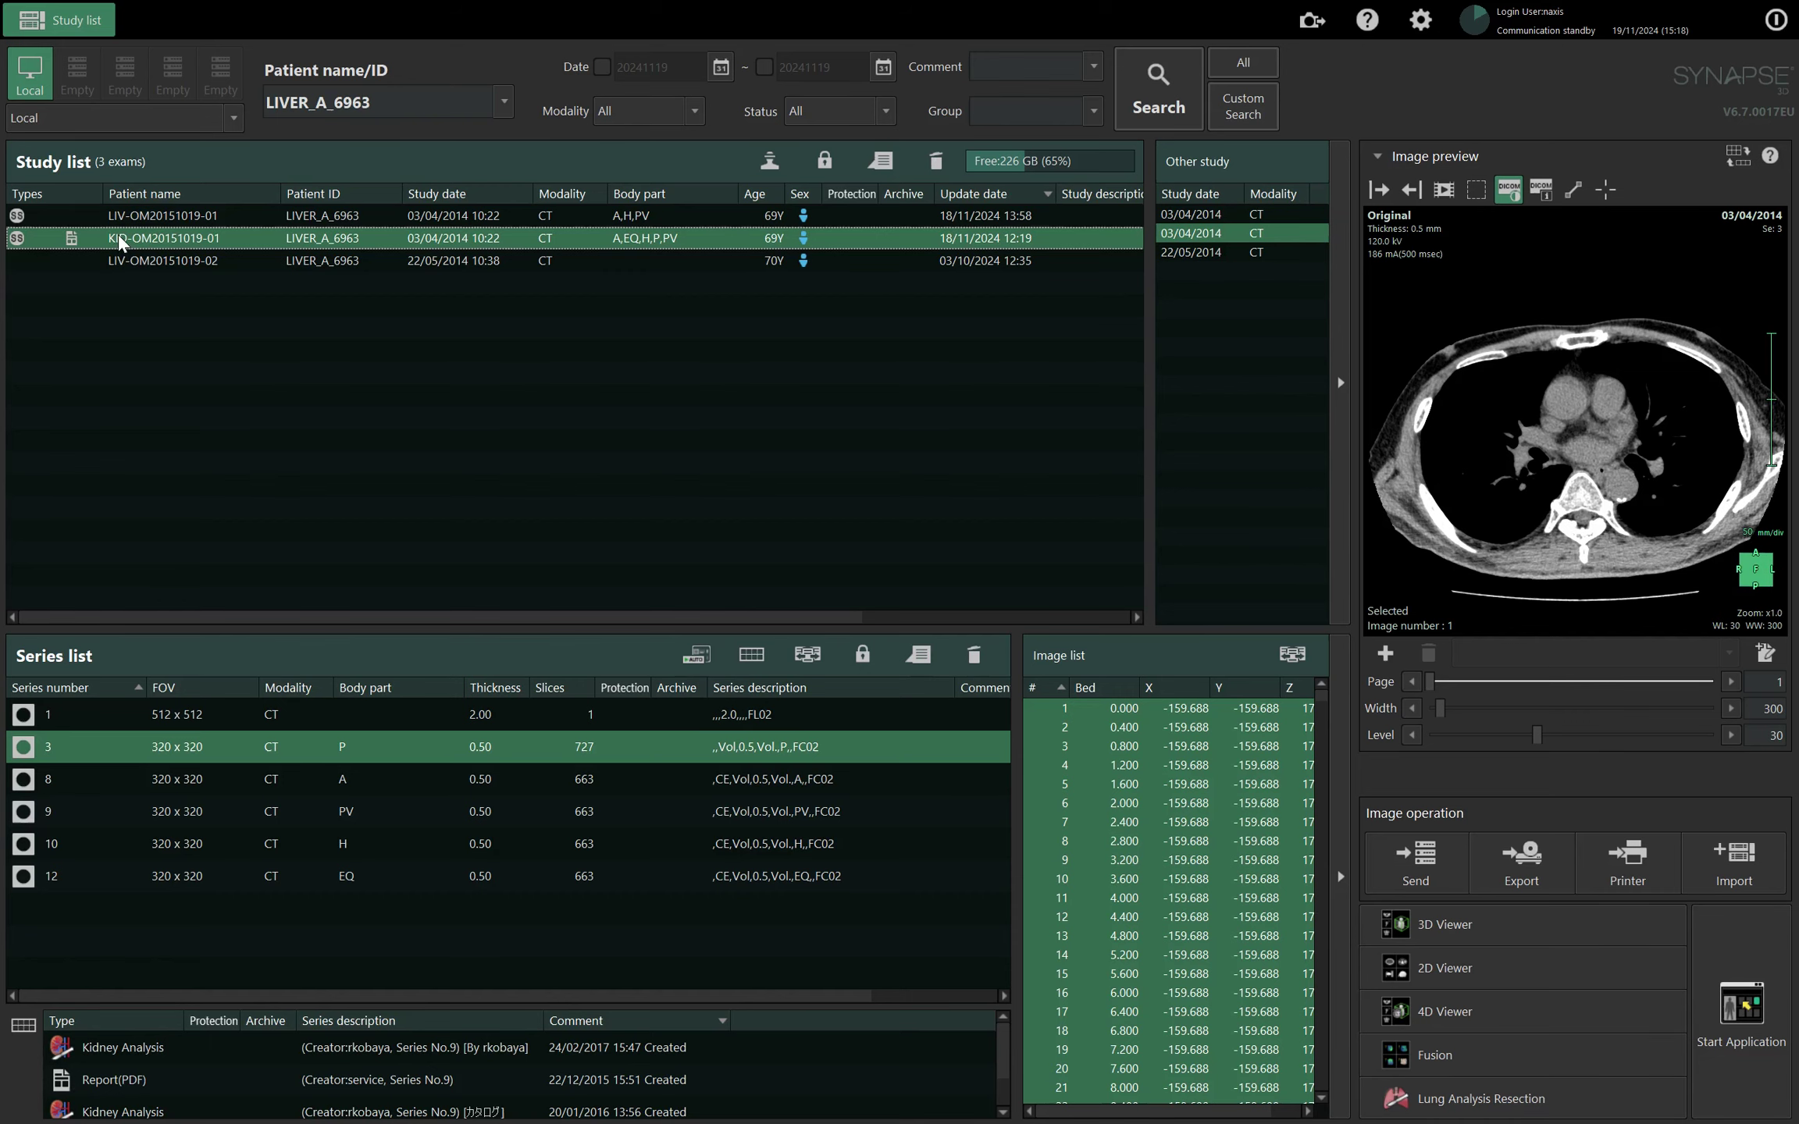
# Page through the CT images of the 22/05/2014 study in the image preview.
pyautogui.click(124, 221)
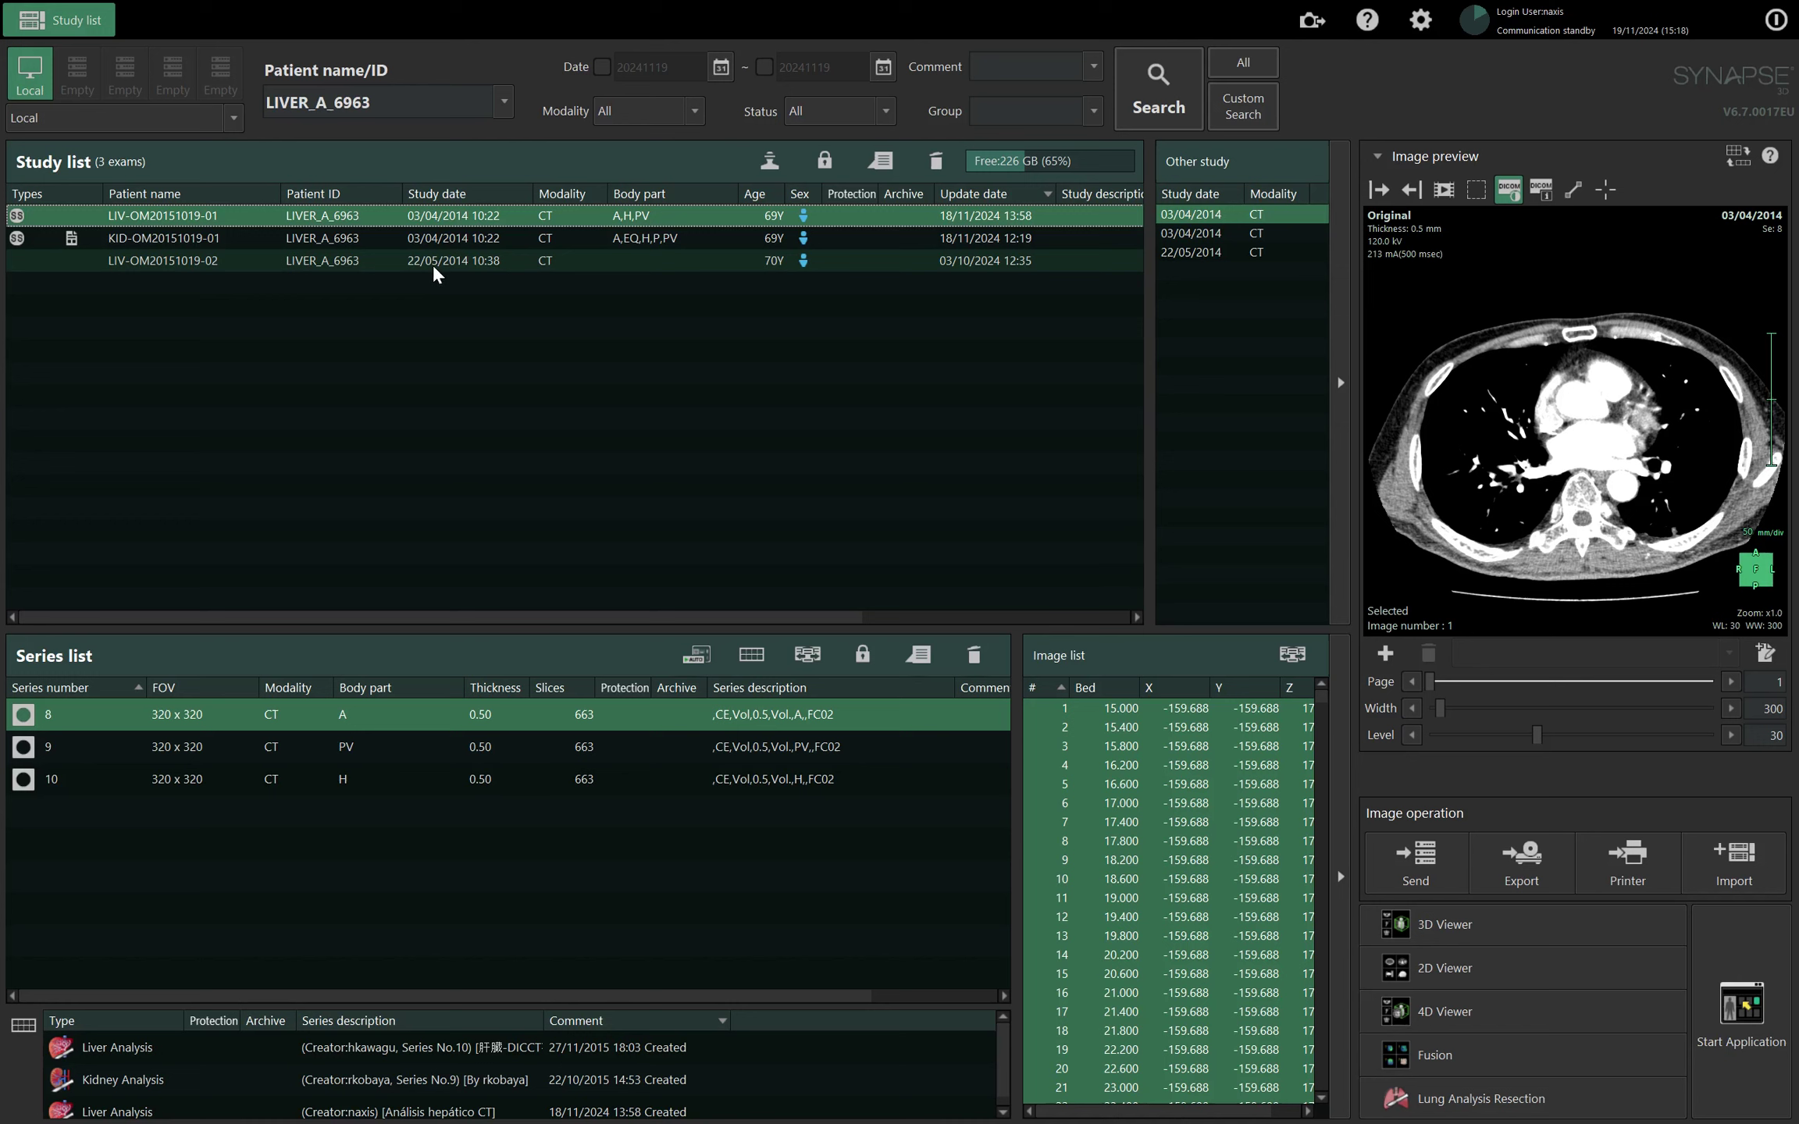
pyautogui.click(453, 269)
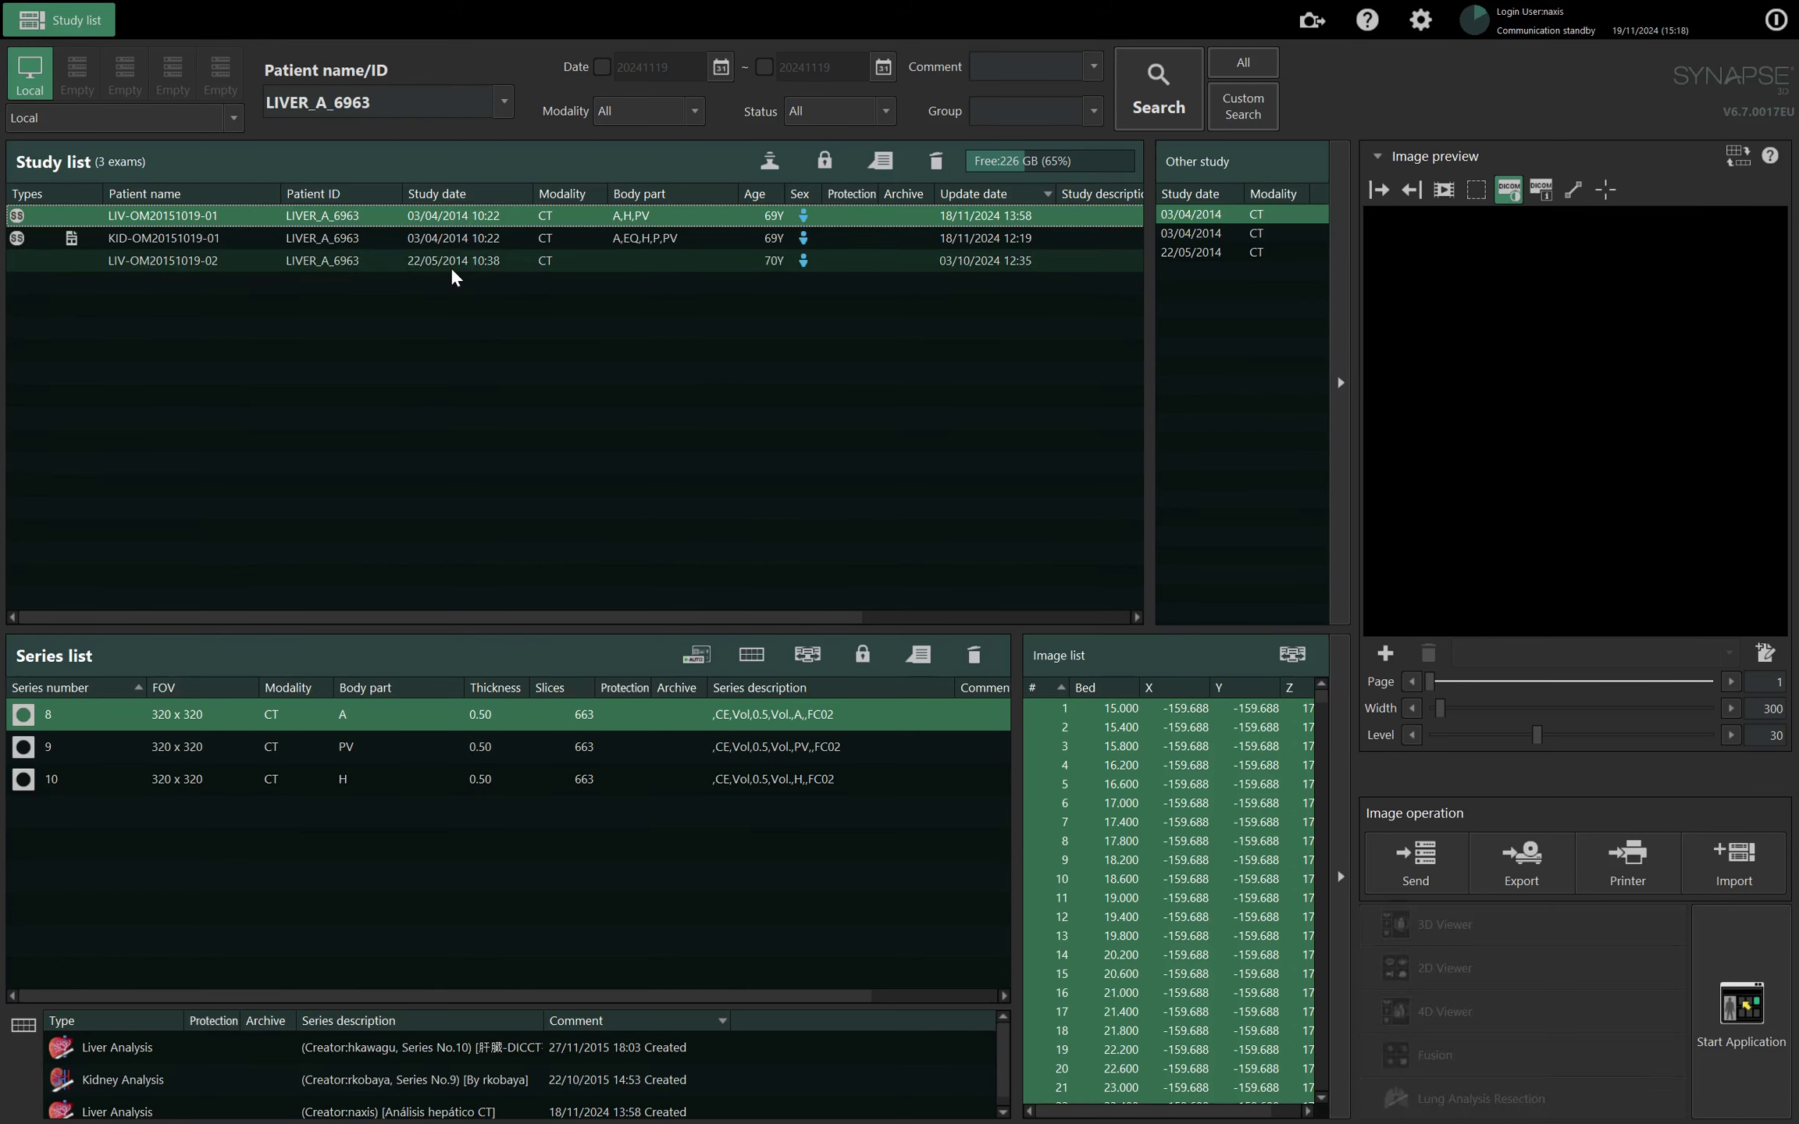
pyautogui.moveTo(1431, 681); pyautogui.dragTo(1515, 682)
pyautogui.scroll(-20, 1507, 437)
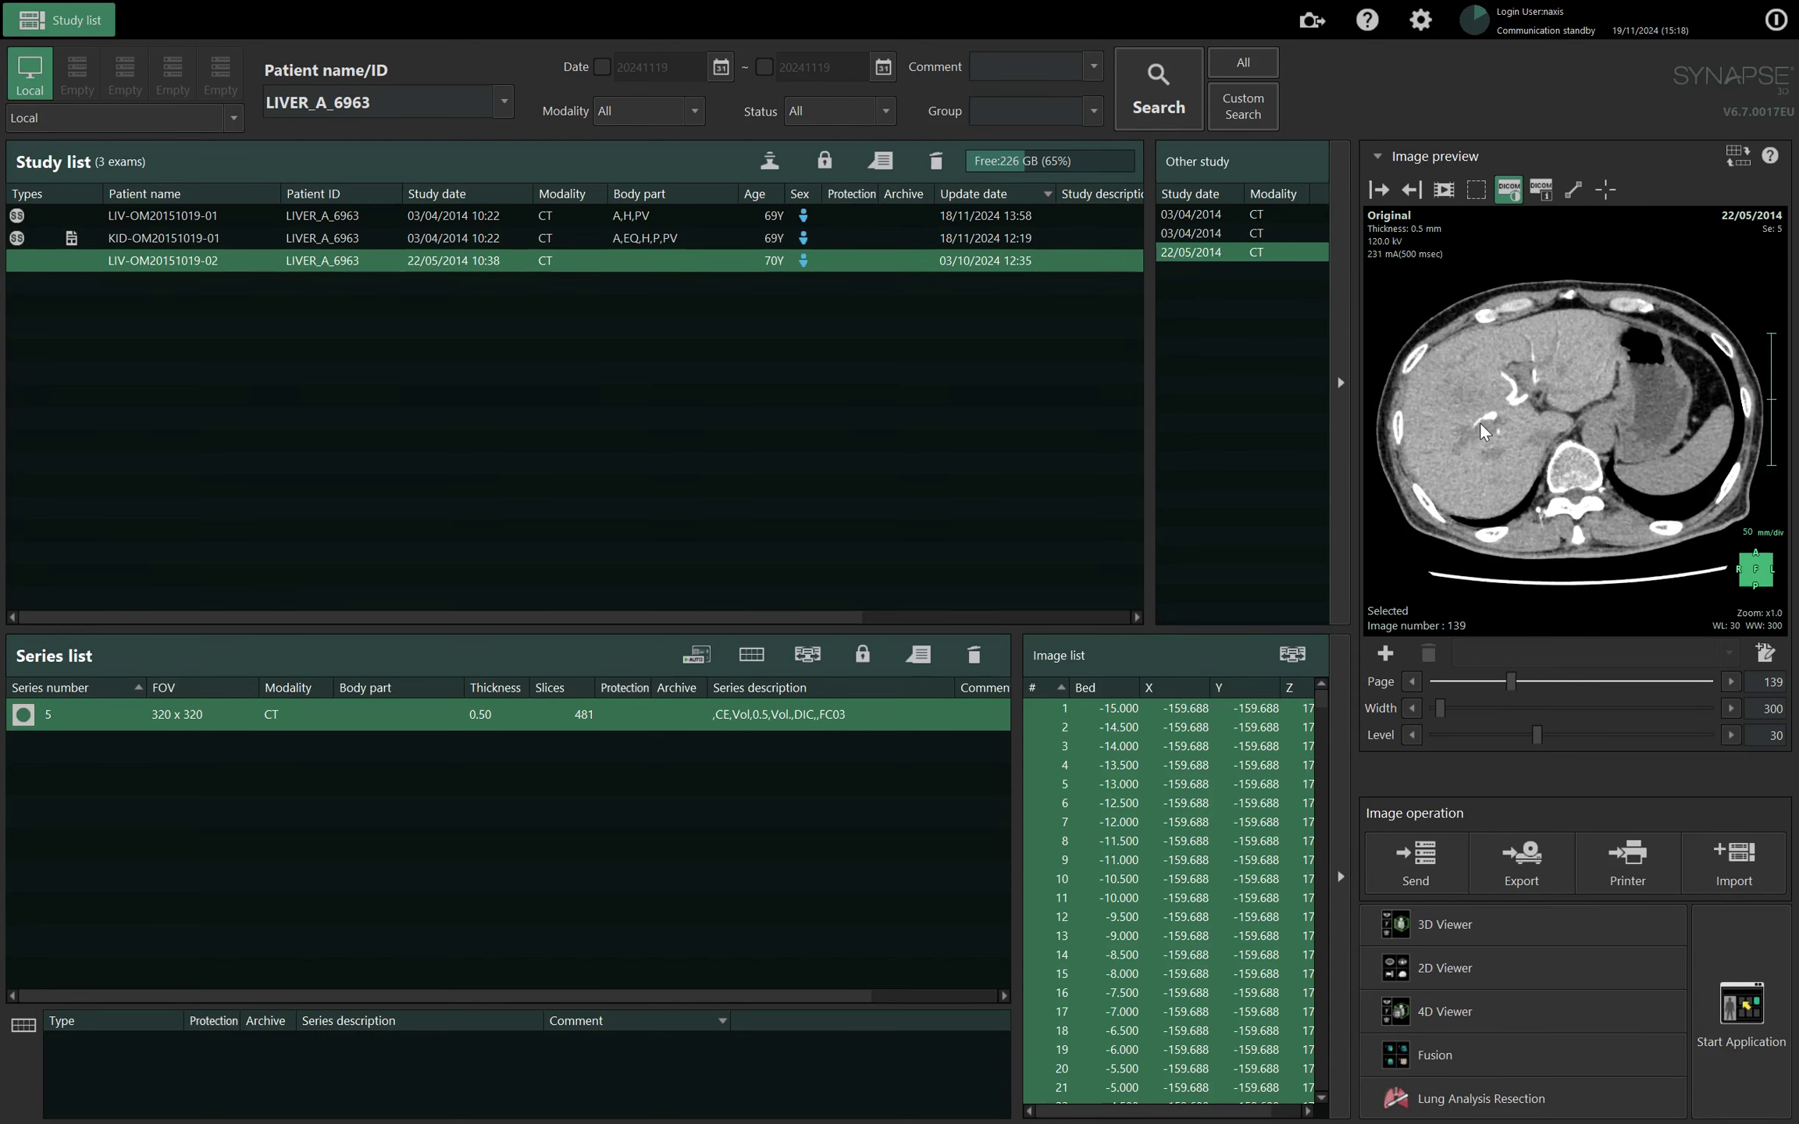
pyautogui.scroll(20, 1512, 415)
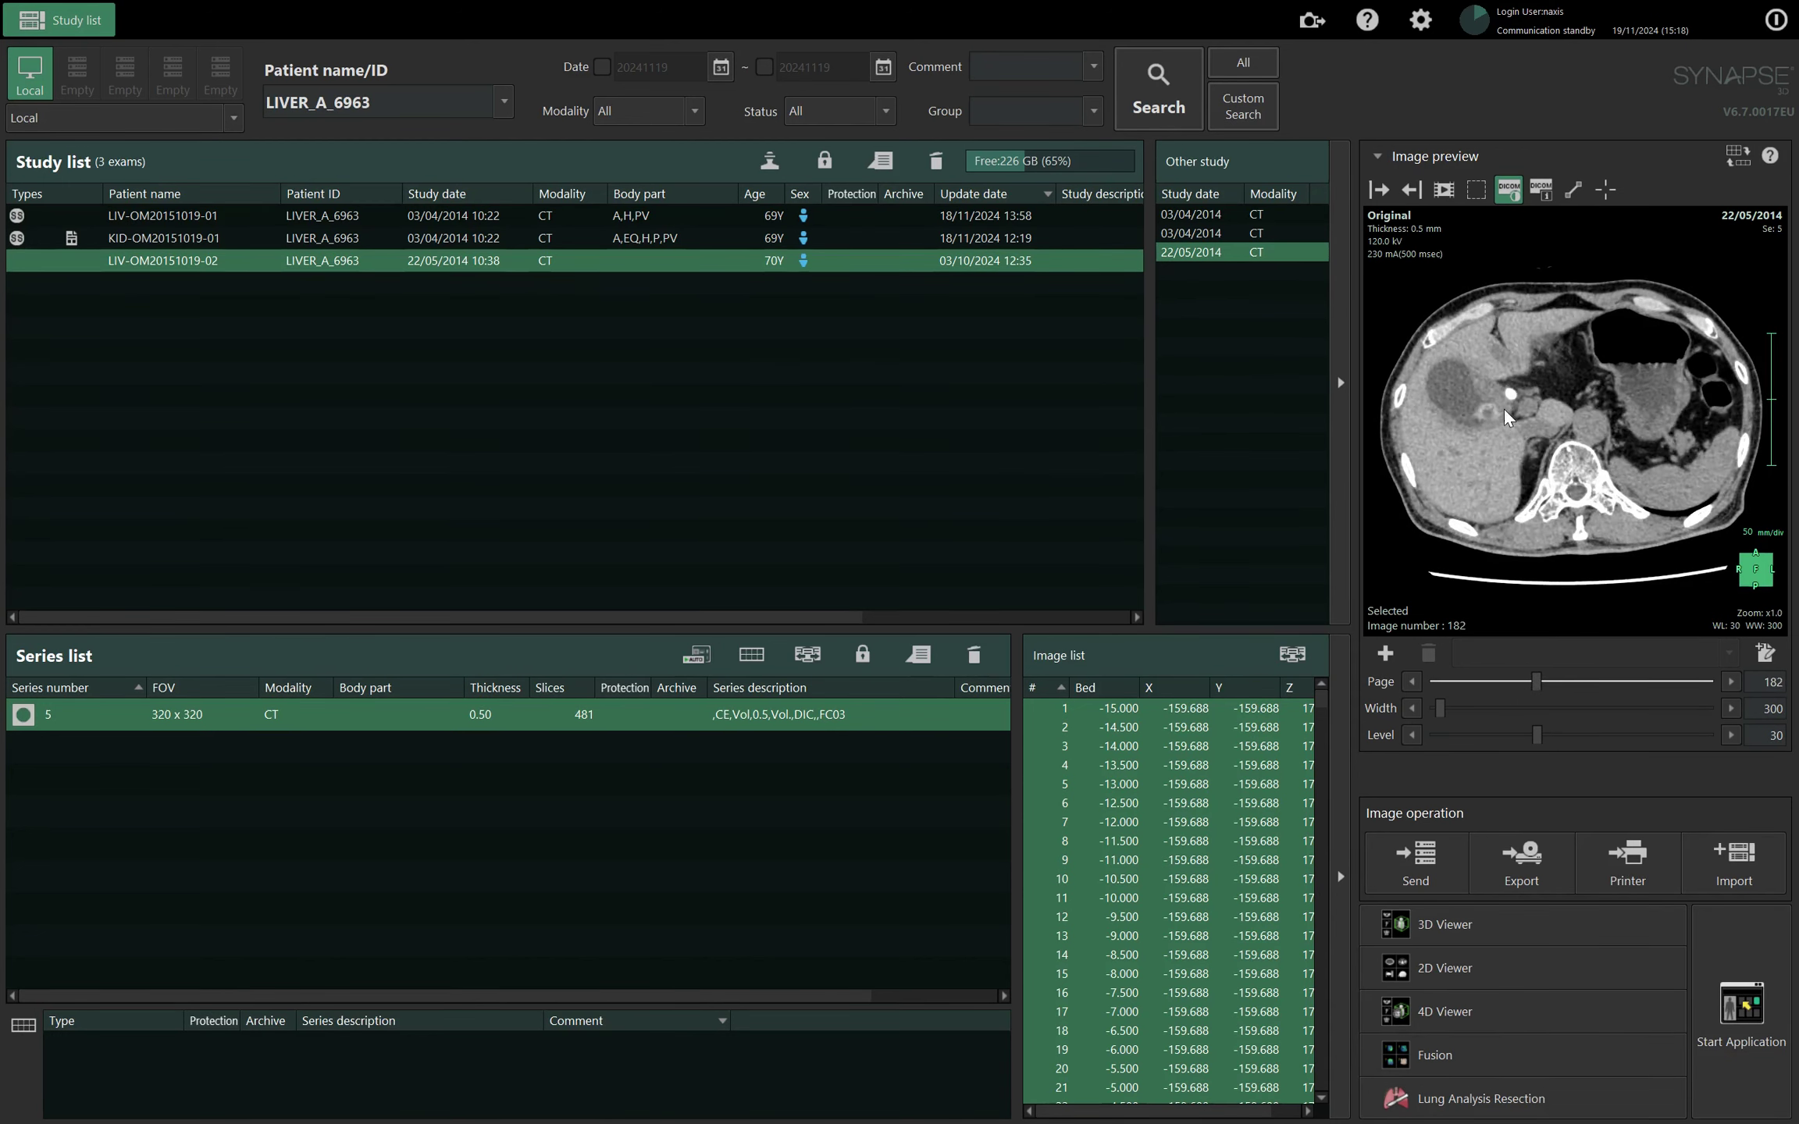
pyautogui.scroll(20, 1483, 417)
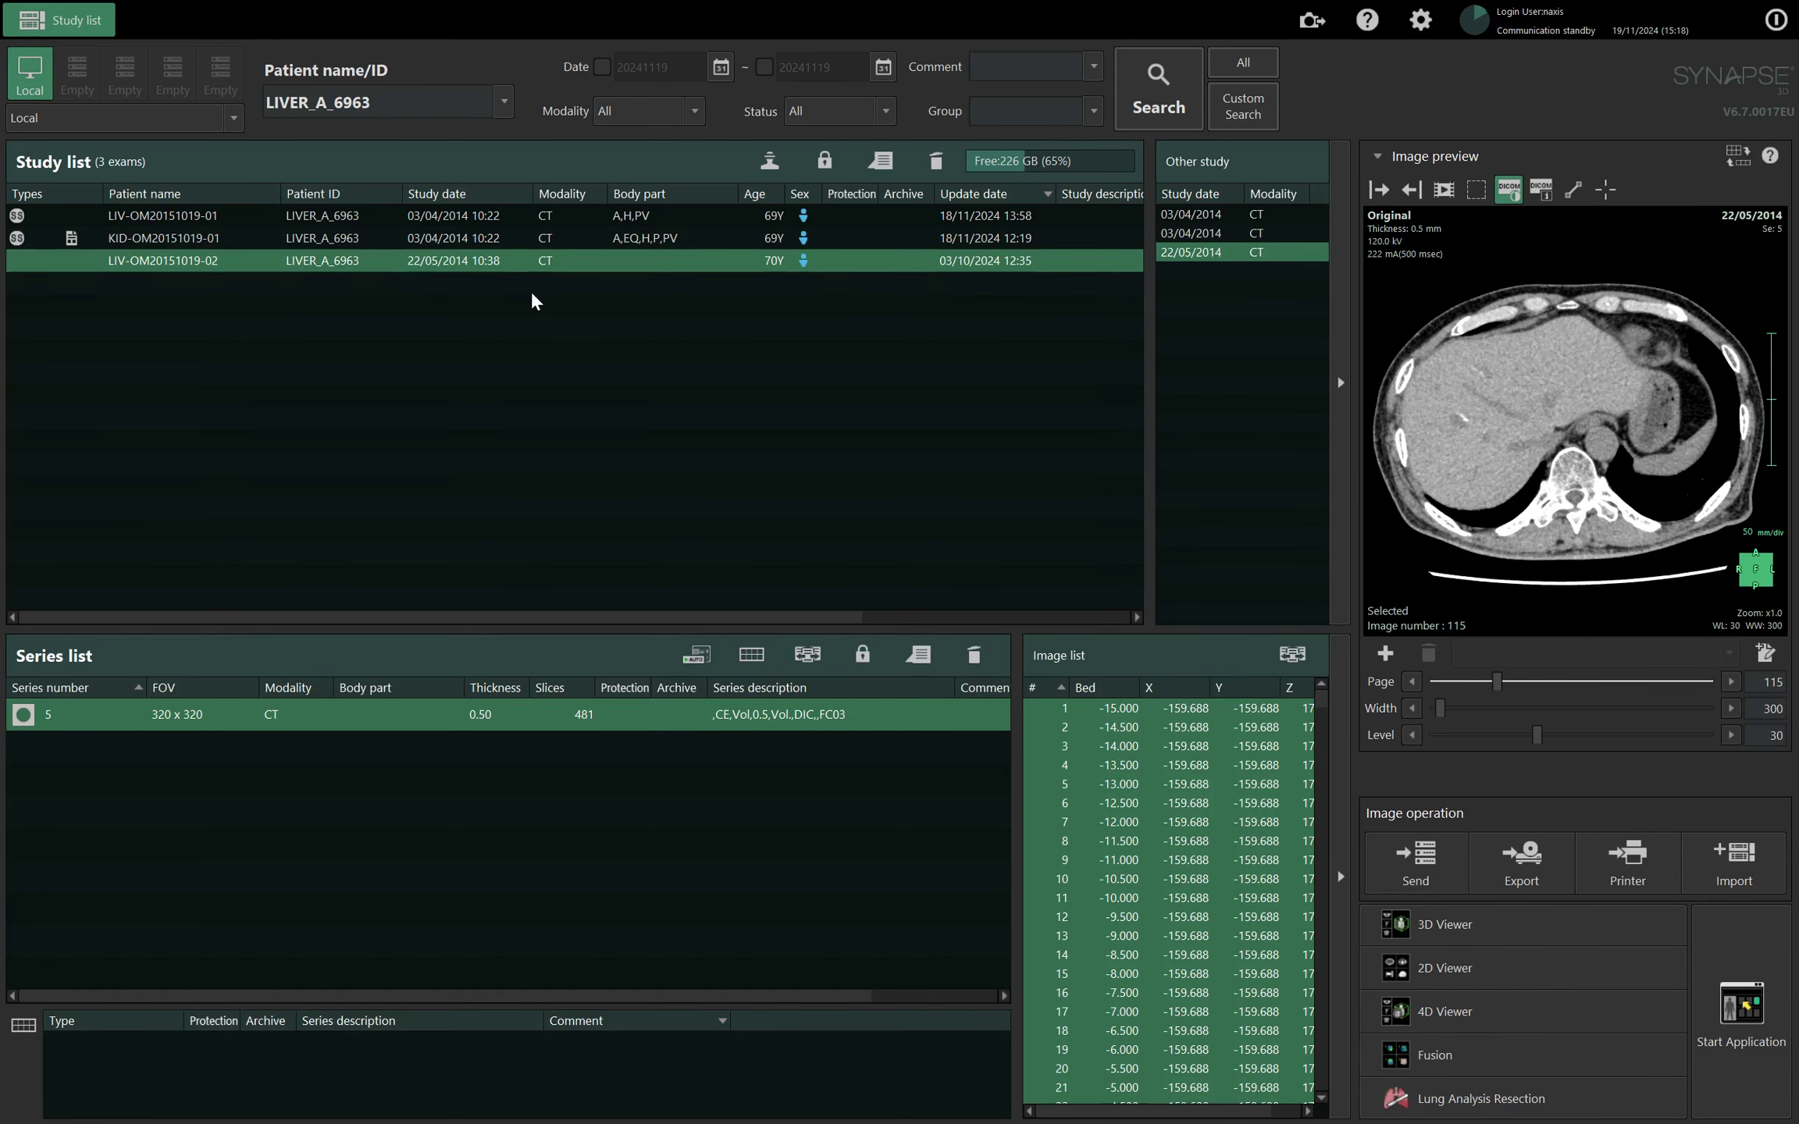
# Select the 03/04/2014 study with body parts A, H and PV and preview its arterial series 8 slices.
pyautogui.click(353, 218)
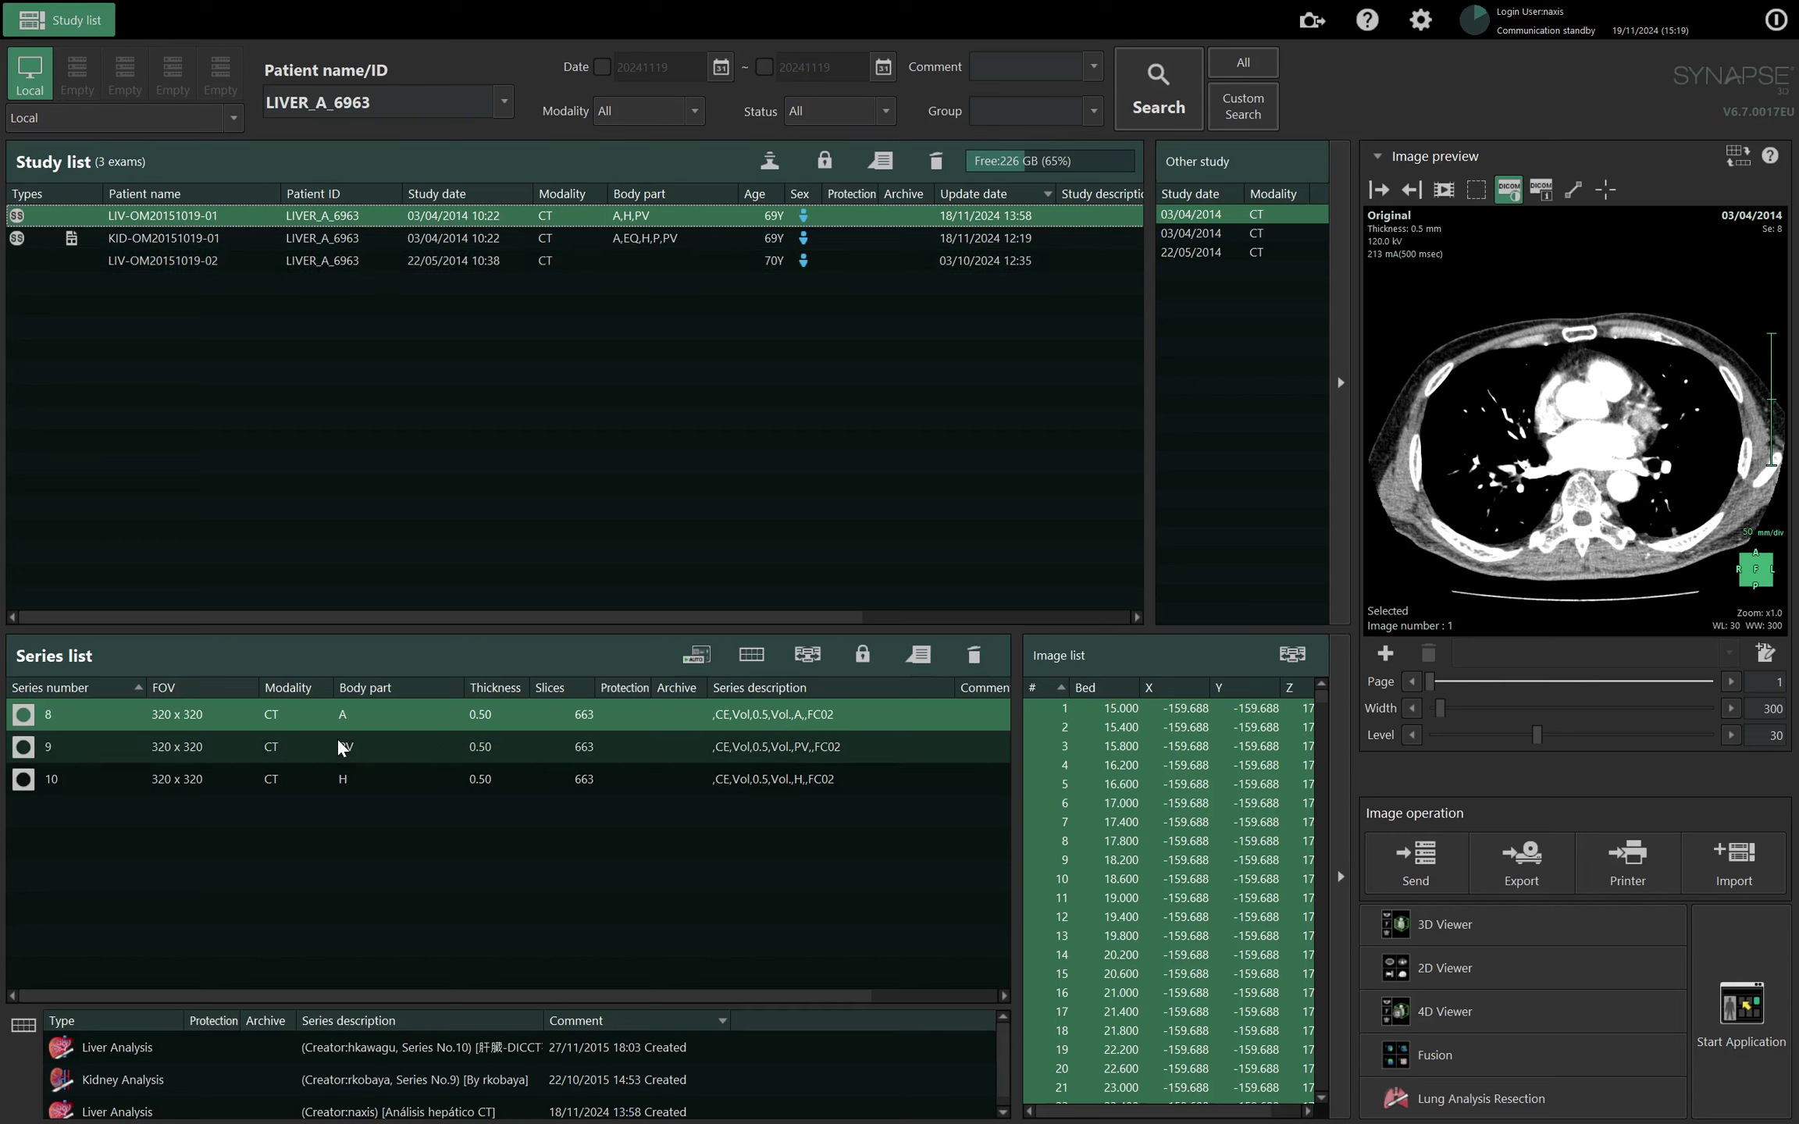
pyautogui.click(1440, 682)
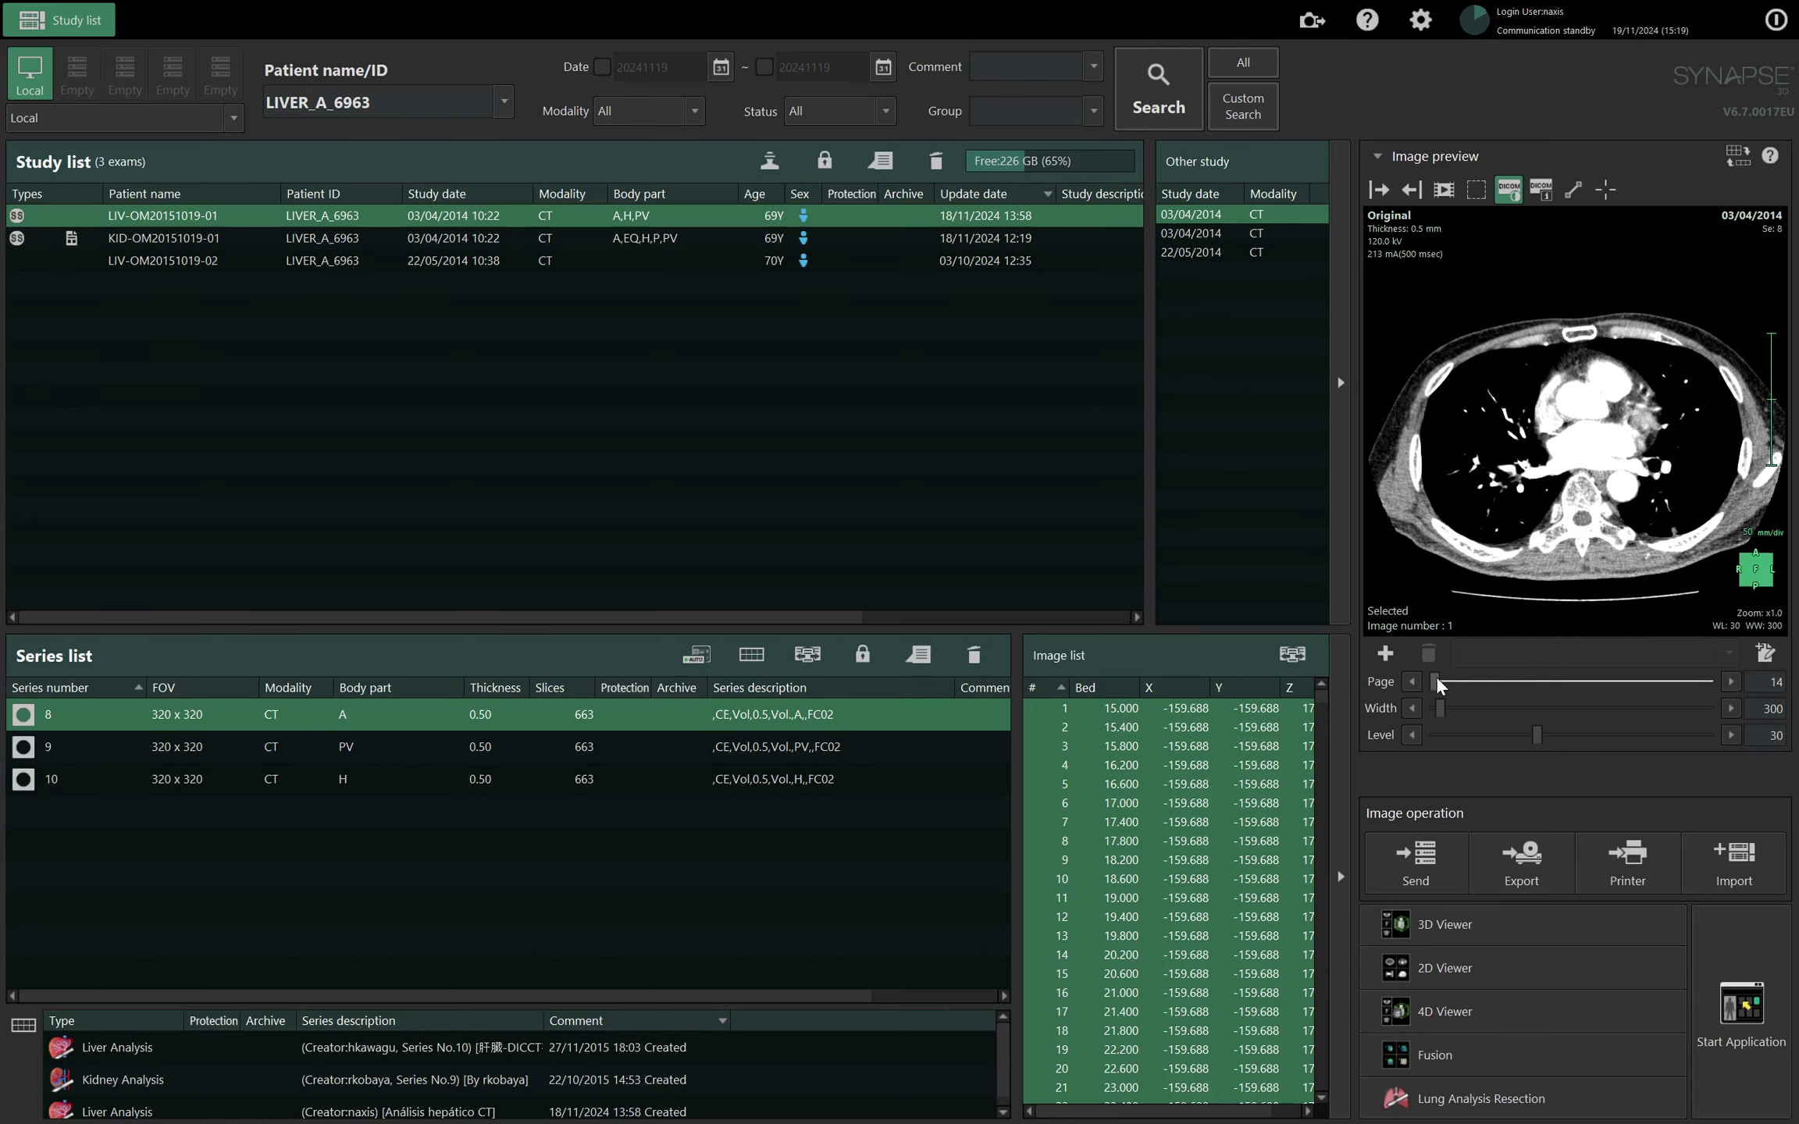
pyautogui.moveTo(1550, 679)
pyautogui.mouseDown()
pyautogui.moveTo(1589, 678)
pyautogui.moveTo(1519, 667)
pyautogui.moveTo(1571, 666)
pyautogui.mouseUp()
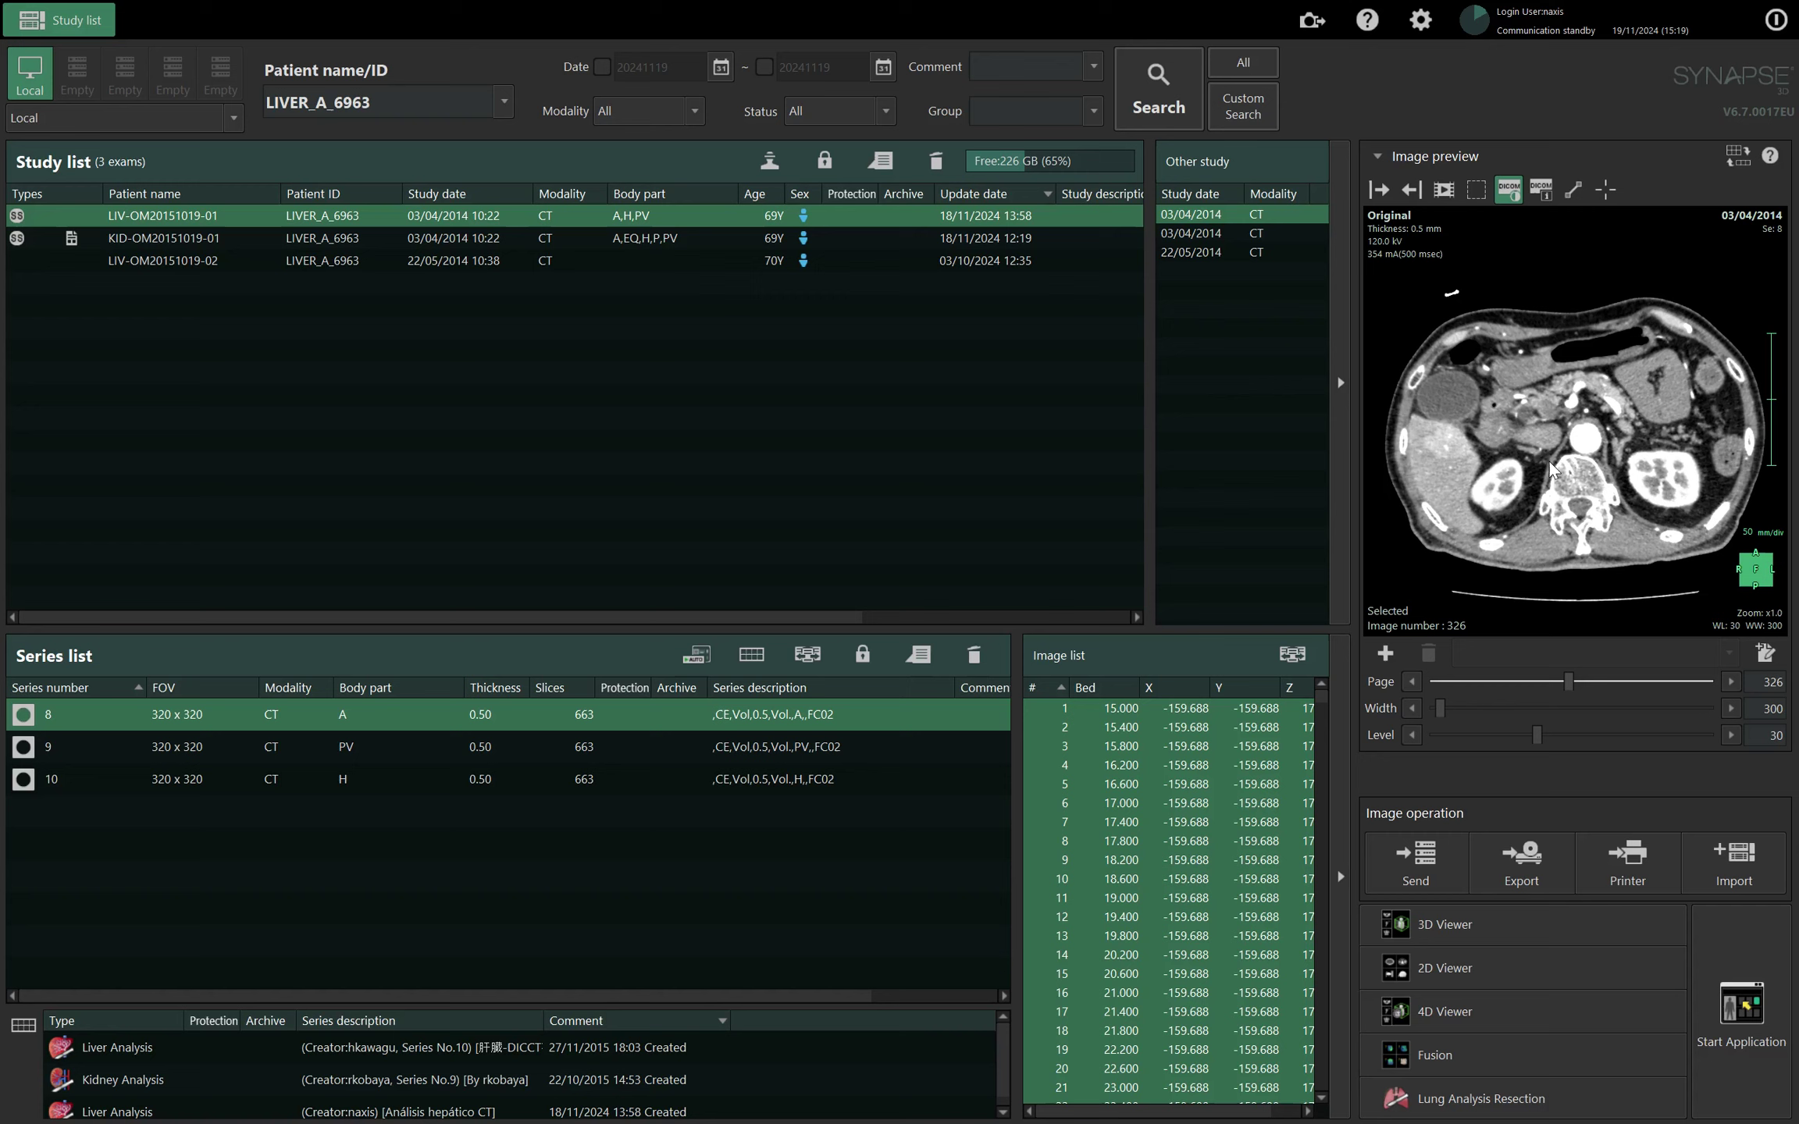
# Compare the liver slices of series 9 (PV) and series 10 (H) in the image preview.
pyautogui.click(574, 747)
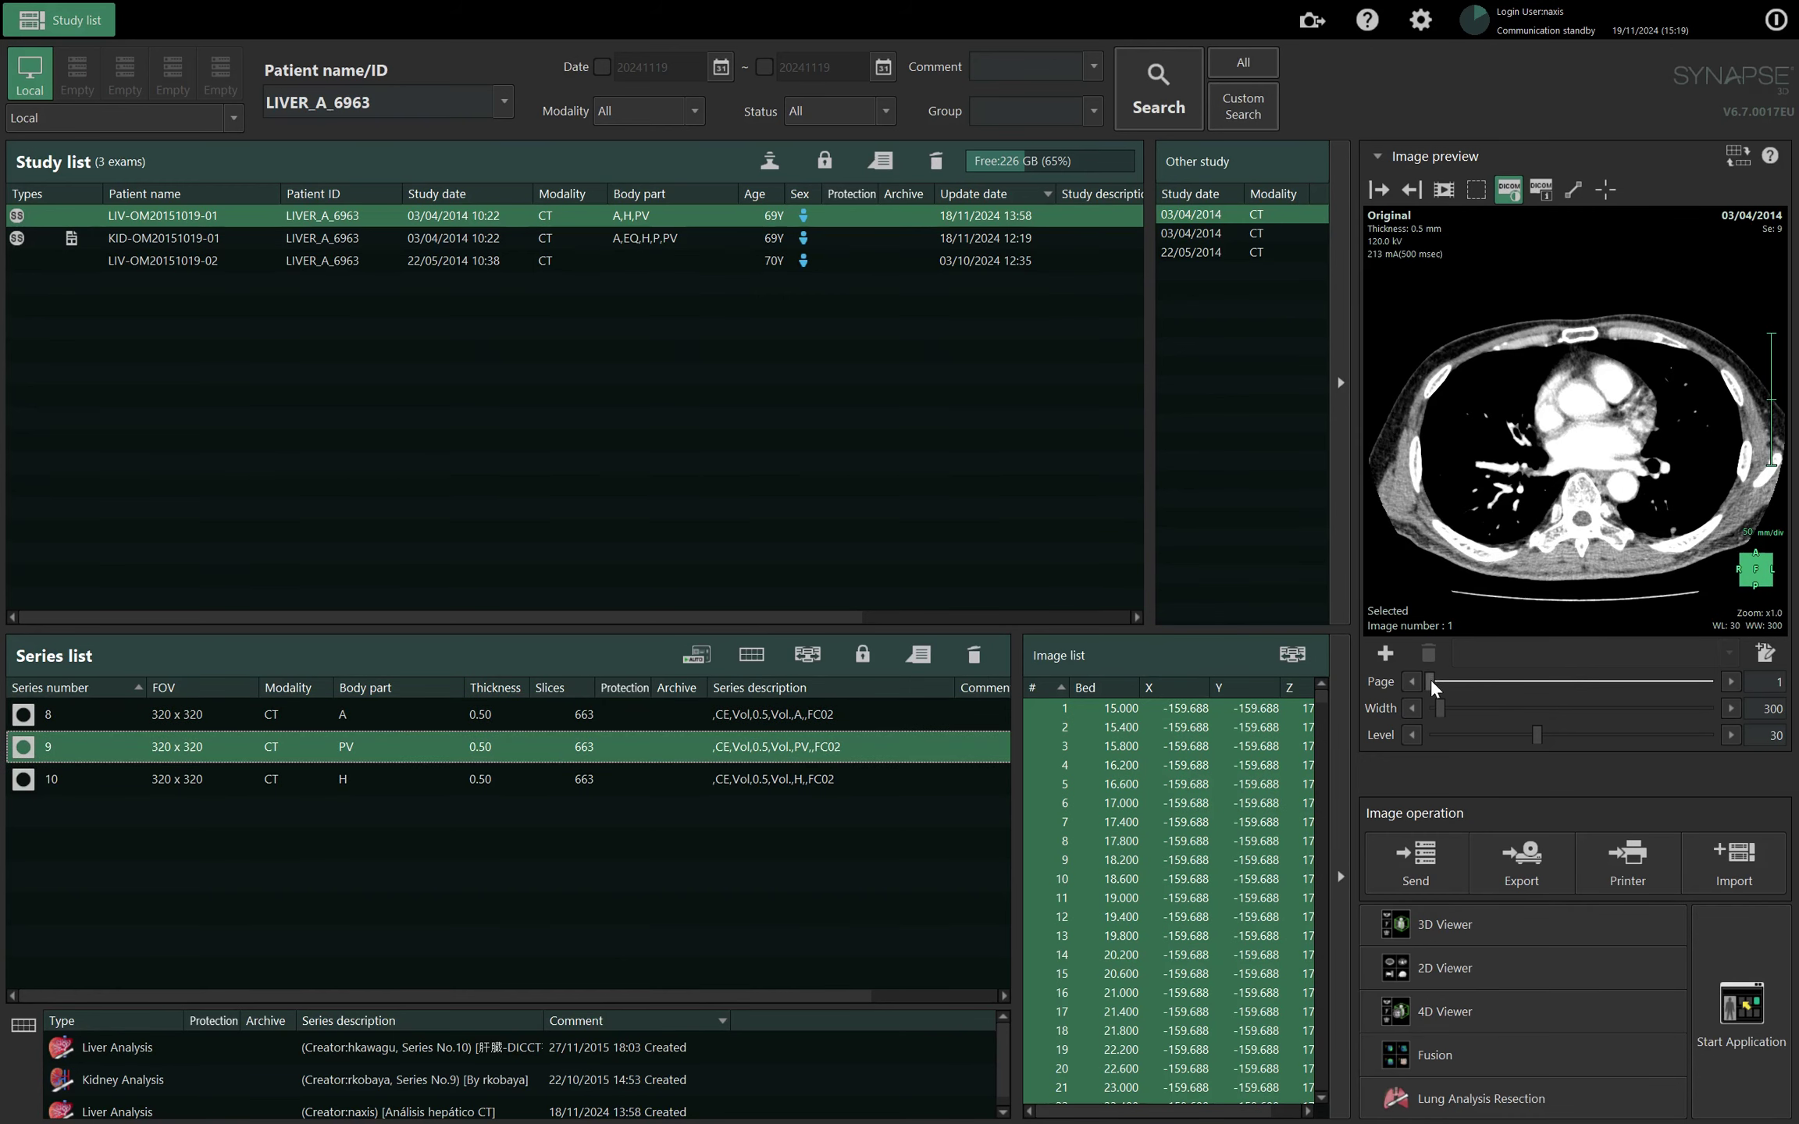
pyautogui.moveTo(1435, 681); pyautogui.dragTo(1520, 669)
pyautogui.click(511, 777)
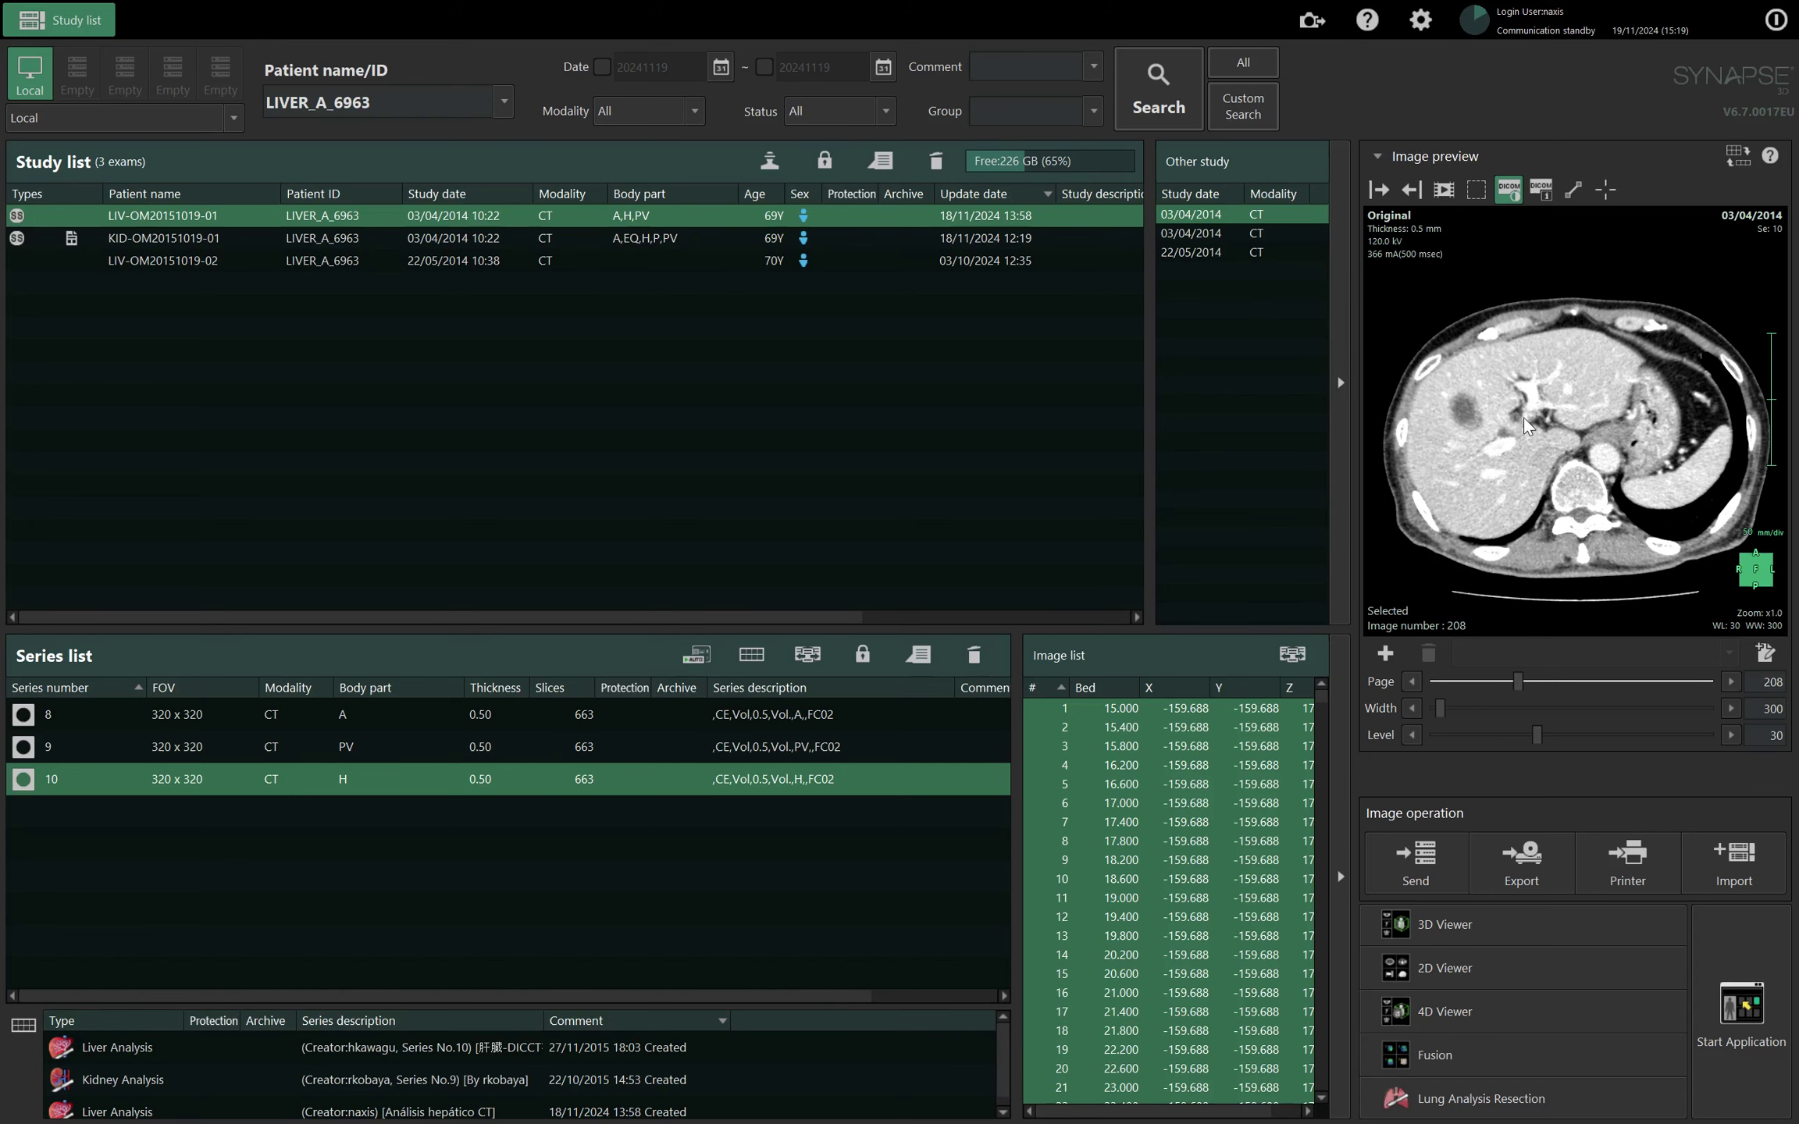
pyautogui.click(689, 754)
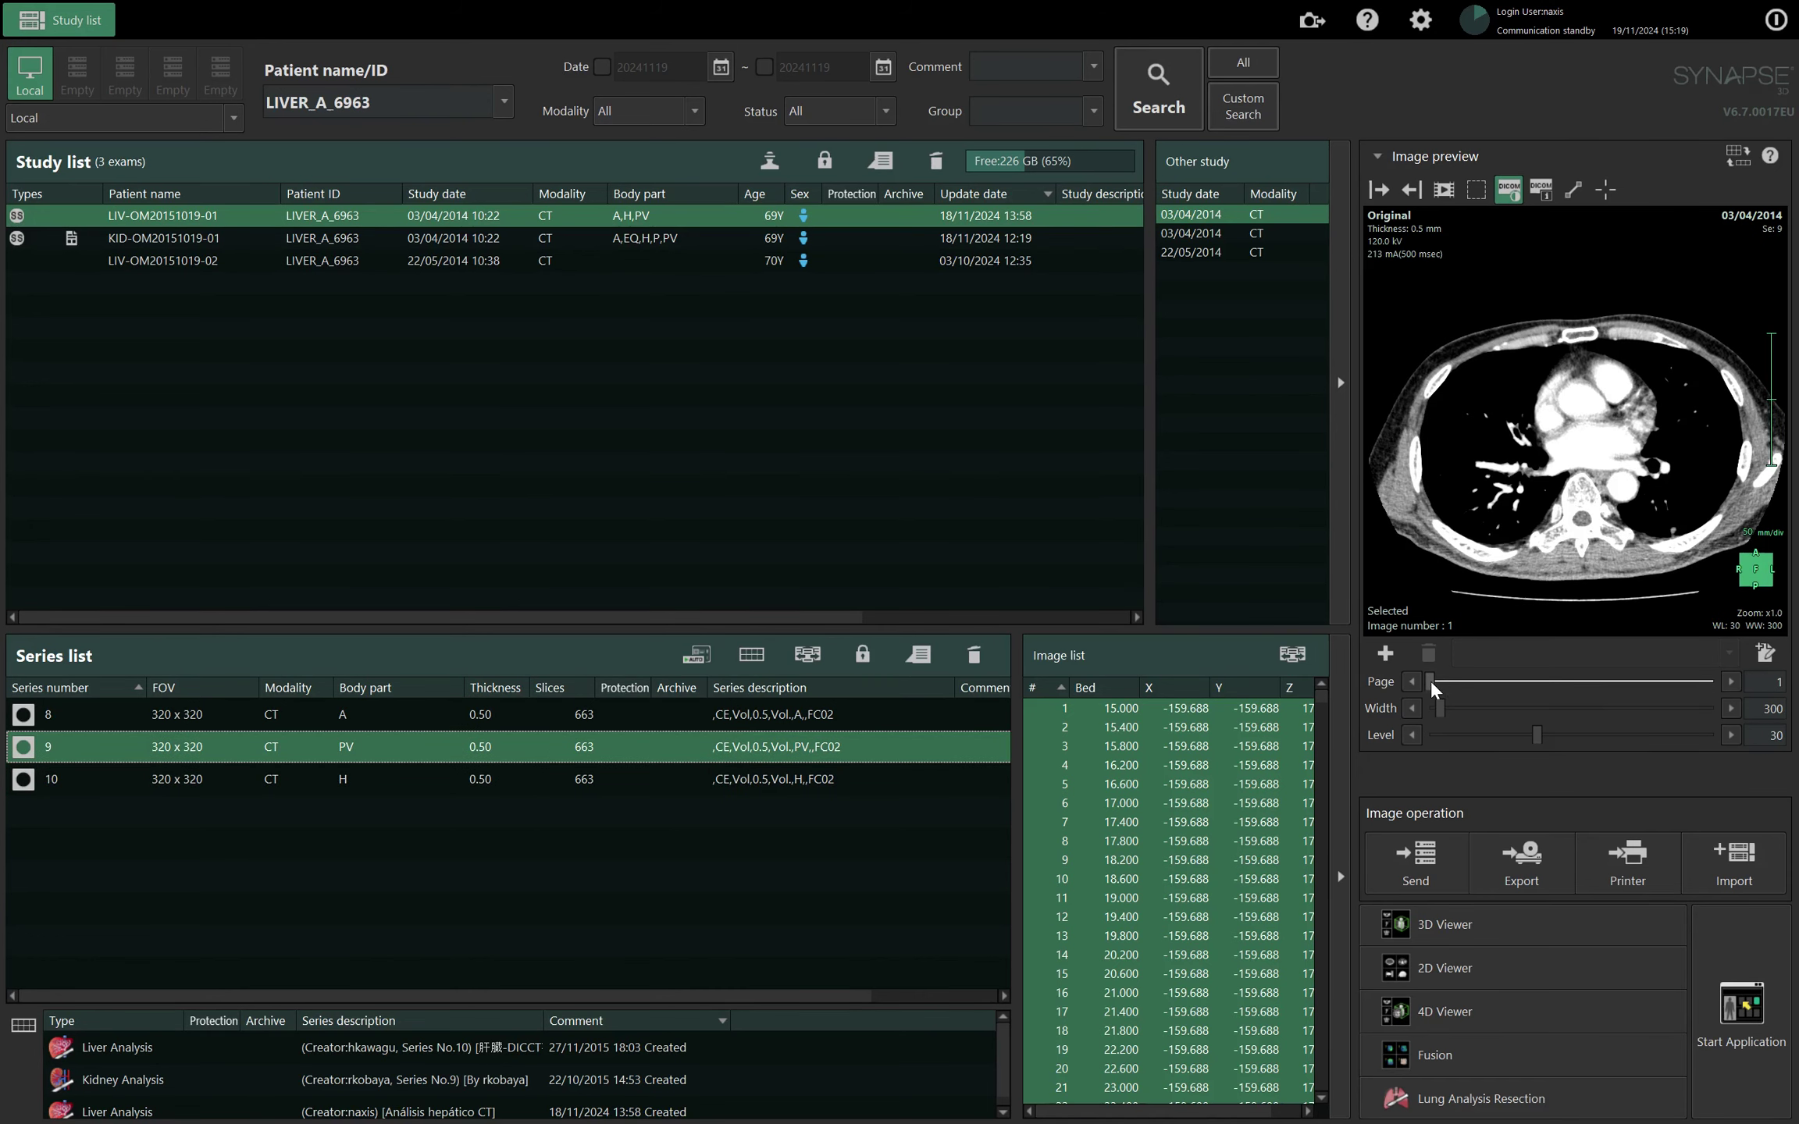
pyautogui.moveTo(1432, 682); pyautogui.dragTo(1457, 673)
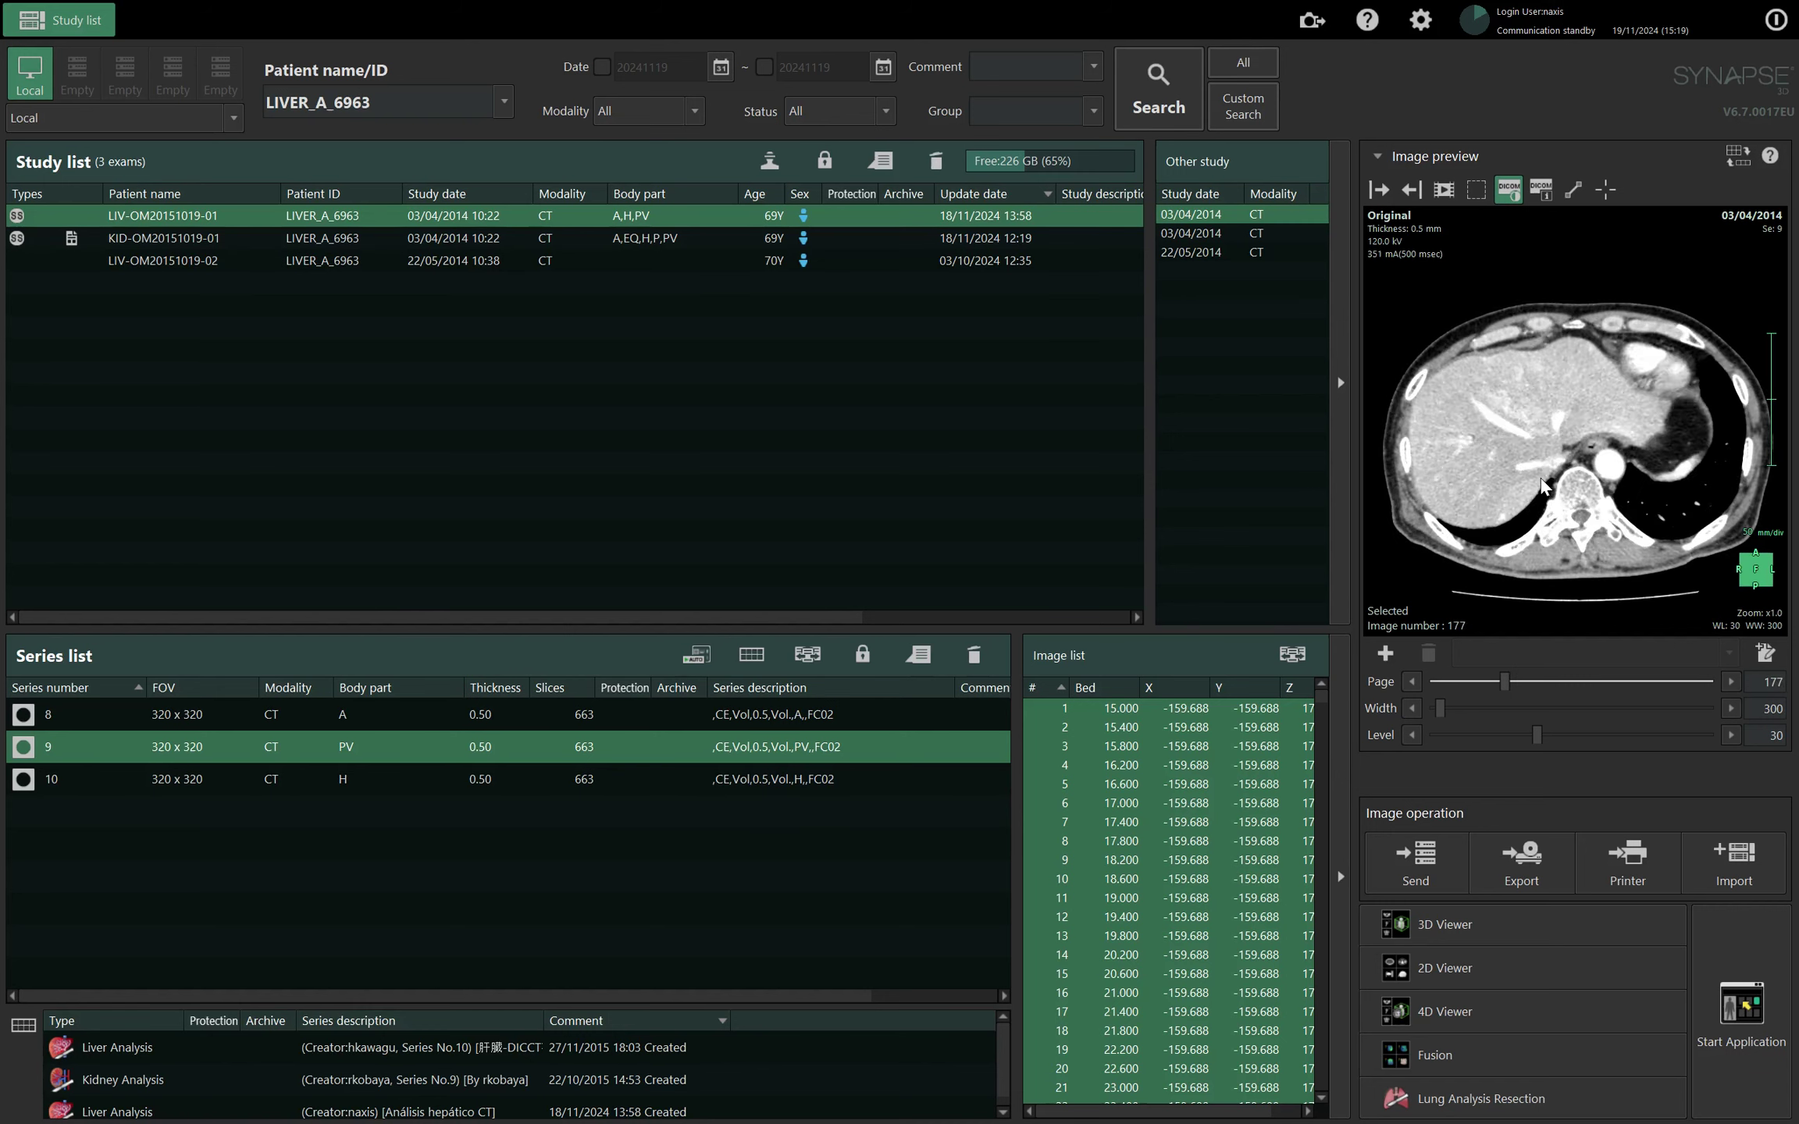
pyautogui.scroll(20, 1529, 508)
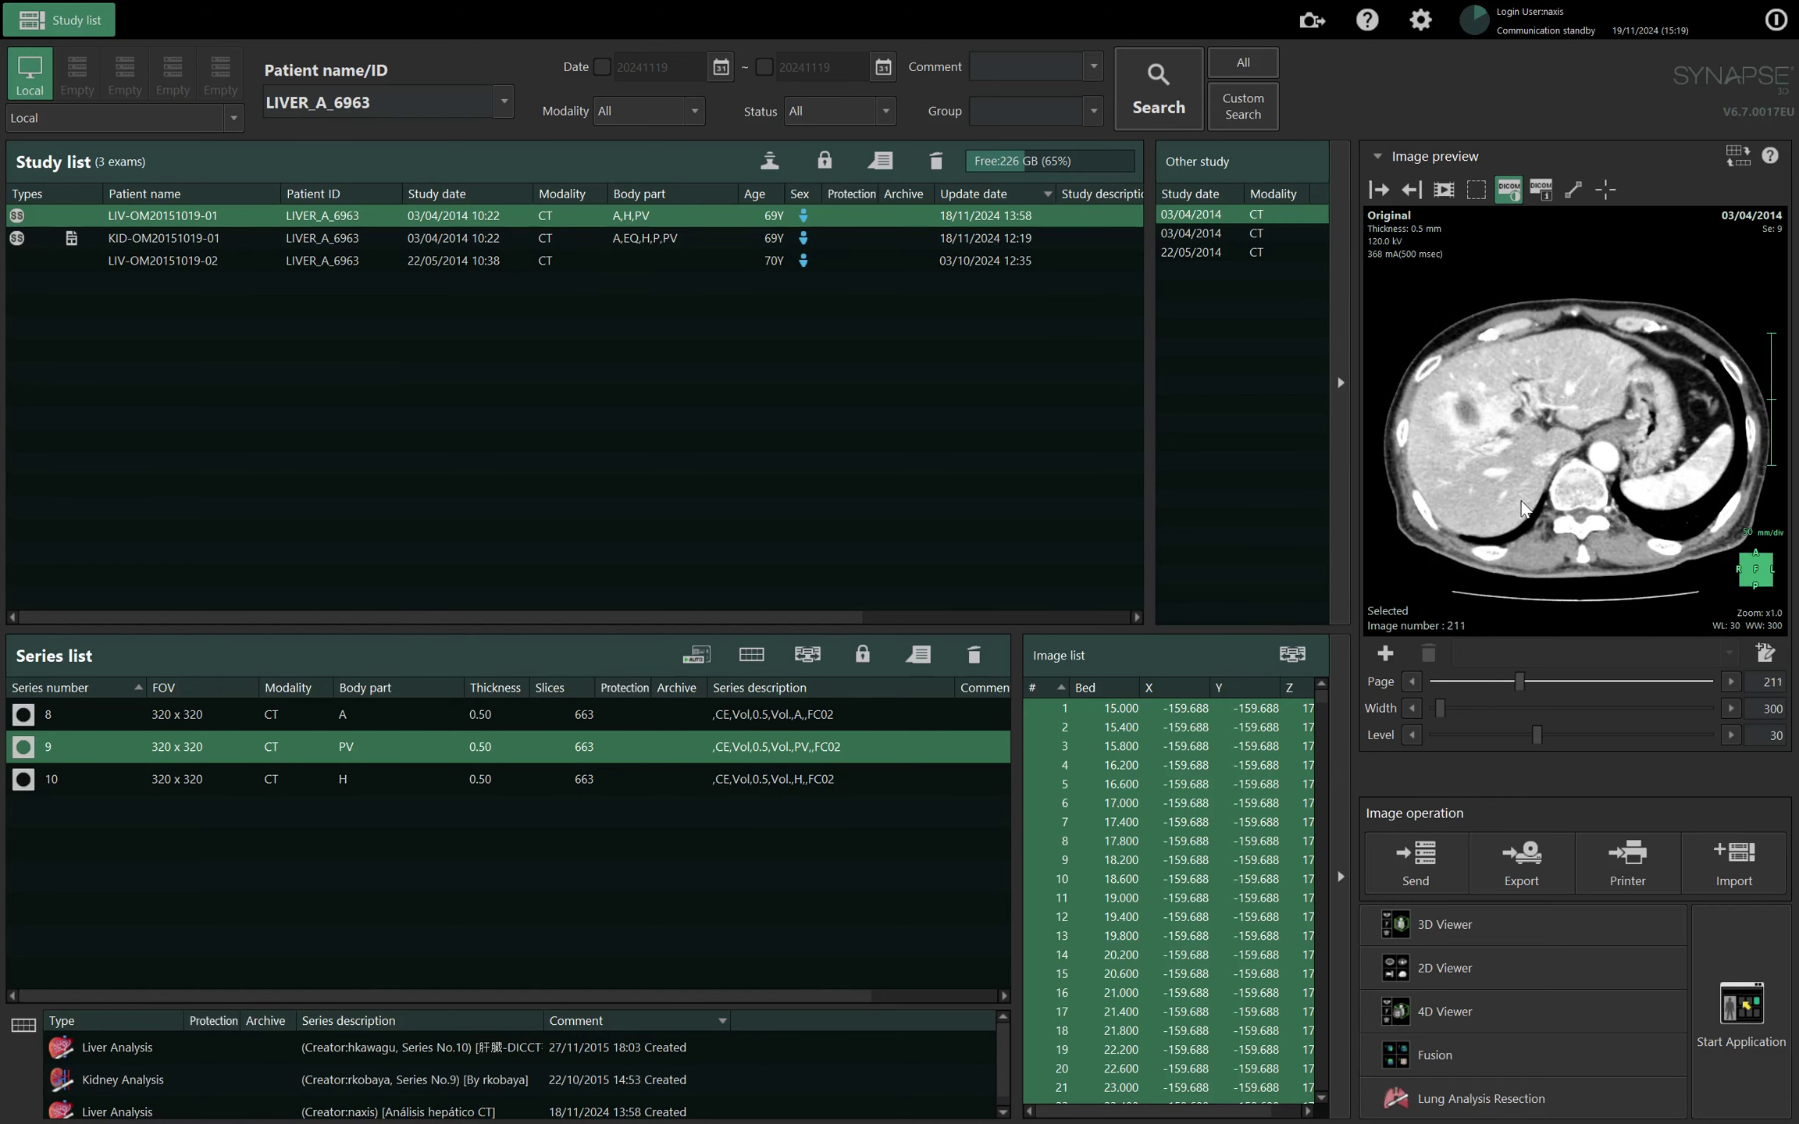
pyautogui.scroll(-18, 1528, 487)
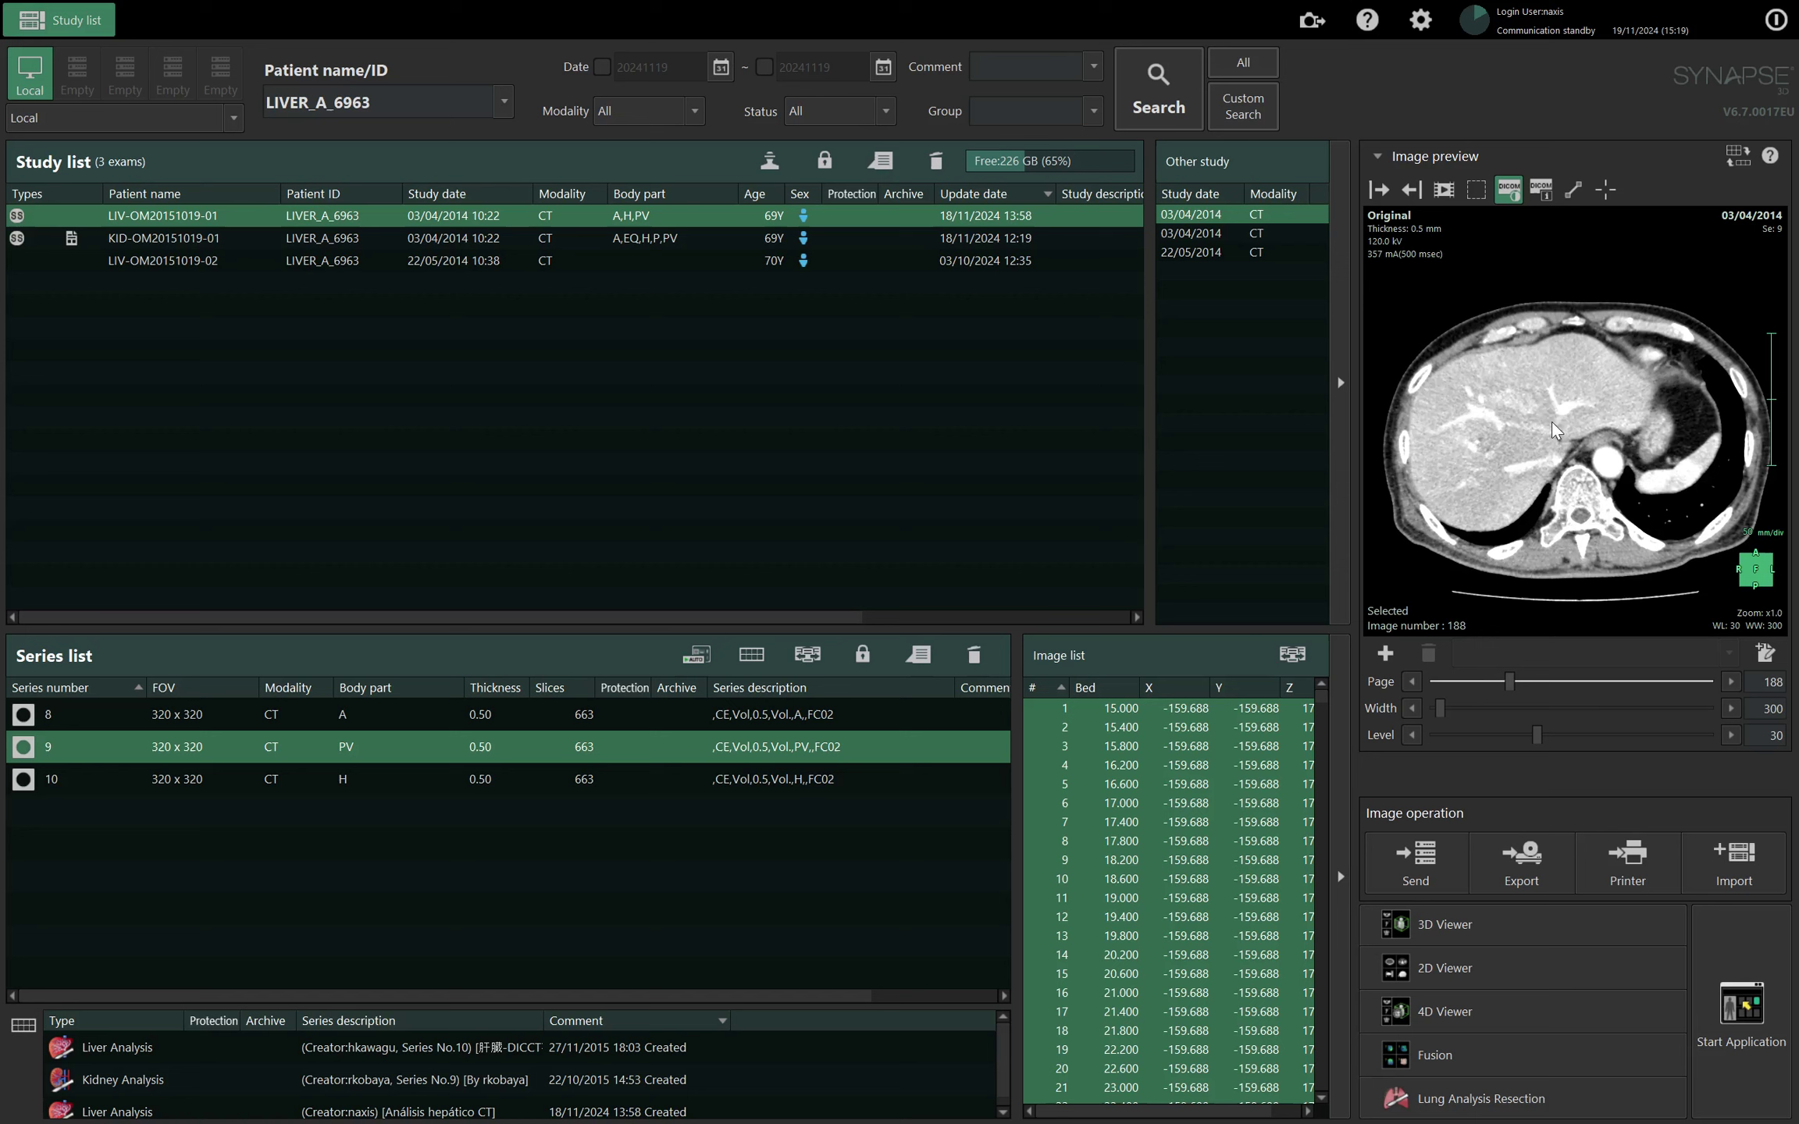
# Open series 8, 9 and 10 together in the Liver Analysis application for the abdomen.
pyautogui.press('Up')
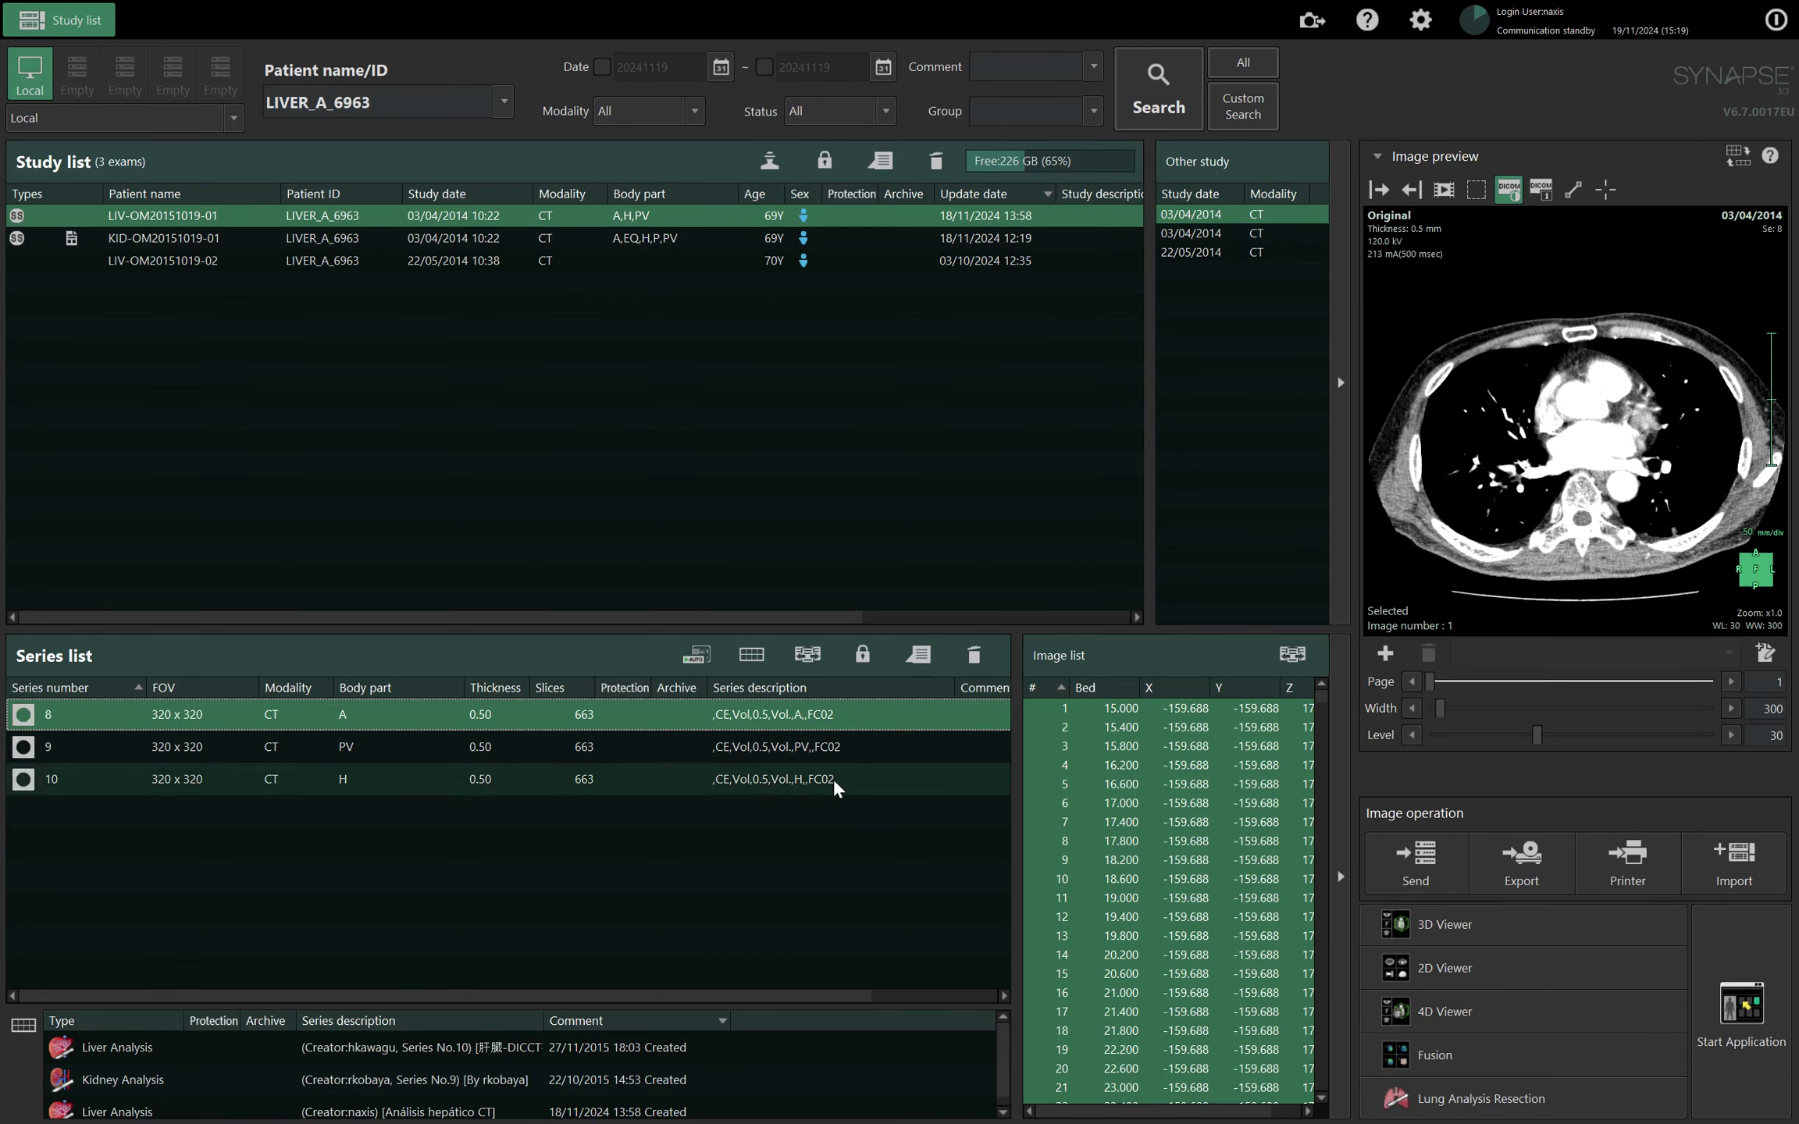
pyautogui.keyDown('shift'); pyautogui.click(819, 789); pyautogui.keyUp('shift')
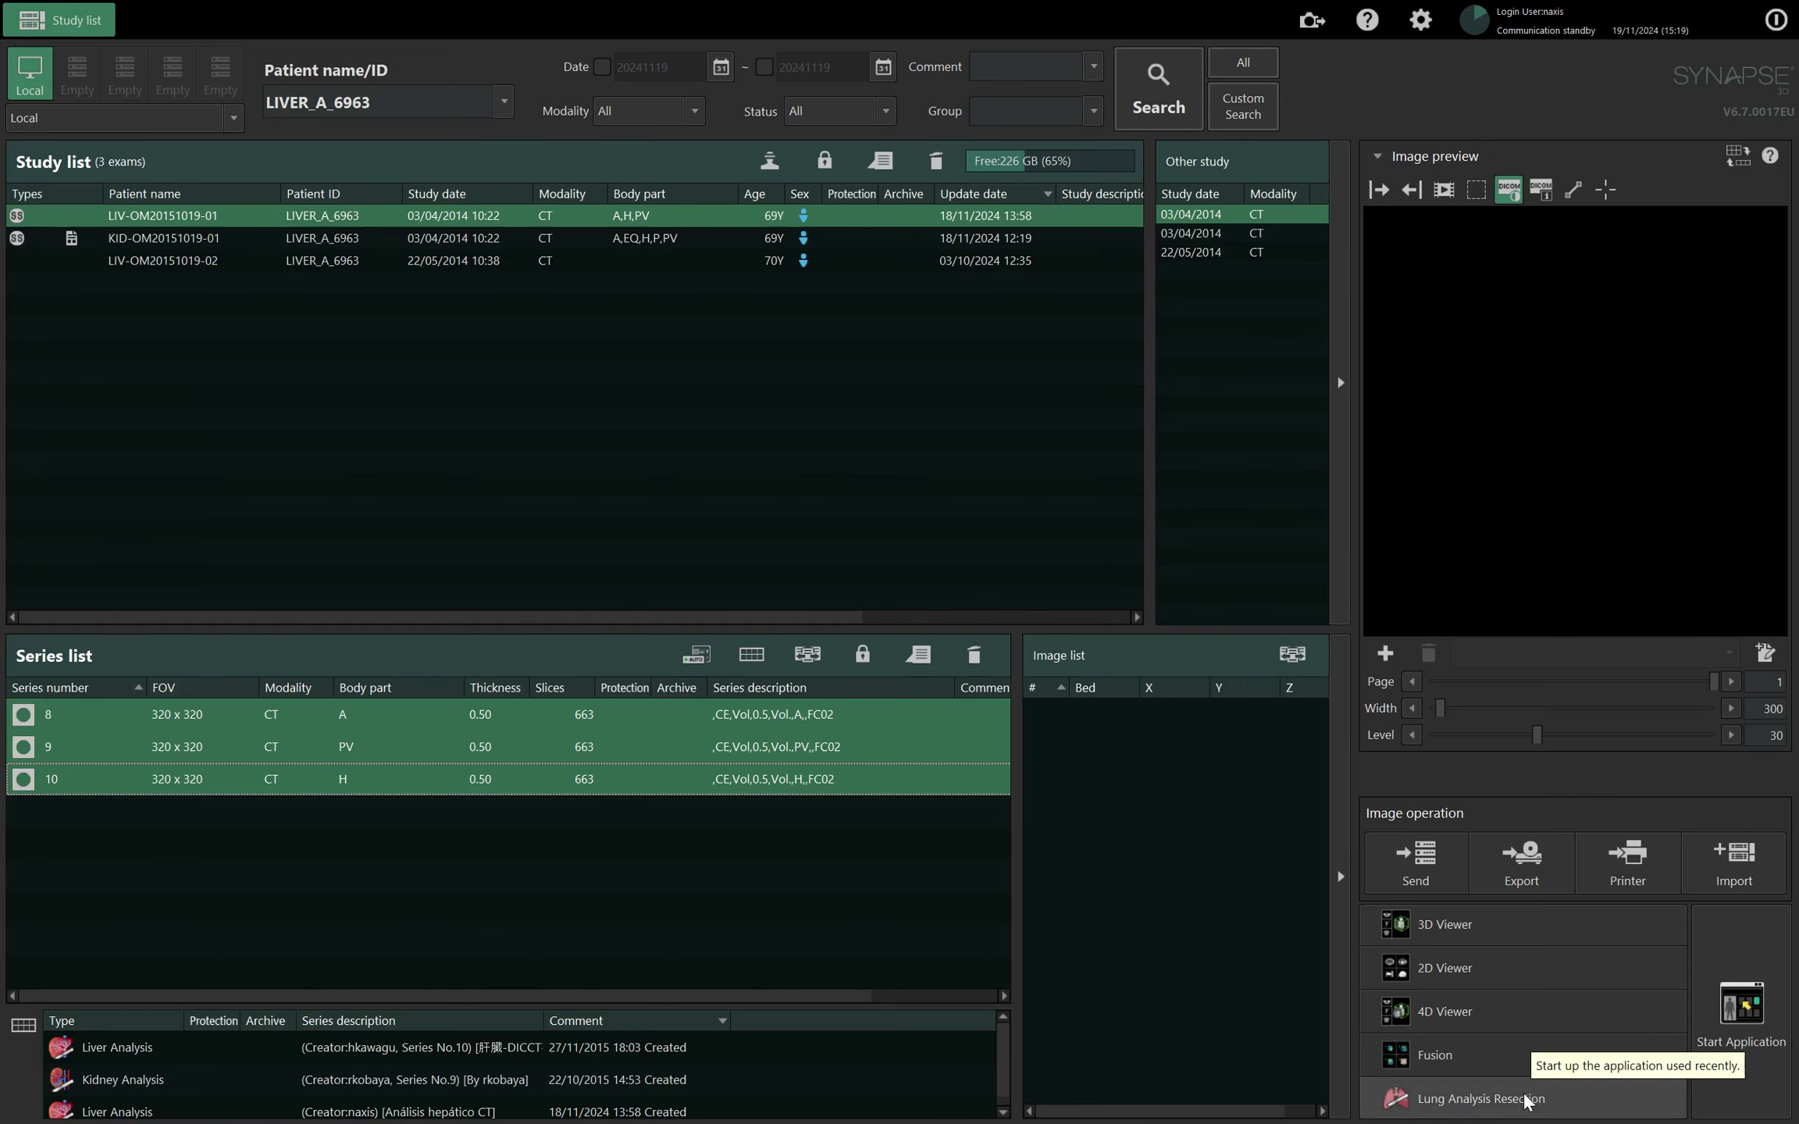
pyautogui.click(1720, 1066)
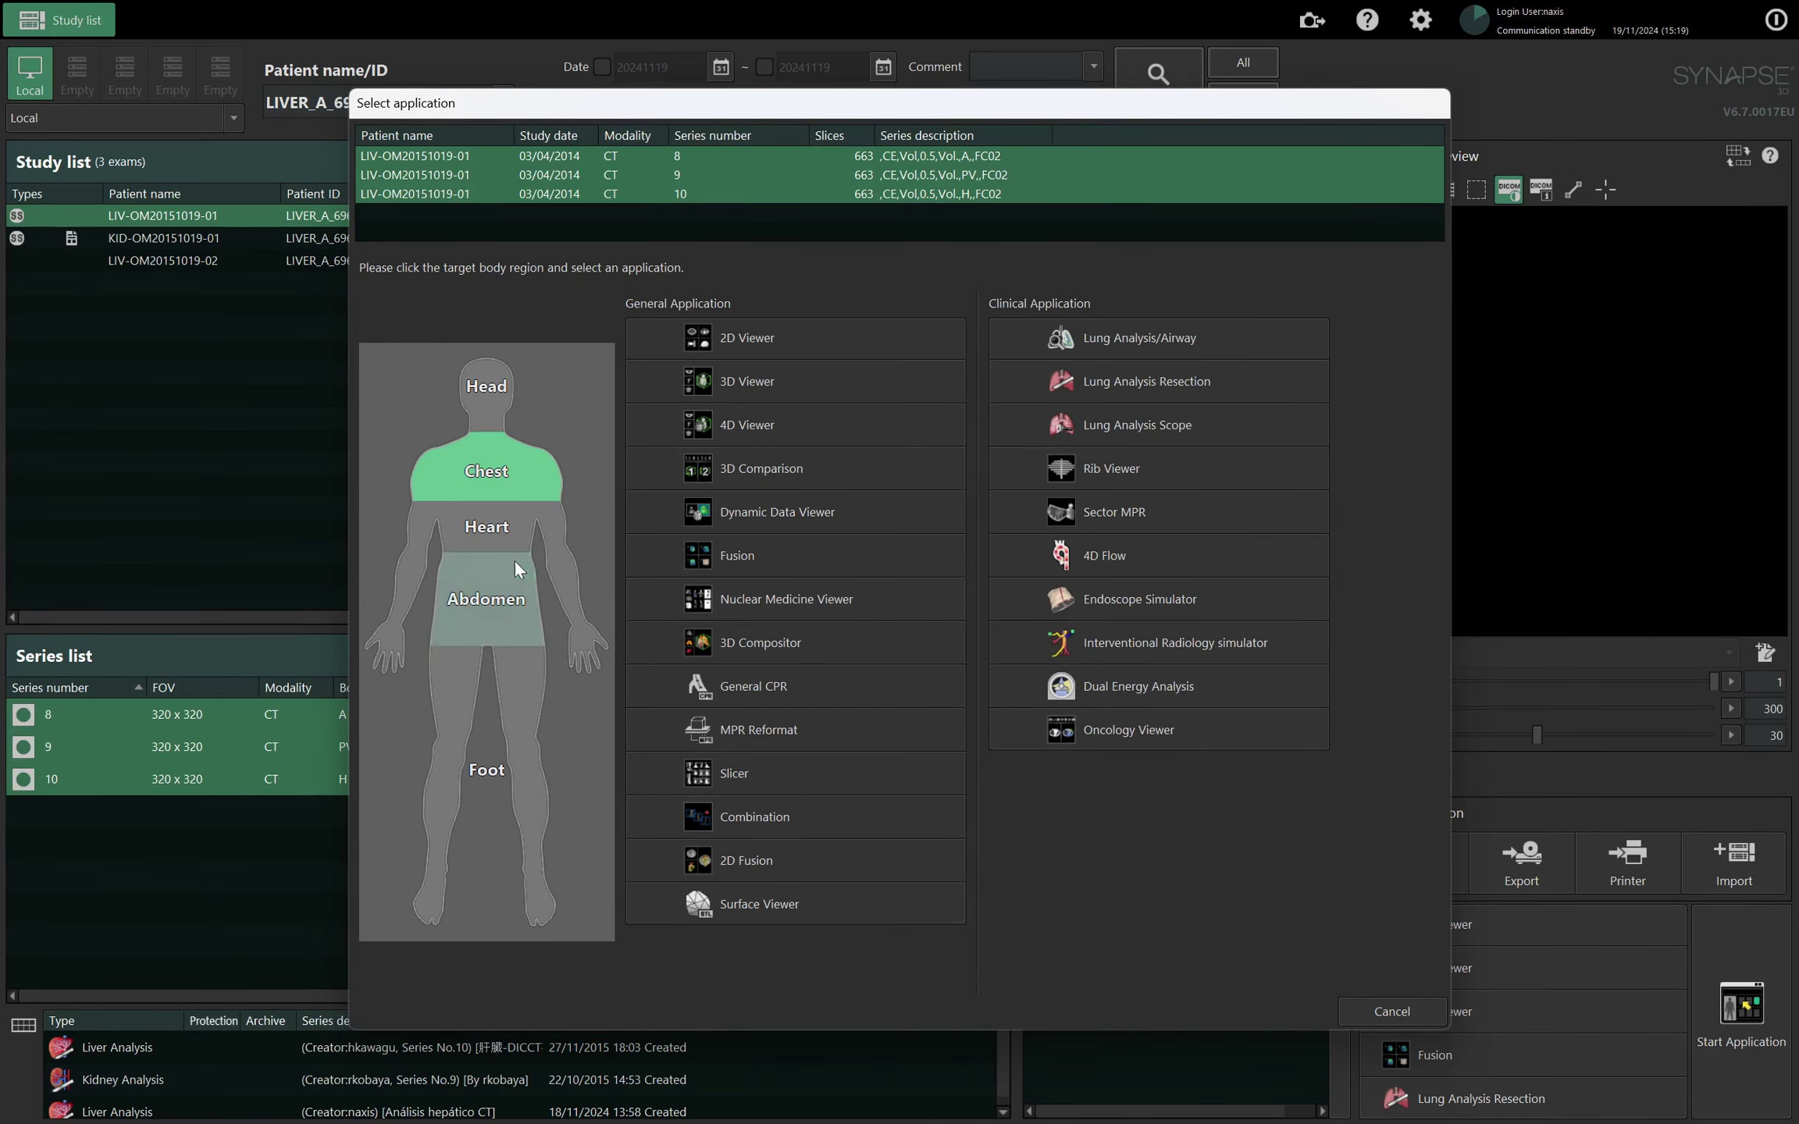
pyautogui.click(1180, 384)
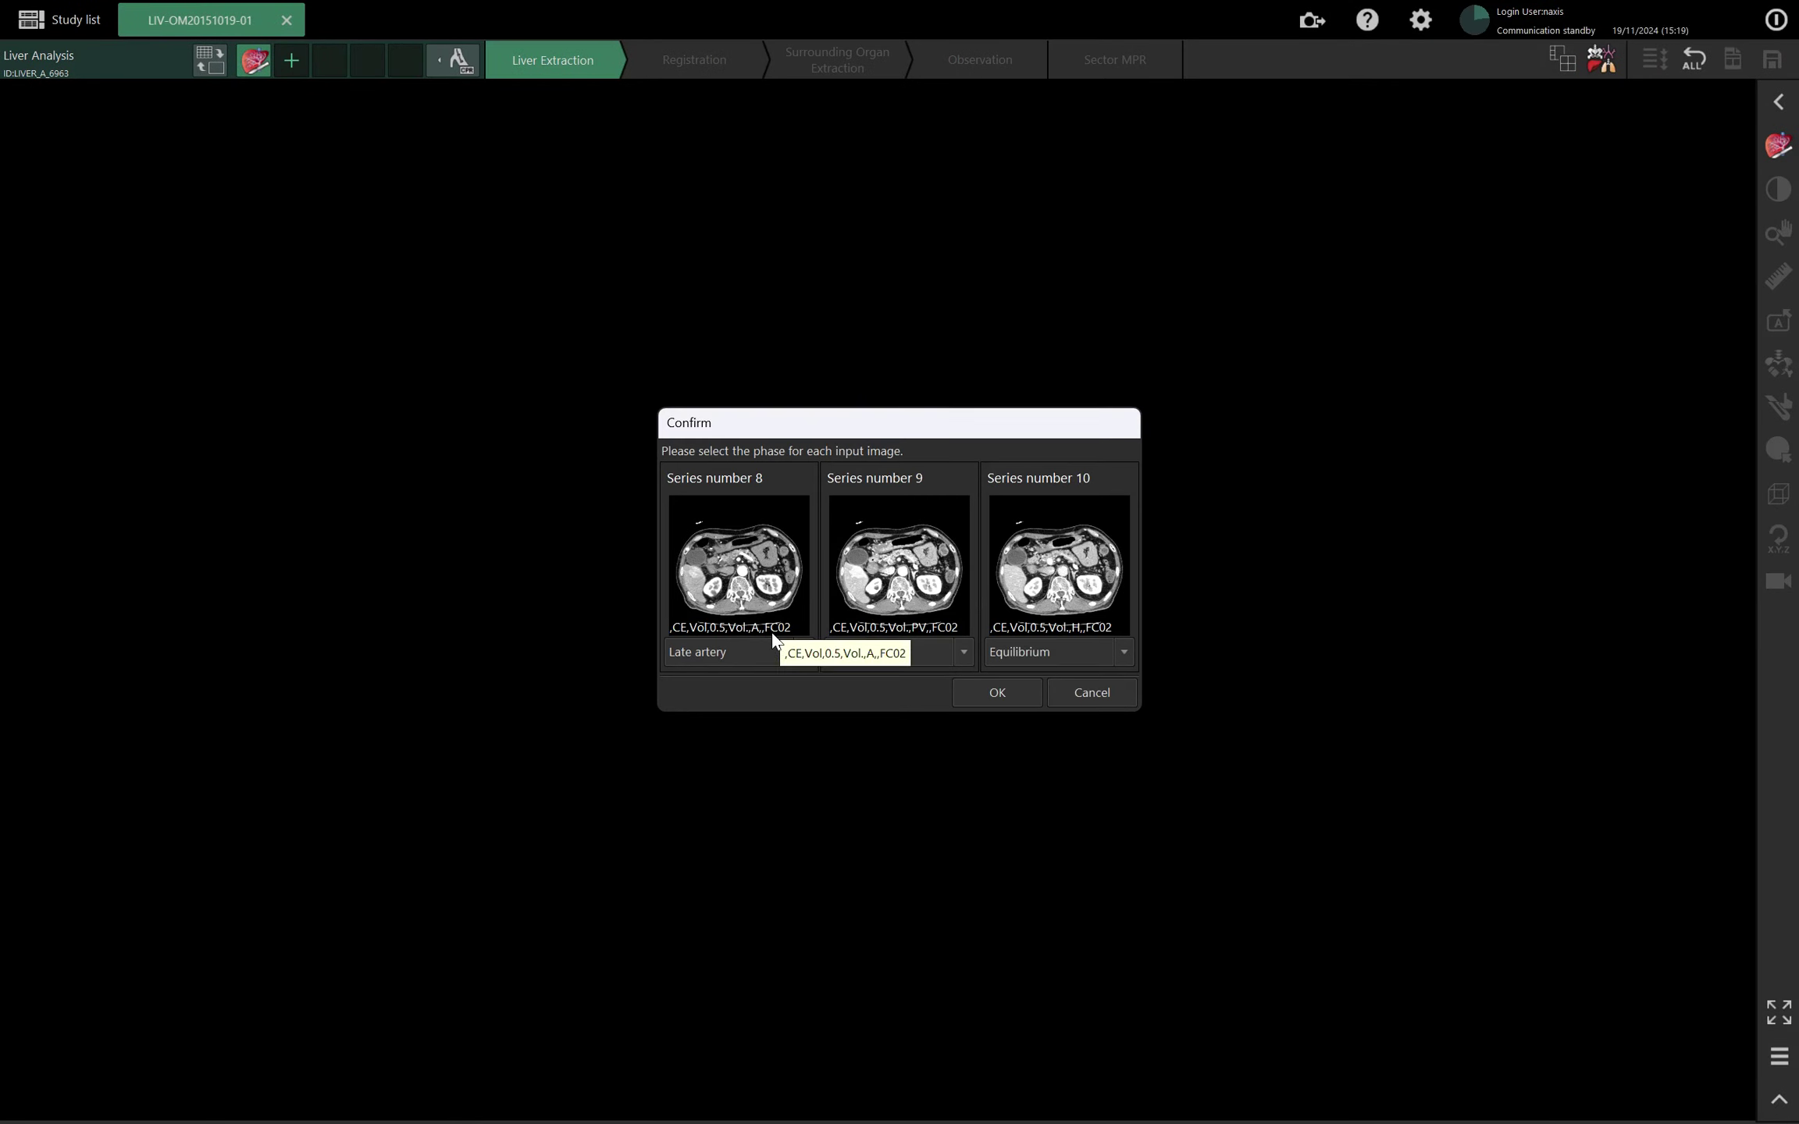
# Page through the series 8, 9 and 10 thumbnails to examine the contrast phase of each input image.
pyautogui.scroll(5, 778, 585)
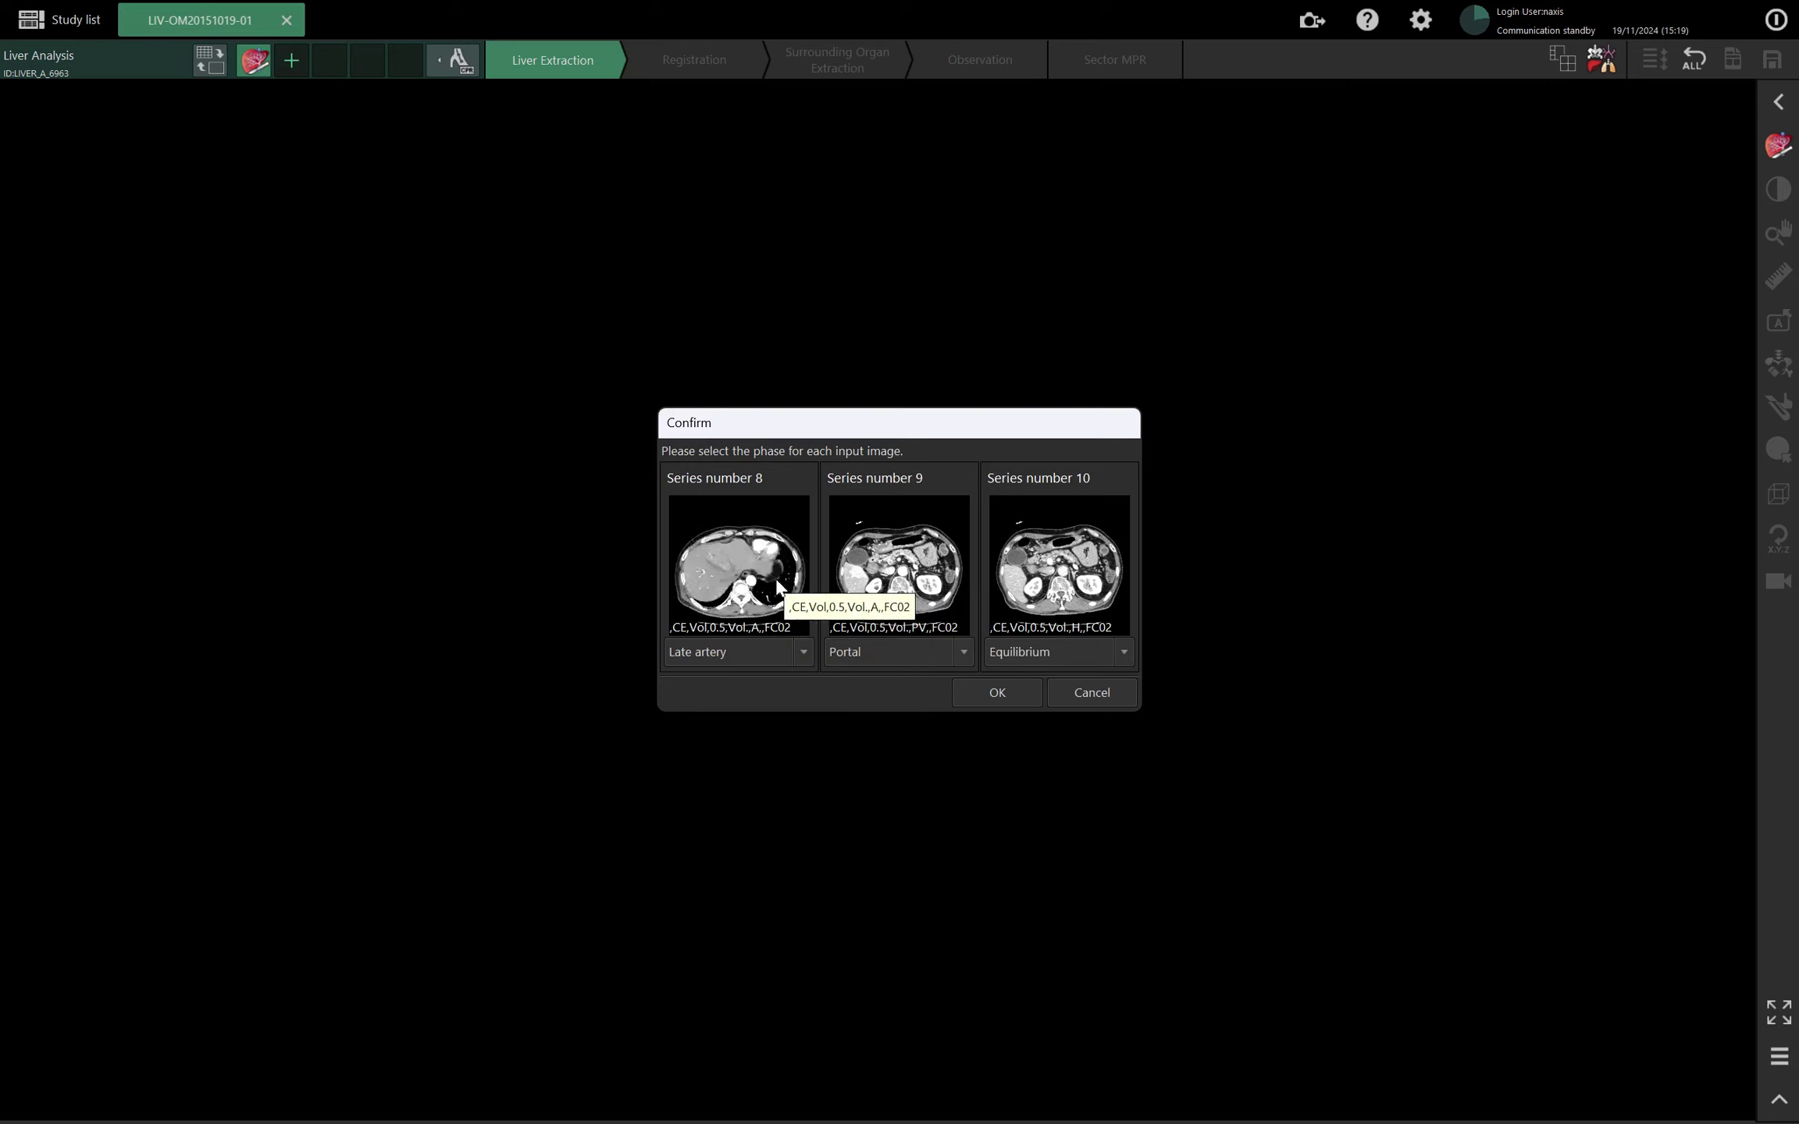
pyautogui.scroll(-4, 778, 578)
pyautogui.scroll(6, 773, 589)
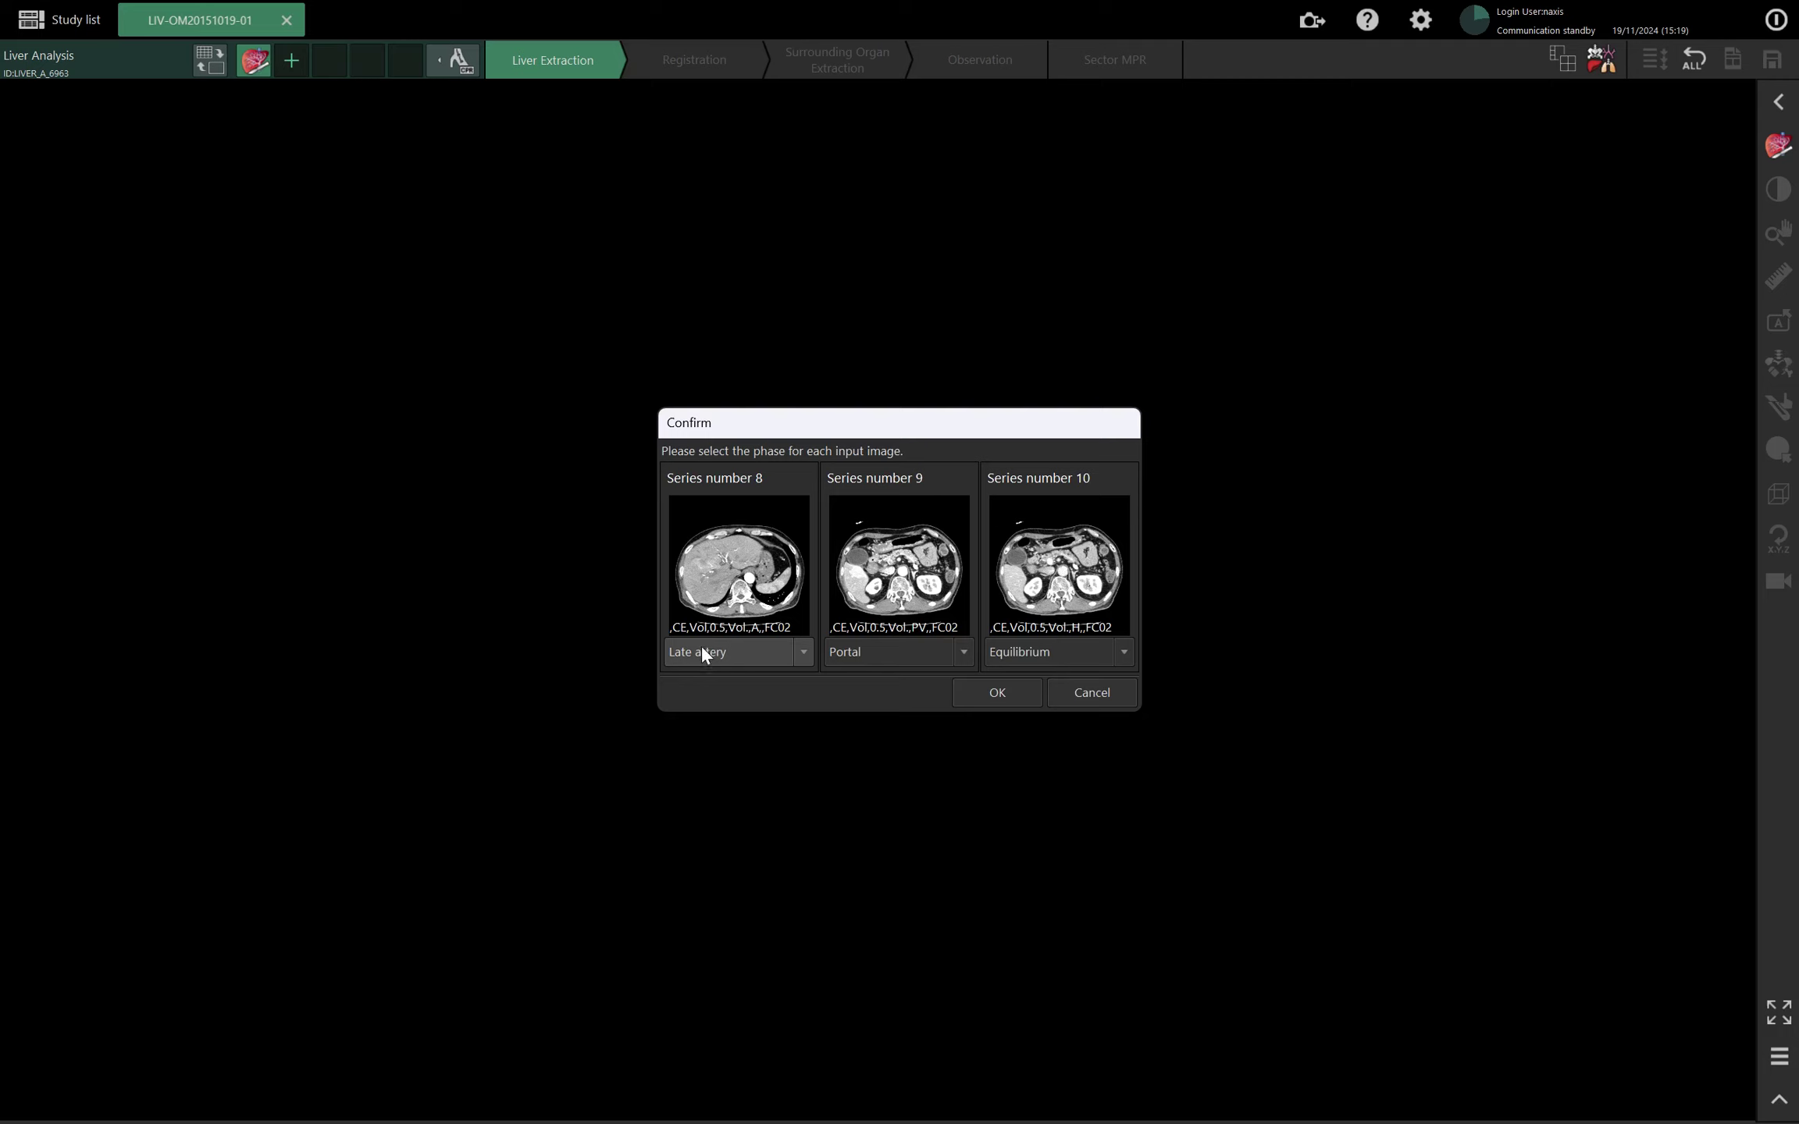
pyautogui.scroll(6, 872, 593)
pyautogui.scroll(5, 872, 593)
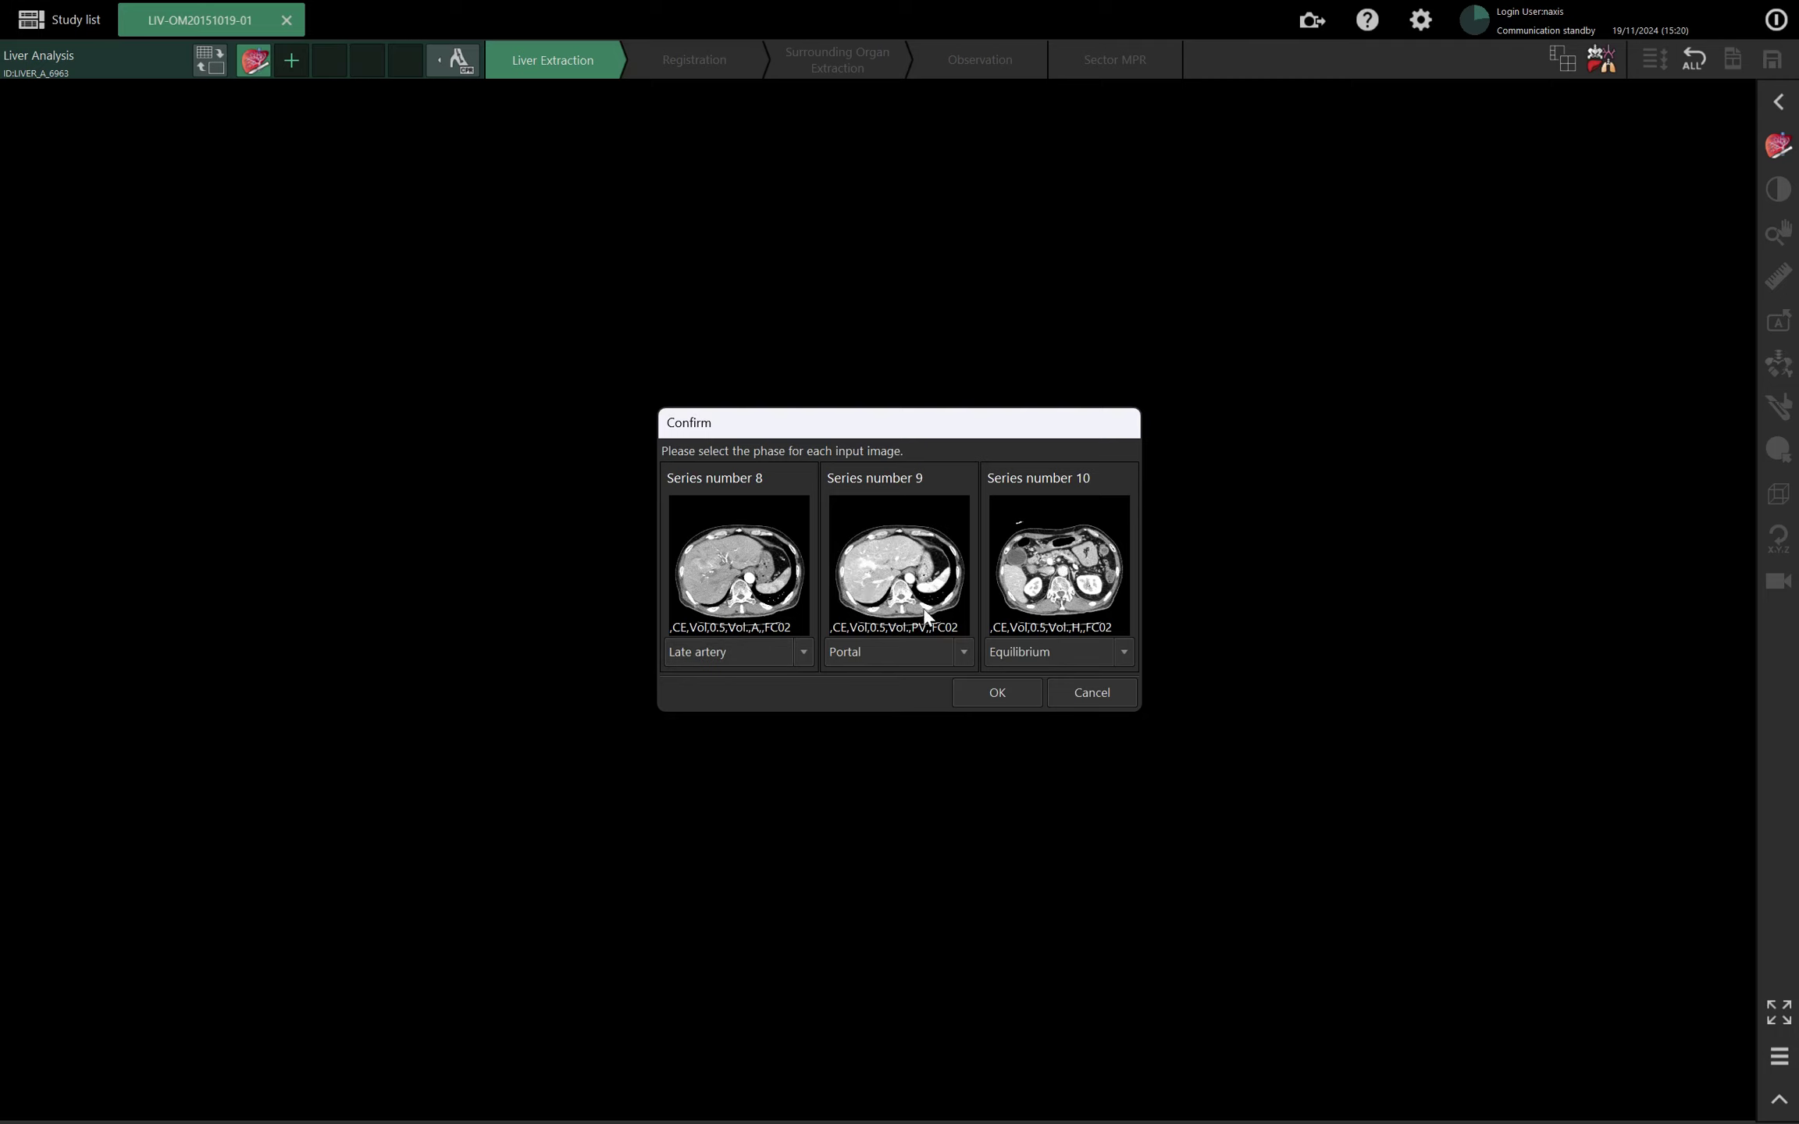
pyautogui.scroll(5, 1056, 593)
pyautogui.scroll(-4, 1050, 597)
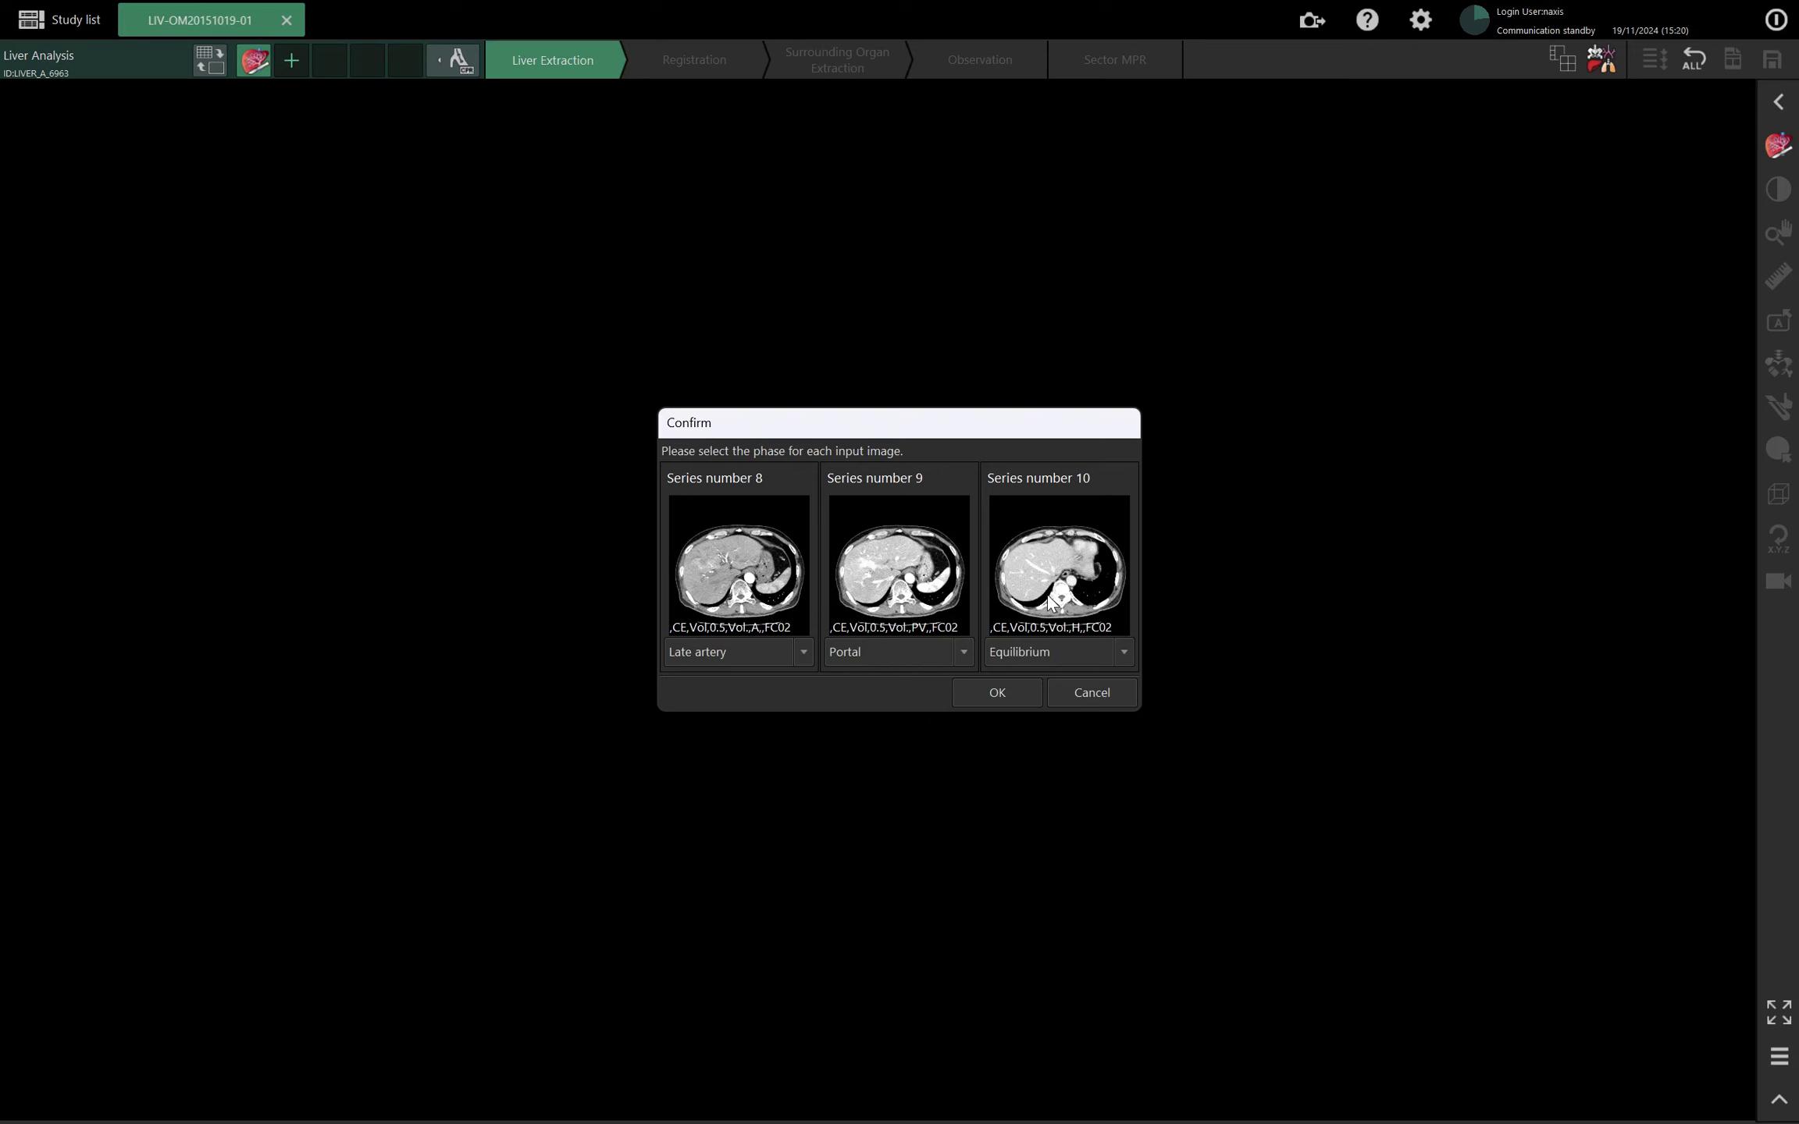
pyautogui.scroll(-1, 1047, 594)
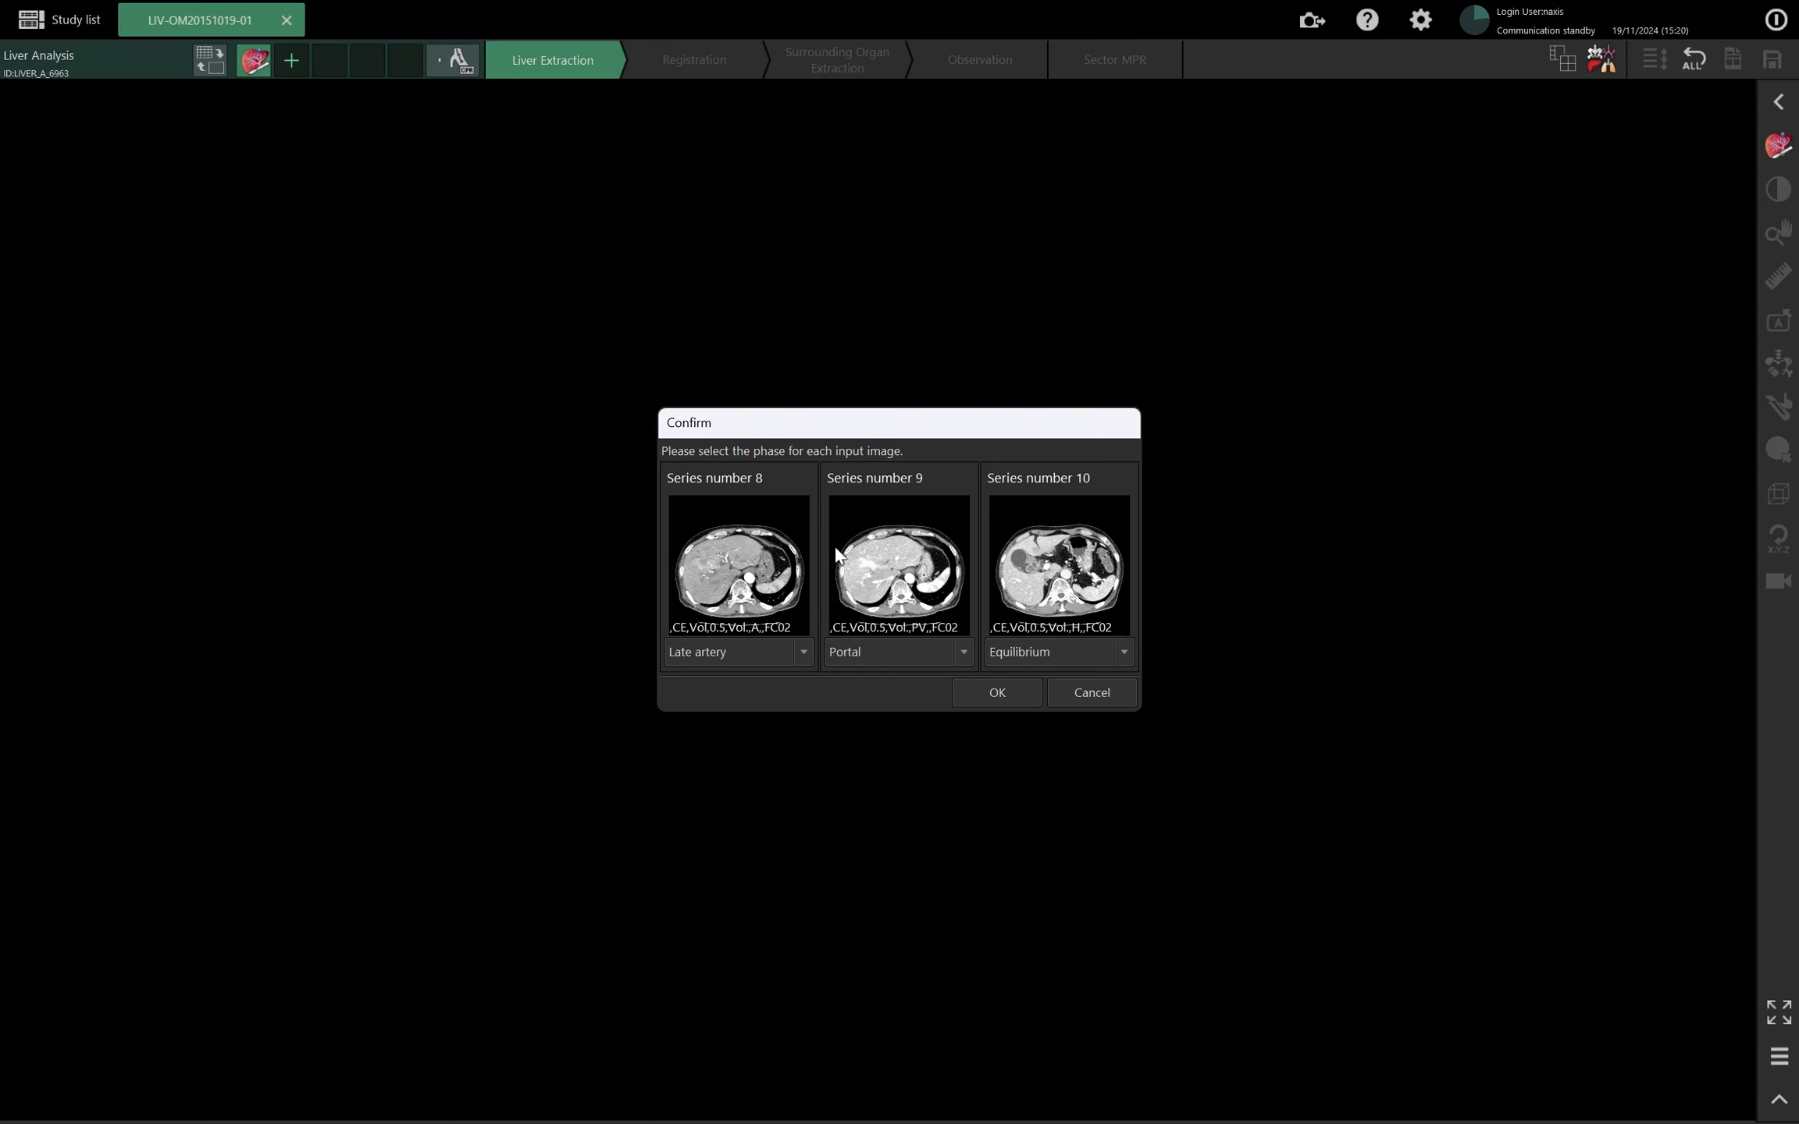
# Recheck the vessel enhancement in the input image thumbnails, comparing series 9 with series 10.
pyautogui.scroll(-4, 942, 592)
pyautogui.scroll(3, 940, 594)
pyautogui.scroll(-5, 938, 594)
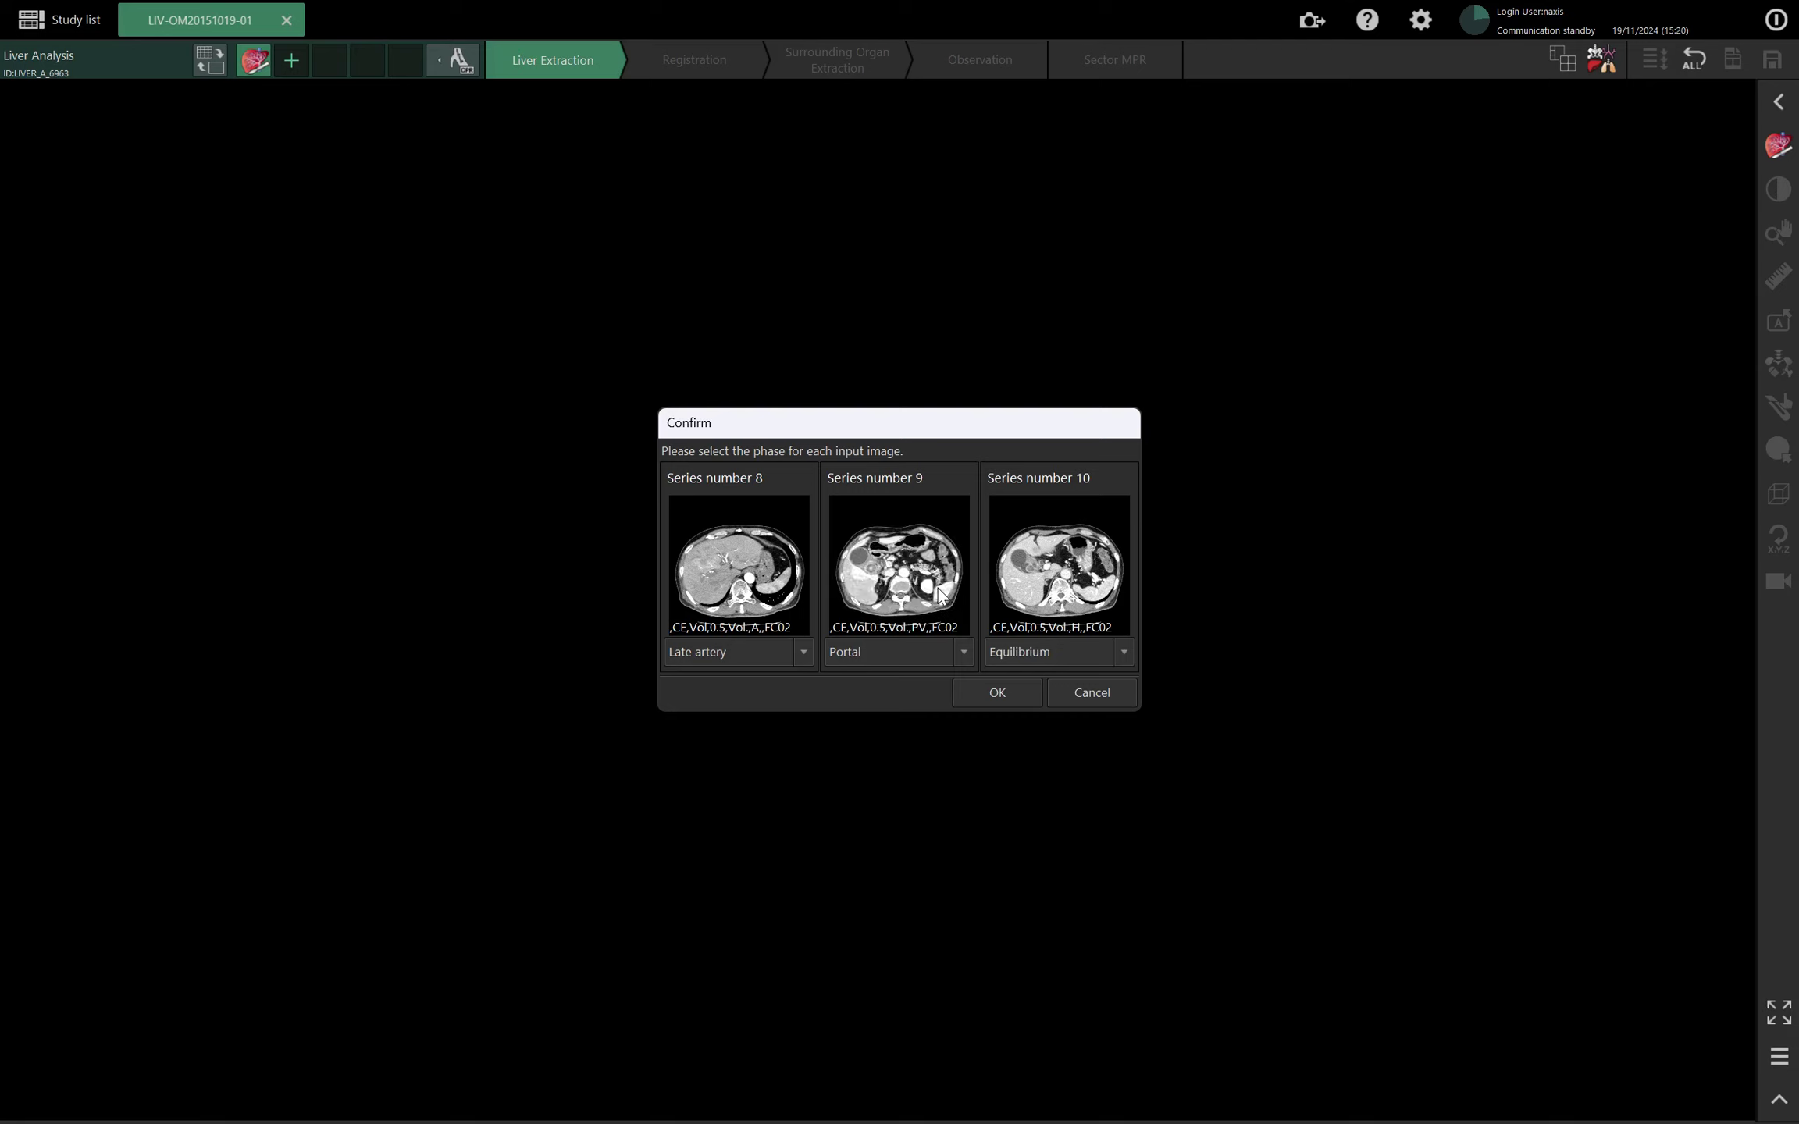
pyautogui.scroll(-2, 940, 595)
pyautogui.scroll(5, 1093, 590)
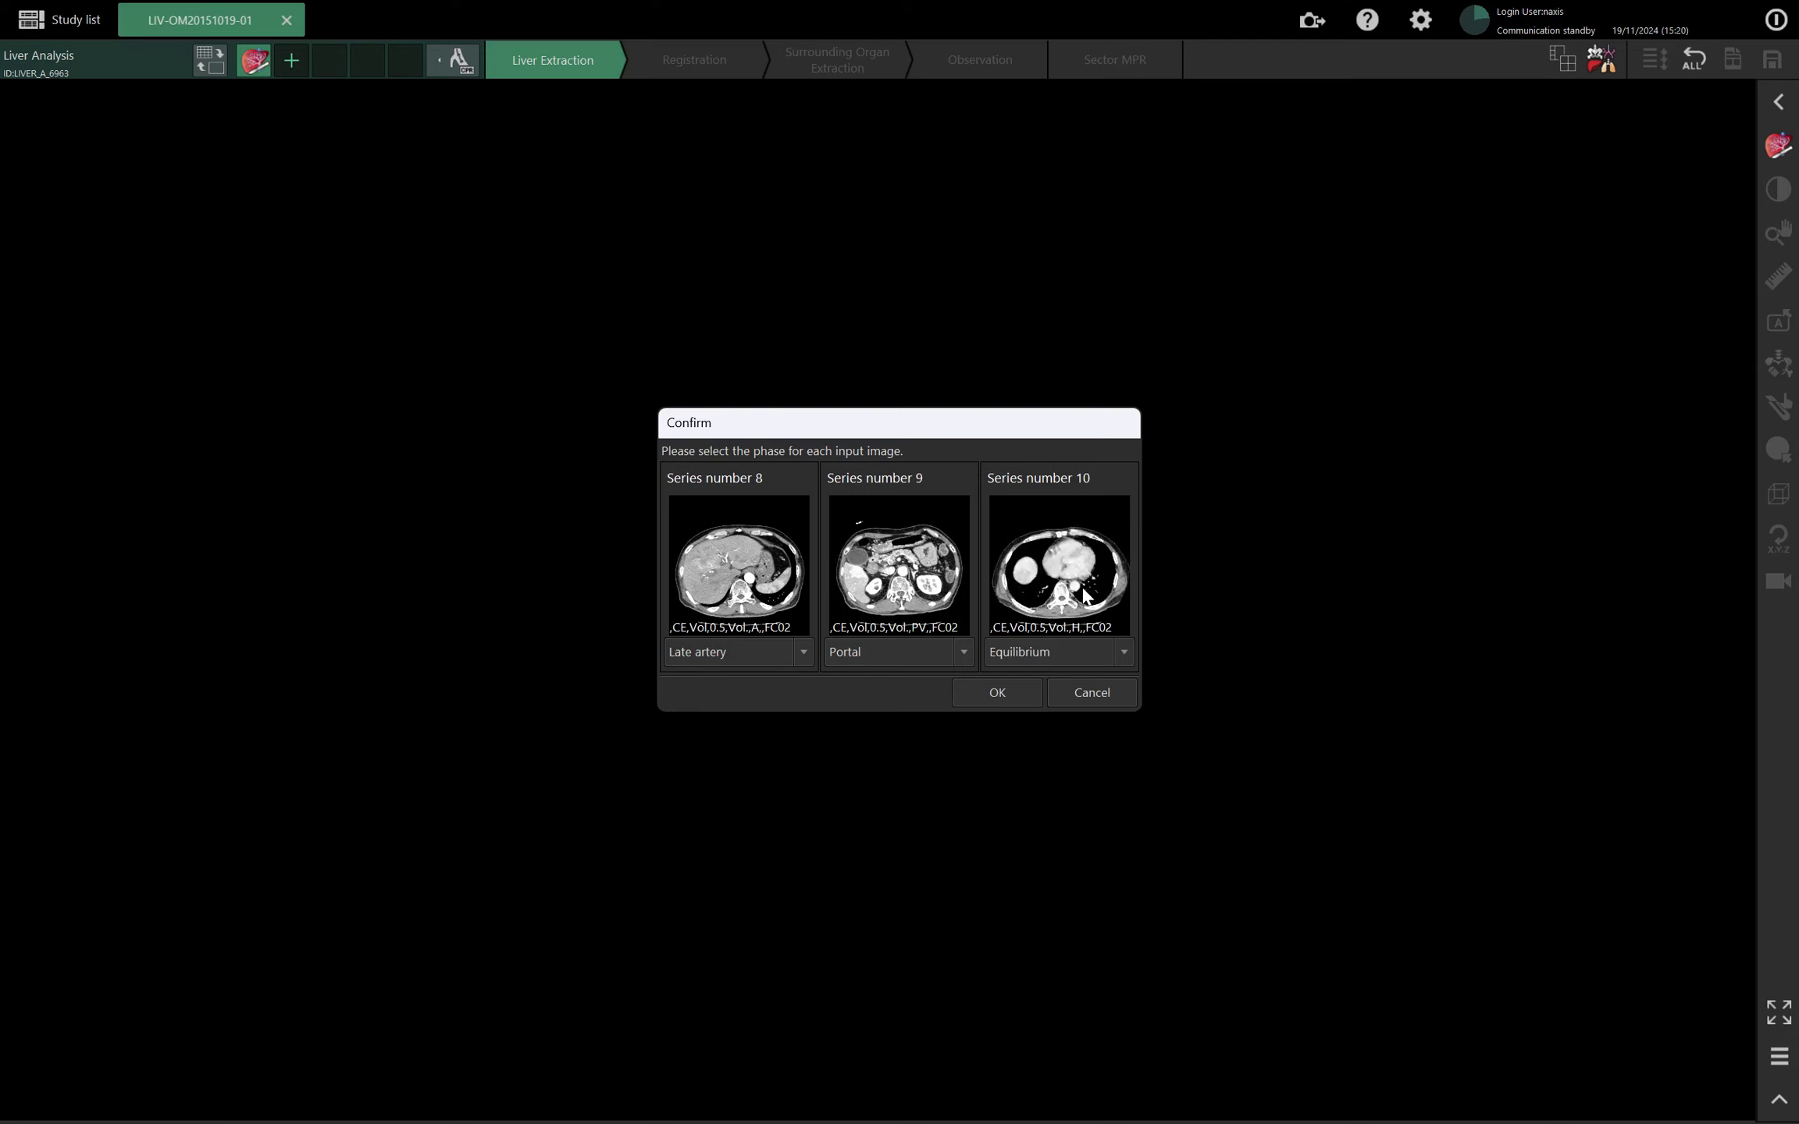
pyautogui.scroll(-5, 1085, 595)
pyautogui.scroll(3, 1081, 595)
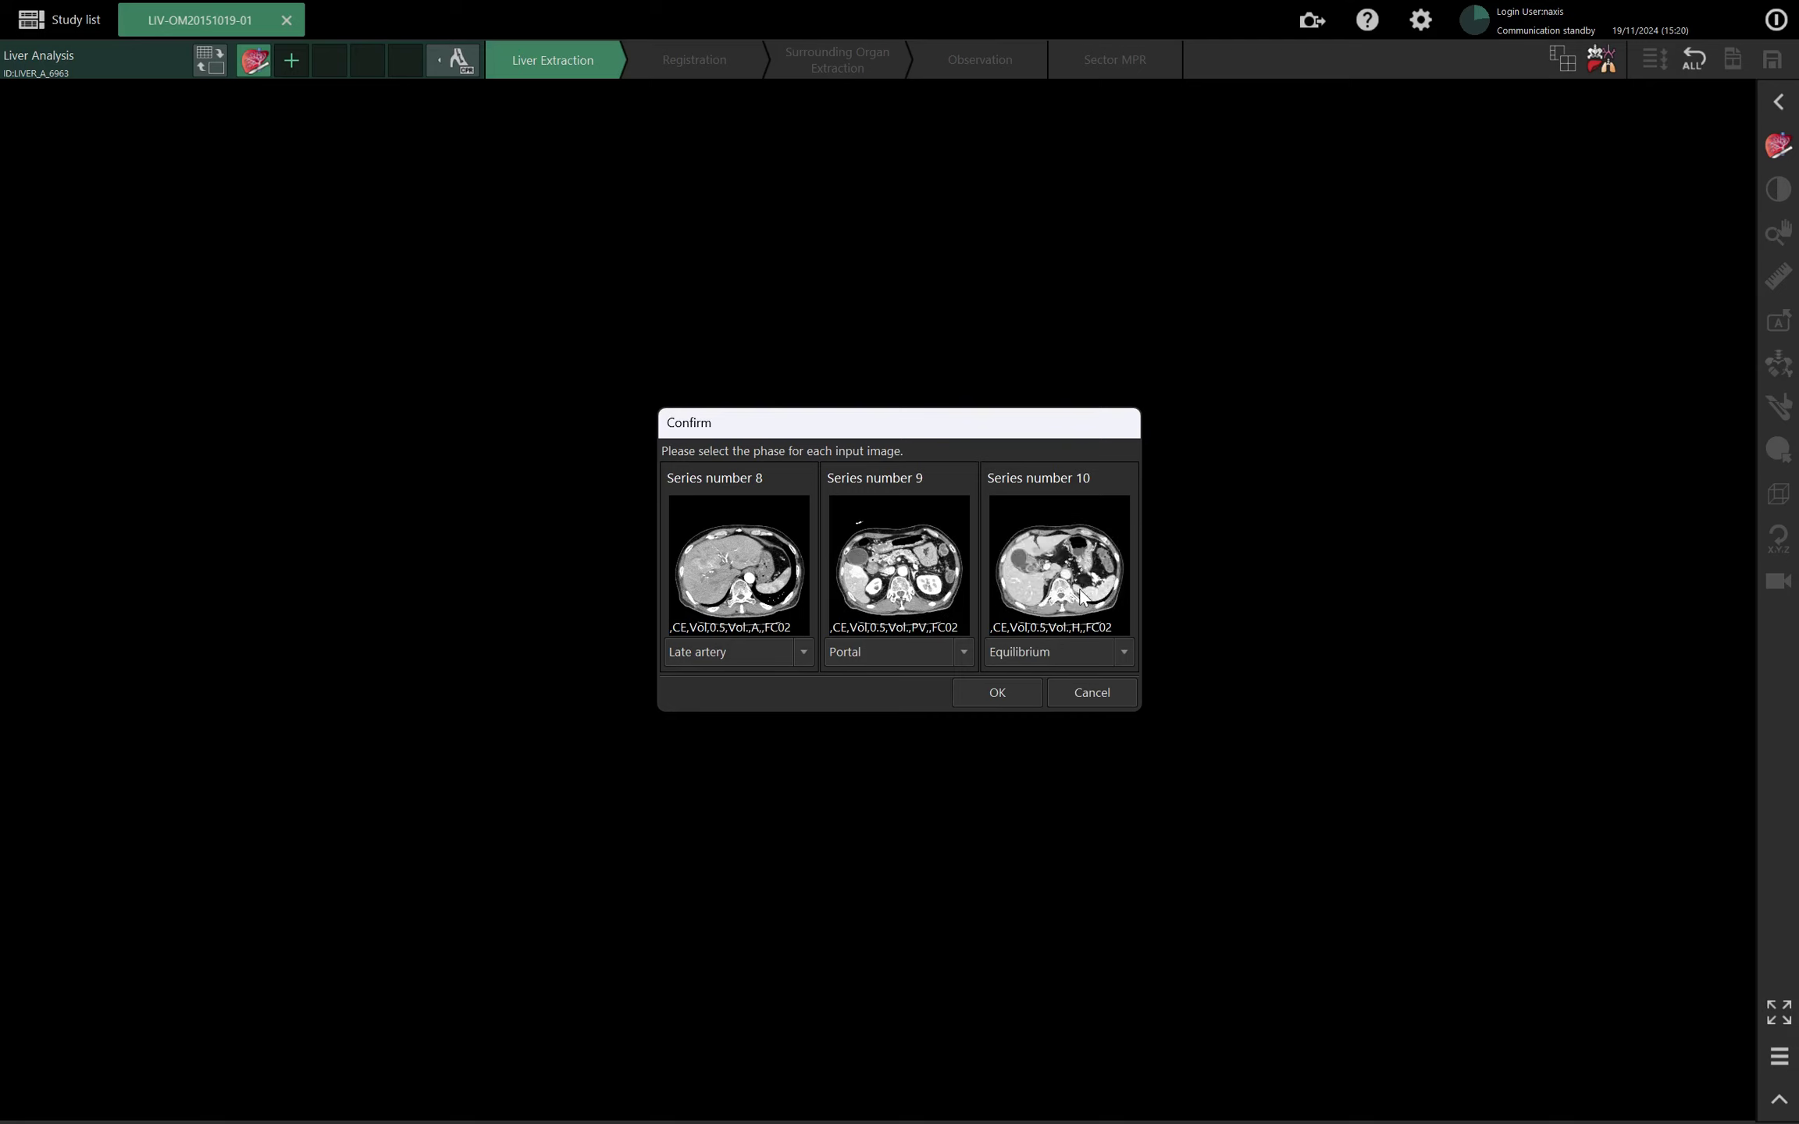
pyautogui.scroll(-2, 1081, 598)
pyautogui.scroll(3, 1082, 593)
pyautogui.scroll(-2, 1081, 587)
# Assign the Portal phase to series 10 and Equilibrium to series 9, and confirm the phase assignment.
pyautogui.click(1084, 651)
pyautogui.click(1019, 722)
pyautogui.click(861, 655)
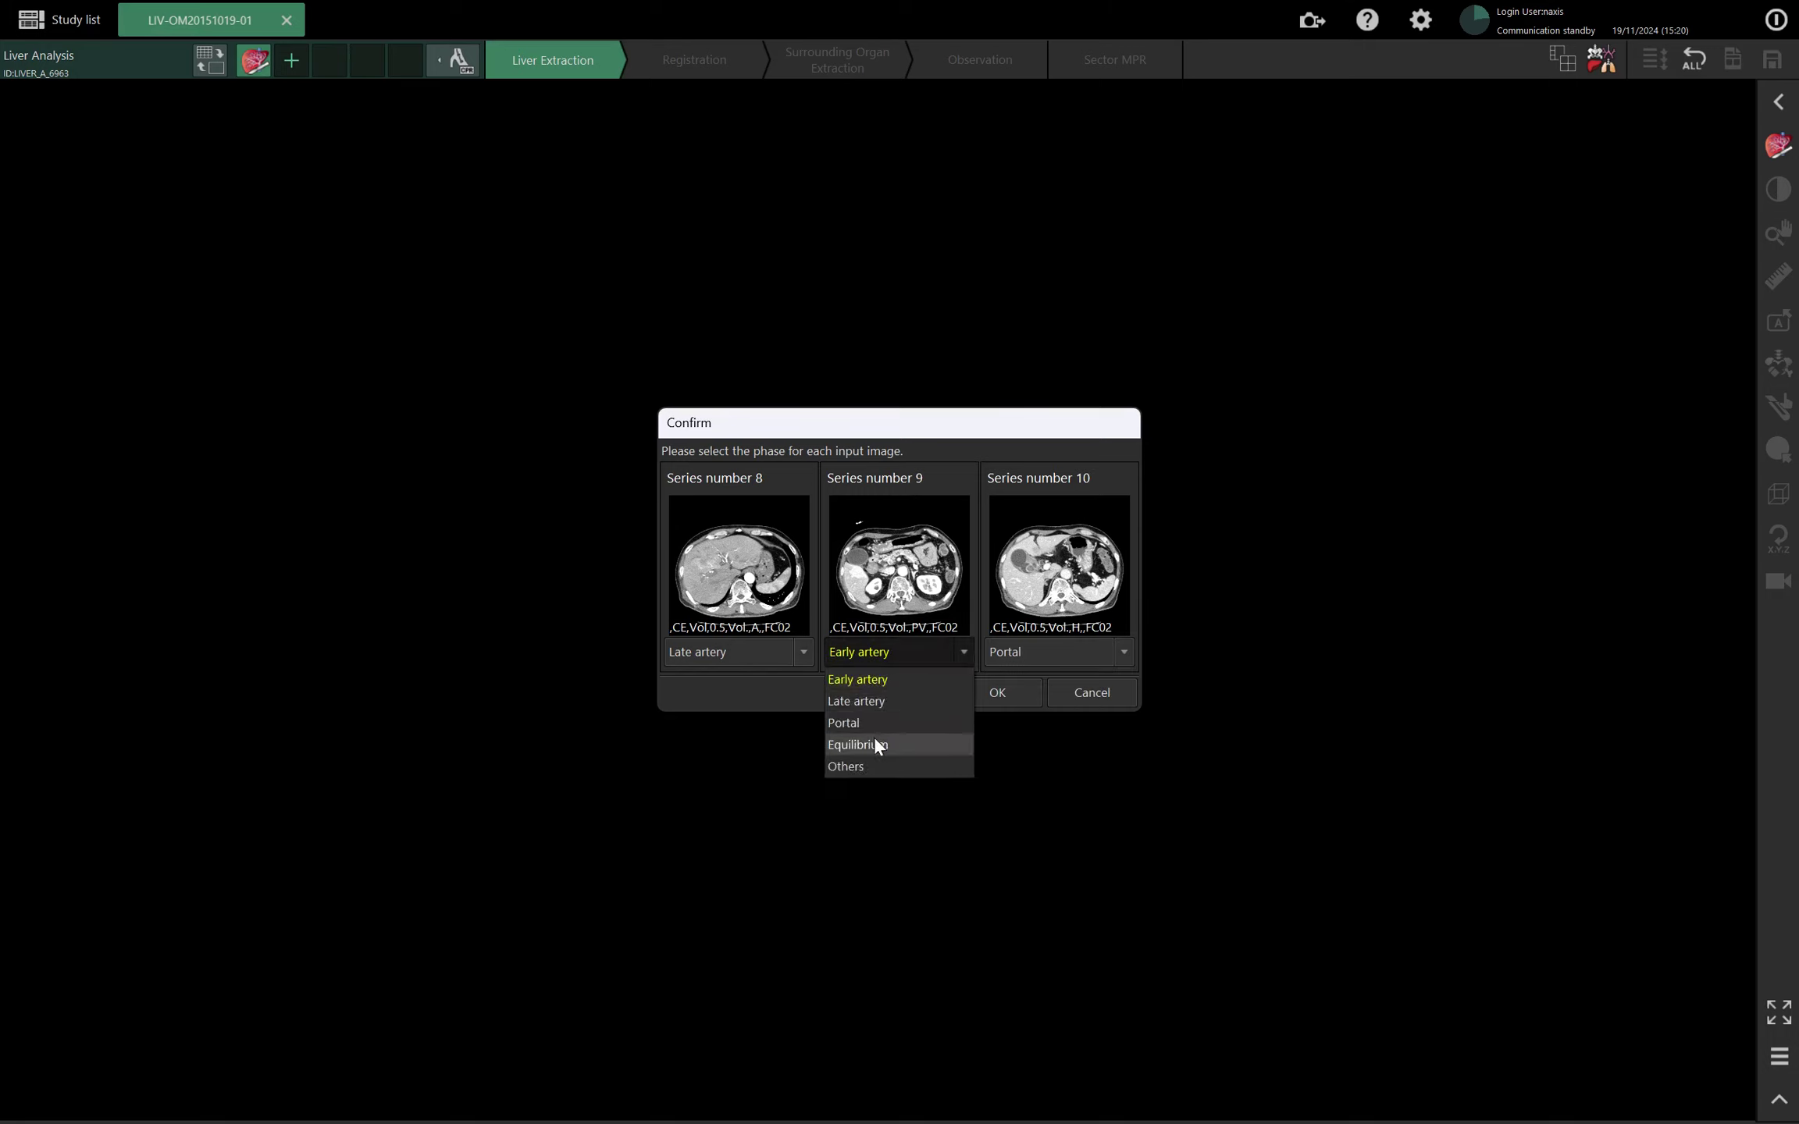
pyautogui.click(875, 744)
pyautogui.click(986, 688)
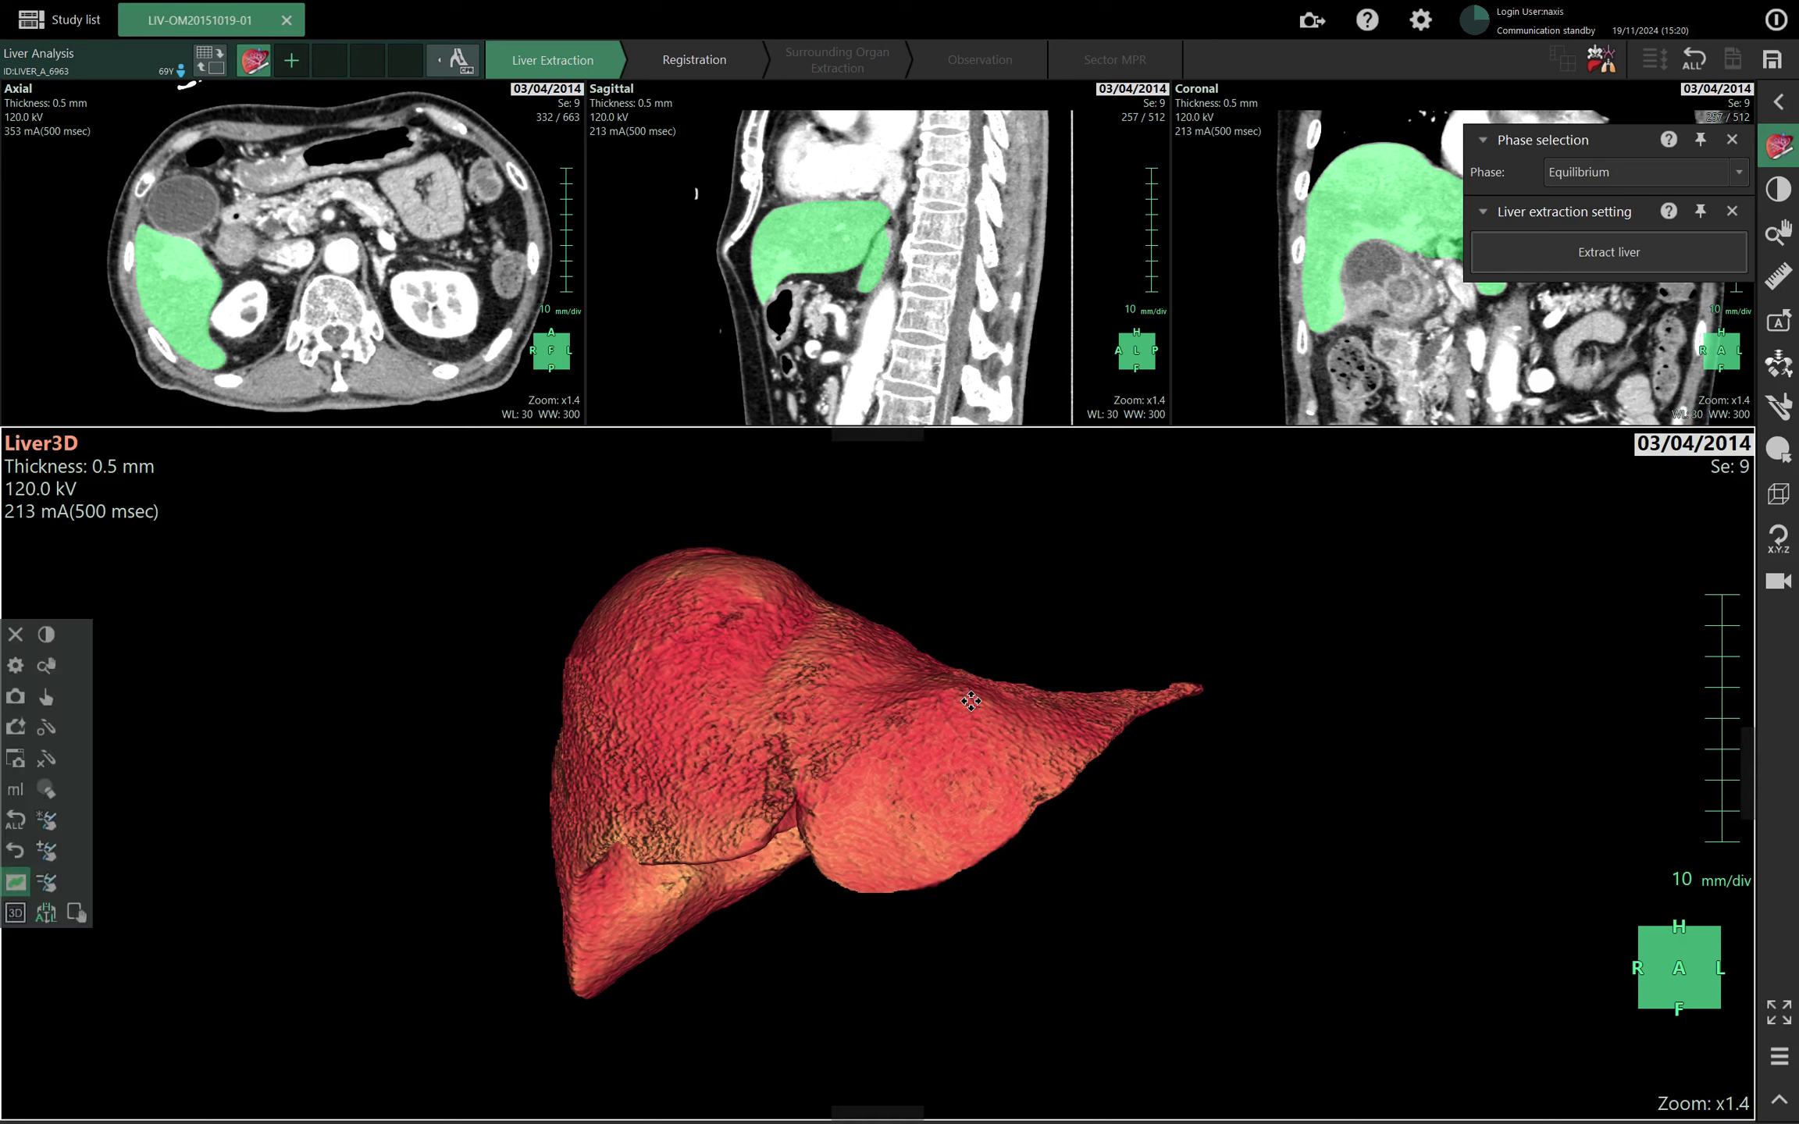
# Inspect the extracted 3D liver, display the Portal phase volume, and return to the Equilibrium phase.
pyautogui.moveTo(1020, 635)
pyautogui.mouseDown()
pyautogui.moveTo(1069, 650)
pyautogui.moveTo(1019, 659)
pyautogui.mouseUp()
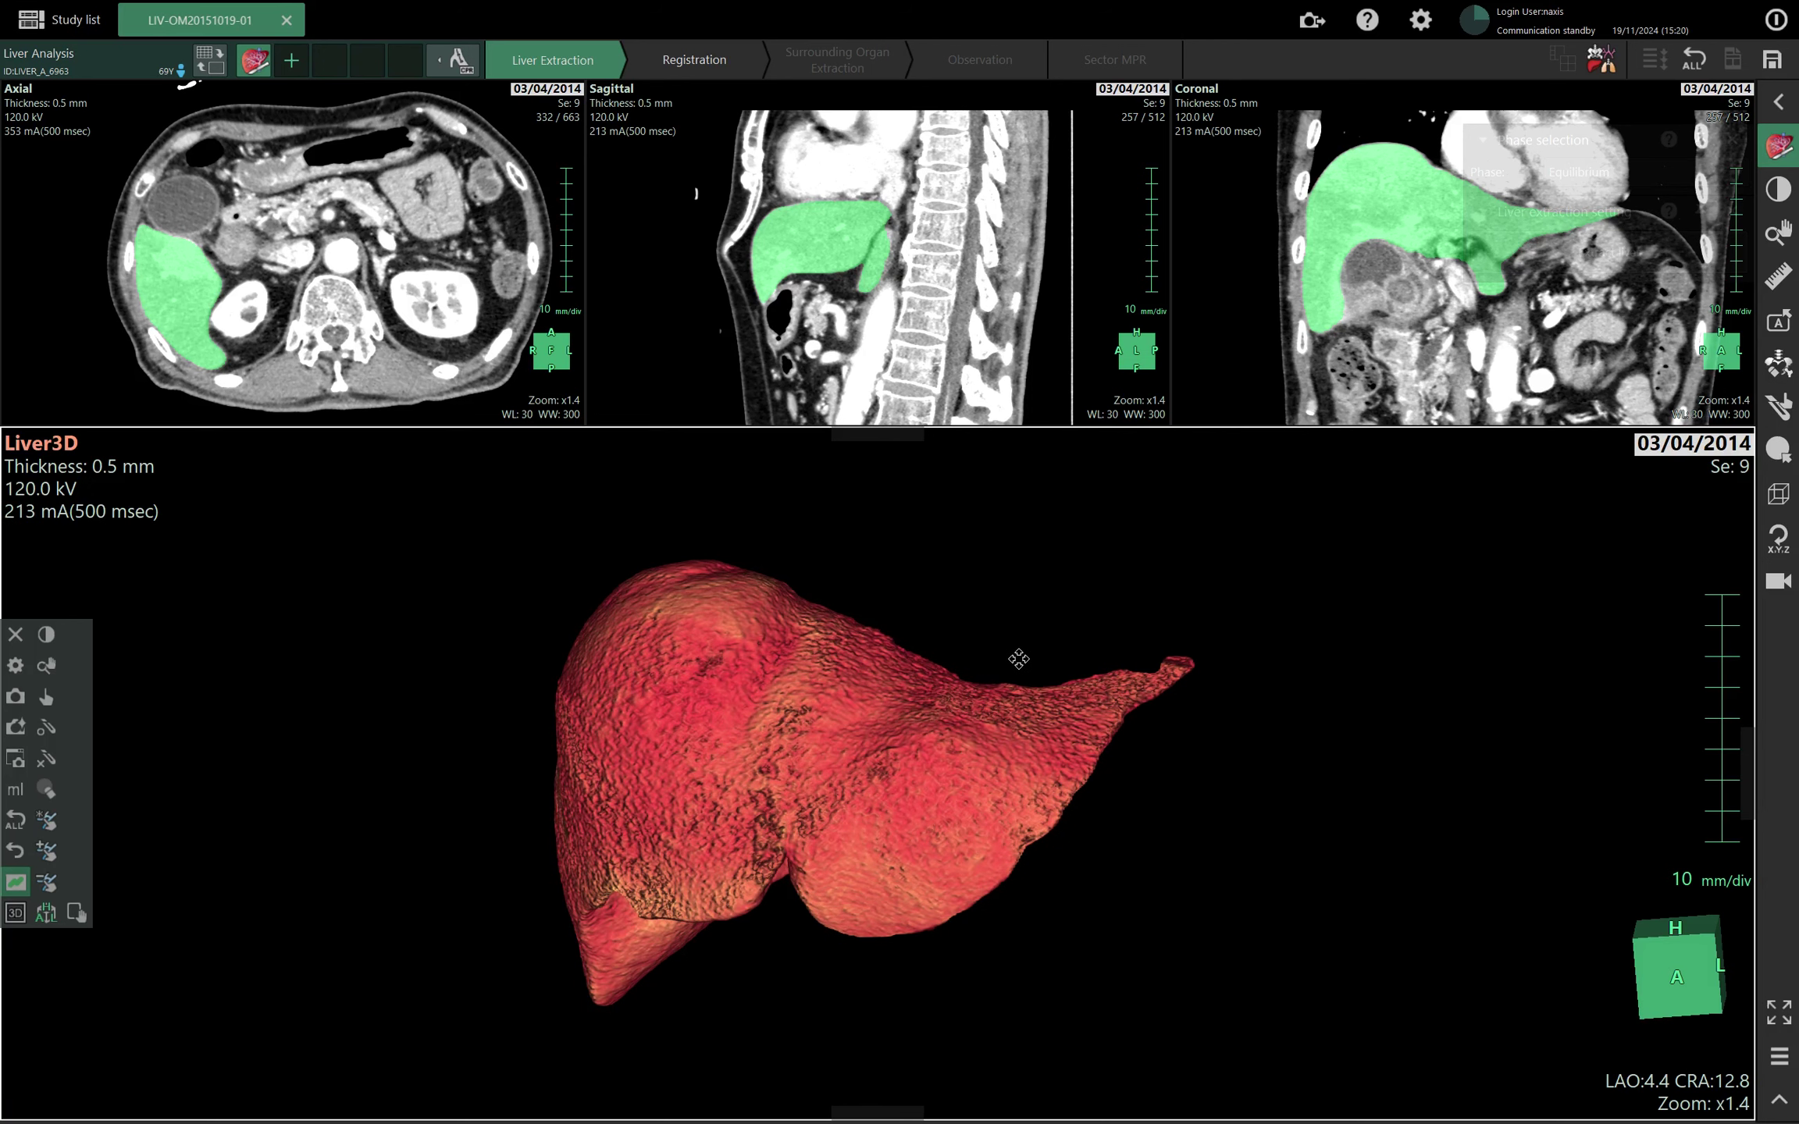
pyautogui.click(1637, 178)
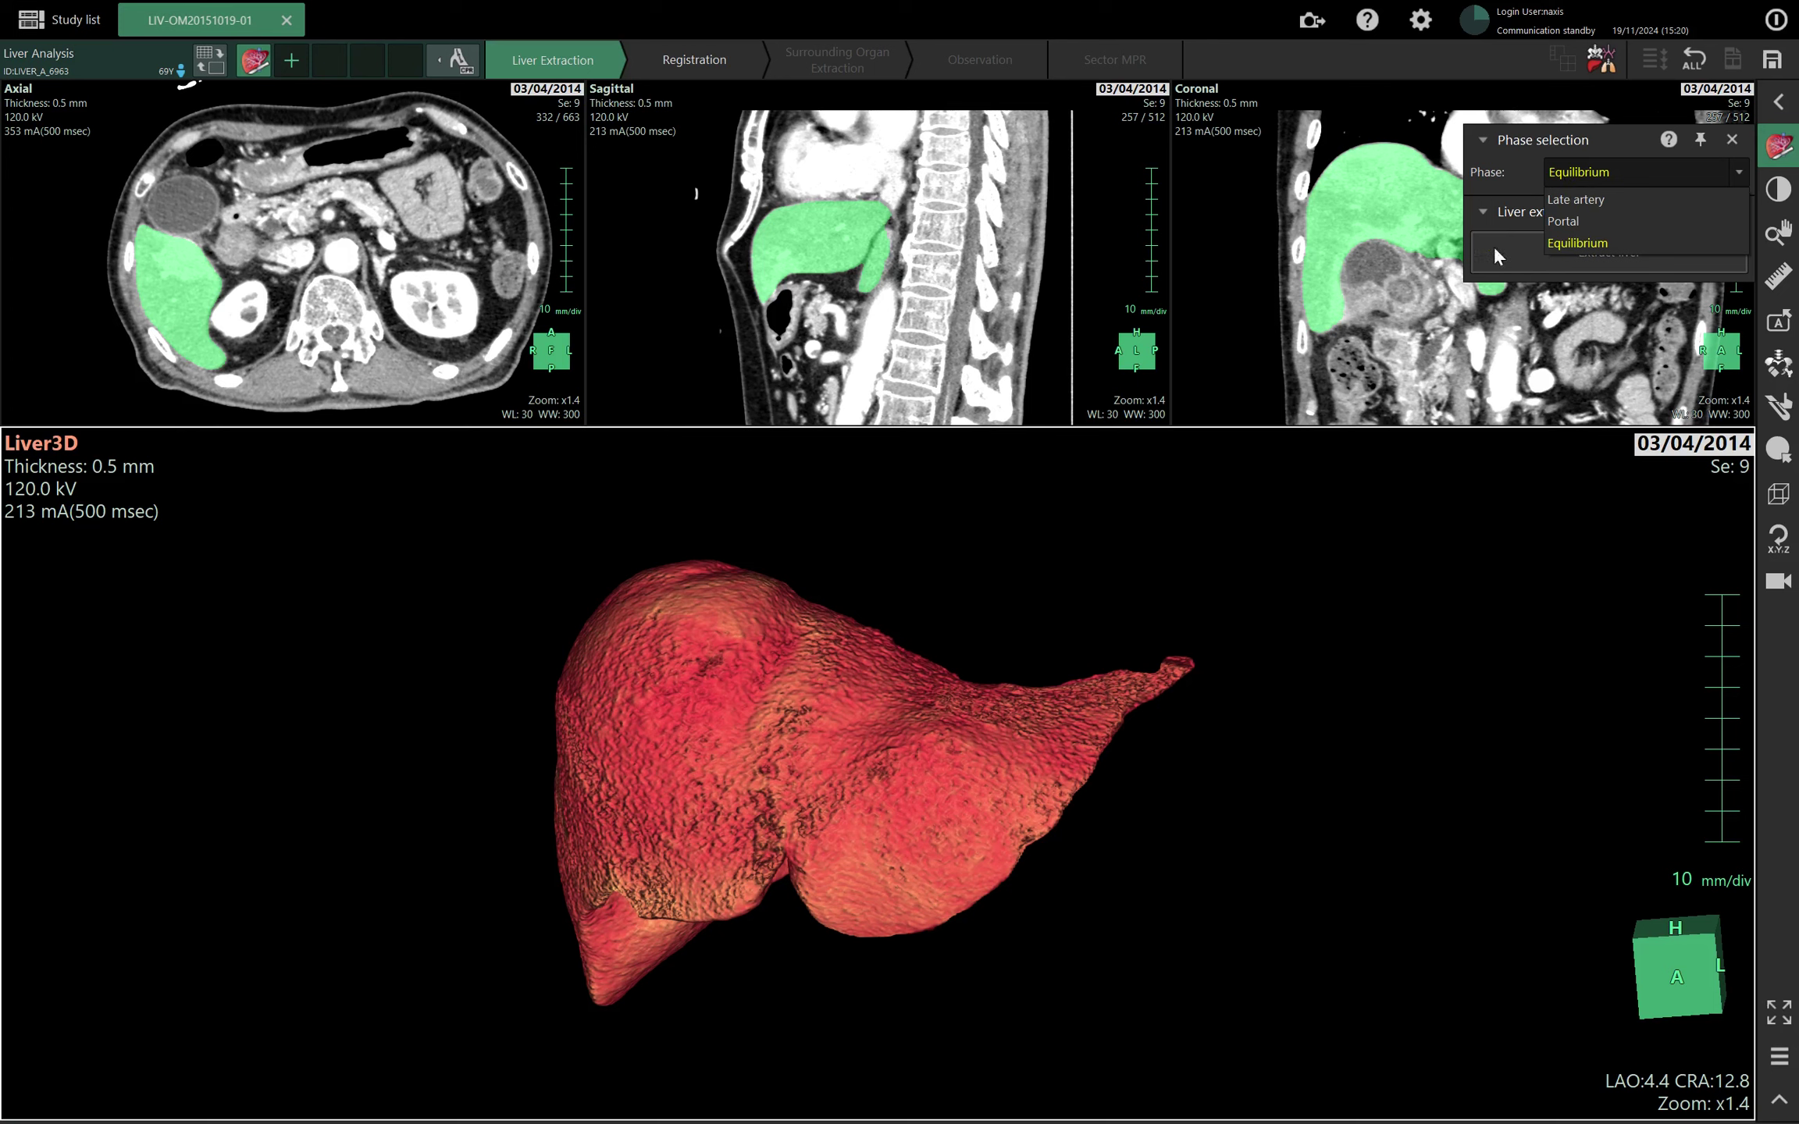
pyautogui.click(1616, 220)
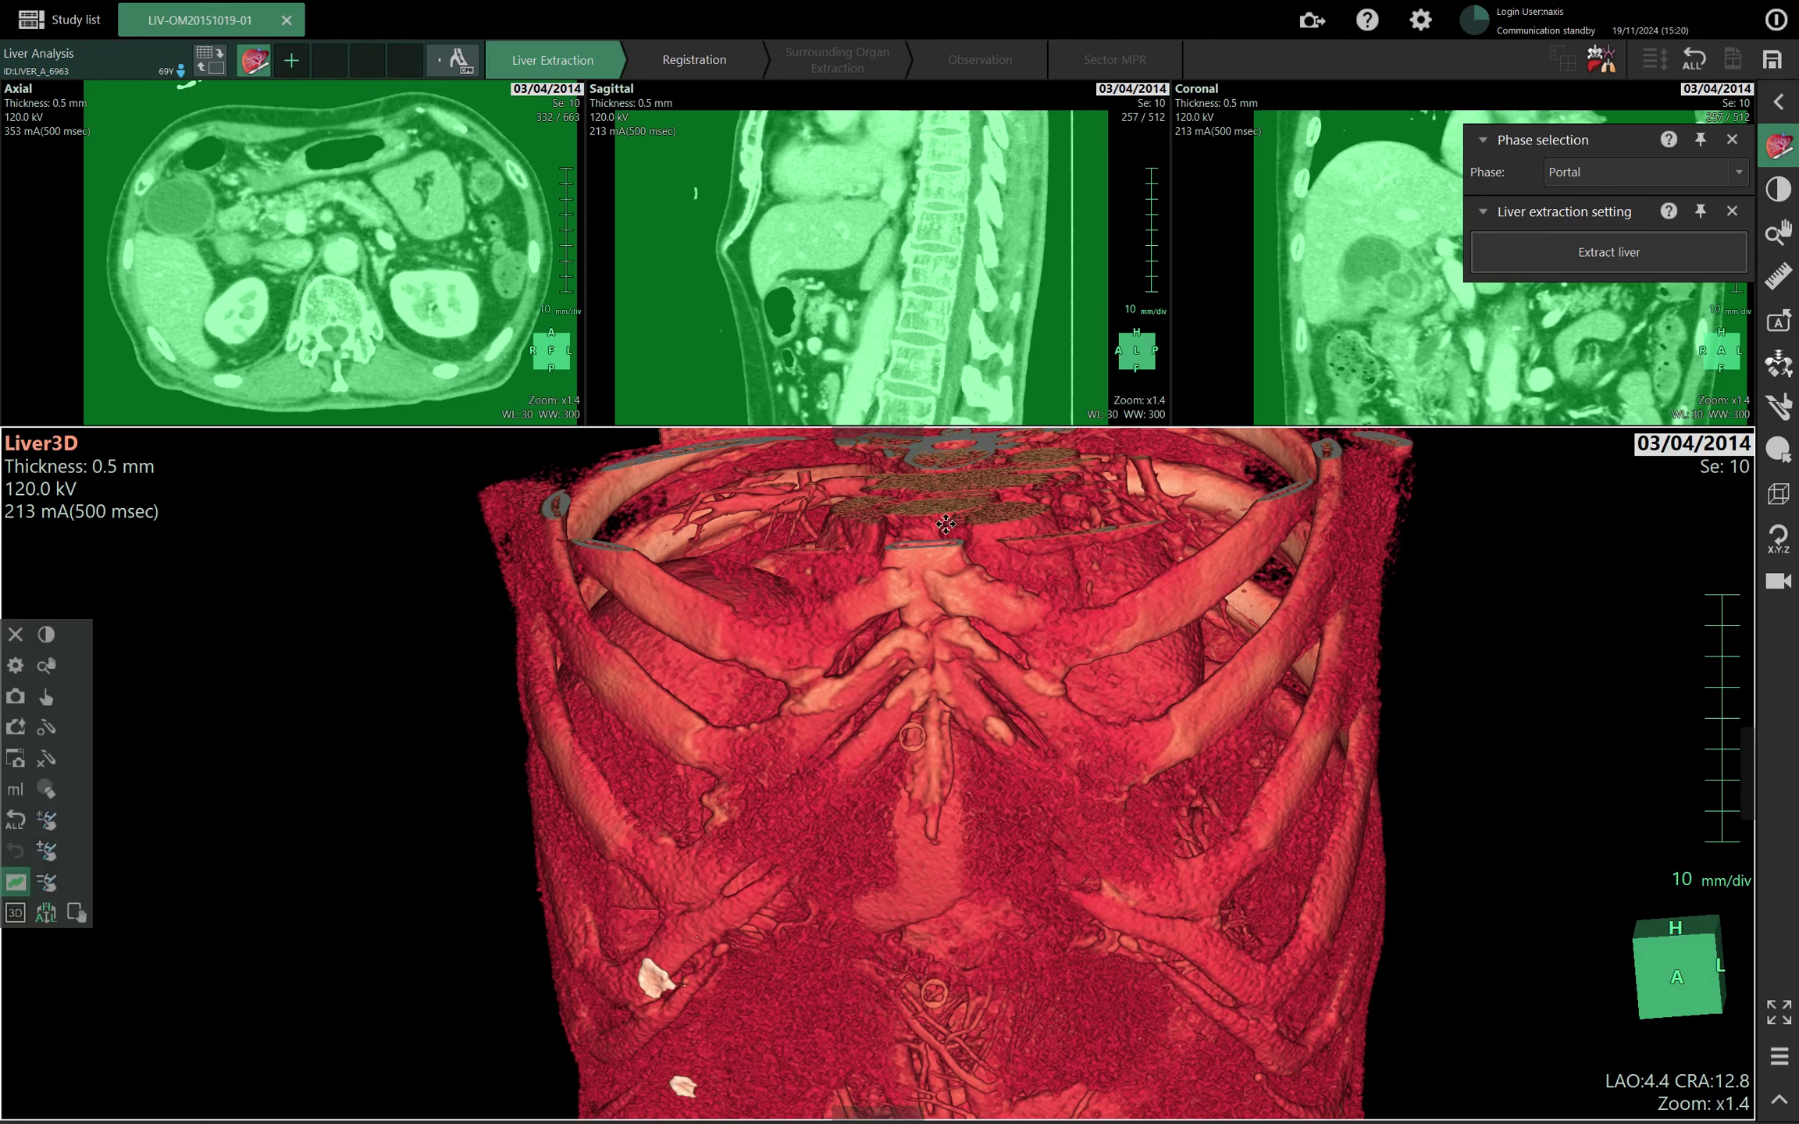
pyautogui.click(1605, 173)
pyautogui.click(1613, 239)
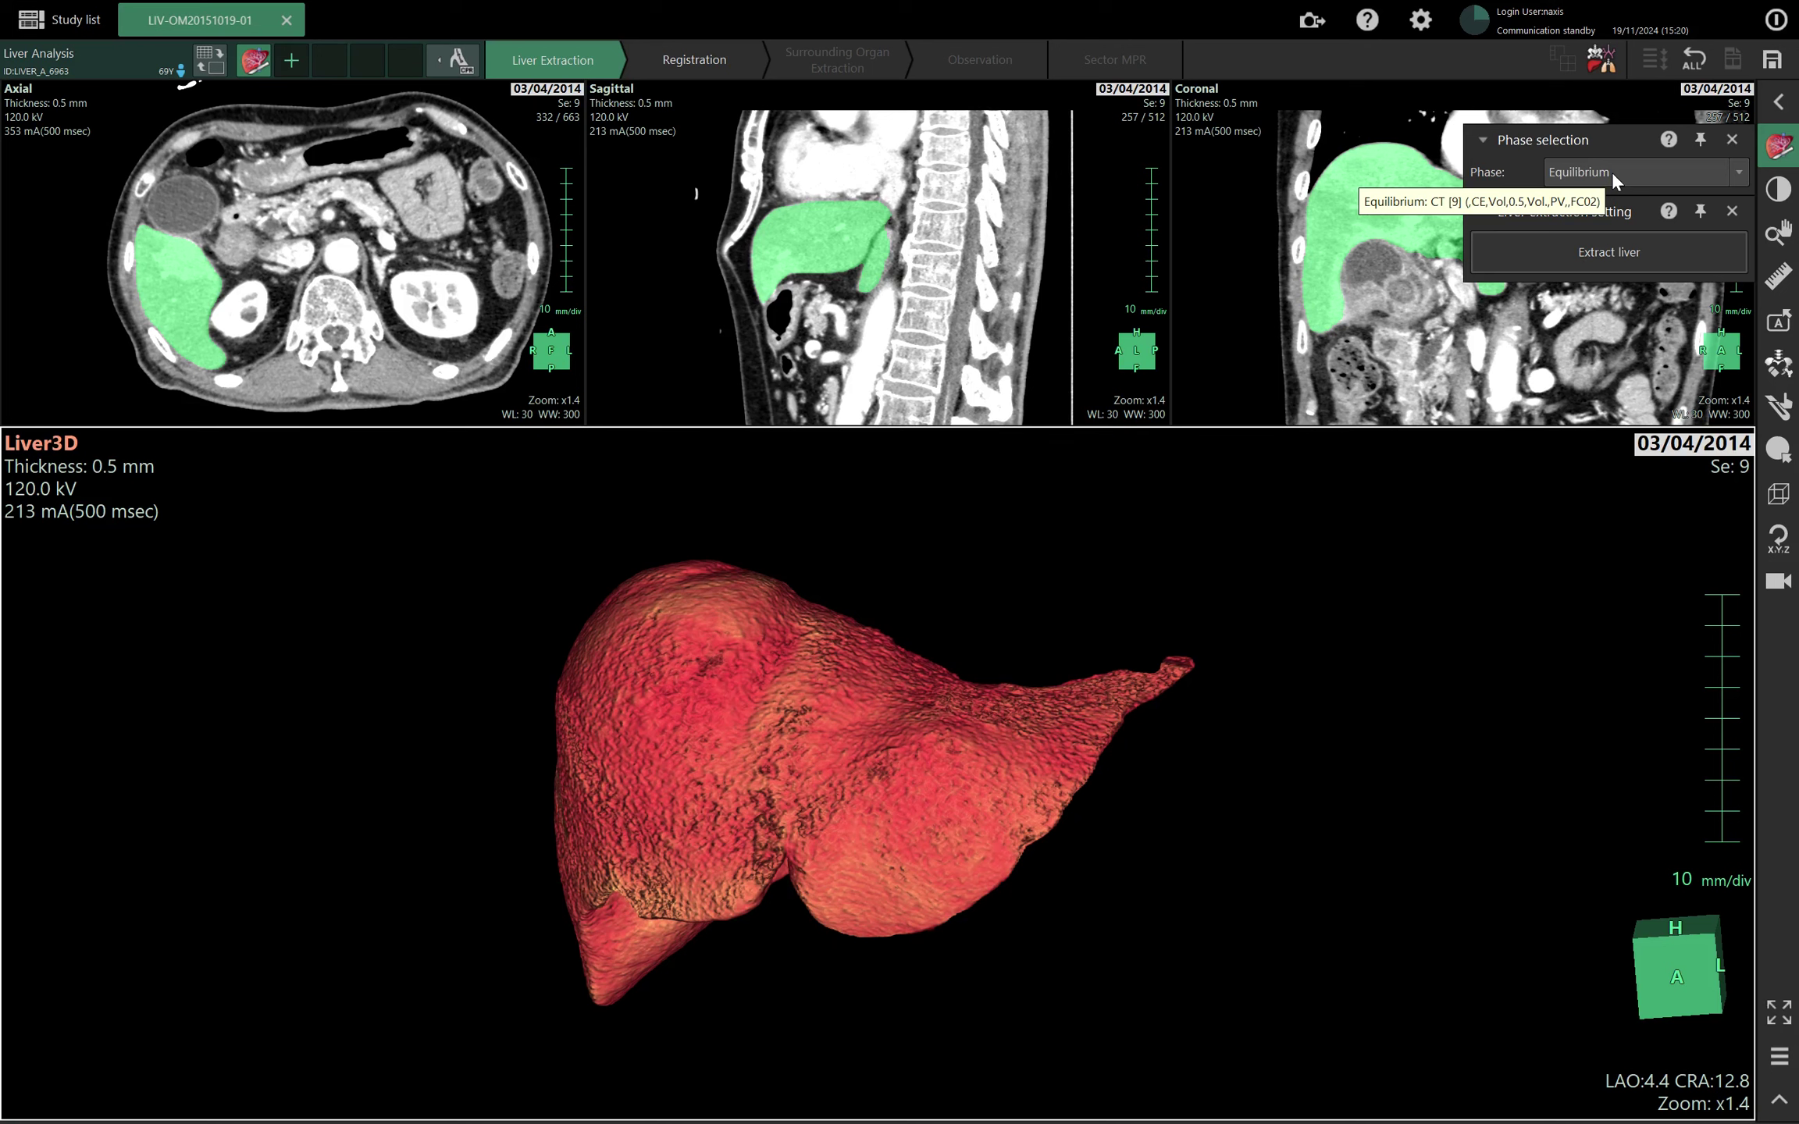
# Switch the phase selection for liver extraction to Portal.
pyautogui.click(1613, 172)
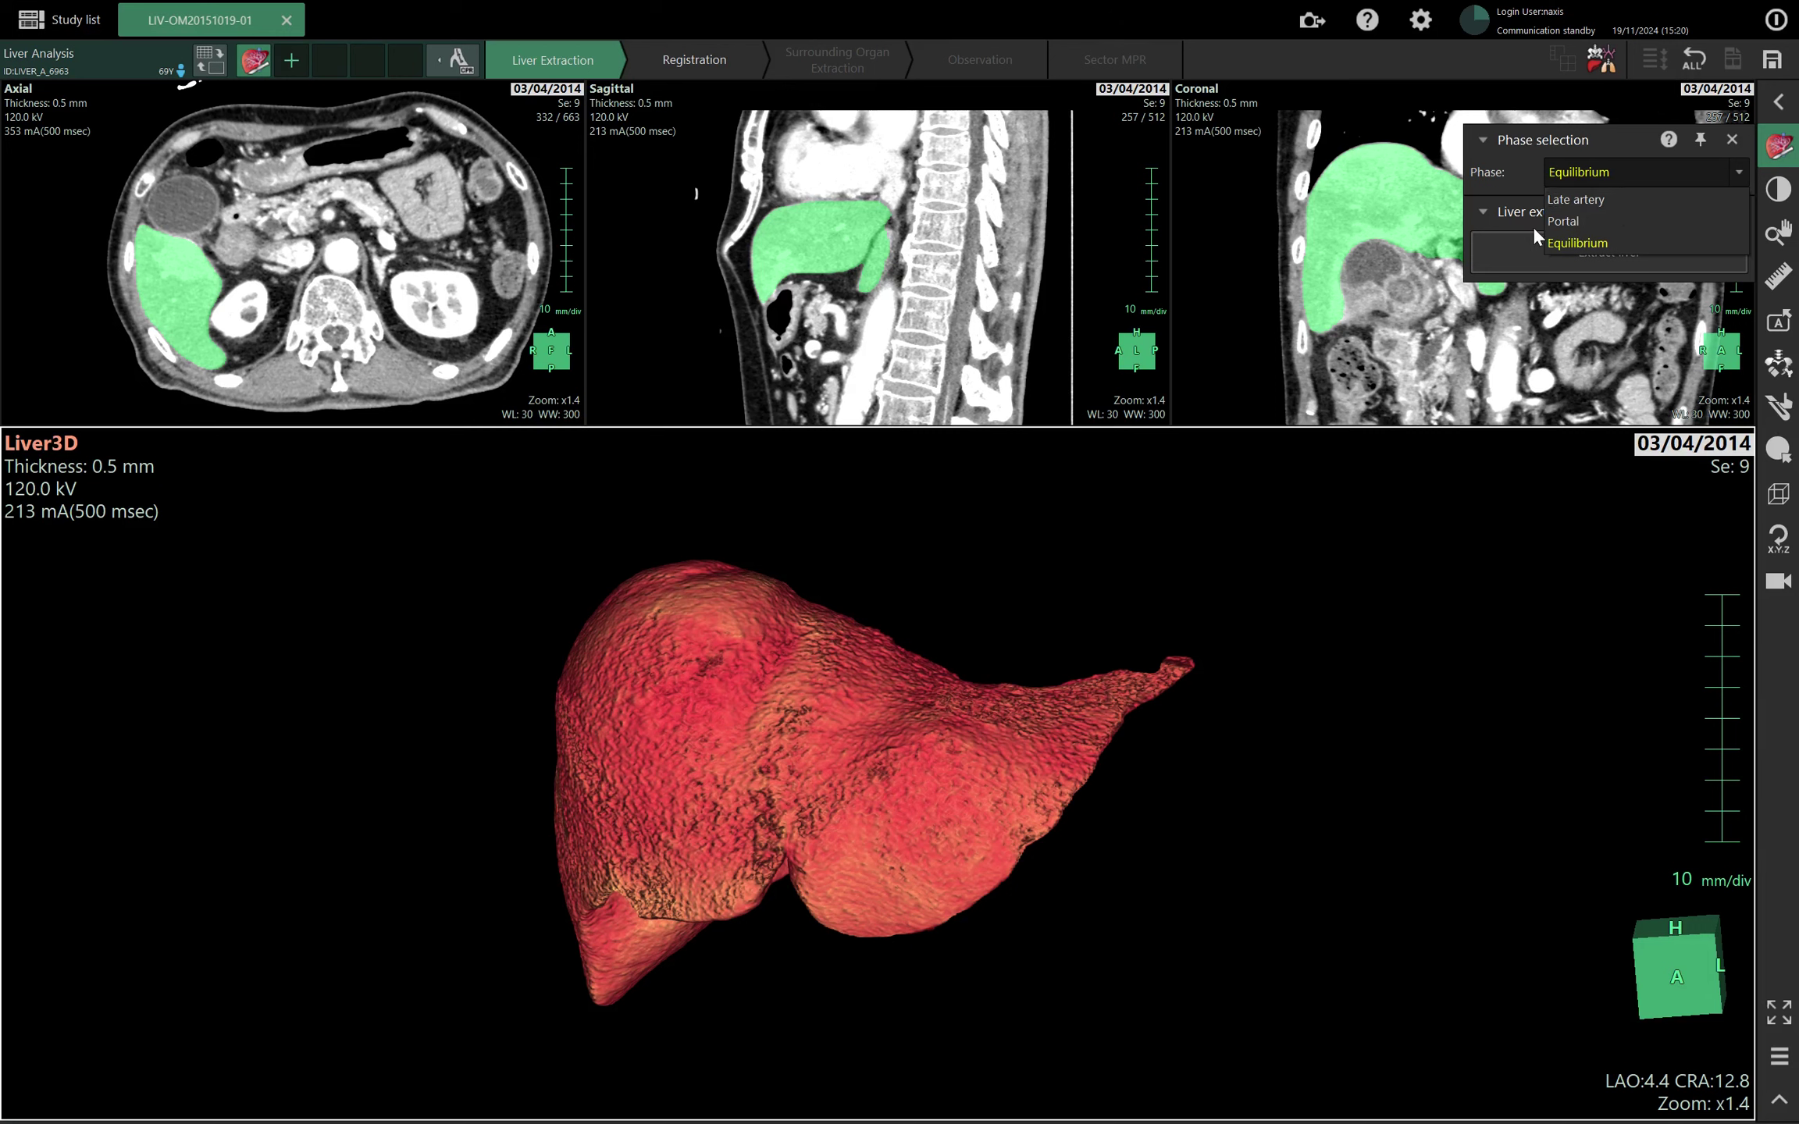
pyautogui.click(1279, 619)
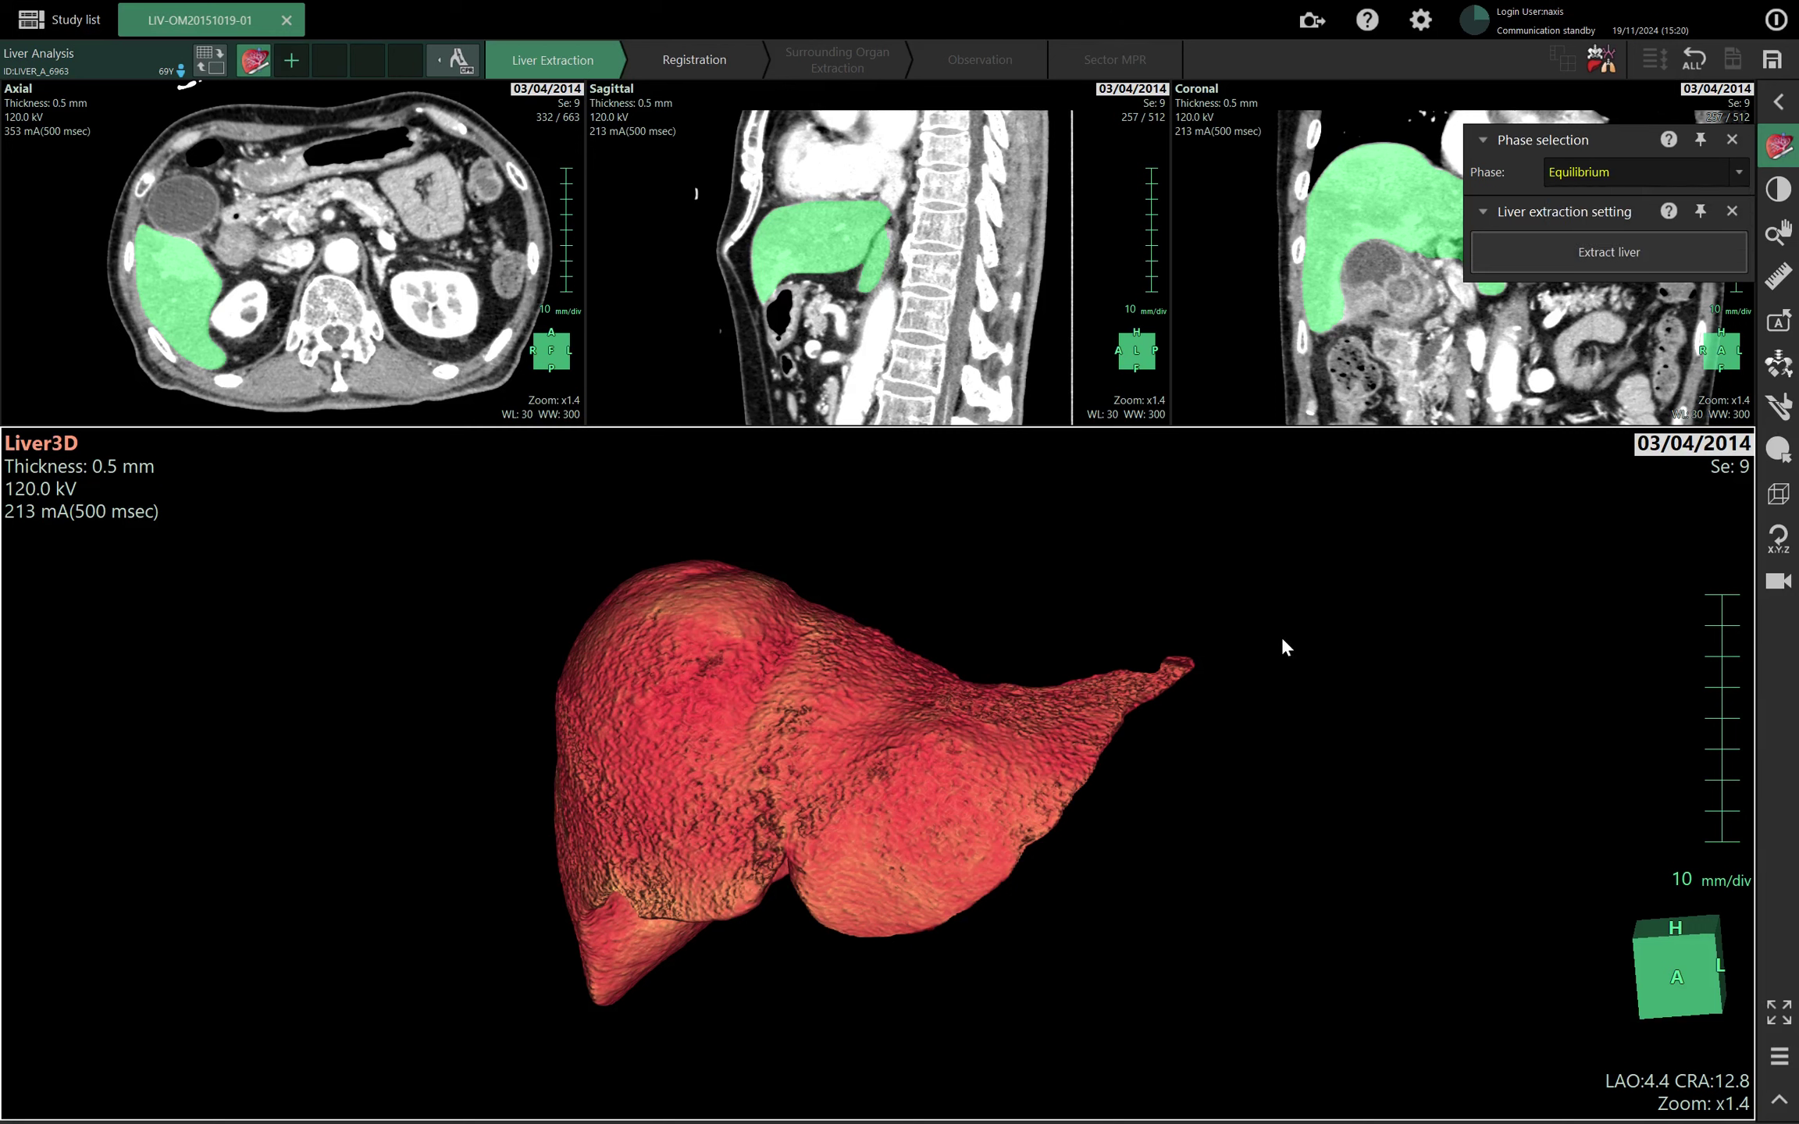
pyautogui.click(1633, 174)
pyautogui.click(1624, 221)
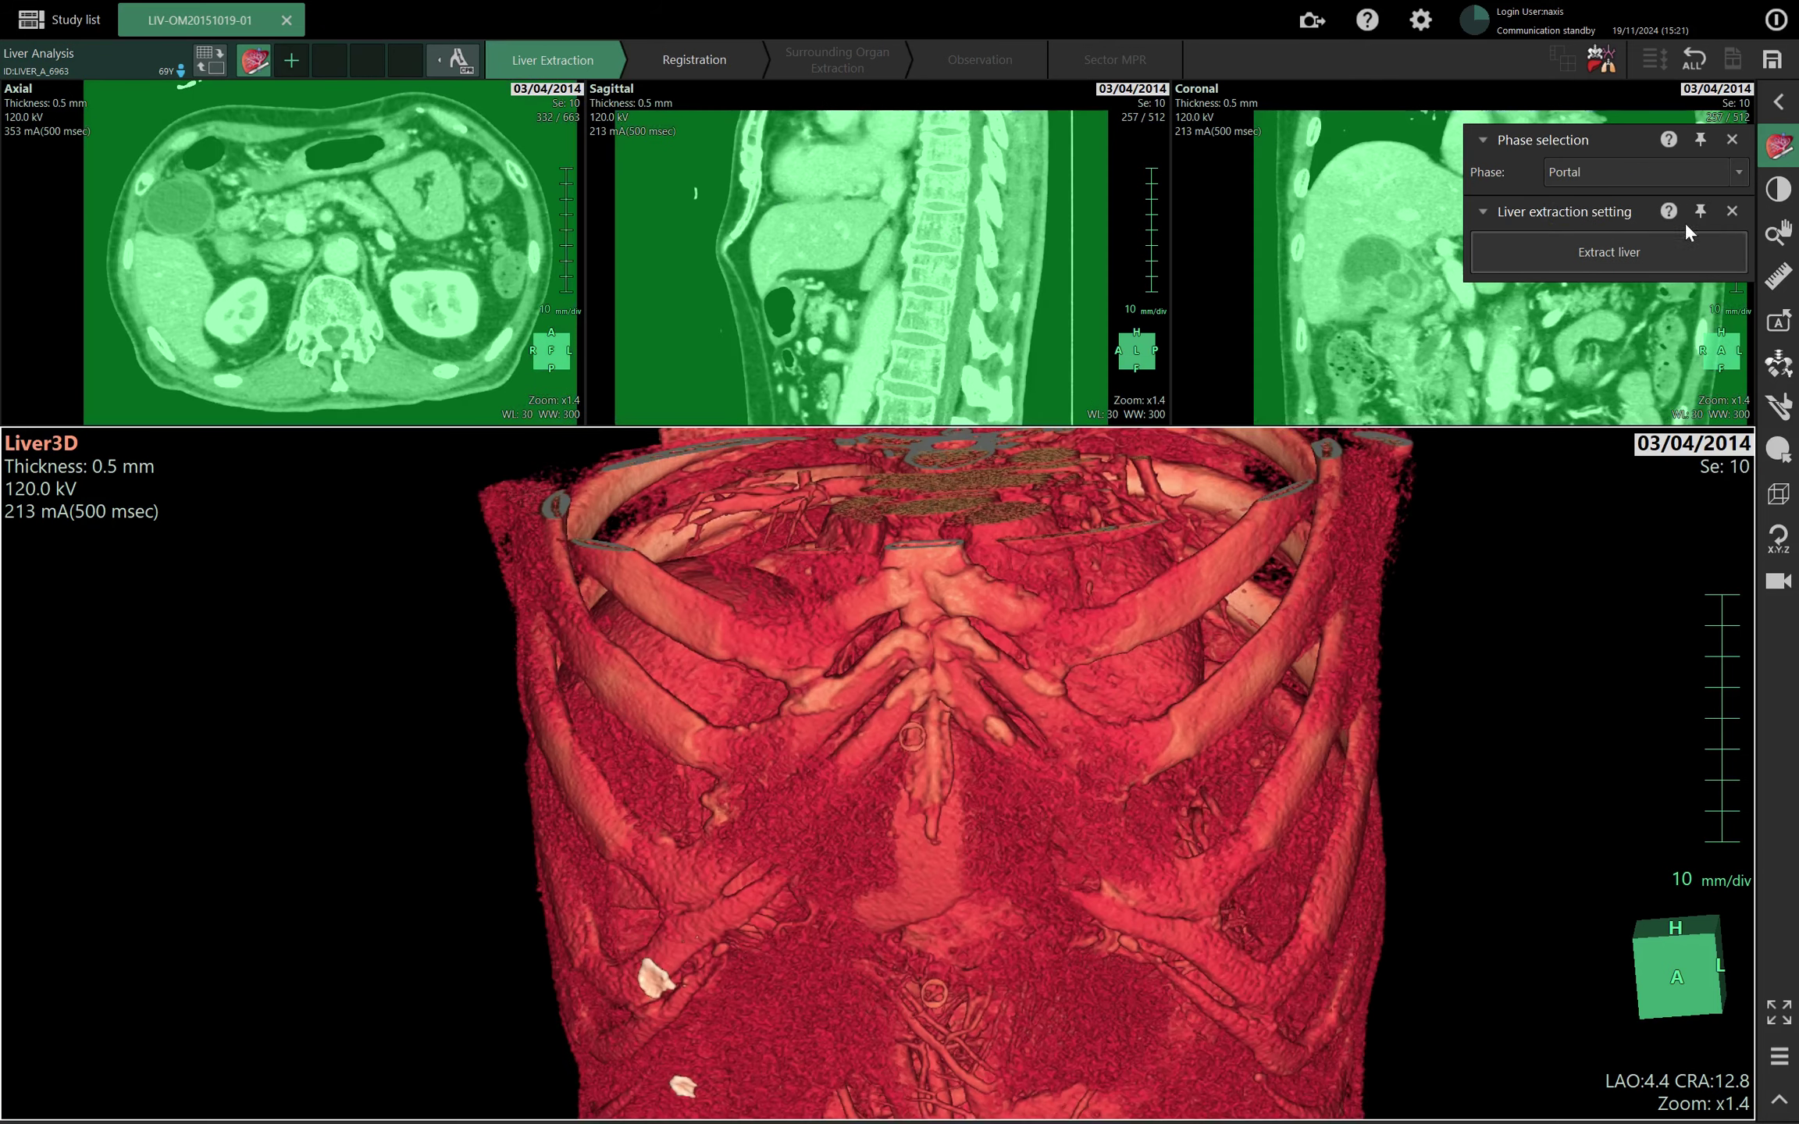
# Extract the liver from the Portal phase volume and rotate the 3D model to view it from above.
pyautogui.click(1583, 257)
pyautogui.click(916, 596)
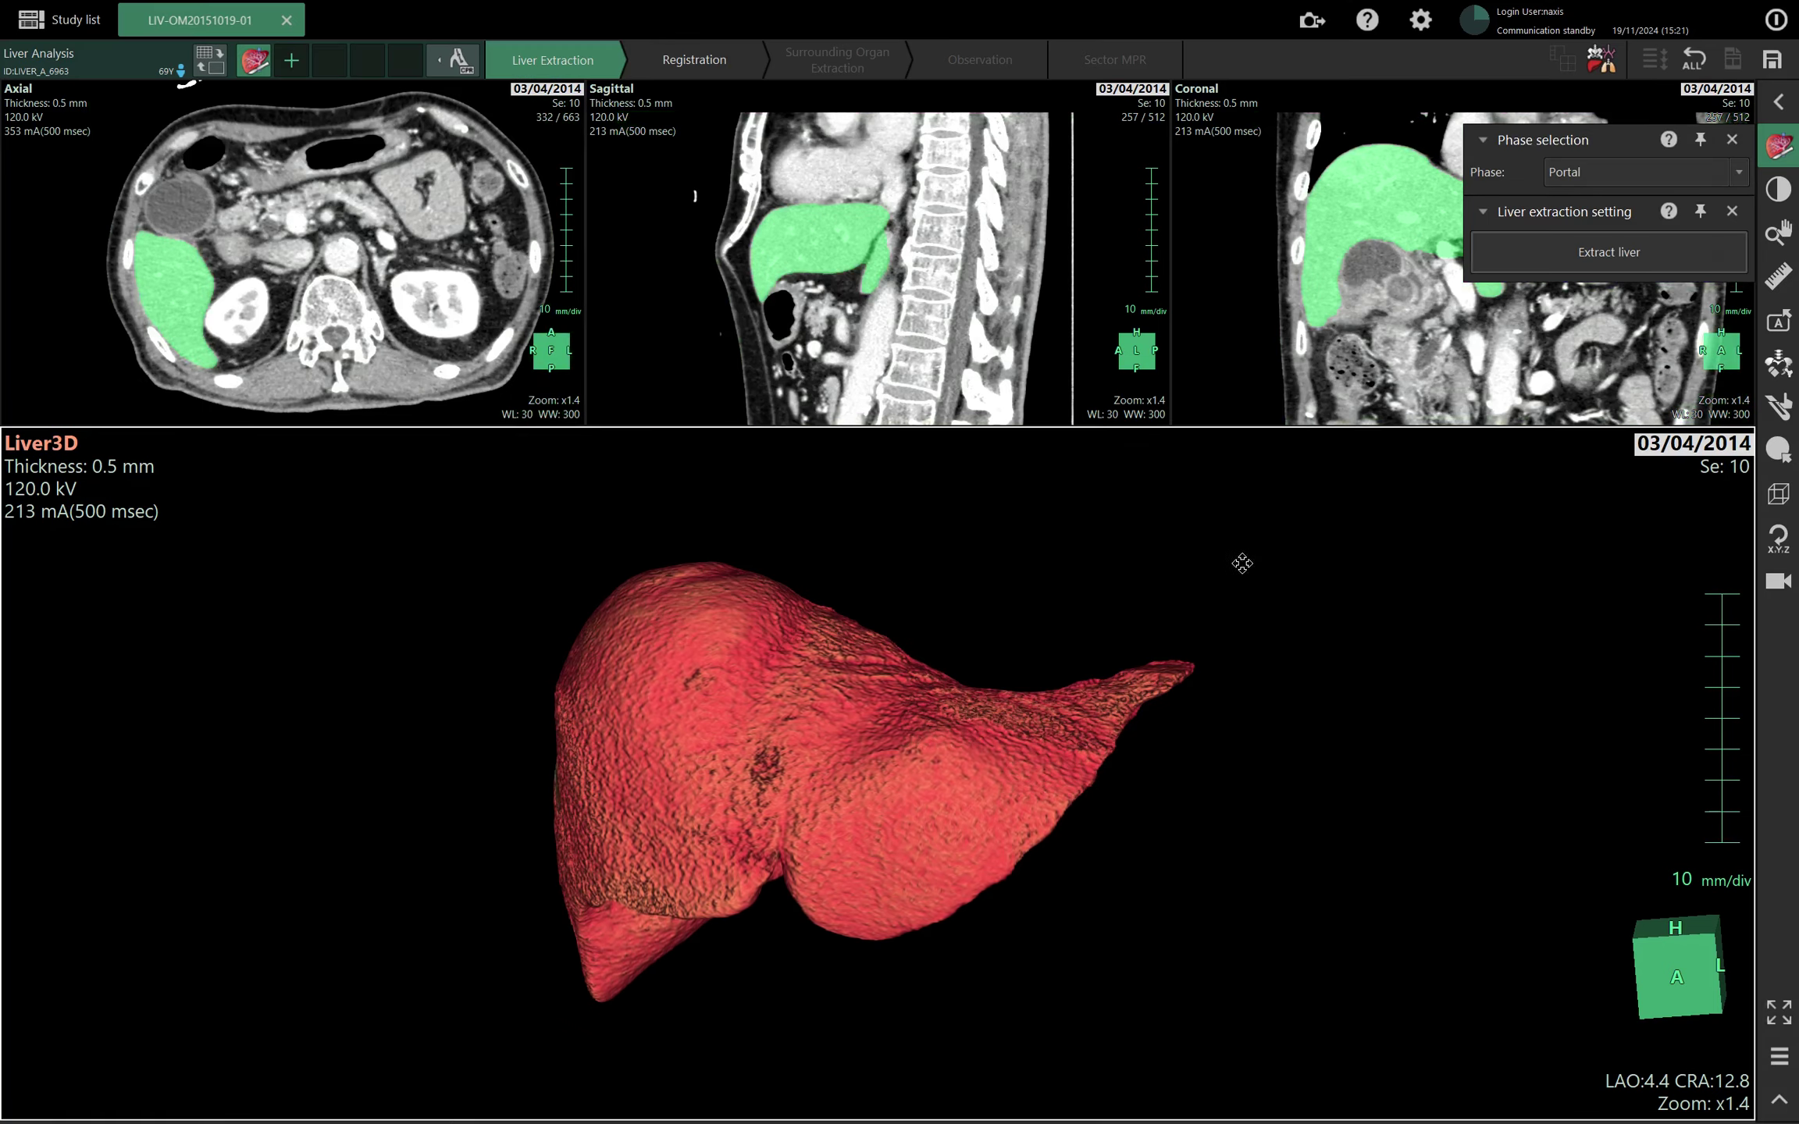
pyautogui.moveTo(1241, 562); pyautogui.dragTo(1163, 726)
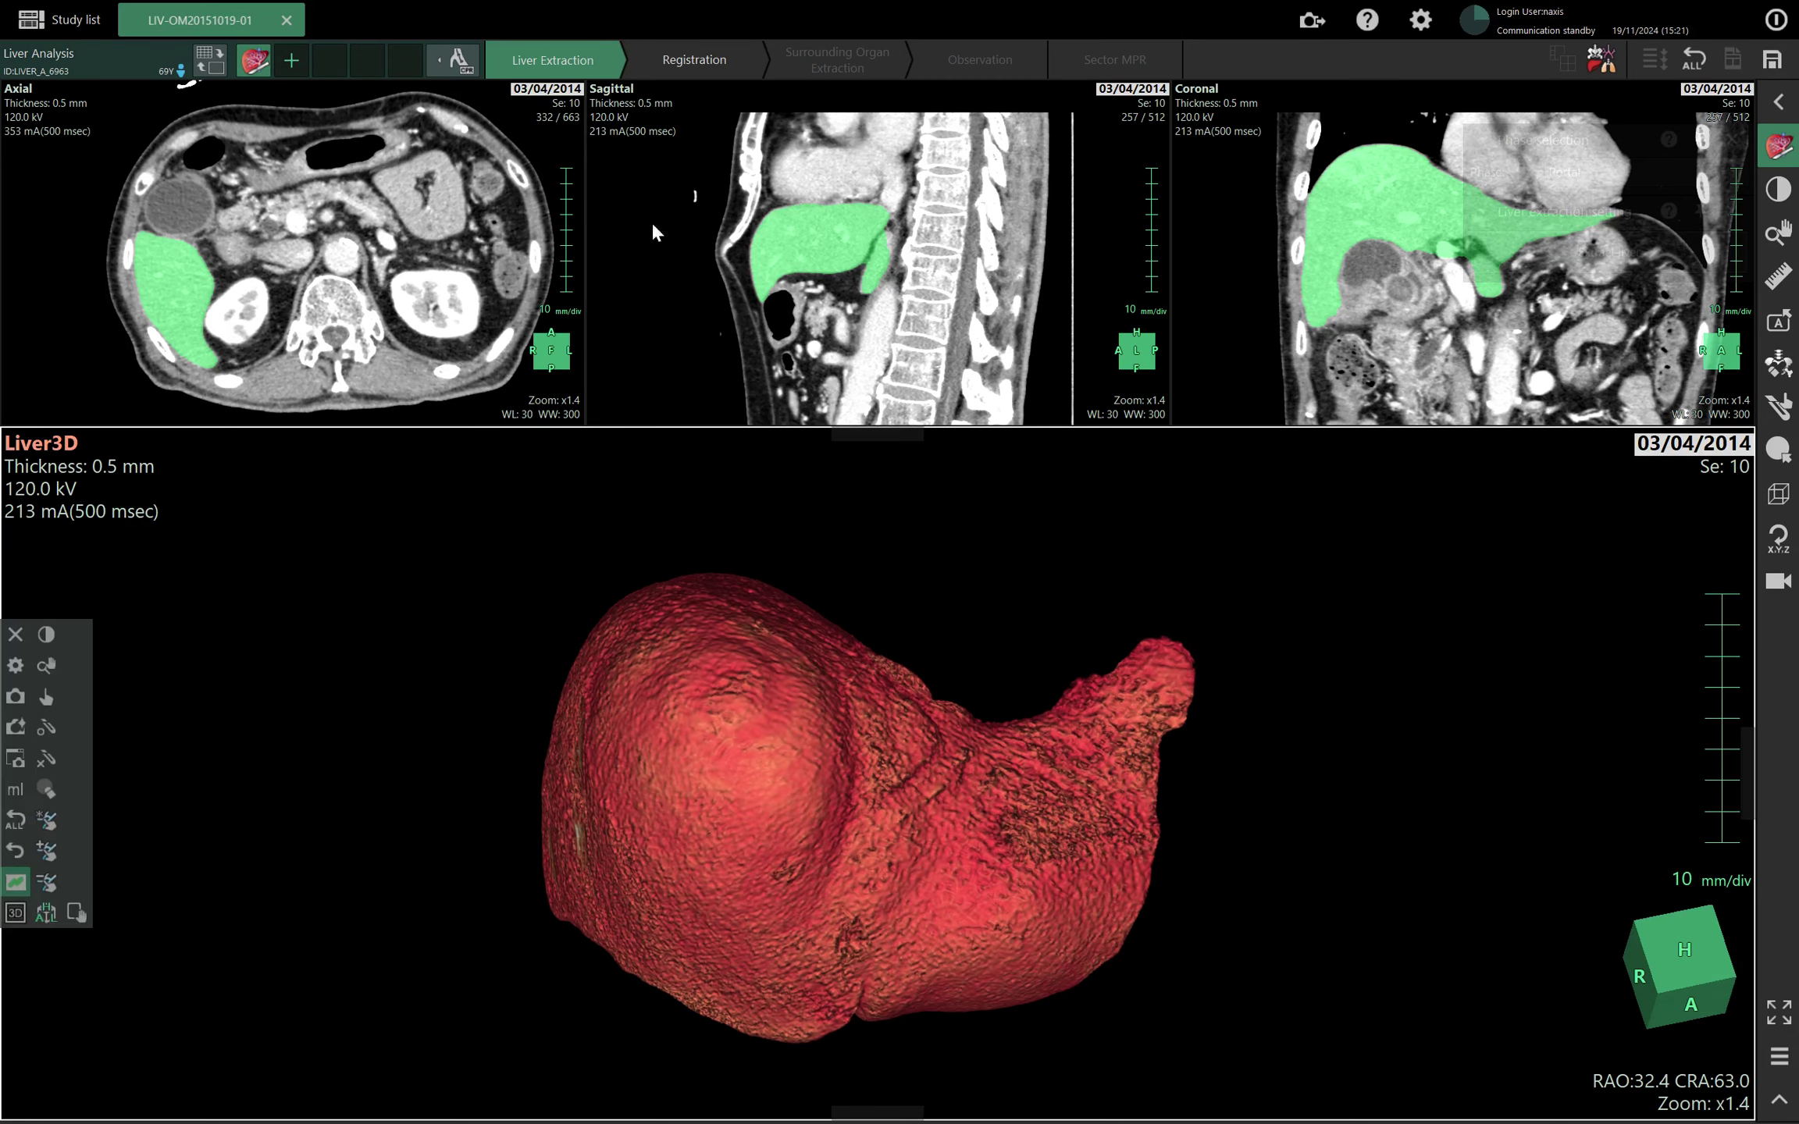
# Examine the extracted liver region through the coronal and sagittal slices, checking how its outline follows the organ boundary.
pyautogui.scroll(-10, 1405, 232)
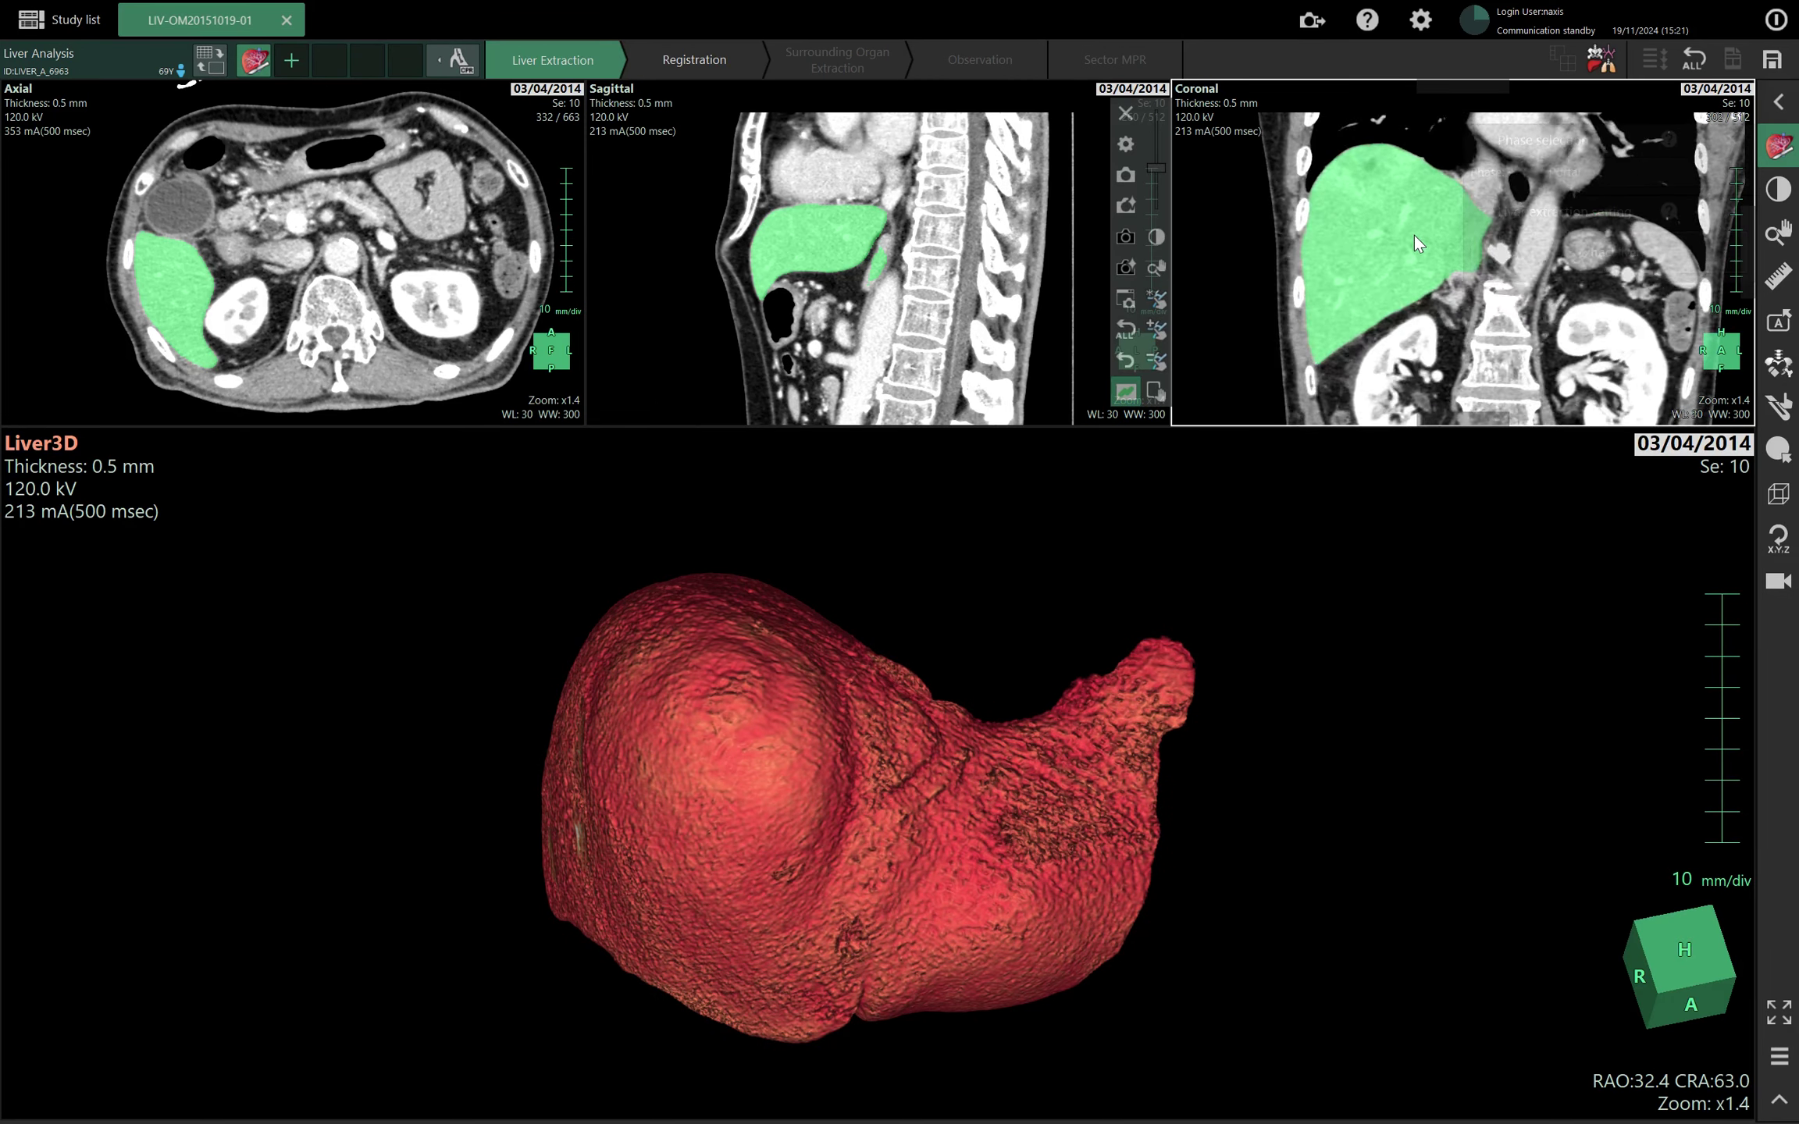
pyautogui.scroll(-7, 1414, 235)
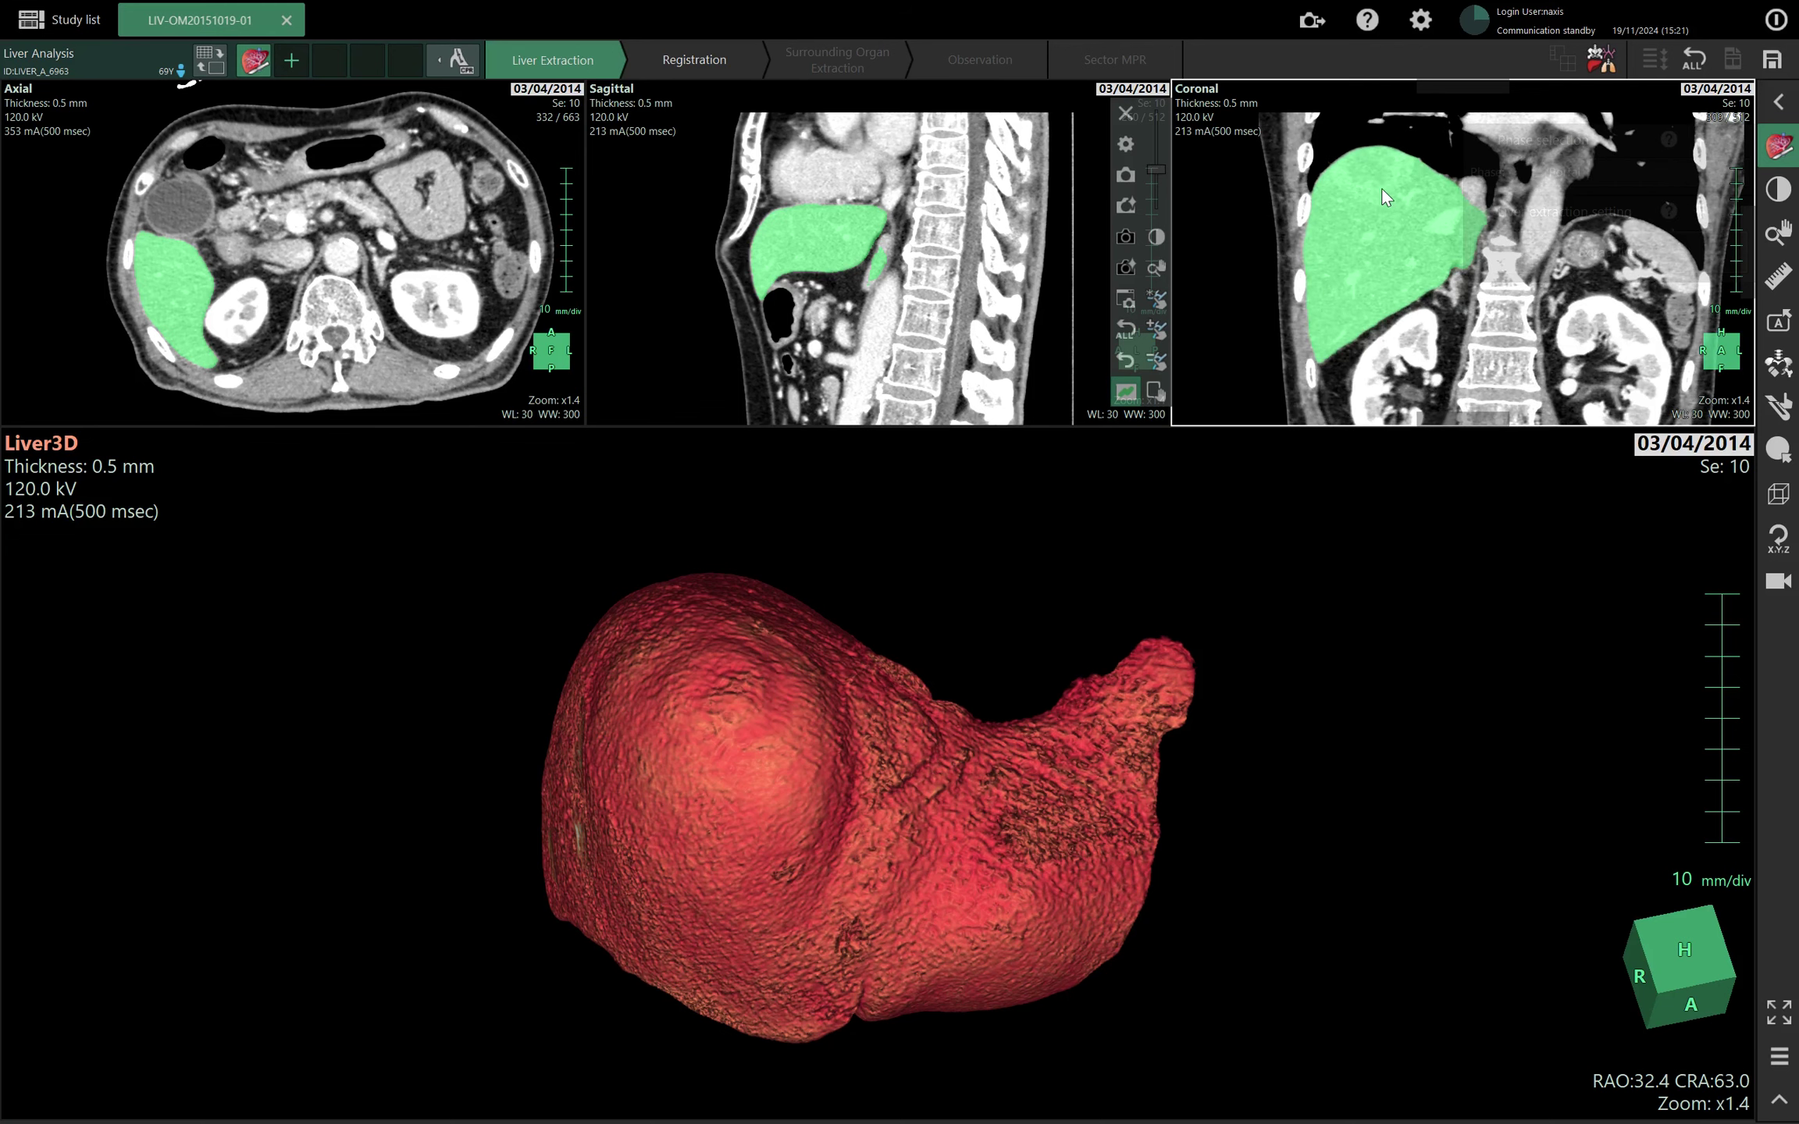
pyautogui.scroll(4, 1384, 188)
pyautogui.scroll(10, 964, 243)
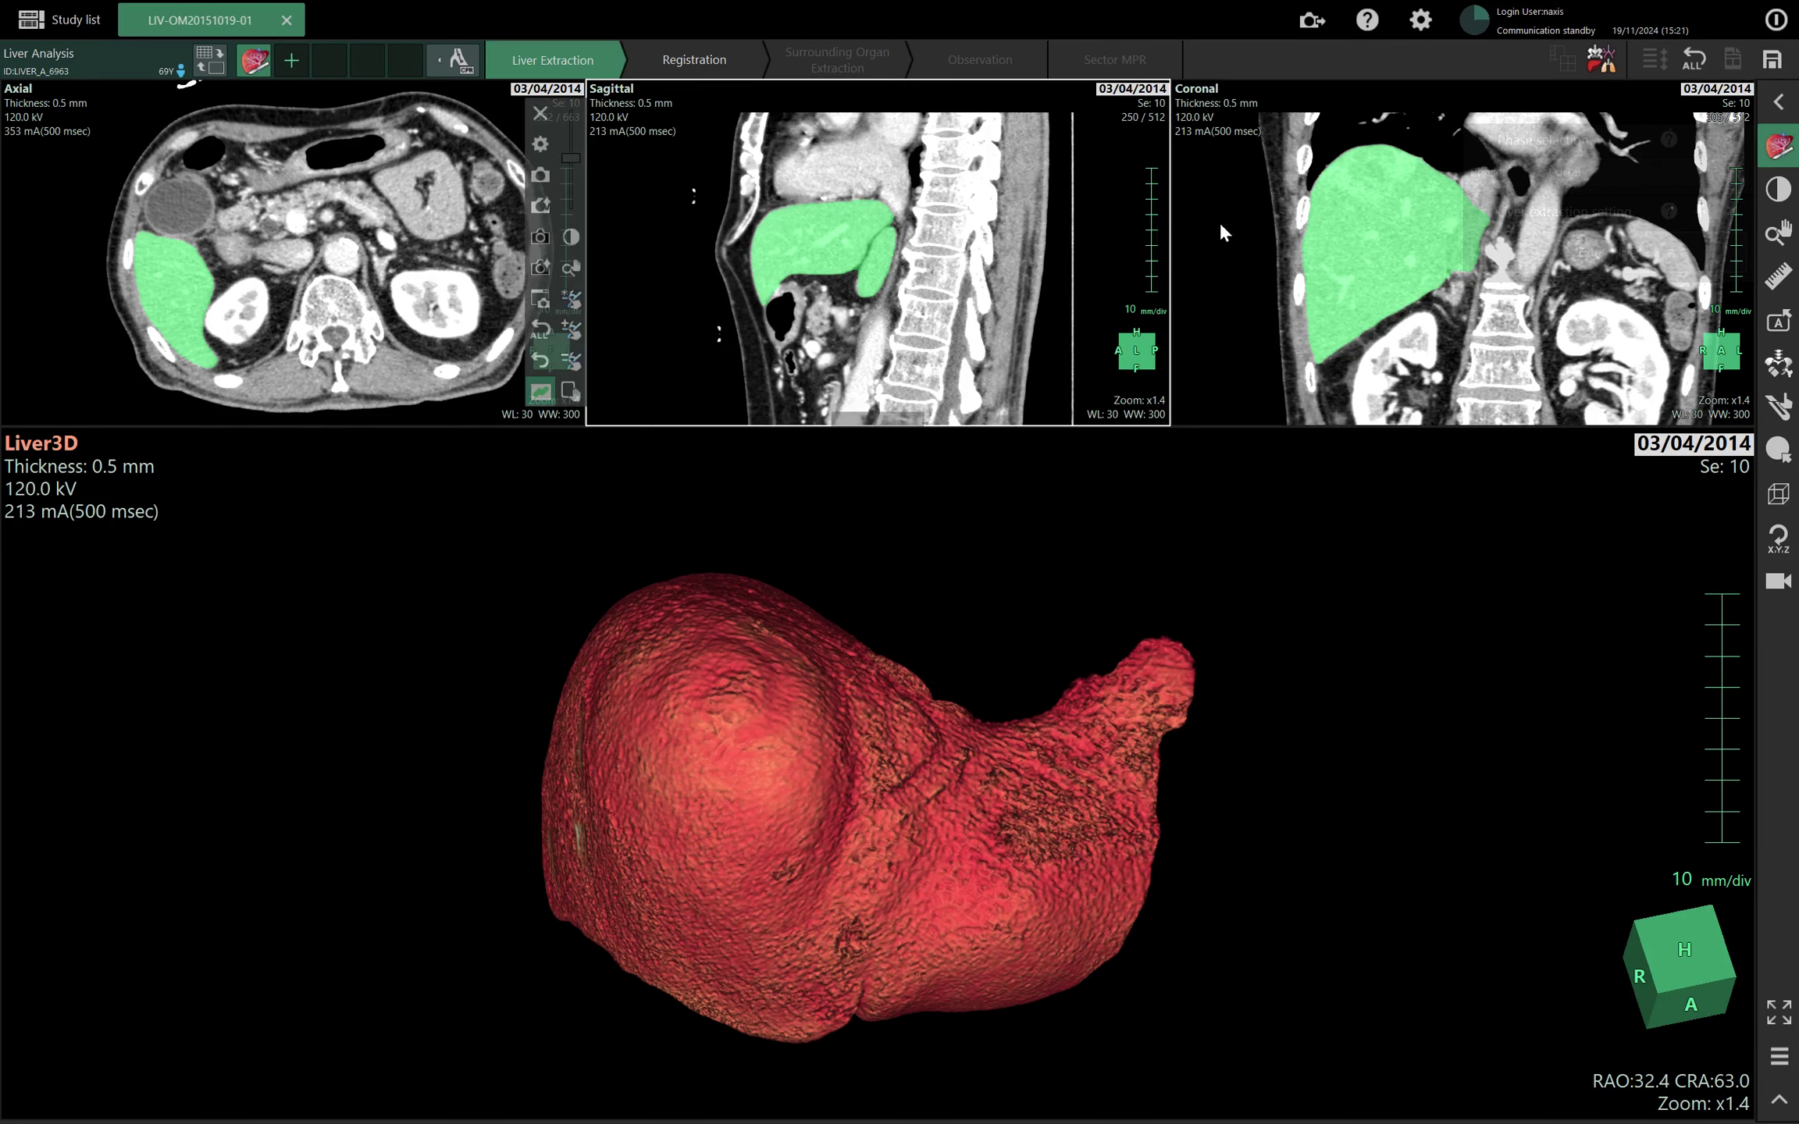
pyautogui.scroll(4, 1405, 235)
pyautogui.scroll(20, 1339, 216)
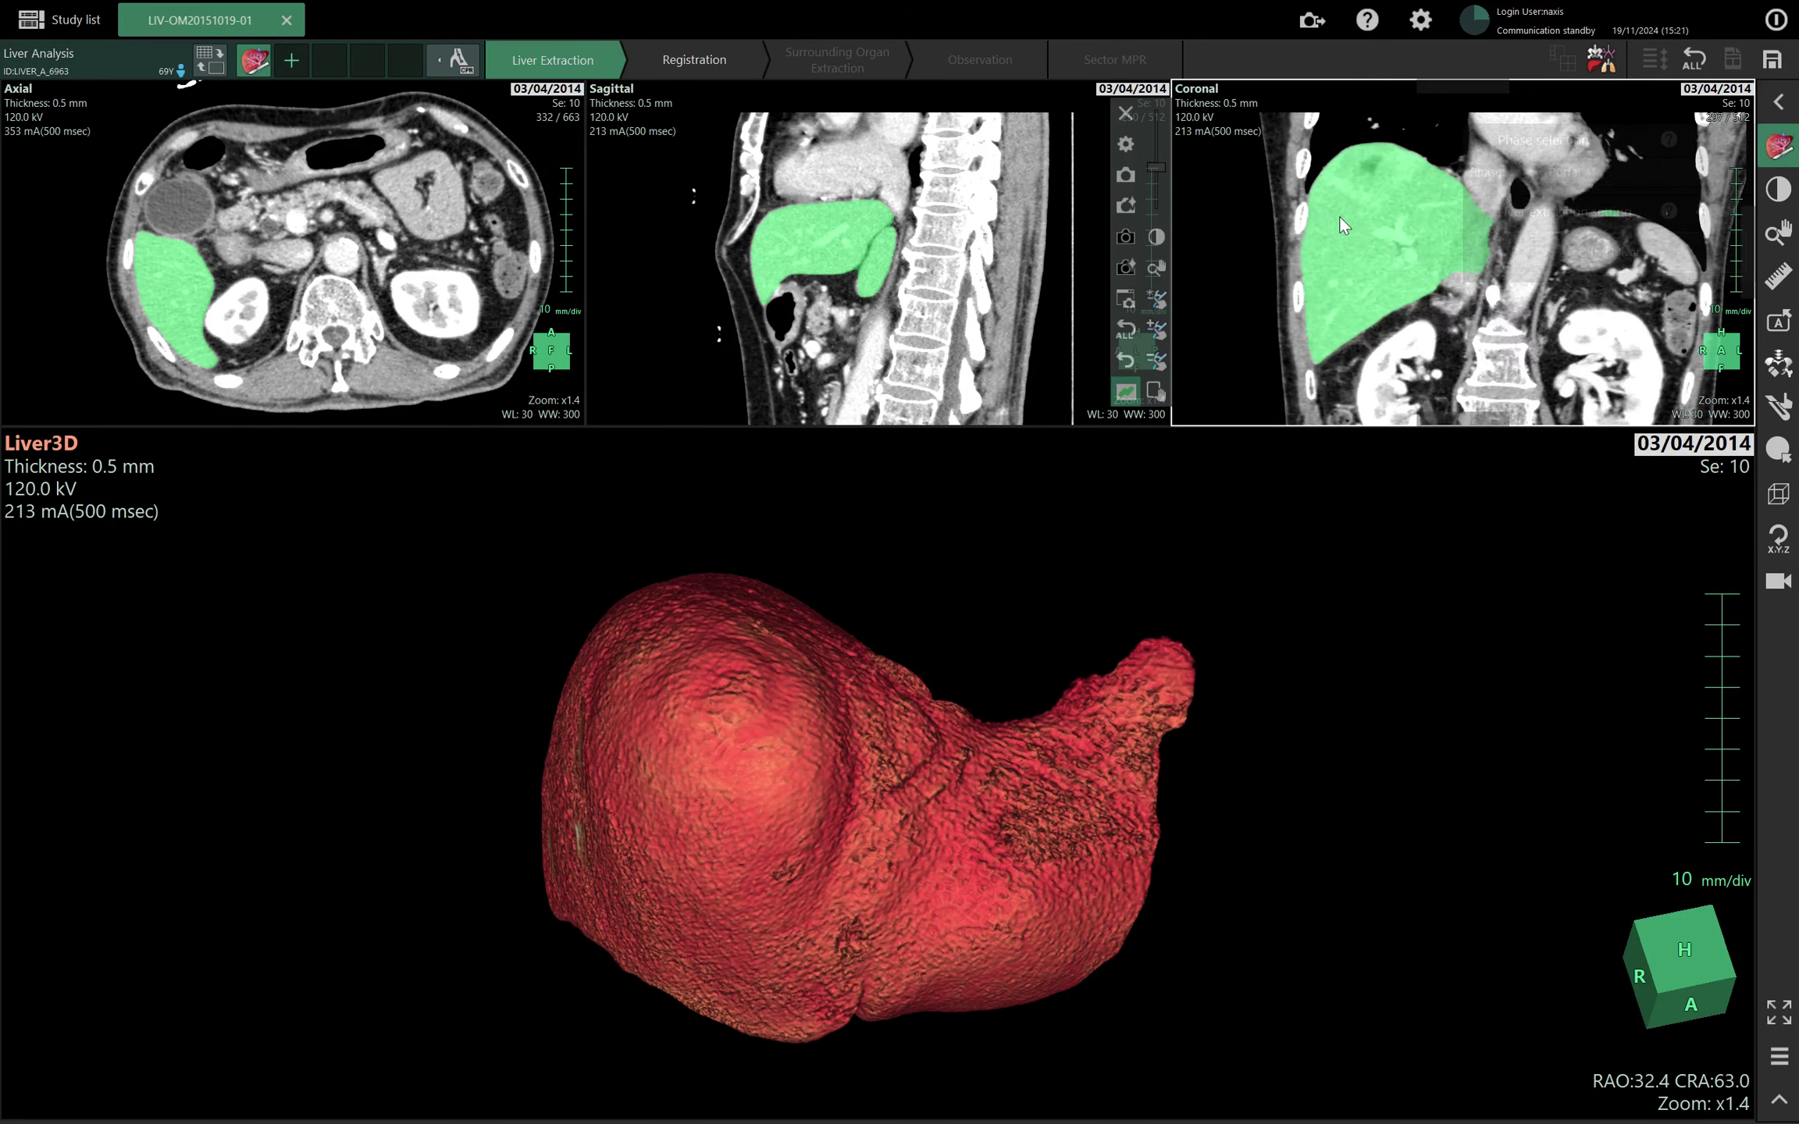
pyautogui.scroll(20, 1360, 243)
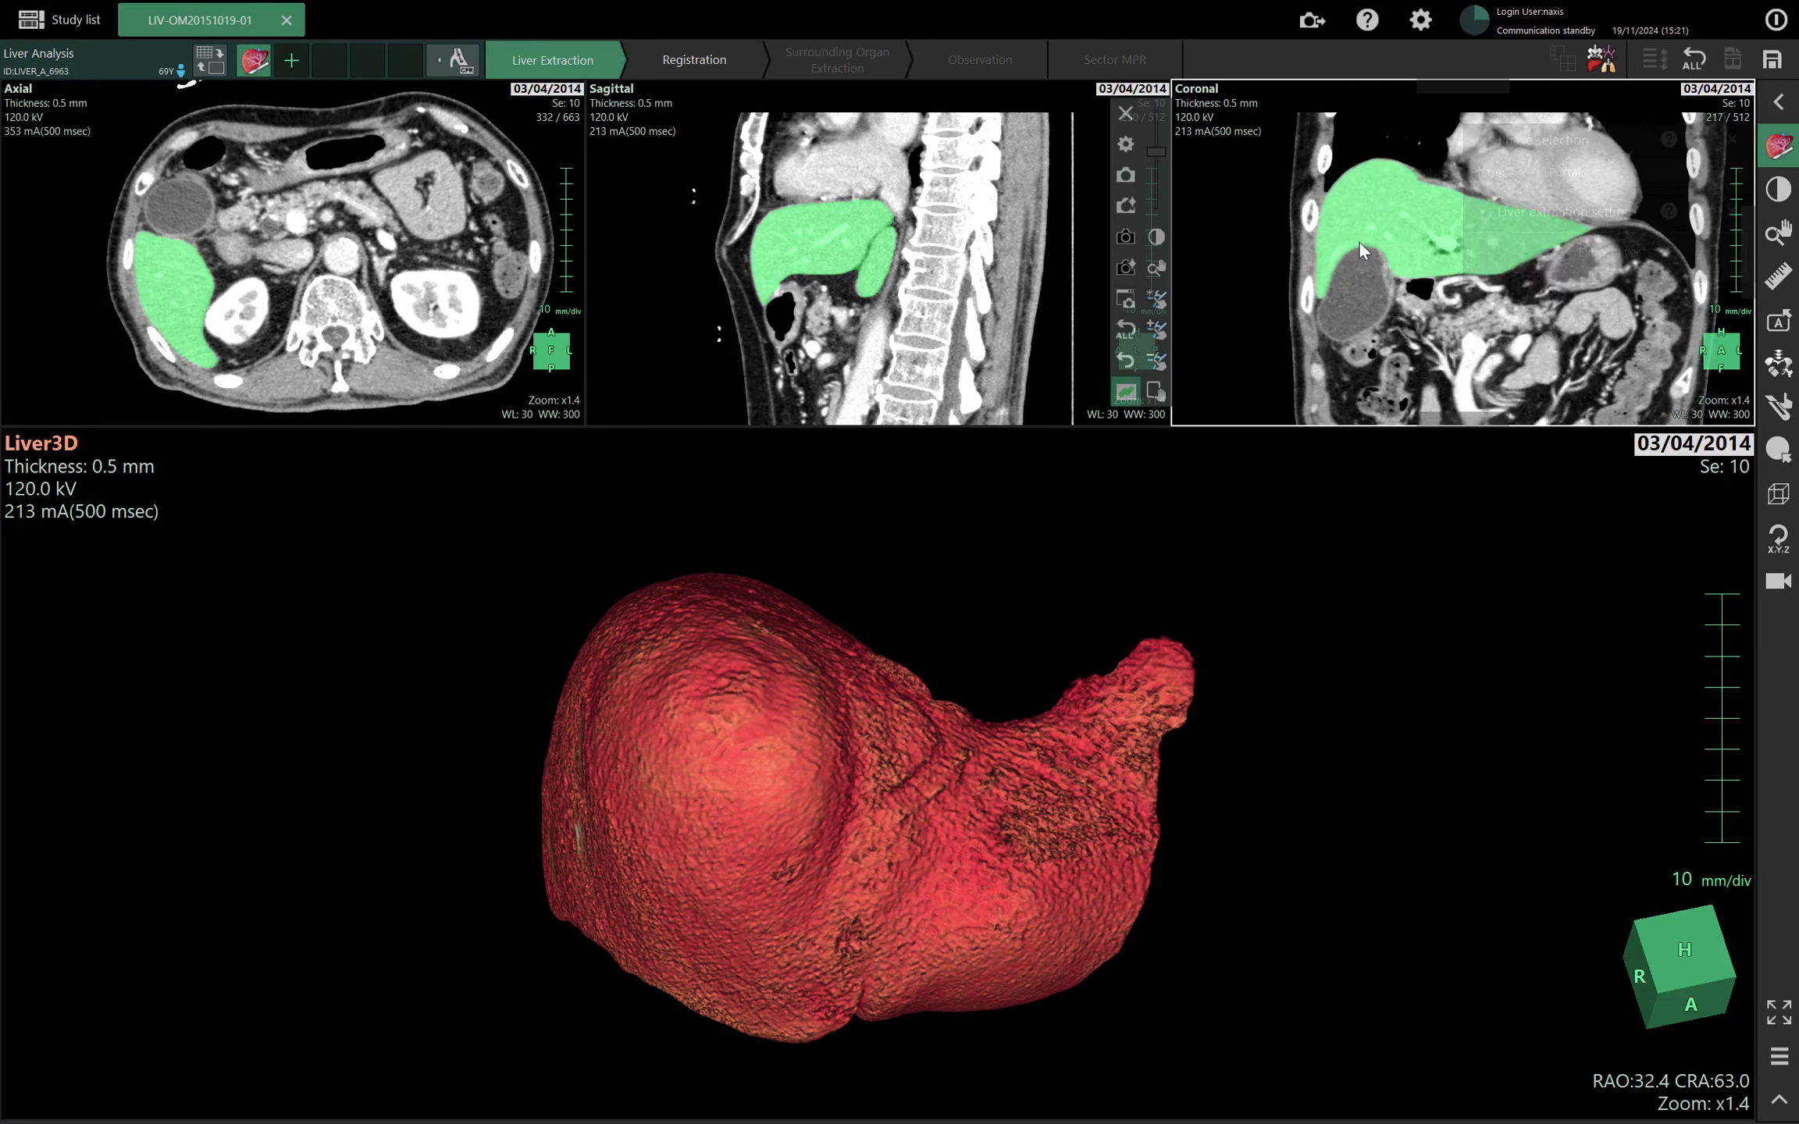
pyautogui.scroll(20, 1351, 249)
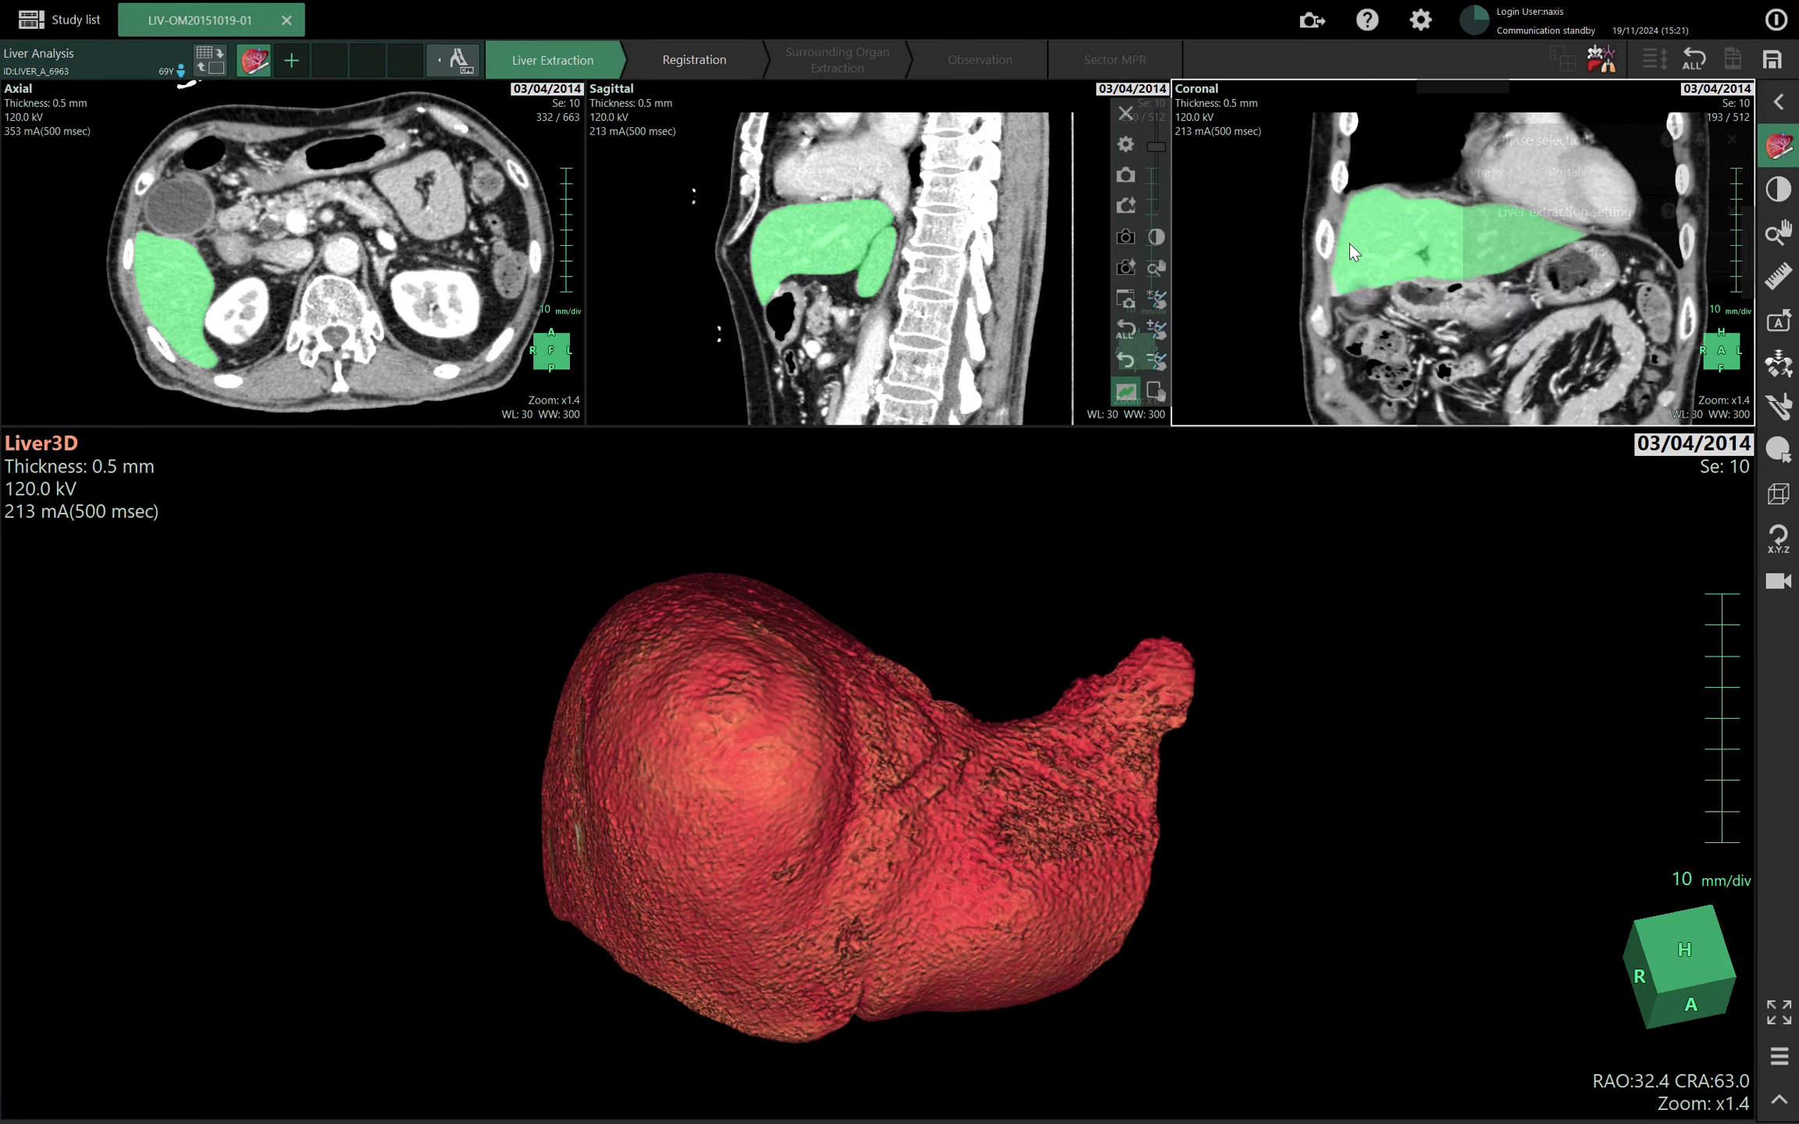
pyautogui.scroll(-20, 1344, 243)
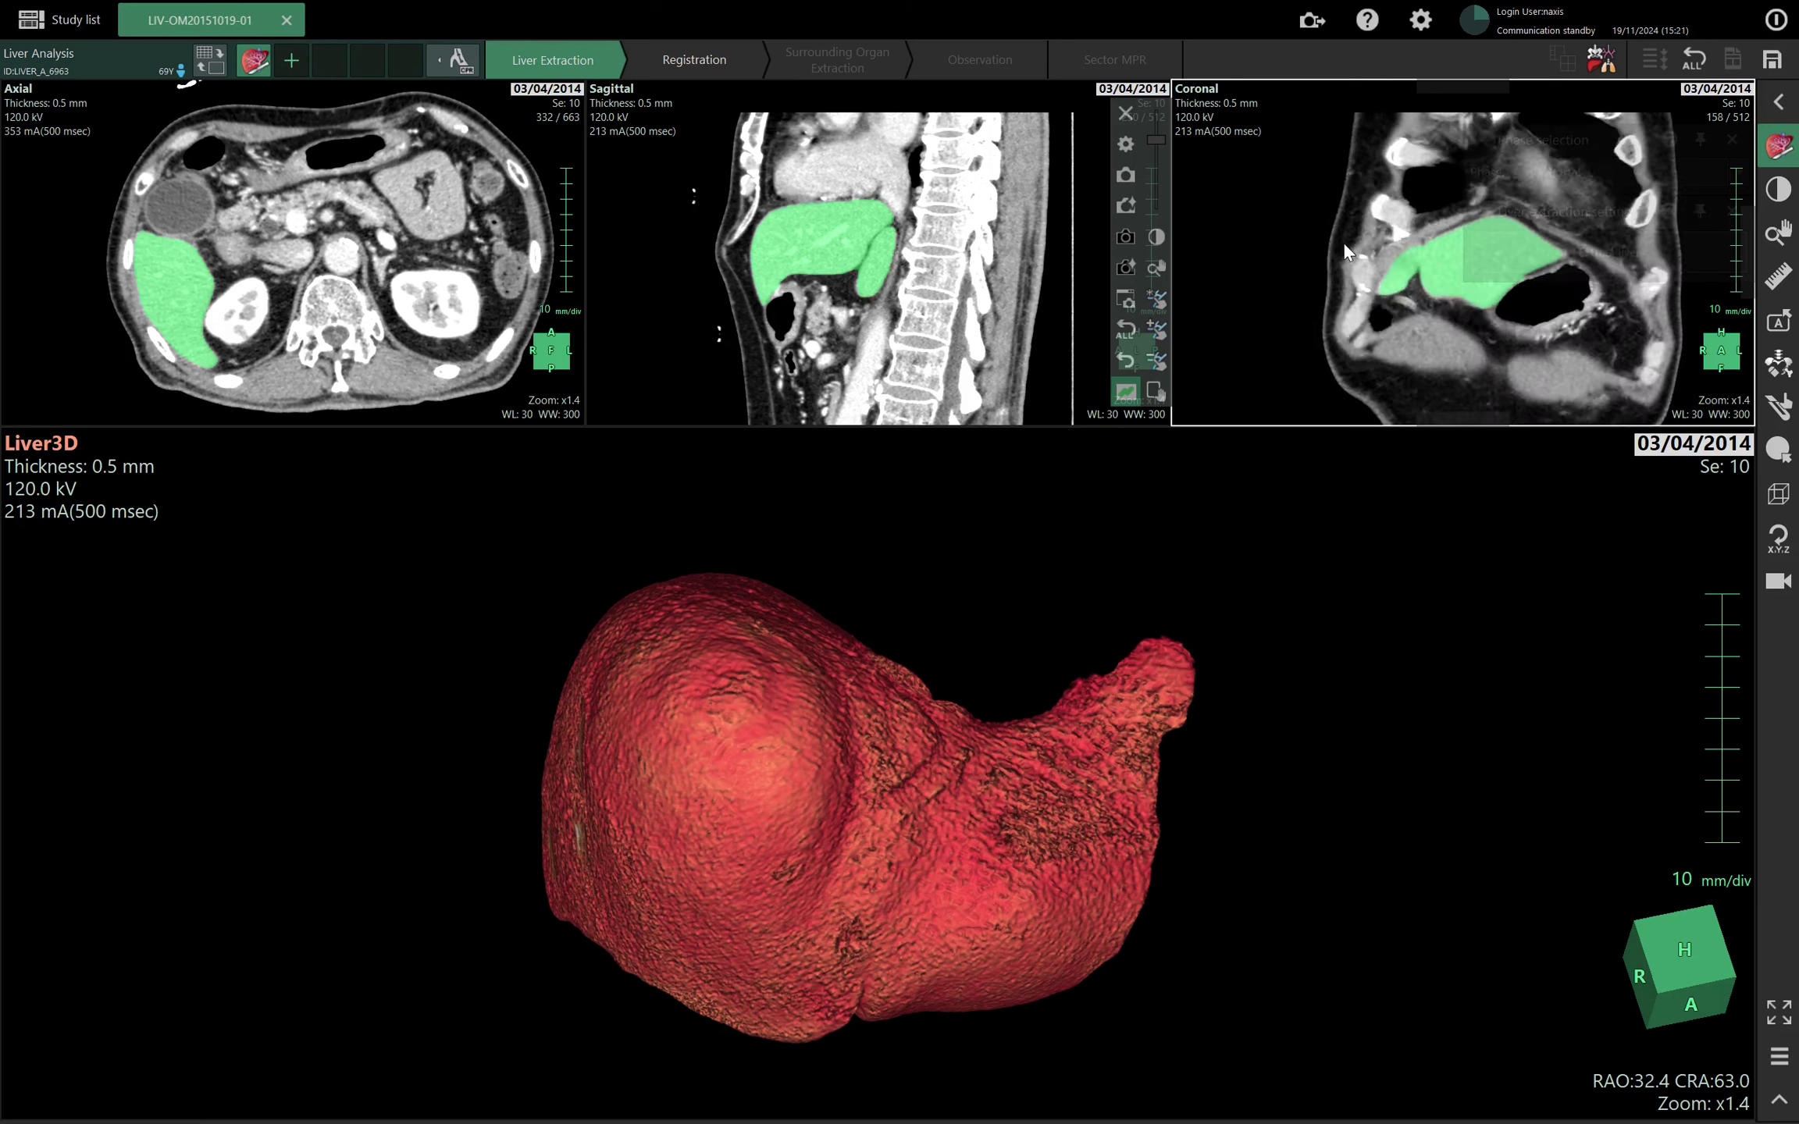
pyautogui.scroll(-20, 1343, 245)
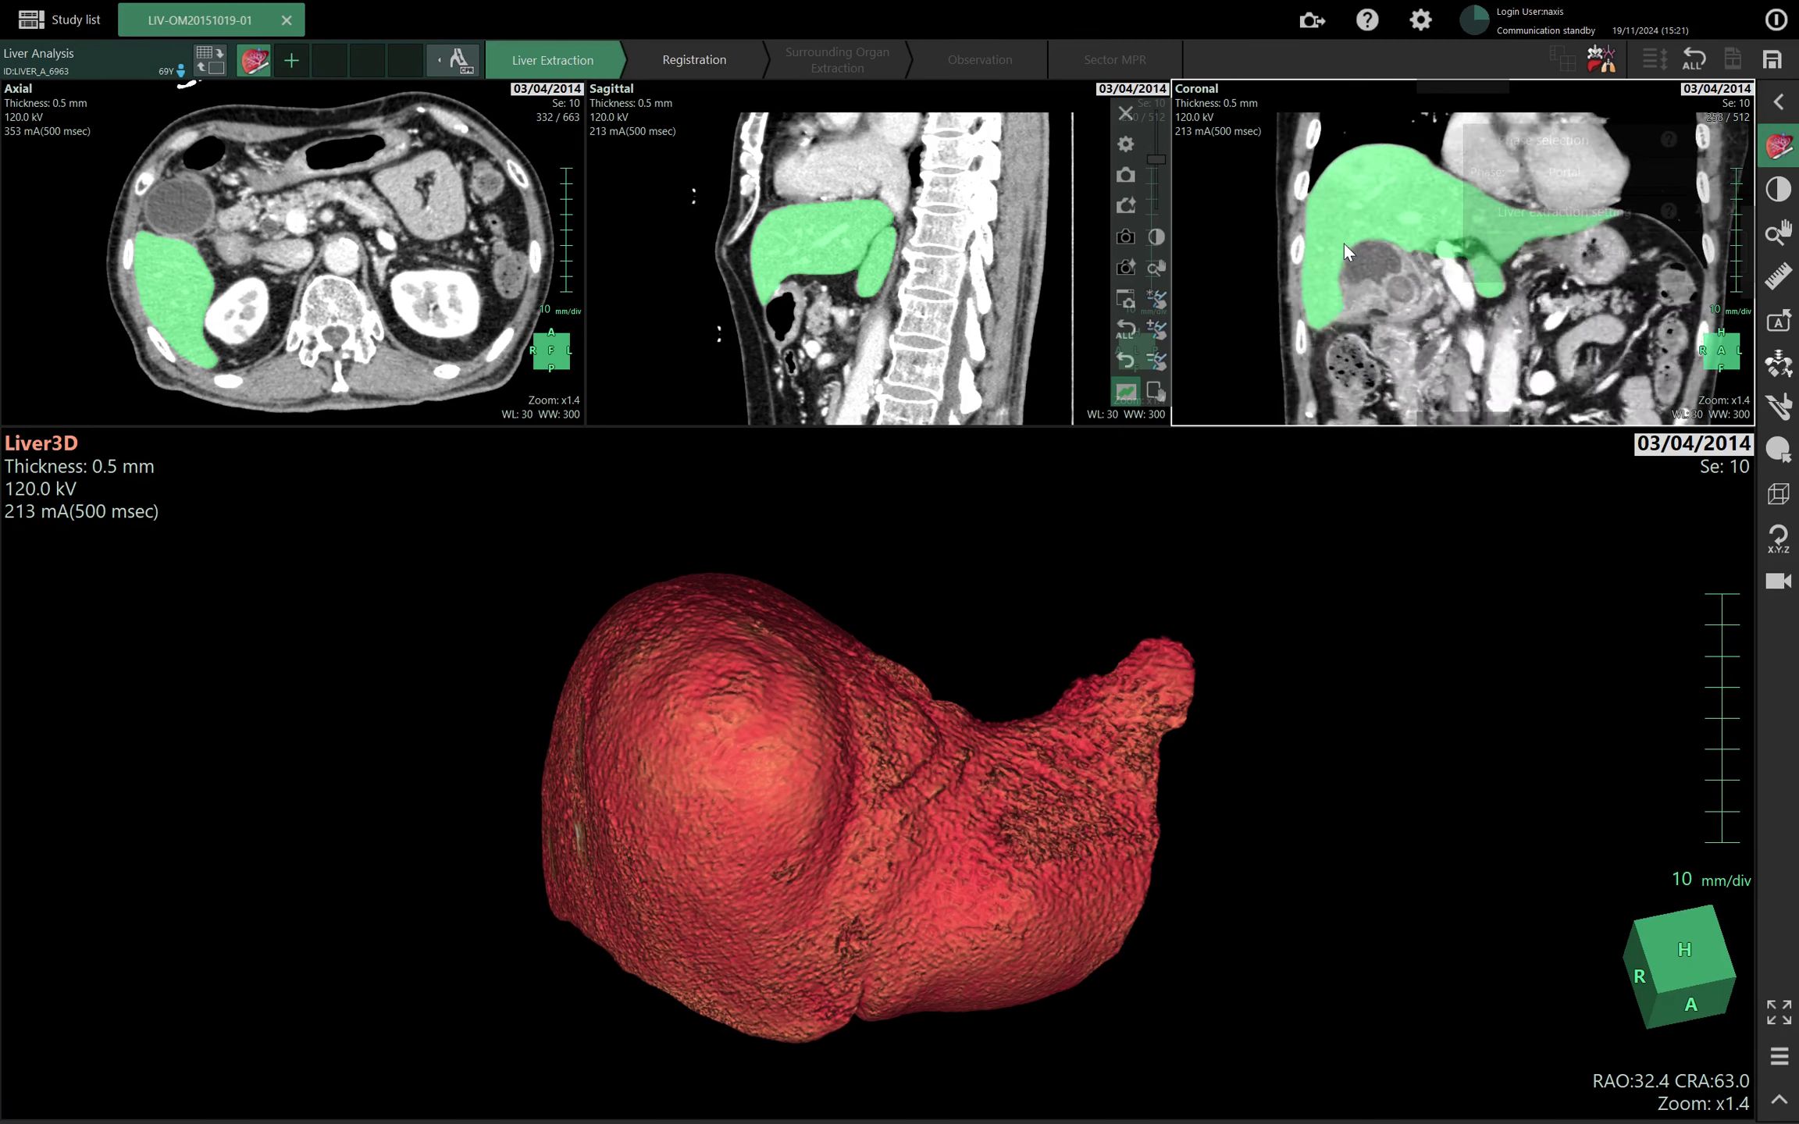
pyautogui.scroll(-20, 1344, 251)
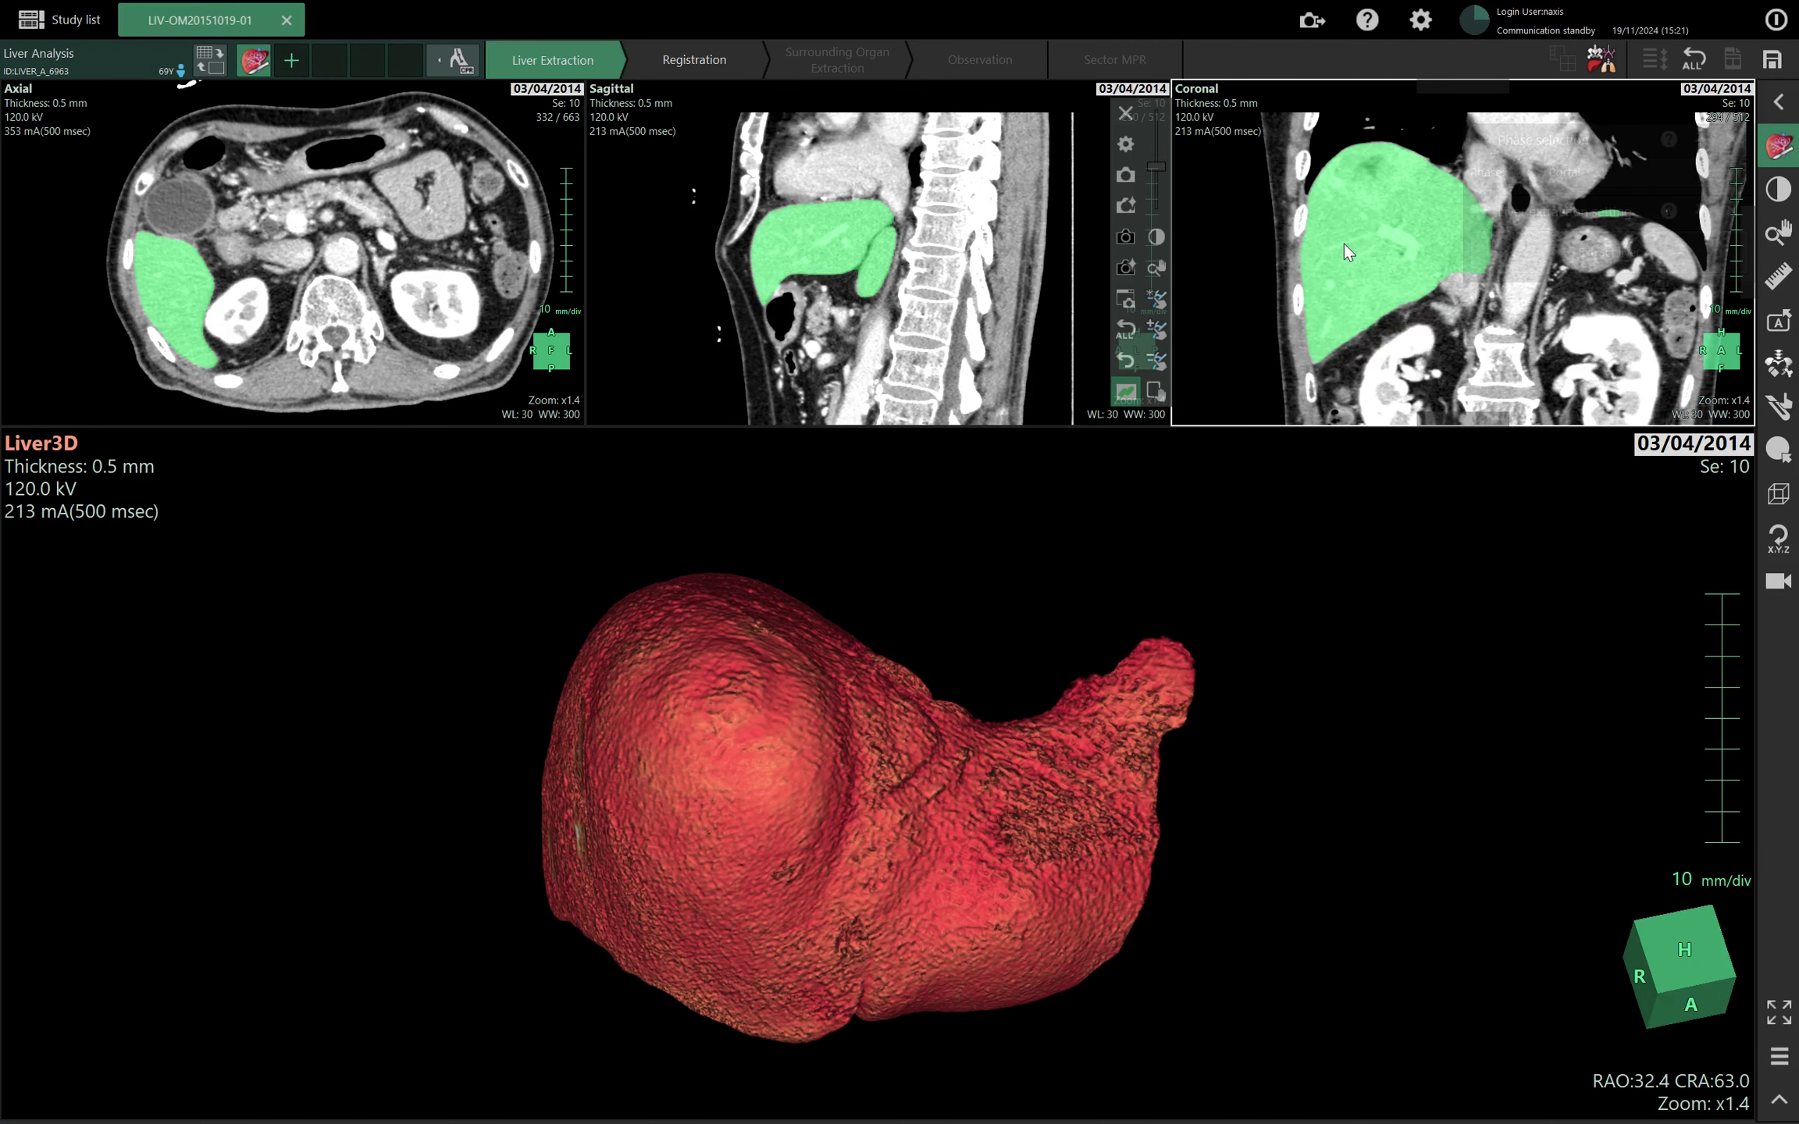
pyautogui.scroll(-1, 1324, 324)
# Inspect the surface of the extracted 3D liver up close and from the front.
pyautogui.scroll(7, 1249, 859)
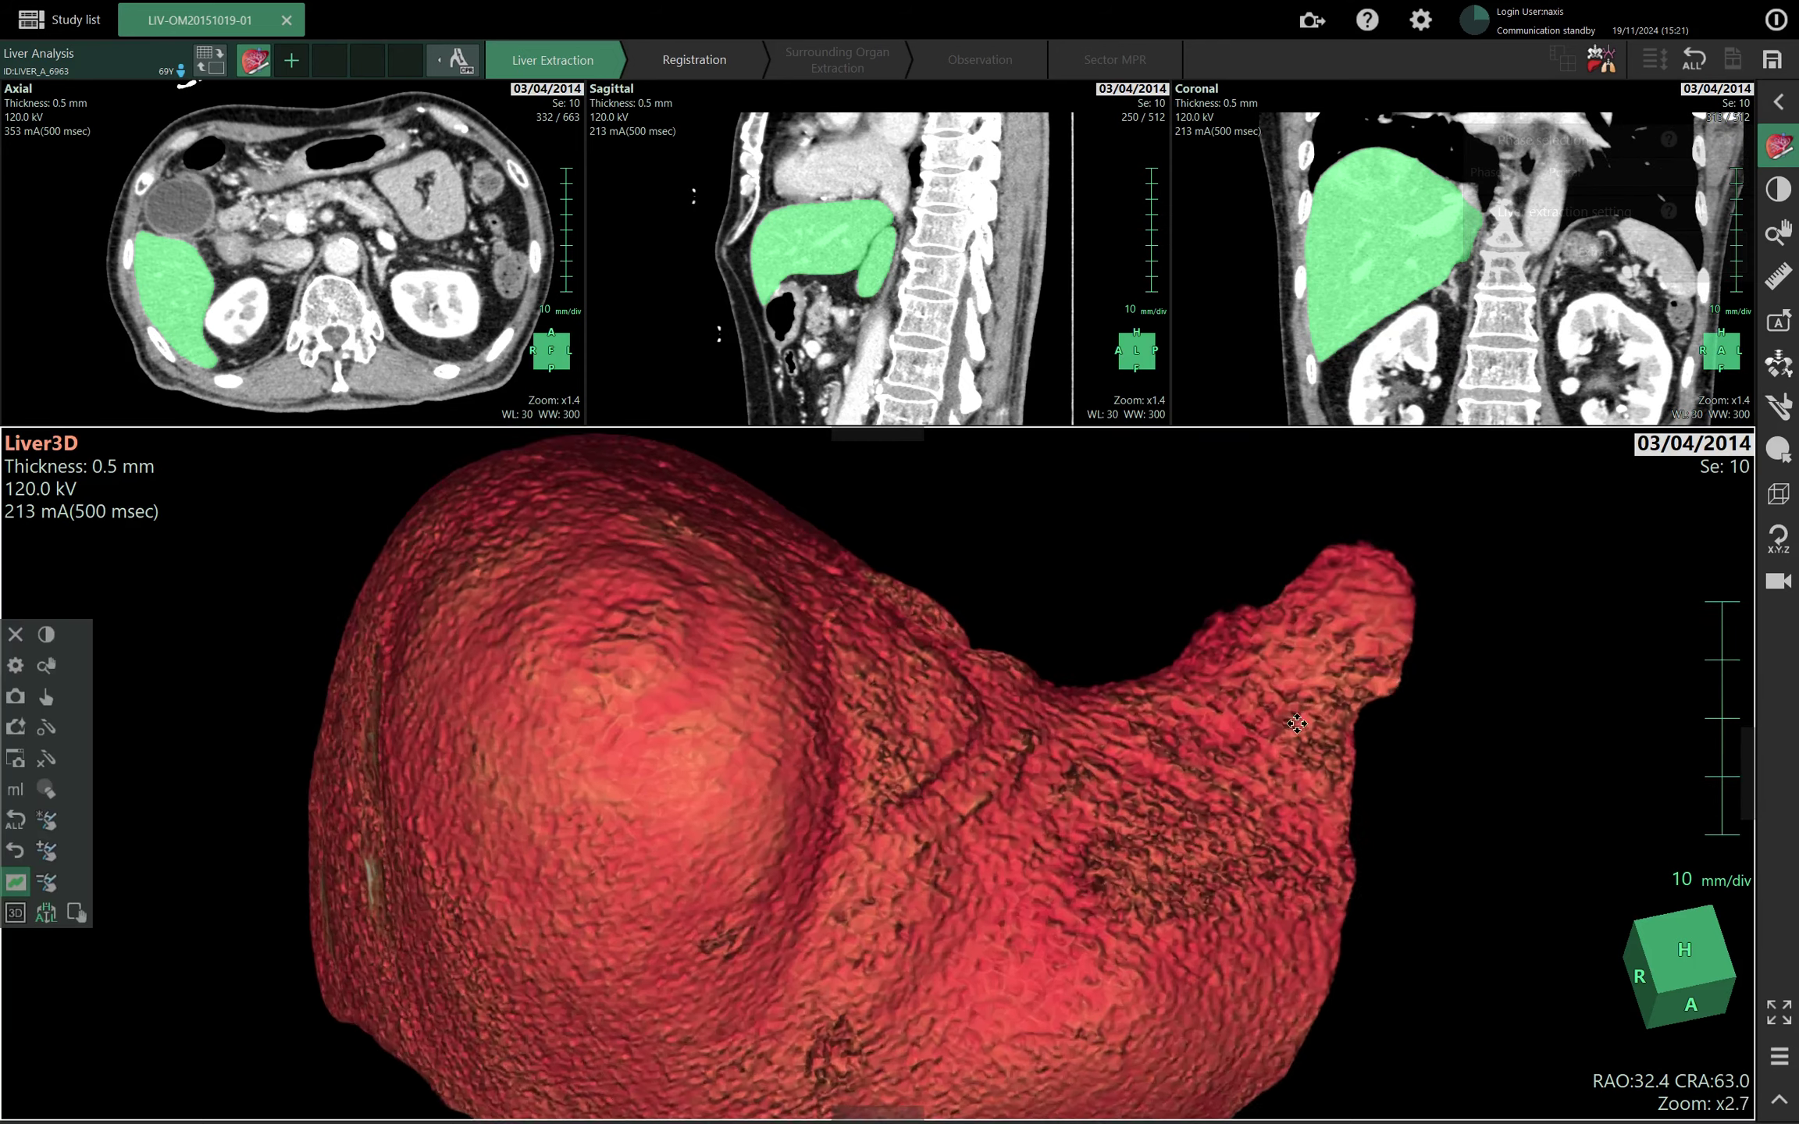
pyautogui.moveTo(1249, 859); pyautogui.dragTo(1246, 679)
pyautogui.scroll(-7, 1284, 668)
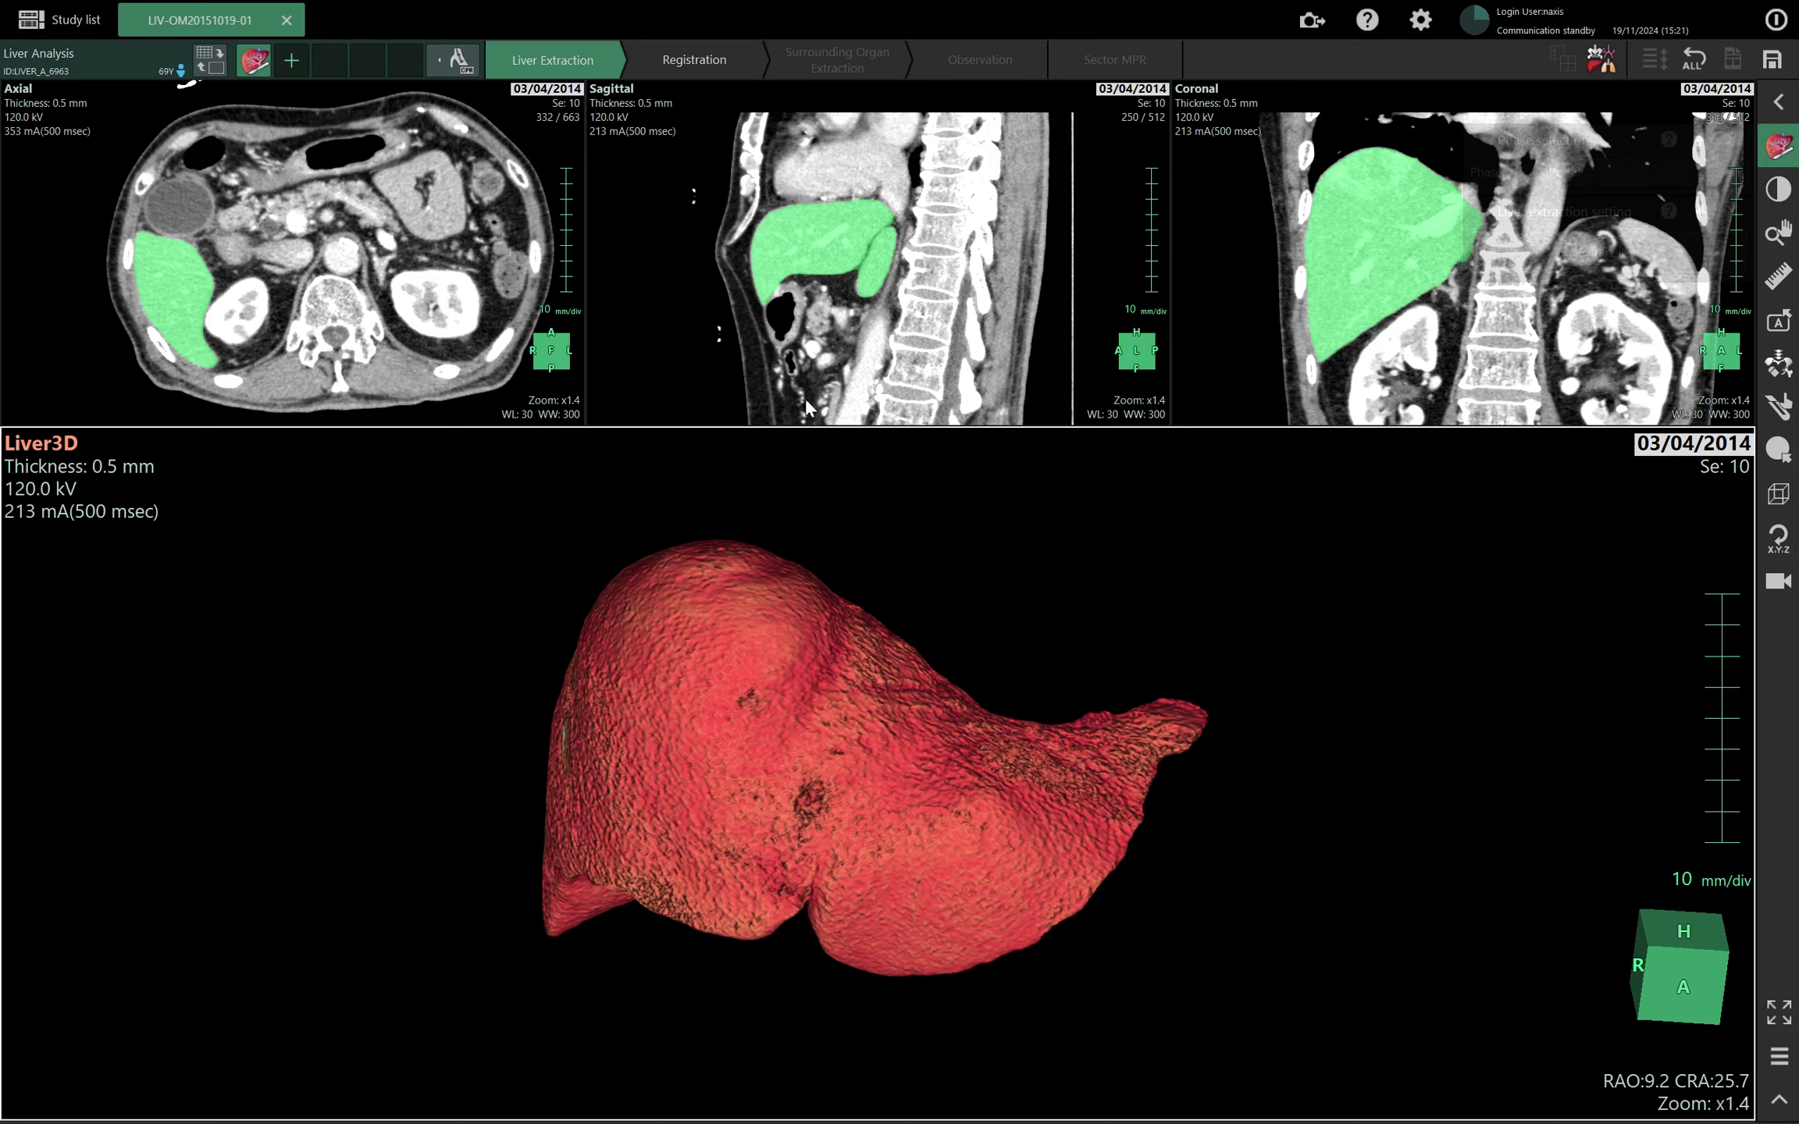
# Review the Late artery and Equilibrium phase volumes, then return the phase selection to Portal.
pyautogui.click(1696, 171)
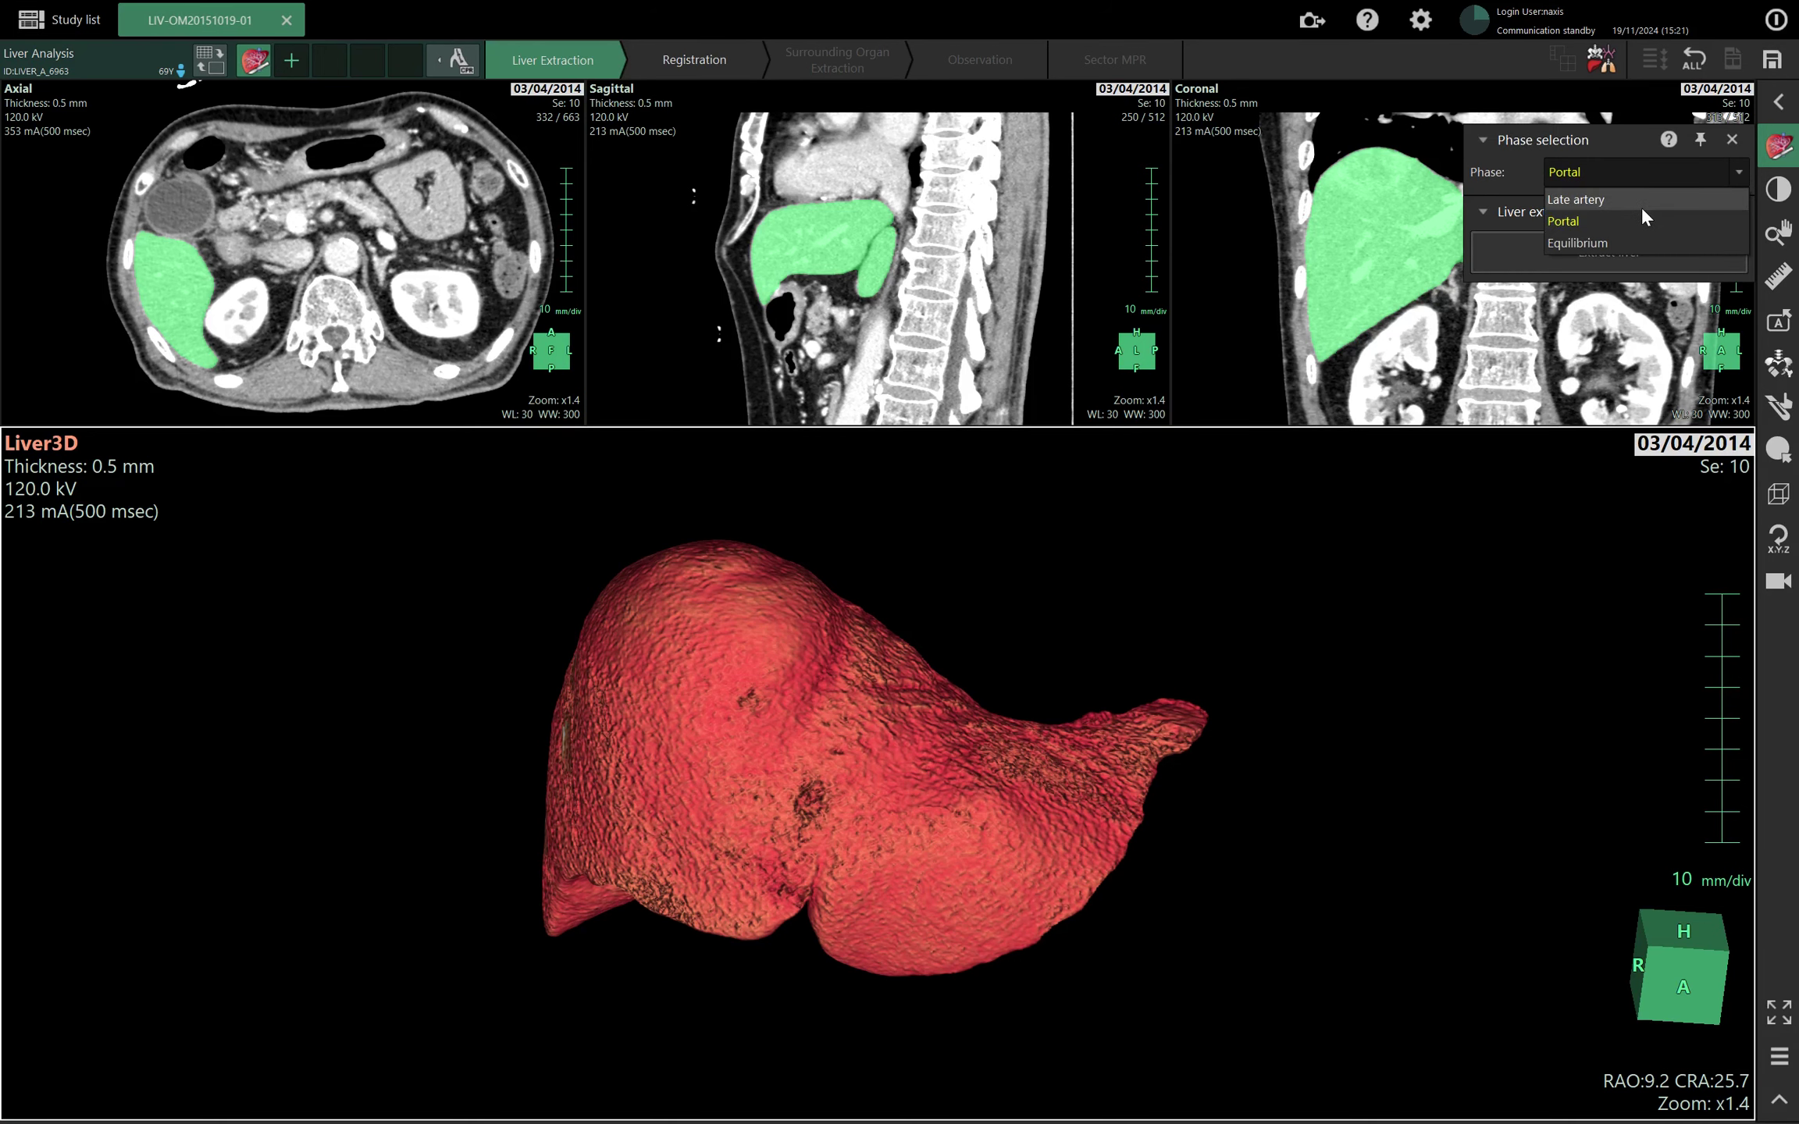
pyautogui.click(1641, 202)
pyautogui.moveTo(1076, 605); pyautogui.dragTo(1086, 538)
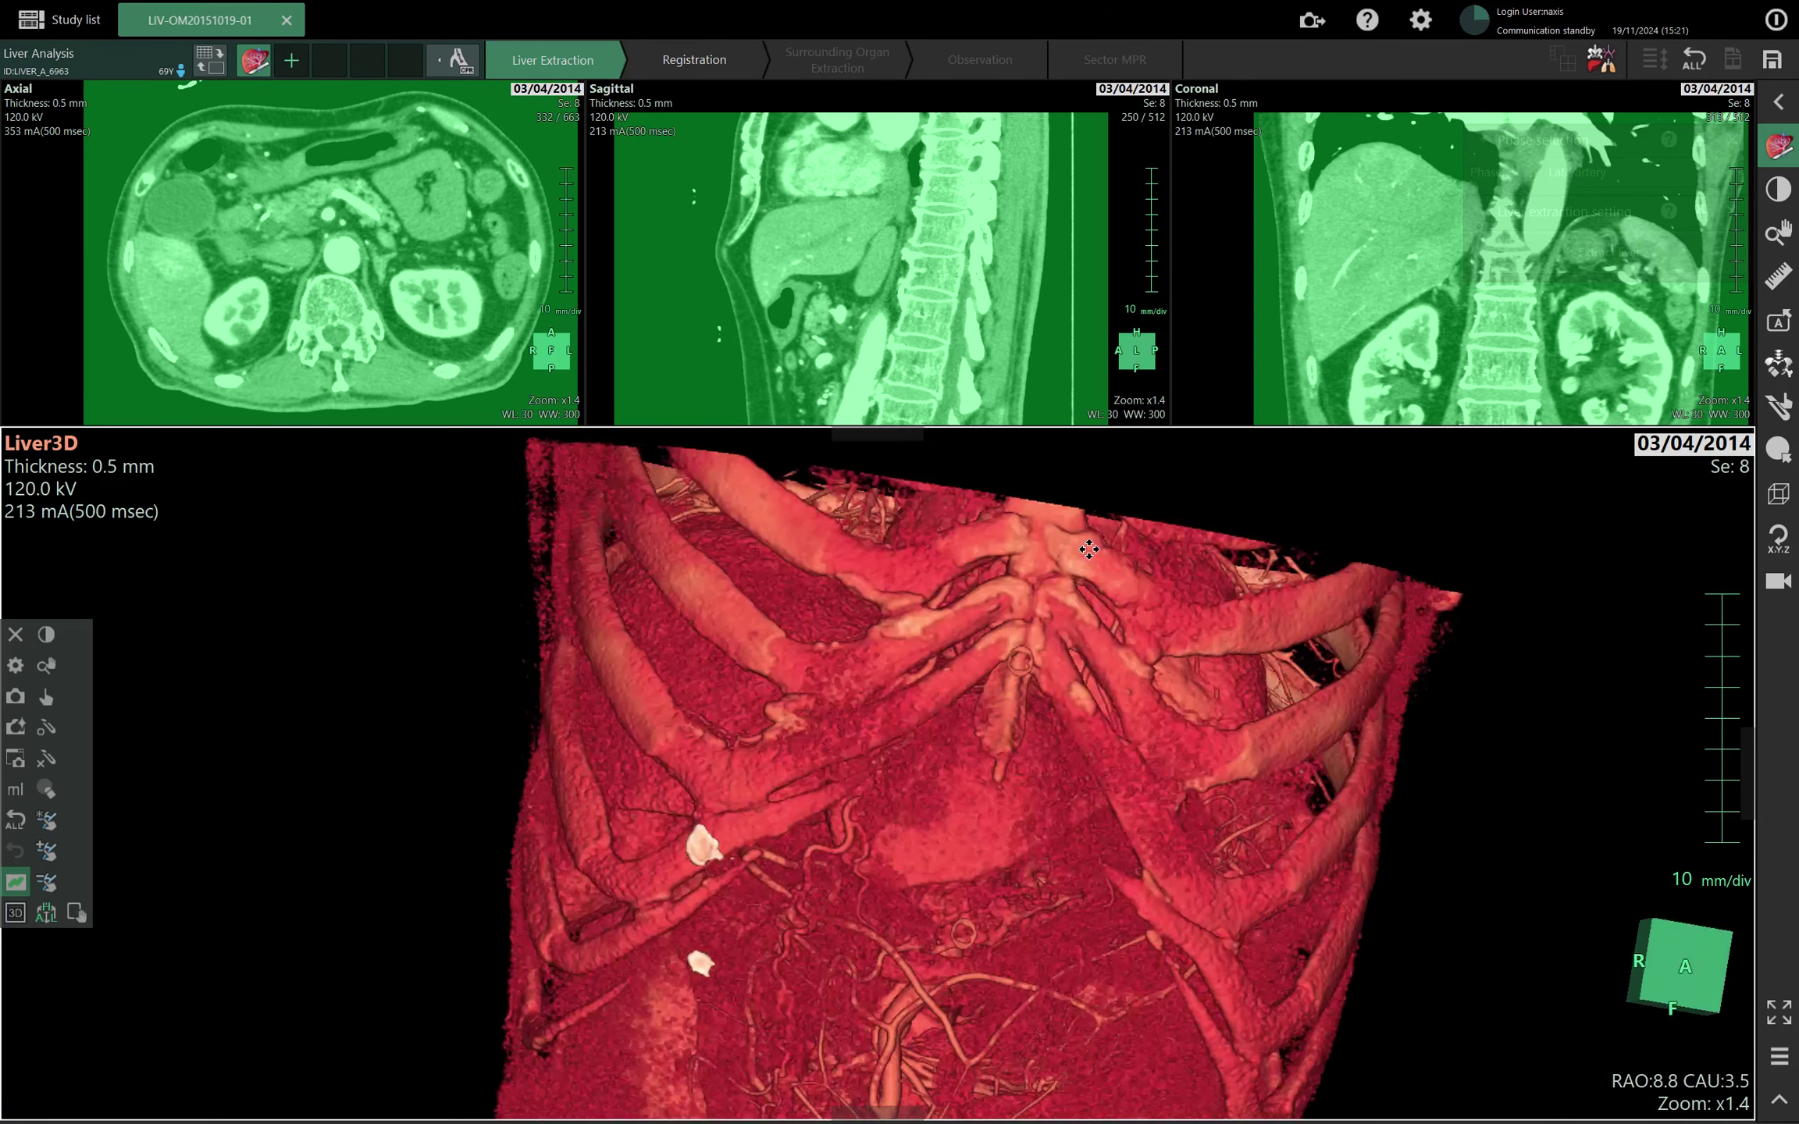
pyautogui.click(1600, 170)
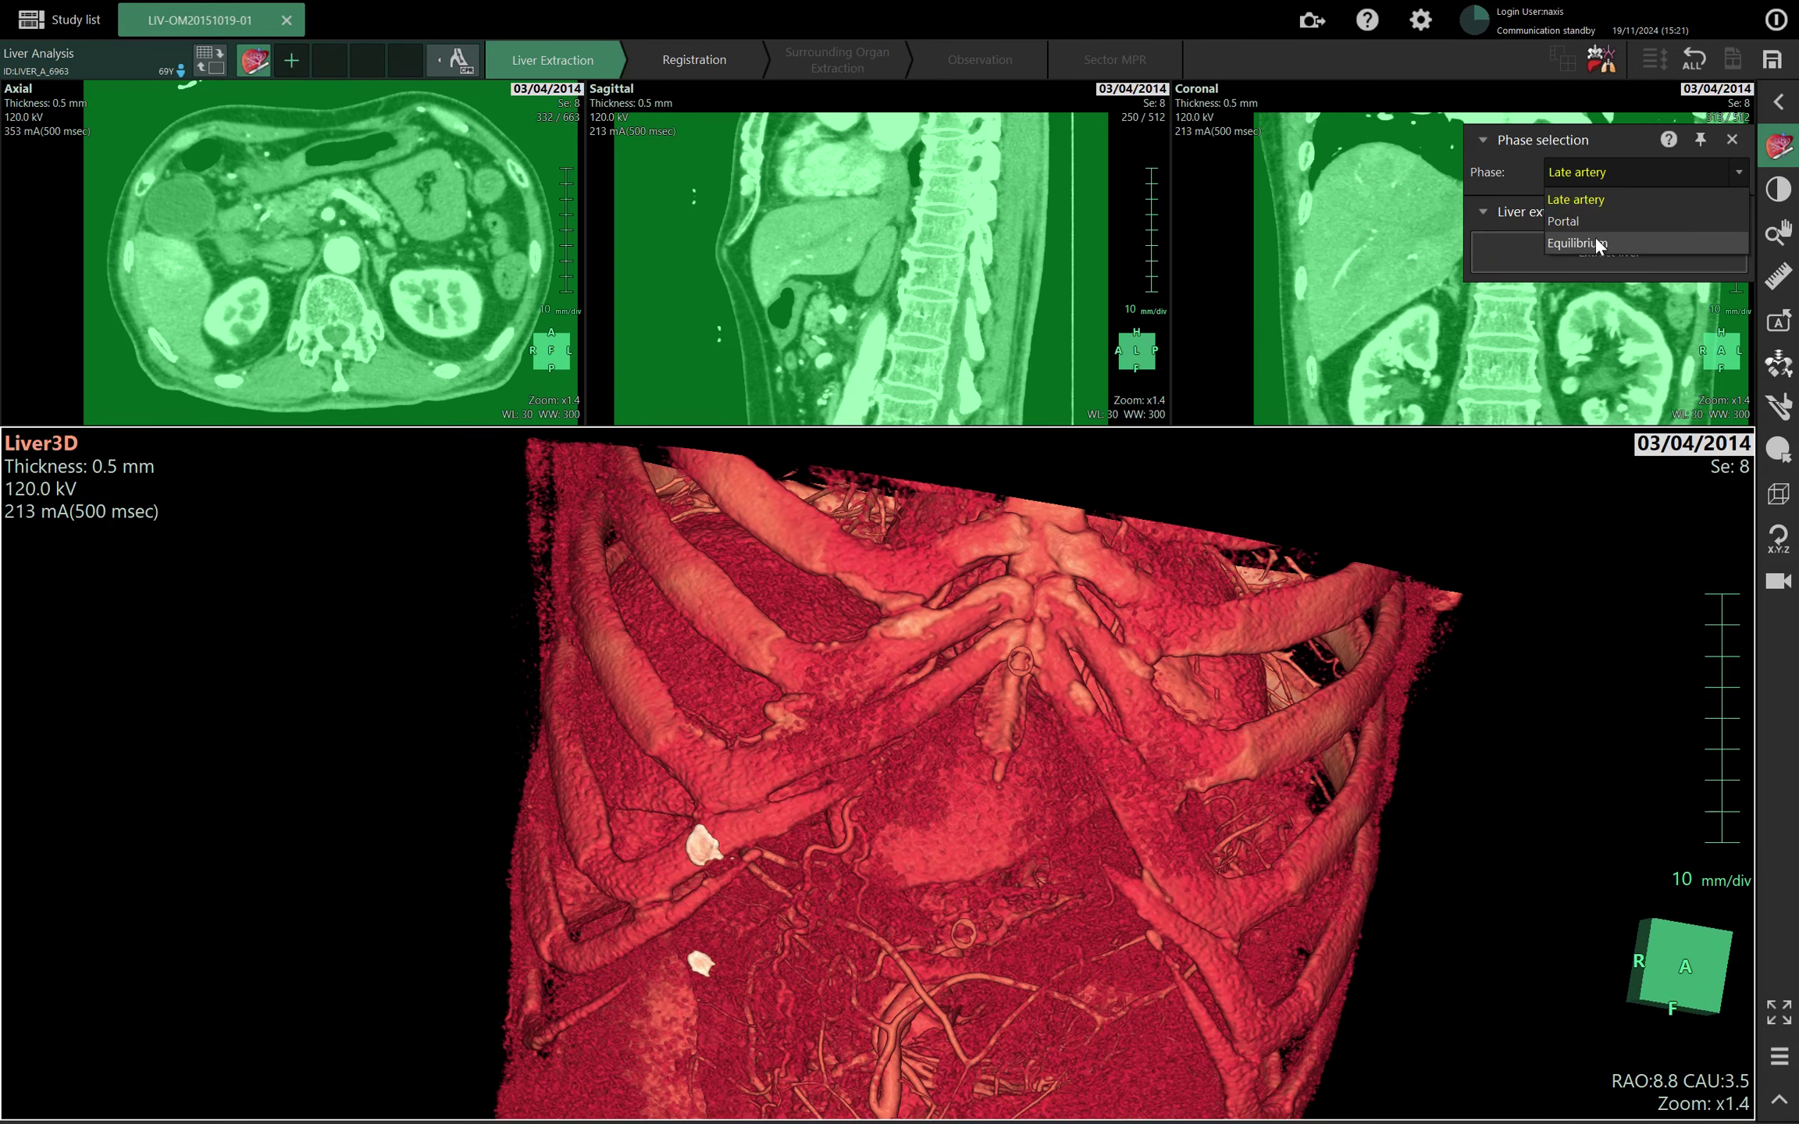
pyautogui.click(1595, 237)
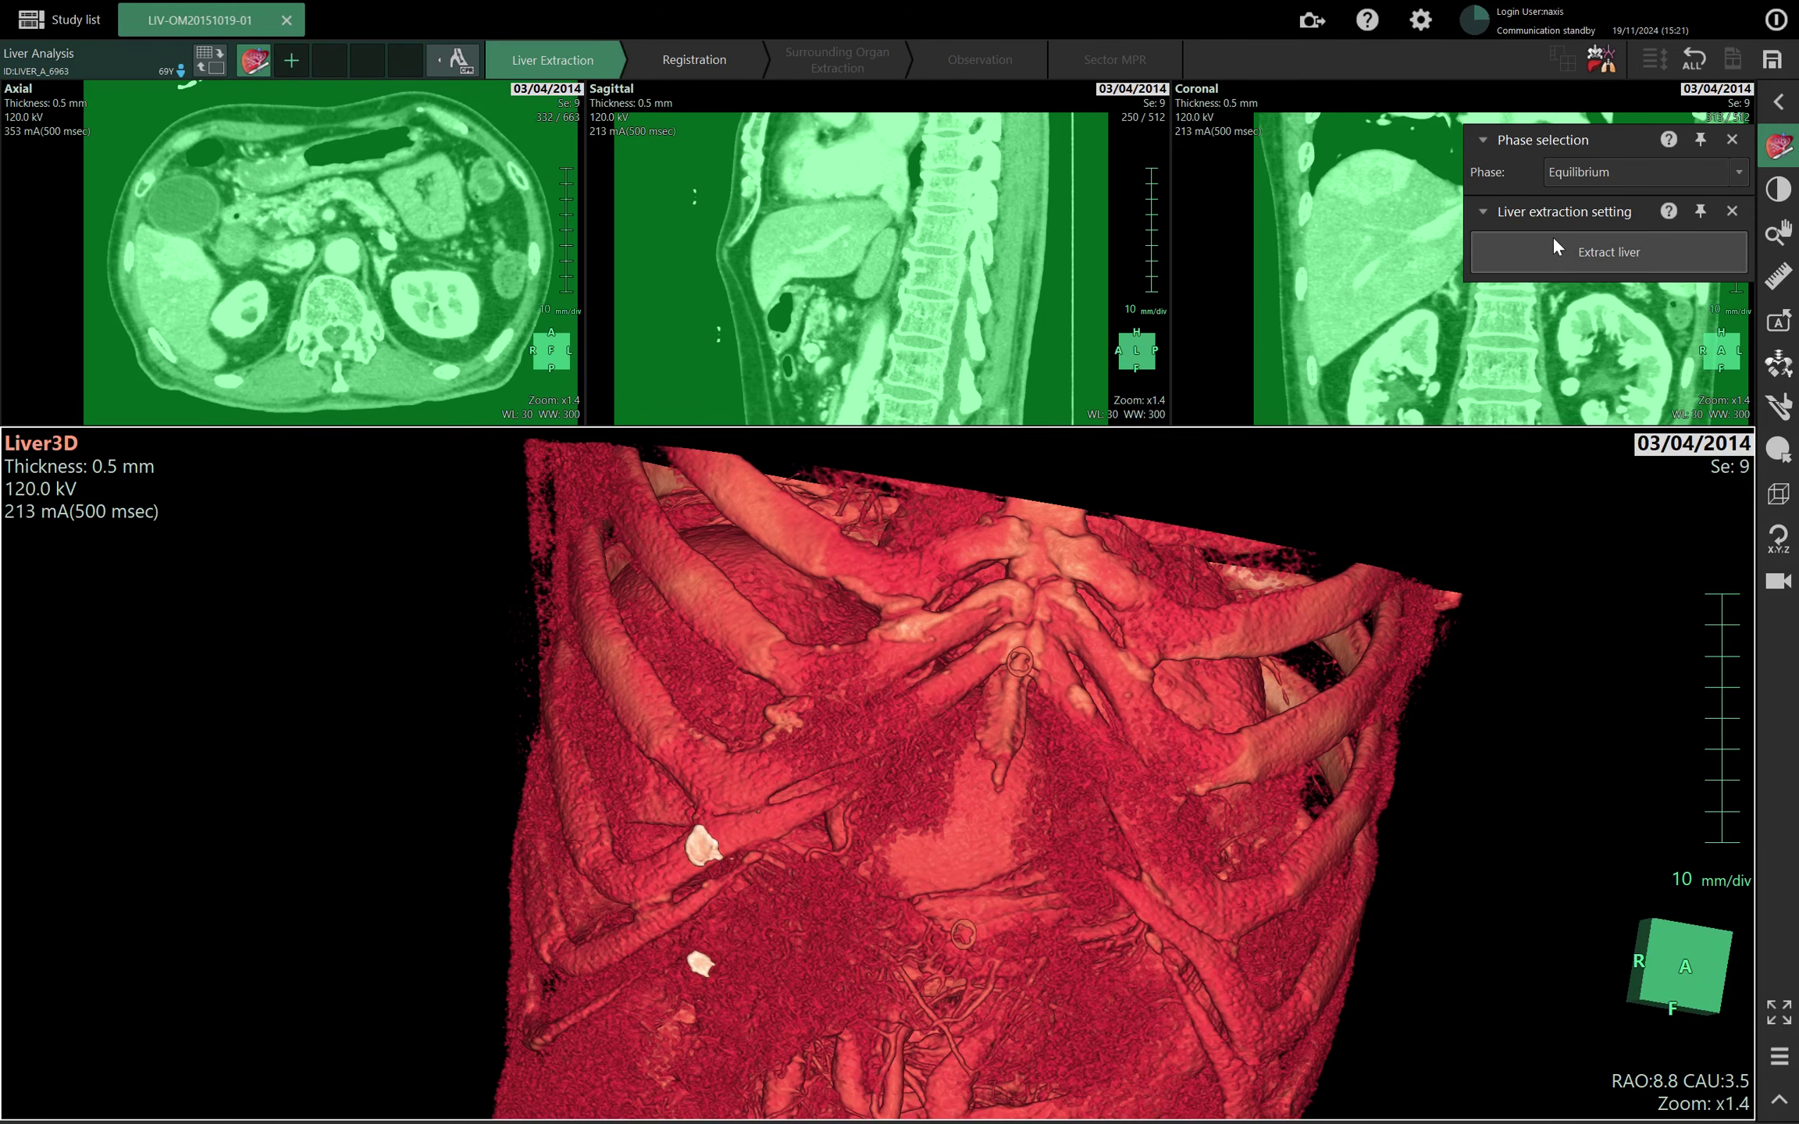
pyautogui.click(1592, 171)
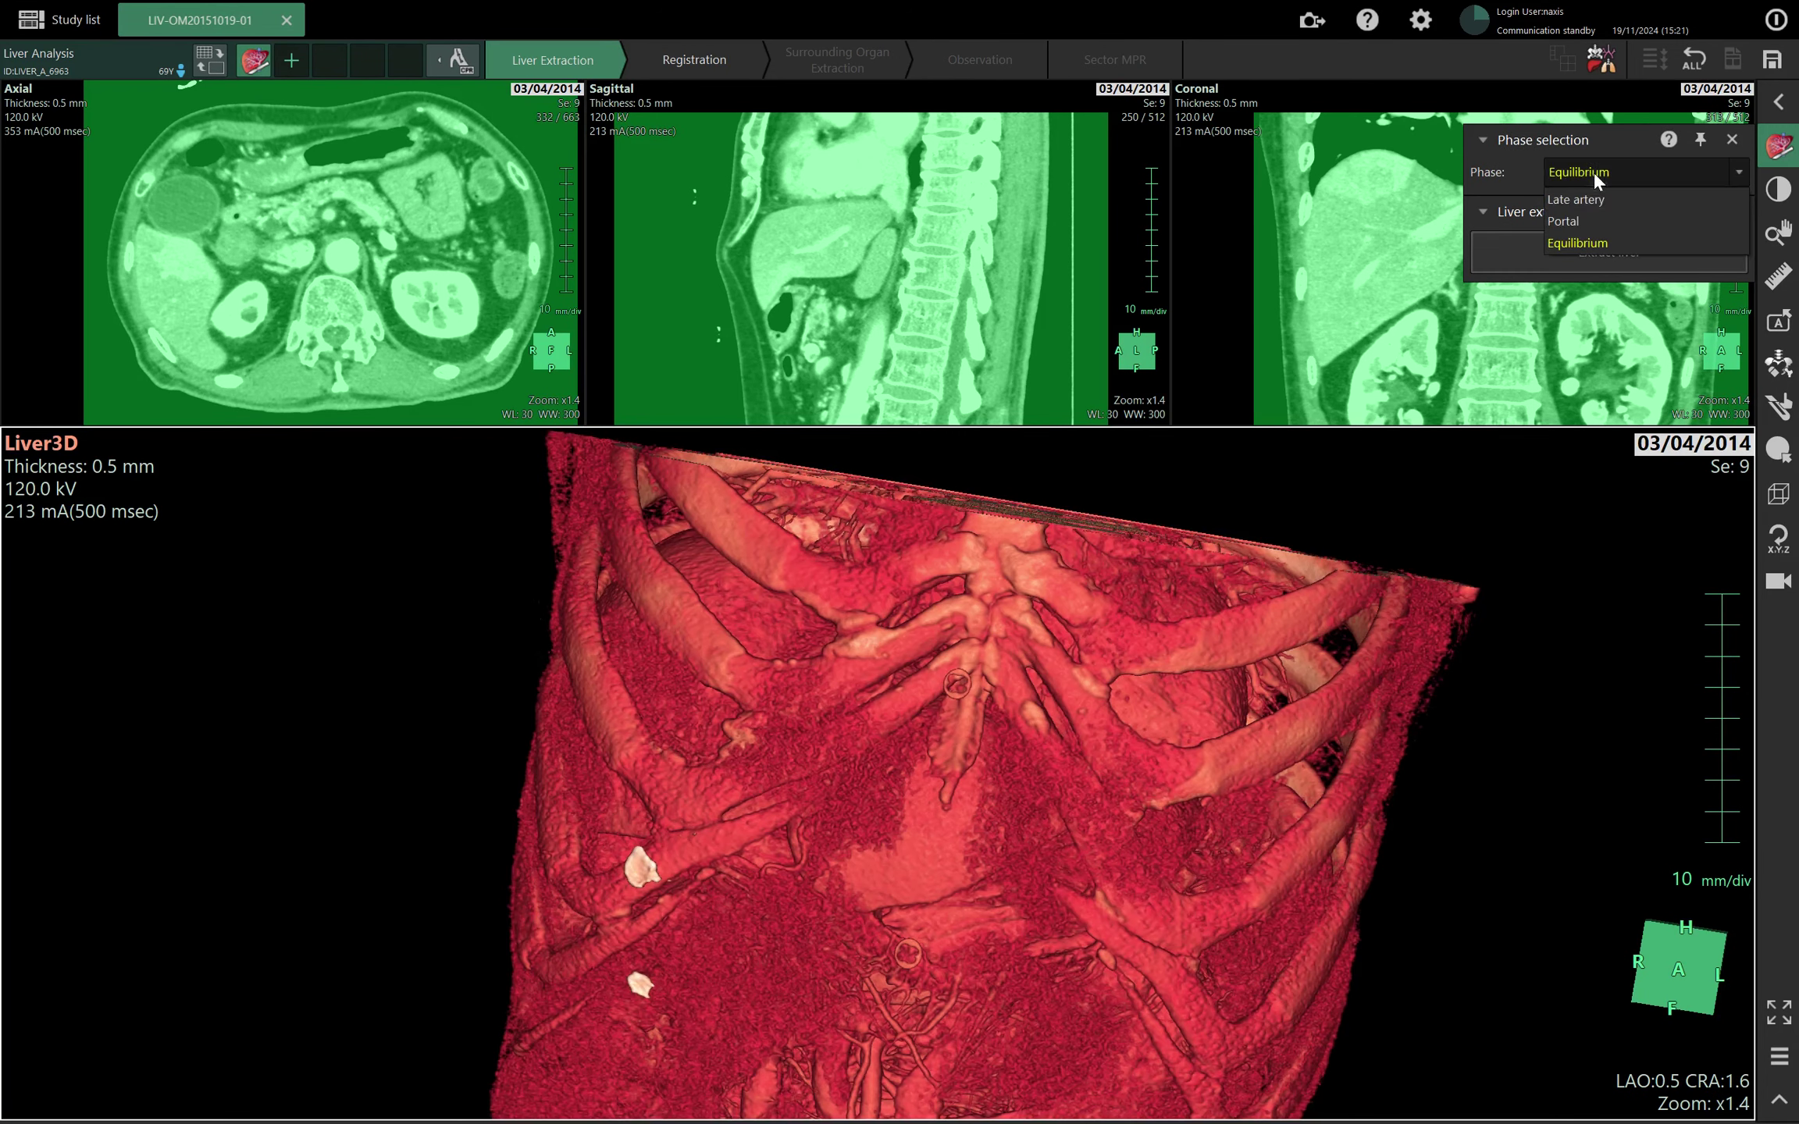
pyautogui.click(1600, 215)
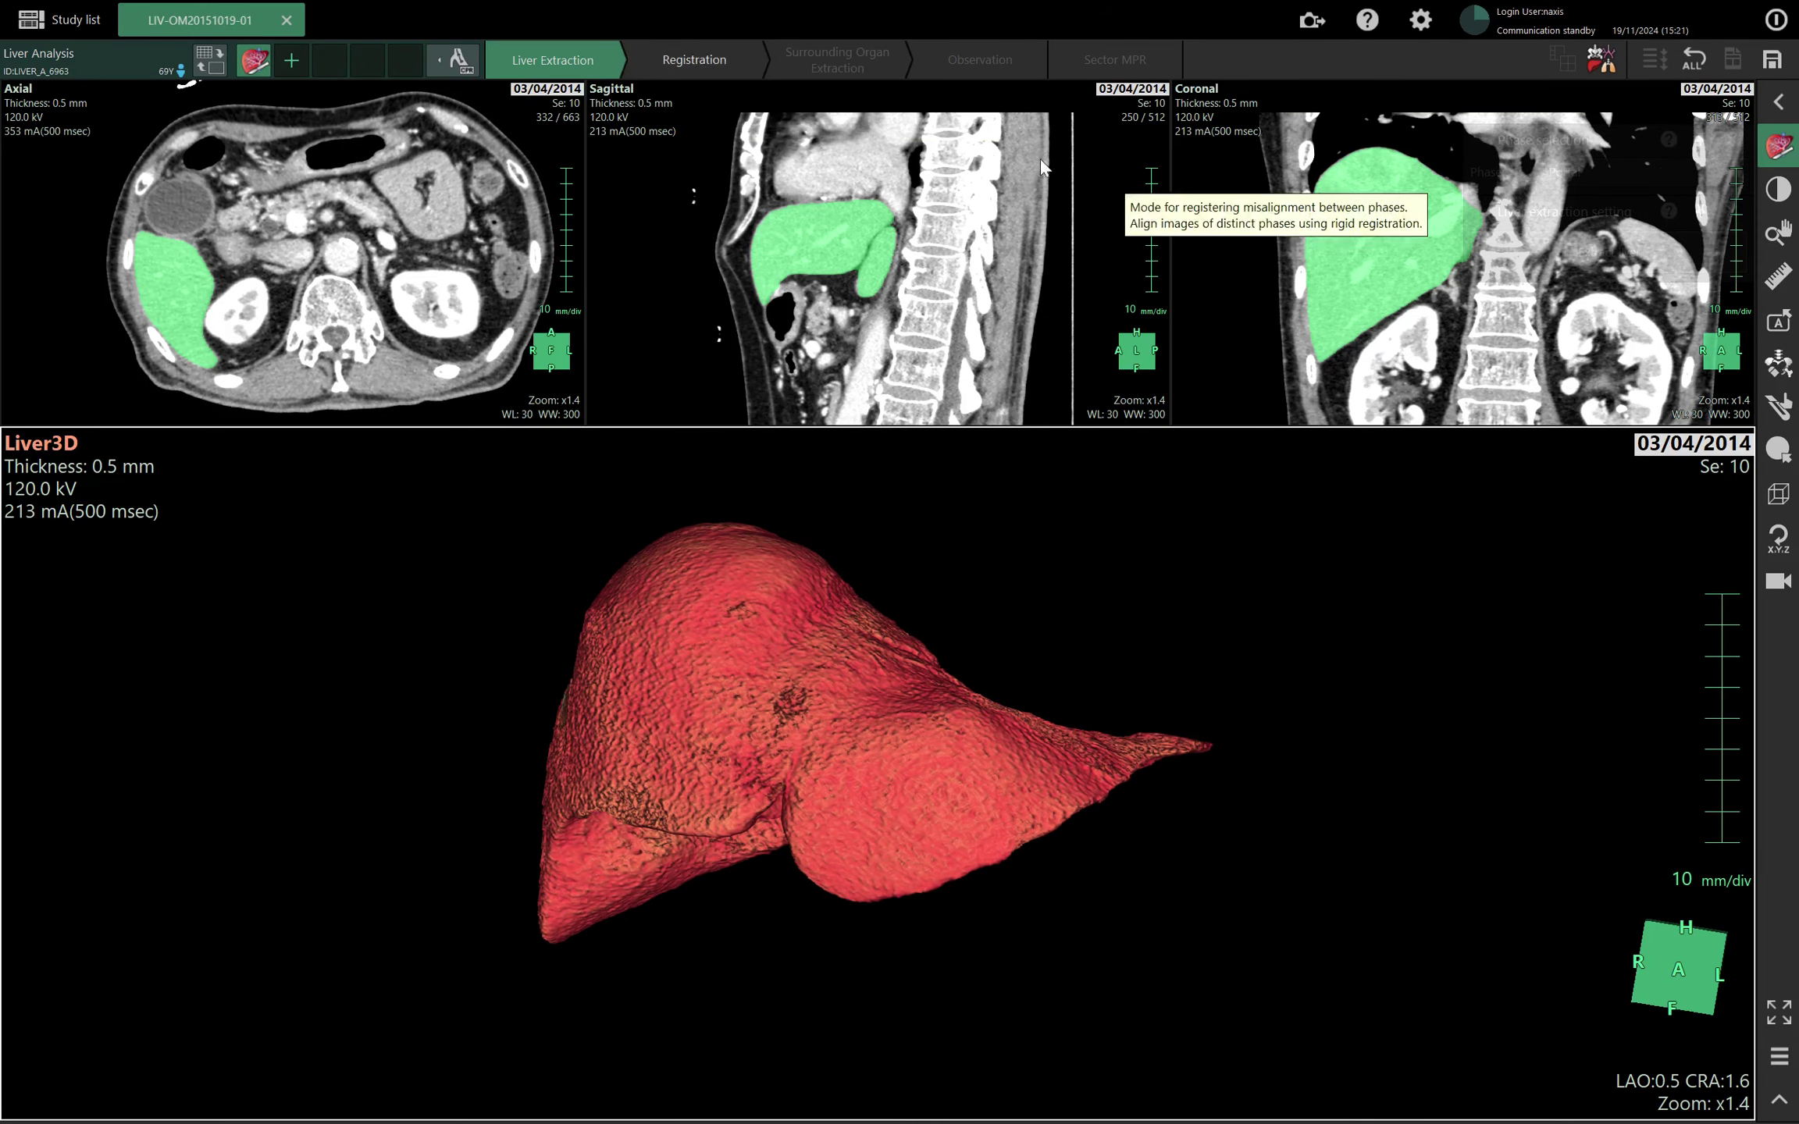
pyautogui.moveTo(1641, 130)
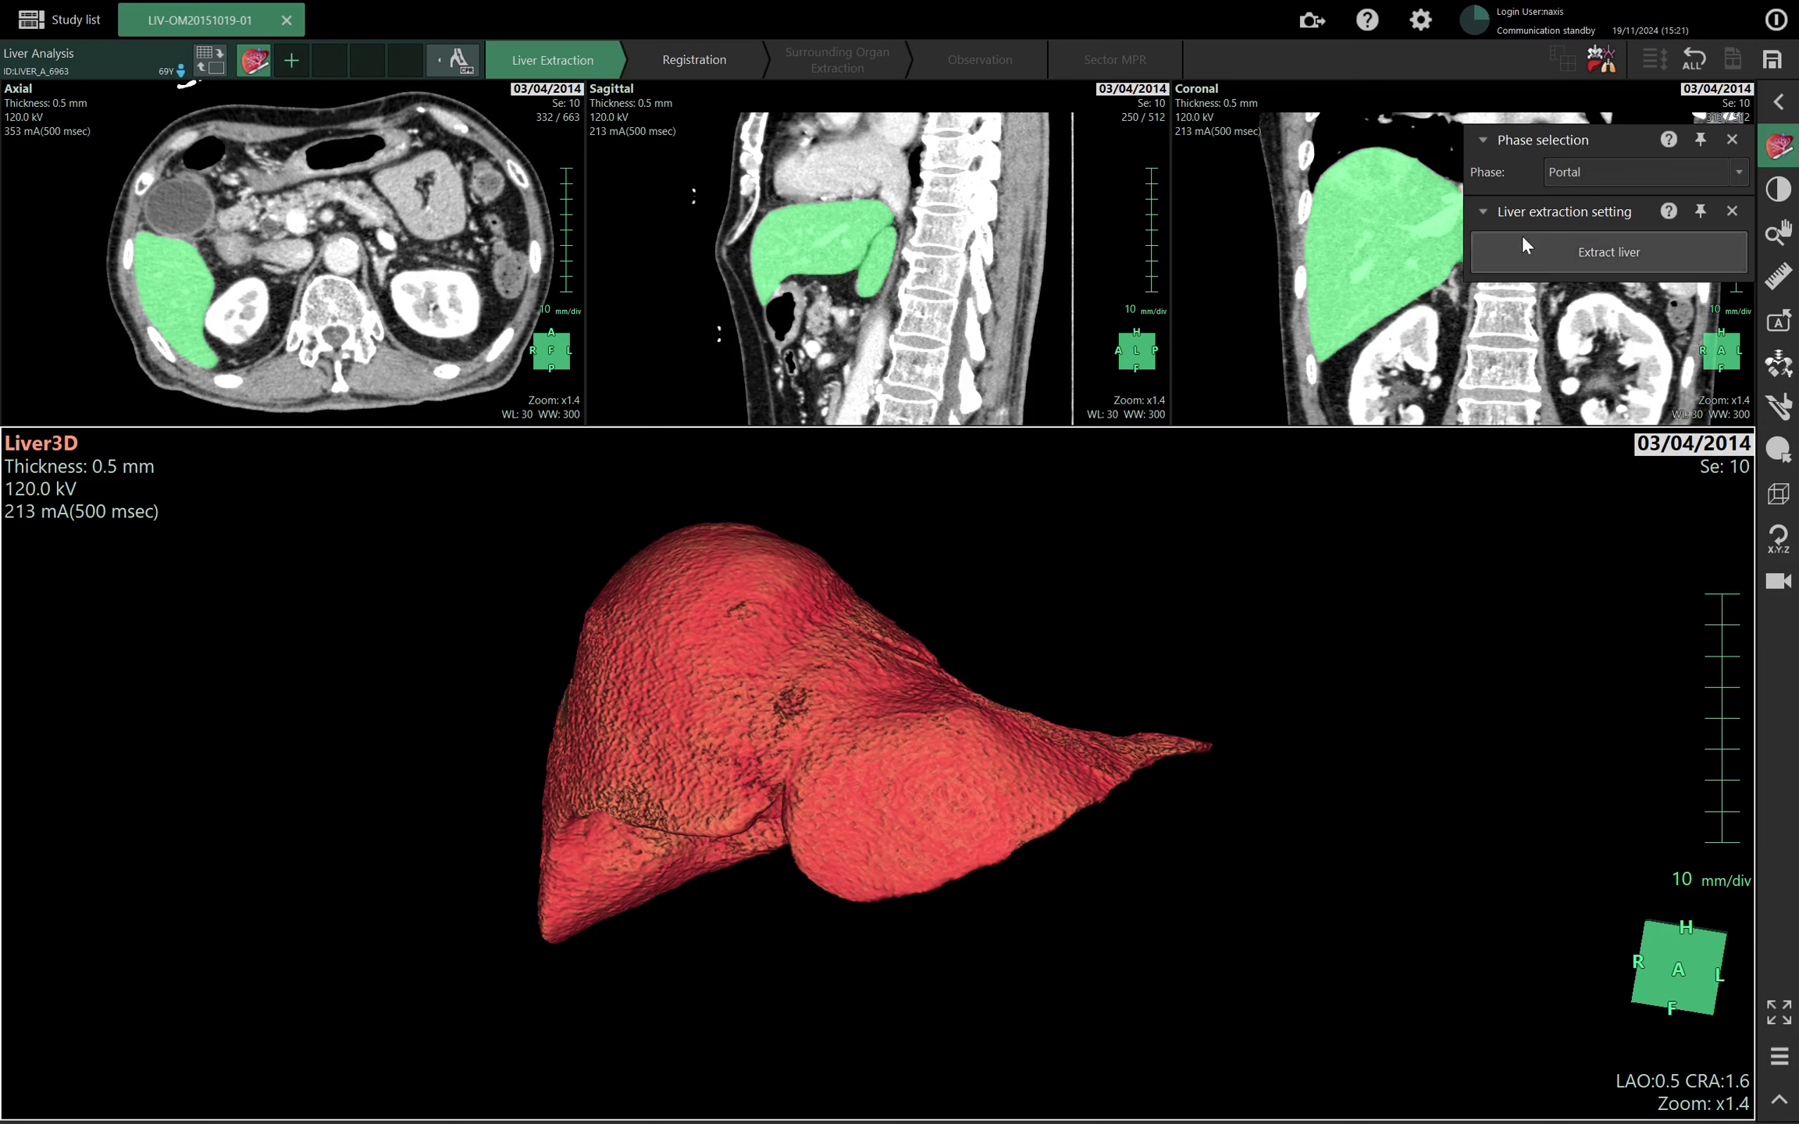
# Proceed to the Registration stage and keep Late artery as the upper image over Portal.
pyautogui.click(691, 52)
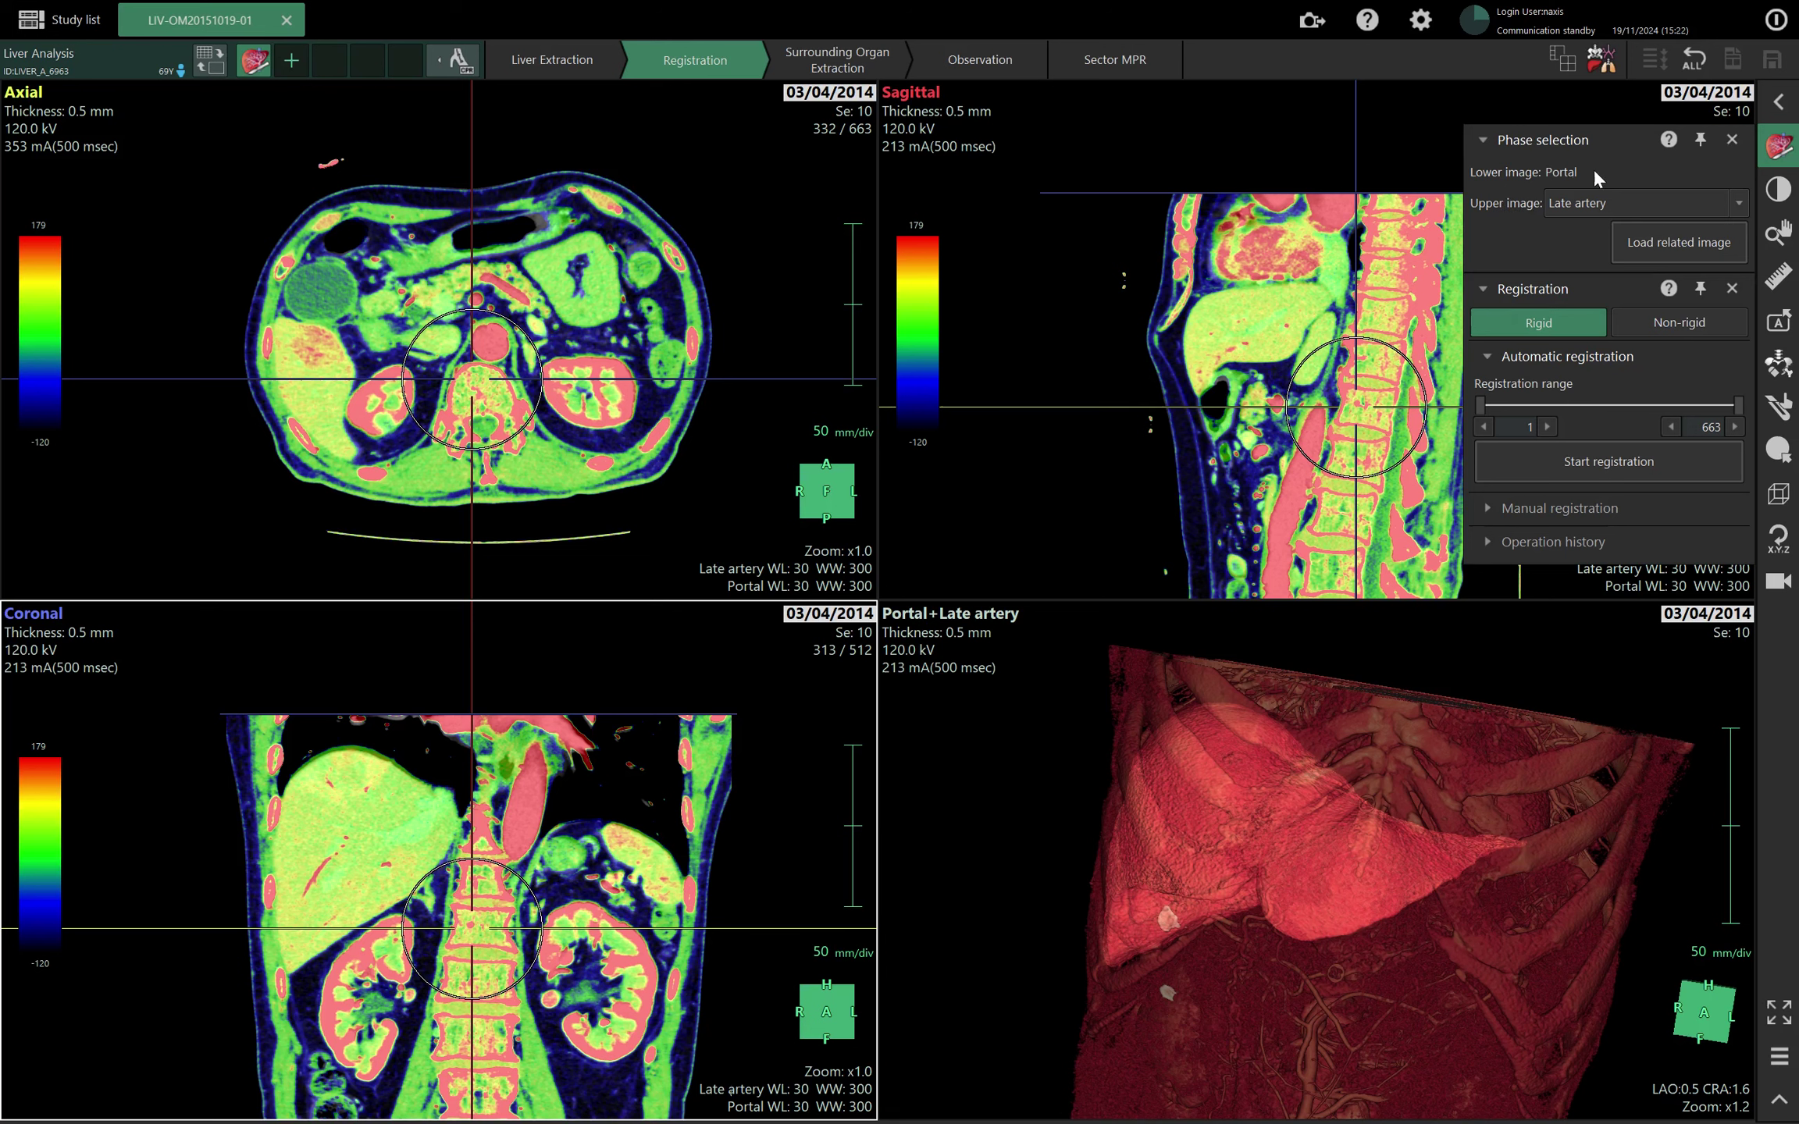
pyautogui.click(1597, 201)
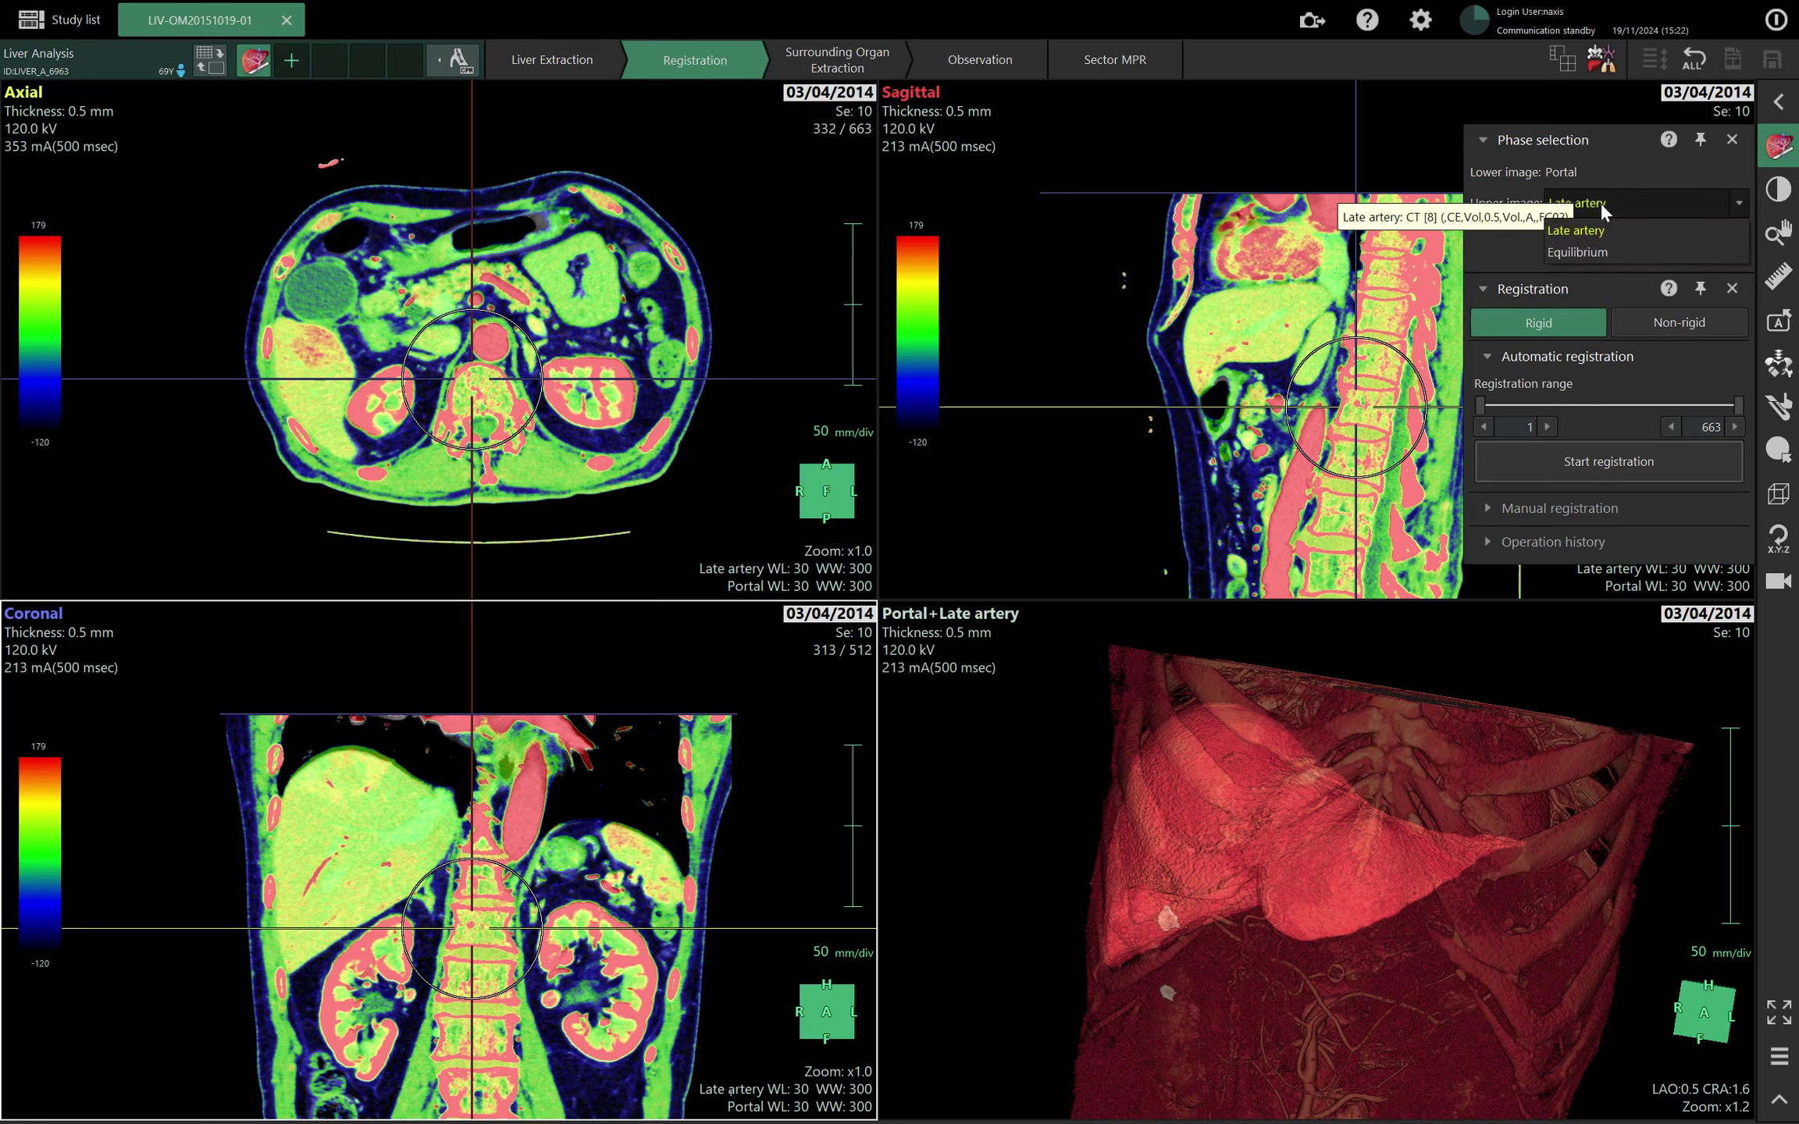
pyautogui.click(1505, 231)
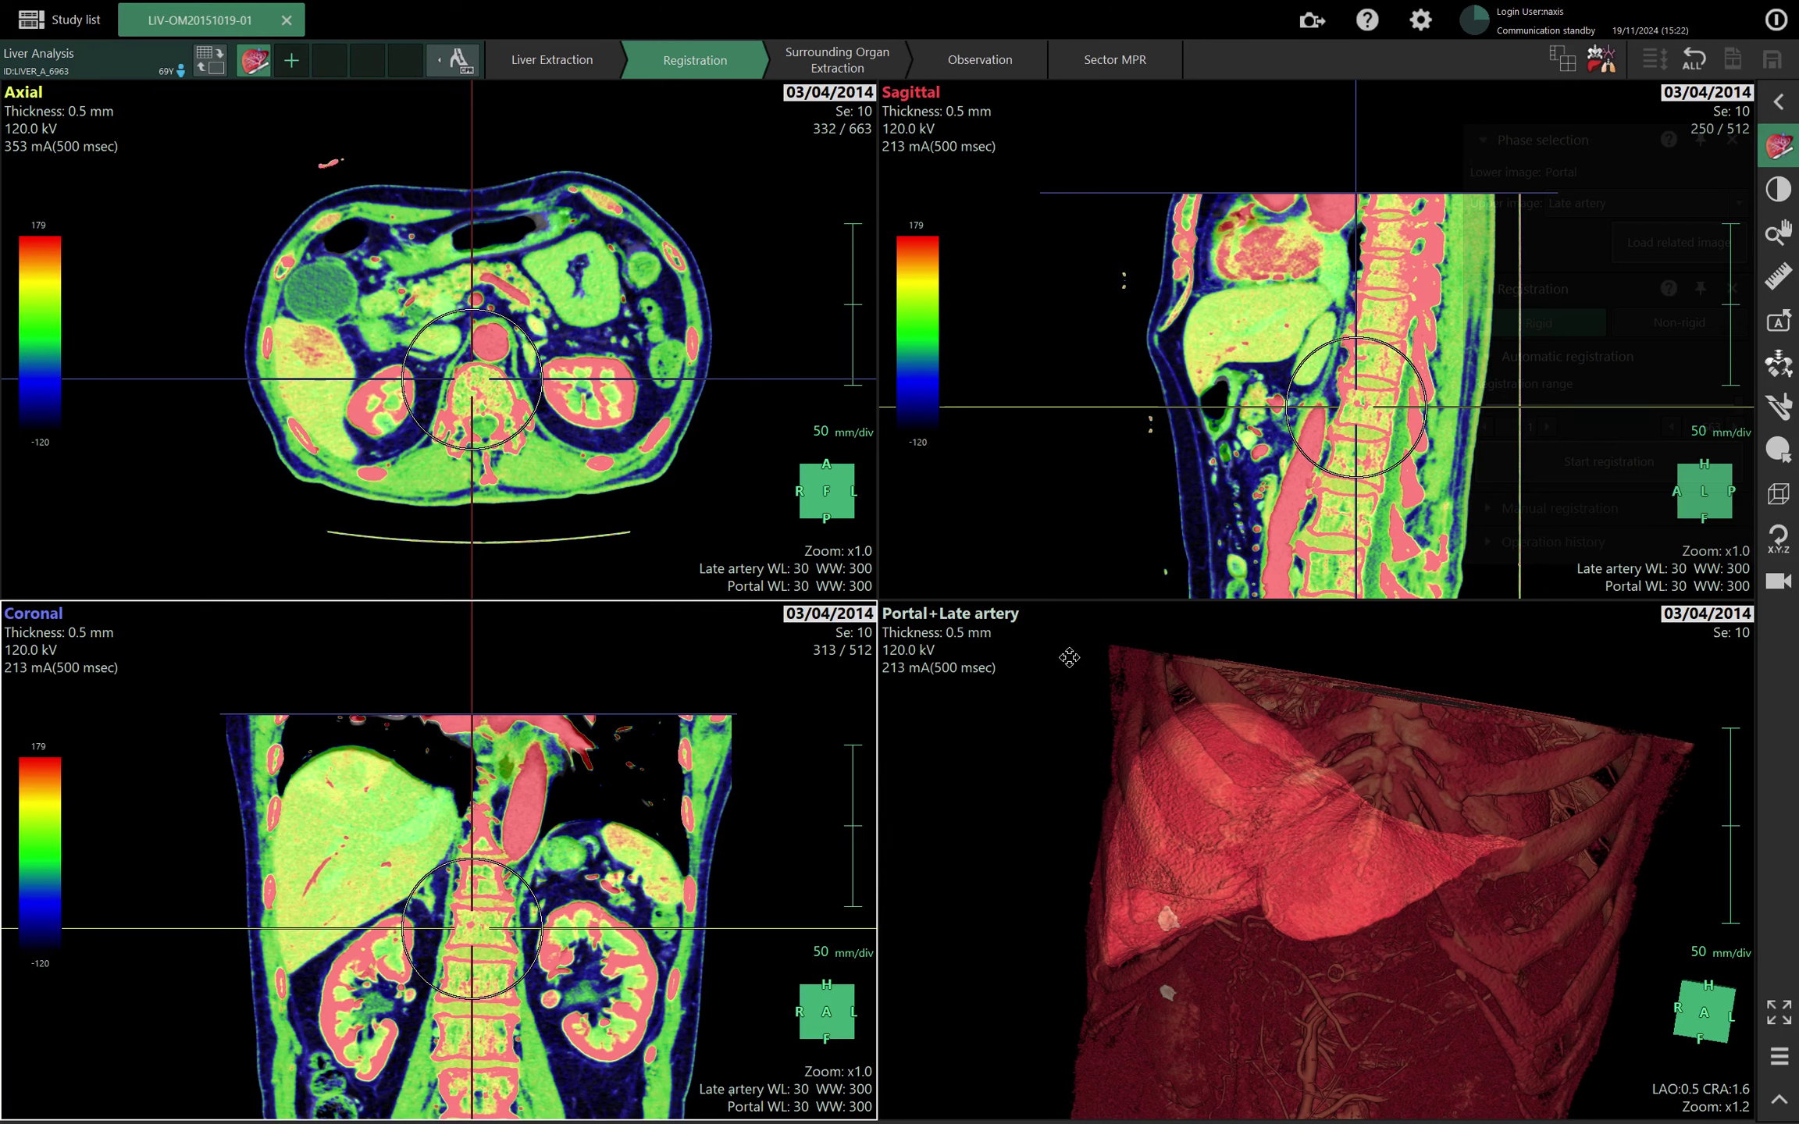
# Run non-rigid registration of Late artery to Portal, ignoring the vessel region, and check the alignment on the coronal slices.
pyautogui.click(1678, 324)
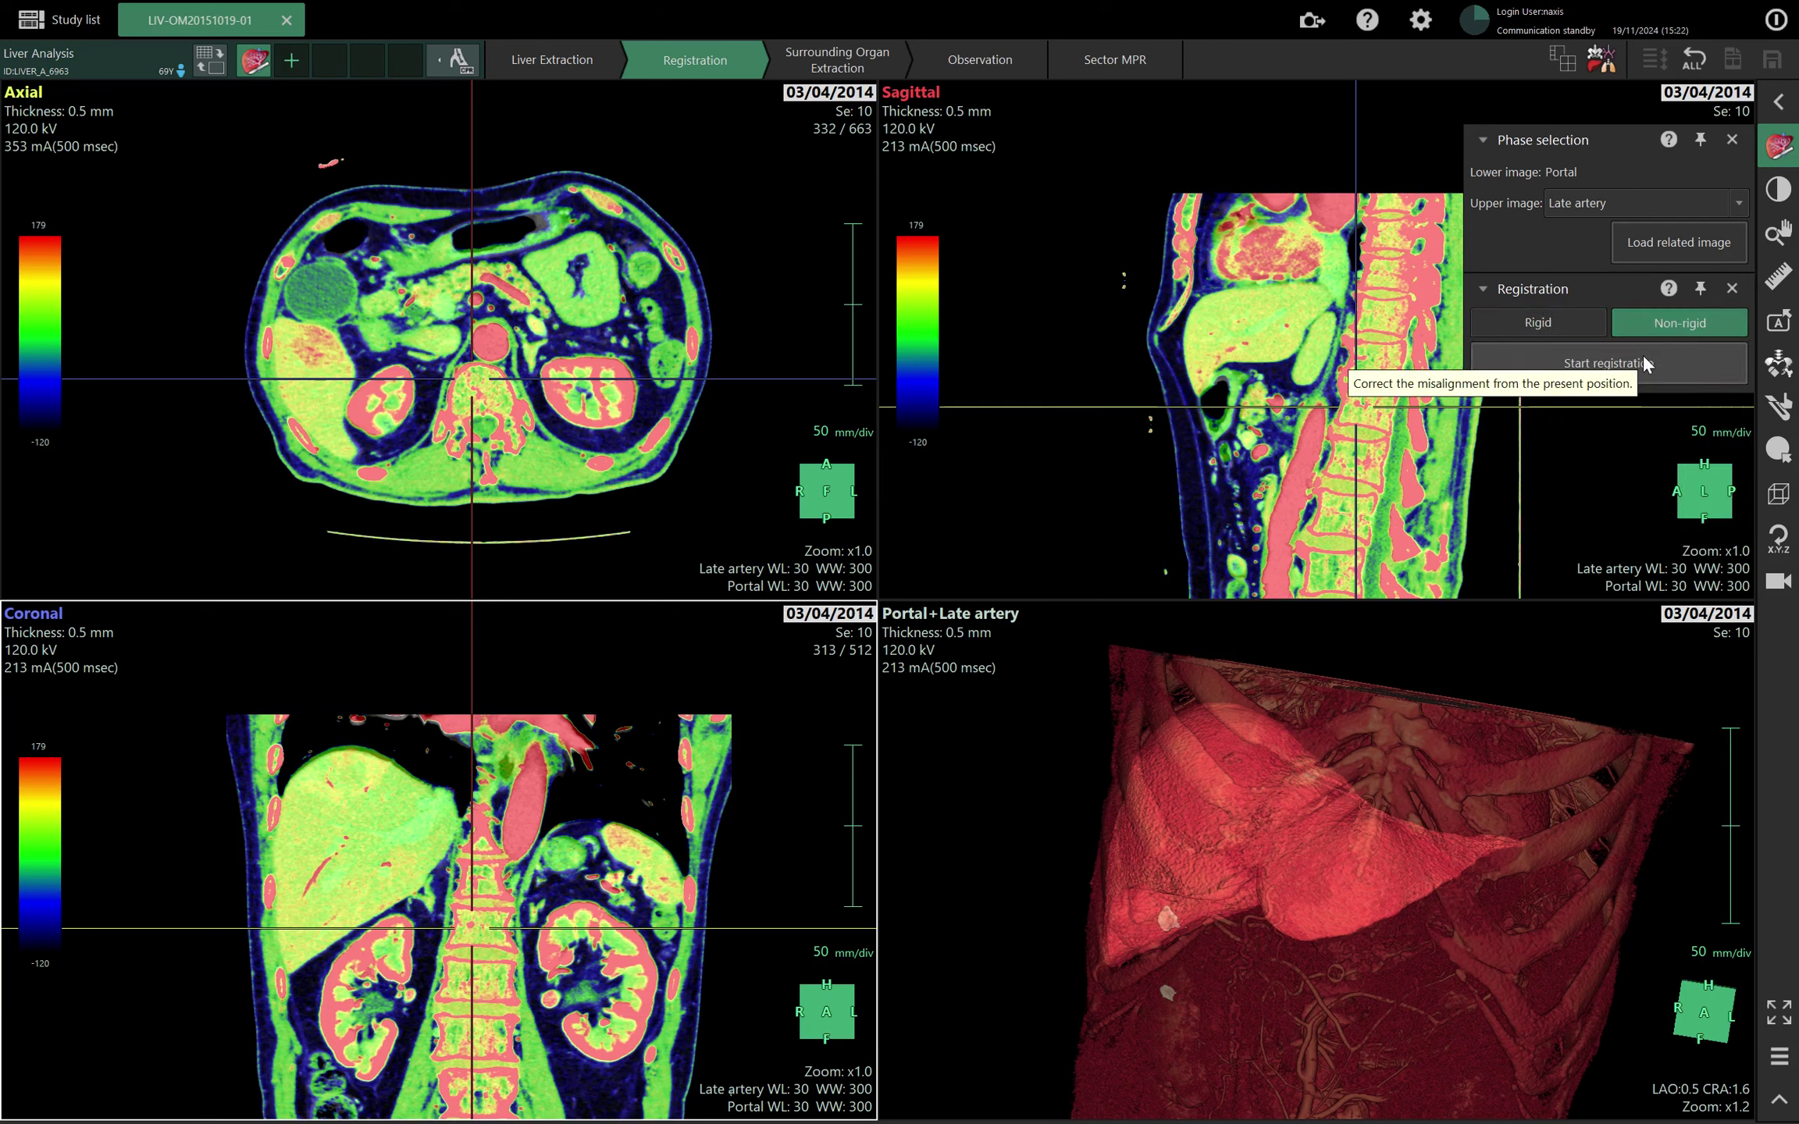
pyautogui.click(1638, 365)
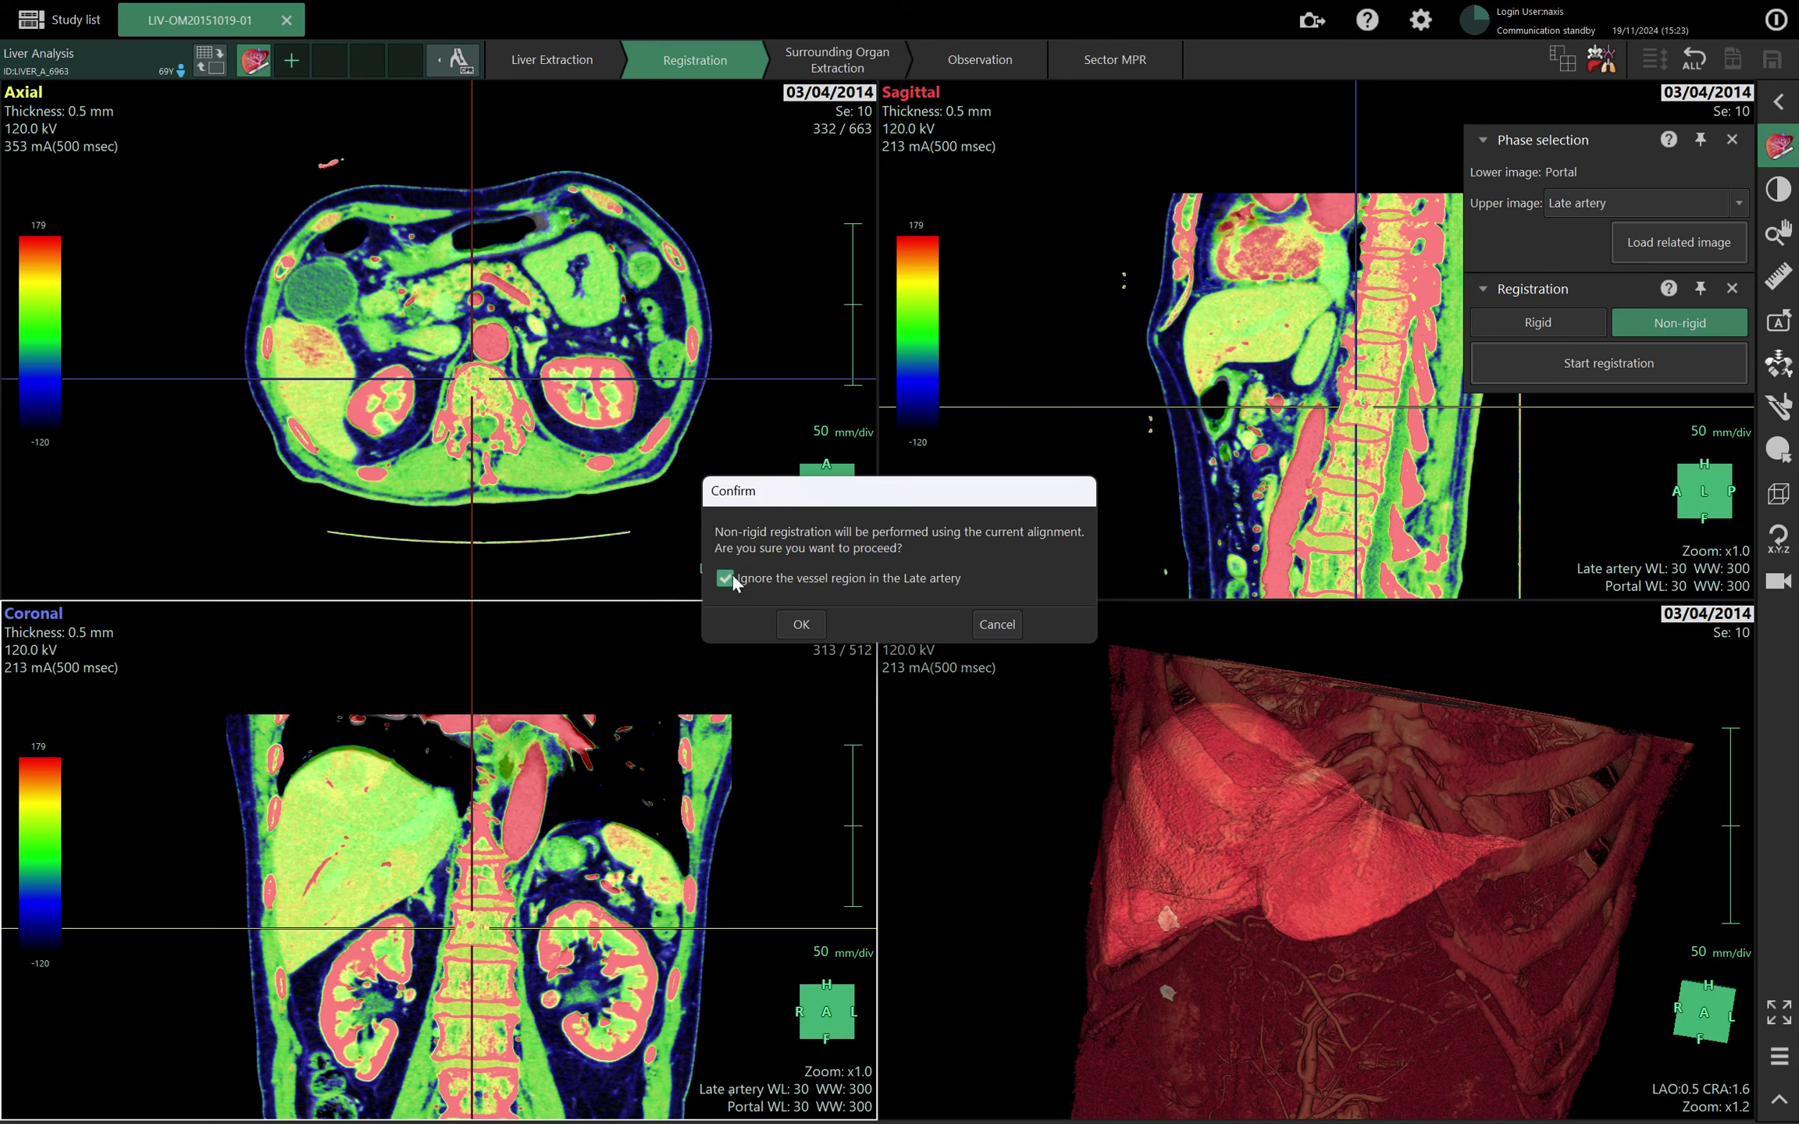
pyautogui.click(804, 625)
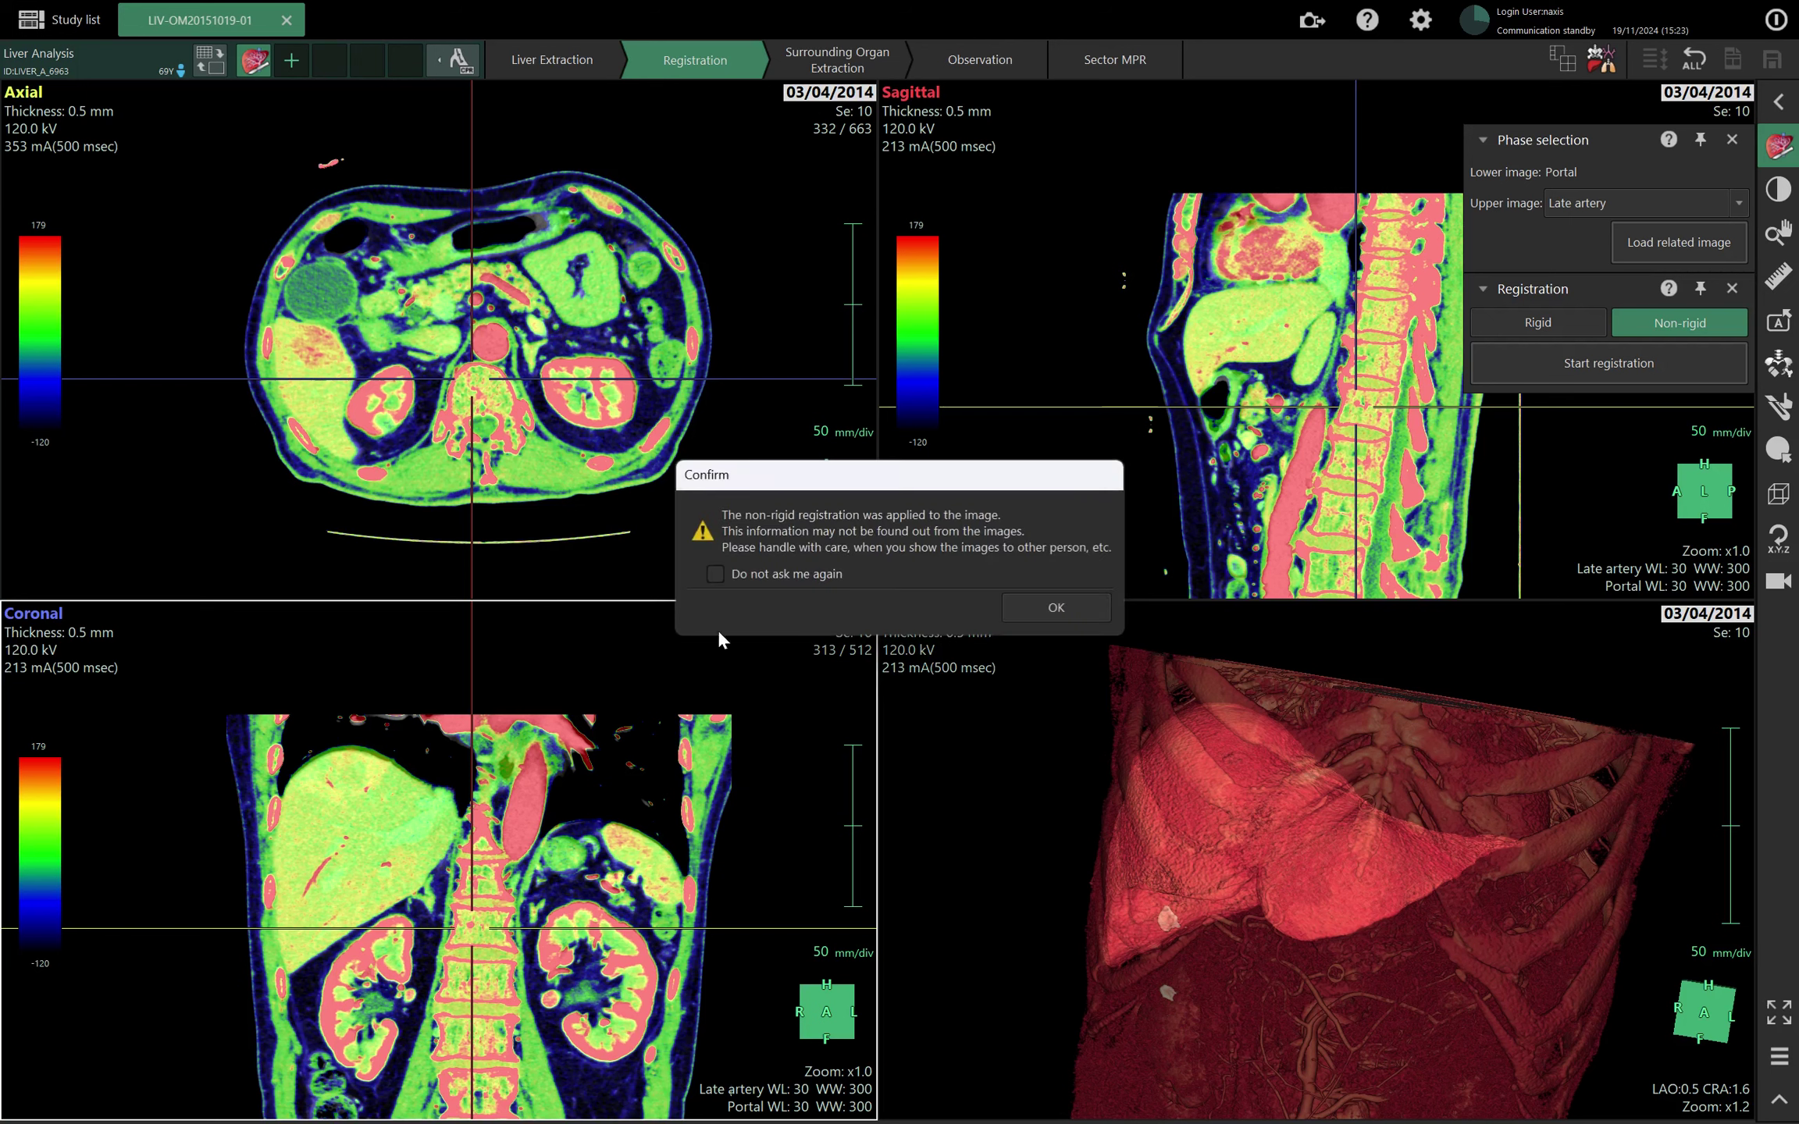
pyautogui.click(1023, 611)
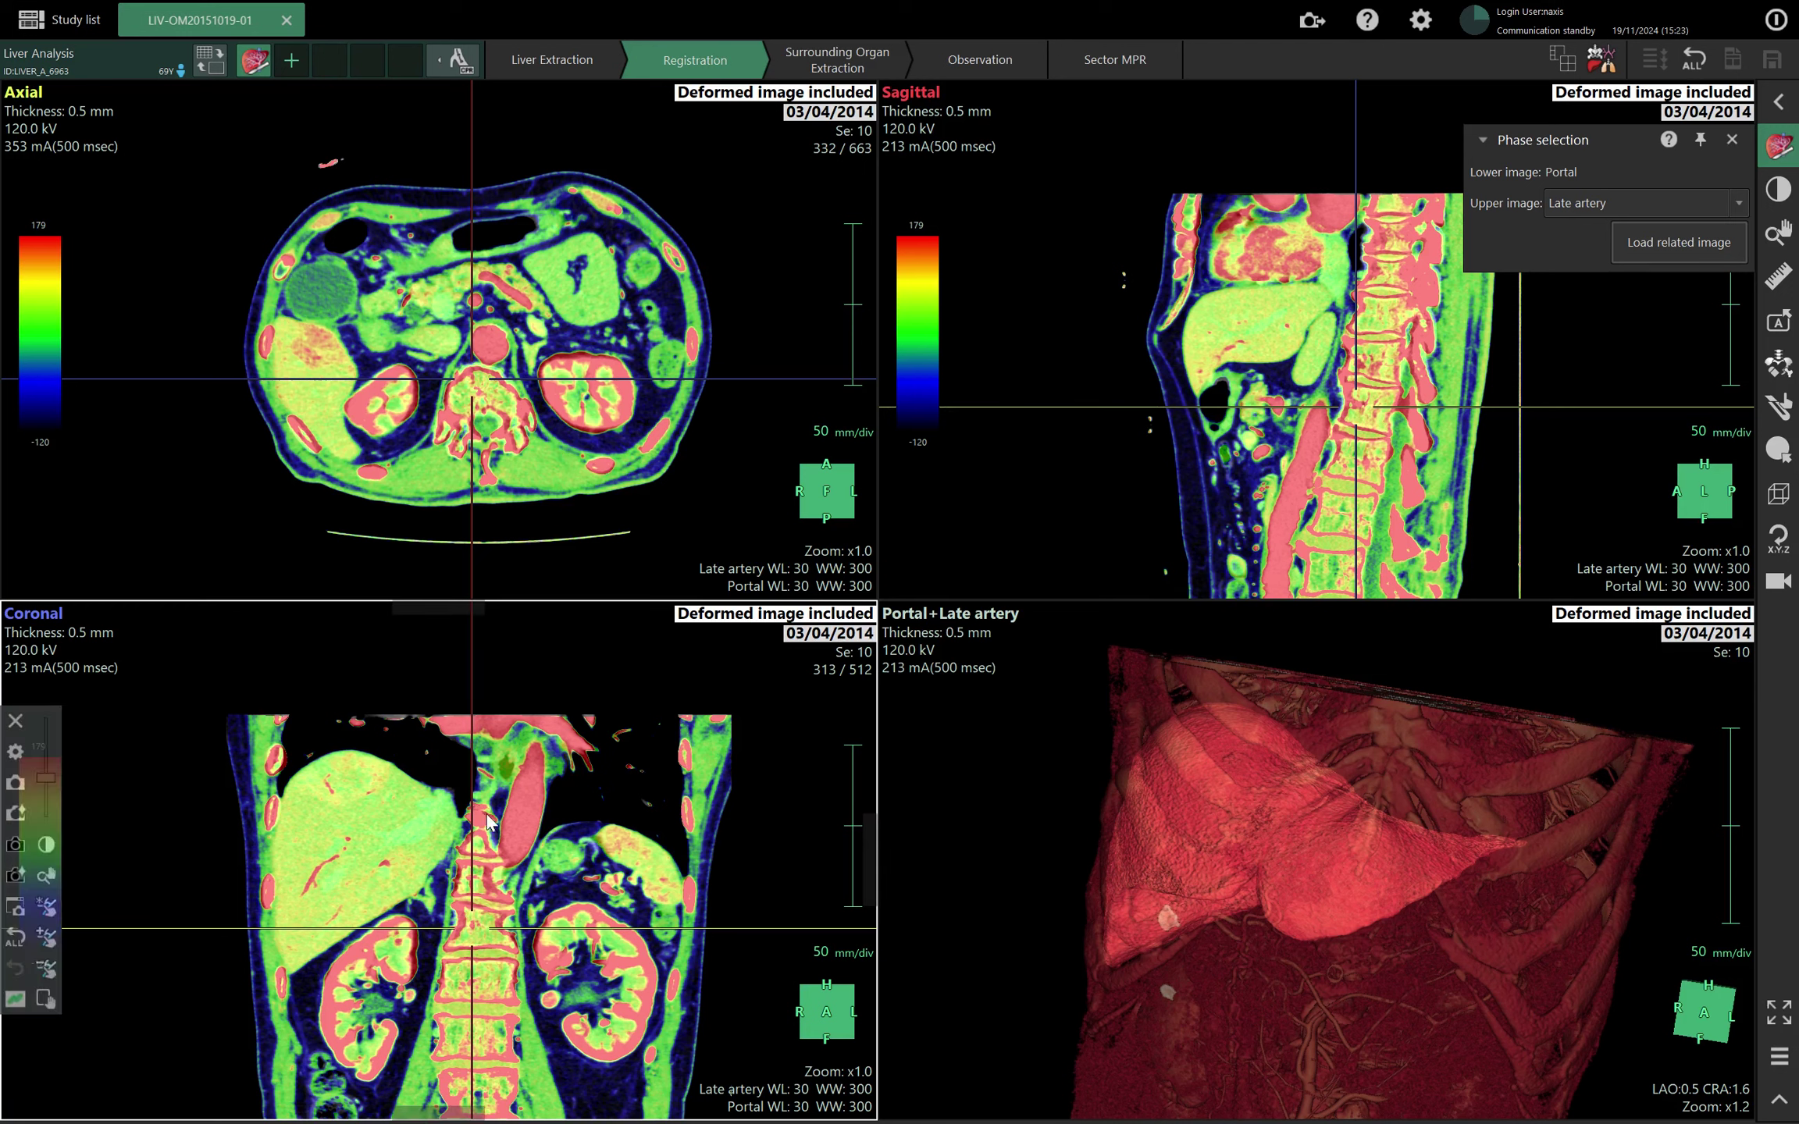
pyautogui.moveTo(483, 812); pyautogui.dragTo(357, 811)
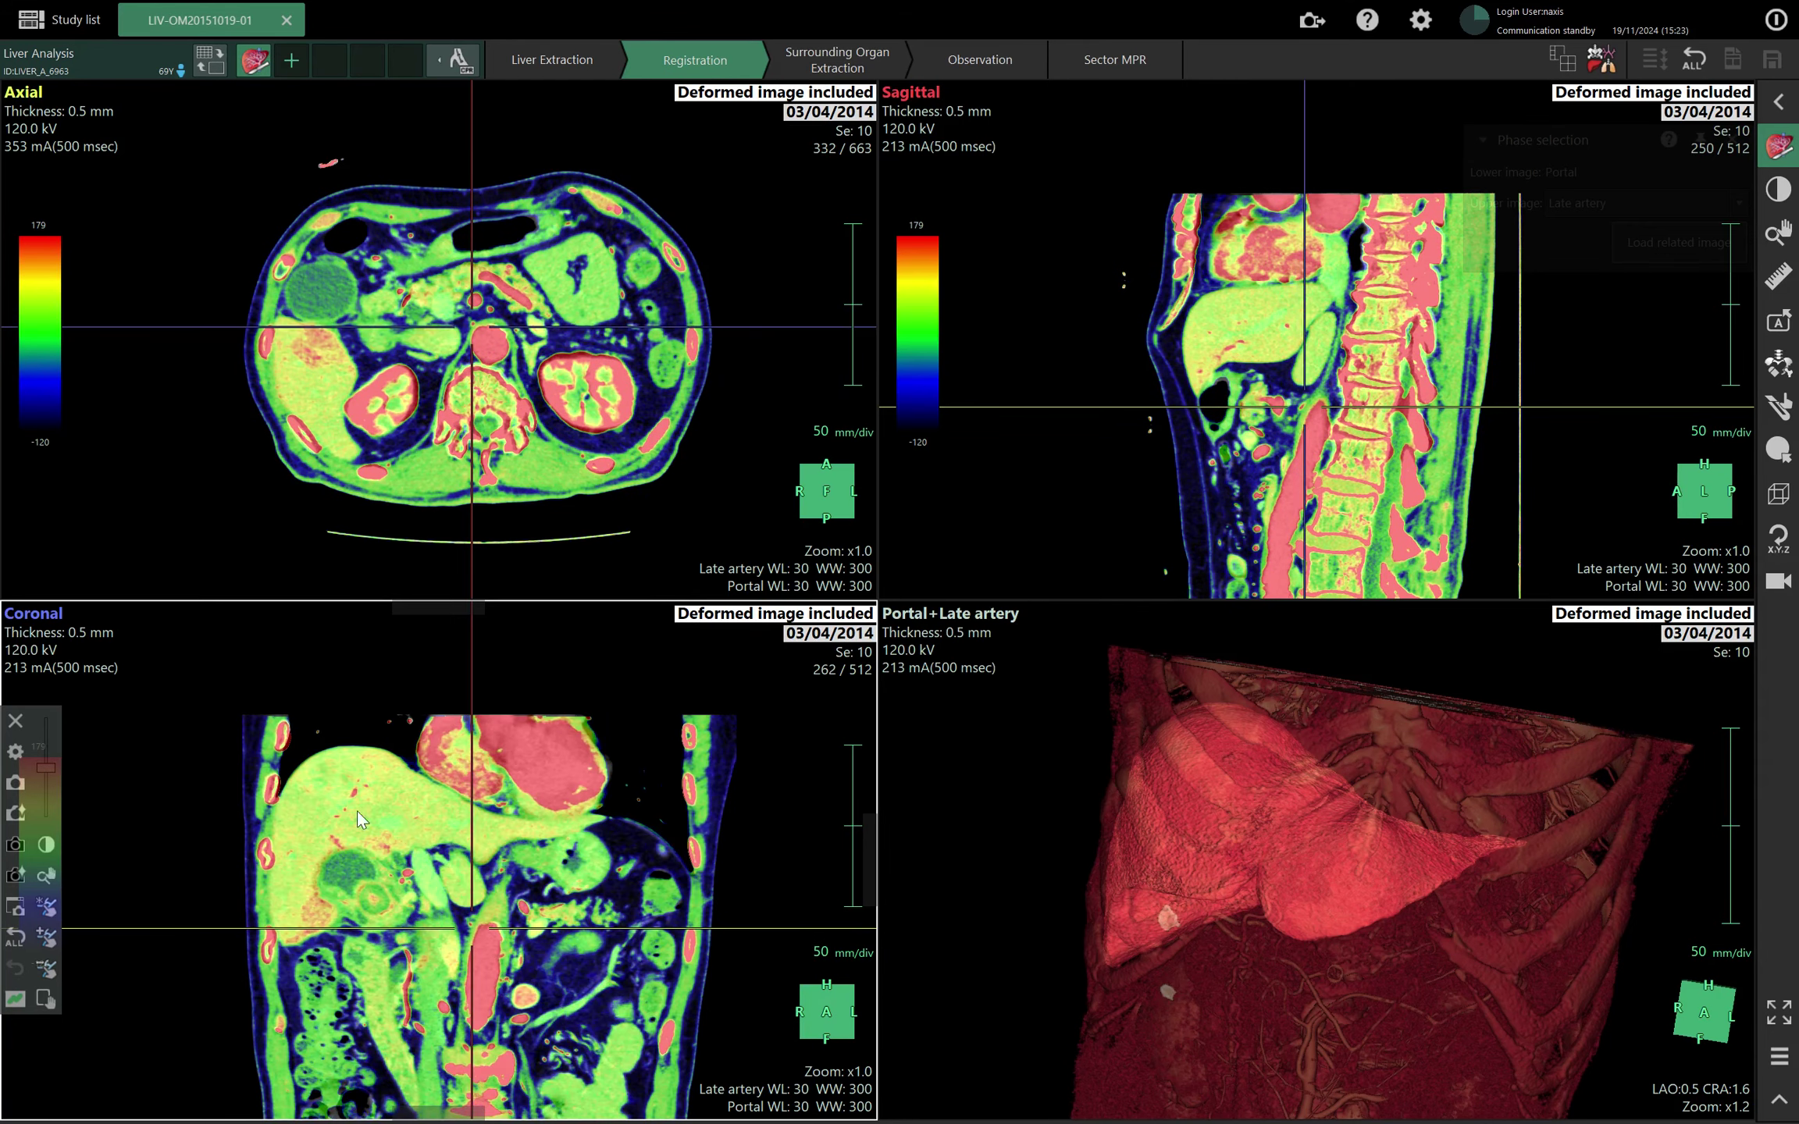
# Set Equilibrium as the upper image and run its non-rigid registration to Portal, ignoring the vessel region.
pyautogui.click(1706, 201)
pyautogui.click(1641, 257)
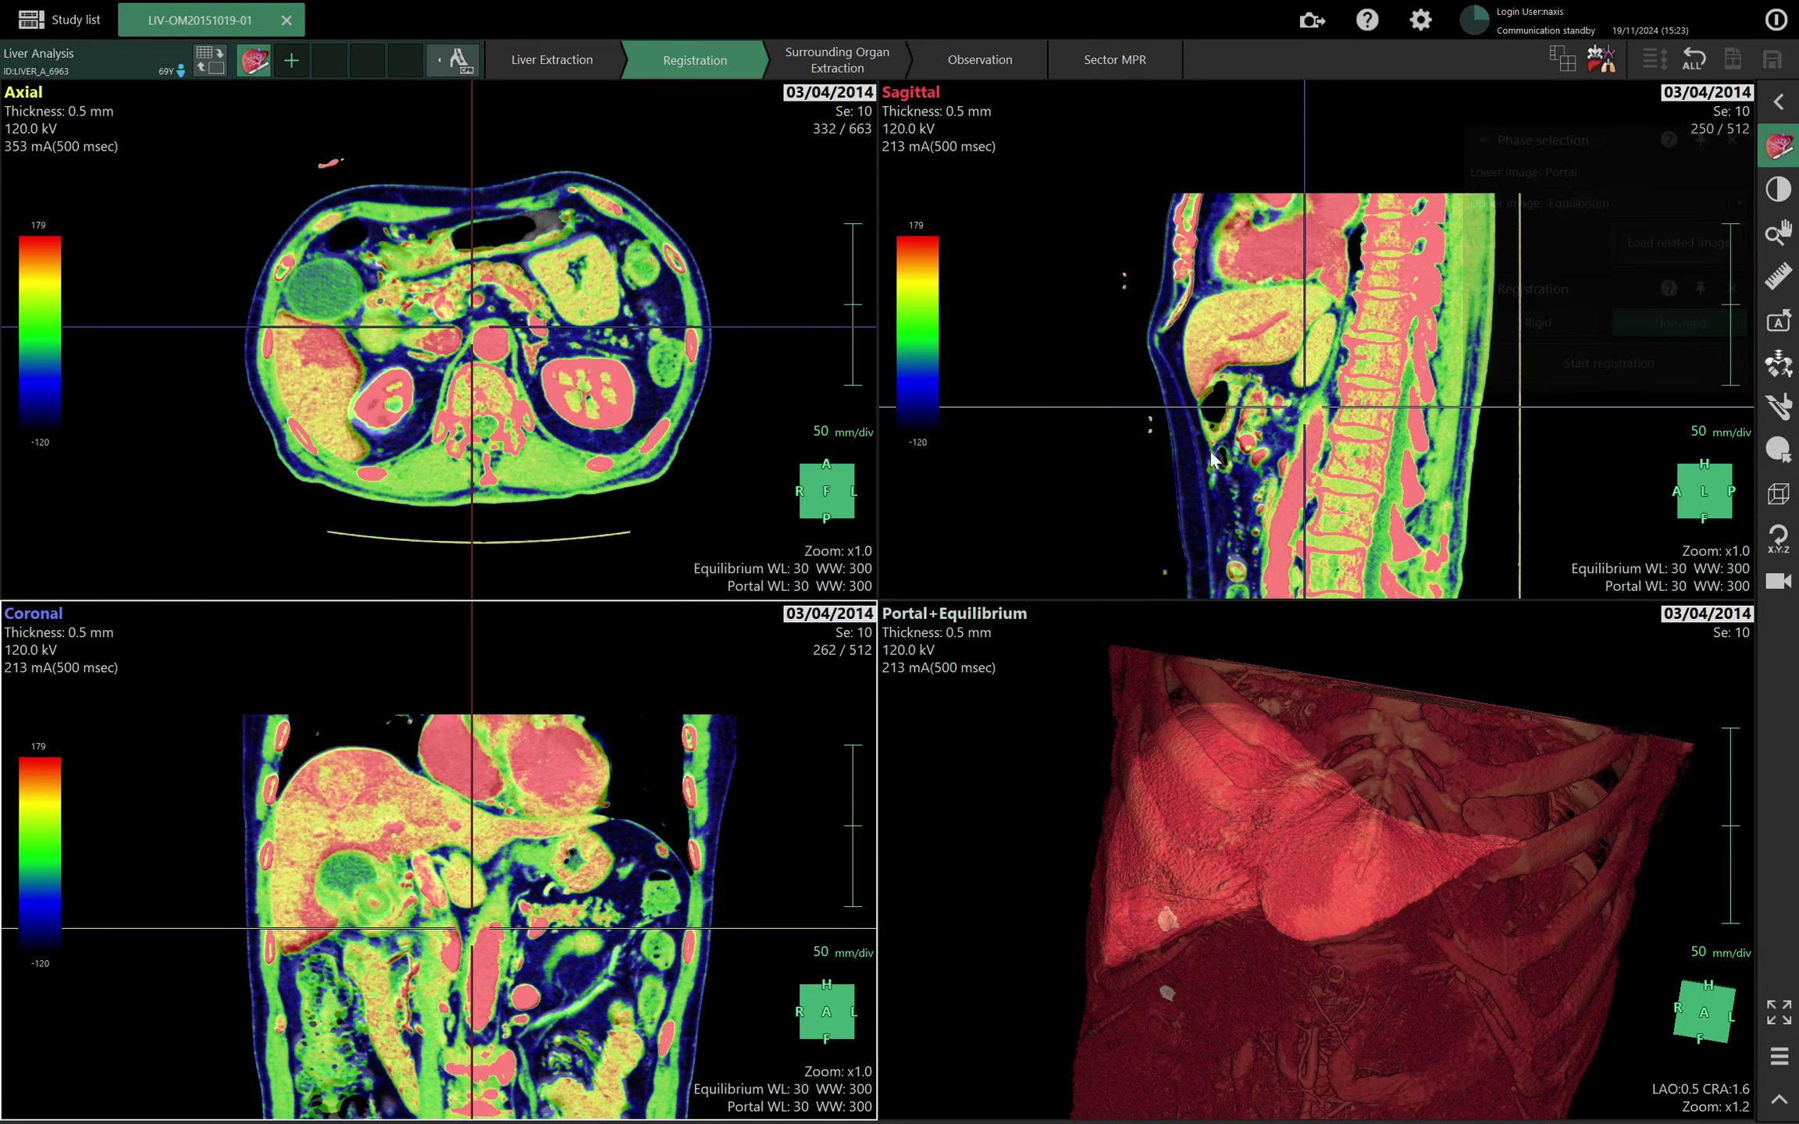
pyautogui.click(1546, 362)
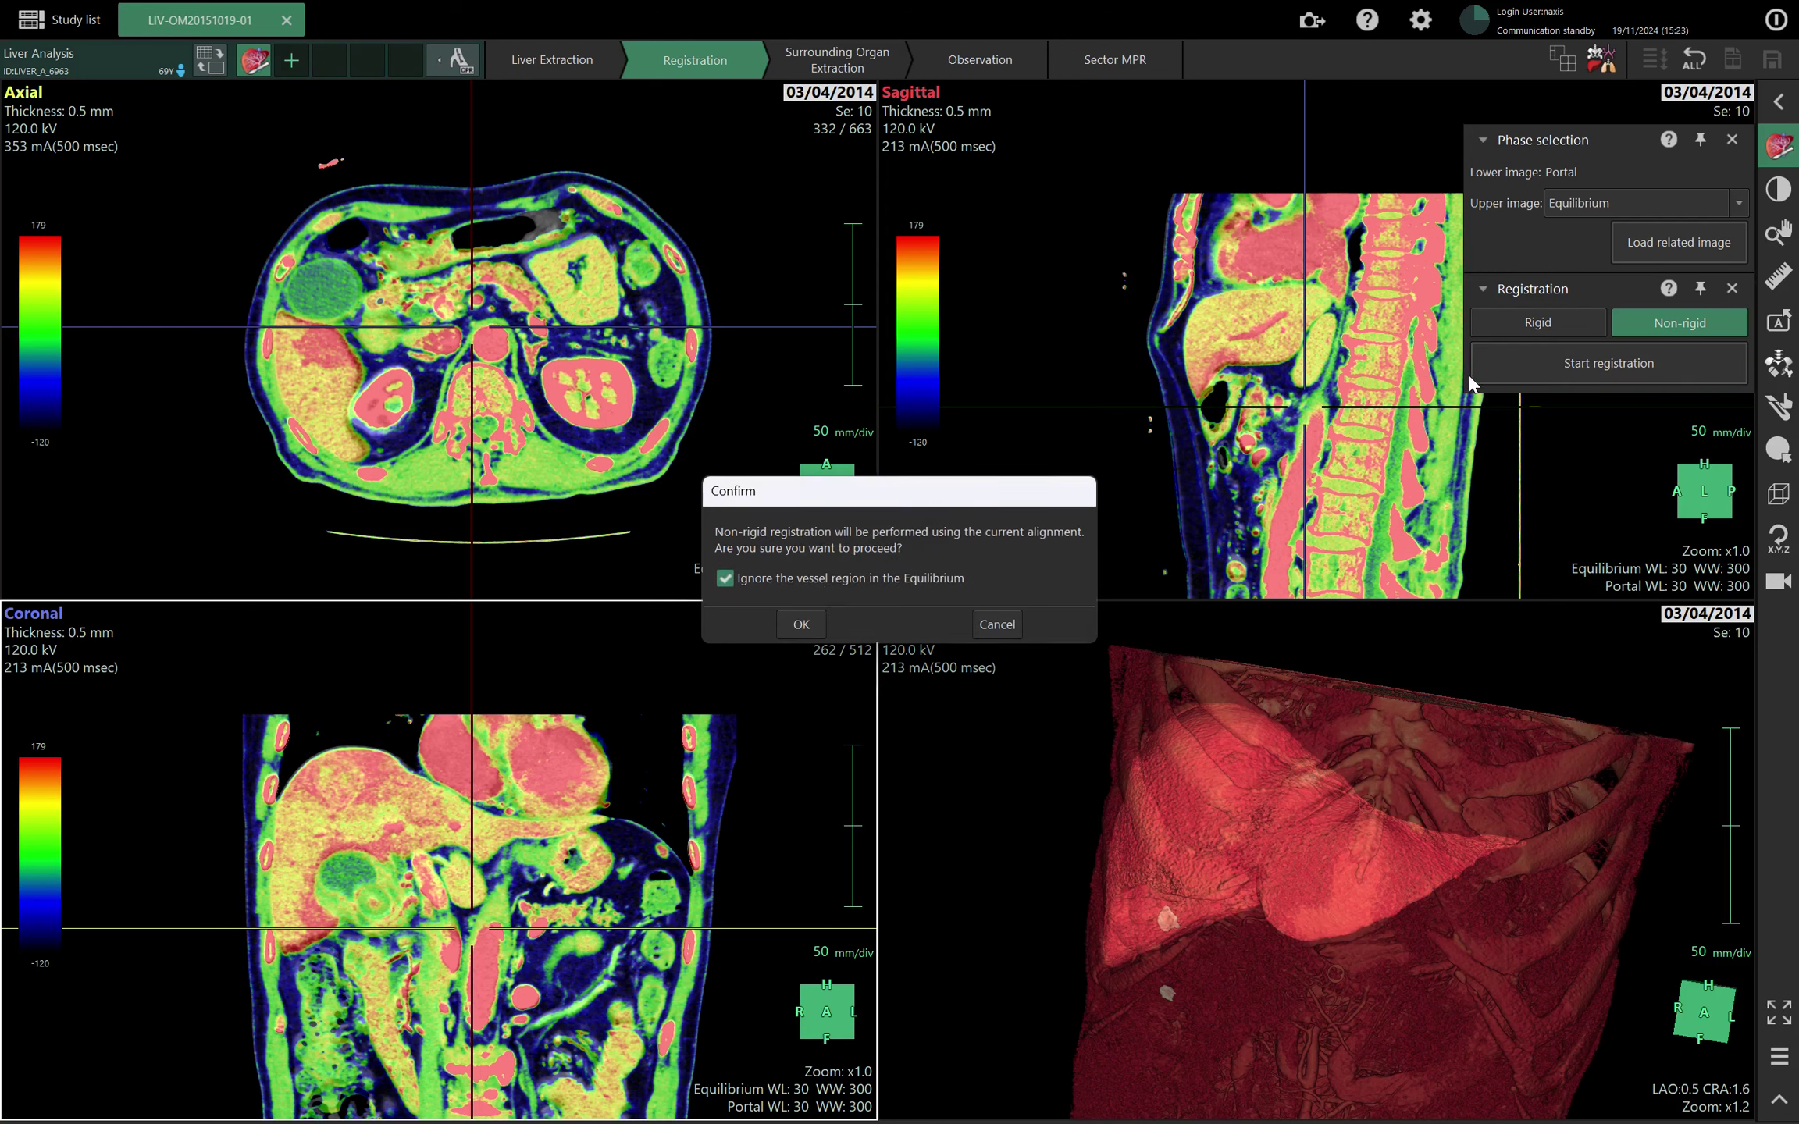
pyautogui.click(801, 625)
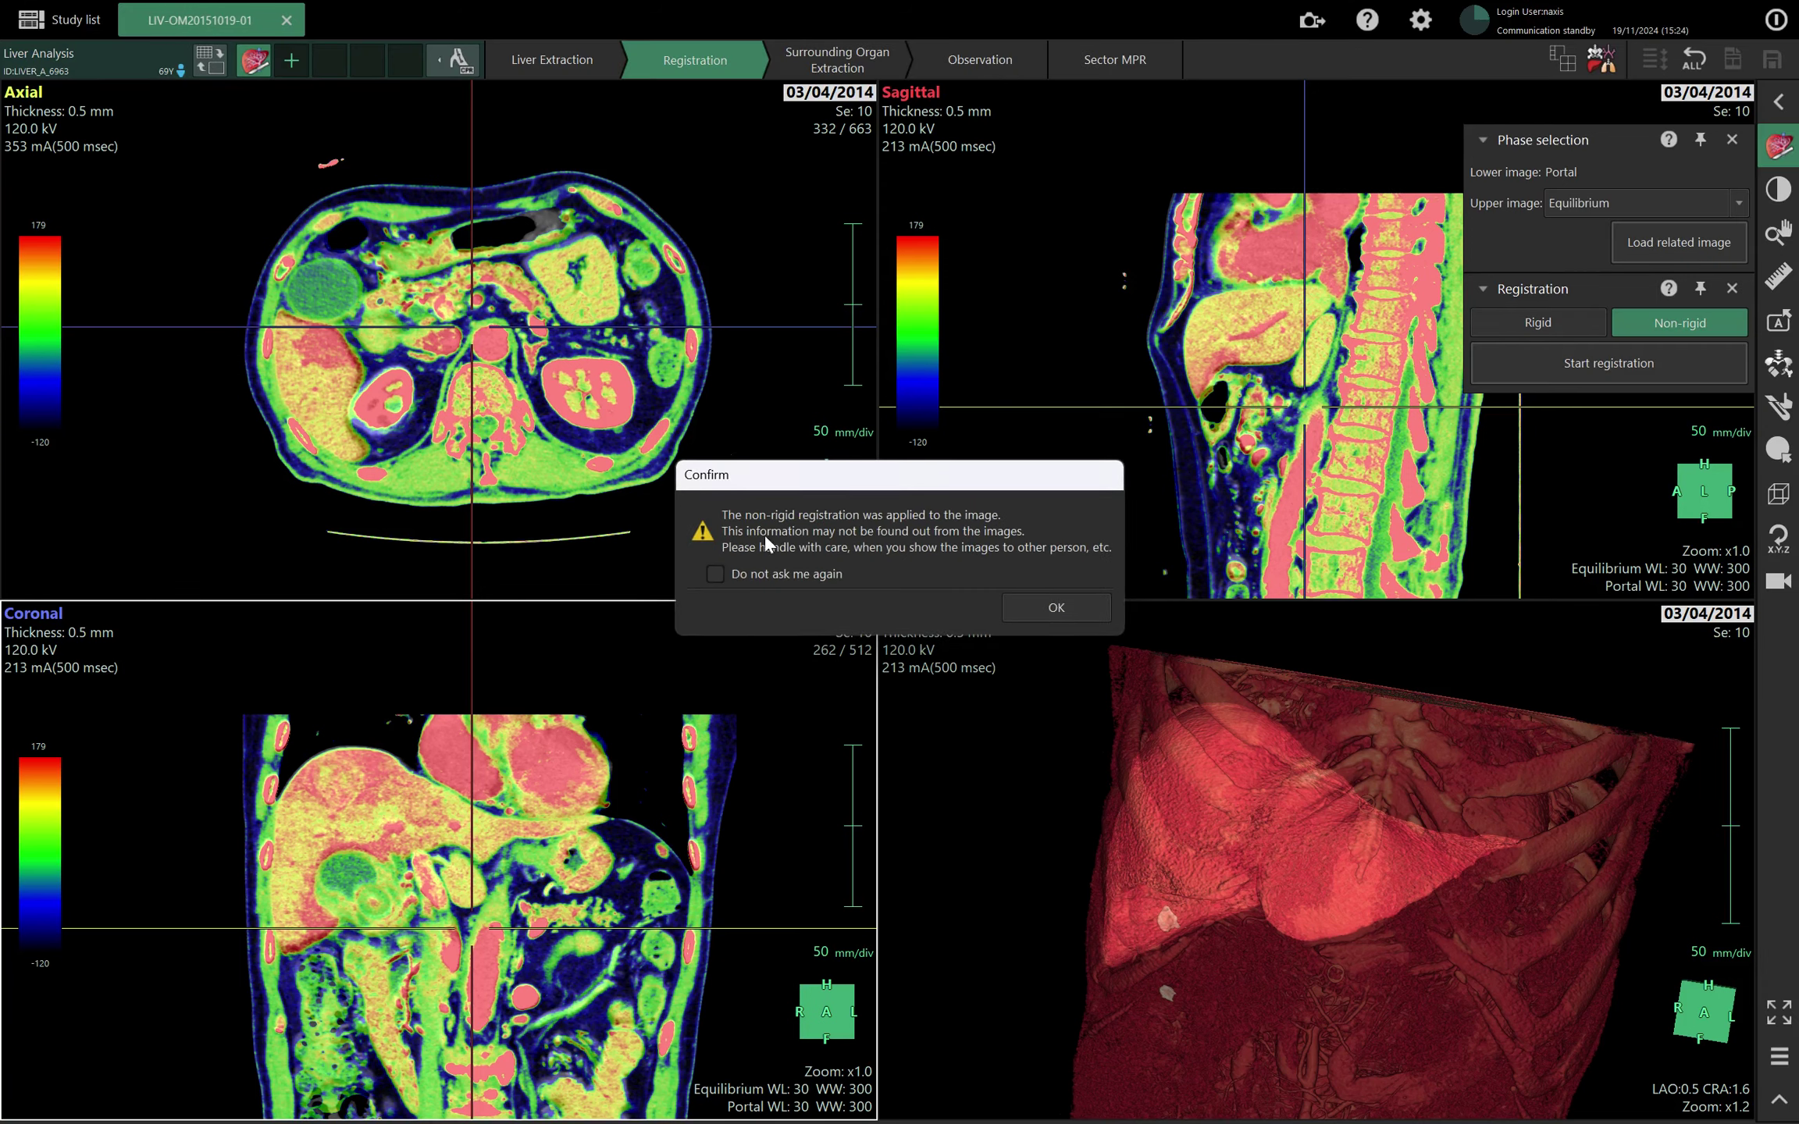
pyautogui.click(1038, 613)
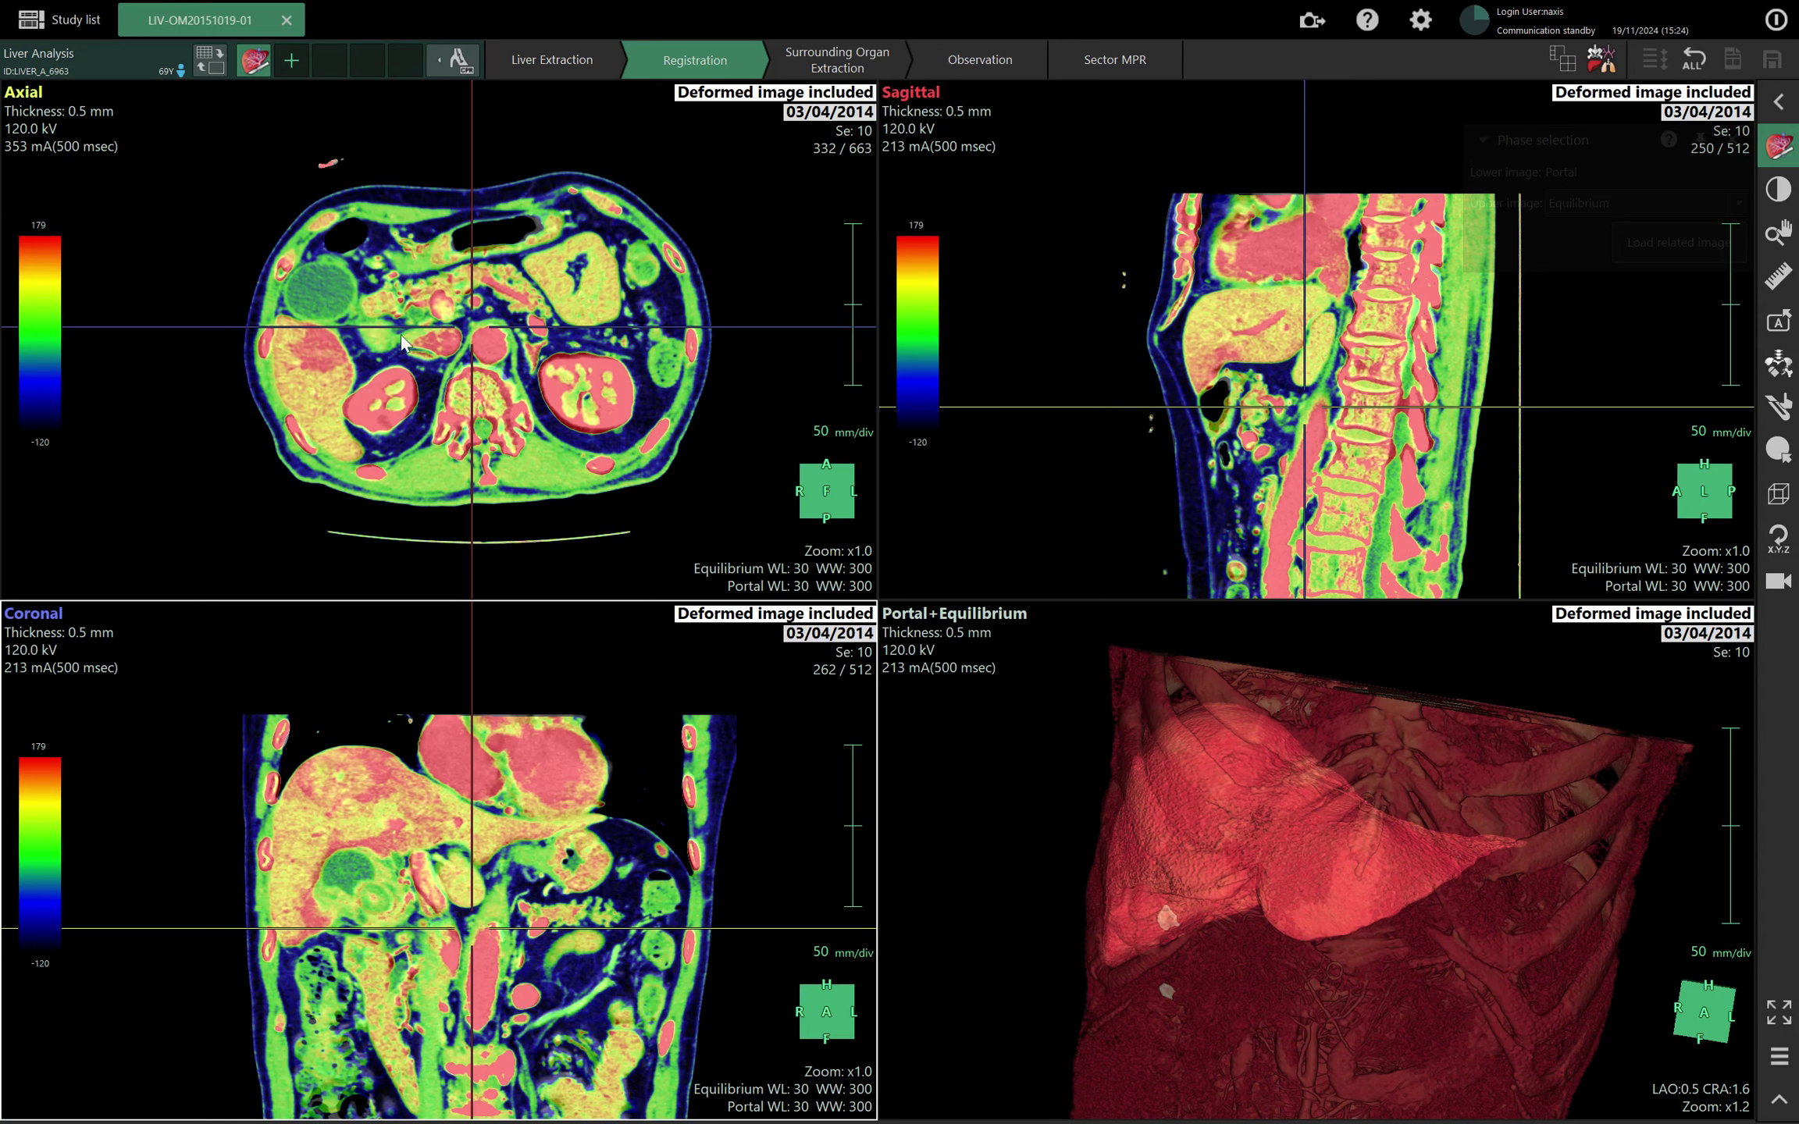
# Check the alignment of the Equilibrium and Portal images through the axial slices of the liver.
pyautogui.scroll(15, 403, 348)
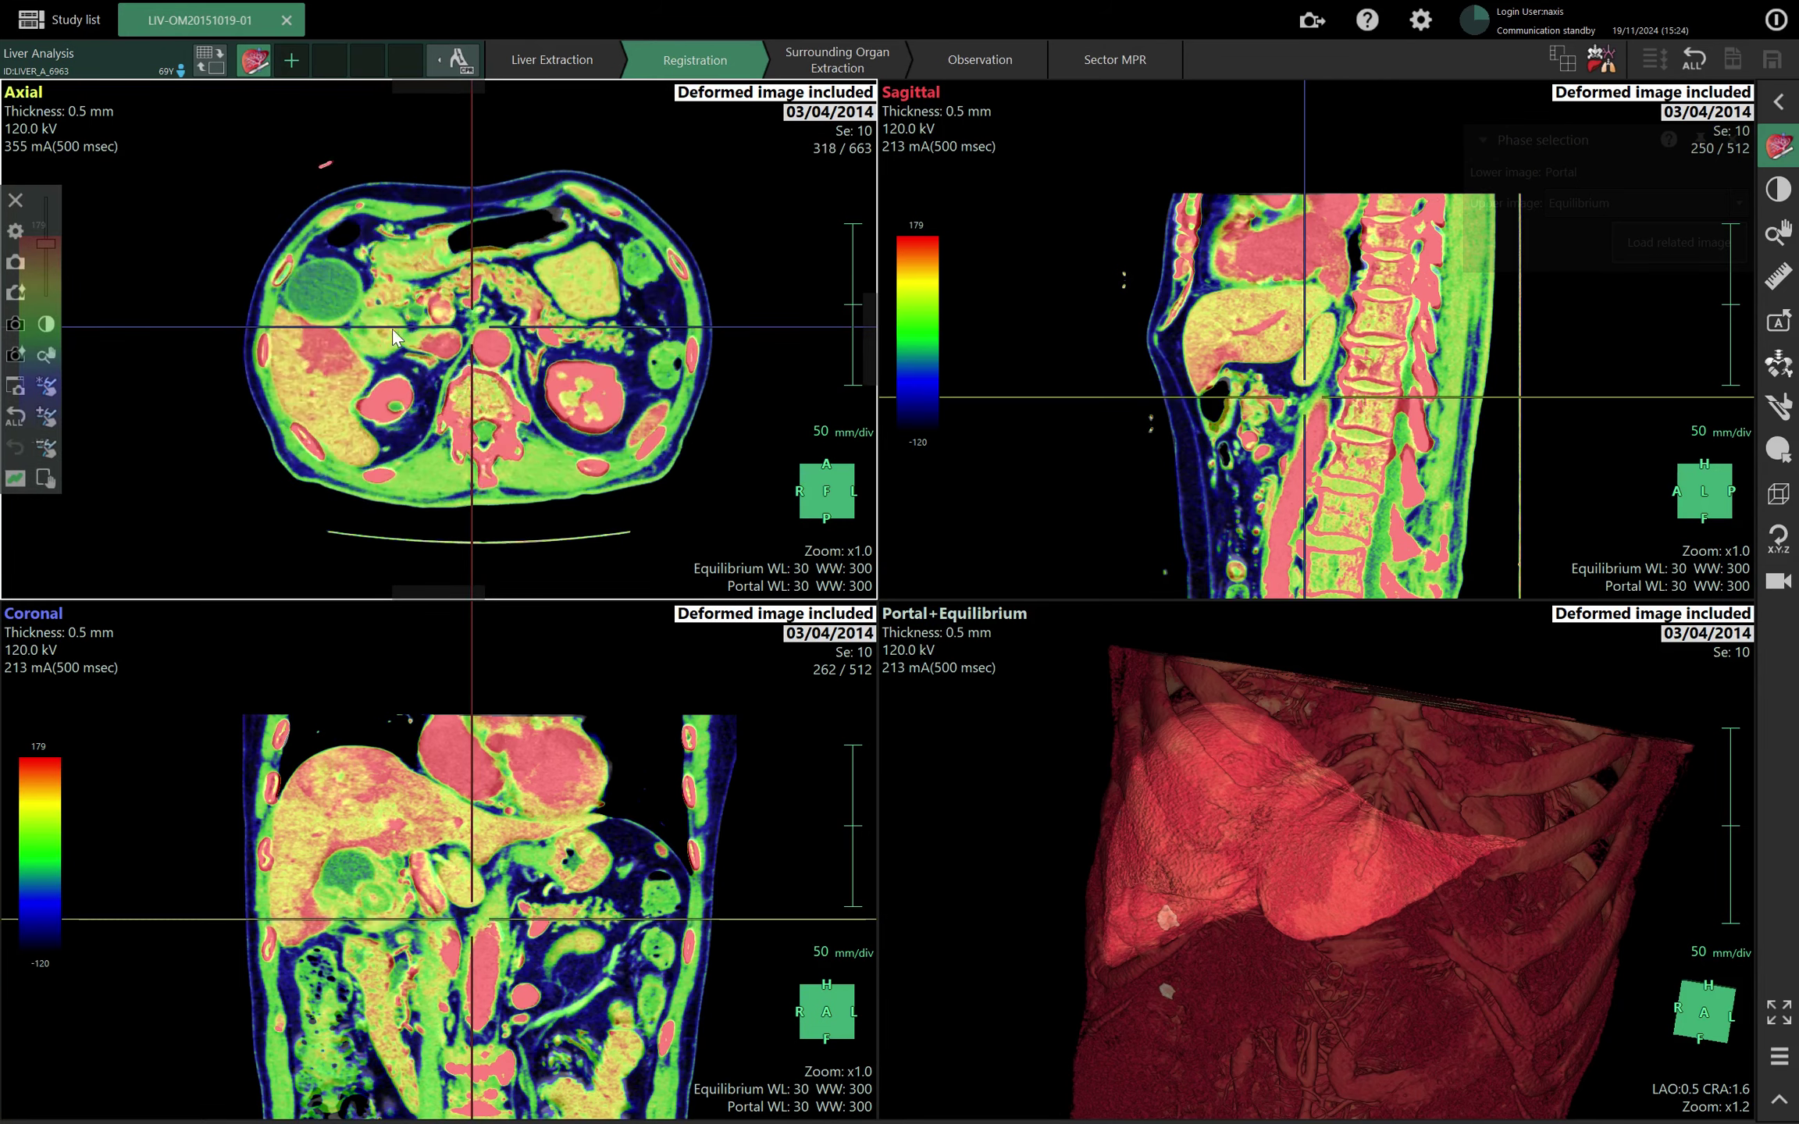
pyautogui.scroll(20, 376, 331)
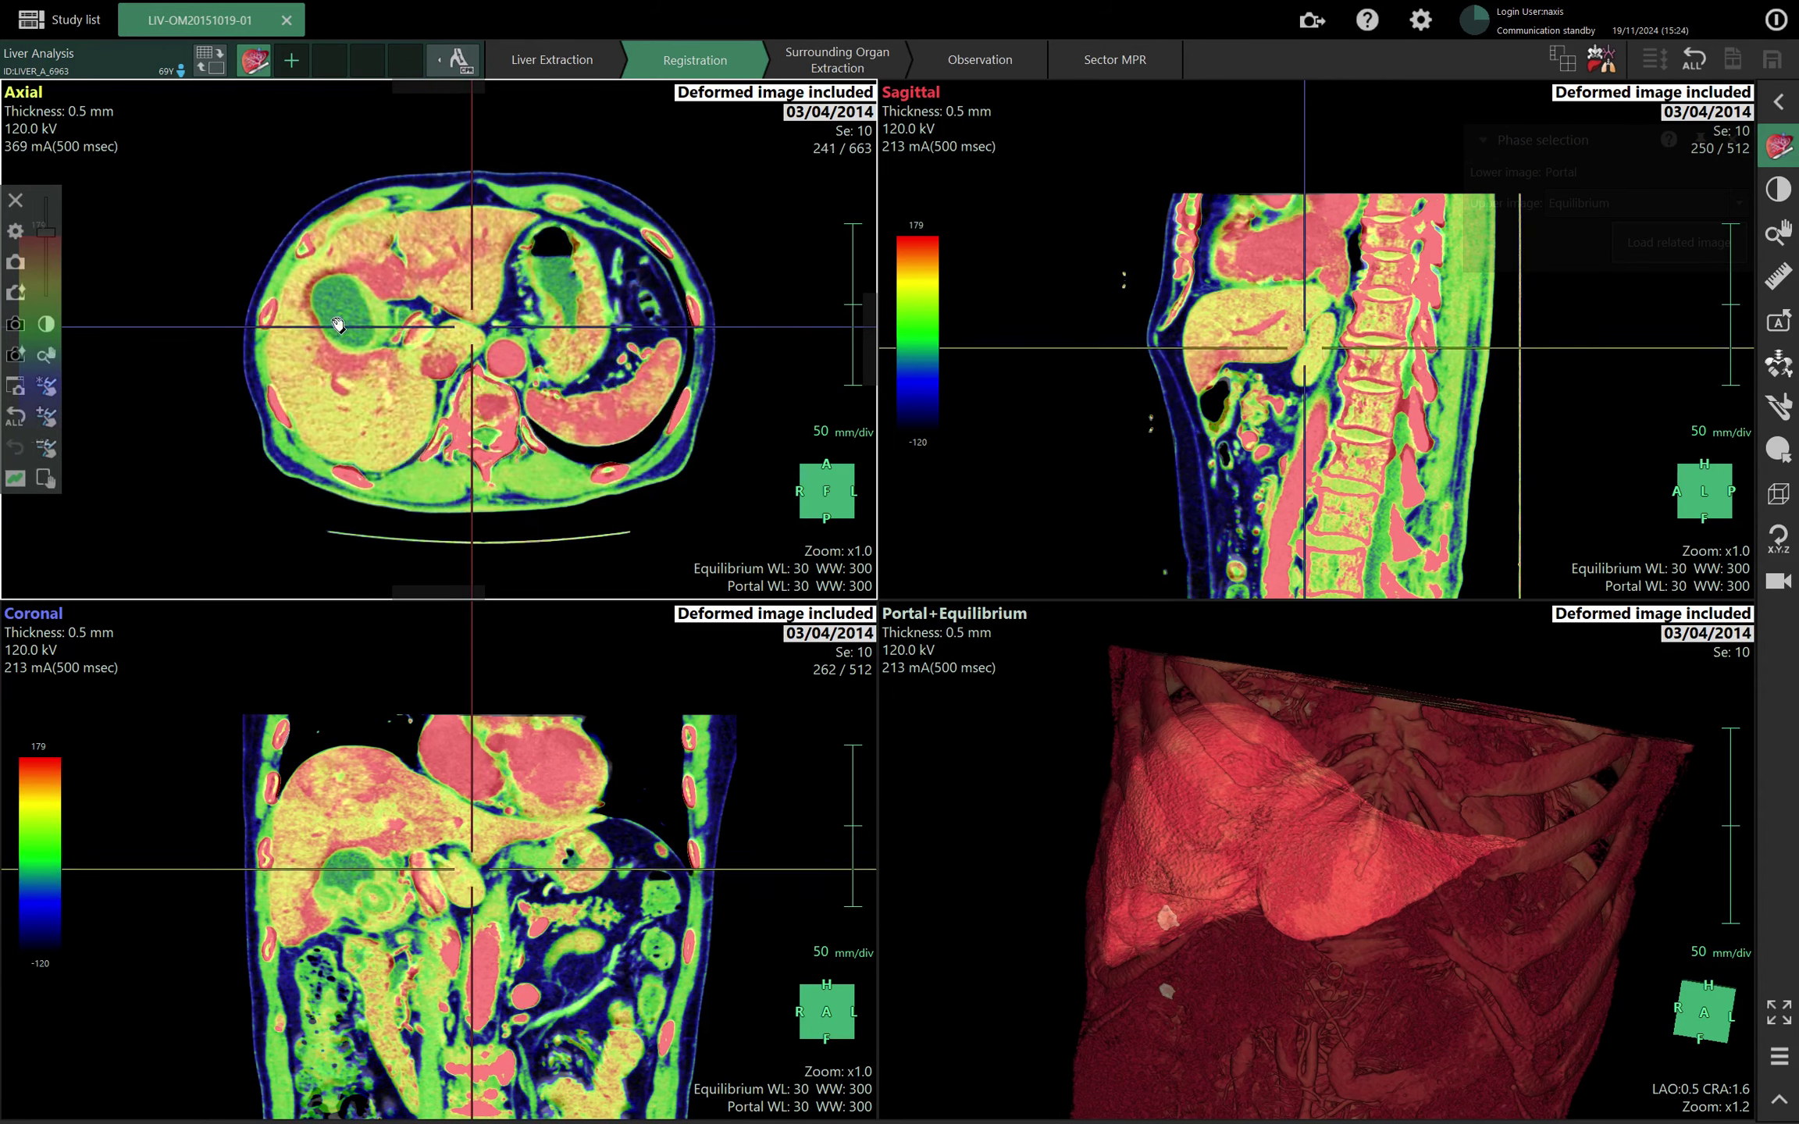
pyautogui.scroll(8, 332, 334)
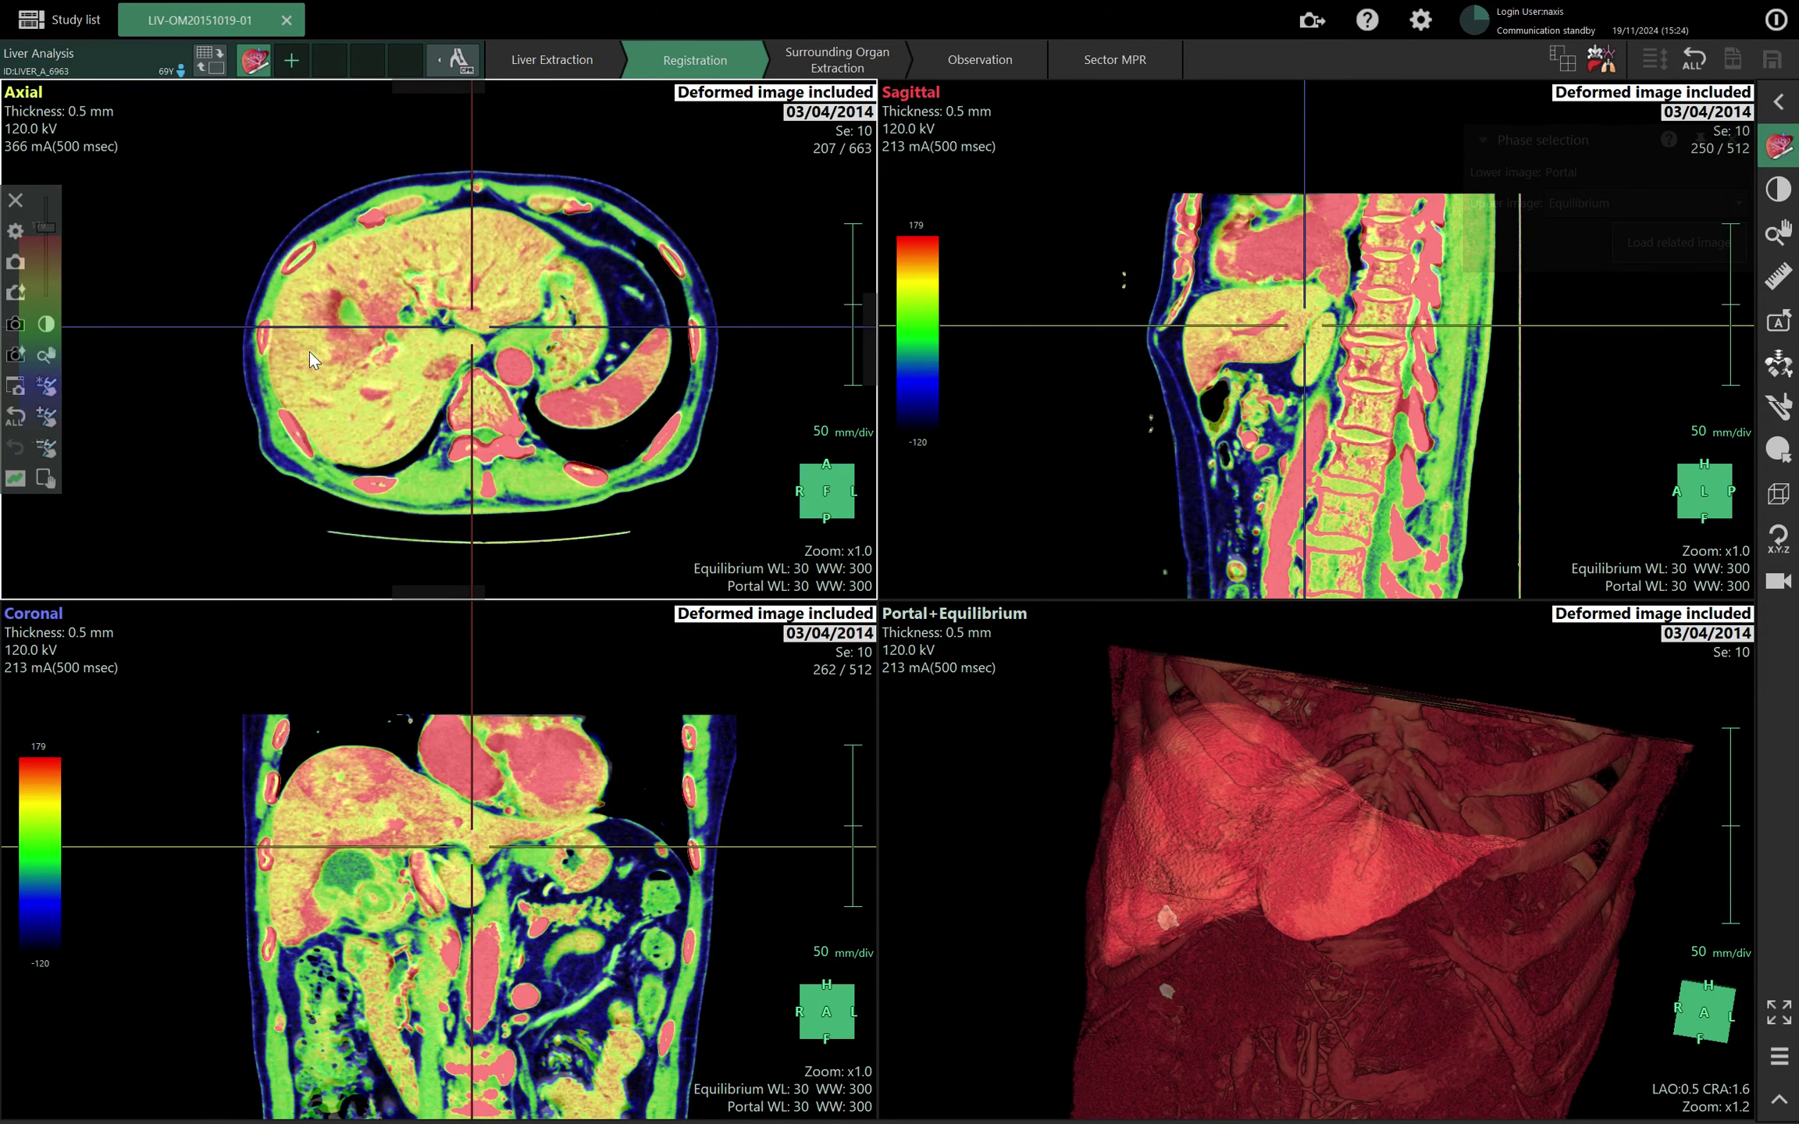
# Load the 20140522 contrast CT series as a related image for registration against Portal.
pyautogui.scroll(2, 309, 359)
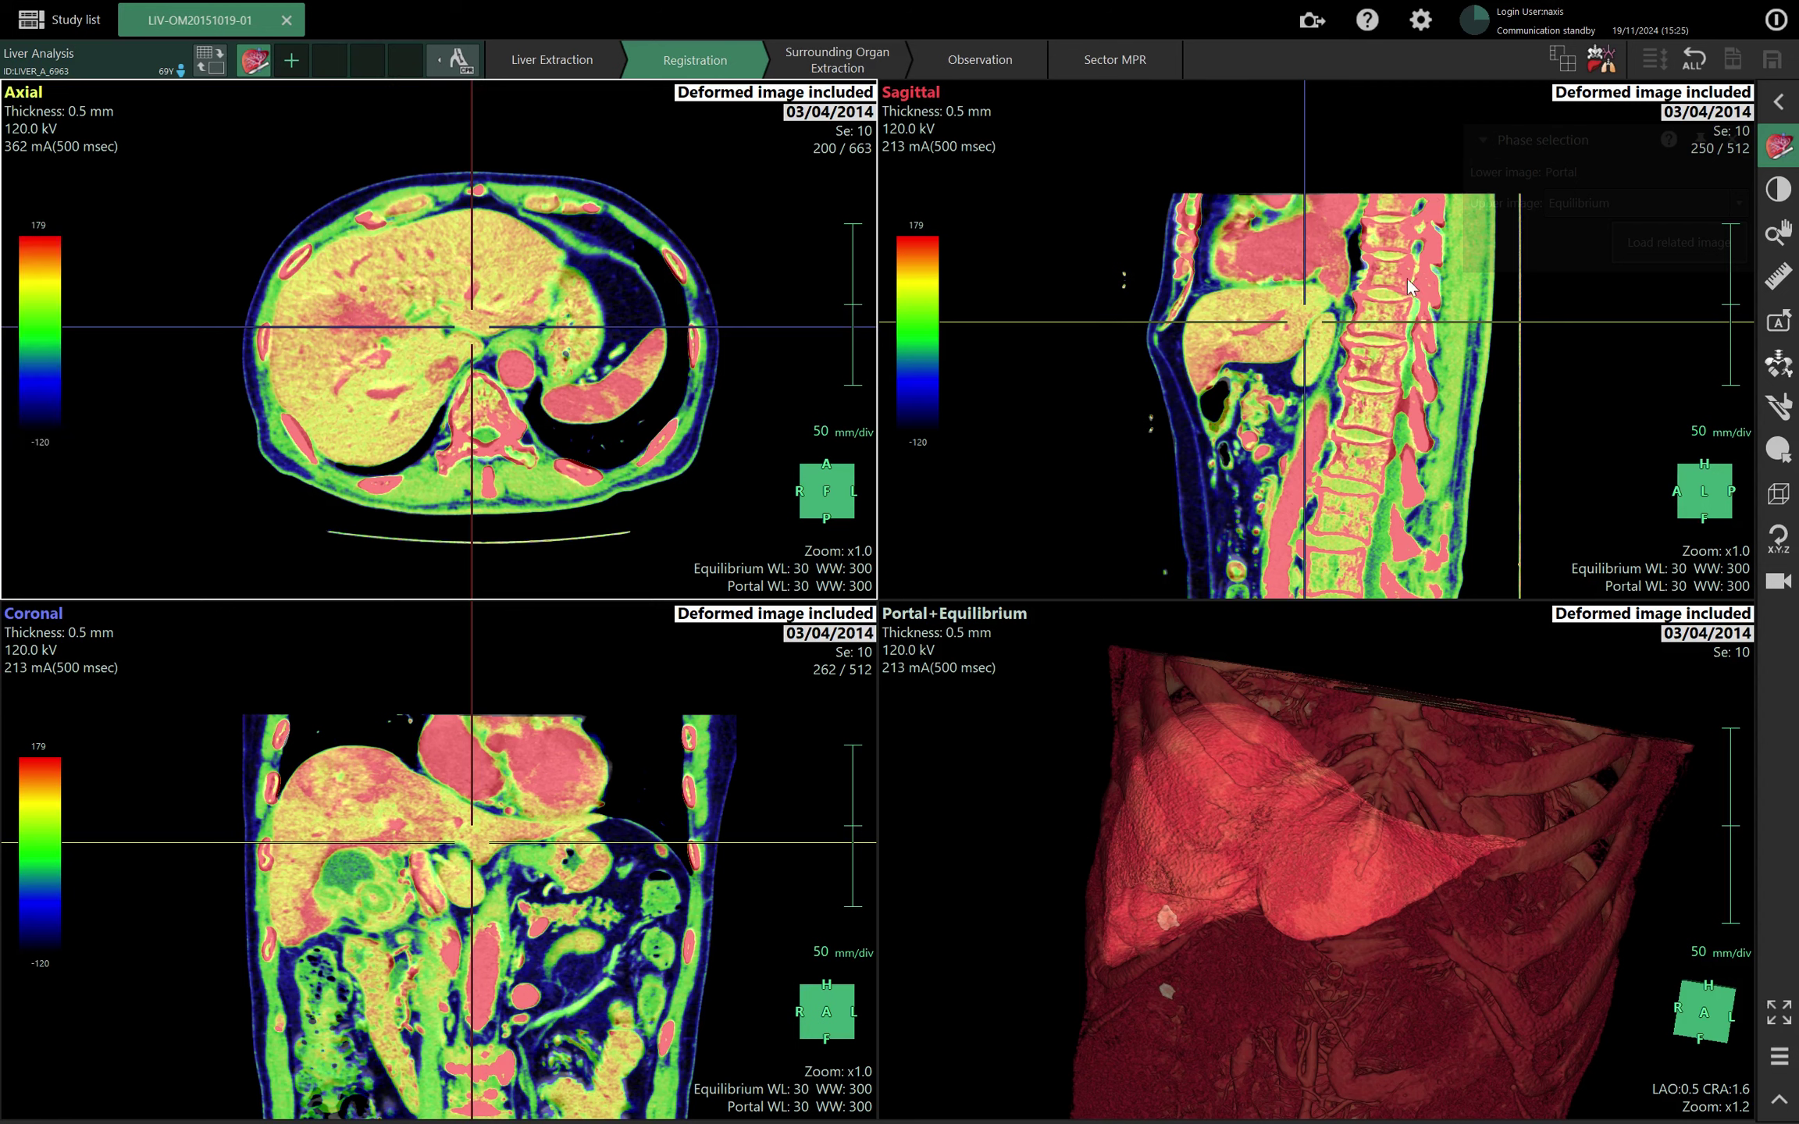
pyautogui.moveTo(1600, 167)
pyautogui.click(1670, 242)
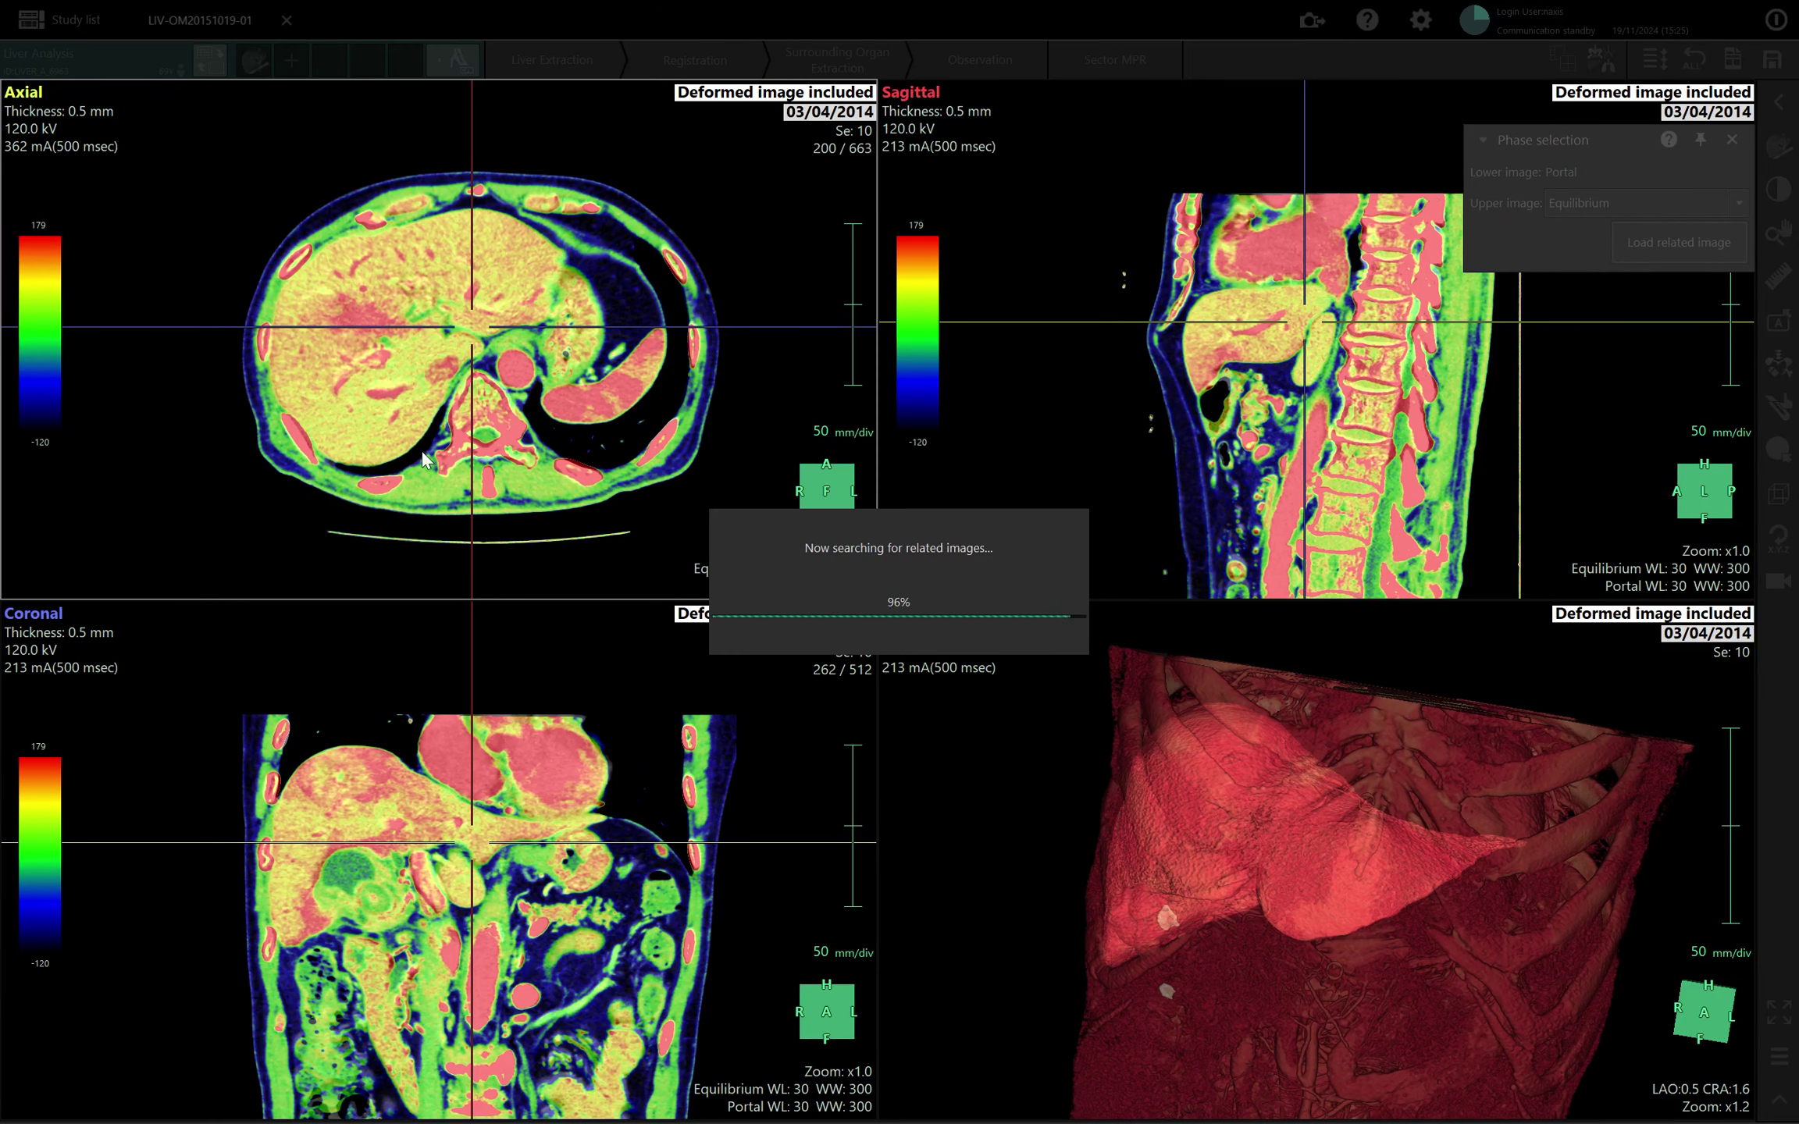
pyautogui.click(479, 505)
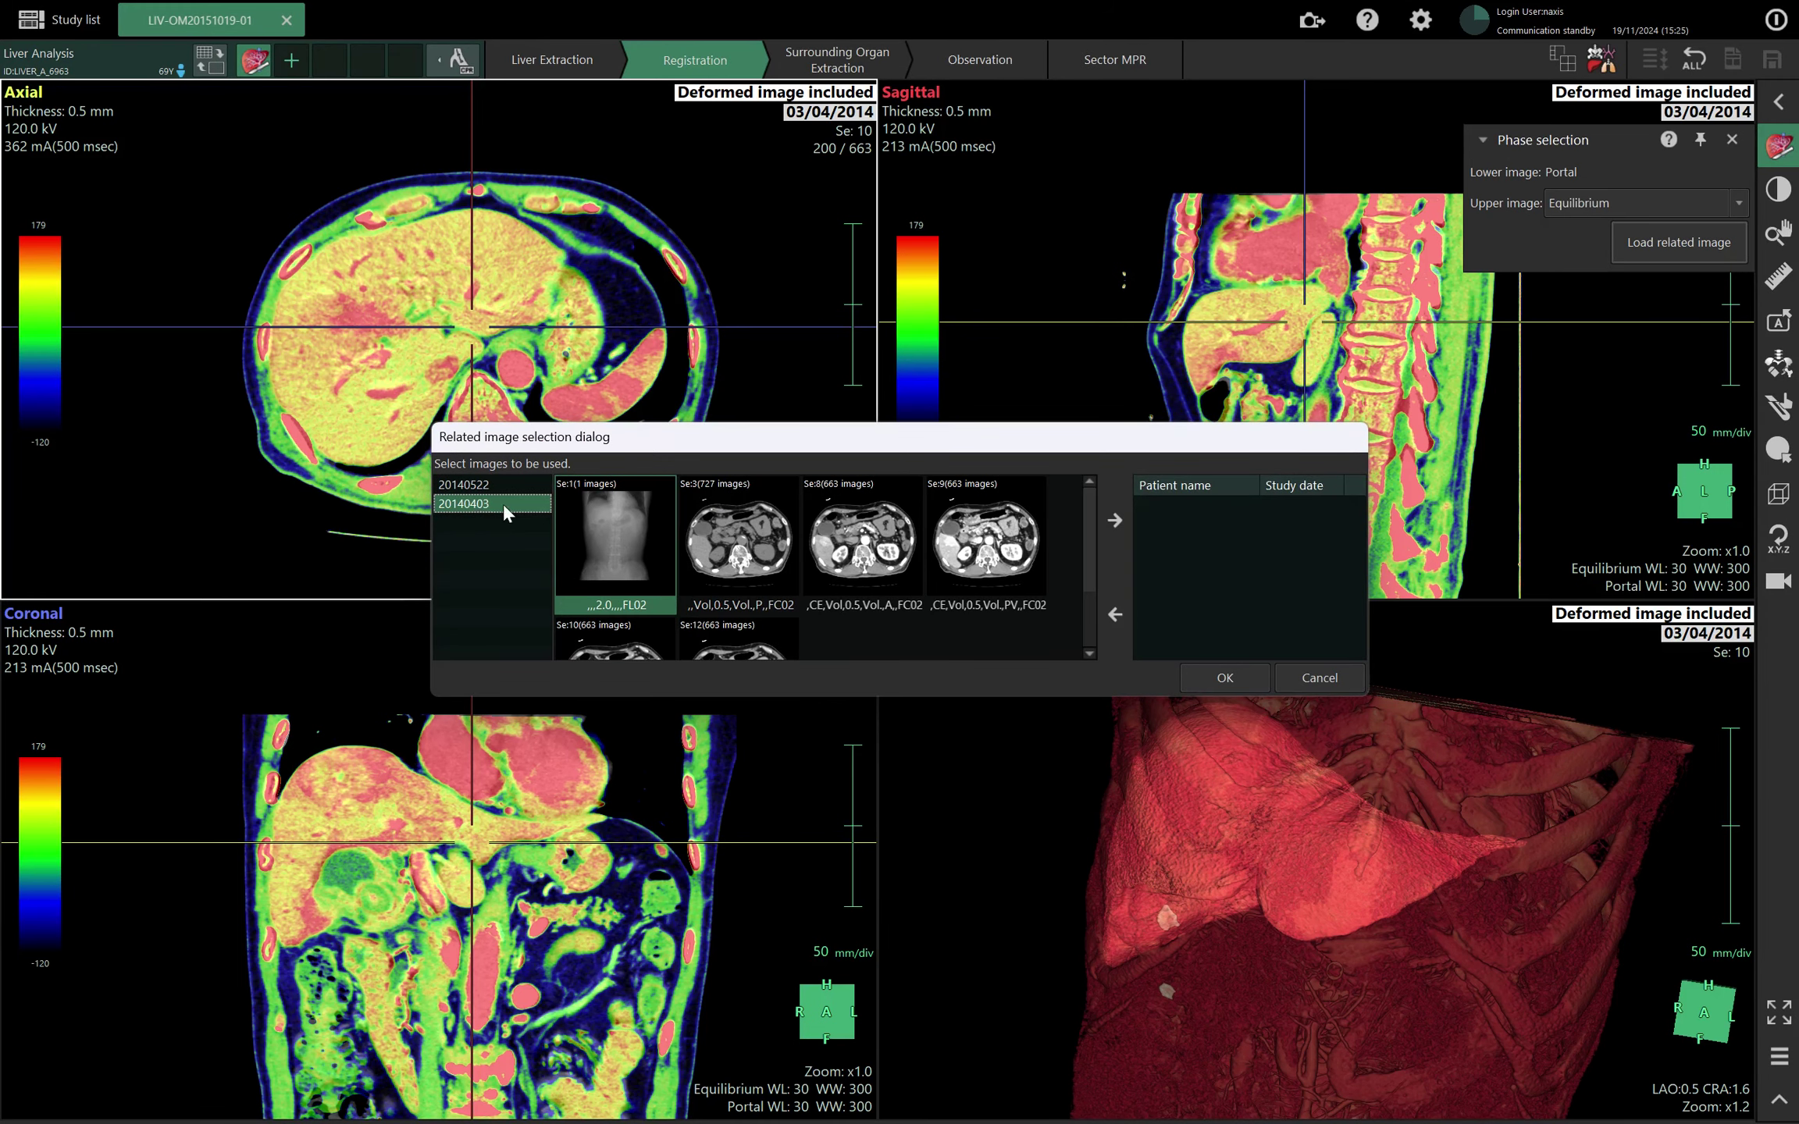
pyautogui.click(530, 488)
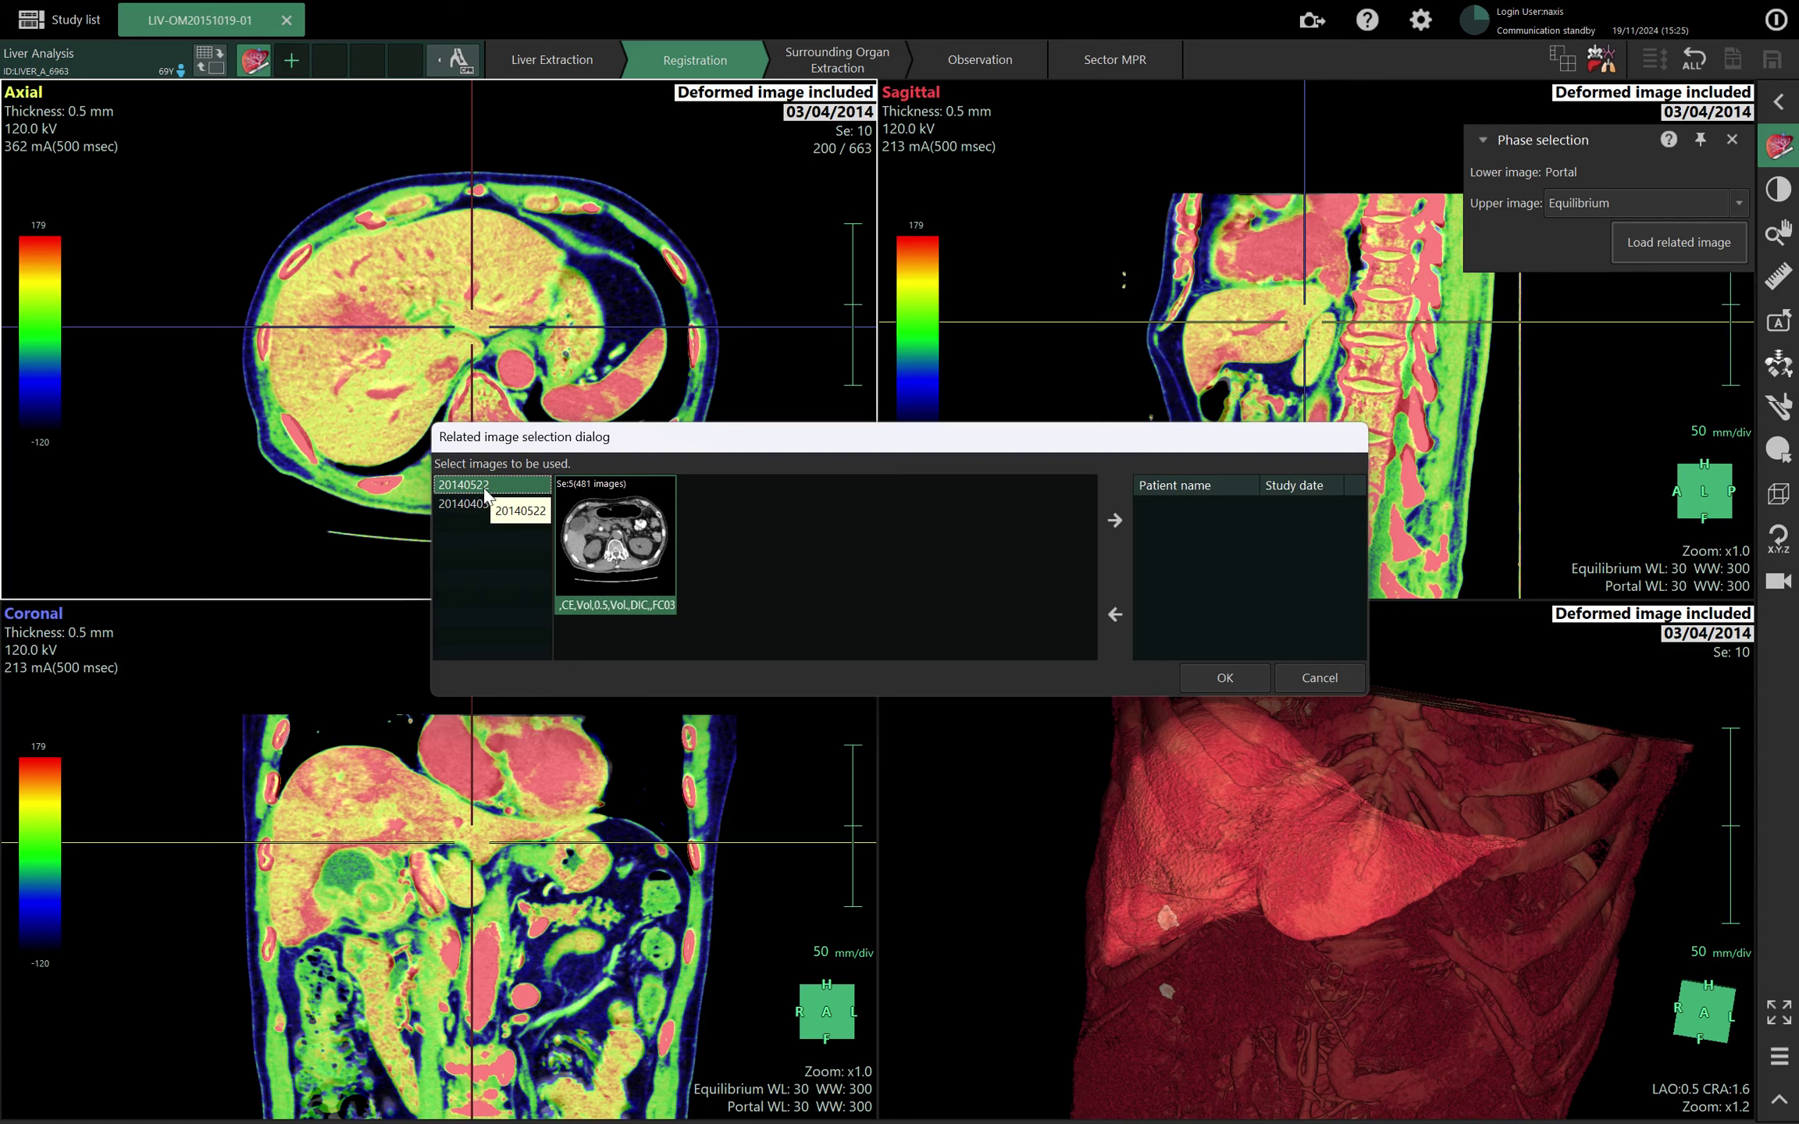
pyautogui.click(1114, 520)
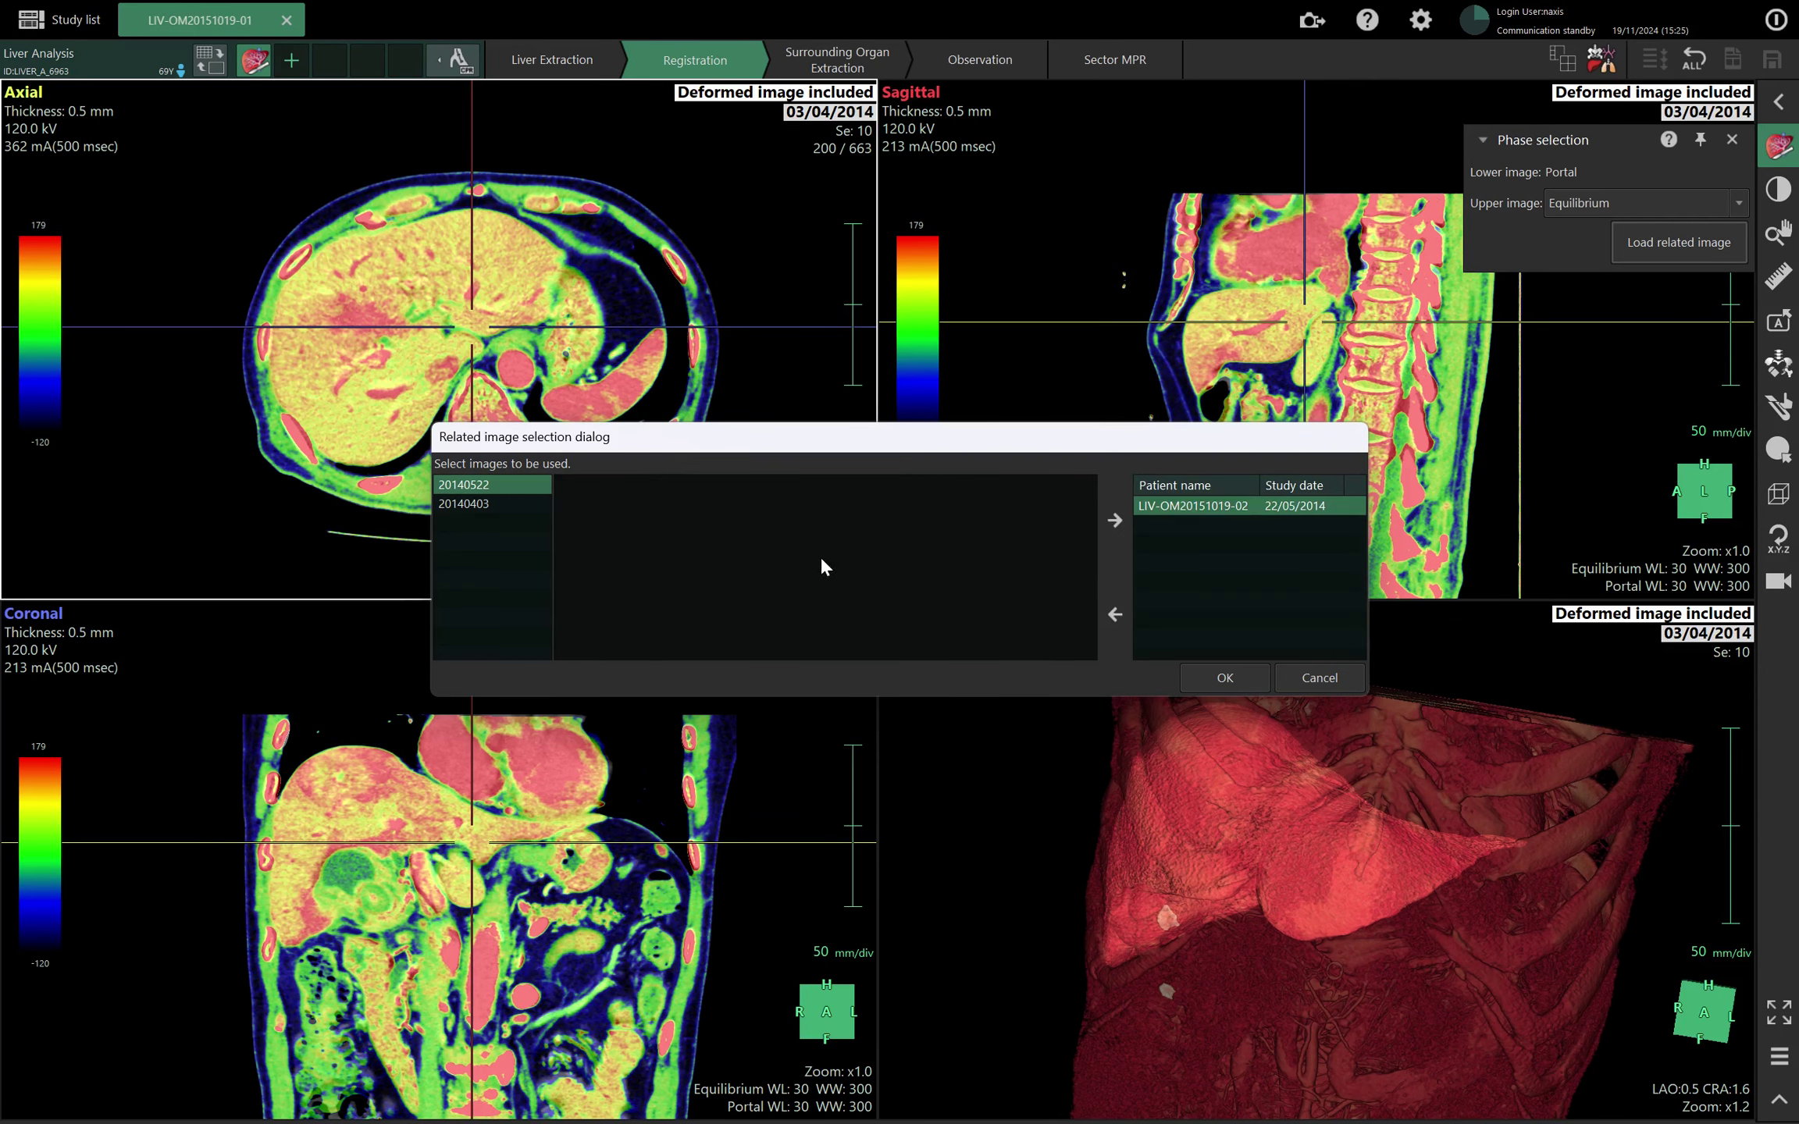
pyautogui.click(1226, 676)
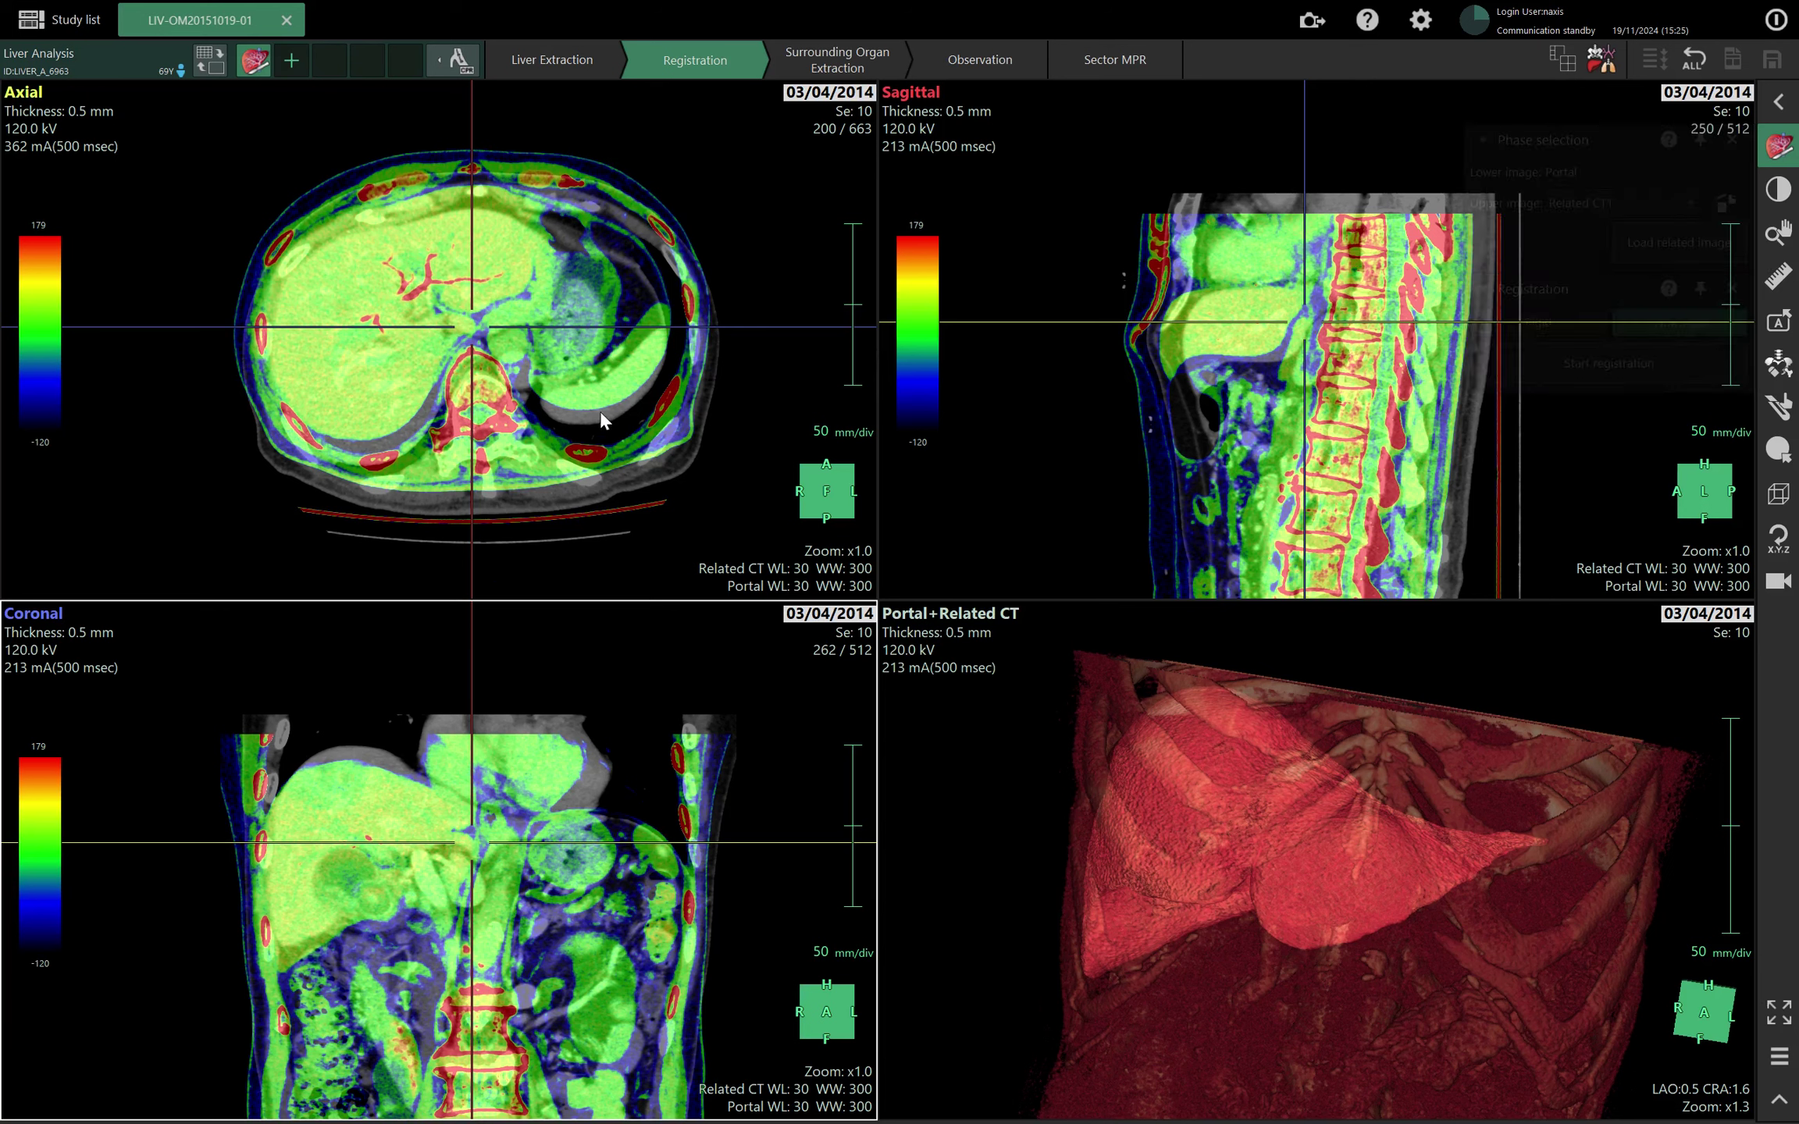
# Manually align Related CT1 to Portal with rigid registration, shifting it in the axial, coronal and sagittal views.
pyautogui.moveTo(1607, 200)
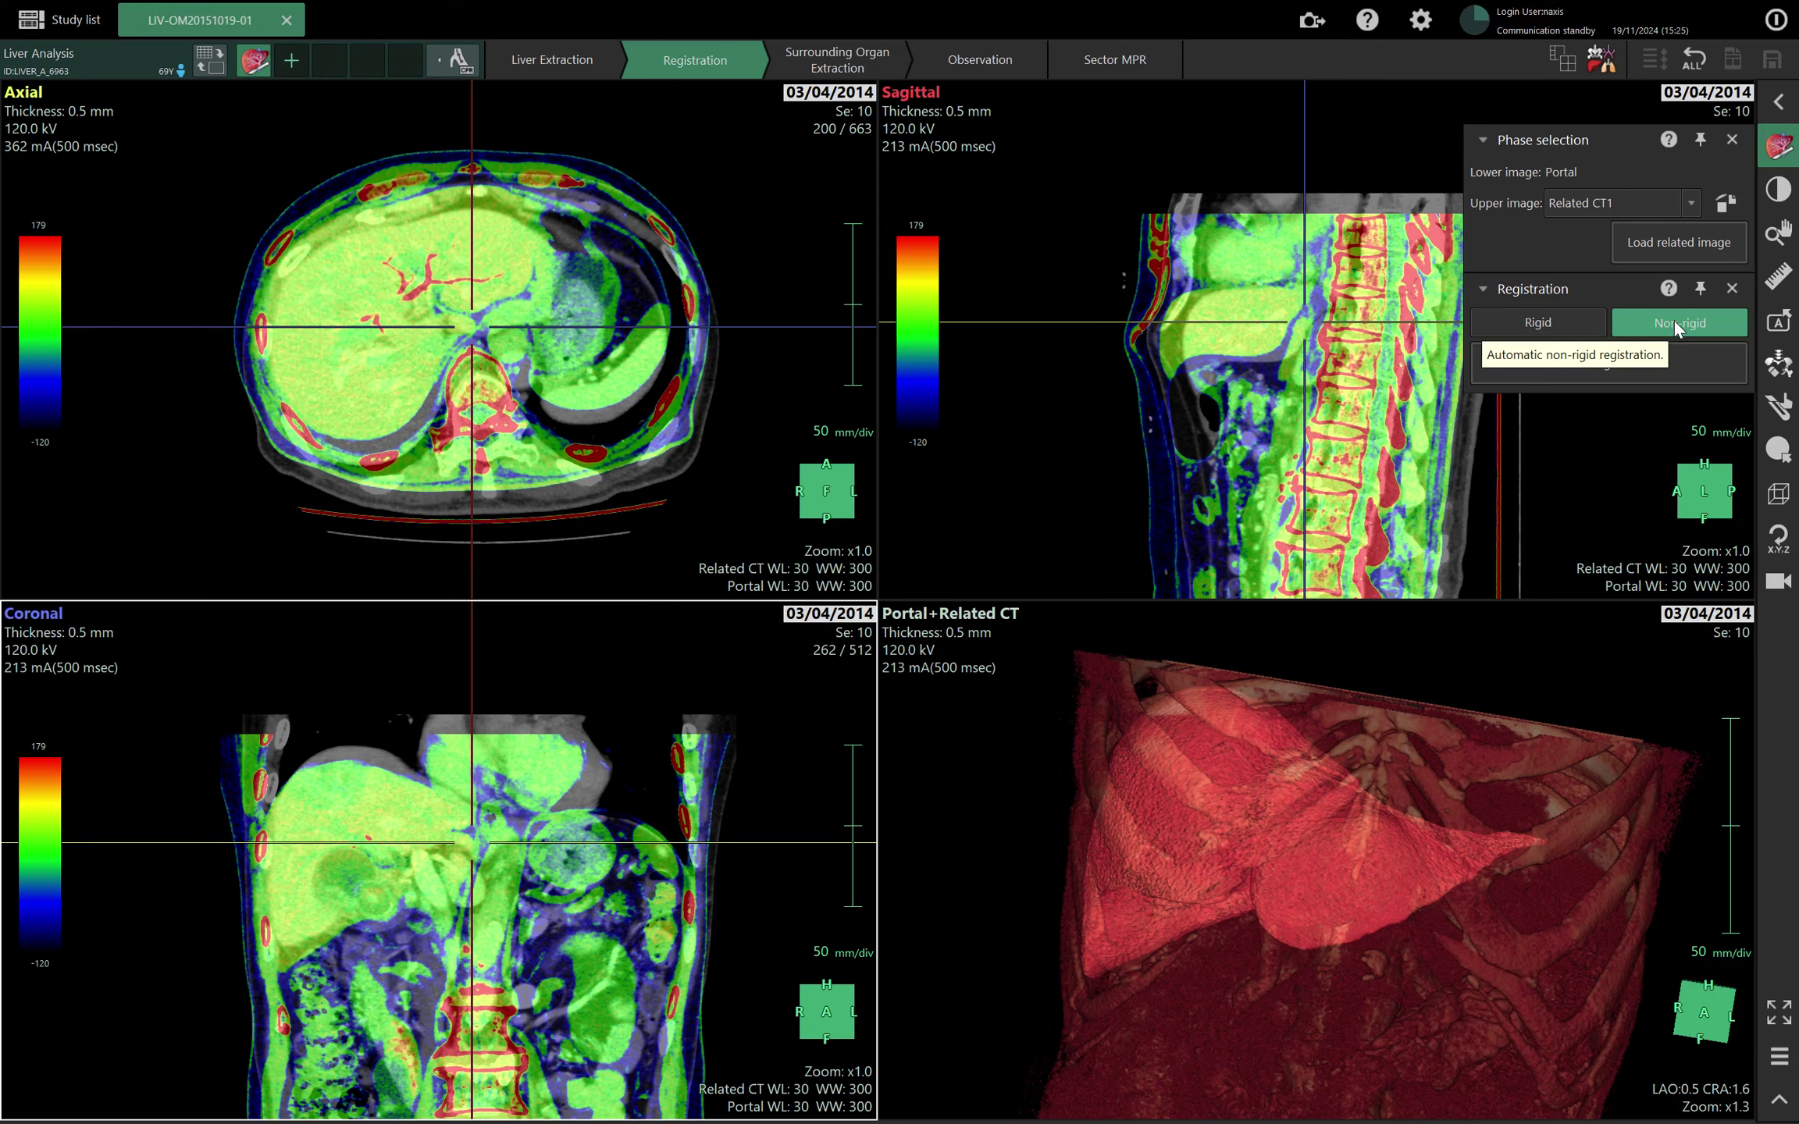
pyautogui.click(1547, 326)
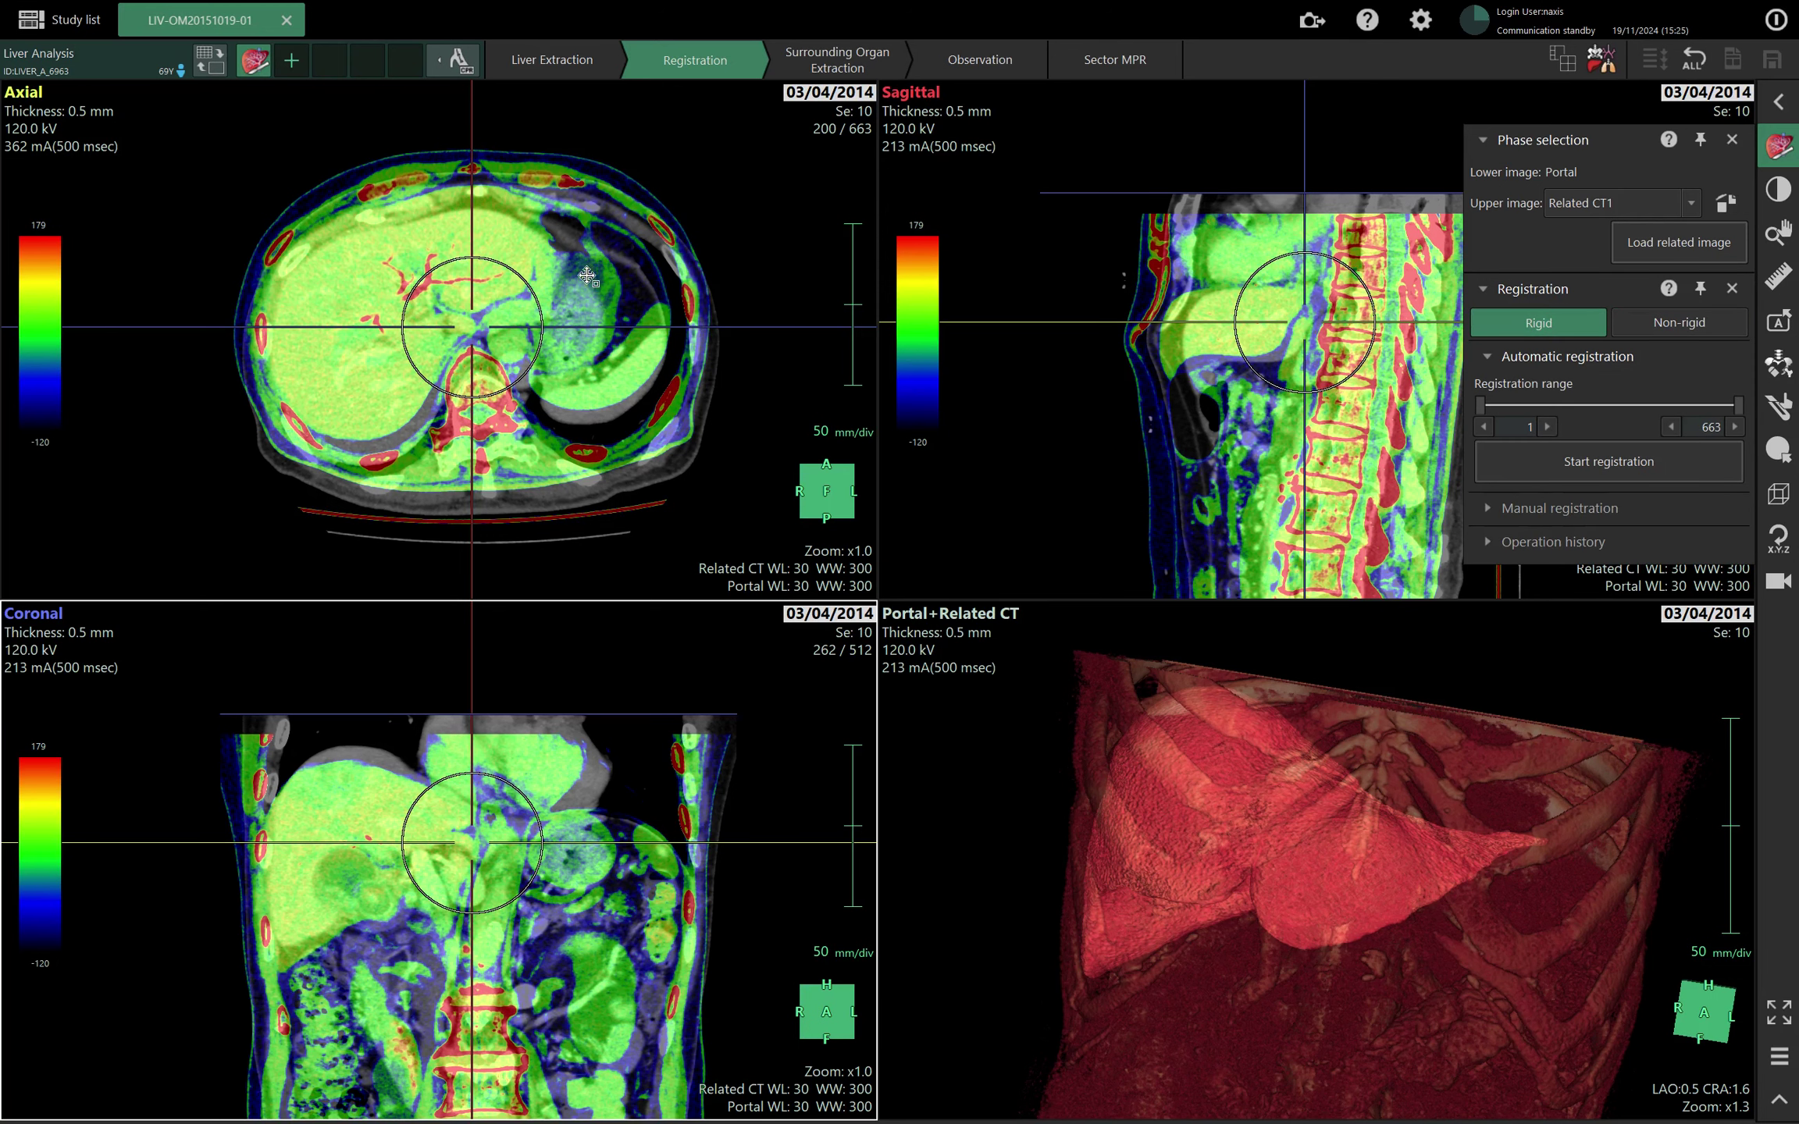
pyautogui.moveTo(584, 273); pyautogui.dragTo(595, 293)
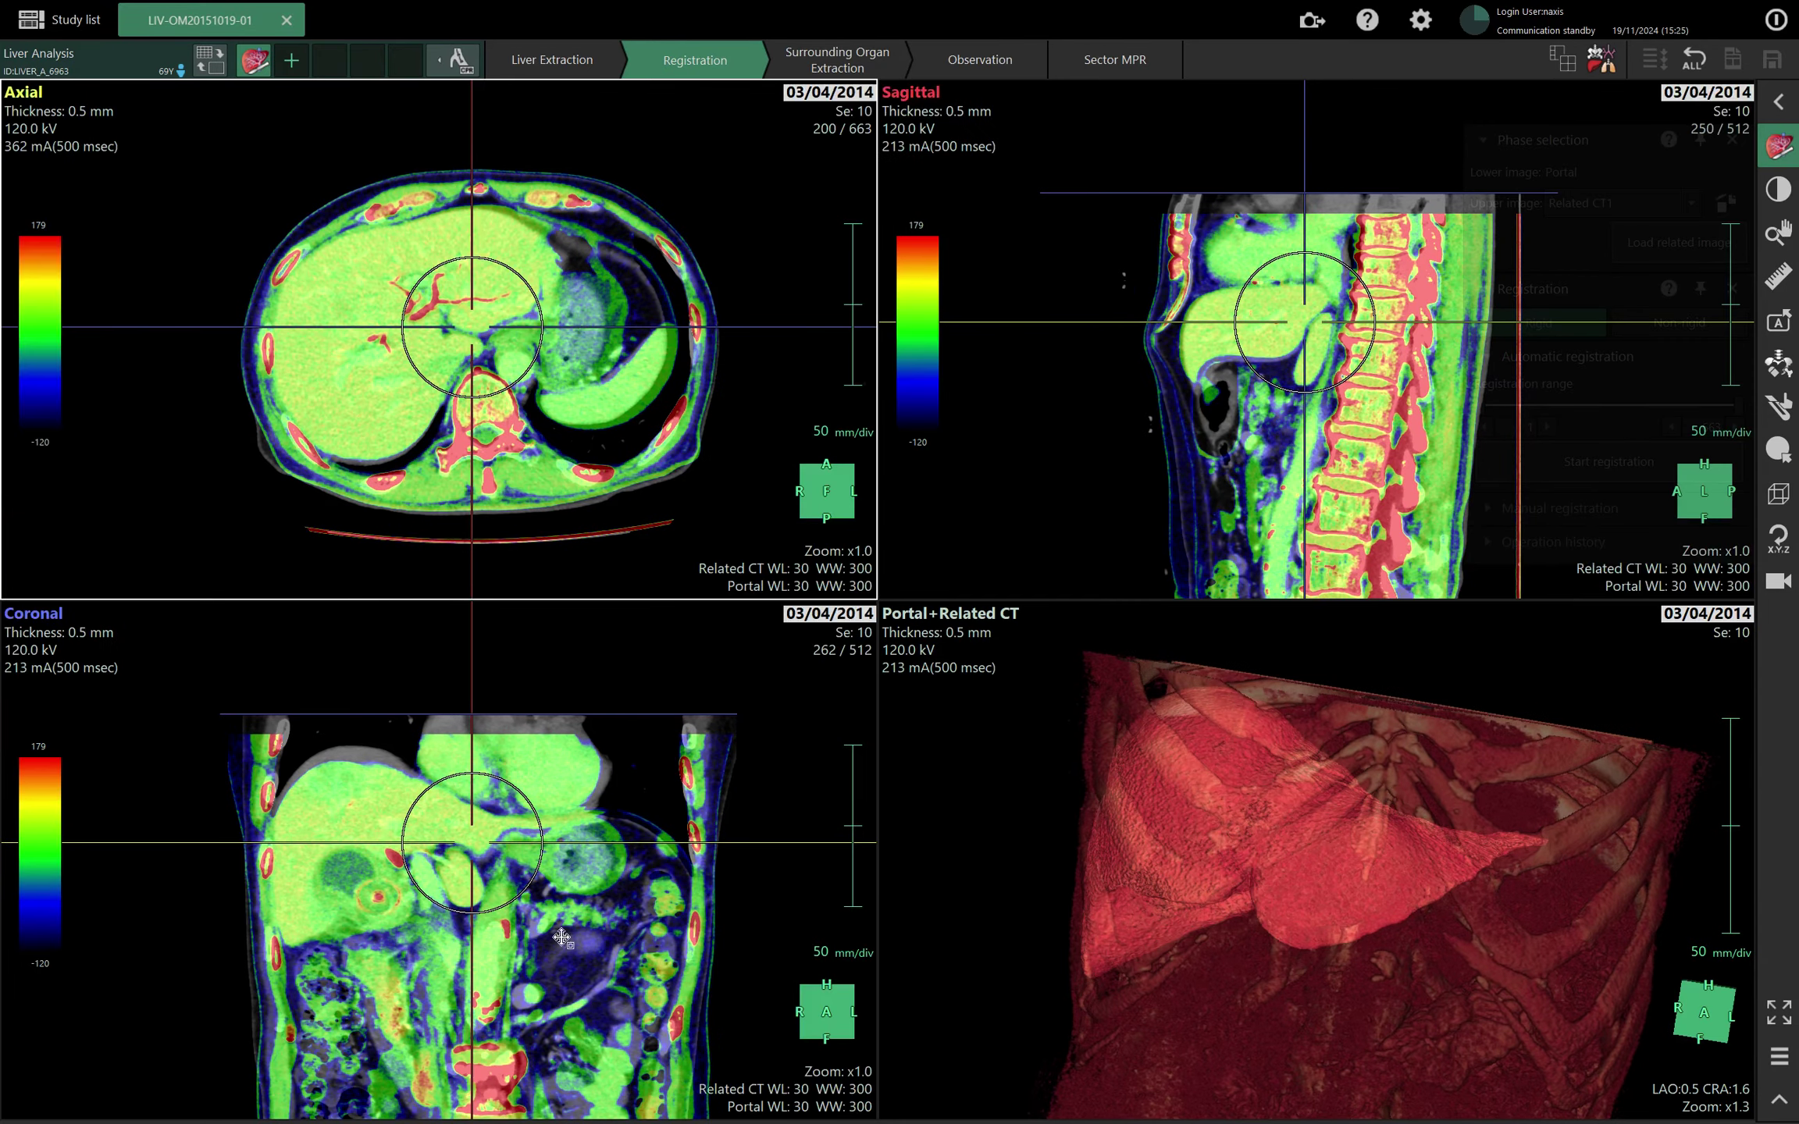
pyautogui.moveTo(558, 964); pyautogui.dragTo(549, 960)
pyautogui.moveTo(1259, 472); pyautogui.dragTo(1260, 481)
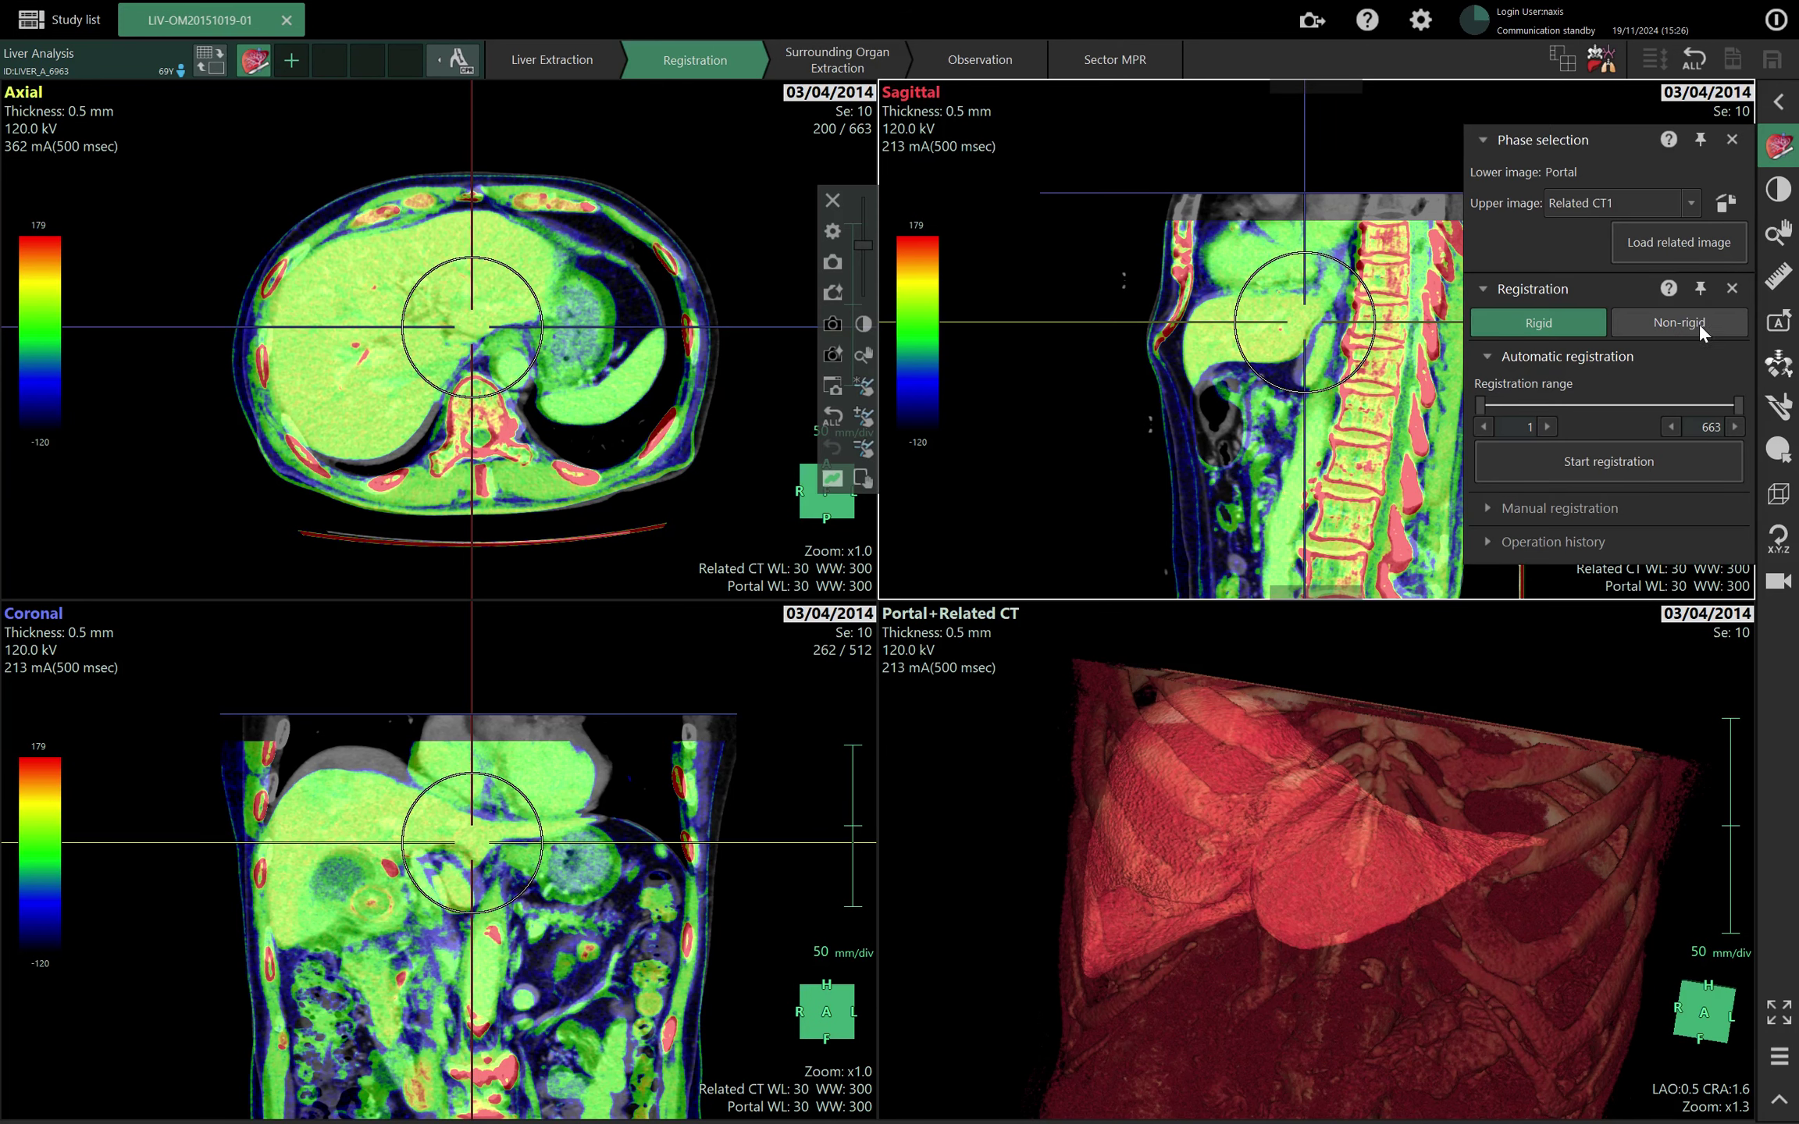
# Run non-rigid registration of Related CT1 to Portal from the current alignment, ignoring the vessel region.
pyautogui.click(1698, 322)
pyautogui.click(1613, 378)
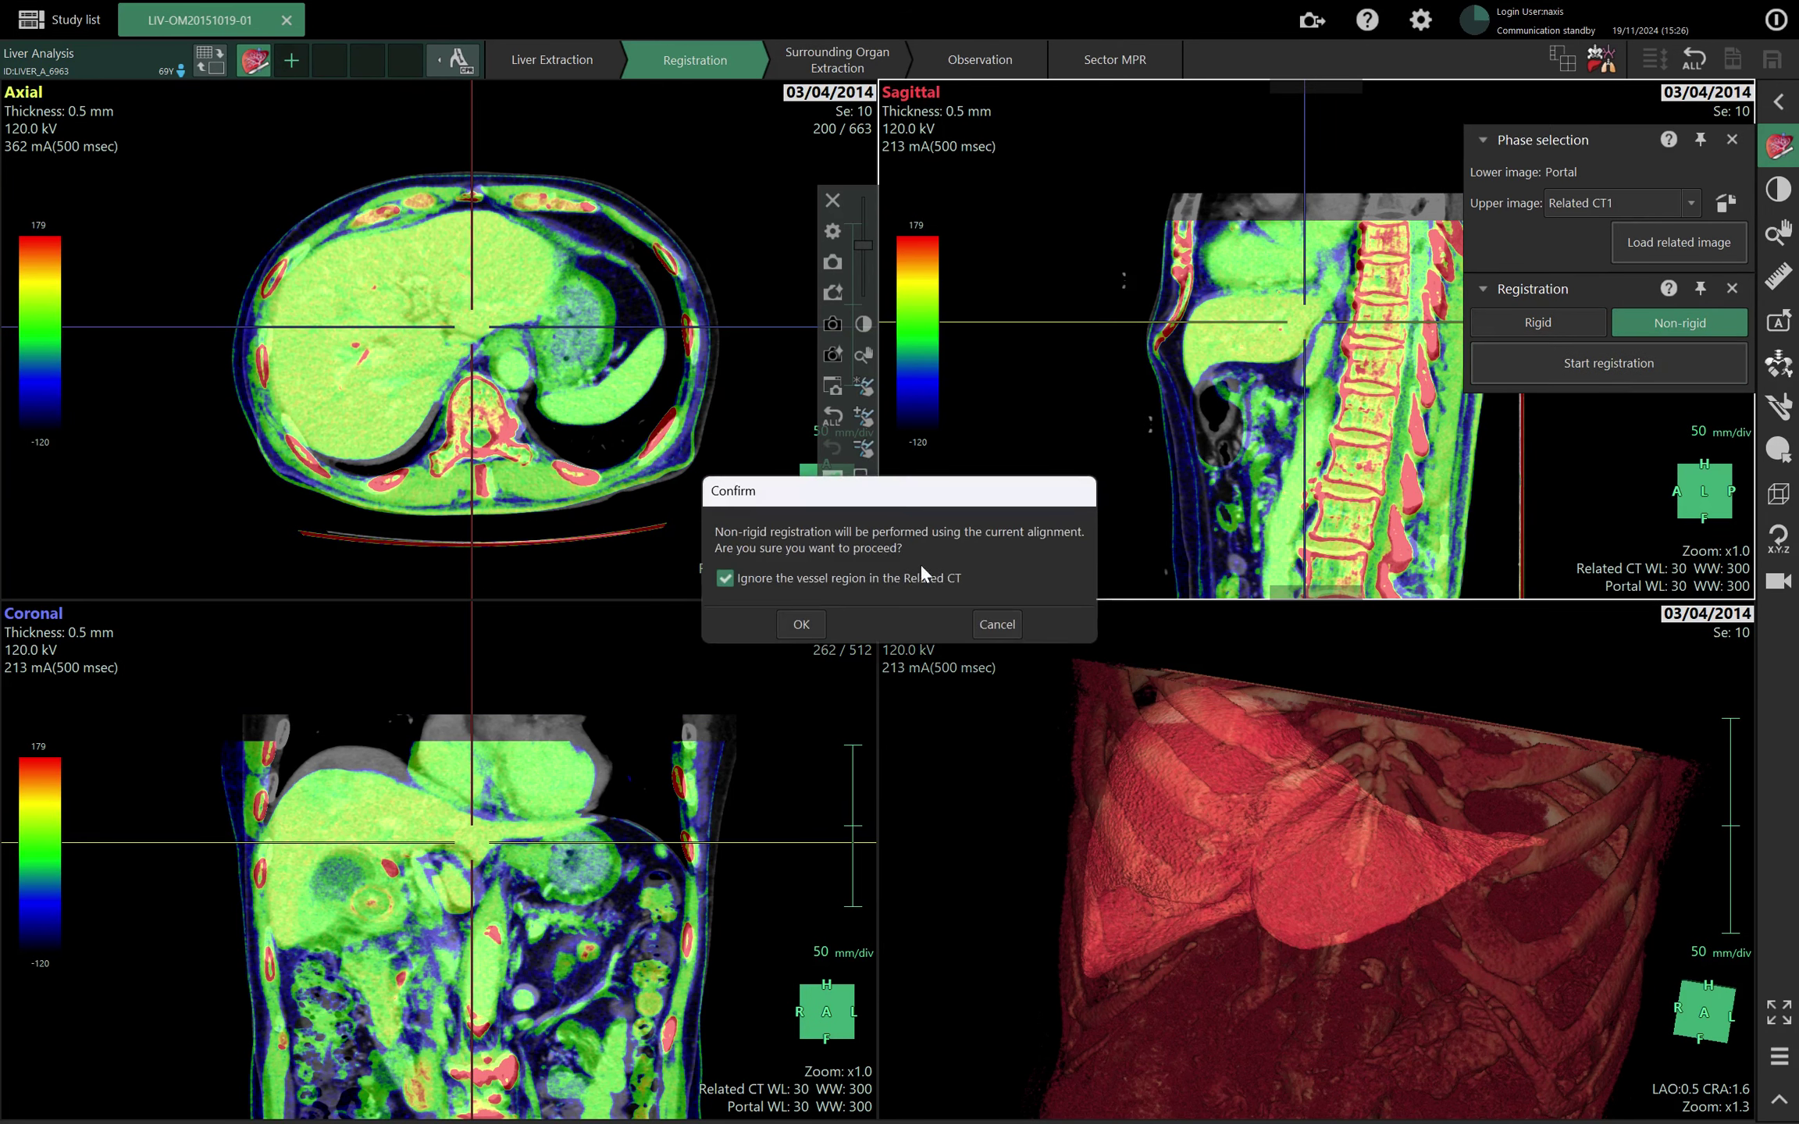
pyautogui.click(804, 625)
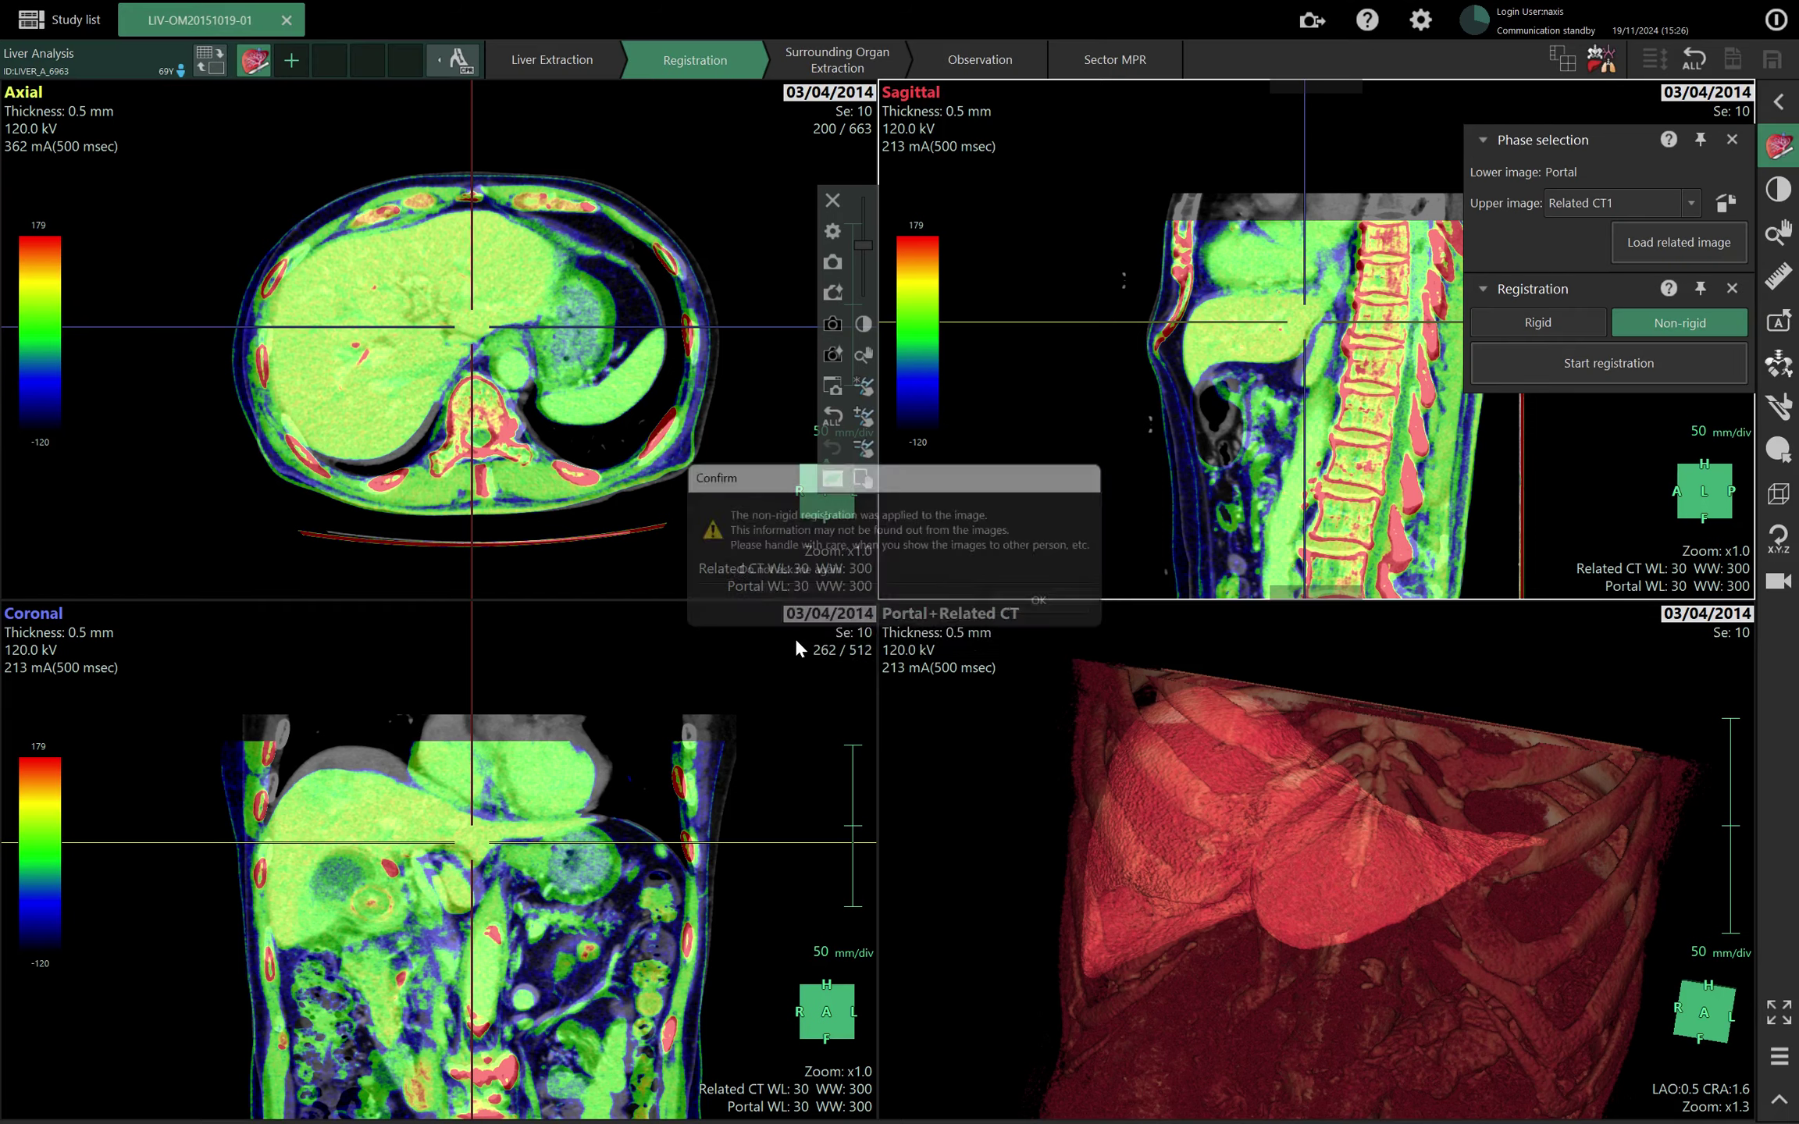
pyautogui.click(1045, 607)
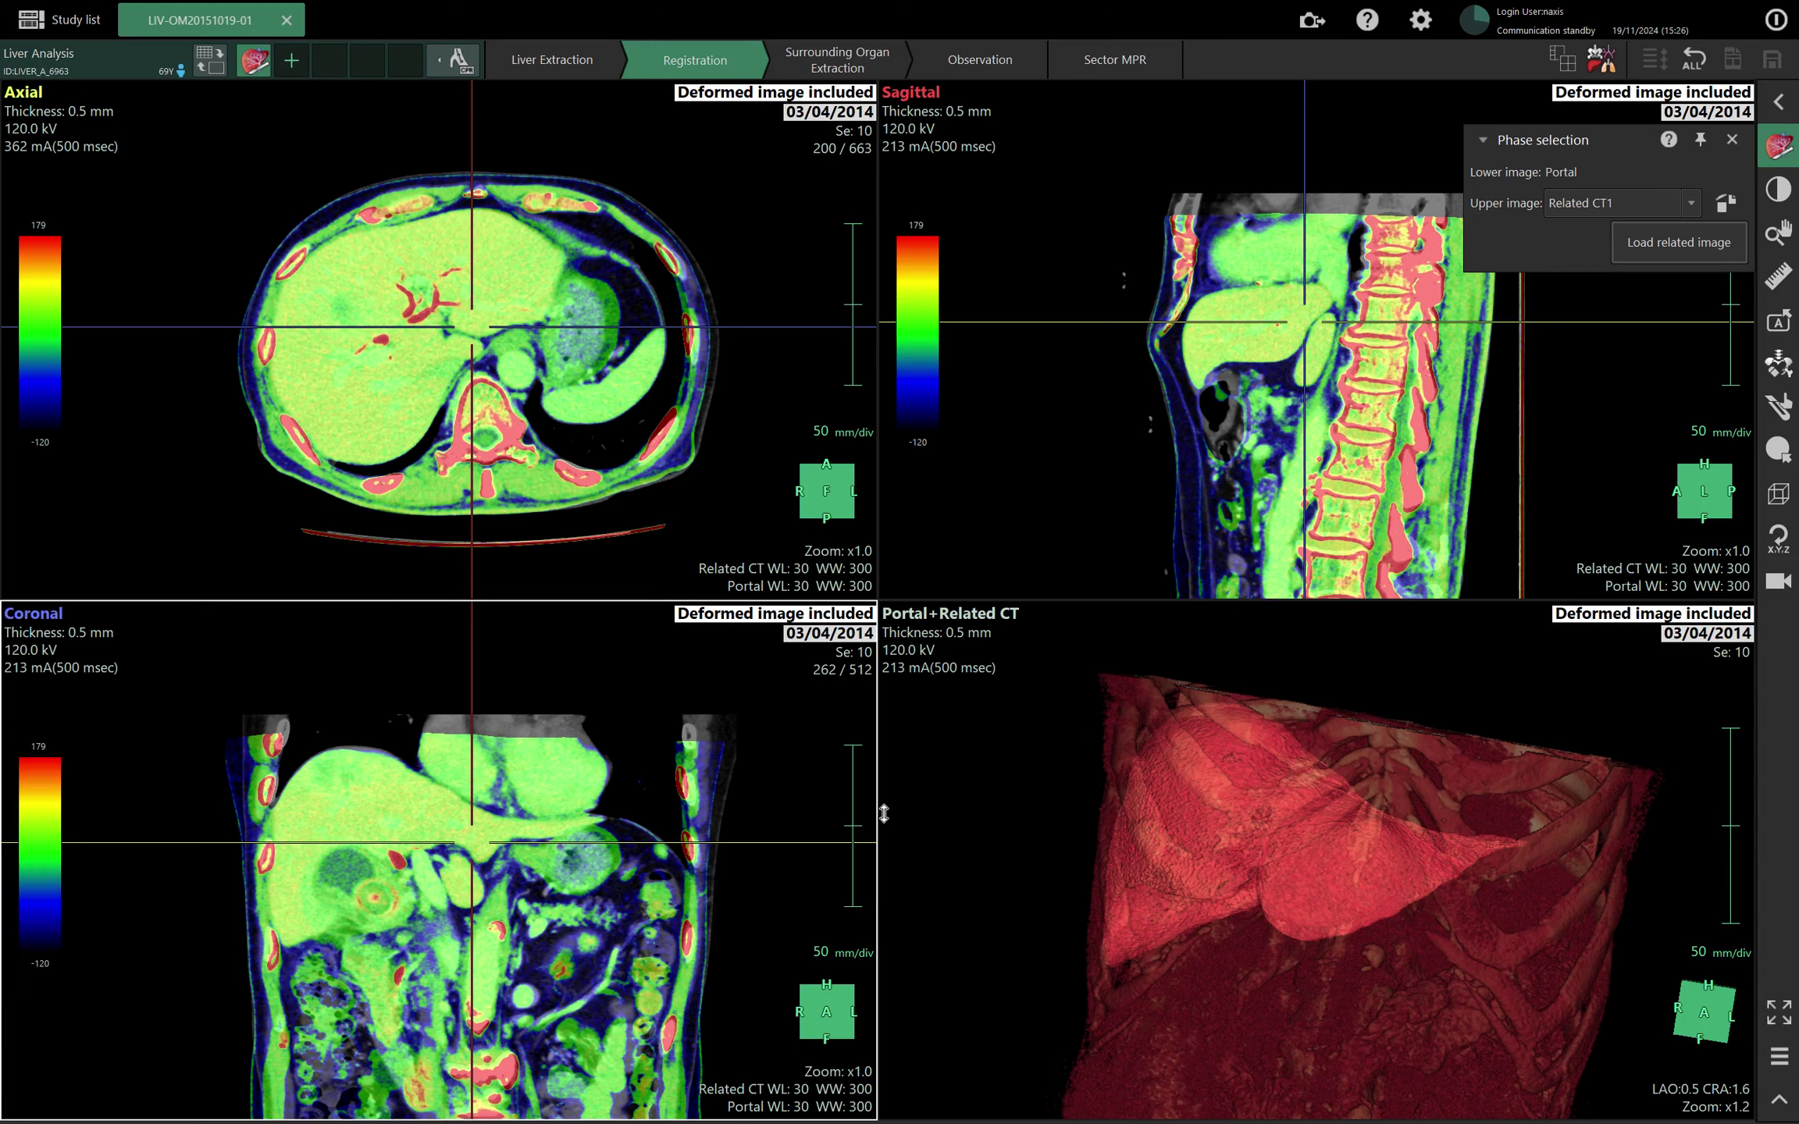
# Set Equilibrium as the upper image over Portal and proceed to the Surrounding Organ Extraction stage.
pyautogui.click(1578, 201)
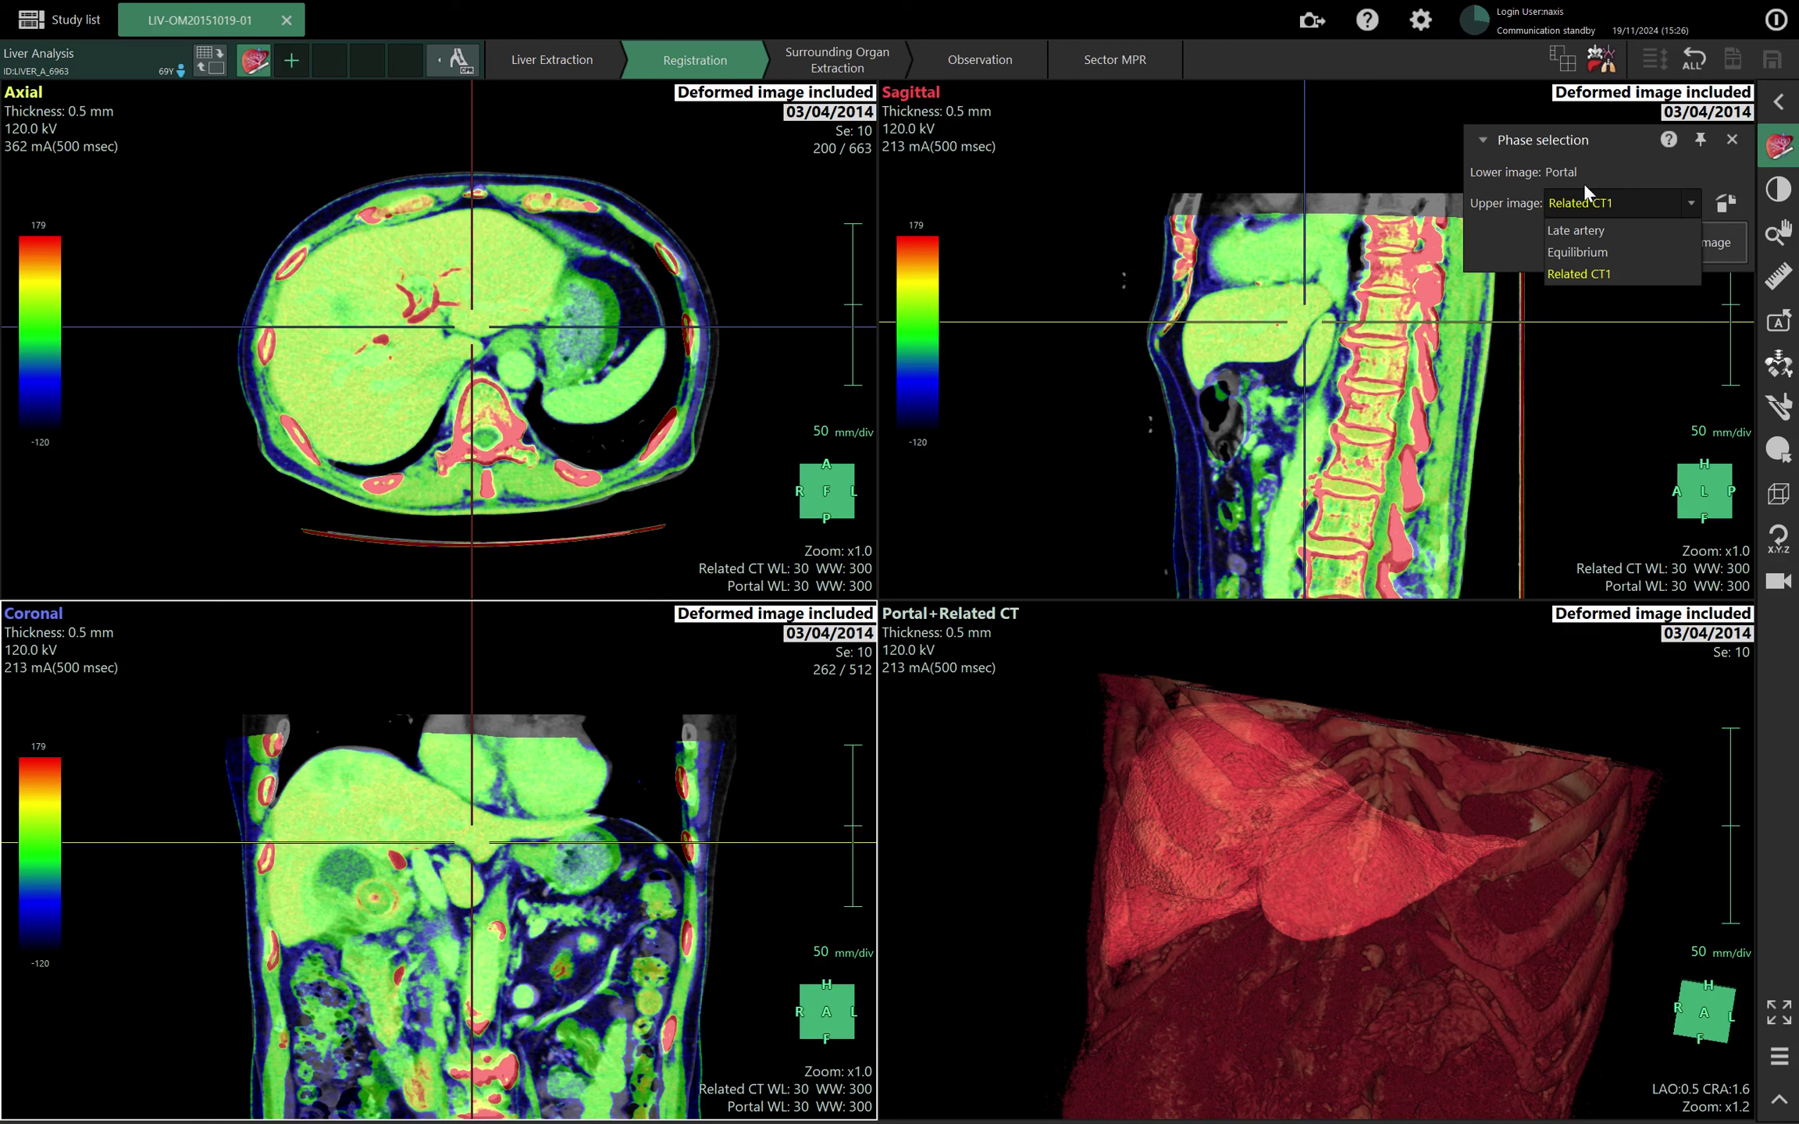
pyautogui.click(1551, 201)
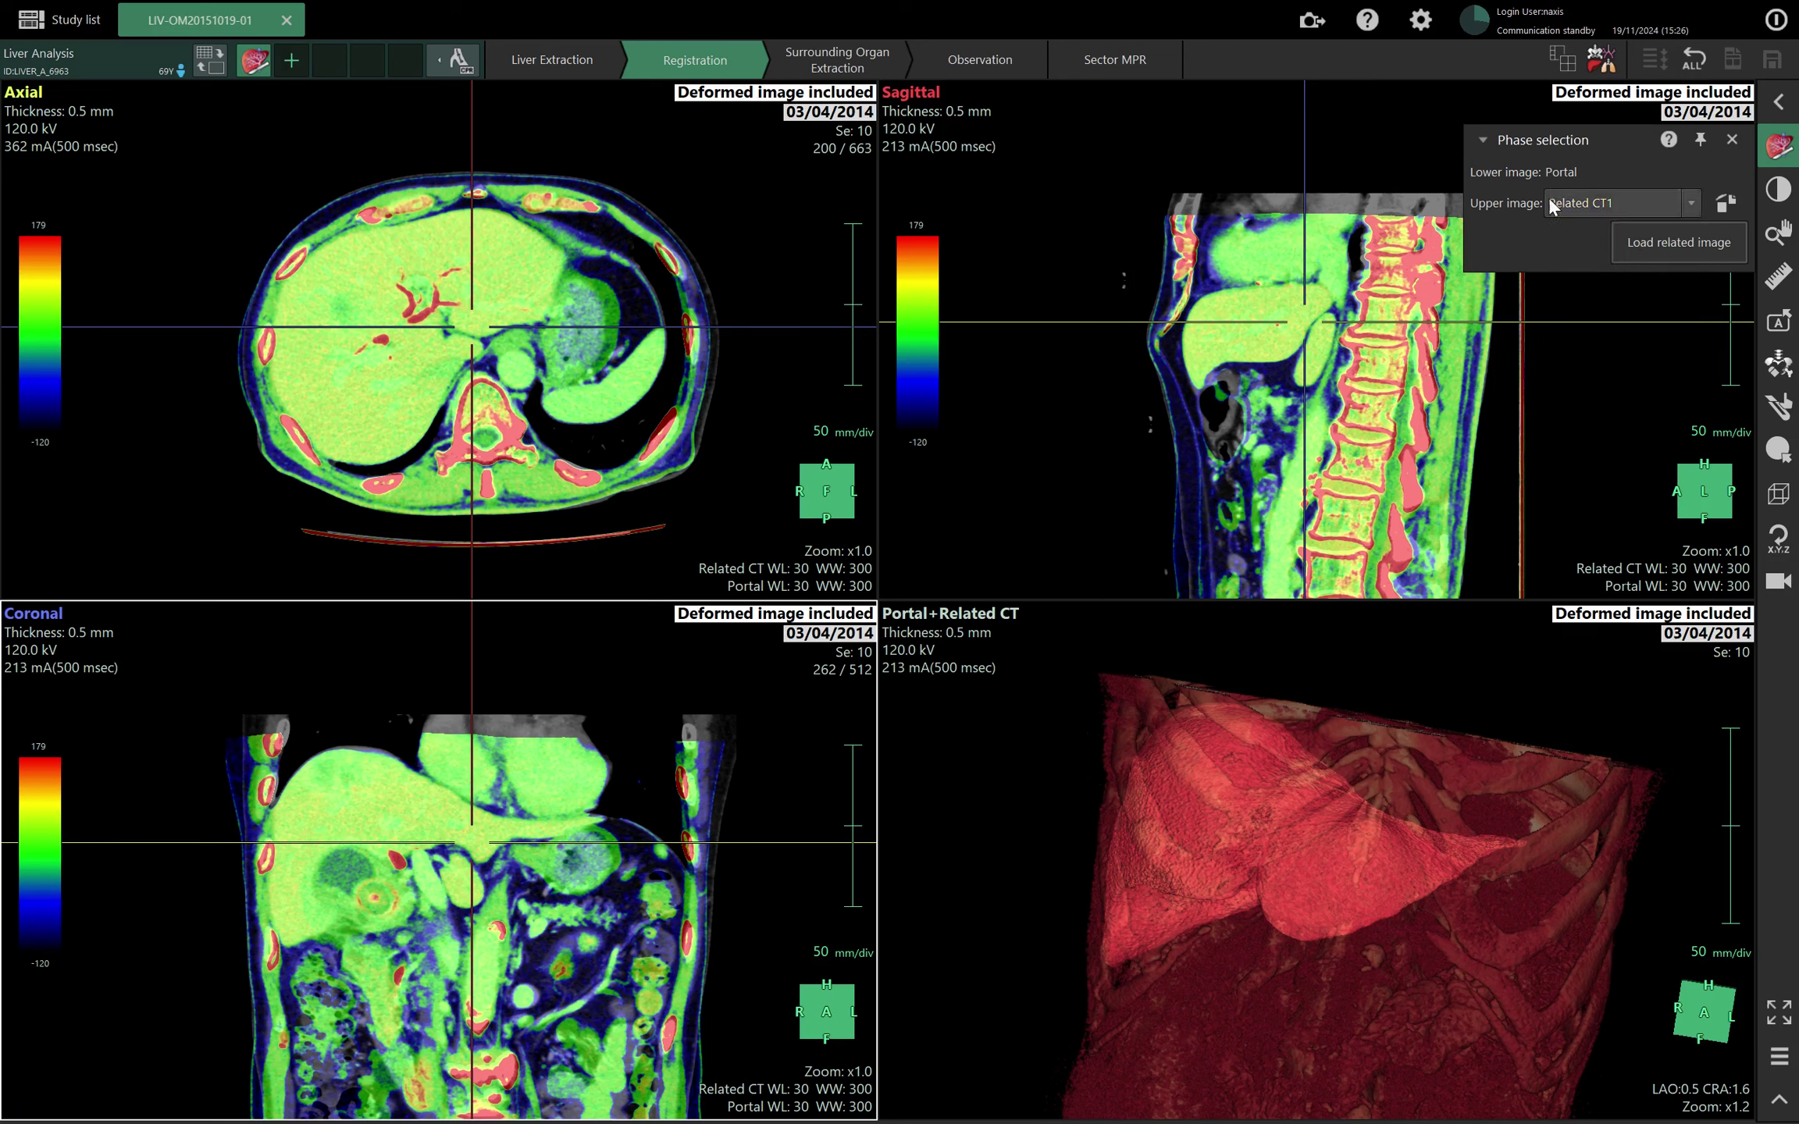
pyautogui.click(1590, 205)
pyautogui.click(1578, 249)
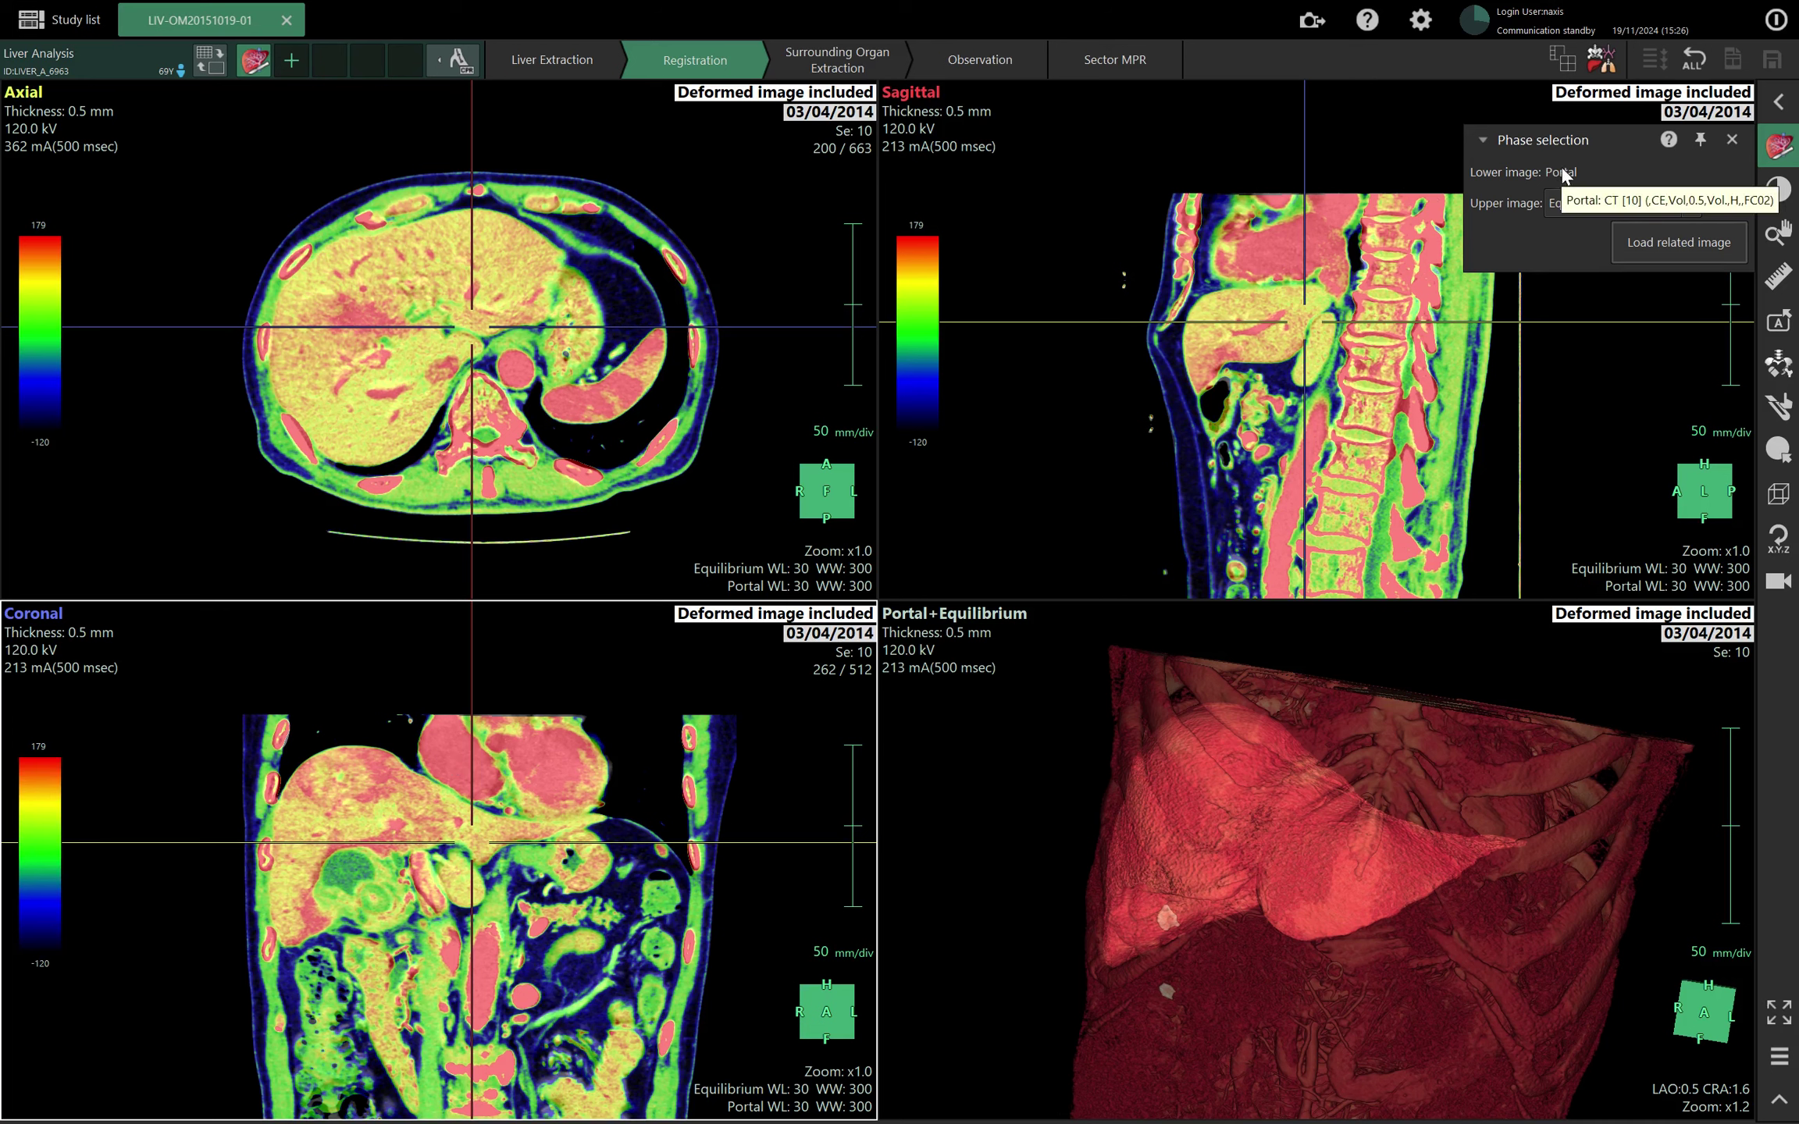
pyautogui.click(806, 49)
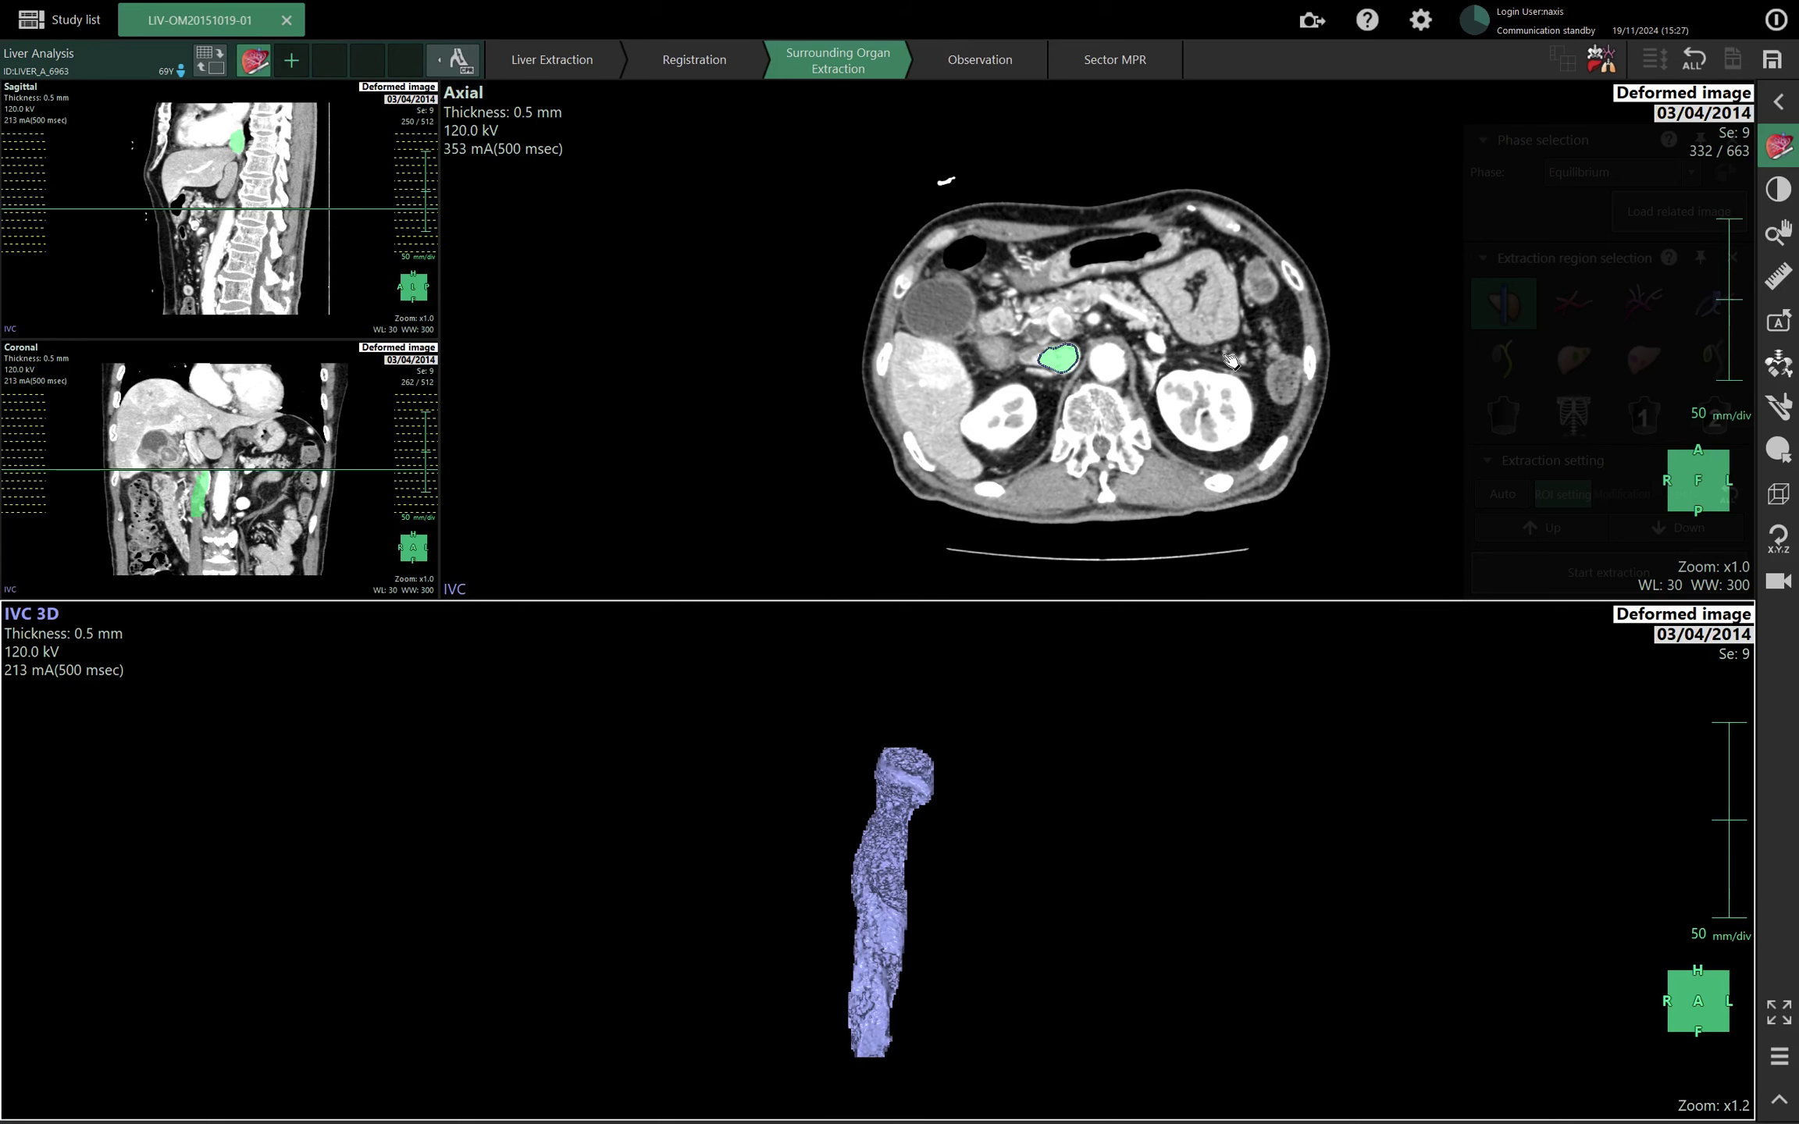
# Review the extraction settings in the system settings without changes, and check the IVC region on the axial slices up to the heart.
pyautogui.click(1420, 20)
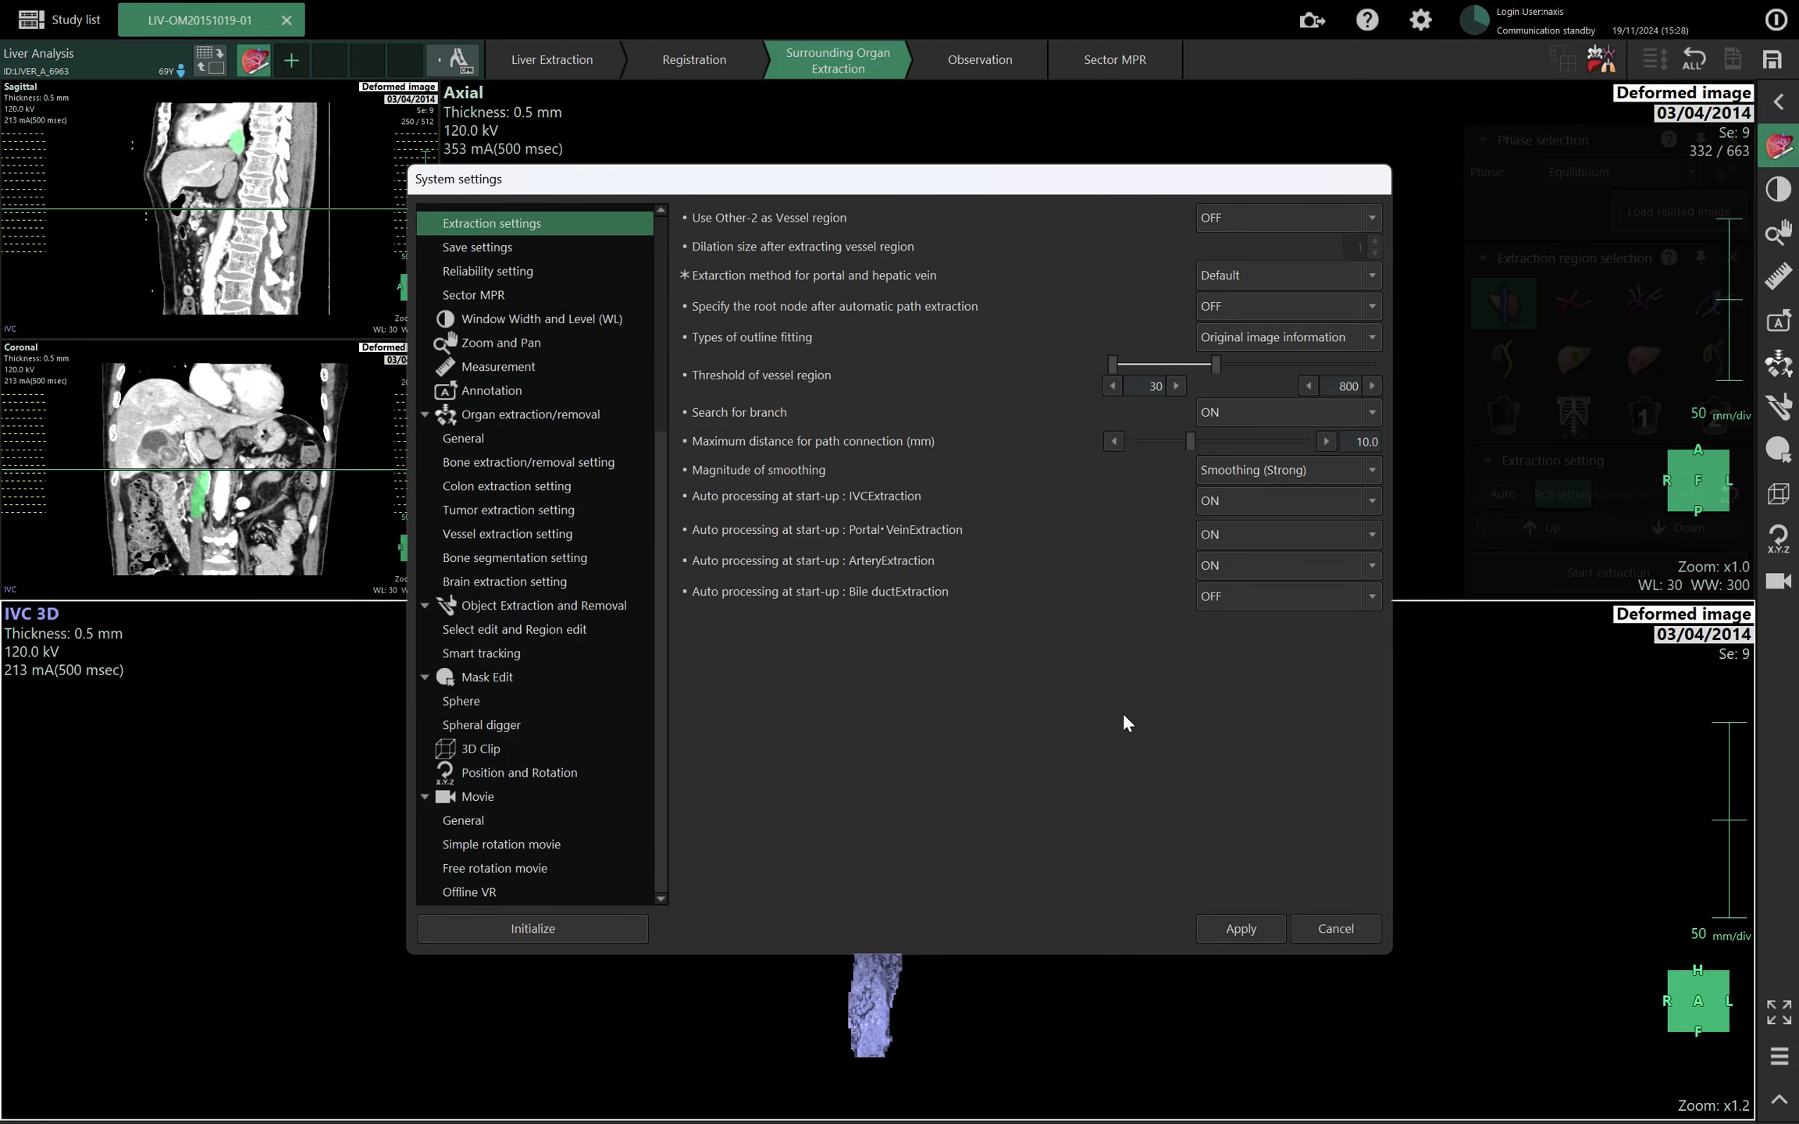
pyautogui.click(1327, 927)
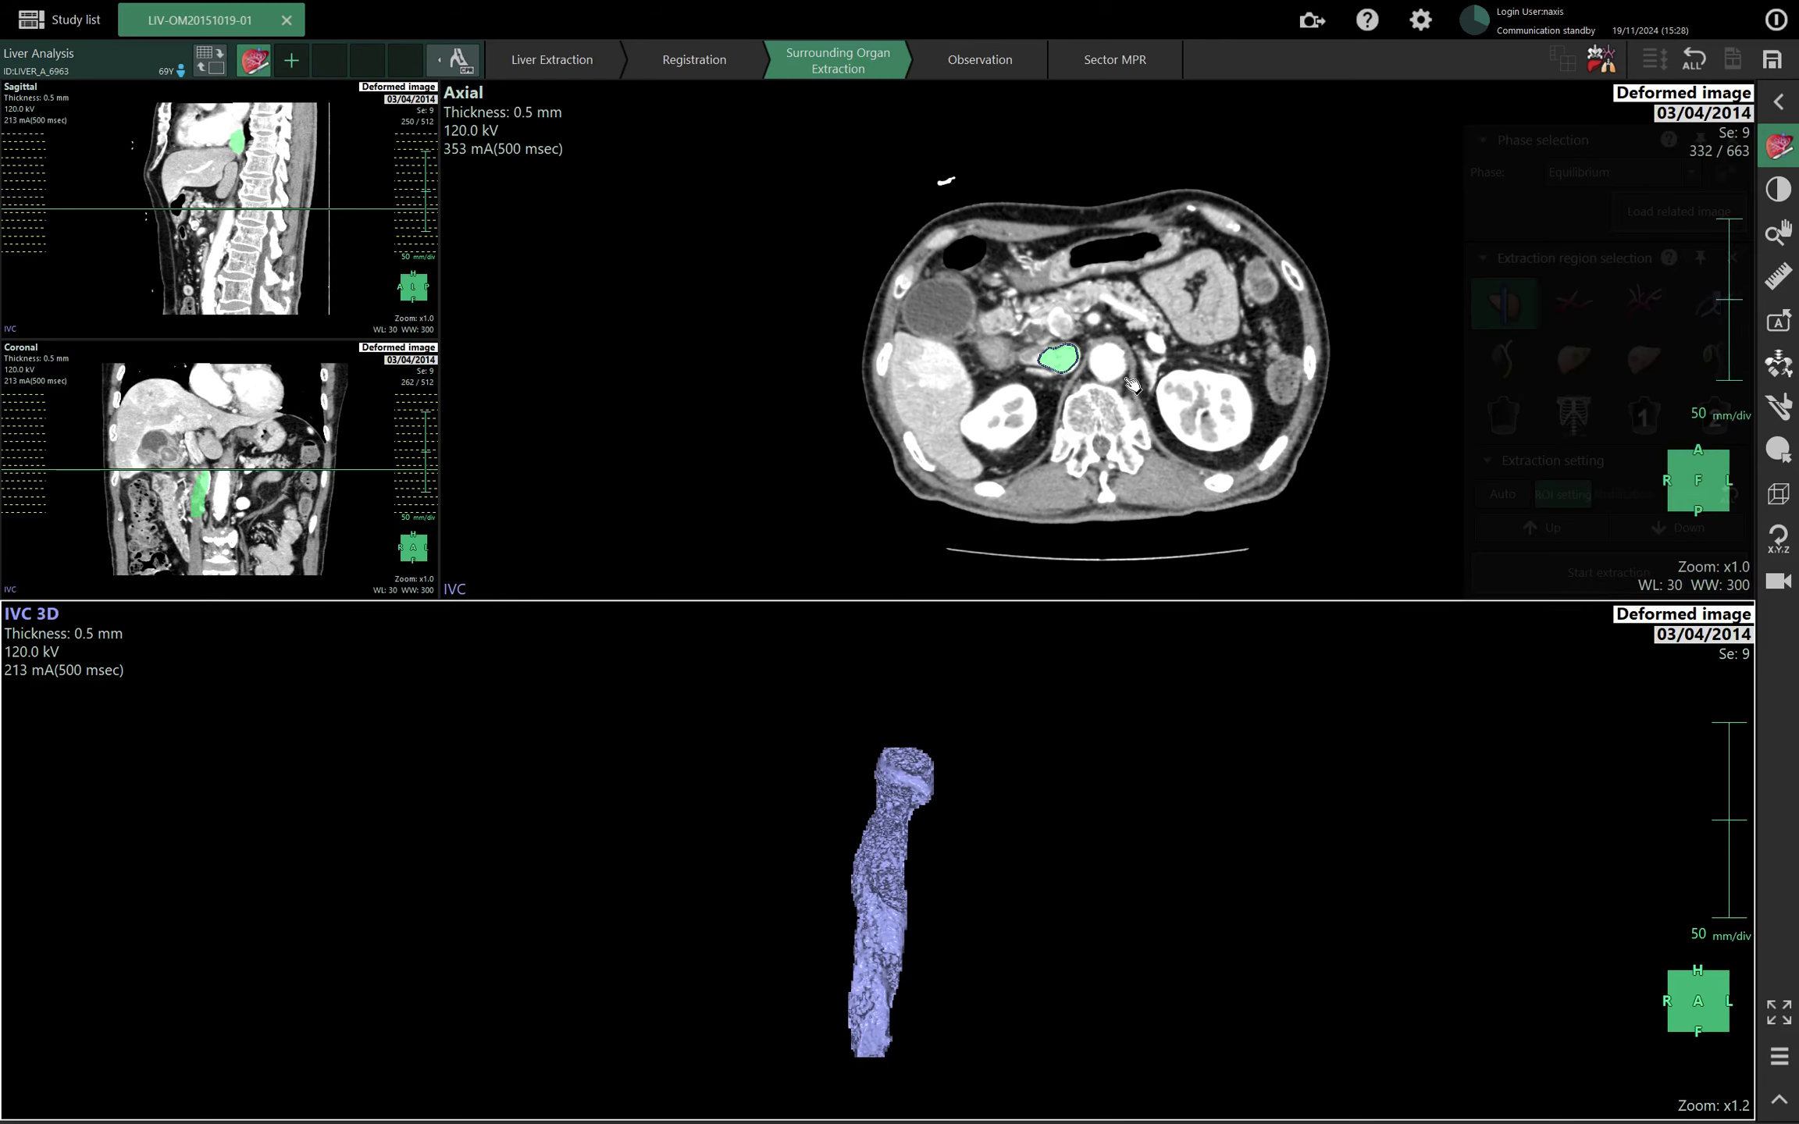
pyautogui.moveTo(1127, 379); pyautogui.dragTo(1114, 354)
pyautogui.scroll(20, 1113, 353)
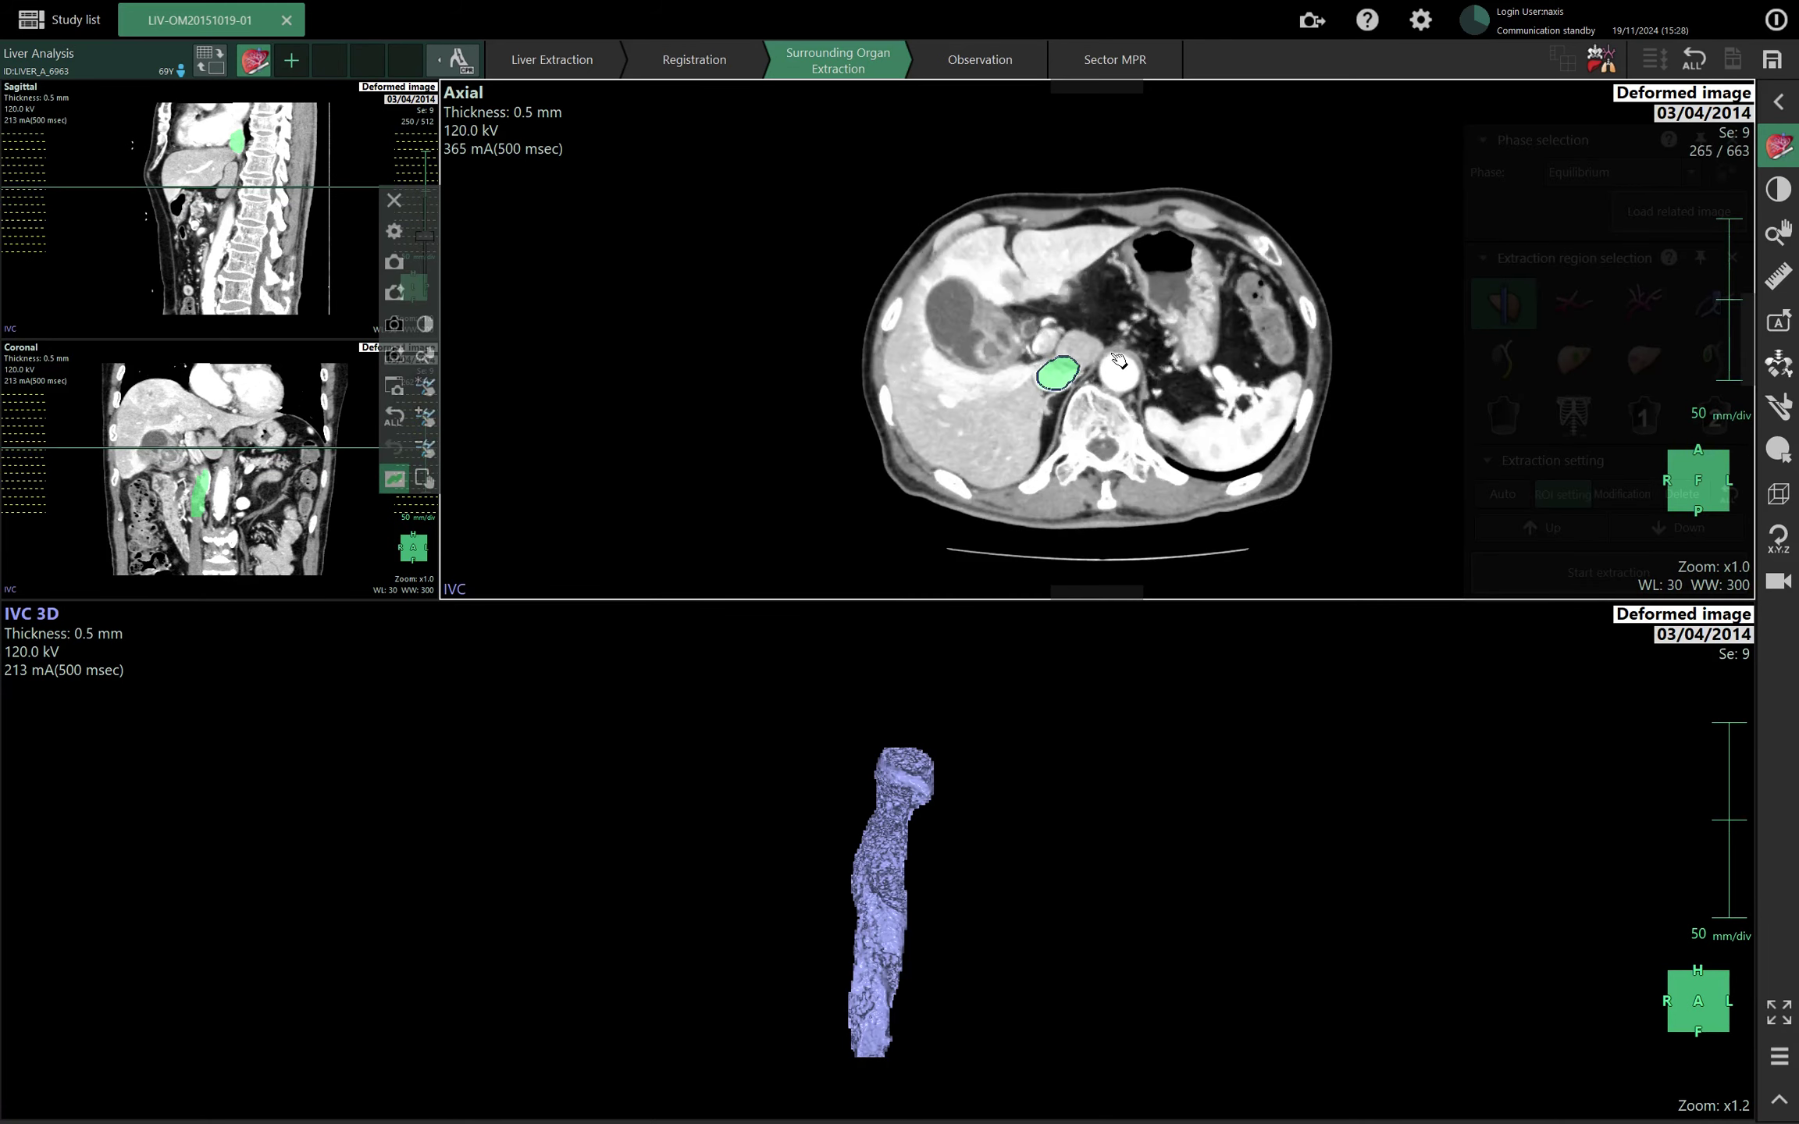
pyautogui.scroll(15, 1115, 367)
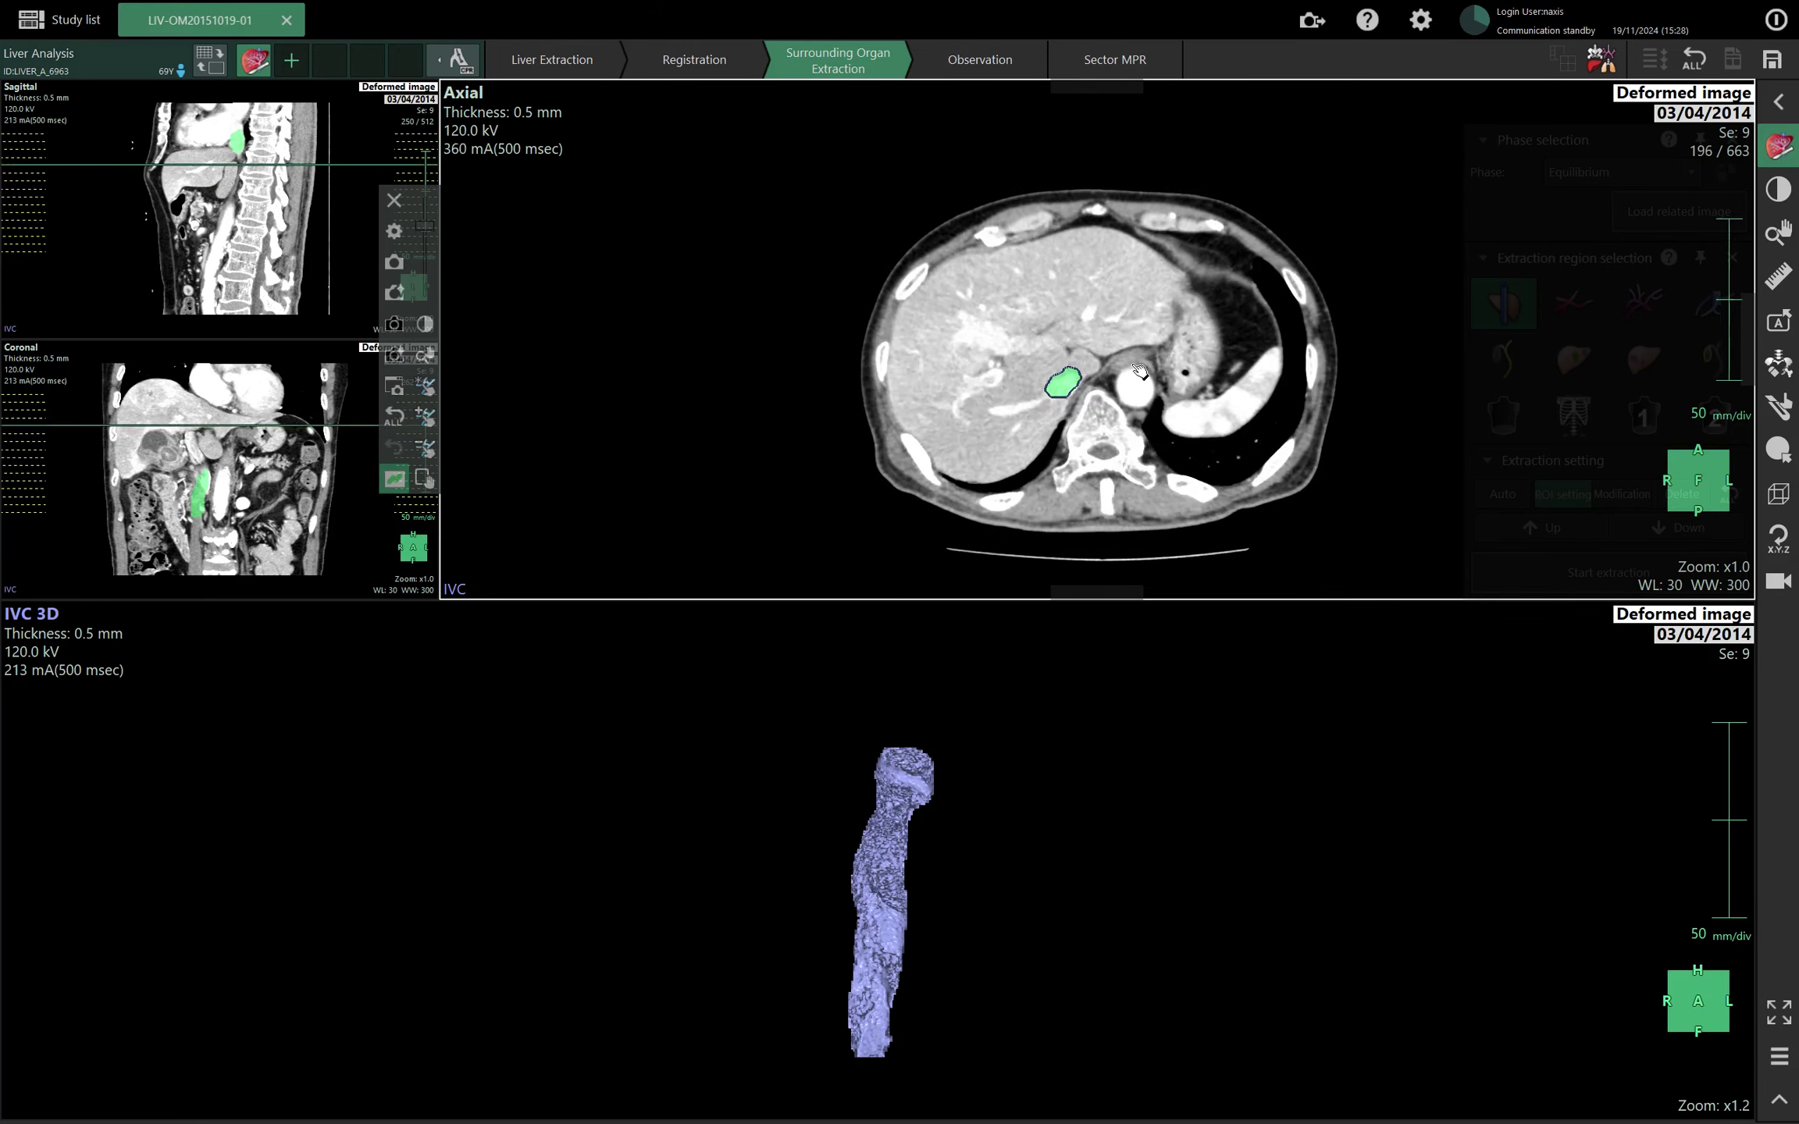
pyautogui.scroll(9, 1136, 380)
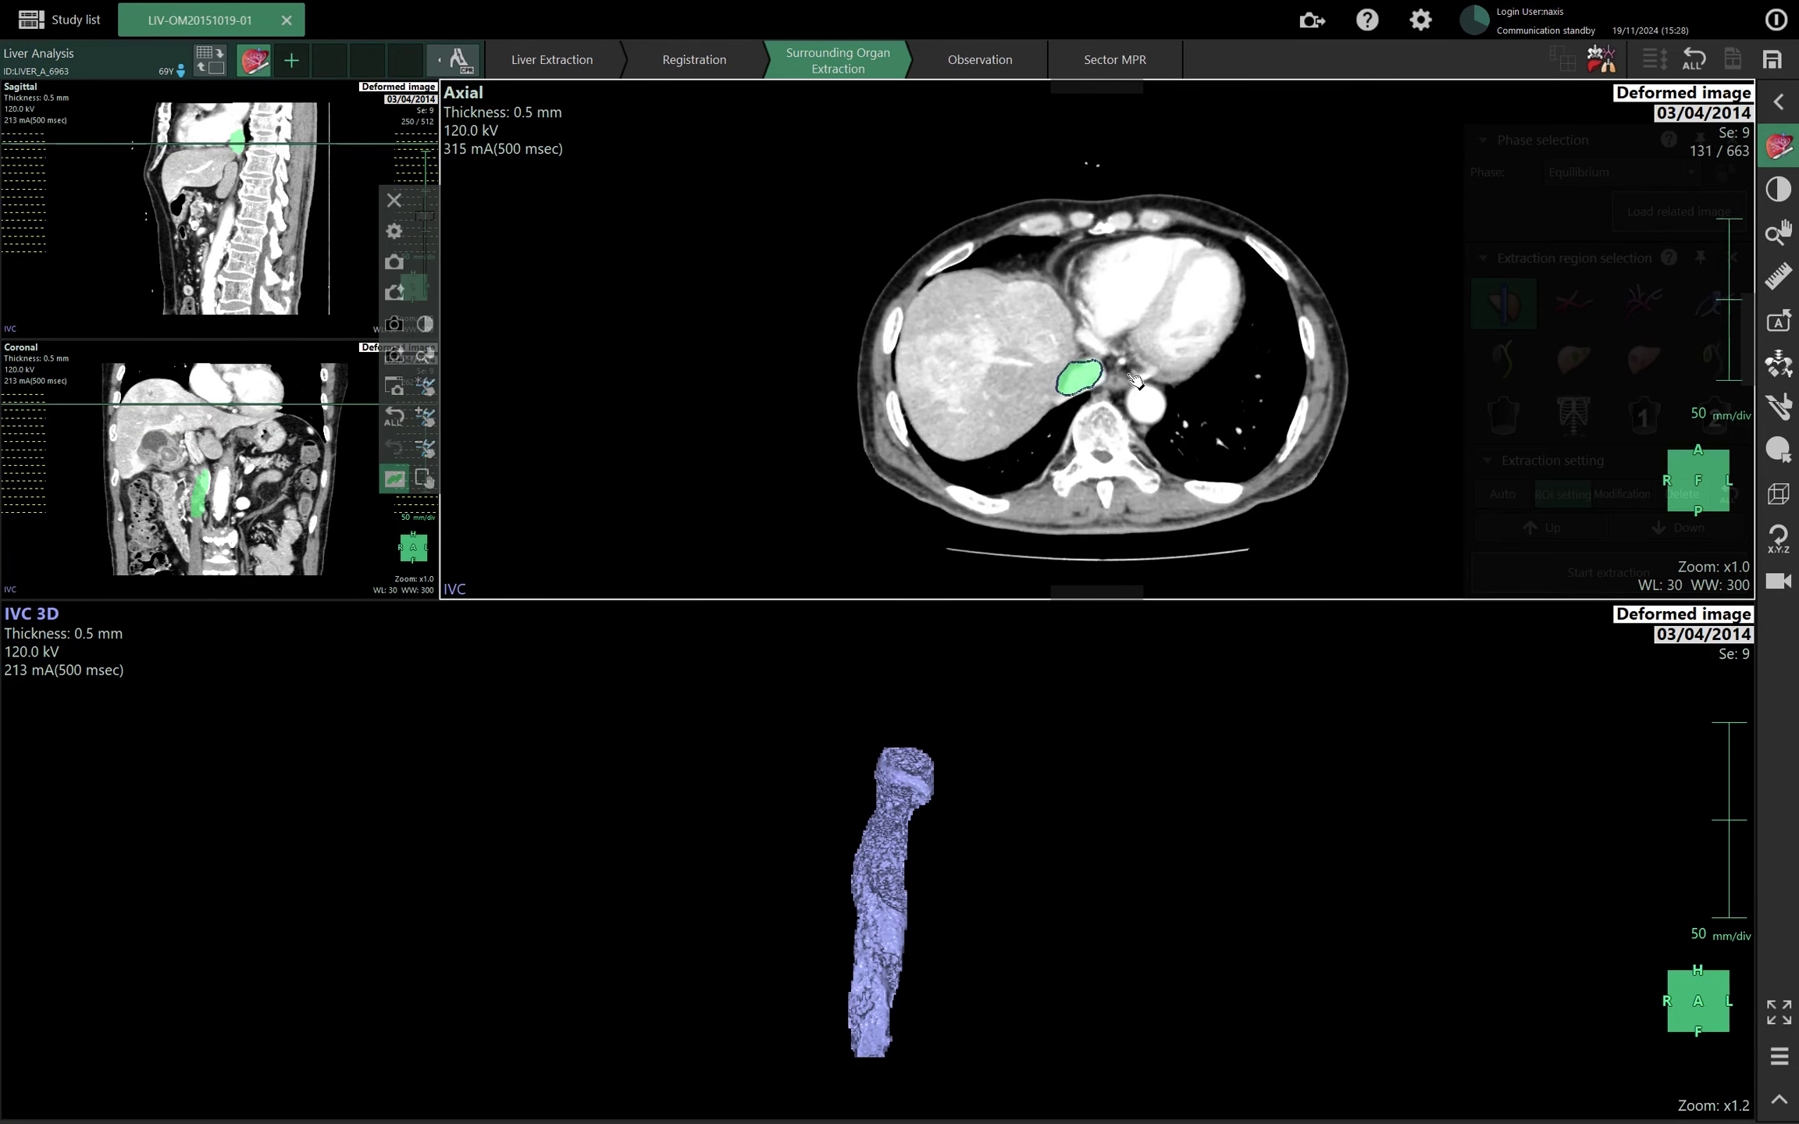
pyautogui.scroll(-2, 1261, 320)
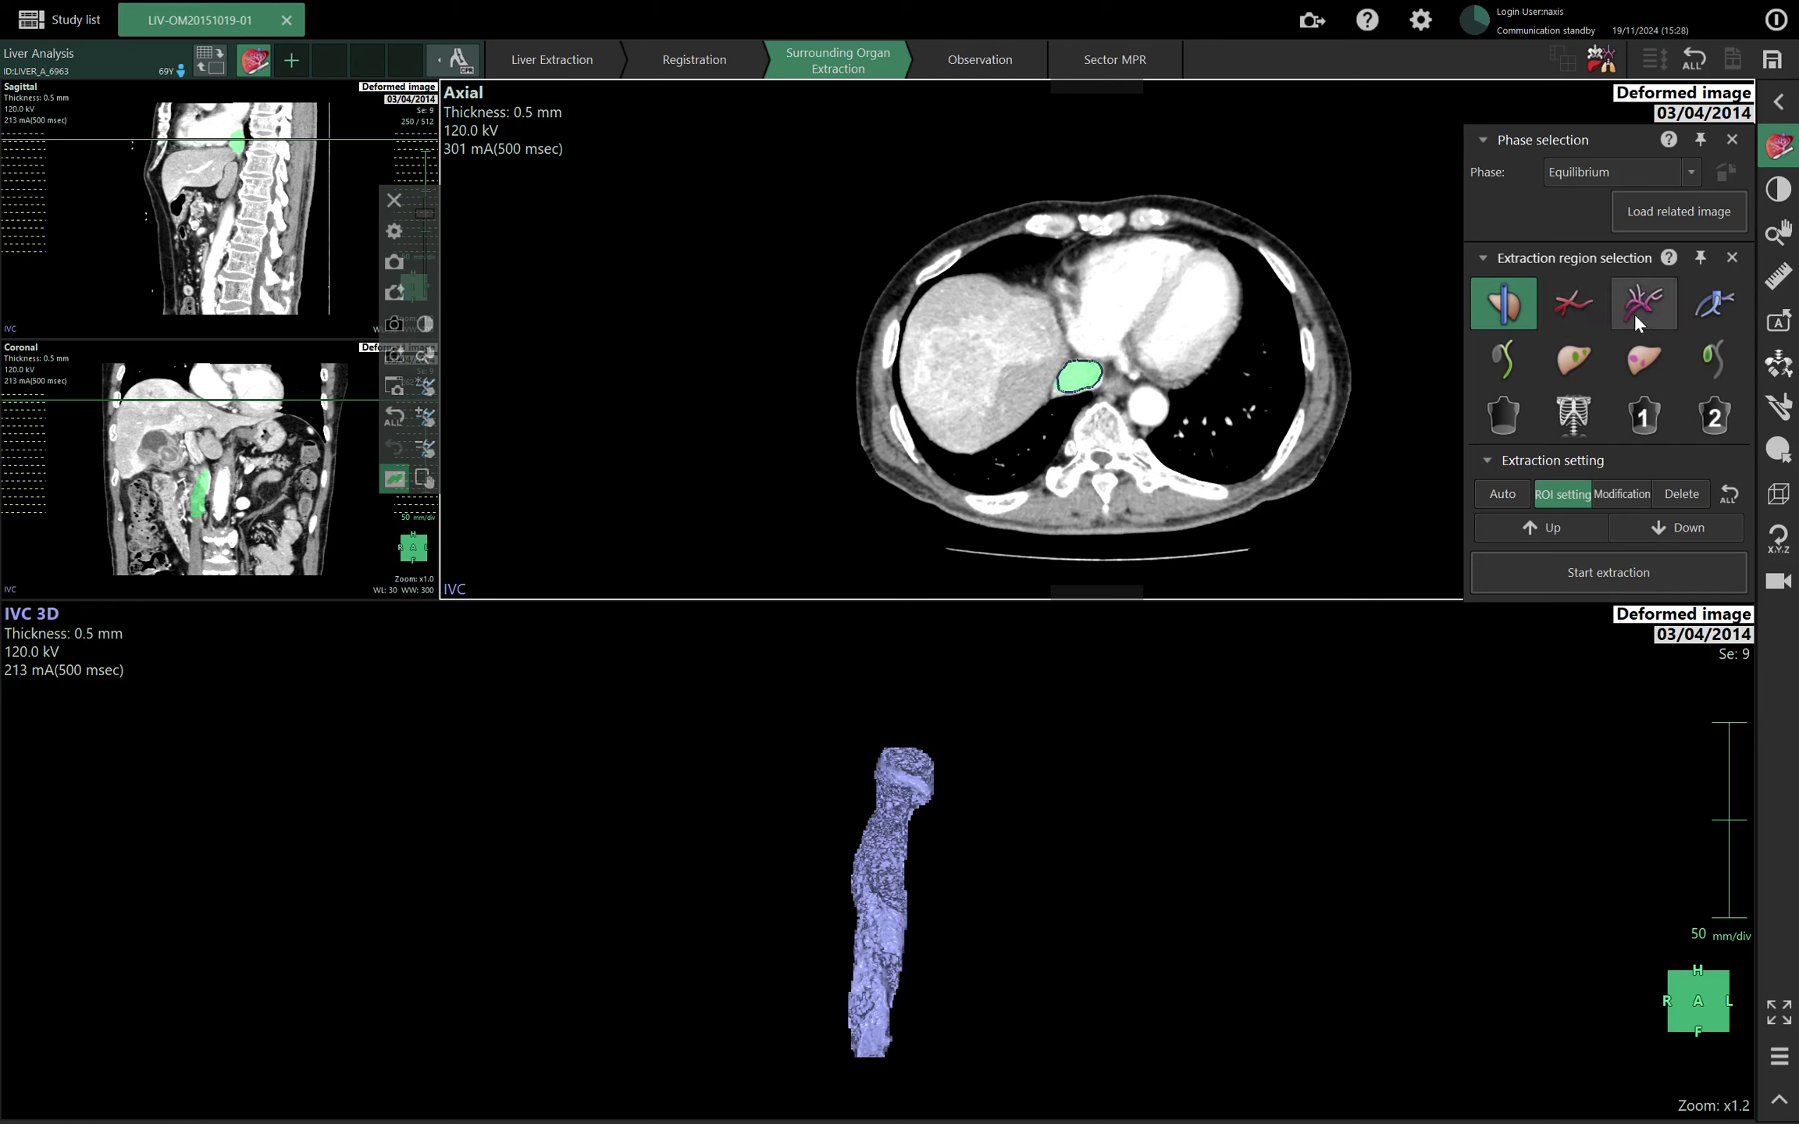
# Inspect the extracted artery in 3D, and examine the portal vein extraction on the axial slices through the liver.
pyautogui.click(1571, 313)
pyautogui.moveTo(1244, 742); pyautogui.dragTo(1169, 759)
pyautogui.click(1632, 304)
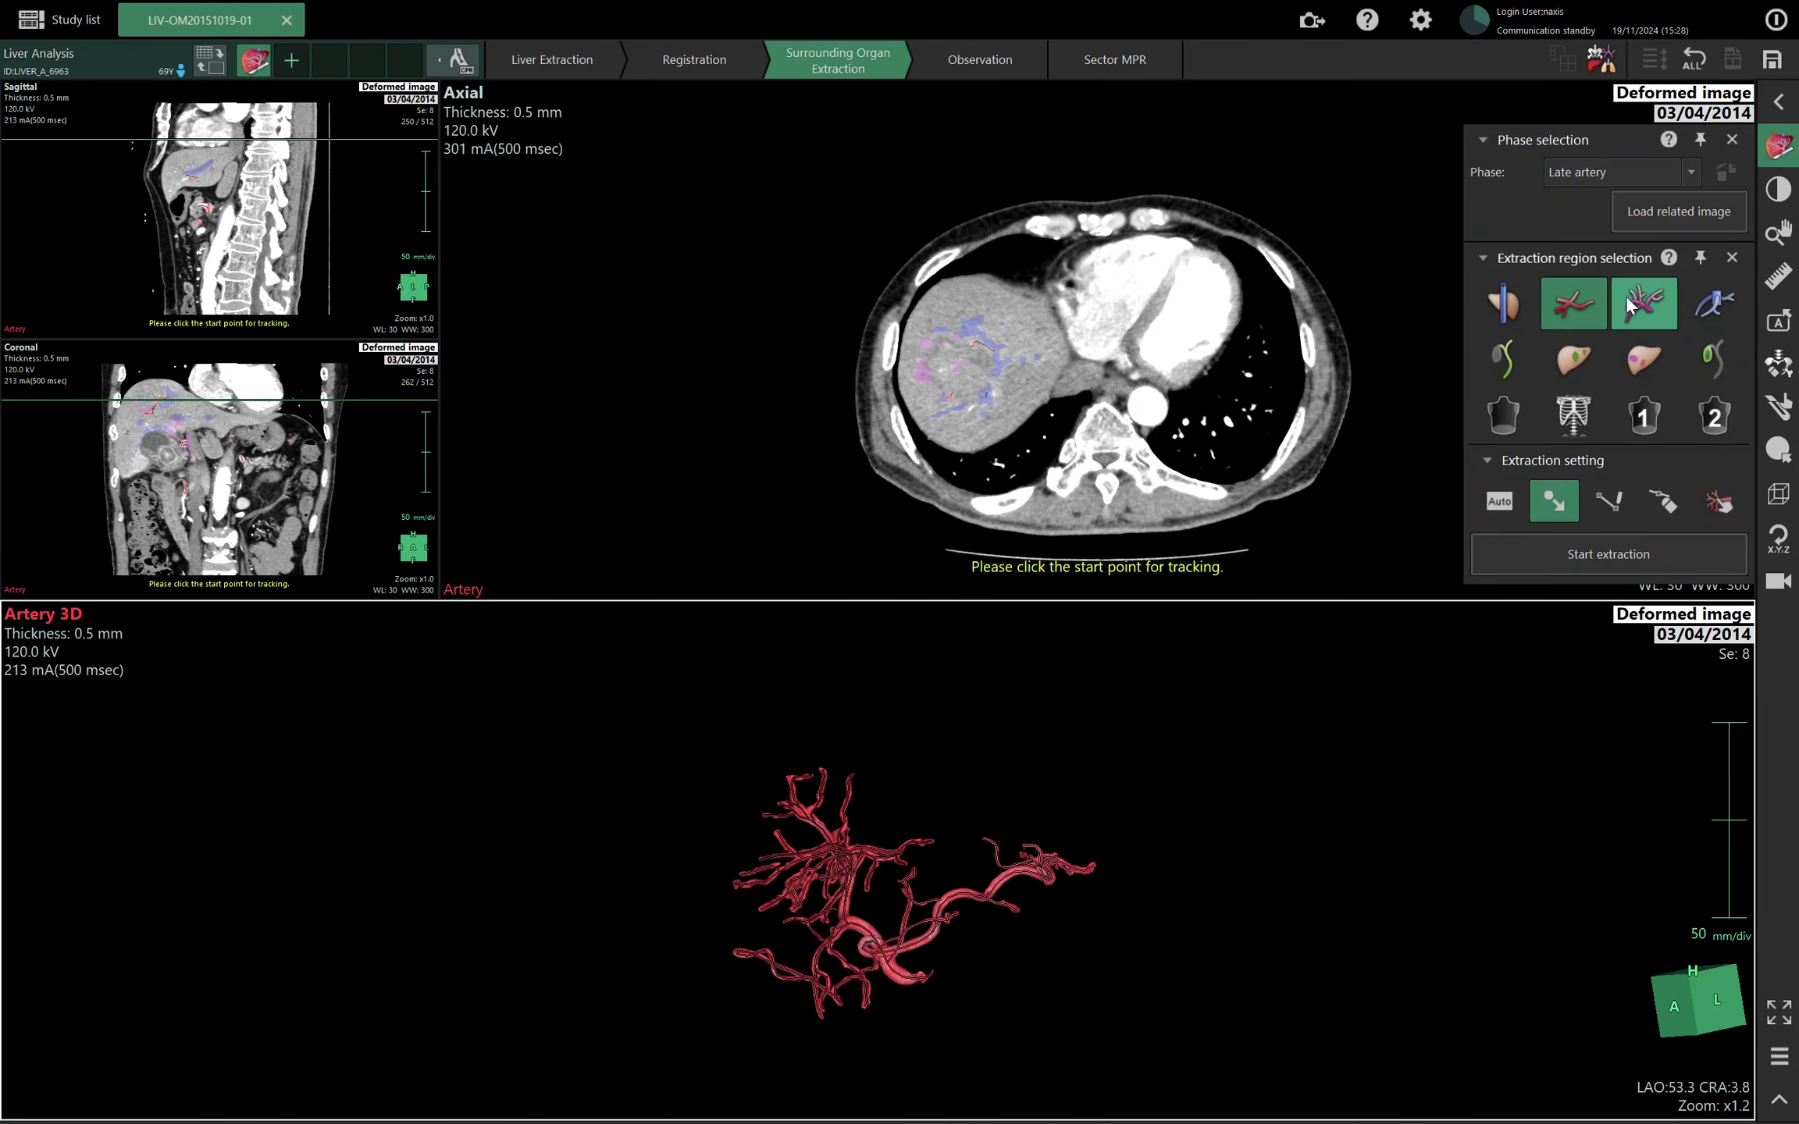
pyautogui.scroll(8, 1301, 366)
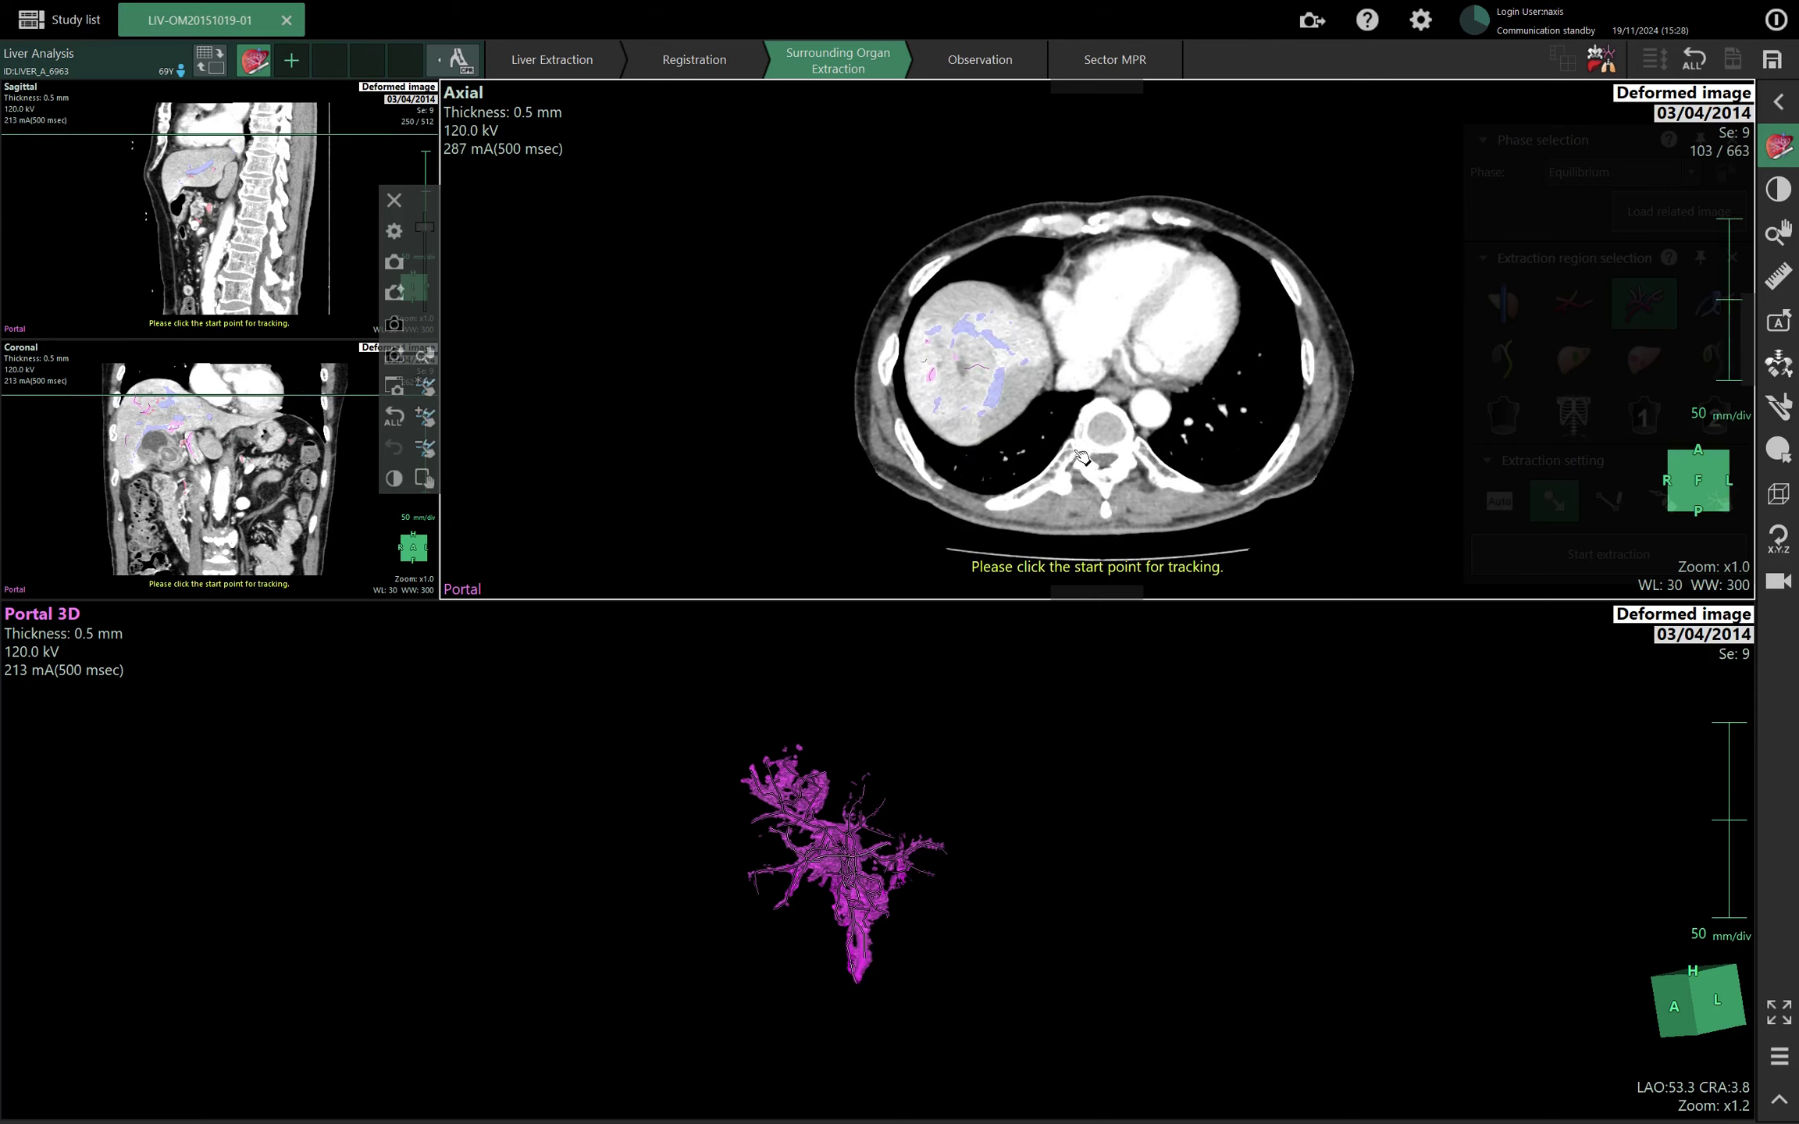
pyautogui.scroll(-10, 1060, 402)
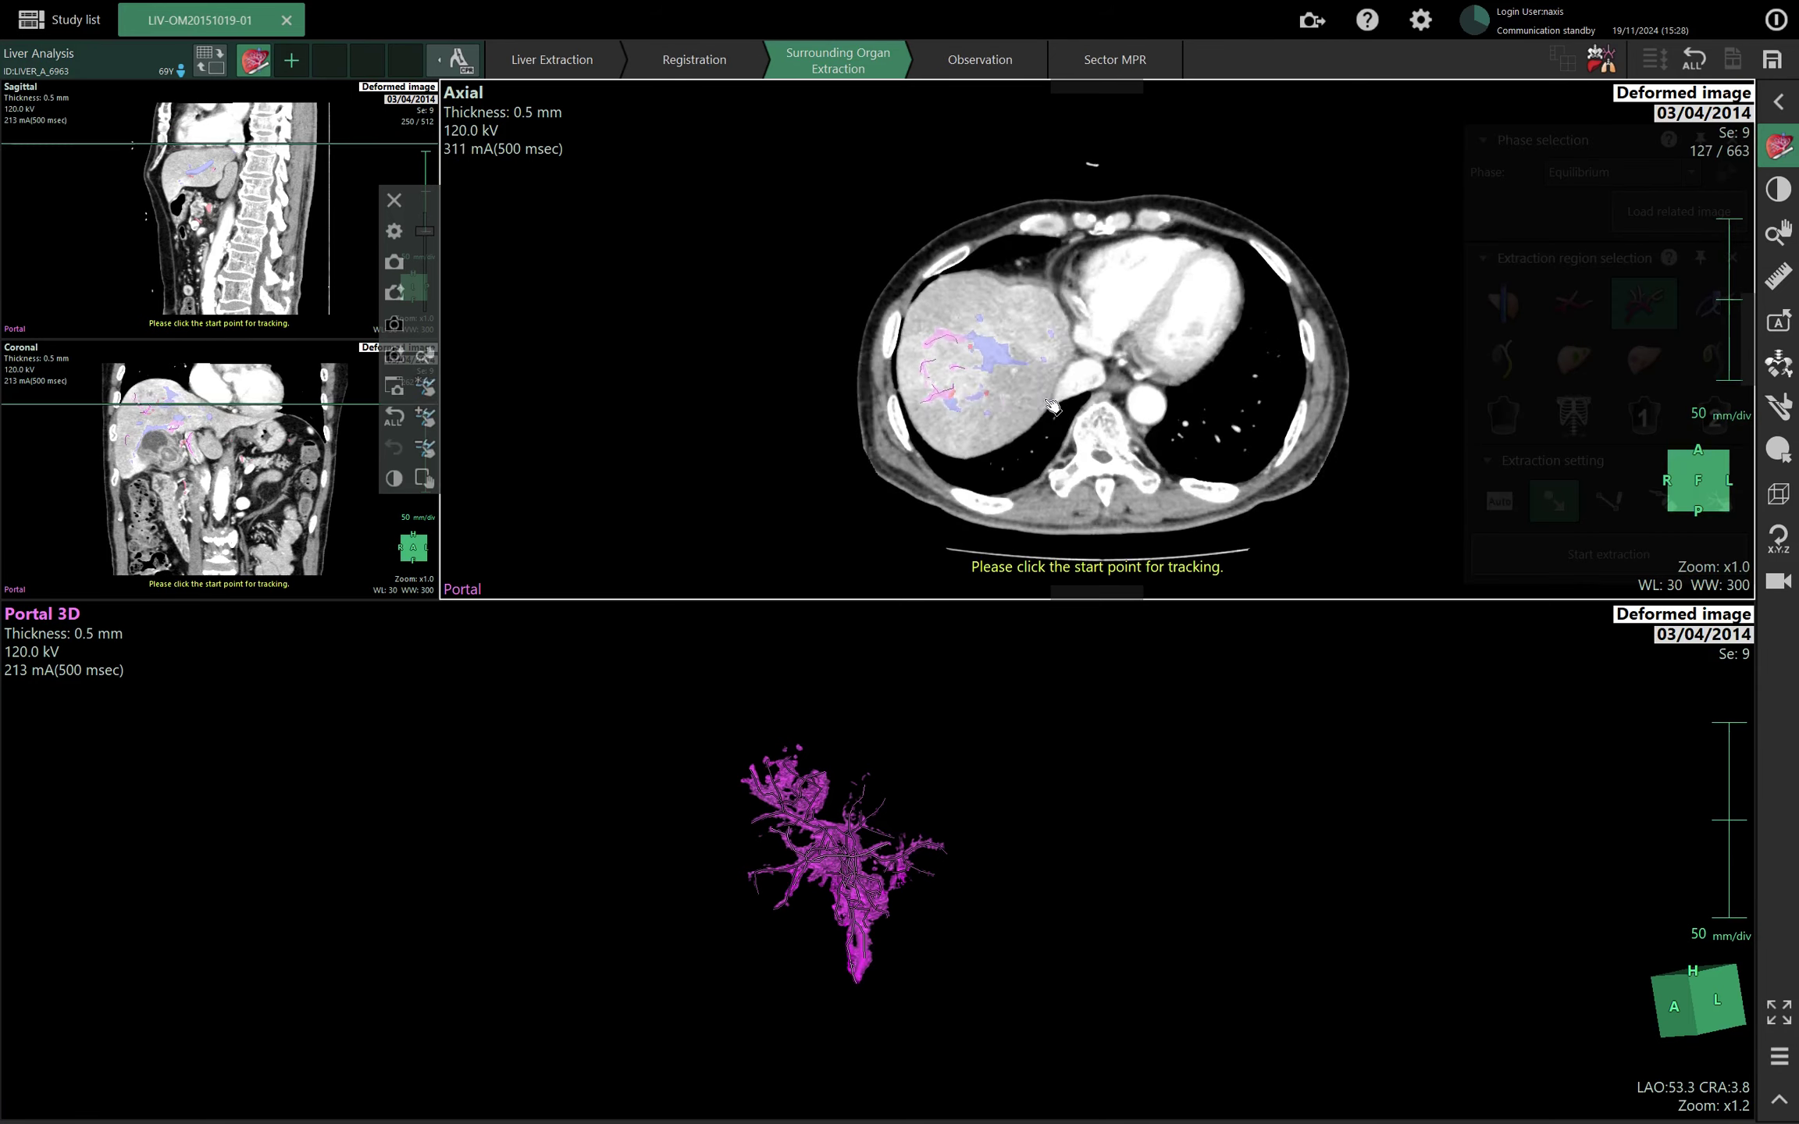
pyautogui.scroll(-20, 1060, 402)
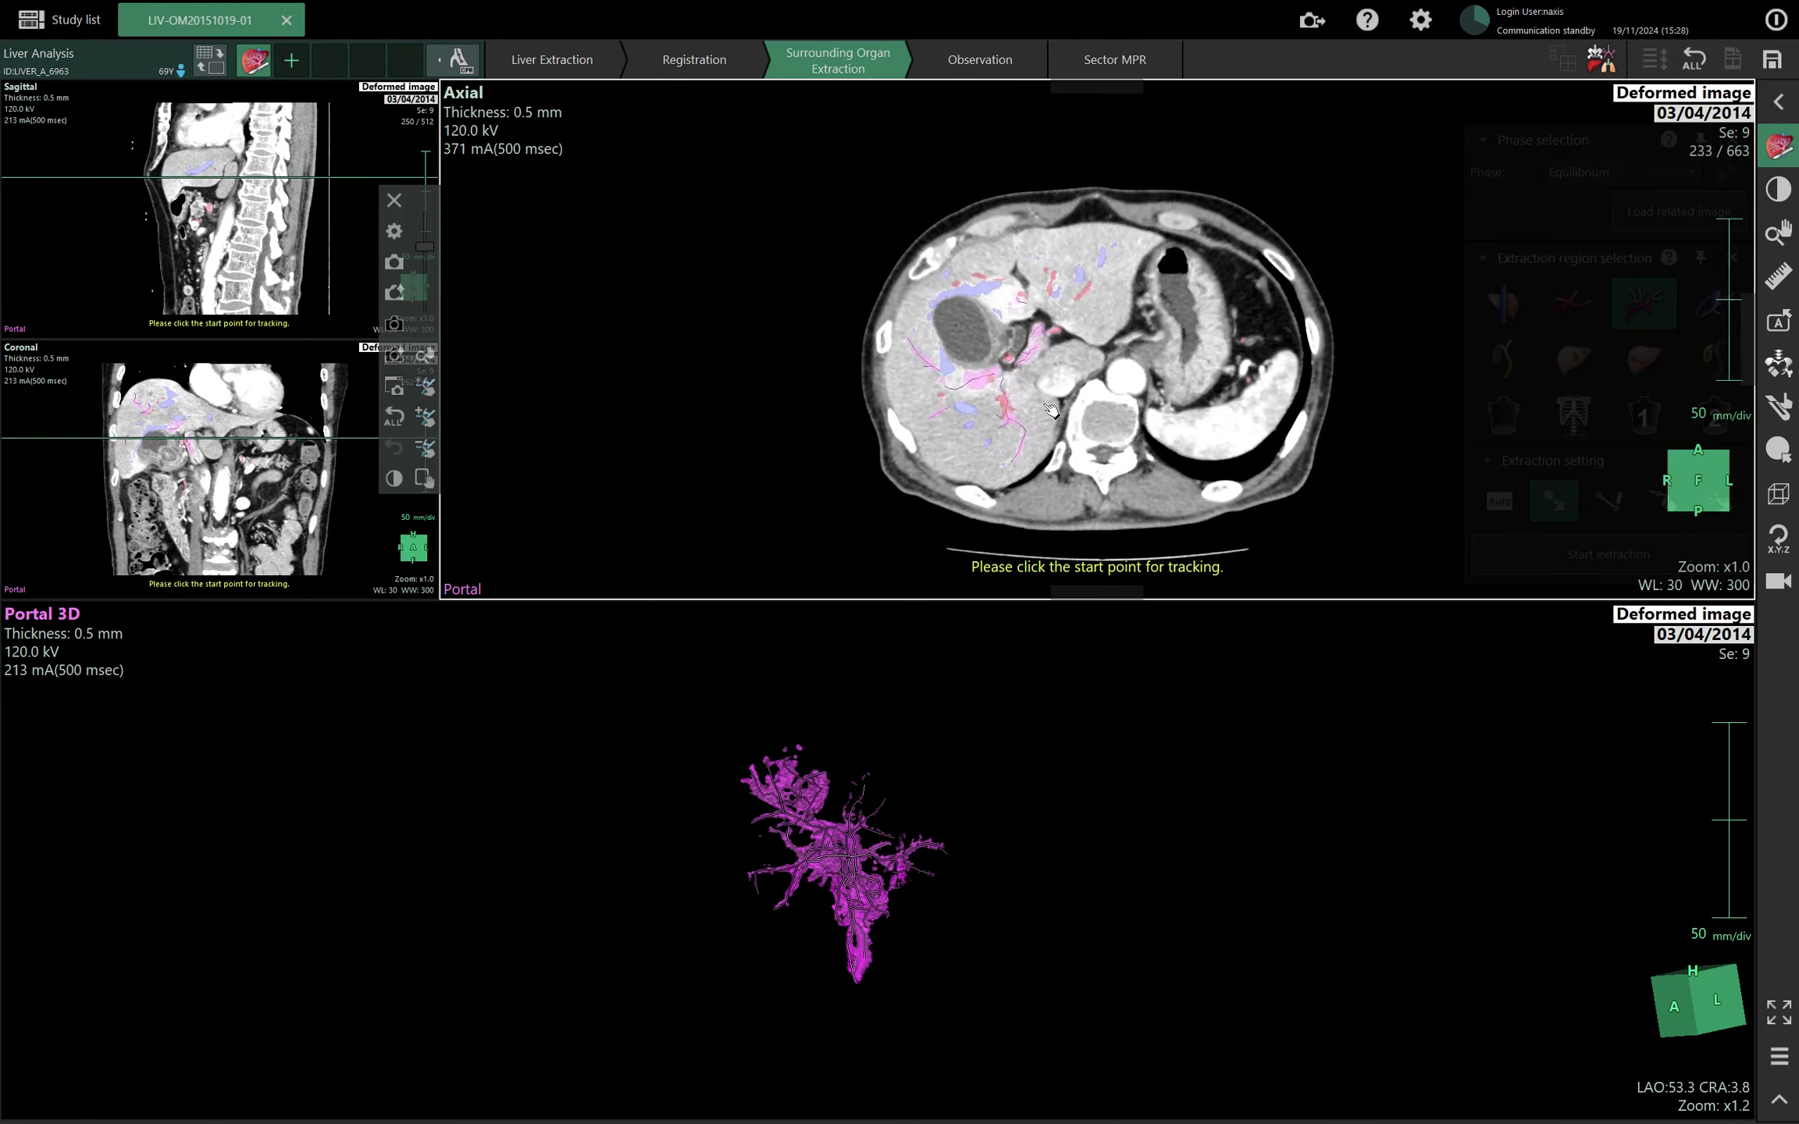
pyautogui.scroll(-9, 1047, 410)
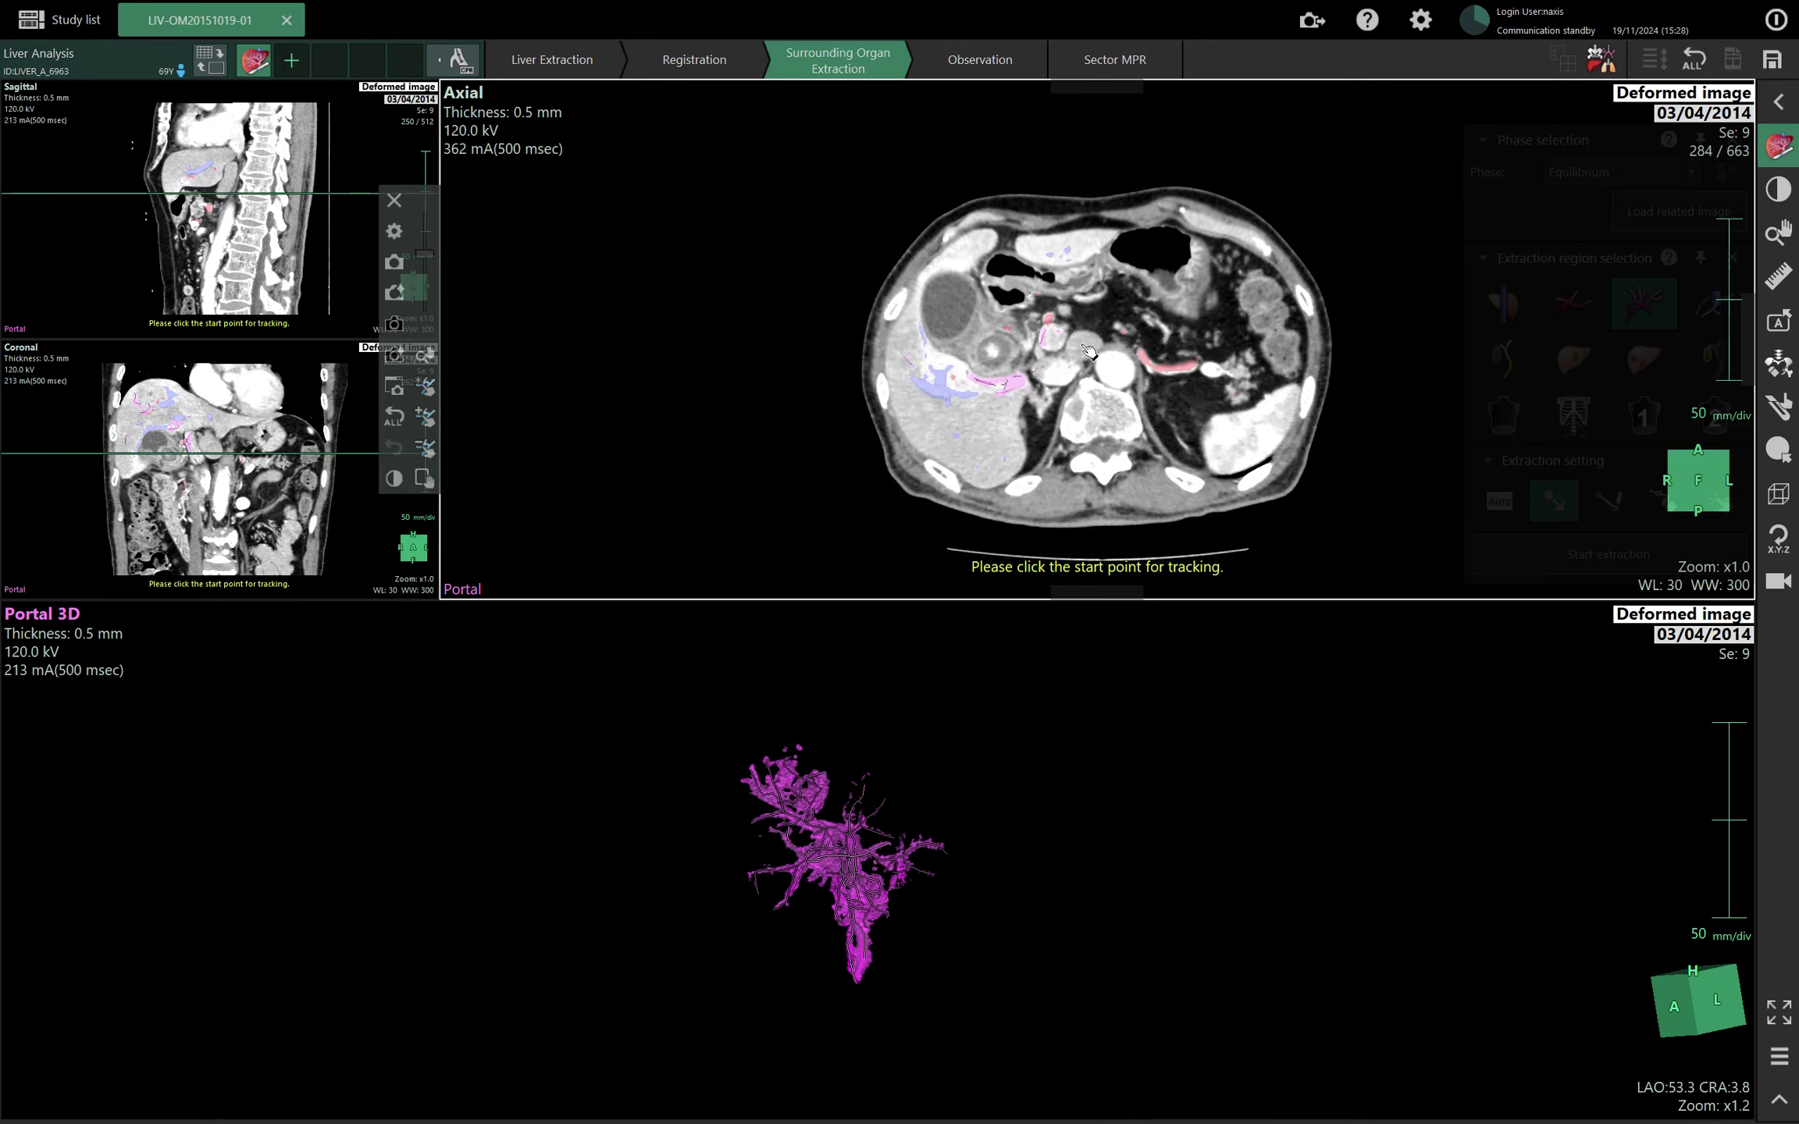
pyautogui.scroll(4, 1085, 353)
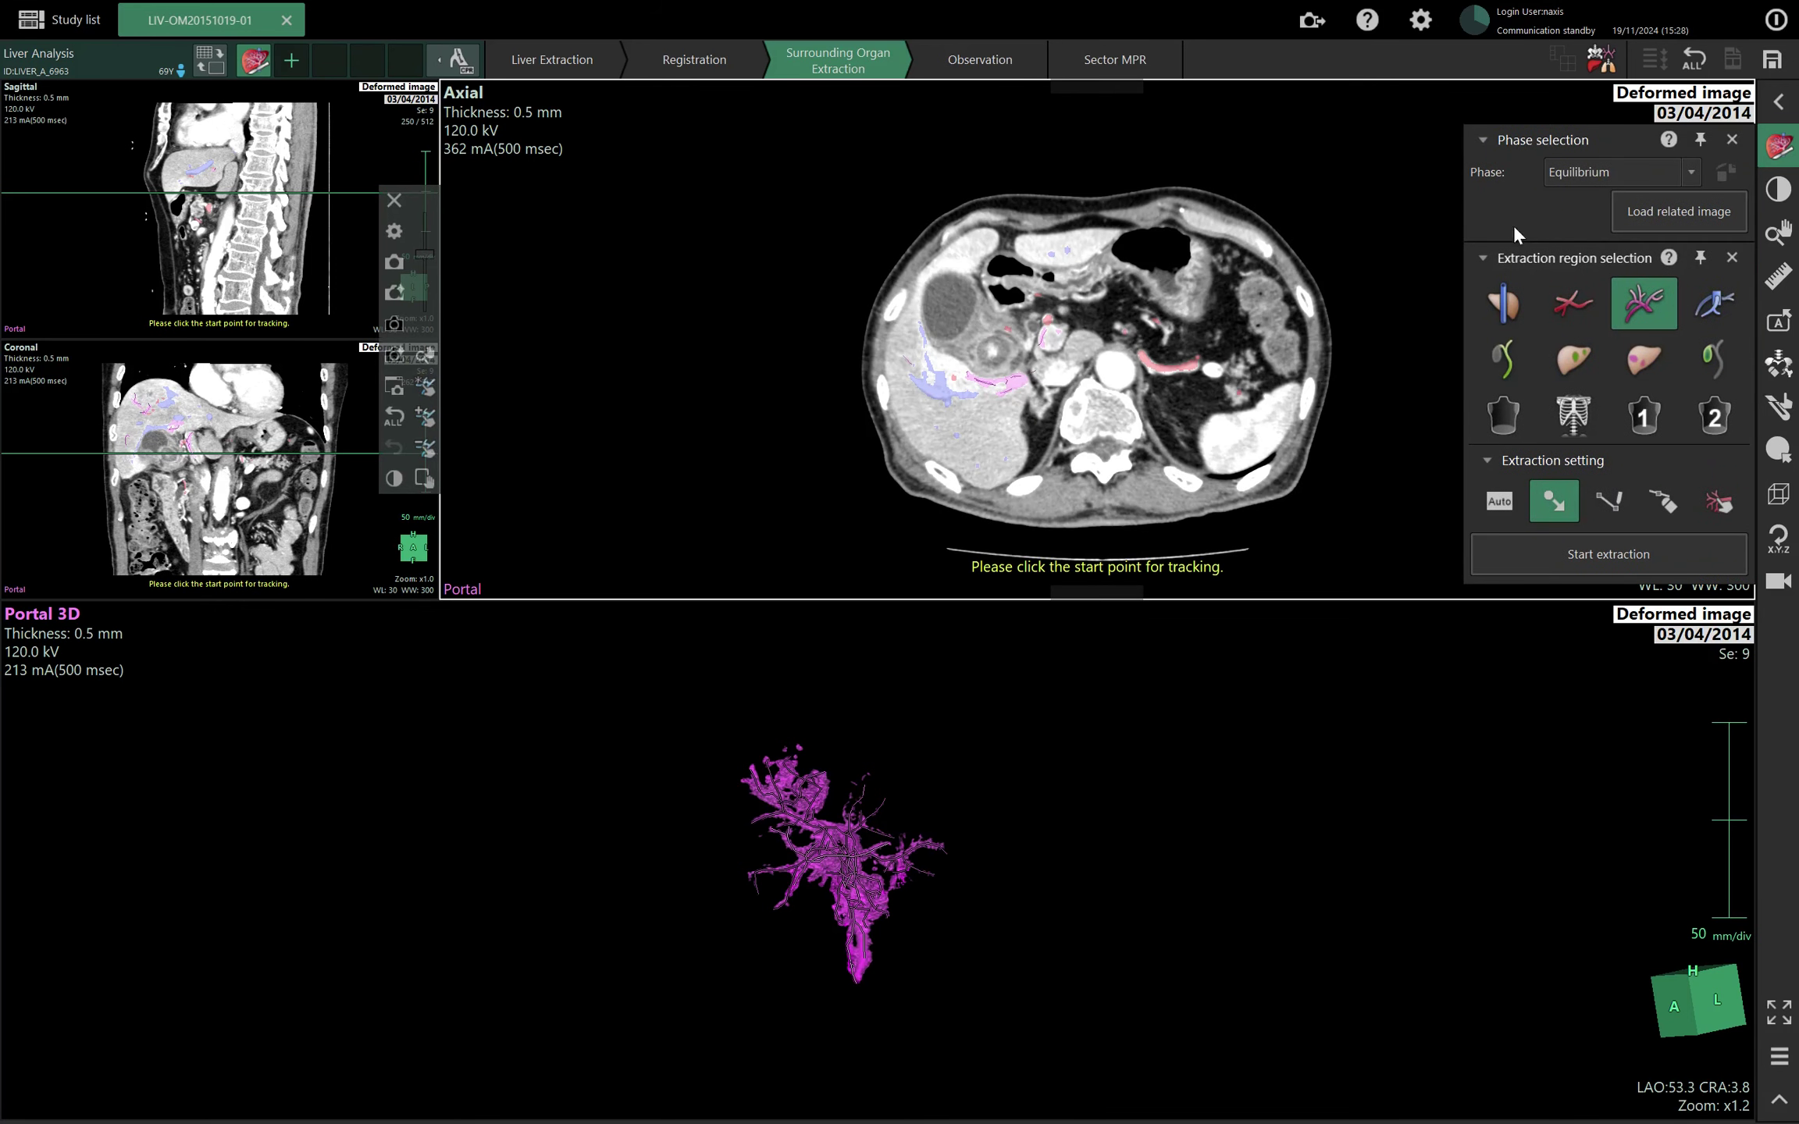
# Switch the portal vein extraction to the Portal phase and check its overlay on the axial slices down to the kidneys.
pyautogui.click(1576, 172)
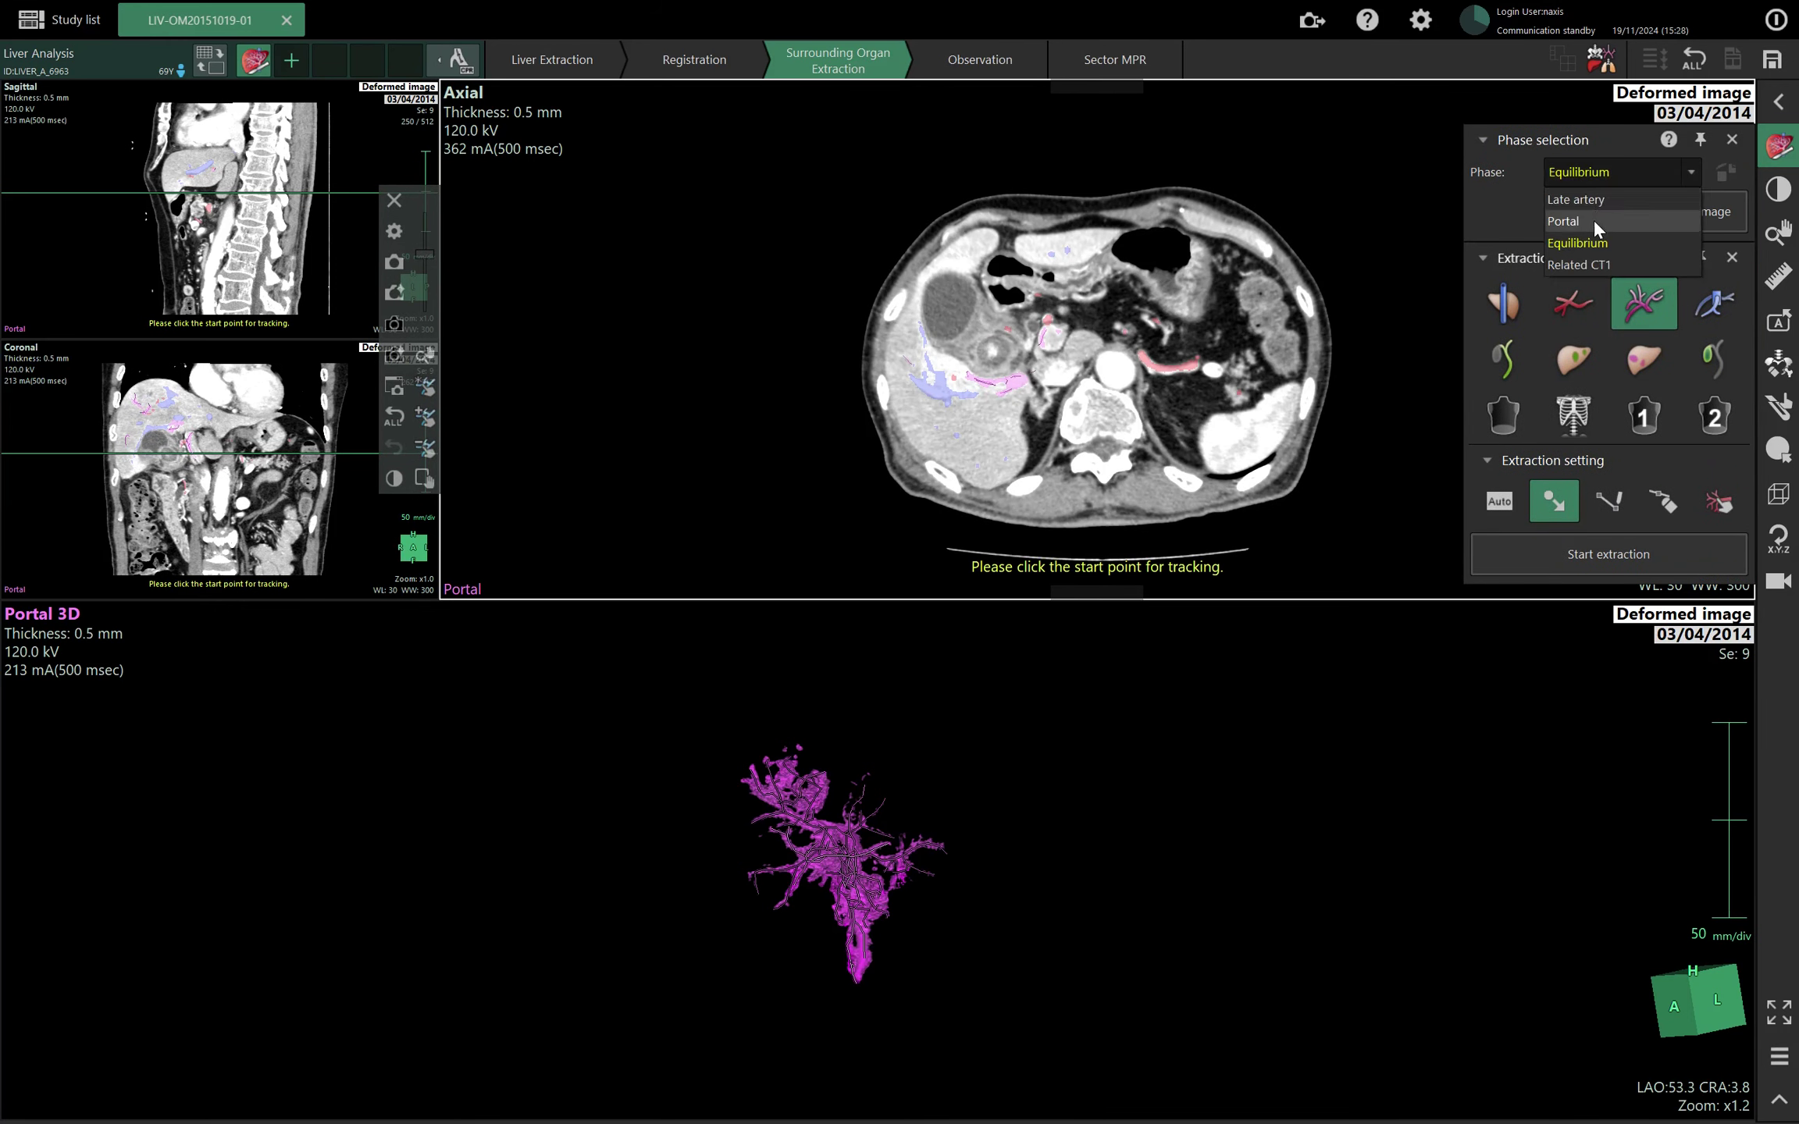
pyautogui.click(1592, 223)
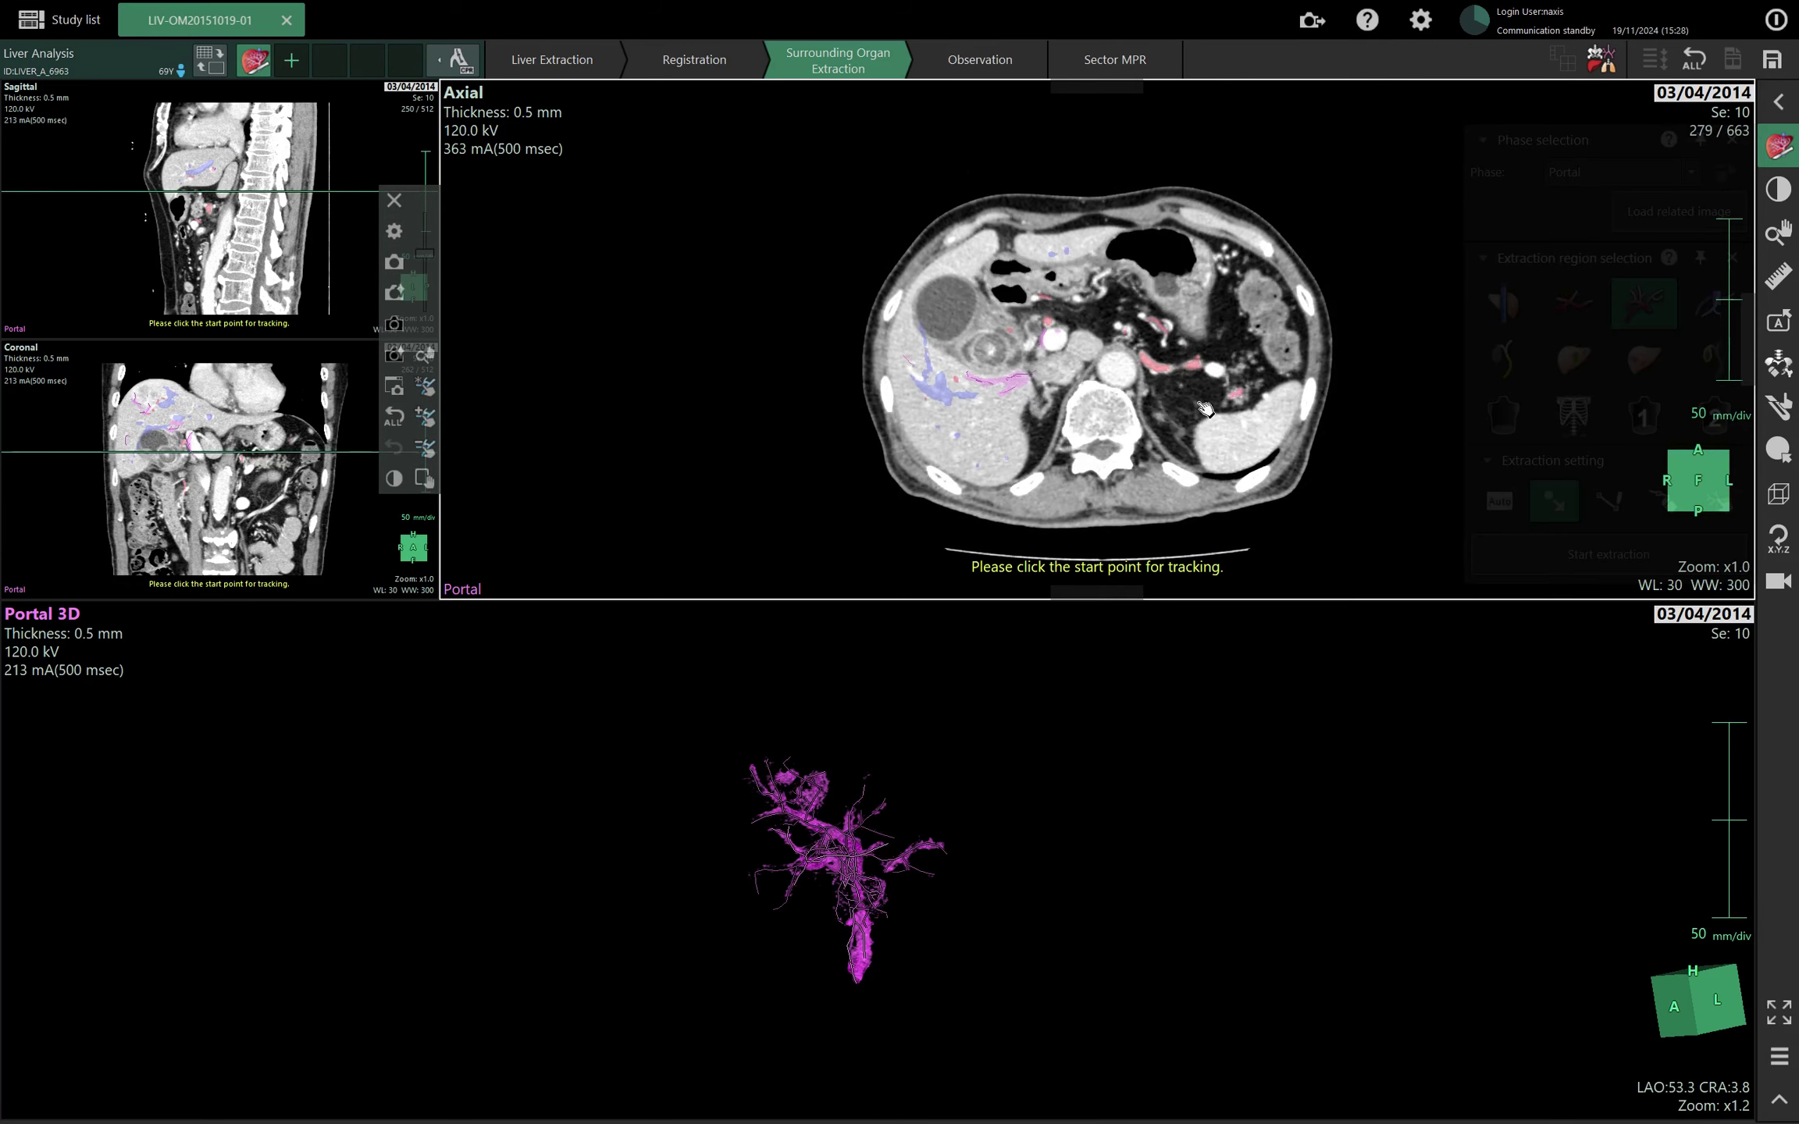
pyautogui.scroll(-8, 1232, 384)
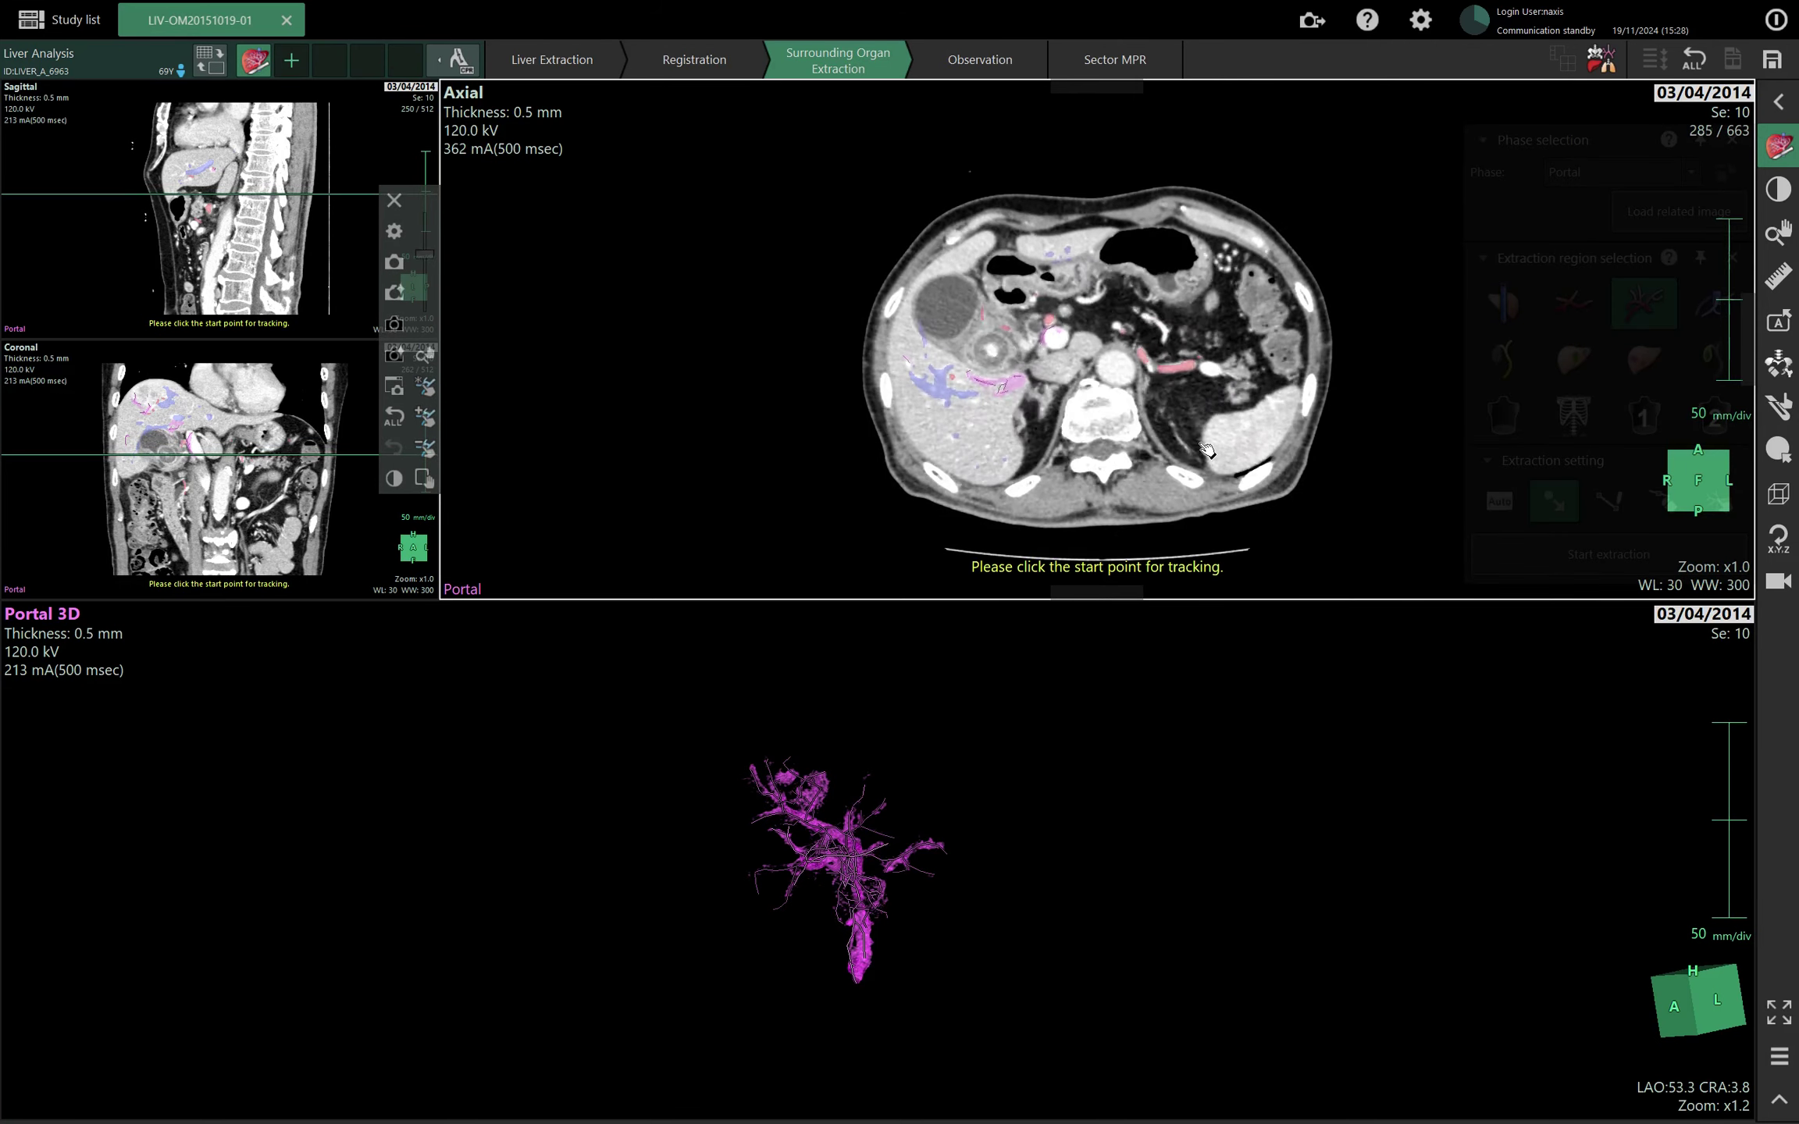
pyautogui.scroll(-5, 1207, 448)
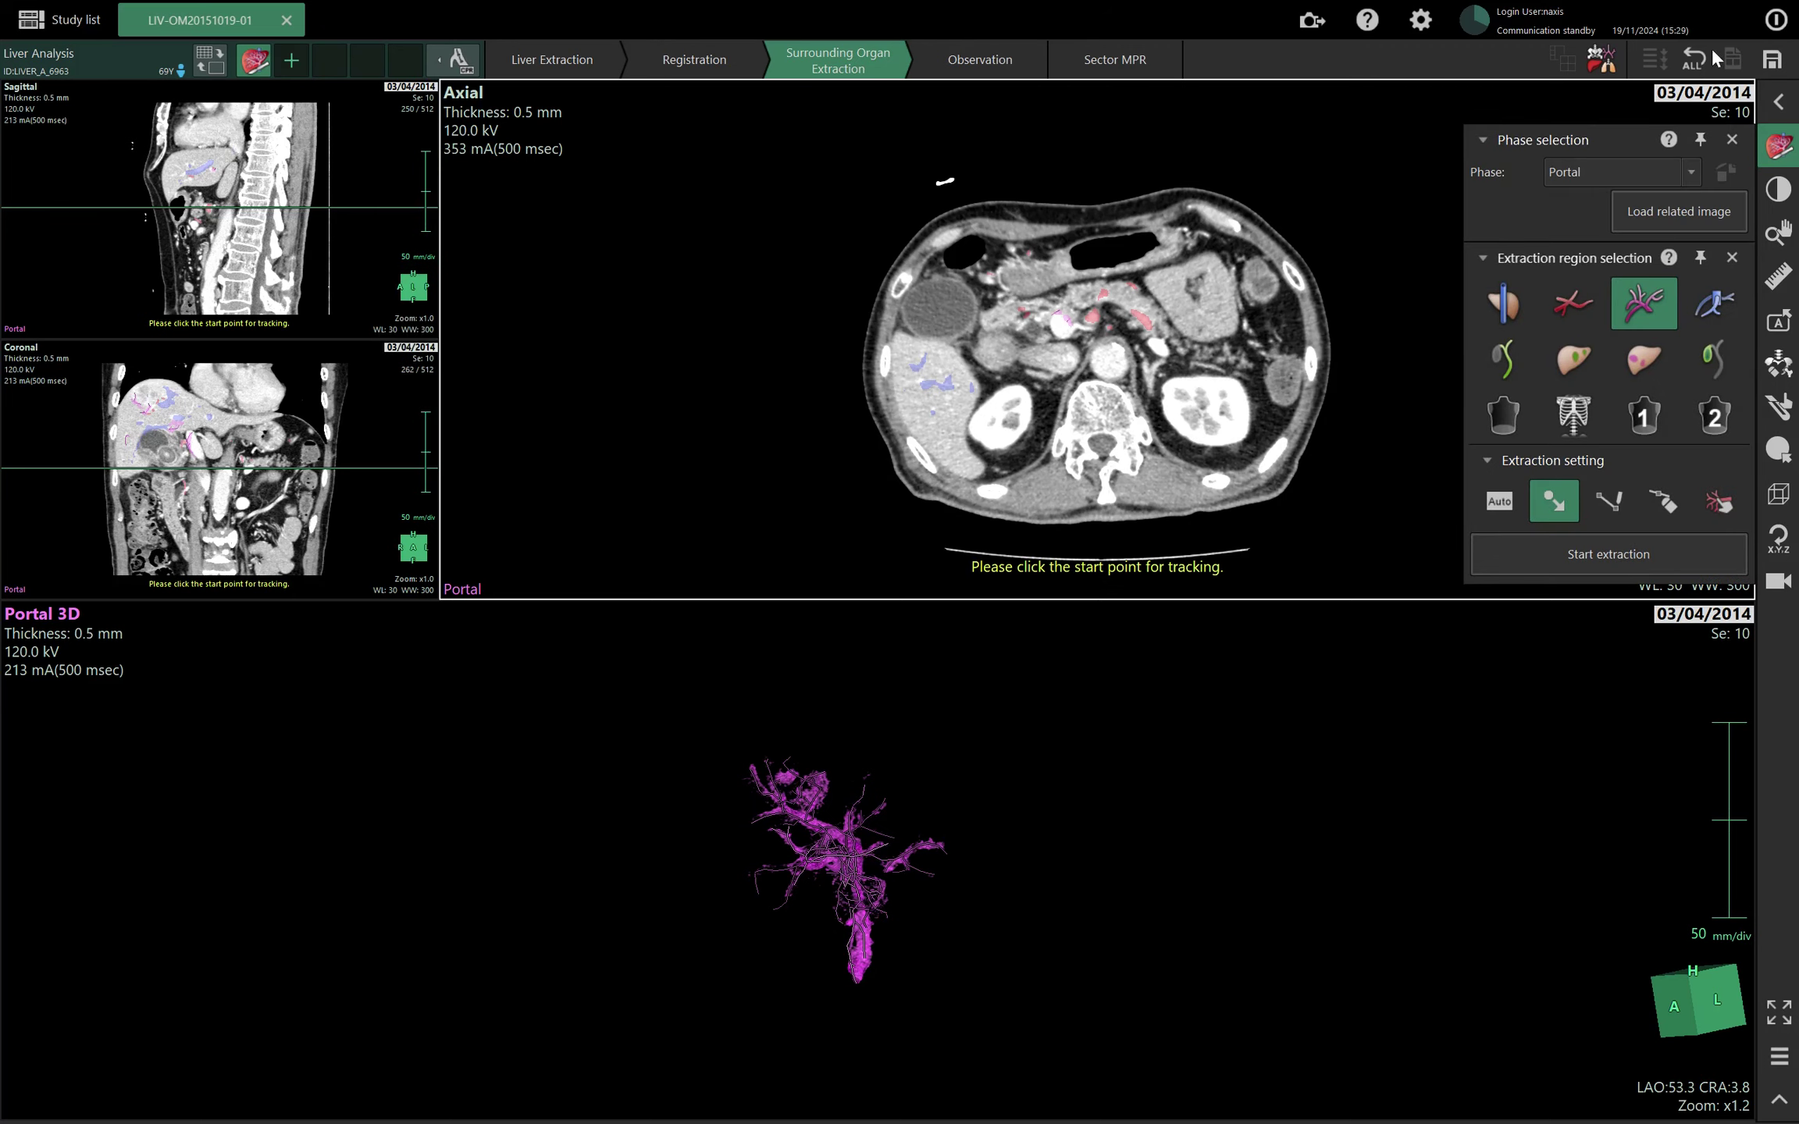
# Expand the tool panel to show the overlay display settings, and follow the portal vein down the axial slices.
pyautogui.click(1780, 102)
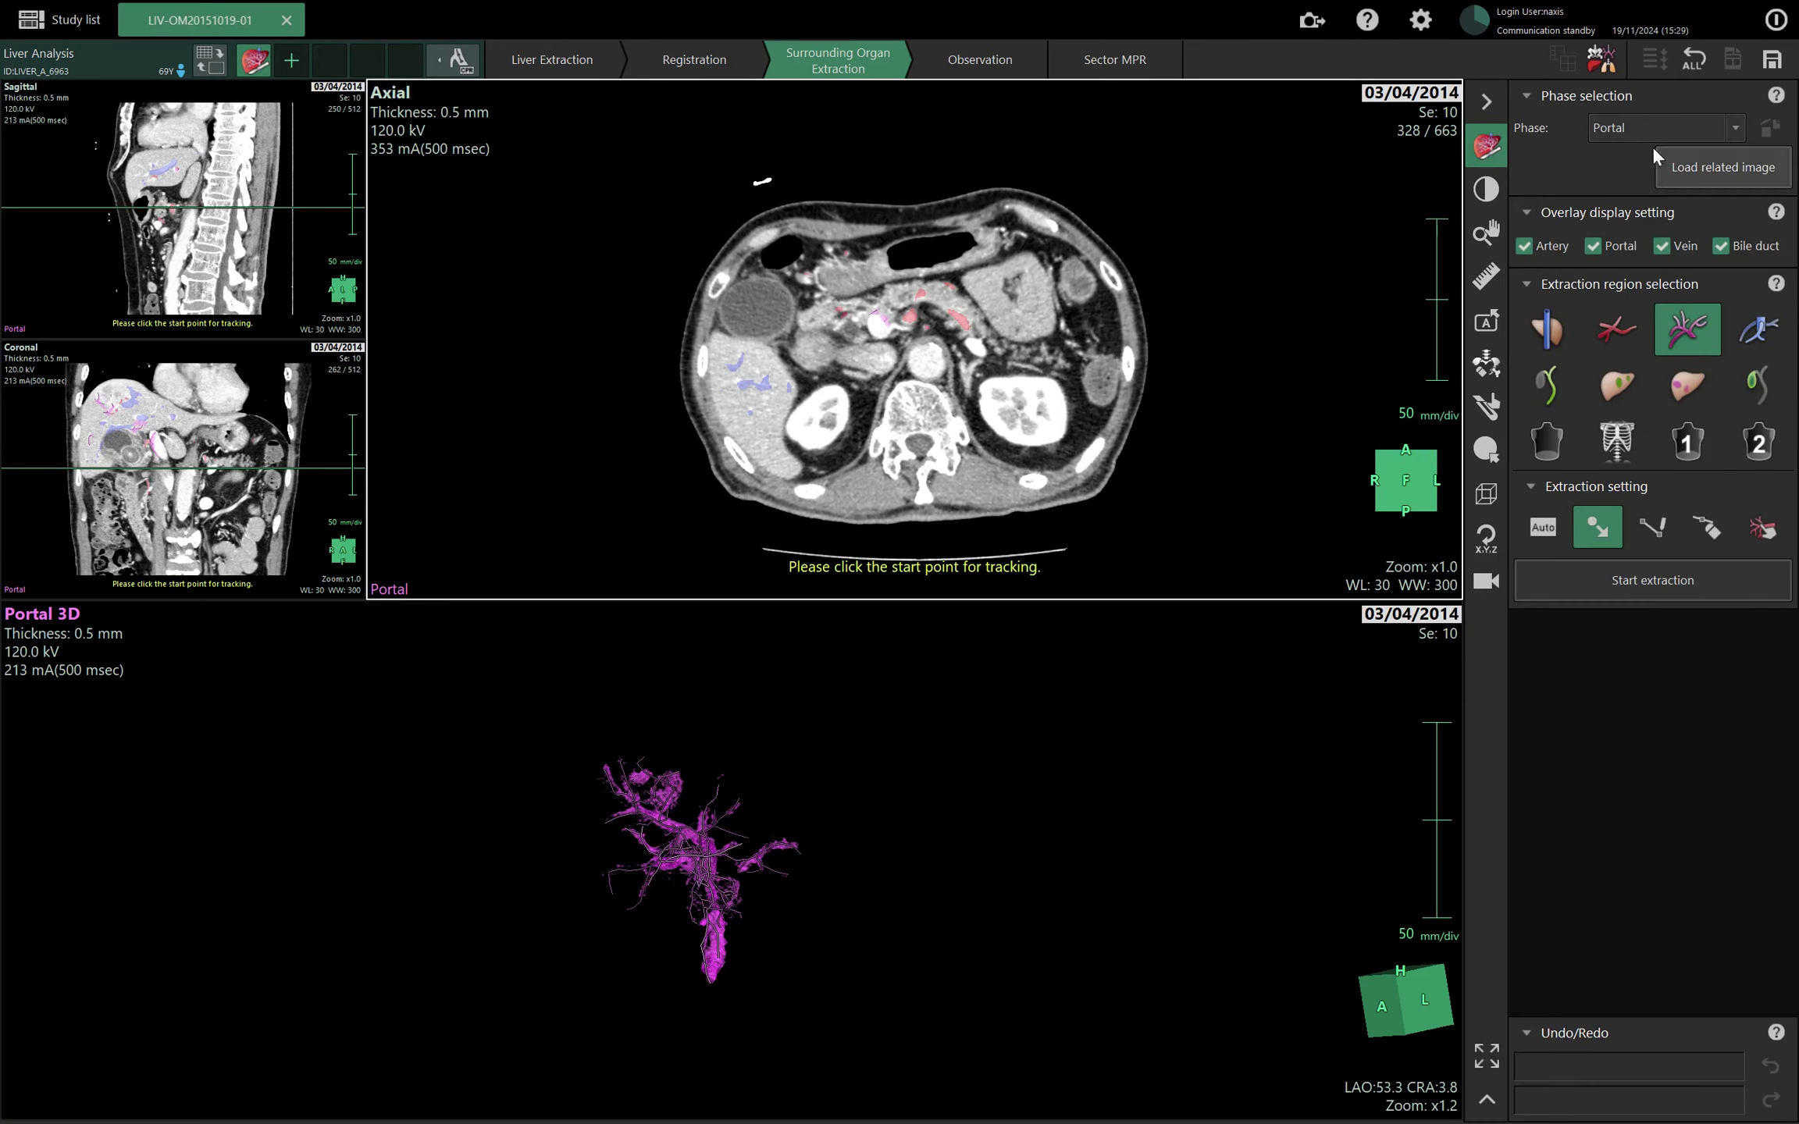
pyautogui.scroll(-1, 1208, 347)
pyautogui.scroll(-20, 1208, 343)
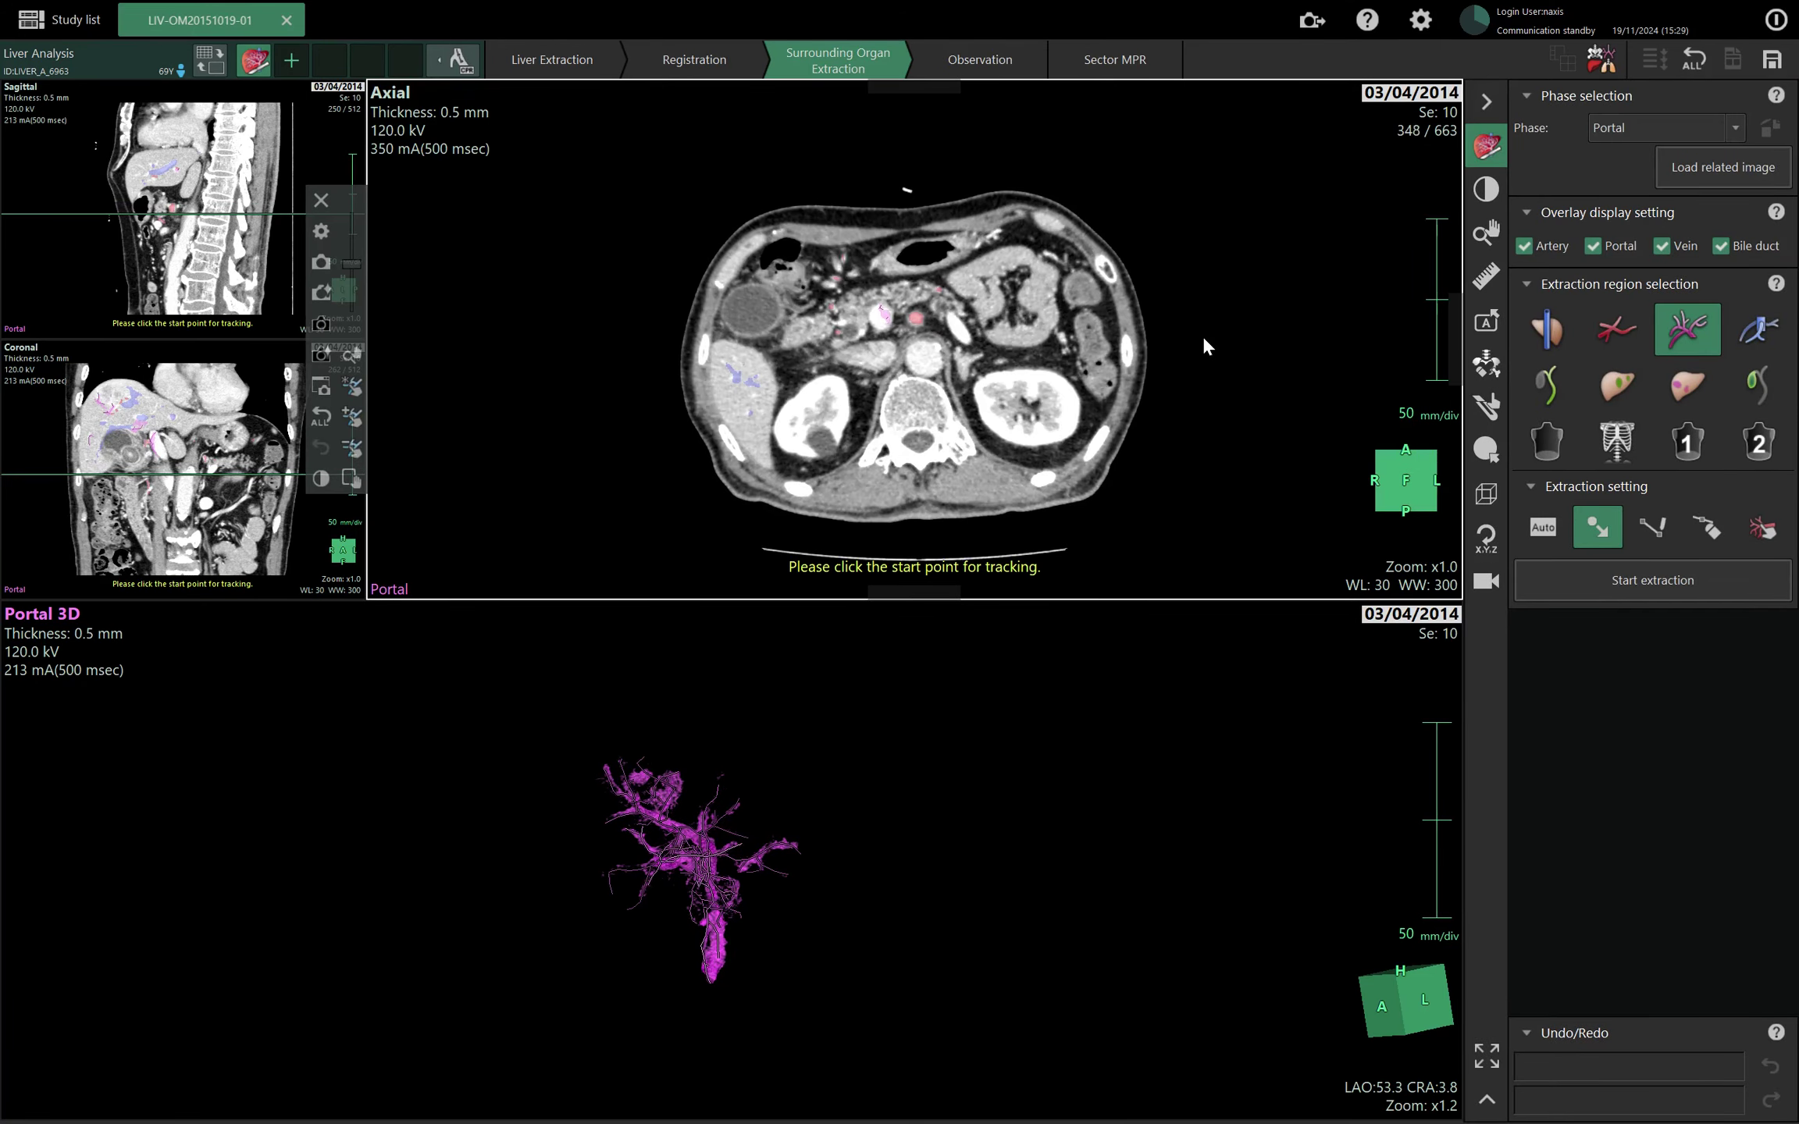
# Re-extract the portal vein on the Portal phase with automatic extraction, and inspect its 3D model.
pyautogui.scroll(20, 1204, 336)
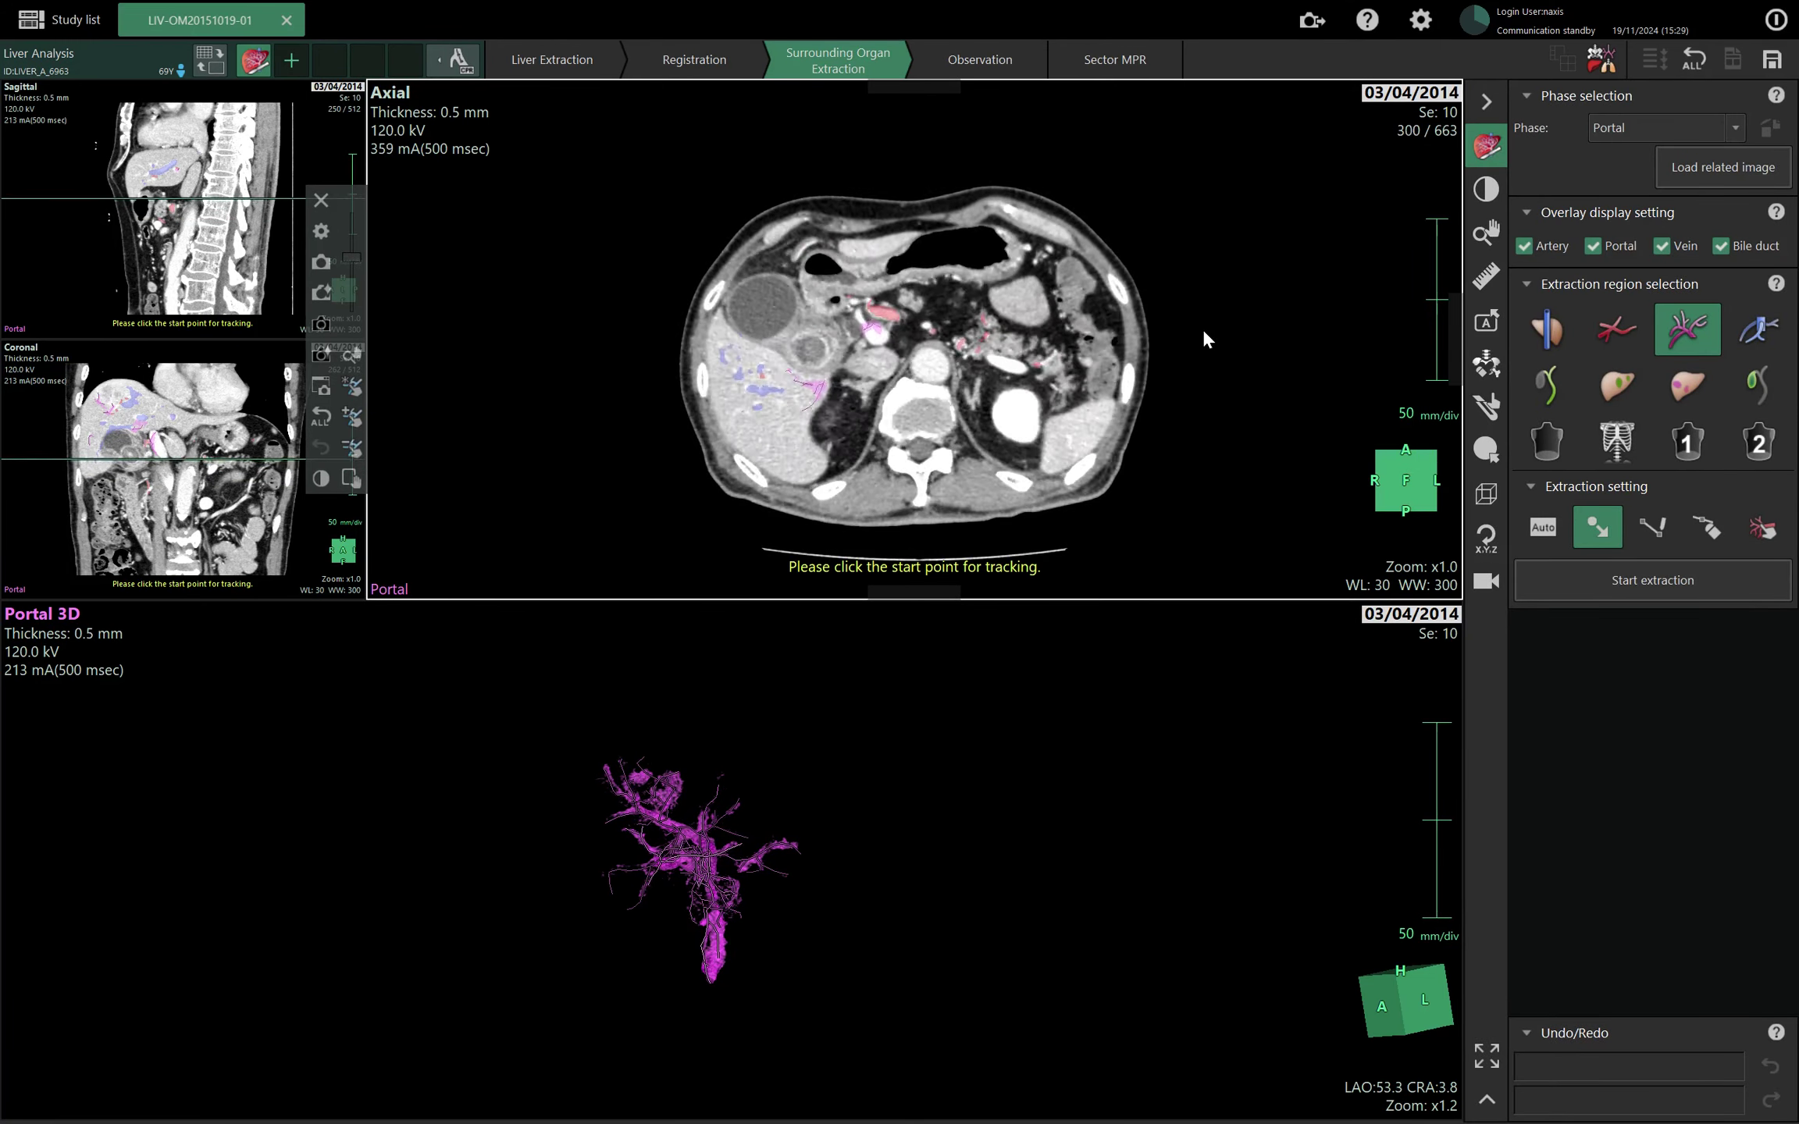
pyautogui.scroll(20, 1209, 333)
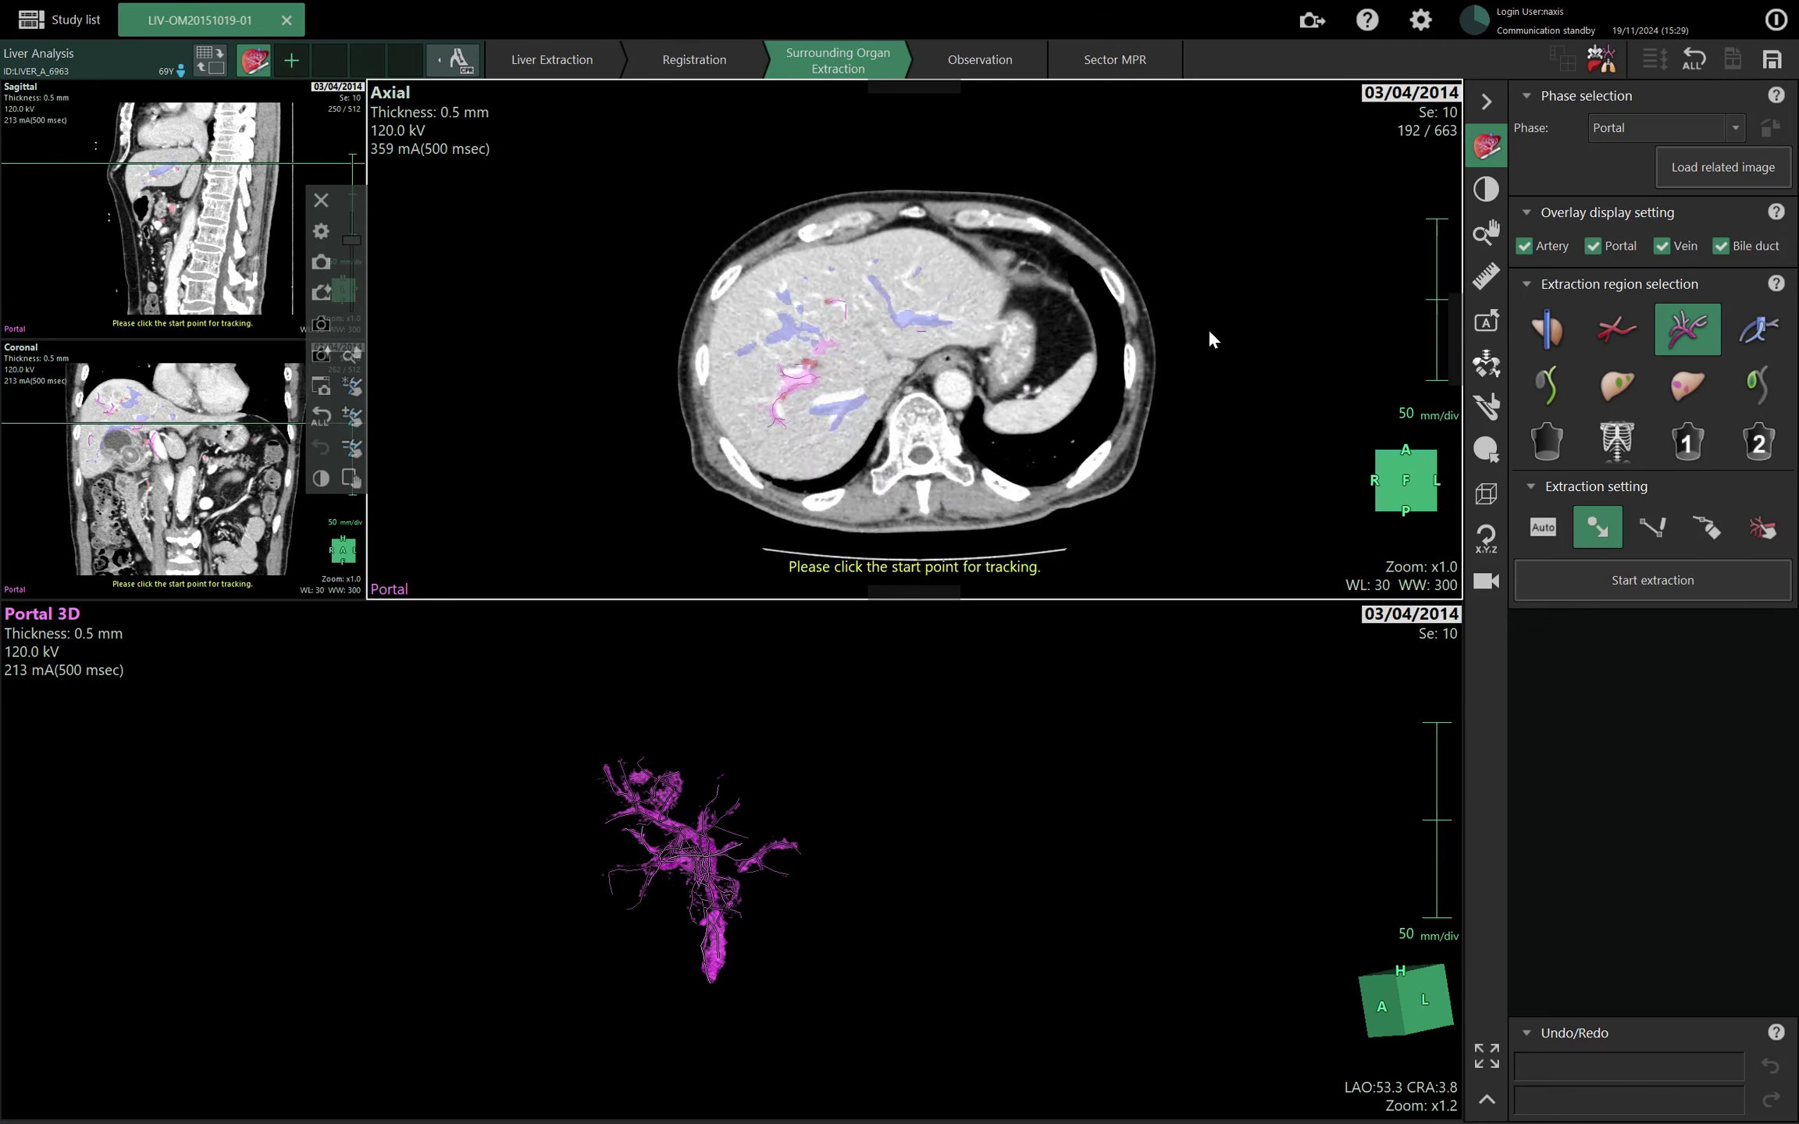
pyautogui.scroll(-20, 1209, 333)
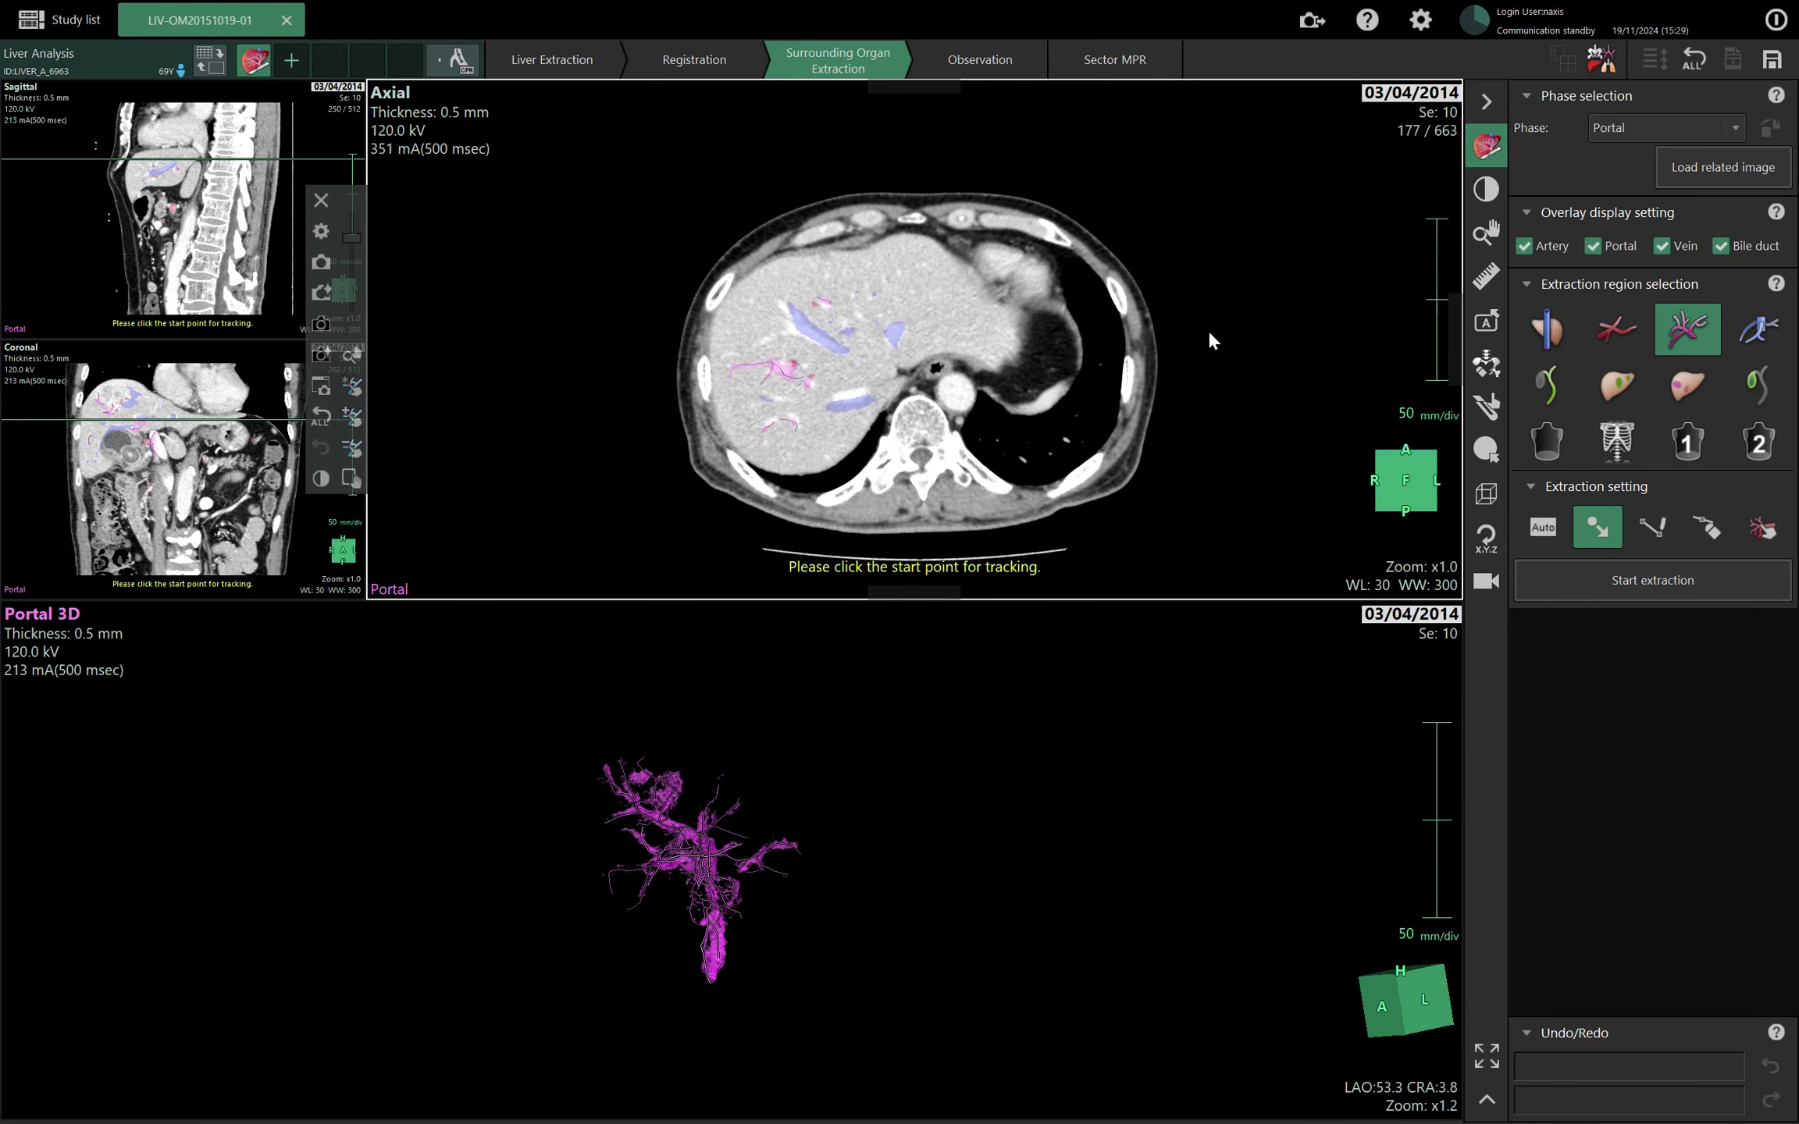
pyautogui.scroll(-20, 1209, 334)
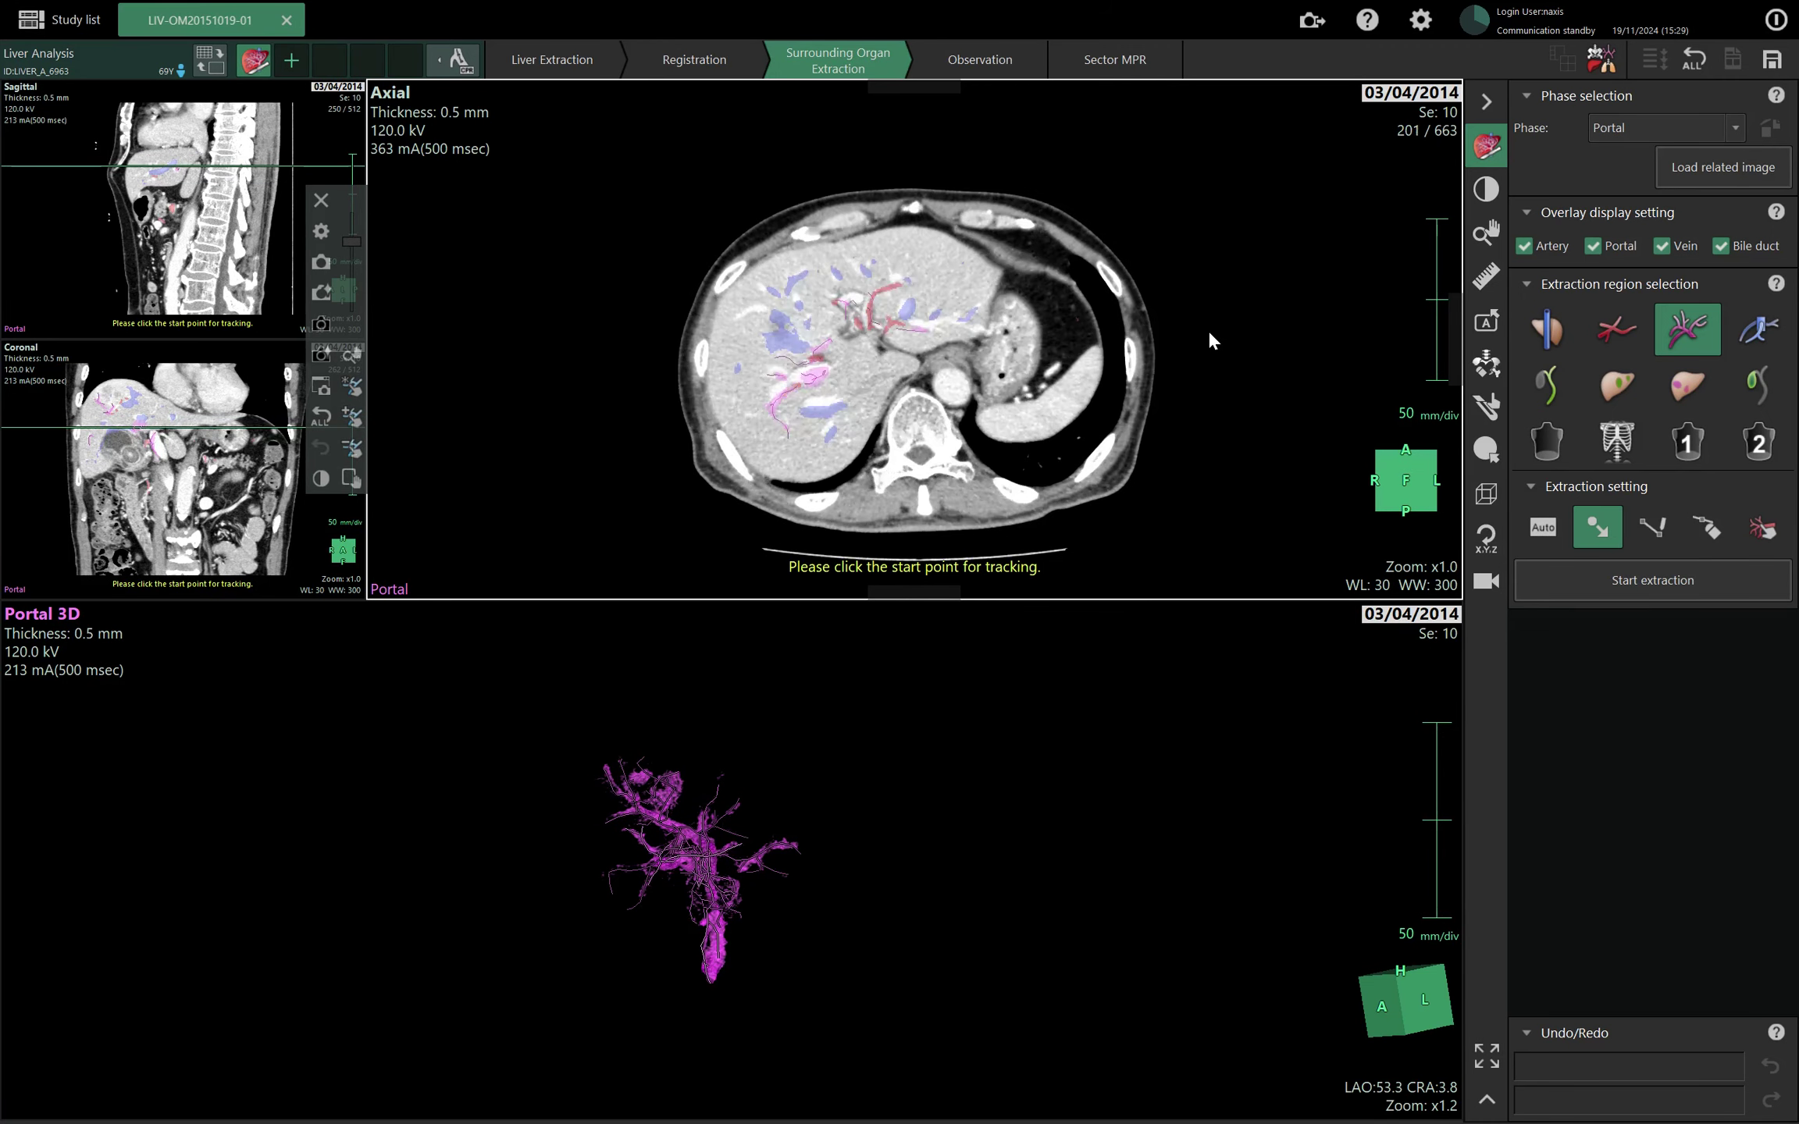
pyautogui.scroll(-8, 1209, 335)
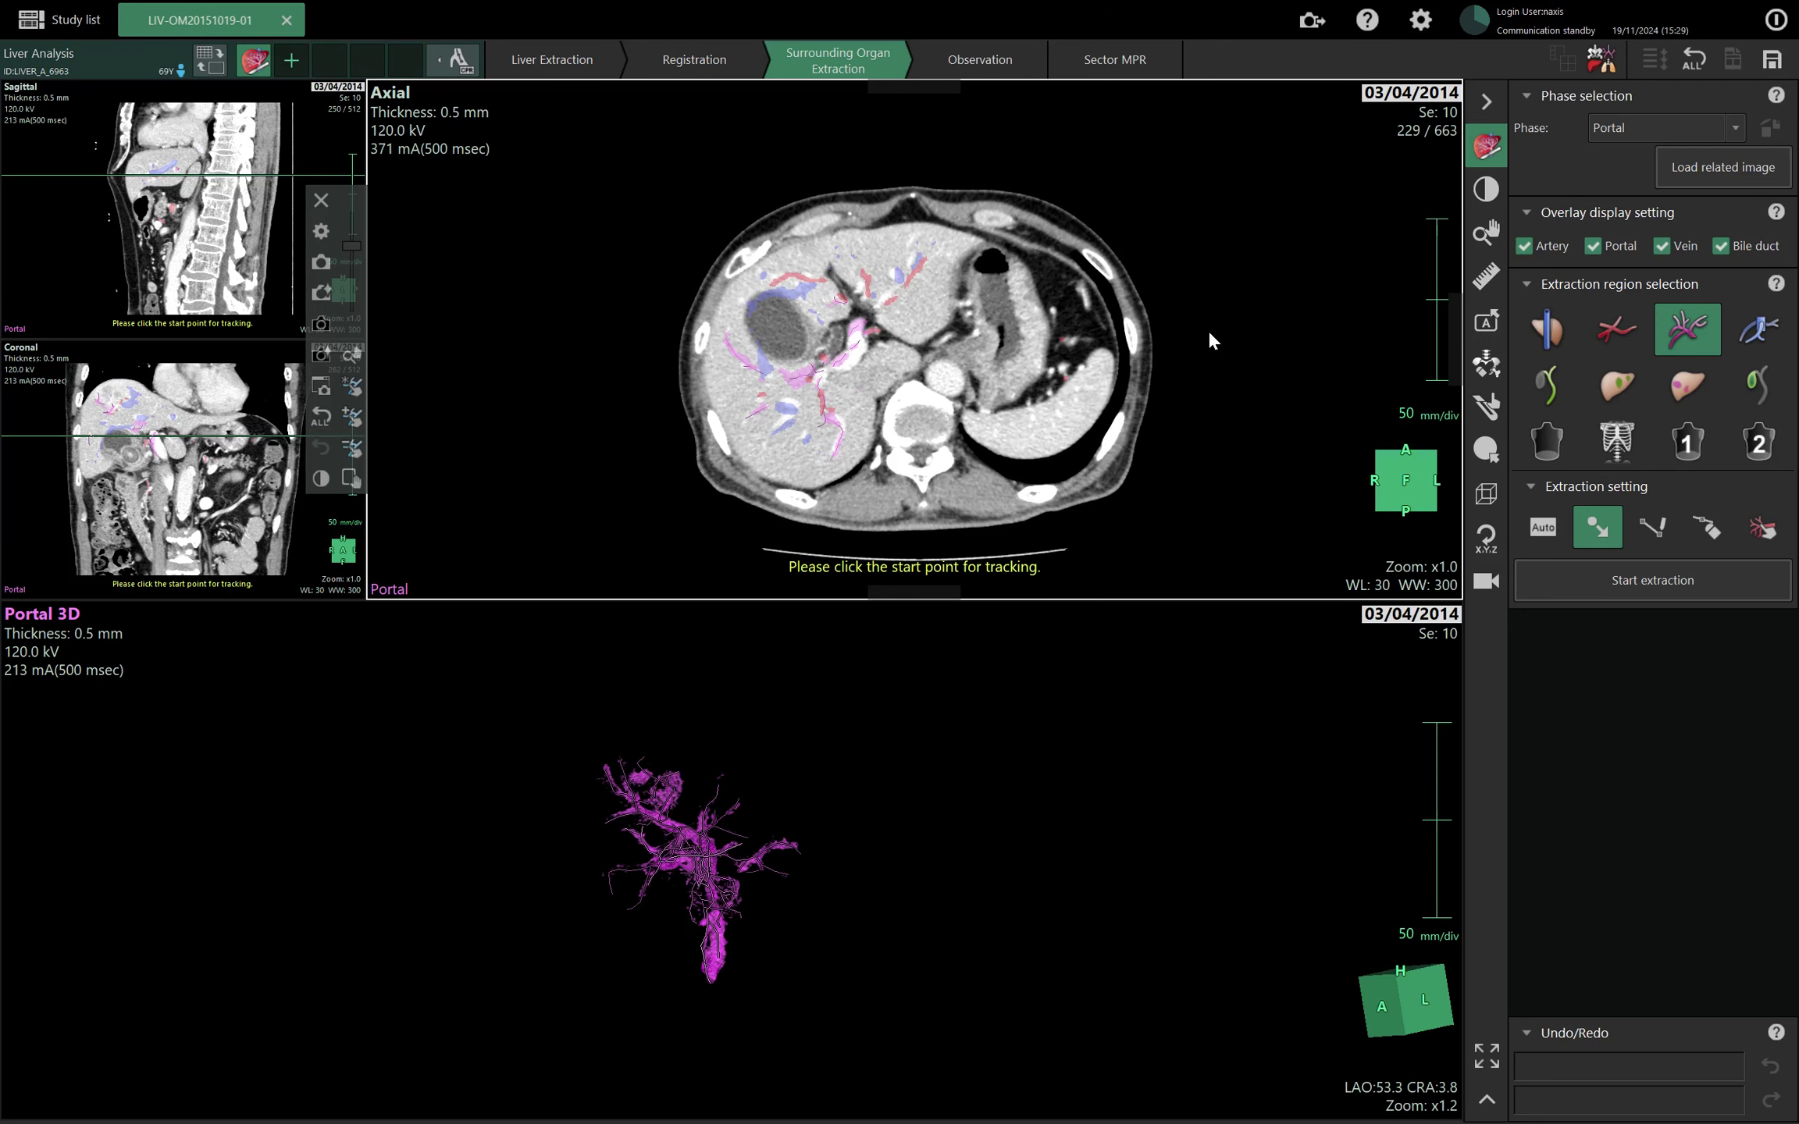
pyautogui.click(1617, 586)
pyautogui.click(1061, 597)
pyautogui.click(1542, 528)
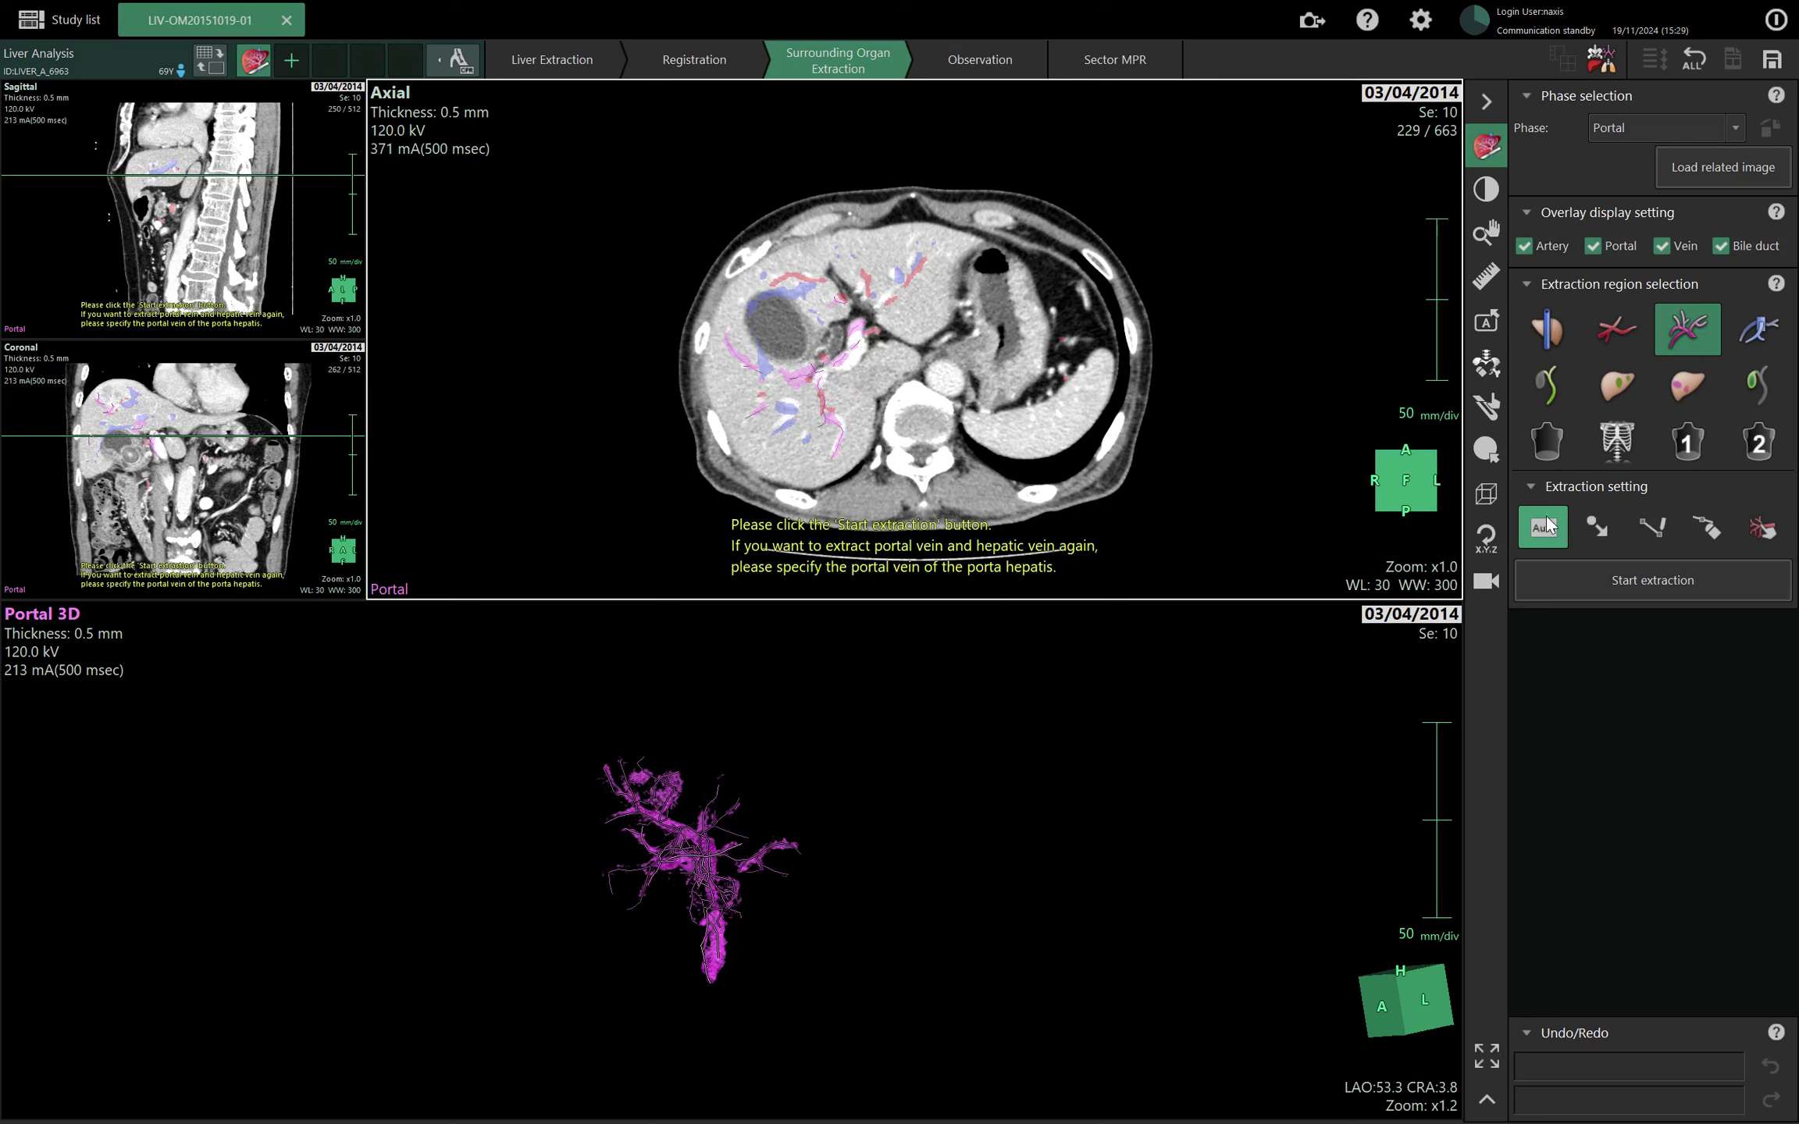
pyautogui.click(1653, 580)
pyautogui.click(919, 600)
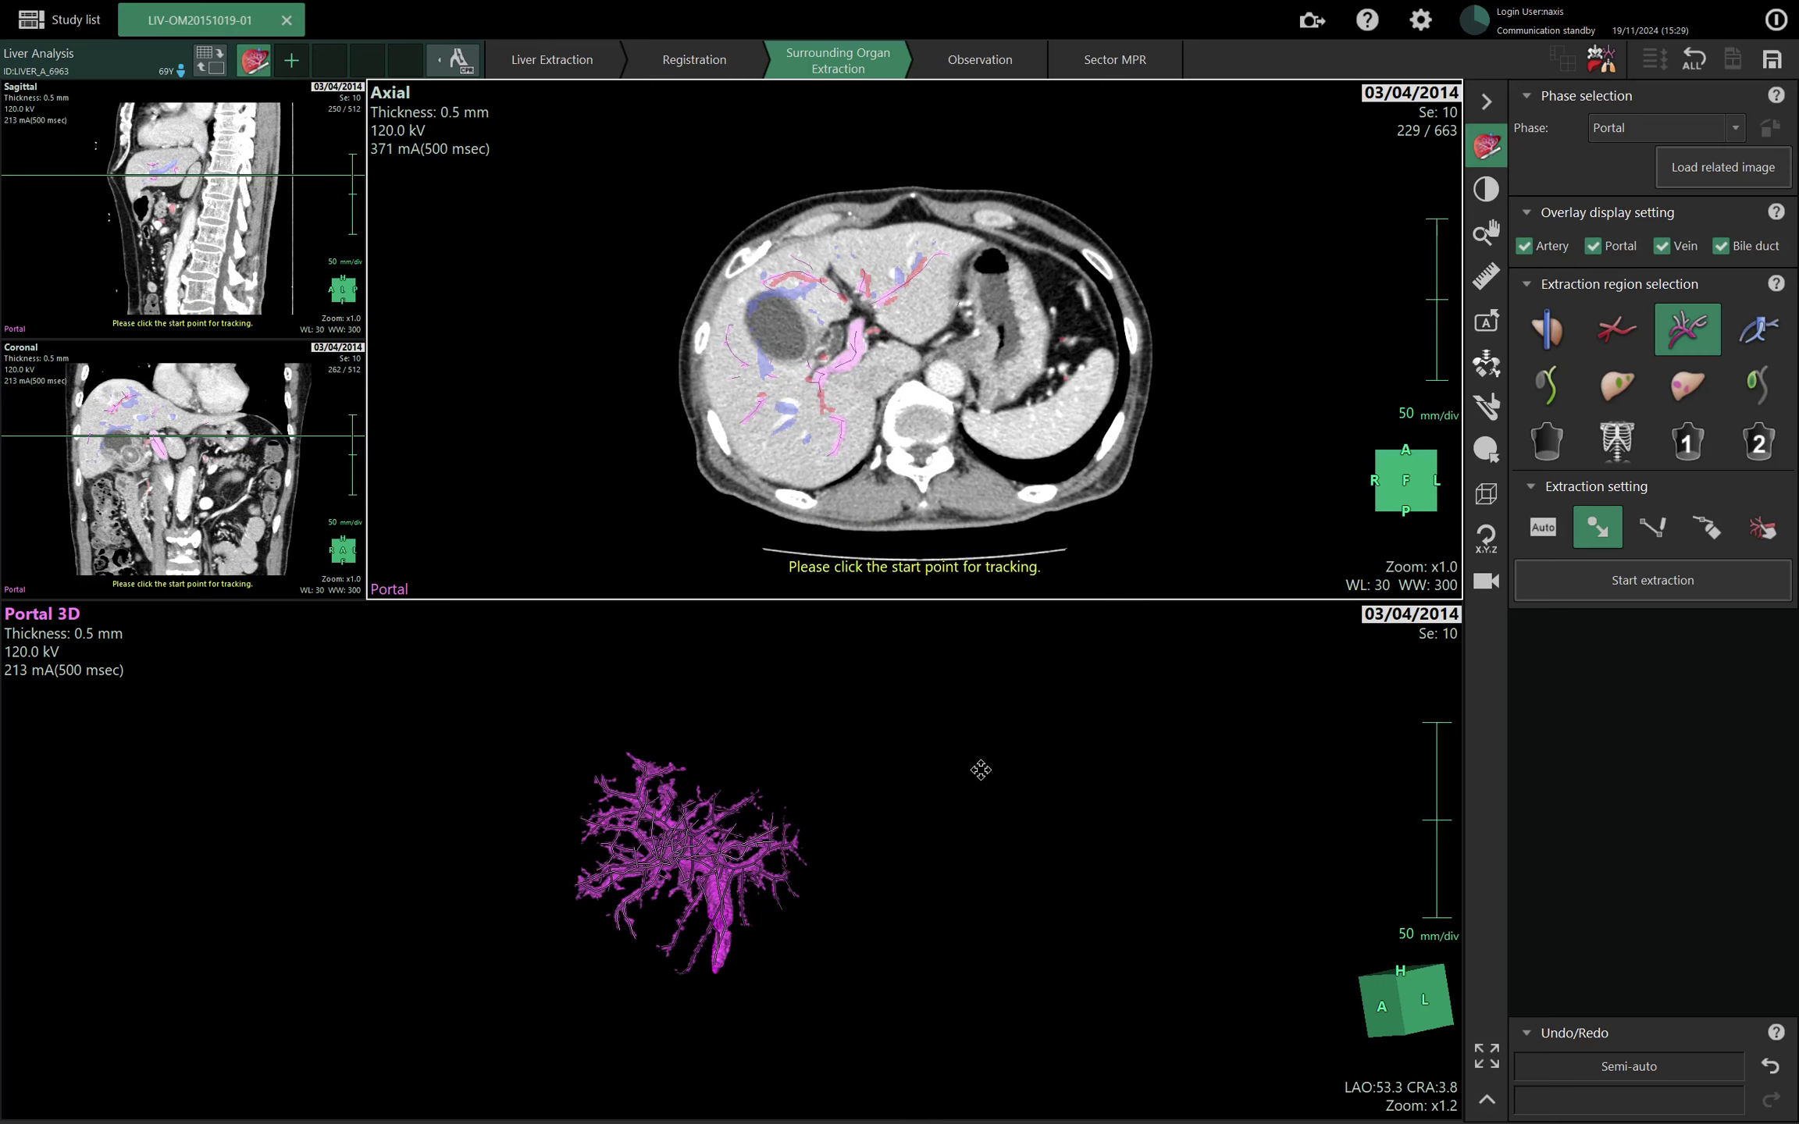
pyautogui.moveTo(863, 856); pyautogui.dragTo(803, 936)
# Switch the portal vein extraction to the Equilibrium phase, and check the vessel overlays on the axial liver slices.
pyautogui.click(1718, 128)
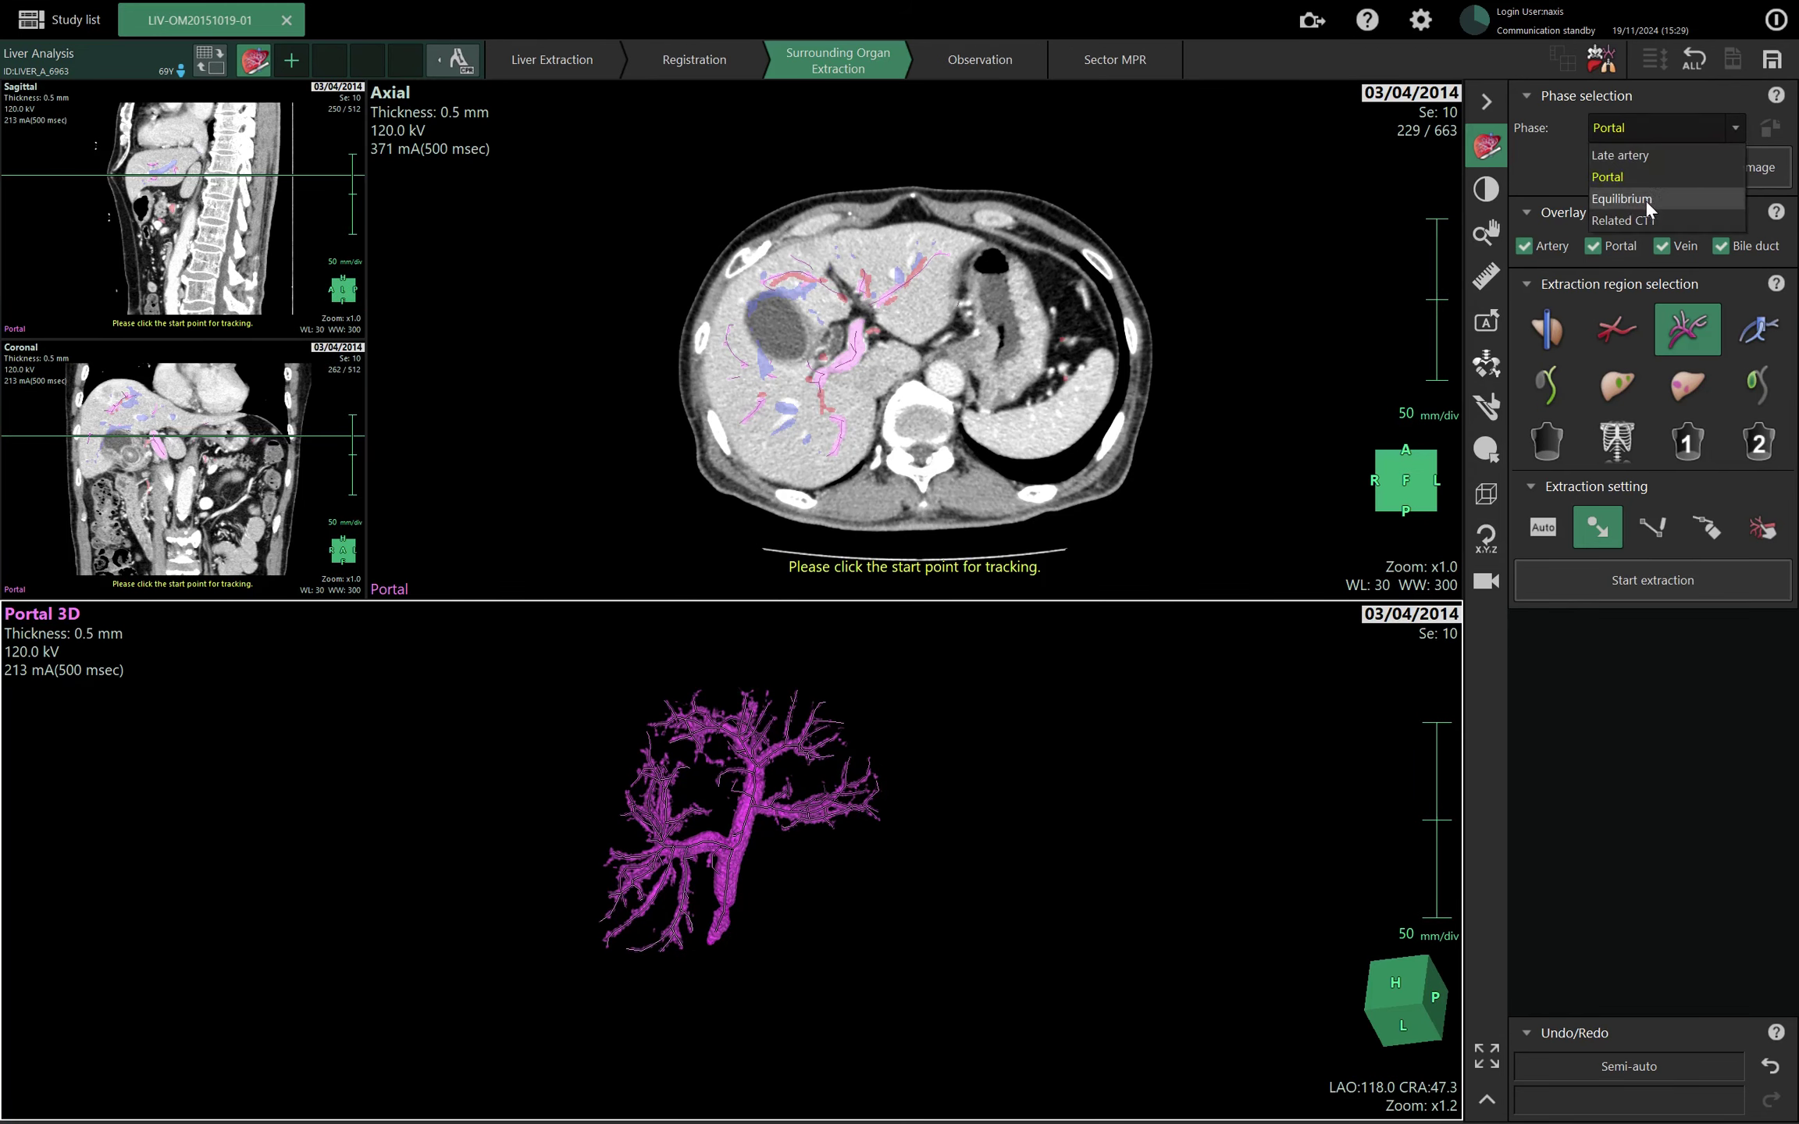
pyautogui.click(1702, 200)
pyautogui.scroll(20, 970, 374)
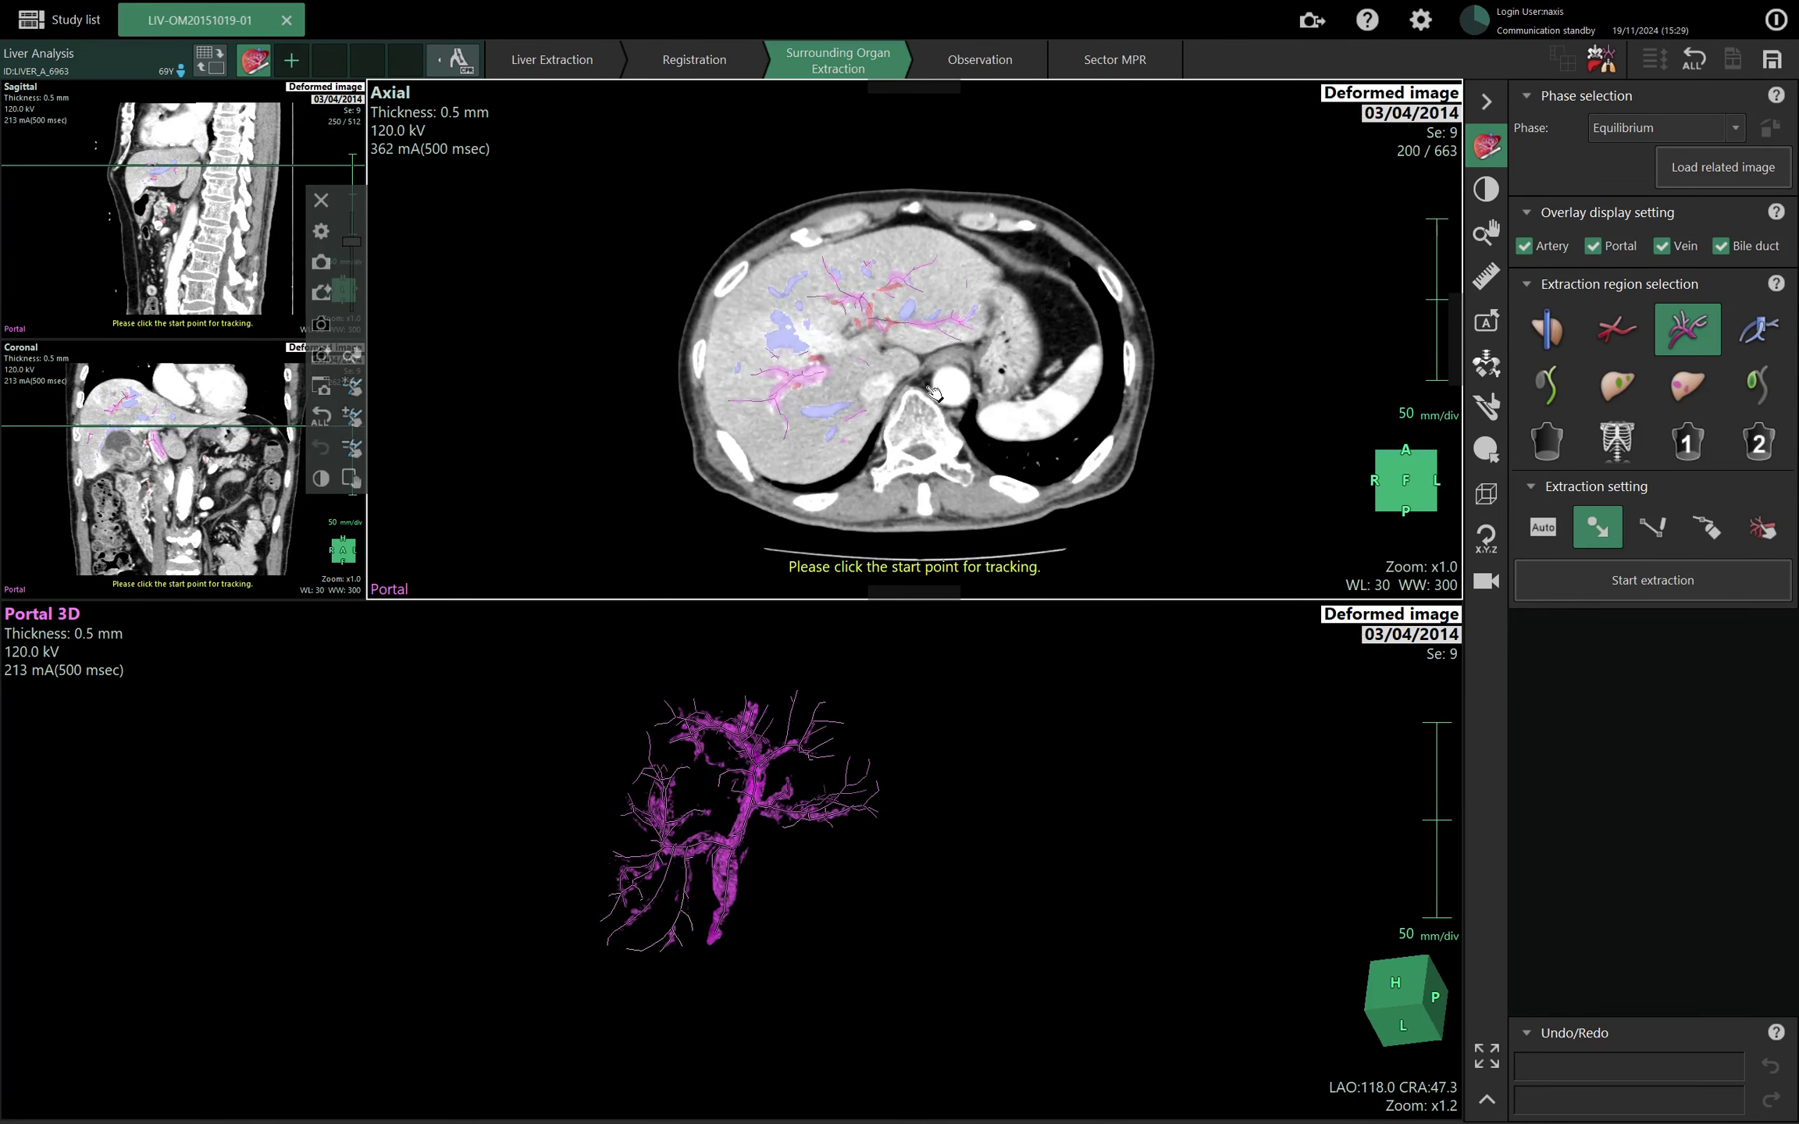
pyautogui.scroll(-13, 877, 400)
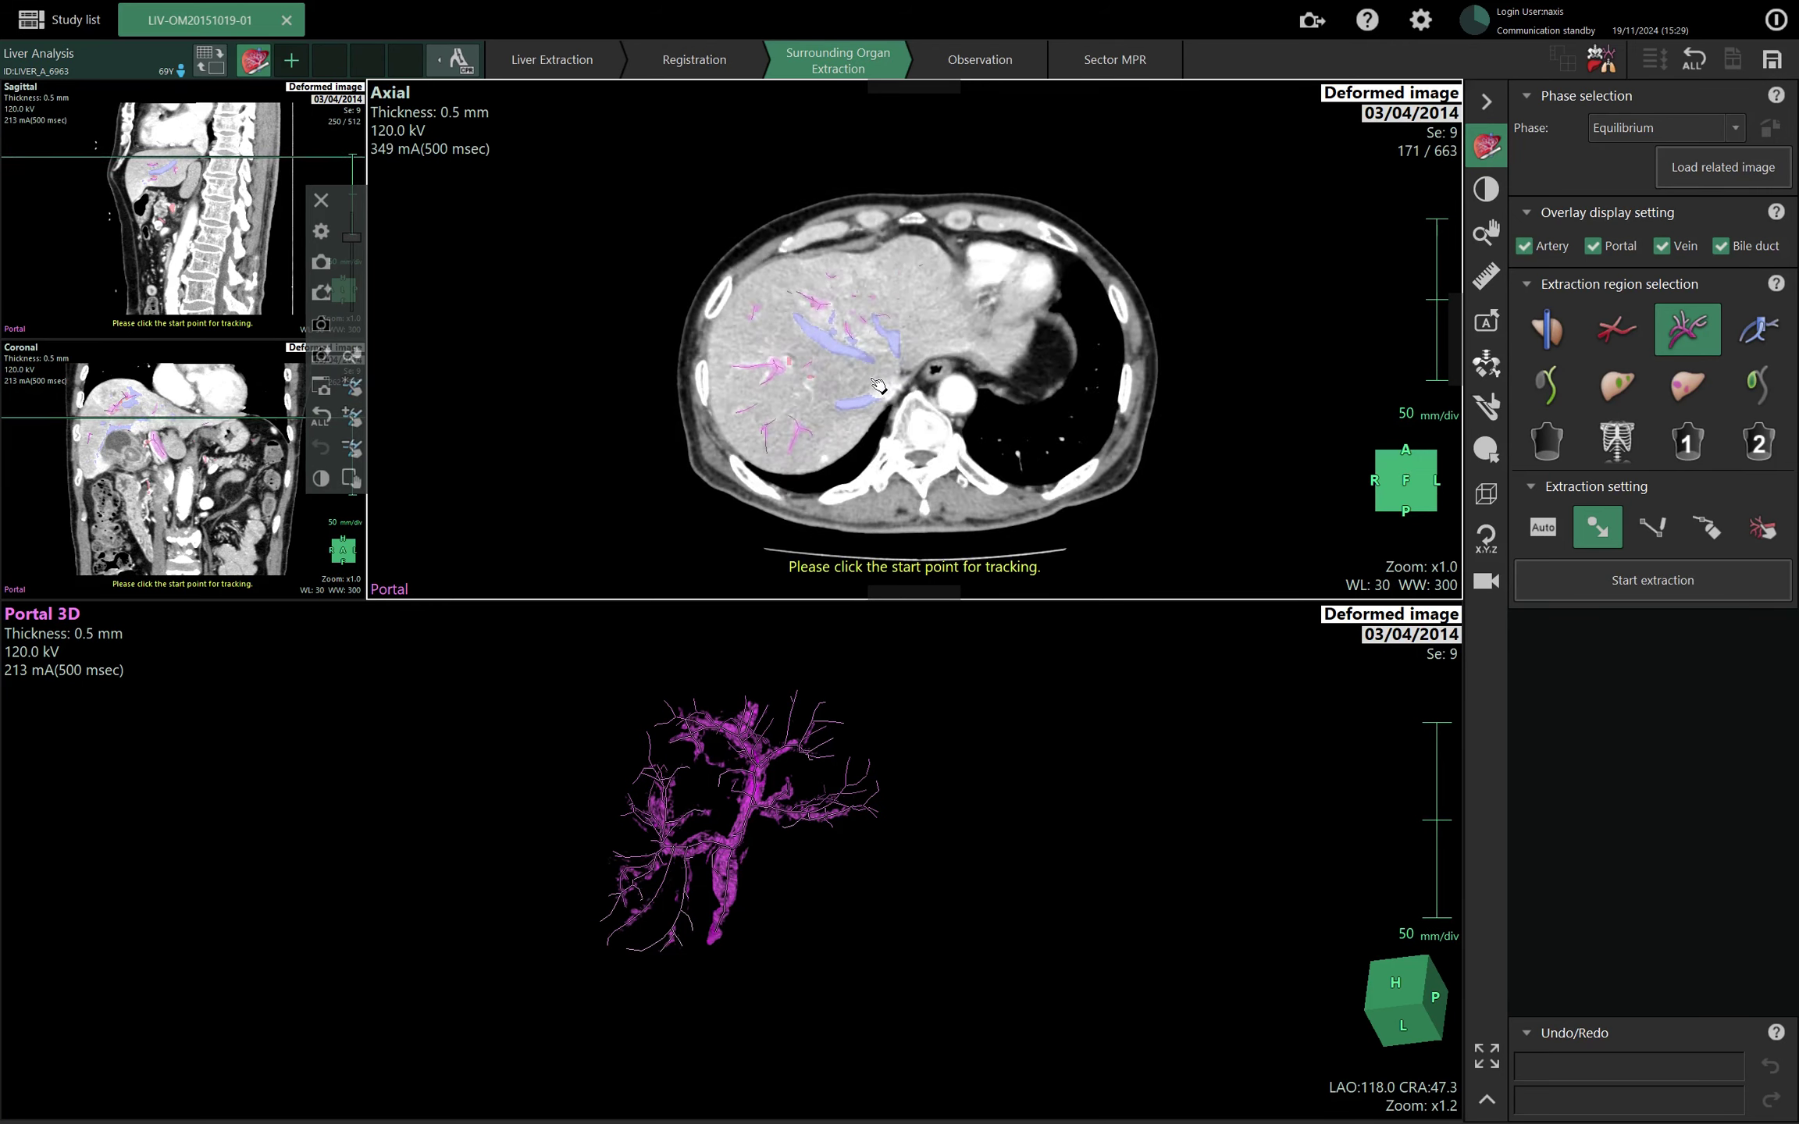
pyautogui.scroll(-6, 866, 397)
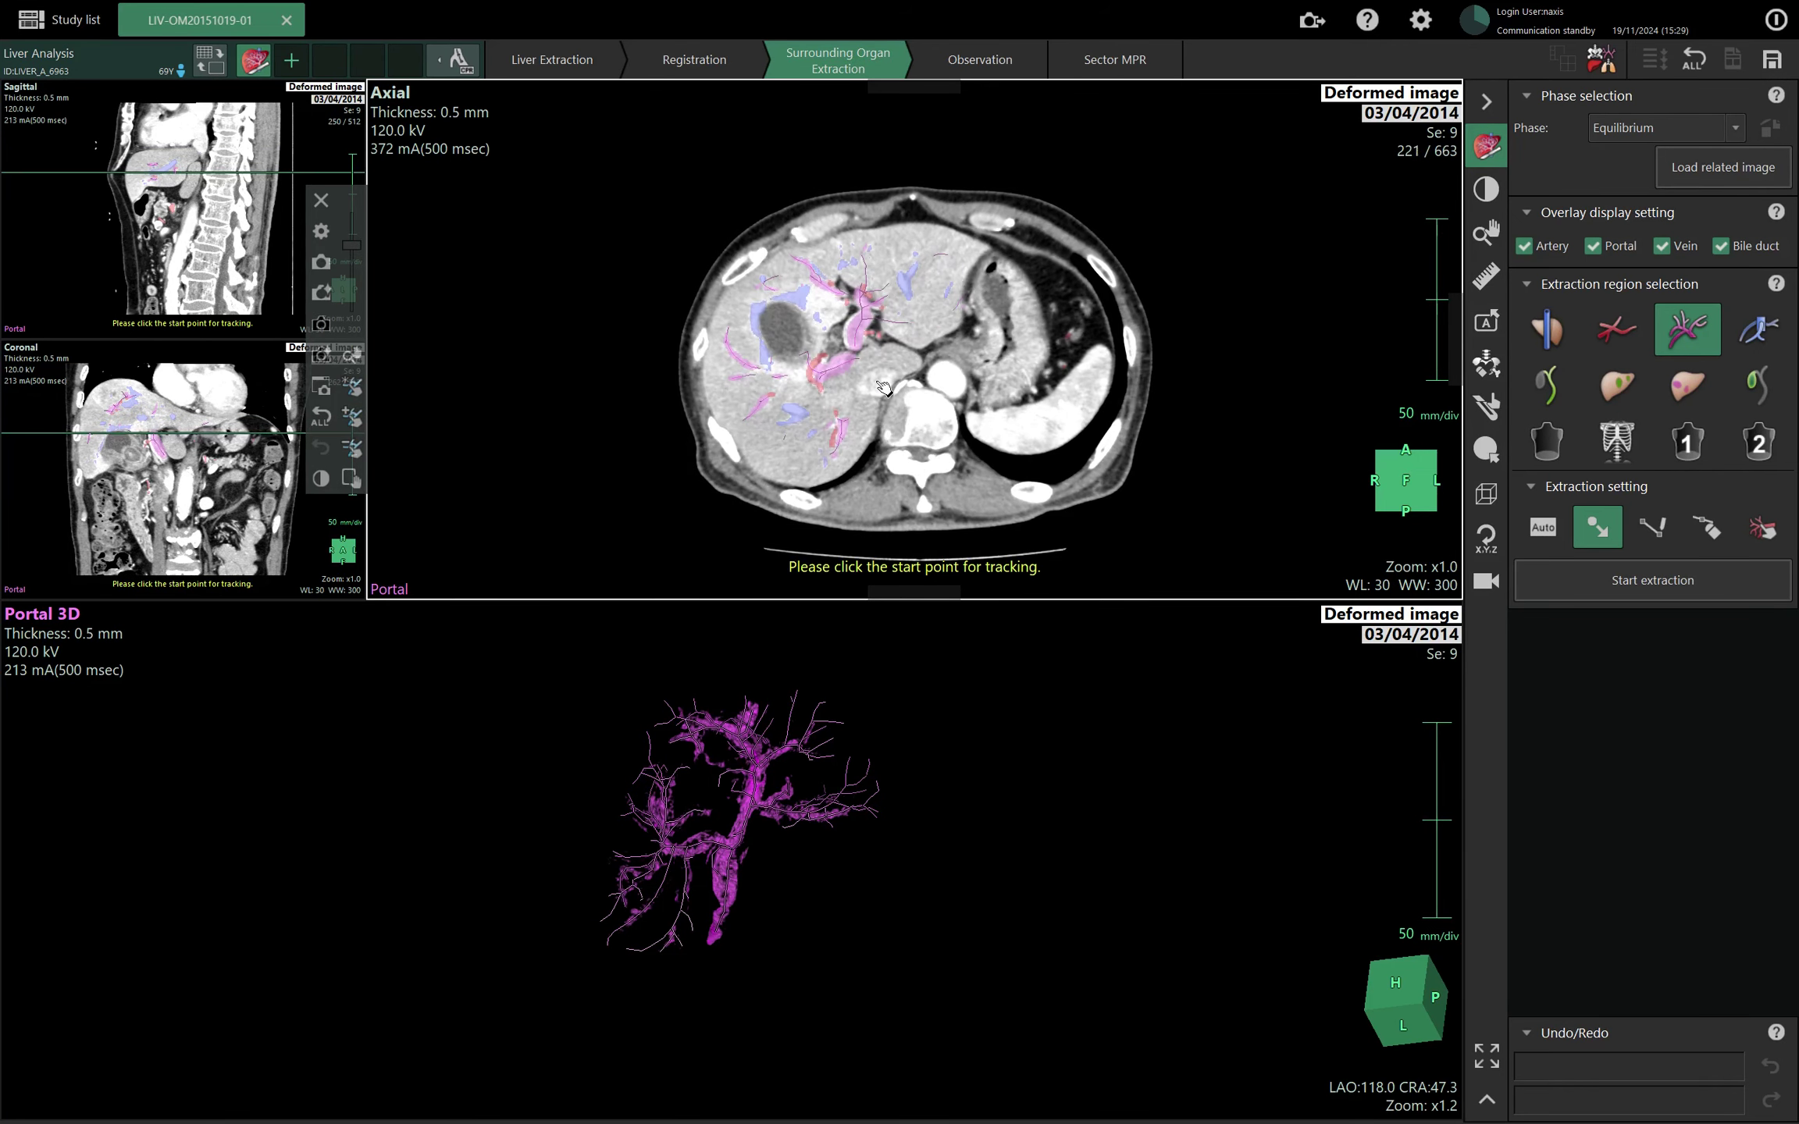
# Inspect the extracted vein and the extracted artery in 3D from several angles.
pyautogui.click(1757, 329)
pyautogui.moveTo(1096, 847)
pyautogui.mouseDown()
pyautogui.moveTo(1040, 819)
pyautogui.moveTo(1012, 912)
pyautogui.moveTo(1101, 876)
pyautogui.mouseUp()
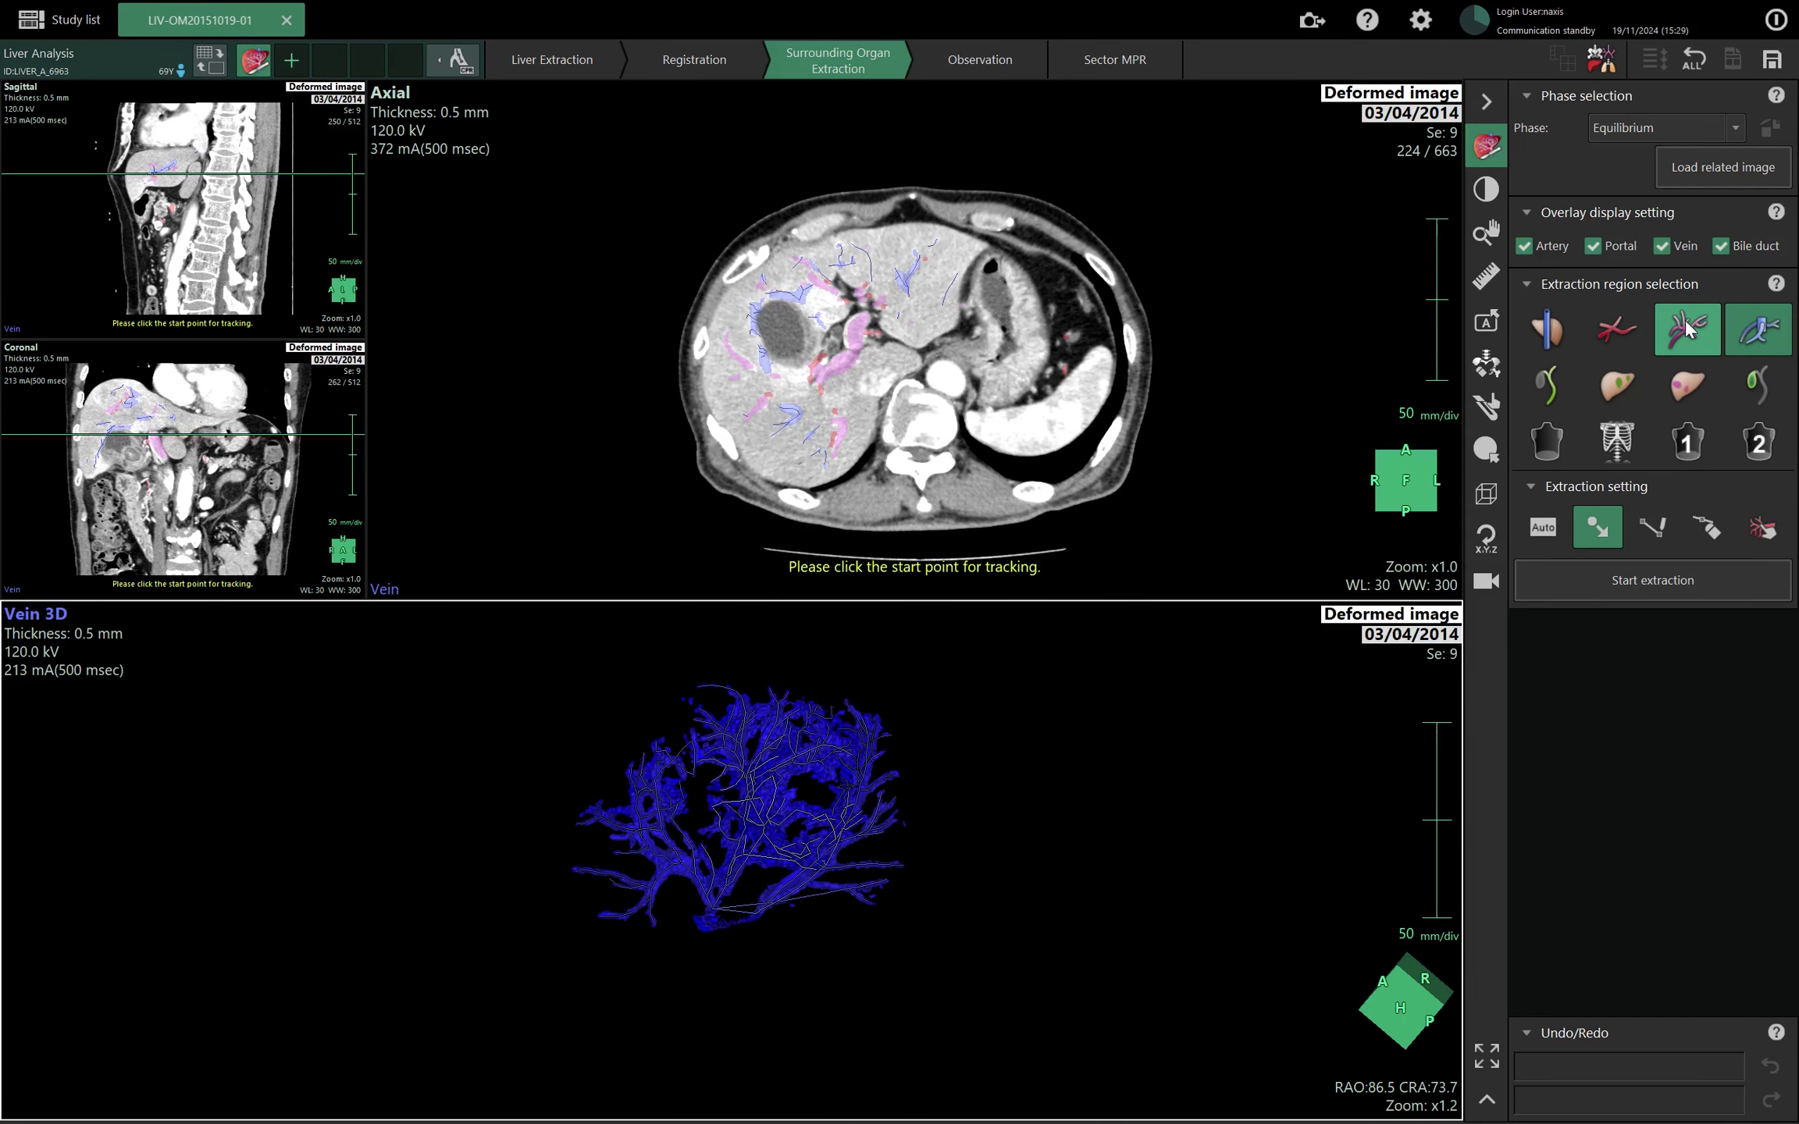
pyautogui.click(1683, 319)
pyautogui.click(1627, 326)
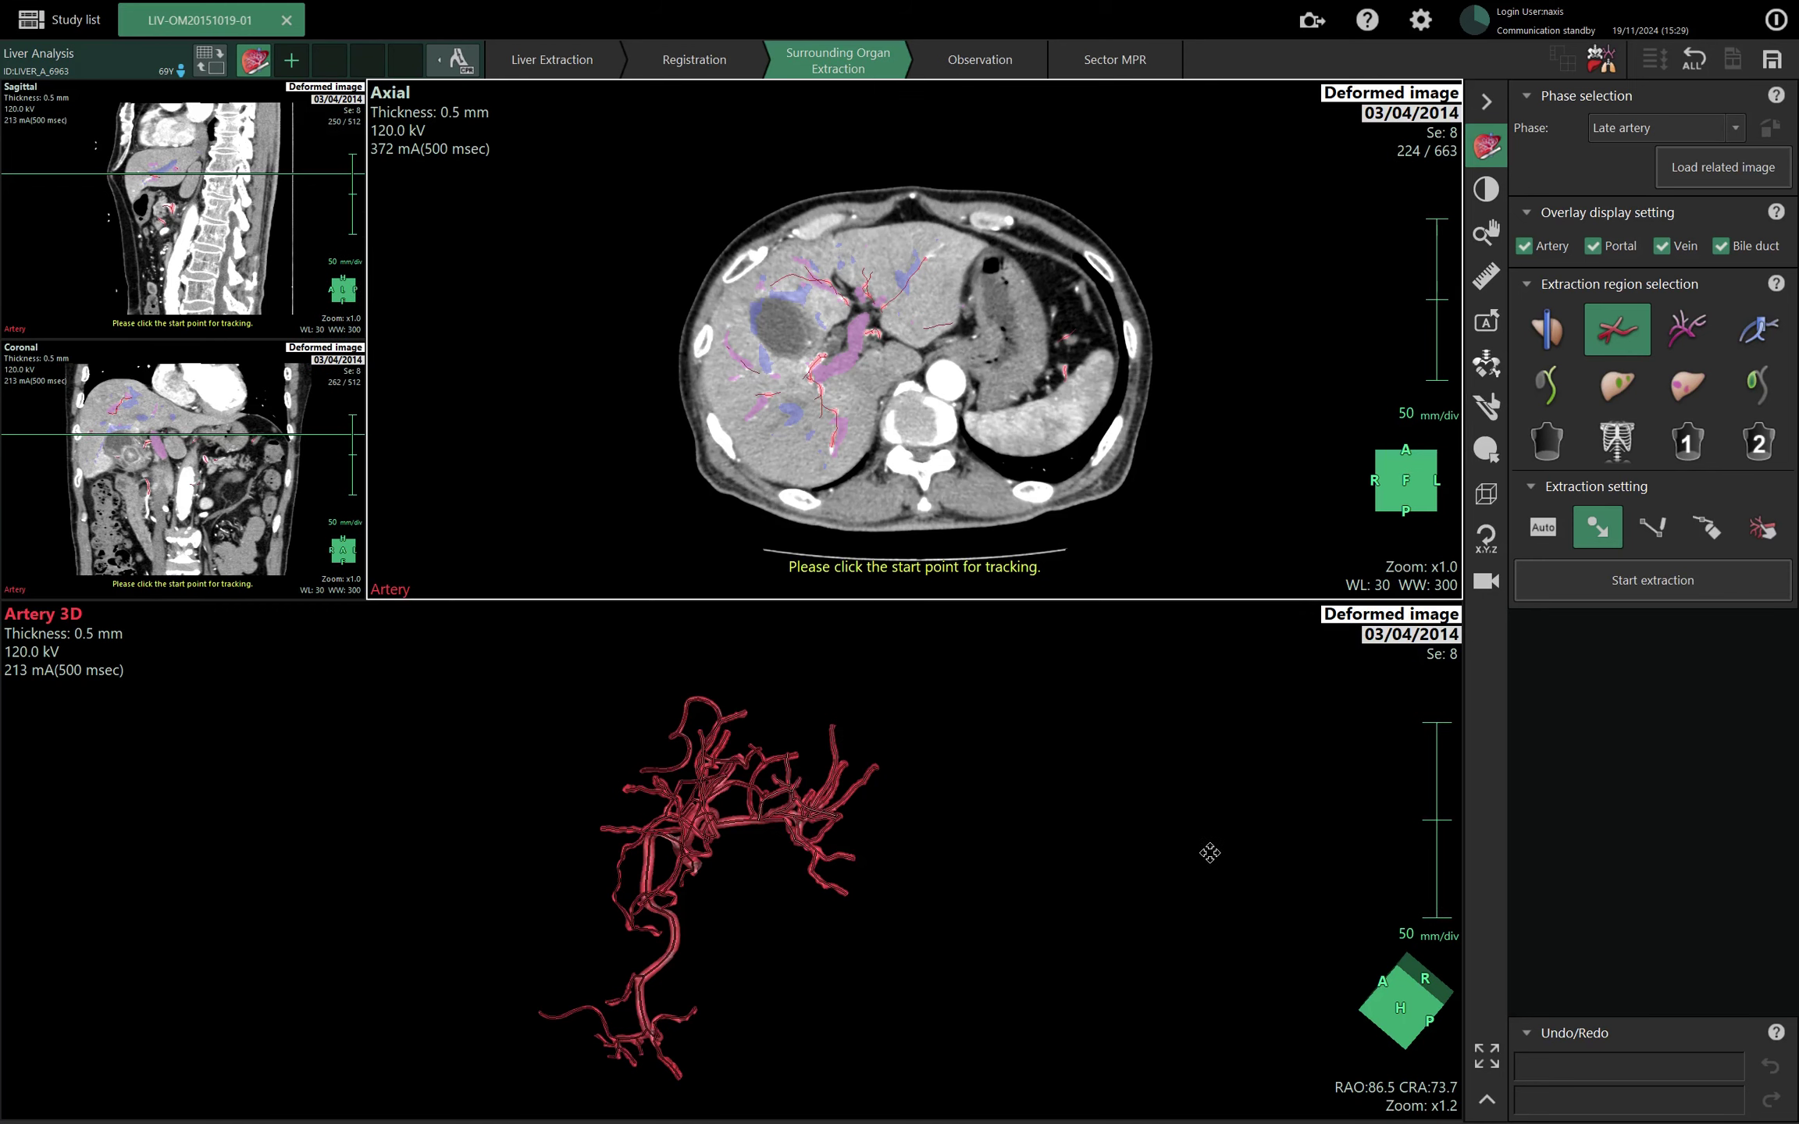
pyautogui.moveTo(1209, 853); pyautogui.dragTo(1257, 836)
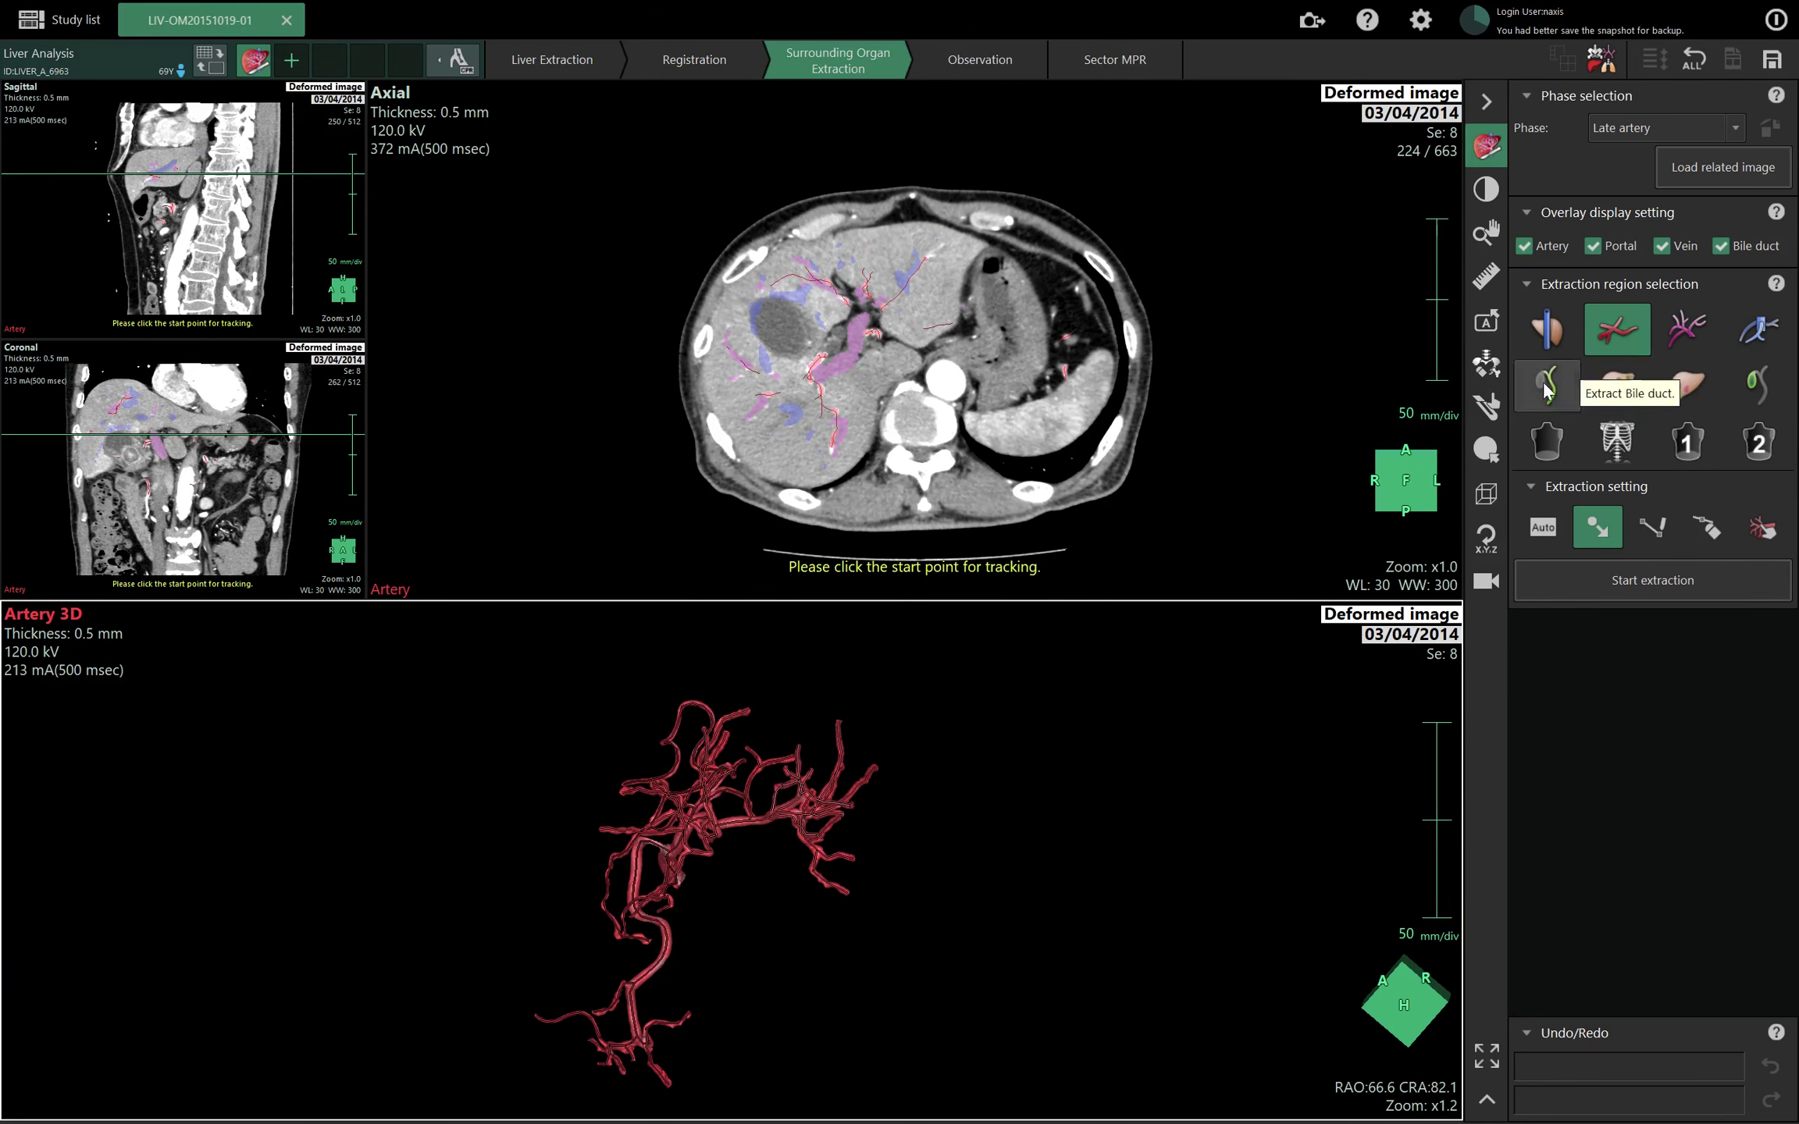
pyautogui.moveTo(1016, 899); pyautogui.dragTo(1233, 691)
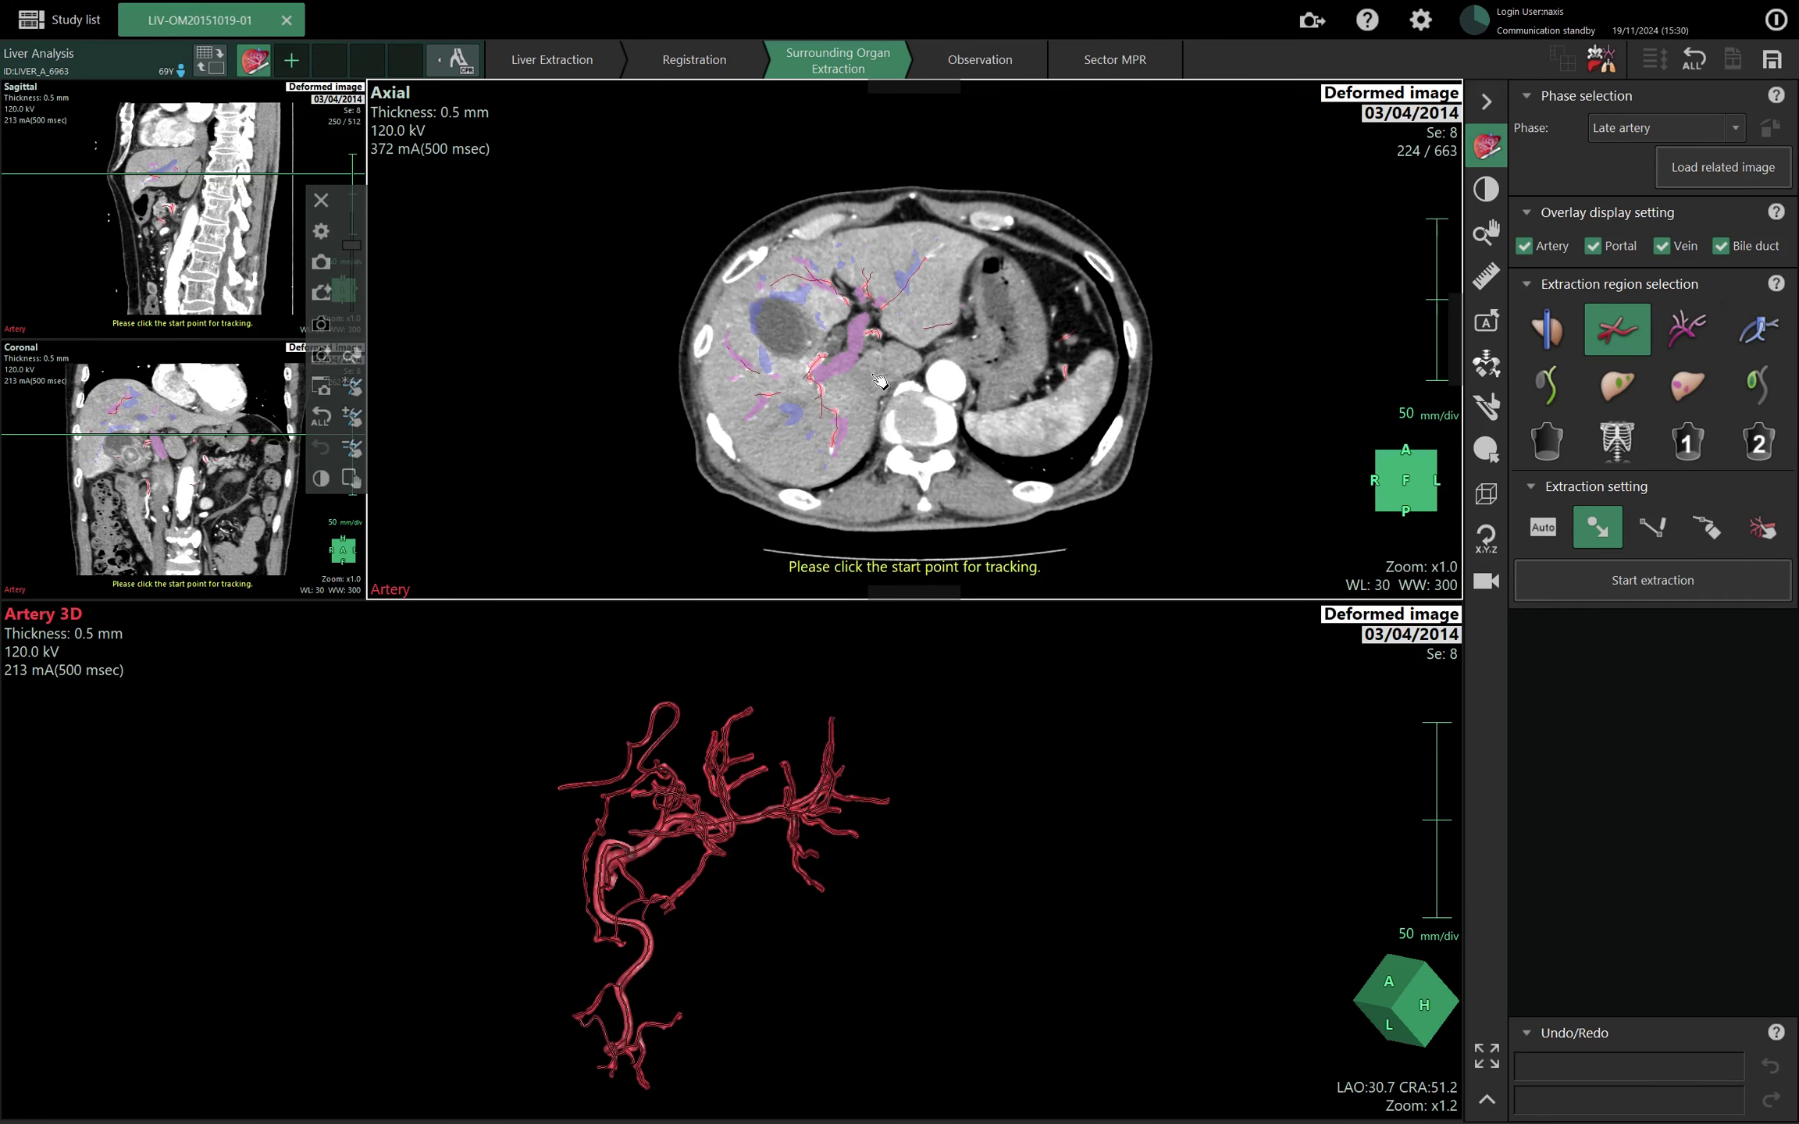
# Enlarge the axial view and extend the left-lobe artery branch by semi-automatic tracking from its tip on slice 226.
pyautogui.scroll(6, 839, 324)
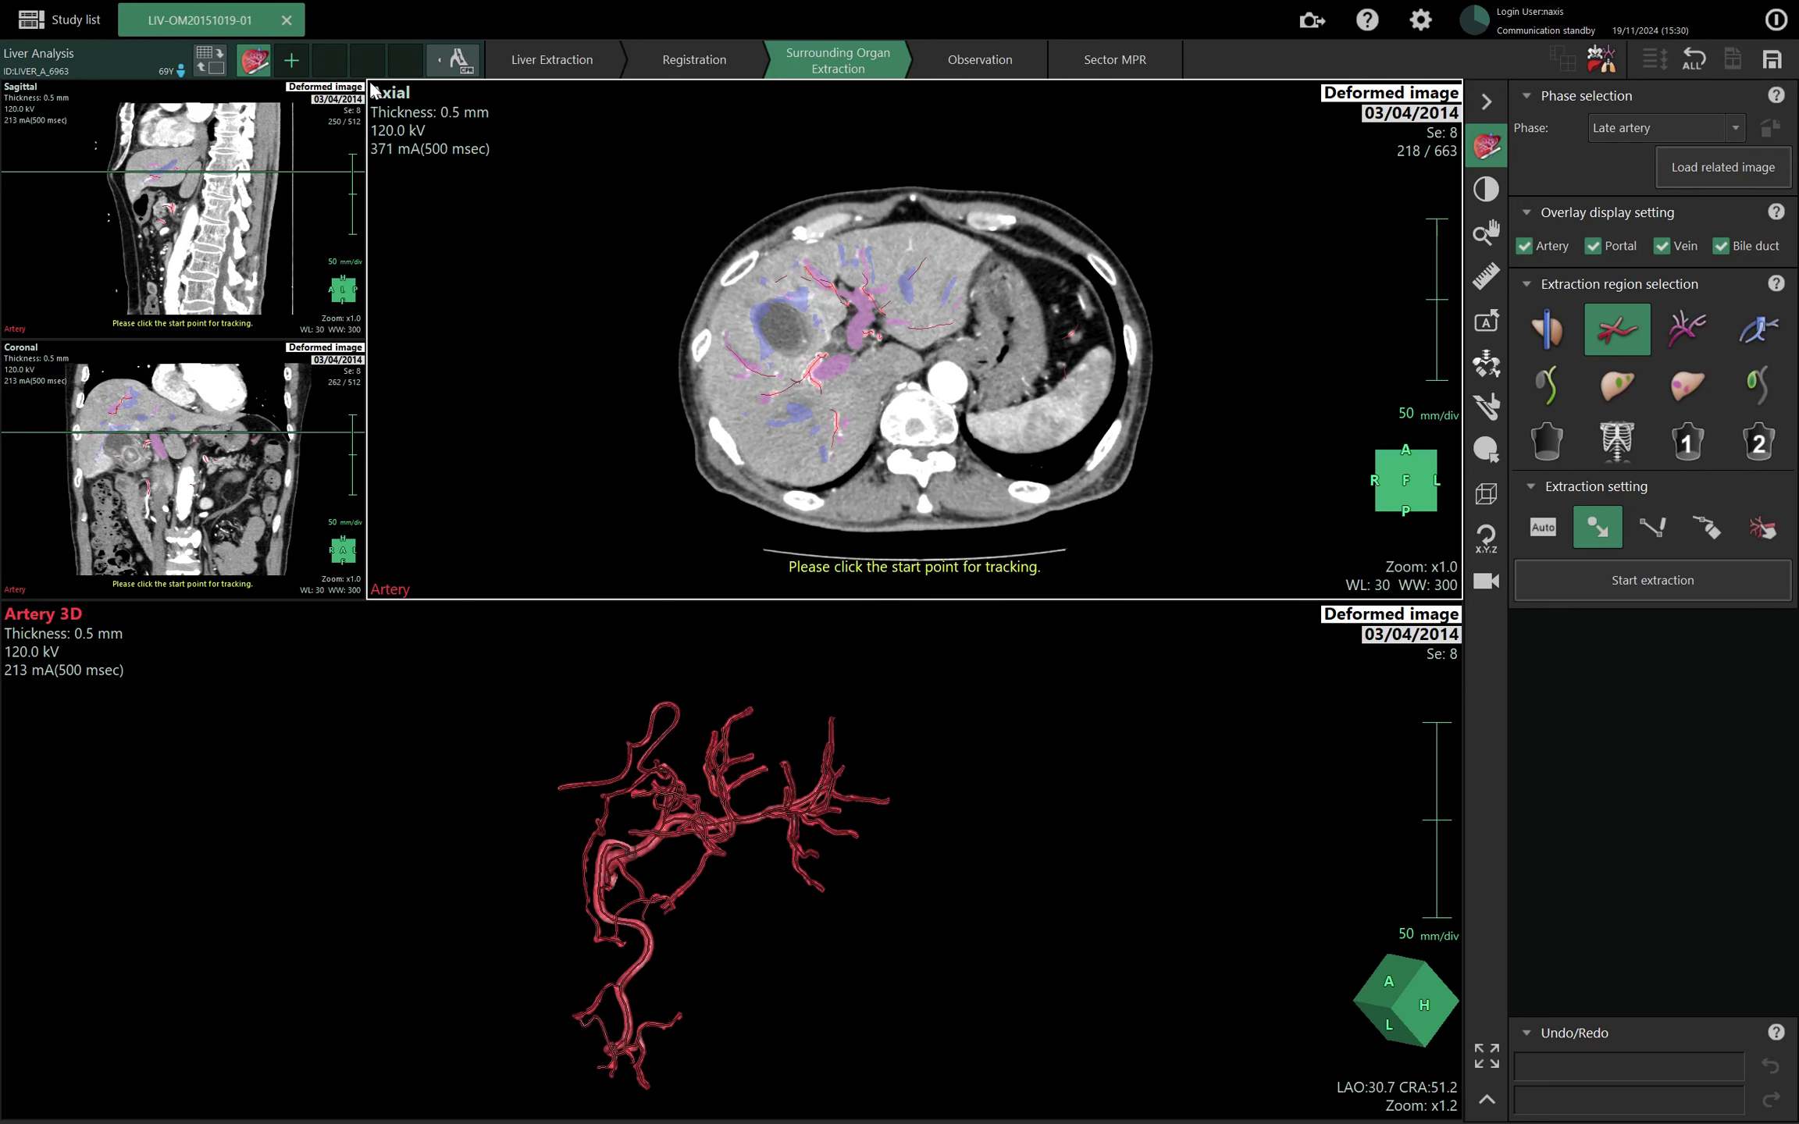
pyautogui.doubleClick(426, 113)
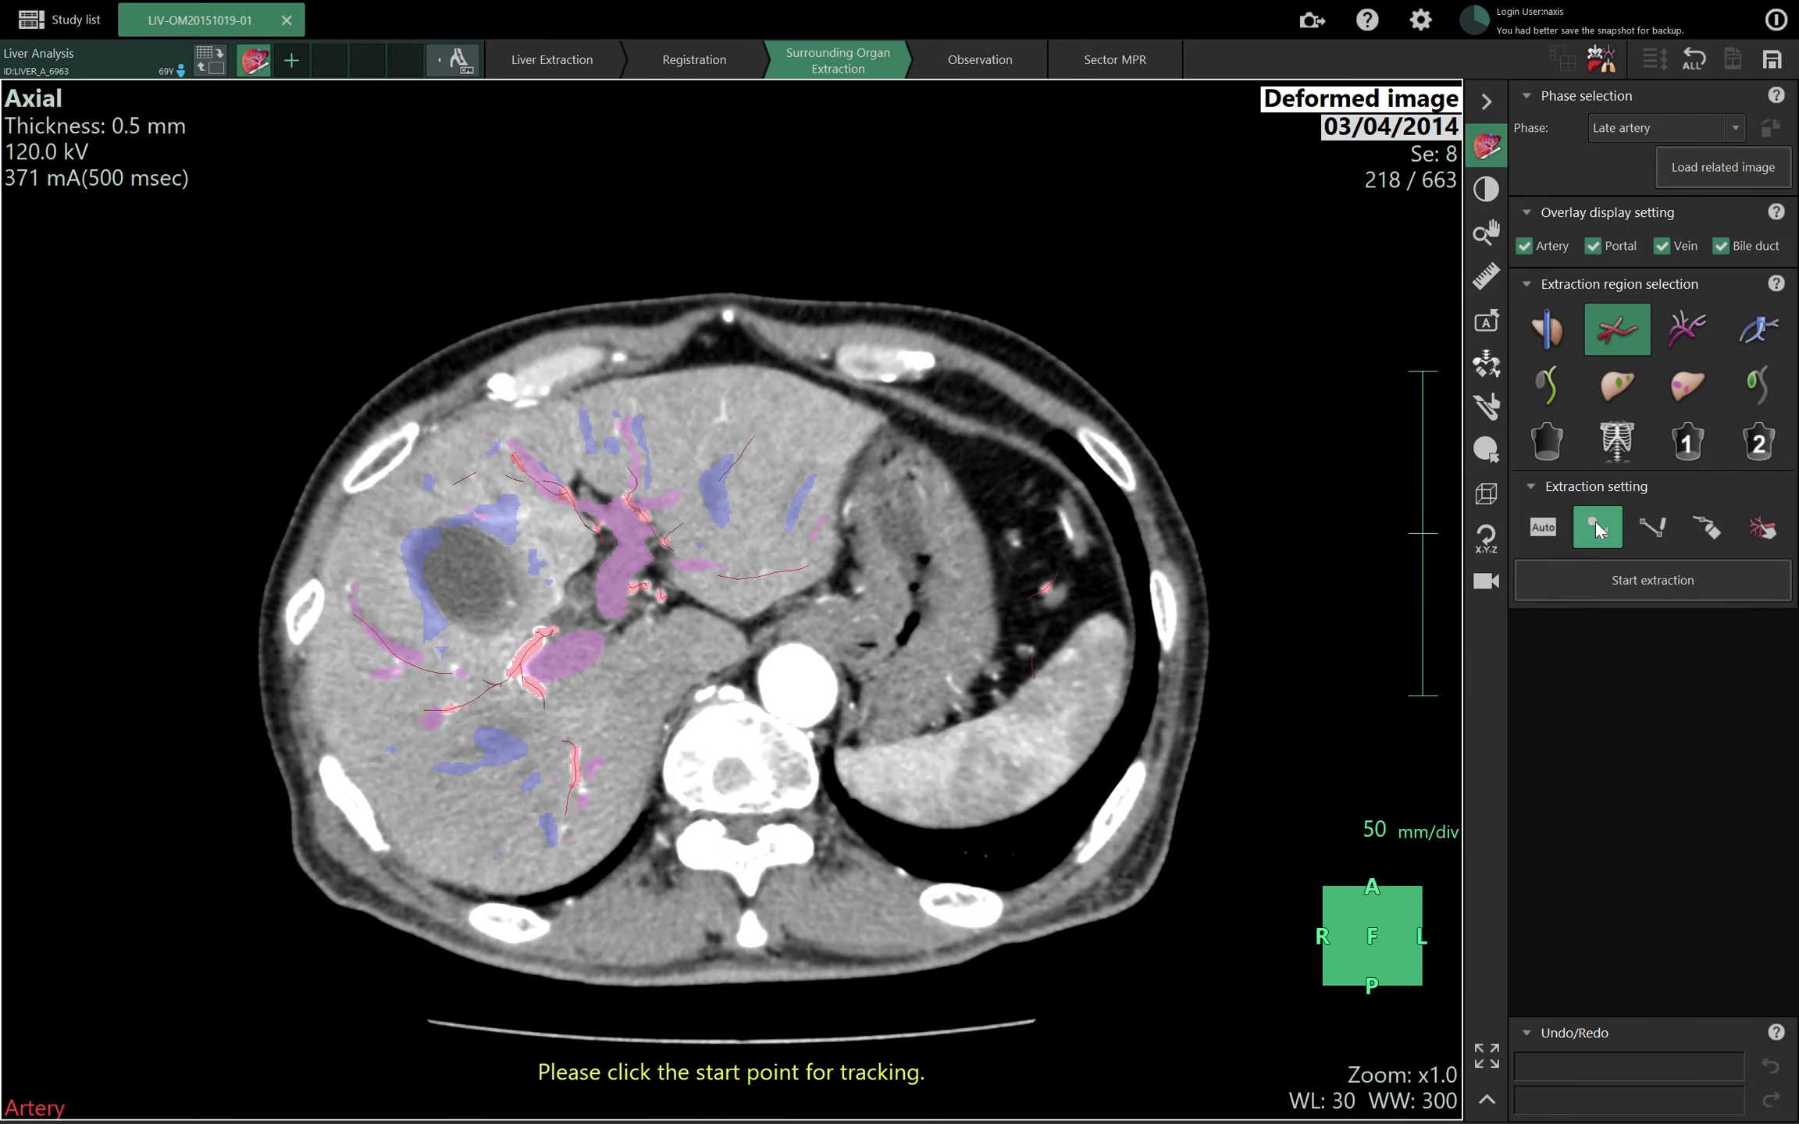
pyautogui.scroll(-12, 815, 482)
pyautogui.scroll(4, 773, 465)
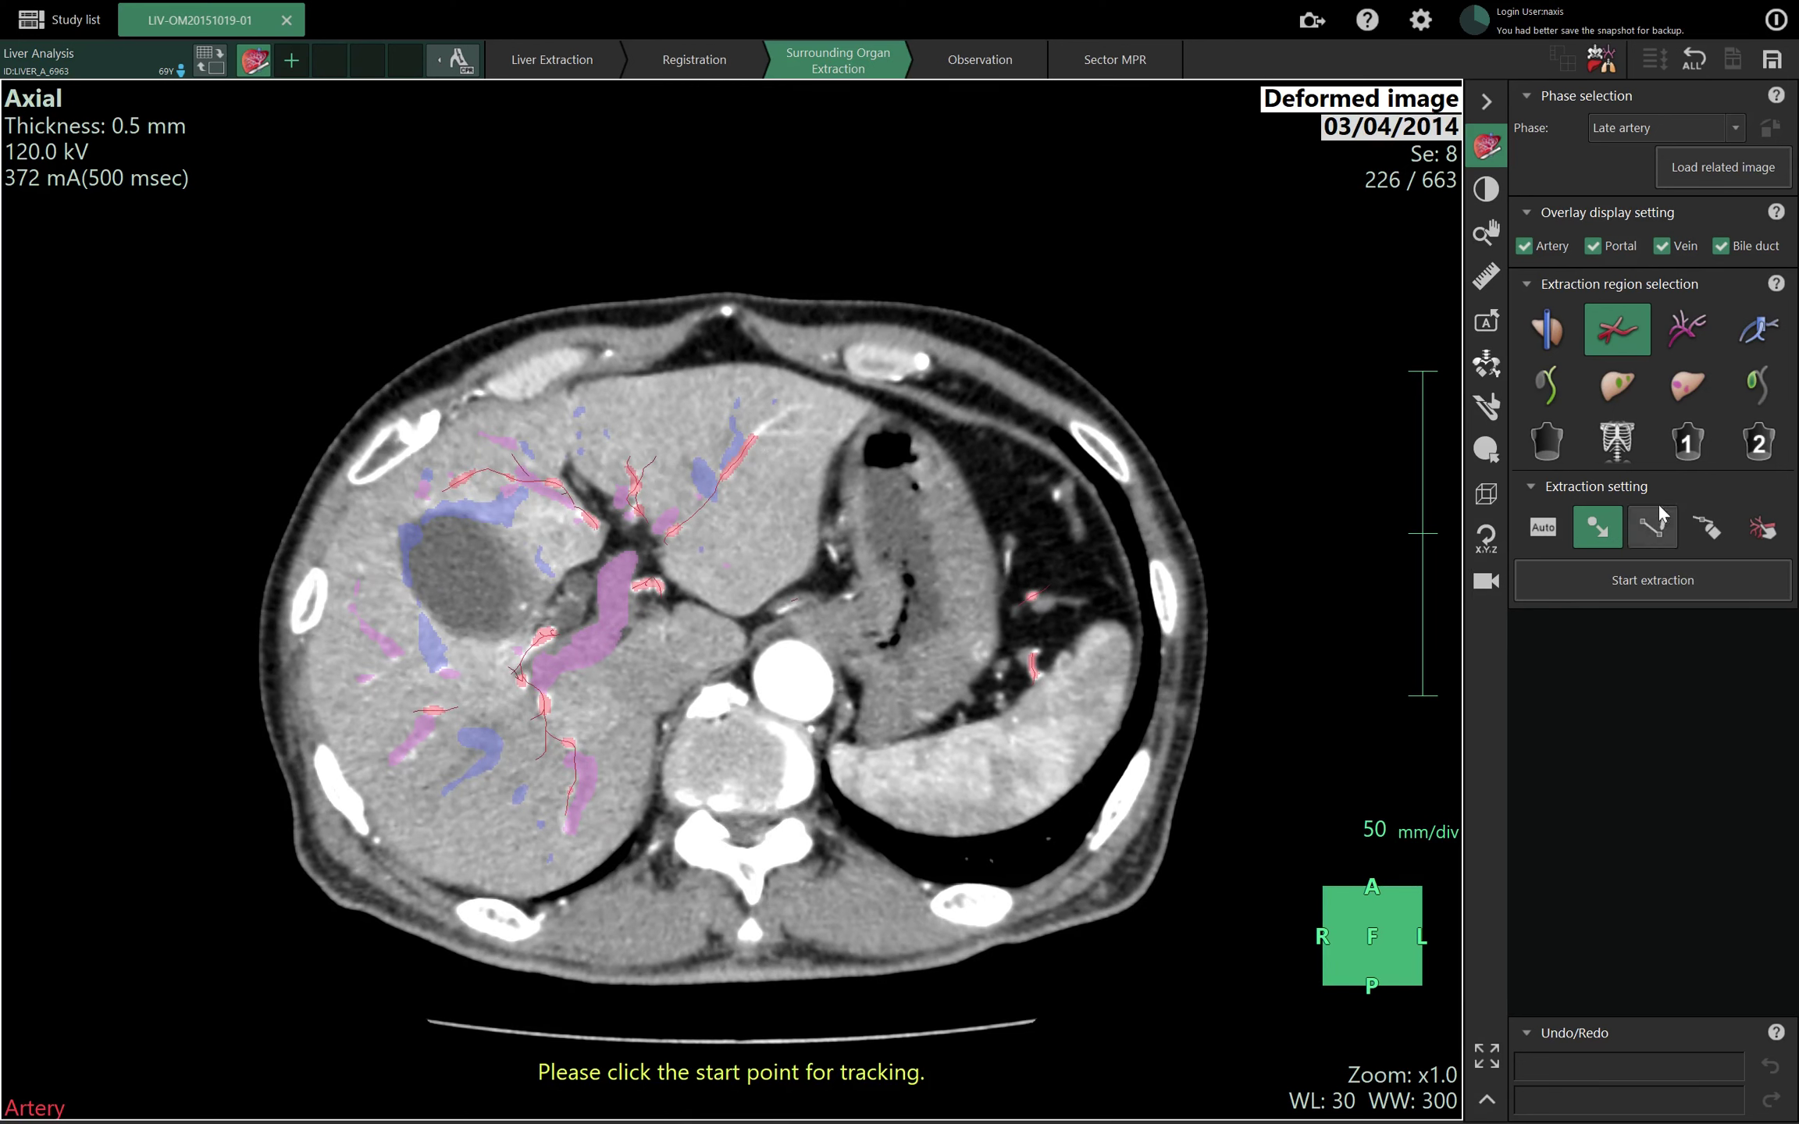
pyautogui.click(754, 434)
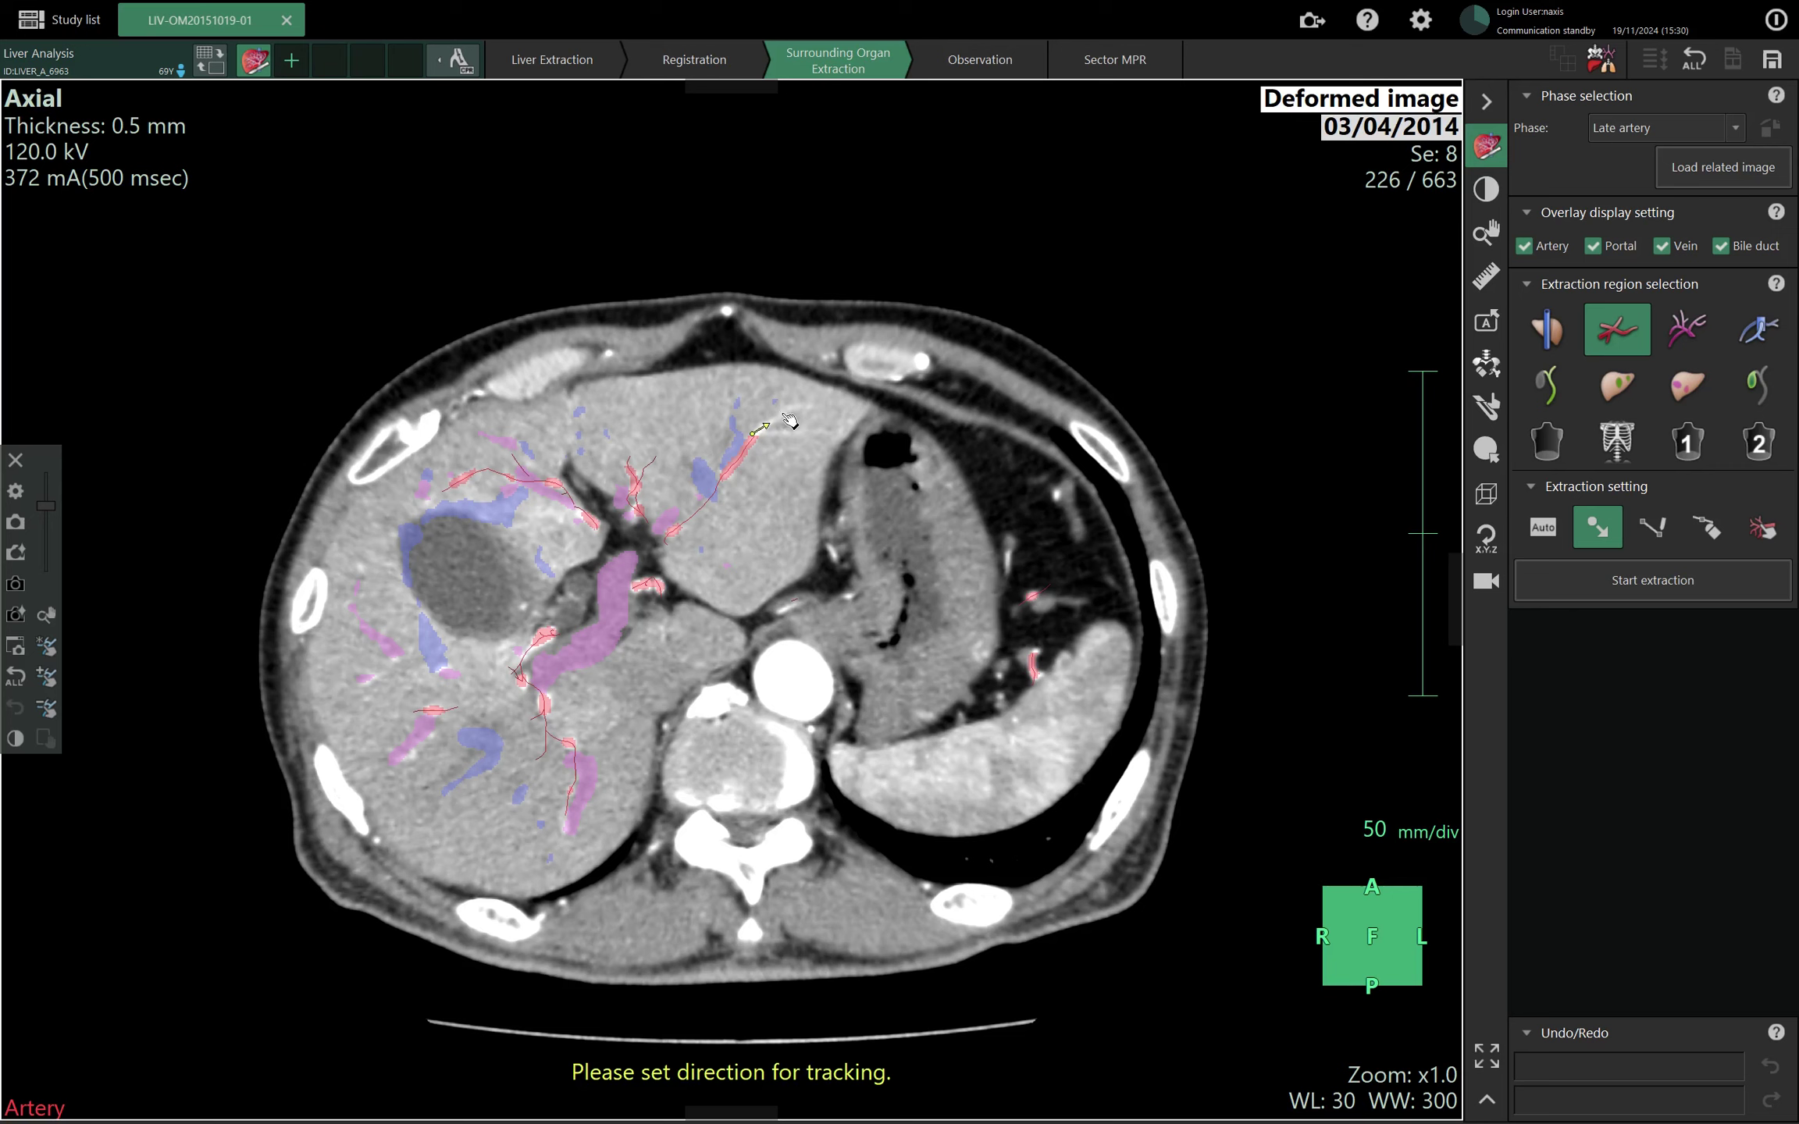
pyautogui.click(788, 420)
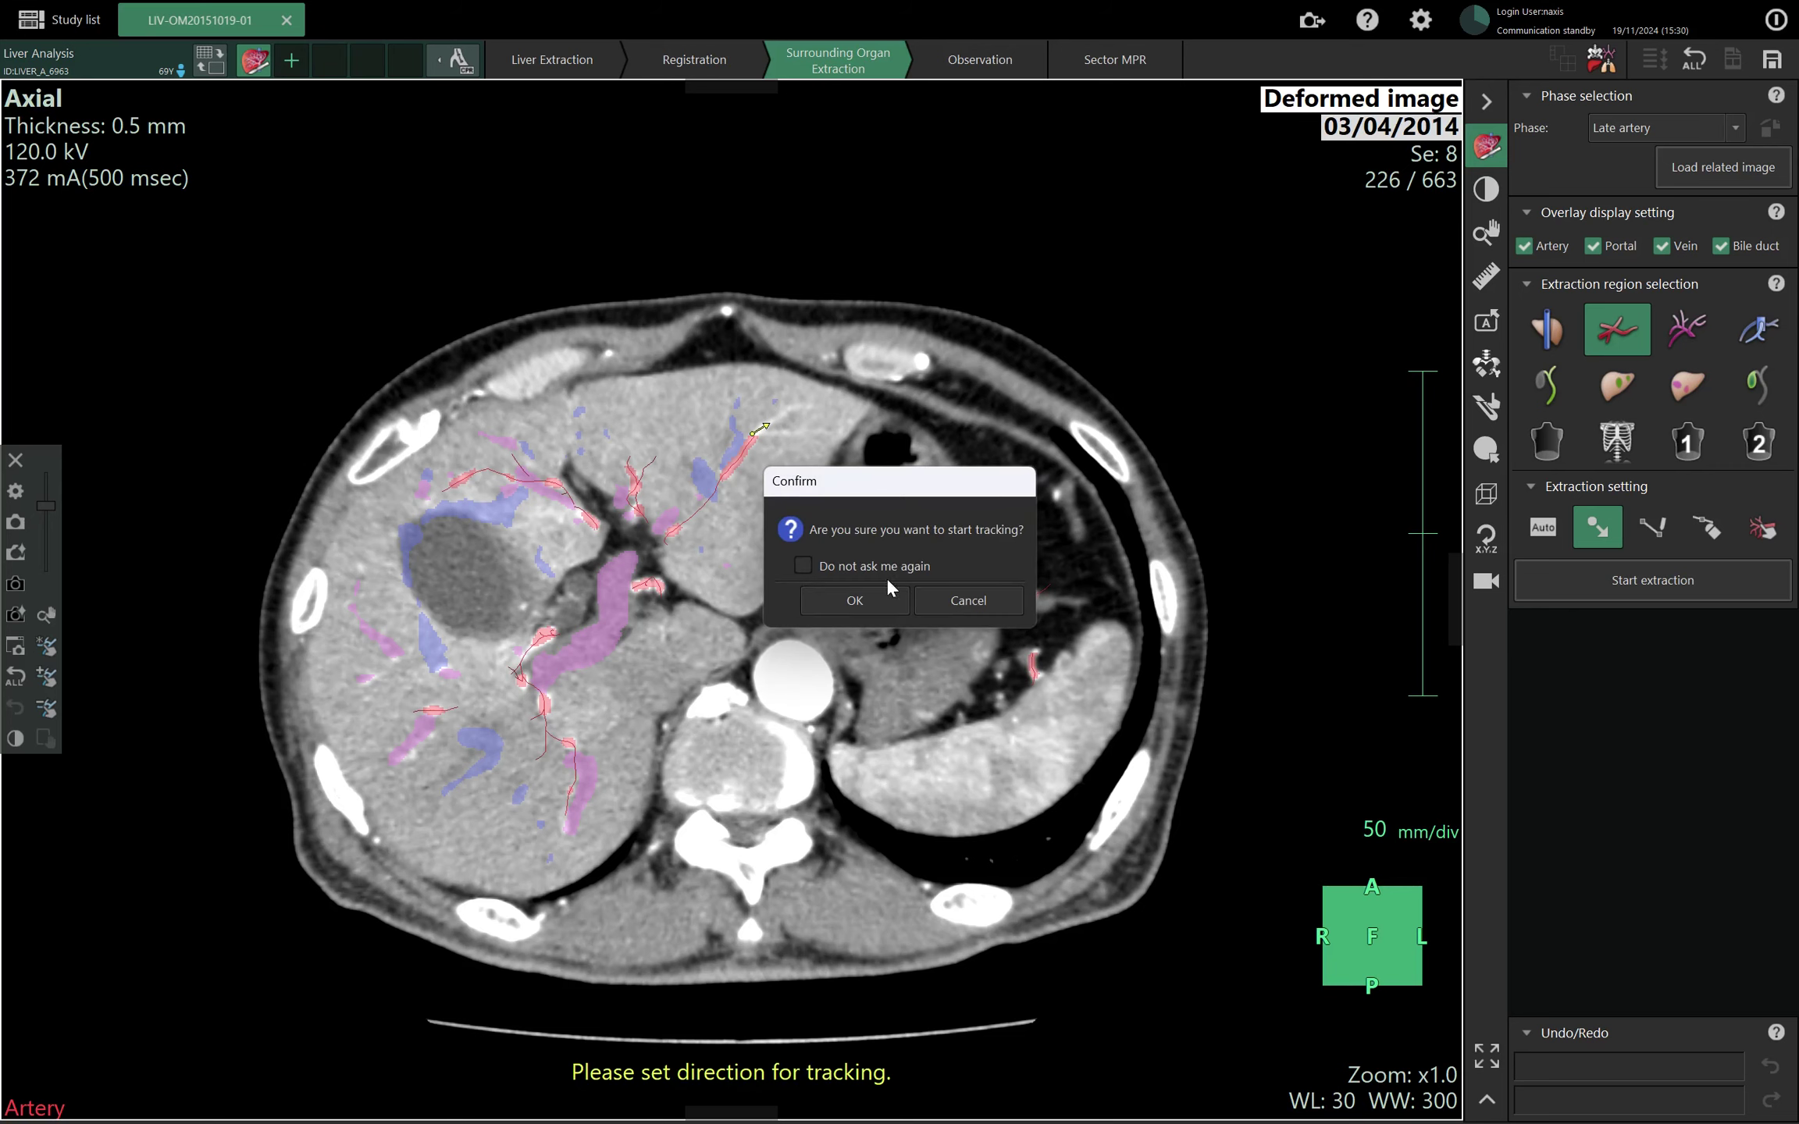
pyautogui.click(875, 599)
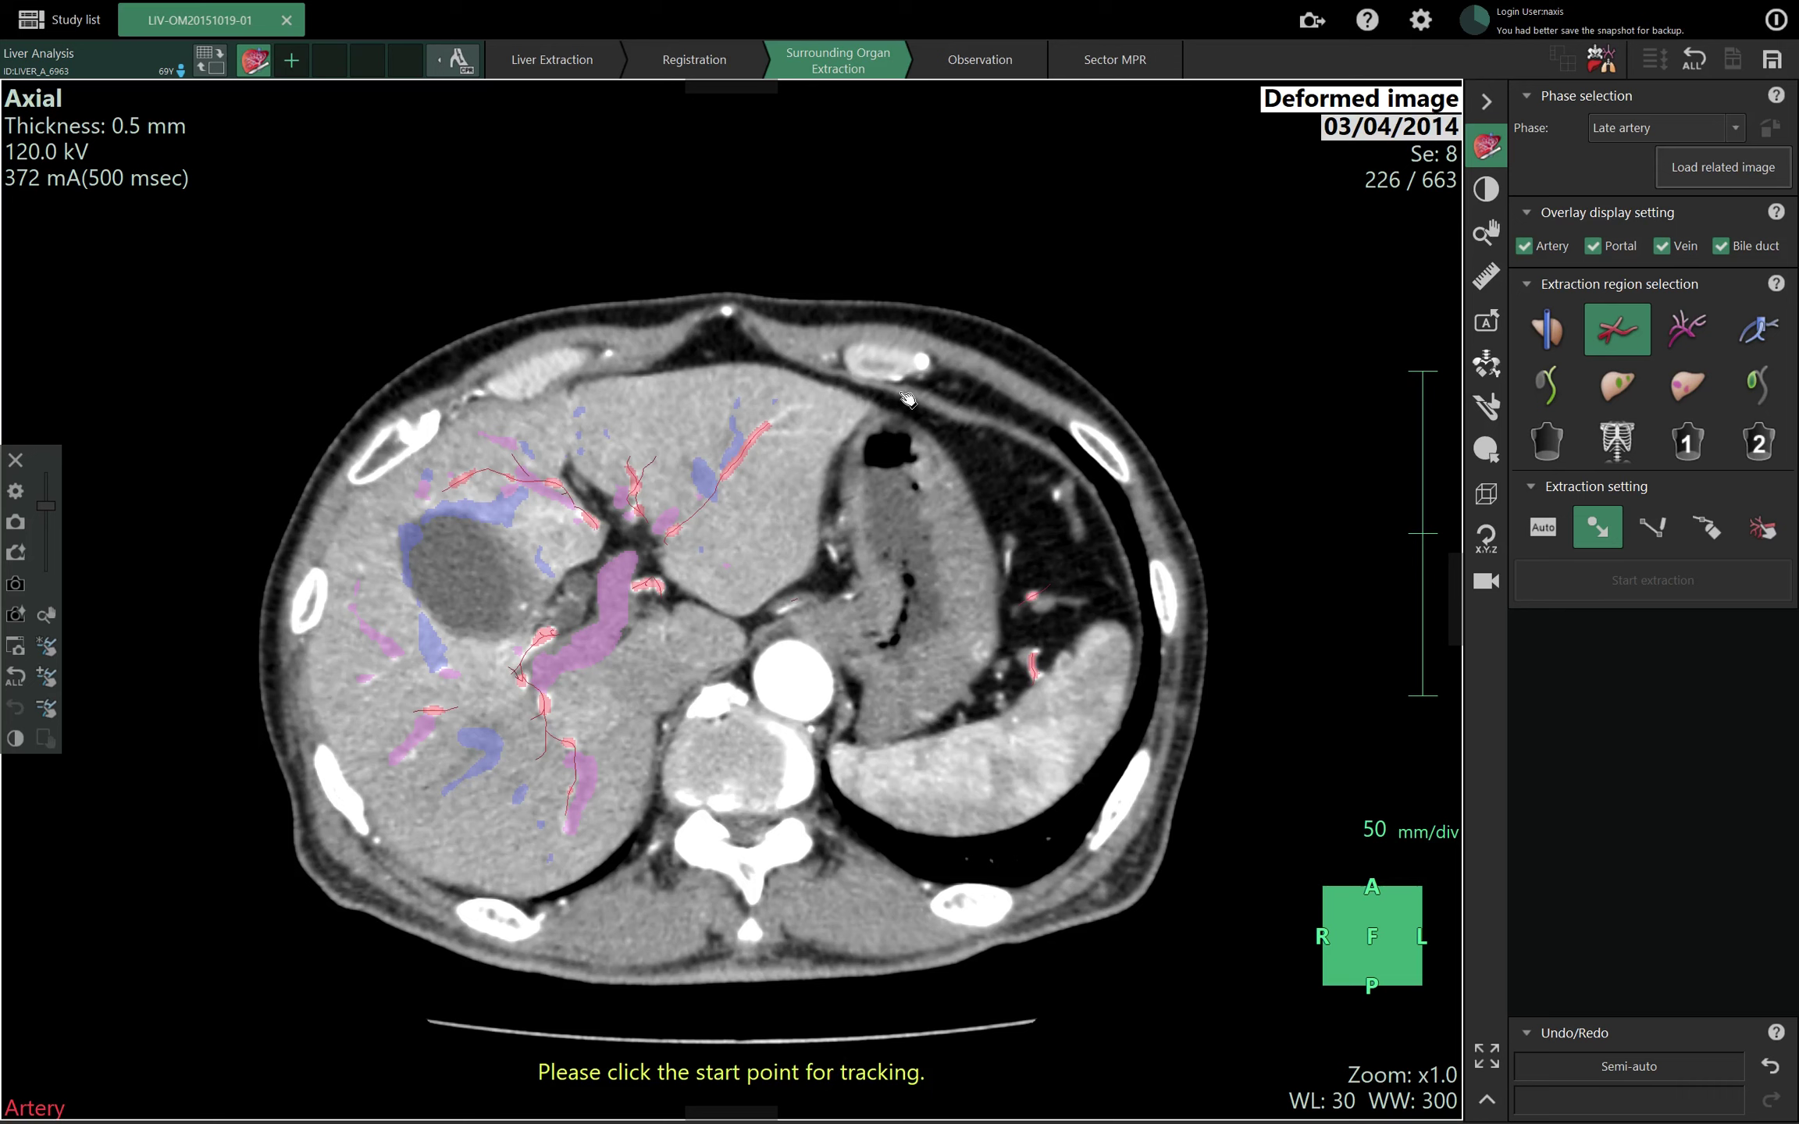
# Track the same left-lobe artery branch further outward from its tip on slice 225.
pyautogui.scroll(-4, 846, 455)
pyautogui.scroll(5, 828, 473)
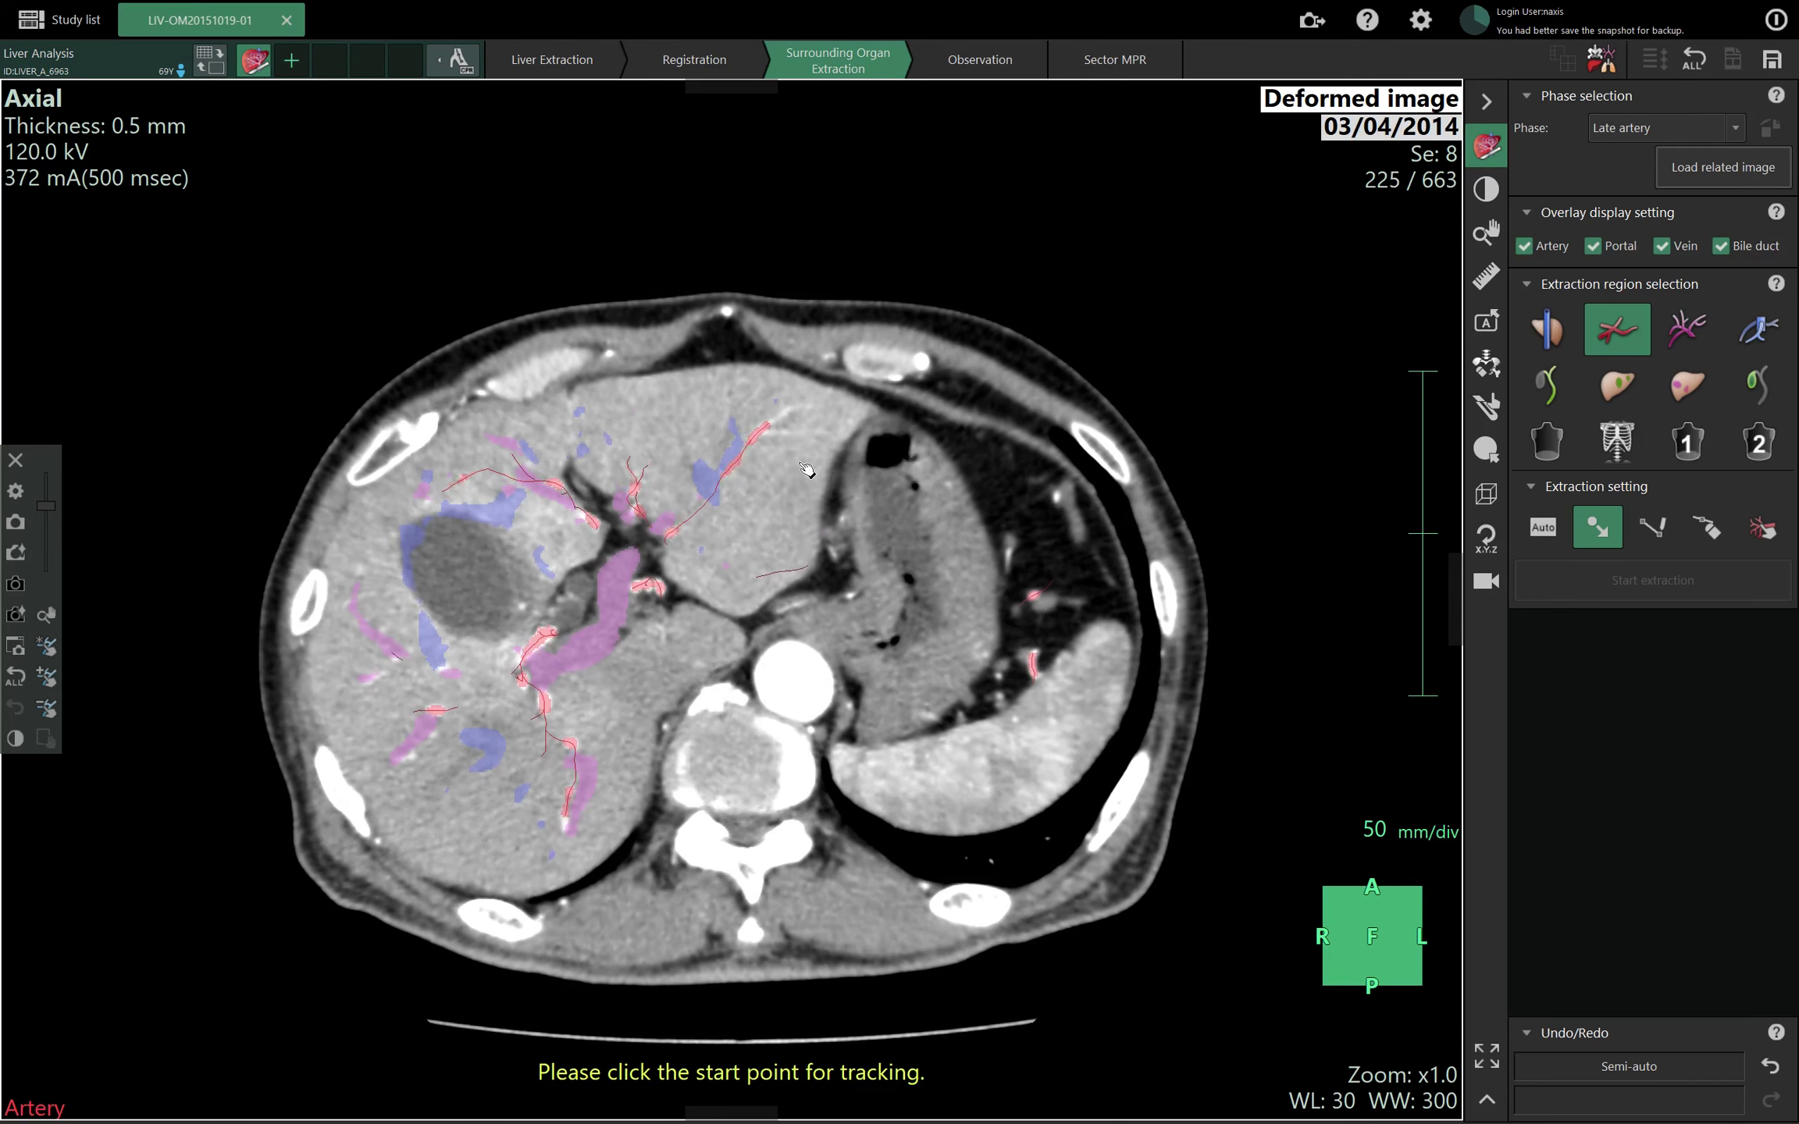
pyautogui.scroll(-2, 807, 469)
pyautogui.scroll(2, 769, 452)
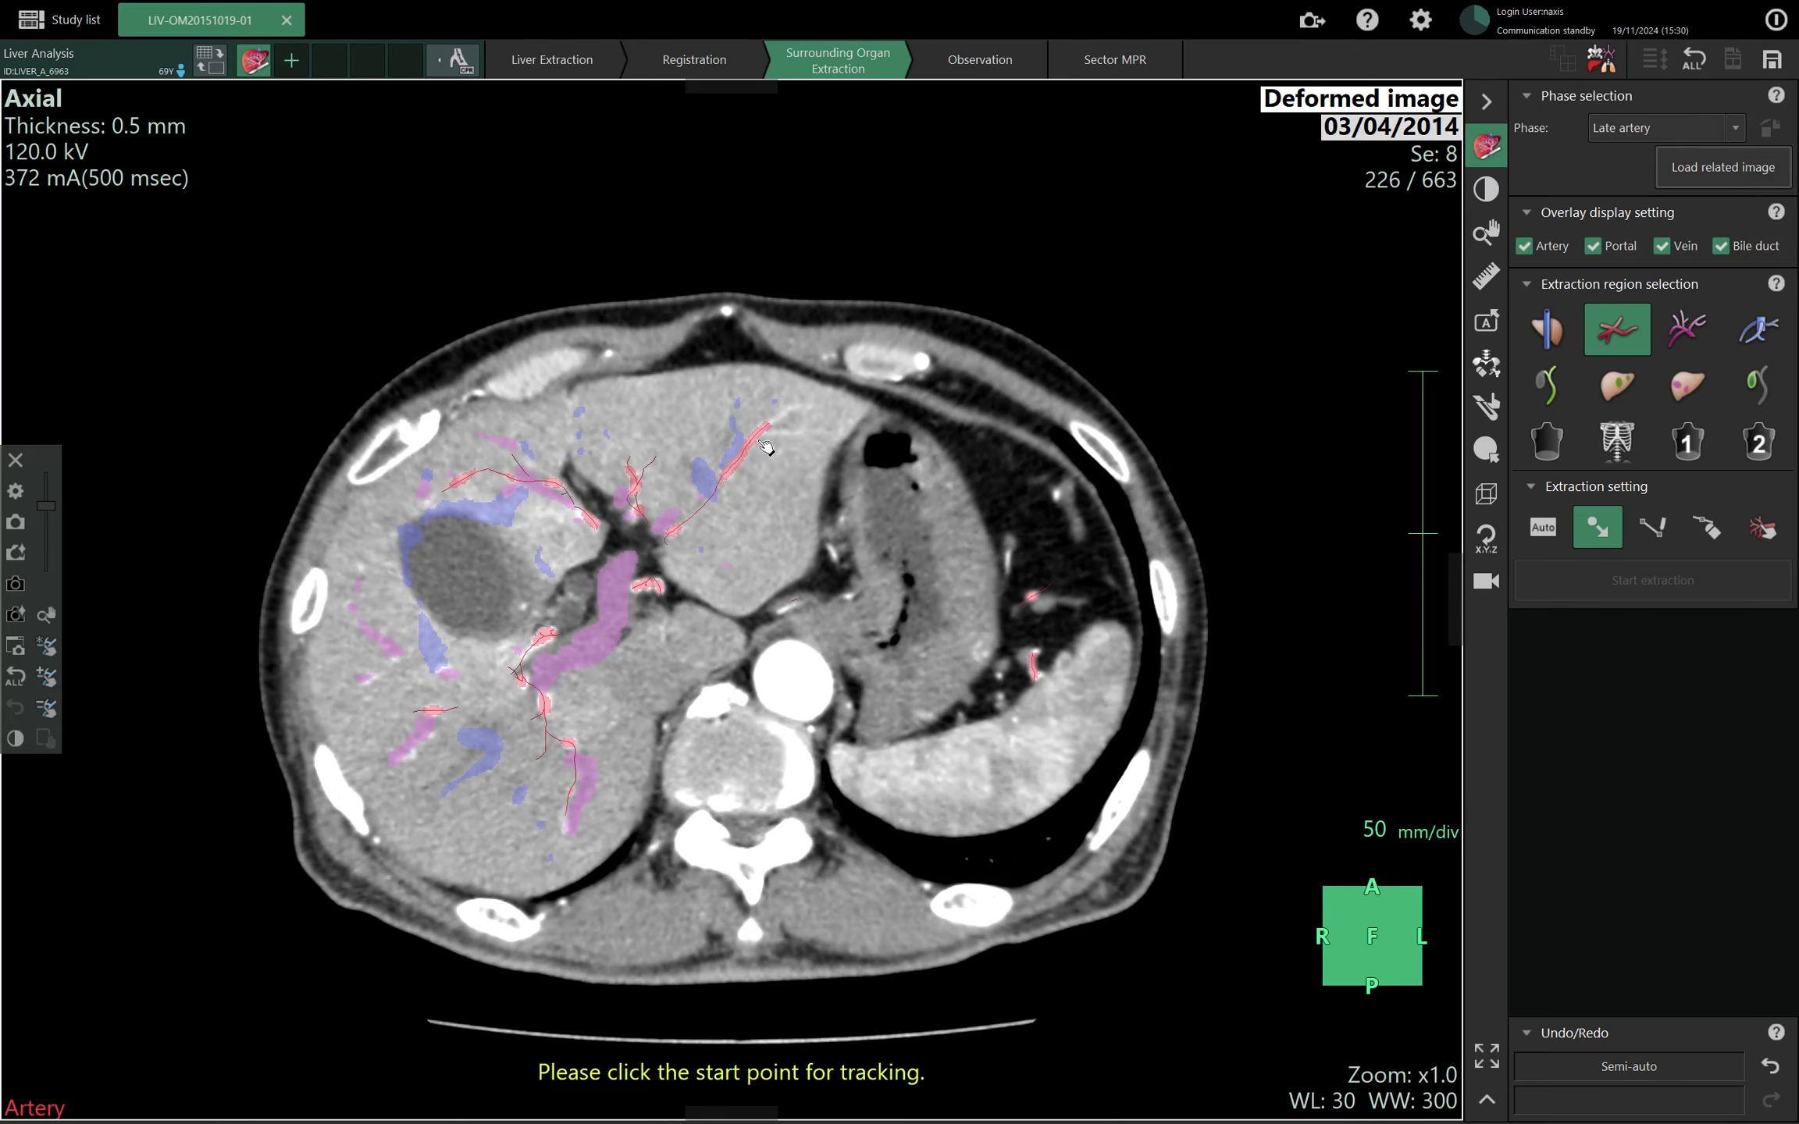
pyautogui.scroll(-1, 775, 431)
pyautogui.scroll(-1, 770, 432)
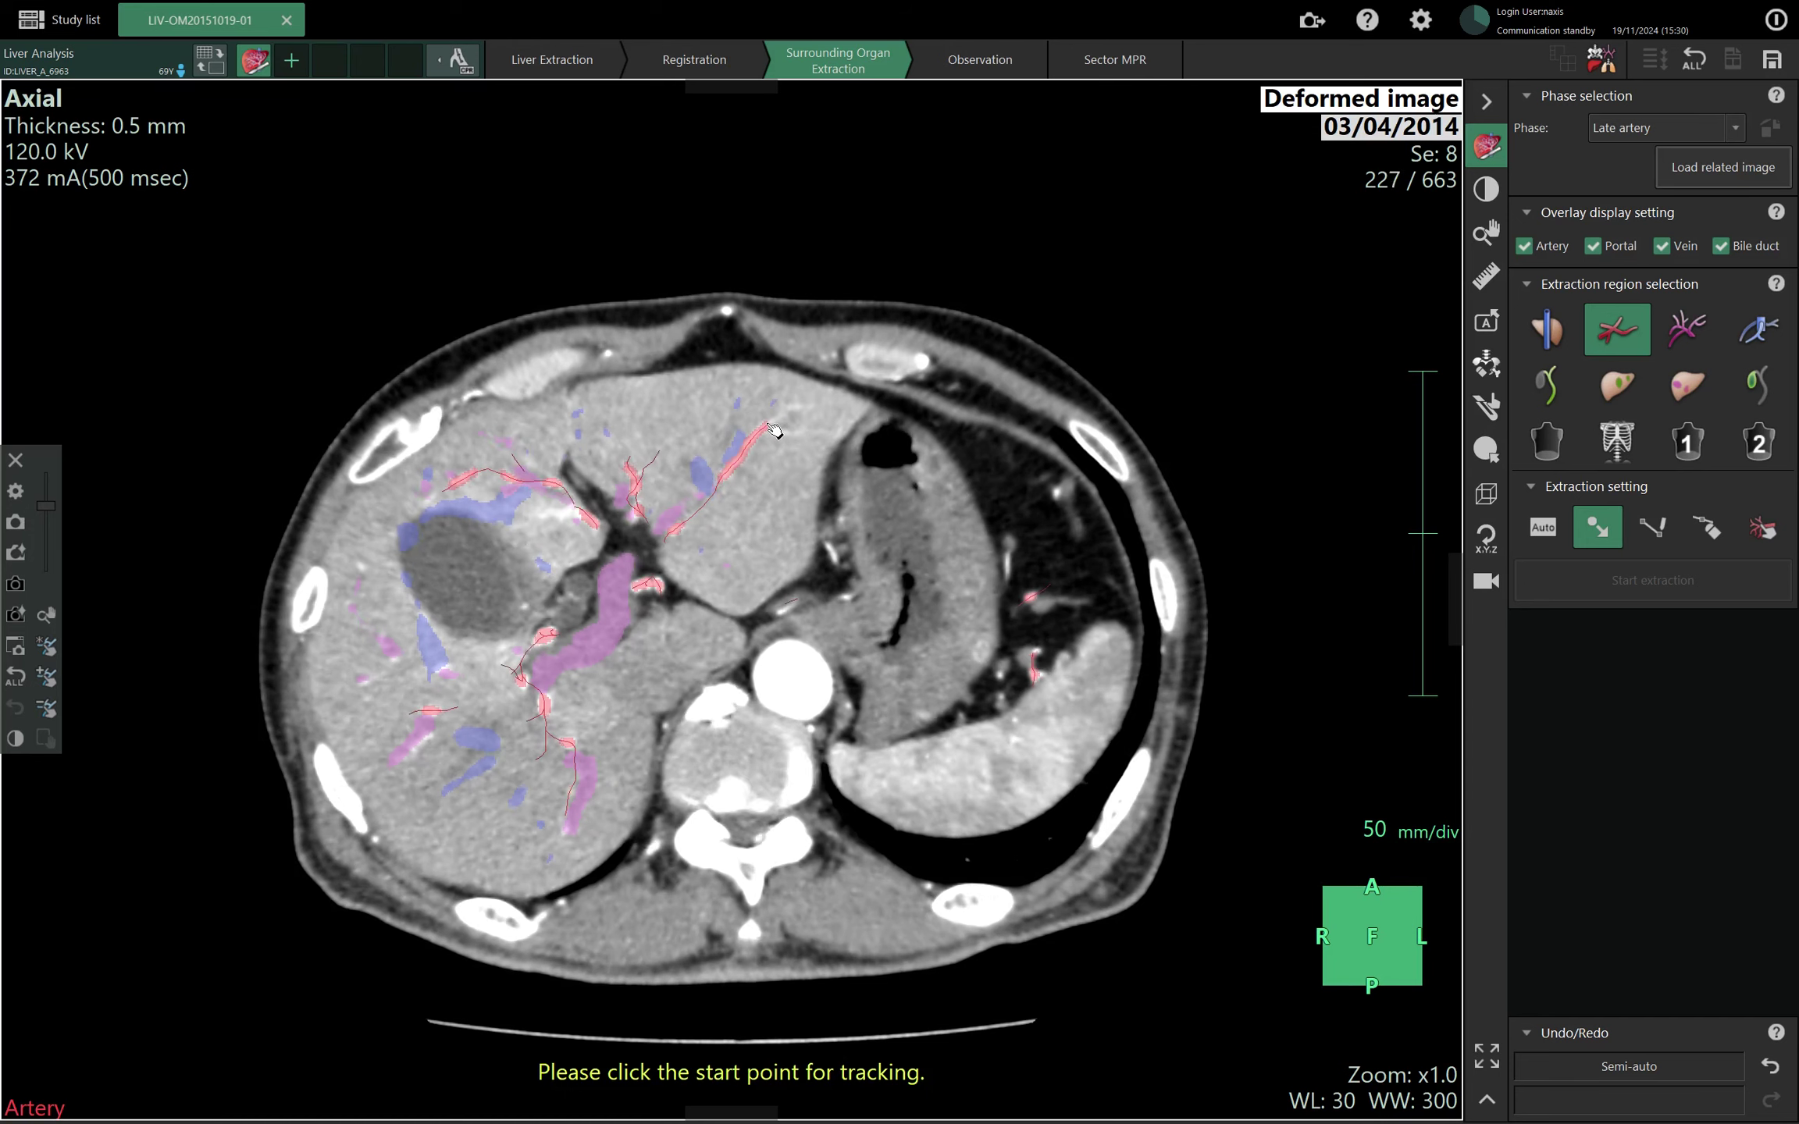
pyautogui.scroll(2, 773, 431)
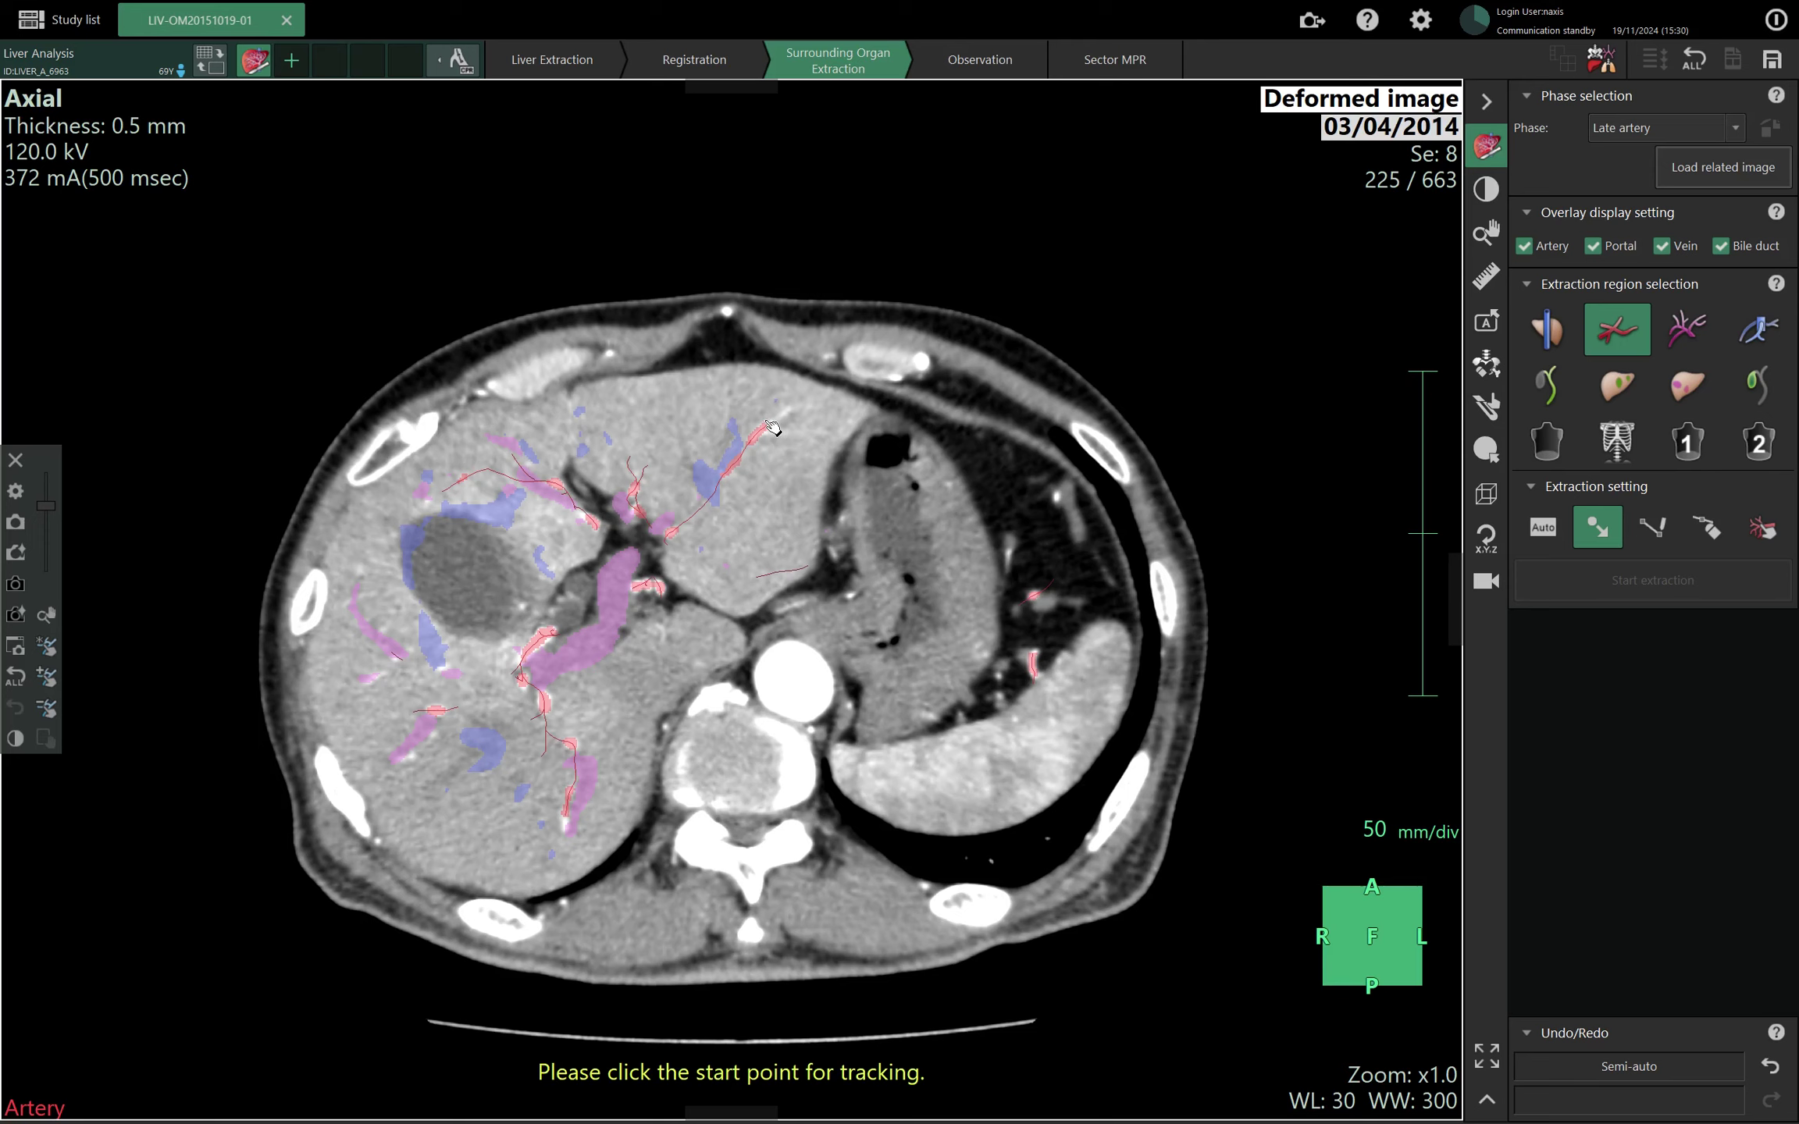
pyautogui.click(766, 421)
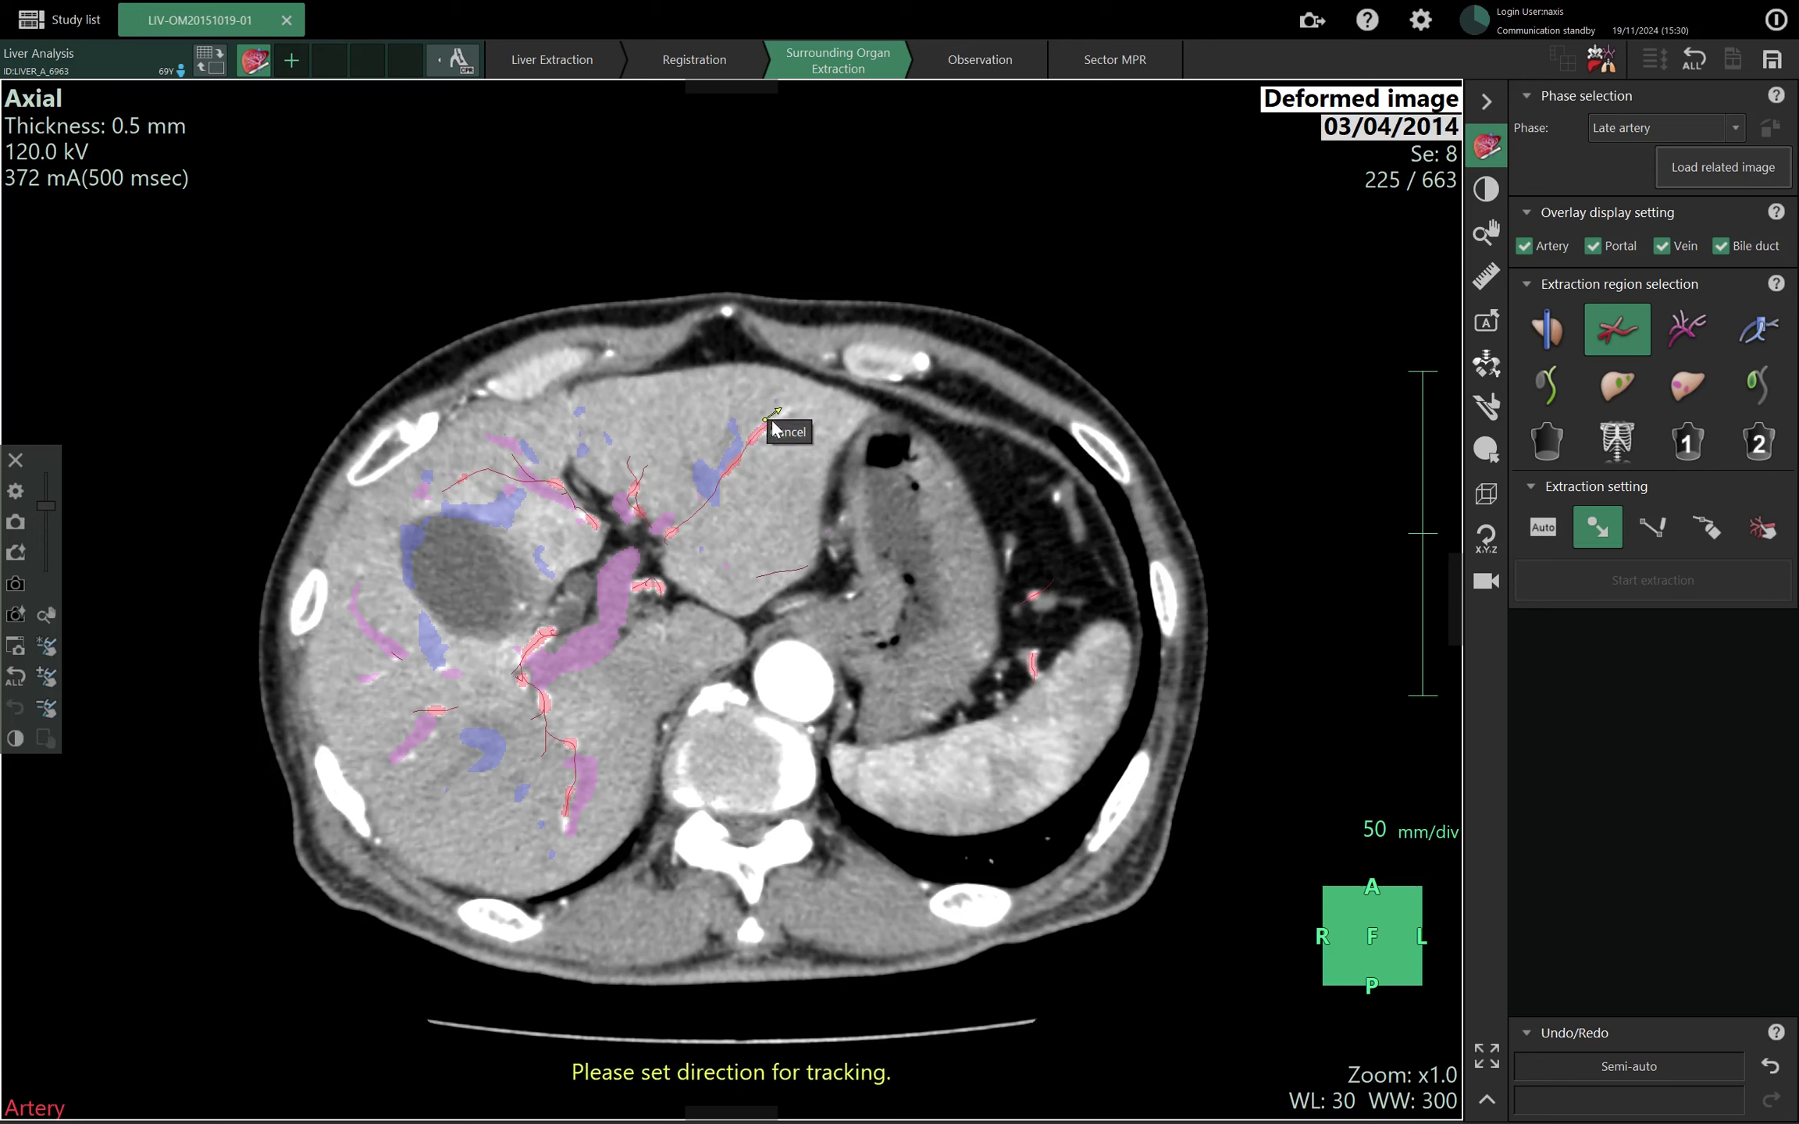
pyautogui.click(773, 428)
pyautogui.click(769, 427)
pyautogui.click(798, 418)
pyautogui.click(844, 589)
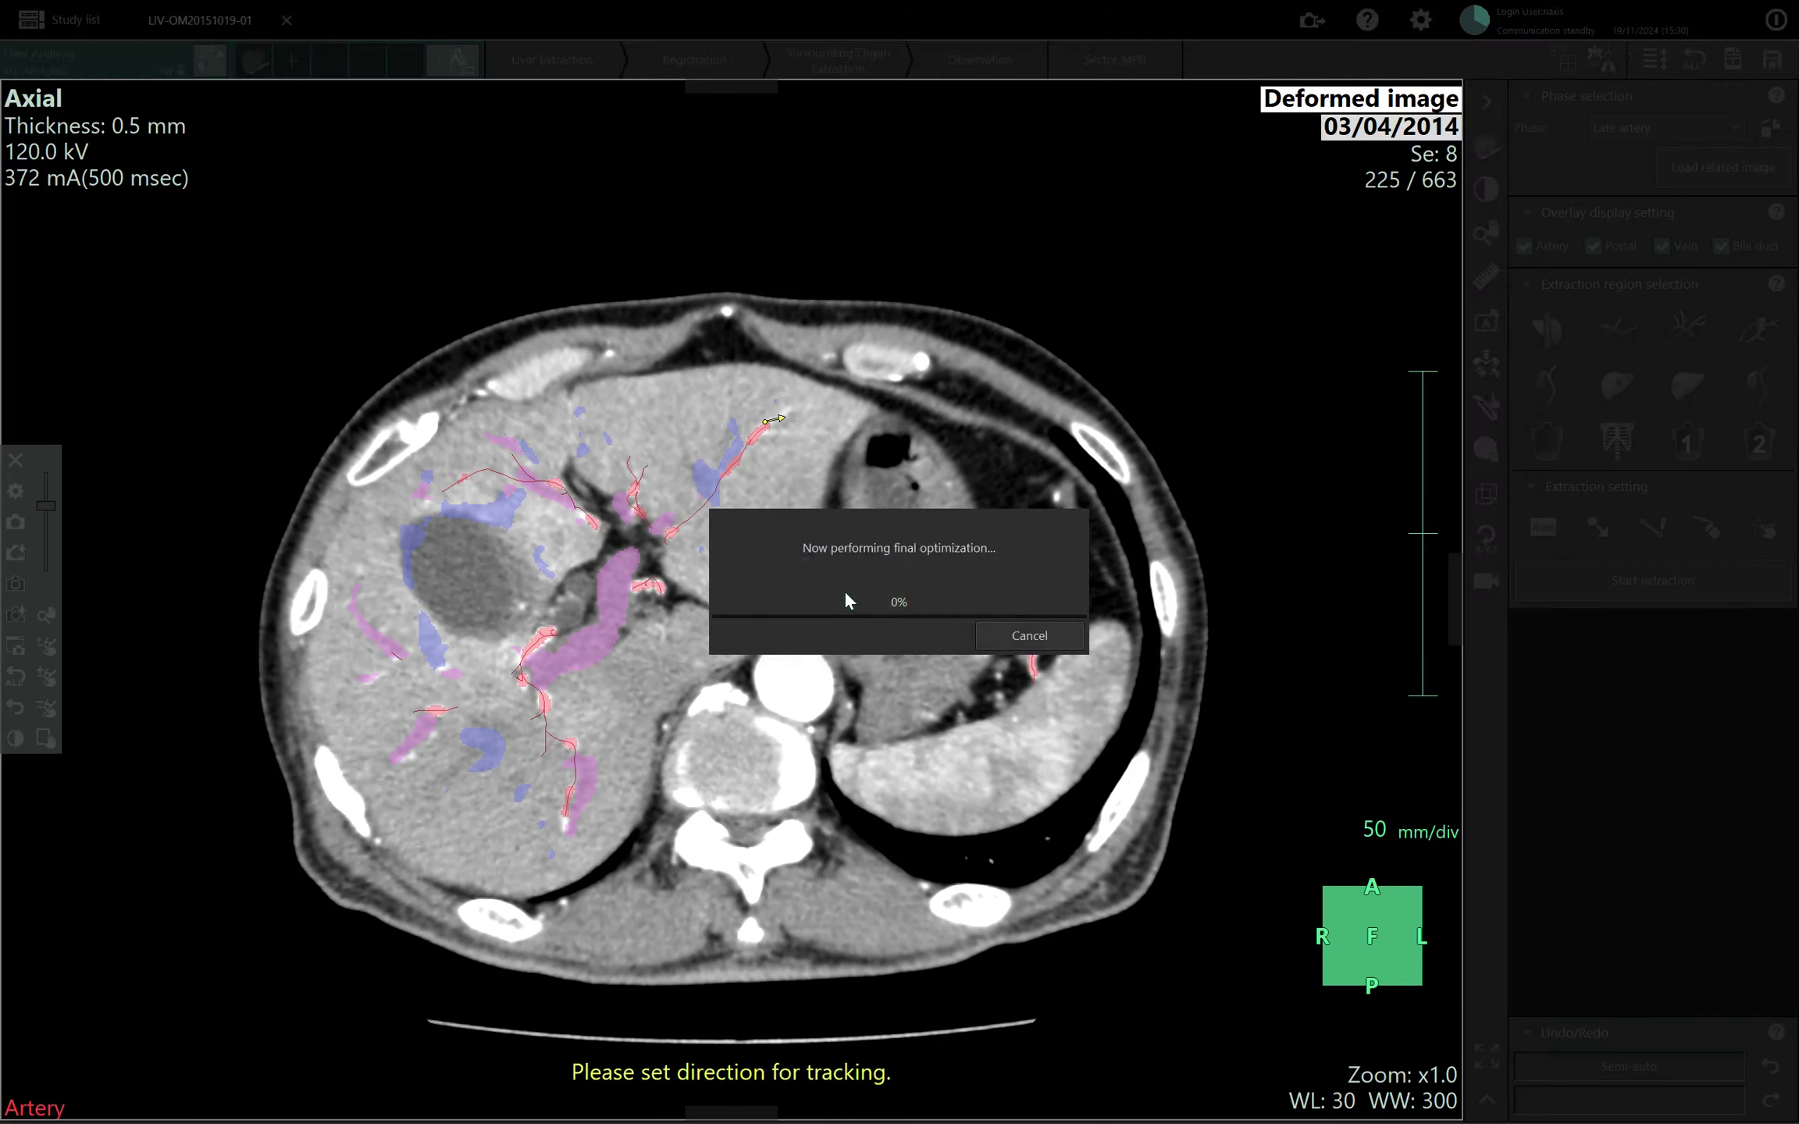
# Track the neighbouring artery branch beside the left portal branch, with its start near slice 208 and its direction set on slice 213.
pyautogui.scroll(16, 859, 538)
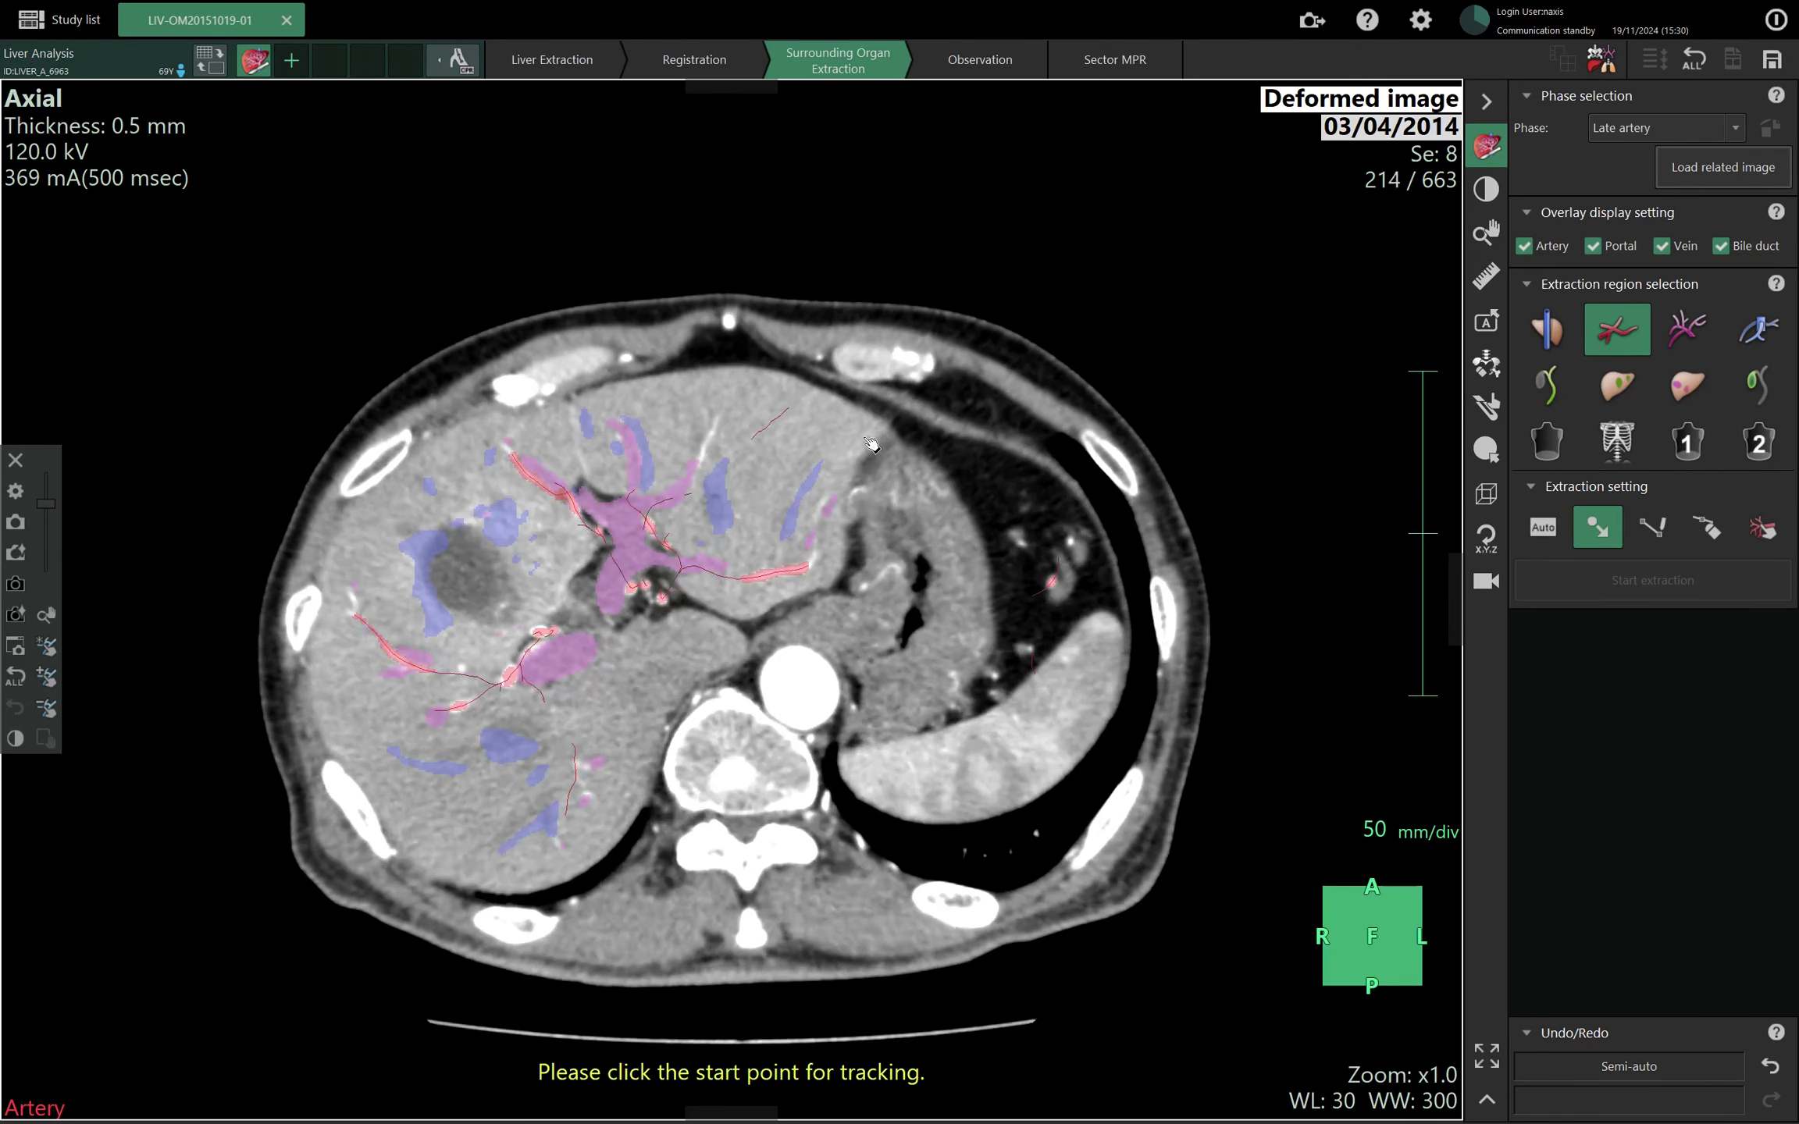
pyautogui.scroll(-3, 699, 504)
pyautogui.scroll(4, 703, 506)
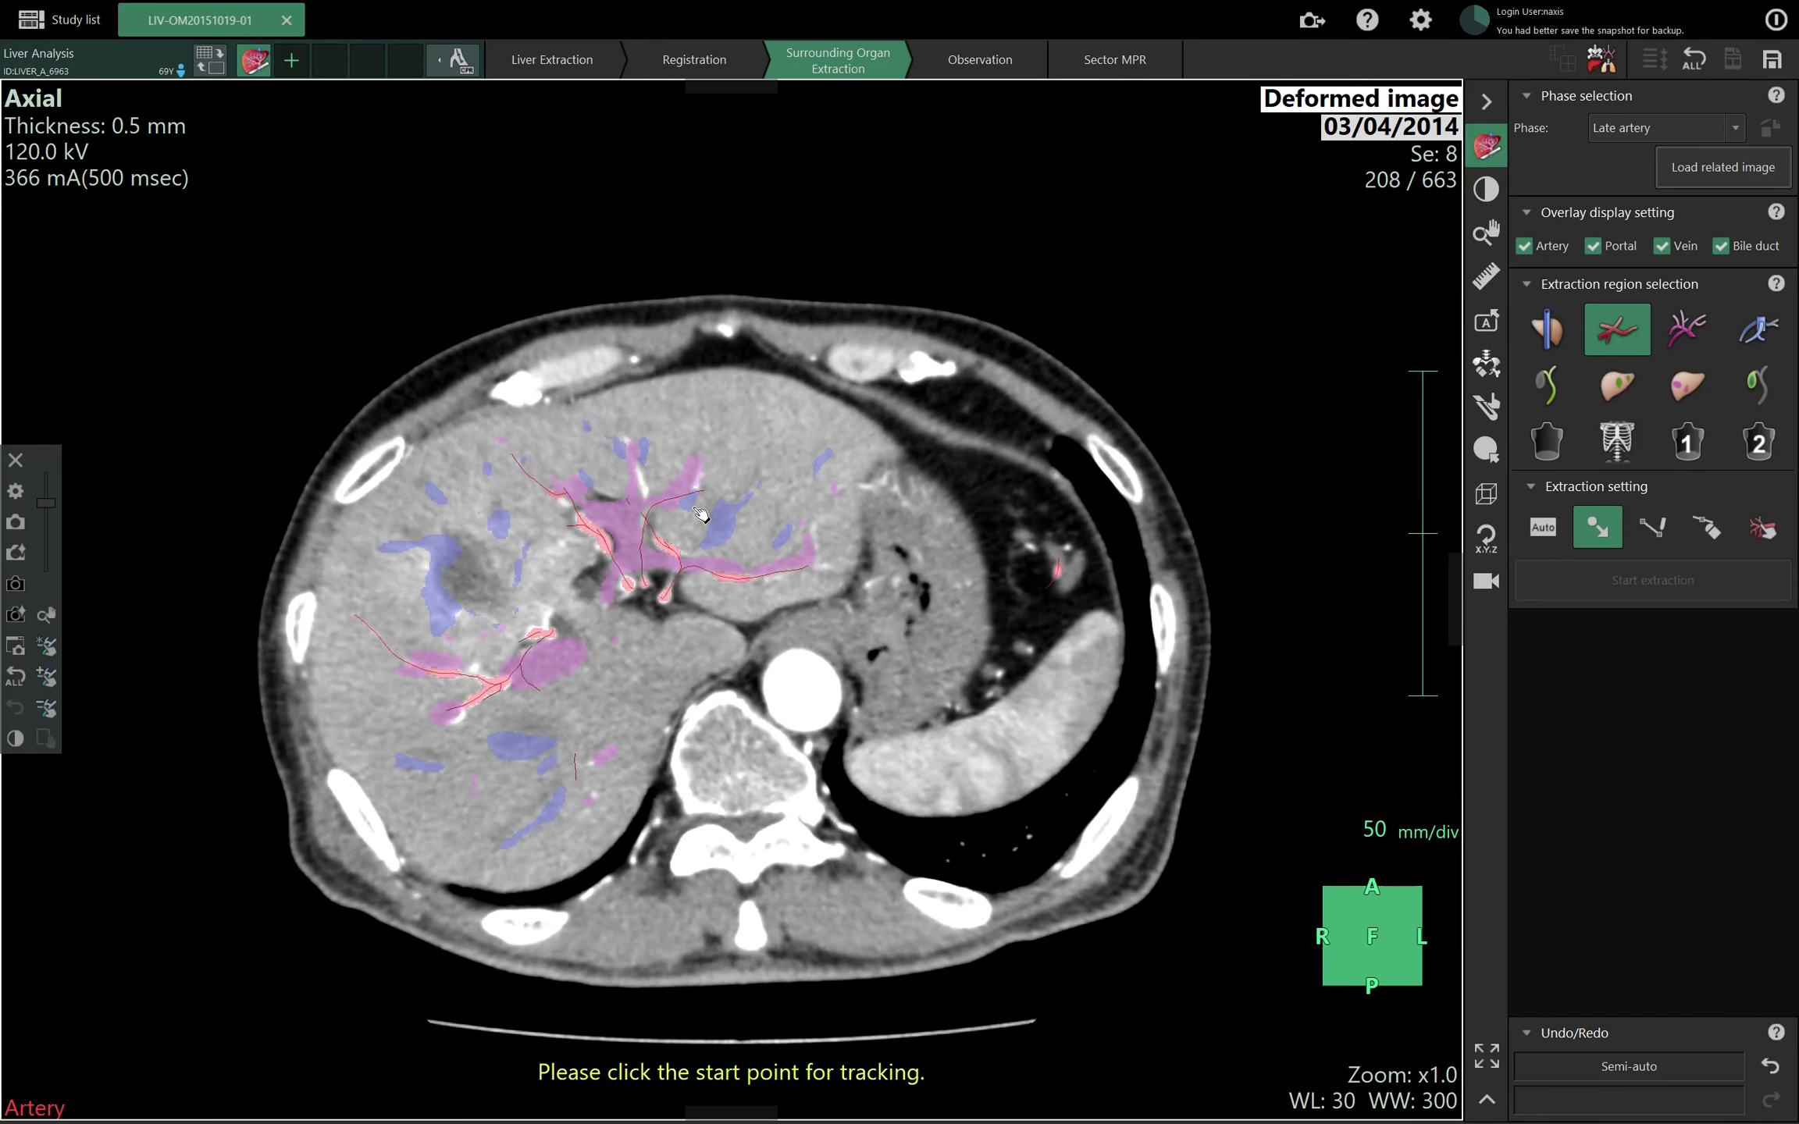
pyautogui.click(699, 492)
pyautogui.scroll(-7, 702, 488)
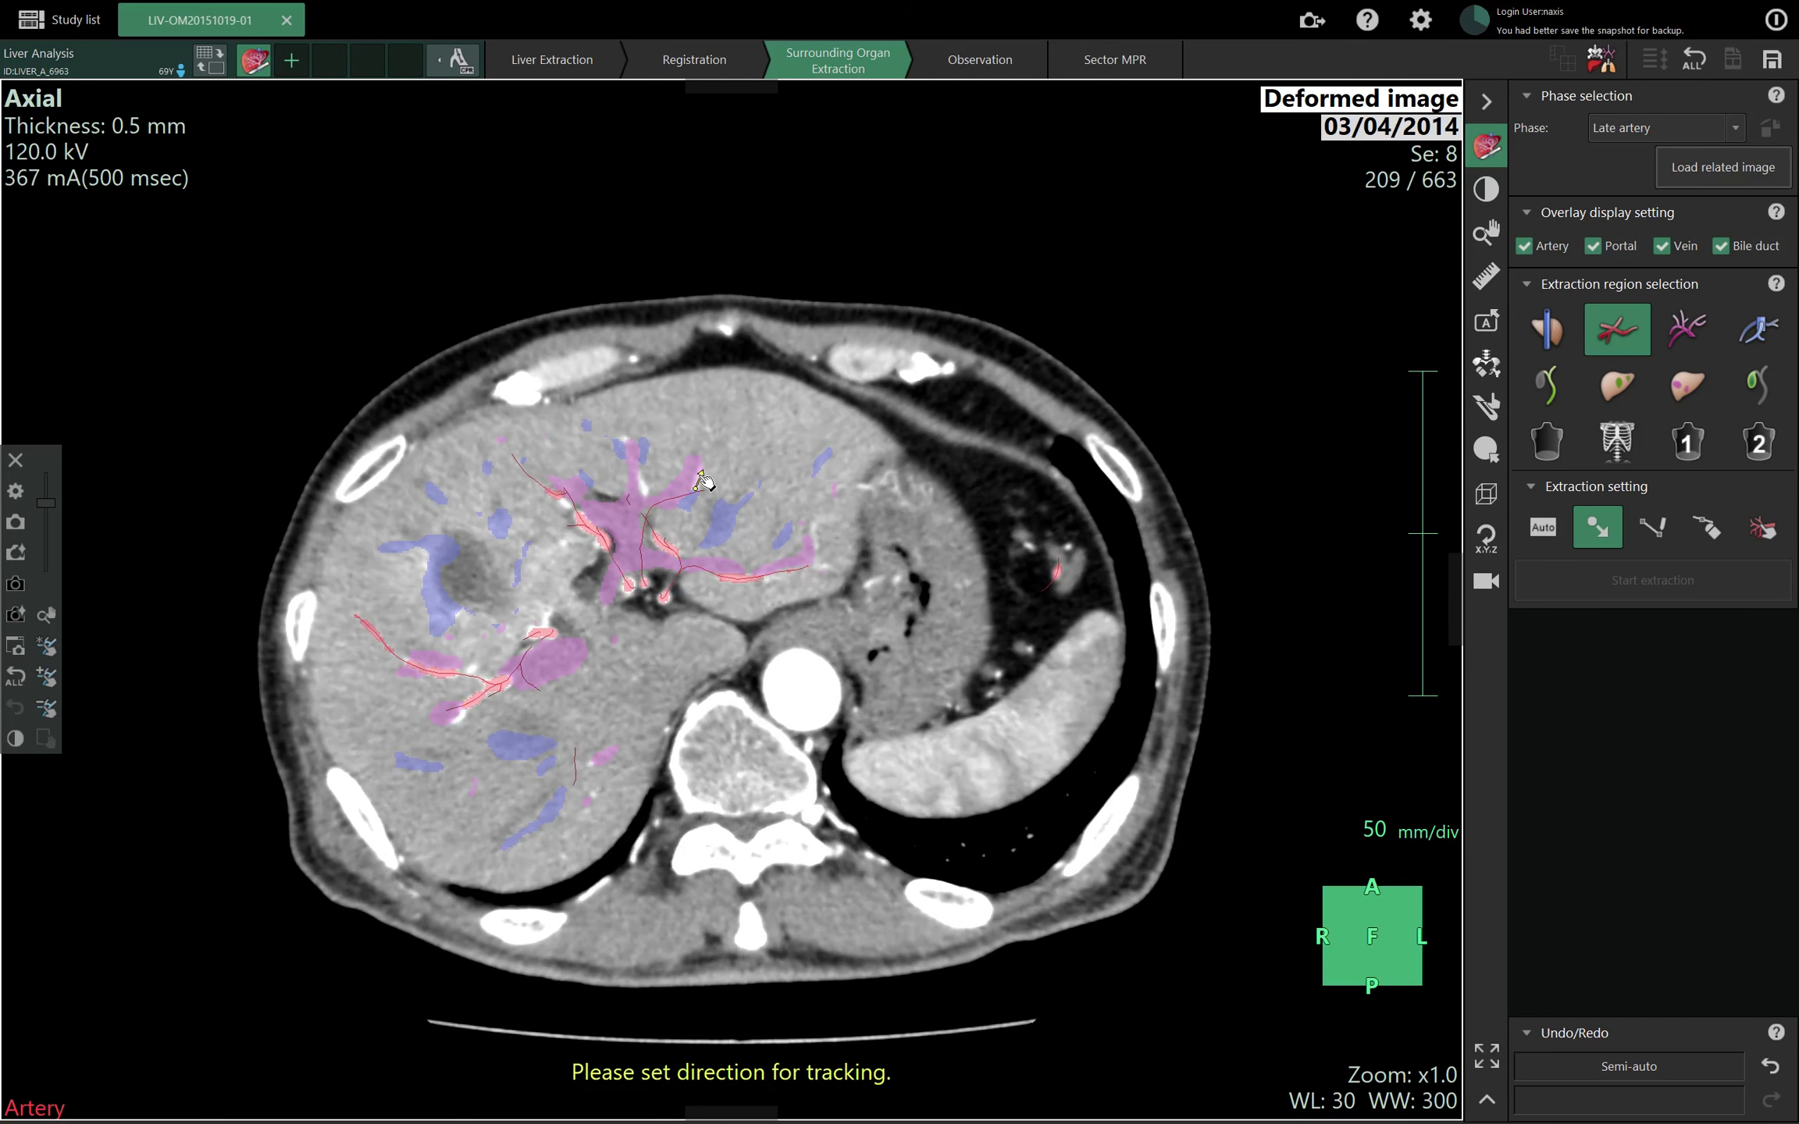
pyautogui.scroll(1, 705, 484)
pyautogui.scroll(1, 706, 465)
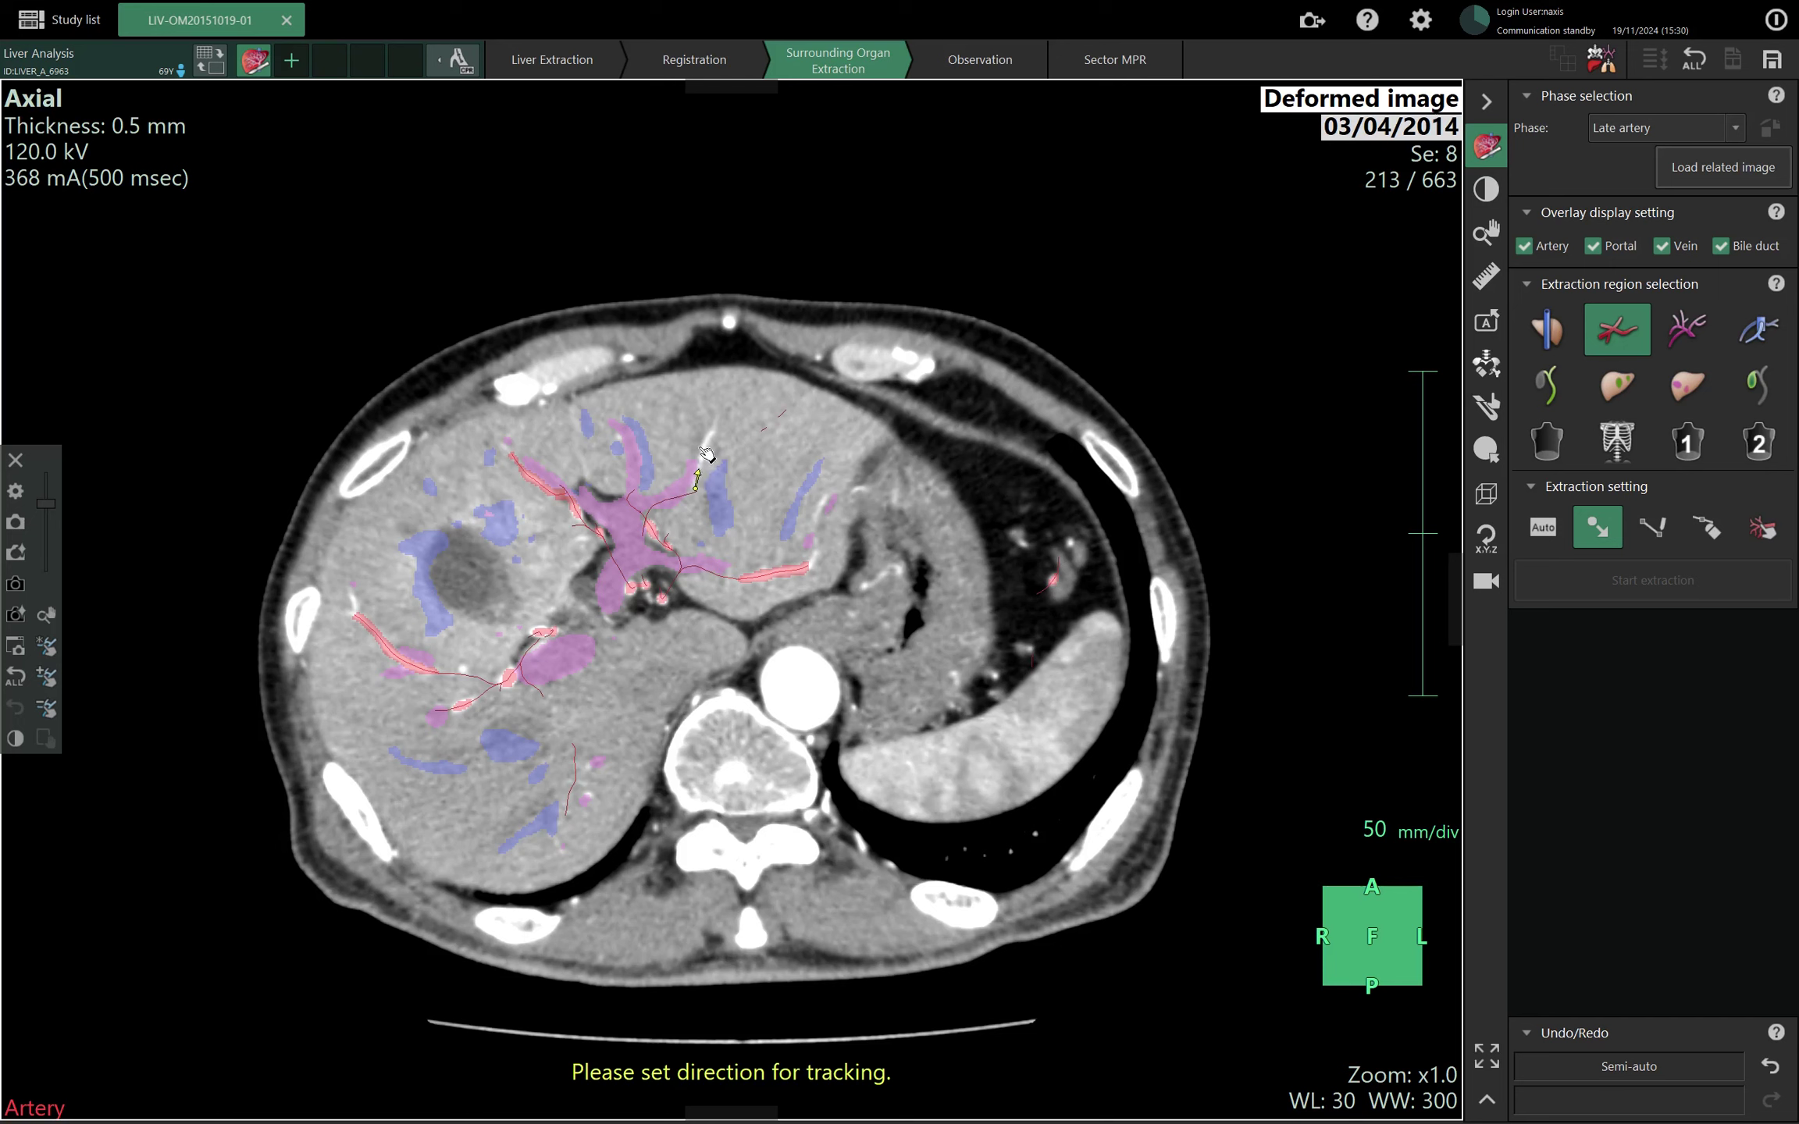
pyautogui.click(701, 456)
pyautogui.click(853, 606)
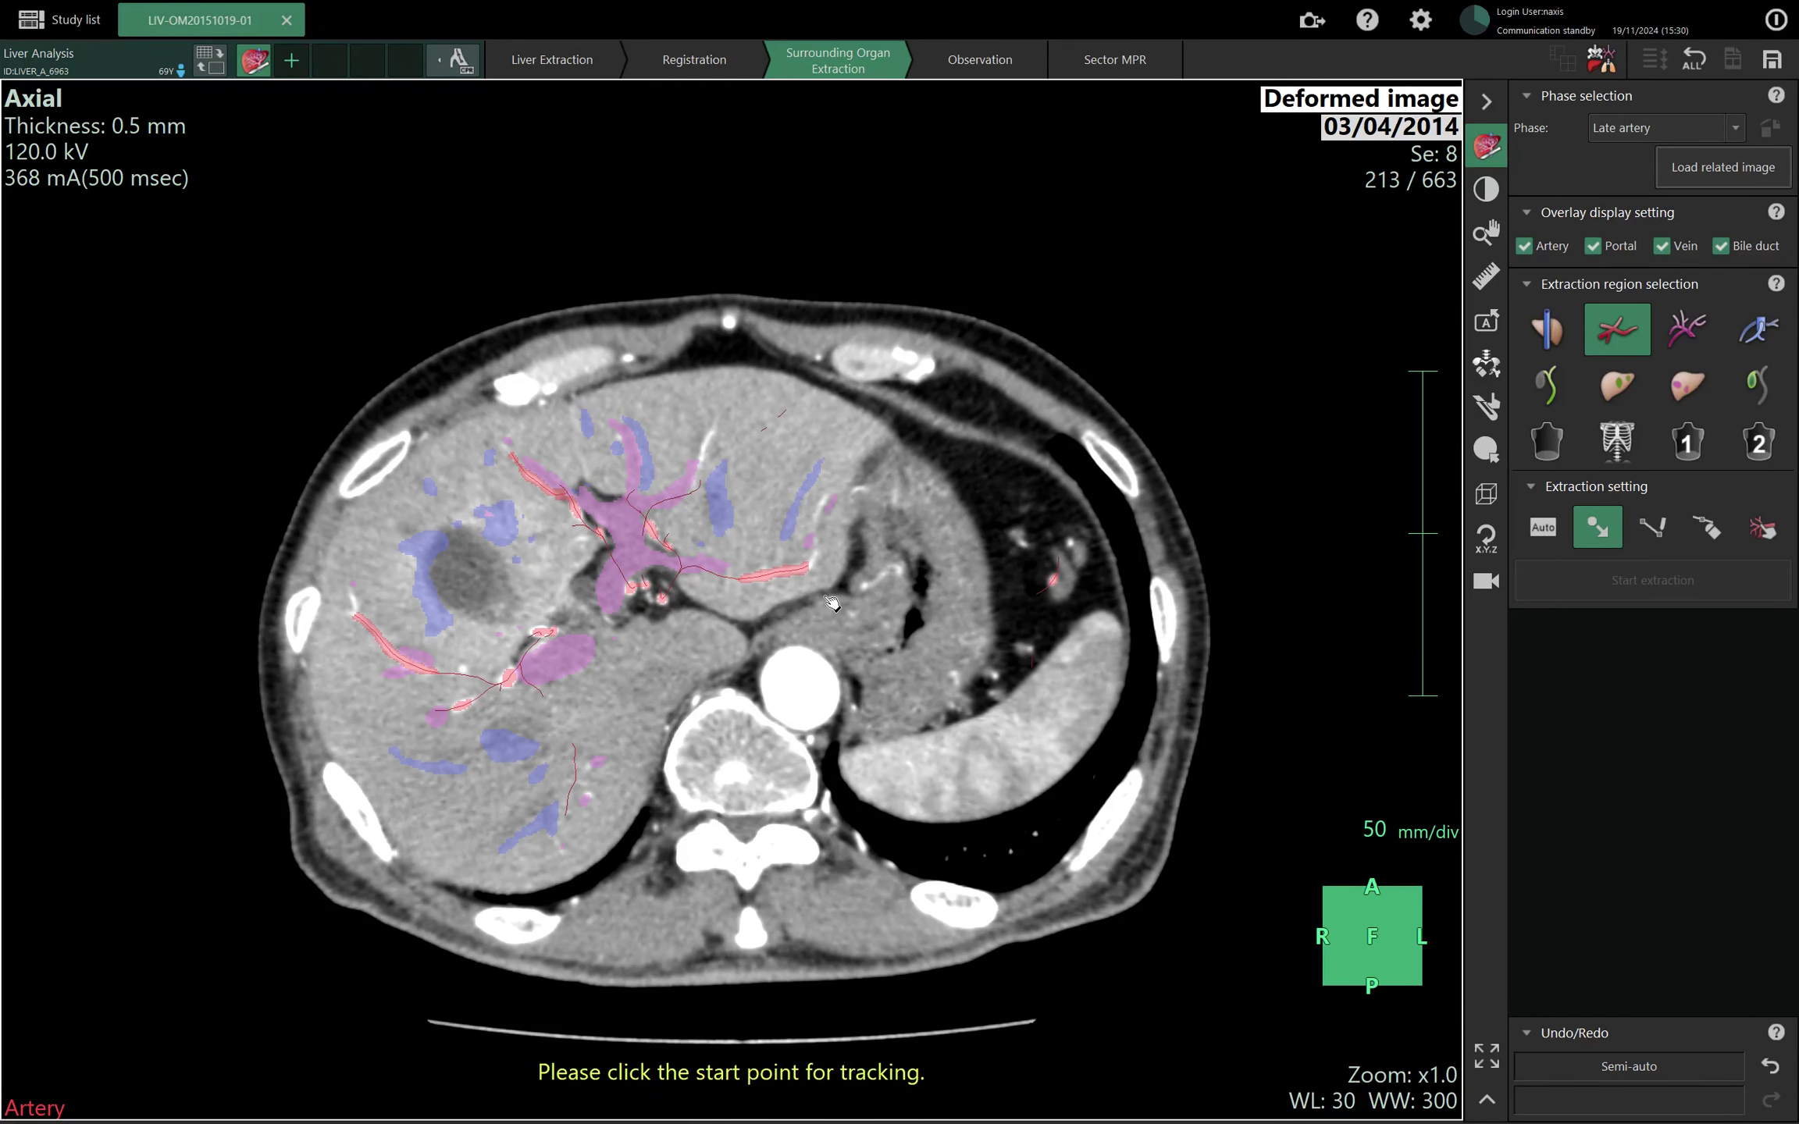
pyautogui.scroll(-3, 724, 503)
pyautogui.scroll(3, 717, 500)
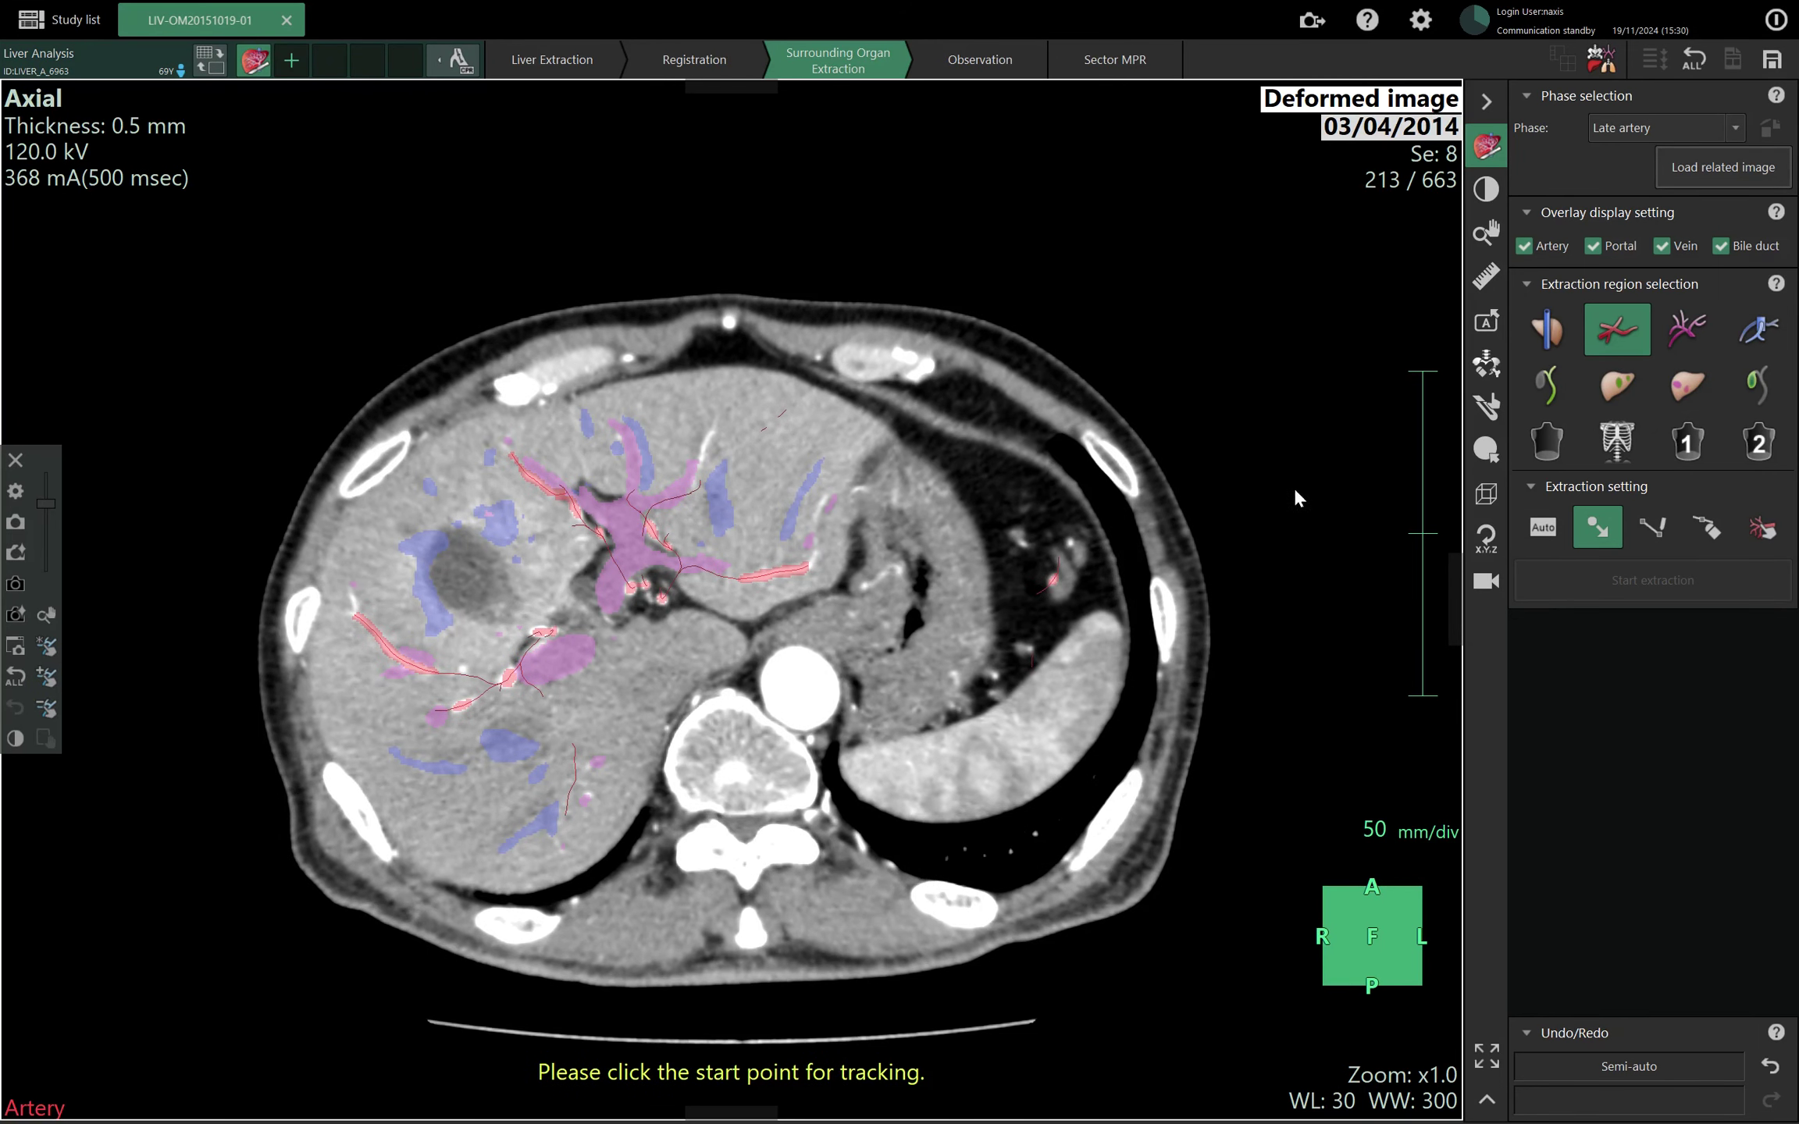
# Manually extract the thin left-lobe artery branch along its tracked path with a start diameter of 1.5 mm and an end diameter of 0.9 mm.
pyautogui.click(1646, 529)
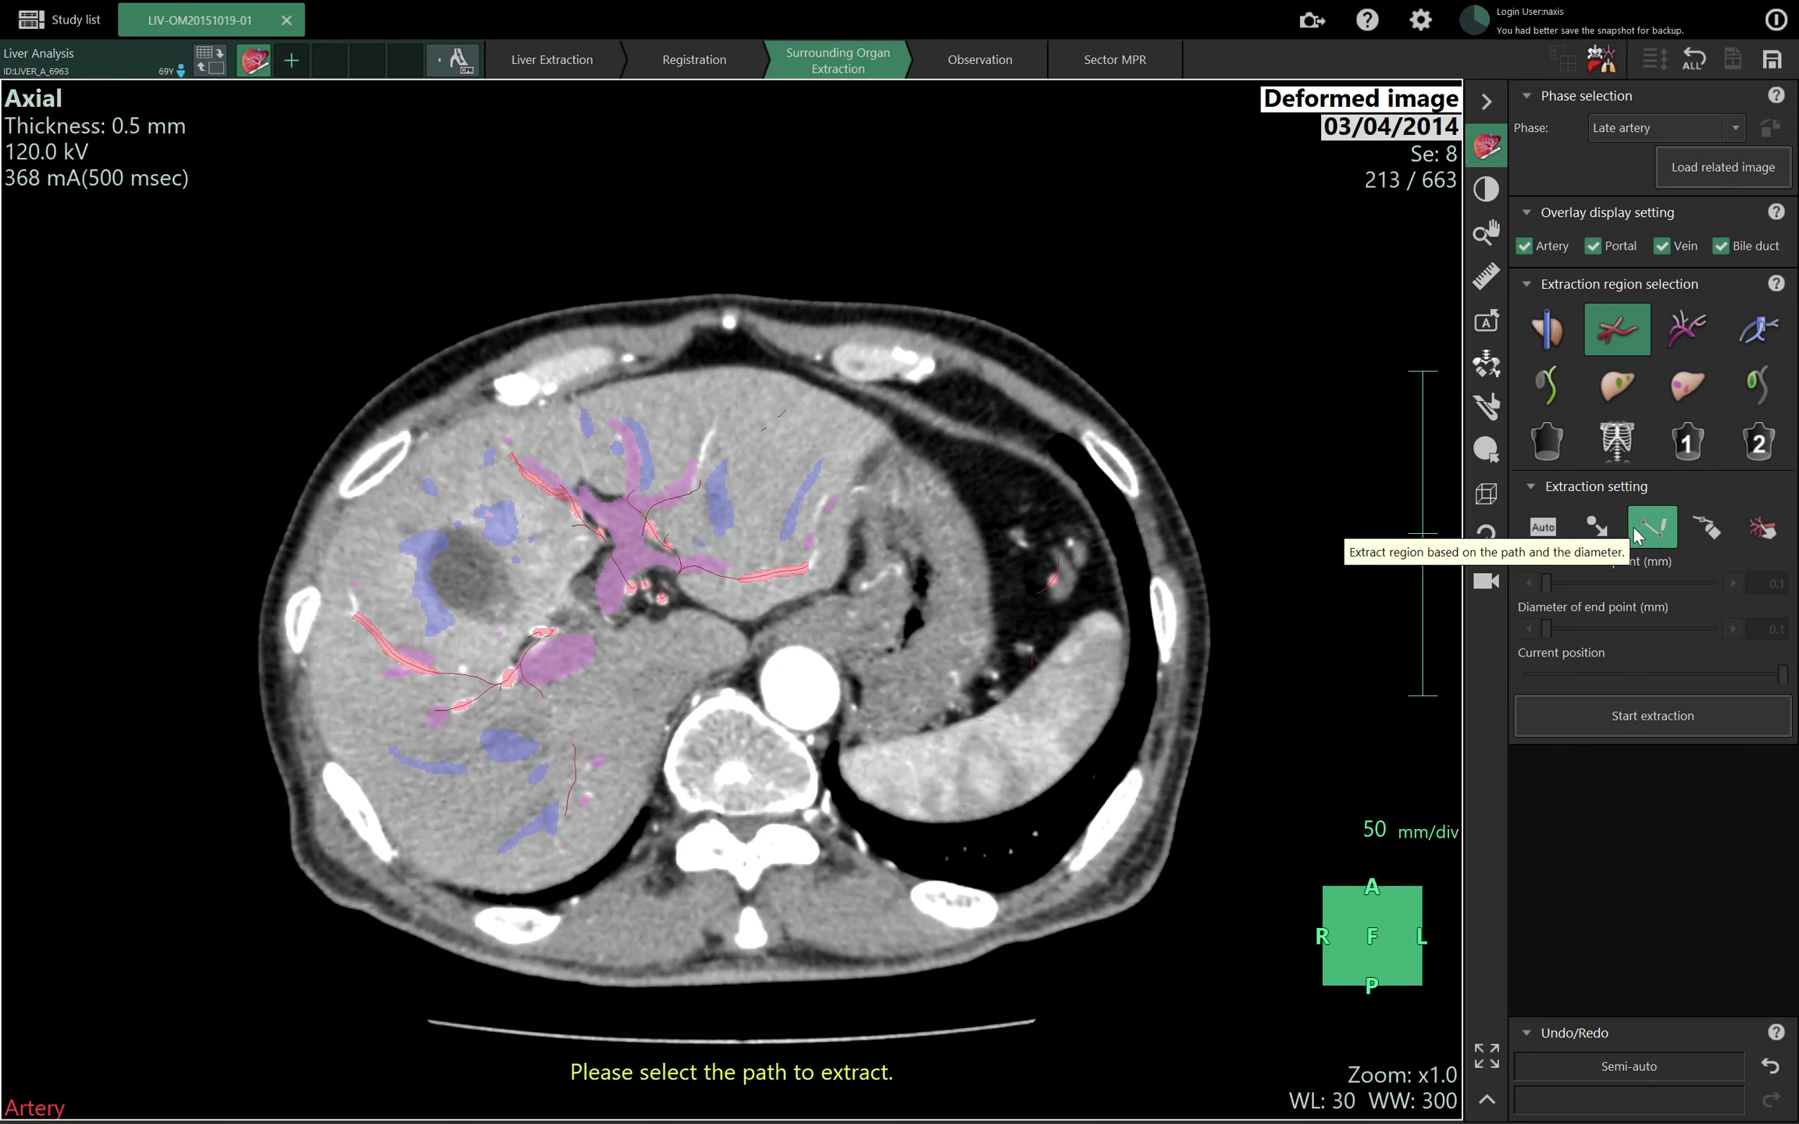
pyautogui.scroll(-3, 706, 492)
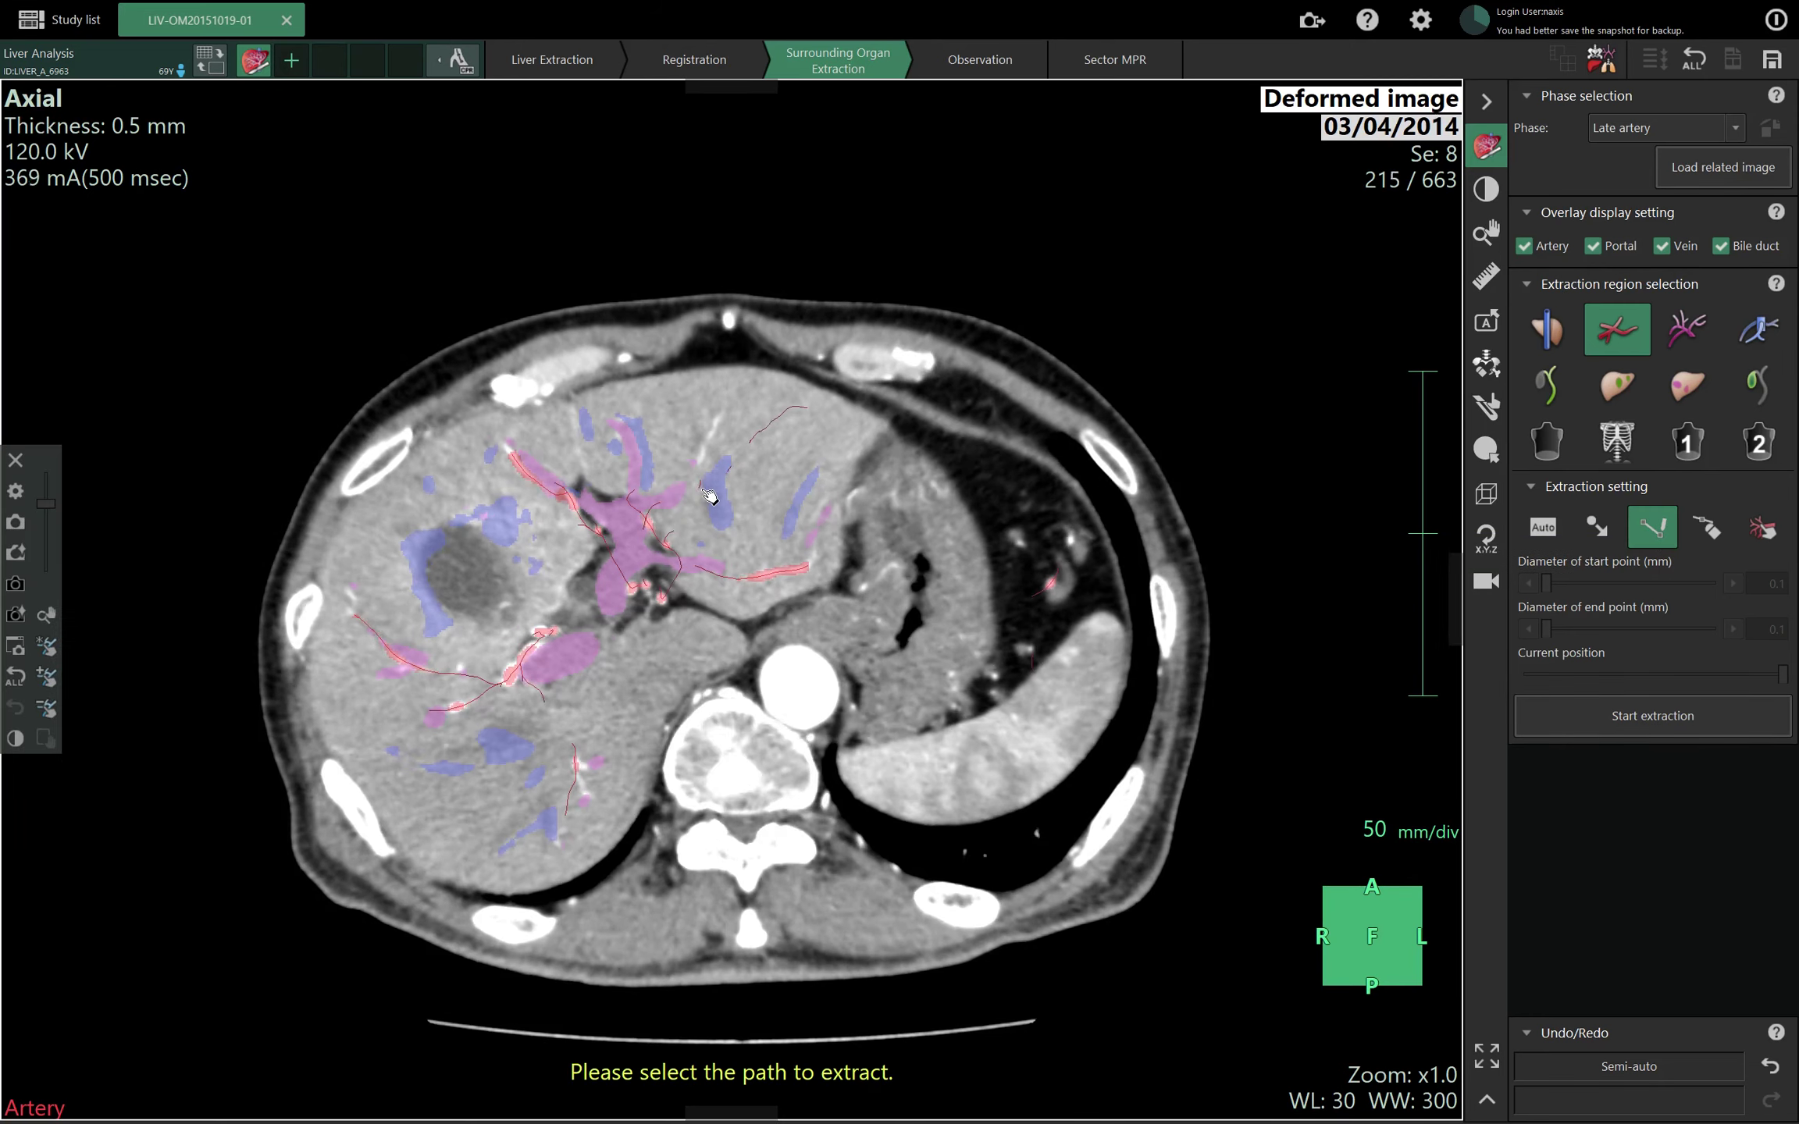
pyautogui.scroll(3, 706, 492)
pyautogui.scroll(2, 707, 492)
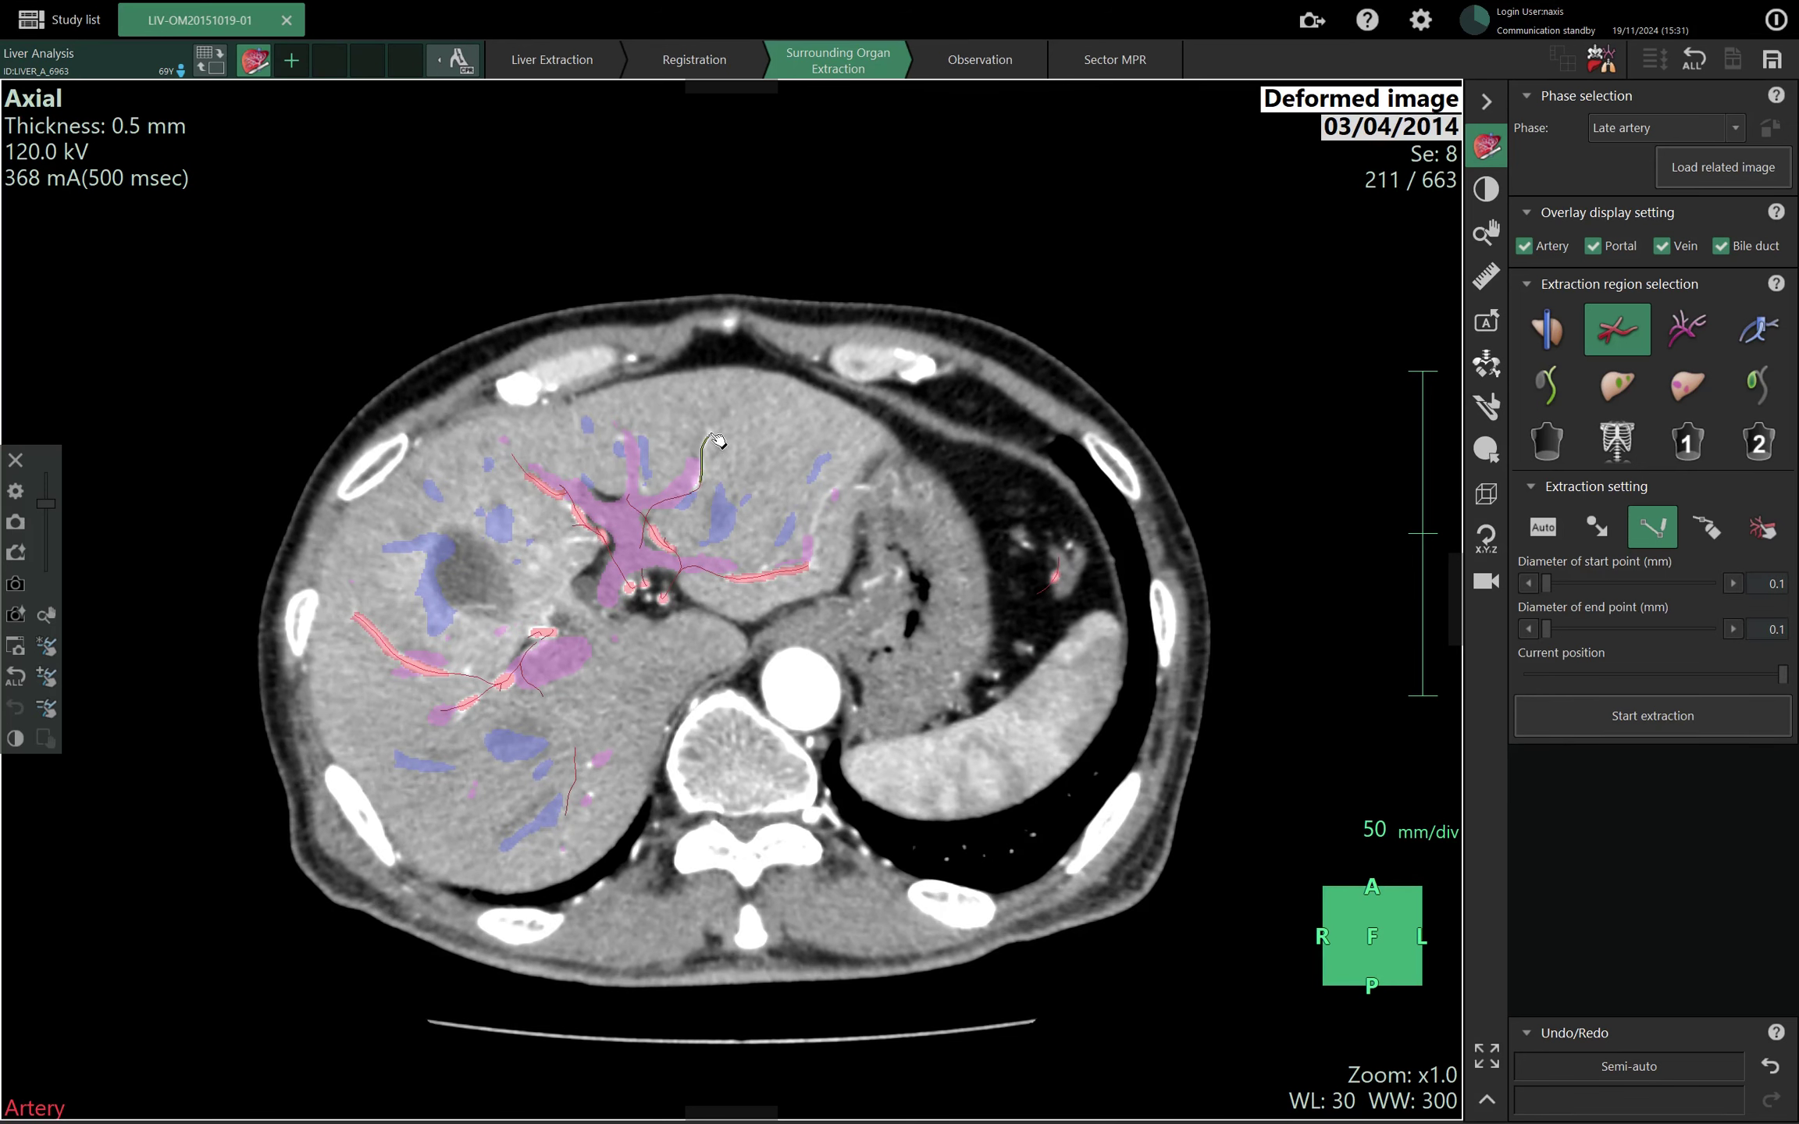
pyautogui.scroll(-4, 717, 442)
pyautogui.scroll(1, 726, 445)
pyautogui.scroll(-1, 728, 447)
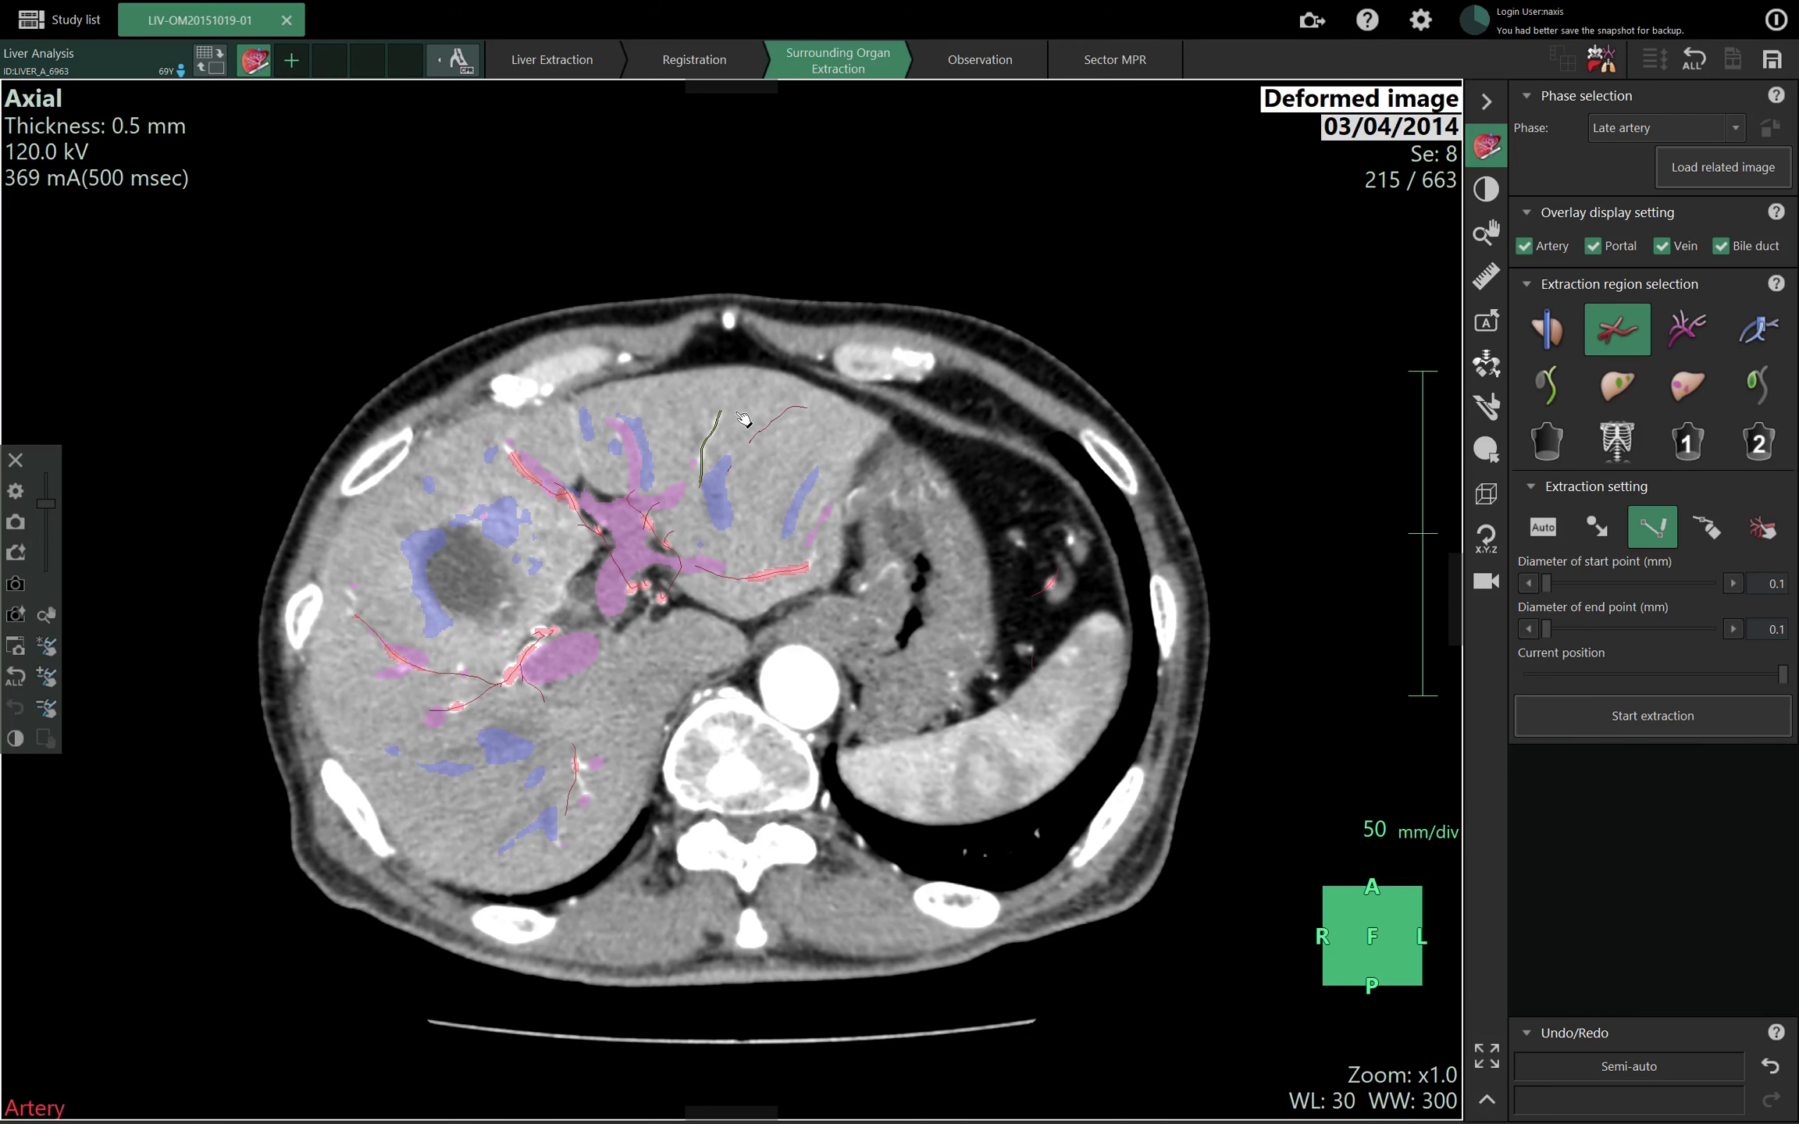
pyautogui.scroll(-3, 745, 378)
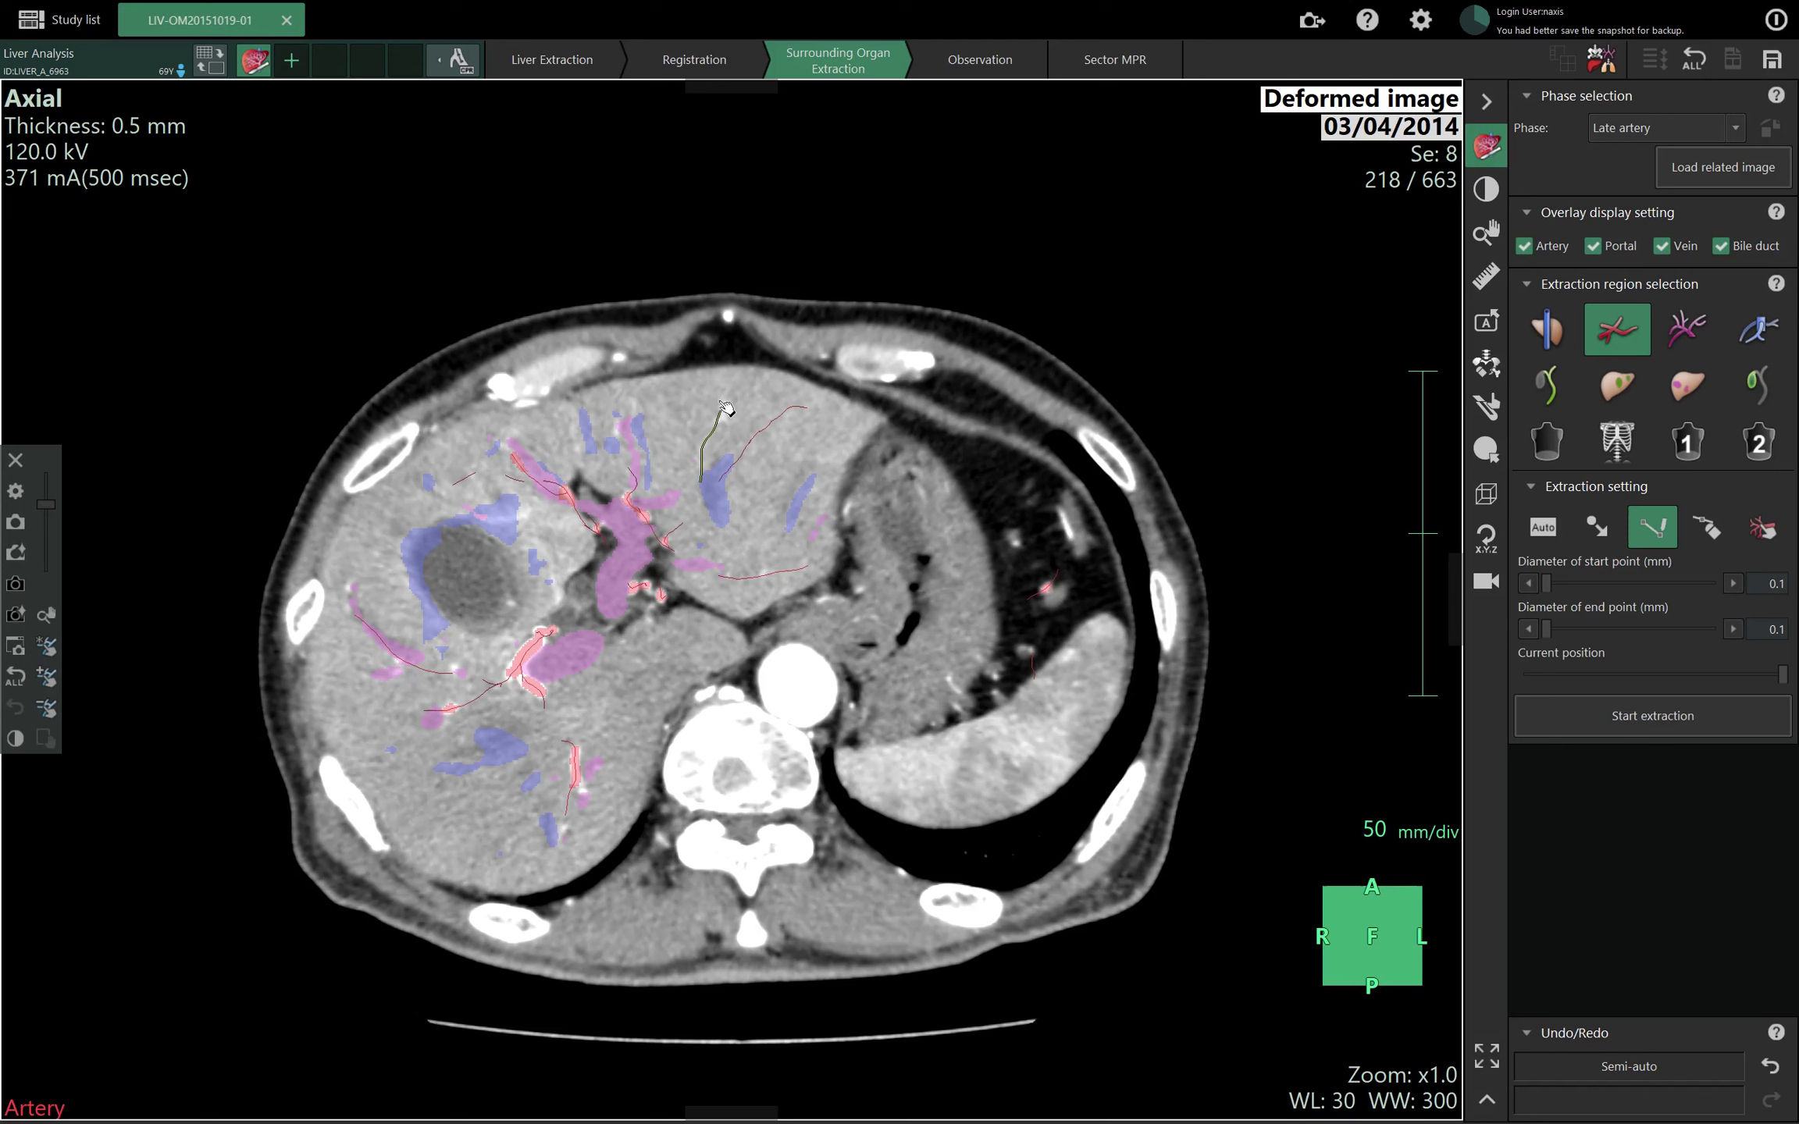
pyautogui.scroll(-2, 748, 422)
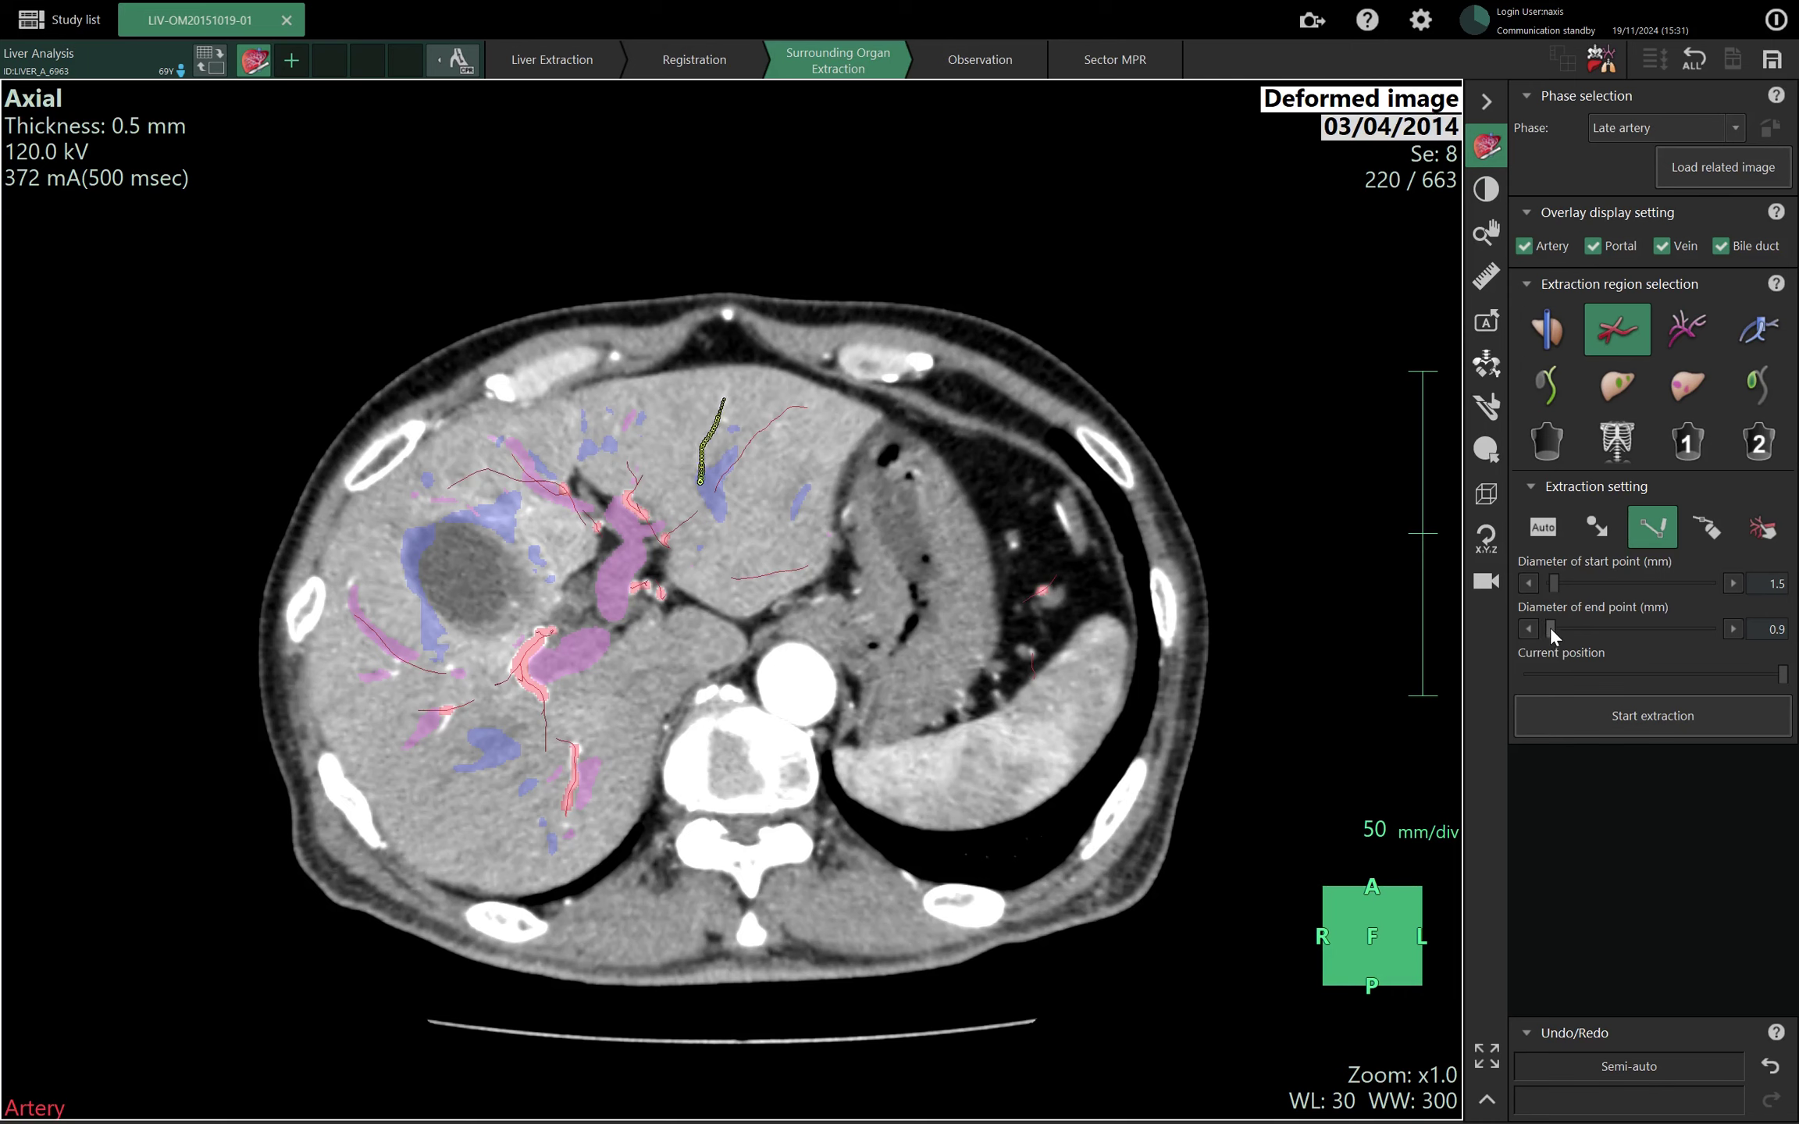
pyautogui.click(1558, 704)
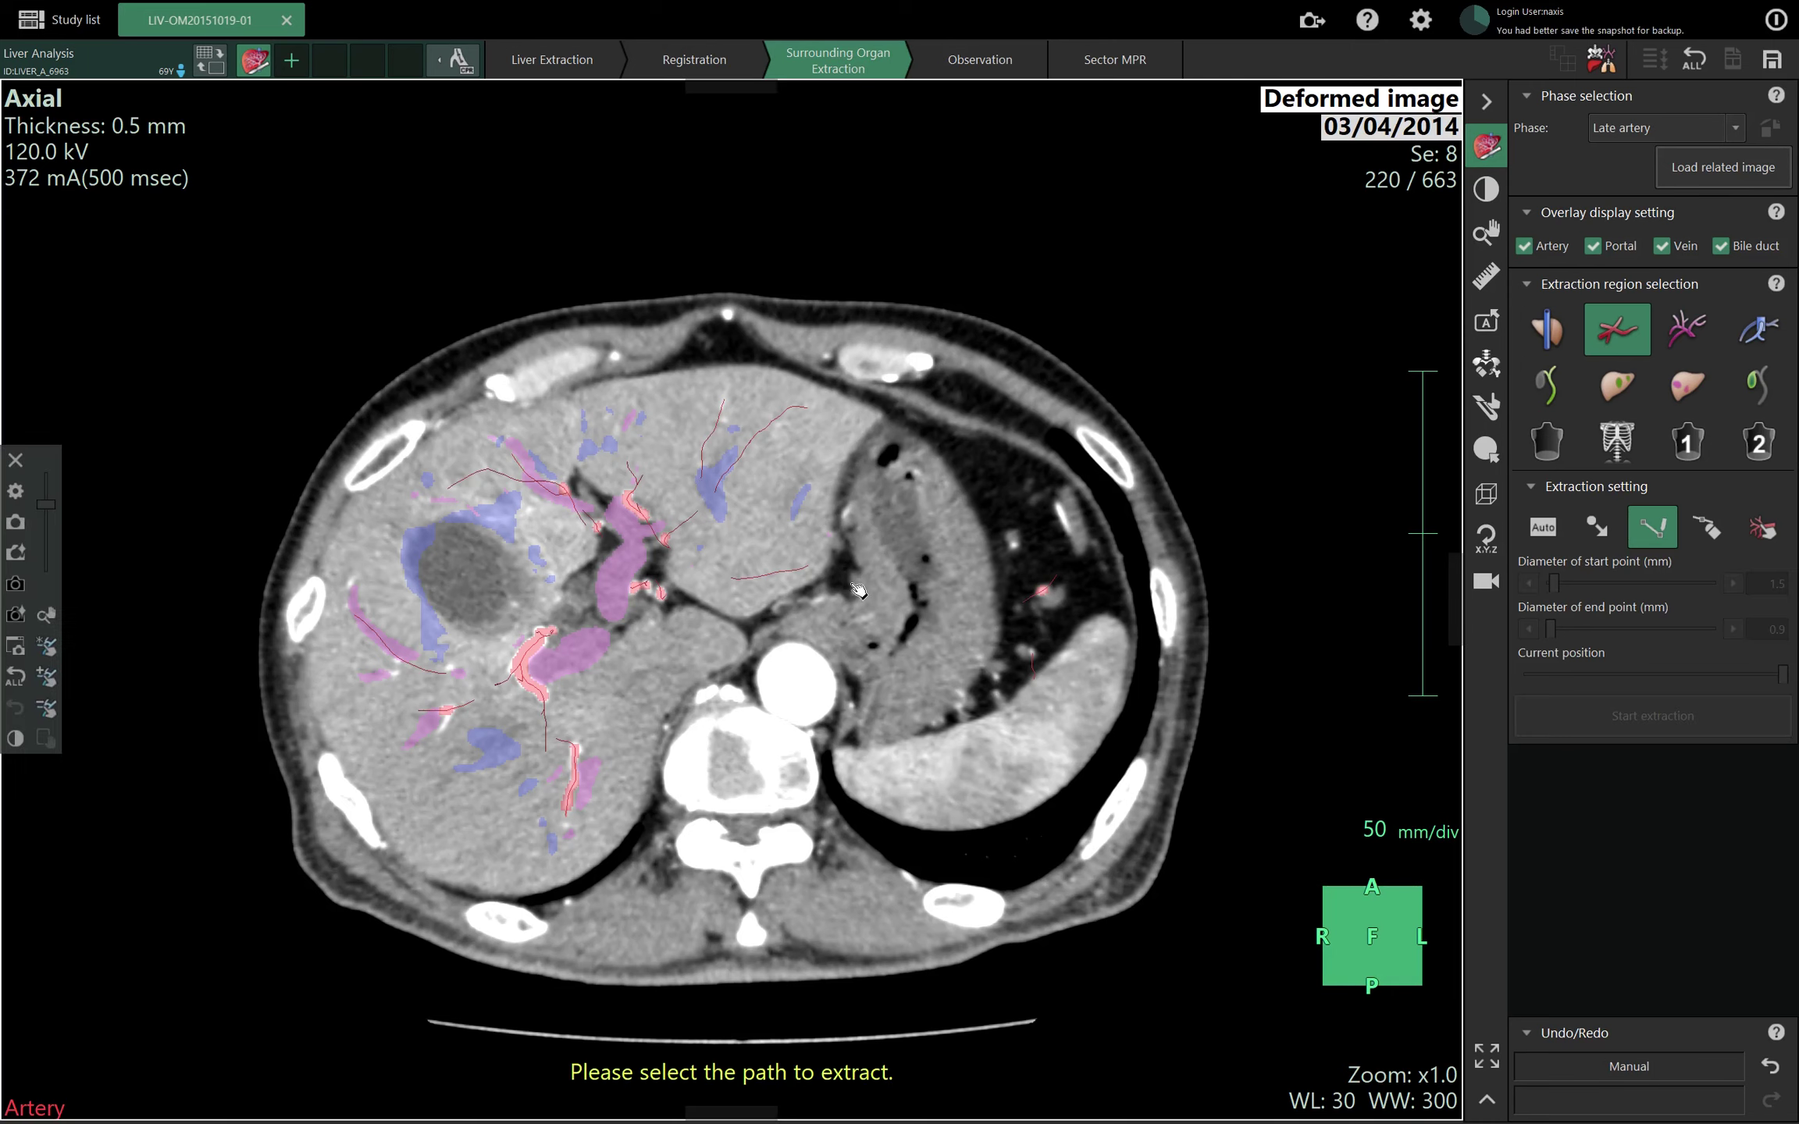
# Check the newly extracted left-lobe artery branch along its course on the axial slices between about 202 and 223.
pyautogui.scroll(-3, 711, 519)
pyautogui.scroll(8, 710, 519)
pyautogui.scroll(13, 711, 519)
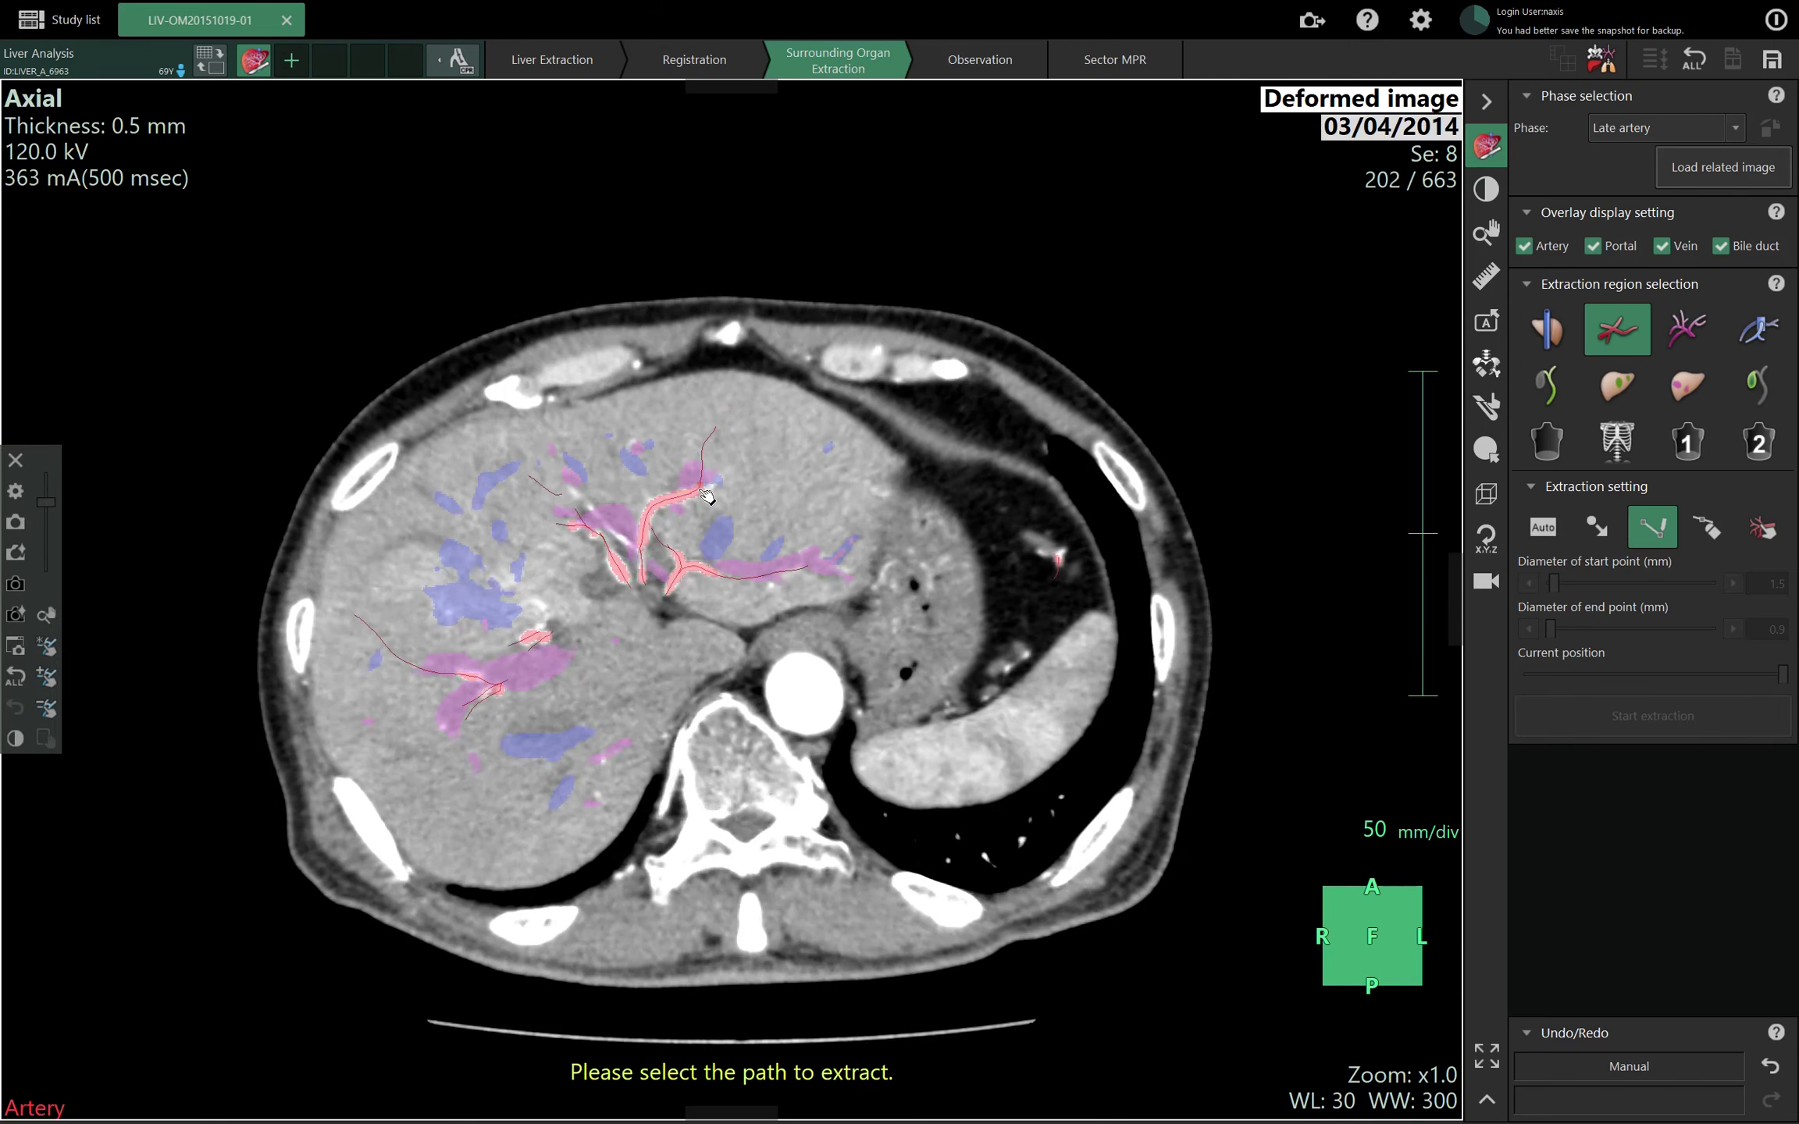
pyautogui.scroll(-11, 708, 493)
pyautogui.scroll(-9, 708, 493)
pyautogui.scroll(2, 710, 468)
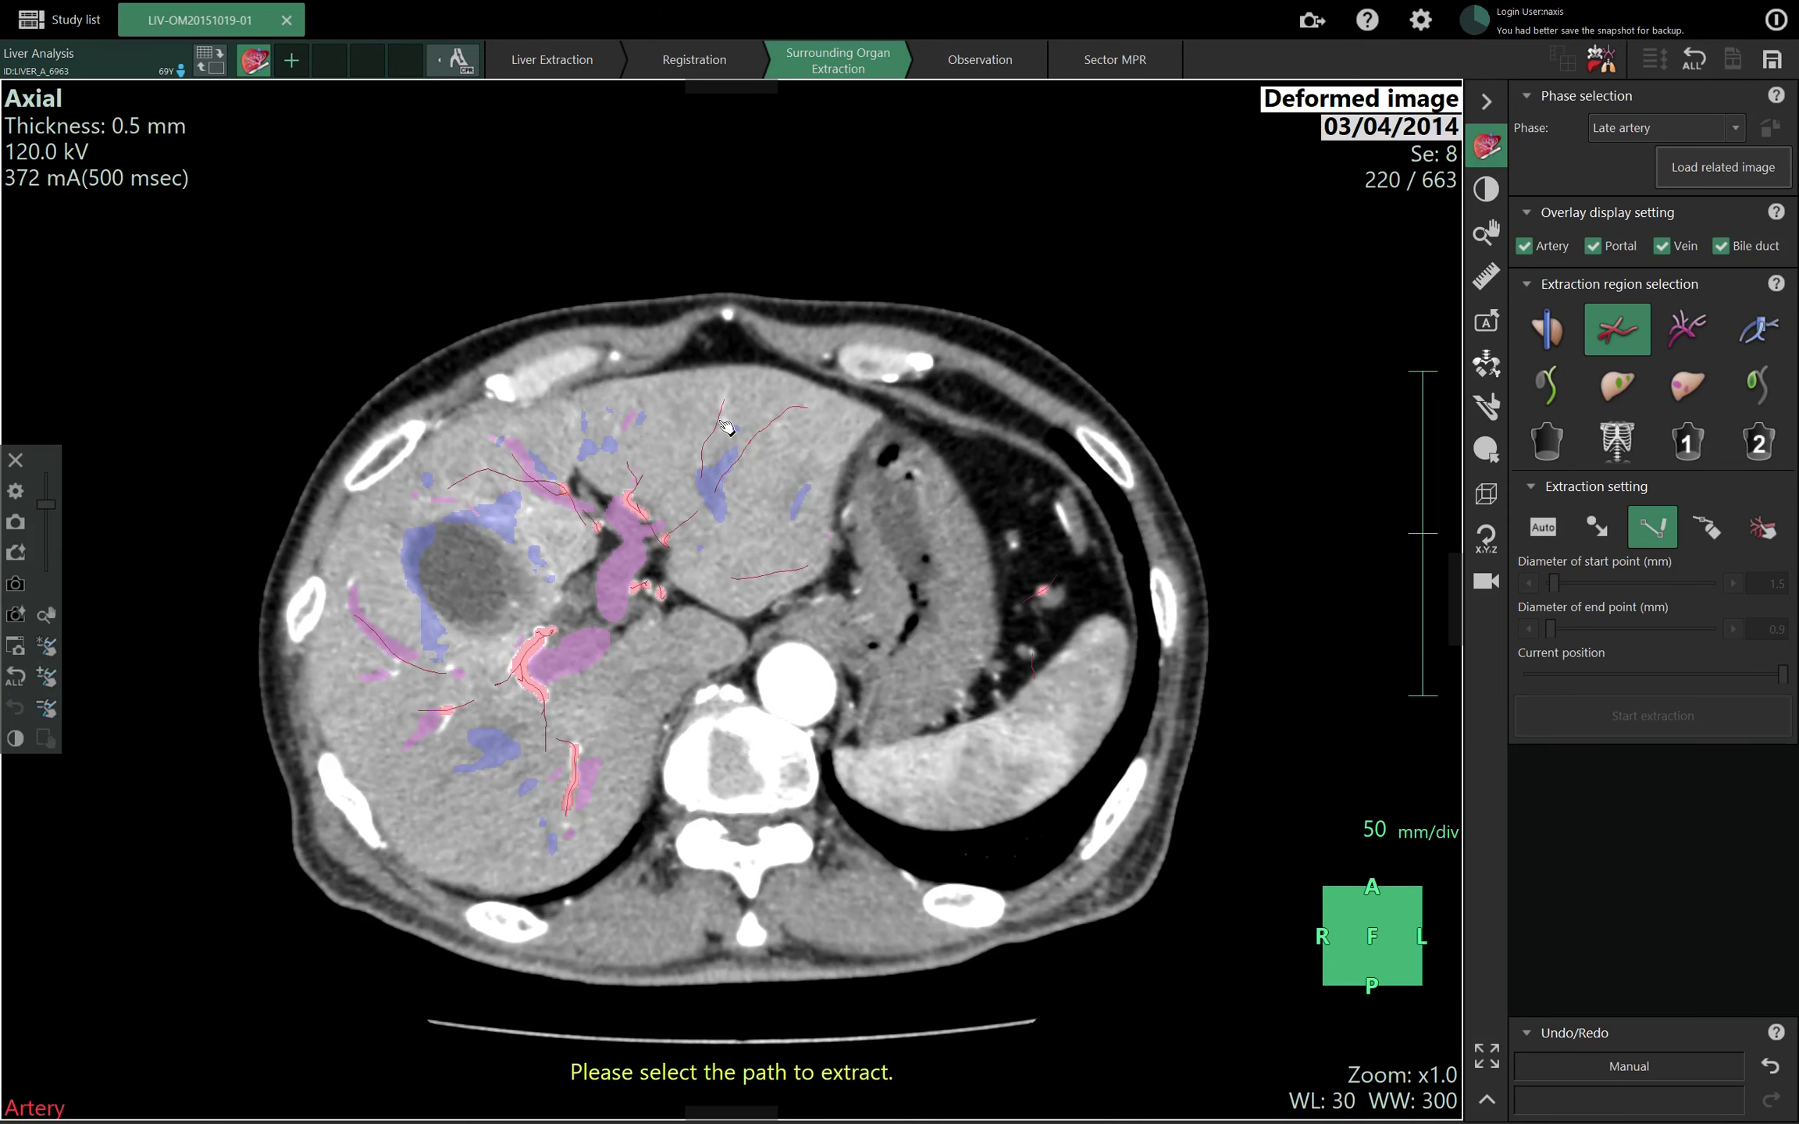
pyautogui.scroll(-3, 714, 434)
pyautogui.scroll(6, 714, 433)
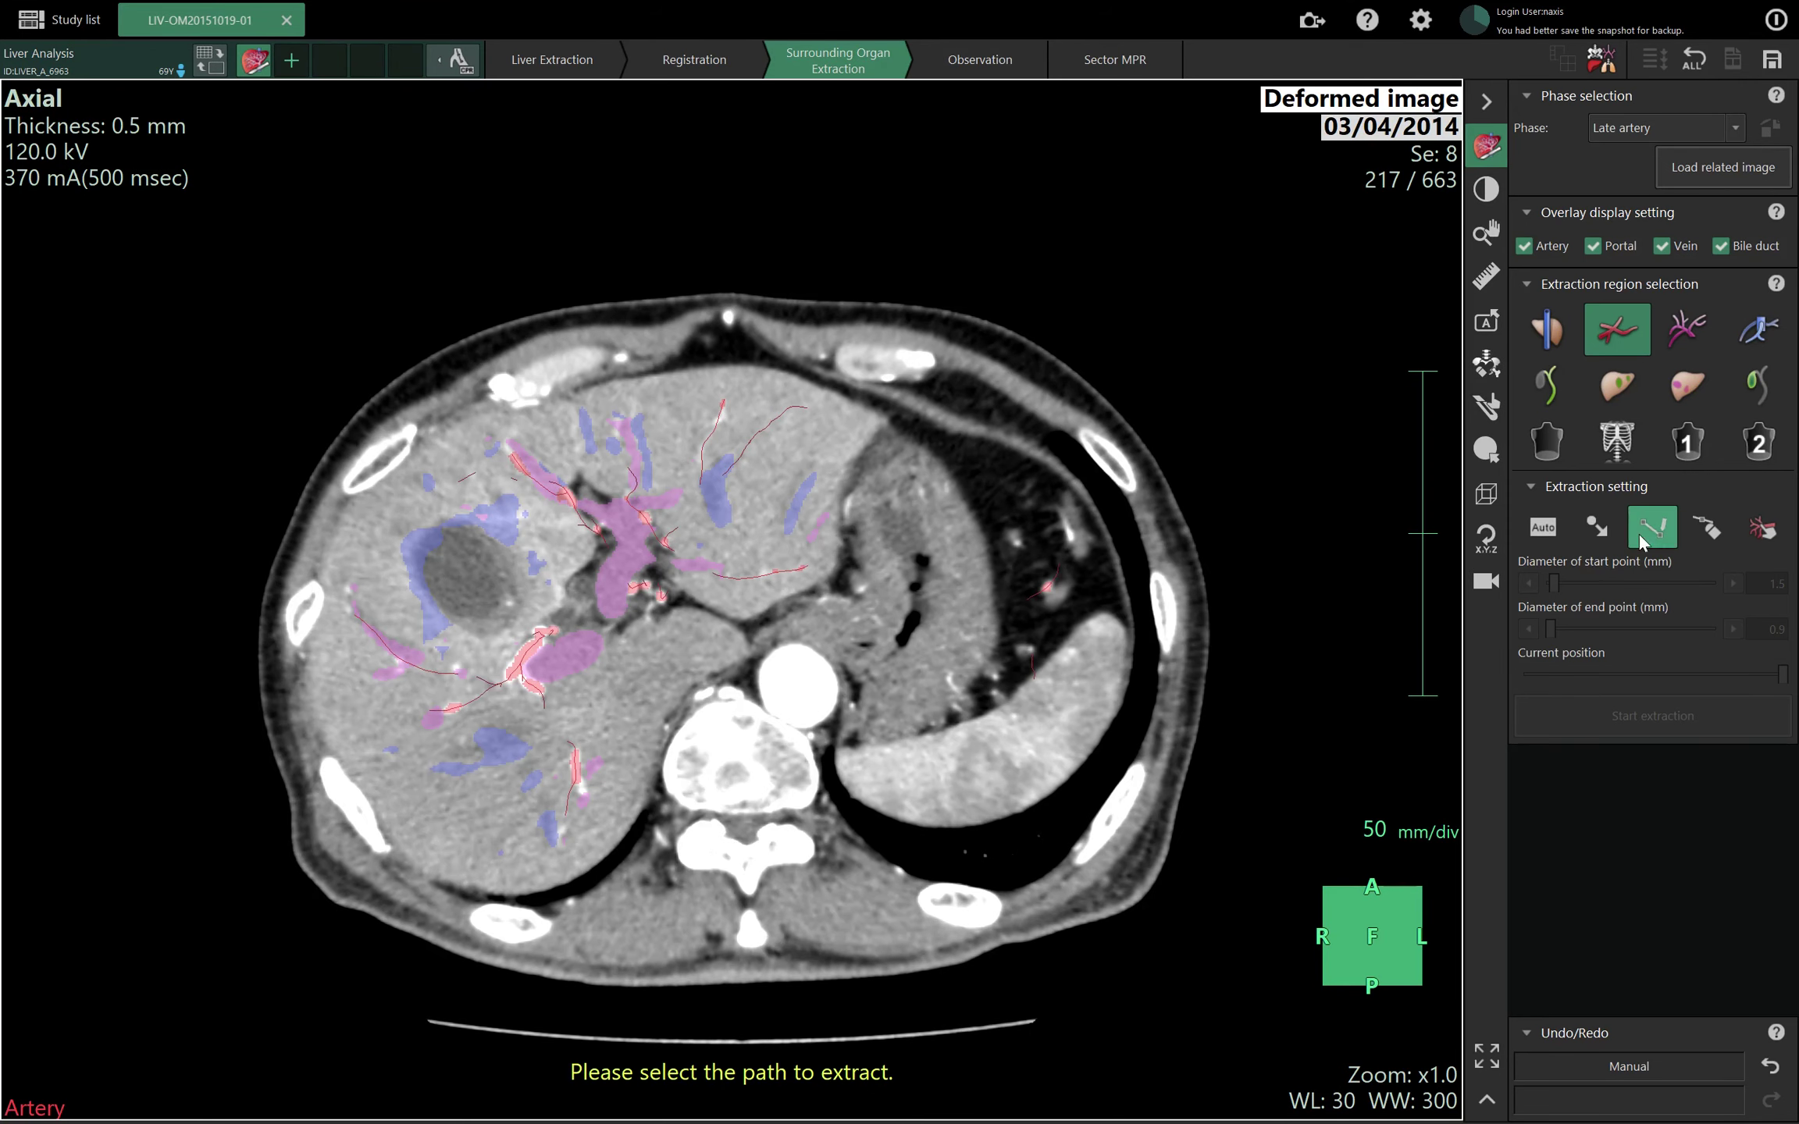
# Activate point-based path deletion for the artery and restore the multi-view layout with the 3D view.
pyautogui.click(1707, 527)
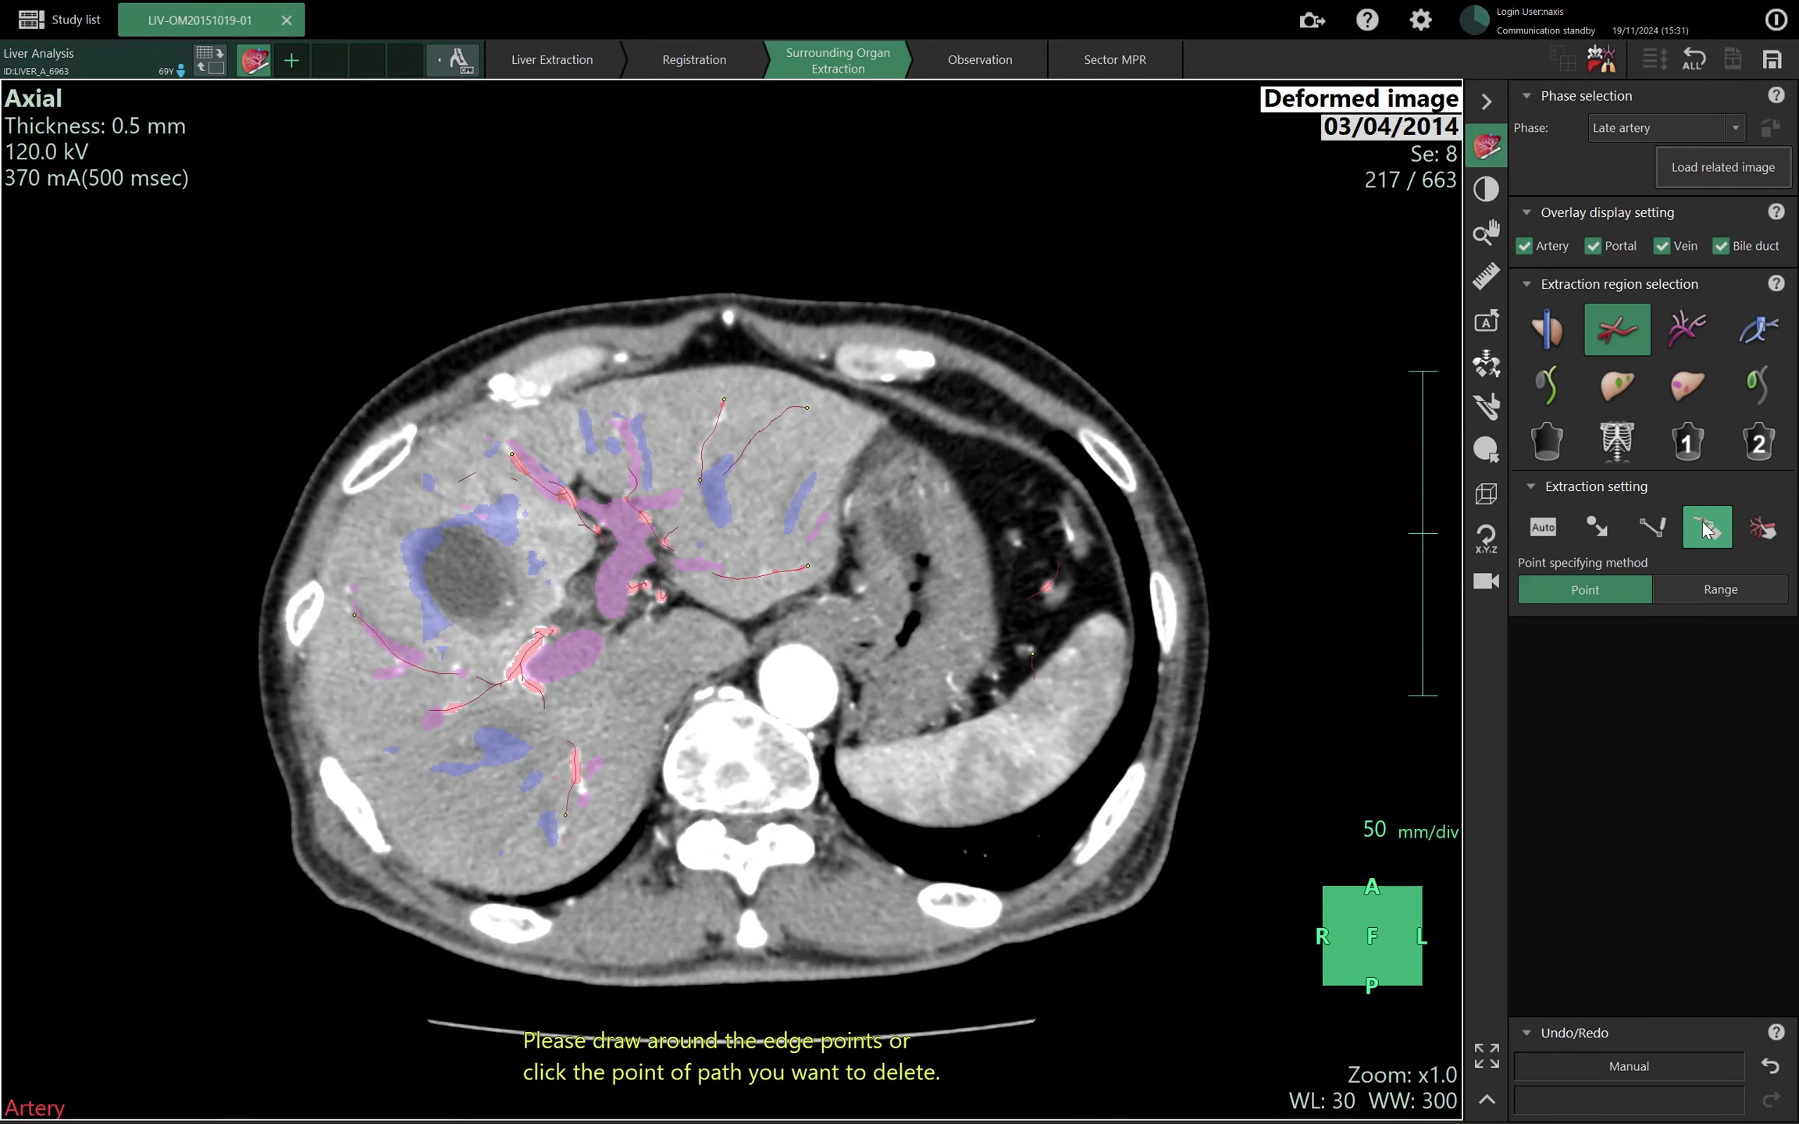
pyautogui.doubleClick(39, 96)
pyautogui.moveTo(996, 929); pyautogui.dragTo(1012, 907)
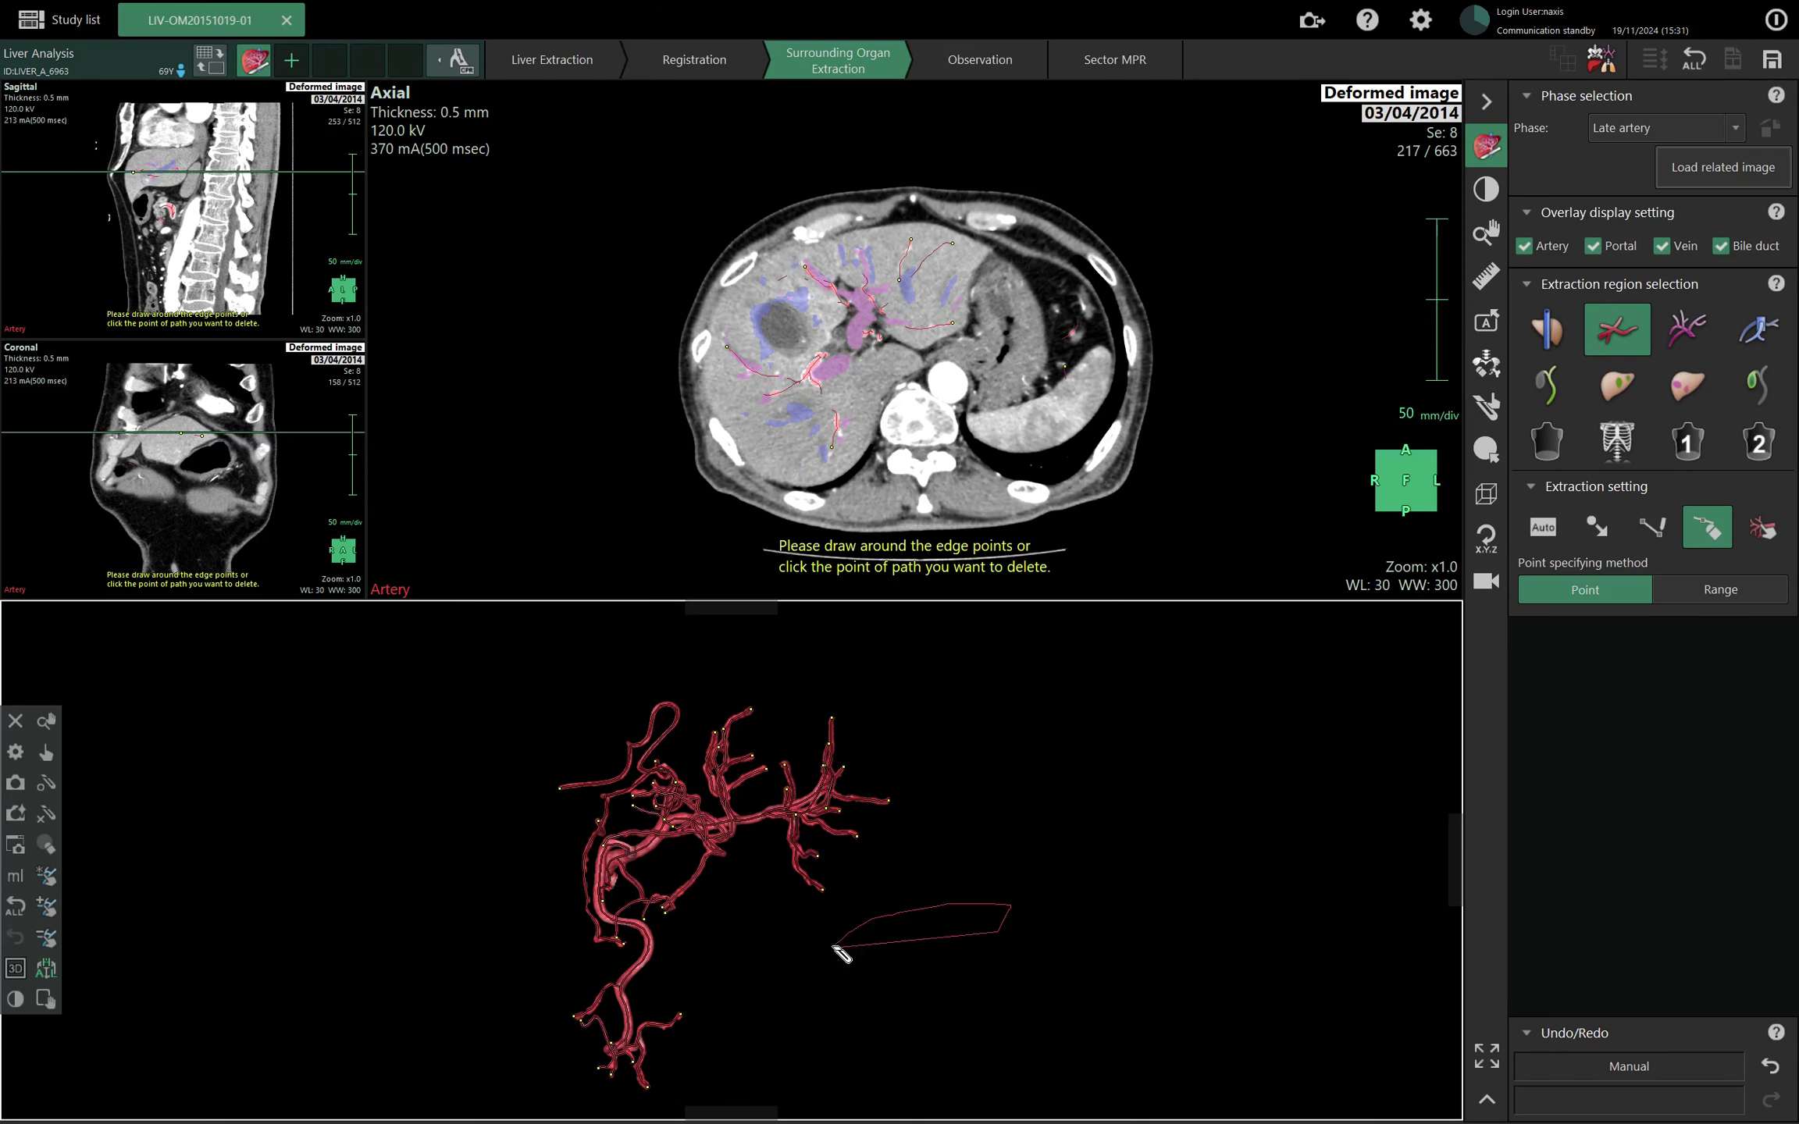
pyautogui.moveTo(841, 953); pyautogui.dragTo(786, 990)
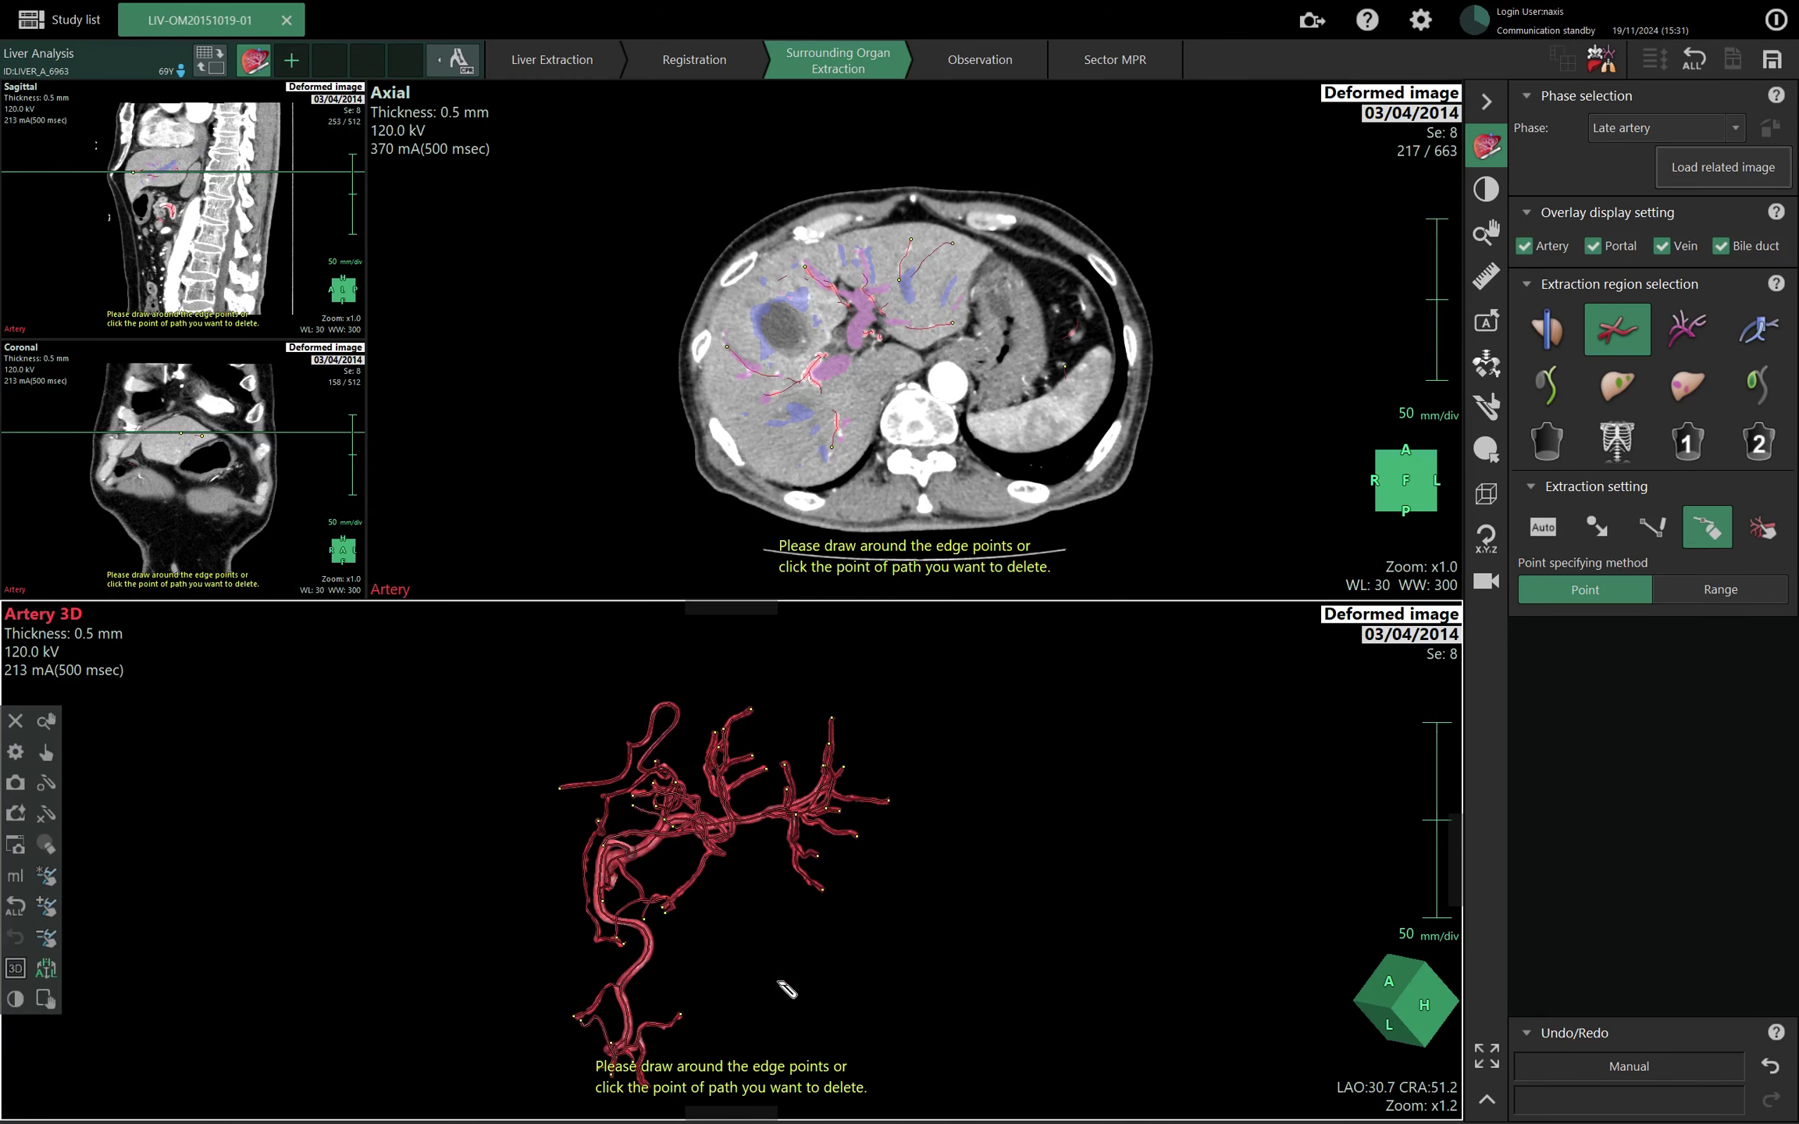
pyautogui.click(823, 390)
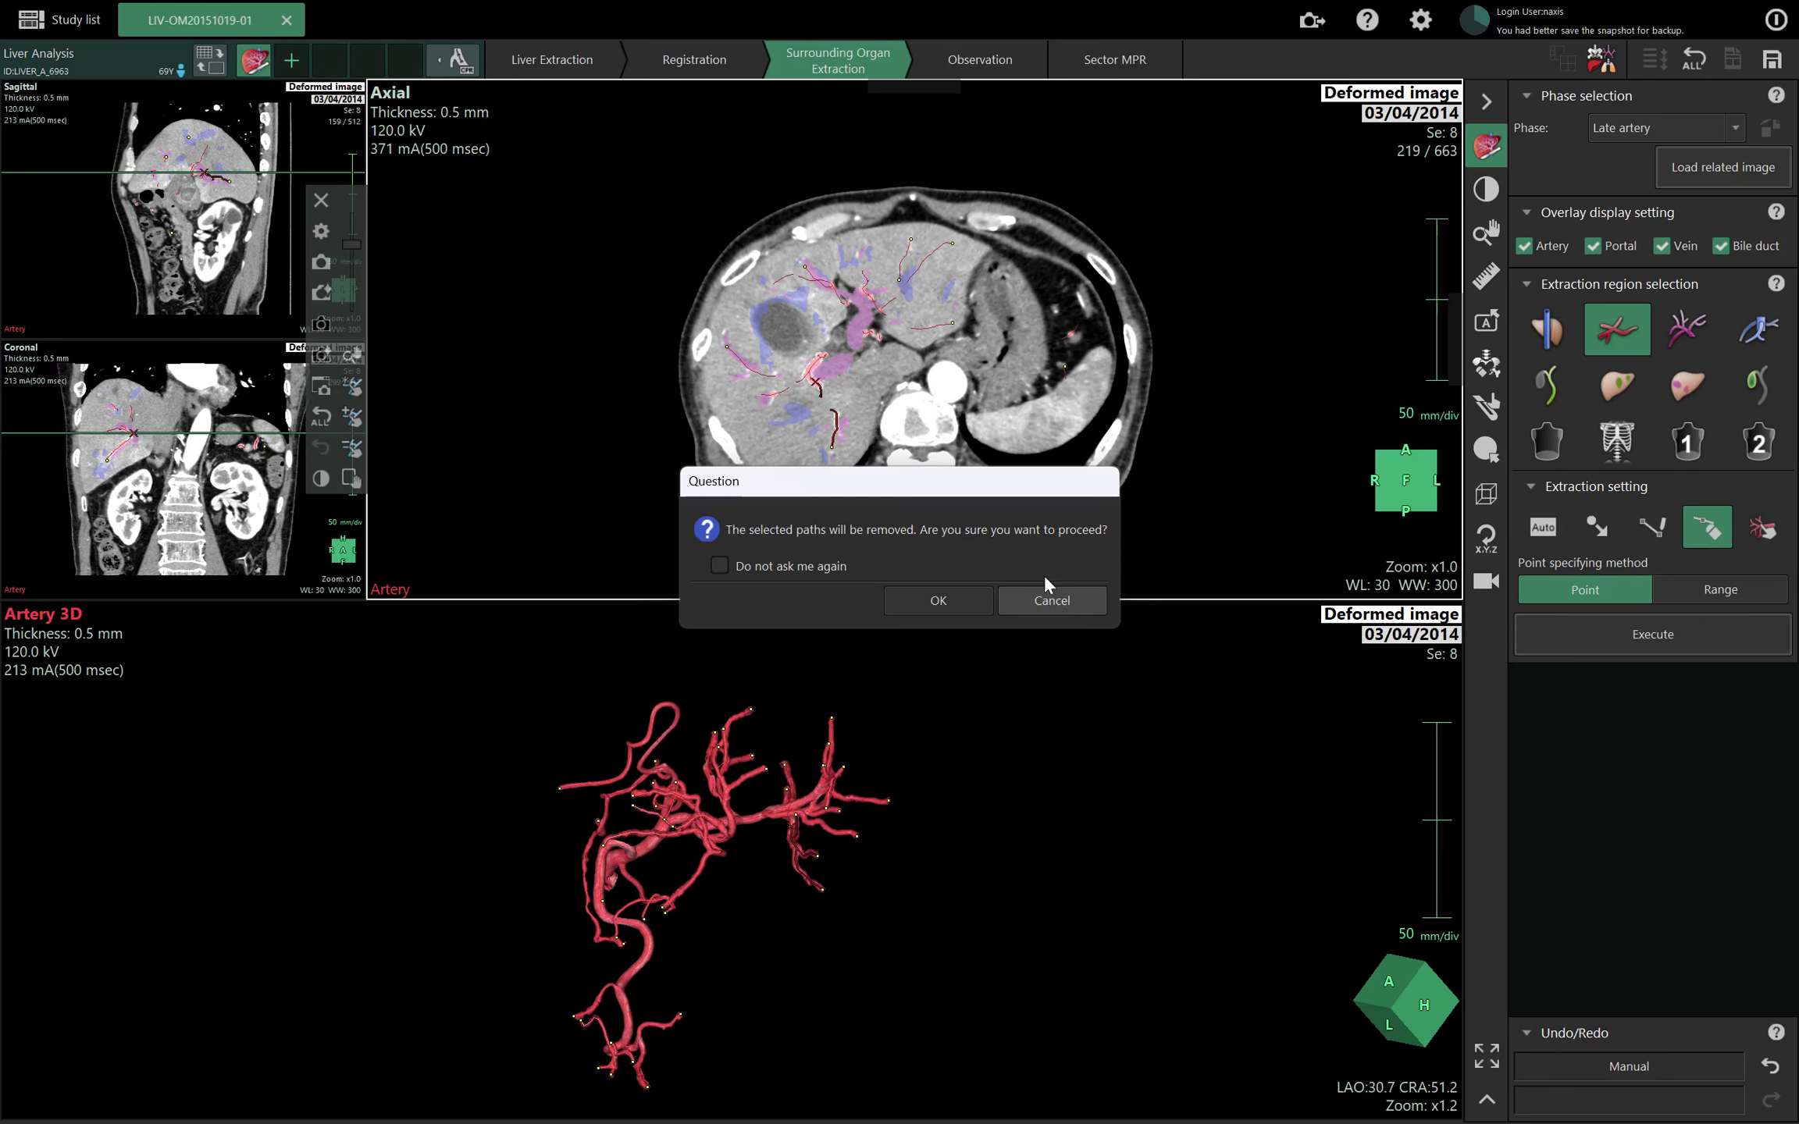
pyautogui.click(1017, 612)
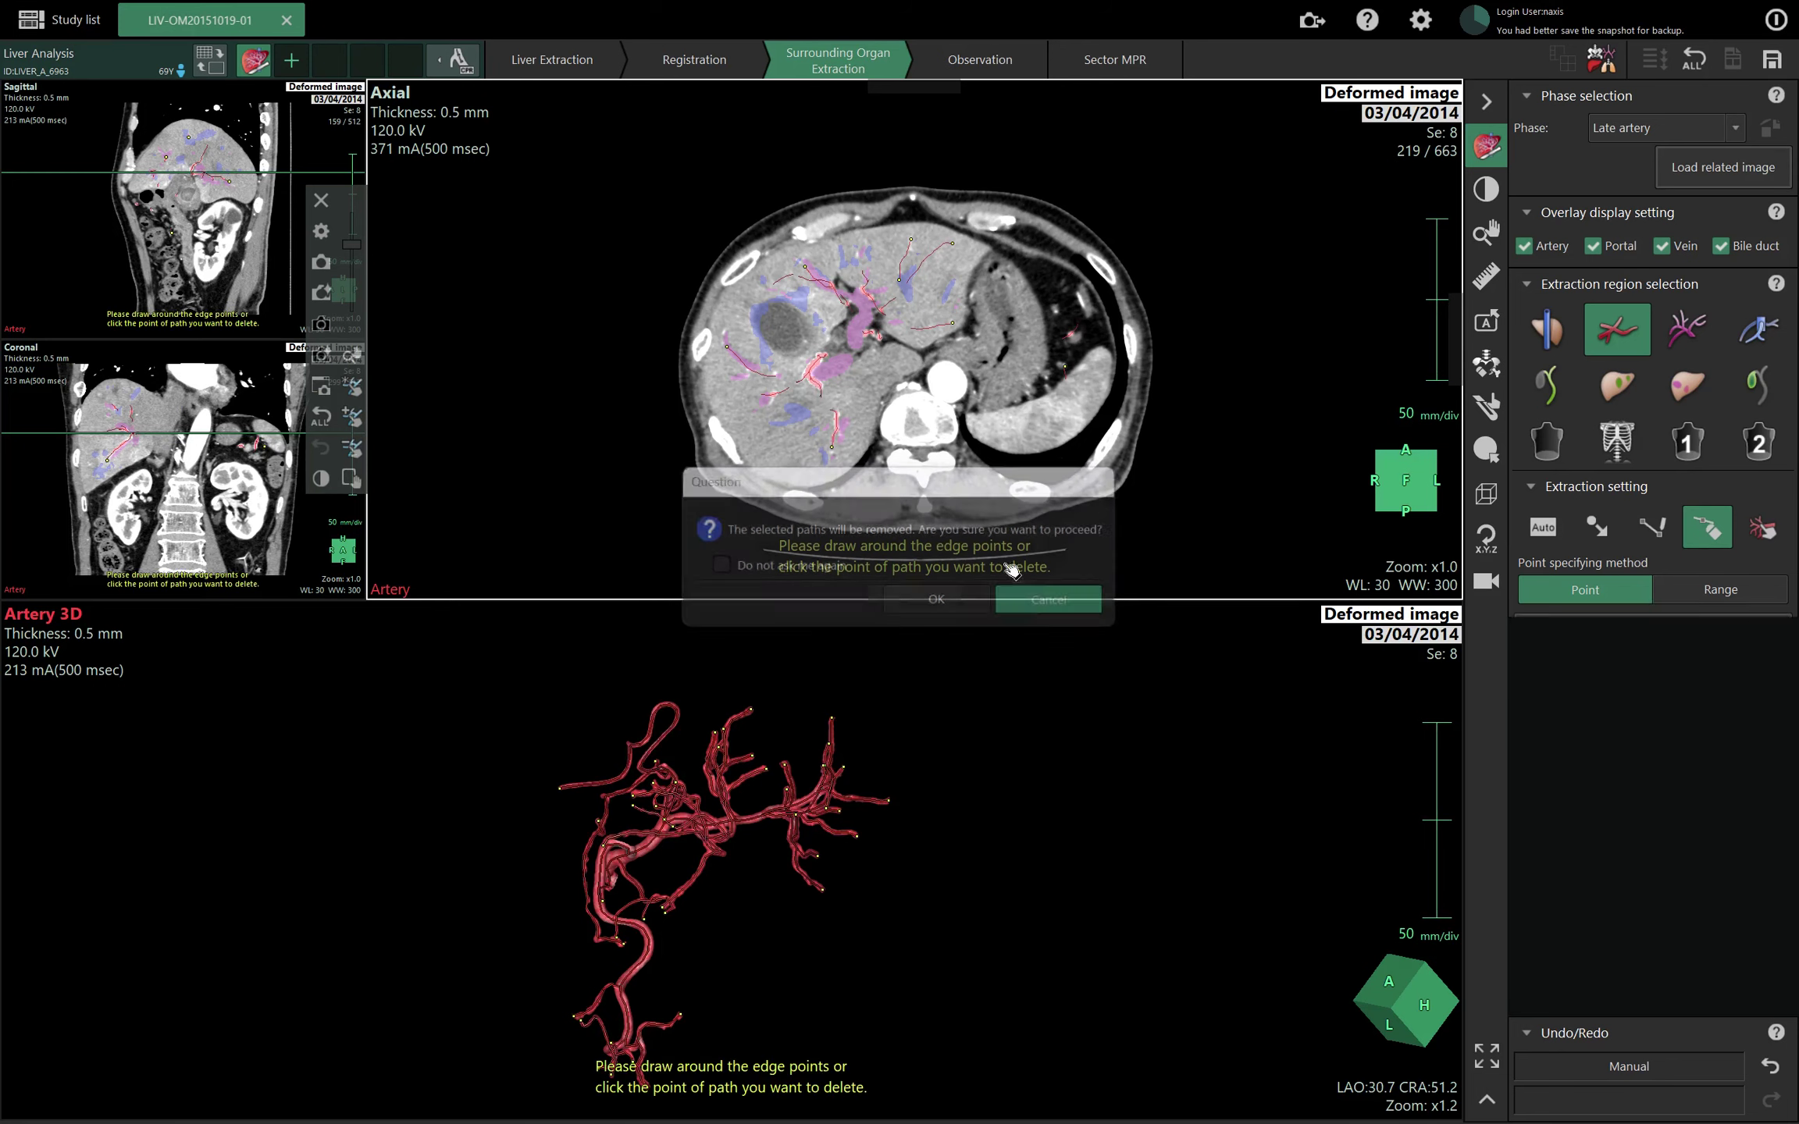
# Delete the unneeded artery path outside the liver from the point just in front of the aorta on axial slice 322.
pyautogui.scroll(10, 915, 330)
pyautogui.scroll(8, 915, 331)
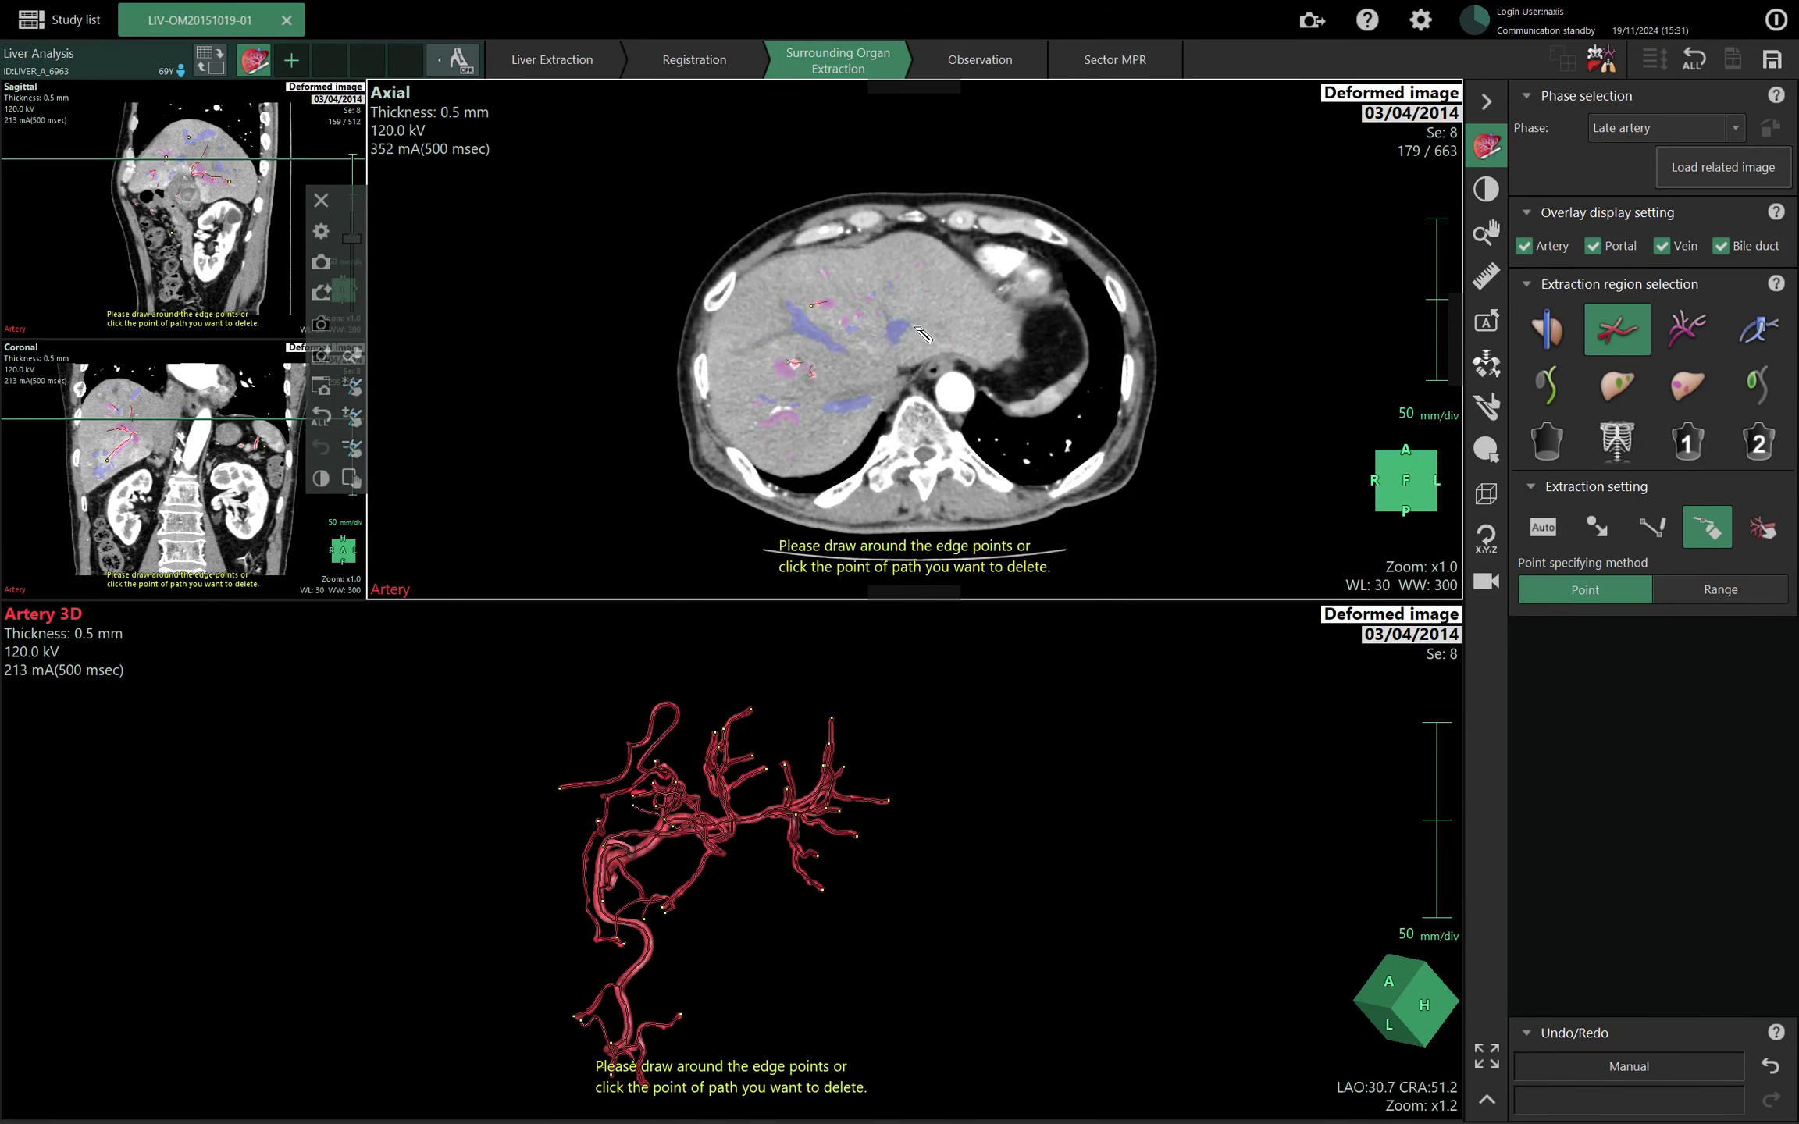
pyautogui.scroll(-11, 945, 322)
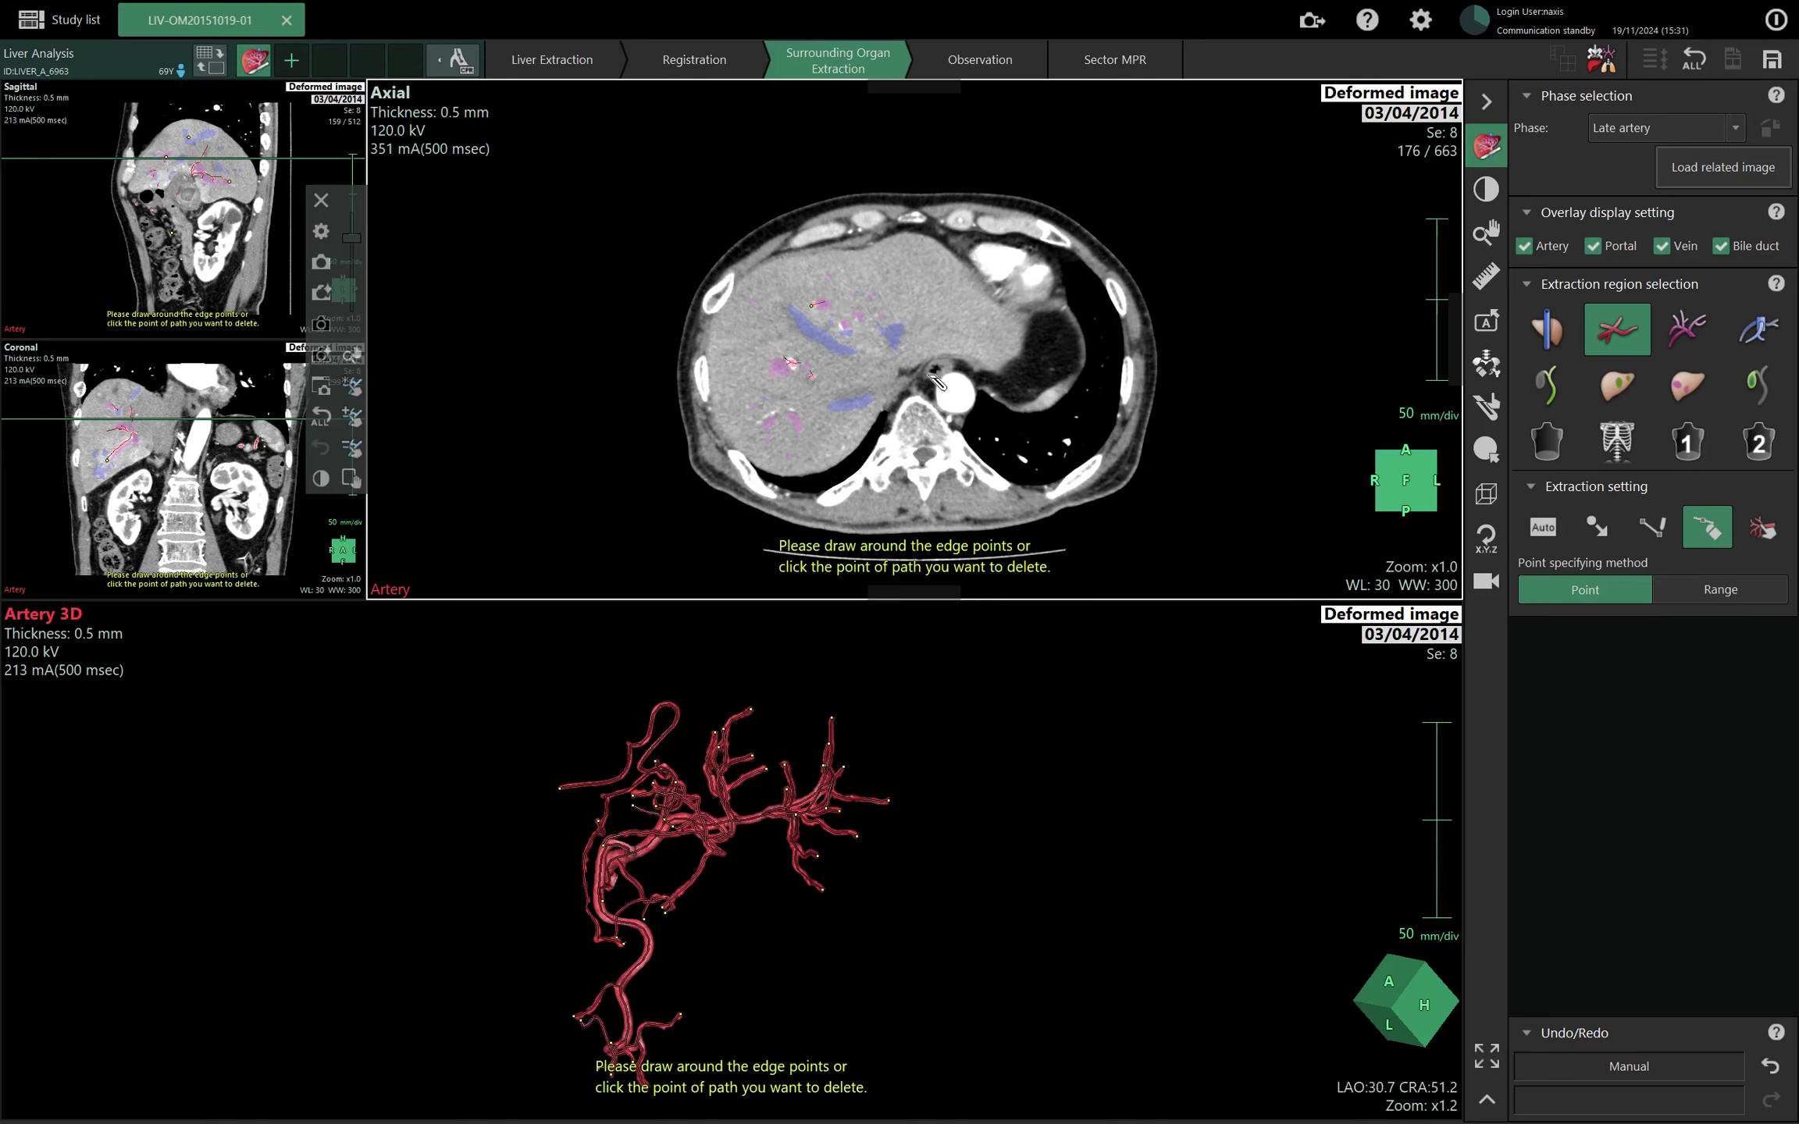
pyautogui.scroll(-20, 978, 354)
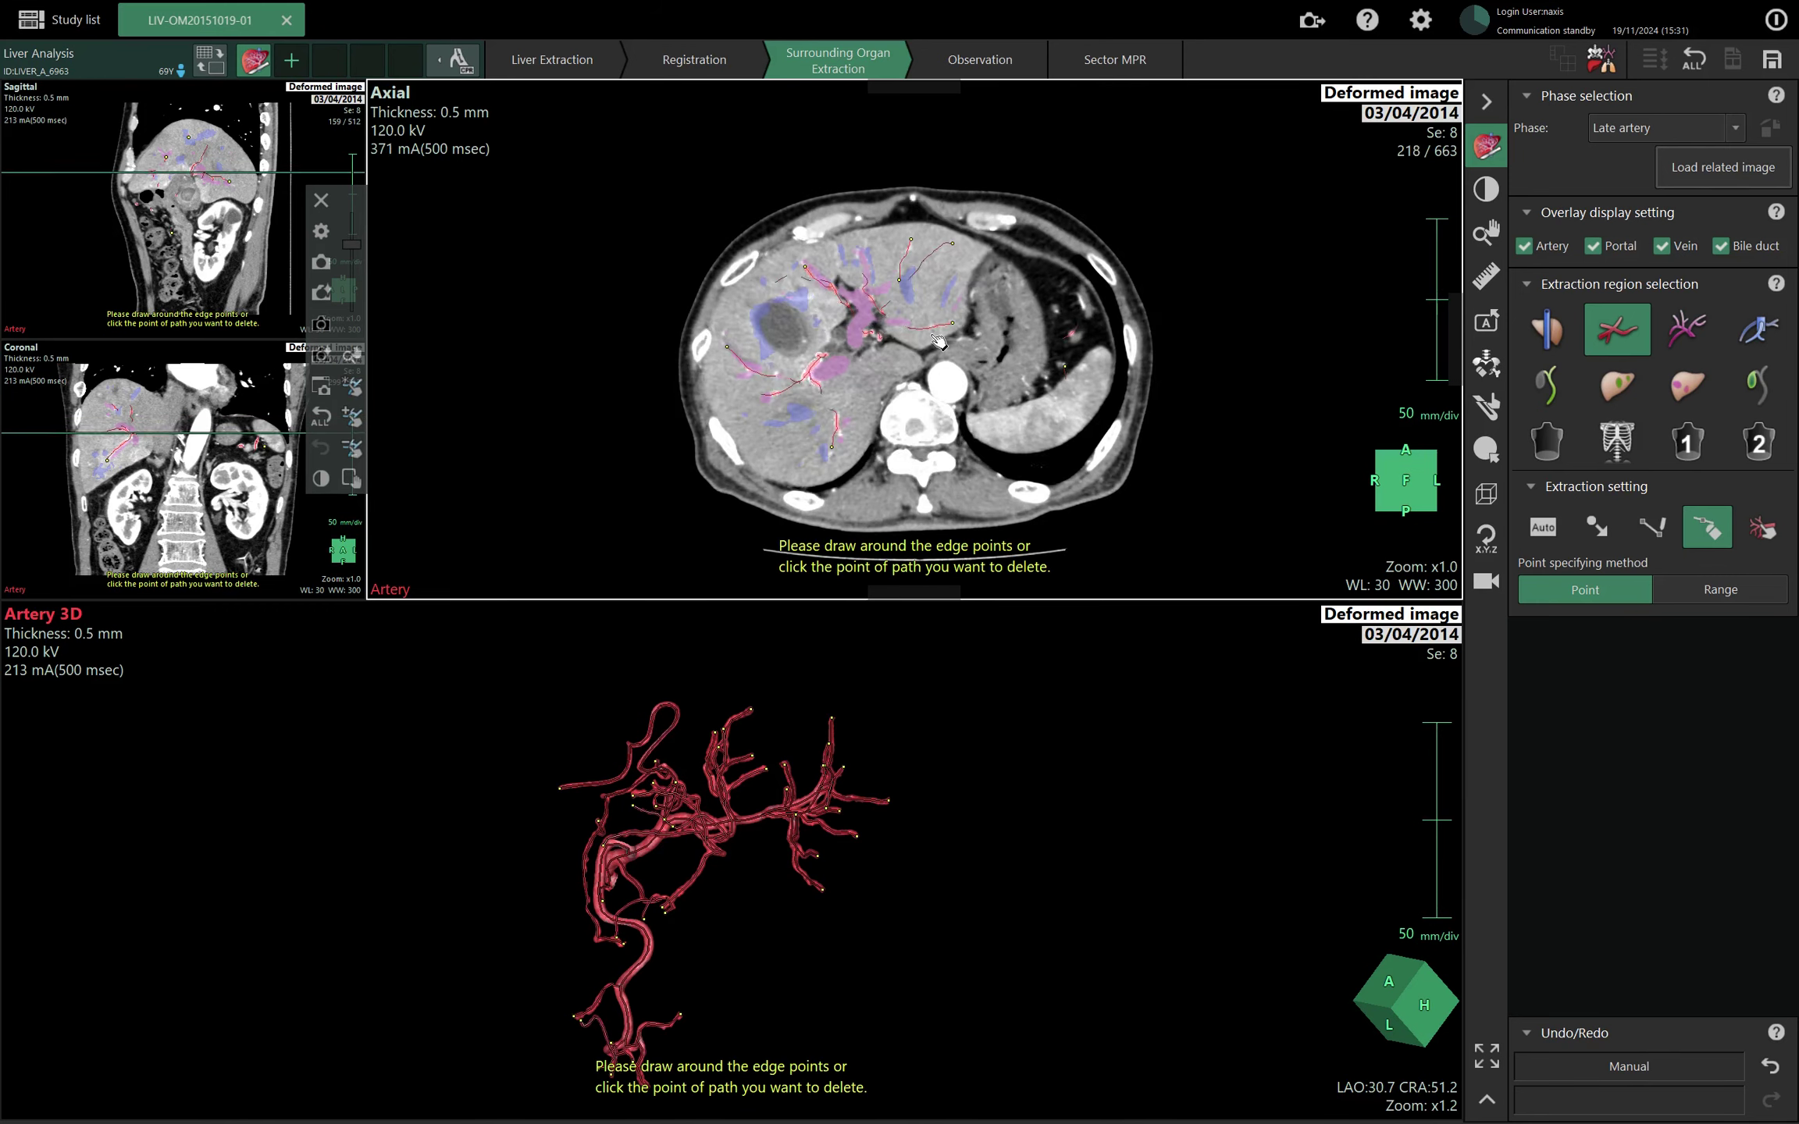
pyautogui.scroll(-14, 933, 338)
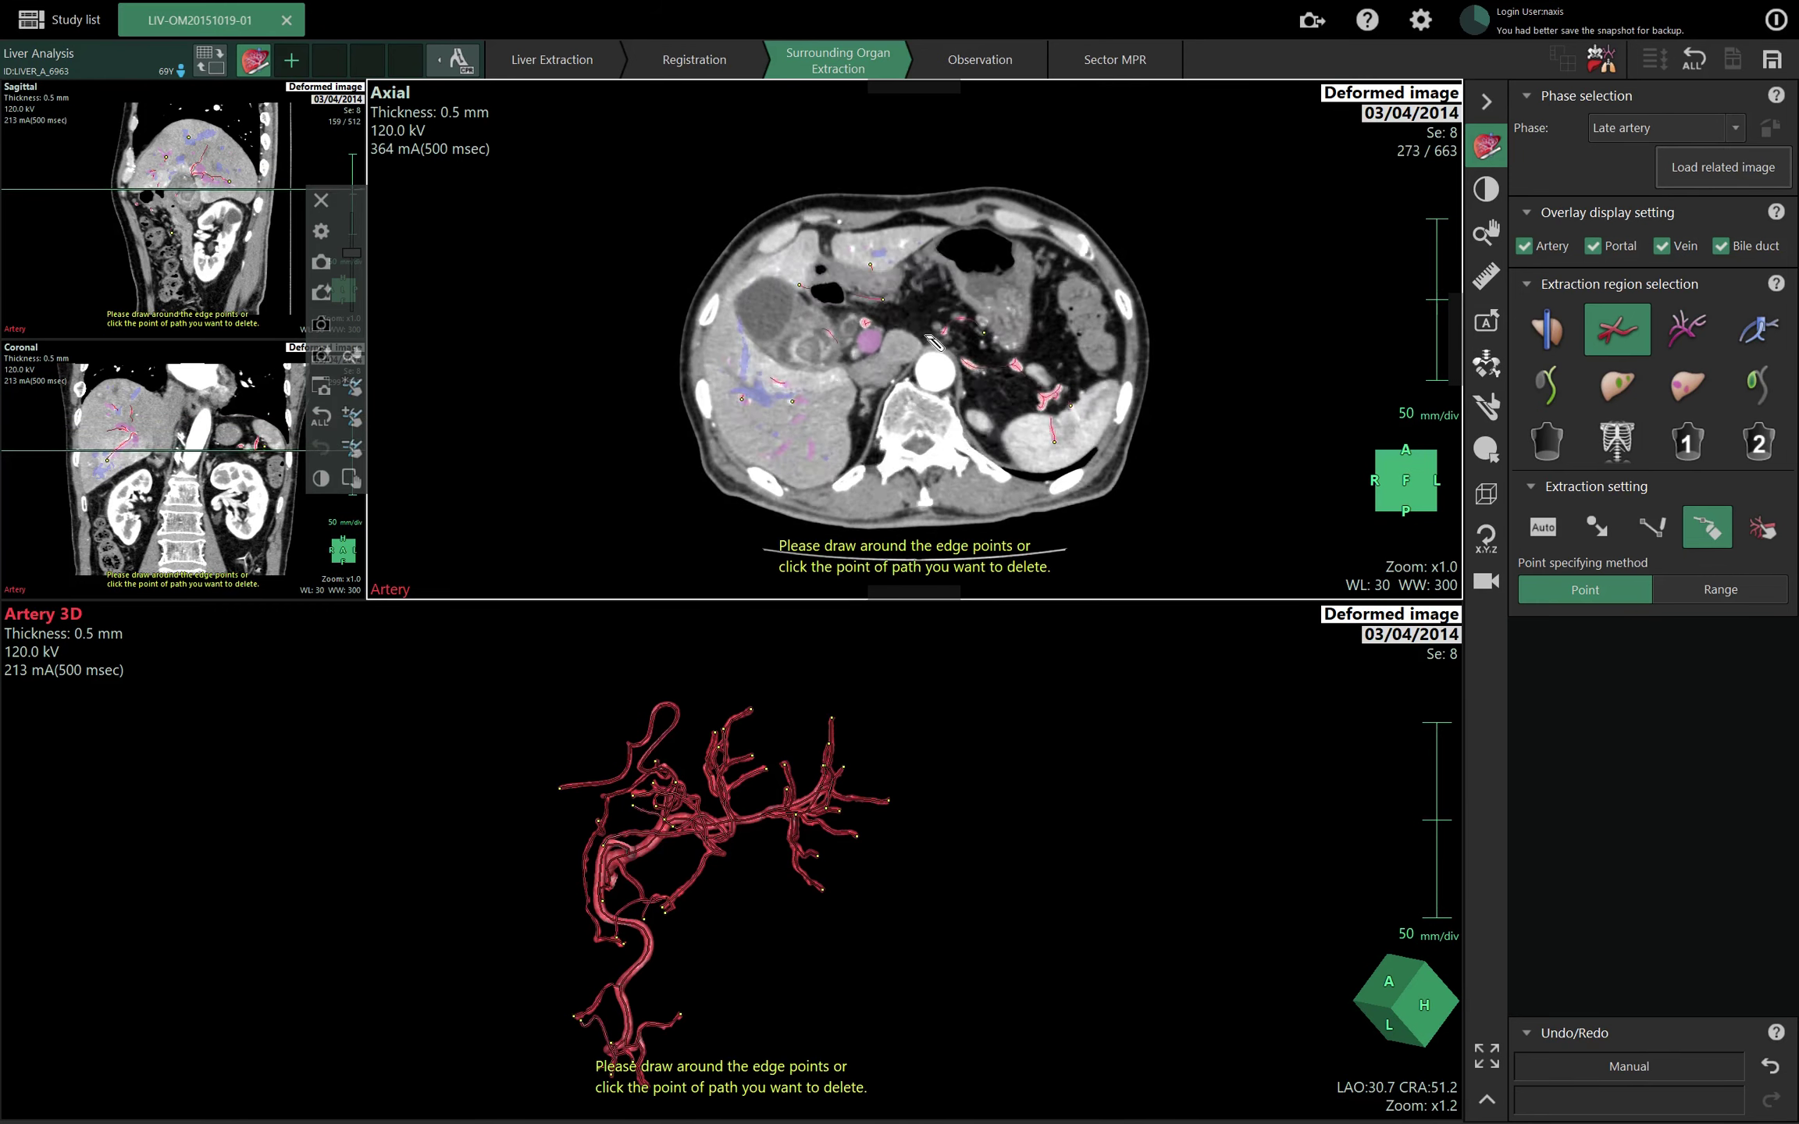
pyautogui.scroll(-11, 937, 346)
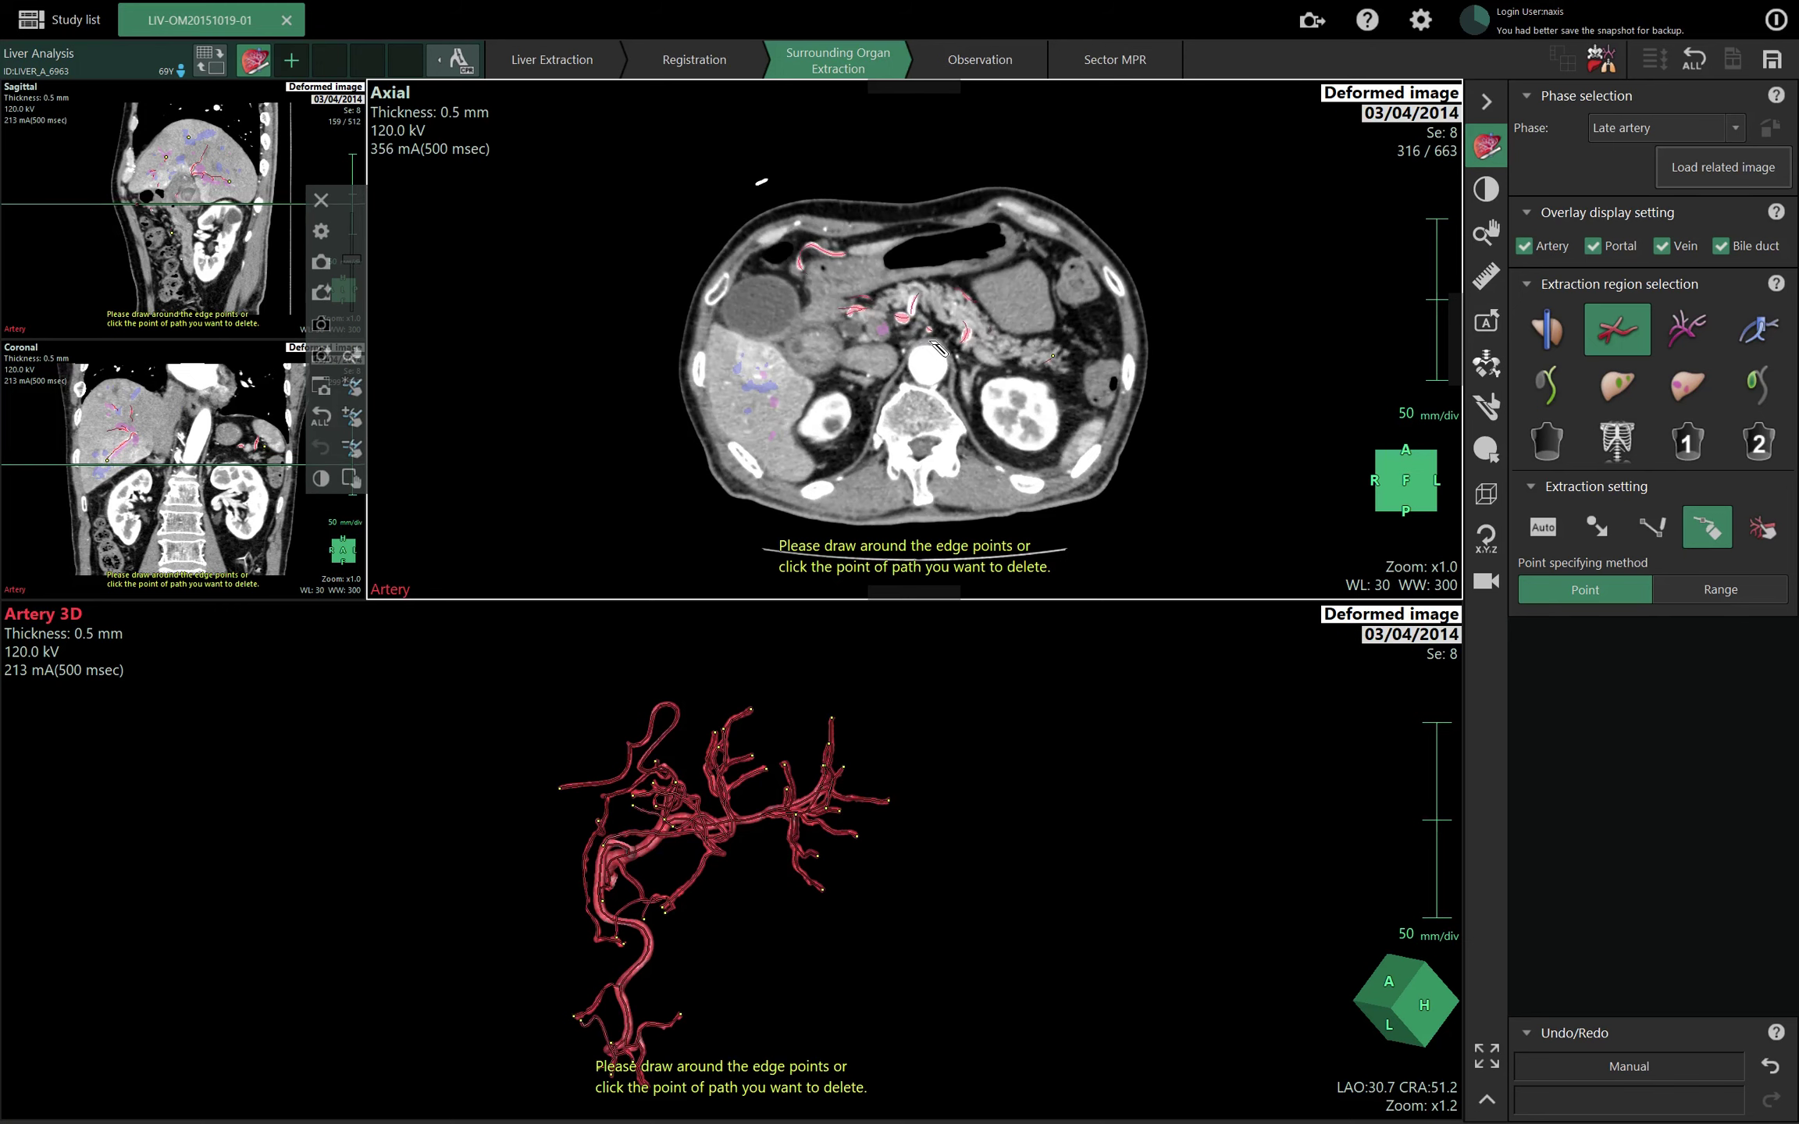
pyautogui.scroll(3, 919, 314)
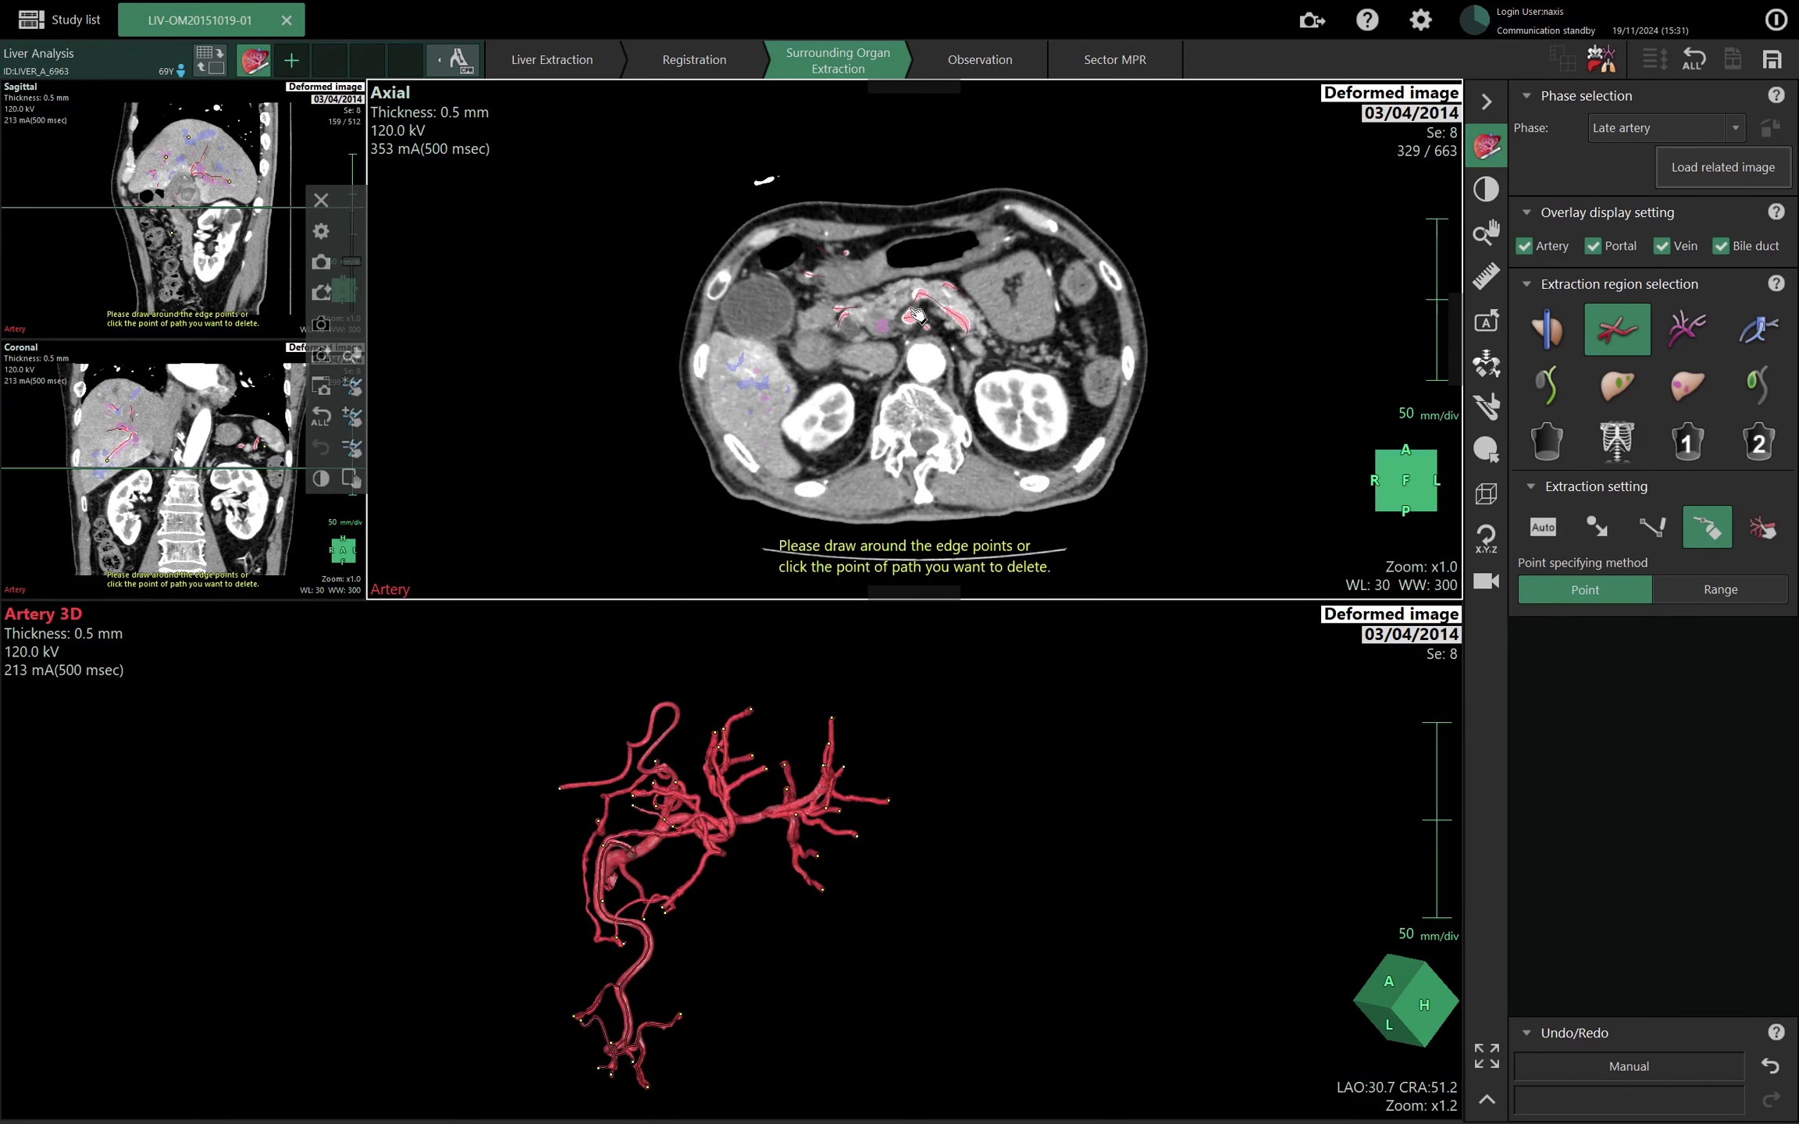
pyautogui.click(909, 320)
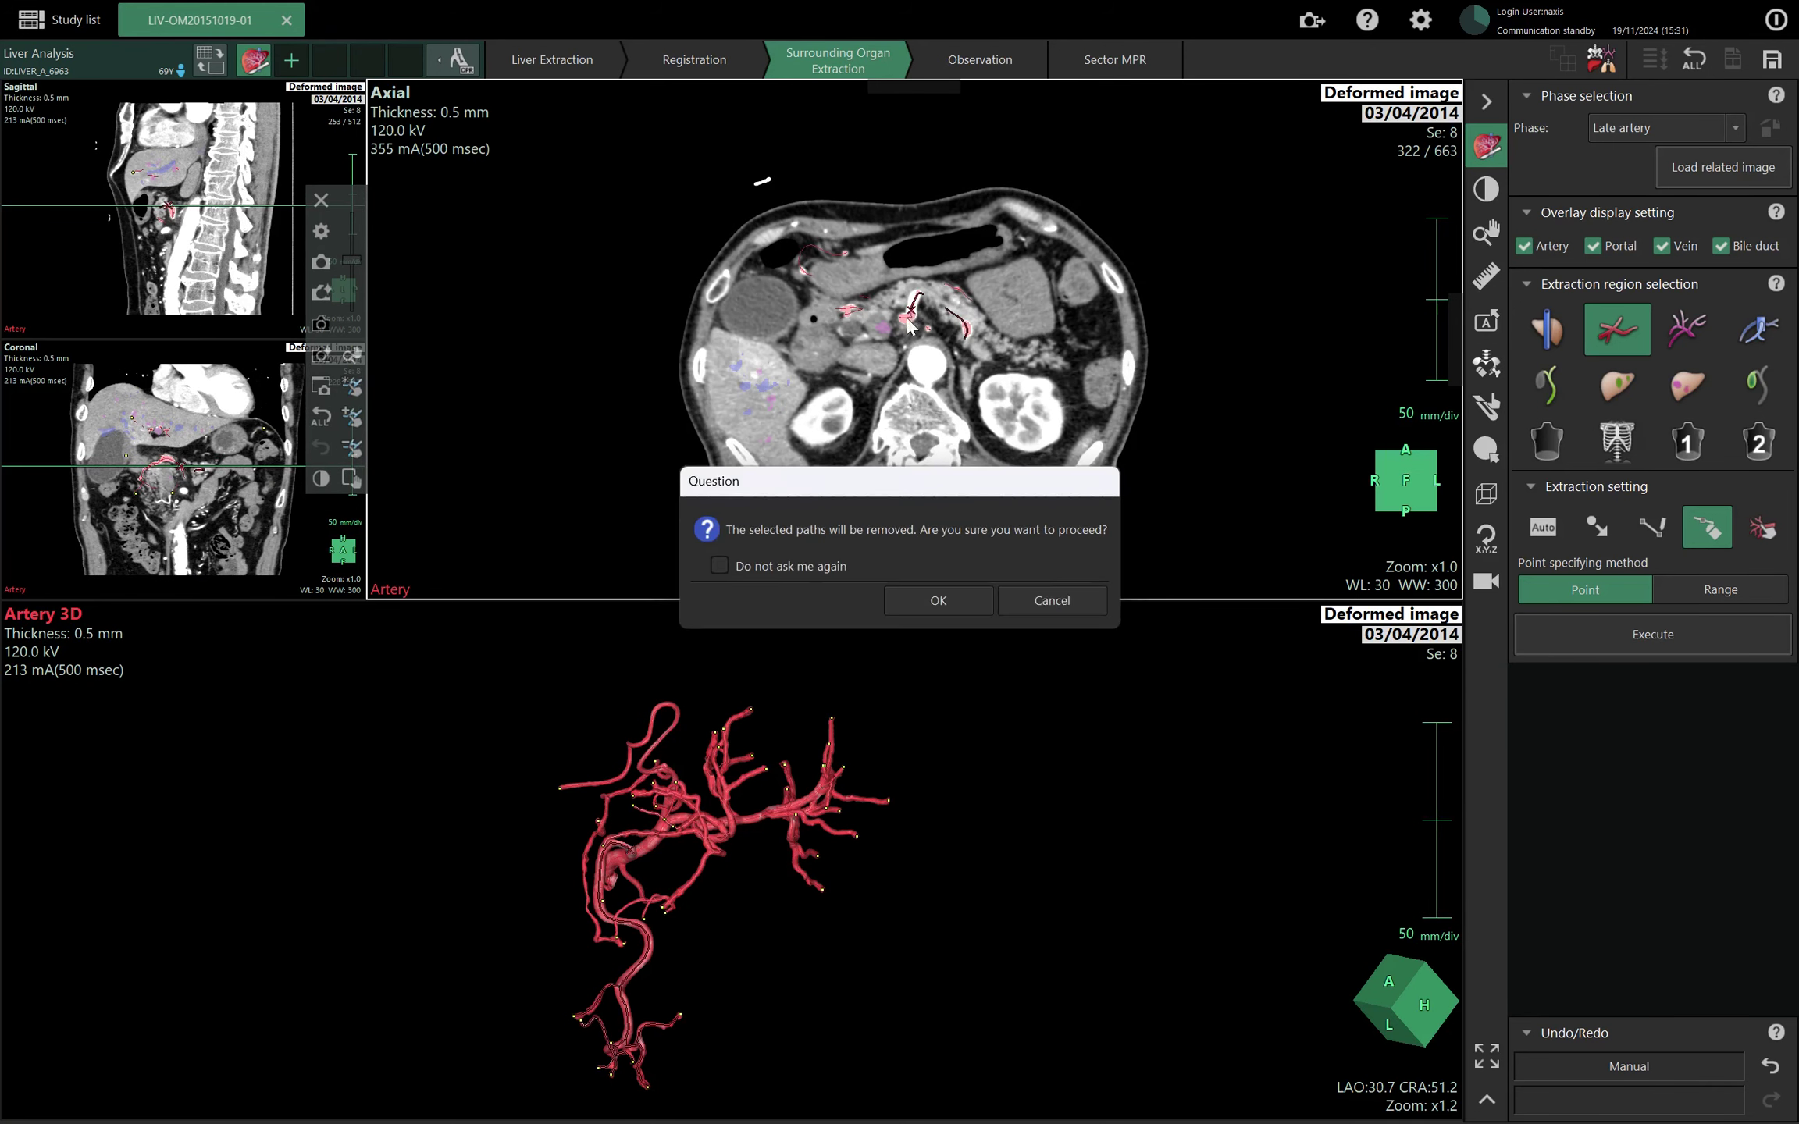
pyautogui.click(957, 607)
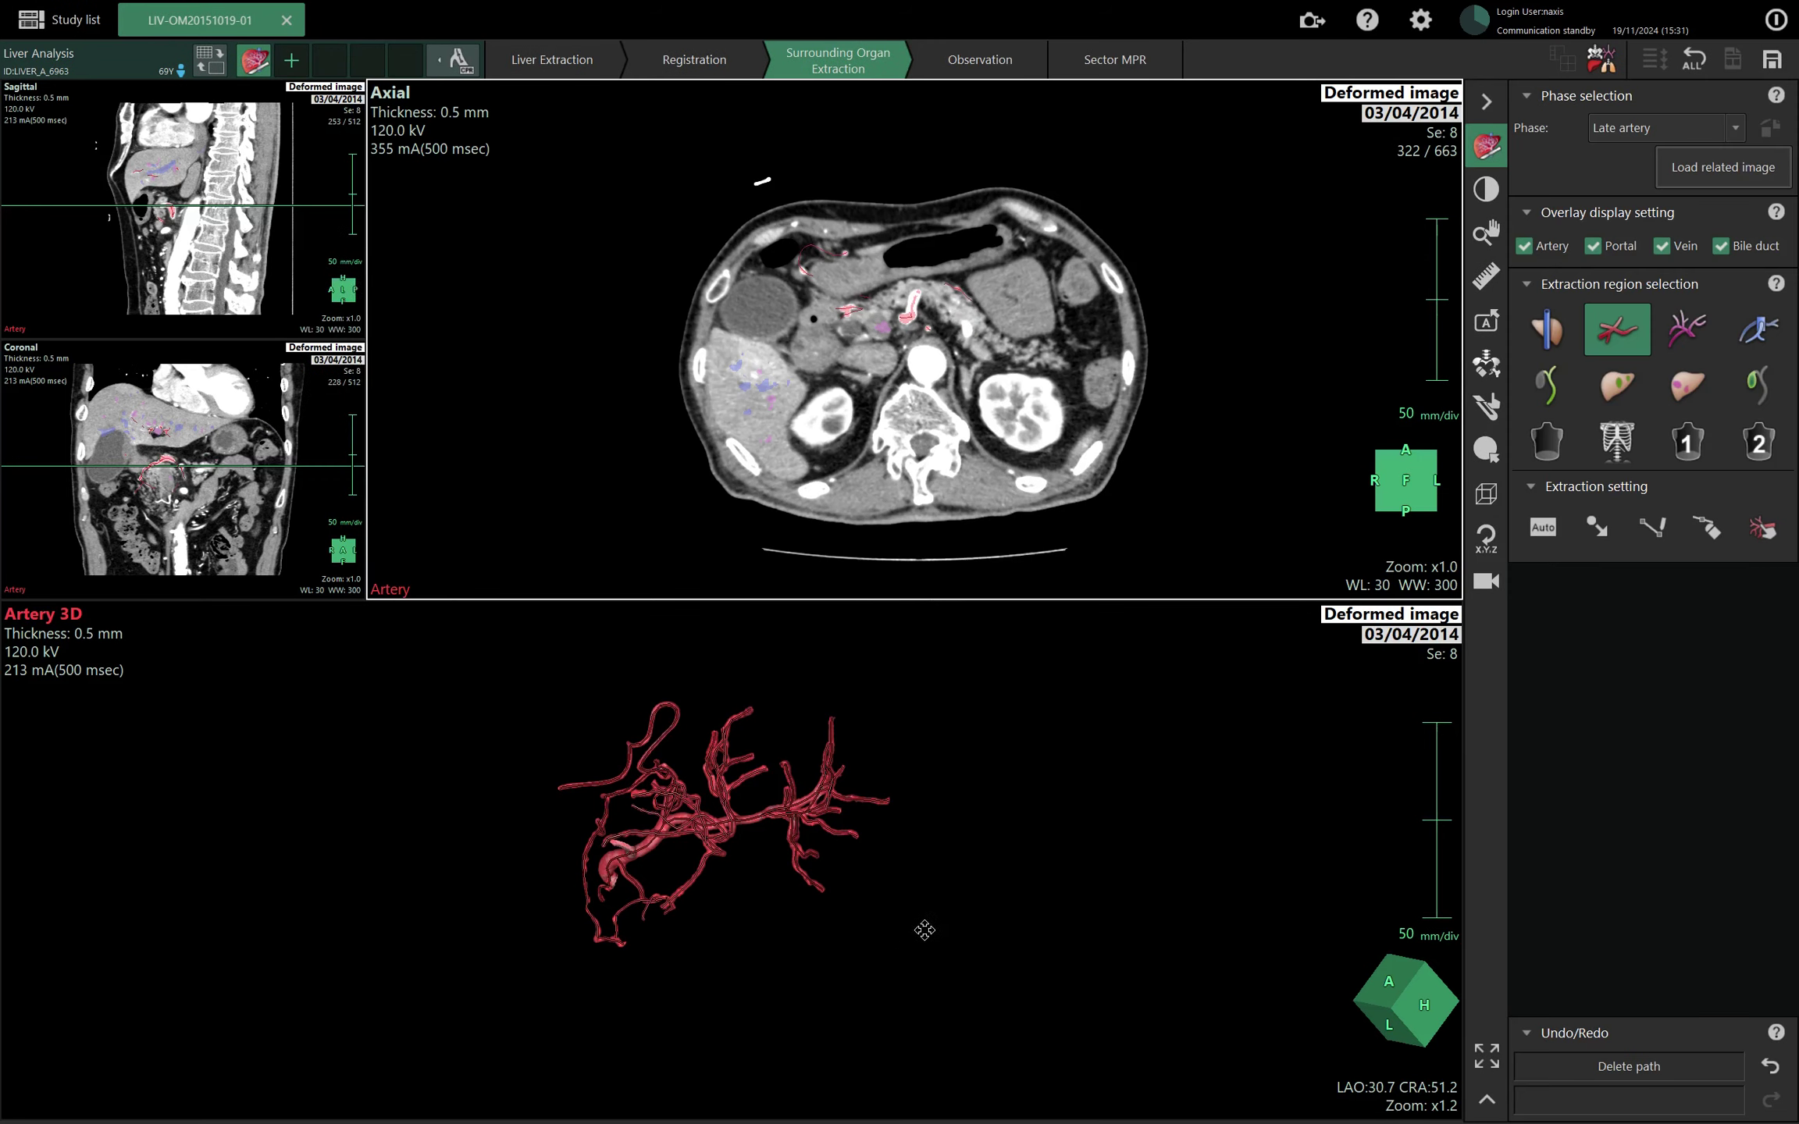
# Inspect the remaining artery in 3D from several angles and locate its lower branch on the CT slices.
pyautogui.moveTo(923, 931); pyautogui.dragTo(1025, 878)
pyautogui.moveTo(982, 905); pyautogui.dragTo(763, 907)
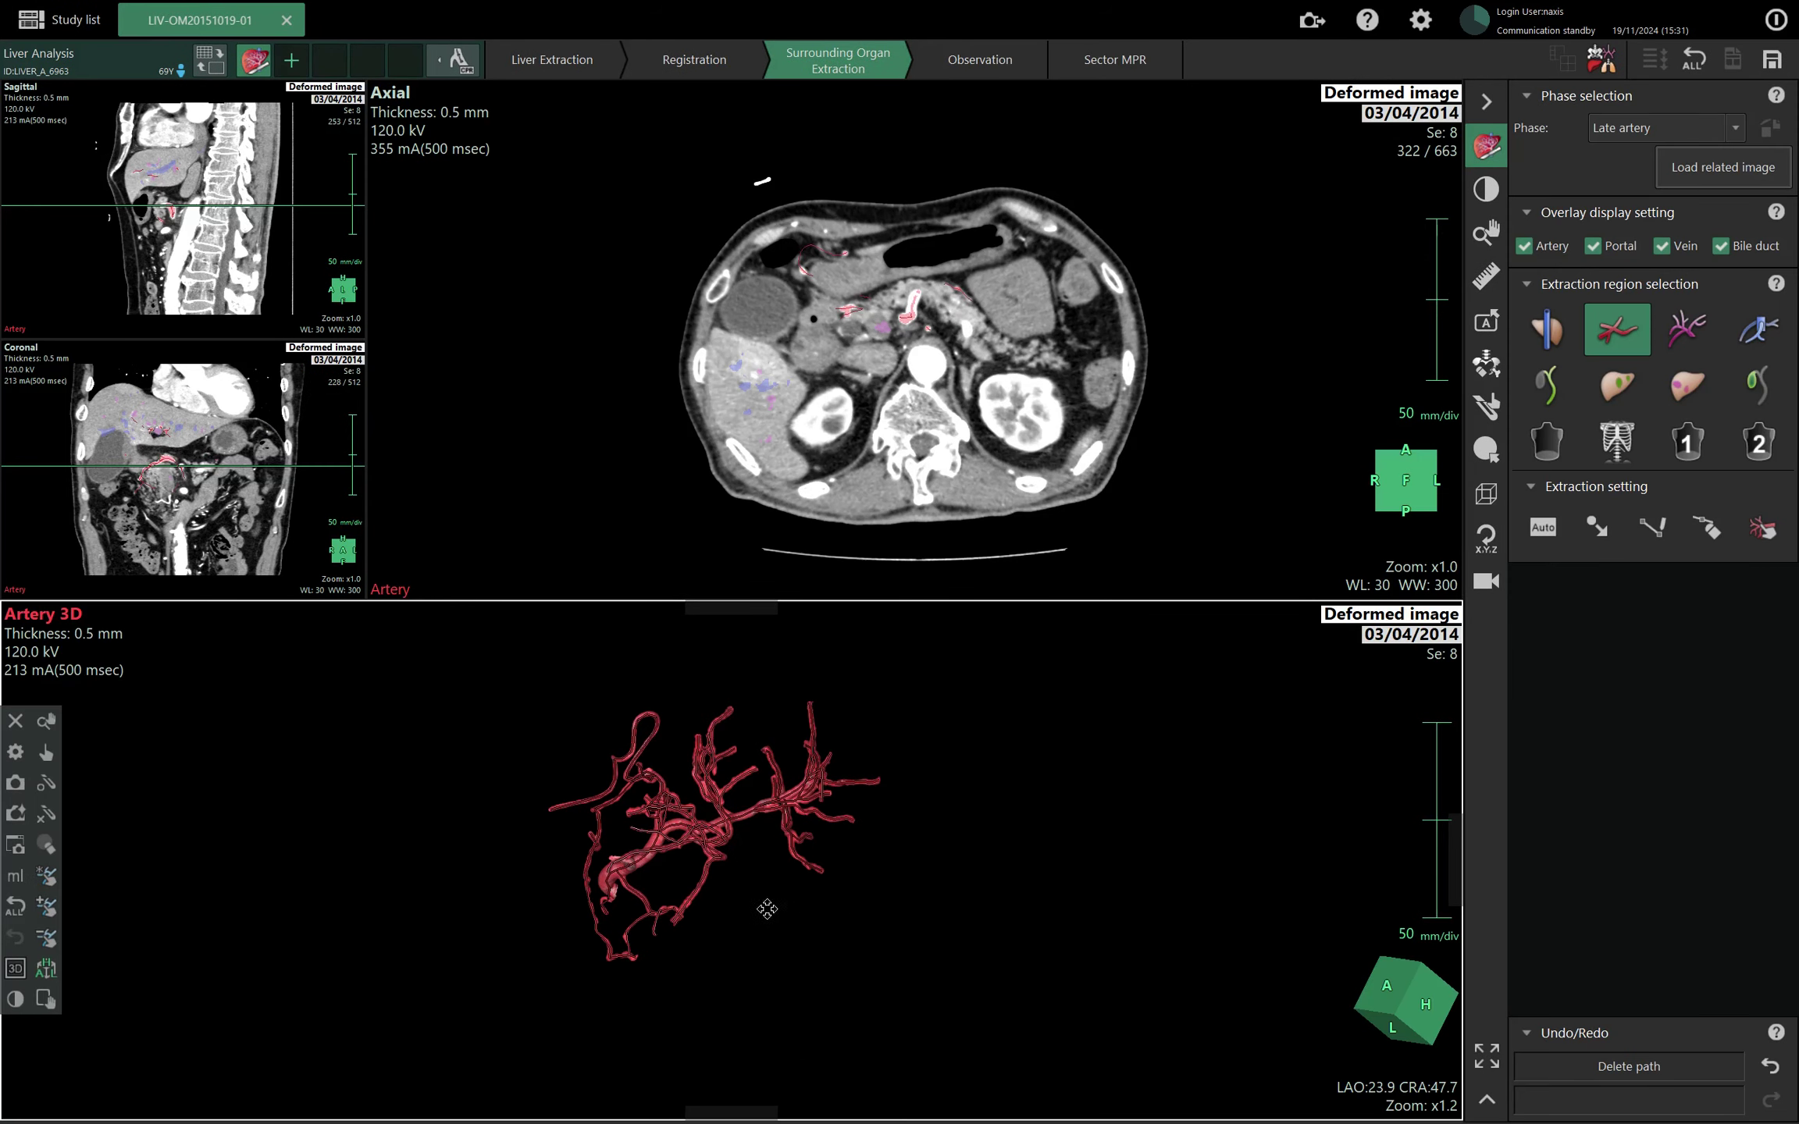
pyautogui.click(711, 880)
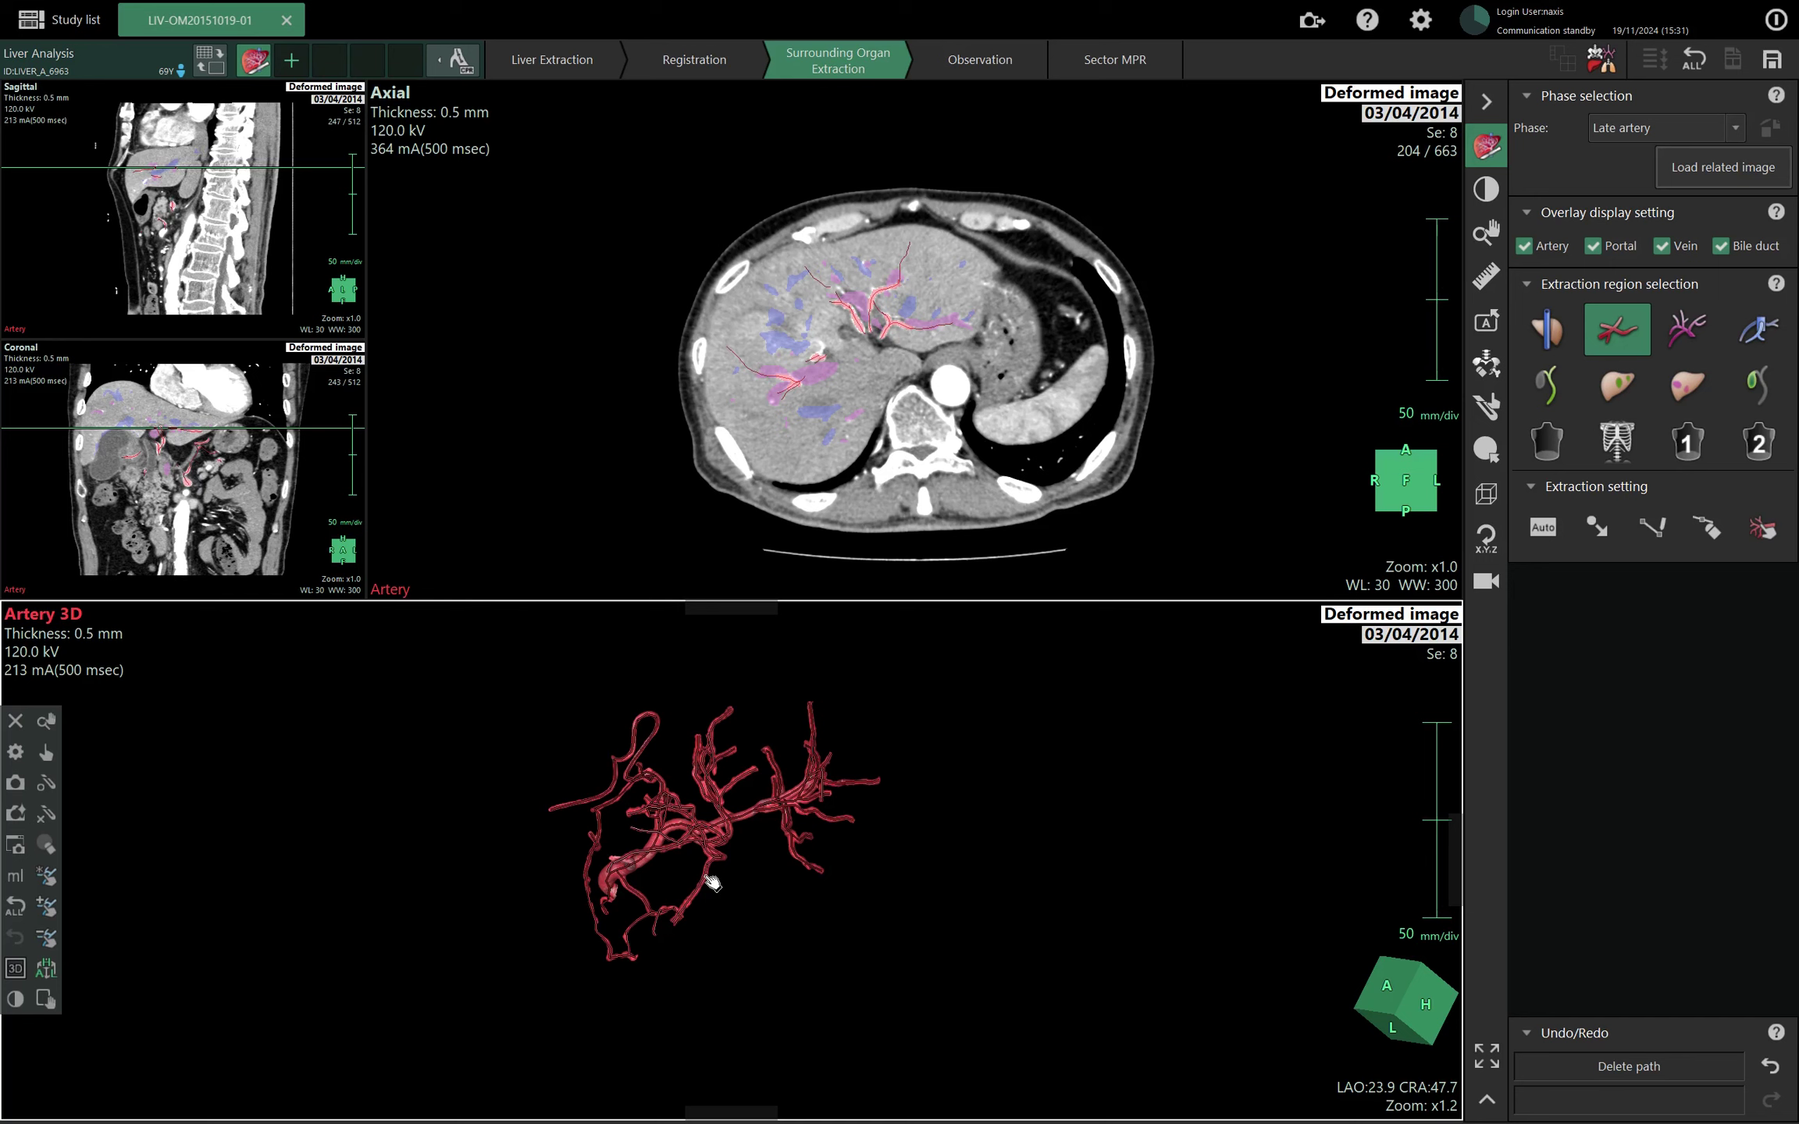
pyautogui.moveTo(825, 949); pyautogui.dragTo(819, 941)
pyautogui.moveTo(1146, 793); pyautogui.dragTo(1124, 805)
pyautogui.moveTo(1018, 836); pyautogui.dragTo(1032, 875)
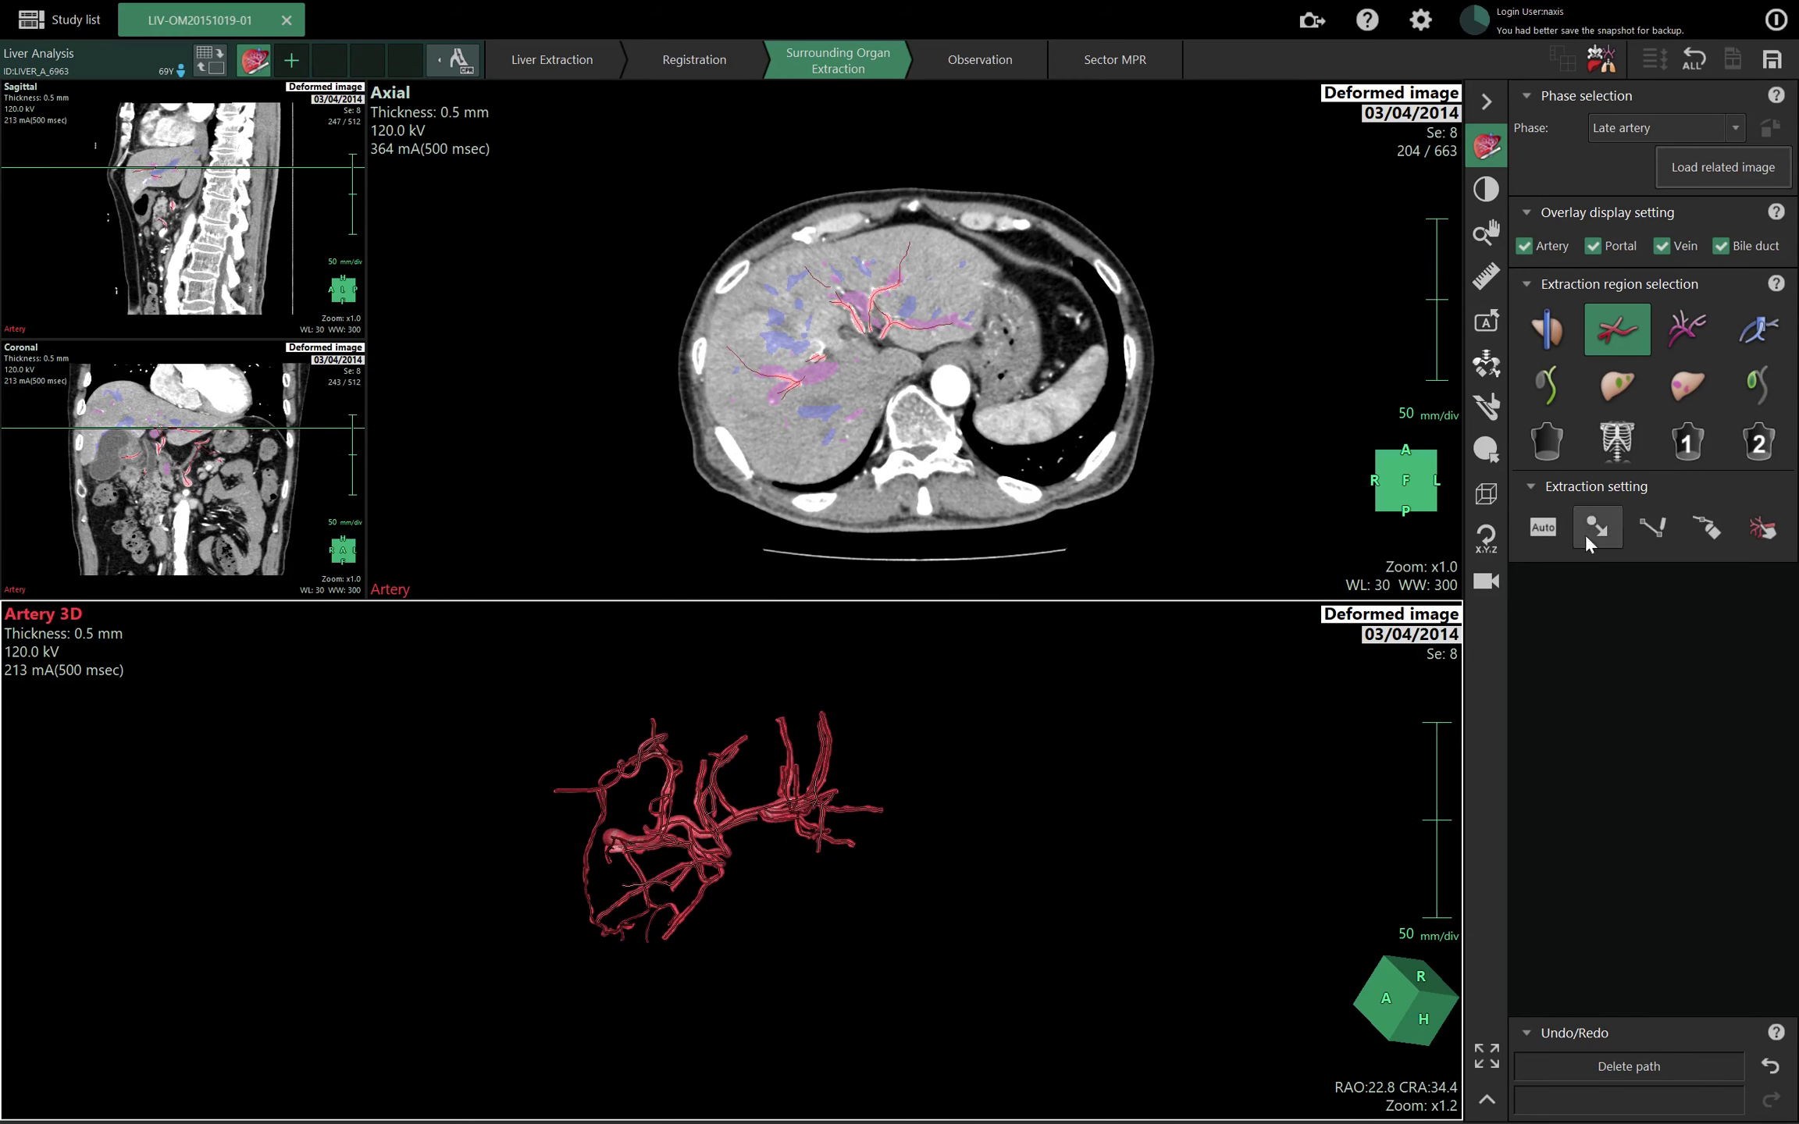
# Run automatic bile duct extraction on the Related CT1 phase after reviewing the ducts on its axial slices.
pyautogui.click(1547, 385)
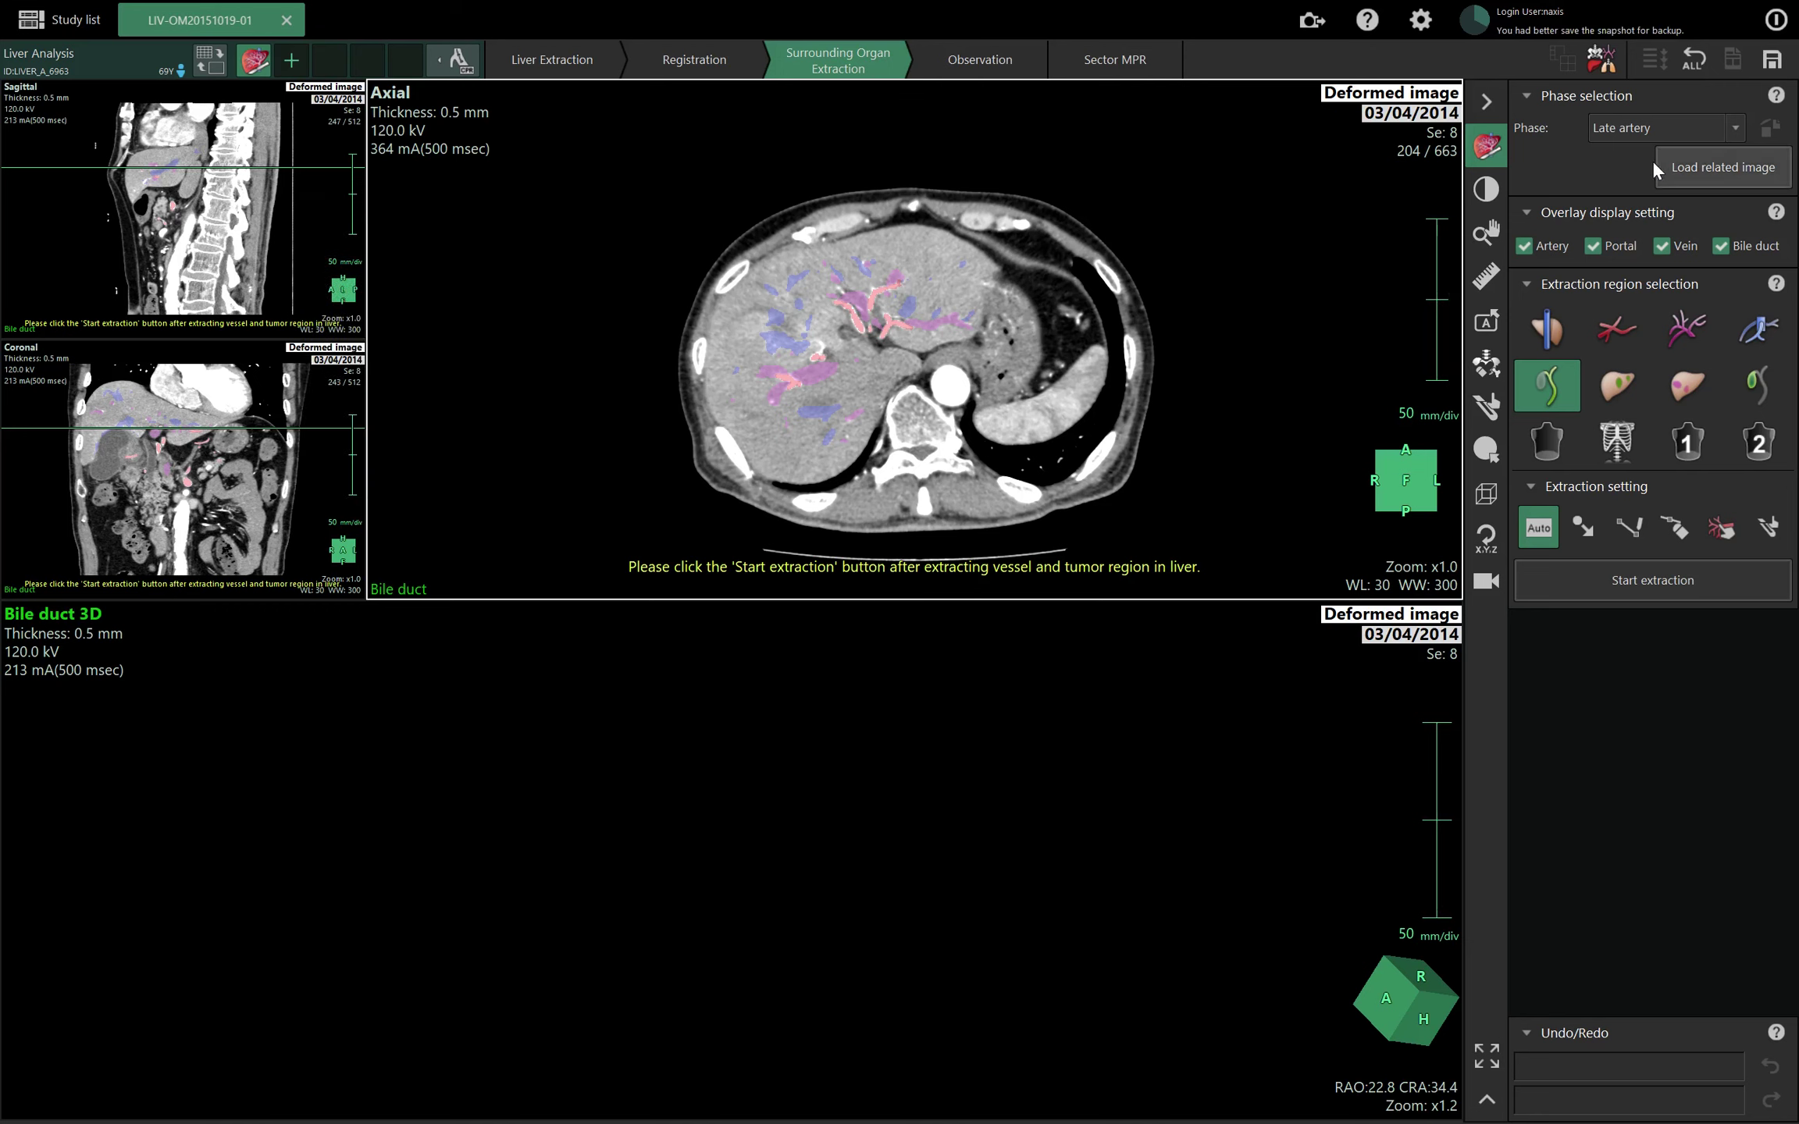
pyautogui.click(1655, 129)
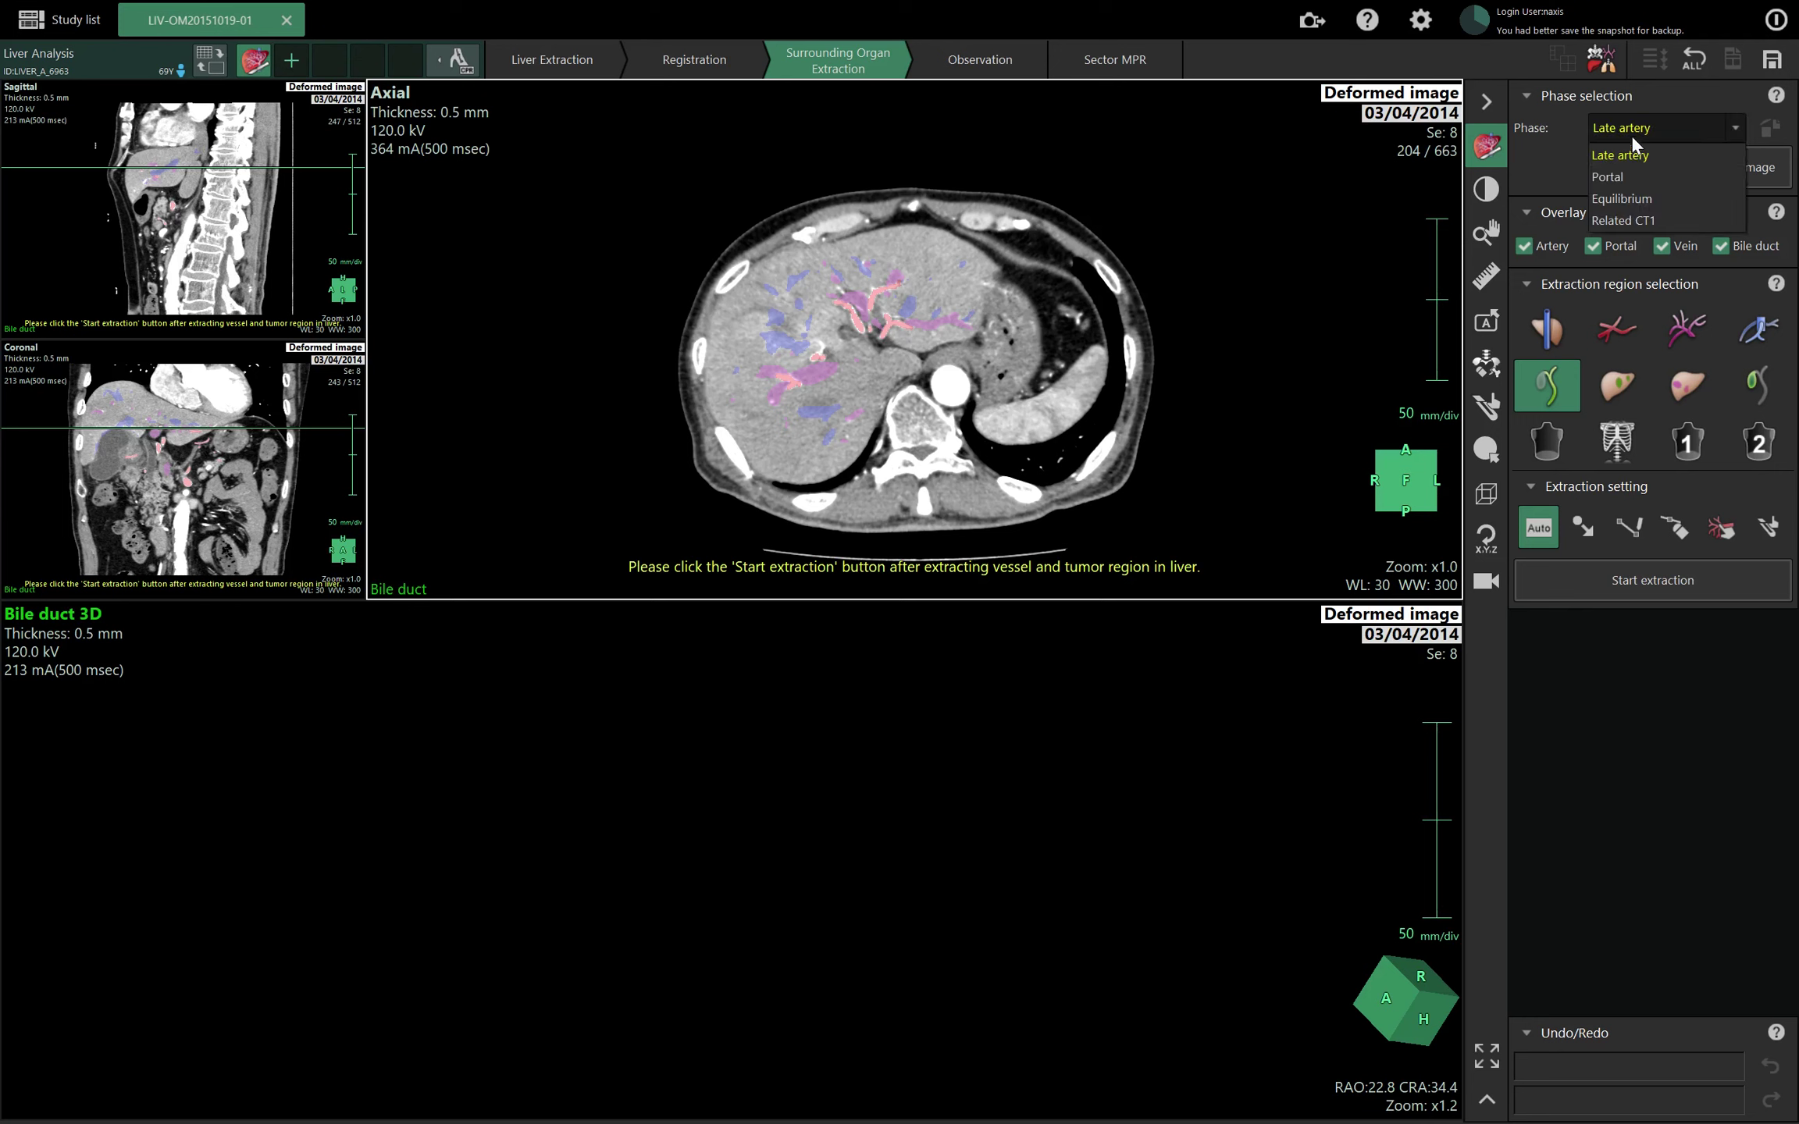
pyautogui.click(1624, 221)
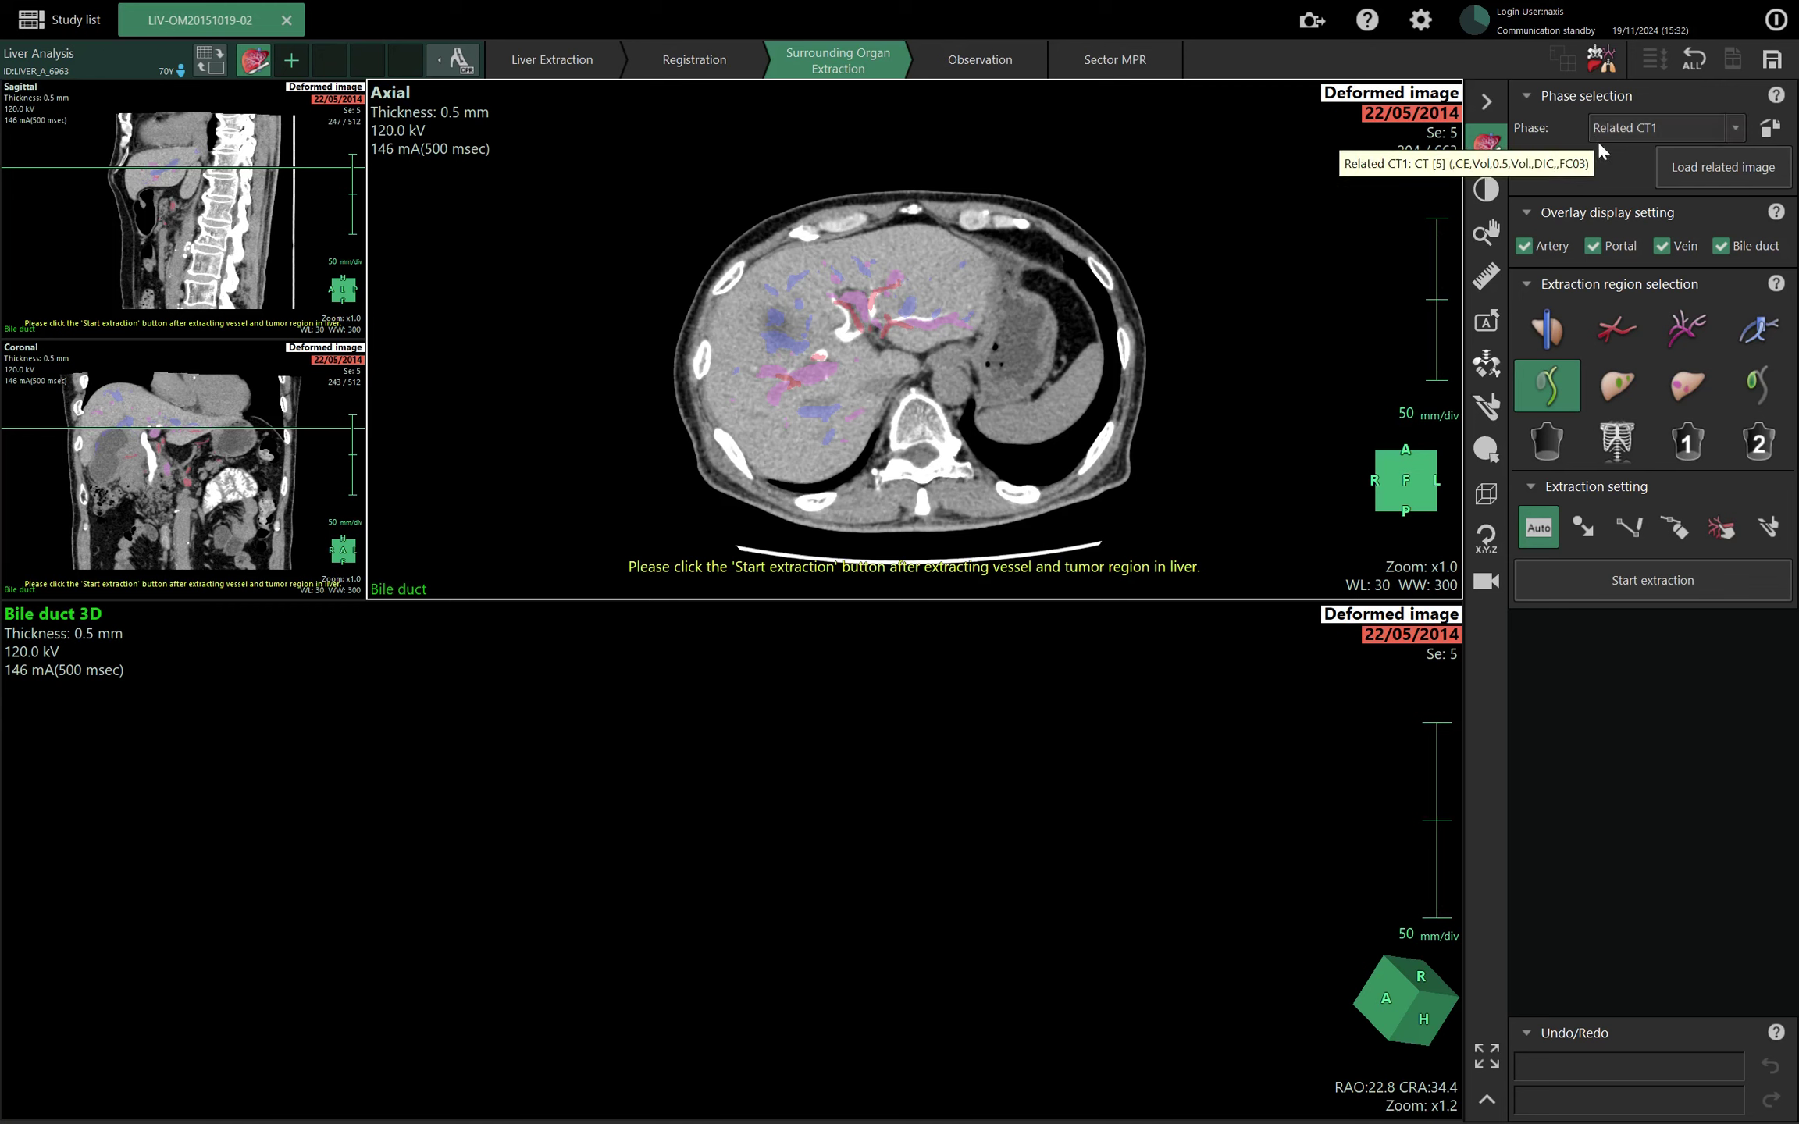
pyautogui.scroll(7, 849, 346)
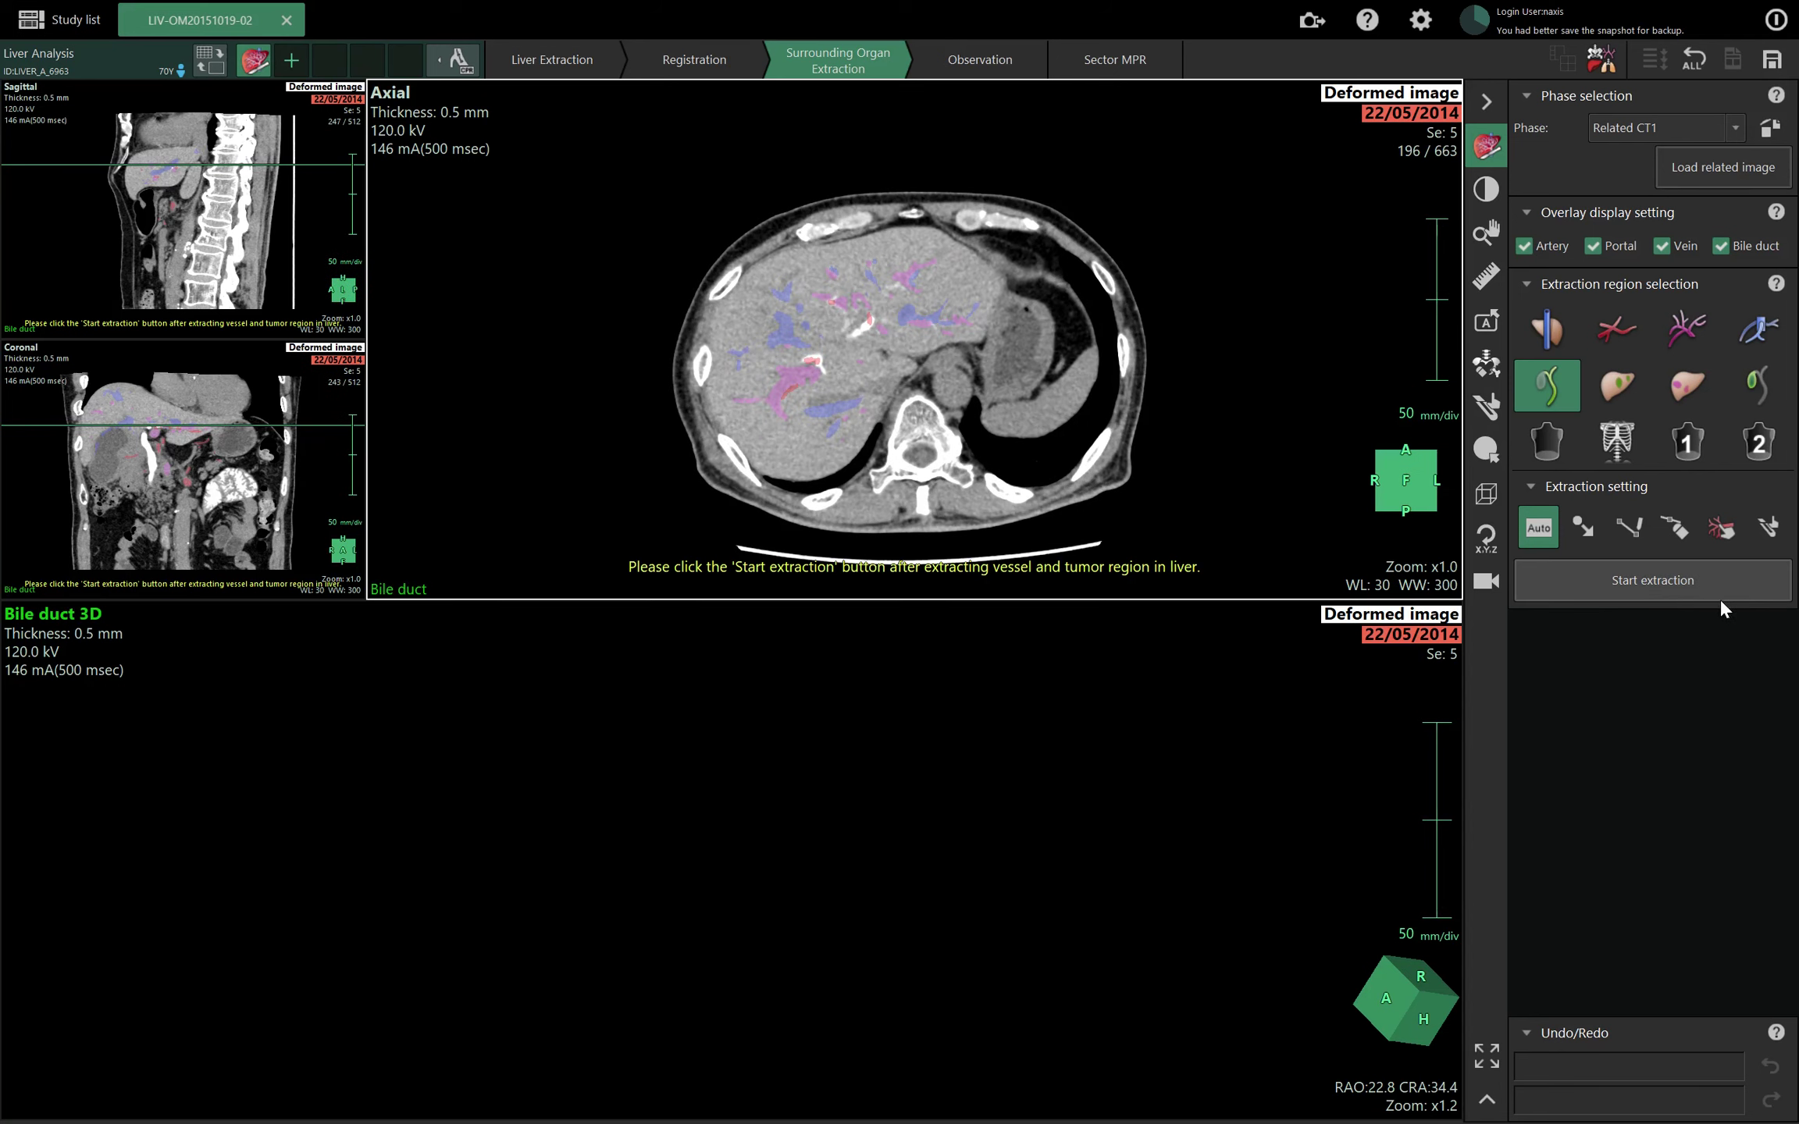
pyautogui.scroll(16, 1043, 381)
pyautogui.scroll(-20, 1040, 375)
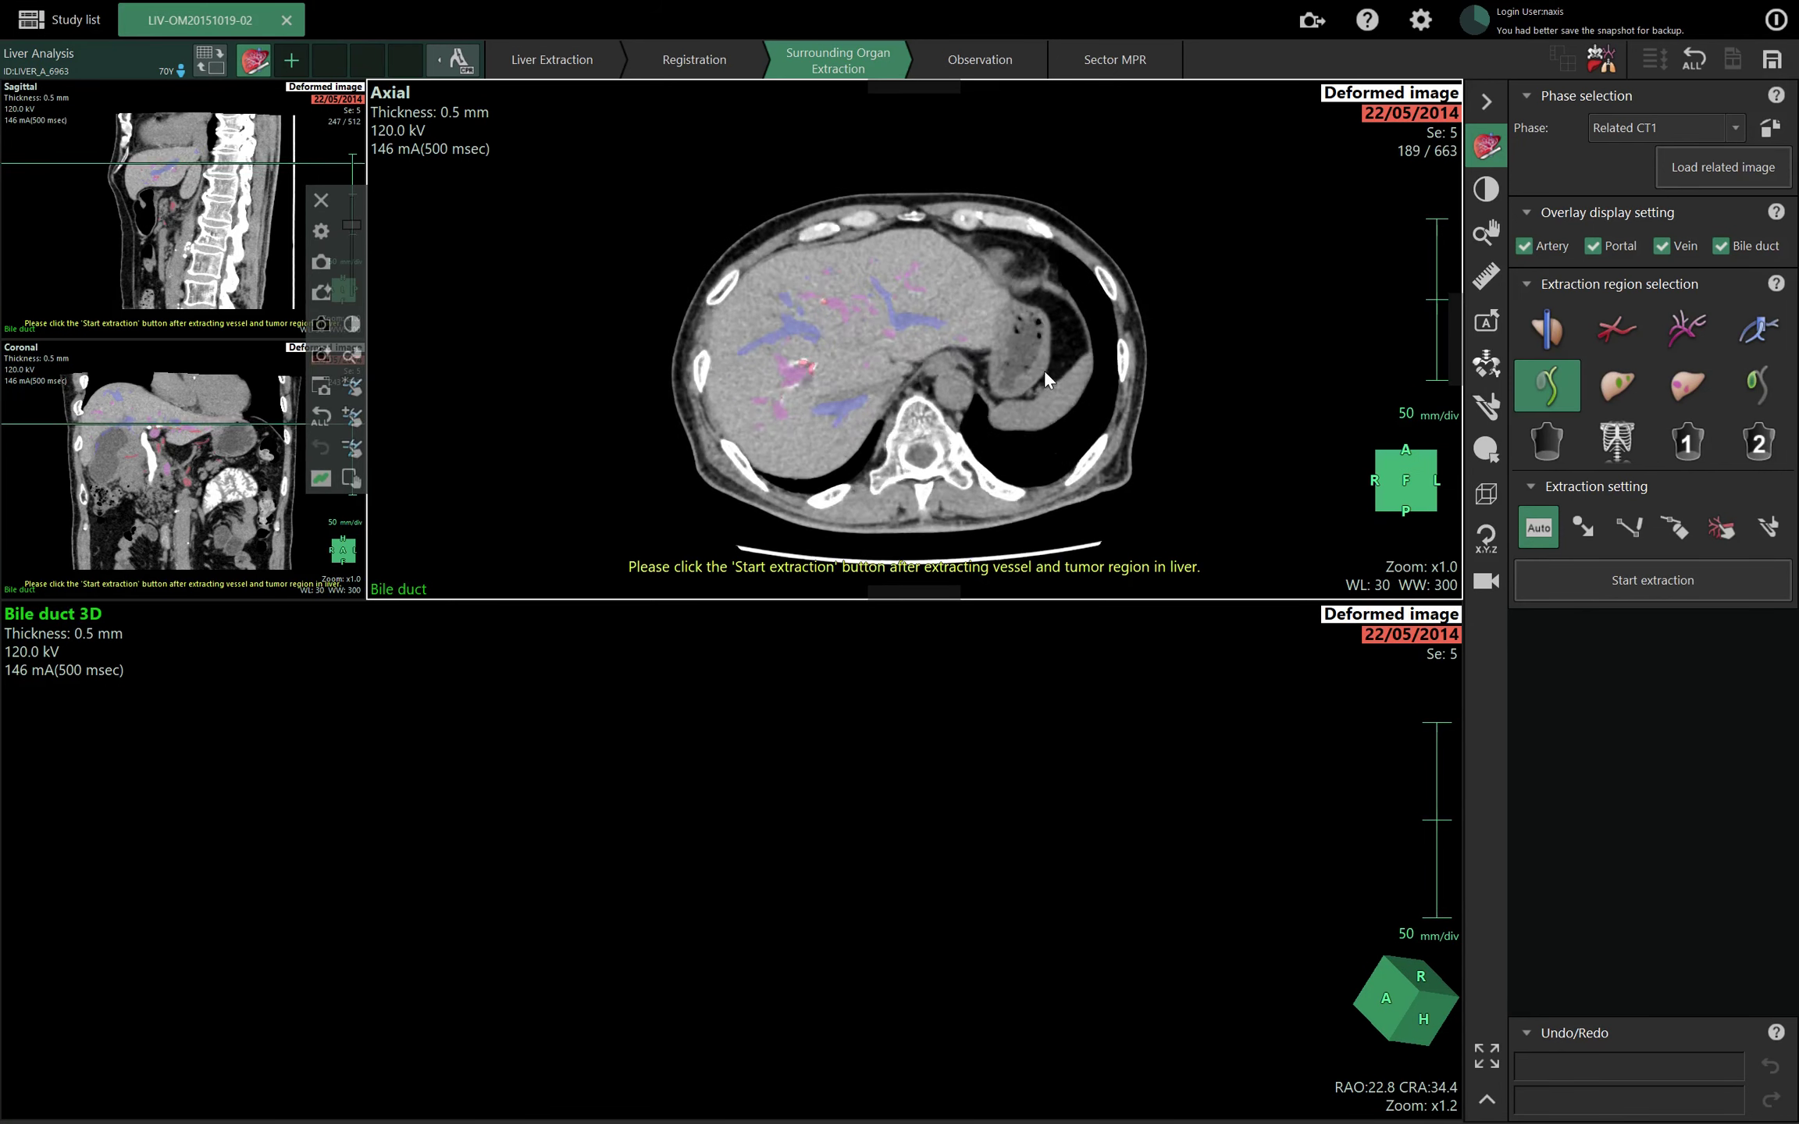
pyautogui.click(1556, 581)
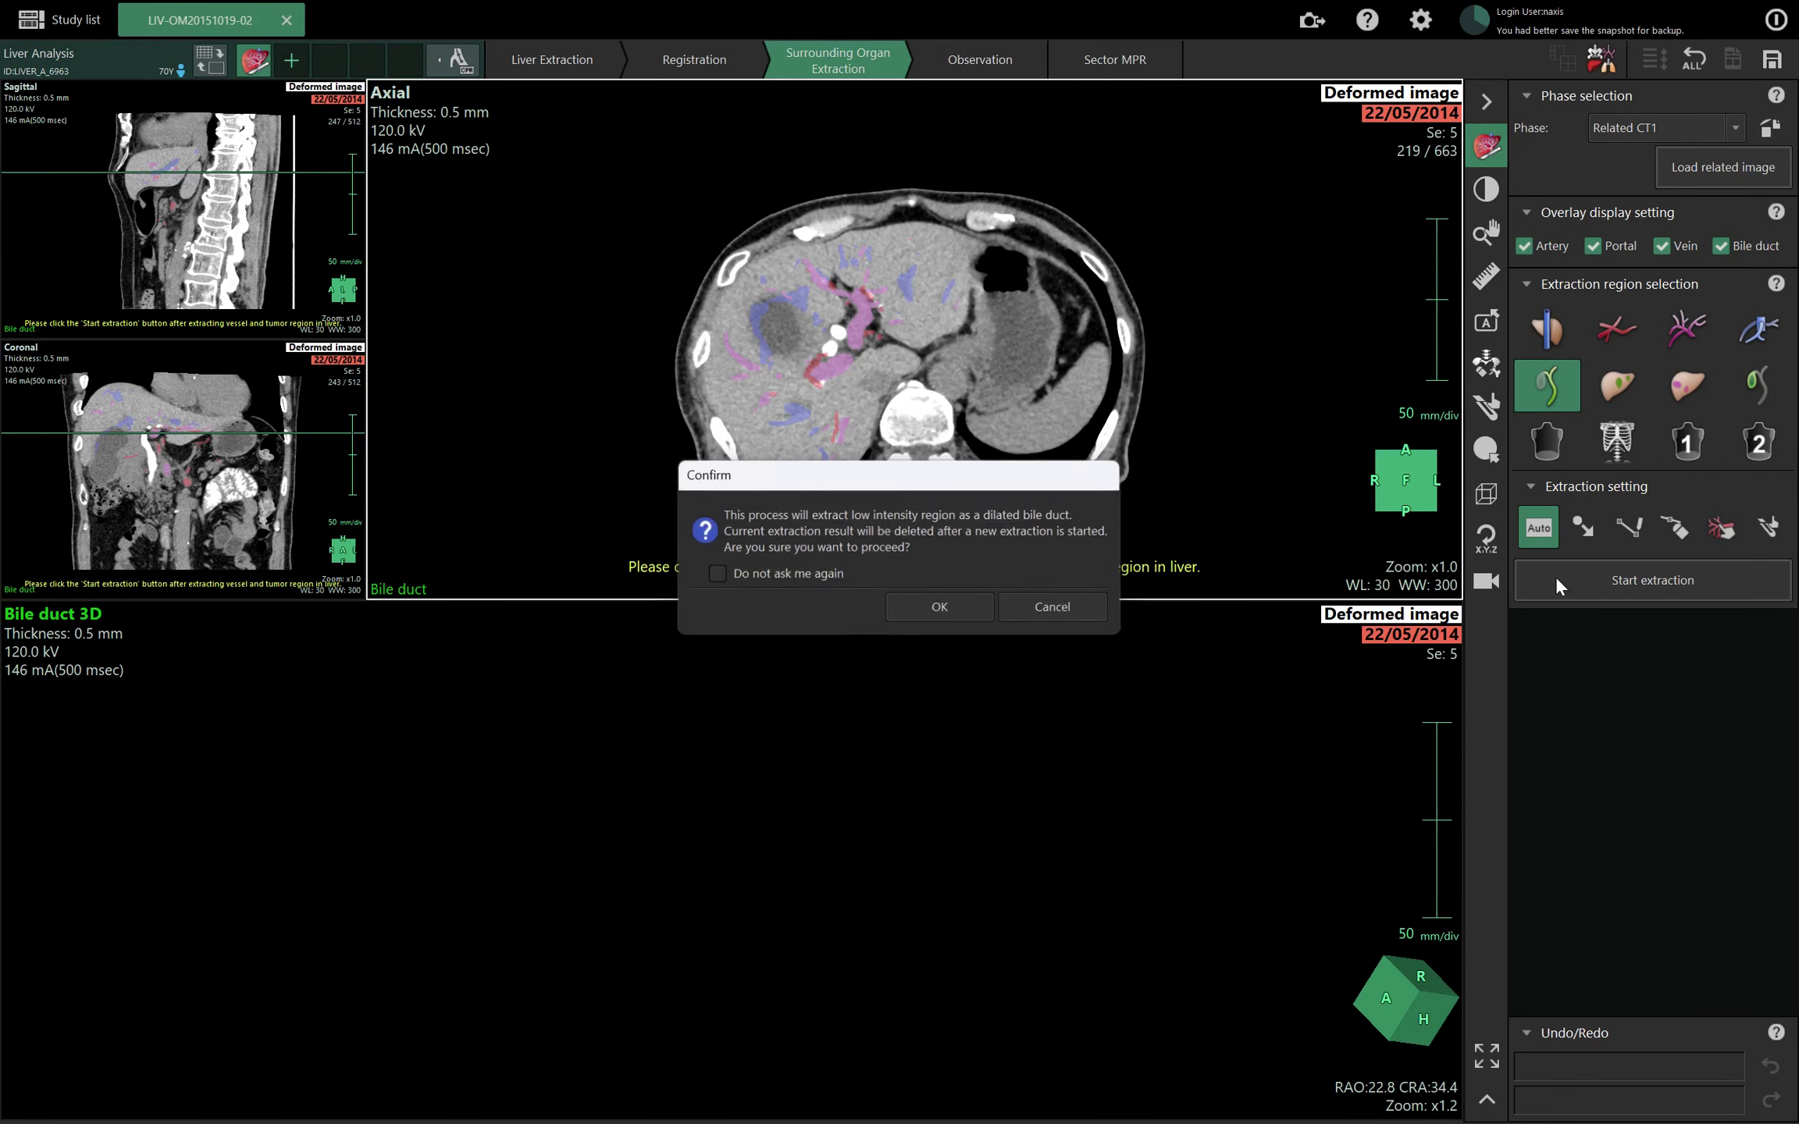
pyautogui.click(981, 604)
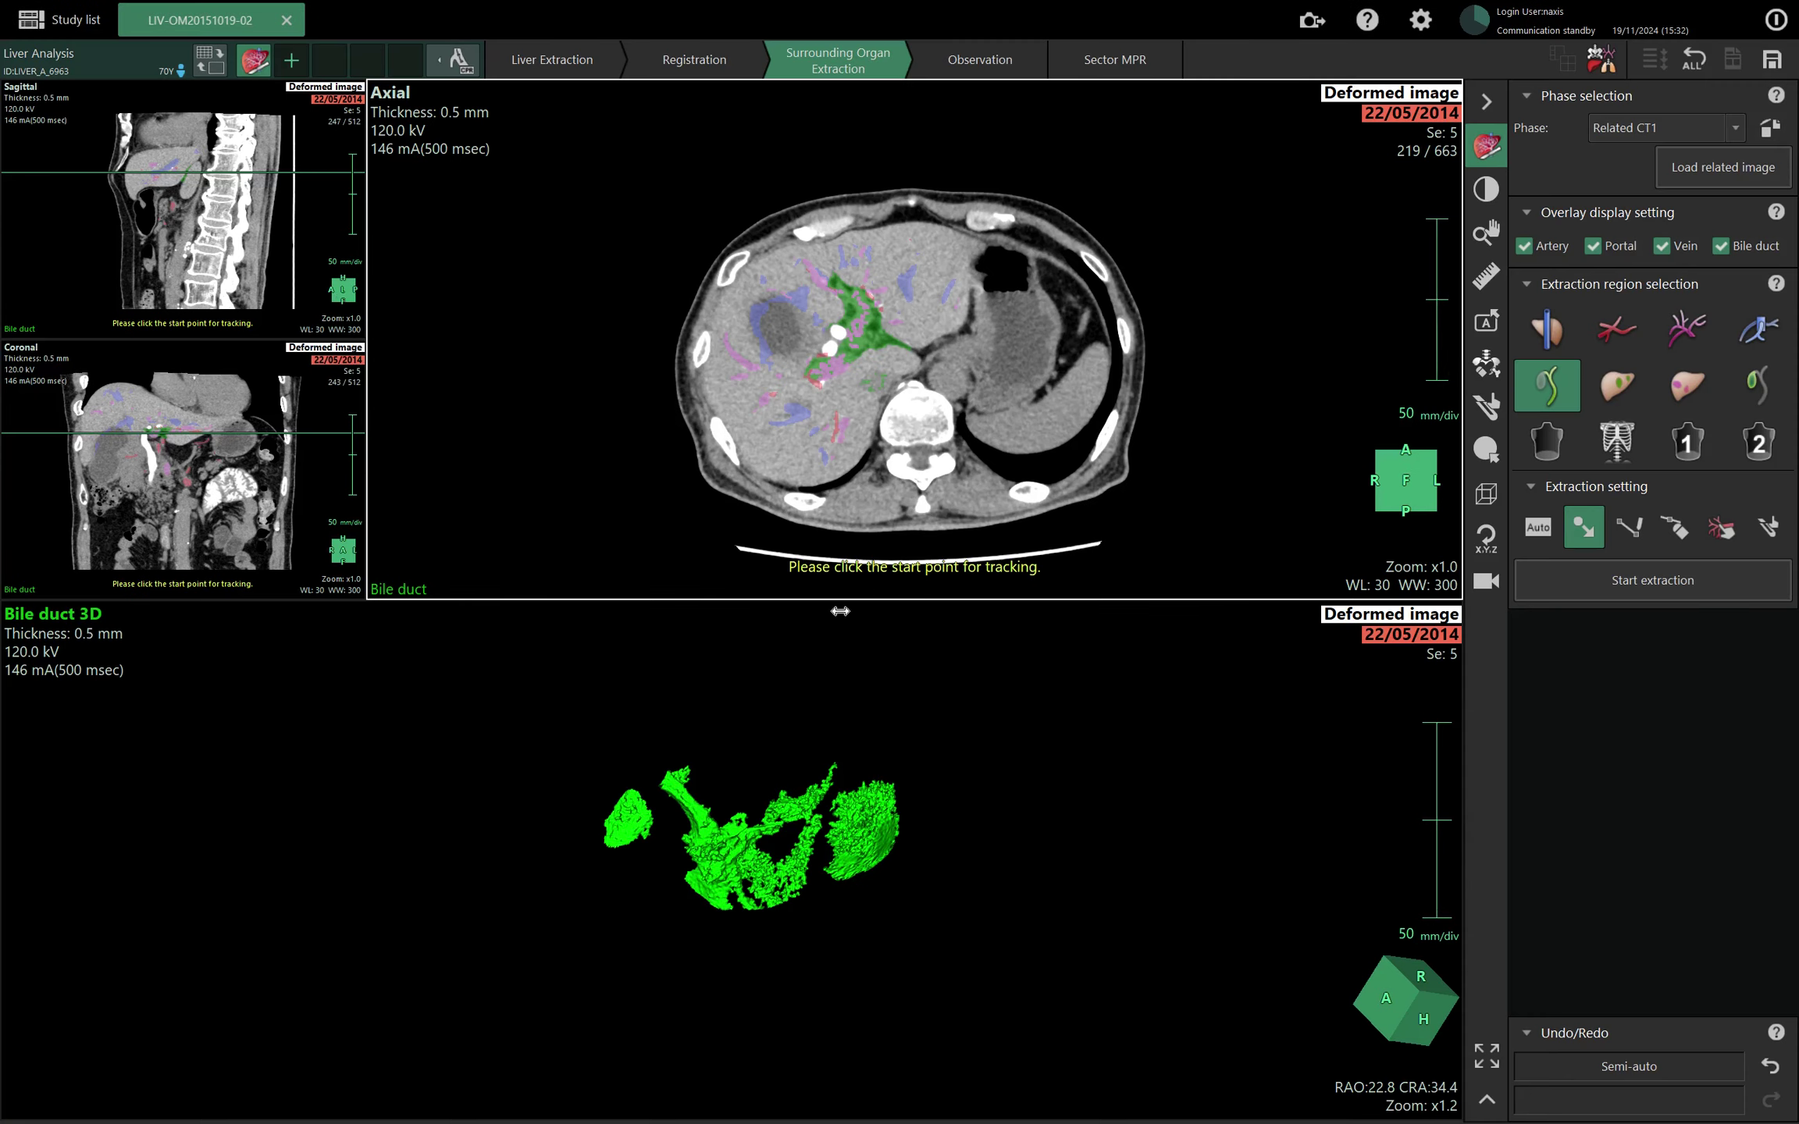
# Delete the whole automatically extracted bile duct mask by enclosing it with a polygon in the 3D view using the mask edit tool.
pyautogui.moveTo(929, 808)
pyautogui.moveTo(911, 785)
pyautogui.mouseDown()
pyautogui.moveTo(888, 779)
pyautogui.moveTo(863, 835)
pyautogui.moveTo(907, 819)
pyautogui.moveTo(894, 801)
pyautogui.mouseUp()
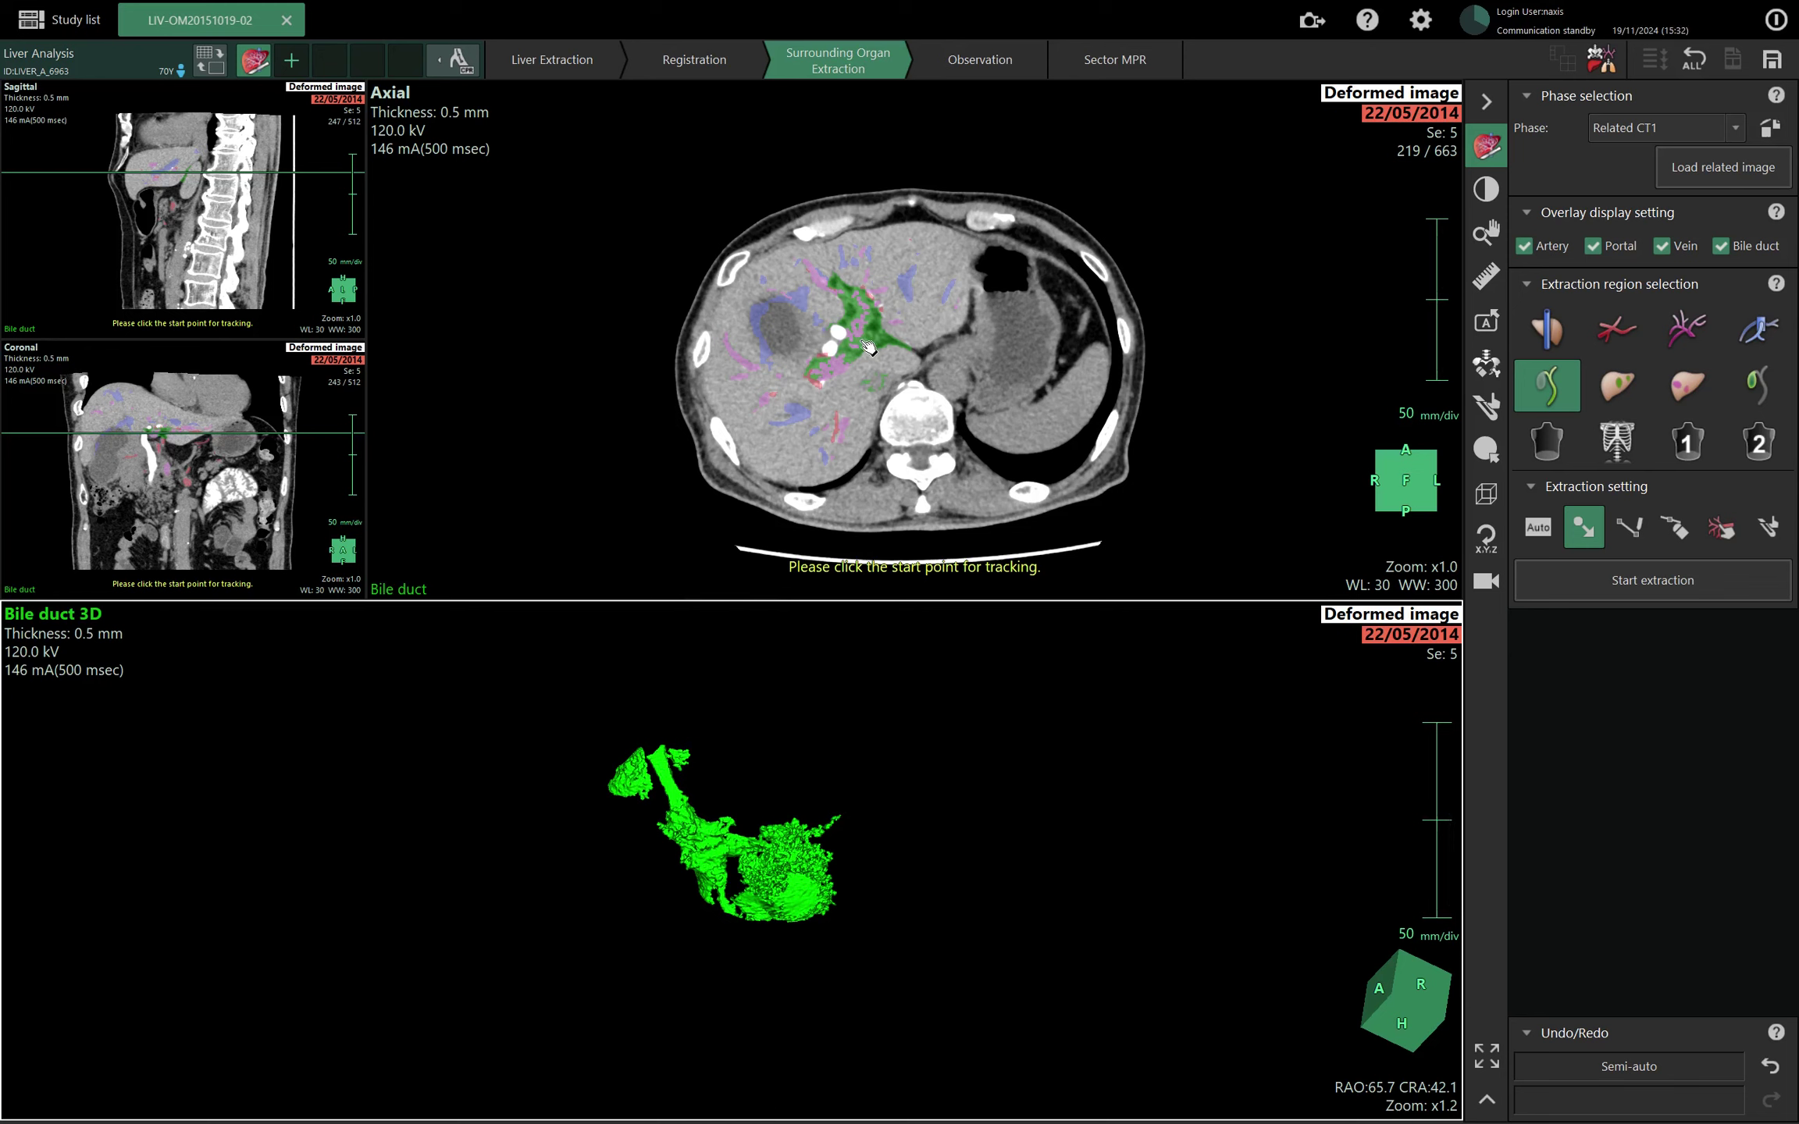
pyautogui.moveTo(724, 1021); pyautogui.dragTo(729, 924, button='right')
pyautogui.click(1767, 527)
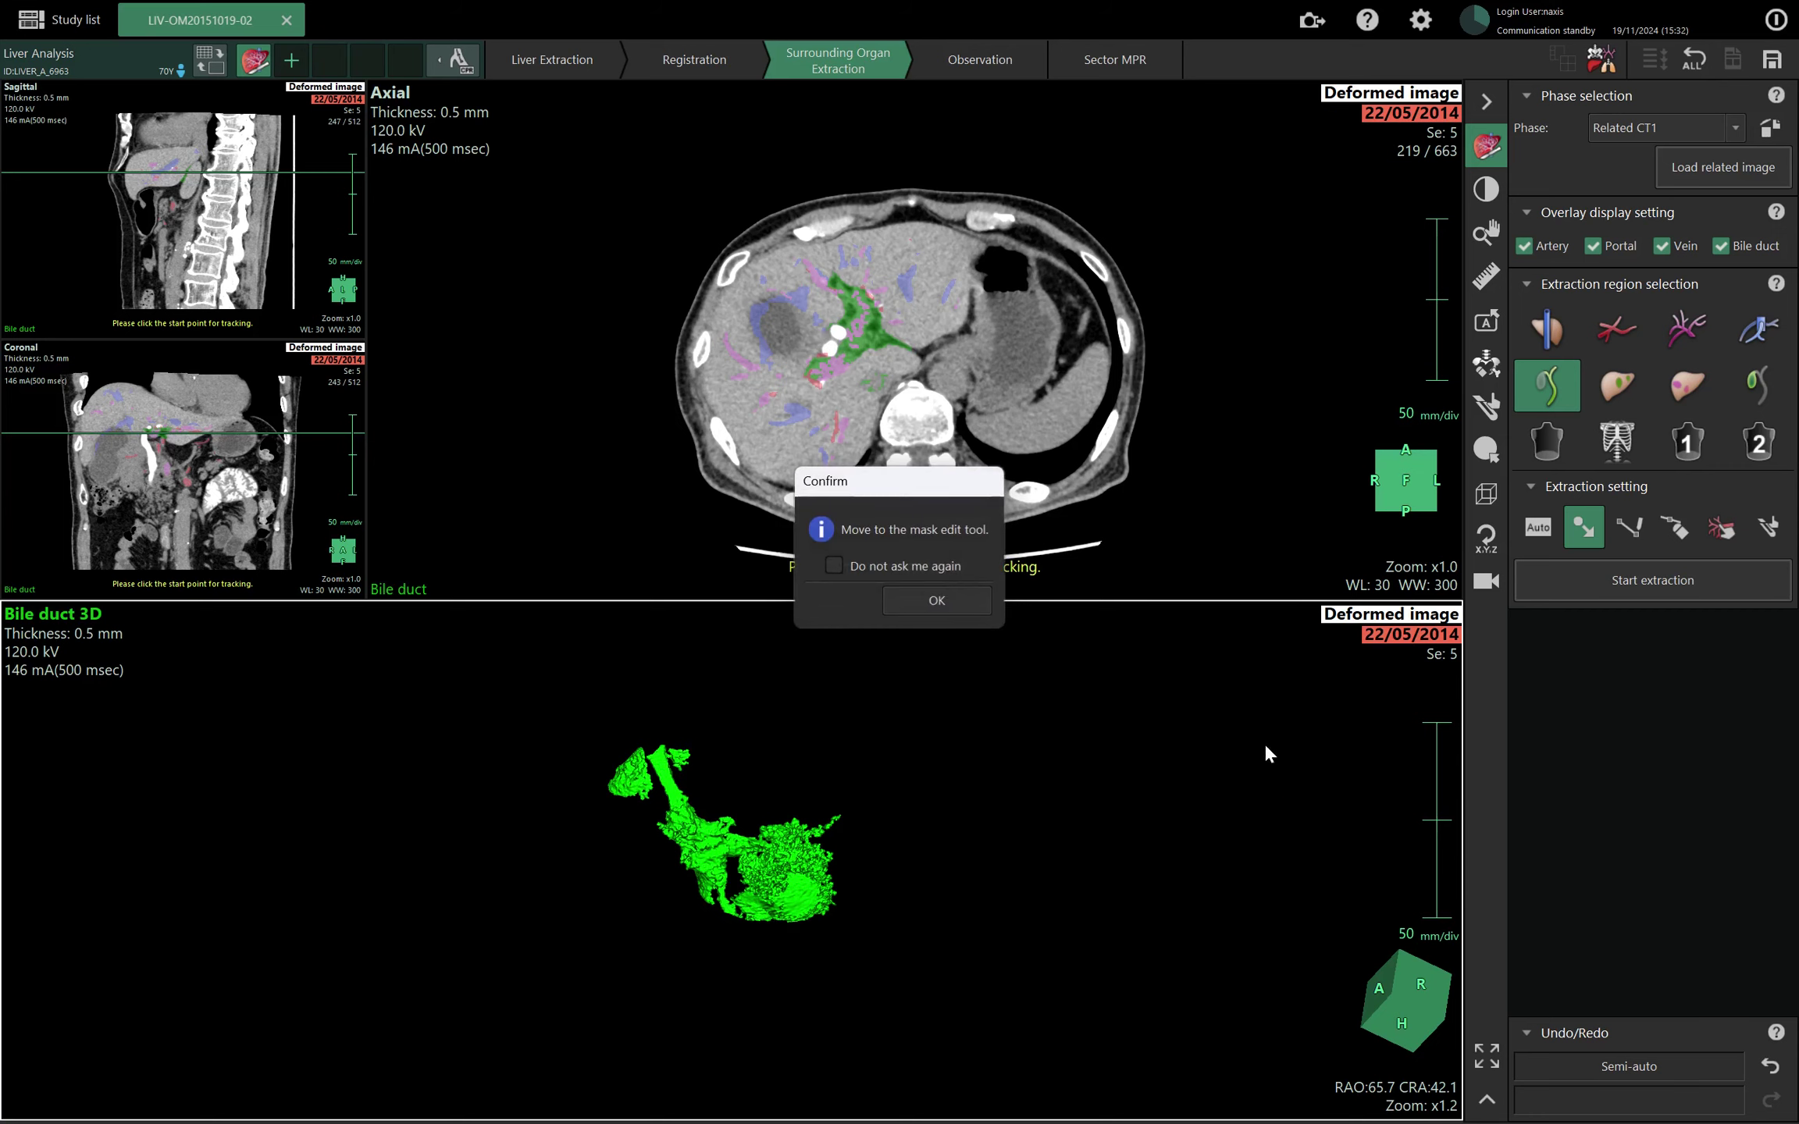
pyautogui.click(921, 596)
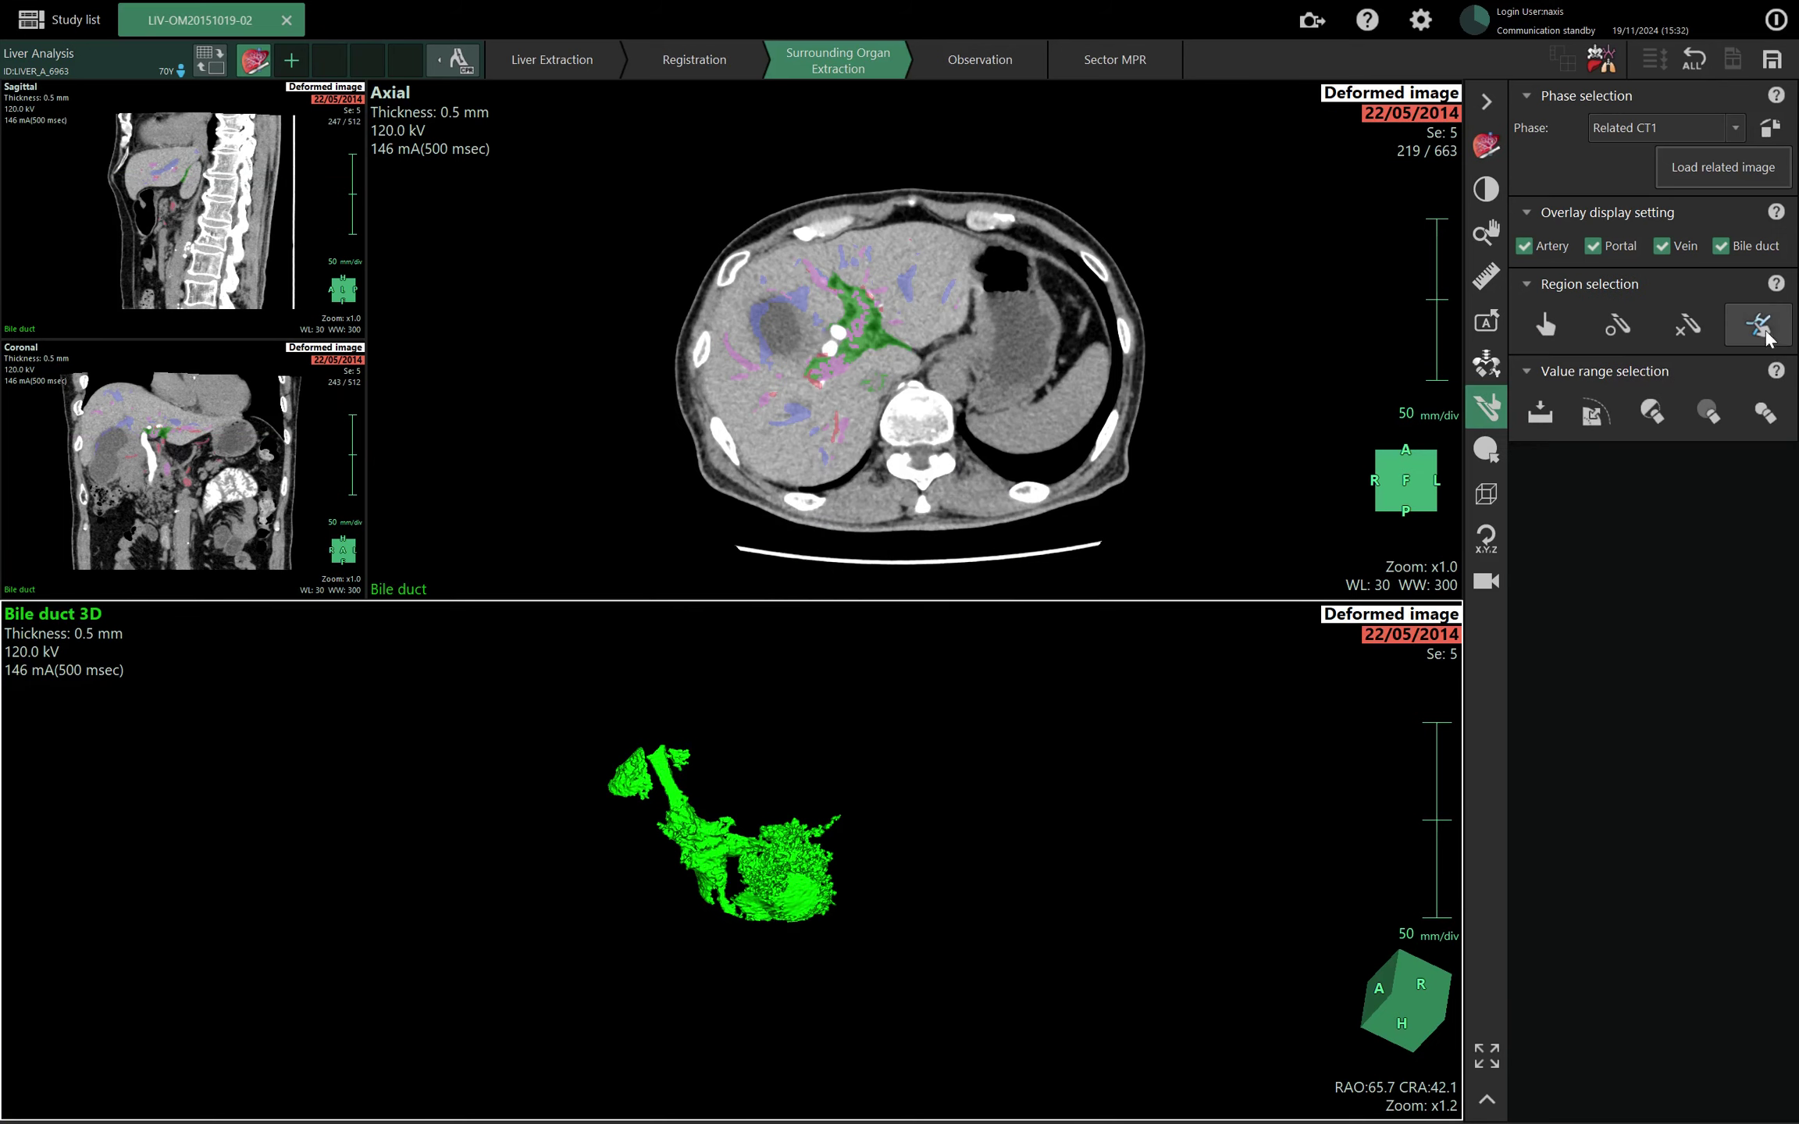
pyautogui.click(1687, 324)
pyautogui.click(900, 893)
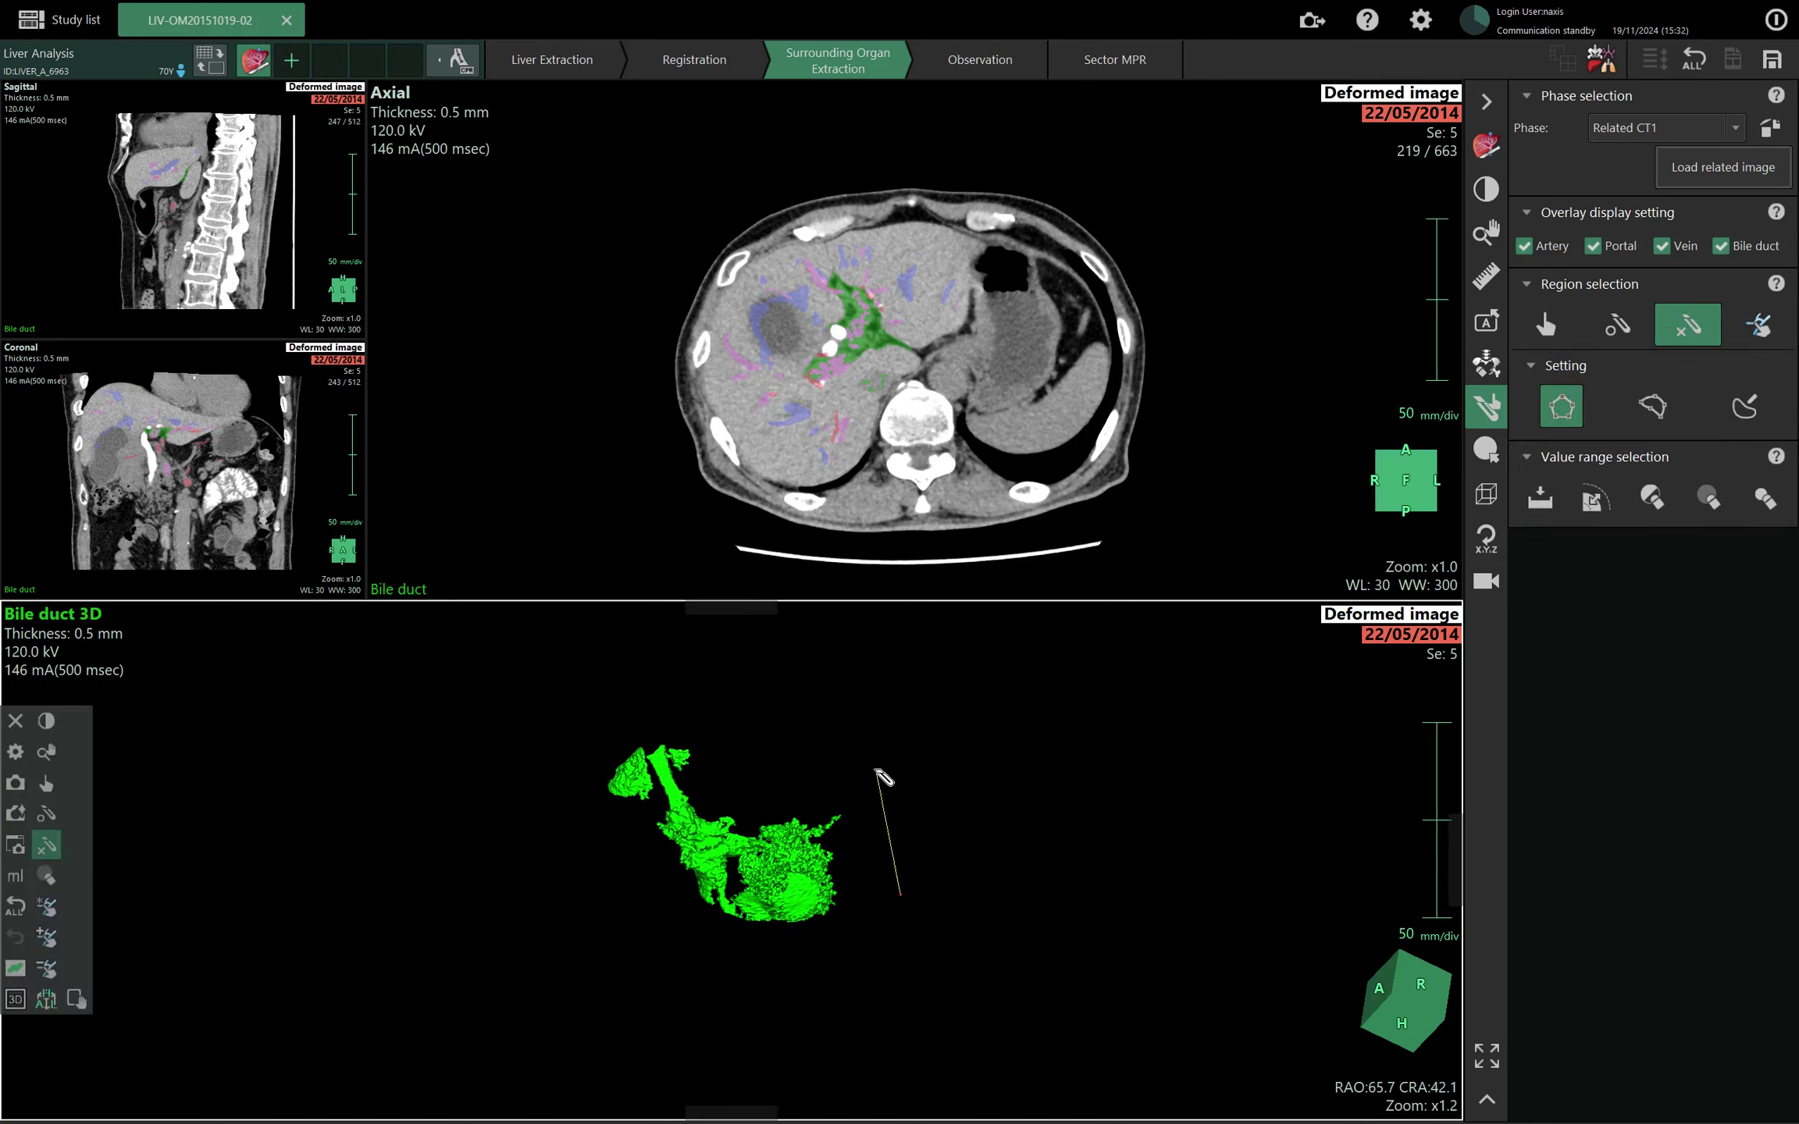
pyautogui.click(876, 770)
pyautogui.click(736, 702)
pyautogui.click(589, 691)
pyautogui.click(523, 816)
pyautogui.click(627, 957)
pyautogui.click(835, 973)
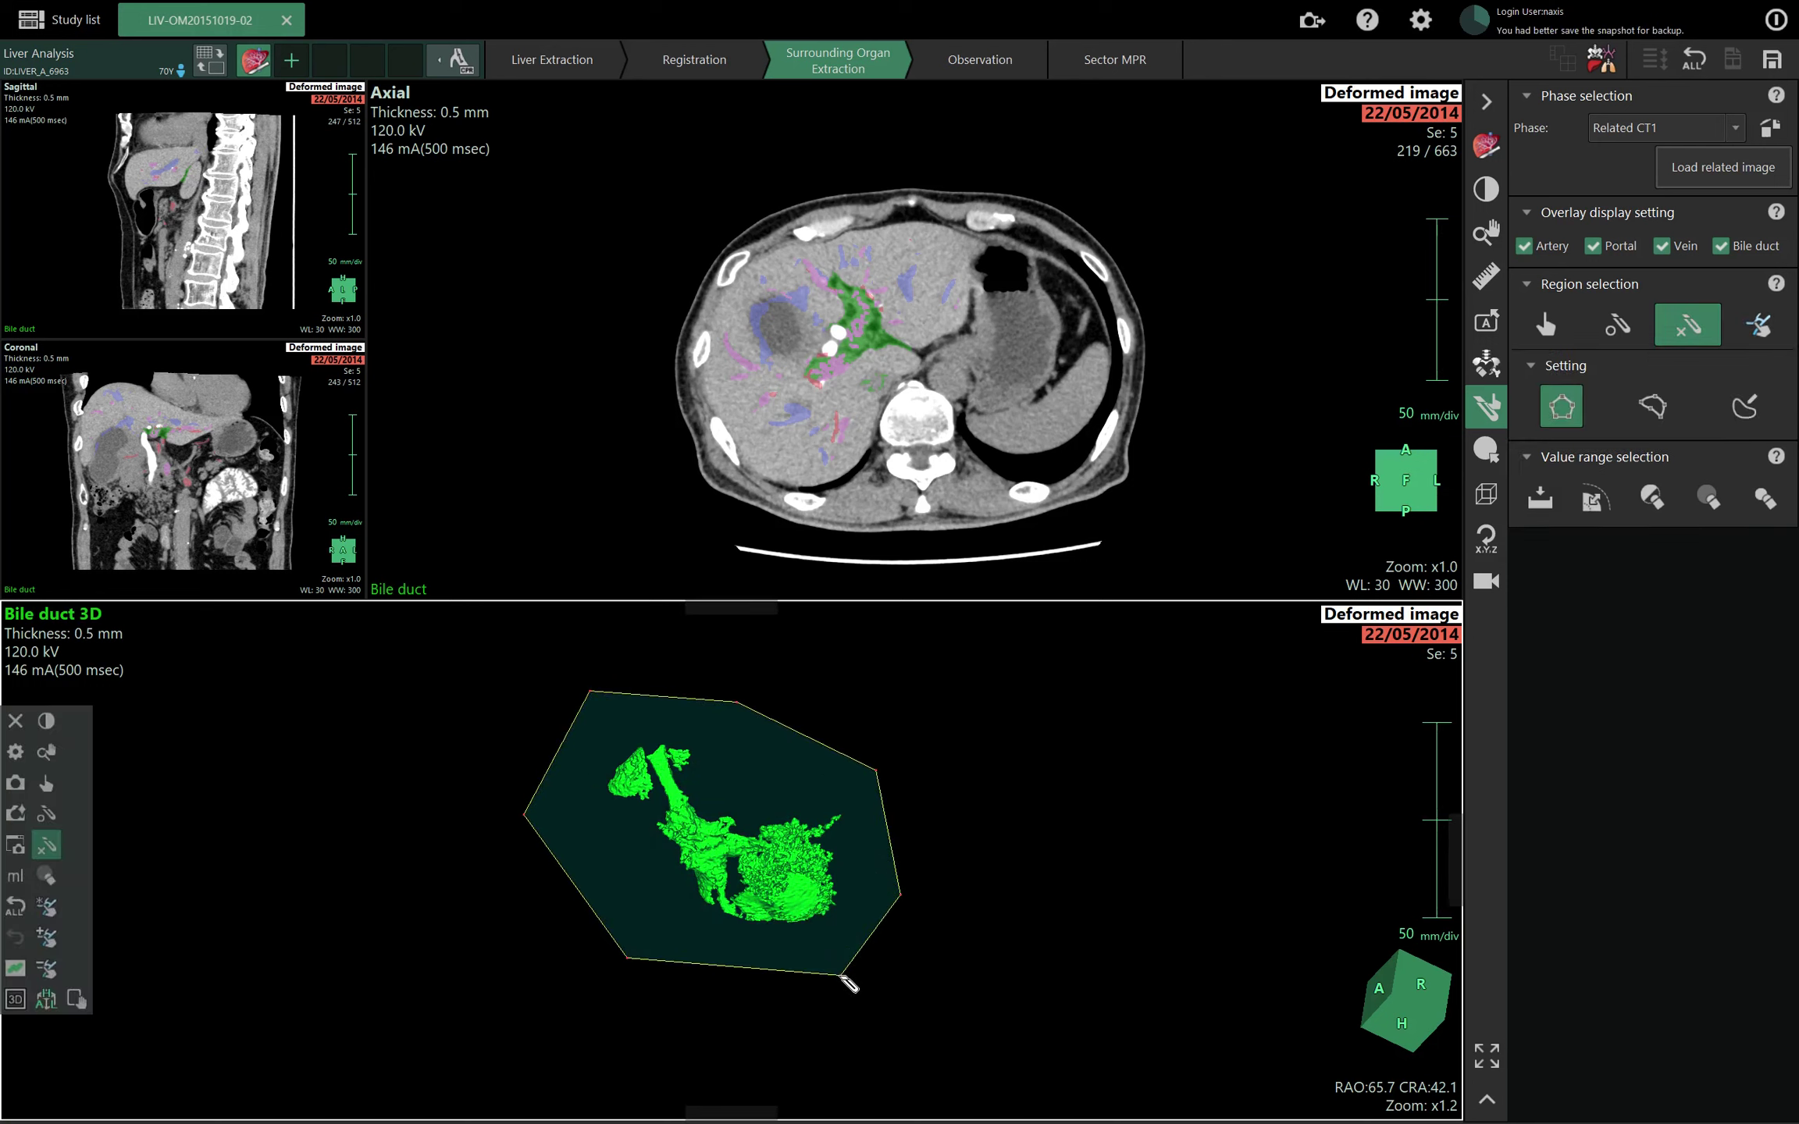
pyautogui.doubleClick(841, 978)
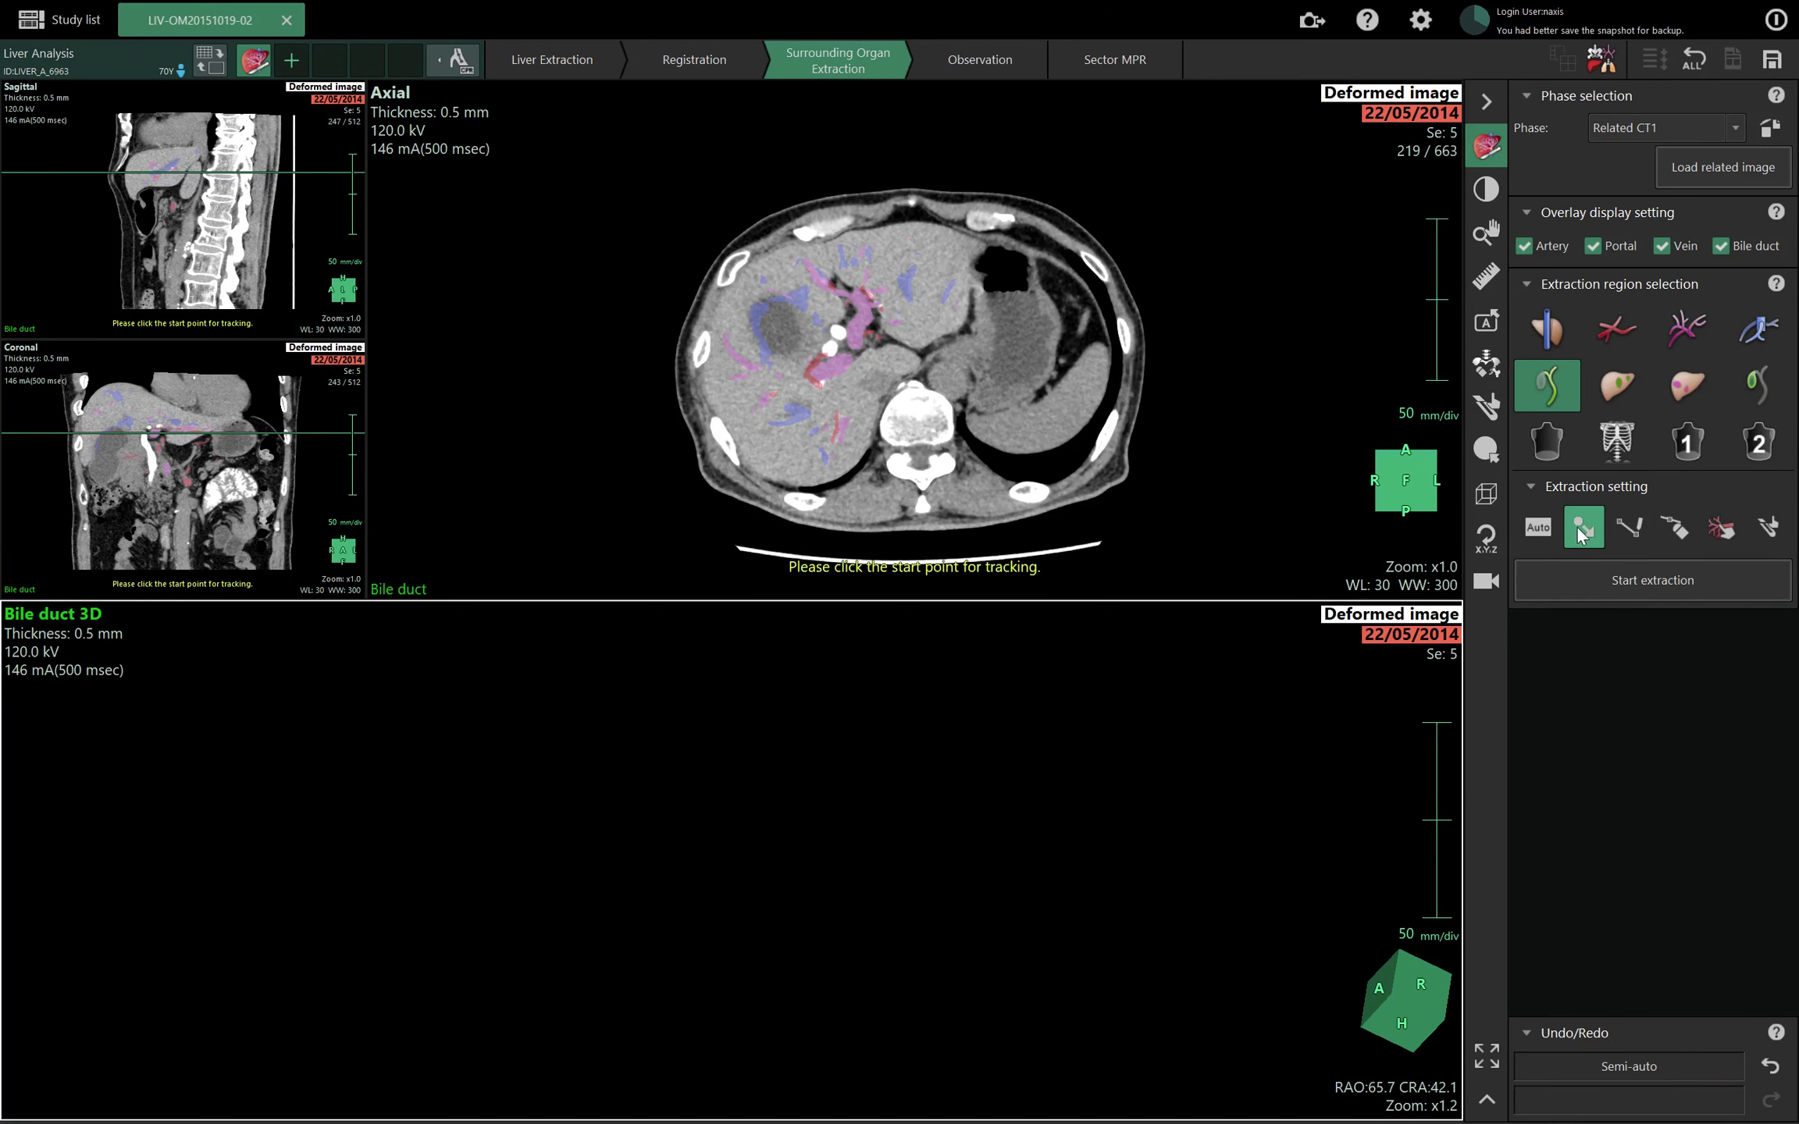
# Extract the bile duct by tracking upward from the bright lower common duct on the enlarged coronal view, reconstructing the path from the current mask.
pyautogui.scroll(-10, 887, 375)
pyautogui.scroll(-5, 164, 468)
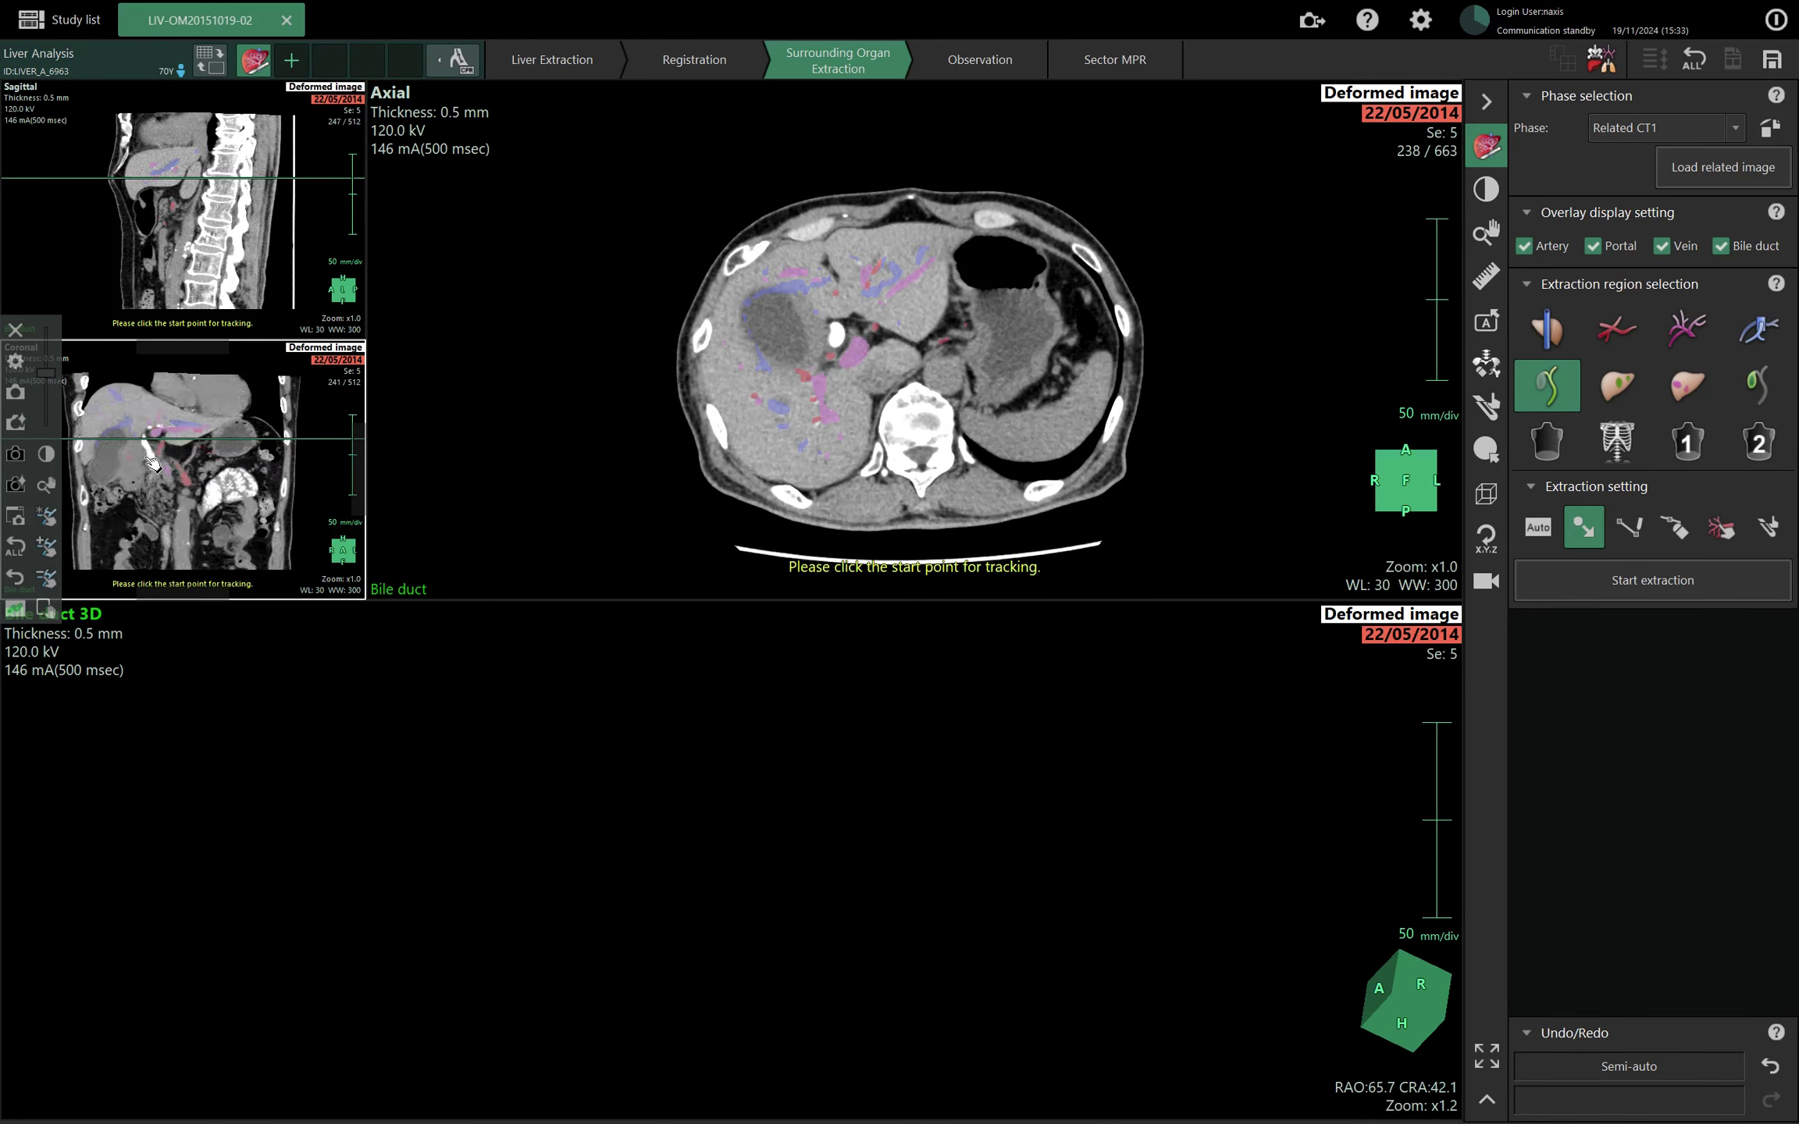
pyautogui.scroll(-6, 164, 468)
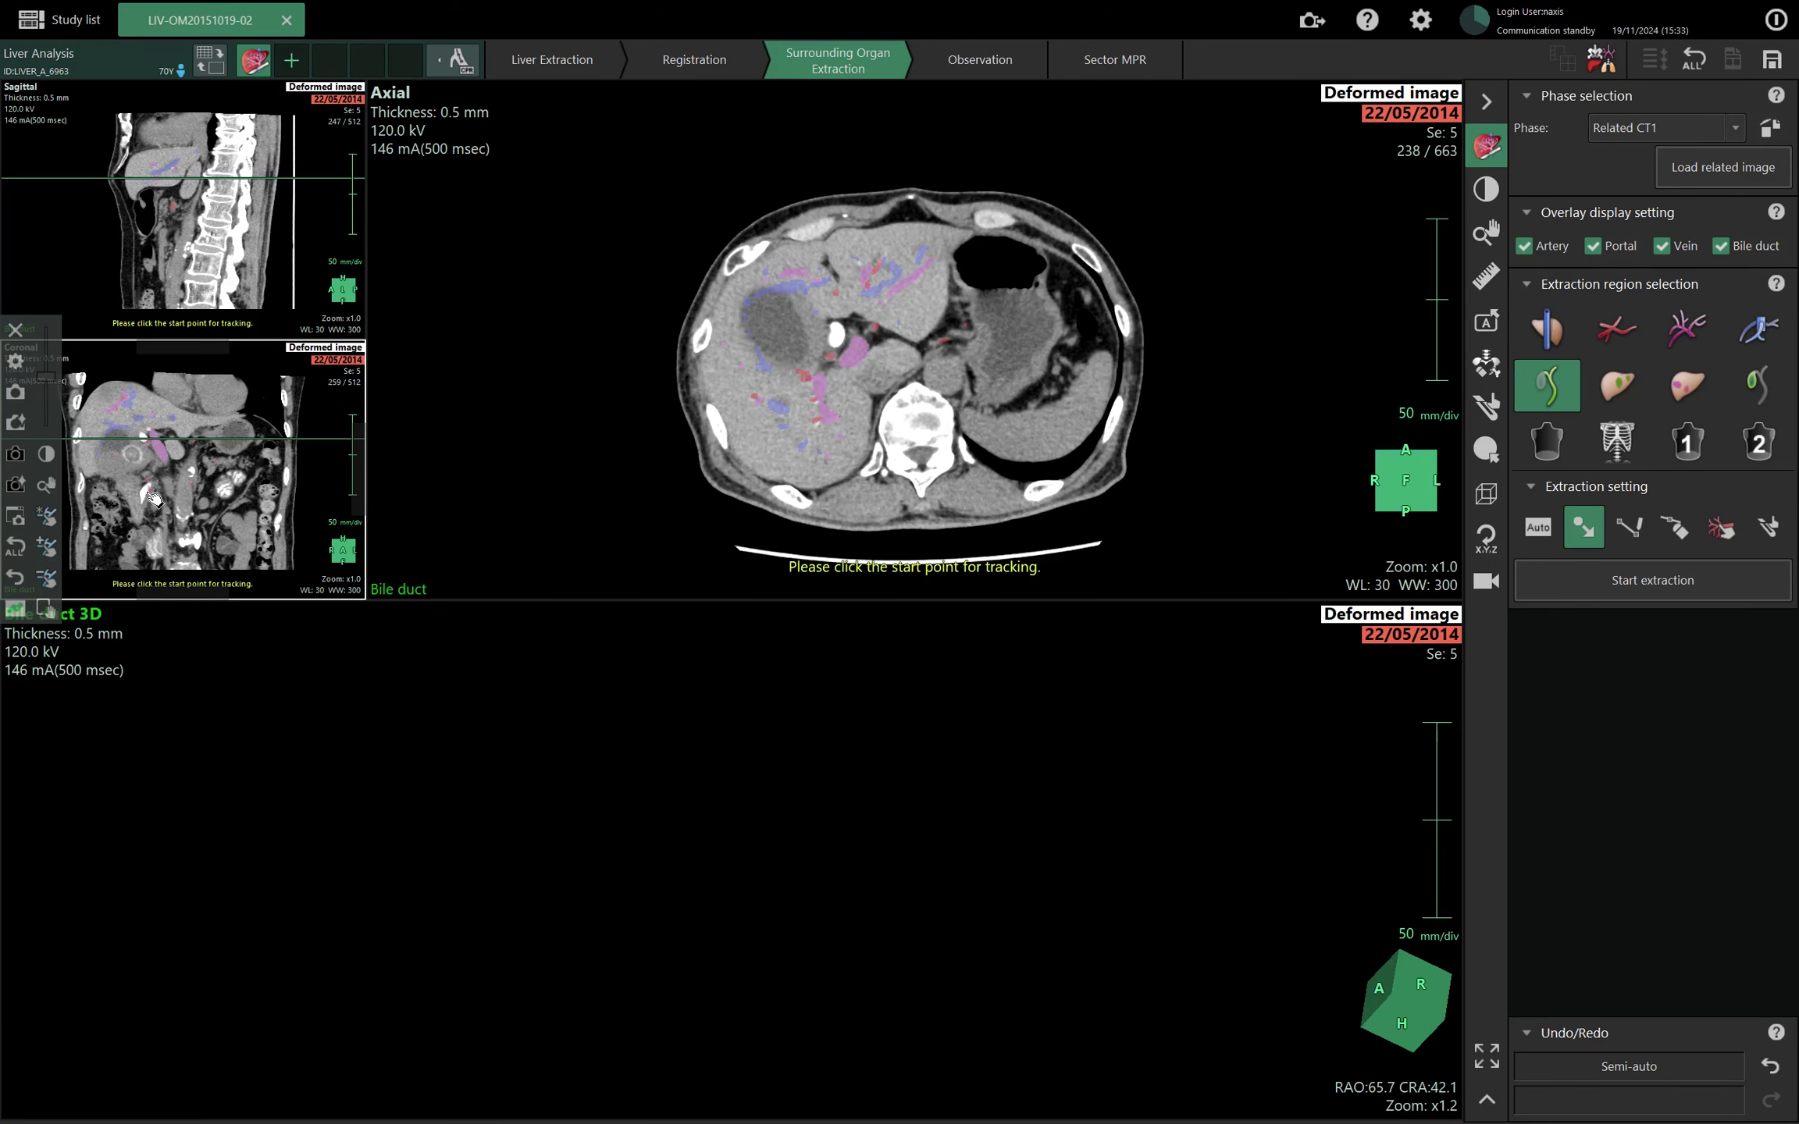
pyautogui.doubleClick(81, 342)
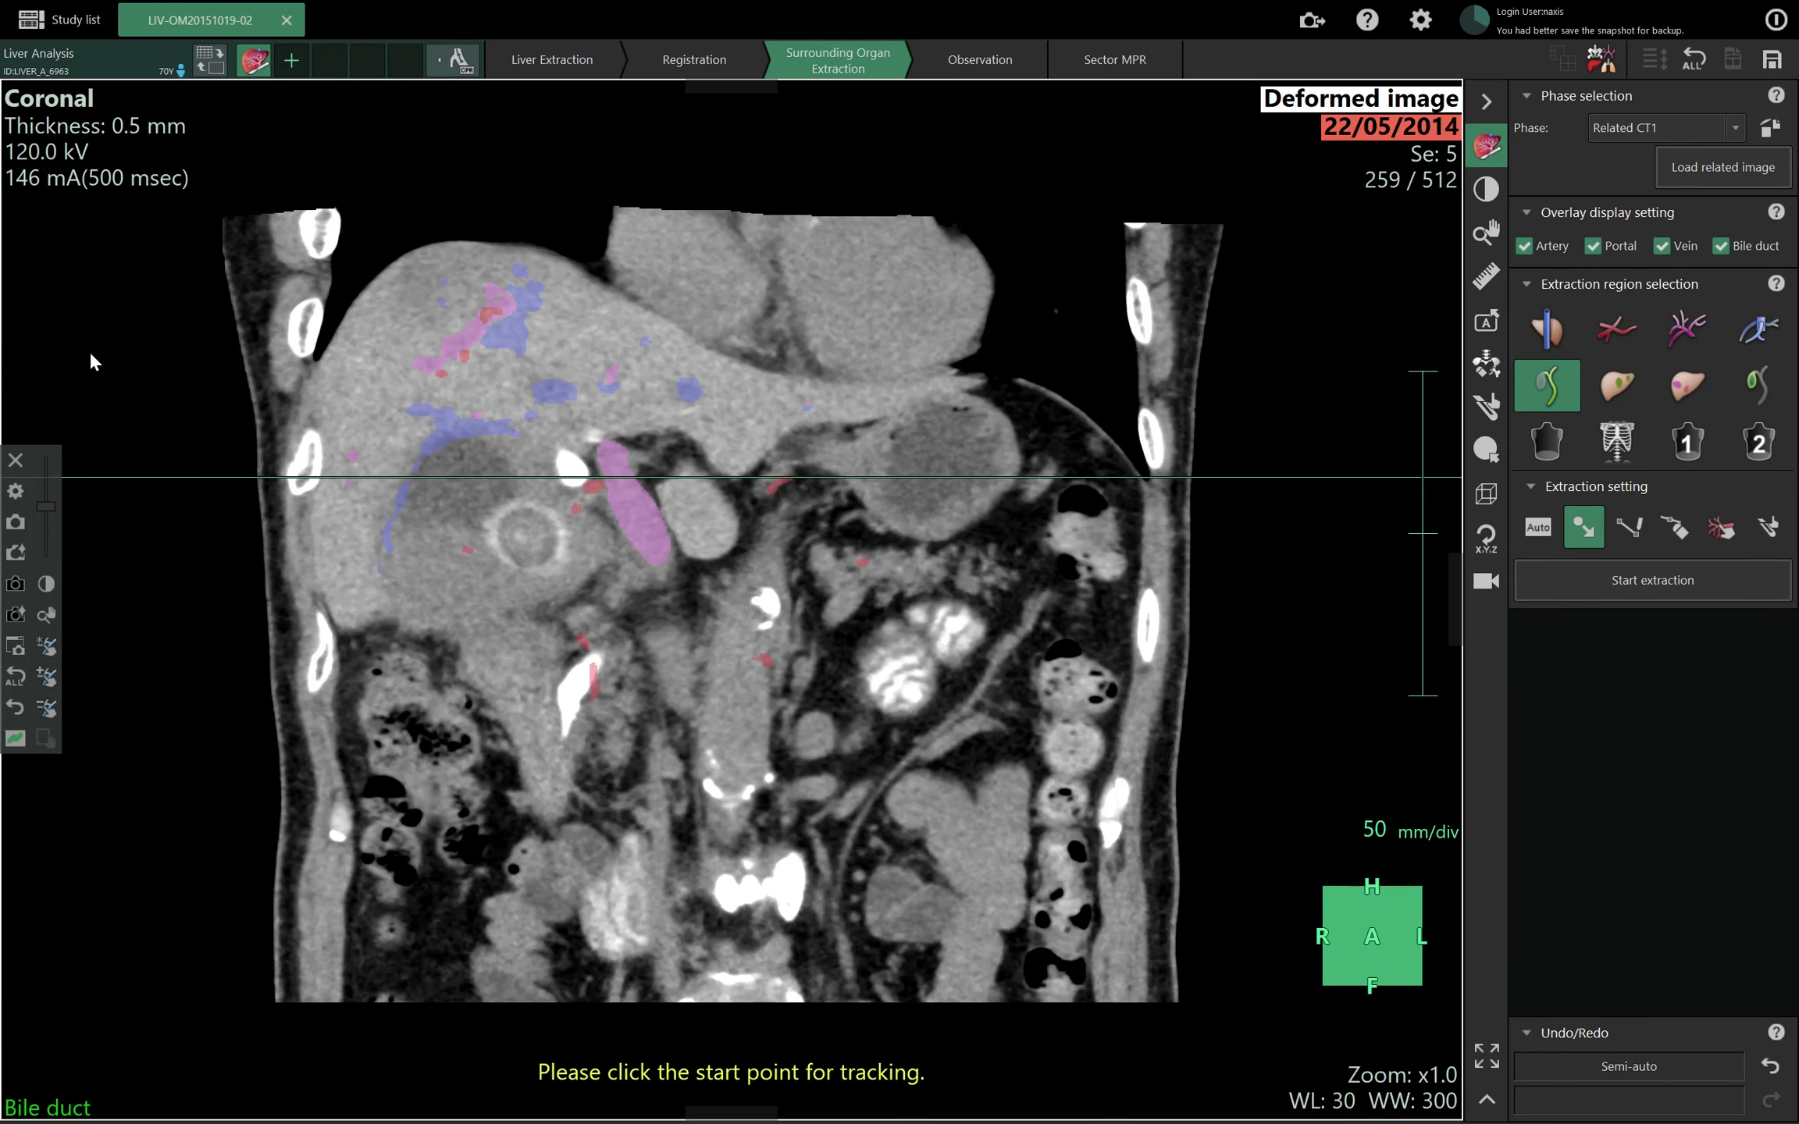
pyautogui.click(576, 688)
pyautogui.scroll(-4, 605, 662)
pyautogui.scroll(7, 607, 660)
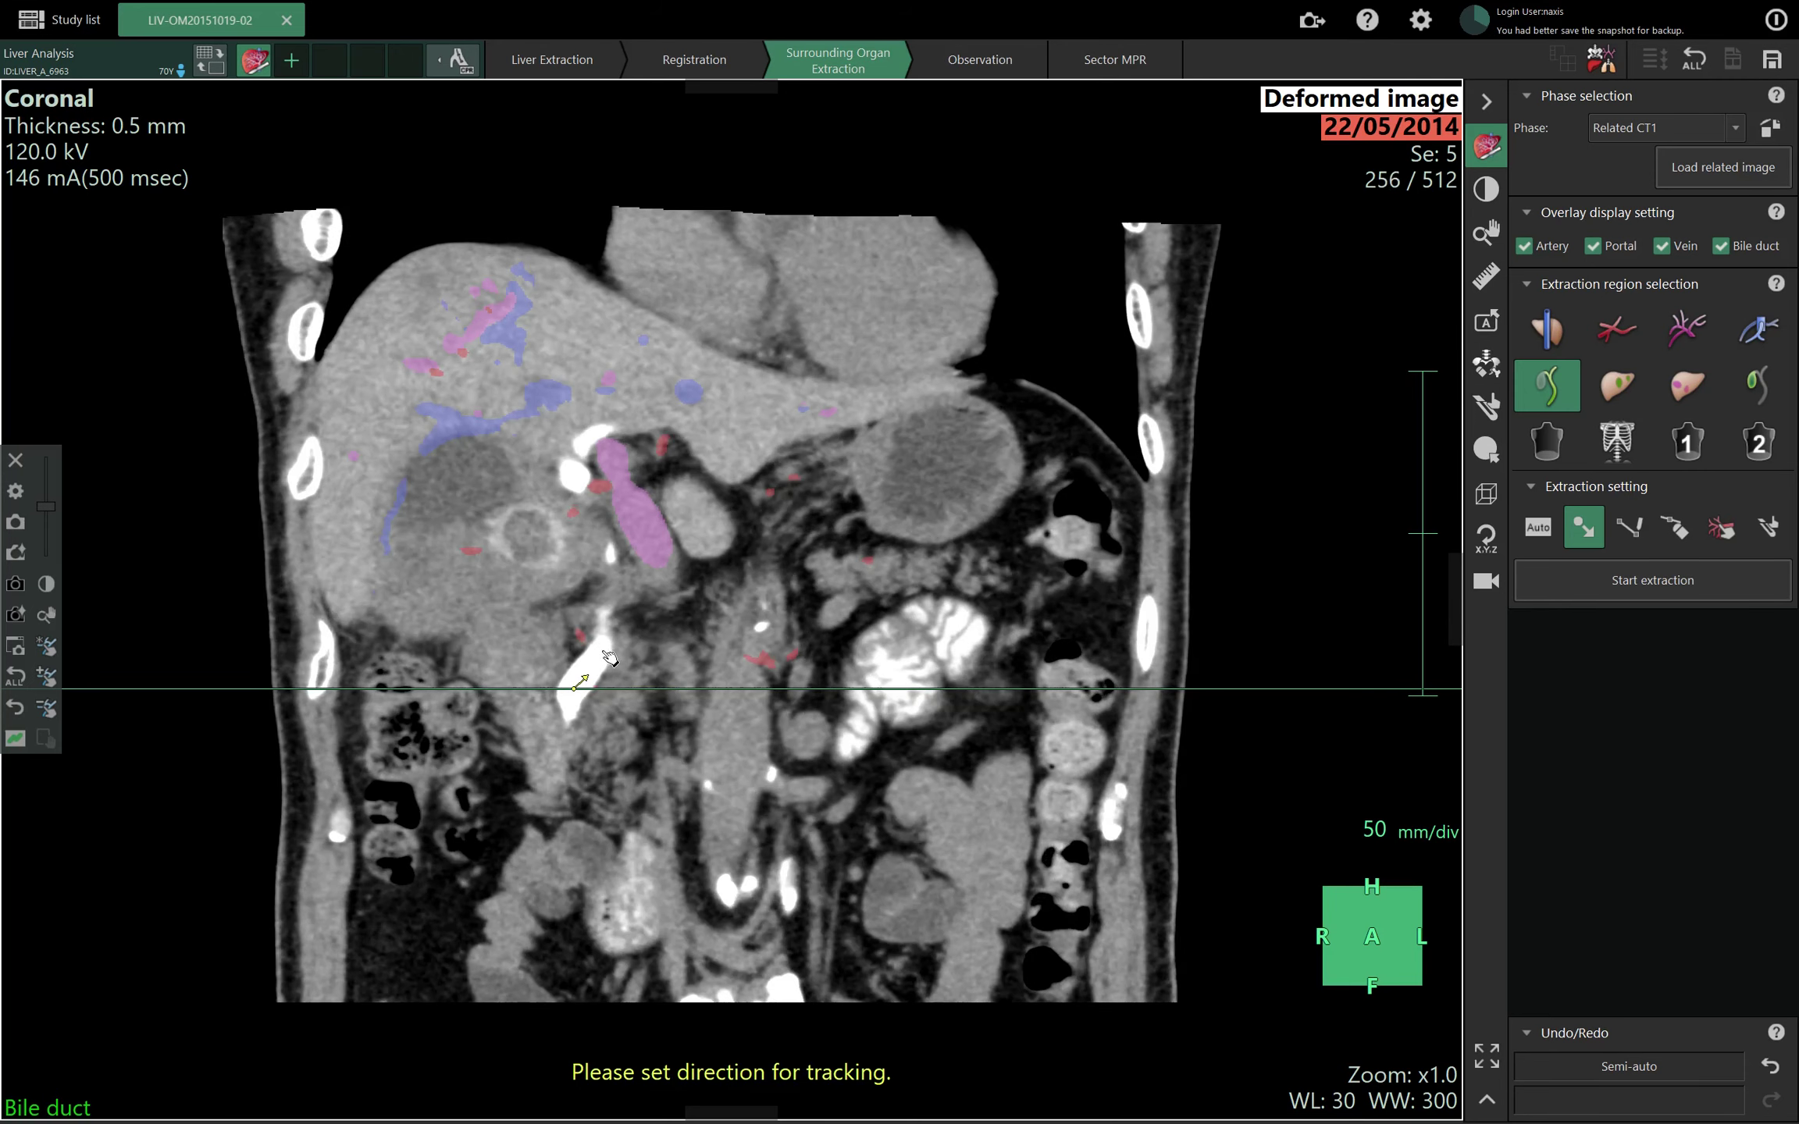
pyautogui.click(607, 659)
pyautogui.click(866, 594)
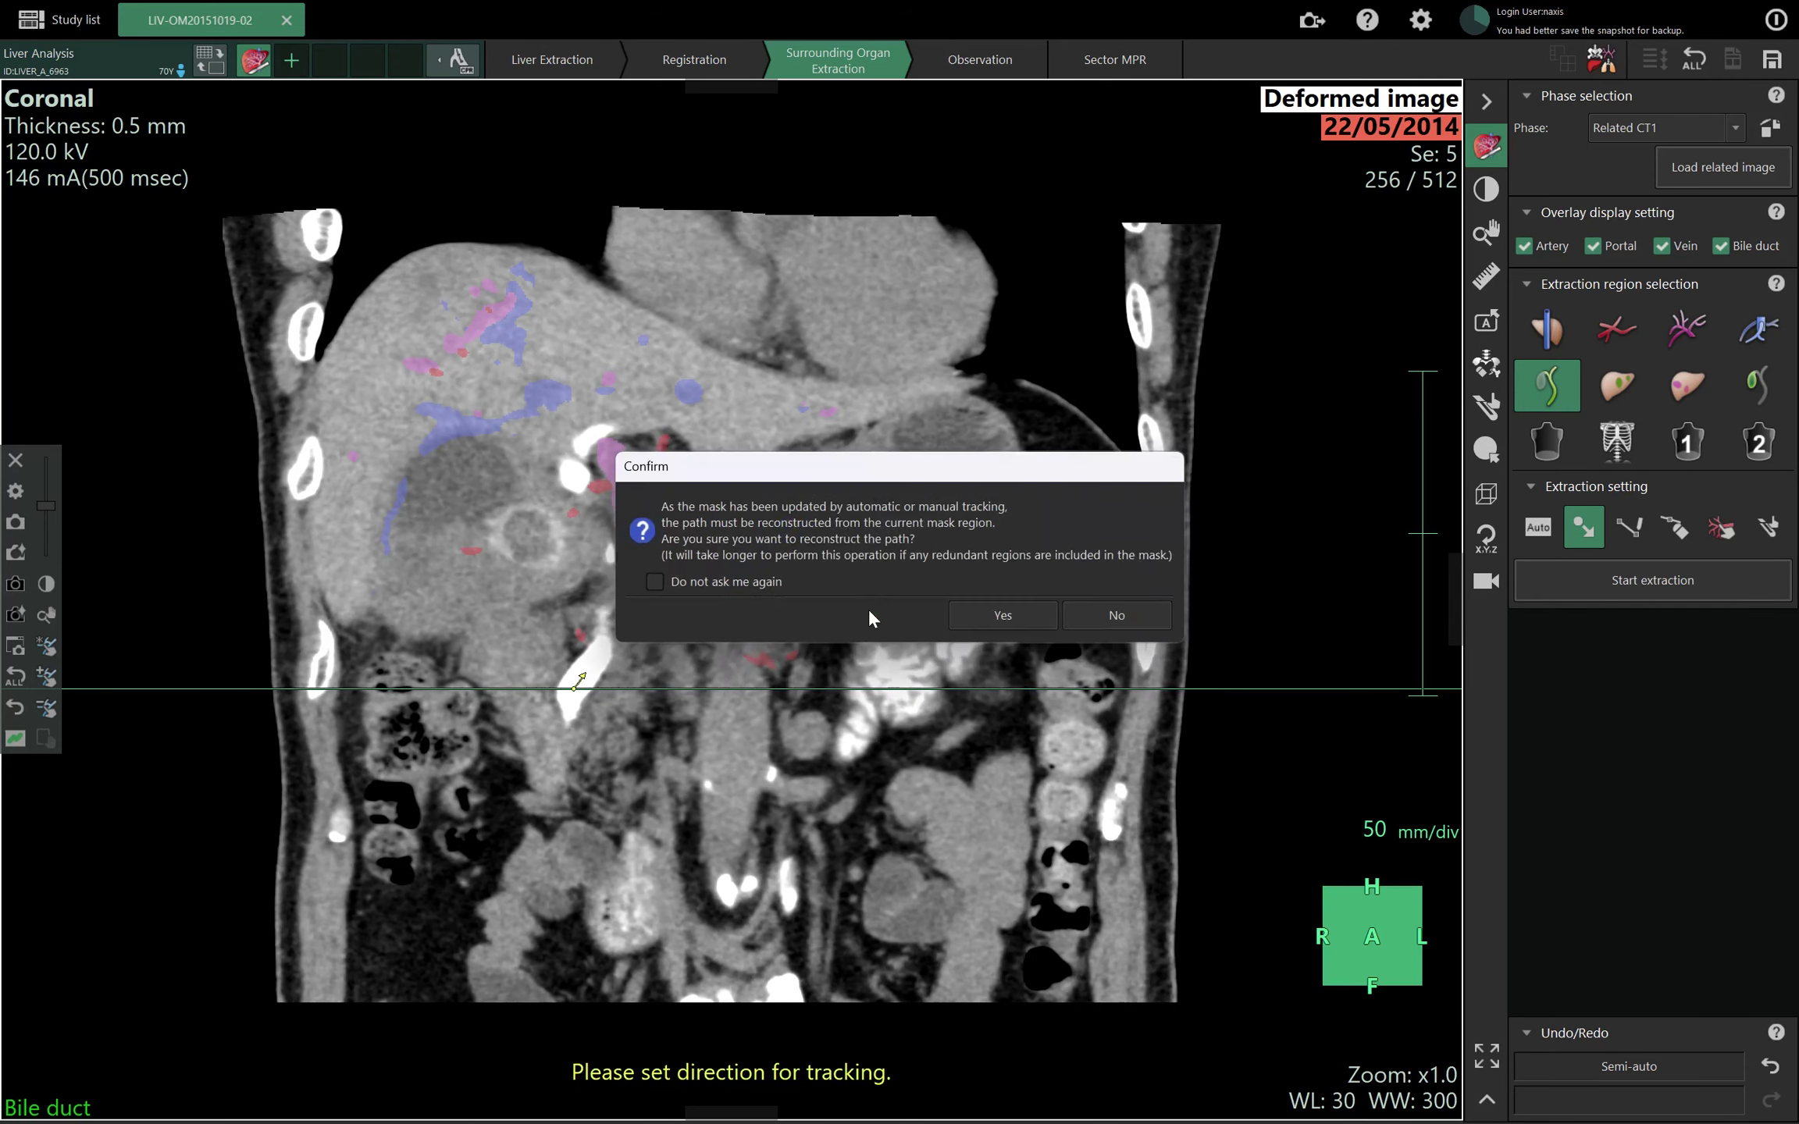
pyautogui.click(1002, 615)
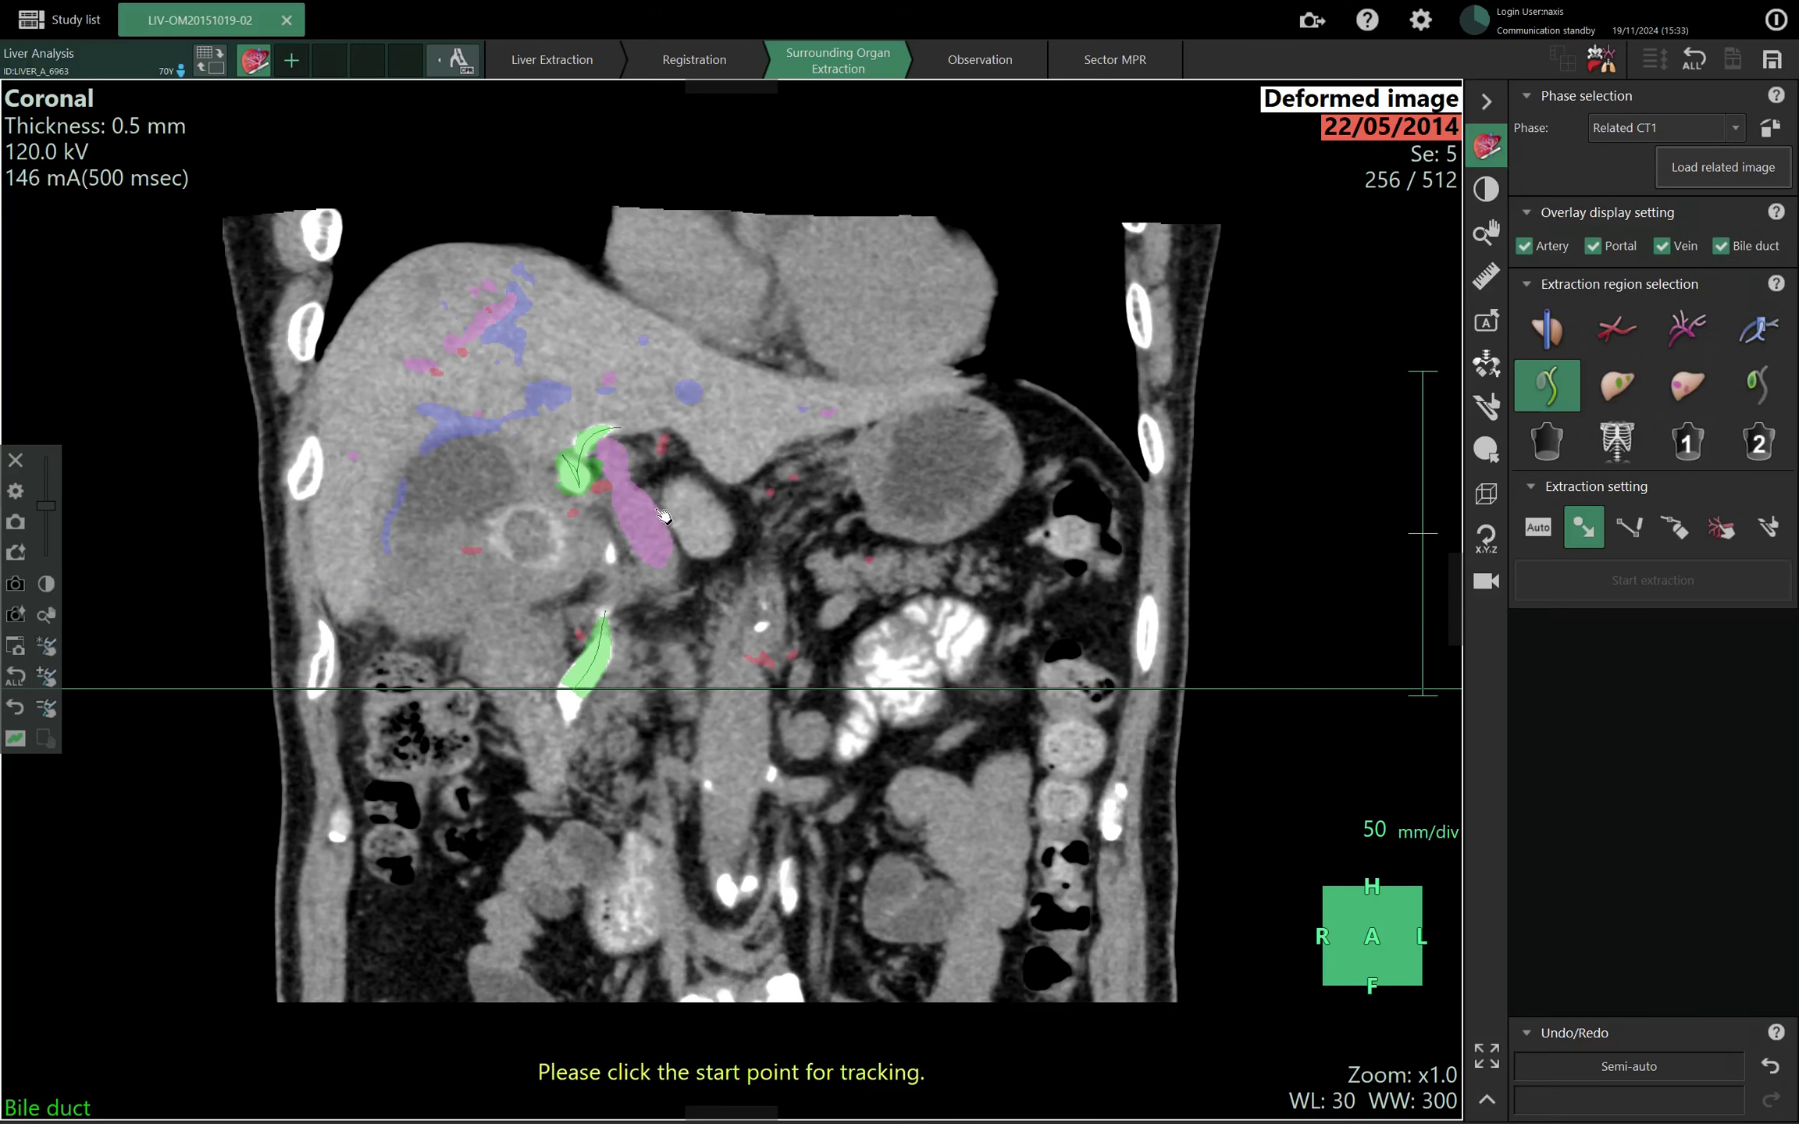
# Restore the multi-view layout and set mask editing of the bile duct to Vessel extraction in Add region mode.
pyautogui.click(53, 98)
pyautogui.moveTo(910, 775); pyautogui.dragTo(870, 701)
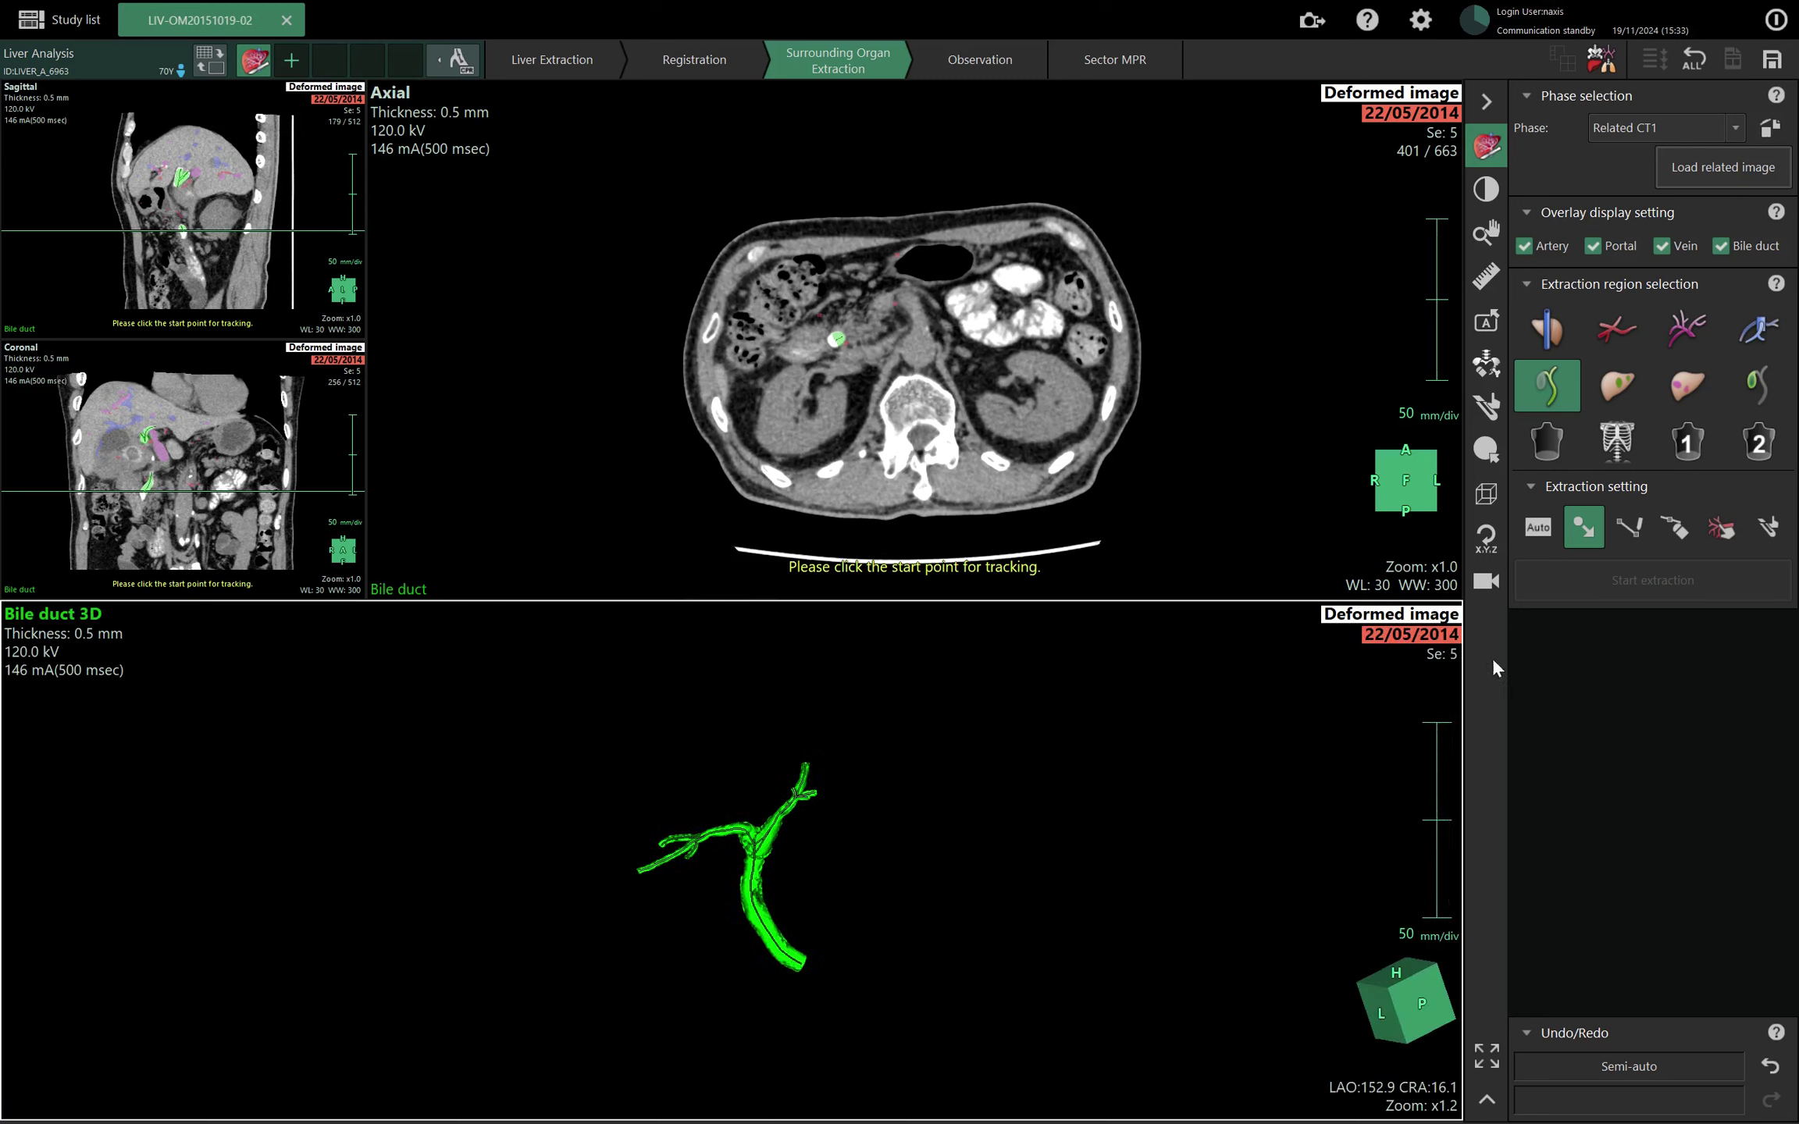
pyautogui.click(1485, 406)
pyautogui.click(1759, 325)
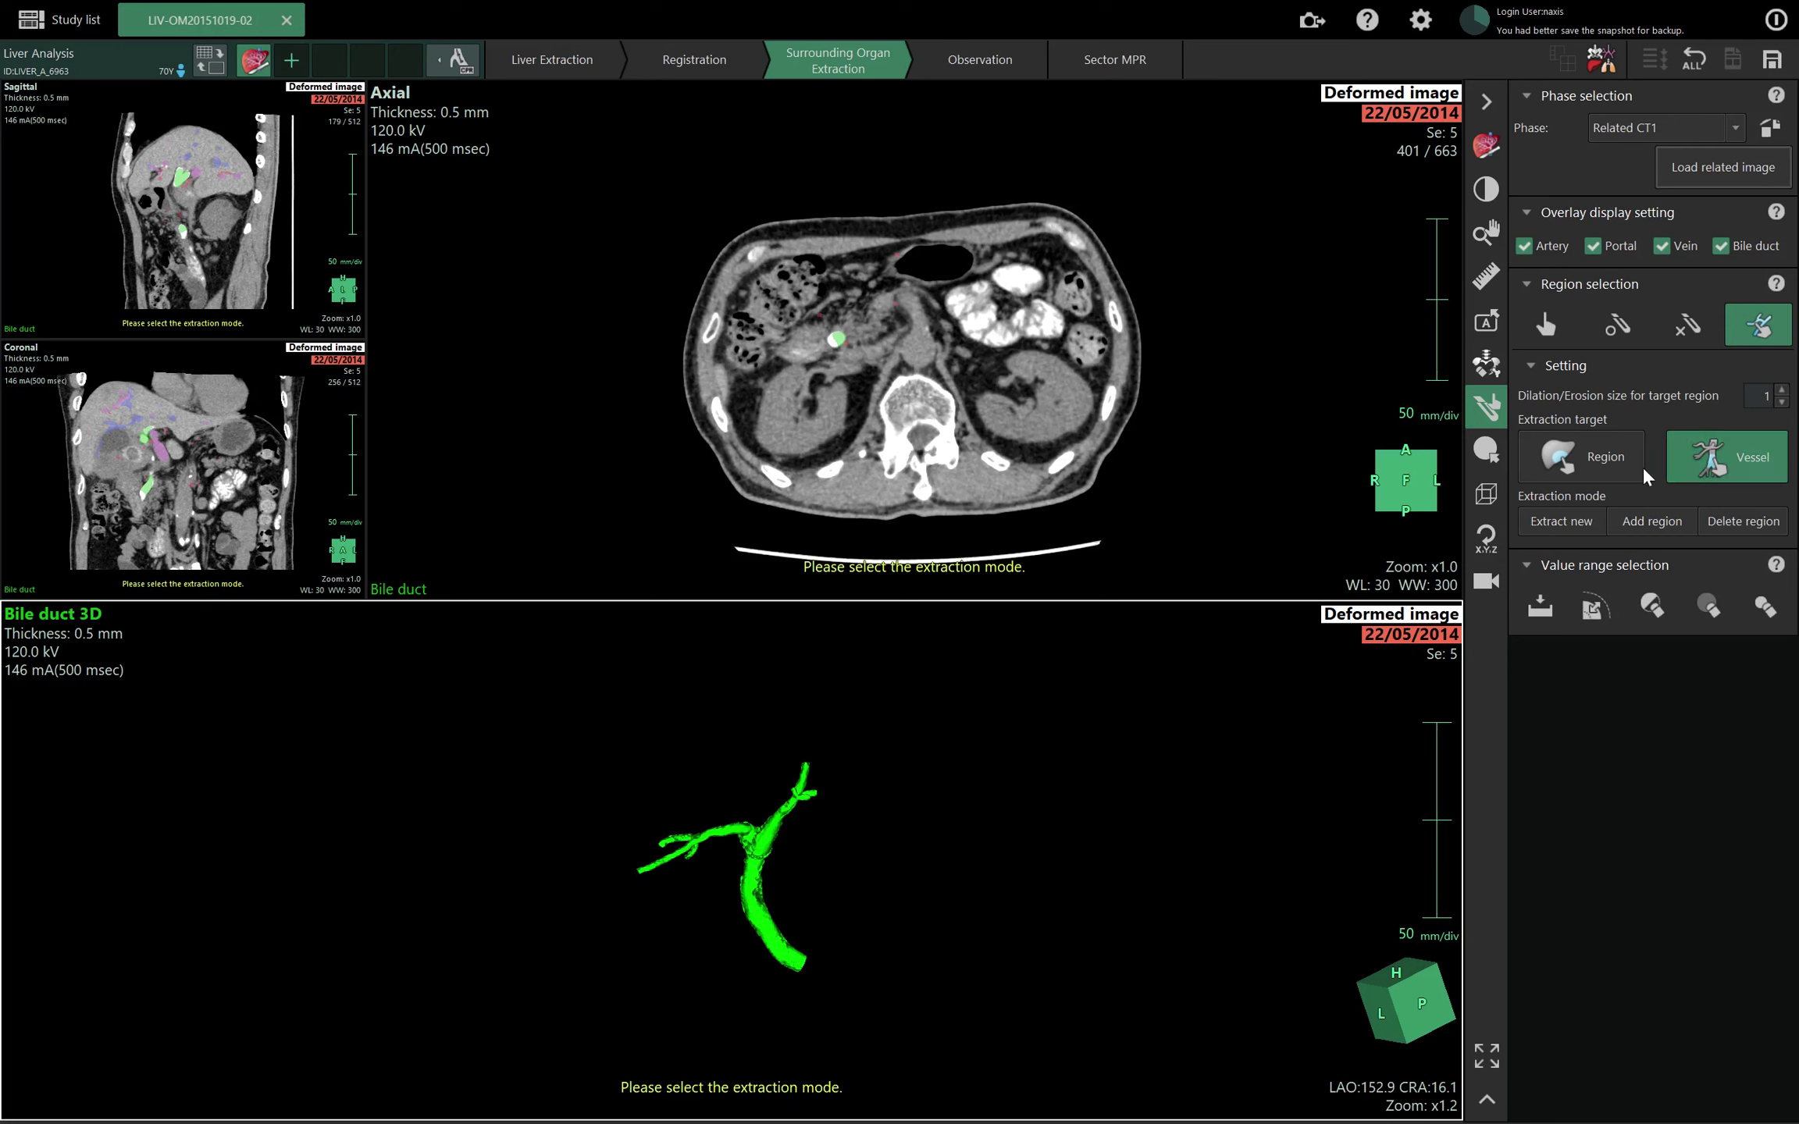
pyautogui.click(1644, 523)
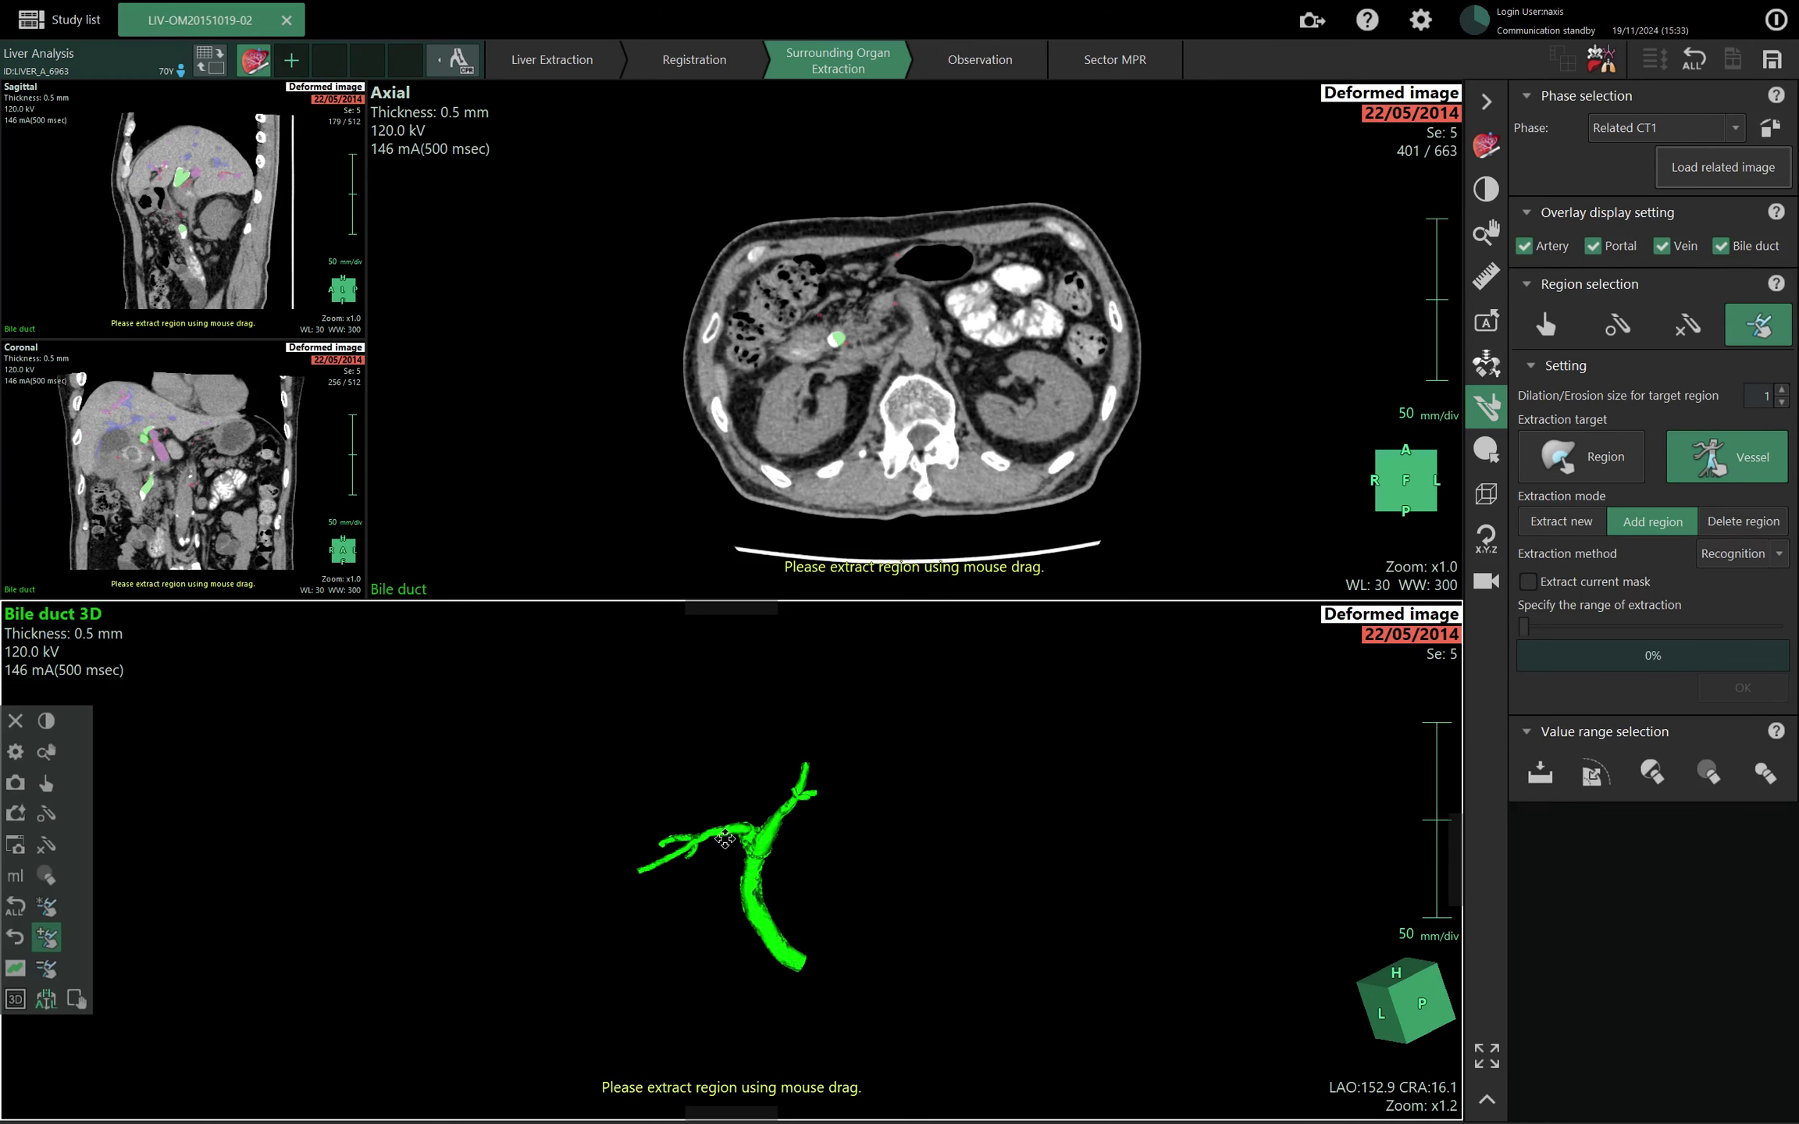
# Try to add the left hepatic duct branches with a dilation/erosion size of 1, and undo the additions.
pyautogui.moveTo(724, 831); pyautogui.dragTo(751, 1121)
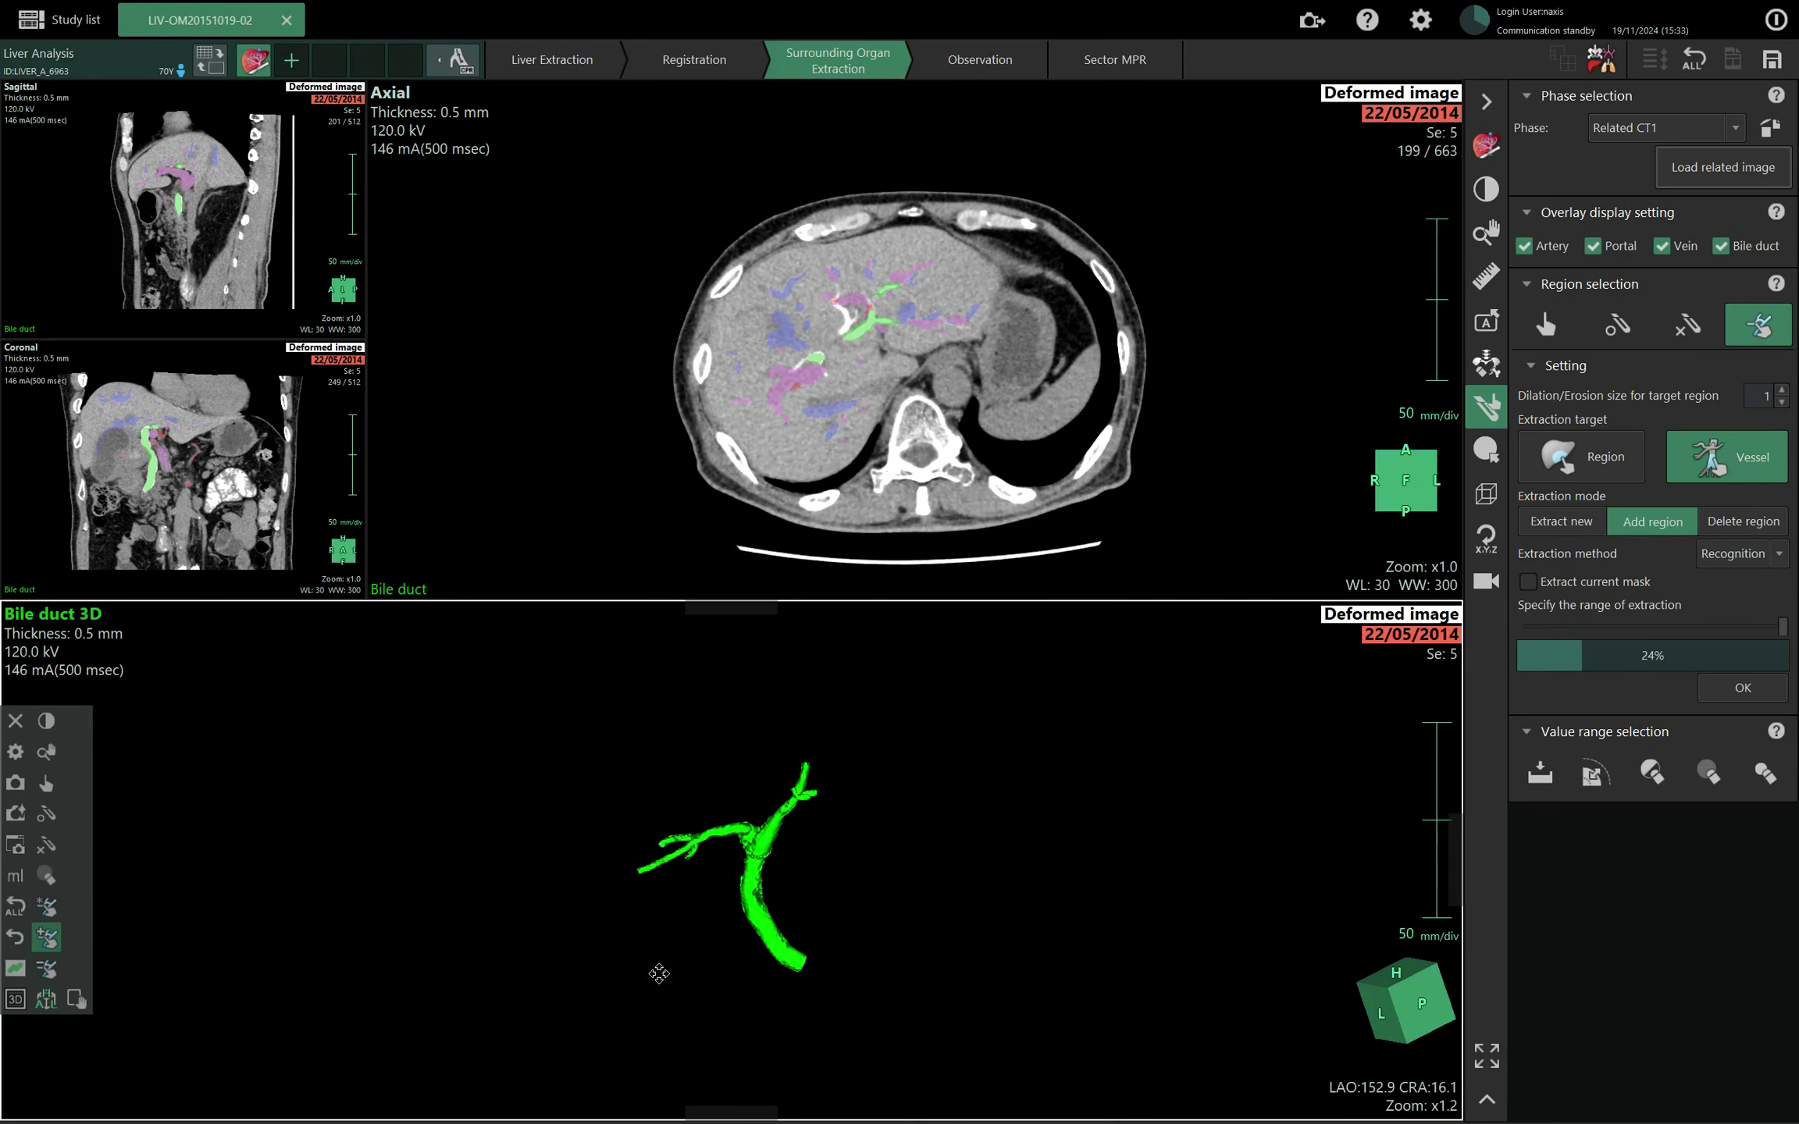
pyautogui.click(650, 872)
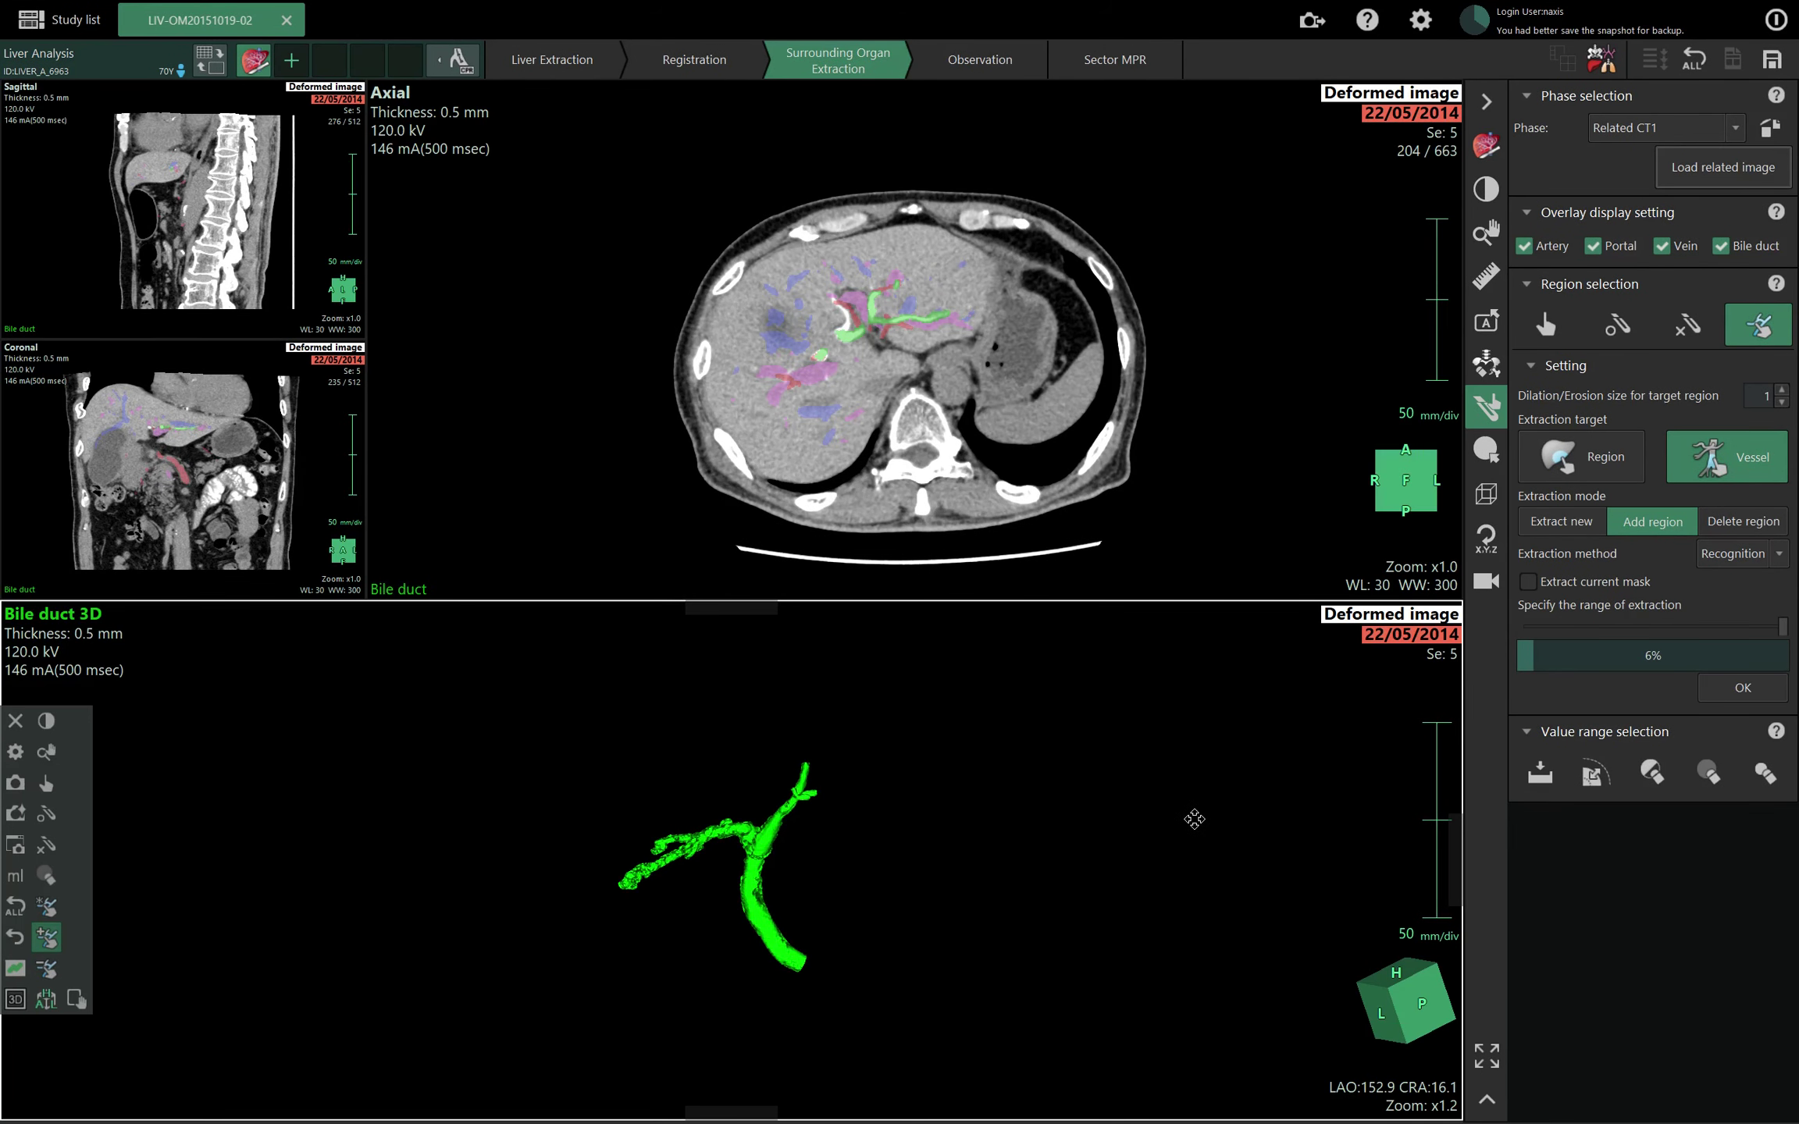
pyautogui.hotkey('ctrl', 'z')
pyautogui.hotkey('ctrl', 'z')
# Set the dilation/erosion size to 0 and add the bright unmasked duct segment near the hilum on axial slice 204.
pyautogui.moveTo(1064, 848); pyautogui.dragTo(1079, 919)
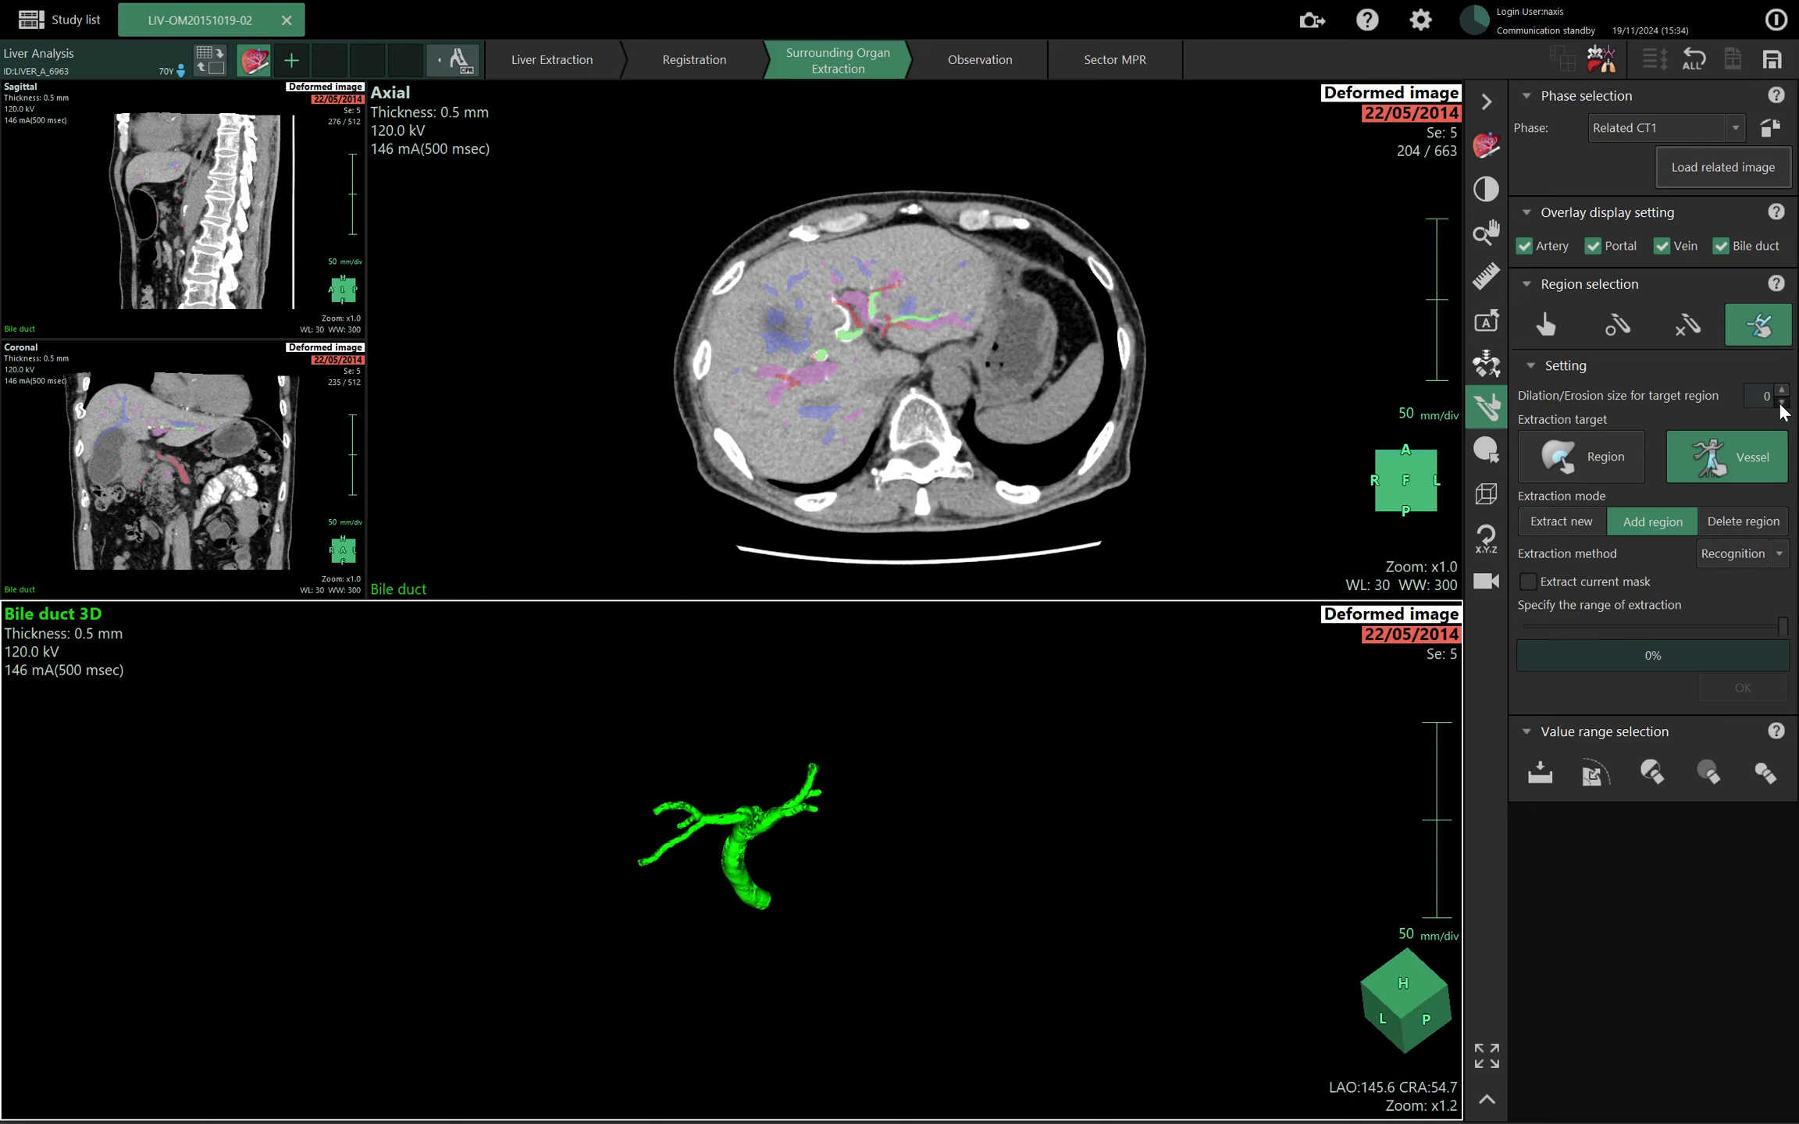
pyautogui.scroll(3, 828, 886)
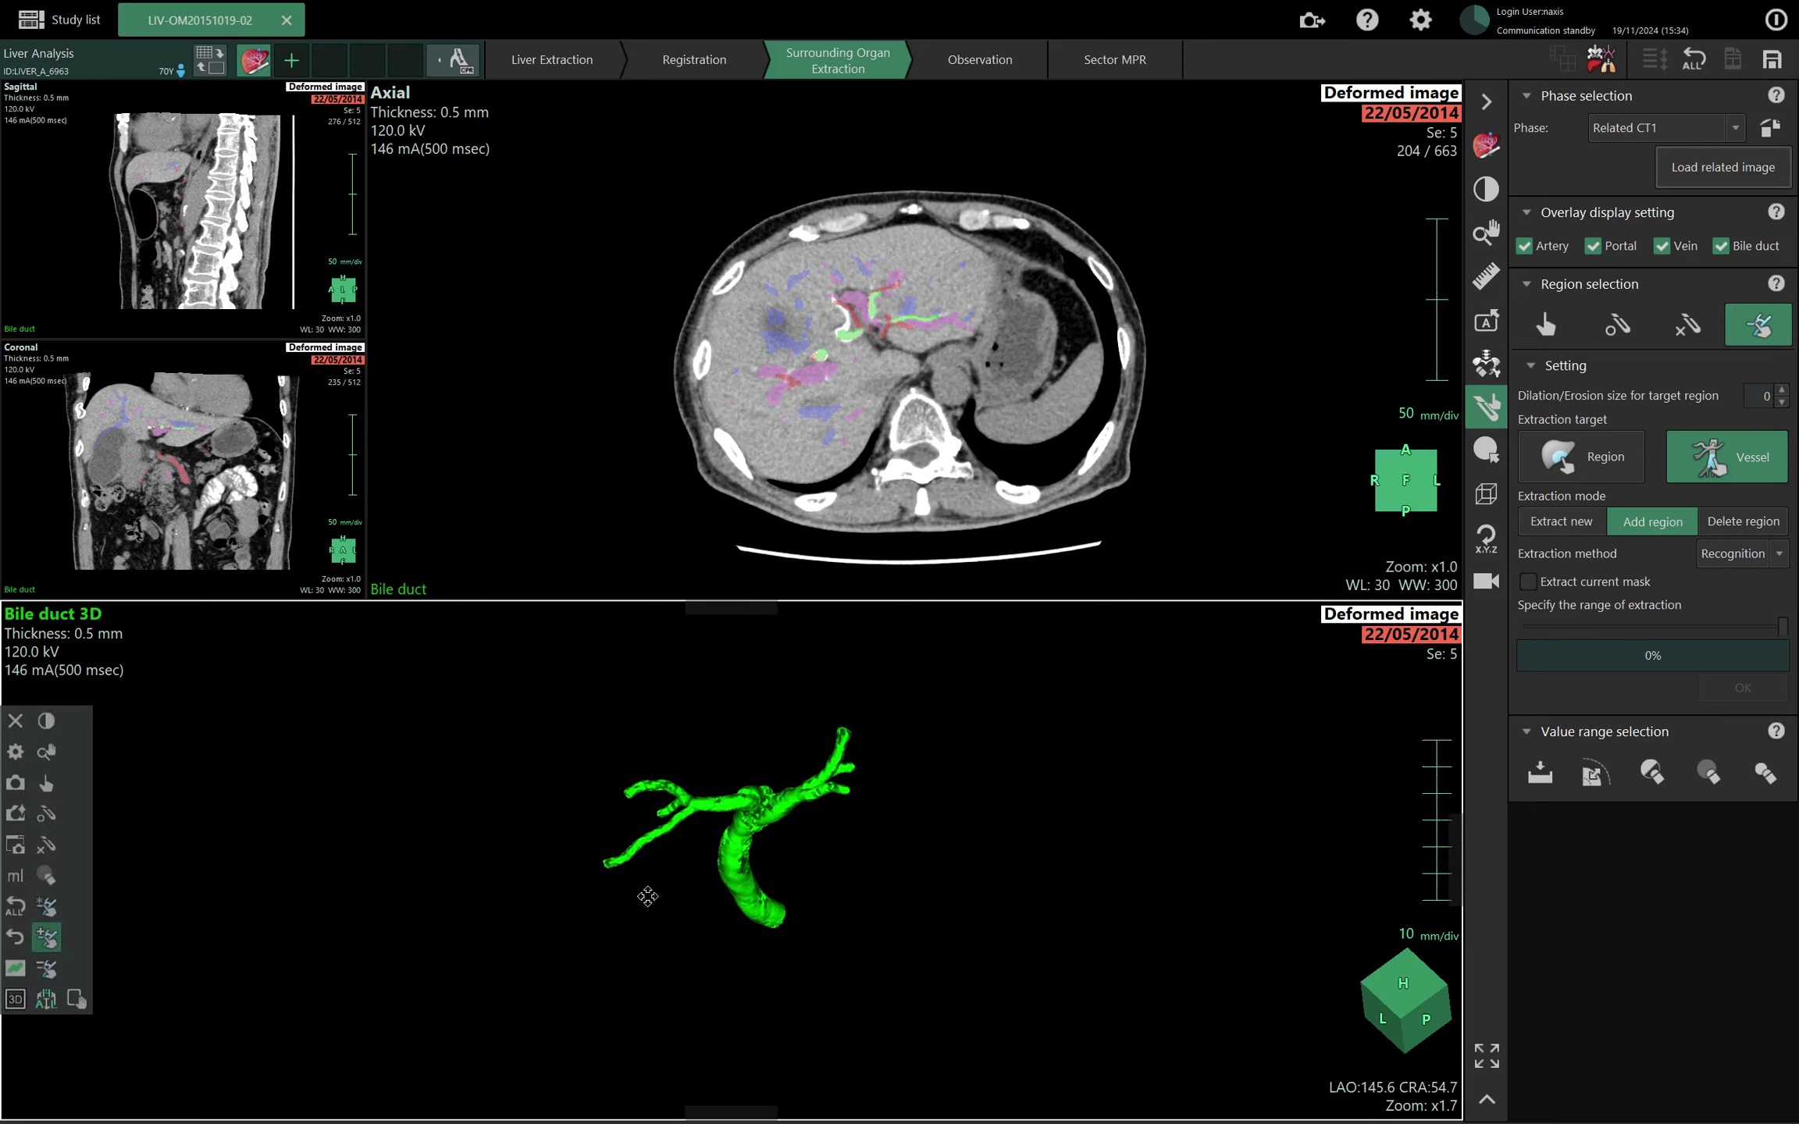
pyautogui.moveTo(648, 896); pyautogui.dragTo(603, 852)
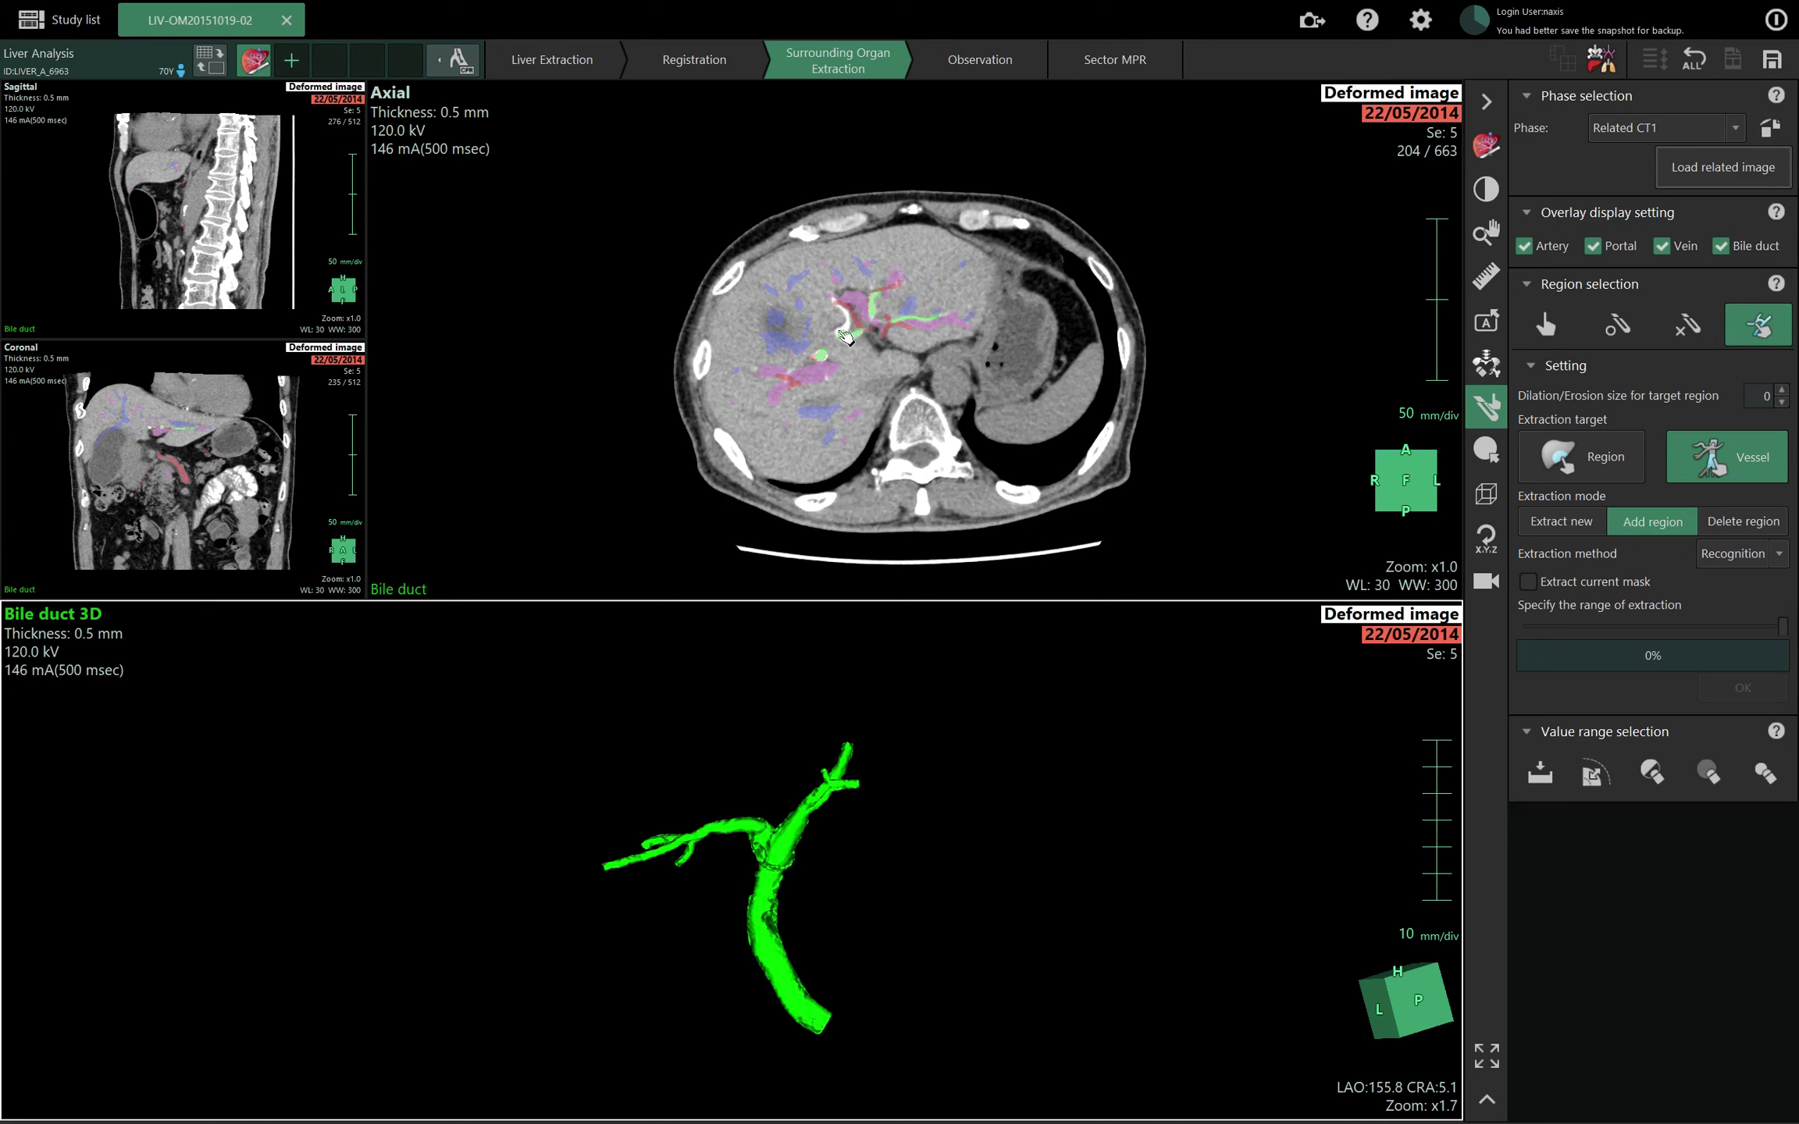
pyautogui.click(842, 333)
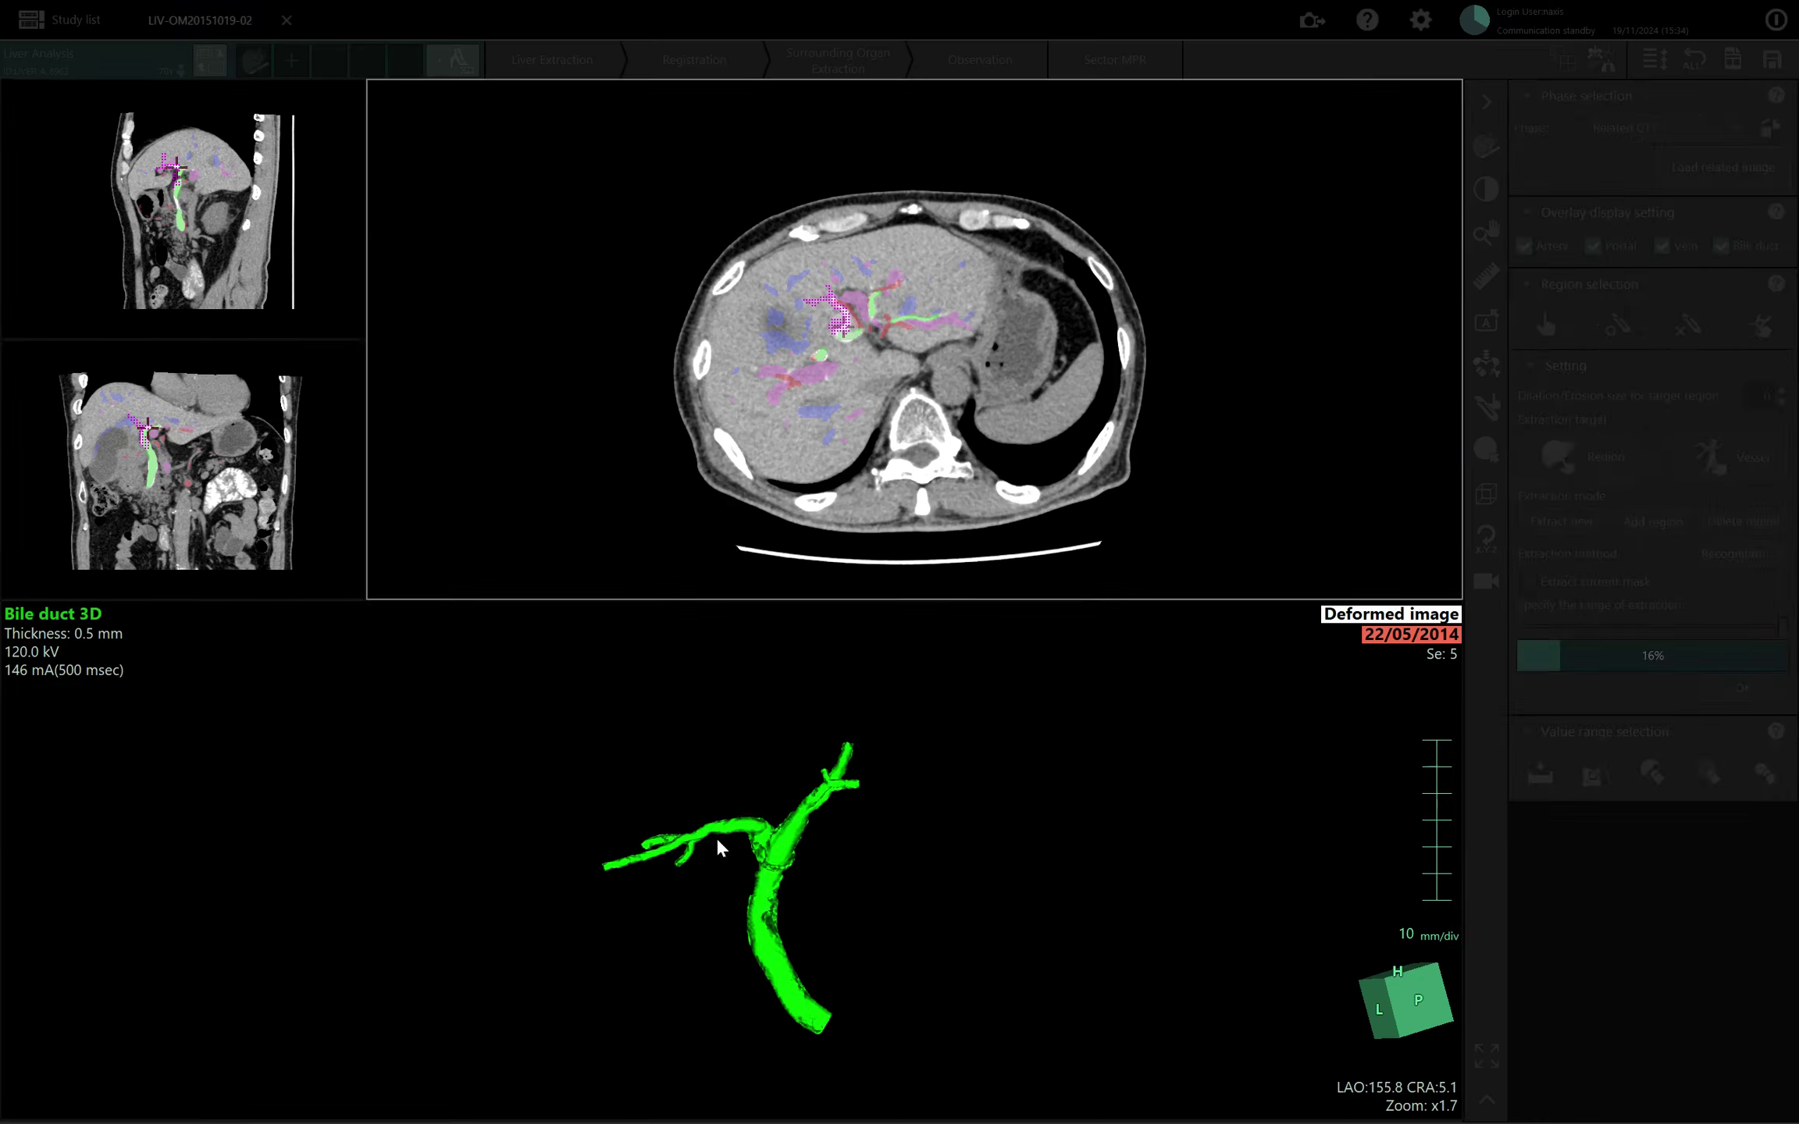
# Extend the right hepatic duct branches from their tips in the 3D view, and extend the short stub on the left duct.
pyautogui.moveTo(943, 899); pyautogui.dragTo(955, 921)
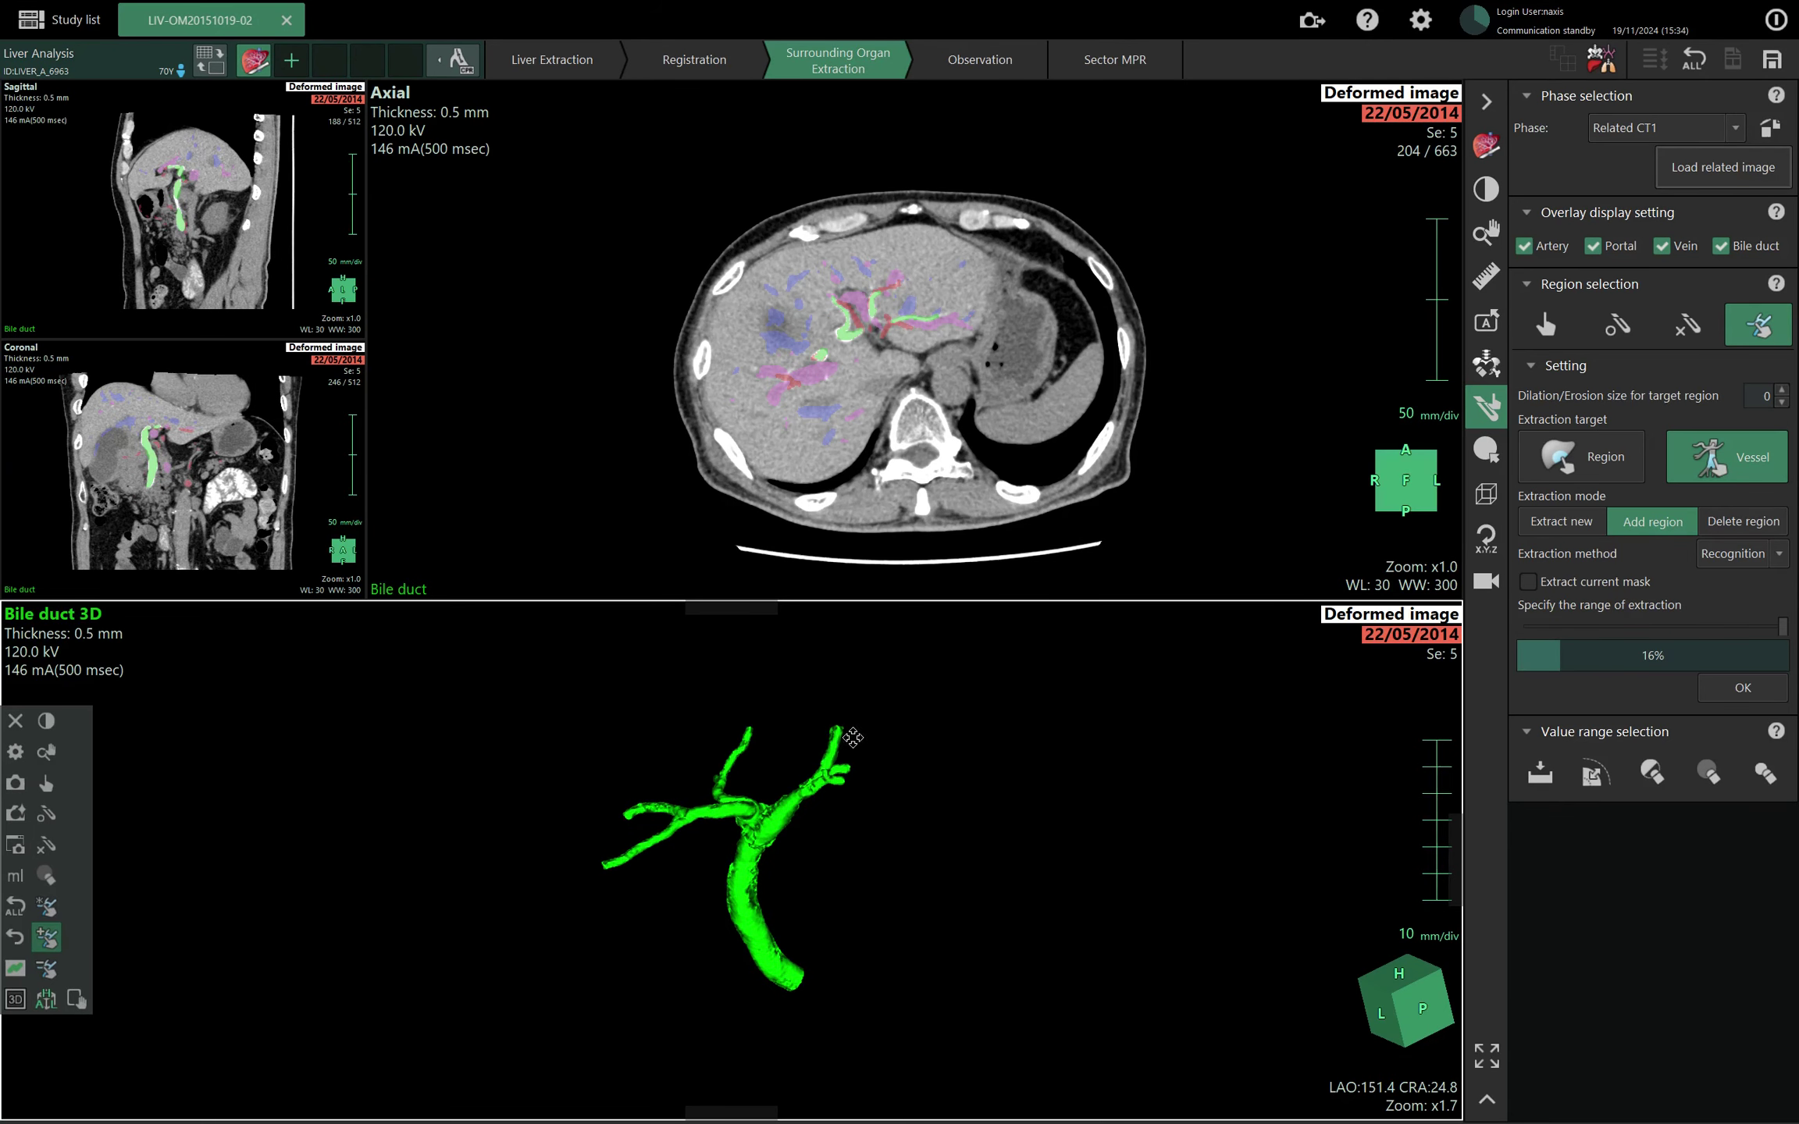
pyautogui.click(840, 734)
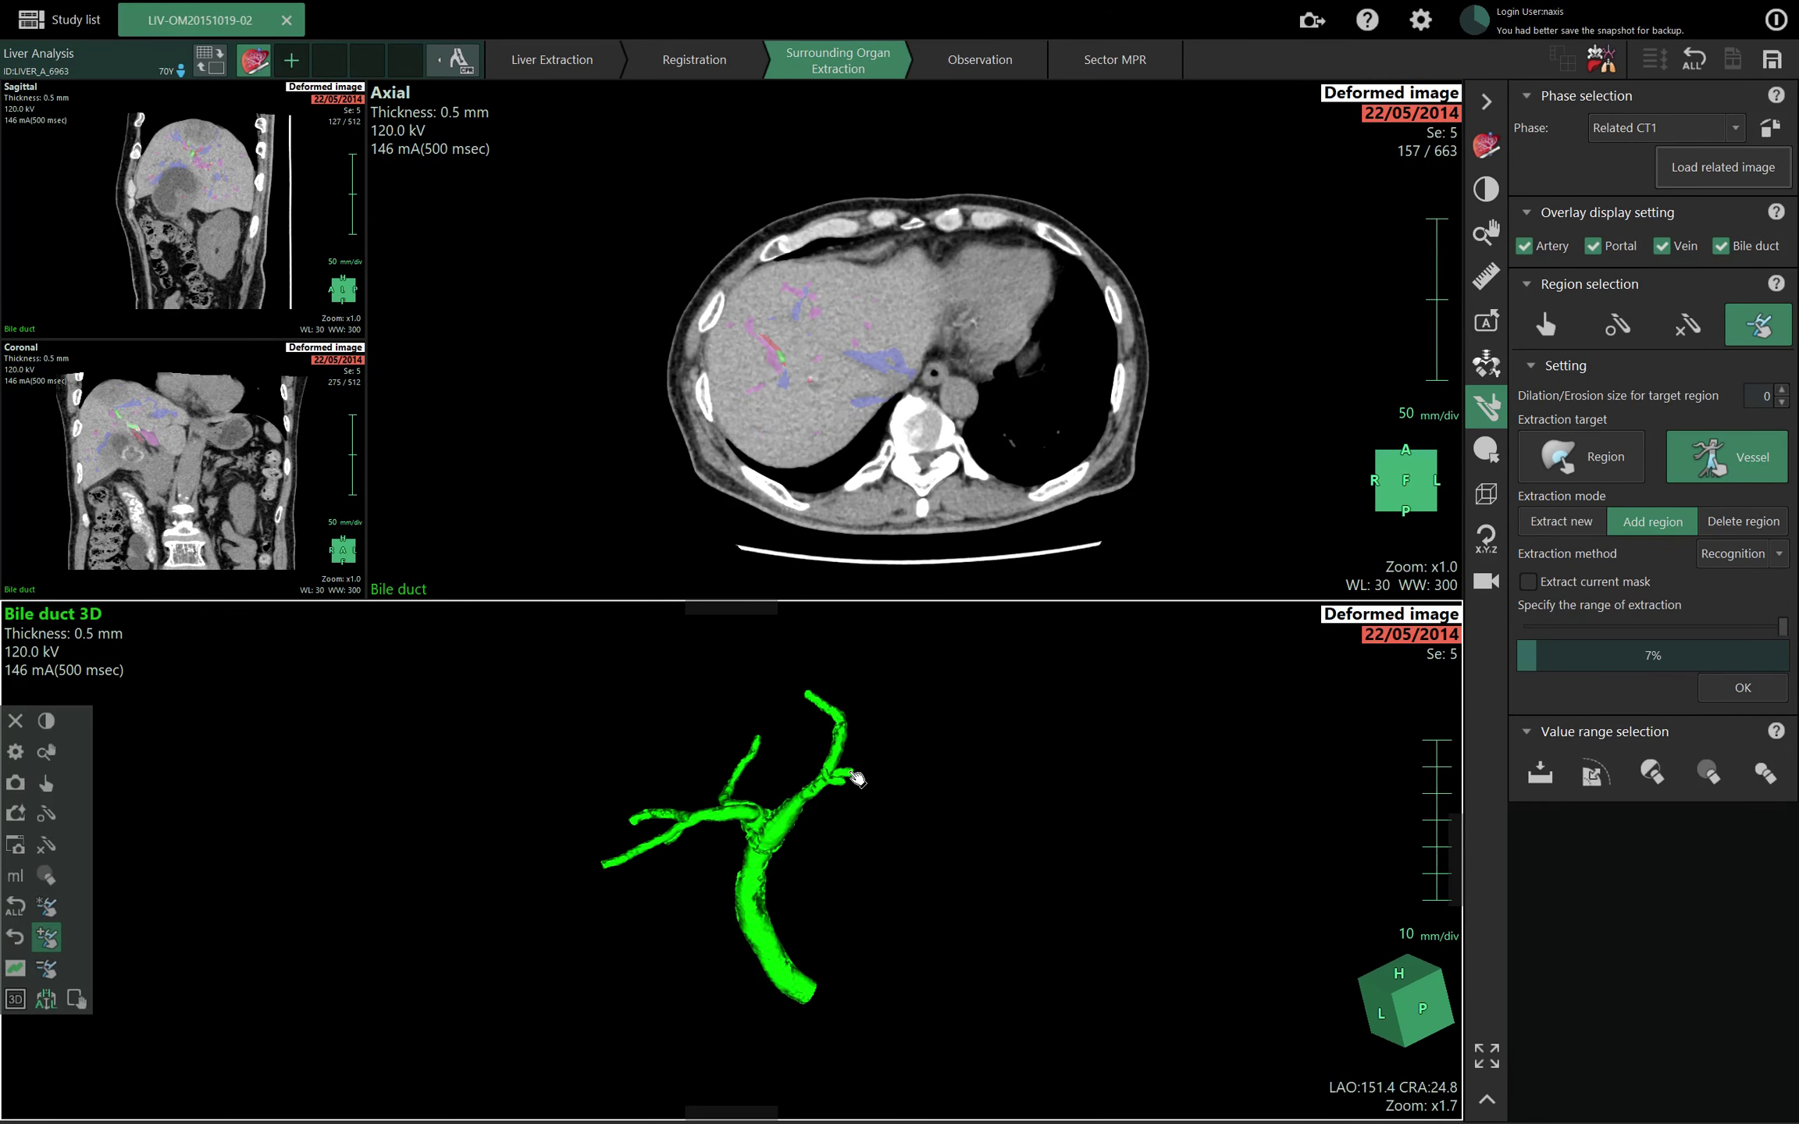
pyautogui.click(857, 778)
pyautogui.moveTo(972, 847); pyautogui.dragTo(954, 914)
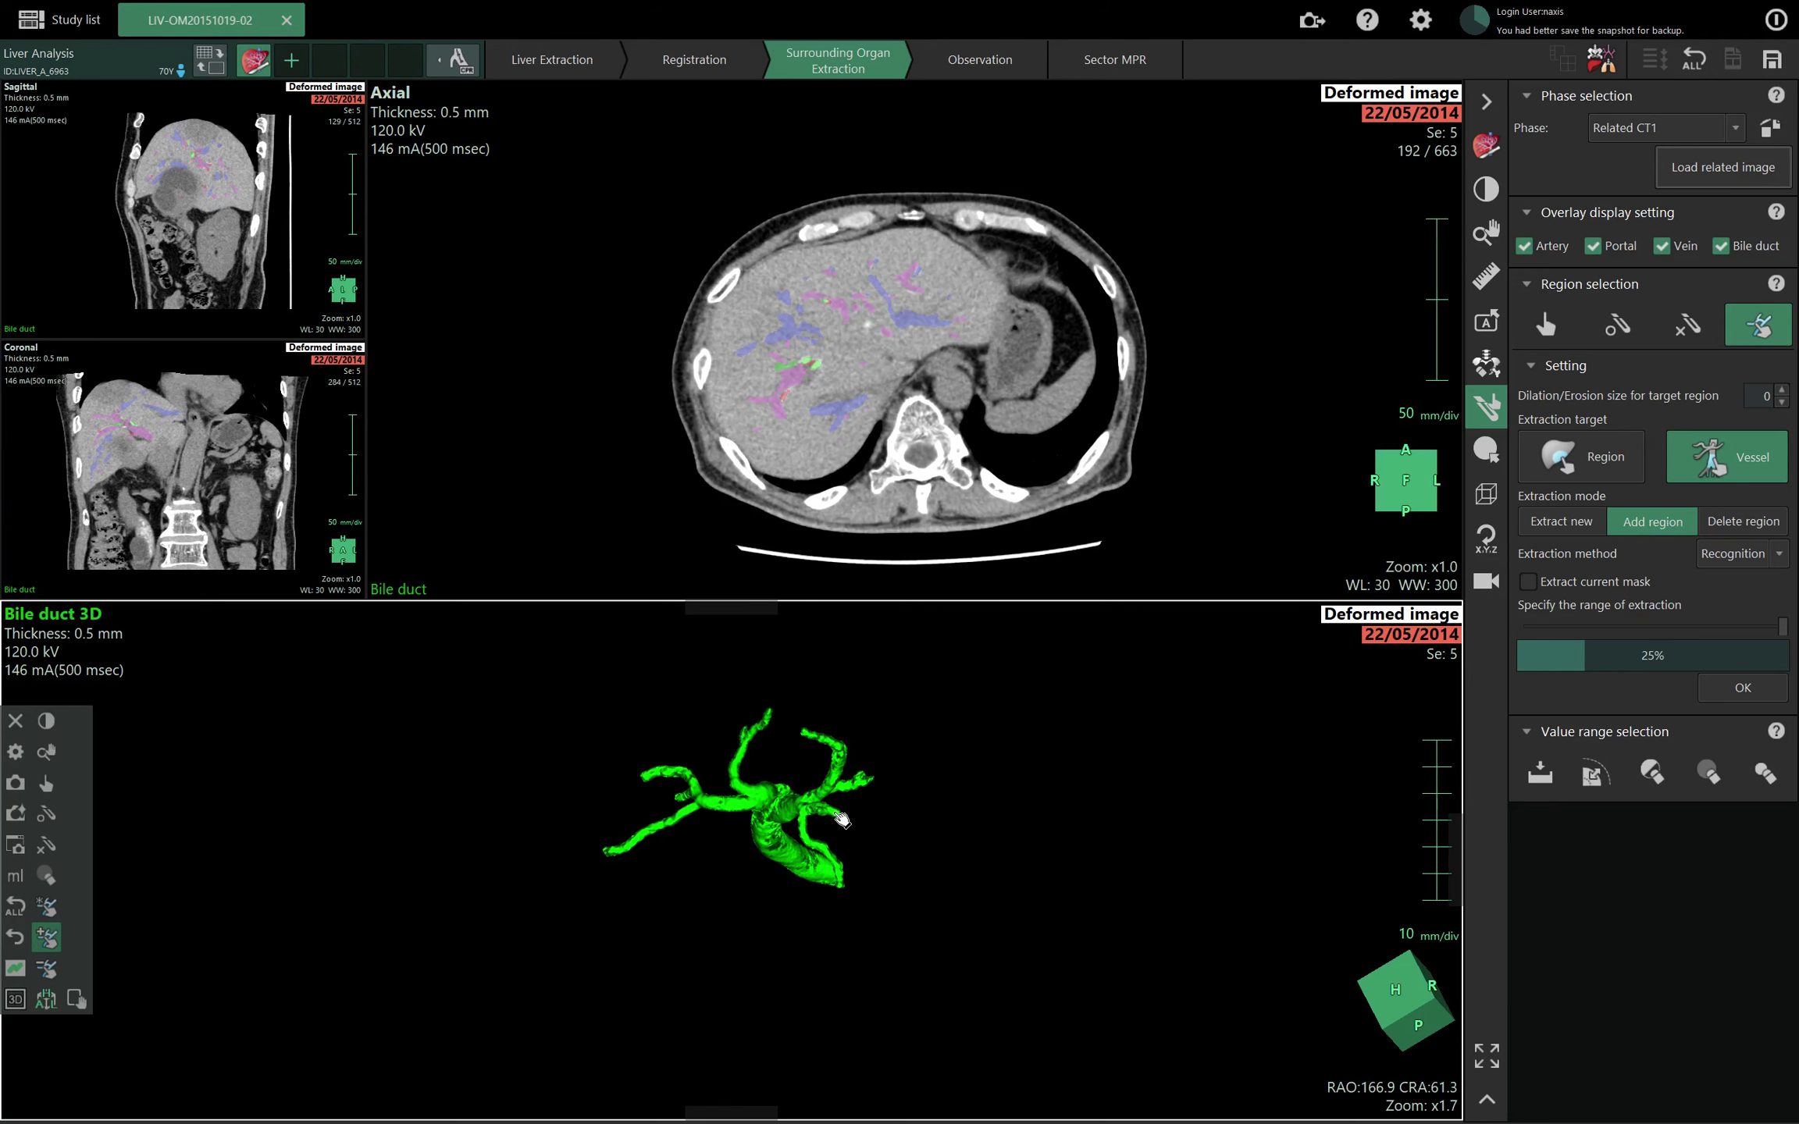
pyautogui.click(841, 818)
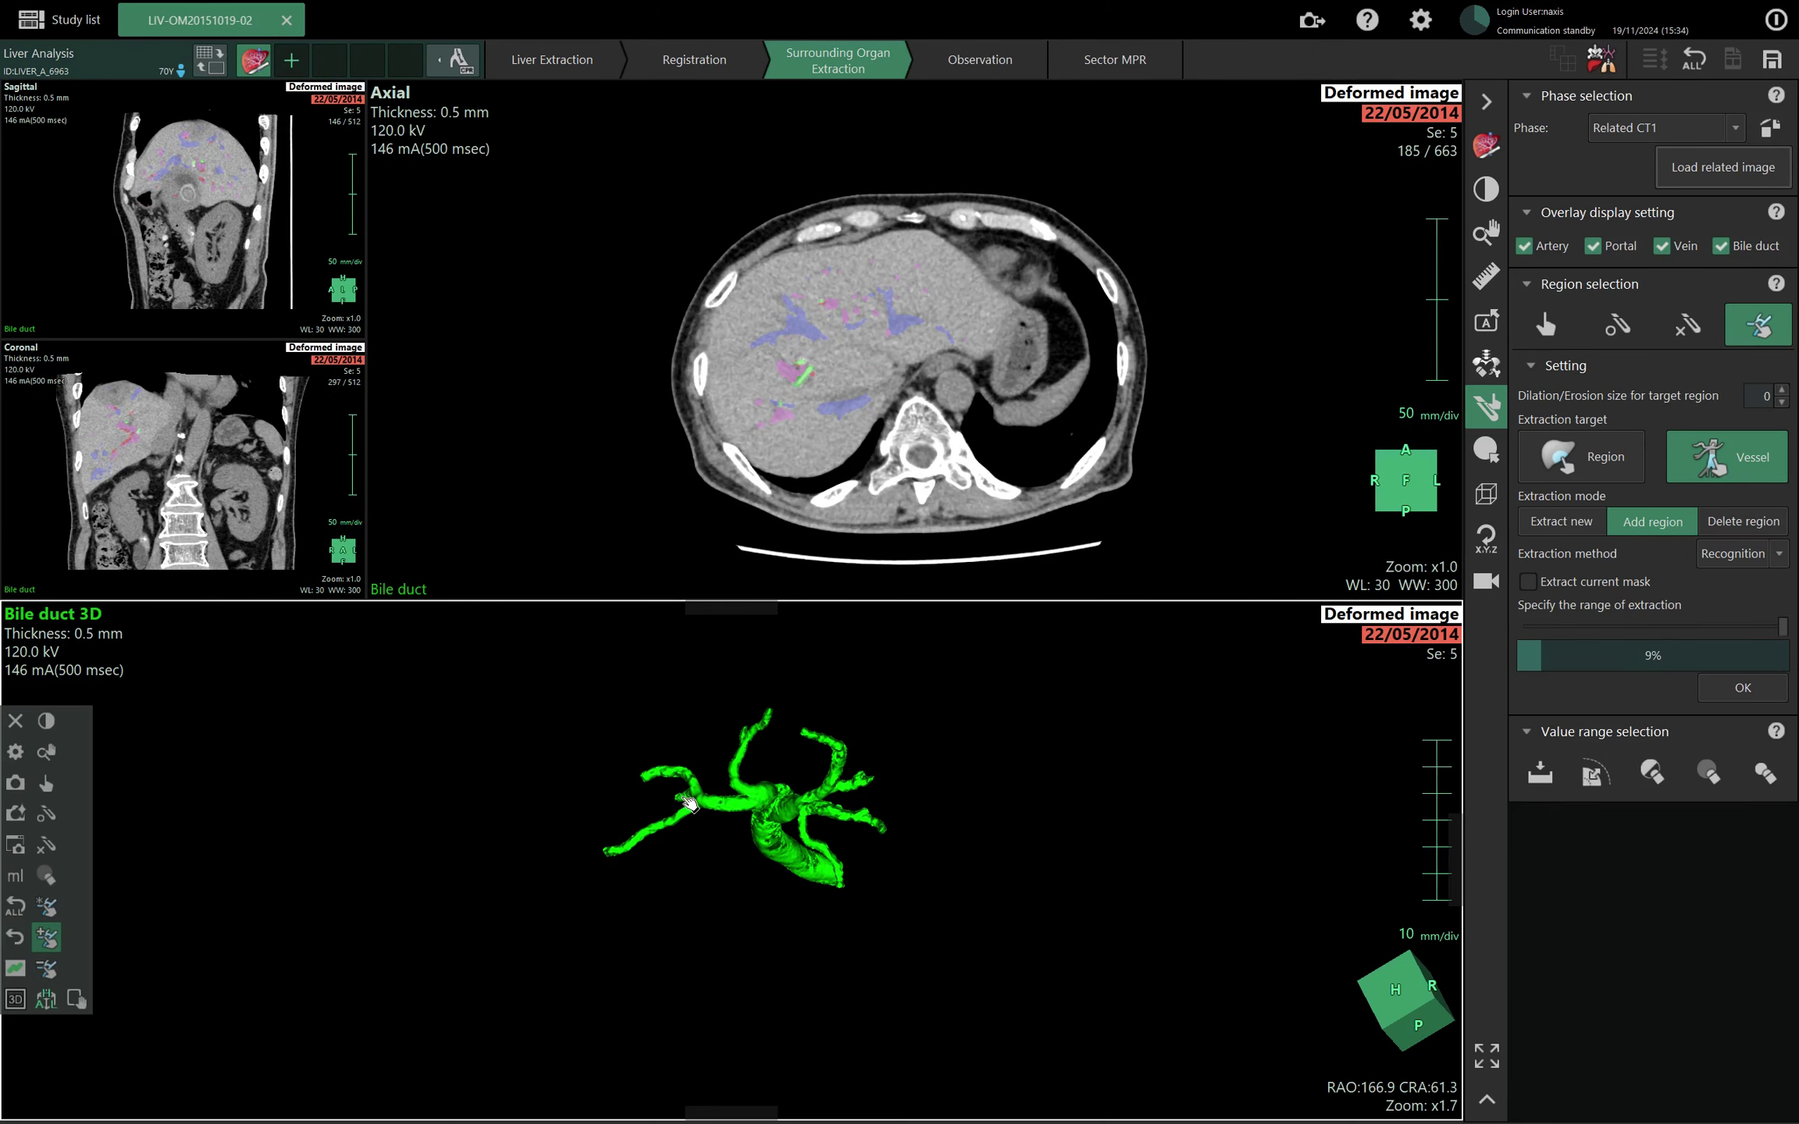
pyautogui.click(689, 804)
# Try to add more of the left hepatic duct branches from another 3D angle, and undo the last addition.
pyautogui.moveTo(662, 972); pyautogui.dragTo(666, 857)
pyautogui.click(662, 833)
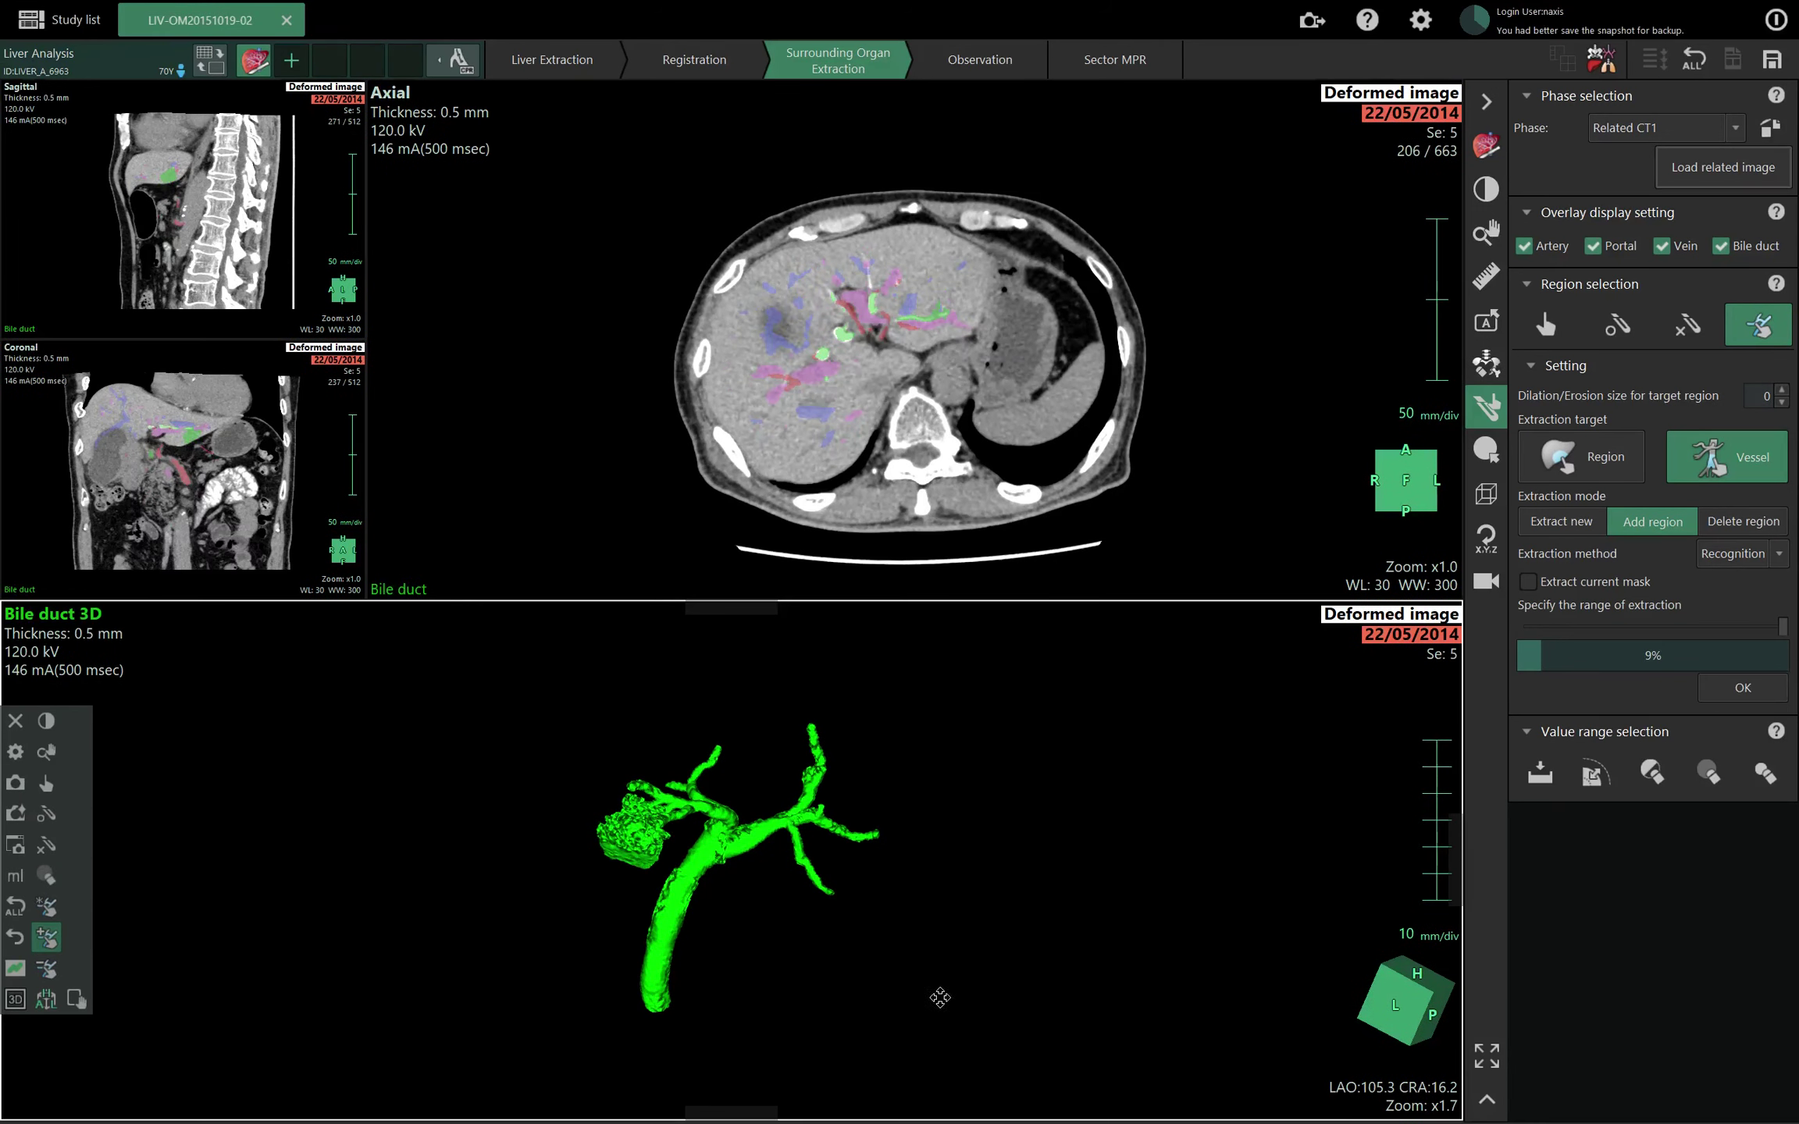
pyautogui.moveTo(936, 992); pyautogui.dragTo(887, 1019)
pyautogui.hotkey('ctrl', 'z')
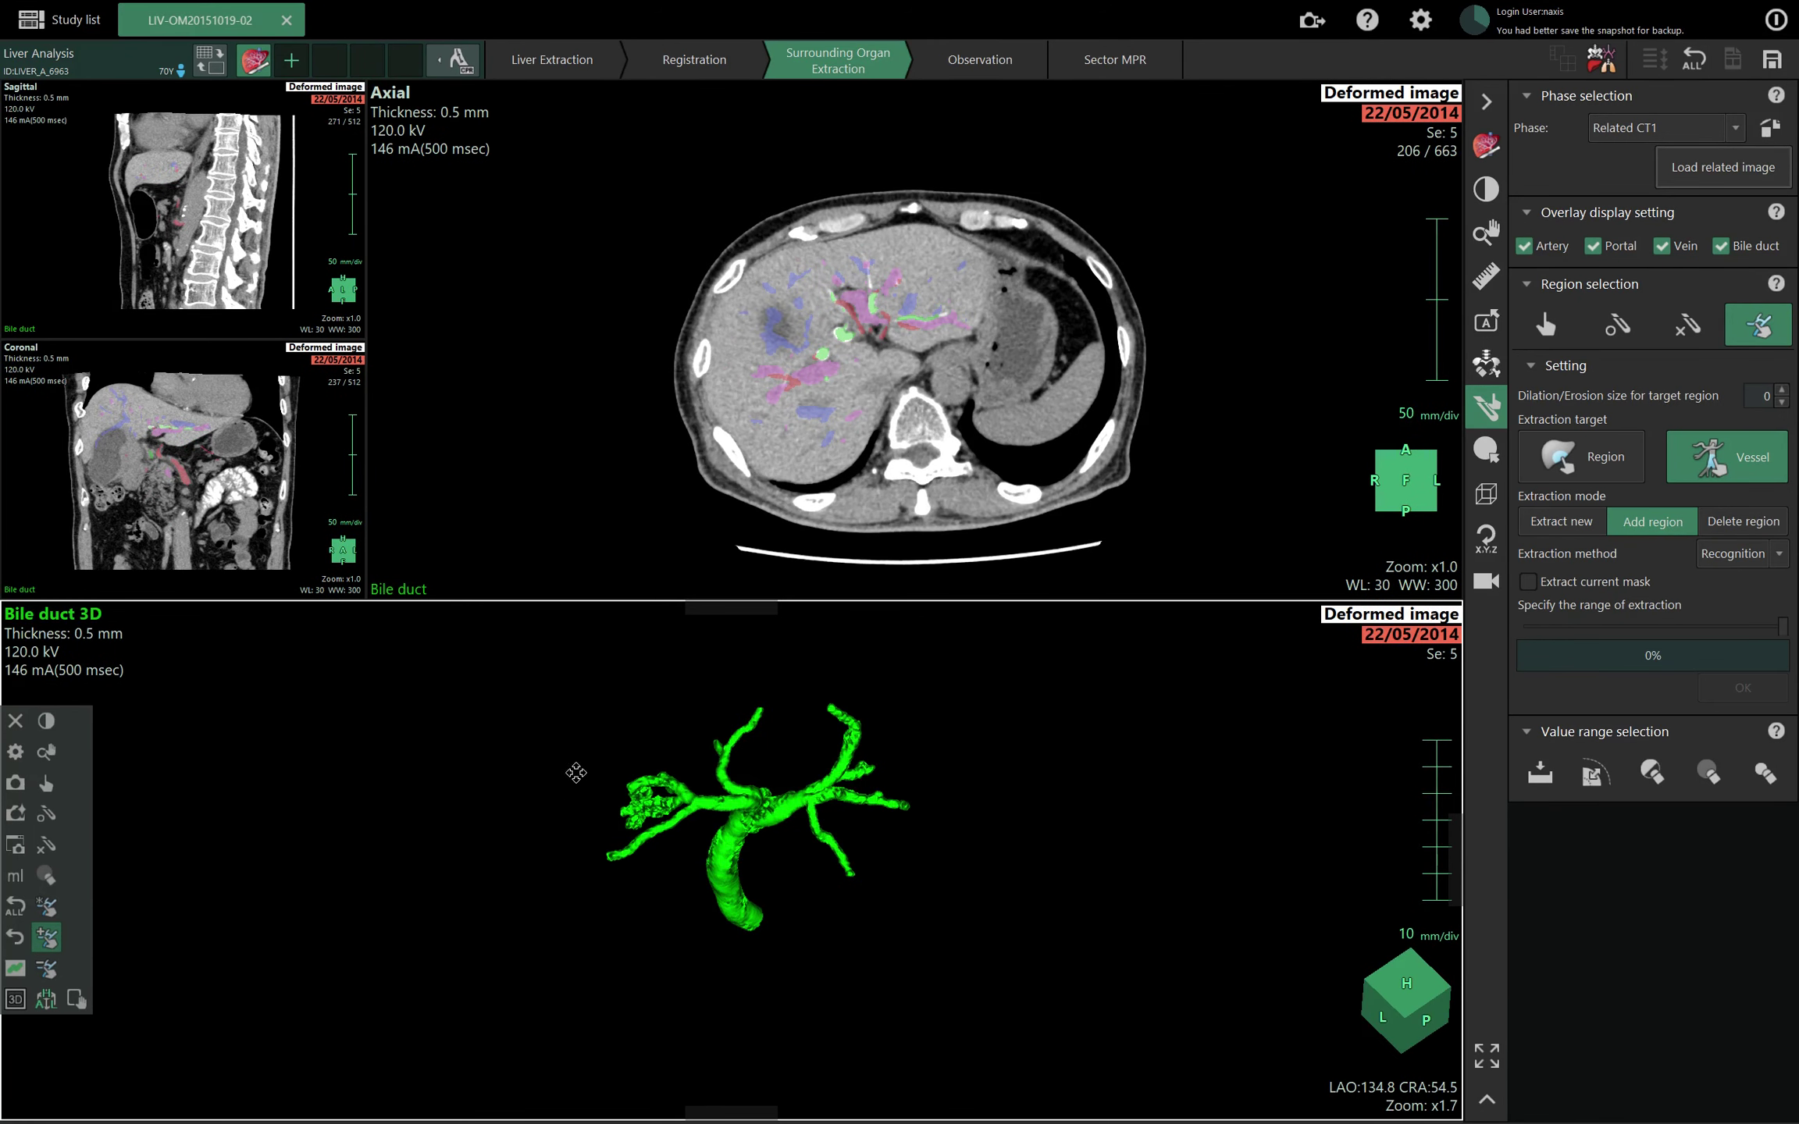
# Extend the upper left hepatic duct branch and the short side branch beside it from their tips in the 3D view.
pyautogui.moveTo(835, 861); pyautogui.dragTo(682, 832)
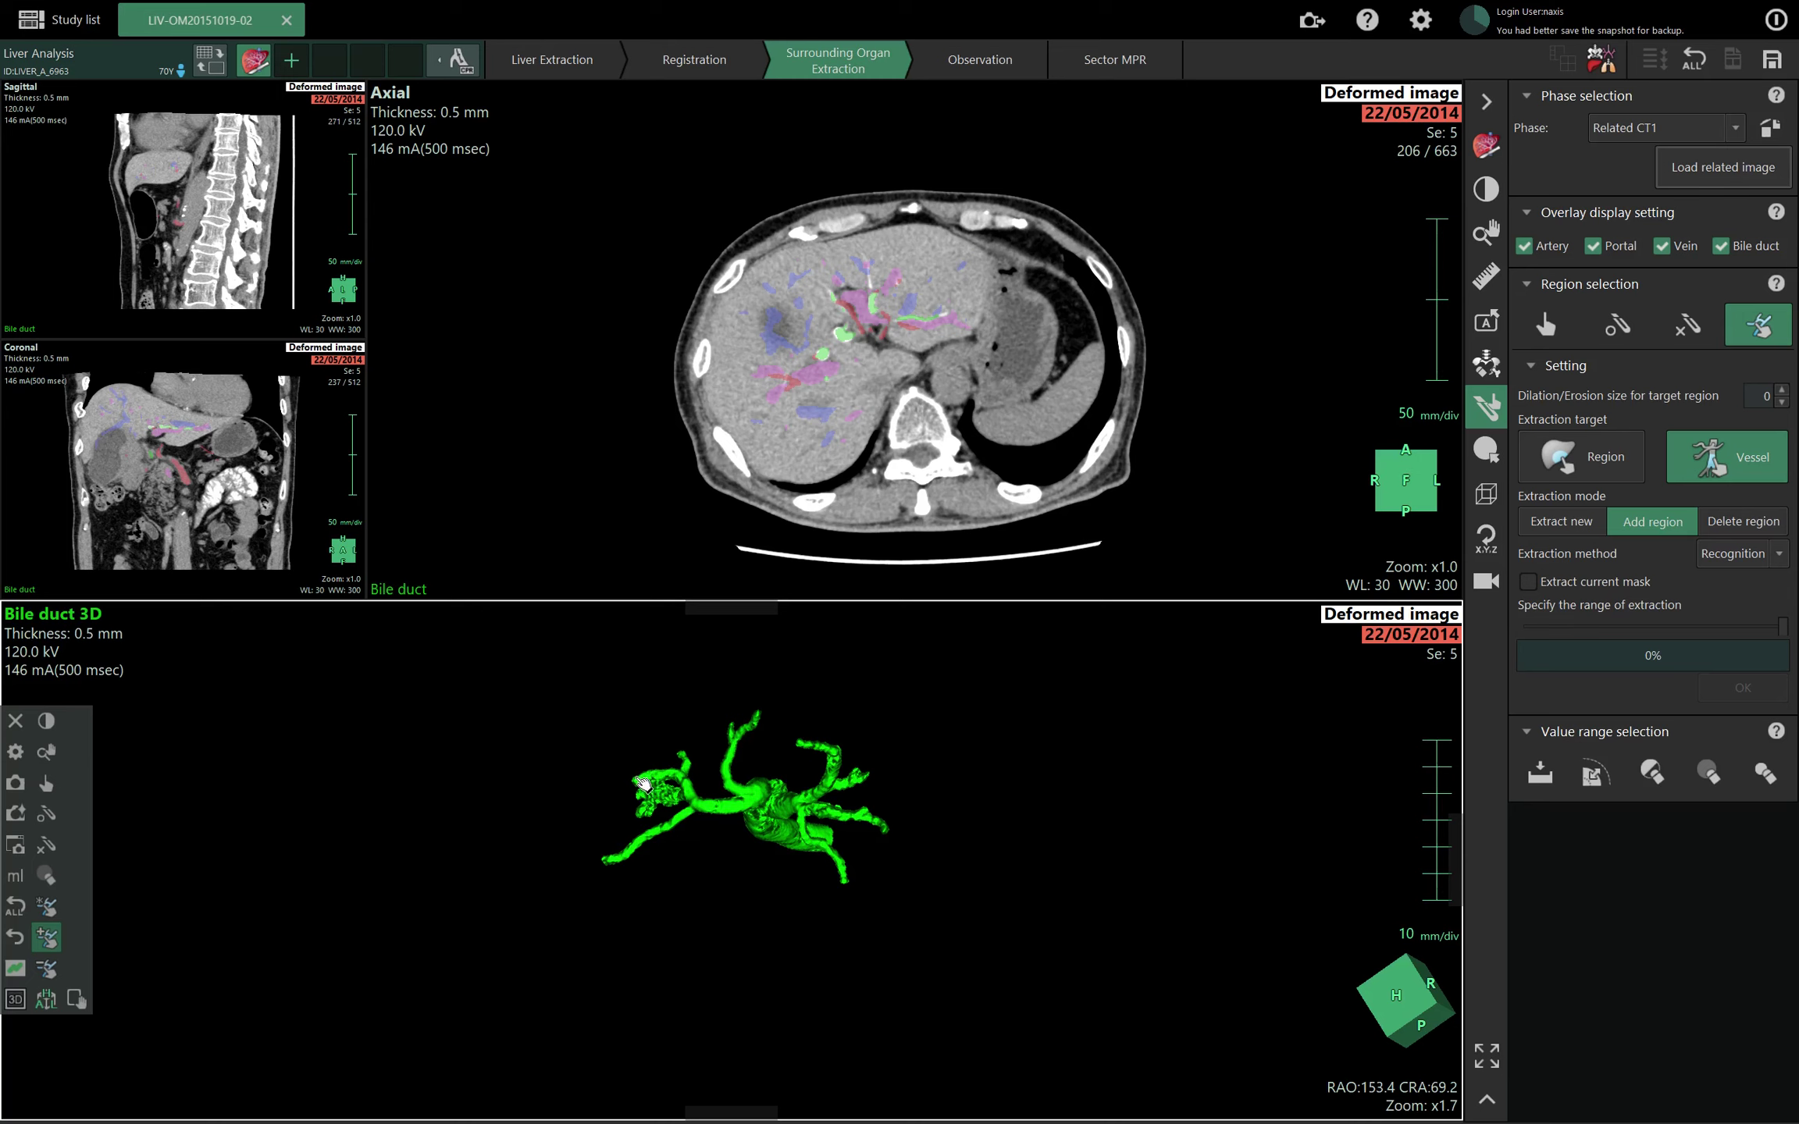
pyautogui.click(643, 783)
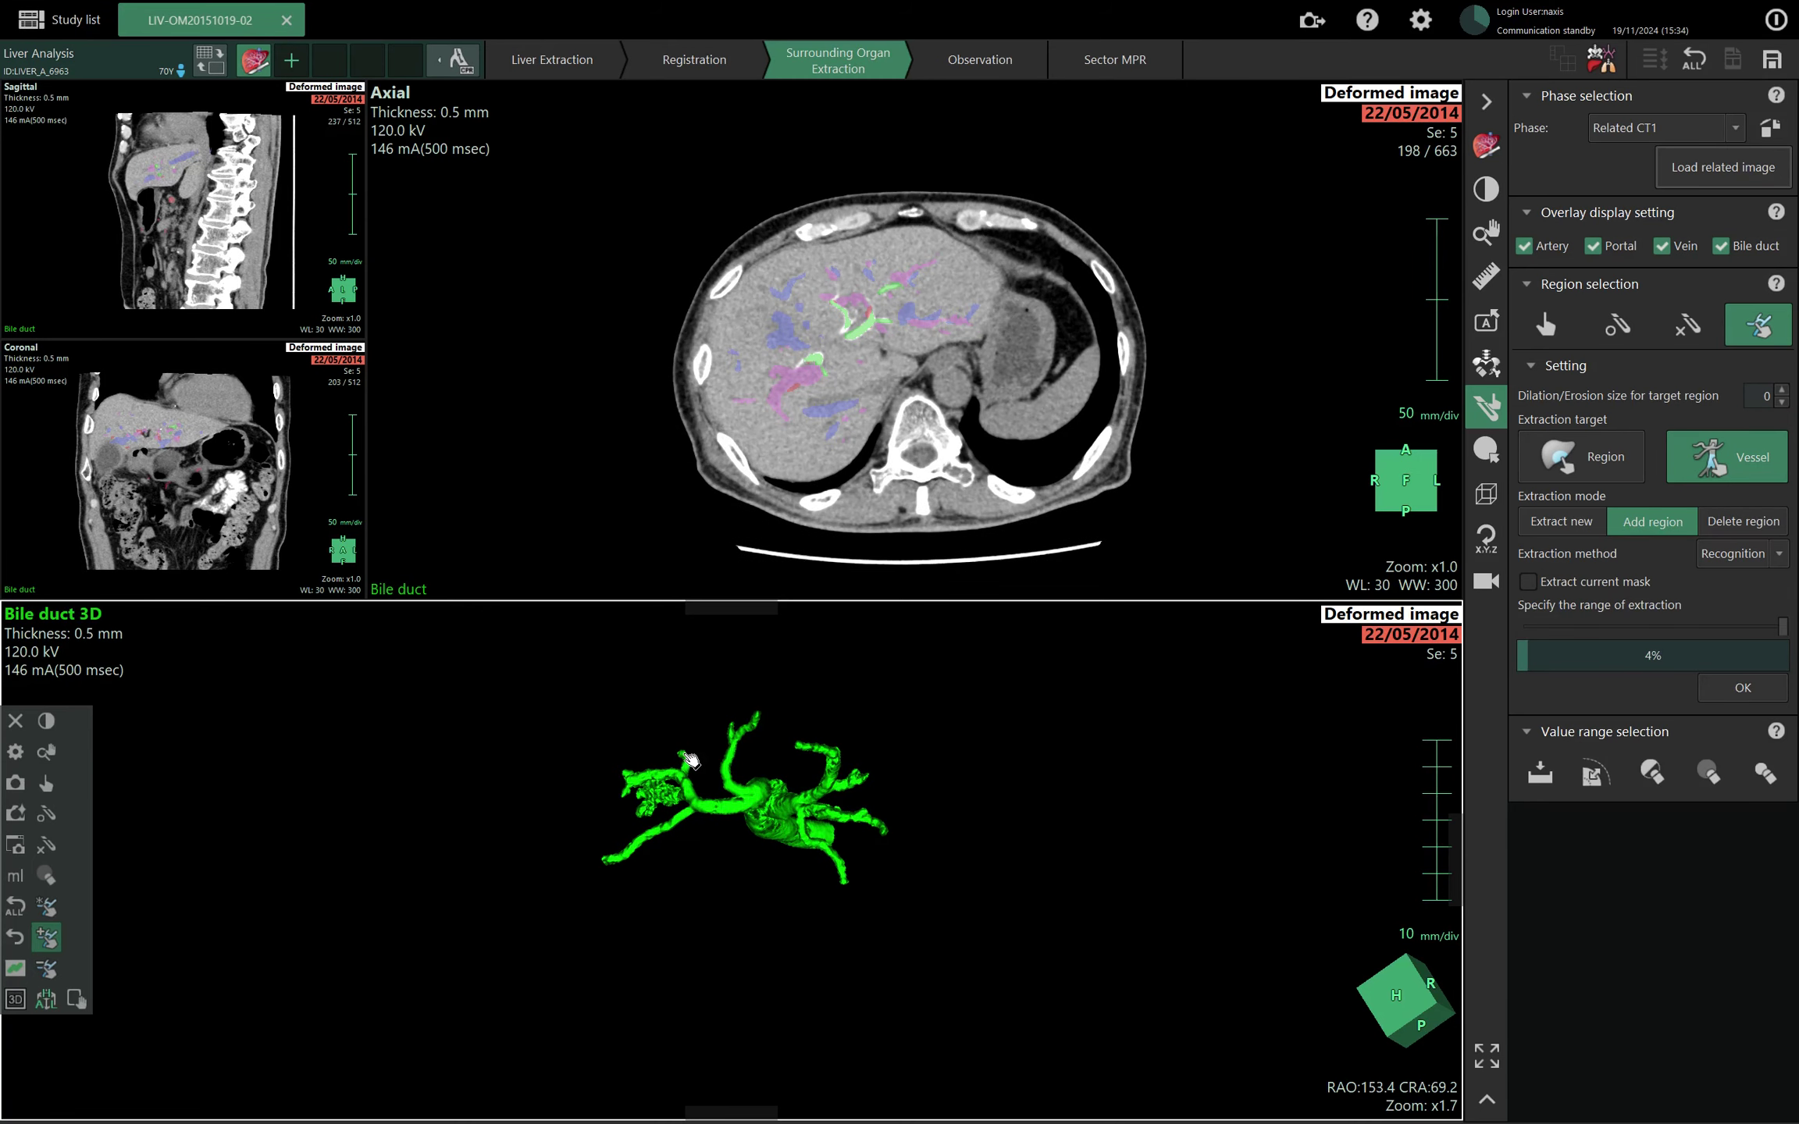
pyautogui.click(690, 761)
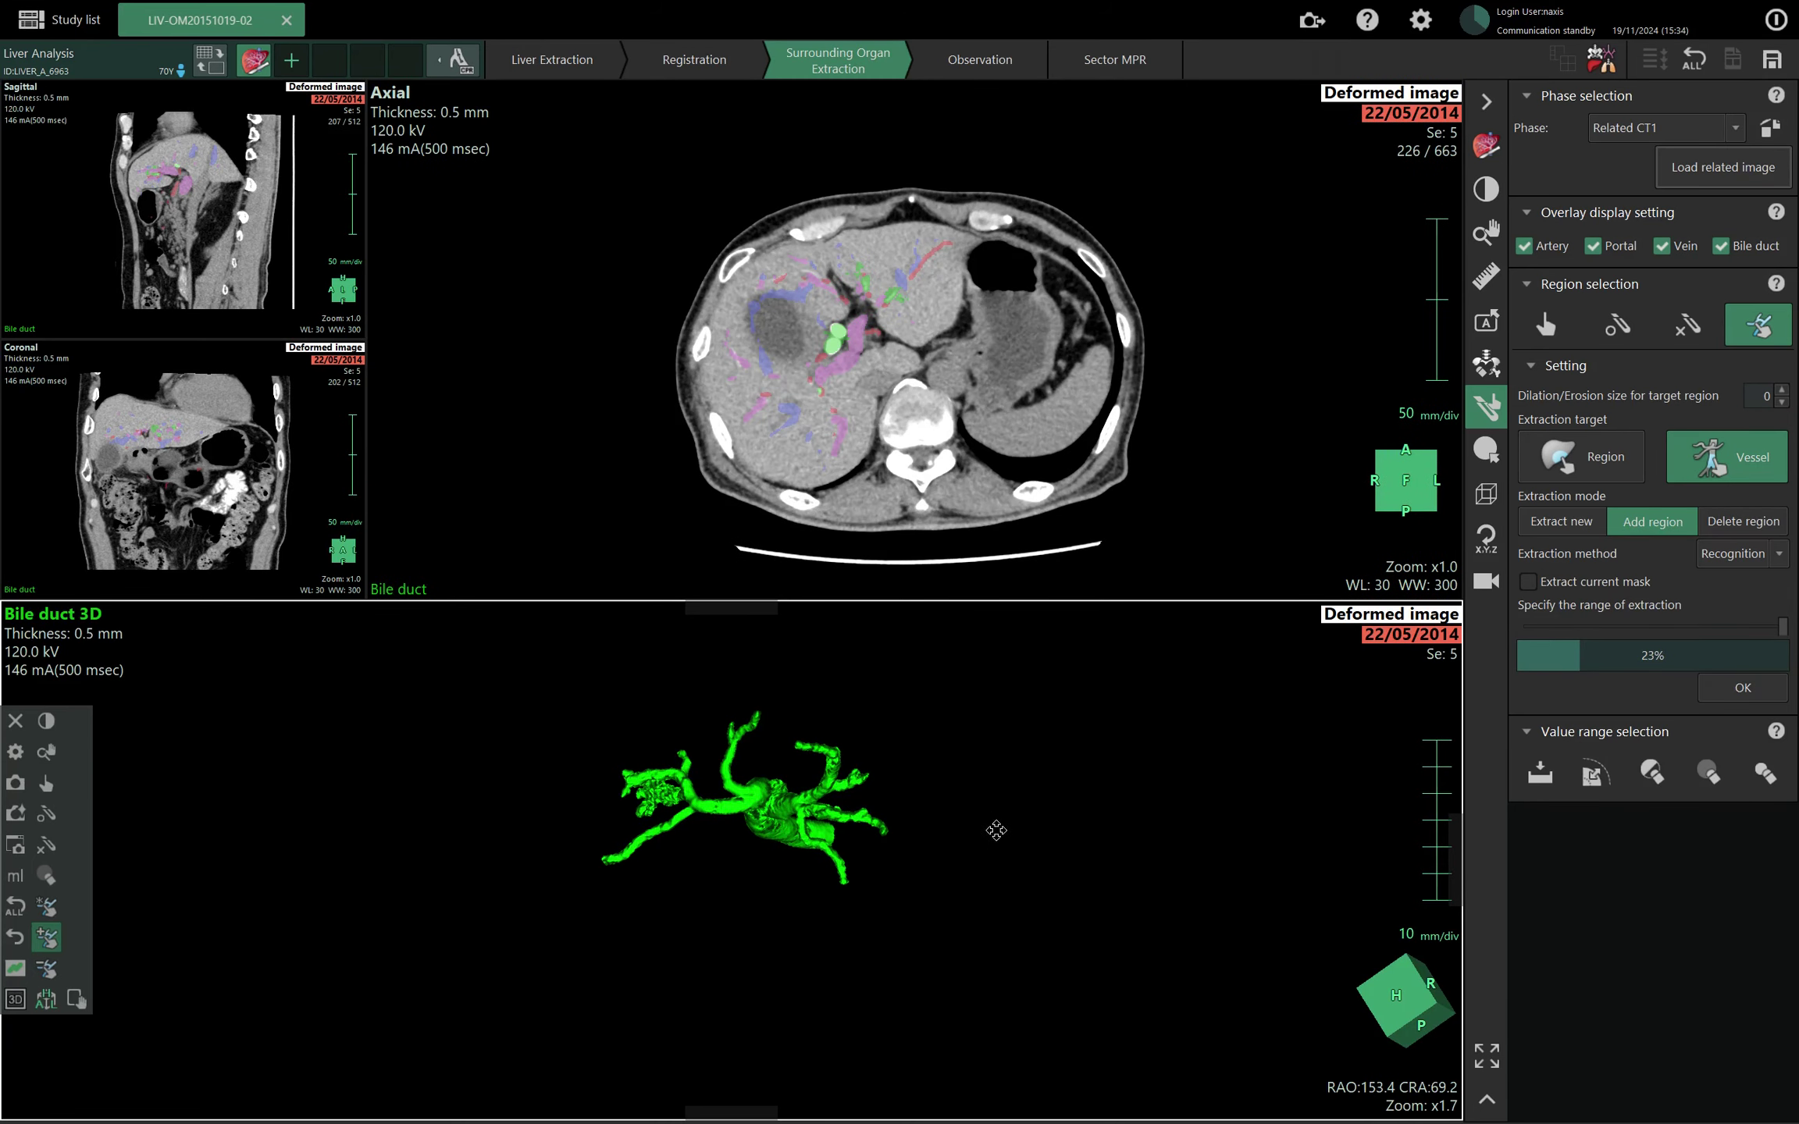
# Examine the edited bile duct in 3D and follow its branches upward through the axial slices.
pyautogui.moveTo(1022, 833); pyautogui.dragTo(1085, 820)
pyautogui.scroll(-7, 838, 328)
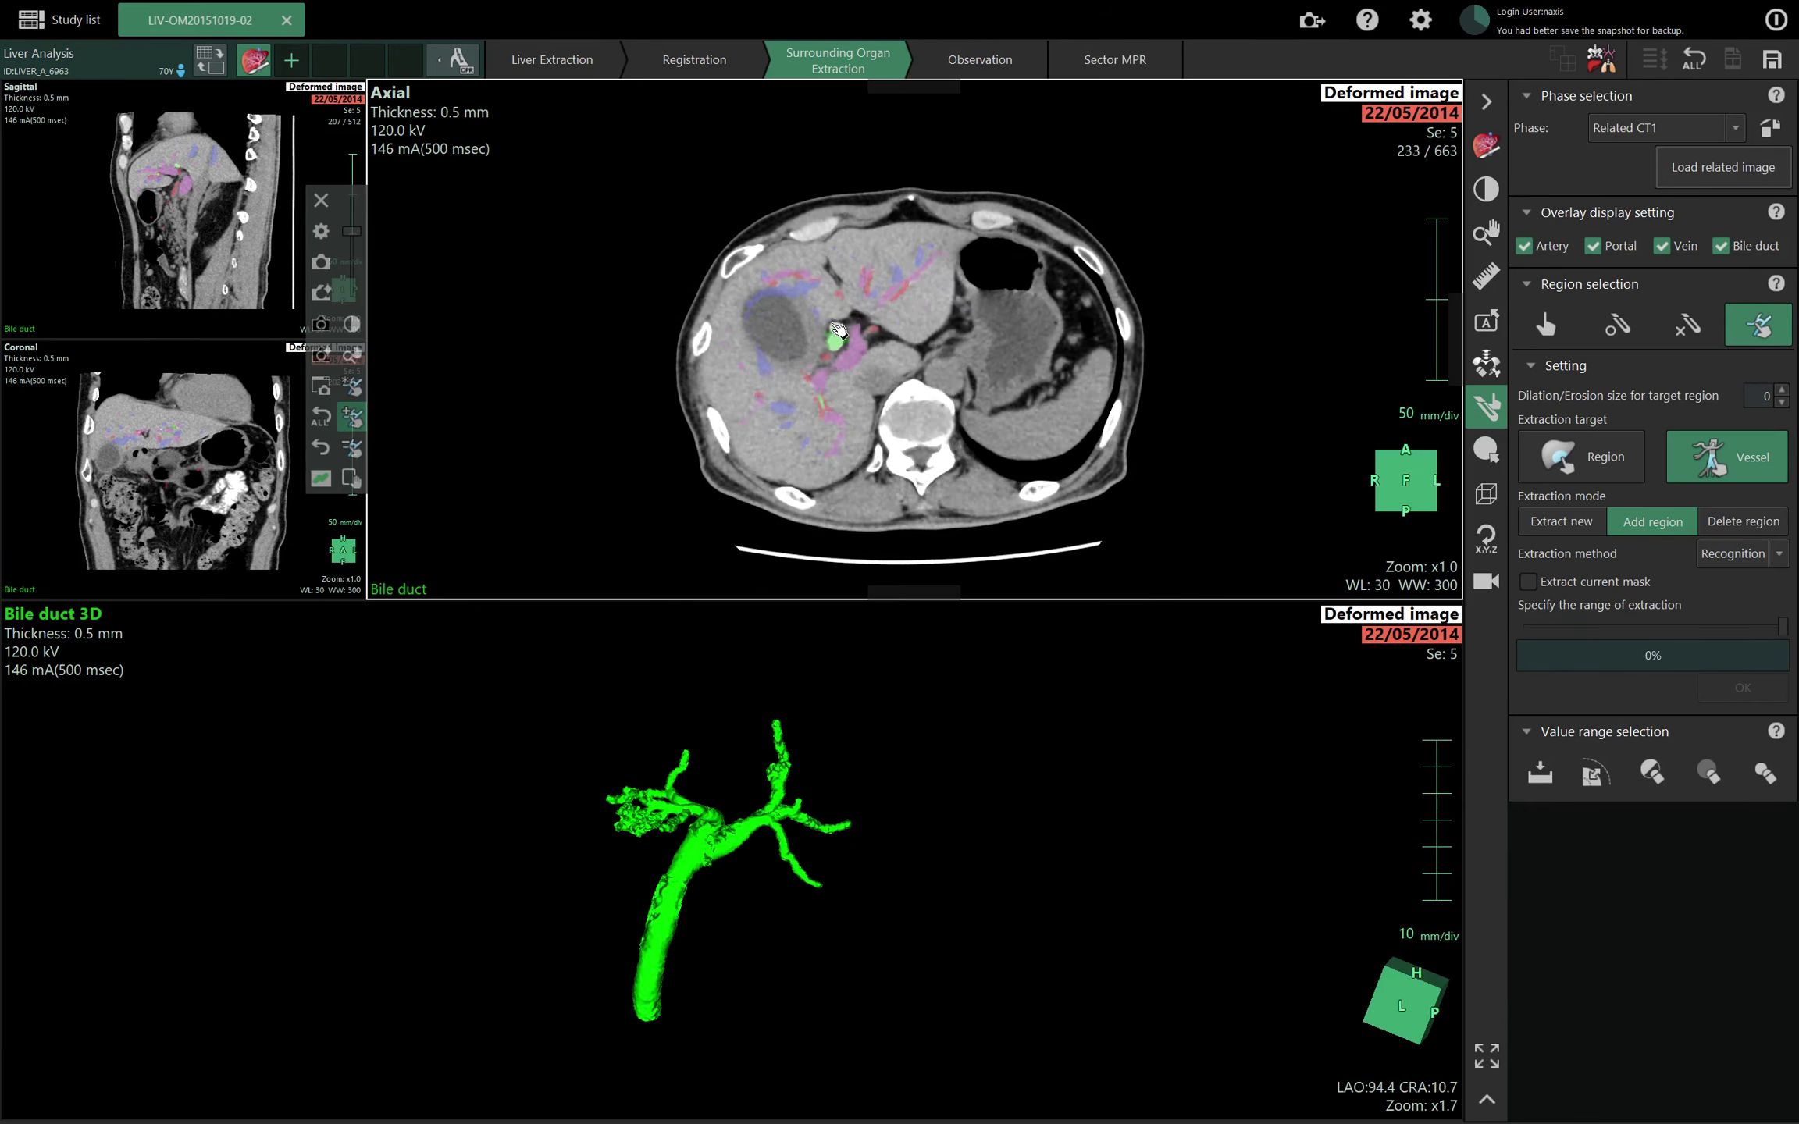
pyautogui.scroll(20, 838, 328)
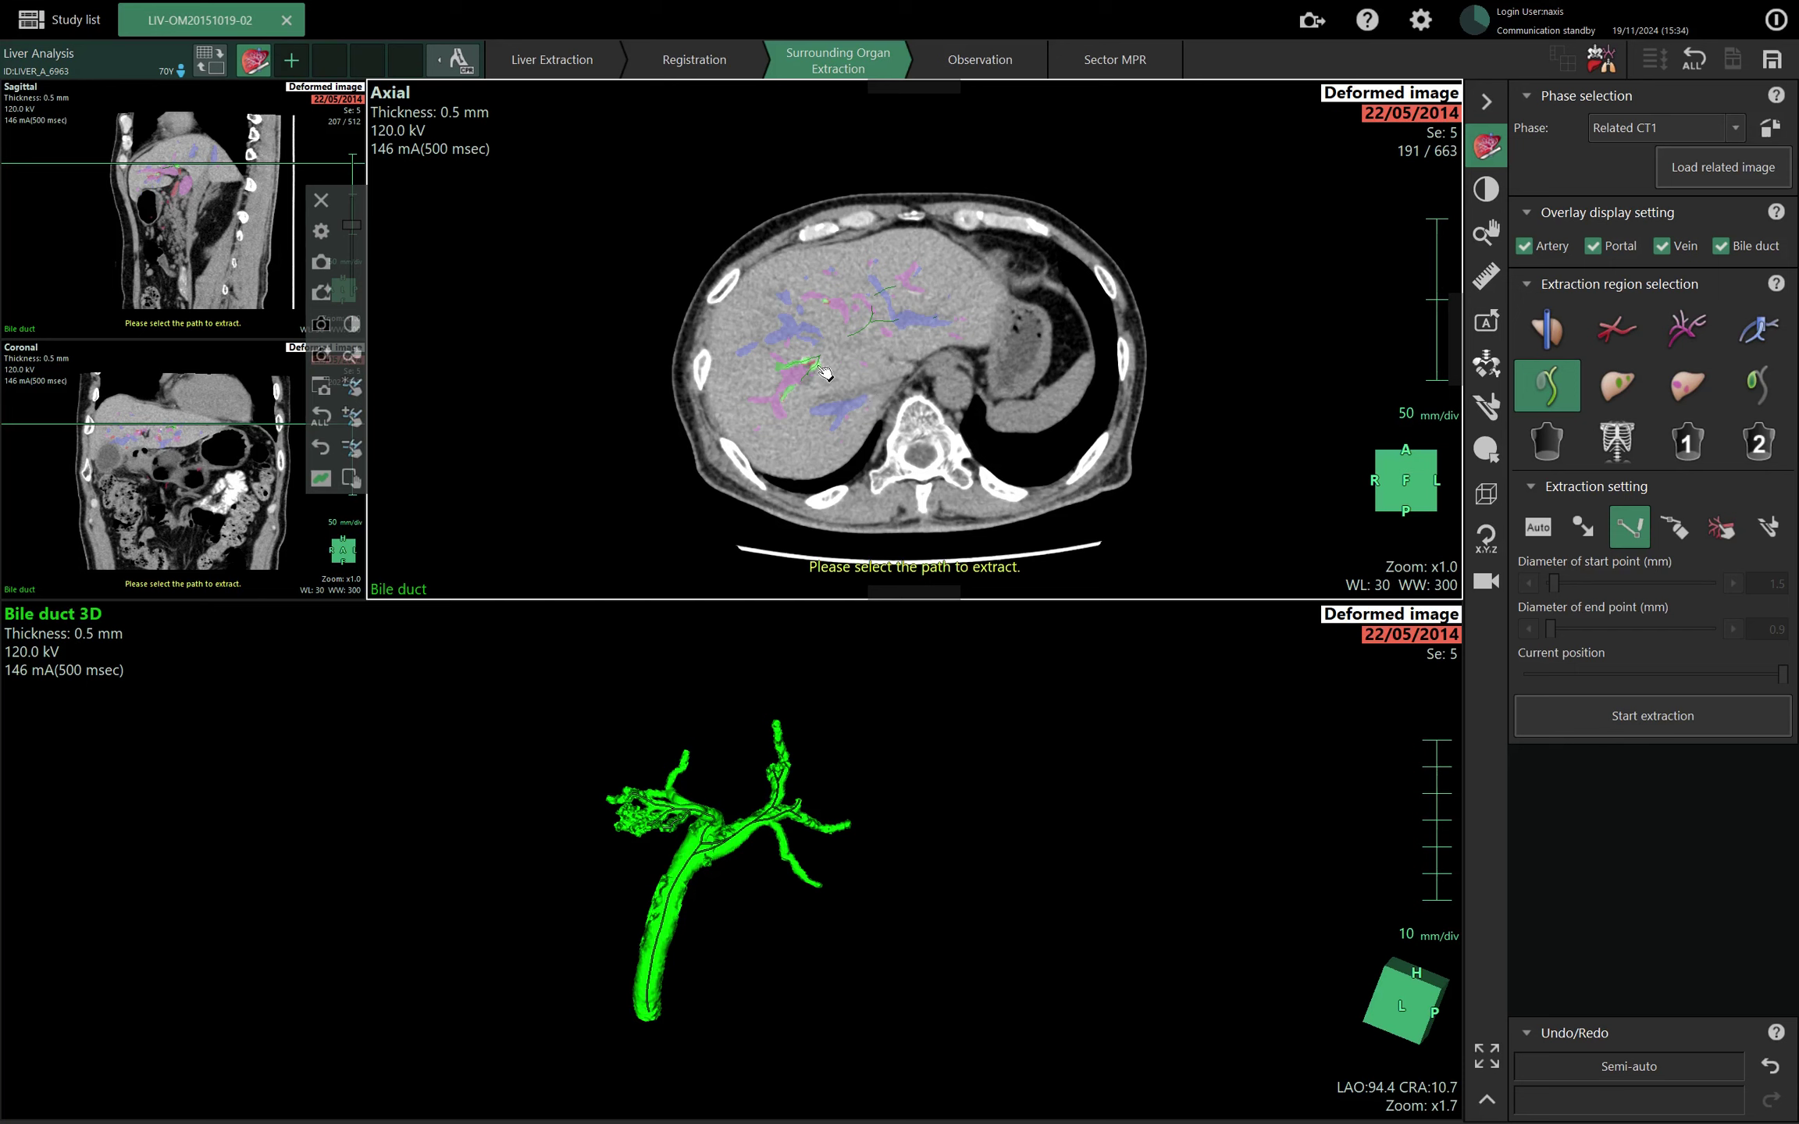
pyautogui.scroll(10, 859, 359)
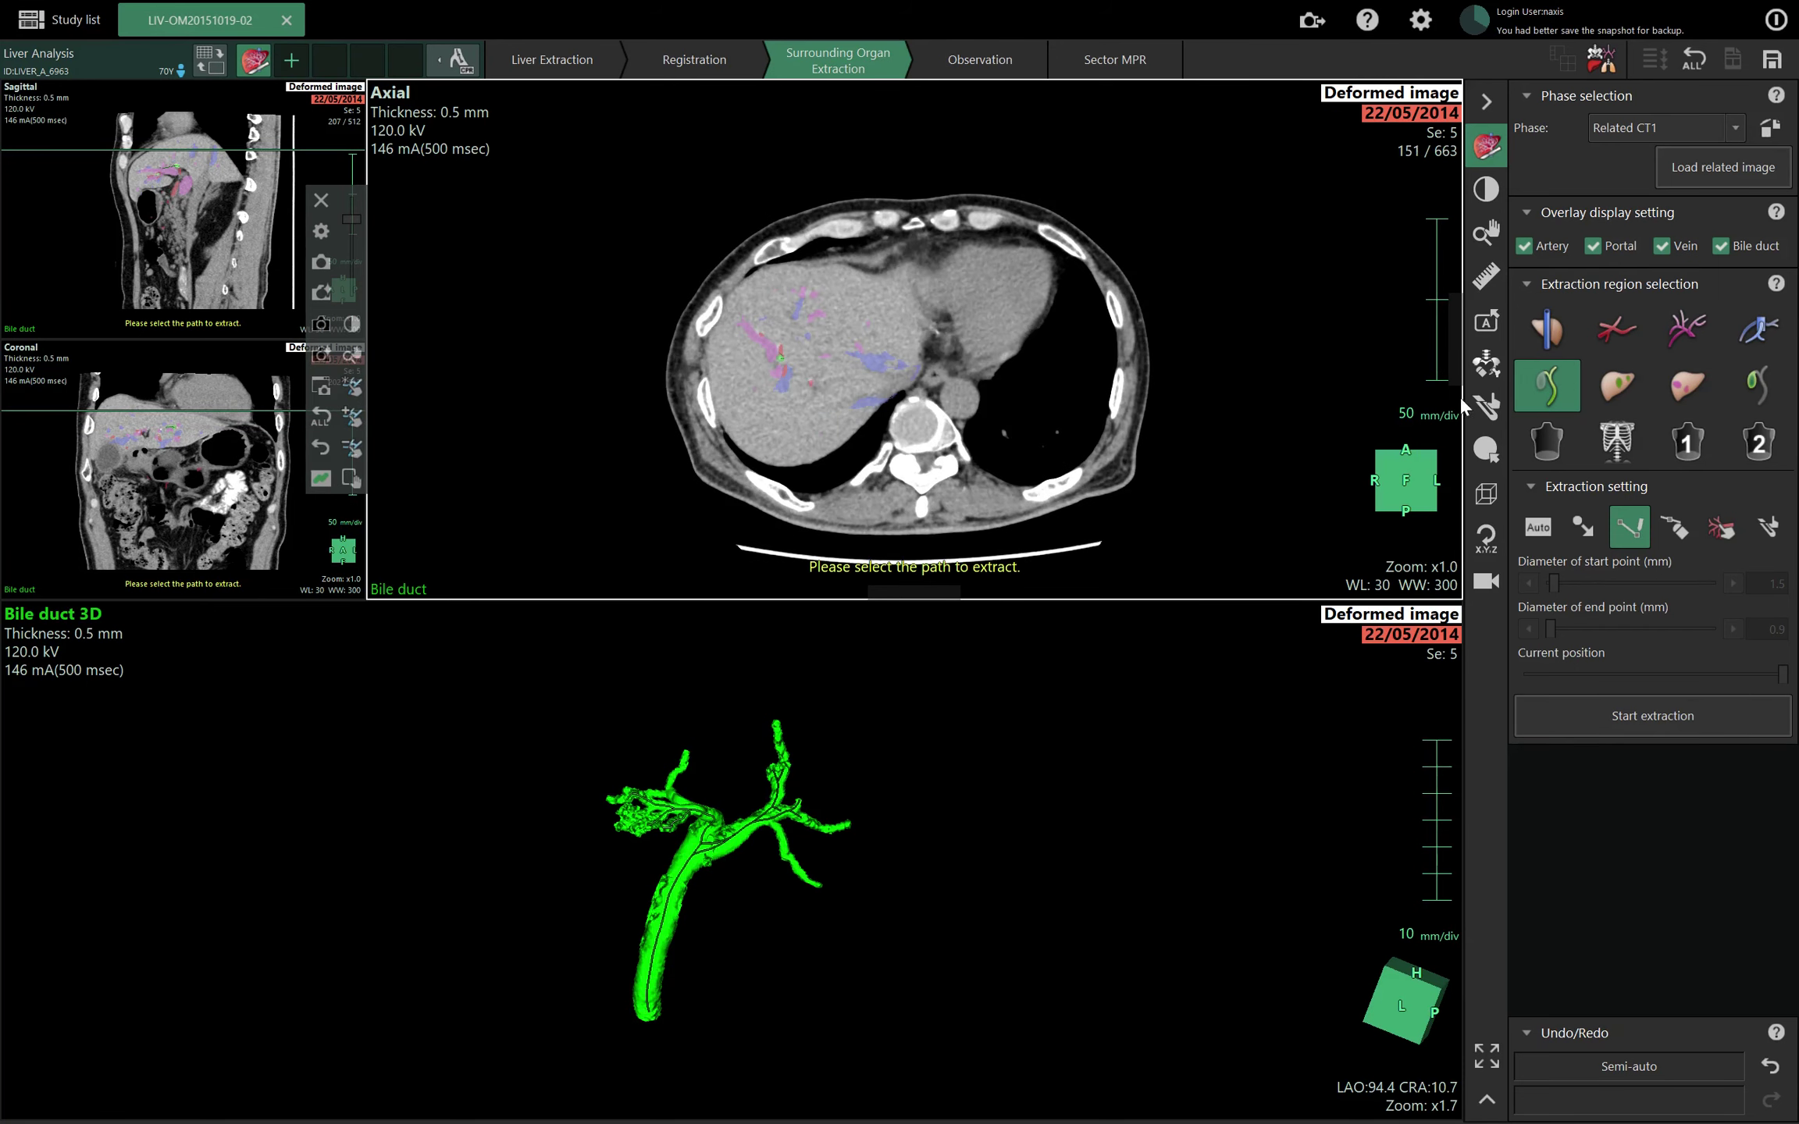
# Switch from bile duct extraction to High tumor extraction and on to Low tumor extraction.
pyautogui.click(1620, 391)
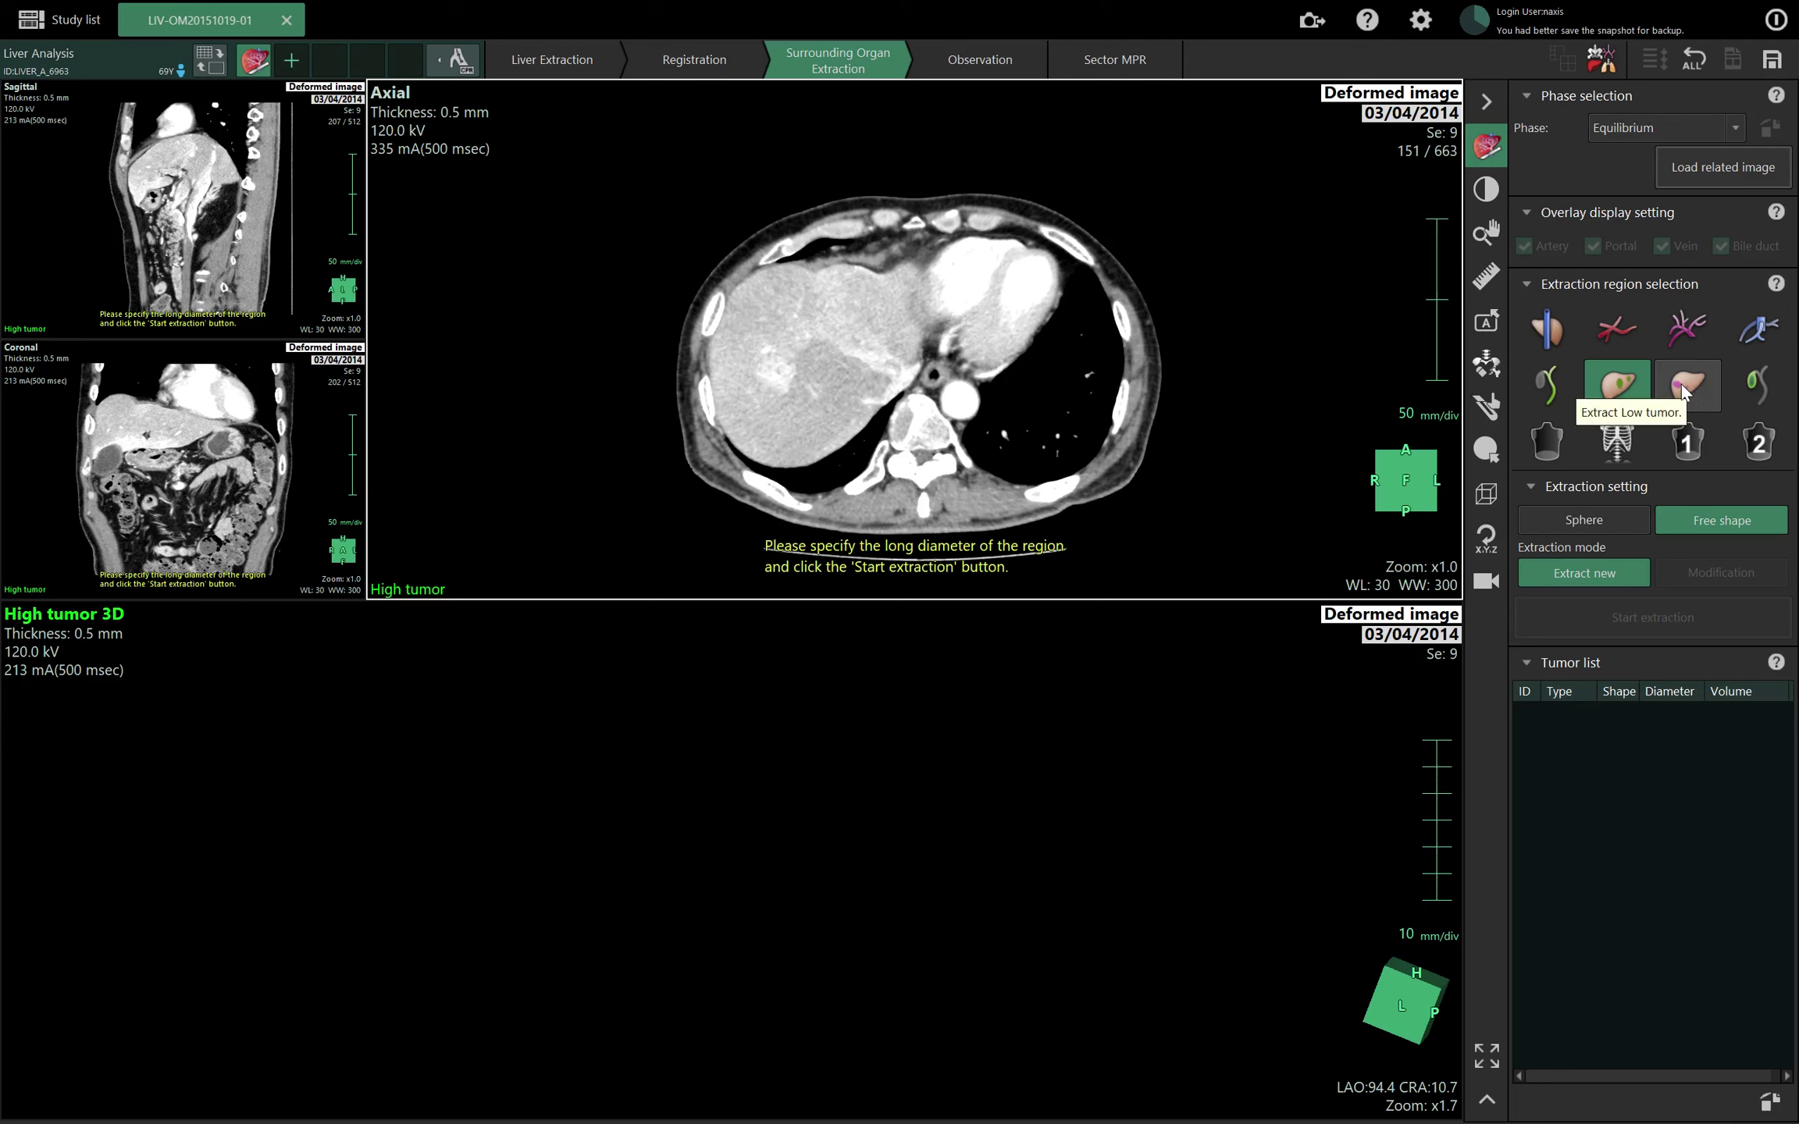
pyautogui.click(1679, 389)
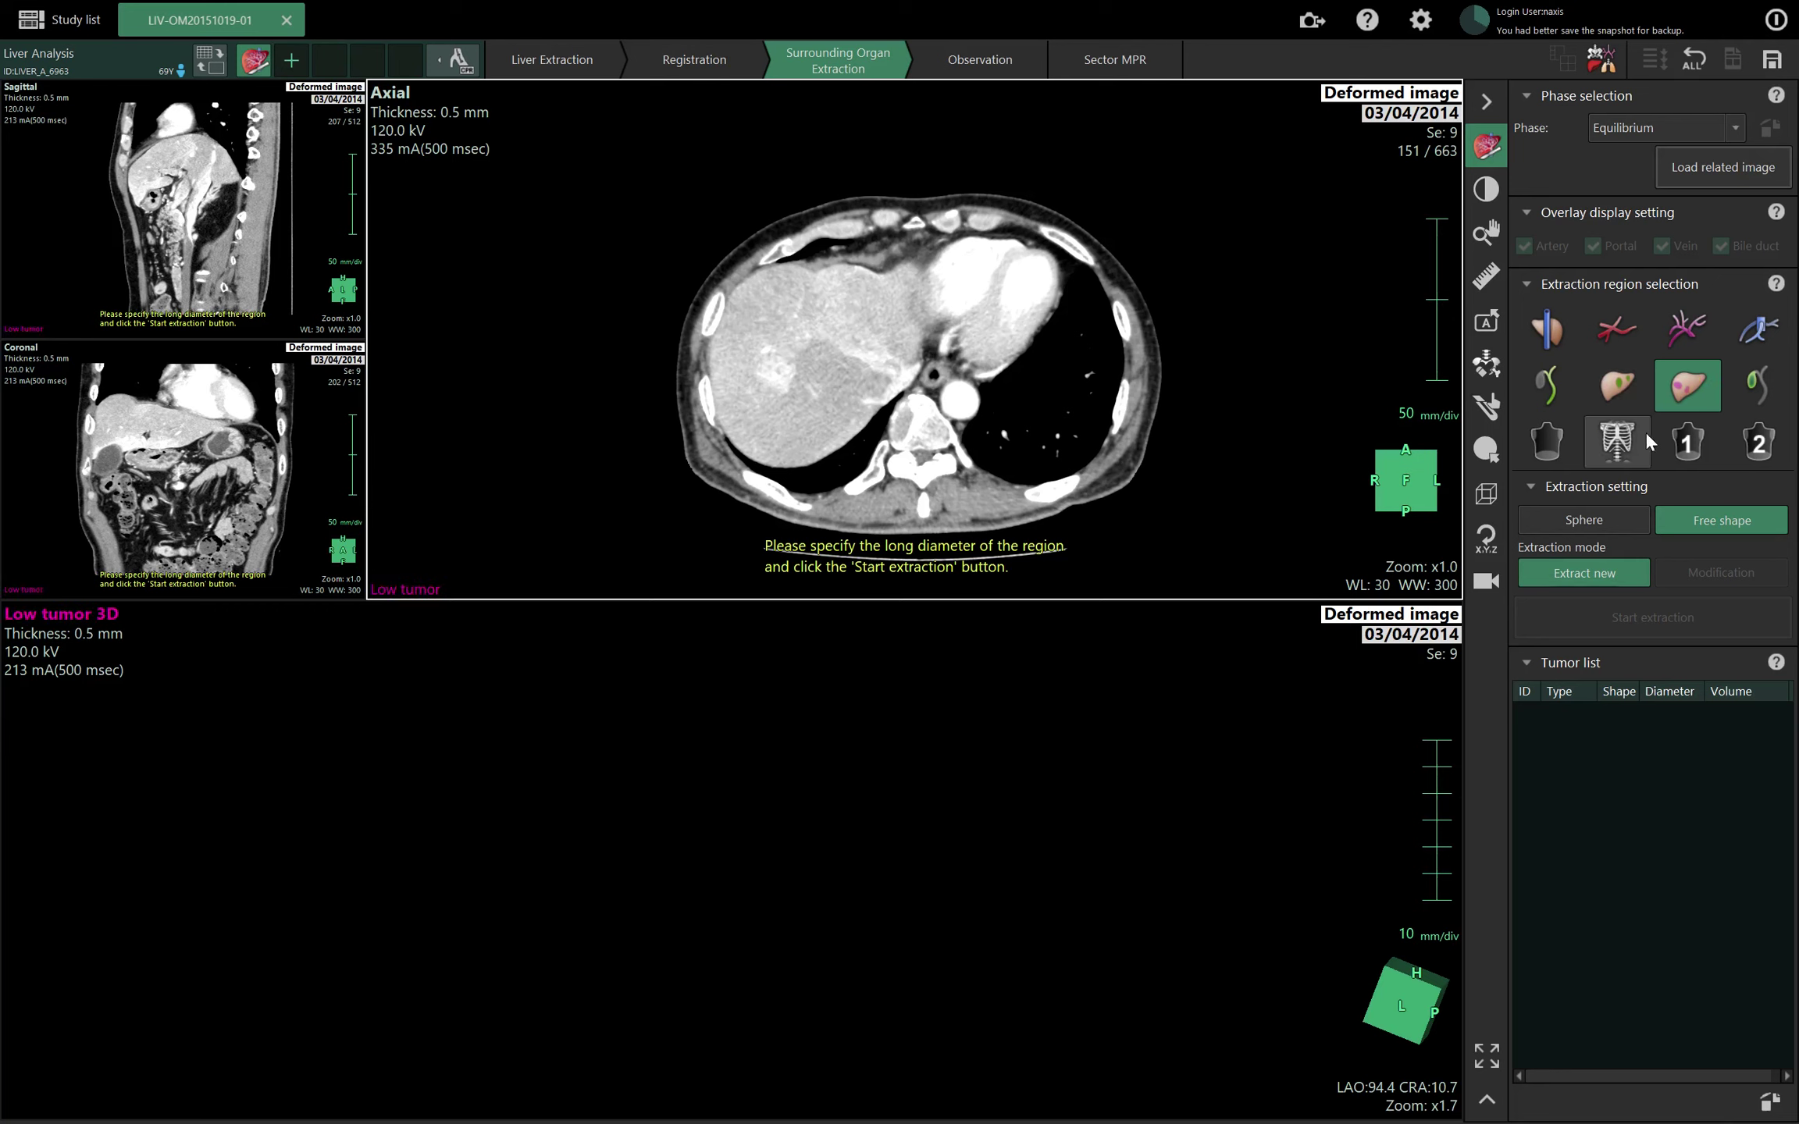
# Examine the lesion at the dome of the liver through the axial slices, alternating between High tumor and Low tumor extraction.
pyautogui.click(1620, 399)
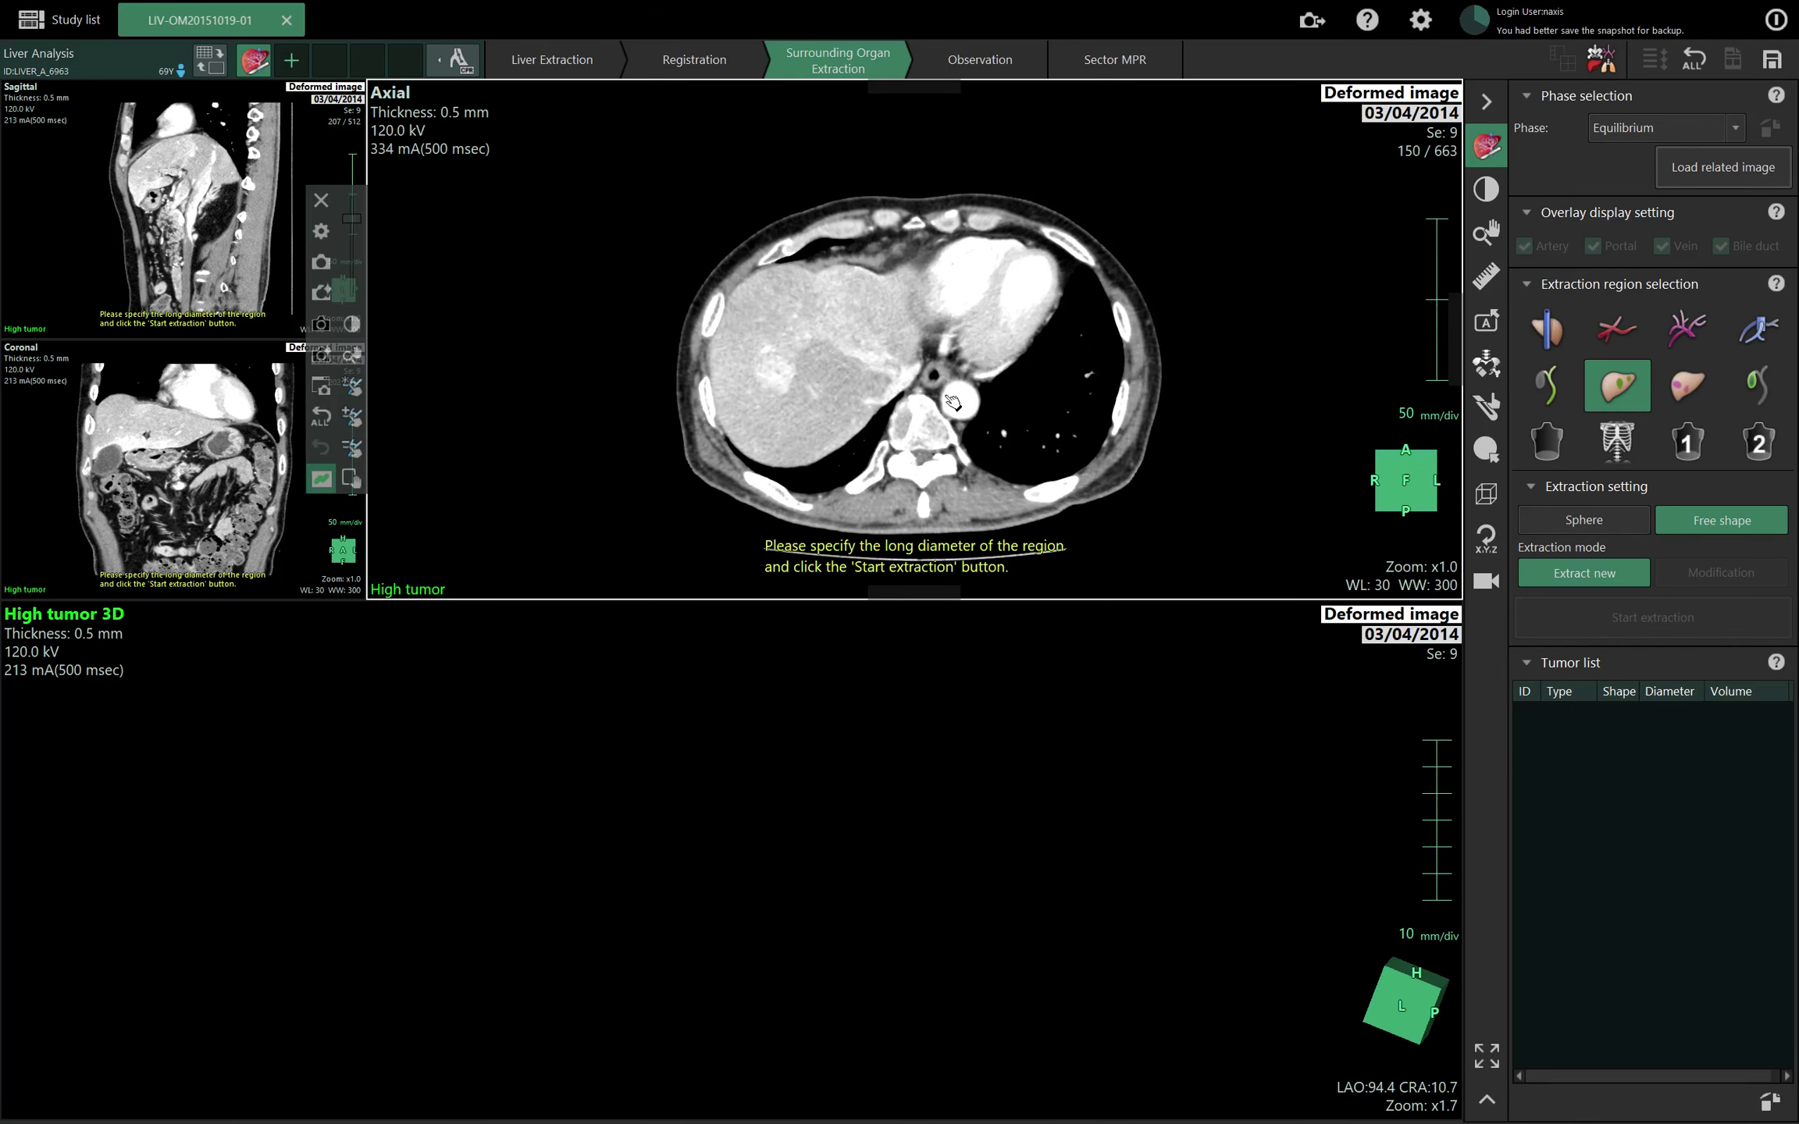
pyautogui.scroll(10, 832, 422)
pyautogui.scroll(5, 832, 422)
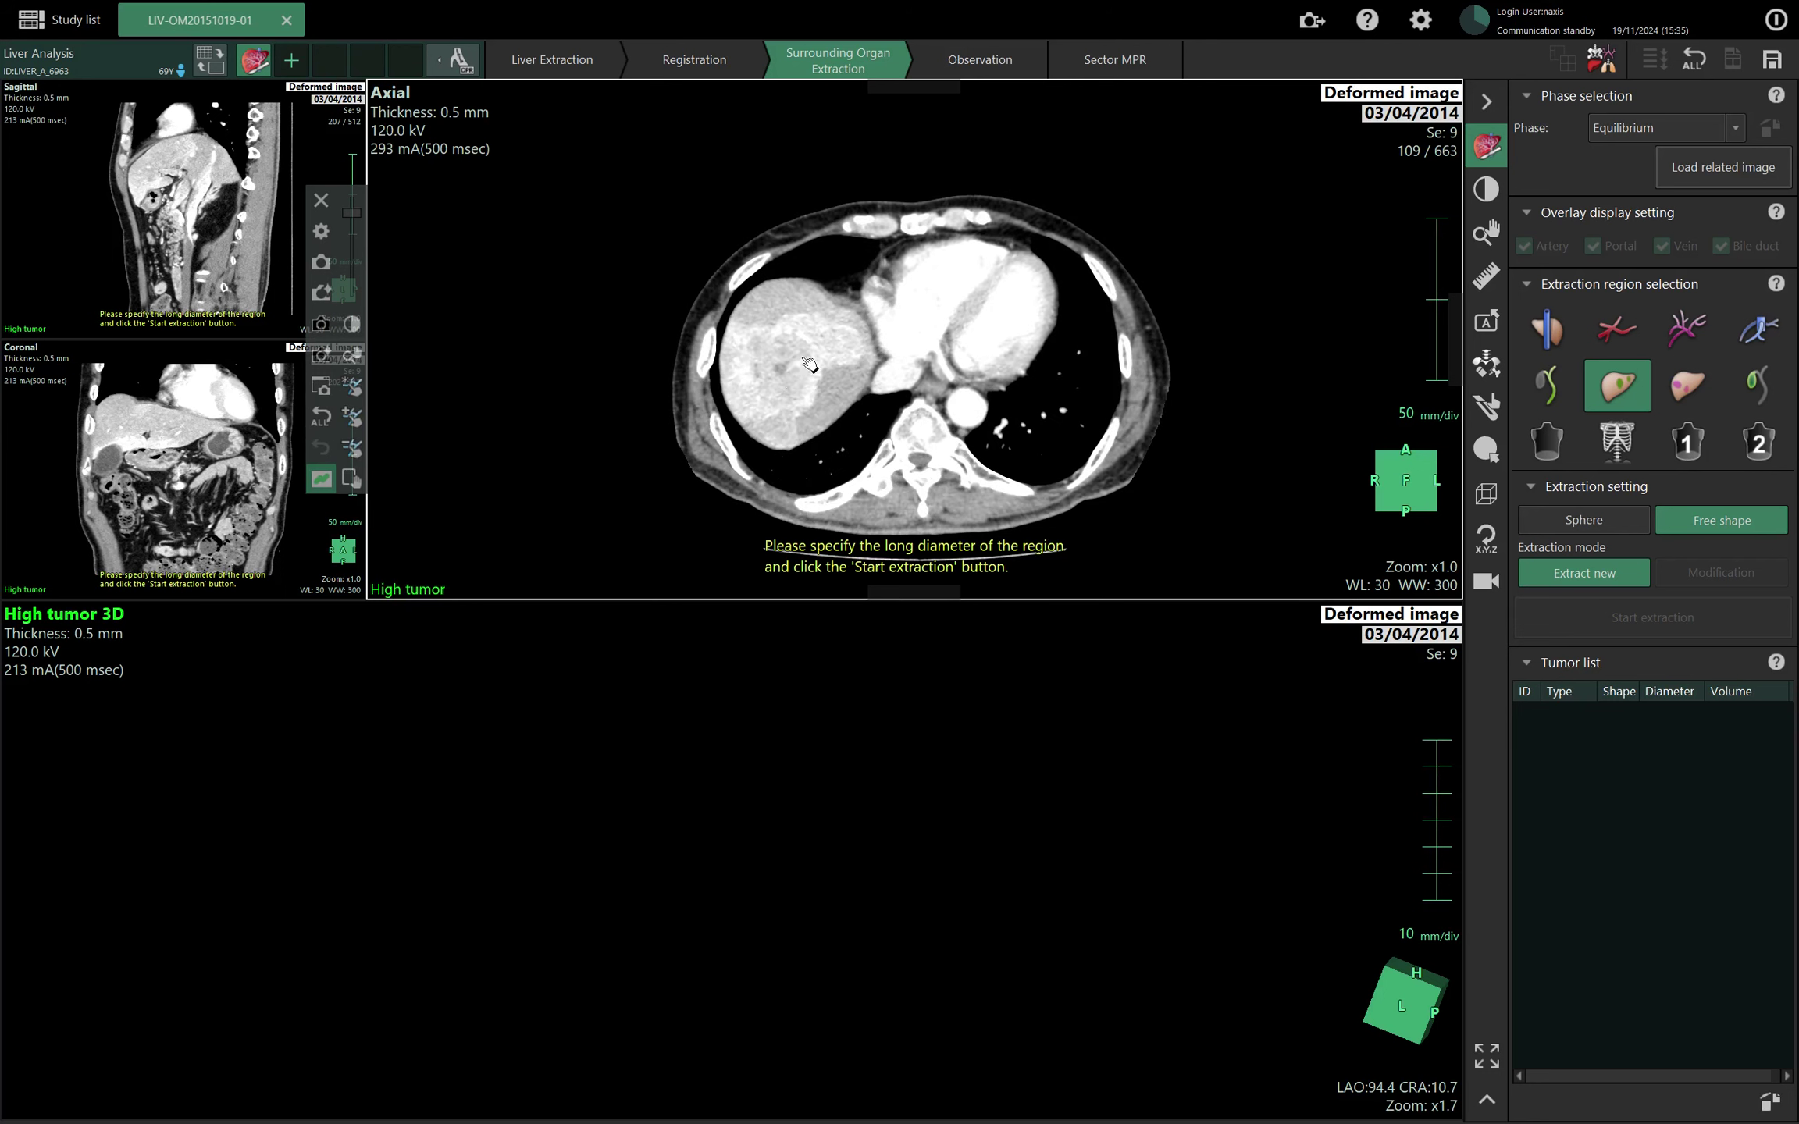
pyautogui.scroll(5, 810, 363)
pyautogui.click(1681, 398)
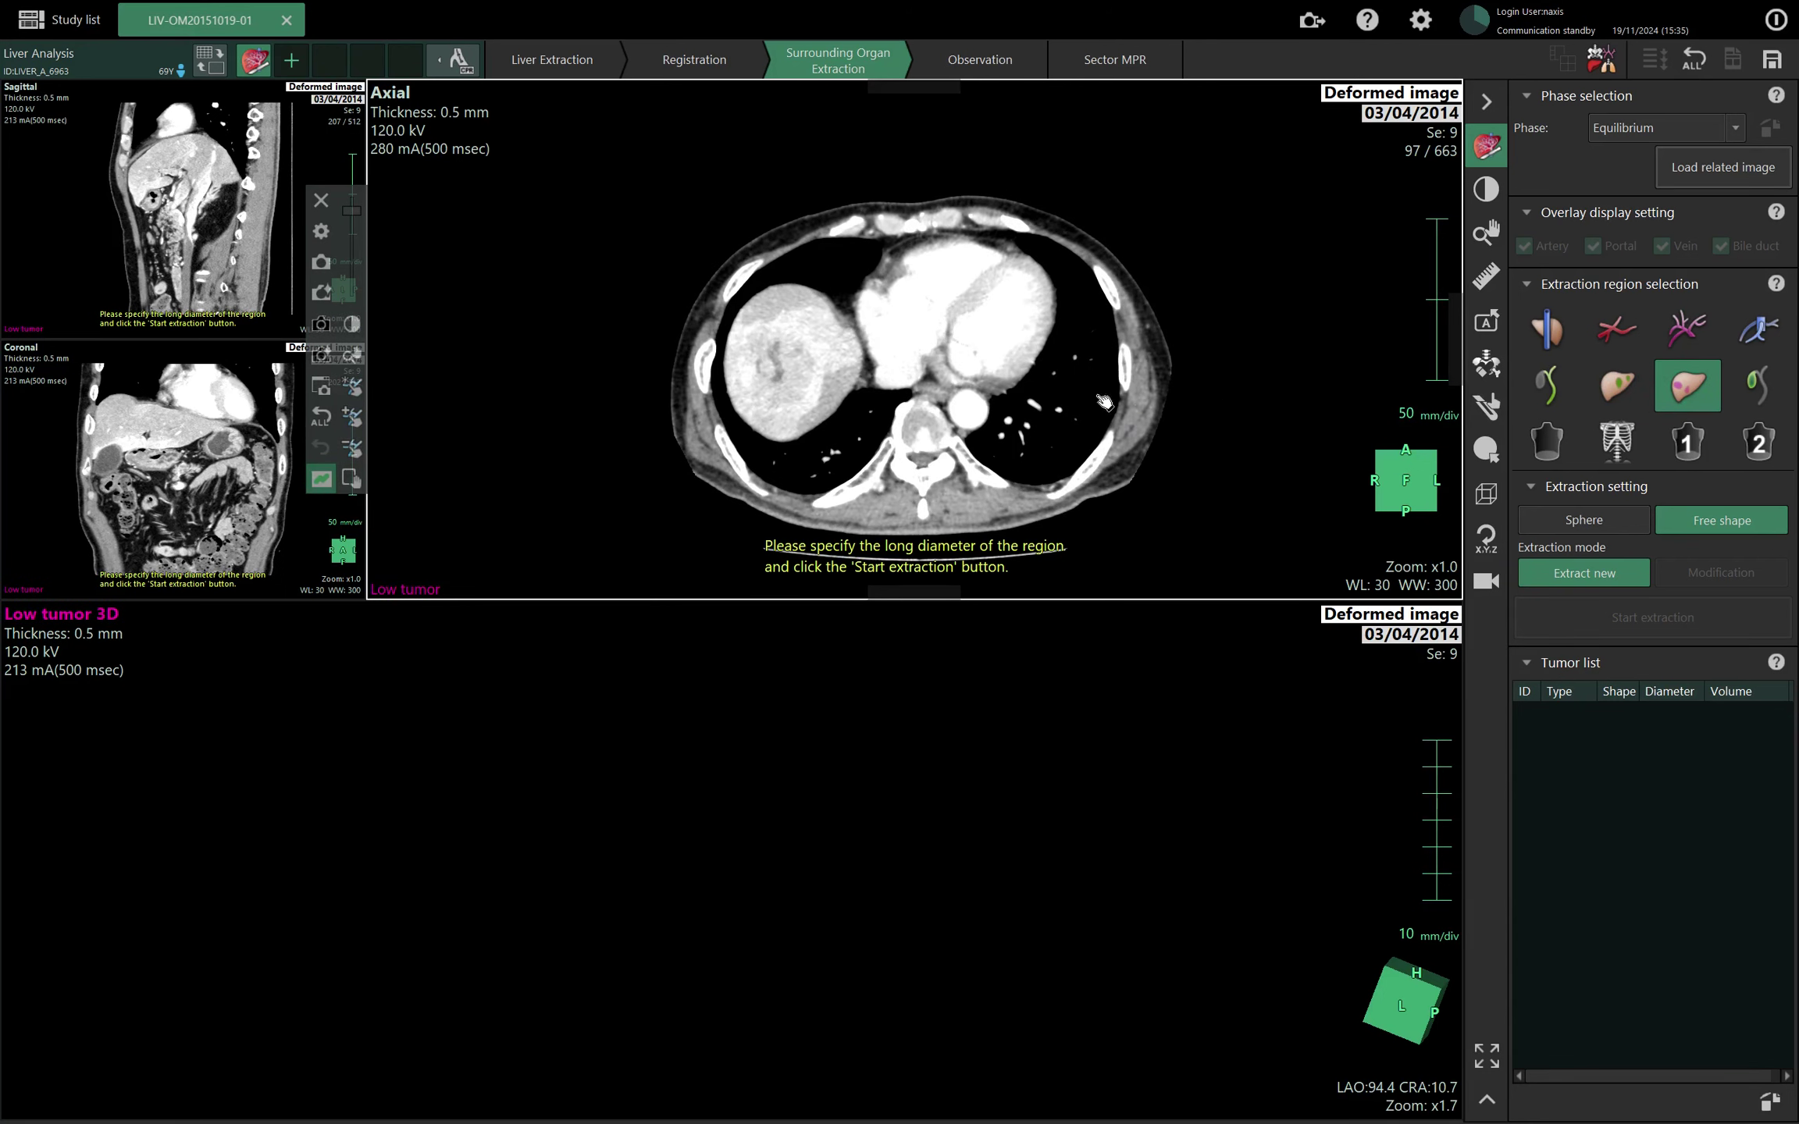
pyautogui.scroll(8, 924, 414)
pyautogui.scroll(-8, 924, 414)
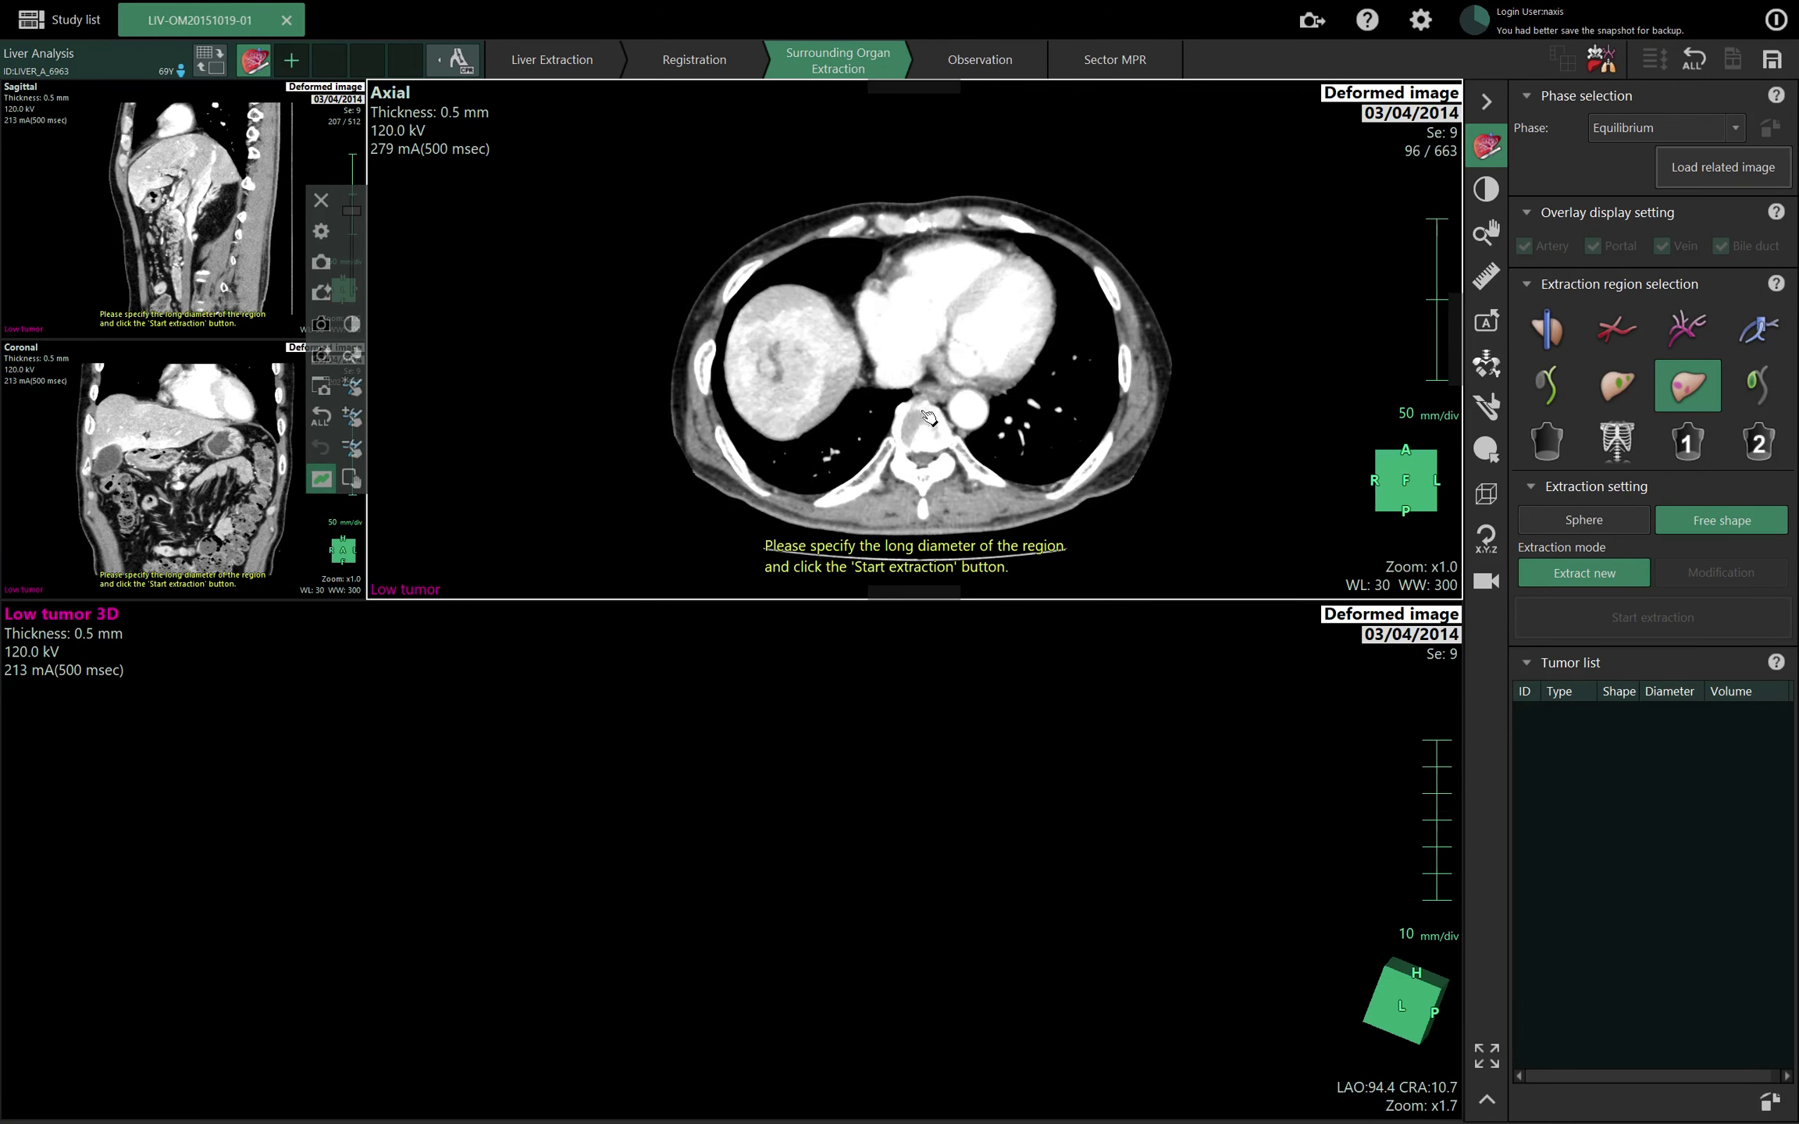
pyautogui.scroll(-3, 928, 417)
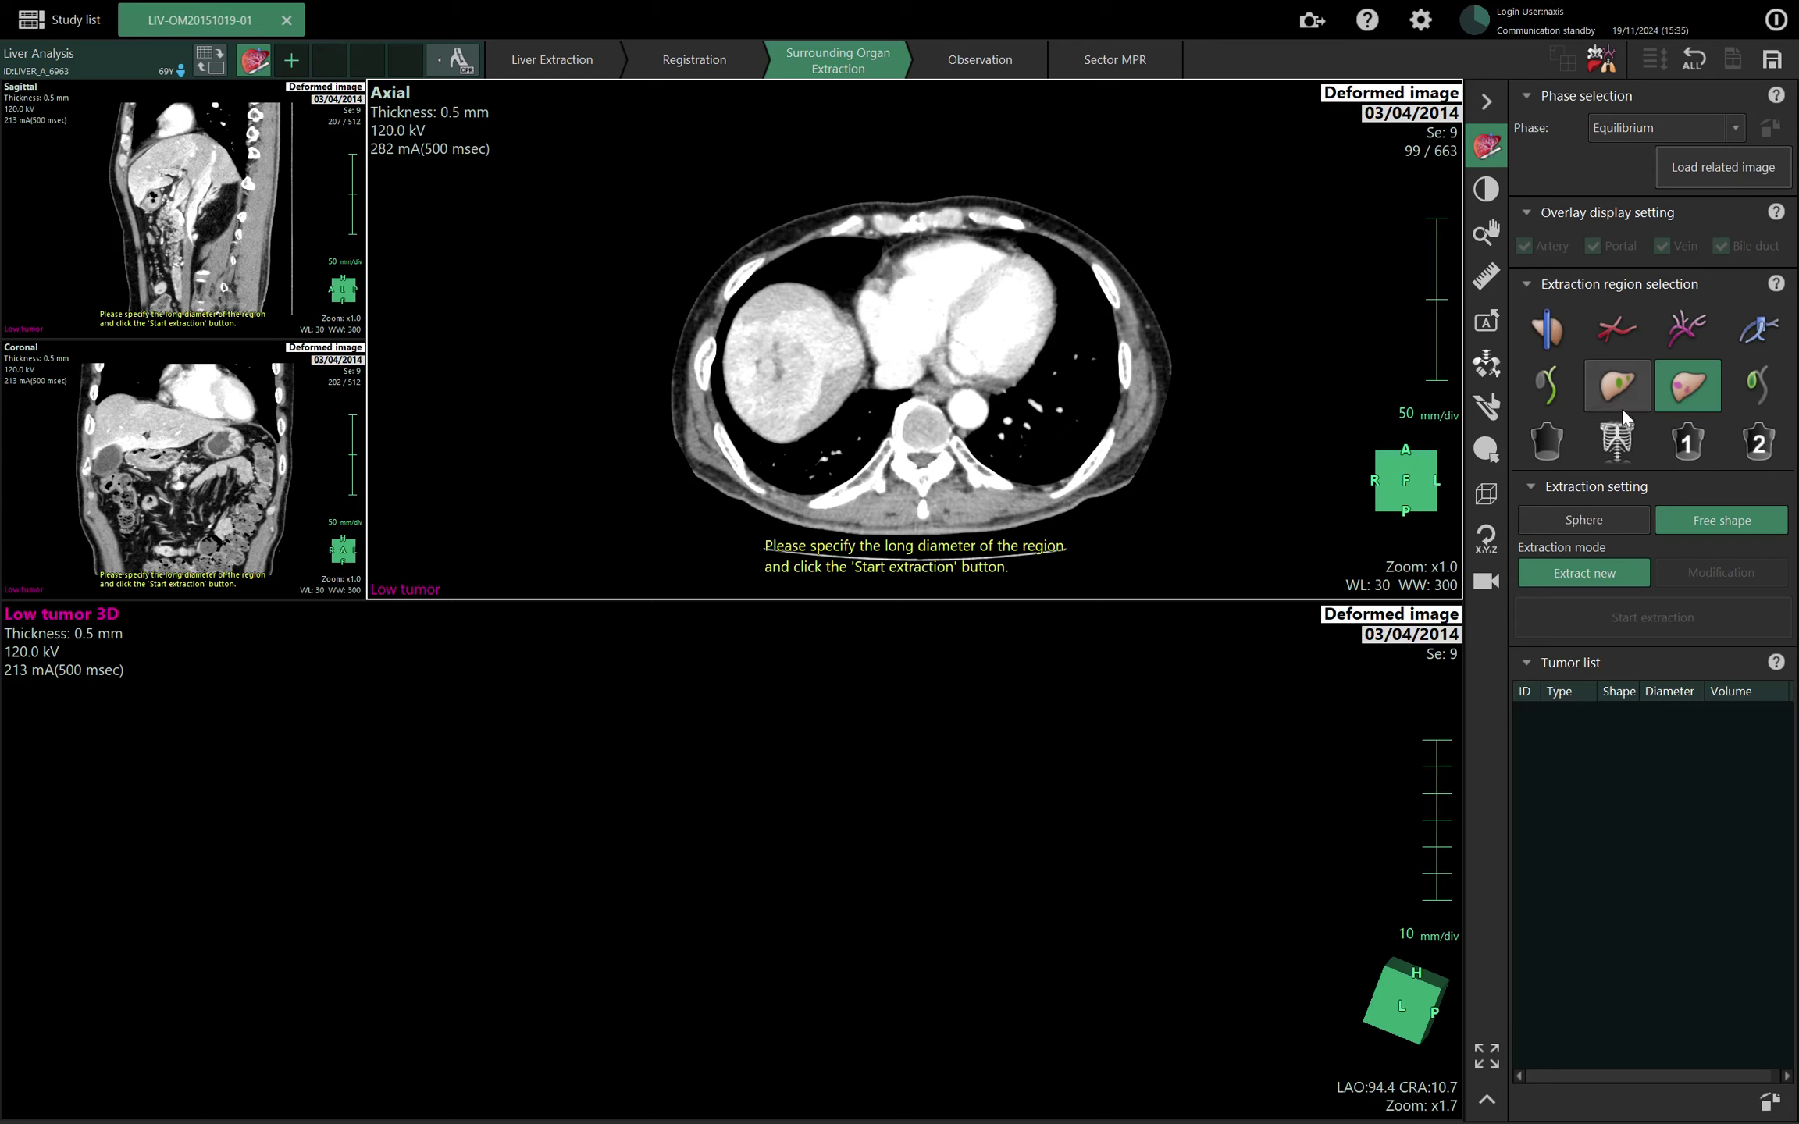
# Extract the dome lesion as a new free-shape High tumor from a long diameter of about 95 mm on the axial image, and check its extent.
pyautogui.click(1600, 383)
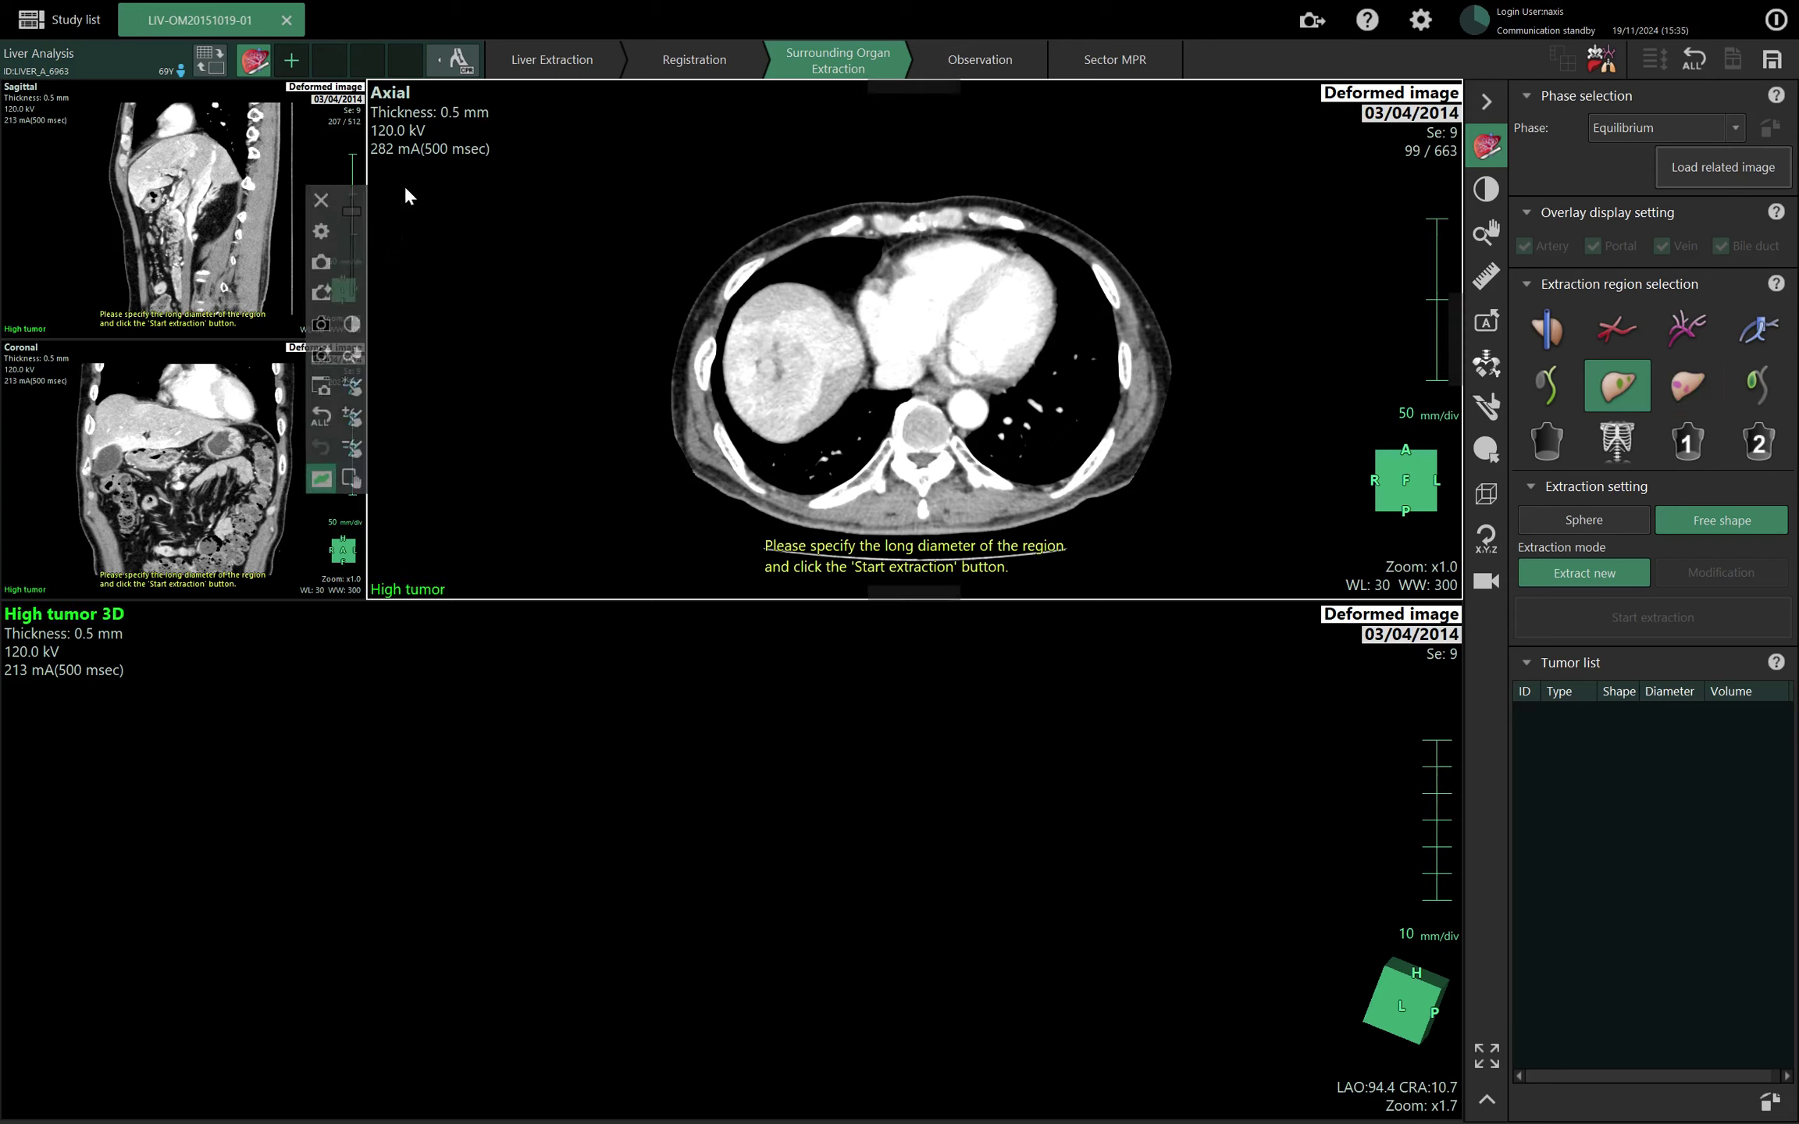
pyautogui.scroll(-19, 776, 422)
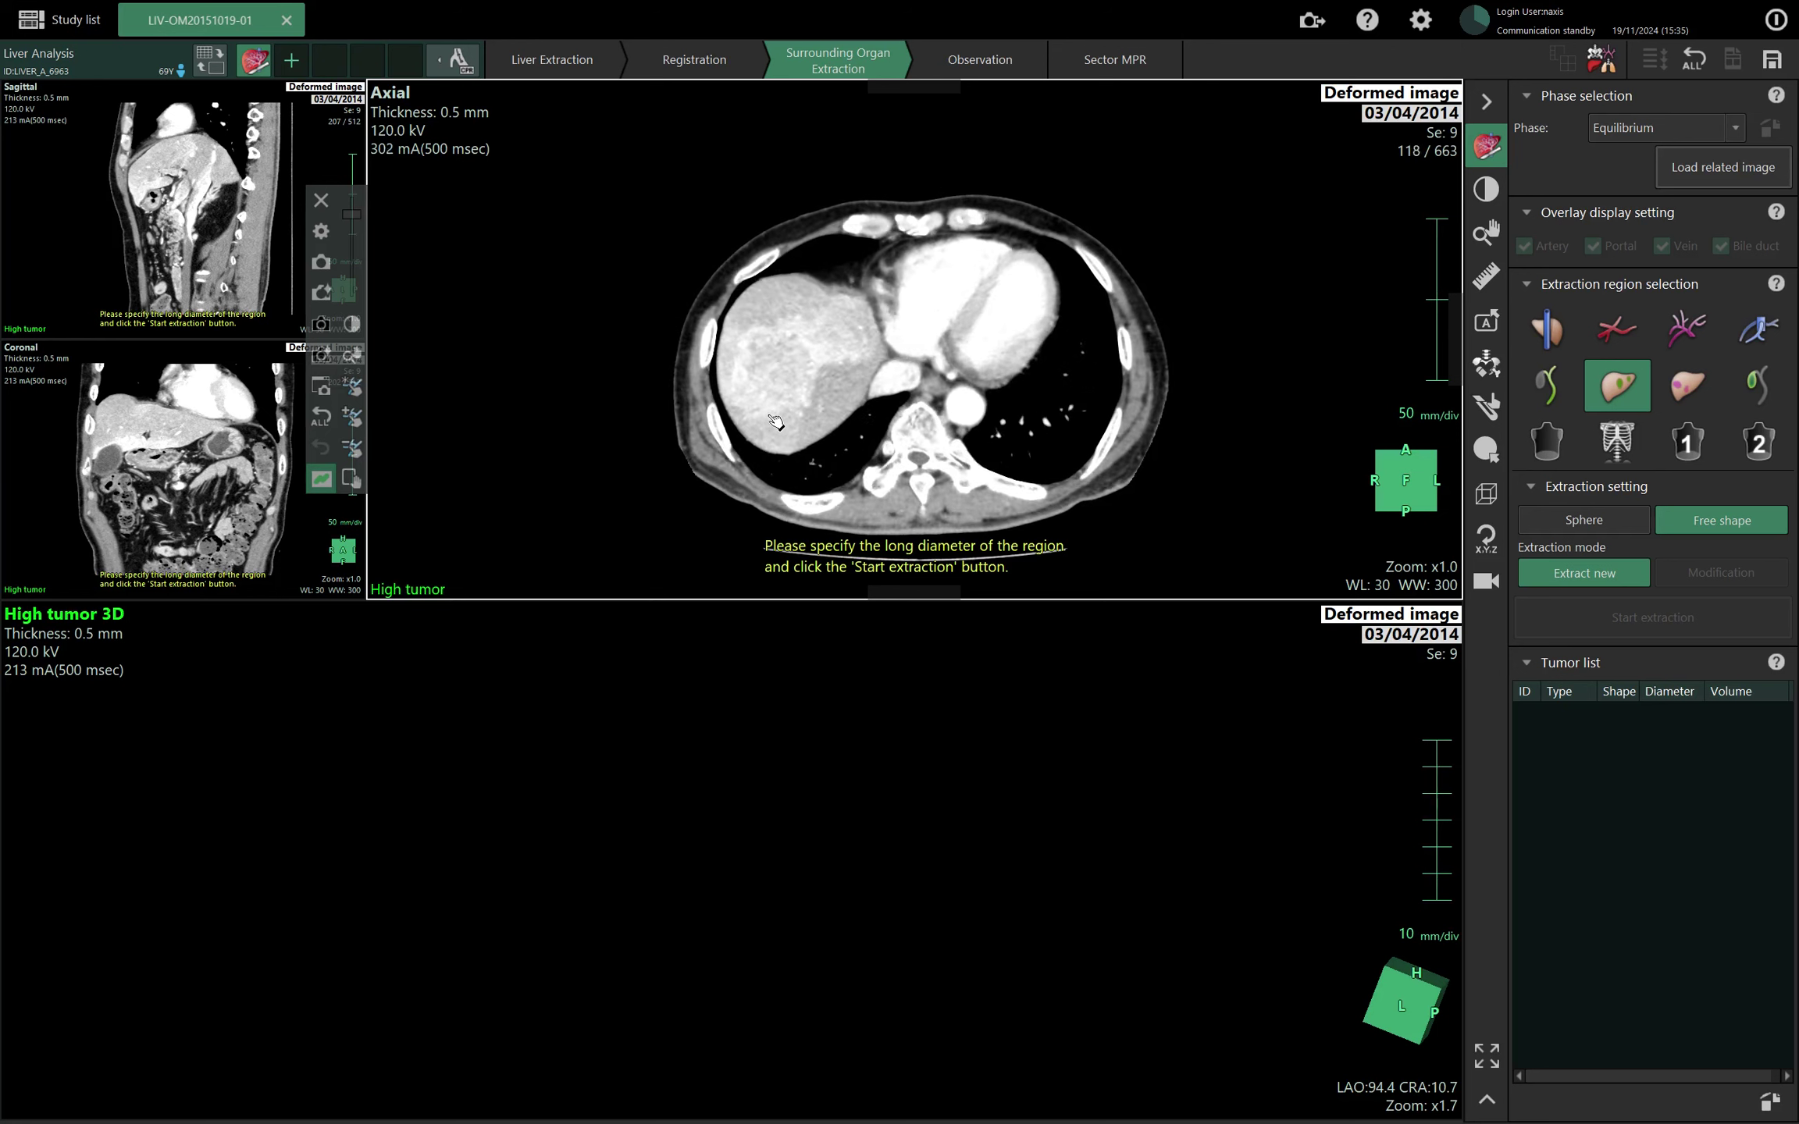
pyautogui.scroll(7, 773, 421)
pyautogui.moveTo(849, 334); pyautogui.dragTo(737, 398)
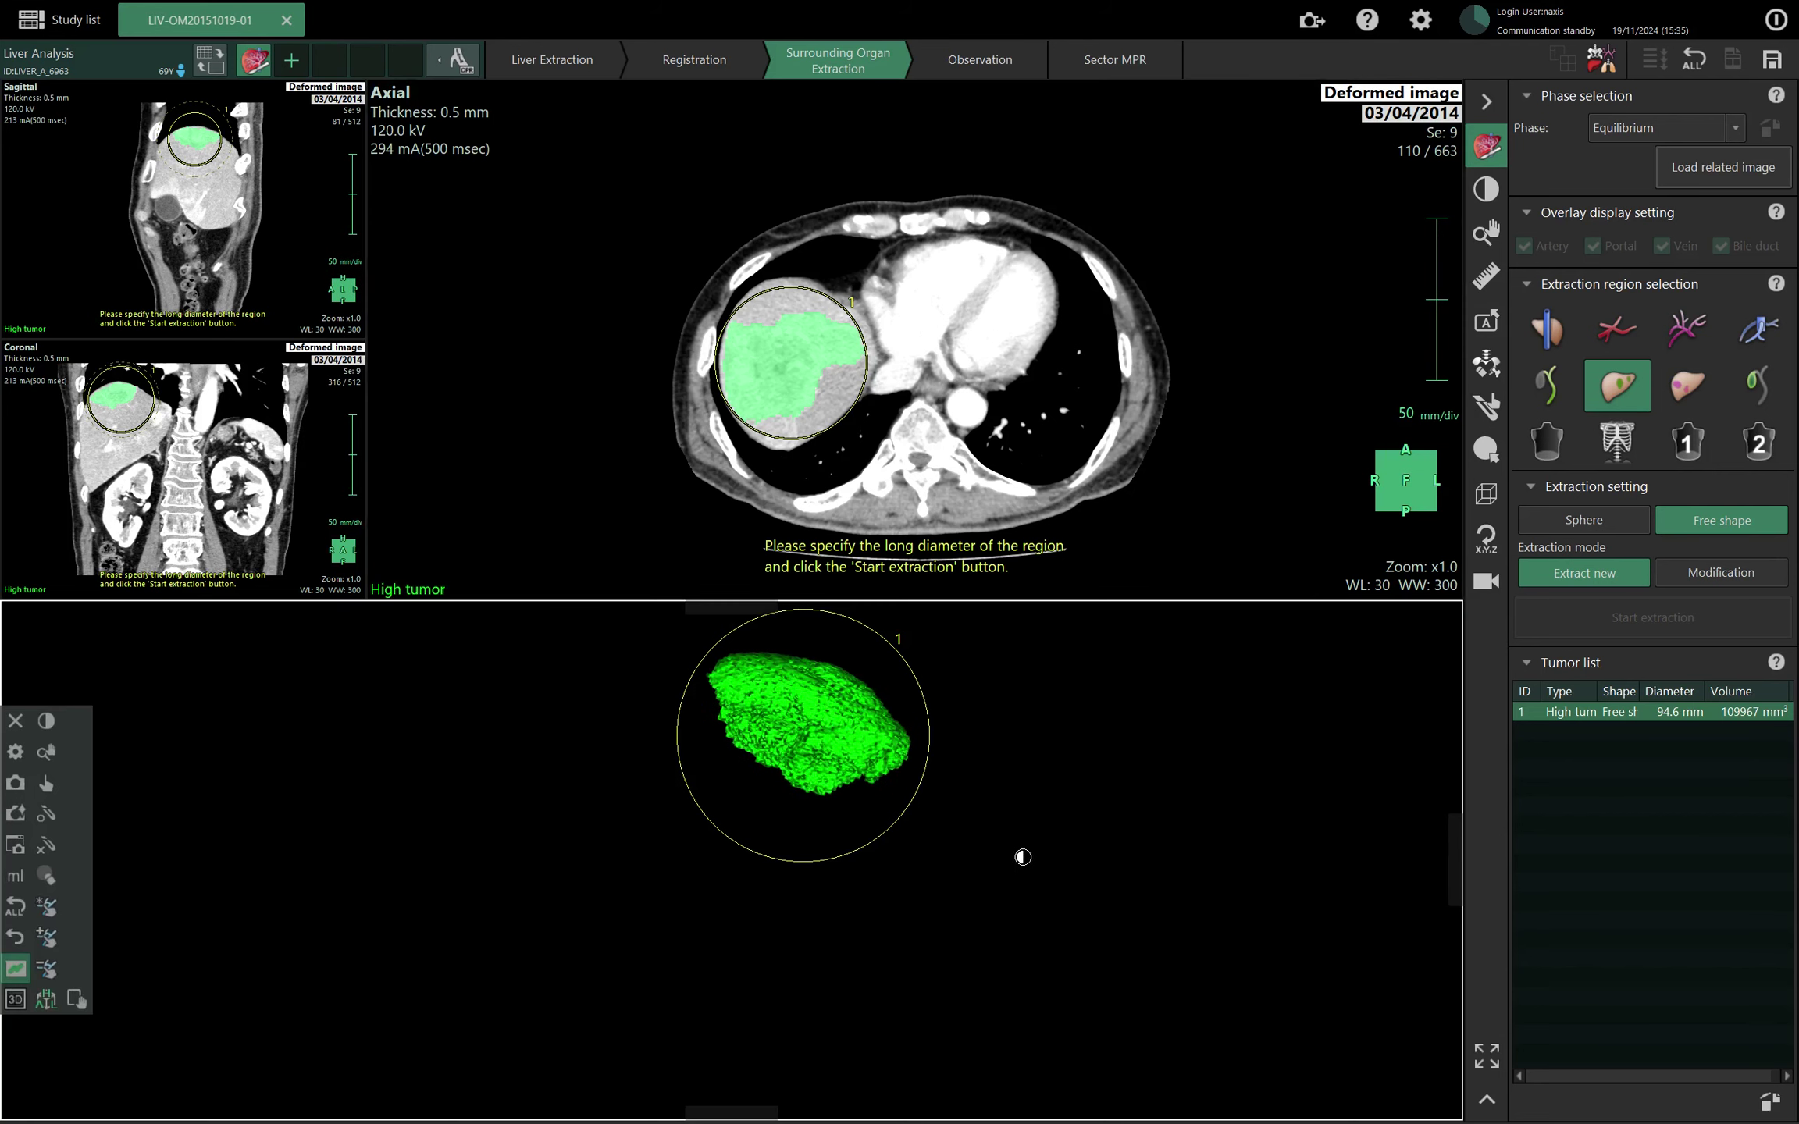
pyautogui.scroll(15, 868, 381)
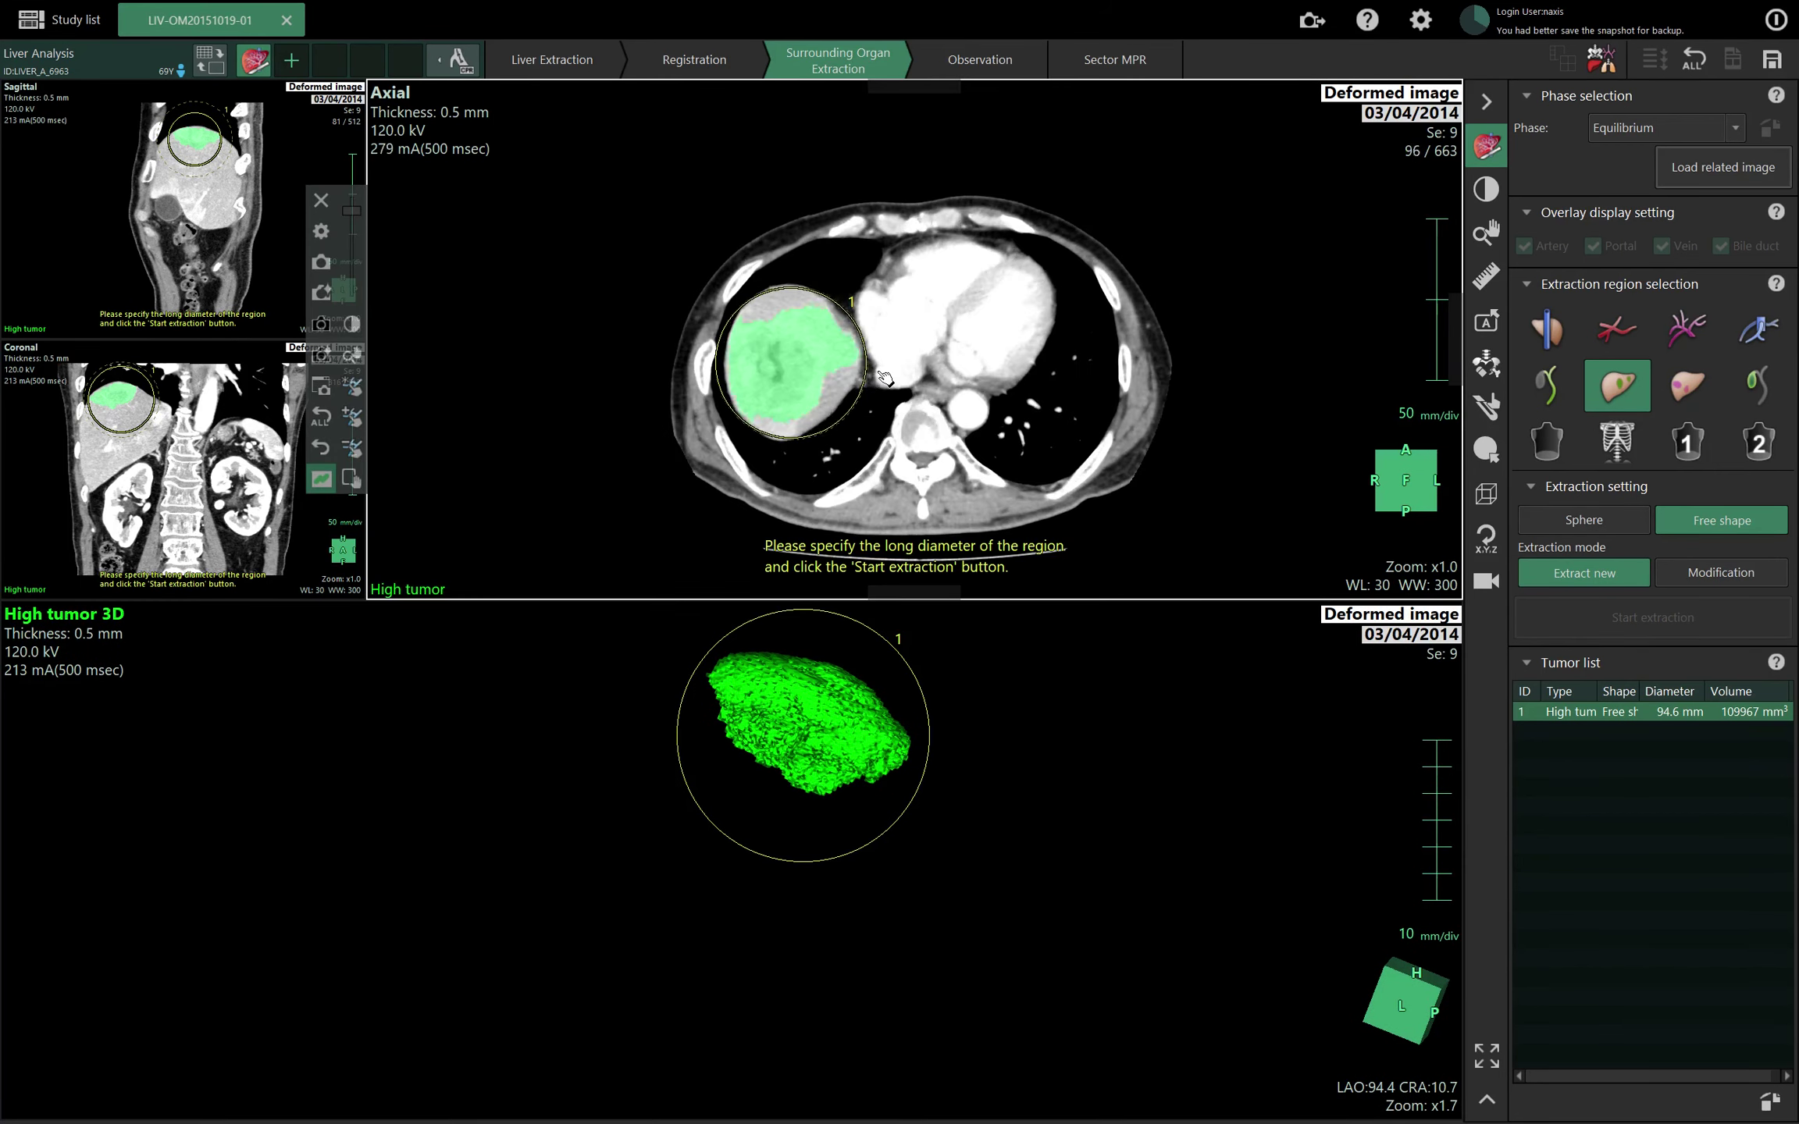
pyautogui.scroll(-20, 868, 381)
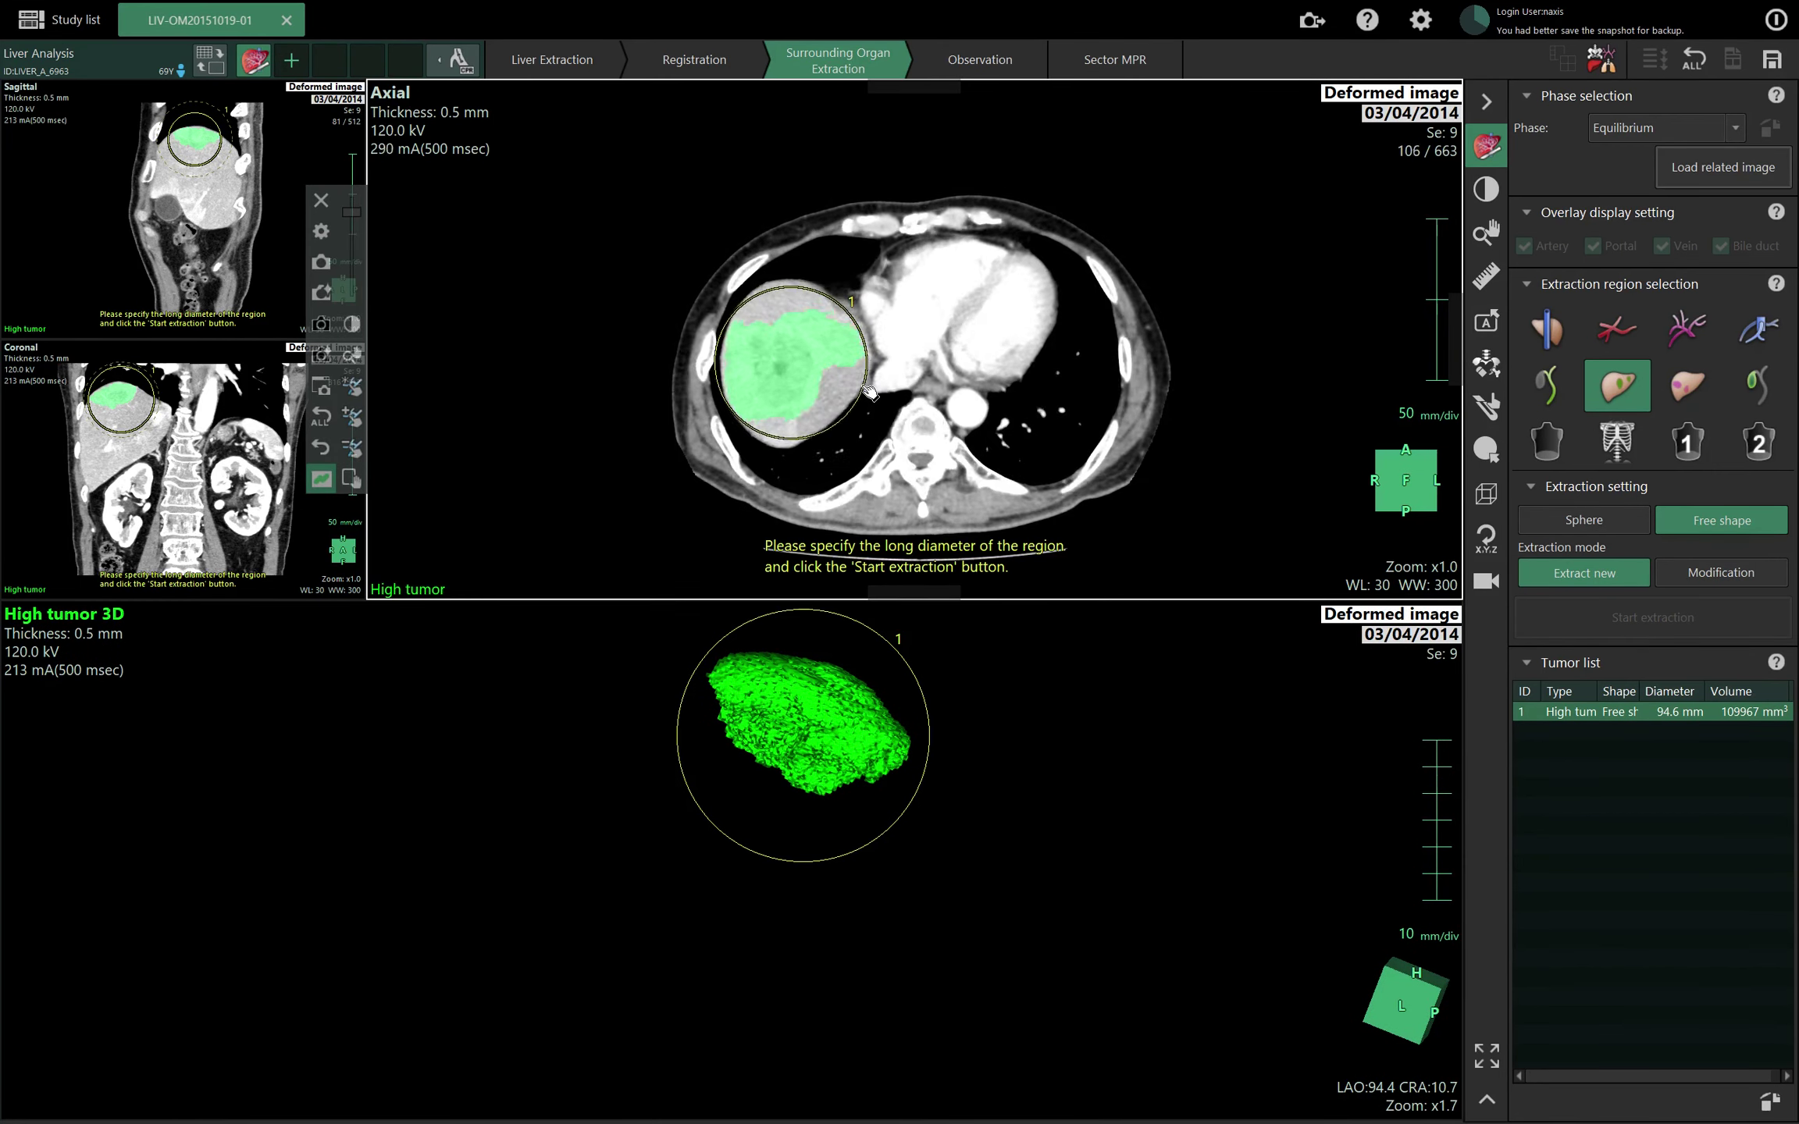
pyautogui.scroll(14, 868, 400)
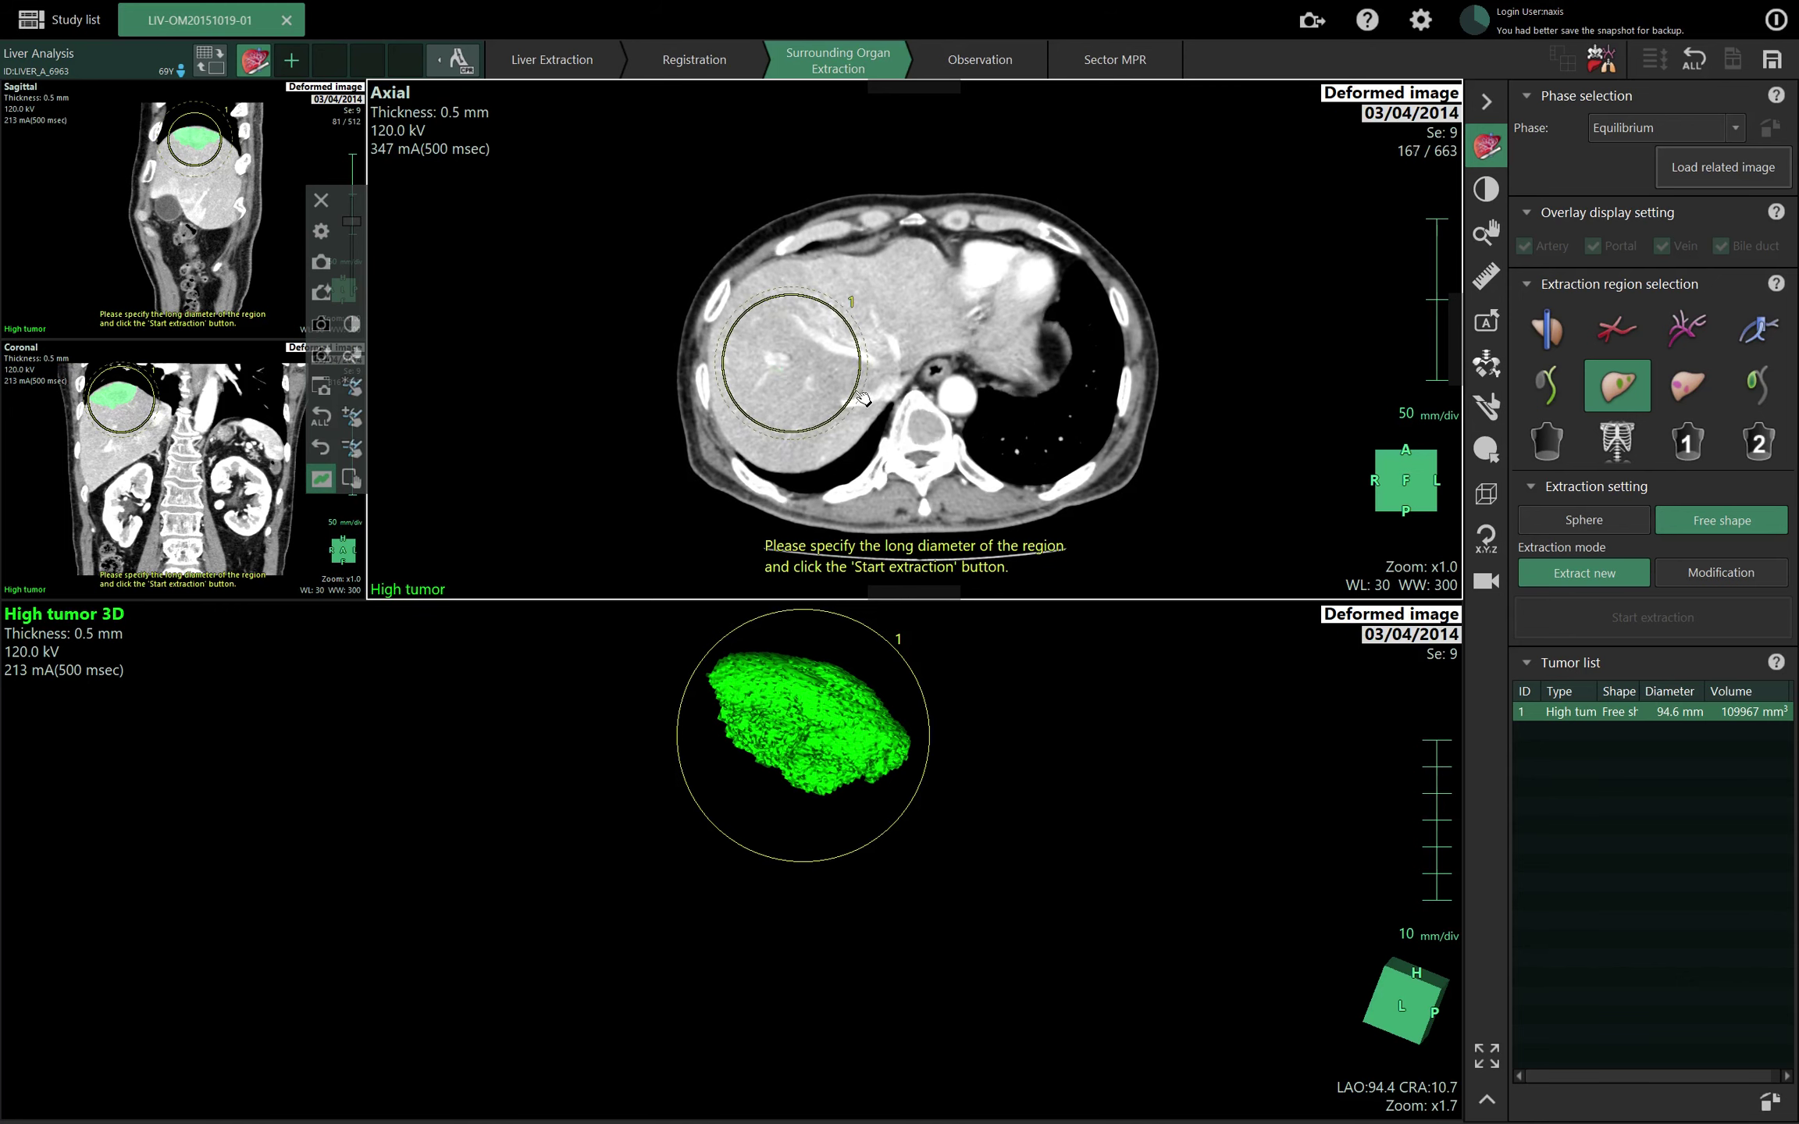
pyautogui.scroll(10, 862, 398)
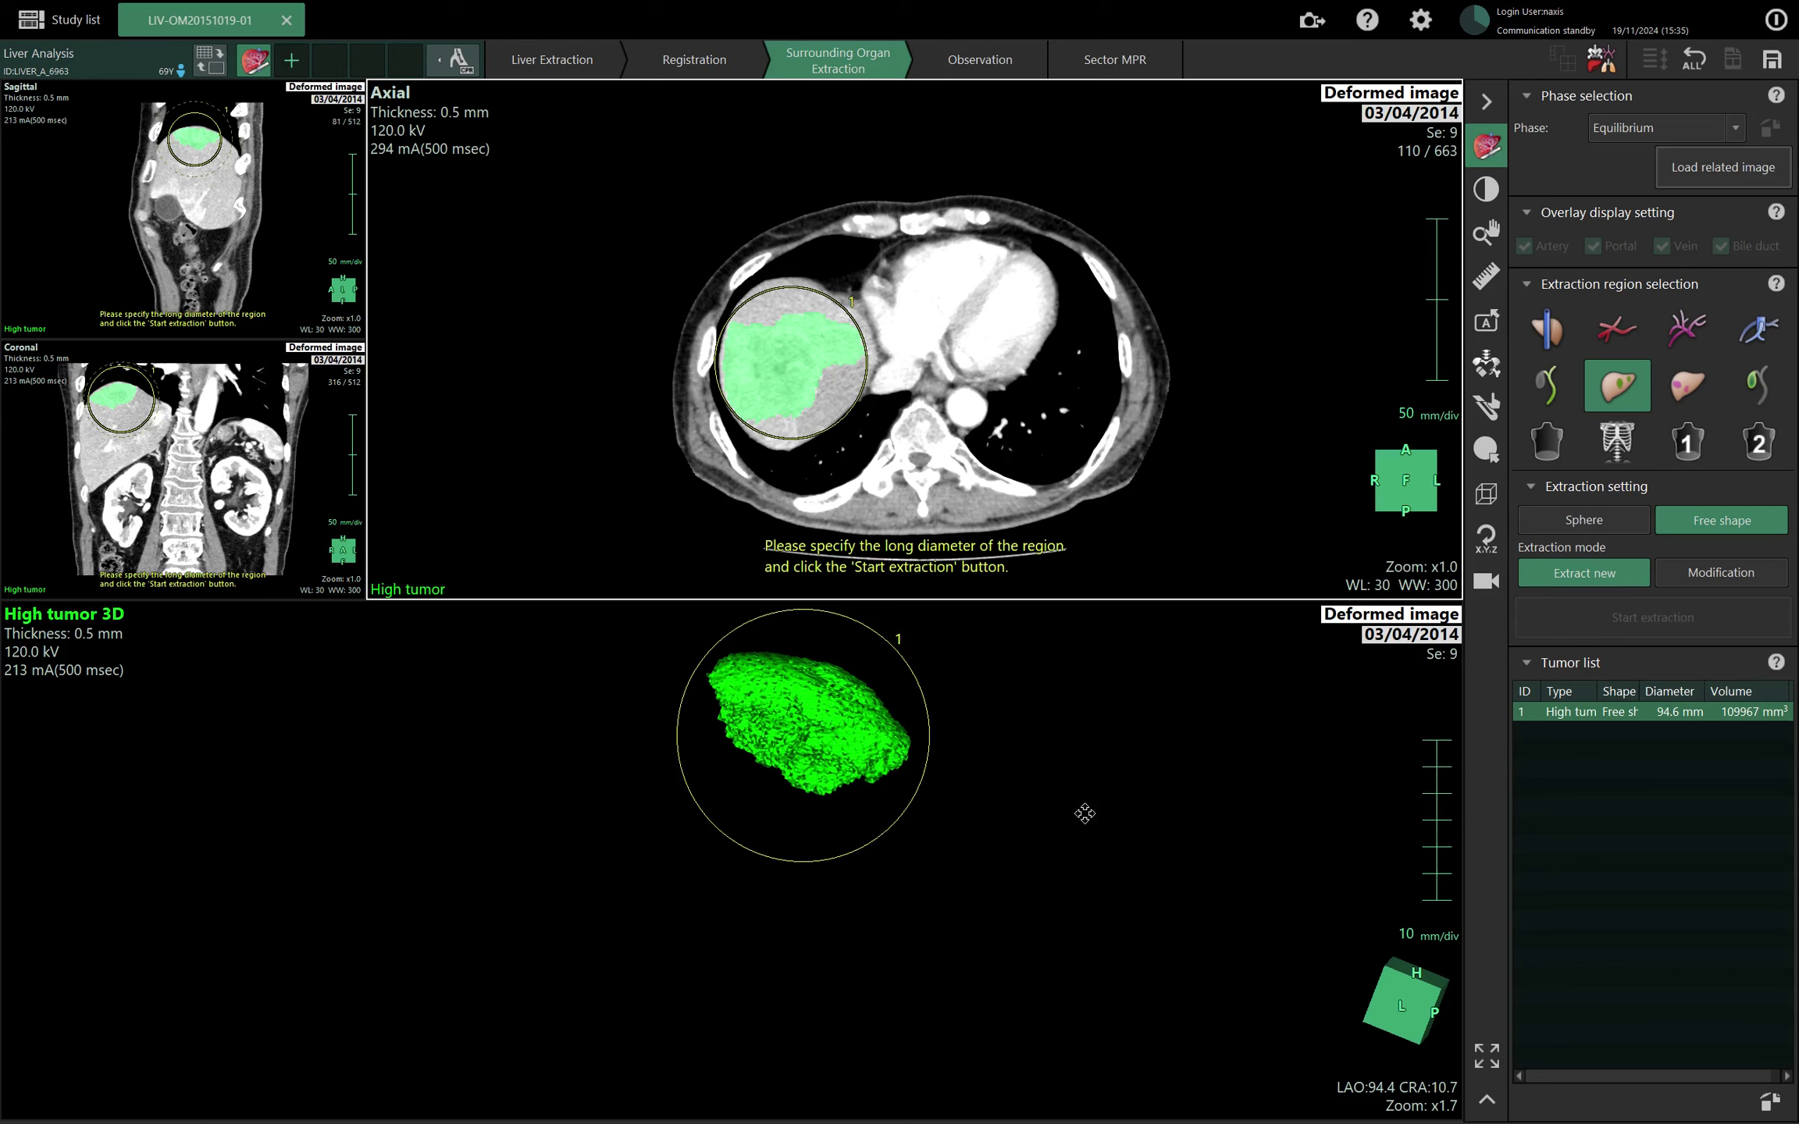
pyautogui.moveTo(1080, 815); pyautogui.dragTo(950, 803)
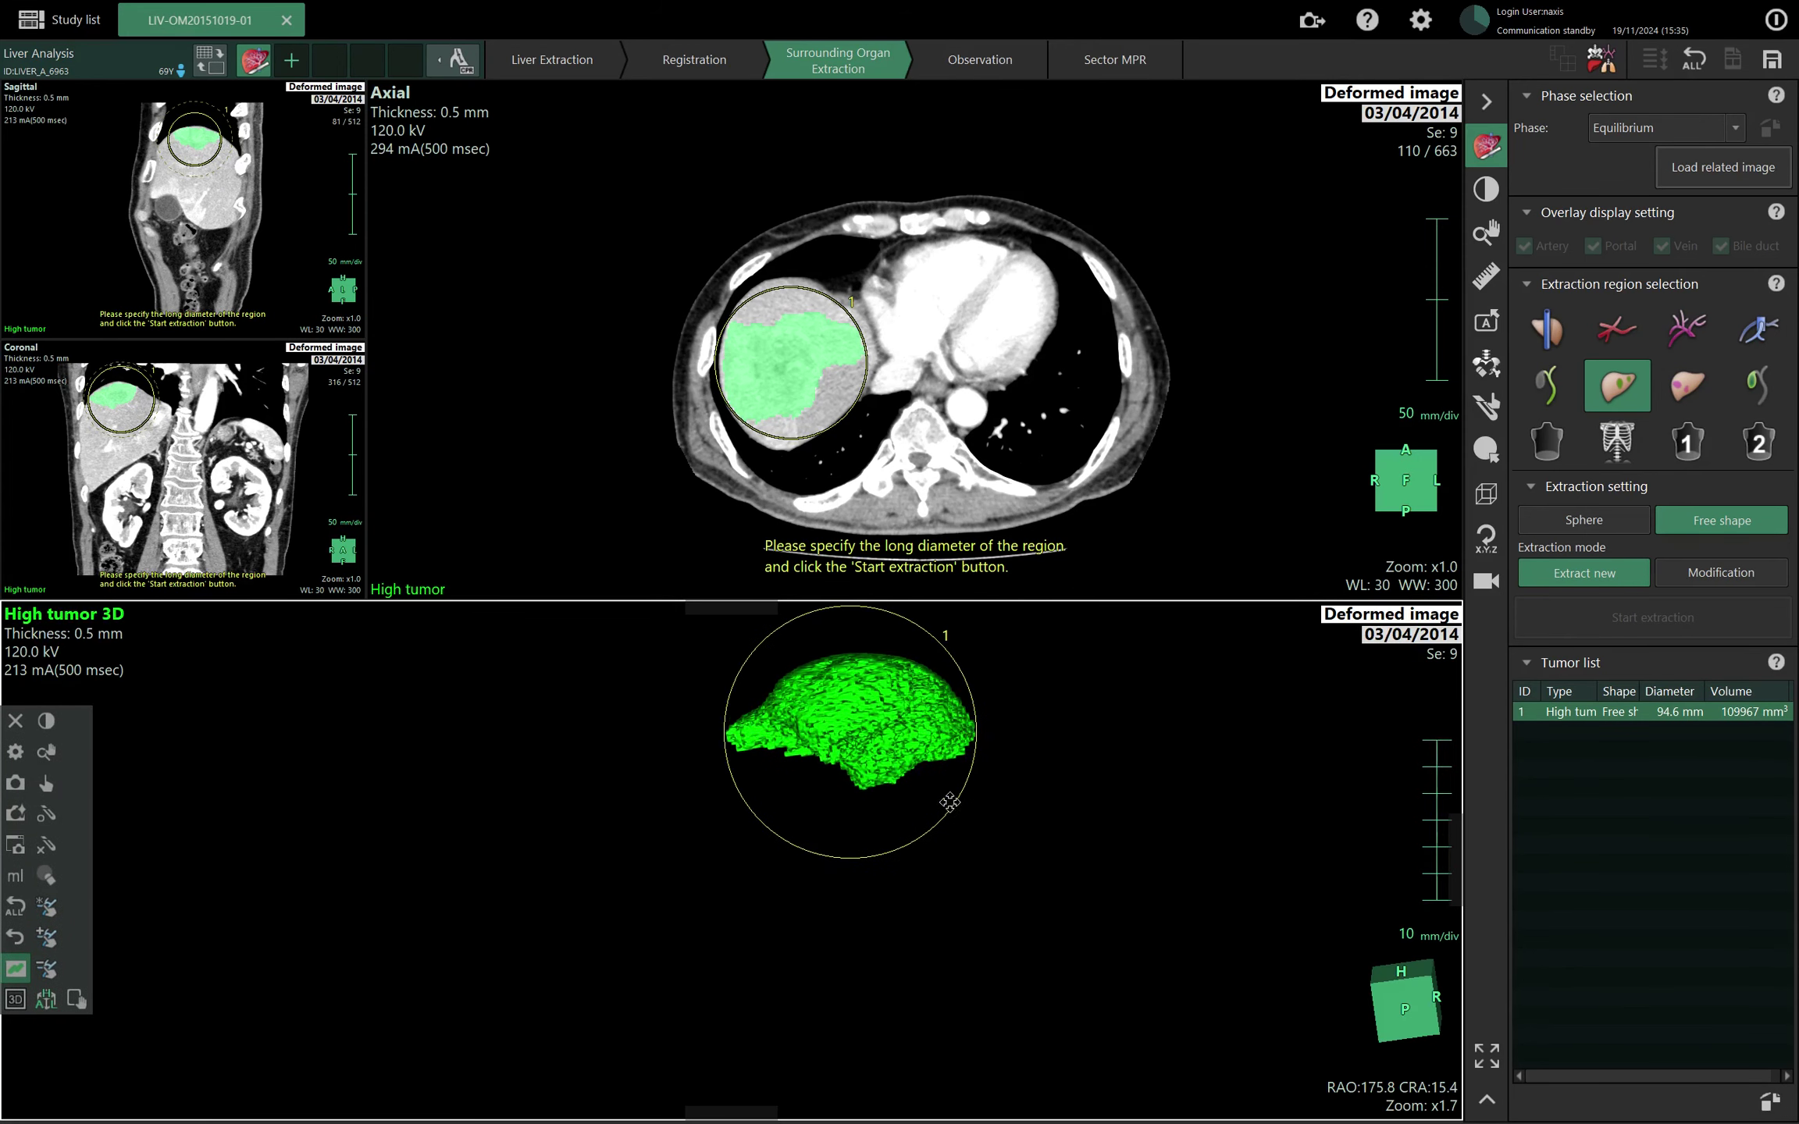
# Try to delete excess parts of the High tumor mask on the axial slices, first with the Vessel target and then with the Region target.
pyautogui.click(1487, 404)
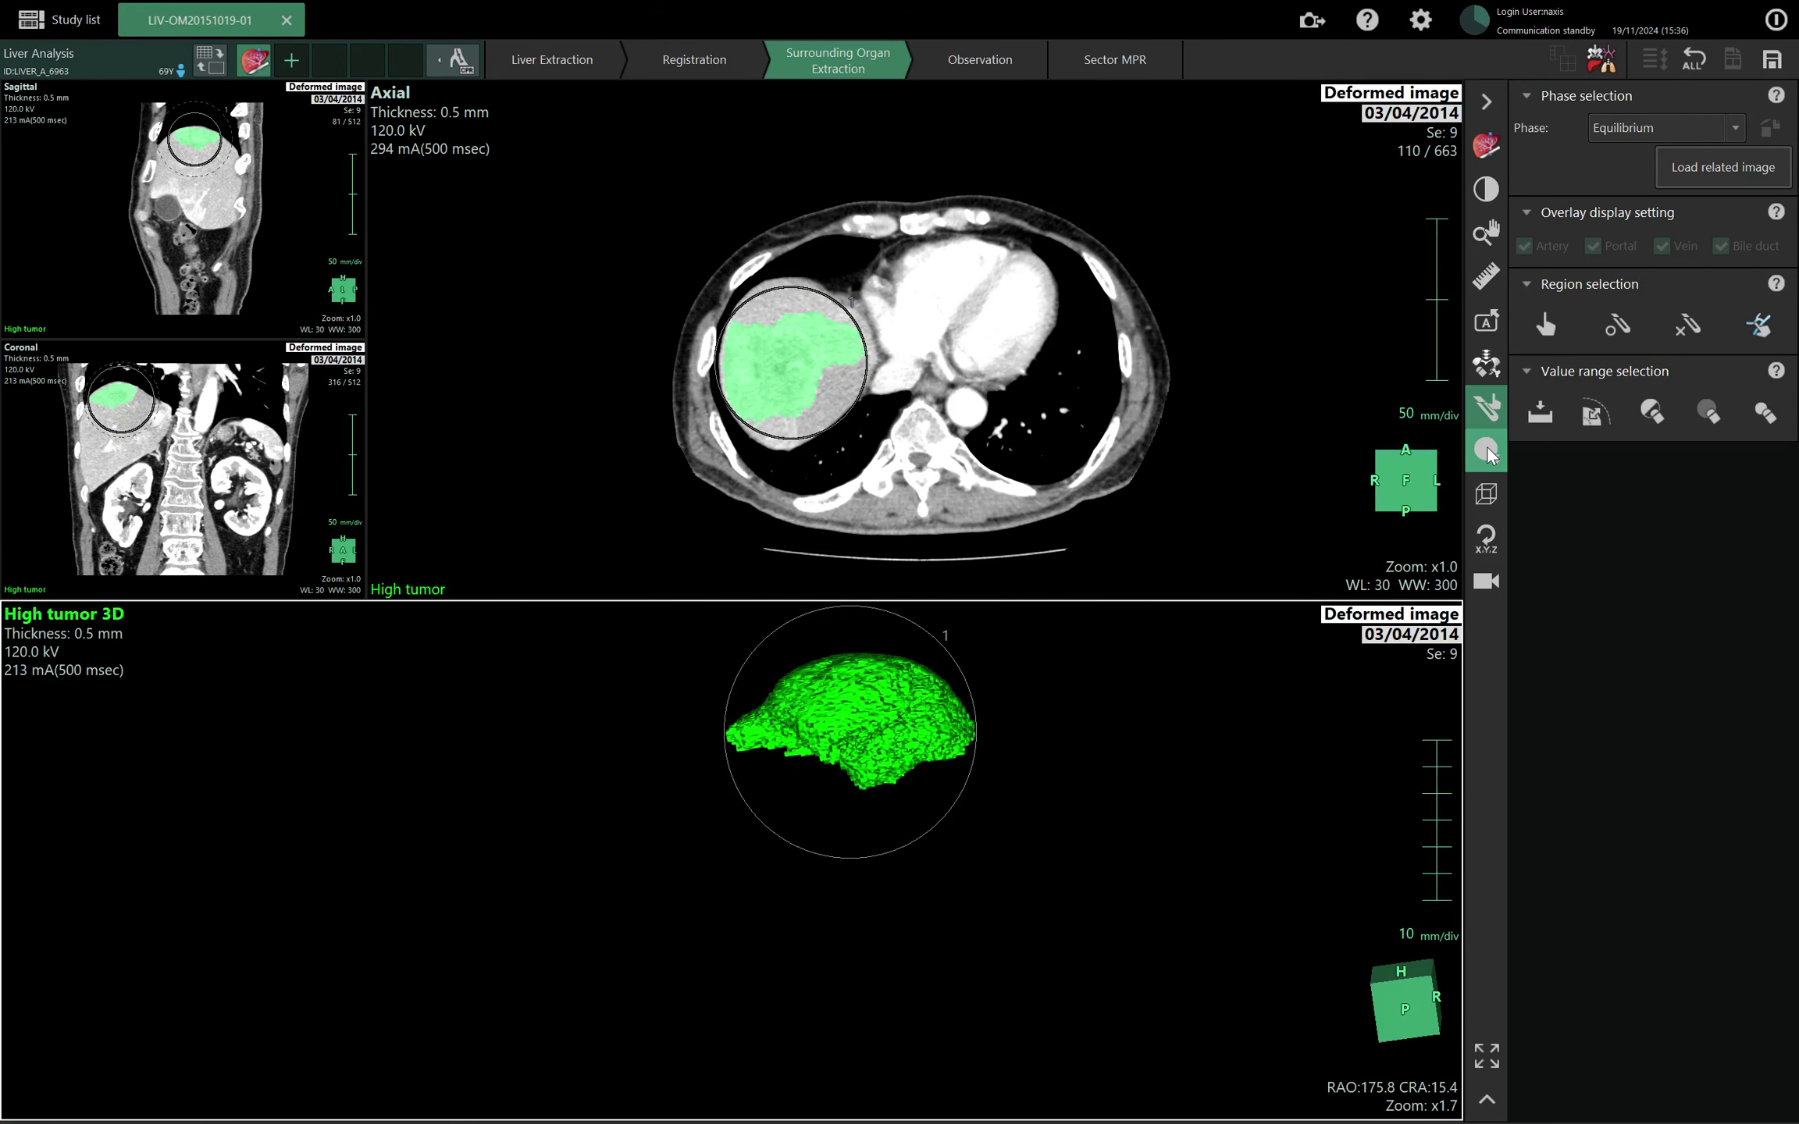
pyautogui.click(1484, 439)
pyautogui.click(1485, 406)
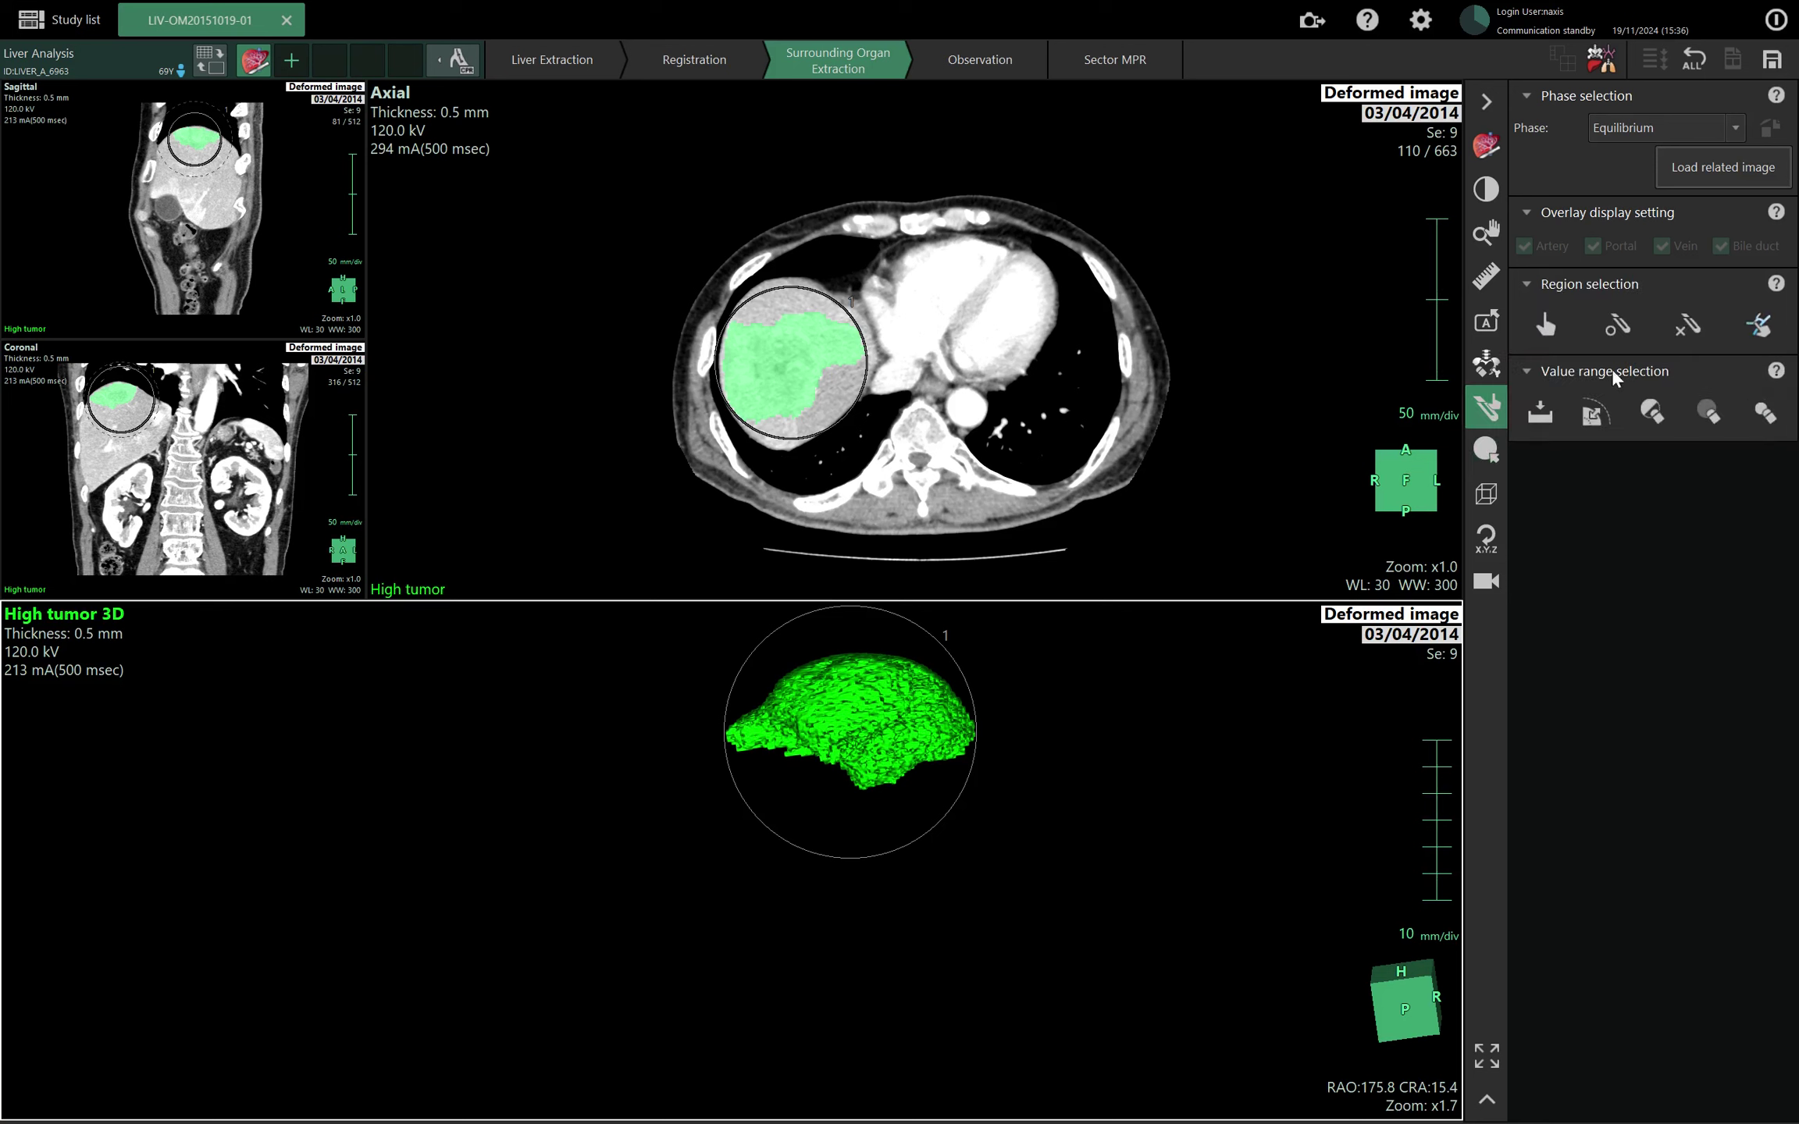
pyautogui.click(1766, 331)
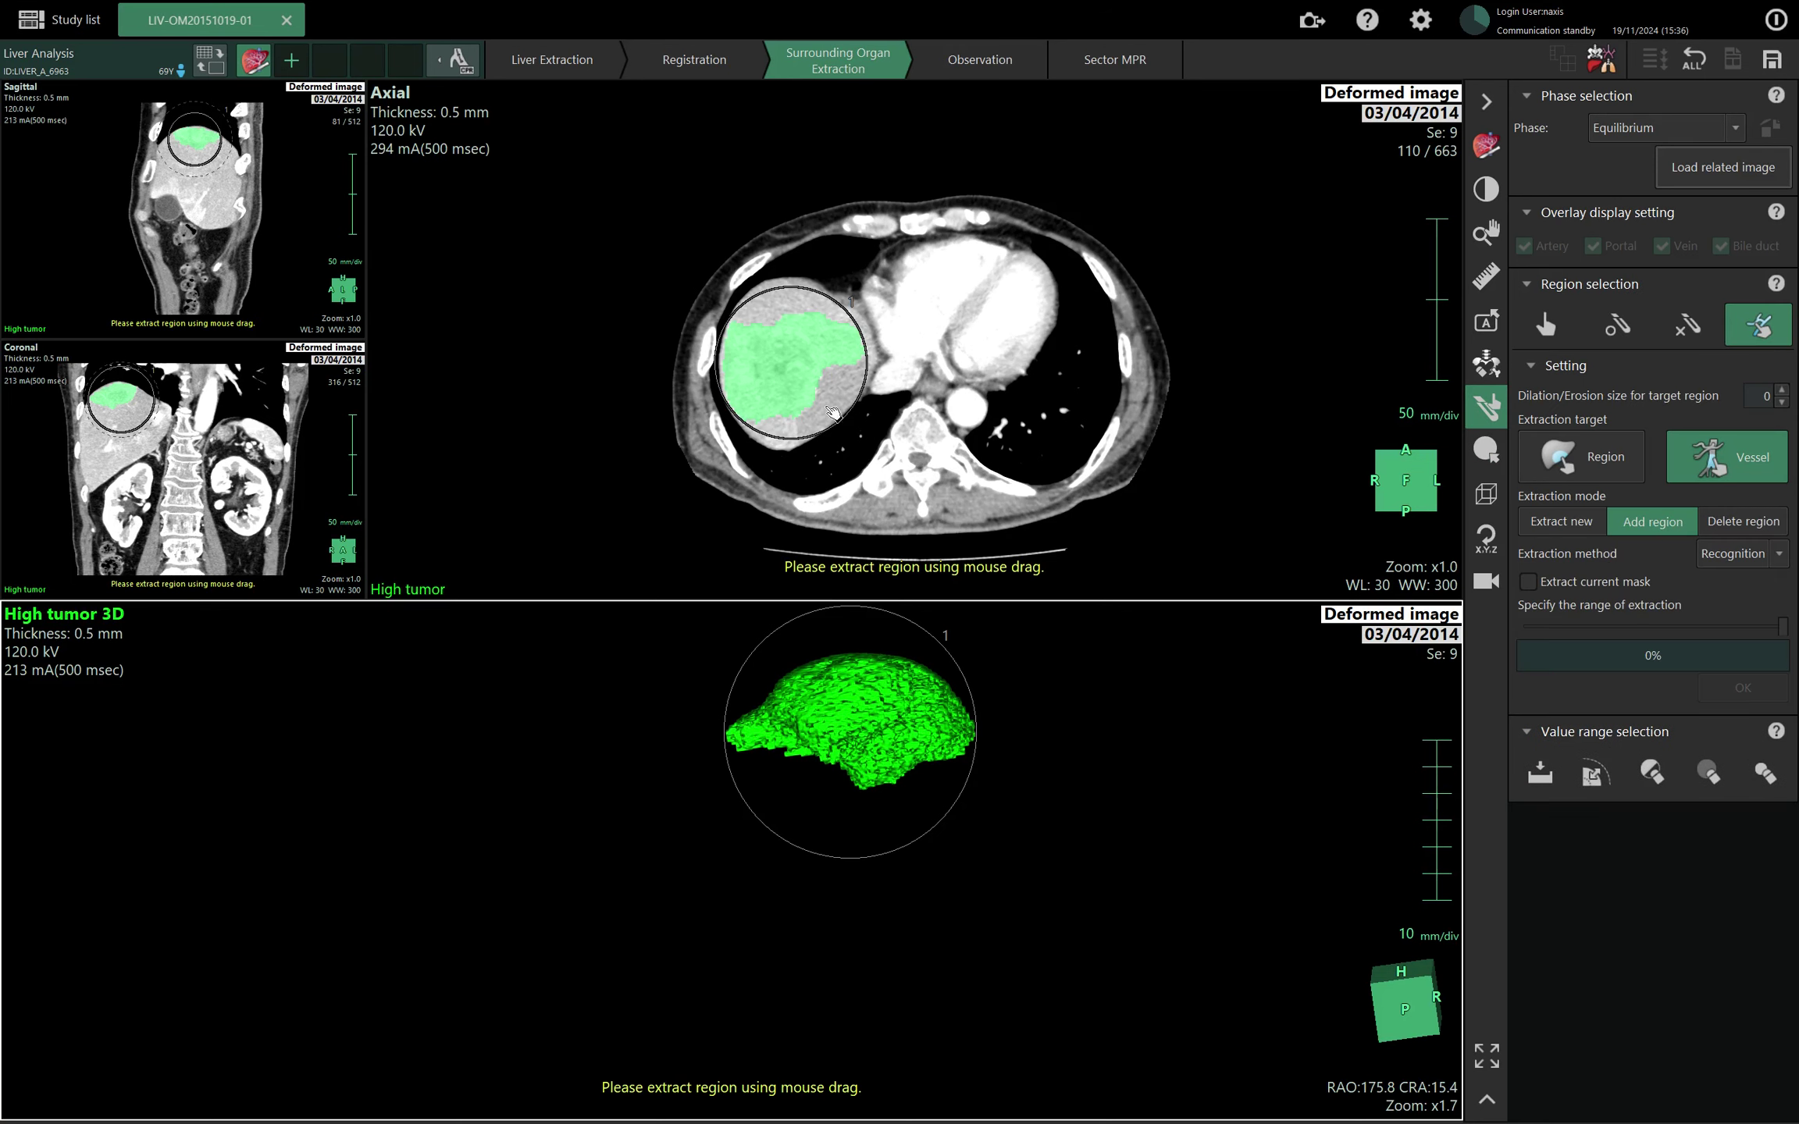
pyautogui.click(1724, 534)
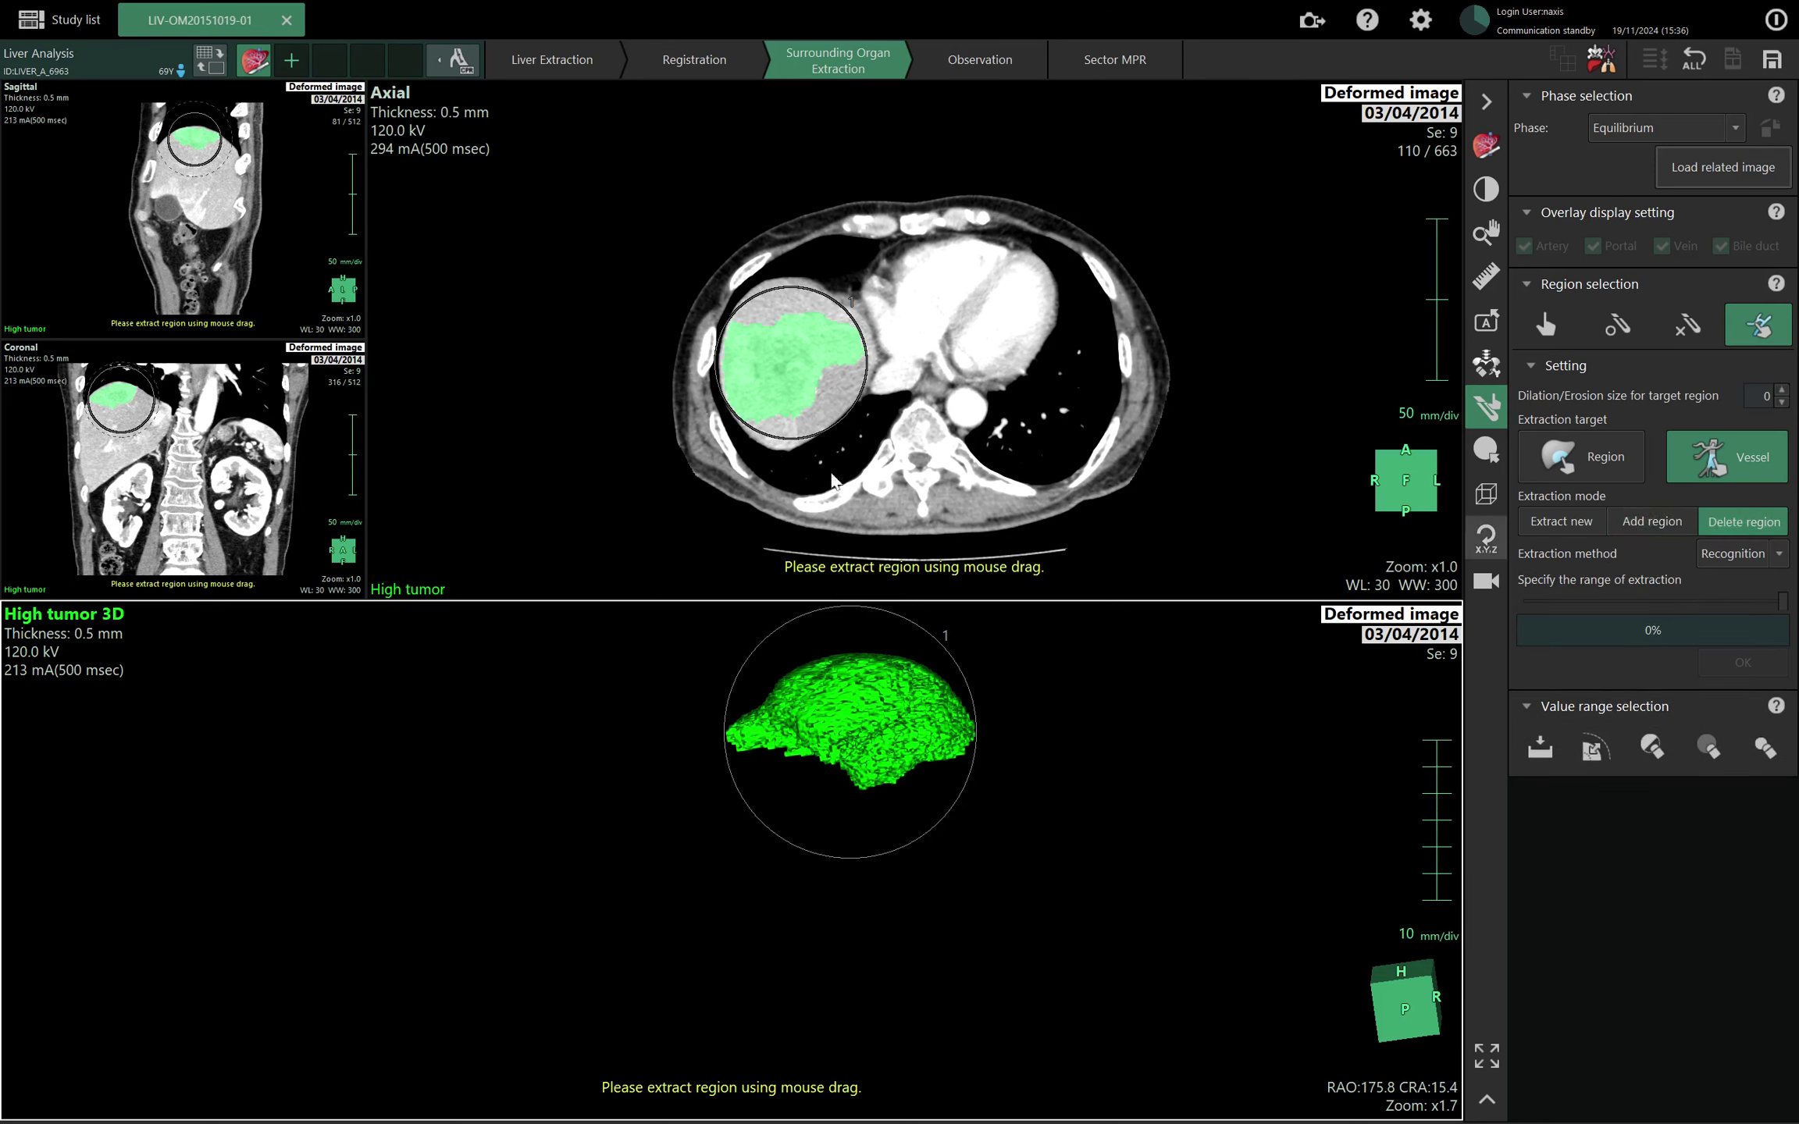
pyautogui.scroll(-11, 829, 414)
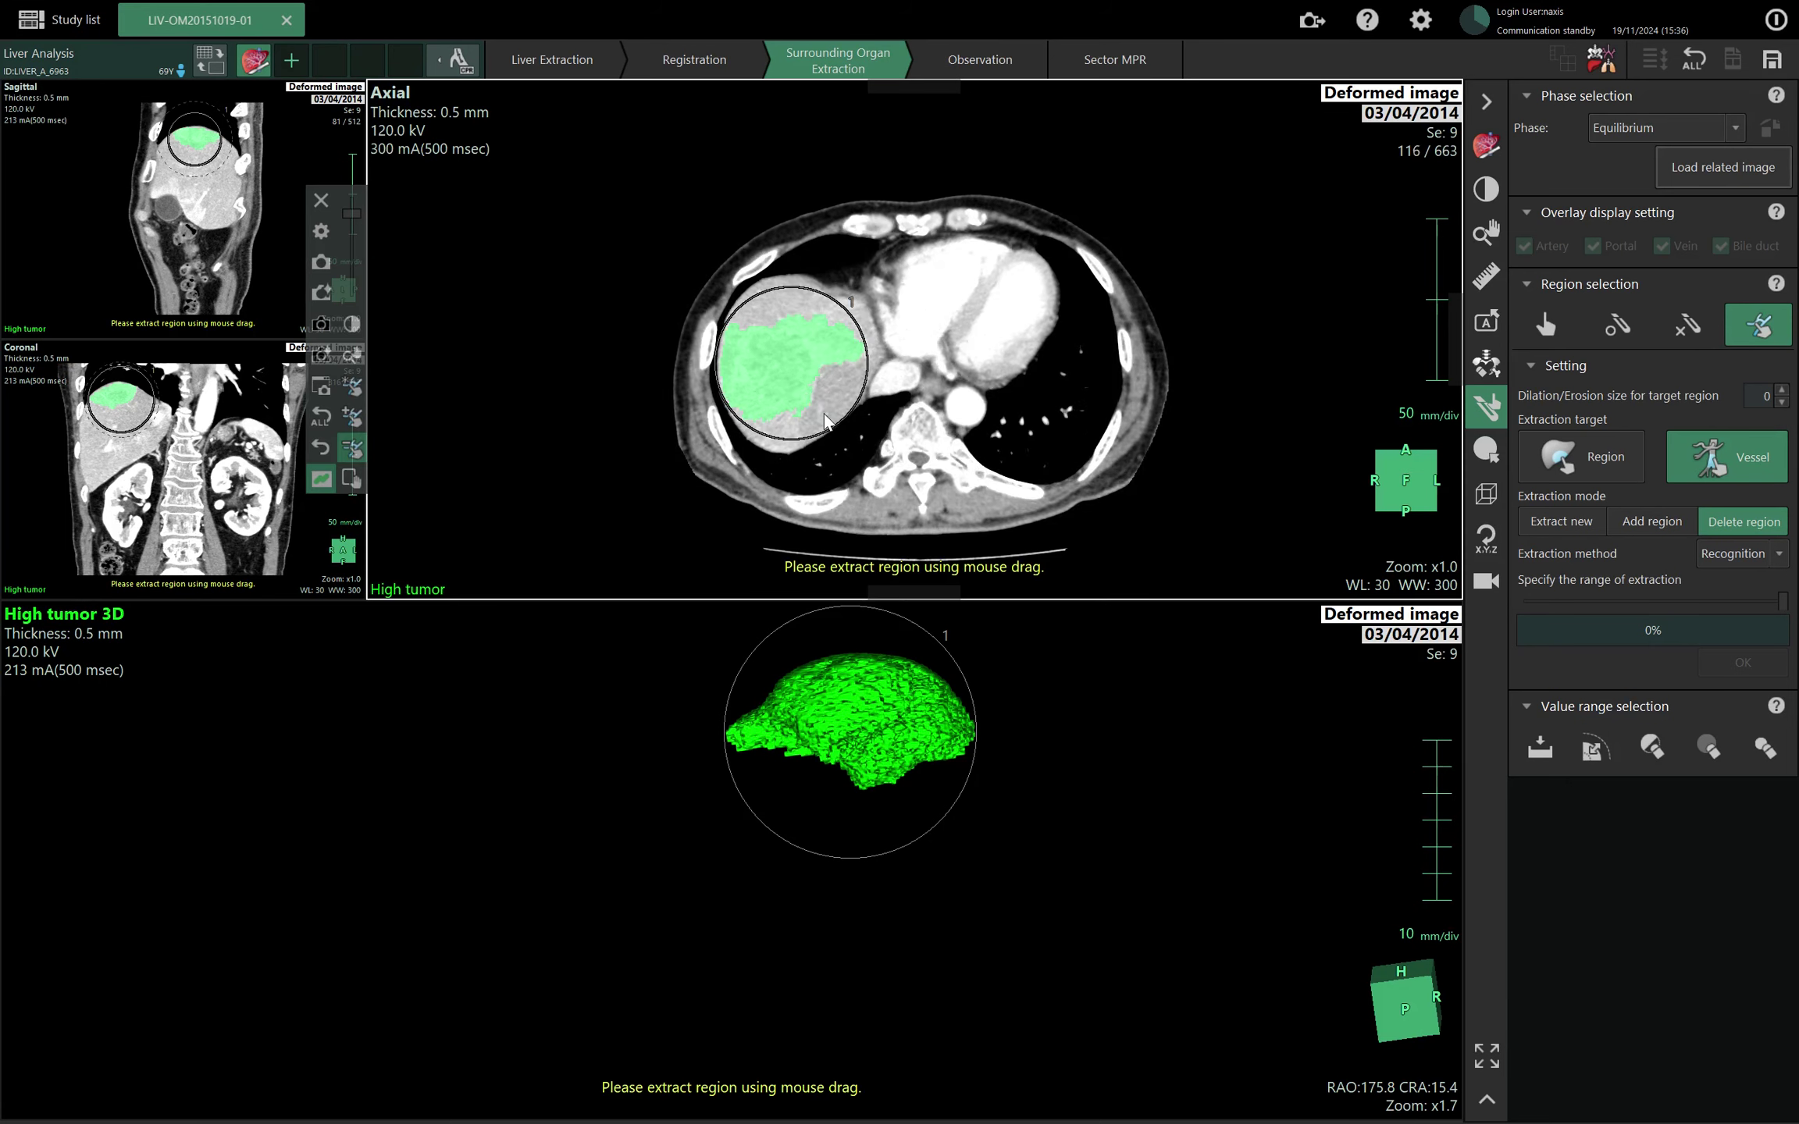
pyautogui.moveTo(801, 378); pyautogui.dragTo(814, 451)
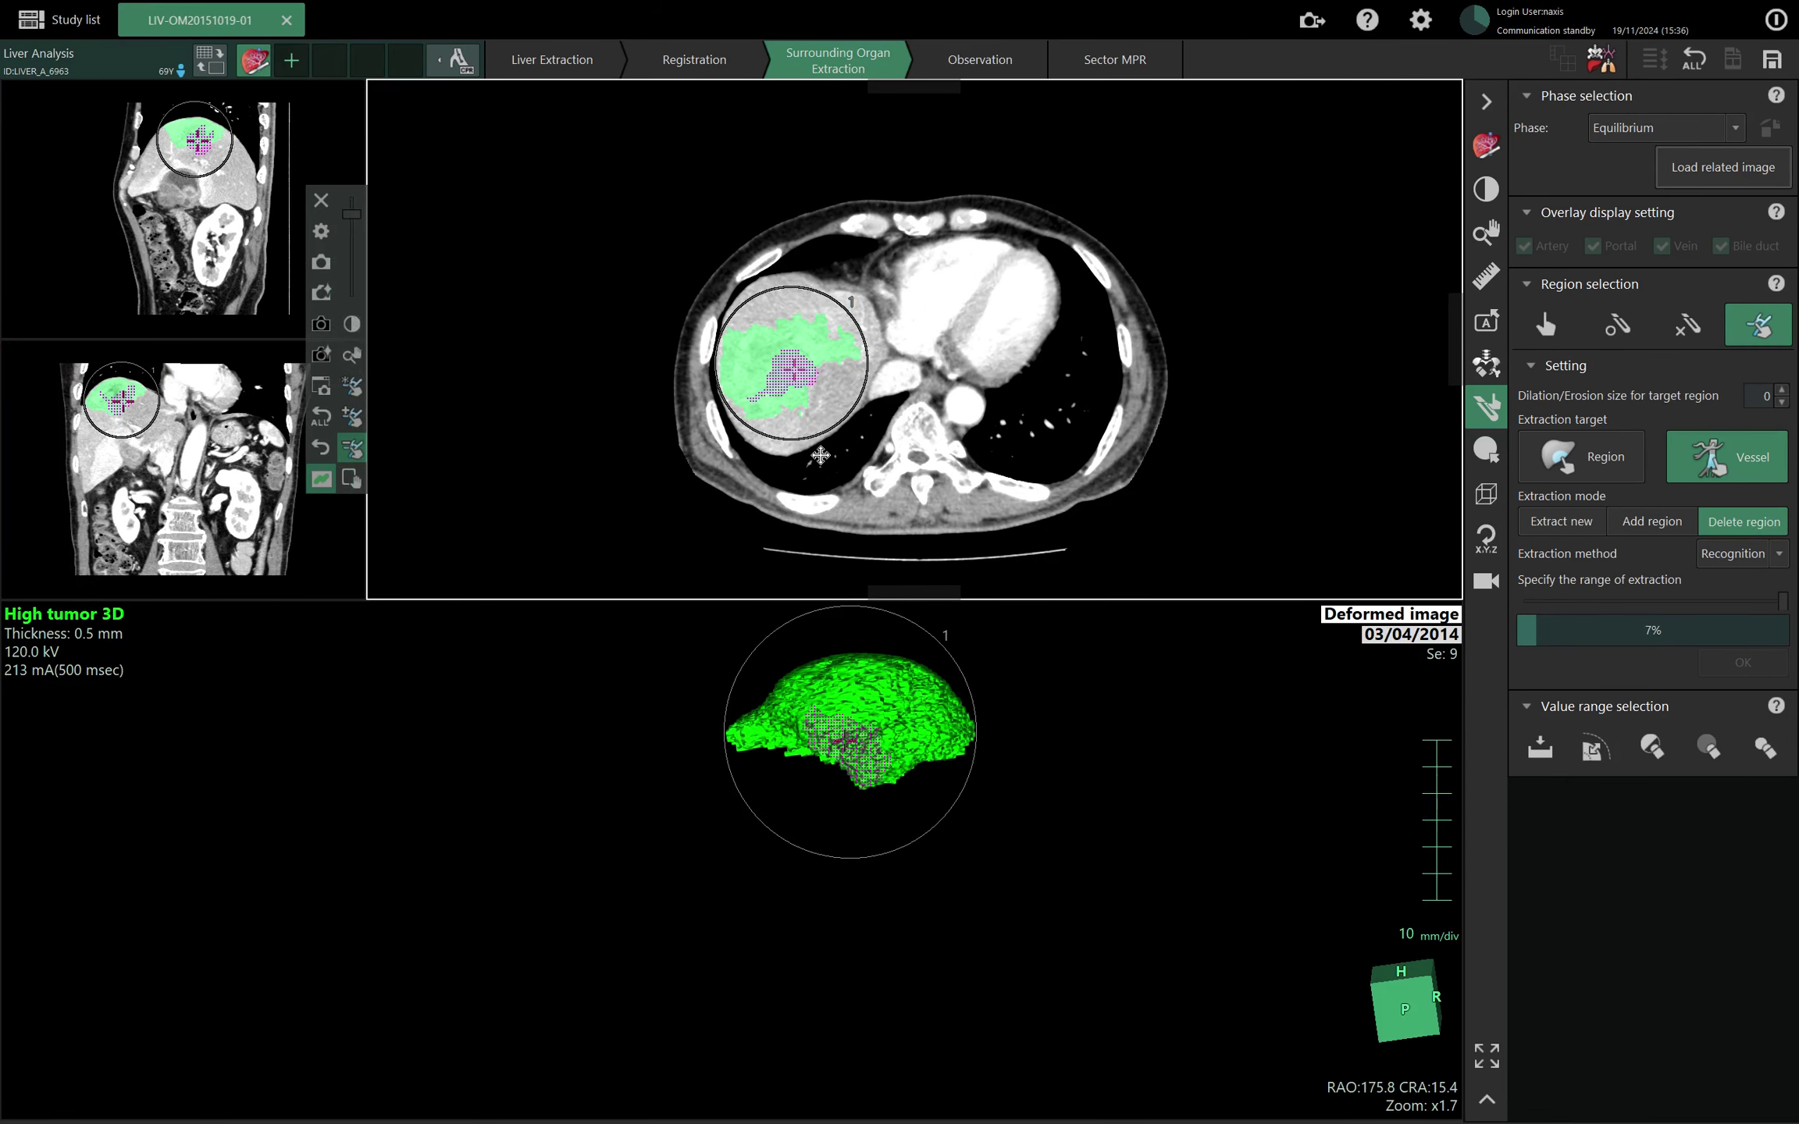
pyautogui.scroll(-10, 816, 427)
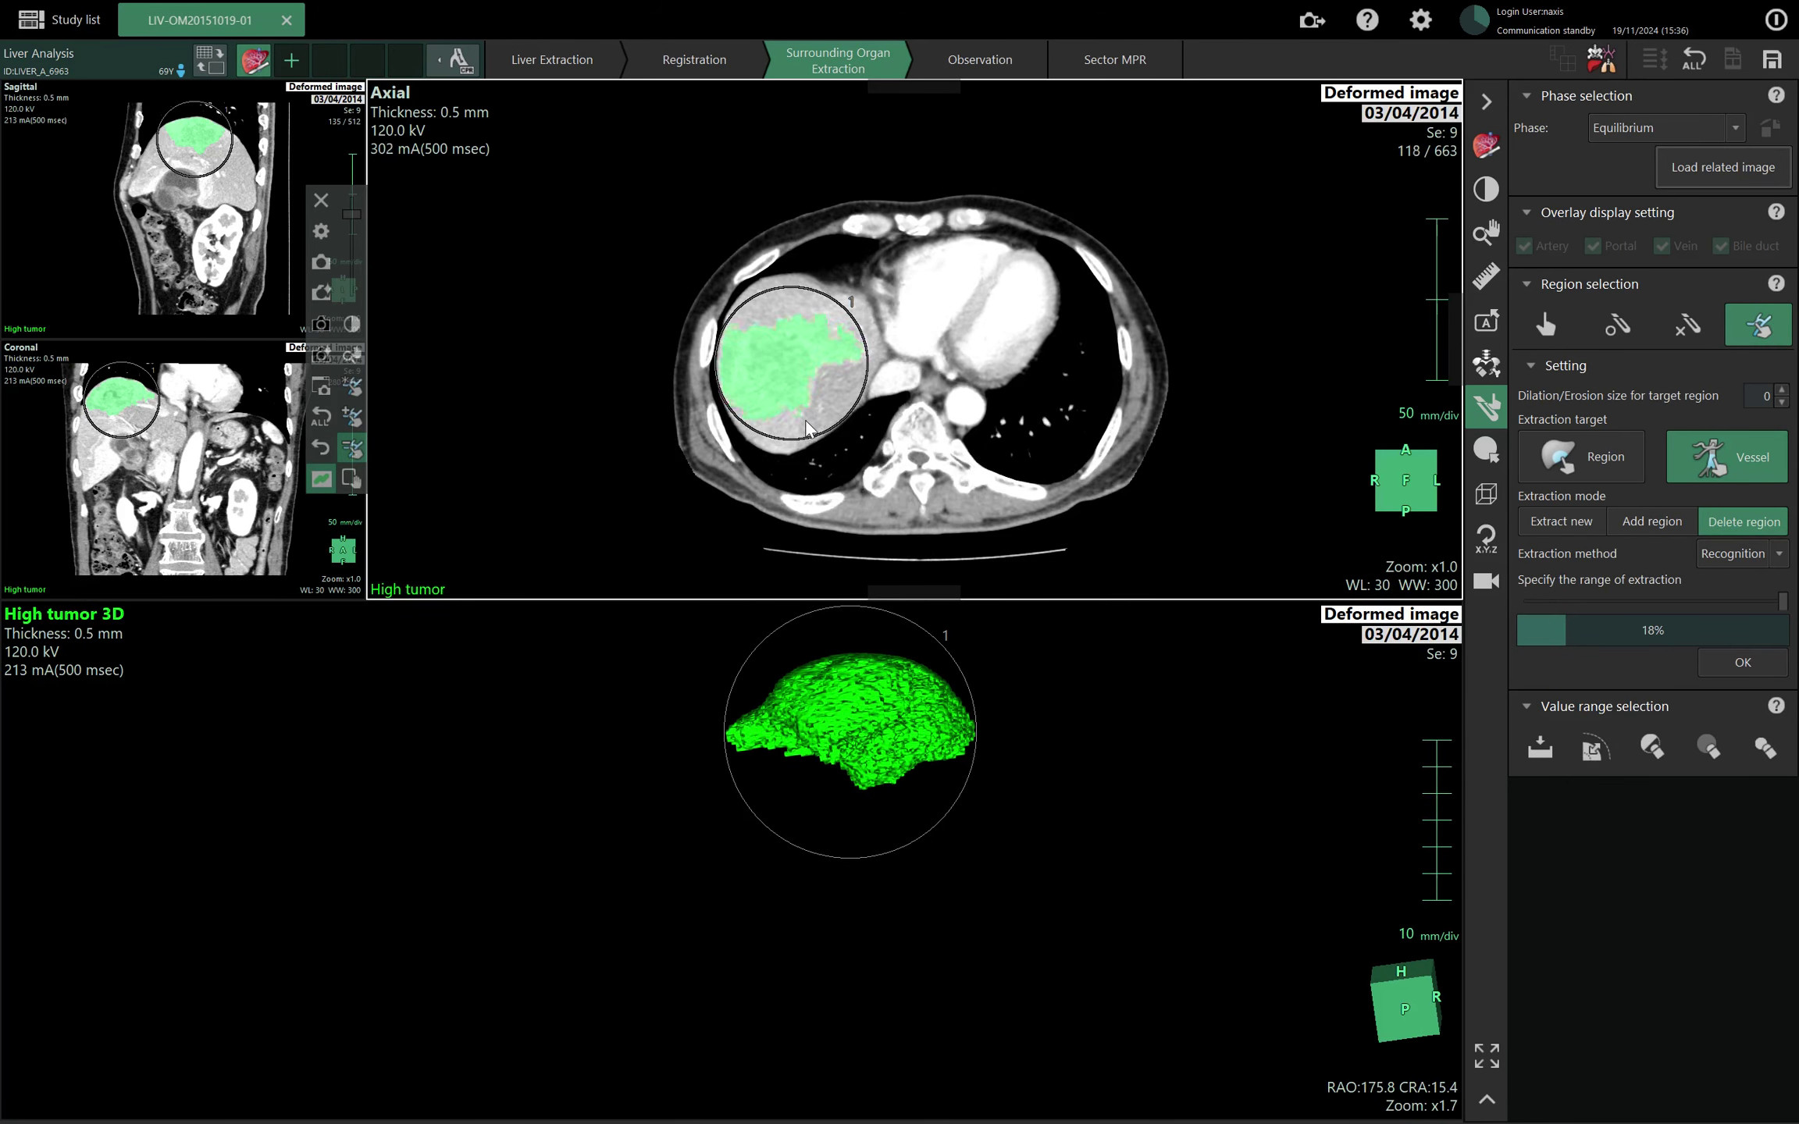
pyautogui.scroll(9, 772, 356)
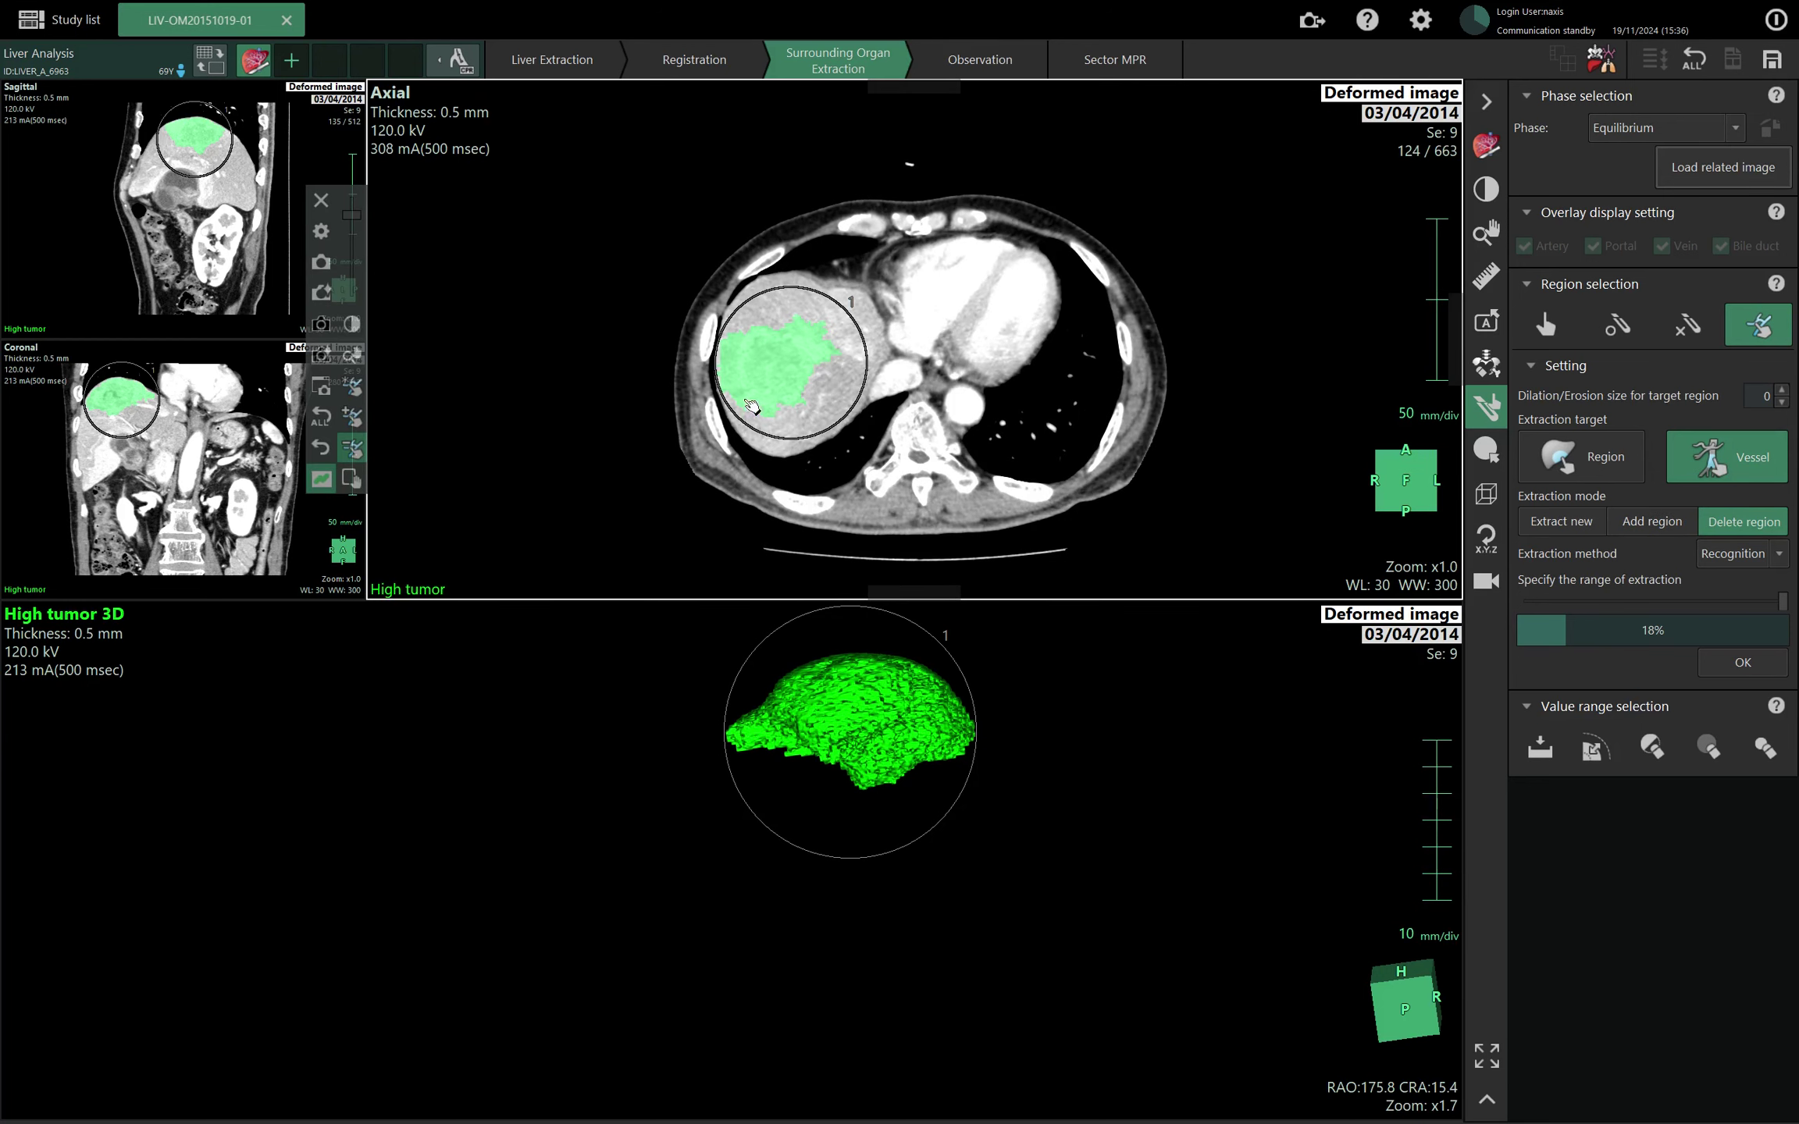
pyautogui.click(746, 402)
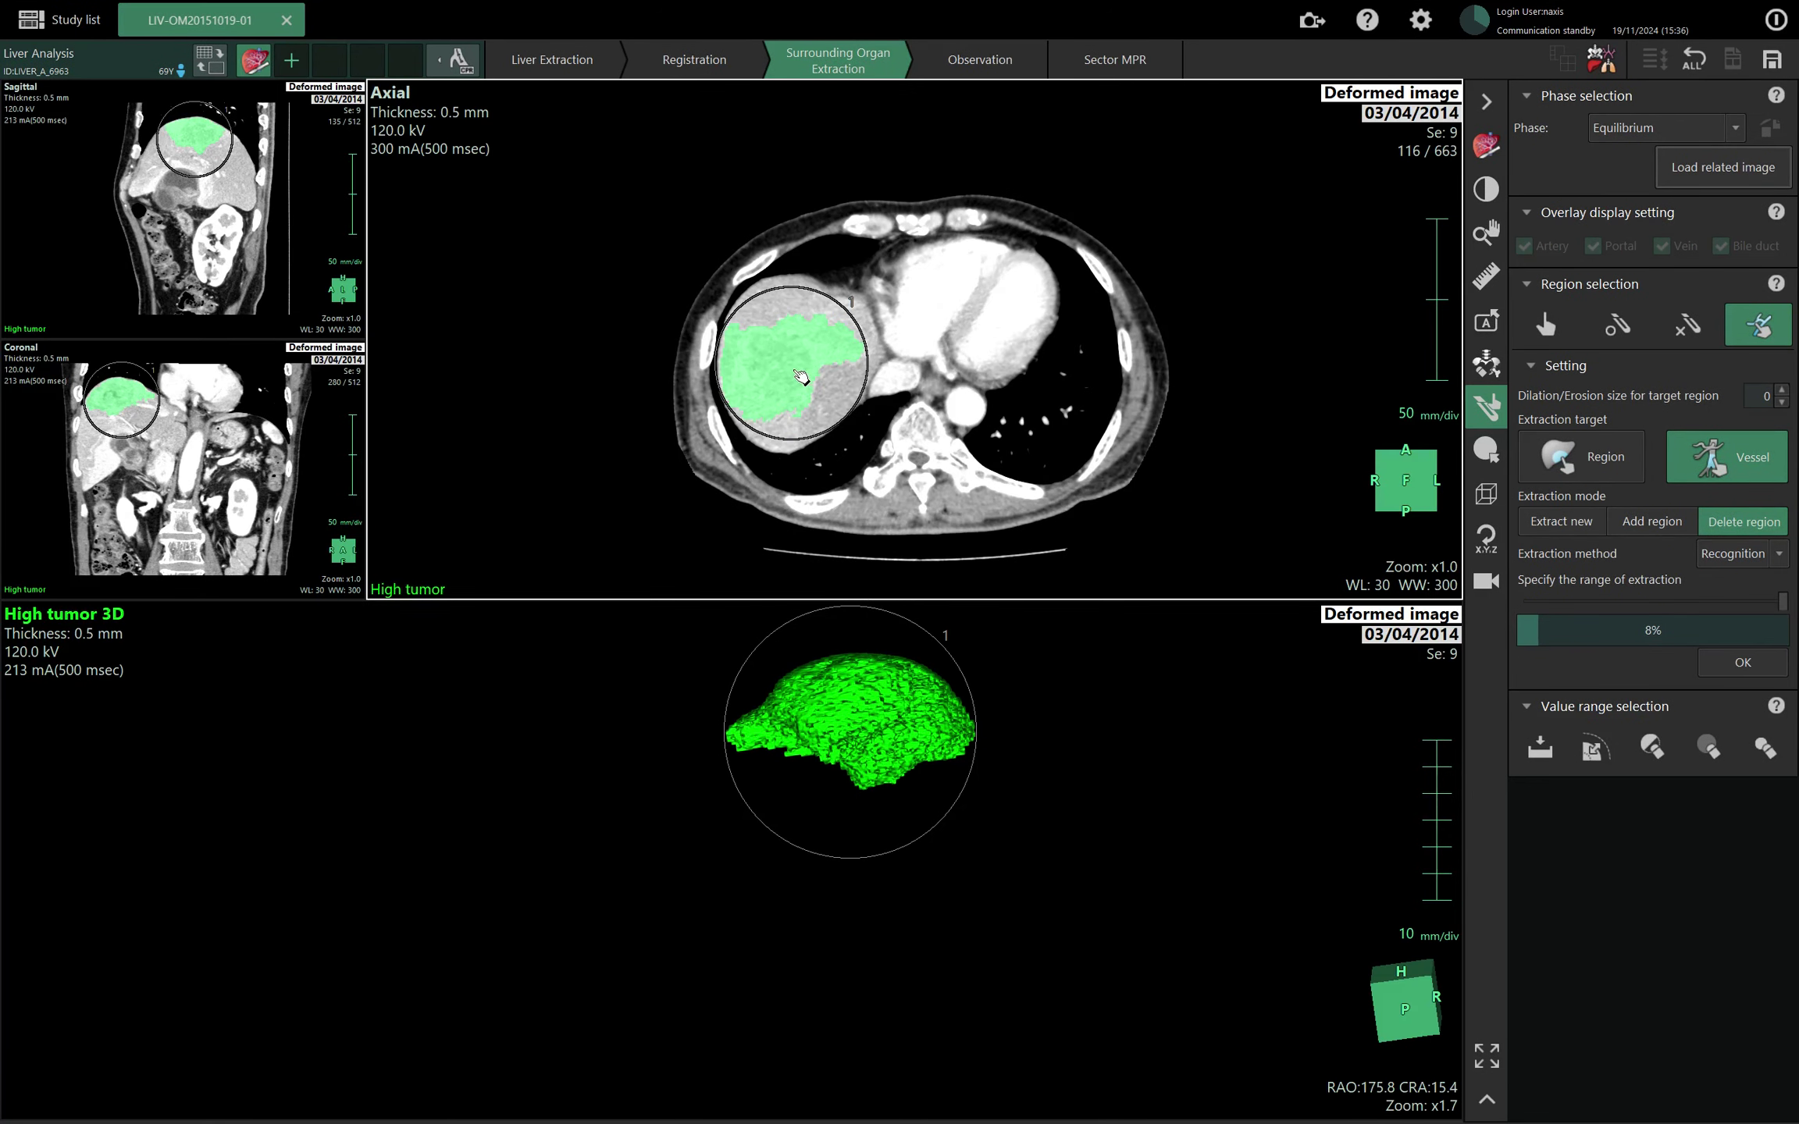
pyautogui.moveTo(801, 378); pyautogui.dragTo(812, 459)
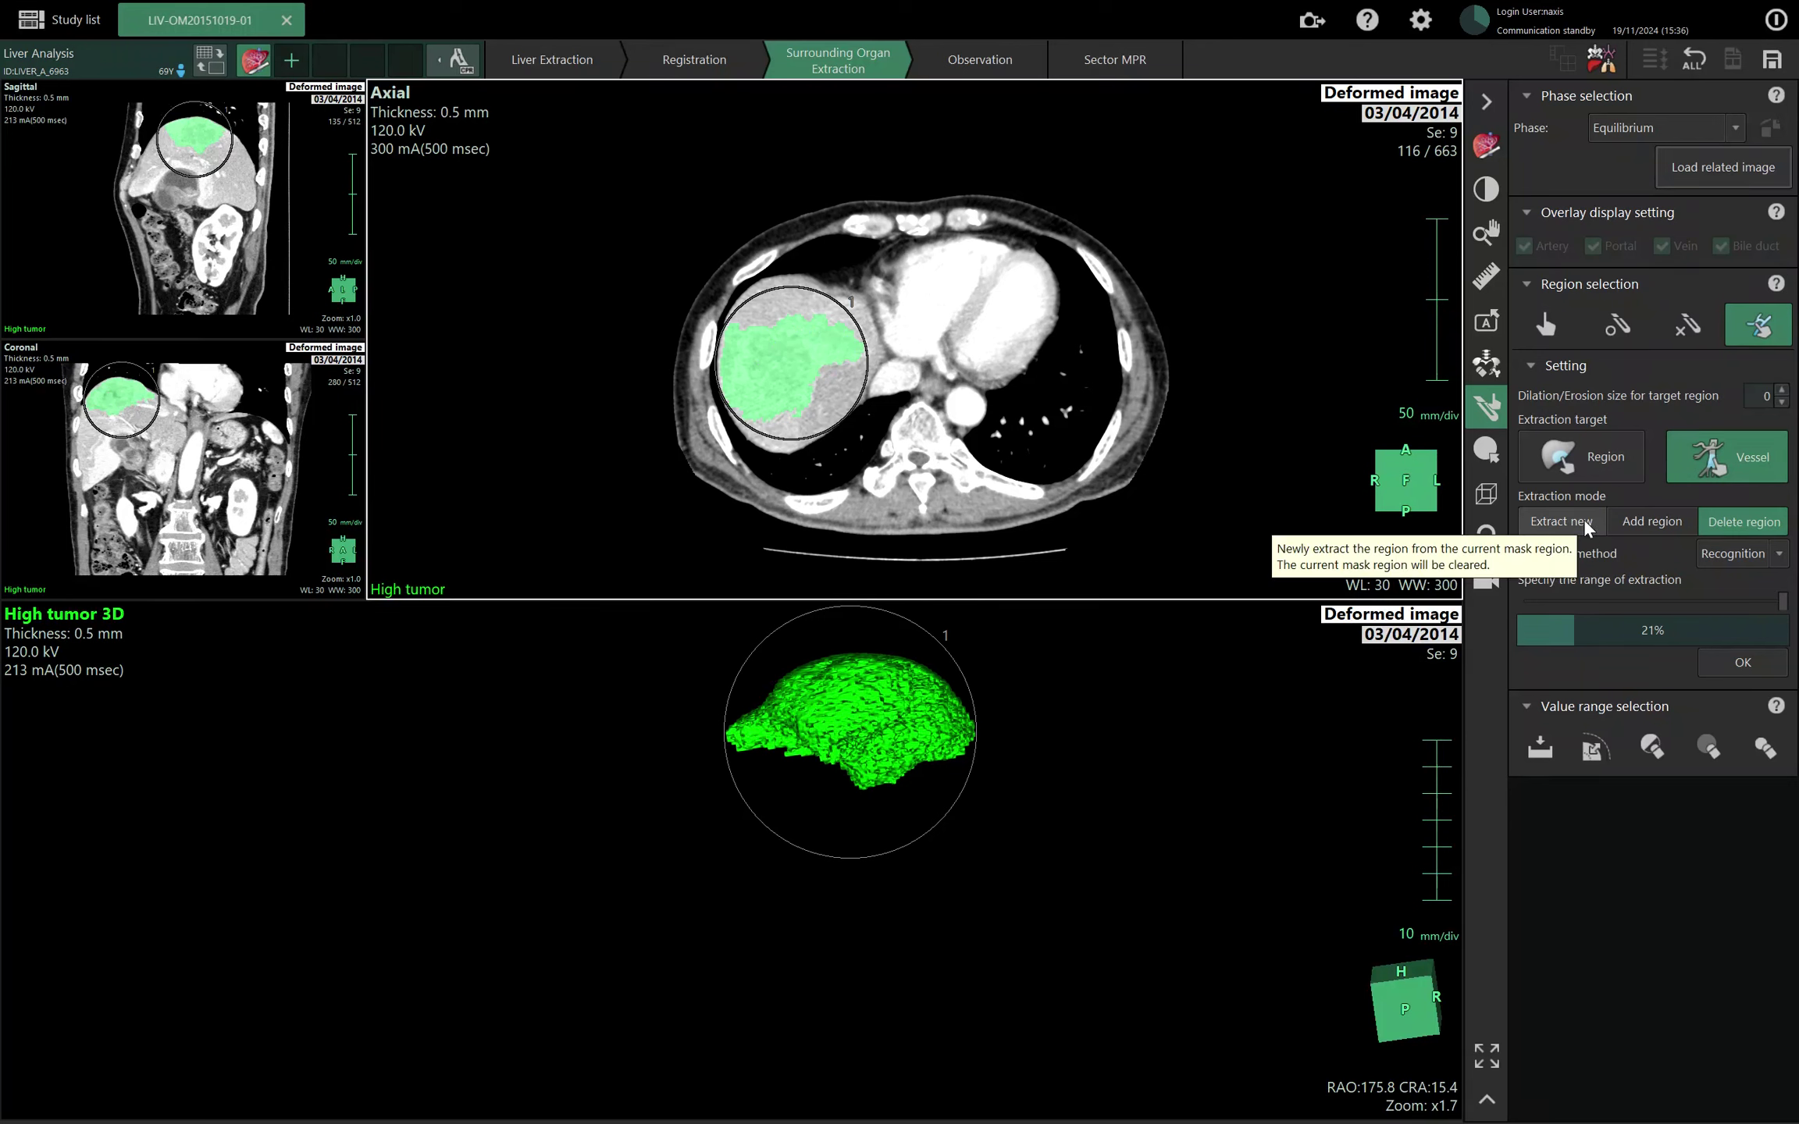
pyautogui.click(1581, 457)
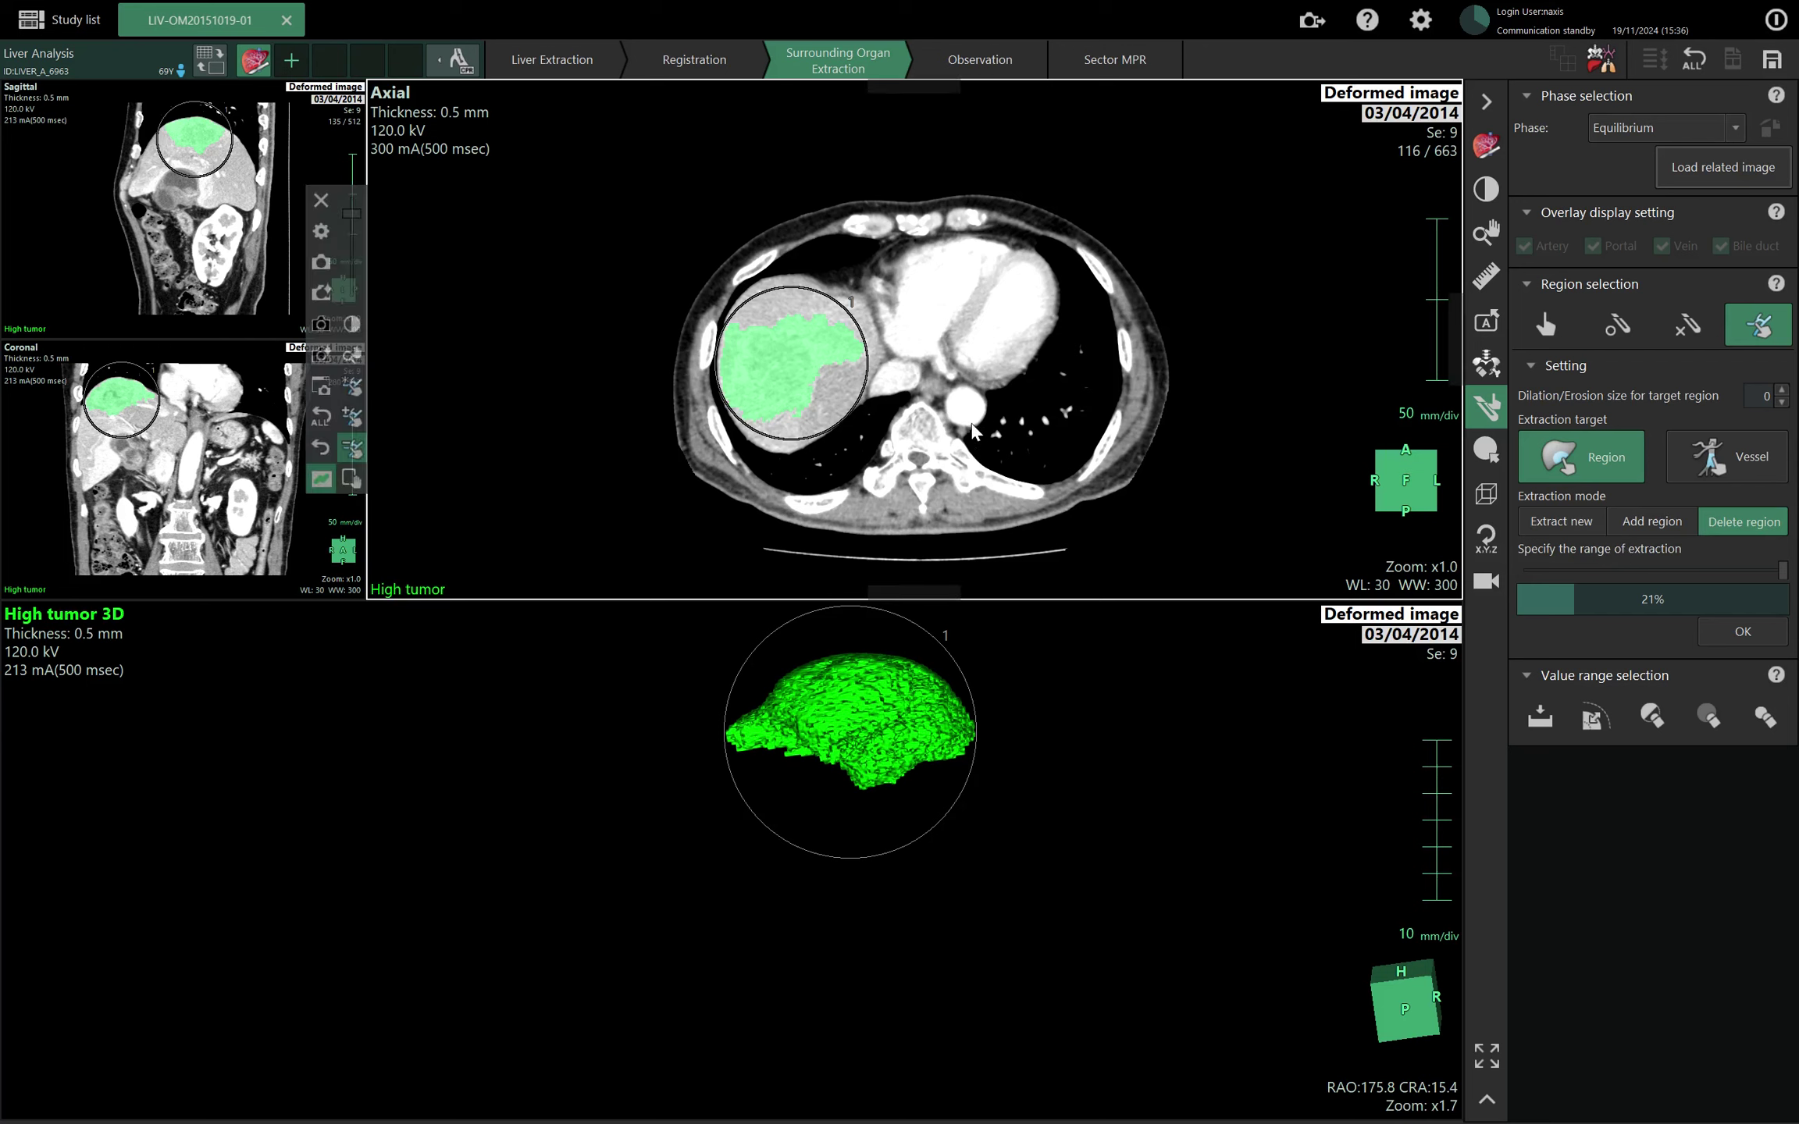
pyautogui.click(779, 363)
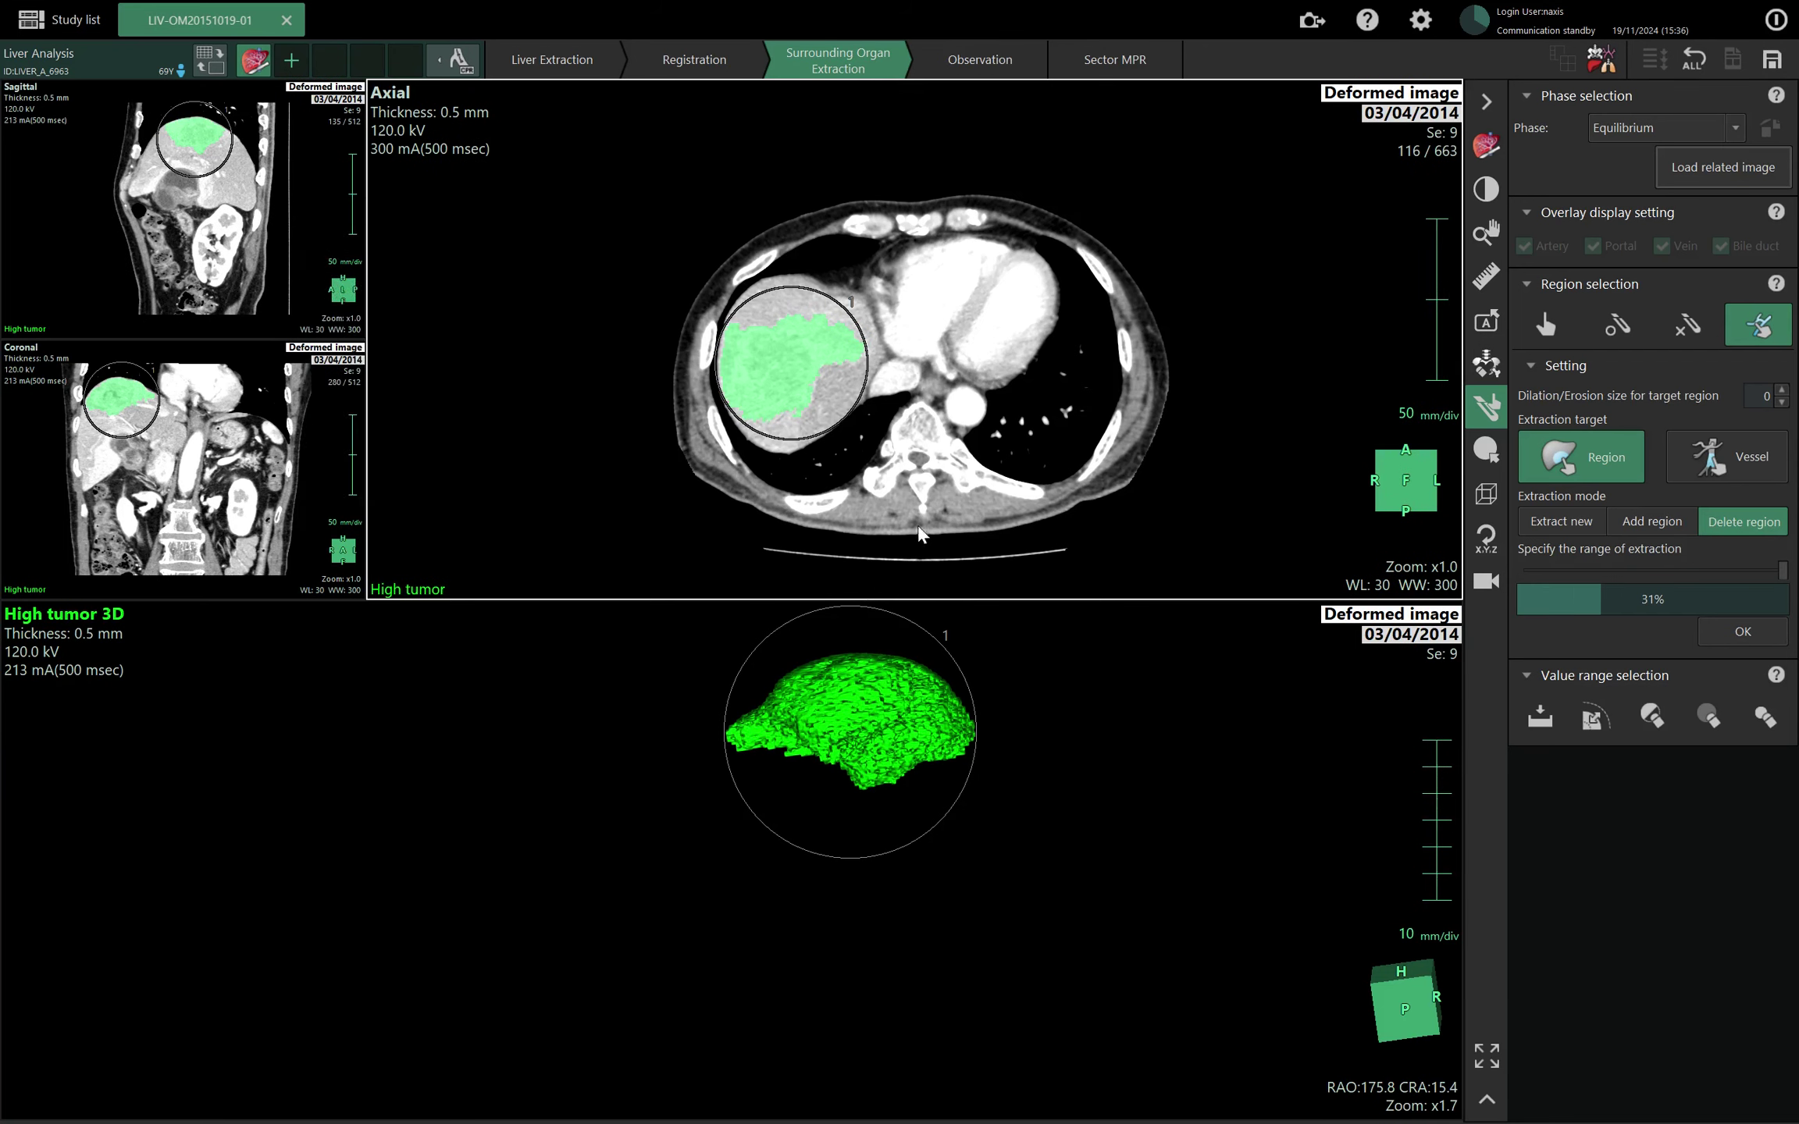
# Adjust the CT window to WL 116 and WW 228, and set the High tumor extraction to Modification mode.
pyautogui.moveTo(708, 371); pyautogui.dragTo(636, 419, button='right')
pyautogui.click(1486, 145)
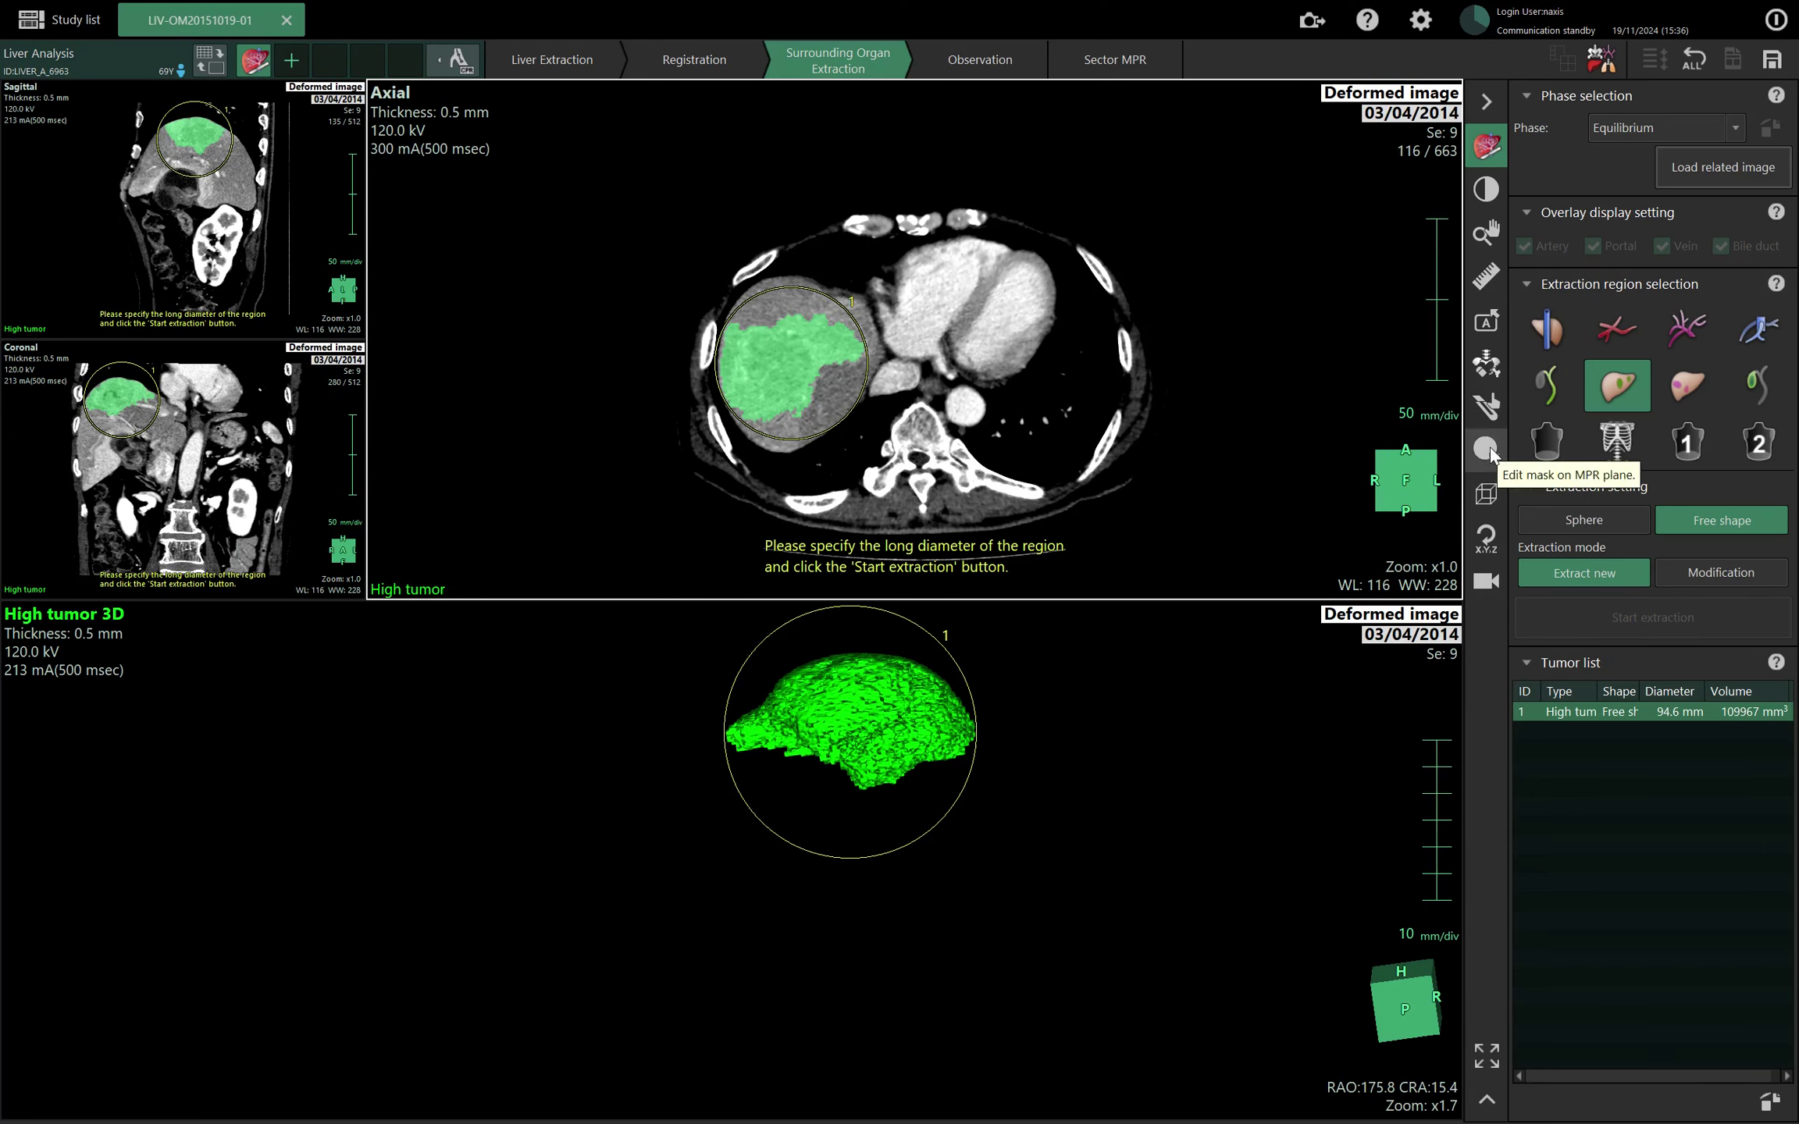
pyautogui.click(1634, 712)
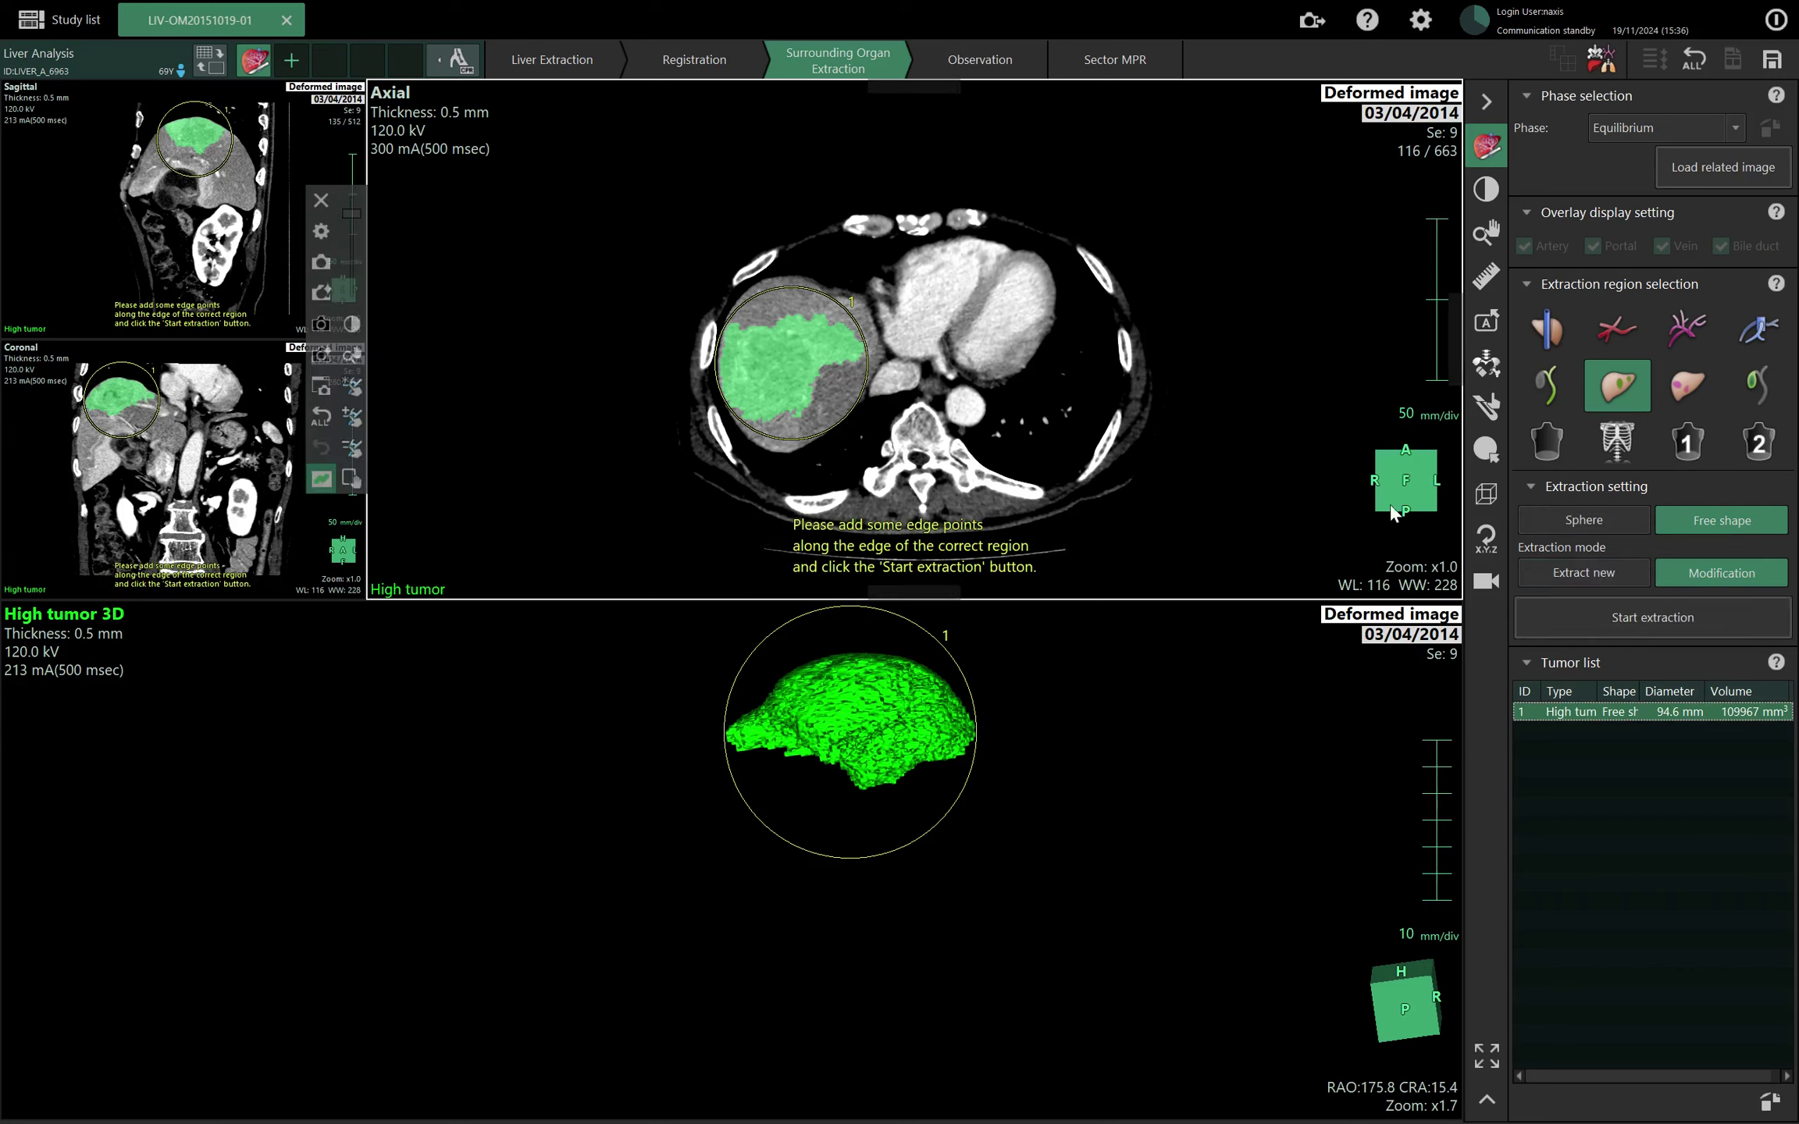
# Try to delete the inner parts of the High tumor mask on axial slice 116 using the Region target.
pyautogui.click(1486, 405)
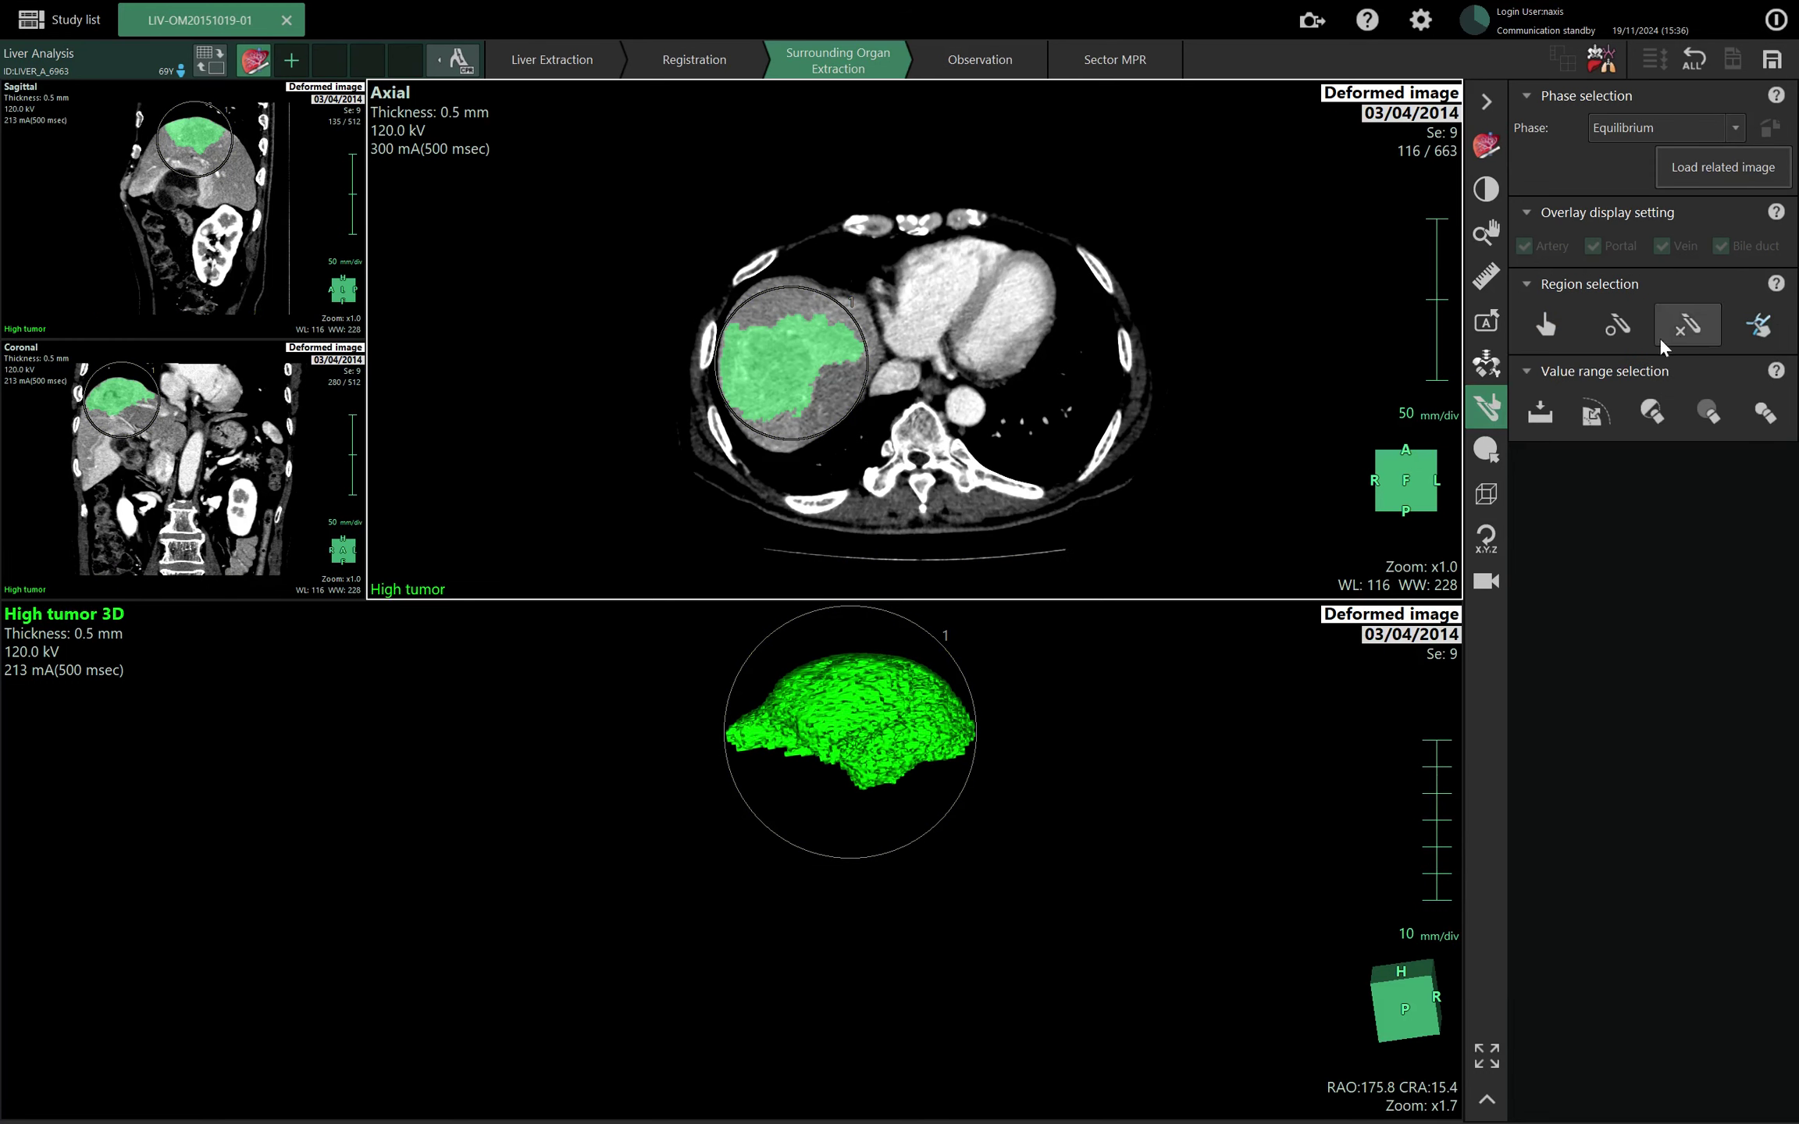
pyautogui.click(1759, 324)
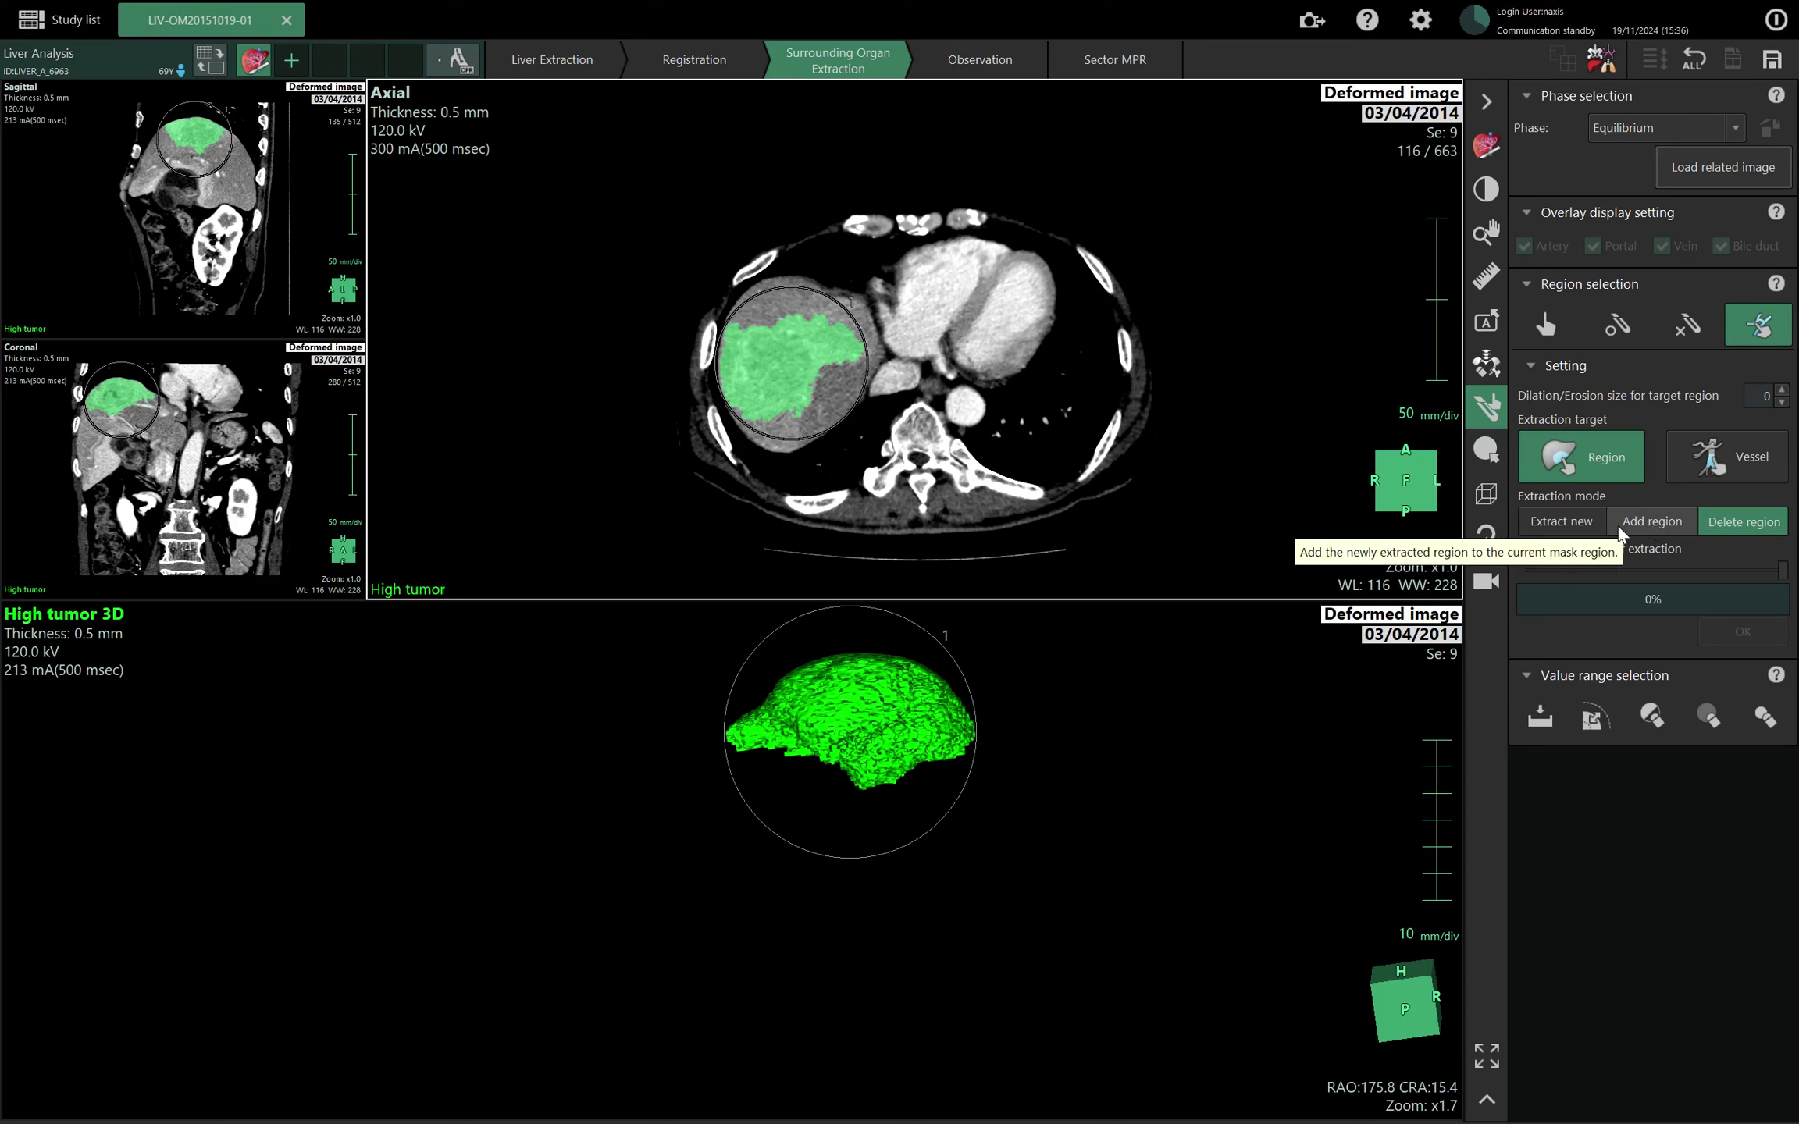
pyautogui.click(840, 365)
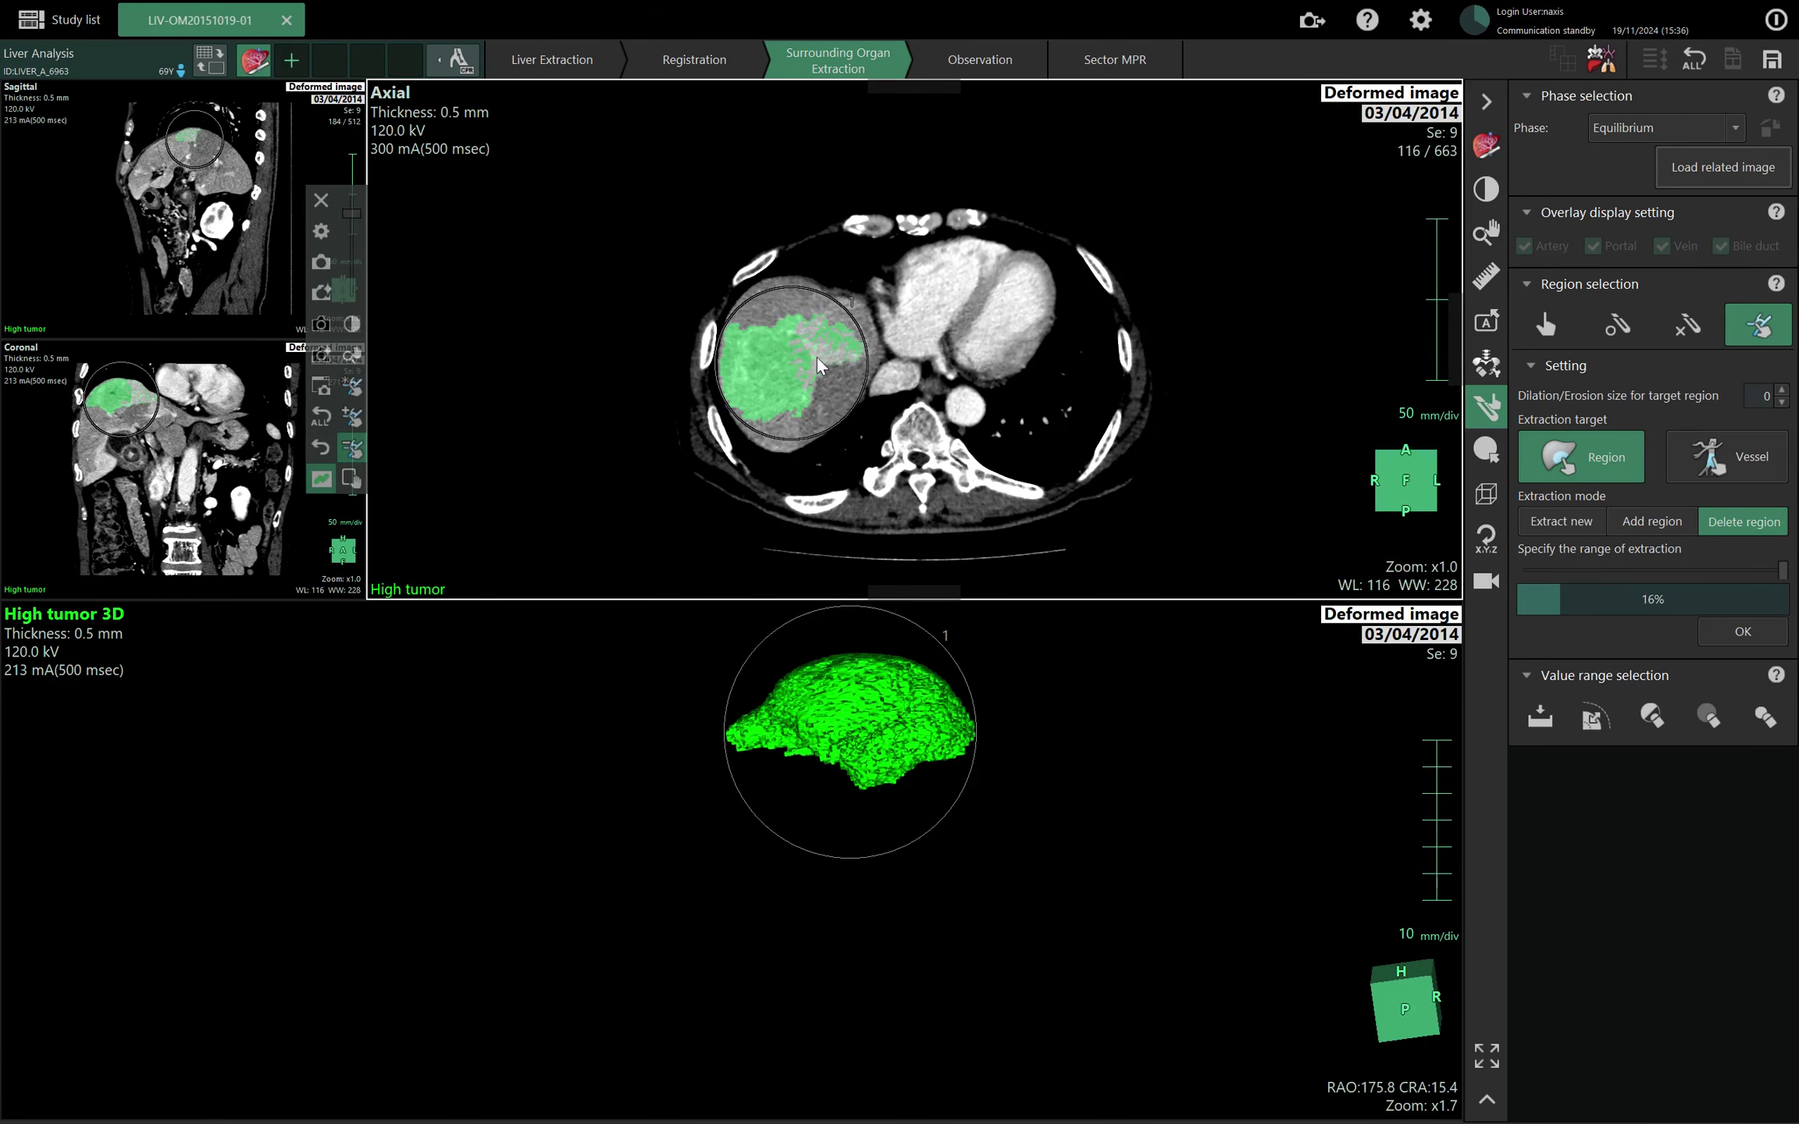
pyautogui.click(801, 365)
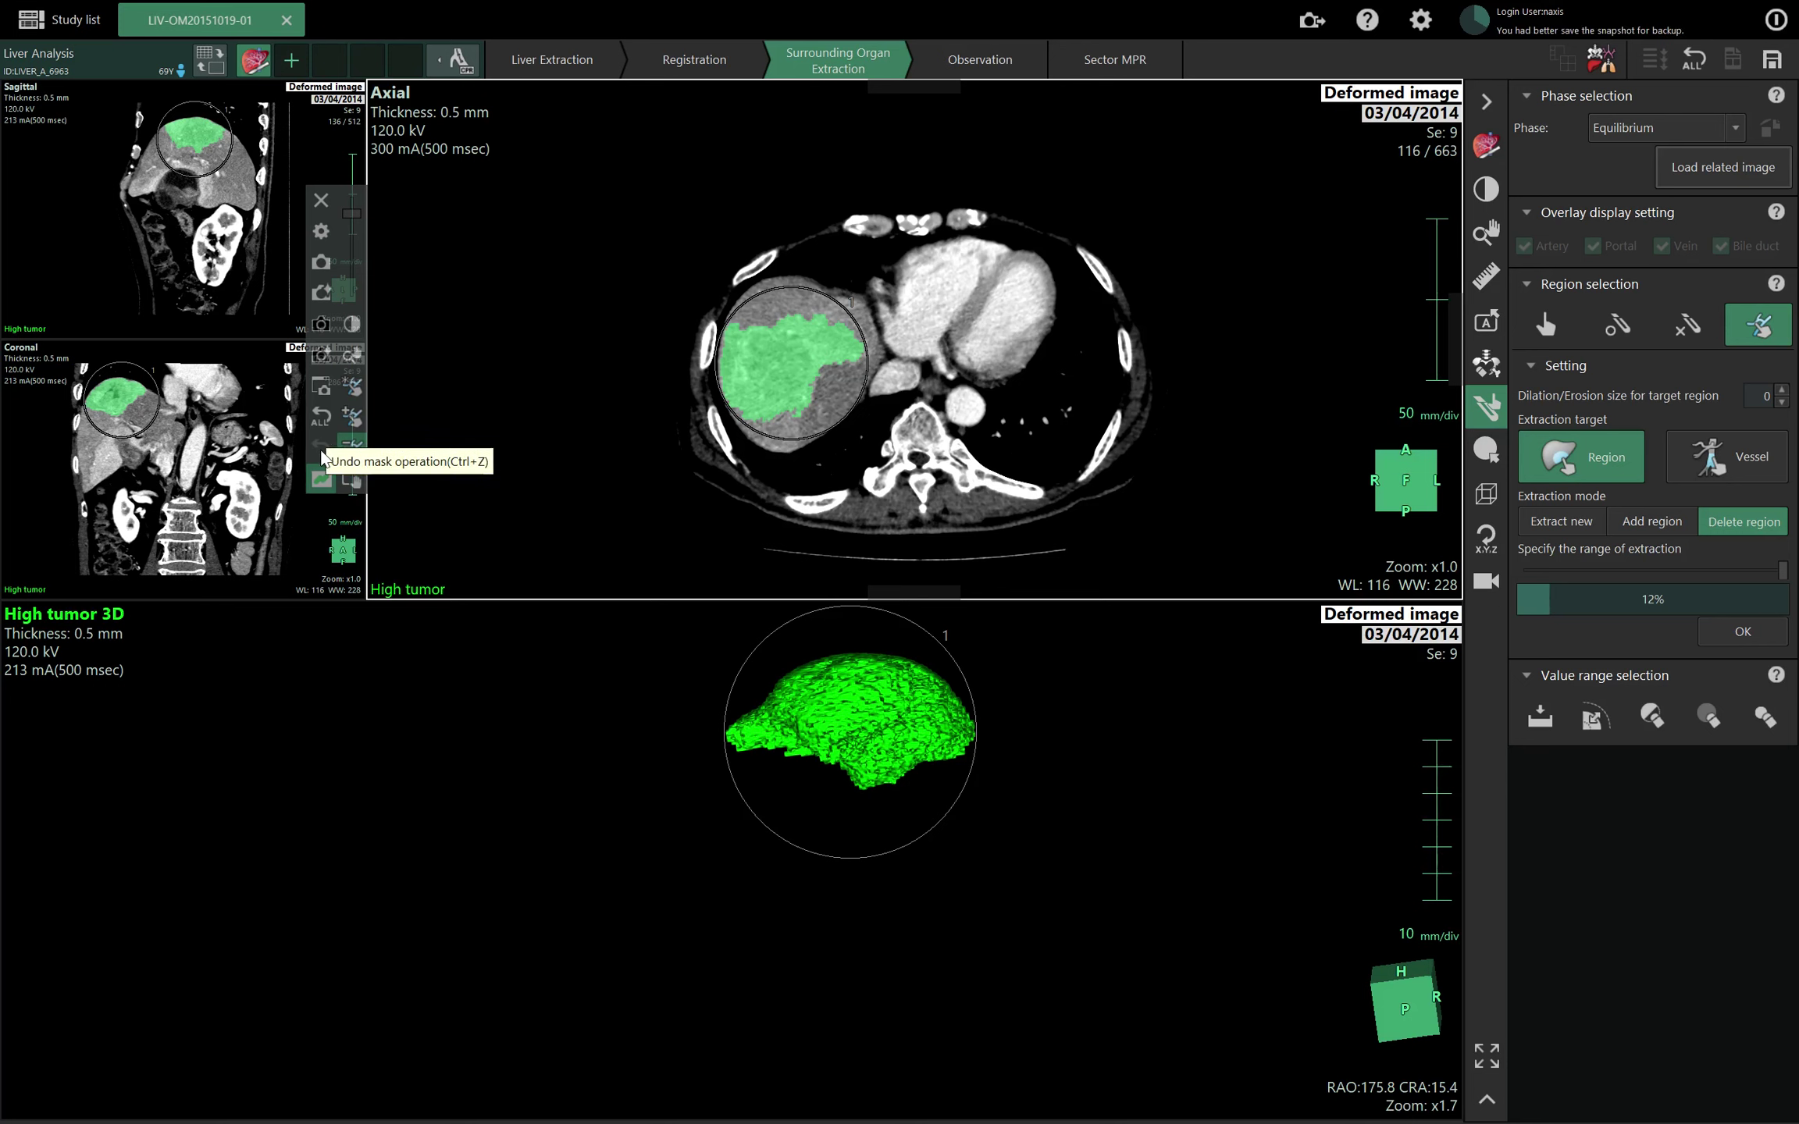
# Select the gallbladder as the region to extract, locate it on the coronal slices, and enlarge the sagittal image.
pyautogui.click(1485, 146)
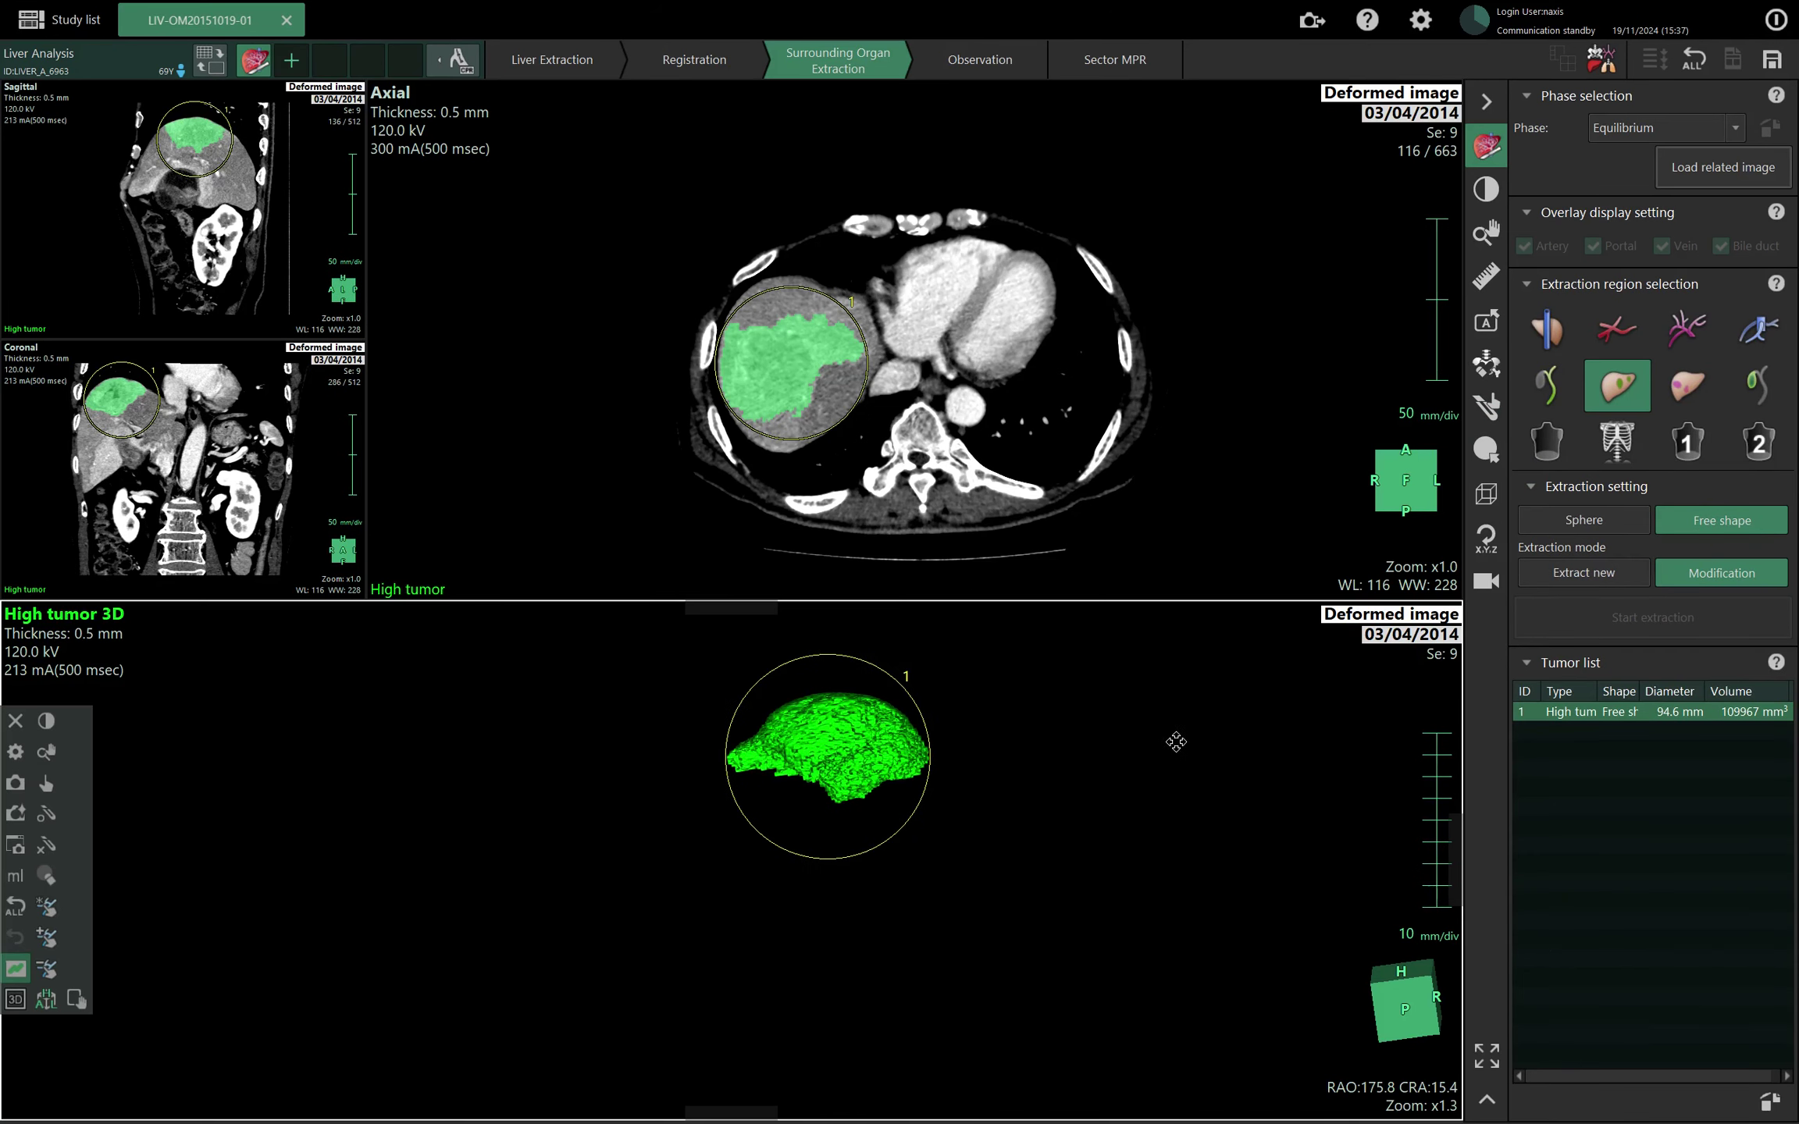
pyautogui.click(1760, 386)
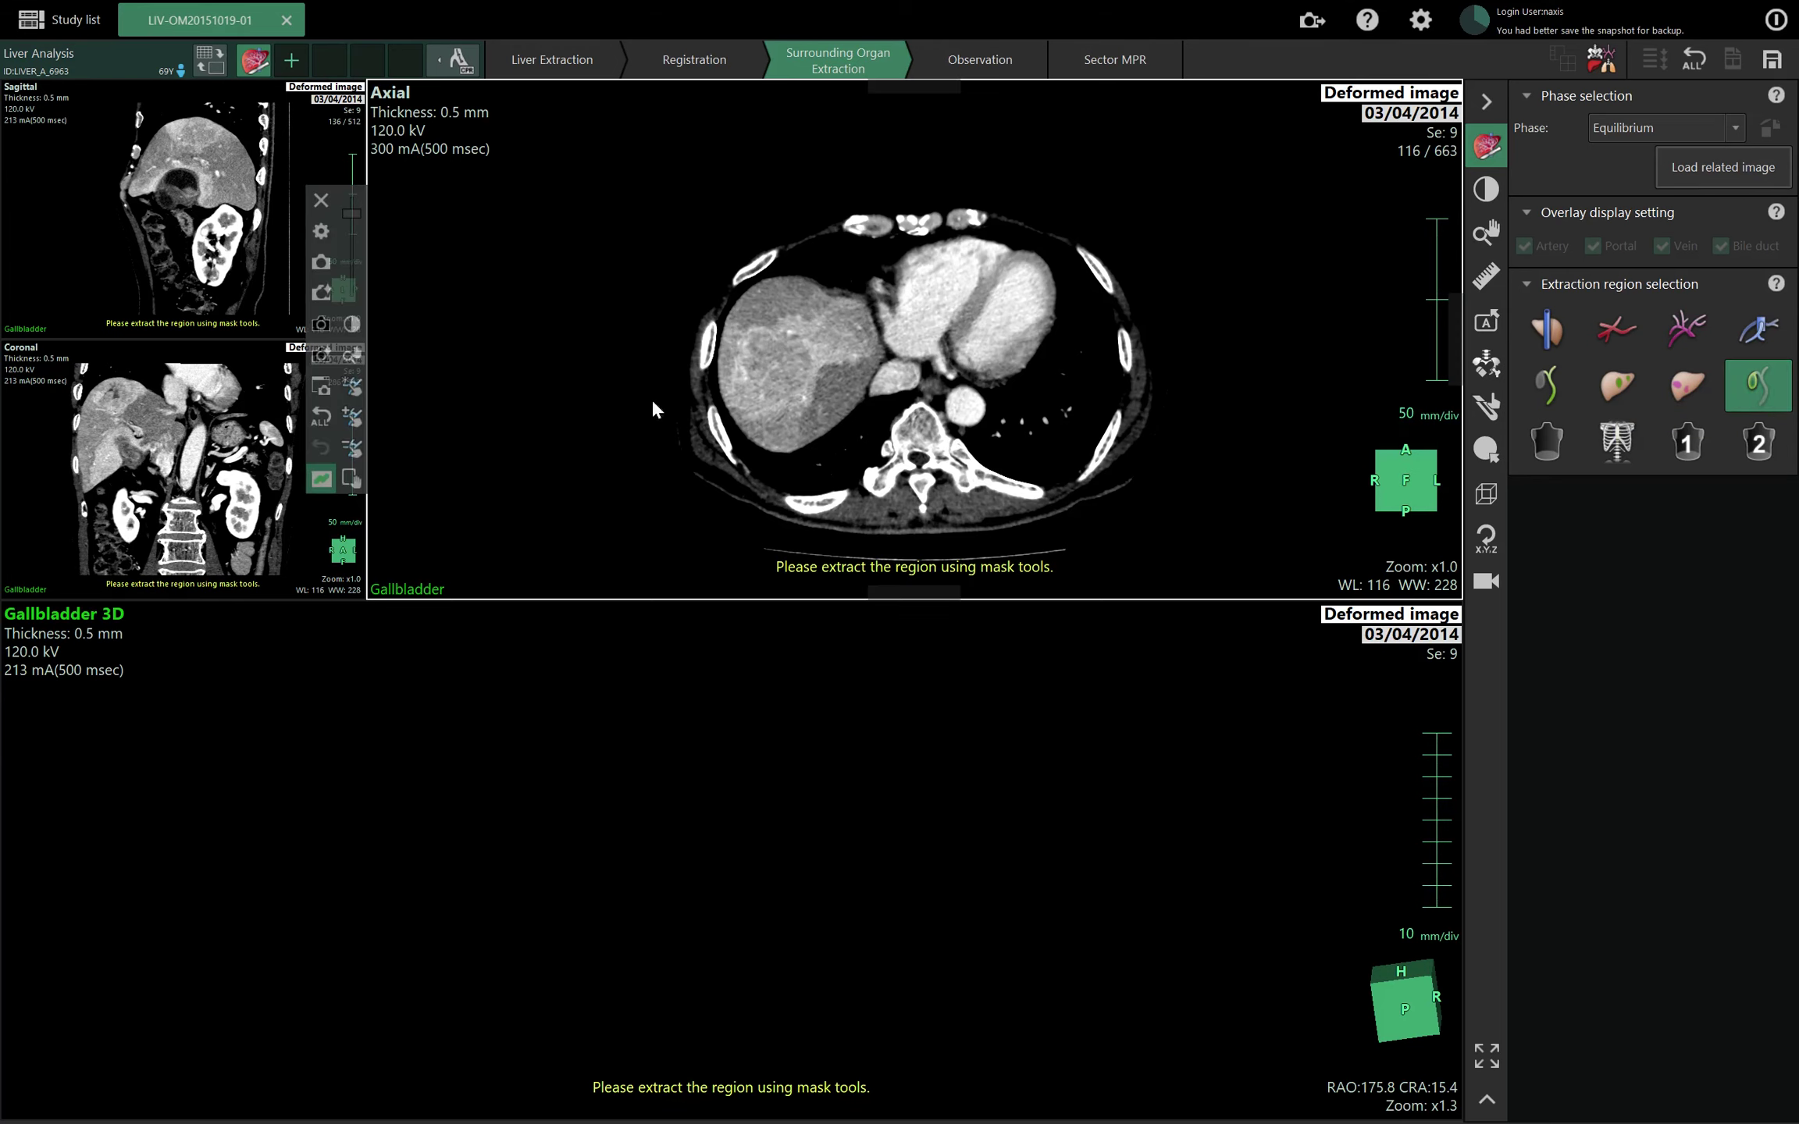
pyautogui.scroll(10, 188, 453)
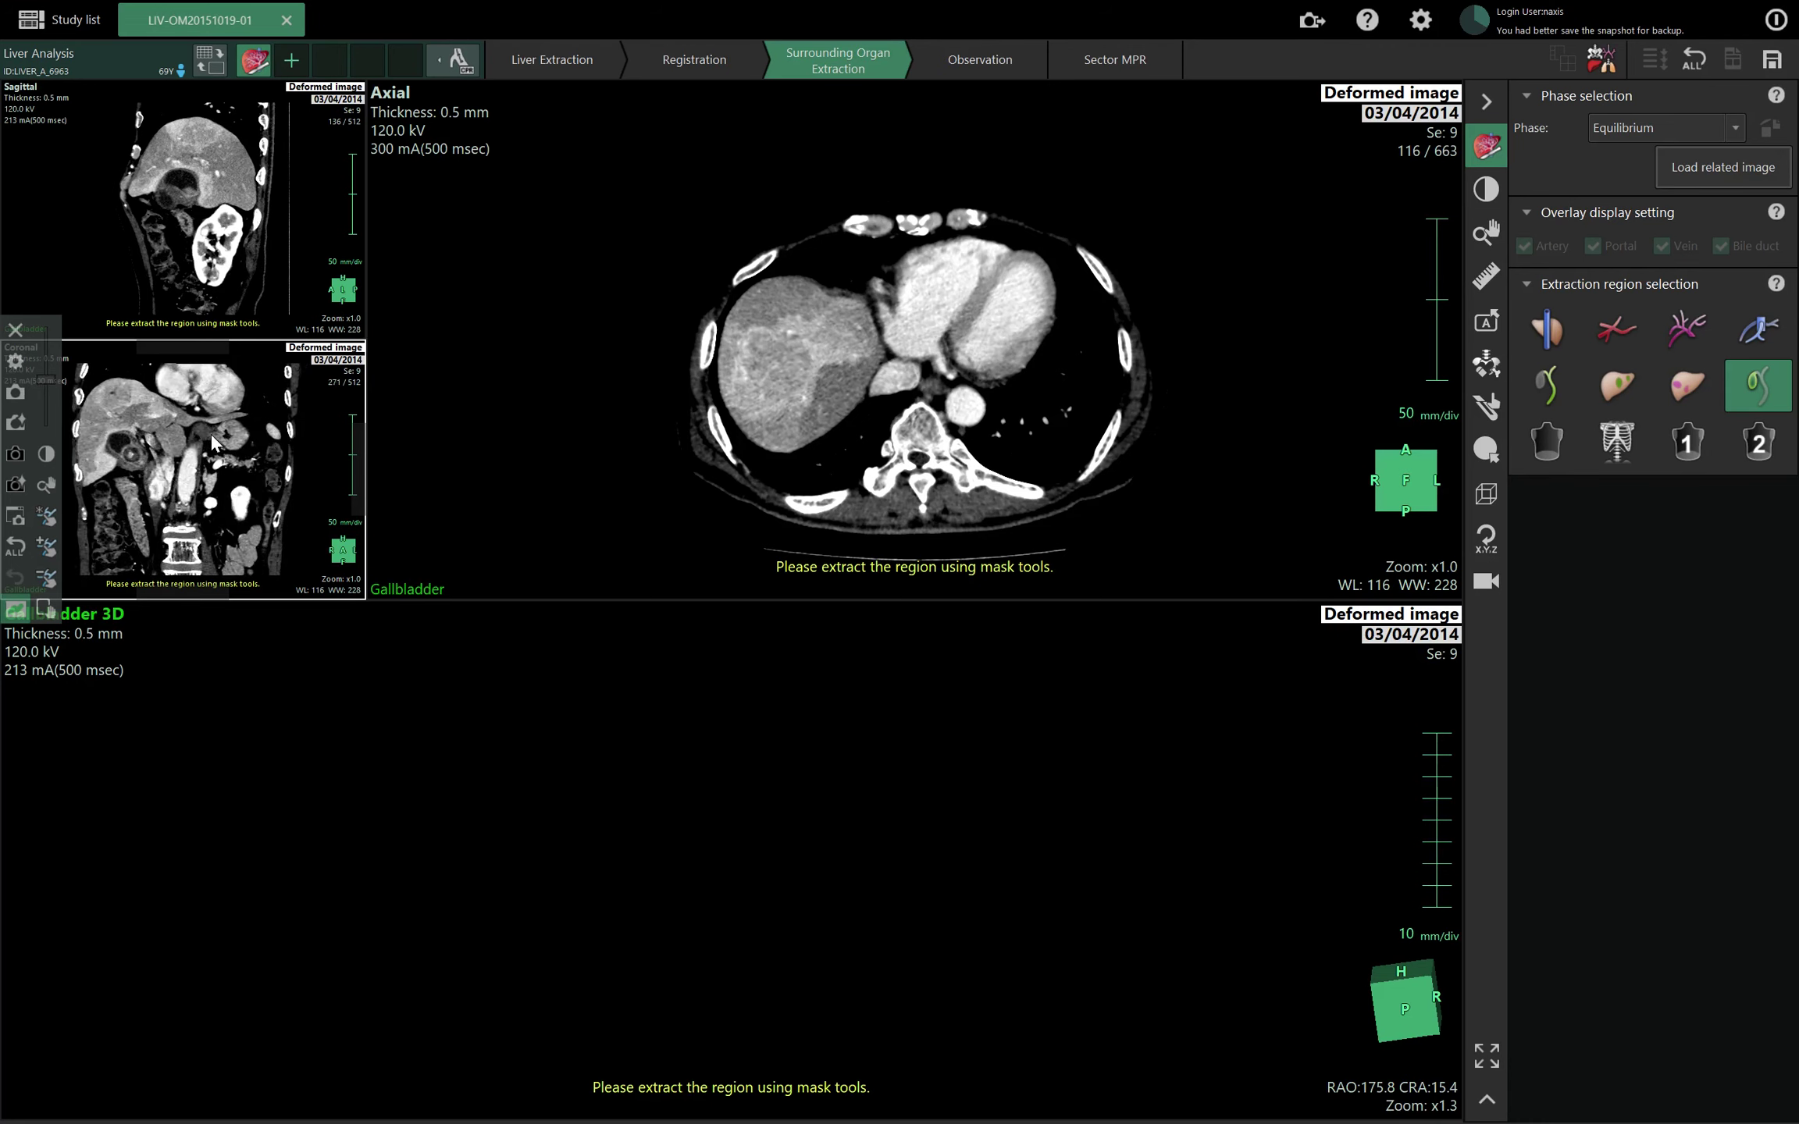
pyautogui.scroll(2, 221, 441)
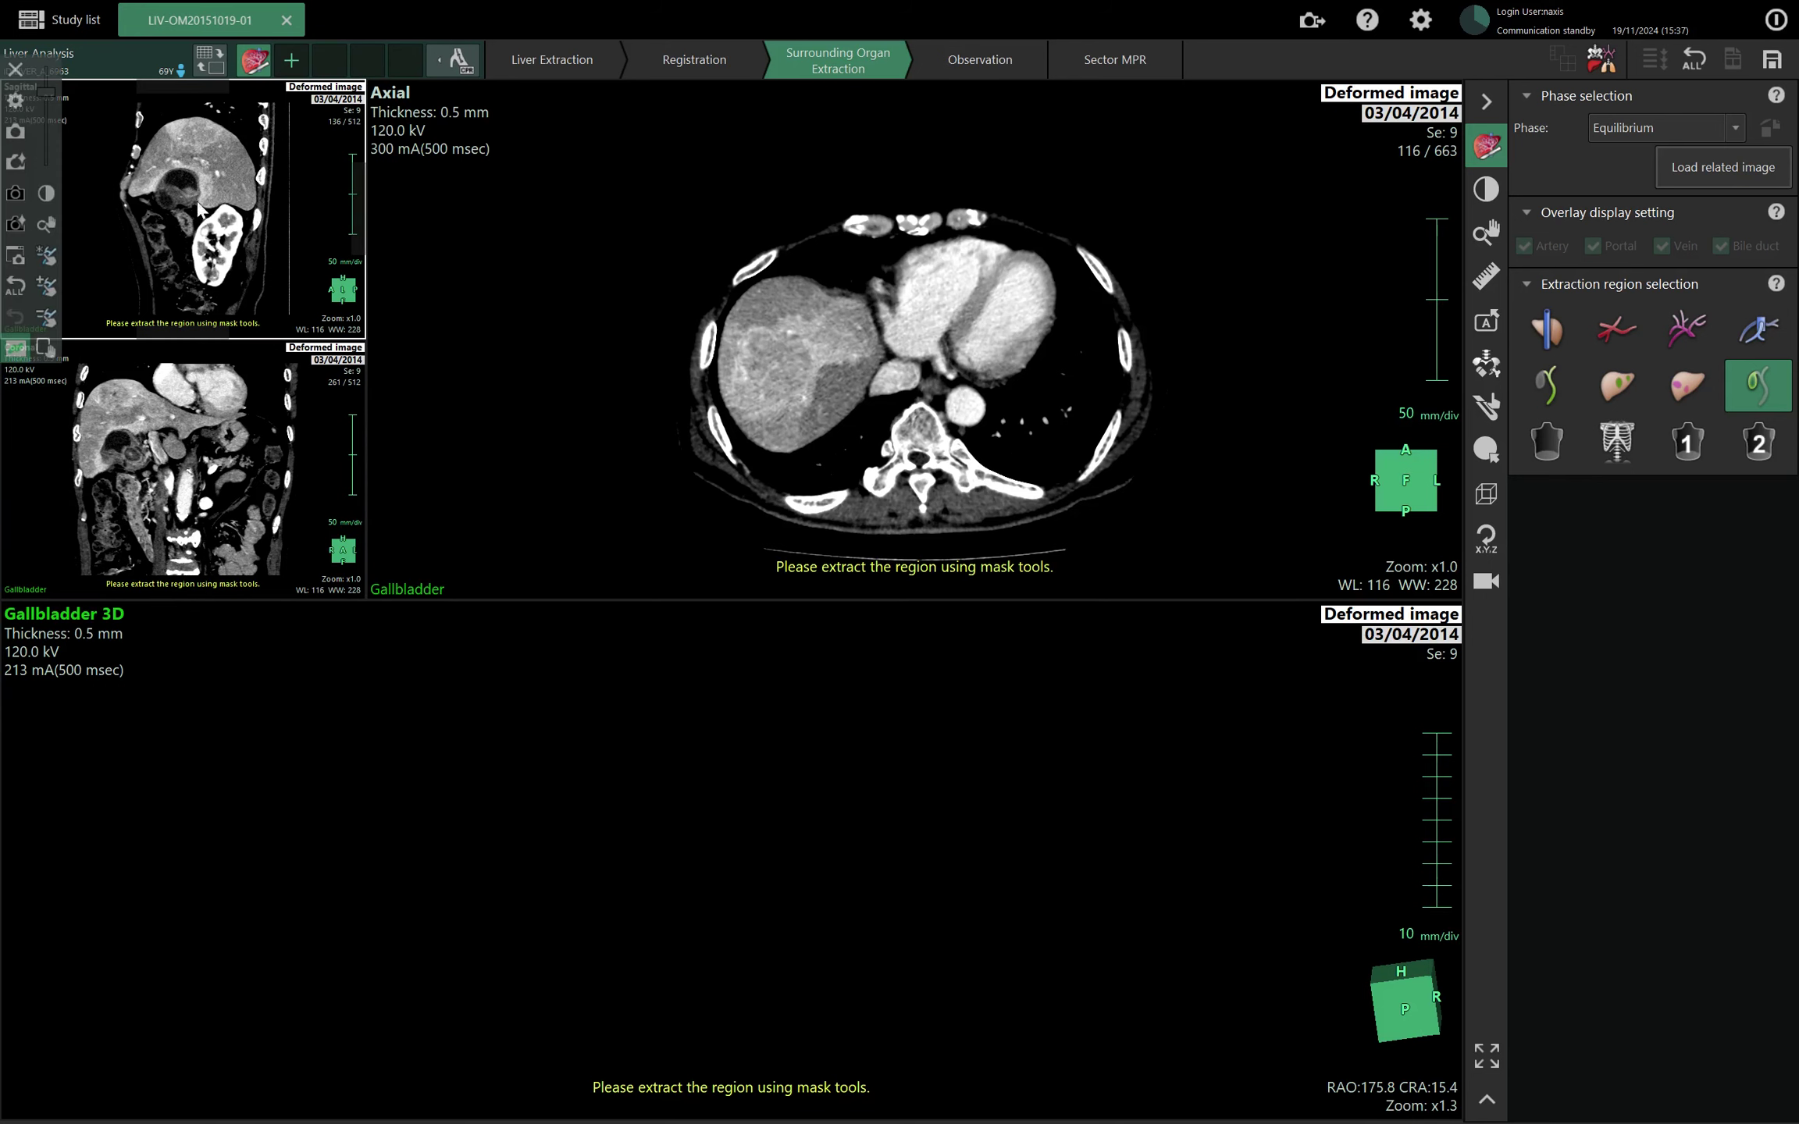
pyautogui.doubleClick(137, 95)
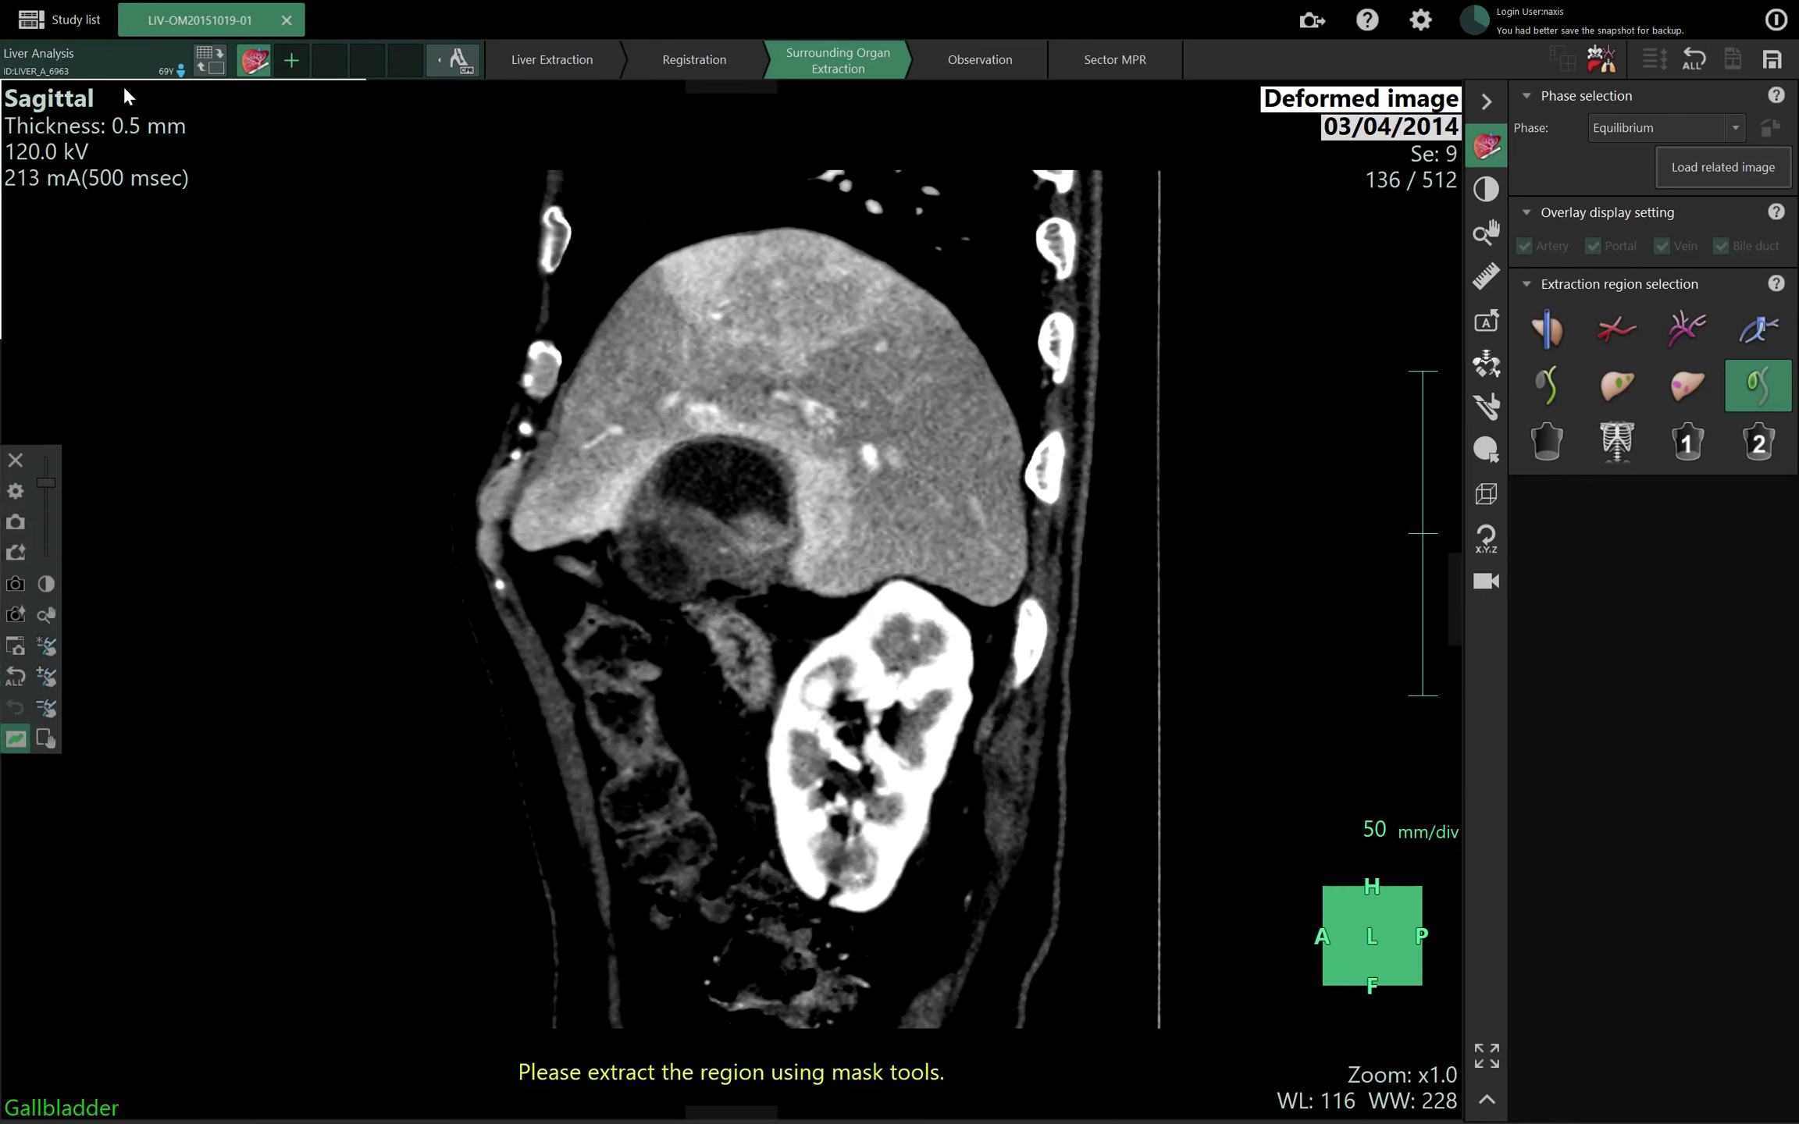
# Extract the gallbladder as a new region with the organ tumor extraction tool, drawing a diameter line across it on the sagittal slices.
pyautogui.click(1487, 405)
pyautogui.click(1488, 364)
pyautogui.scroll(20, 819, 578)
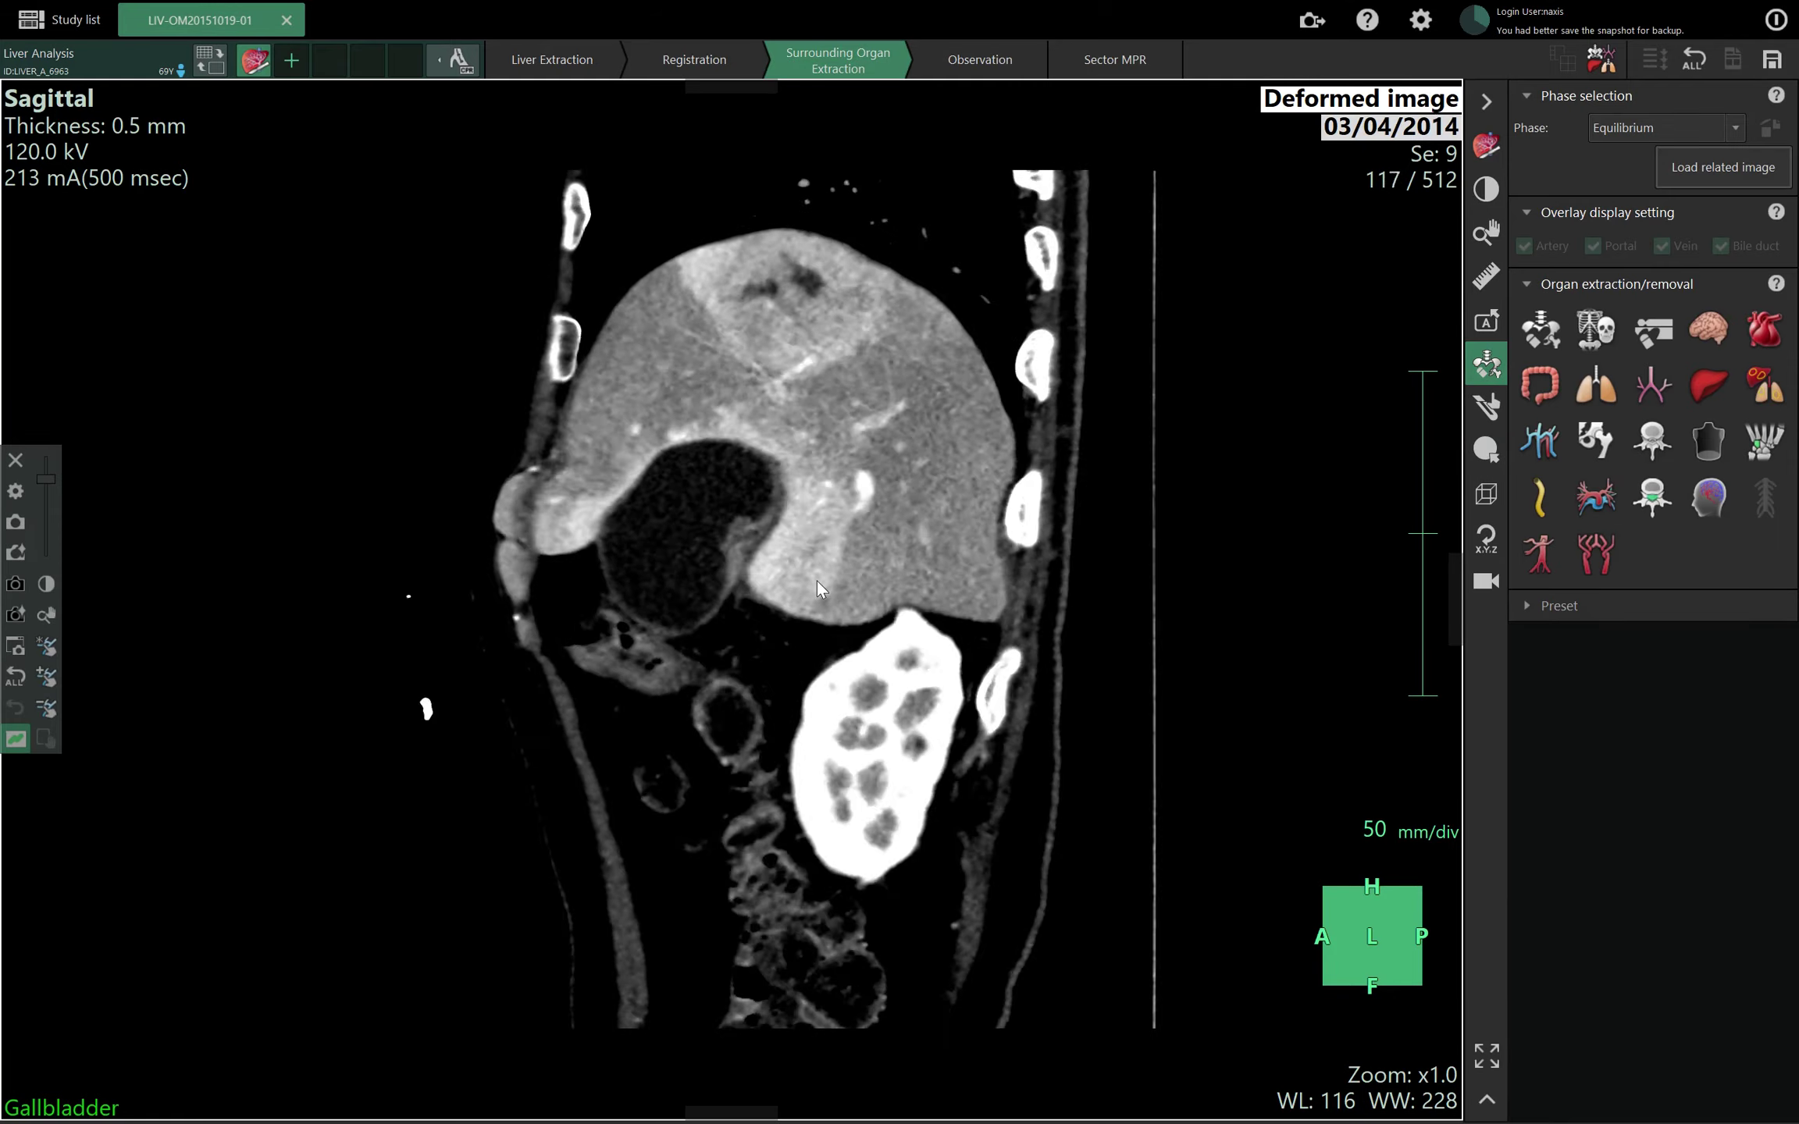
pyautogui.scroll(12, 817, 577)
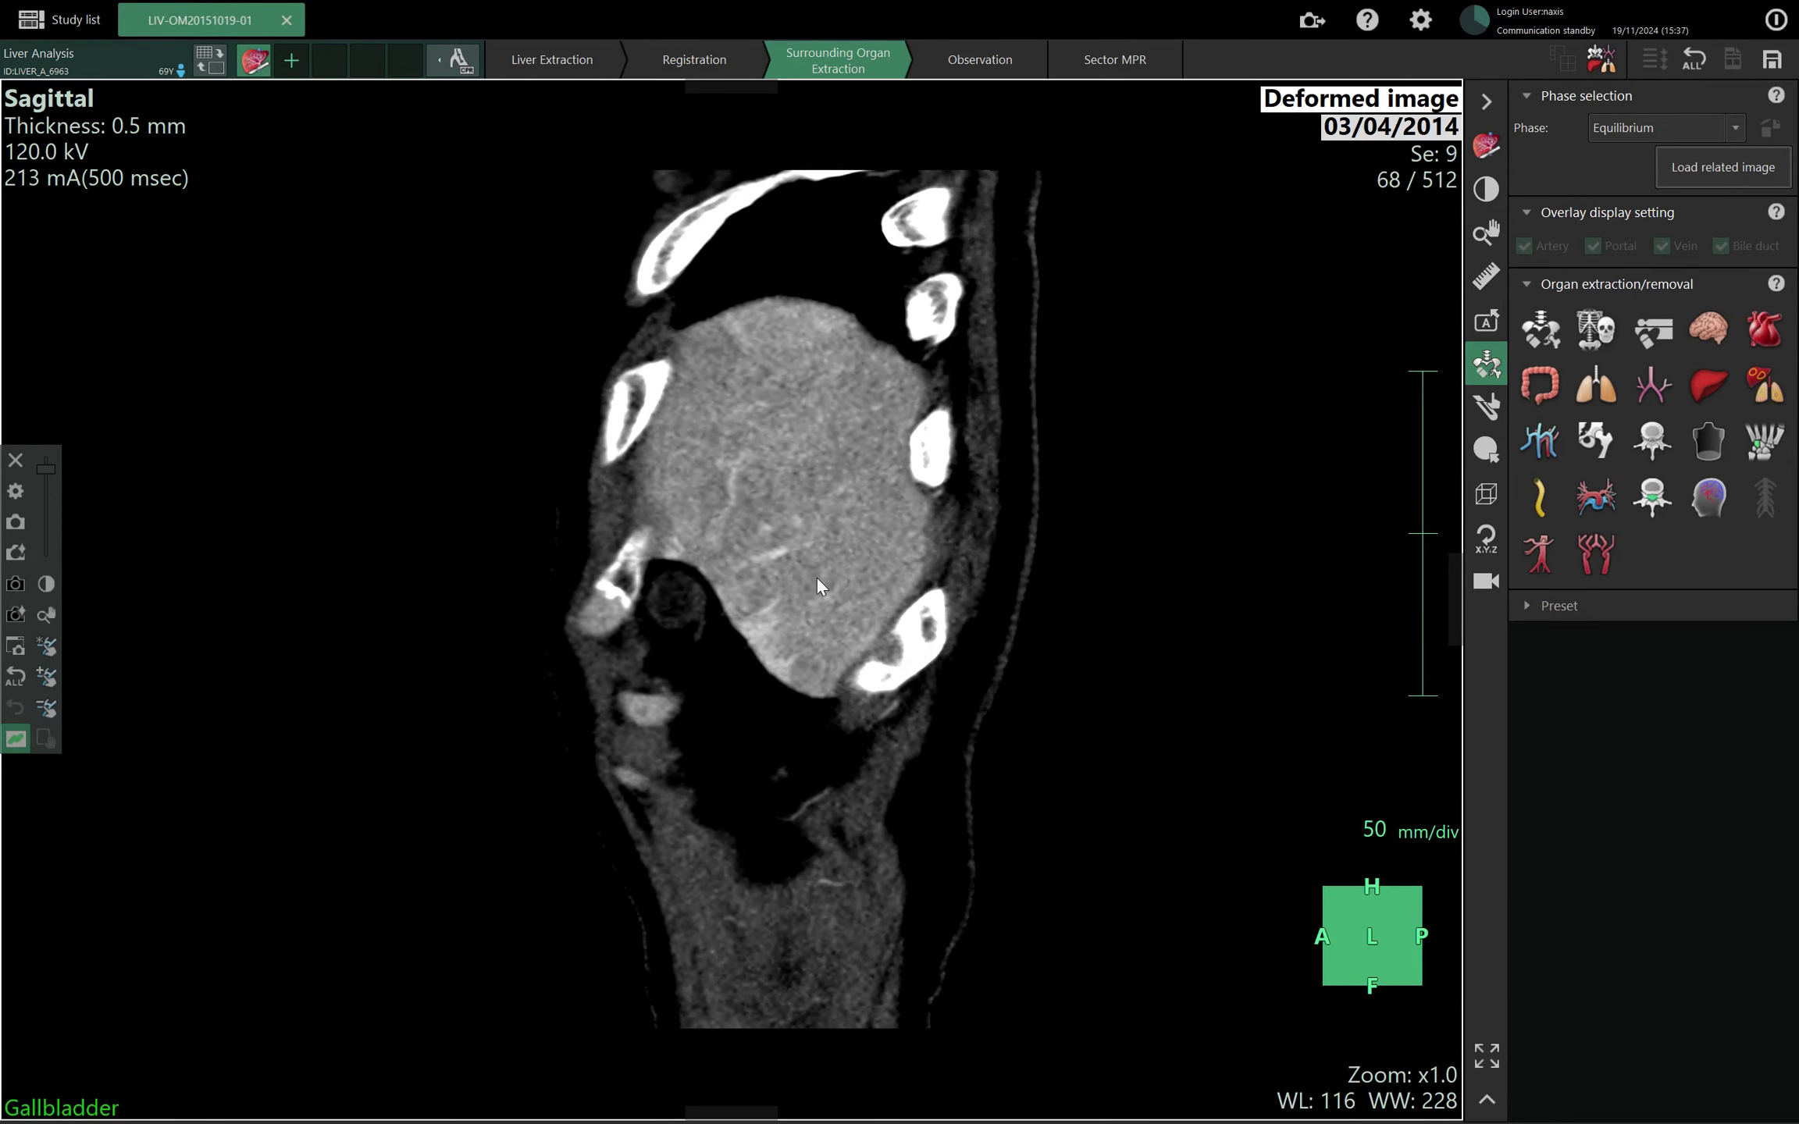
pyautogui.click(1764, 398)
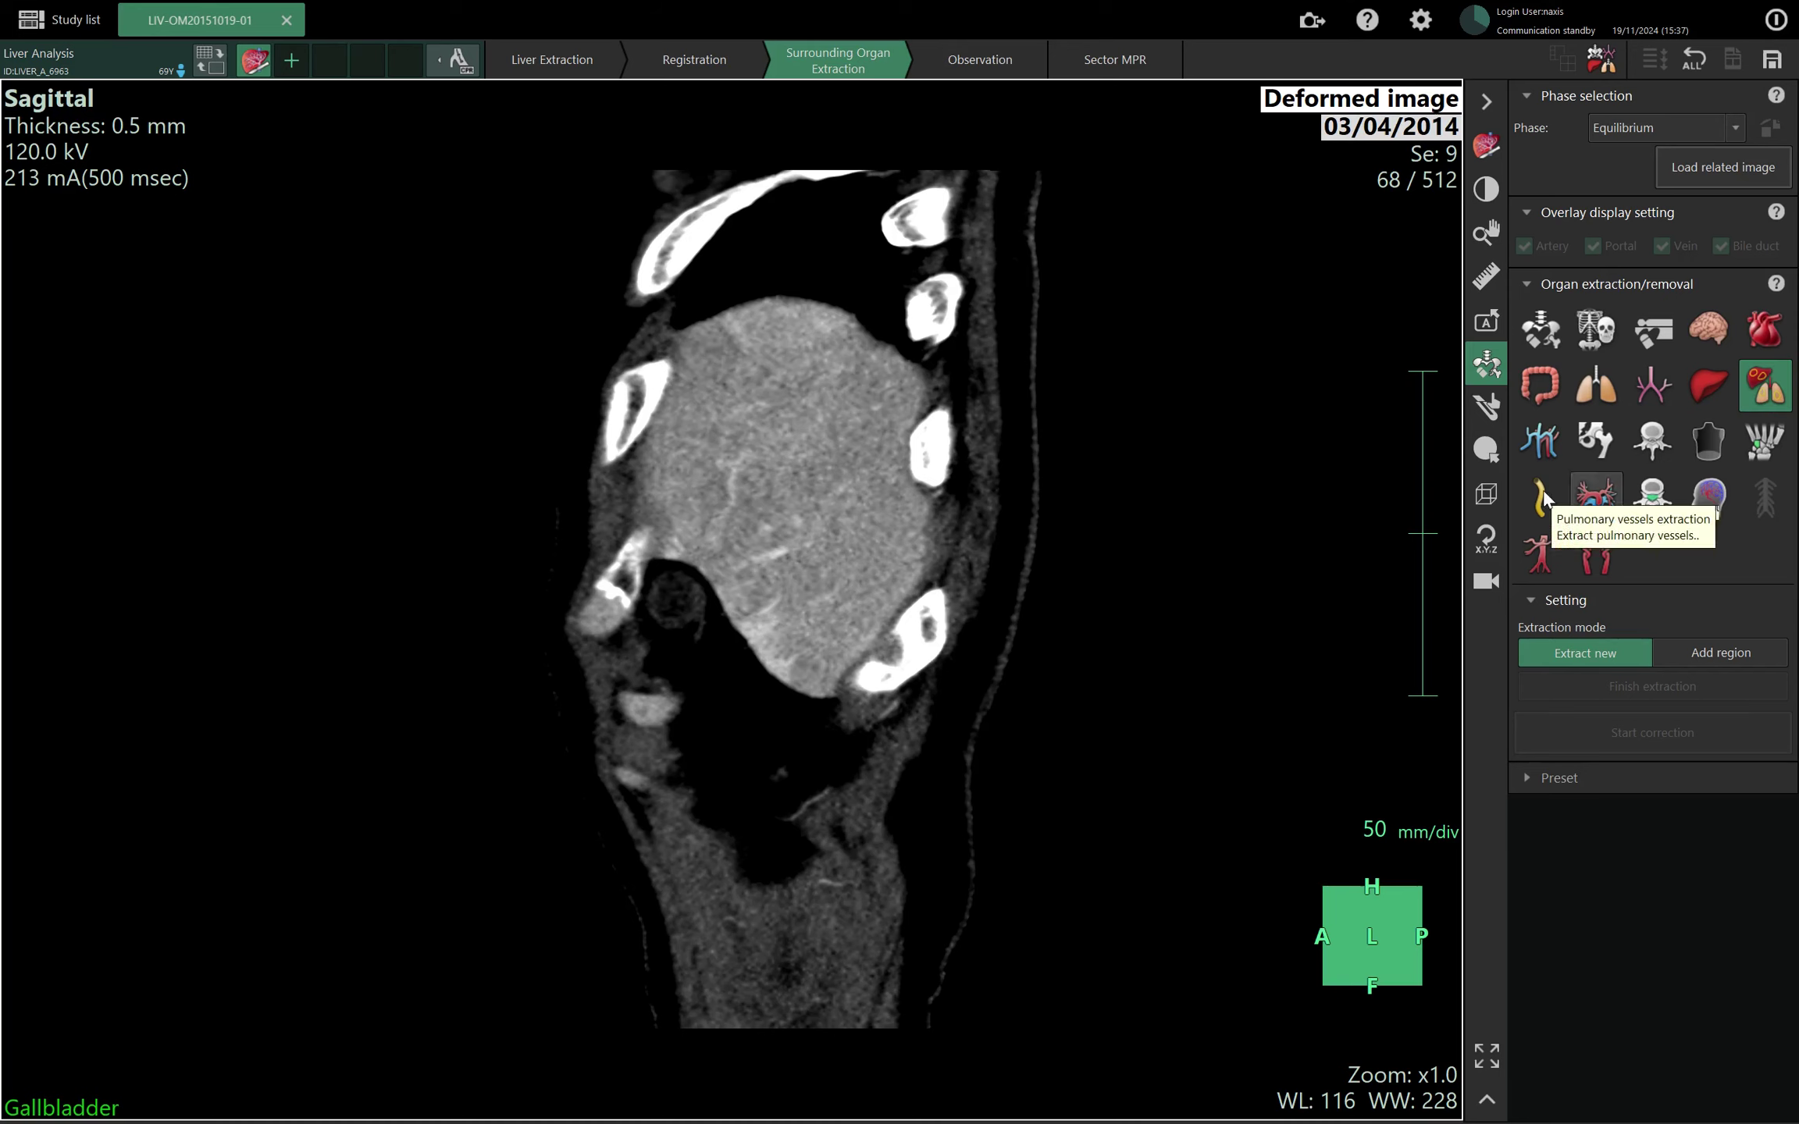
pyautogui.scroll(4, 631, 652)
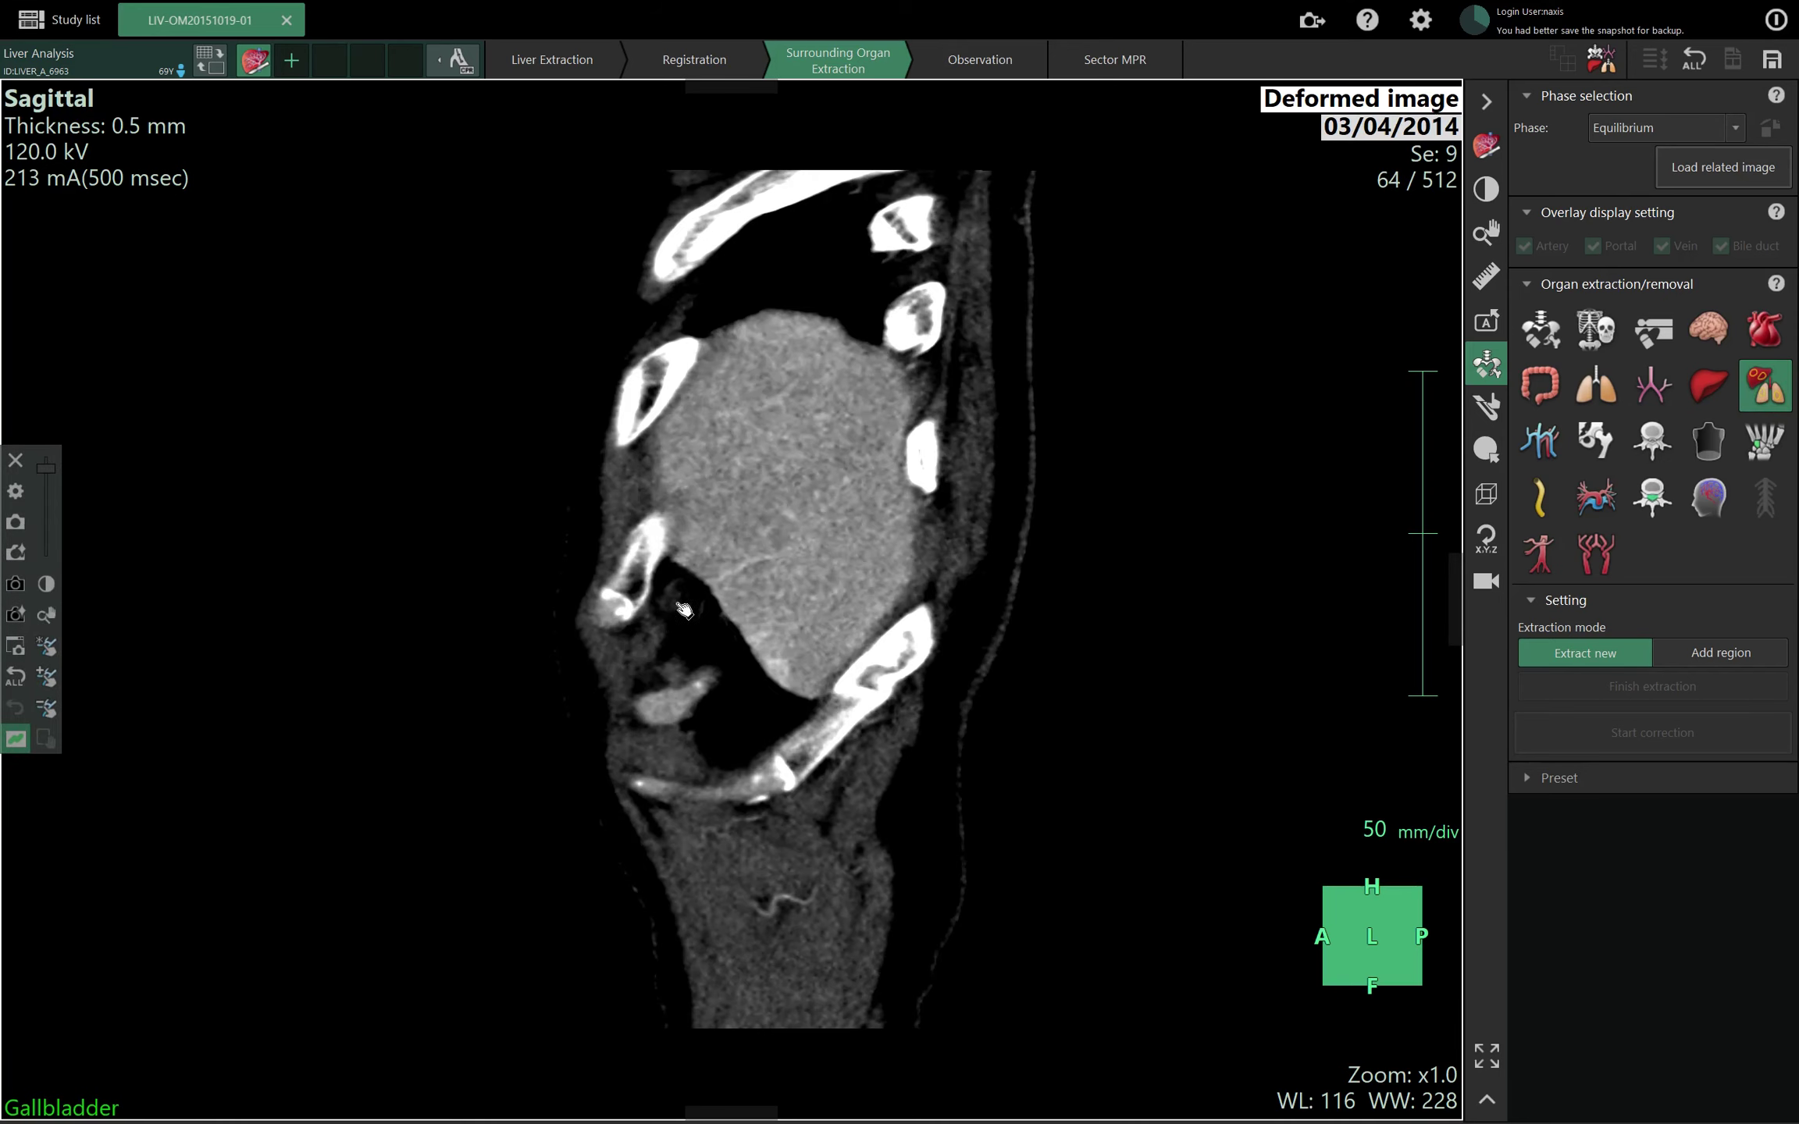
pyautogui.scroll(-2, 679, 614)
pyautogui.scroll(-1, 673, 607)
pyautogui.moveTo(673, 607); pyautogui.dragTo(754, 484, button='middle')
pyautogui.click(937, 599)
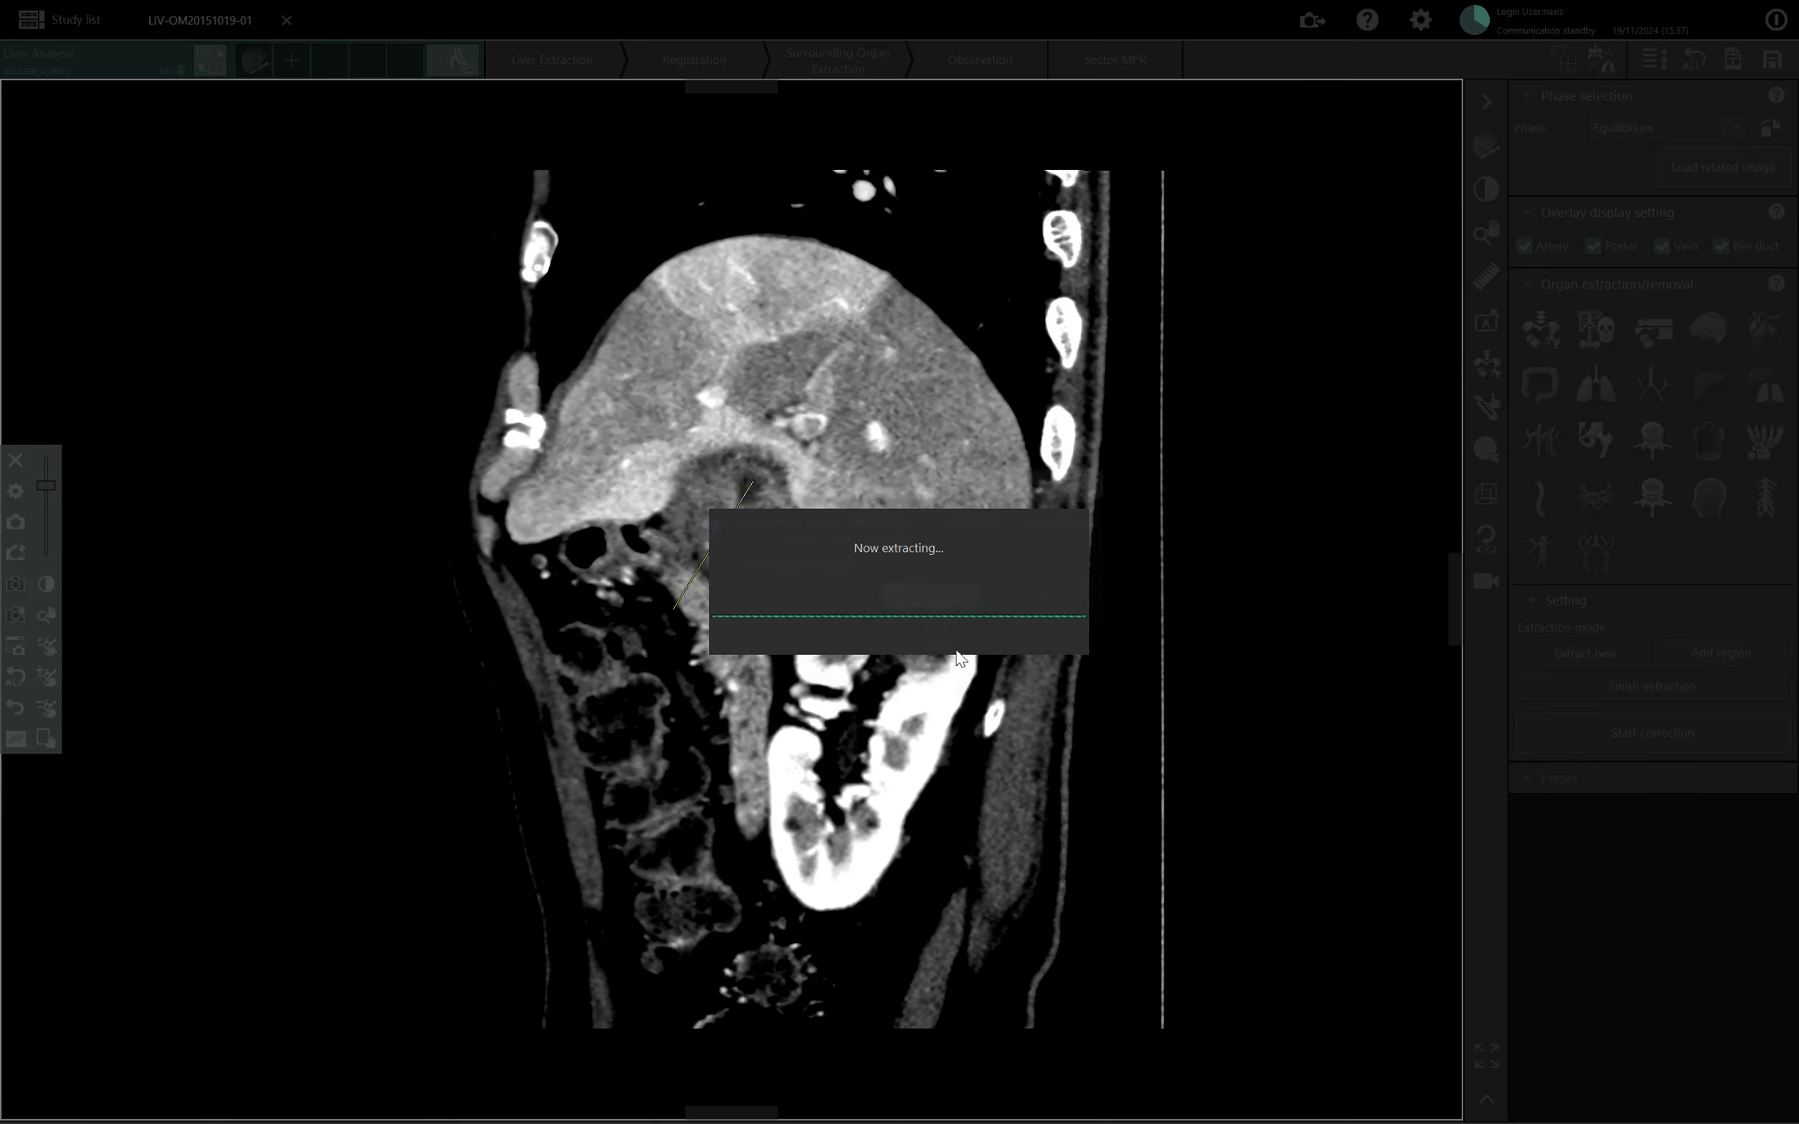
# Check the gallbladder mask through the sagittal slices, restore the multi-view layout, and inspect the gallbladder's 3D shape.
pyautogui.scroll(20, 665, 562)
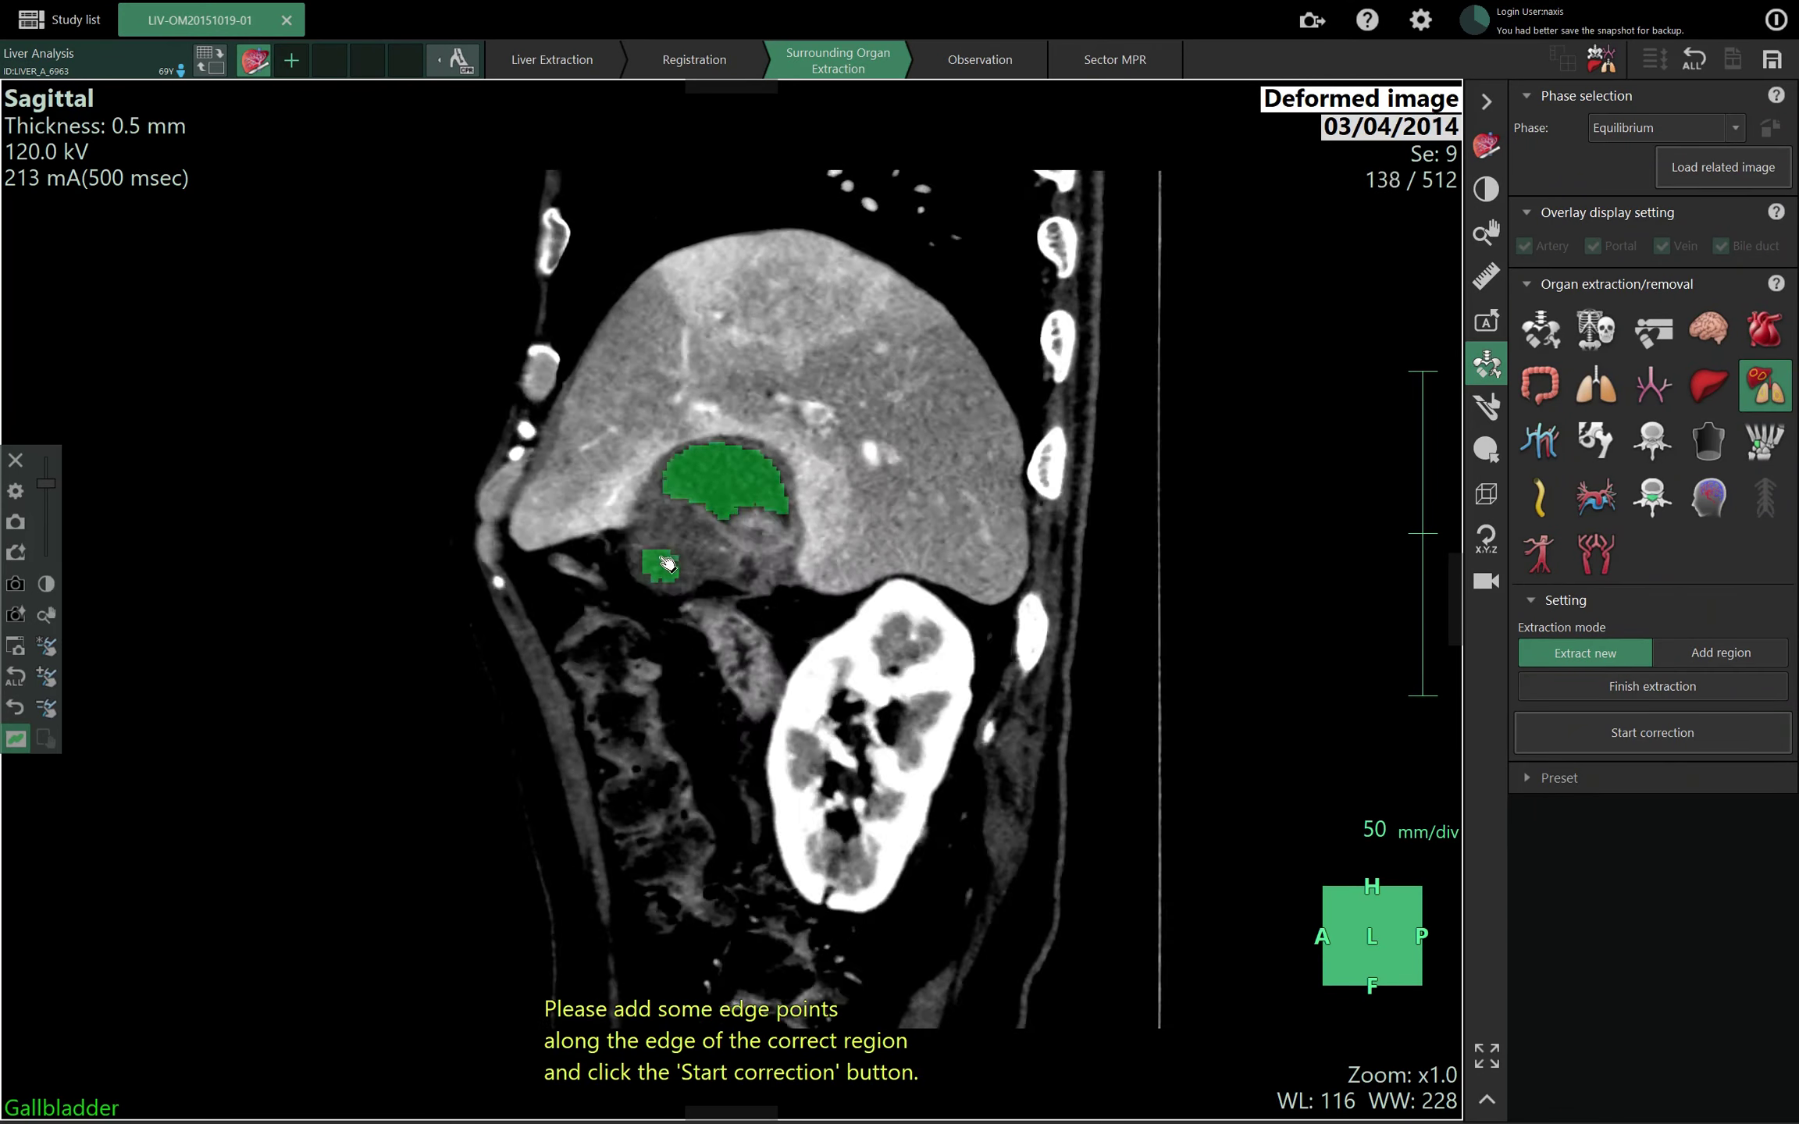
pyautogui.scroll(8, 665, 562)
pyautogui.scroll(-2, 663, 558)
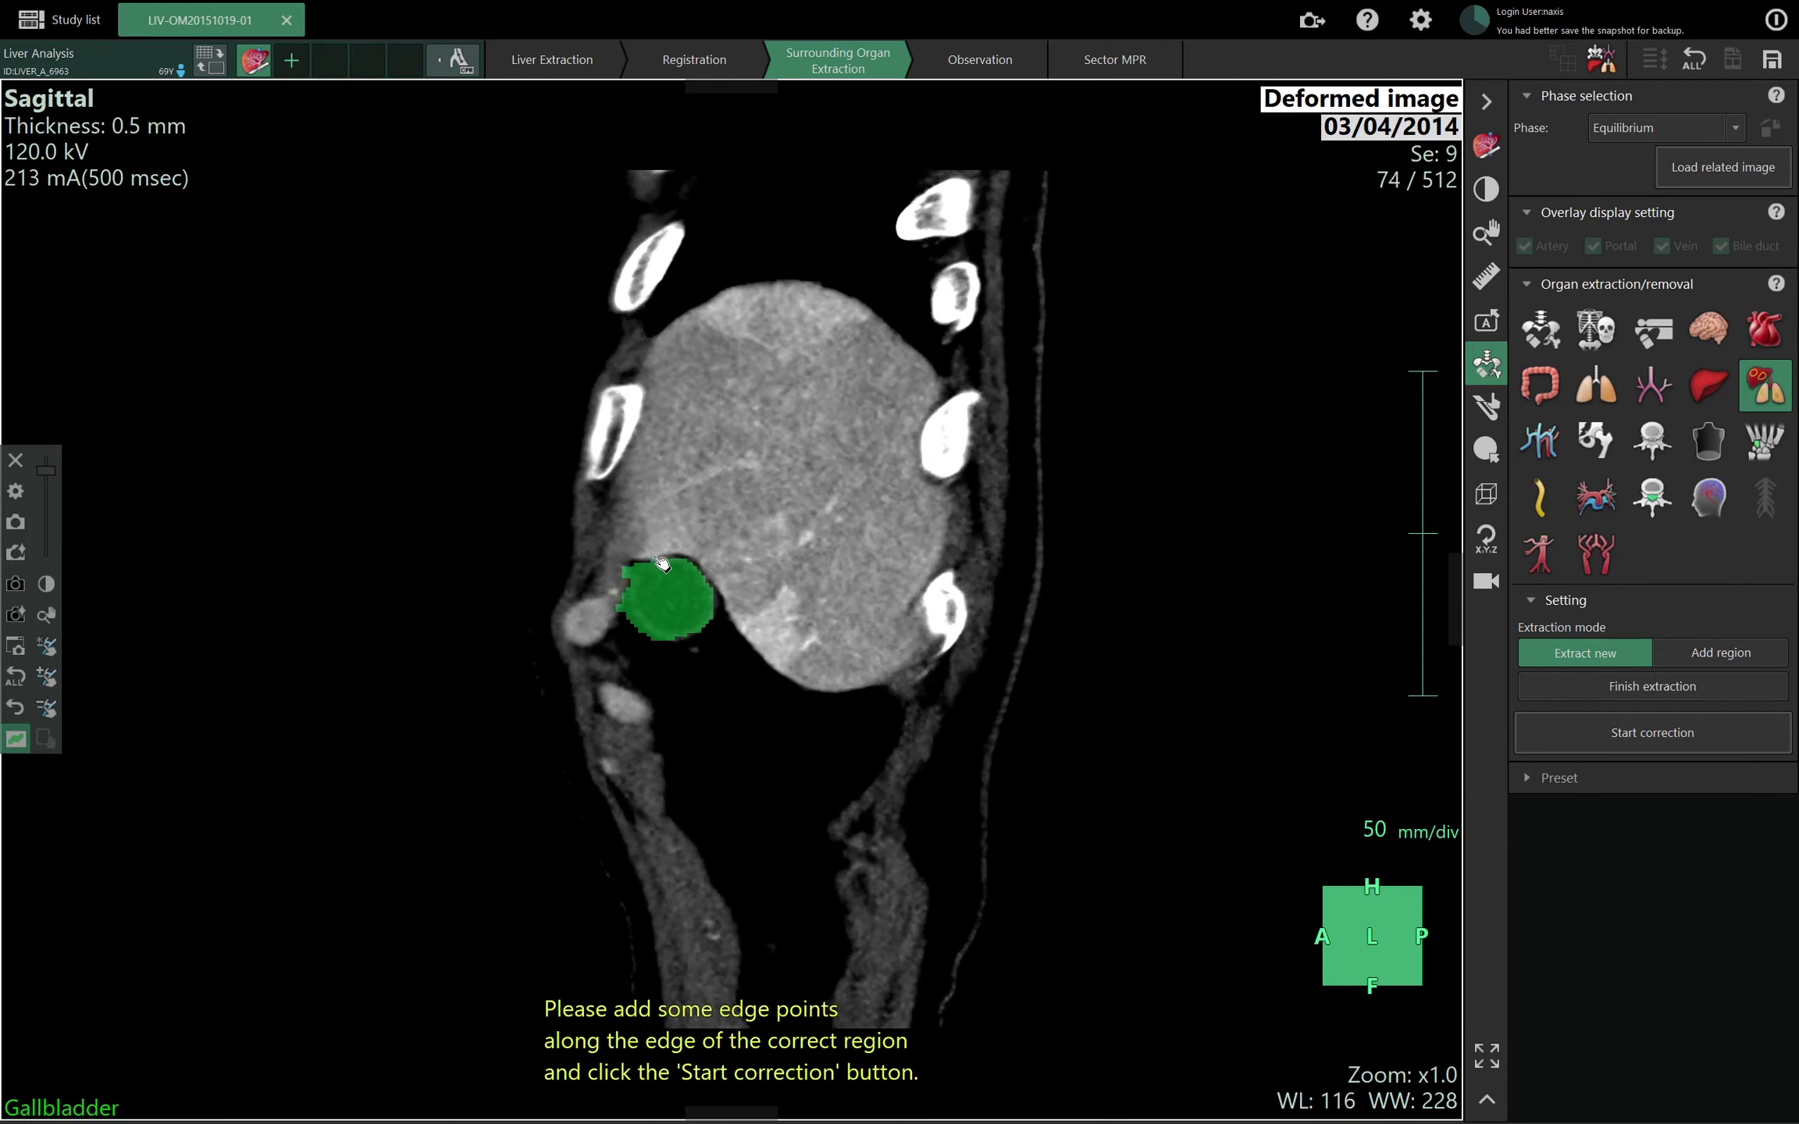
pyautogui.scroll(4, 660, 556)
pyautogui.scroll(-3, 658, 552)
pyautogui.scroll(-13, 658, 552)
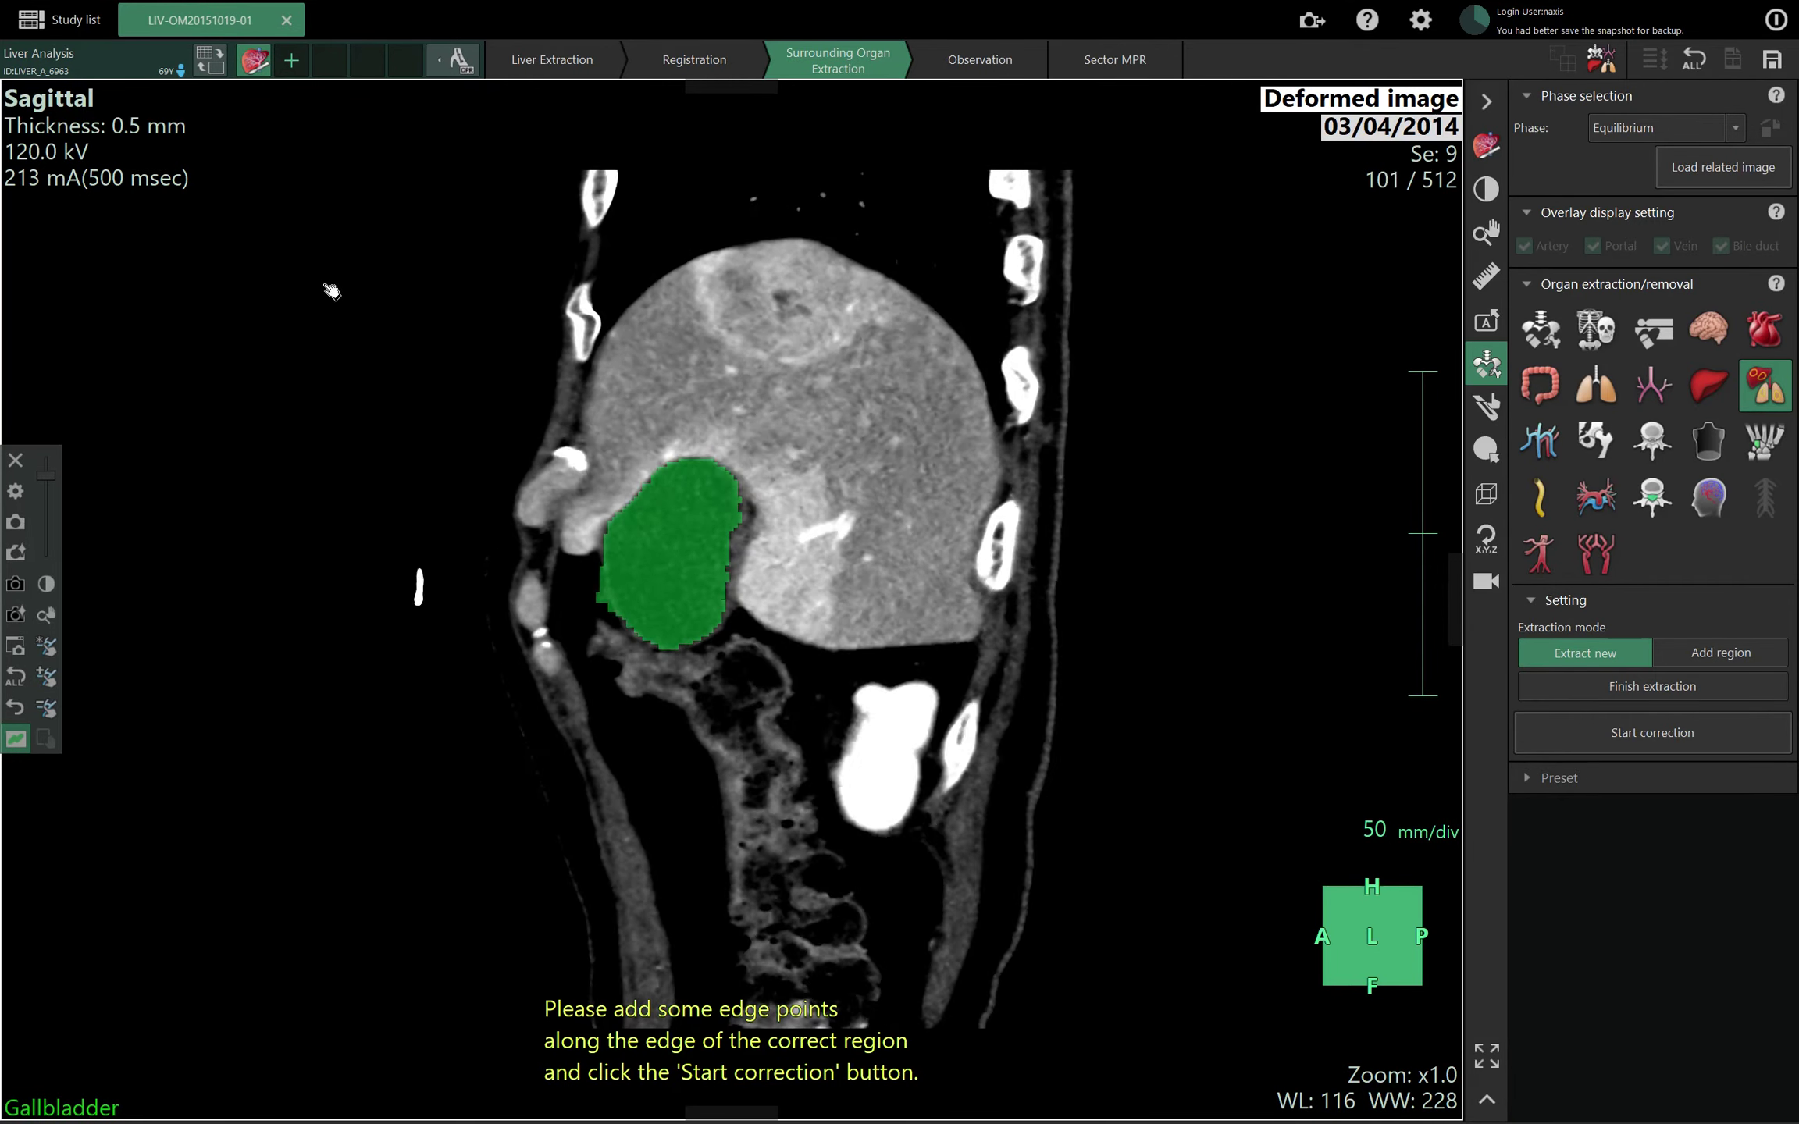
pyautogui.click(48, 99)
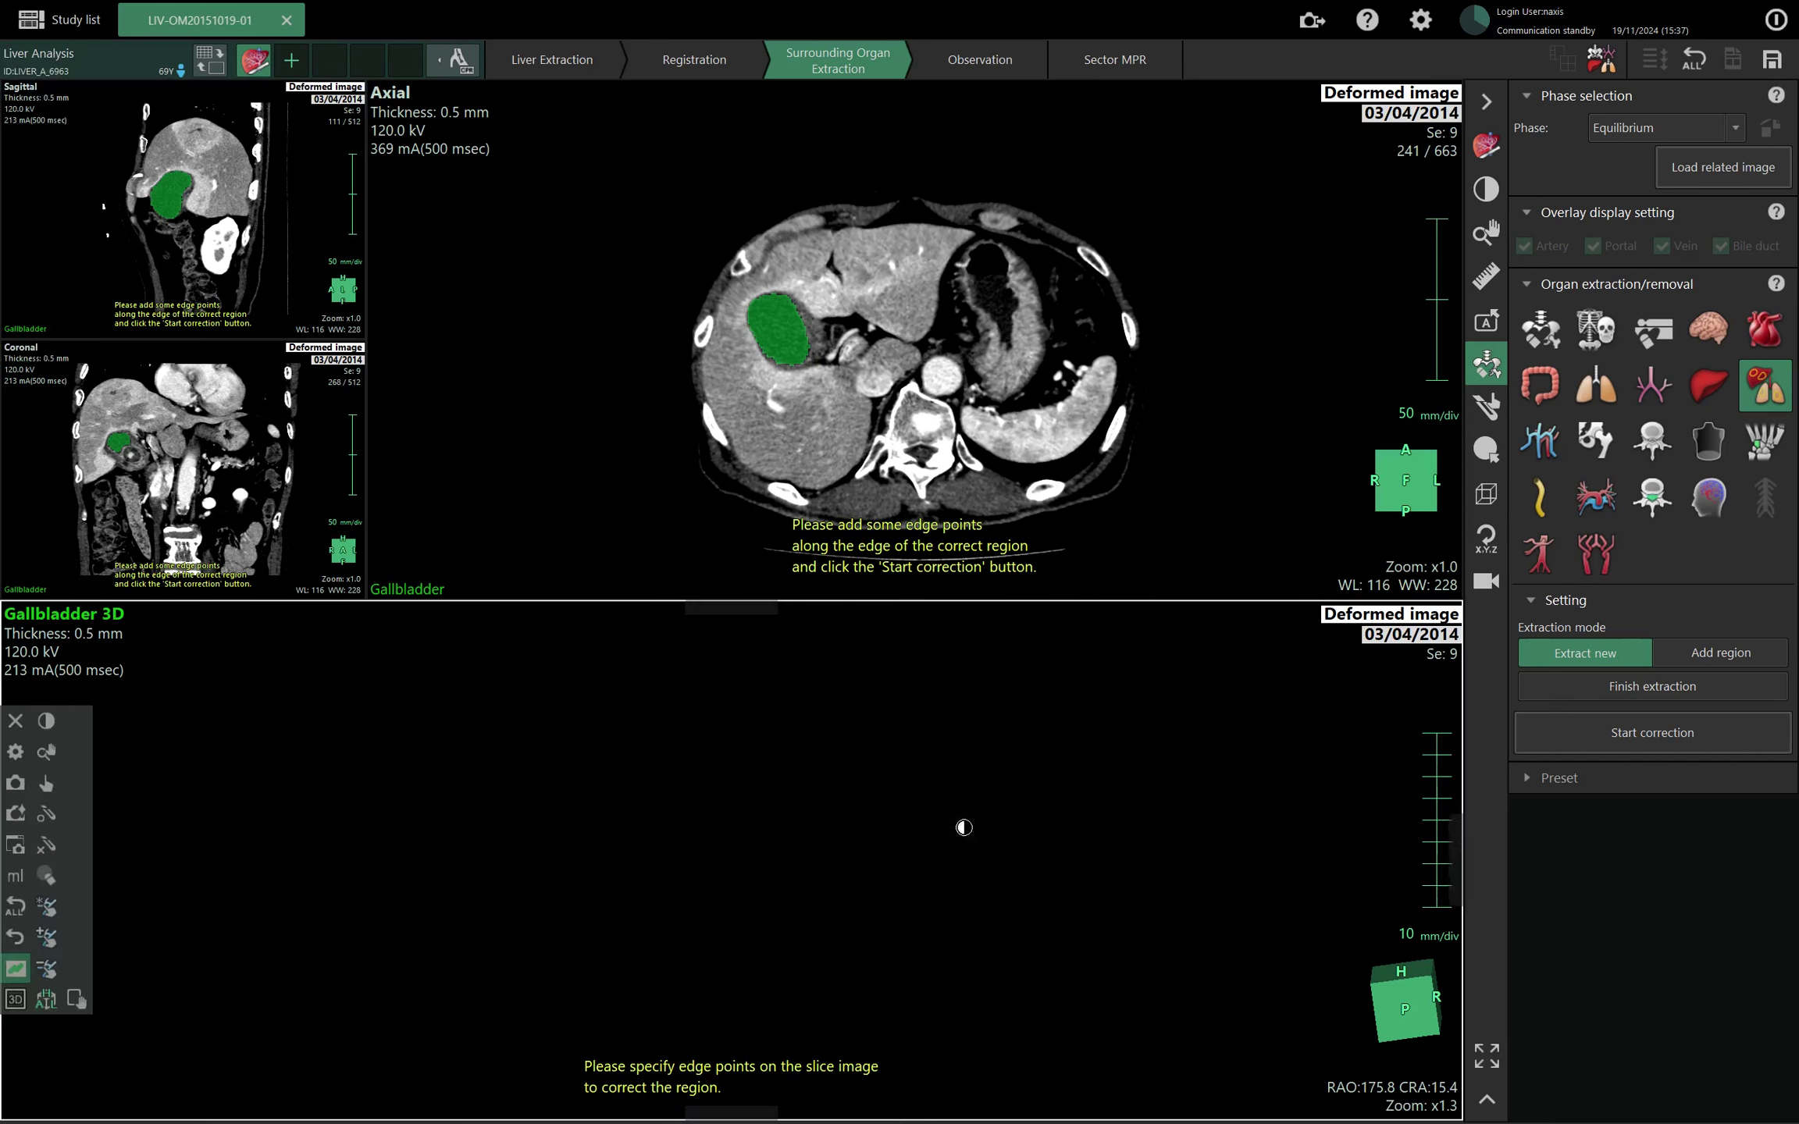
pyautogui.moveTo(965, 814); pyautogui.dragTo(1150, 810)
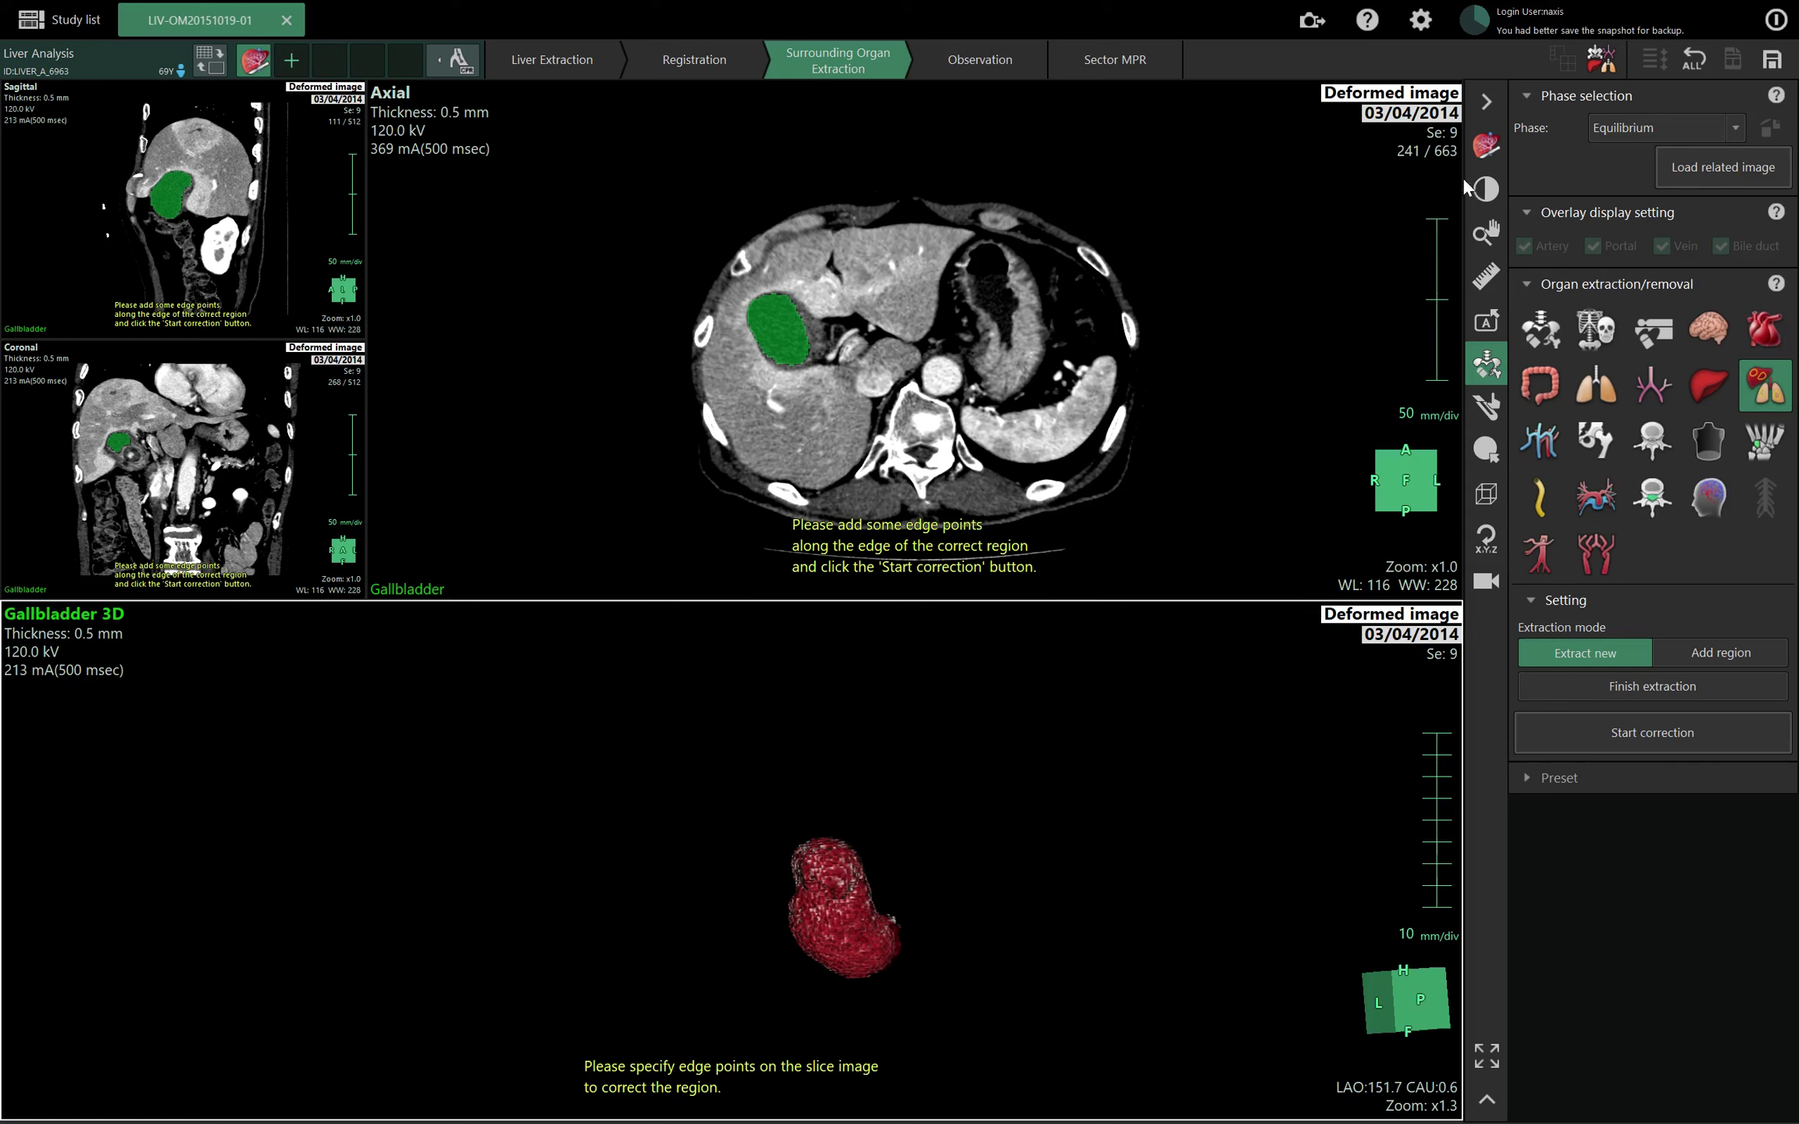
# Select Other-1 as the extraction region and look through the upper abdominal axial slices for a further structure.
pyautogui.click(1486, 146)
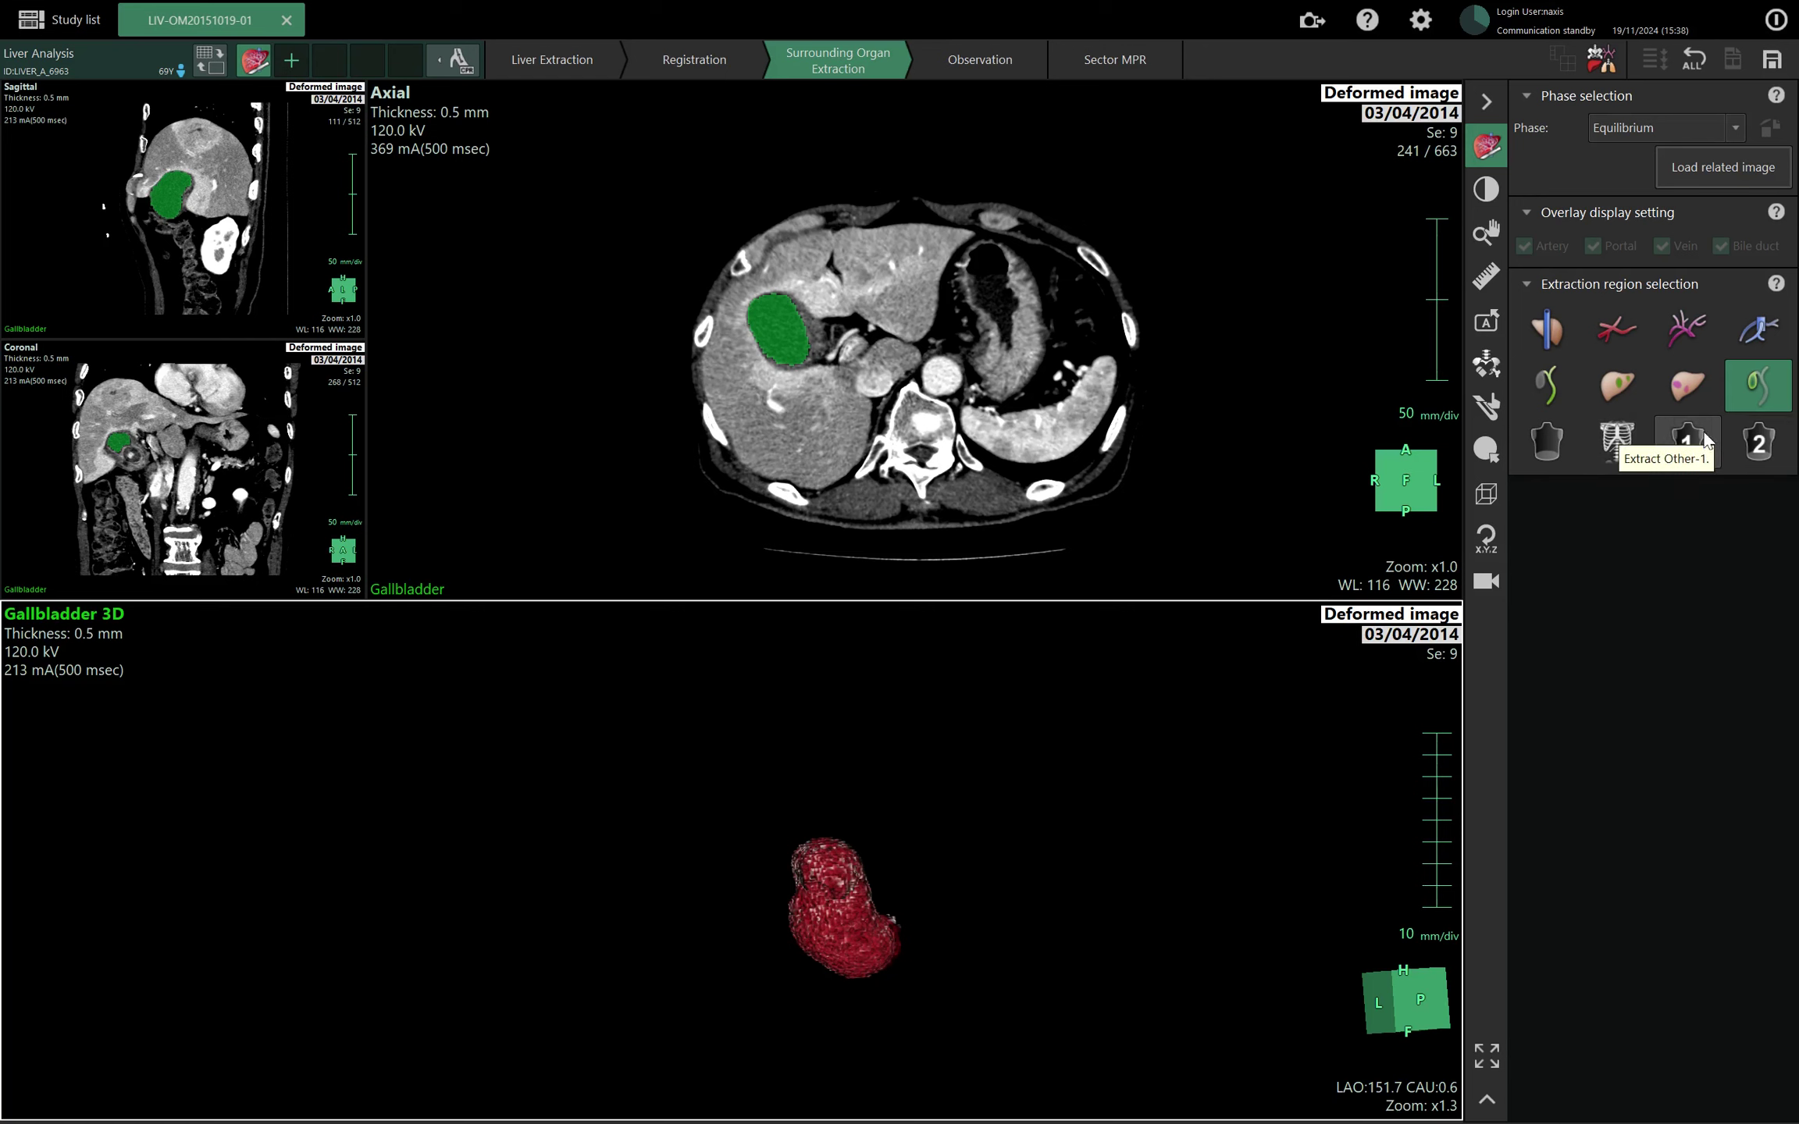
pyautogui.click(1702, 443)
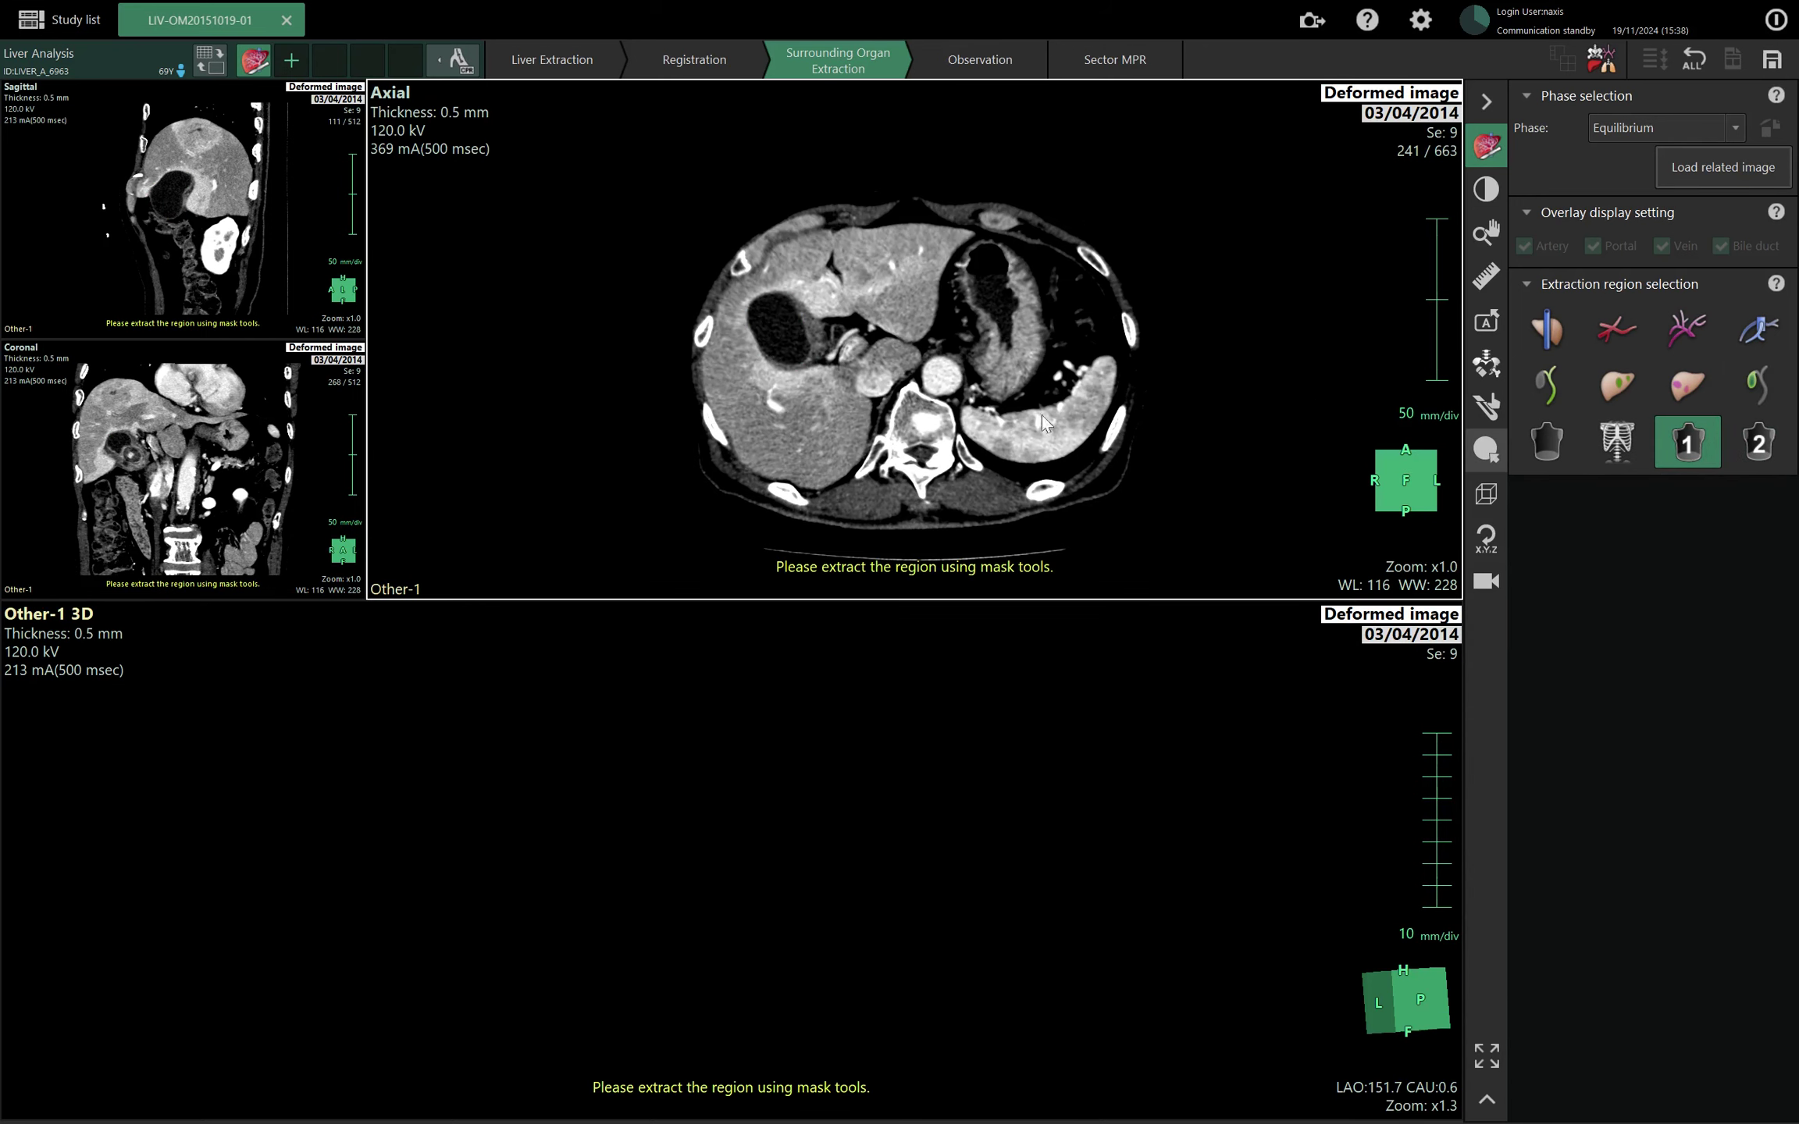
pyautogui.scroll(-10, 1013, 376)
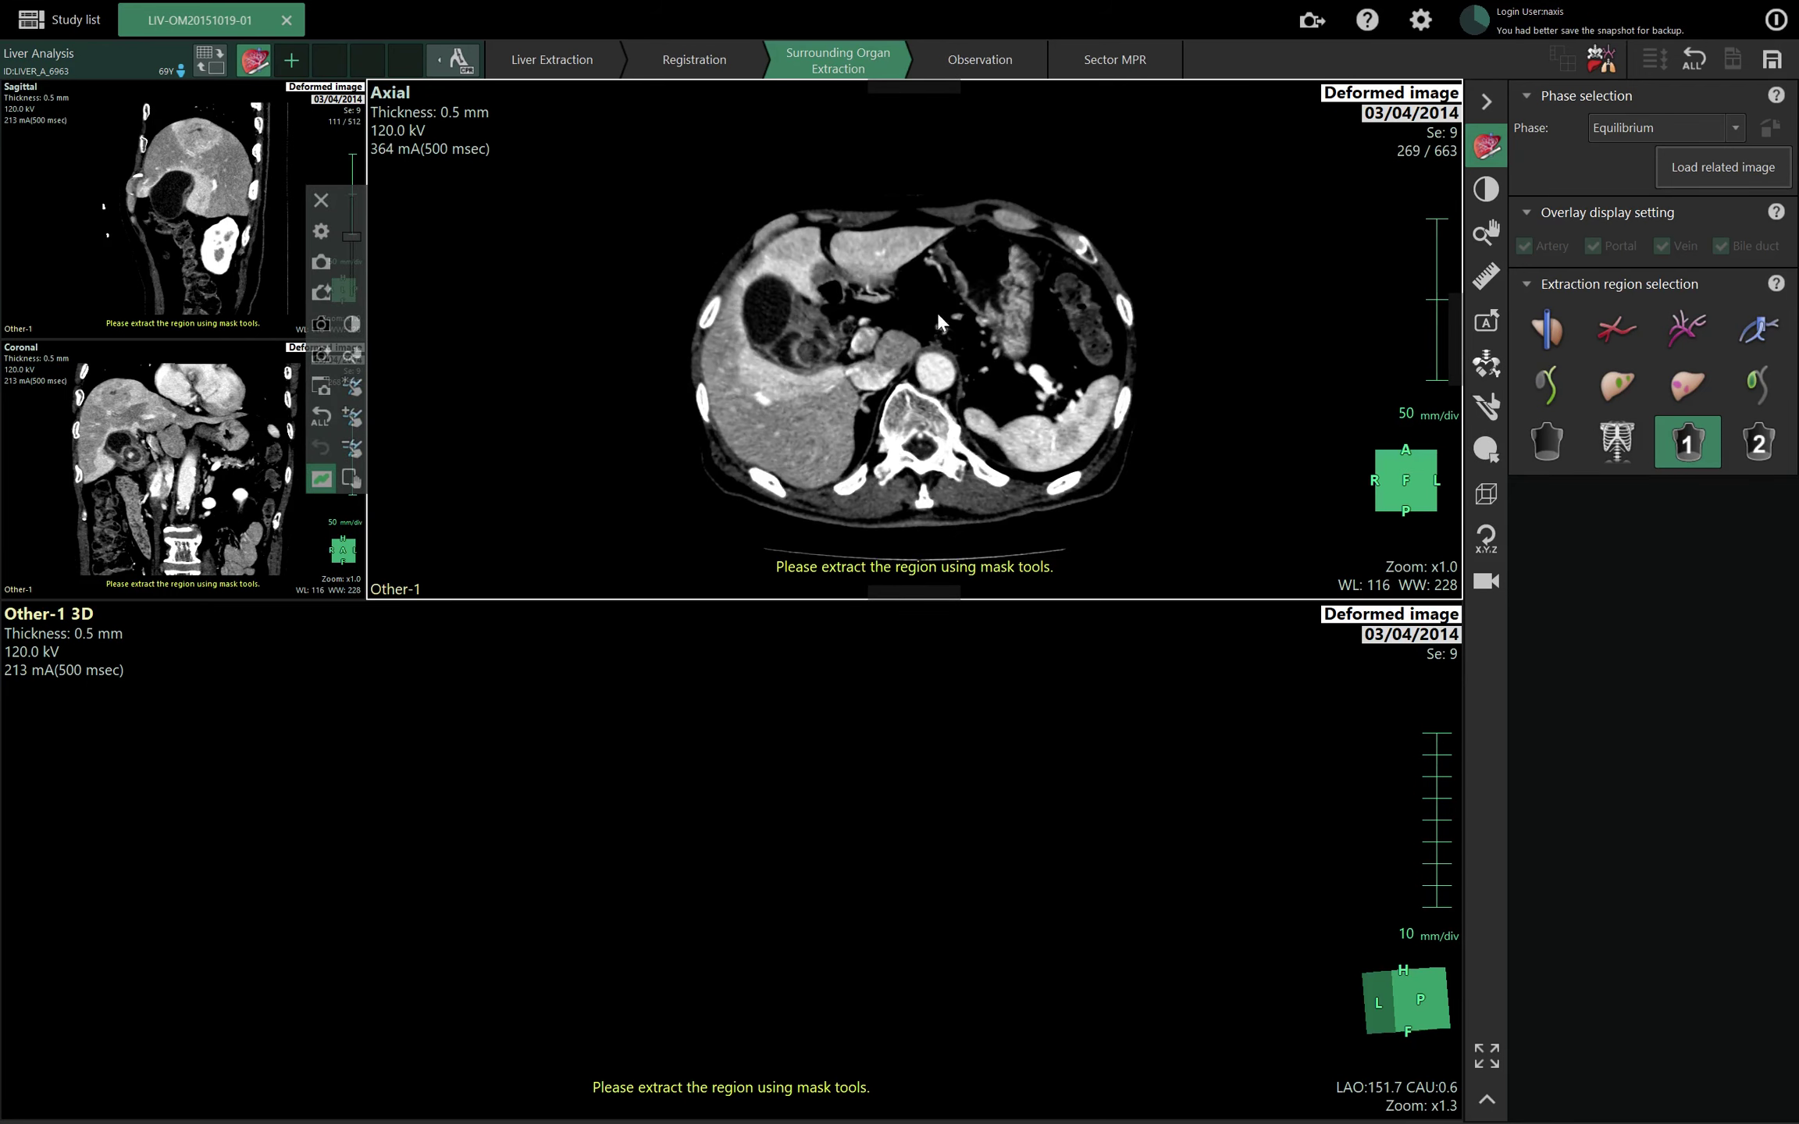
pyautogui.scroll(4, 980, 302)
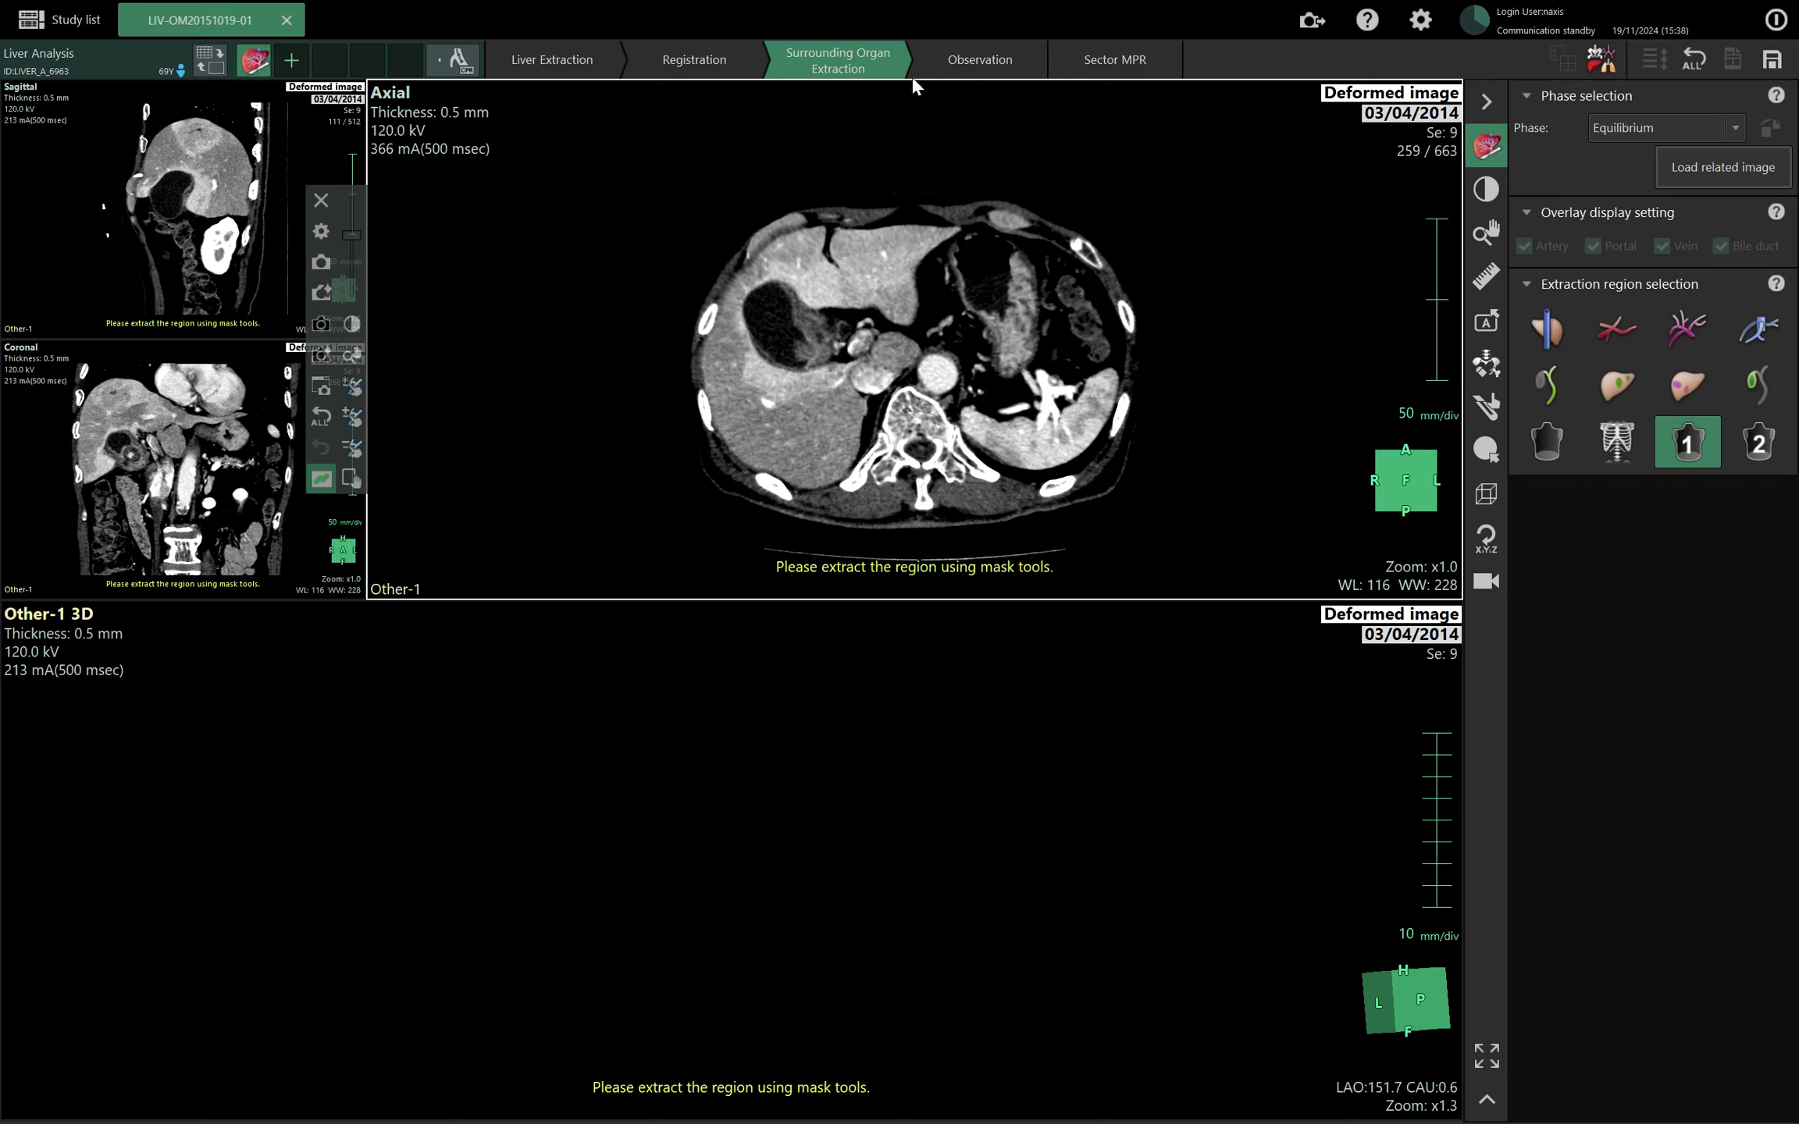
# Go to the Observation stage, agree to reconstruct the paths, and apply the root node of the portal path after checking it.
pyautogui.click(970, 58)
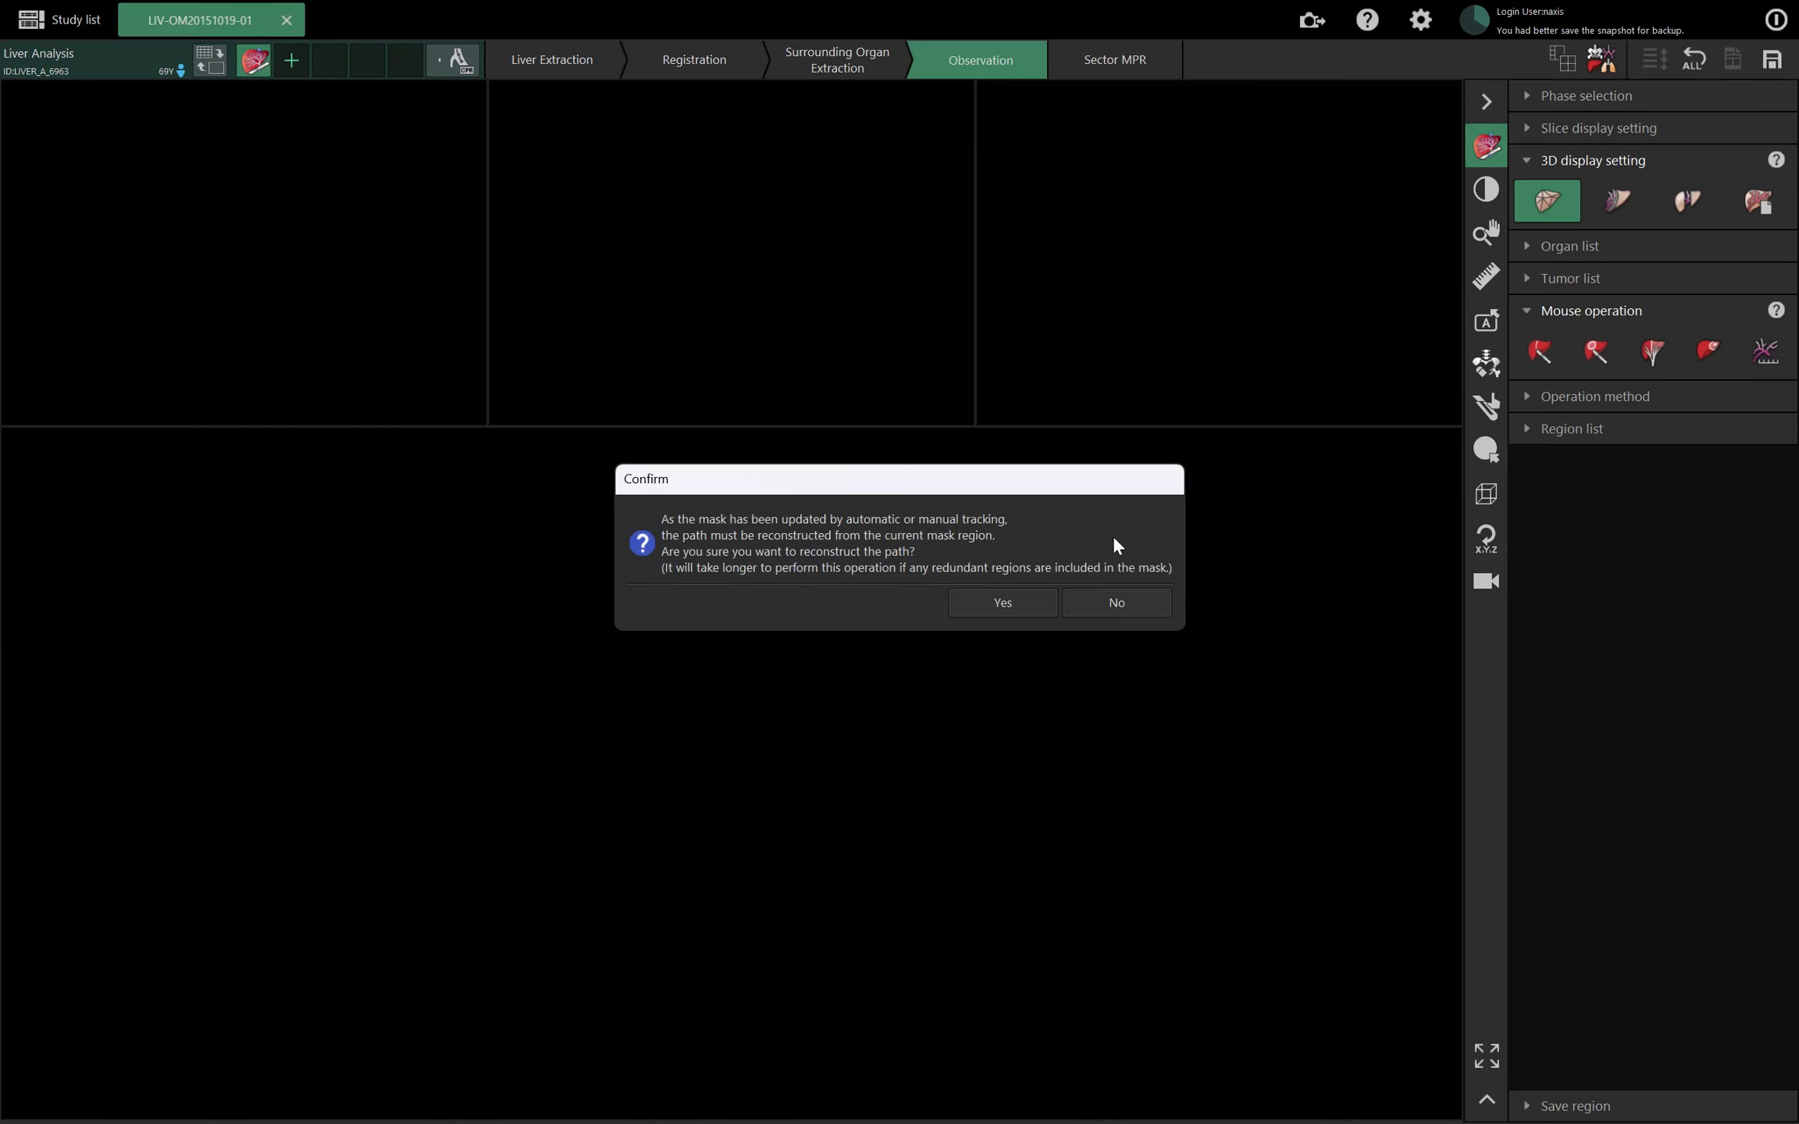
pyautogui.click(1001, 602)
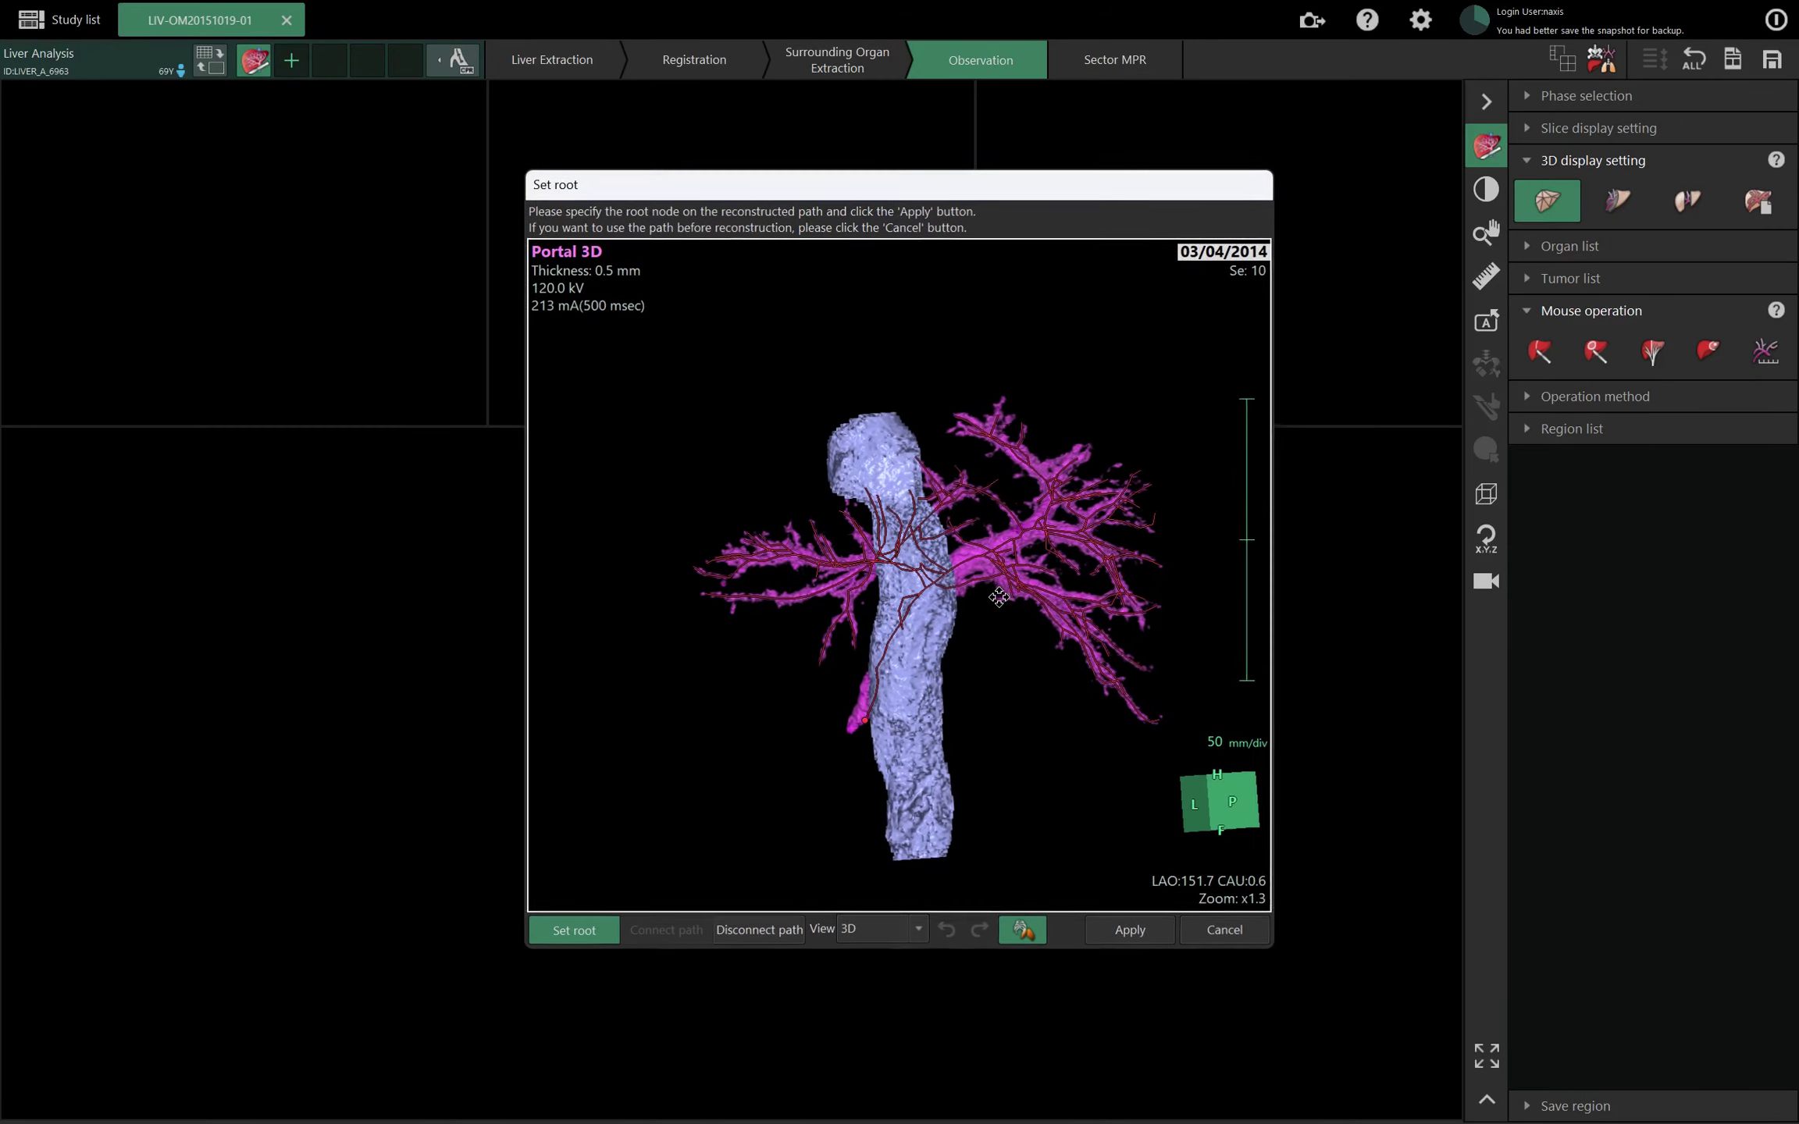
pyautogui.moveTo(1025, 743); pyautogui.dragTo(907, 679)
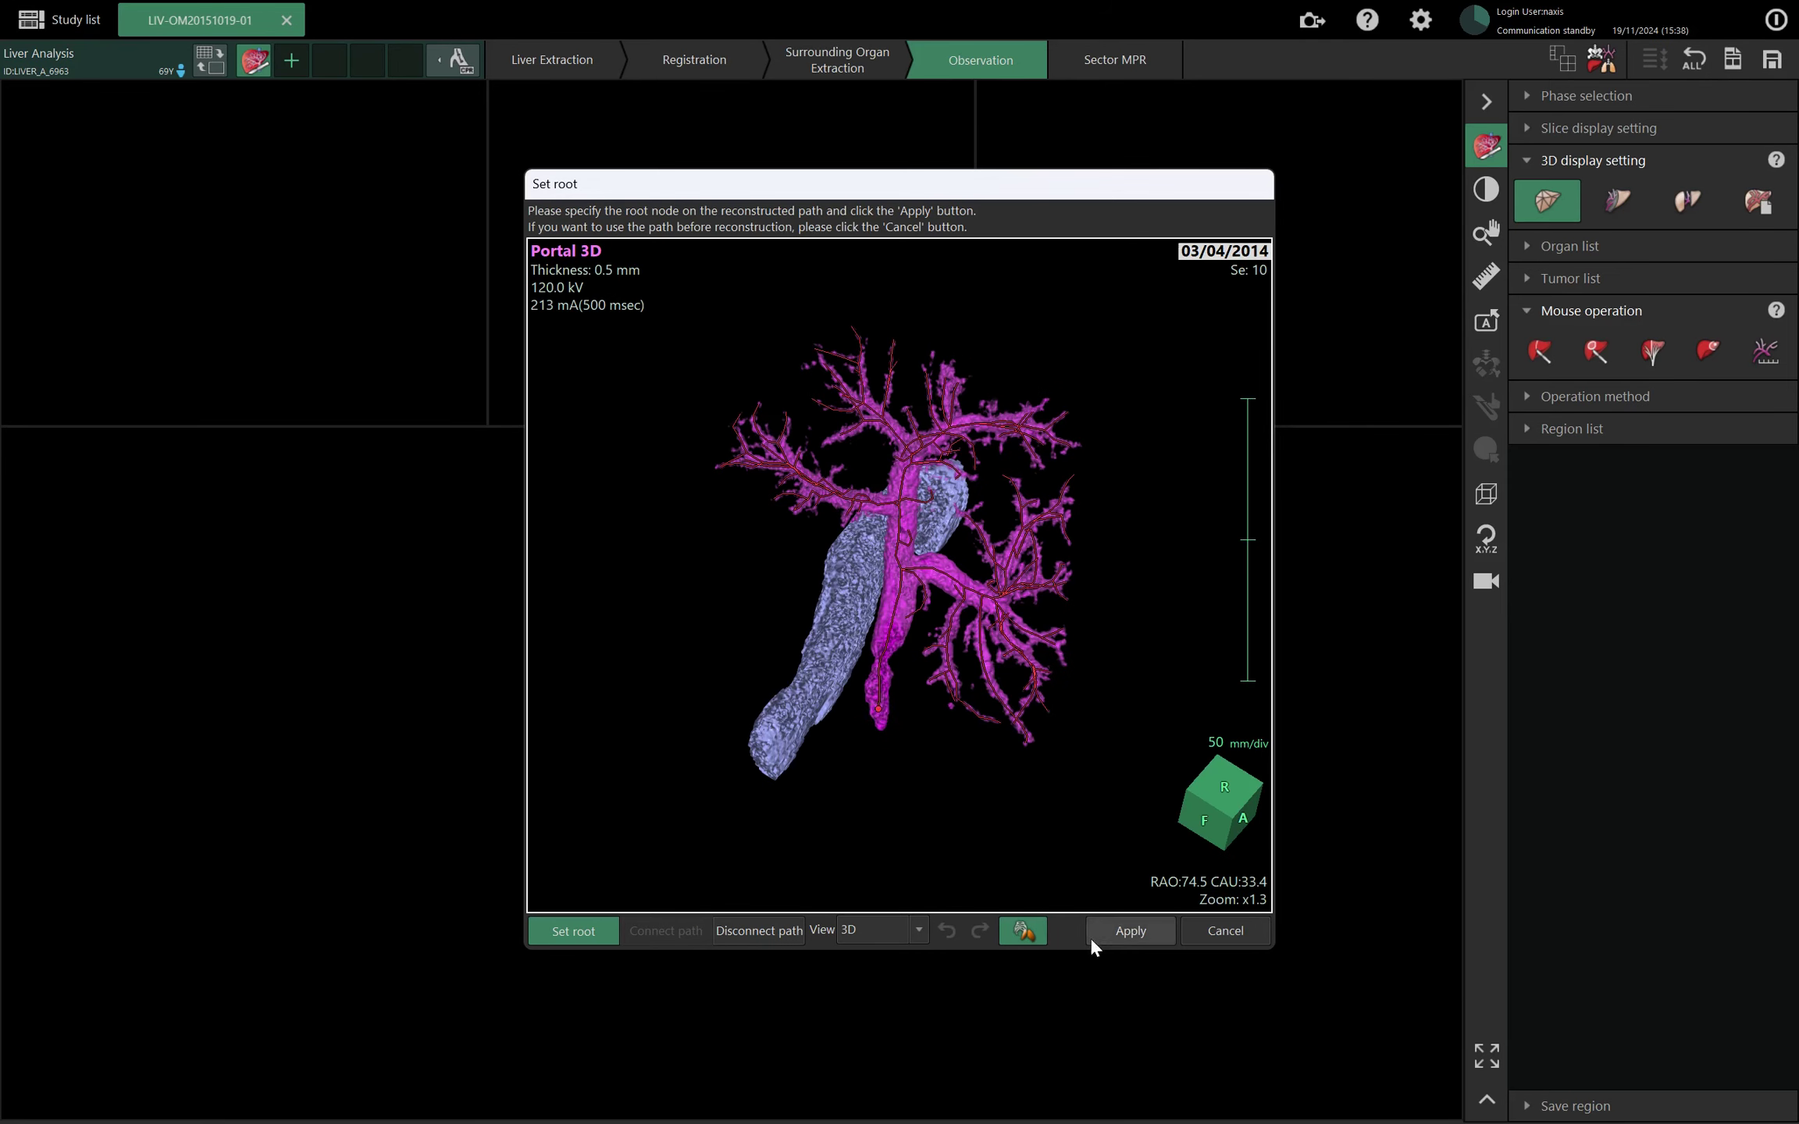
pyautogui.click(1116, 931)
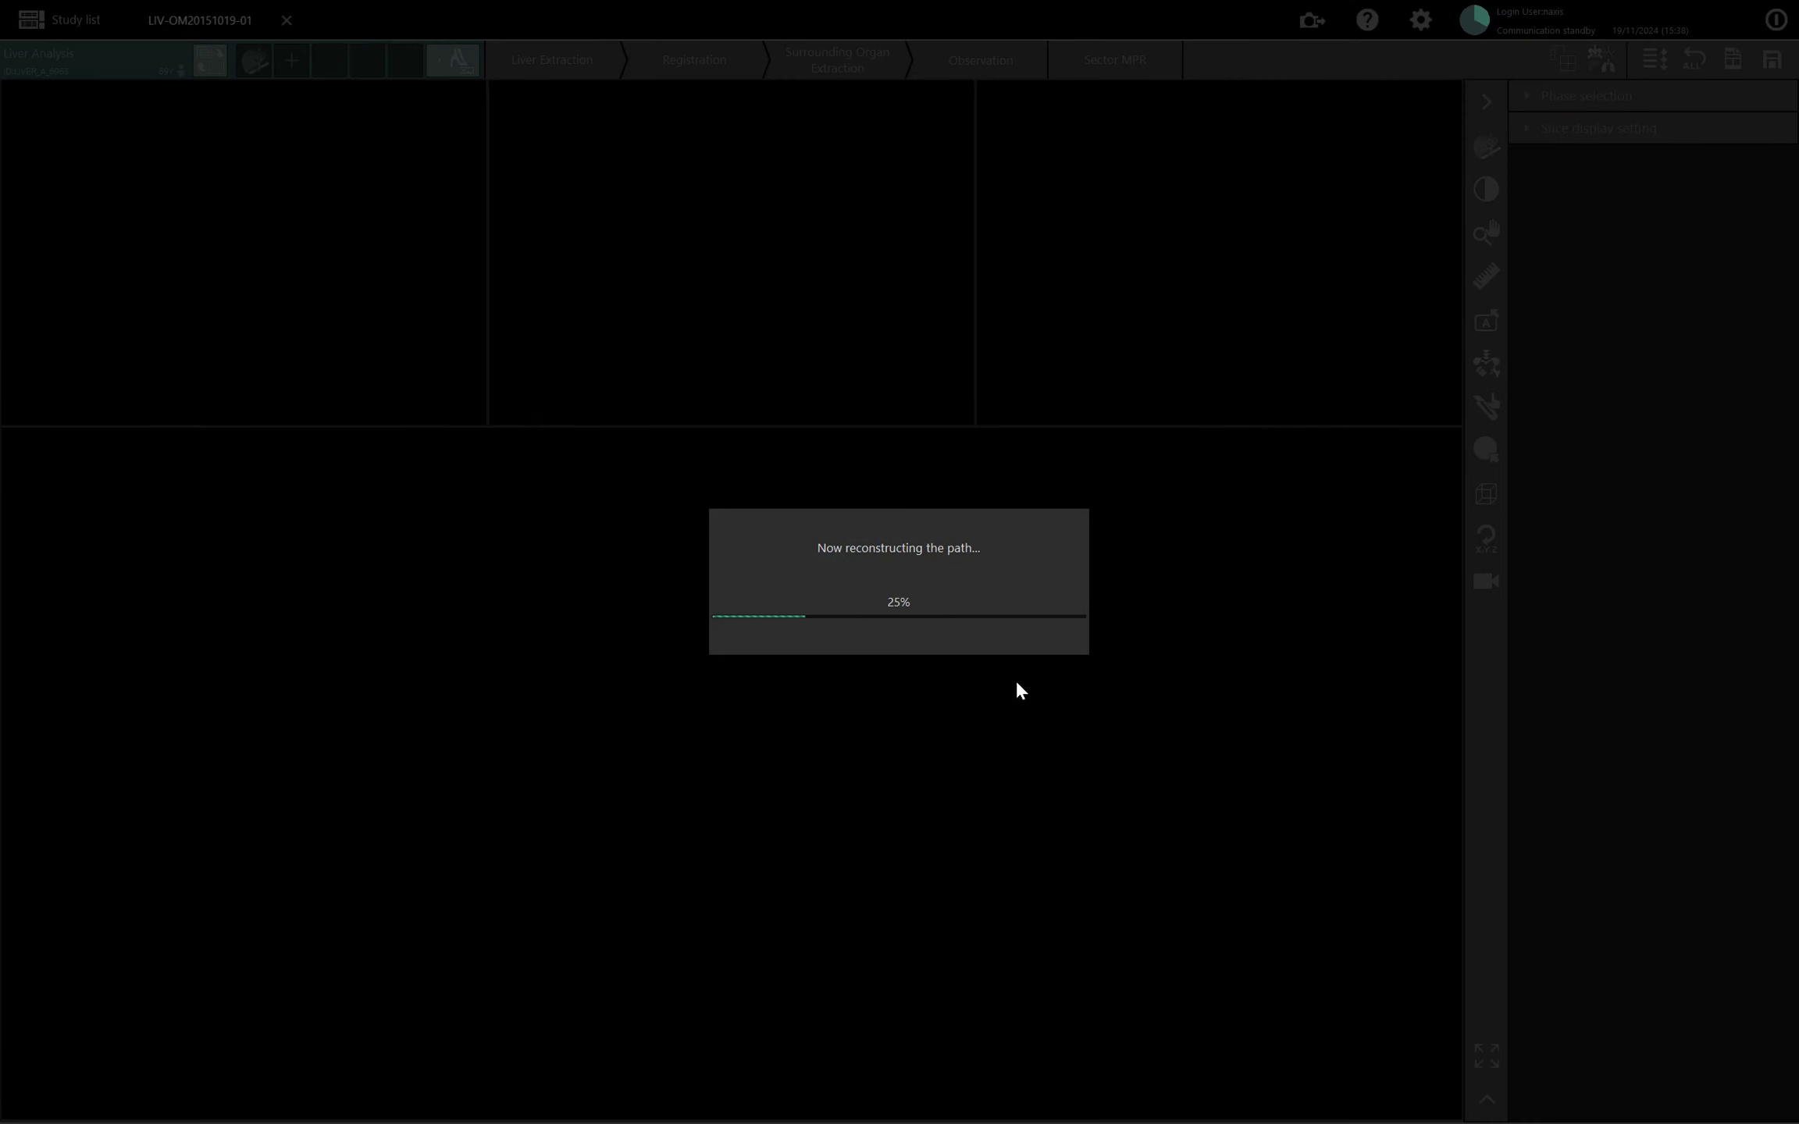
# Review and apply the root nodes of the next reconstructed vessel path and of the artery path.
pyautogui.moveTo(1072, 843)
pyautogui.mouseDown()
pyautogui.moveTo(1076, 859)
pyautogui.moveTo(1085, 823)
pyautogui.mouseUp()
pyautogui.click(1111, 934)
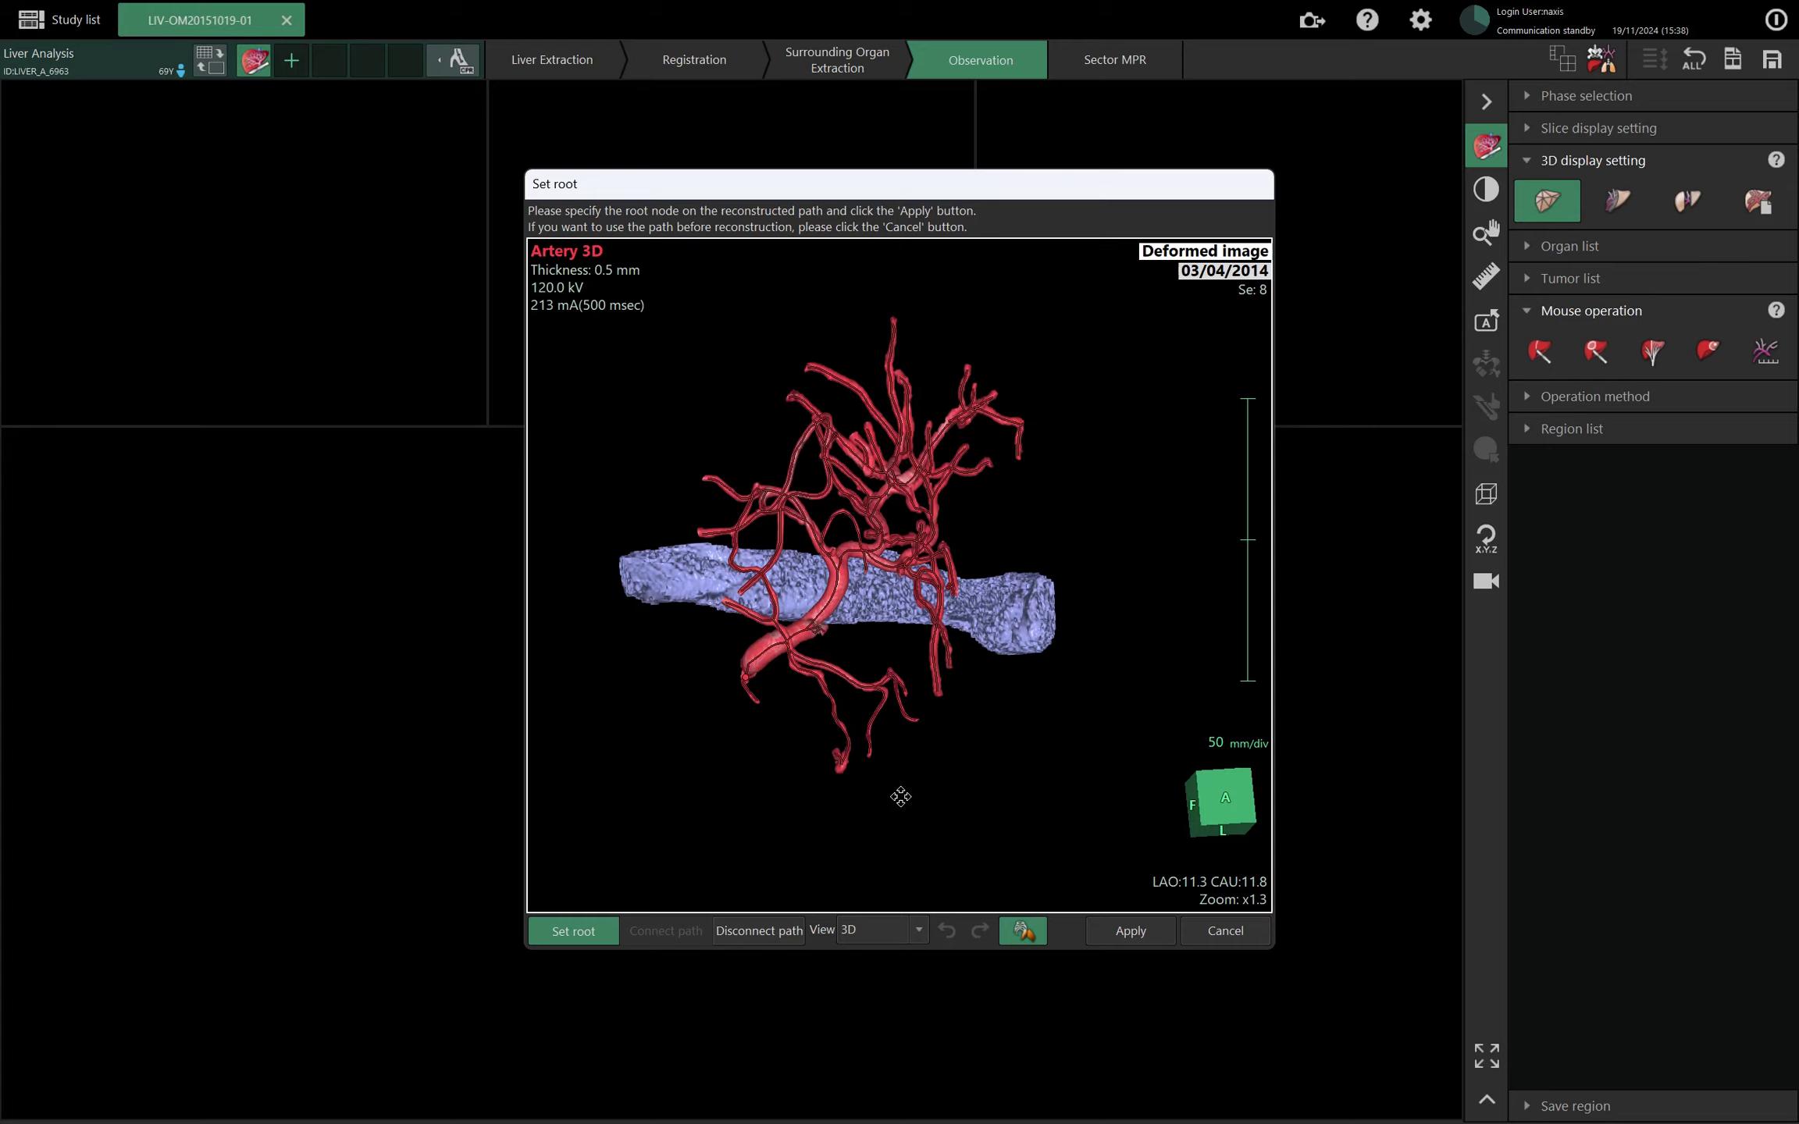
pyautogui.moveTo(1104, 815); pyautogui.dragTo(1084, 875)
pyautogui.click(1131, 931)
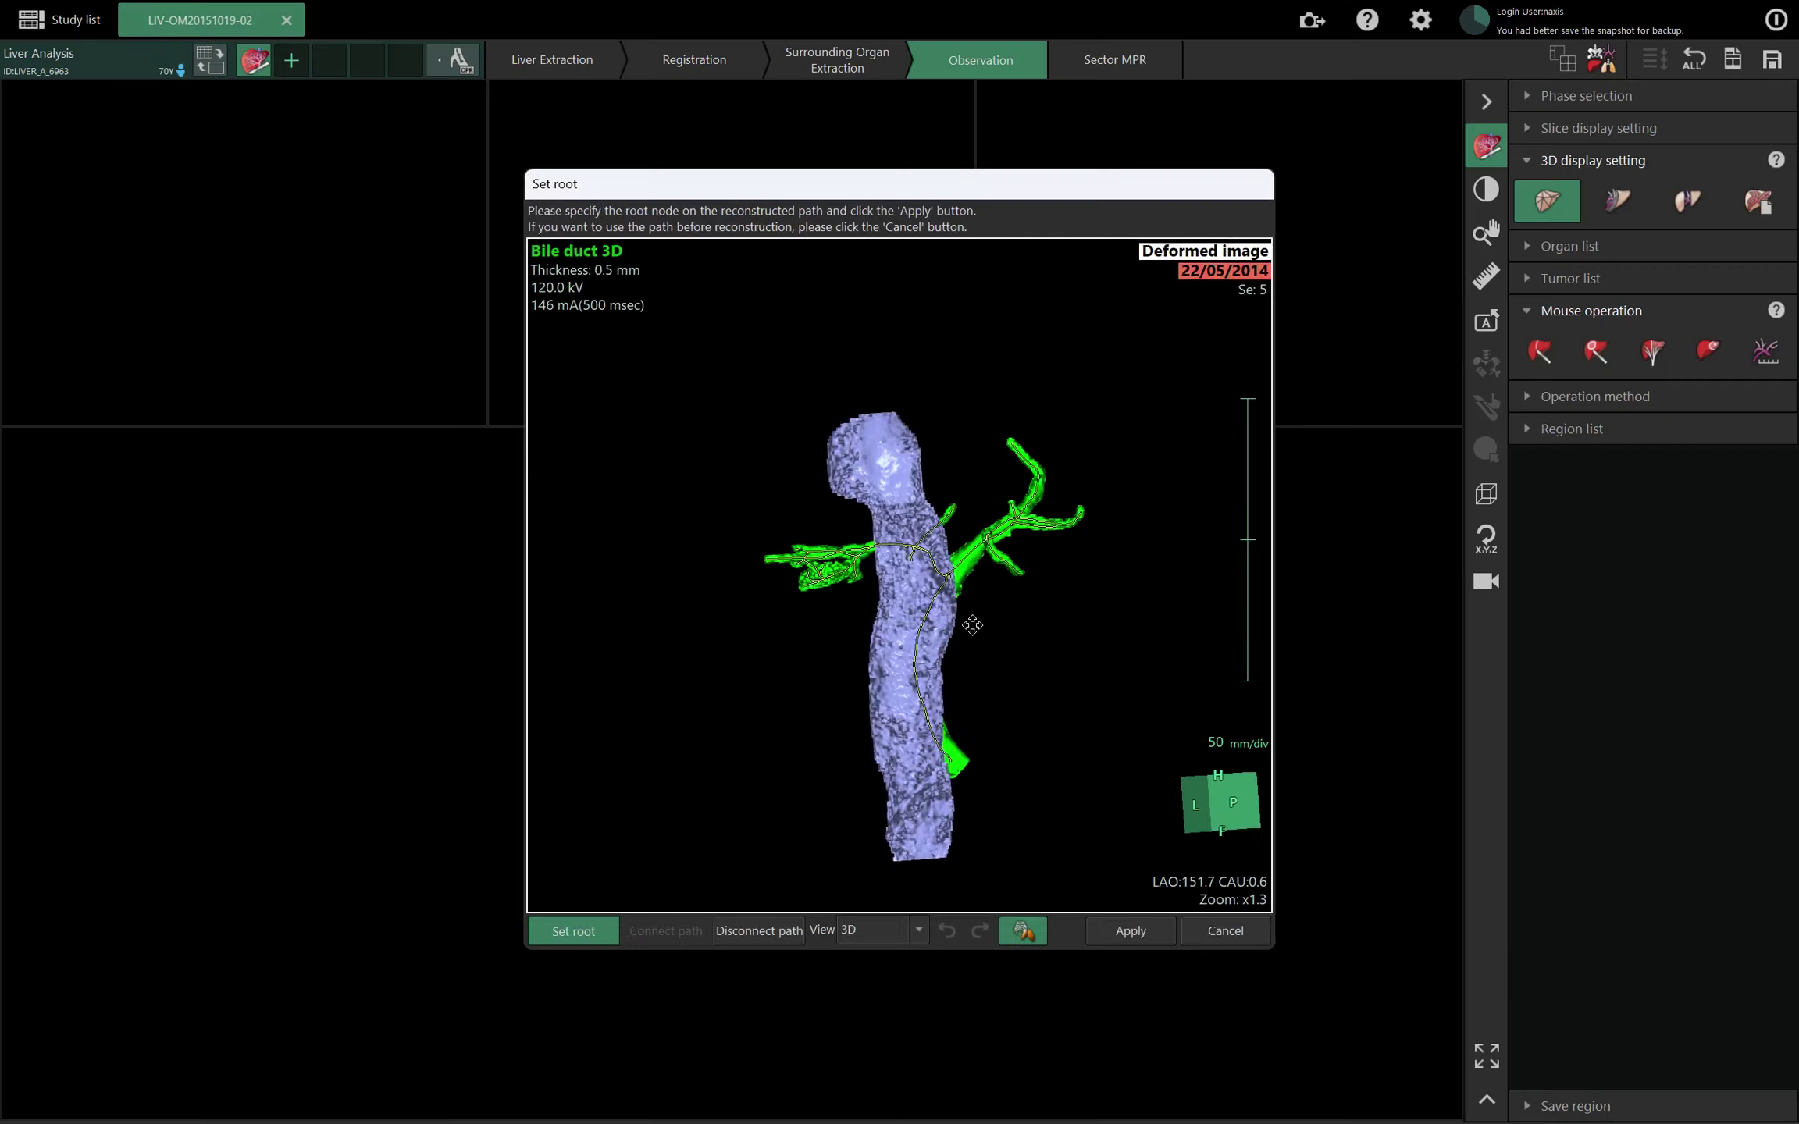
# Turn the bile duct model to a view from above and disconnect the path link at the side branch of the left duct.
pyautogui.moveTo(1104, 673); pyautogui.dragTo(989, 811)
pyautogui.click(883, 750)
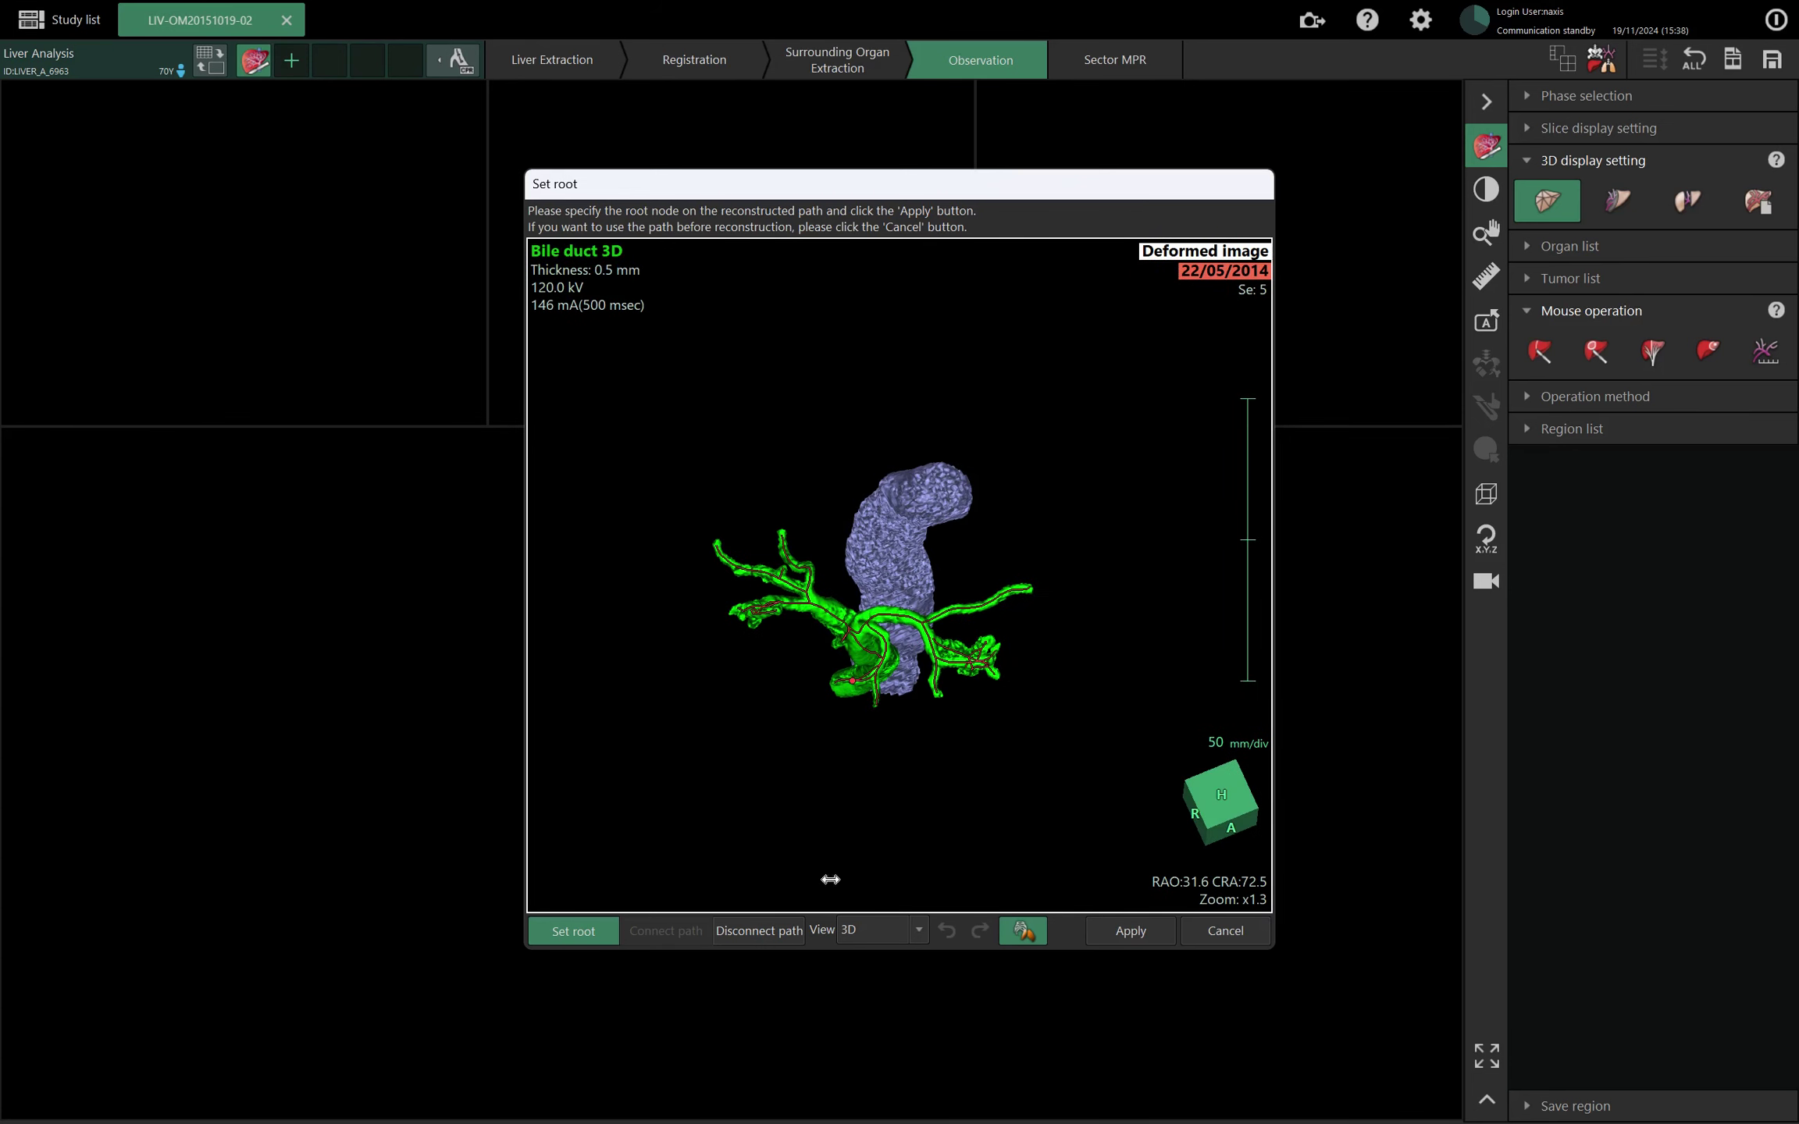
pyautogui.scroll(3, 950, 768)
pyautogui.click(757, 933)
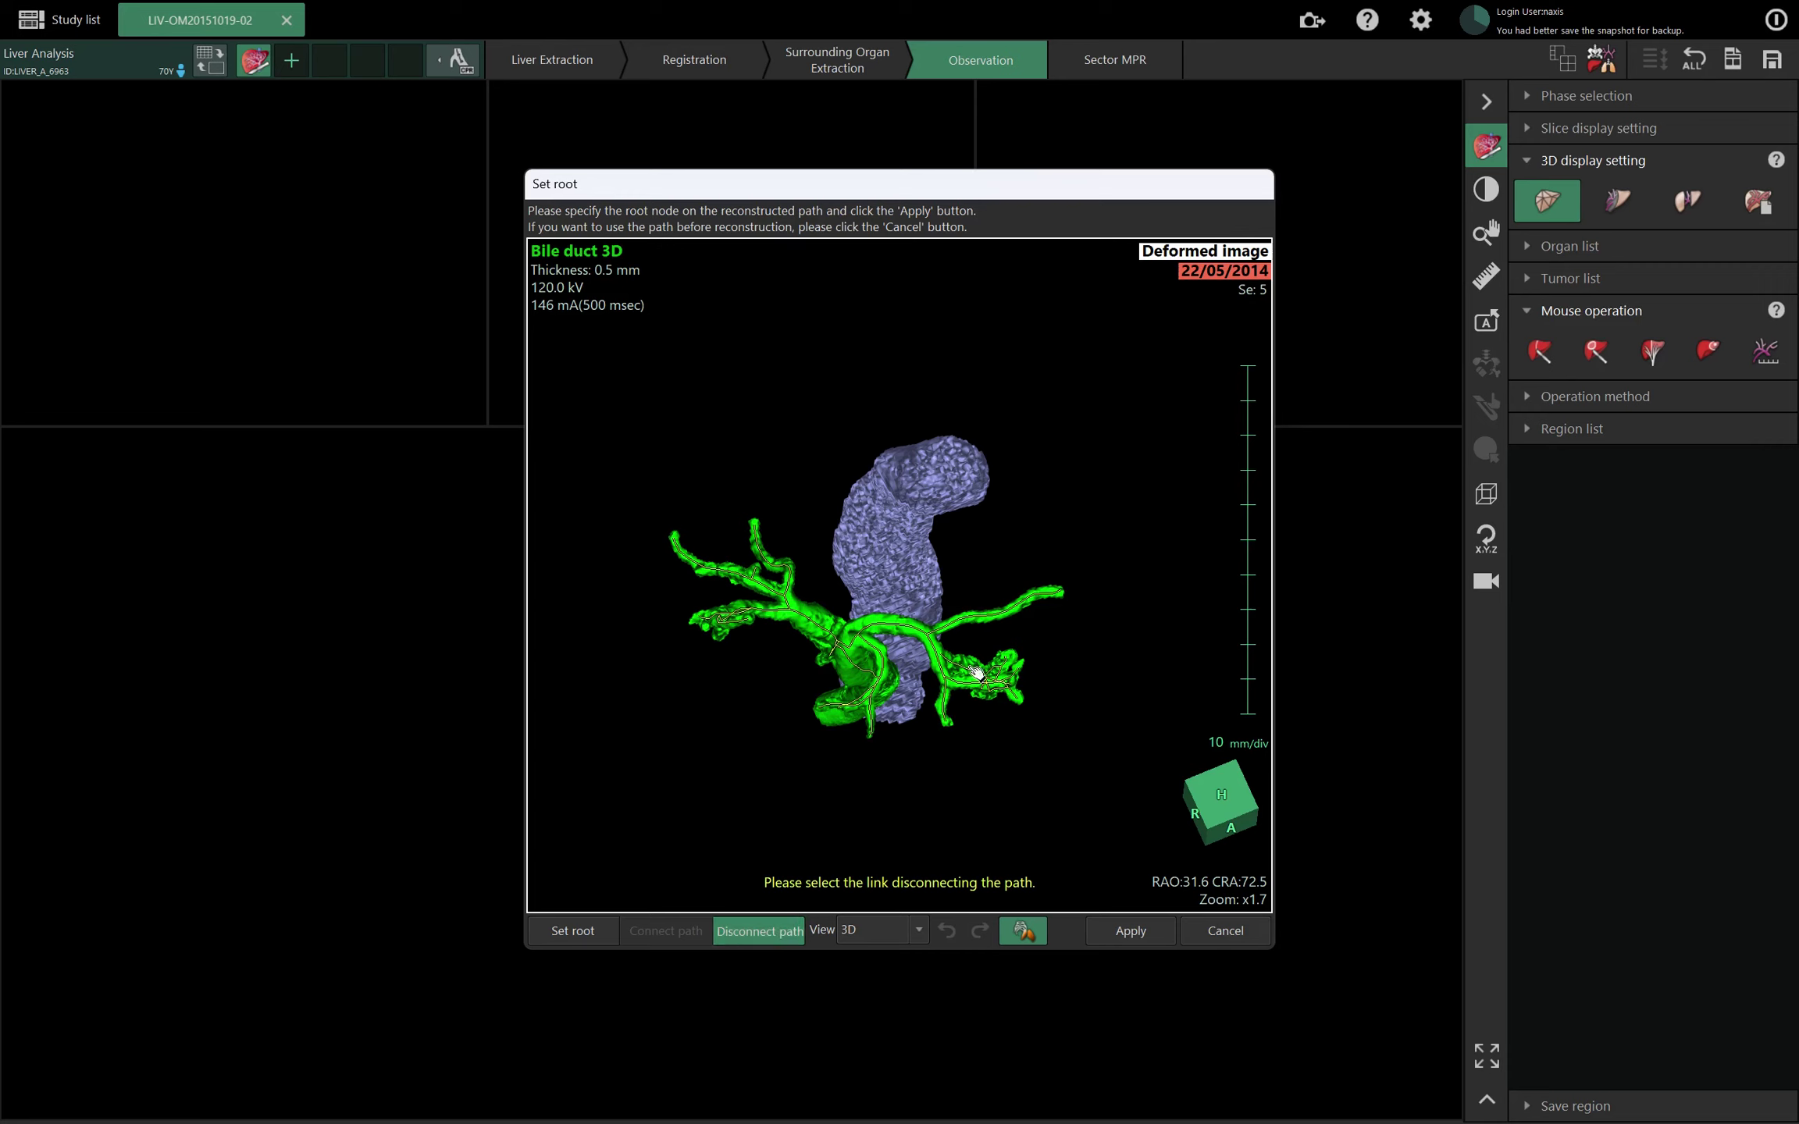
pyautogui.click(939, 627)
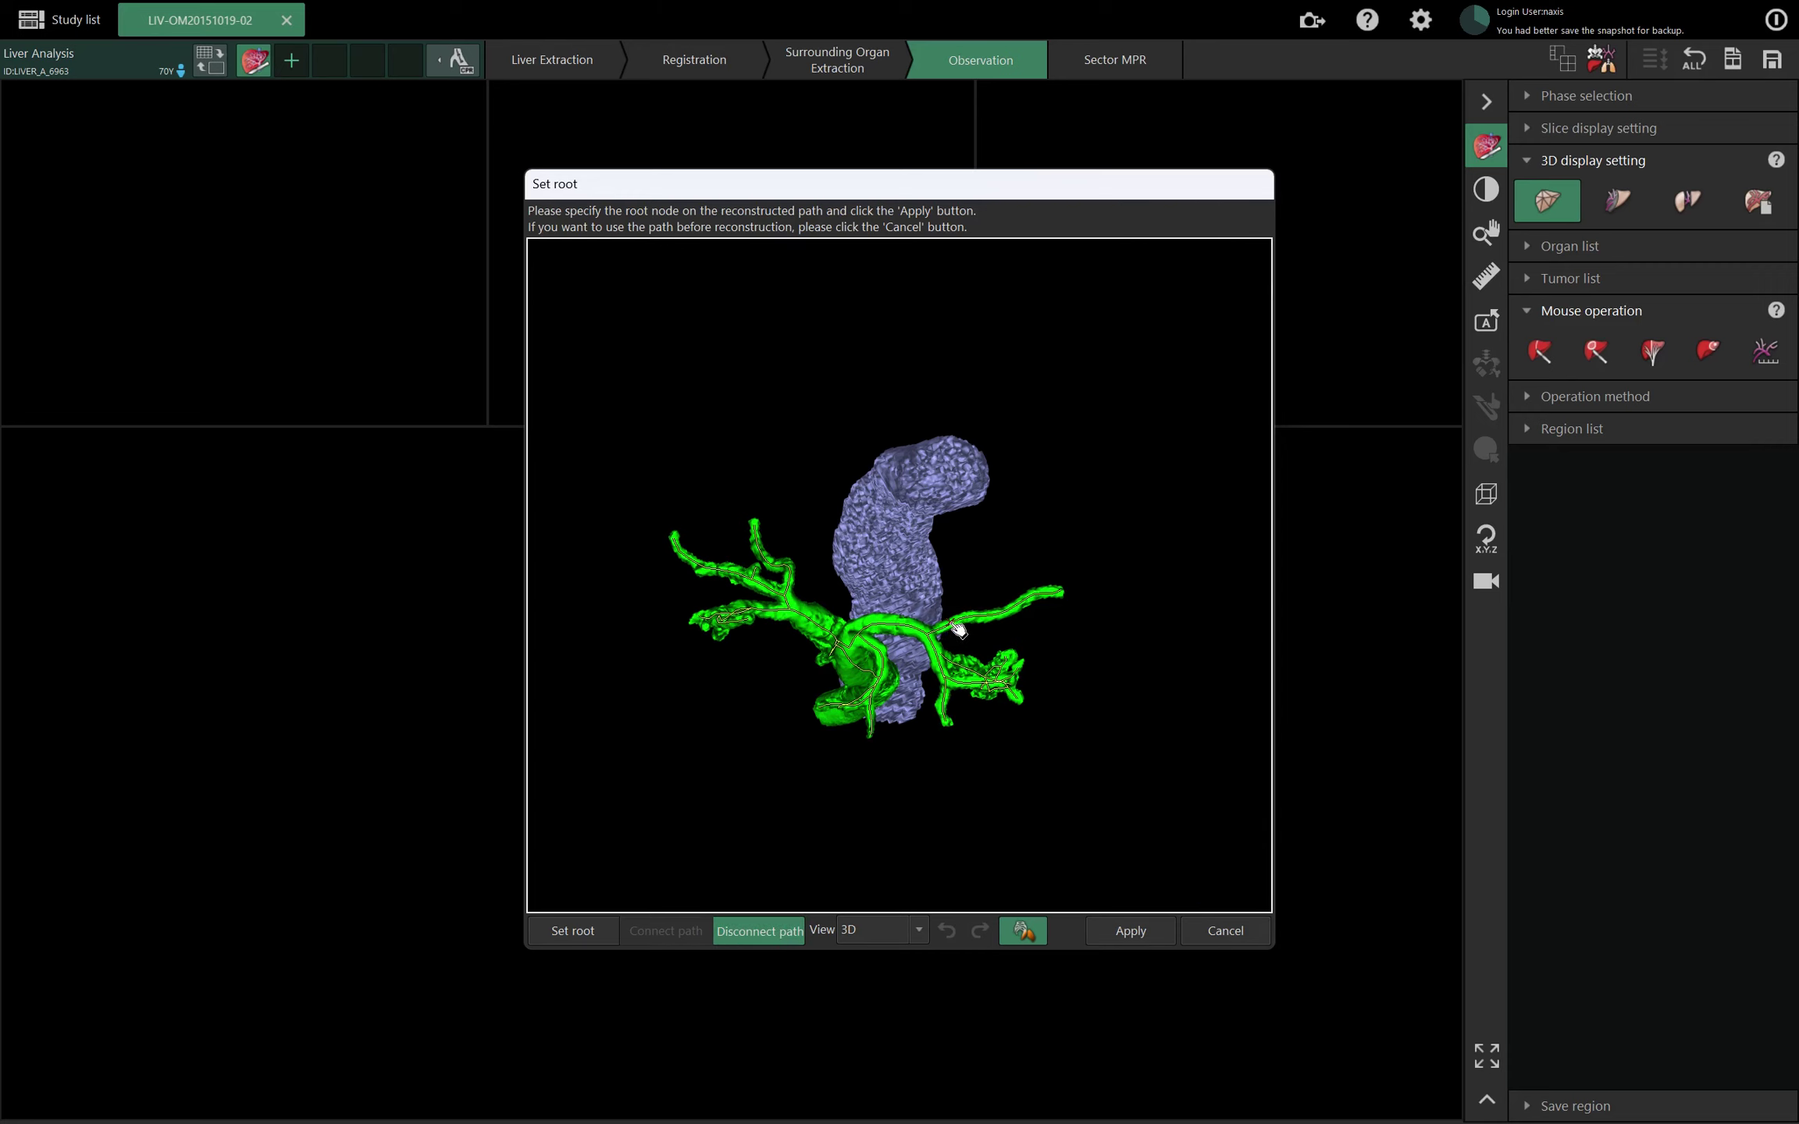
pyautogui.click(917, 600)
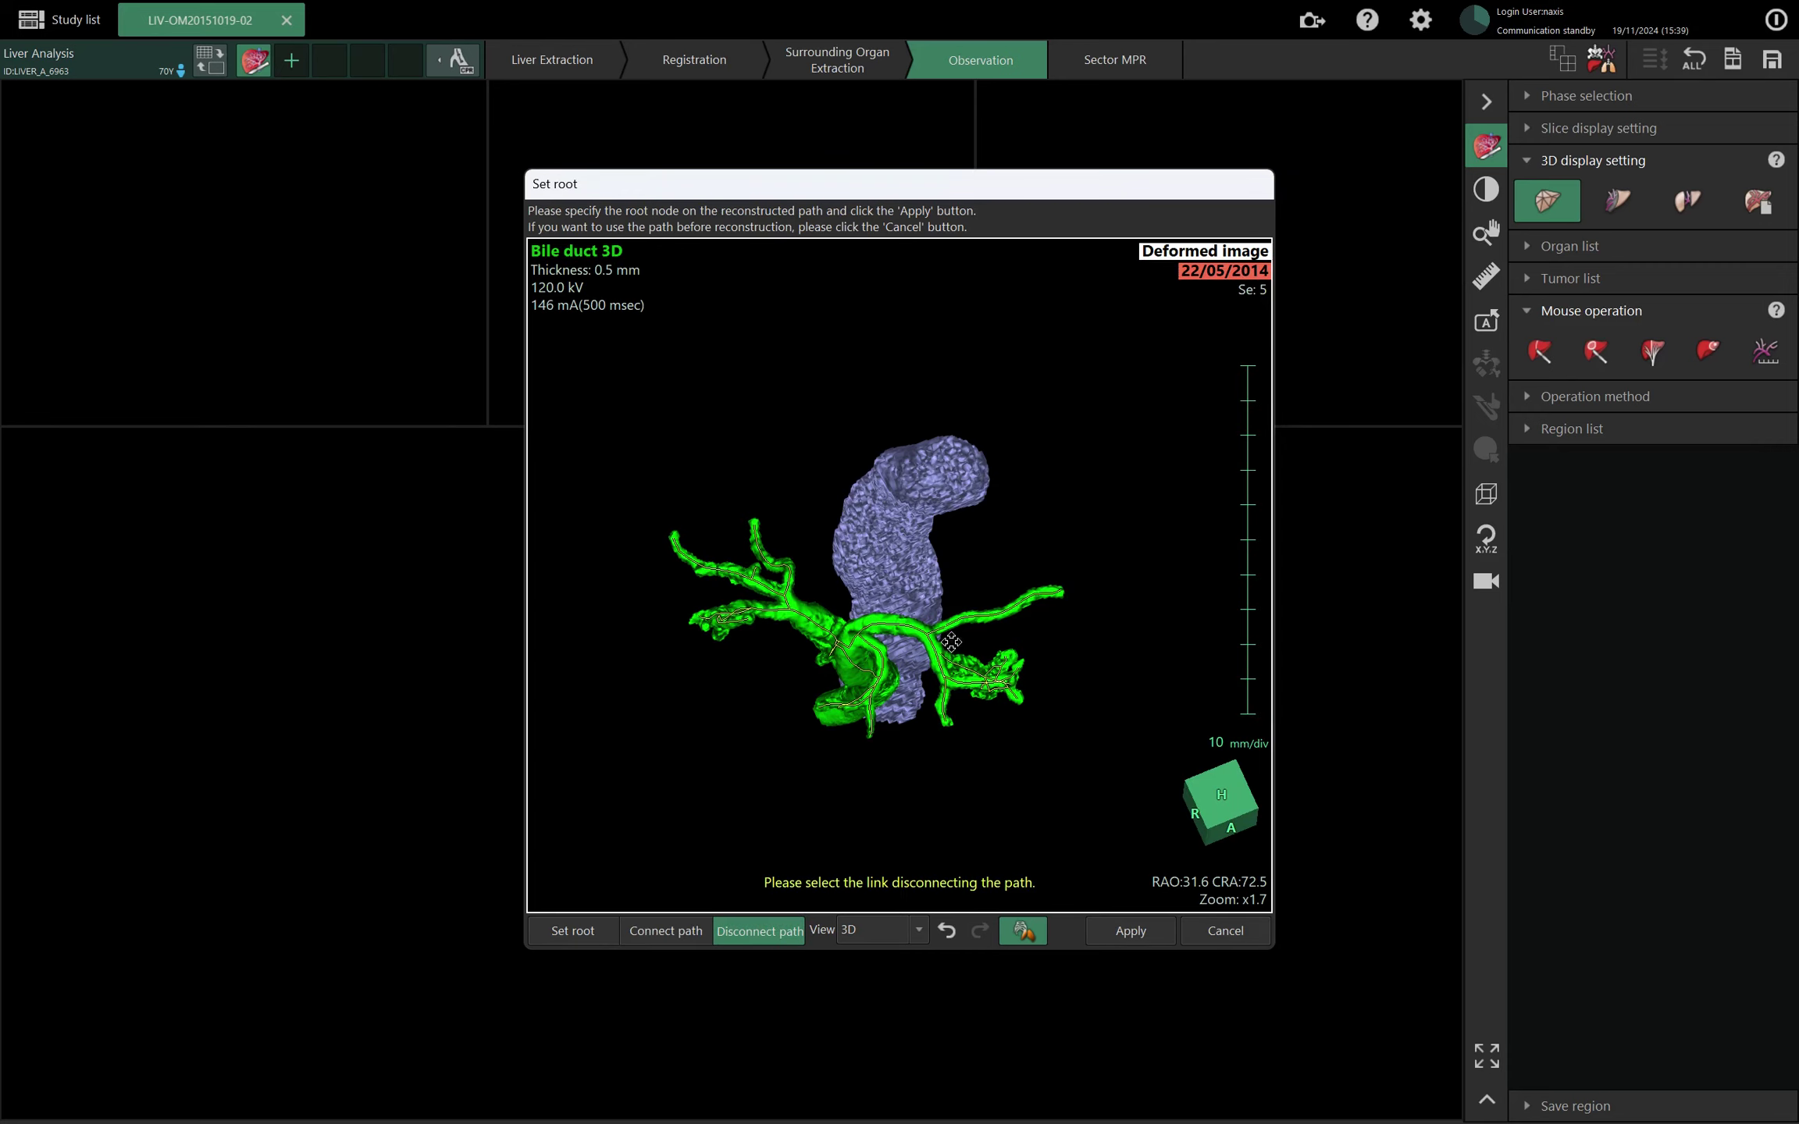
# Leave path disconnection and examine the bile duct path around the left duct's side branch, enlarged and from several angles.
pyautogui.scroll(3, 960, 651)
pyautogui.scroll(3, 983, 647)
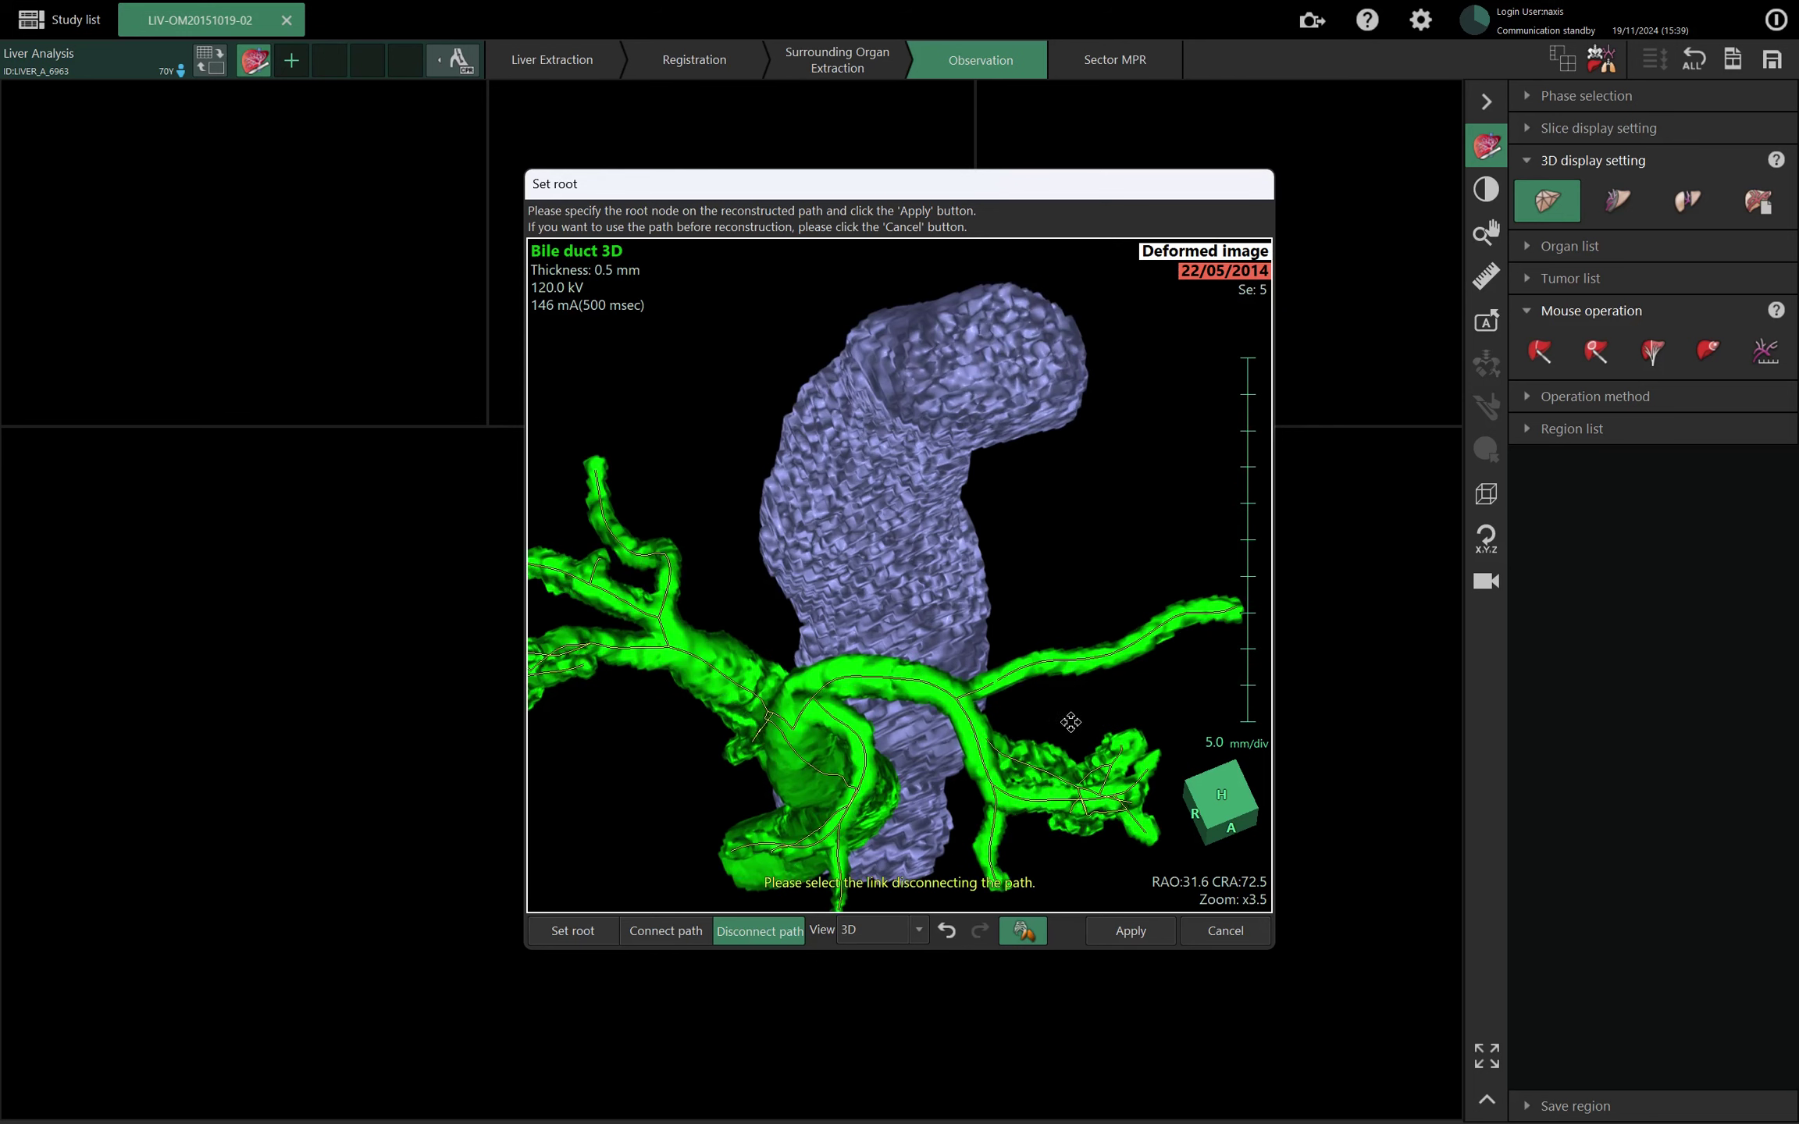
pyautogui.moveTo(1084, 707); pyautogui.dragTo(1052, 642, button='middle')
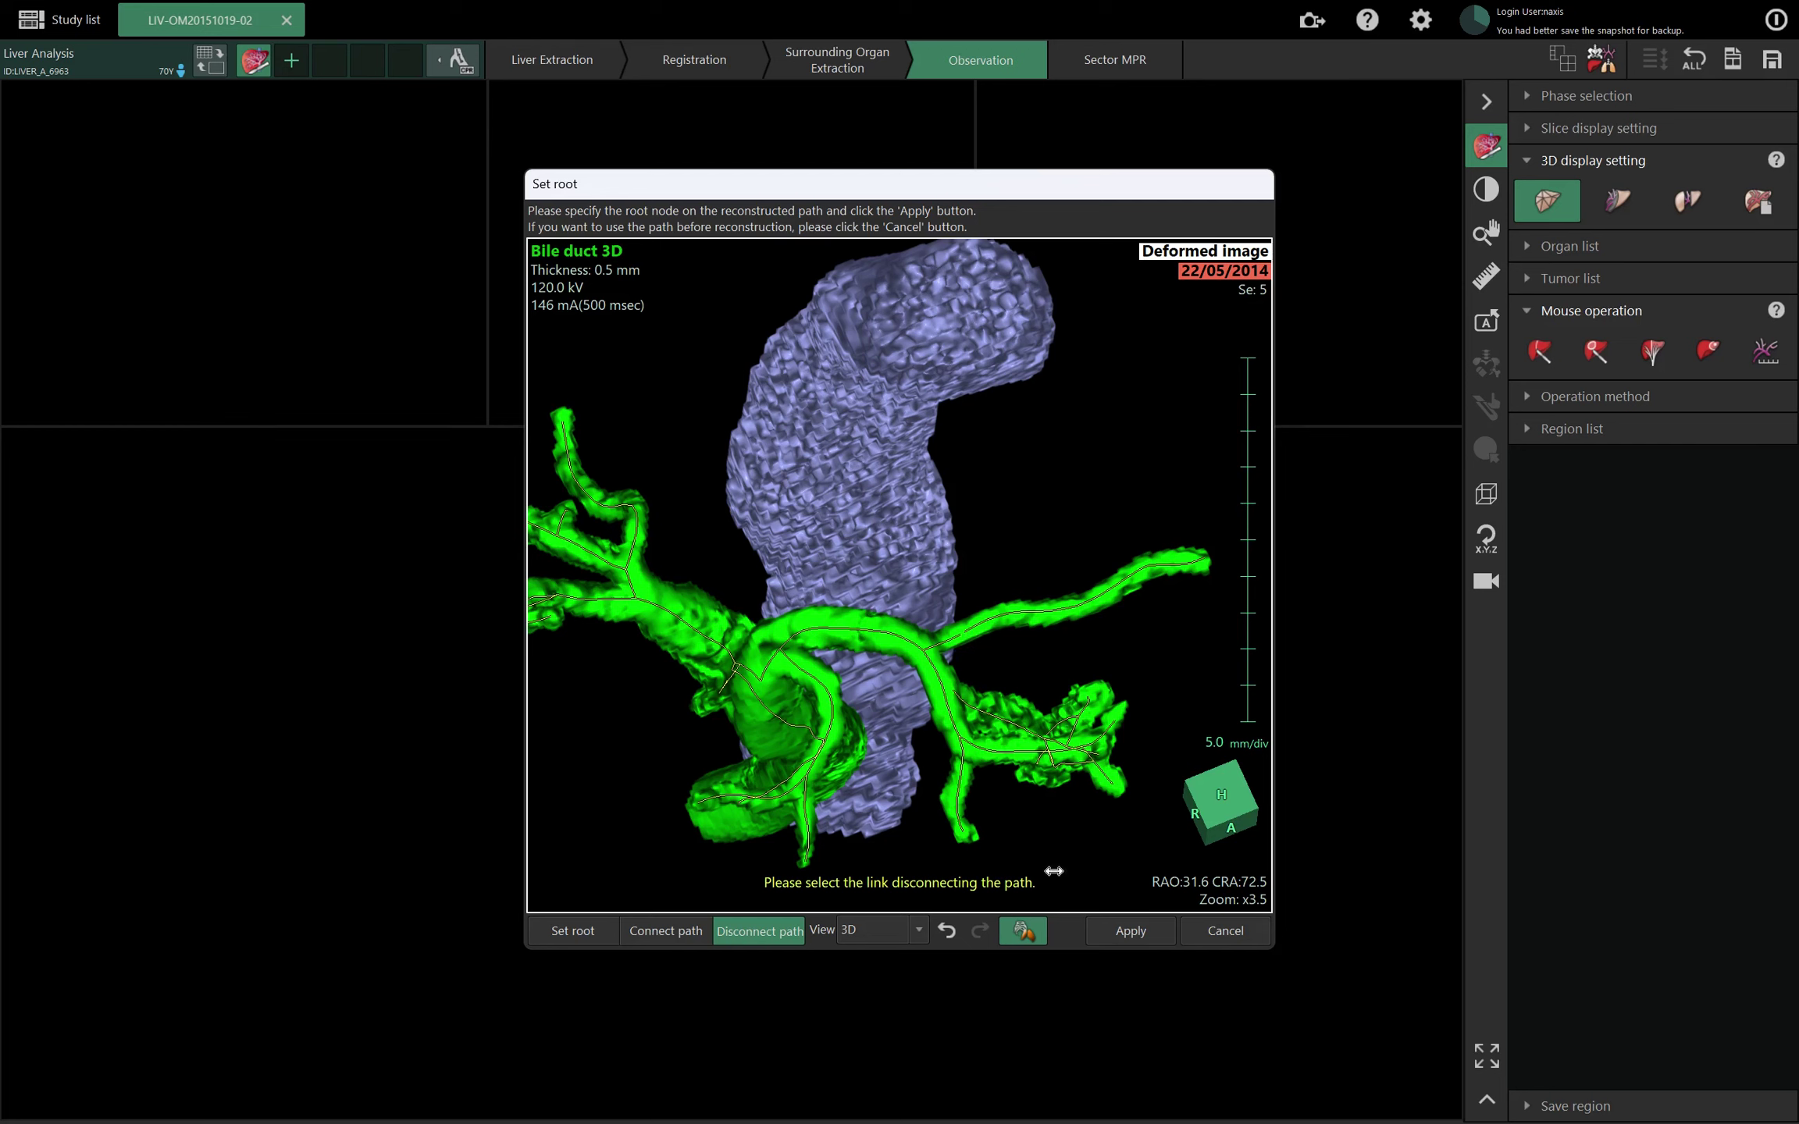
pyautogui.moveTo(1059, 889); pyautogui.dragTo(1032, 800)
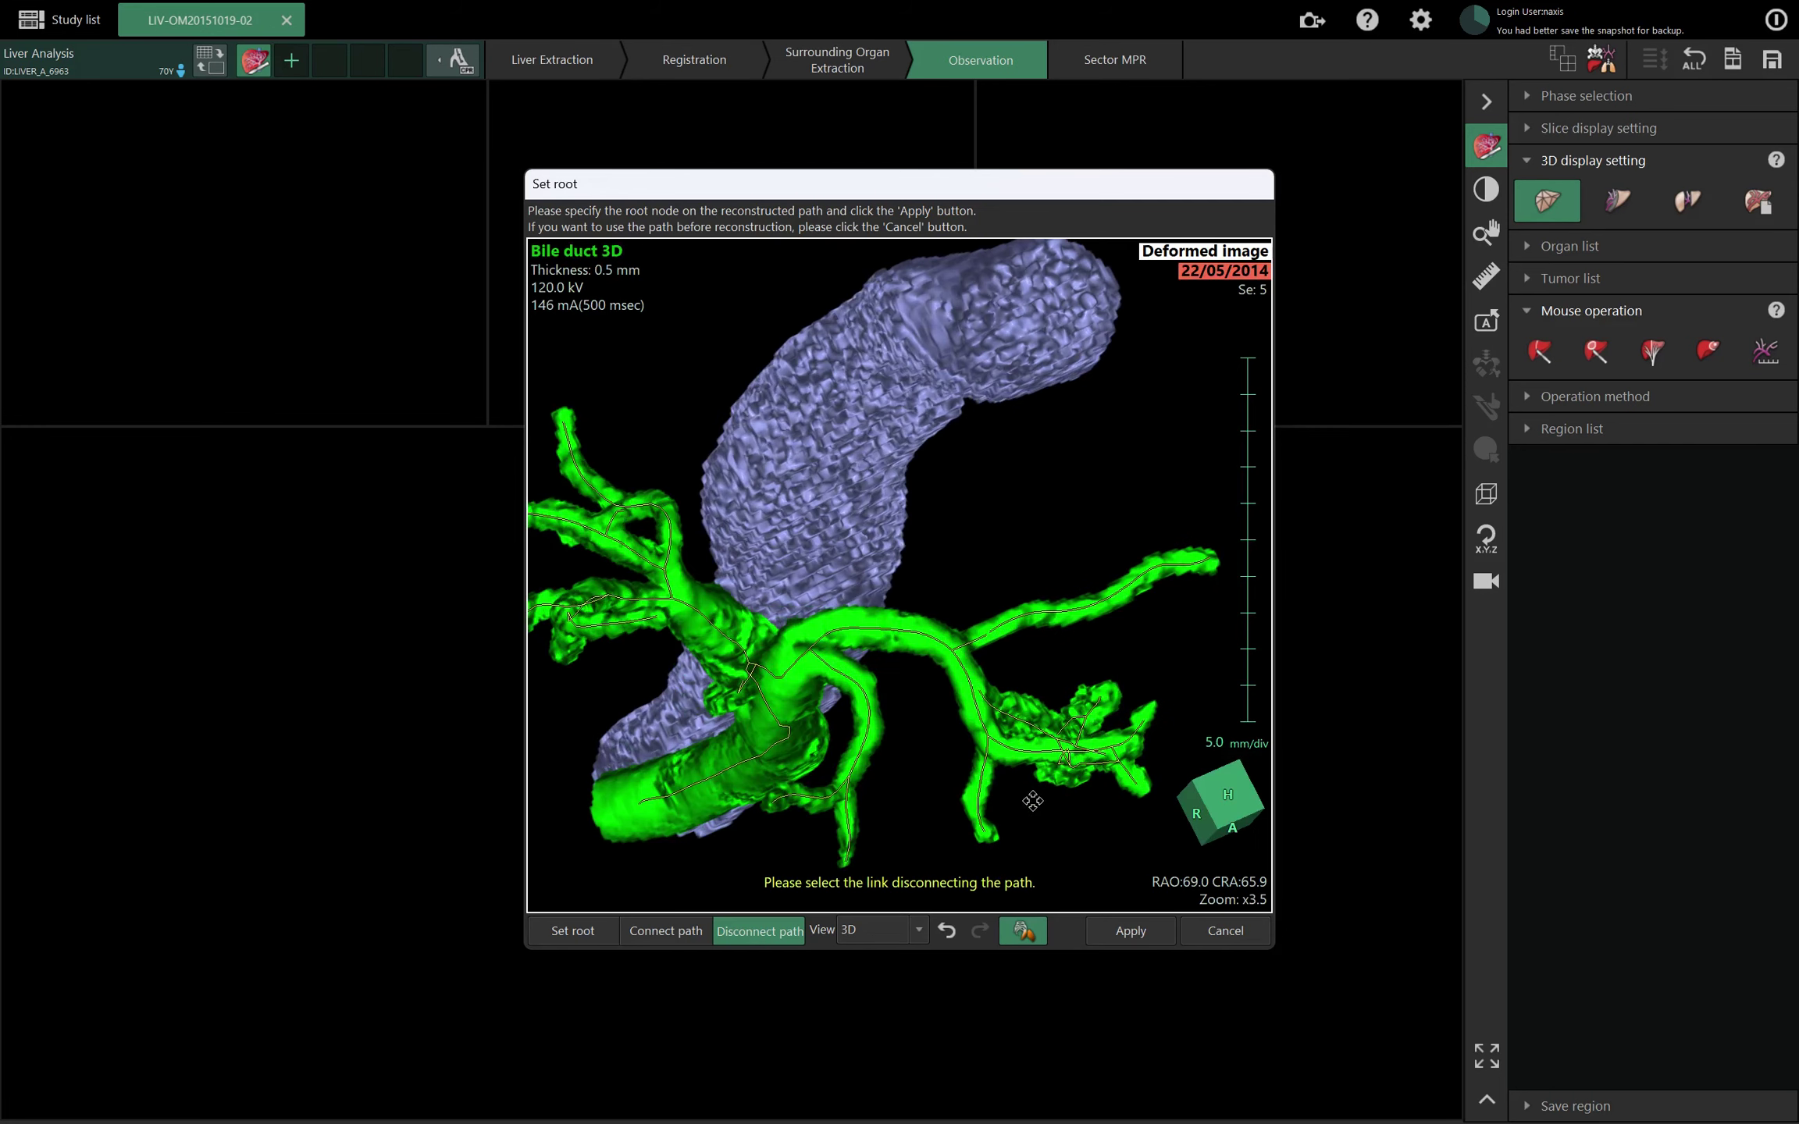
pyautogui.click(613, 931)
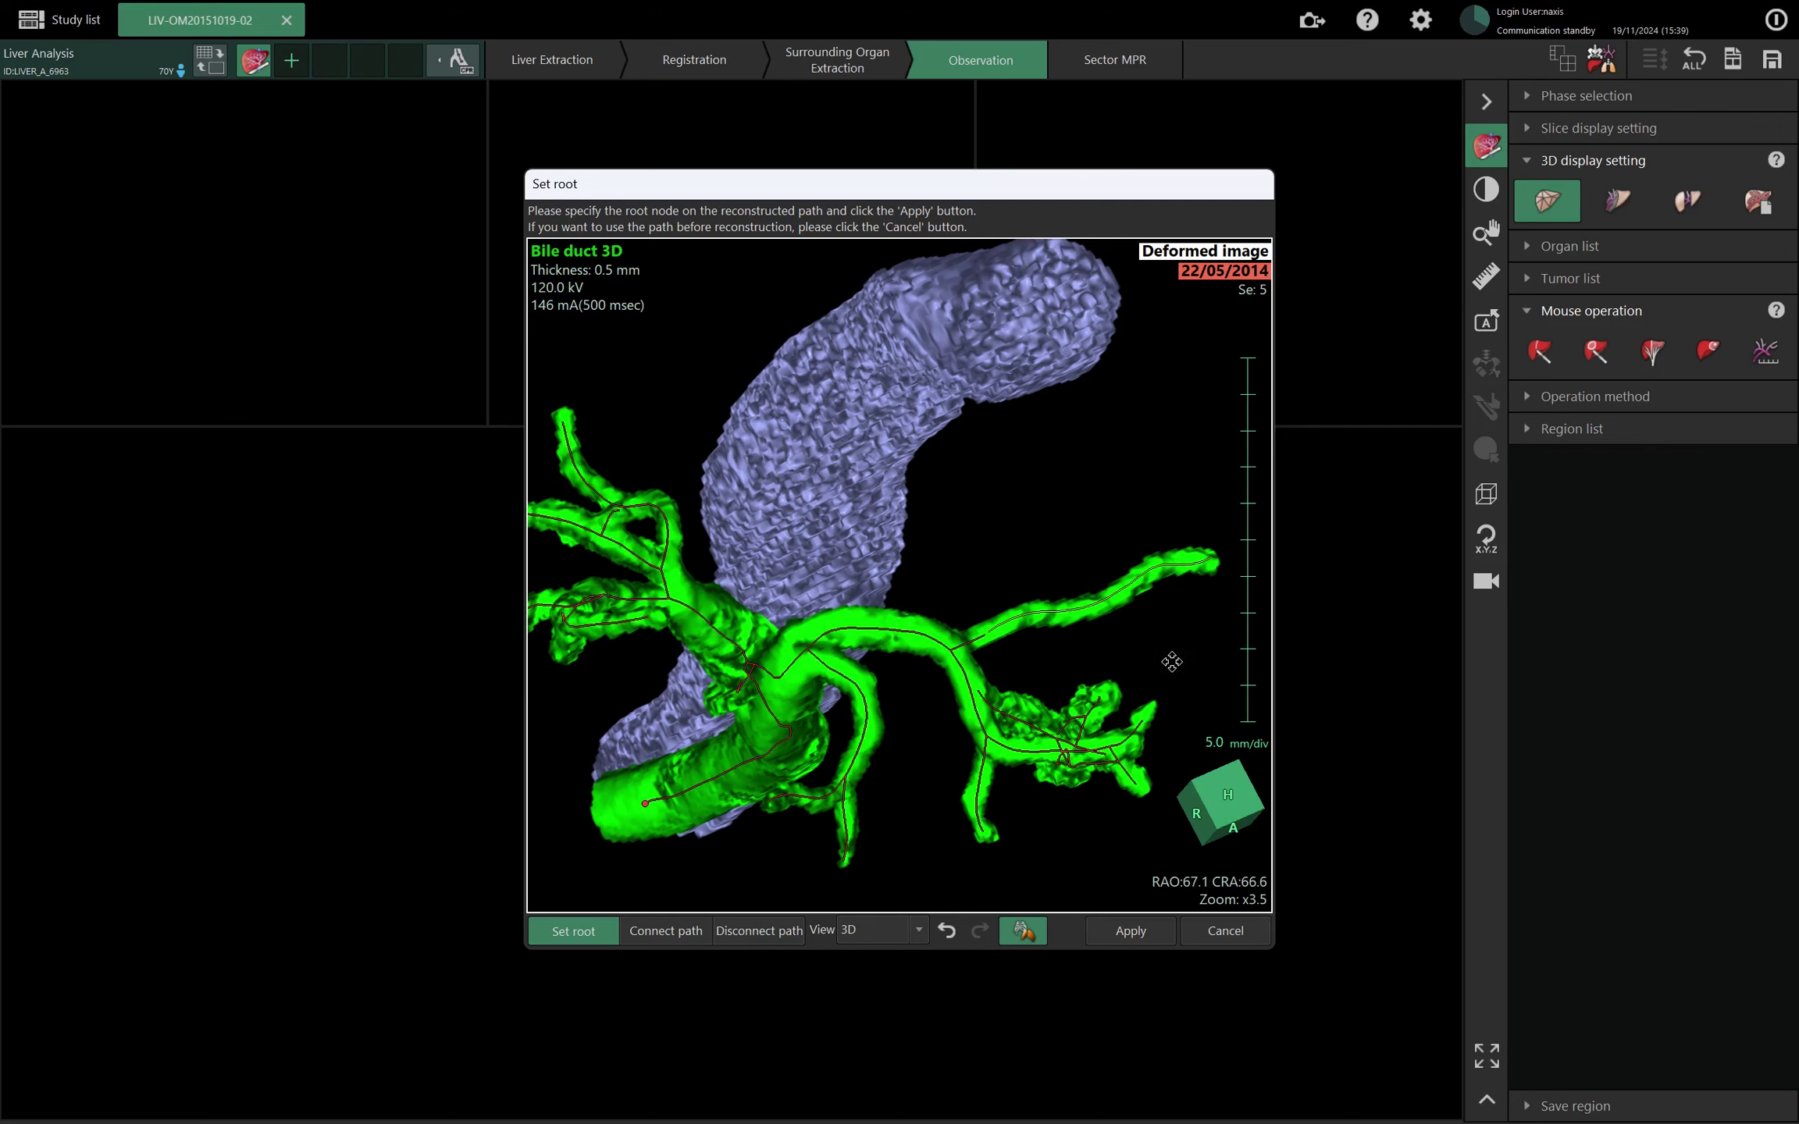
pyautogui.moveTo(1169, 675); pyautogui.dragTo(956, 654)
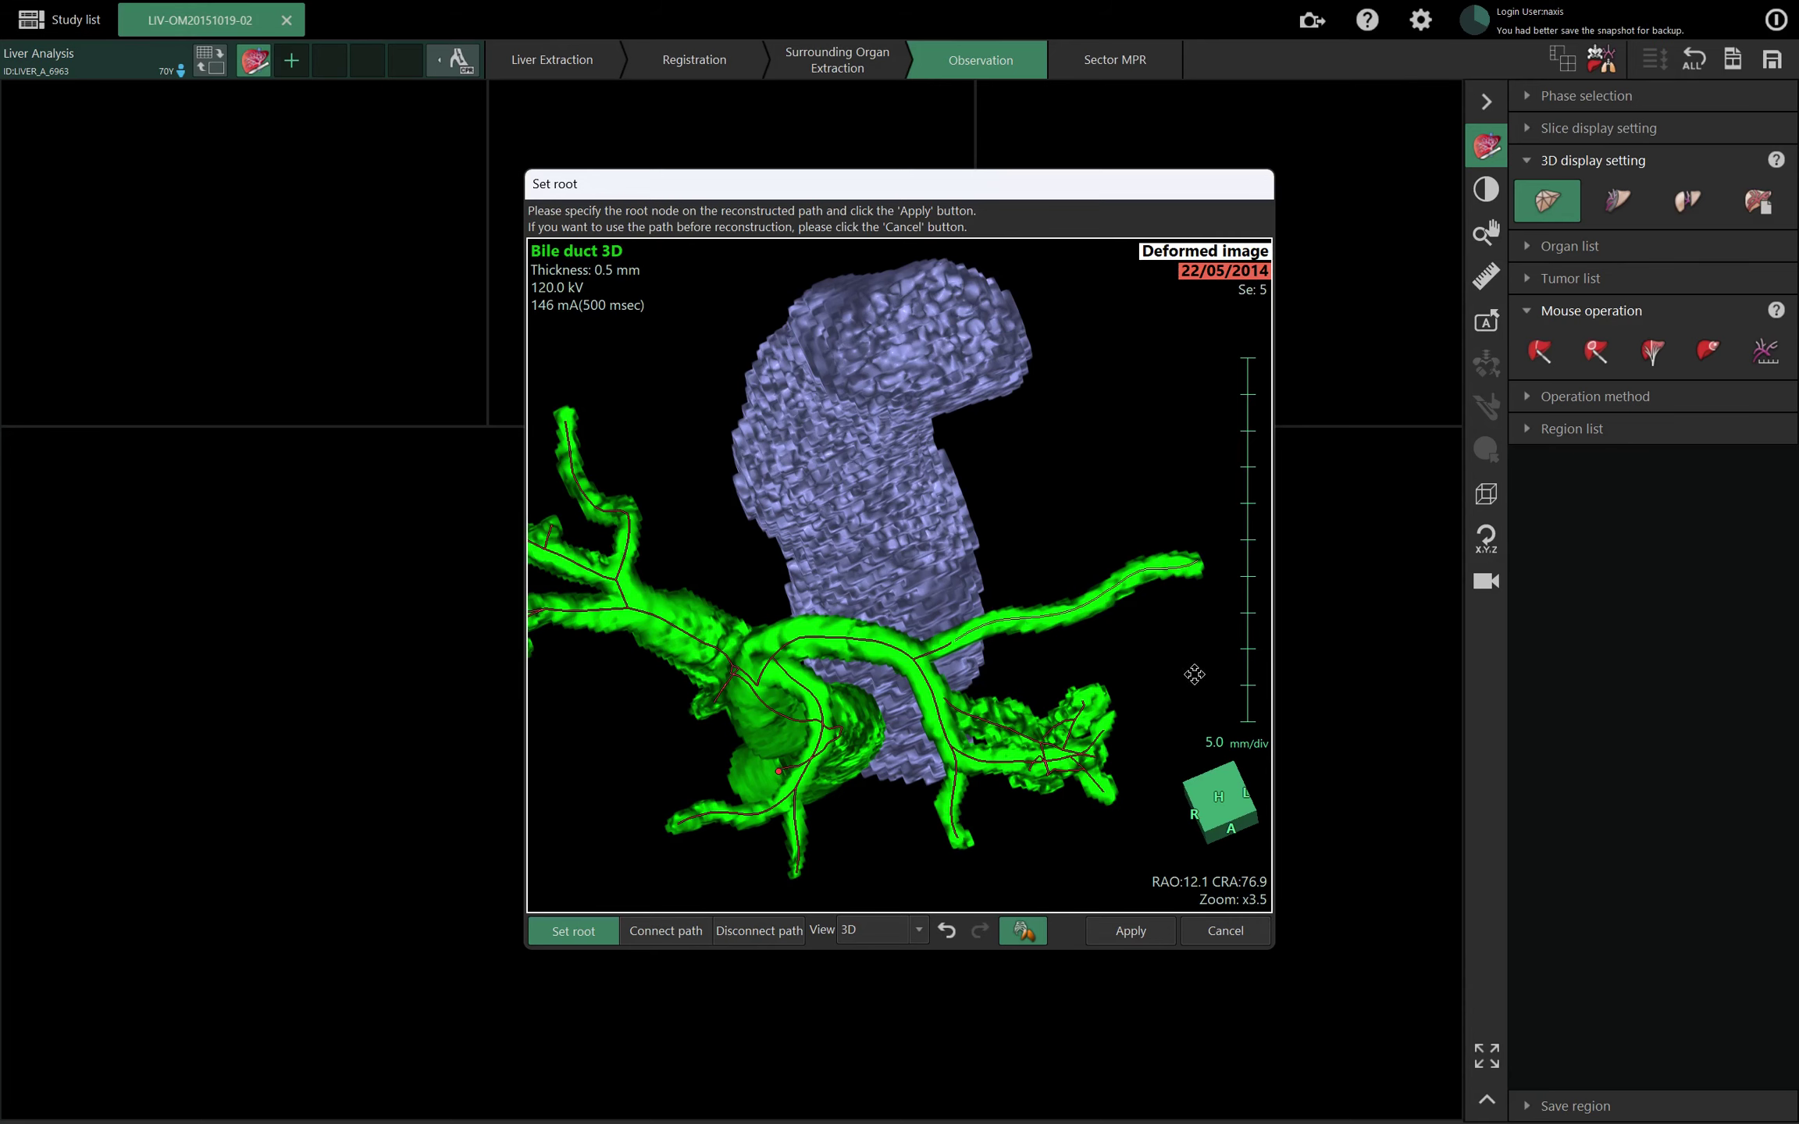
pyautogui.moveTo(1195, 675); pyautogui.dragTo(1156, 562)
pyautogui.moveTo(1144, 721); pyautogui.dragTo(1162, 712)
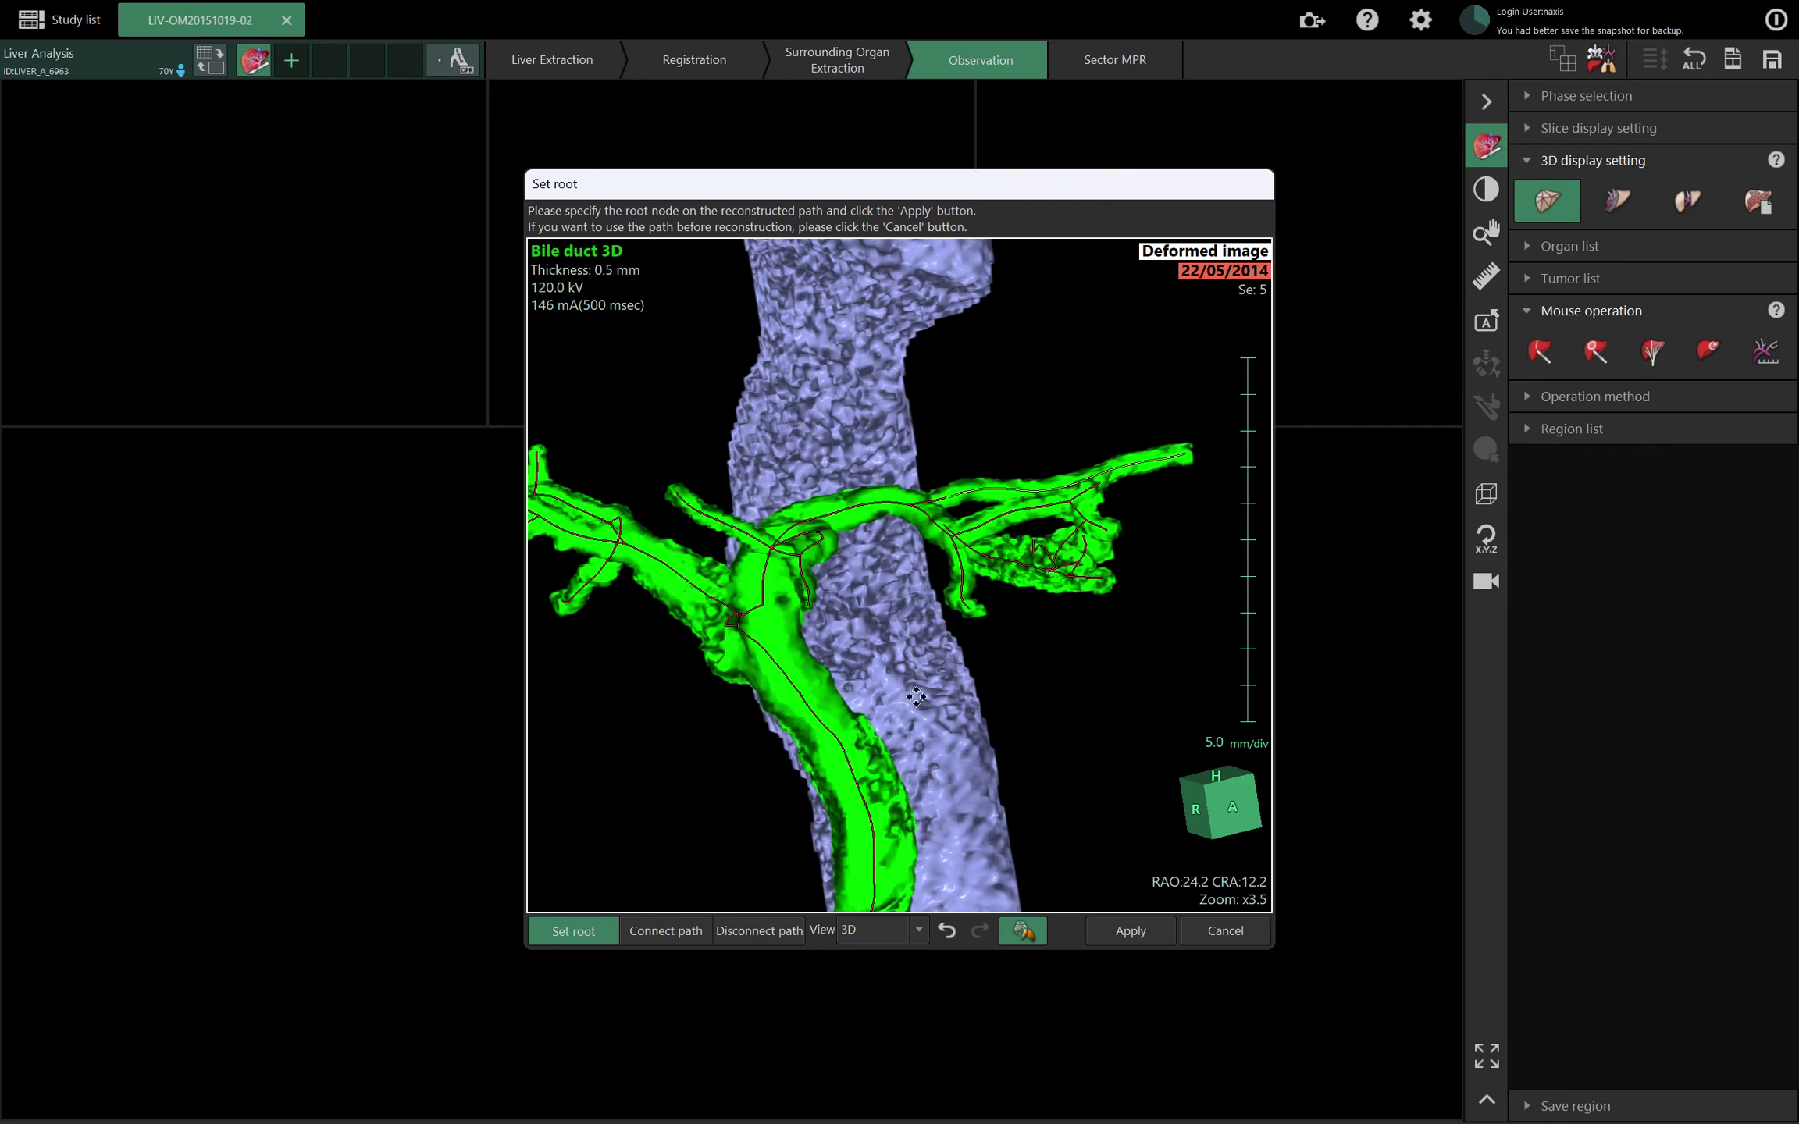
pyautogui.moveTo(969, 705); pyautogui.dragTo(983, 859)
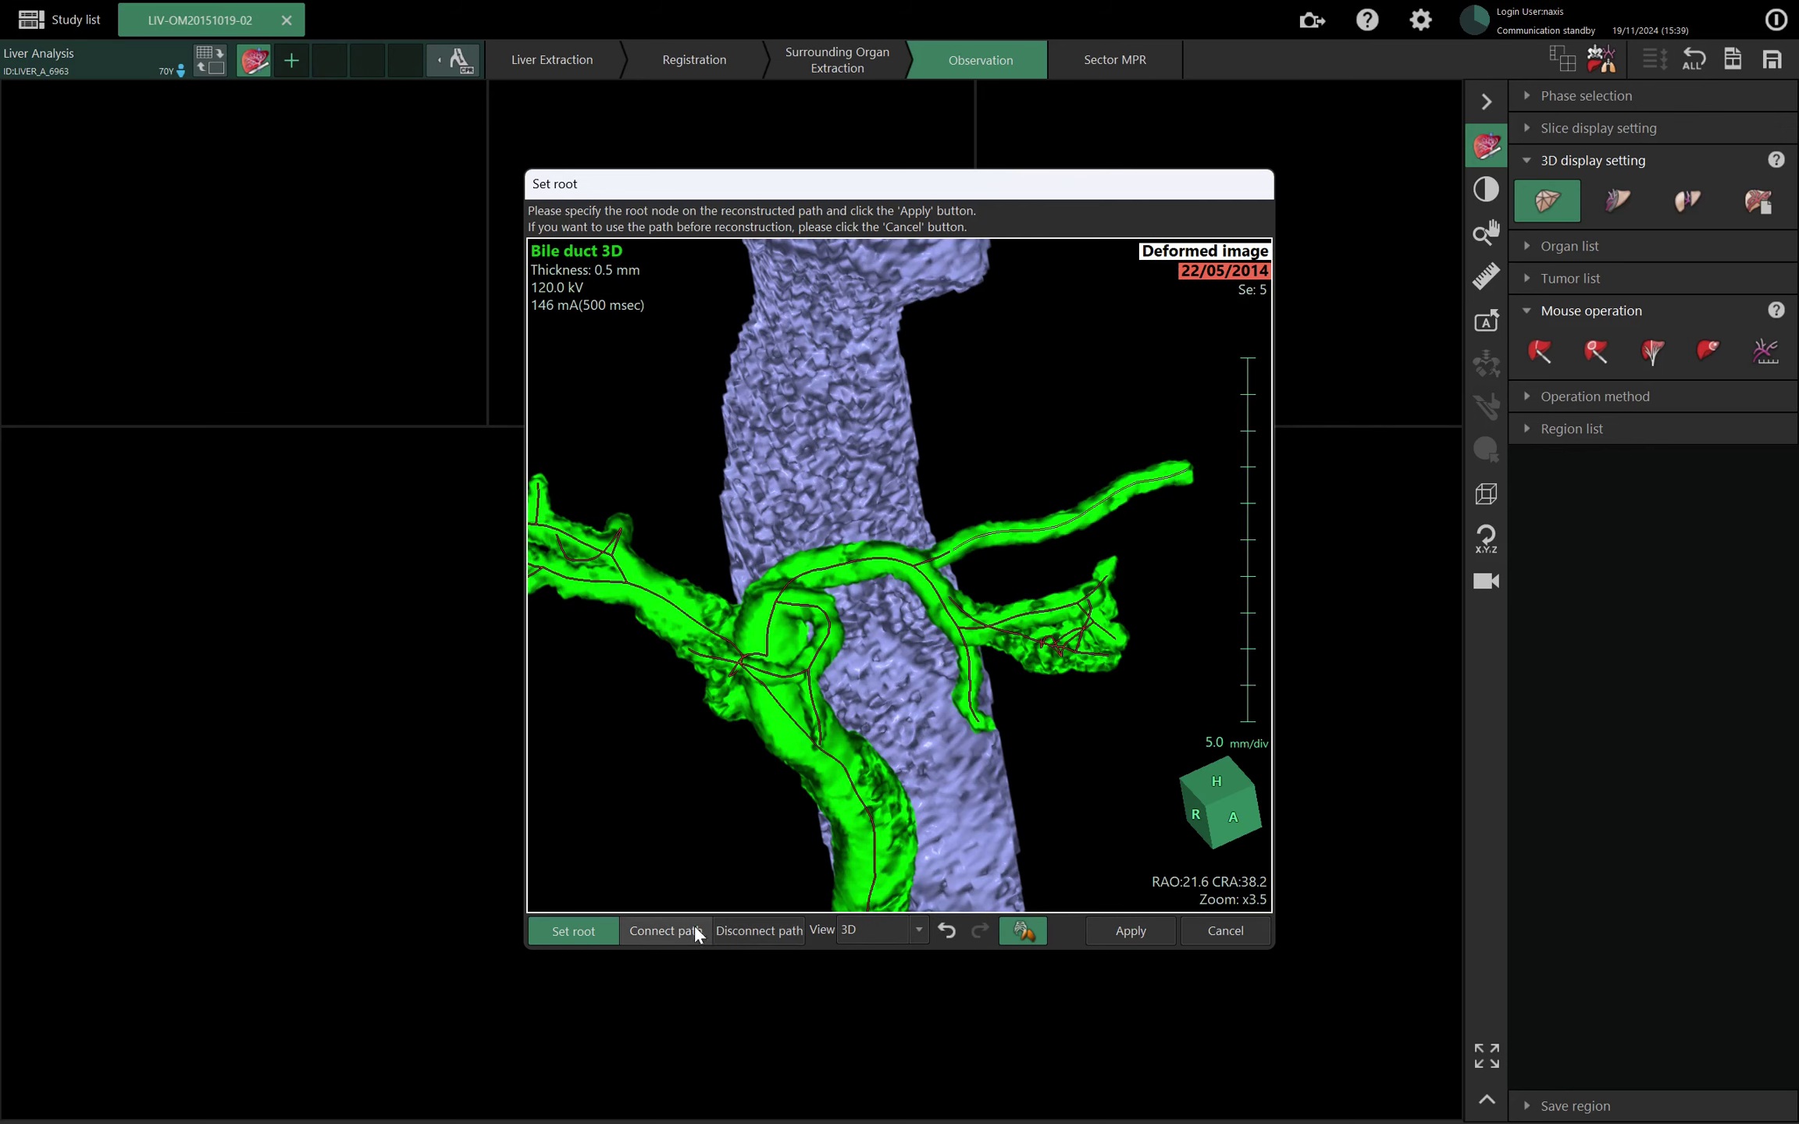
# Reconnect the path of the left duct's side branch to the left duct path, then check the whole bile duct path.
pyautogui.click(665, 931)
pyautogui.scroll(3, 1074, 575)
pyautogui.scroll(3, 1074, 575)
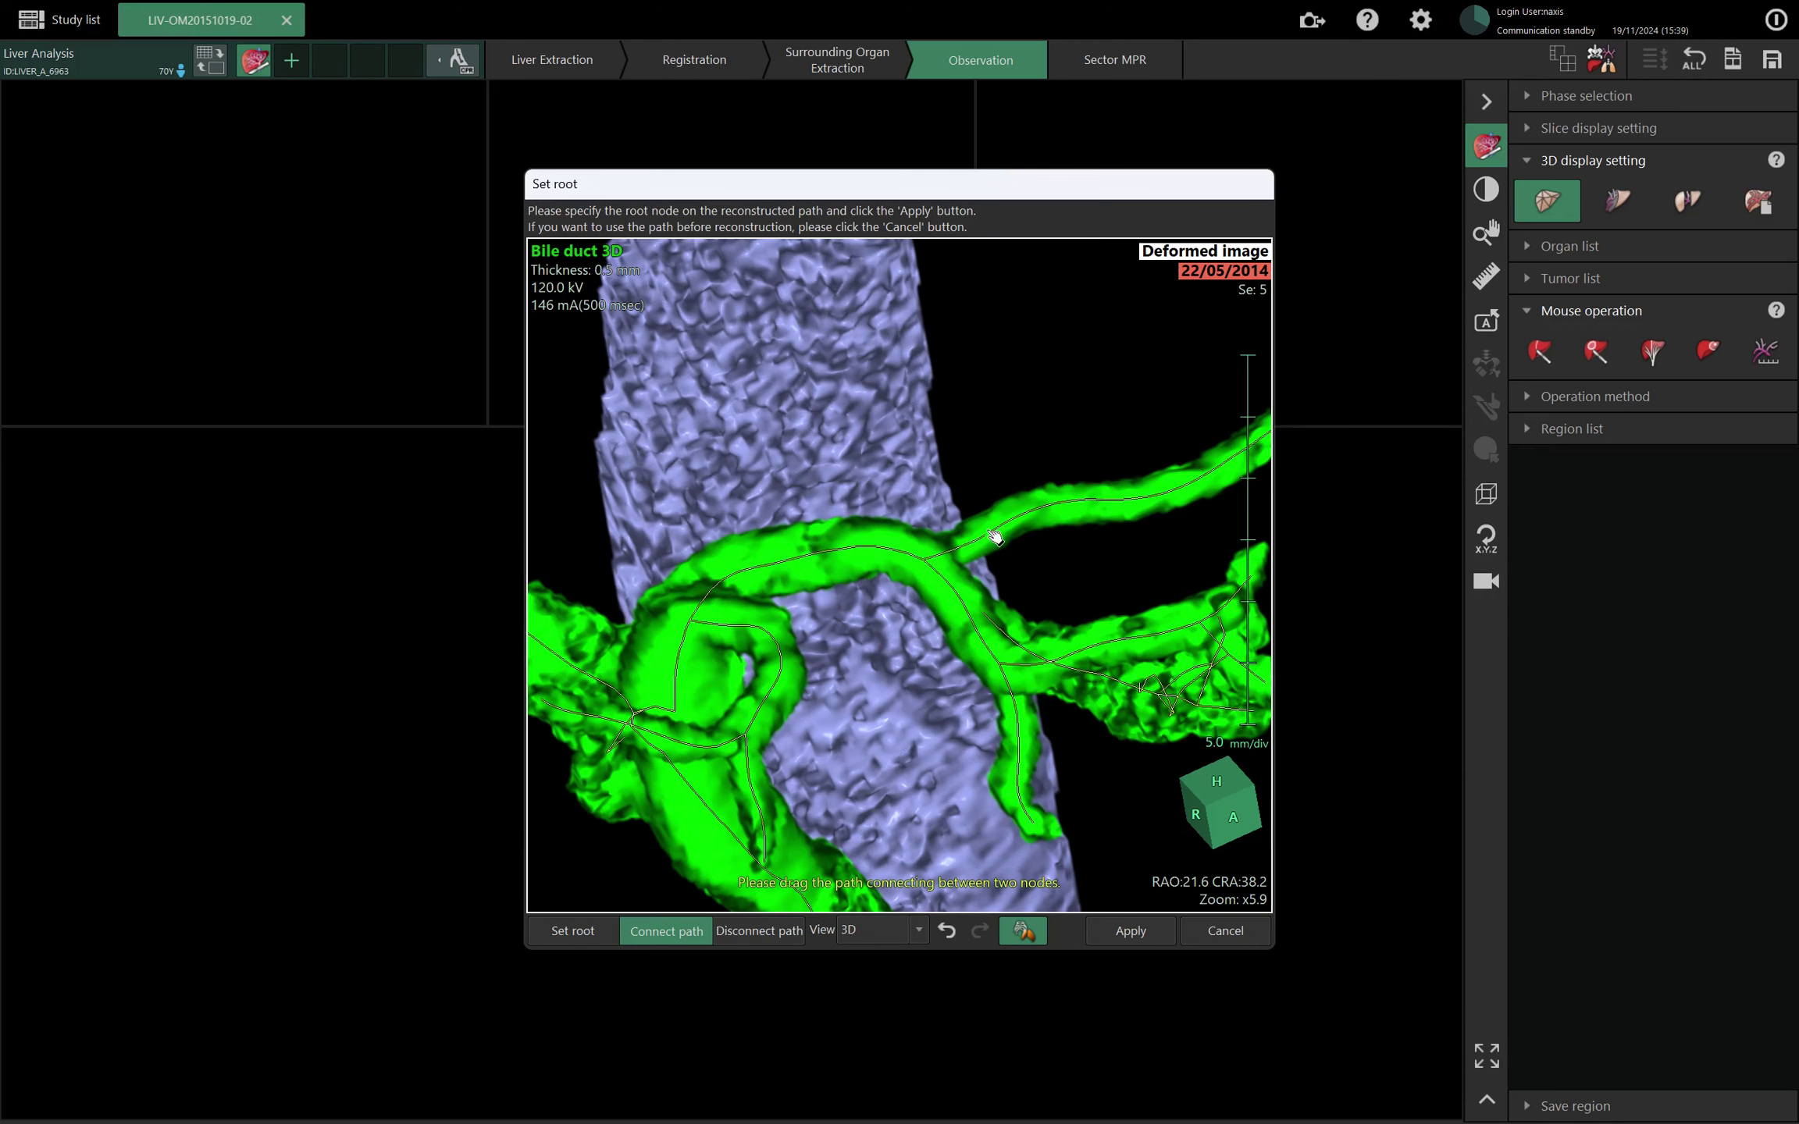
pyautogui.moveTo(992, 531)
pyautogui.mouseDown()
pyautogui.moveTo(950, 546)
pyautogui.moveTo(991, 542)
pyautogui.mouseUp()
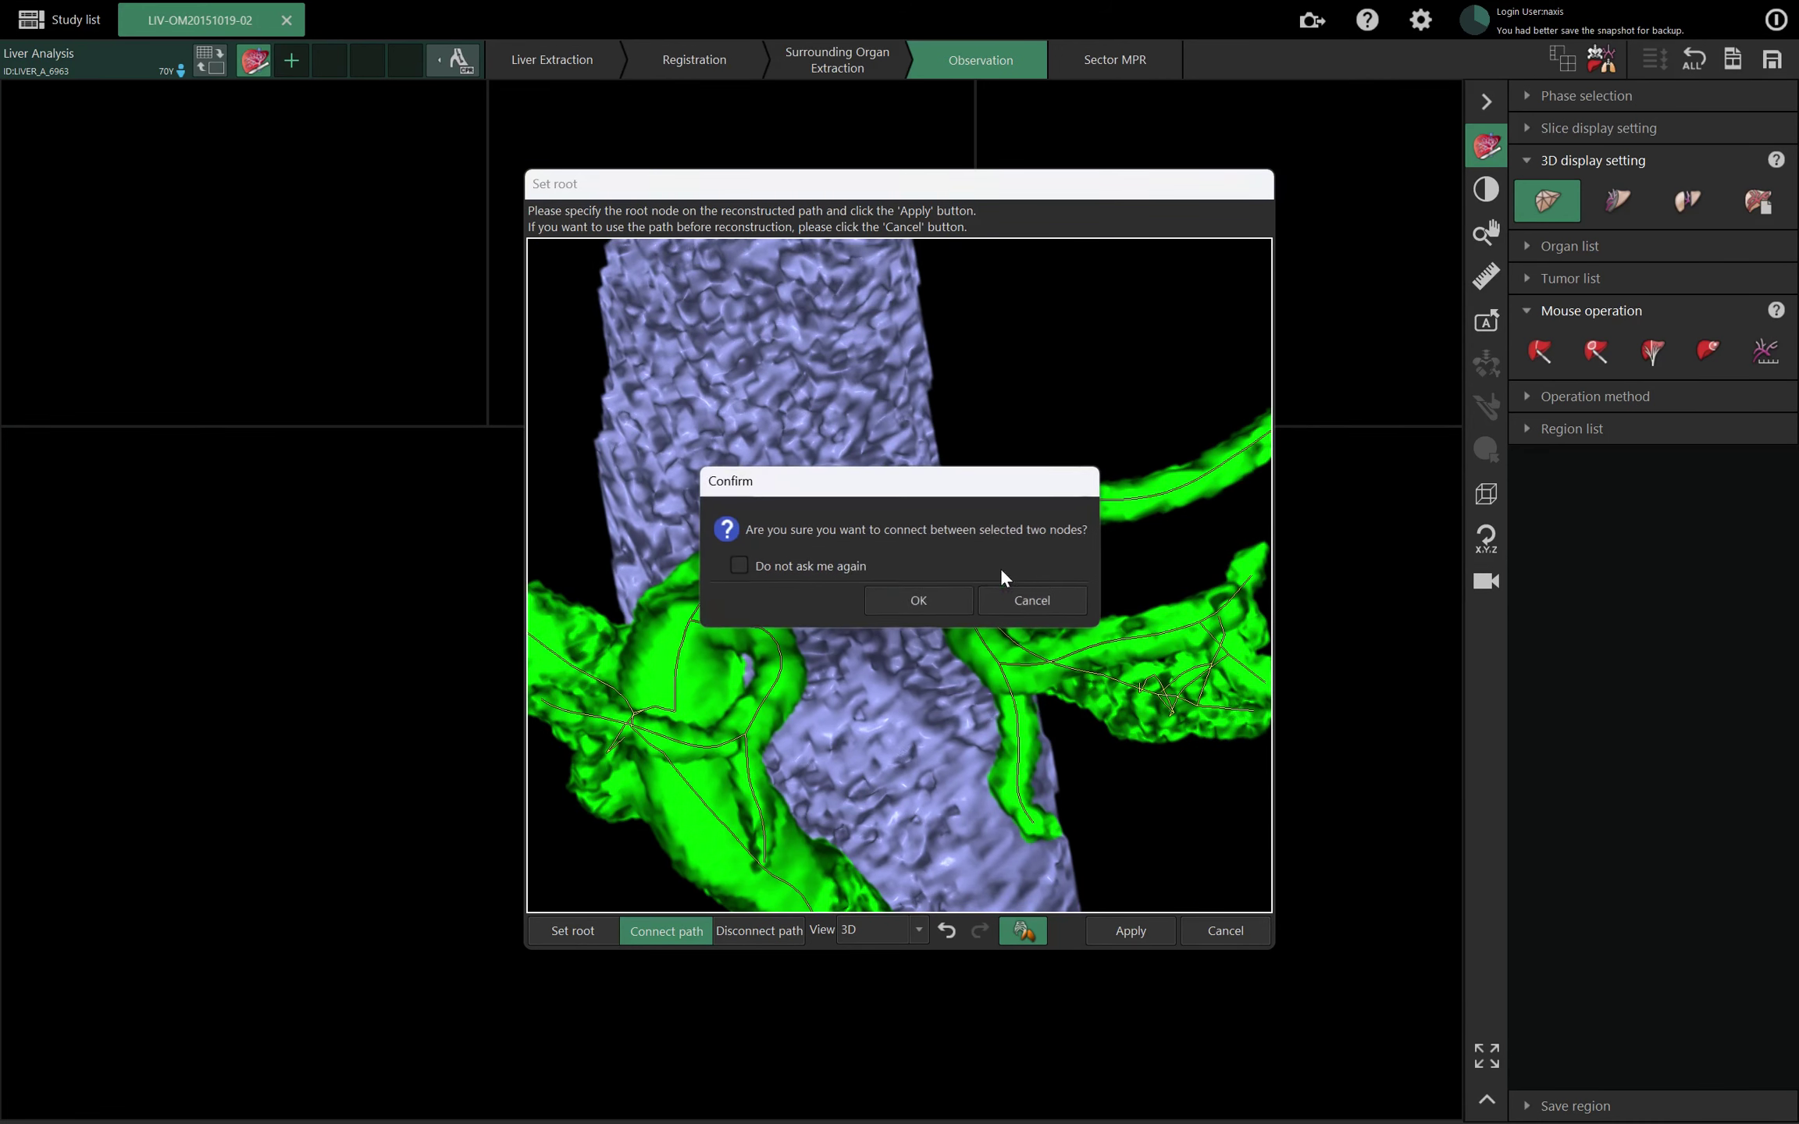
pyautogui.click(916, 598)
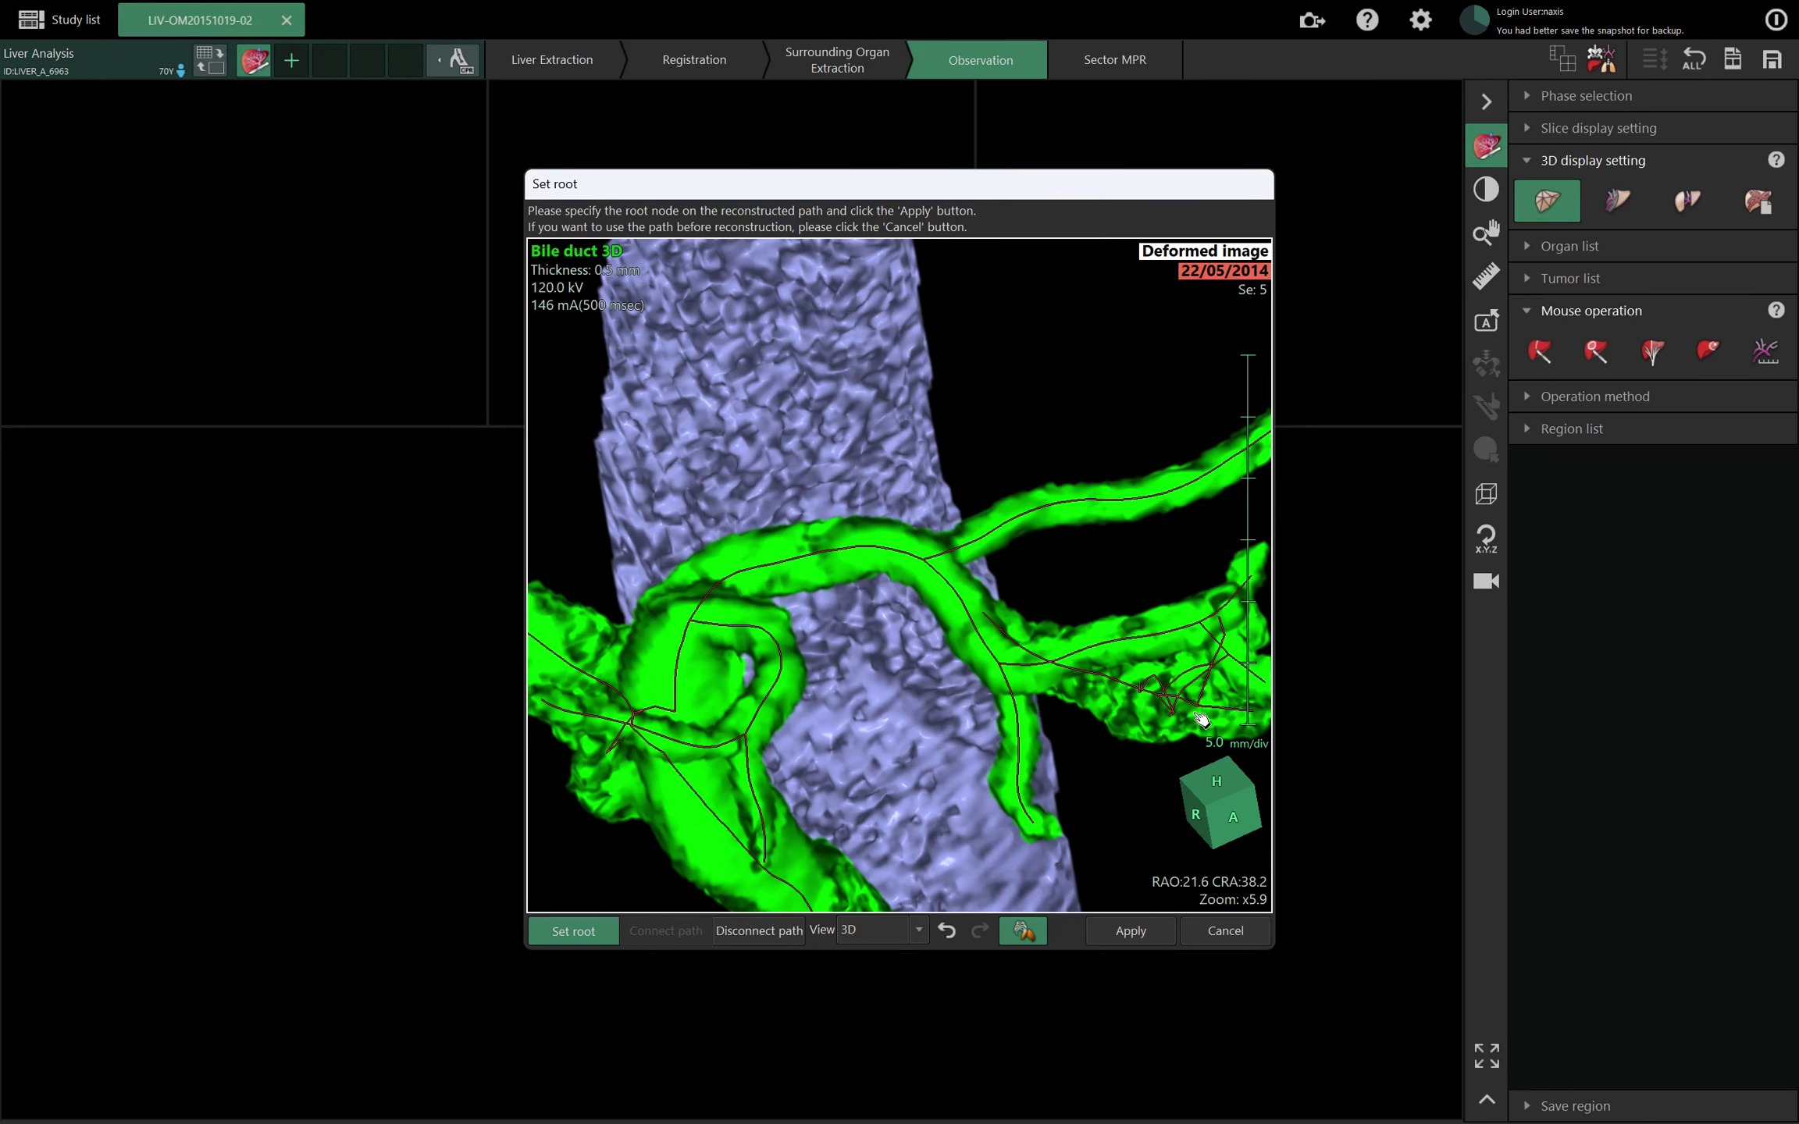
pyautogui.scroll(-6, 1195, 714)
pyautogui.moveTo(1176, 710); pyautogui.dragTo(1147, 671)
pyautogui.scroll(-5, 935, 818)
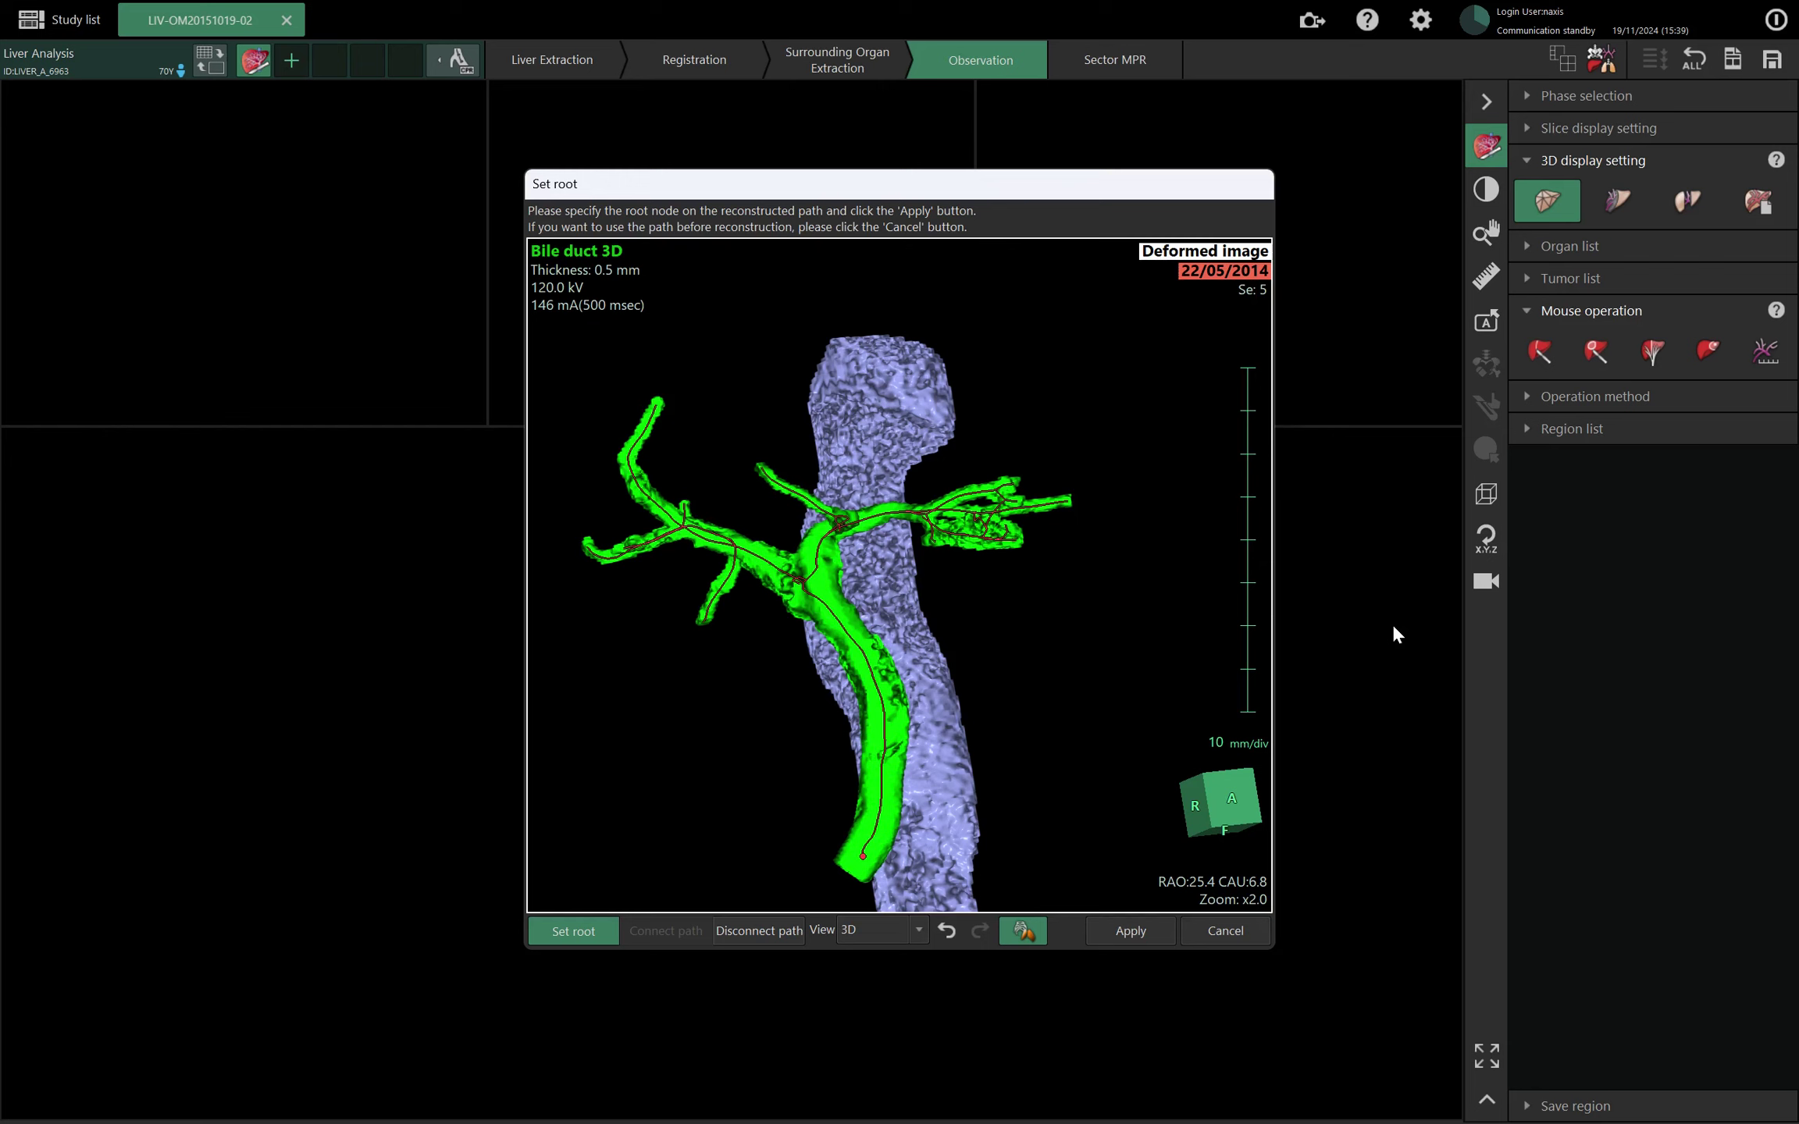
pyautogui.moveTo(1198, 643); pyautogui.dragTo(1139, 743)
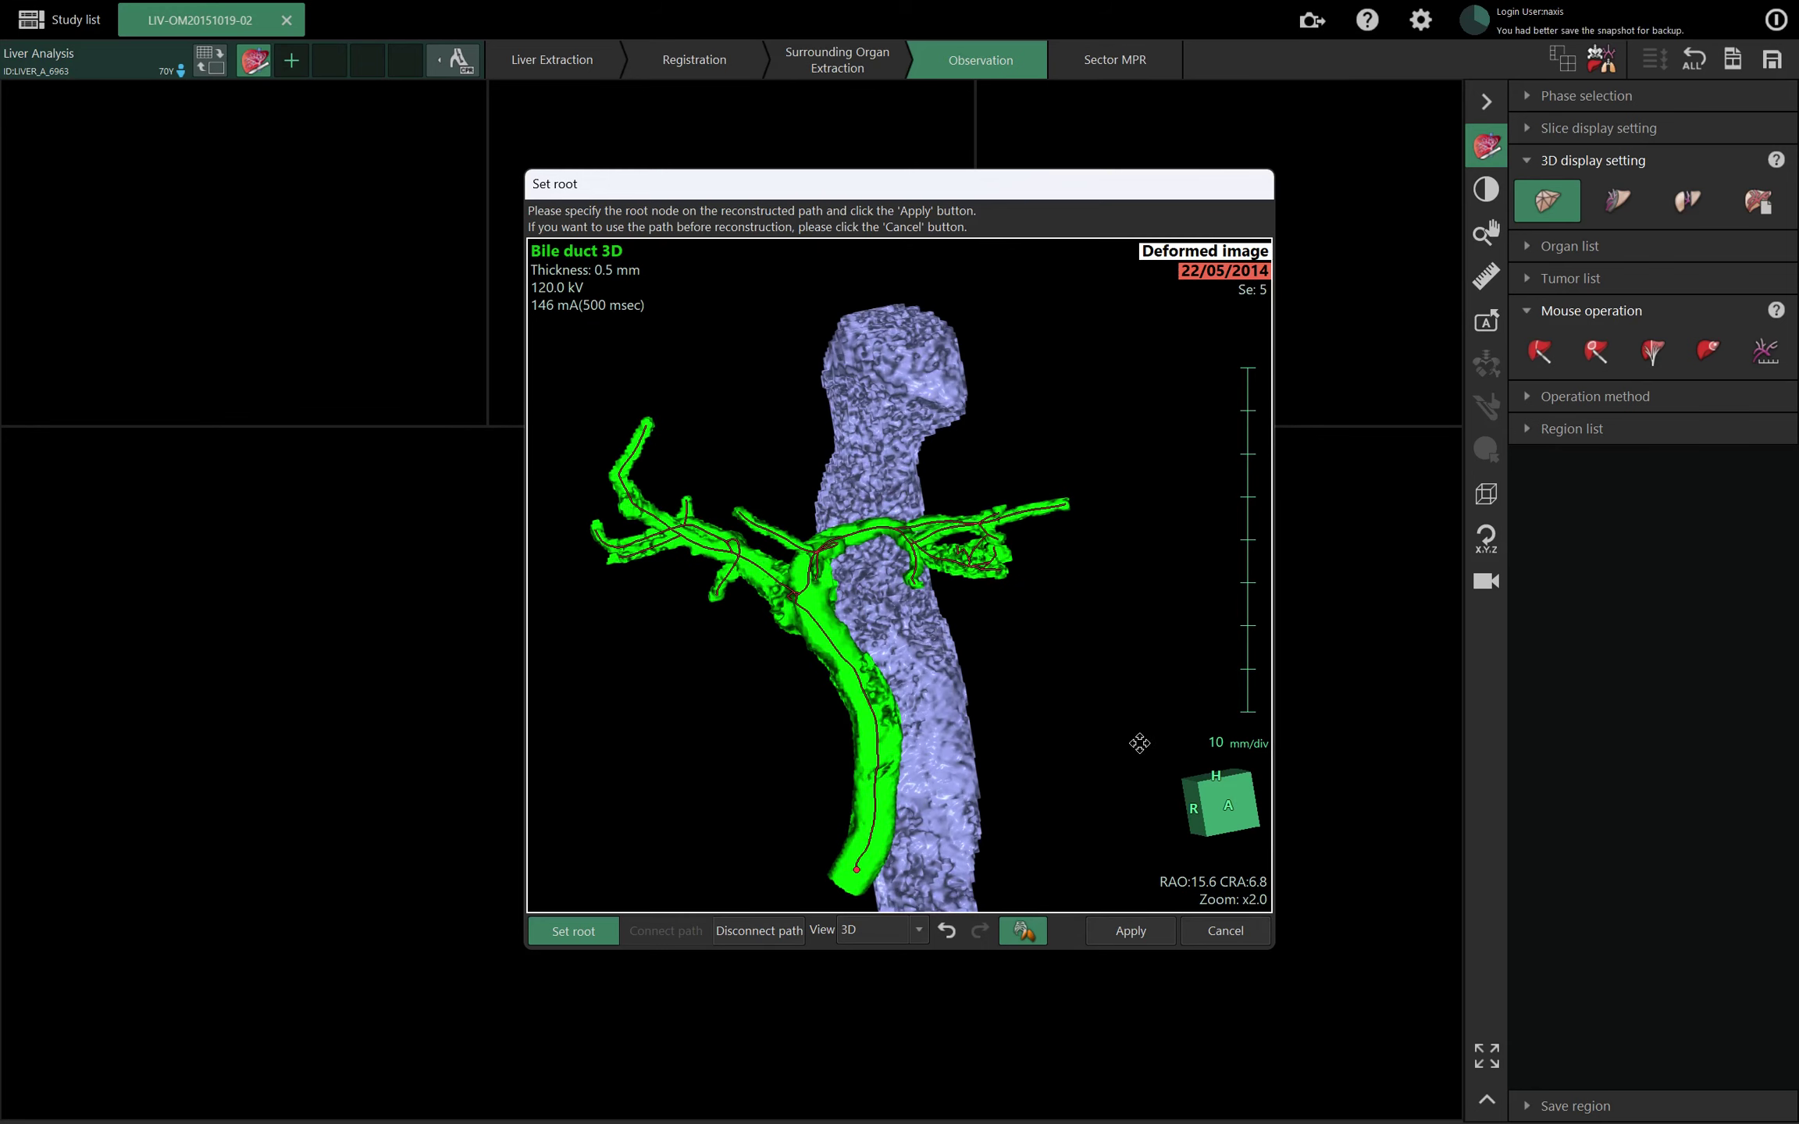
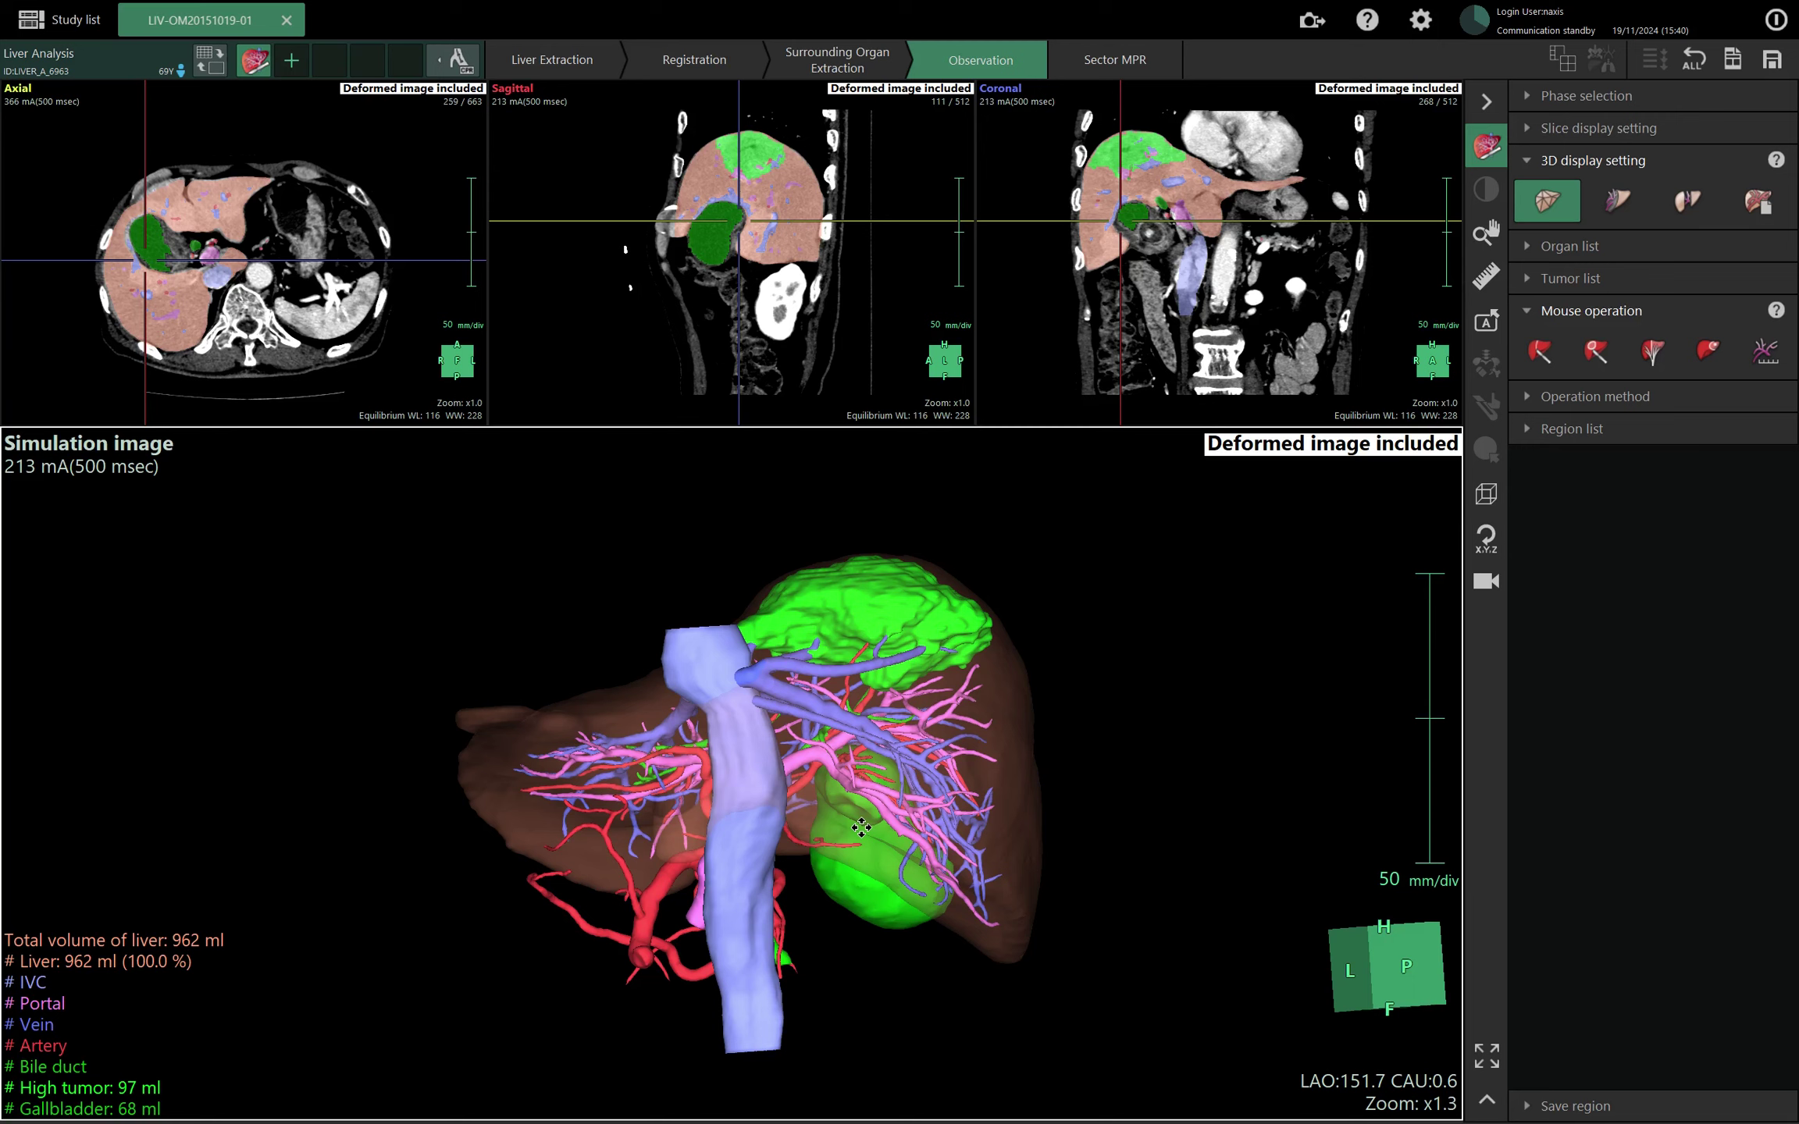
pyautogui.moveTo(979, 847); pyautogui.dragTo(907, 932)
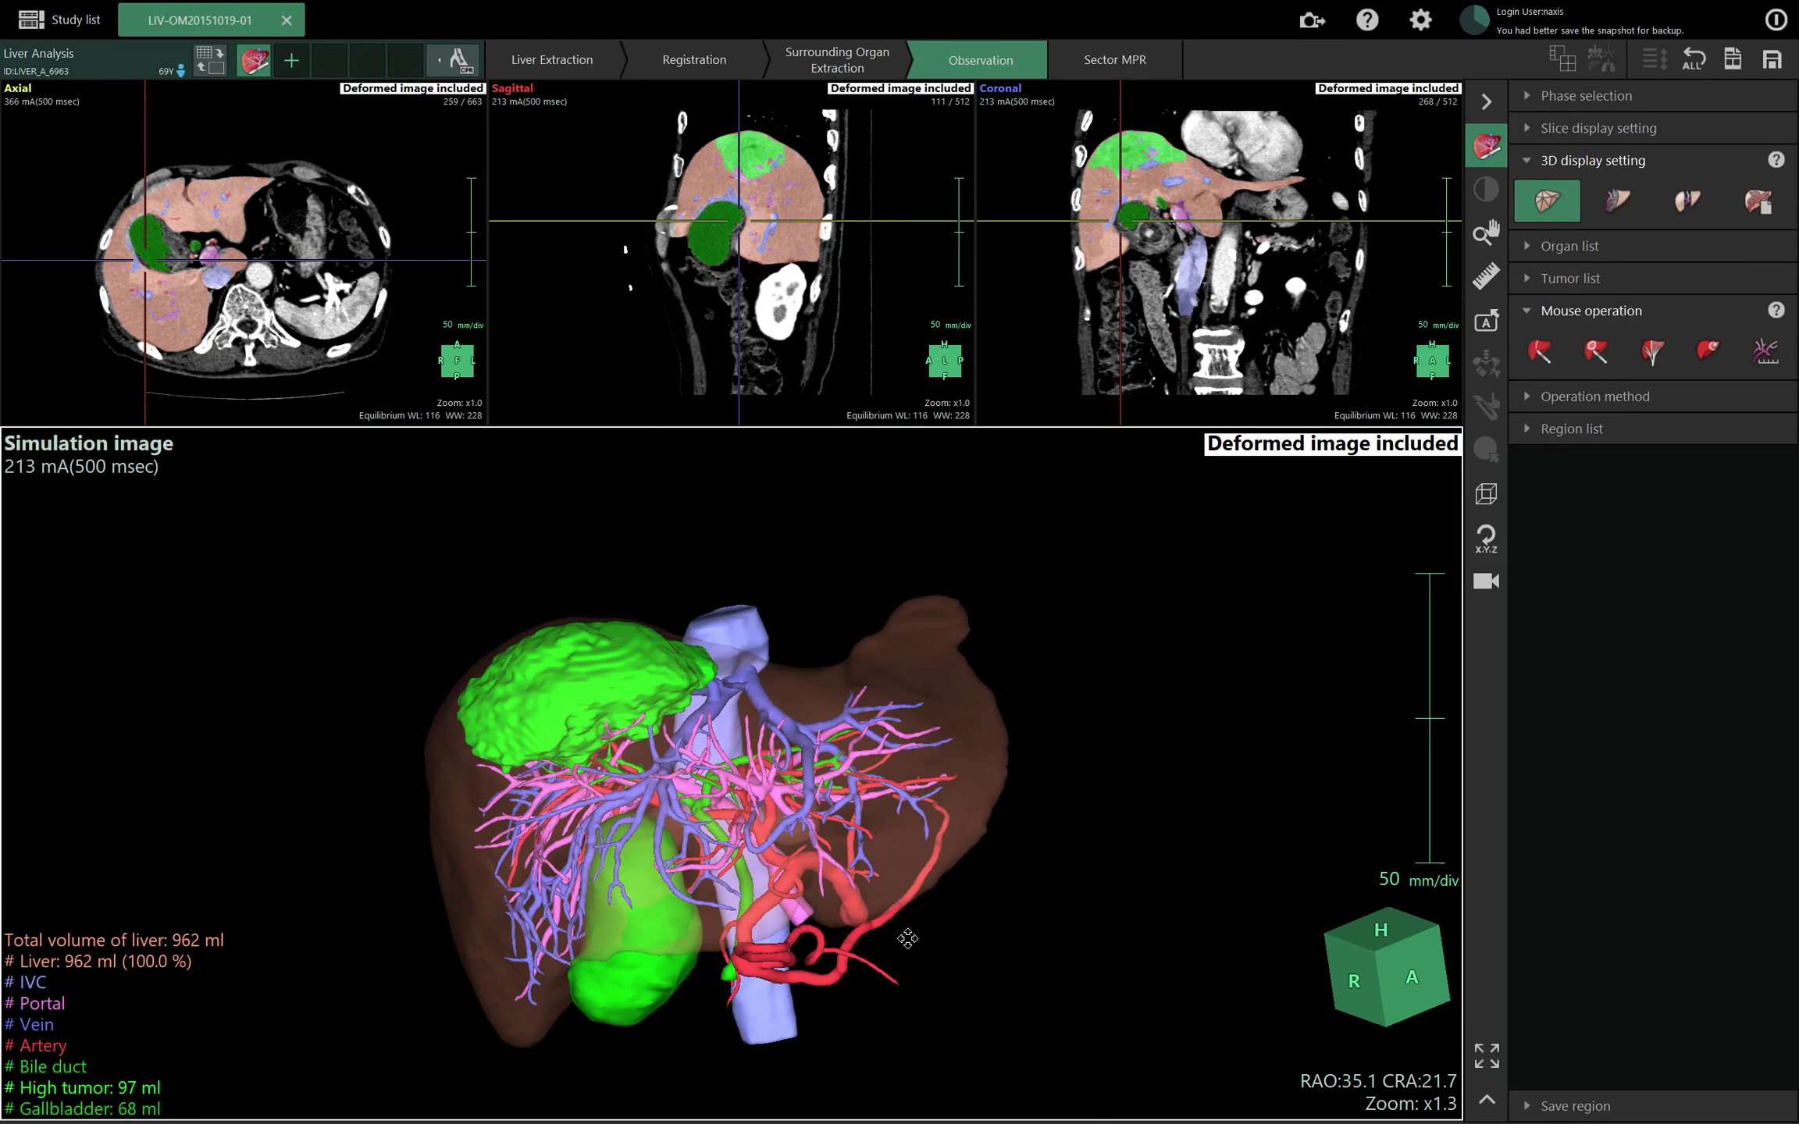
pyautogui.doubleClick(1151, 868)
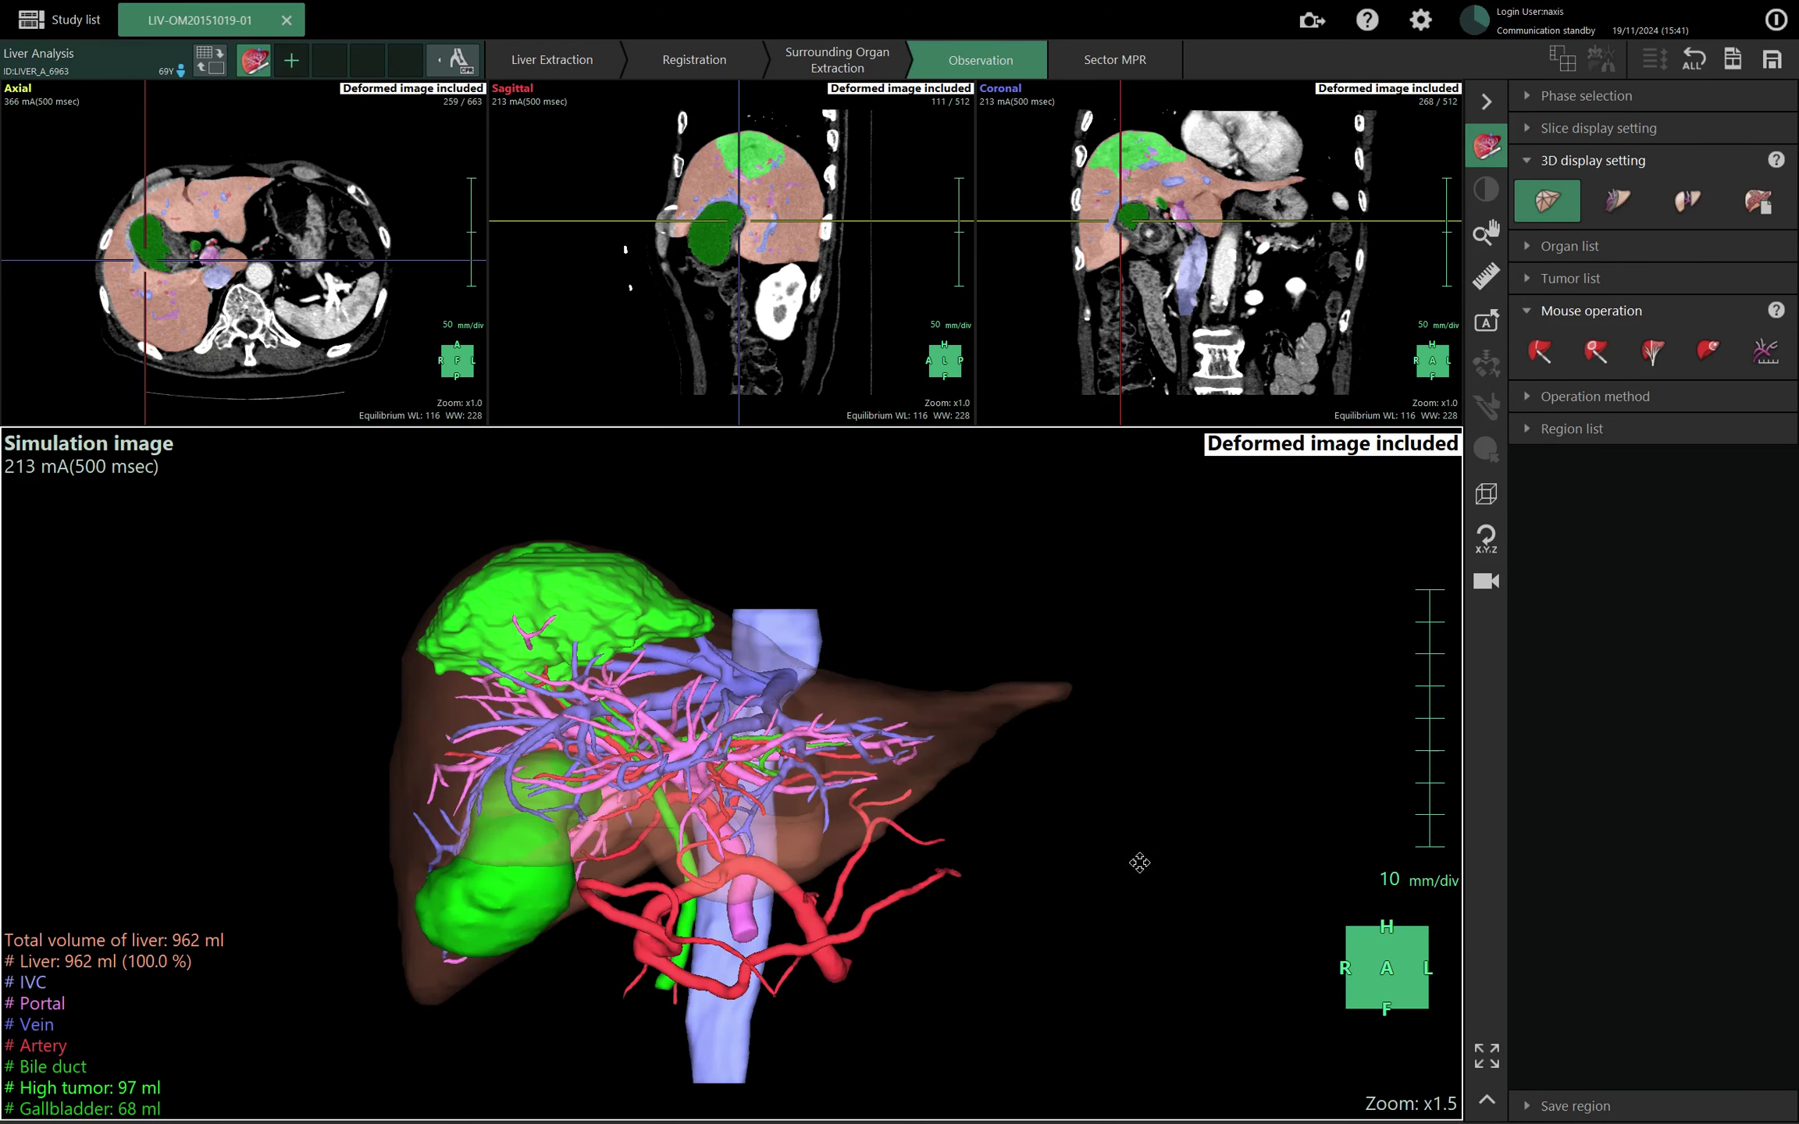
pyautogui.moveTo(1076, 871); pyautogui.dragTo(1134, 904)
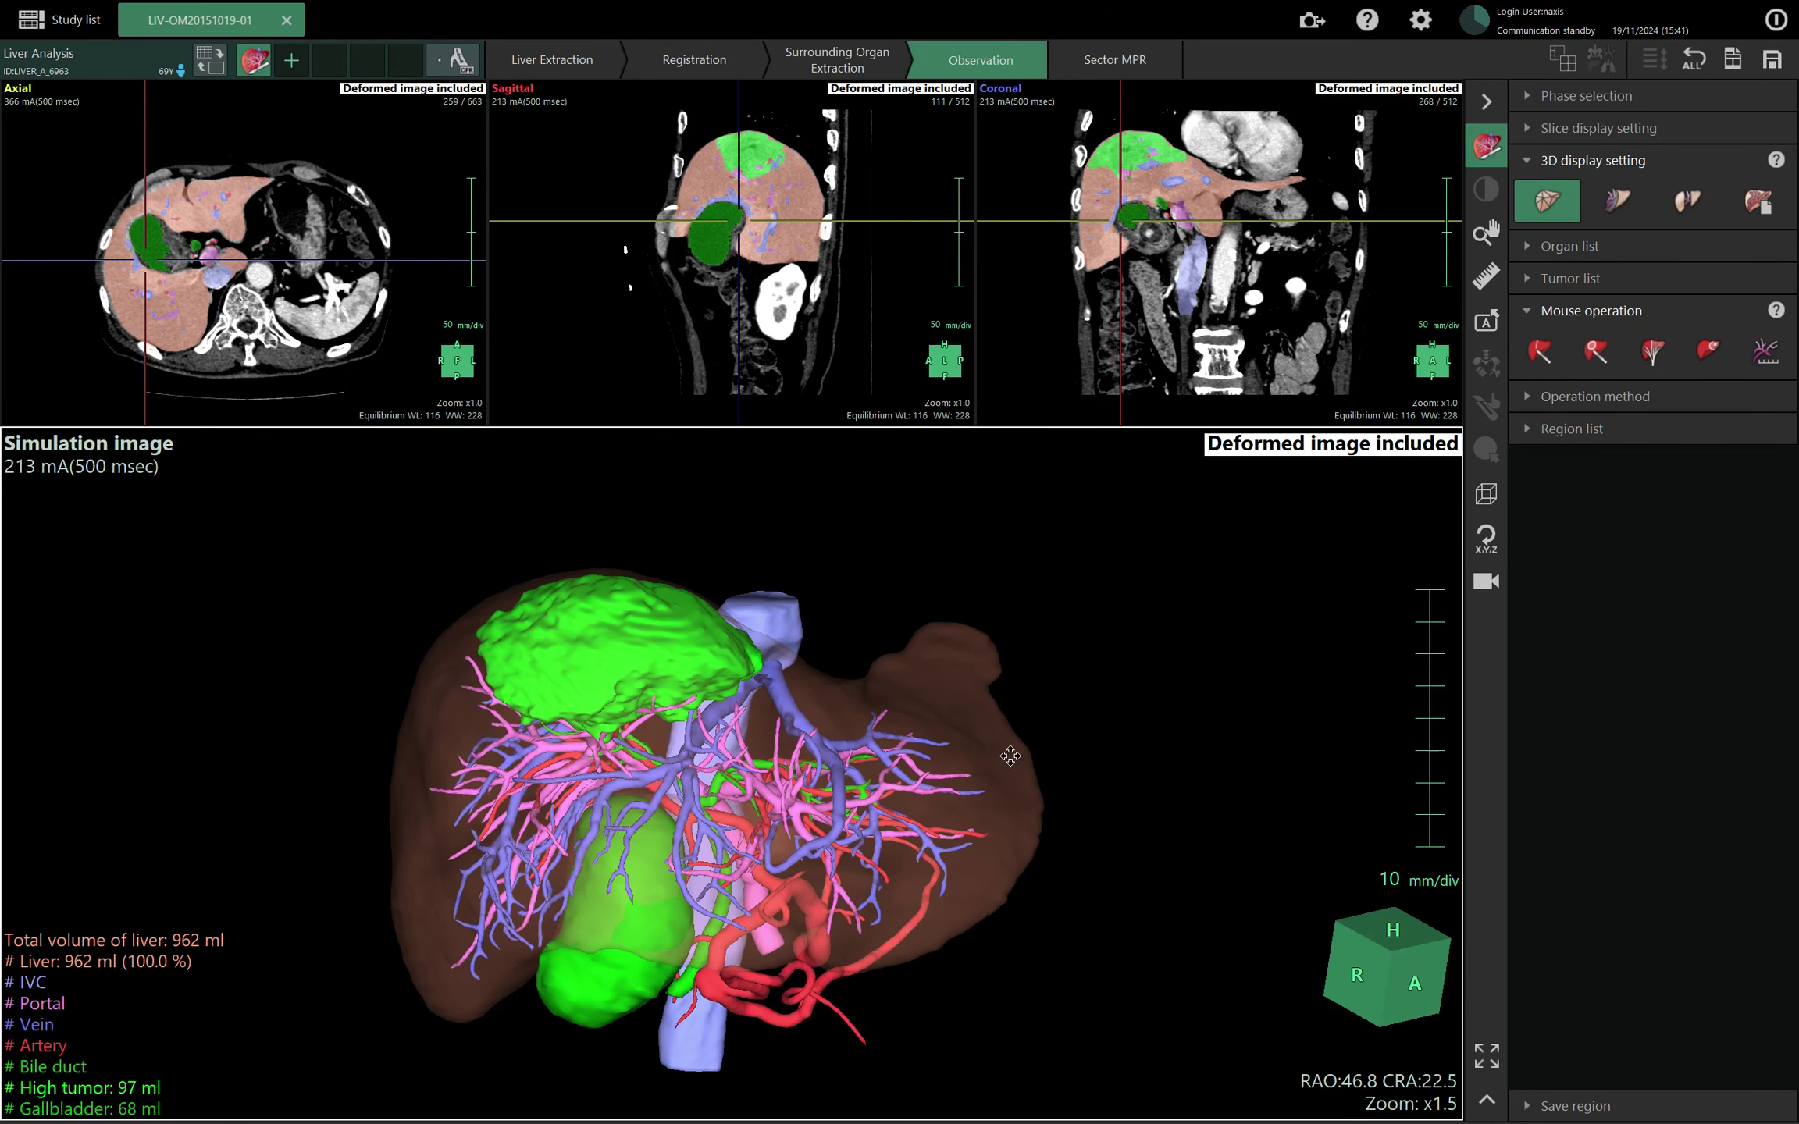
pyautogui.scroll(2, 723, 807)
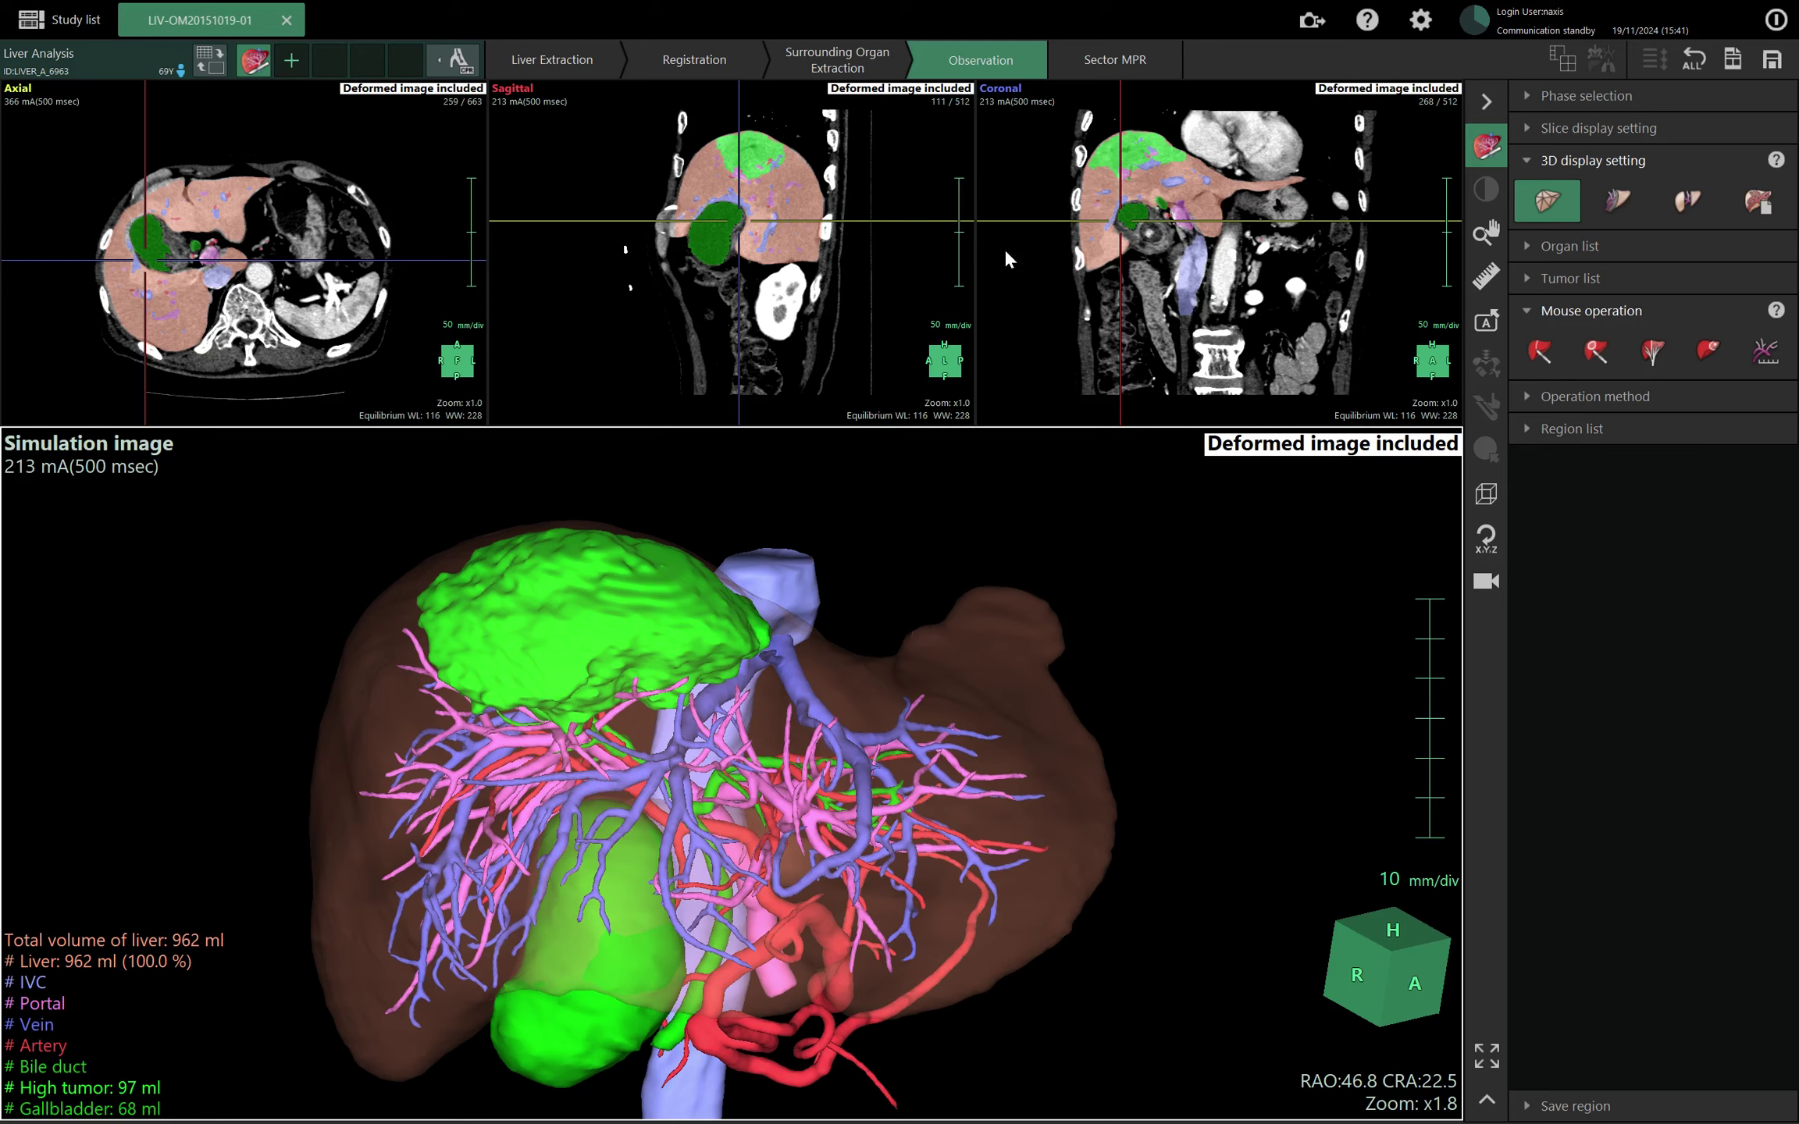
# Set the bile duct's vessel surface type to Keep image in the system settings, apply it and inspect the model from above.
pyautogui.click(1423, 22)
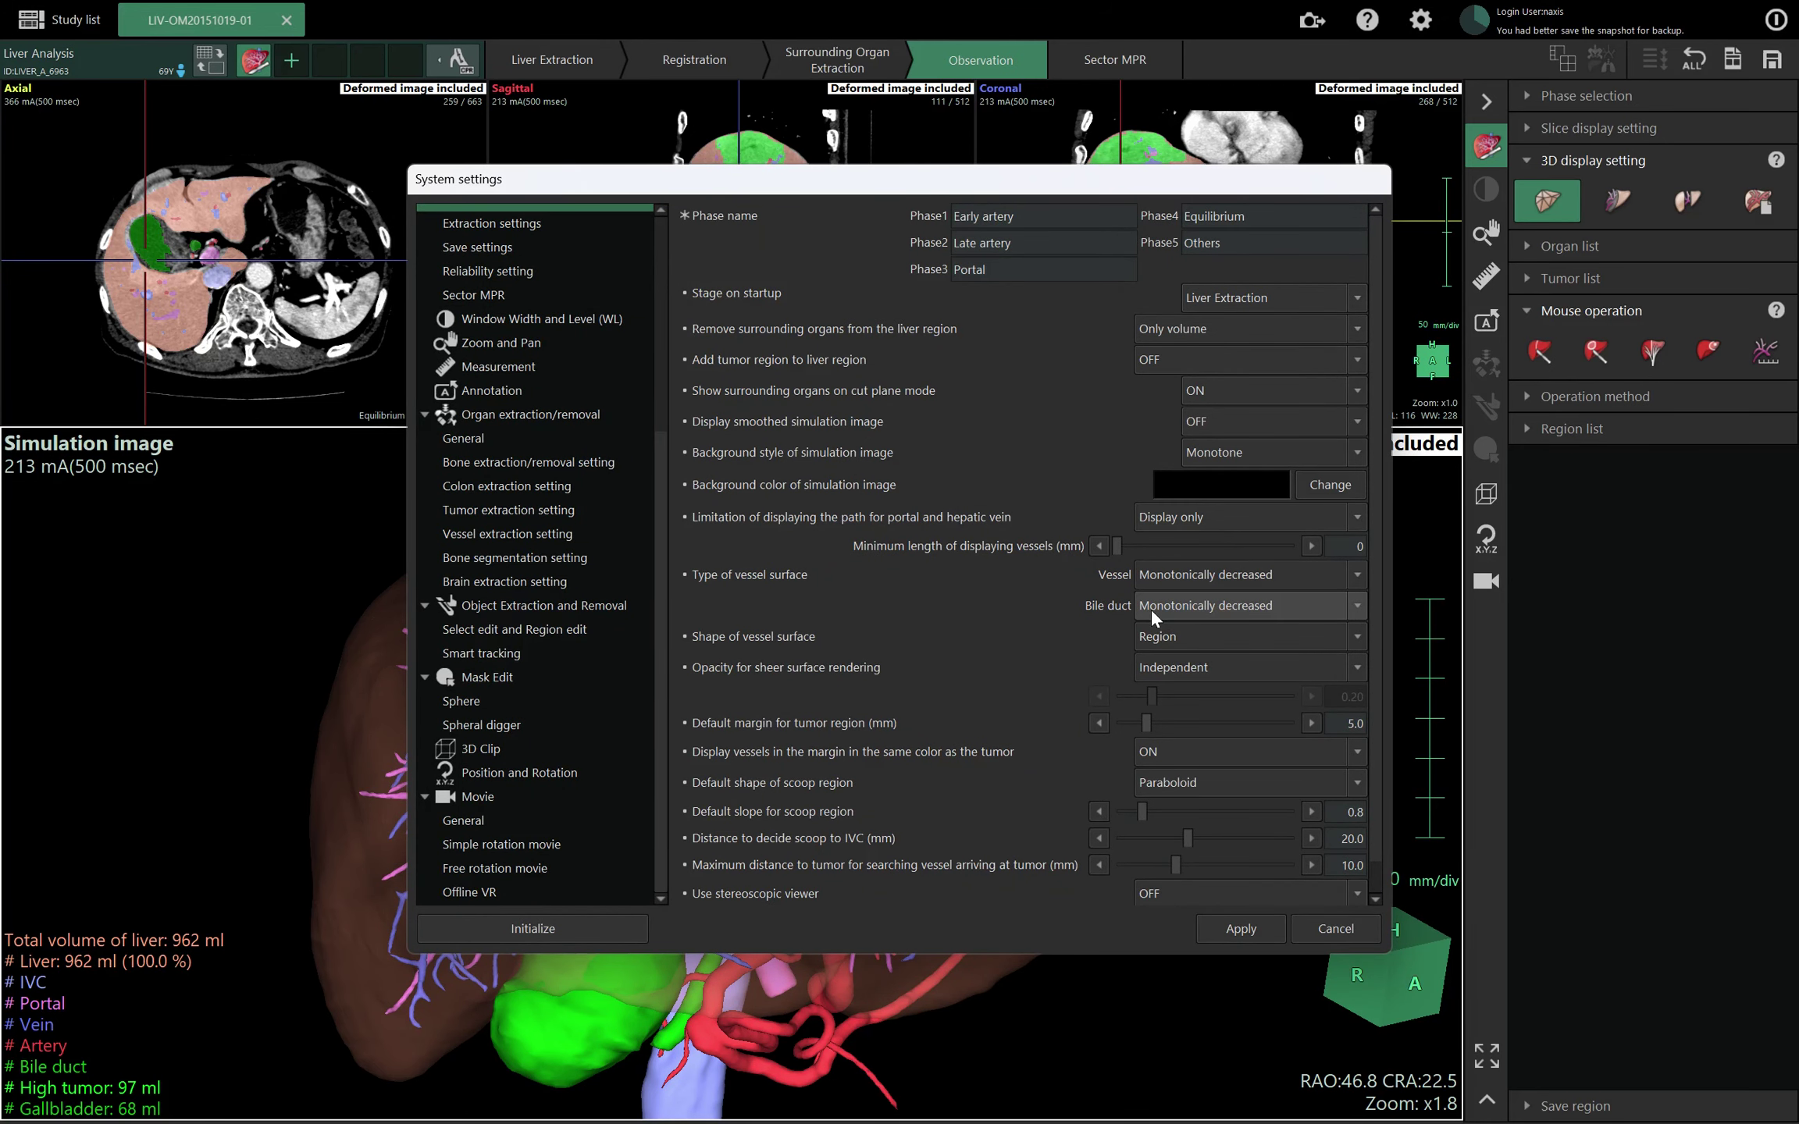
pyautogui.click(1200, 603)
pyautogui.click(1191, 610)
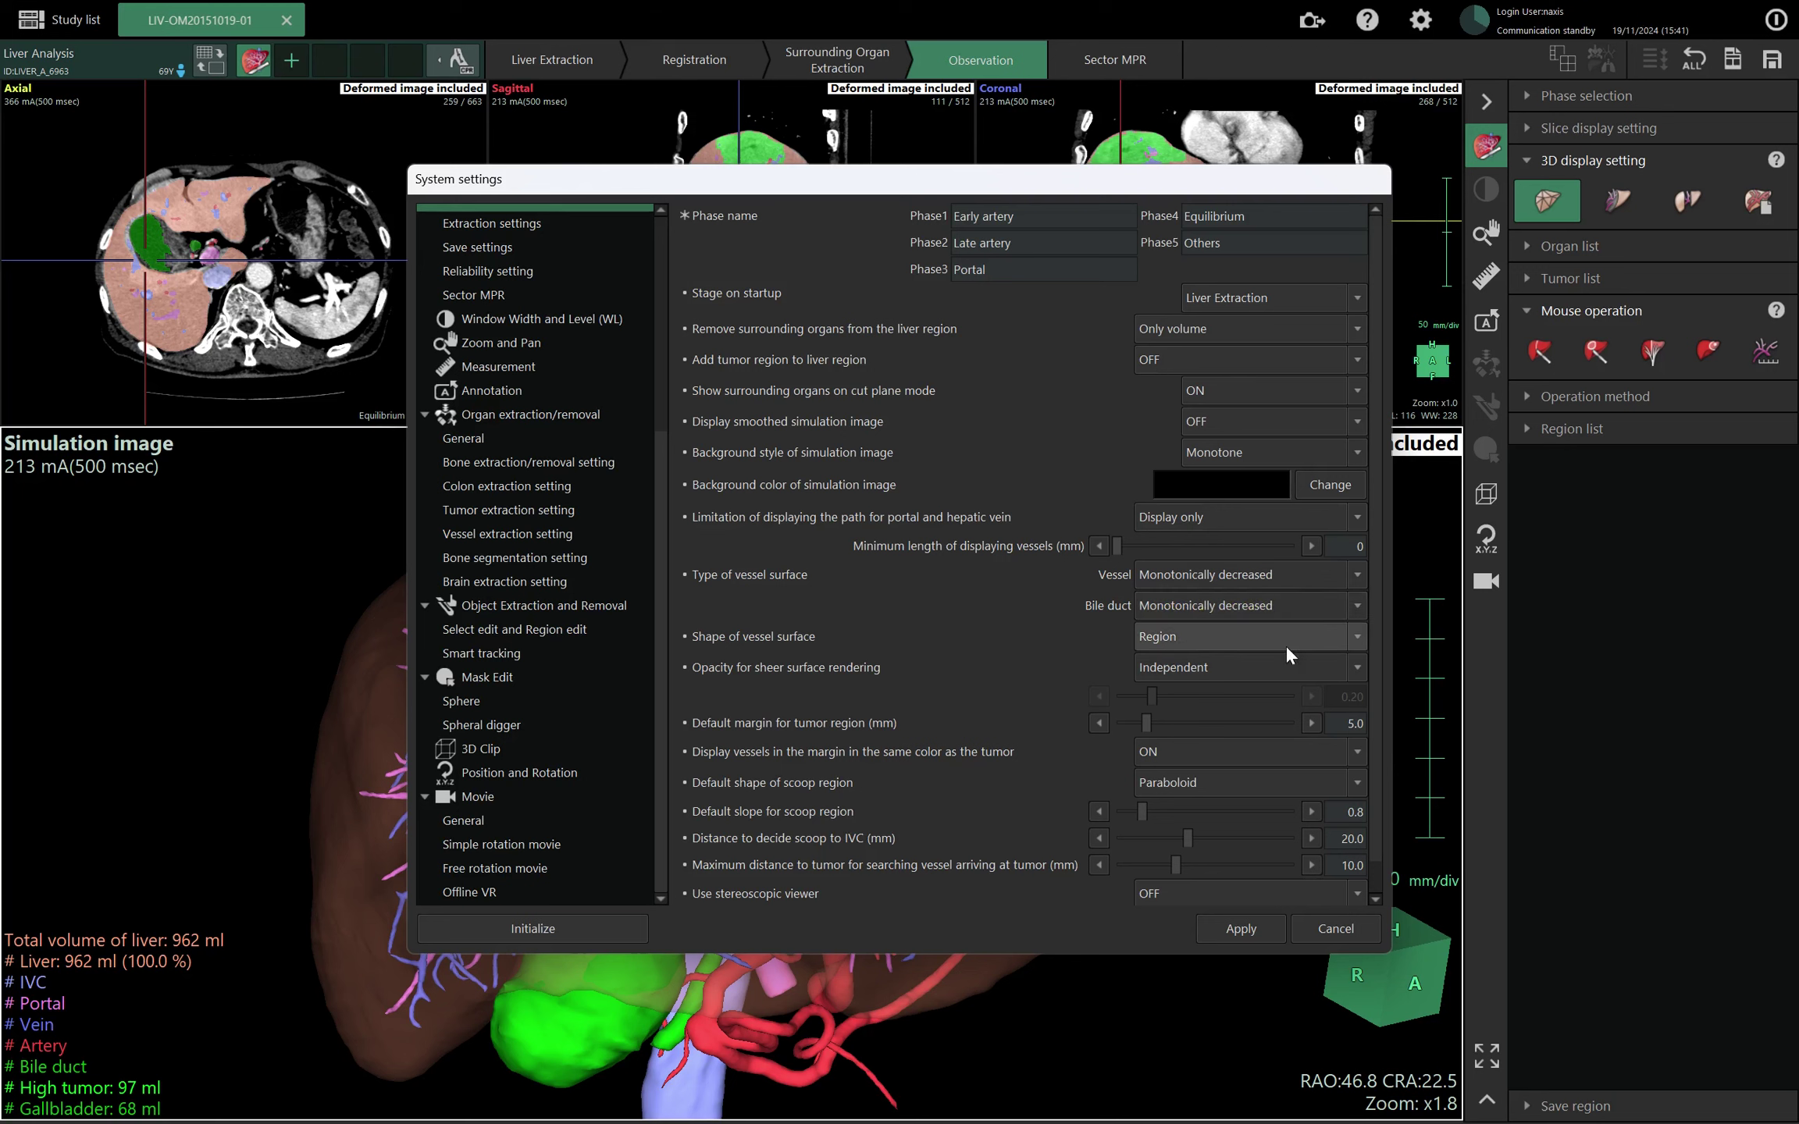
pyautogui.click(1290, 618)
pyautogui.click(1255, 657)
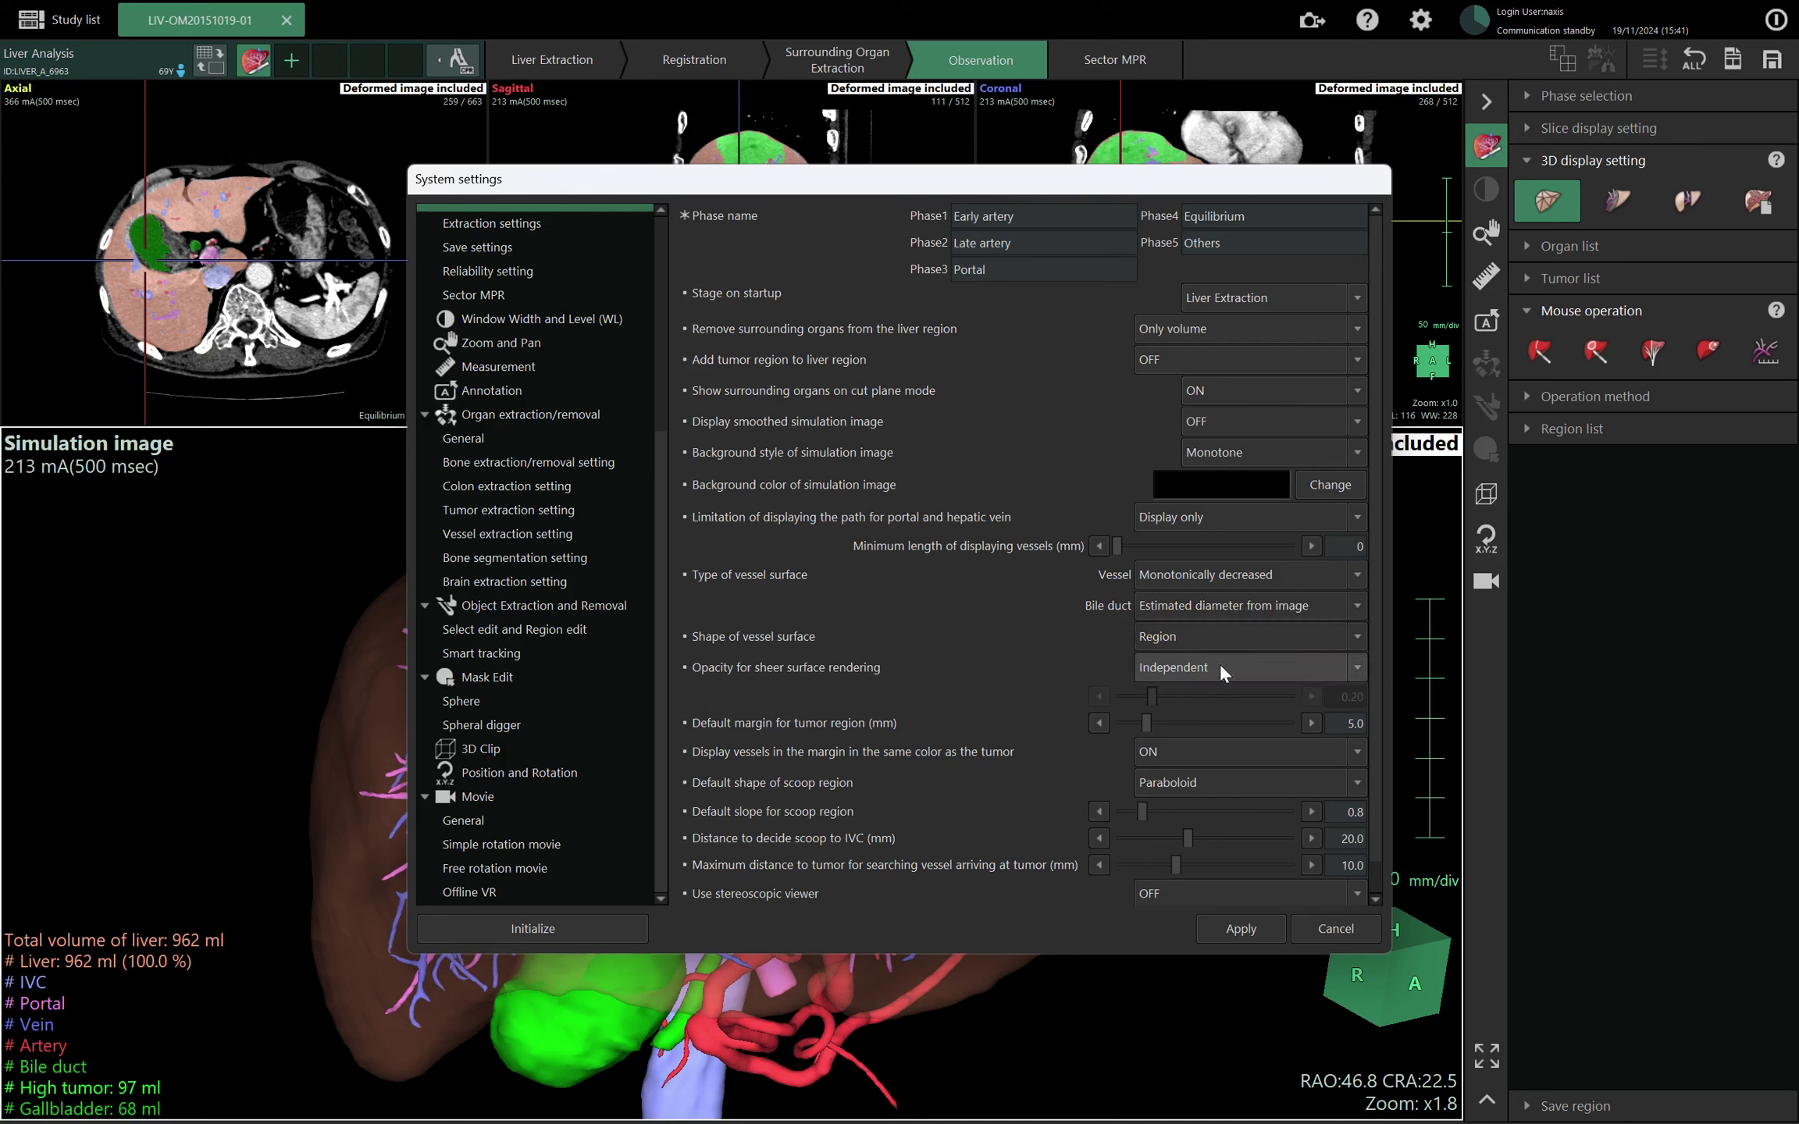
pyautogui.click(1269, 606)
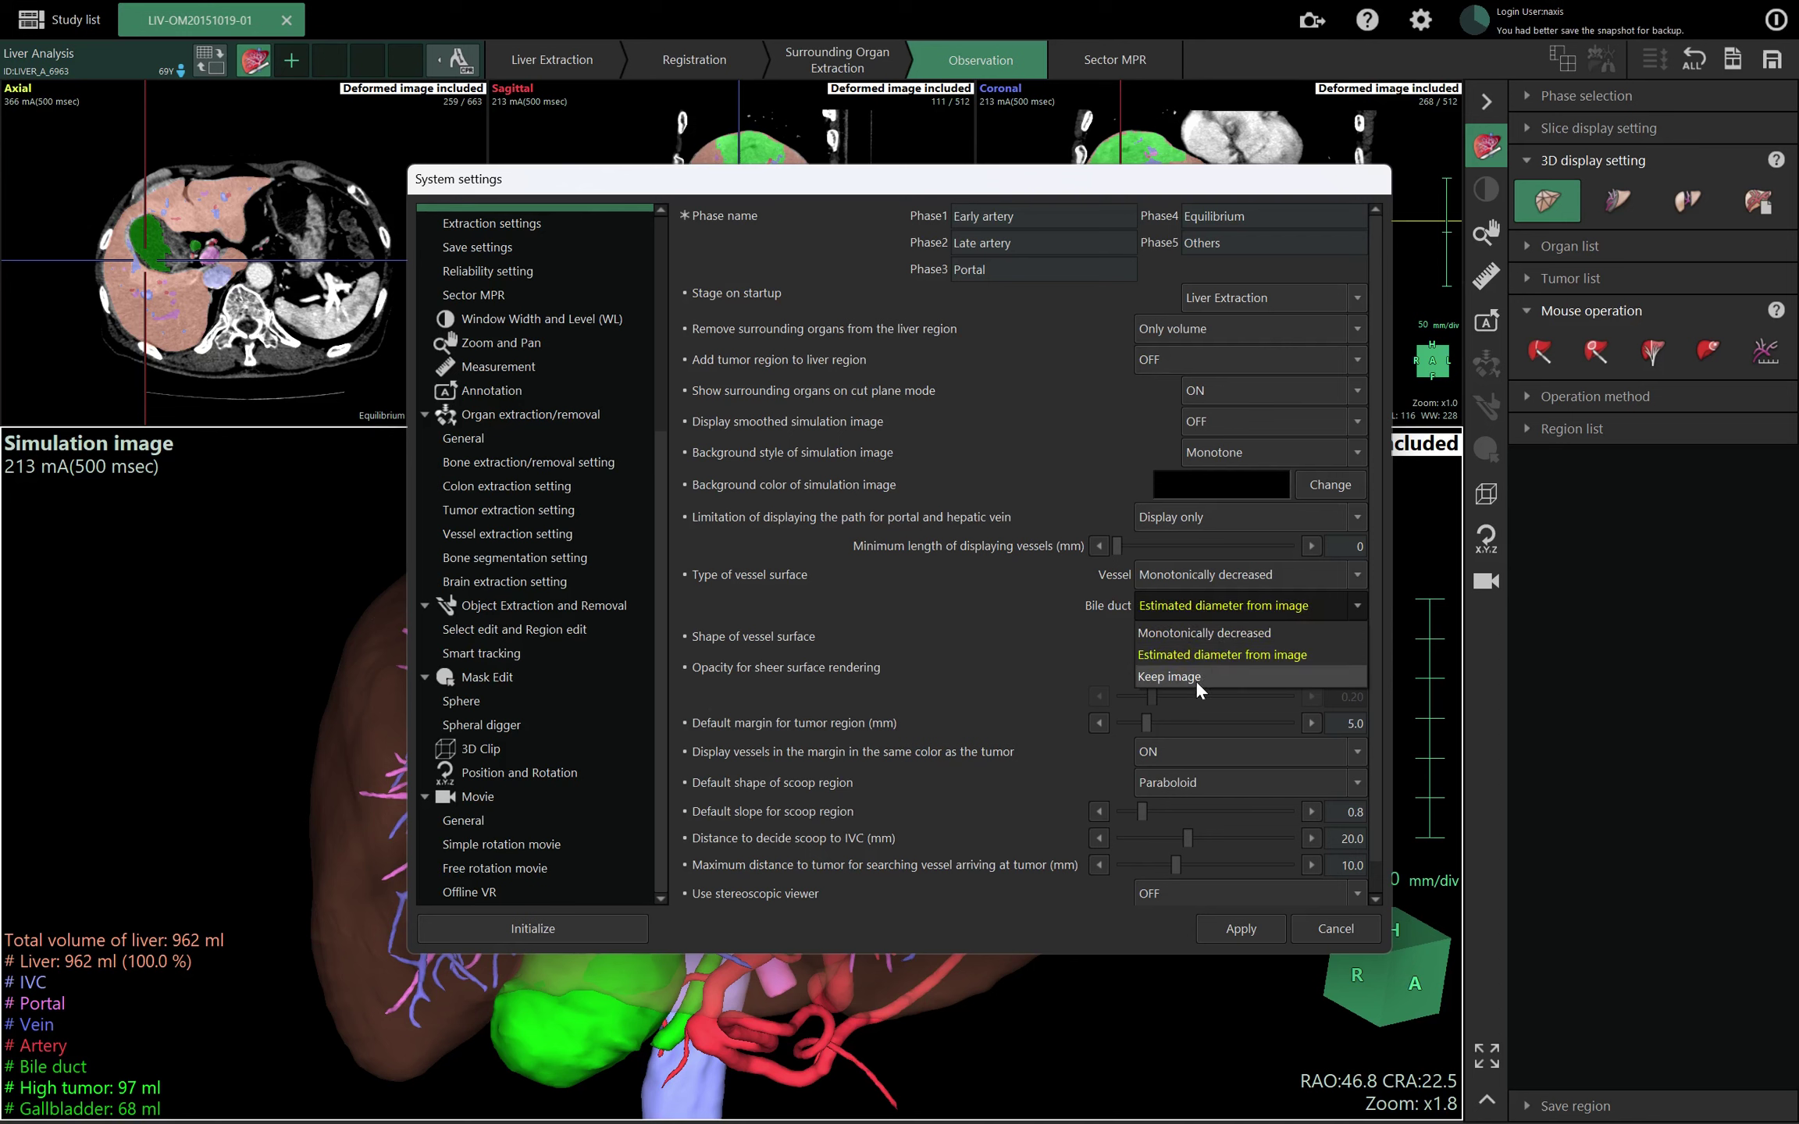
pyautogui.click(1211, 658)
pyautogui.click(1220, 598)
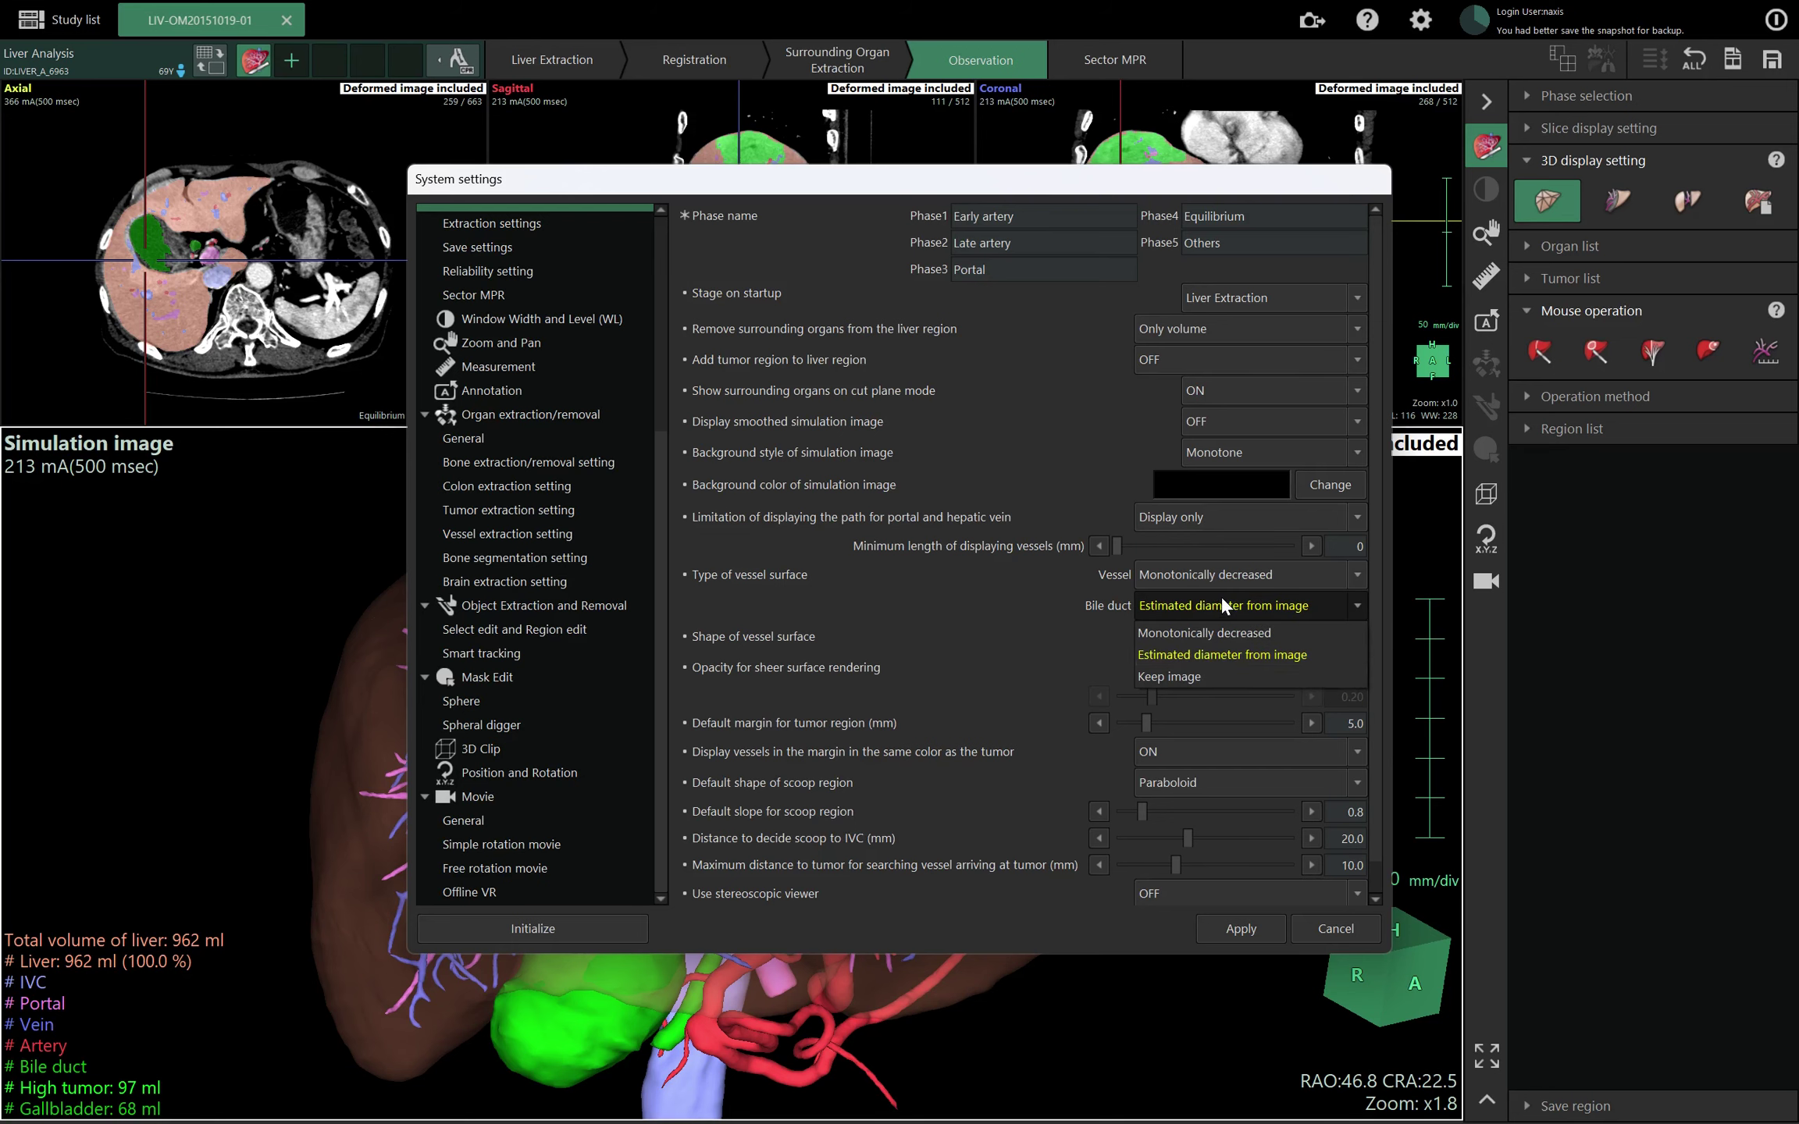
pyautogui.click(1195, 676)
pyautogui.click(1219, 932)
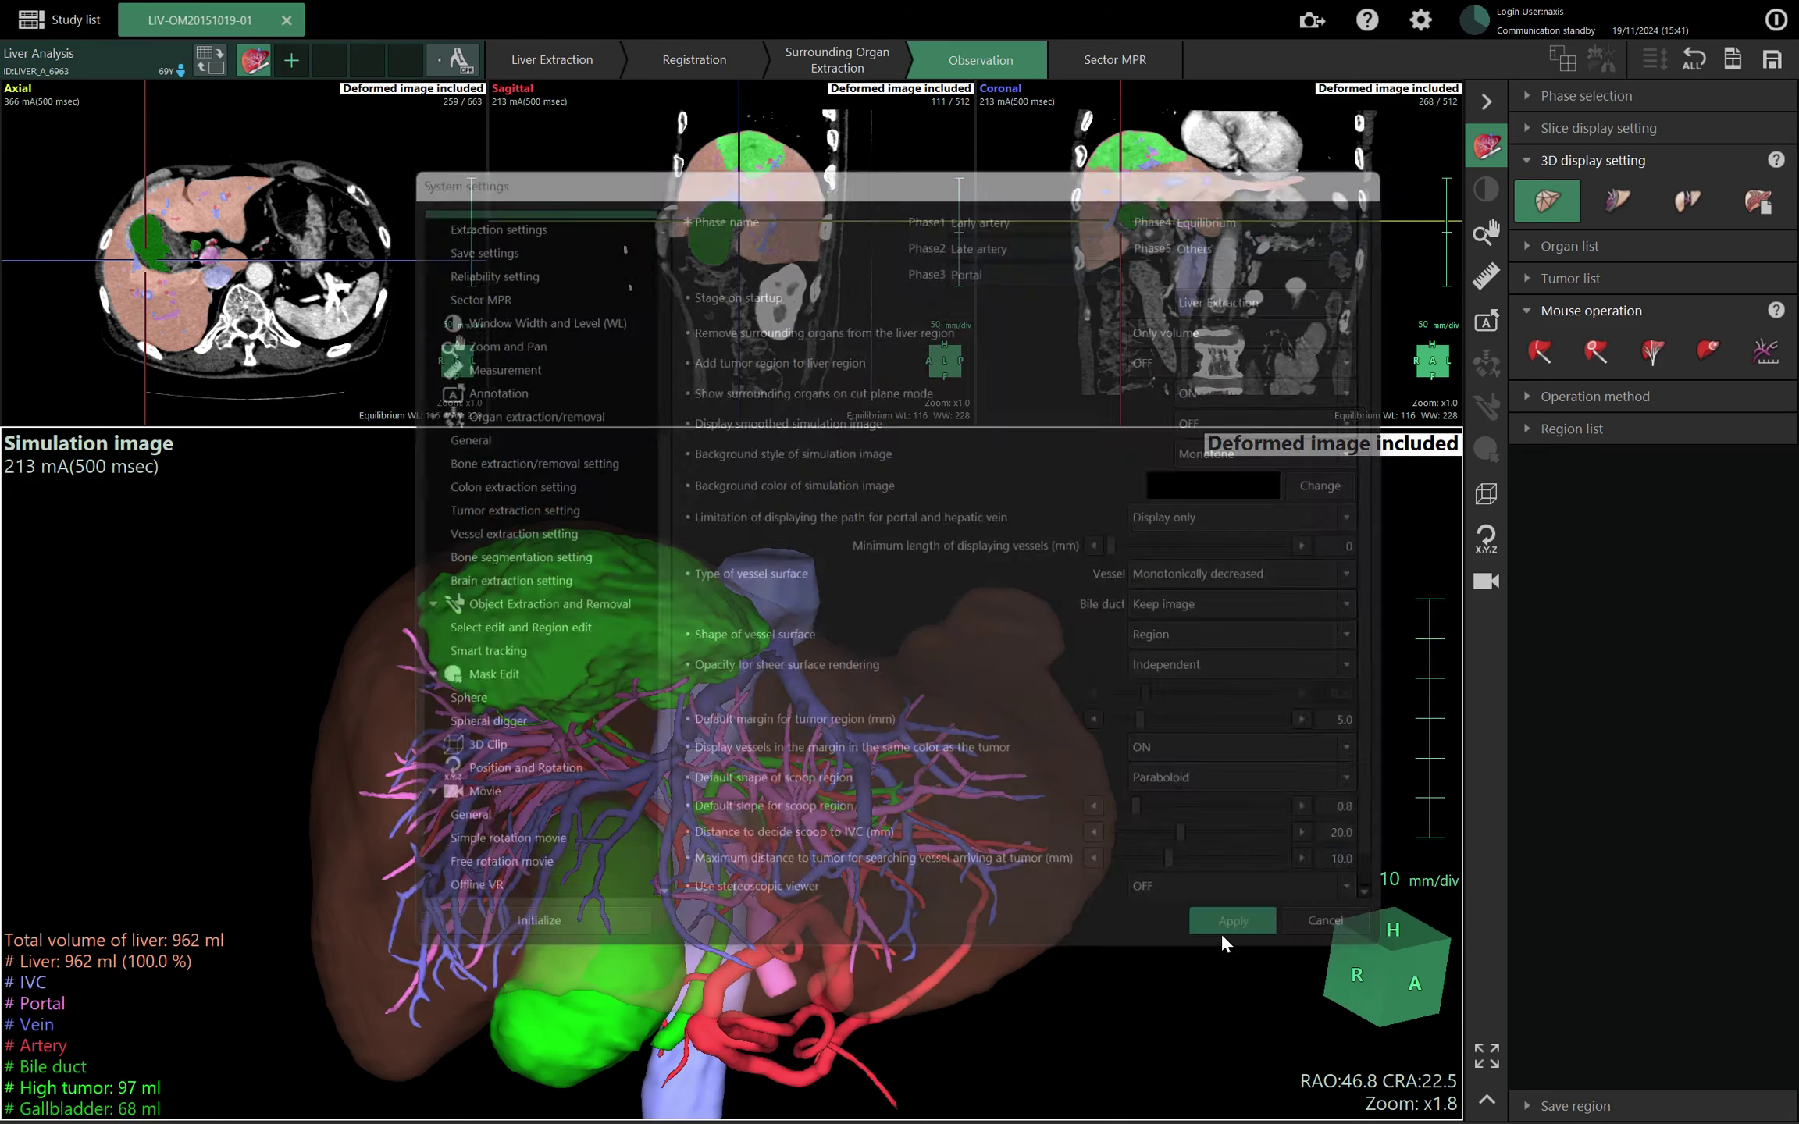
pyautogui.moveTo(1165, 947); pyautogui.dragTo(1107, 917)
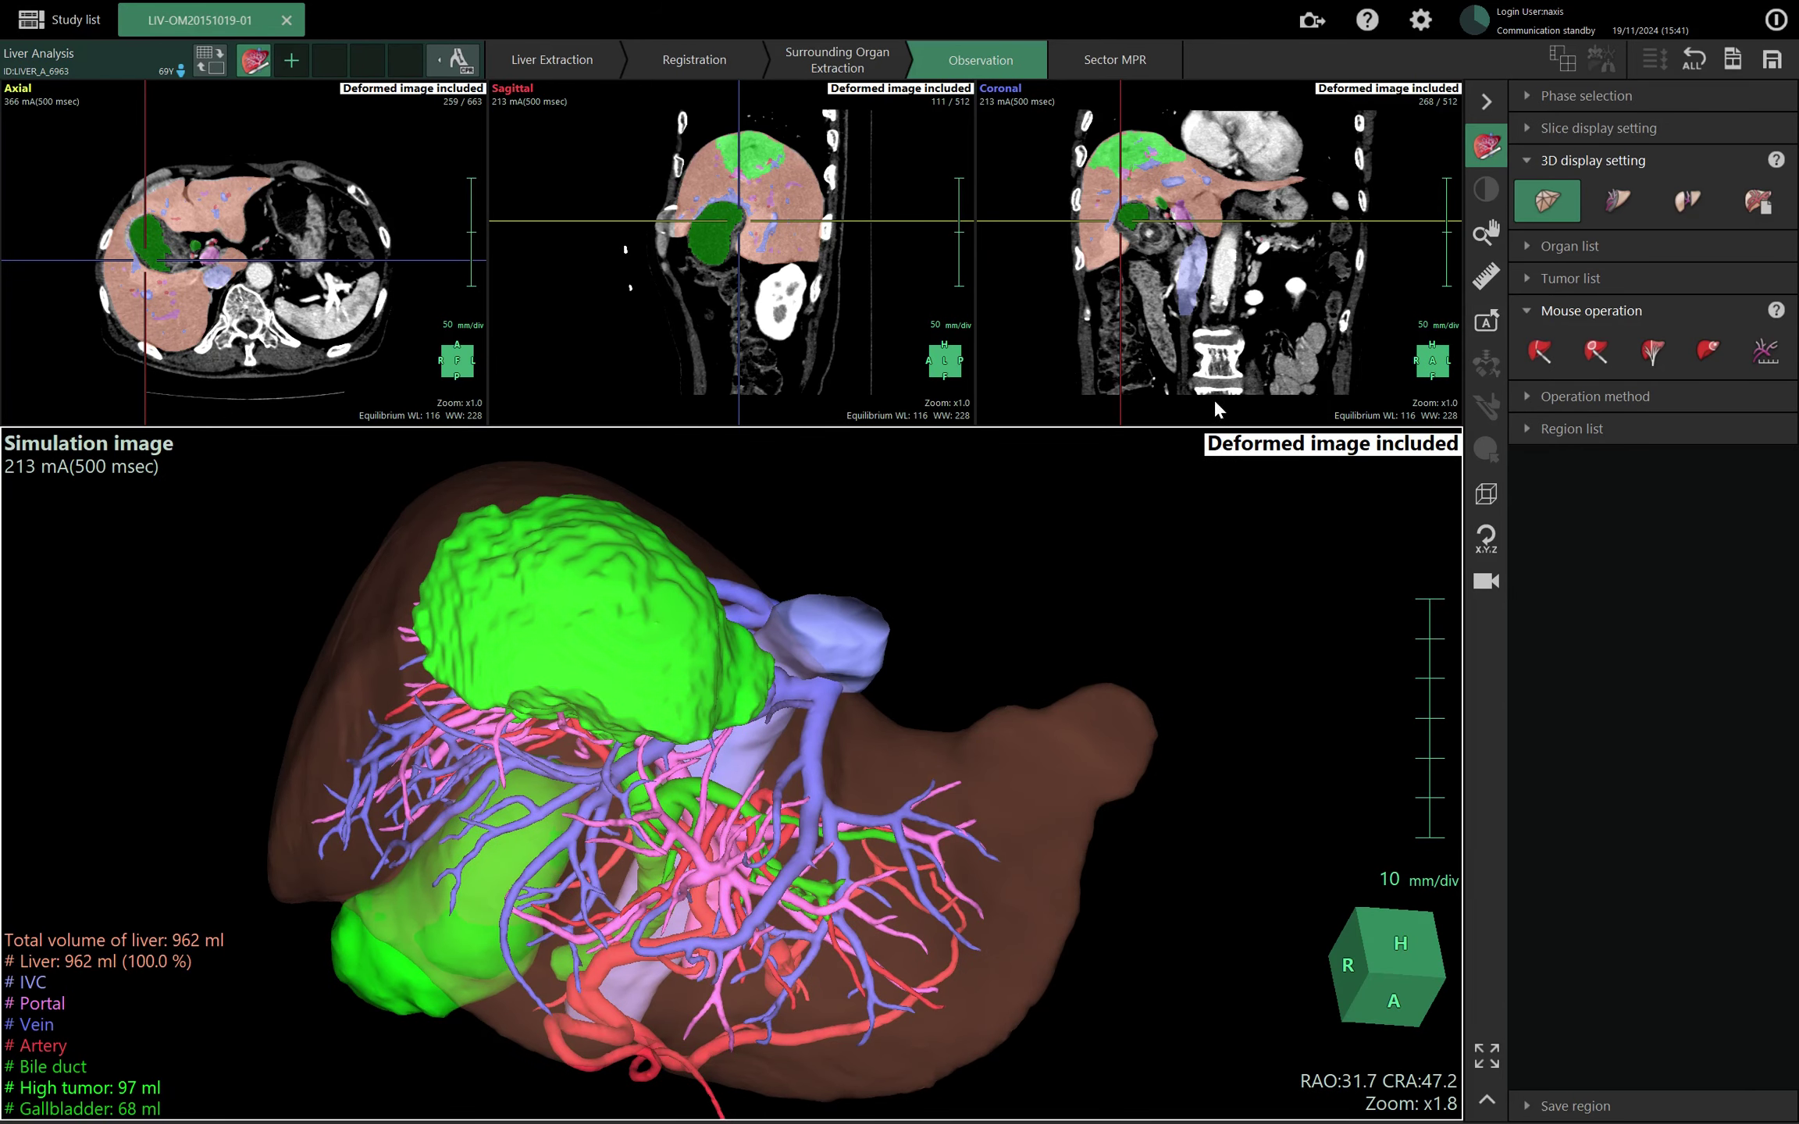
# Set the bile duct's surface type to Estimated diameter from image, apply it and inspect the model at an oblique angle.
pyautogui.click(1420, 19)
pyautogui.click(1163, 606)
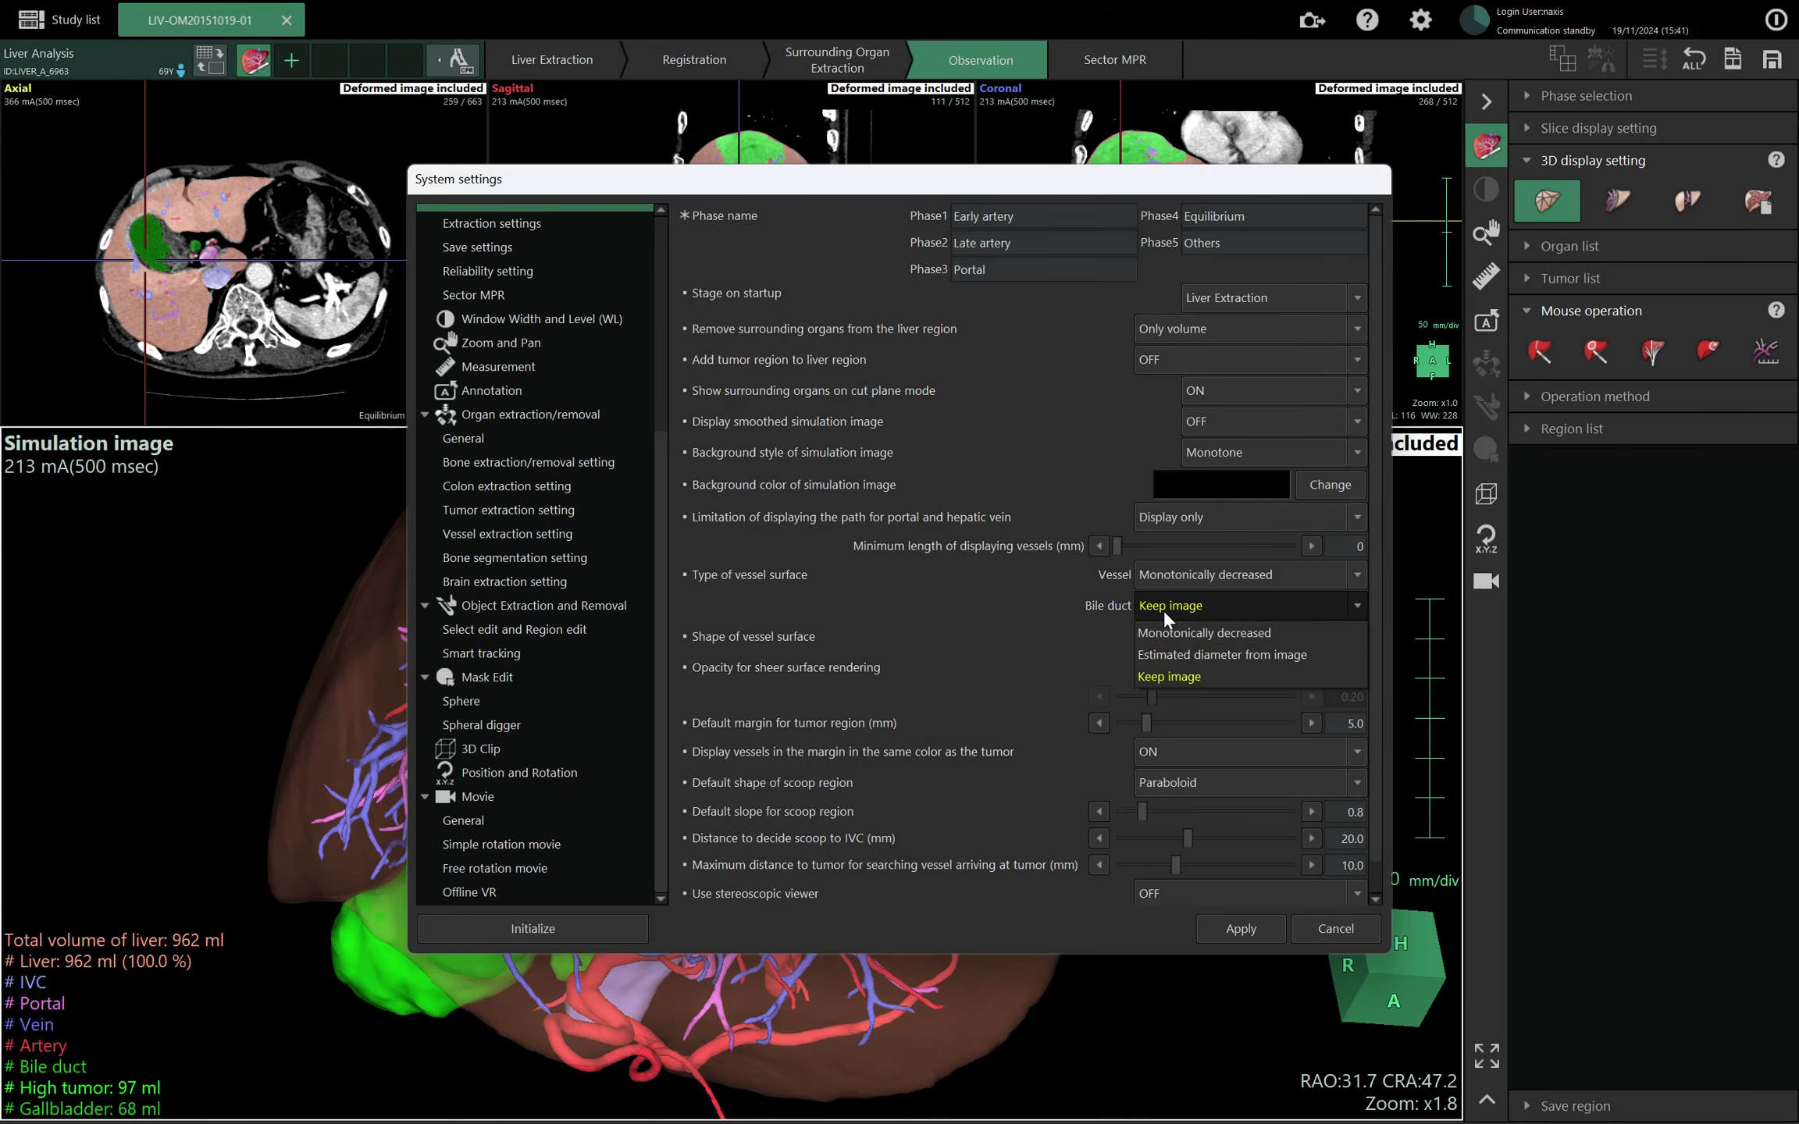
pyautogui.click(1159, 663)
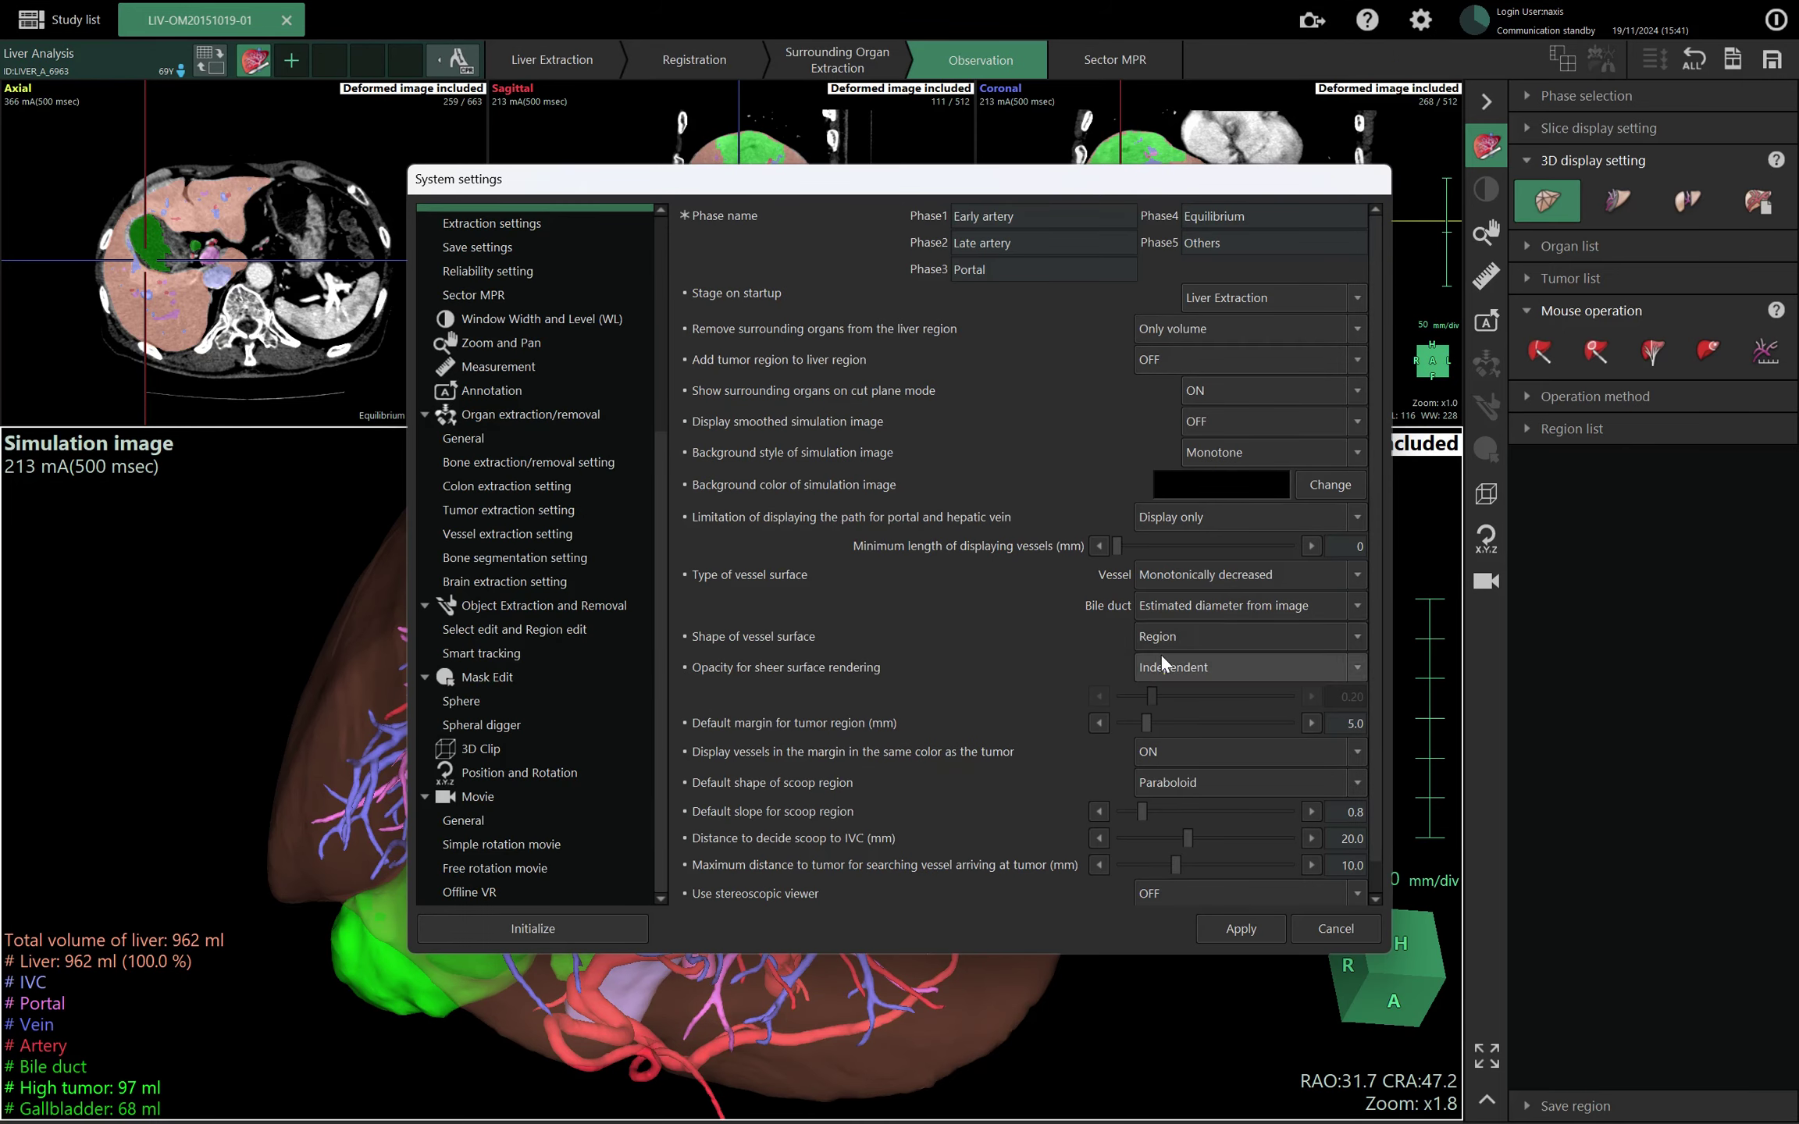
pyautogui.click(1230, 928)
pyautogui.moveTo(1153, 907); pyautogui.dragTo(1195, 866)
pyautogui.moveTo(1104, 634); pyautogui.dragTo(1097, 714)
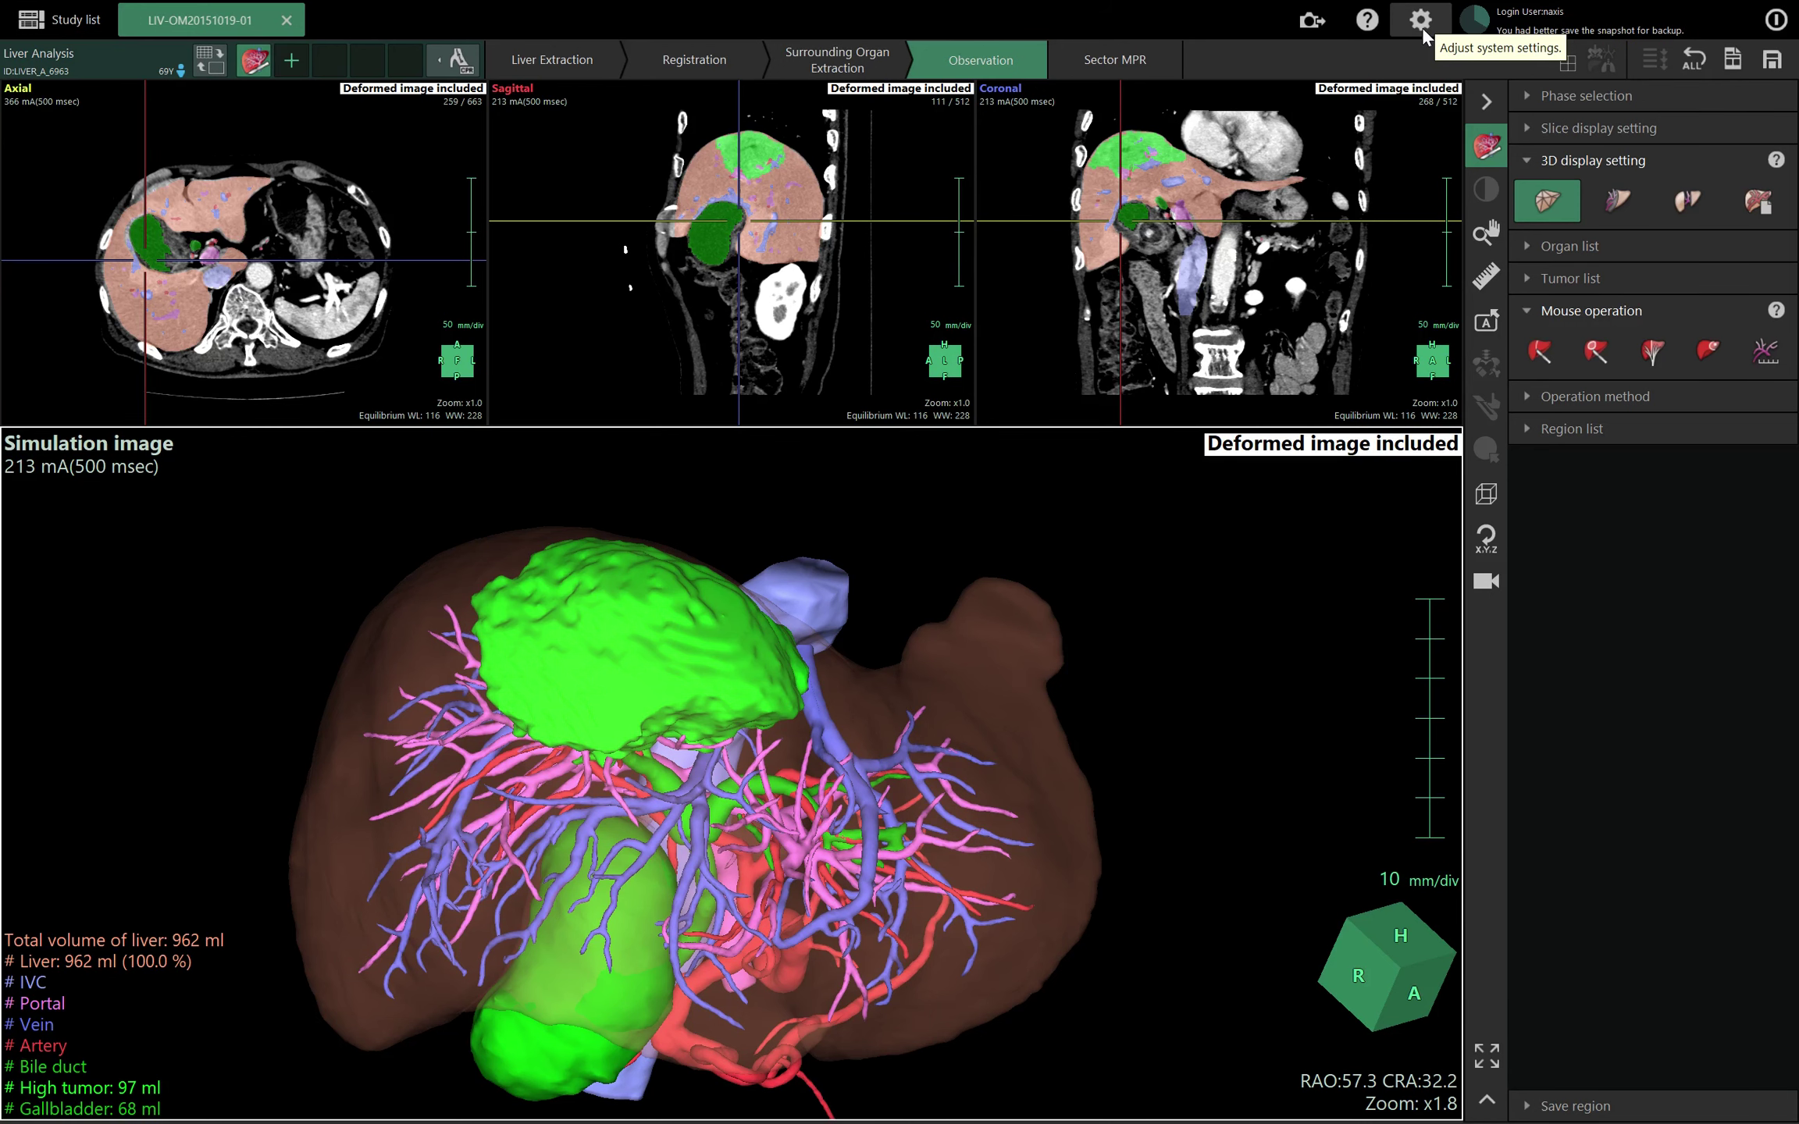
# Hide the Vein and Artery in the simulation image to expose the bile duct beside the portal vein.
pyautogui.moveTo(1156, 773); pyautogui.dragTo(720, 823)
pyautogui.scroll(2, 702, 763)
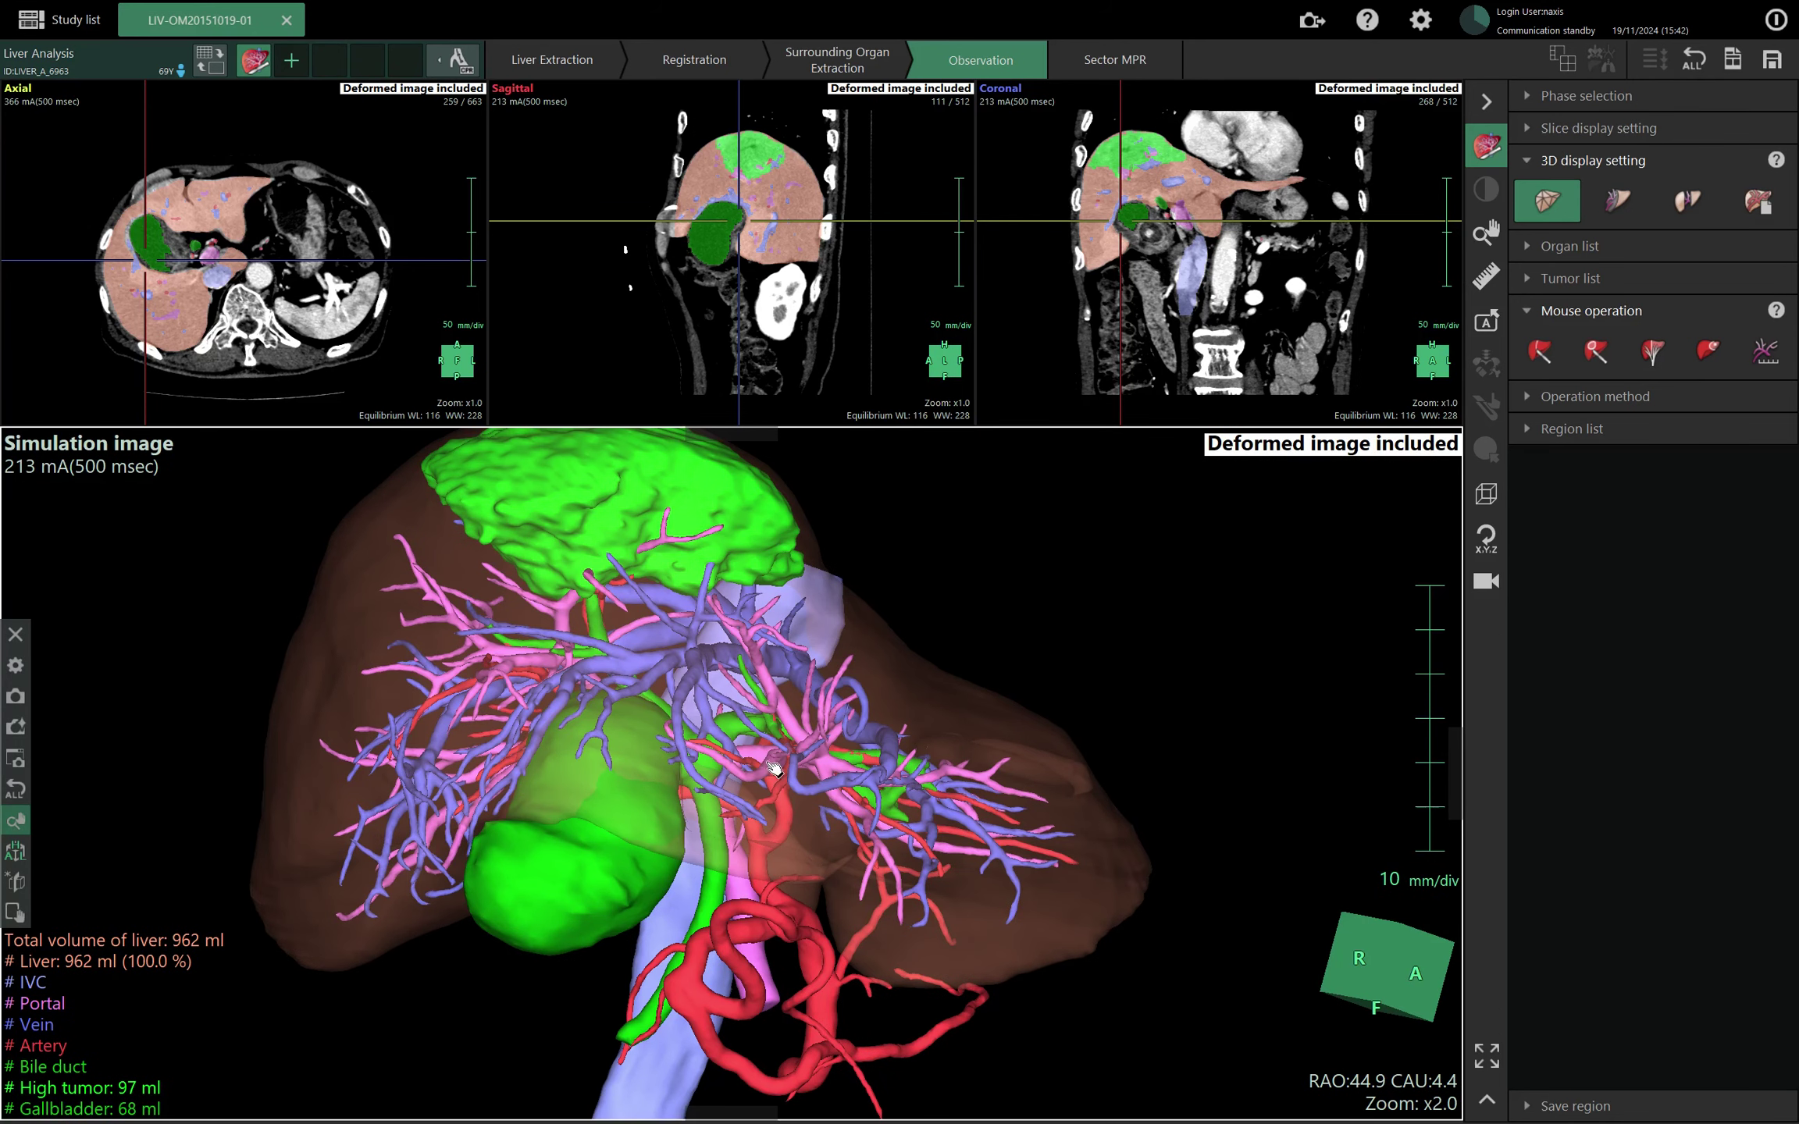
pyautogui.click(1526, 246)
pyautogui.click(1557, 301)
pyautogui.keyDown('ctrl'); pyautogui.click(1558, 320); pyautogui.keyUp('ctrl')
pyautogui.click(1669, 404)
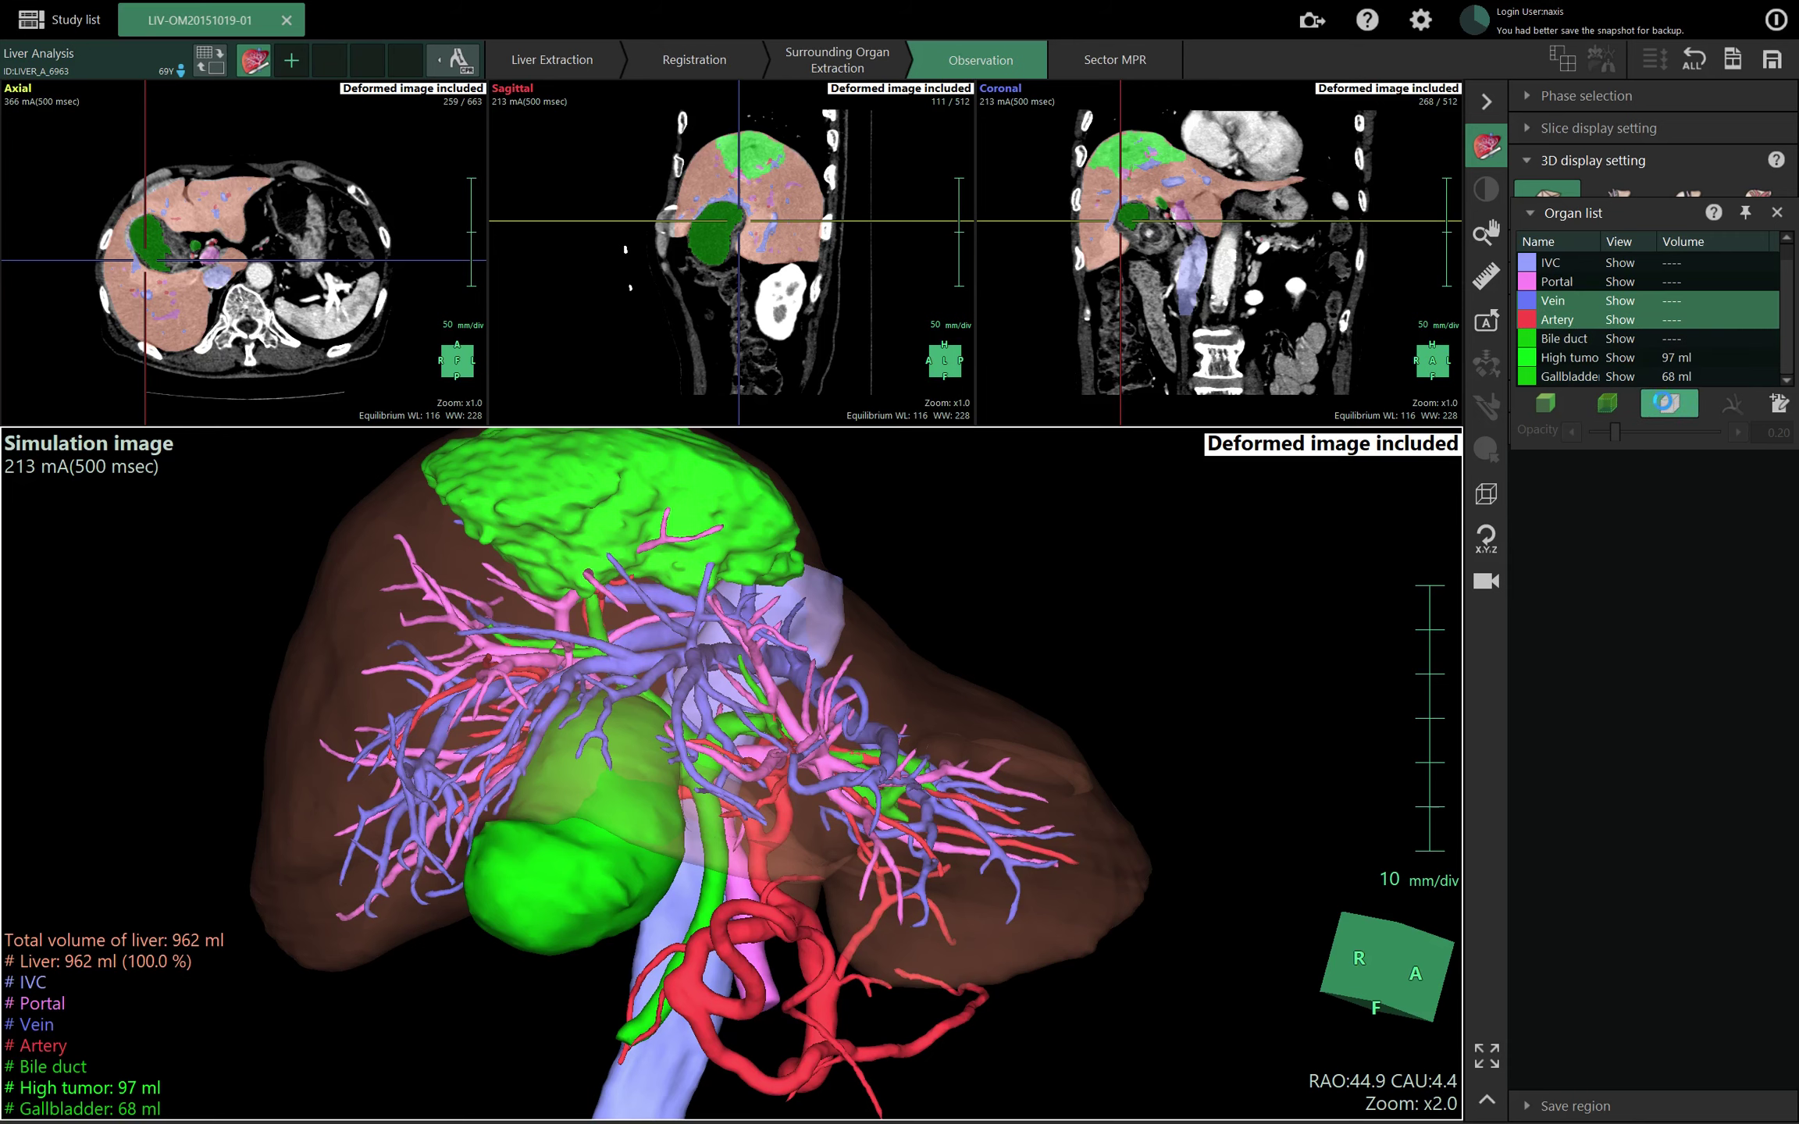
pyautogui.moveTo(1225, 622); pyautogui.dragTo(1203, 634)
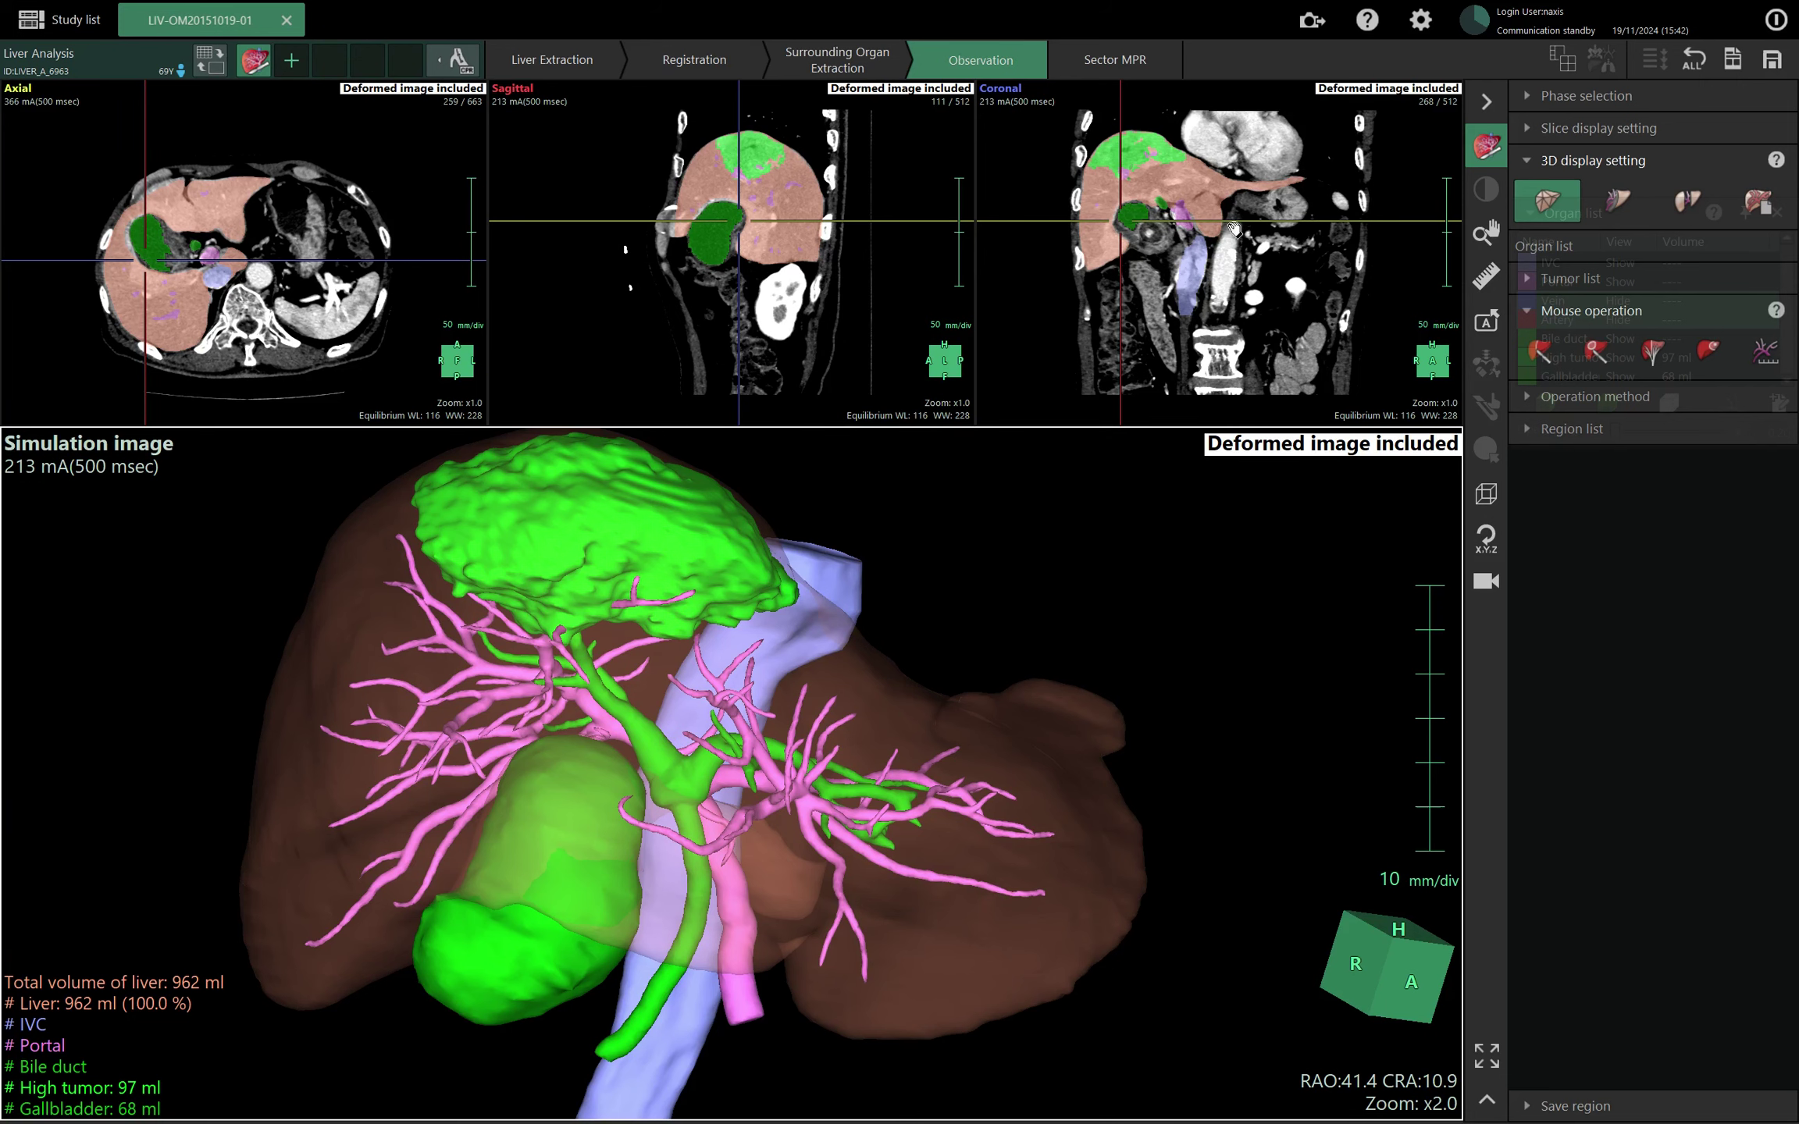
# Set the bile duct's surface type to Monotonically decreased, apply it and inspect the bile duct in the simulation model.
pyautogui.click(1396, 22)
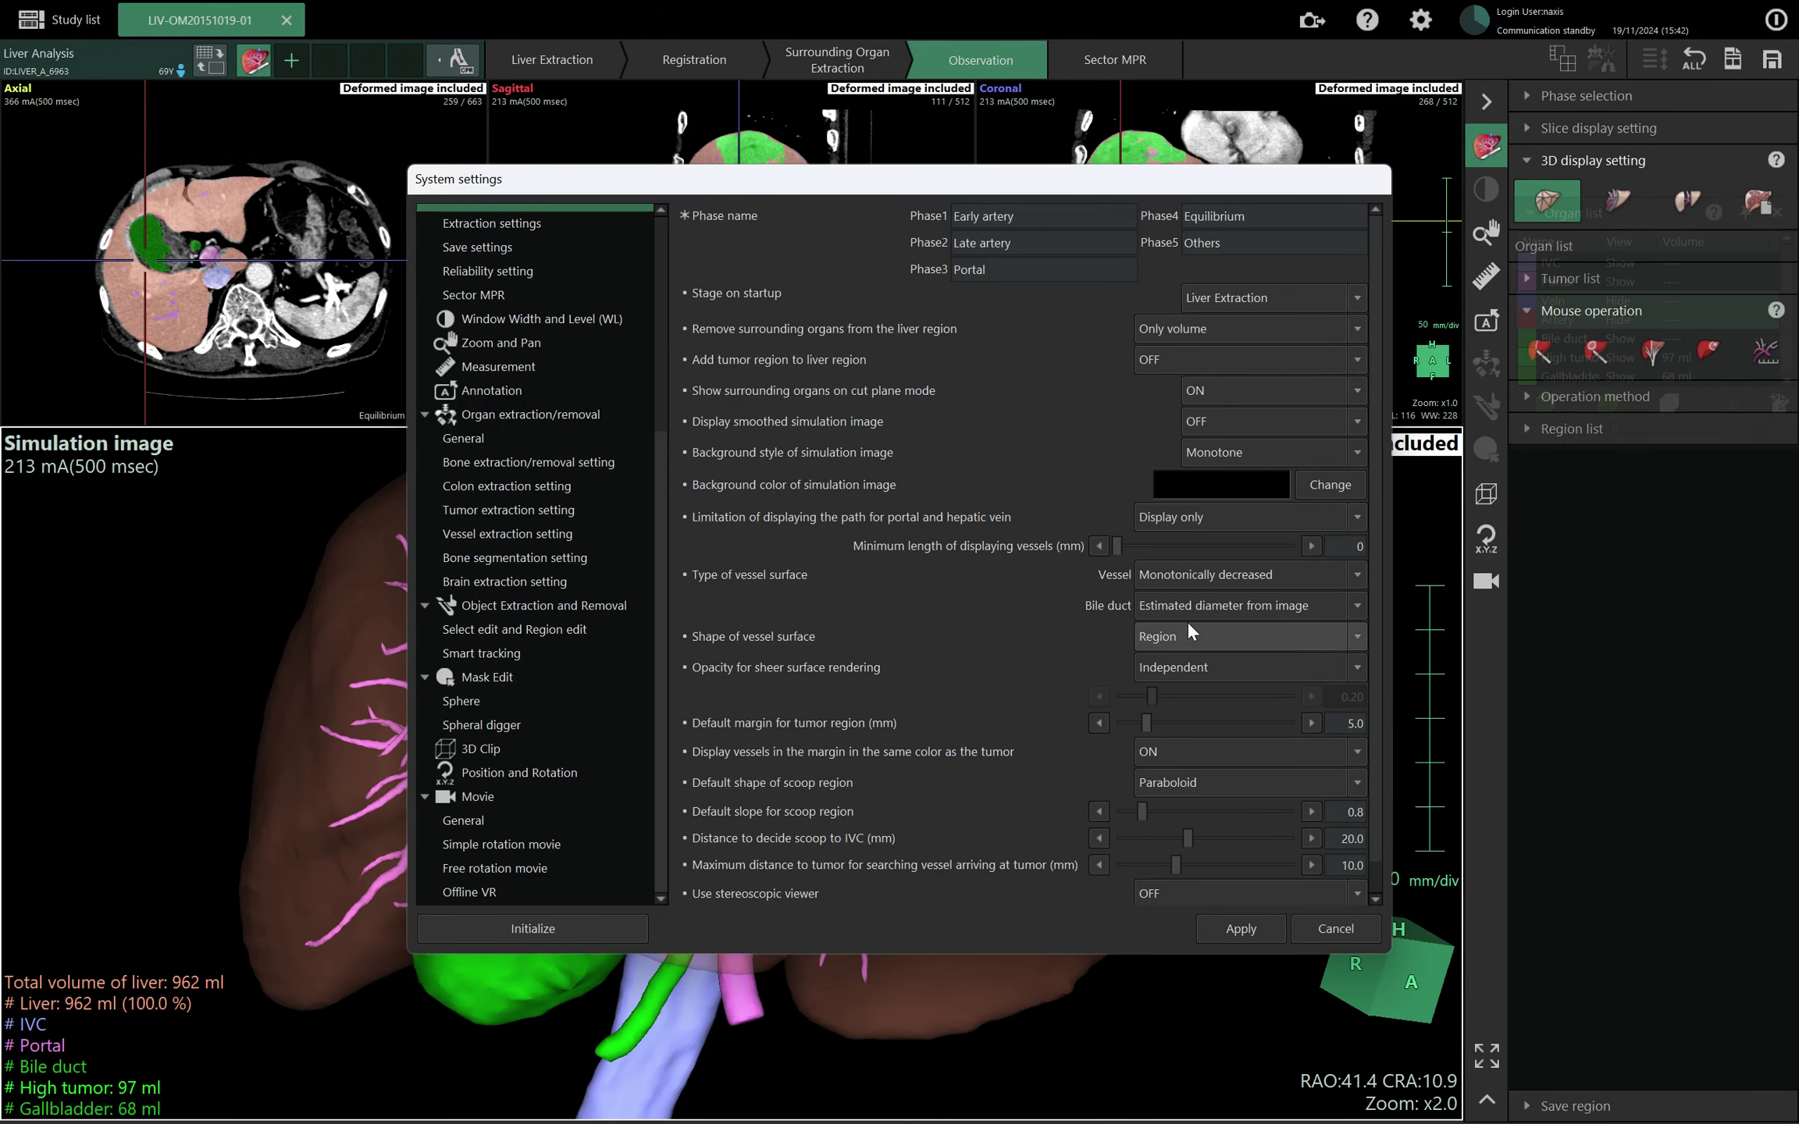
pyautogui.click(1193, 608)
pyautogui.click(1184, 634)
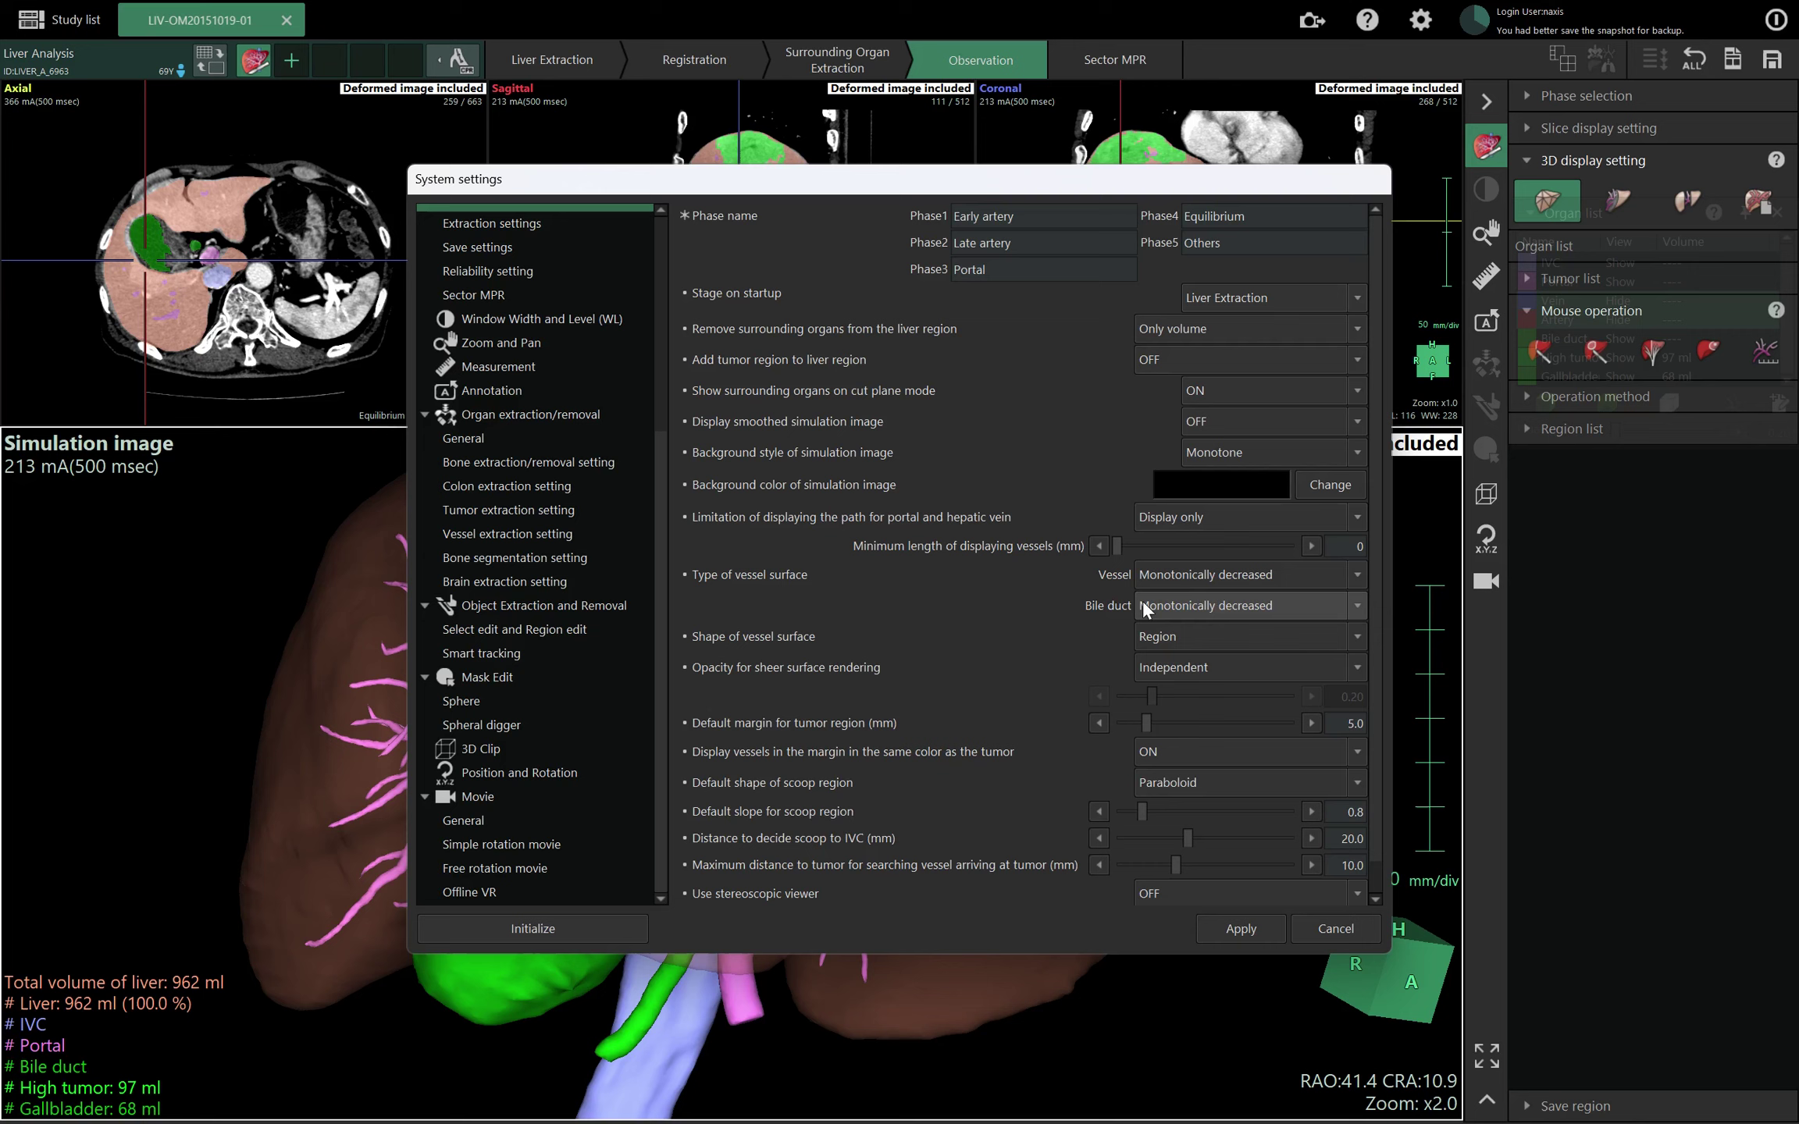
pyautogui.click(1235, 935)
pyautogui.moveTo(1208, 653); pyautogui.dragTo(1149, 692)
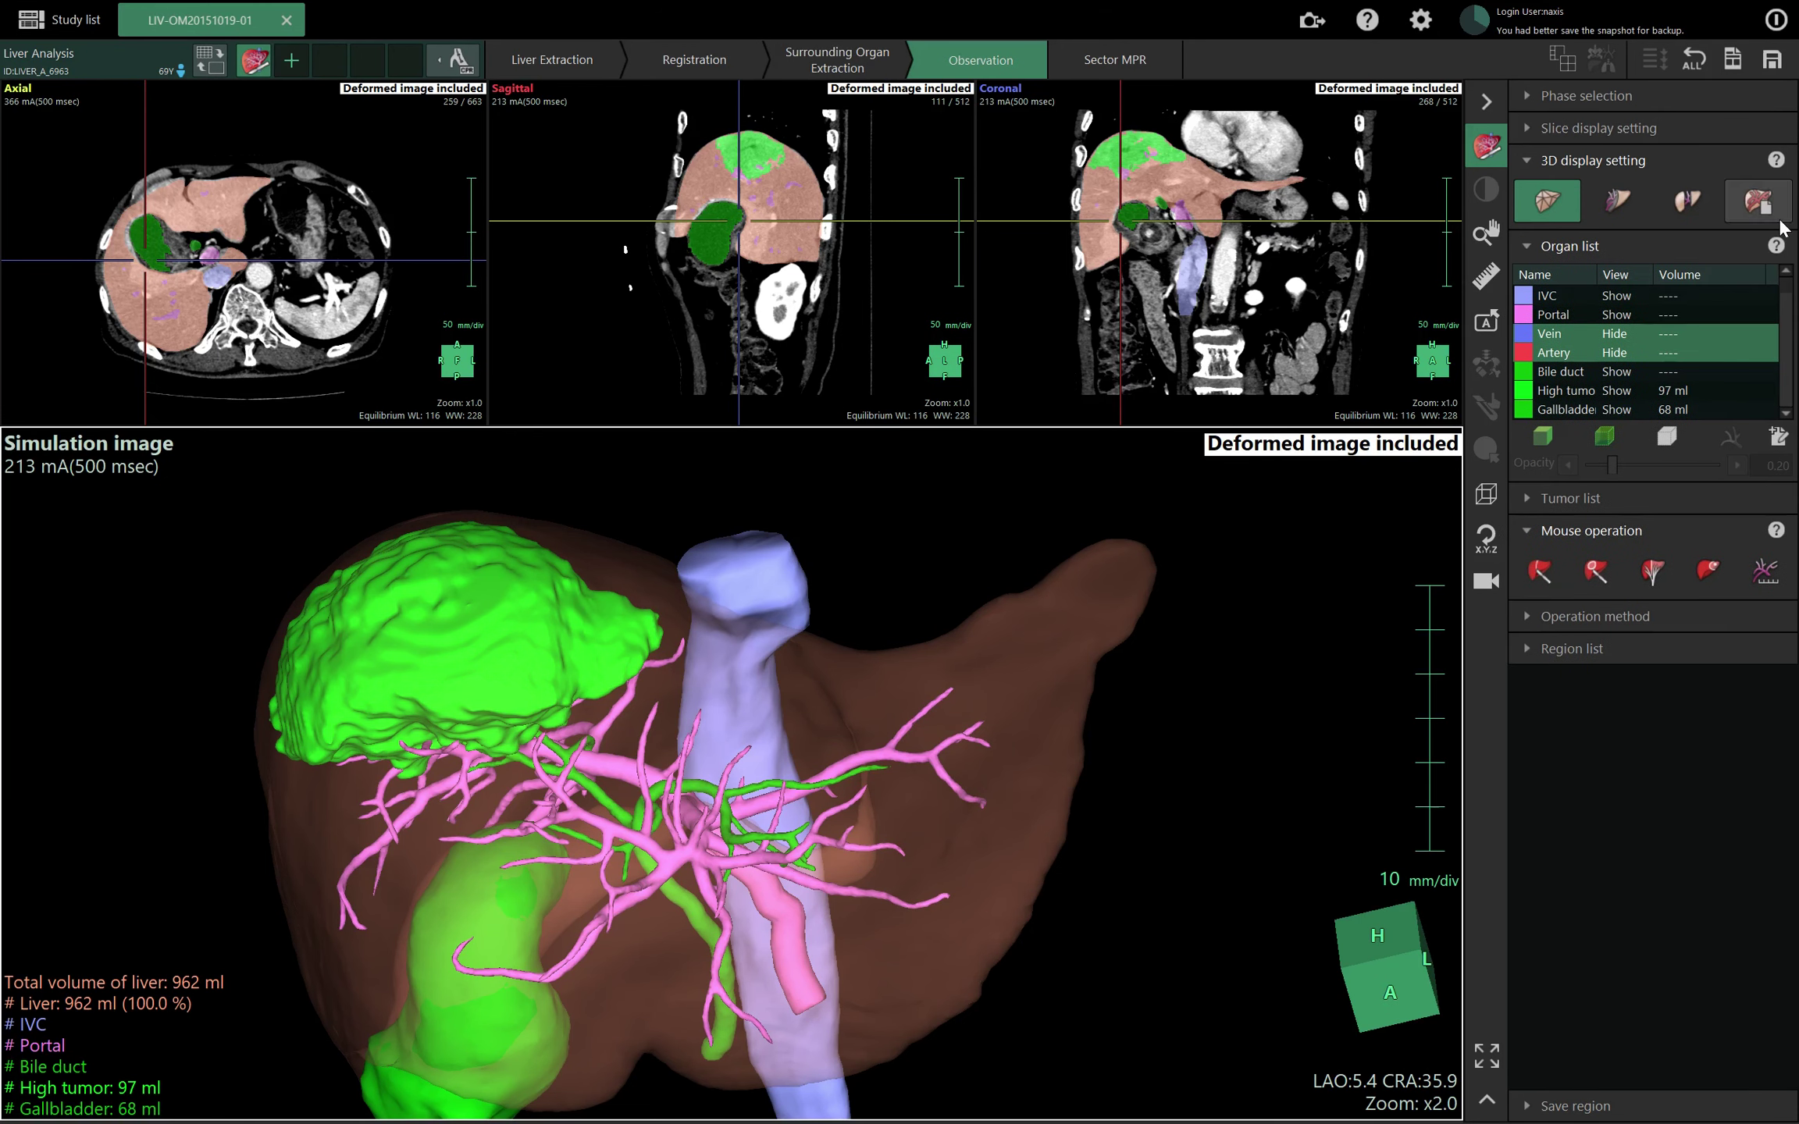
pyautogui.moveTo(1086, 763); pyautogui.dragTo(1285, 707)
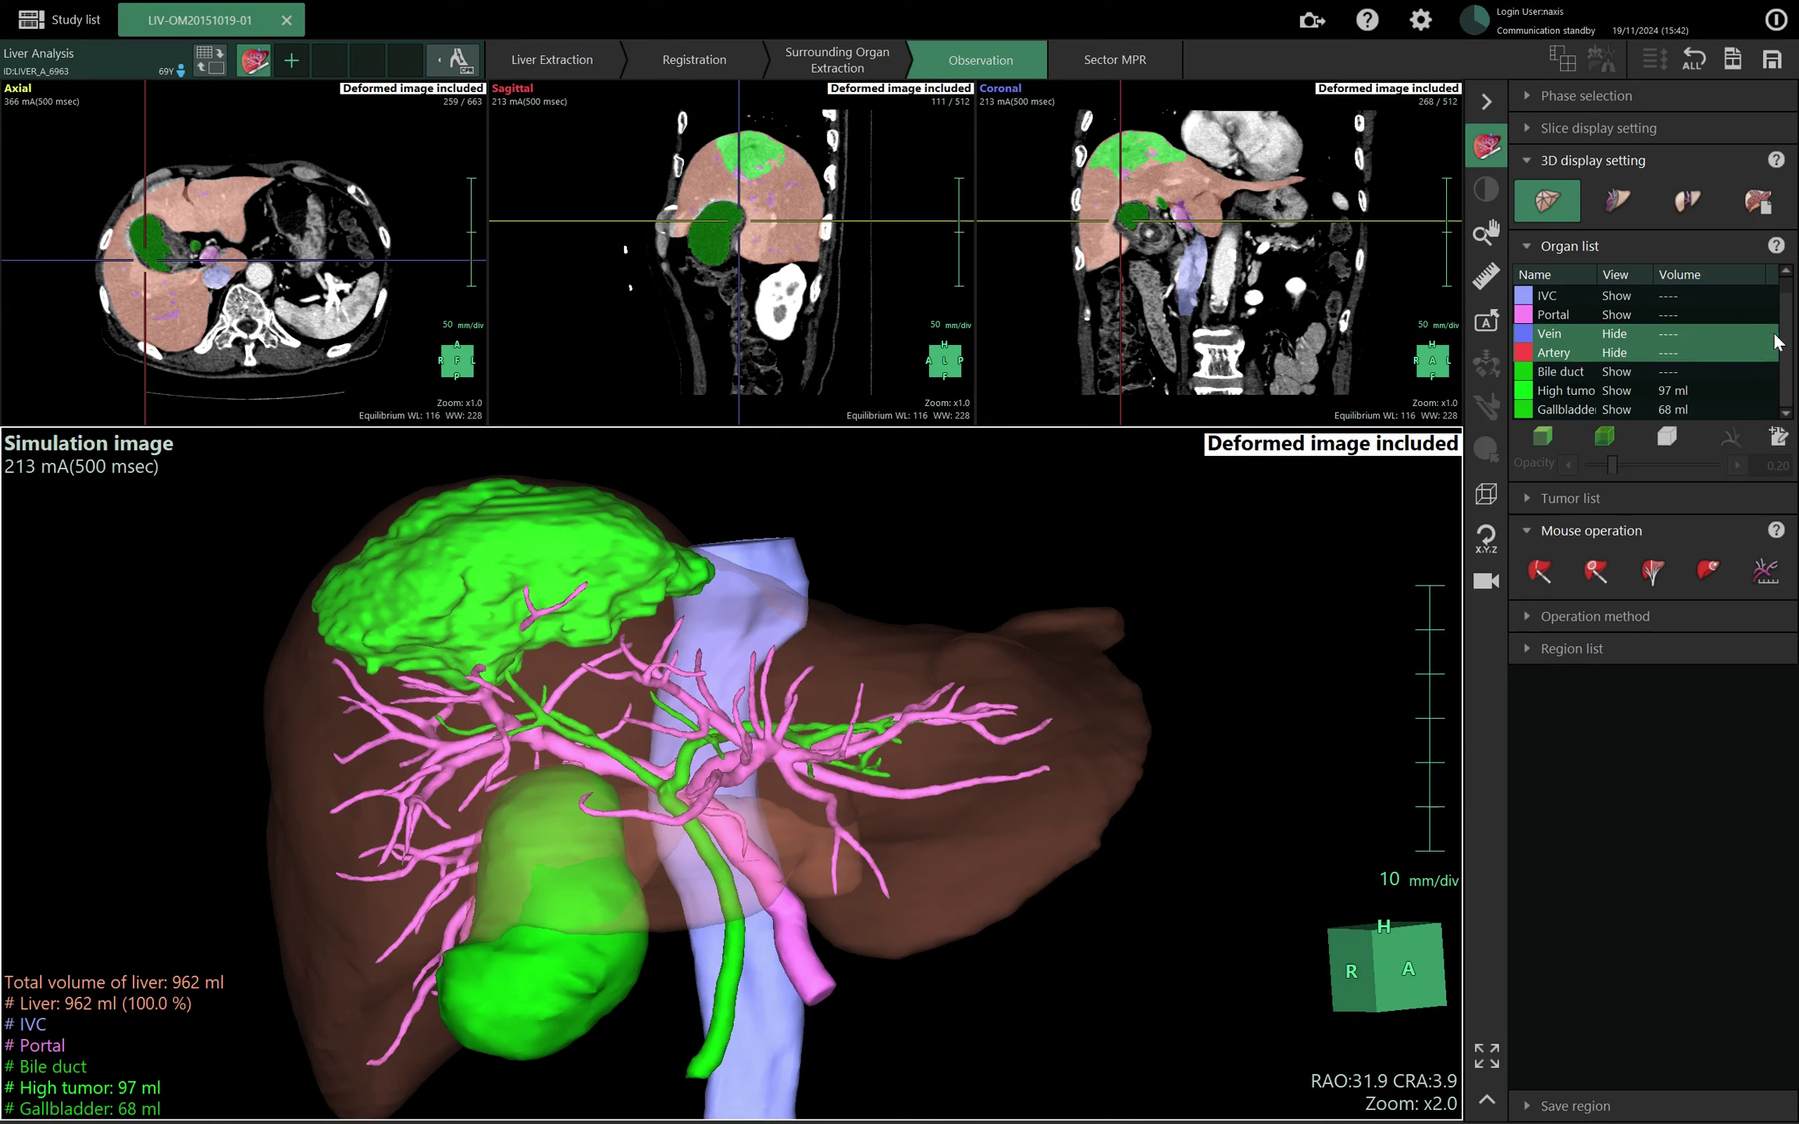
pyautogui.scroll(2, 1772, 344)
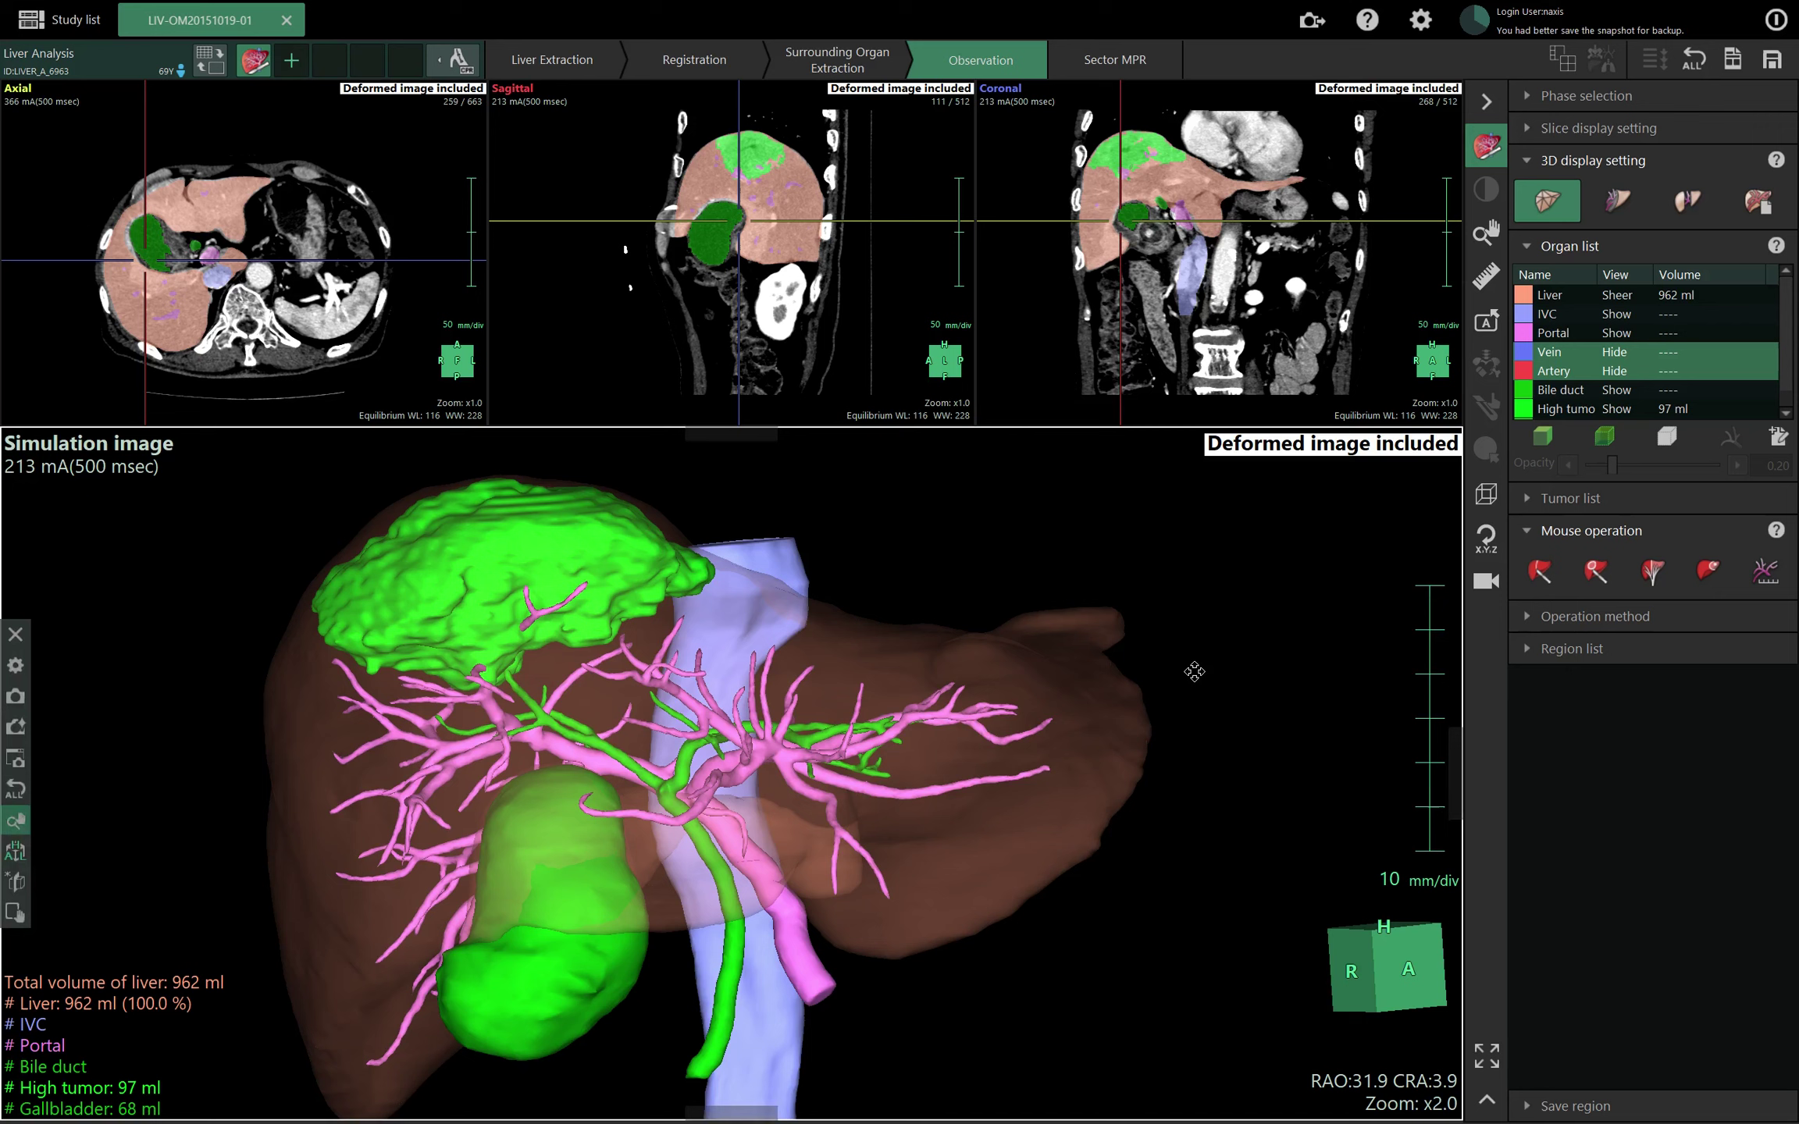
# Turn off the 3D surface display to compare the unsmoothed simulation model, restore it and inspect the smoothed model.
pyautogui.scroll(-2, 1193, 672)
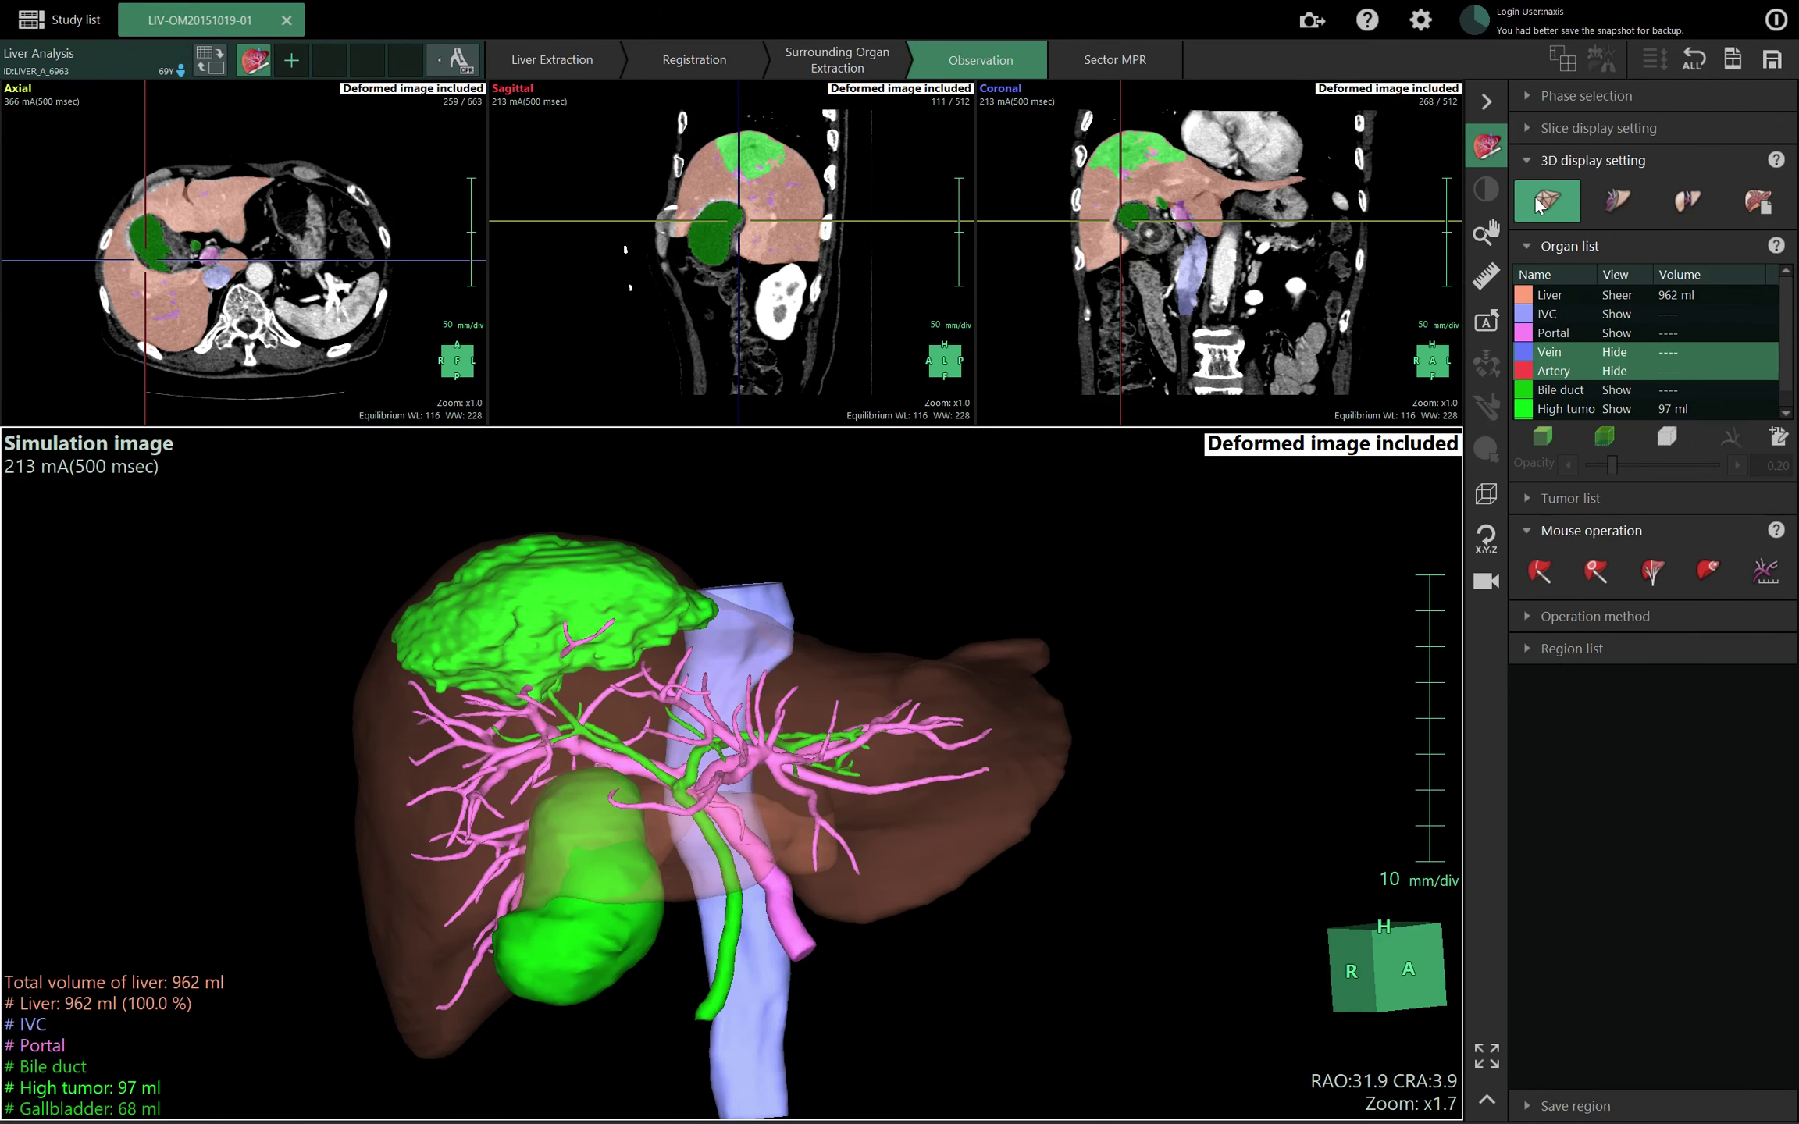
pyautogui.click(1536, 204)
pyautogui.moveTo(1102, 615); pyautogui.dragTo(740, 631)
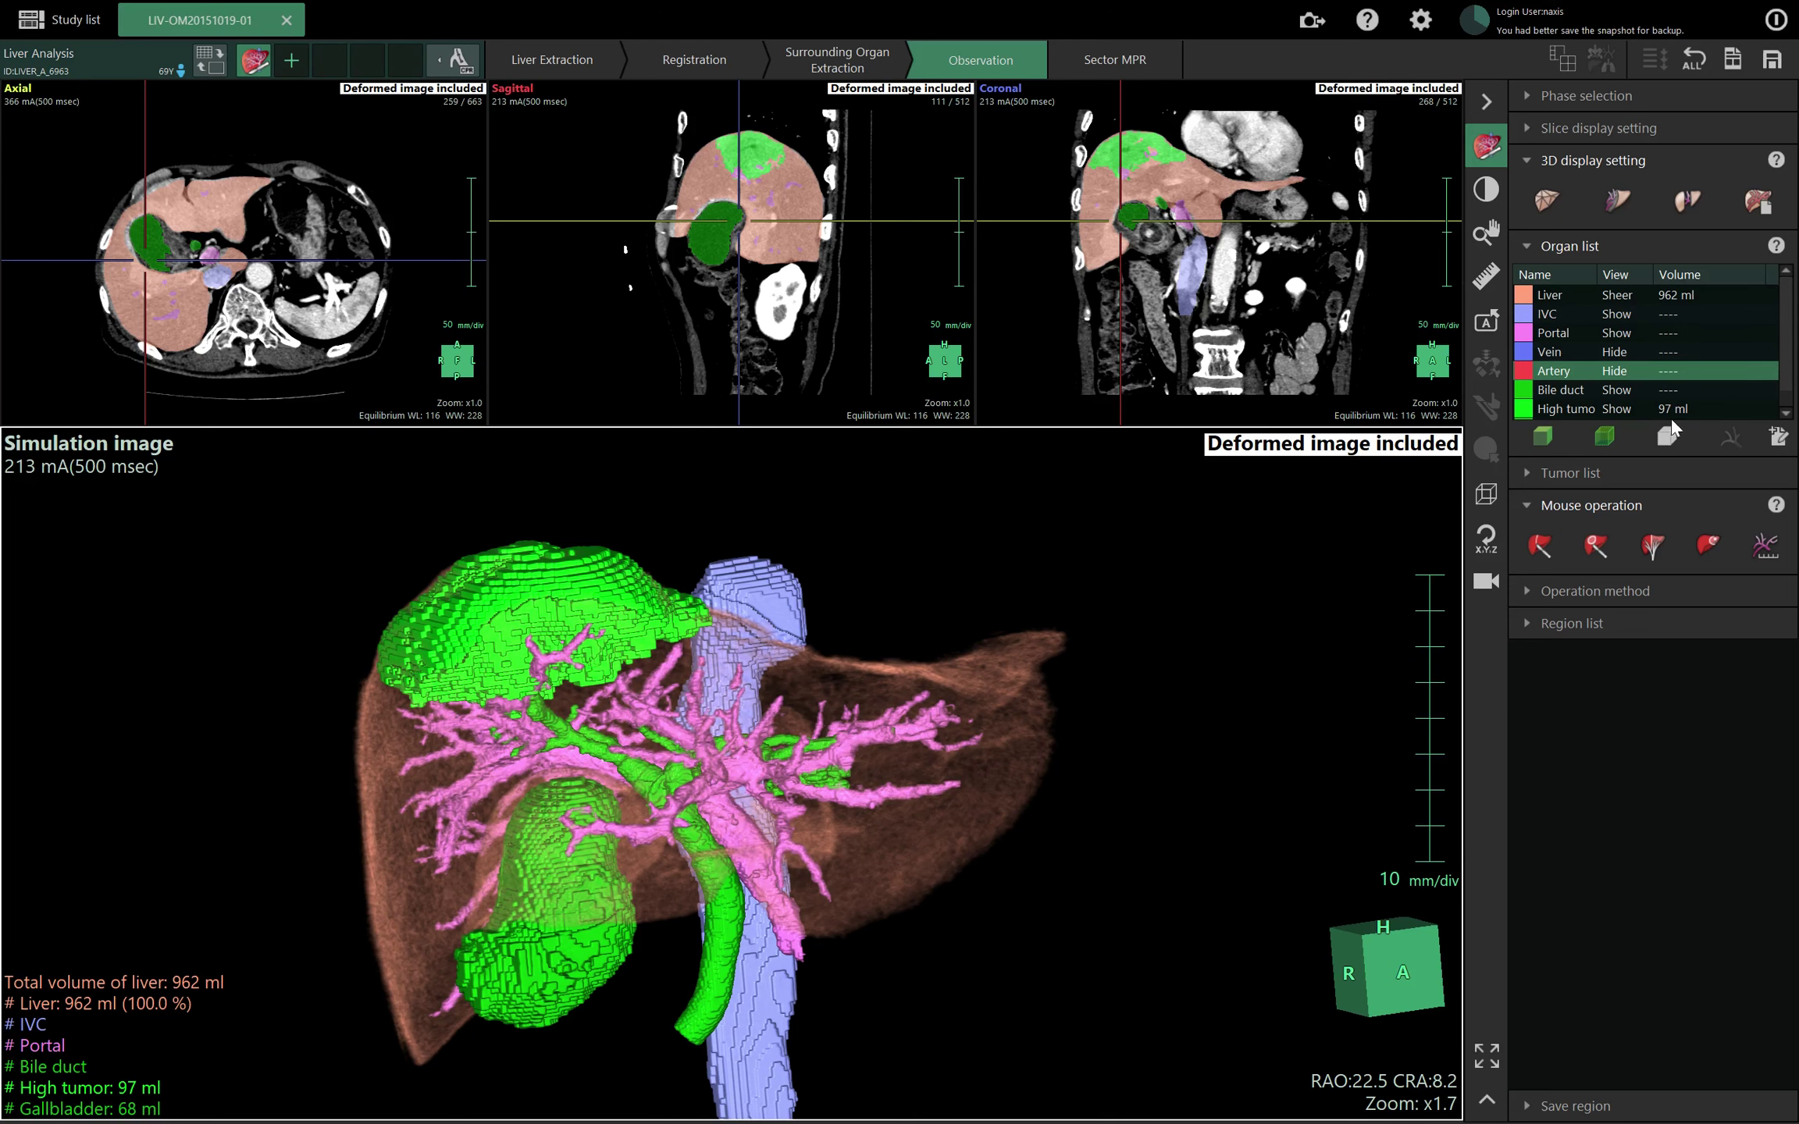
pyautogui.click(1554, 205)
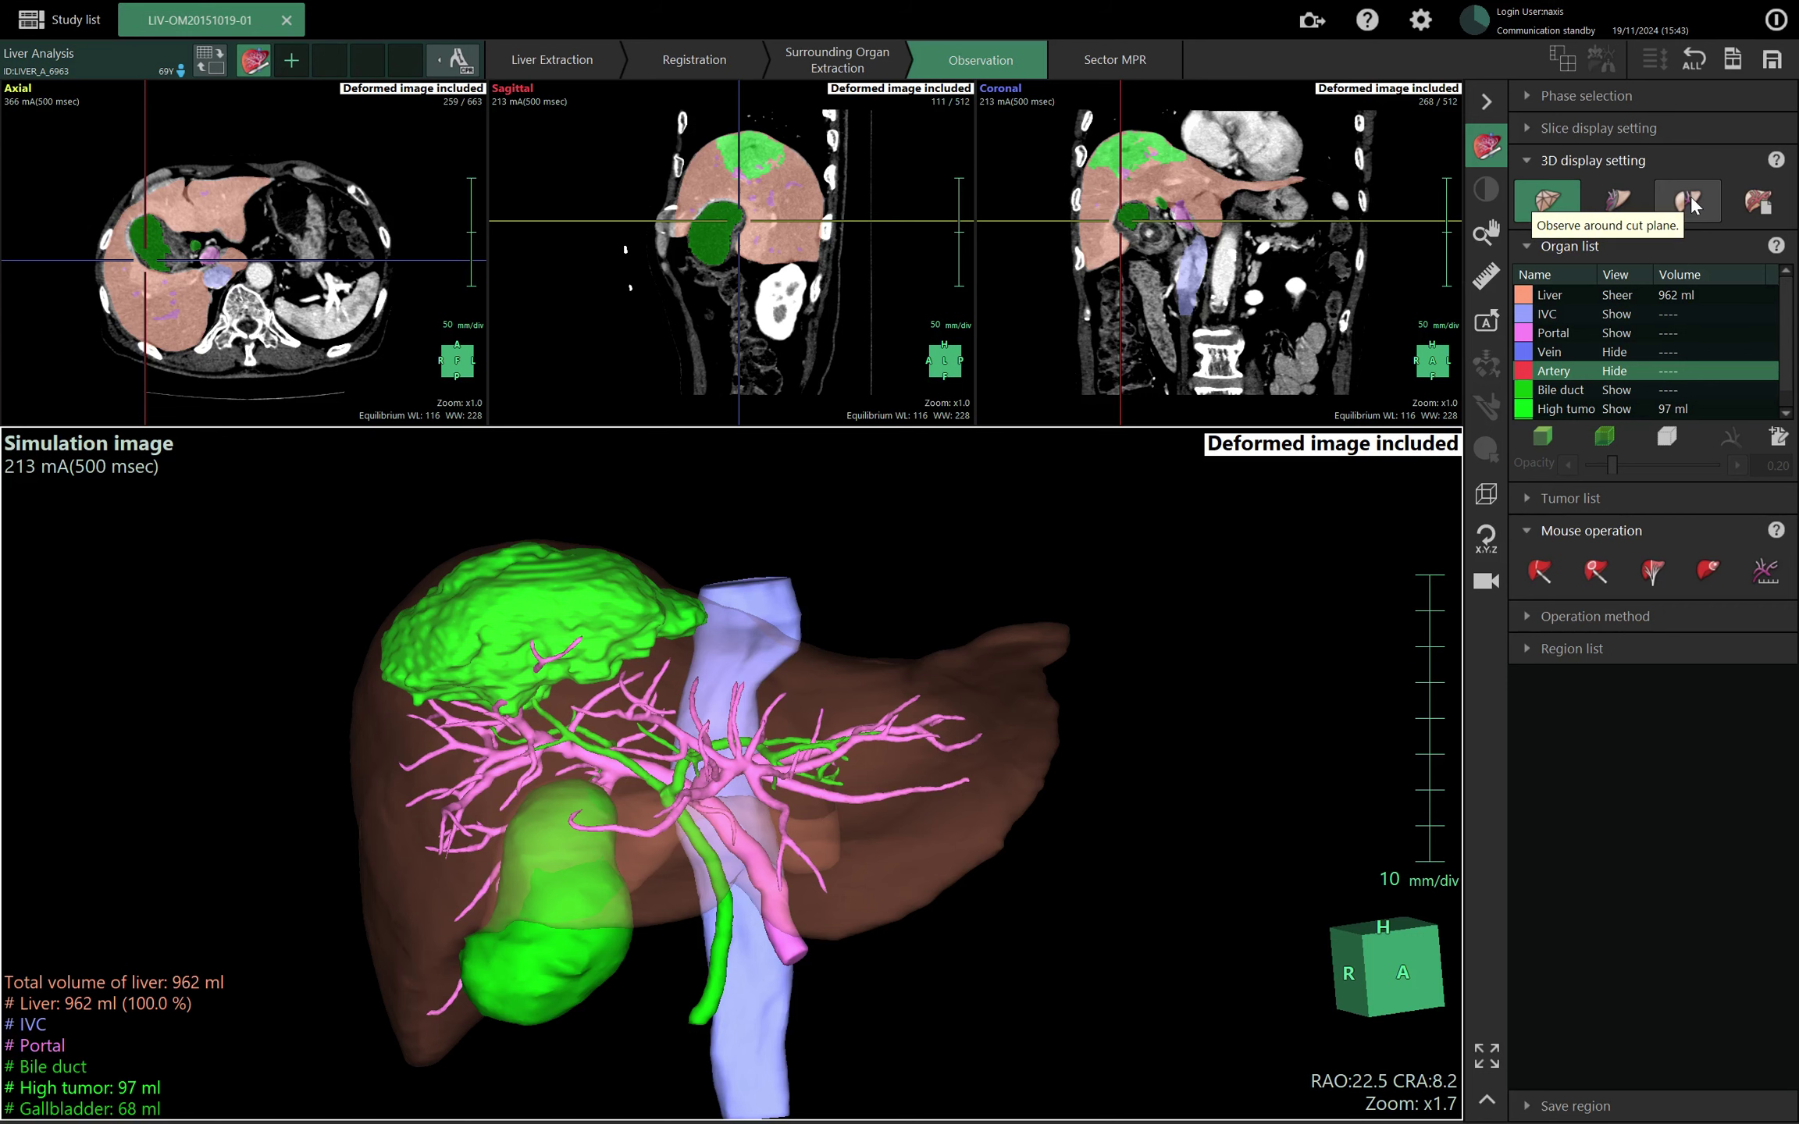
pyautogui.moveTo(1333, 590); pyautogui.dragTo(1336, 634)
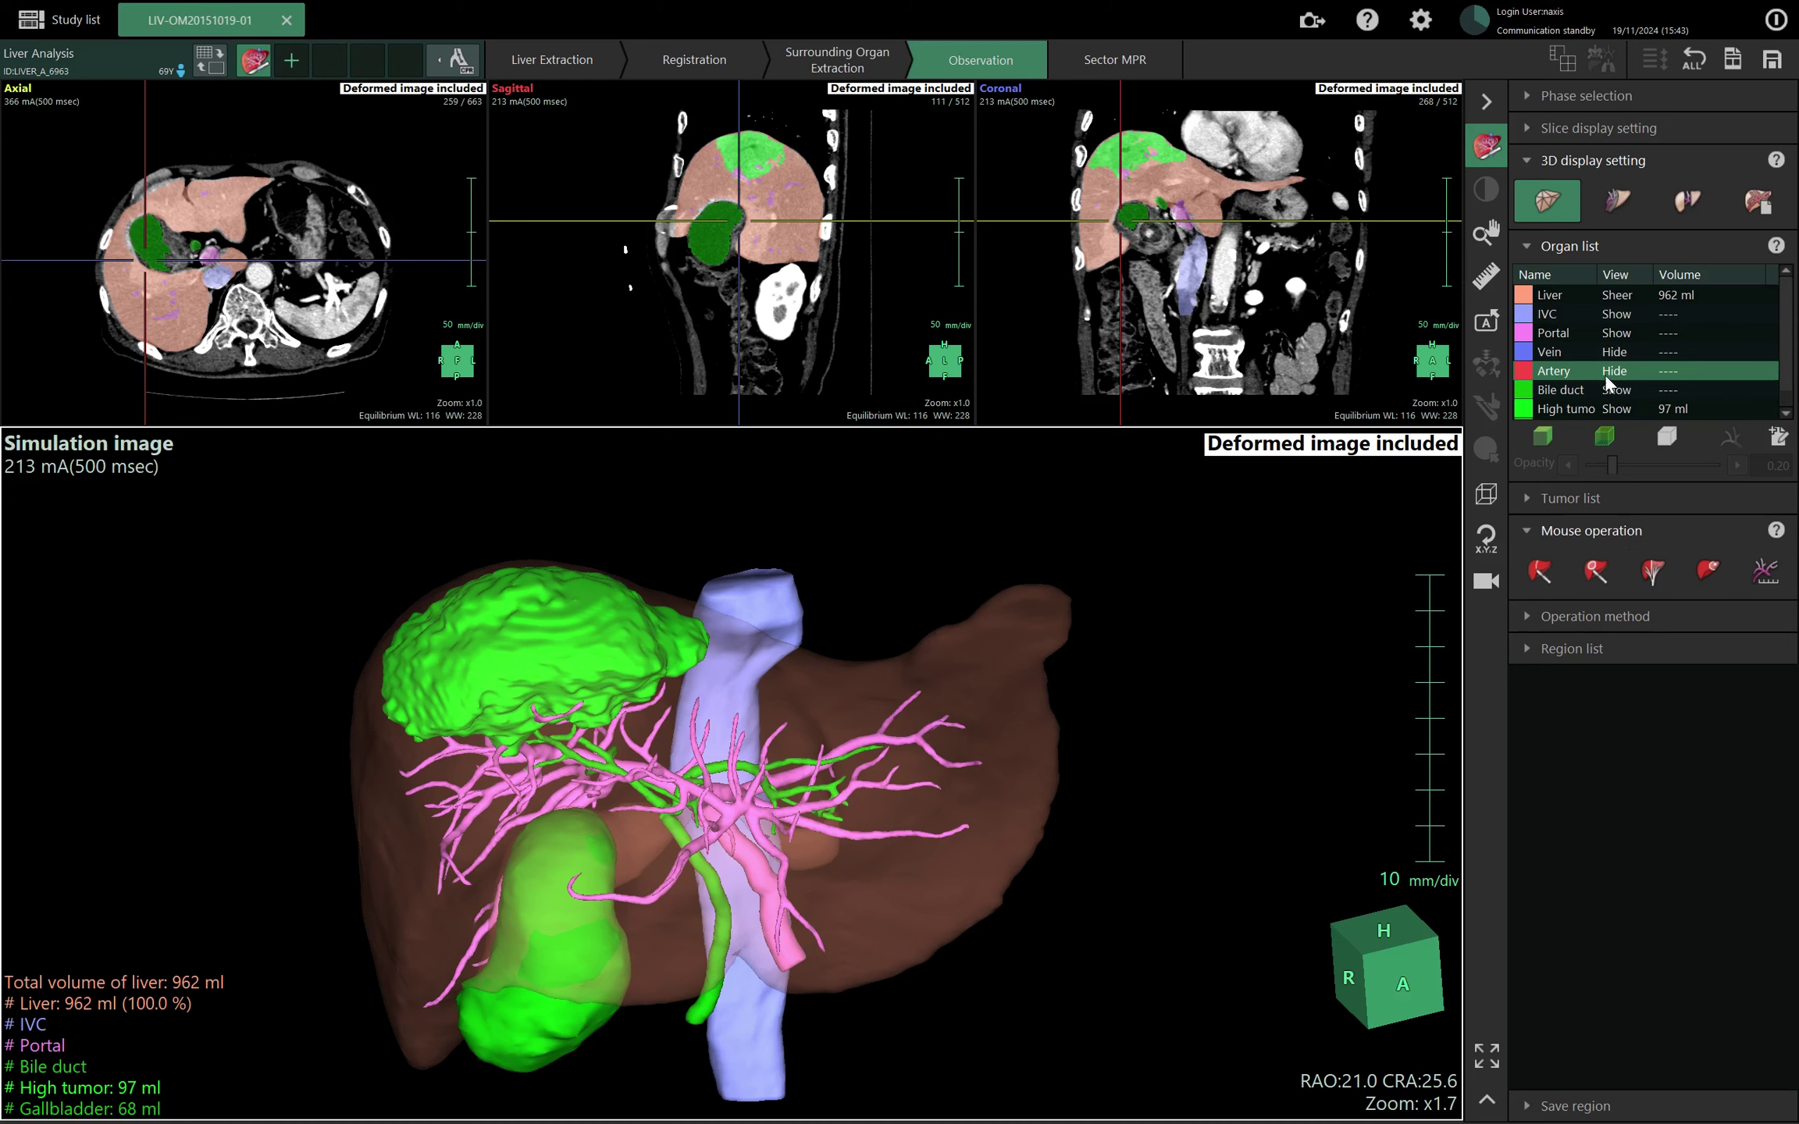
# Hide the Gallbladder in the simulation image and rotate the model to expose the bile duct and portal branches.
pyautogui.scroll(-1, 1598, 397)
pyautogui.click(1603, 407)
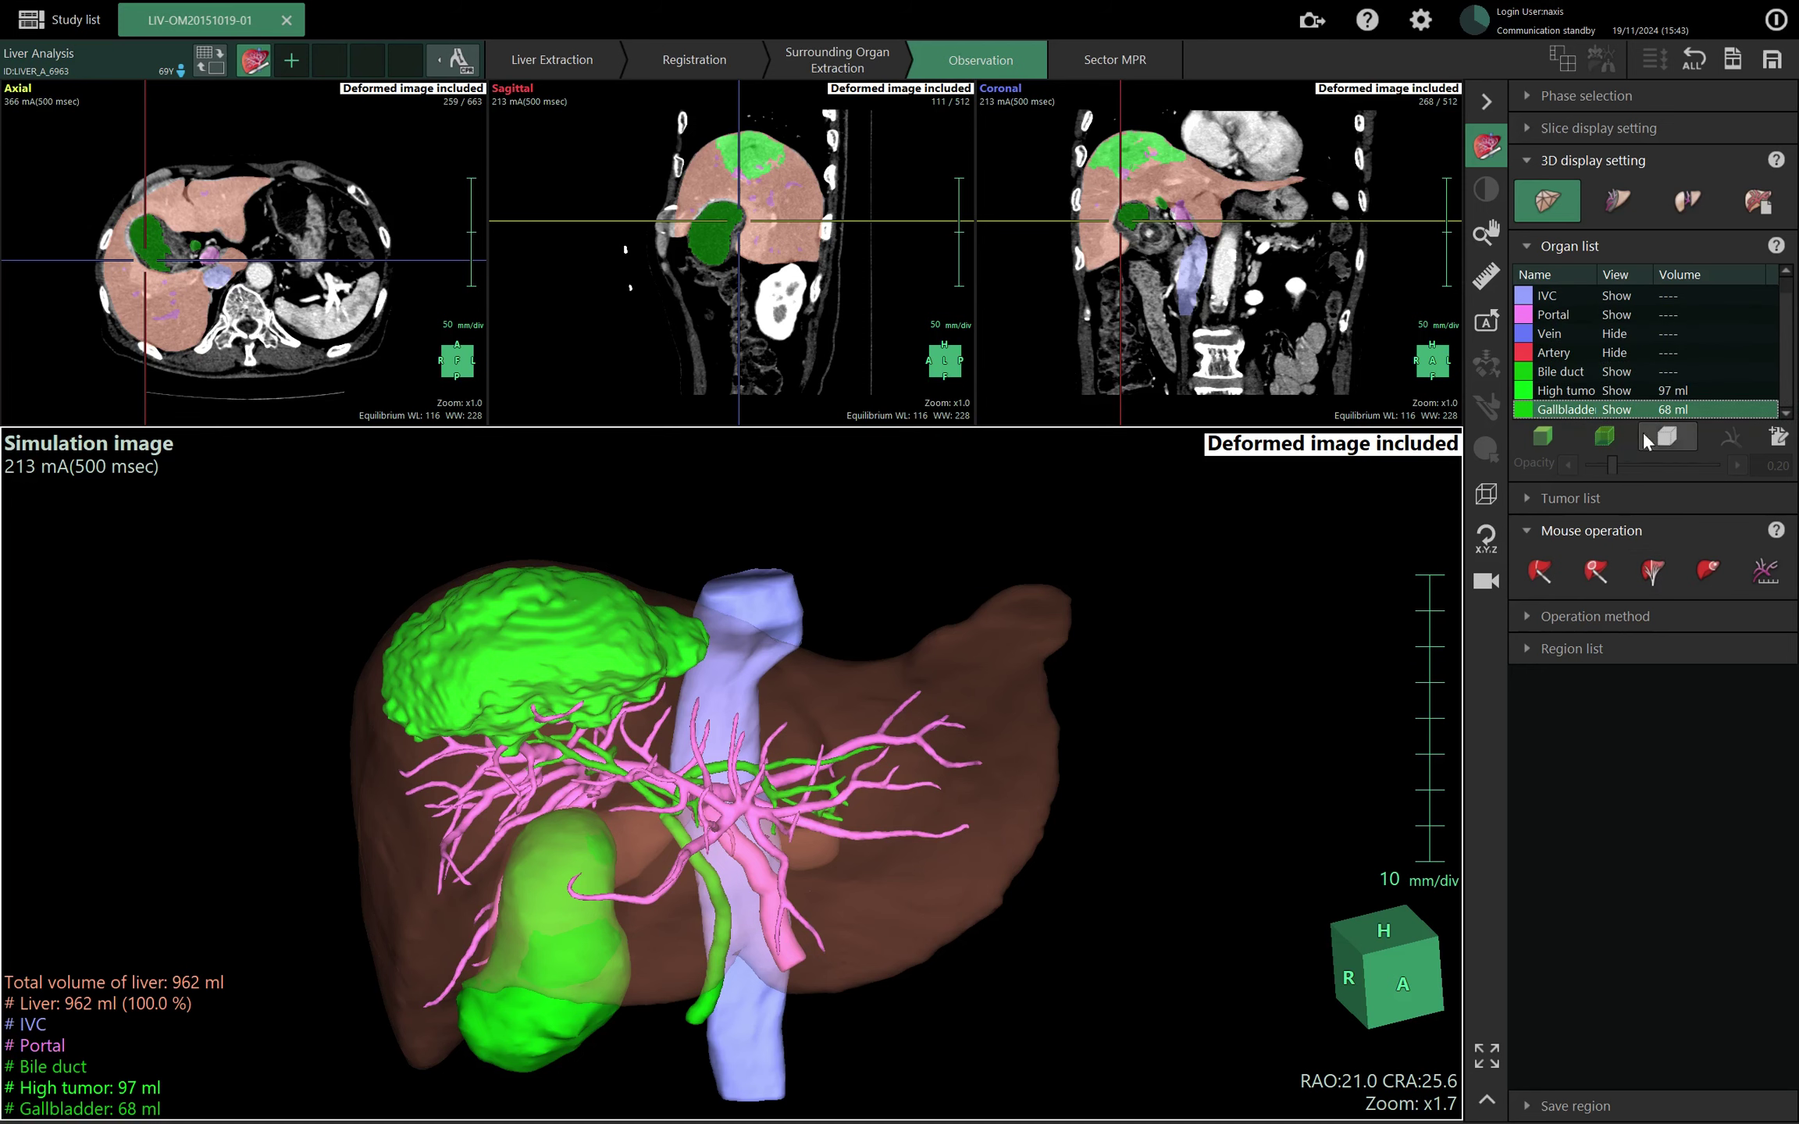
pyautogui.moveTo(1210, 743); pyautogui.dragTo(1121, 761)
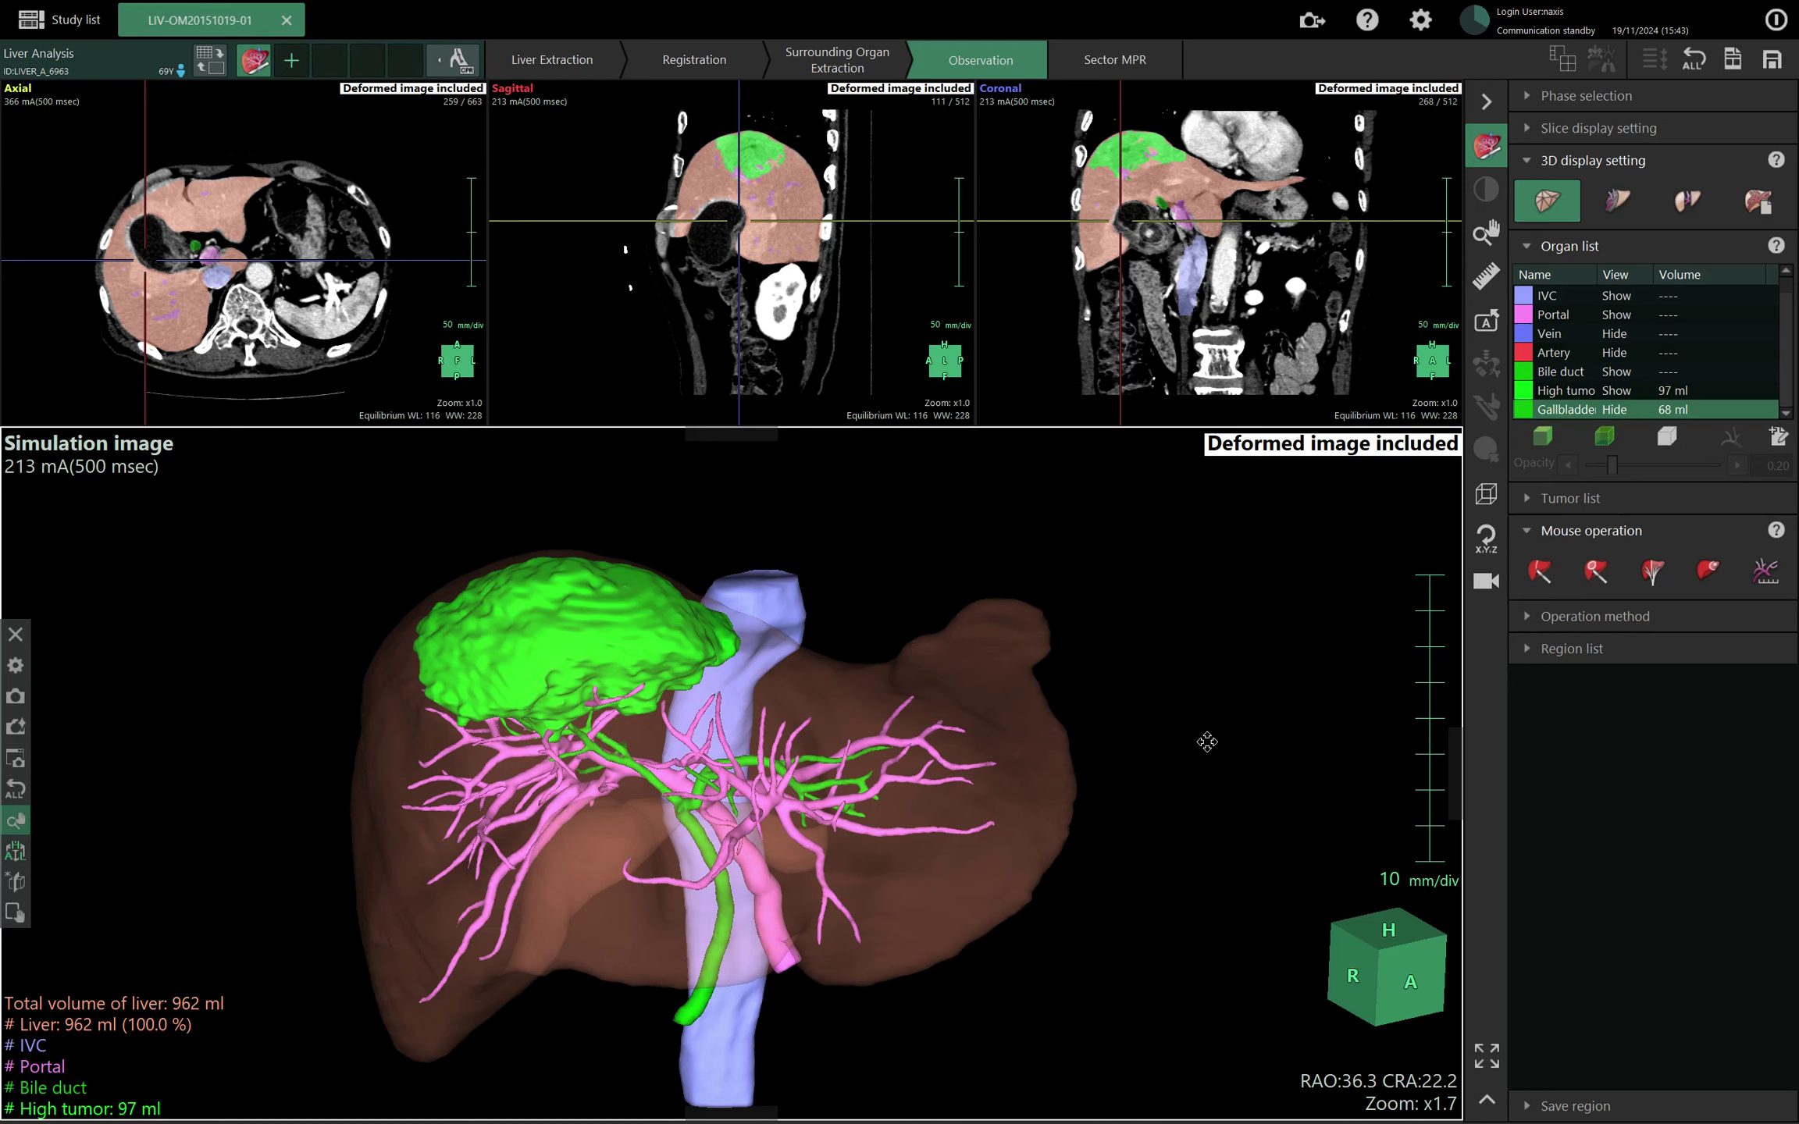
# Extract a scoop region around the high tumor and inspect the resulting resection from the front and above.
pyautogui.click(1710, 565)
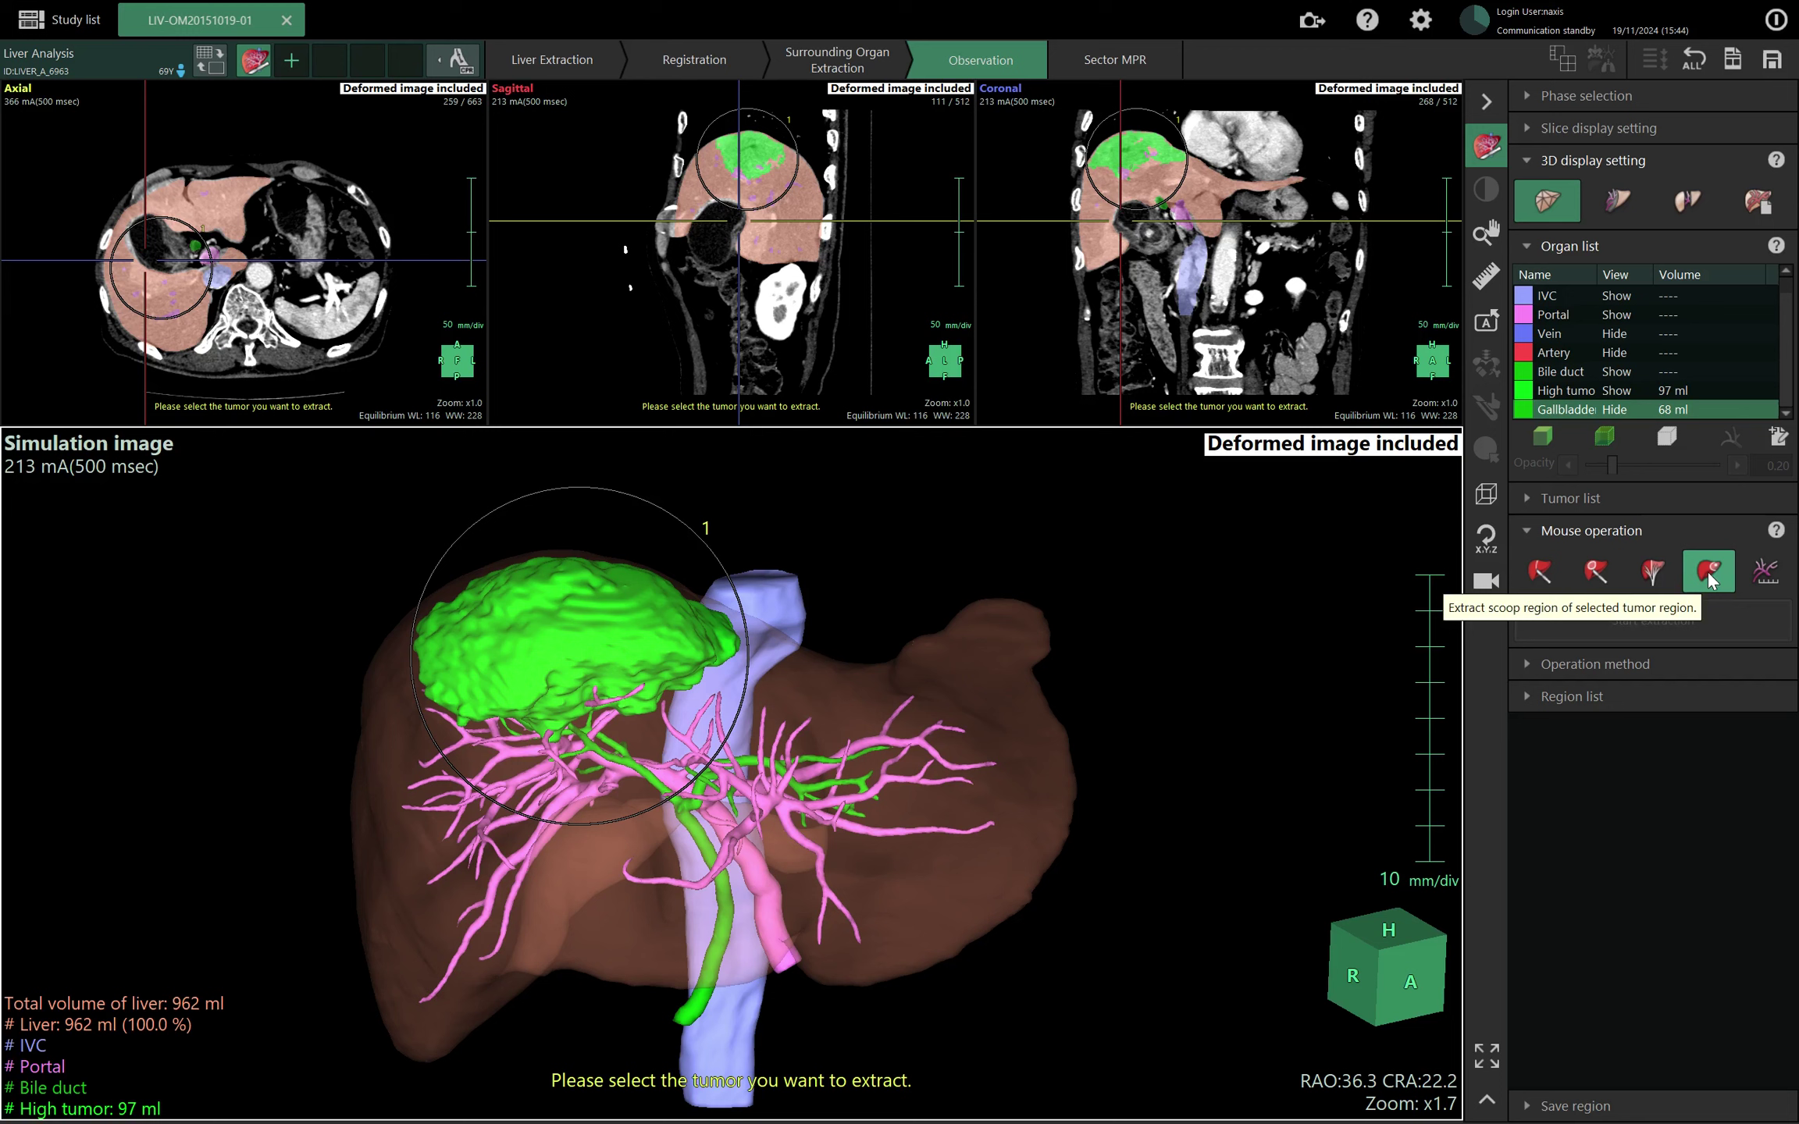
pyautogui.click(593, 625)
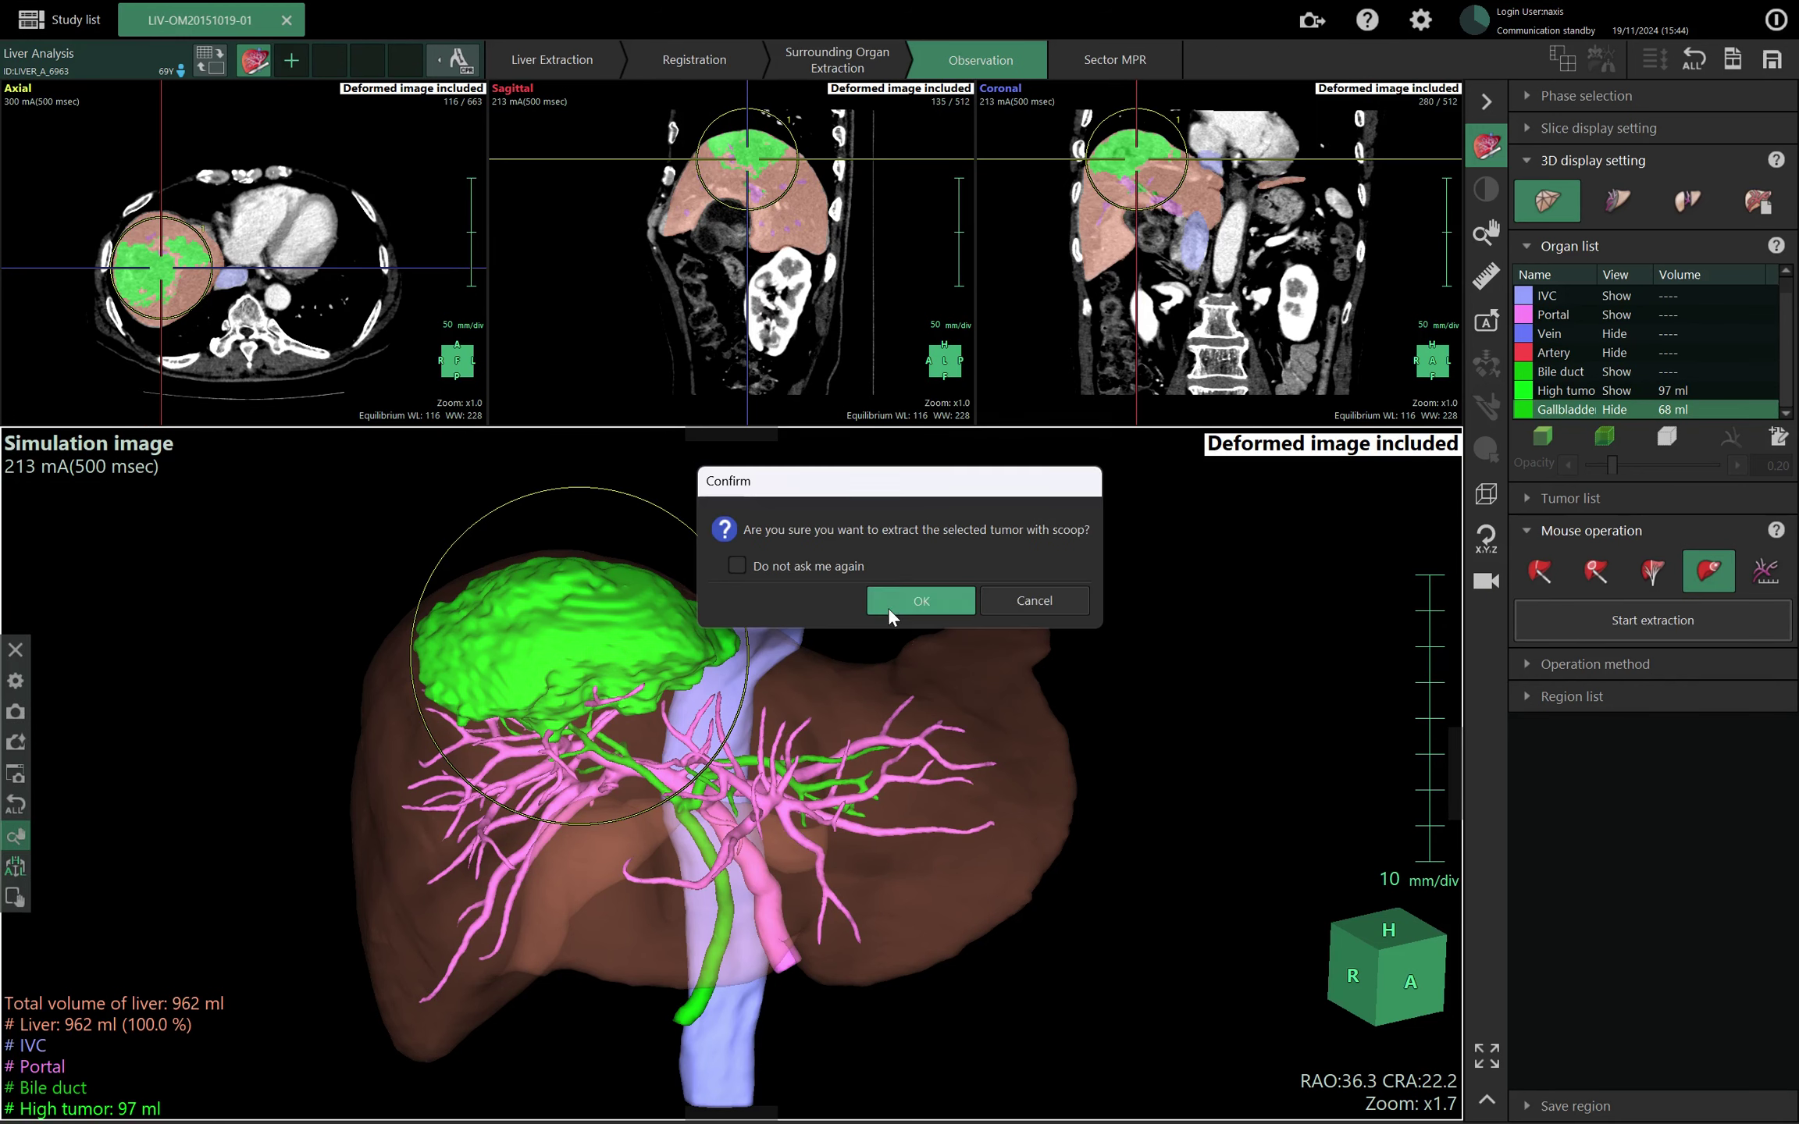
pyautogui.click(897, 602)
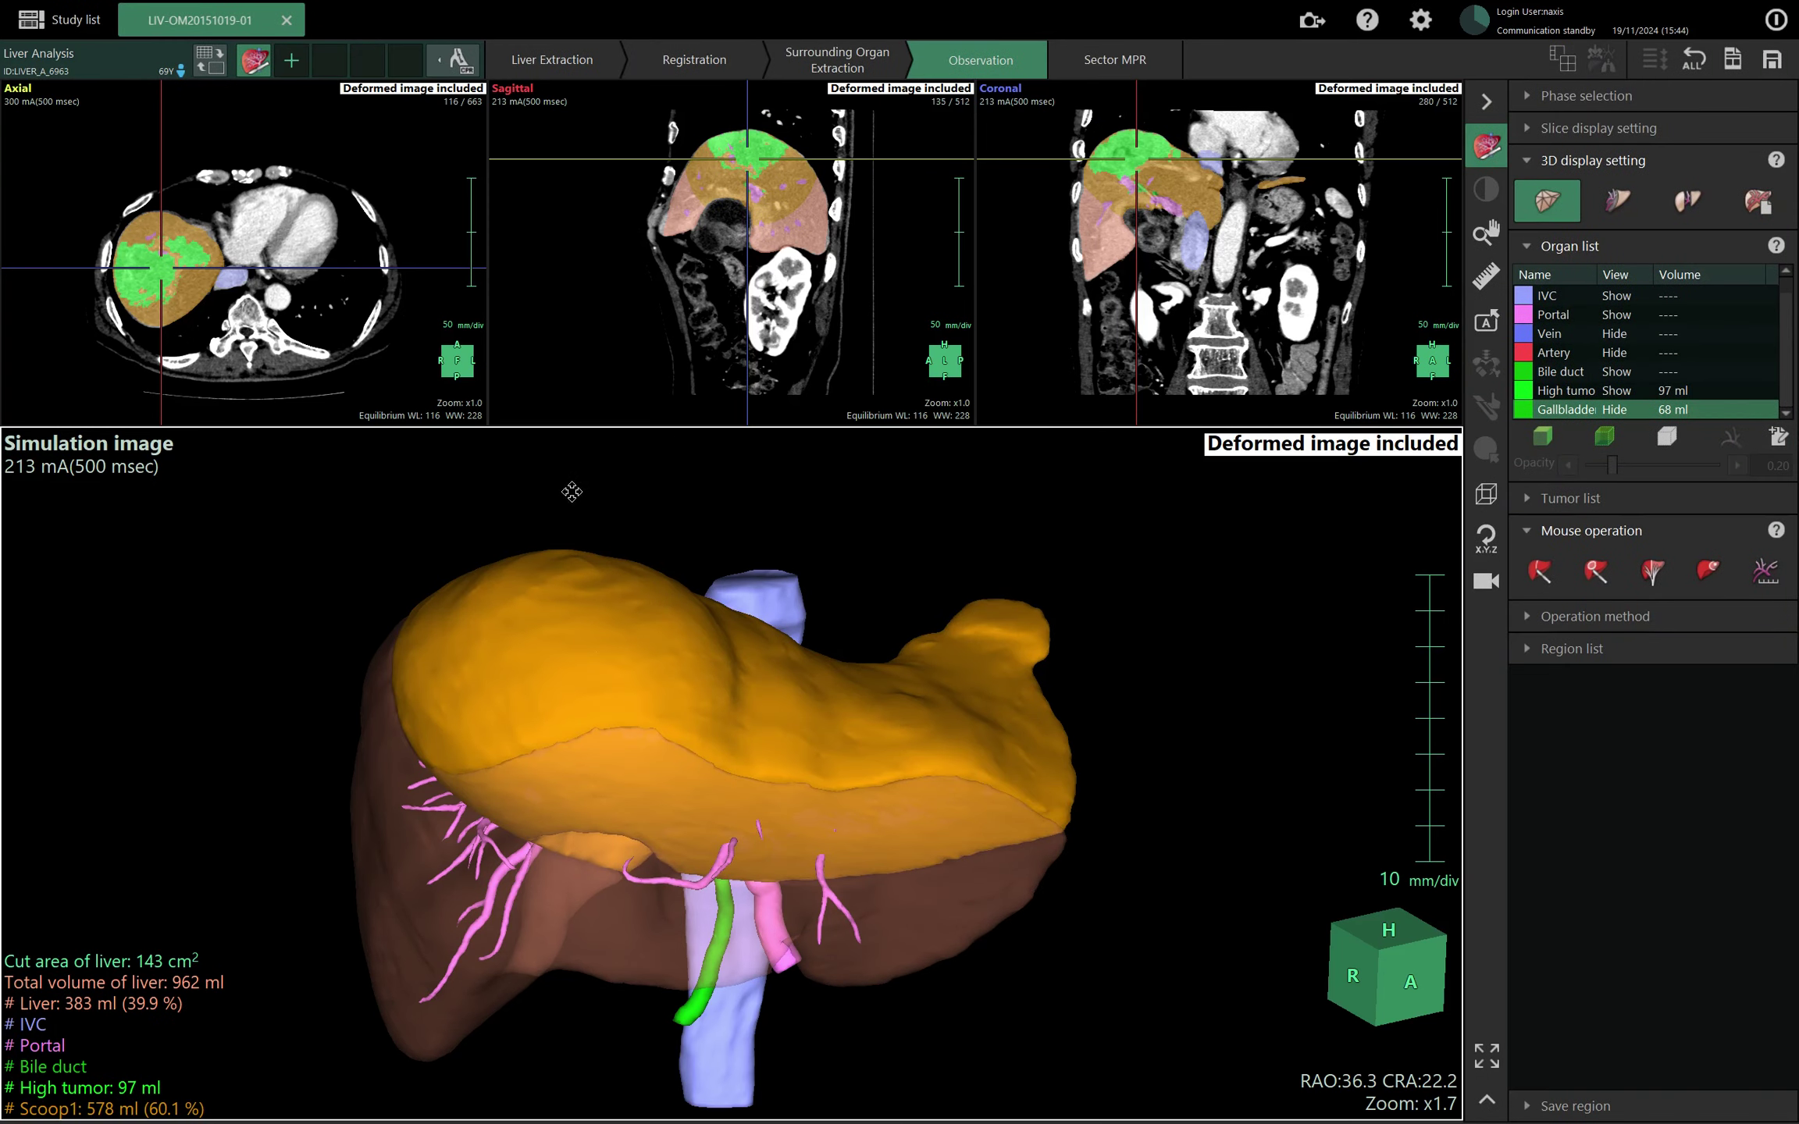
pyautogui.moveTo(840, 550); pyautogui.dragTo(708, 668)
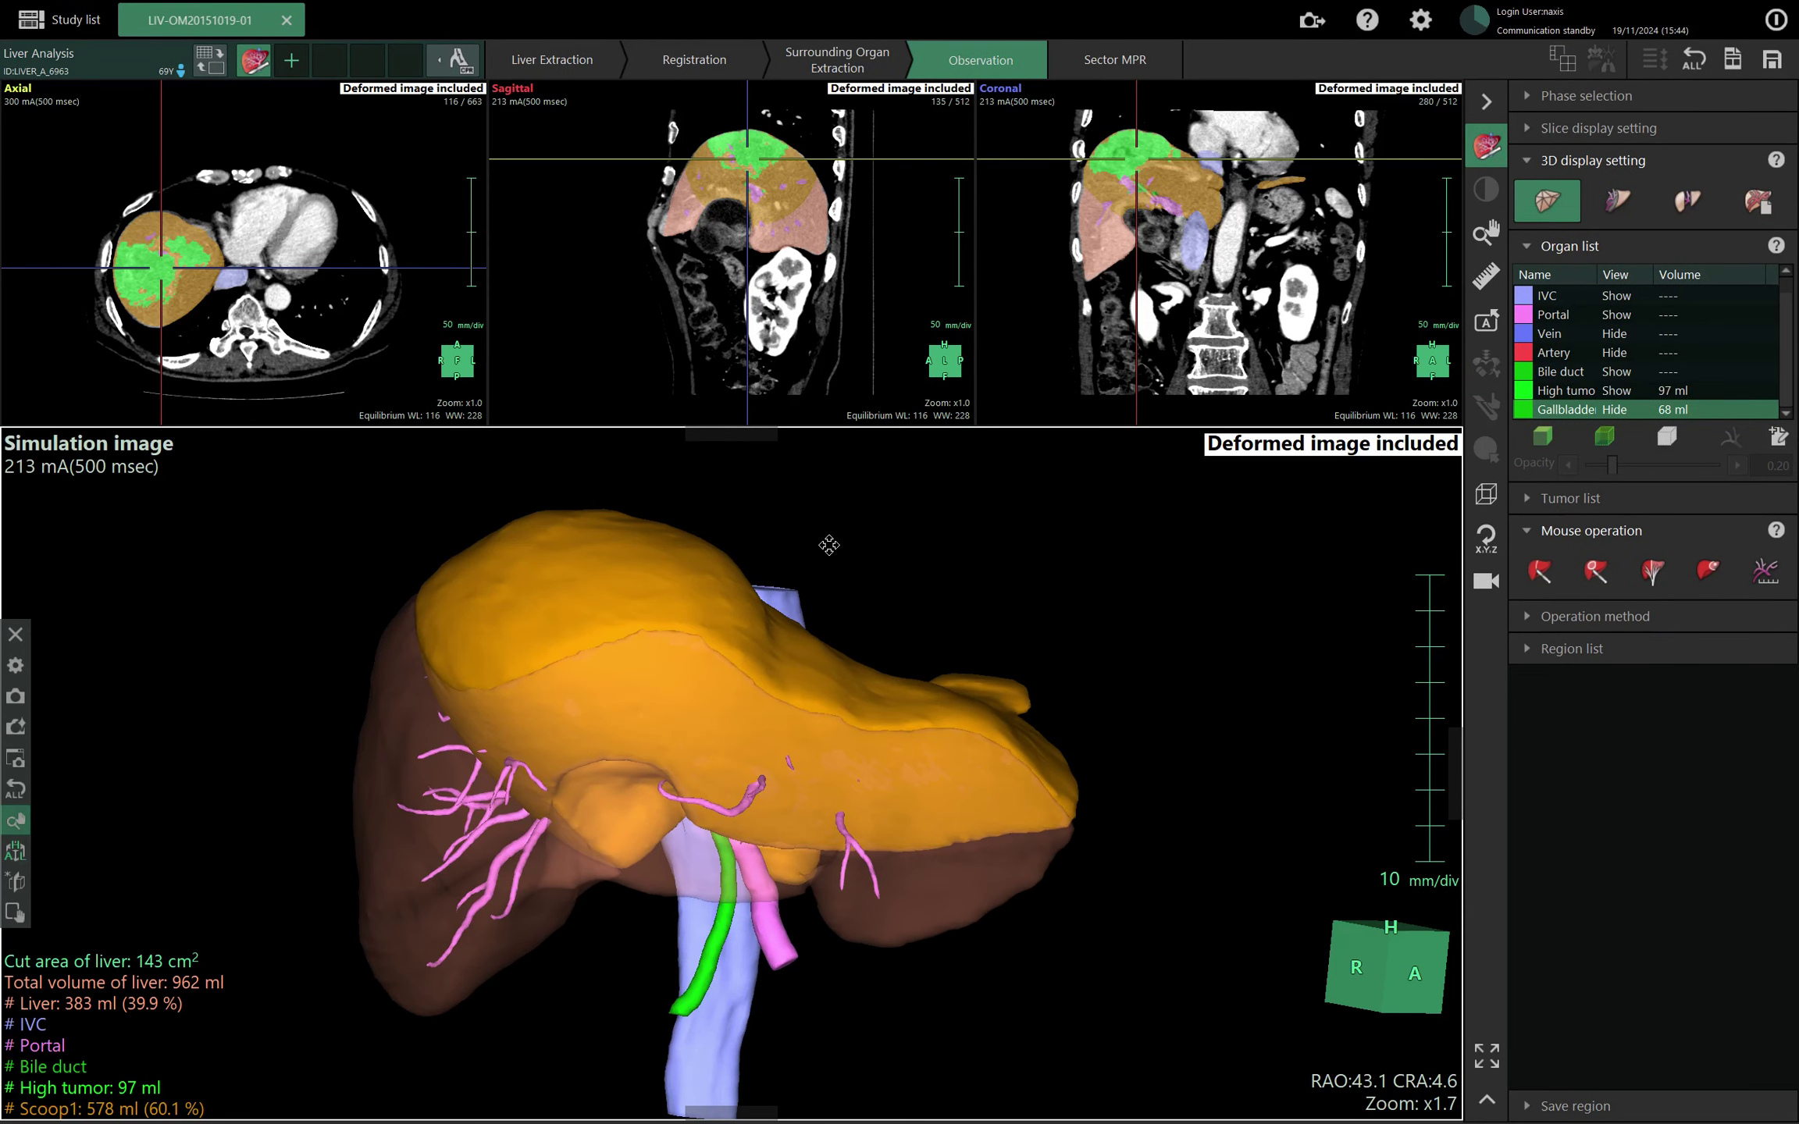
pyautogui.moveTo(829, 545); pyautogui.dragTo(890, 694)
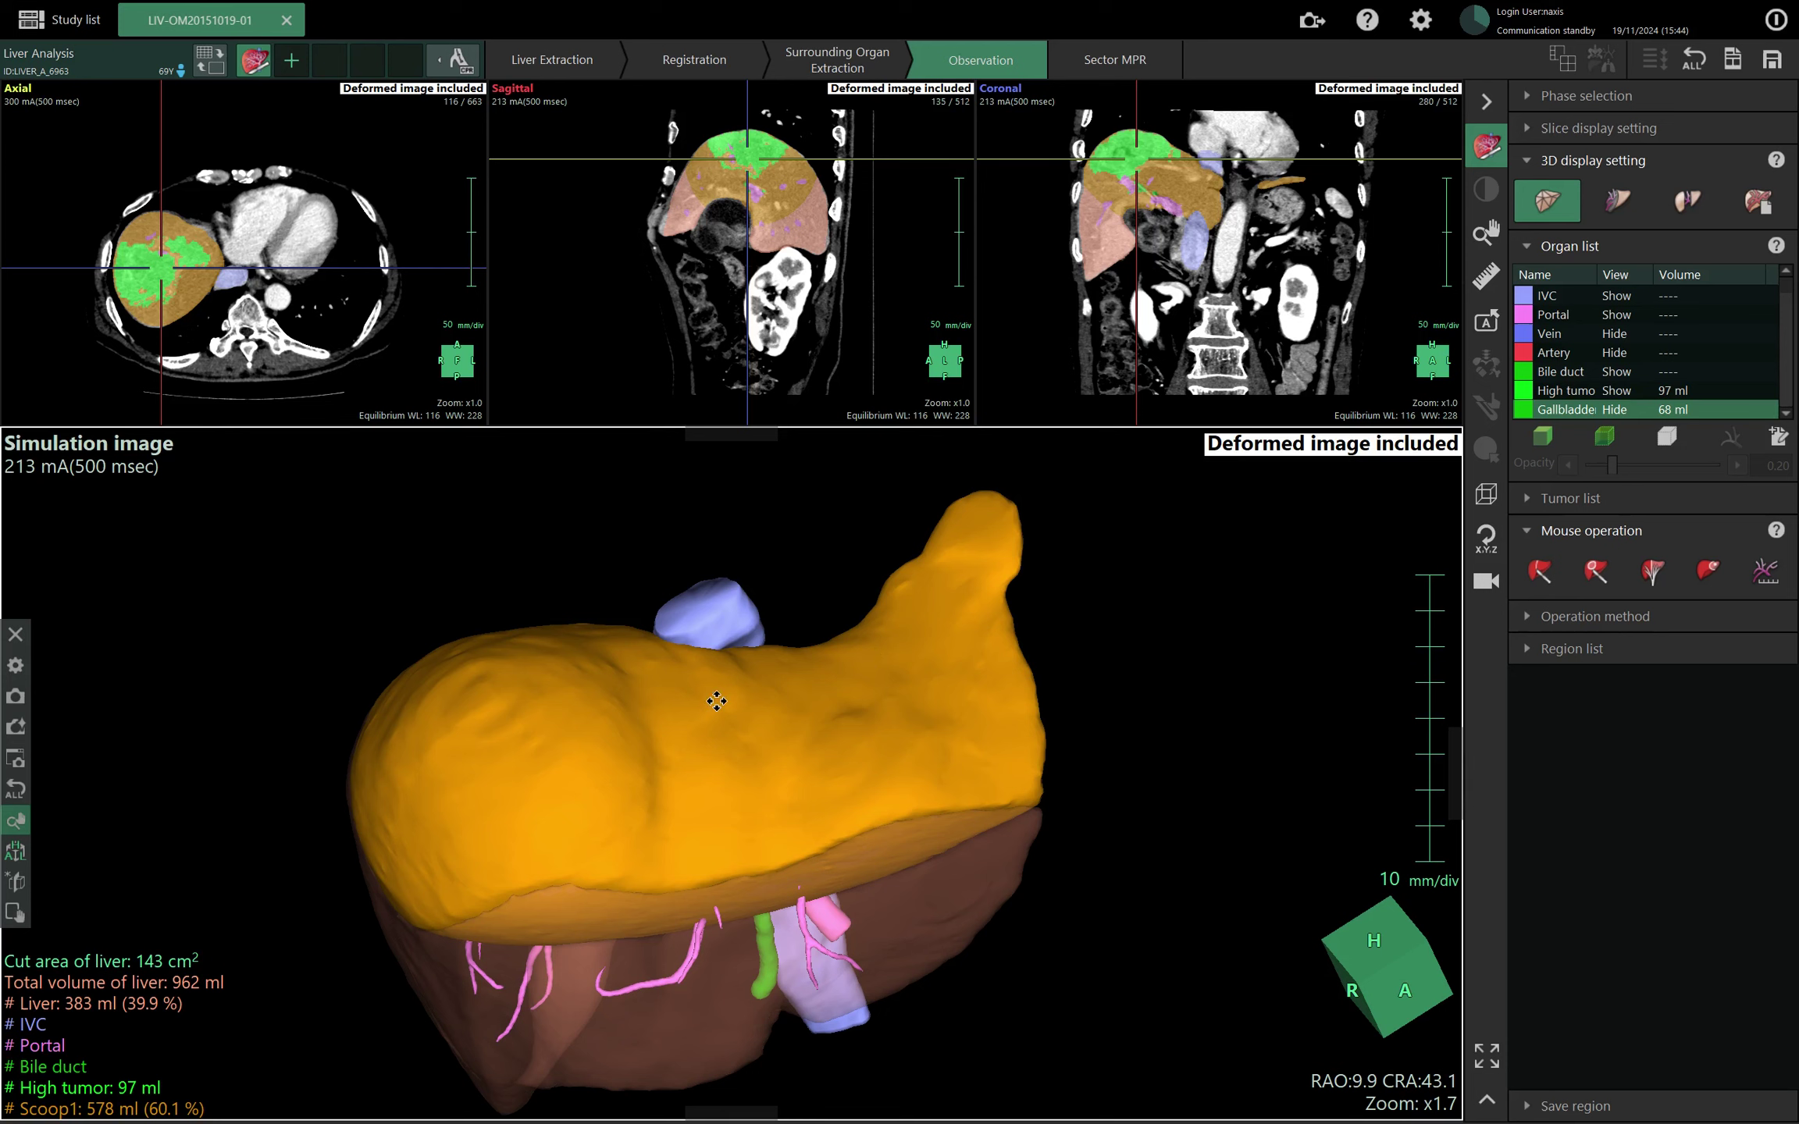
# Redirect the scoop extraction towards the liver's upper dome surface above the tumor and inspect the resulting region from several angles.
pyautogui.click(1712, 573)
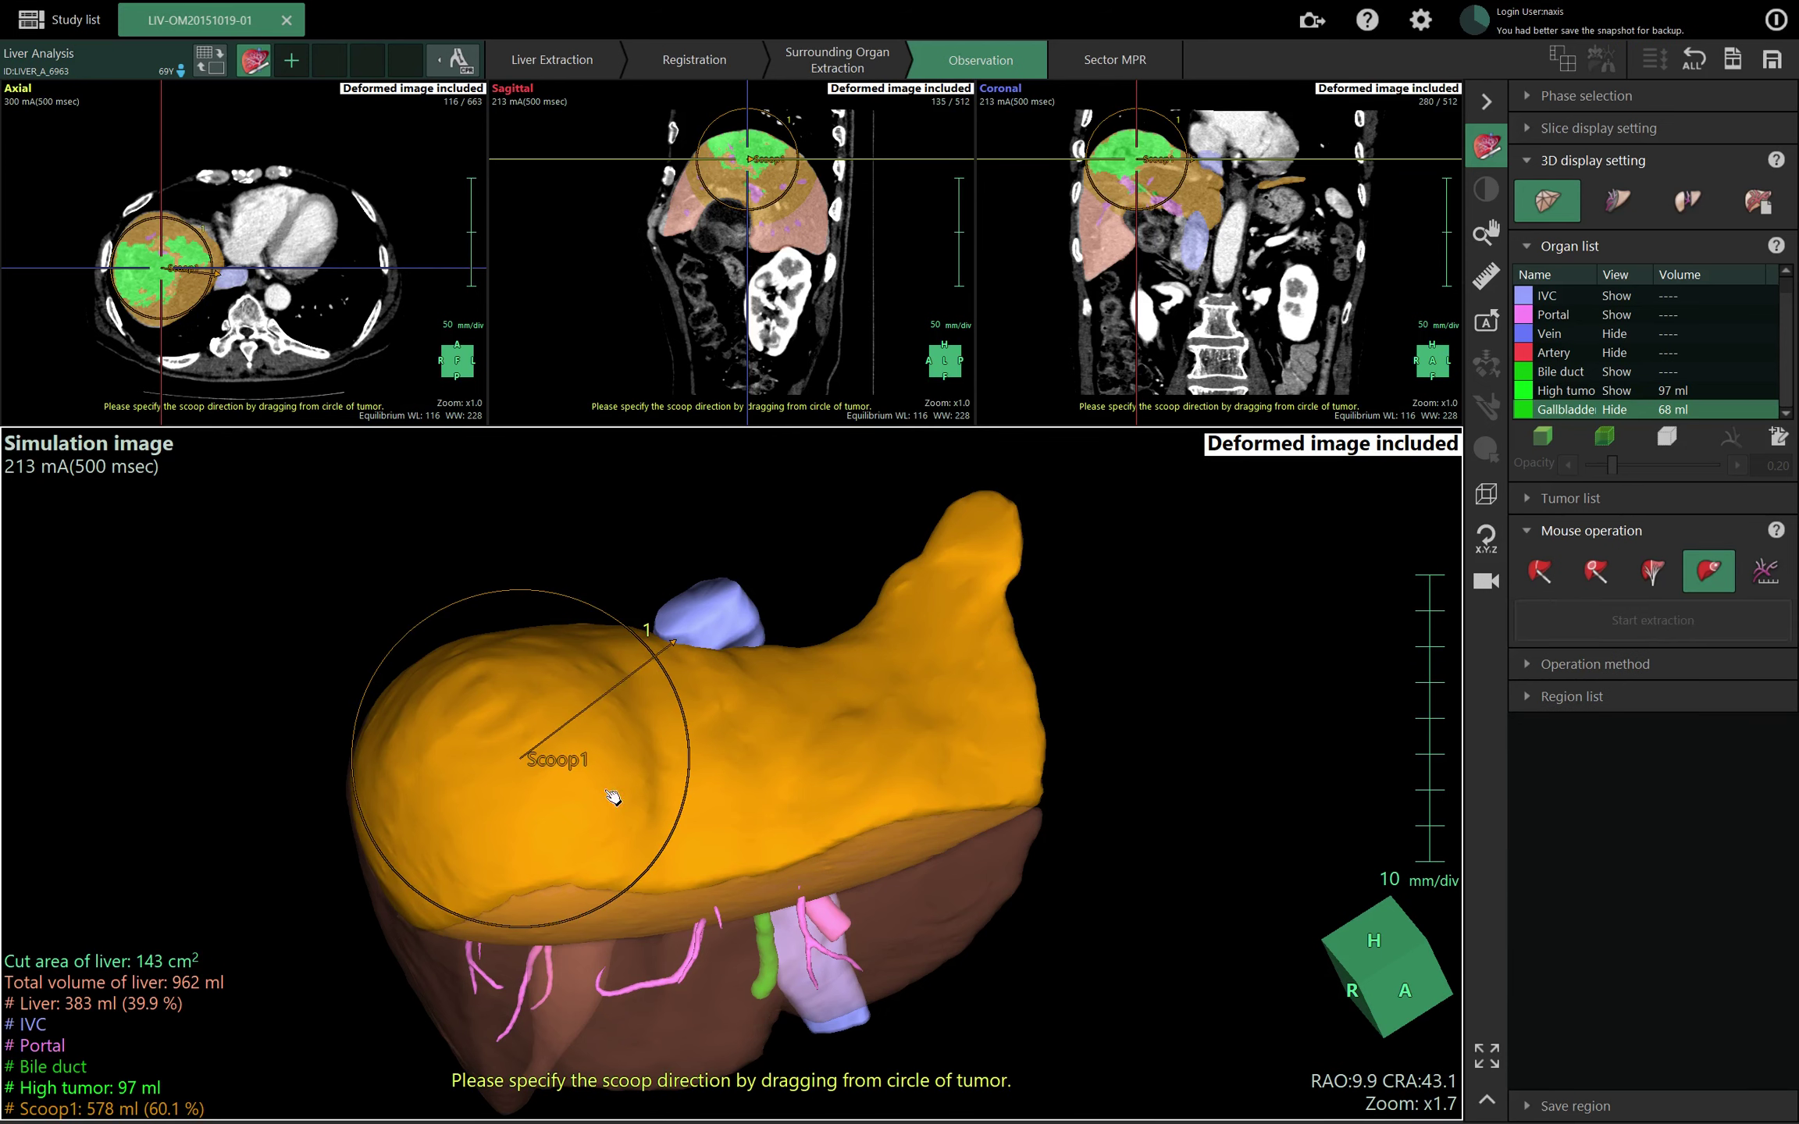
pyautogui.moveTo(514, 779); pyautogui.dragTo(576, 808)
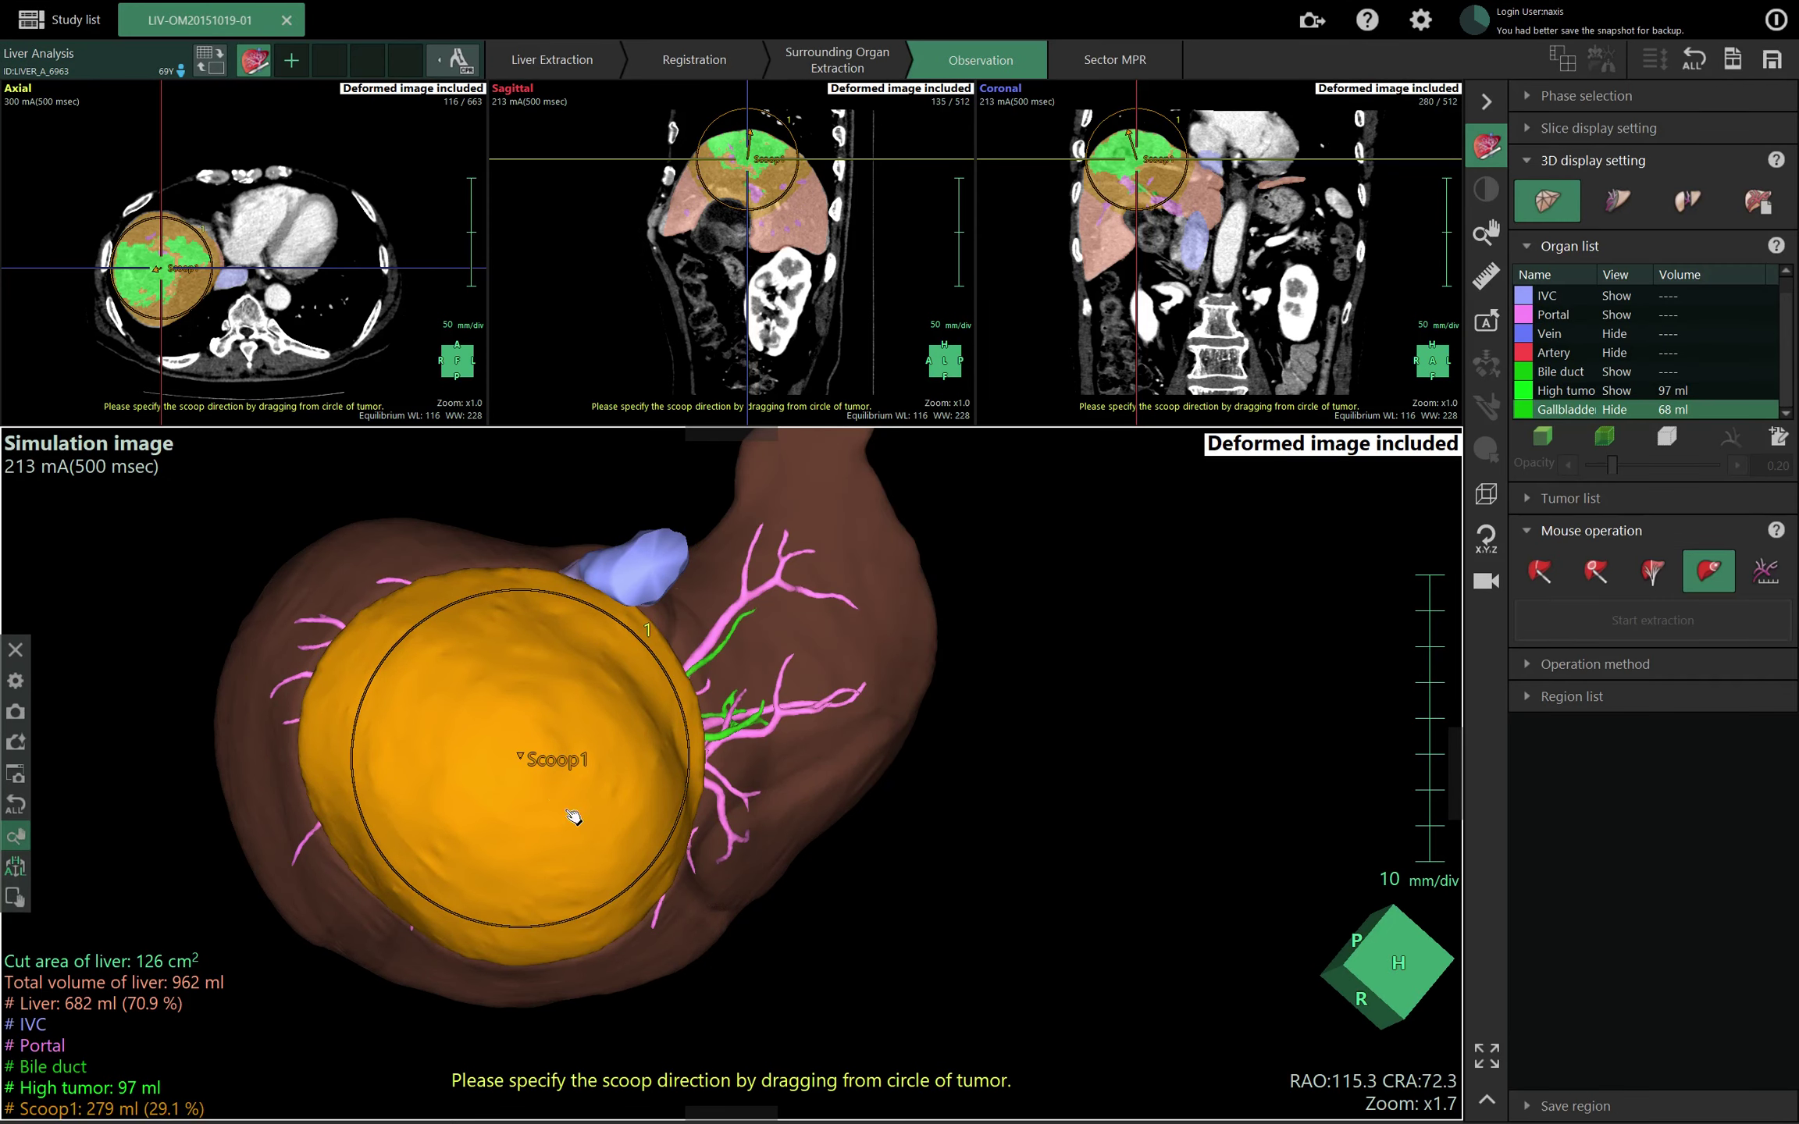
pyautogui.moveTo(935, 855); pyautogui.dragTo(859, 789)
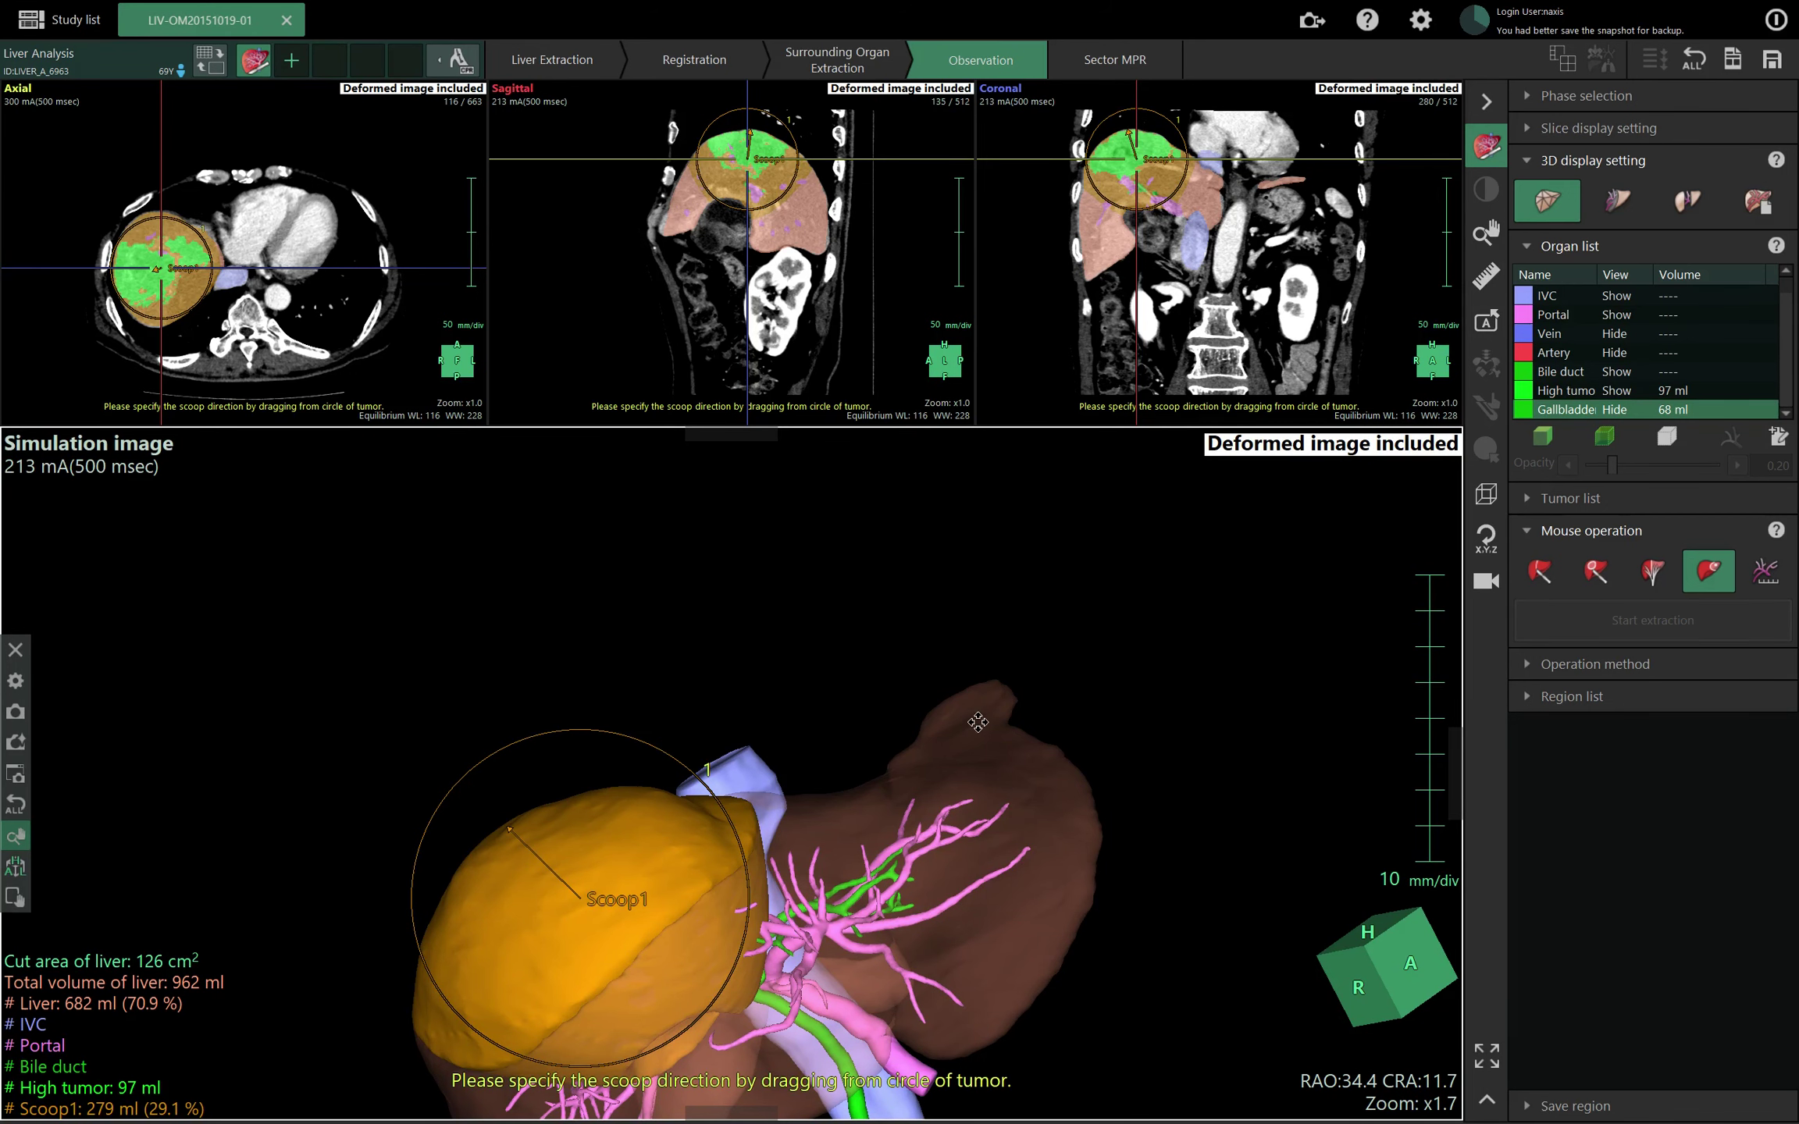
pyautogui.moveTo(966, 742); pyautogui.dragTo(911, 757)
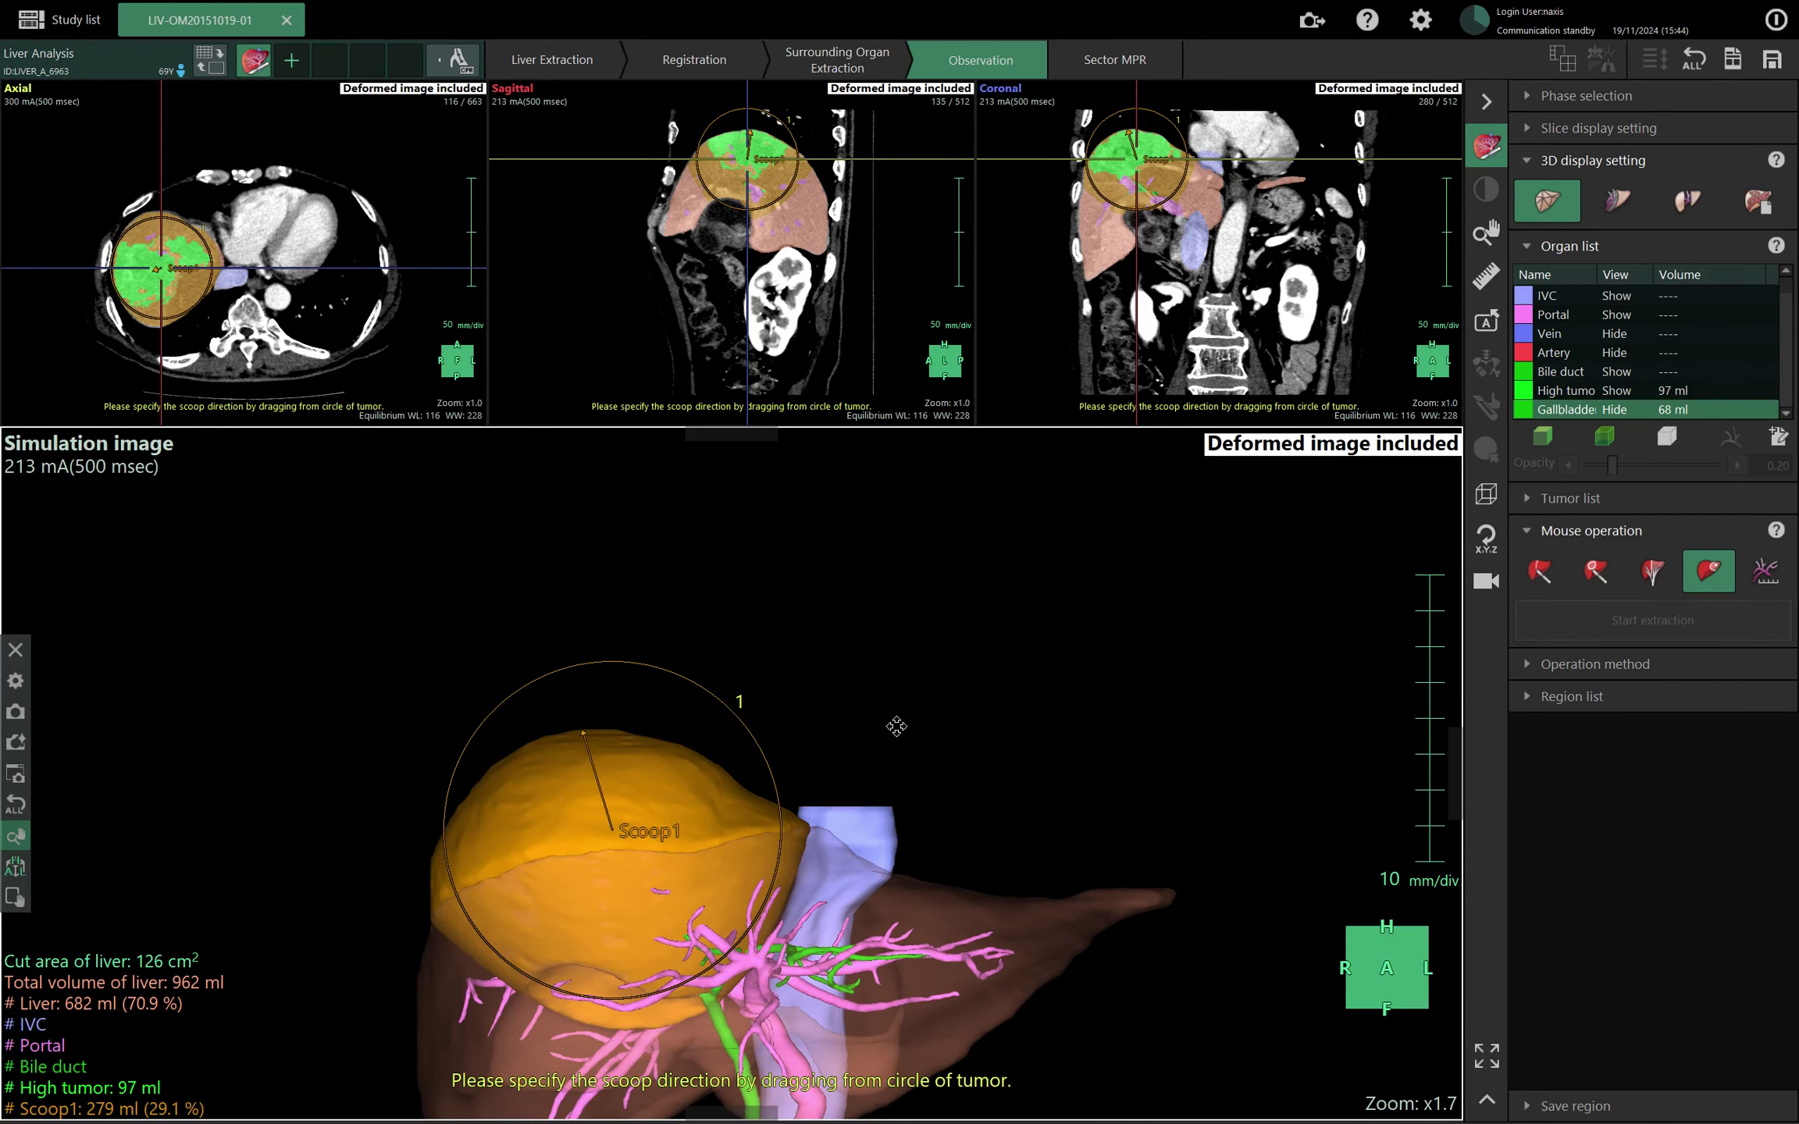
pyautogui.moveTo(801, 613); pyautogui.dragTo(719, 670)
pyautogui.moveTo(1184, 734); pyautogui.dragTo(1137, 649)
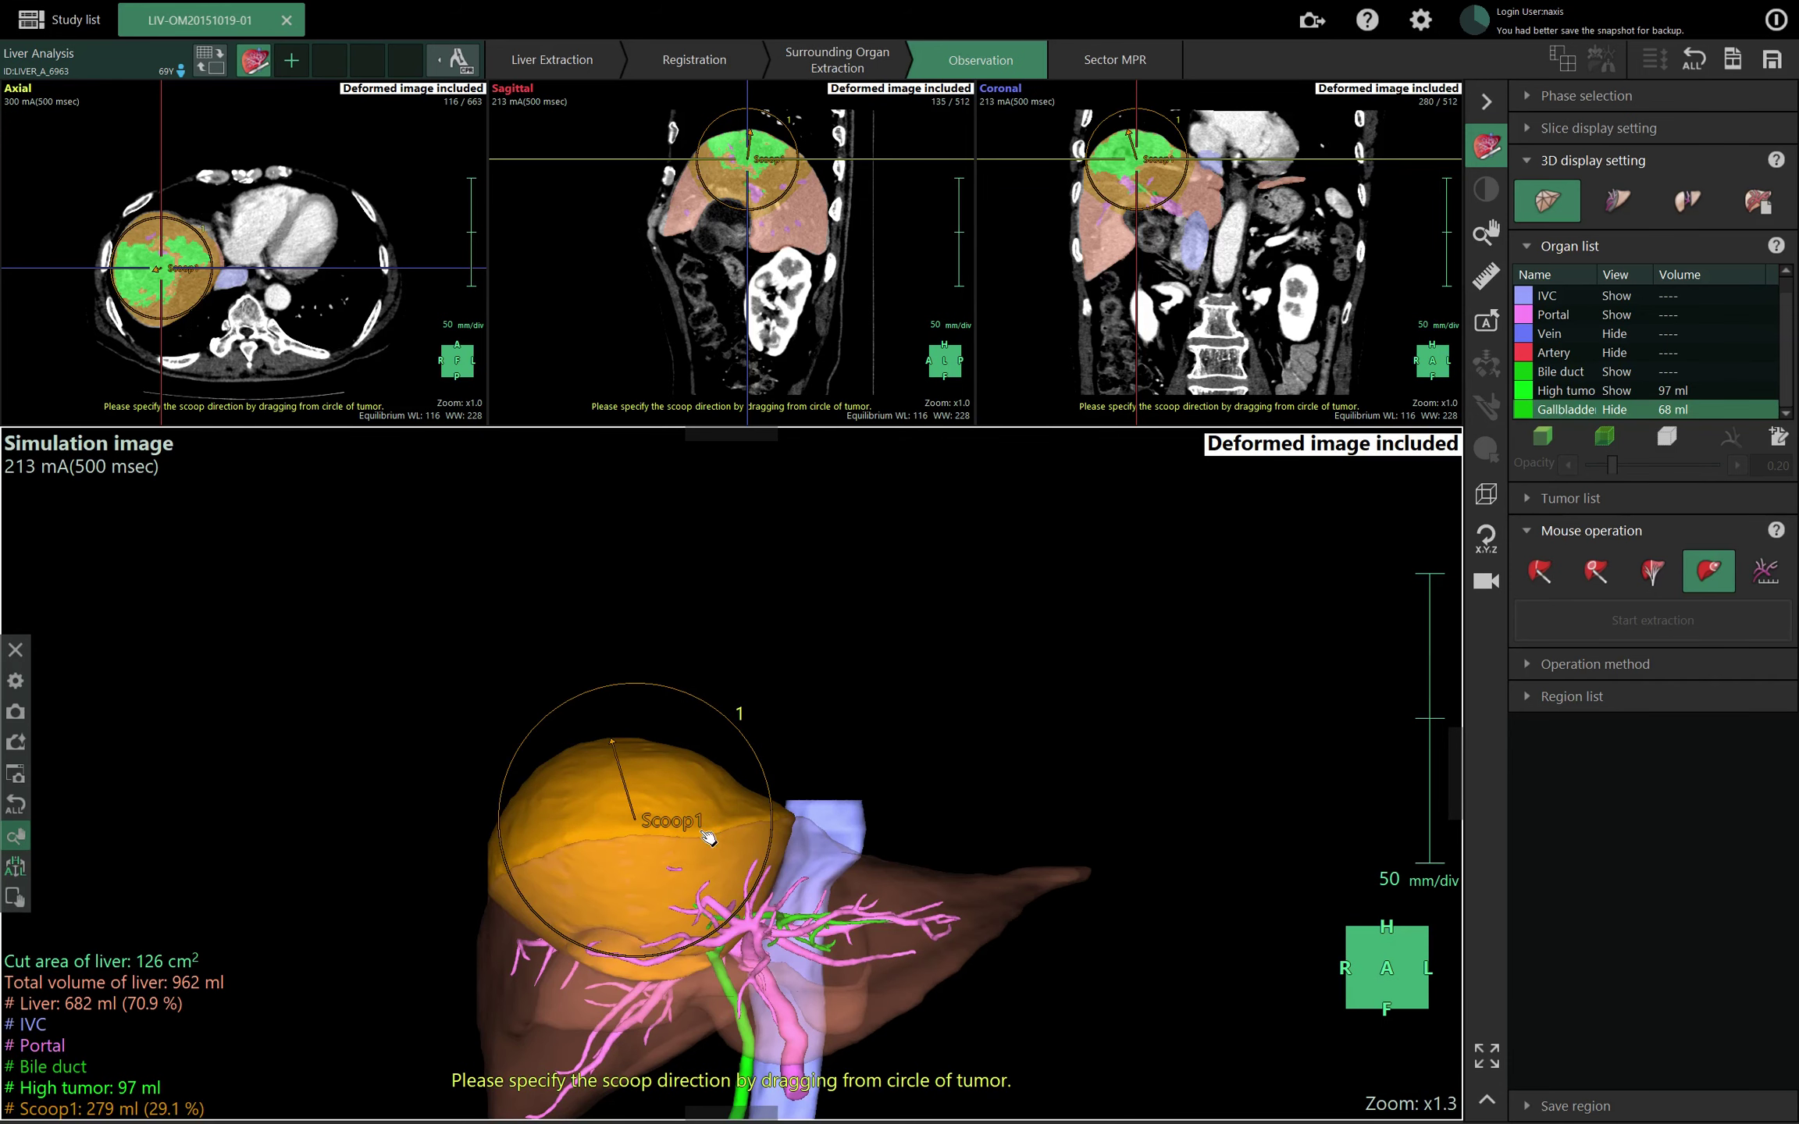
pyautogui.moveTo(313, 990); pyautogui.dragTo(338, 866)
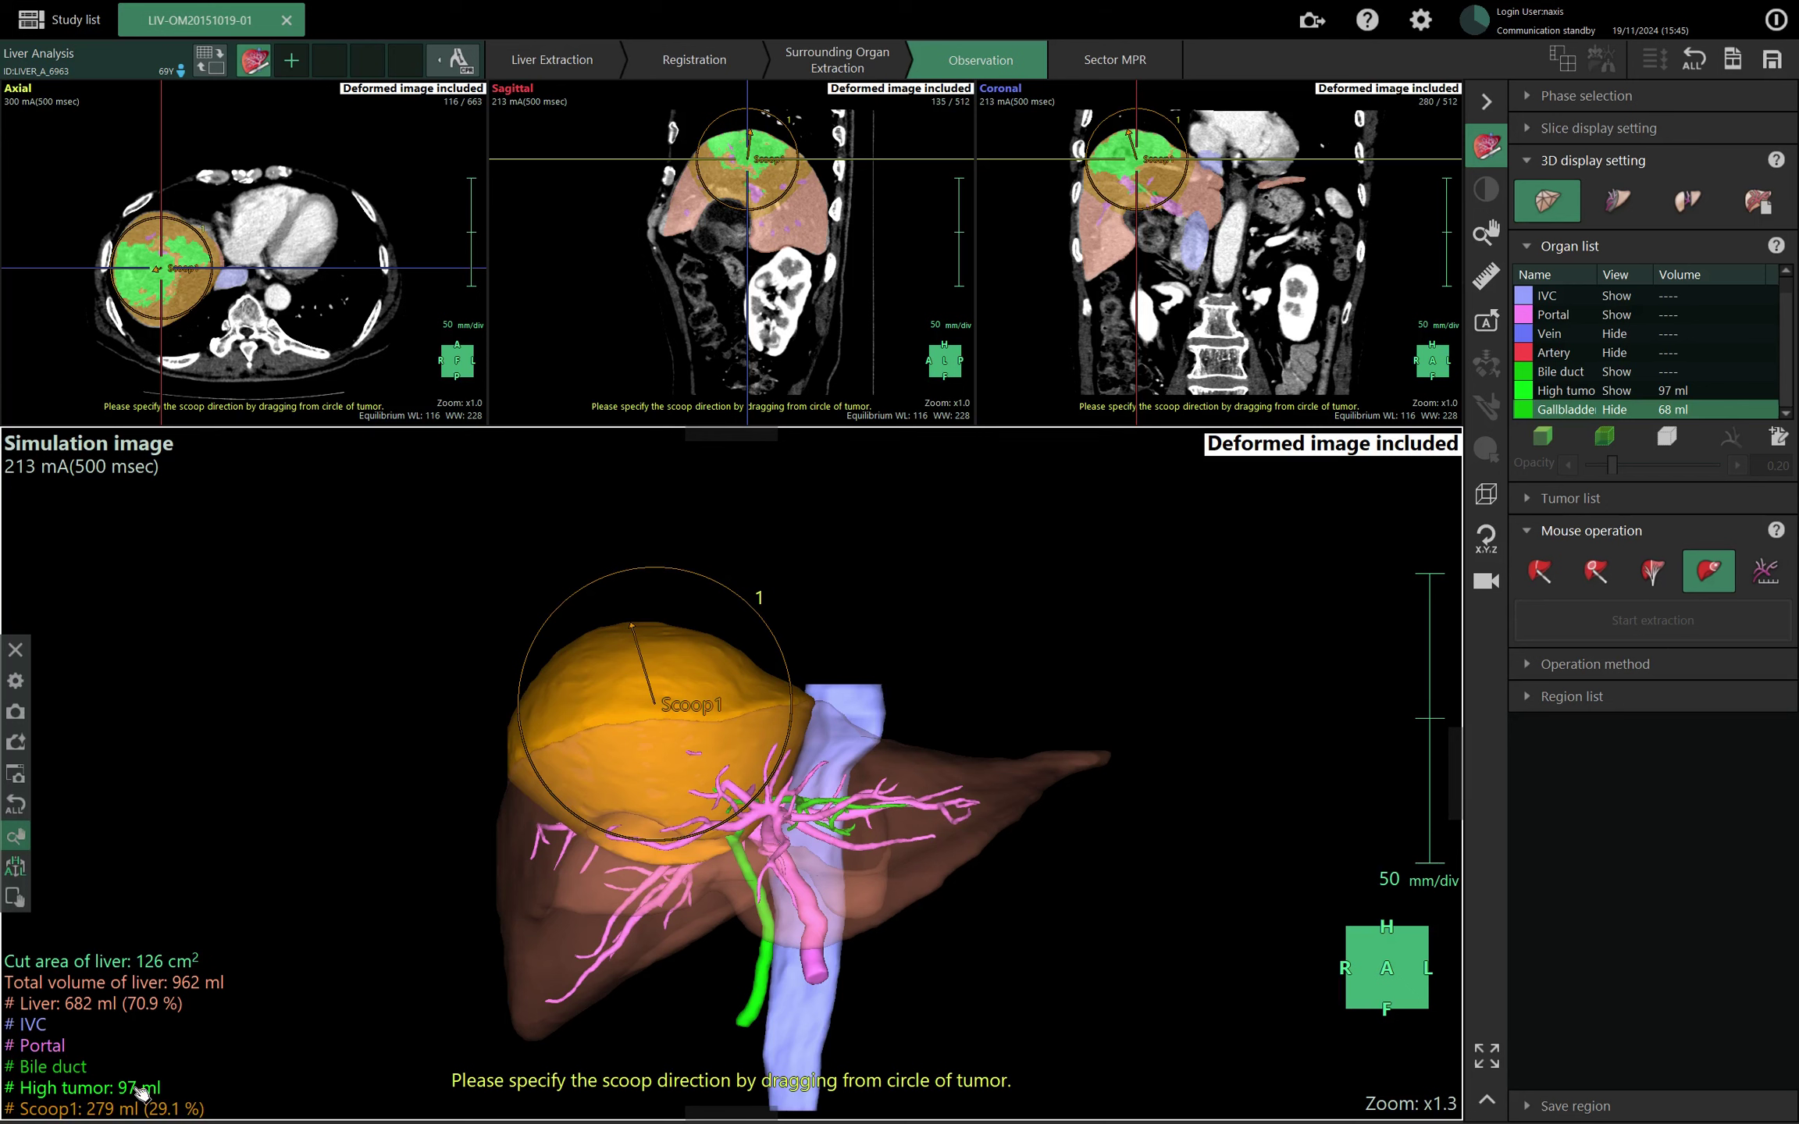
pyautogui.moveTo(404, 767); pyautogui.dragTo(671, 671)
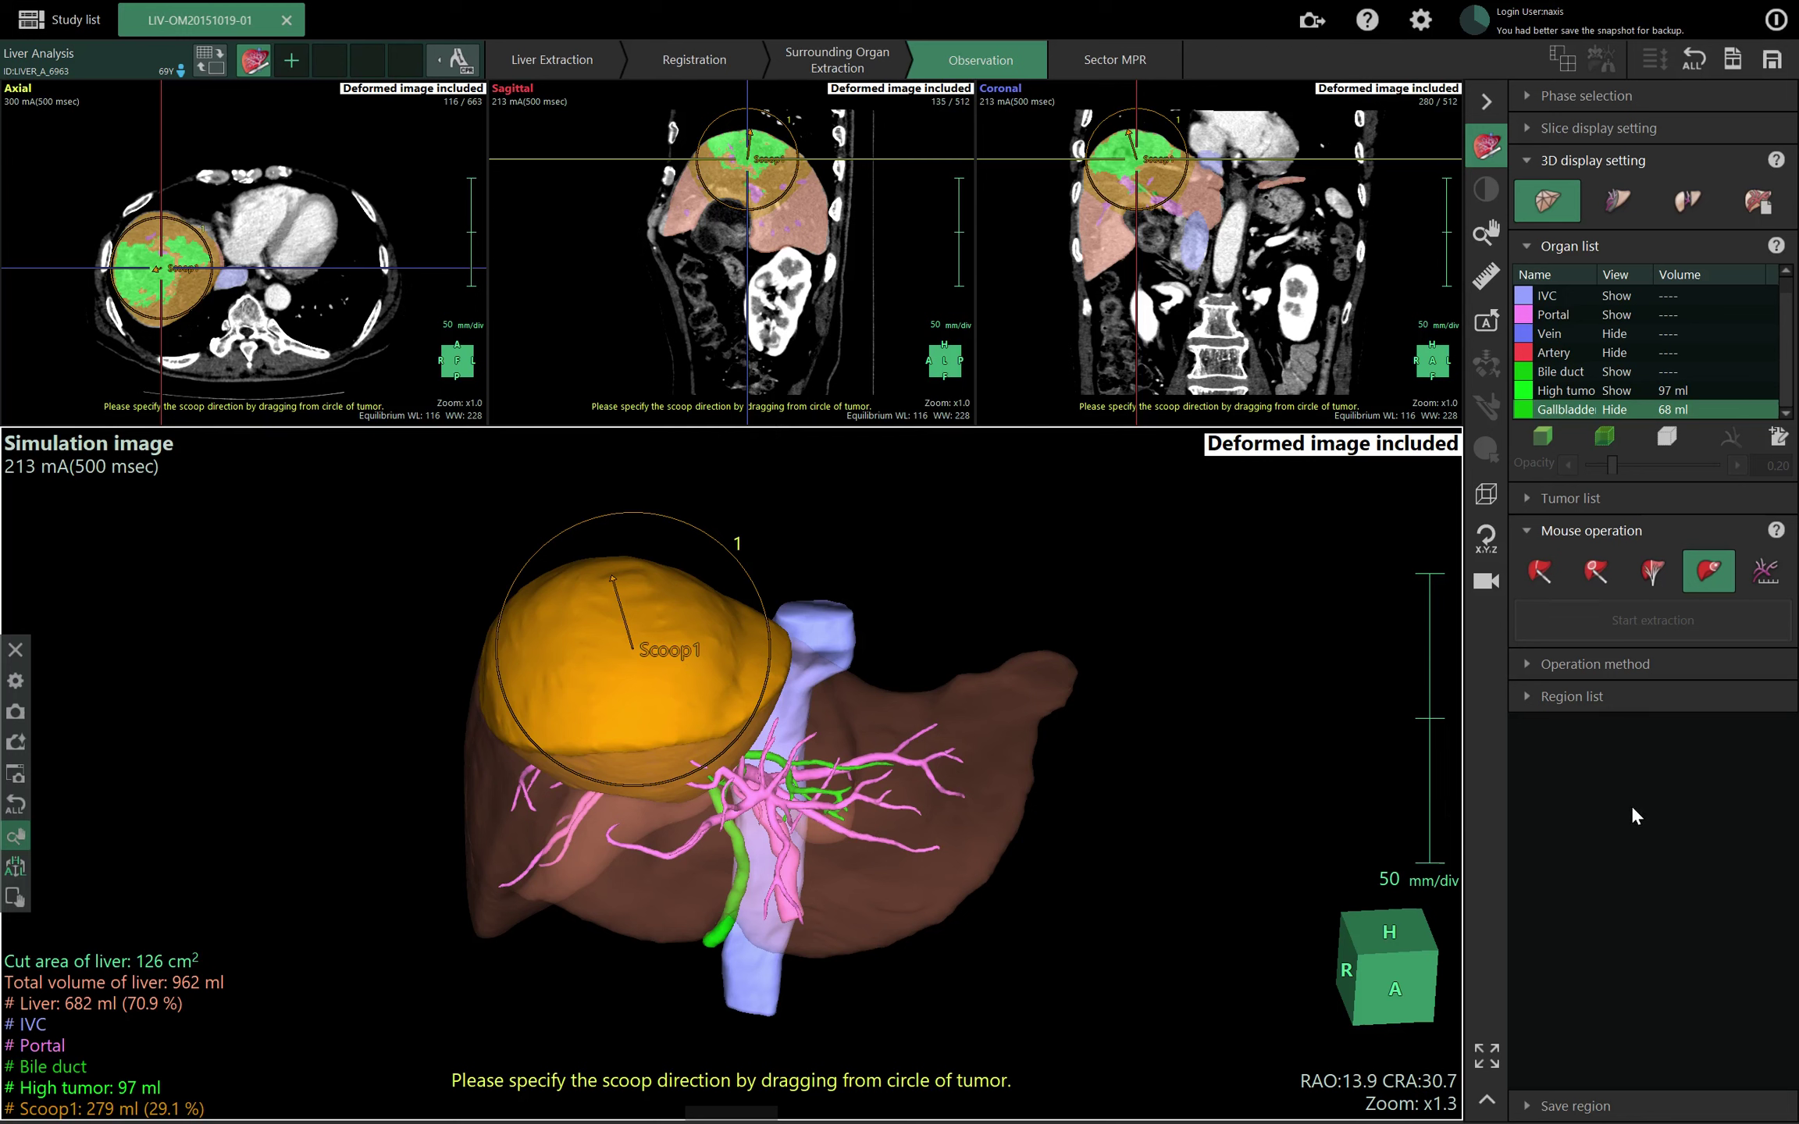
# Delete the Scoop1 region from the region list.
pyautogui.click(1571, 701)
pyautogui.click(1580, 743)
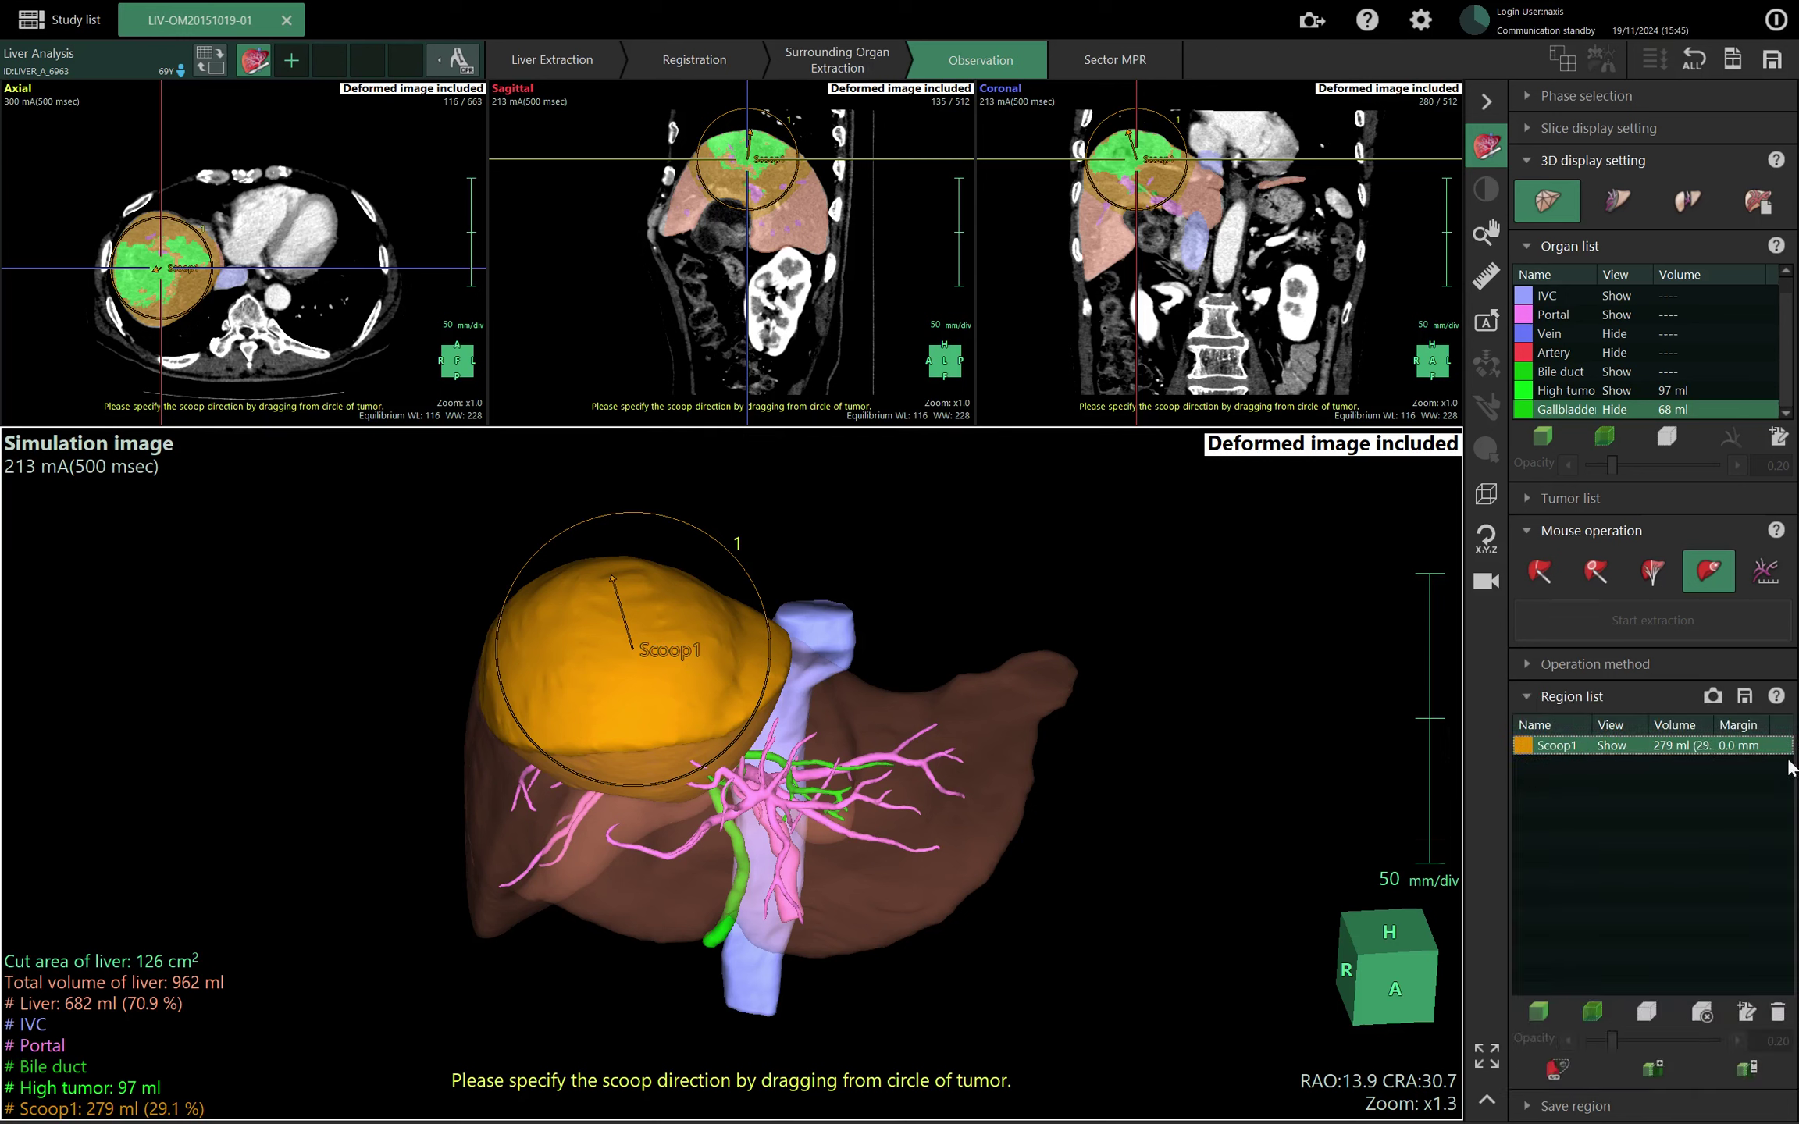
pyautogui.click(1774, 1015)
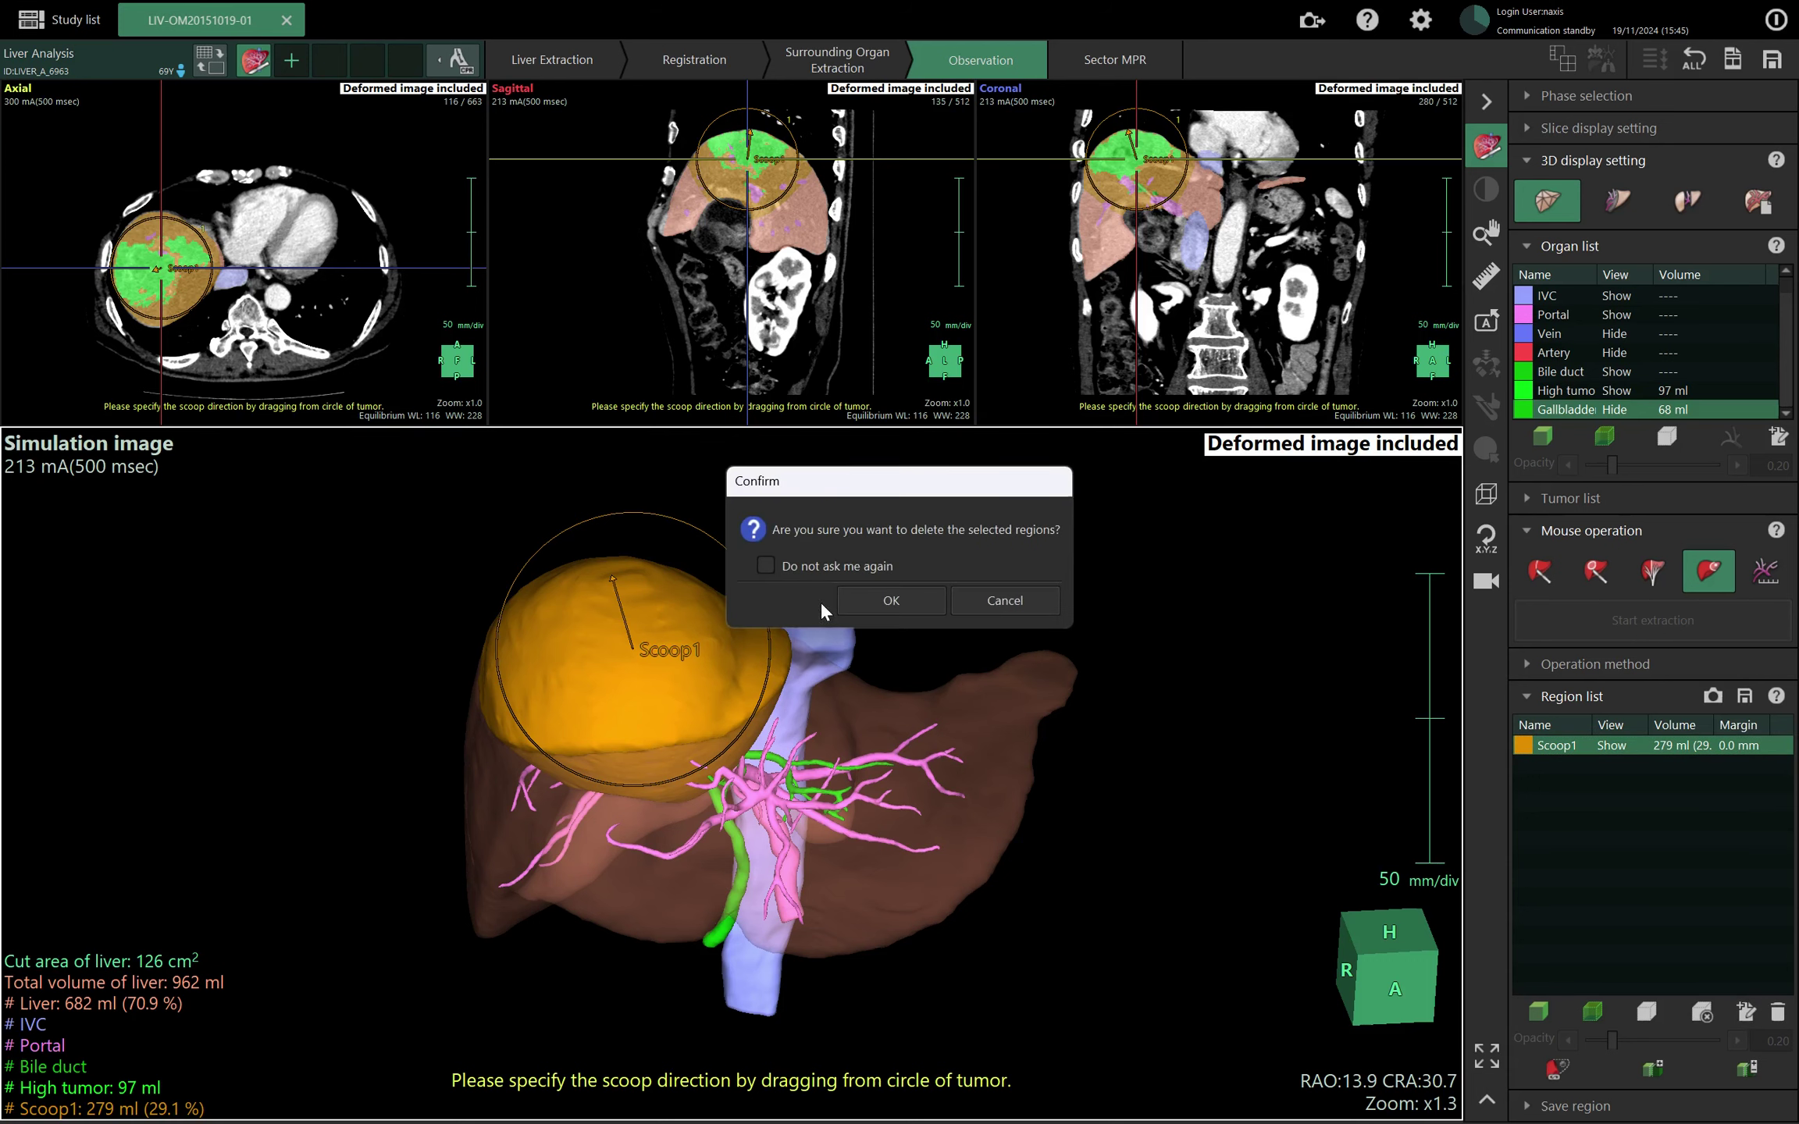
pyautogui.click(922, 597)
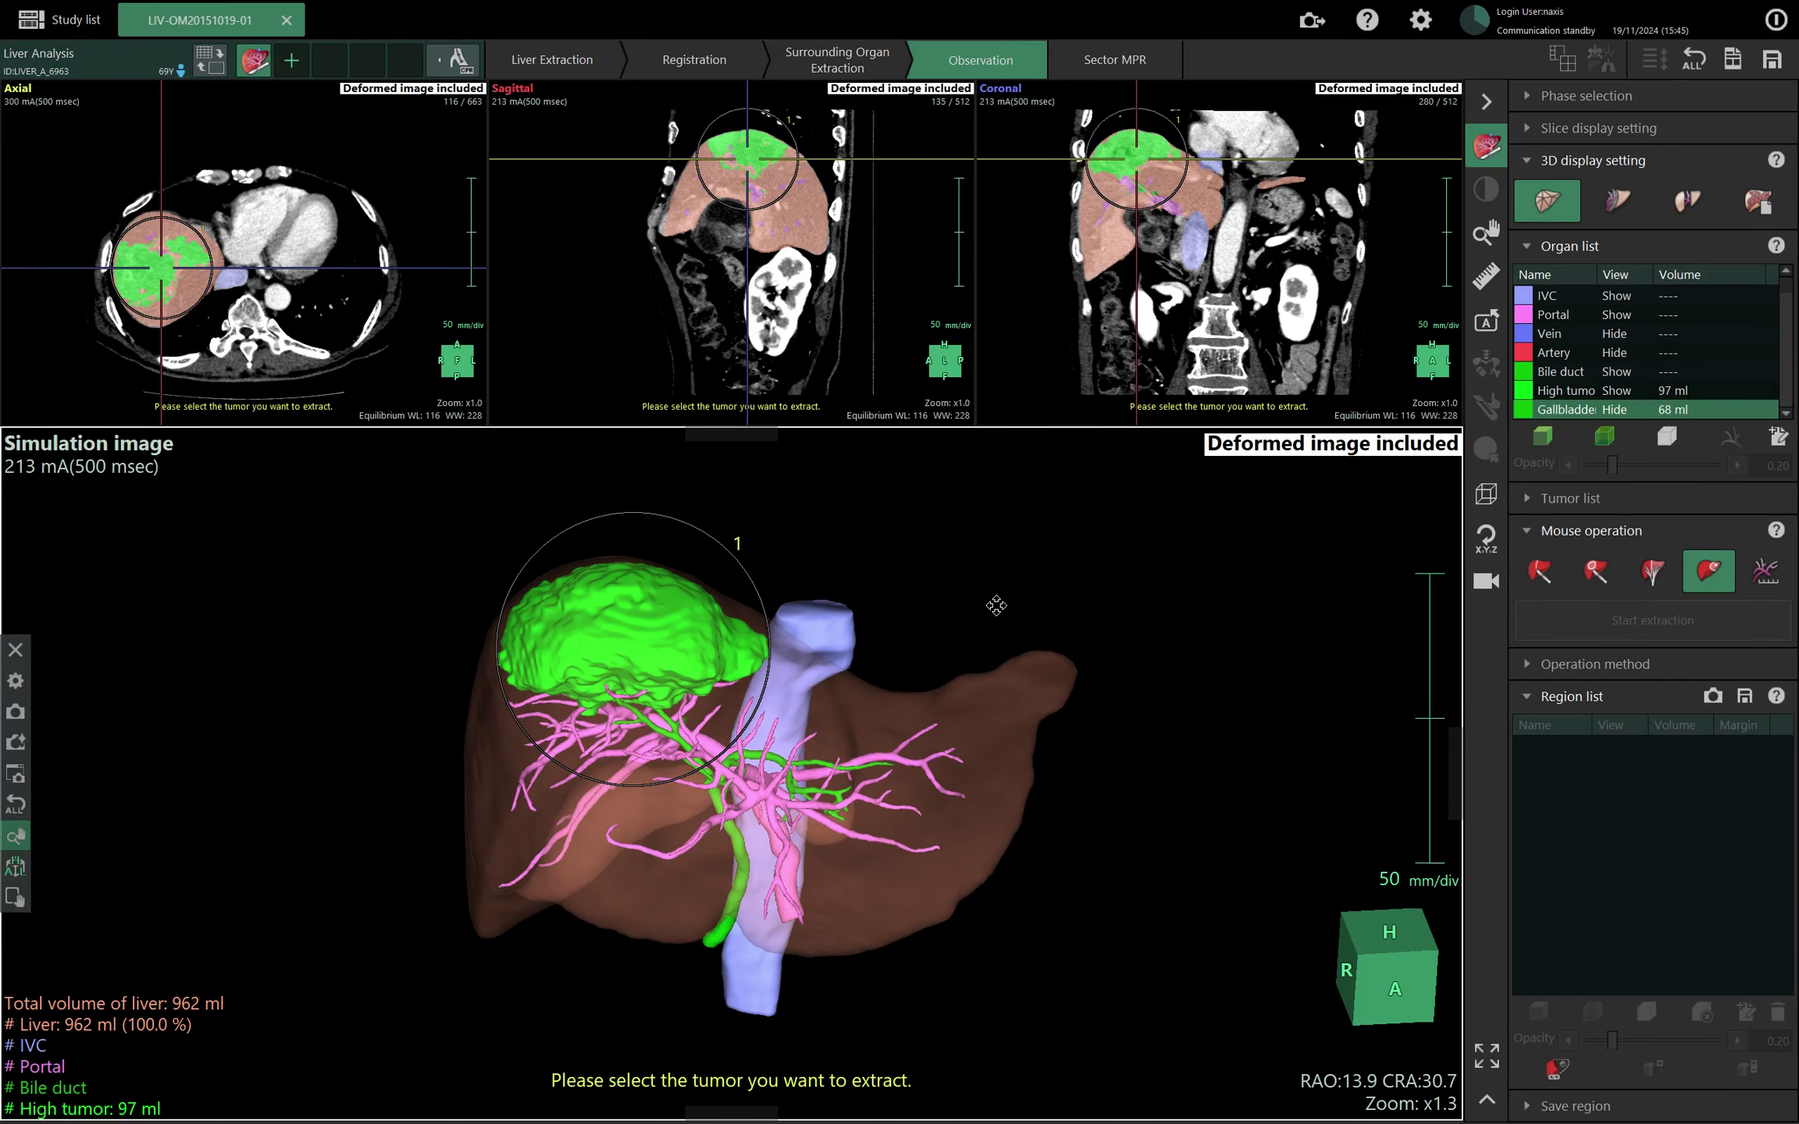
pyautogui.moveTo(995, 607); pyautogui.dragTo(1005, 632)
# Extract the Portal vessel's supply region using Tumor as the target, with the high tumor selected.
pyautogui.click(1647, 576)
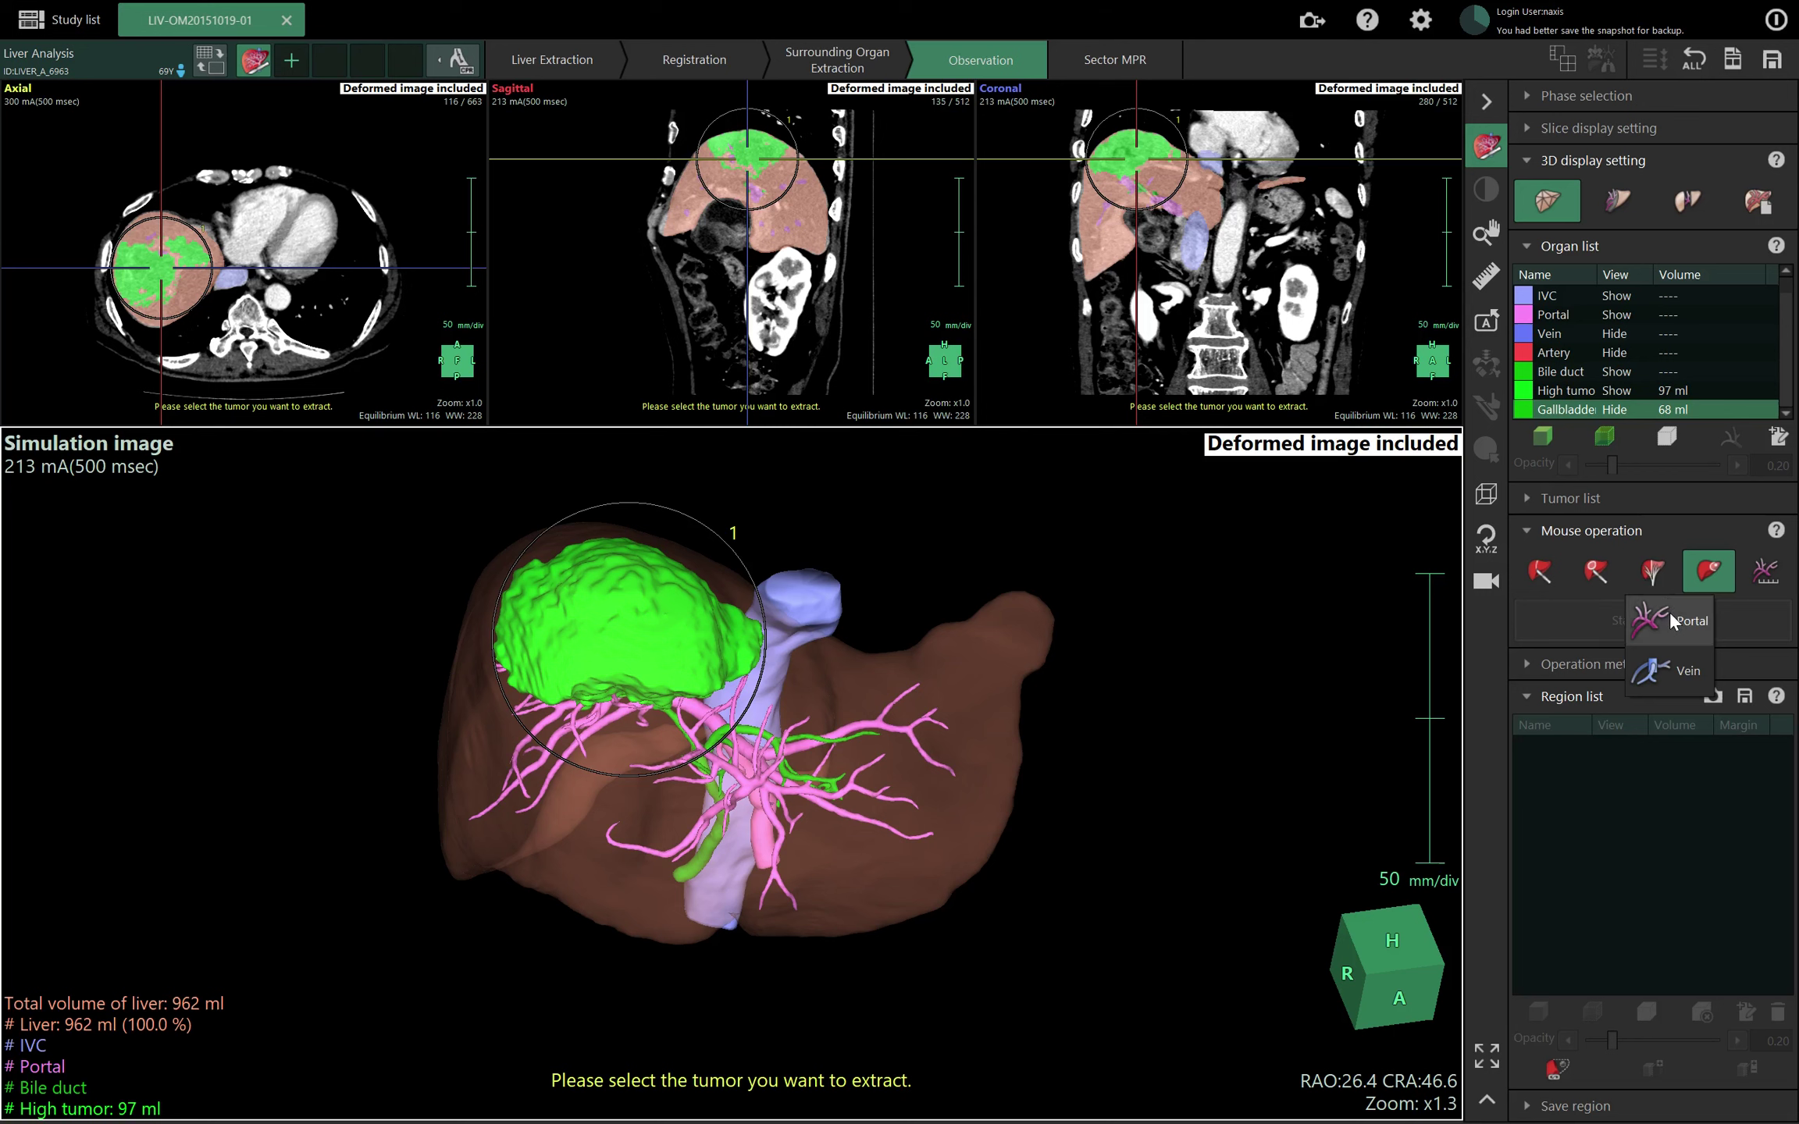
pyautogui.moveTo(1194, 600); pyautogui.dragTo(1160, 579)
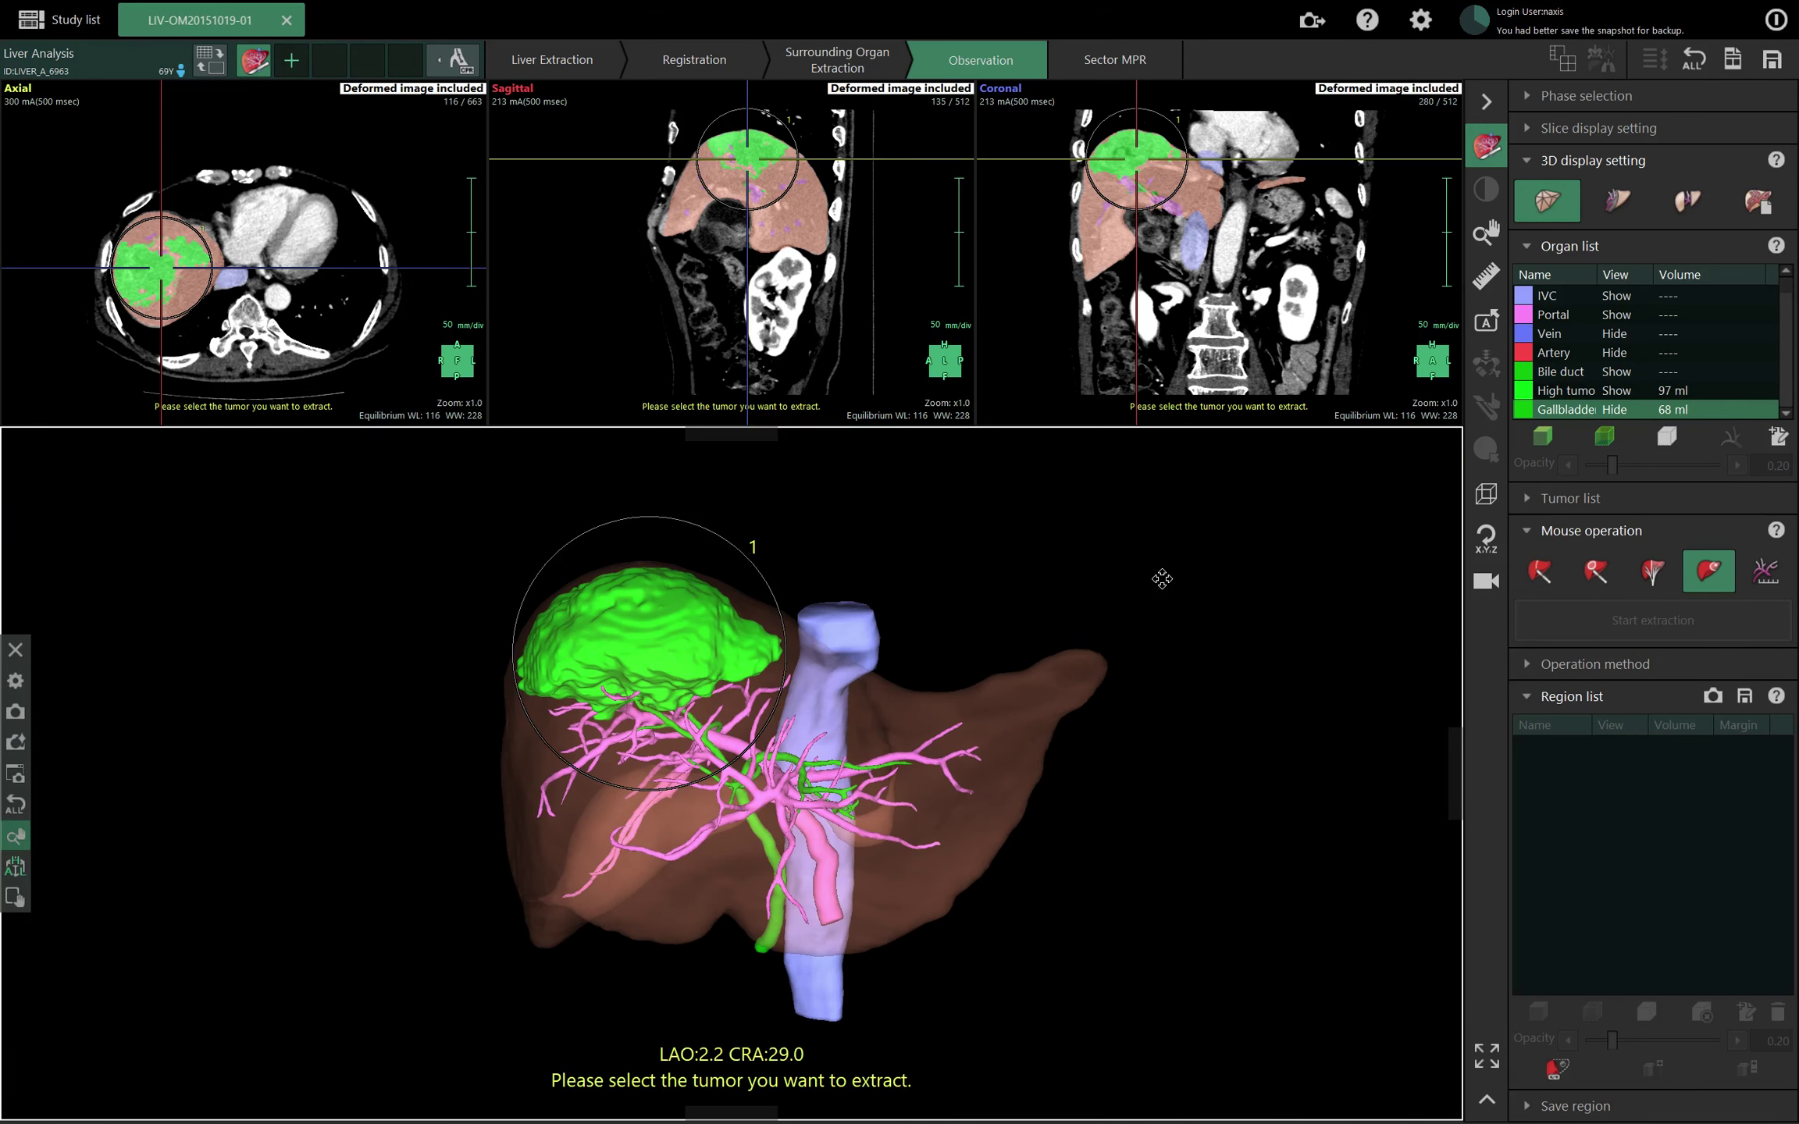
pyautogui.click(1655, 573)
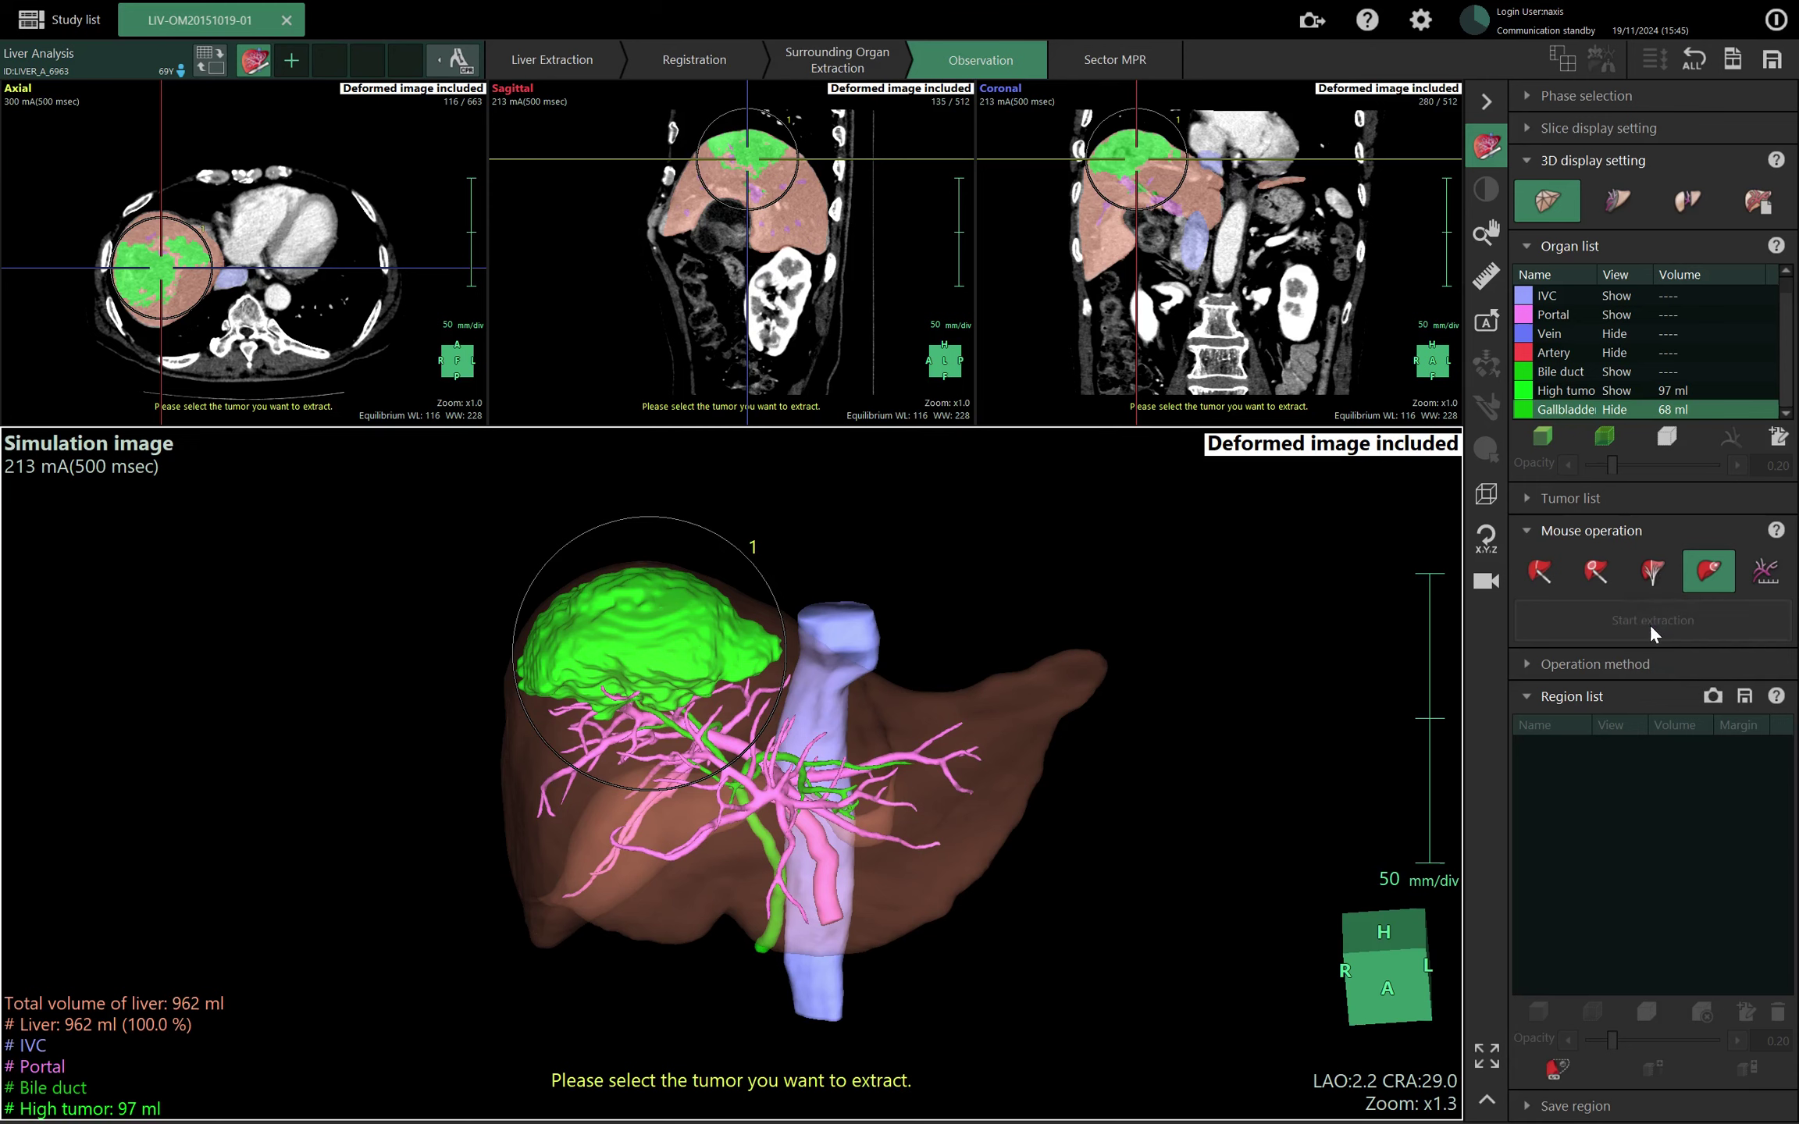
pyautogui.click(1649, 624)
pyautogui.moveTo(1098, 598); pyautogui.dragTo(1117, 639)
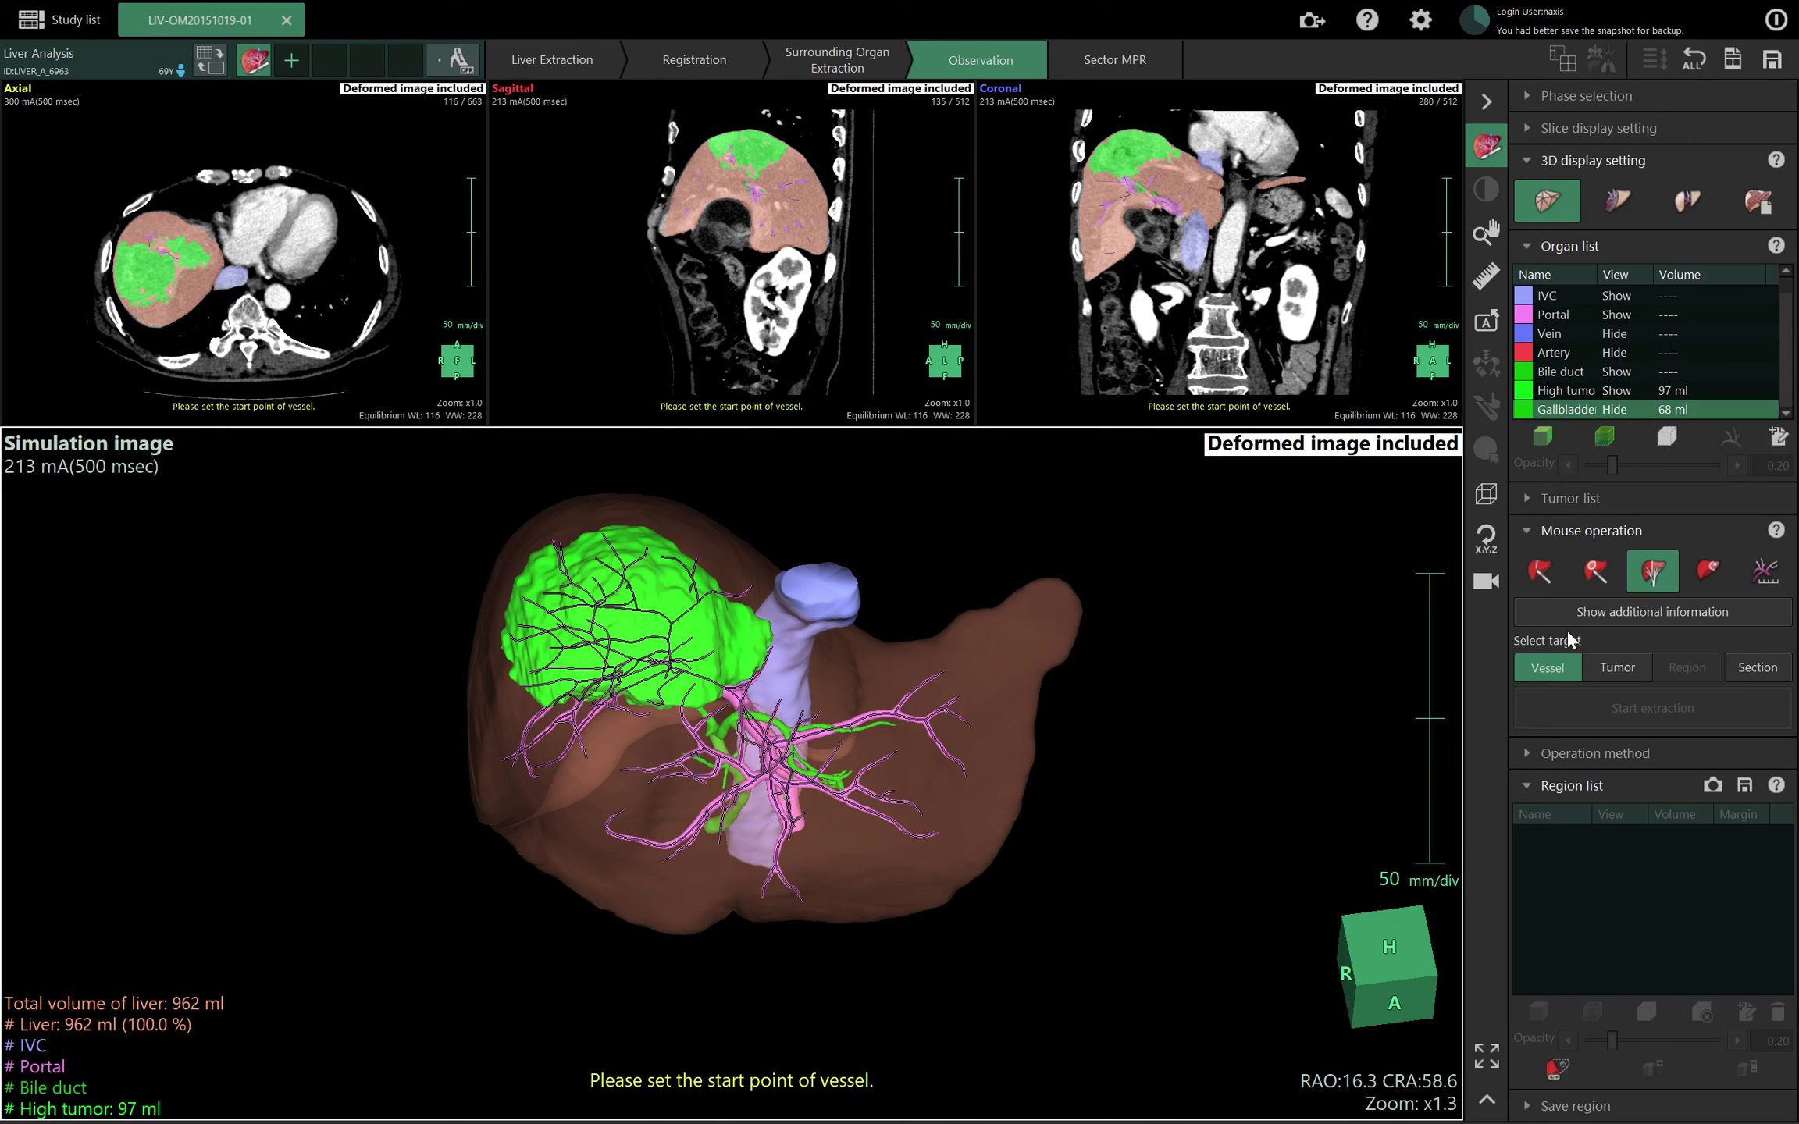
pyautogui.click(1600, 665)
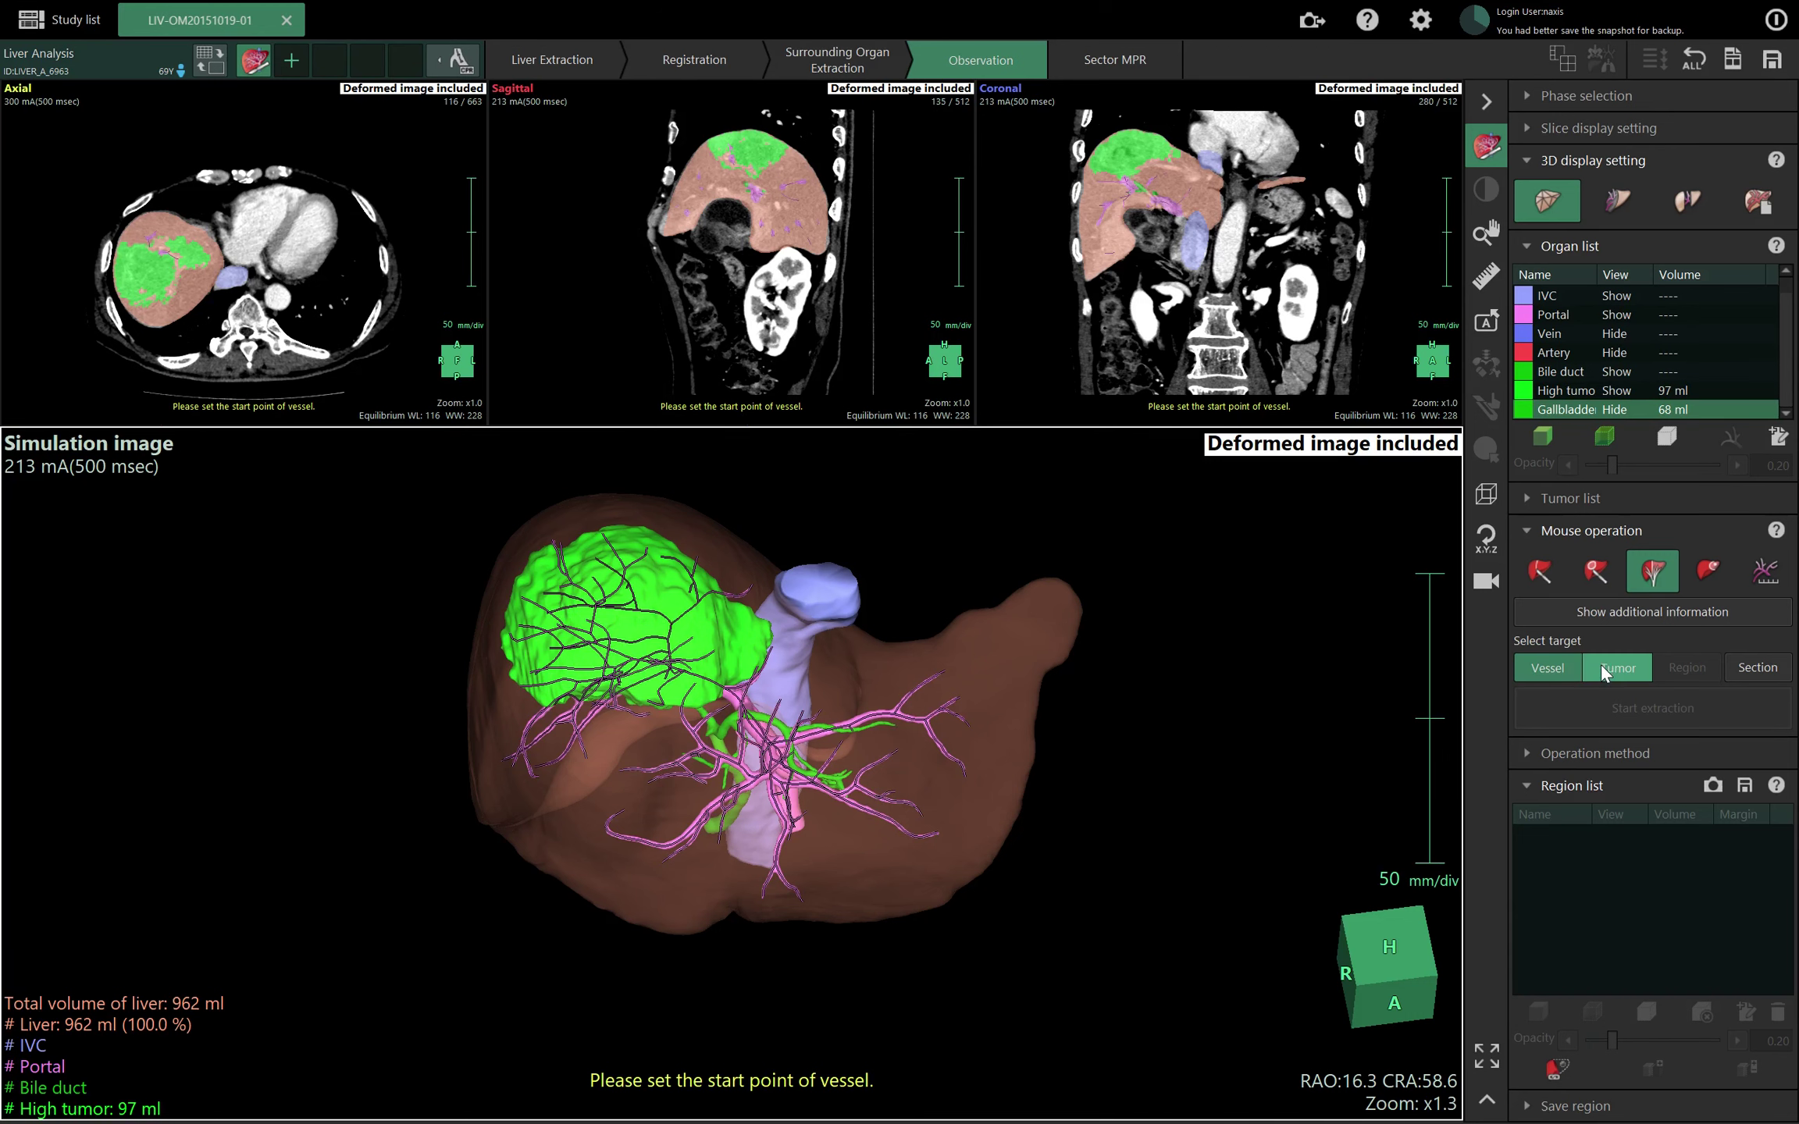
pyautogui.click(1555, 673)
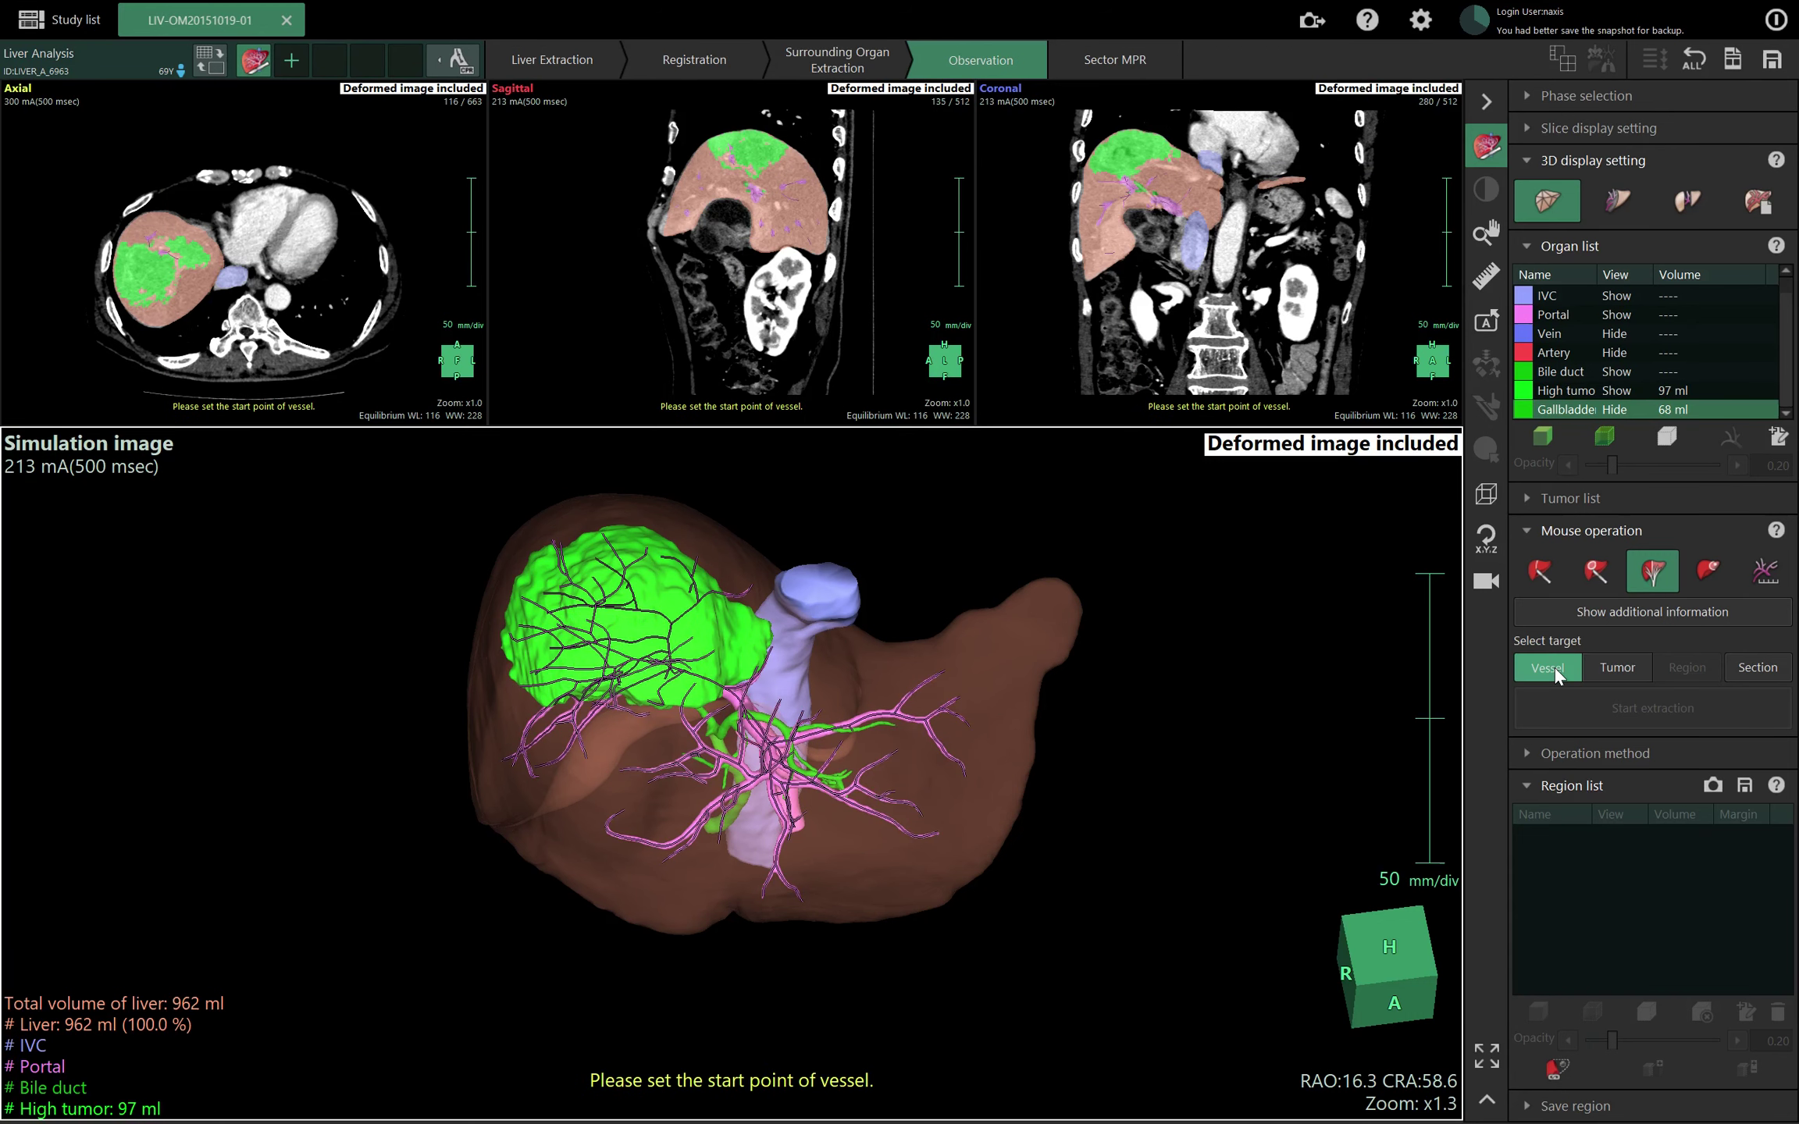
pyautogui.click(1628, 673)
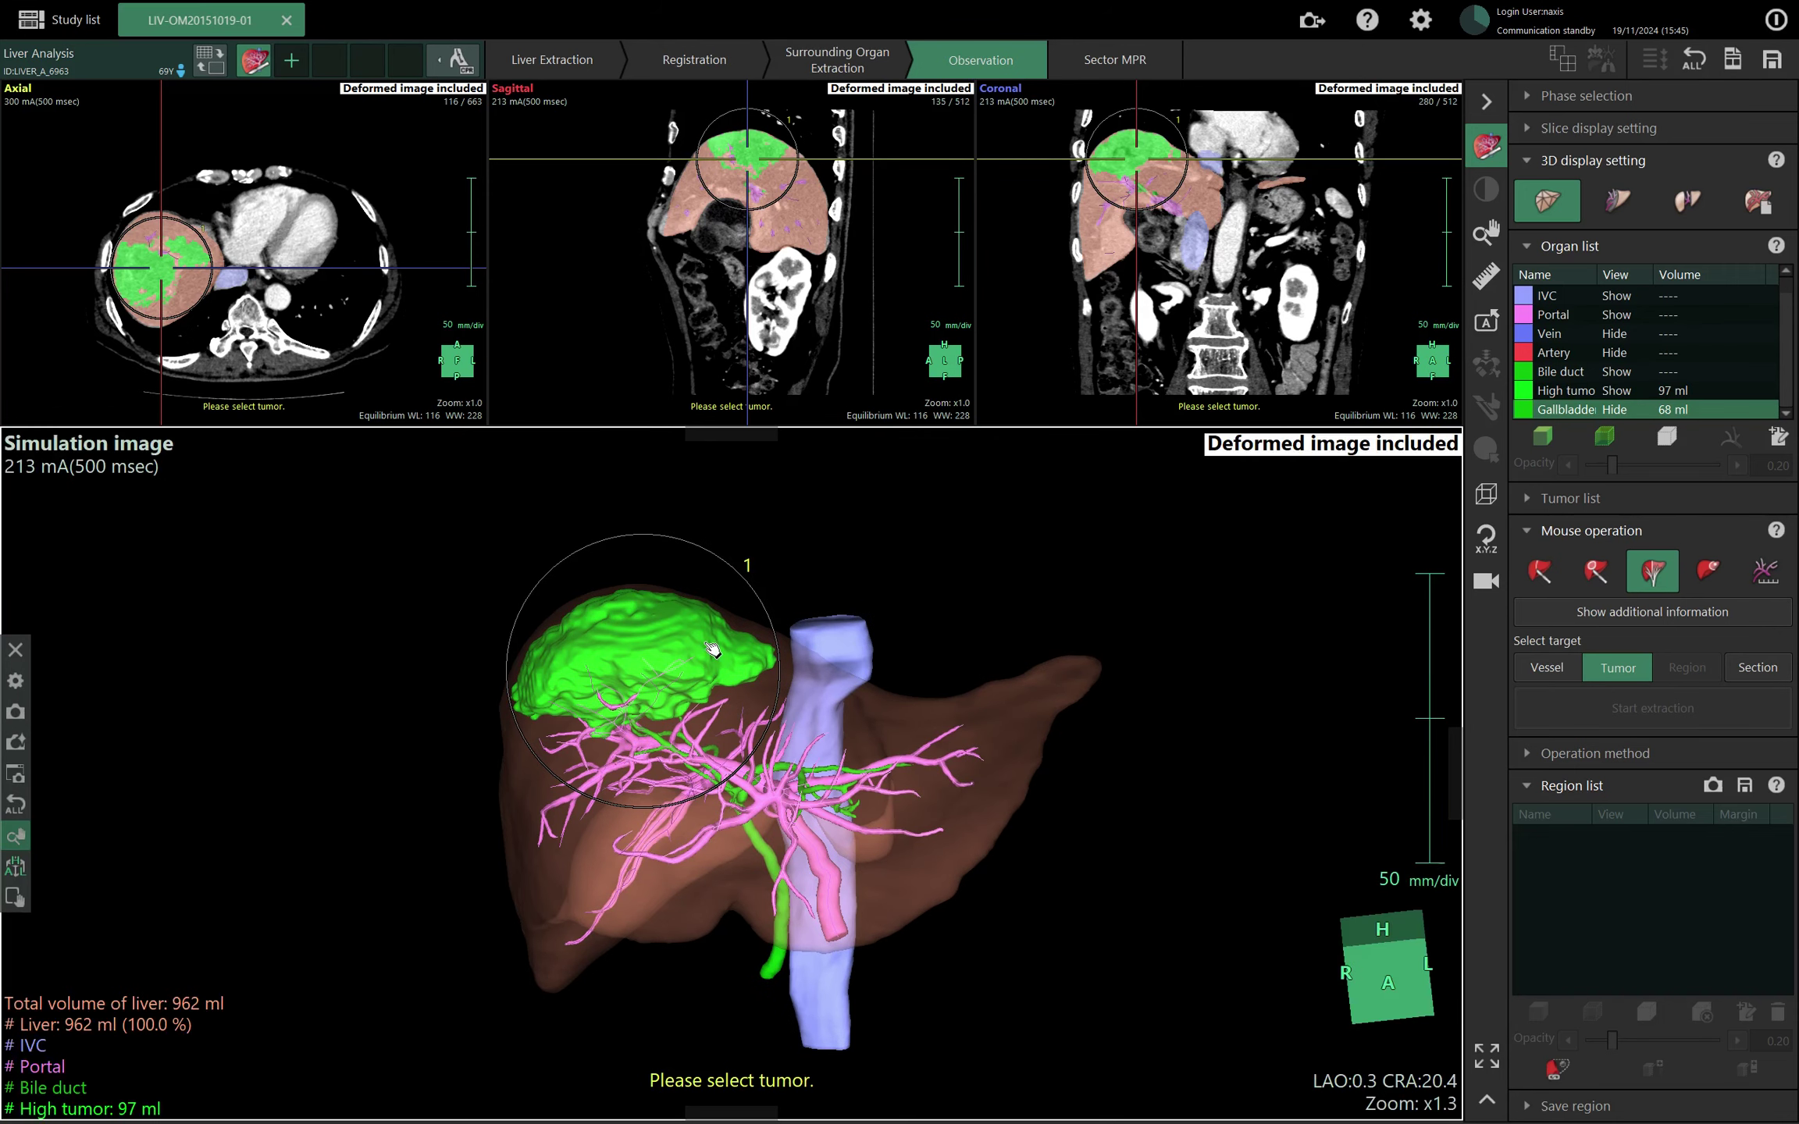
pyautogui.click(634, 647)
pyautogui.click(921, 598)
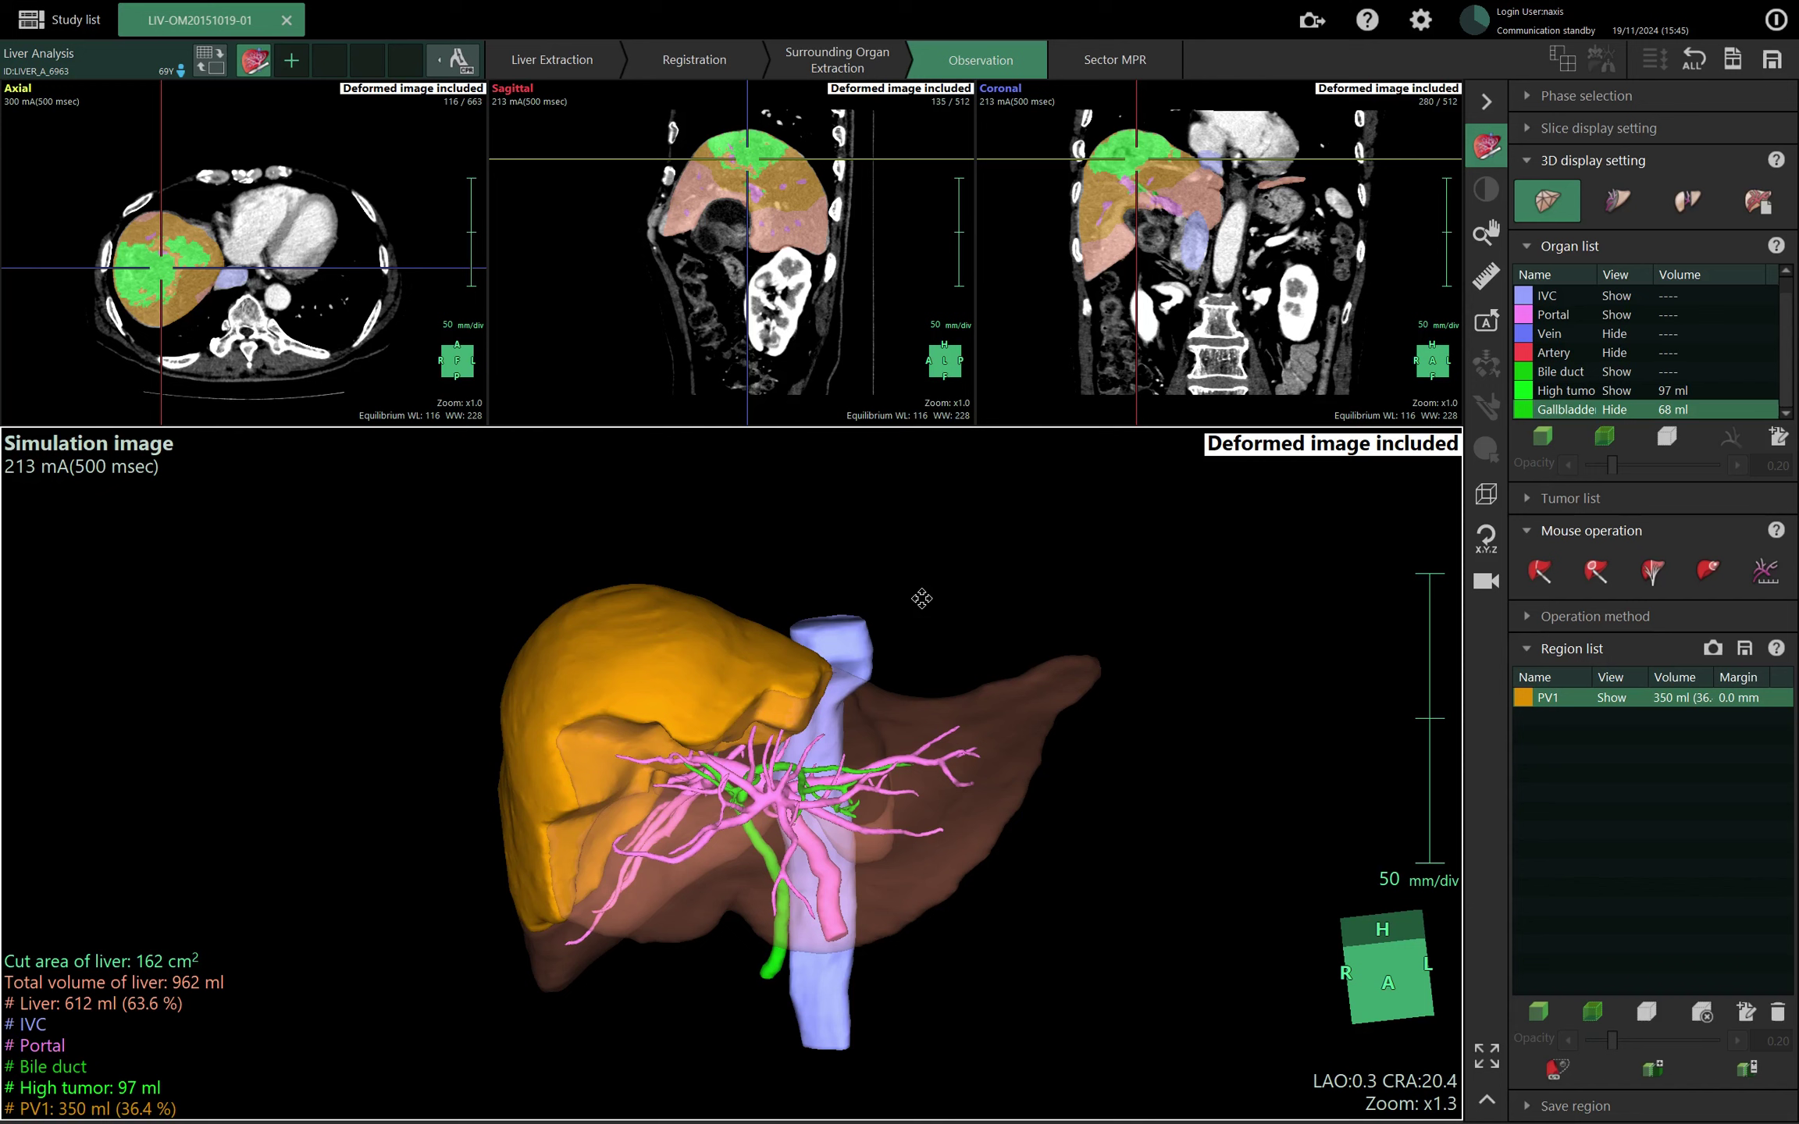
# Inspect the extracted portal region from several angles and hide it to view the tumor and remaining liver from above.
pyautogui.moveTo(1076, 627); pyautogui.dragTo(1052, 609)
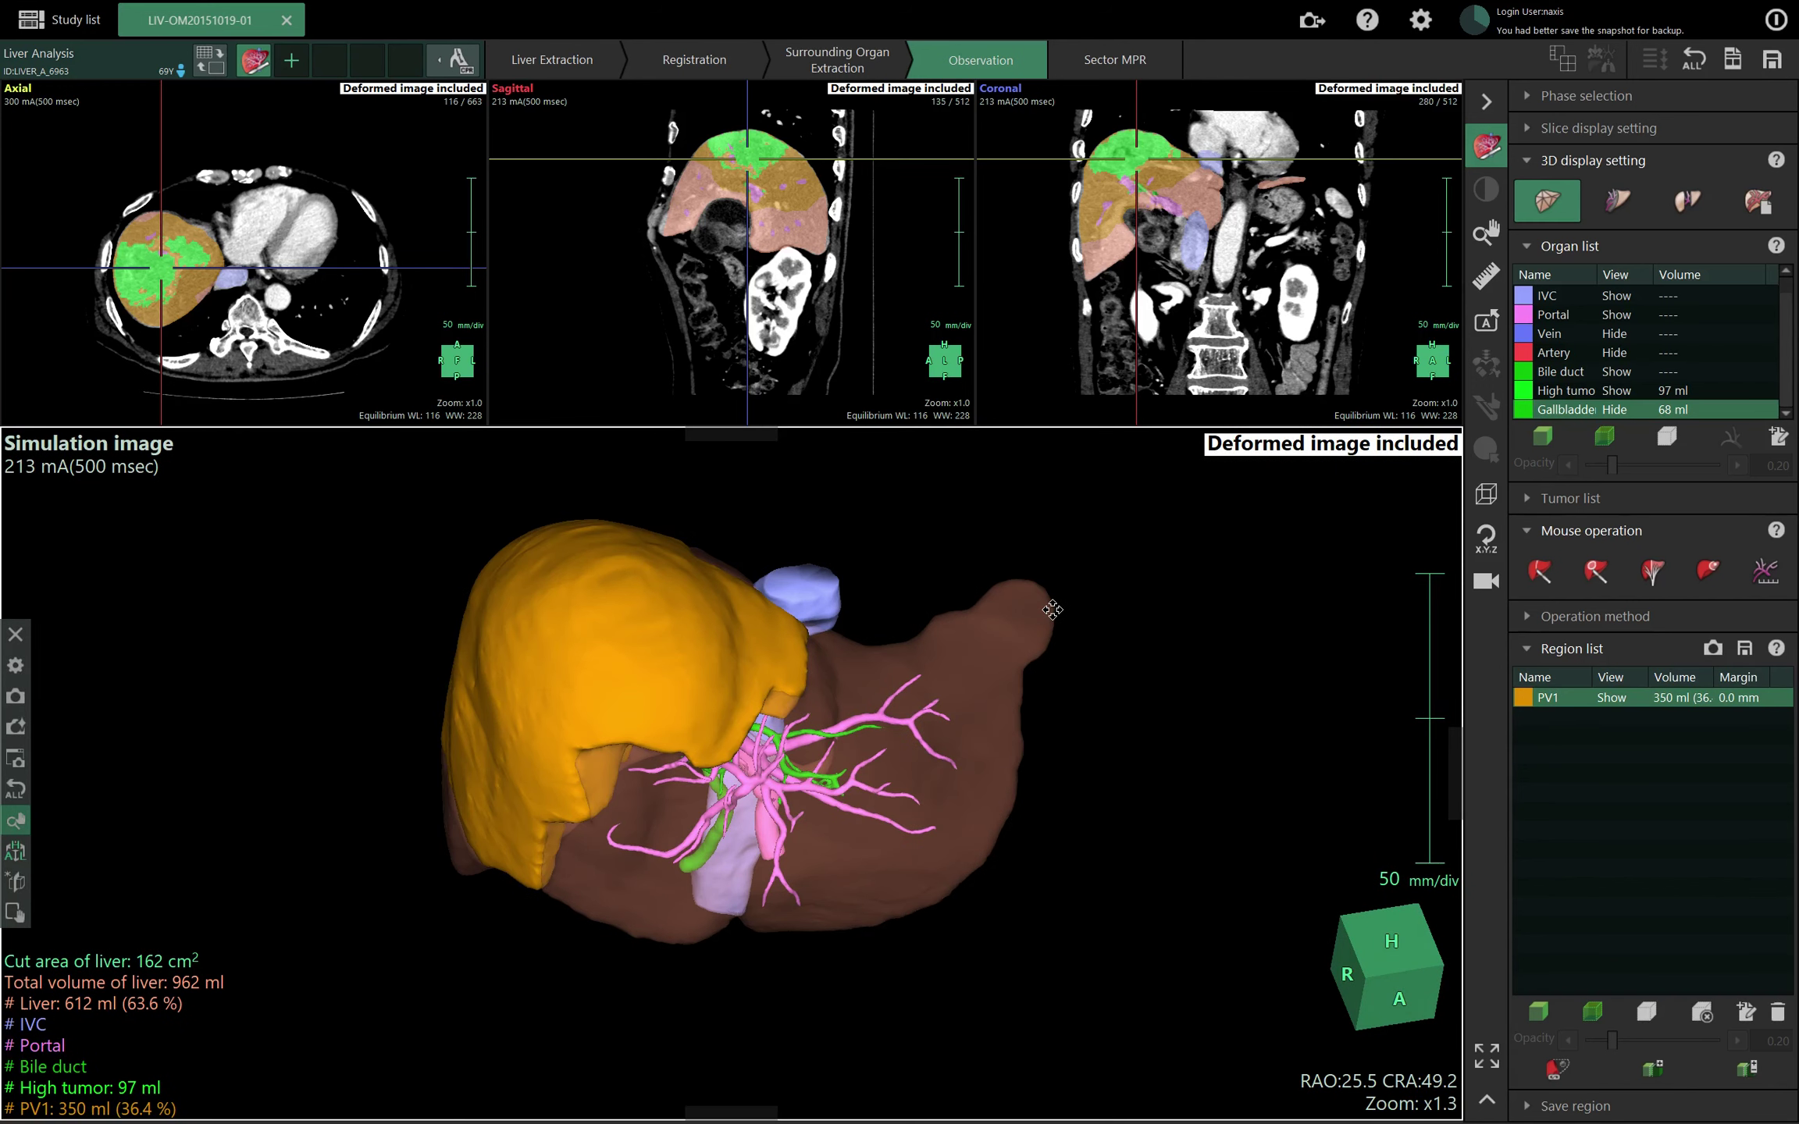
pyautogui.moveTo(1257, 719); pyautogui.dragTo(1259, 613)
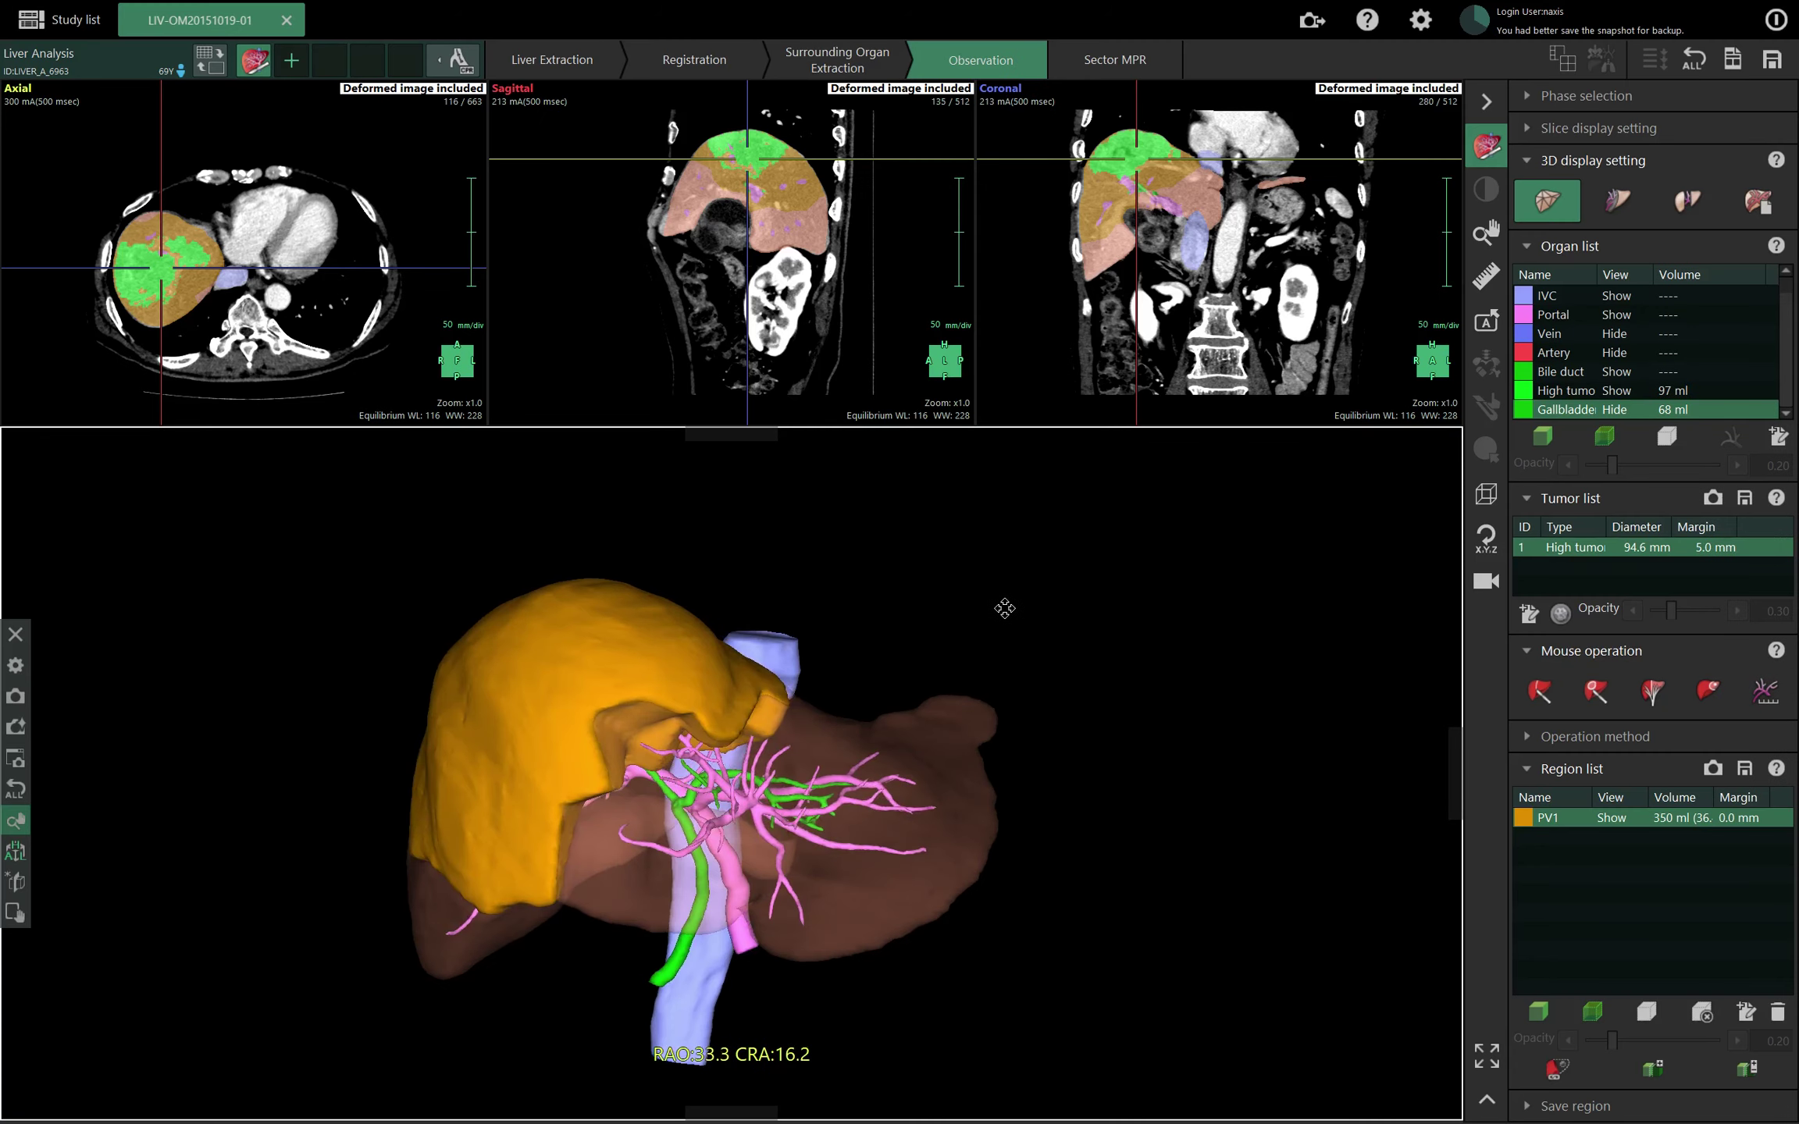
pyautogui.moveTo(1005, 608); pyautogui.dragTo(967, 615)
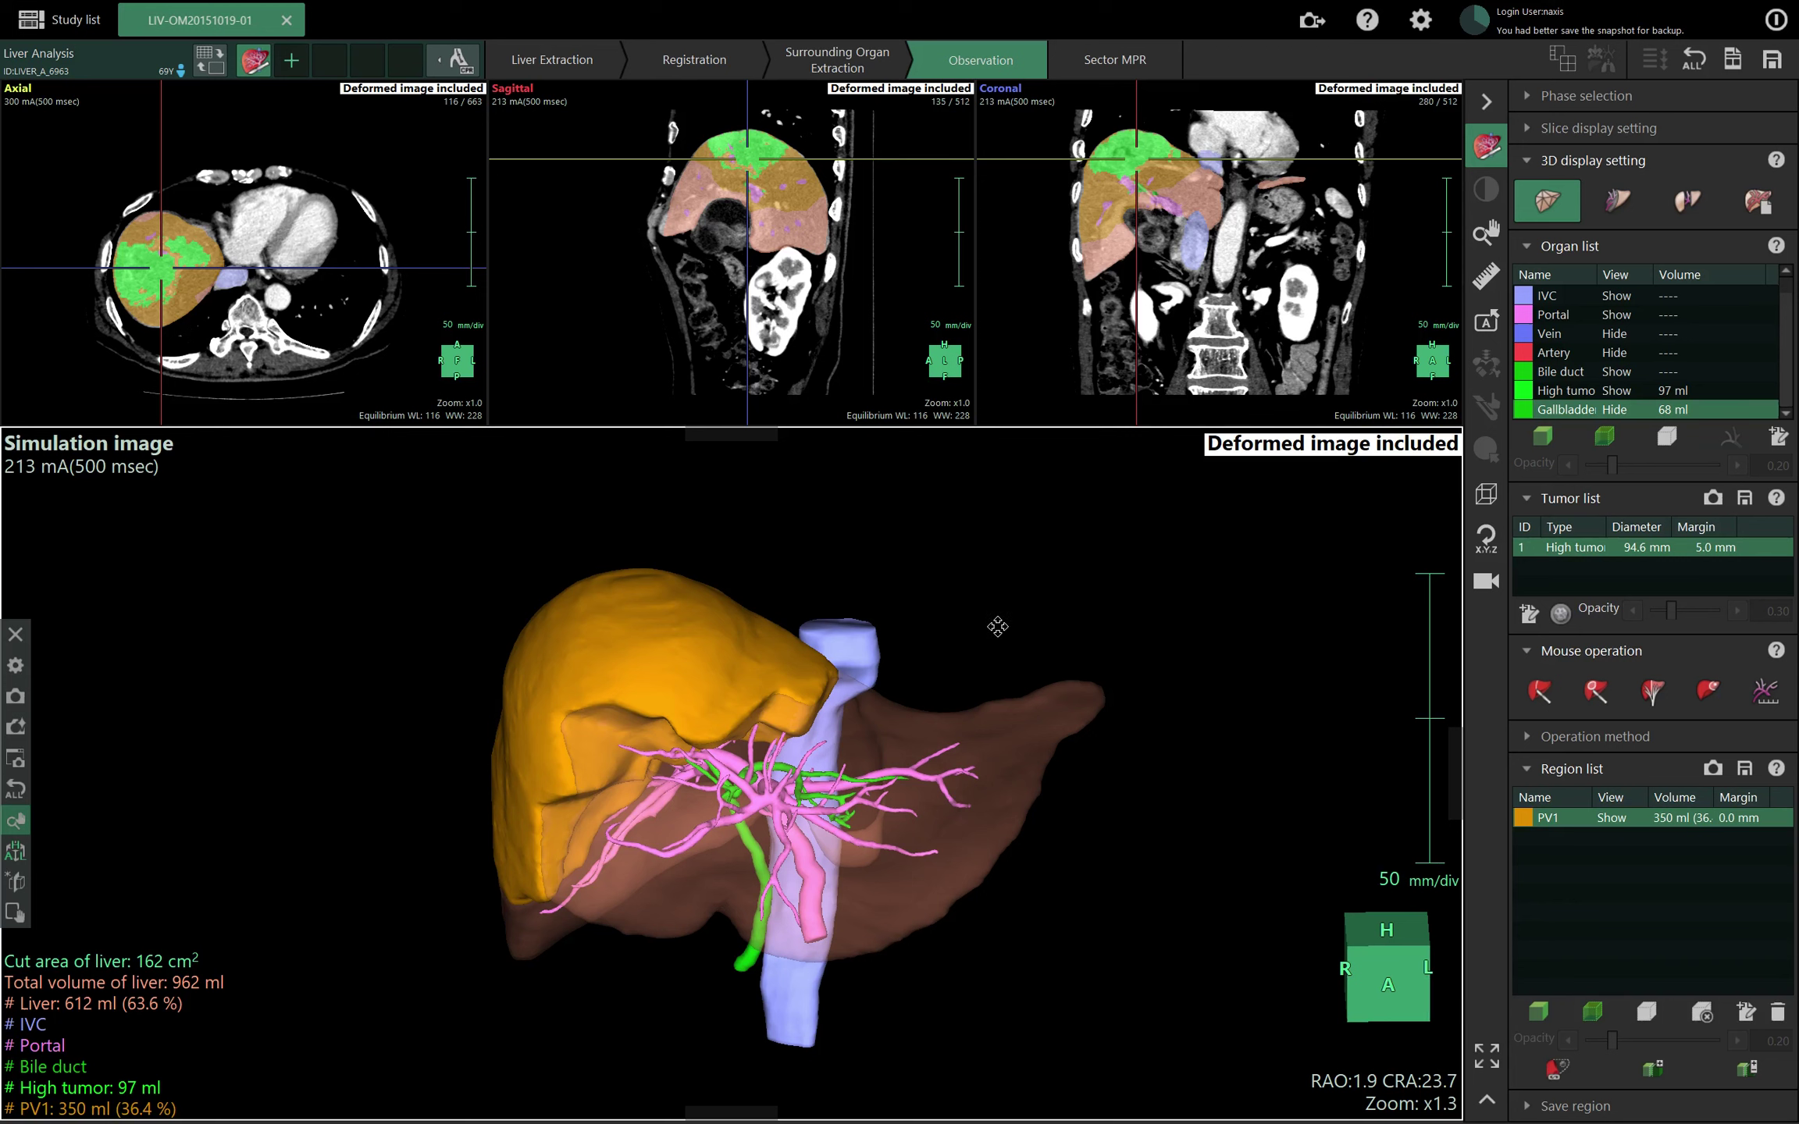
pyautogui.moveTo(997, 610); pyautogui.dragTo(999, 610)
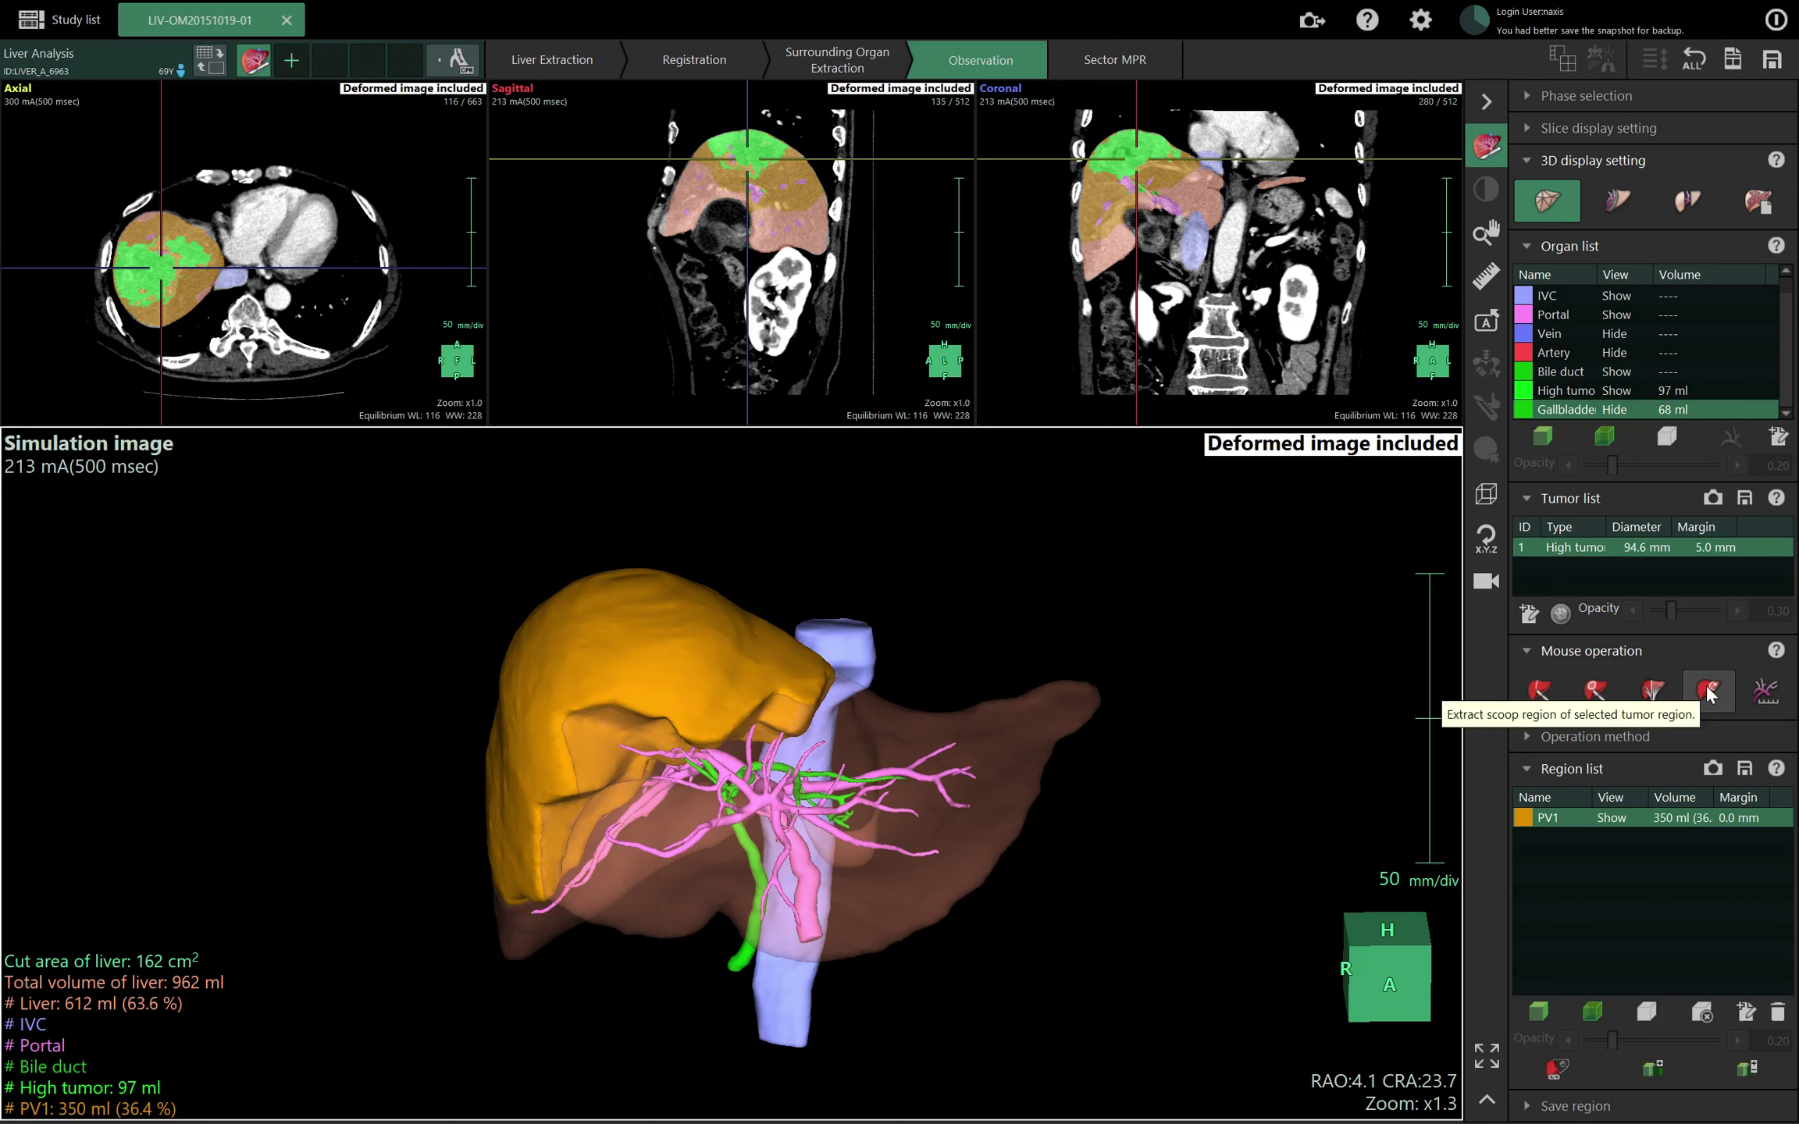
pyautogui.moveTo(507, 557); pyautogui.dragTo(526, 562)
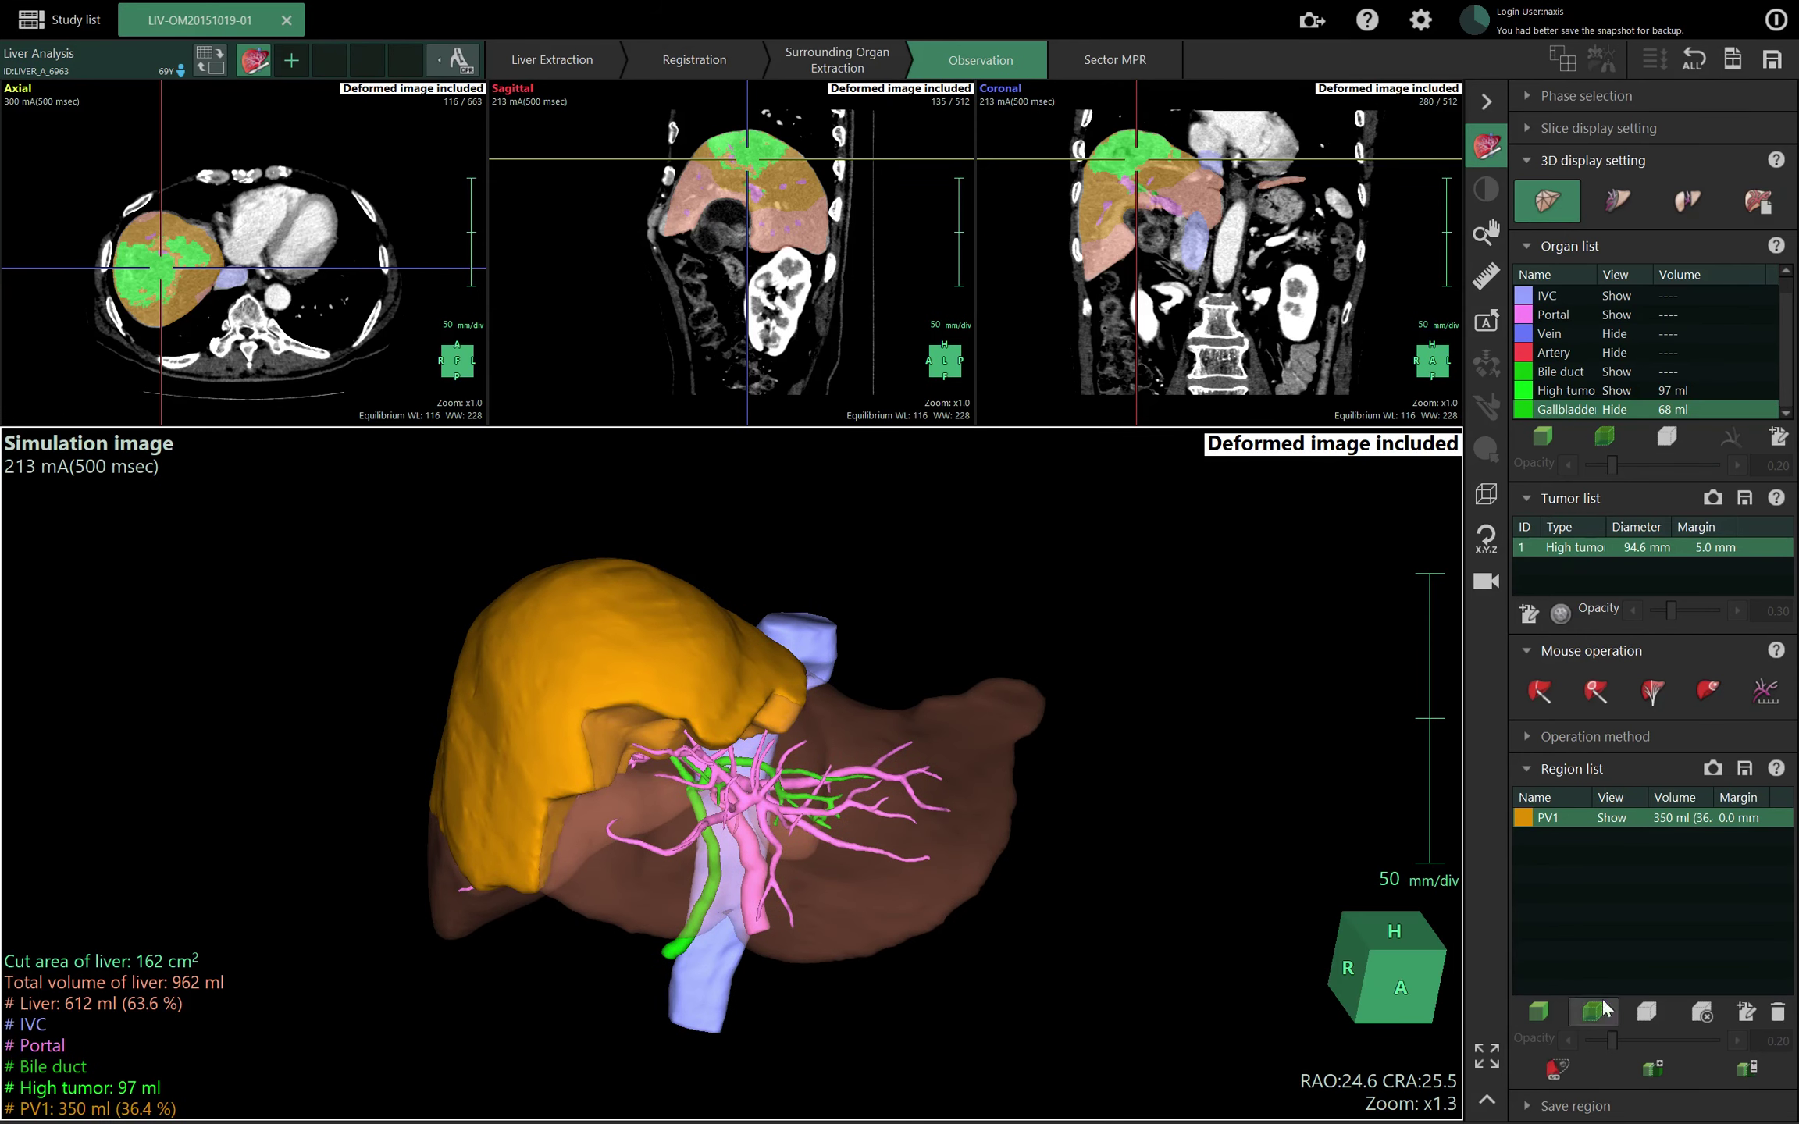
pyautogui.click(1639, 1015)
pyautogui.moveTo(1129, 728); pyautogui.dragTo(1145, 804)
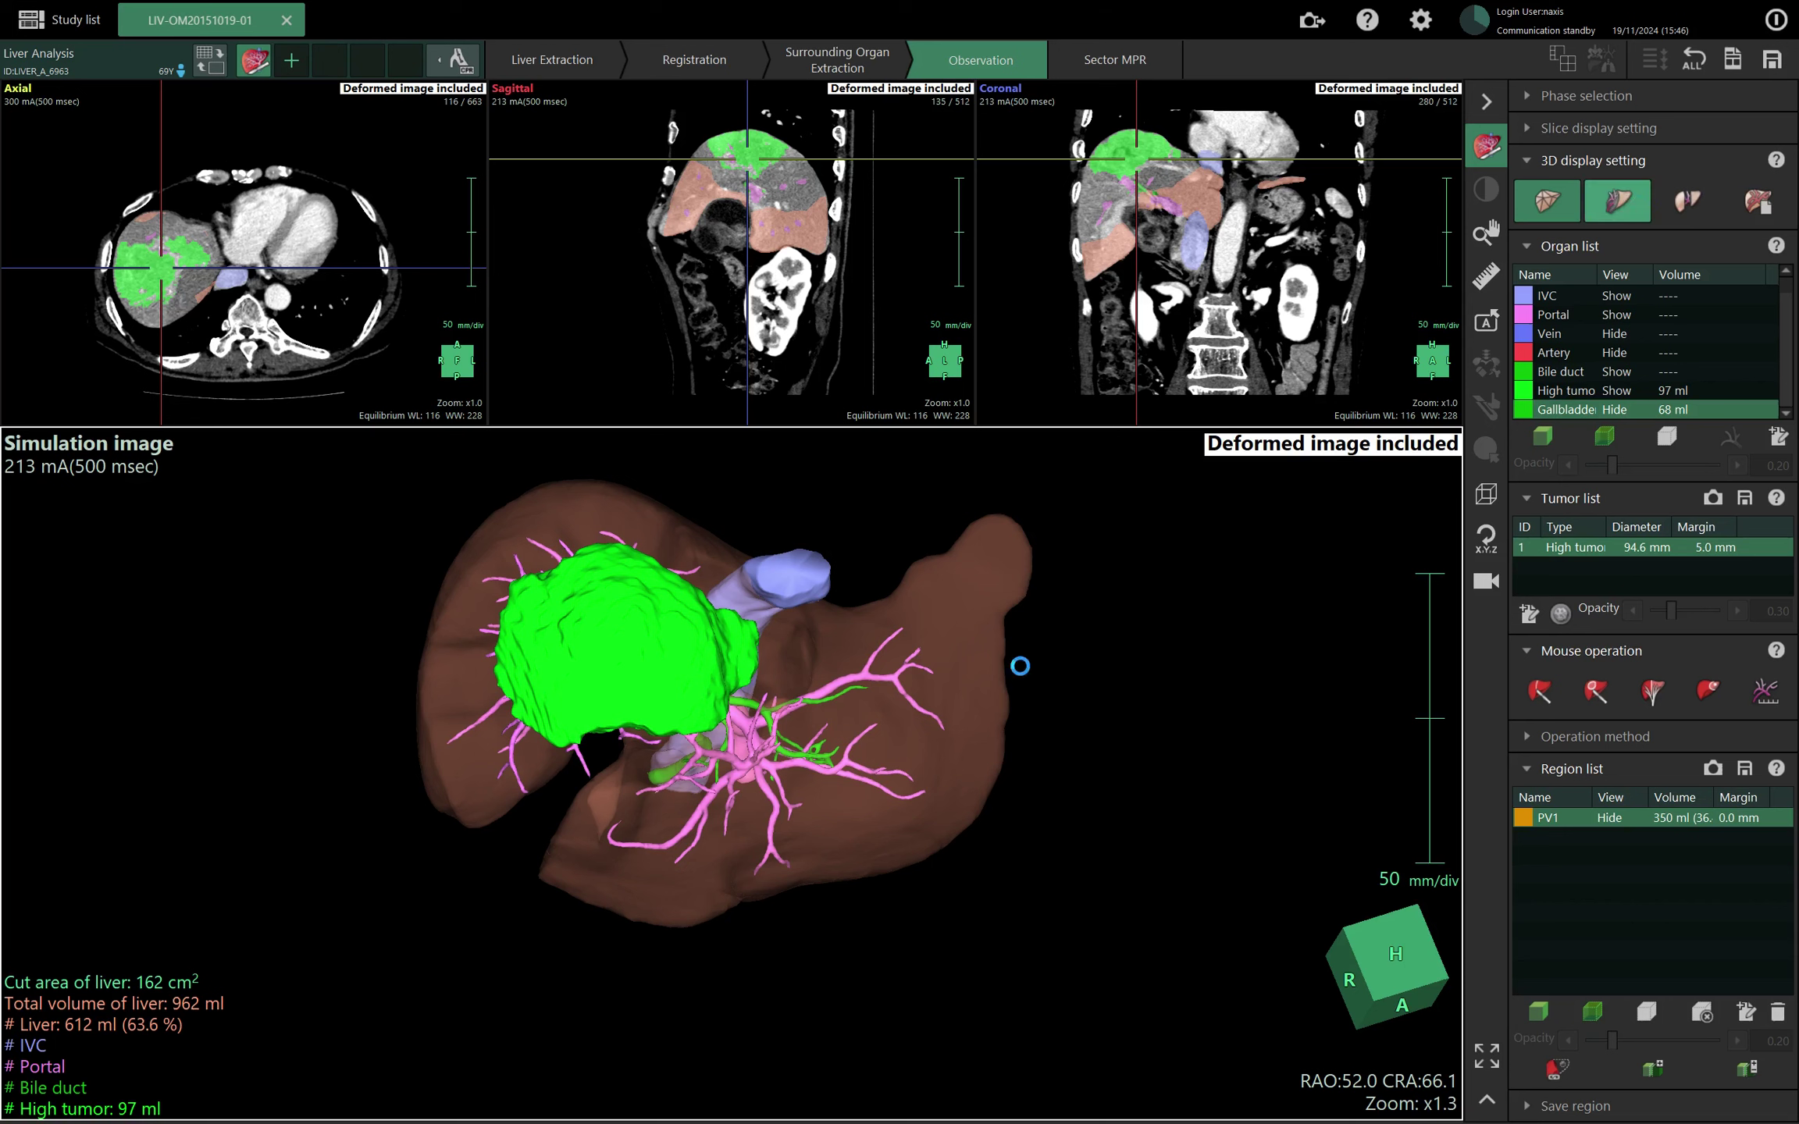
# Display the cut plane on the remained liver and show the vessels inside the resection region.
pyautogui.click(1478, 492)
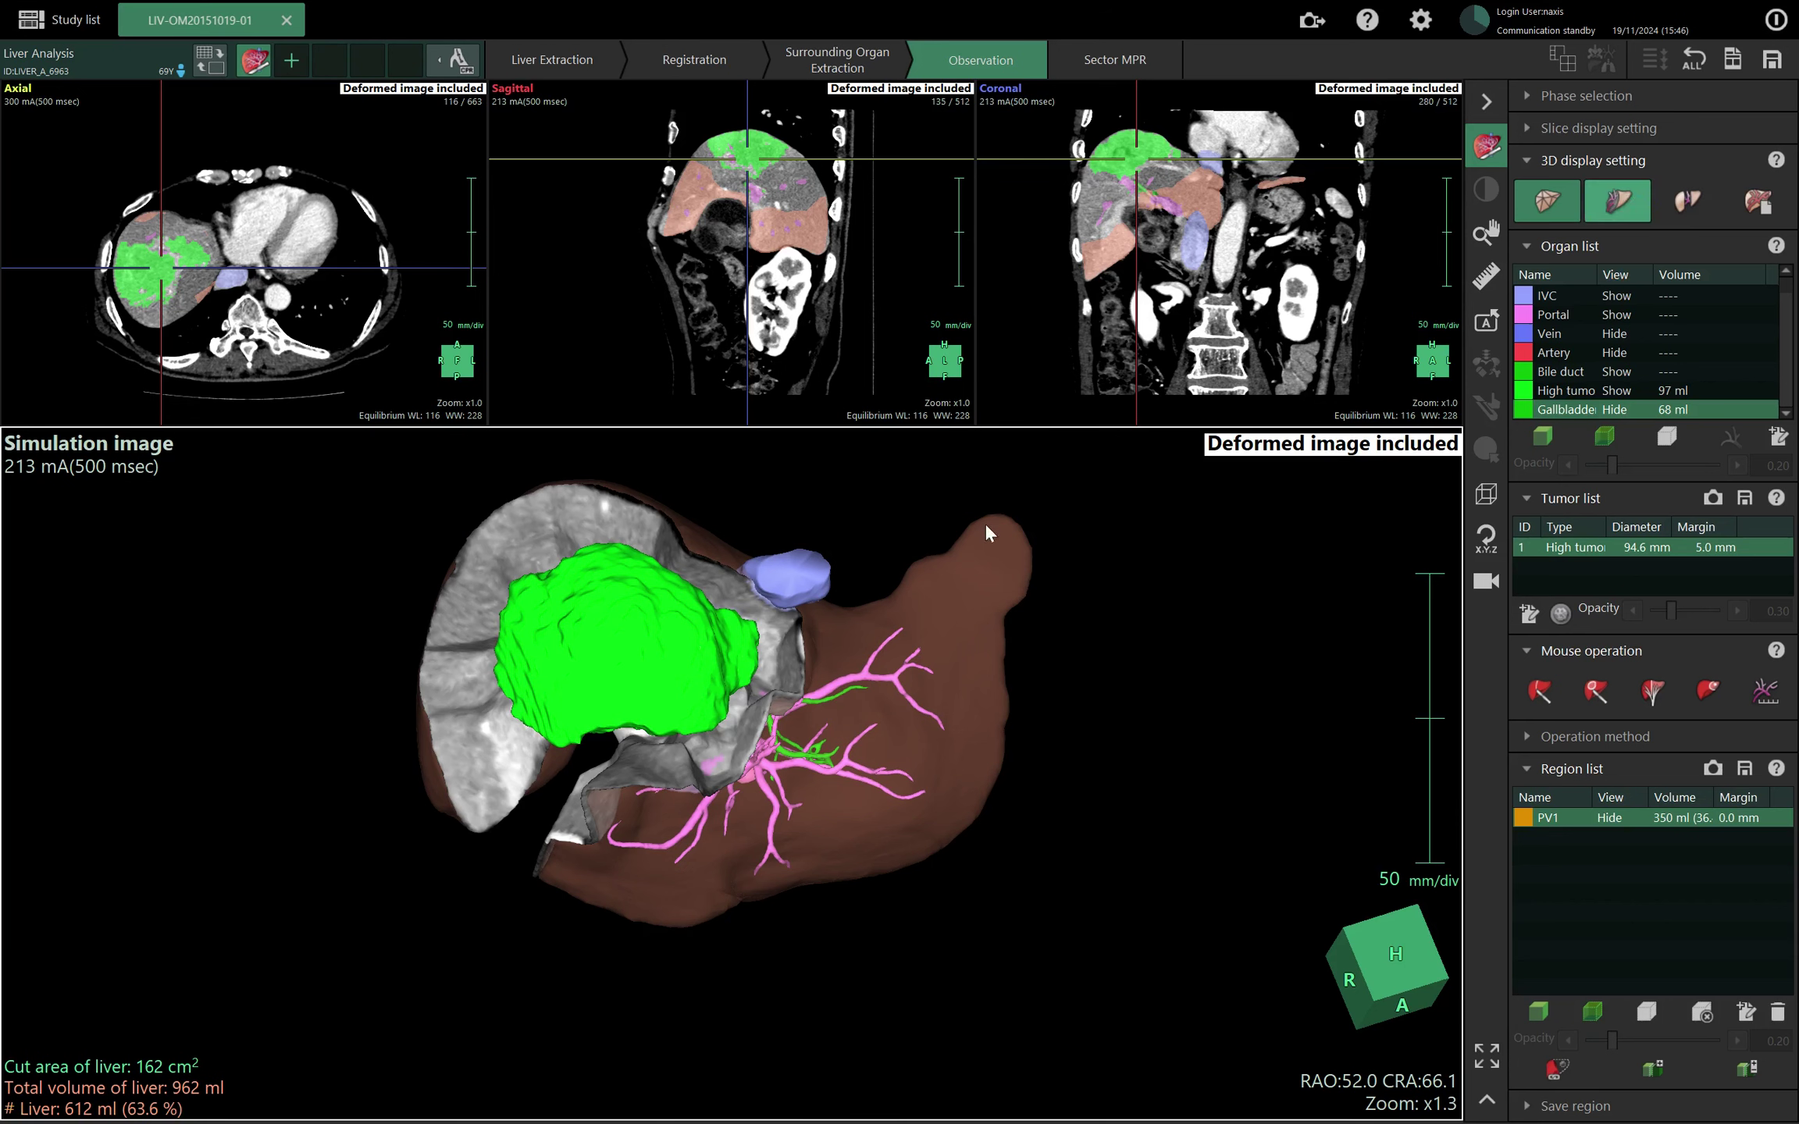
pyautogui.click(1739, 299)
pyautogui.moveTo(1084, 745); pyautogui.dragTo(1207, 694)
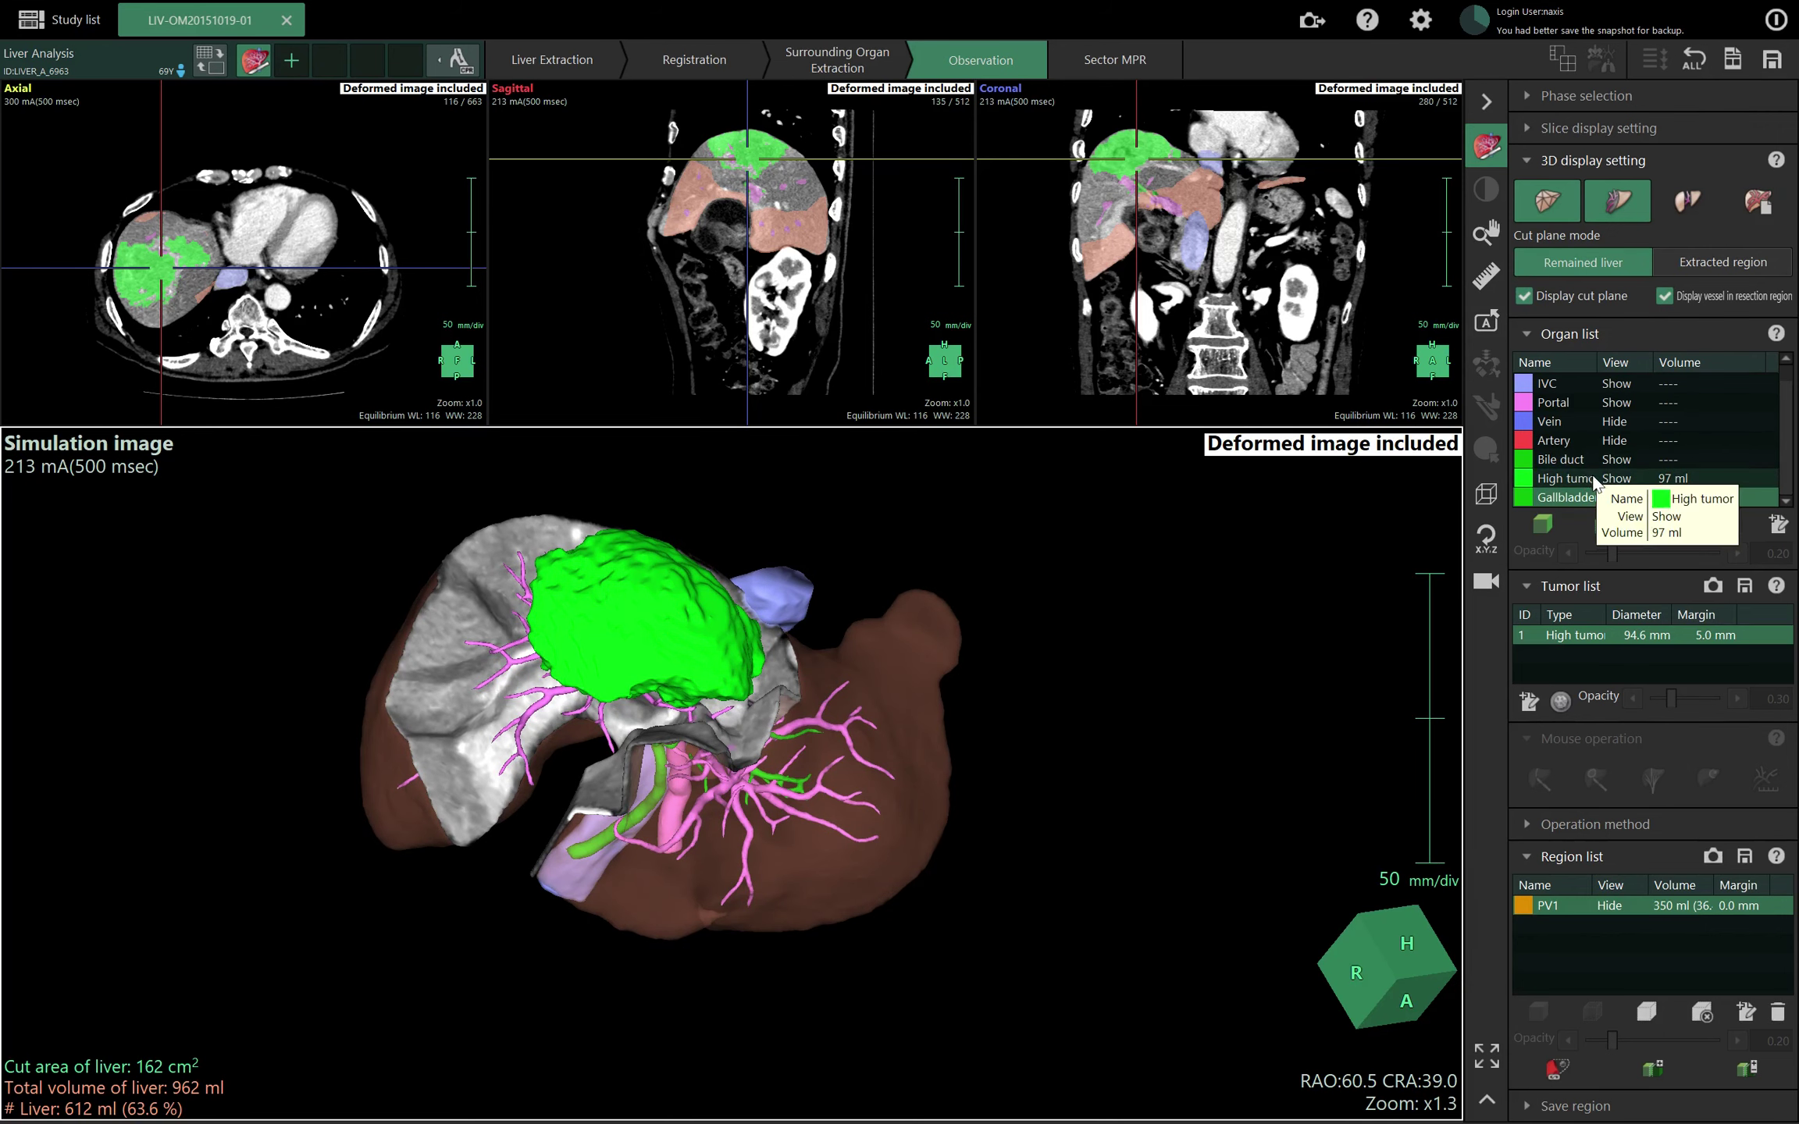
# Set the high tumor's view to sheer and examine the vessels and cut plane around it from several angles.
pyautogui.click(1594, 479)
pyautogui.click(1606, 526)
pyautogui.moveTo(1192, 631); pyautogui.dragTo(801, 711)
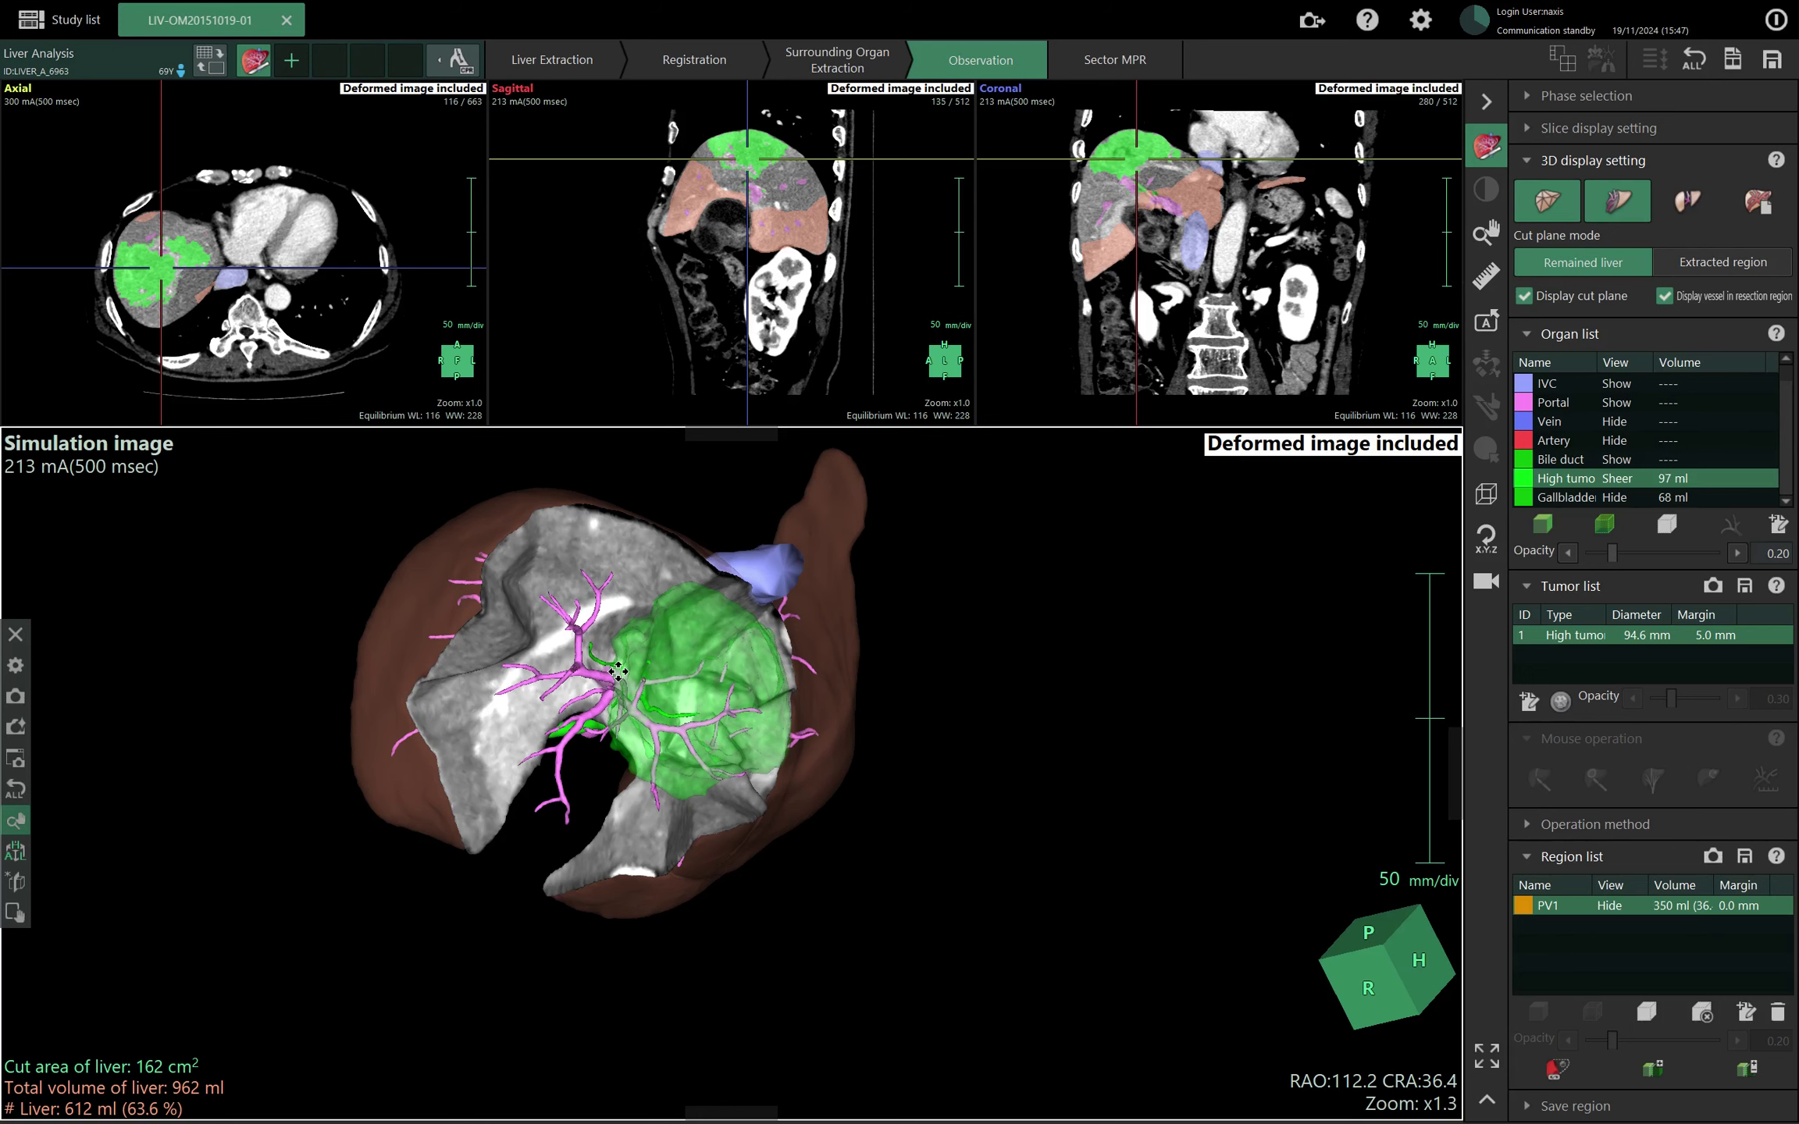
pyautogui.moveTo(1152, 747); pyautogui.dragTo(1199, 707)
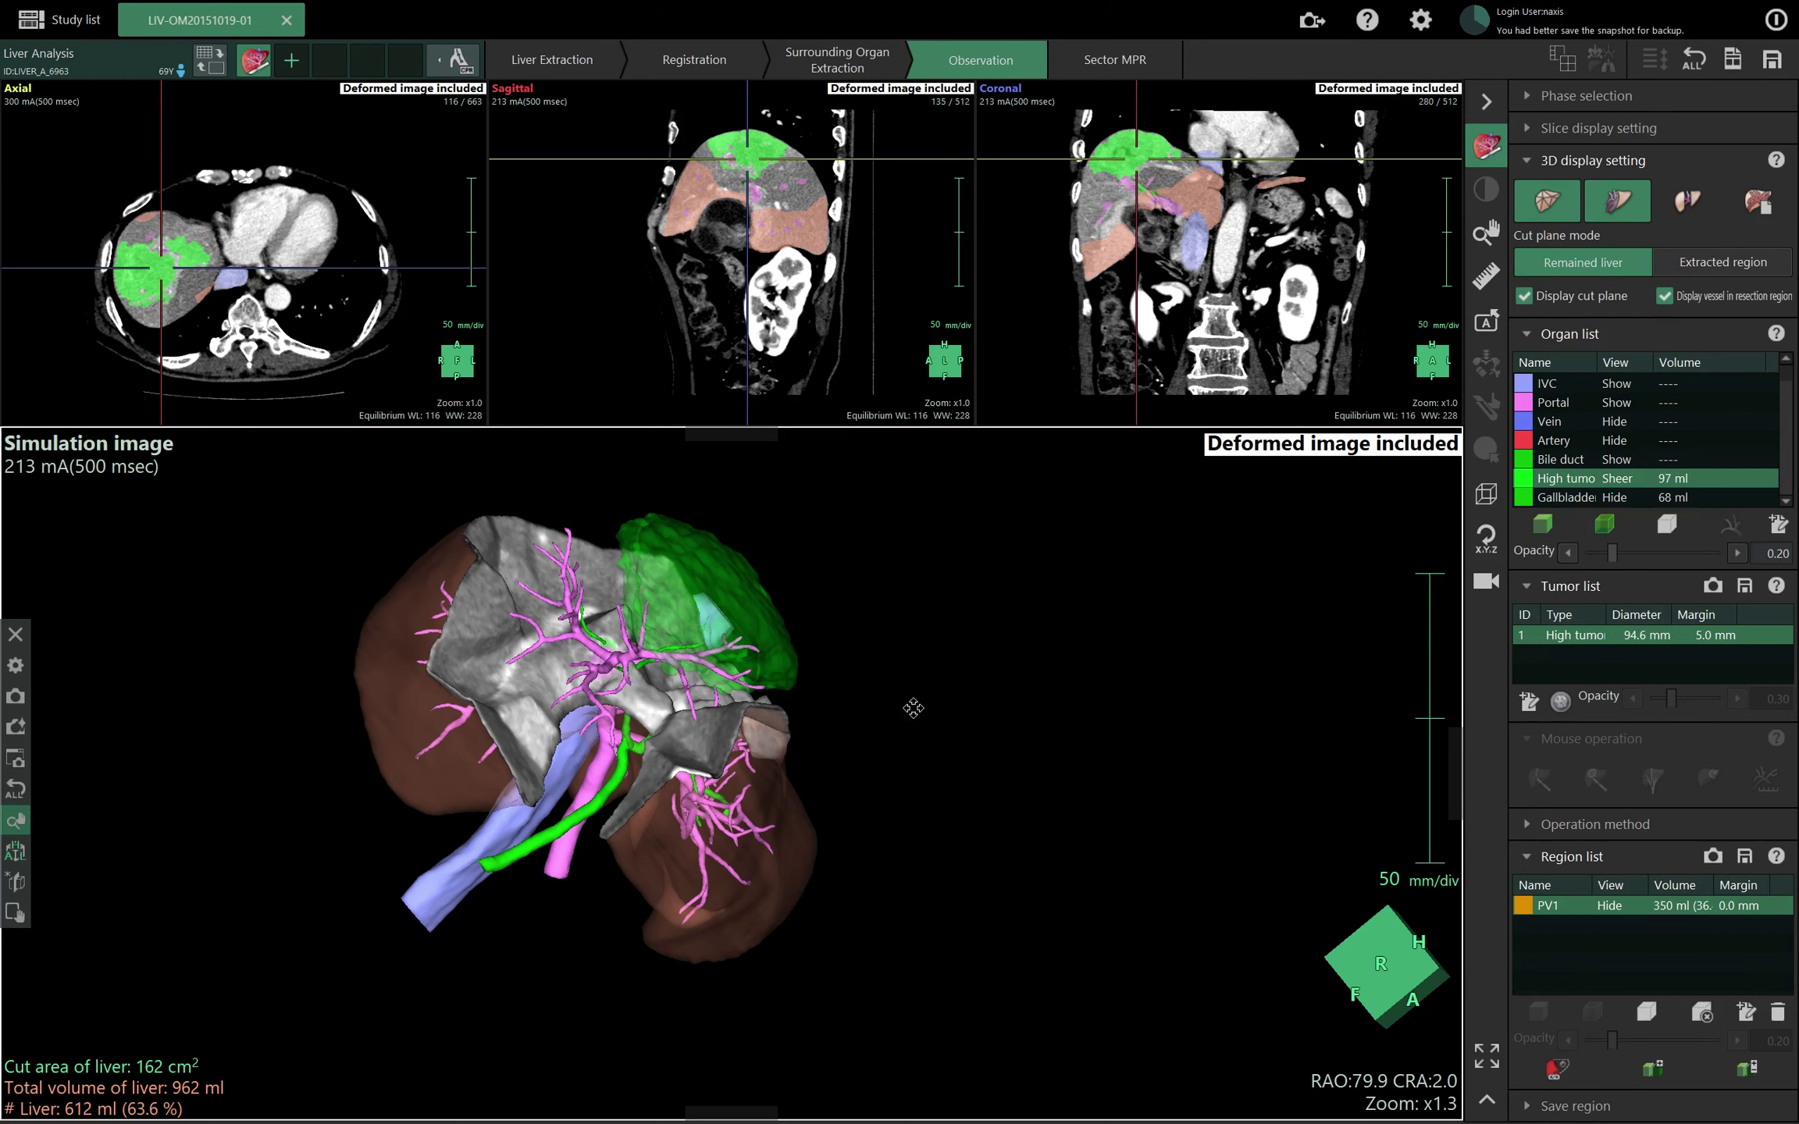
pyautogui.moveTo(920, 695); pyautogui.dragTo(772, 634)
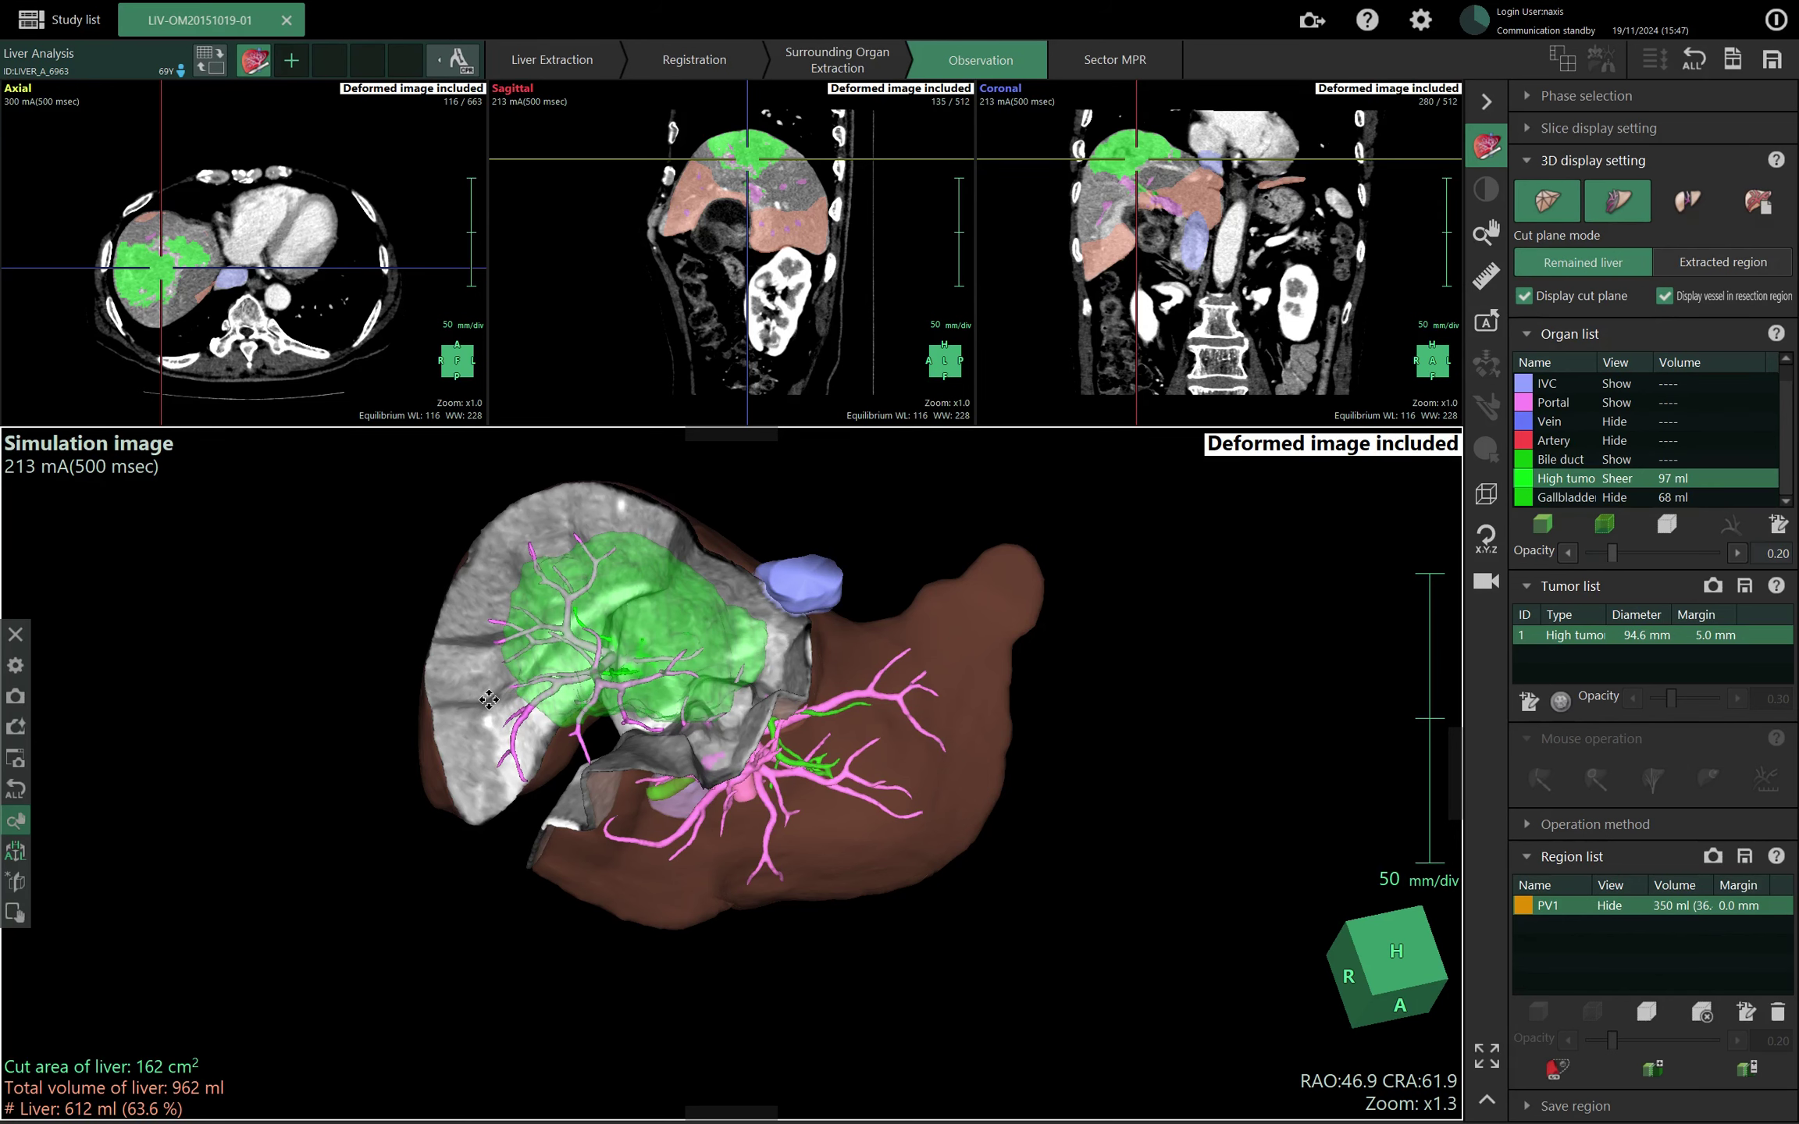
pyautogui.moveTo(1200, 713); pyautogui.dragTo(1164, 690)
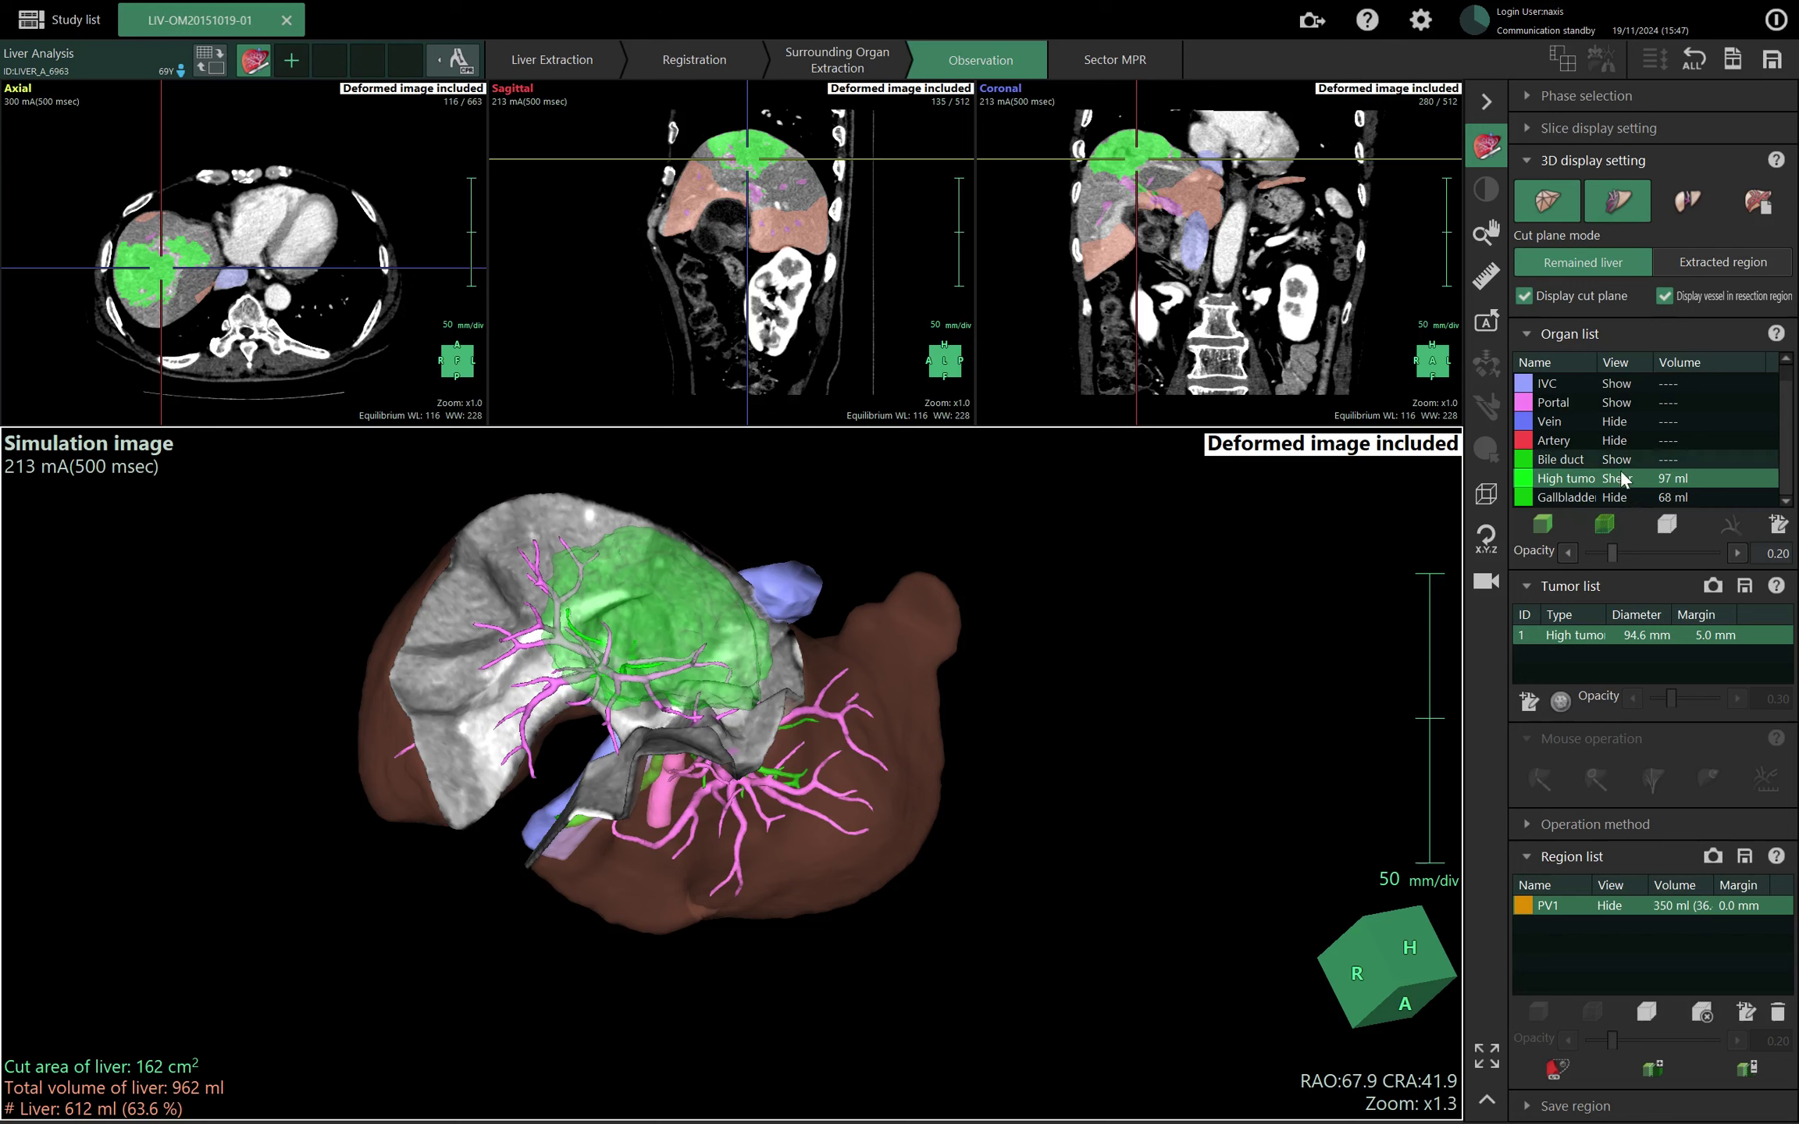
# Turn off the cut plane view and activate portal region extraction with Tumor as the target.
pyautogui.click(1613, 202)
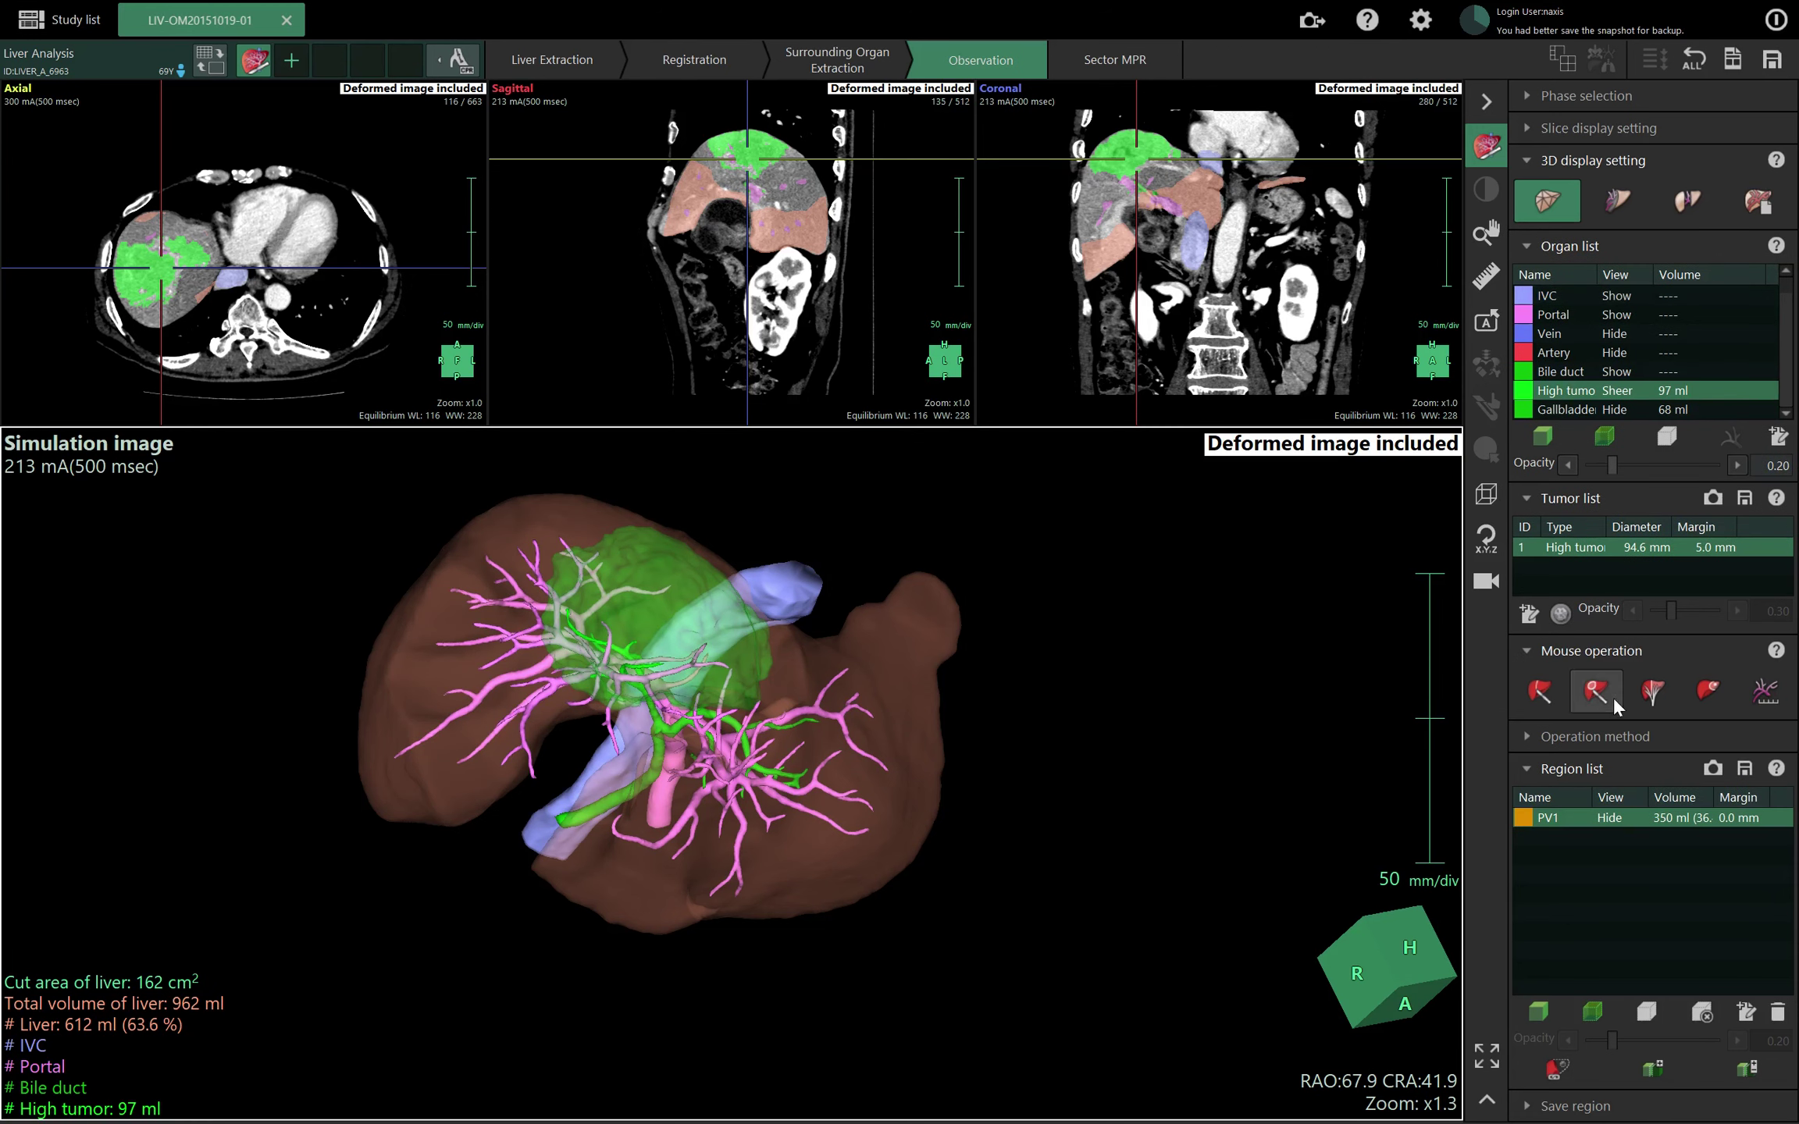
pyautogui.click(1645, 692)
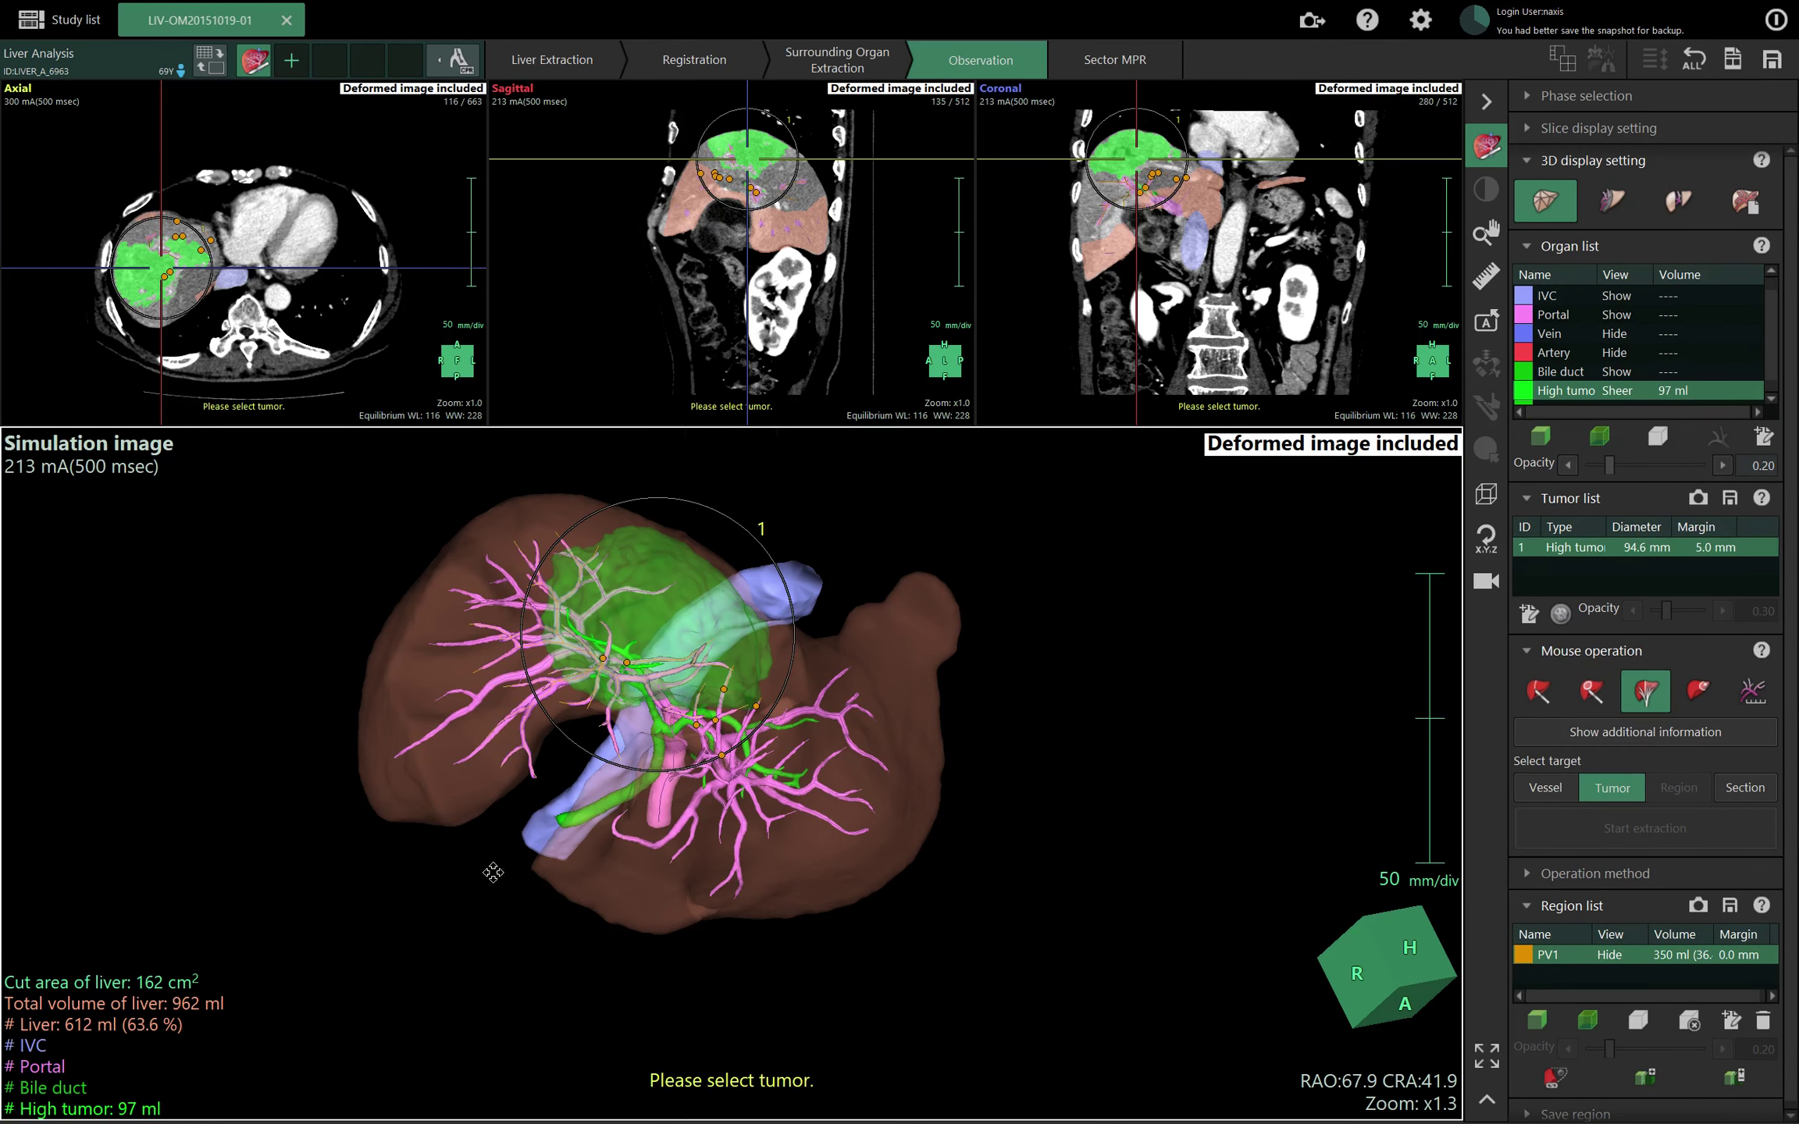
# Examine the portal branch cut points around the sheer tumor and their relation to the bile ducts from several angles.
pyautogui.scroll(4, 506, 872)
pyautogui.moveTo(1209, 682); pyautogui.dragTo(1241, 777)
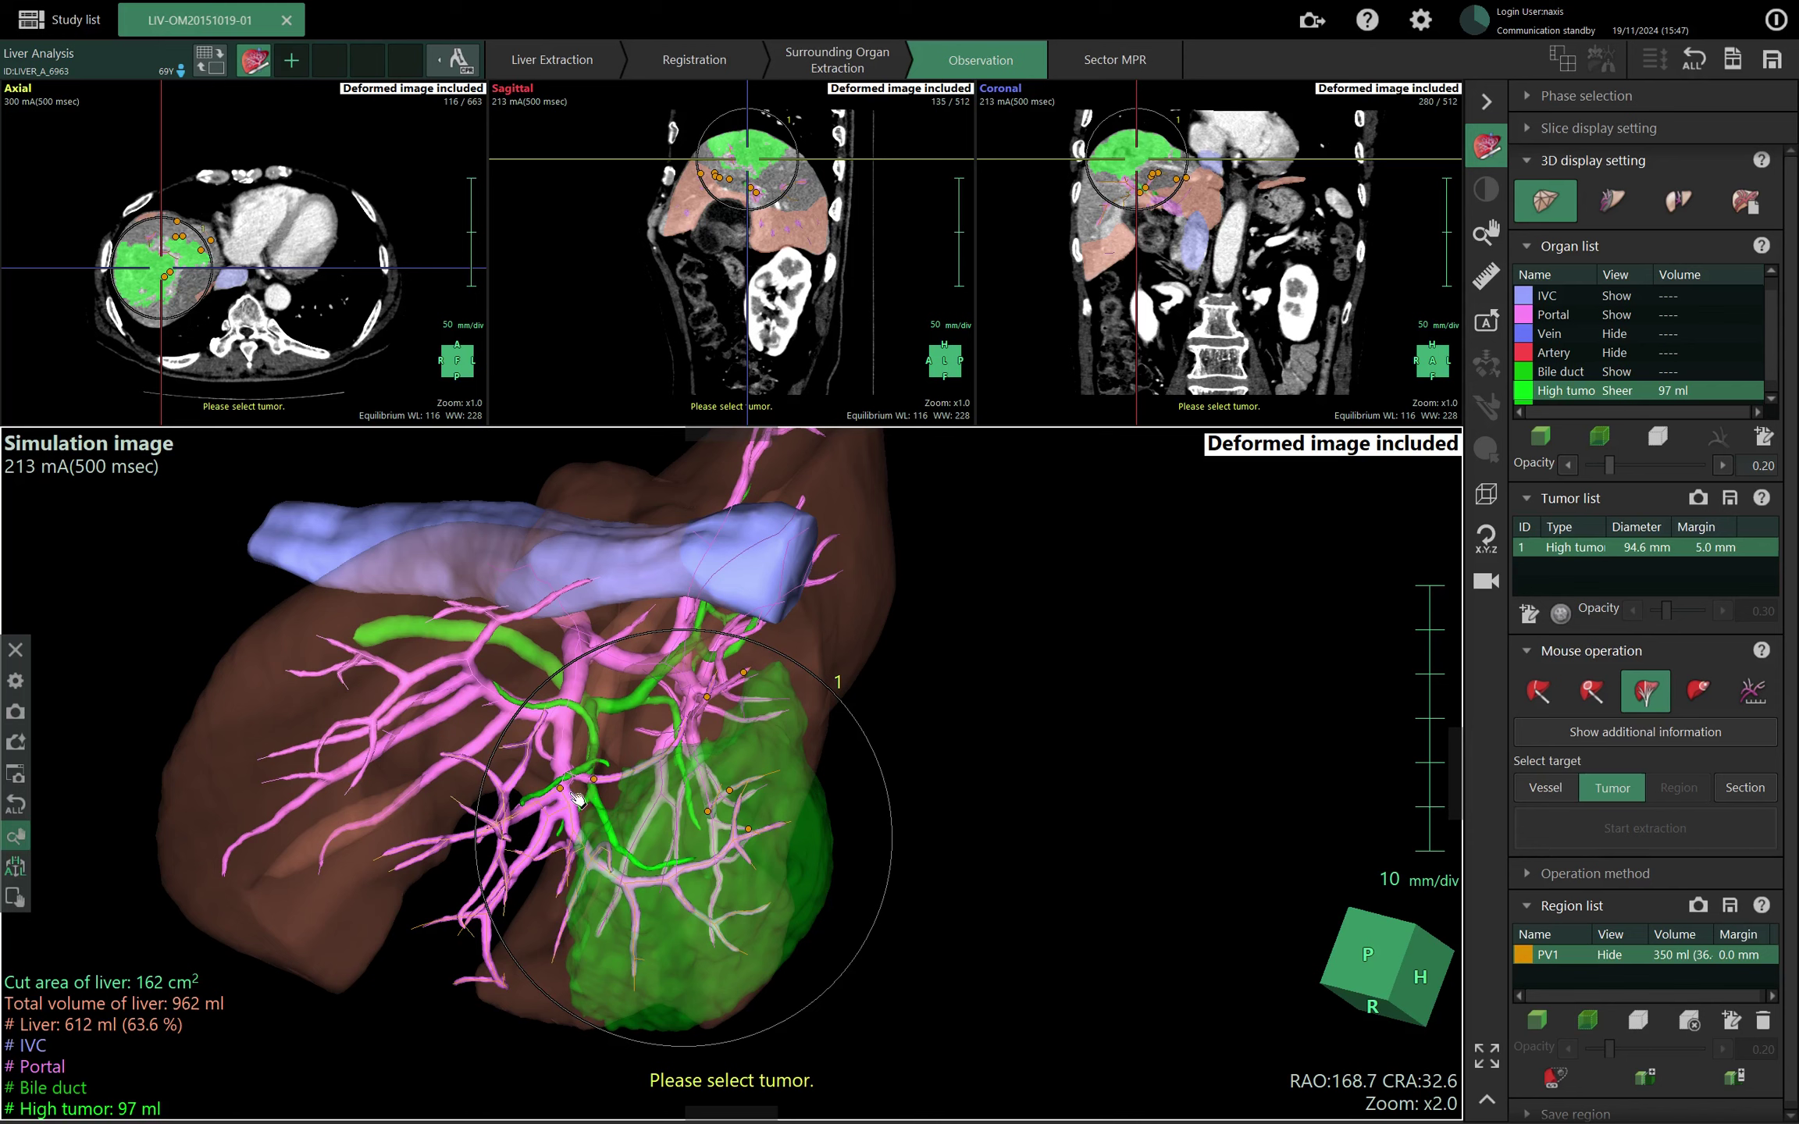
pyautogui.moveTo(1166, 826); pyautogui.dragTo(1148, 740)
pyautogui.moveTo(1012, 702)
pyautogui.mouseDown()
pyautogui.moveTo(1087, 675)
pyautogui.moveTo(1008, 688)
pyautogui.mouseUp()
pyautogui.moveTo(1132, 737); pyautogui.dragTo(1097, 735)
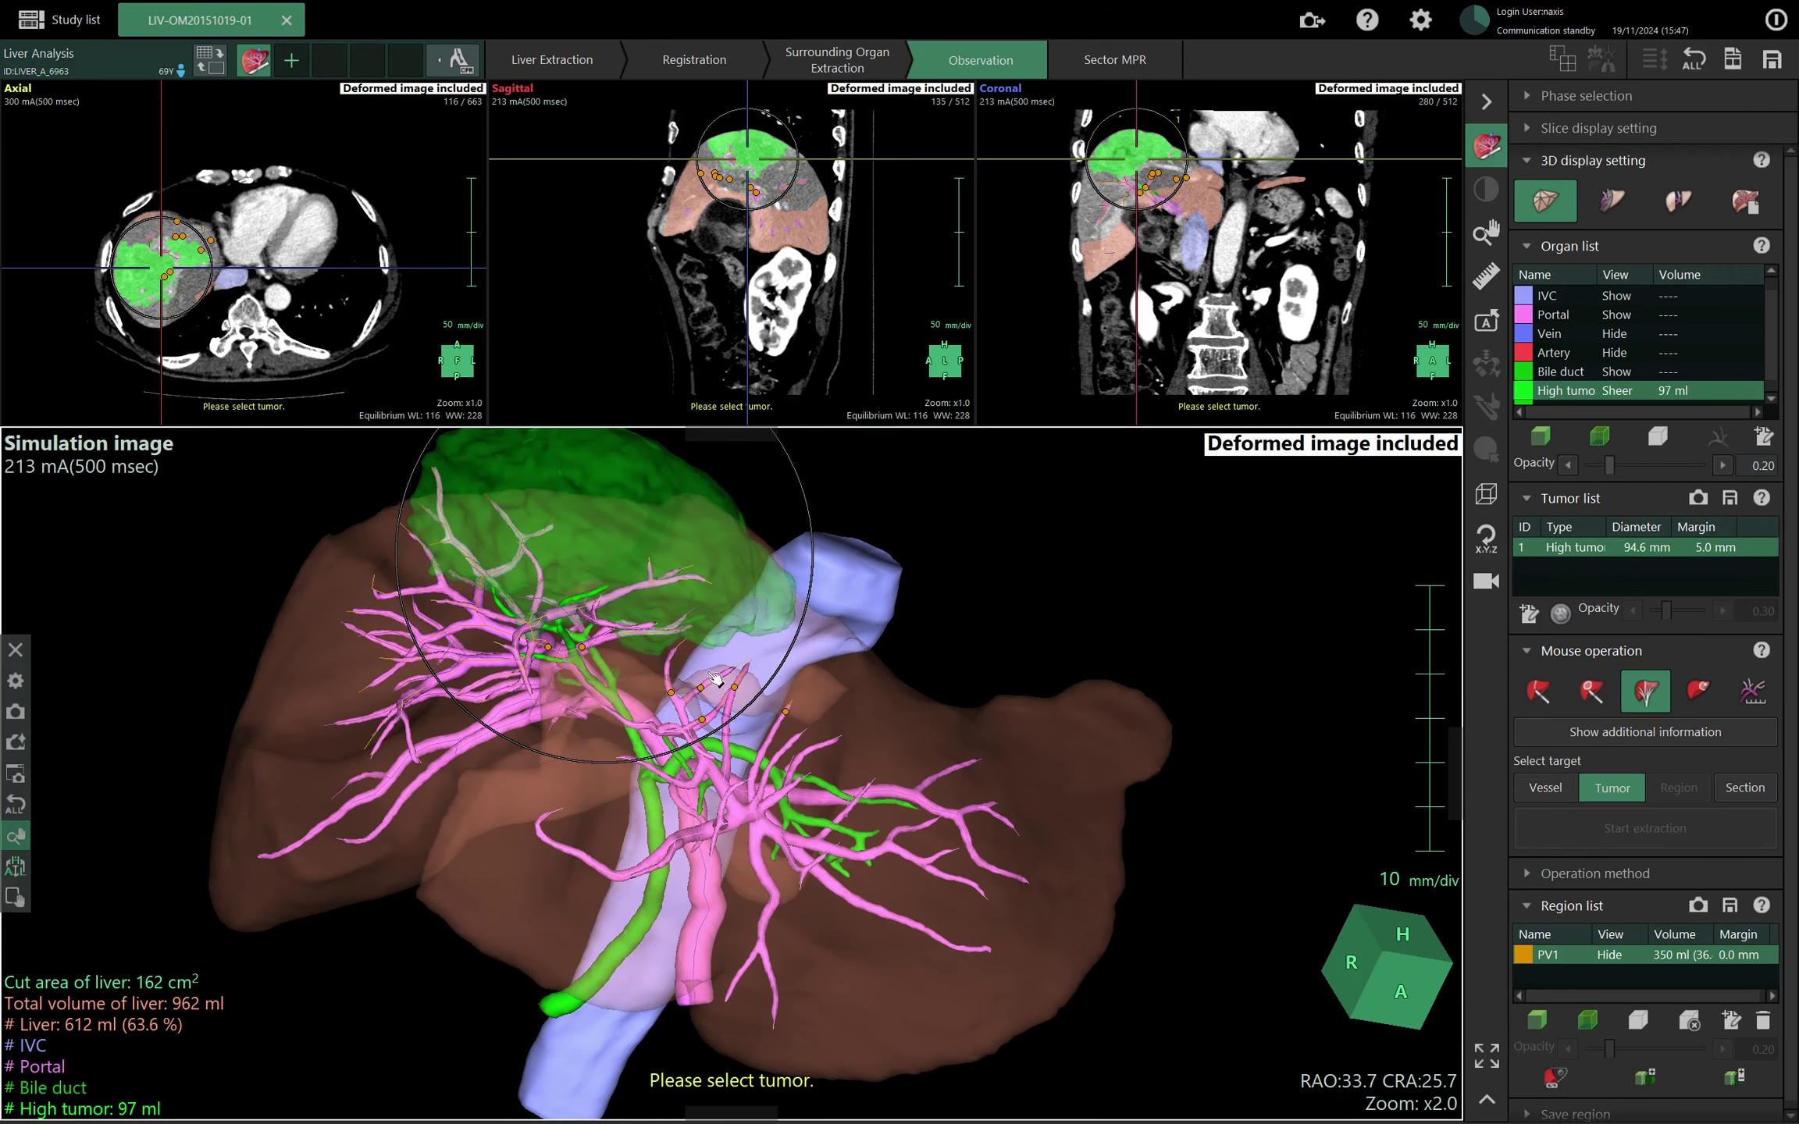
pyautogui.moveTo(1144, 569); pyautogui.dragTo(1160, 614)
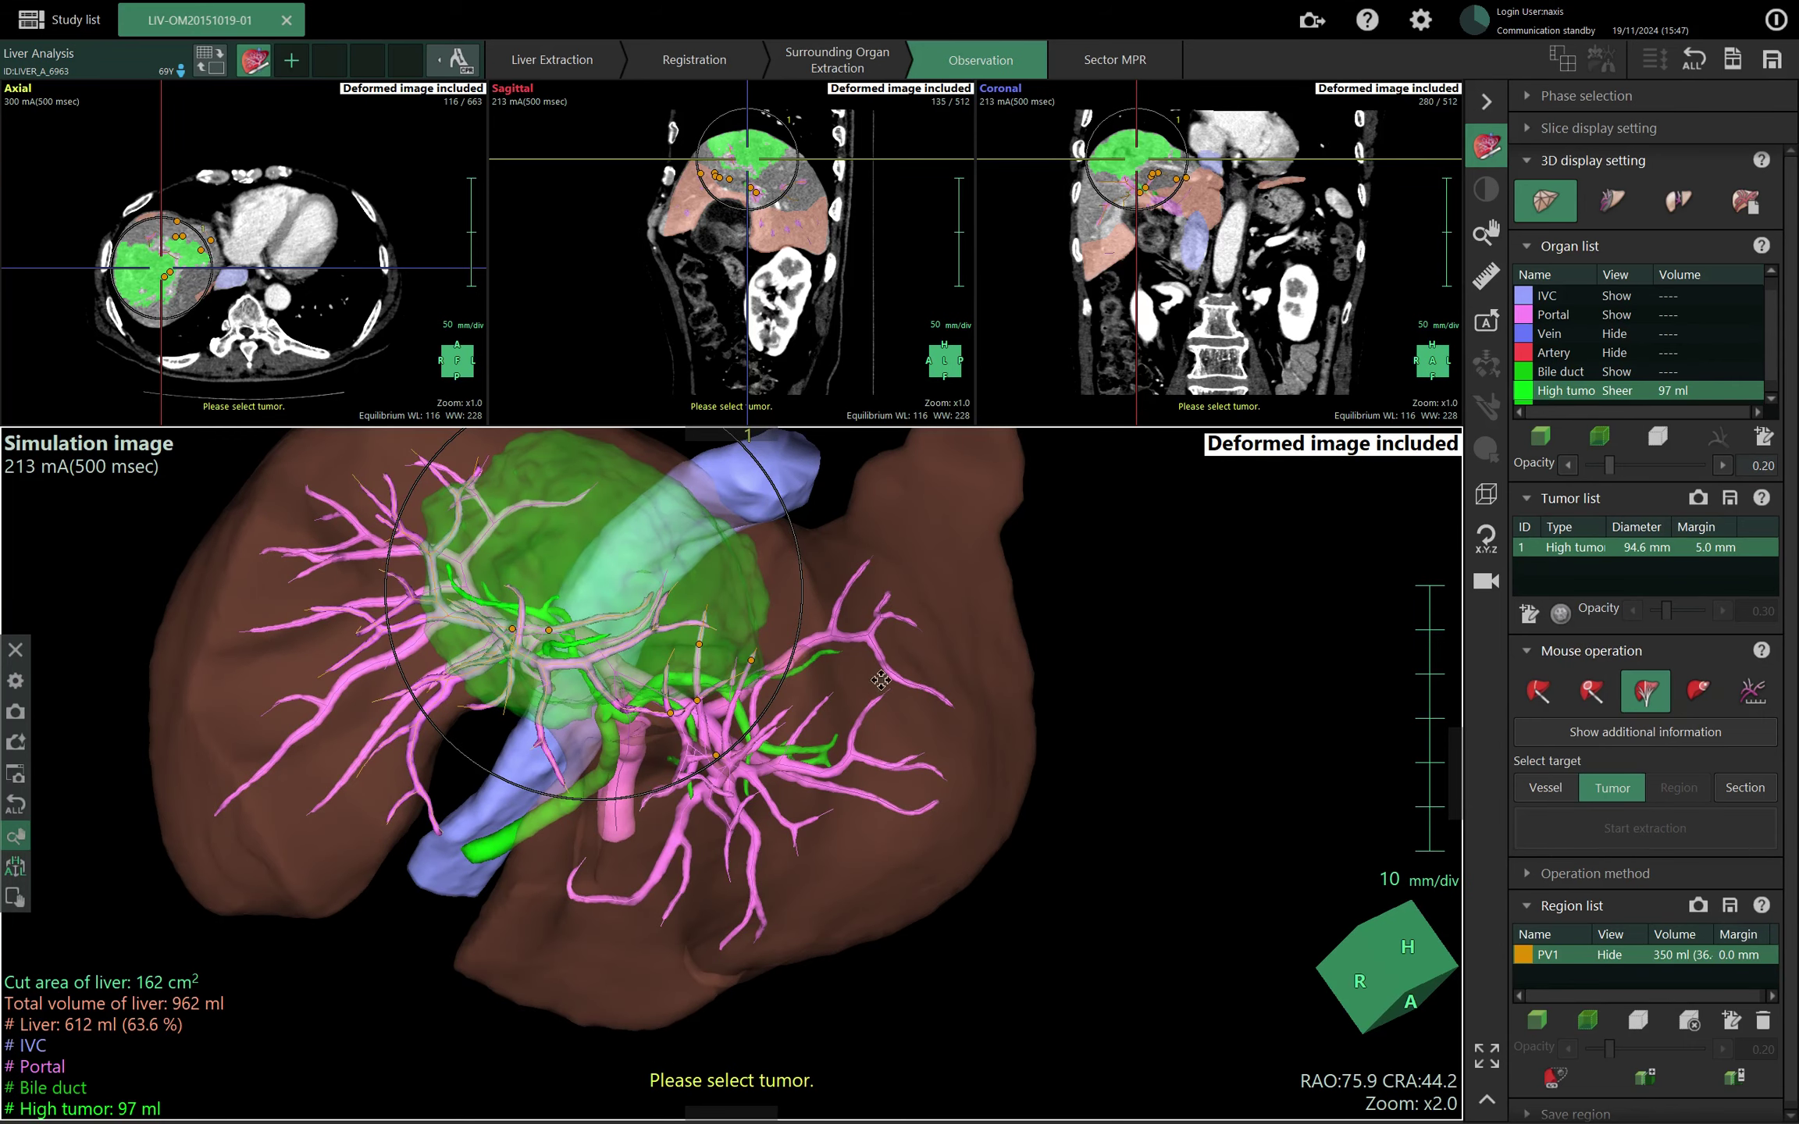
pyautogui.moveTo(1222, 674); pyautogui.dragTo(1218, 742)
pyautogui.press('a')
pyautogui.scroll(-1, 1215, 666)
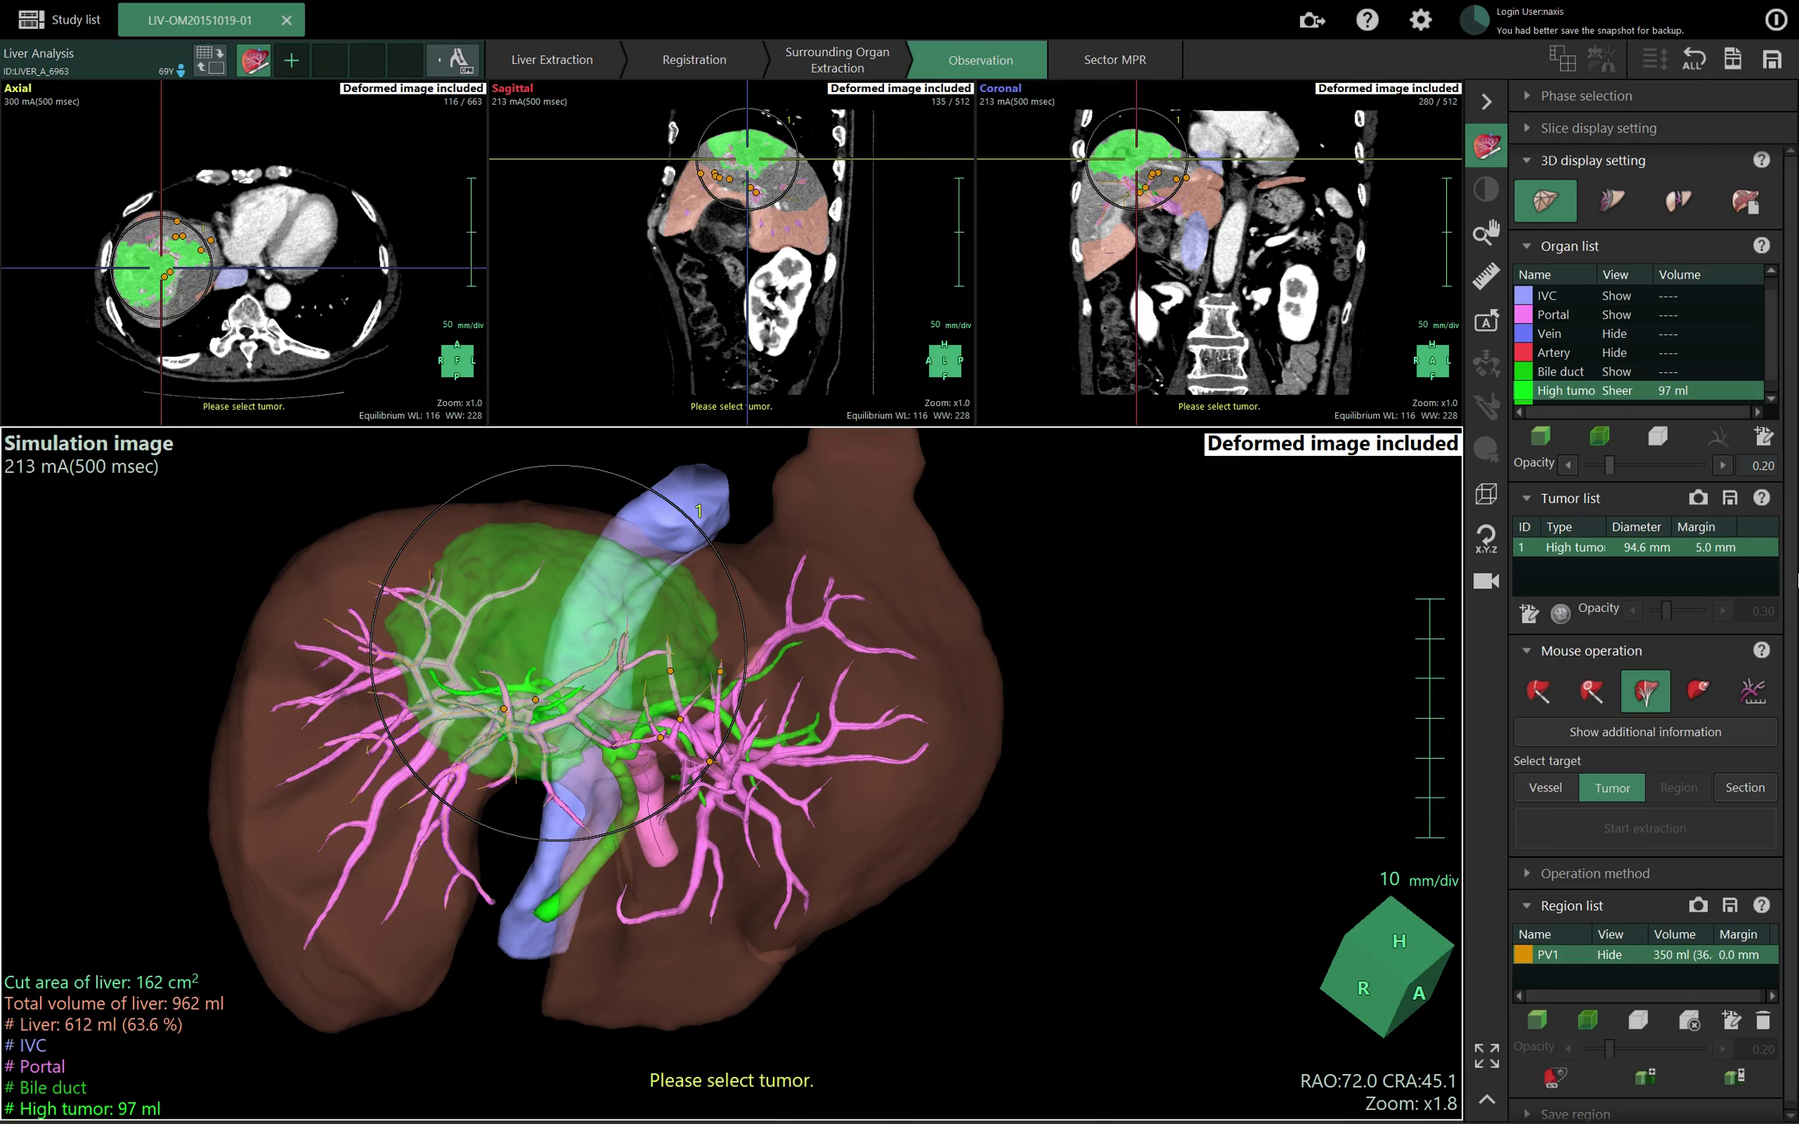
# Add a second operation method to the liver plan and turn the restored liver model to a front view.
pyautogui.click(1532, 876)
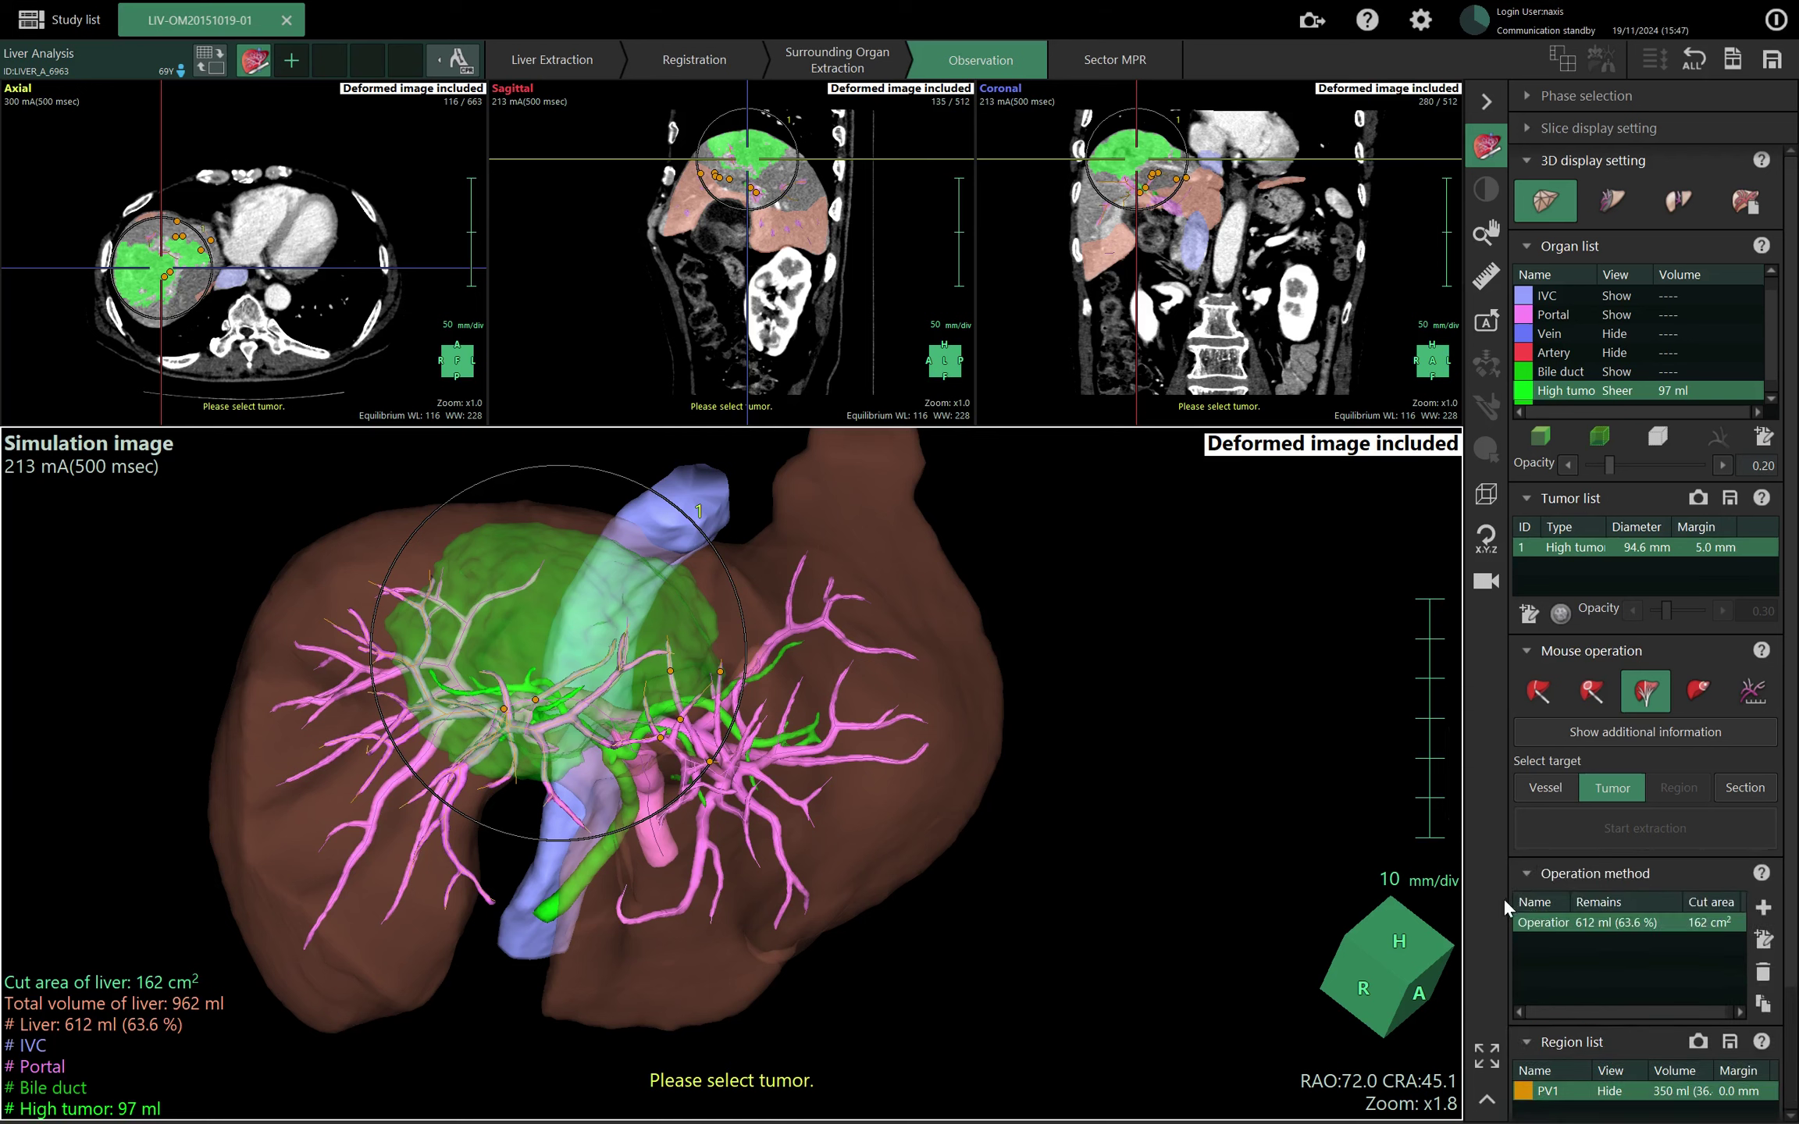
pyautogui.click(1764, 907)
pyautogui.click(851, 595)
pyautogui.moveTo(1124, 882); pyautogui.dragTo(1146, 754)
pyautogui.press('a')
pyautogui.scroll(-3, 1113, 738)
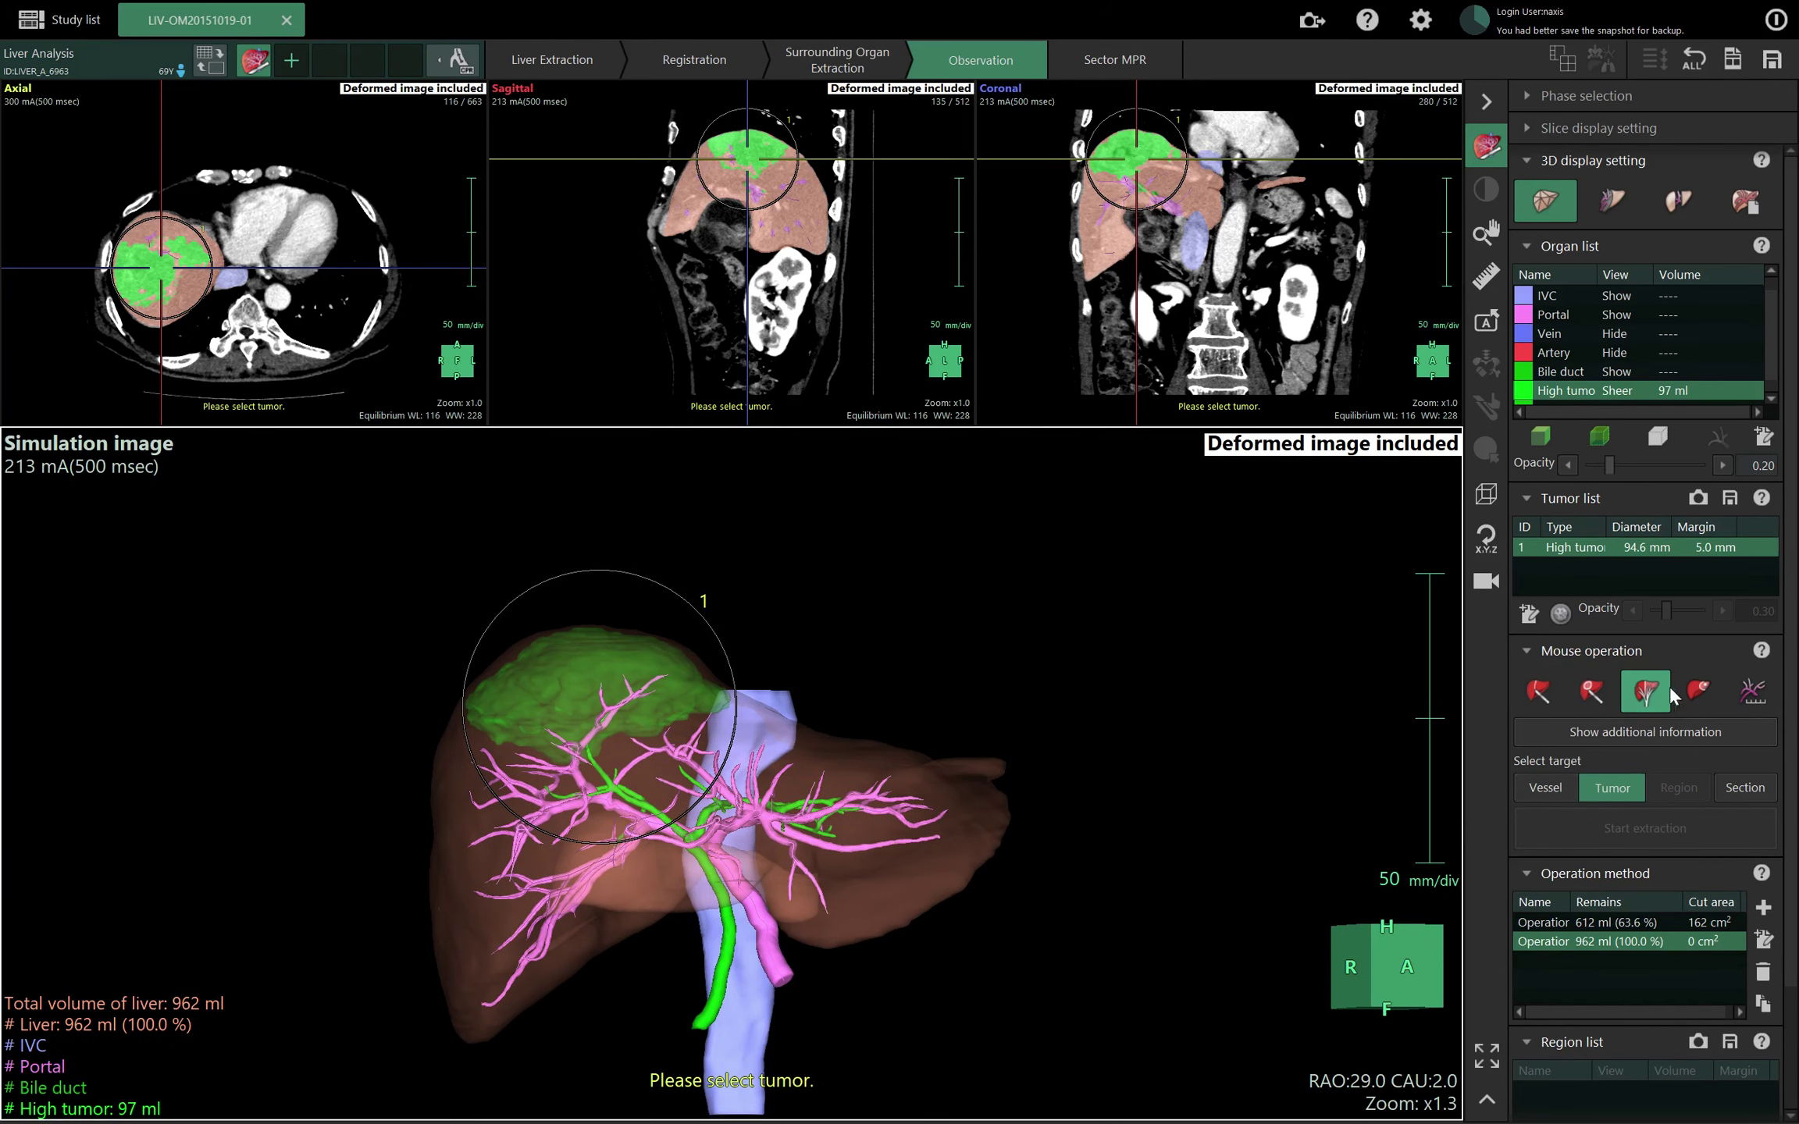
# Extract the liver sections using the portal vein by choosing Section as the extraction target.
pyautogui.click(1749, 795)
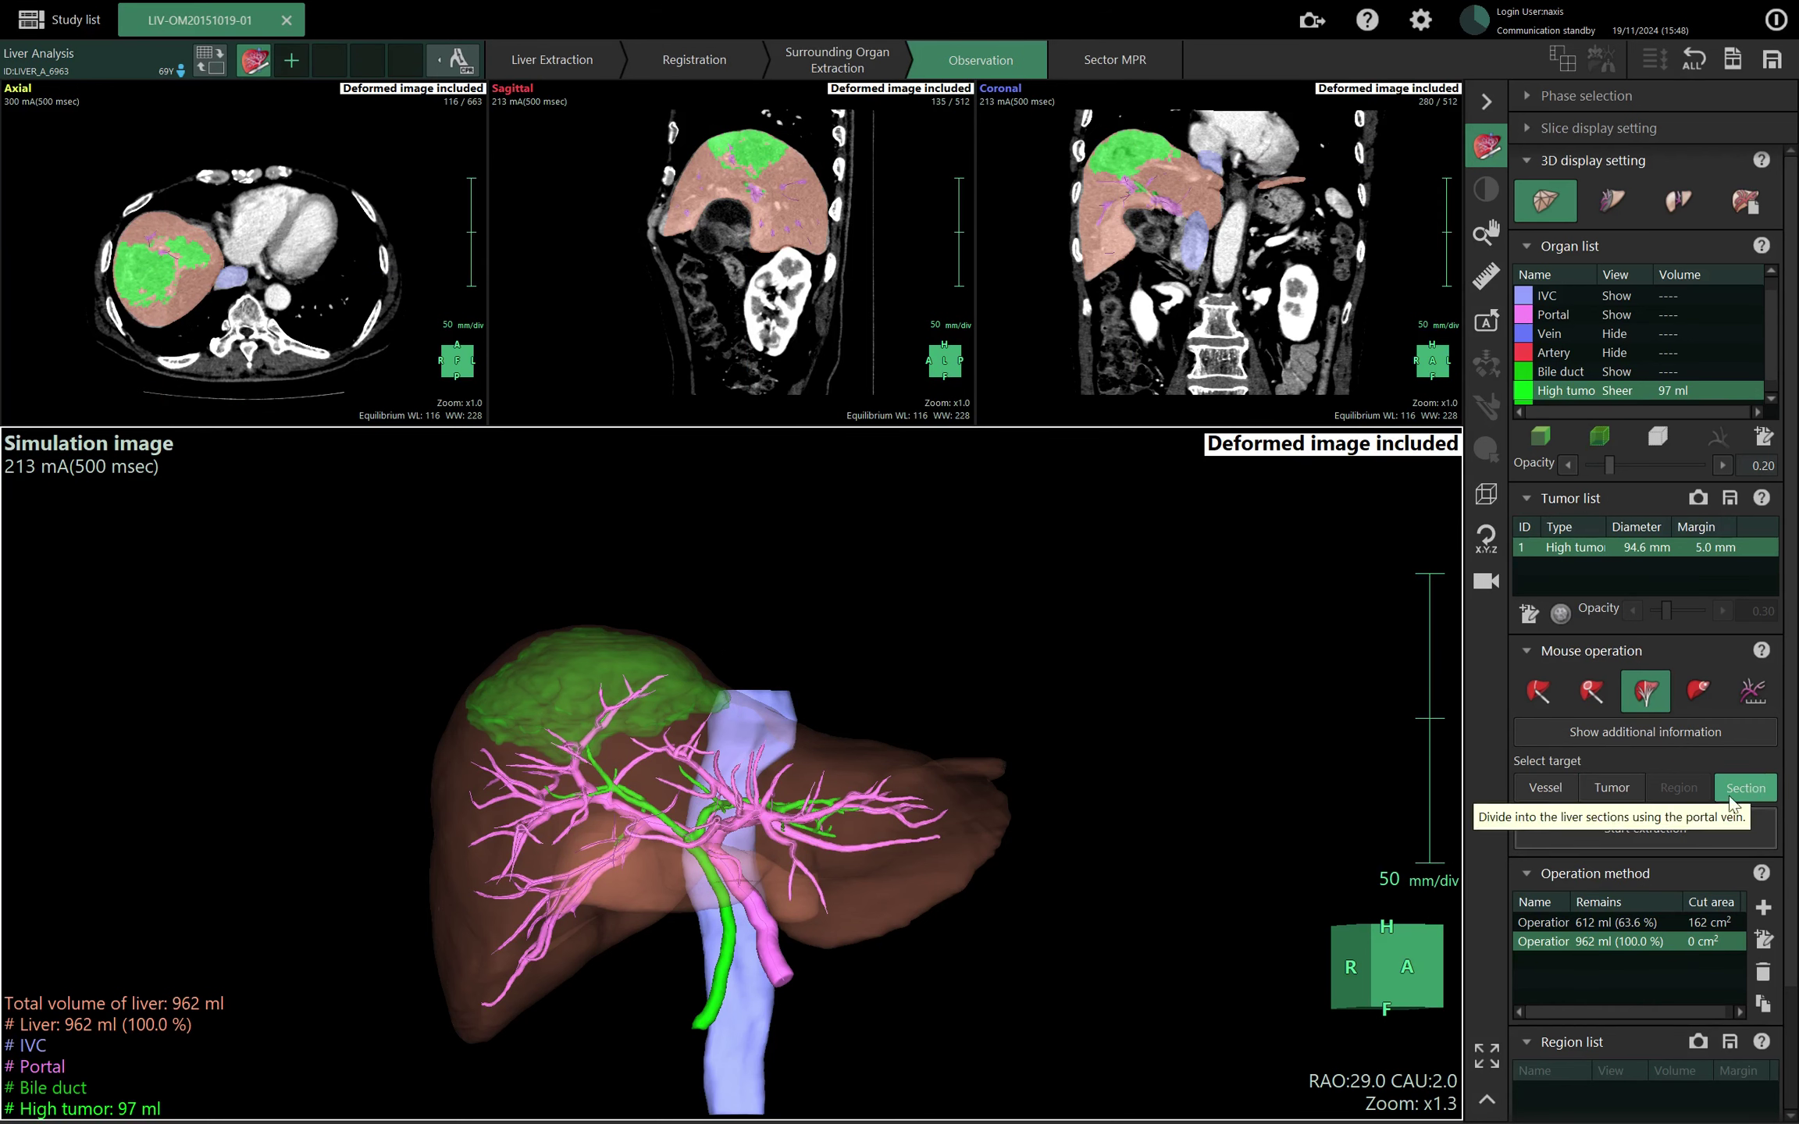
pyautogui.click(1679, 829)
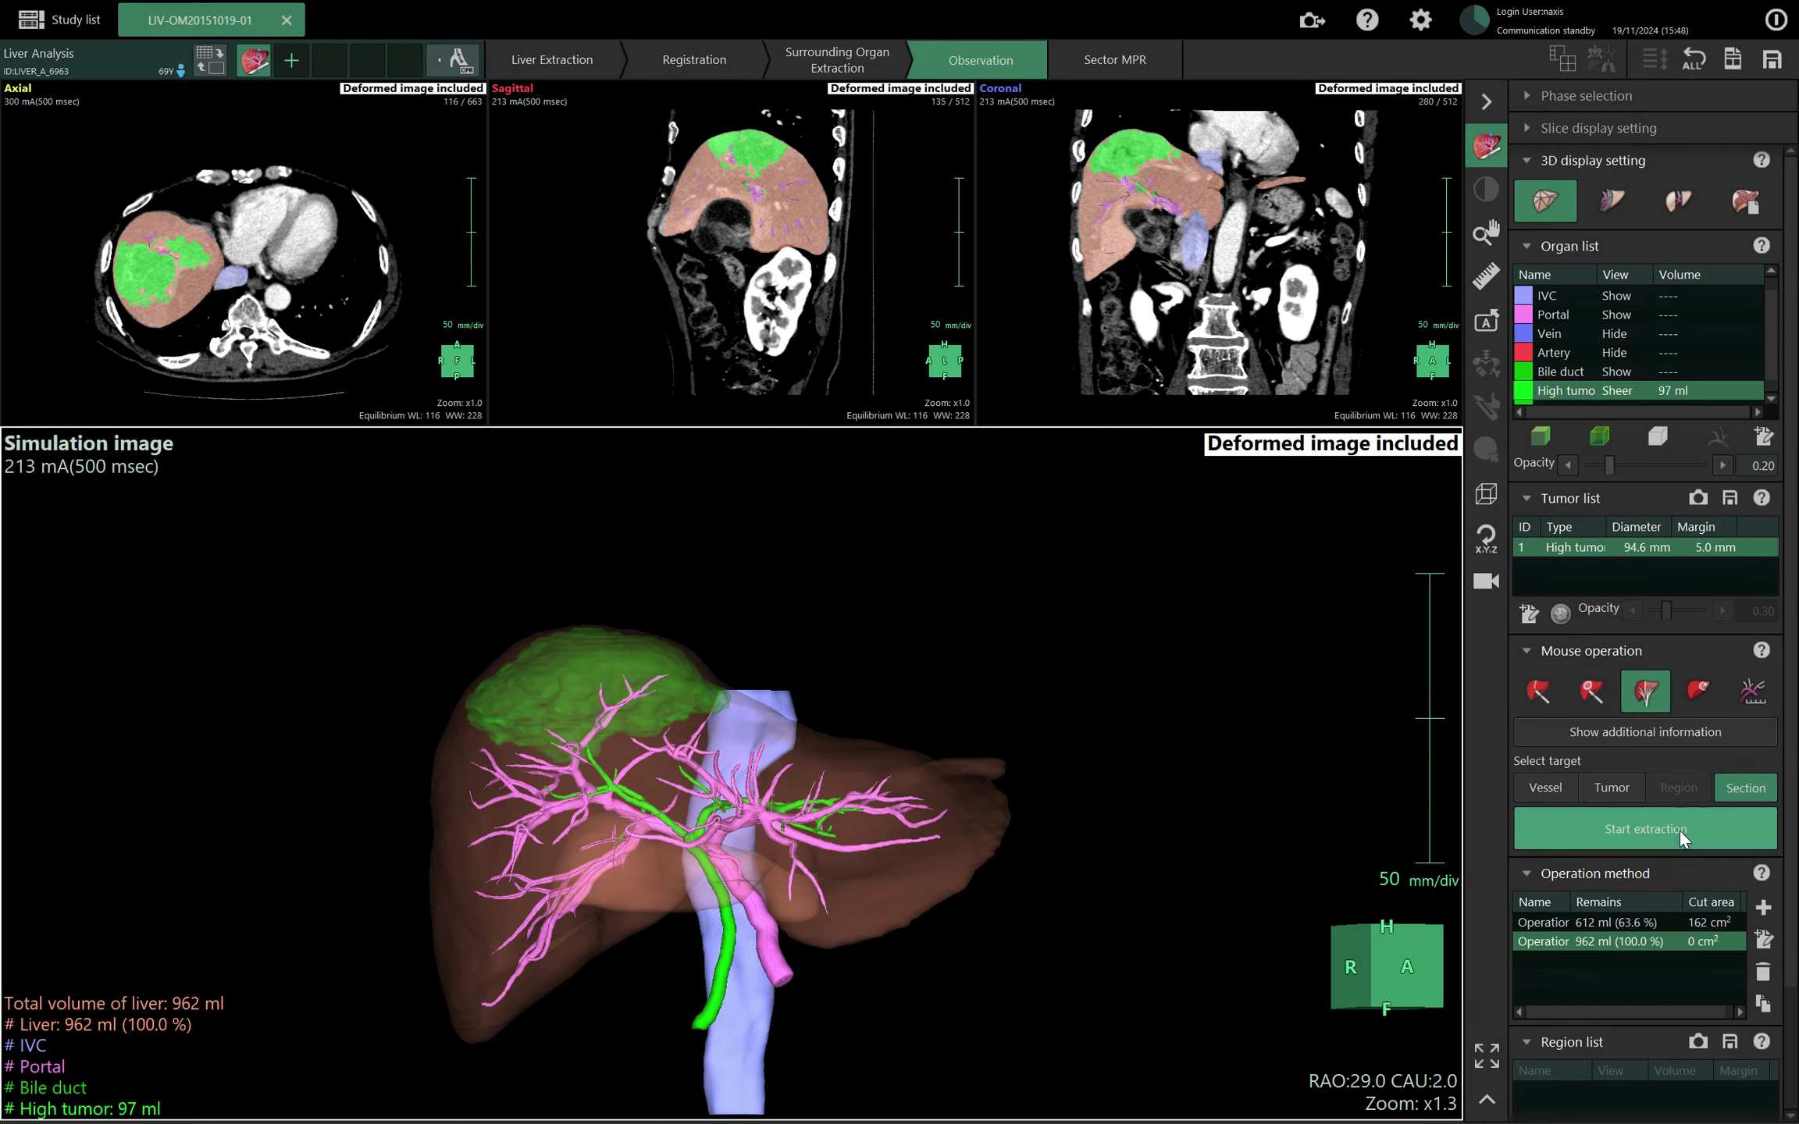
pyautogui.click(953, 600)
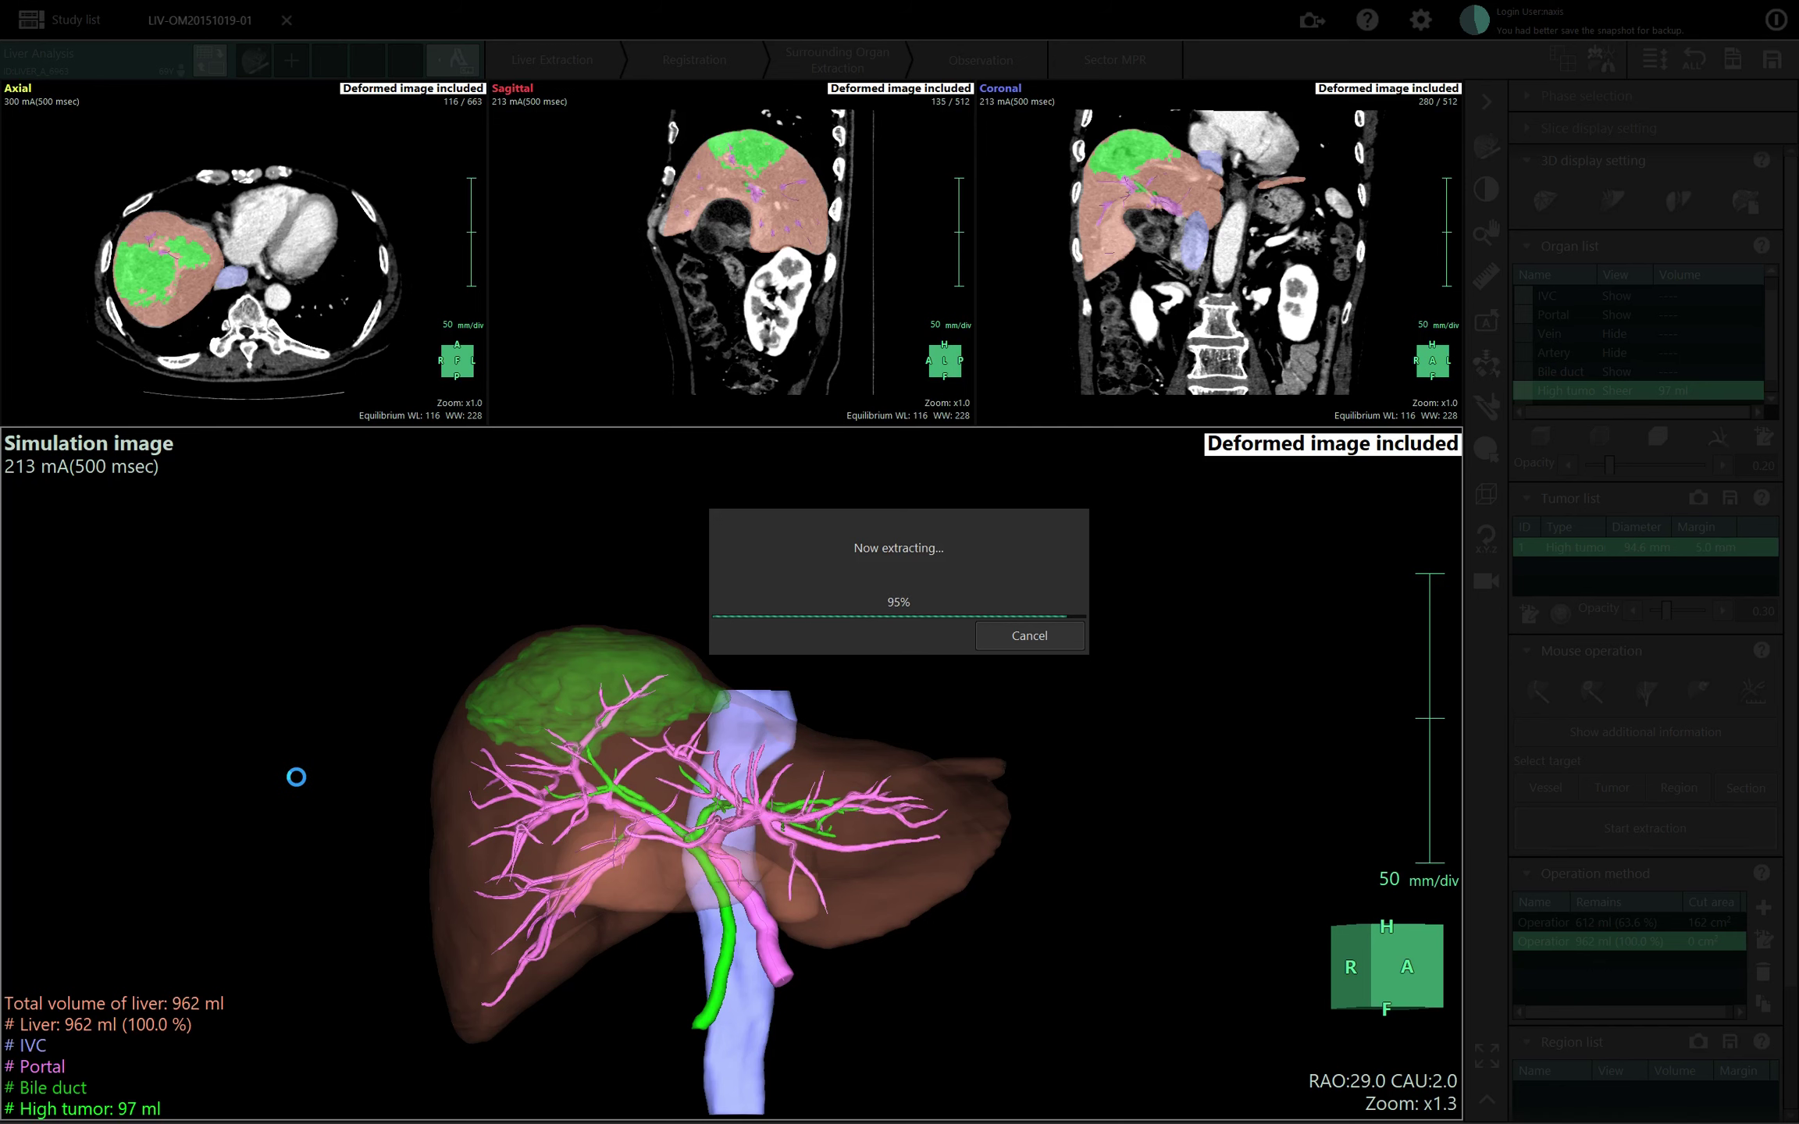
# Switch to File Explorer and open the Liver analysis folder inside Presentations > Abdomen.
pyautogui.press('super')
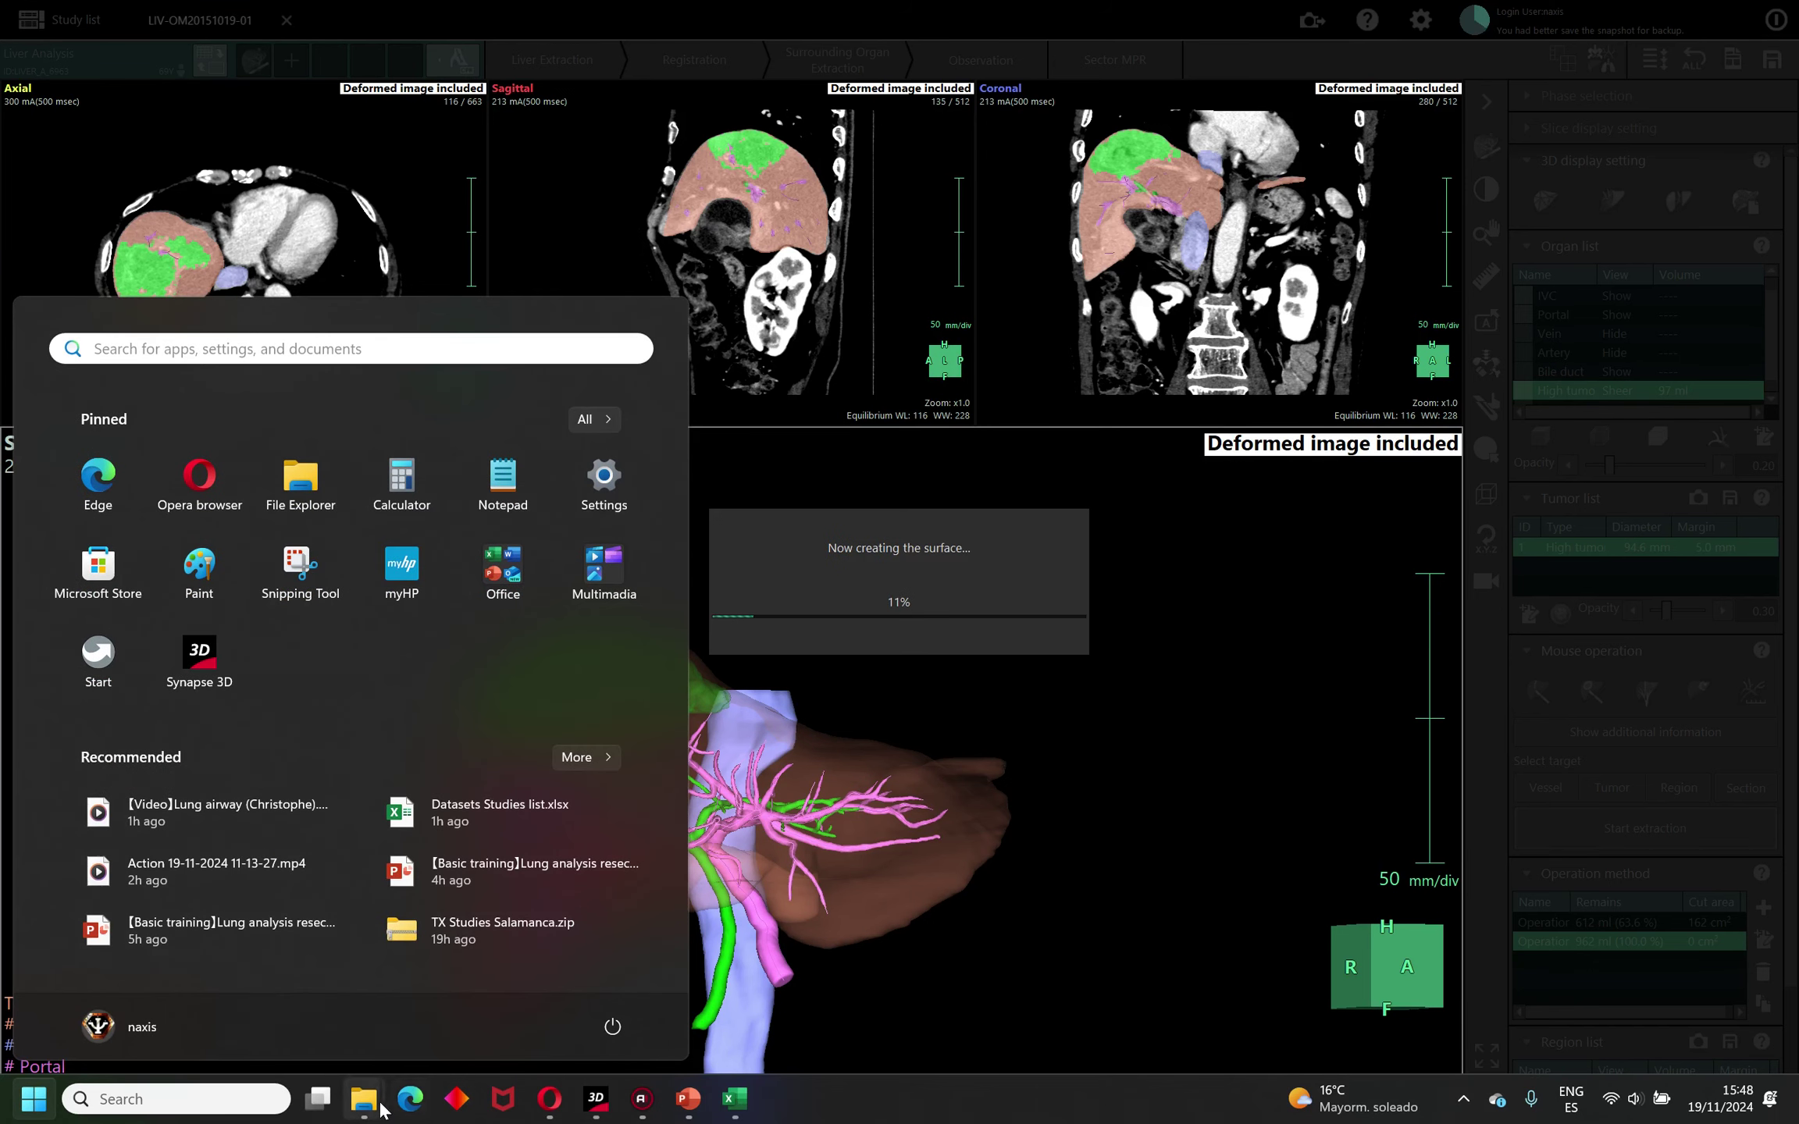
pyautogui.moveTo(380, 1109)
pyautogui.click(555, 988)
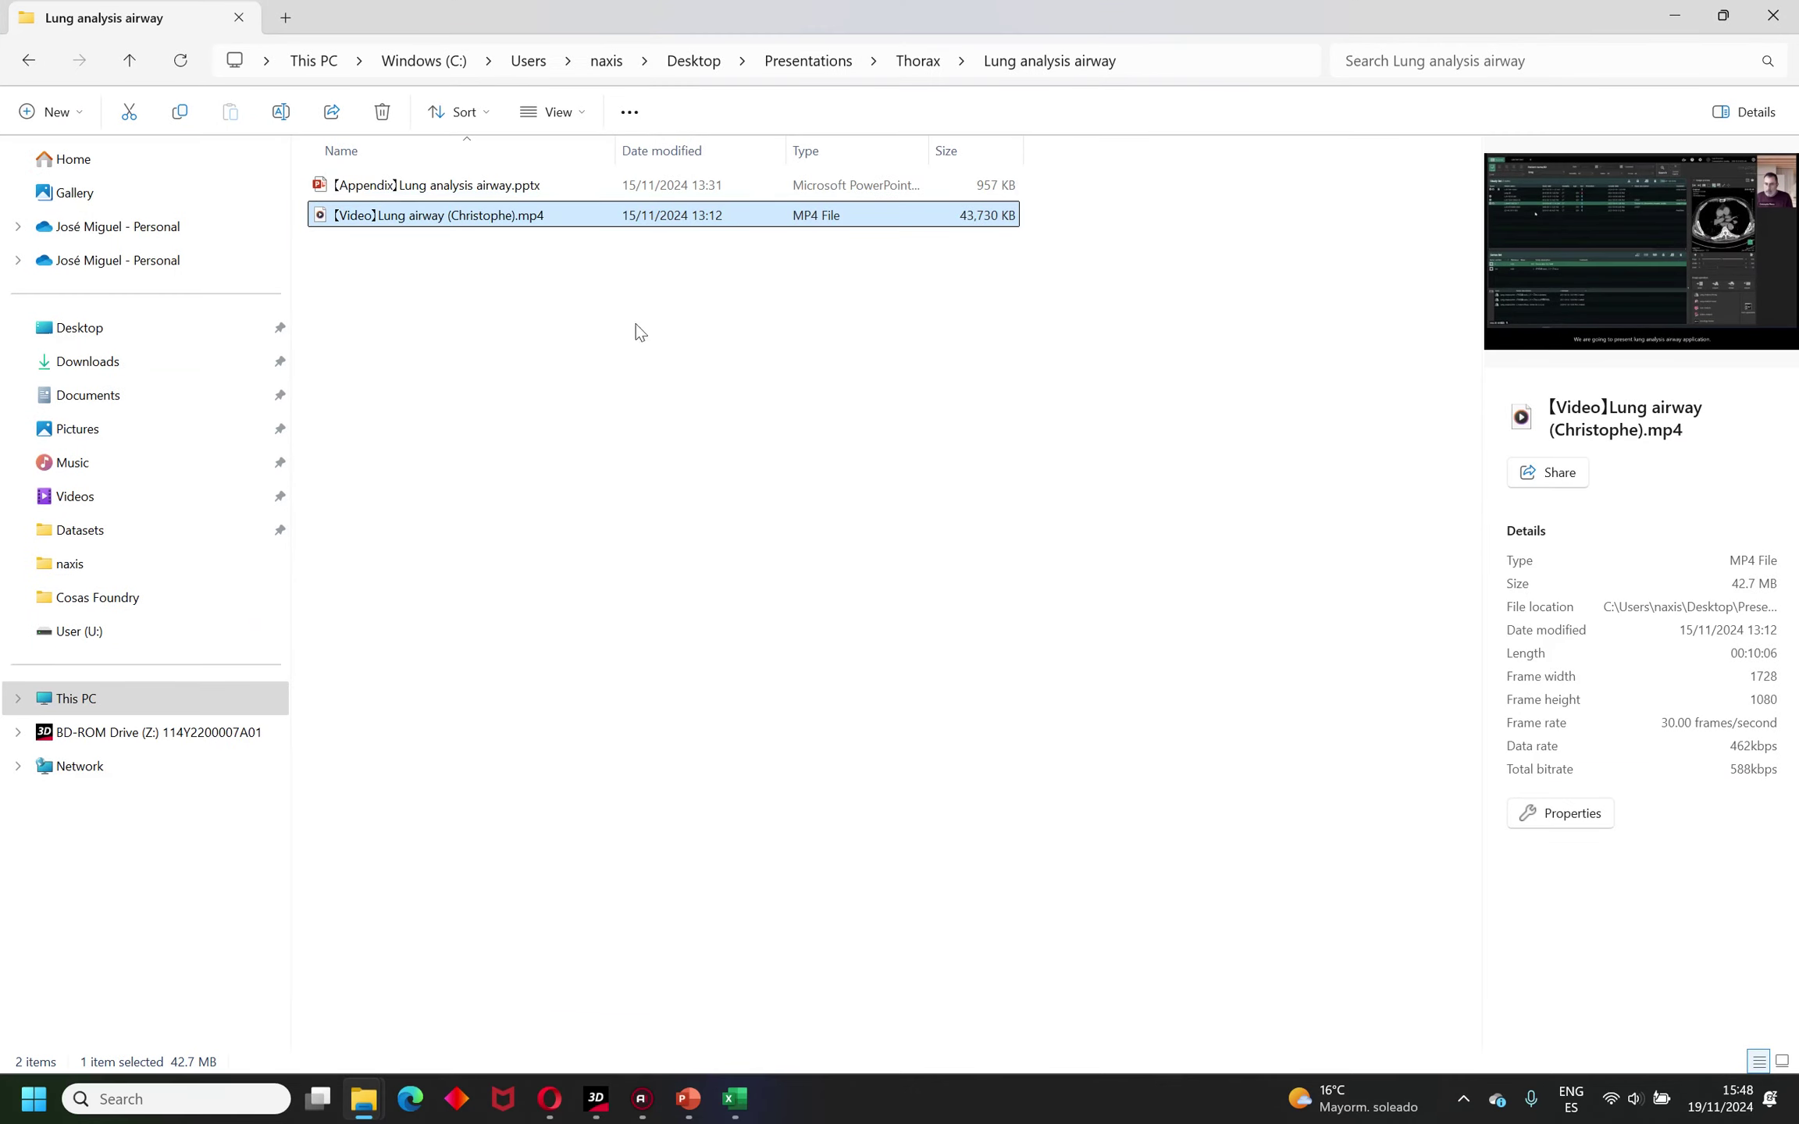
pyautogui.click(808, 63)
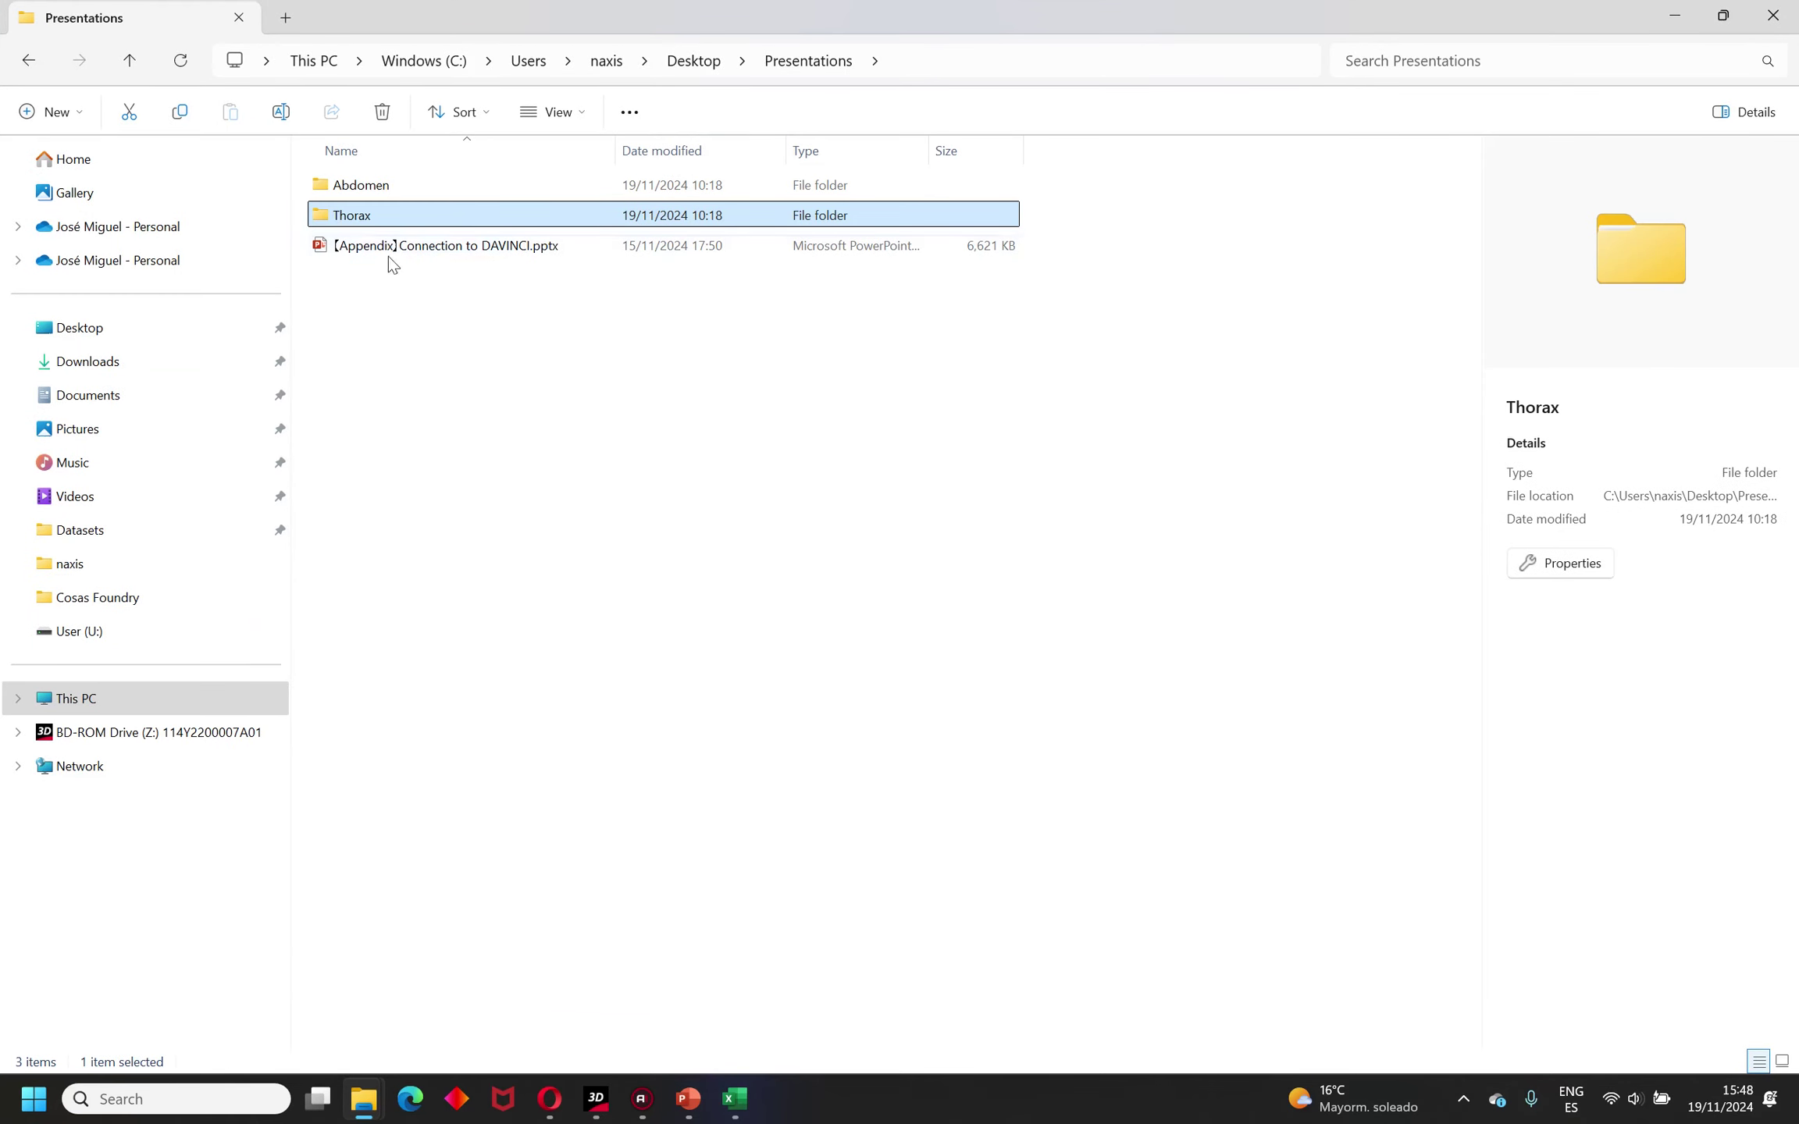
pyautogui.doubleClick(359, 183)
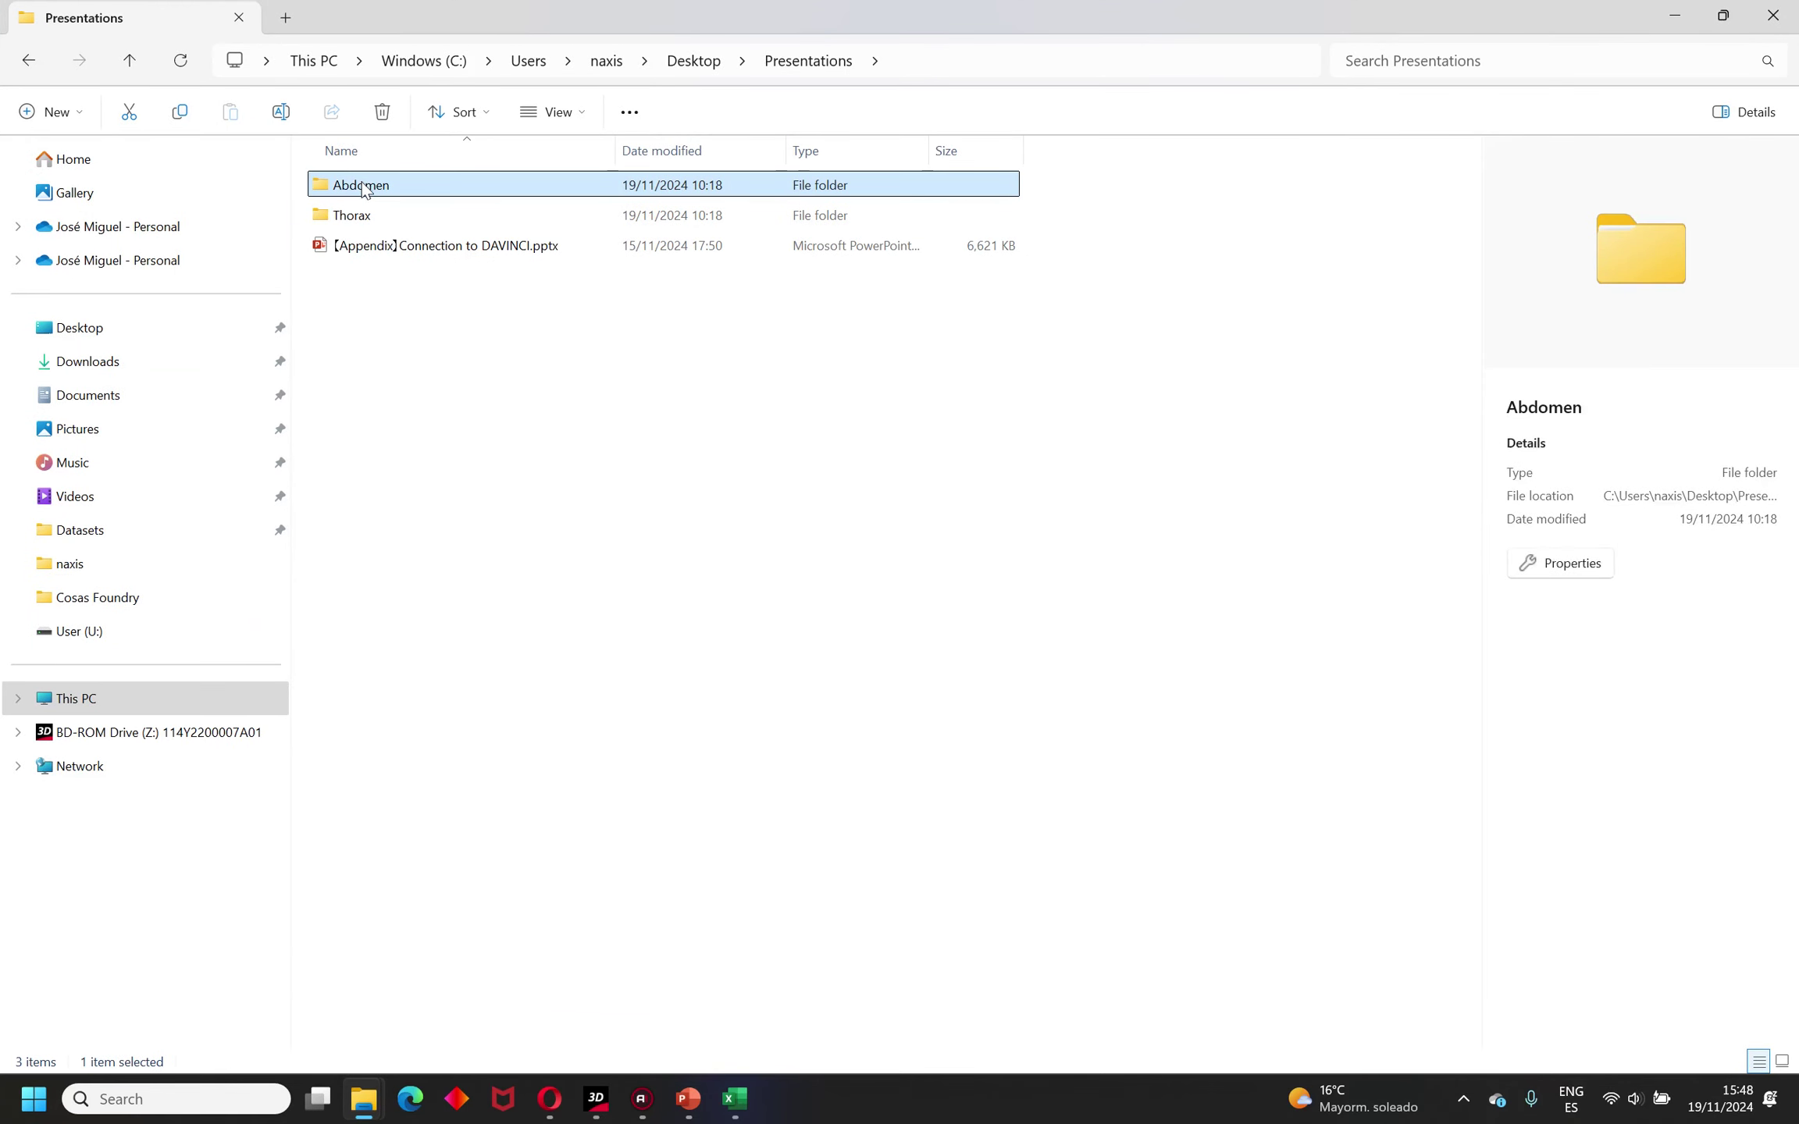
pyautogui.doubleClick(402, 217)
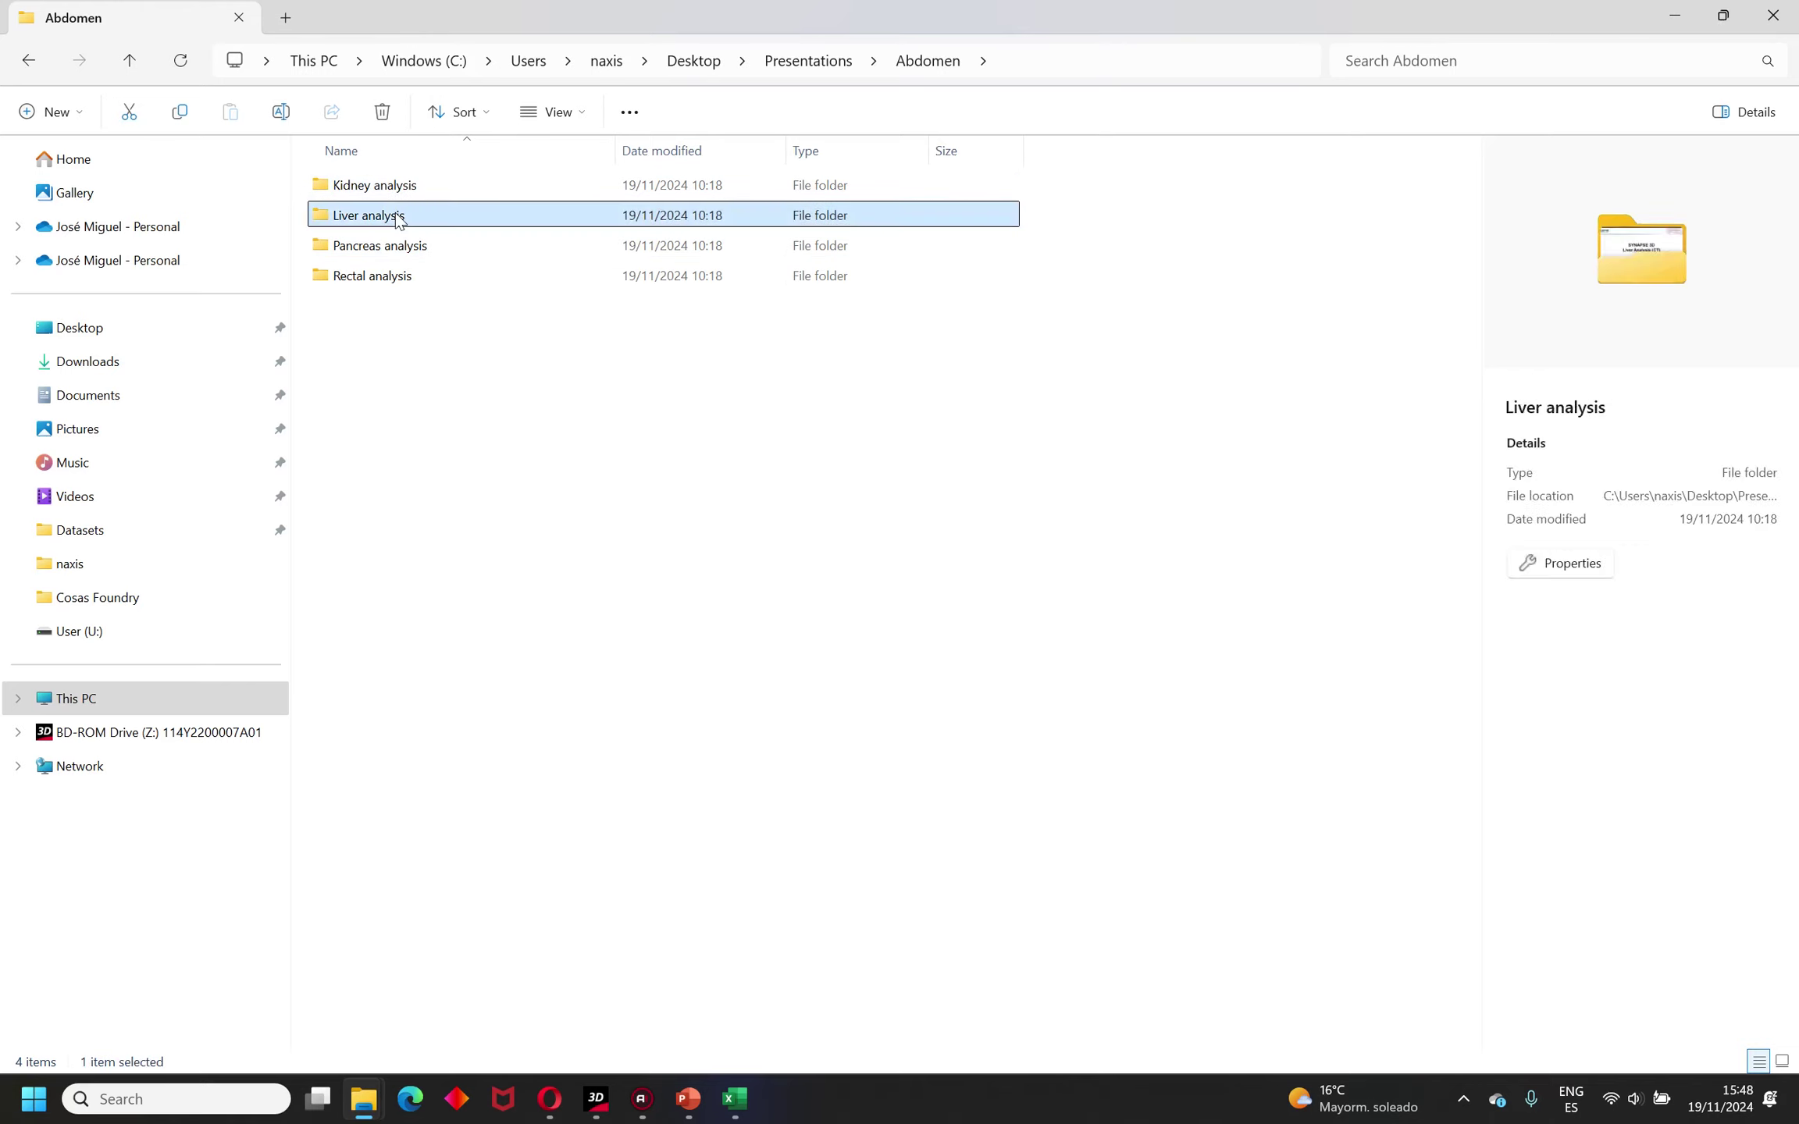
# Open the [Basic training]Liver analysis.pptx presentation in PowerPoint and show slide 4 on the types of hepatectomy.
pyautogui.click(395, 247)
pyautogui.click(413, 185)
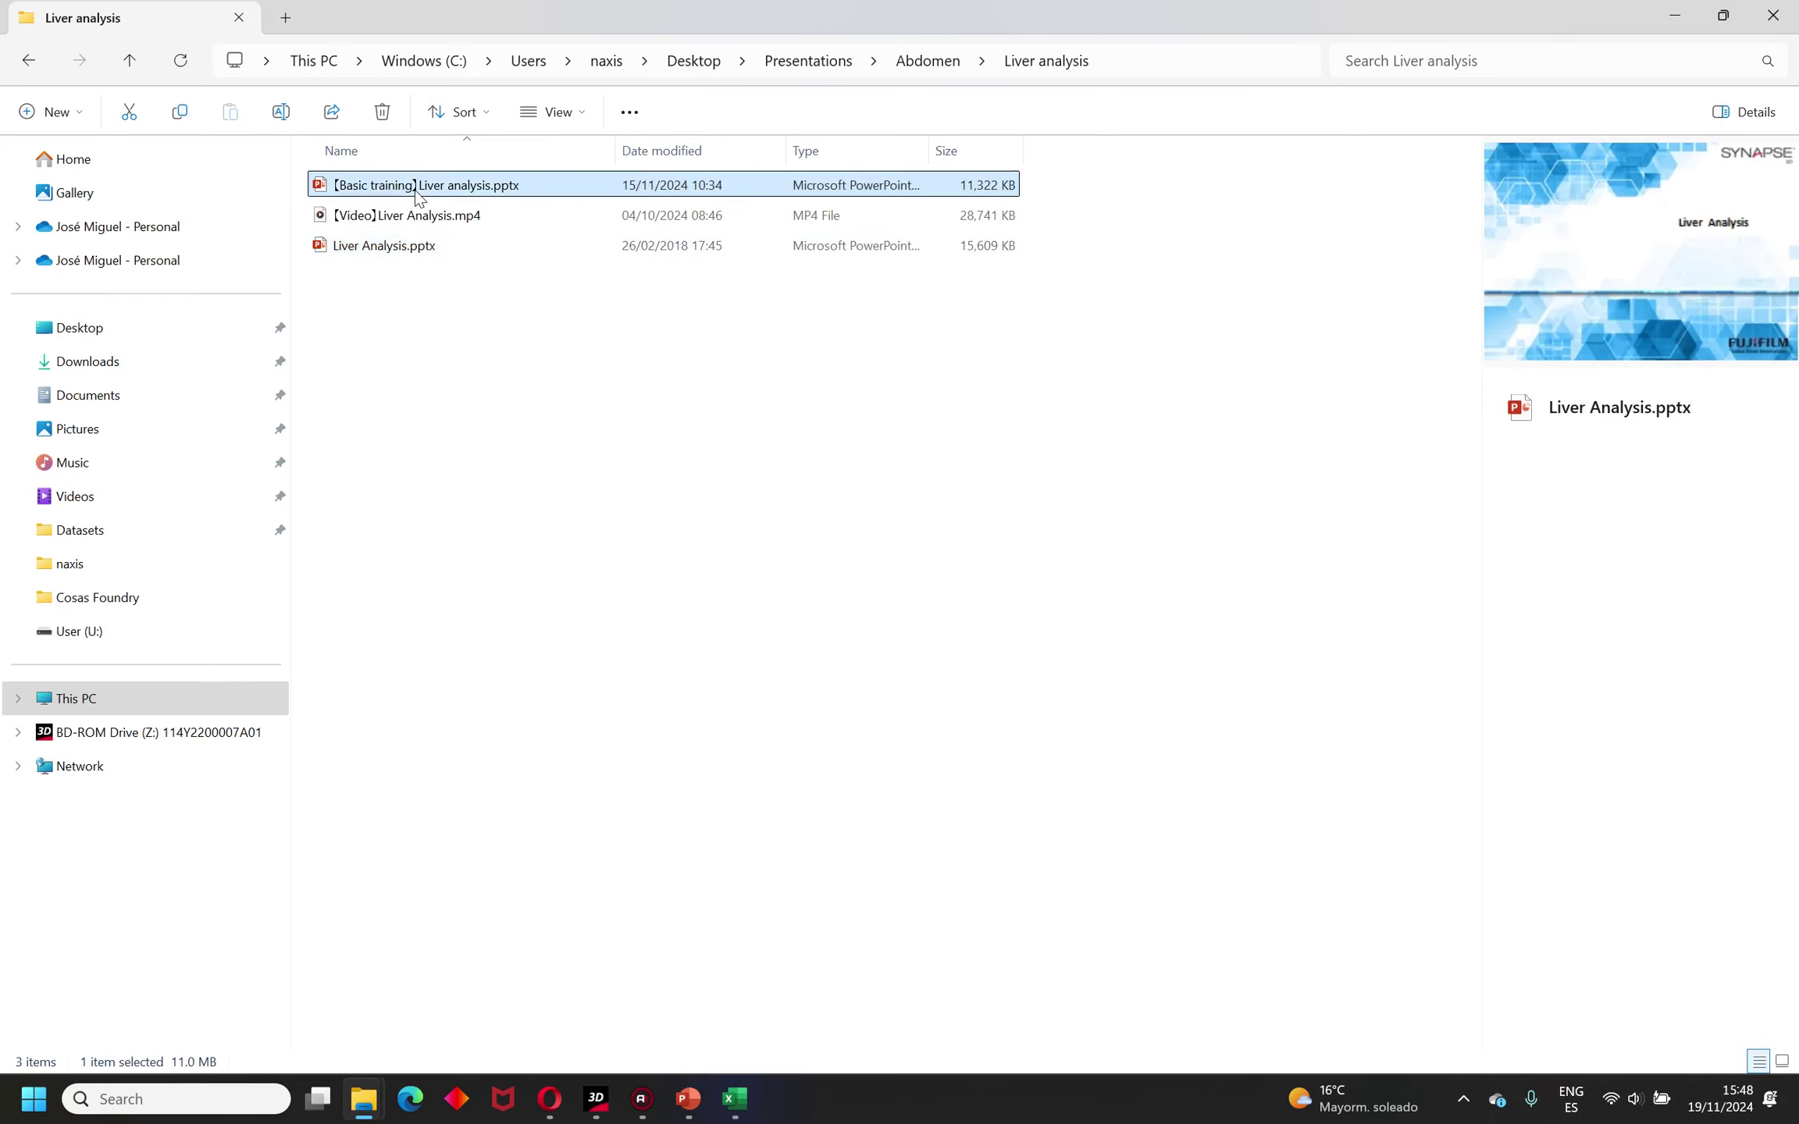
pyautogui.doubleClick(429, 196)
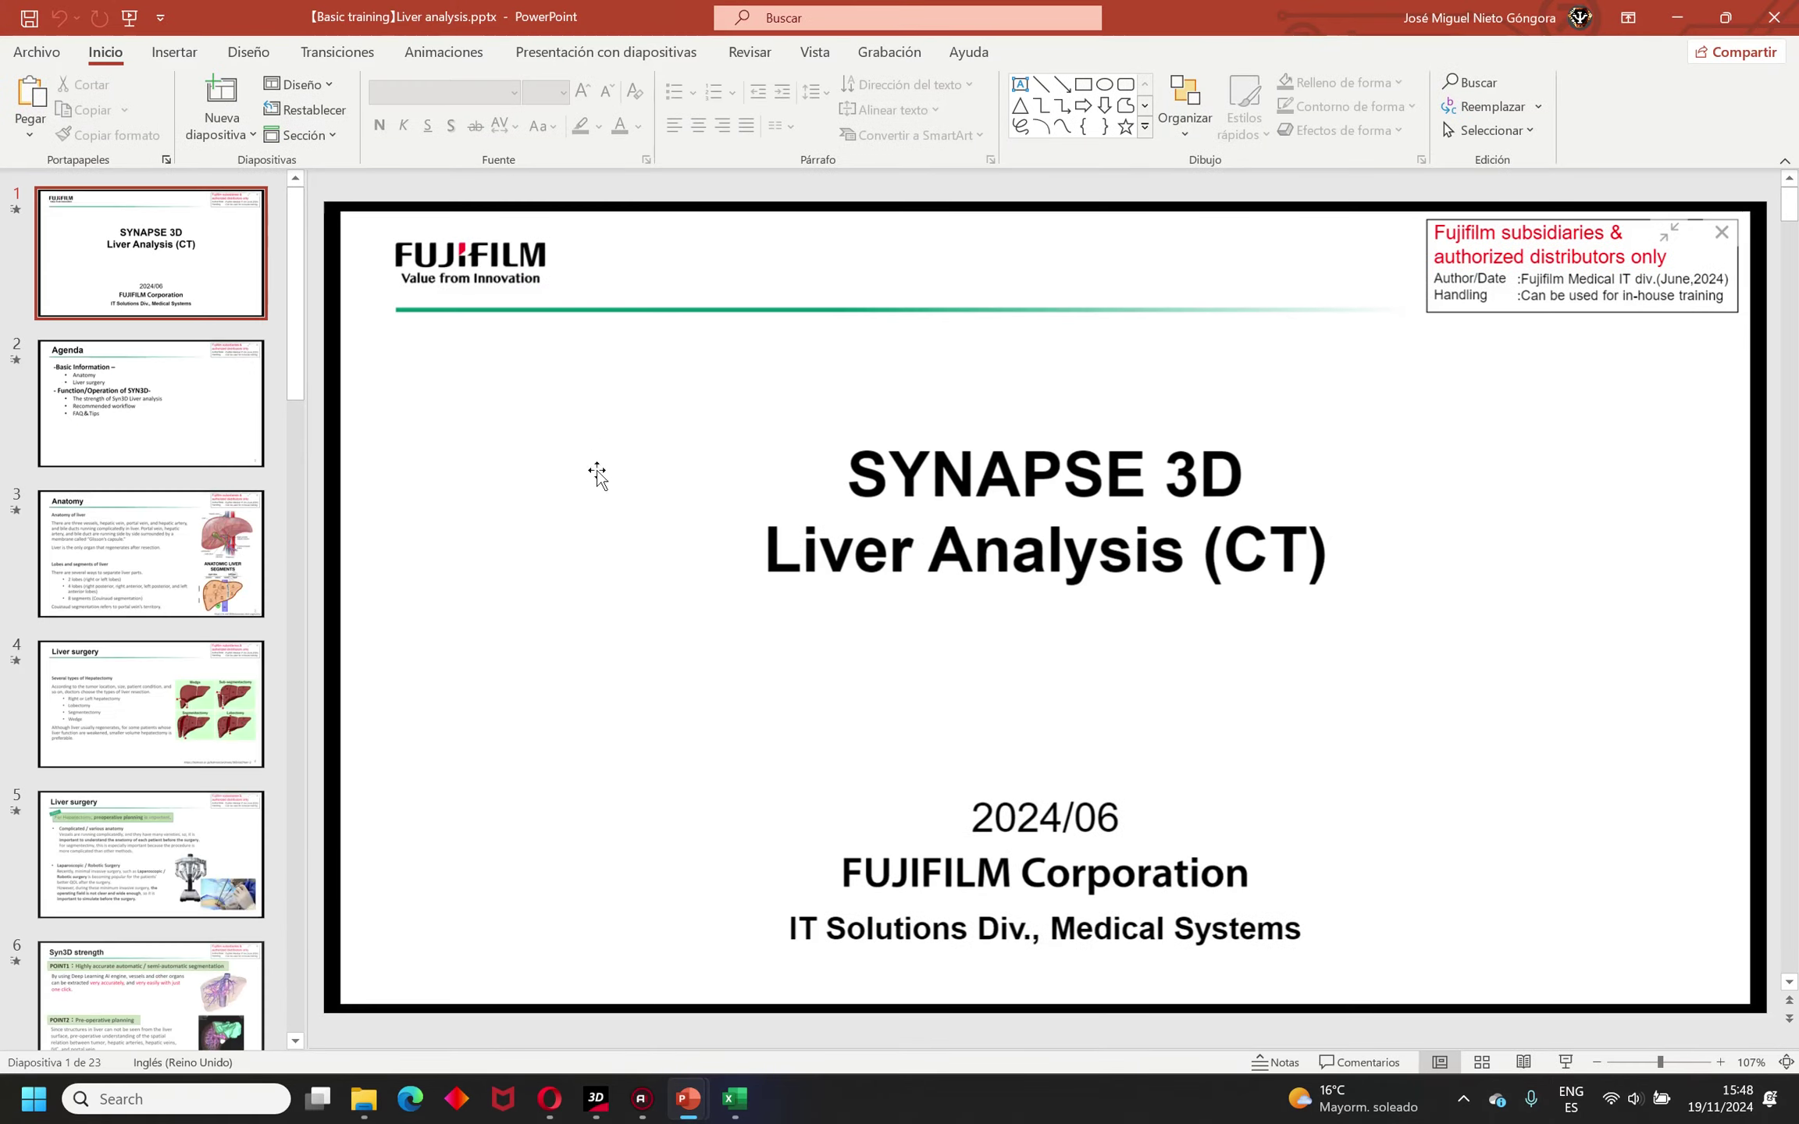
pyautogui.click(163, 687)
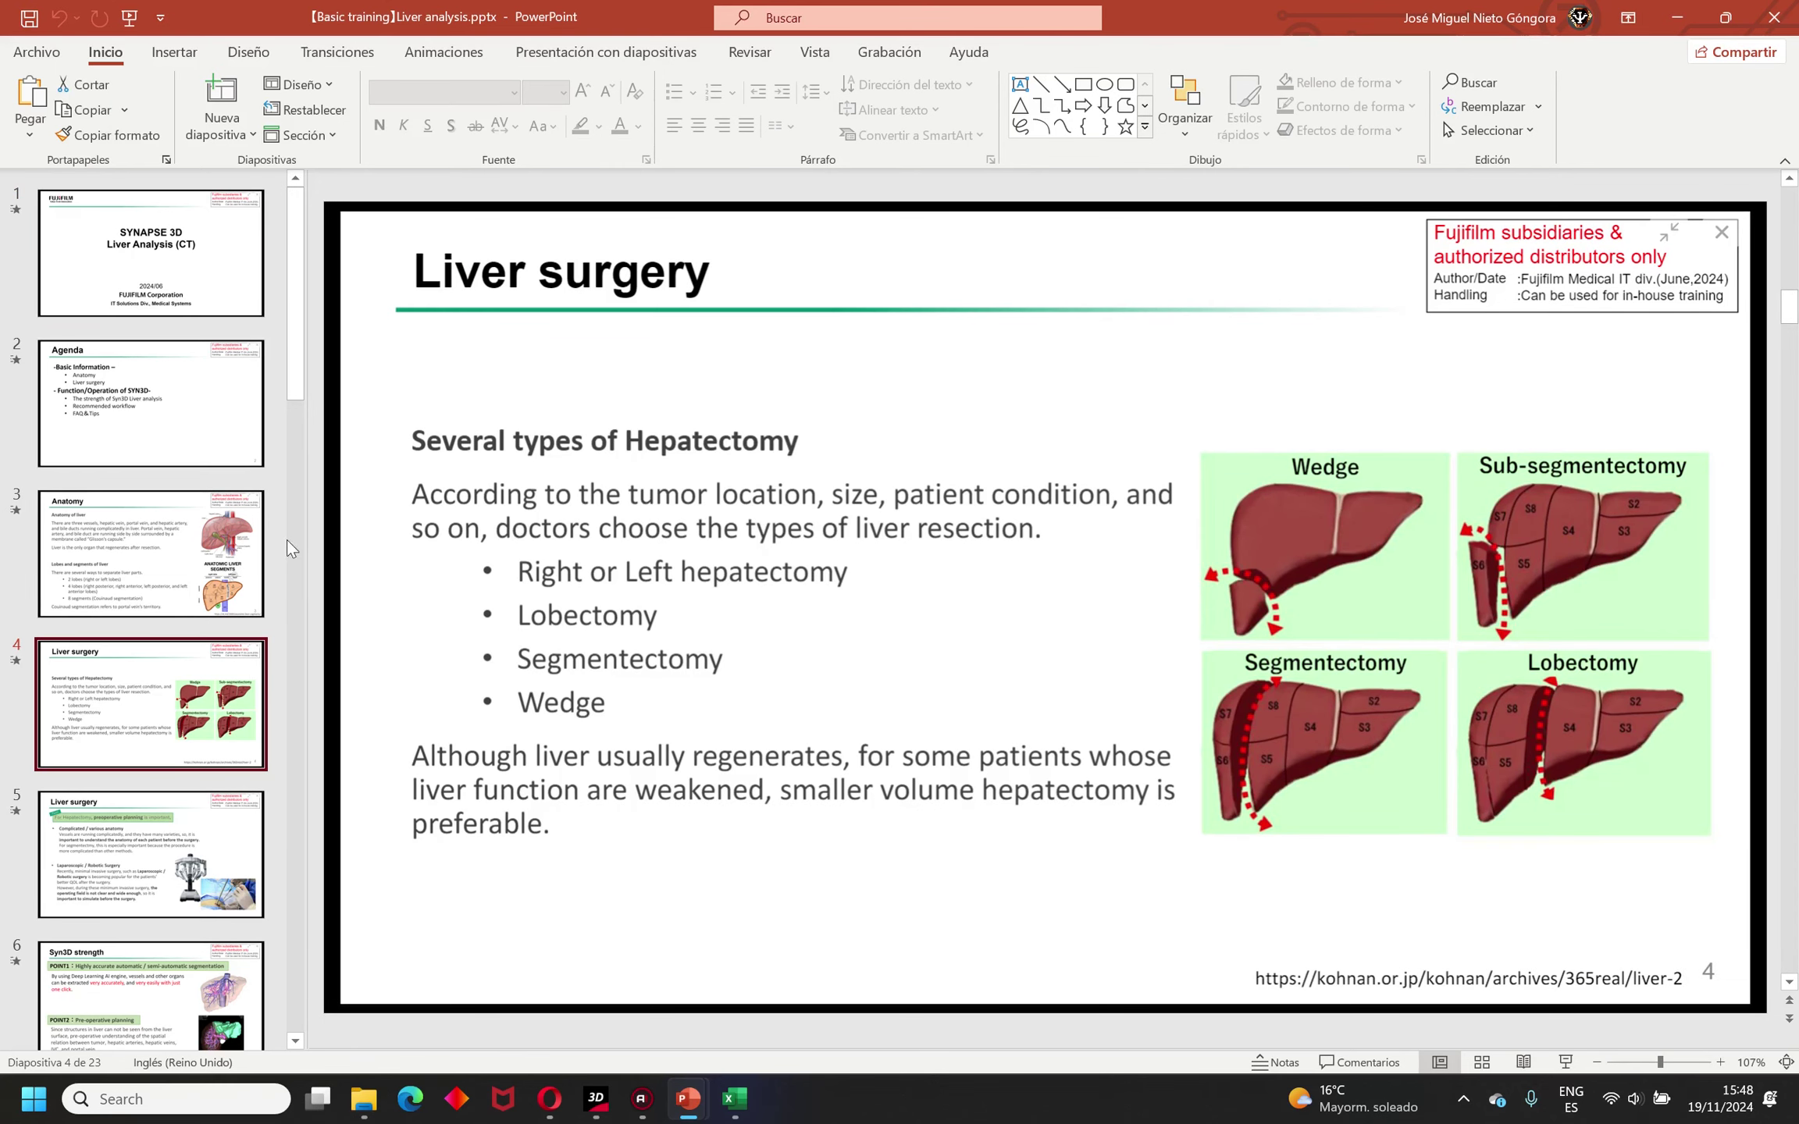
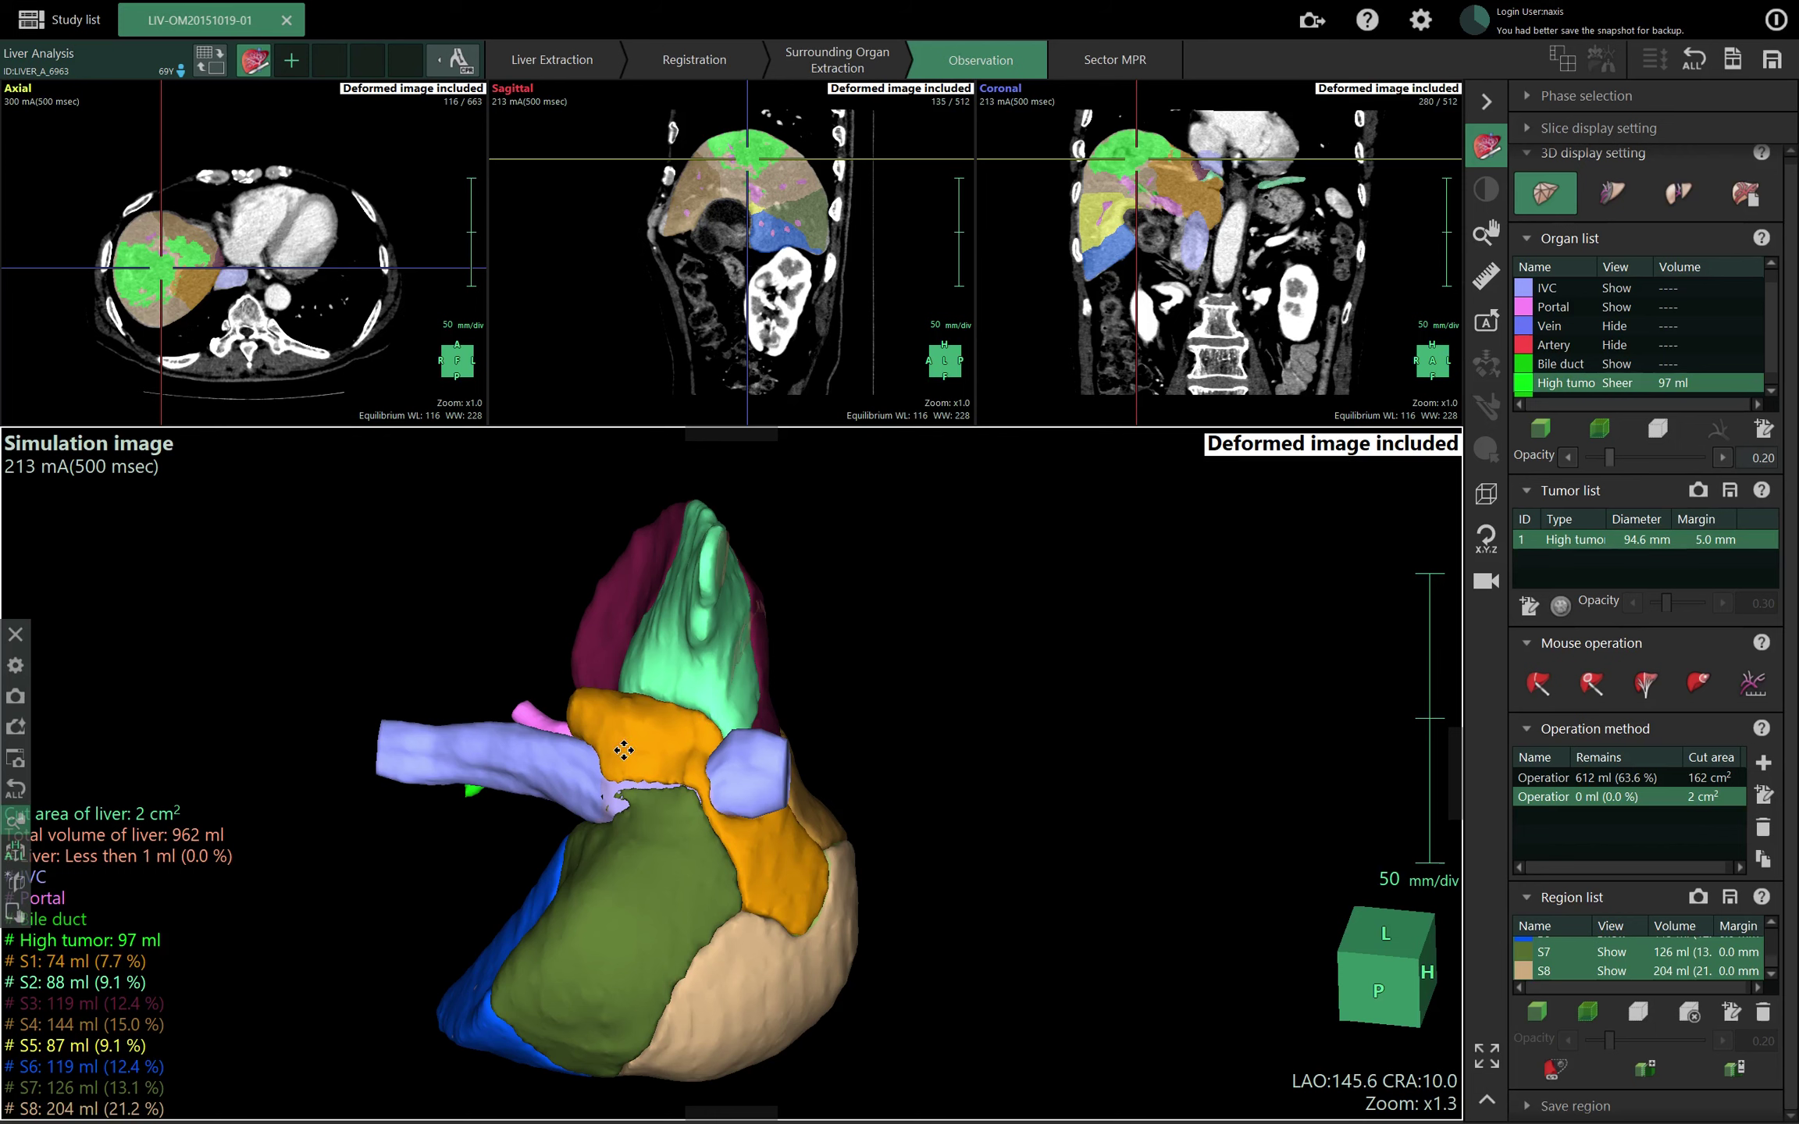
# Examine the coloured liver segments S1 to S8 from the front, the right side and above.
pyautogui.moveTo(1071, 840); pyautogui.dragTo(871, 788)
pyautogui.press('a')
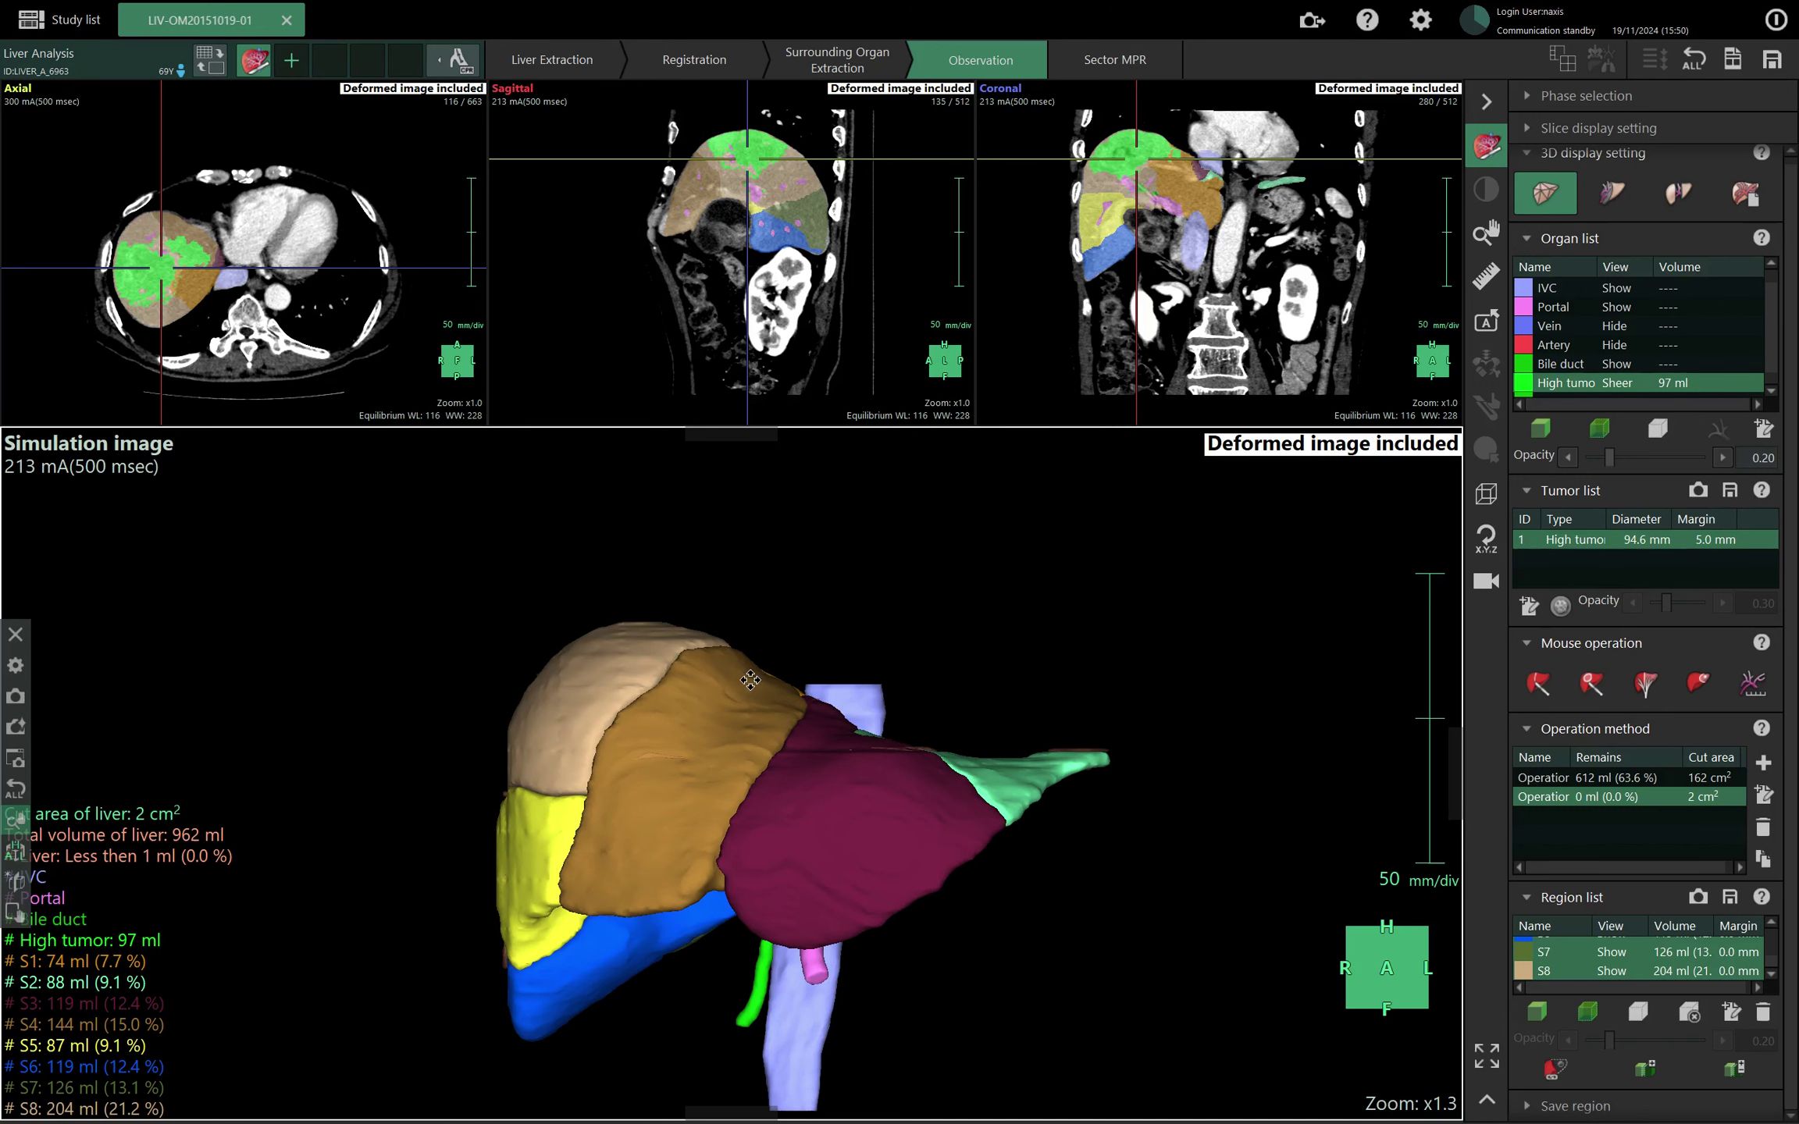
pyautogui.moveTo(738, 638); pyautogui.dragTo(812, 665)
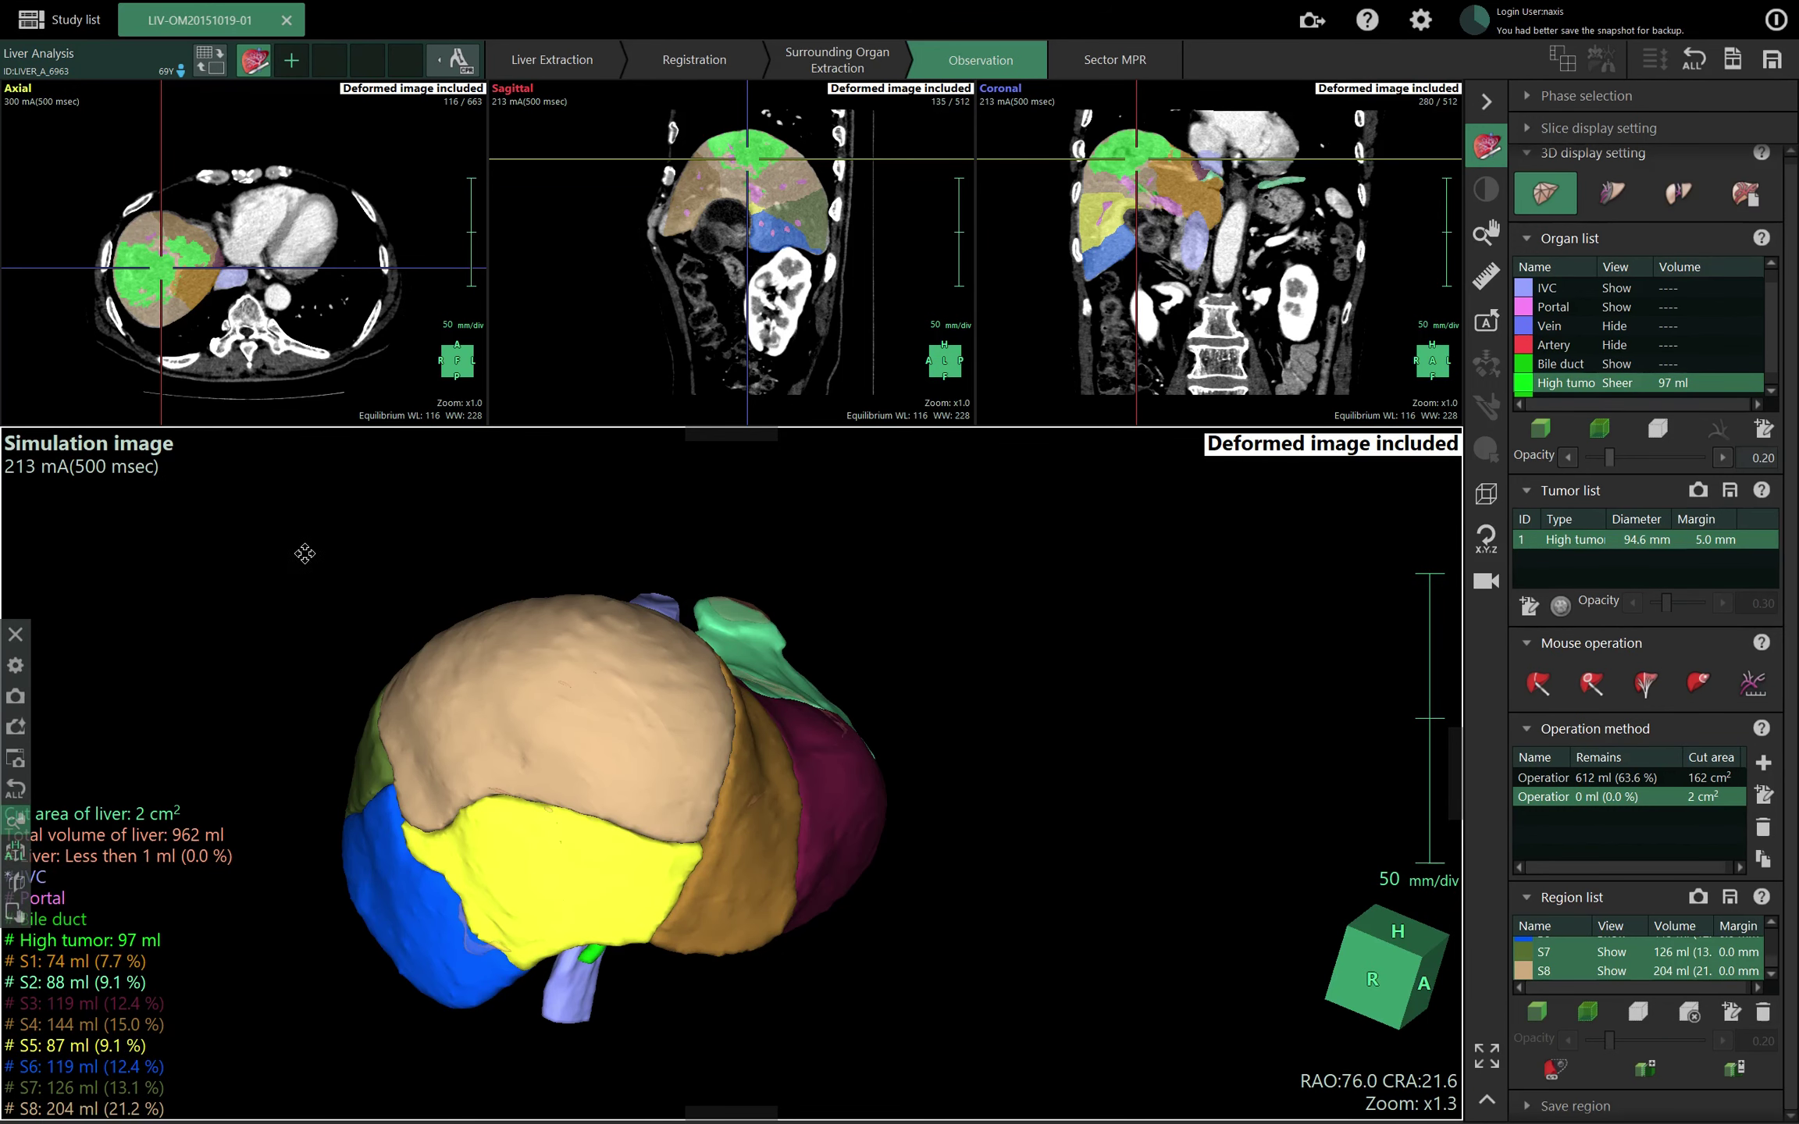
pyautogui.moveTo(304, 554); pyautogui.dragTo(272, 593)
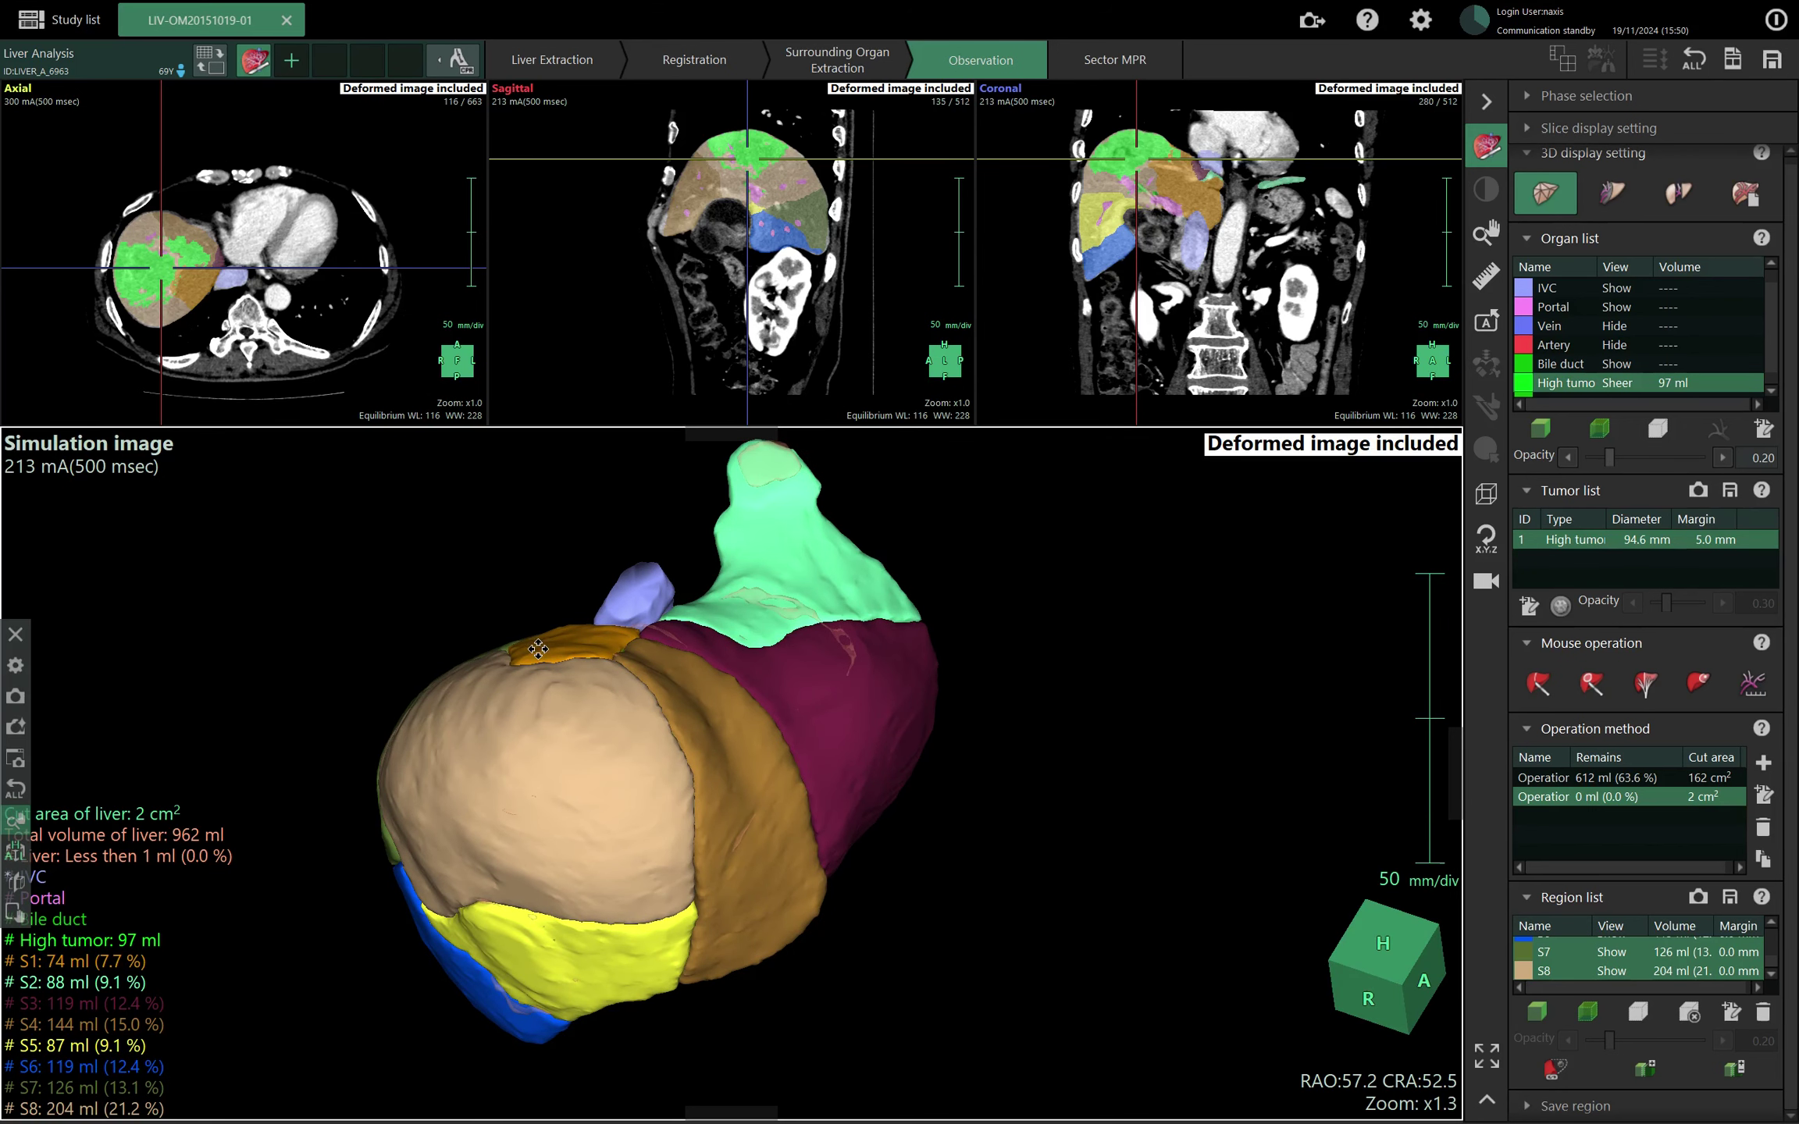
# Activate region extraction with Vessel as the target and examine the vessel centrelines and start points across the segments.
pyautogui.click(1647, 681)
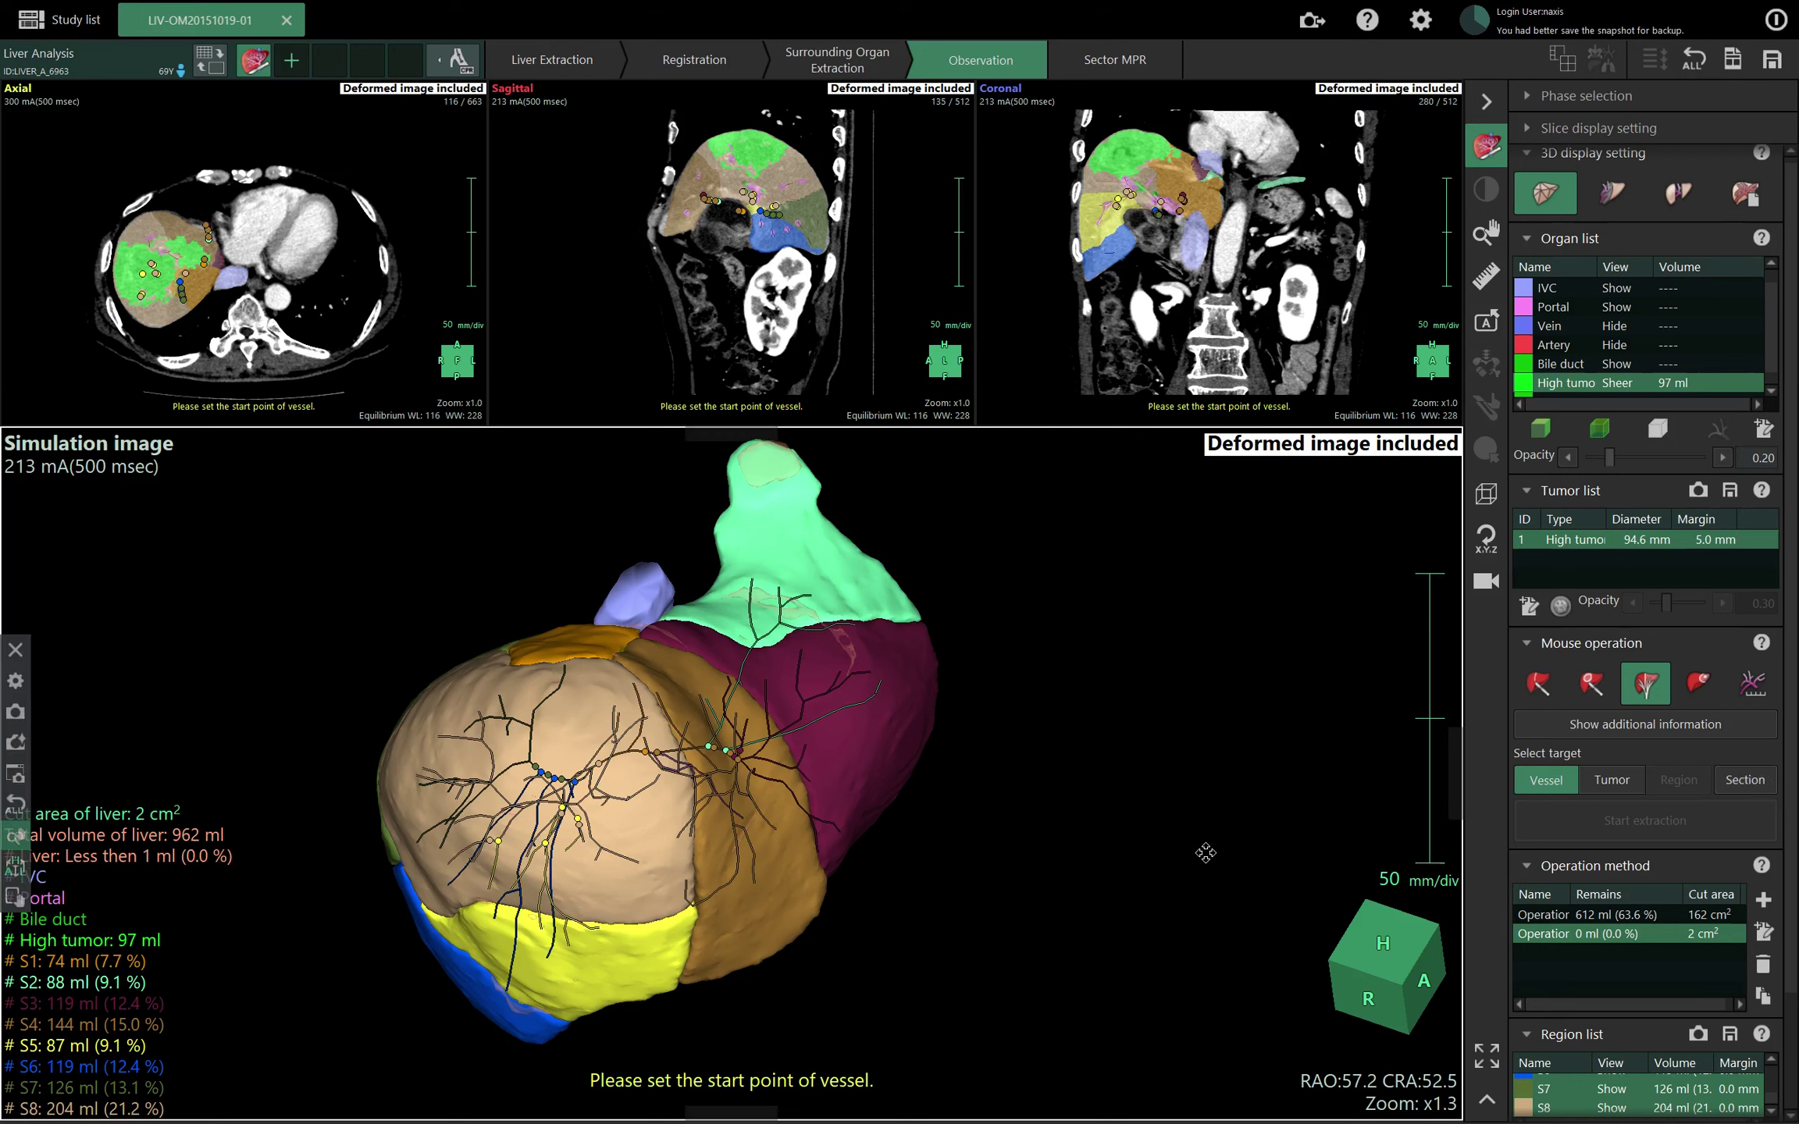
pyautogui.moveTo(1204, 851); pyautogui.dragTo(1173, 819)
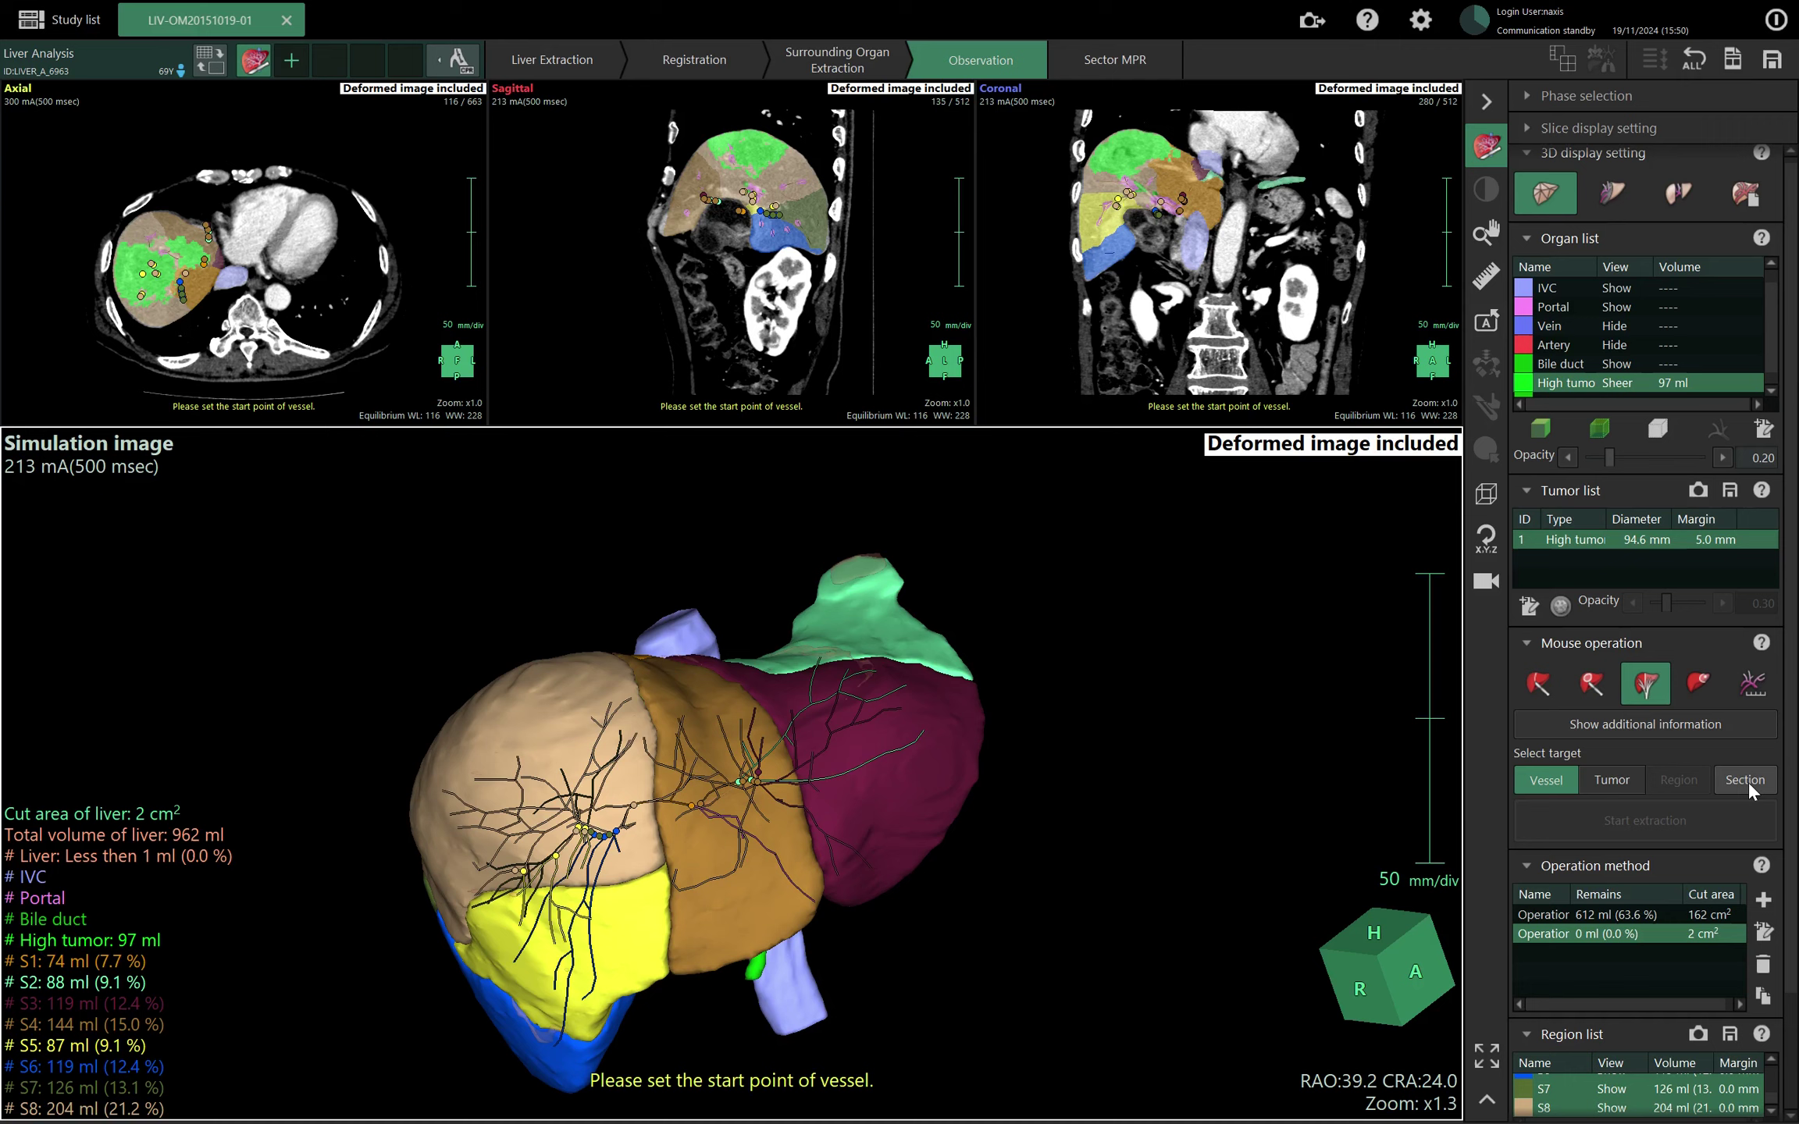
pyautogui.moveTo(851, 939); pyautogui.dragTo(935, 924)
pyautogui.moveTo(931, 933); pyautogui.dragTo(1273, 759, button='right')
pyautogui.moveTo(1273, 759); pyautogui.dragTo(1246, 809)
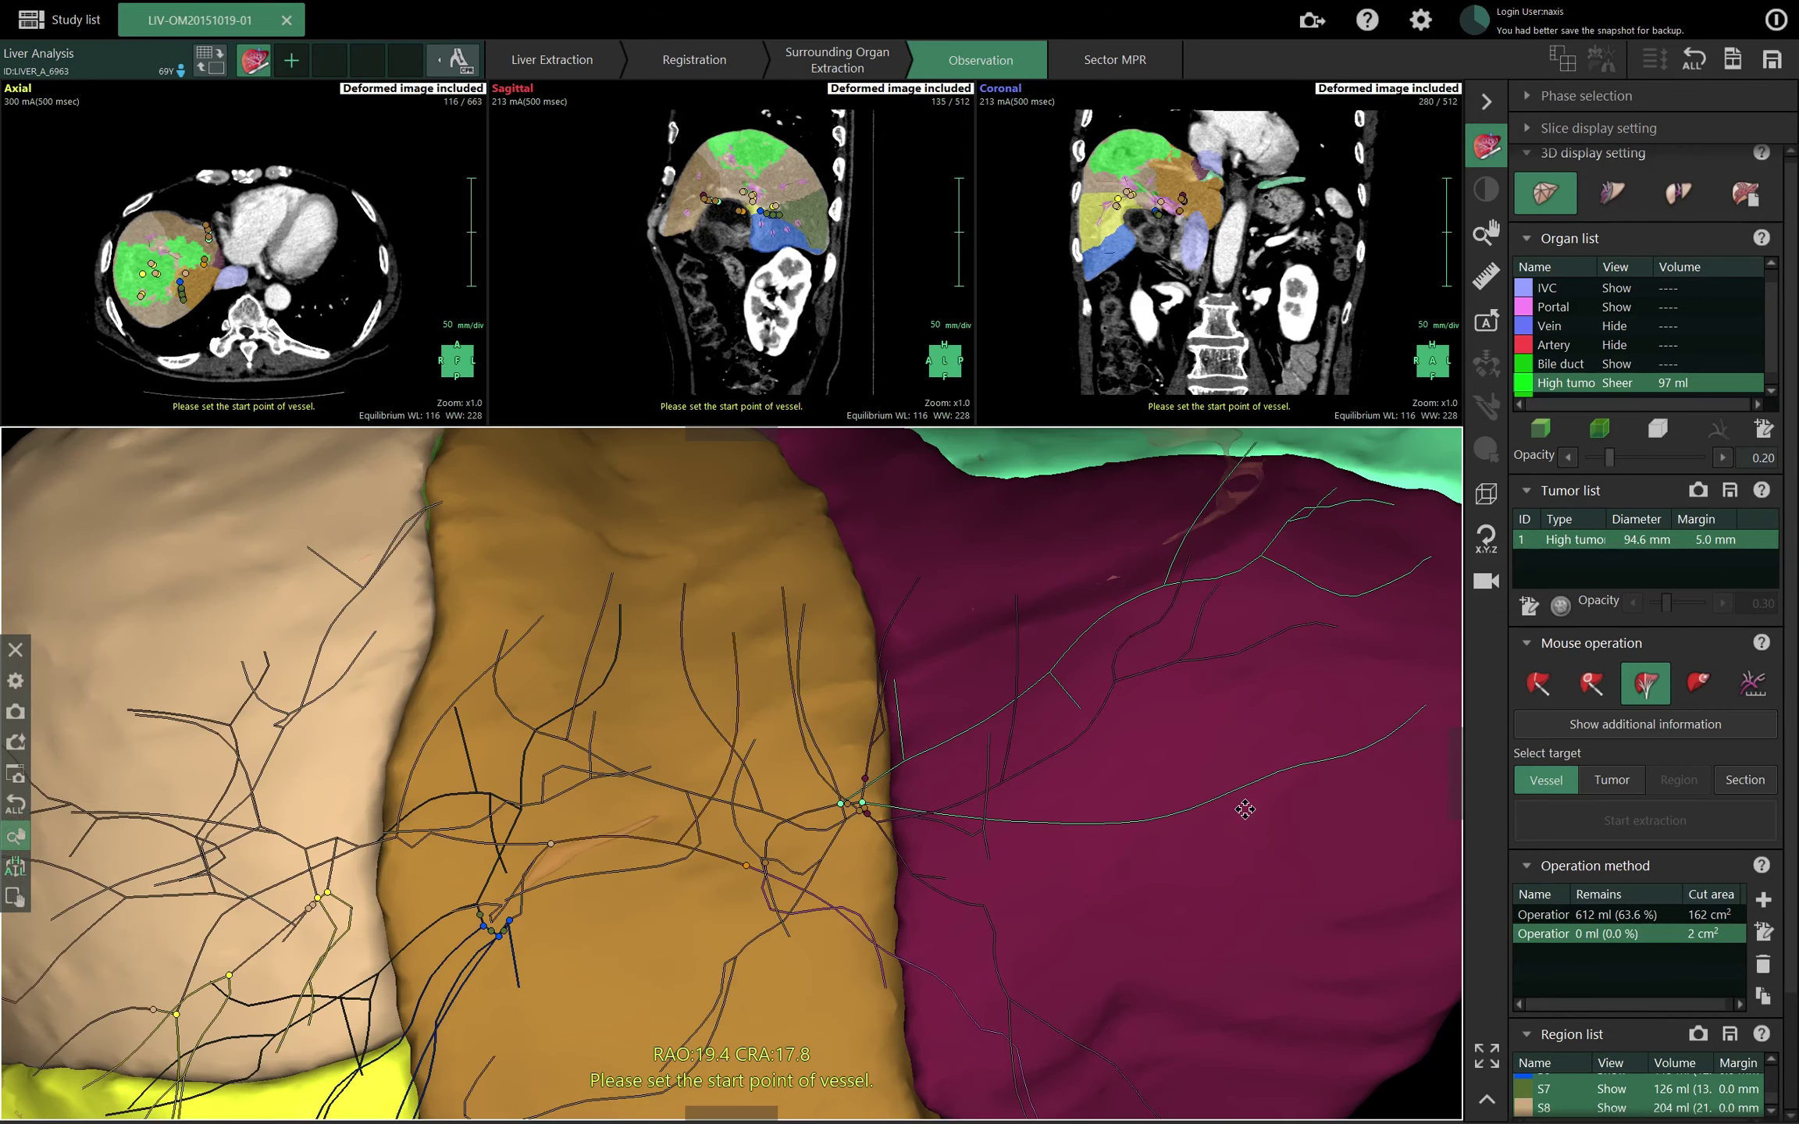
pyautogui.scroll(-3, 1205, 915)
pyautogui.moveTo(1213, 896); pyautogui.dragTo(864, 743)
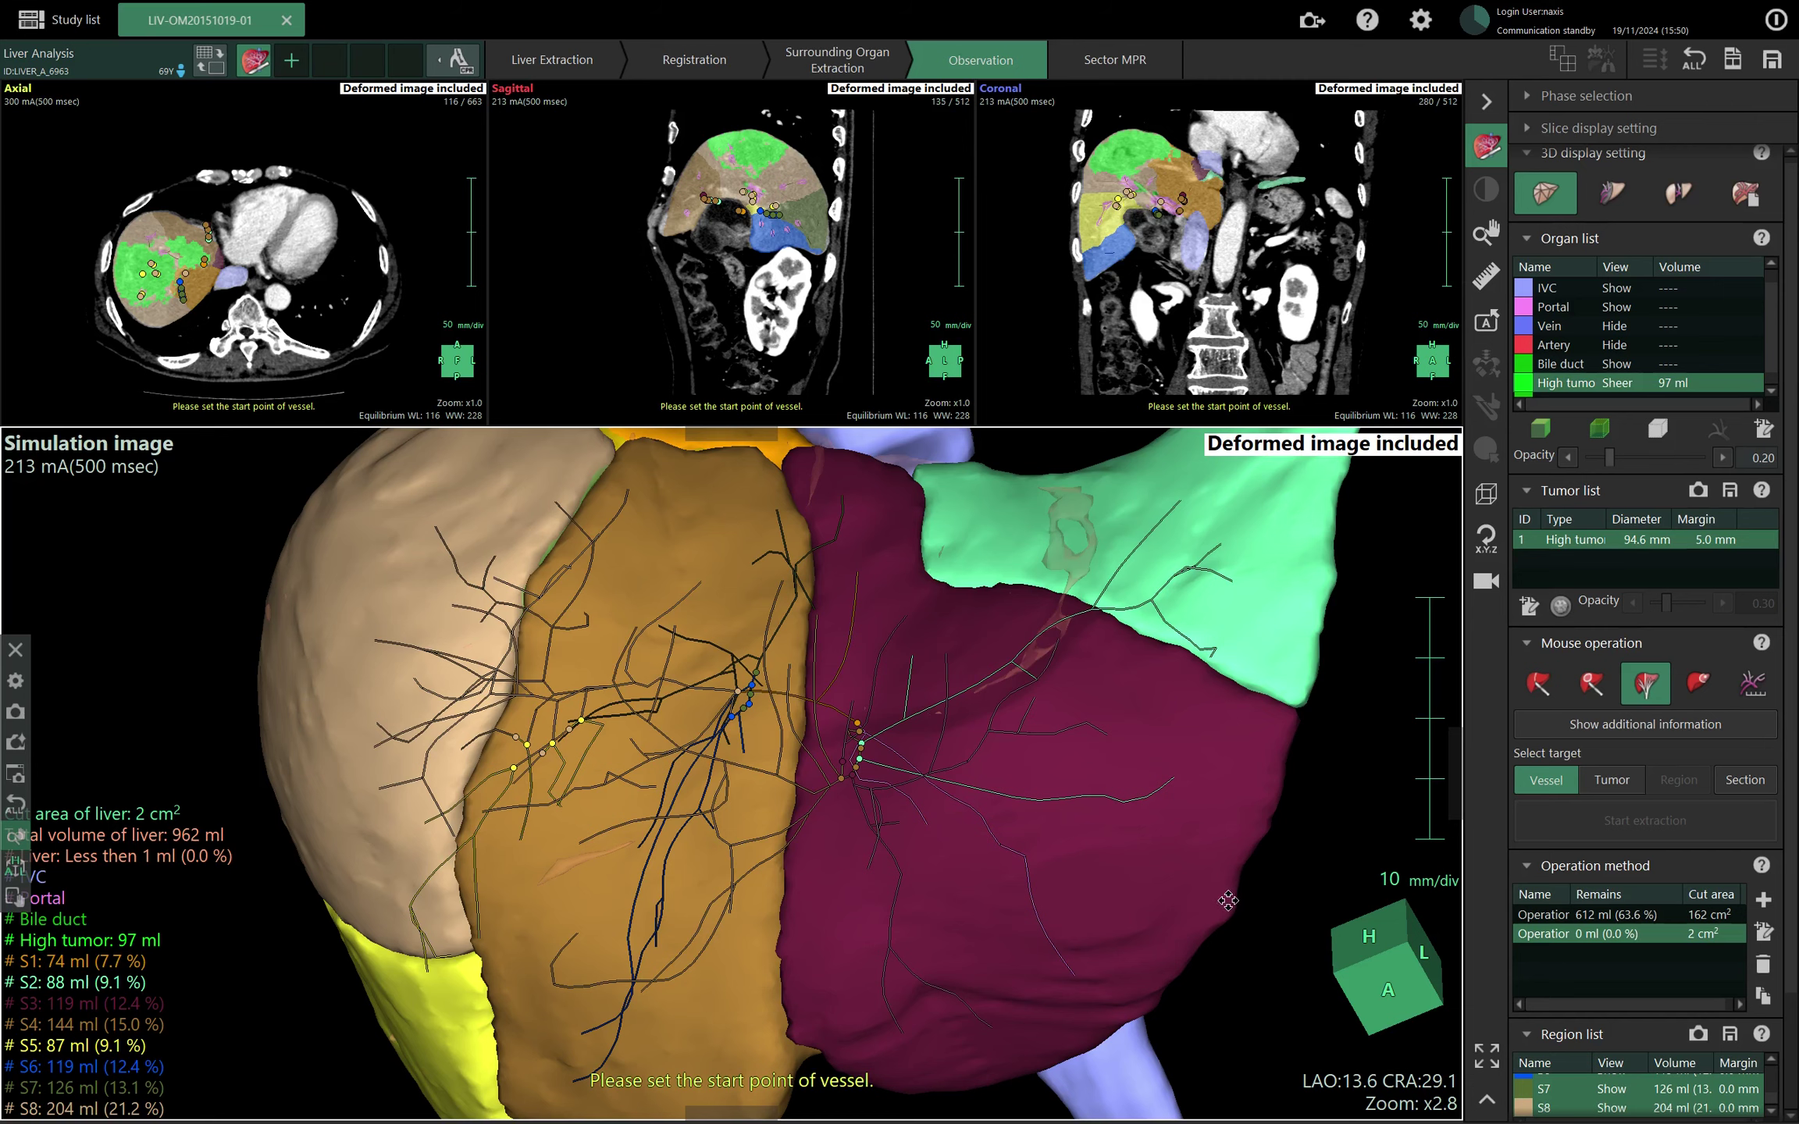
pyautogui.moveTo(1229, 900); pyautogui.dragTo(1281, 851)
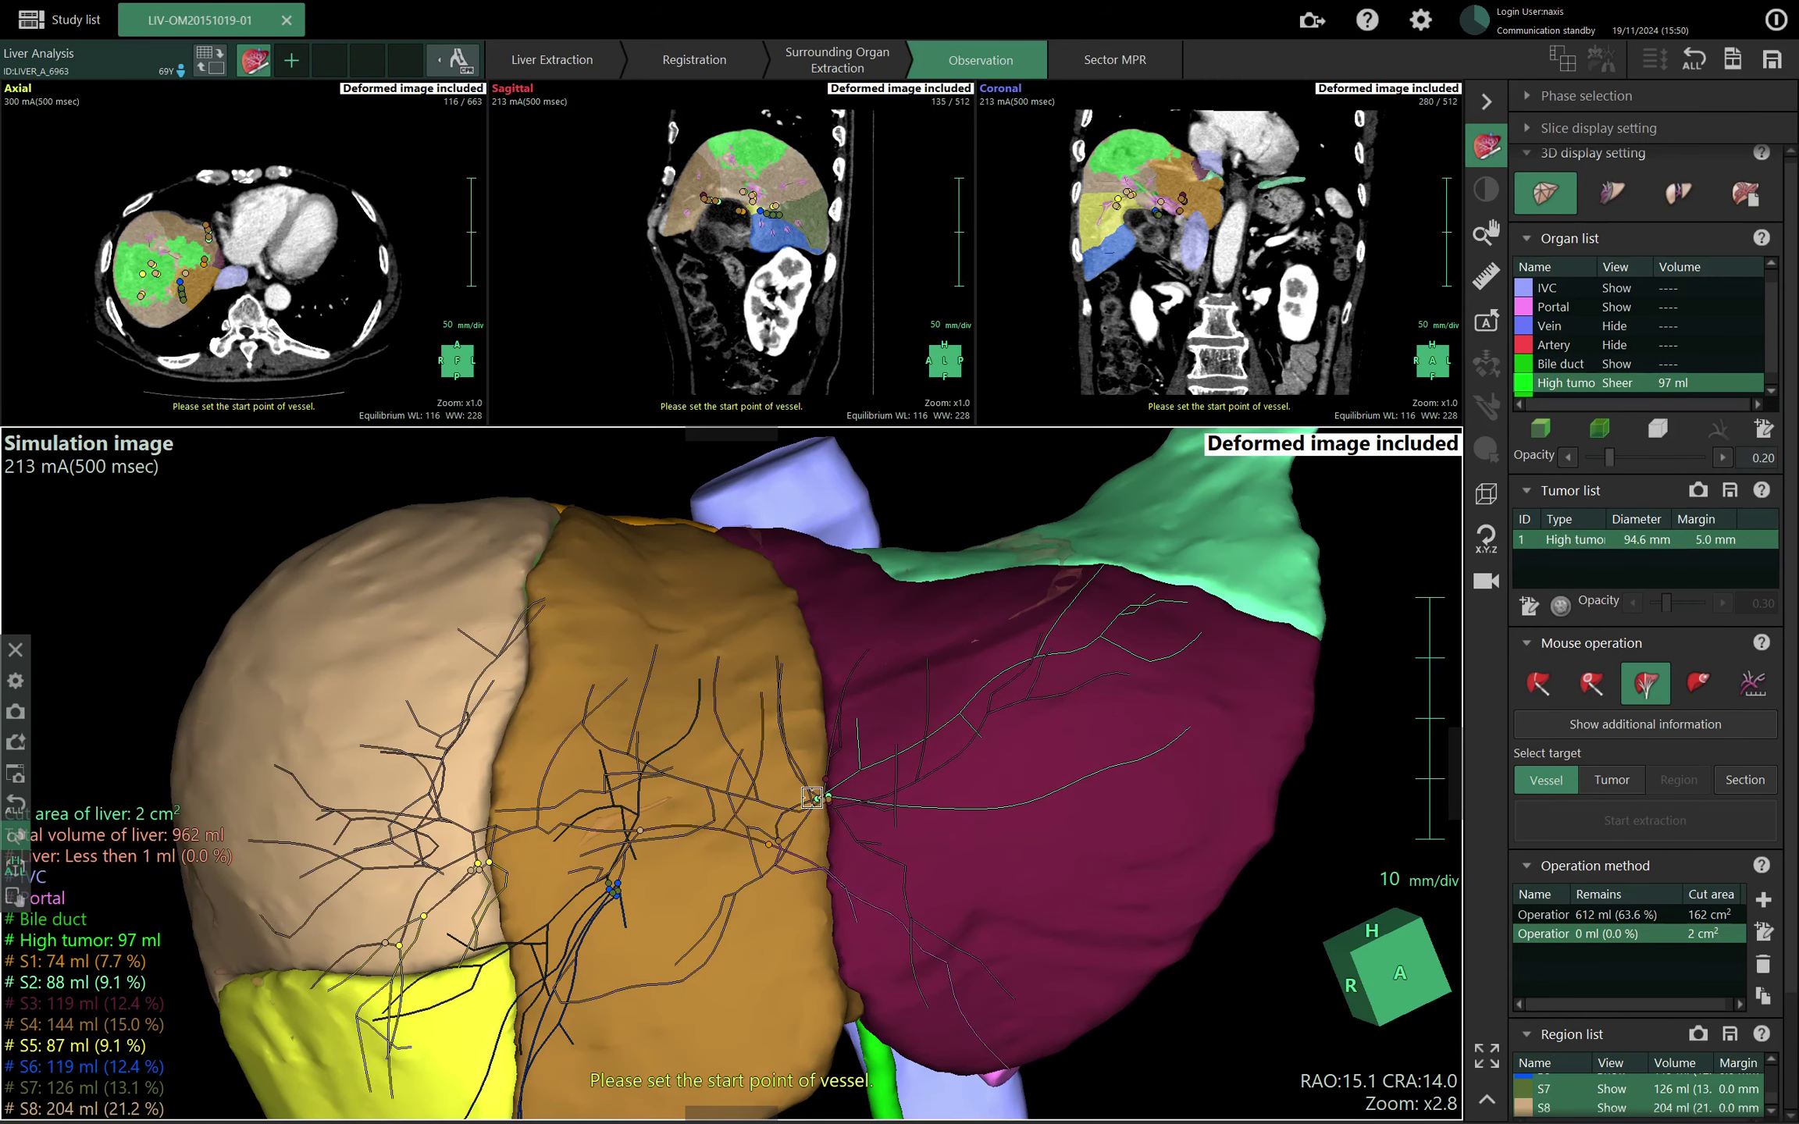
pyautogui.moveTo(1243, 932); pyautogui.dragTo(1276, 926)
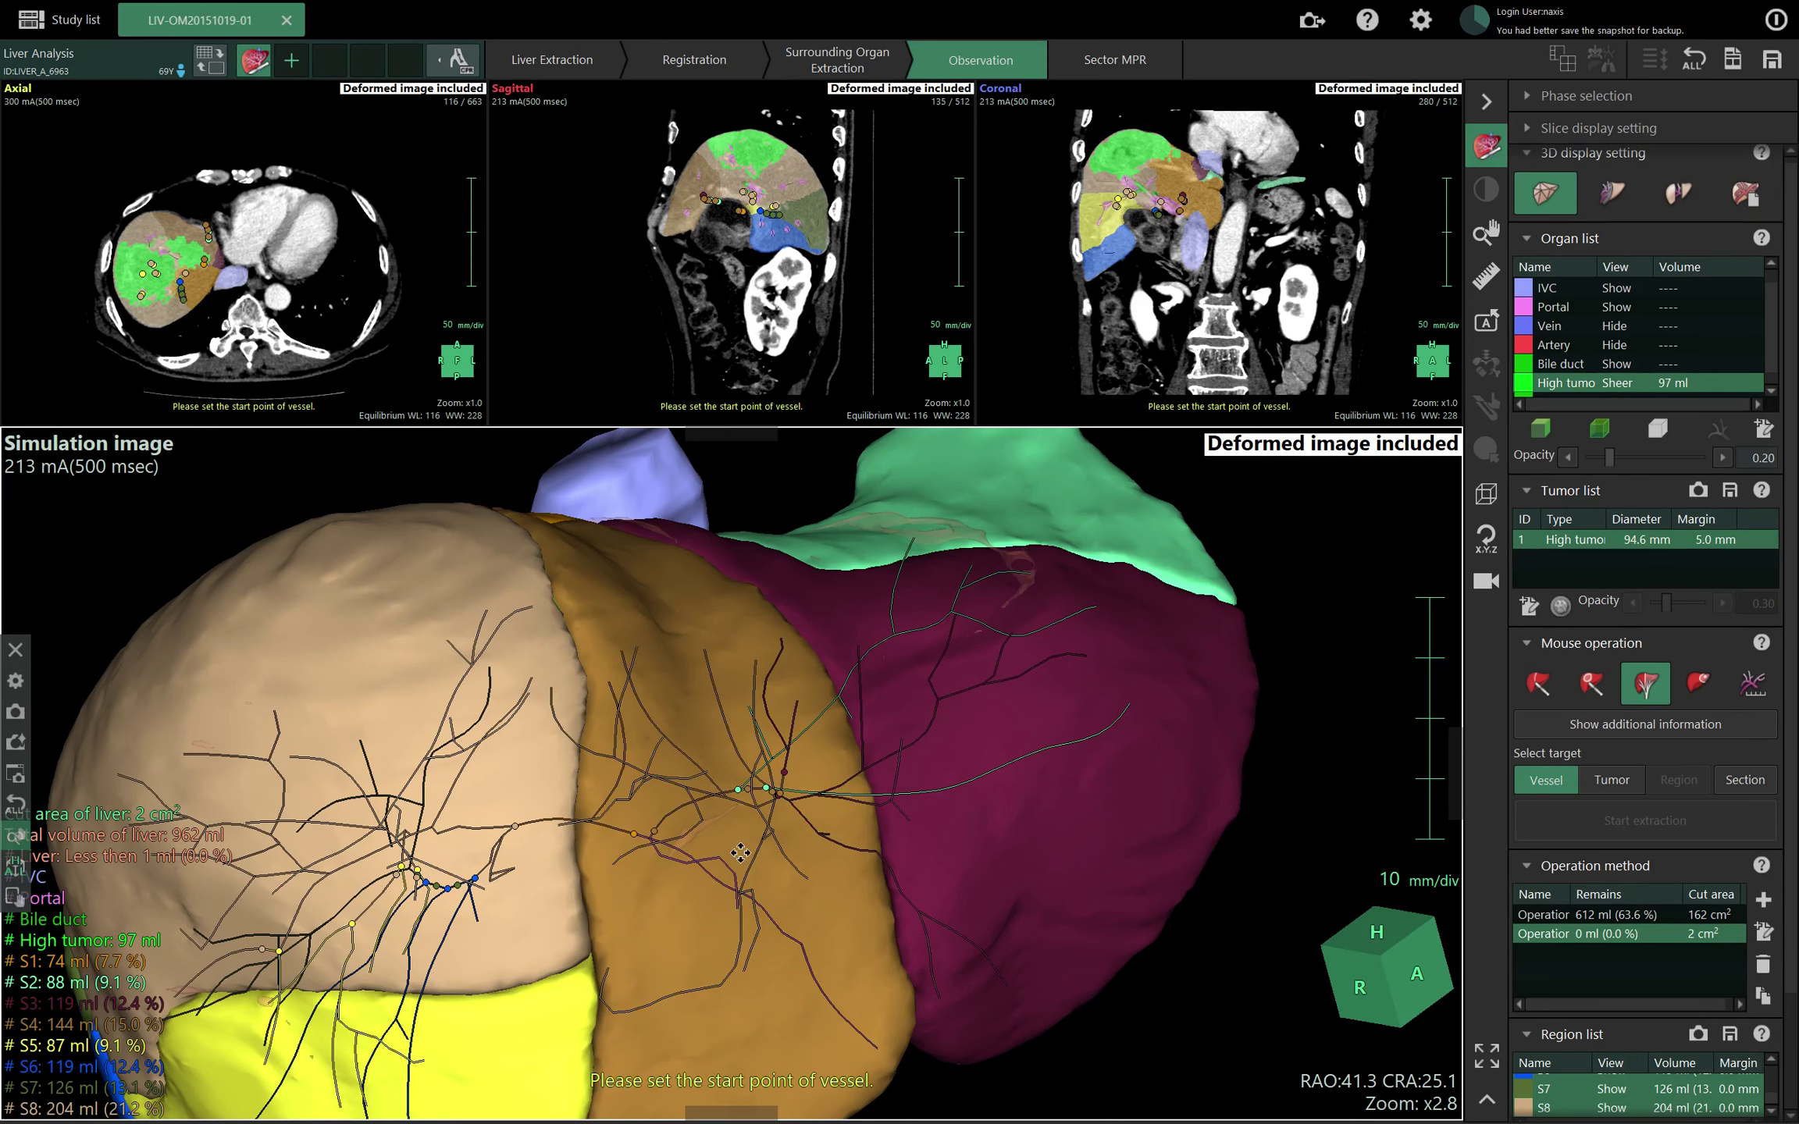
pyautogui.moveTo(1238, 981); pyautogui.dragTo(1171, 773)
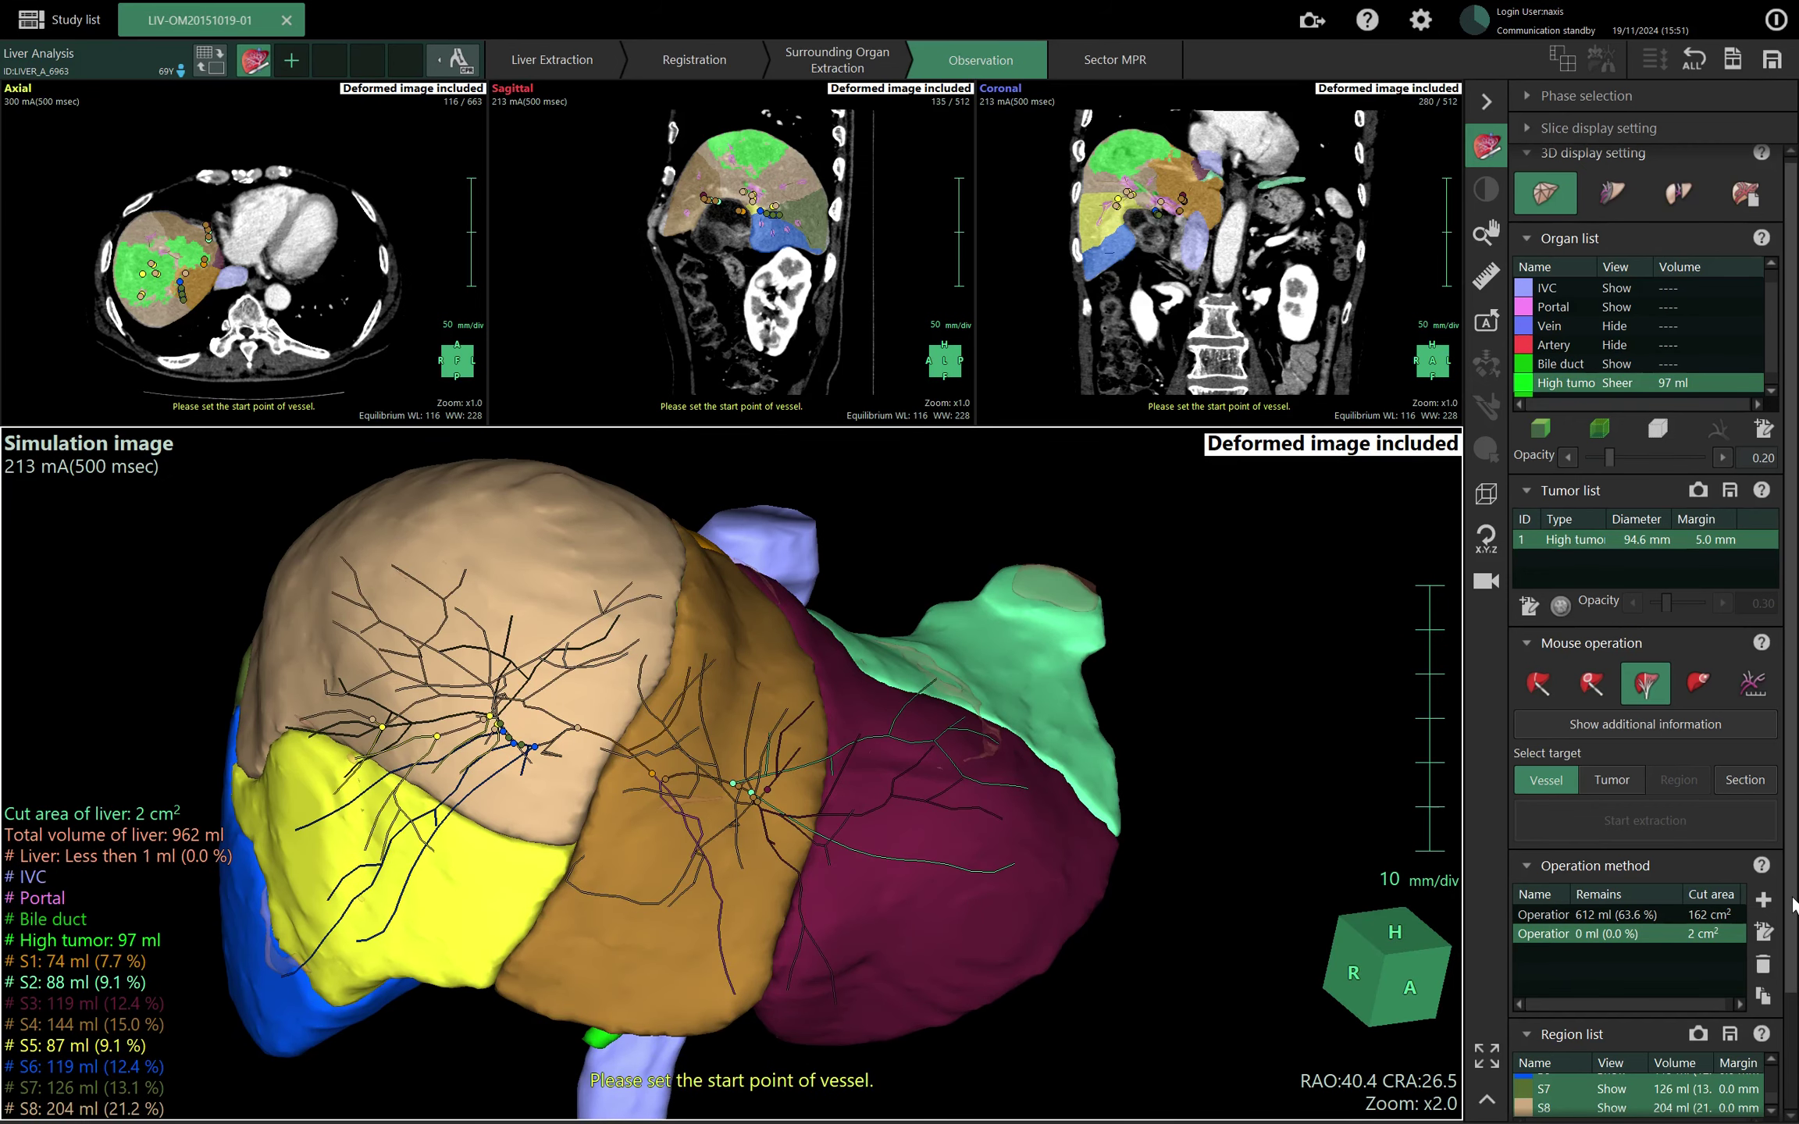
# Set segment S8 to sheer display in the region list to reveal the tumor and vessels inside it.
pyautogui.scroll(-5, 1793, 906)
pyautogui.moveTo(1168, 776); pyautogui.dragTo(1195, 748)
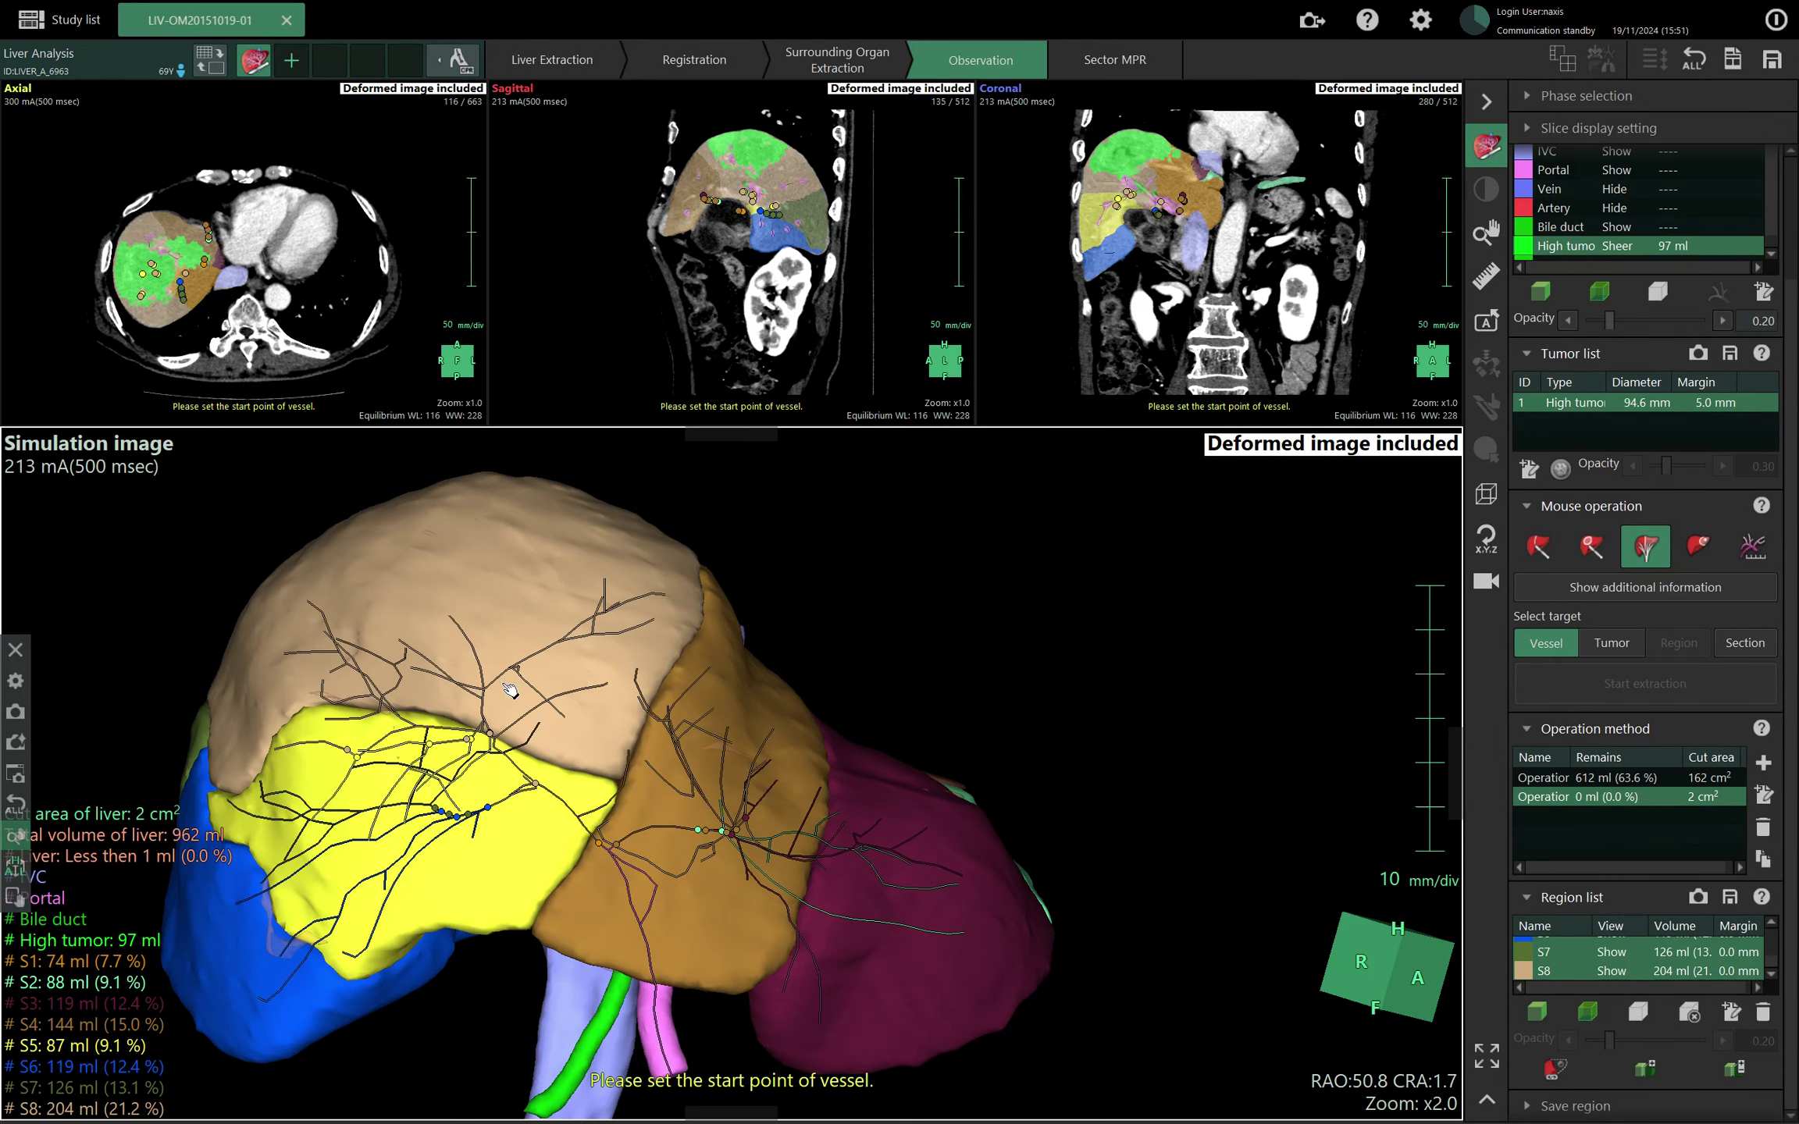
pyautogui.click(1571, 968)
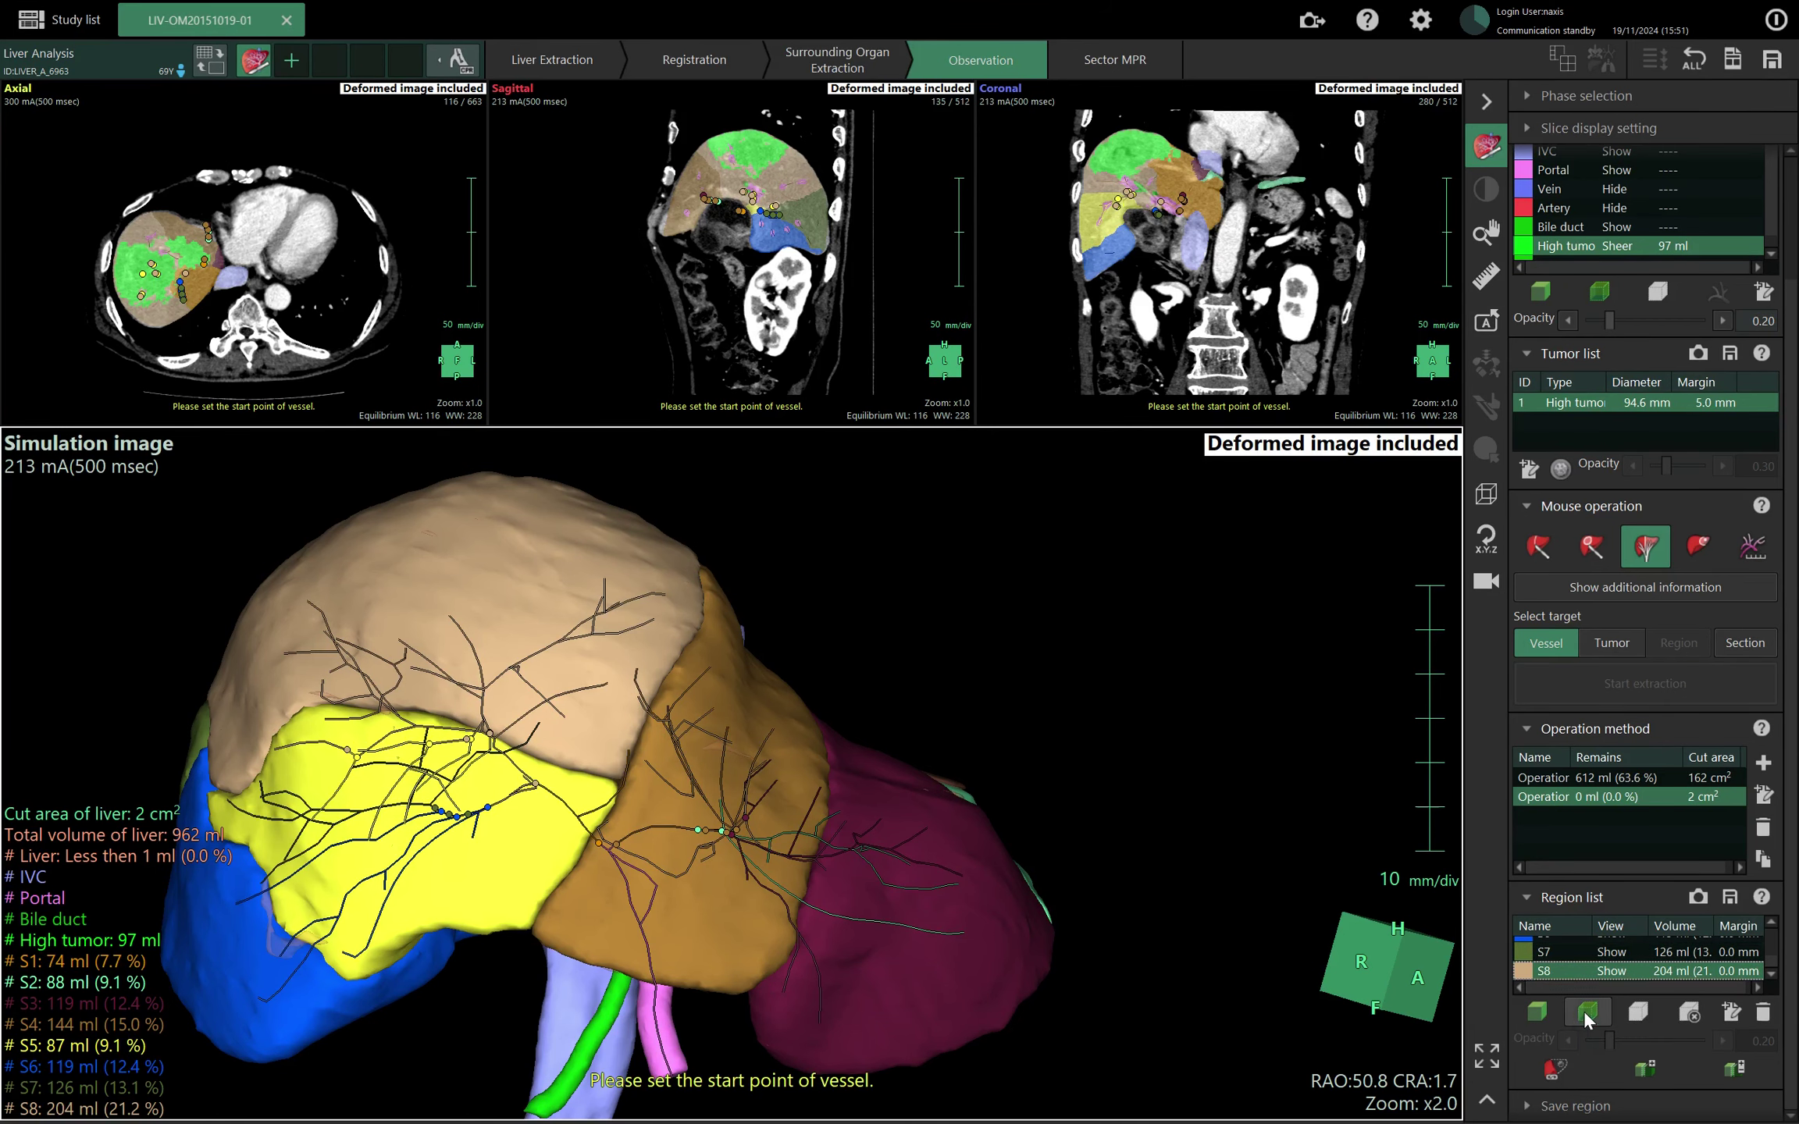
pyautogui.click(1584, 1010)
pyautogui.moveTo(984, 691)
pyautogui.mouseDown()
pyautogui.moveTo(976, 735)
pyautogui.moveTo(982, 695)
pyautogui.mouseUp()
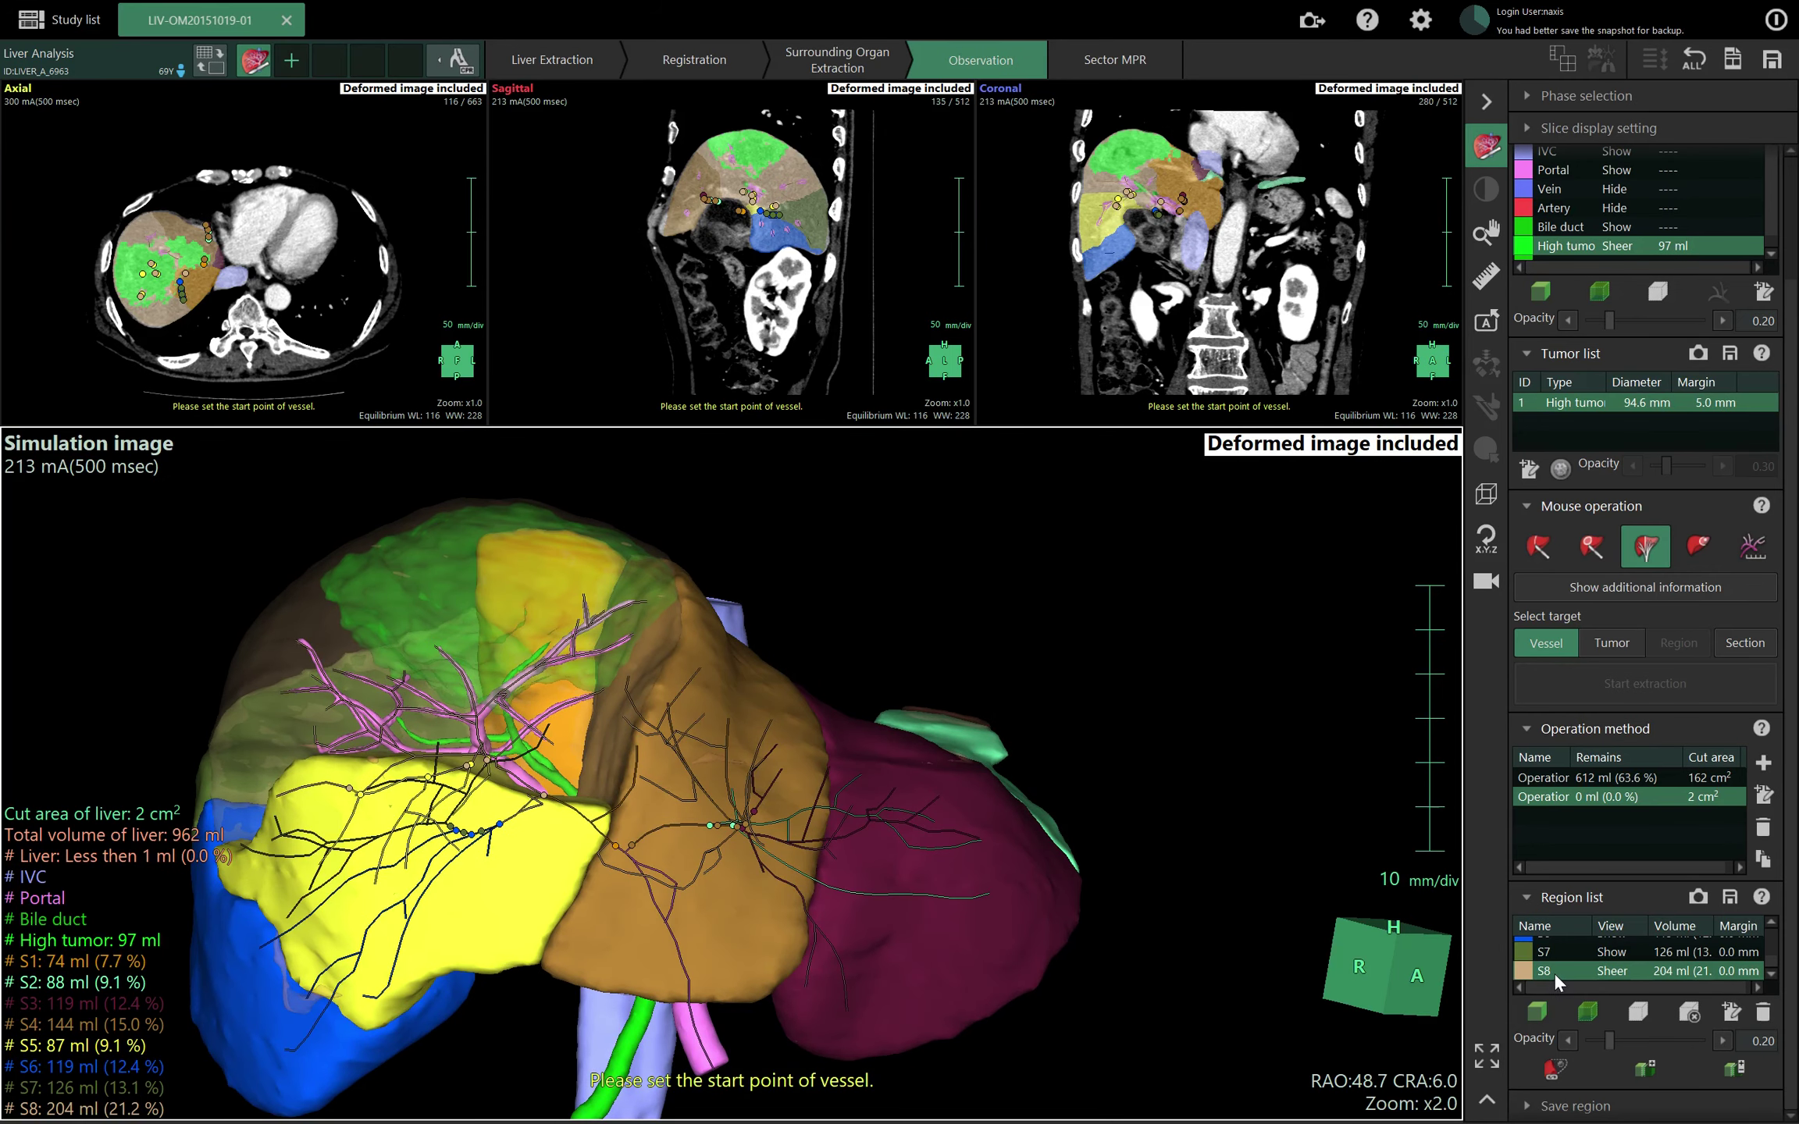
# Set segment S4 to sheer display in the region list as well.
pyautogui.scroll(1, 1792, 956)
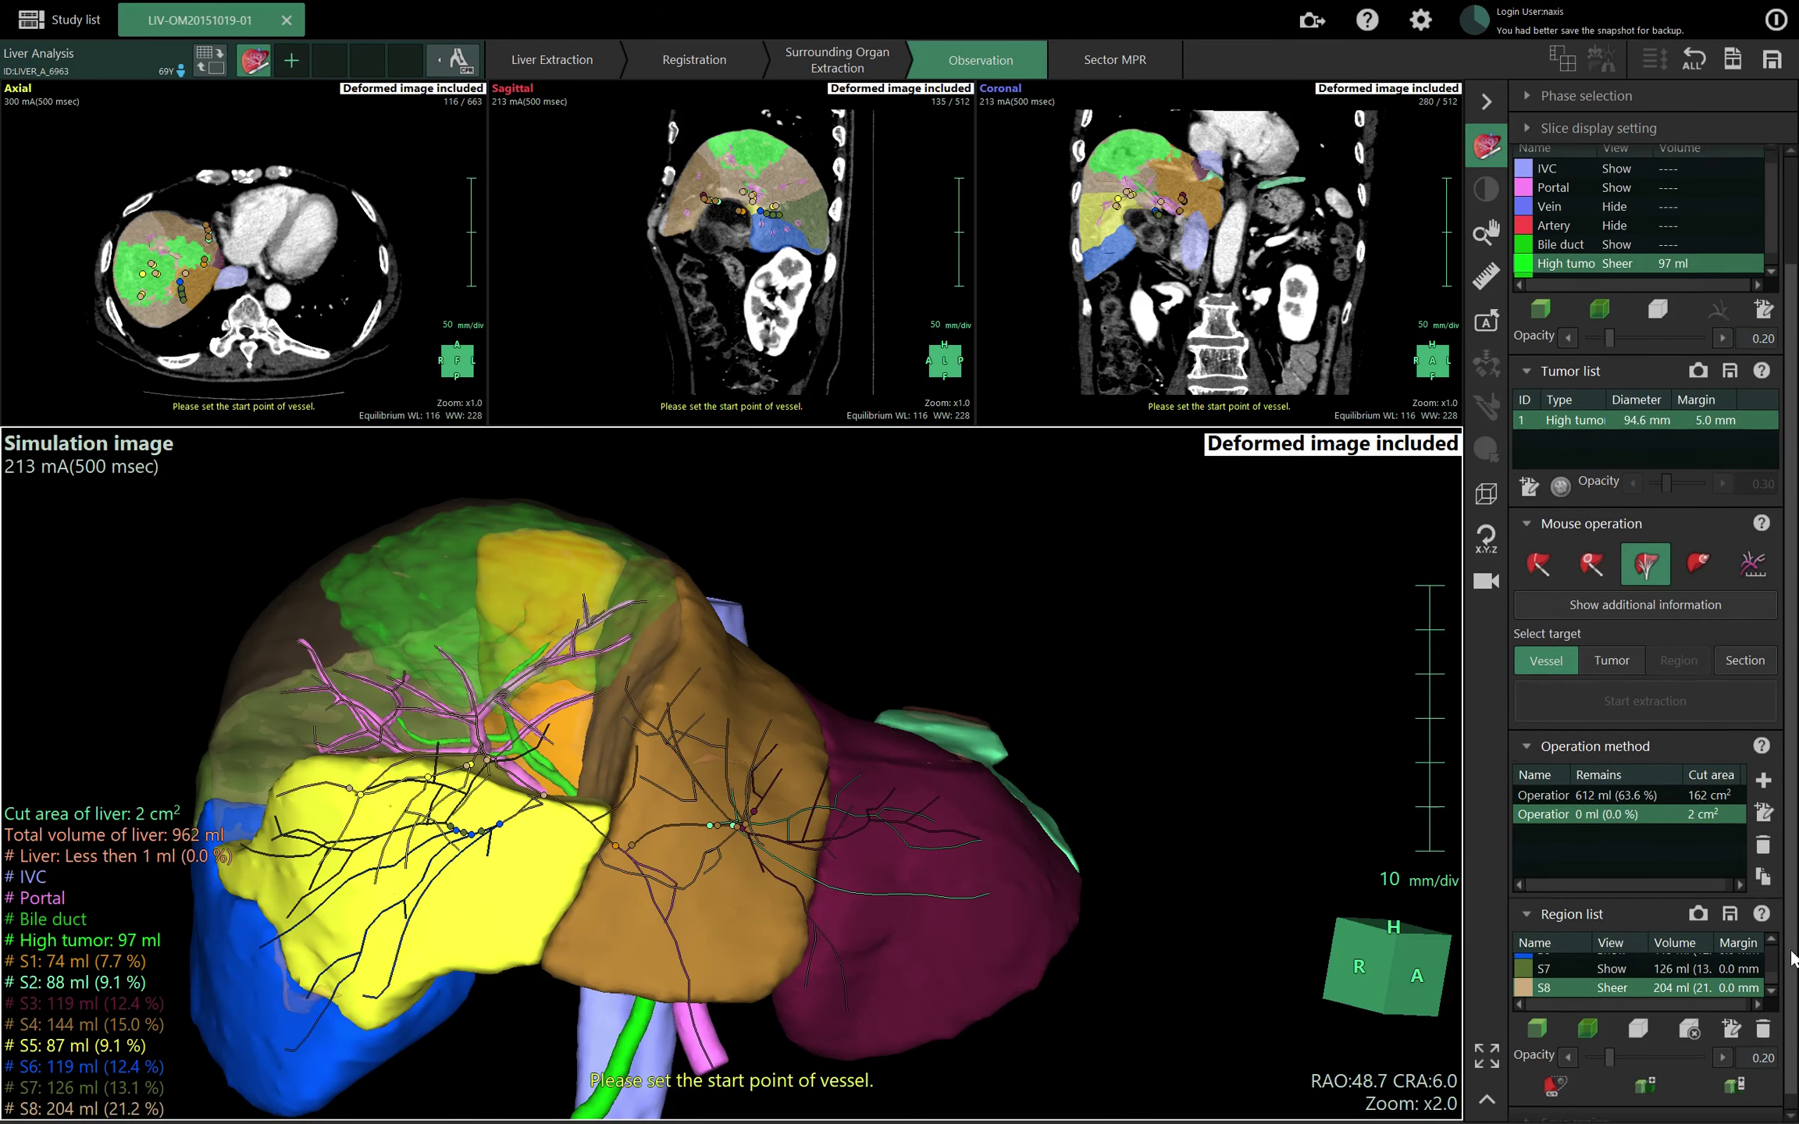
pyautogui.scroll(1, 1793, 956)
pyautogui.scroll(2, 1767, 975)
pyautogui.click(1655, 985)
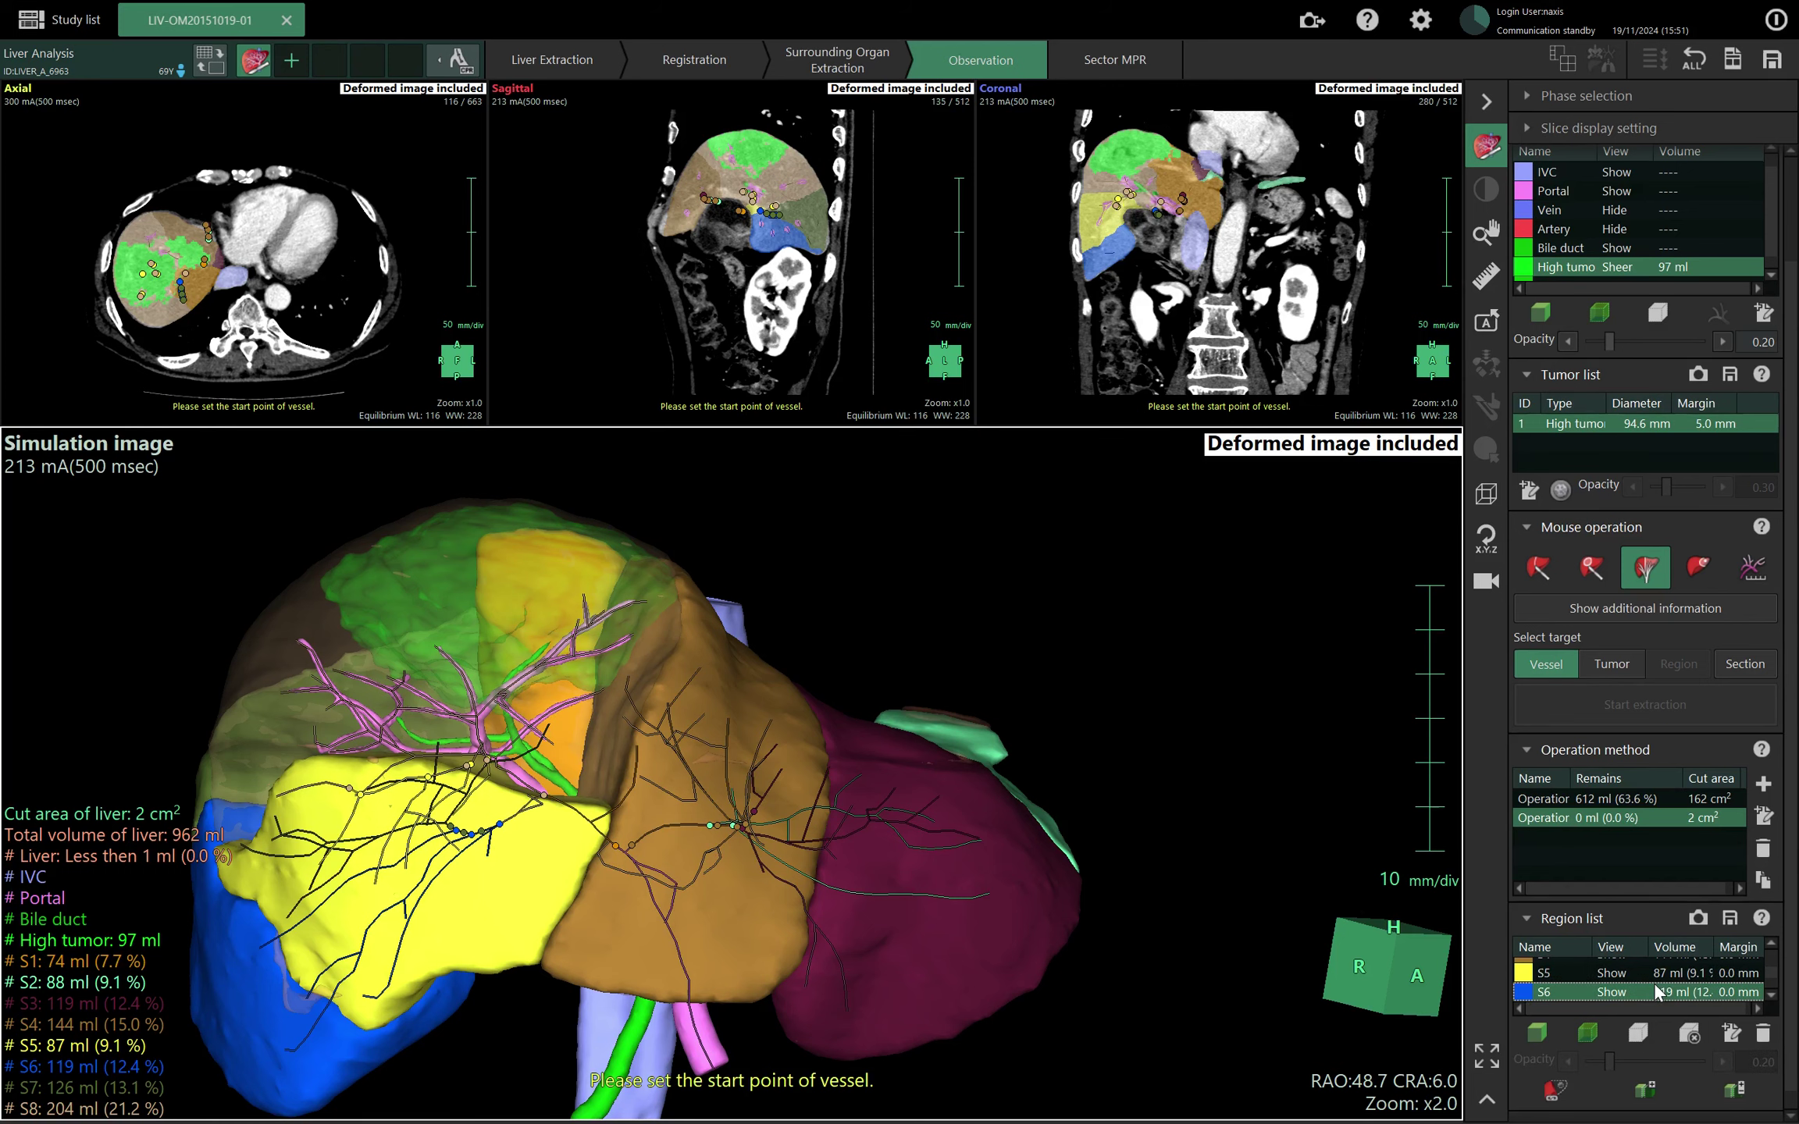
pyautogui.scroll(2, 1668, 983)
pyautogui.click(1619, 988)
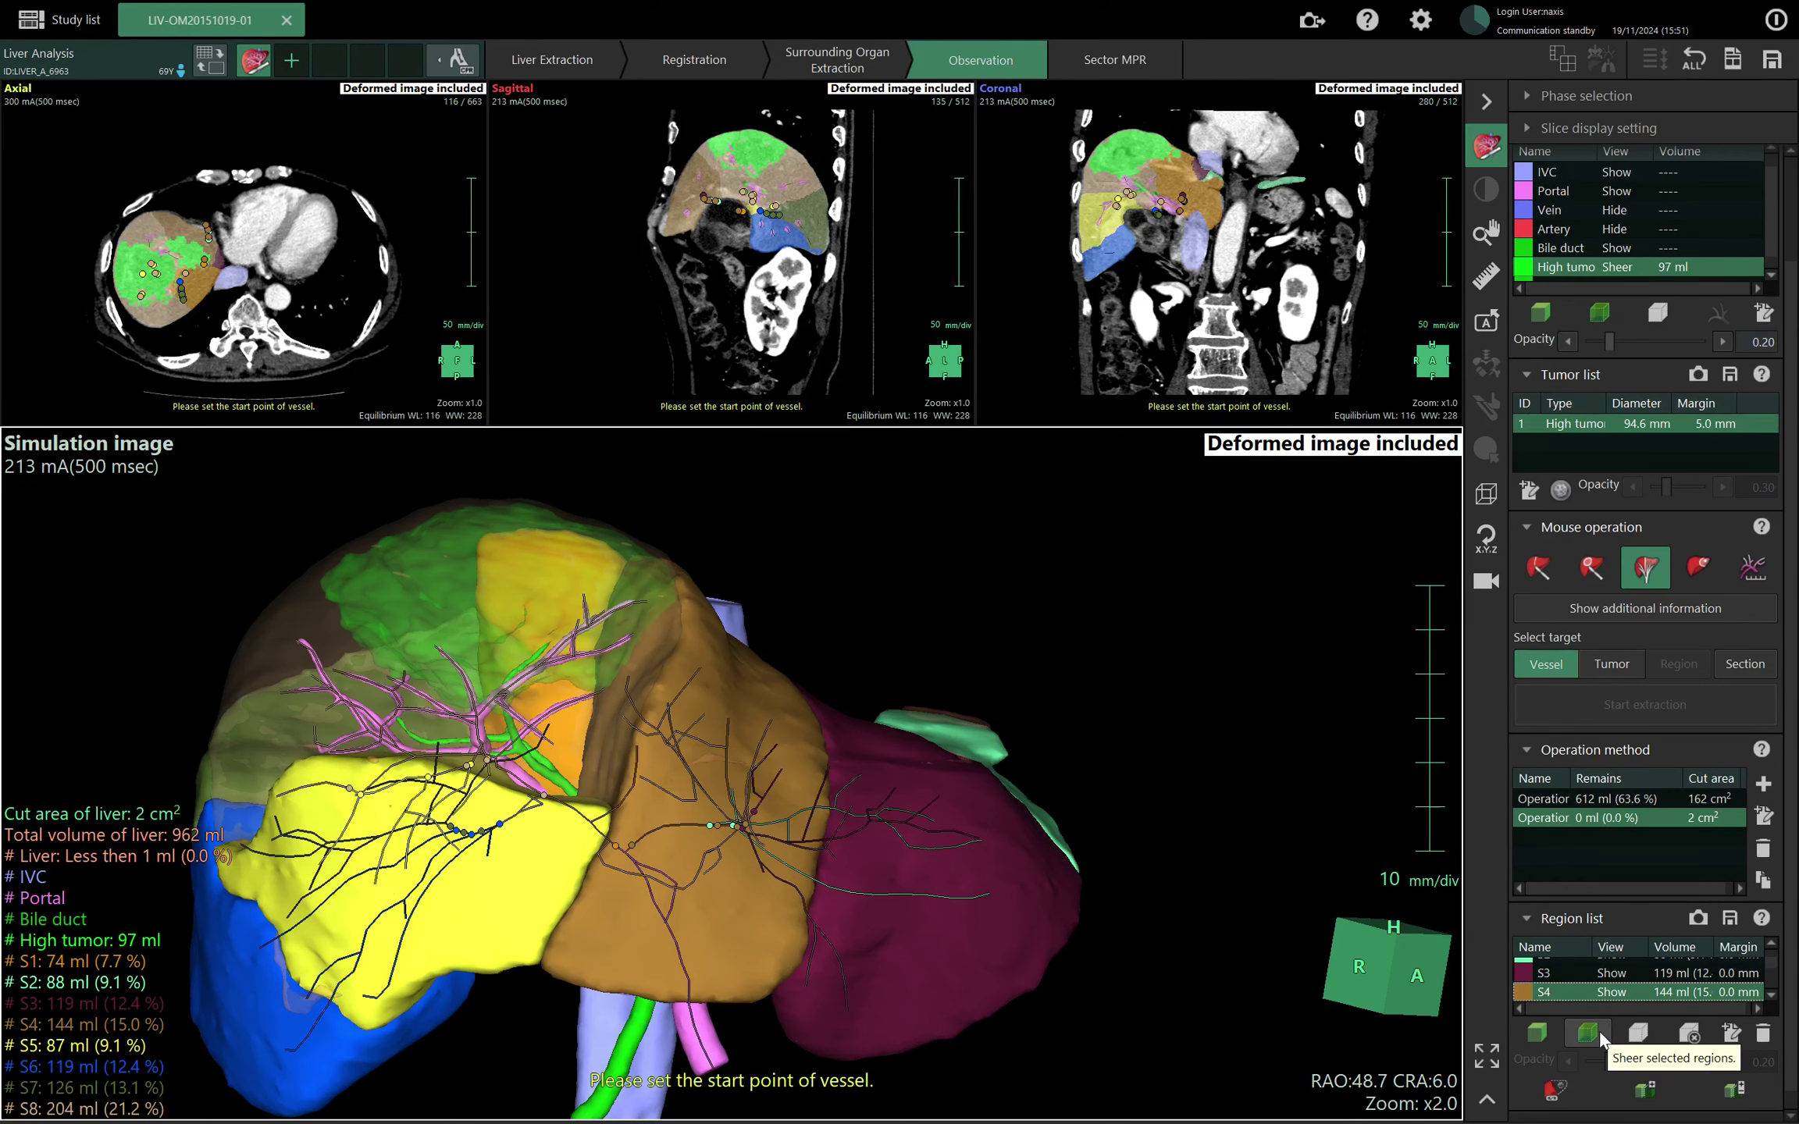
pyautogui.click(1599, 1032)
# Examine the tumor, portal branches and bile duct through the sheer S4 and S8 segments from several angles.
pyautogui.moveTo(1100, 674); pyautogui.dragTo(1091, 739)
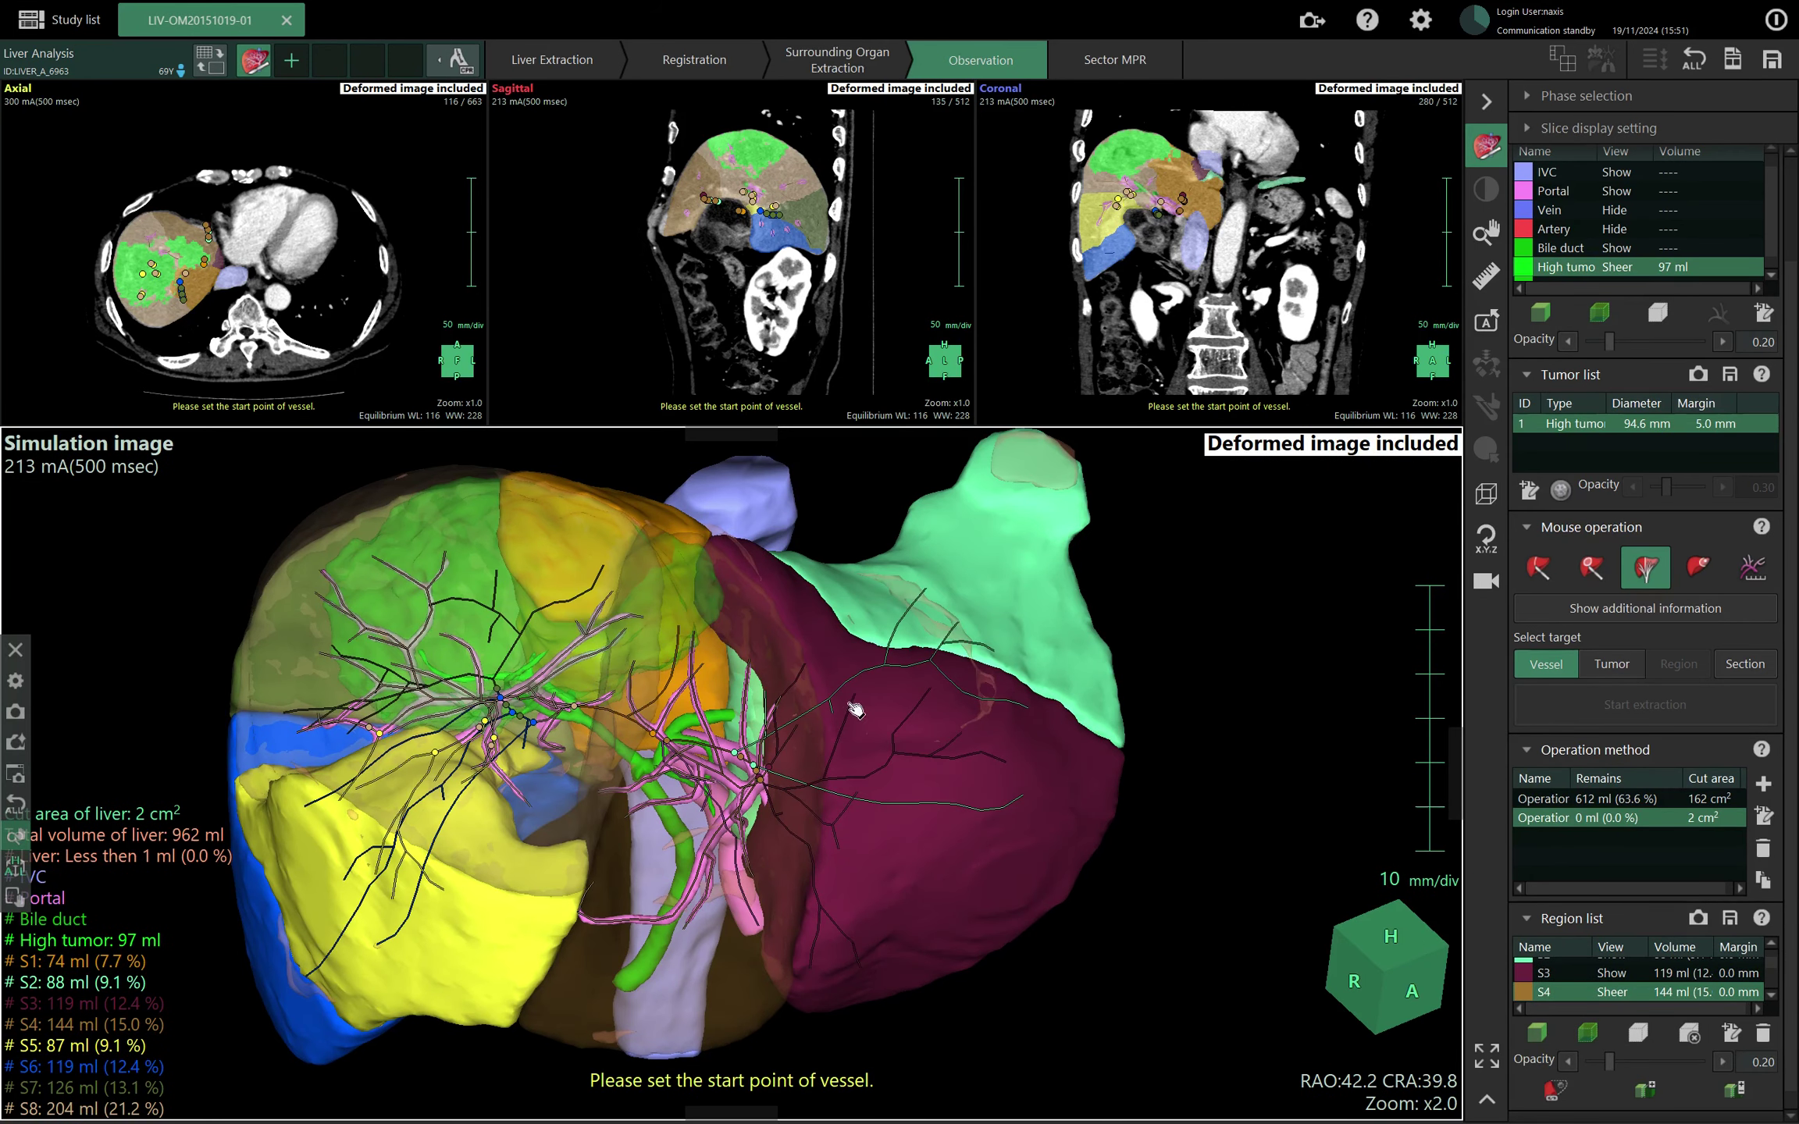
pyautogui.moveTo(1320, 677); pyautogui.dragTo(779, 577)
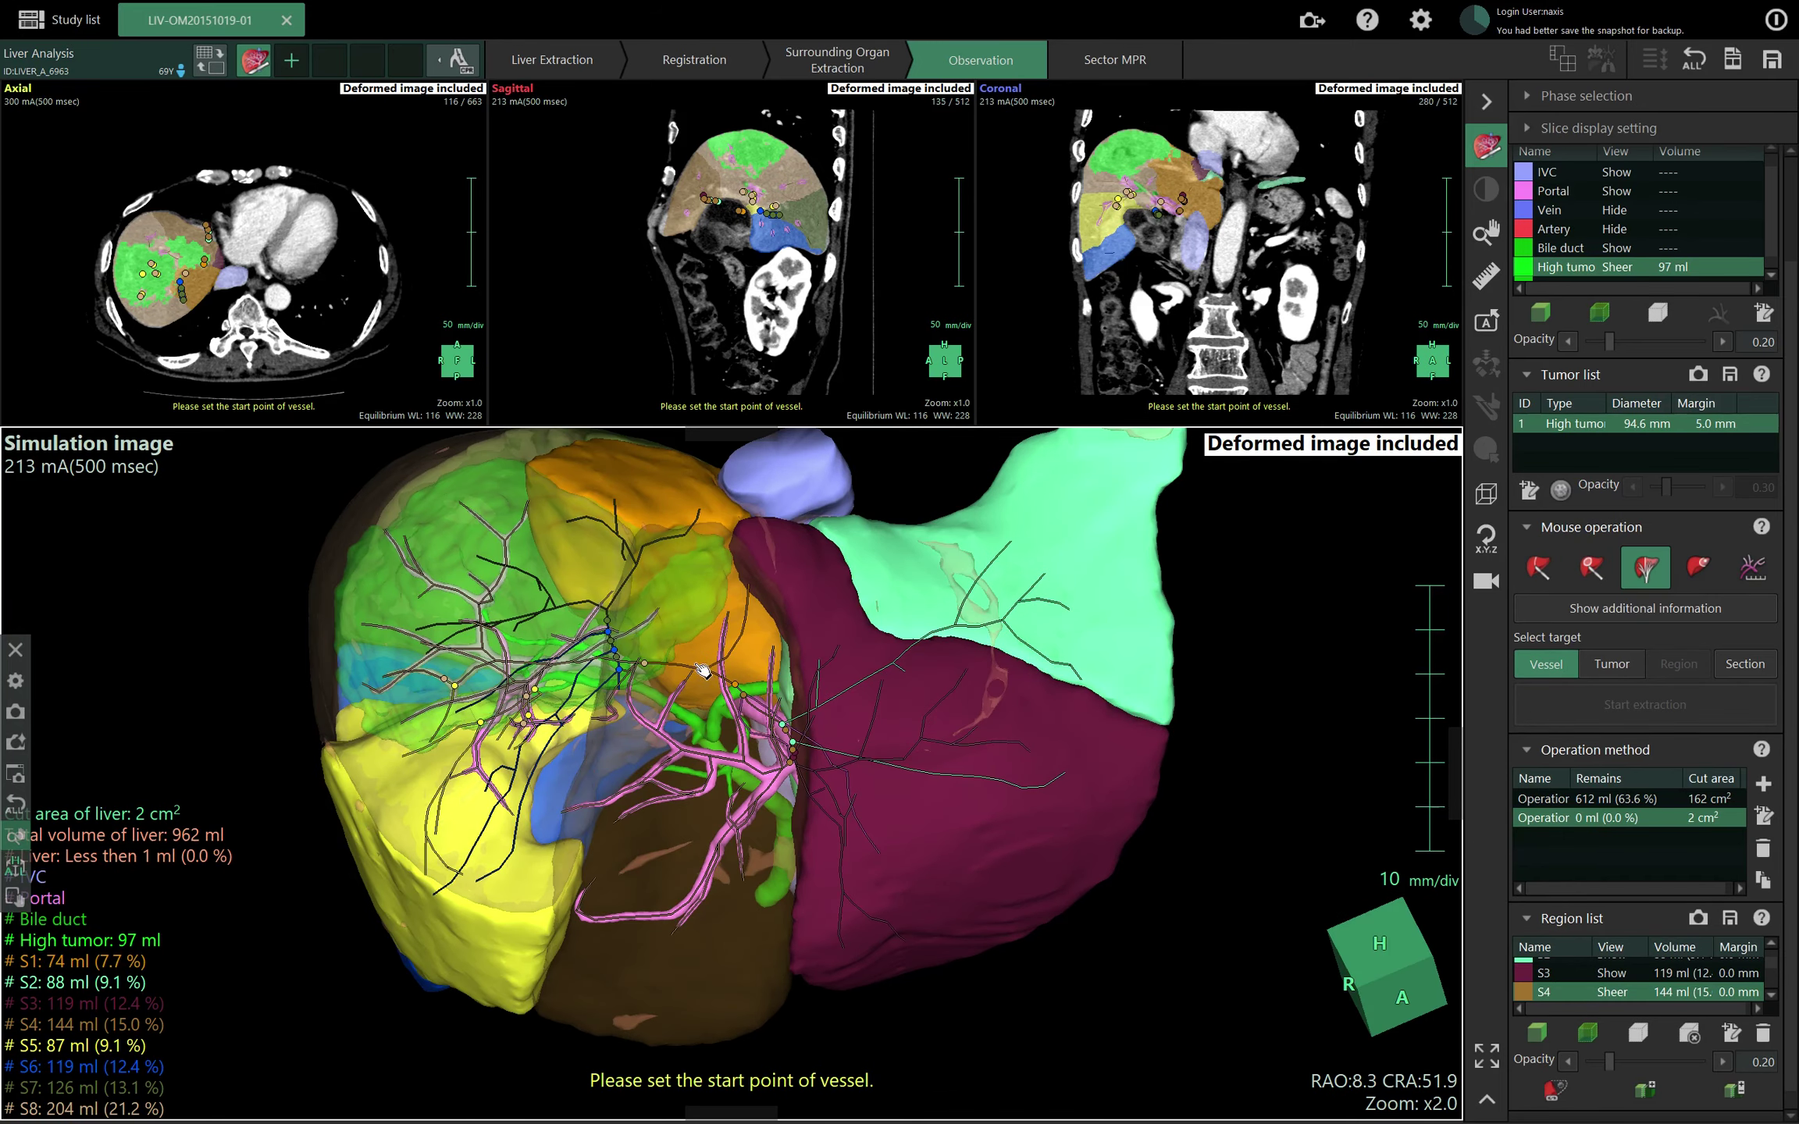
pyautogui.moveTo(1247, 780); pyautogui.dragTo(1270, 714)
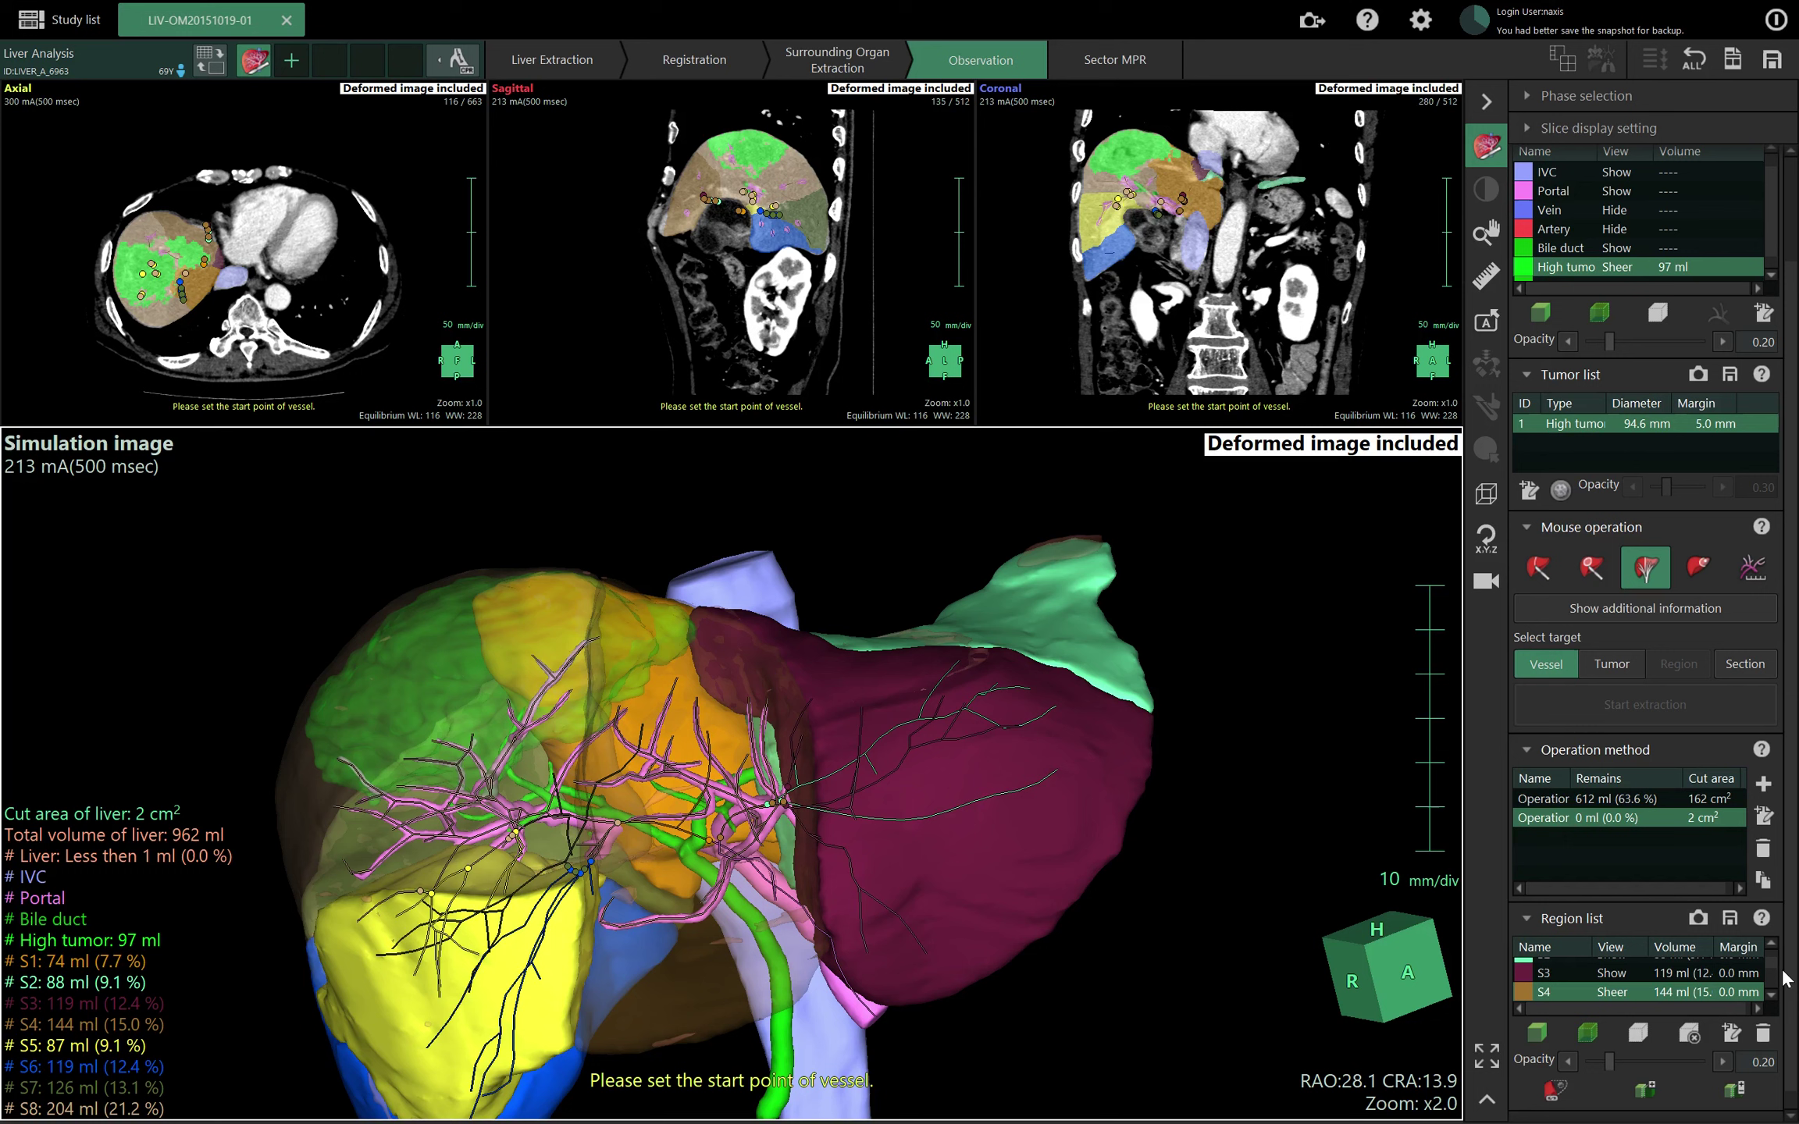
pyautogui.scroll(-1, 1791, 1015)
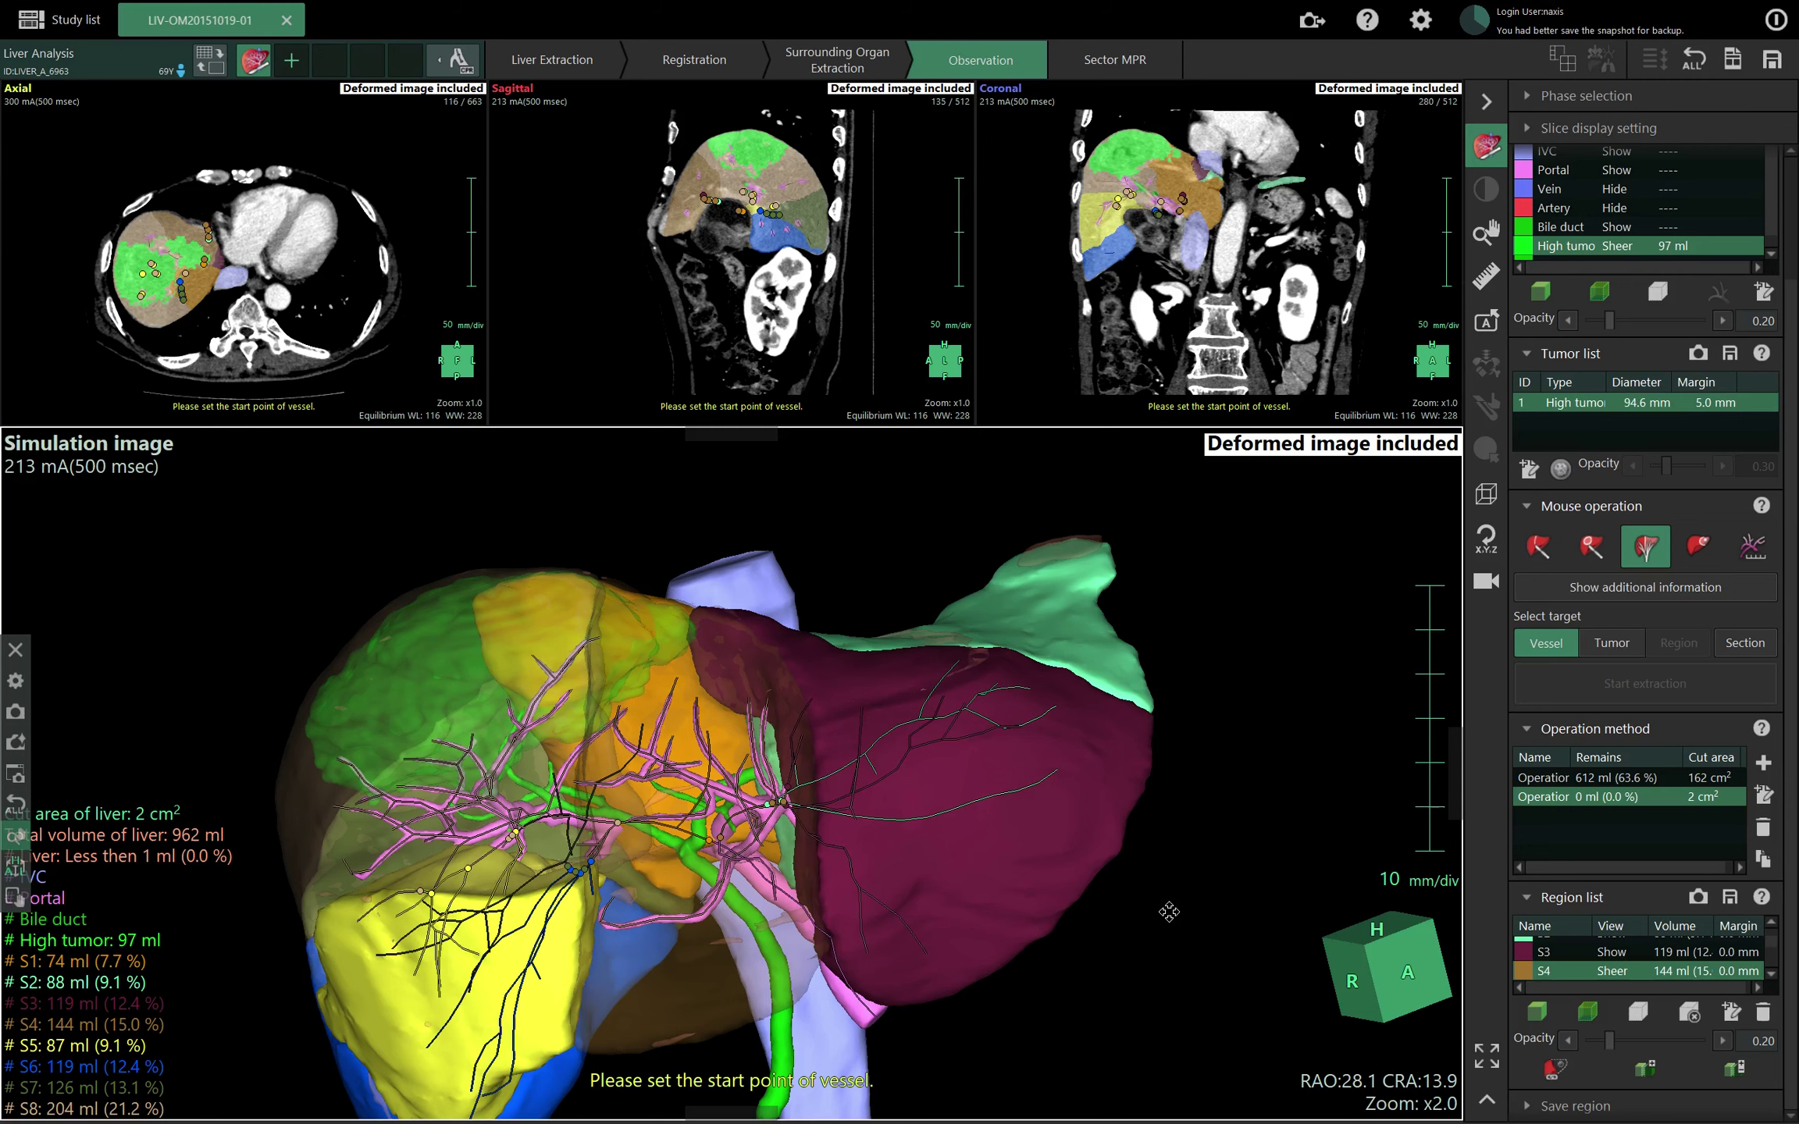
pyautogui.moveTo(1238, 882); pyautogui.dragTo(1314, 888)
pyautogui.moveTo(1132, 873); pyautogui.dragTo(985, 853)
pyautogui.moveTo(1280, 924); pyautogui.dragTo(1269, 933)
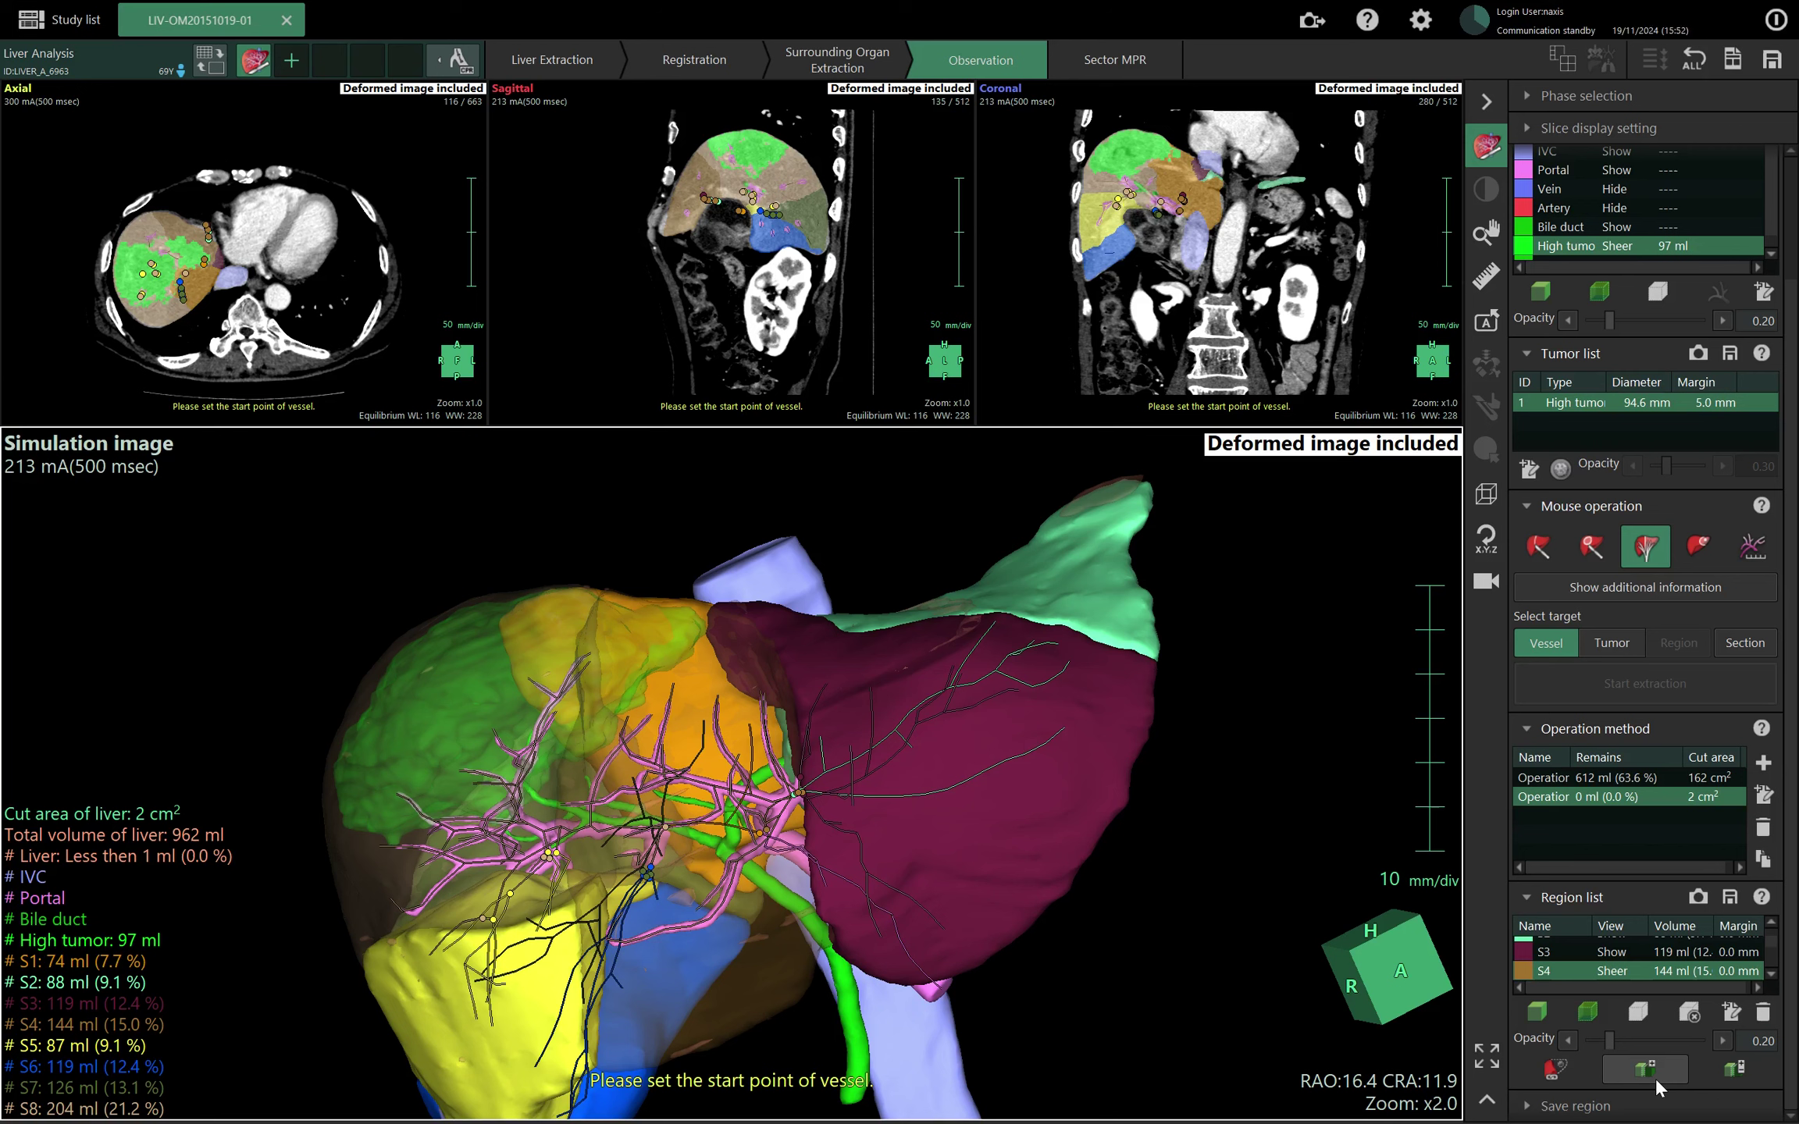
# Review the mask calculation options for combining target regions, and close the operation dialog without executing one.
pyautogui.keyDown('ctrl'); pyautogui.click(1572, 954); pyautogui.keyUp('ctrl')
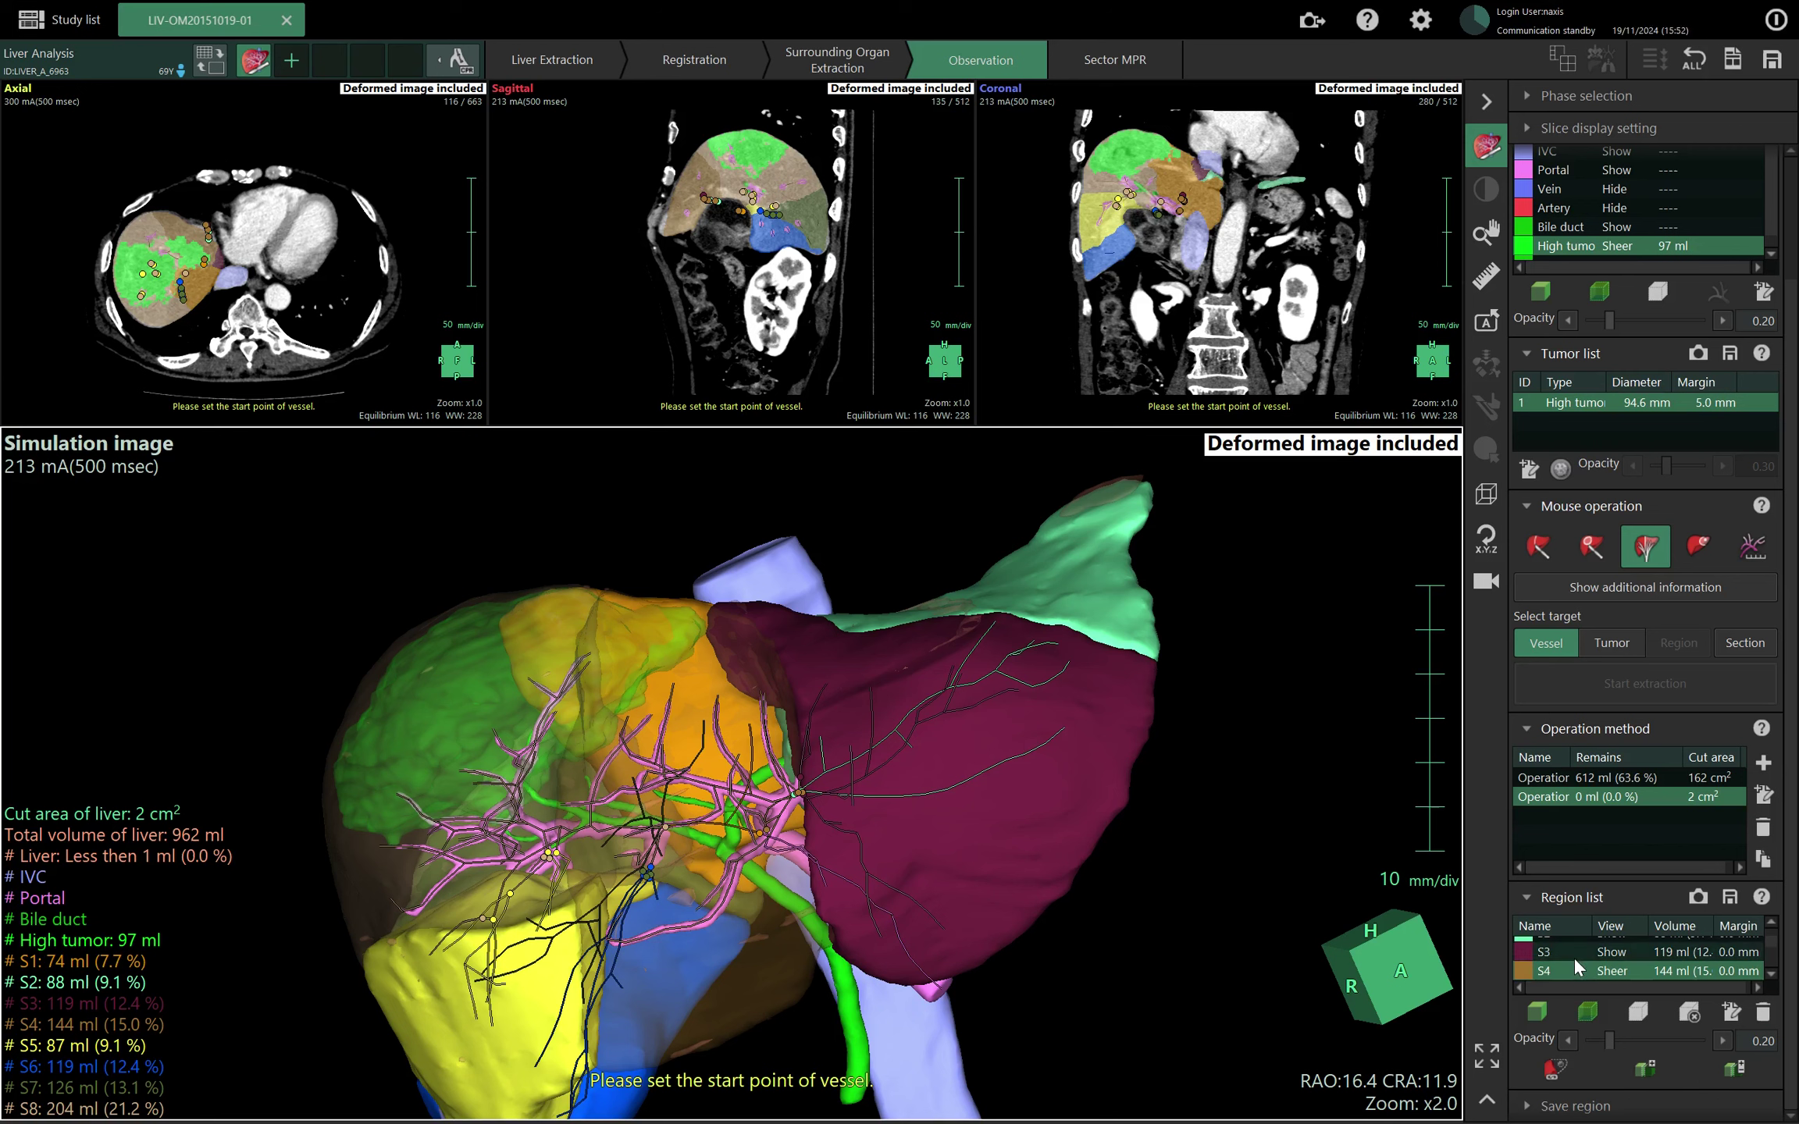
pyautogui.click(1647, 1082)
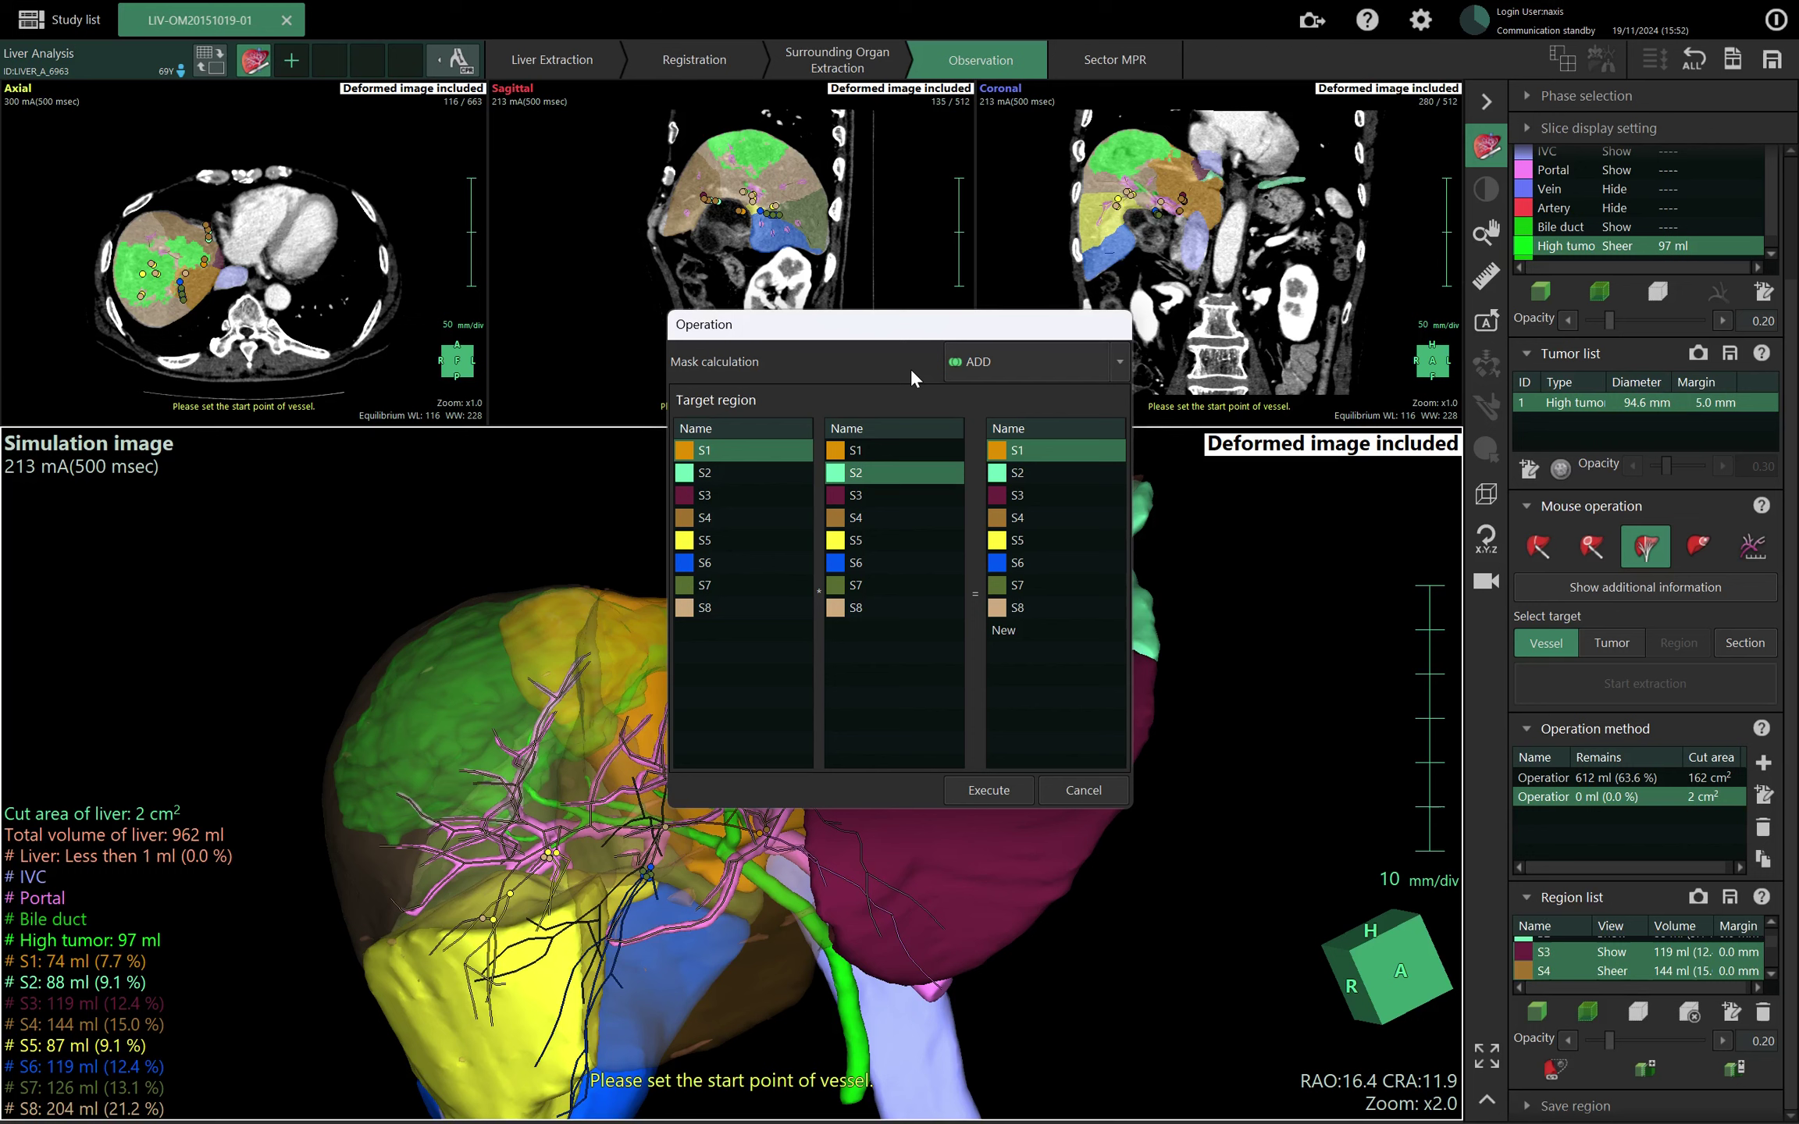
pyautogui.click(1025, 359)
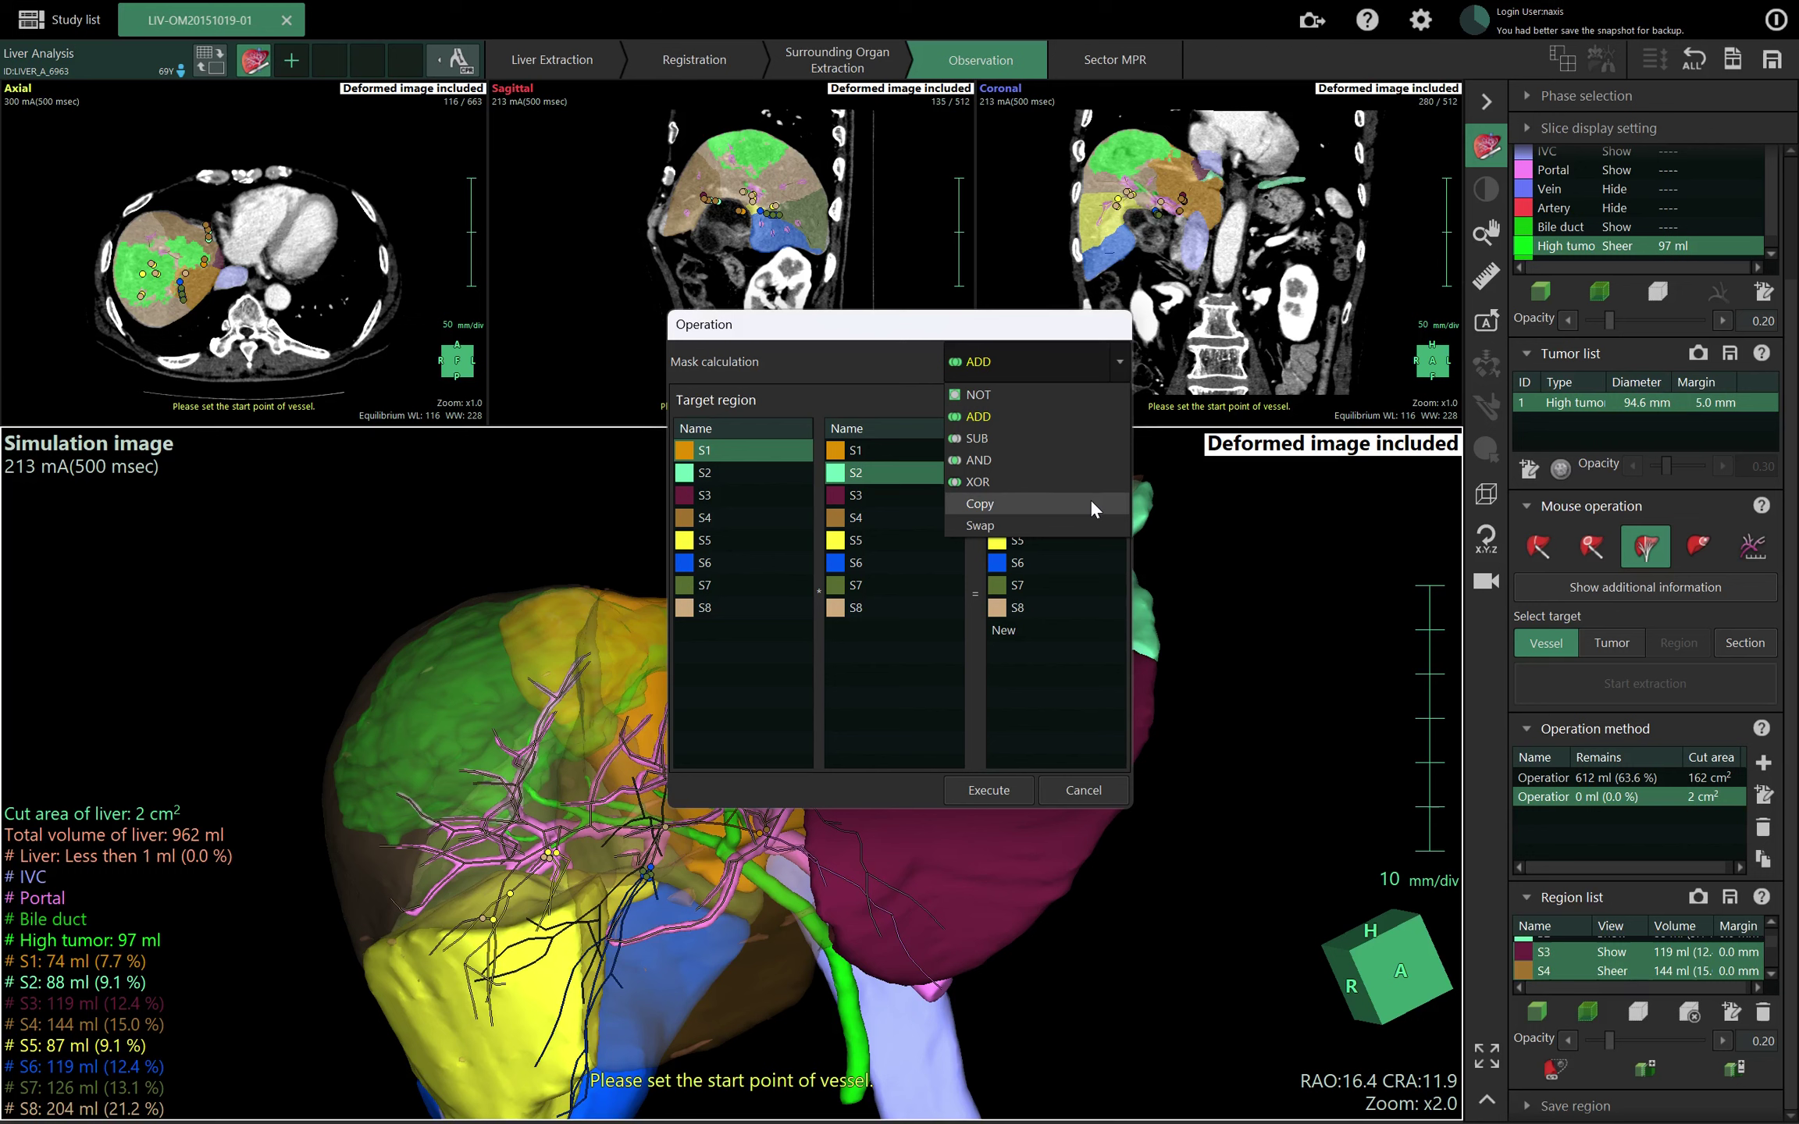
pyautogui.click(1100, 787)
pyautogui.click(1098, 792)
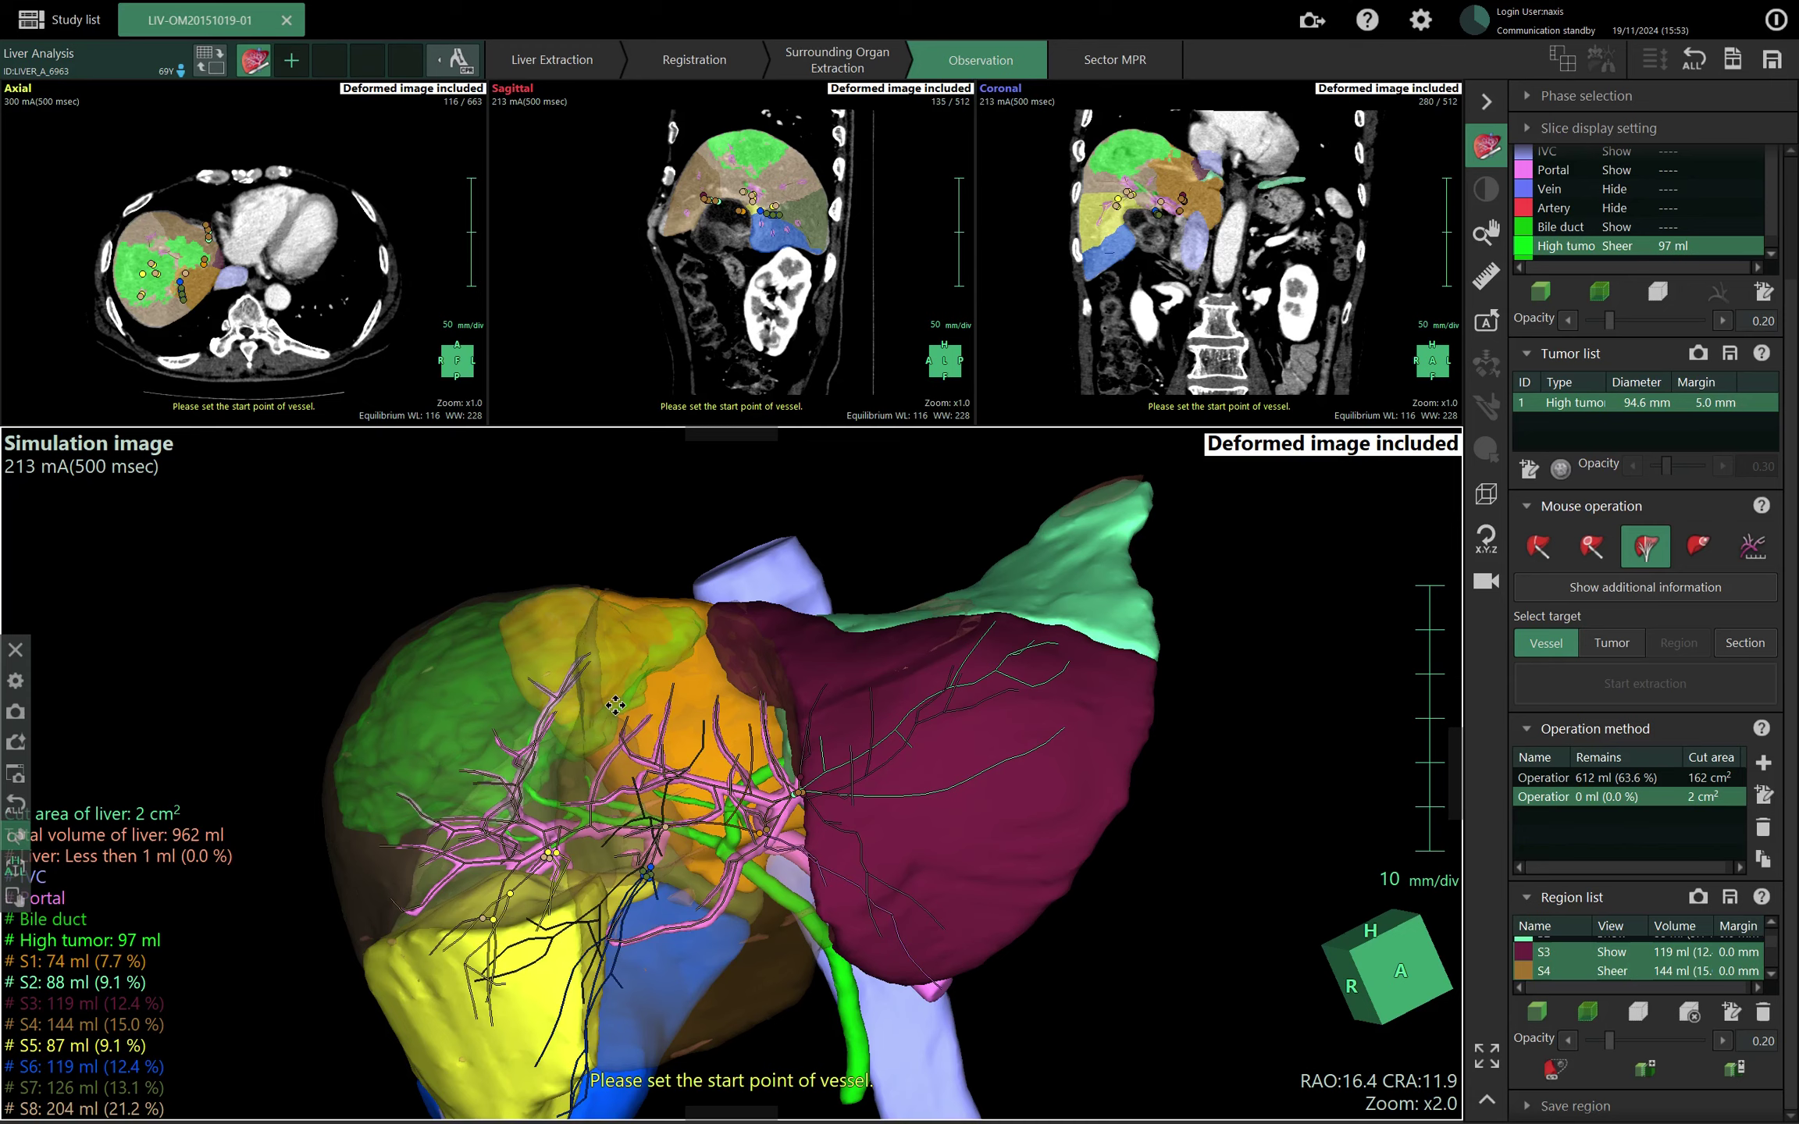
# Hide all segments from S1 to S8 in the region list.
pyautogui.moveTo(1382, 803); pyautogui.dragTo(866, 691)
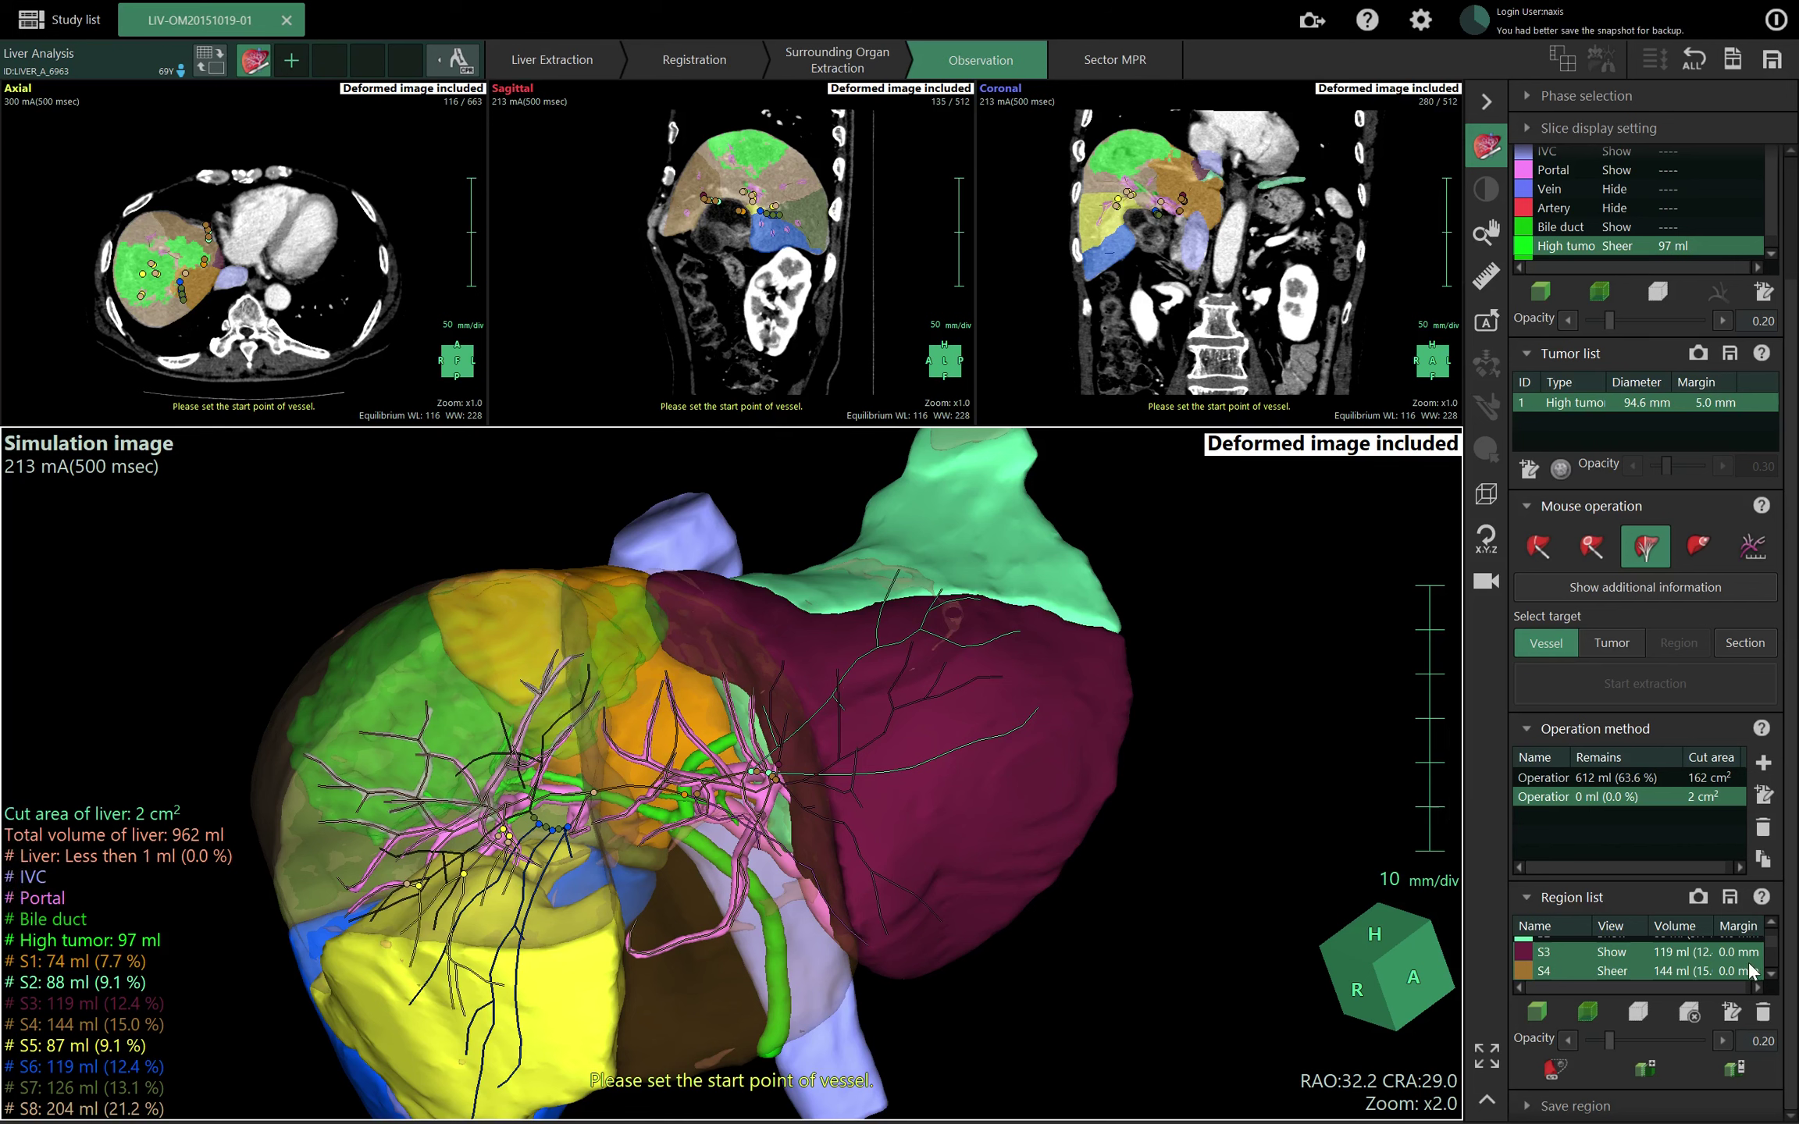
pyautogui.moveTo(1773, 945); pyautogui.dragTo(1770, 970)
pyautogui.click(1718, 974)
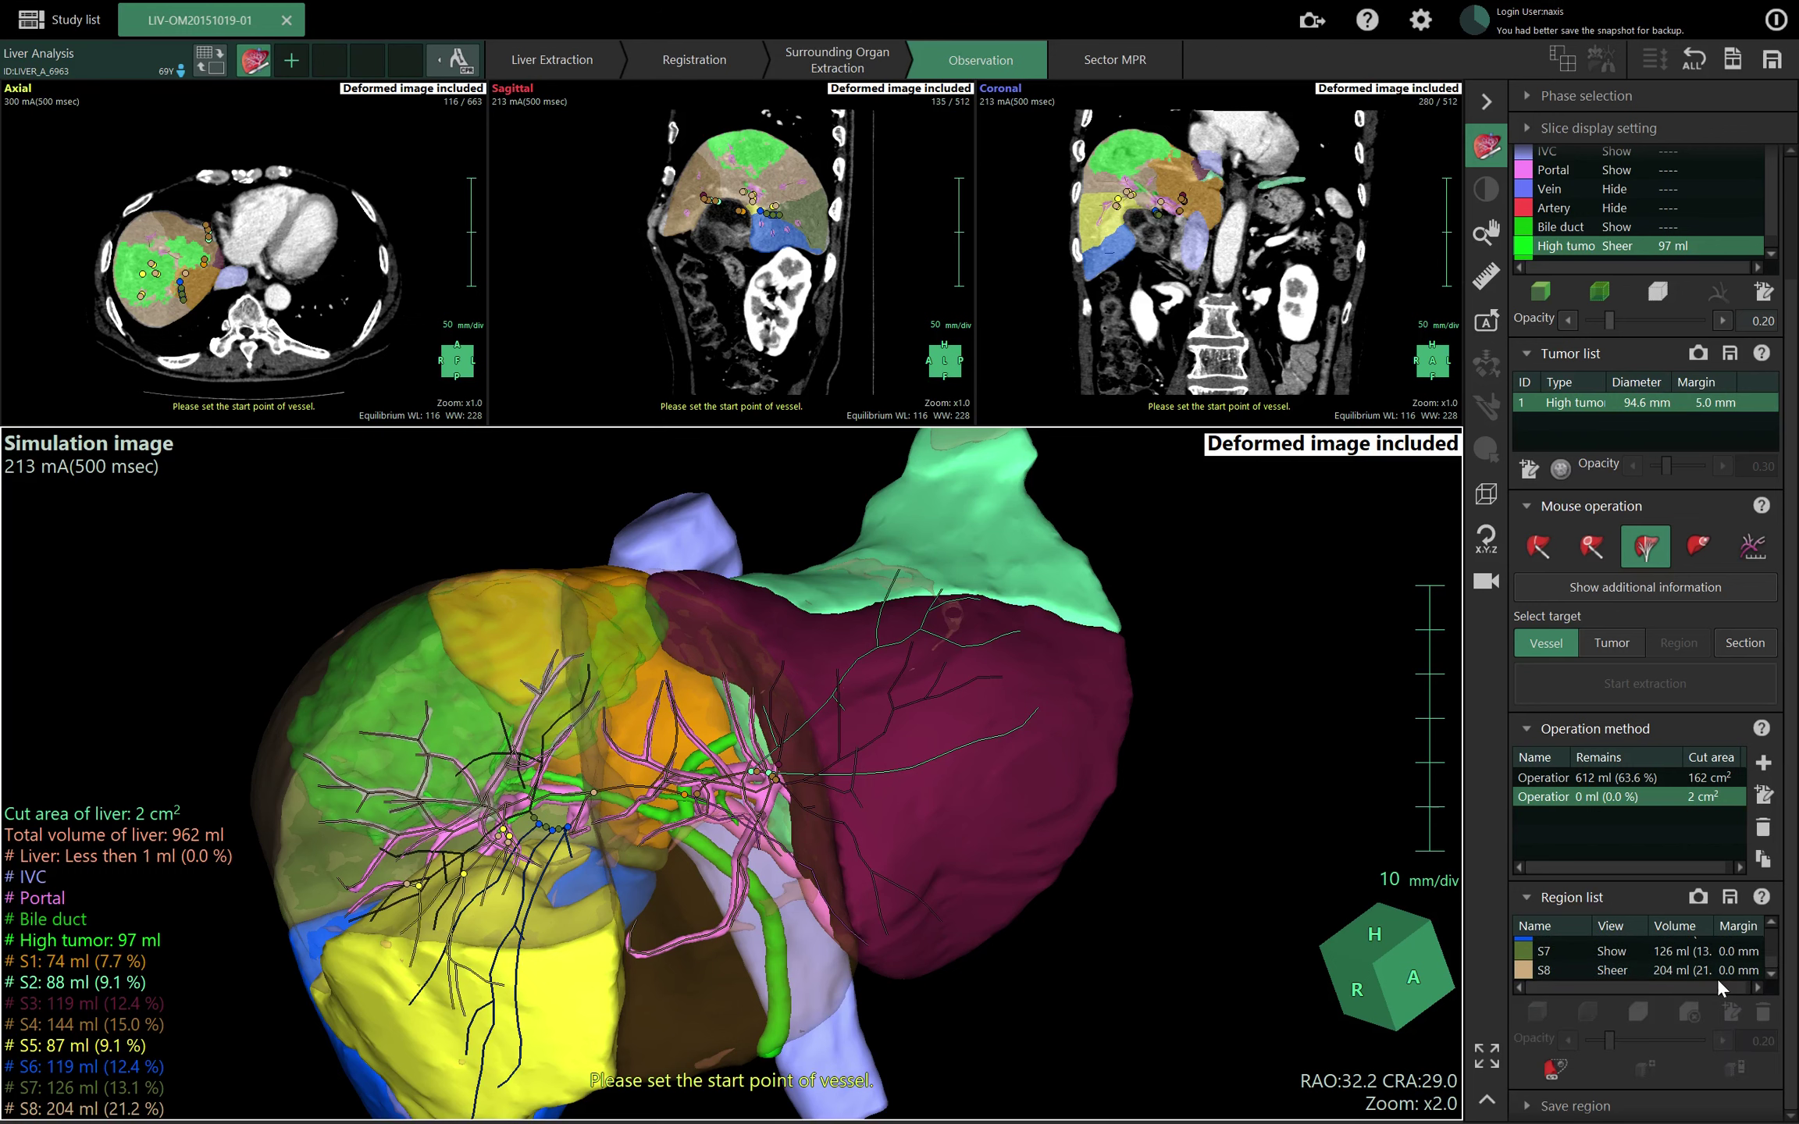
pyautogui.scroll(3, 1715, 967)
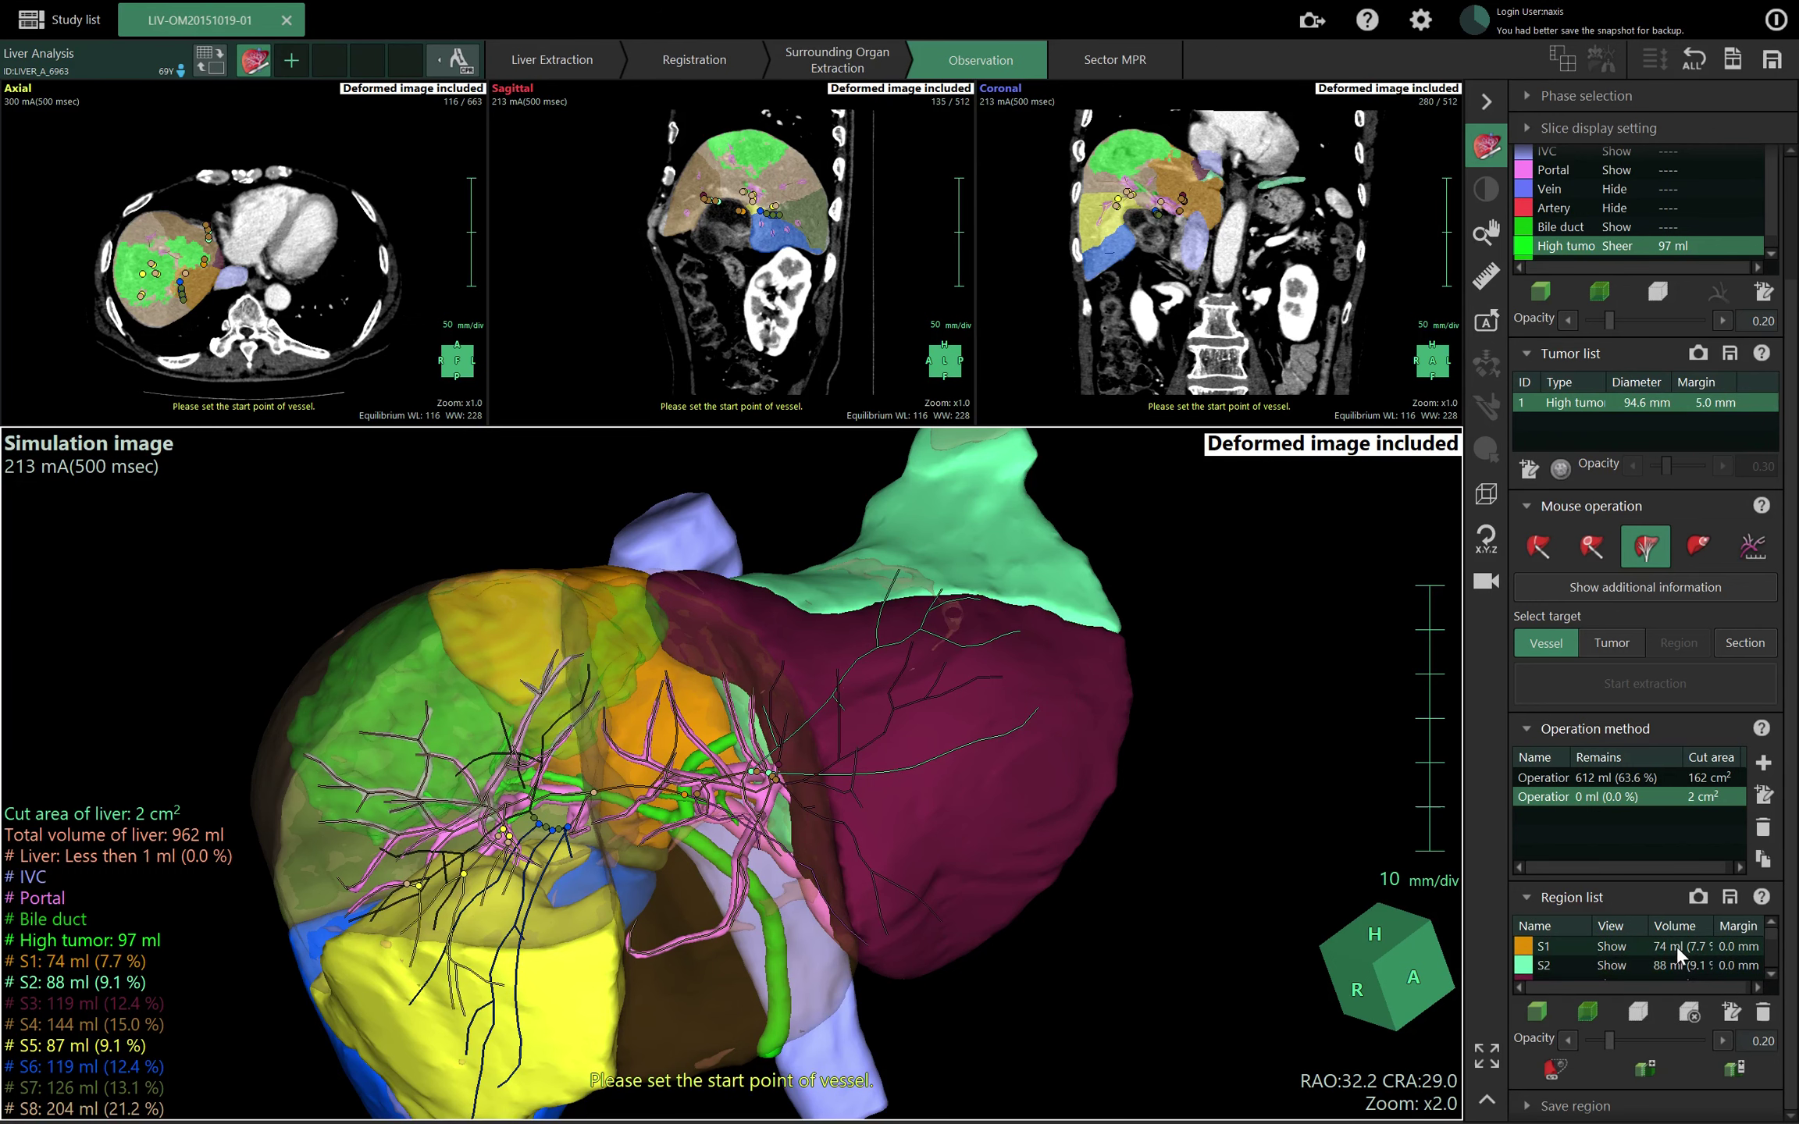
pyautogui.keyDown('shift'); pyautogui.click(1675, 945); pyautogui.keyUp('shift')
pyautogui.click(1578, 1015)
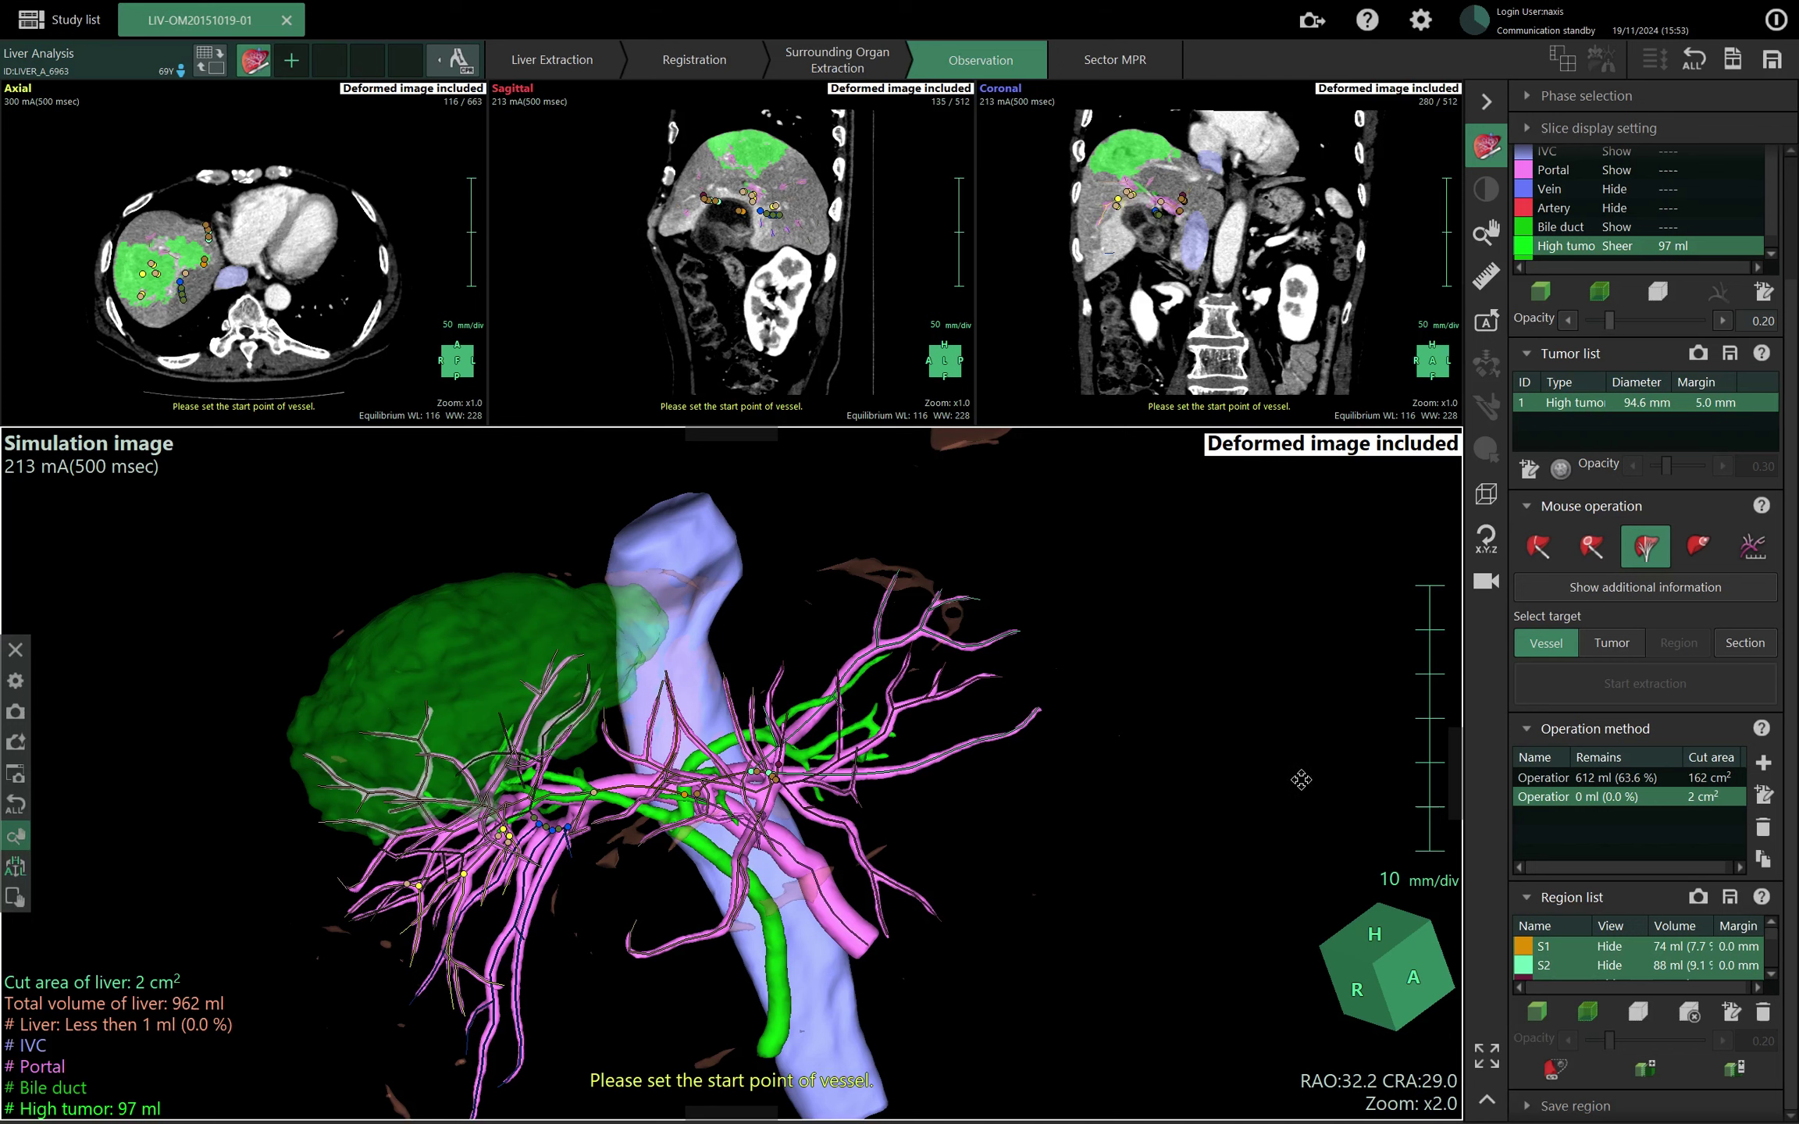
# Hide the bile duct in the organ list to leave the portal vein, IVC and tumor on display.
pyautogui.click(1639, 234)
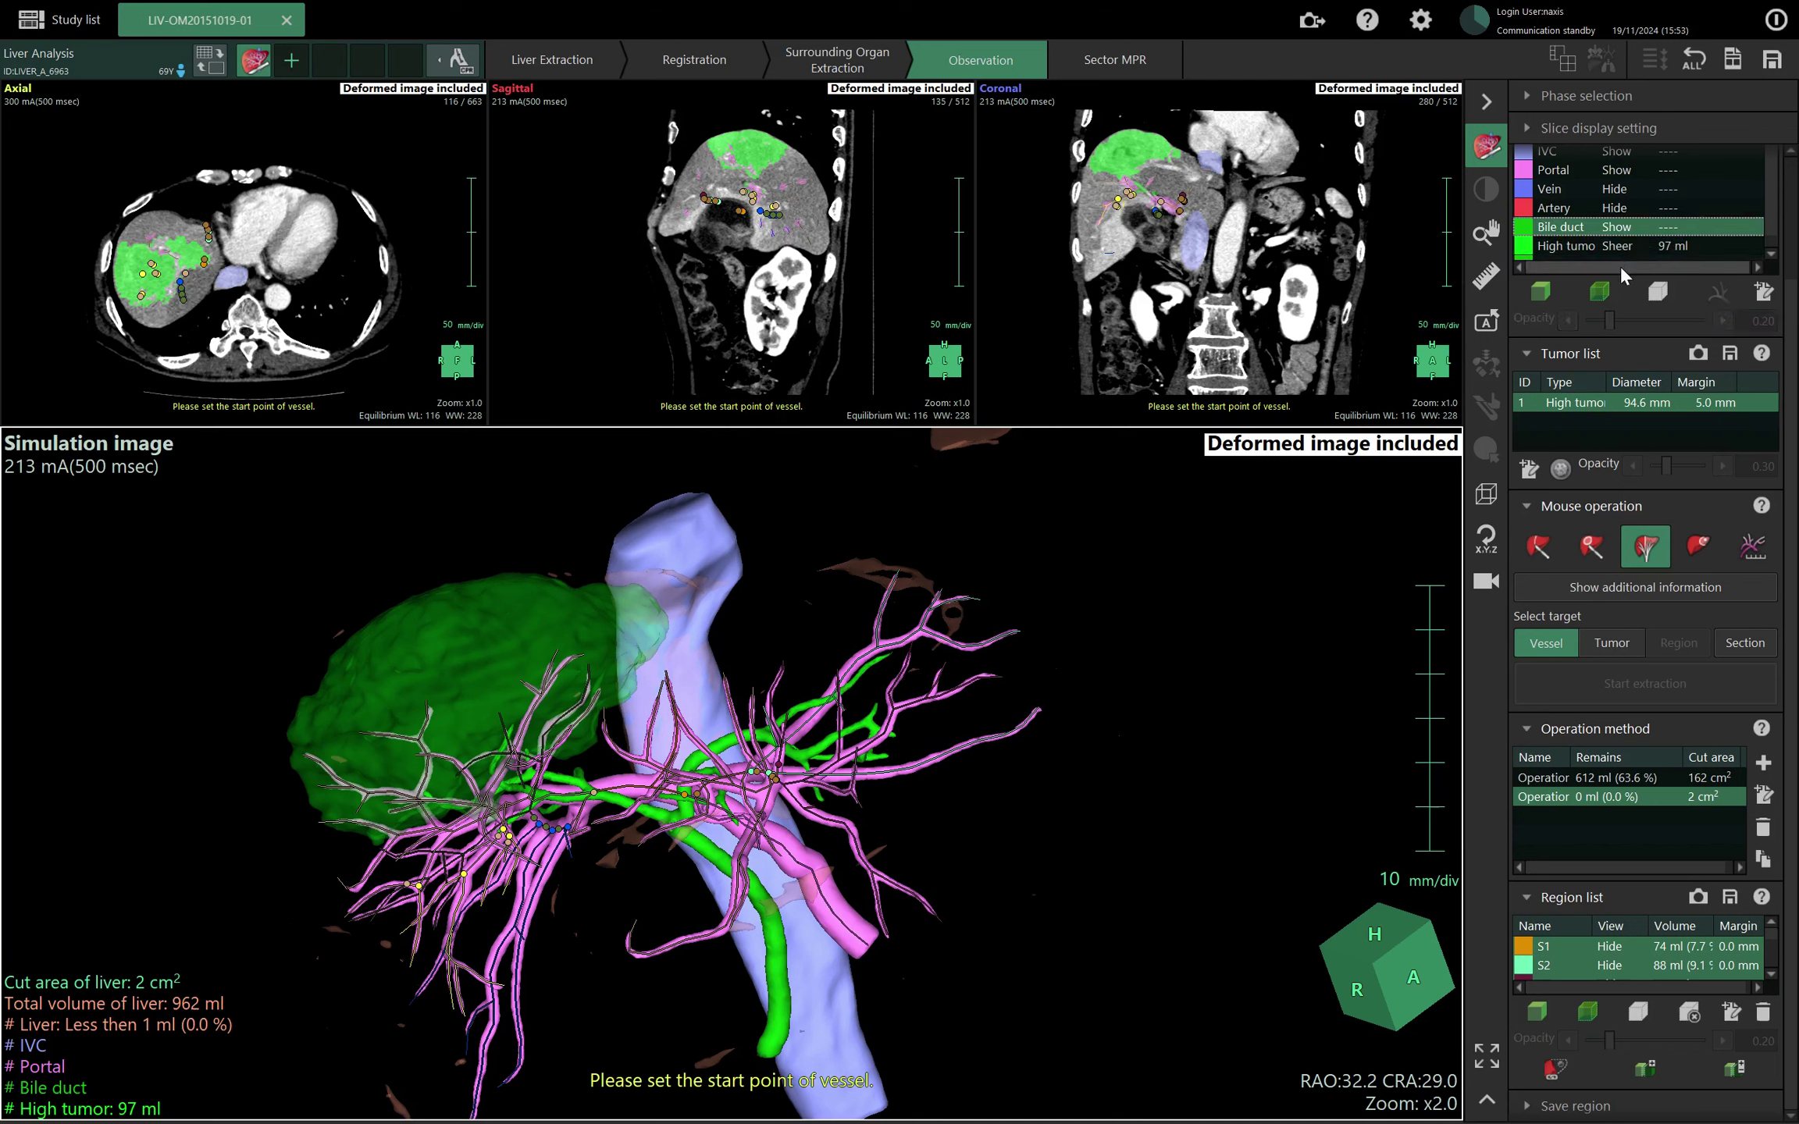
pyautogui.click(1653, 291)
pyautogui.moveTo(1260, 579)
pyautogui.mouseDown()
pyautogui.moveTo(1244, 622)
pyautogui.moveTo(1271, 630)
pyautogui.moveTo(1273, 615)
pyautogui.mouseUp()
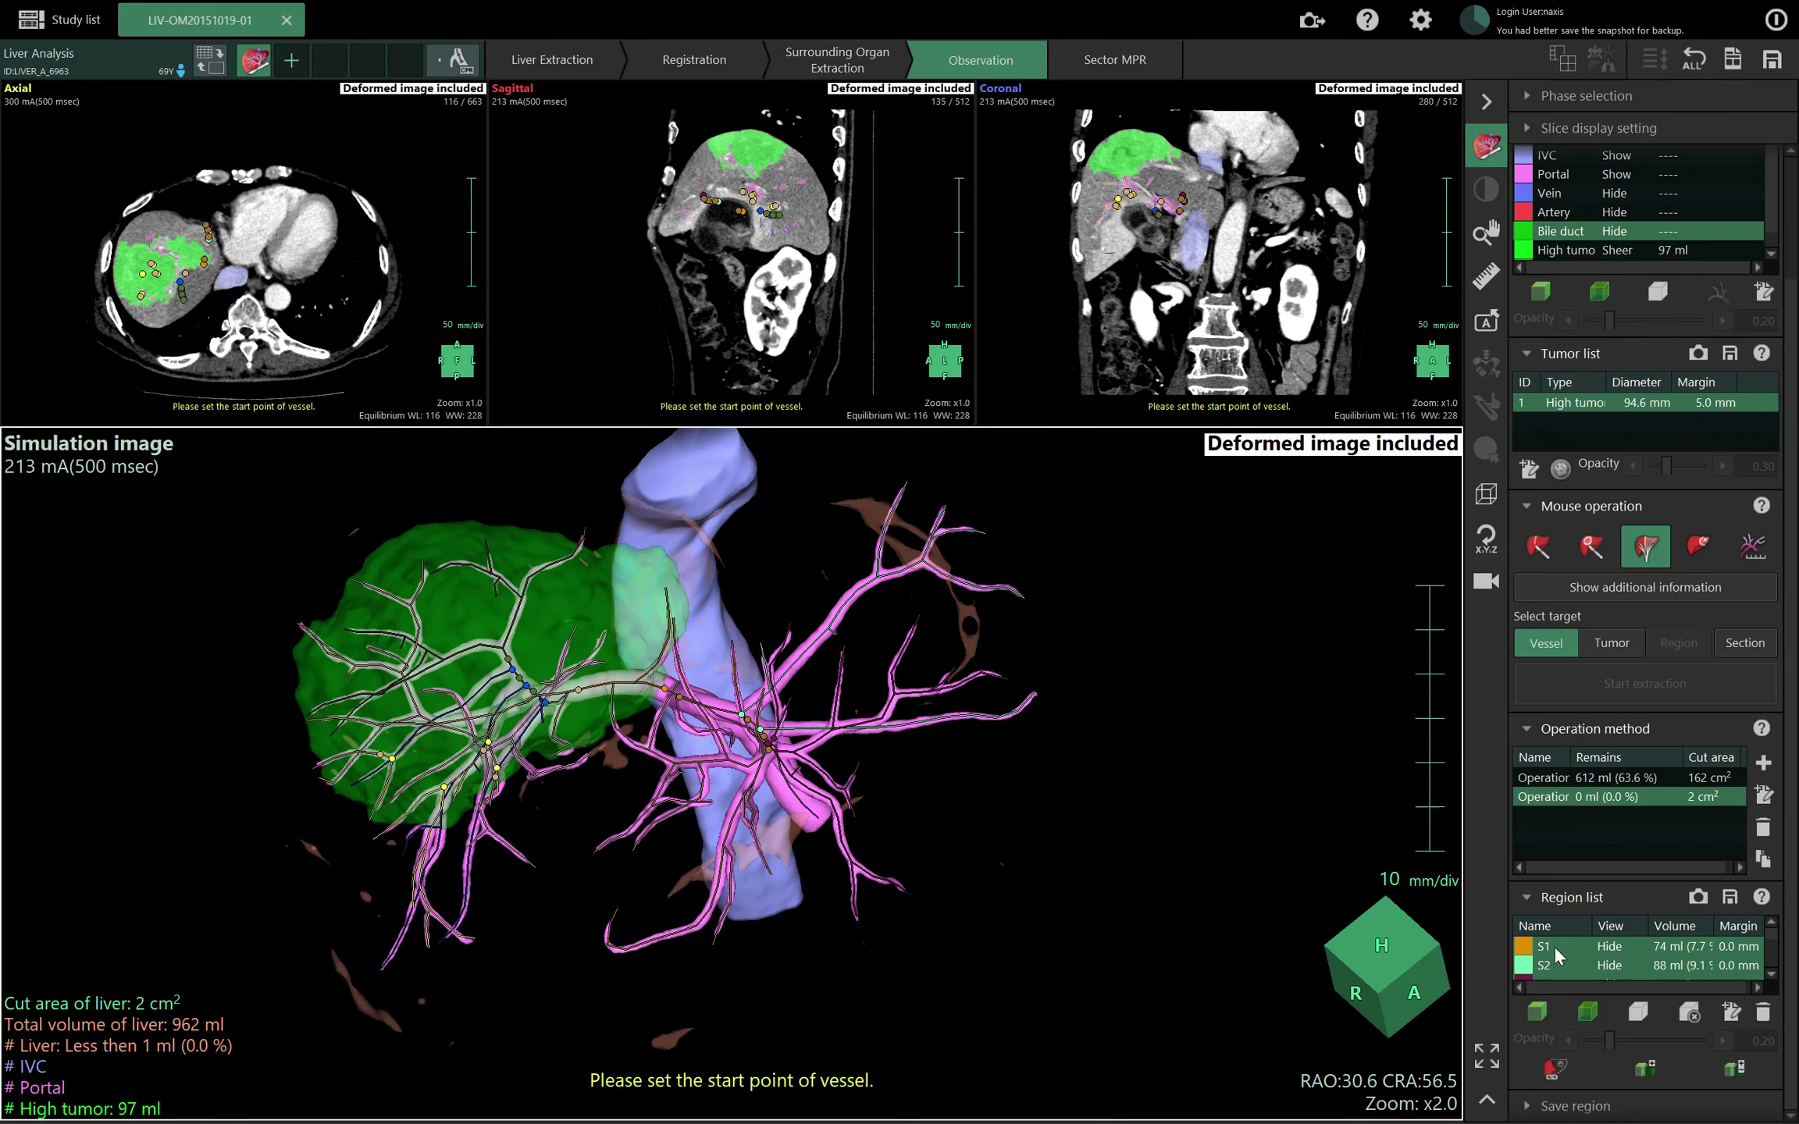
# Set only segment S4 to sheer display in the region list.
pyautogui.scroll(-3, 1589, 972)
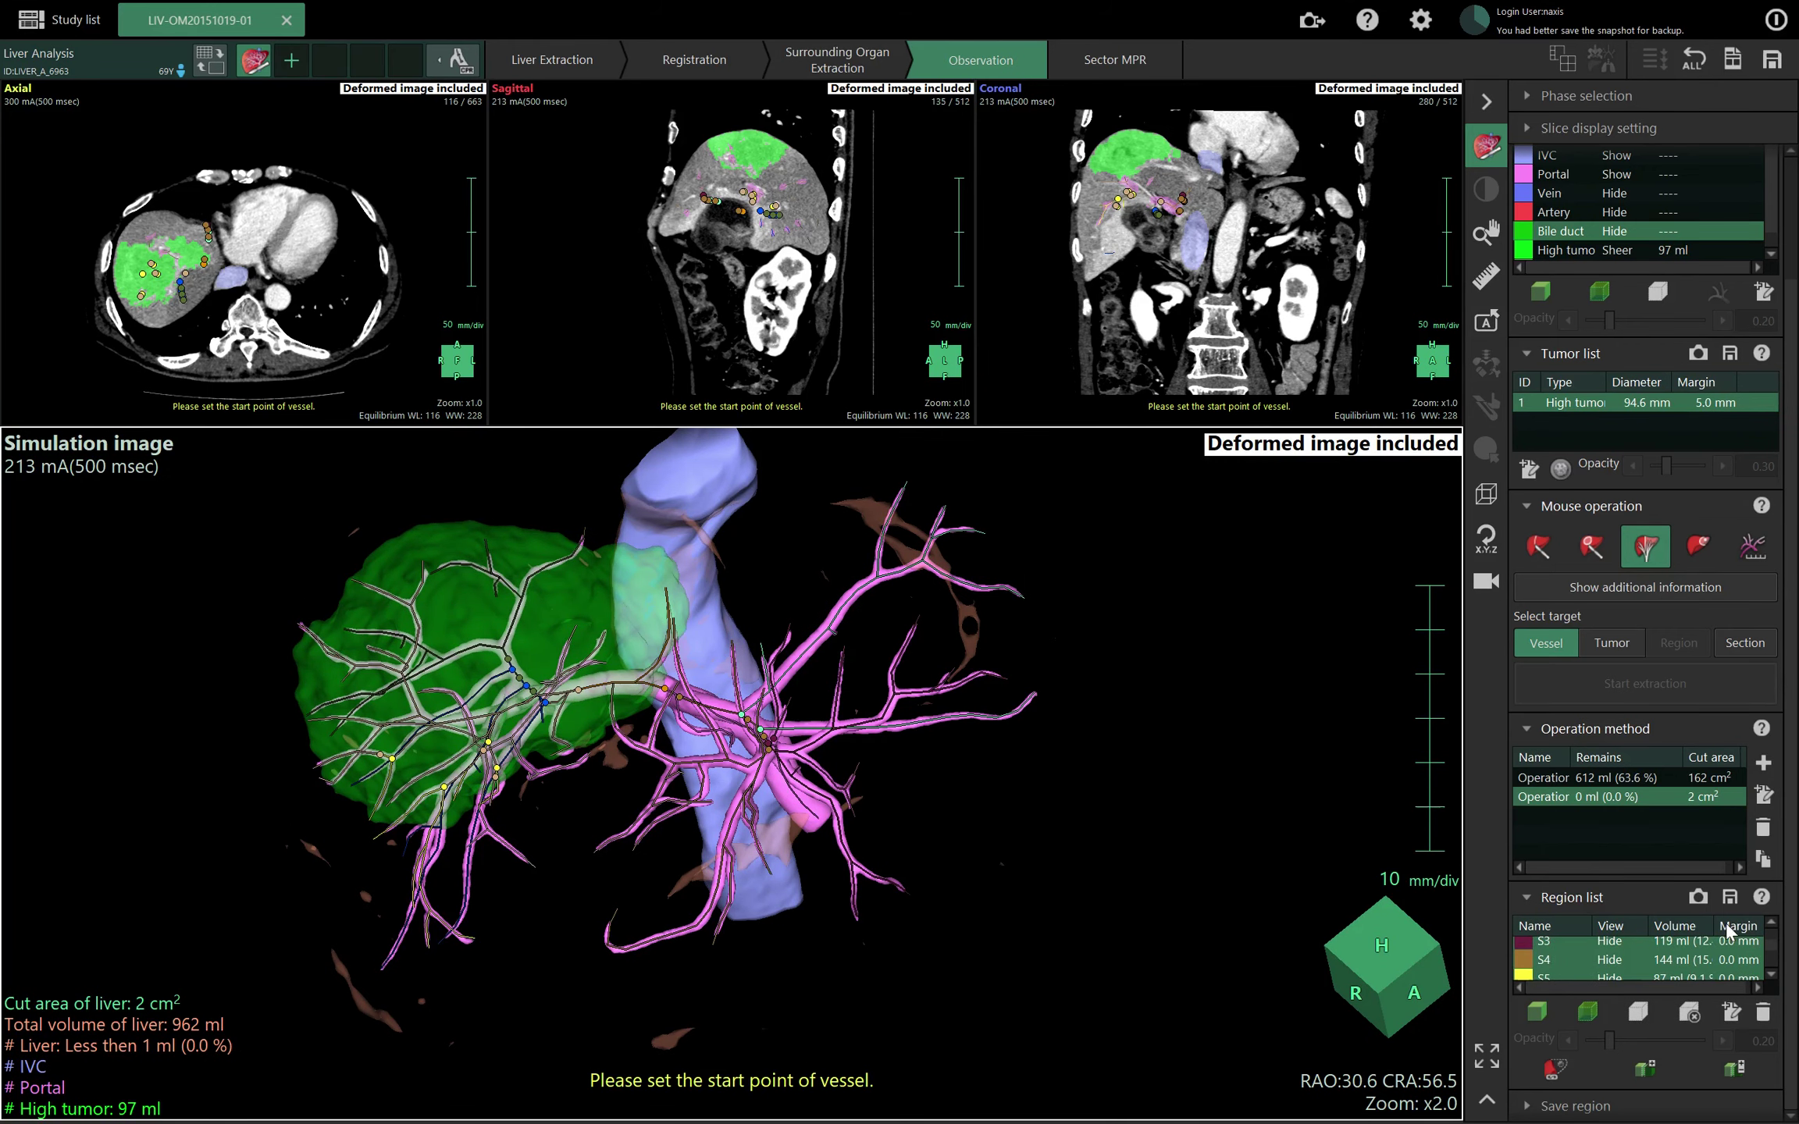
pyautogui.scroll(1, 1617, 970)
pyautogui.click(1622, 962)
pyautogui.click(1610, 962)
pyautogui.click(1592, 1007)
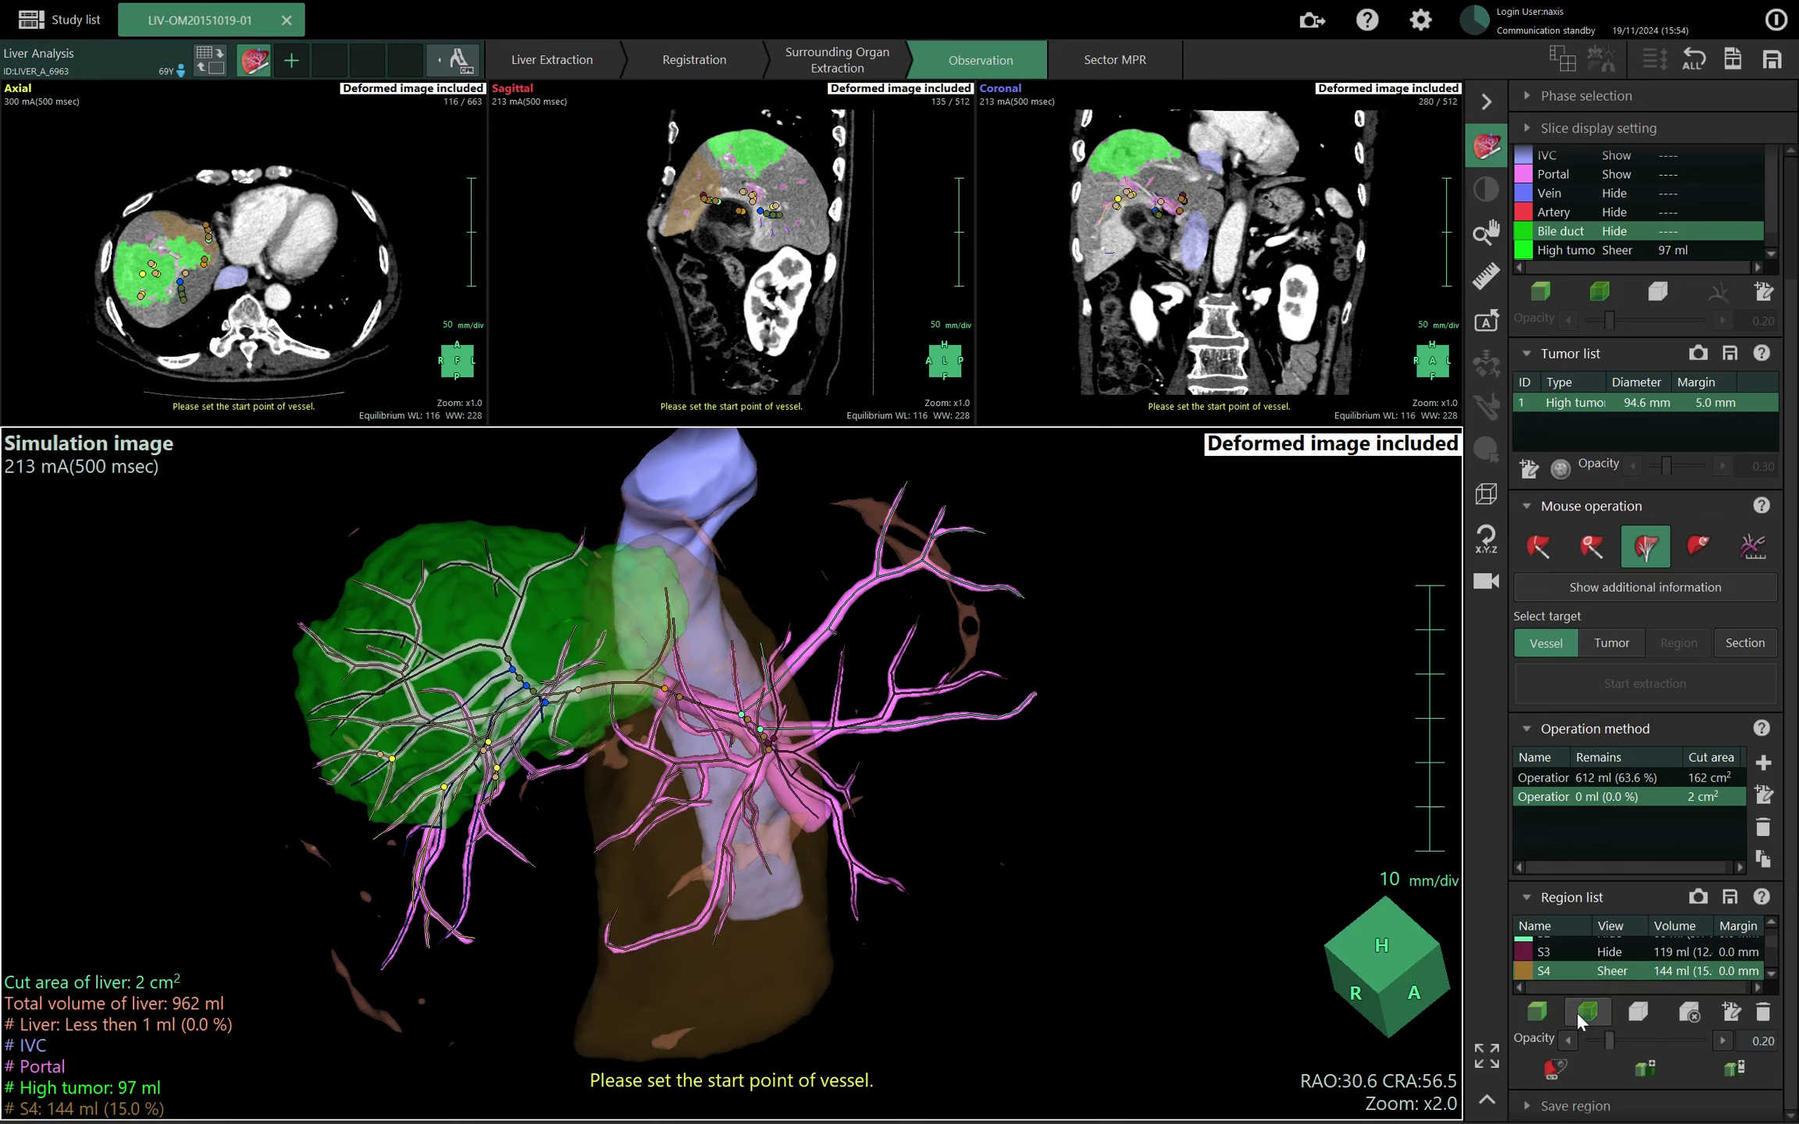
# Set a start point on a portal branch feeding segment S4 and extract its territory as a new region.
pyautogui.moveTo(1062, 762)
pyautogui.mouseDown()
pyautogui.moveTo(1032, 763)
pyautogui.moveTo(1046, 773)
pyautogui.mouseUp()
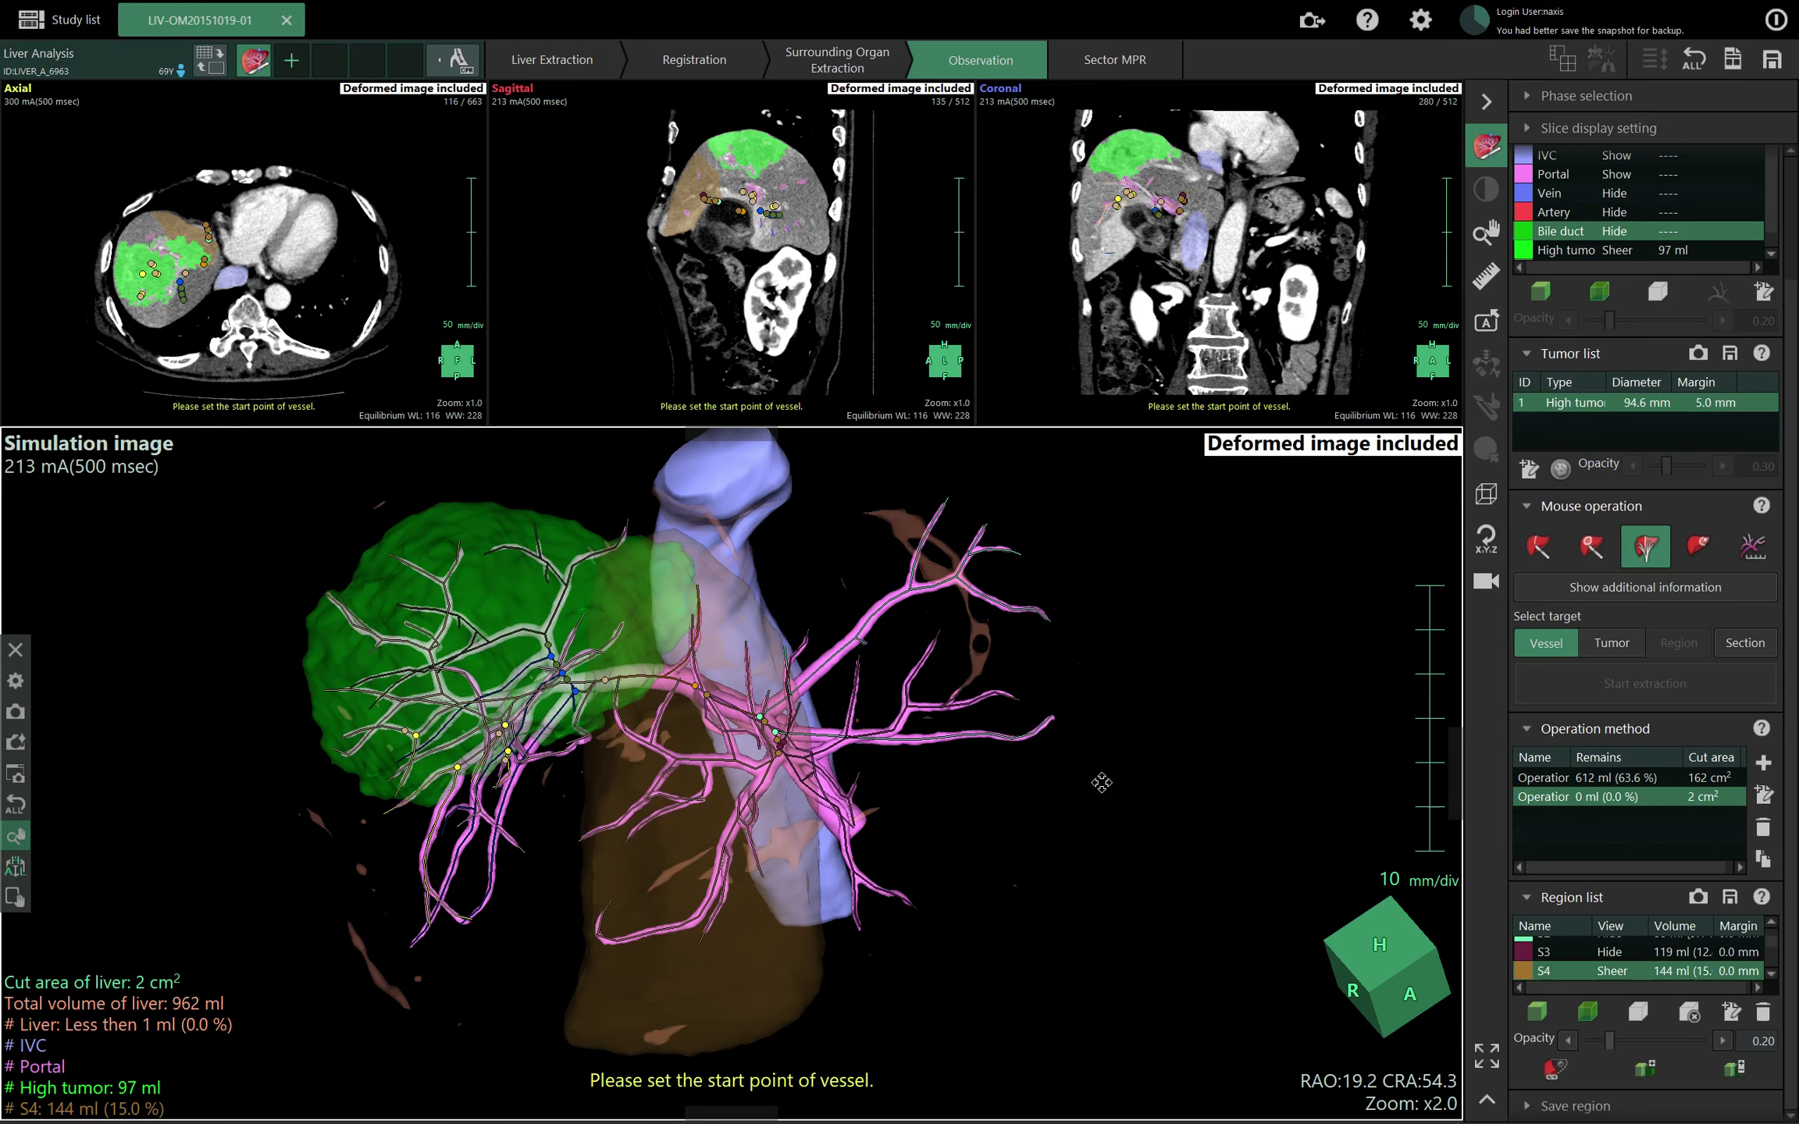
pyautogui.moveTo(1097, 781); pyautogui.dragTo(1060, 773)
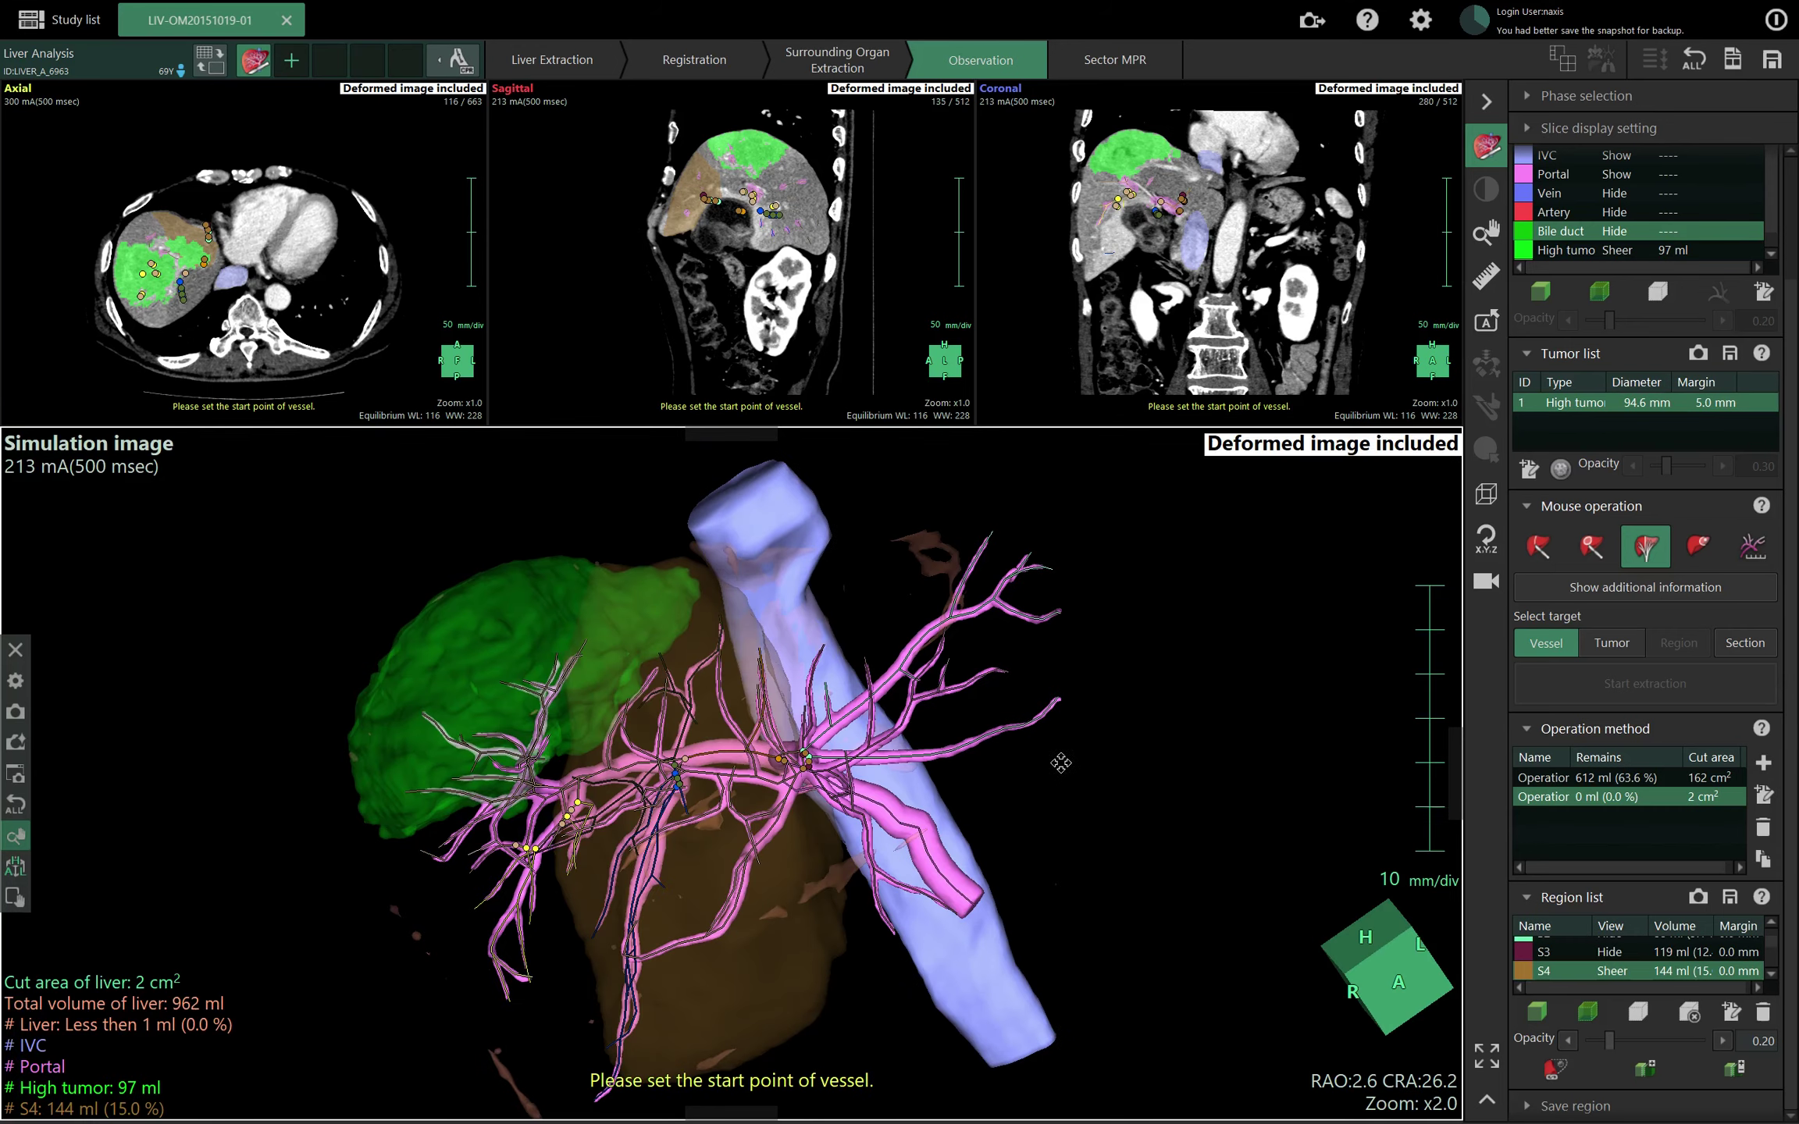
pyautogui.scroll(2, 1062, 777)
pyautogui.scroll(5, 1089, 776)
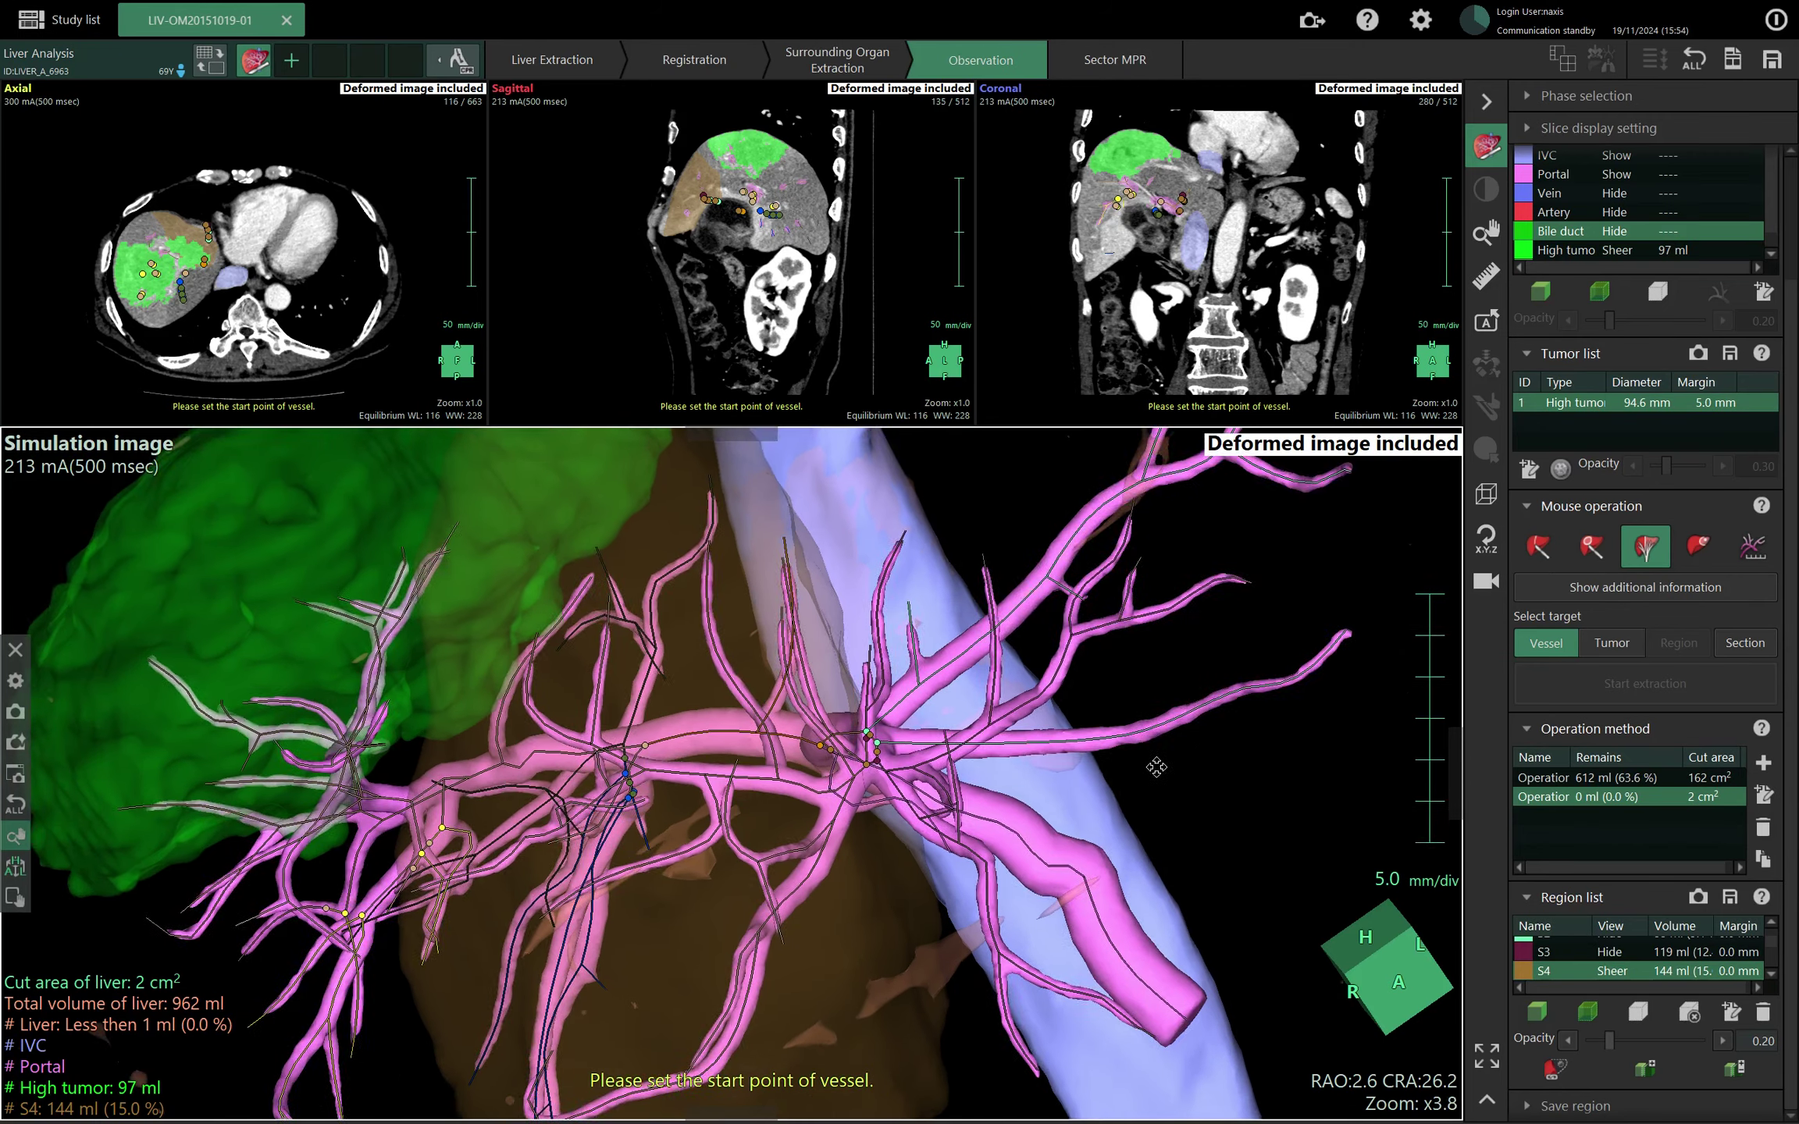
pyautogui.moveTo(1213, 782); pyautogui.dragTo(1179, 839)
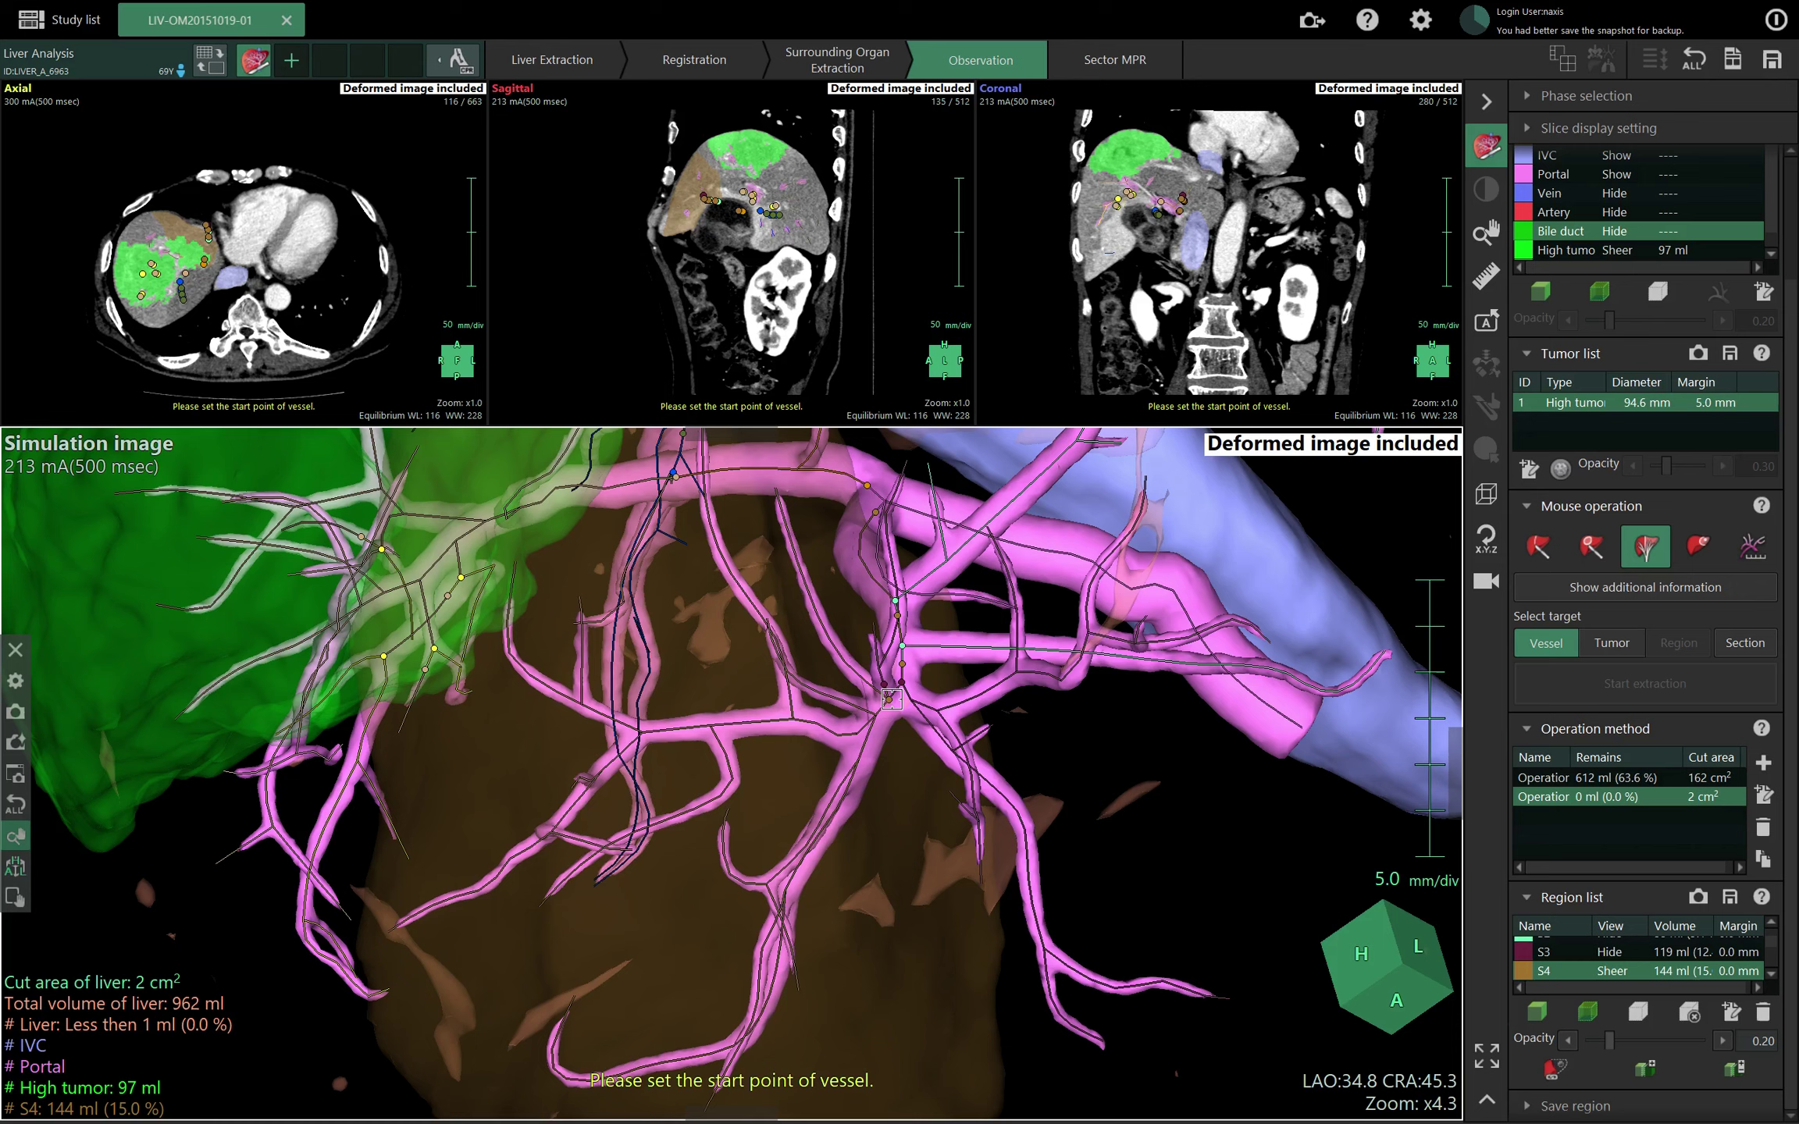
pyautogui.moveTo(868, 872); pyautogui.dragTo(966, 828)
pyautogui.scroll(-2, 966, 827)
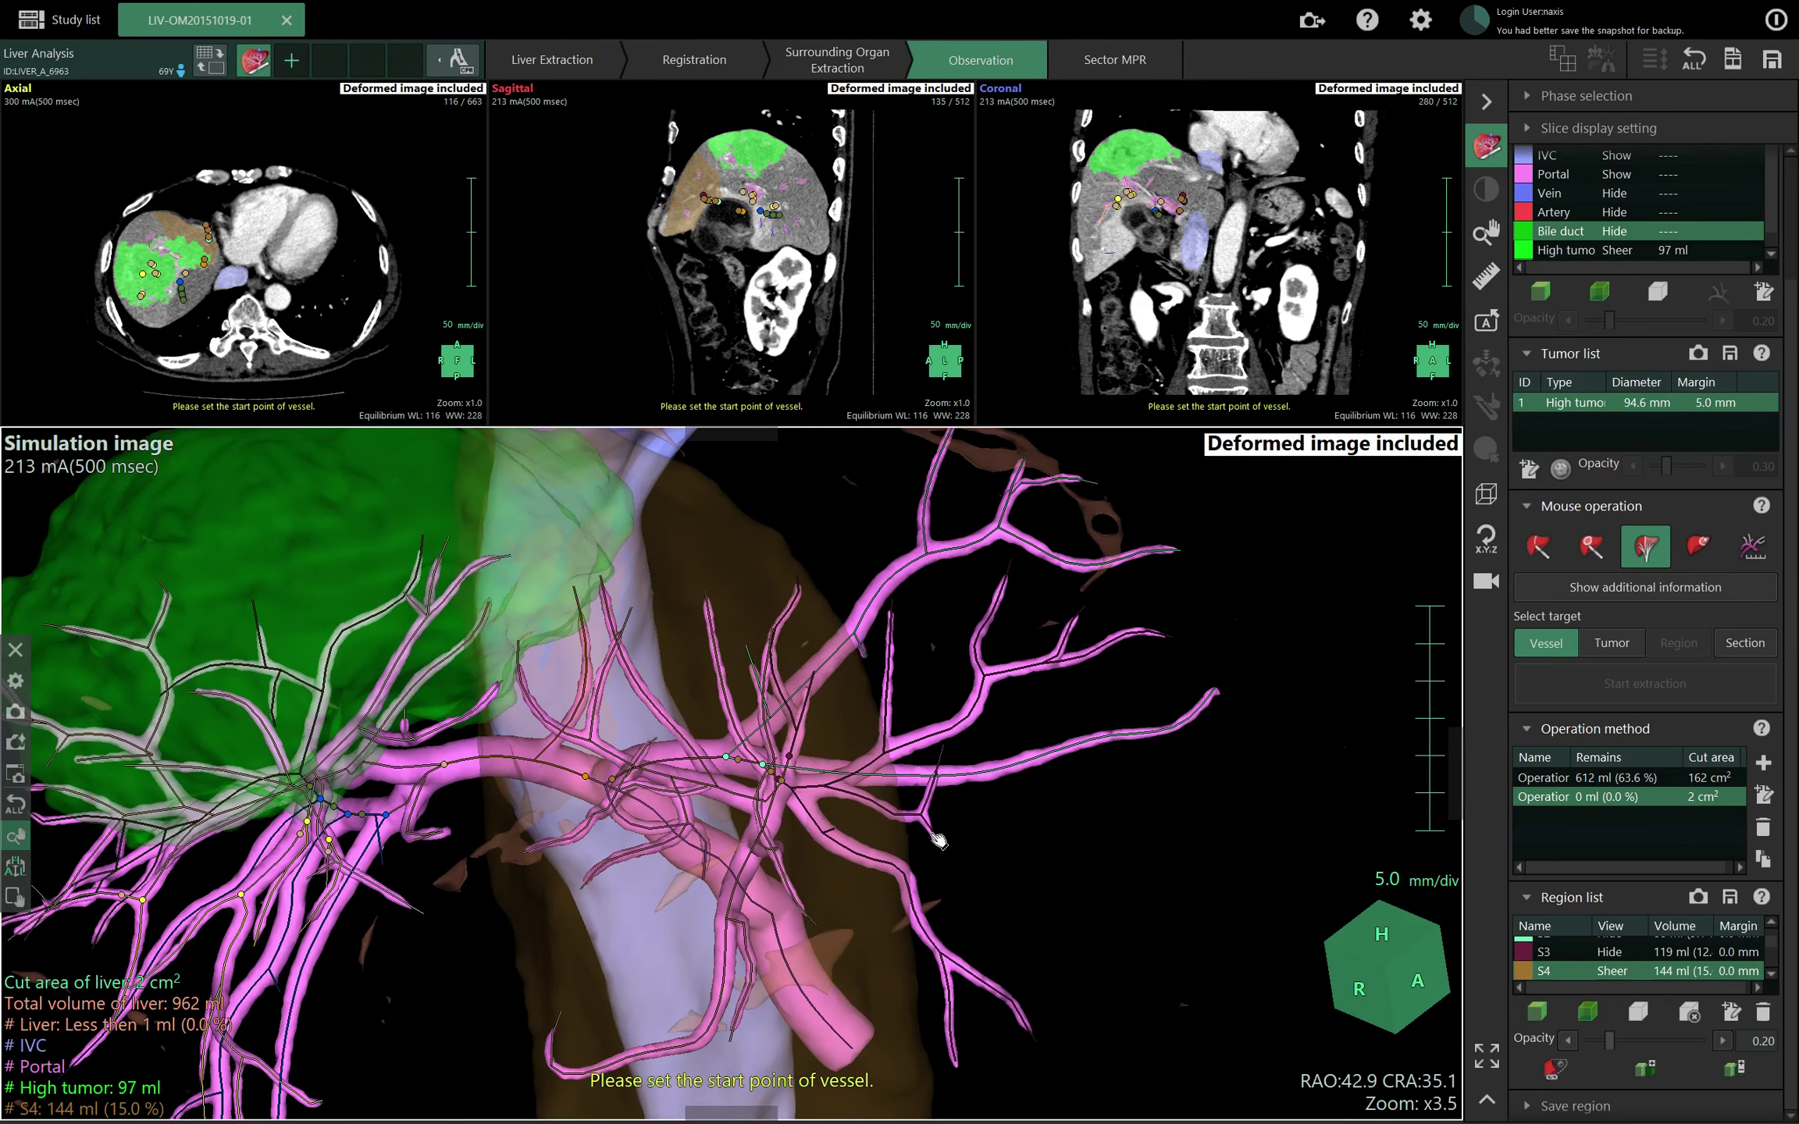
pyautogui.click(752, 800)
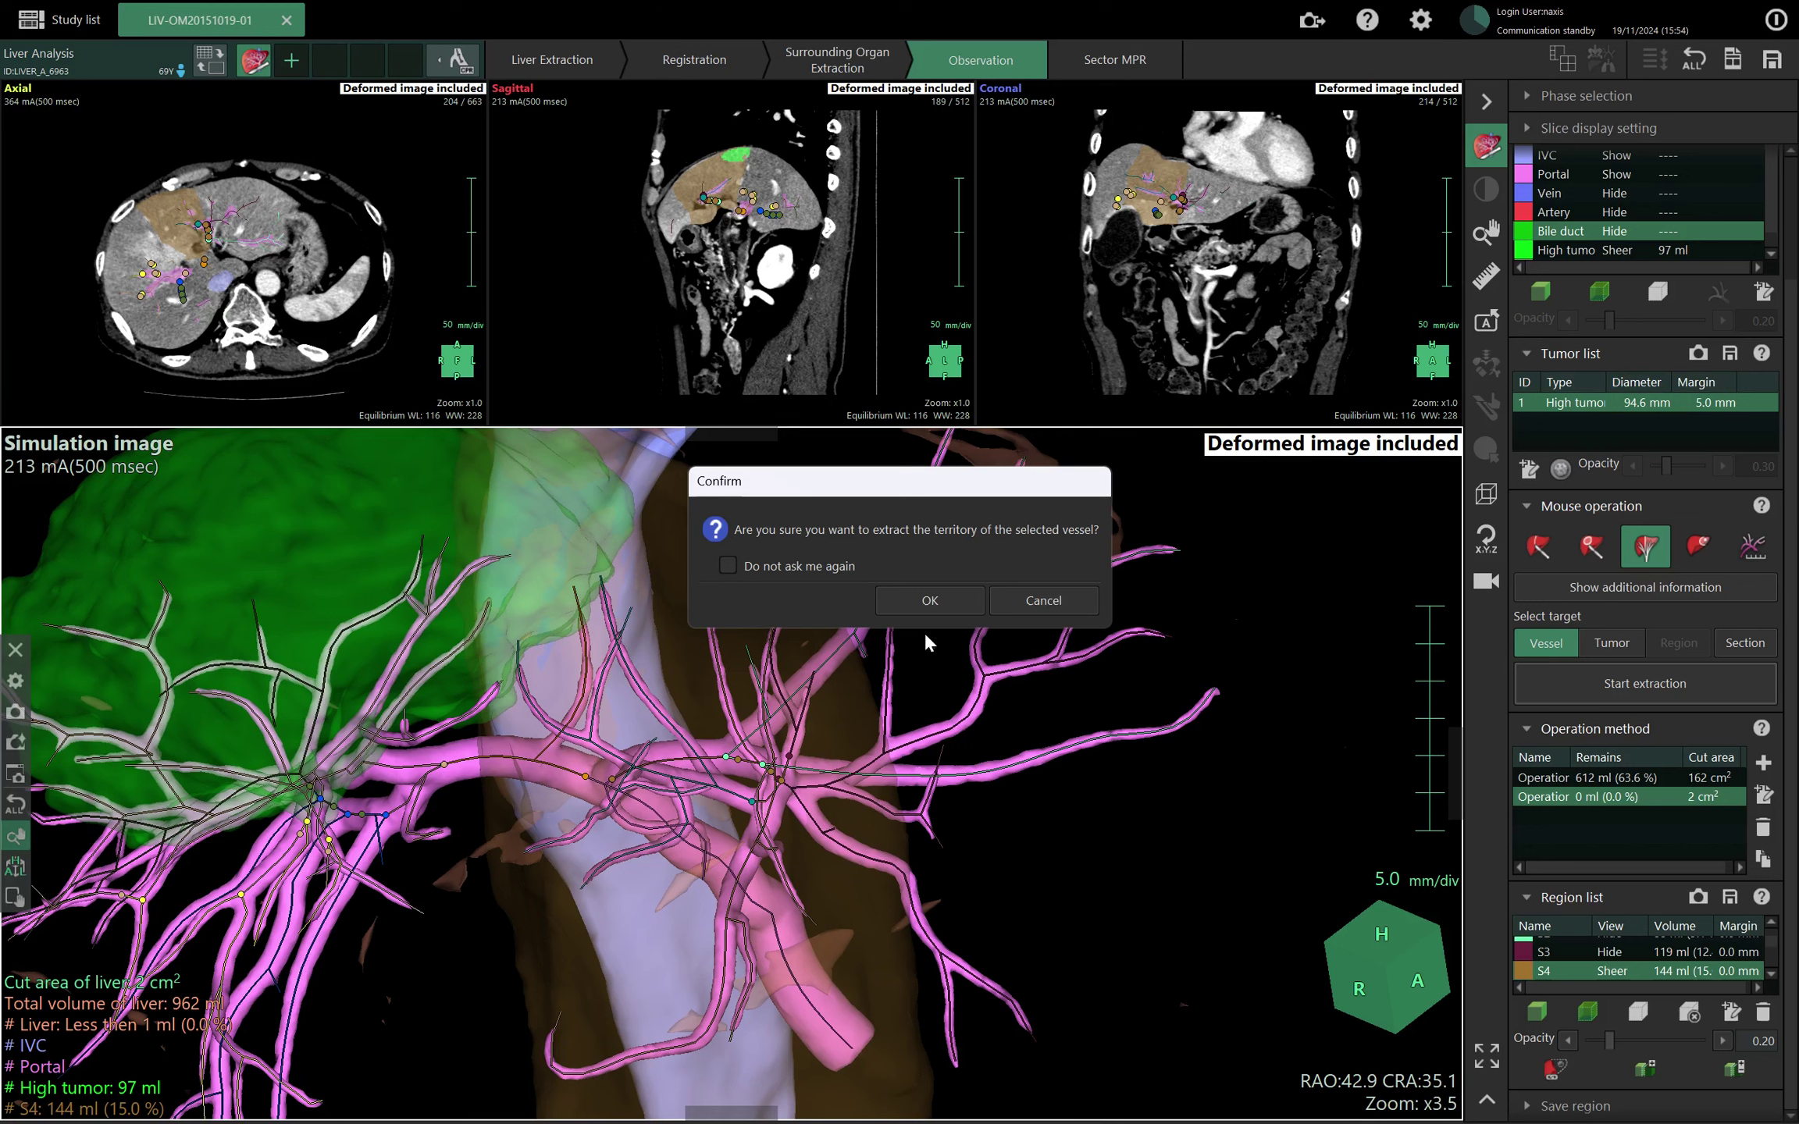
pyautogui.click(930, 601)
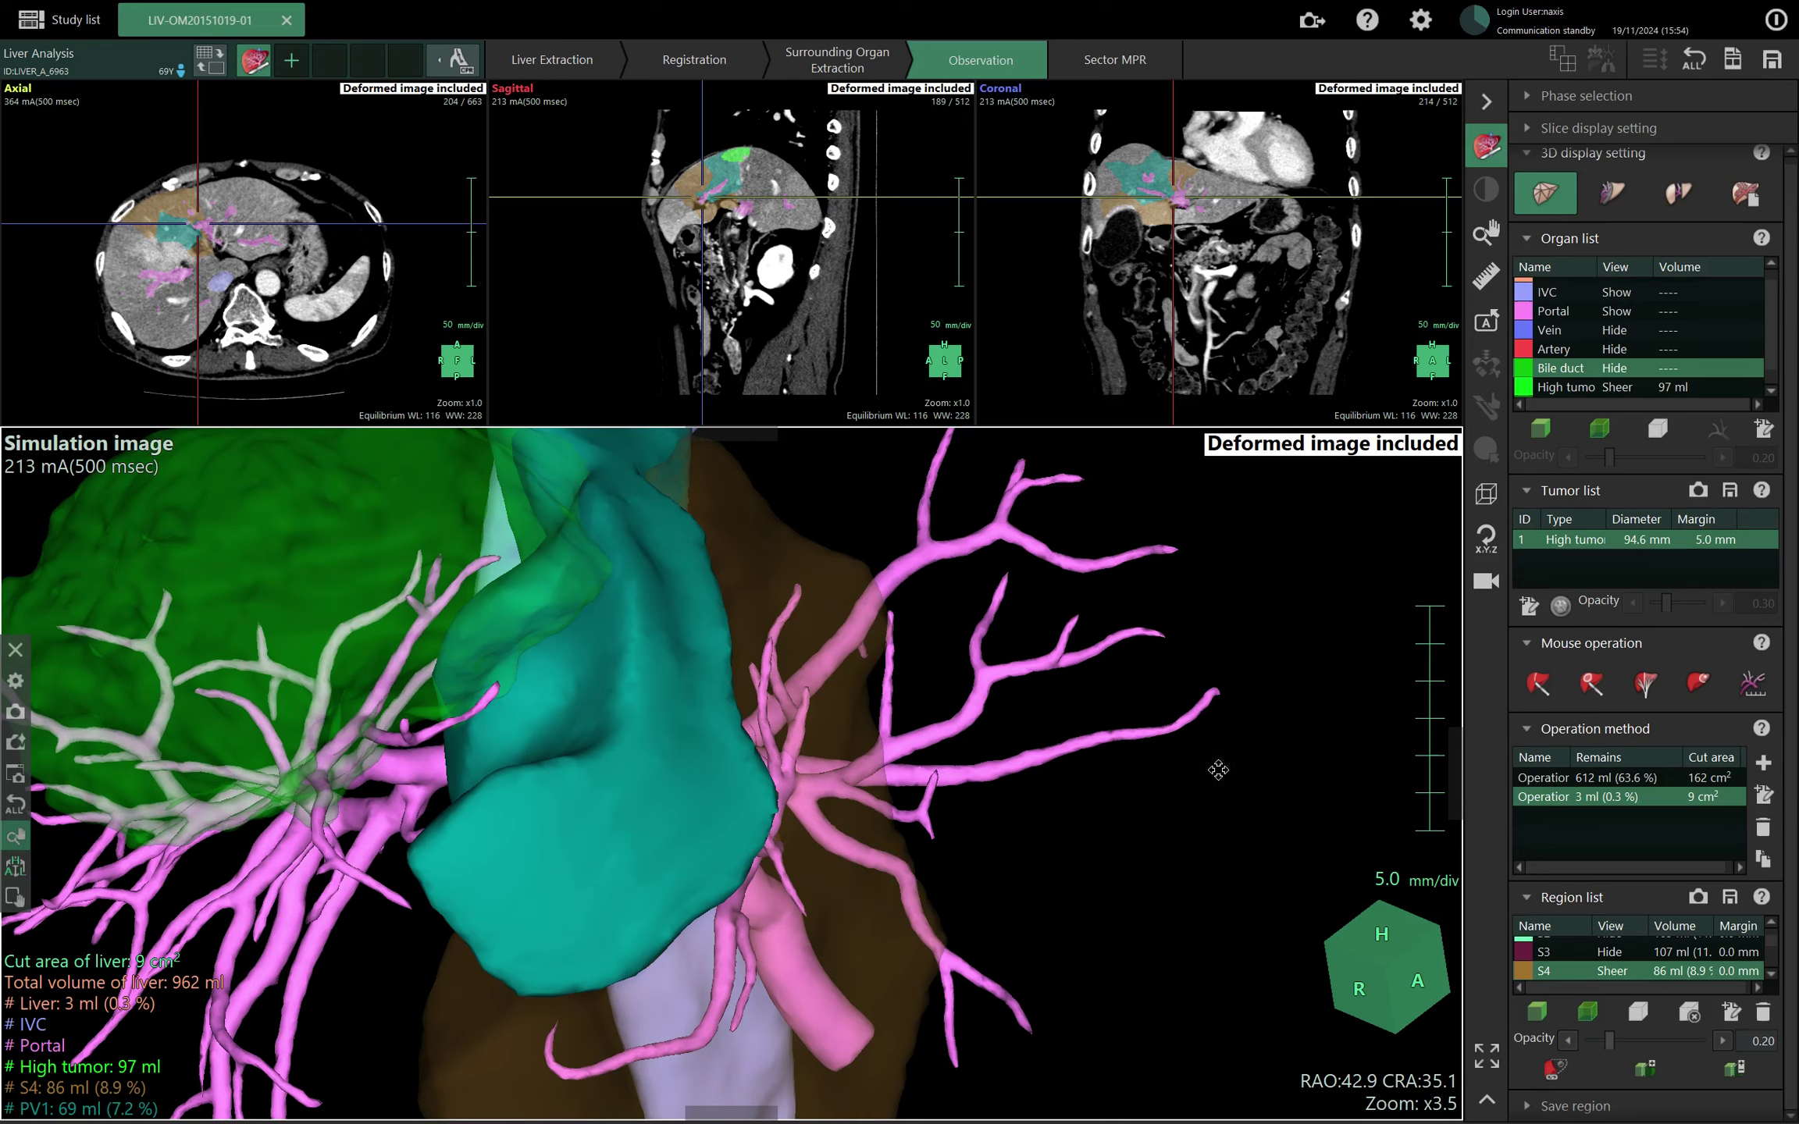
# Examine the extracted PV1 territory beside the sheer S4 segment and reactivate region extraction with Vessel as the target.
pyautogui.moveTo(1218, 770); pyautogui.dragTo(1180, 770)
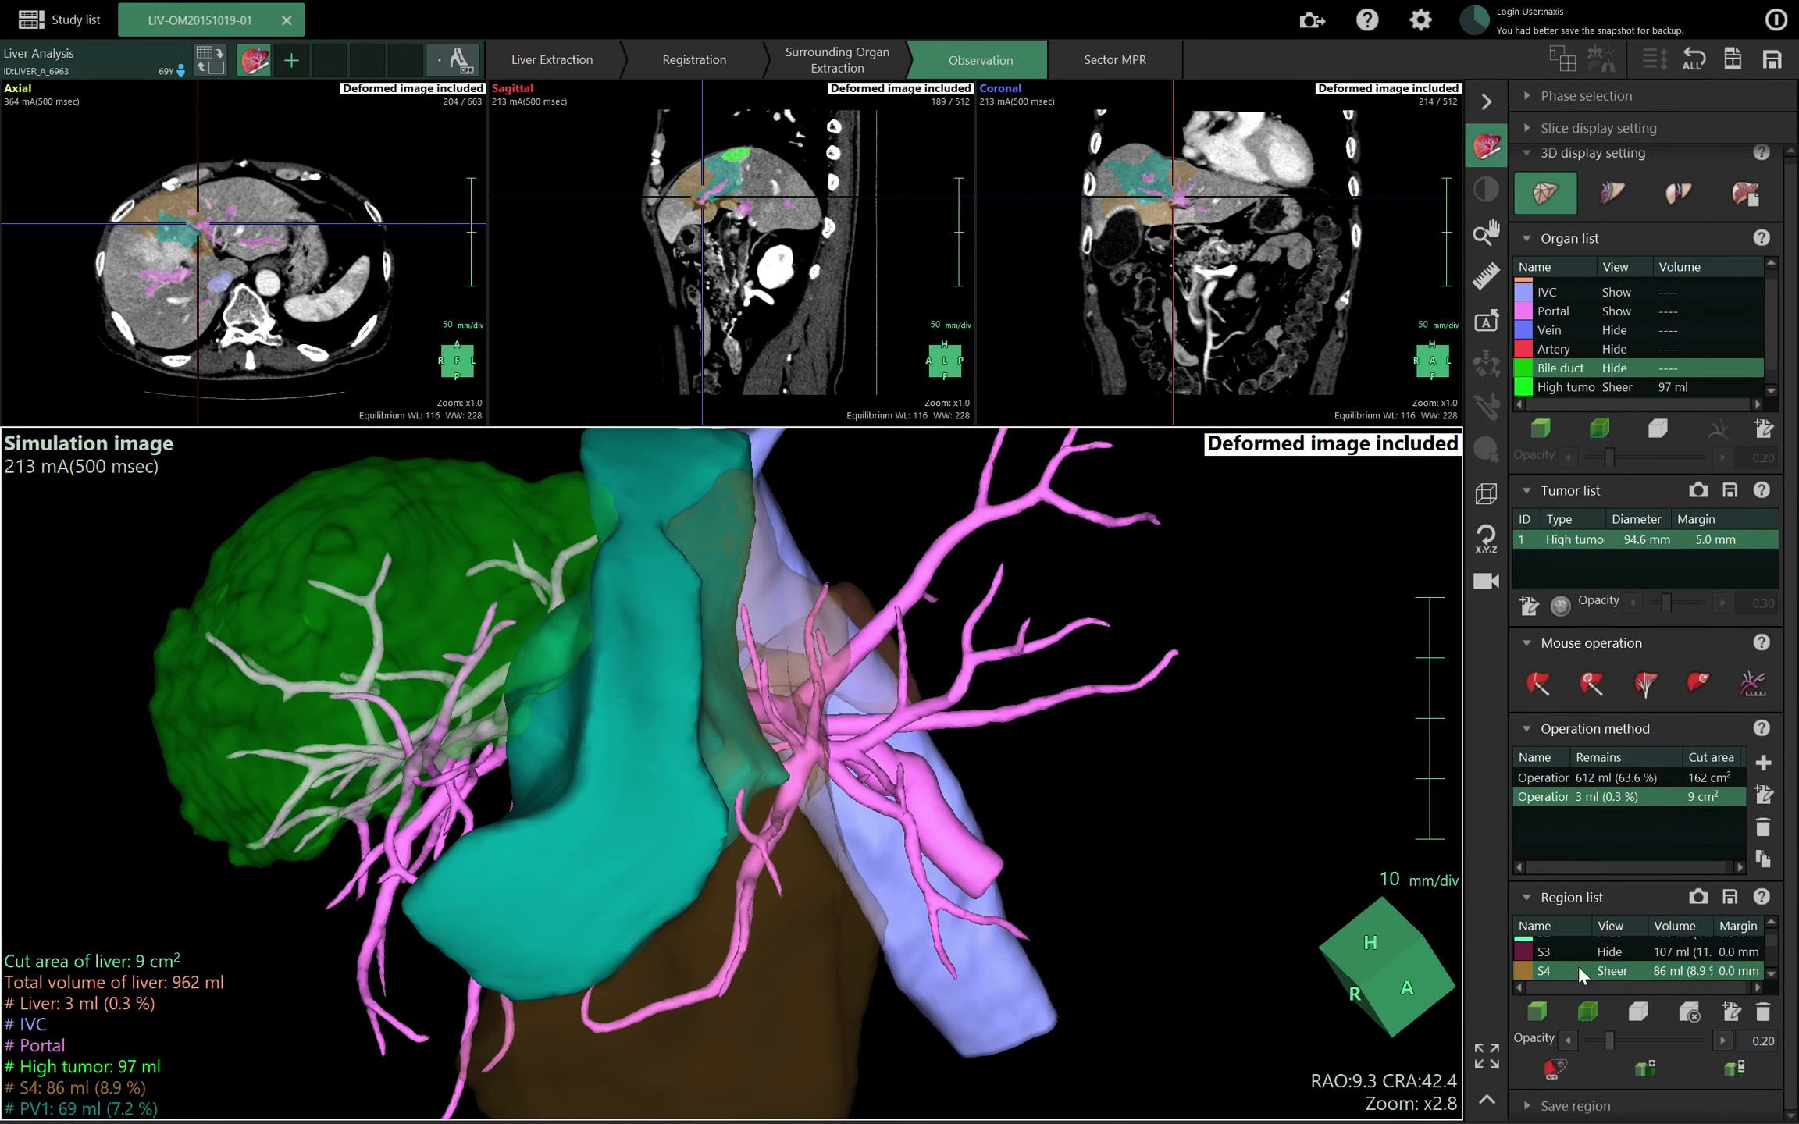
pyautogui.moveTo(1300, 811); pyautogui.dragTo(1288, 851)
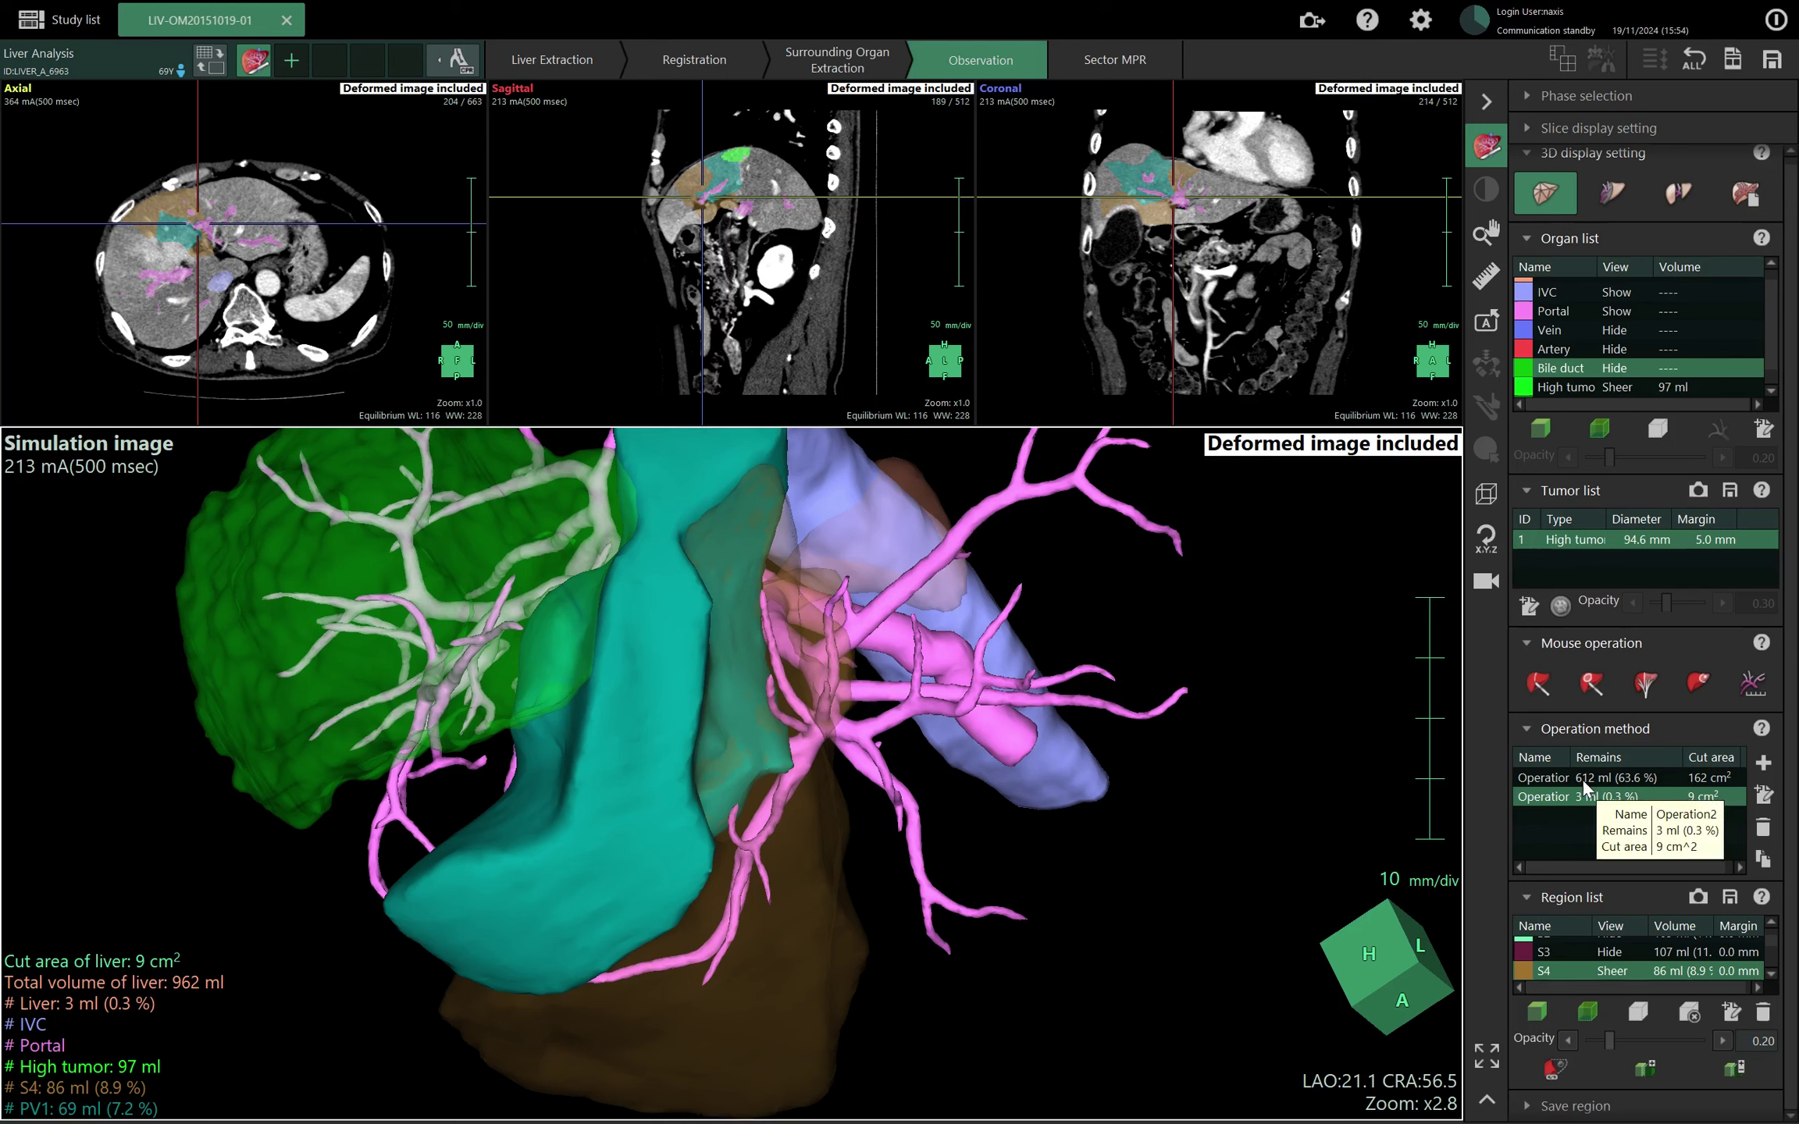
pyautogui.click(1645, 693)
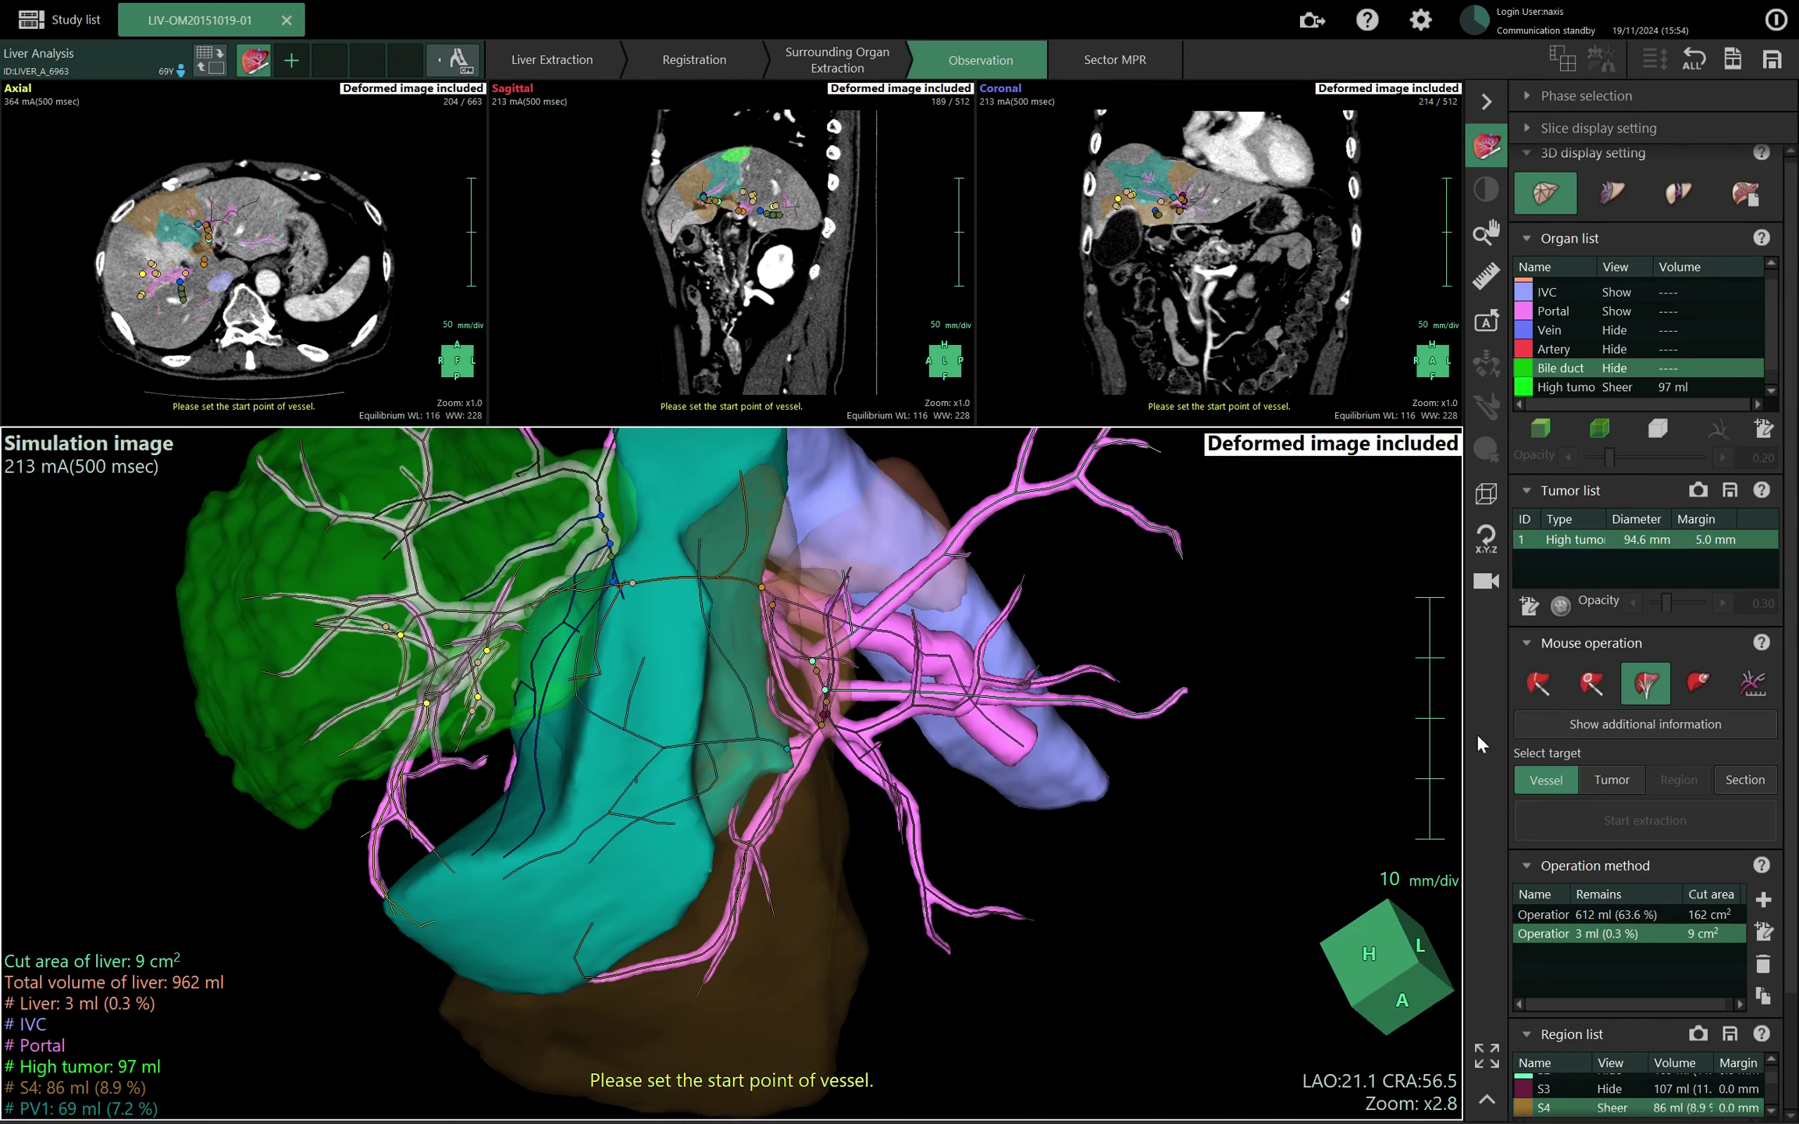
pyautogui.click(813, 735)
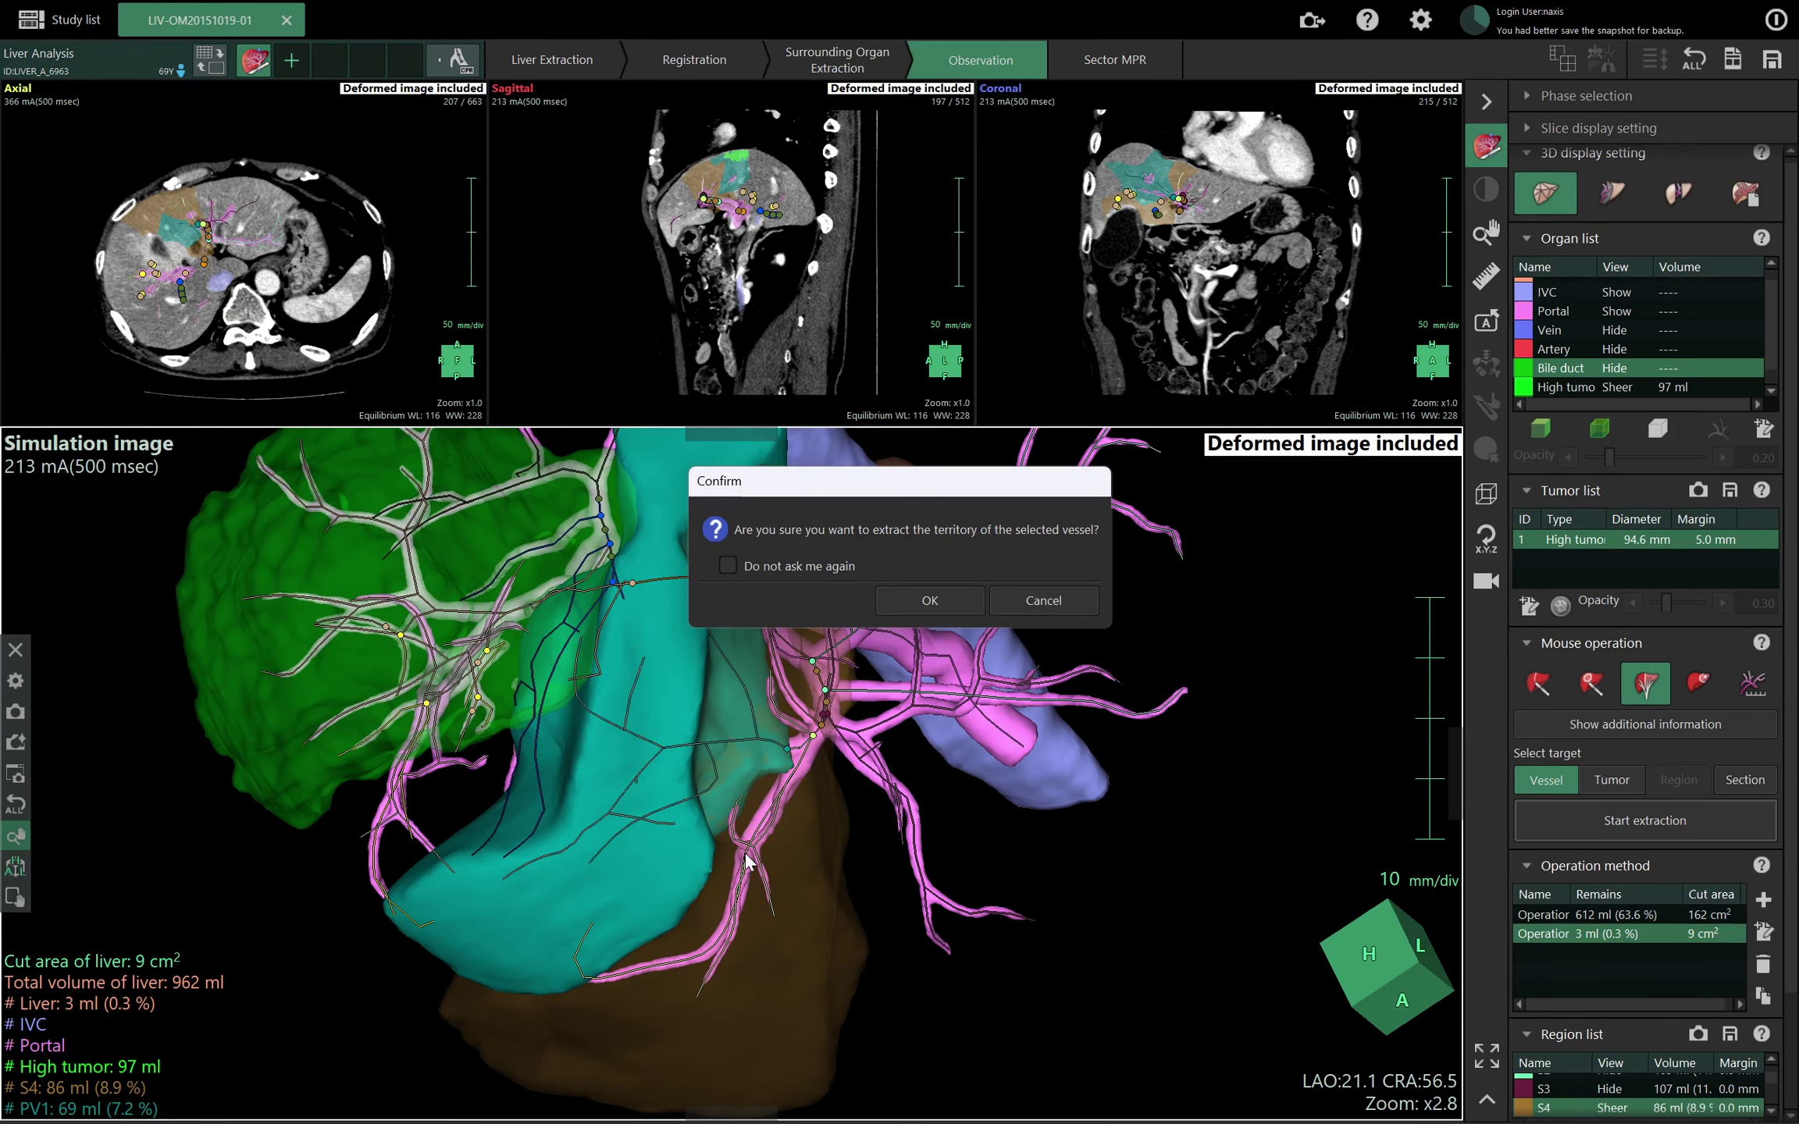
pyautogui.click(1039, 597)
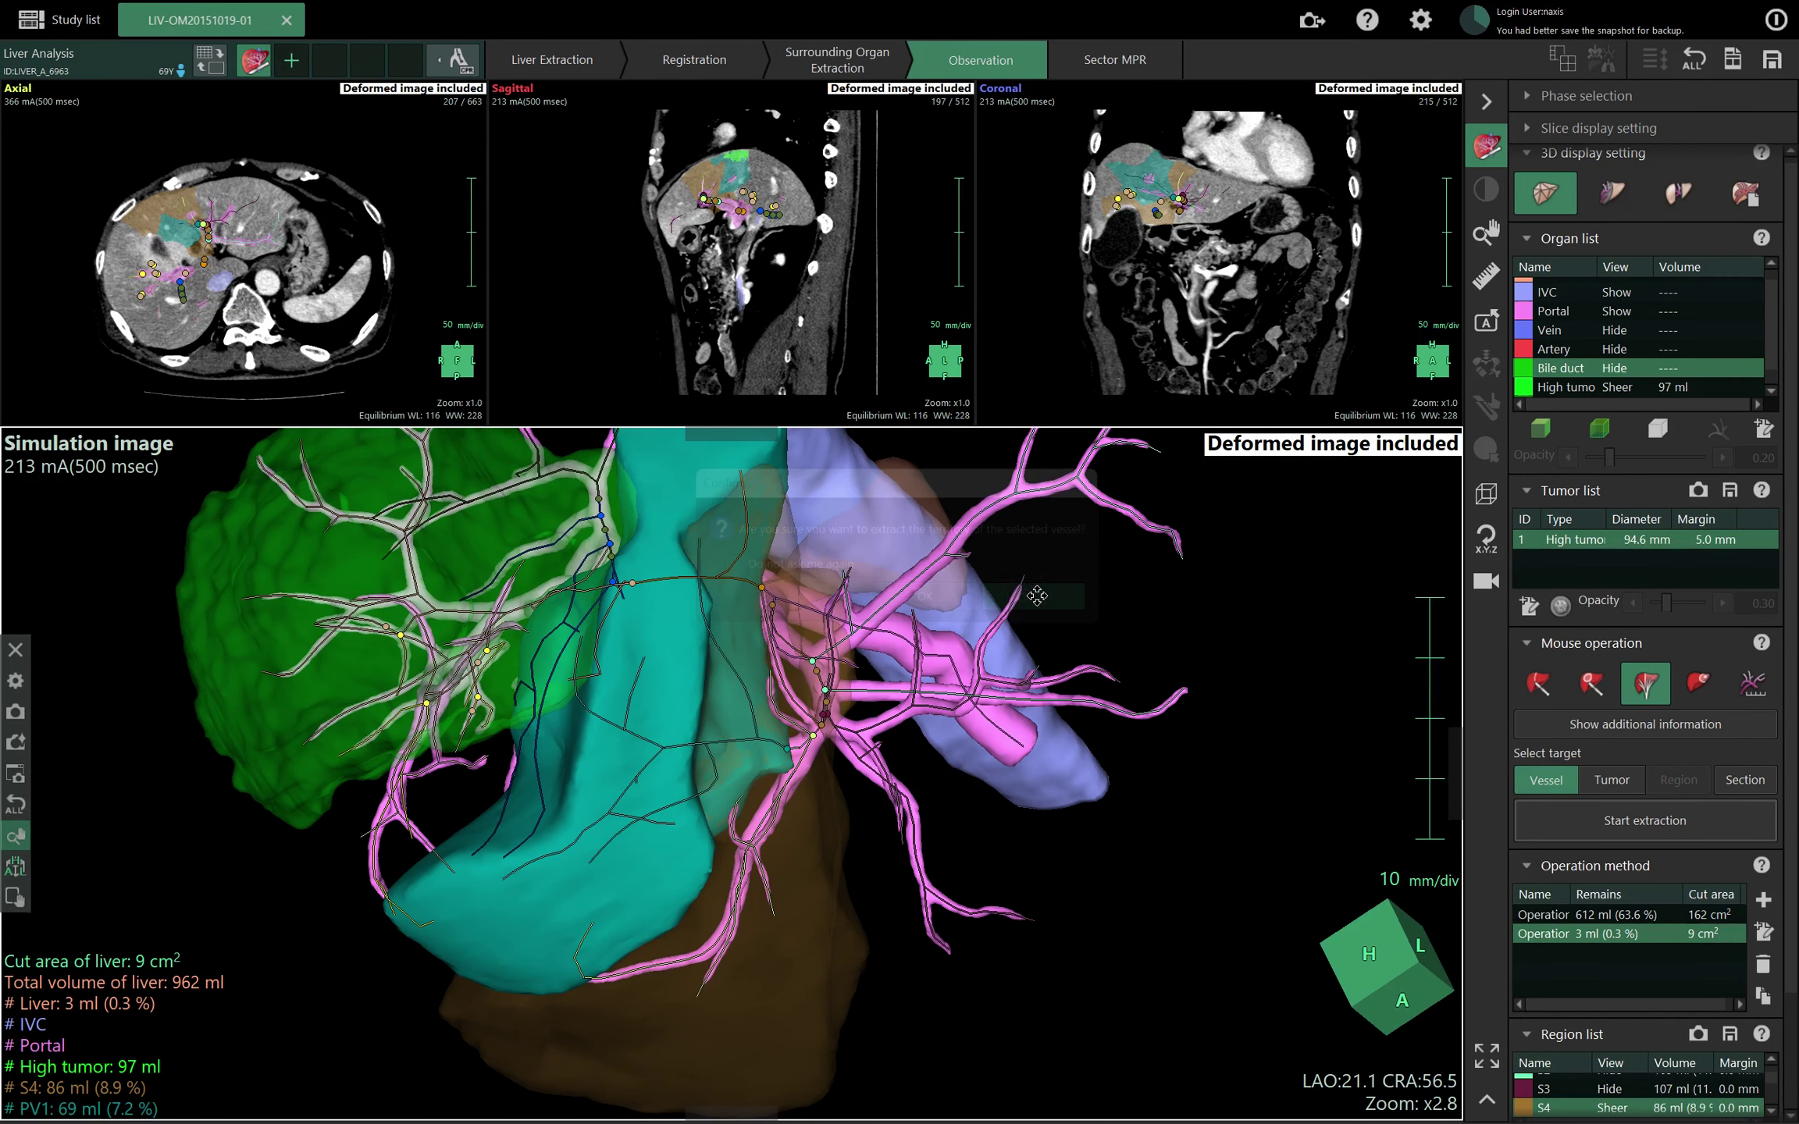
pyautogui.rightClick(817, 738)
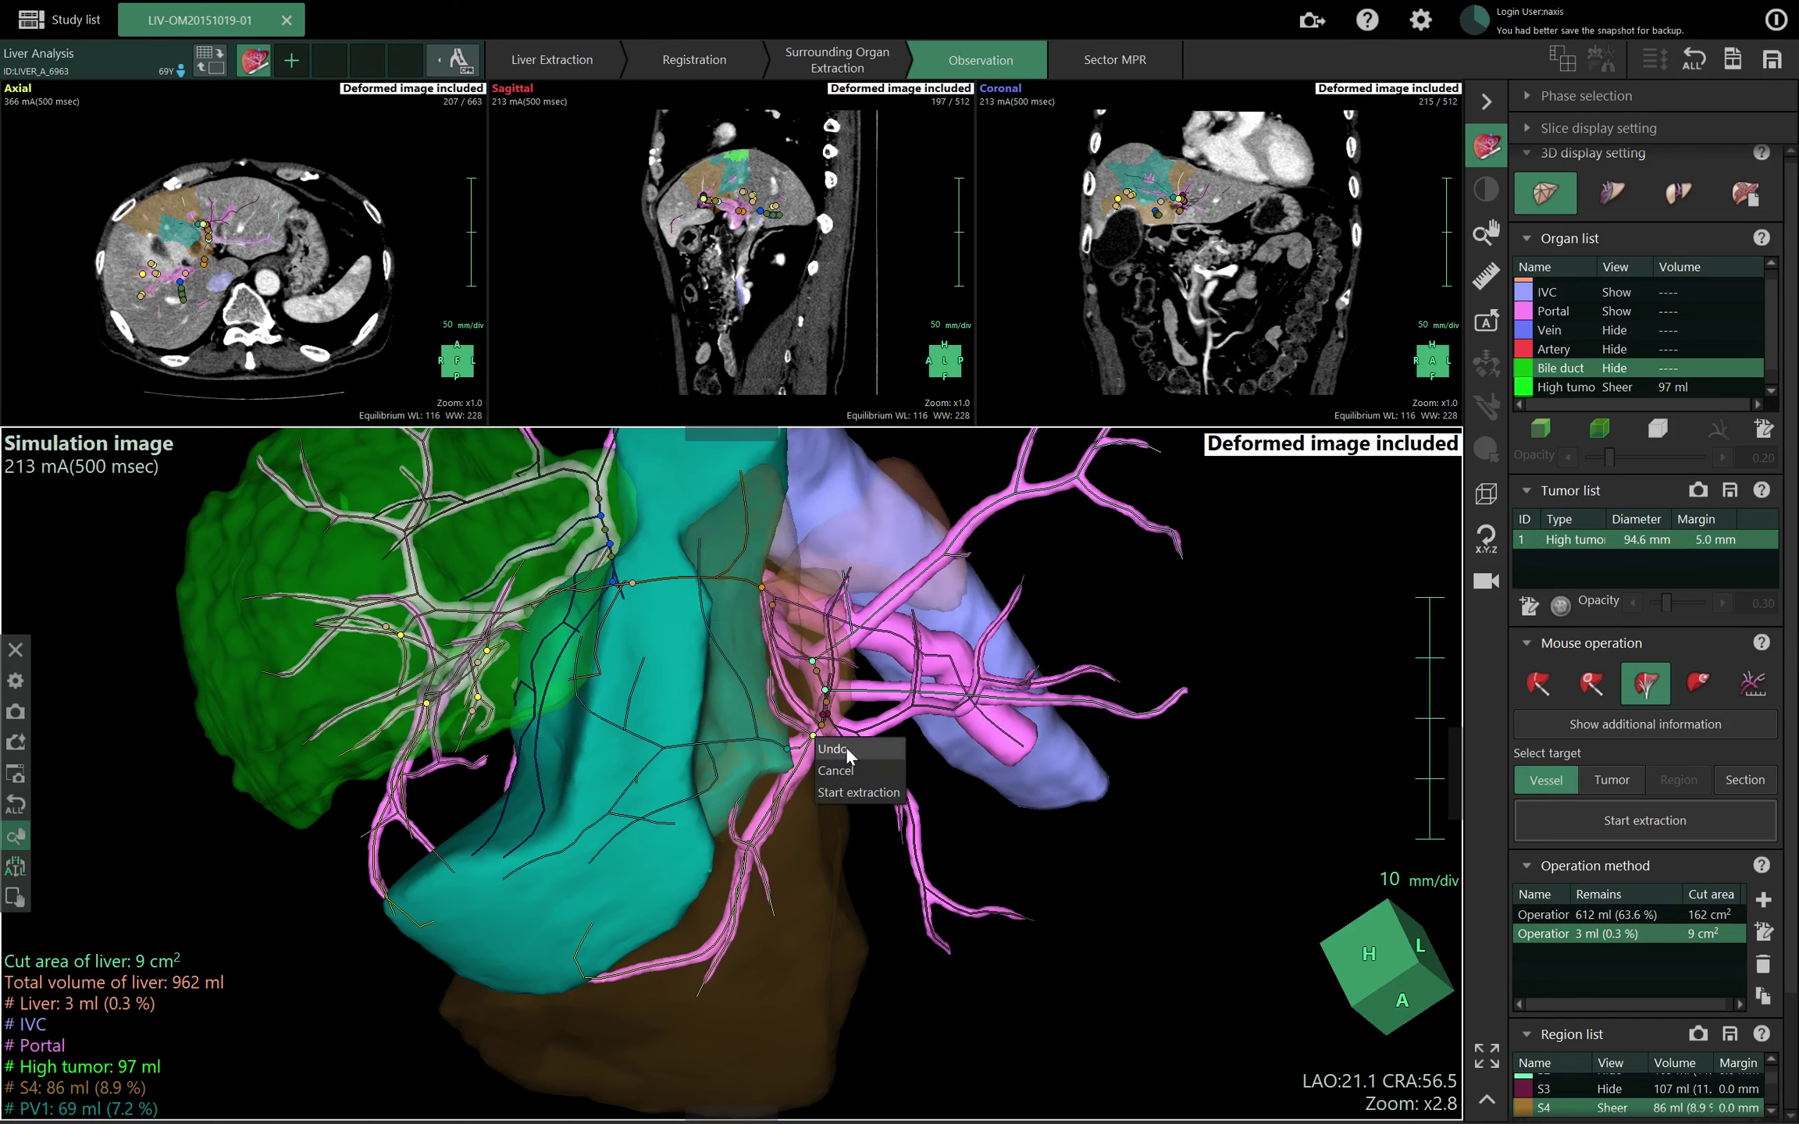
pyautogui.click(857, 769)
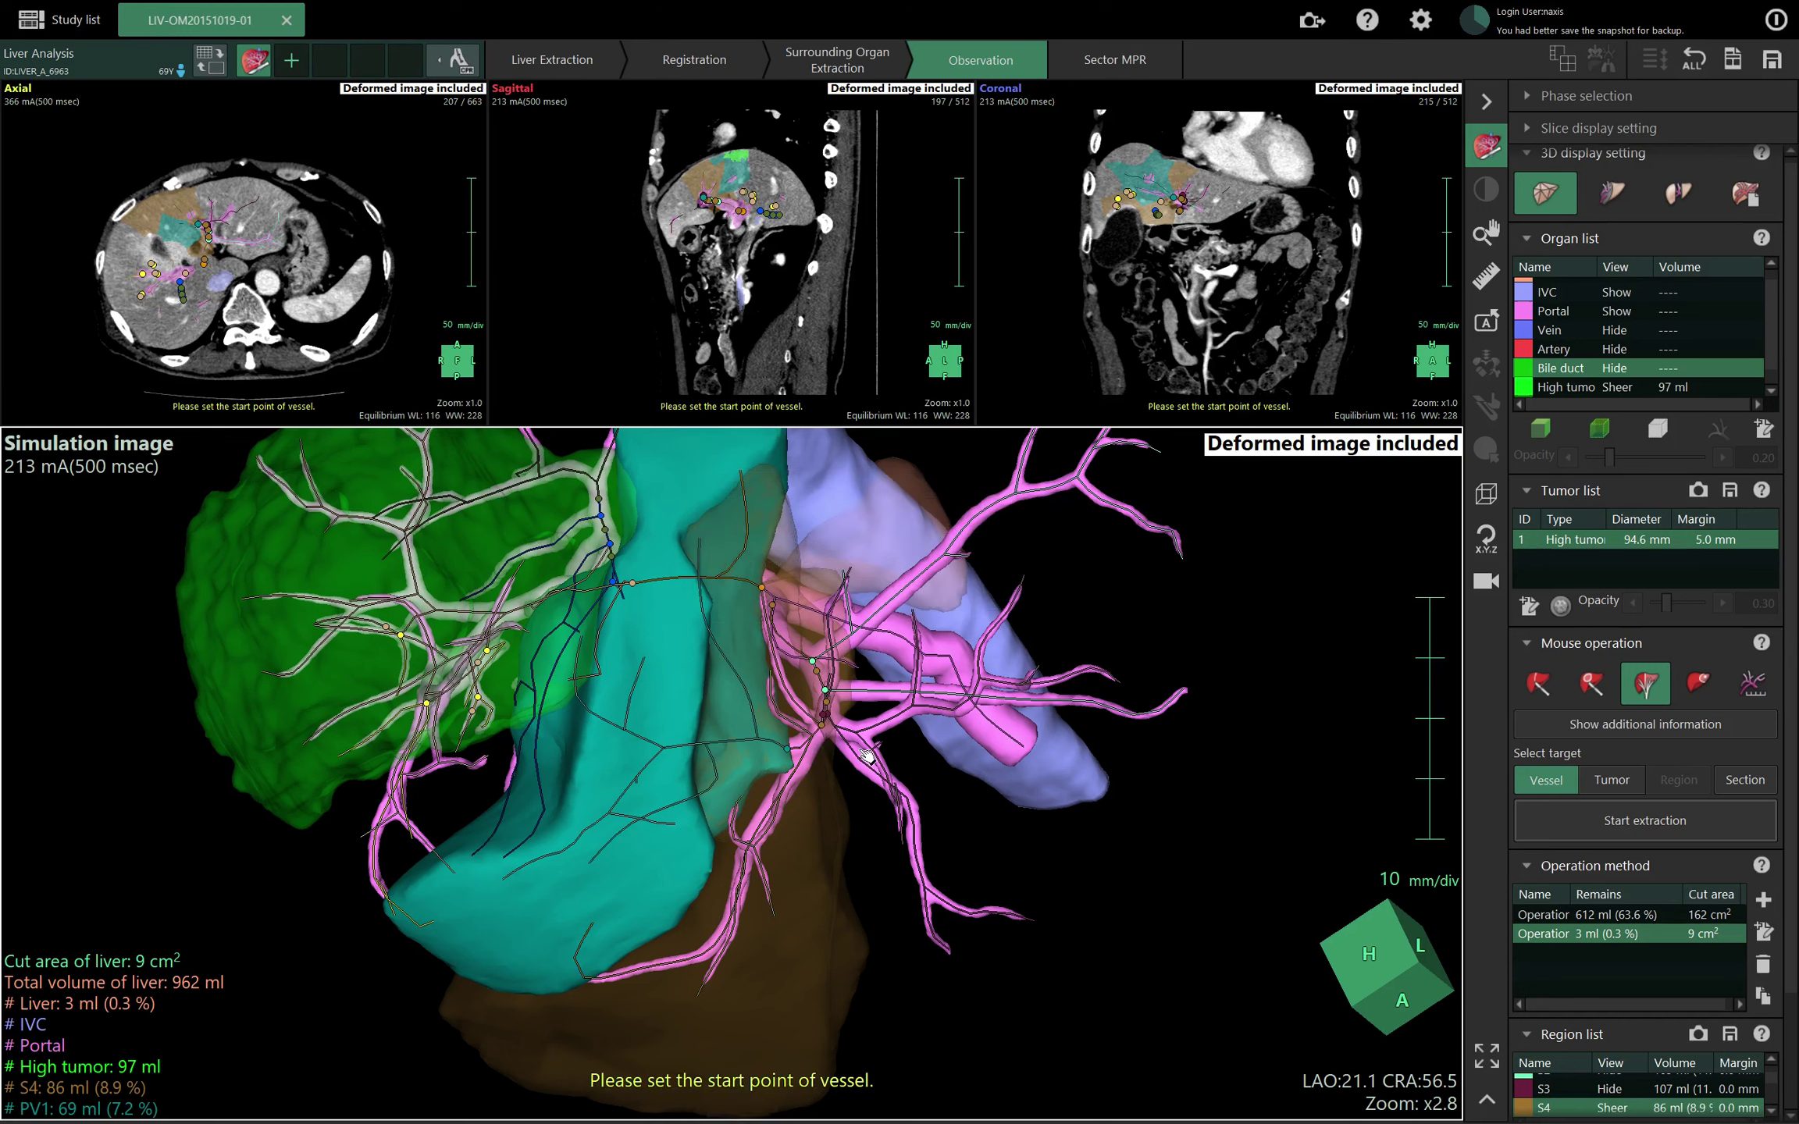
pyautogui.click(810, 732)
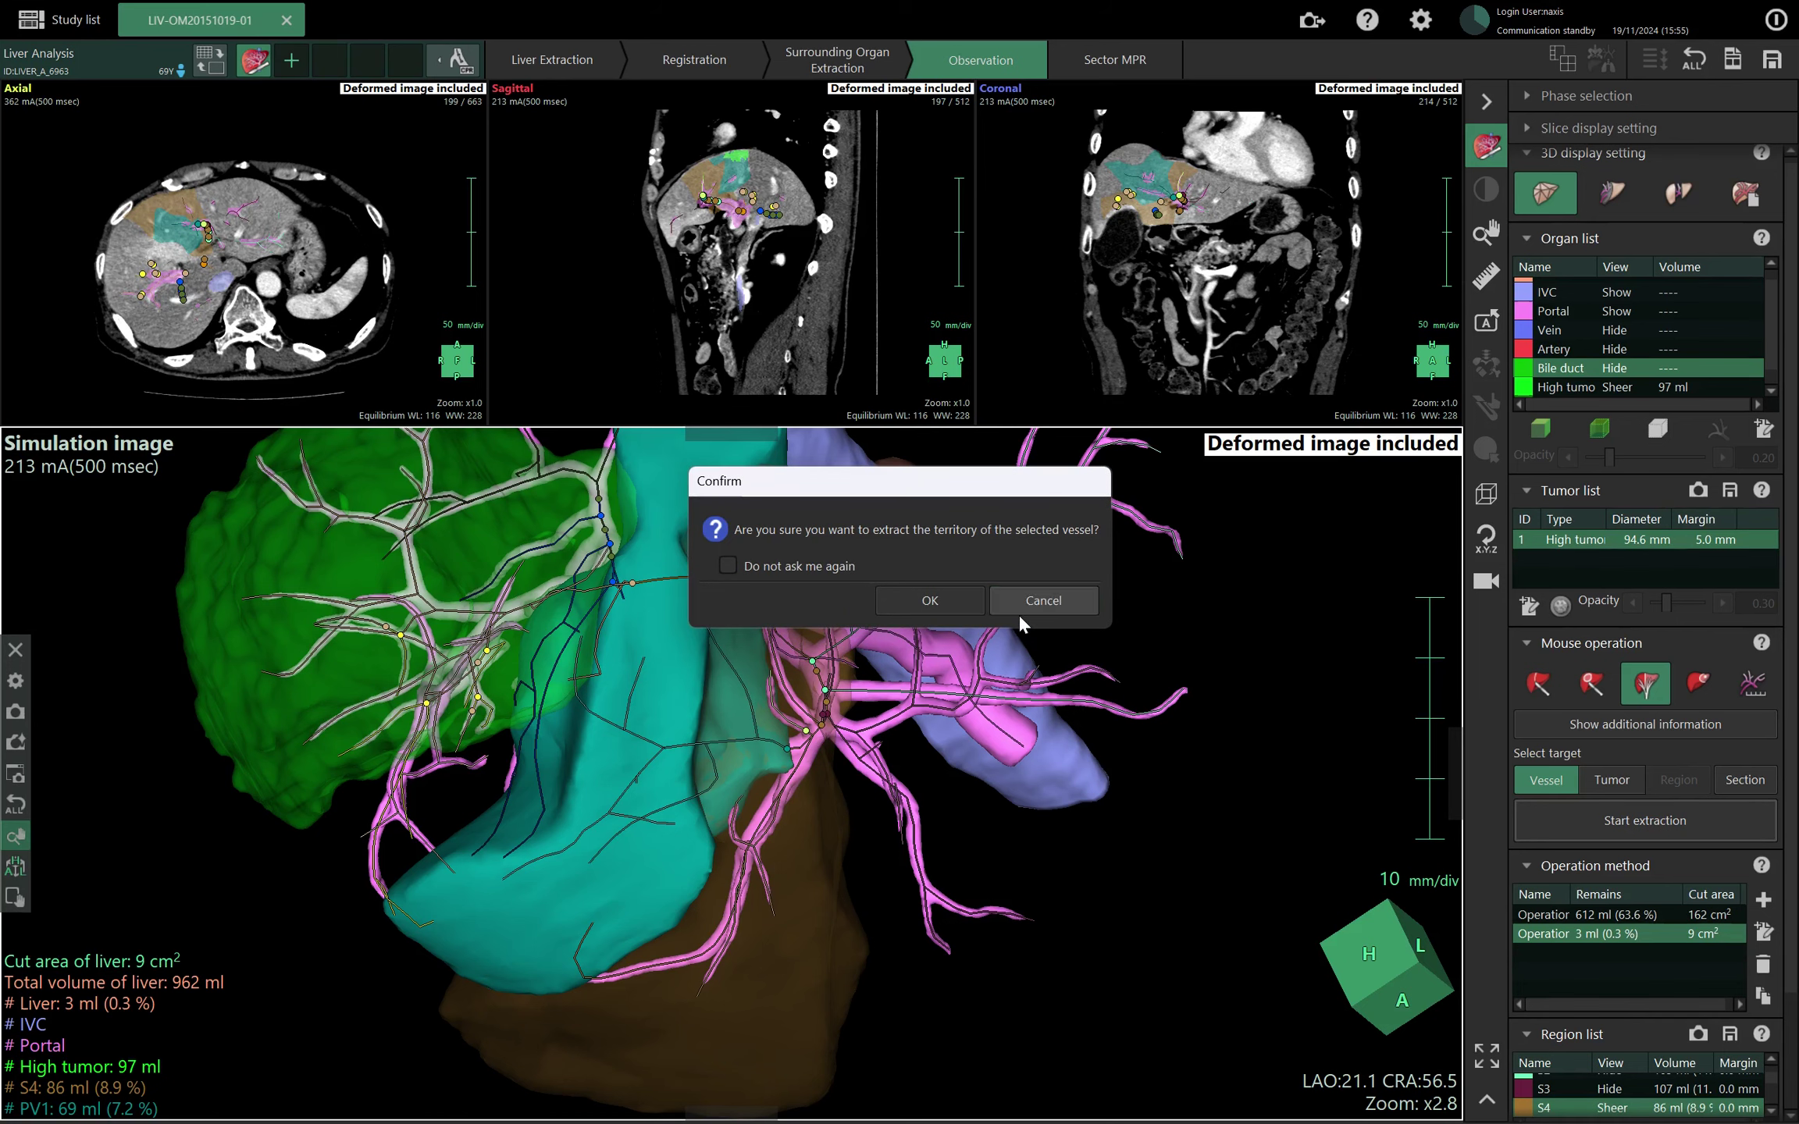
pyautogui.click(1038, 600)
pyautogui.moveTo(1063, 716); pyautogui.dragTo(1200, 670)
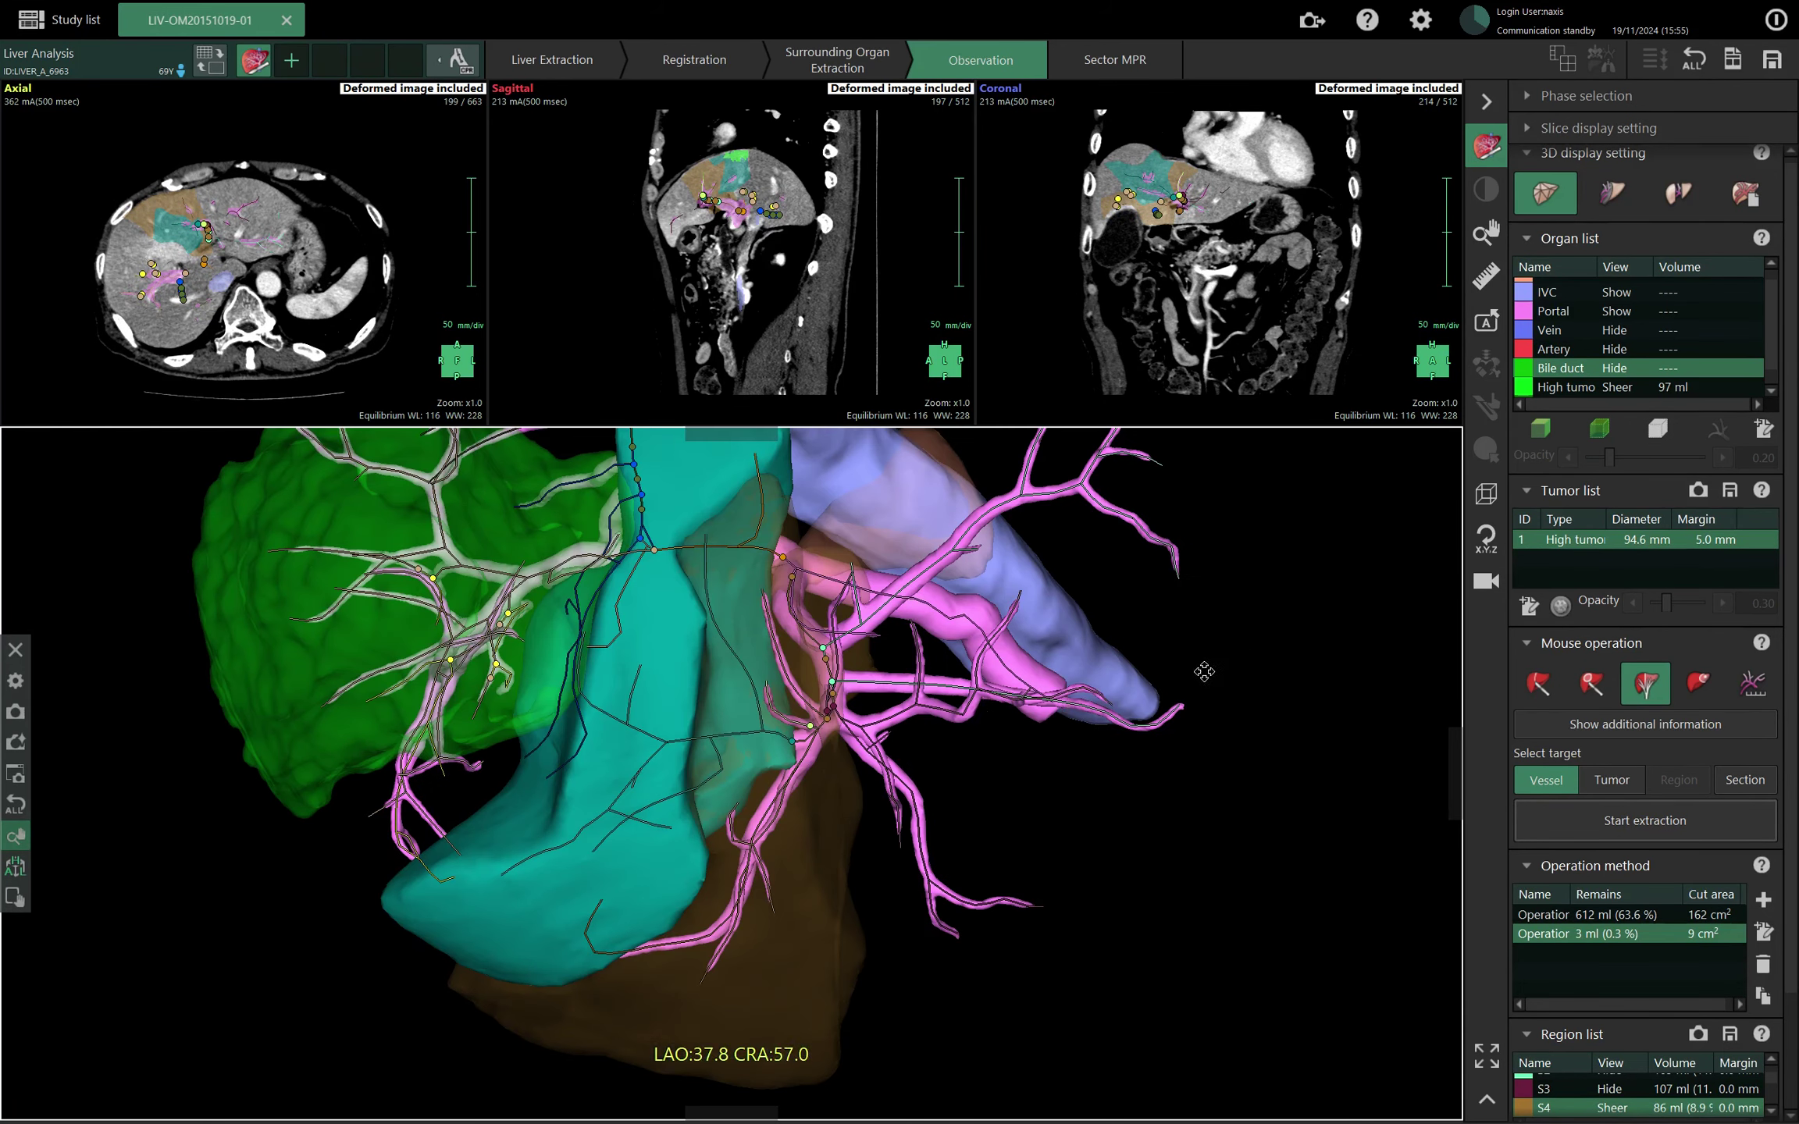
pyautogui.click(813, 707)
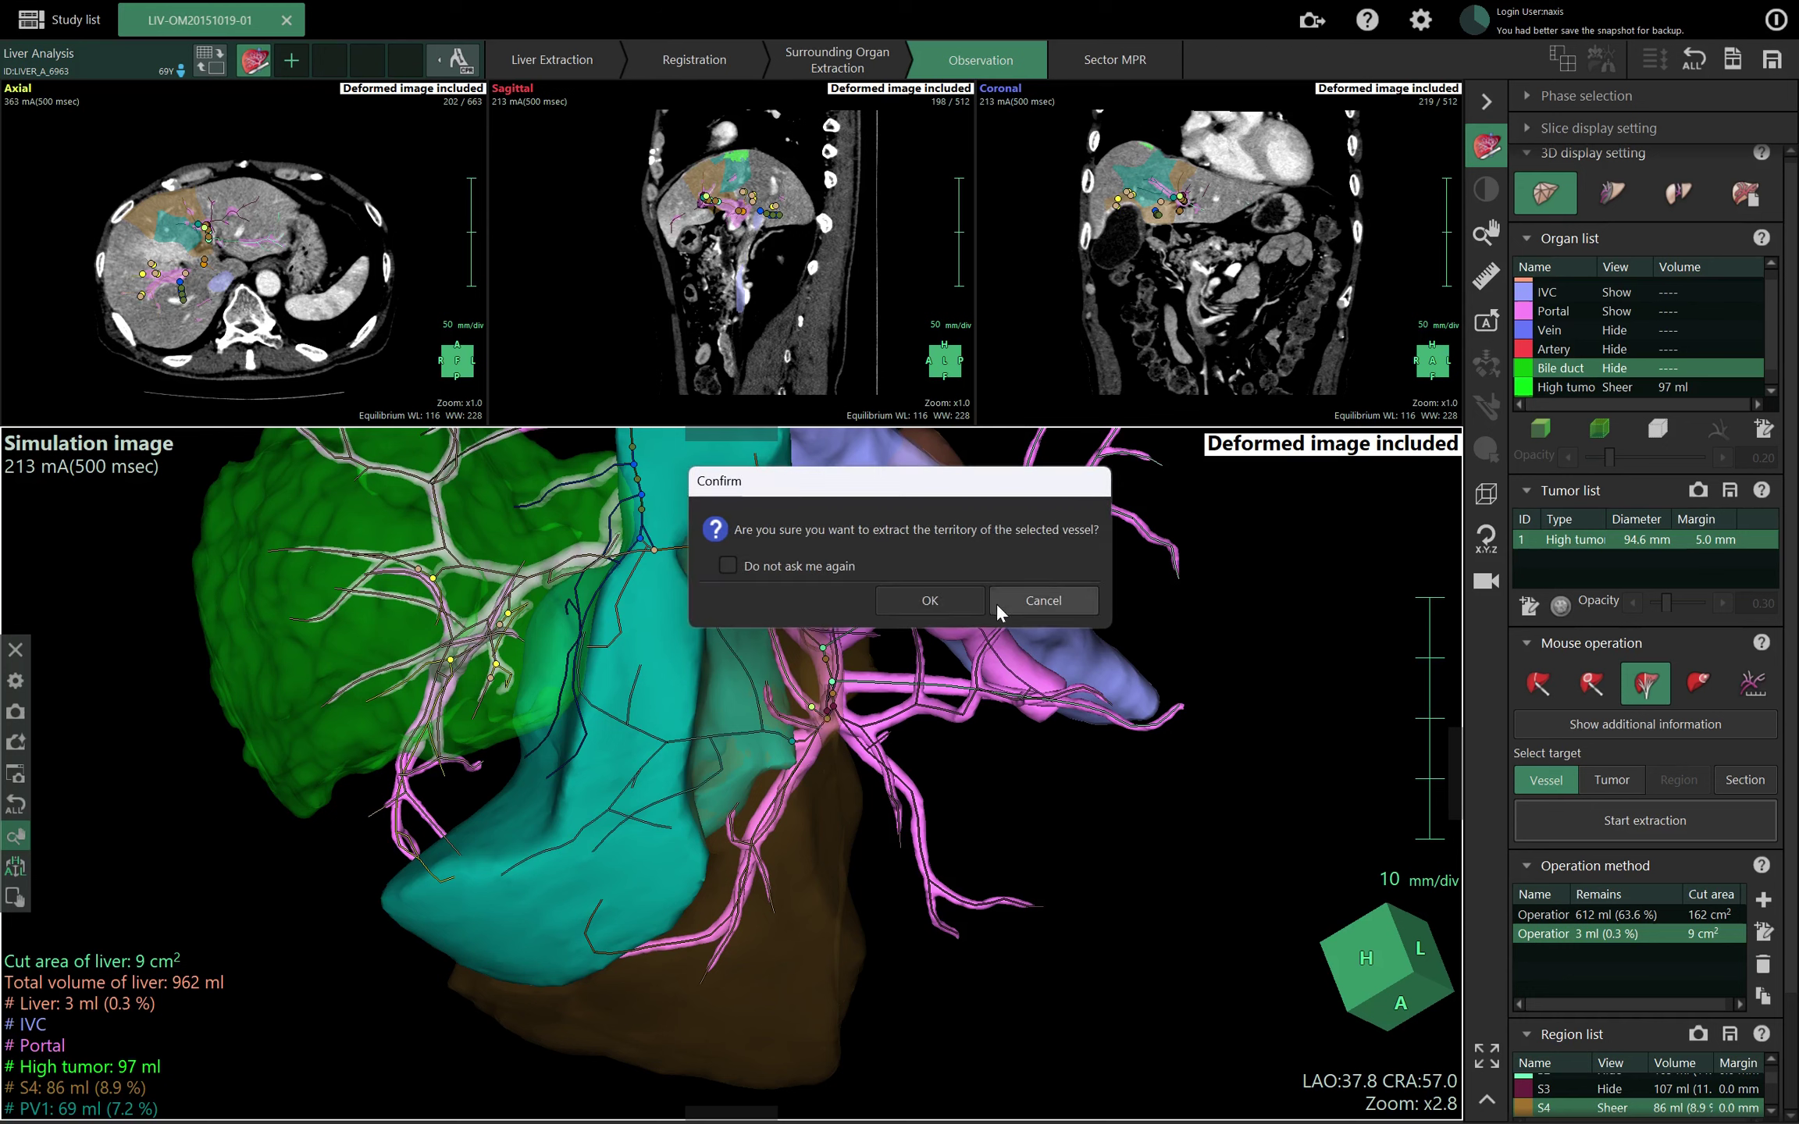
pyautogui.click(1051, 603)
pyautogui.click(818, 736)
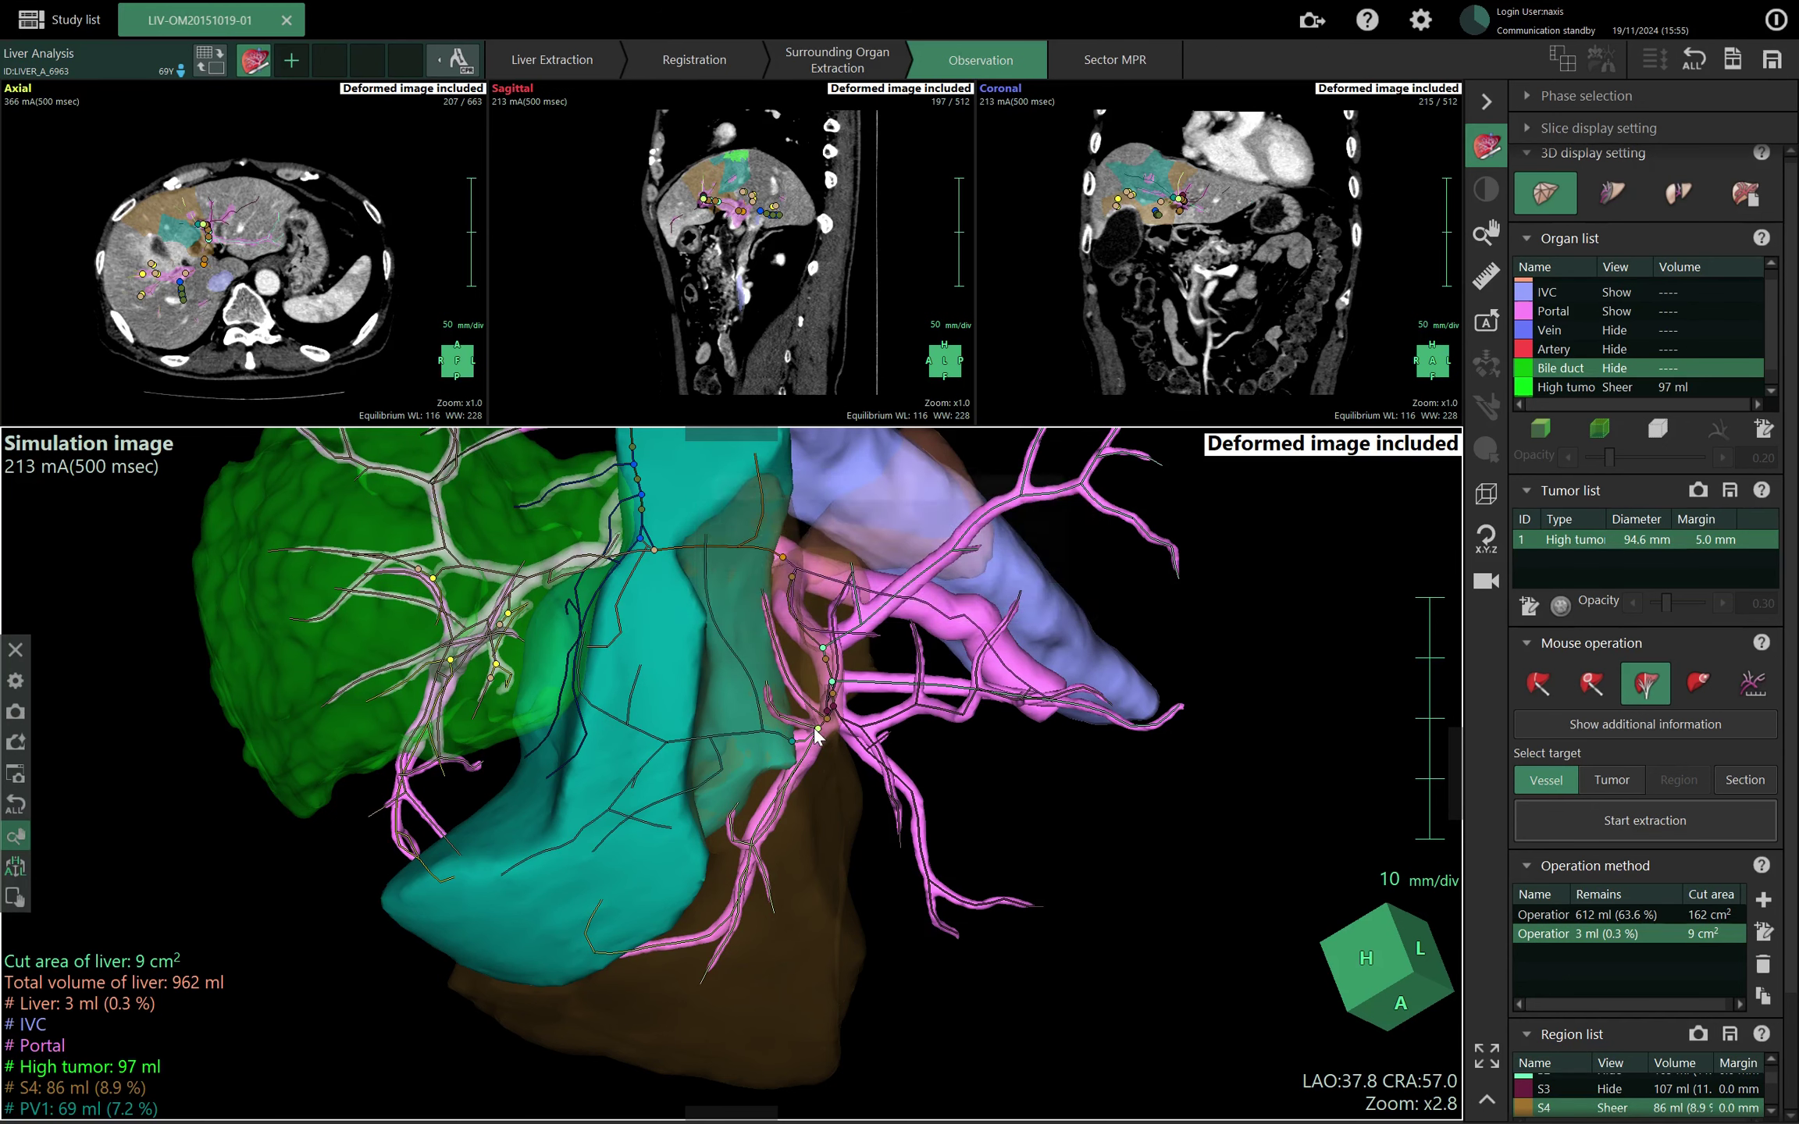
pyautogui.click(1072, 602)
# Set a start point near the branching of the remaining S4 portal branches beside PV1 and extract the territory of that vessel.
pyautogui.scroll(1, 808, 806)
pyautogui.scroll(2, 809, 807)
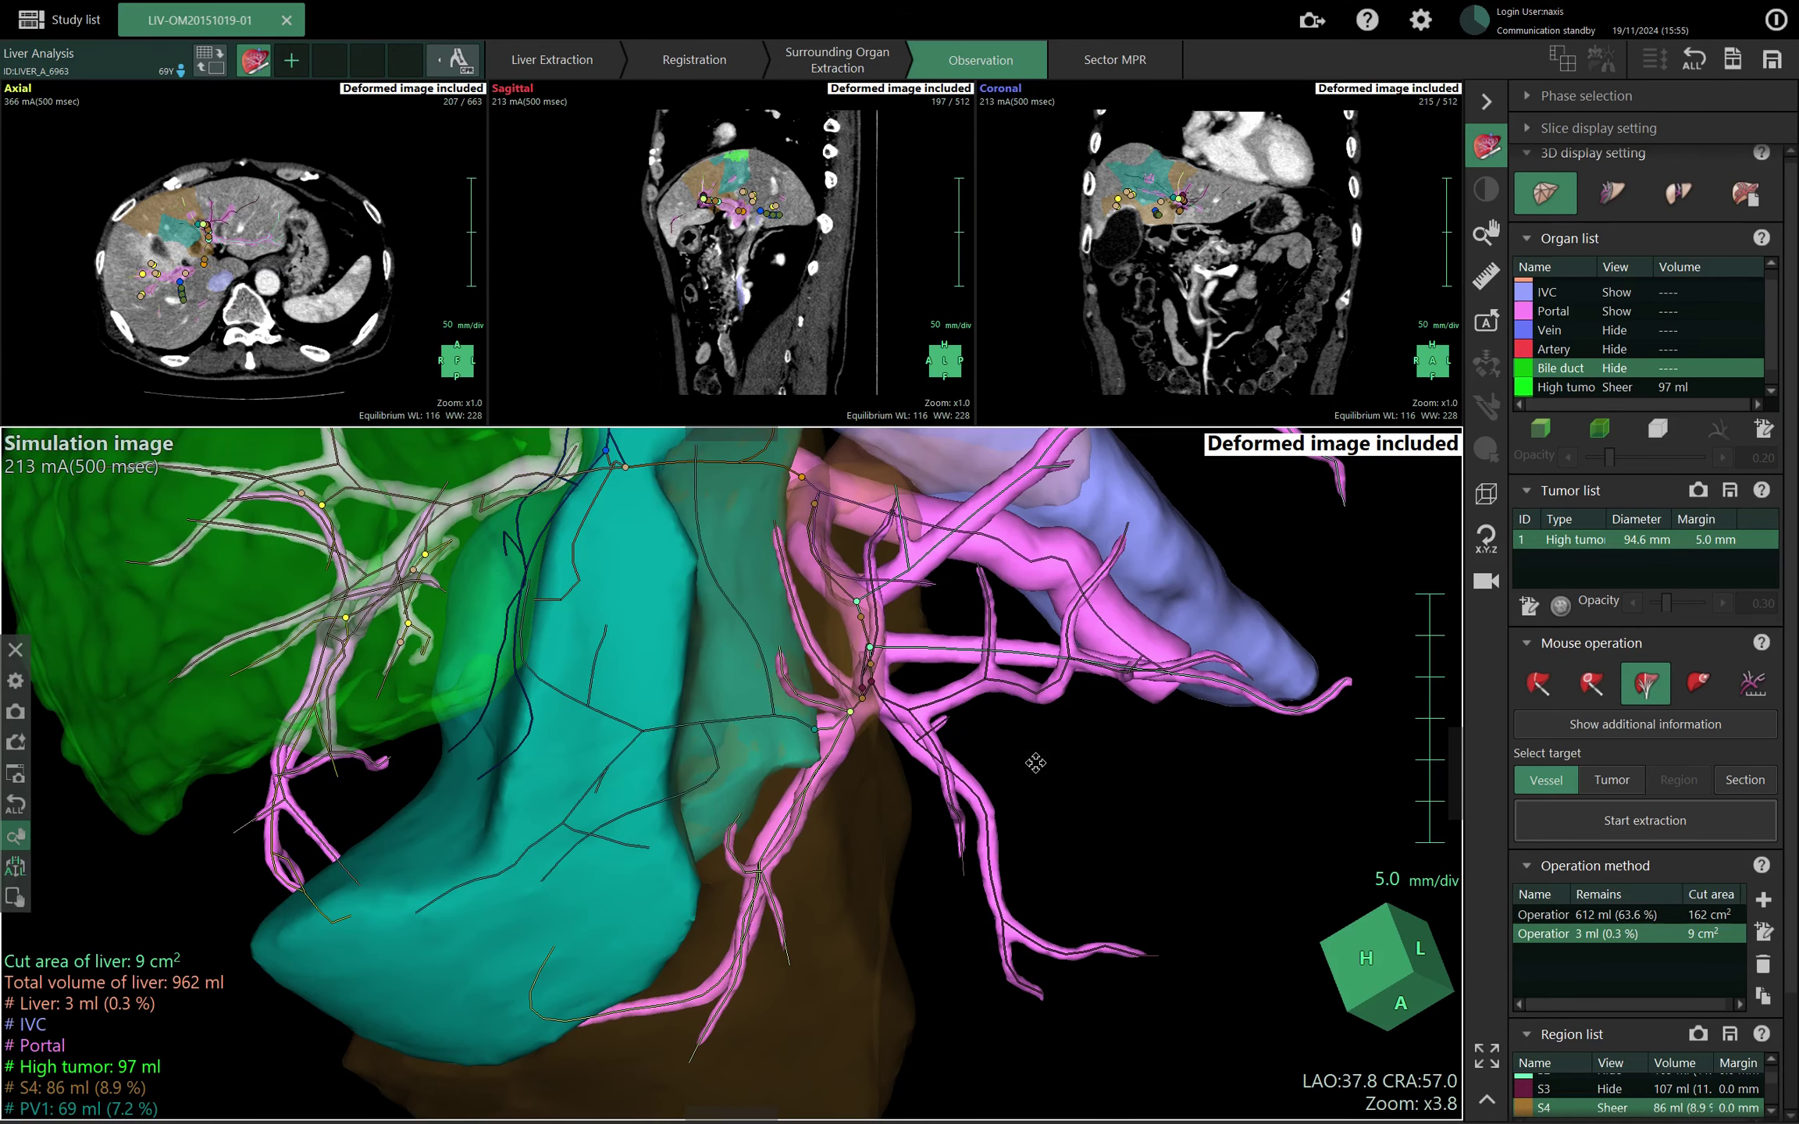
pyautogui.moveTo(1109, 784); pyautogui.dragTo(986, 771)
pyautogui.click(869, 711)
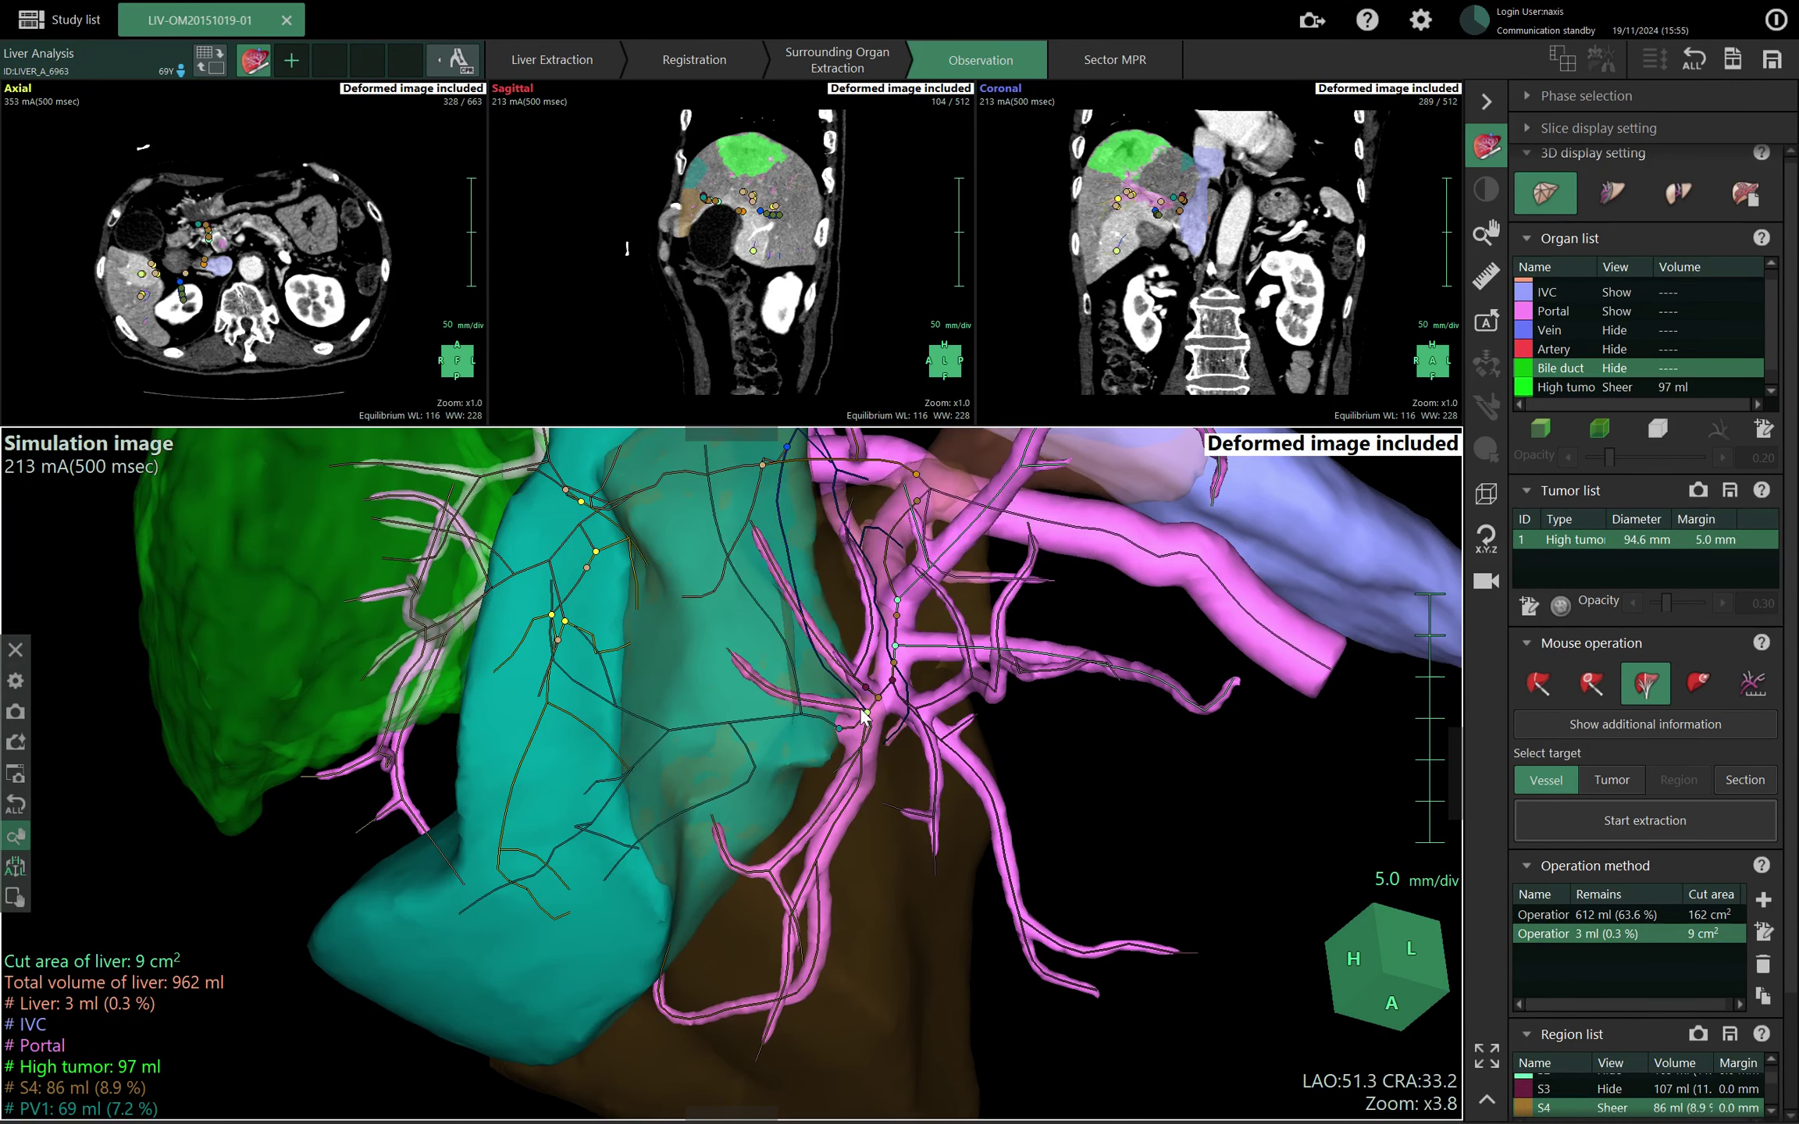
pyautogui.click(1043, 601)
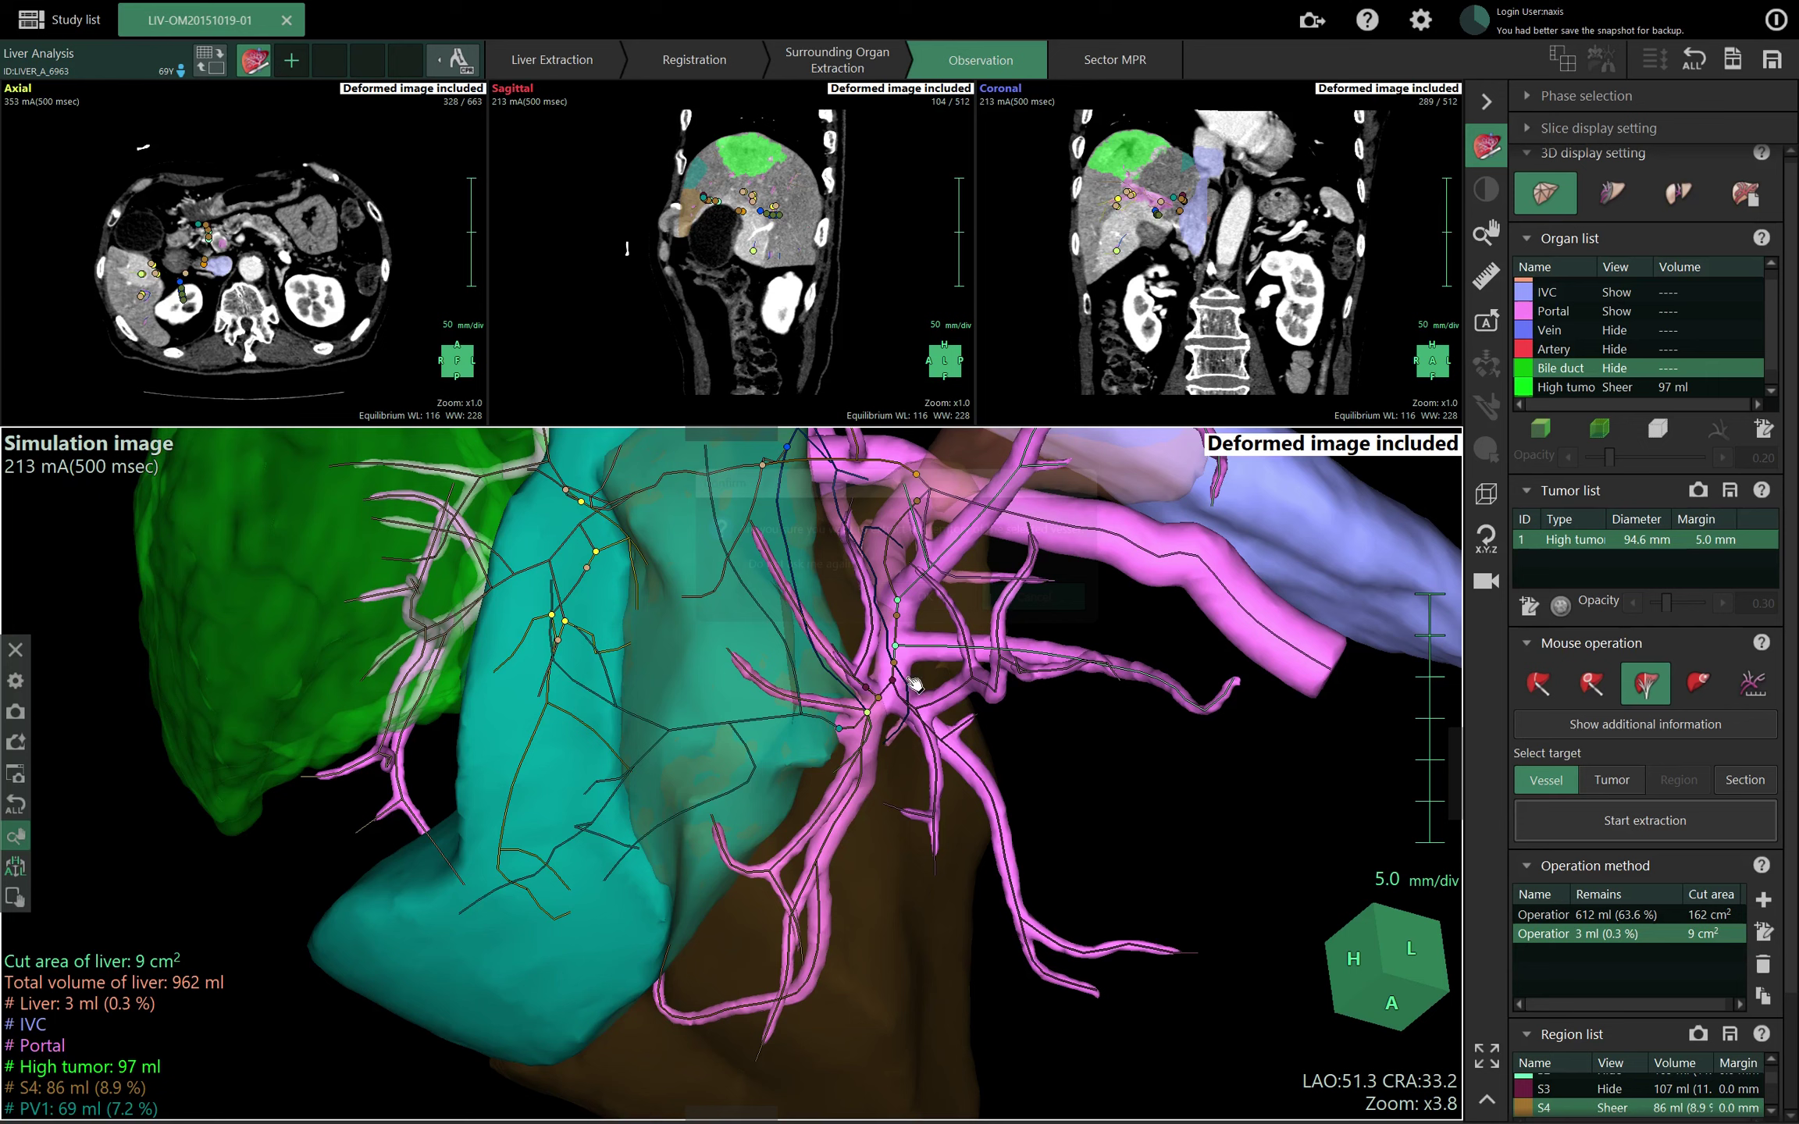
pyautogui.click(858, 712)
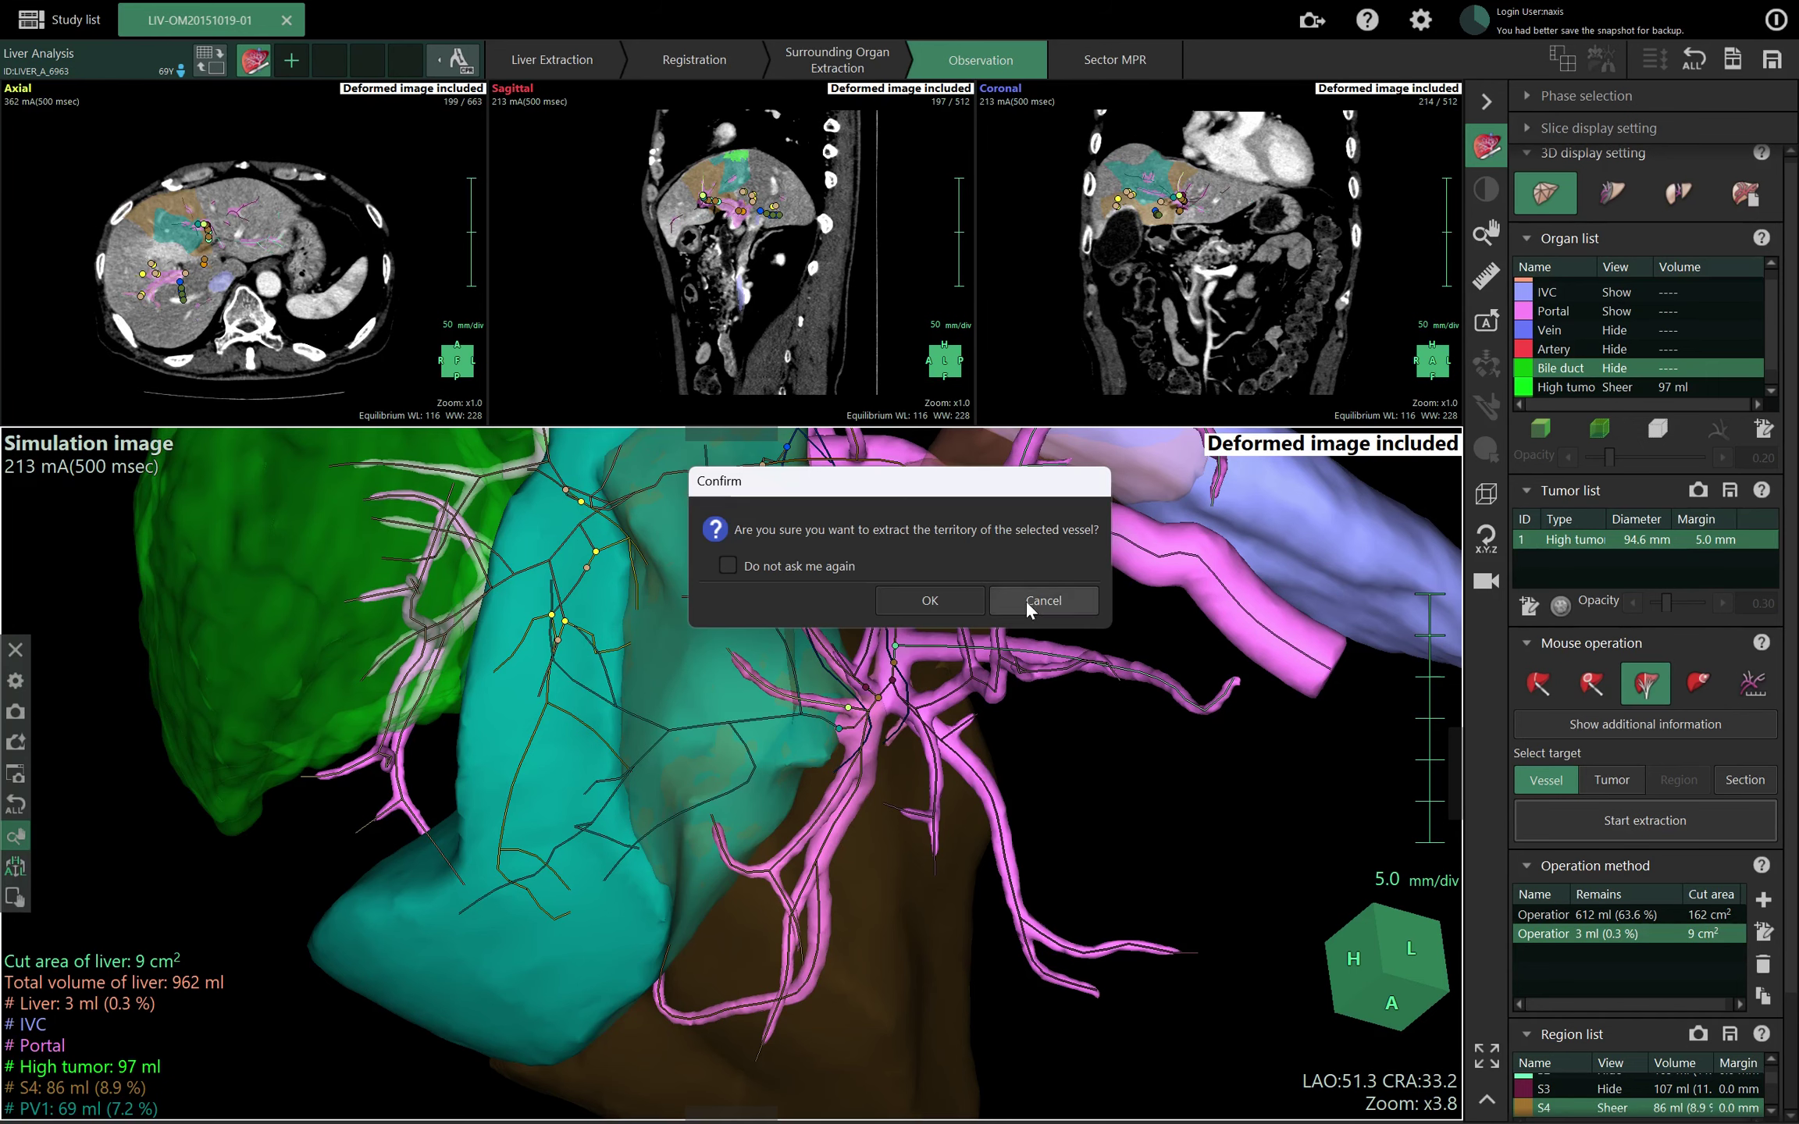
pyautogui.click(929, 601)
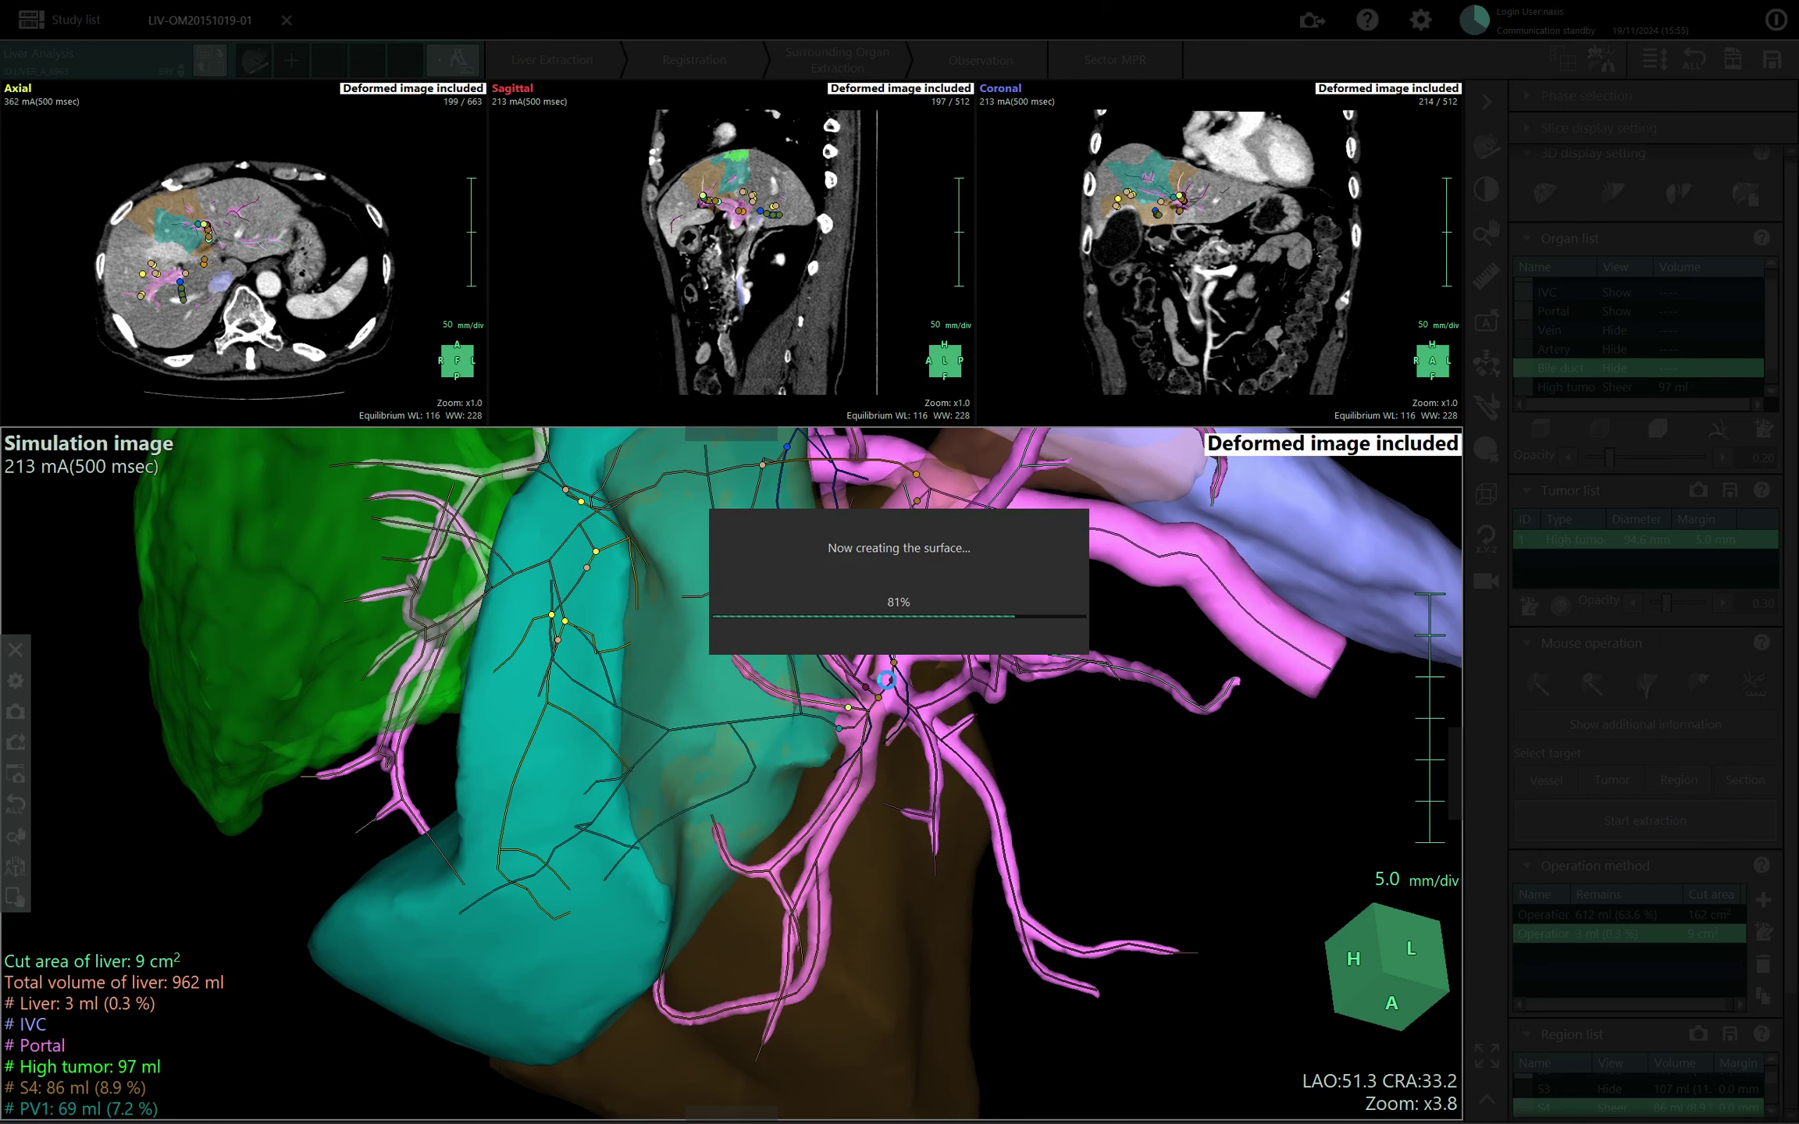
# Set a start point on the next small S4 portal branch beside the PV2 territory and extract that vessel's territory as a new region.
pyautogui.moveTo(1146, 778); pyautogui.dragTo(1242, 834)
pyautogui.click(1635, 687)
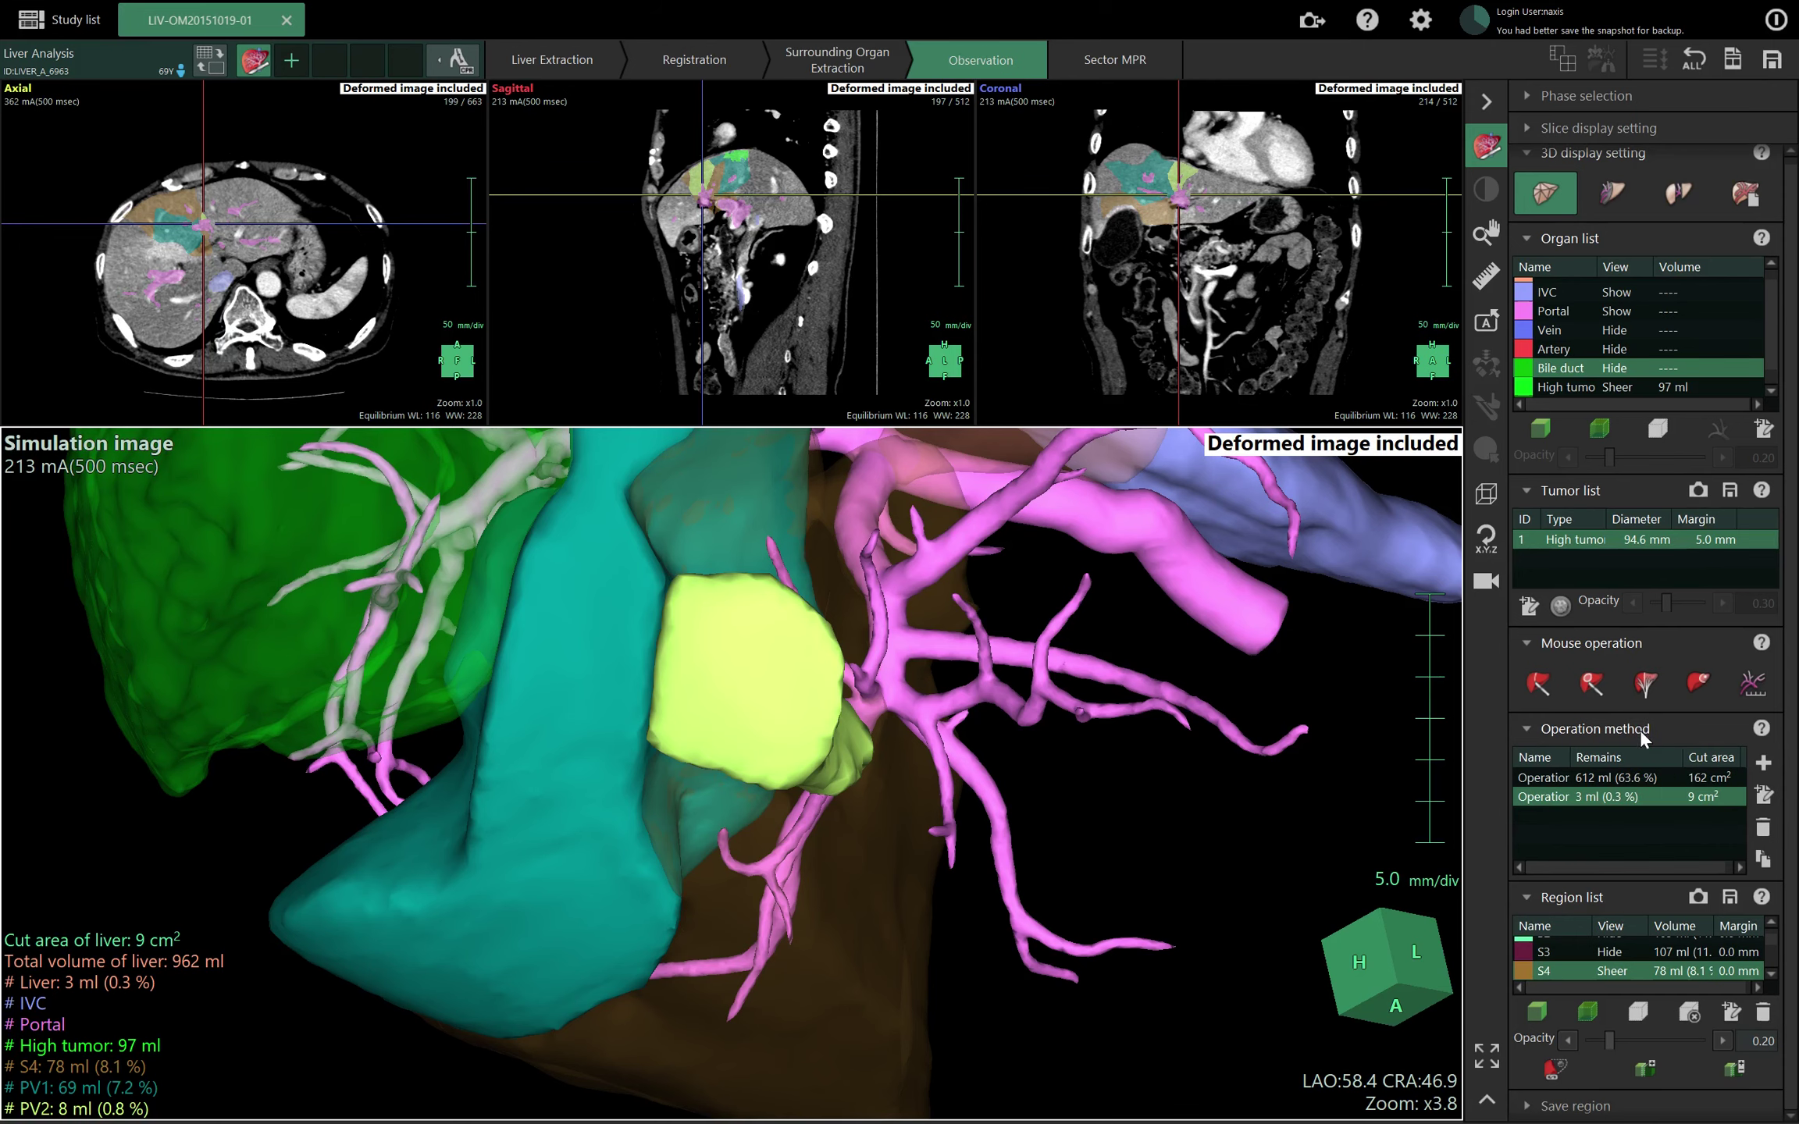
pyautogui.click(1640, 729)
pyautogui.moveTo(1265, 801); pyautogui.dragTo(1084, 835)
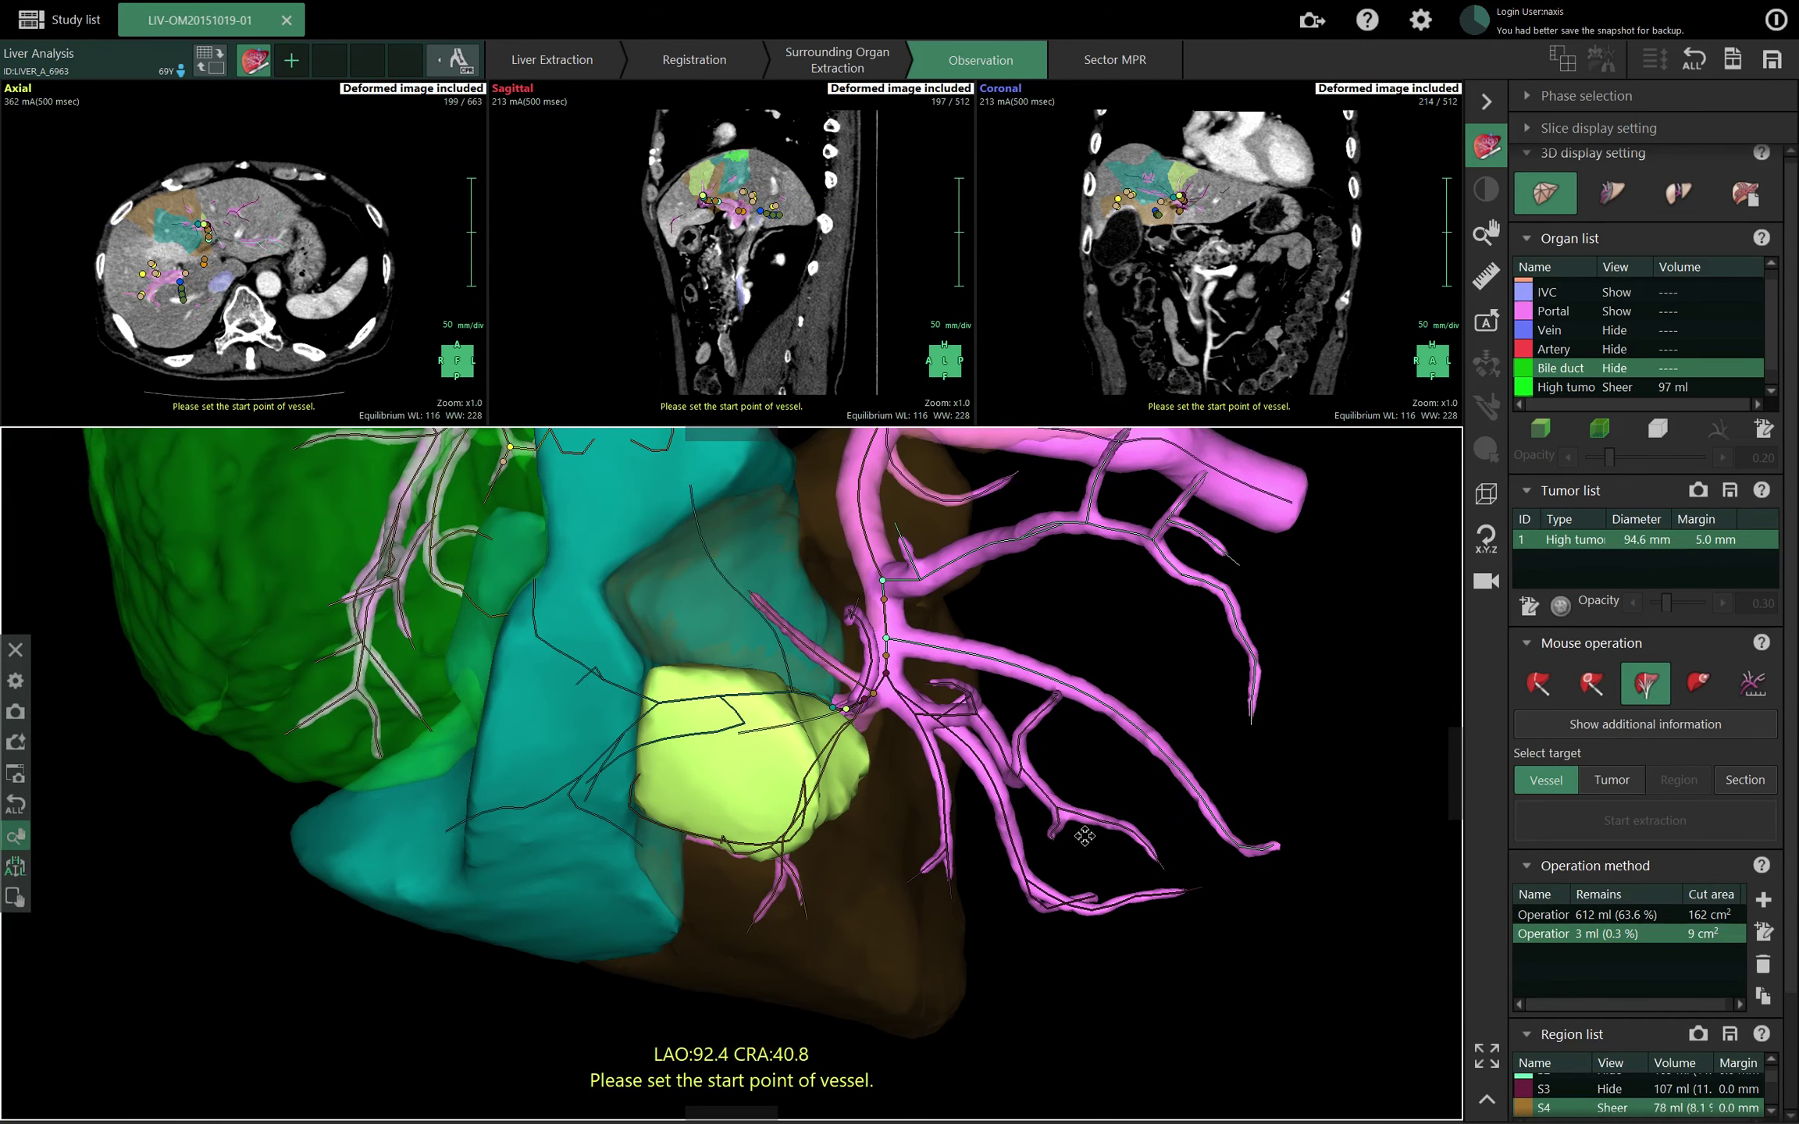
pyautogui.click(863, 686)
pyautogui.doubleClick(855, 679)
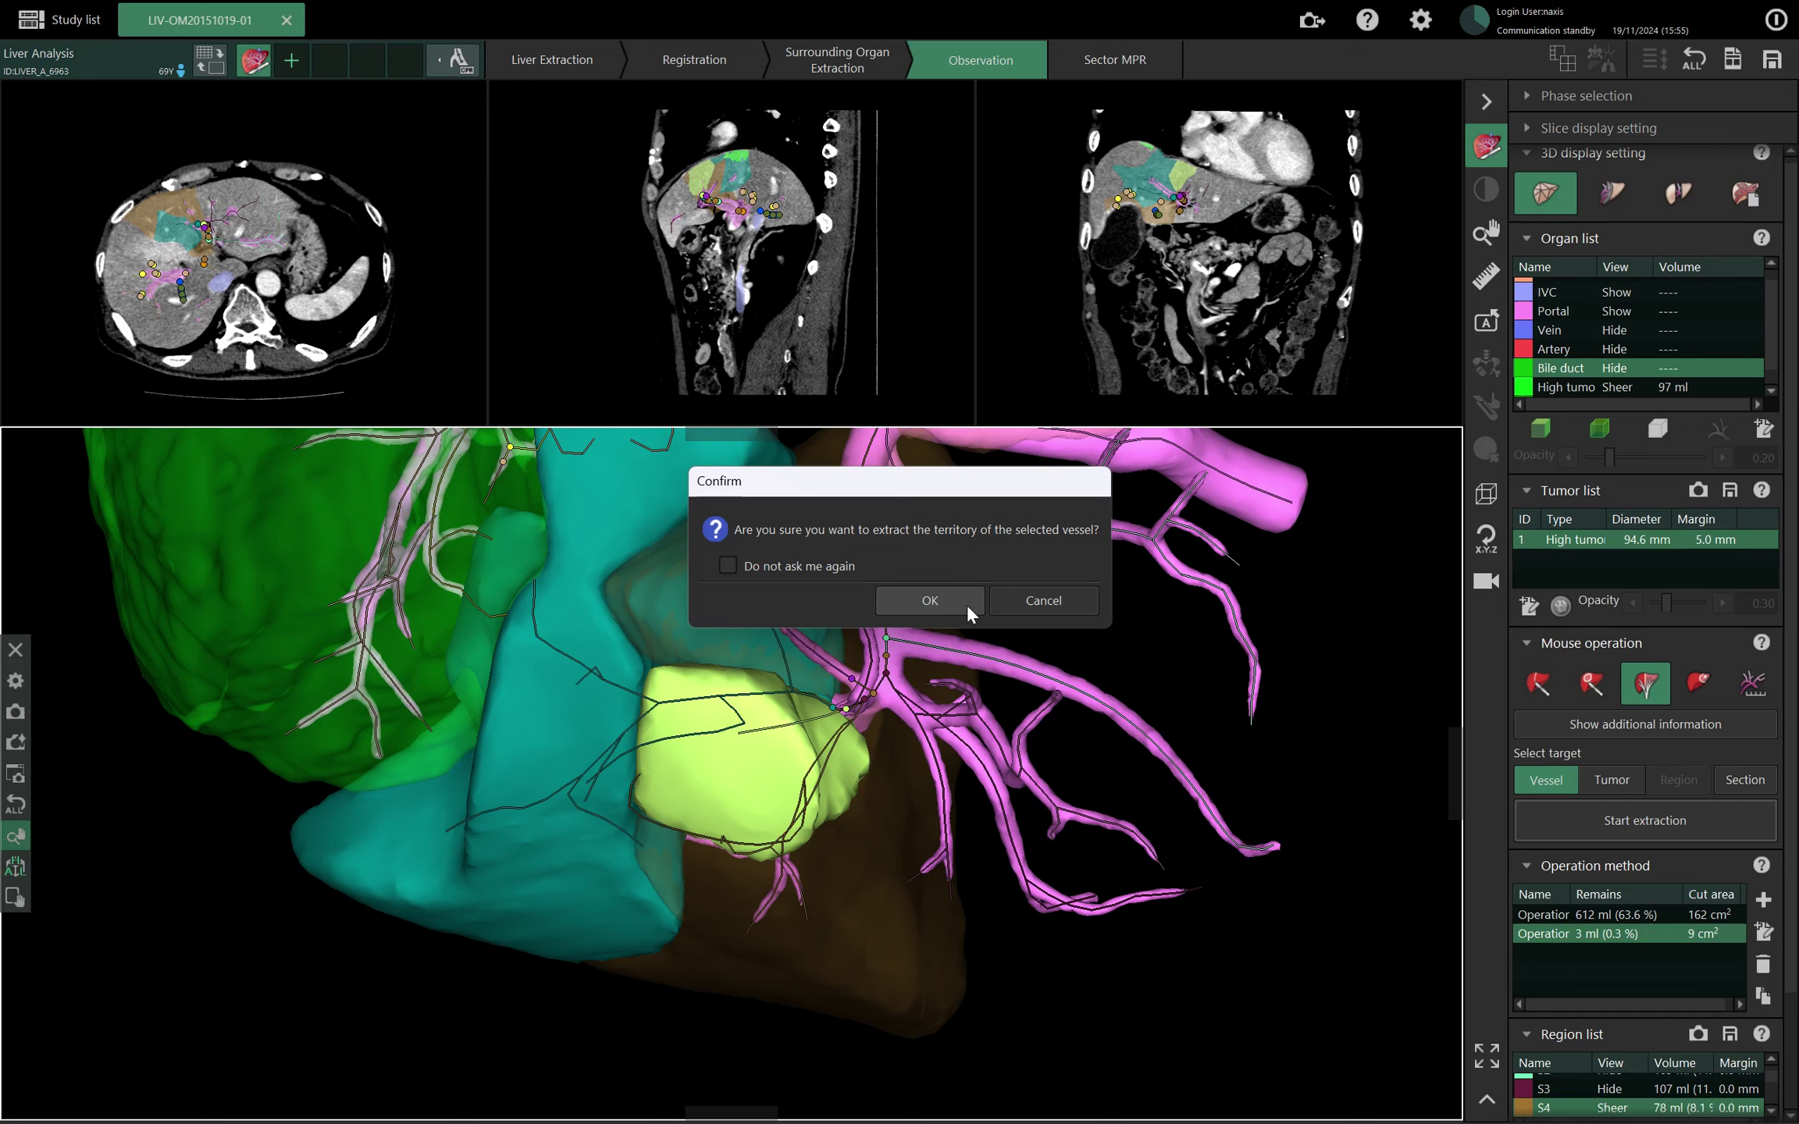
pyautogui.click(937, 605)
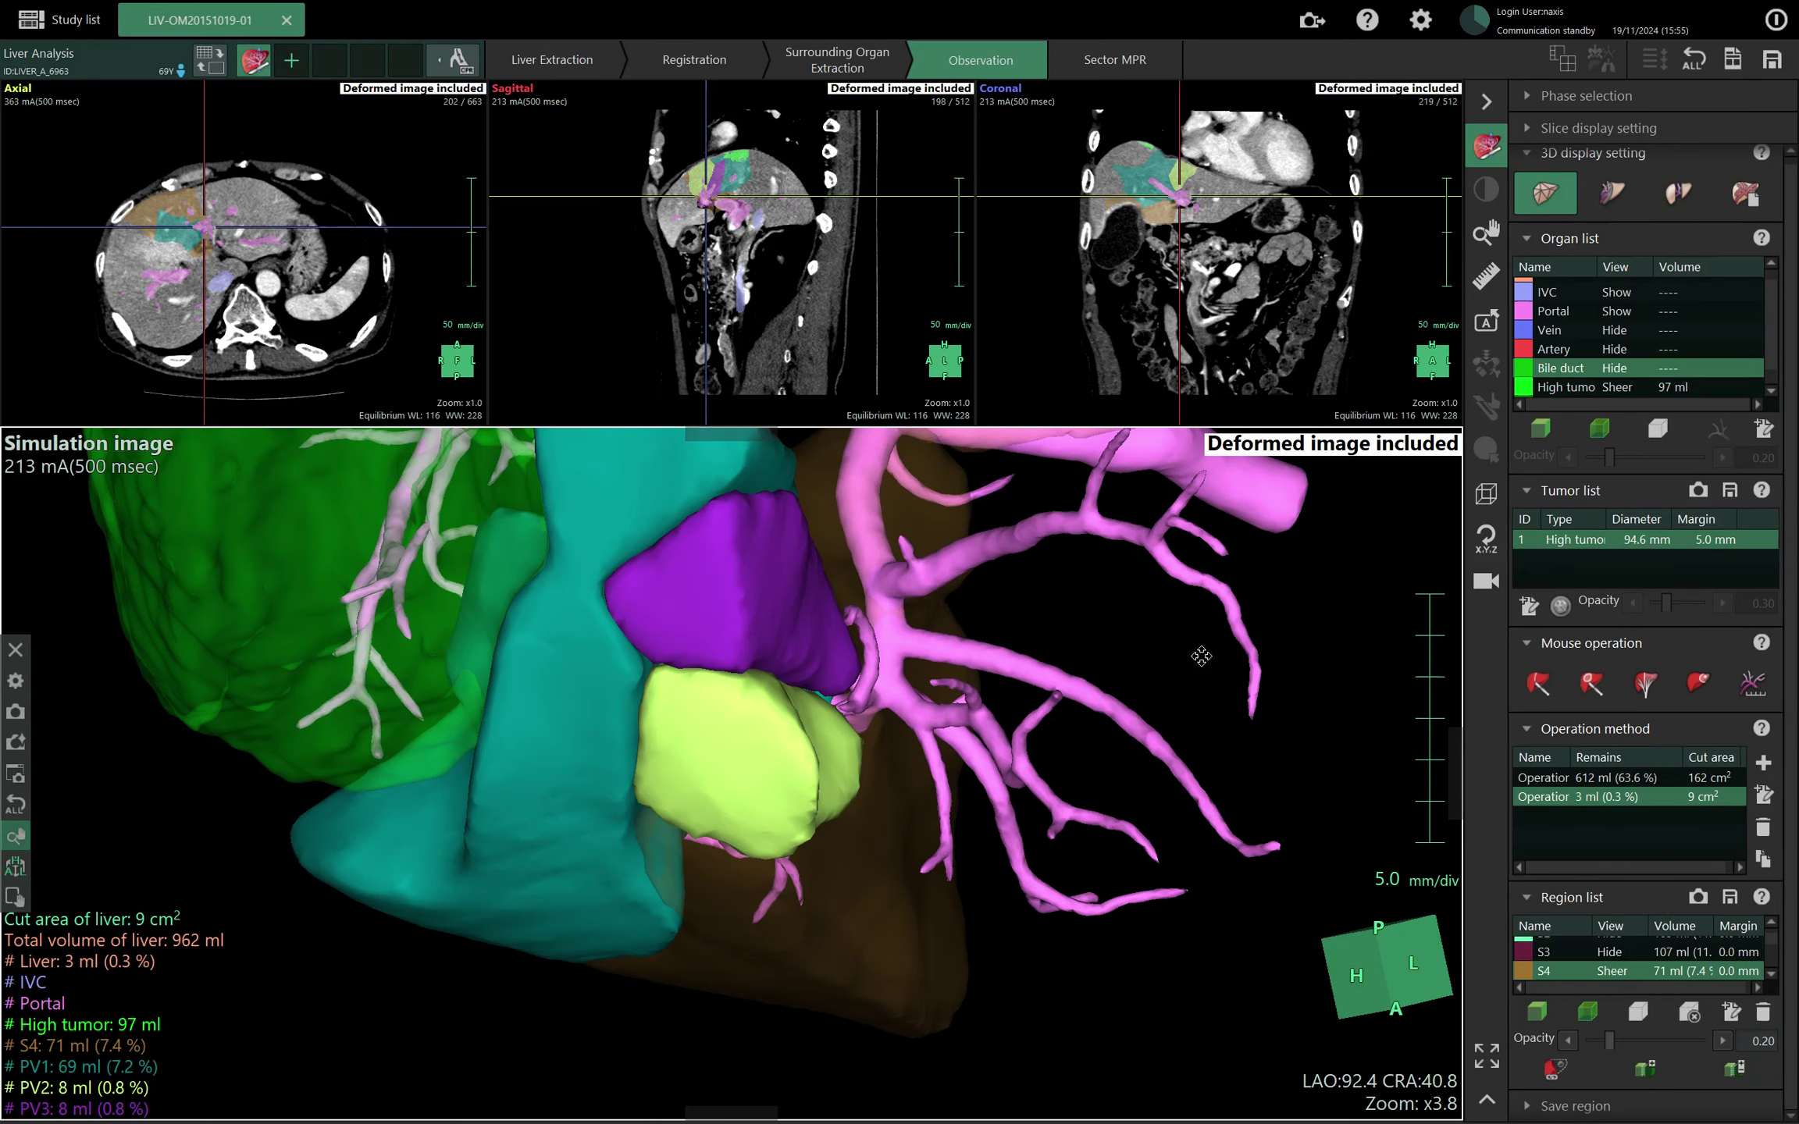
# Examine the PV1, PV2 and PV3 territories around the portal branches and check their entries in the region list.
pyautogui.moveTo(1319, 631); pyautogui.dragTo(1323, 580)
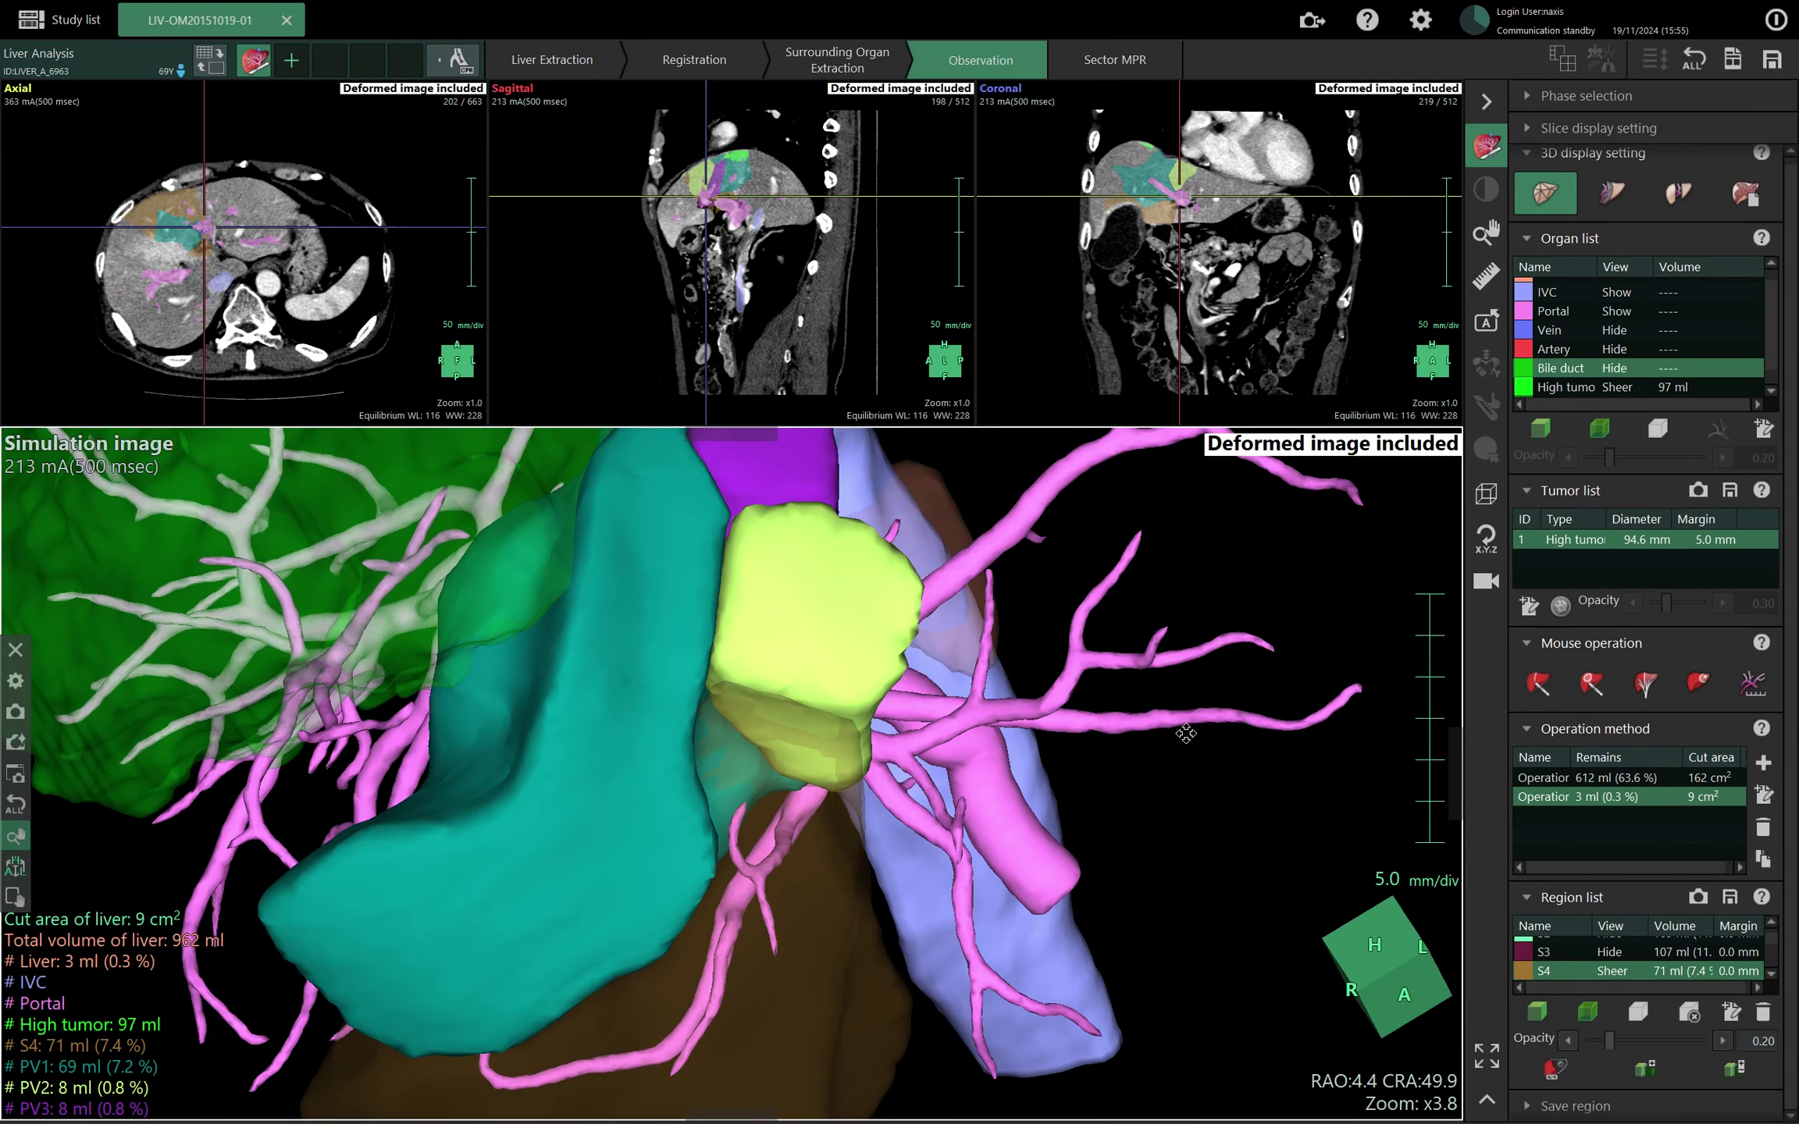
pyautogui.moveTo(1091, 847); pyautogui.dragTo(1148, 804)
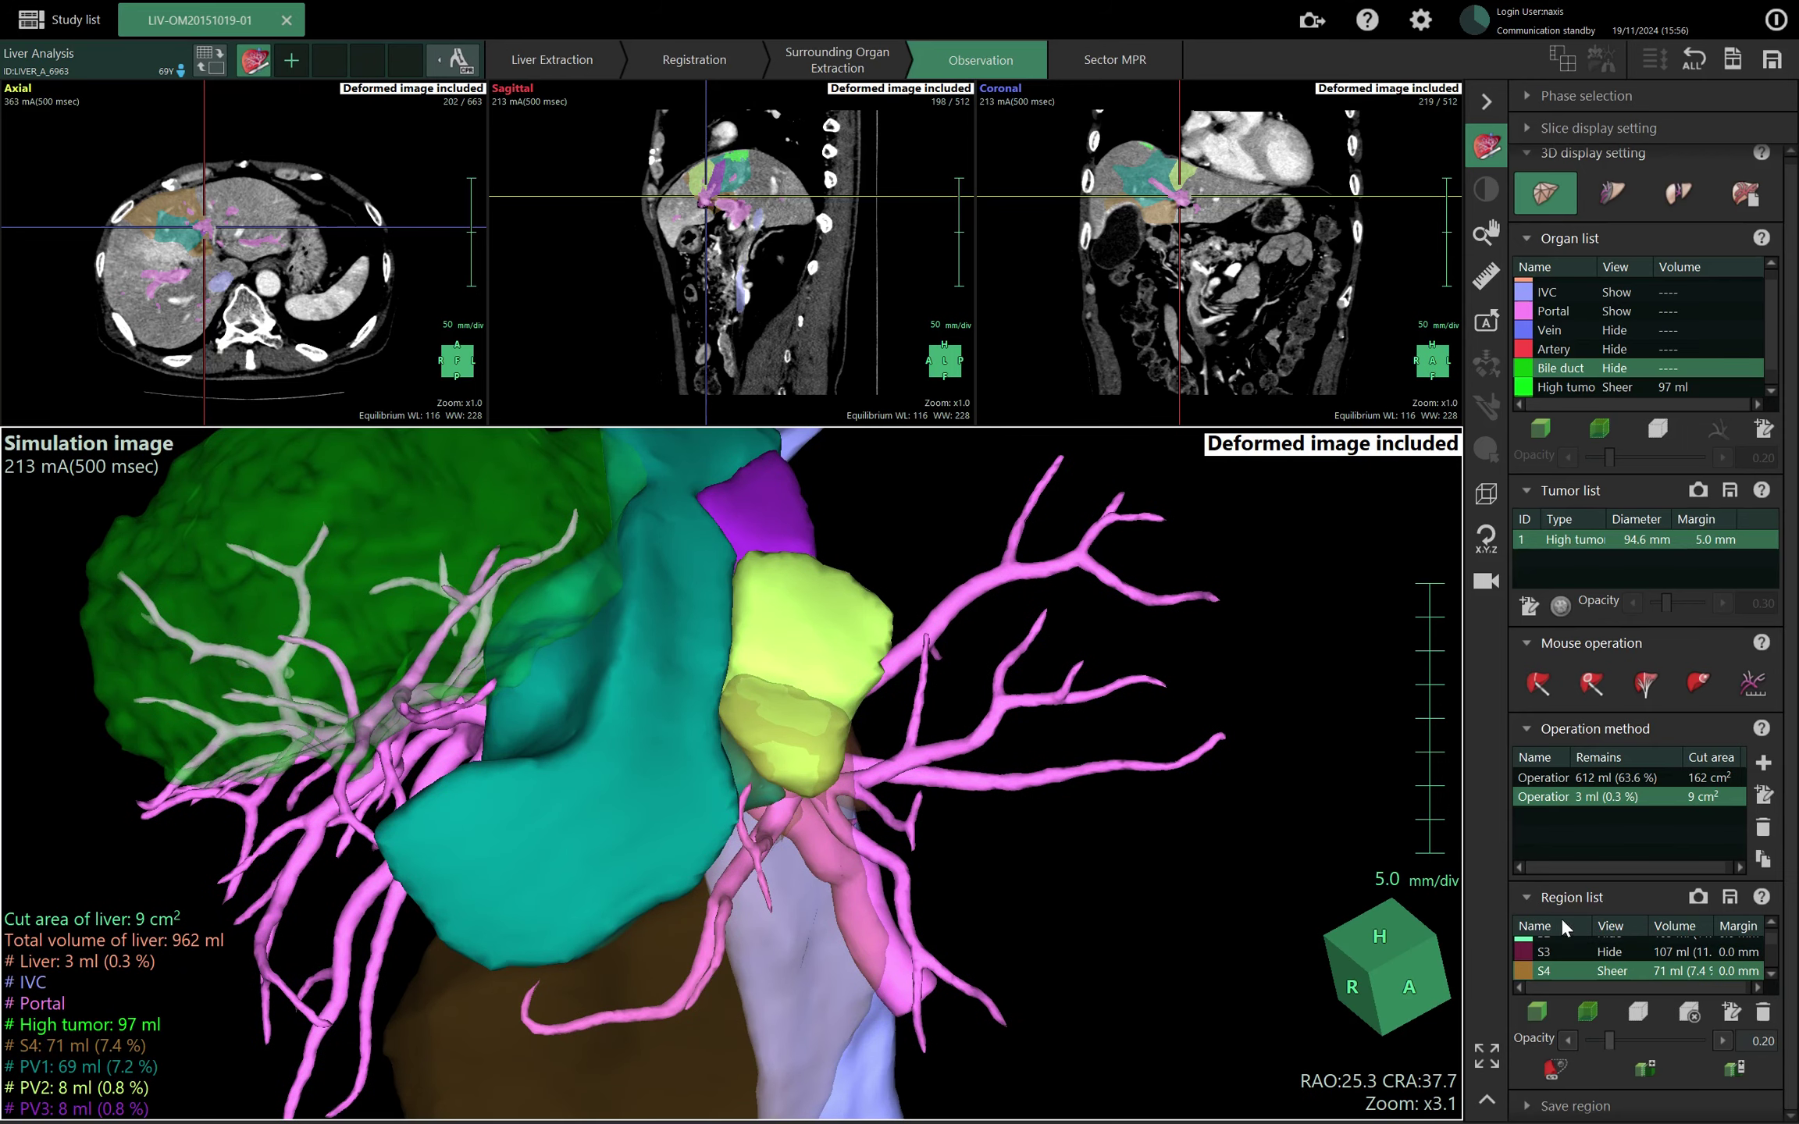
pyautogui.moveTo(1770, 940); pyautogui.dragTo(1770, 964)
pyautogui.scroll(3, 1584, 960)
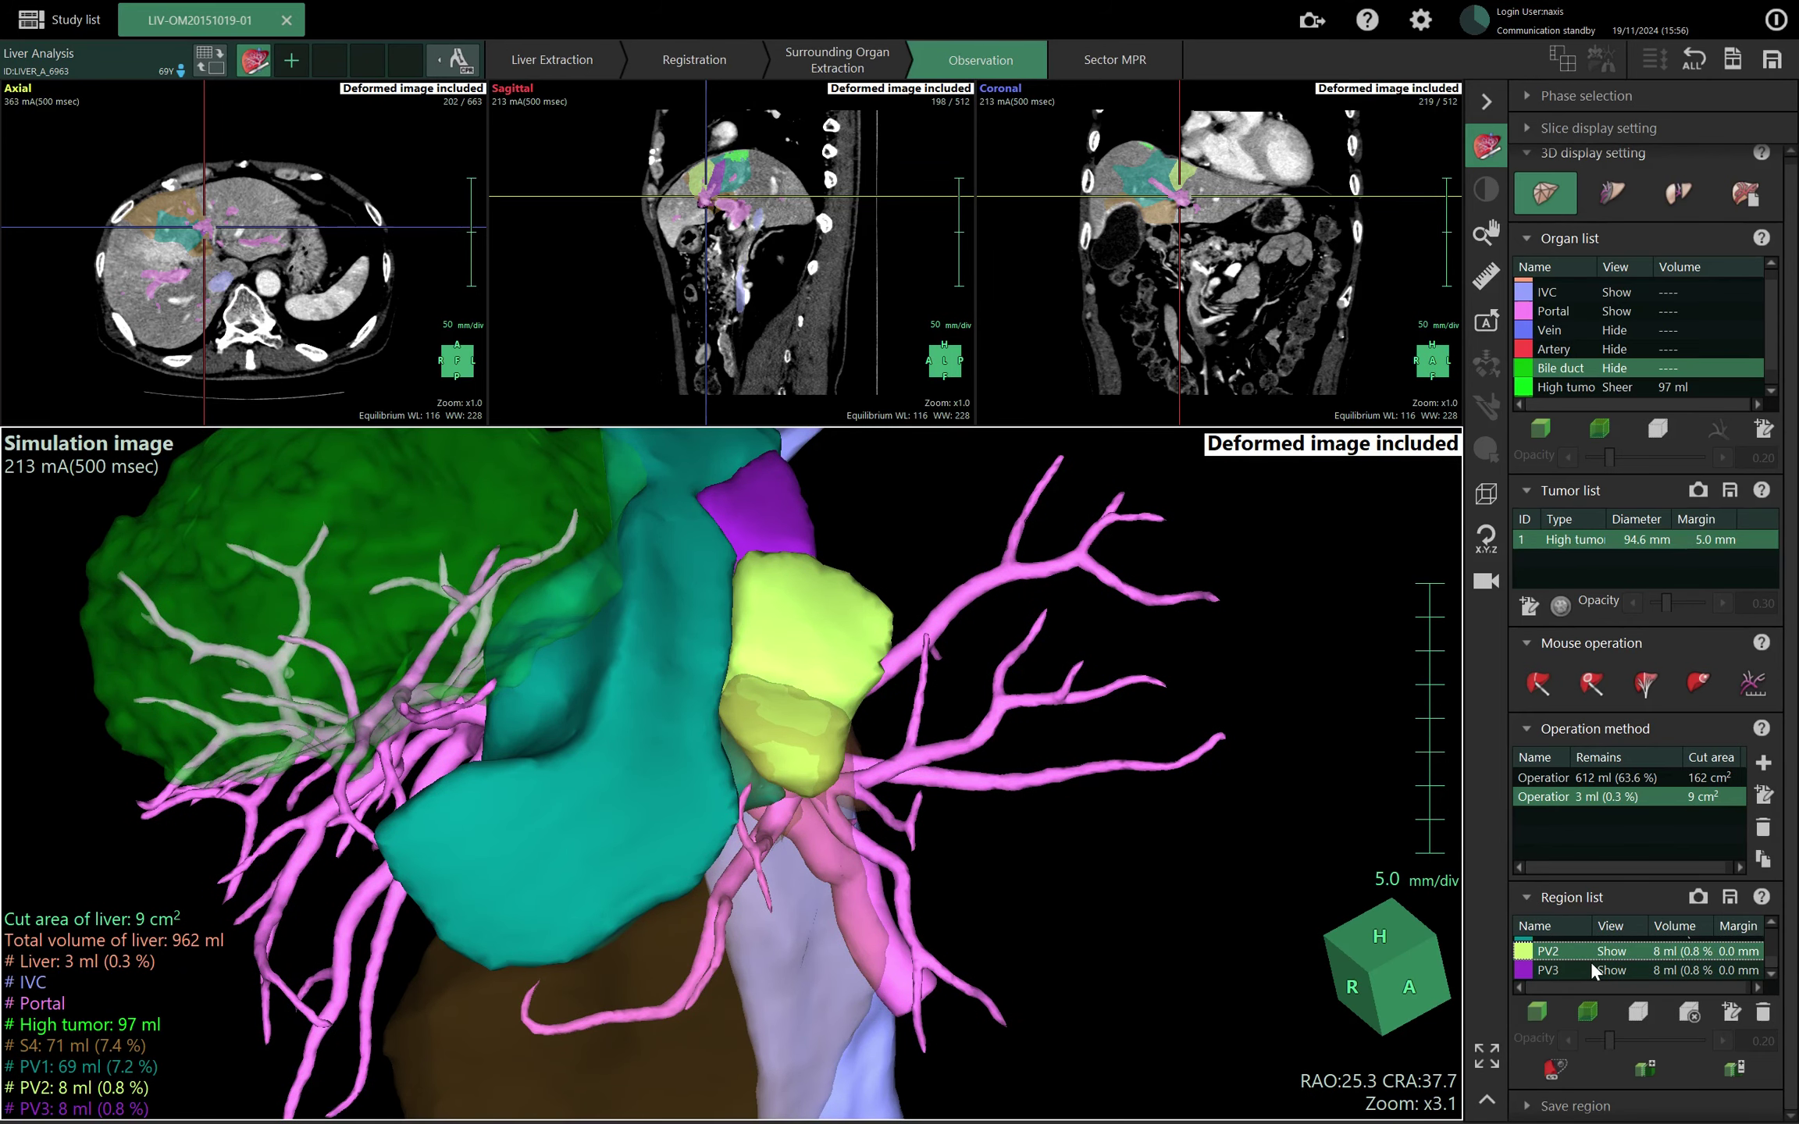
pyautogui.click(1531, 955)
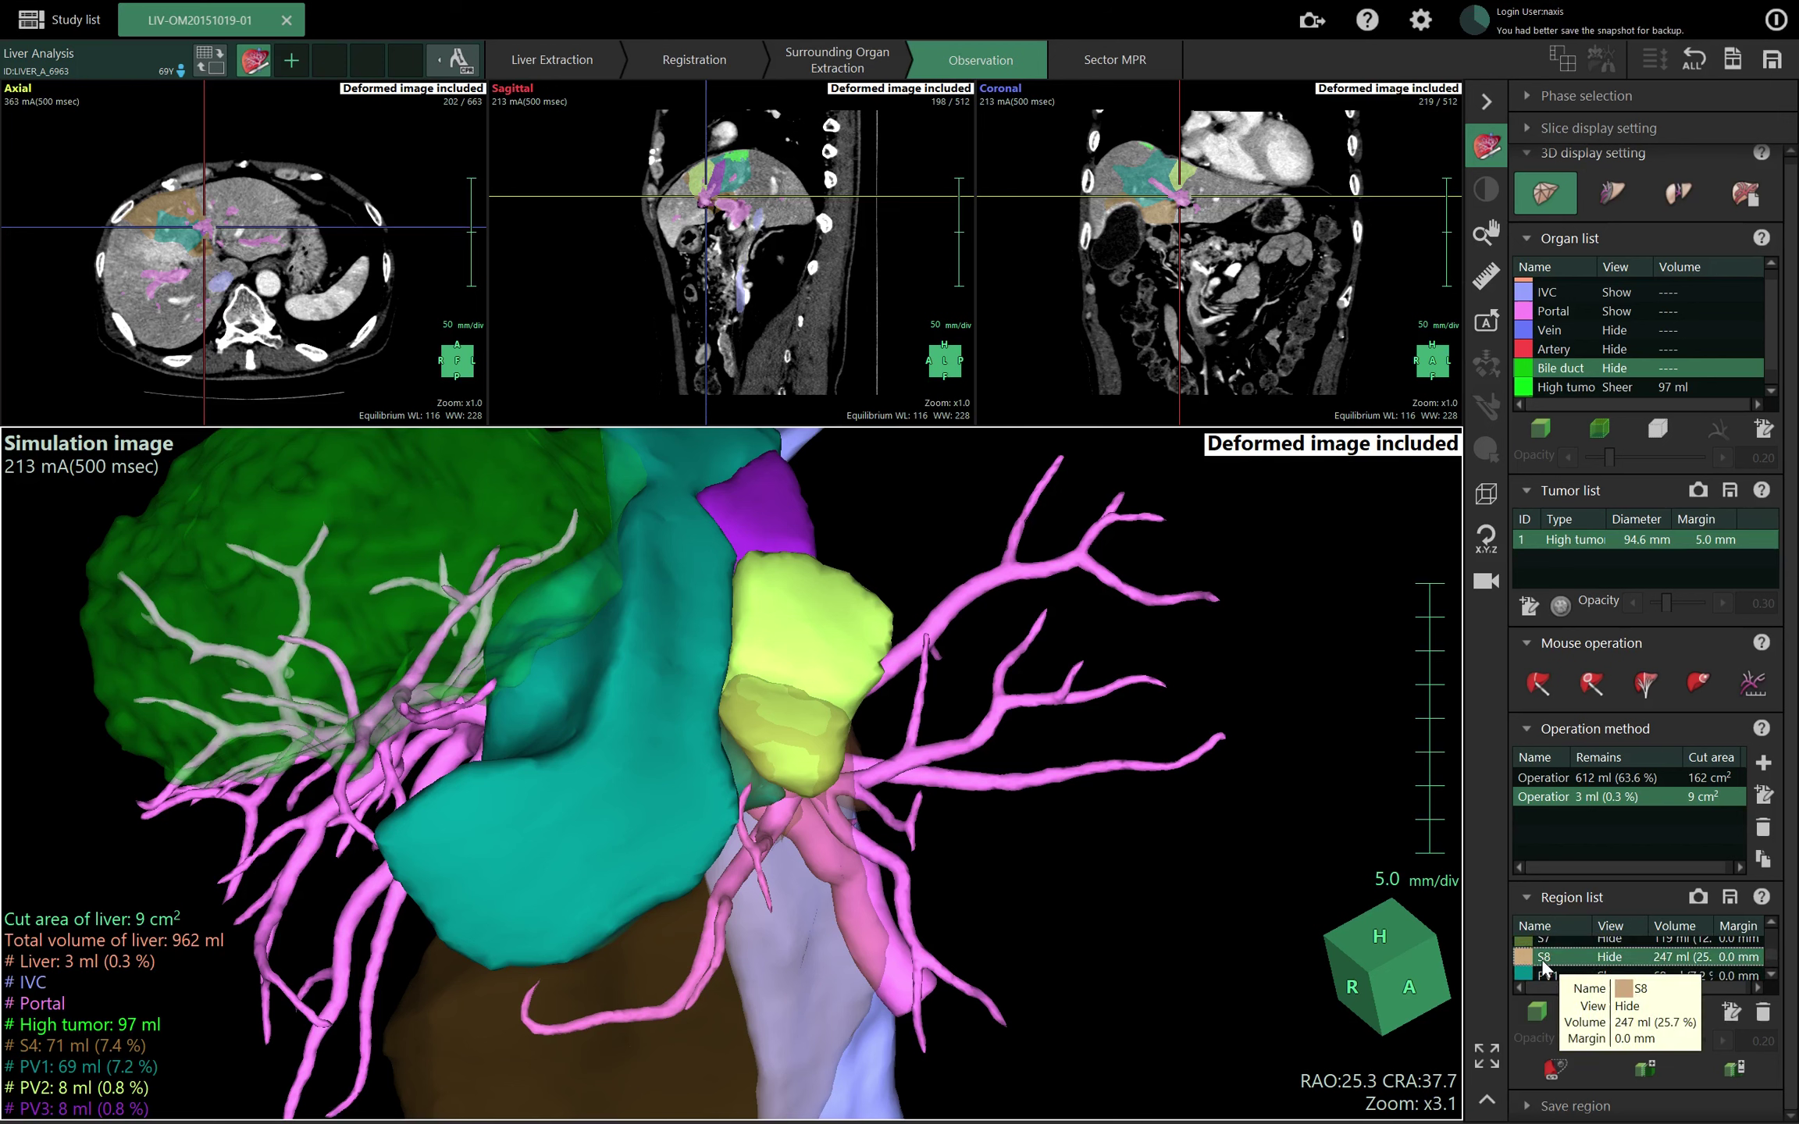
pyautogui.scroll(-3, 1543, 968)
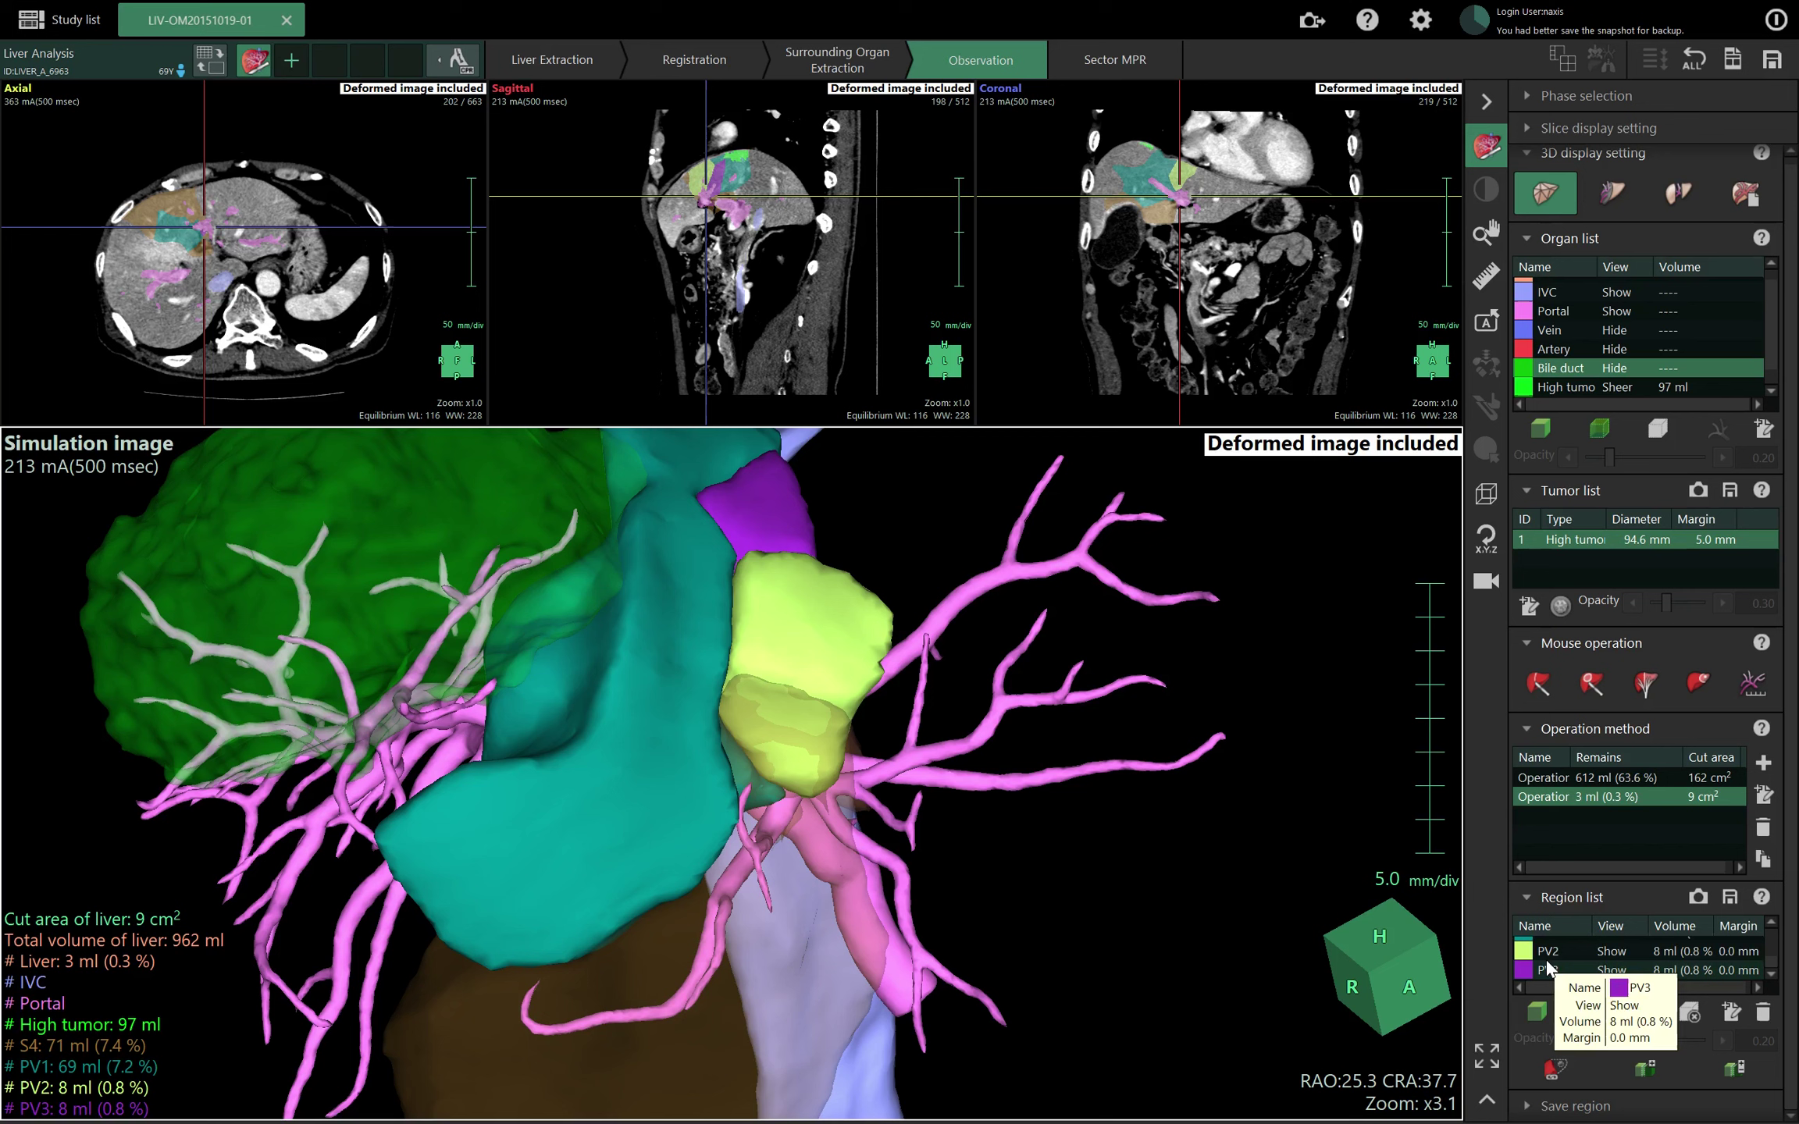
pyautogui.click(1555, 953)
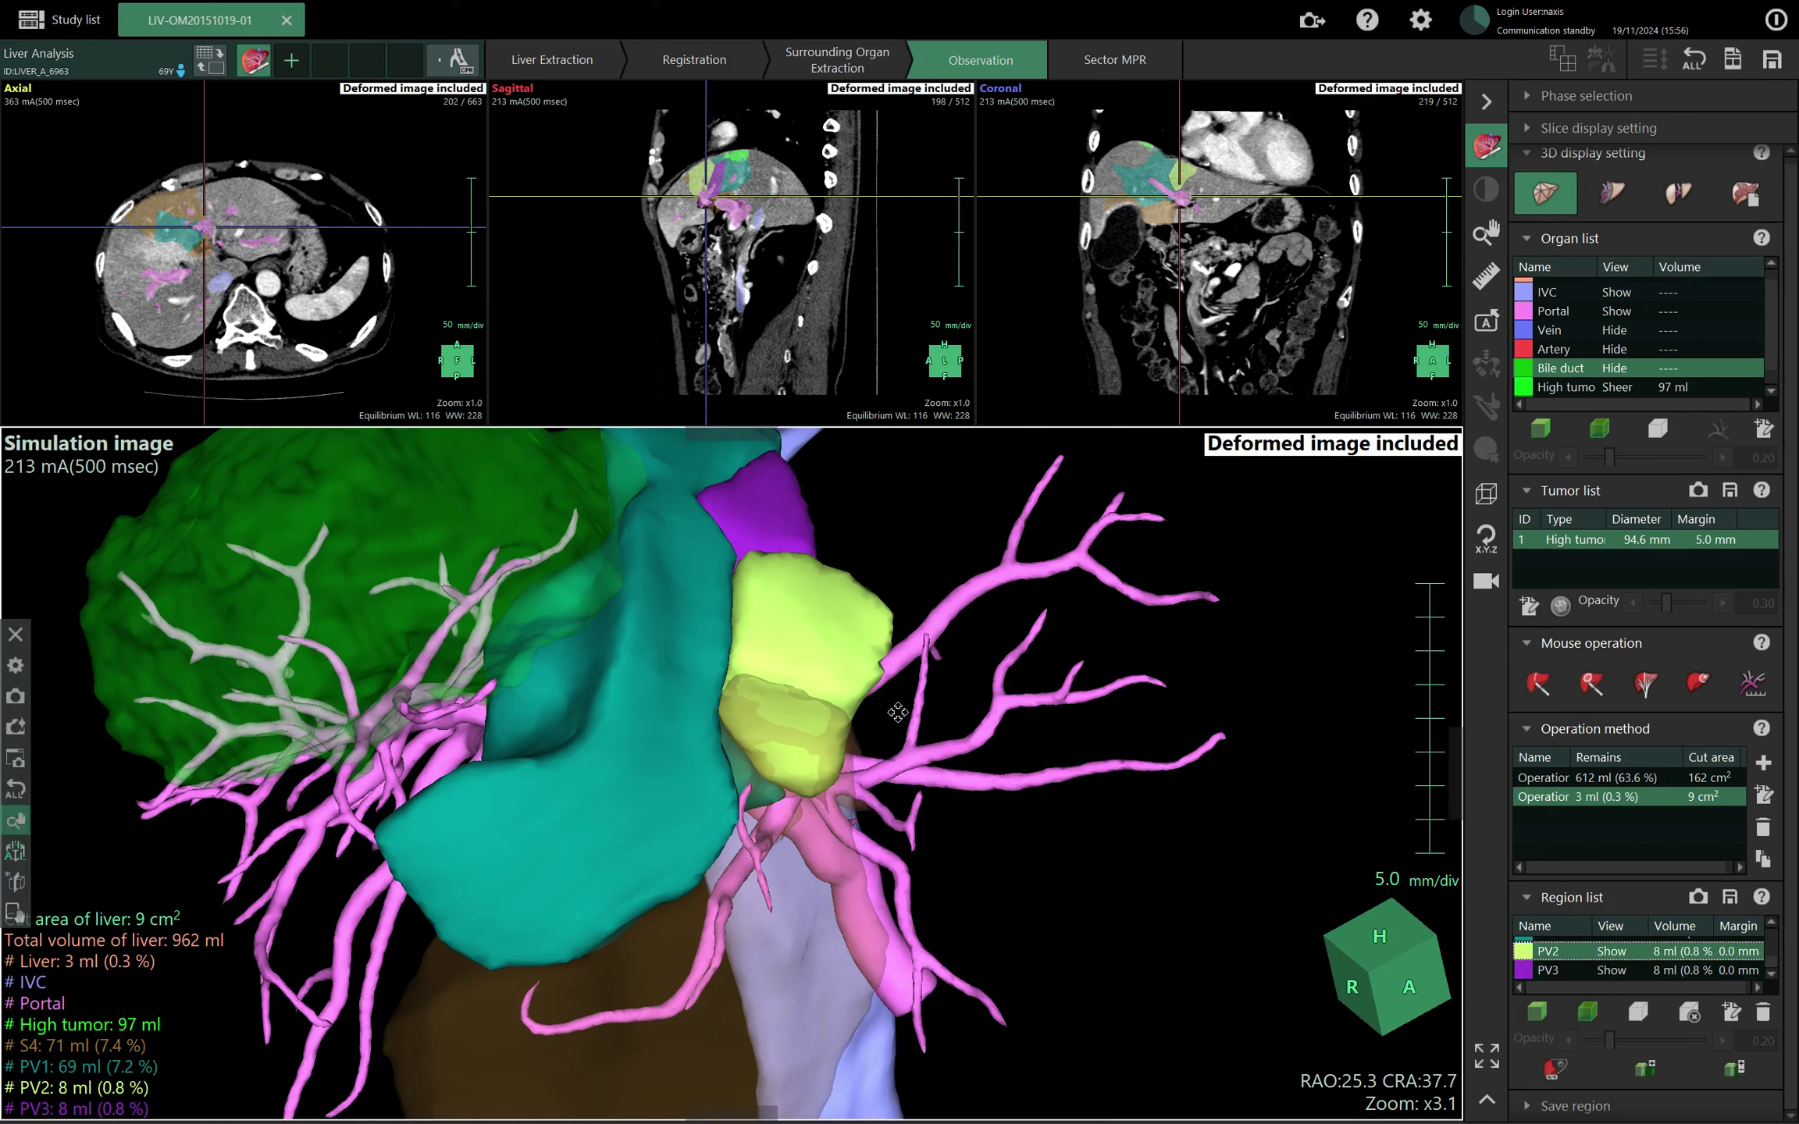
pyautogui.click(1645, 683)
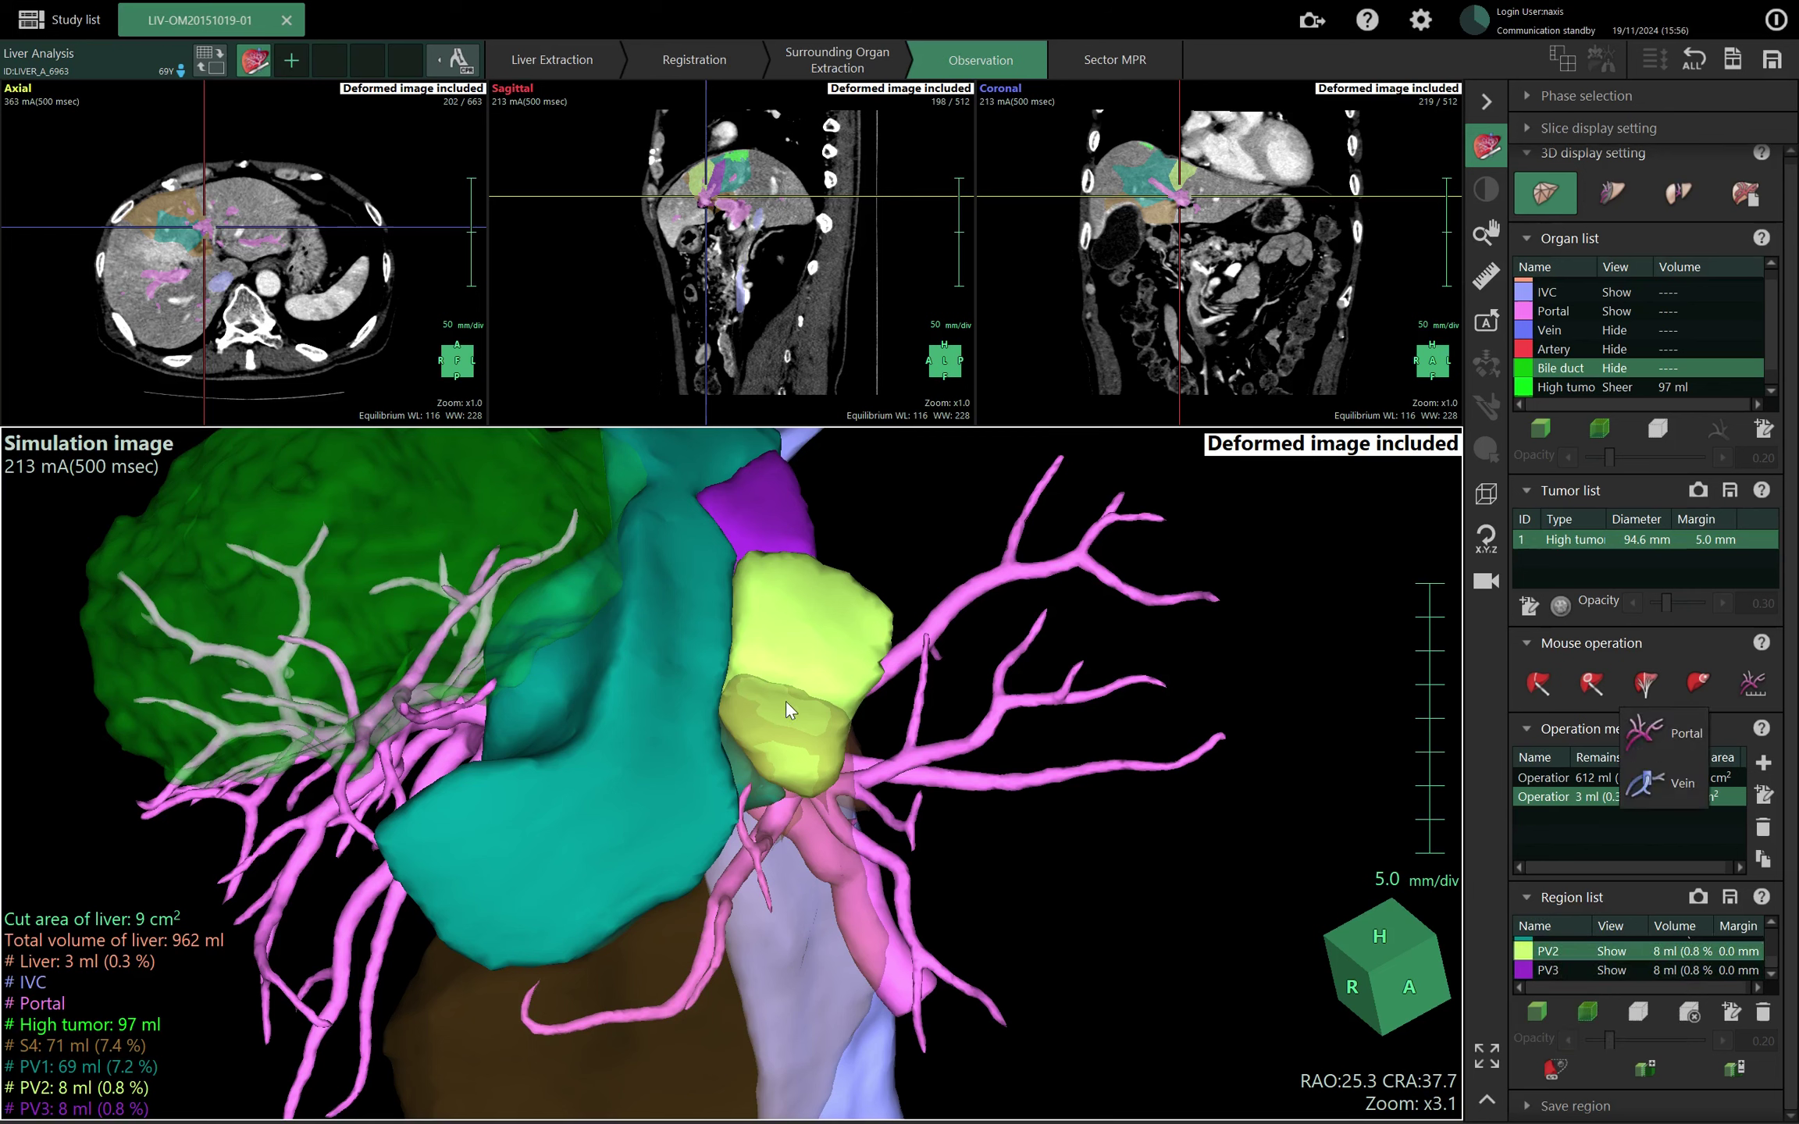
# Select regions PV1 and PV2 together in the region list and merge them into one region.
pyautogui.click(1566, 972)
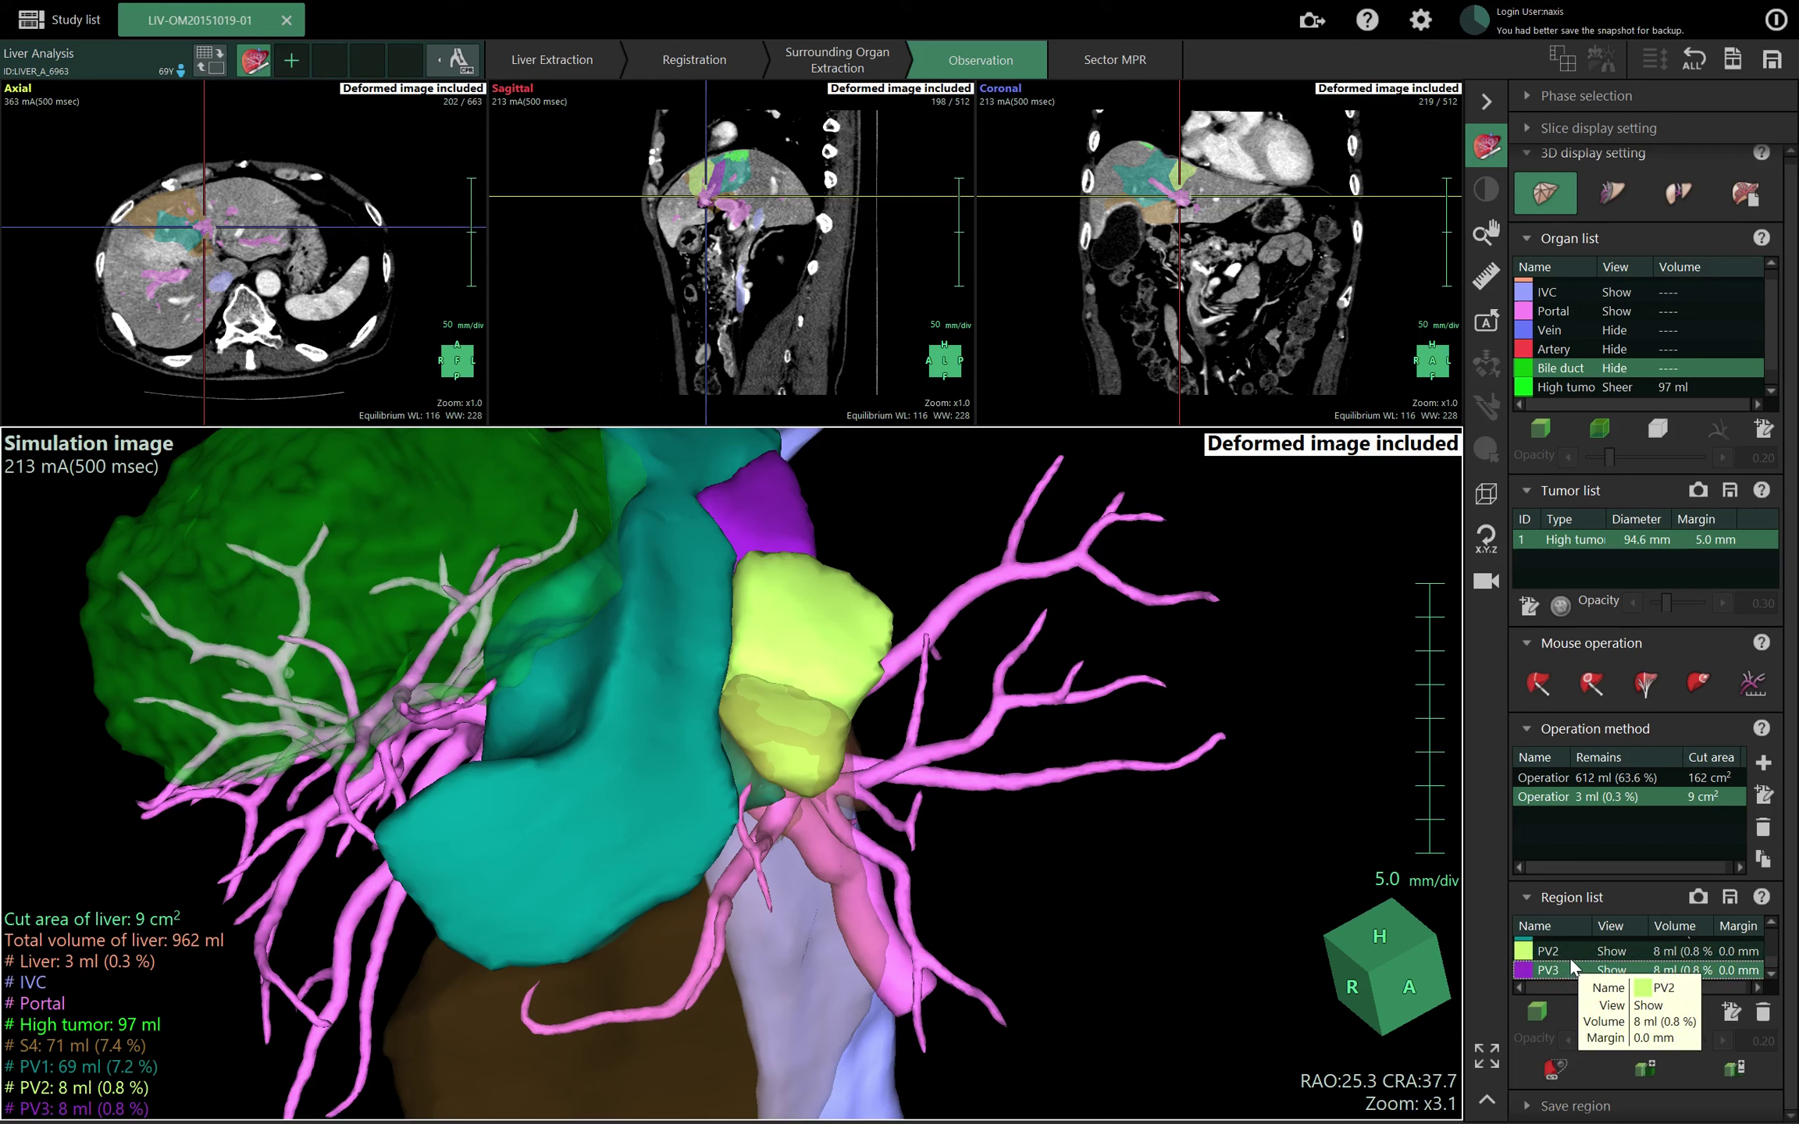
pyautogui.keyDown('ctrl'); pyautogui.click(1572, 957); pyautogui.keyUp('ctrl')
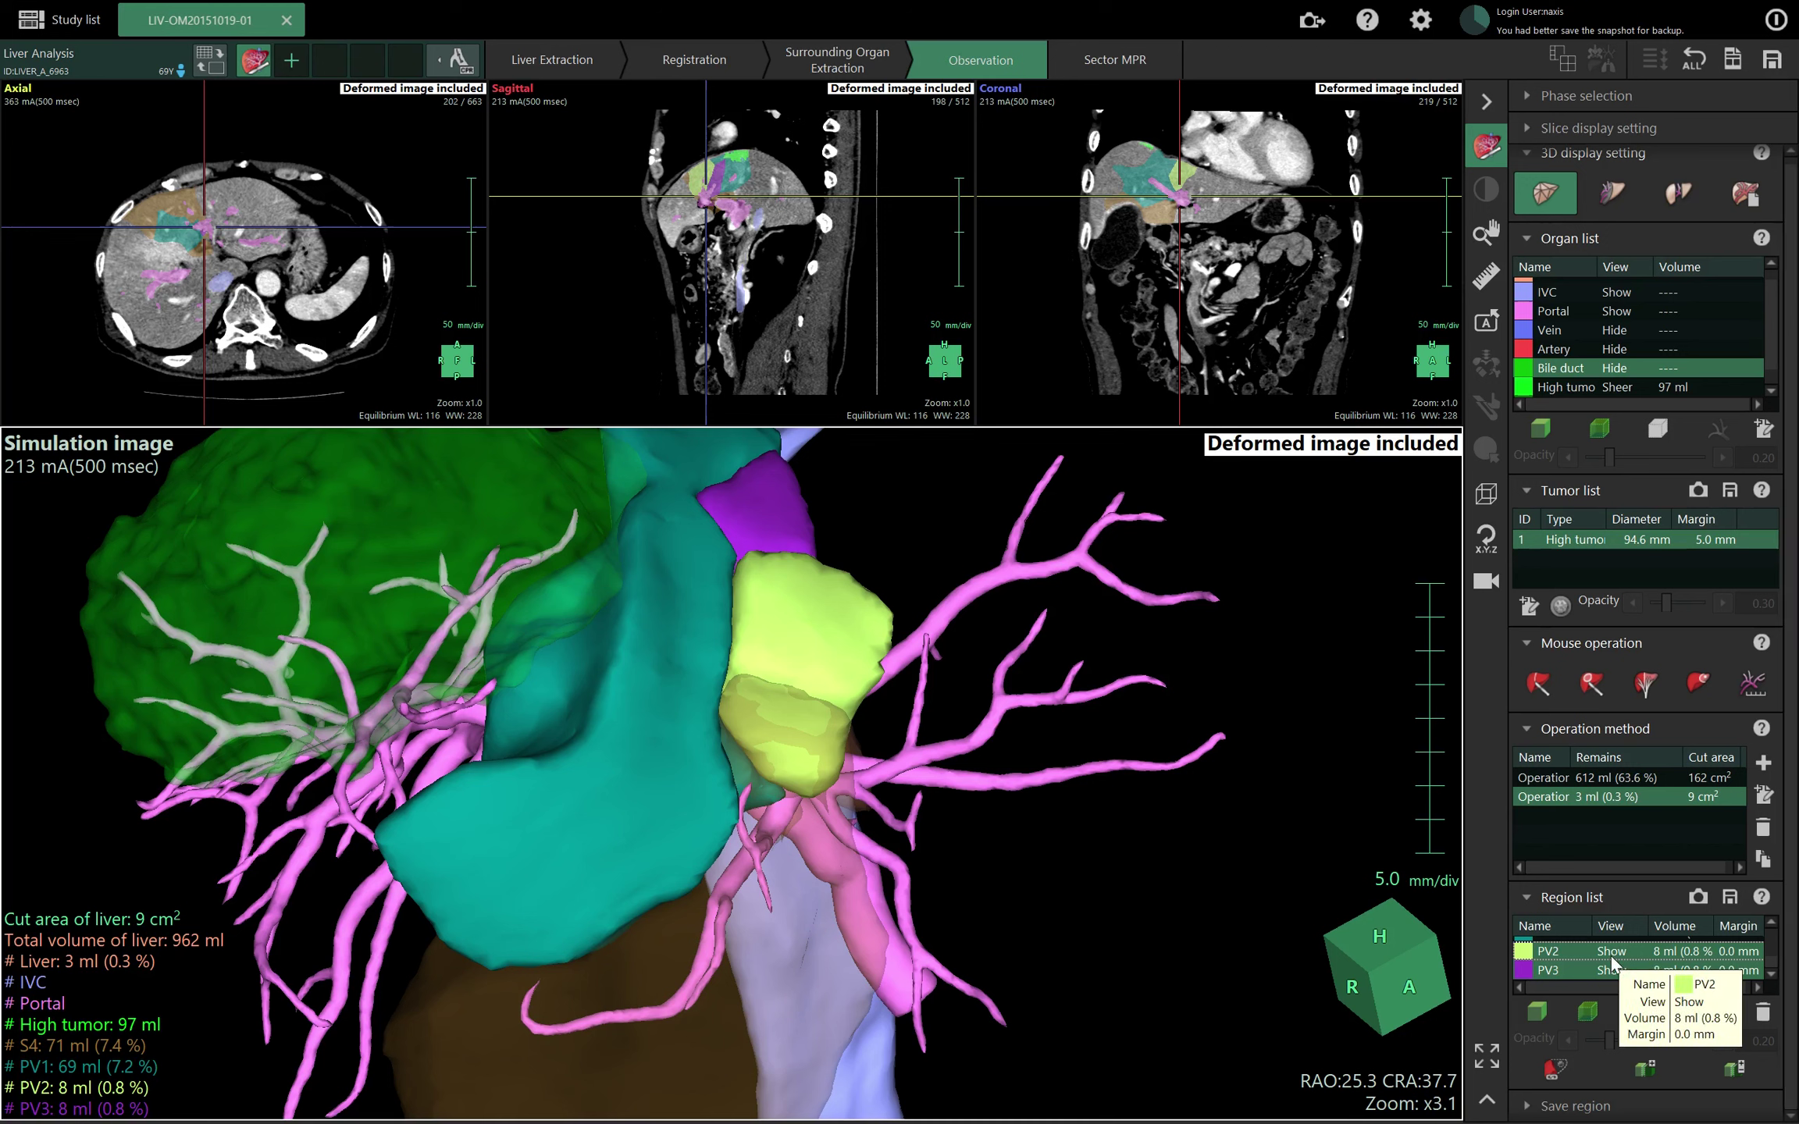
pyautogui.click(1564, 952)
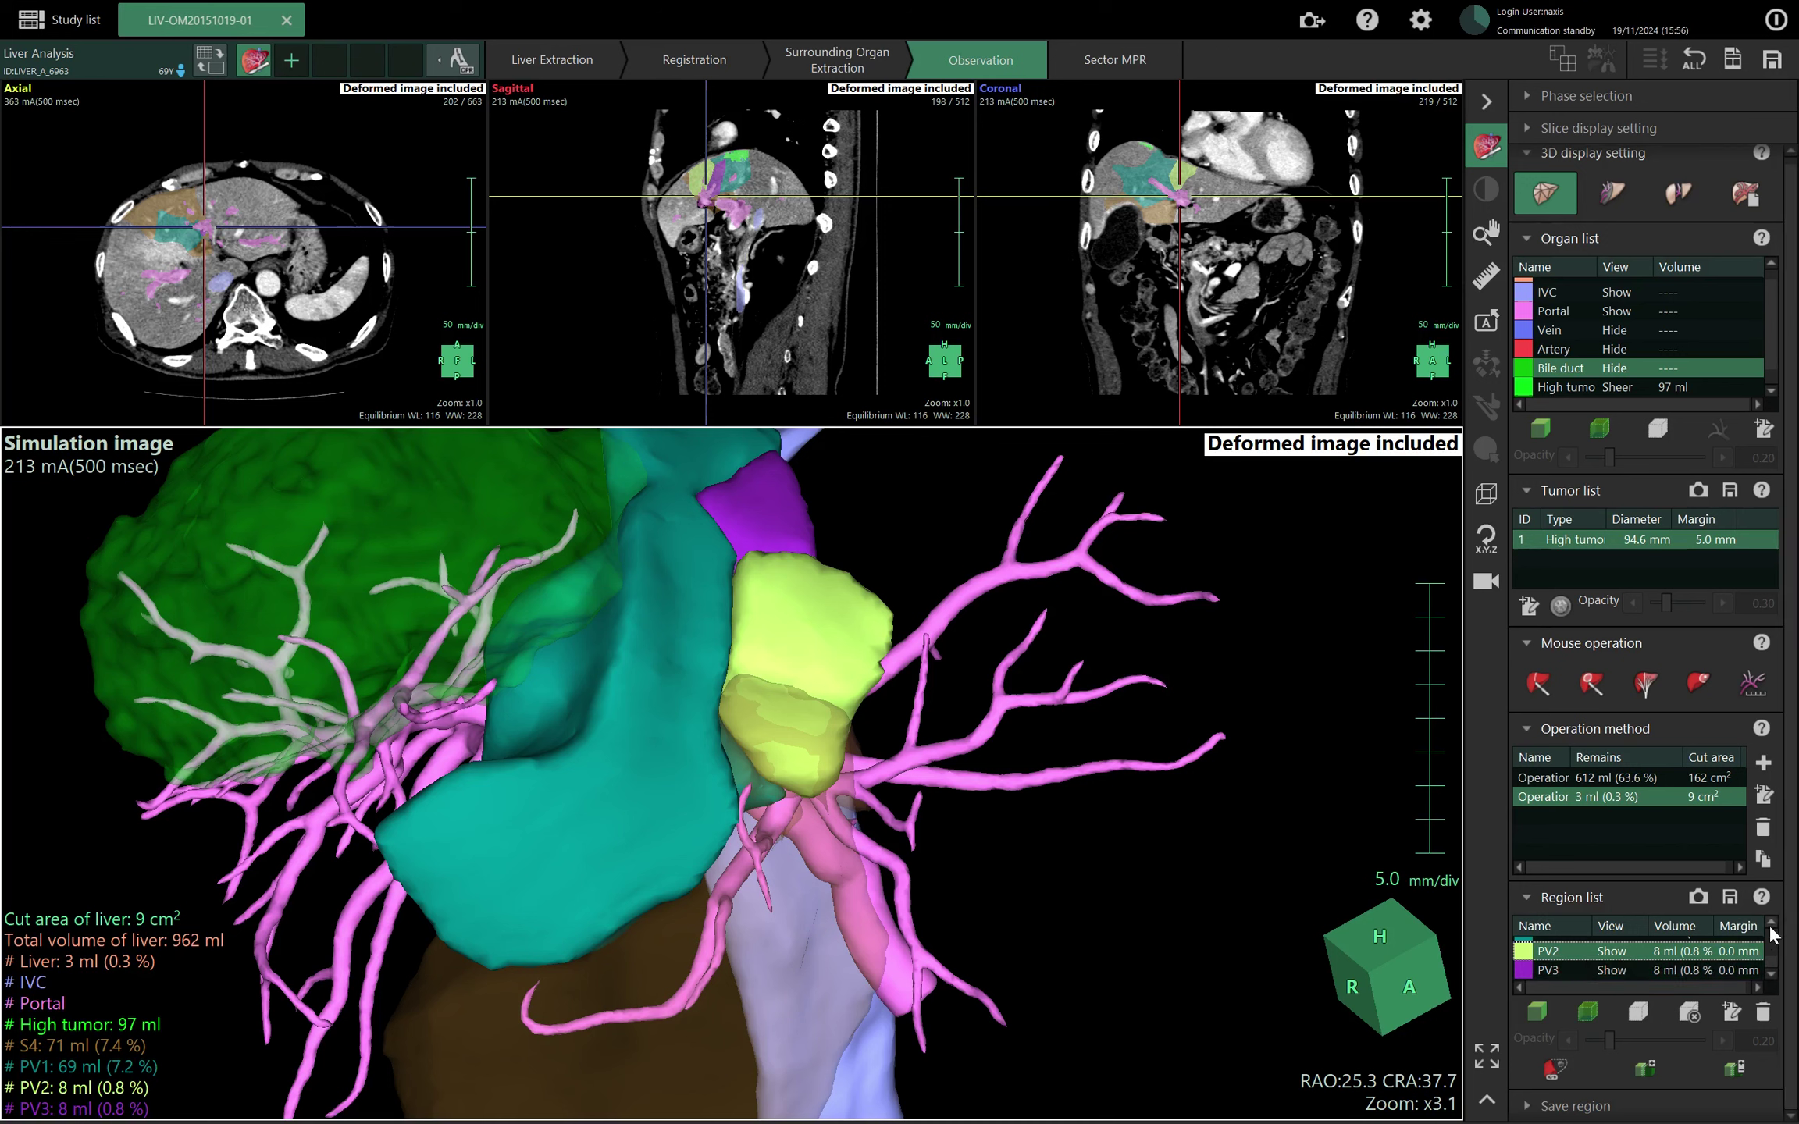
pyautogui.scroll(1, 1725, 949)
pyautogui.keyDown('ctrl'); pyautogui.click(1641, 955); pyautogui.keyUp('ctrl')
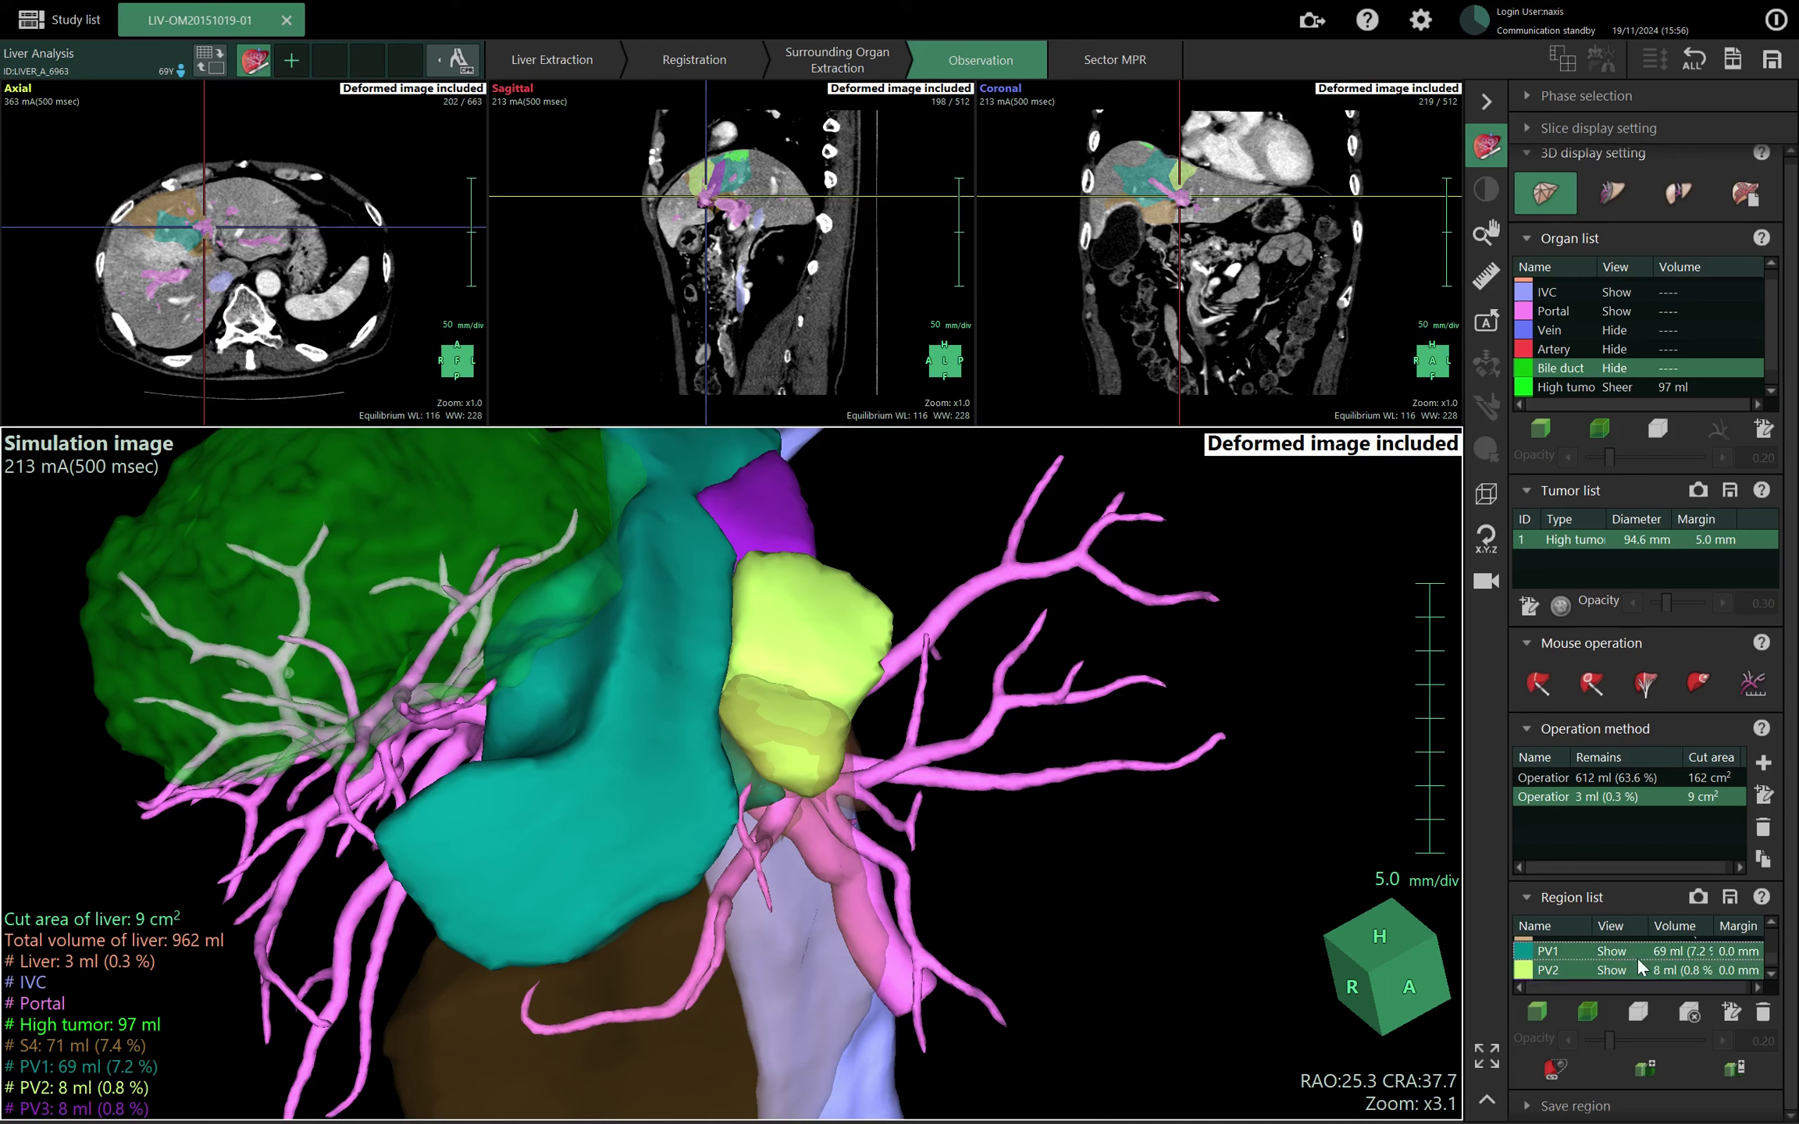
pyautogui.click(1652, 1071)
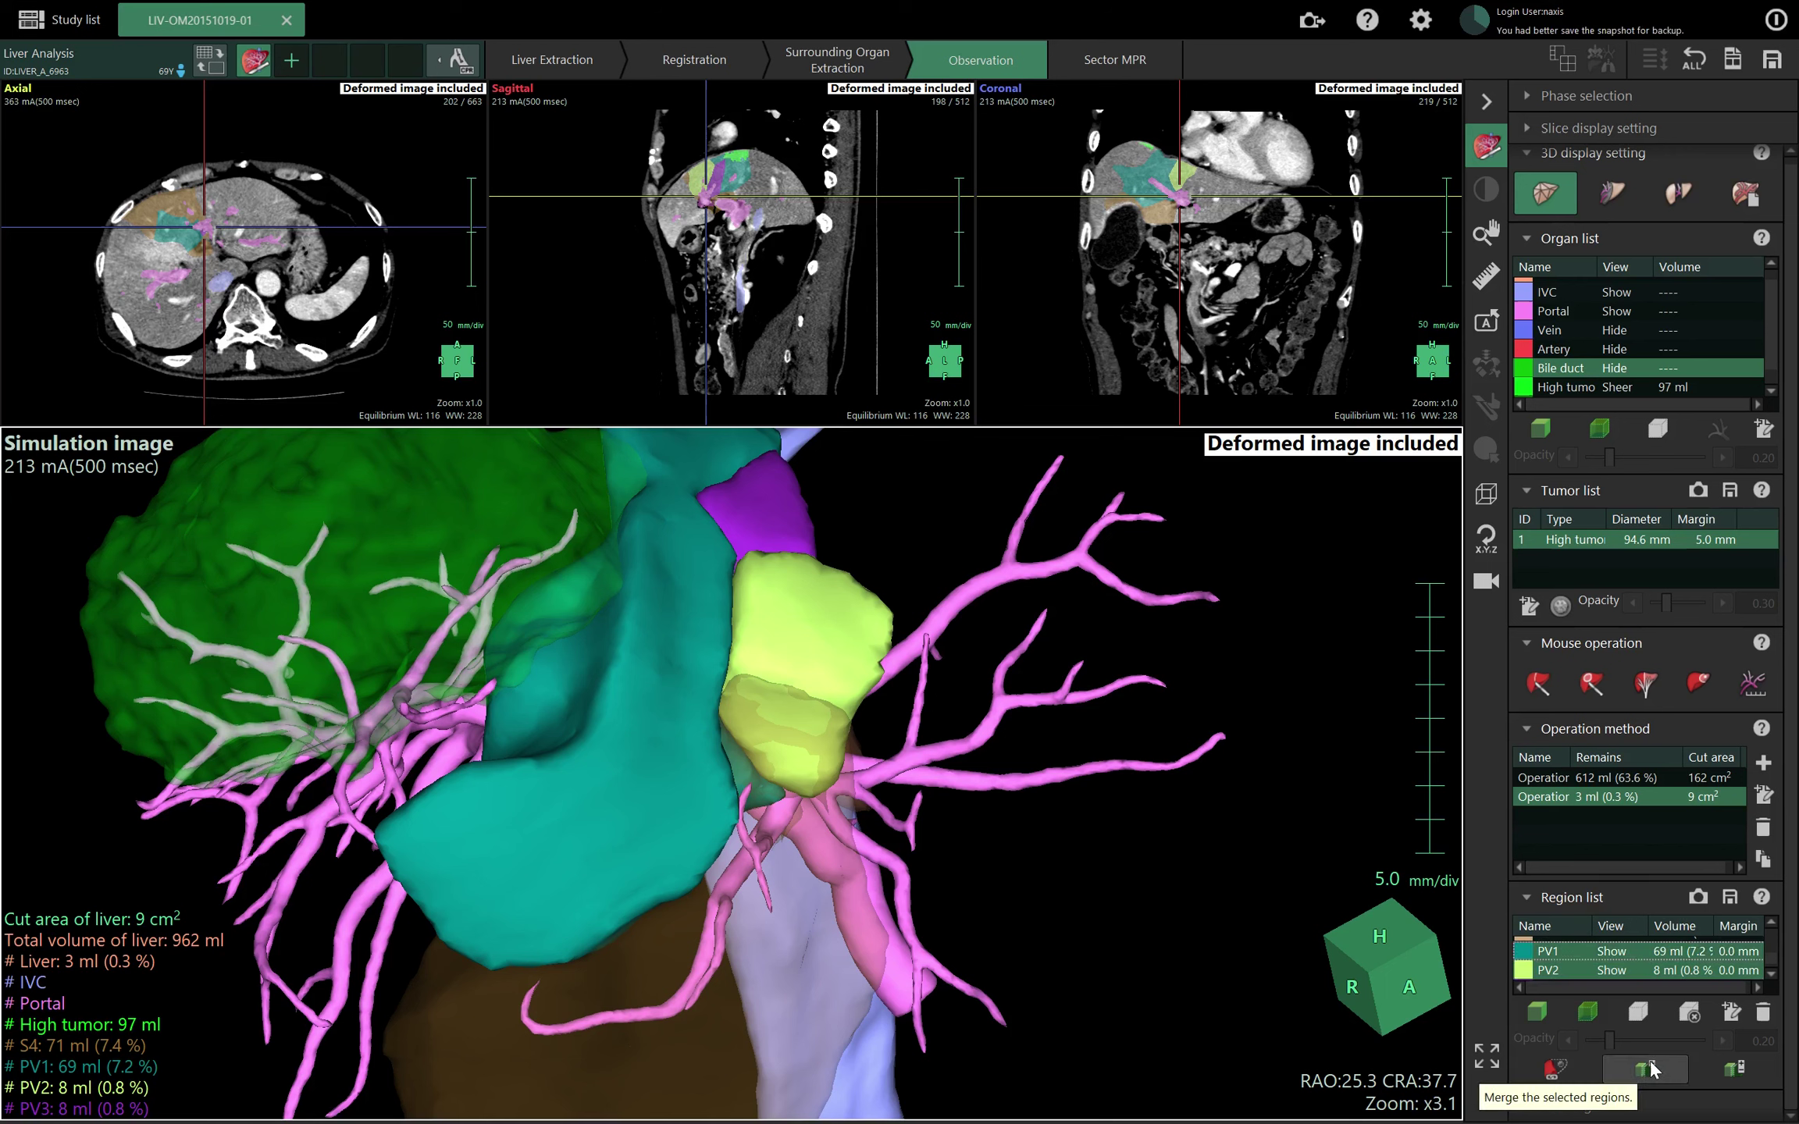
pyautogui.click(1653, 1070)
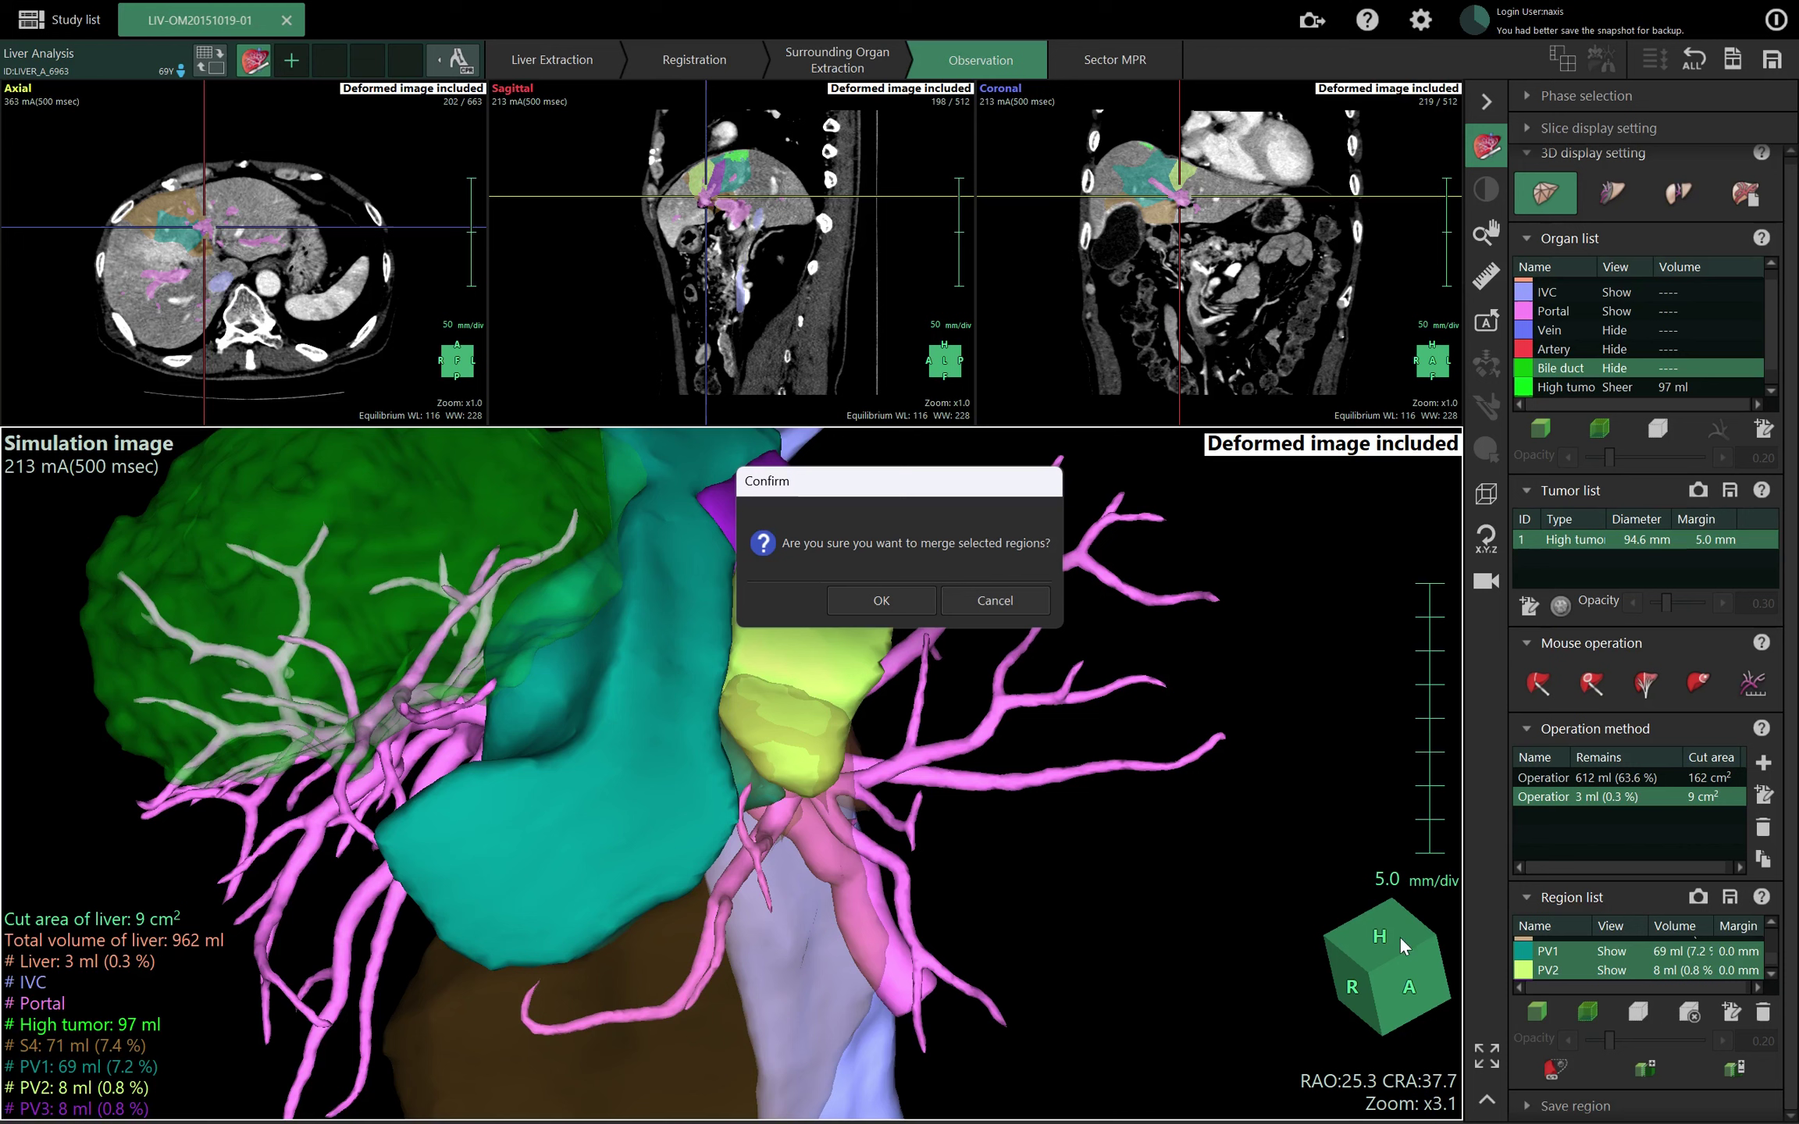
pyautogui.click(898, 601)
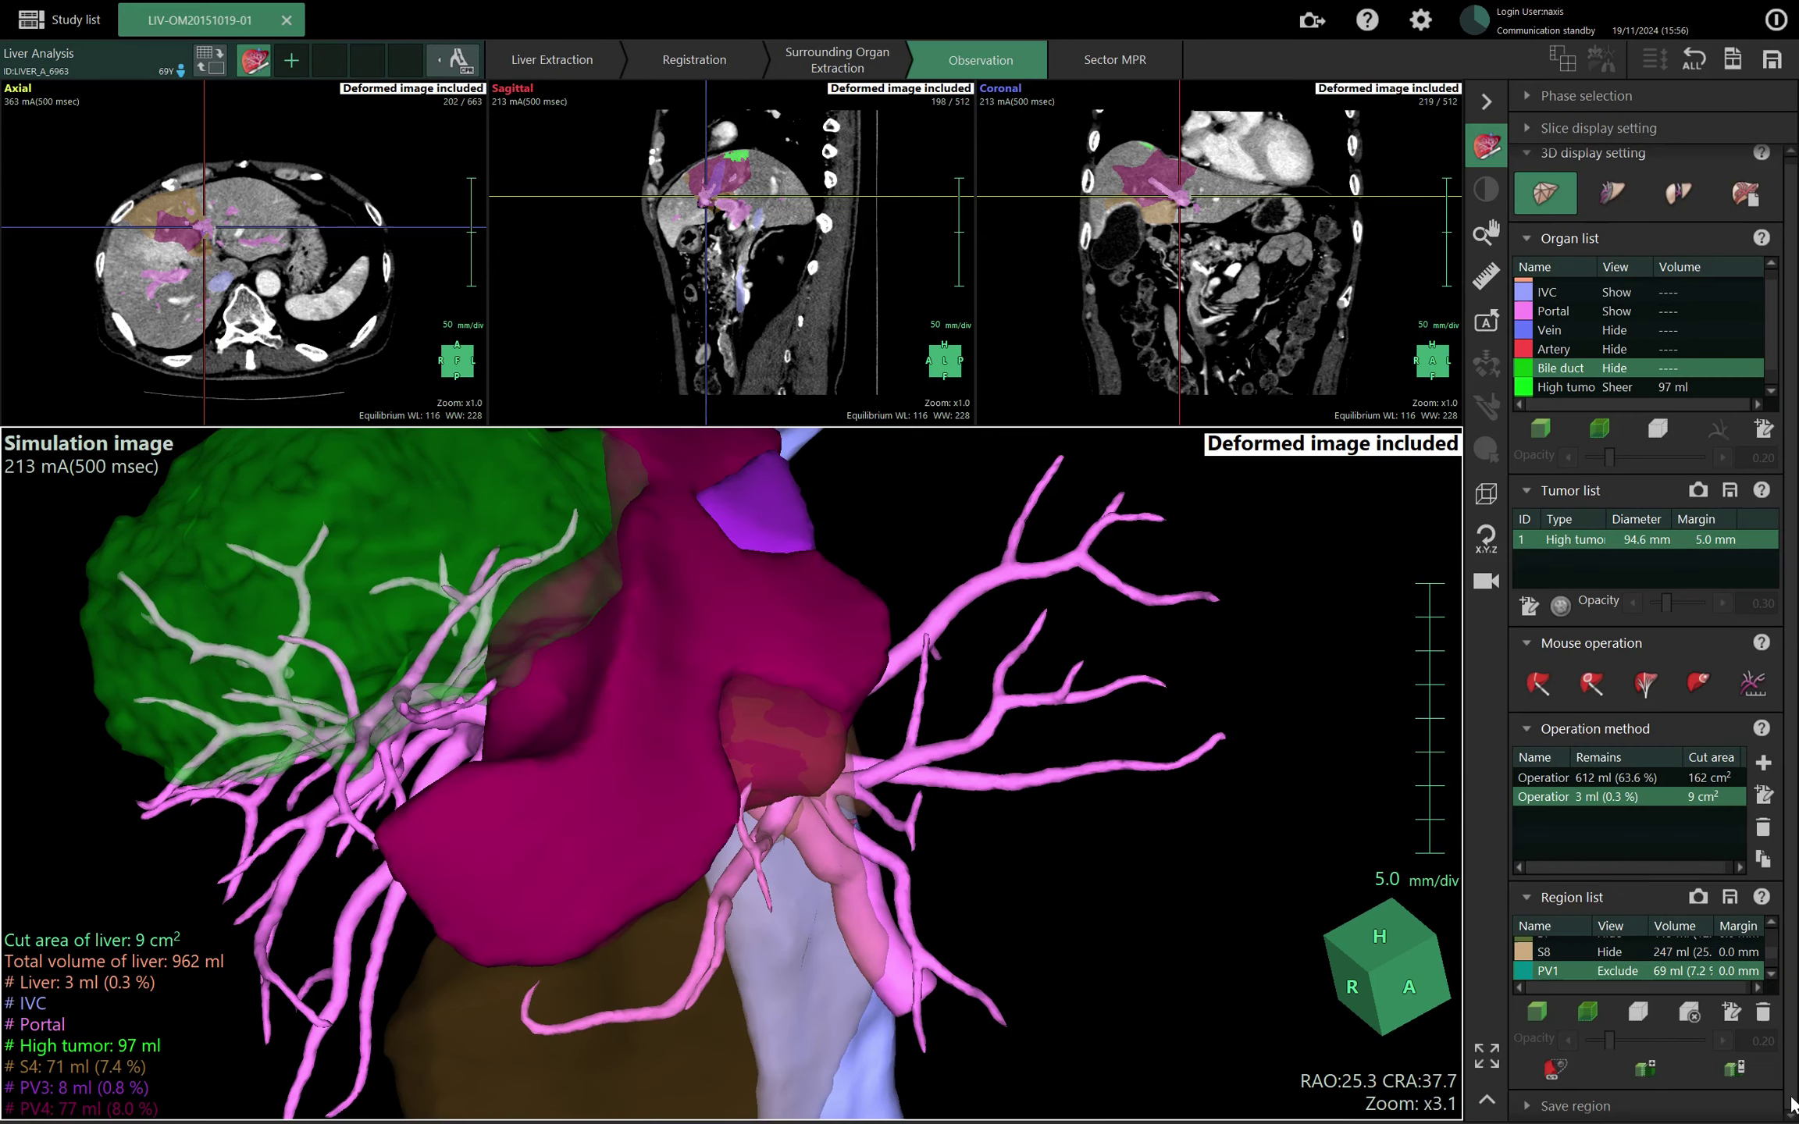
# Select regions PV3 and PV4 together in the region list and merge them into one region.
pyautogui.scroll(-2, 1578, 966)
pyautogui.scroll(3, 1557, 957)
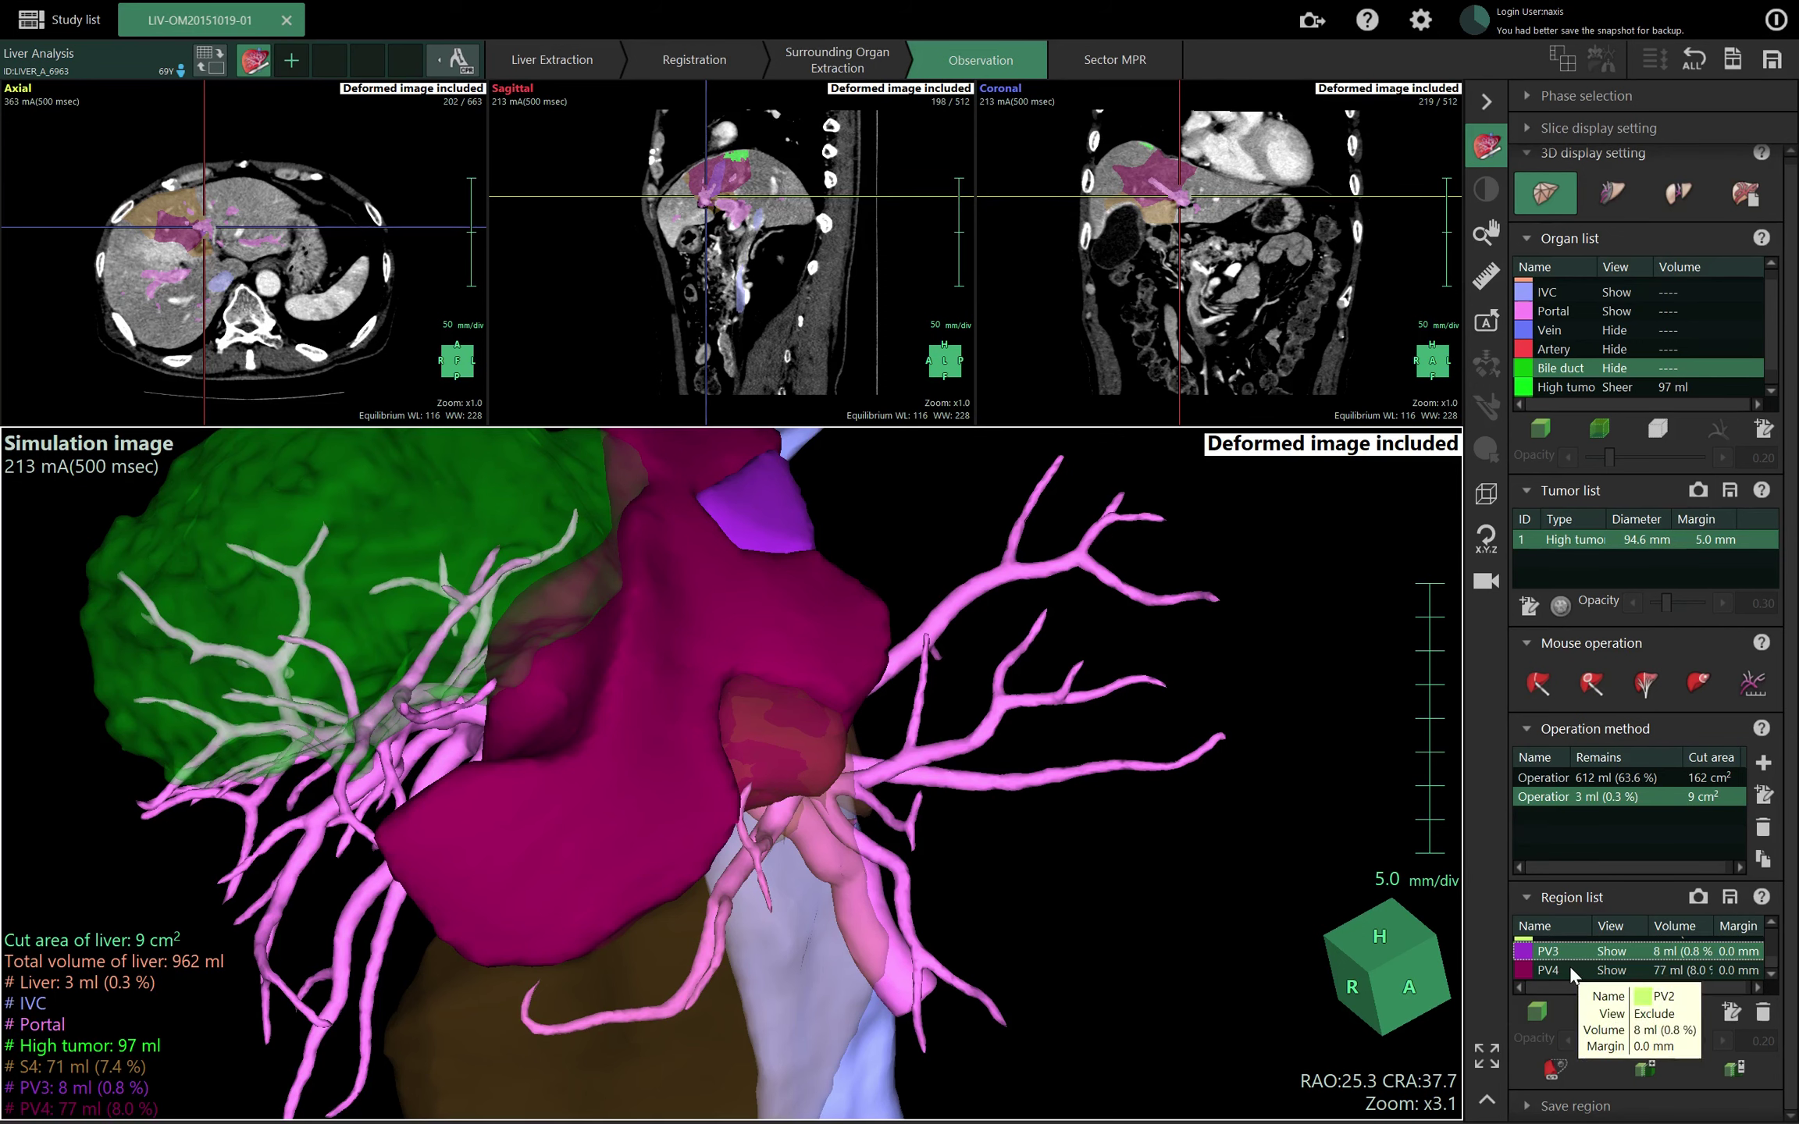
pyautogui.scroll(-3, 1570, 968)
pyautogui.moveTo(1381, 893); pyautogui.dragTo(1218, 829)
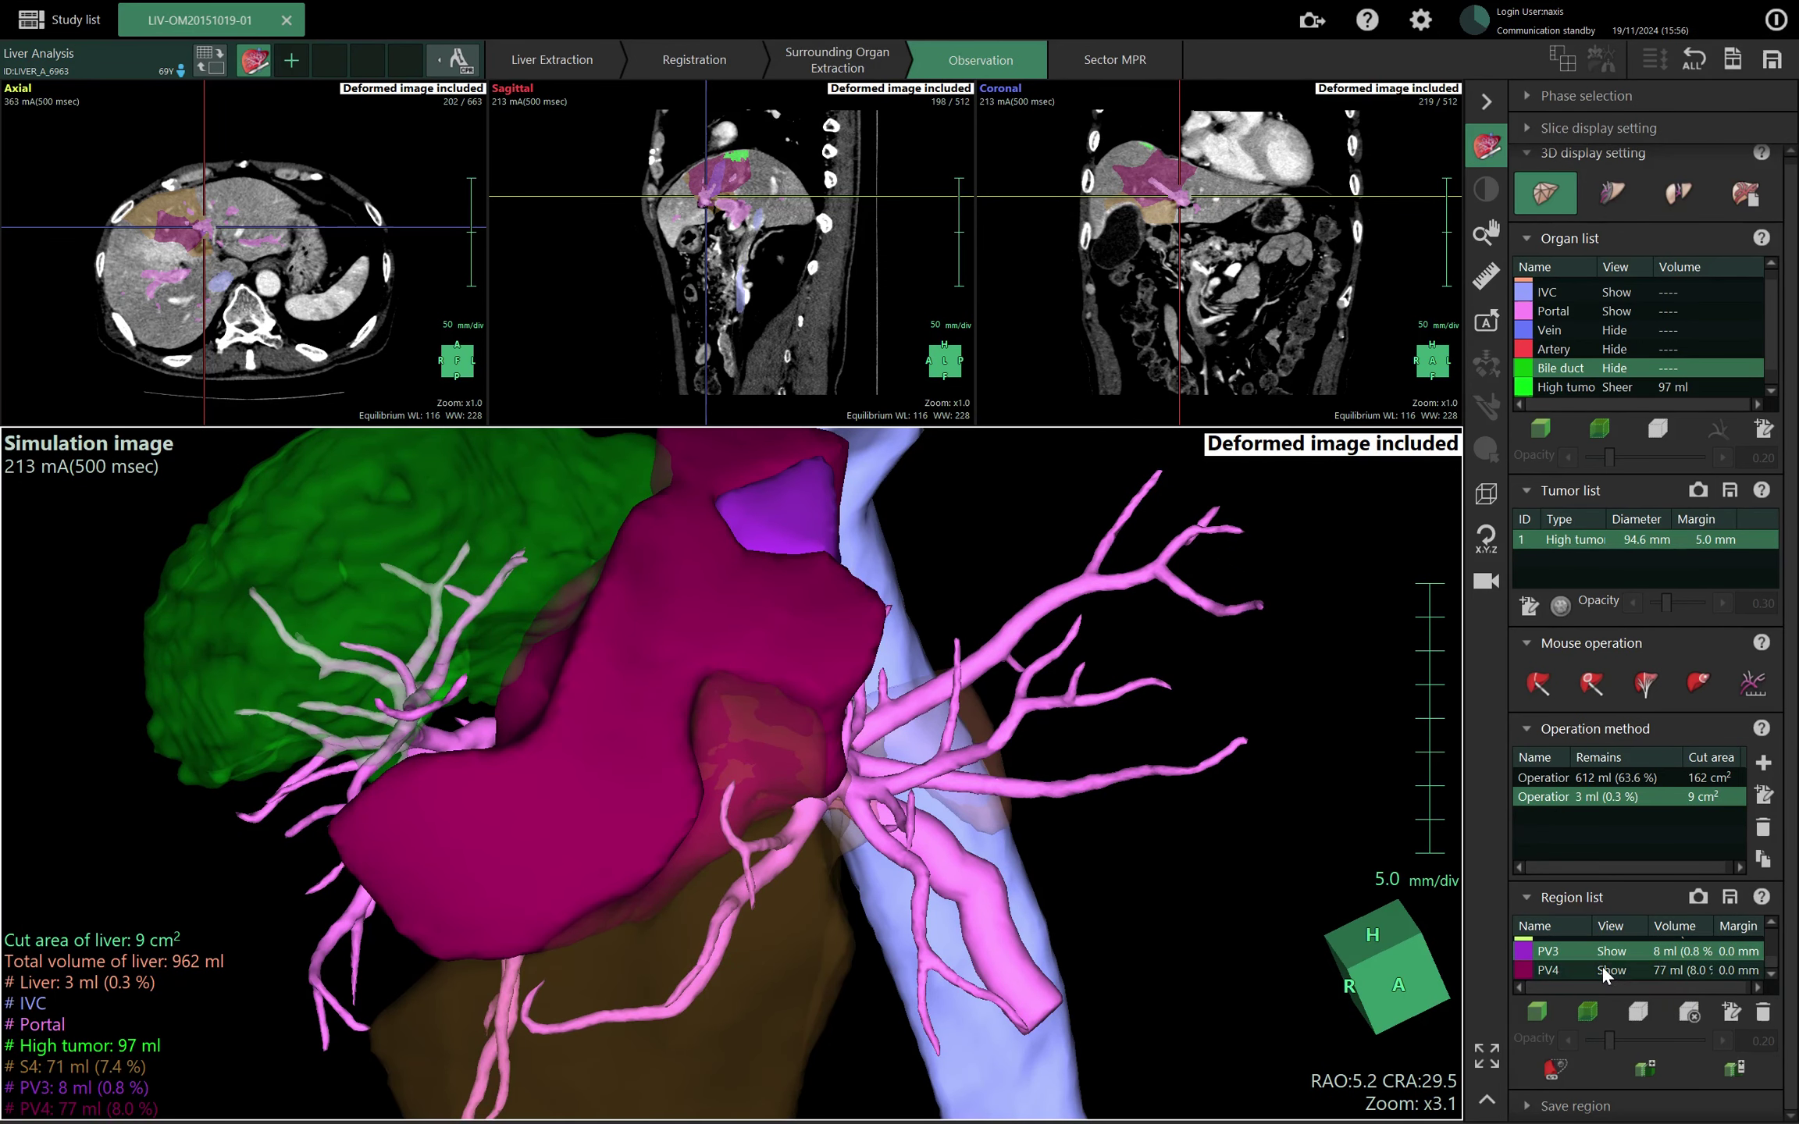
pyautogui.keyDown('ctrl'); pyautogui.click(1601, 968); pyautogui.keyUp('ctrl')
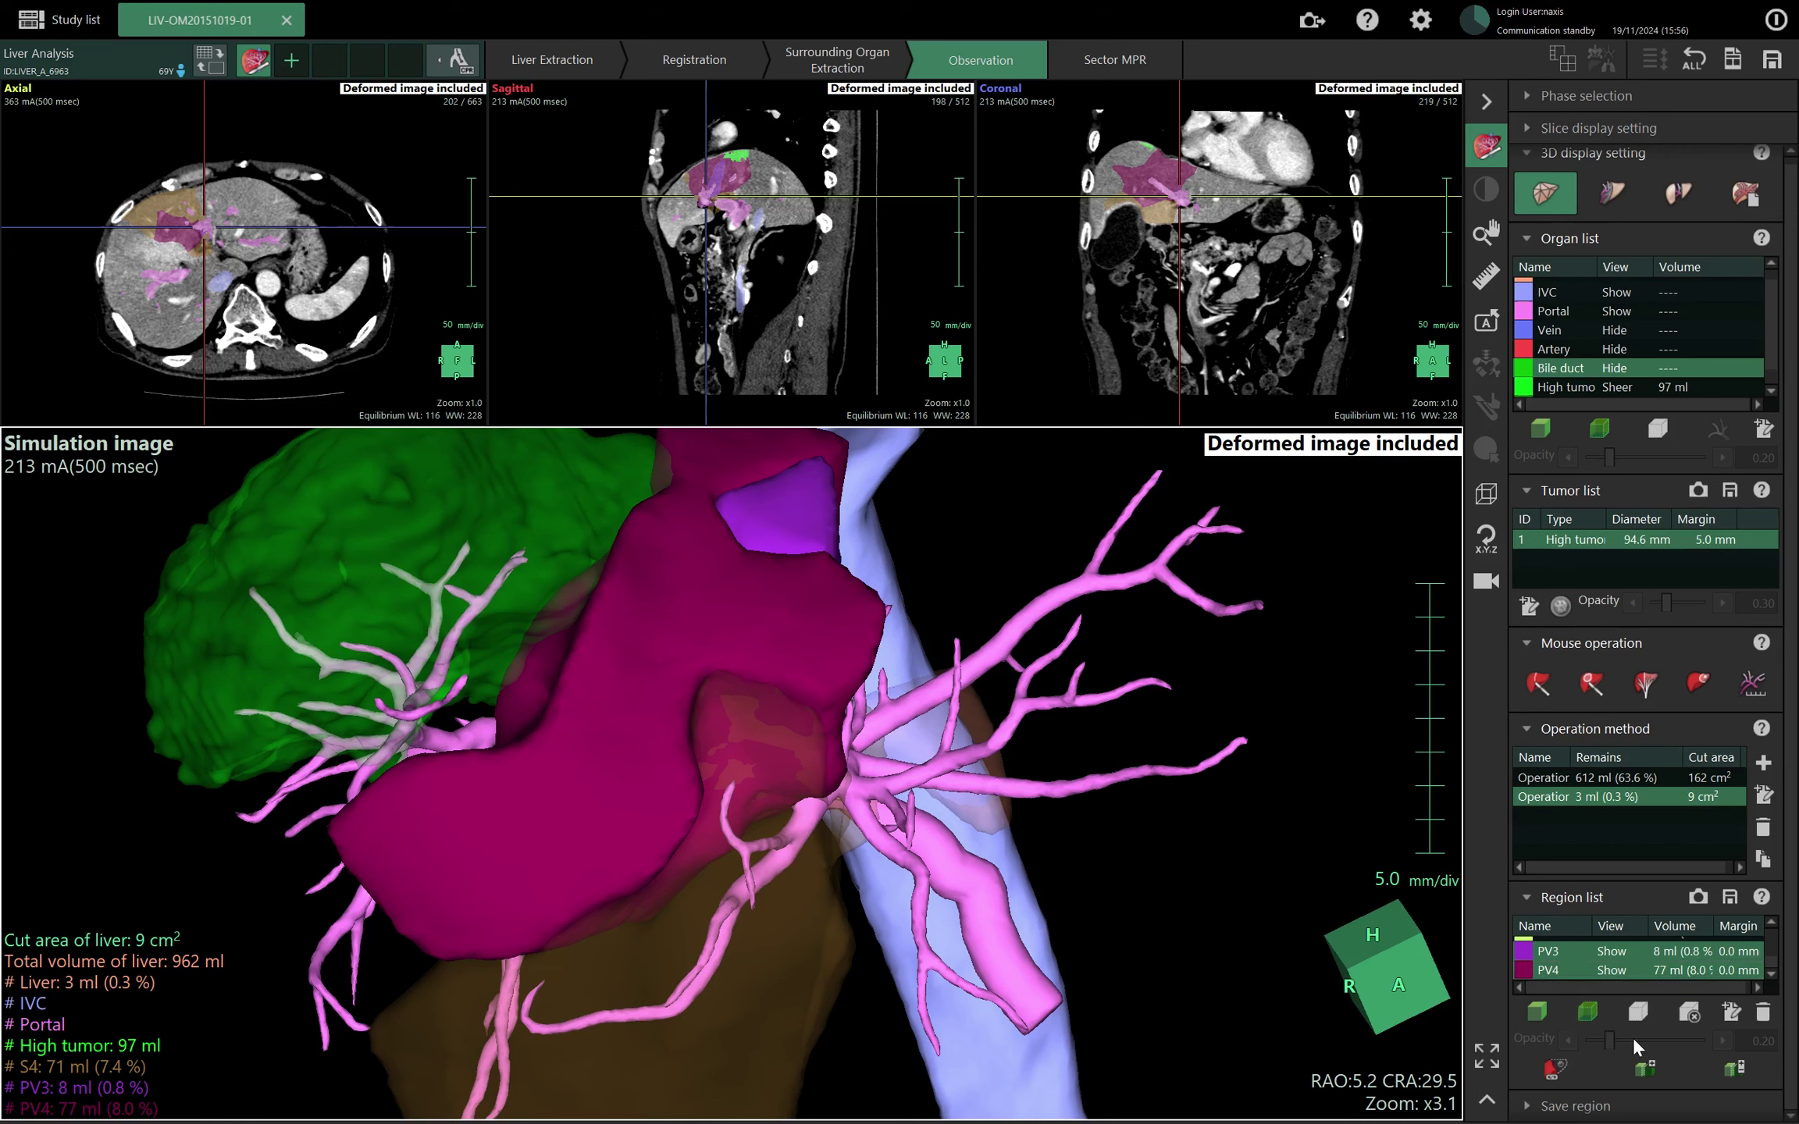
pyautogui.click(1634, 1072)
pyautogui.click(851, 599)
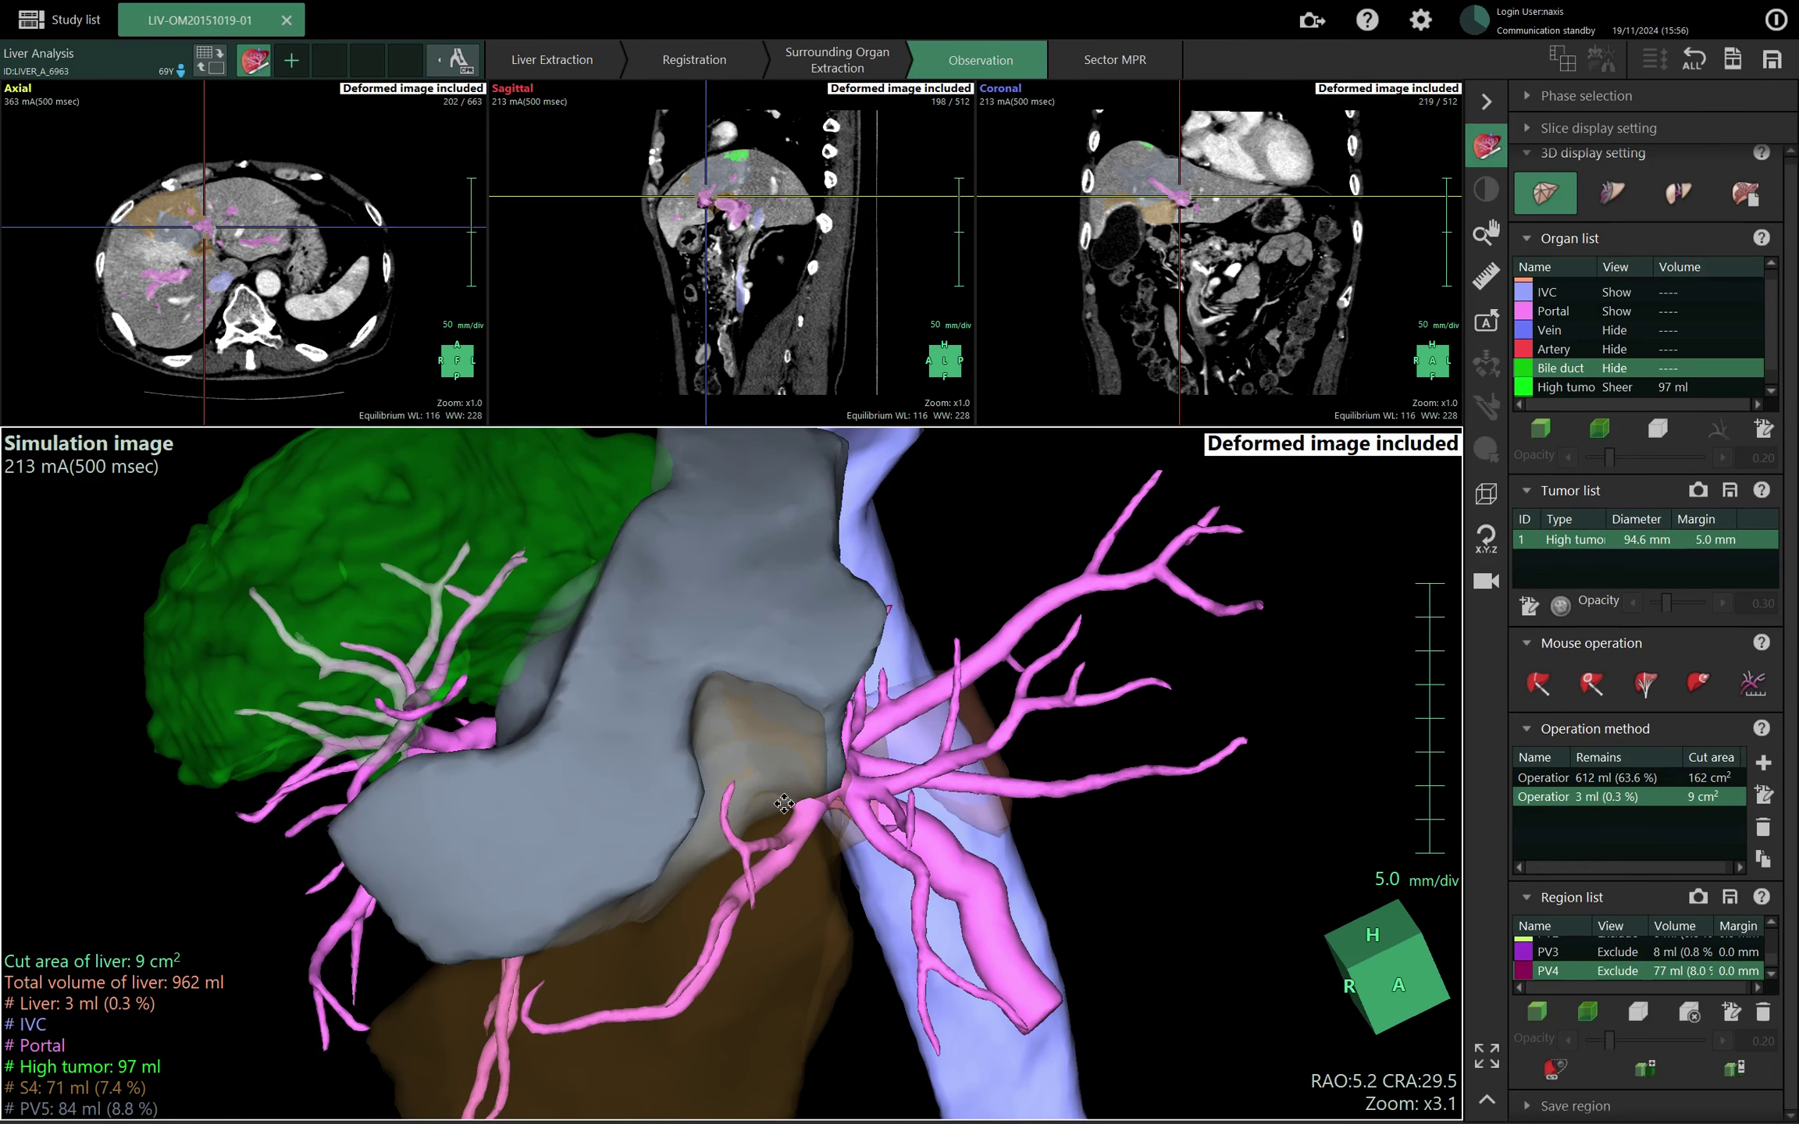
# Run an ADD mask calculation on regions S8 and PV5 and overwrite PV5 with the result.
pyautogui.moveTo(1119, 725); pyautogui.dragTo(859, 614)
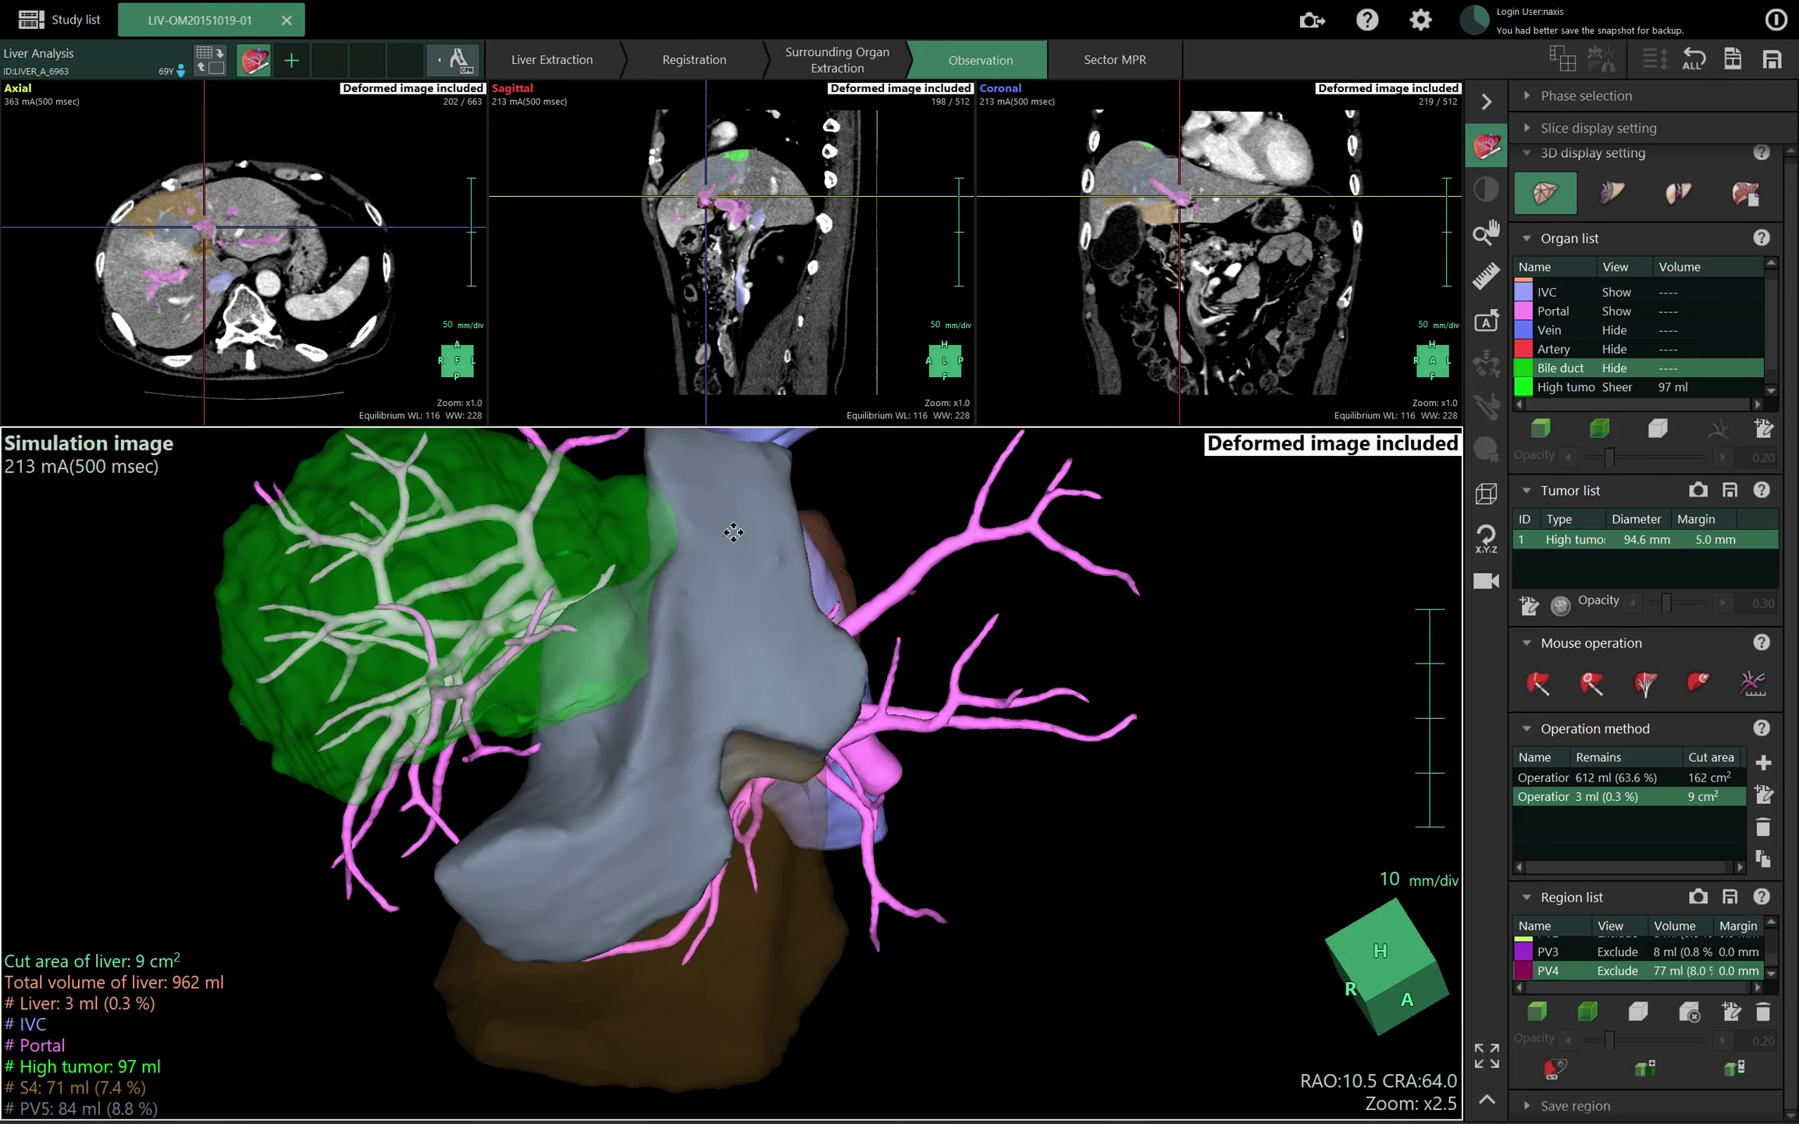
pyautogui.press('a')
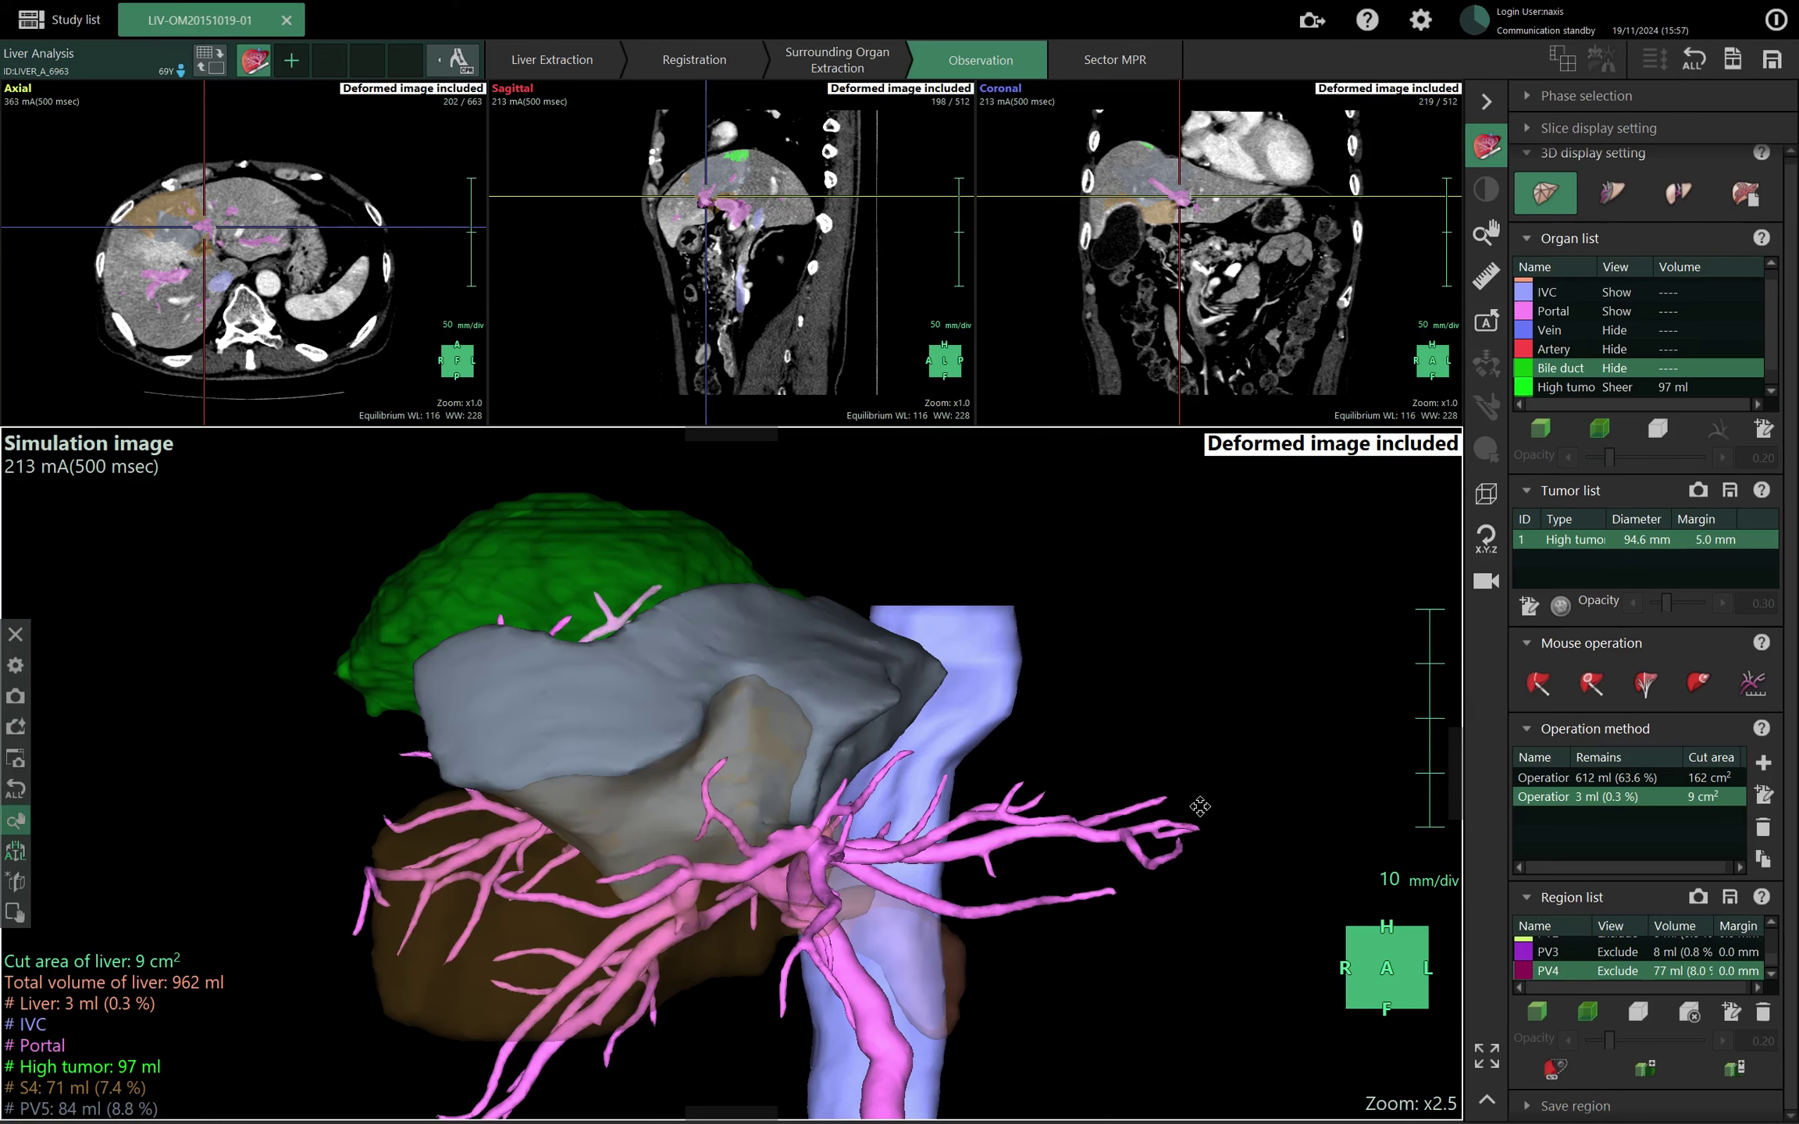
pyautogui.moveTo(1193, 718); pyautogui.dragTo(1121, 796)
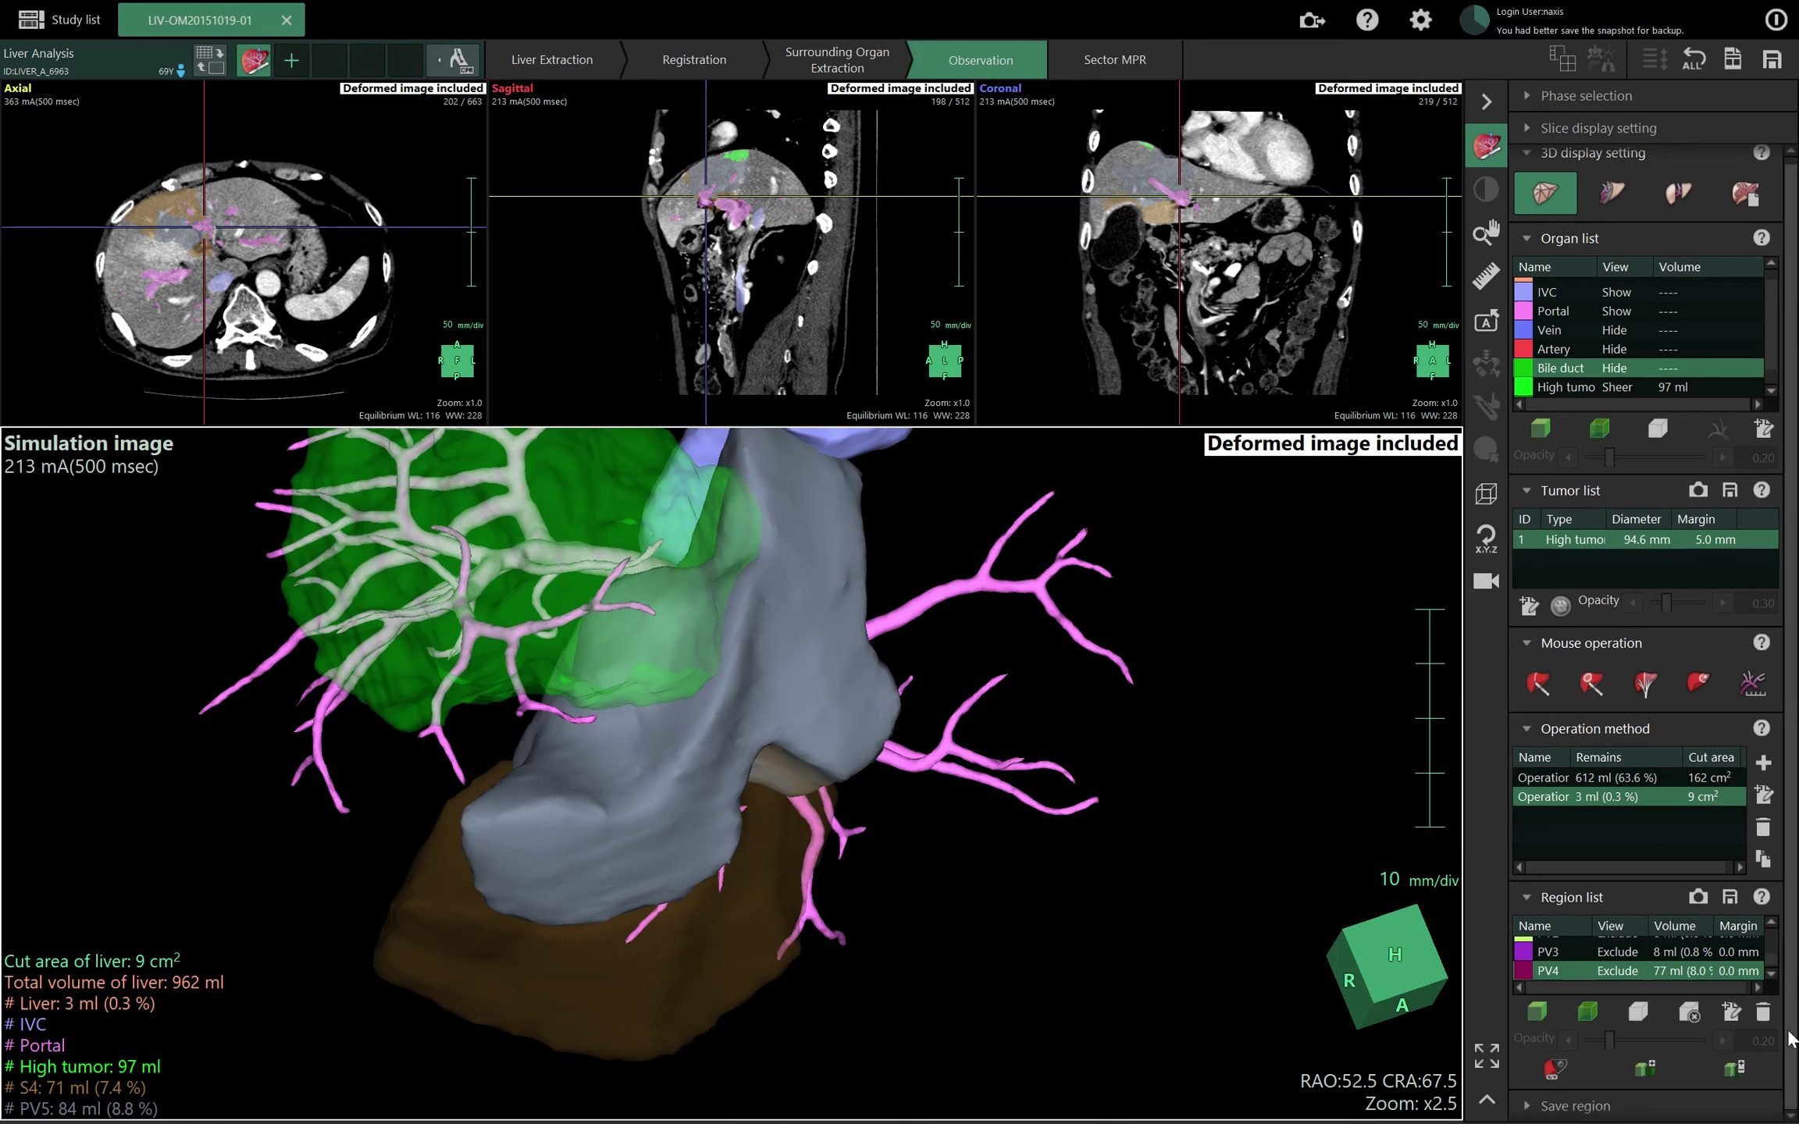
pyautogui.click(1735, 1069)
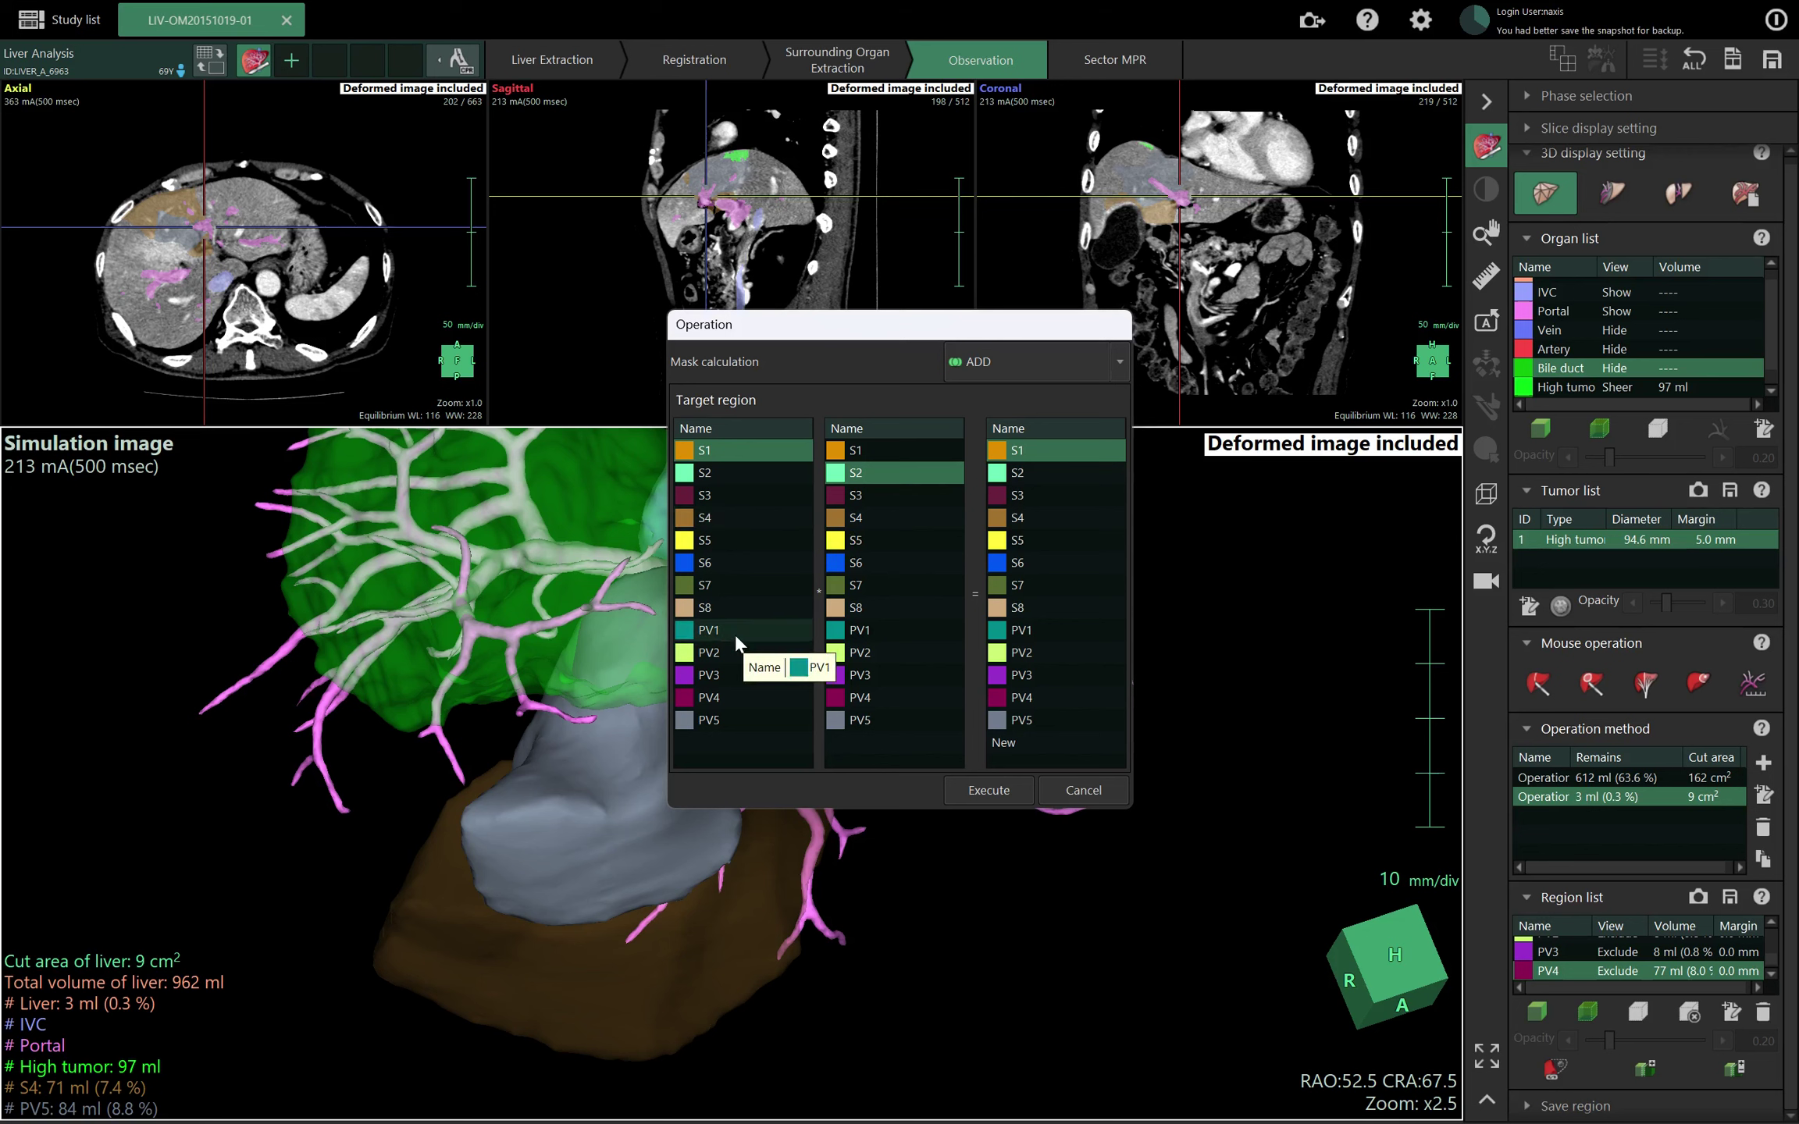
pyautogui.click(720, 606)
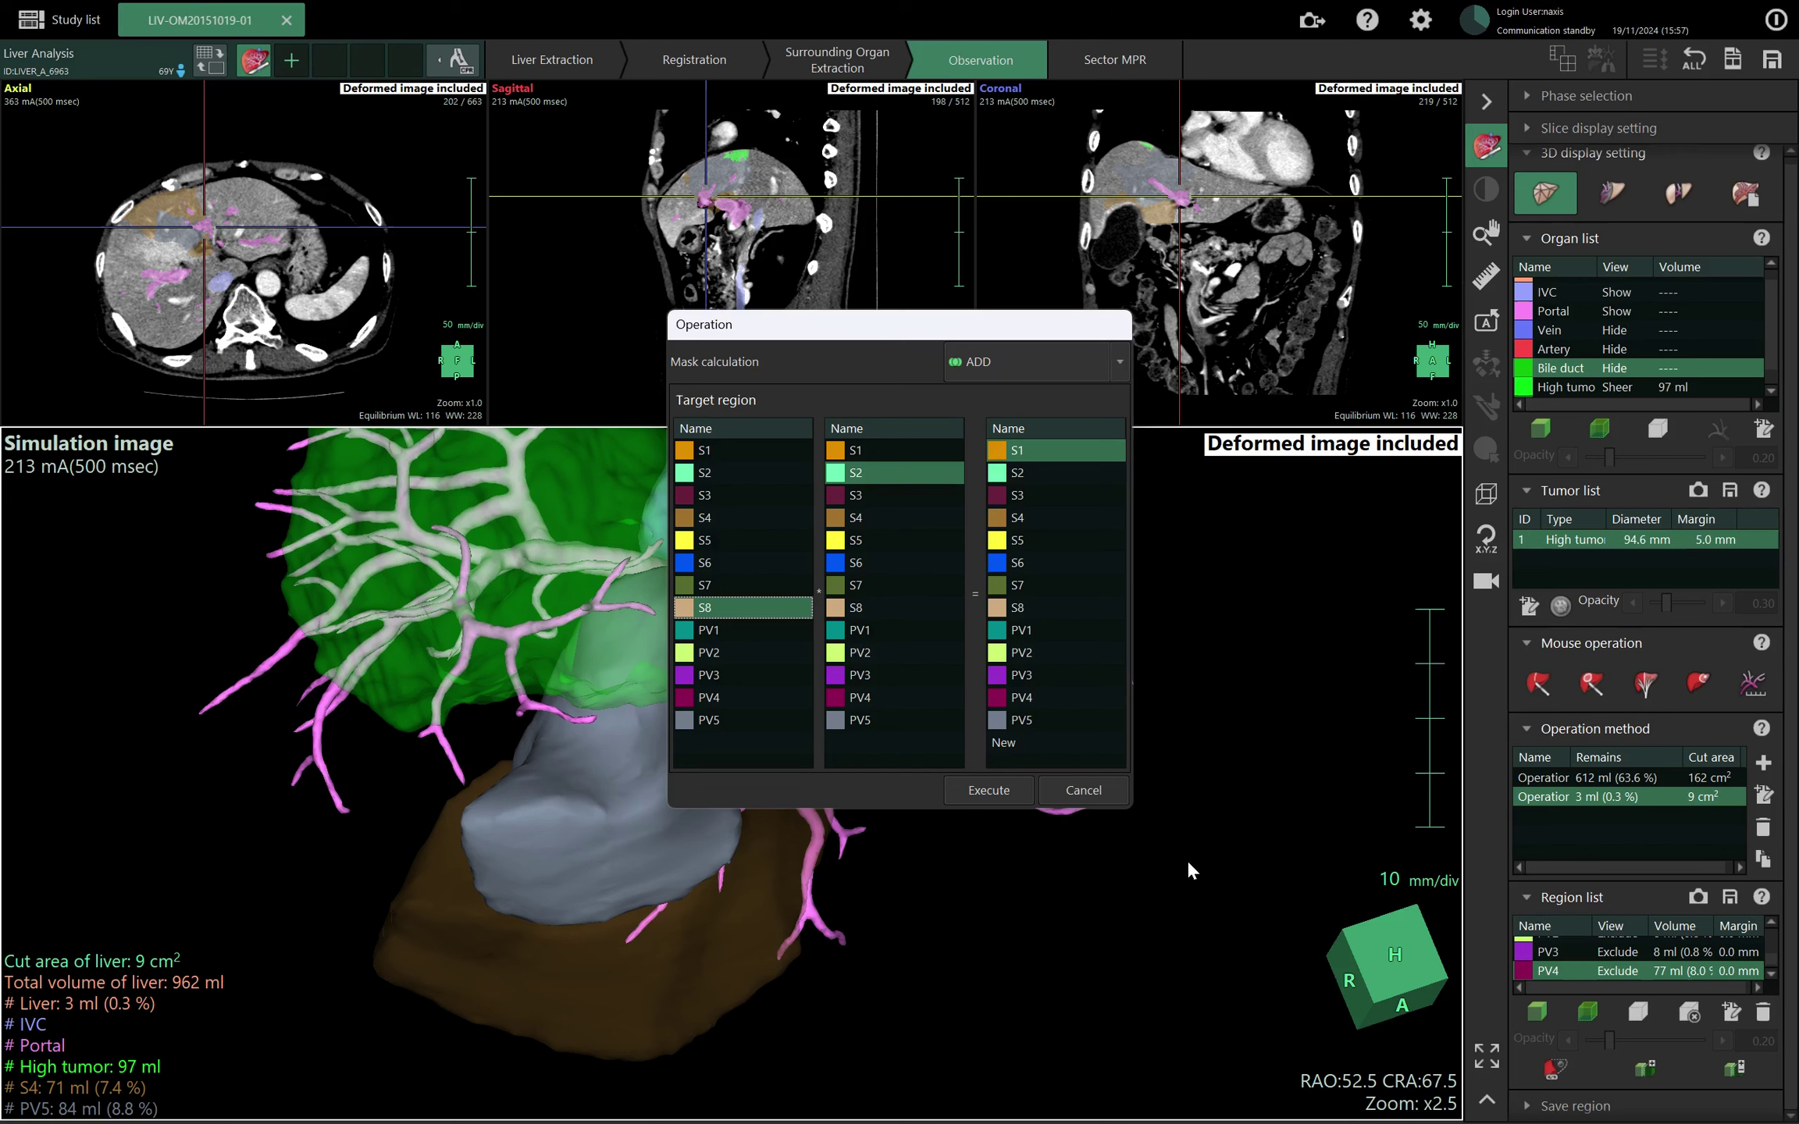
pyautogui.click(891, 720)
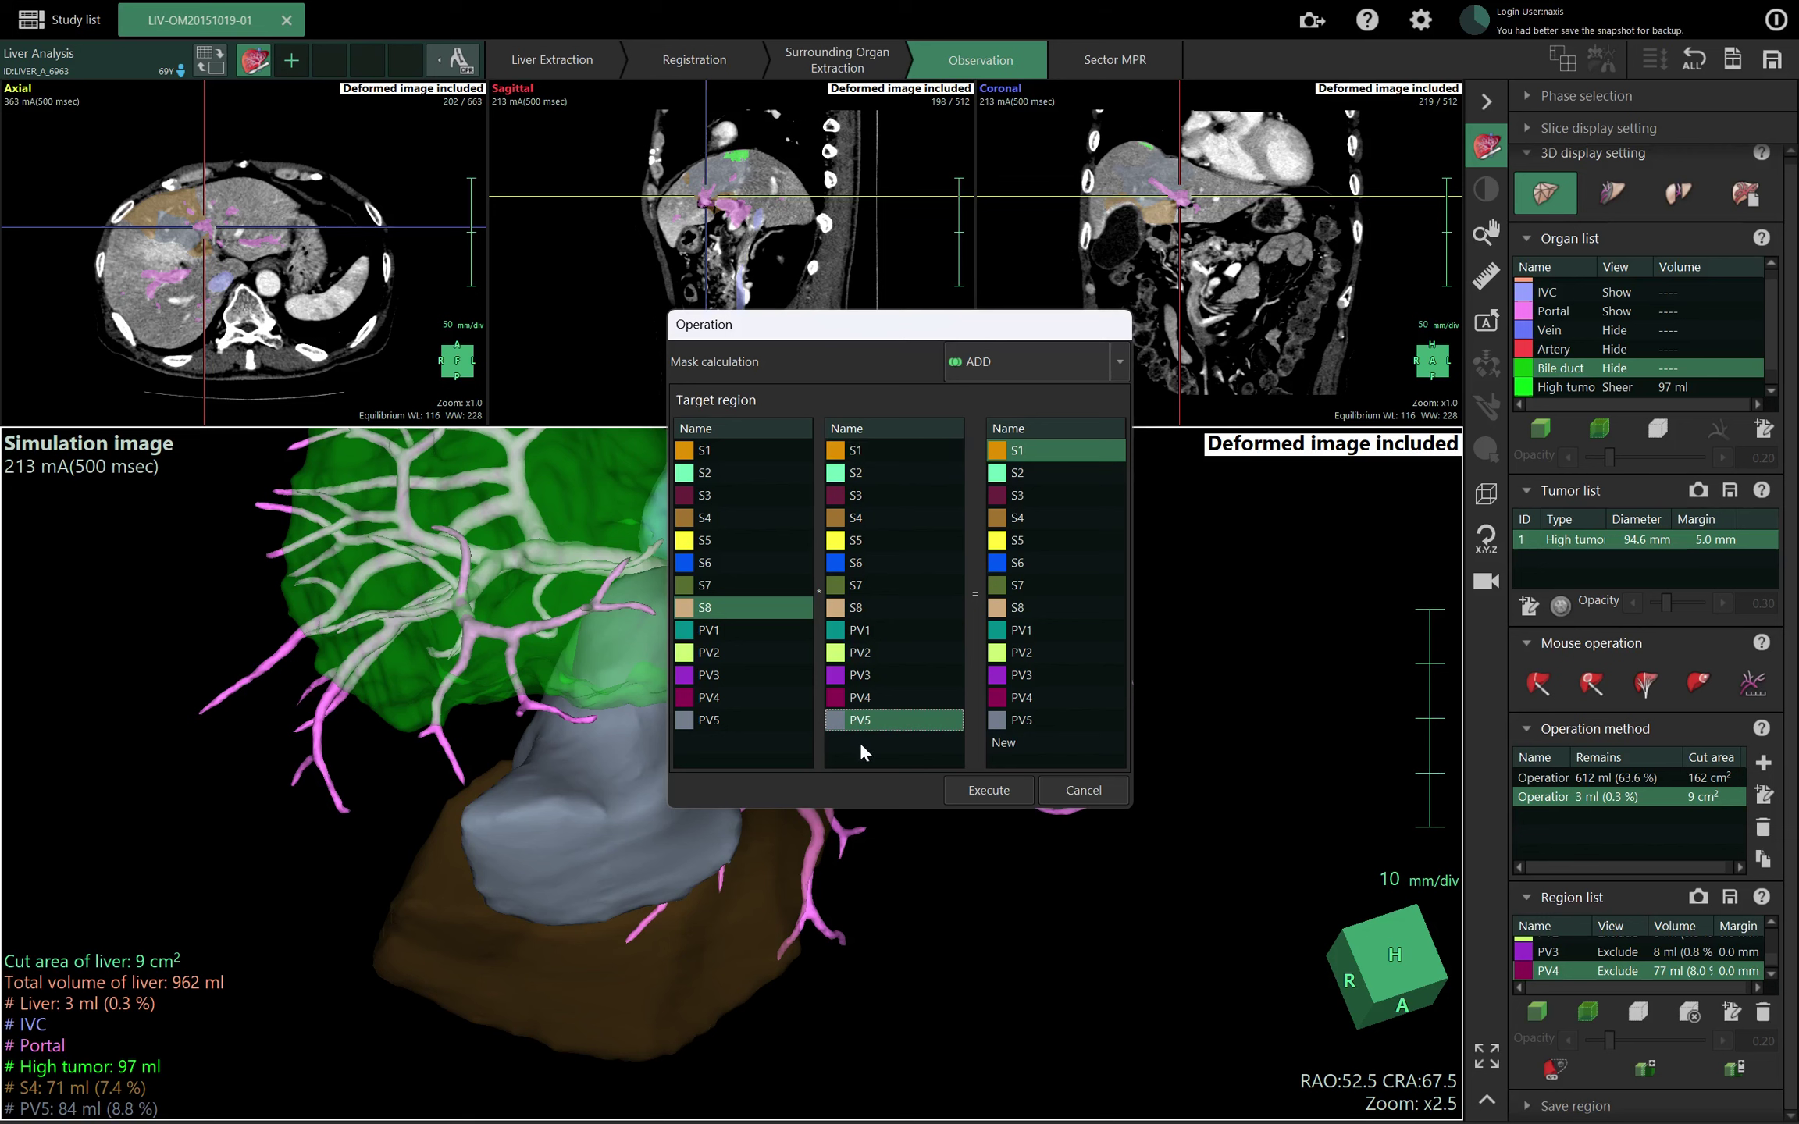
pyautogui.click(1085, 740)
pyautogui.click(1076, 722)
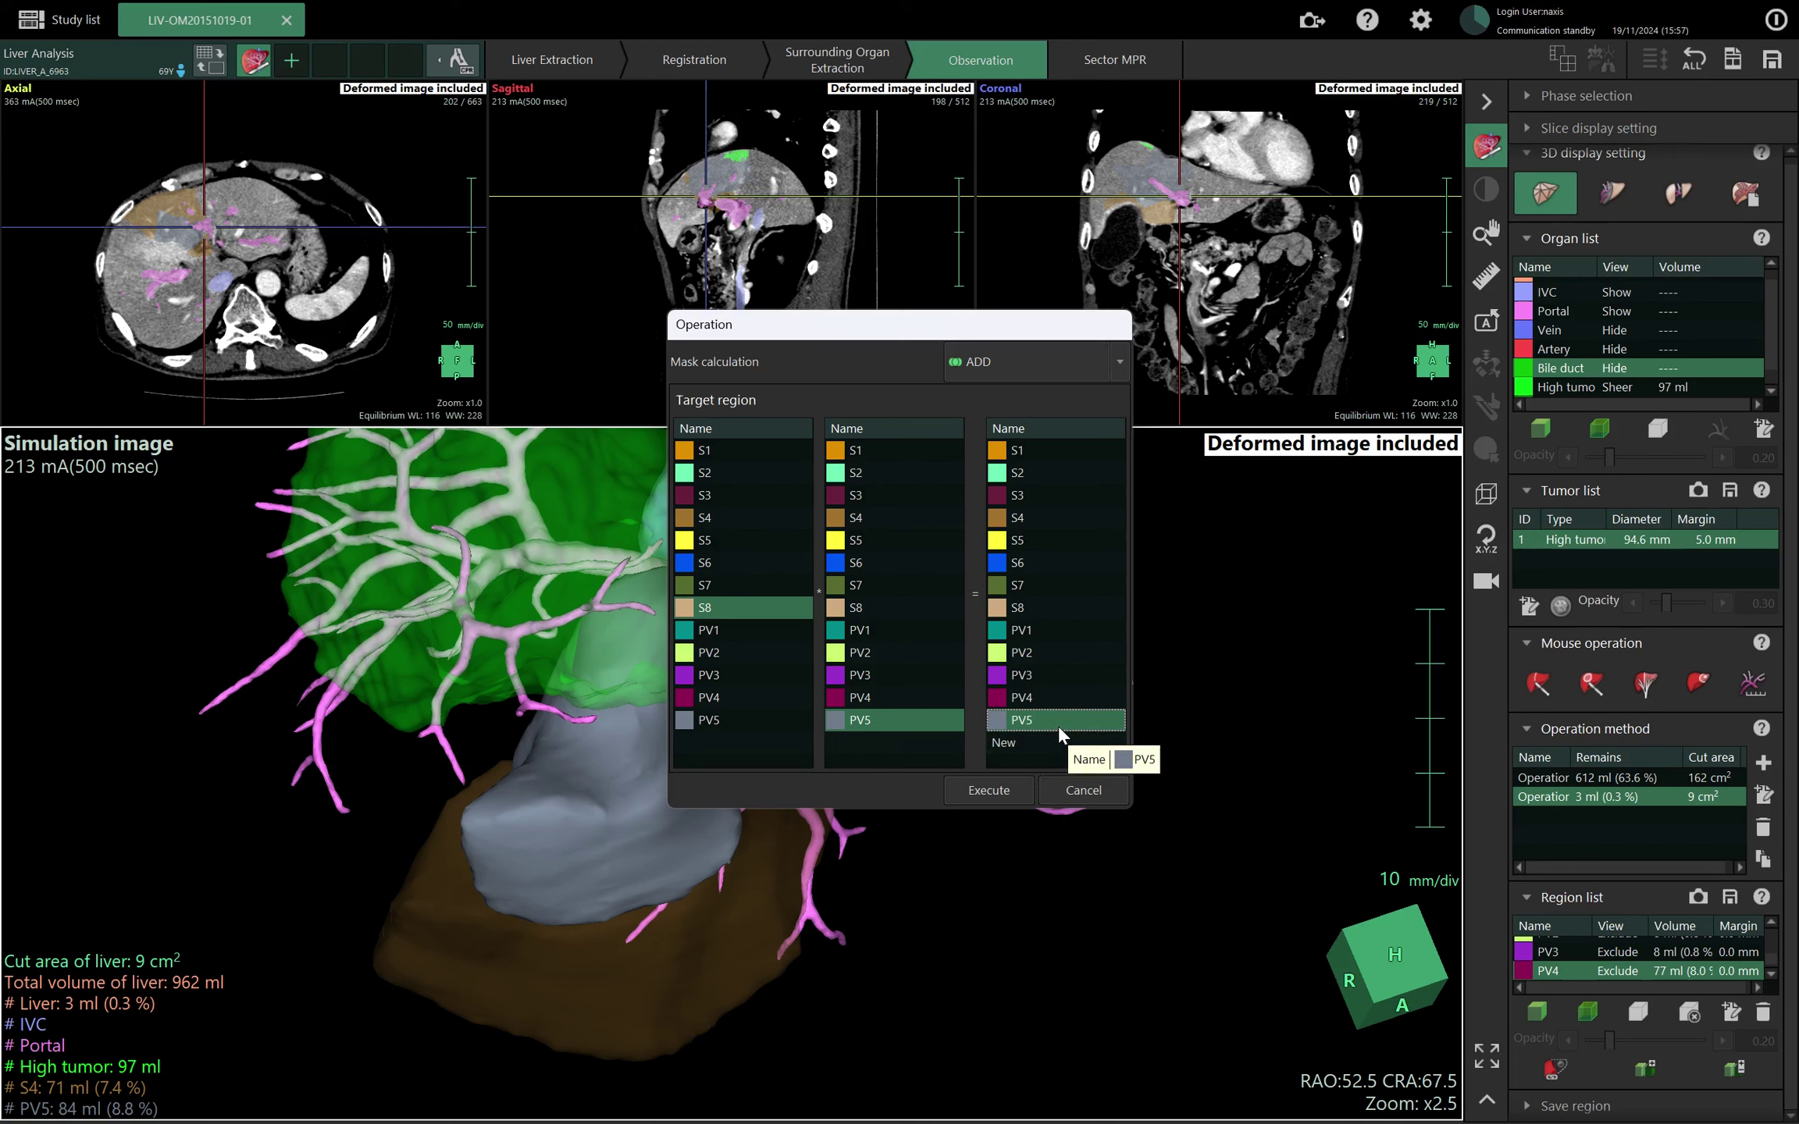
pyautogui.click(989, 789)
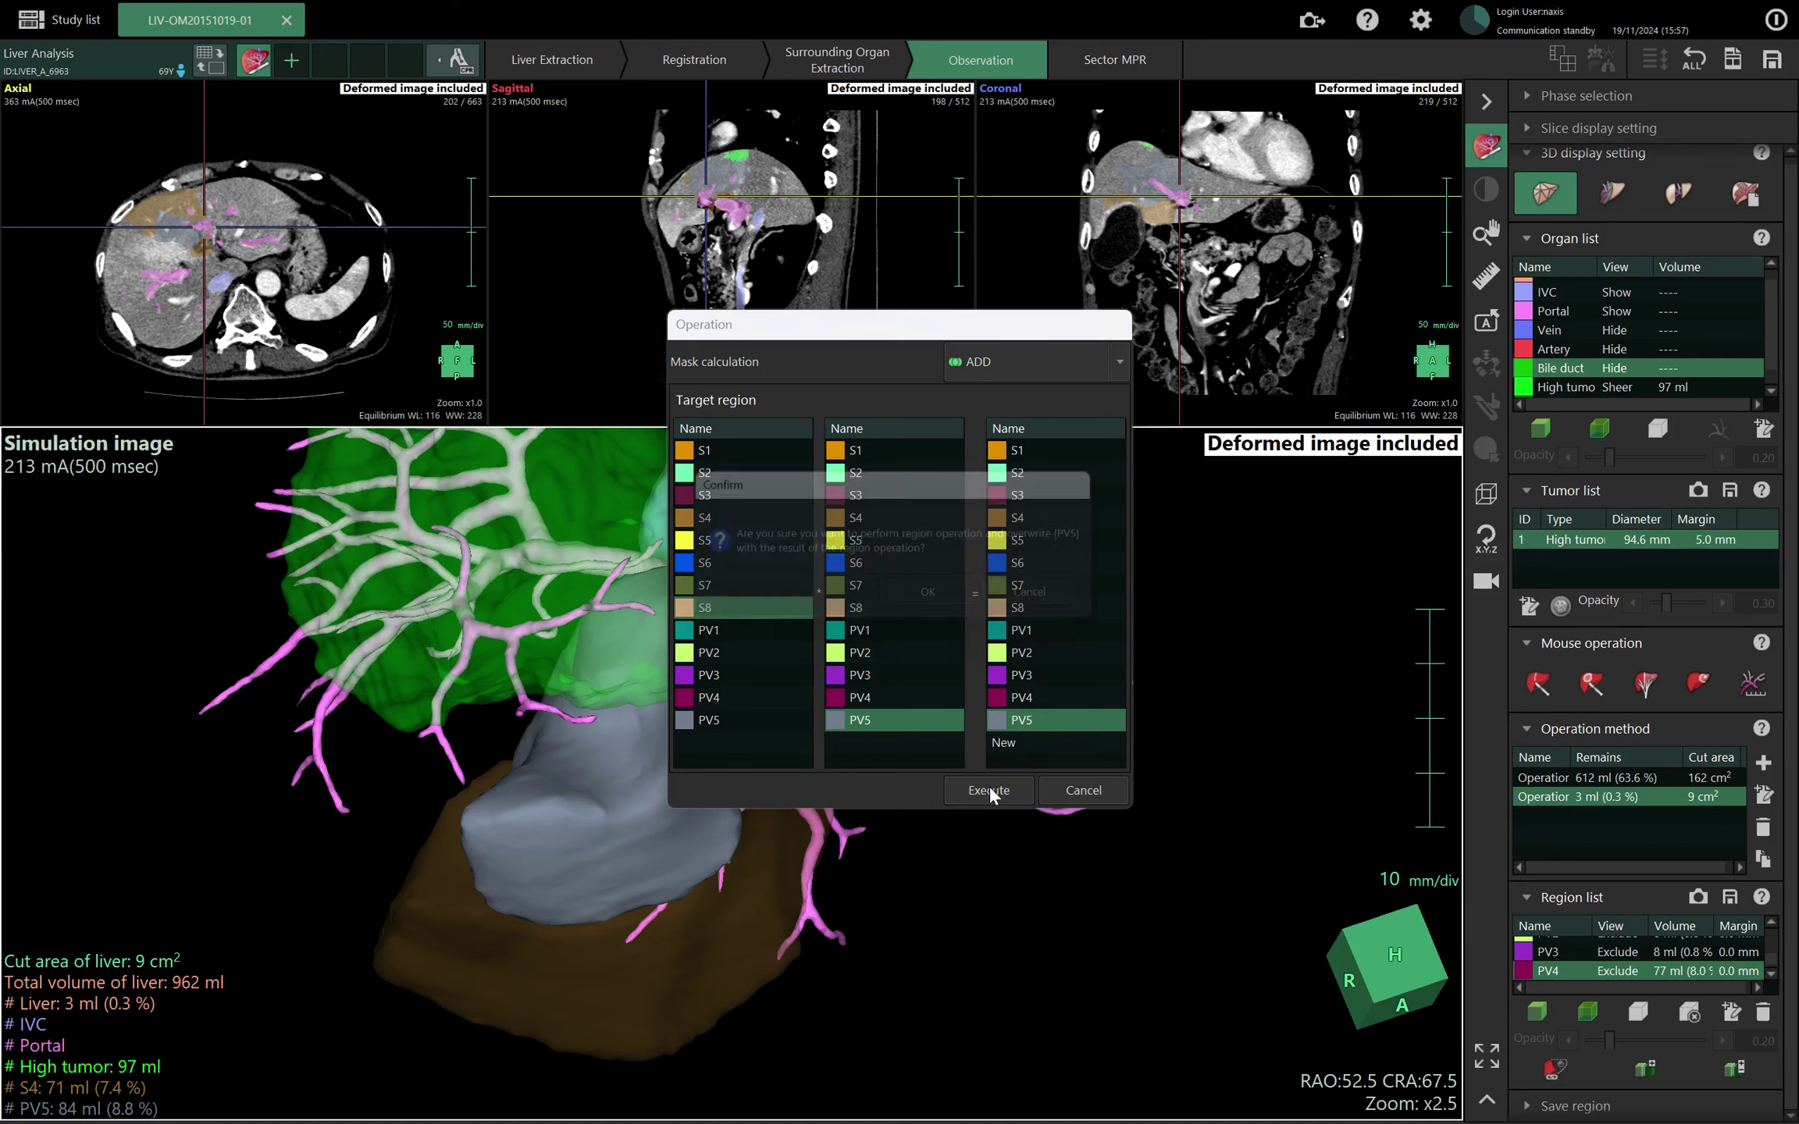
pyautogui.click(939, 599)
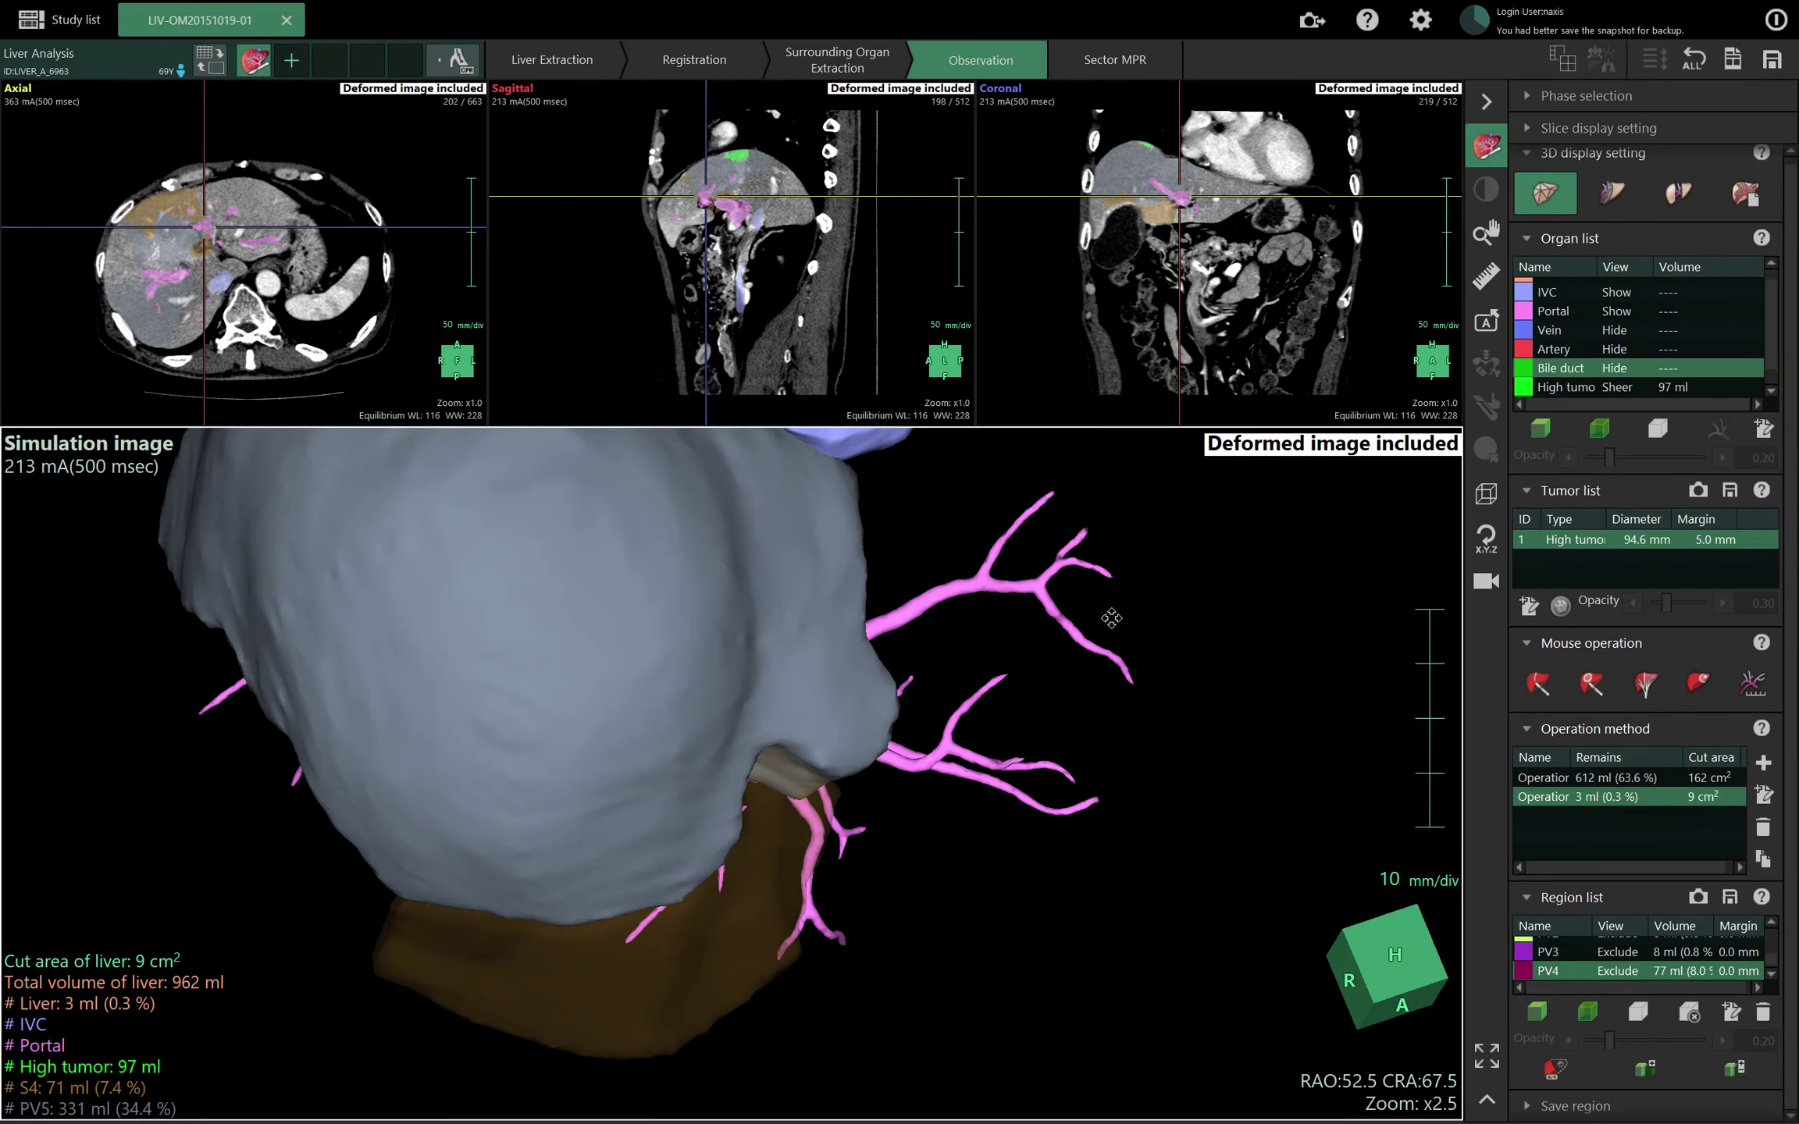
# Examine the combined PV5 region from several angles relative to the remaining S4 and the portal vein, and review the region list.
pyautogui.moveTo(1163, 707); pyautogui.dragTo(990, 734)
pyautogui.press('a')
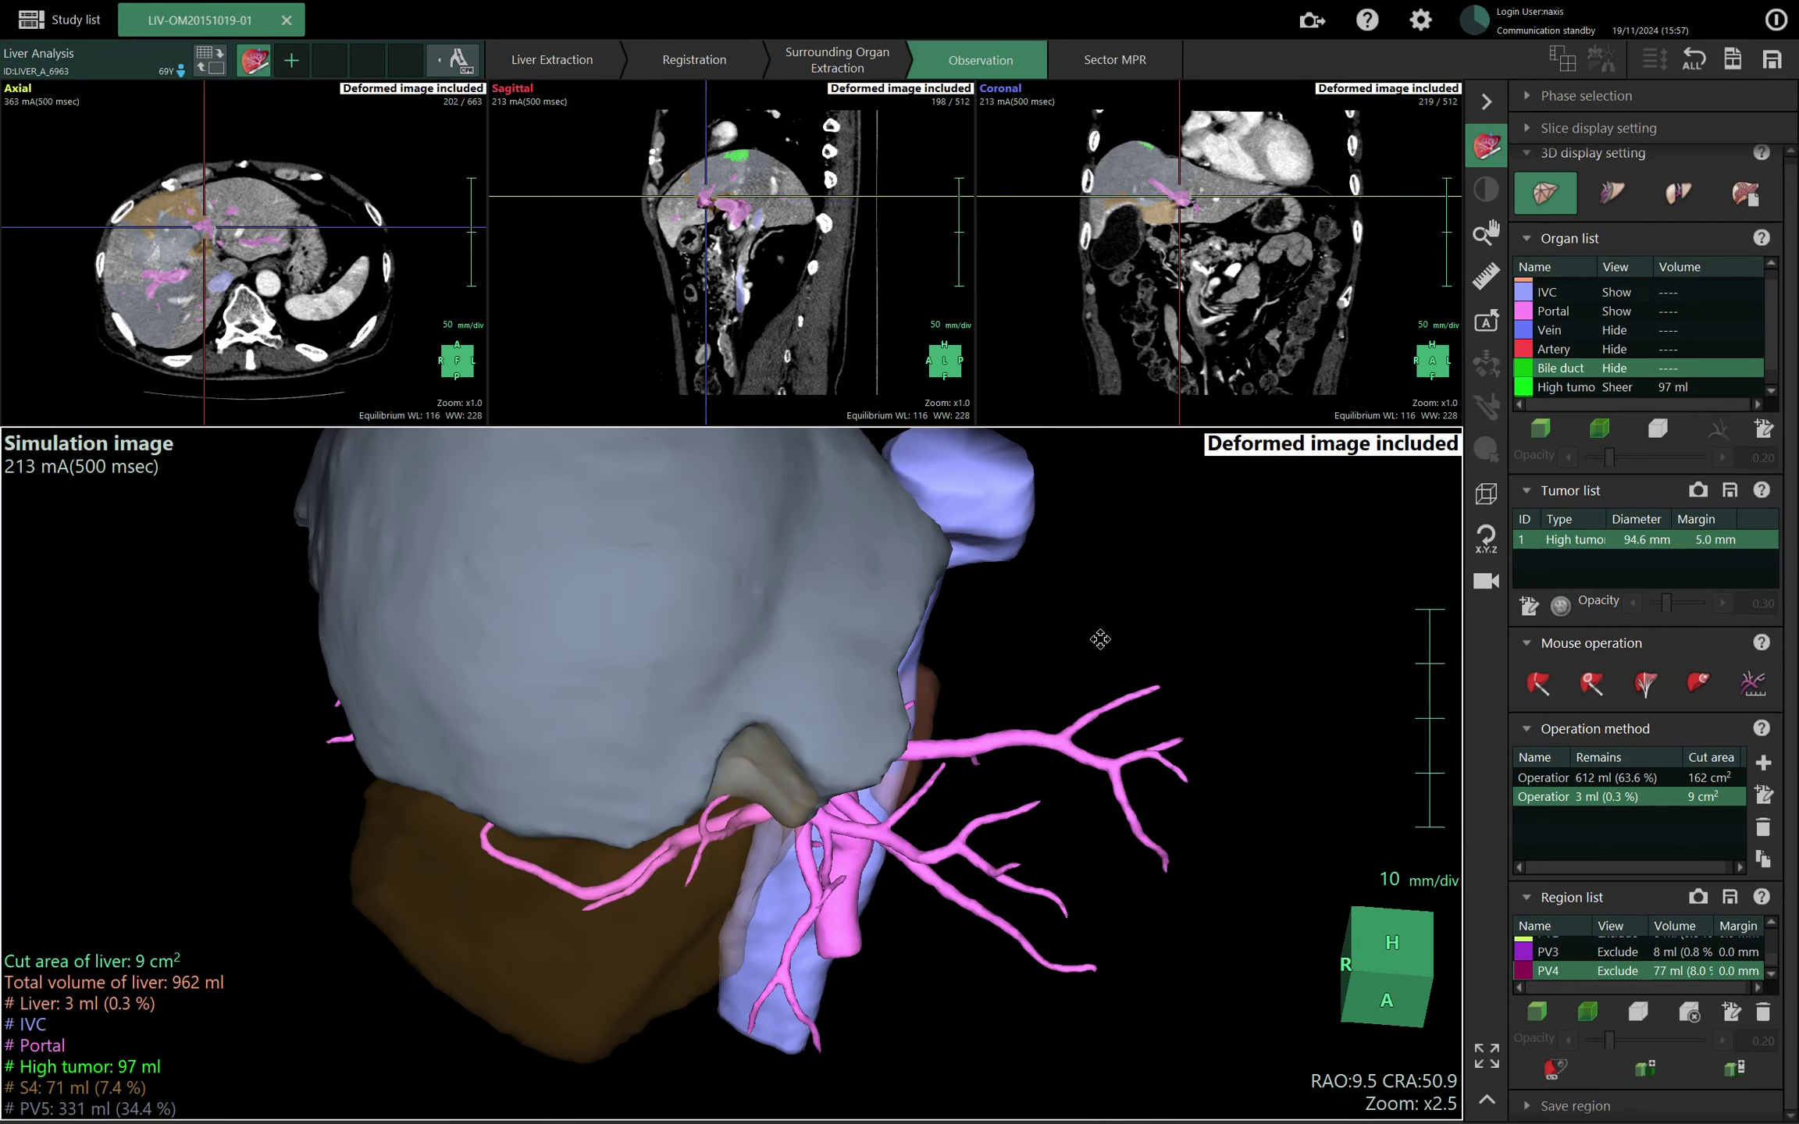
pyautogui.moveTo(1101, 640); pyautogui.dragTo(1137, 631)
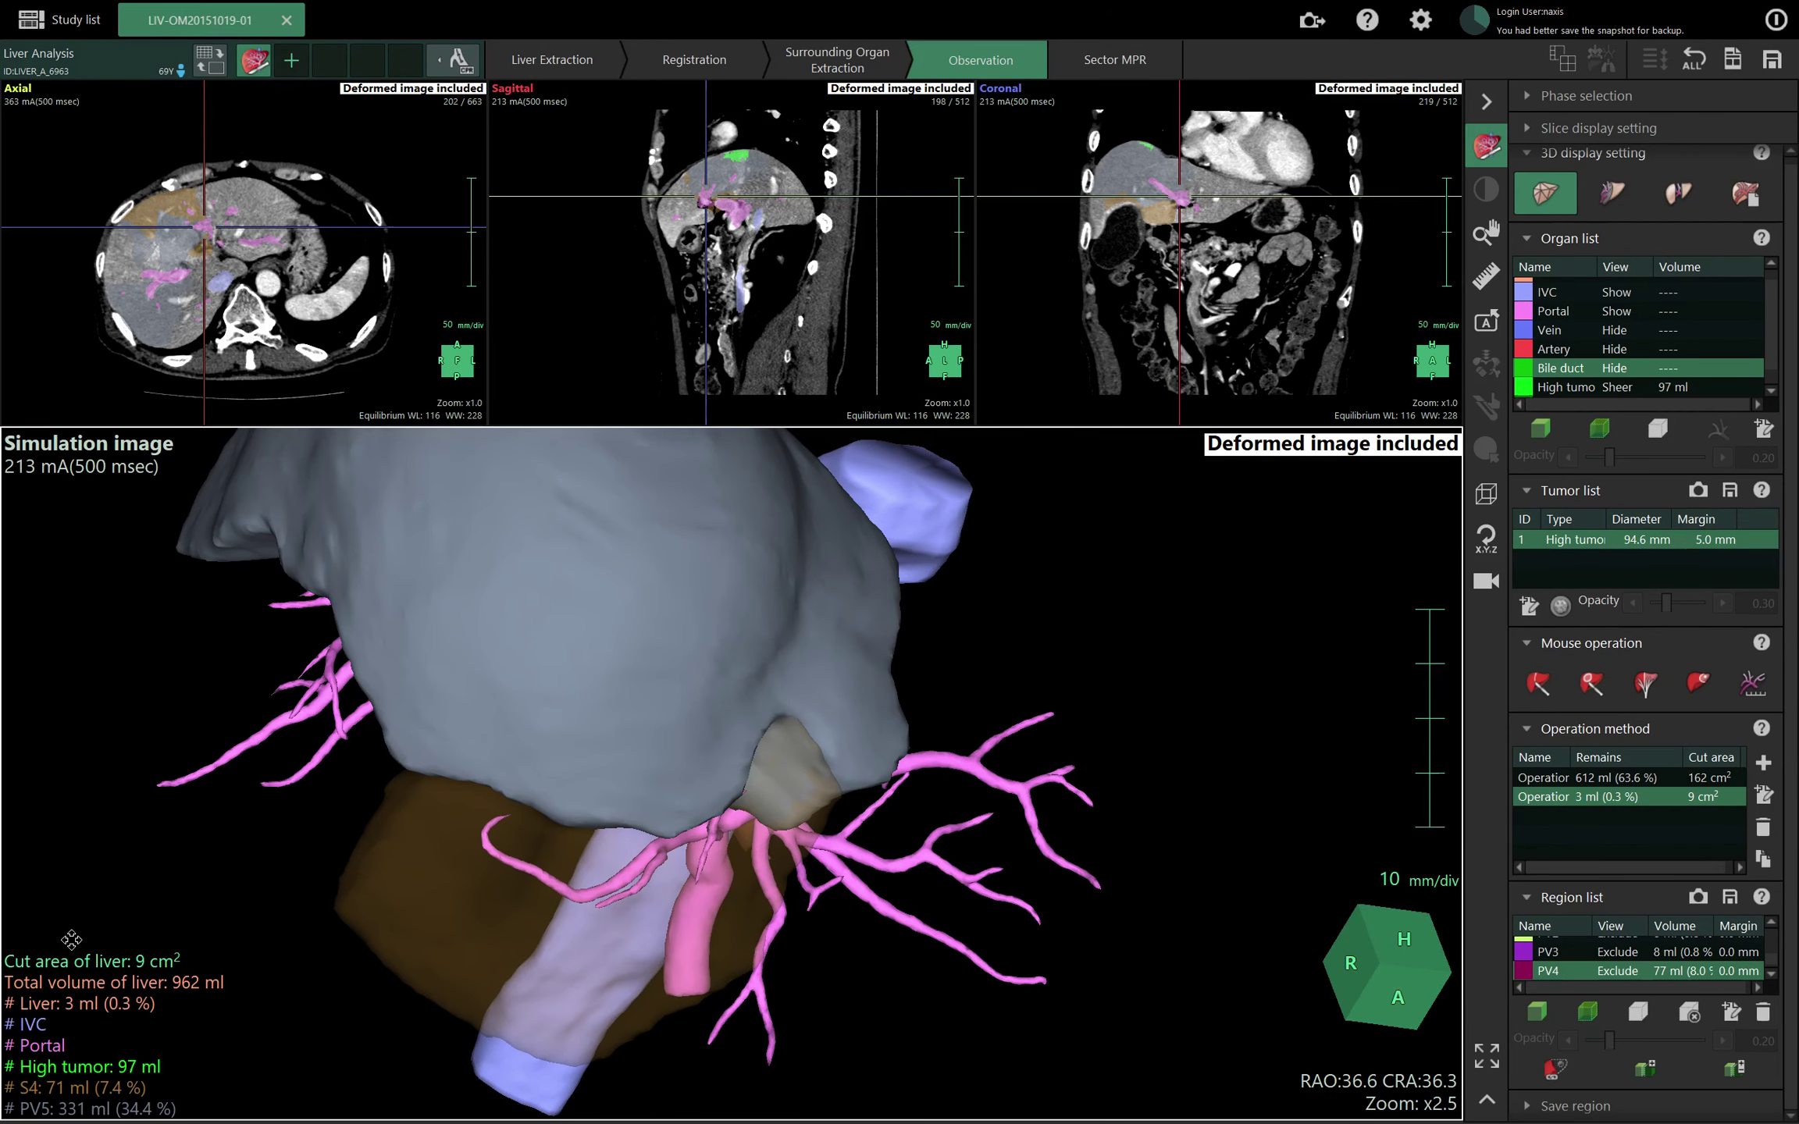
pyautogui.moveTo(340, 904); pyautogui.dragTo(371, 871)
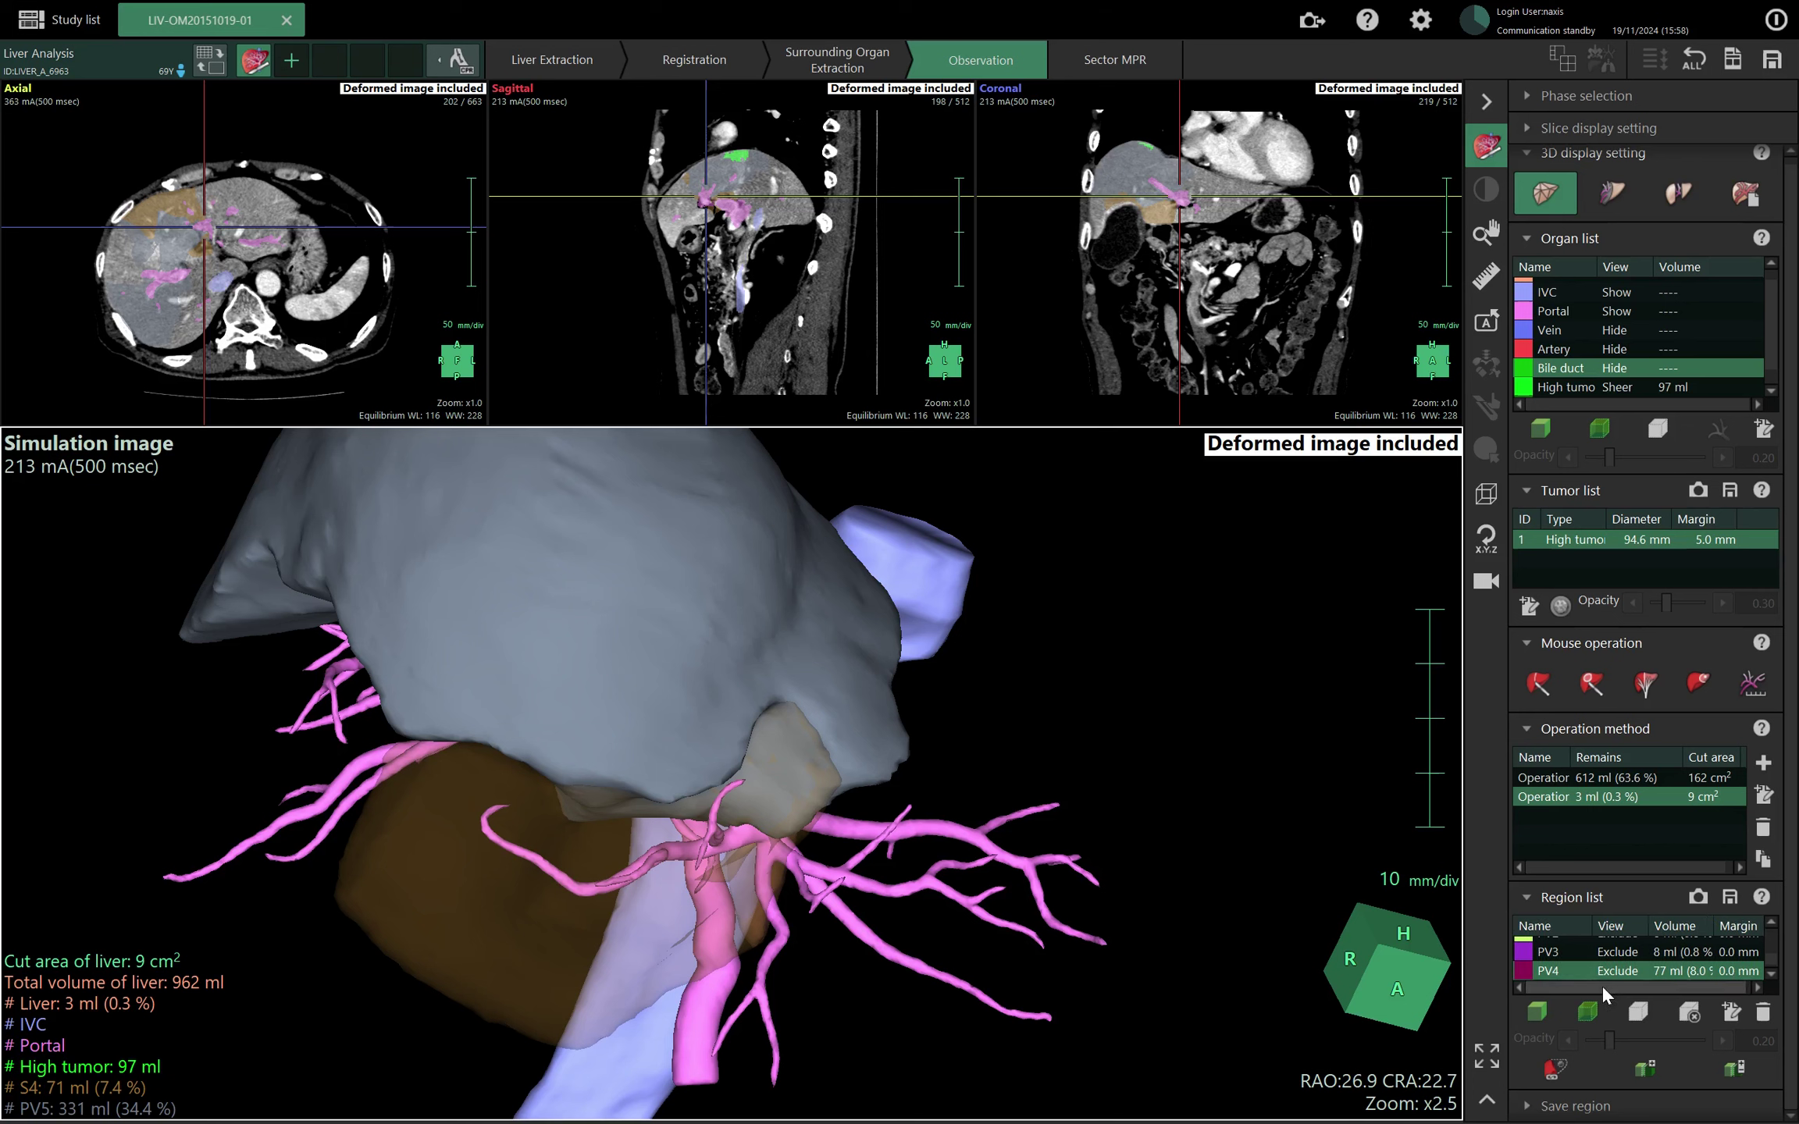
pyautogui.scroll(2, 1718, 945)
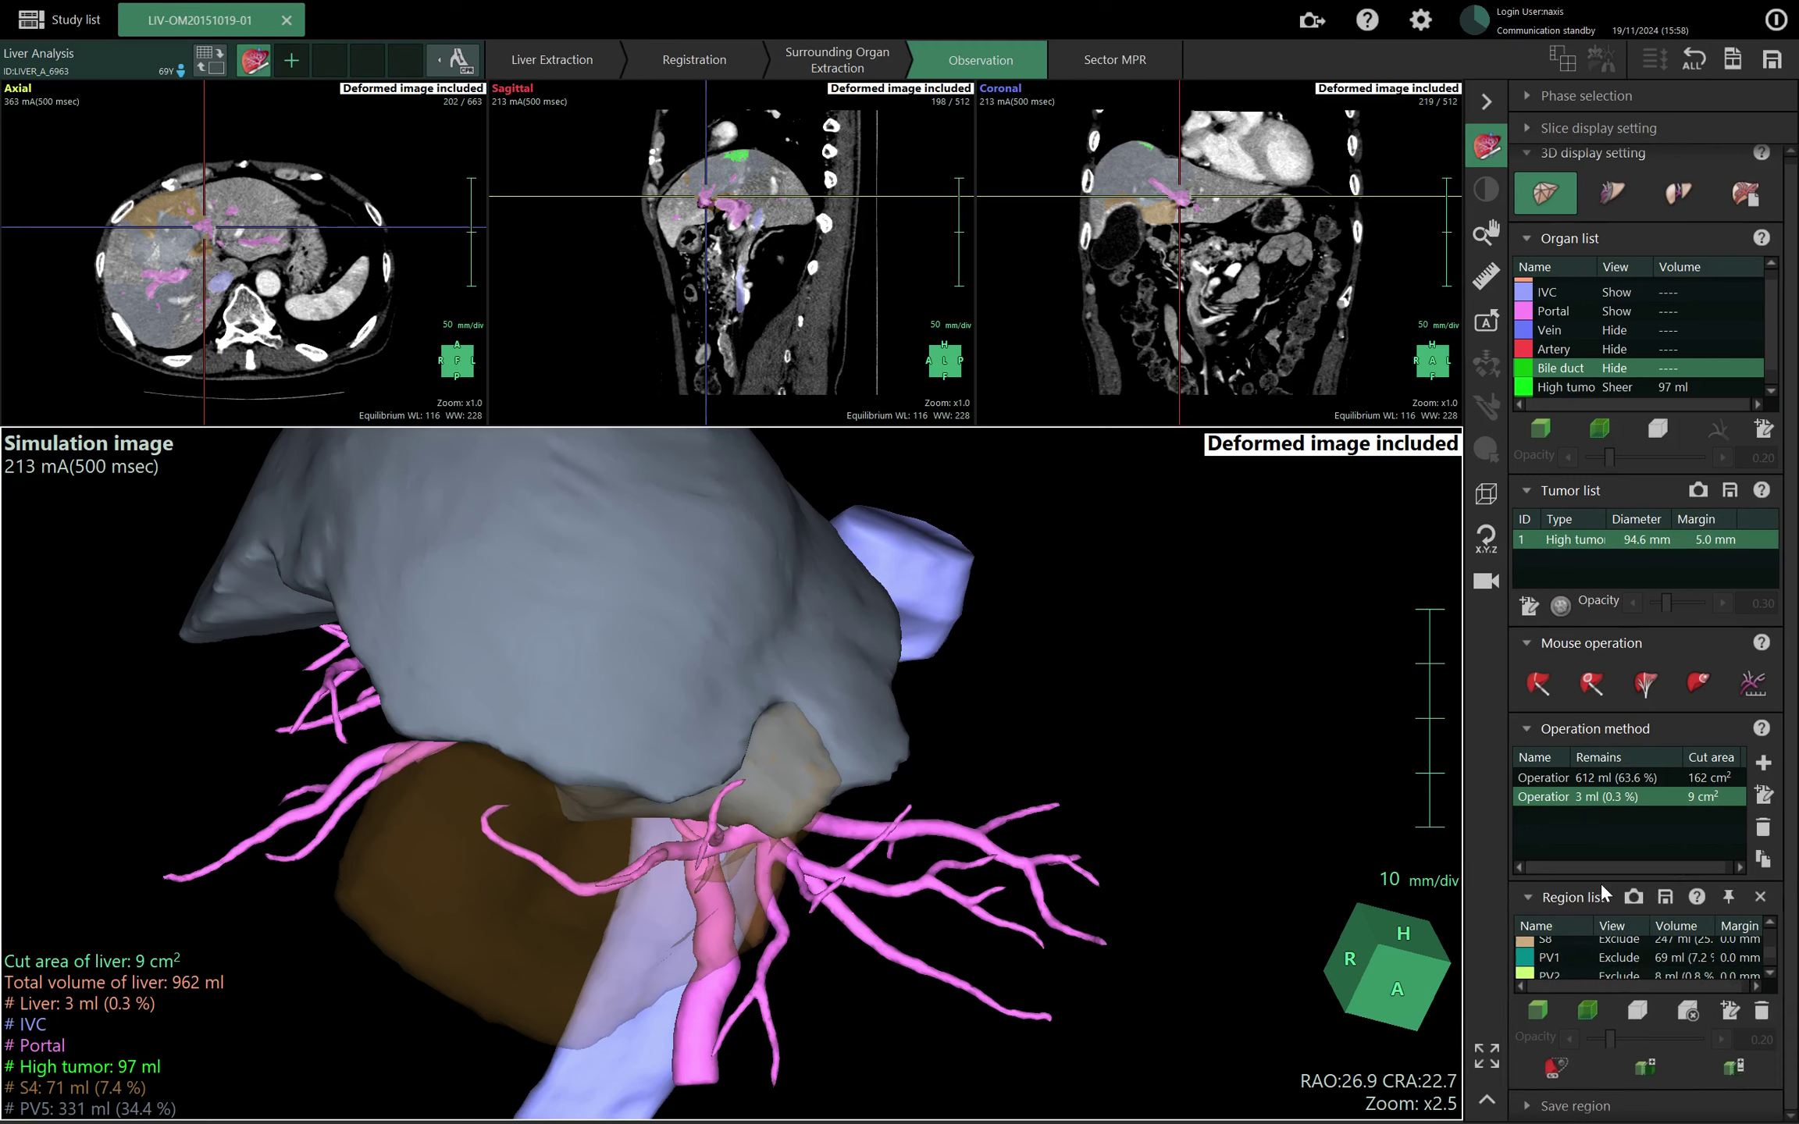
# Undock the region list and enlarge it until all regions from S1 to PV5 fit in it.
pyautogui.moveTo(1599, 887); pyautogui.dragTo(1581, 569)
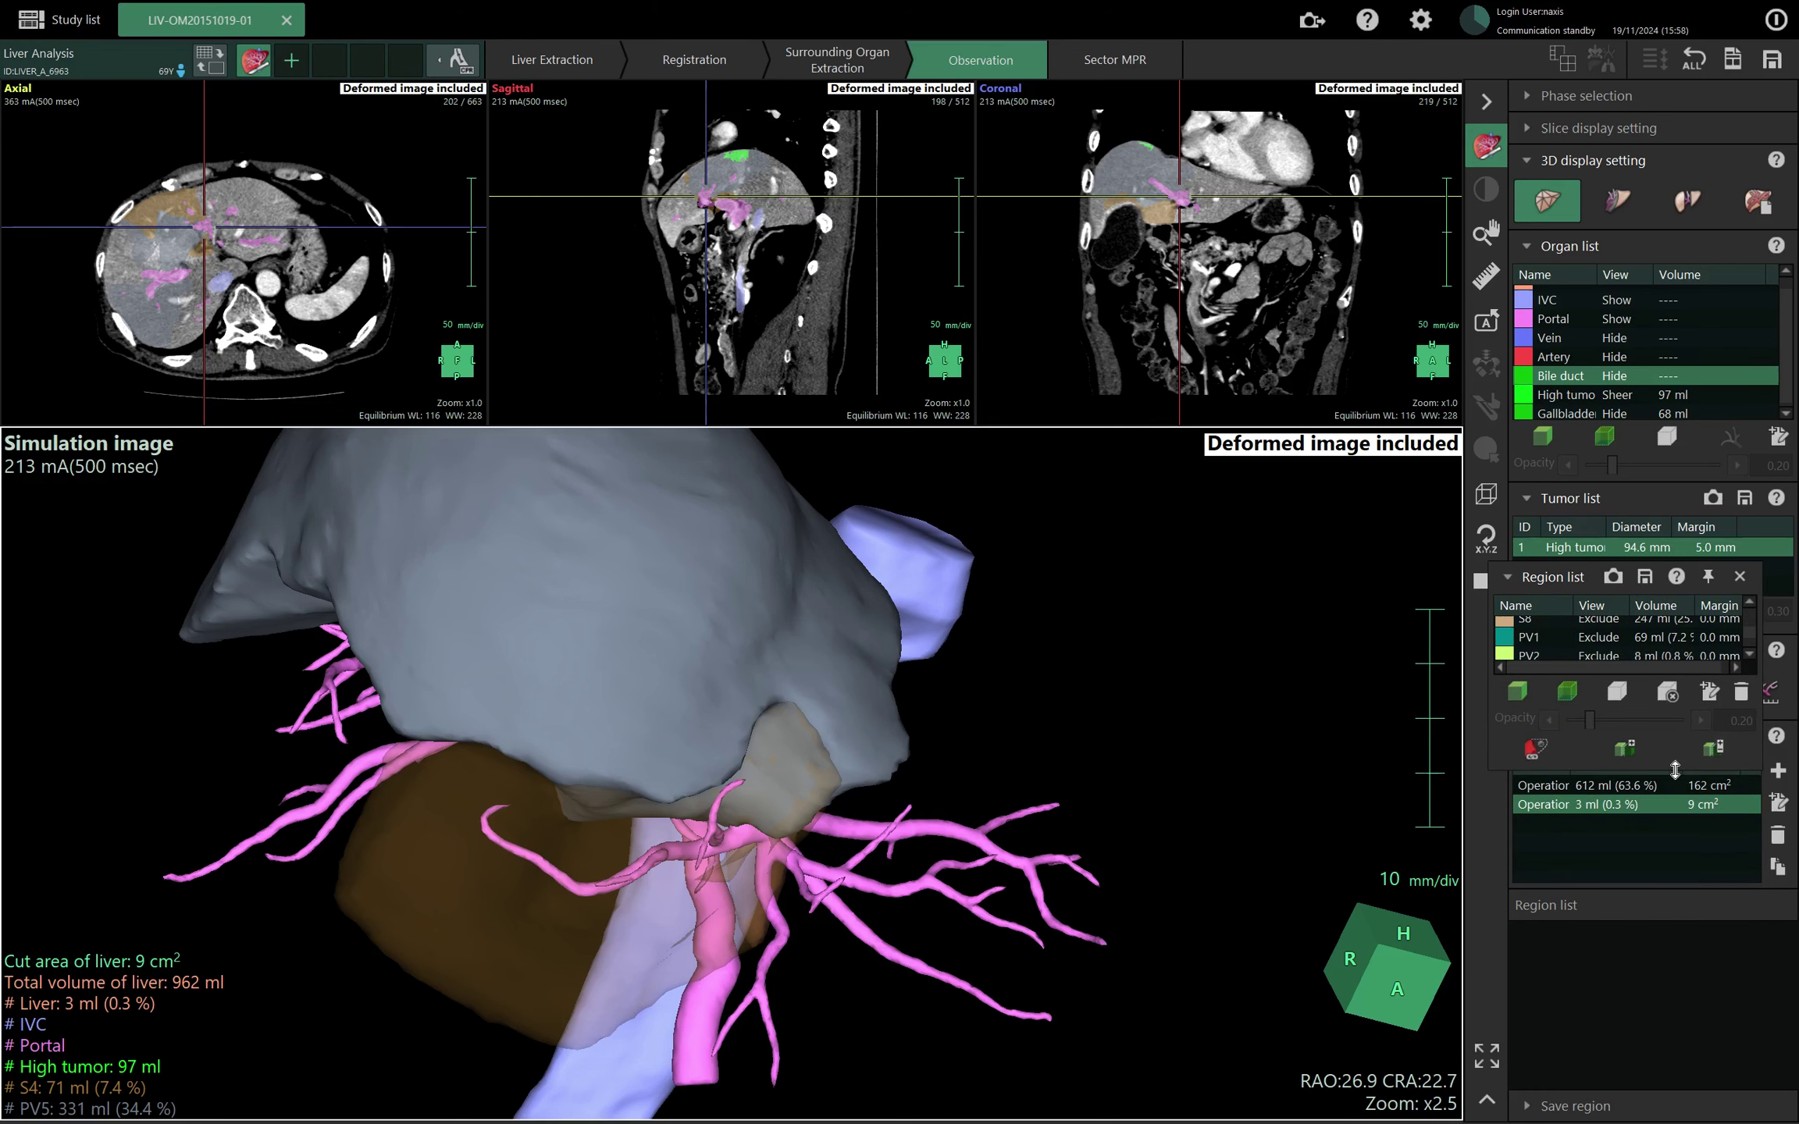
pyautogui.moveTo(1674, 770); pyautogui.dragTo(1659, 1062)
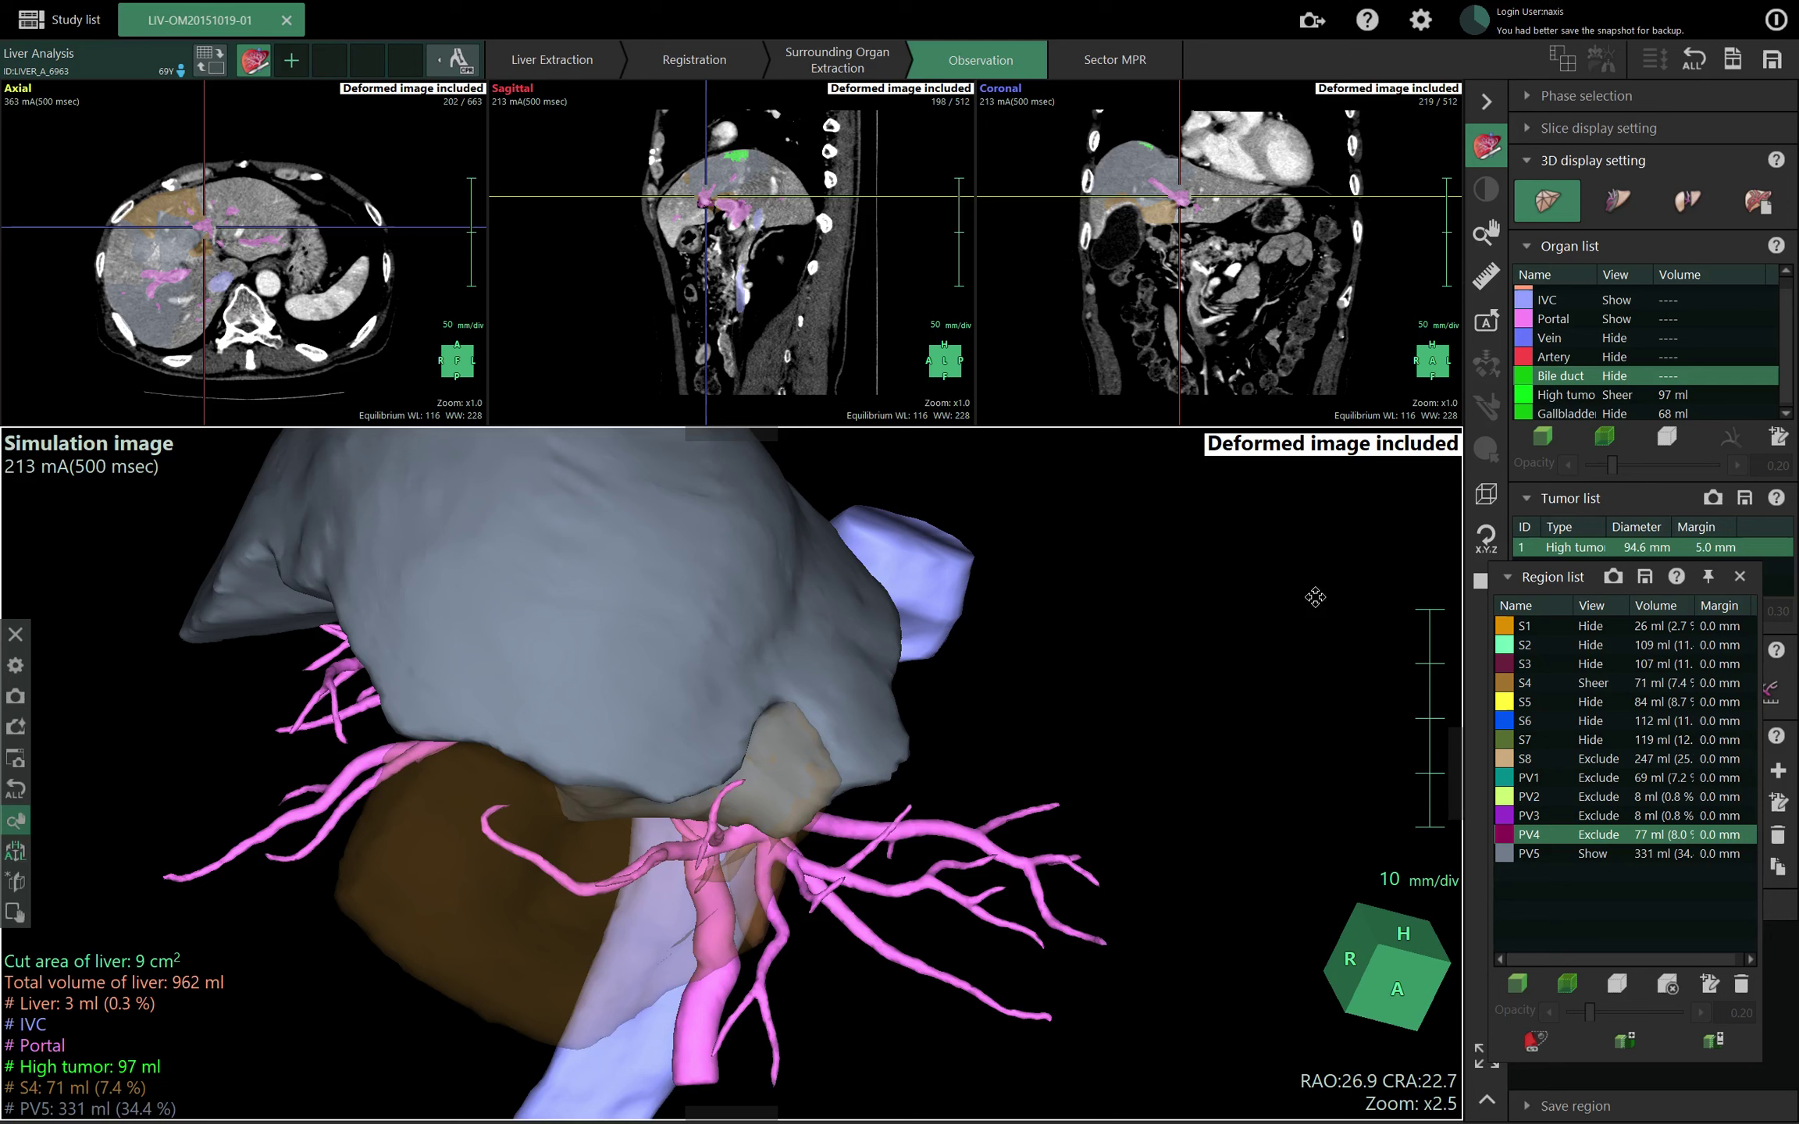
pyautogui.moveTo(1662, 954); pyautogui.dragTo(1677, 956)
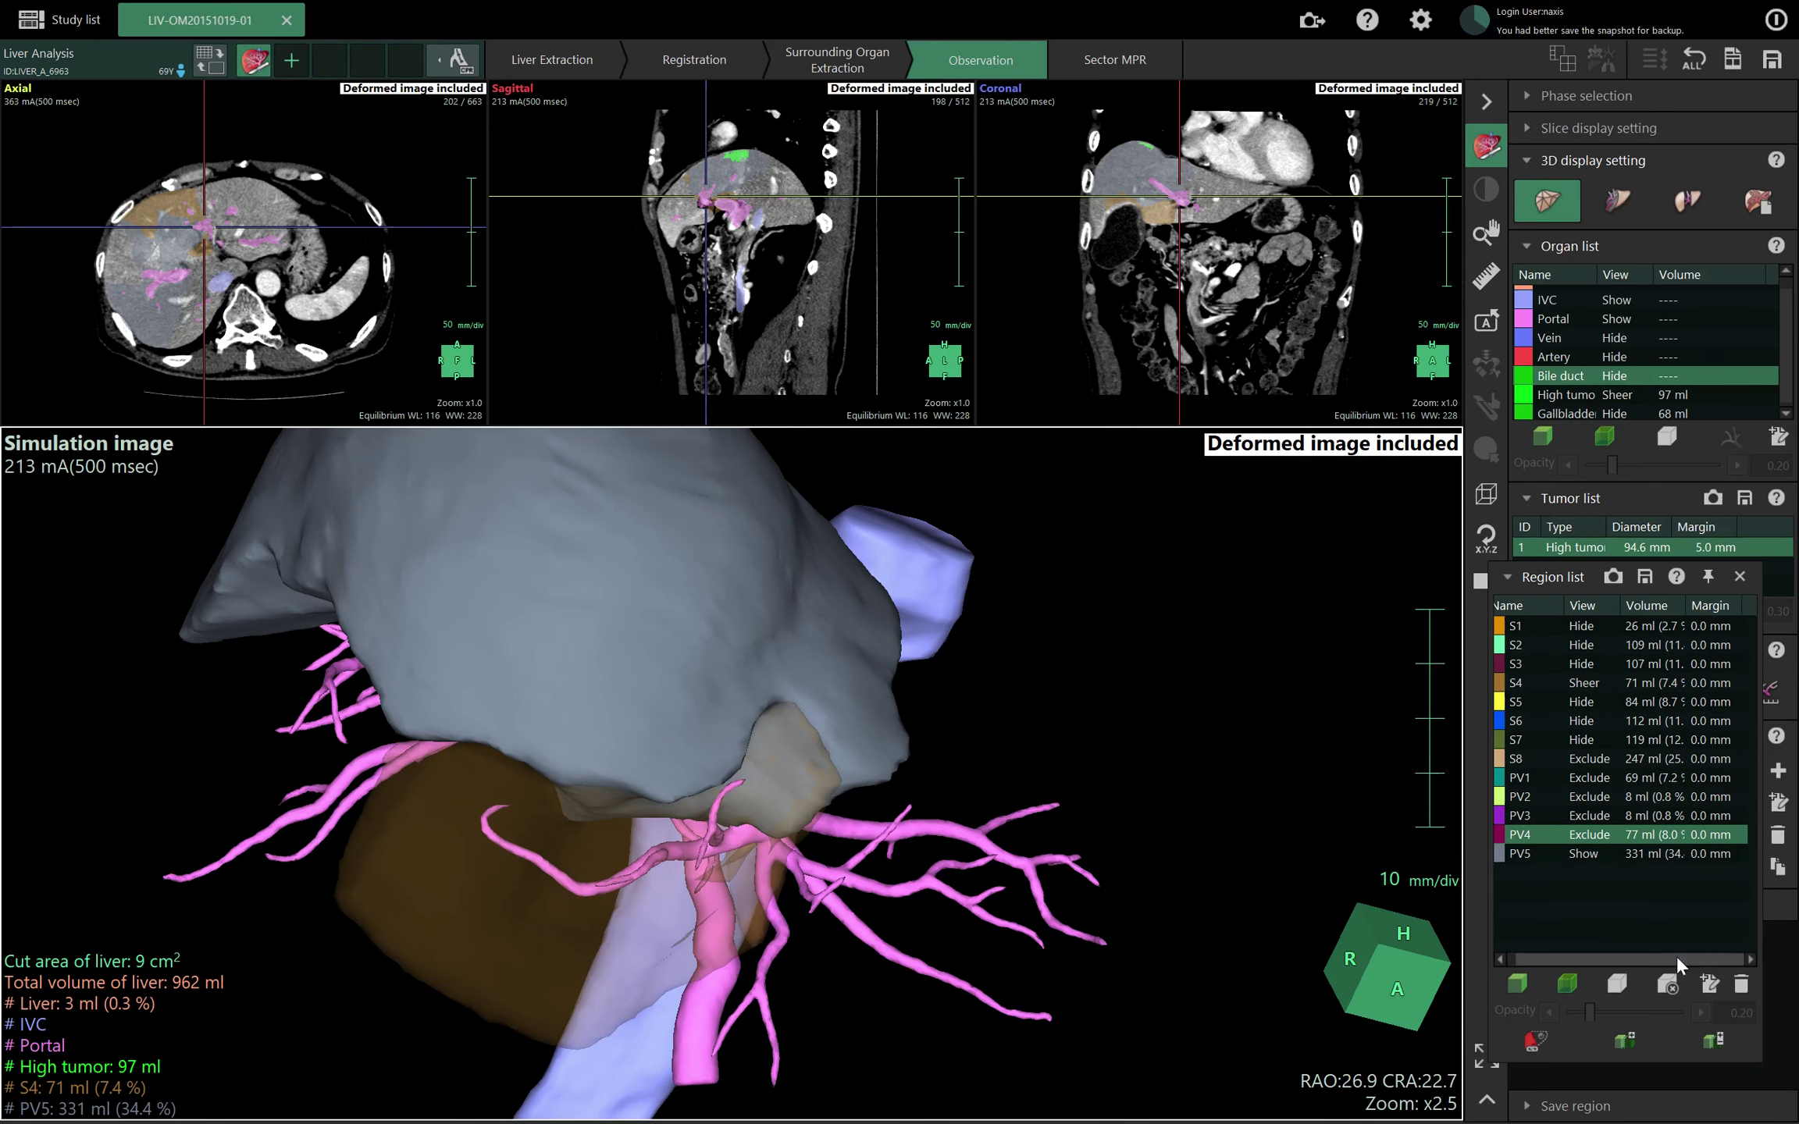
# Display region PV5 as sheer and inspect the tumor and portal branches inside it from several angles.
pyautogui.click(1594, 852)
pyautogui.click(1573, 984)
pyautogui.moveTo(1140, 734); pyautogui.dragTo(431, 938)
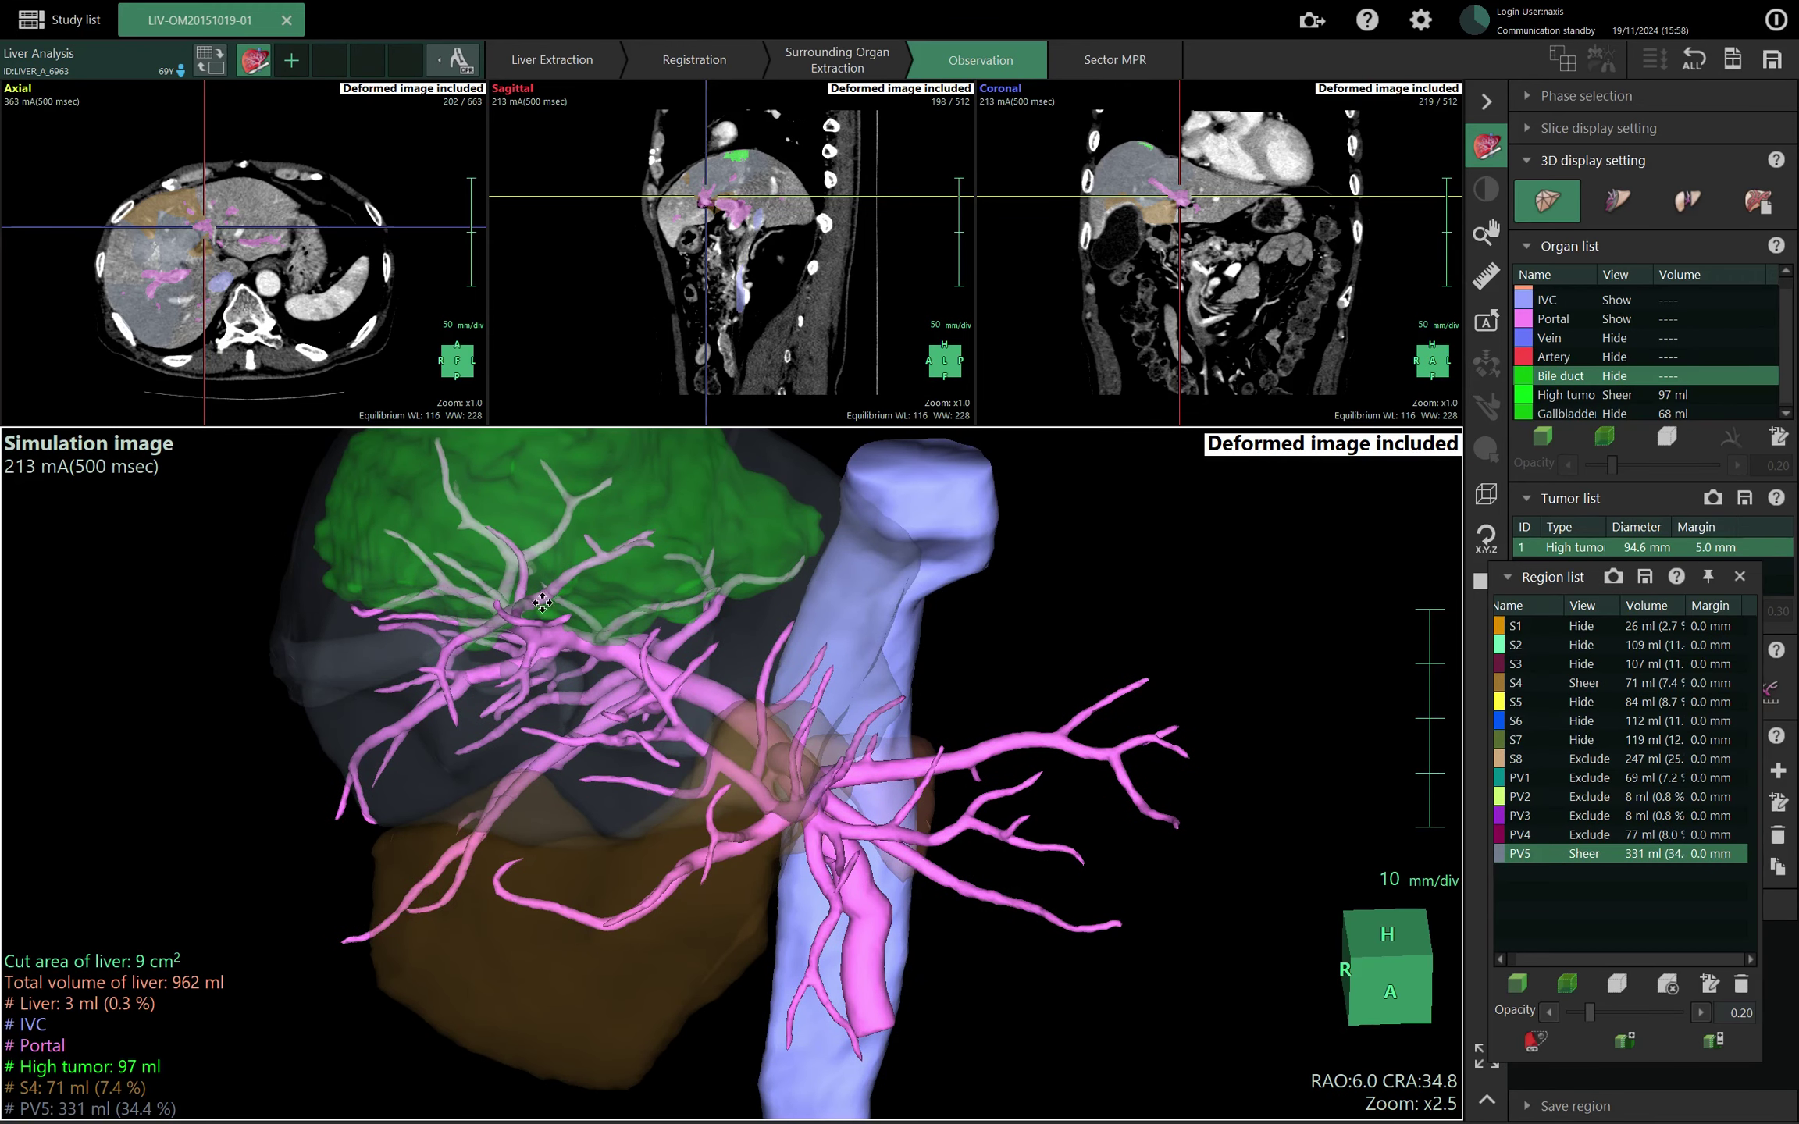
pyautogui.moveTo(1301, 634); pyautogui.dragTo(1333, 658)
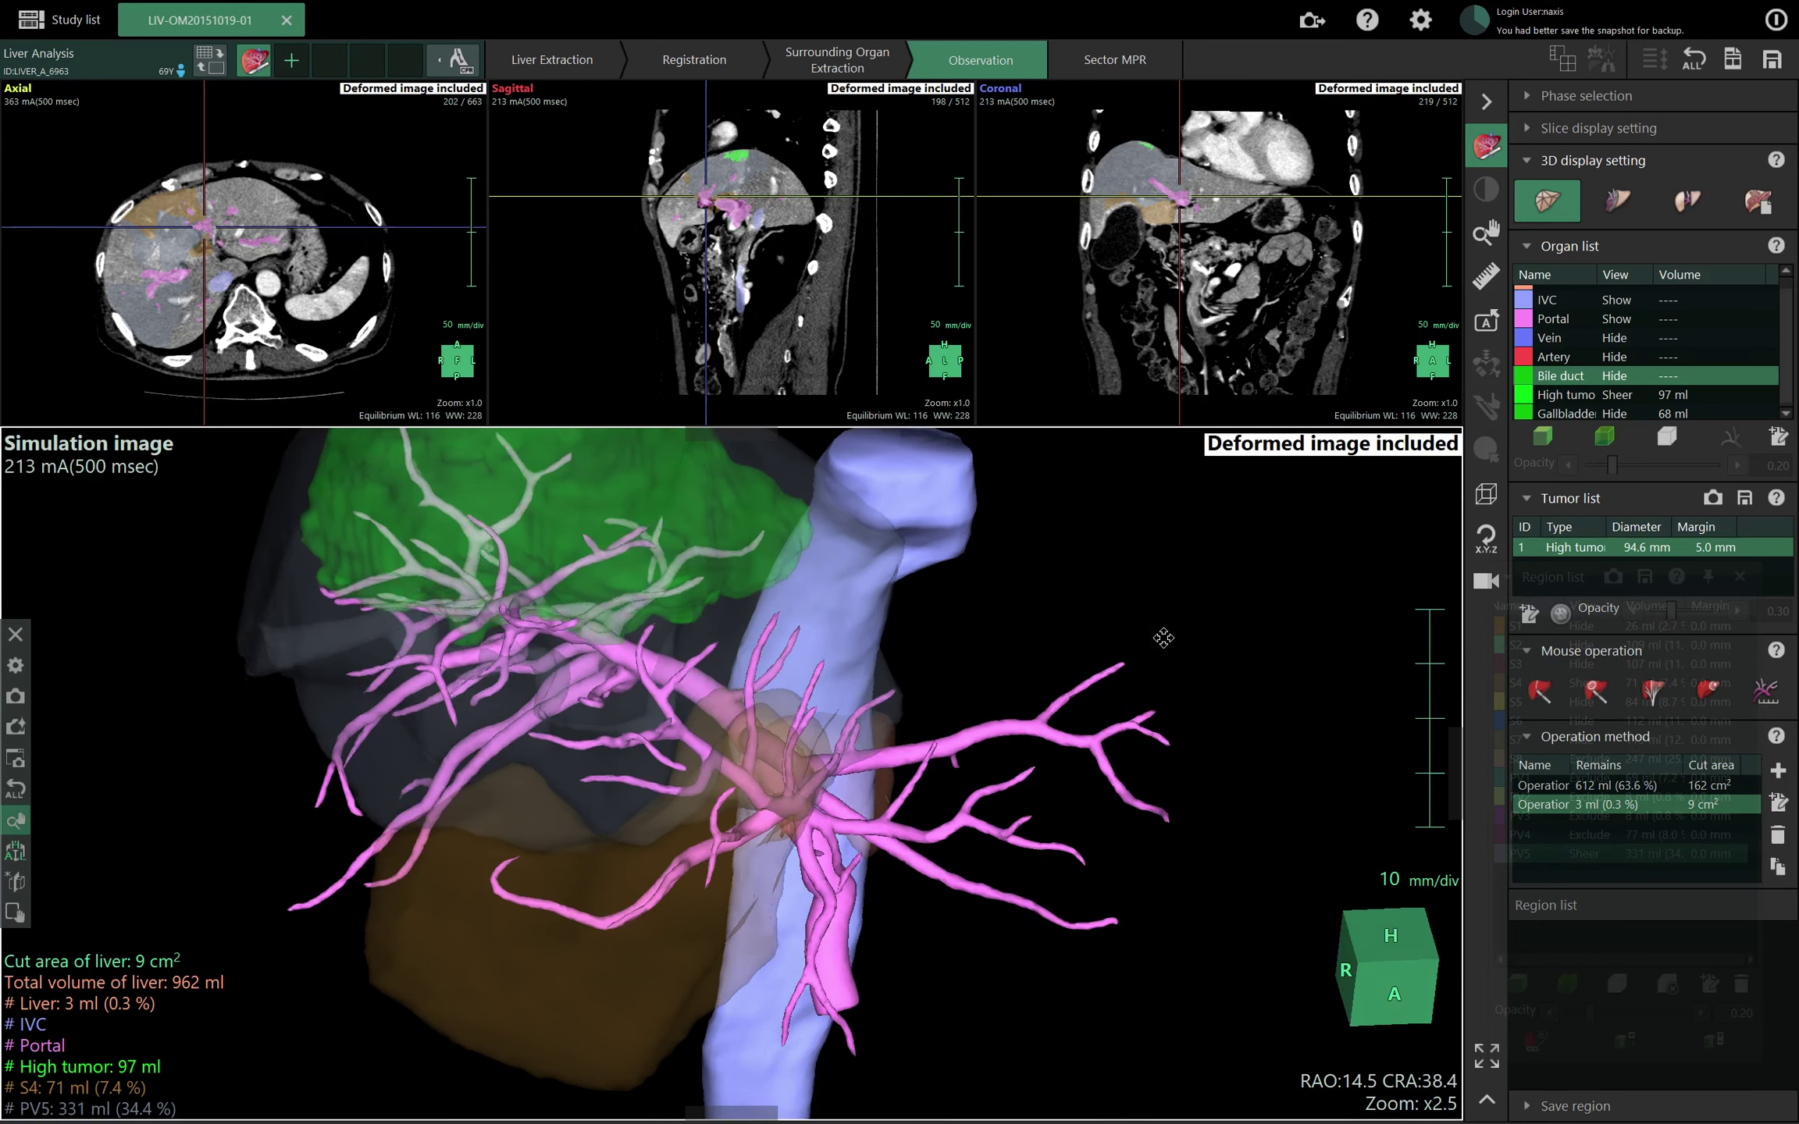
pyautogui.moveTo(1007, 586); pyautogui.dragTo(1004, 654)
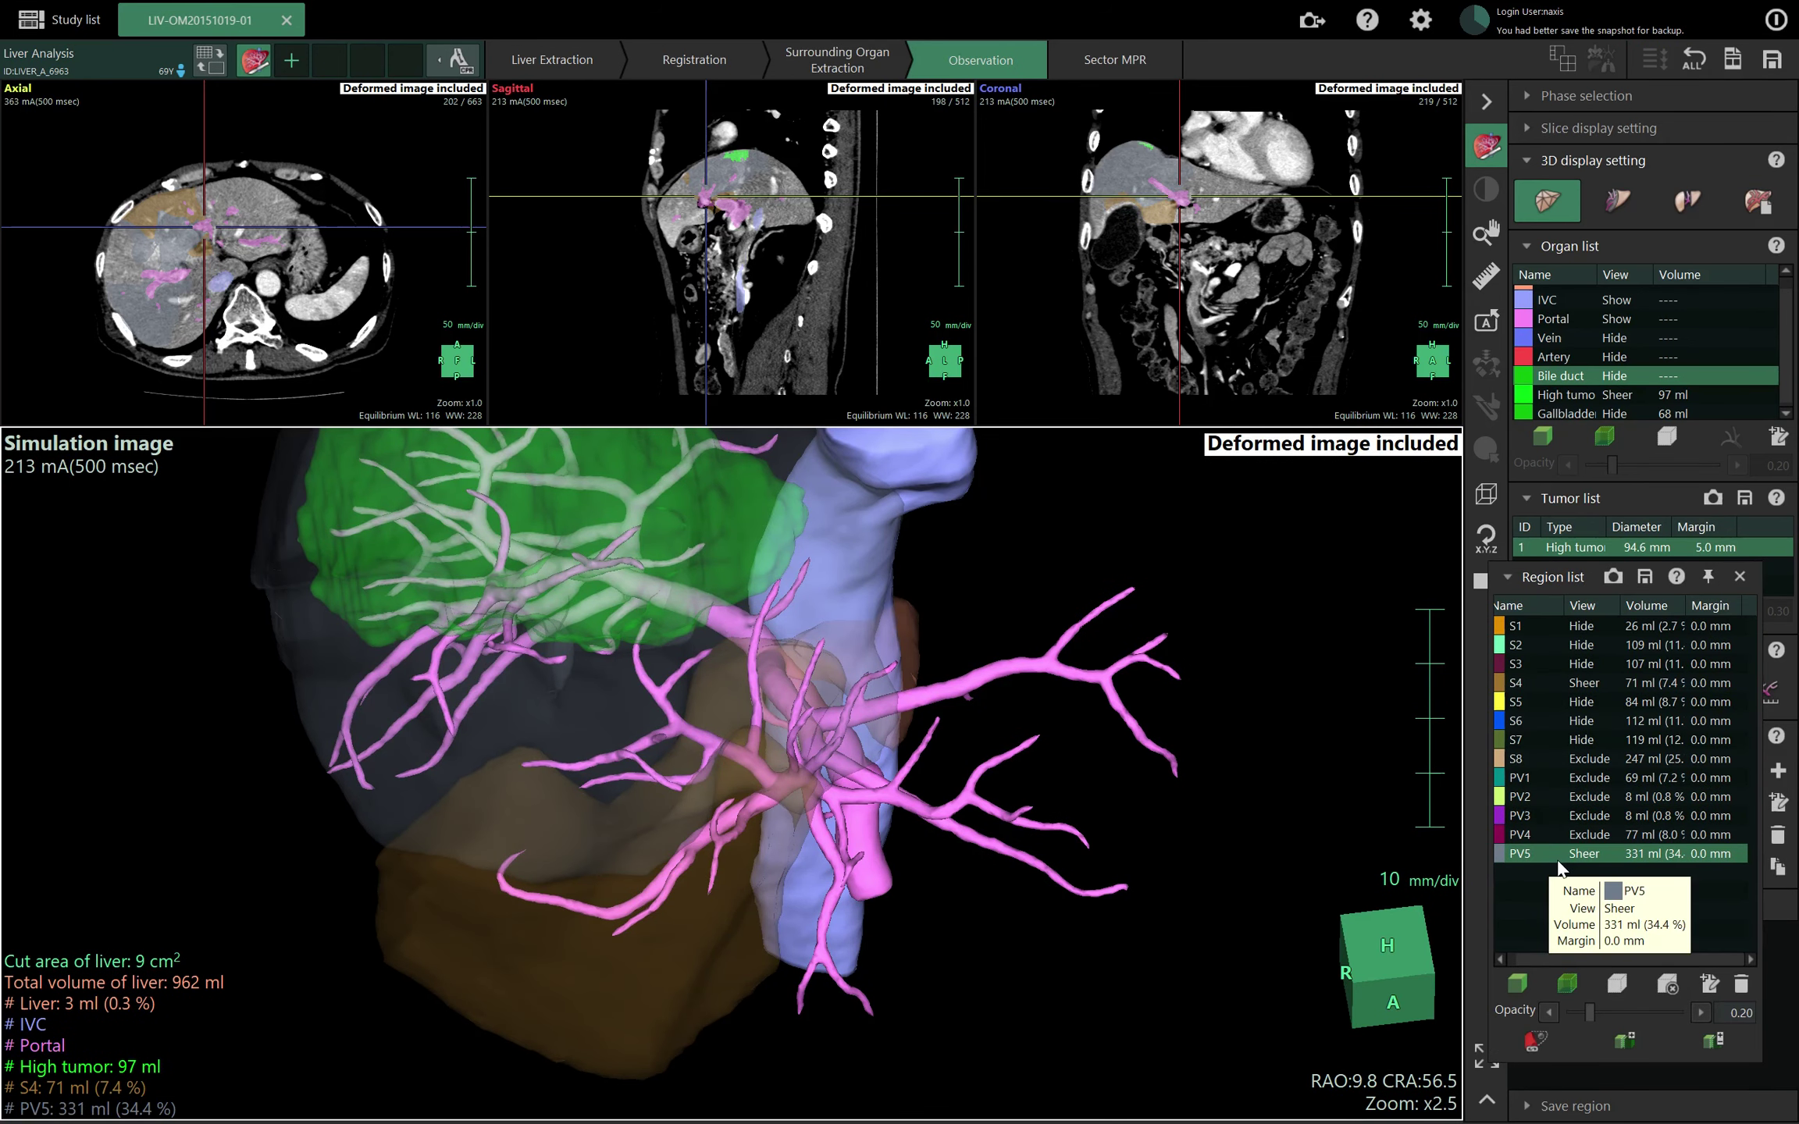
# Delete the regions PV1 to PV4 from the region list.
pyautogui.click(1531, 836)
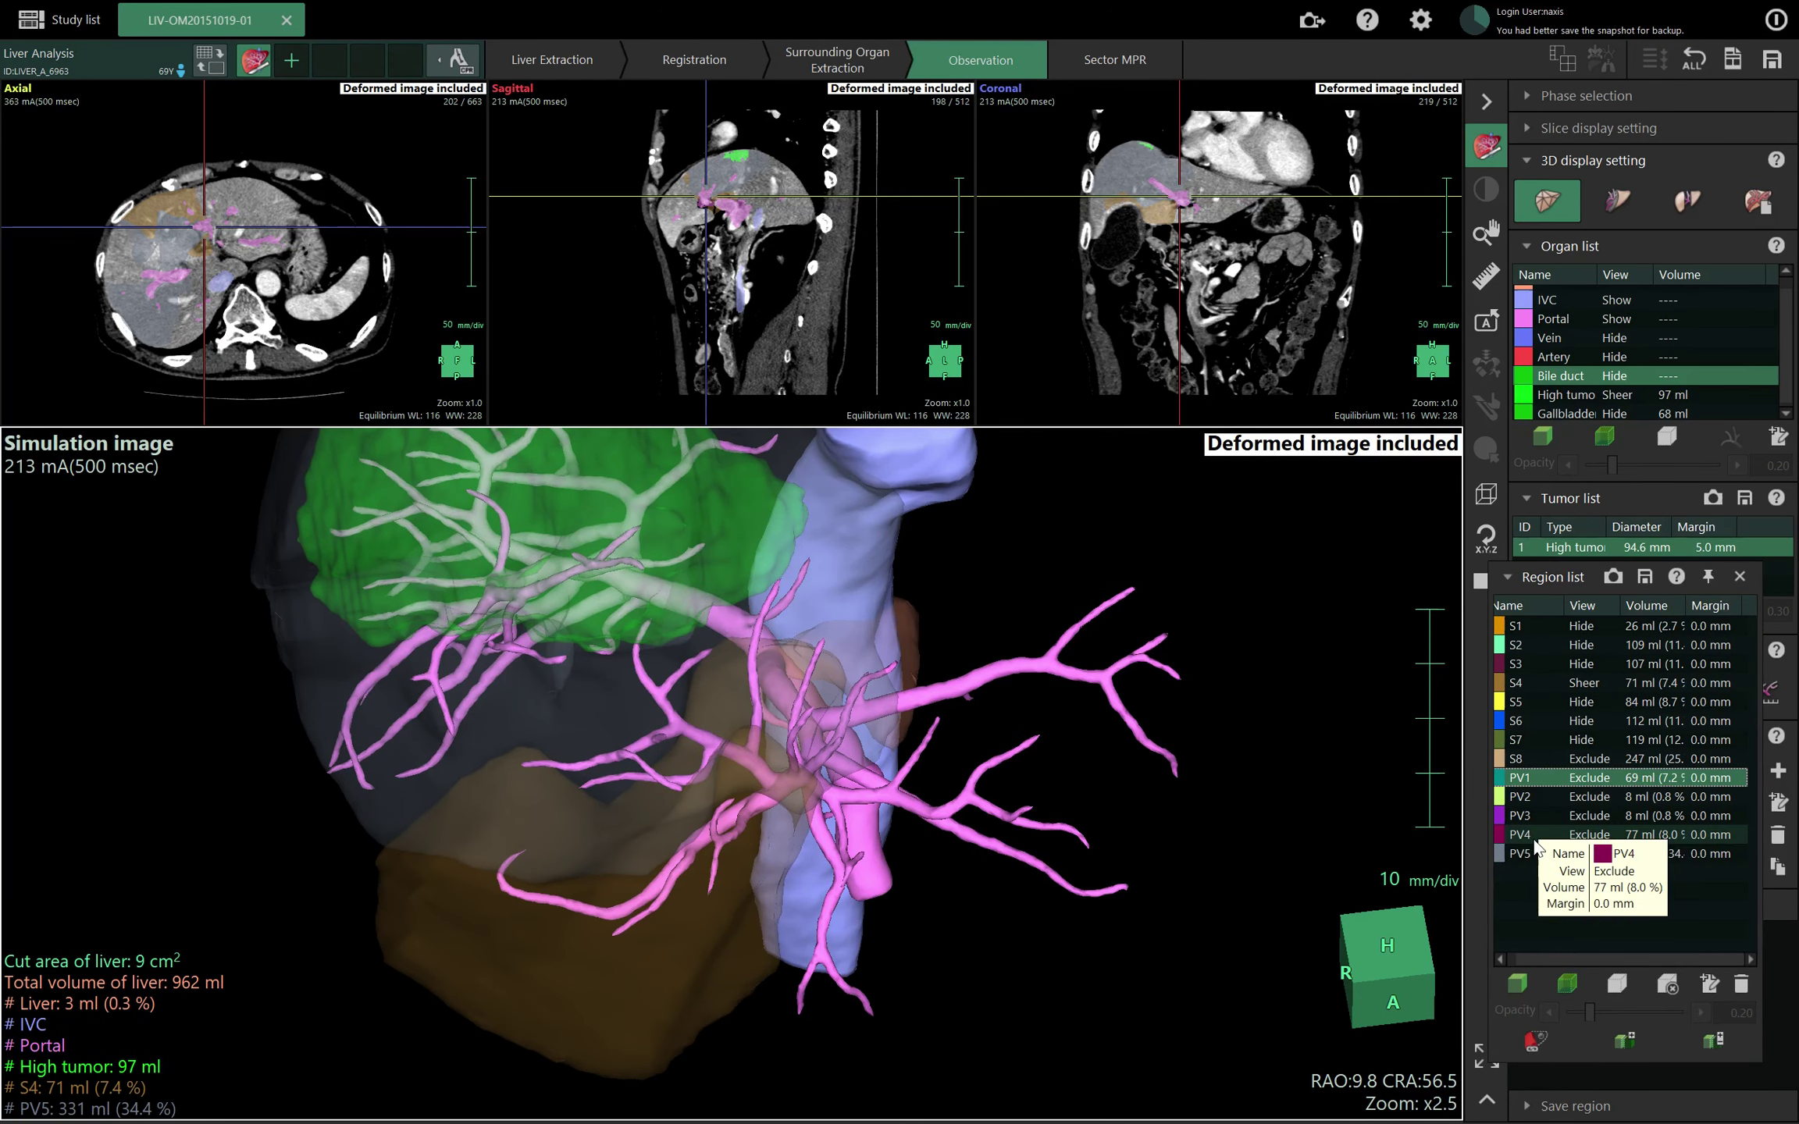
pyautogui.keyDown('shift'); pyautogui.click(1529, 778); pyautogui.keyUp('shift')
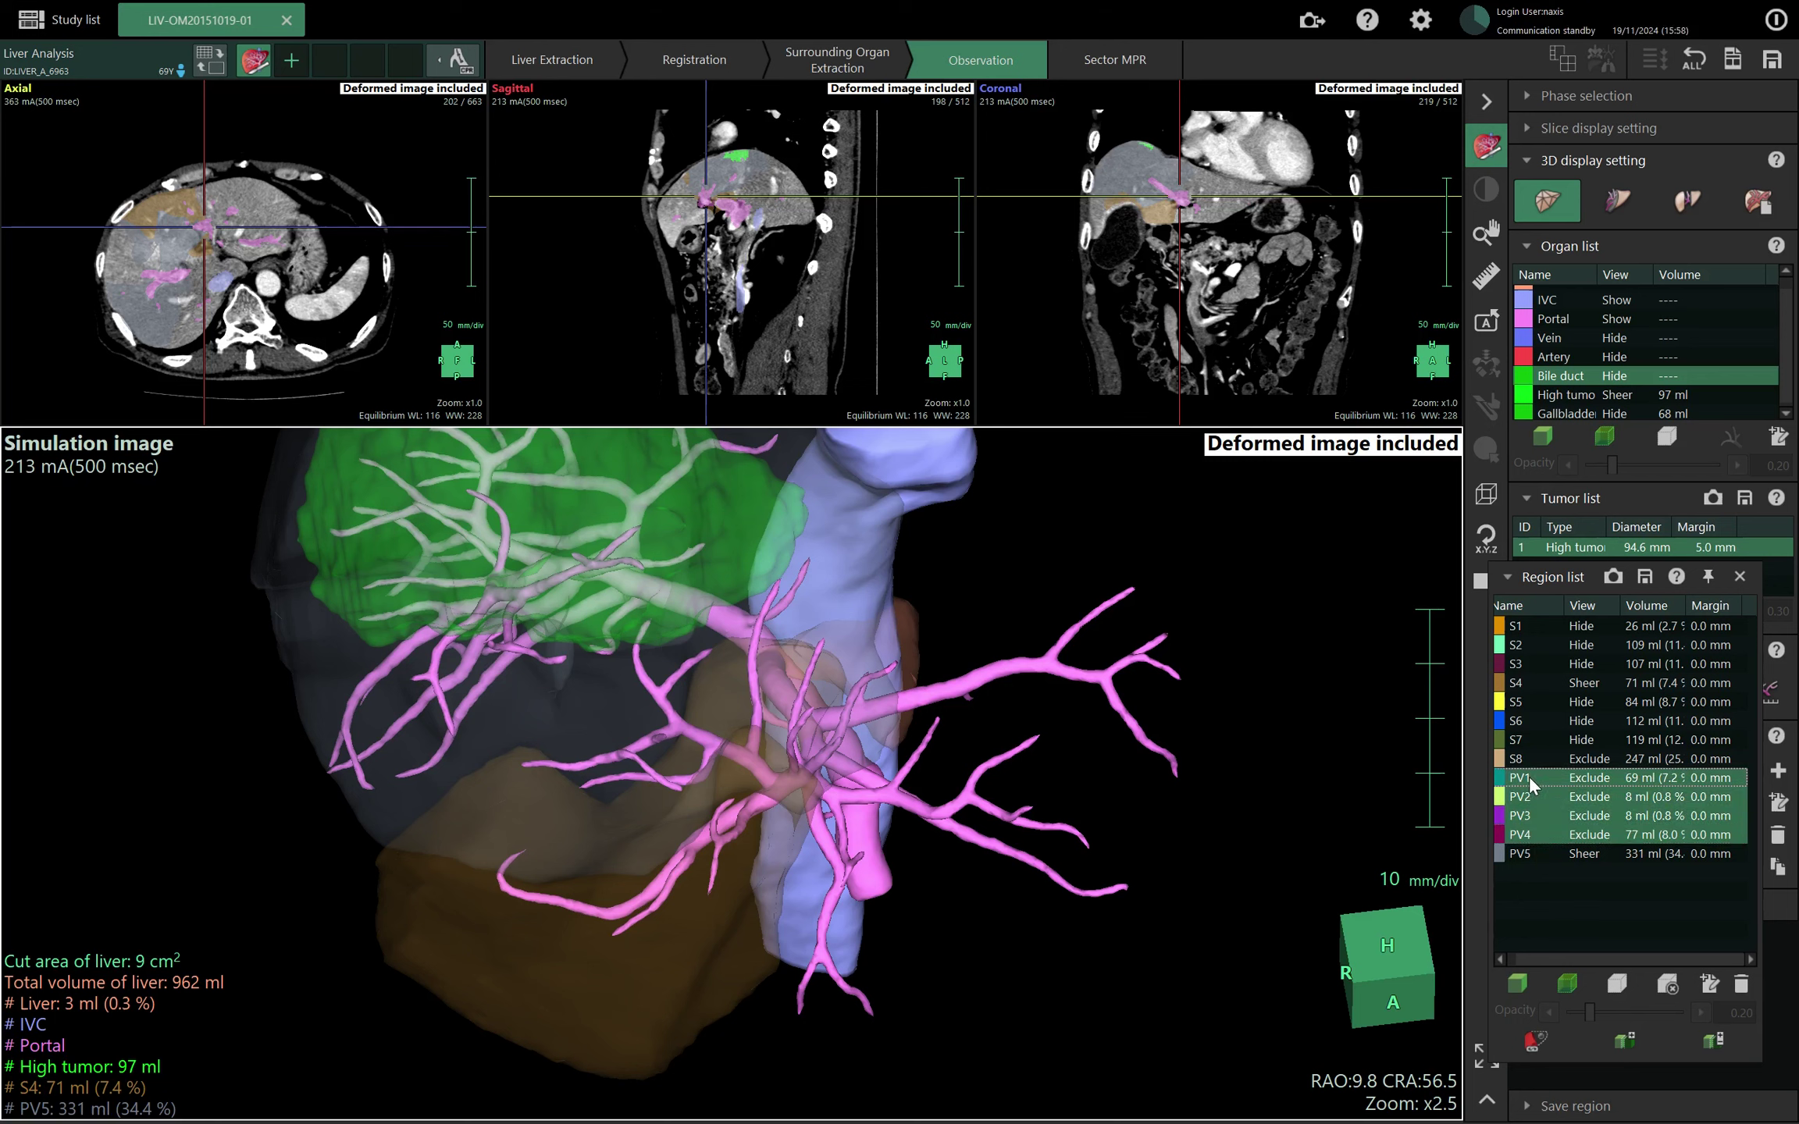
pyautogui.click(1711, 1044)
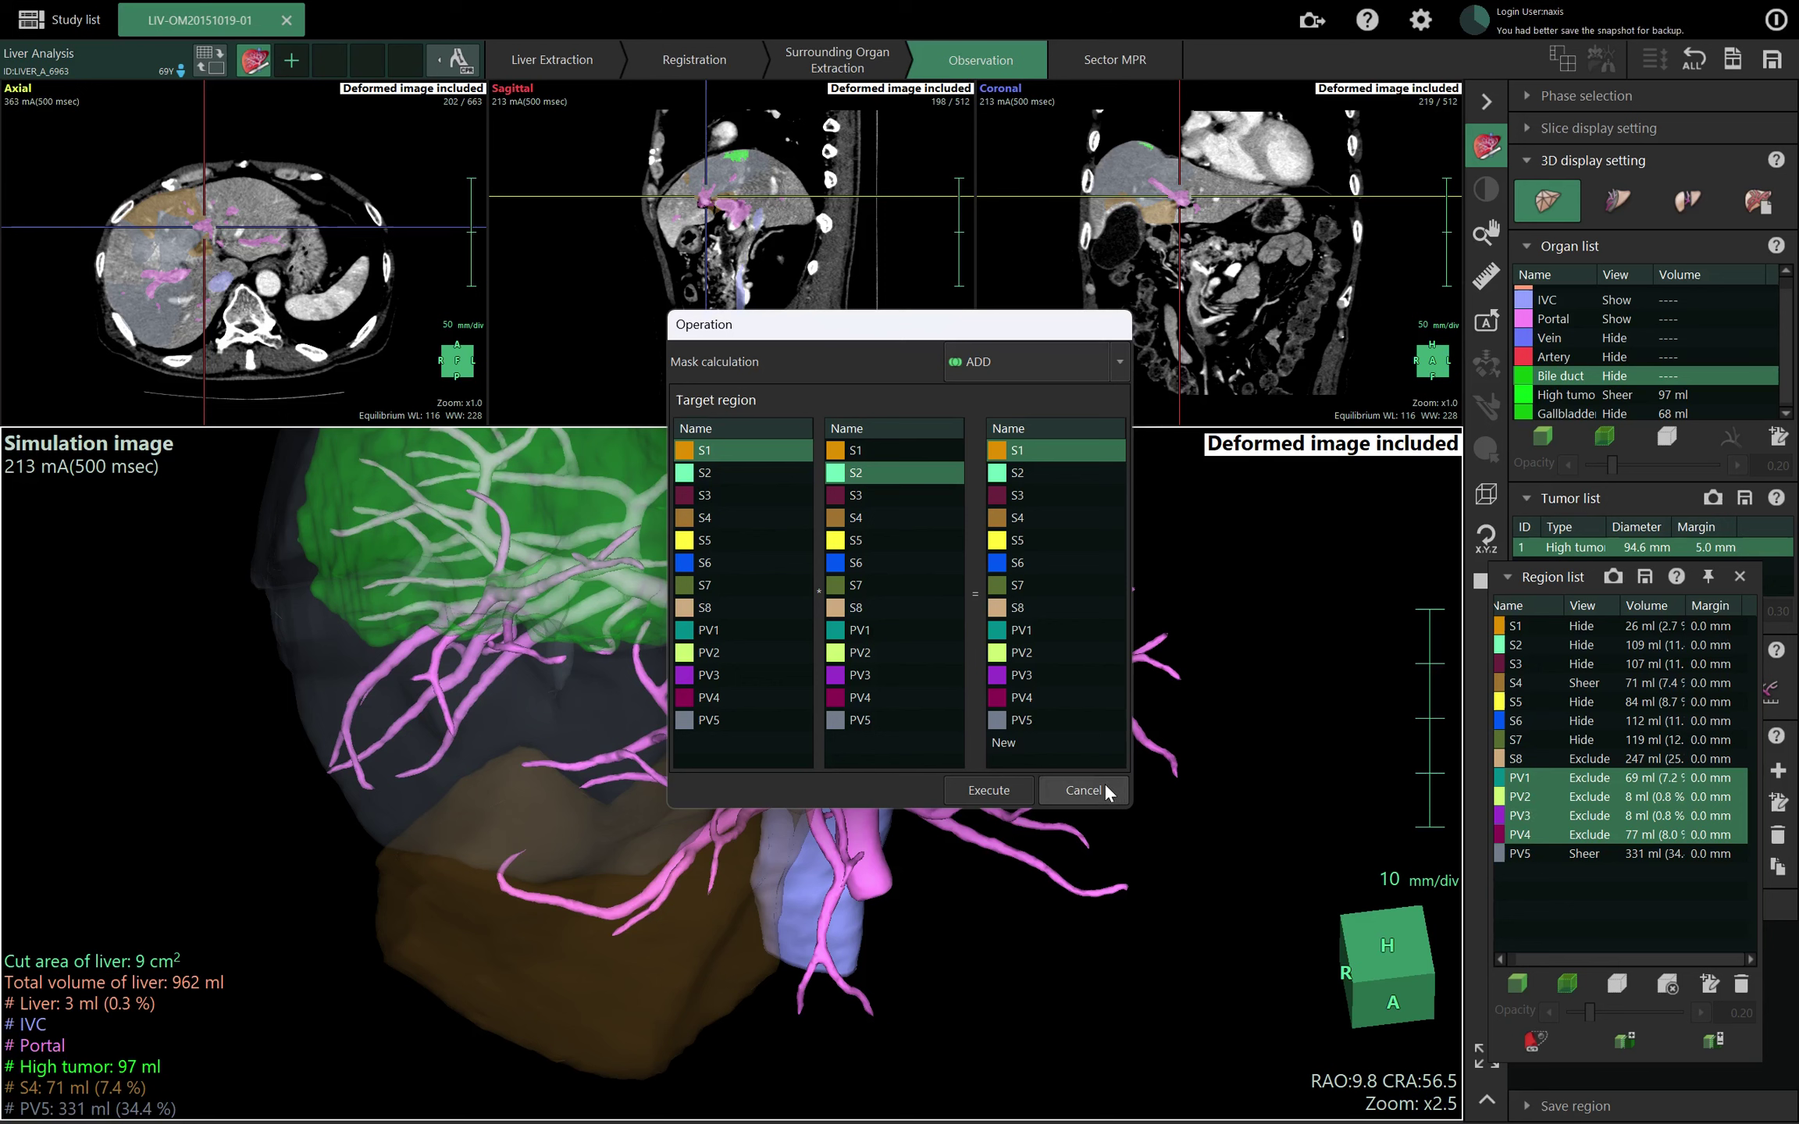
pyautogui.click(1056, 790)
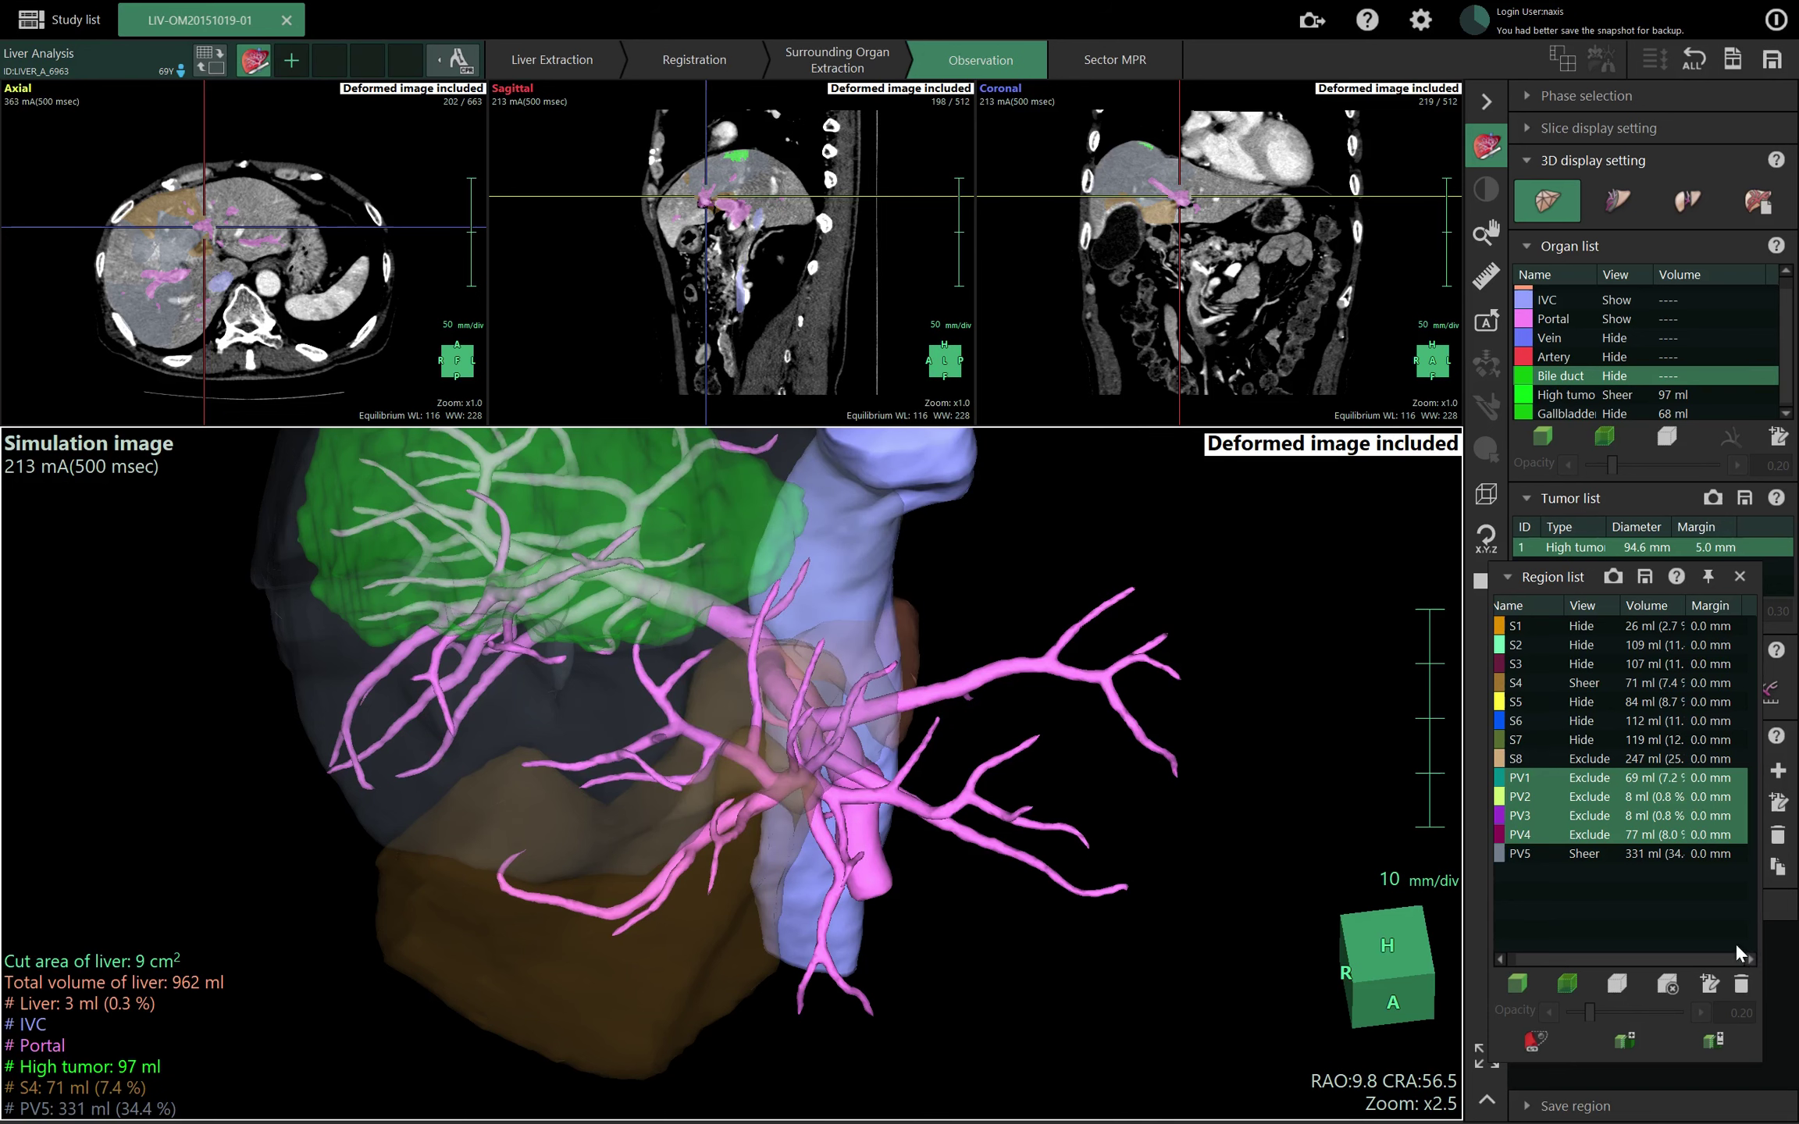
pyautogui.click(1741, 985)
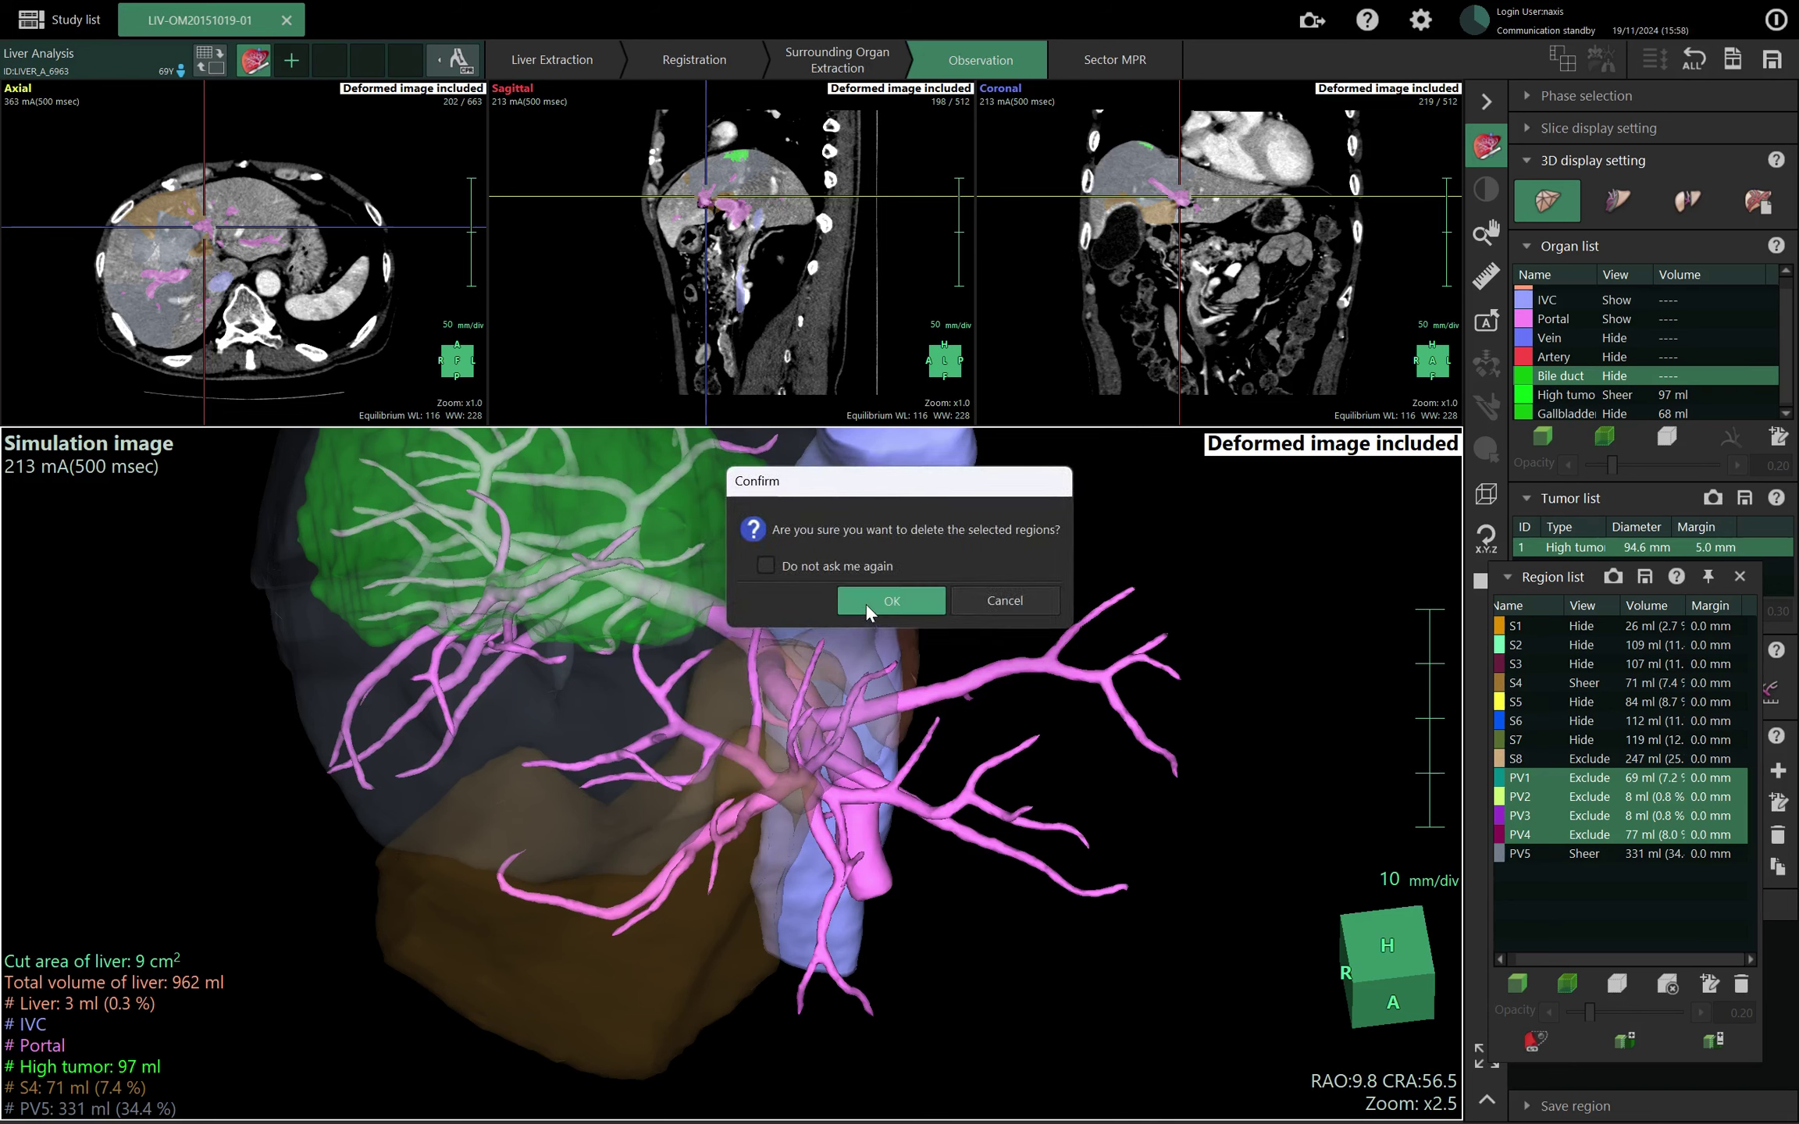
pyautogui.click(892, 608)
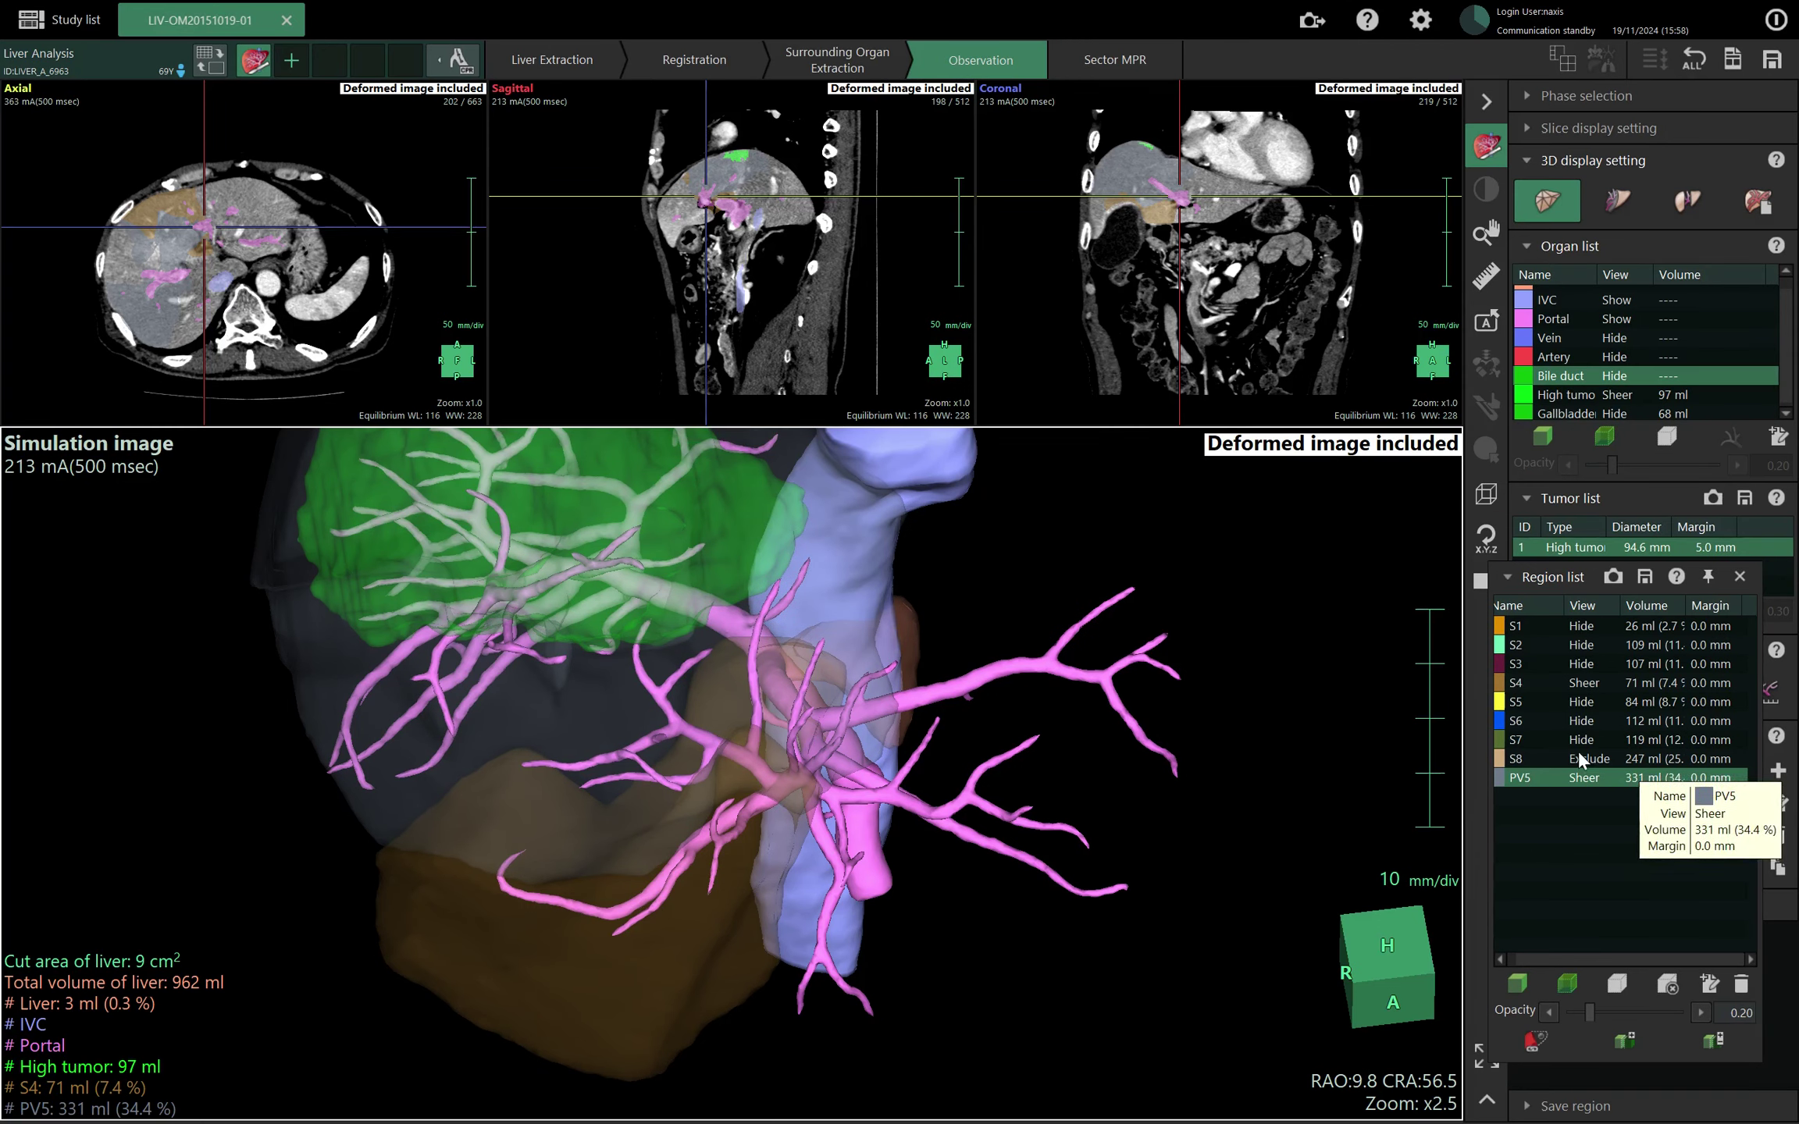
# Examine the tumor and portal branches from several angles, first with the sheer regions and then with the remained liver's cut plane display.
pyautogui.click(1549, 758)
pyautogui.click(1551, 739)
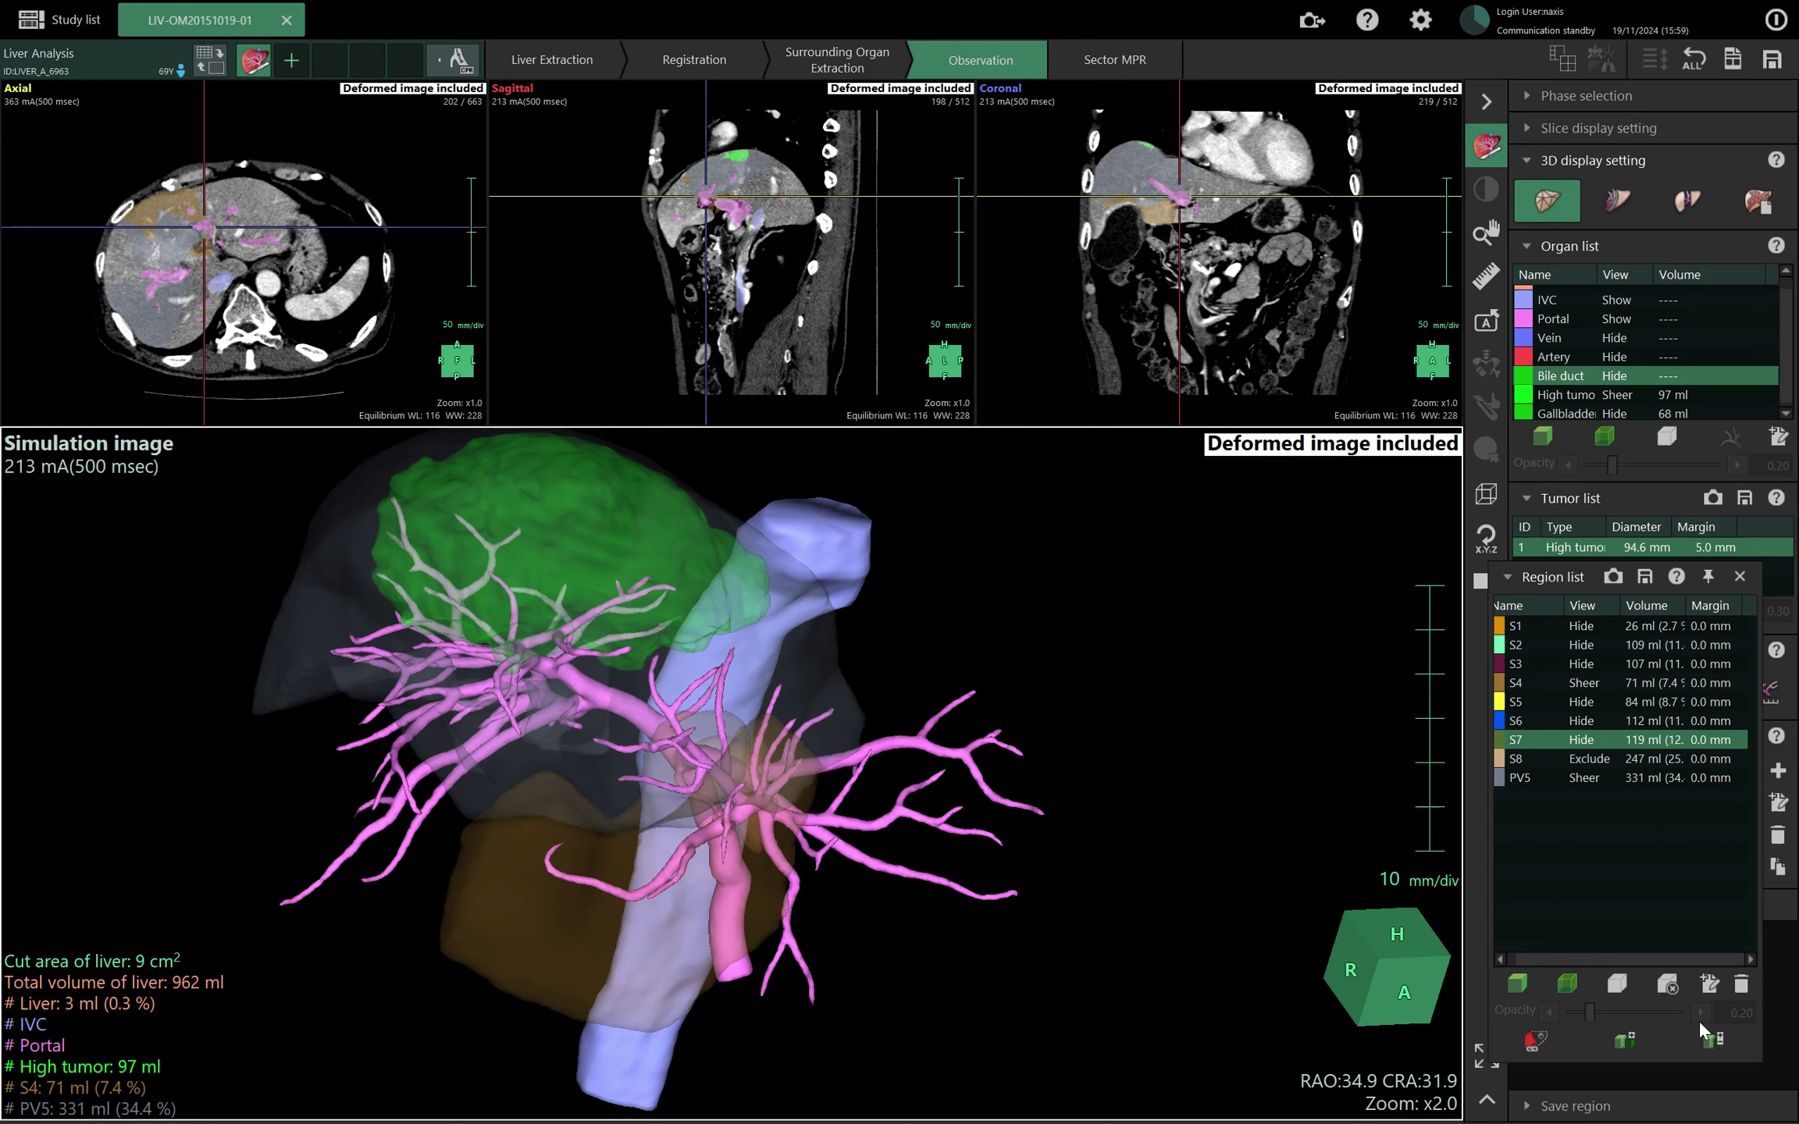
pyautogui.click(1671, 984)
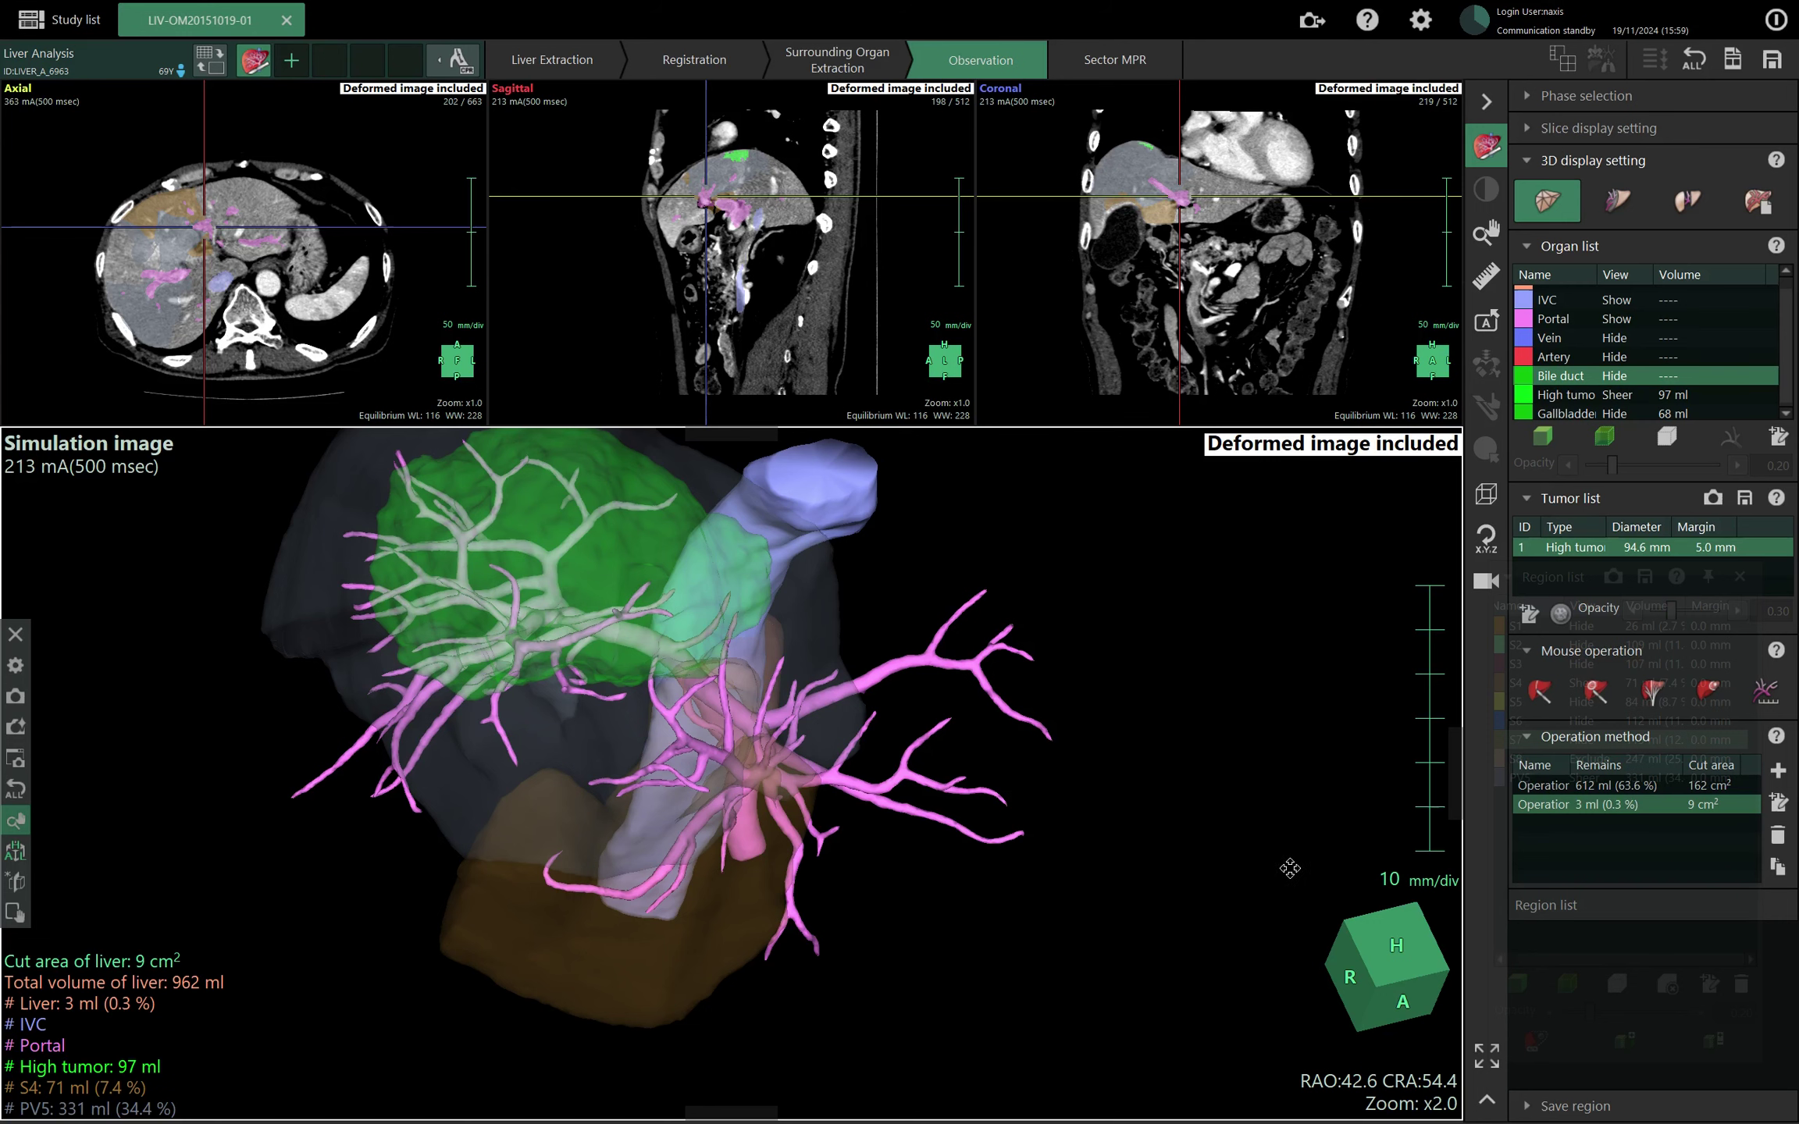
pyautogui.moveTo(1247, 812); pyautogui.dragTo(1208, 765)
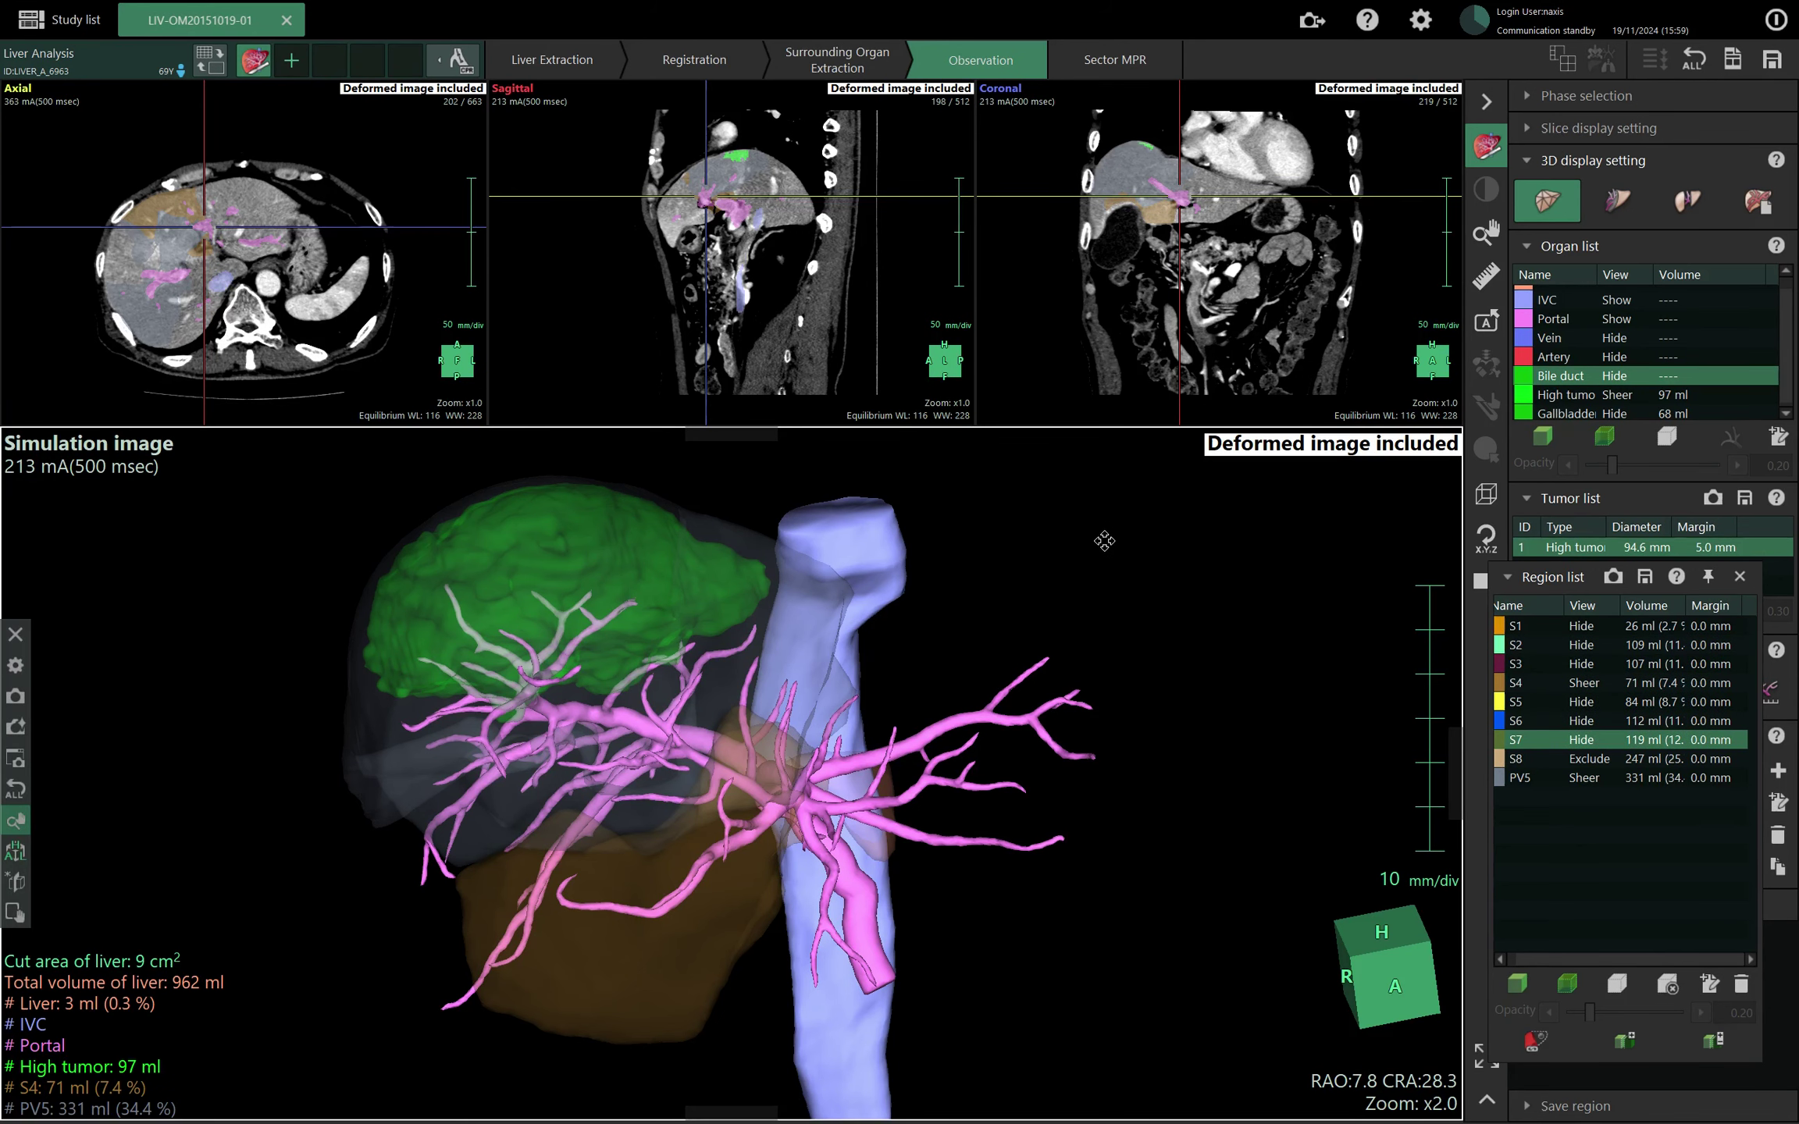
pyautogui.moveTo(1104, 541); pyautogui.dragTo(1128, 553)
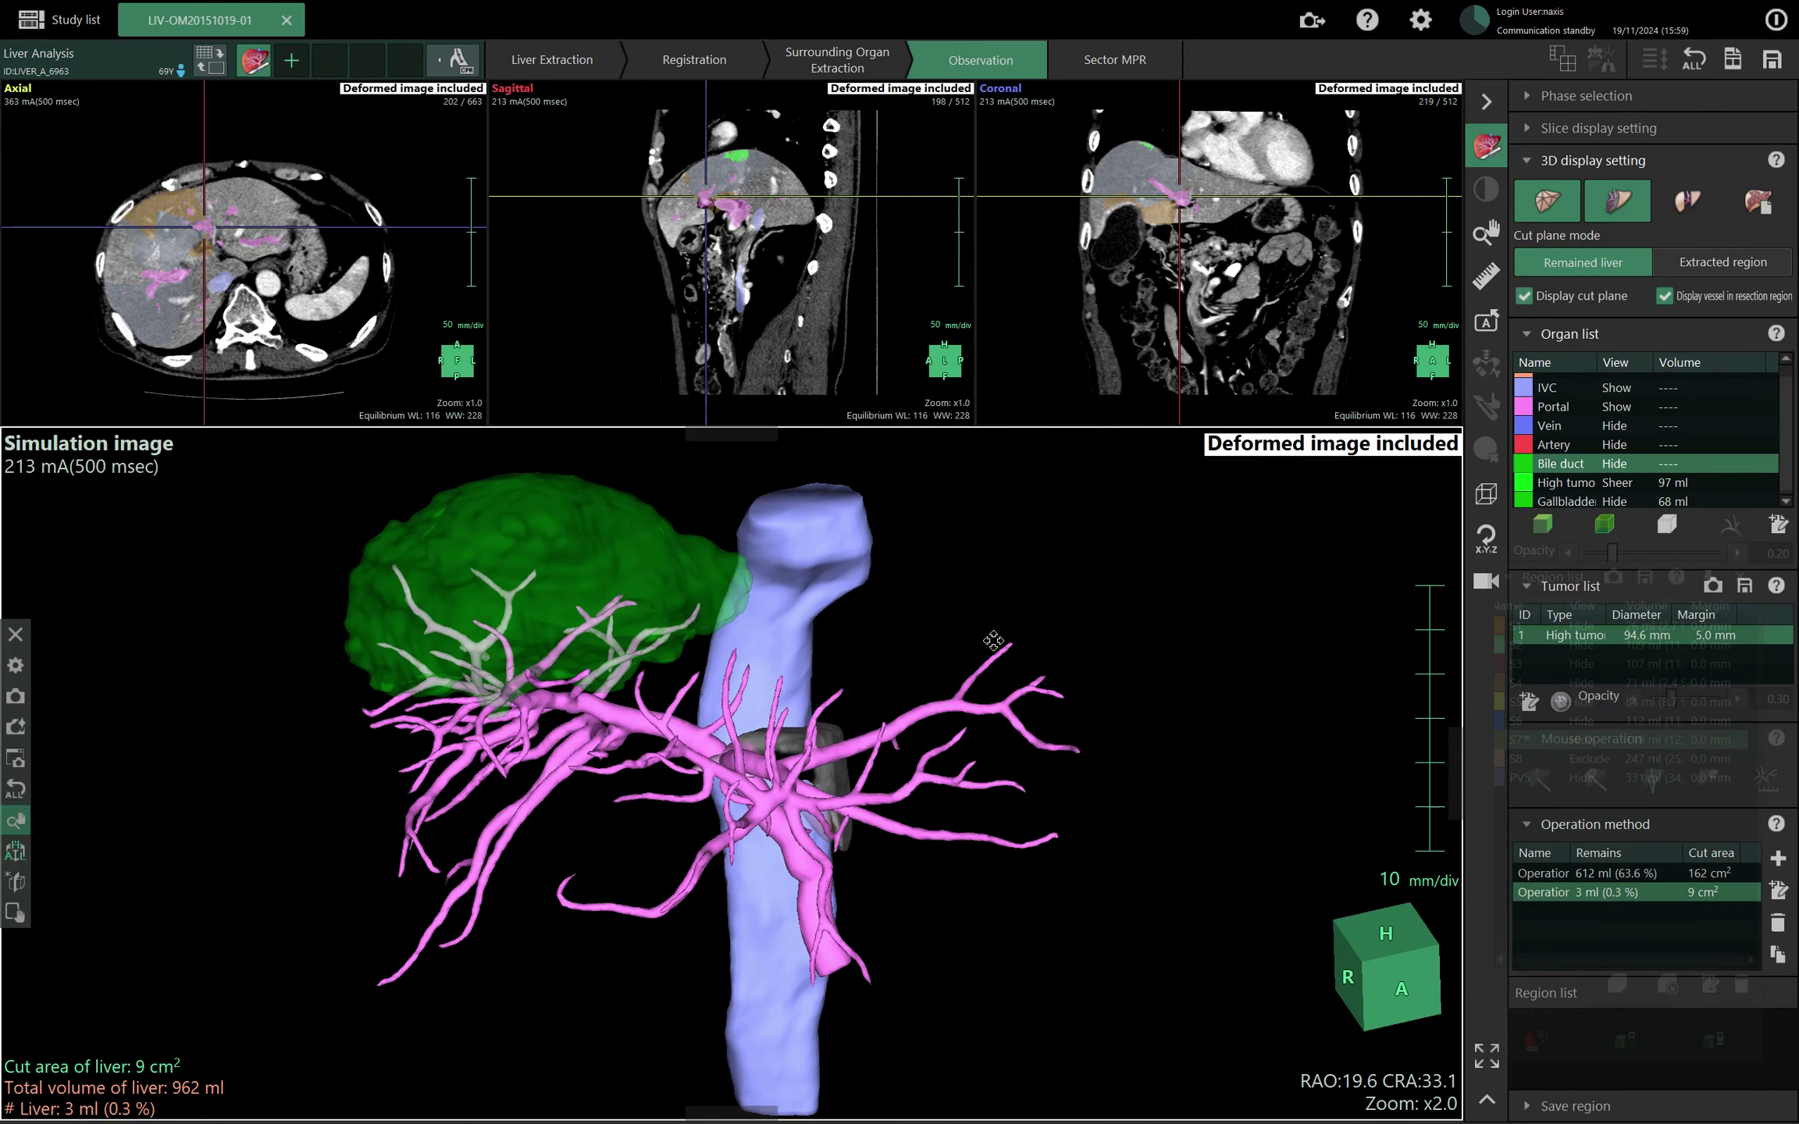
pyautogui.moveTo(993, 640); pyautogui.dragTo(1051, 605)
pyautogui.moveTo(1057, 744); pyautogui.dragTo(1032, 781)
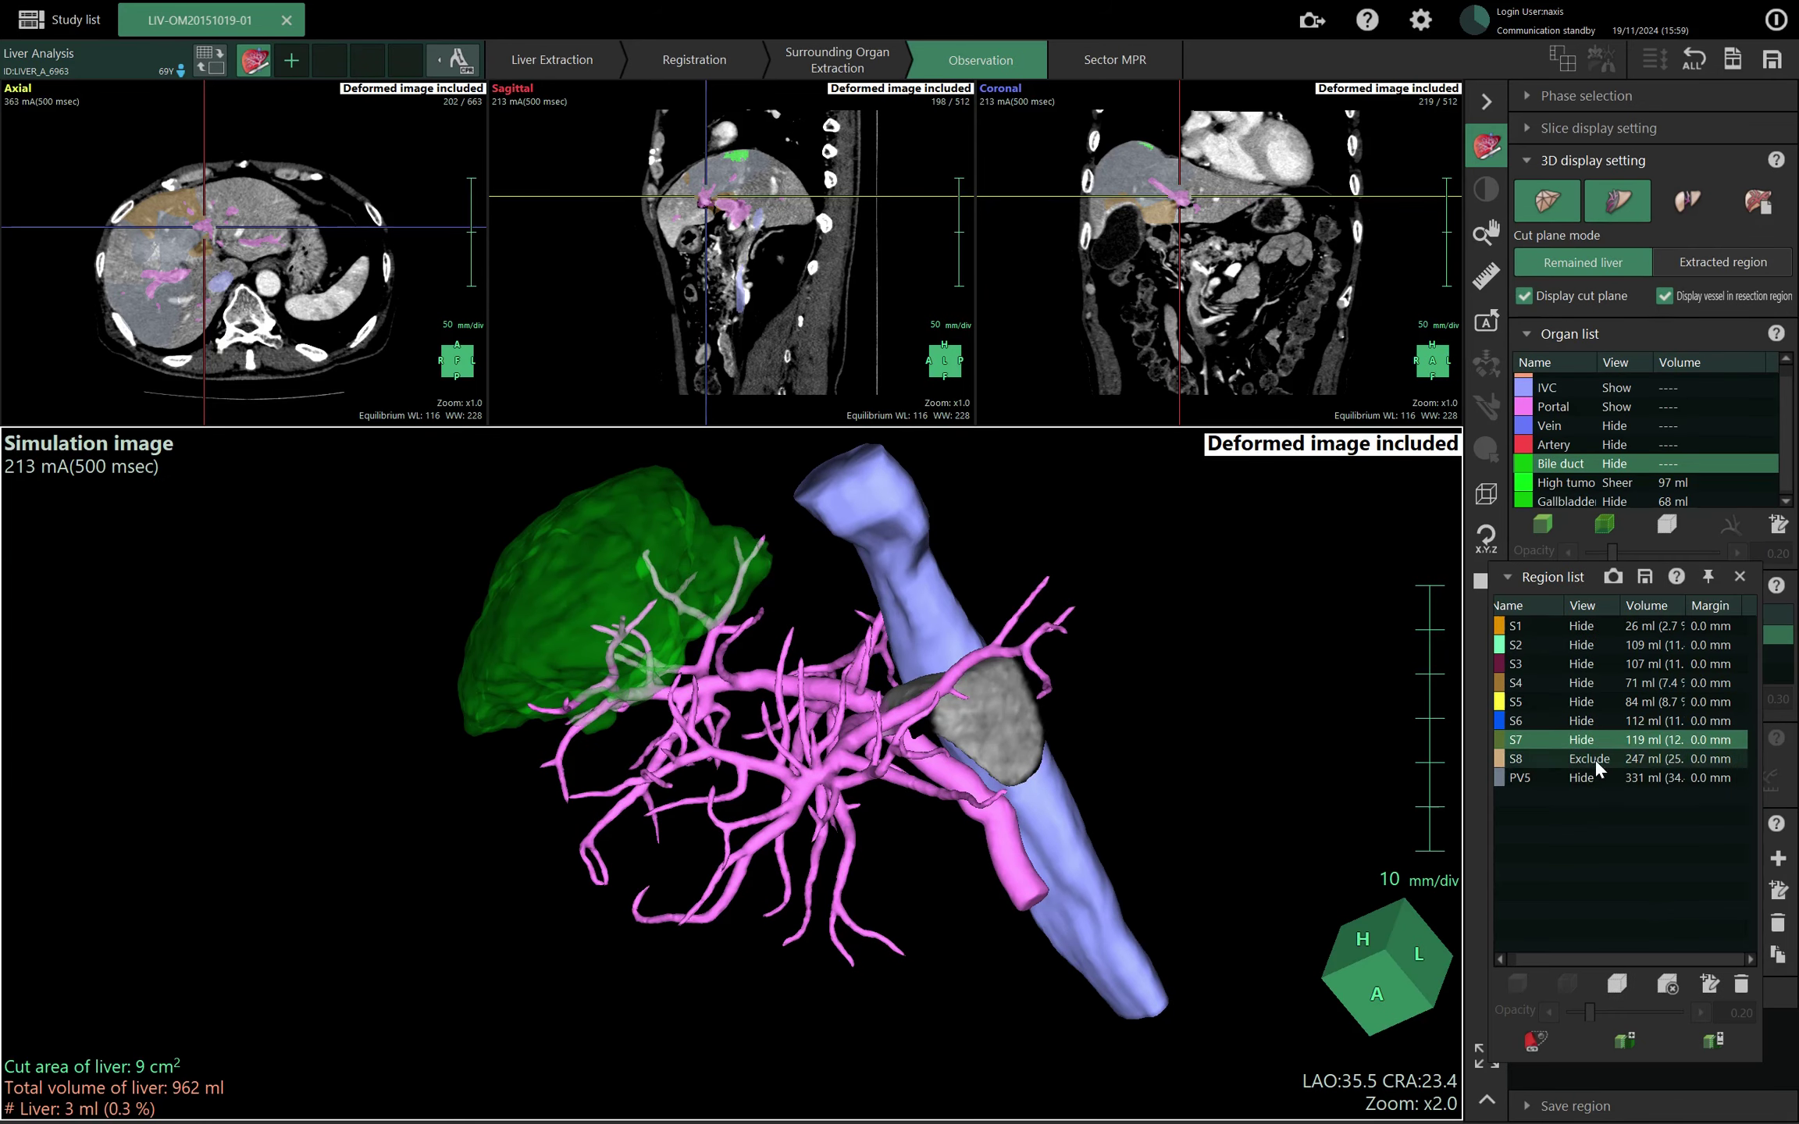
pyautogui.moveTo(1448, 759); pyautogui.dragTo(1350, 742)
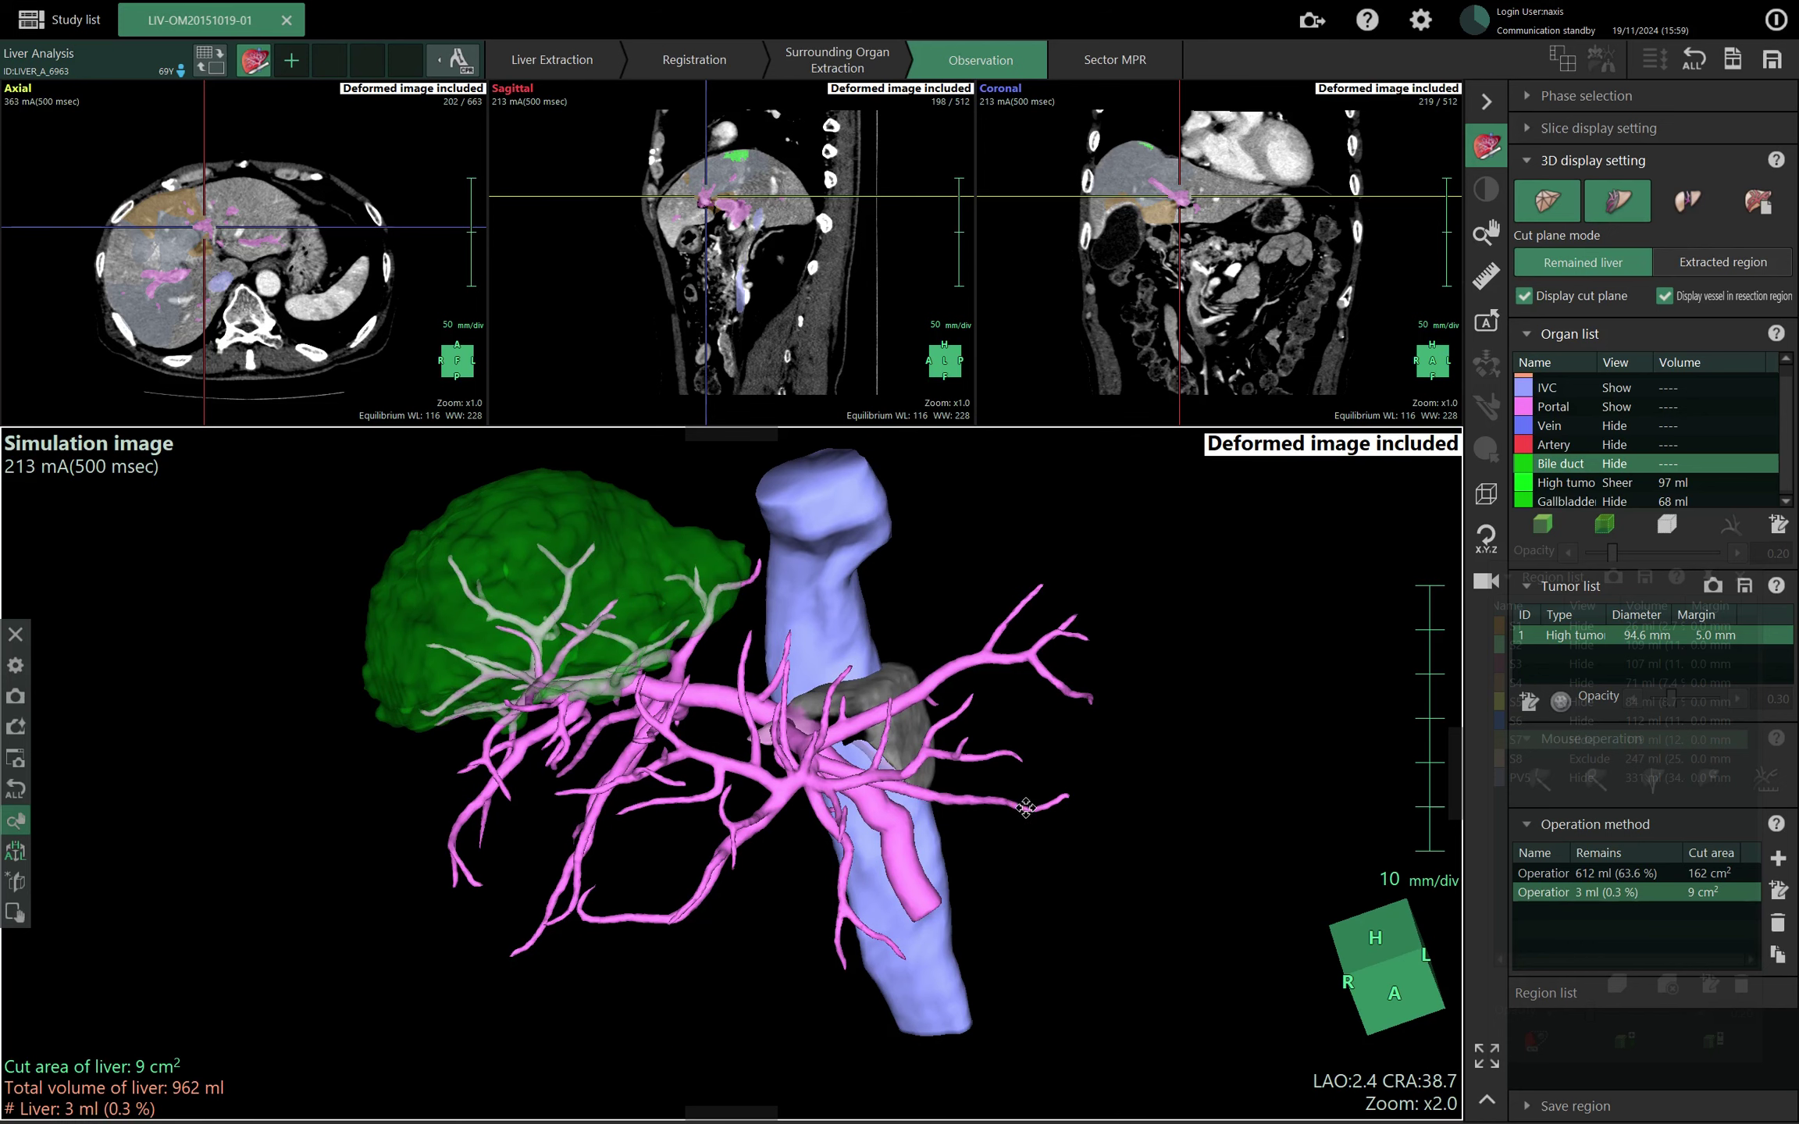
pyautogui.click(1572, 783)
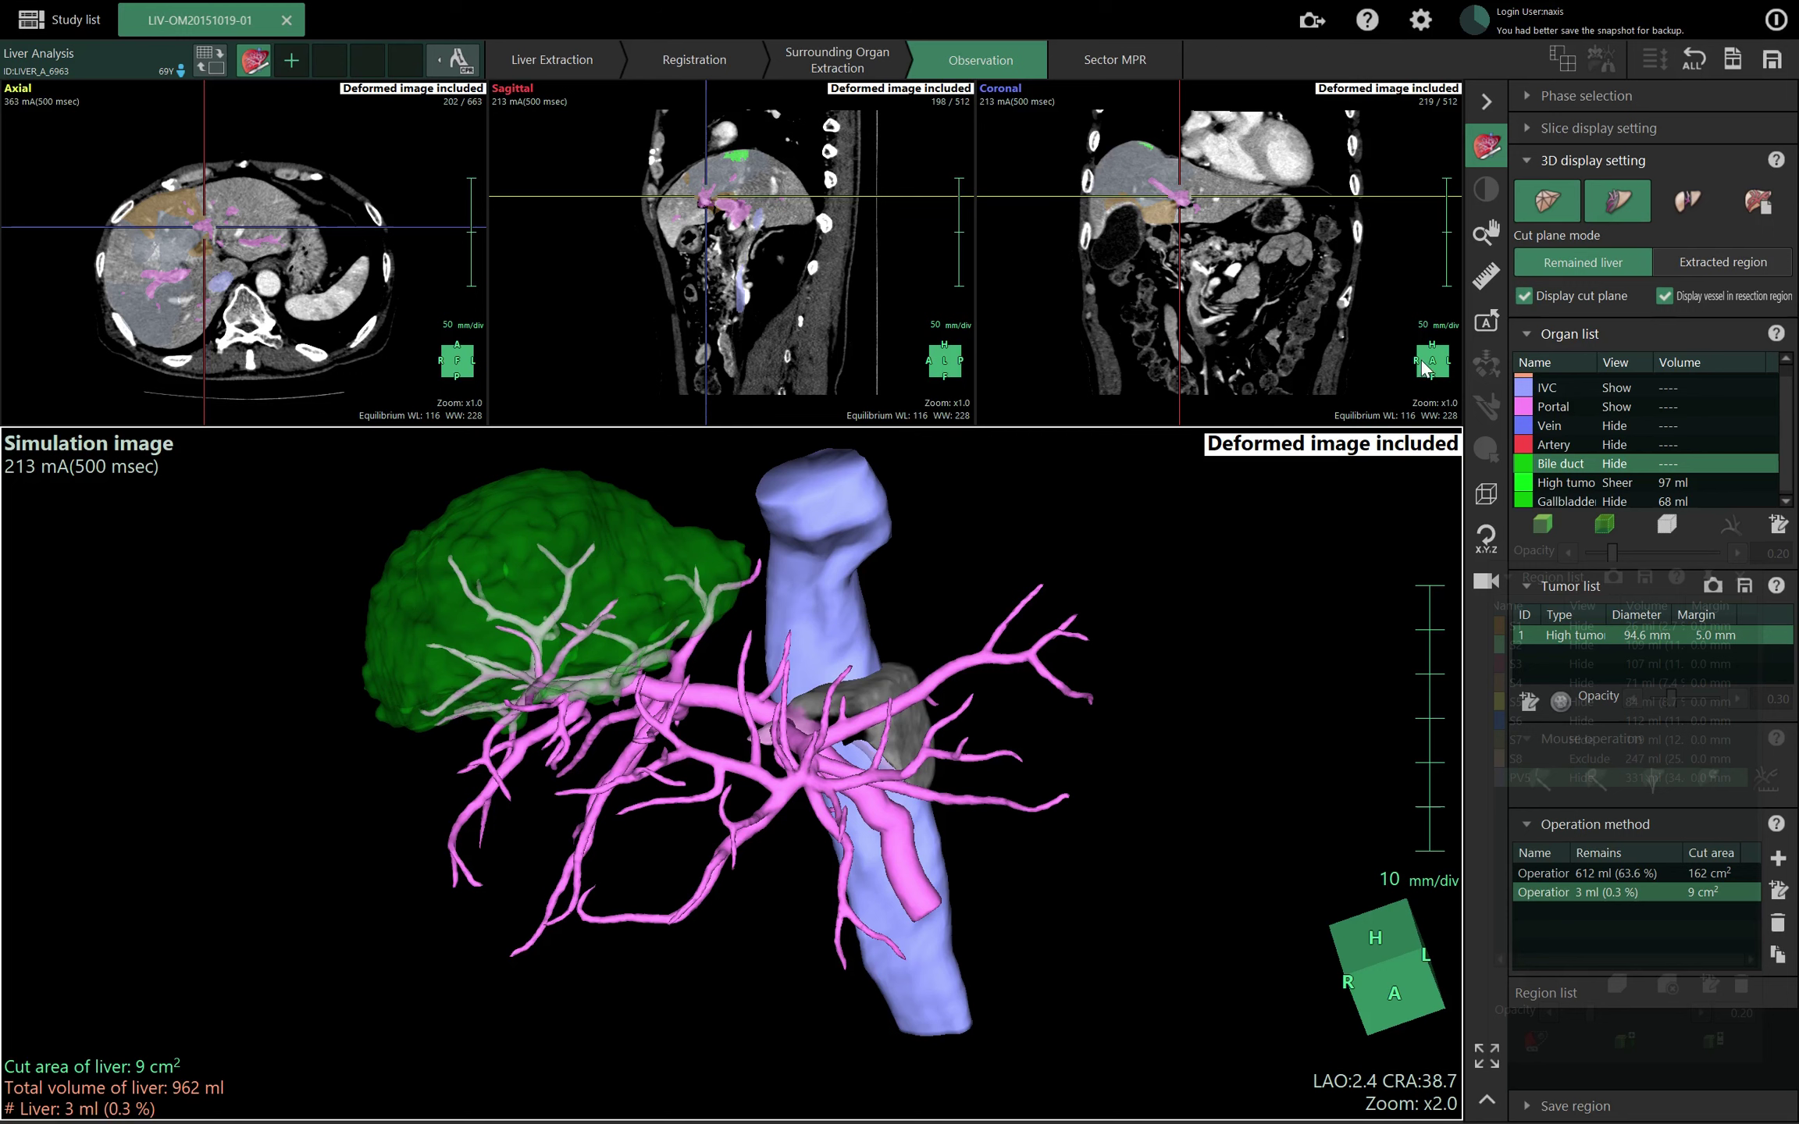
pyautogui.click(1608, 205)
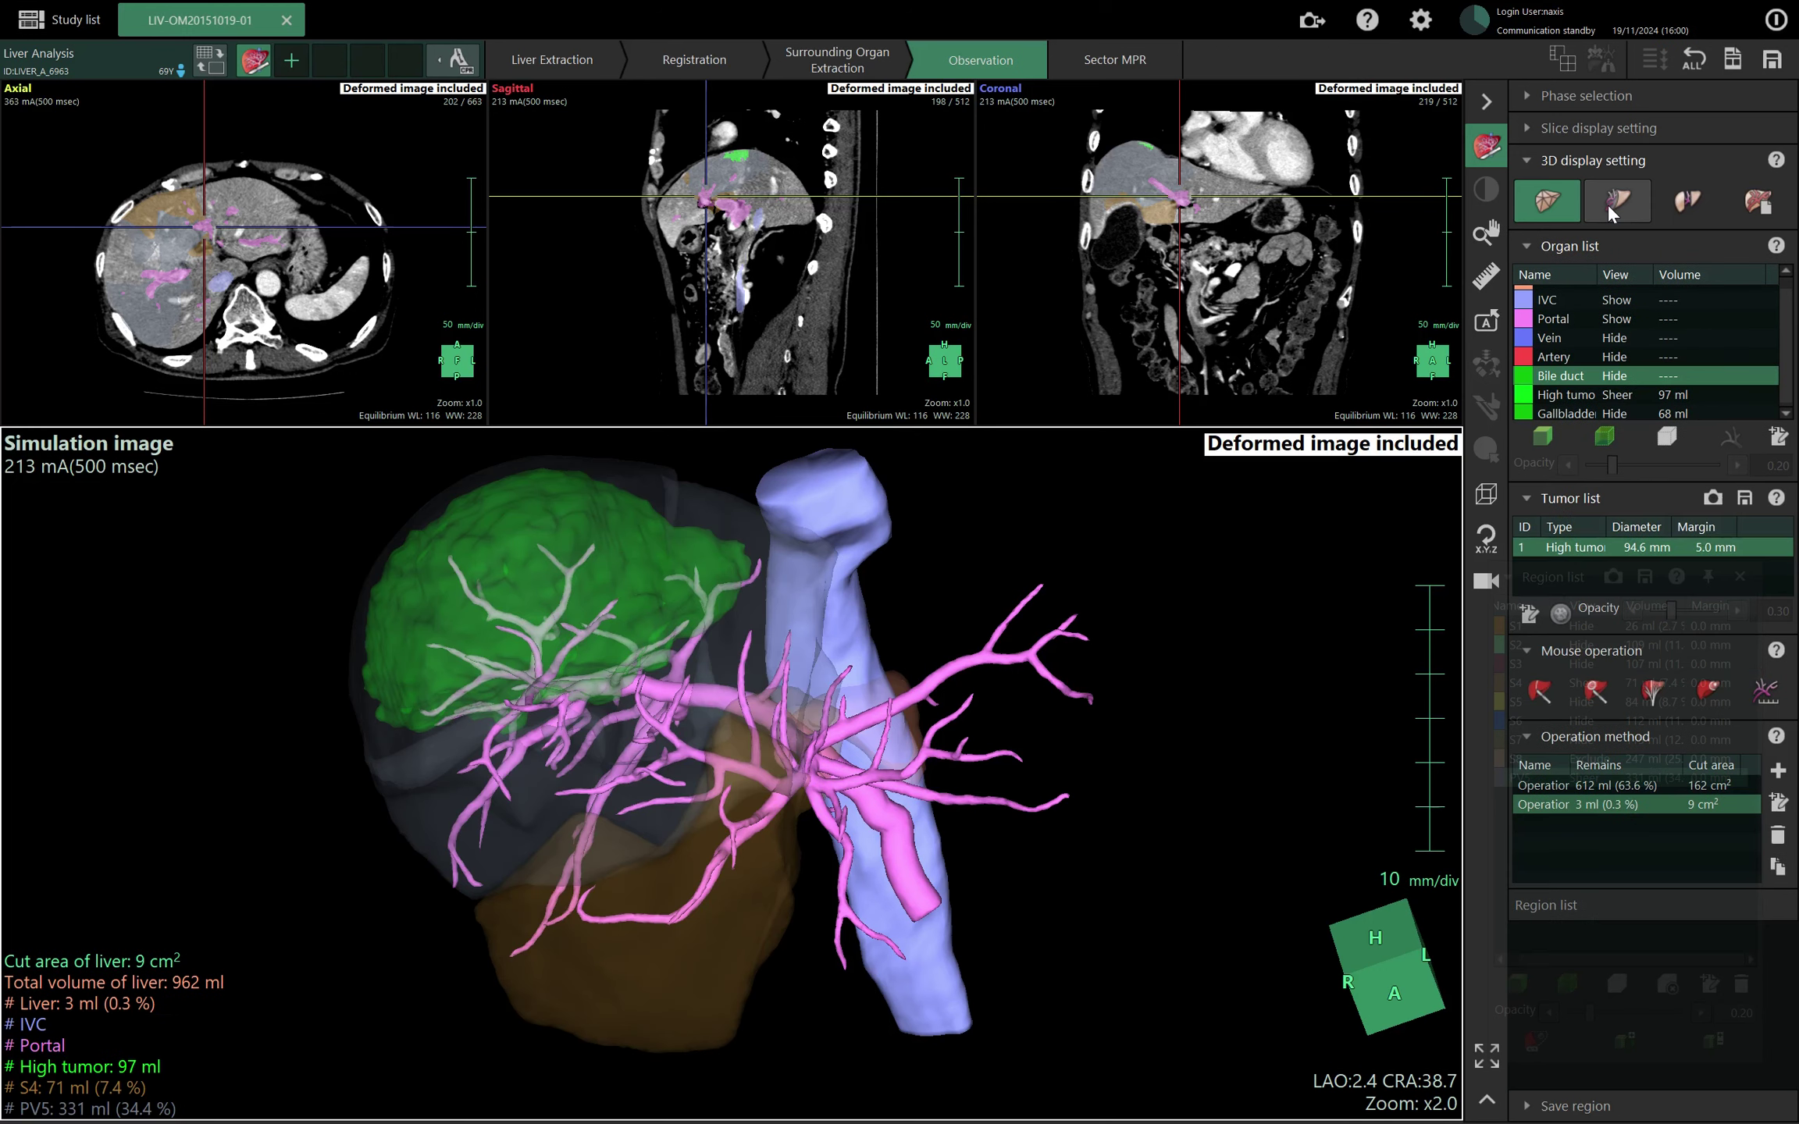
# Turn on the 3D display mode with distance and width settings, and show all regions S1 to S8 and PV5 as solid.
pyautogui.click(1674, 196)
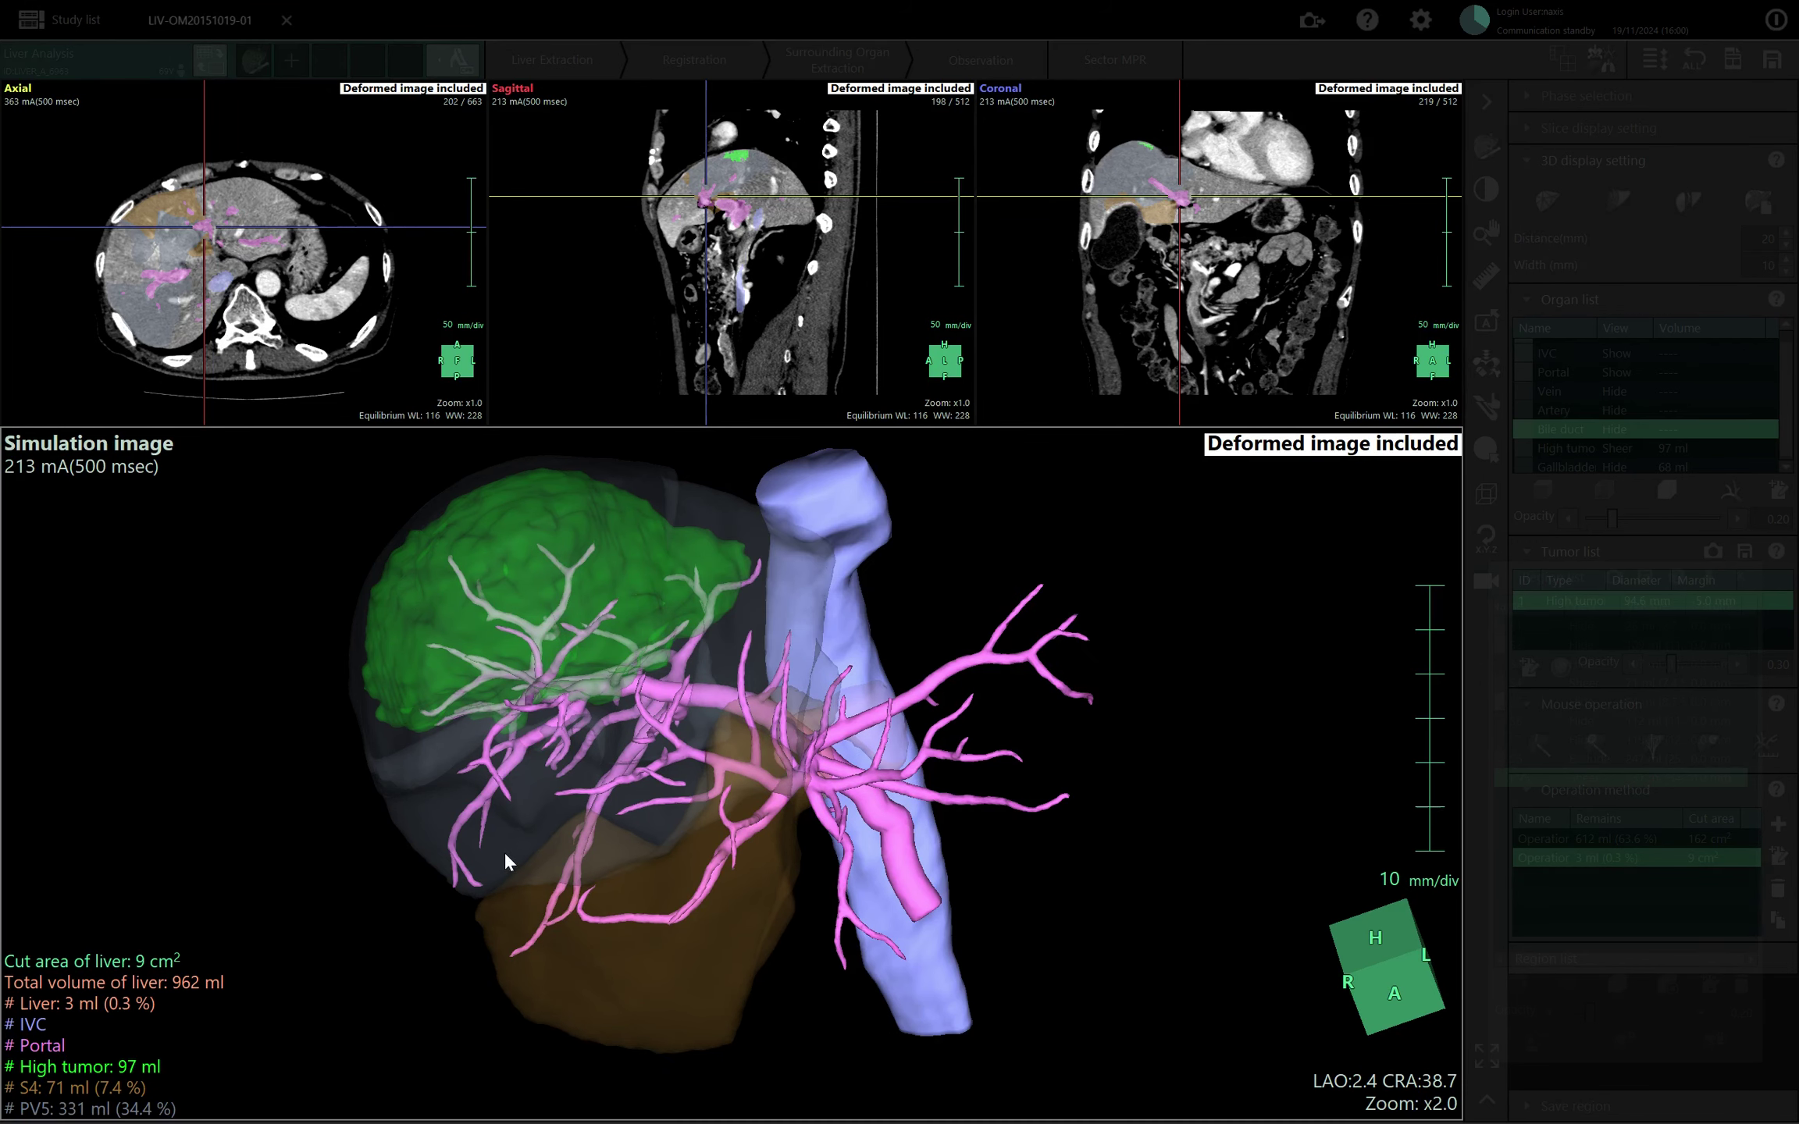
pyautogui.moveTo(1031, 584)
pyautogui.mouseDown()
pyautogui.moveTo(1101, 538)
pyautogui.moveTo(1112, 586)
pyautogui.moveTo(1094, 579)
pyautogui.mouseUp()
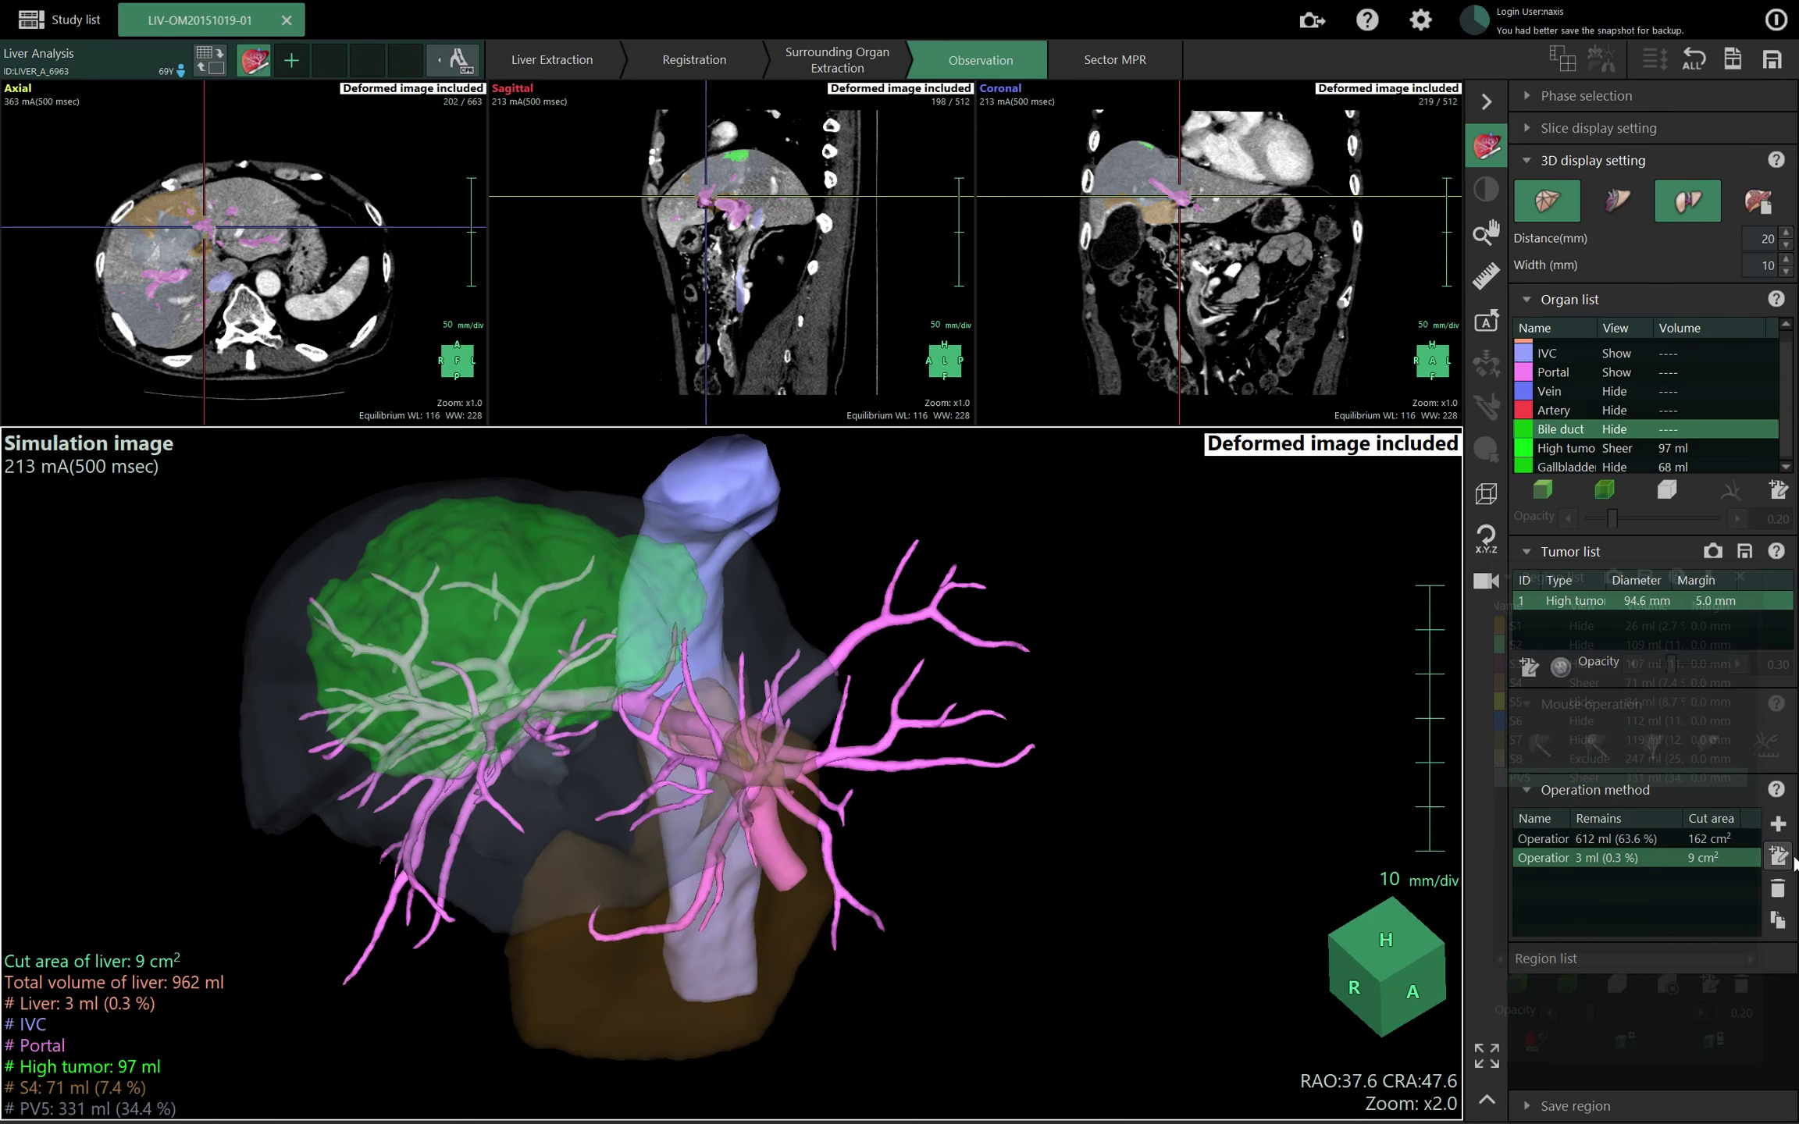
pyautogui.keyDown('shift'); pyautogui.click(1552, 633); pyautogui.keyUp('shift')
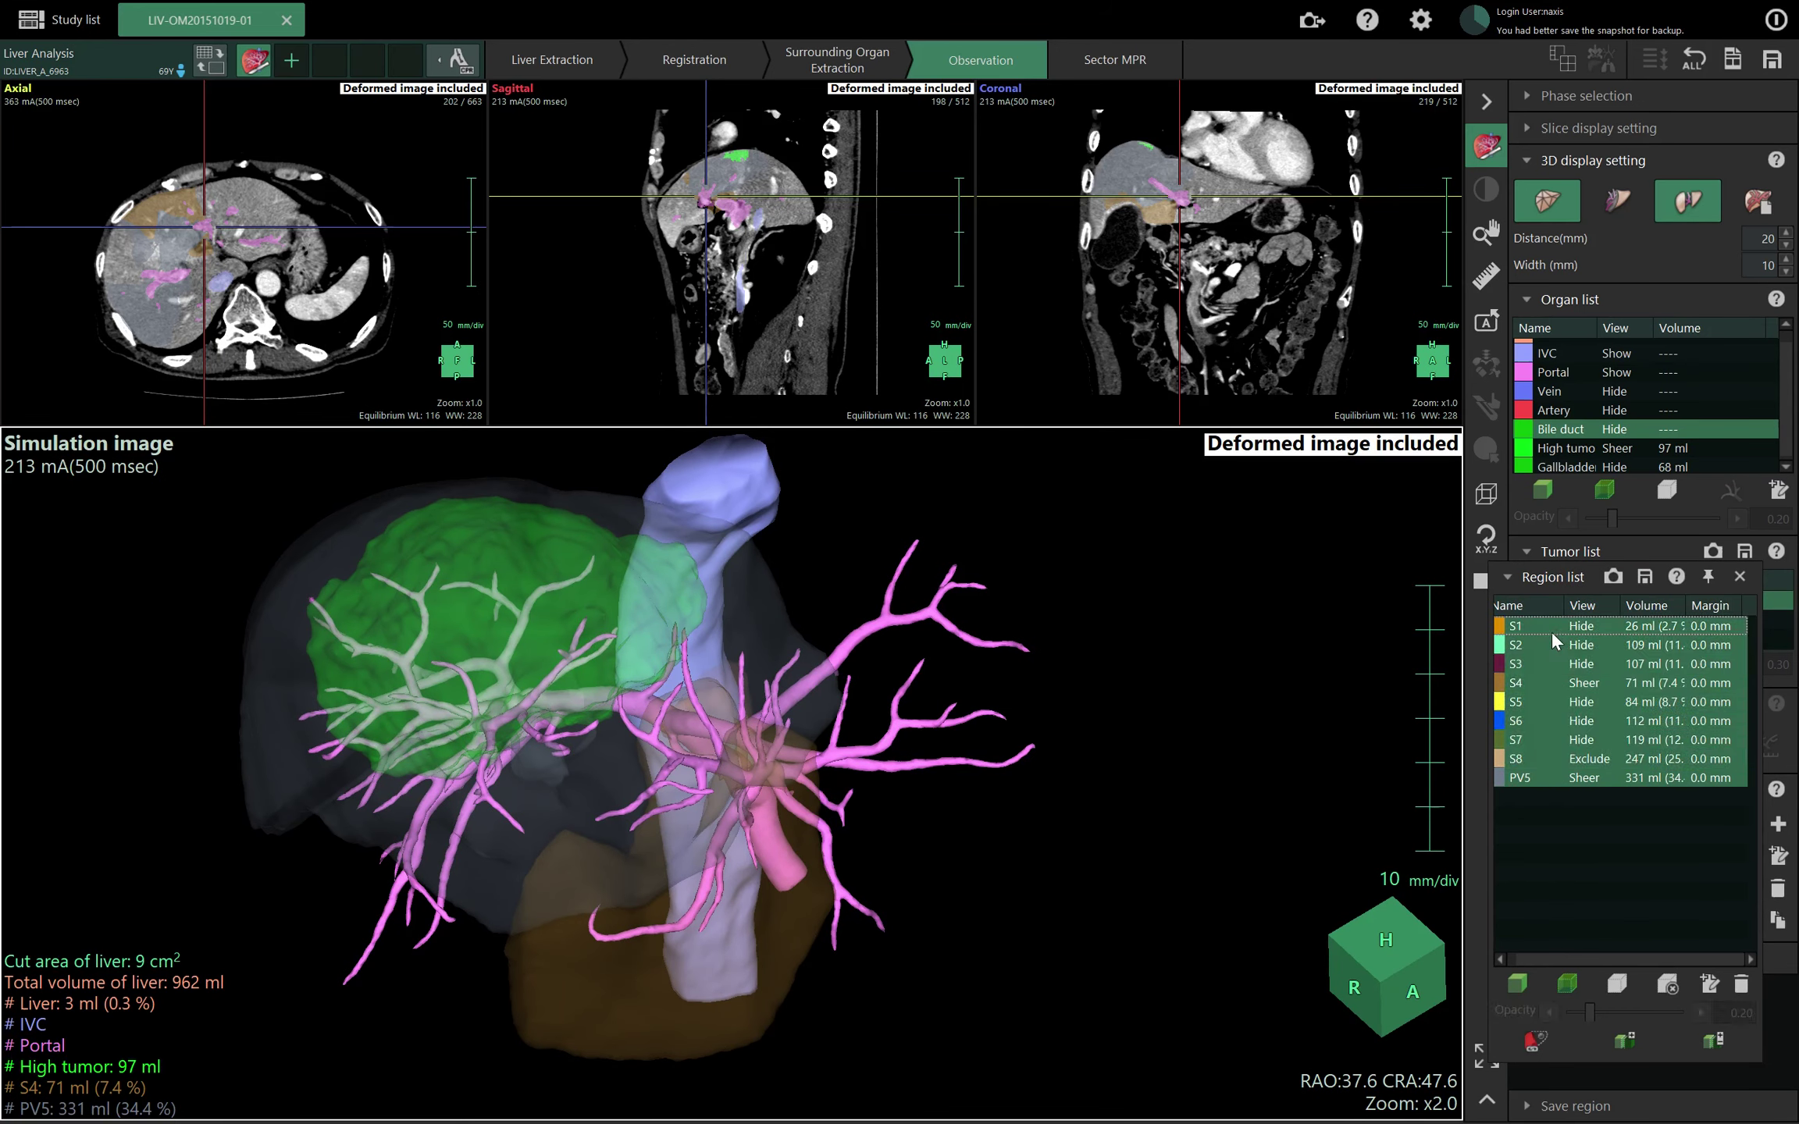
pyautogui.click(1504, 972)
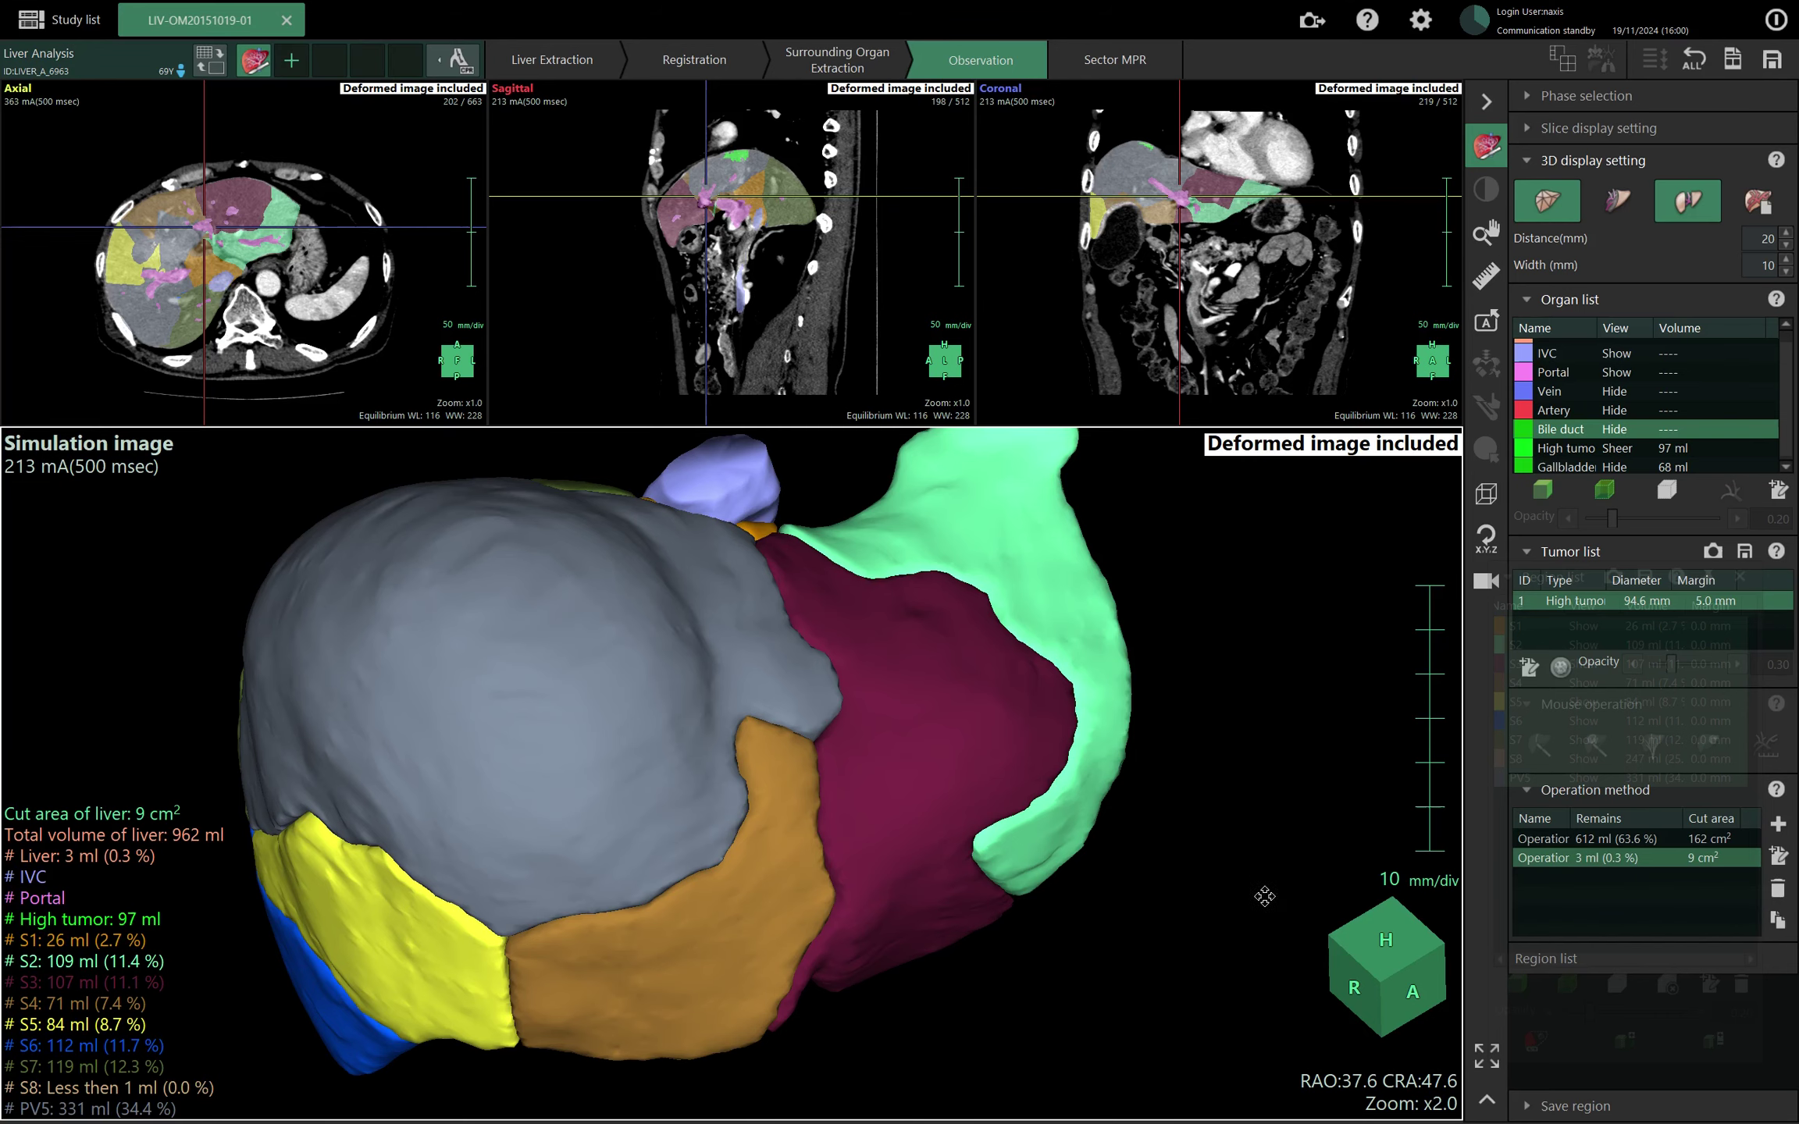
# Examine the complete set of colored liver segments and the combined PV5 region from above, the front and the side.
pyautogui.moveTo(1264, 897); pyautogui.dragTo(1342, 663)
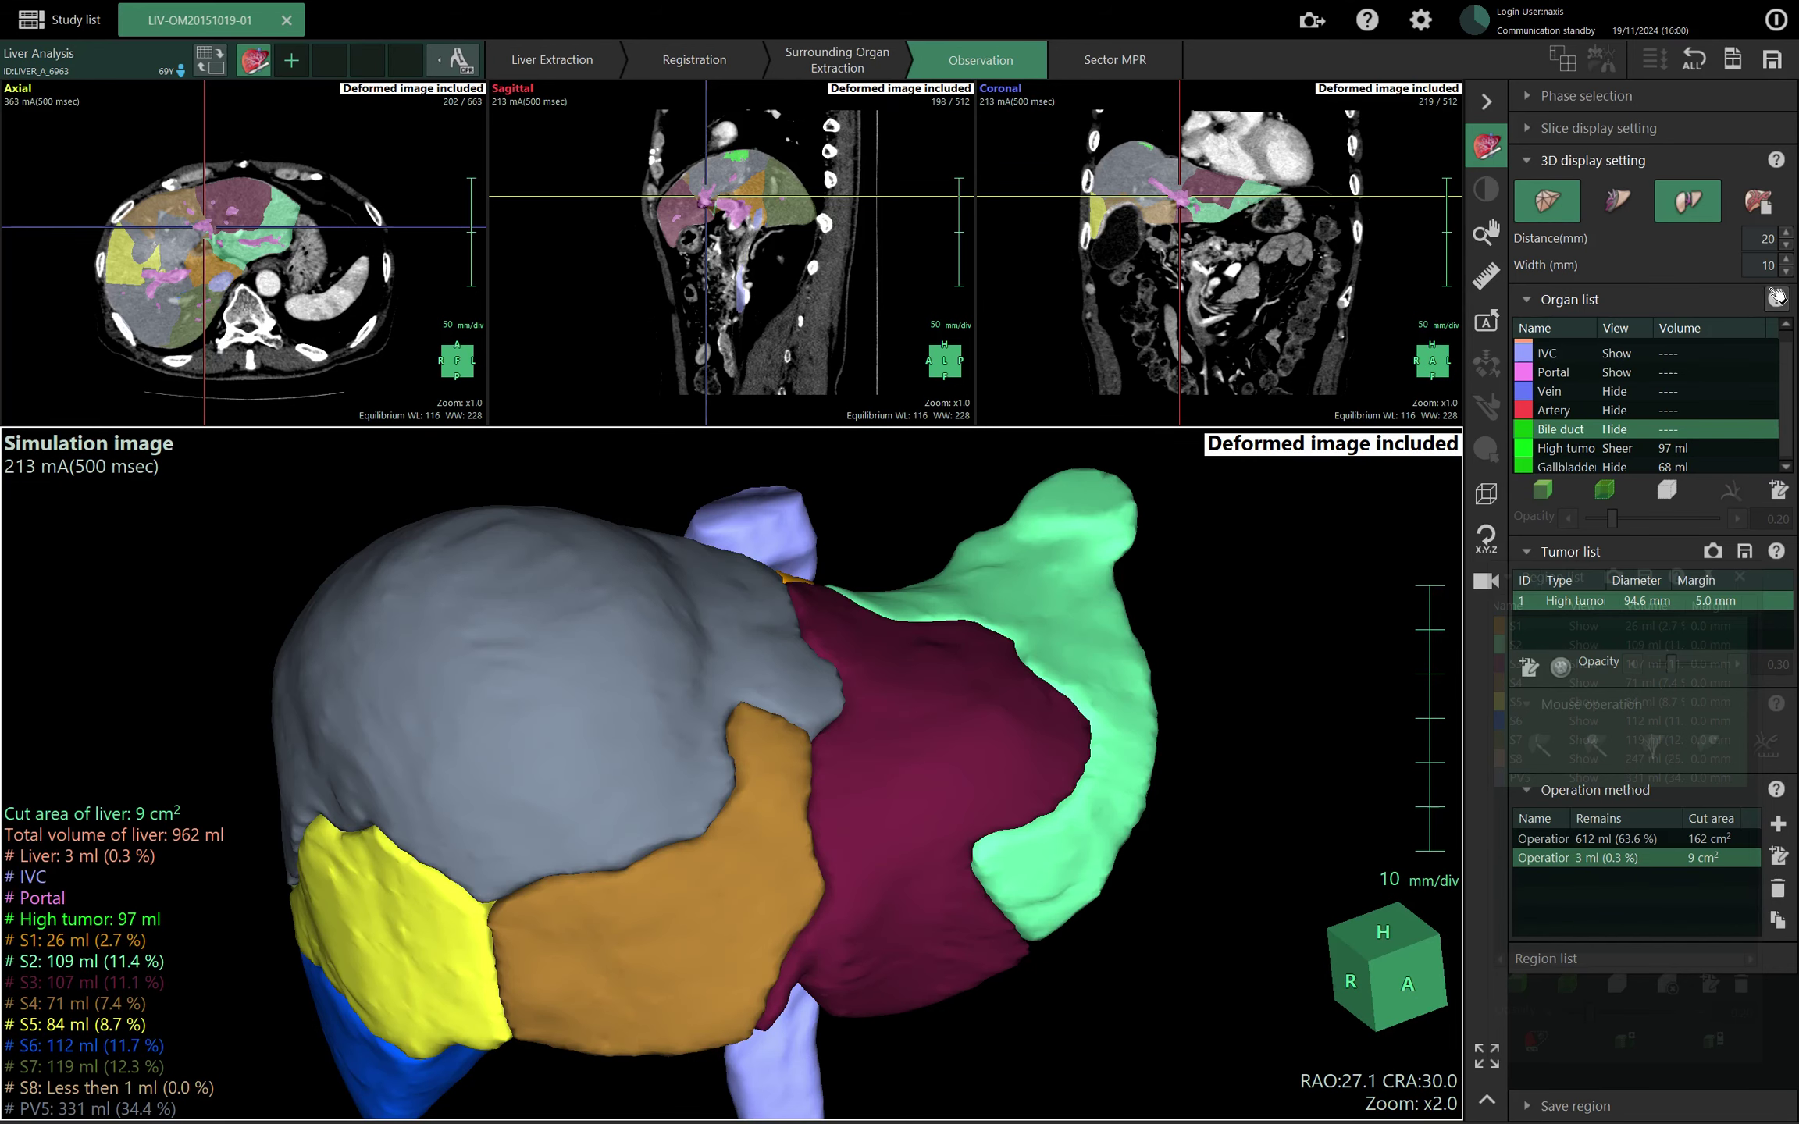
pyautogui.moveTo(1651, 724)
pyautogui.click(1559, 778)
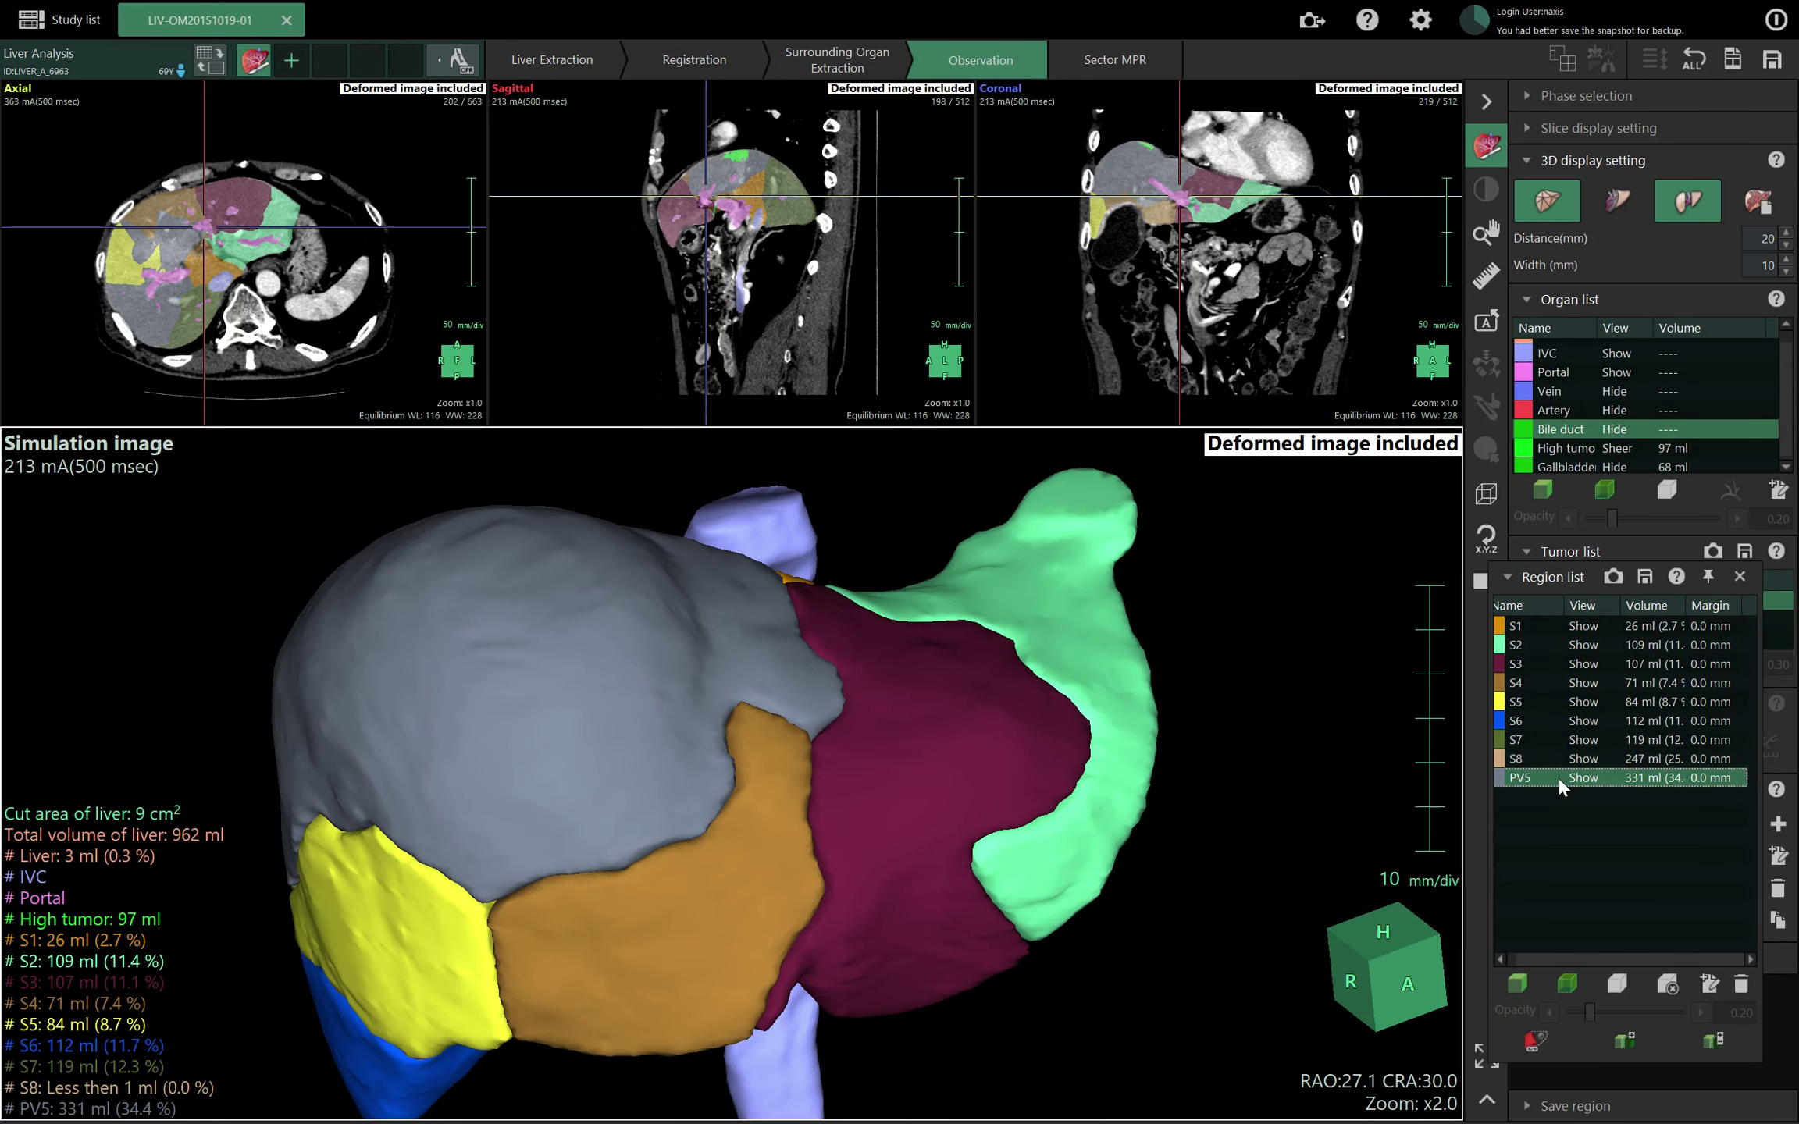
pyautogui.moveTo(1269, 767); pyautogui.dragTo(1215, 747)
pyautogui.moveTo(1062, 929); pyautogui.dragTo(951, 888)
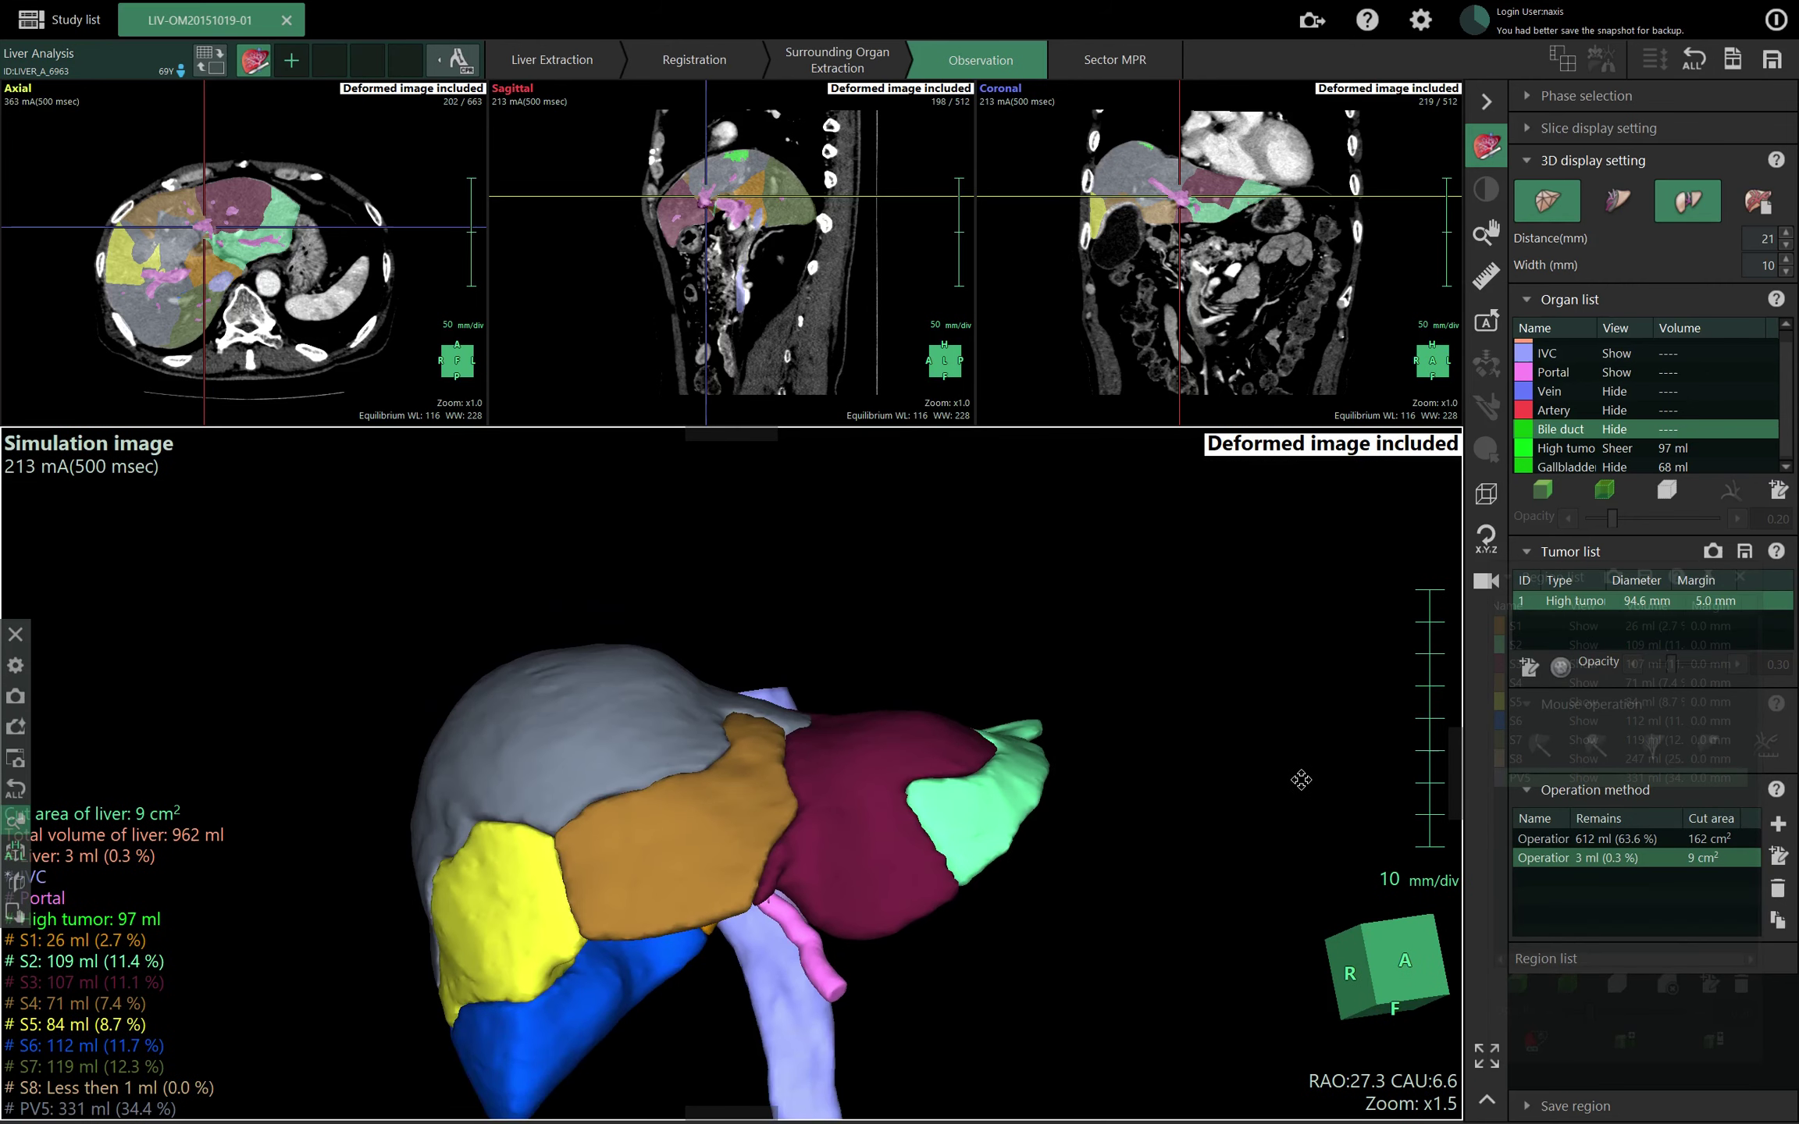
pyautogui.moveTo(1196, 815); pyautogui.dragTo(1168, 723)
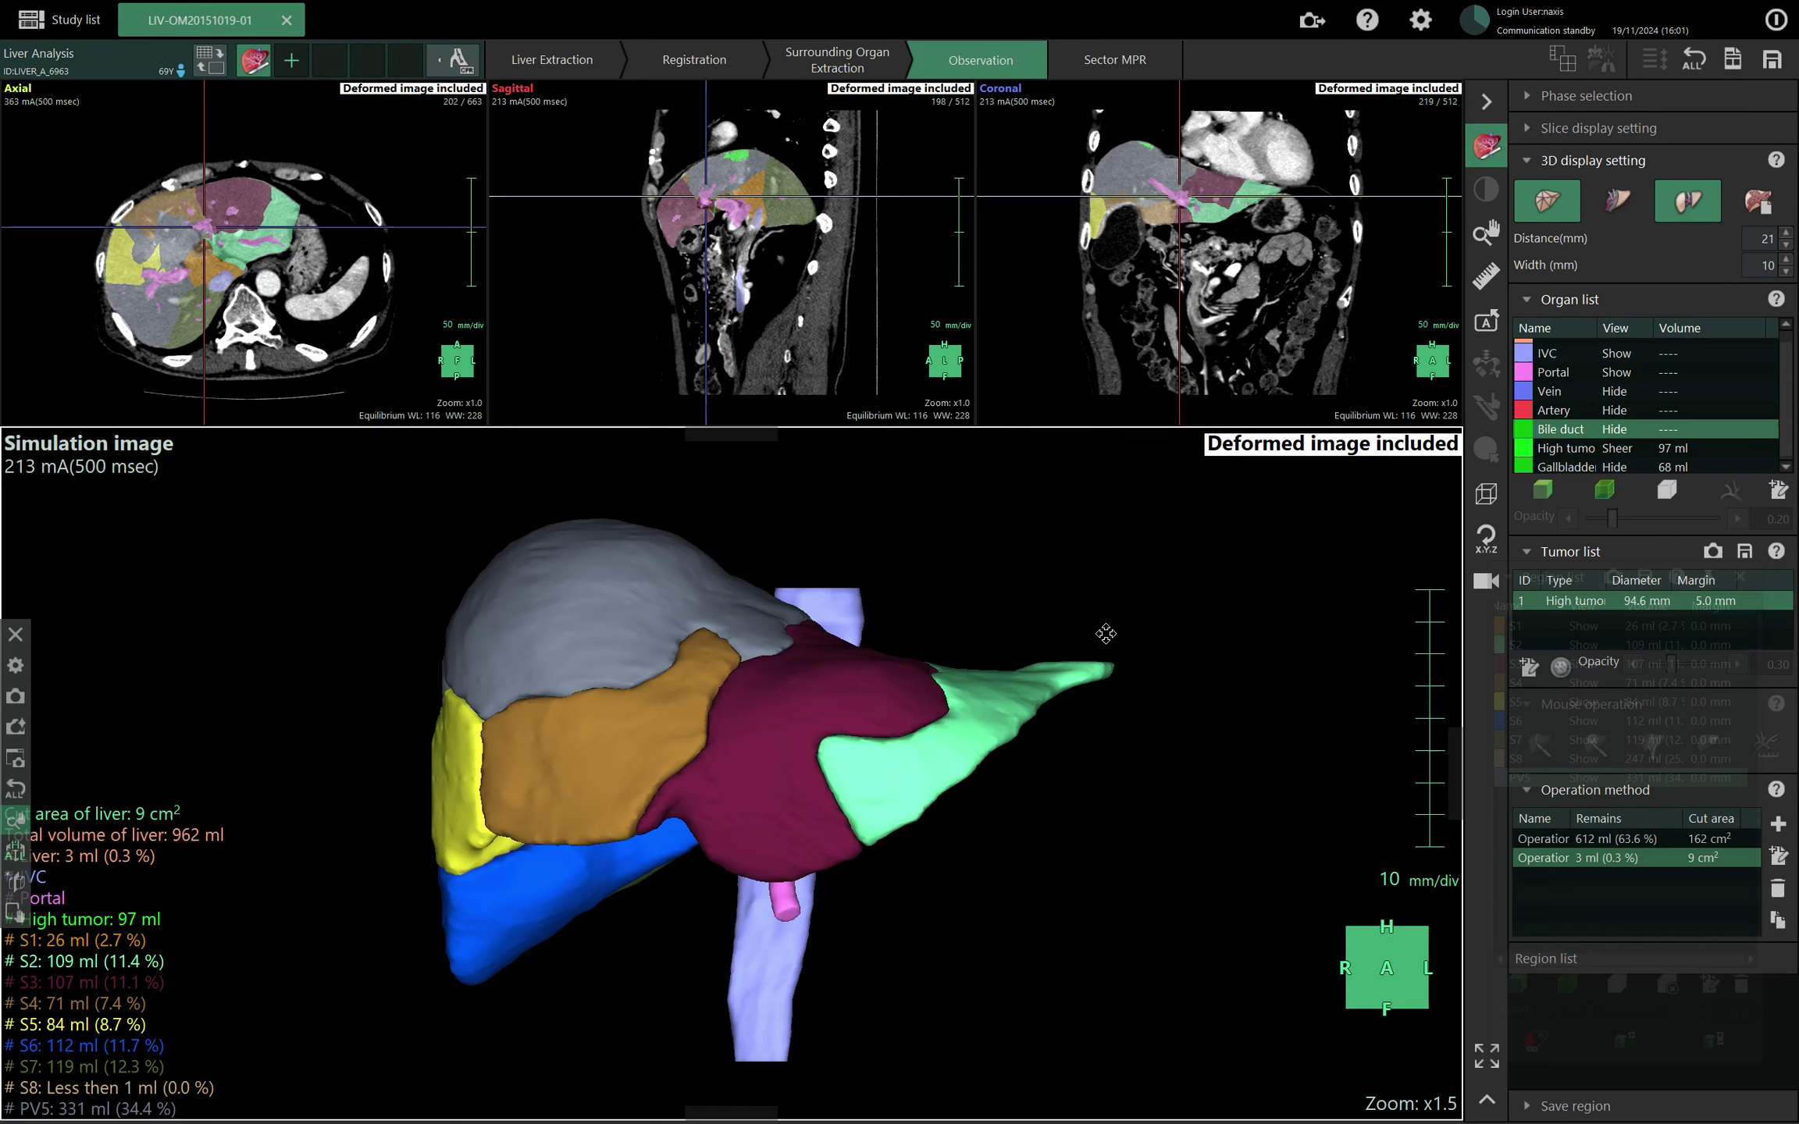
pyautogui.moveTo(1185, 590); pyautogui.dragTo(1177, 635)
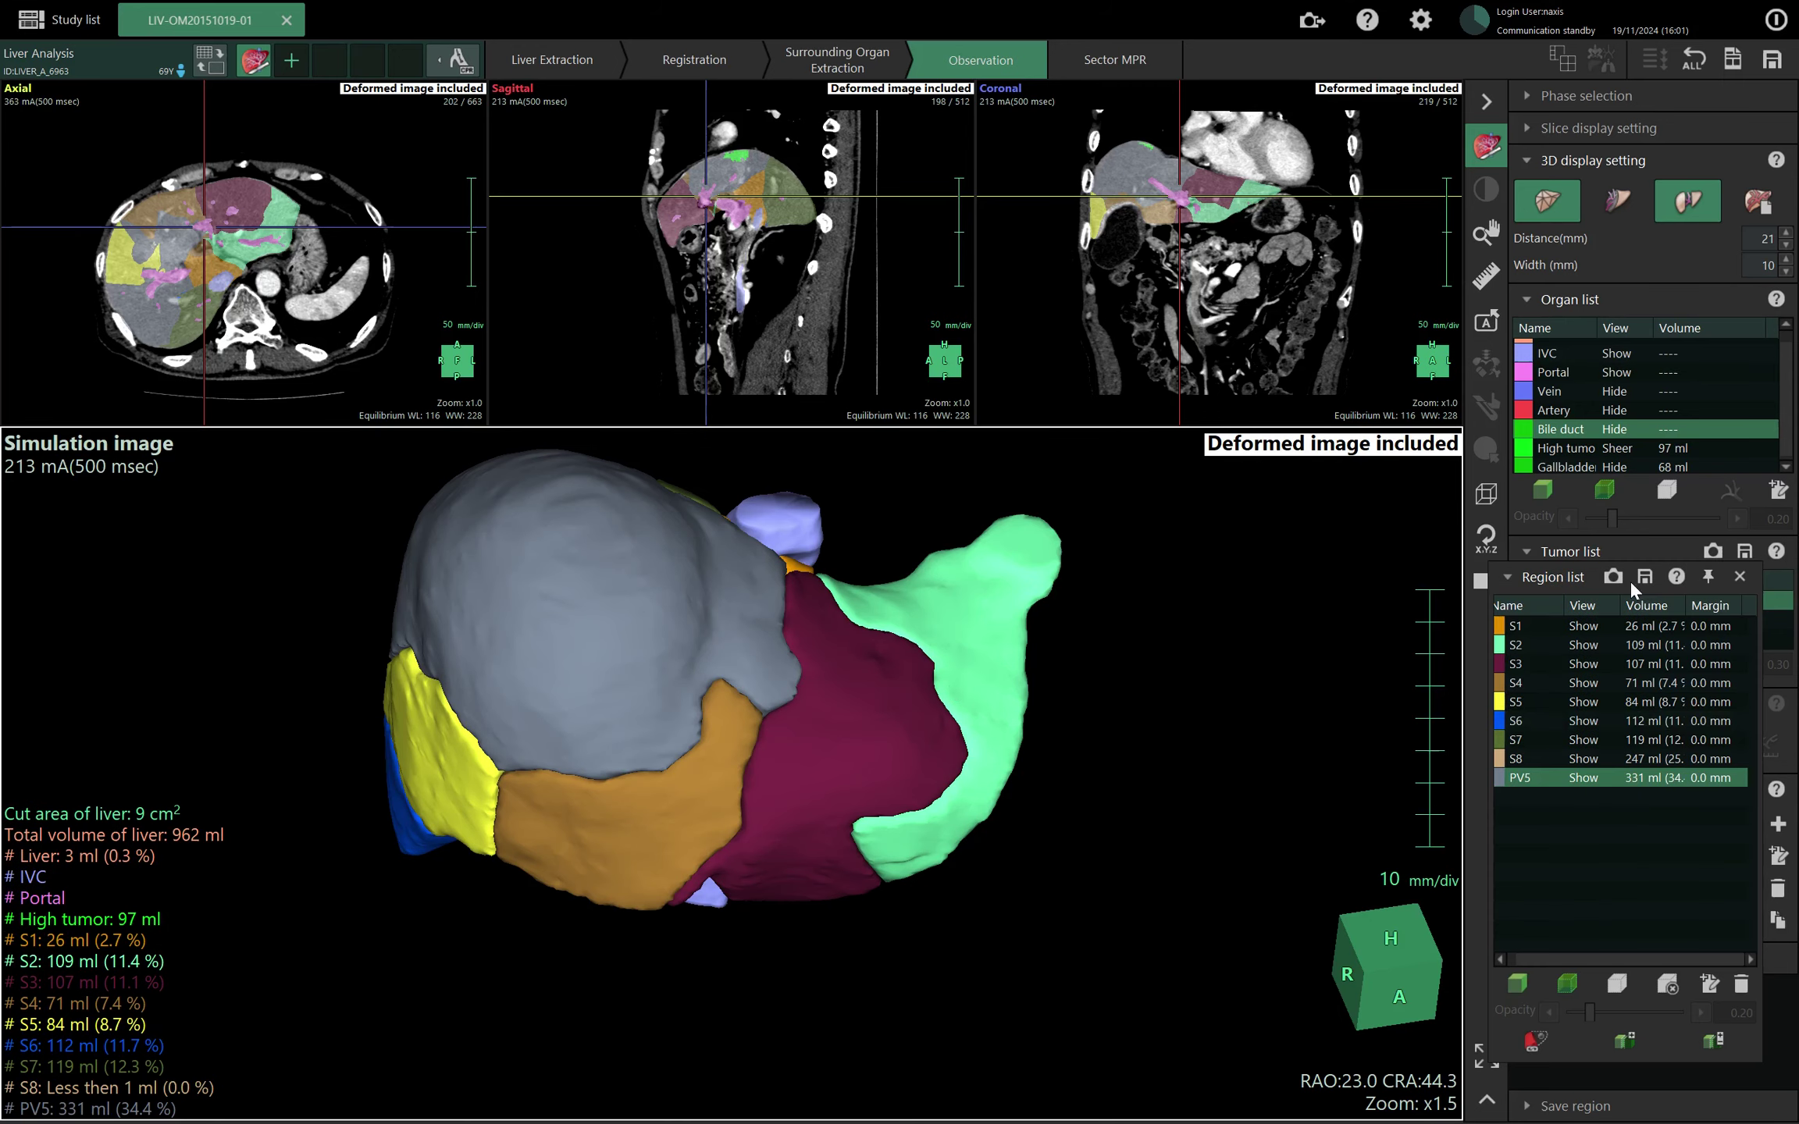
# Hide the PV5 region and rotate the model to inspect the exposed resection area.
pyautogui.click(1561, 784)
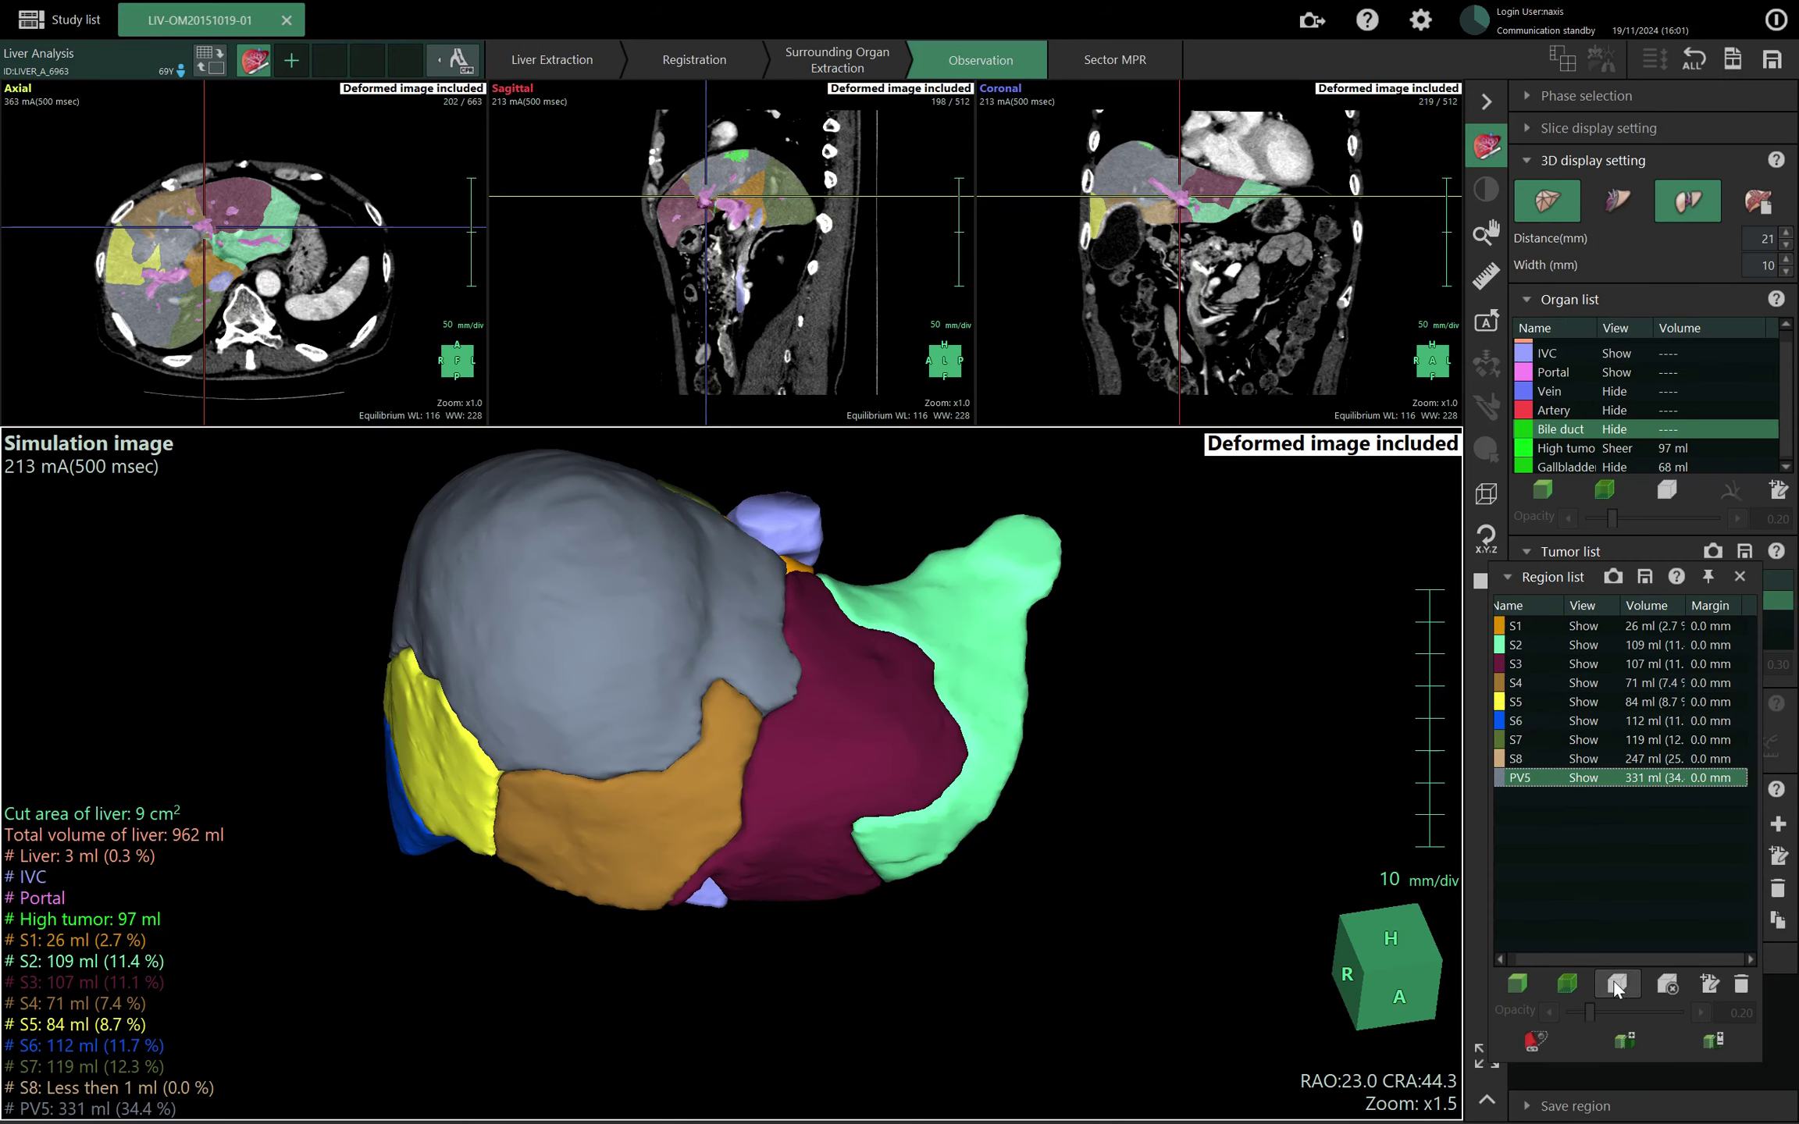
pyautogui.click(1615, 987)
pyautogui.moveTo(1172, 725); pyautogui.dragTo(1548, 381)
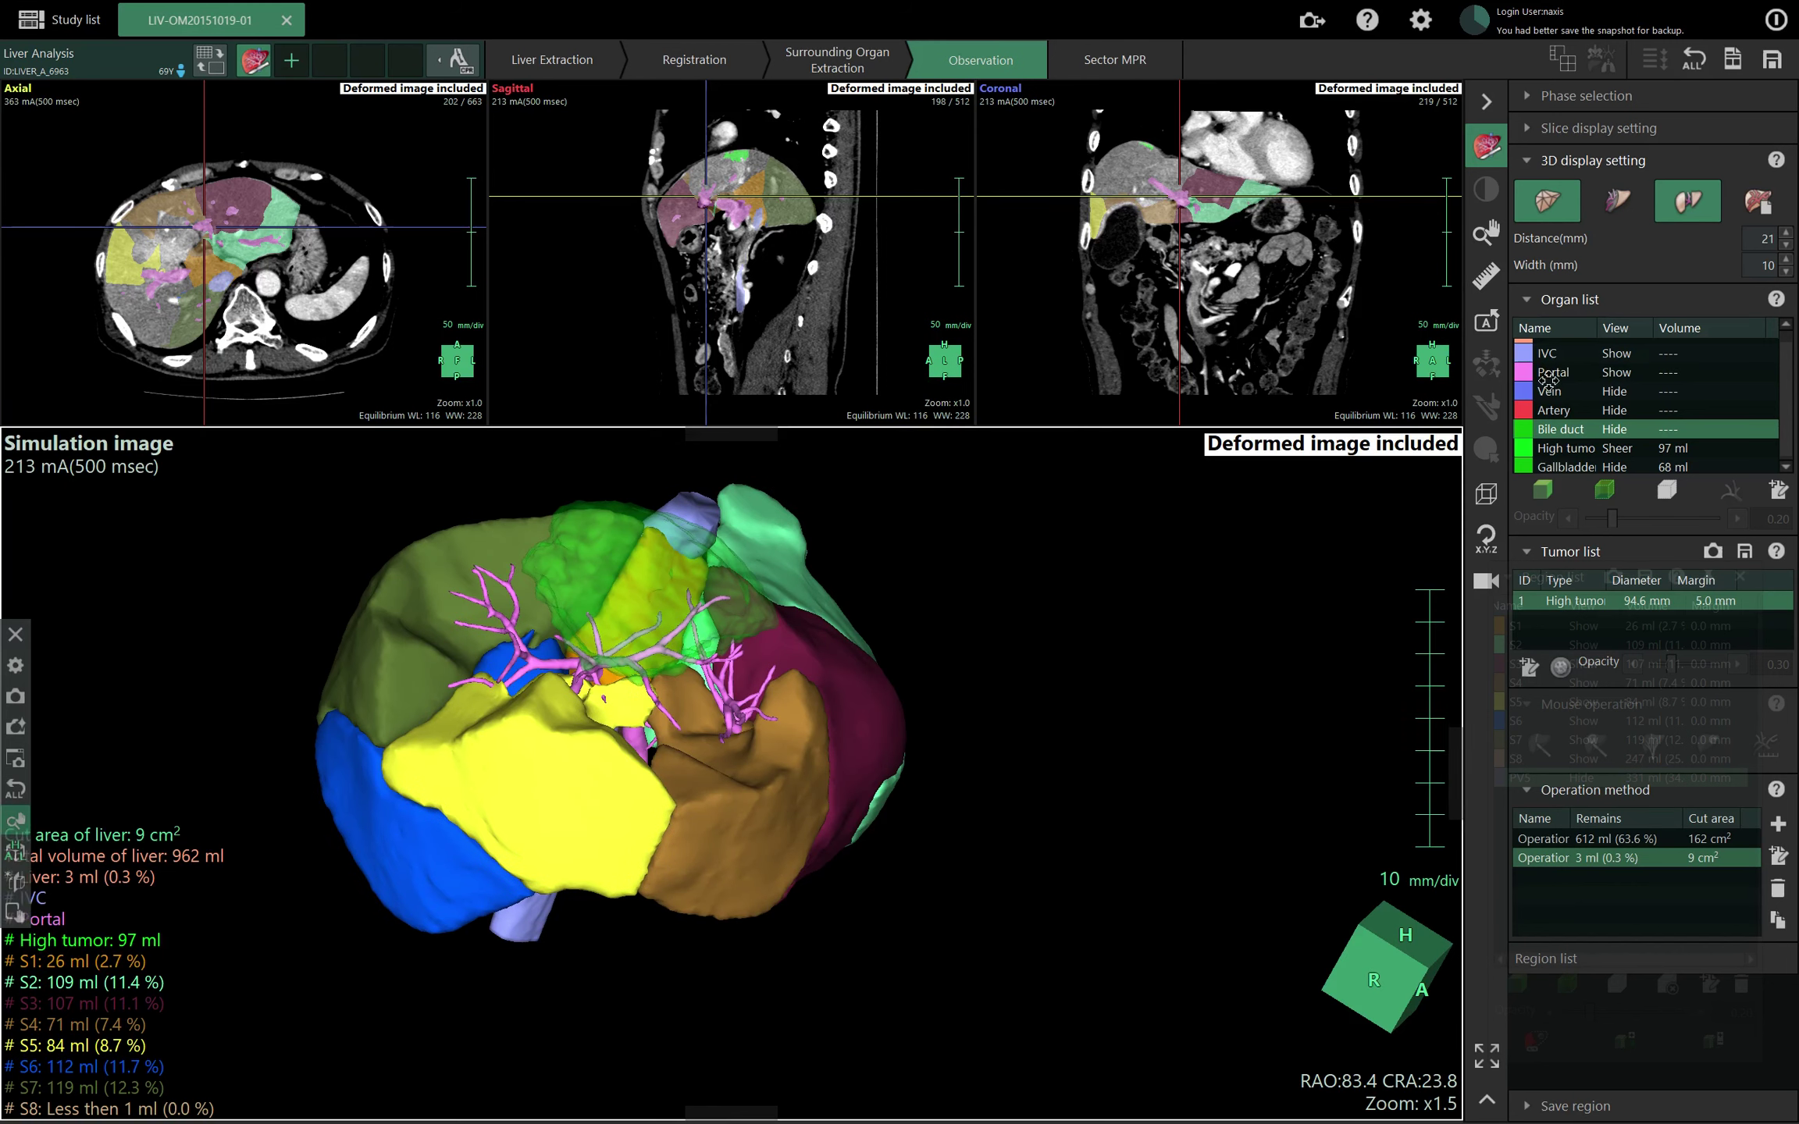
# Show the vein and artery together in the 3D model and view the vessels in the resection area.
pyautogui.scroll(1, 1548, 380)
pyautogui.click(1580, 405)
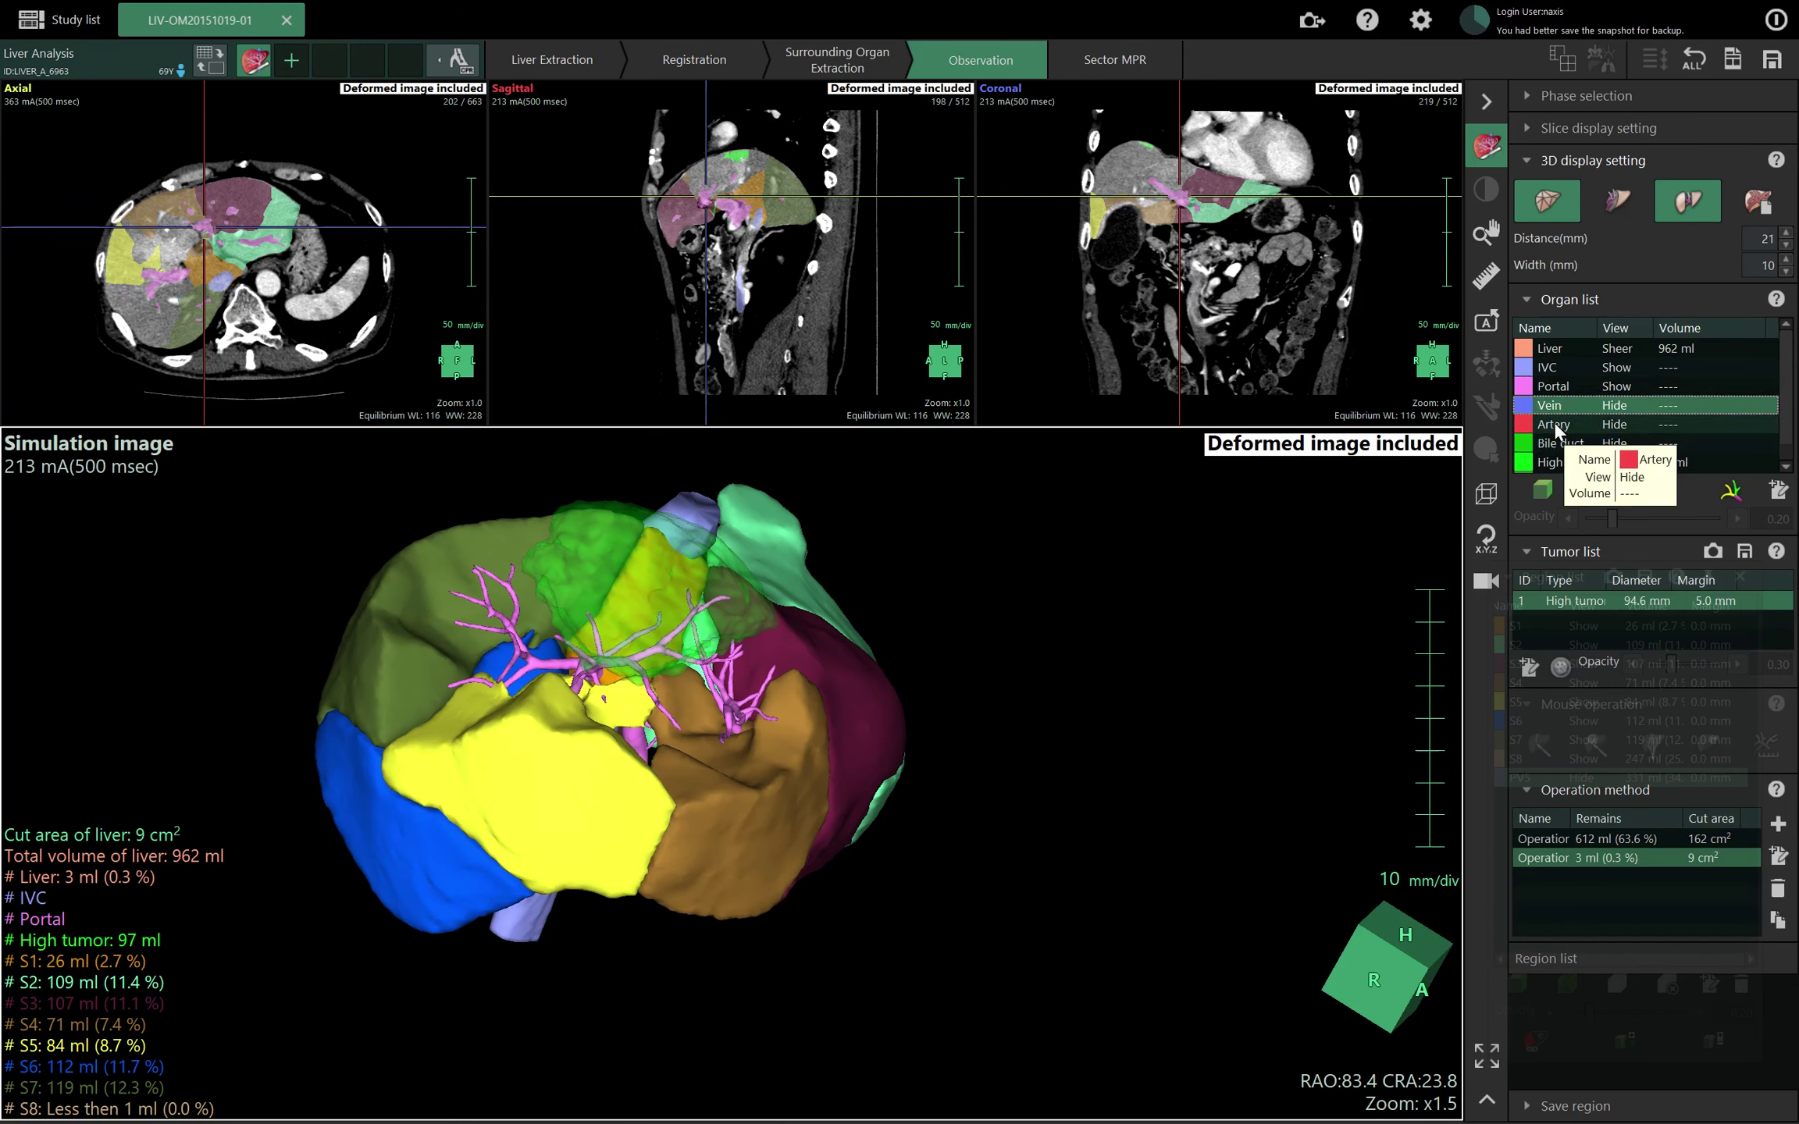
pyautogui.keyDown('ctrl'); pyautogui.click(1556, 425); pyautogui.keyUp('ctrl')
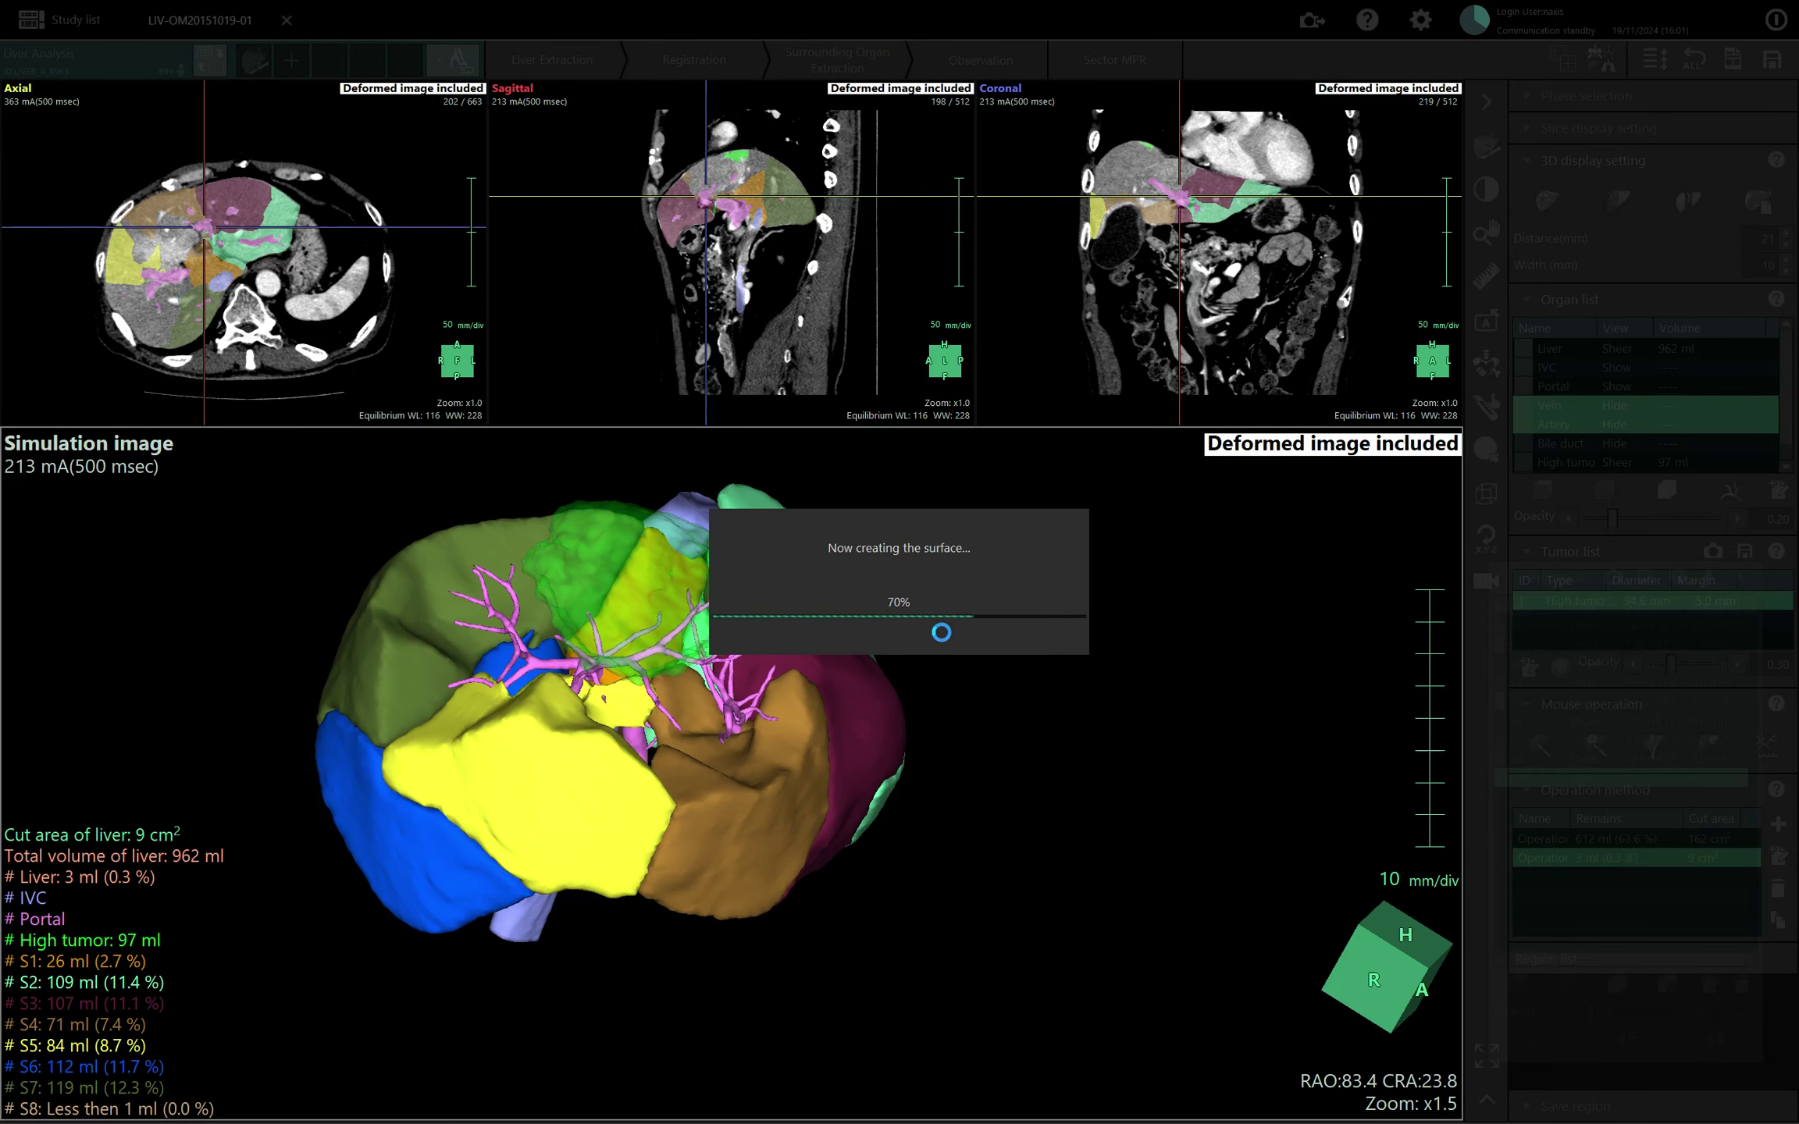
pyautogui.moveTo(939, 630); pyautogui.dragTo(1039, 760)
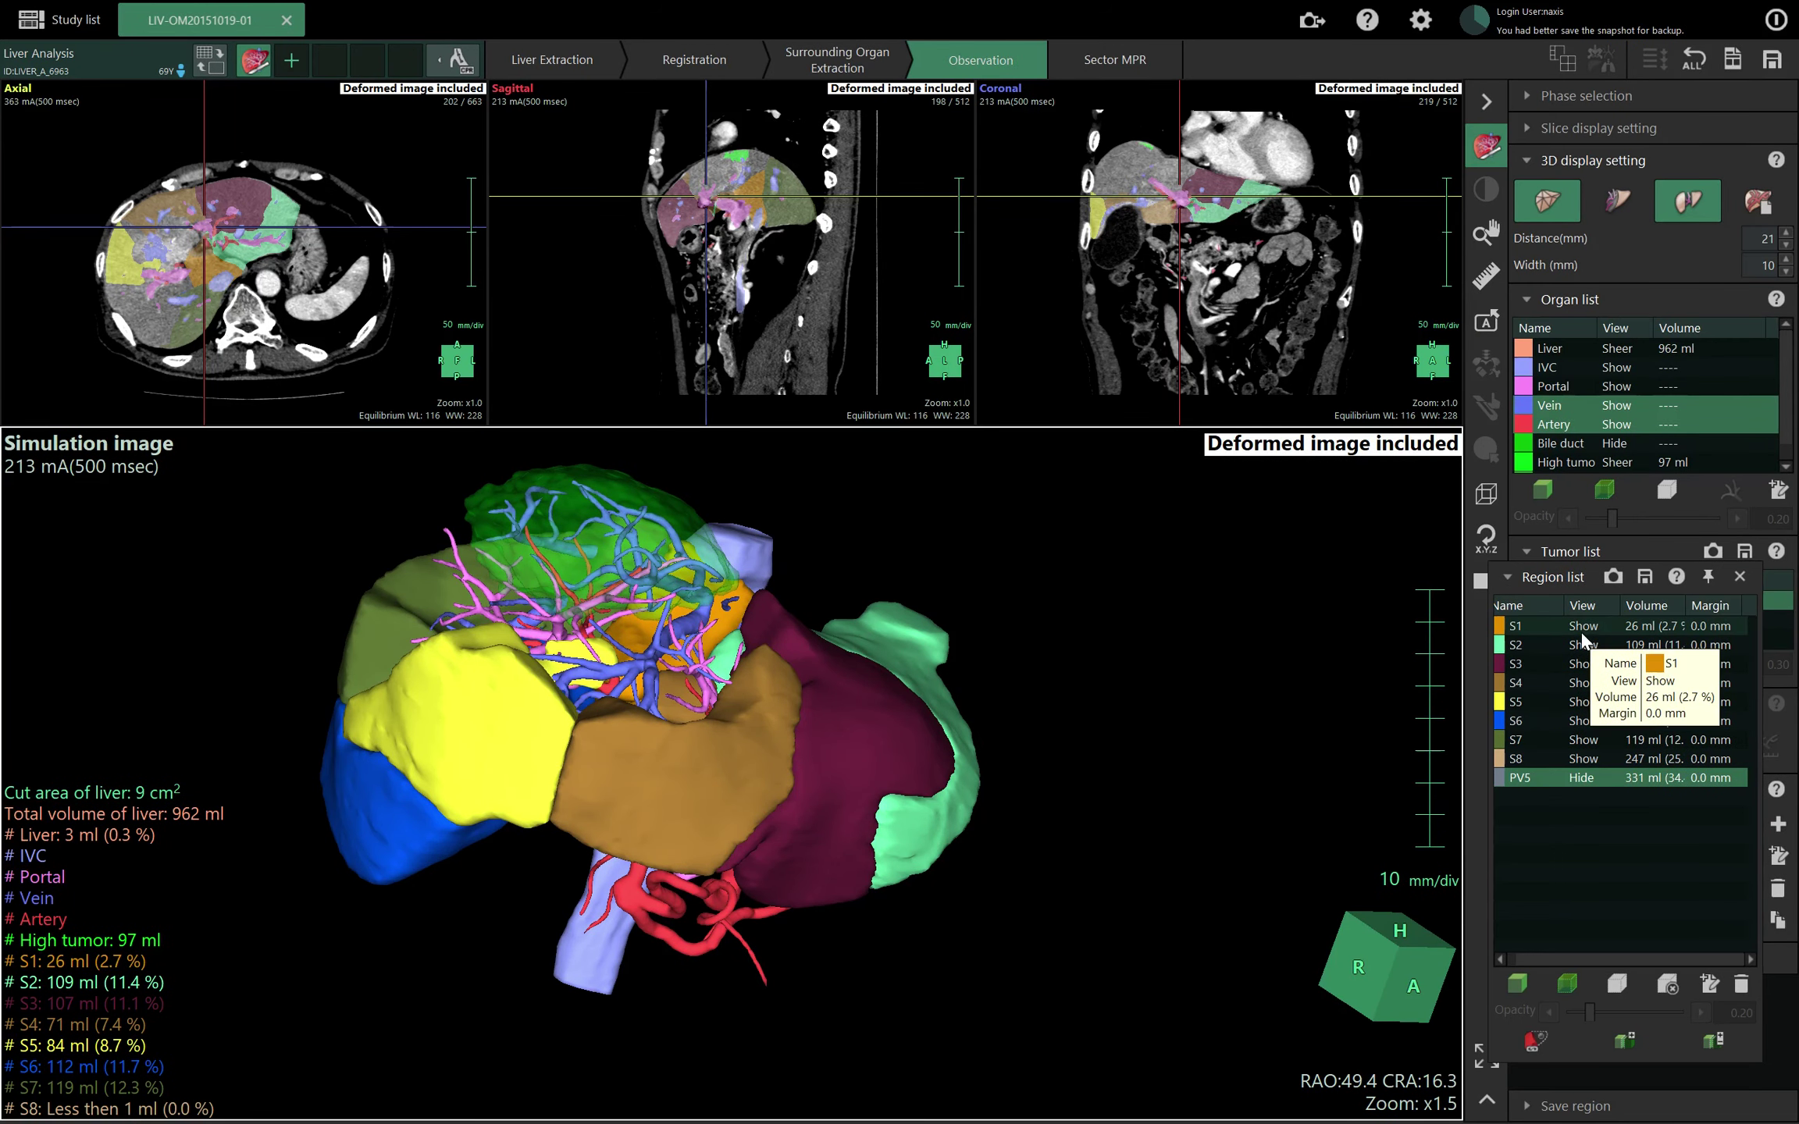
# Hide regions S1 to S8 and view the remaining tumor and vessels from the front.
pyautogui.click(1581, 633)
pyautogui.keyDown('shift'); pyautogui.click(1546, 760); pyautogui.keyUp('shift')
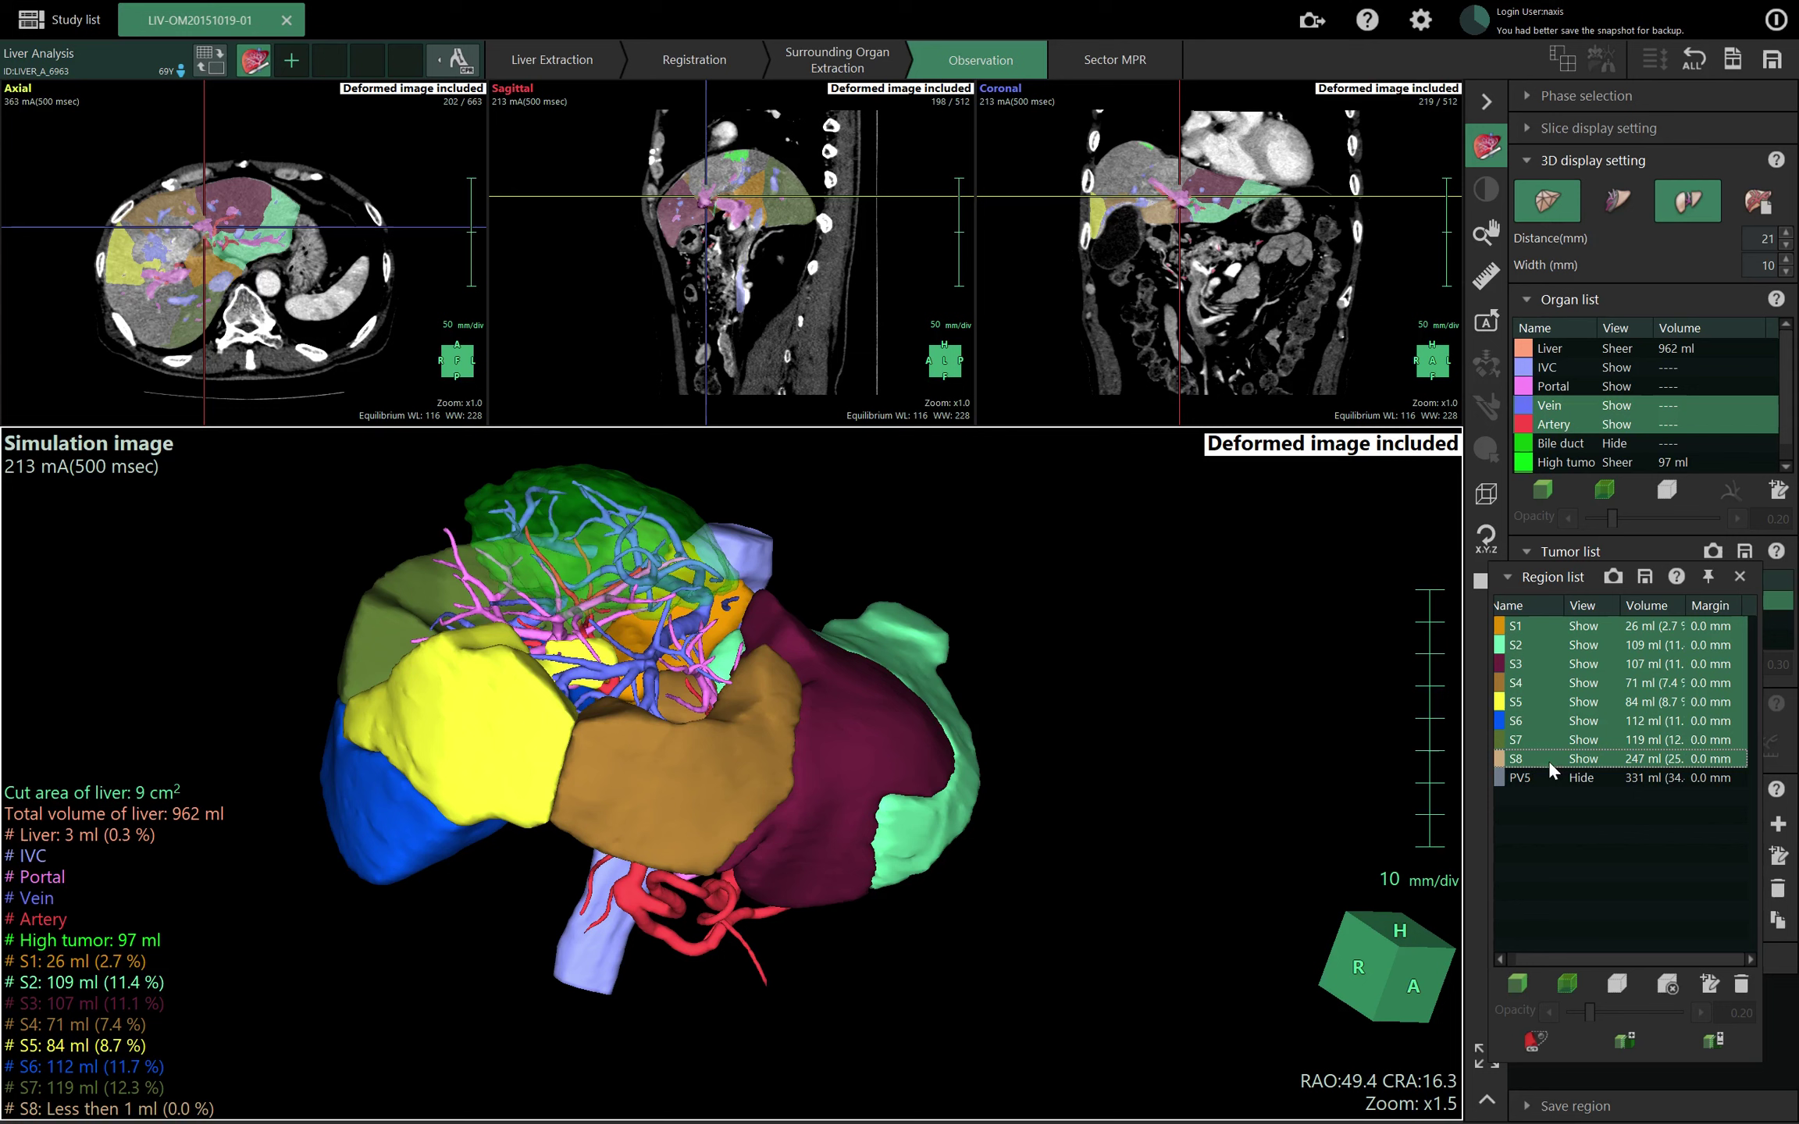
pyautogui.click(1600, 984)
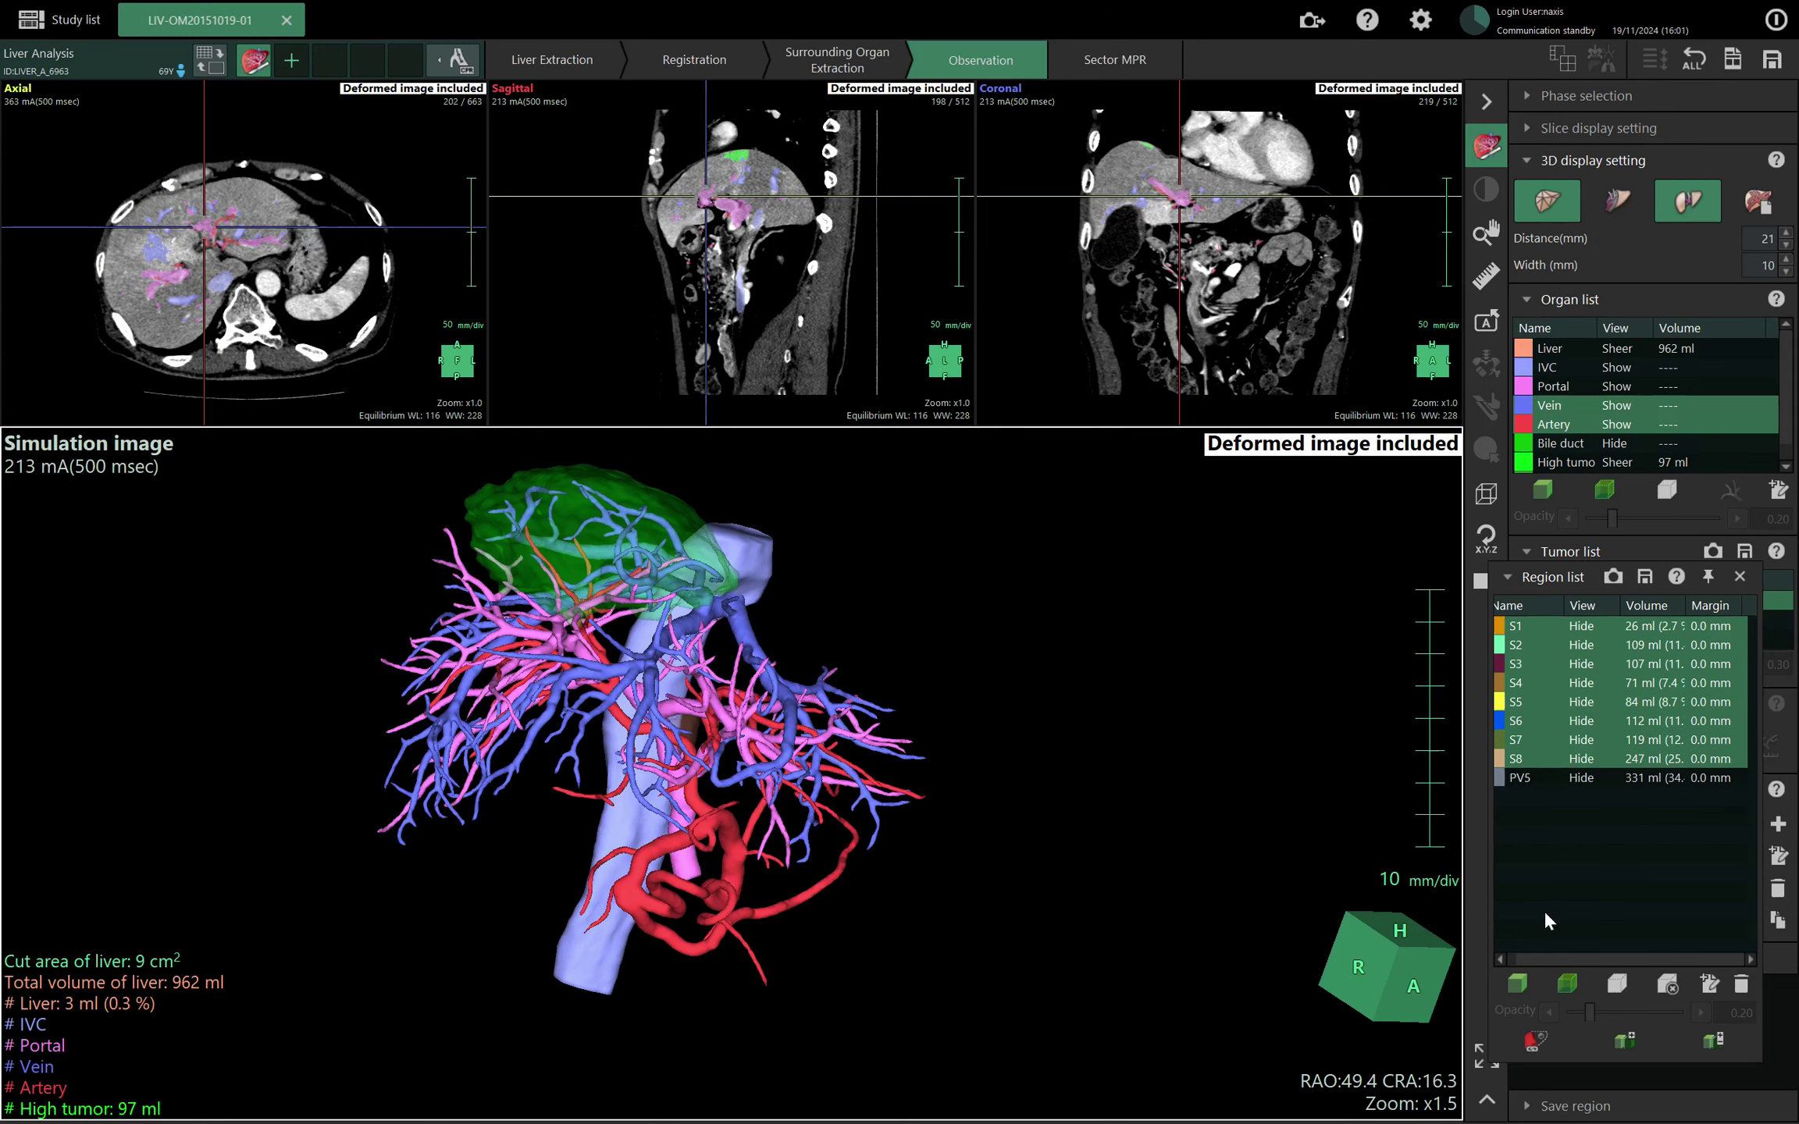
pyautogui.click(1518, 780)
pyautogui.moveTo(1126, 682); pyautogui.dragTo(1094, 667)
pyautogui.press('a')
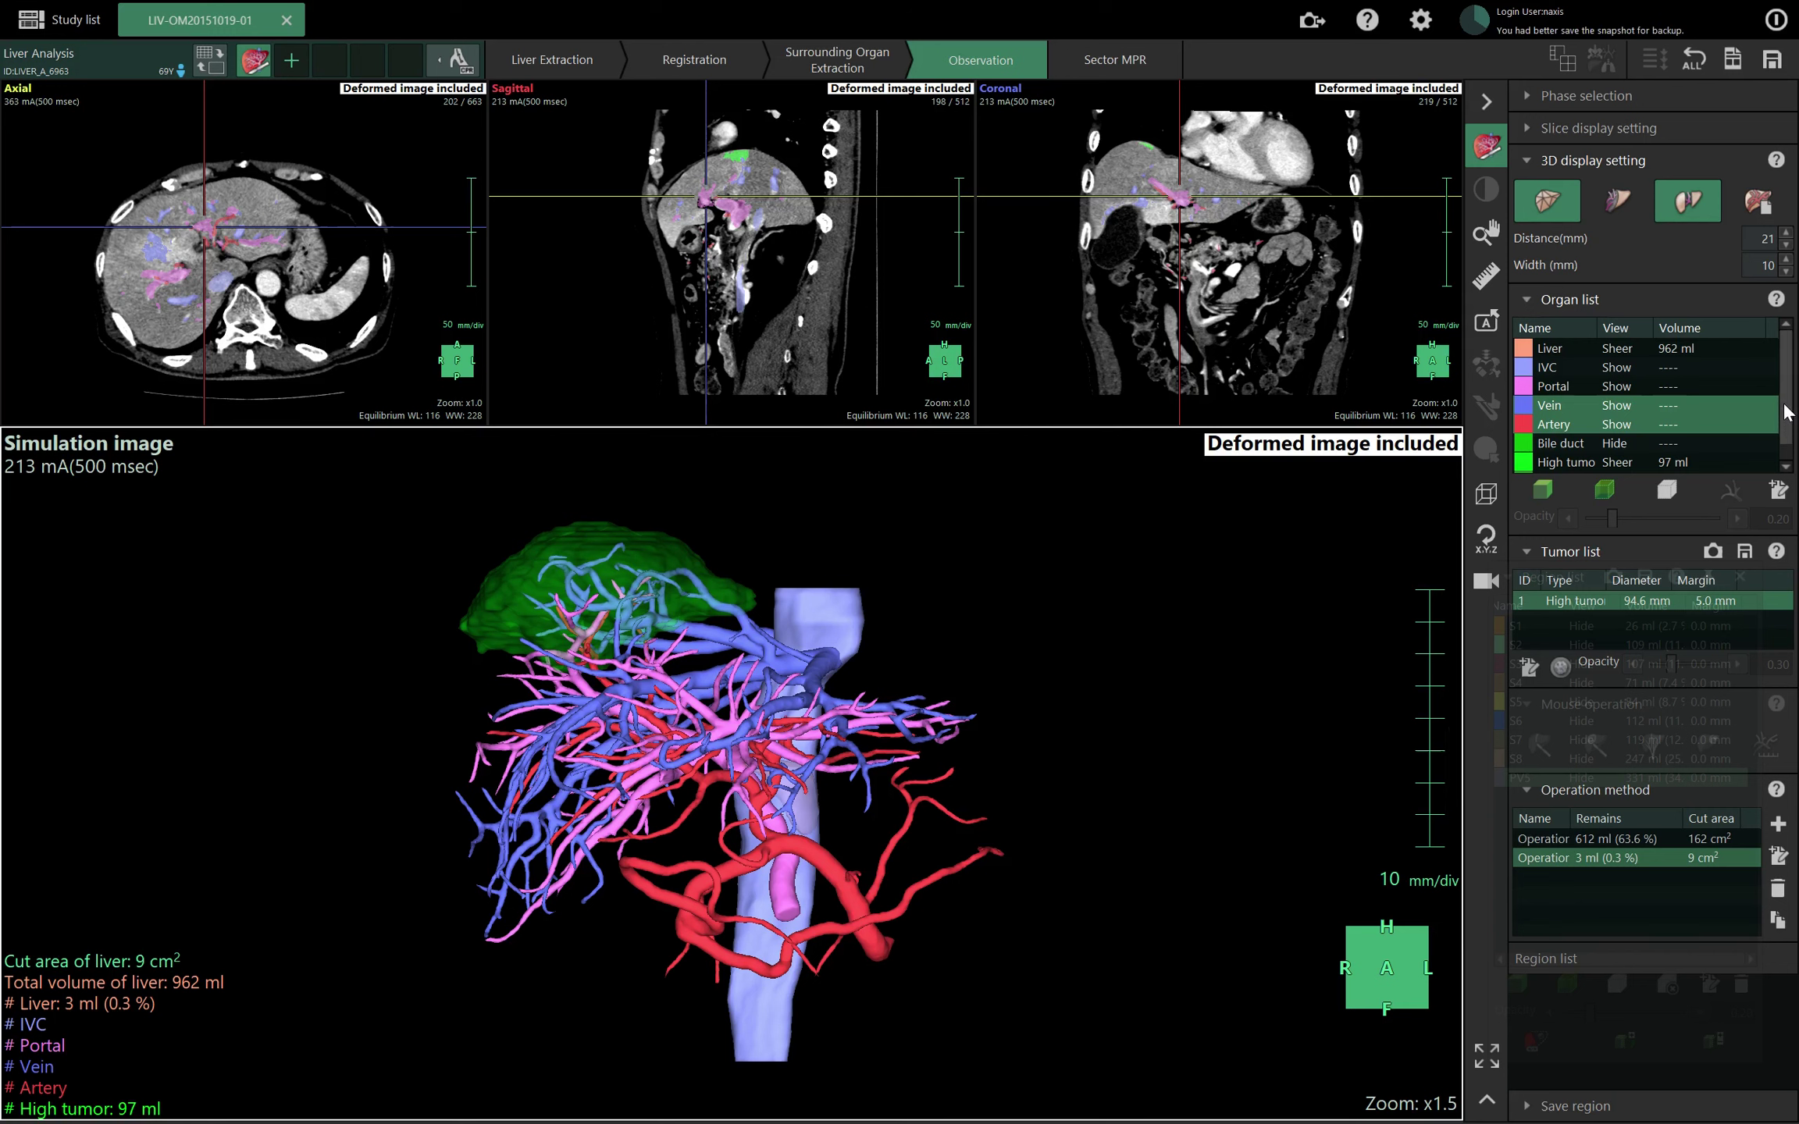
# Turn off the 3D display mode with distance and width settings, and color the portal vein by its regional map.
pyautogui.moveTo(1784, 404); pyautogui.dragTo(1787, 442)
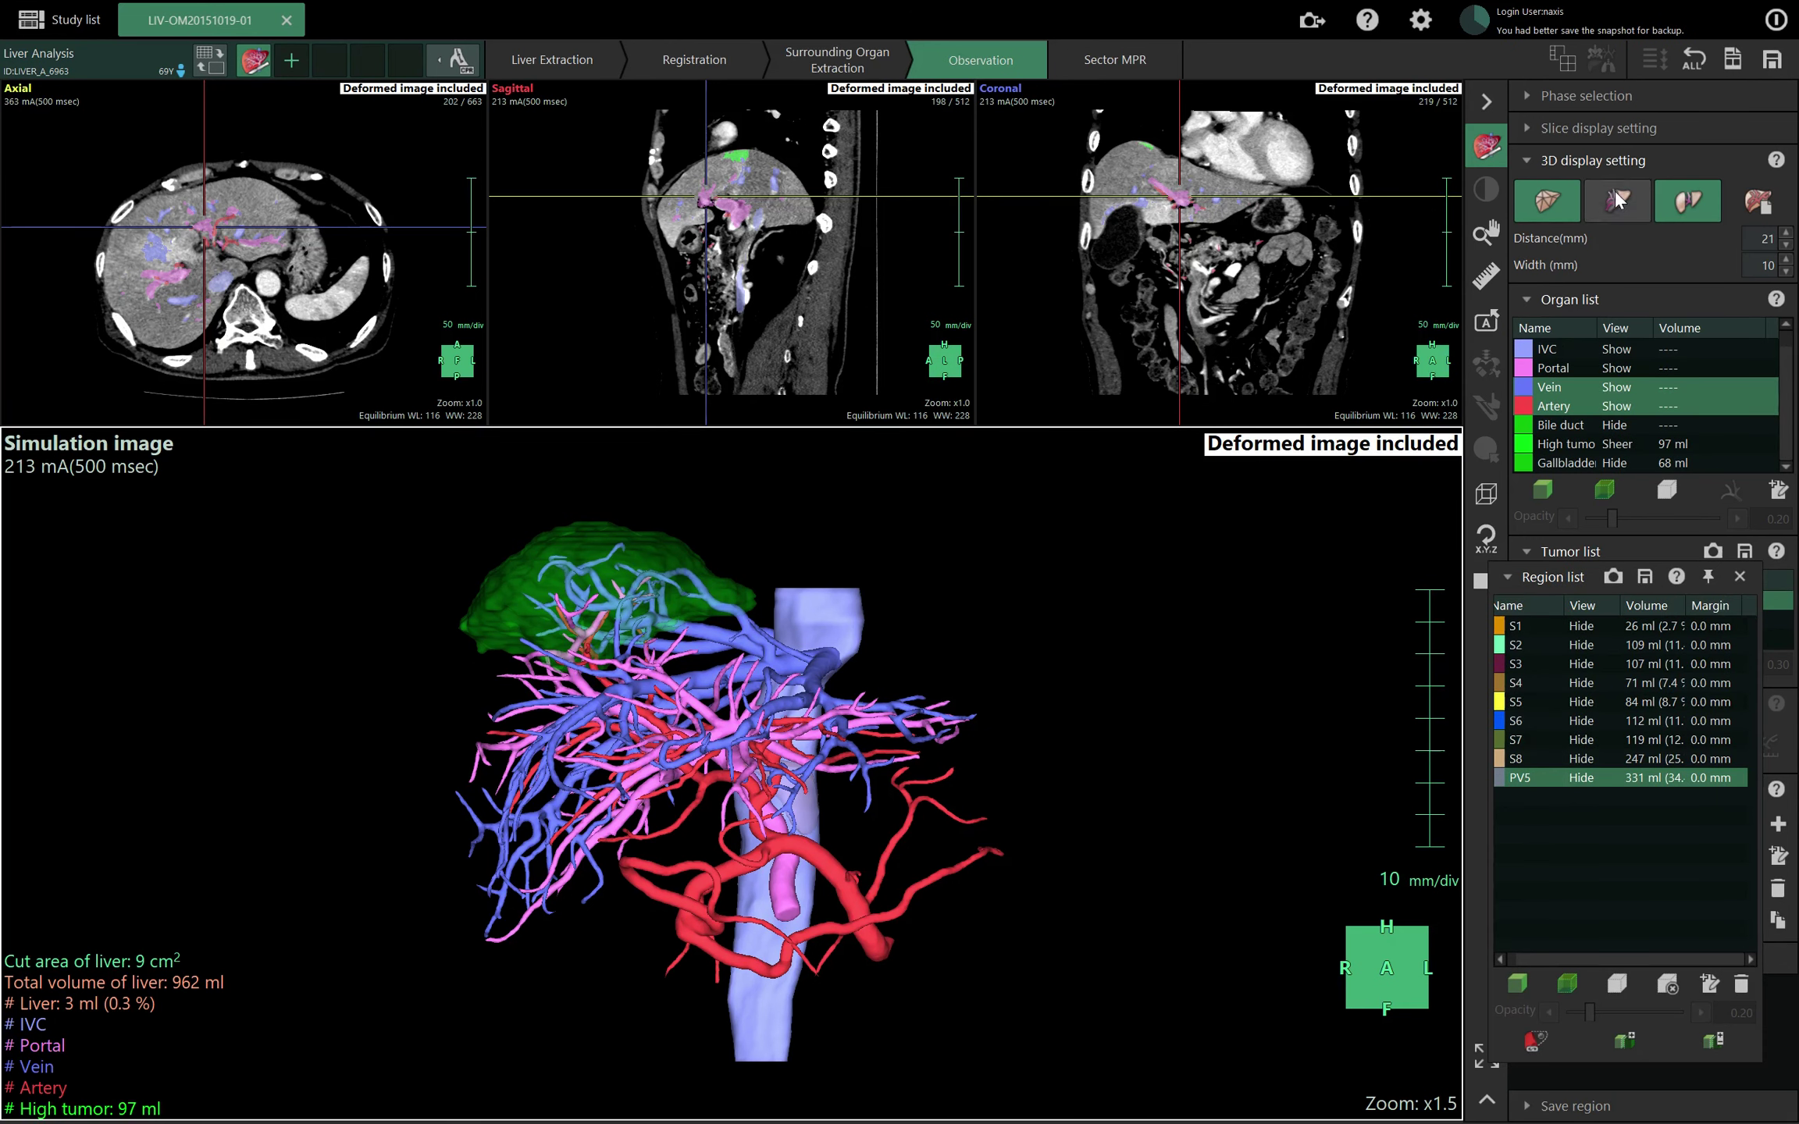
pyautogui.click(1687, 201)
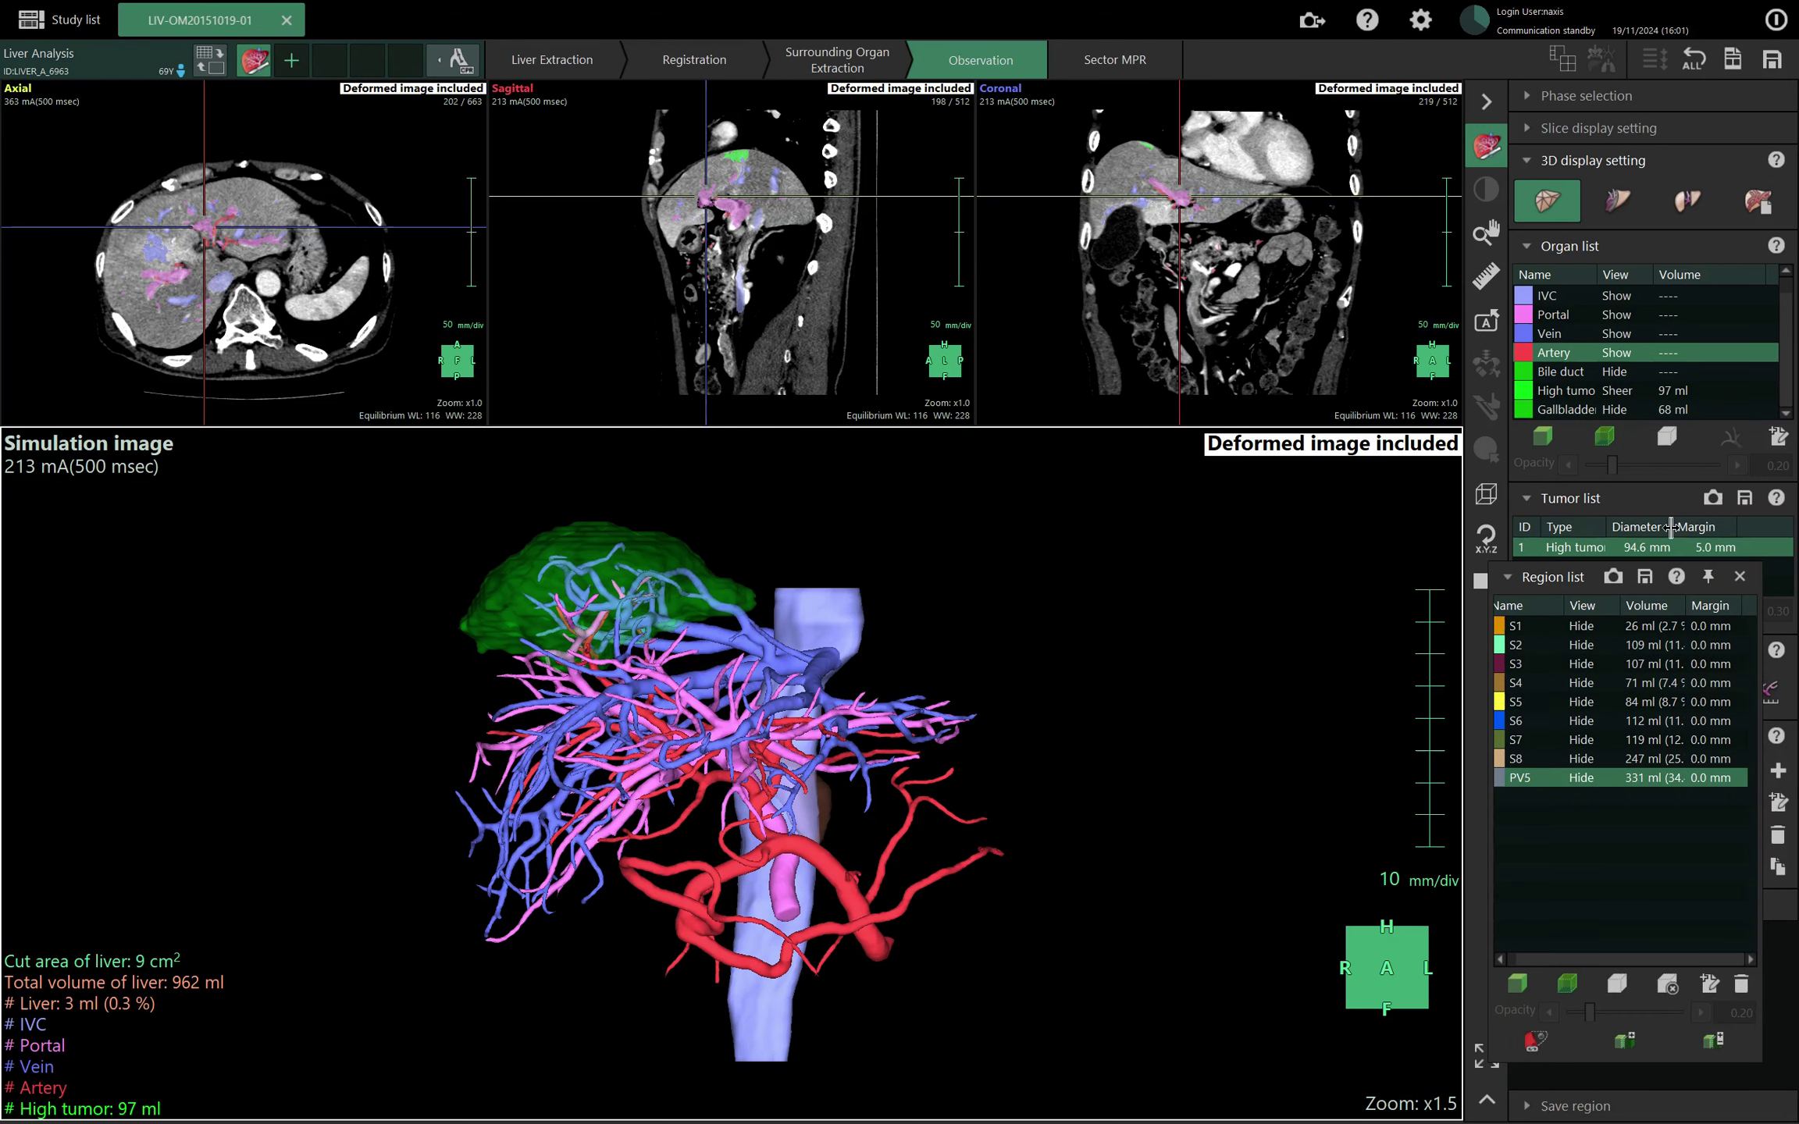
pyautogui.click(1563, 318)
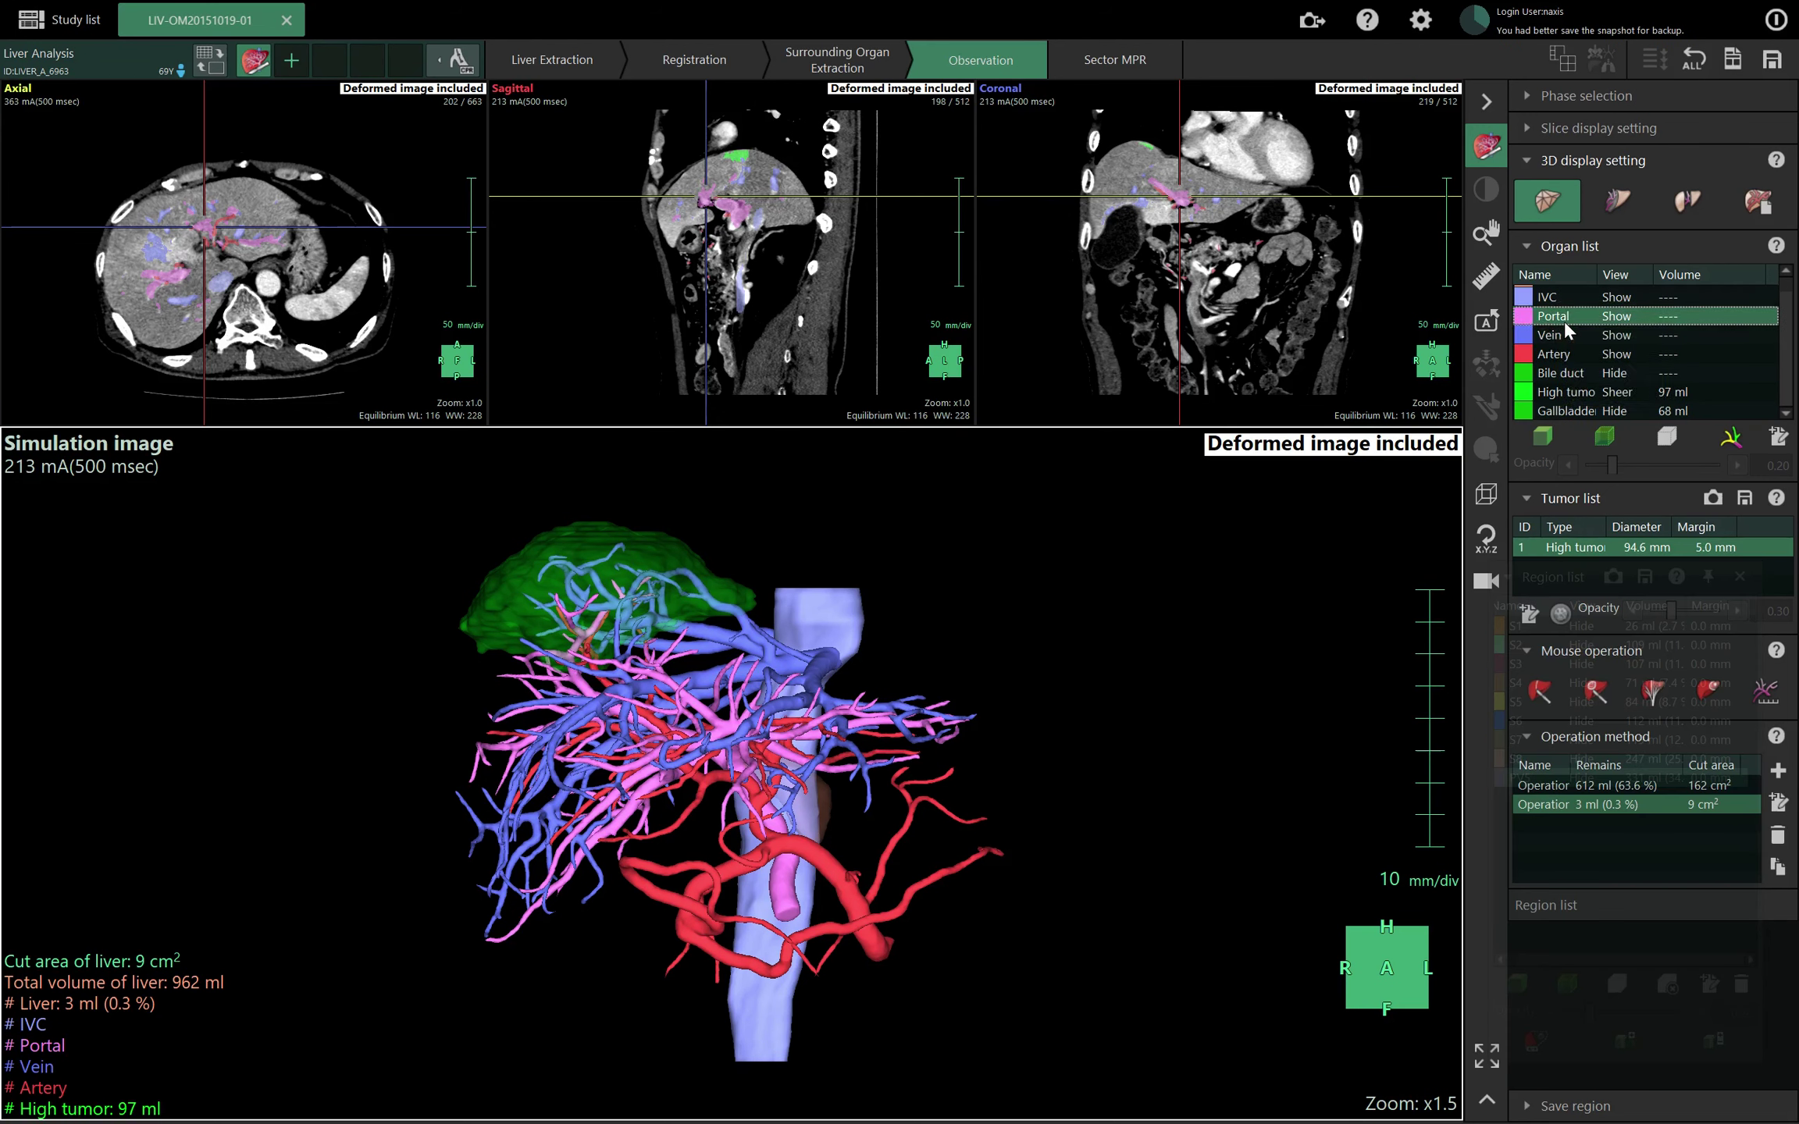
pyautogui.click(1720, 444)
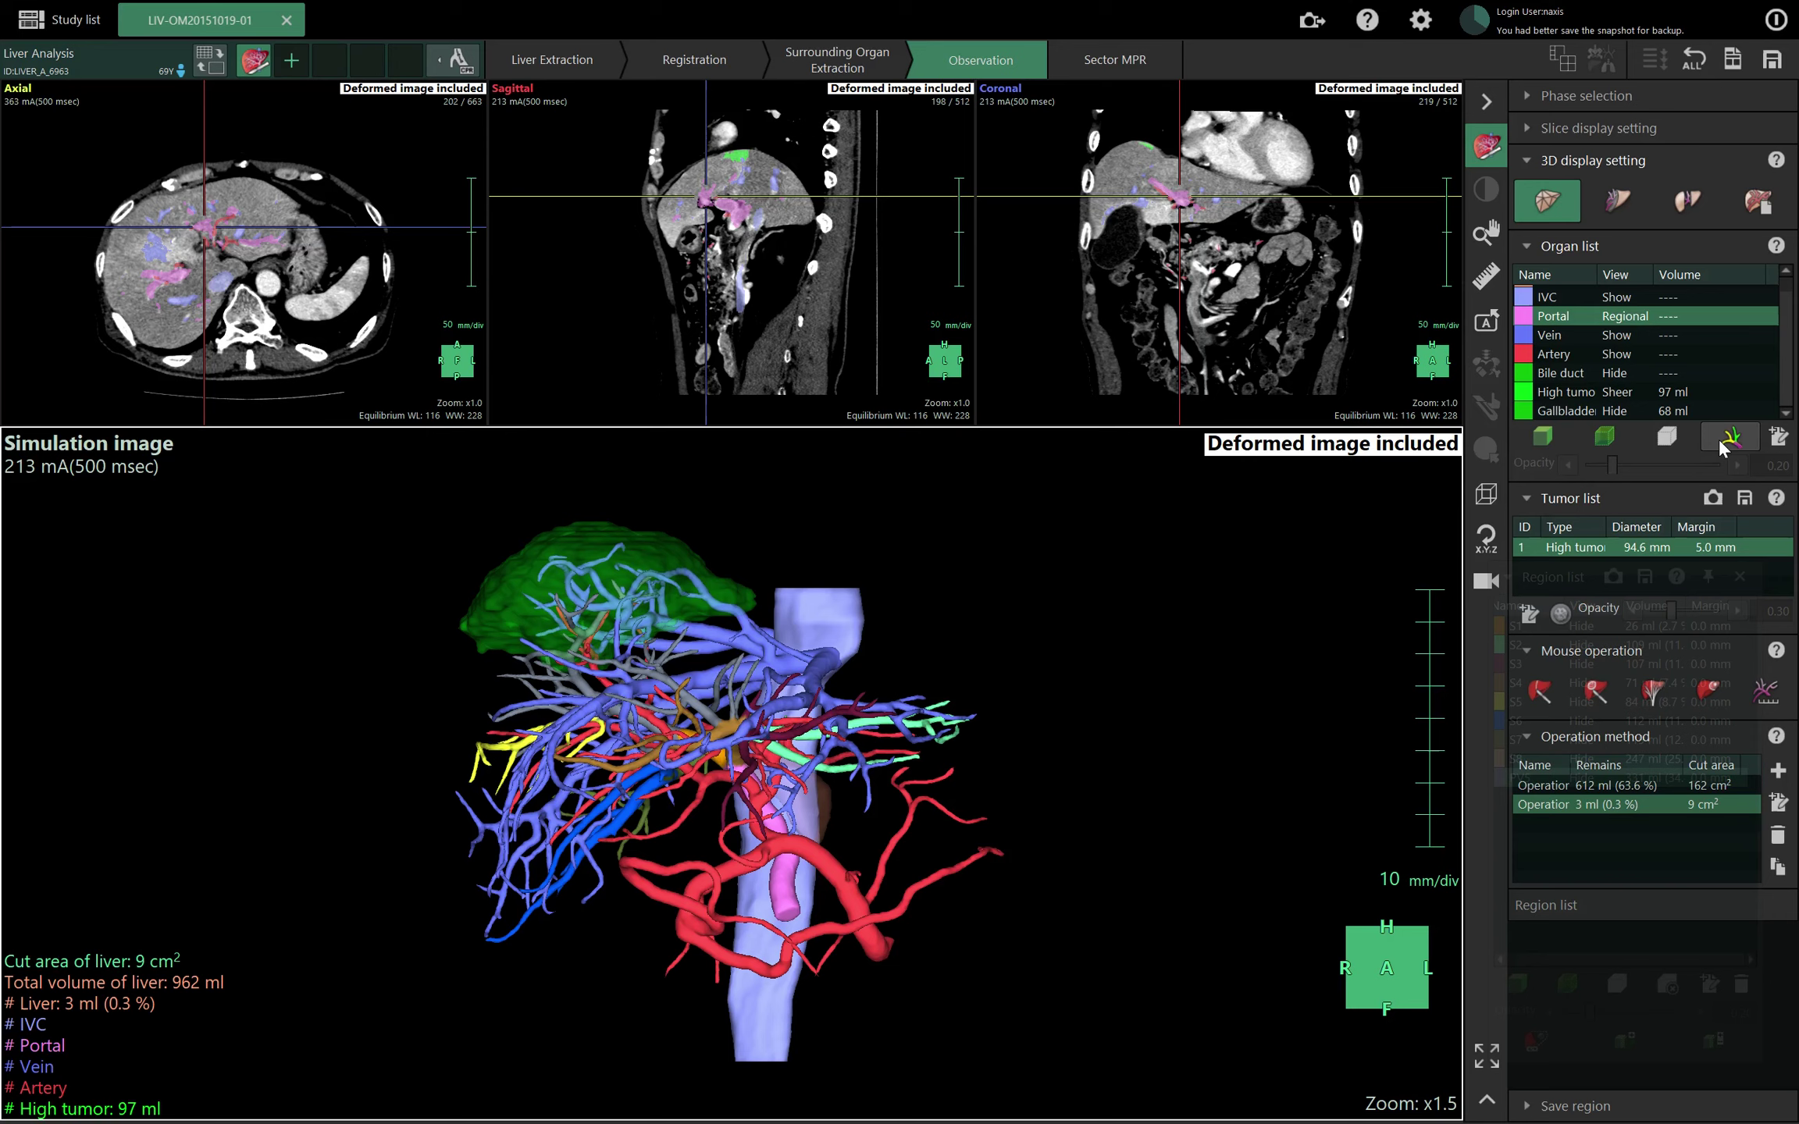
pyautogui.moveTo(1182, 687); pyautogui.dragTo(1200, 826)
pyautogui.moveTo(1145, 723)
pyautogui.mouseDown()
pyautogui.moveTo(1146, 676)
pyautogui.moveTo(1176, 738)
pyautogui.mouseUp()
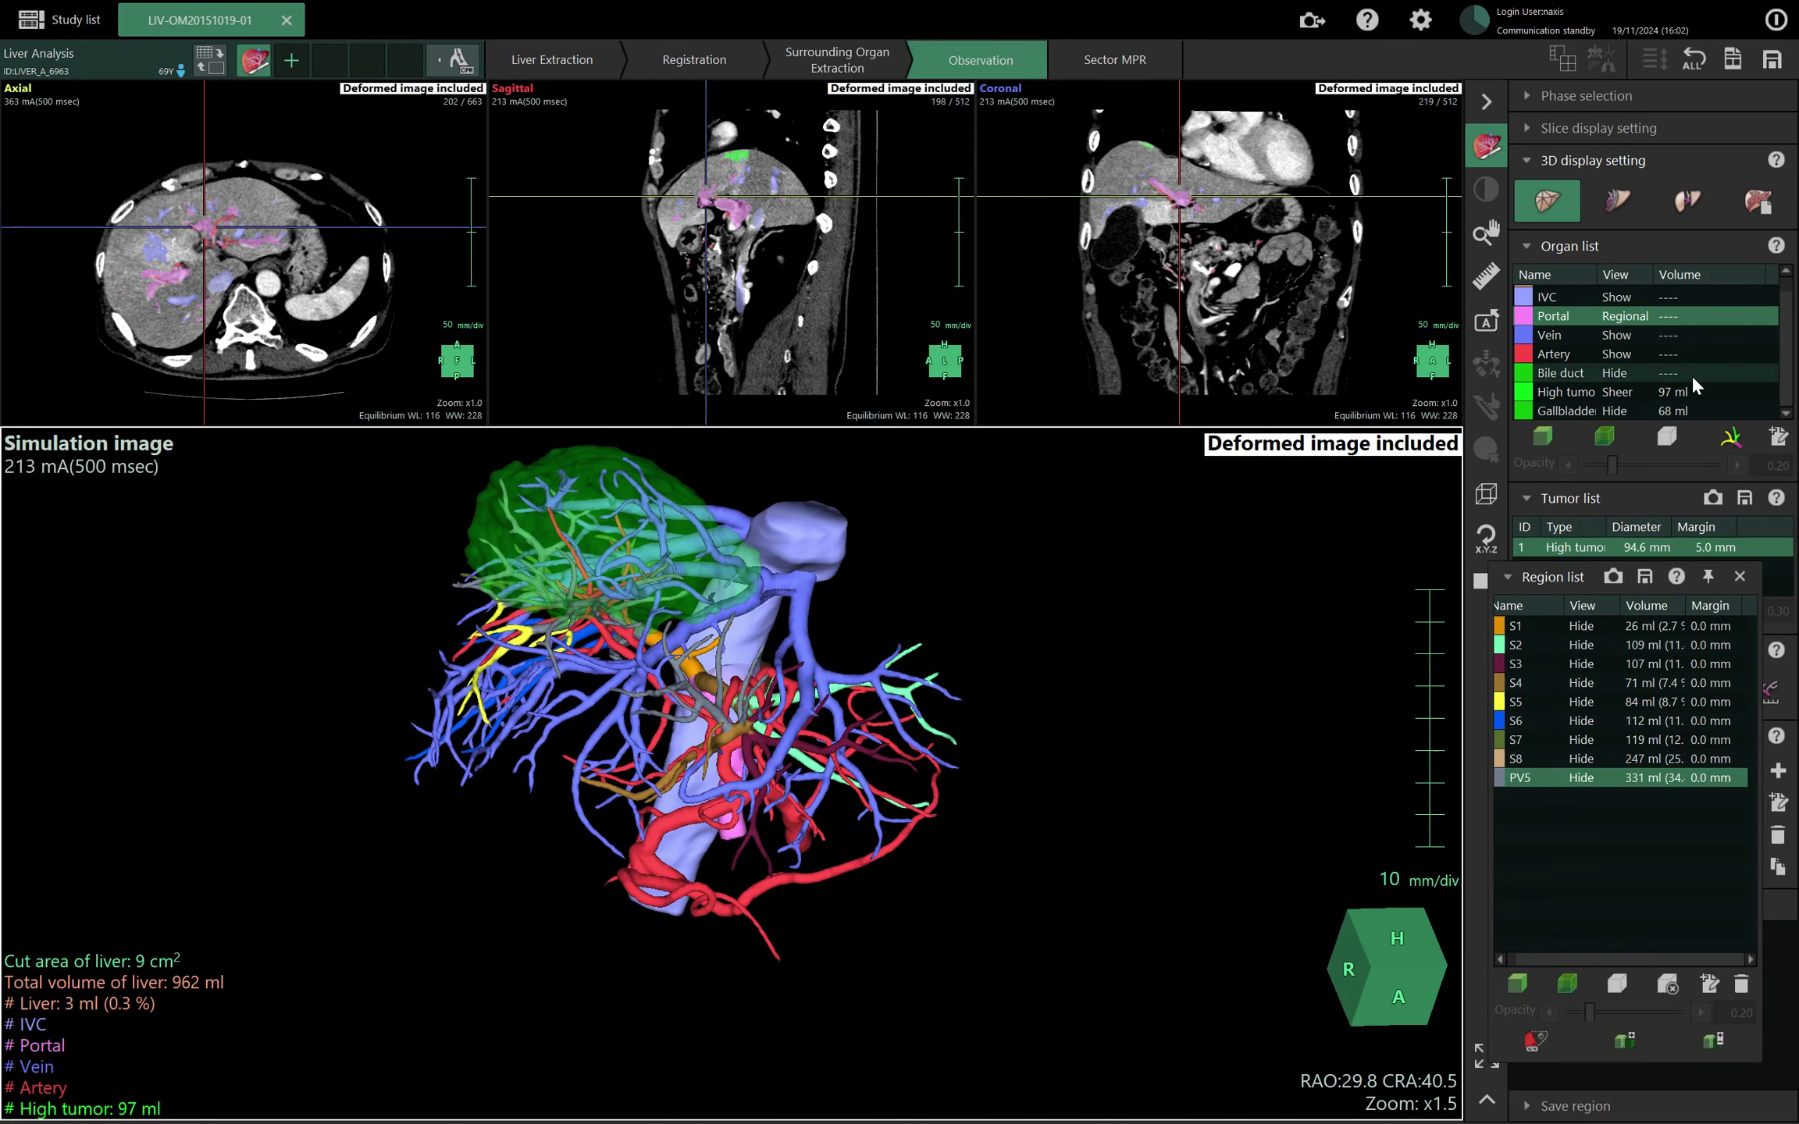
# Hide the vein and artery, and rotate the model to inspect the color-coded portal branches around the tumor.
pyautogui.click(1585, 336)
pyautogui.click(1649, 437)
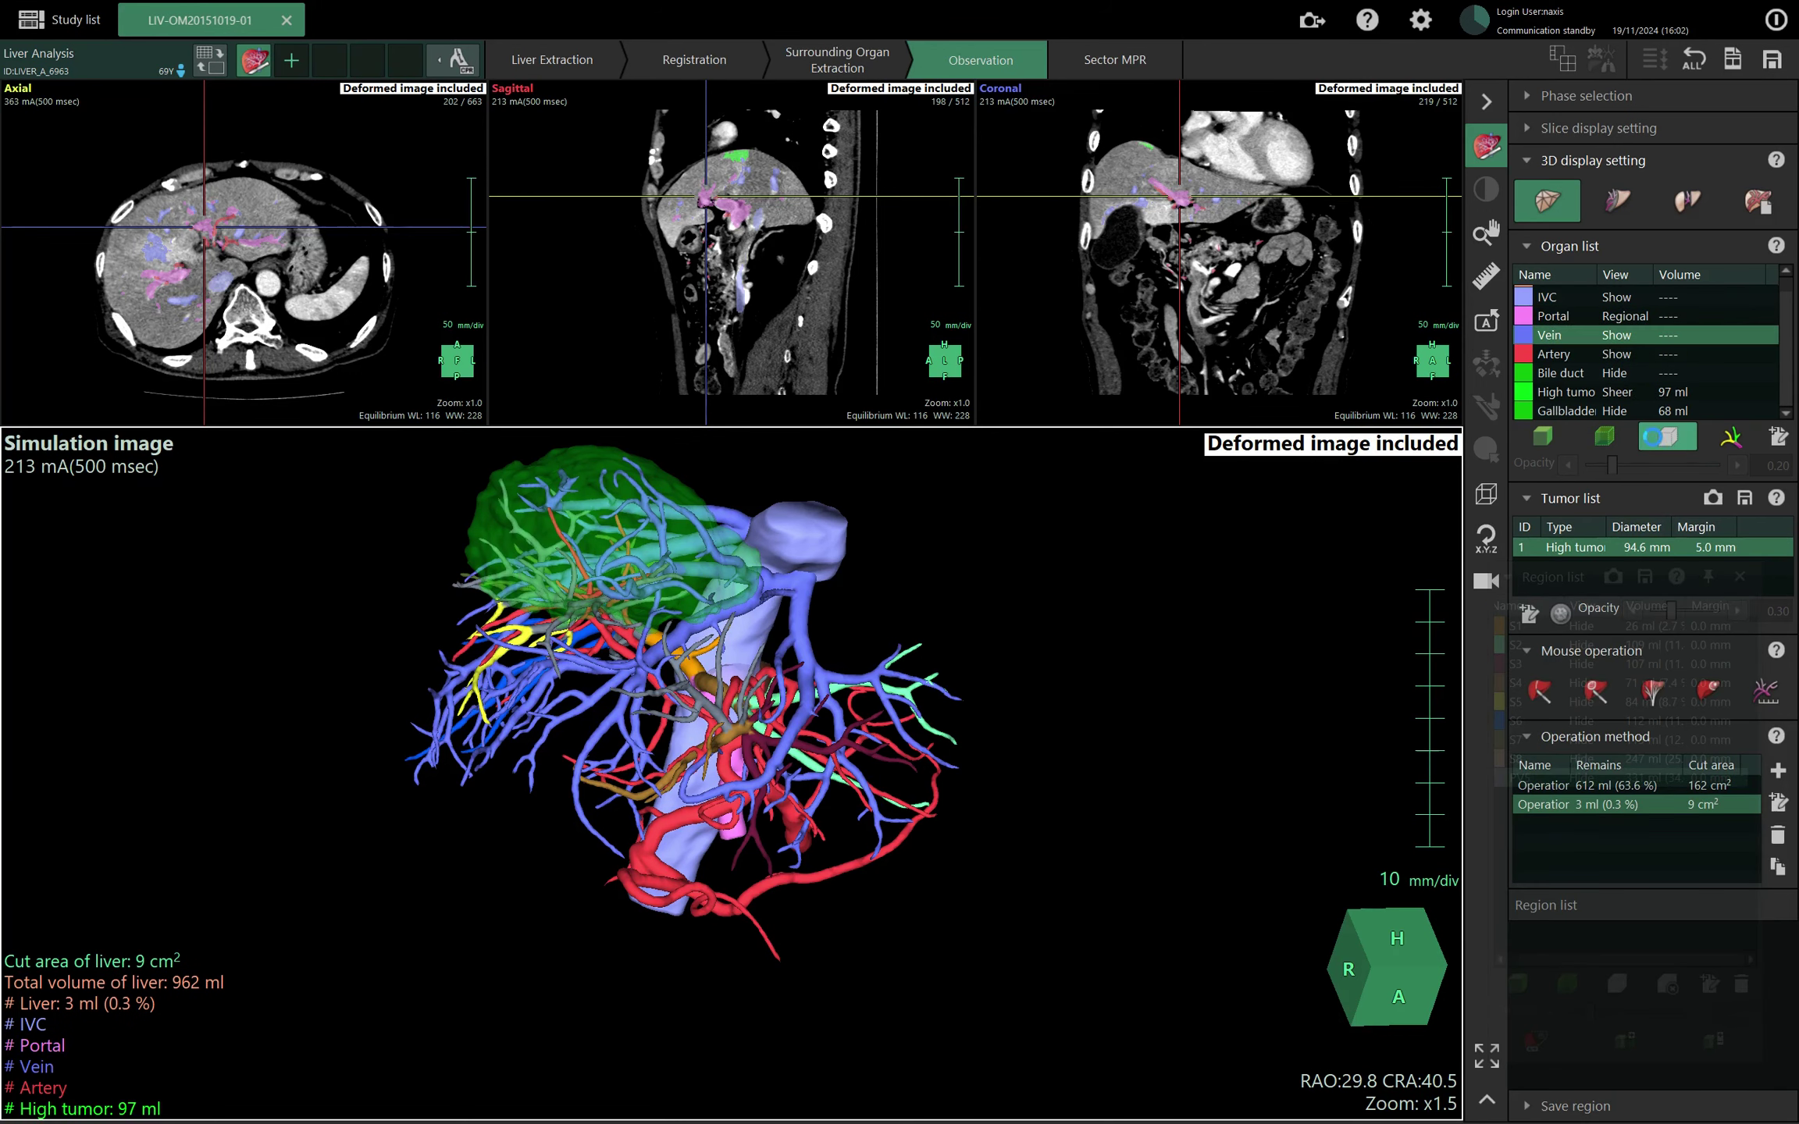
pyautogui.moveTo(1195, 606); pyautogui.dragTo(1171, 666)
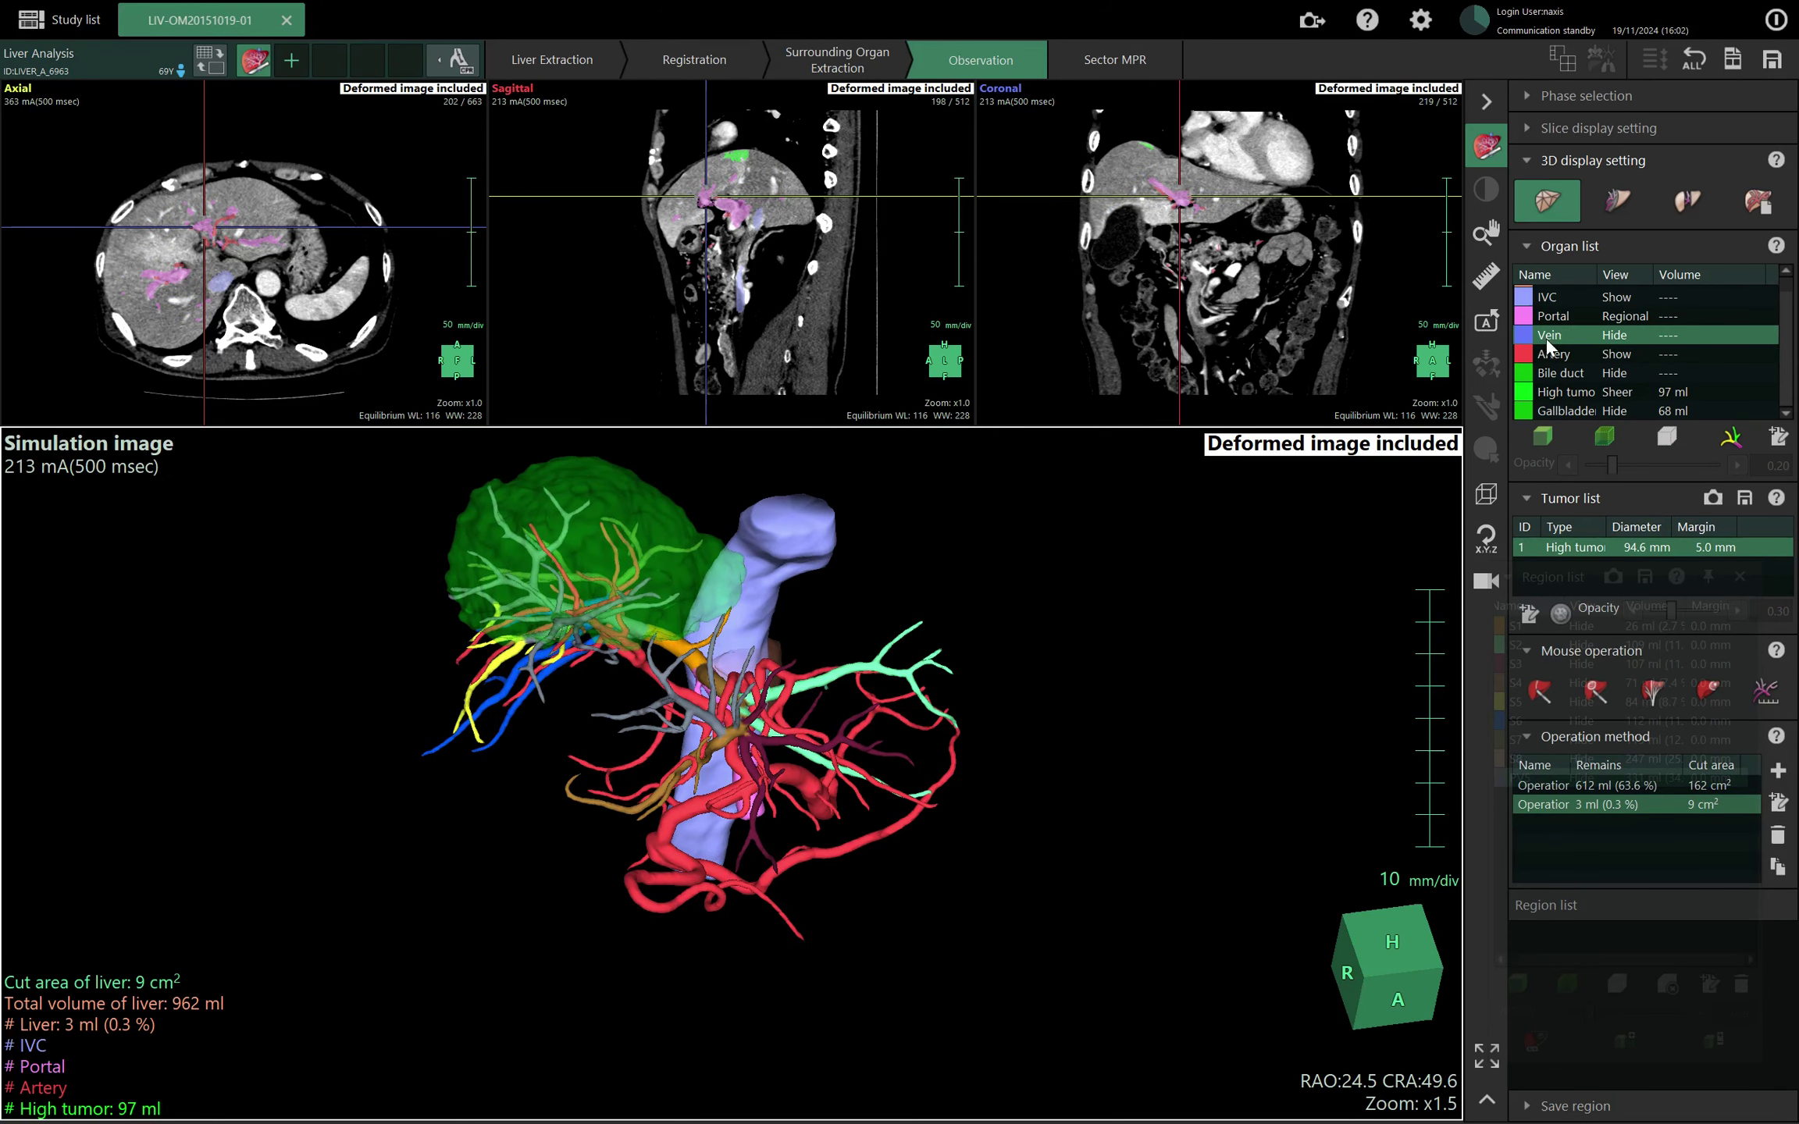
pyautogui.click(1585, 354)
pyautogui.click(1665, 436)
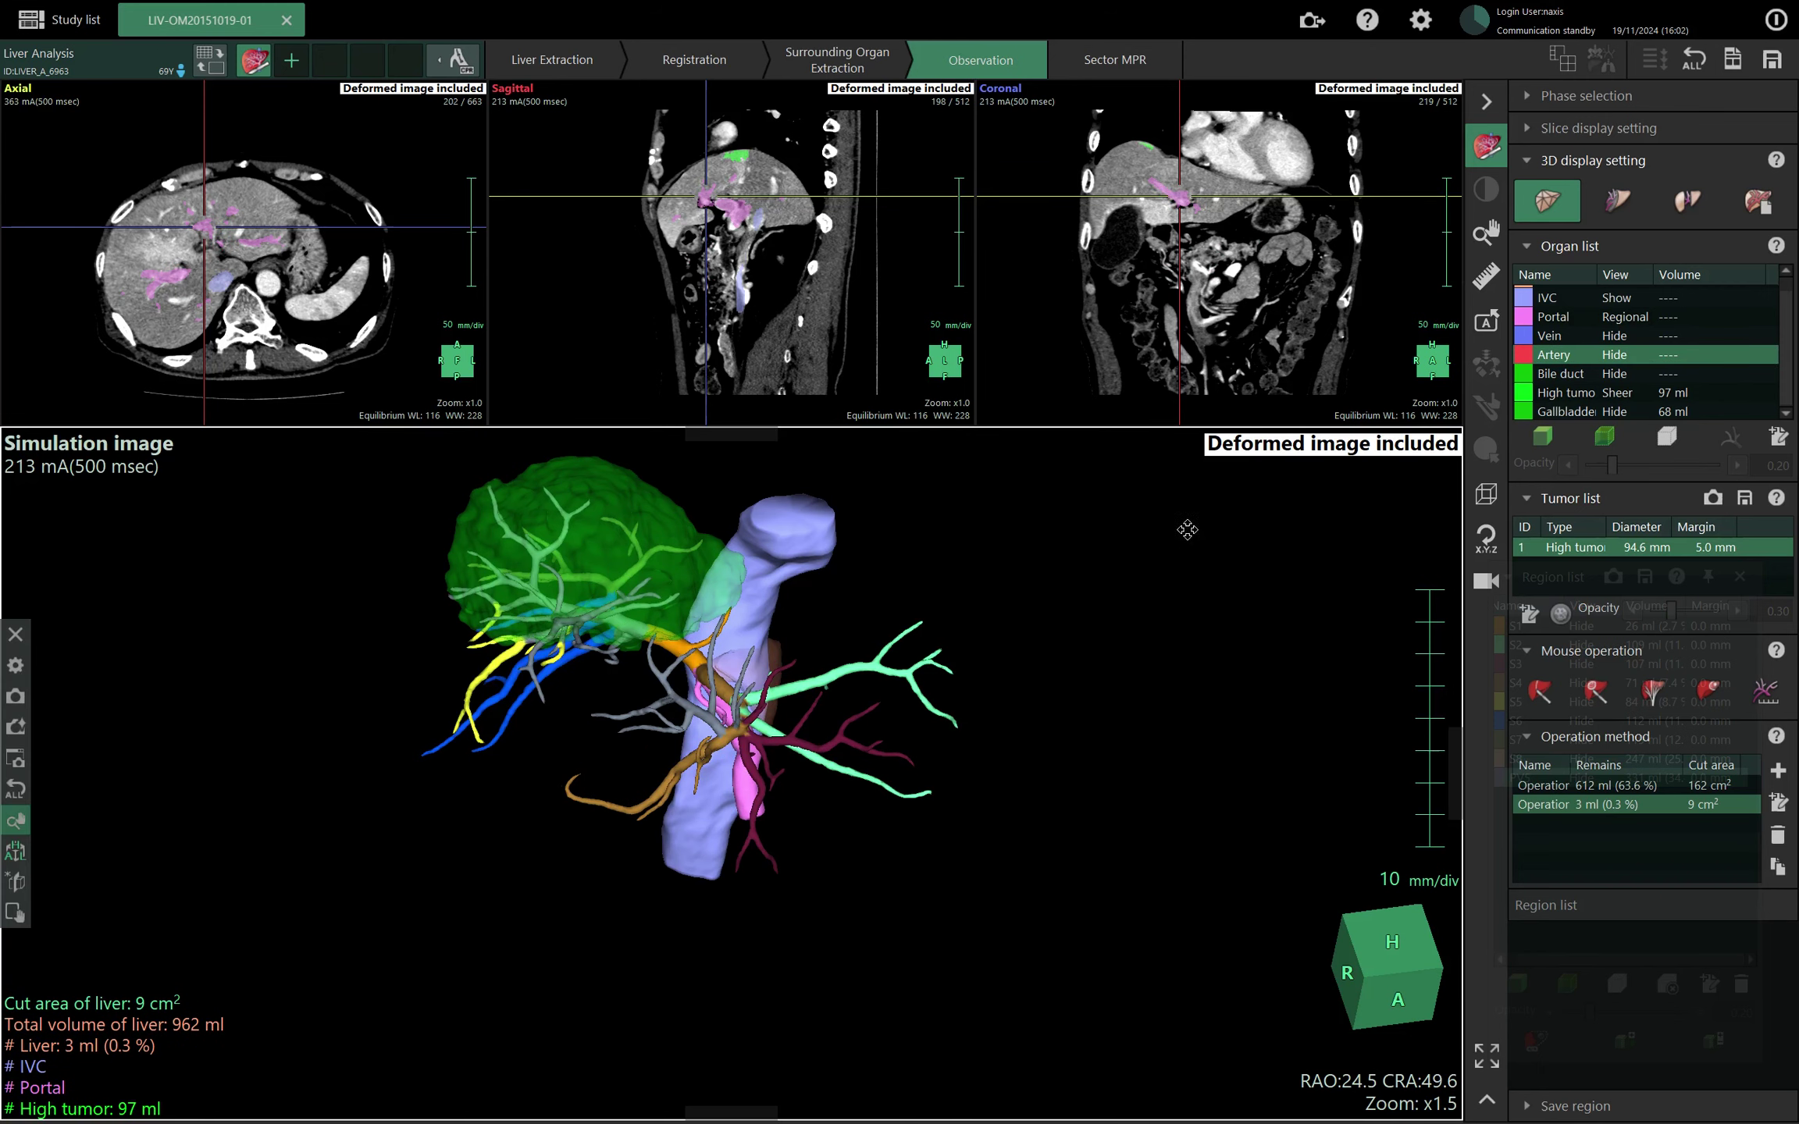
pyautogui.moveTo(1188, 530); pyautogui.dragTo(1071, 559)
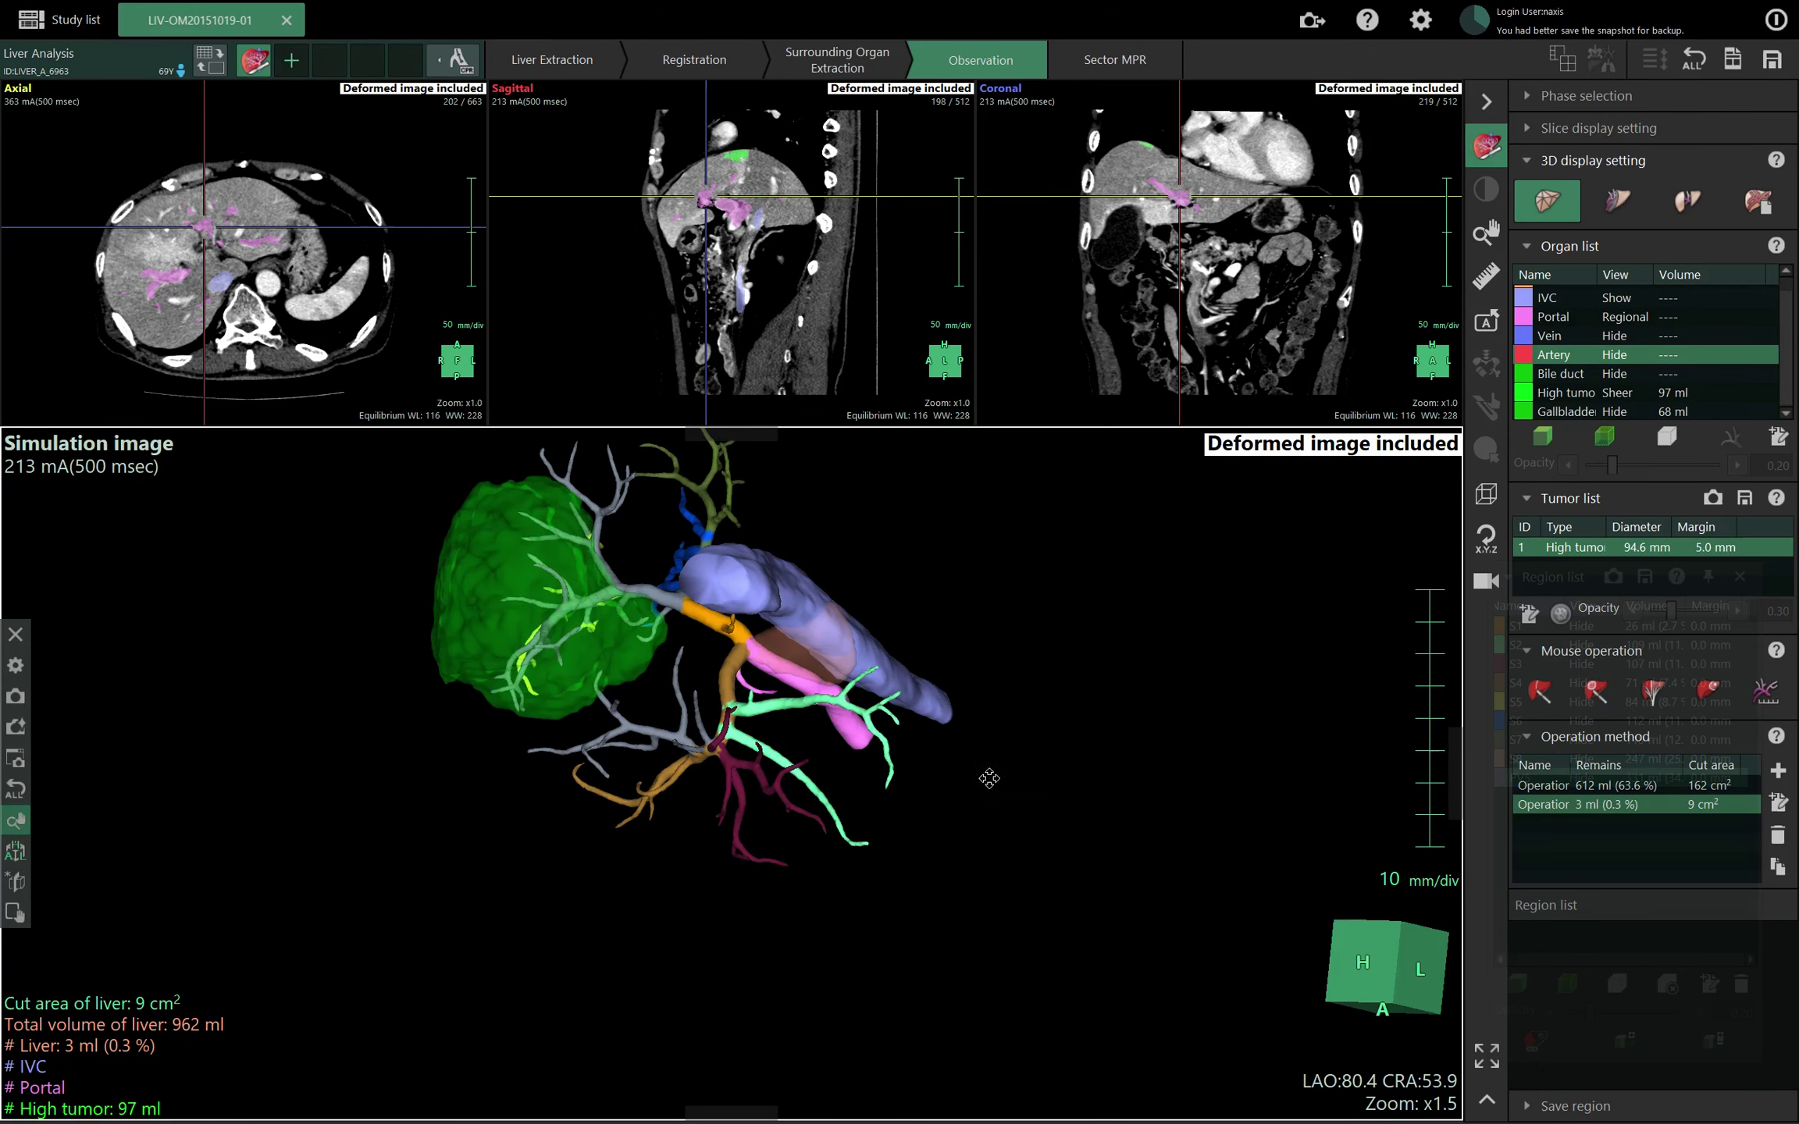
pyautogui.moveTo(989, 779); pyautogui.dragTo(1071, 754)
pyautogui.moveTo(1005, 851); pyautogui.dragTo(849, 717)
pyautogui.moveTo(620, 871)
pyautogui.mouseDown()
pyautogui.moveTo(589, 897)
pyautogui.moveTo(627, 851)
pyautogui.moveTo(699, 836)
pyautogui.moveTo(623, 851)
pyautogui.mouseUp()
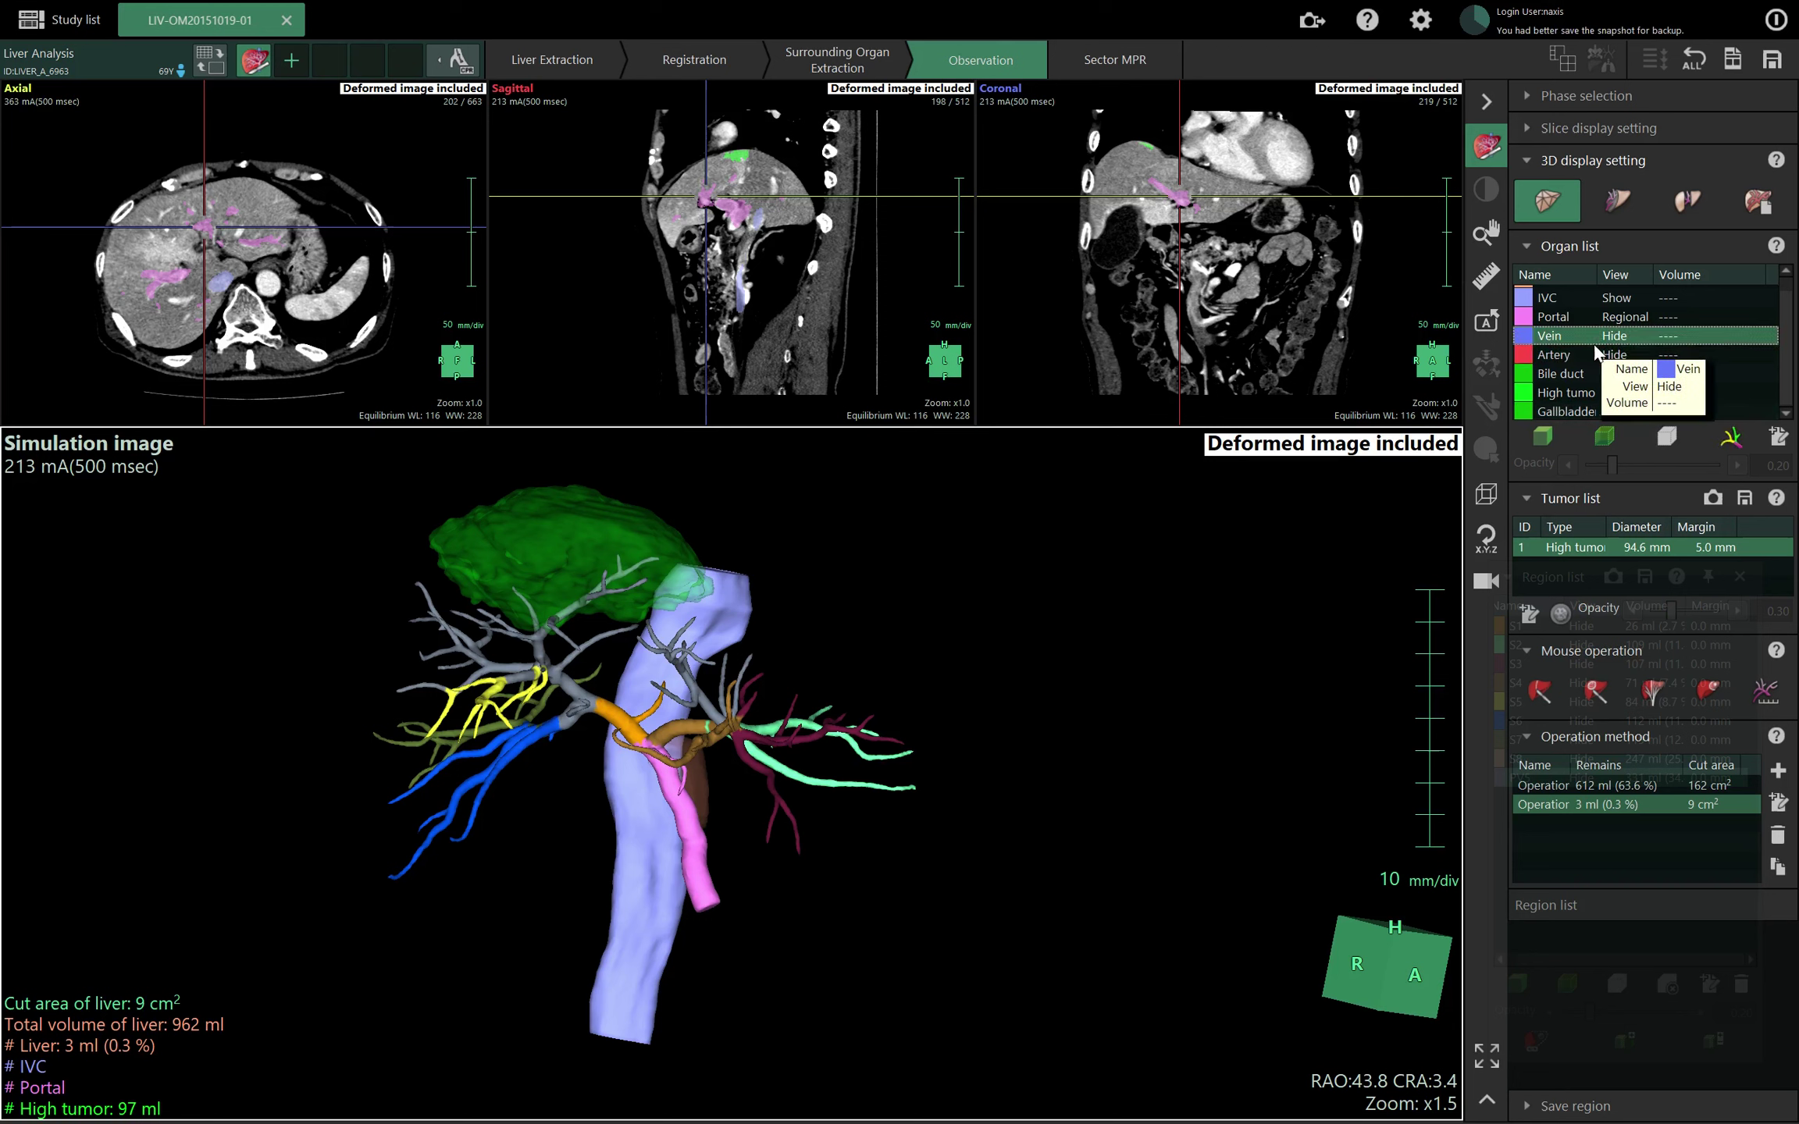
# Close the floating region list, activate path length measurement and color the vein by its regional map.
pyautogui.click(1592, 316)
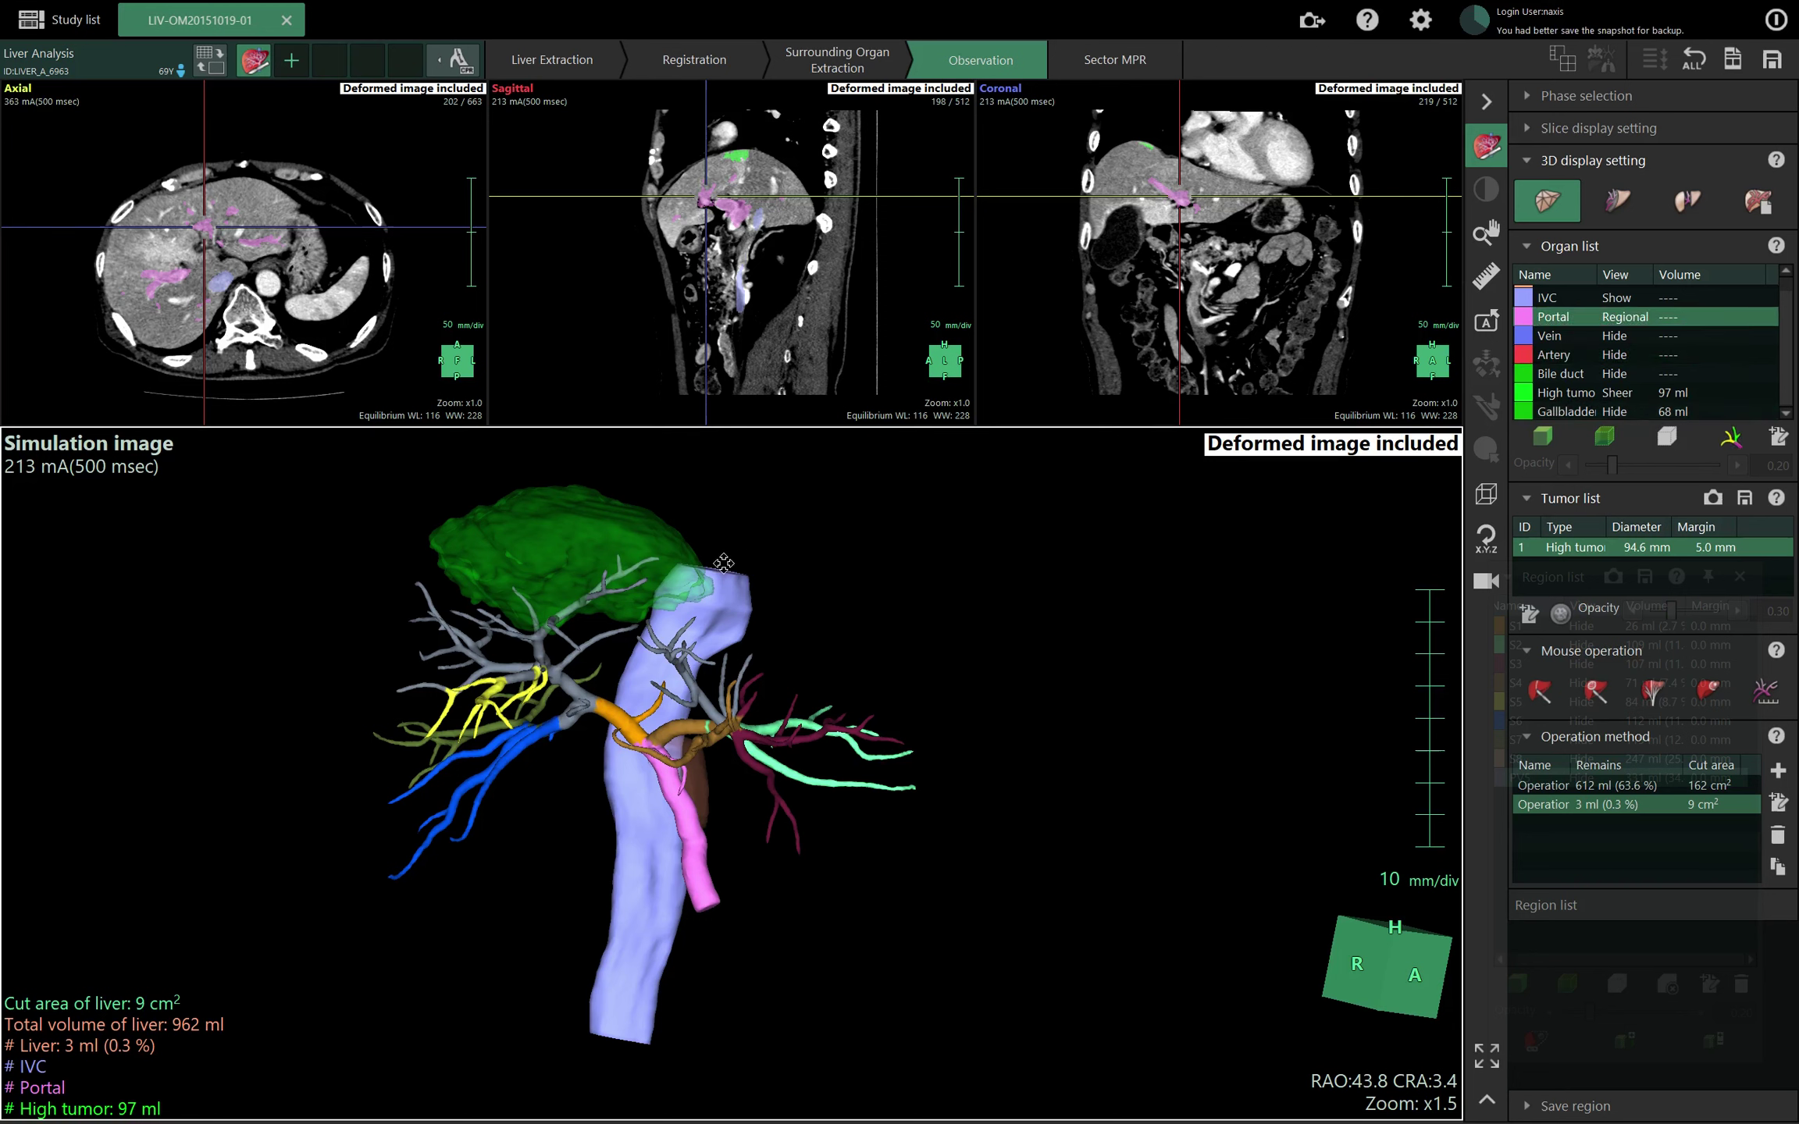
pyautogui.click(1585, 334)
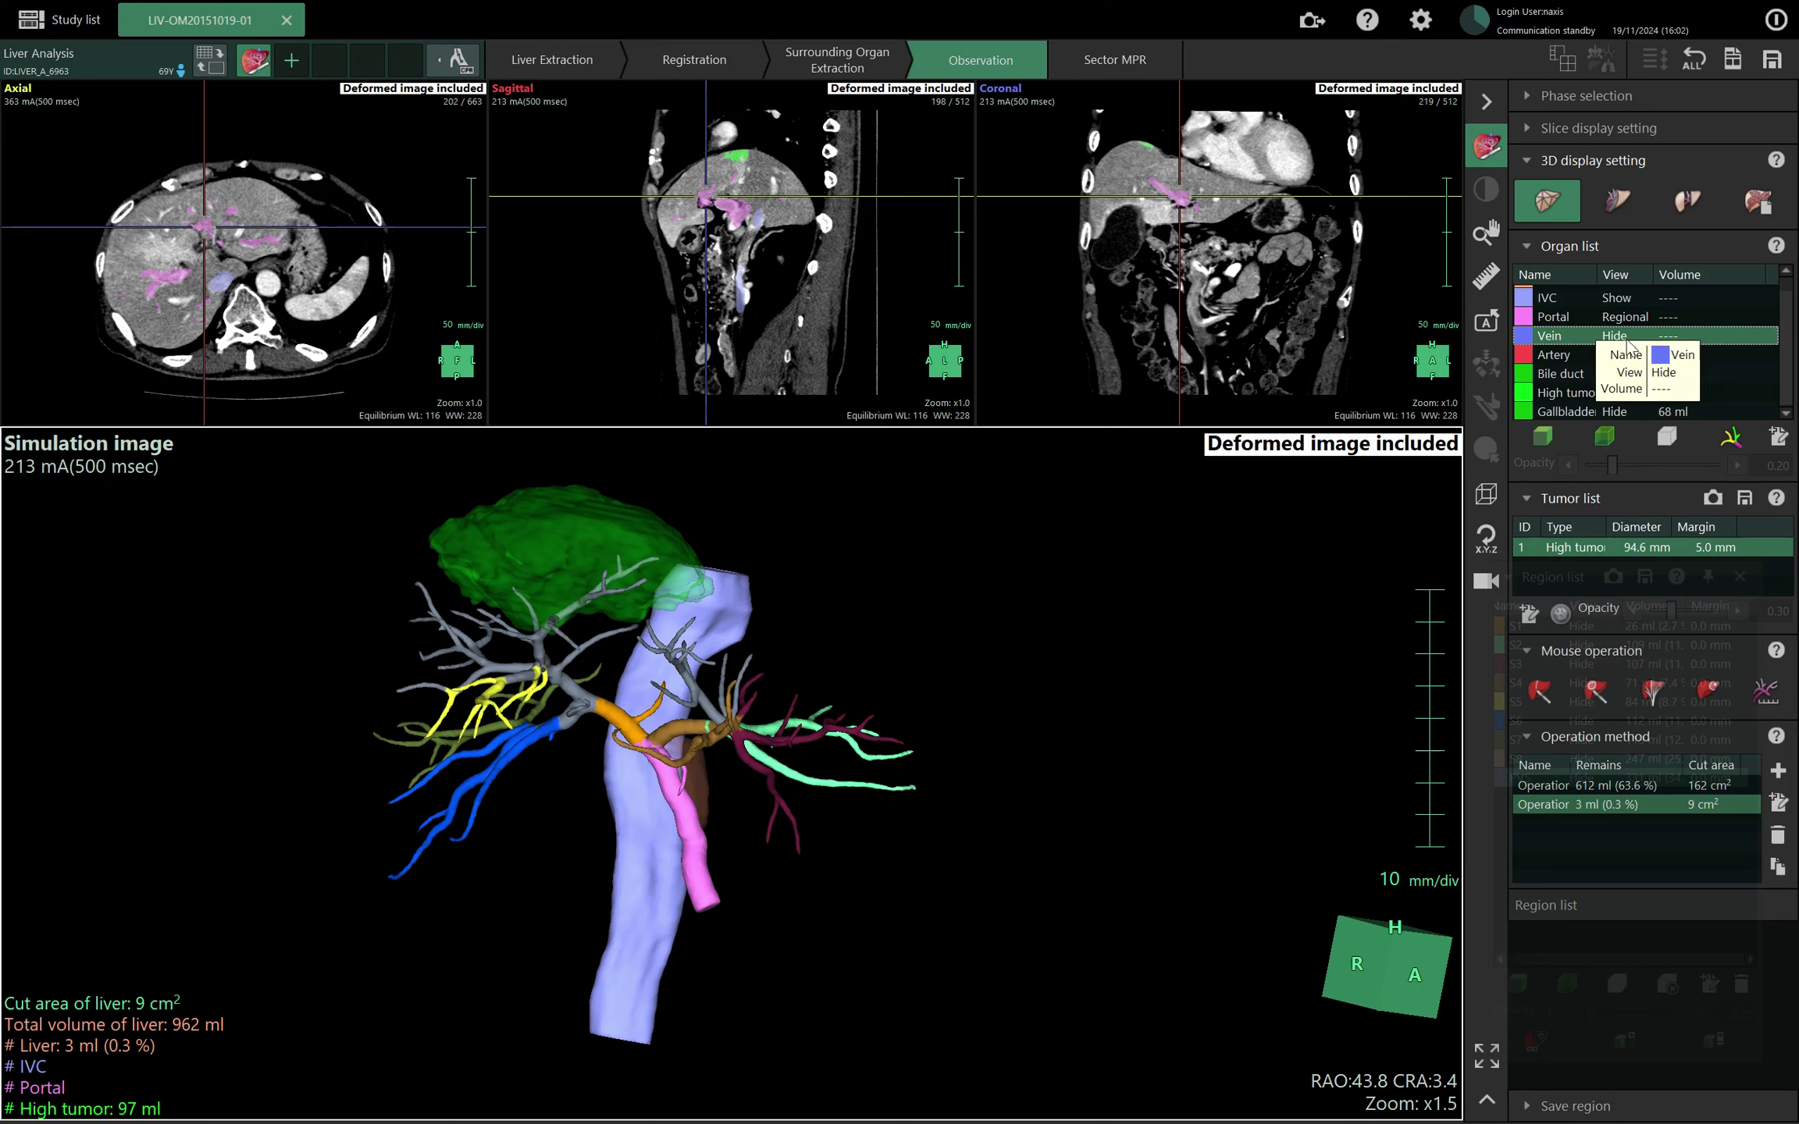
pyautogui.click(1731, 439)
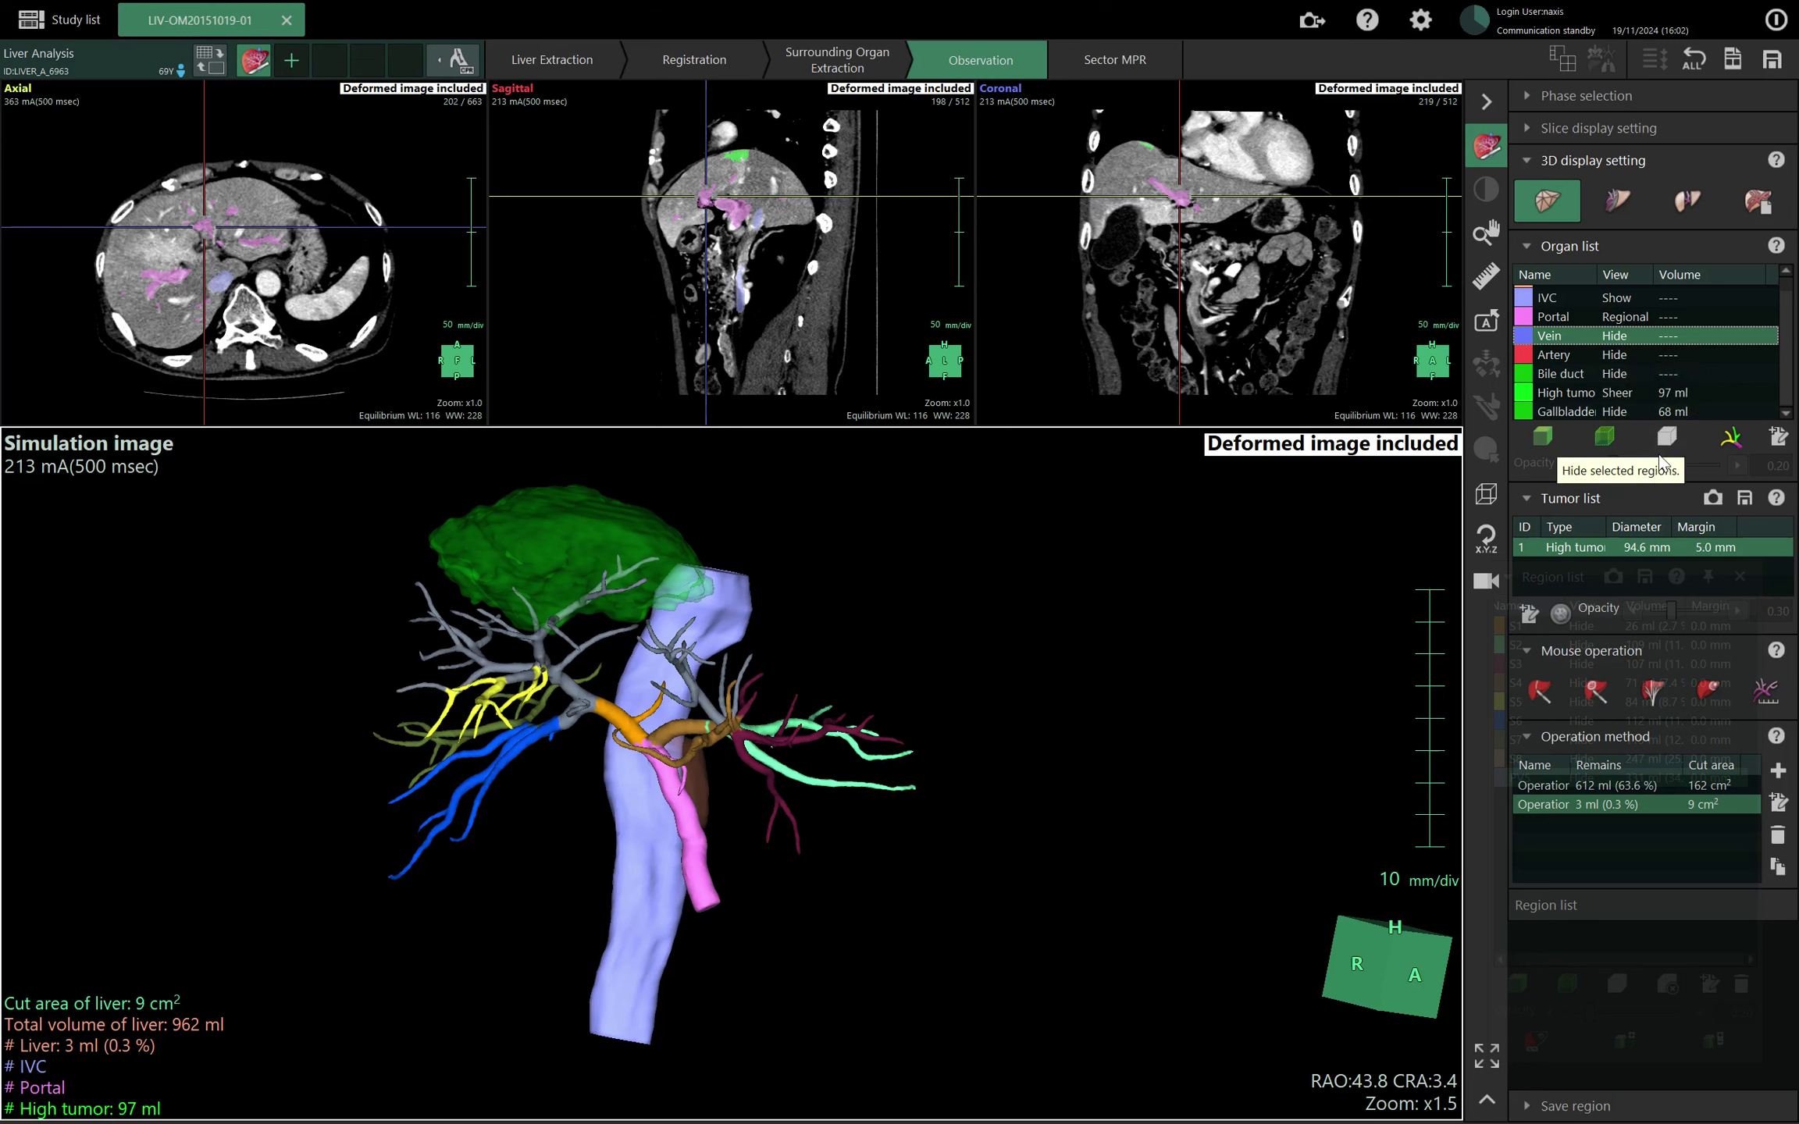
pyautogui.click(1779, 694)
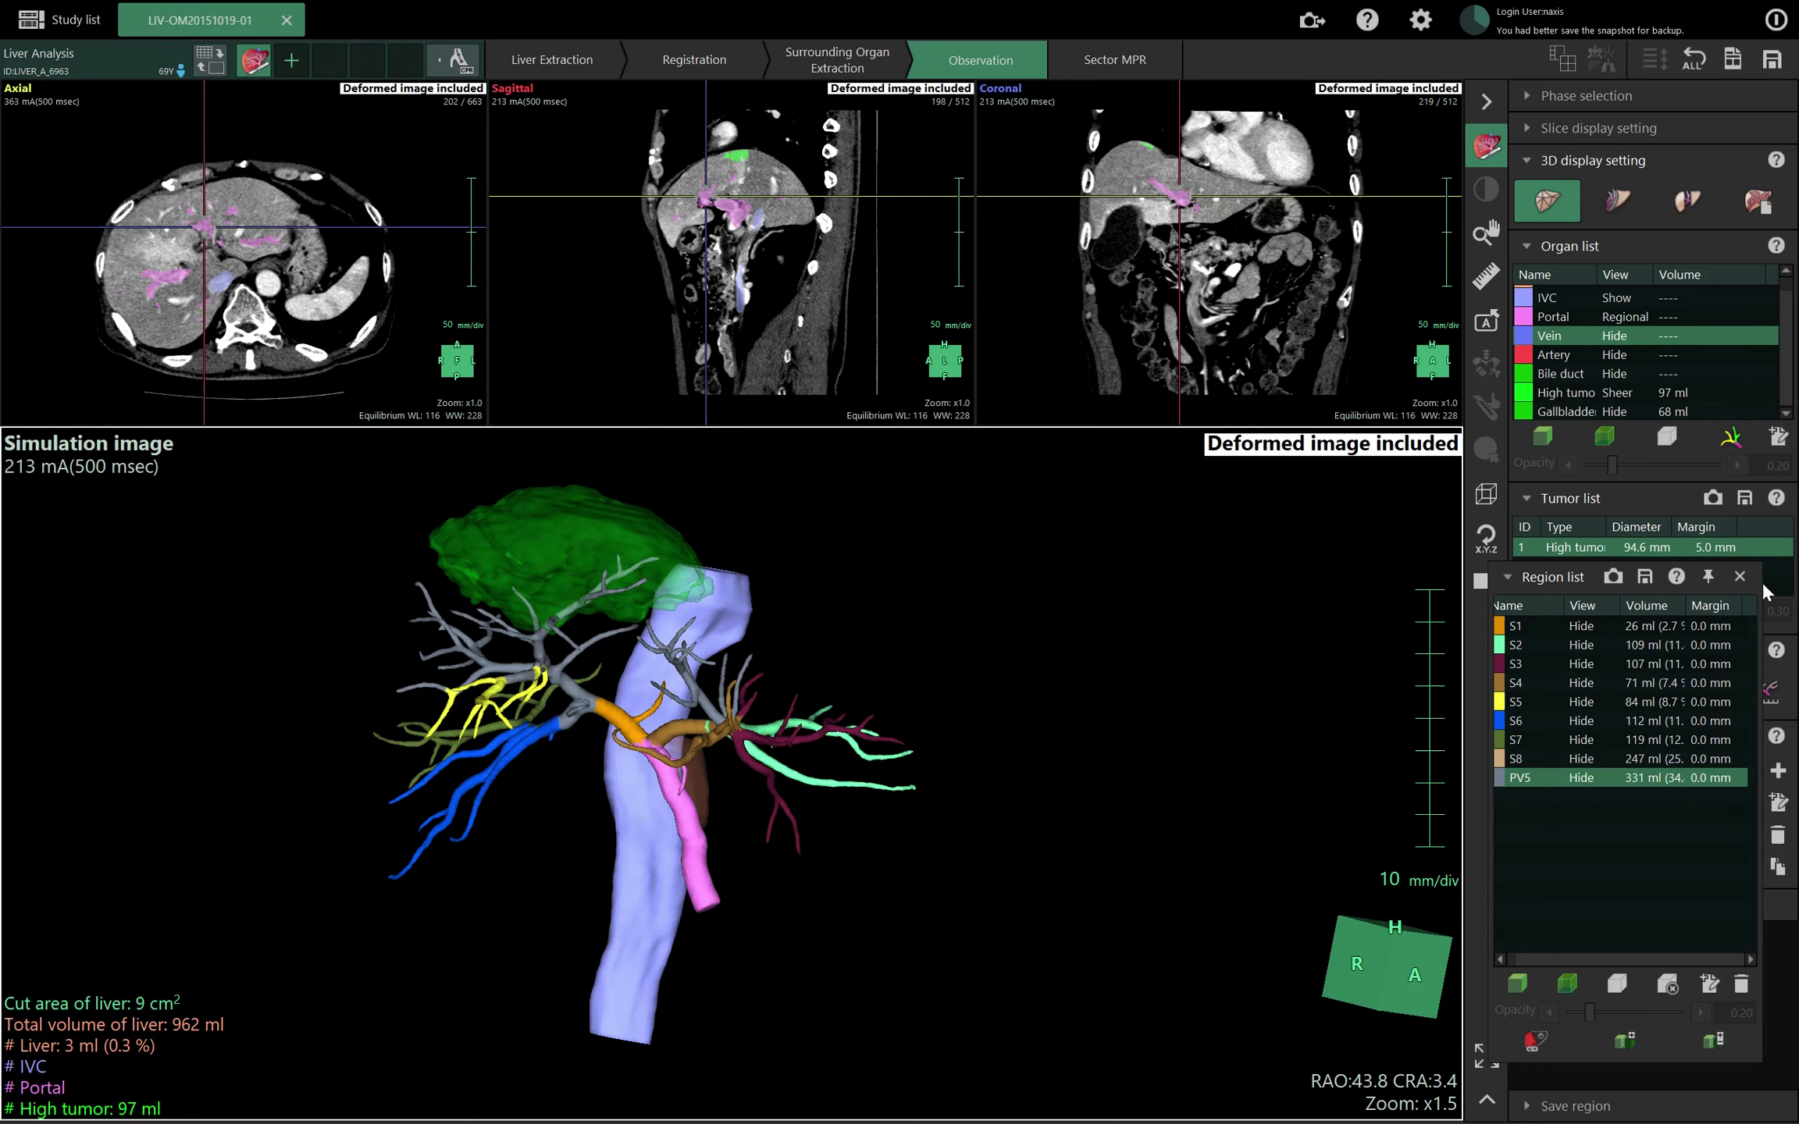
pyautogui.click(1739, 575)
pyautogui.scroll(-1, 1786, 803)
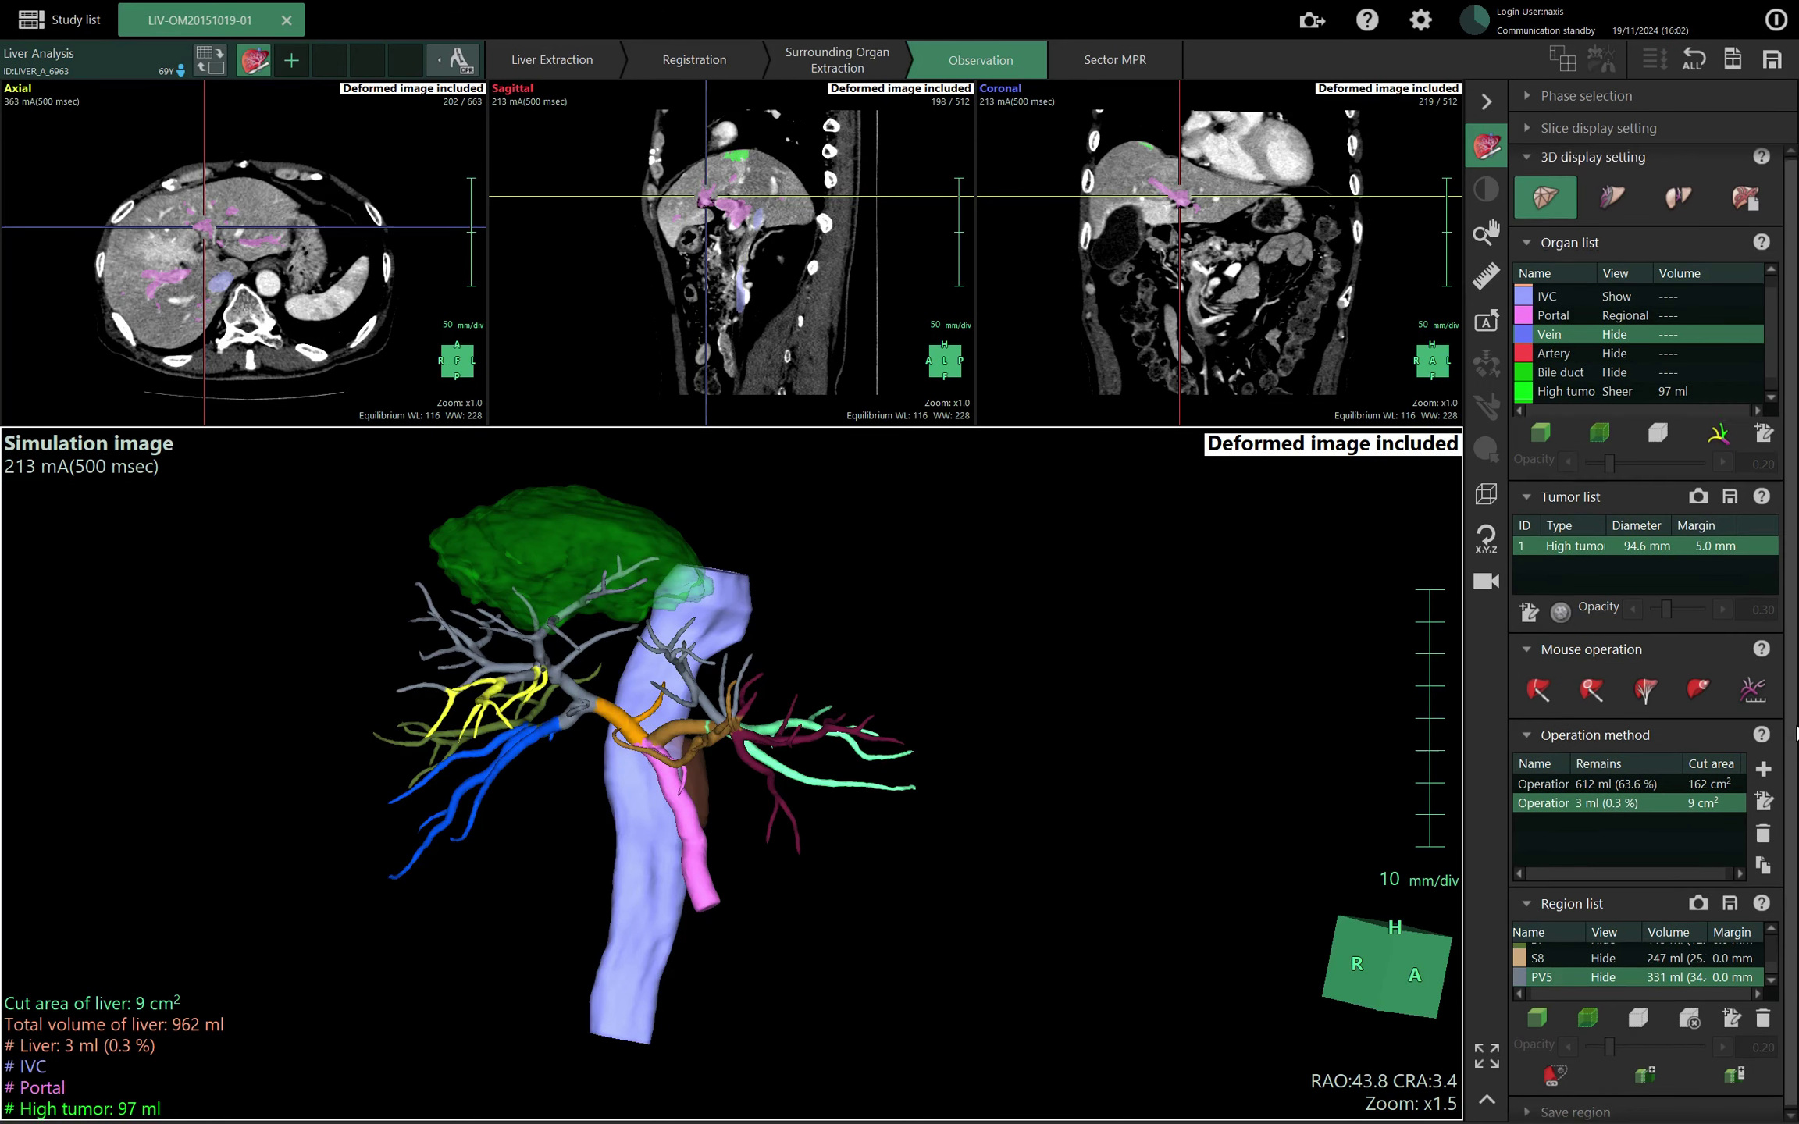
pyautogui.click(1754, 685)
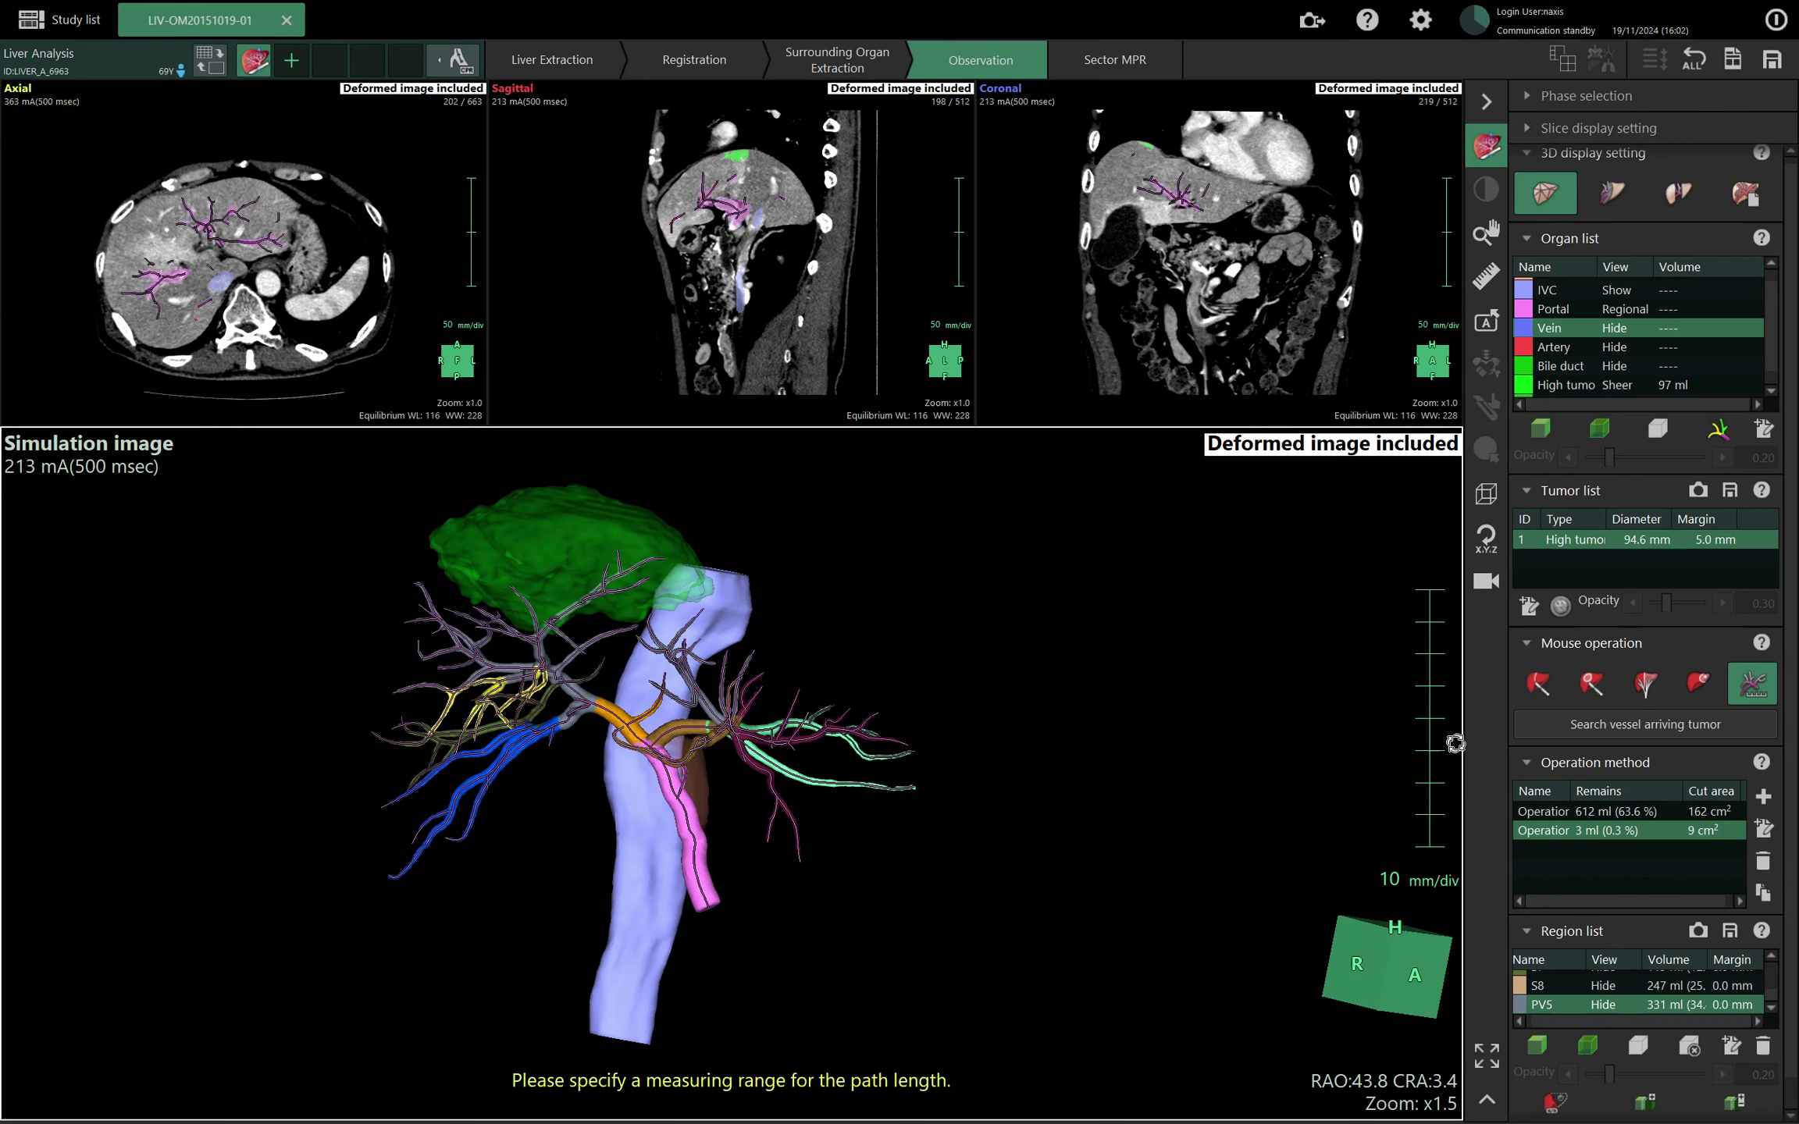
pyautogui.moveTo(958, 791); pyautogui.dragTo(1044, 835)
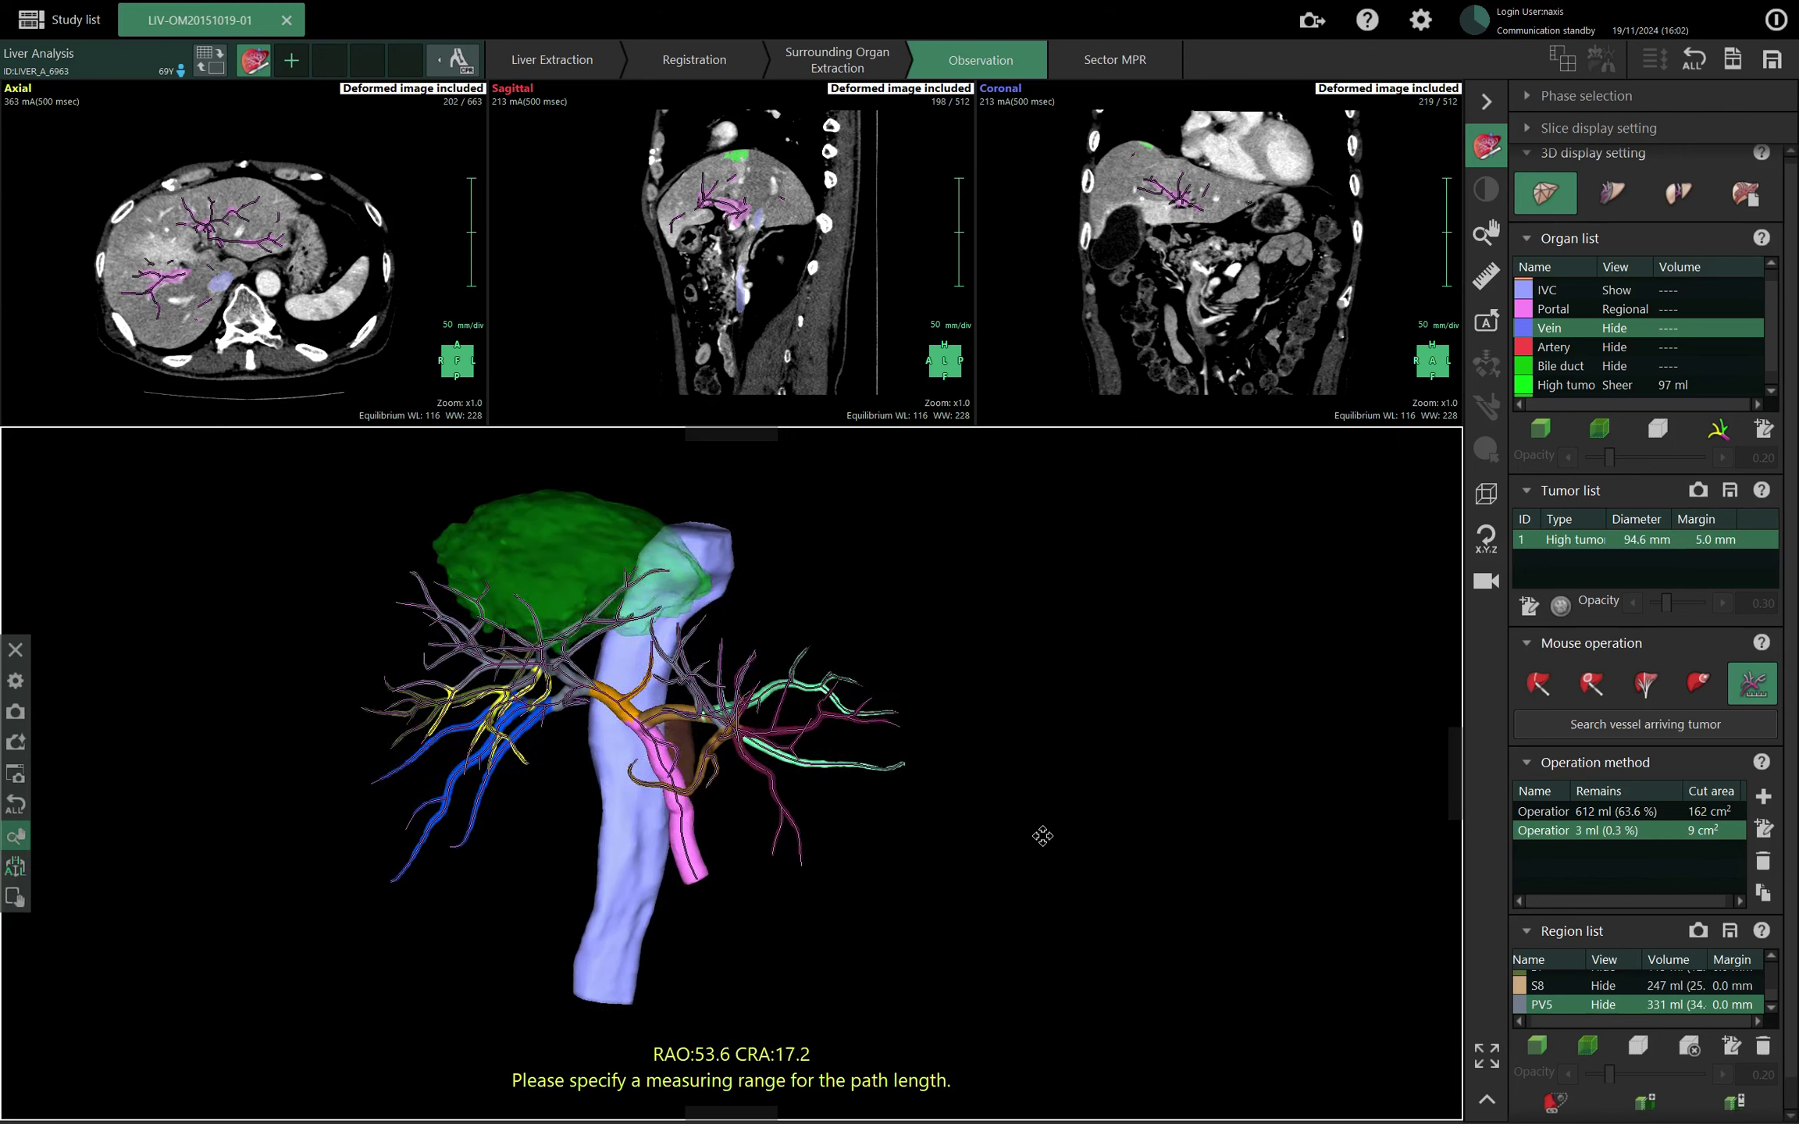
pyautogui.click(1719, 434)
pyautogui.moveTo(910, 874); pyautogui.dragTo(875, 921)
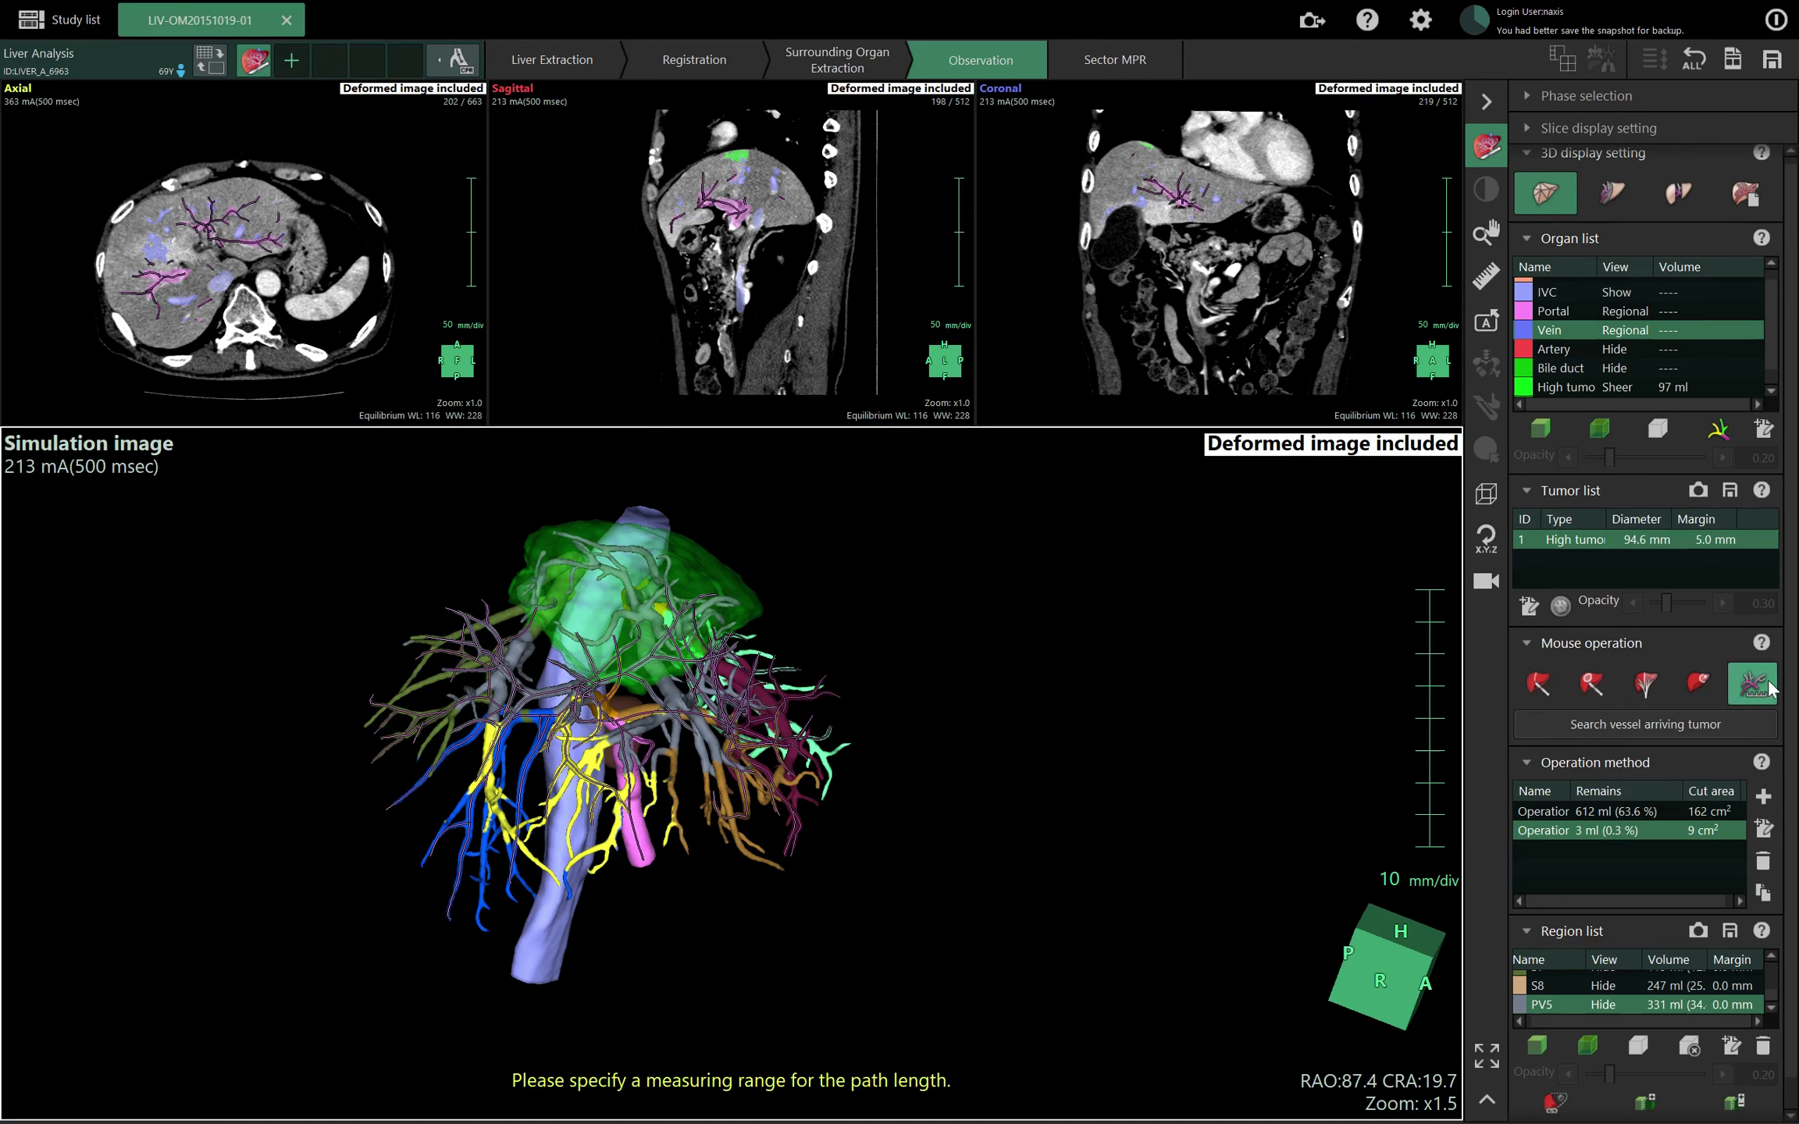
# Measure a short path length along the portal trunk and try the search for vessels arriving at the tumor.
pyautogui.moveTo(639, 846)
pyautogui.mouseDown()
pyautogui.moveTo(653, 706)
pyautogui.moveTo(622, 738)
pyautogui.moveTo(590, 699)
pyautogui.moveTo(500, 726)
pyautogui.moveTo(546, 722)
pyautogui.moveTo(643, 858)
pyautogui.mouseUp()
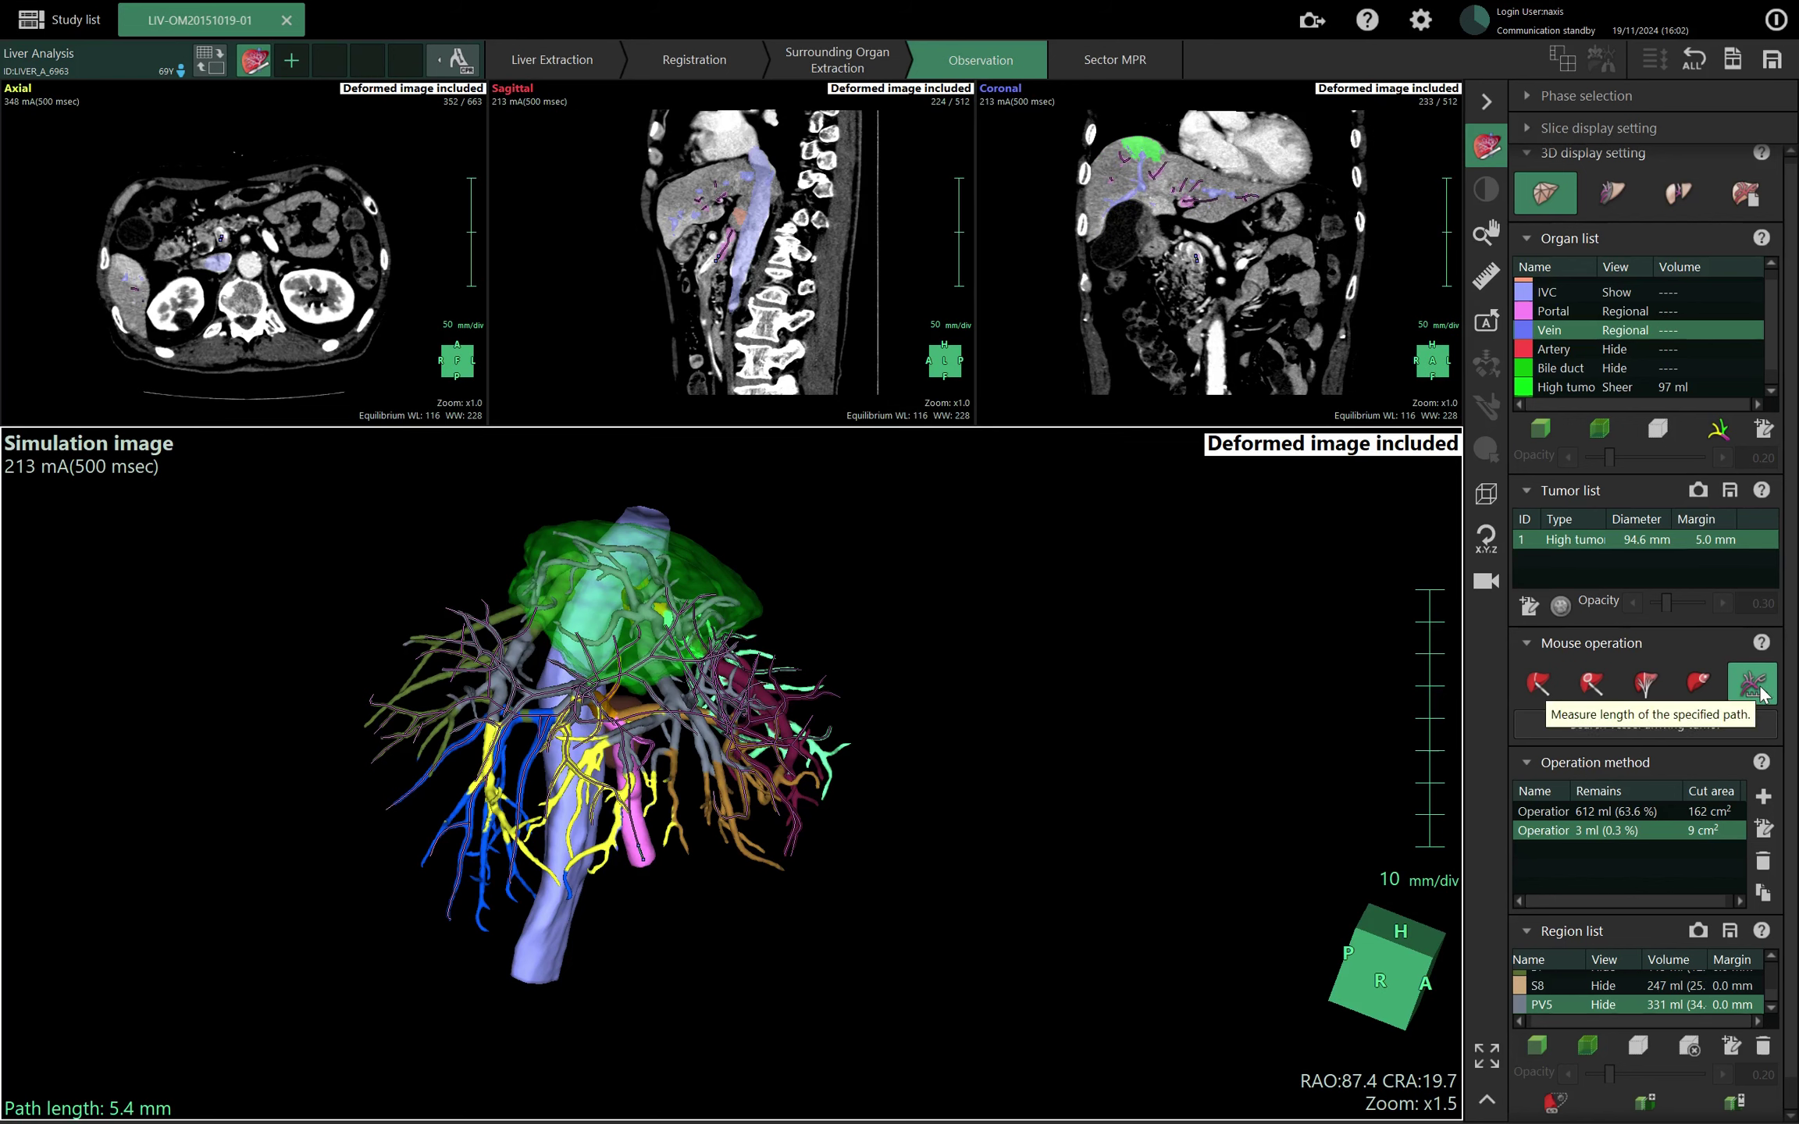
pyautogui.click(1580, 730)
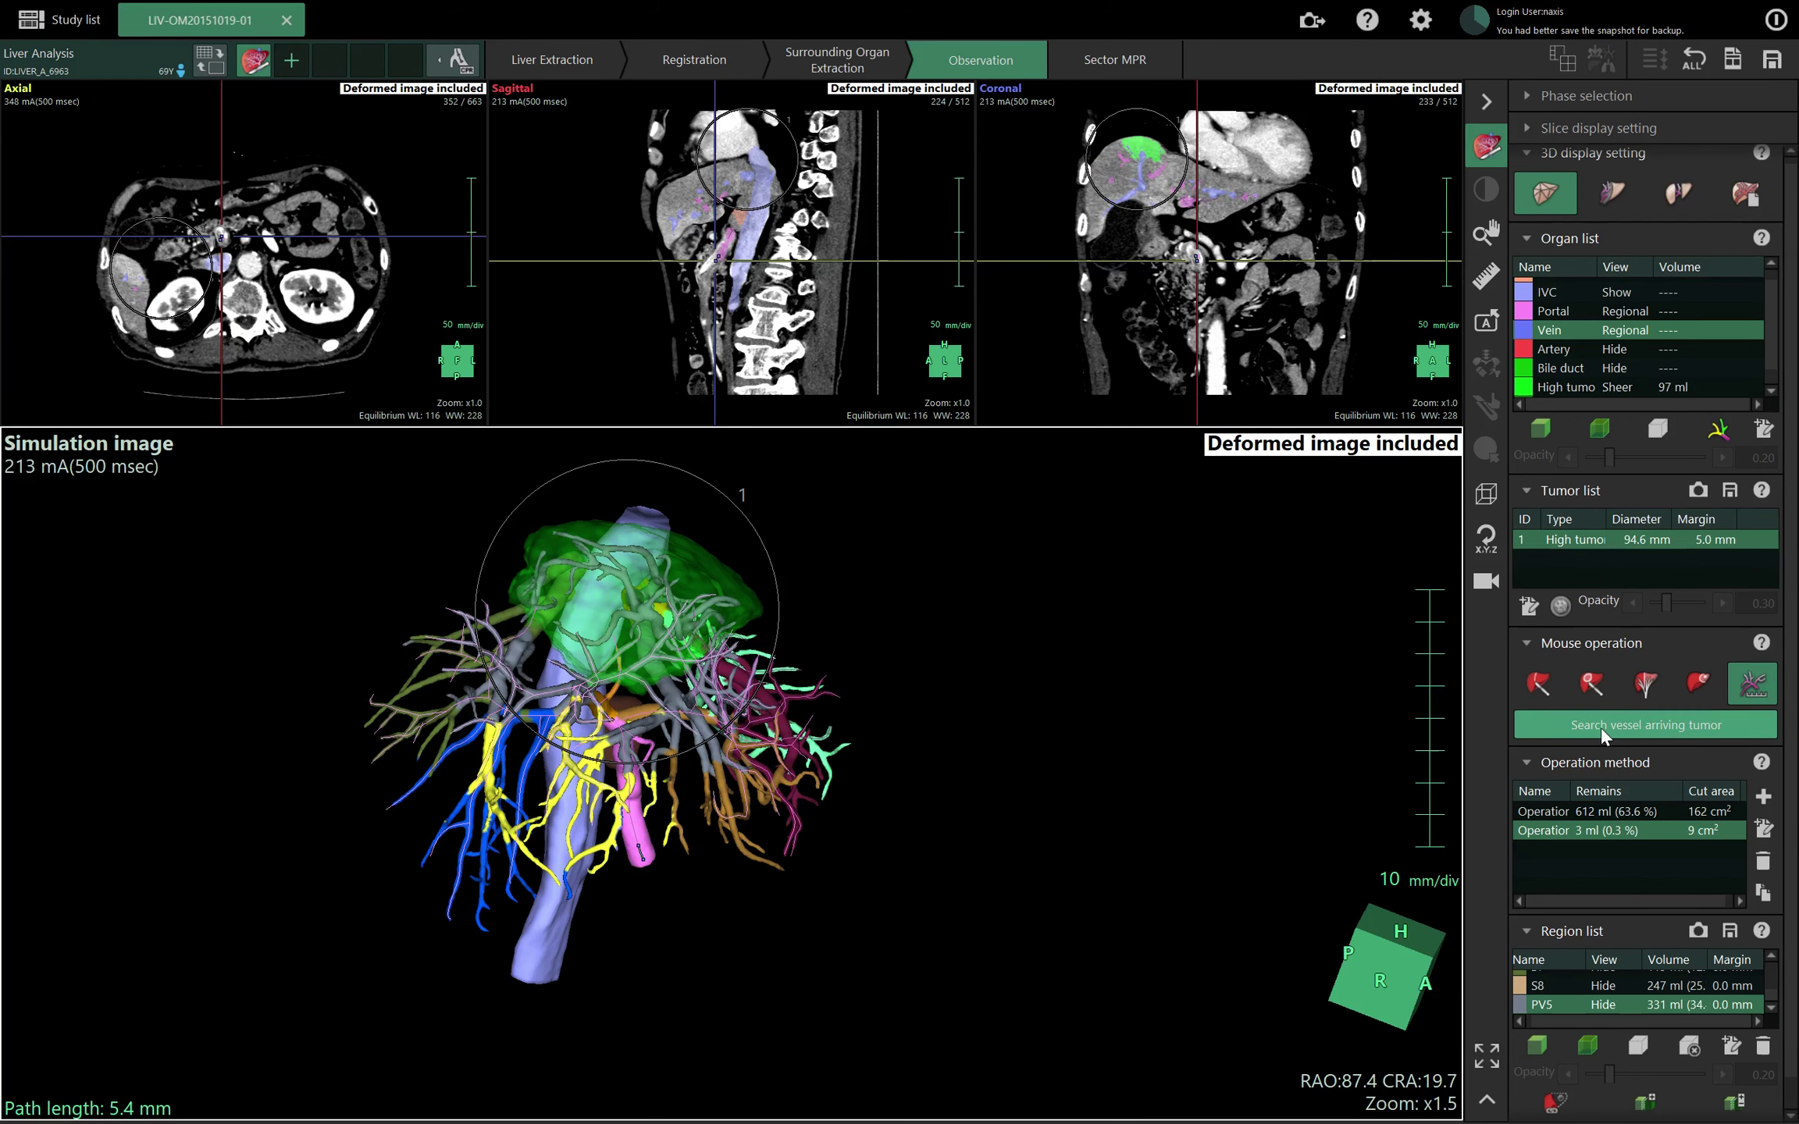
pyautogui.moveTo(1124, 678); pyautogui.dragTo(1035, 710)
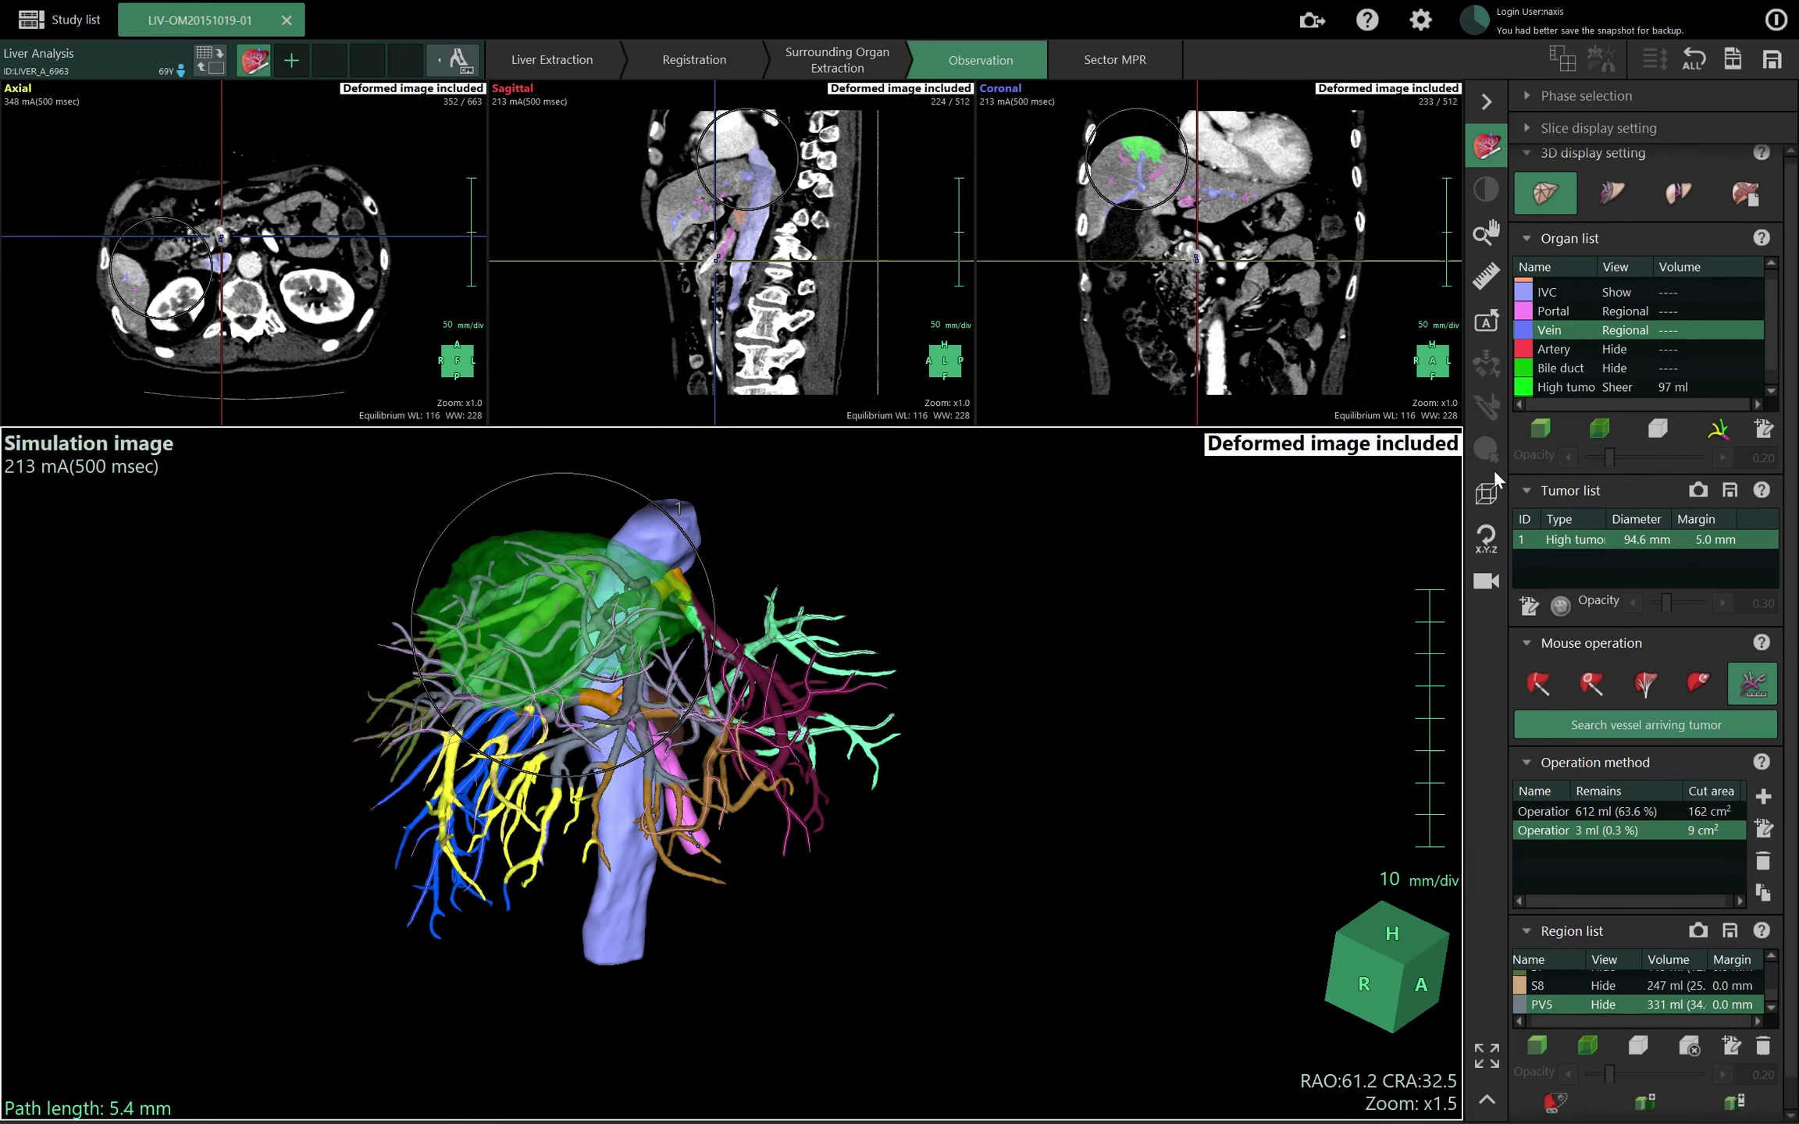
pyautogui.click(1752, 684)
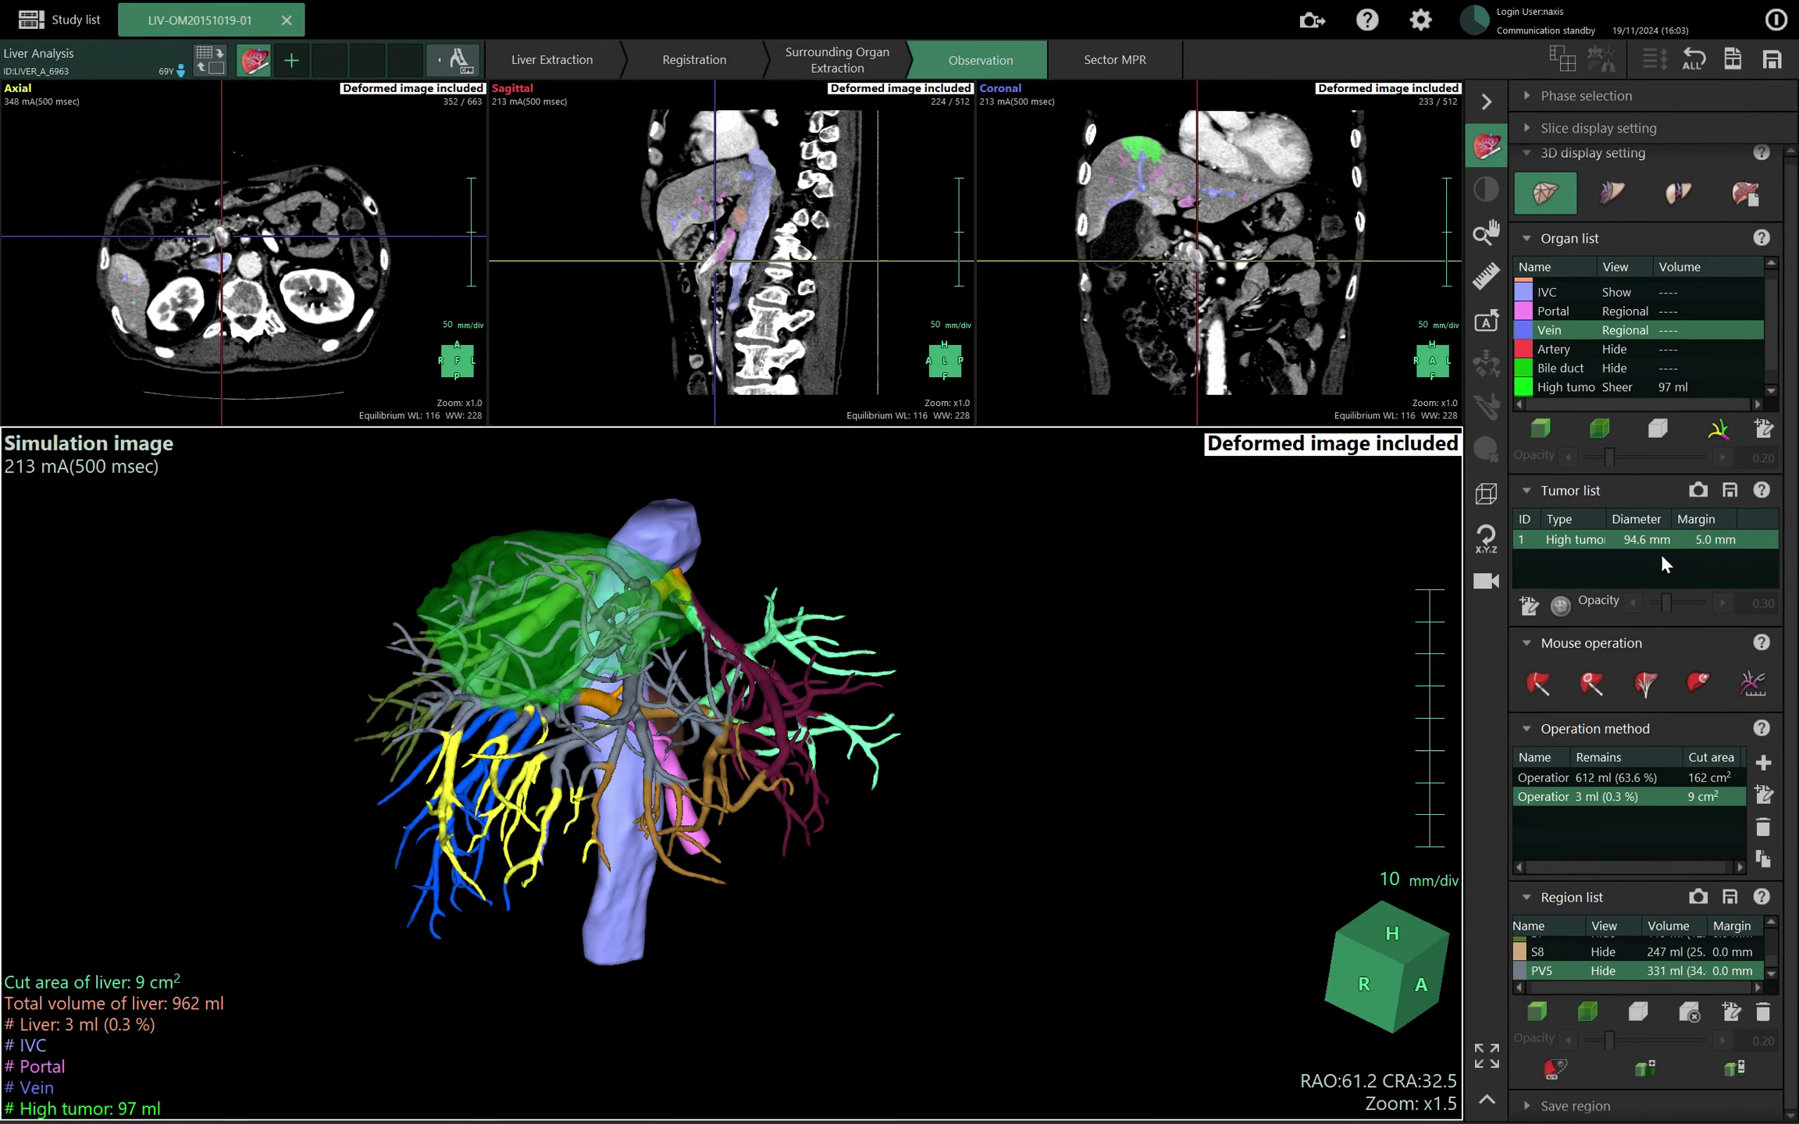
# Hide the vein and show the portal vein in its plain single color instead of the regional map.
pyautogui.click(1585, 312)
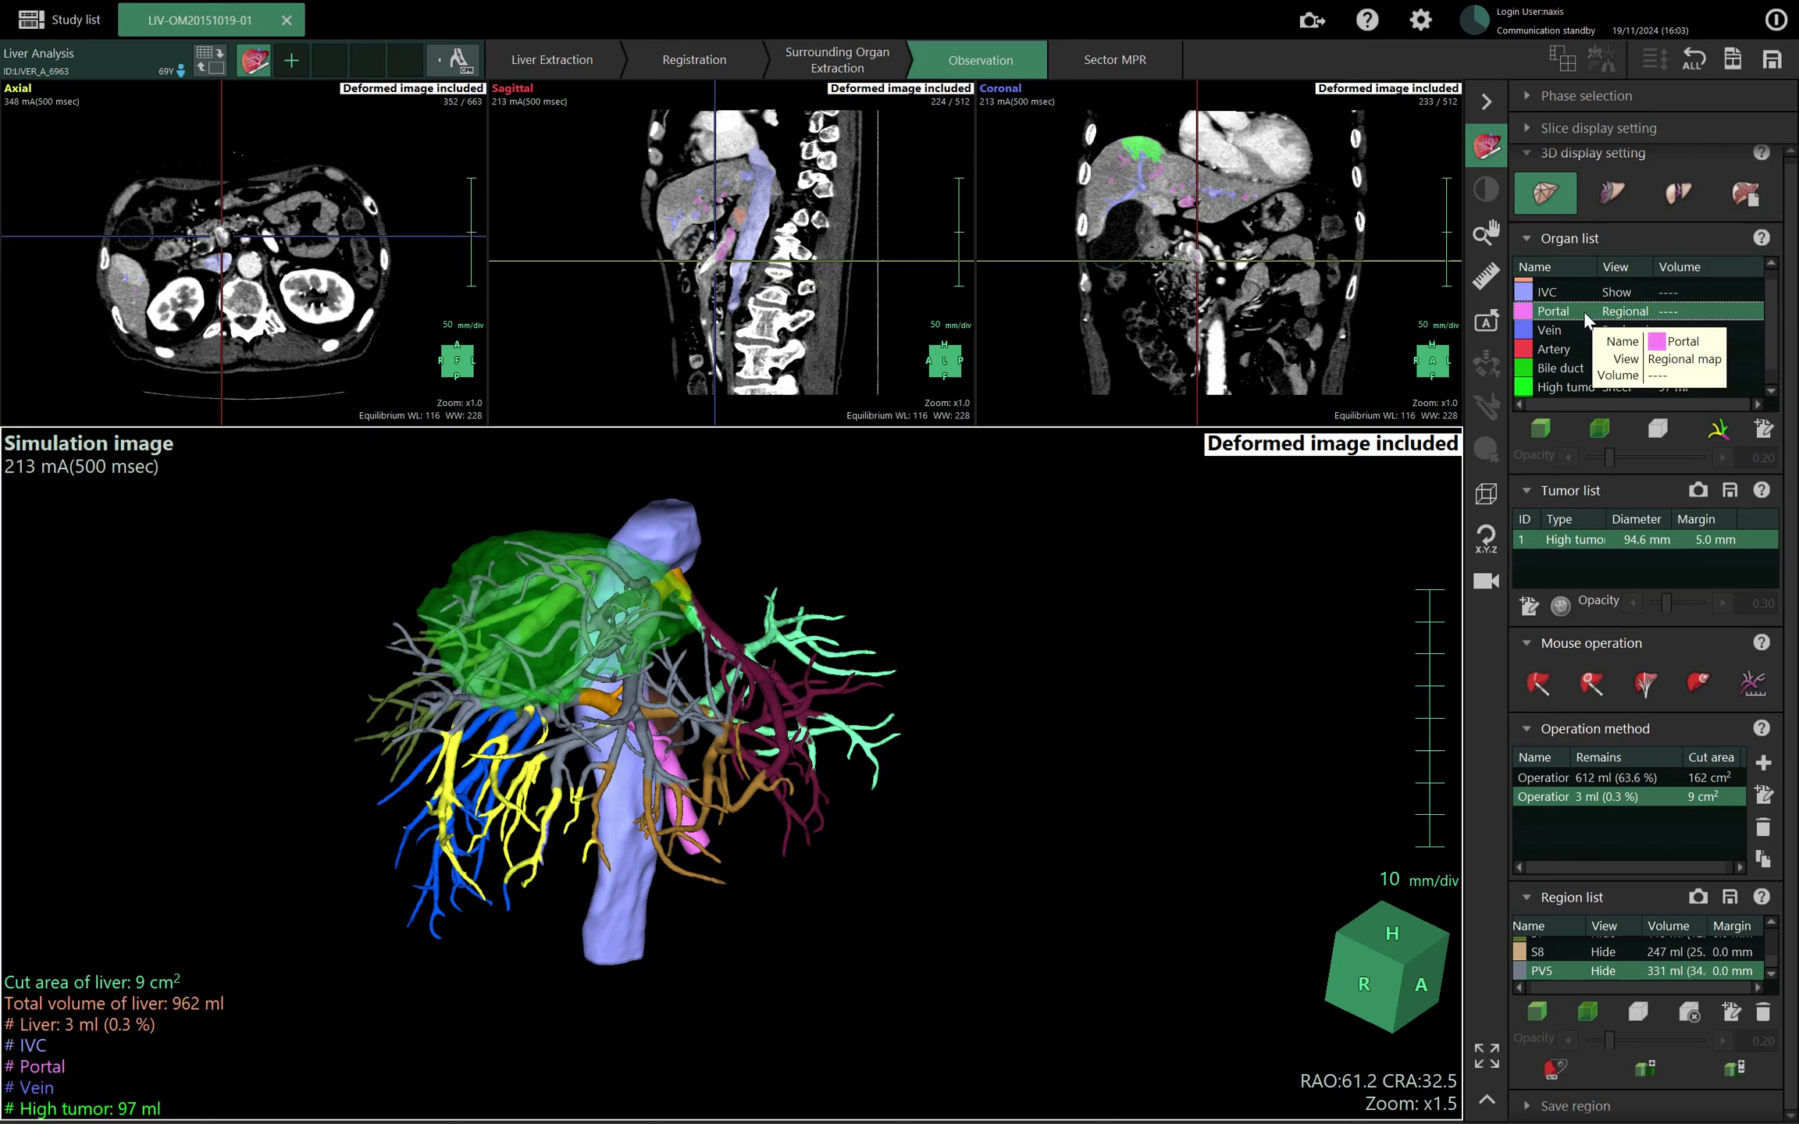
pyautogui.click(1732, 444)
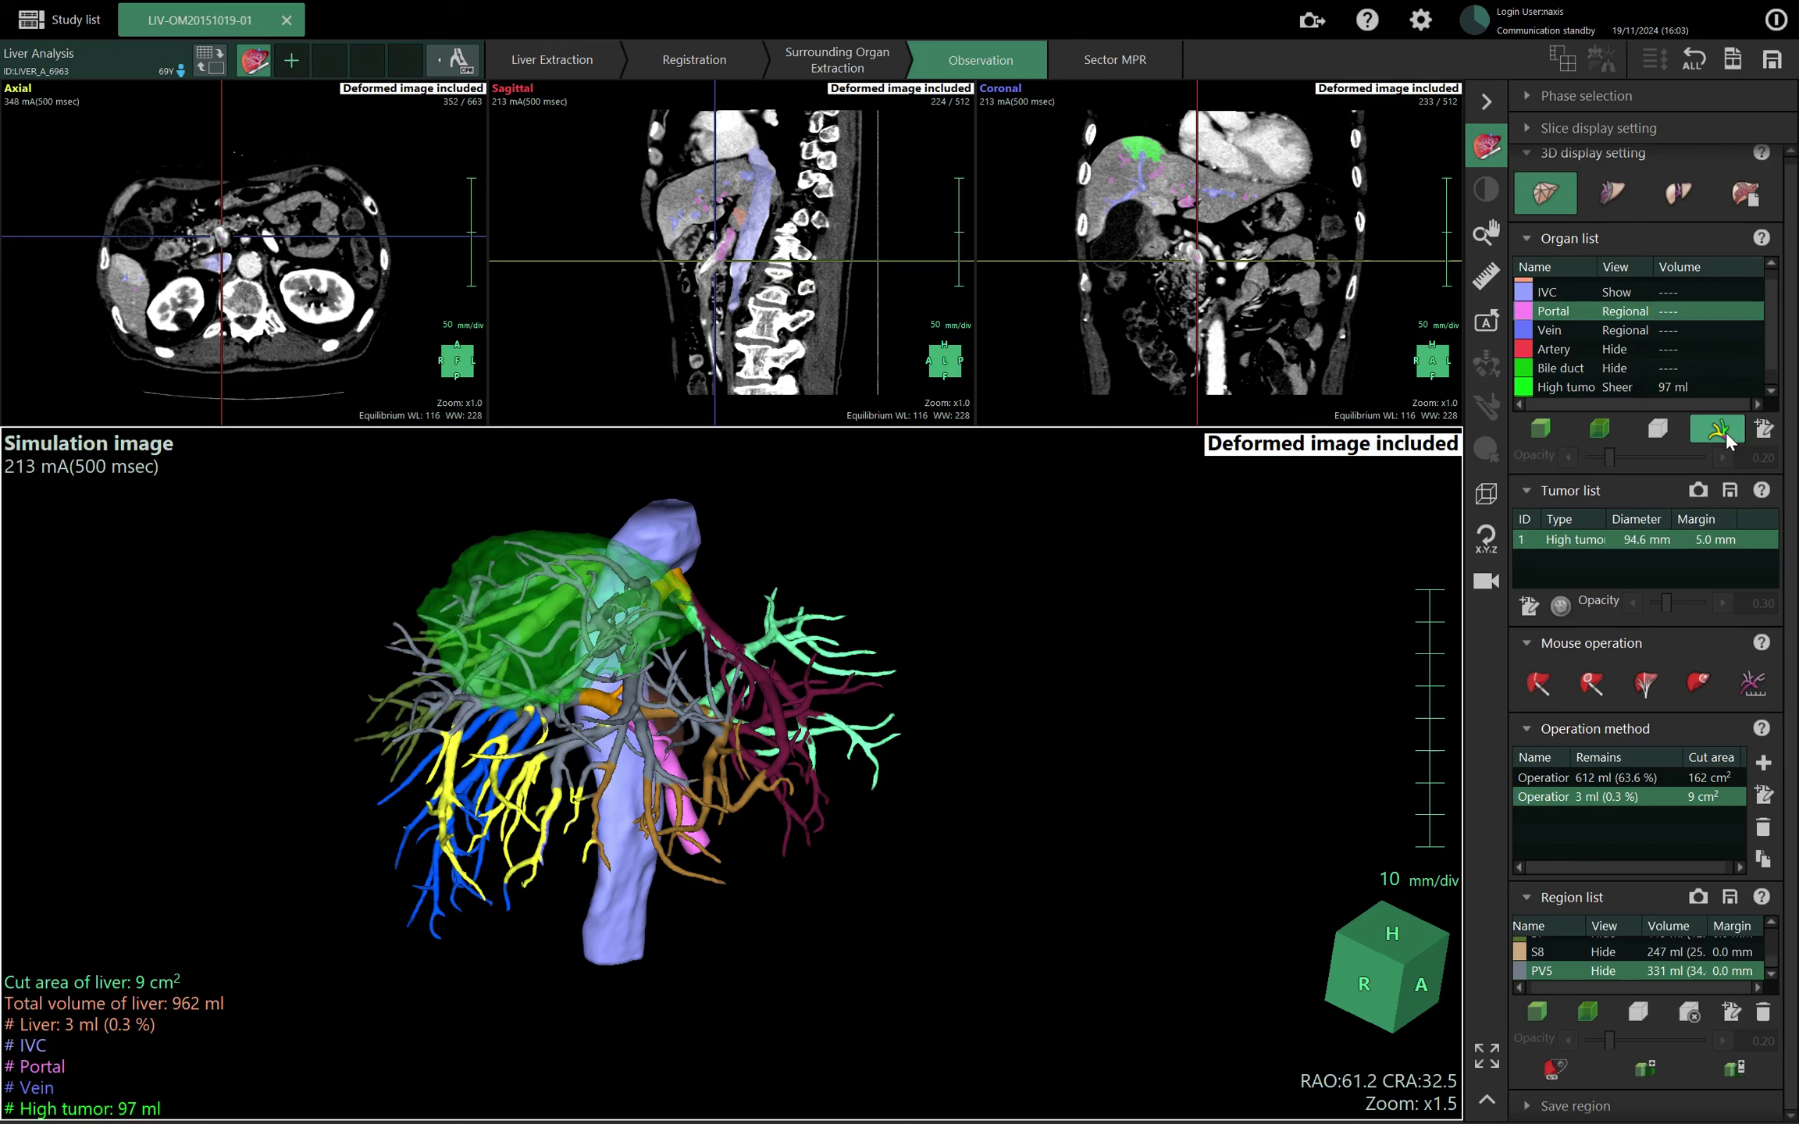
pyautogui.click(1623, 430)
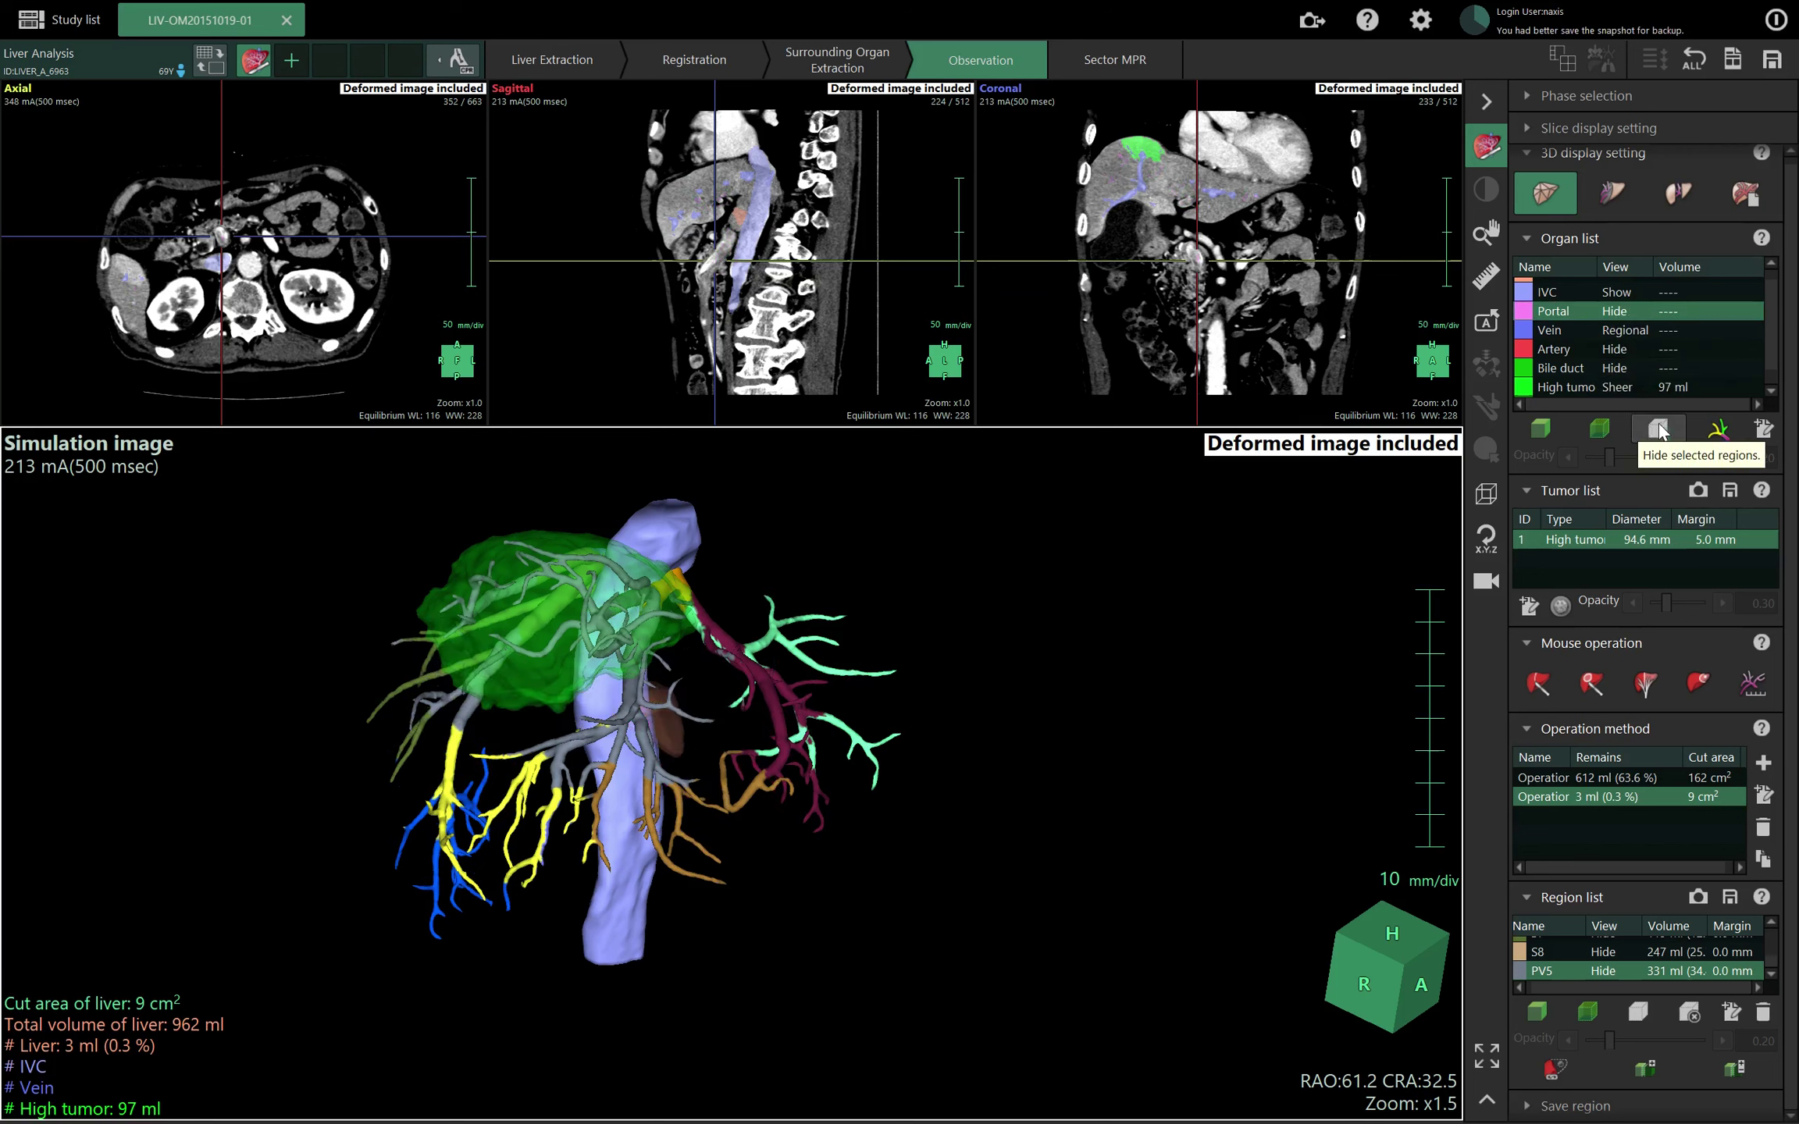
pyautogui.click(1598, 326)
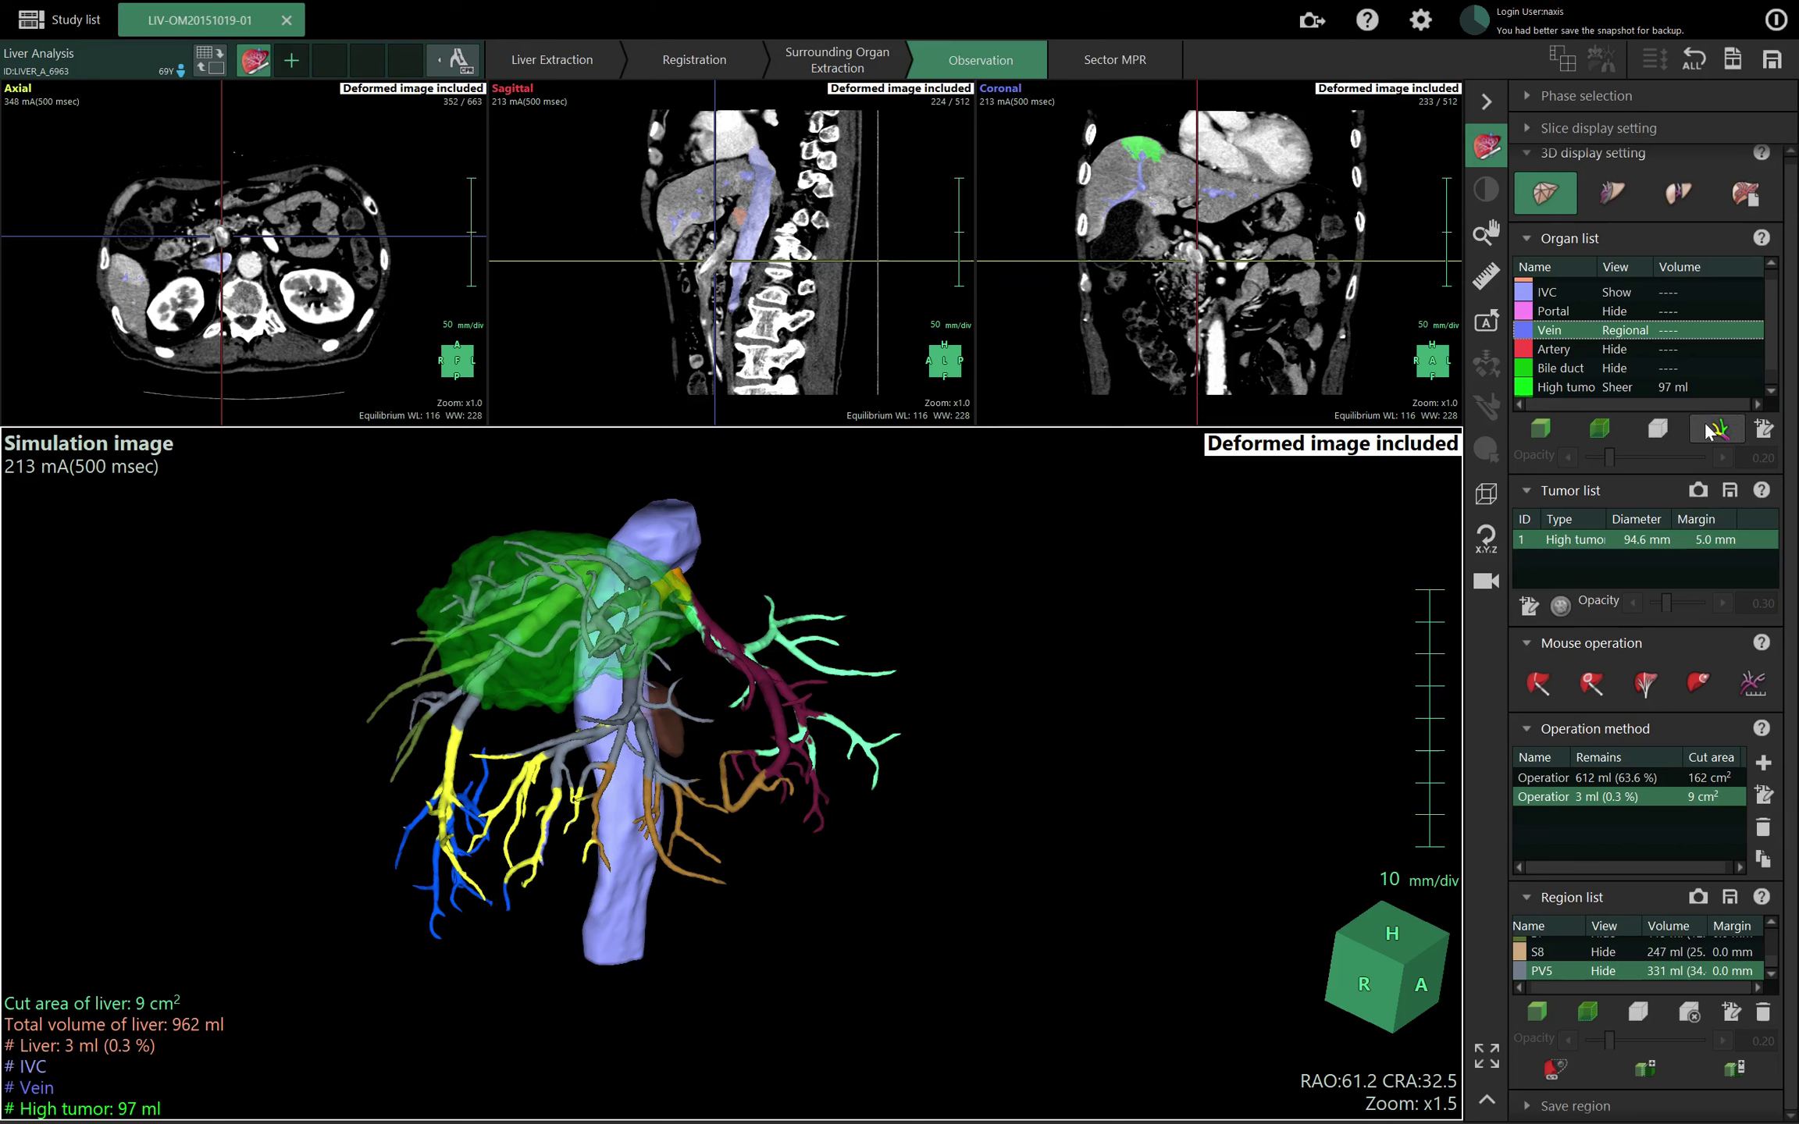
pyautogui.click(1550, 429)
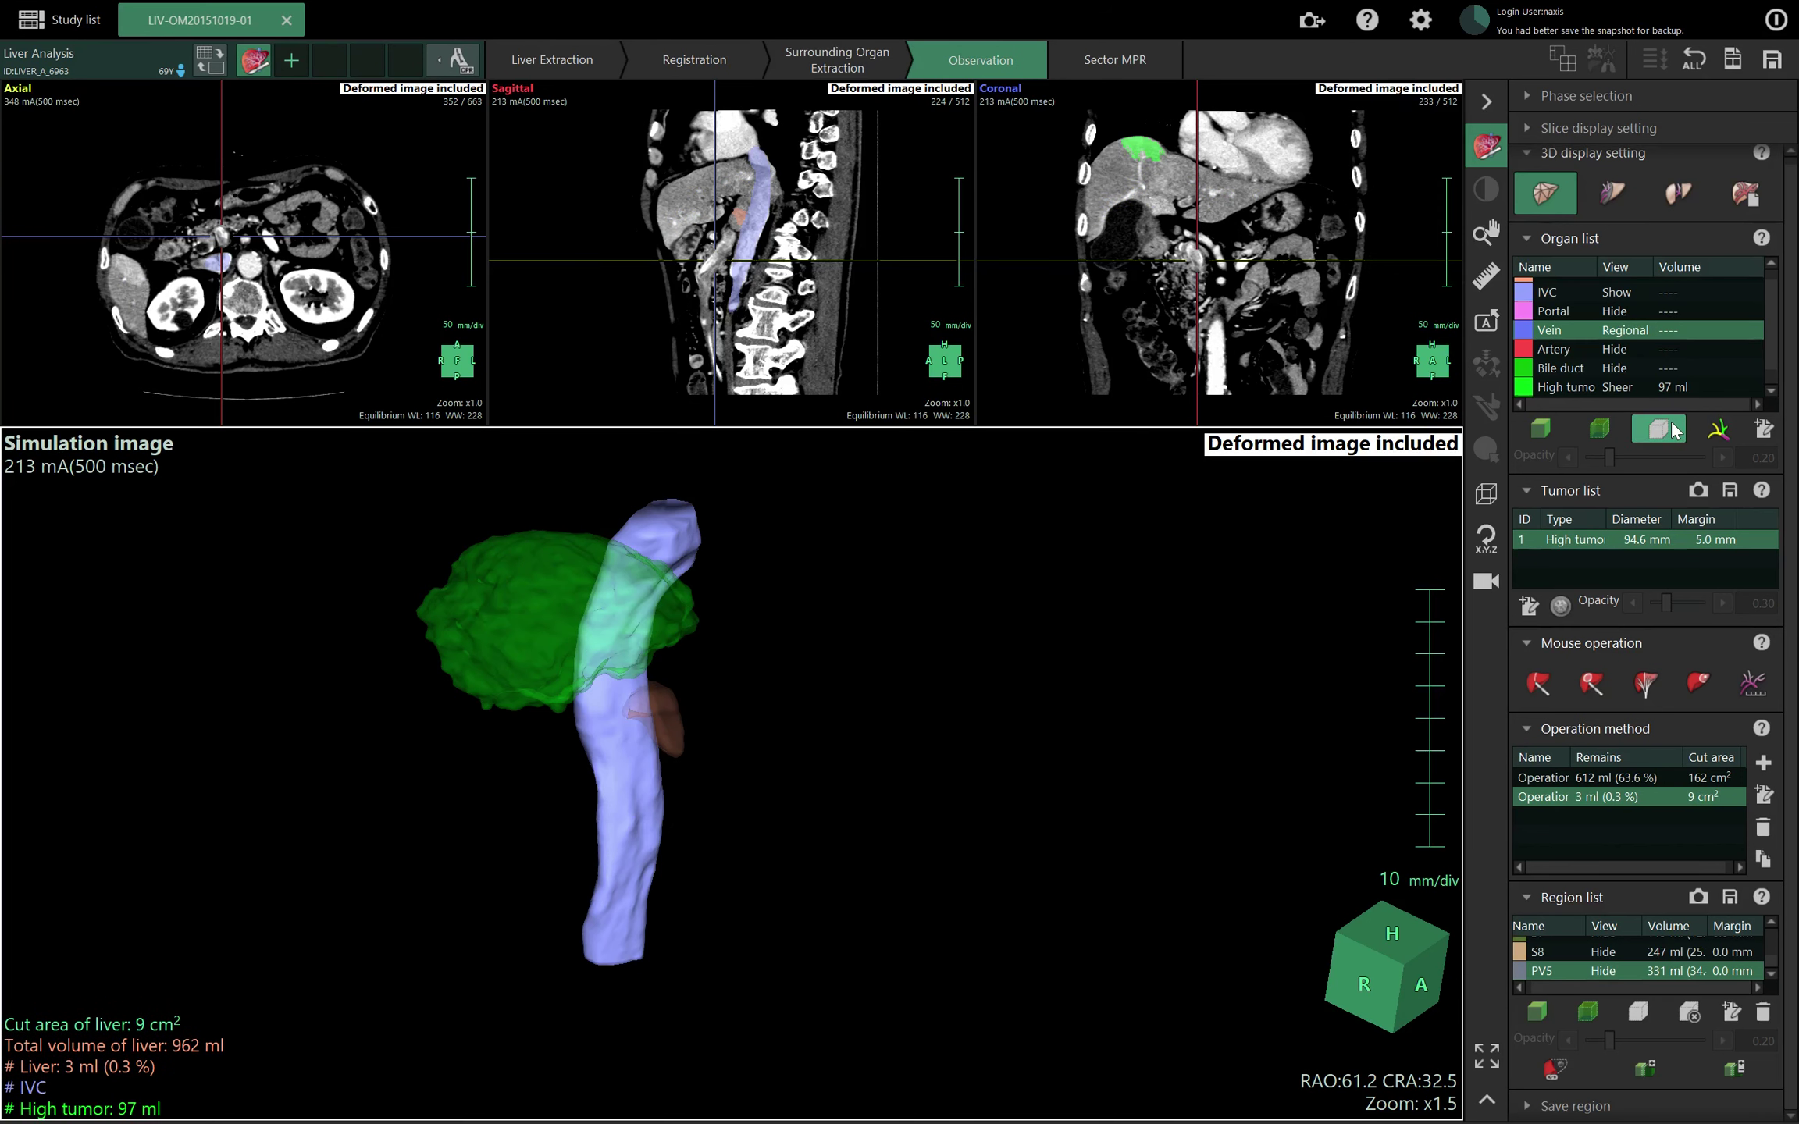
pyautogui.click(1591, 313)
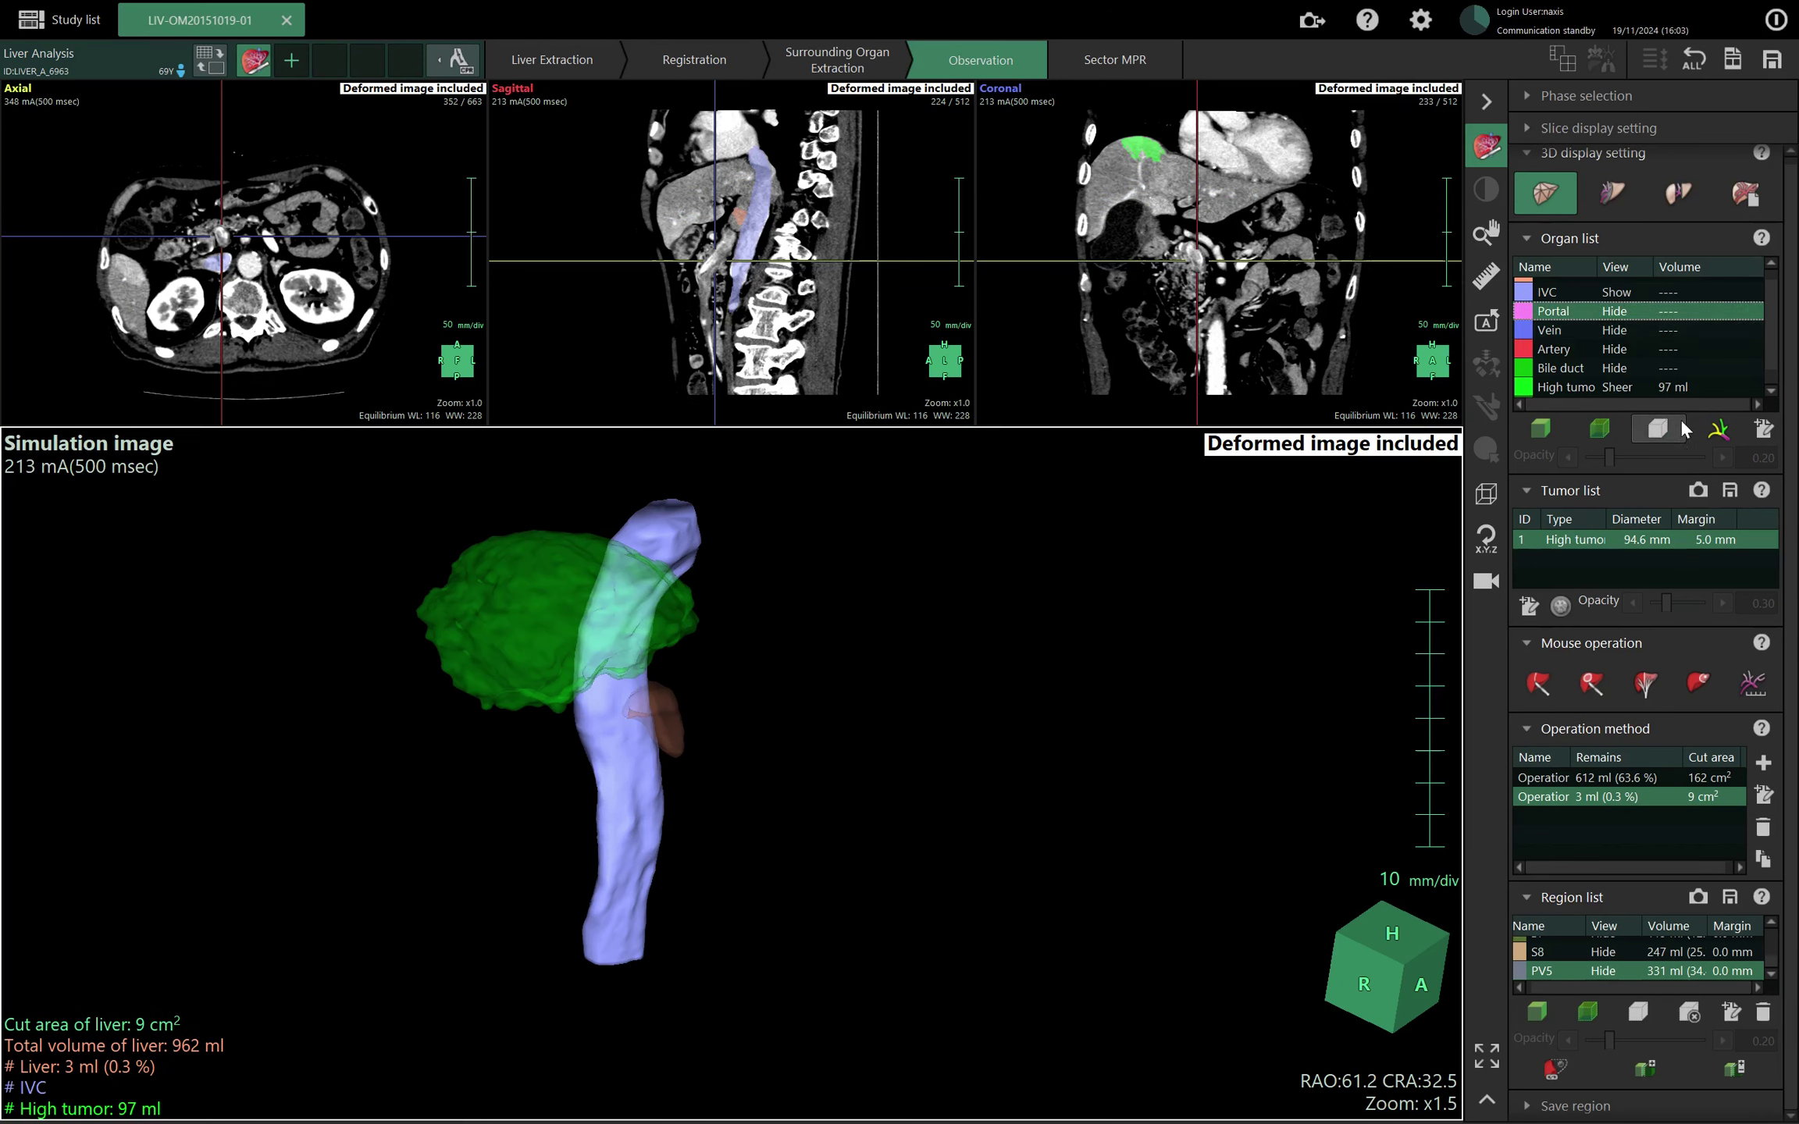
pyautogui.click(1550, 429)
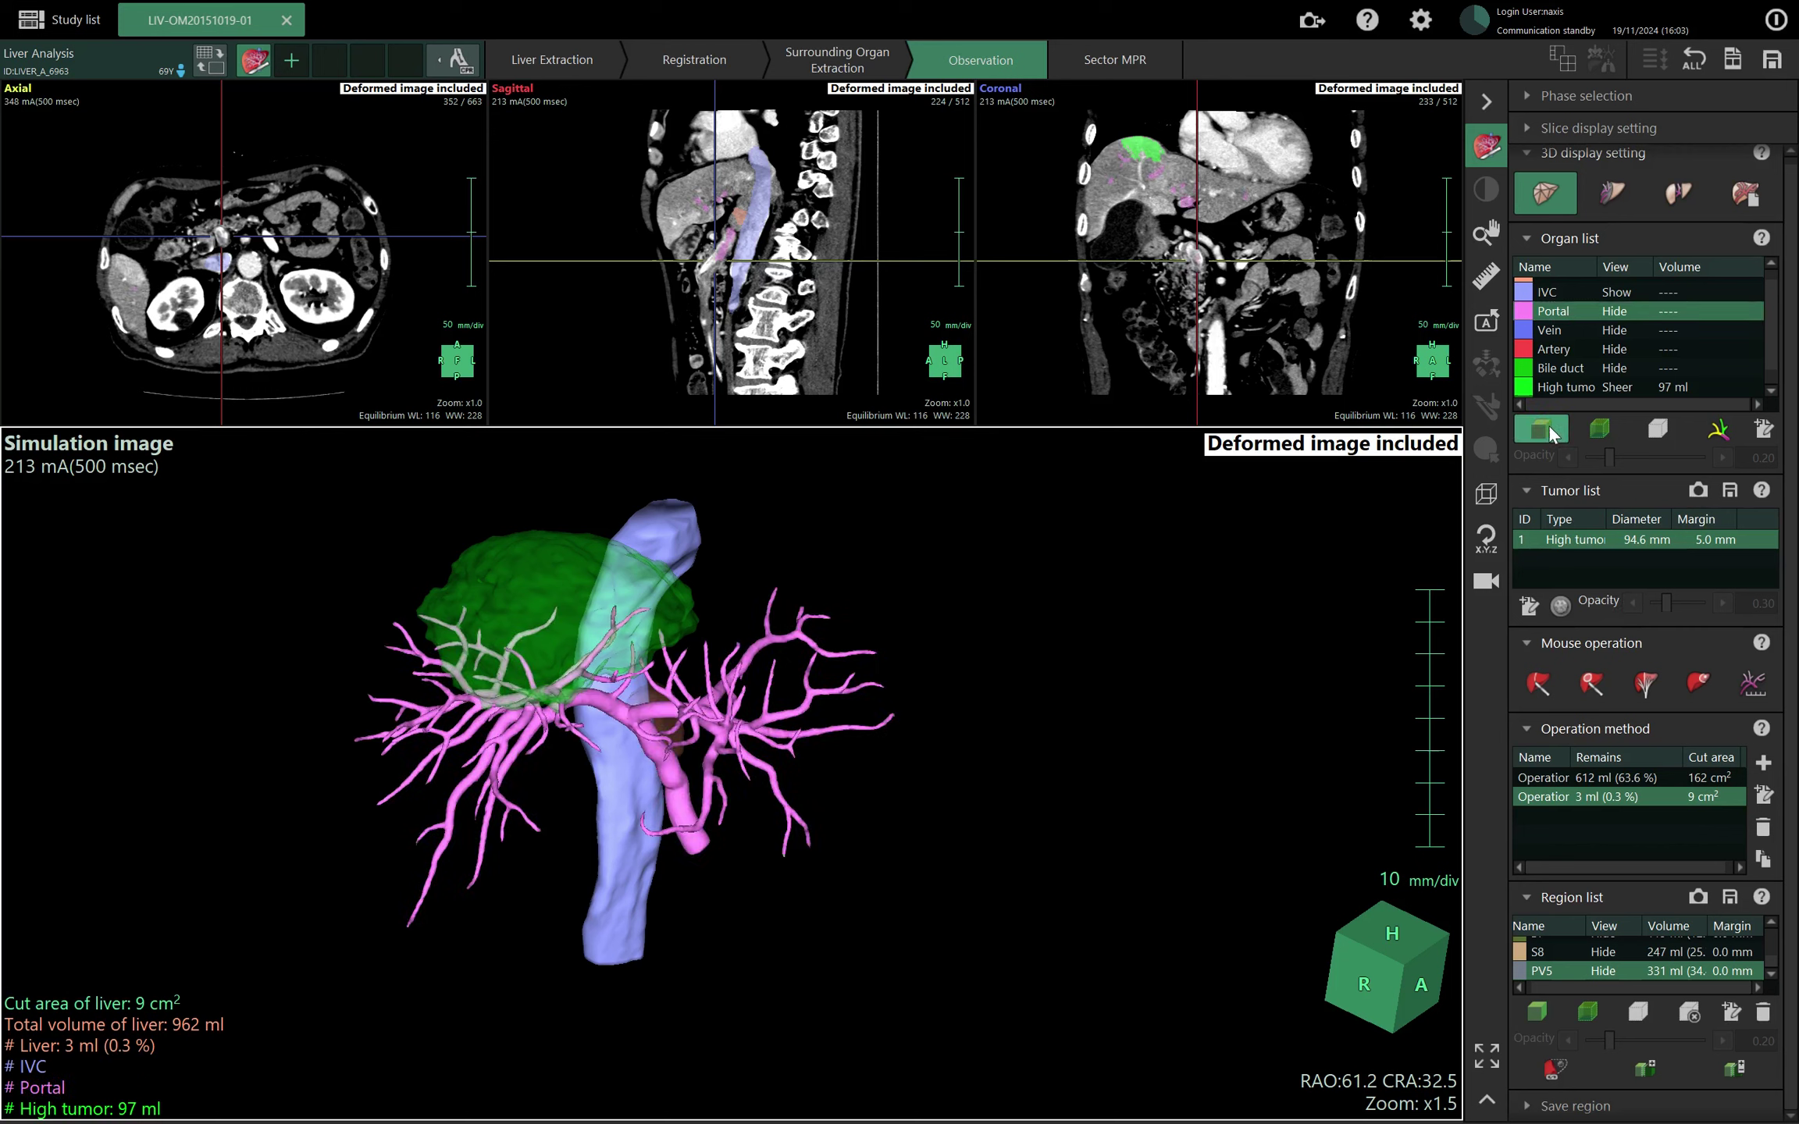
# Activate path length measurement, start the search for vessels arriving at the tumor, and inspect the portal branches around the tumor.
pyautogui.moveTo(1236, 611); pyautogui.dragTo(1177, 613)
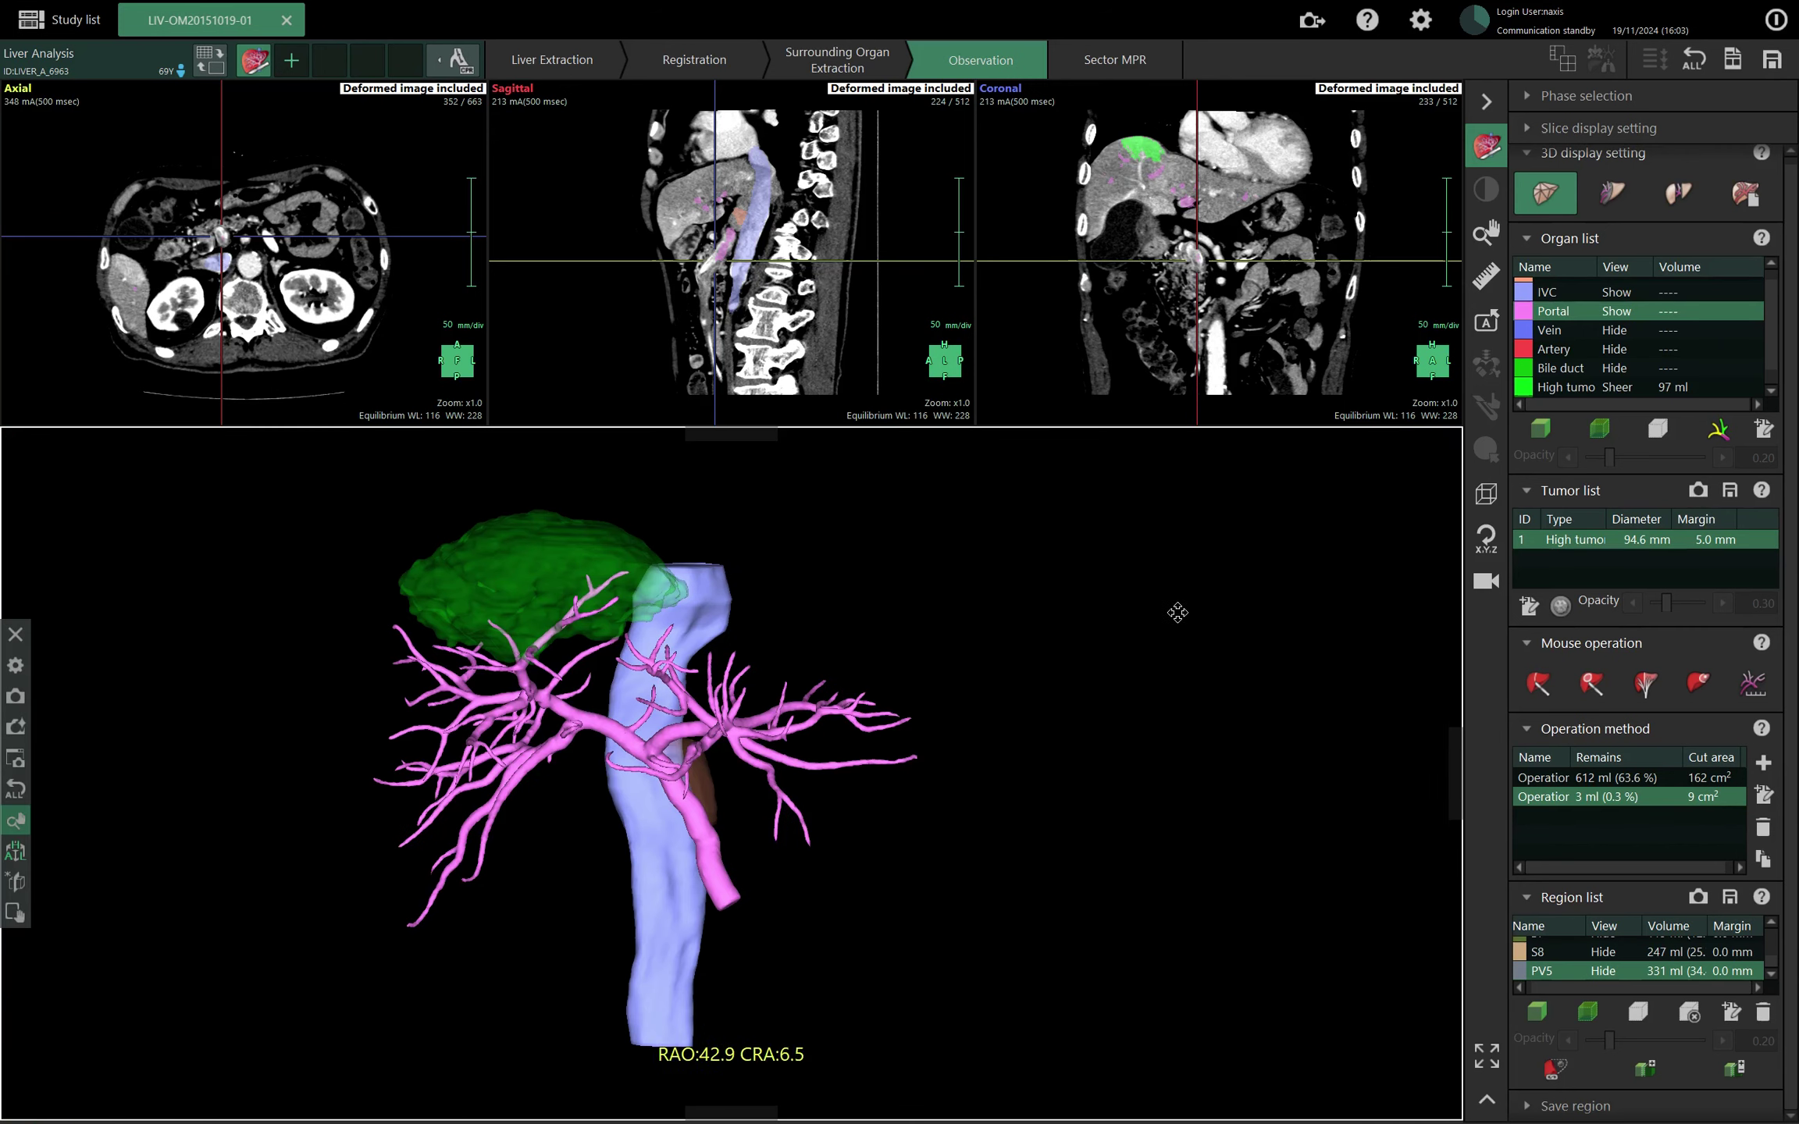
pyautogui.click(1752, 684)
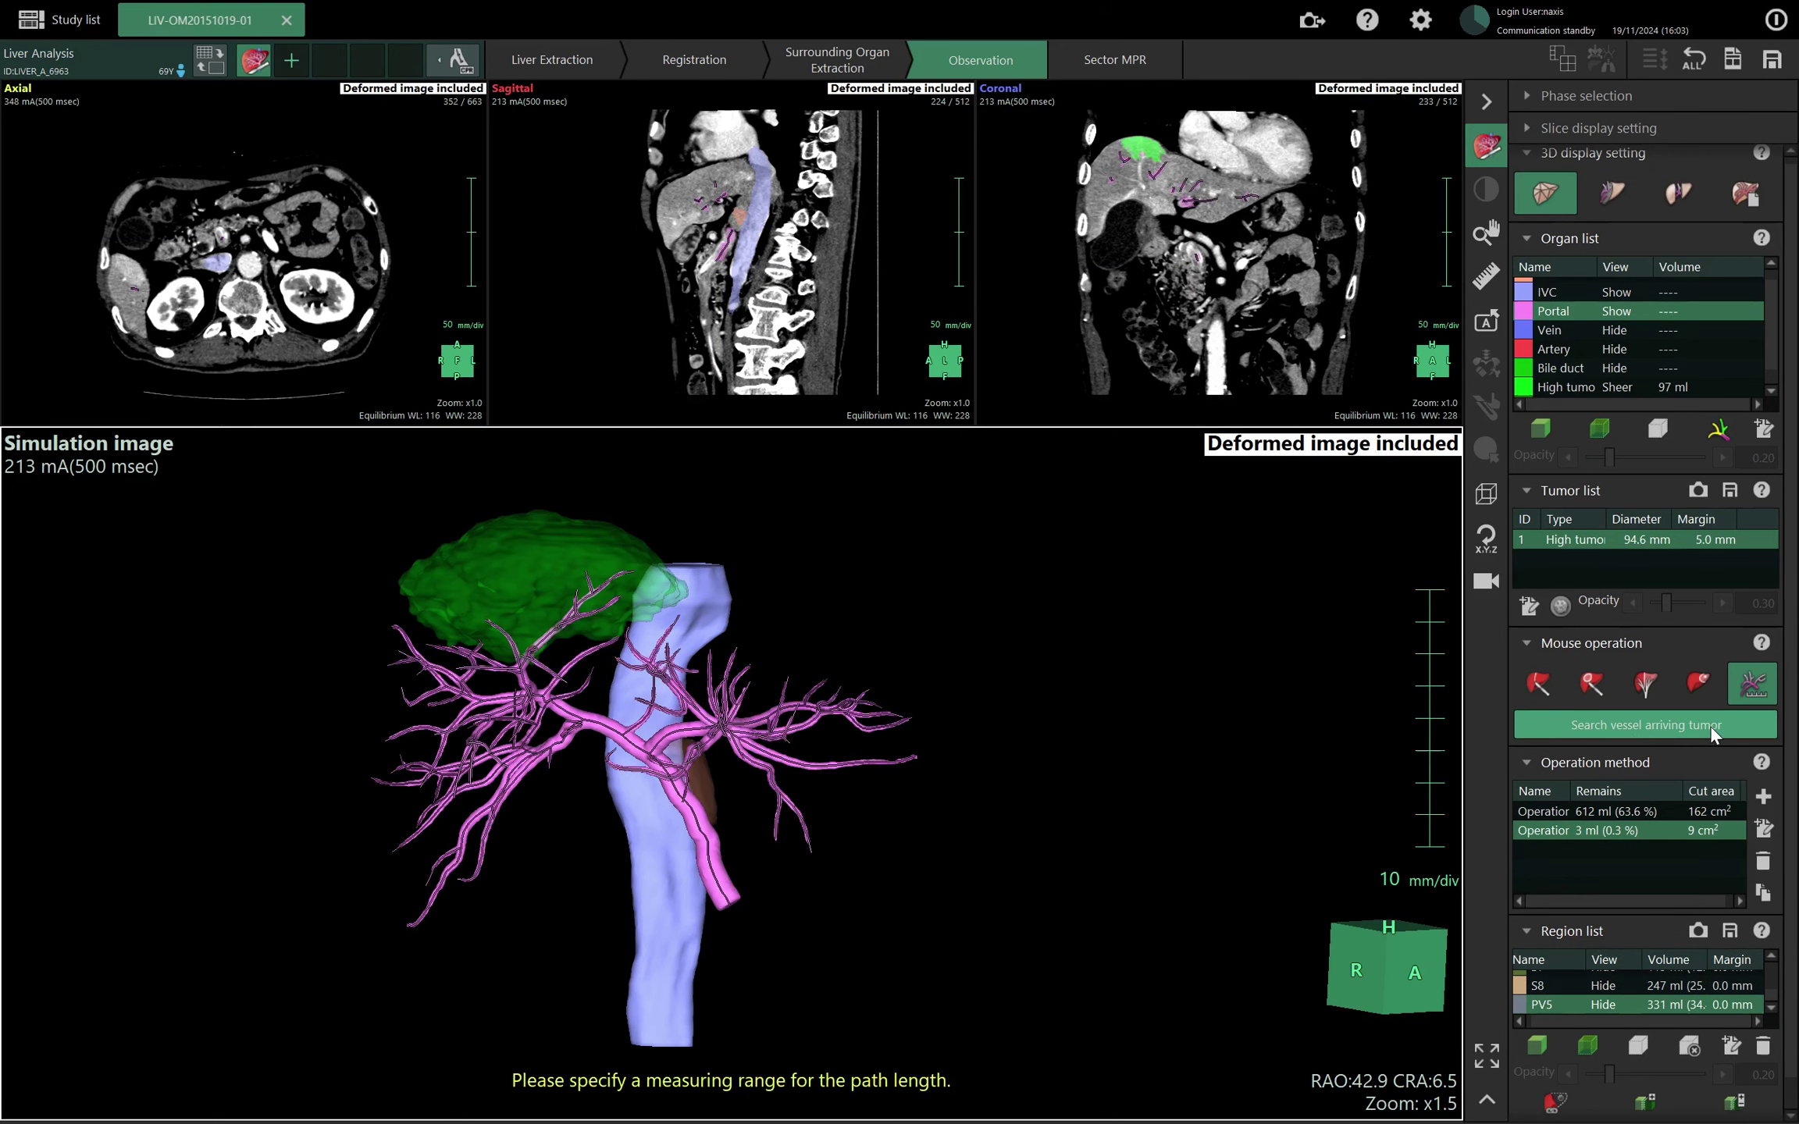
pyautogui.click(1711, 727)
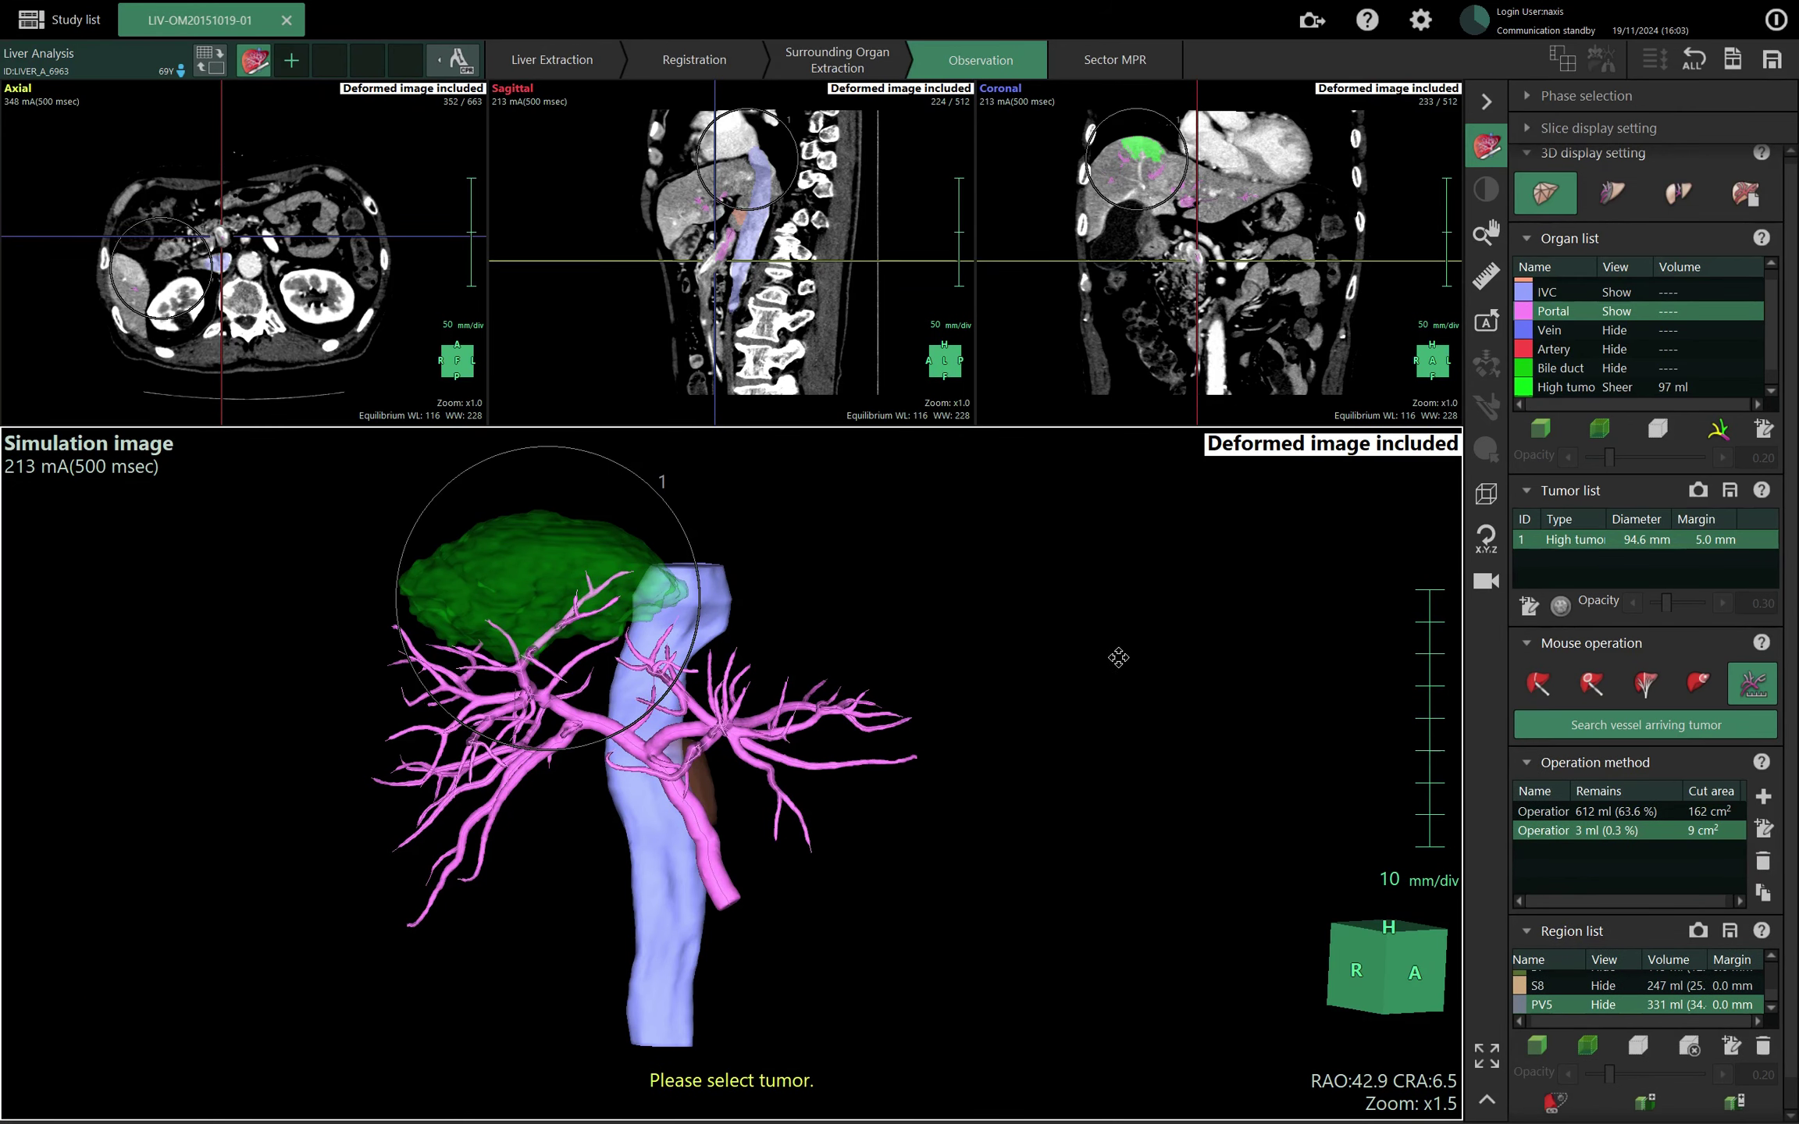
pyautogui.moveTo(1119, 657); pyautogui.dragTo(1153, 677)
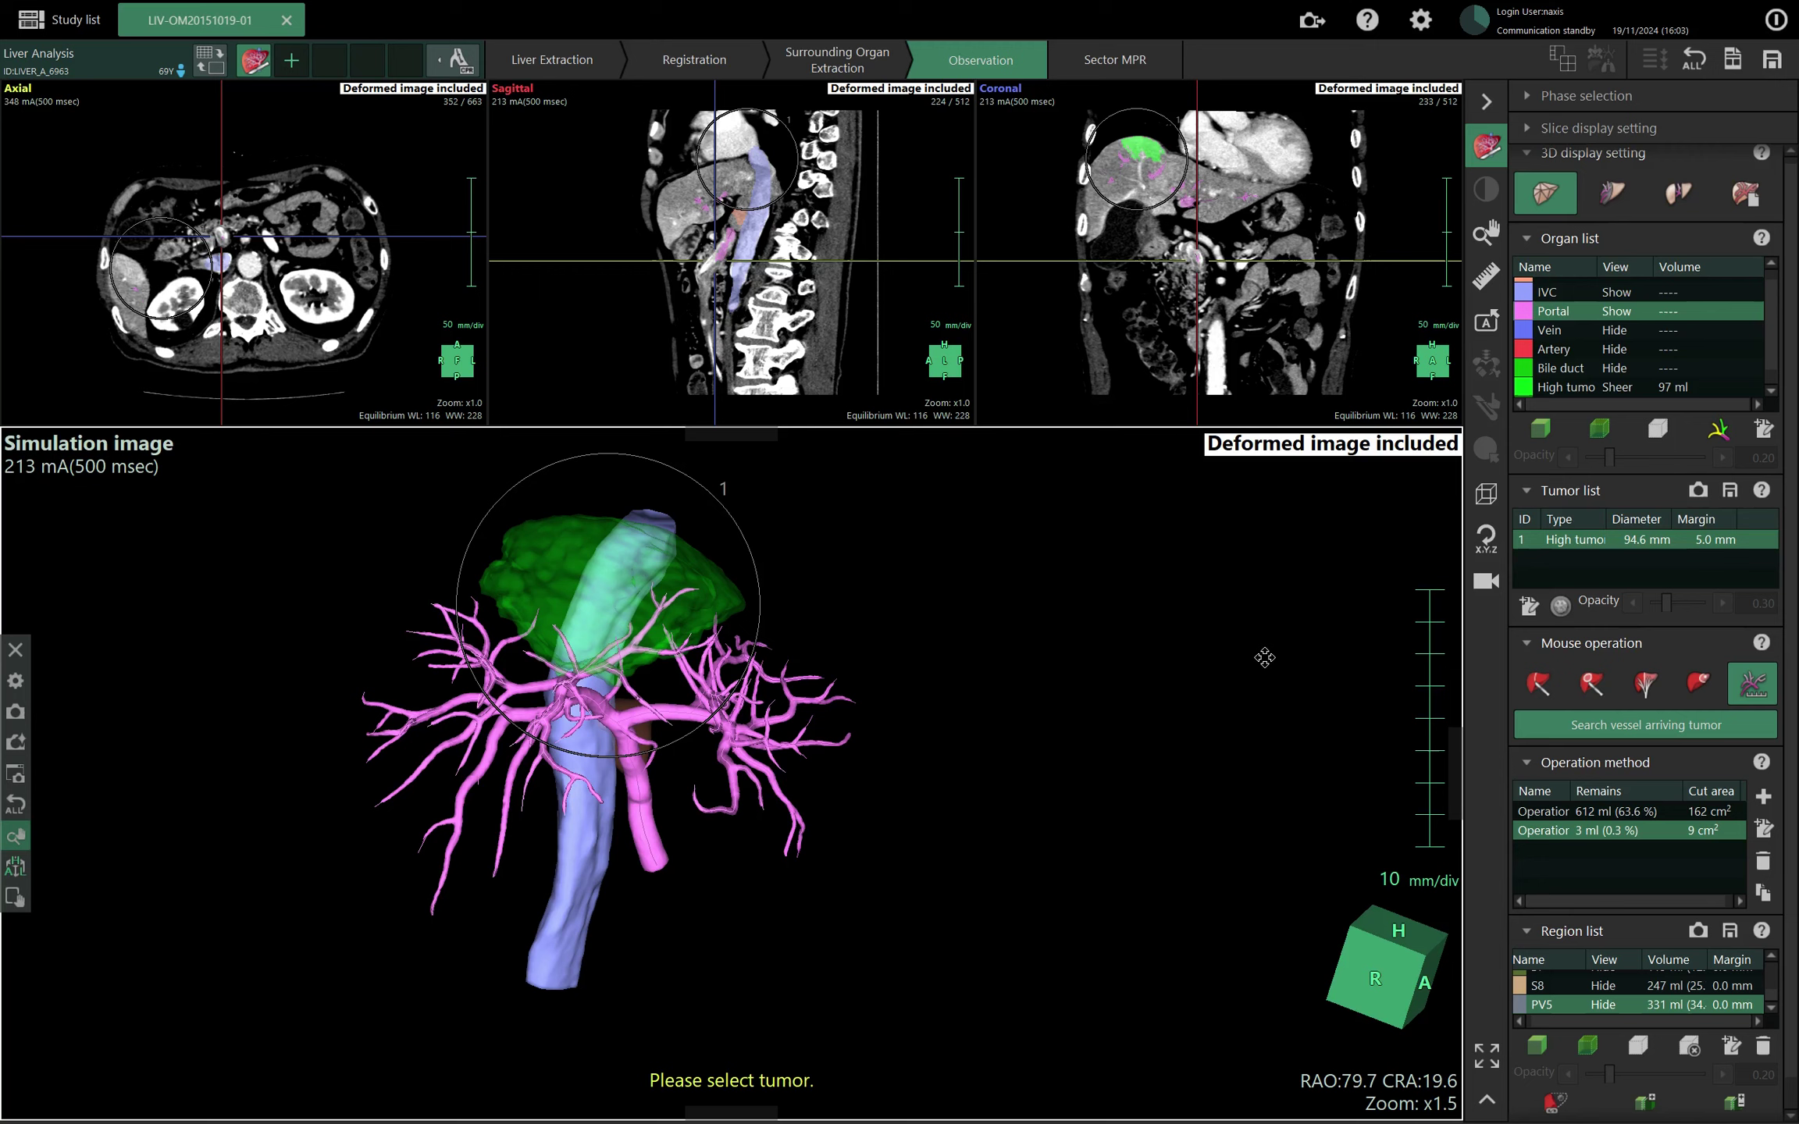
pyautogui.scroll(2, 1100, 707)
pyautogui.moveTo(869, 686); pyautogui.dragTo(931, 587)
pyautogui.scroll(-1, 1770, 921)
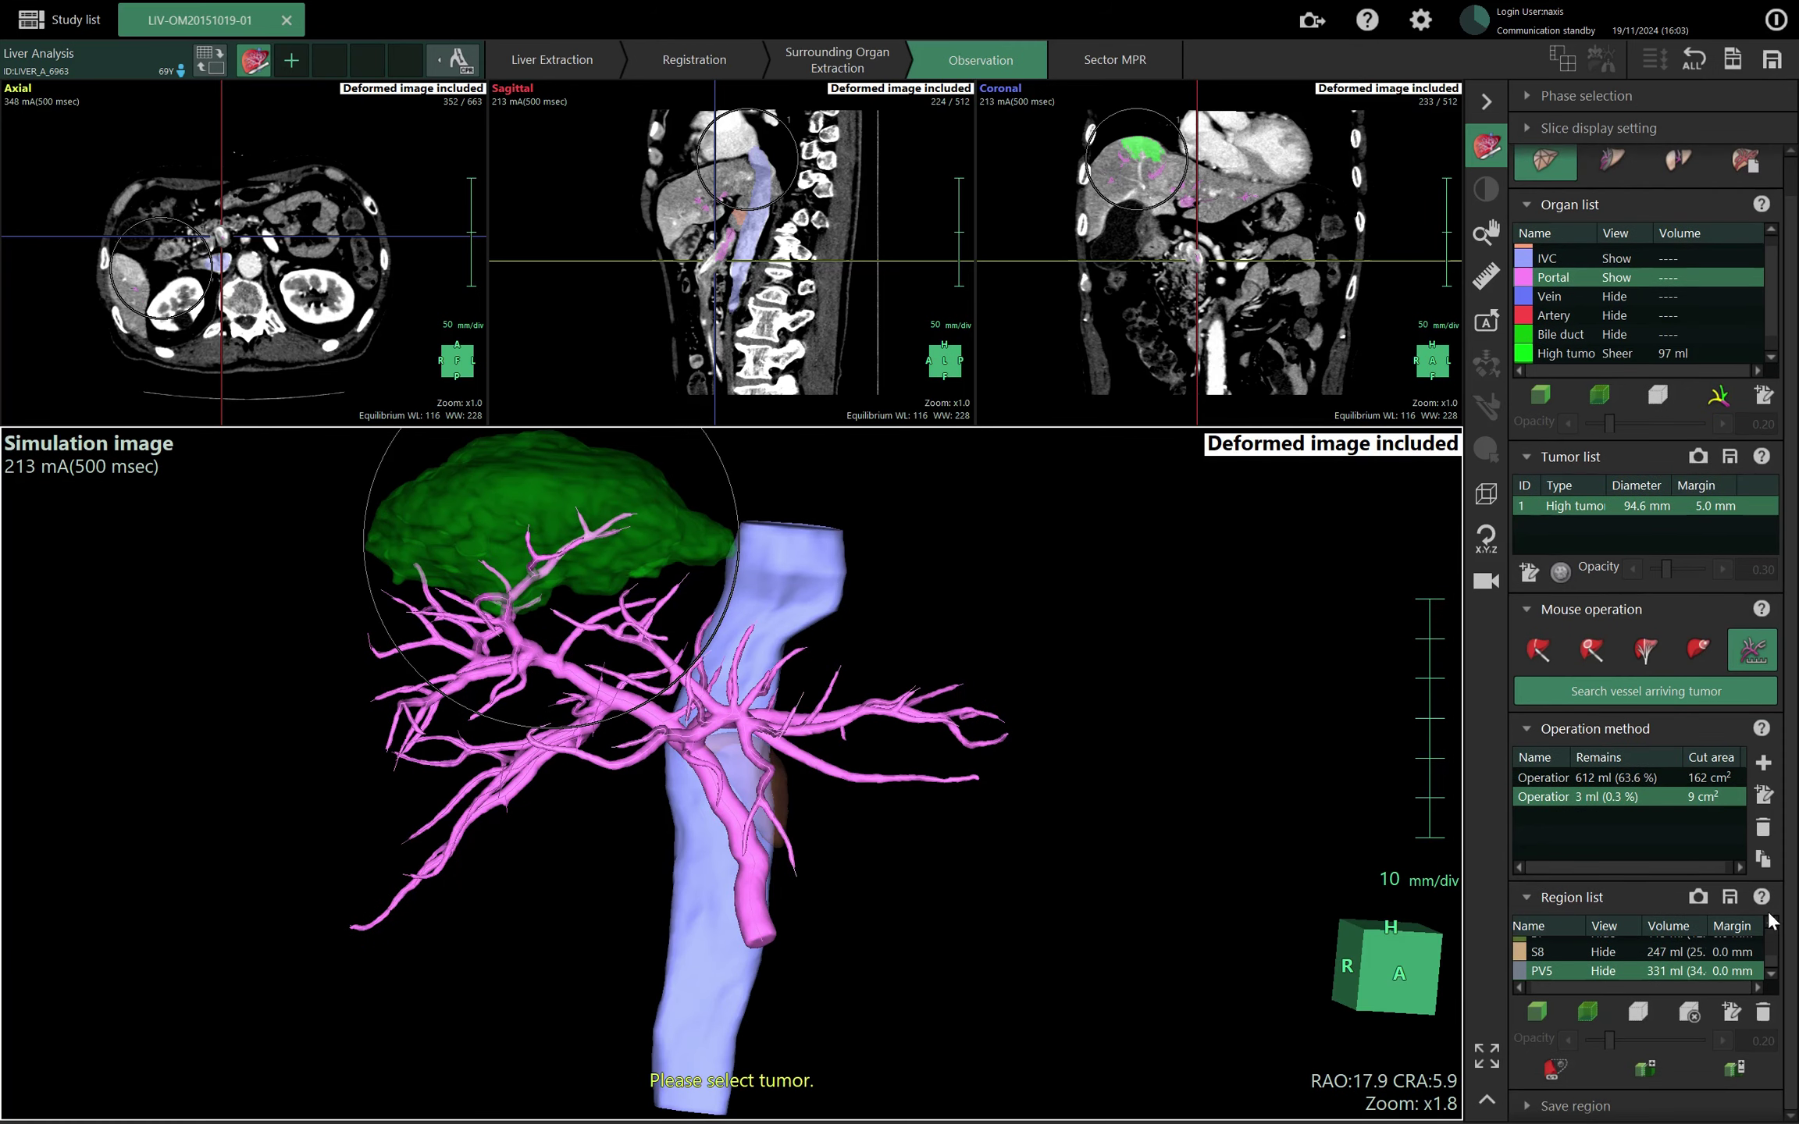
pyautogui.moveTo(943, 611); pyautogui.dragTo(1038, 664)
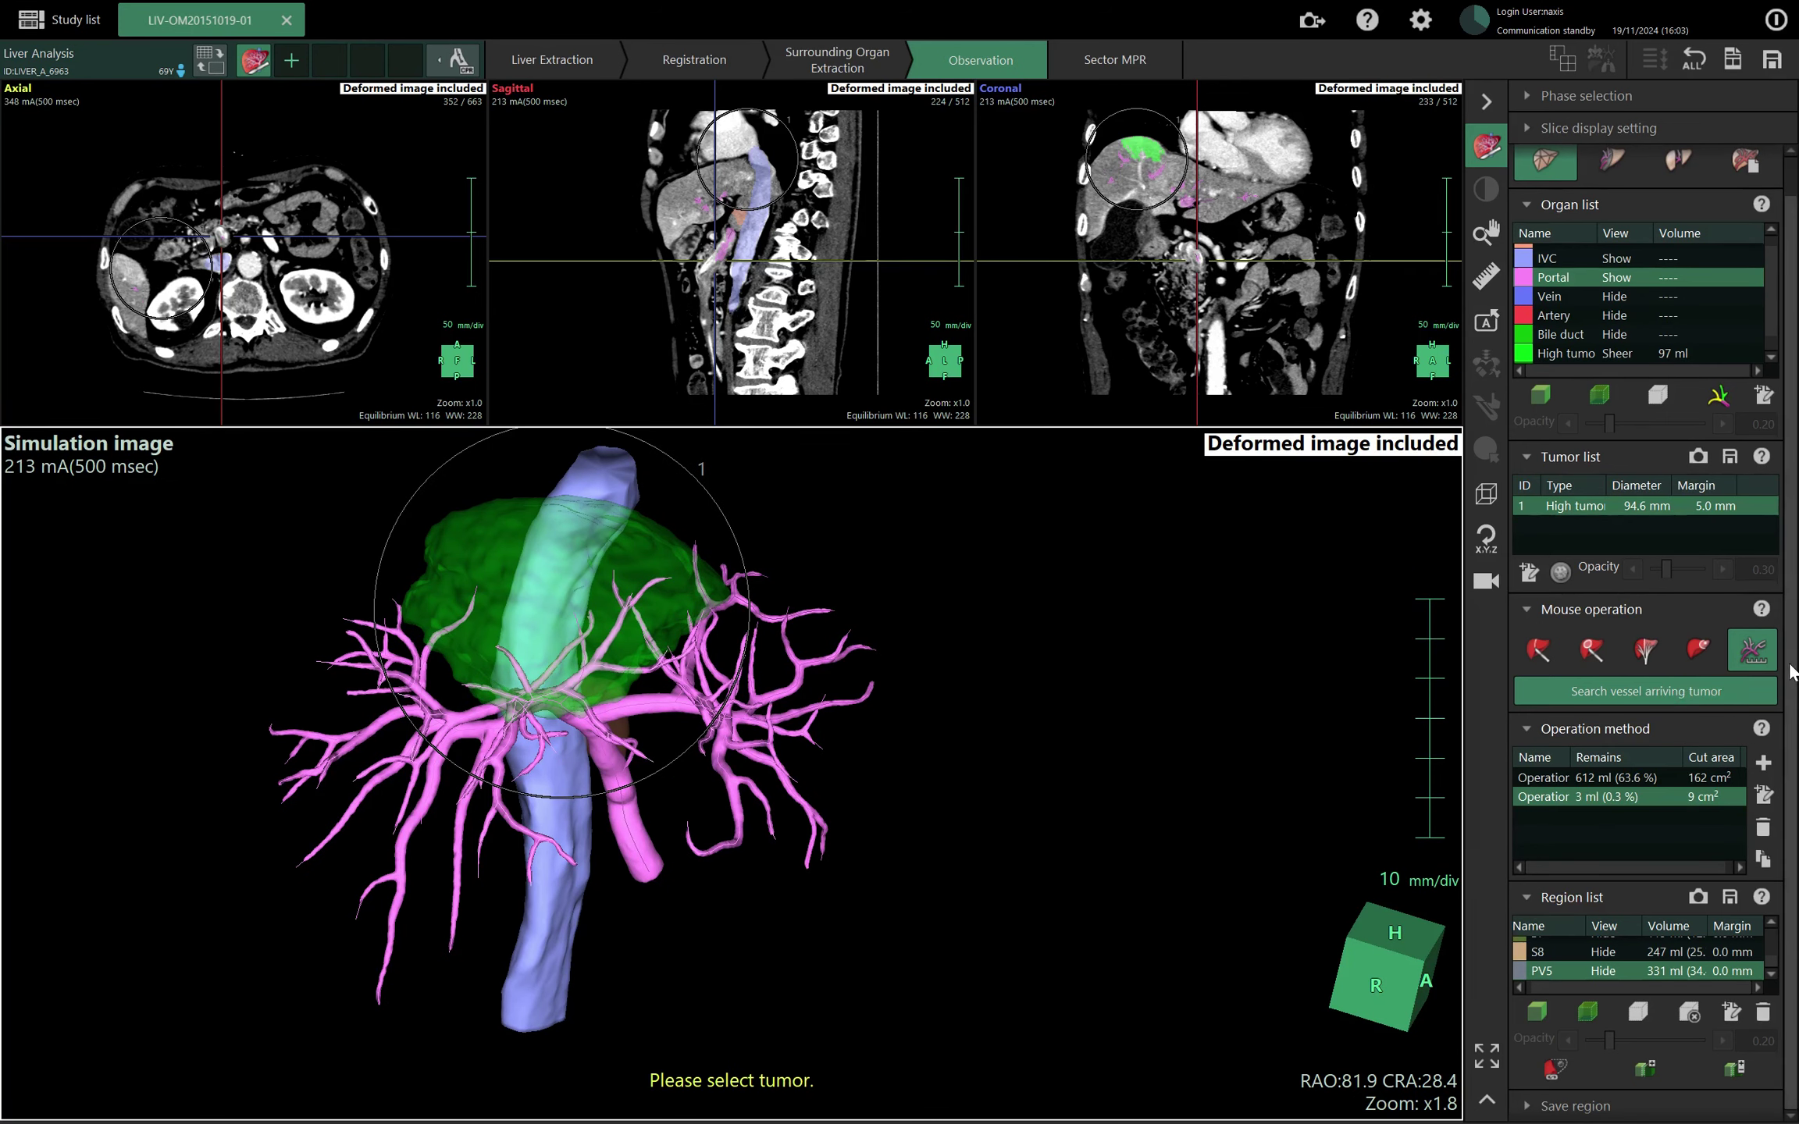
# Switch to vessel-based territory extraction, show its additional information, and inspect the color-coded average distances along the portal branches.
pyautogui.click(1647, 652)
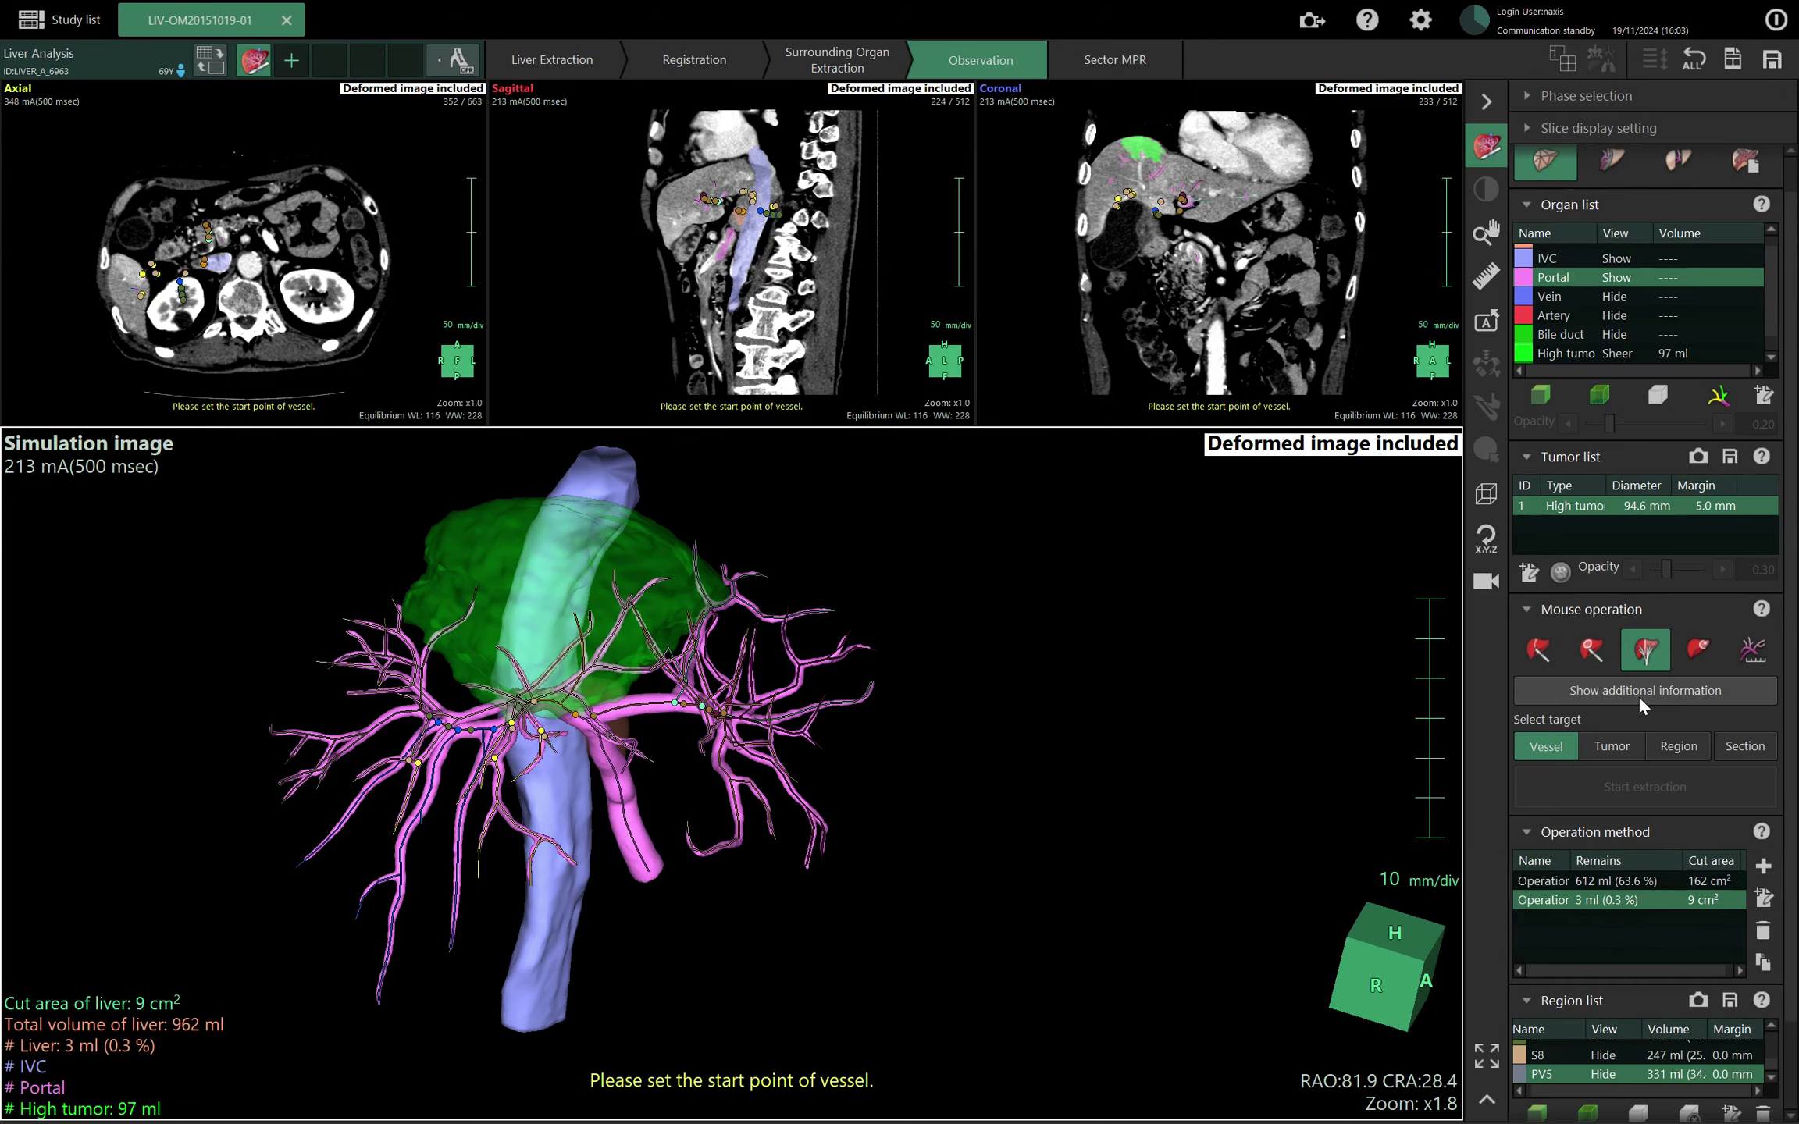
pyautogui.click(1639, 694)
pyautogui.moveTo(1148, 648); pyautogui.dragTo(1093, 703)
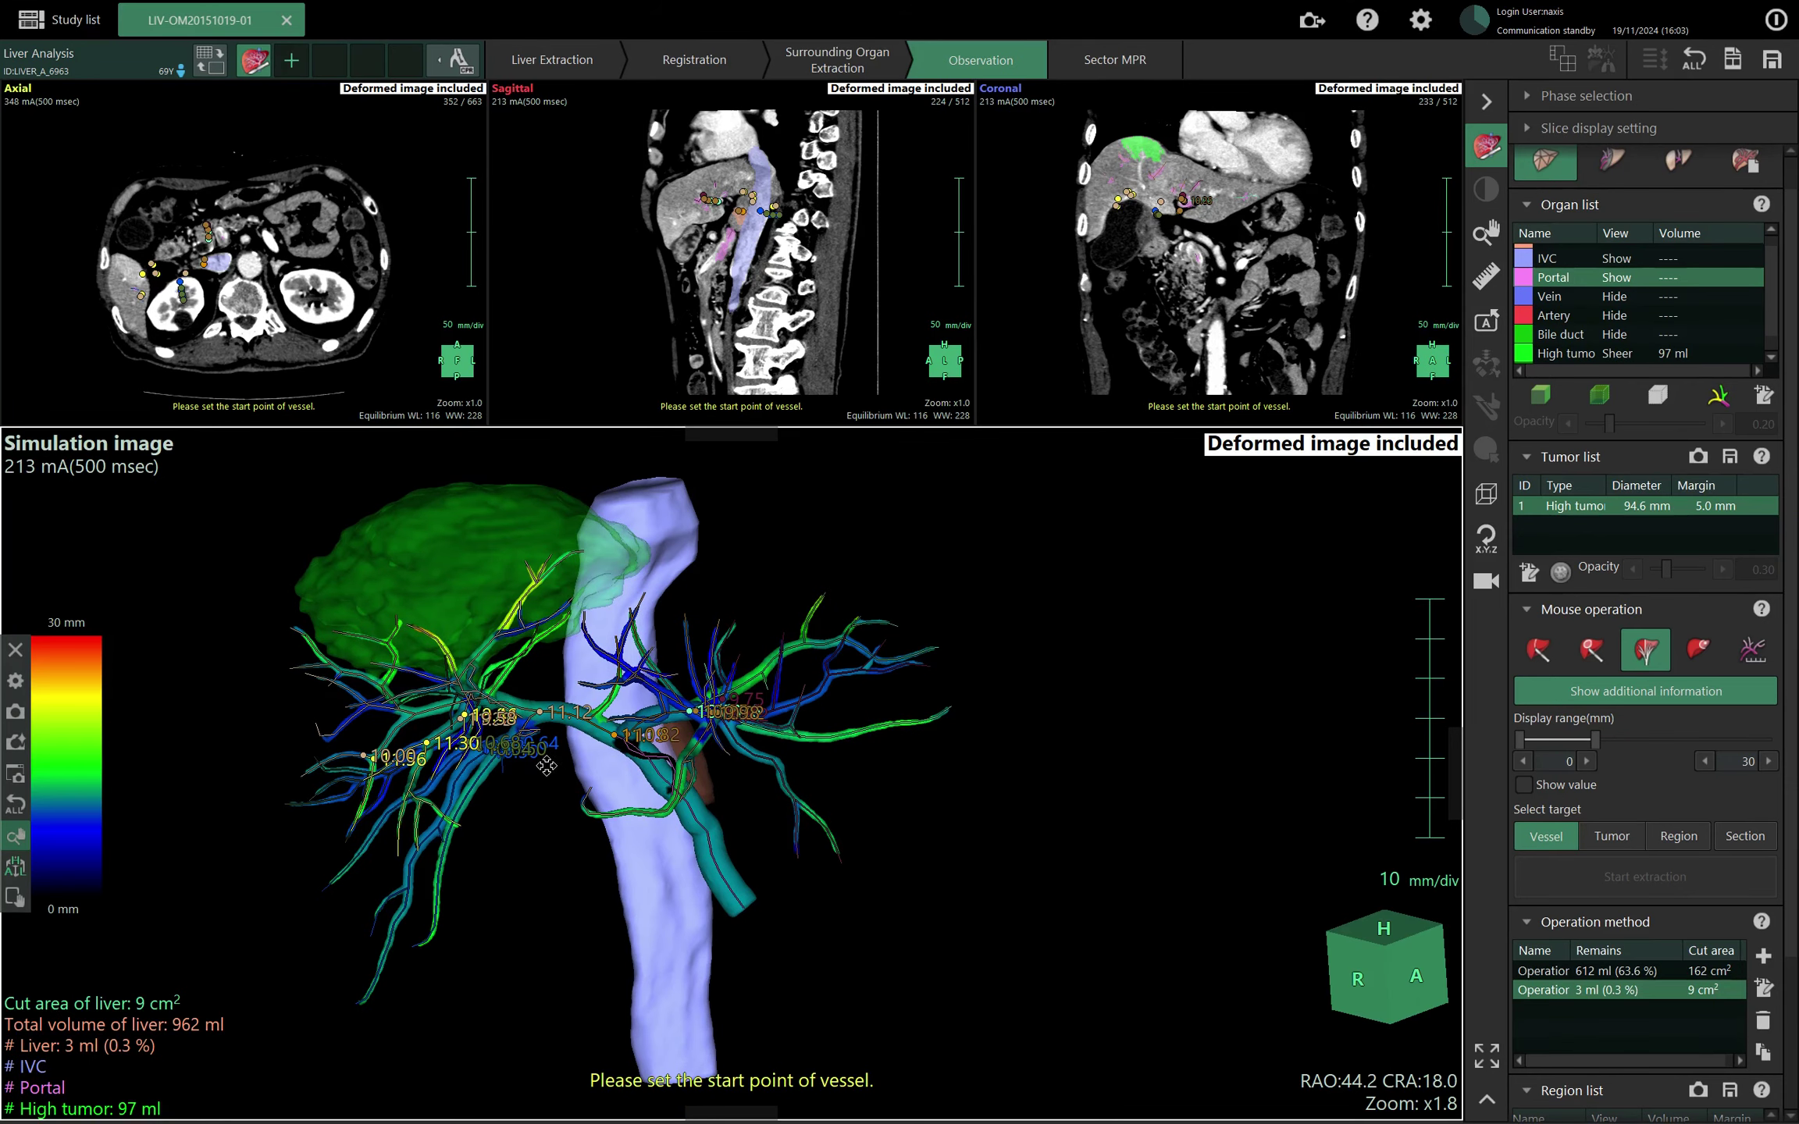
pyautogui.moveTo(1071, 837); pyautogui.dragTo(972, 839)
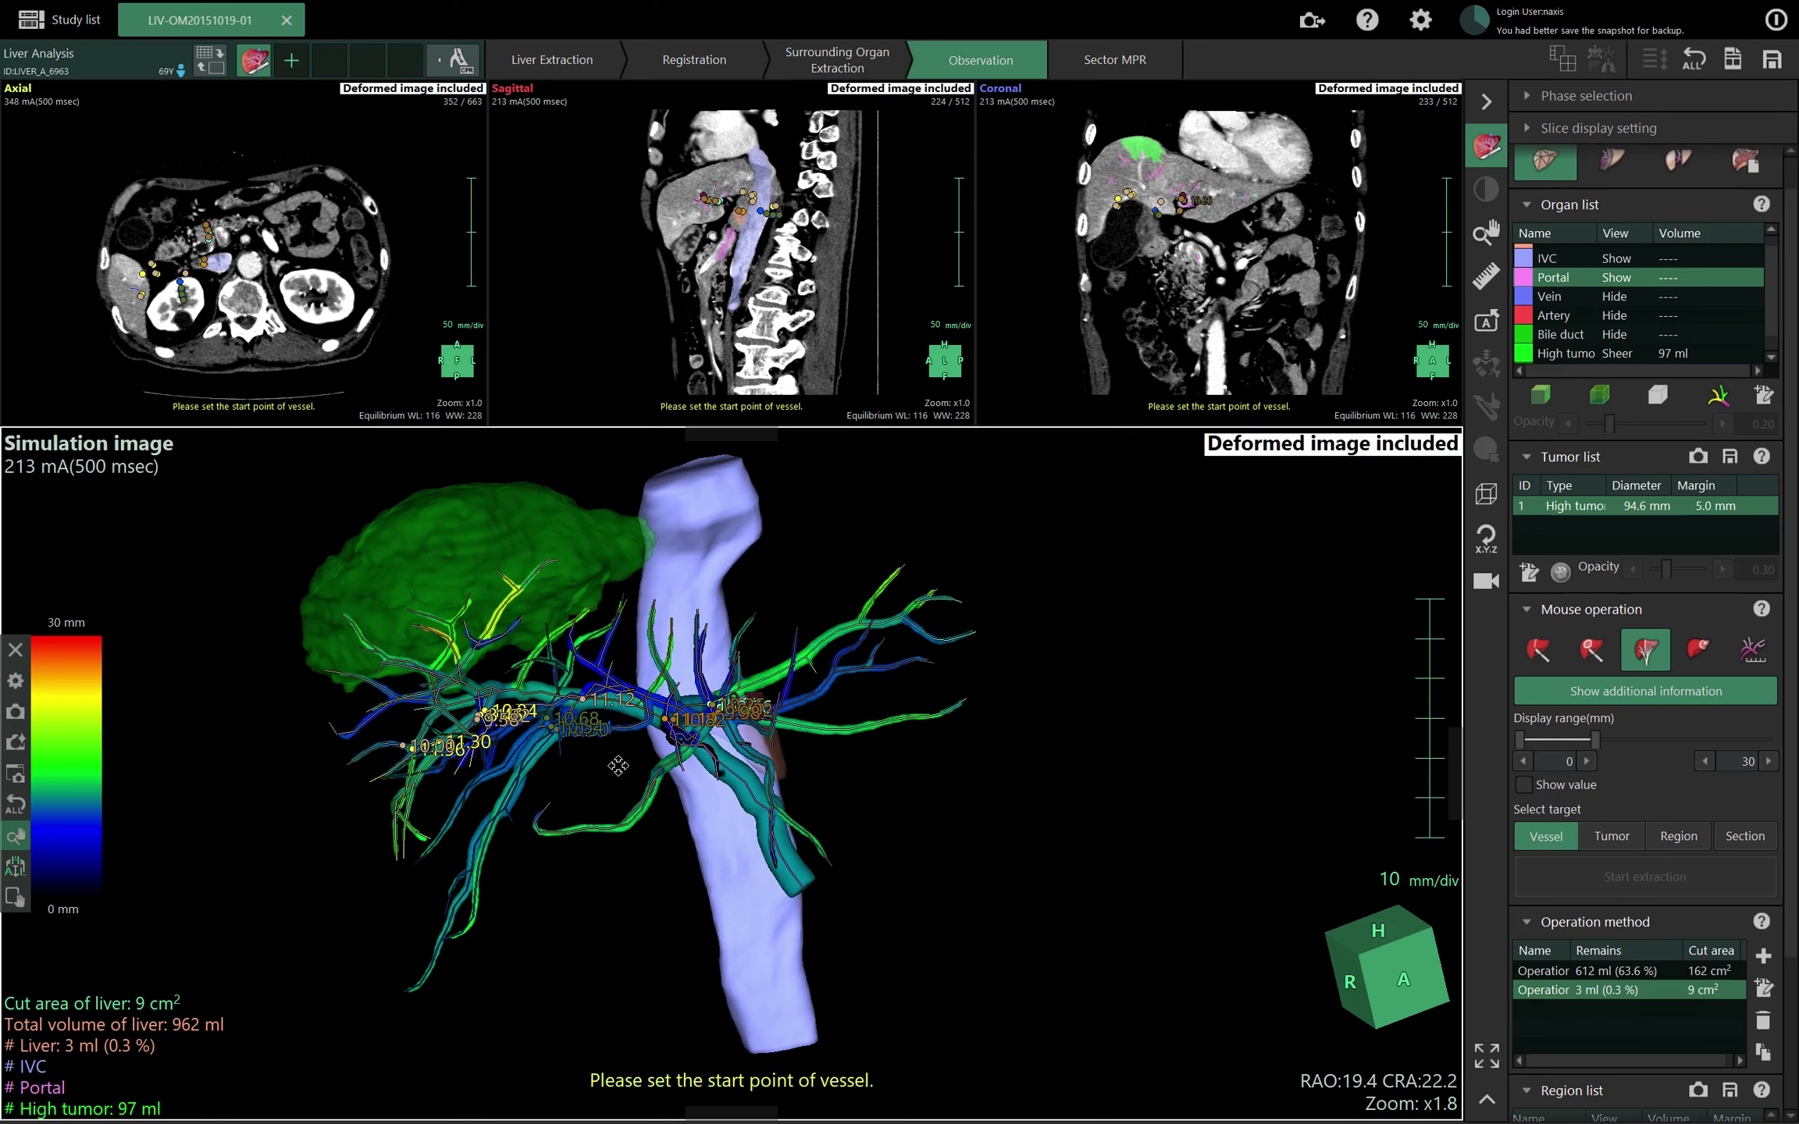
pyautogui.moveTo(619, 726); pyautogui.dragTo(1108, 803)
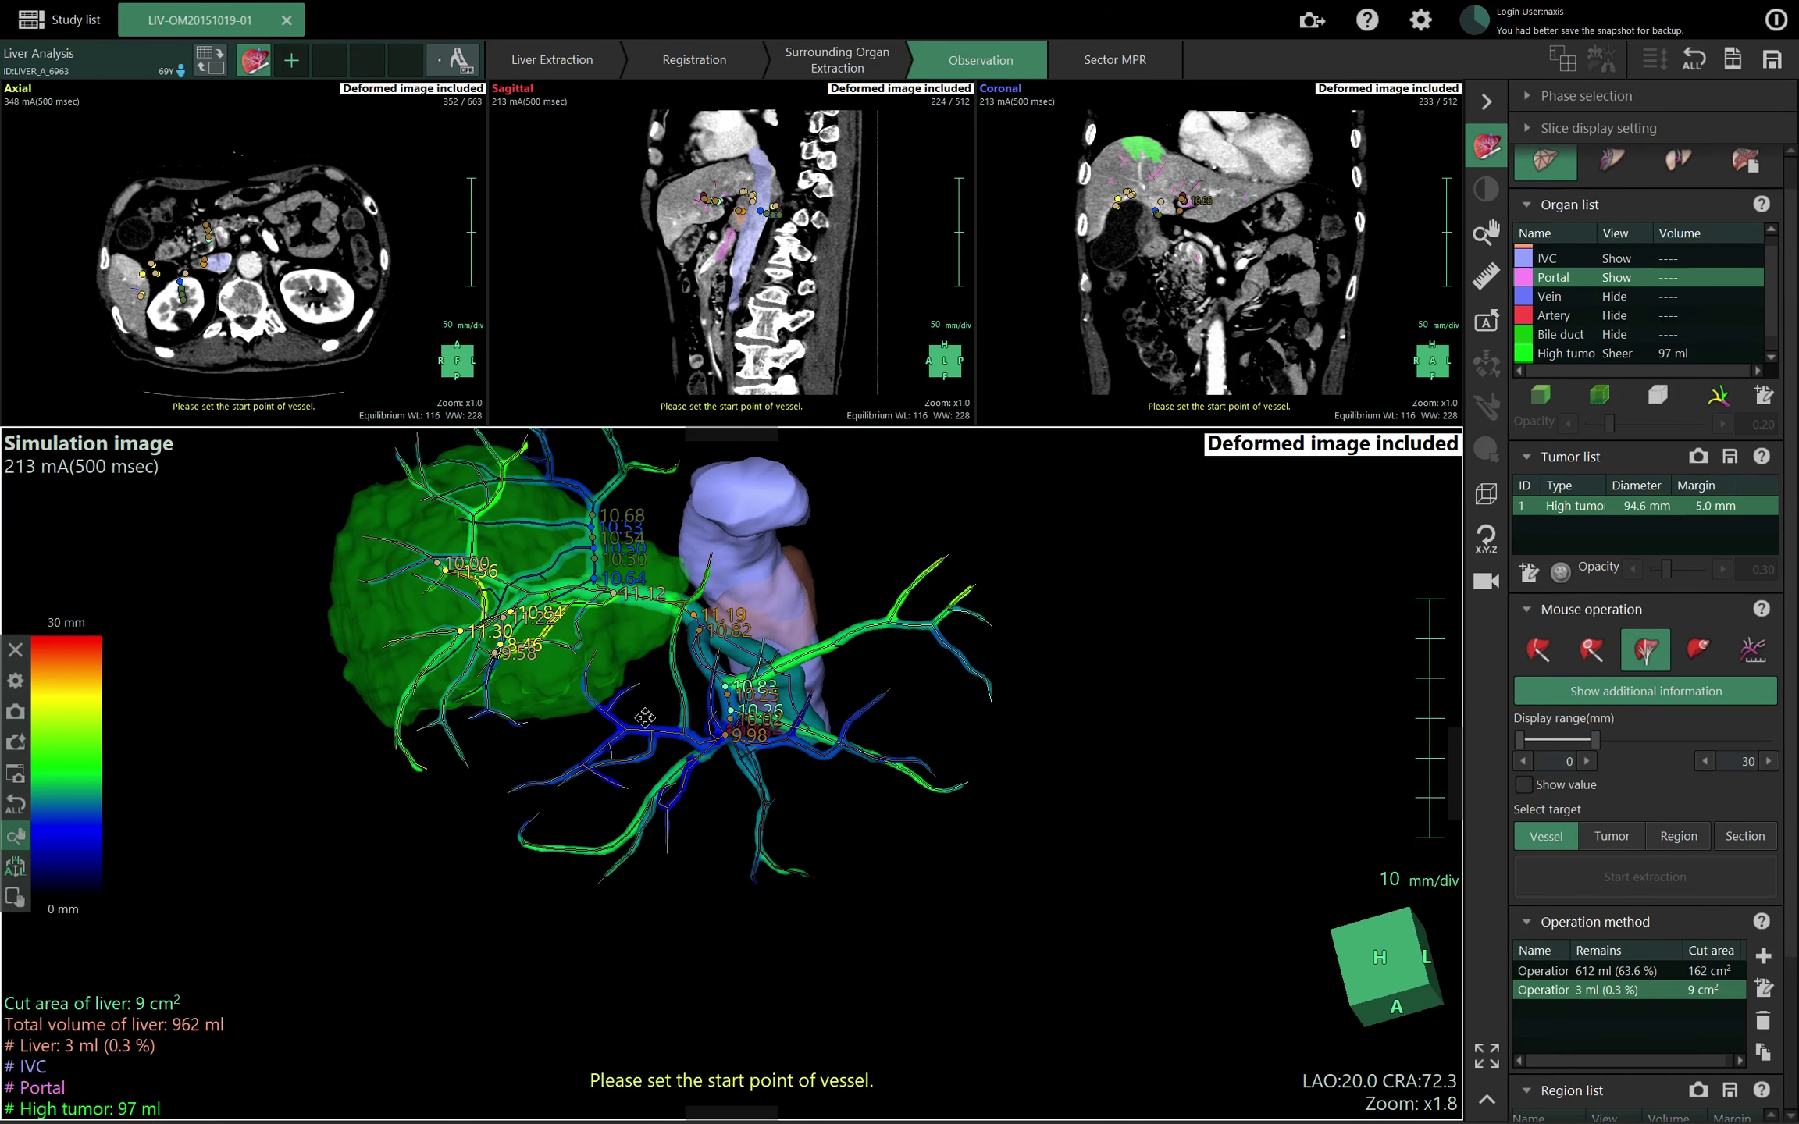
pyautogui.moveTo(725, 903); pyautogui.dragTo(521, 765)
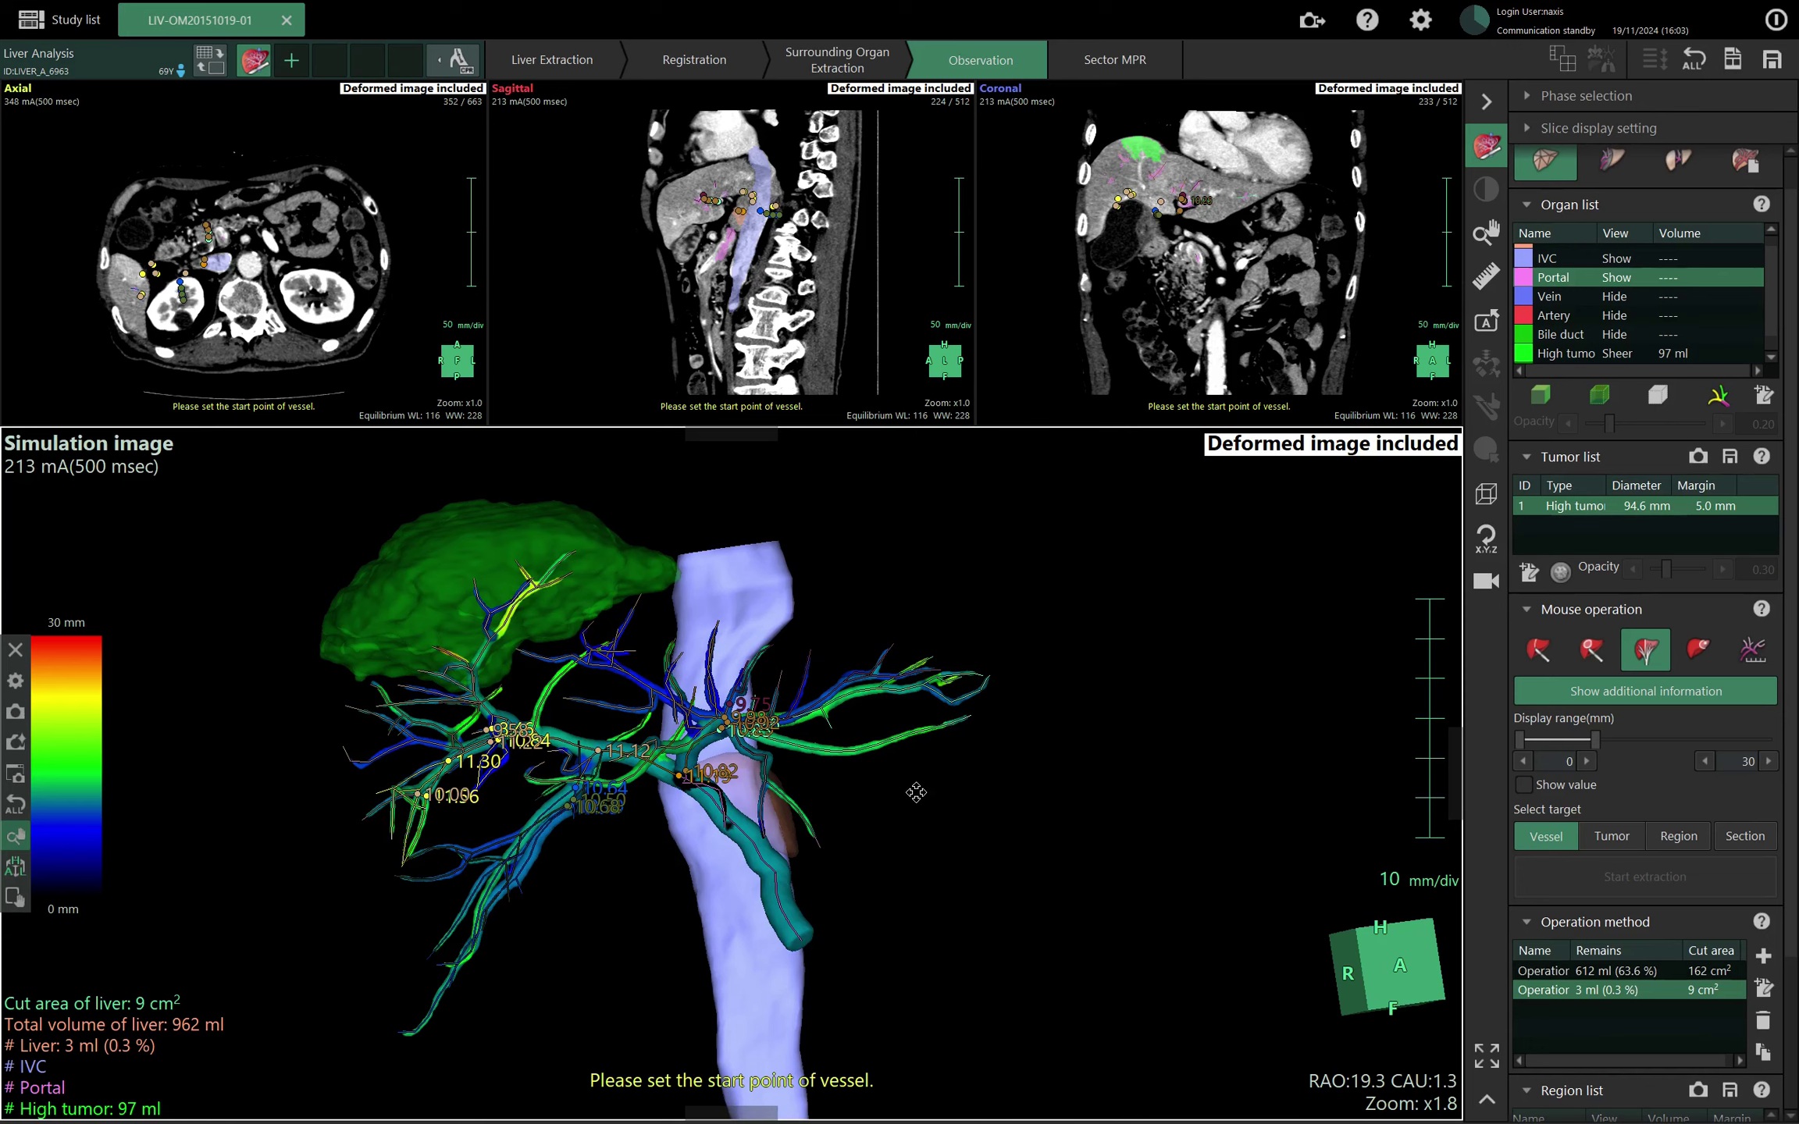
pyautogui.moveTo(916, 792); pyautogui.dragTo(1015, 790)
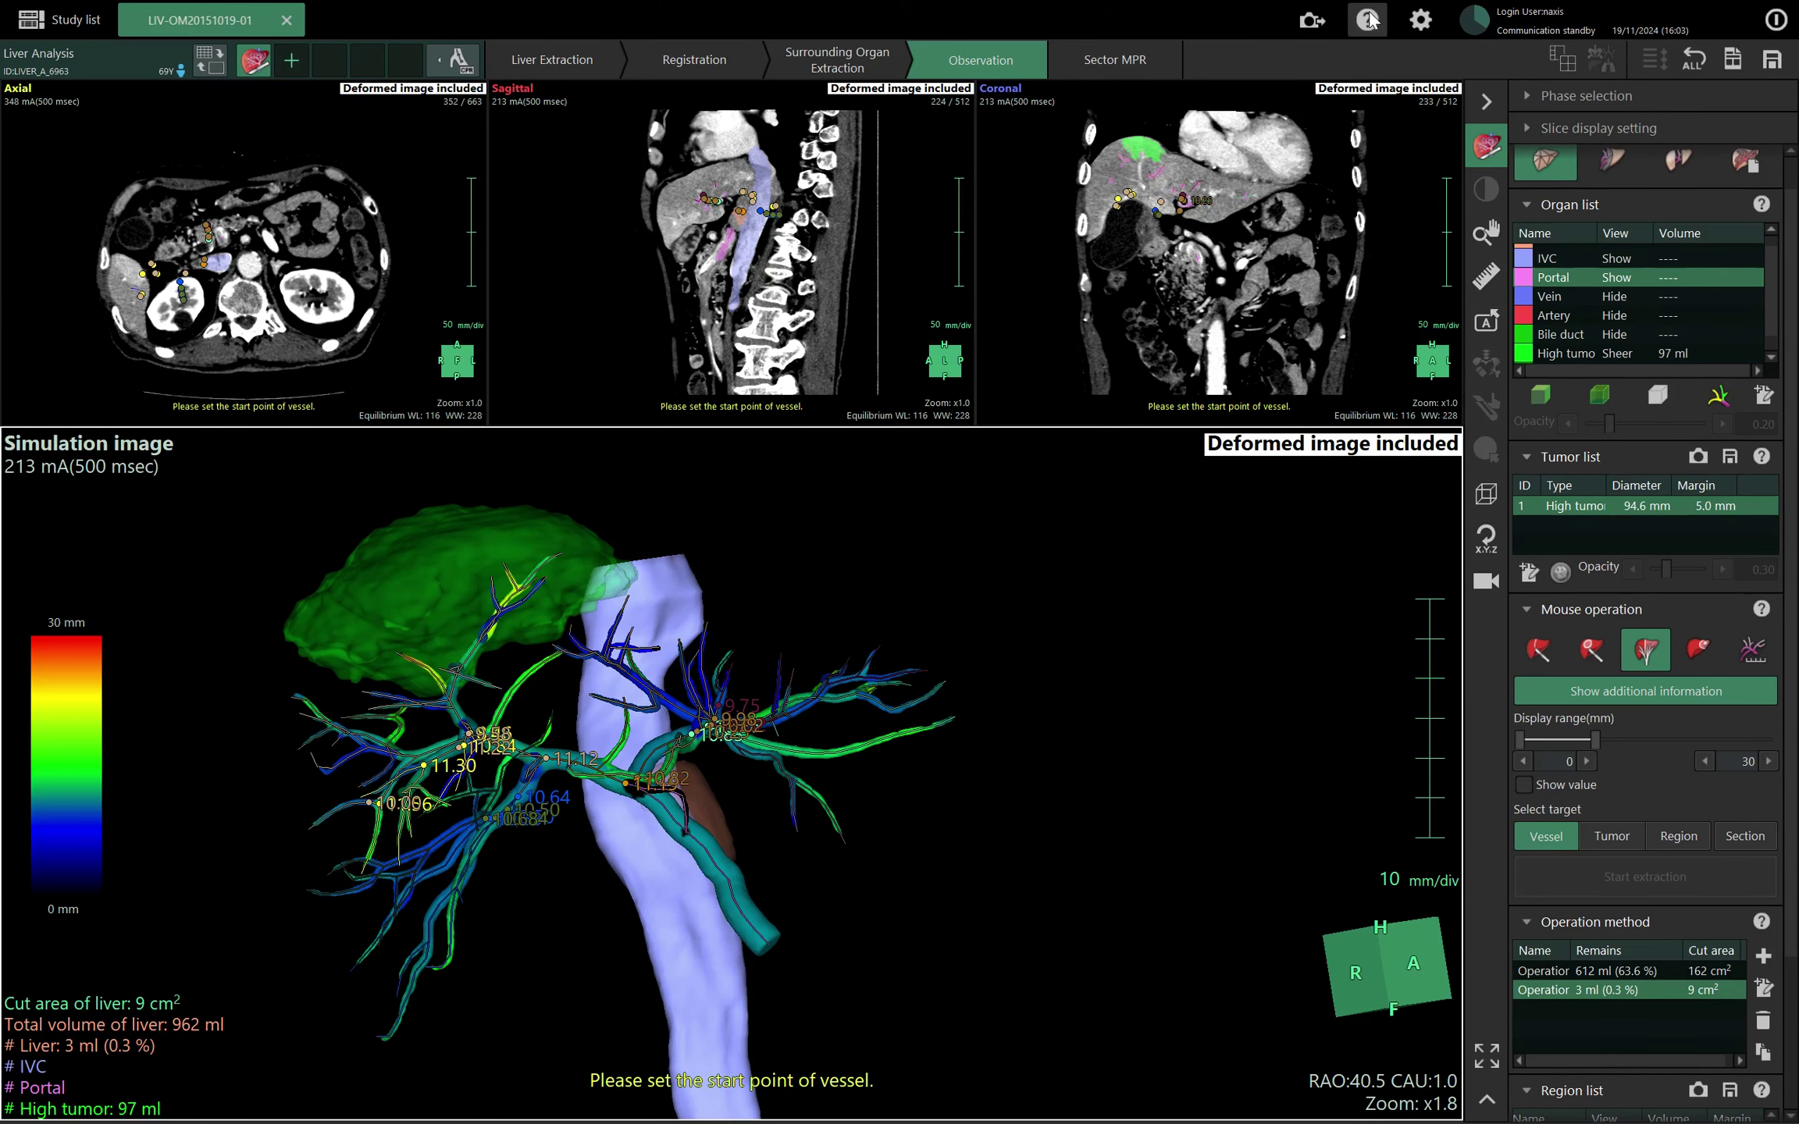
# In the liver analysis reliability settings, set the additional information for extracting the territory to Volume rate (%) and apply it.
pyautogui.click(1420, 19)
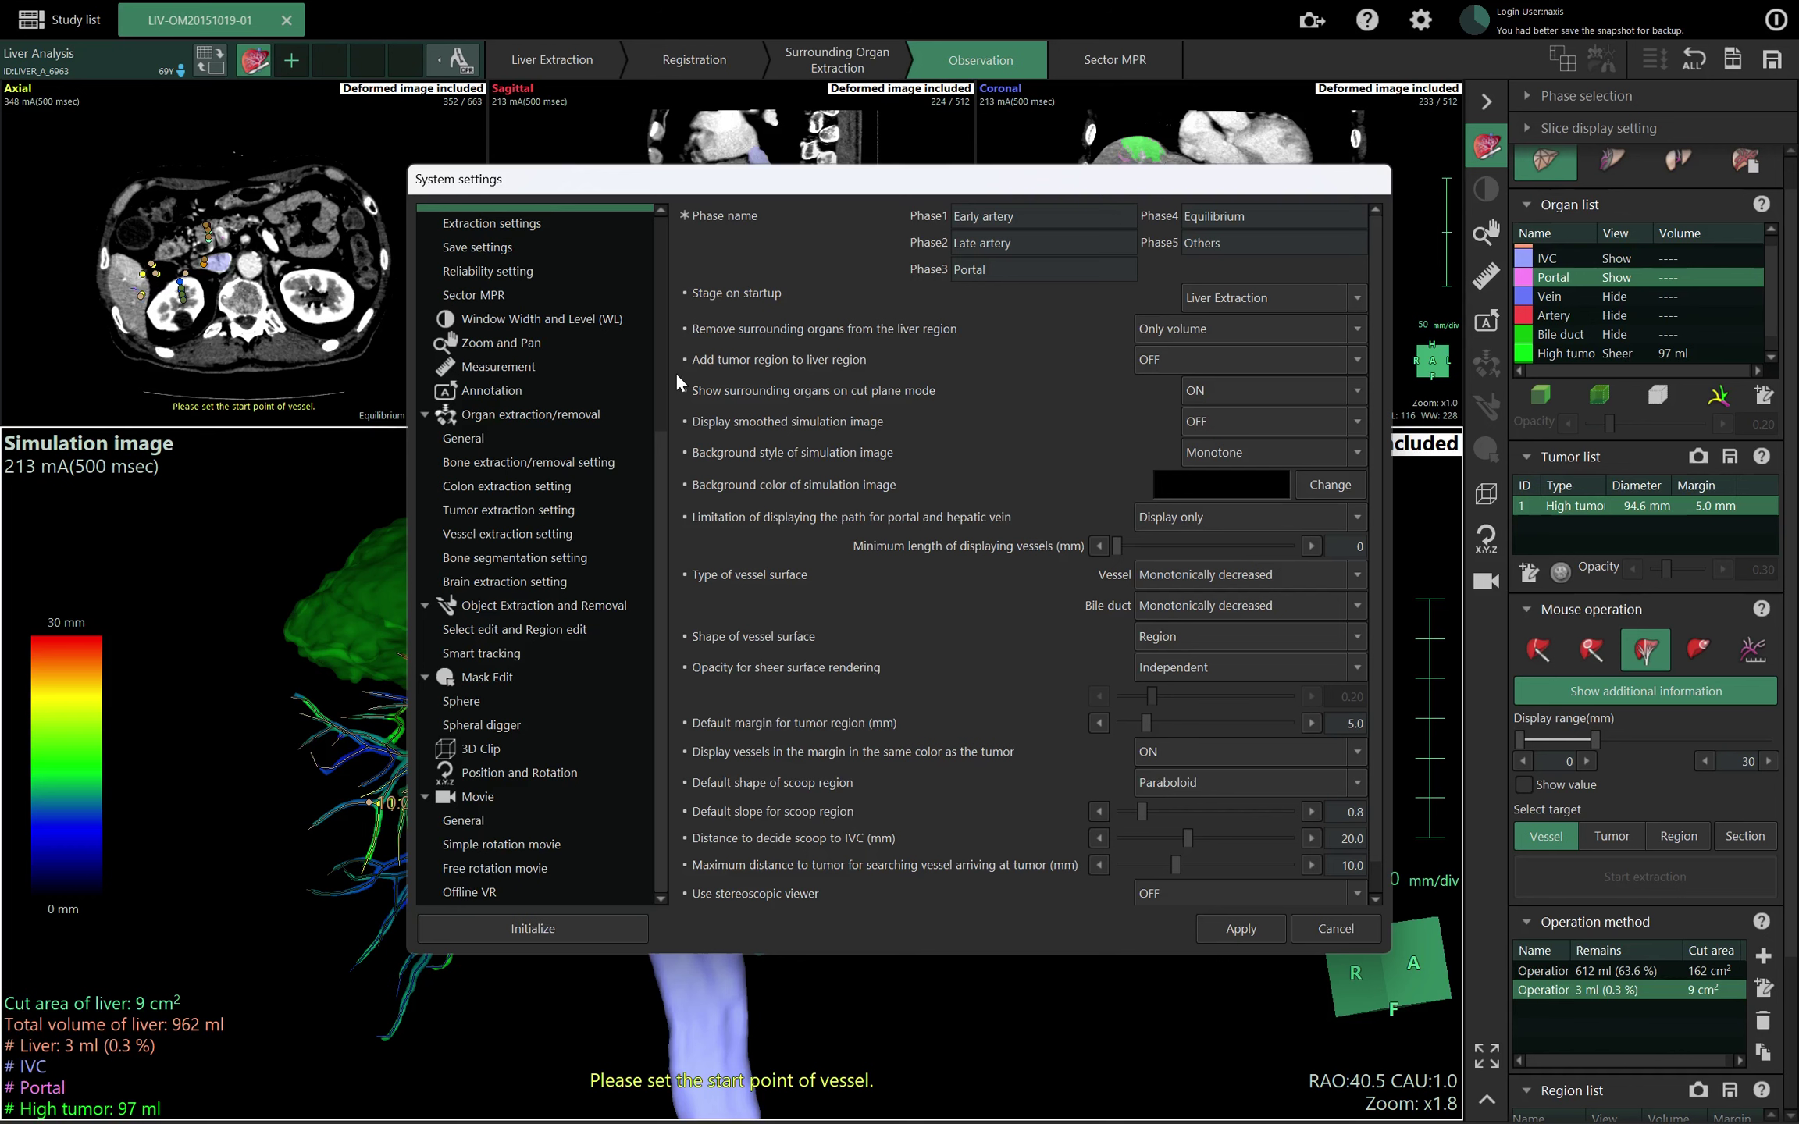
pyautogui.scroll(5, 657, 363)
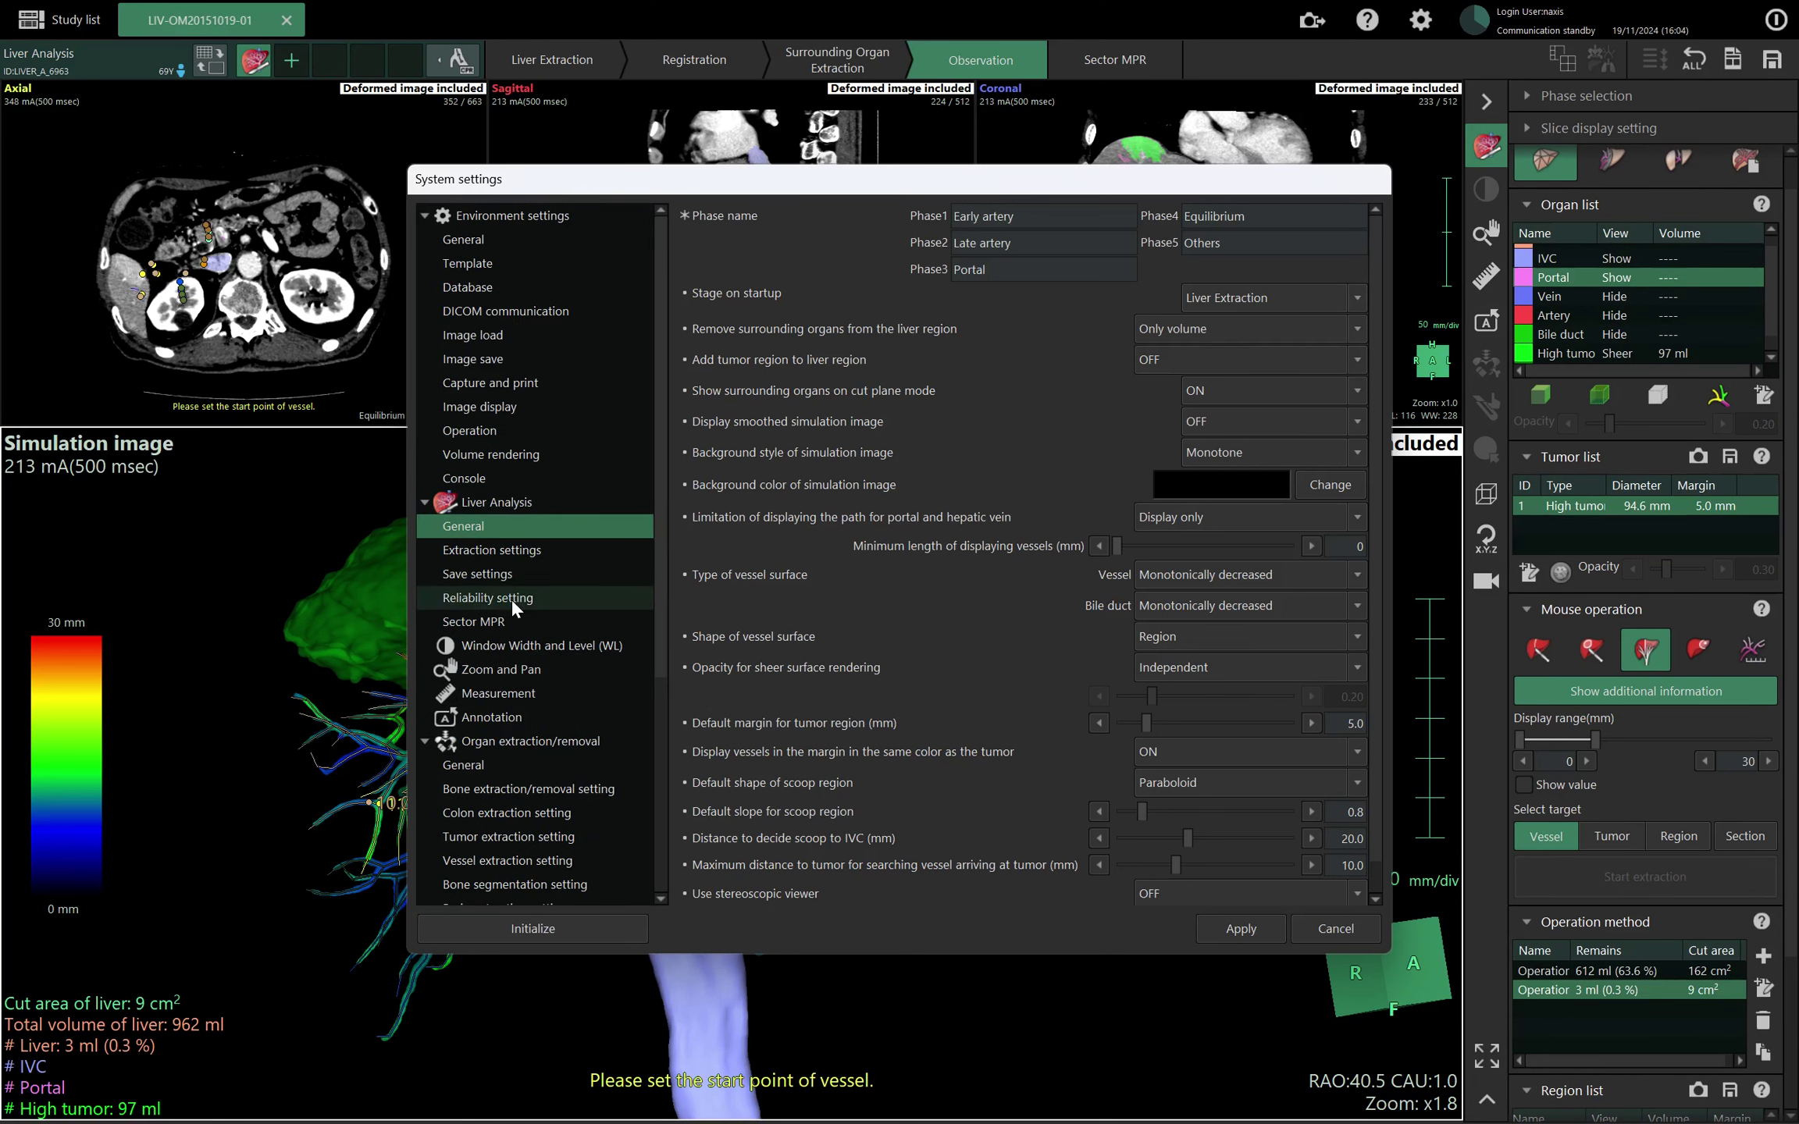
pyautogui.click(465, 596)
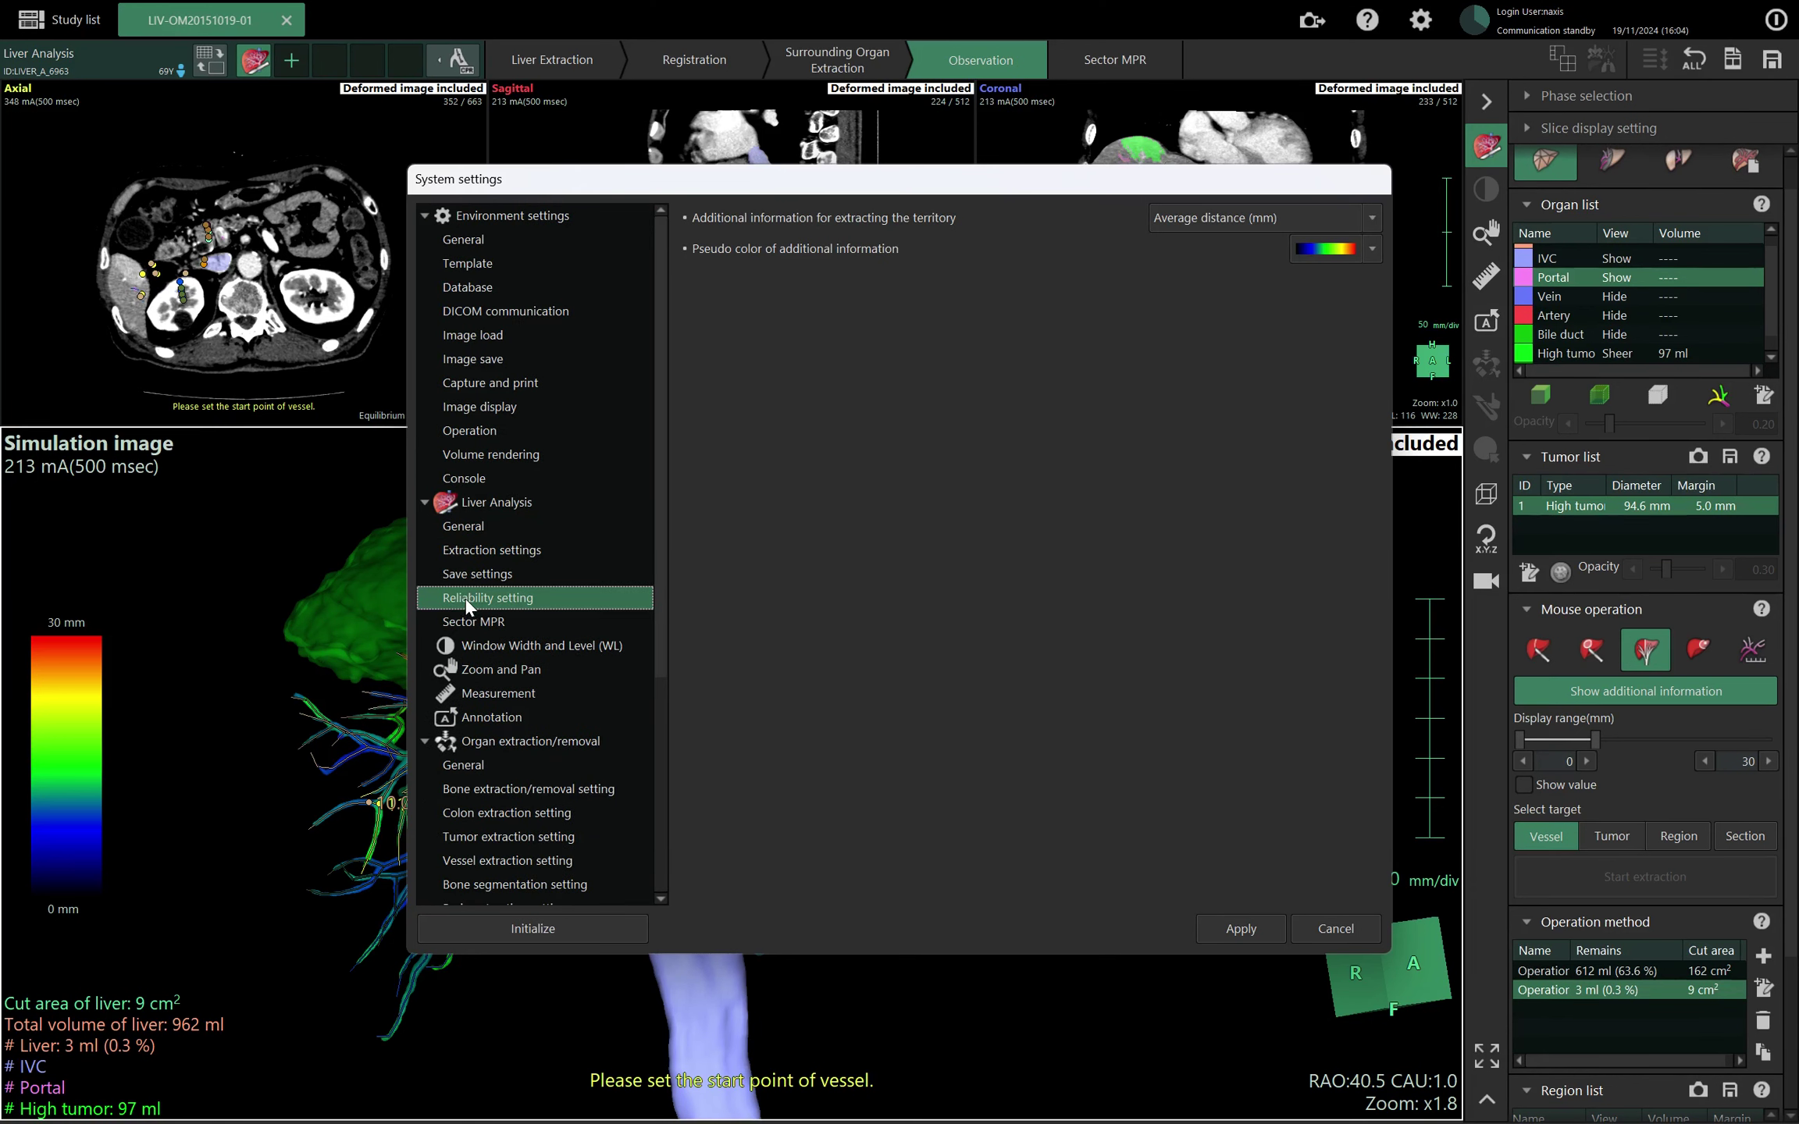
pyautogui.click(1250, 219)
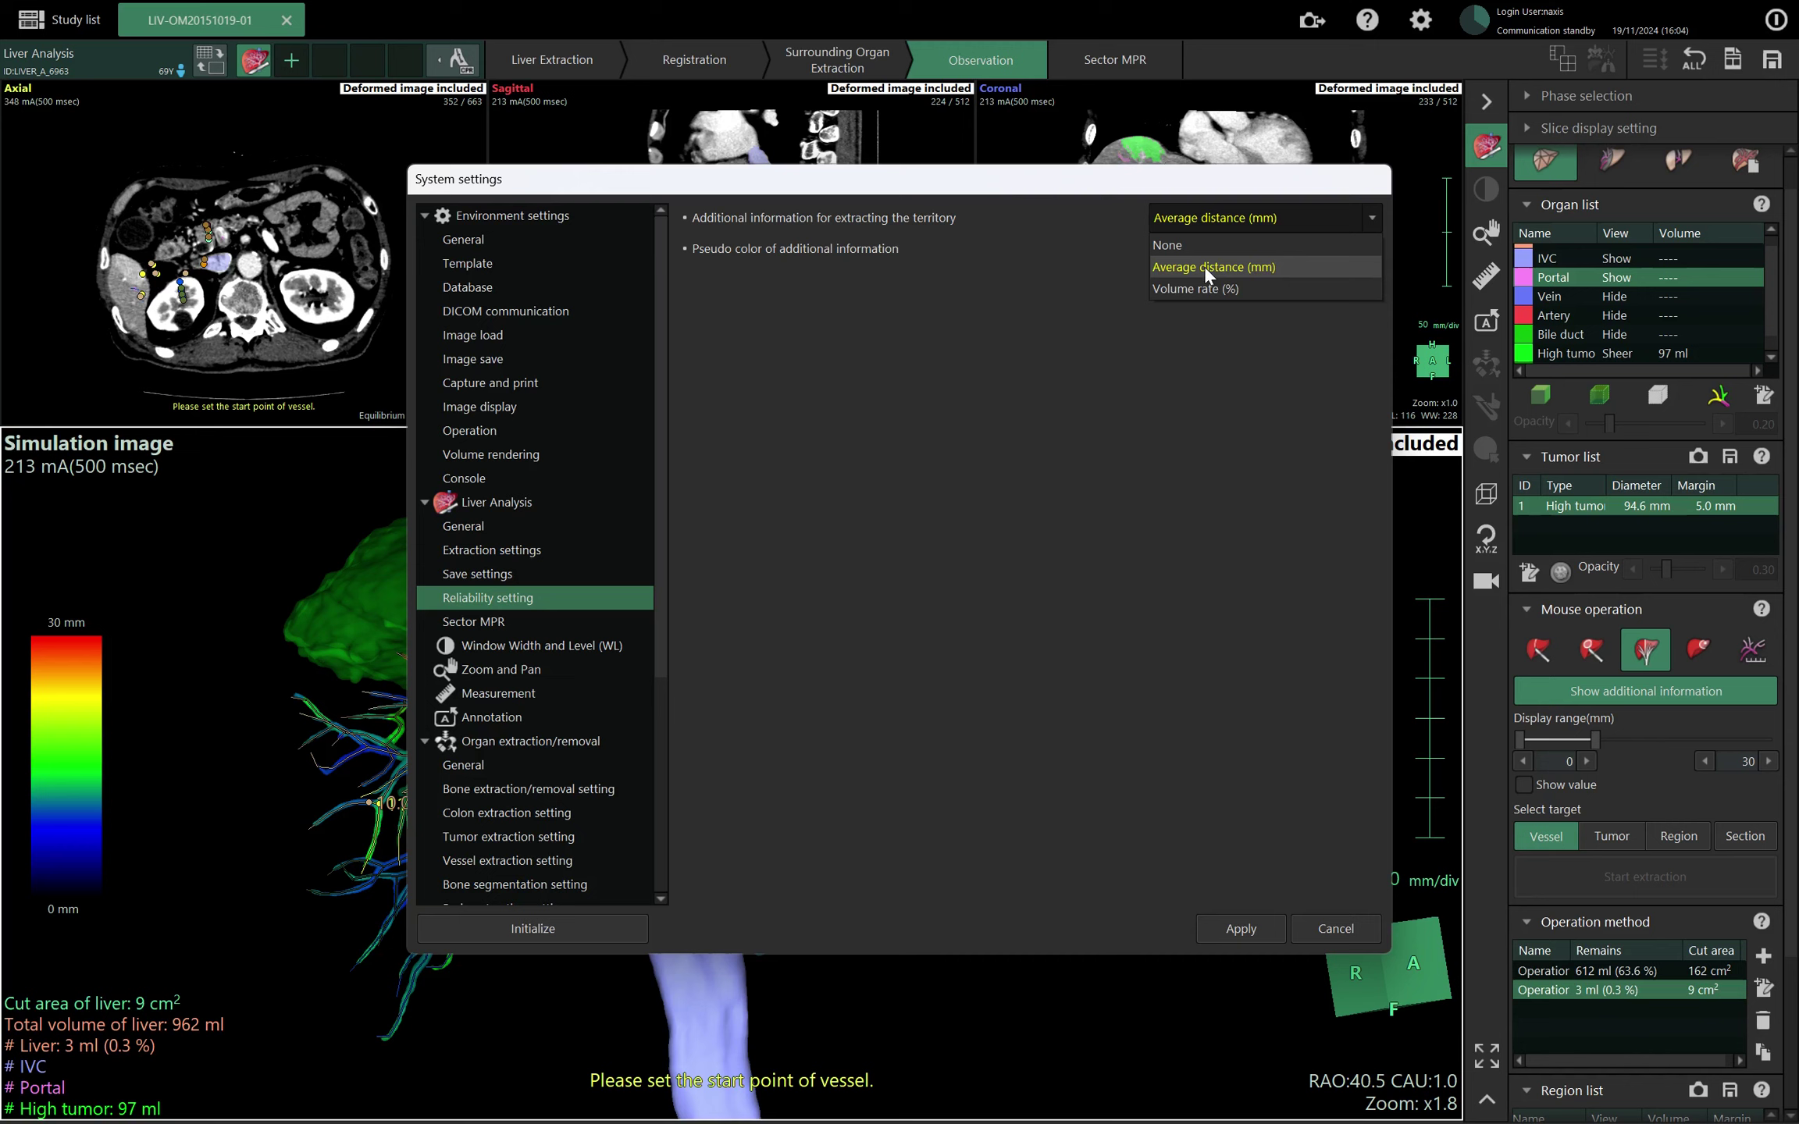
pyautogui.click(1205, 288)
pyautogui.click(1241, 929)
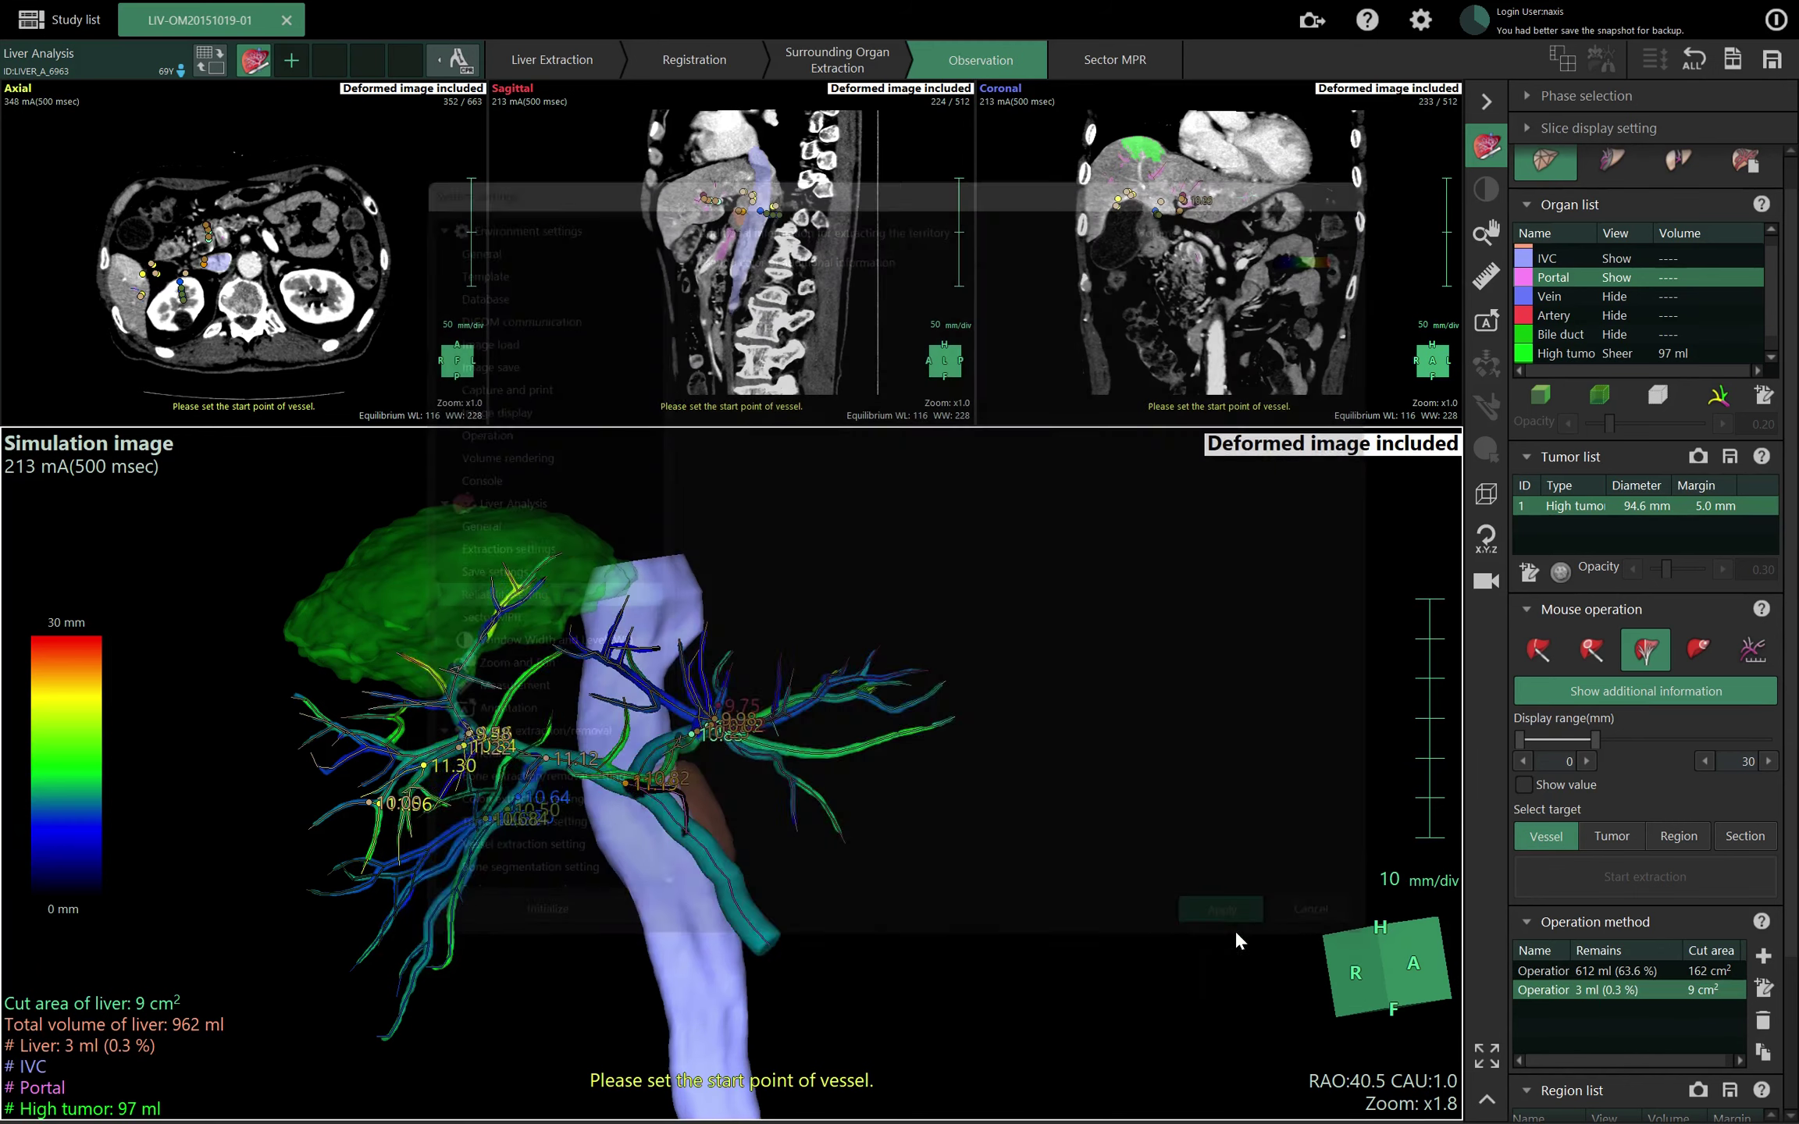
# Inspect the volume-rate coloring of the portal branches, hide the additional information, and examine the plain portal vein beneath the tumor.
pyautogui.moveTo(1044, 855); pyautogui.dragTo(1043, 946)
pyautogui.moveTo(1052, 865); pyautogui.dragTo(1091, 796)
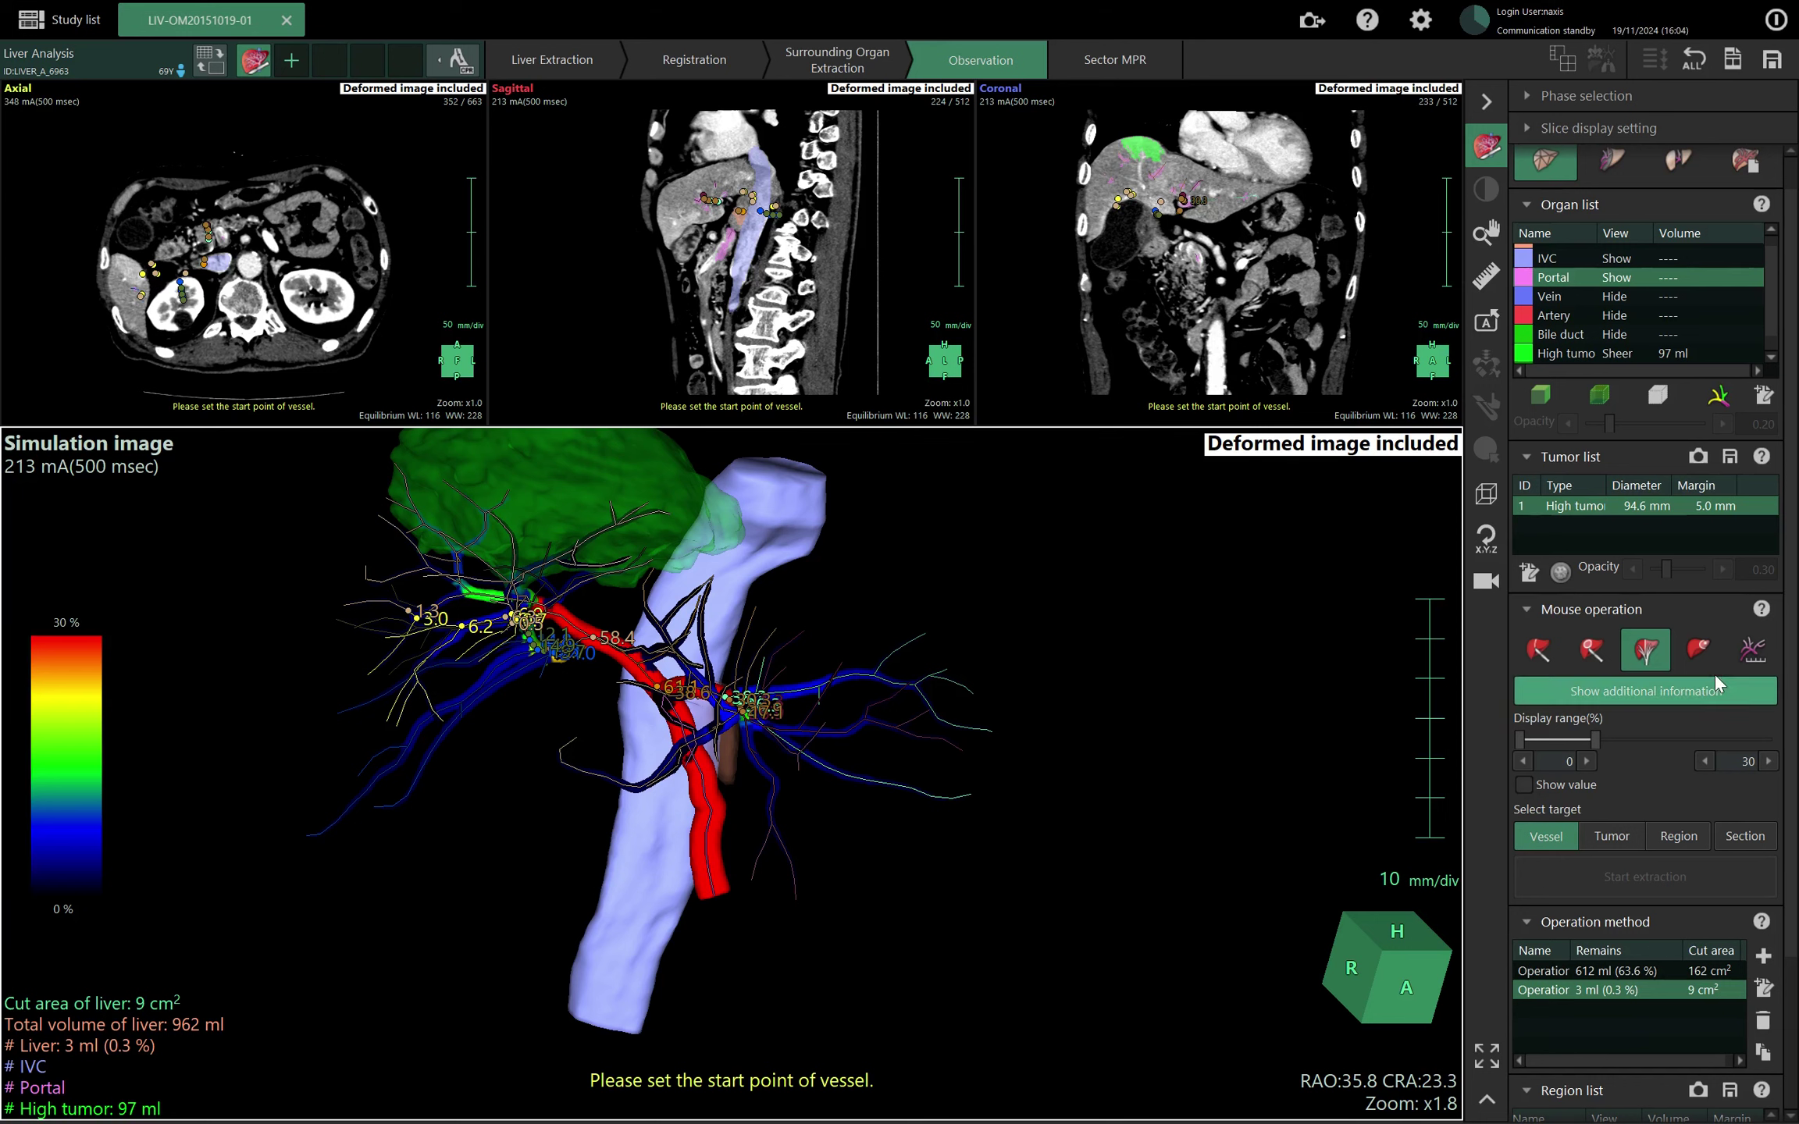
pyautogui.click(1718, 697)
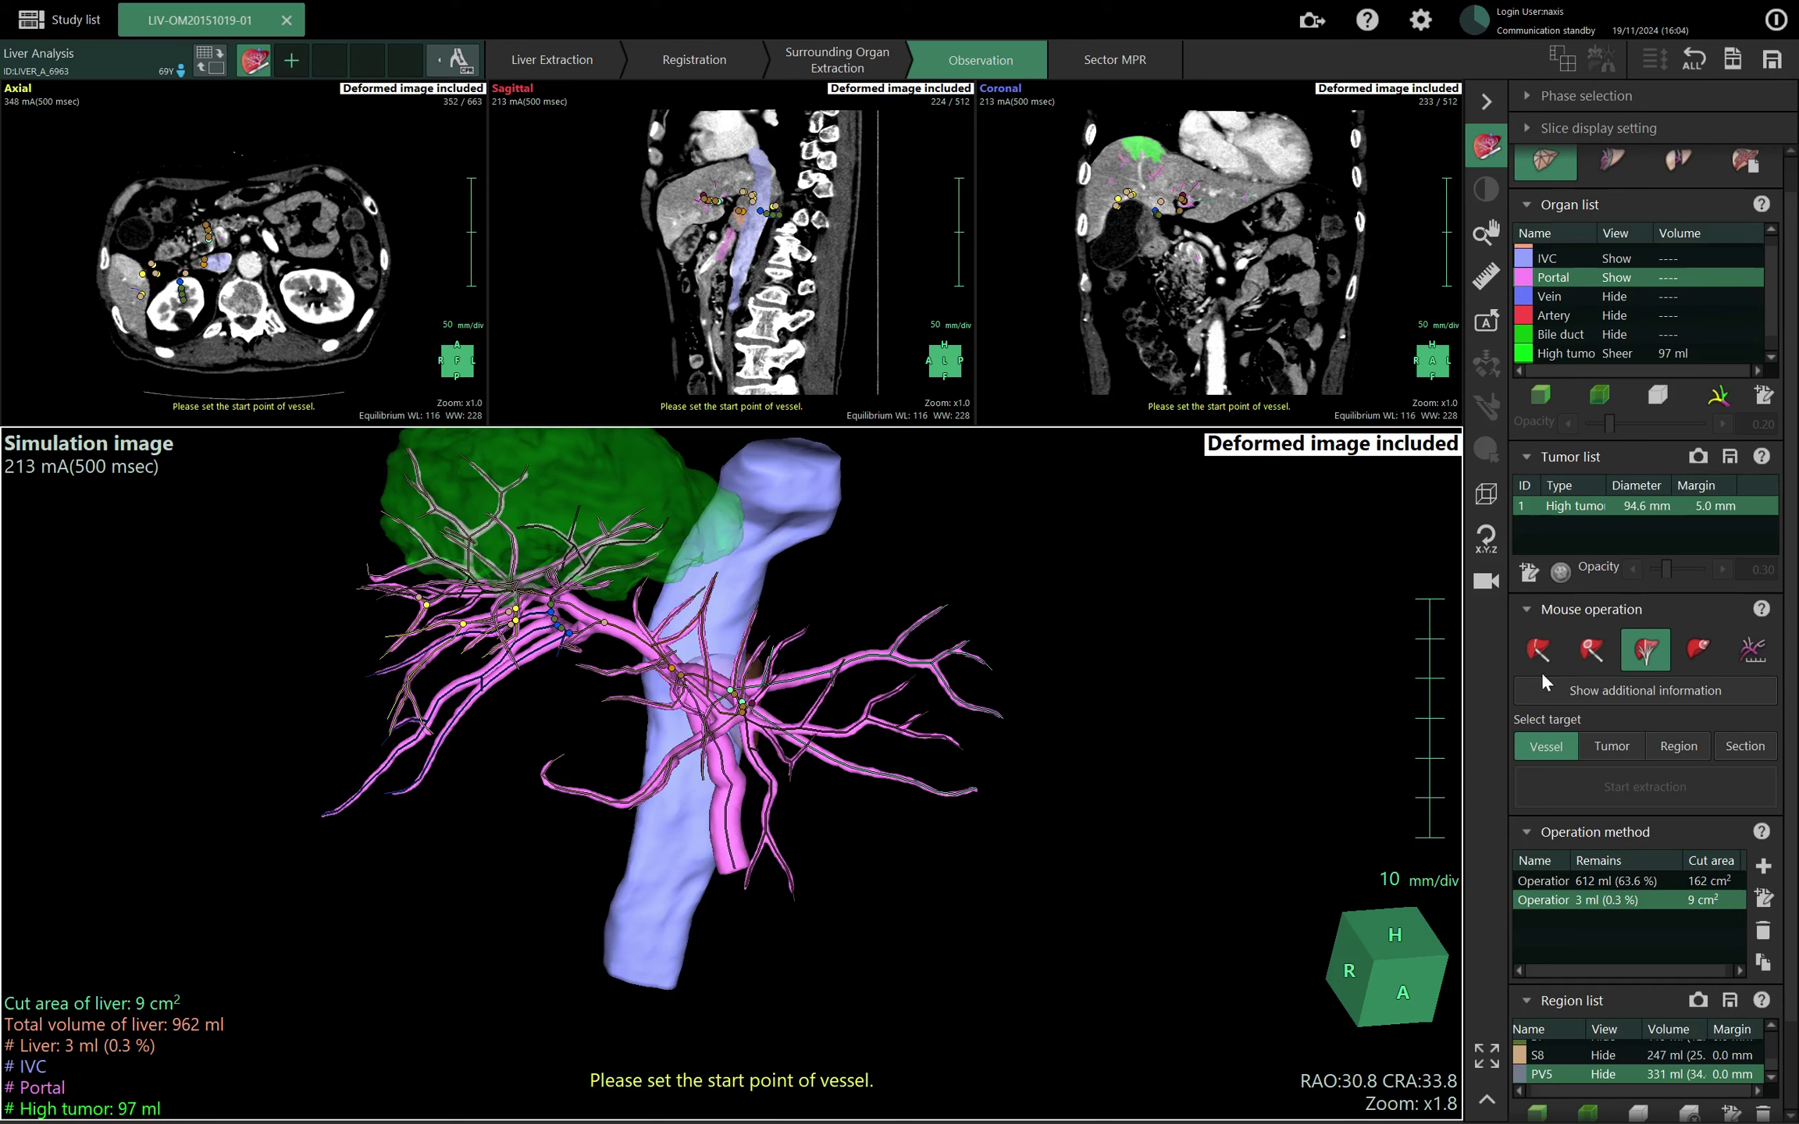
pyautogui.moveTo(1332, 669); pyautogui.dragTo(1292, 672)
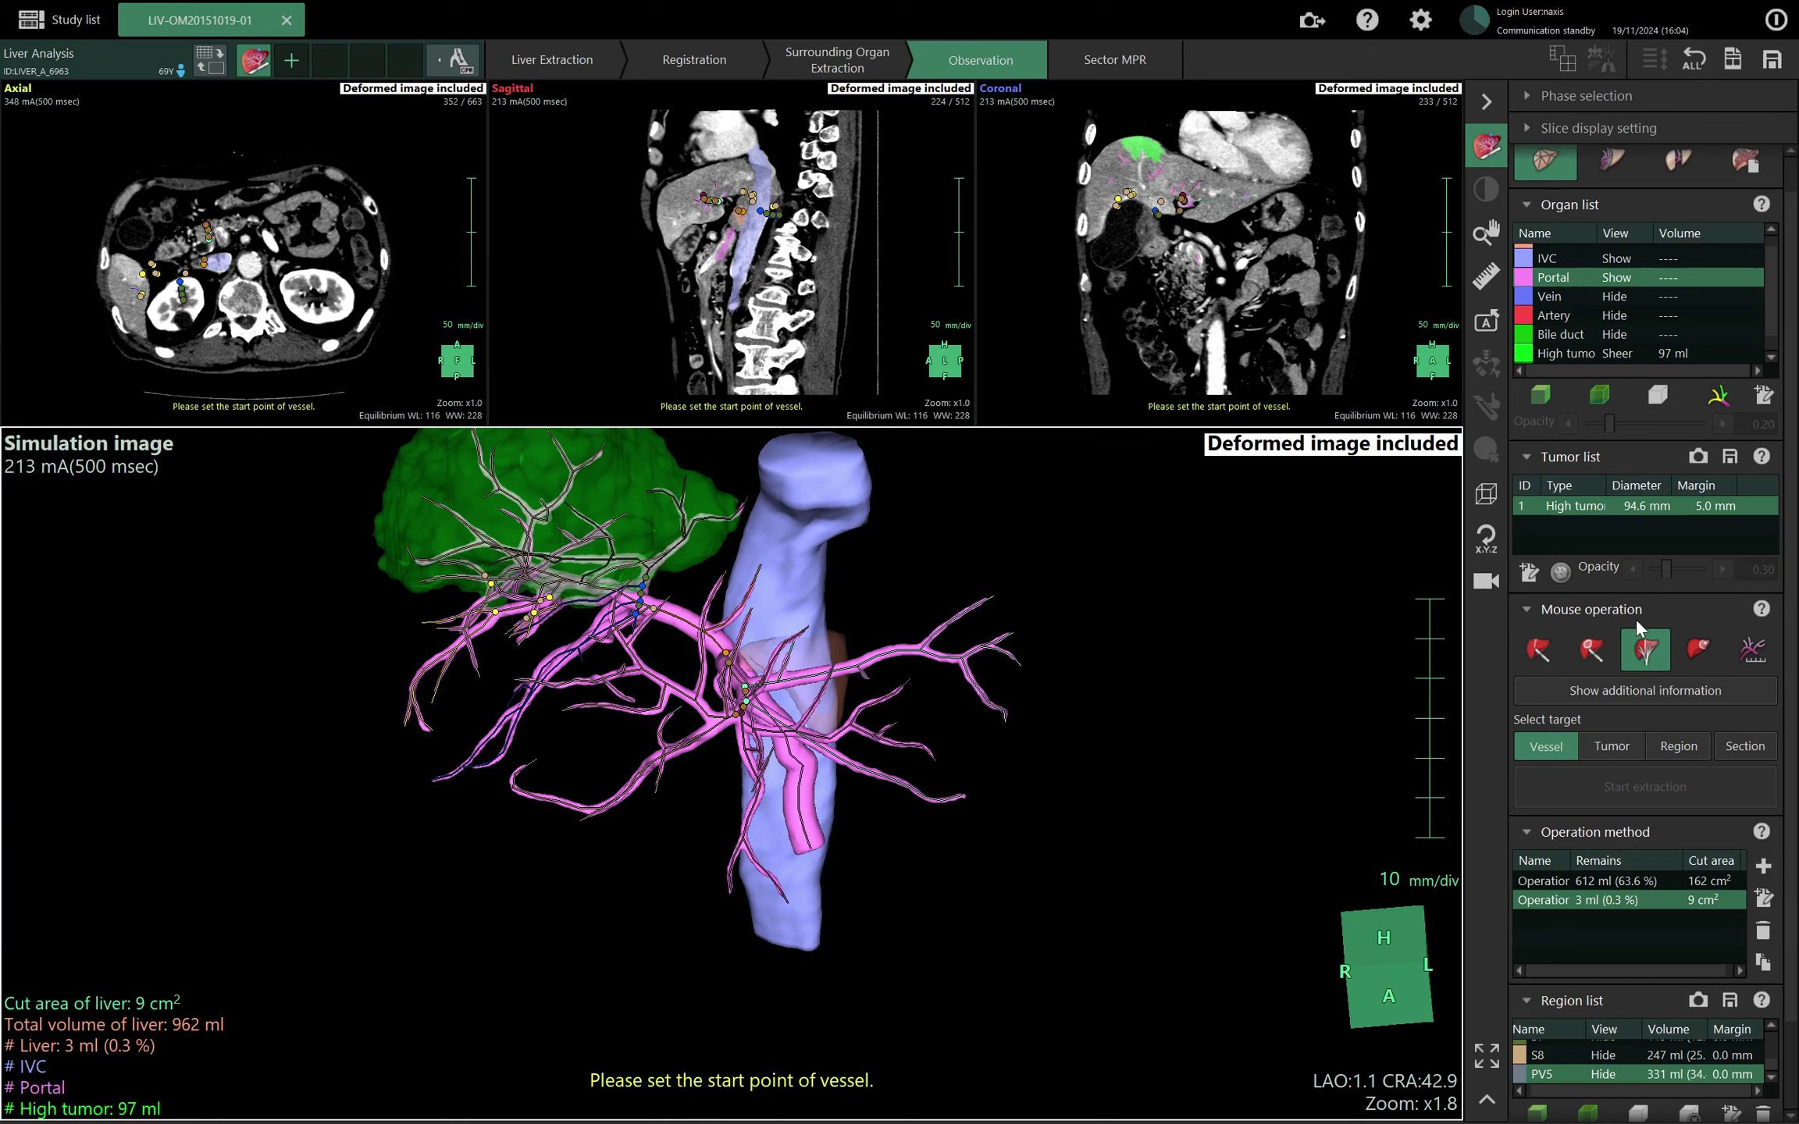
pyautogui.moveTo(1327, 724)
pyautogui.mouseDown()
pyautogui.moveTo(1253, 706)
pyautogui.moveTo(1268, 674)
pyautogui.moveTo(1305, 699)
pyautogui.mouseUp()
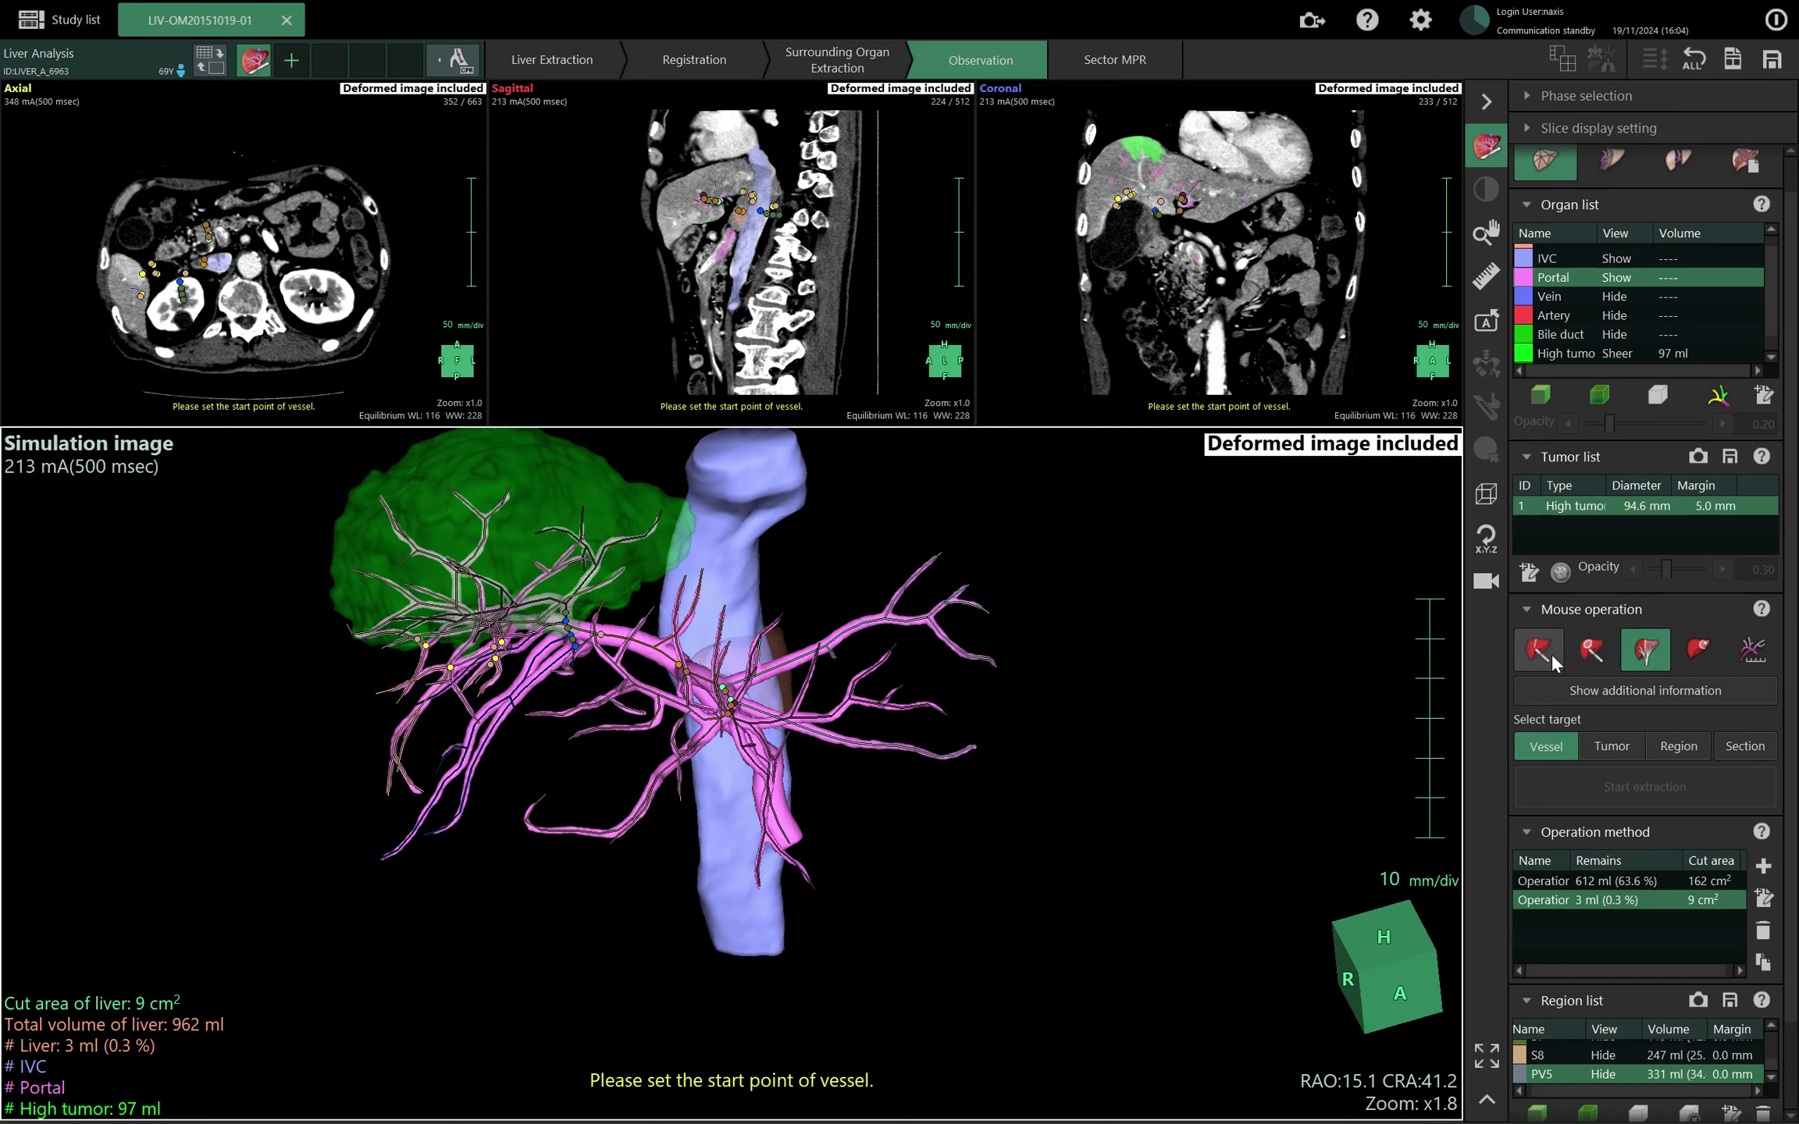
# Add a new operation to the operation method list, accepting the default name.
pyautogui.moveTo(1552, 660)
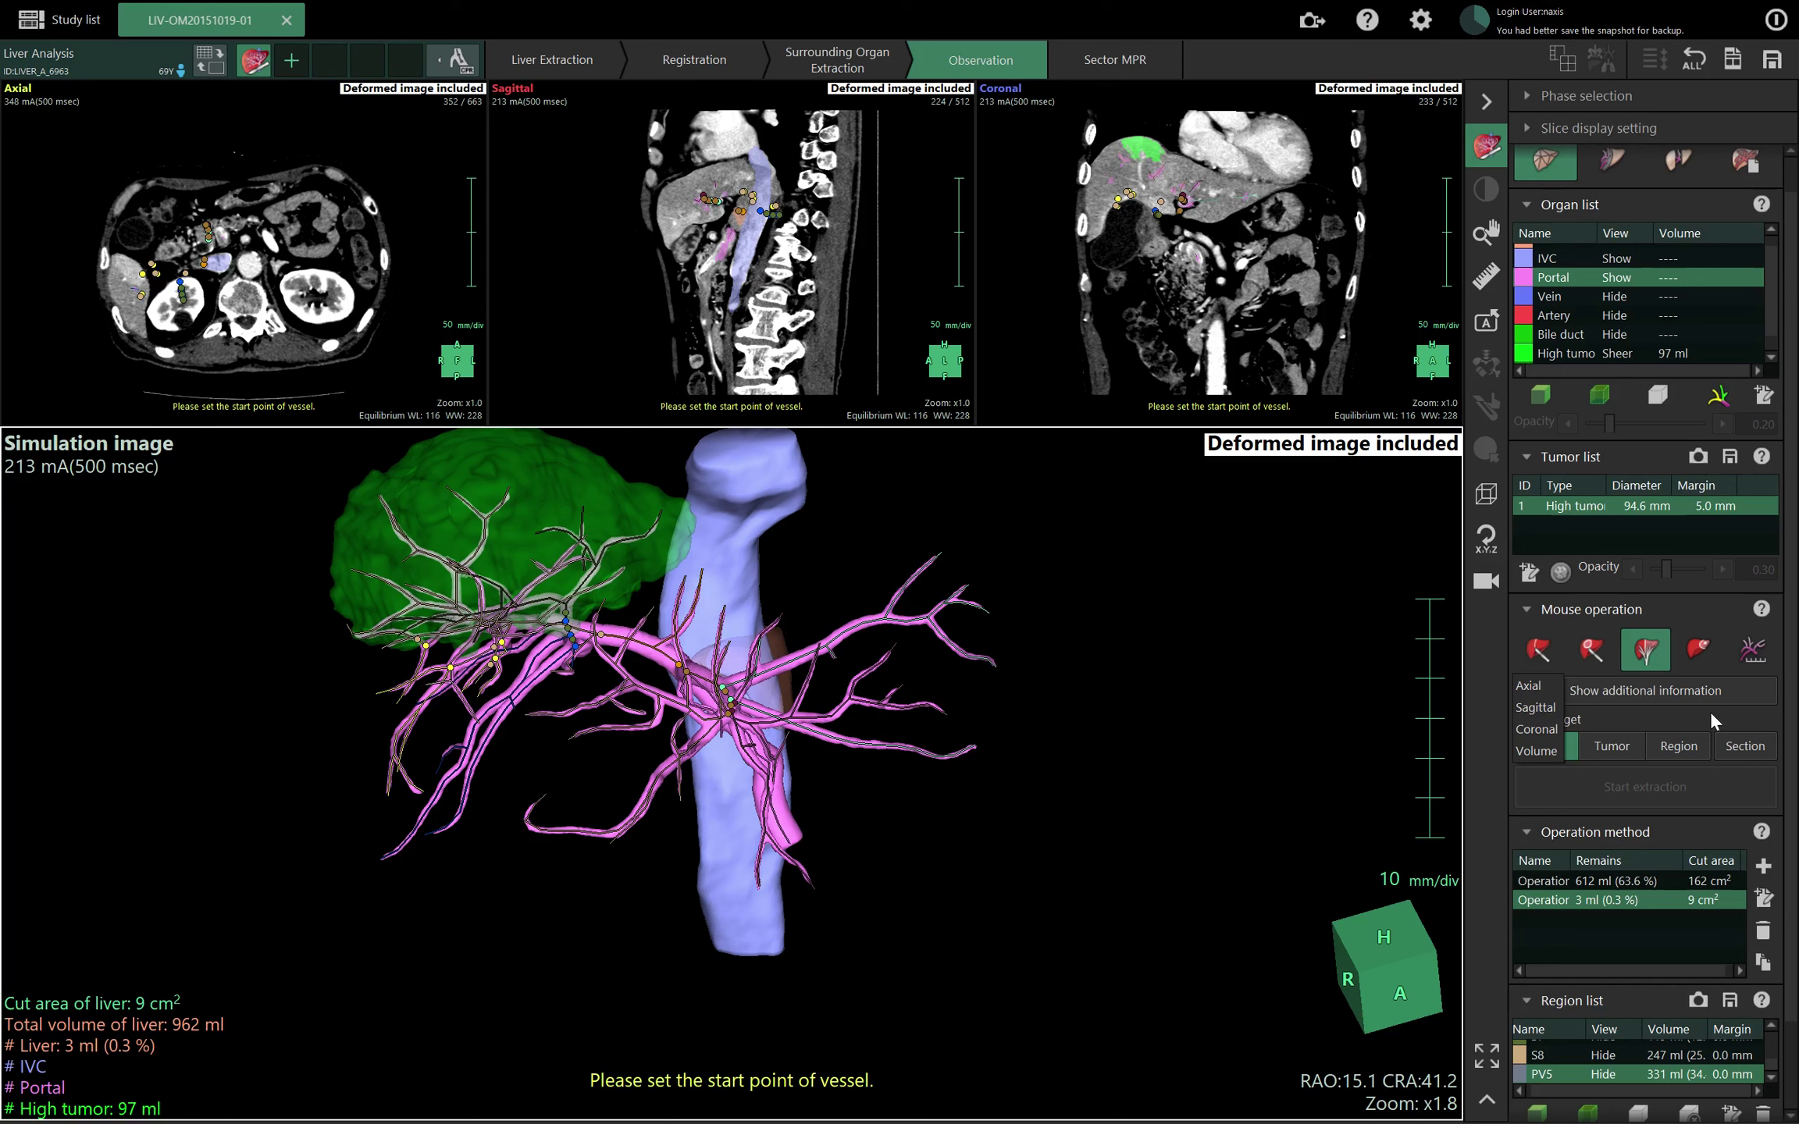
pyautogui.click(1762, 868)
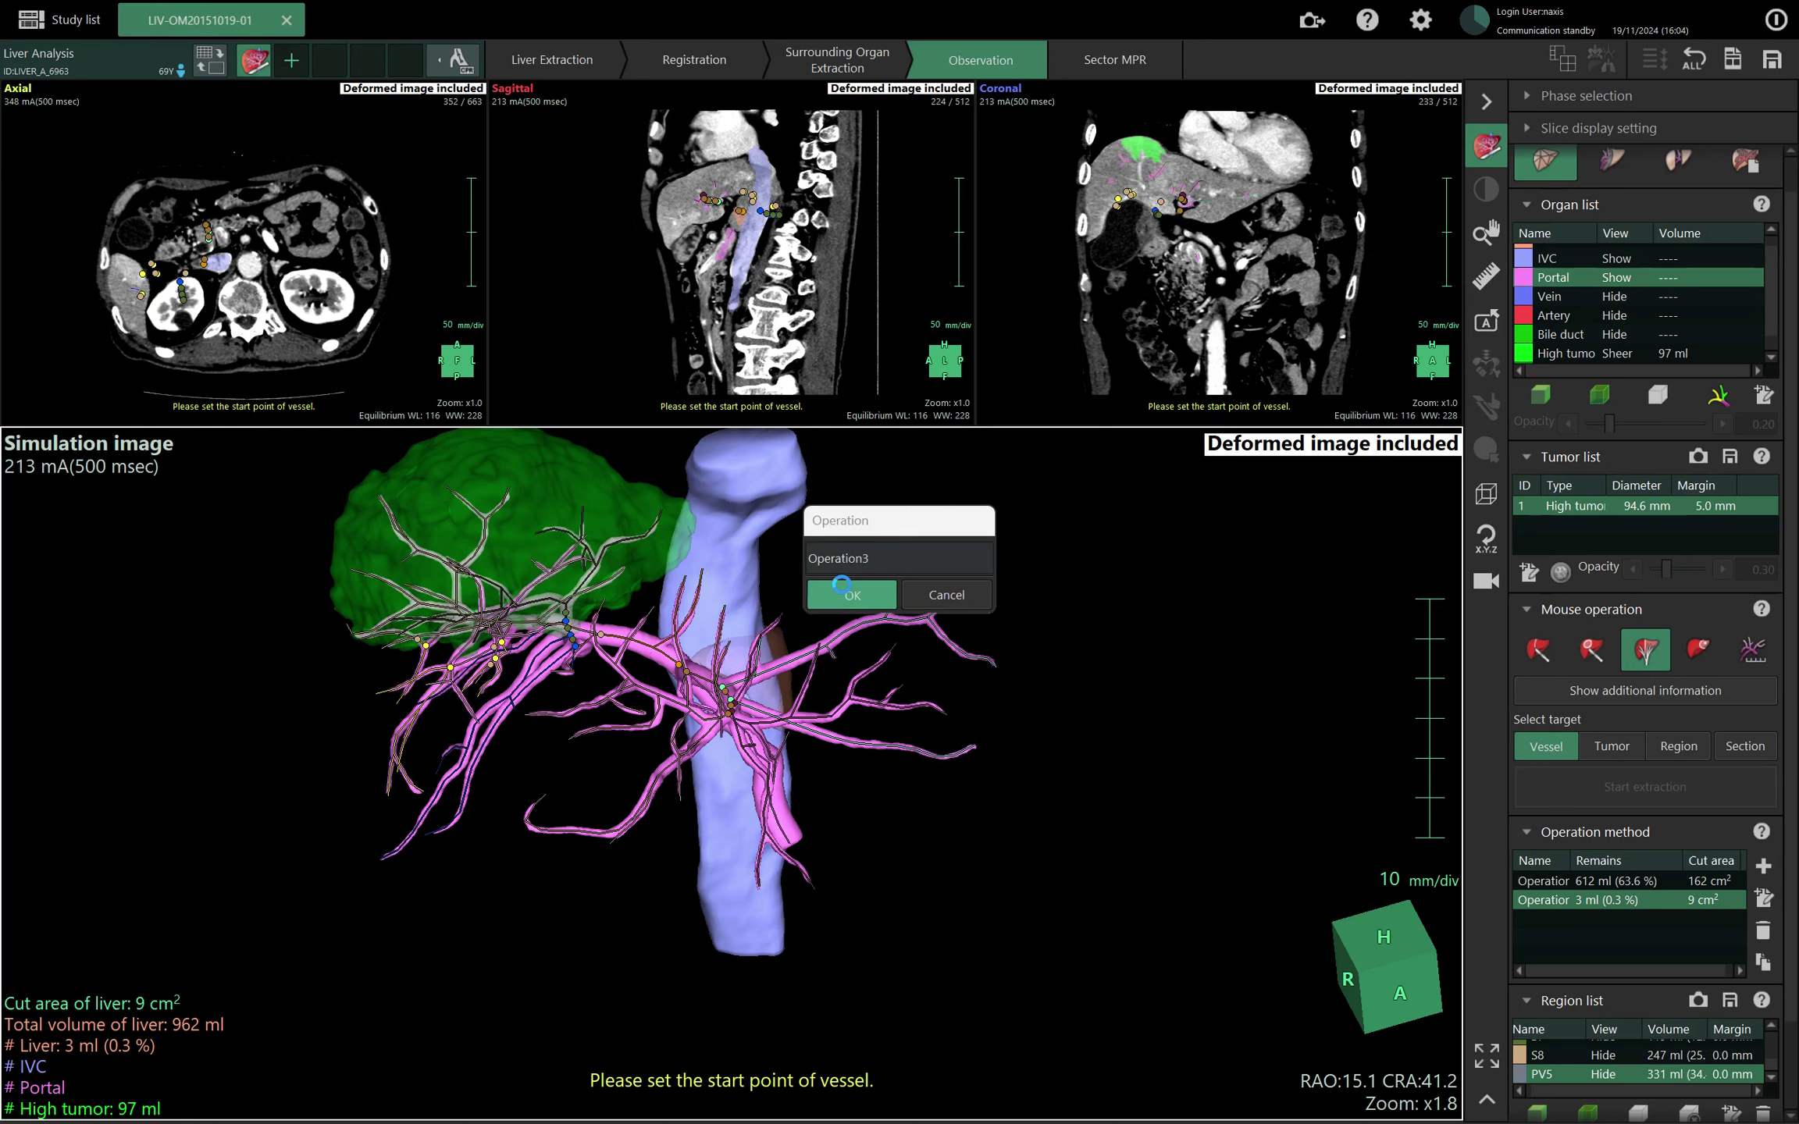
pyautogui.click(816, 595)
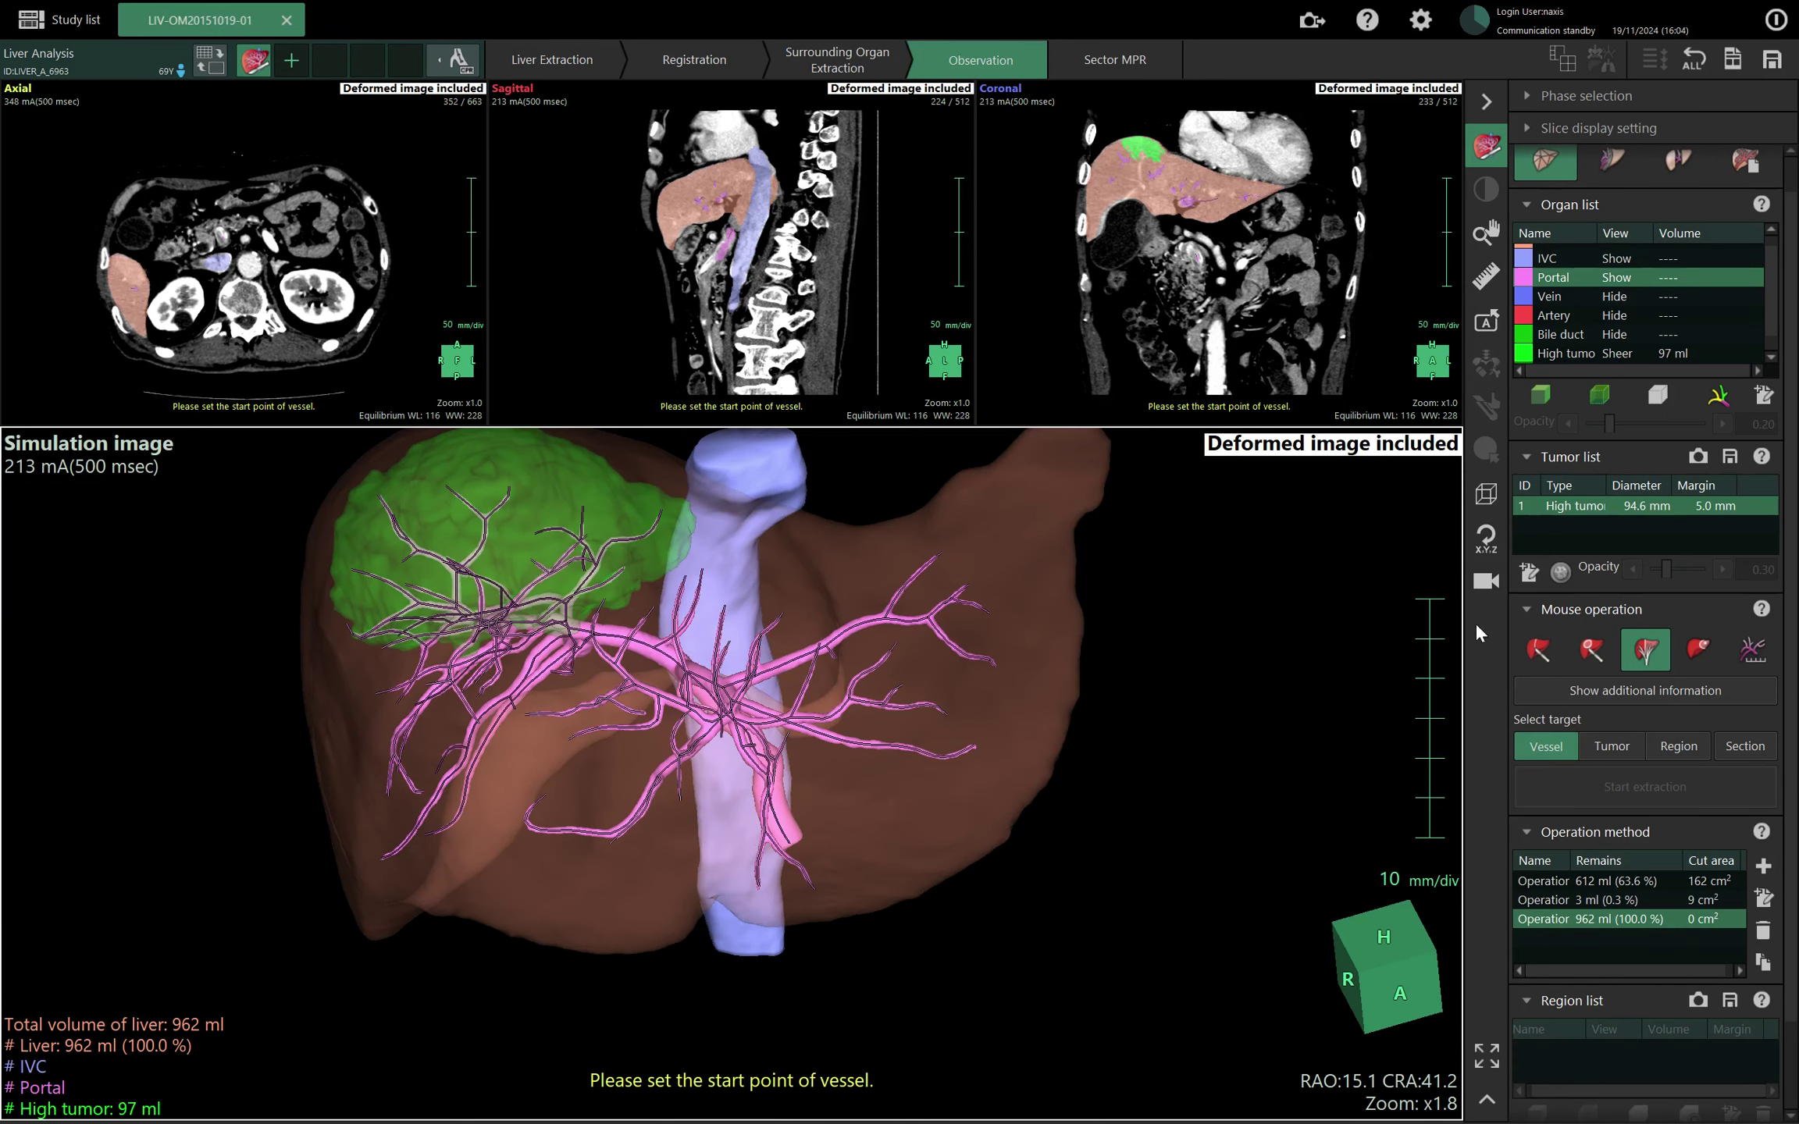
# Enlarge the coronal view, activate freehand cutting in the coronal plane, and draw a curved cut line across the liver dome on slice 215.
pyautogui.doubleClick(994, 90)
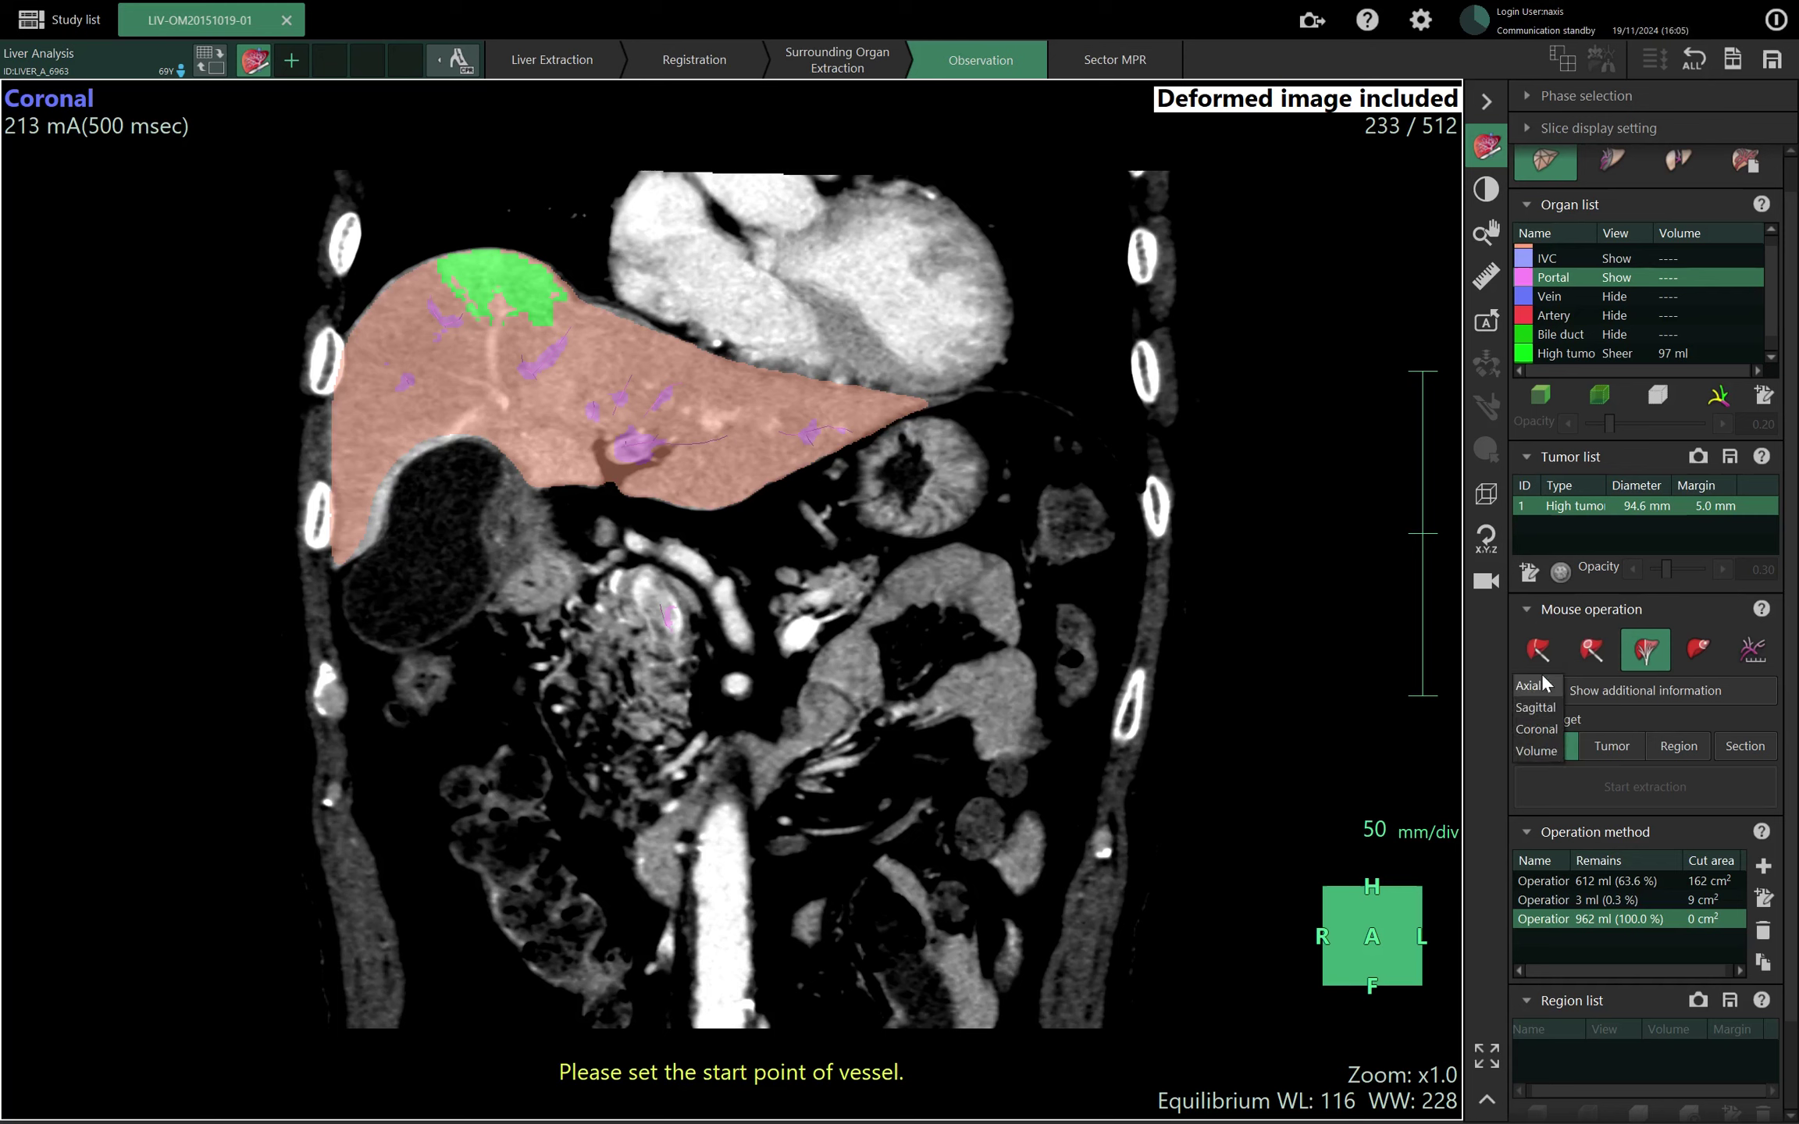
pyautogui.click(1537, 727)
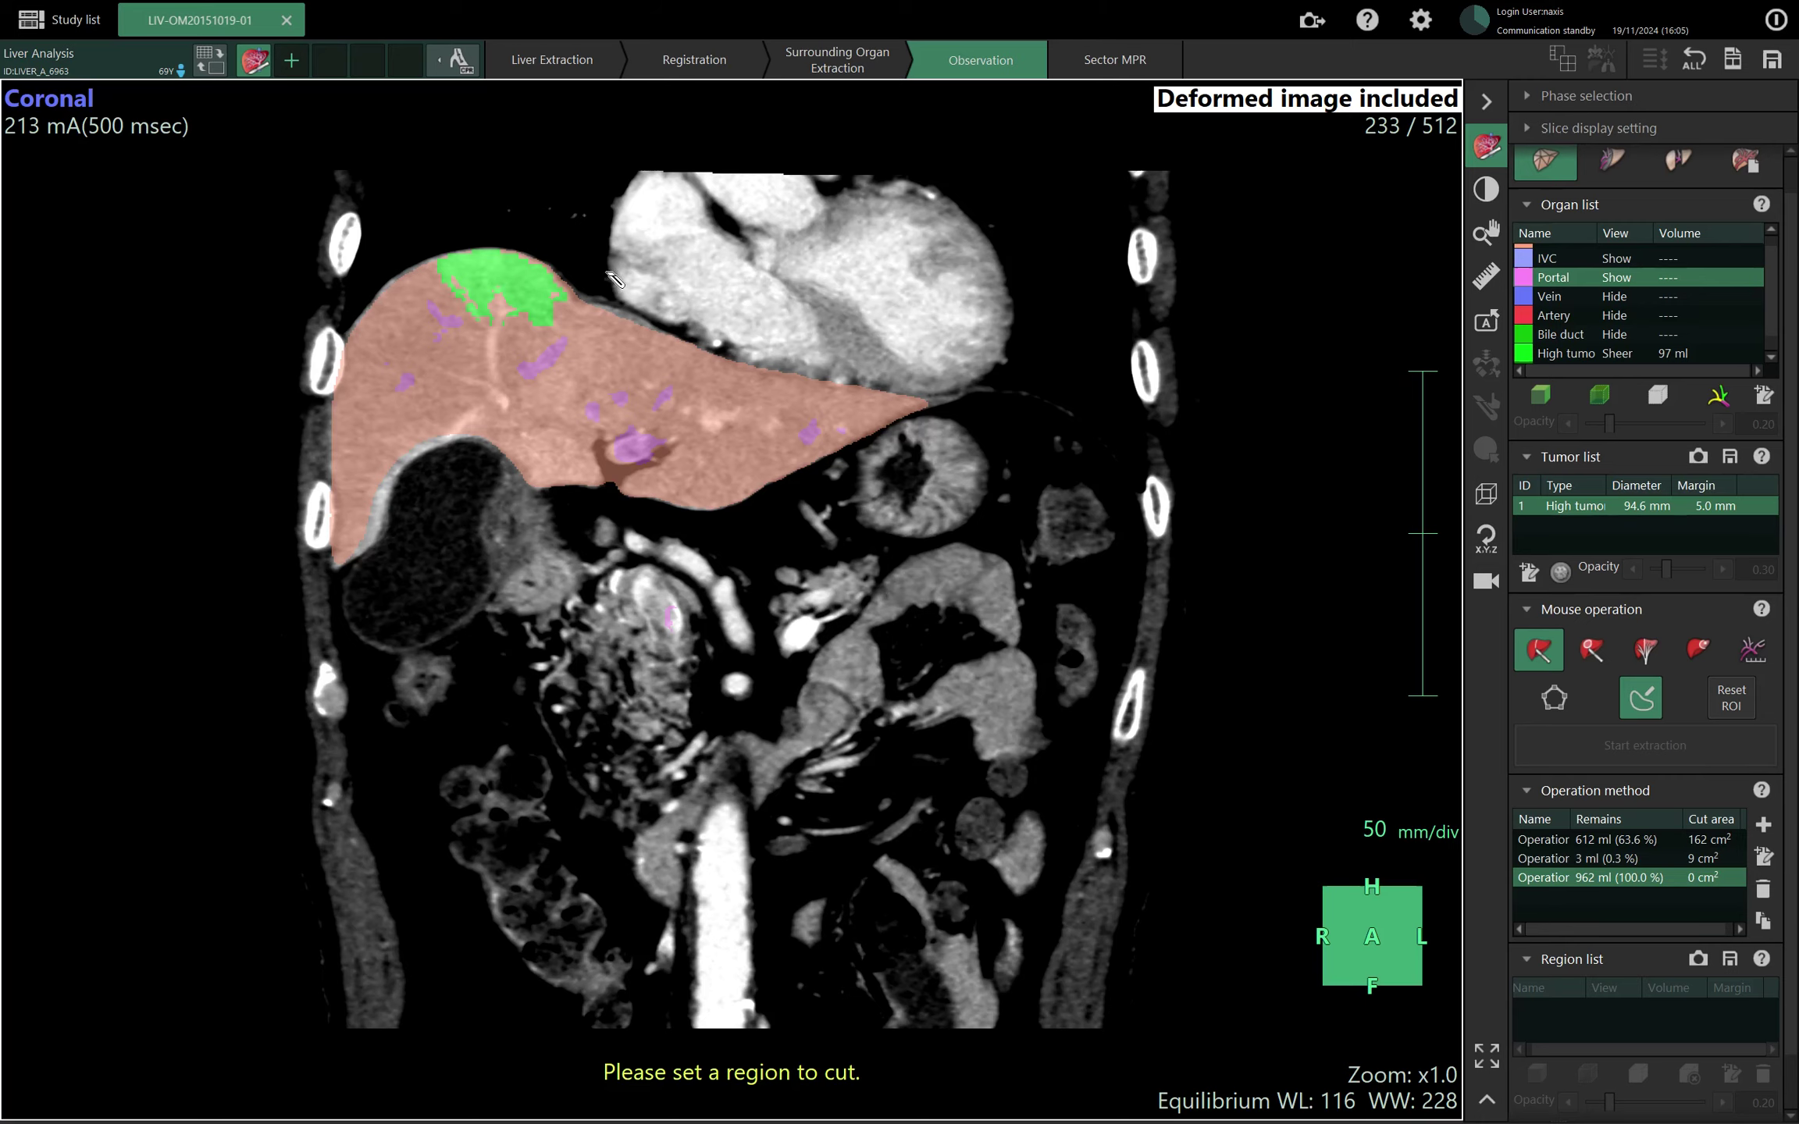
pyautogui.scroll(-8, 614, 279)
pyautogui.scroll(20, 625, 313)
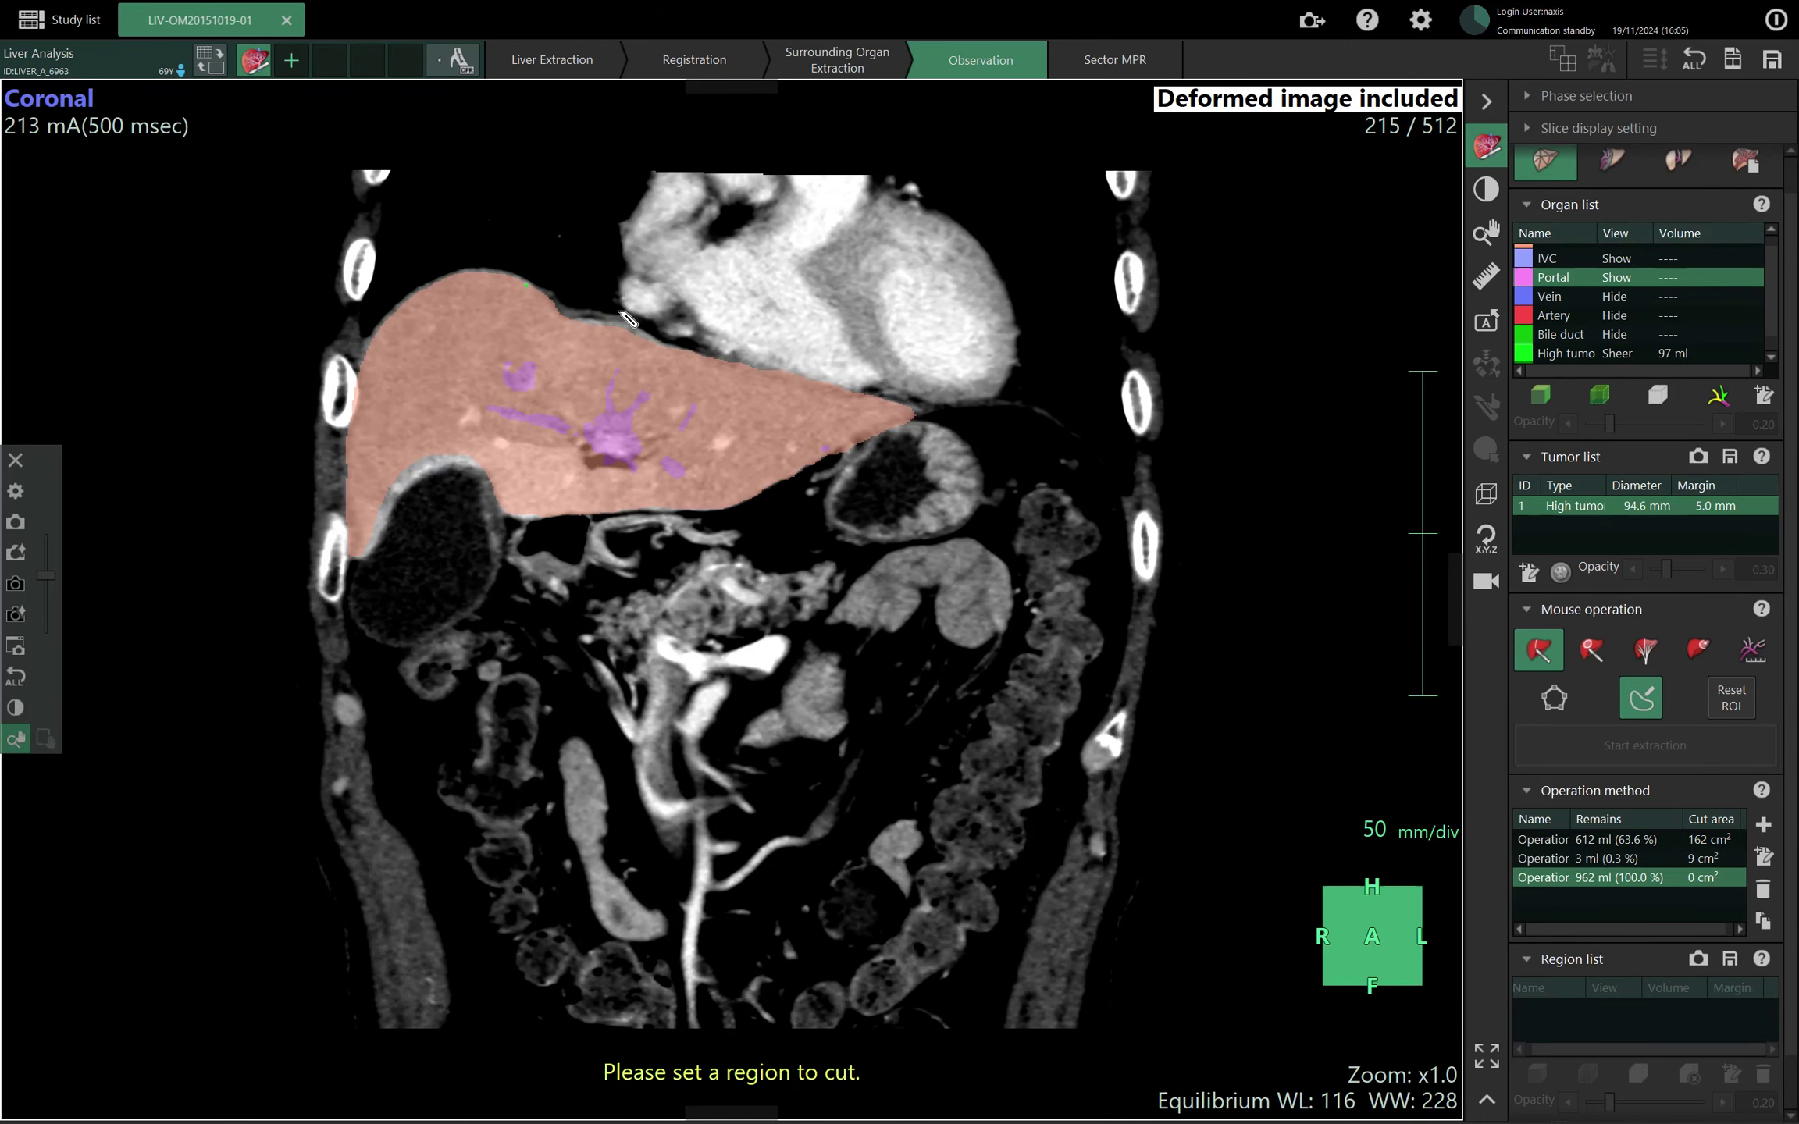
pyautogui.moveTo(614, 289); pyautogui.dragTo(529, 335)
pyautogui.moveTo(398, 300); pyautogui.dragTo(364, 232)
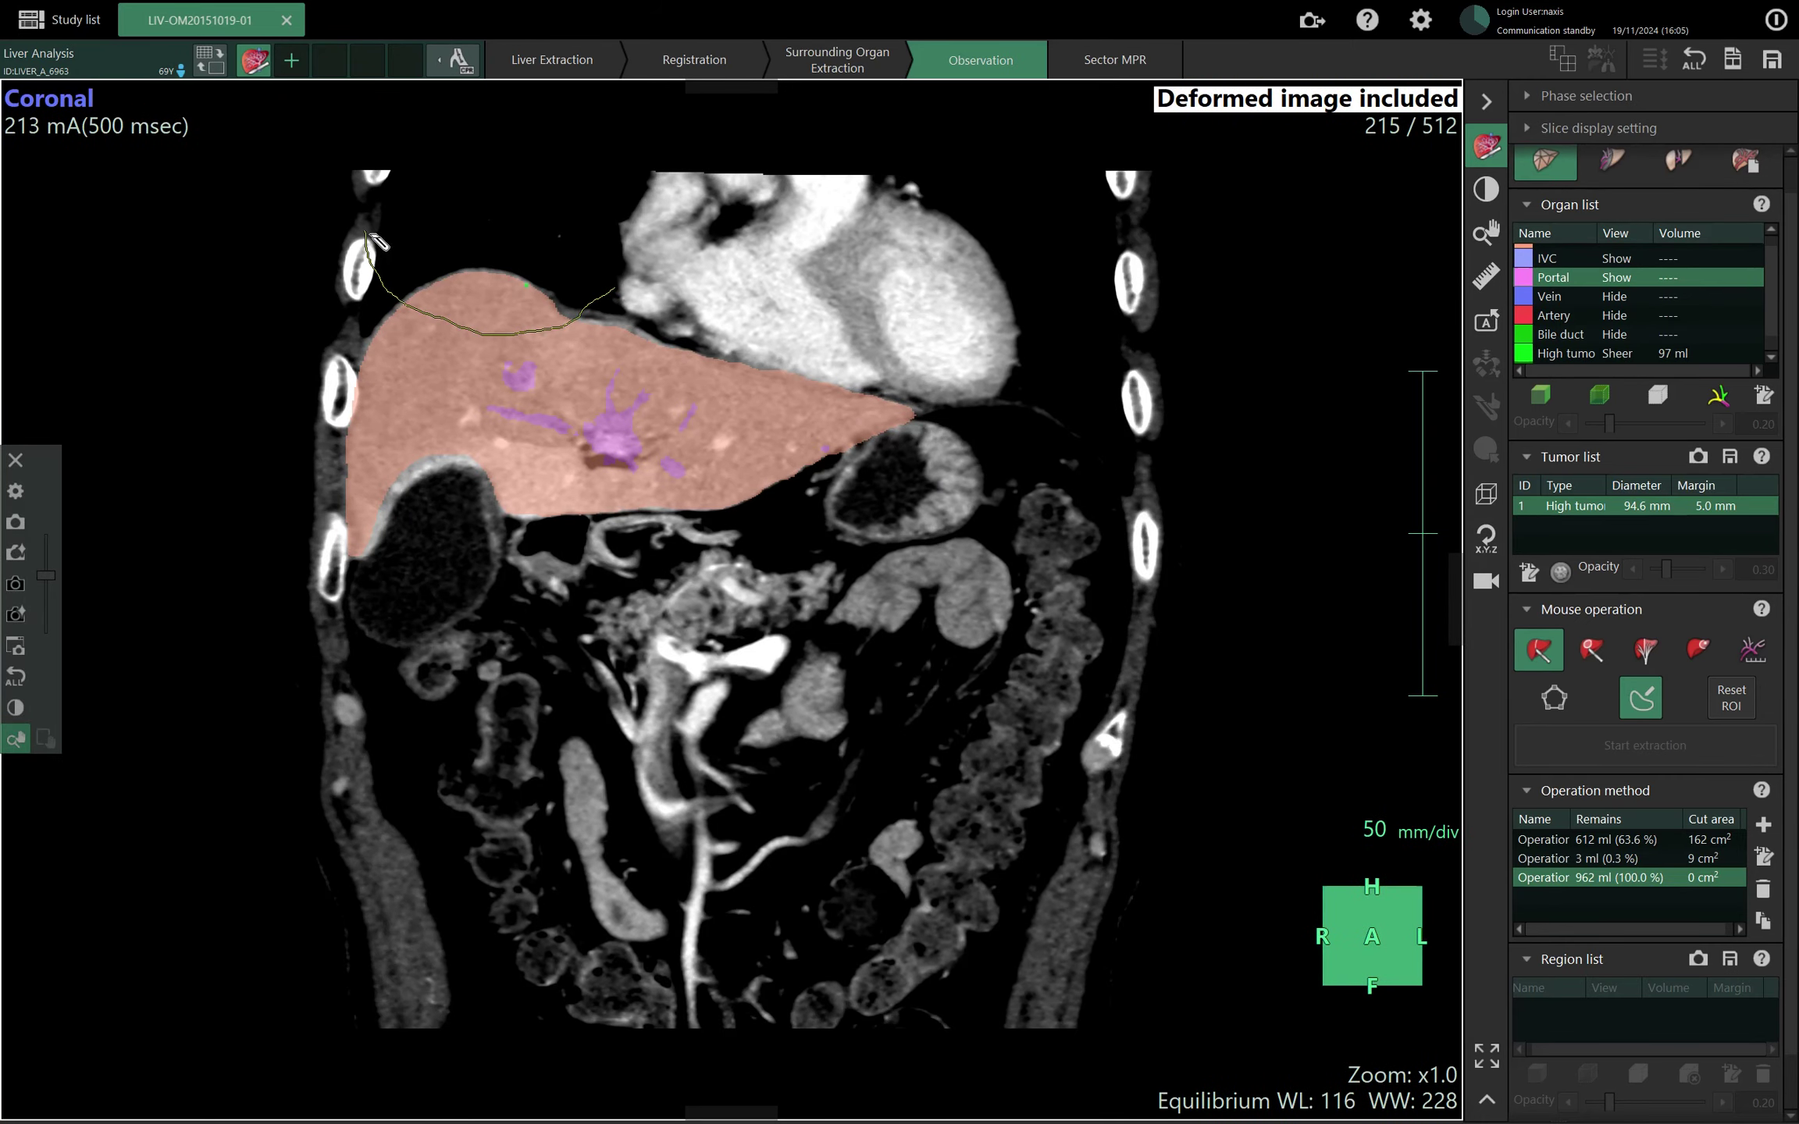
# Draw a wider freehand cut line through the liver below the tumor on coronal slice 249.
pyautogui.scroll(18, 500, 310)
pyautogui.scroll(-20, 492, 303)
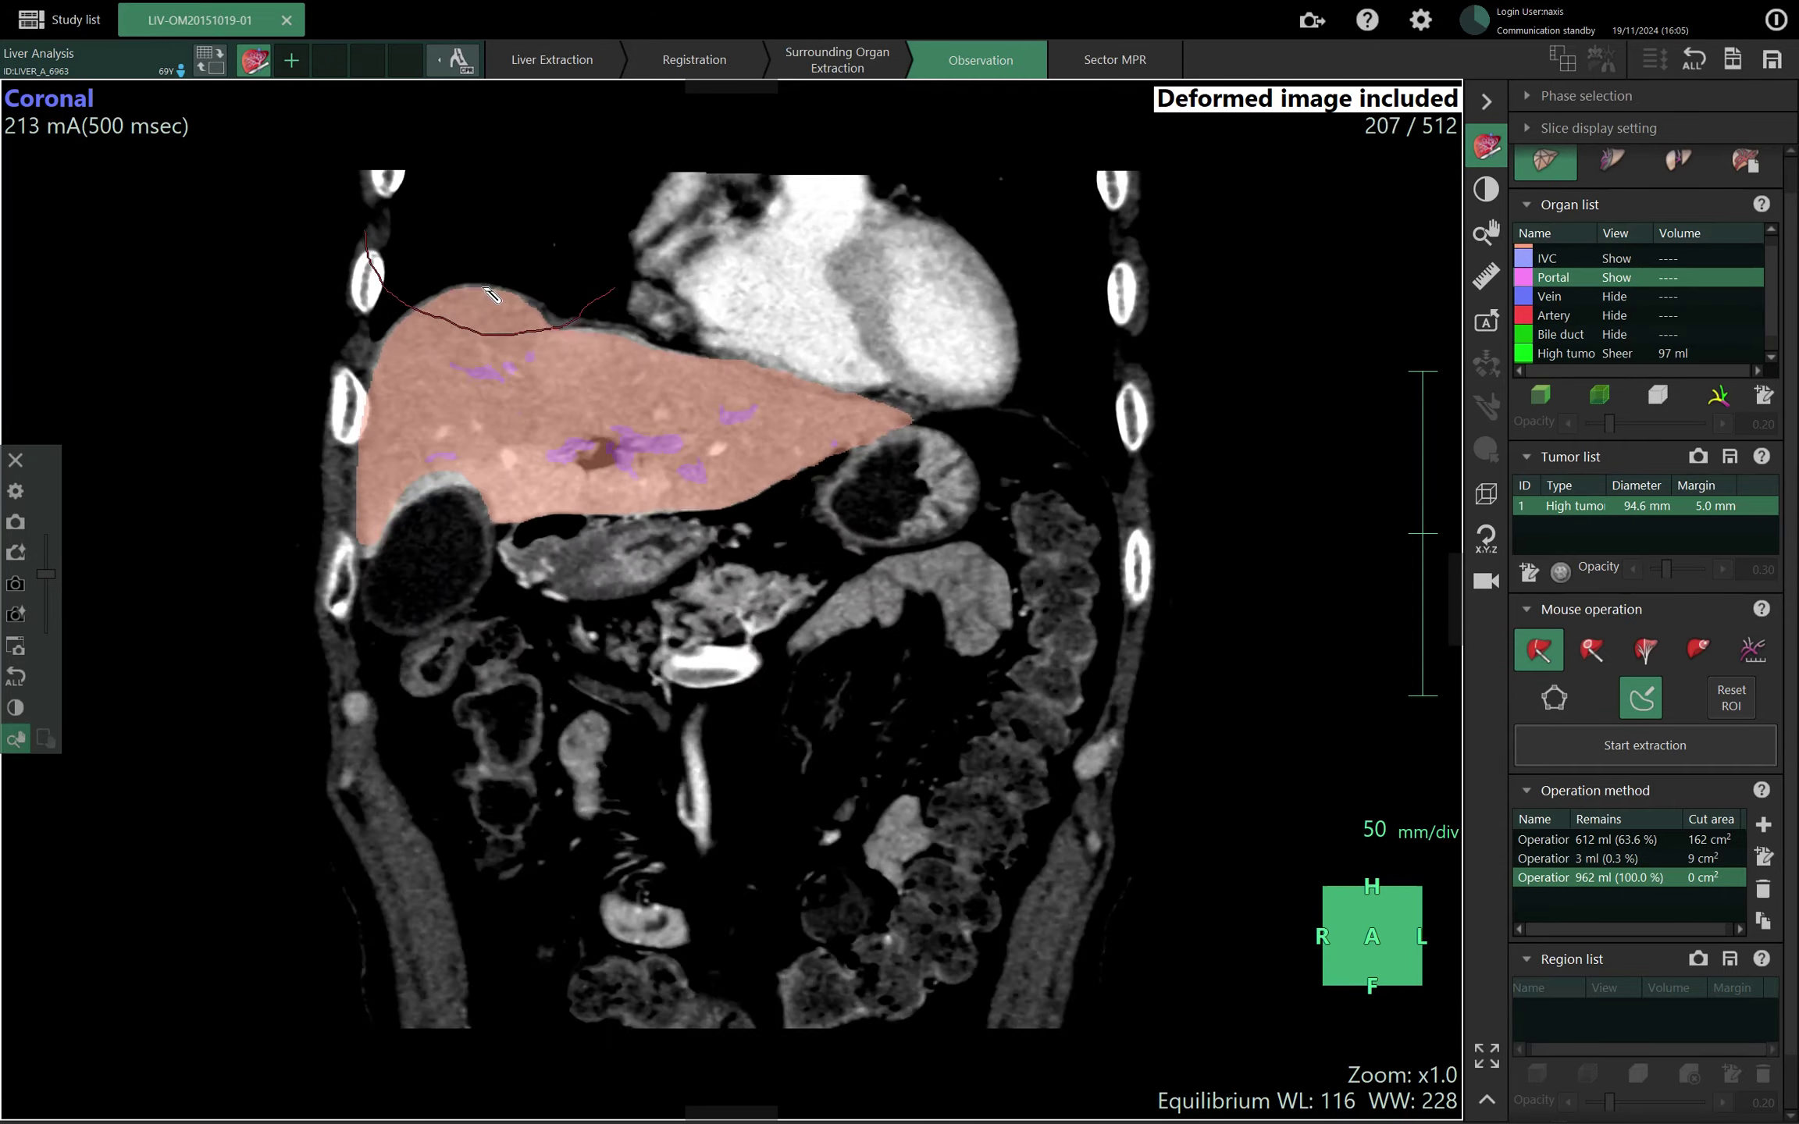
pyautogui.scroll(-2, 672, 299)
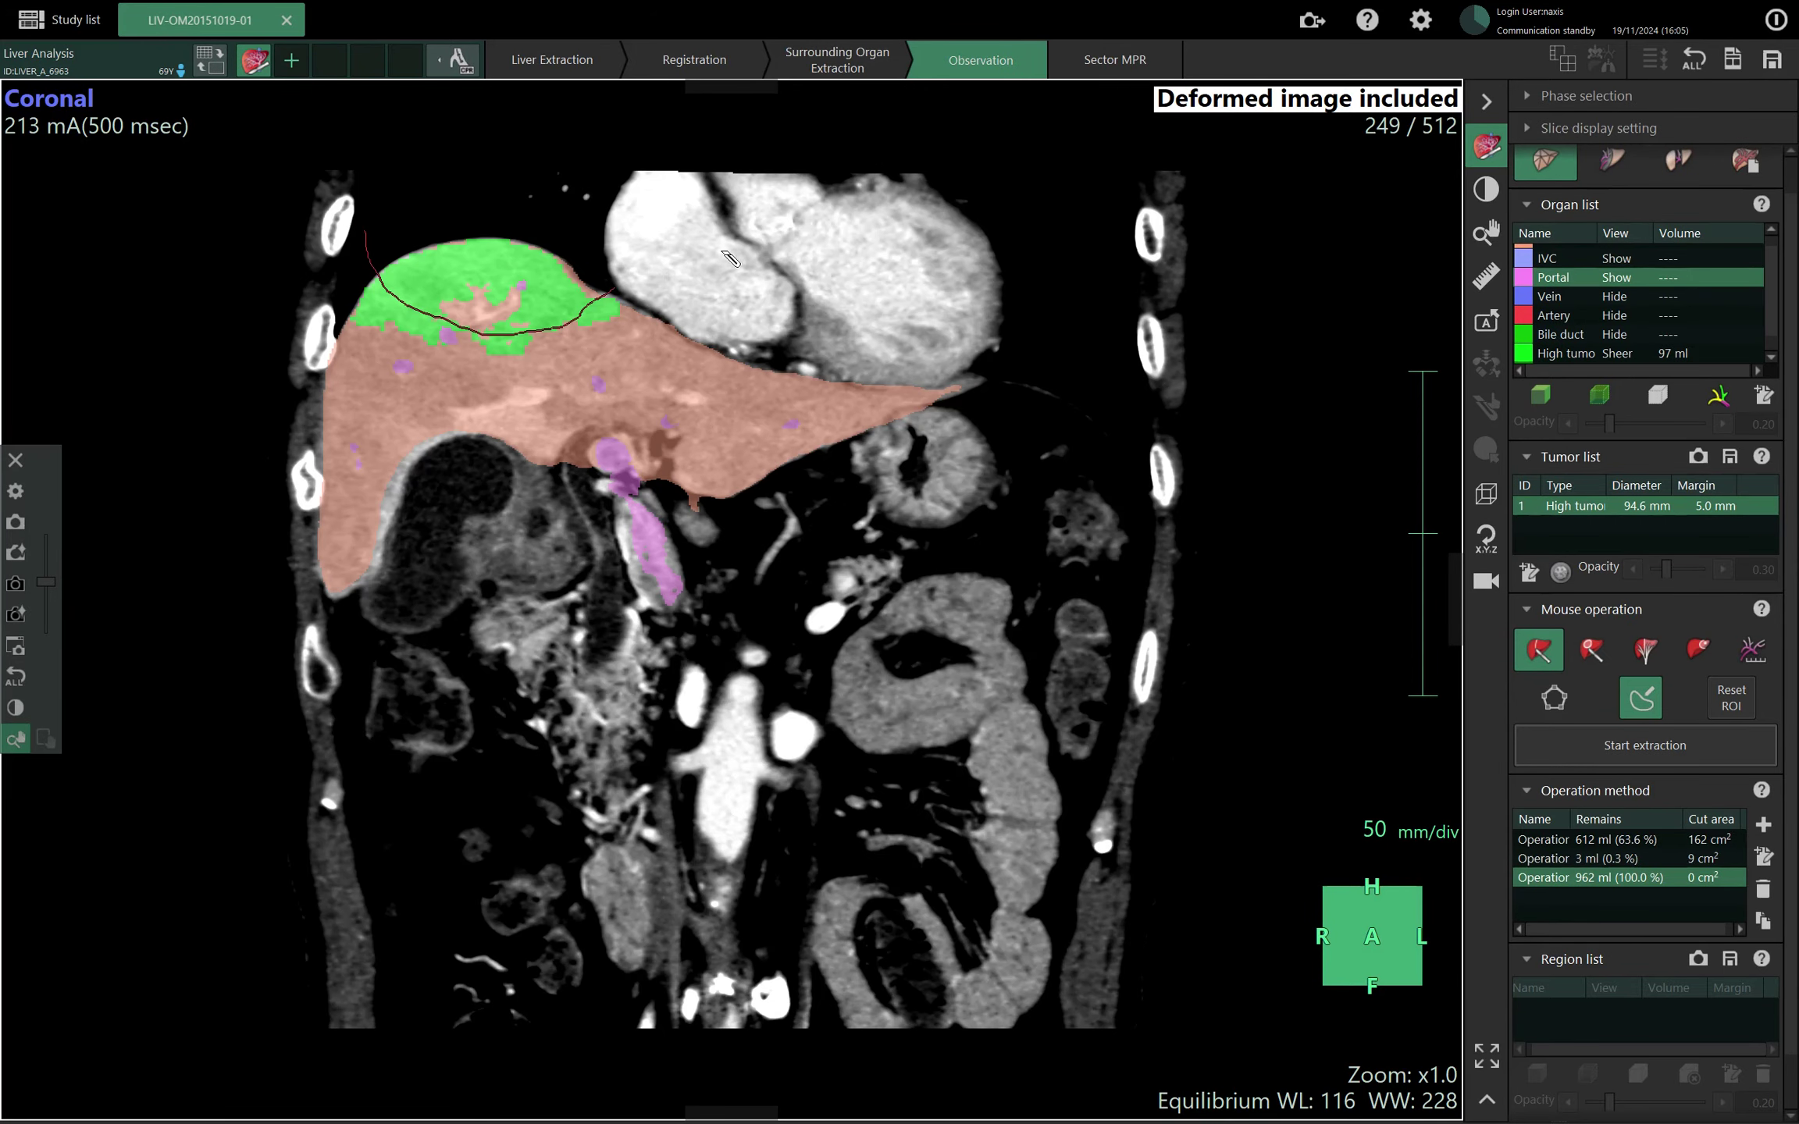
pyautogui.moveTo(674, 283); pyautogui.dragTo(574, 382)
pyautogui.moveTo(393, 392); pyautogui.dragTo(278, 299)
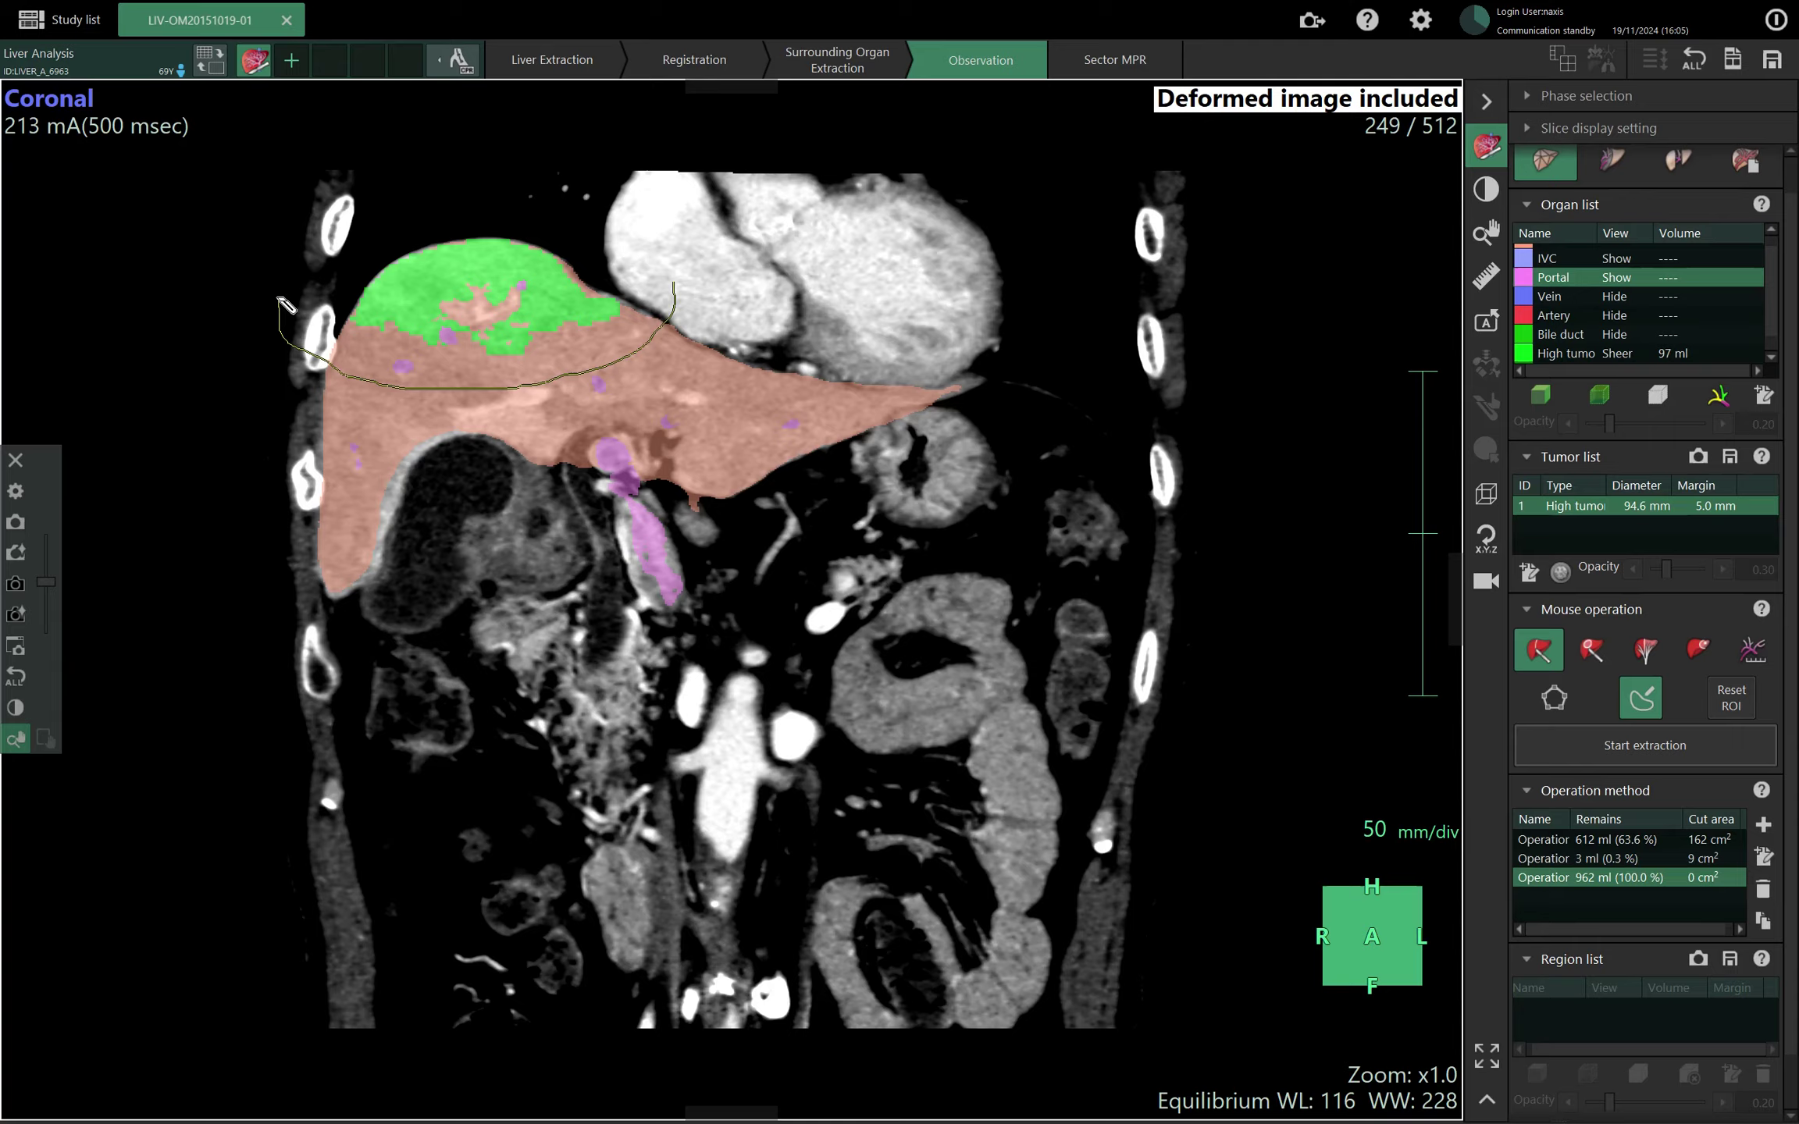
# Draw two more freehand cut lines below the tumor on posterior coronal slices and check the interpolated cut line throughout the liver.
pyautogui.scroll(9, 386, 290)
pyautogui.scroll(-19, 519, 283)
pyautogui.scroll(-20, 517, 280)
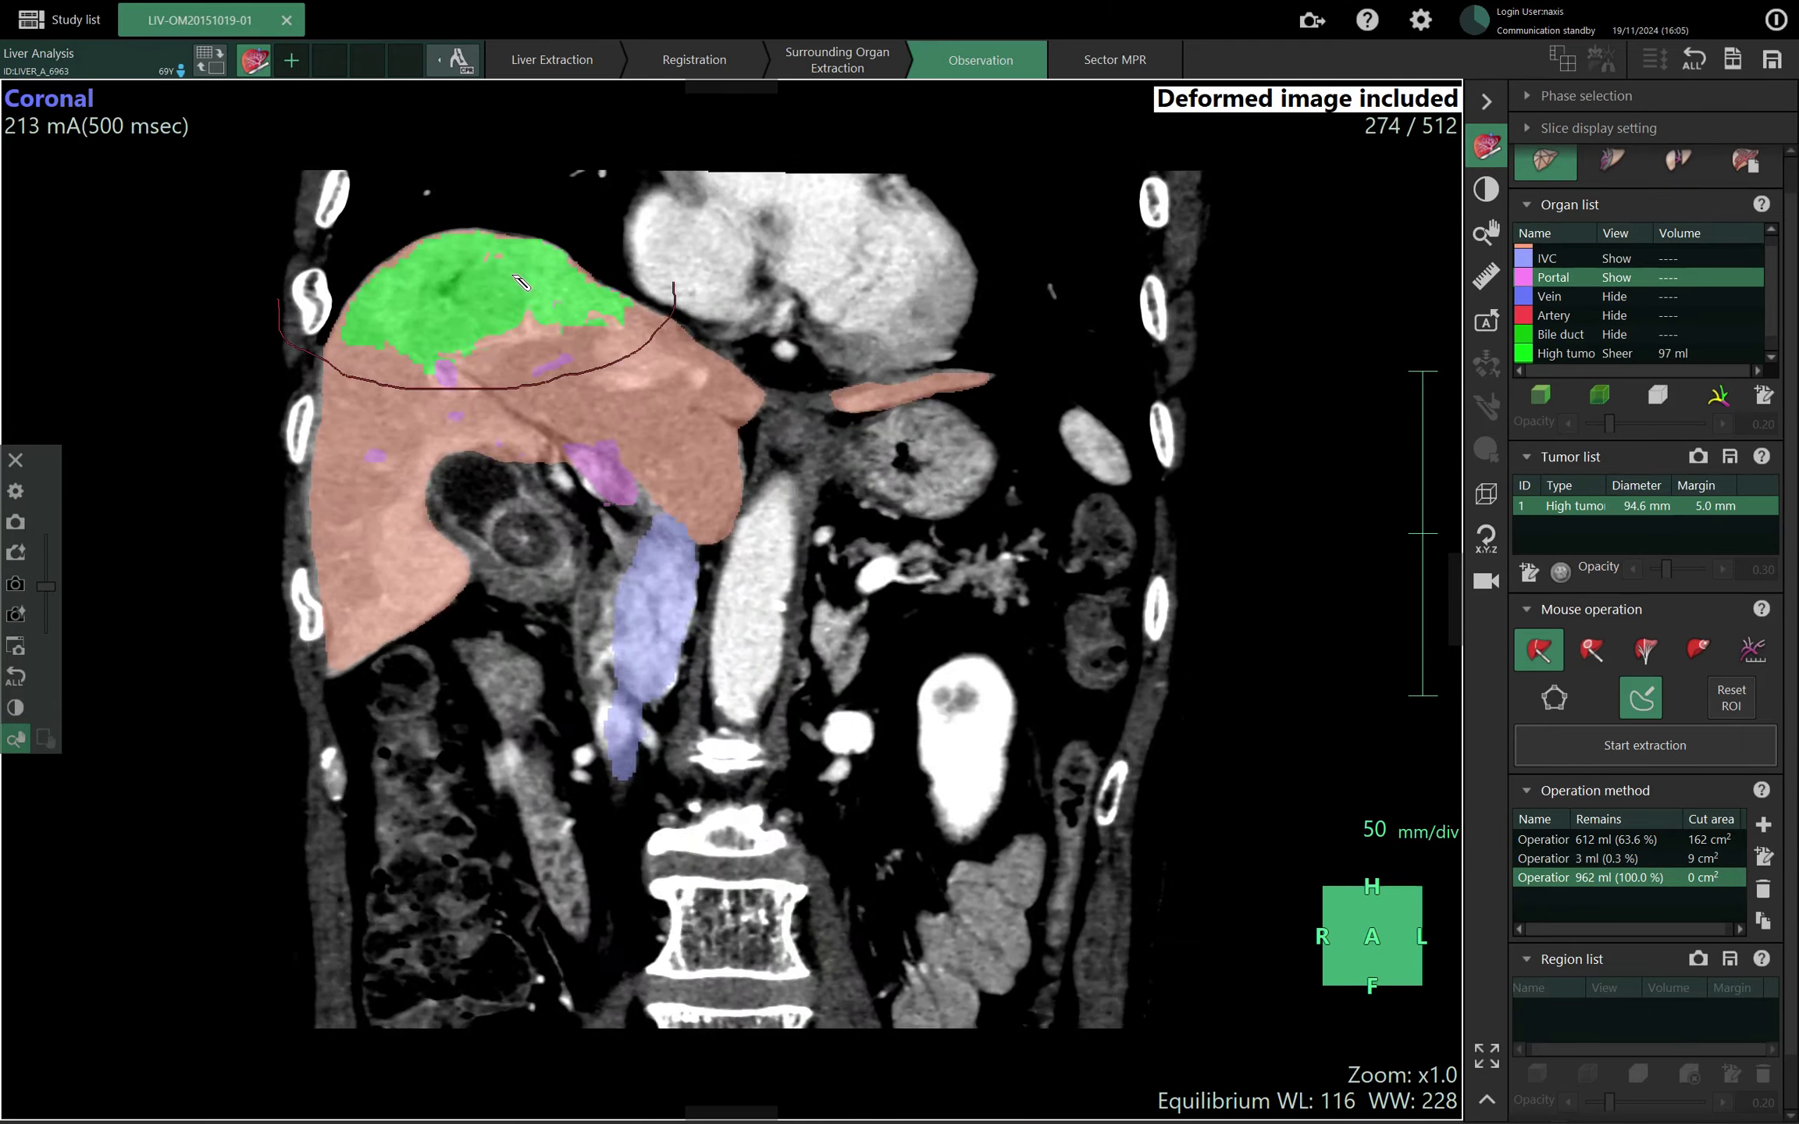
pyautogui.moveTo(632, 231)
pyautogui.mouseDown()
pyautogui.moveTo(622, 275)
pyautogui.moveTo(498, 381)
pyautogui.mouseUp()
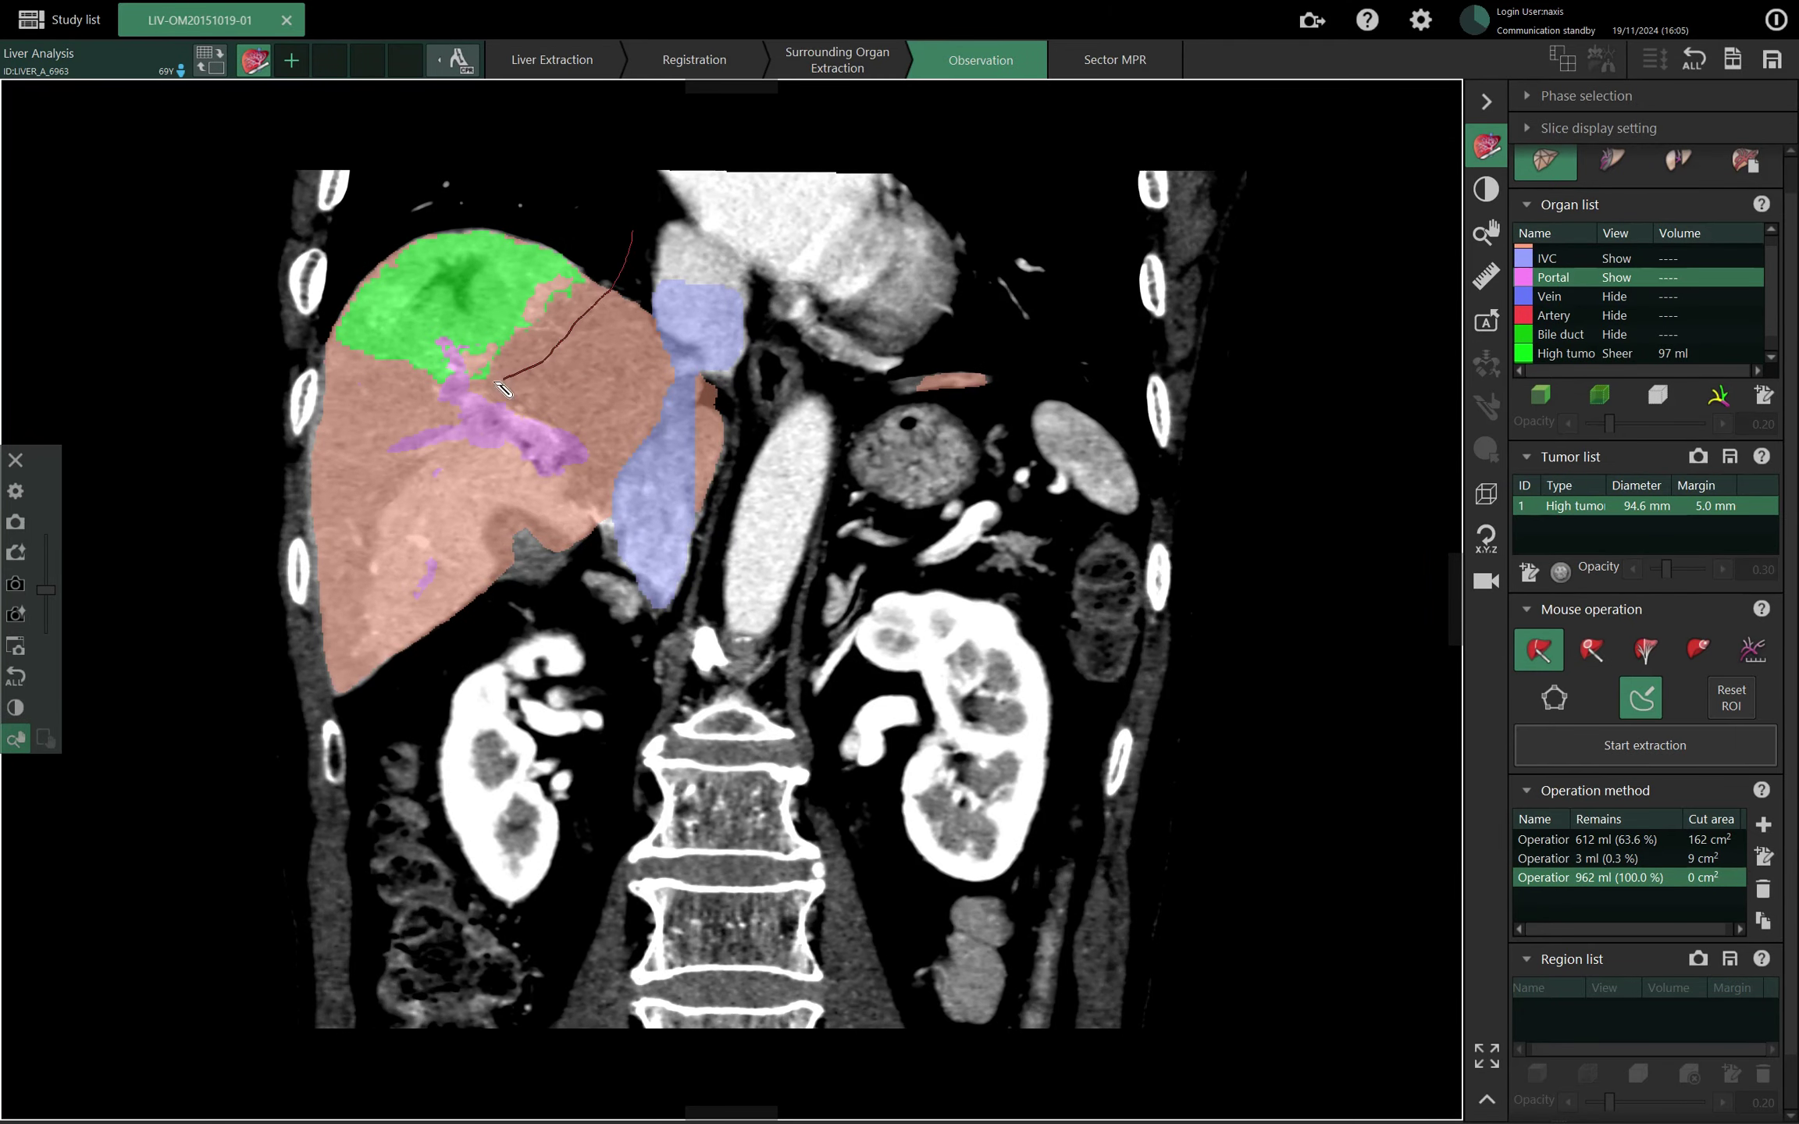
pyautogui.moveTo(269, 343); pyautogui.dragTo(253, 329)
pyautogui.moveTo(661, 211); pyautogui.dragTo(618, 308)
pyautogui.moveTo(244, 303); pyautogui.dragTo(237, 298)
pyautogui.scroll(-14, 484, 292)
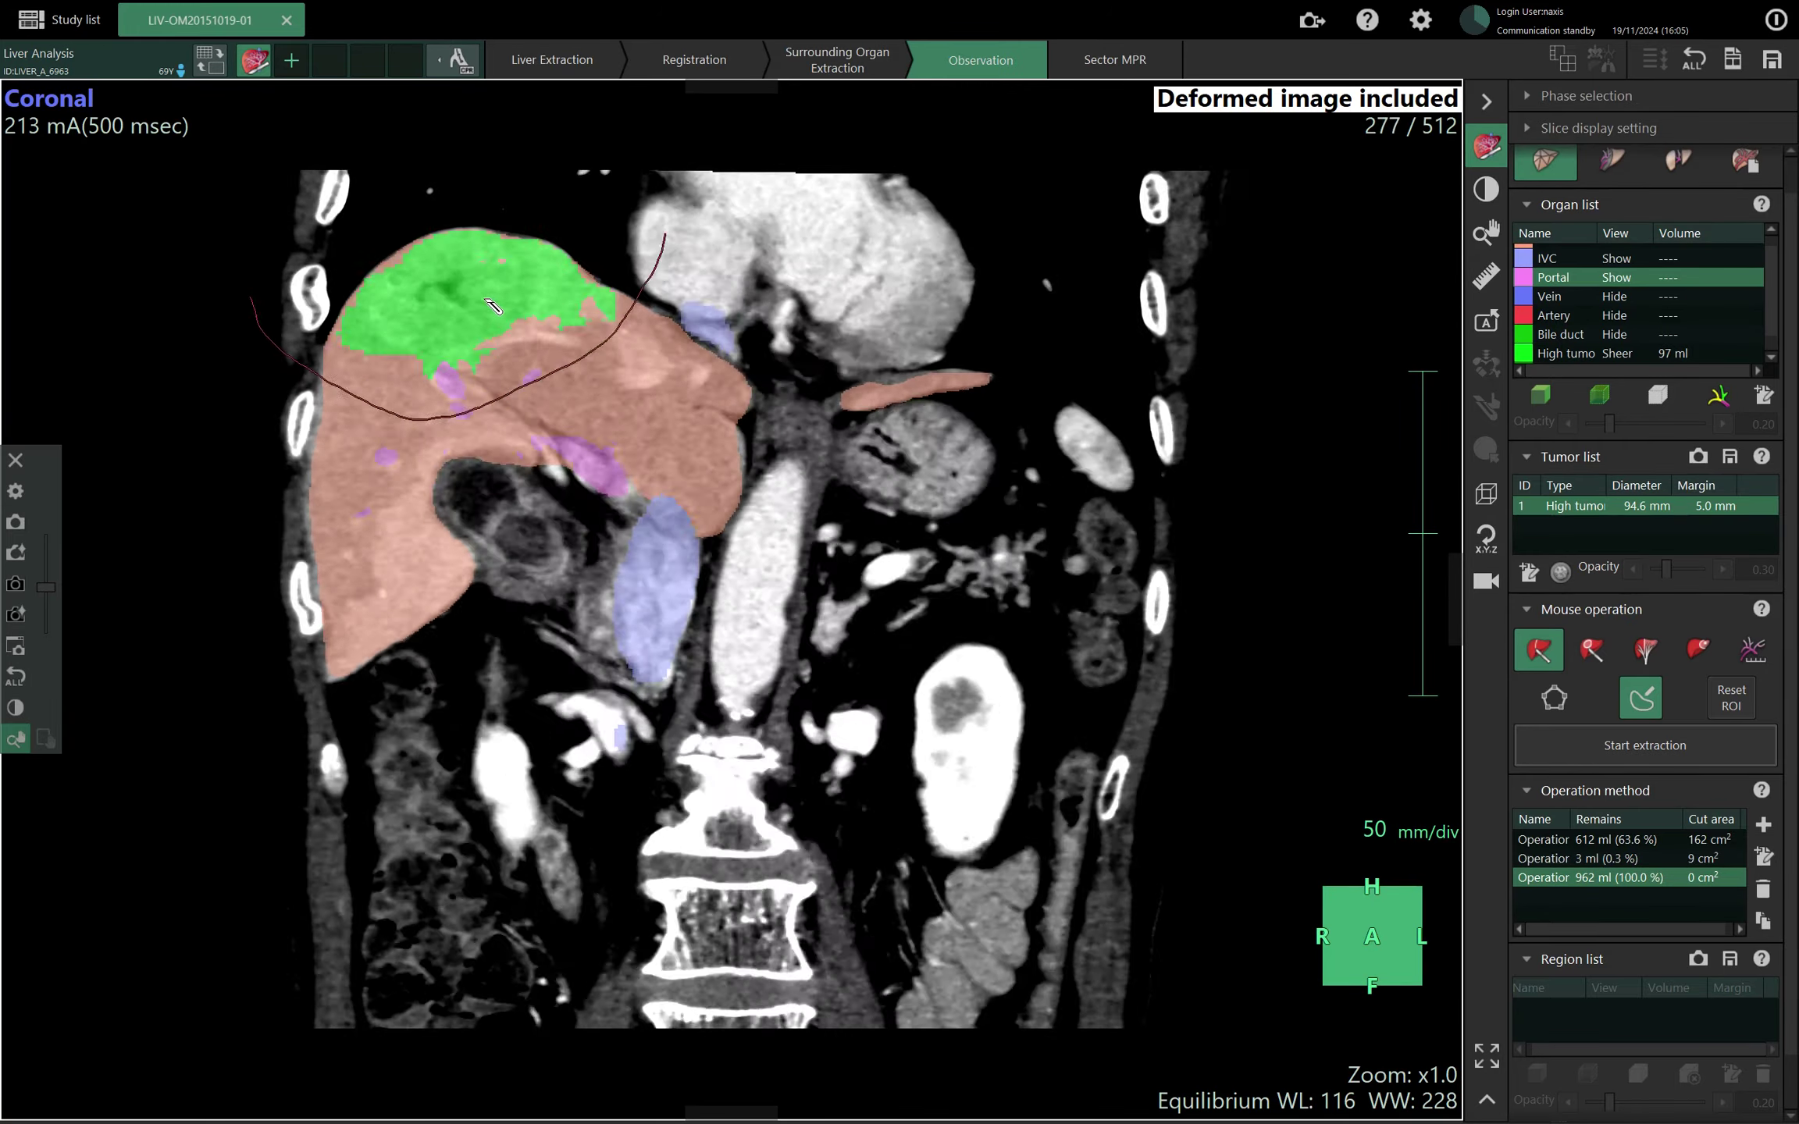
pyautogui.scroll(15, 492, 294)
pyautogui.scroll(20, 493, 294)
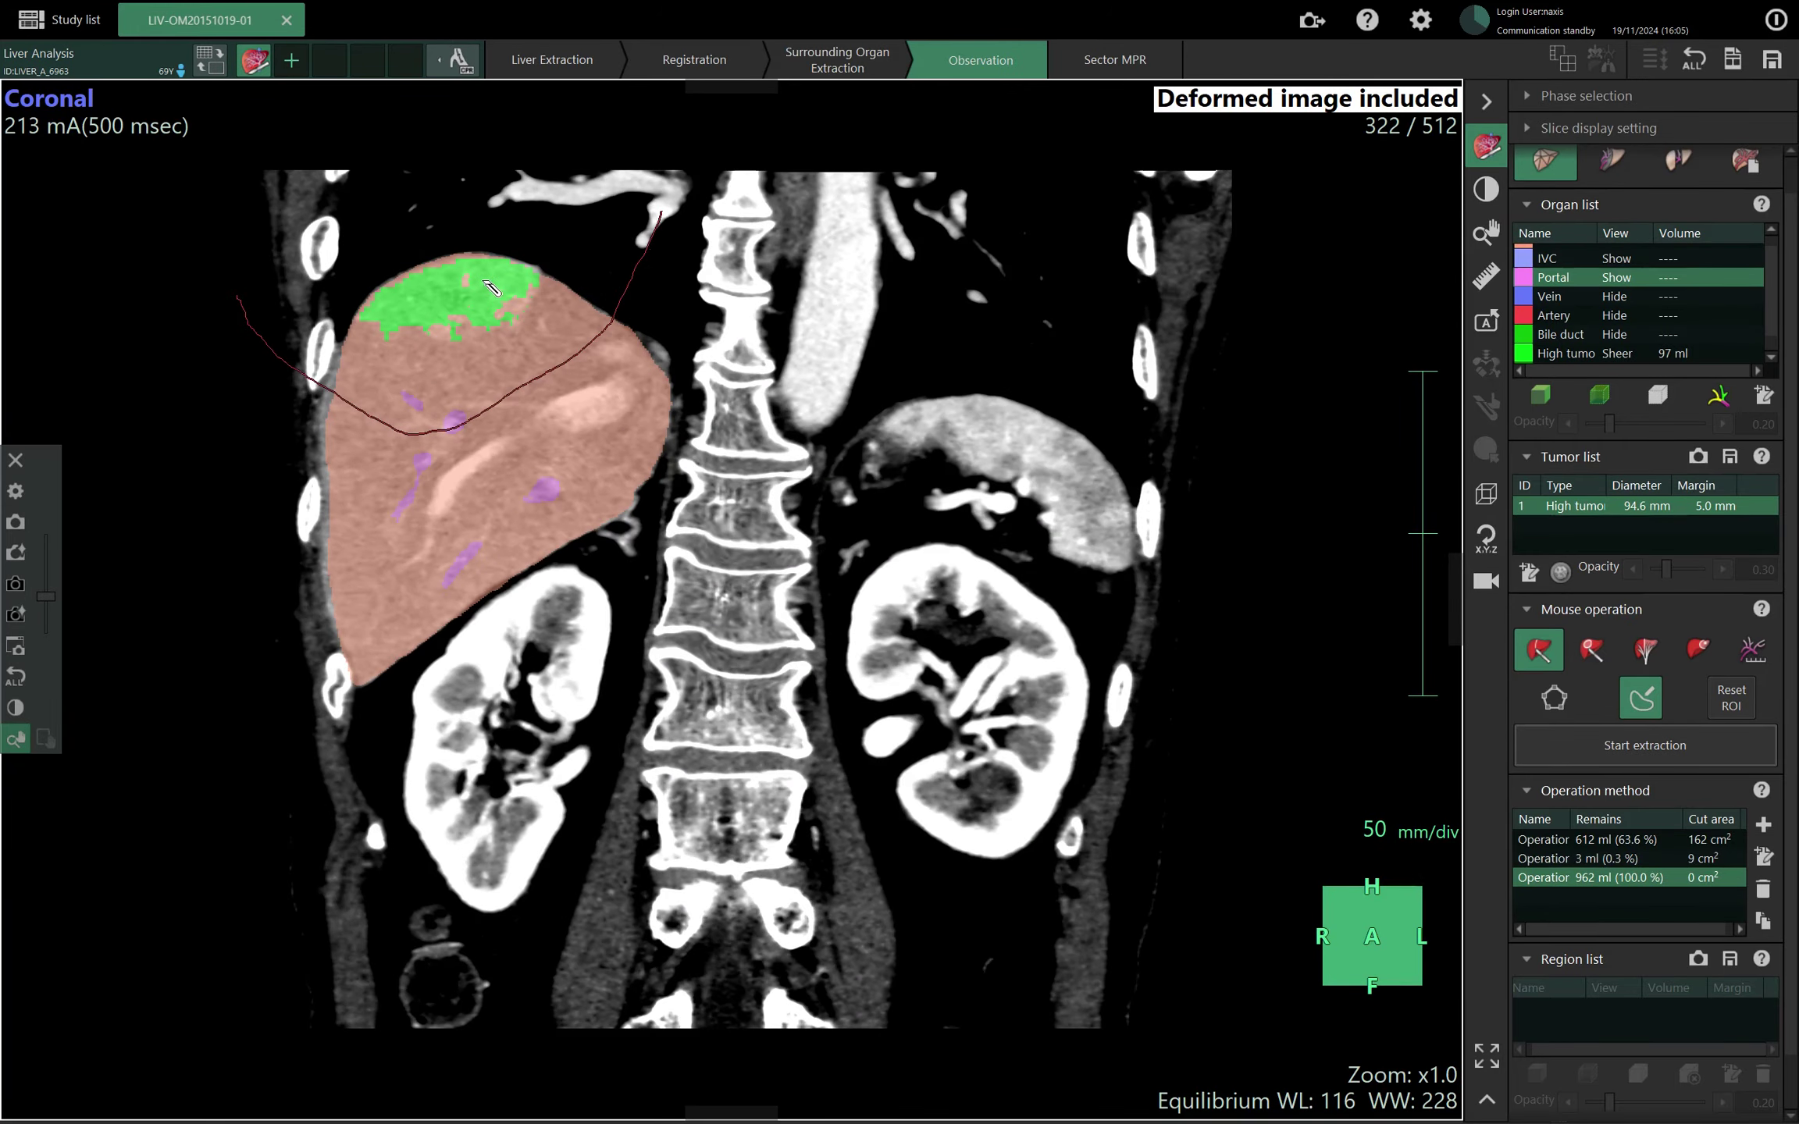
# Draw freehand cut lines closer beneath the tumor on posterior coronal slices and check the interpolated line behind the tumor.
pyautogui.moveTo(611, 233); pyautogui.dragTo(511, 370)
pyautogui.moveTo(266, 287); pyautogui.dragTo(256, 266)
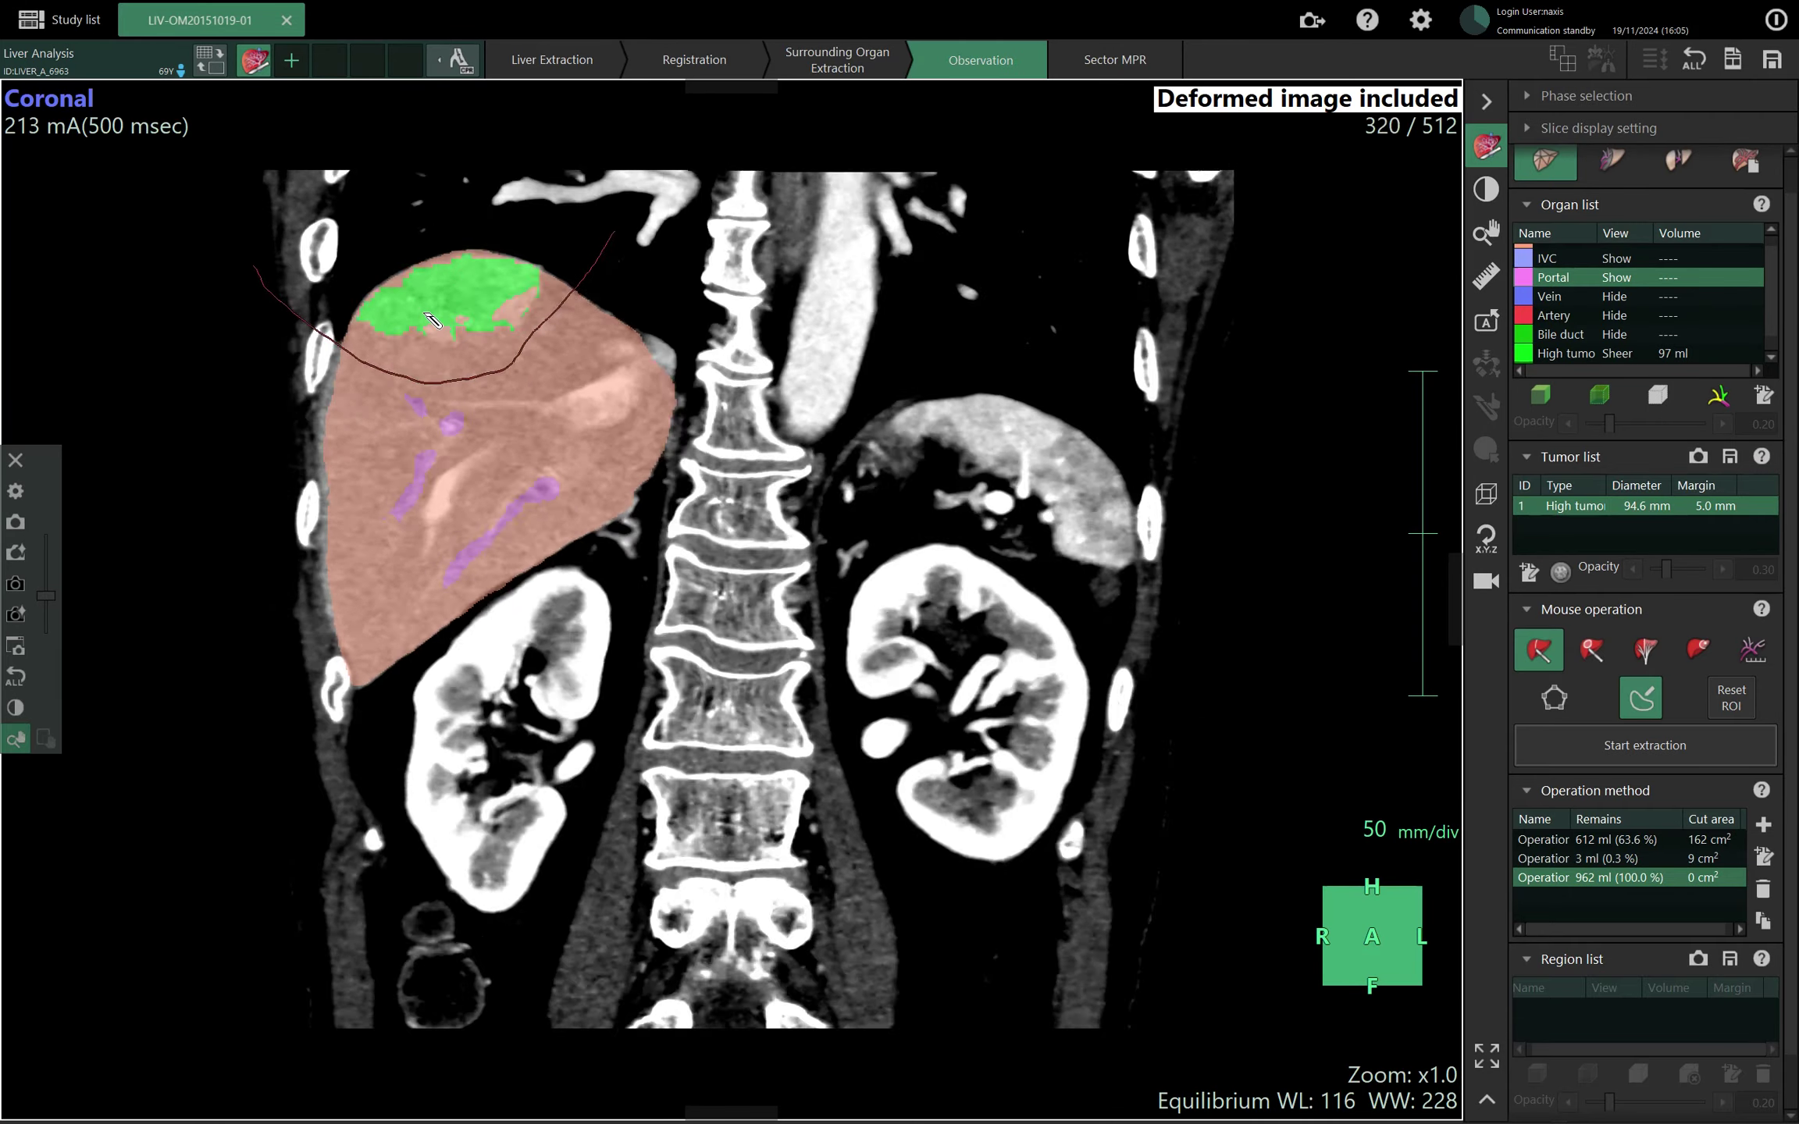
pyautogui.scroll(-17, 426, 306)
pyautogui.scroll(20, 426, 306)
pyautogui.moveTo(497, 274)
pyautogui.mouseDown()
pyautogui.moveTo(438, 316)
pyautogui.moveTo(370, 274)
pyautogui.mouseUp()
pyautogui.scroll(-3, 680, 349)
pyautogui.scroll(17, 679, 350)
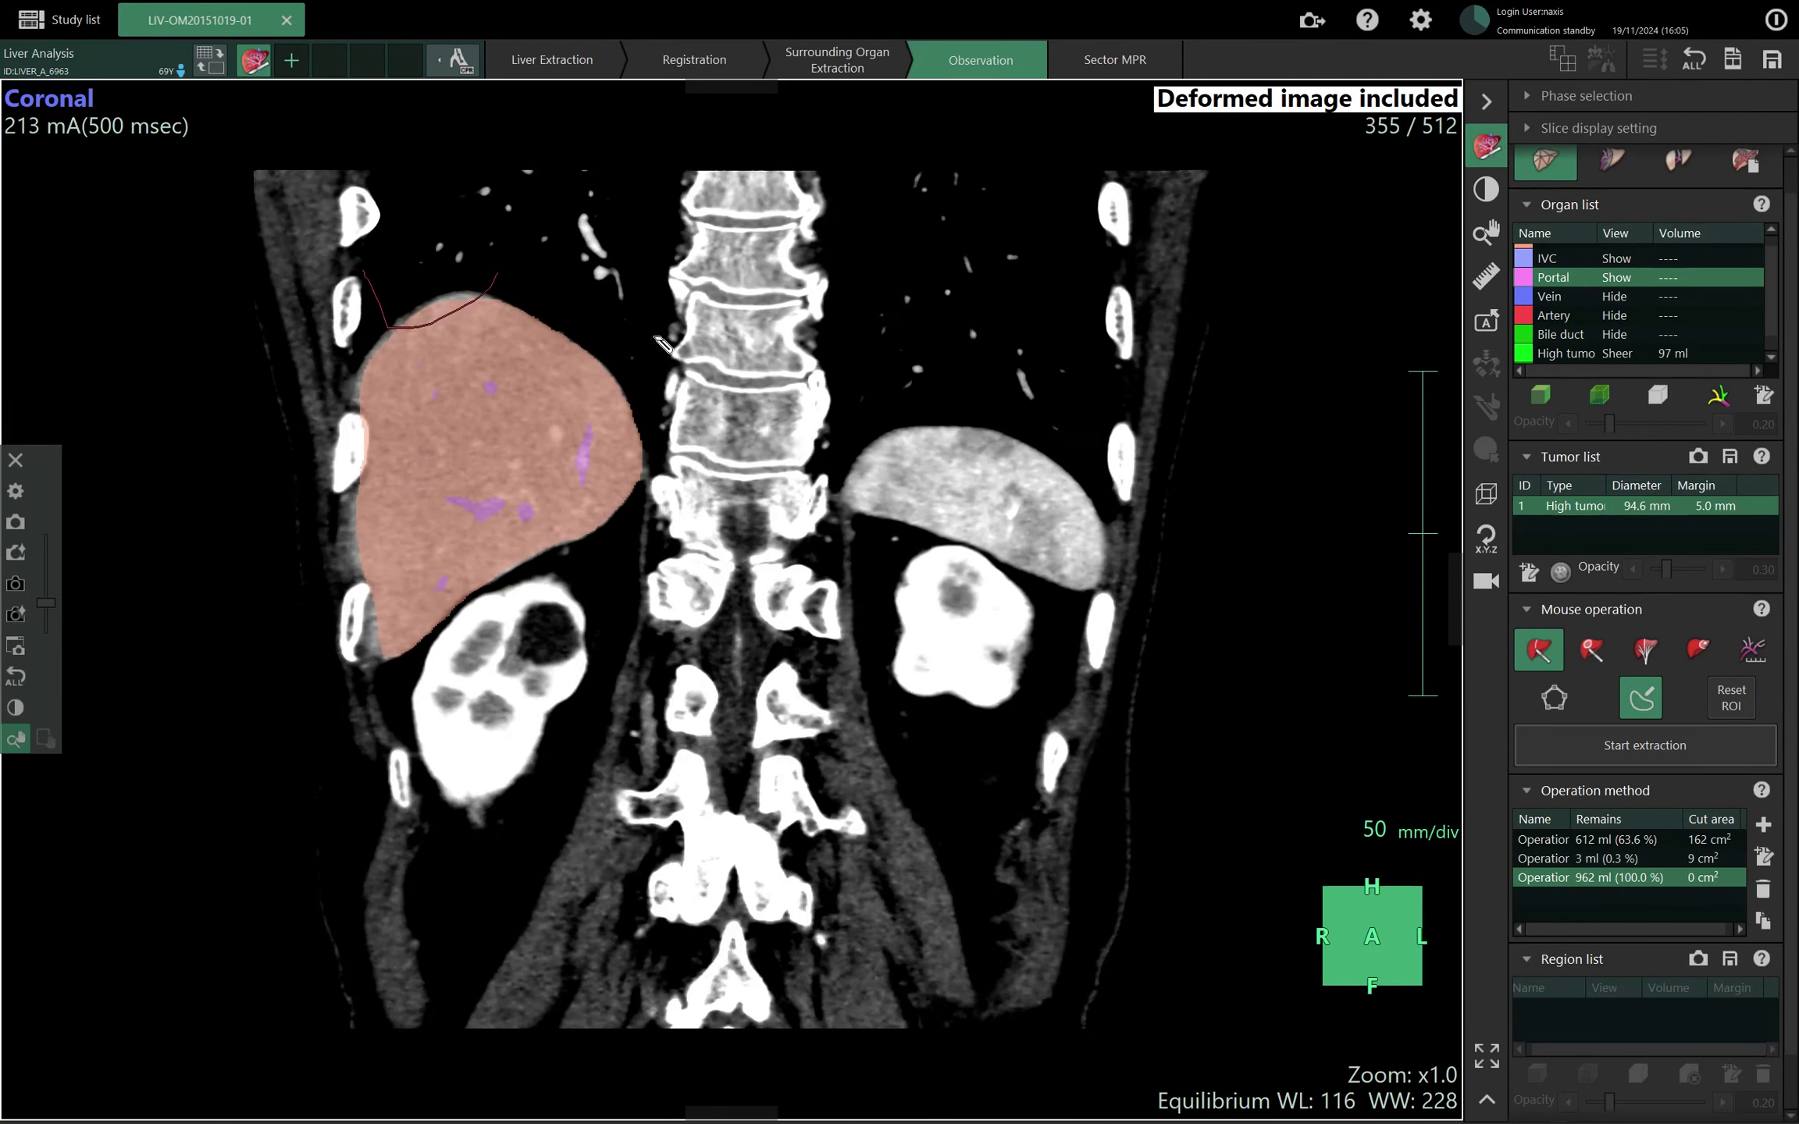
pyautogui.scroll(-8, 1257, 422)
# Extract the liver portion above the cut lines as a new region and check it around the tumor on the coronal slices.
pyautogui.click(1561, 745)
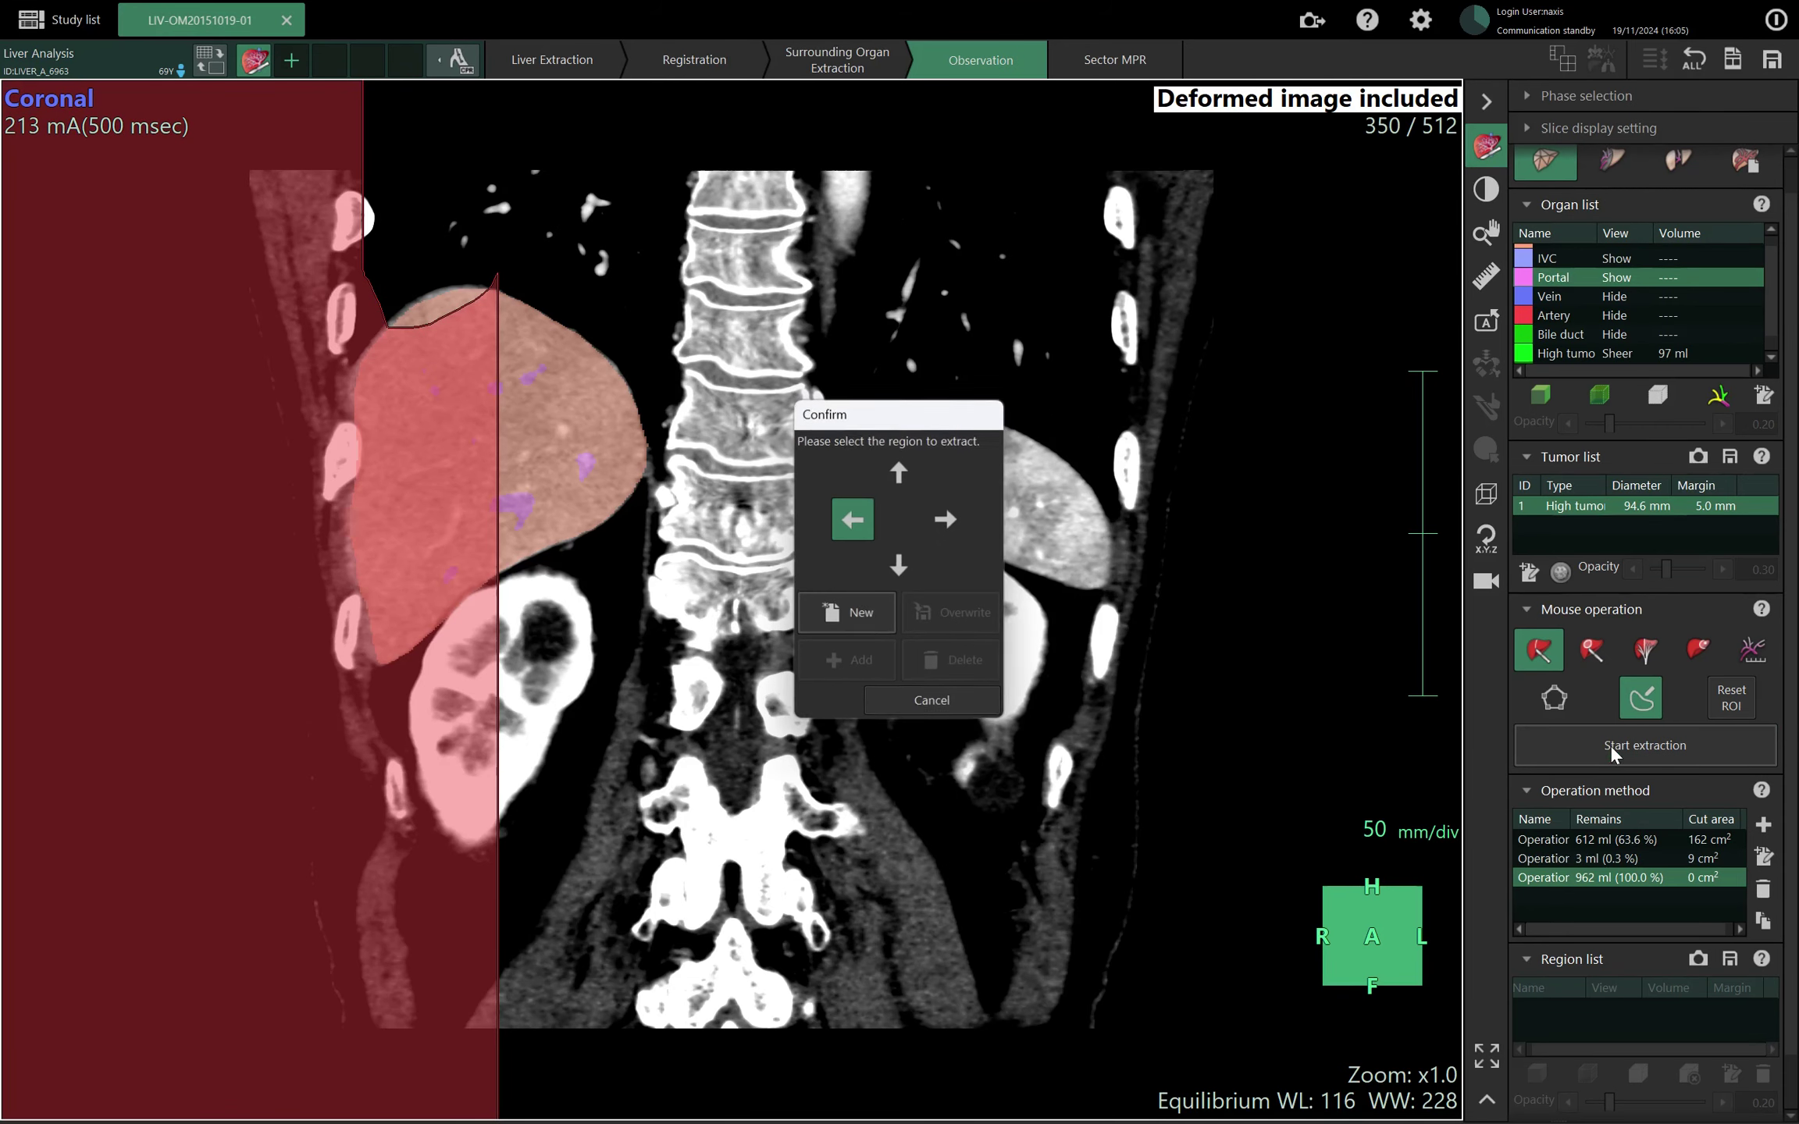
pyautogui.click(897, 473)
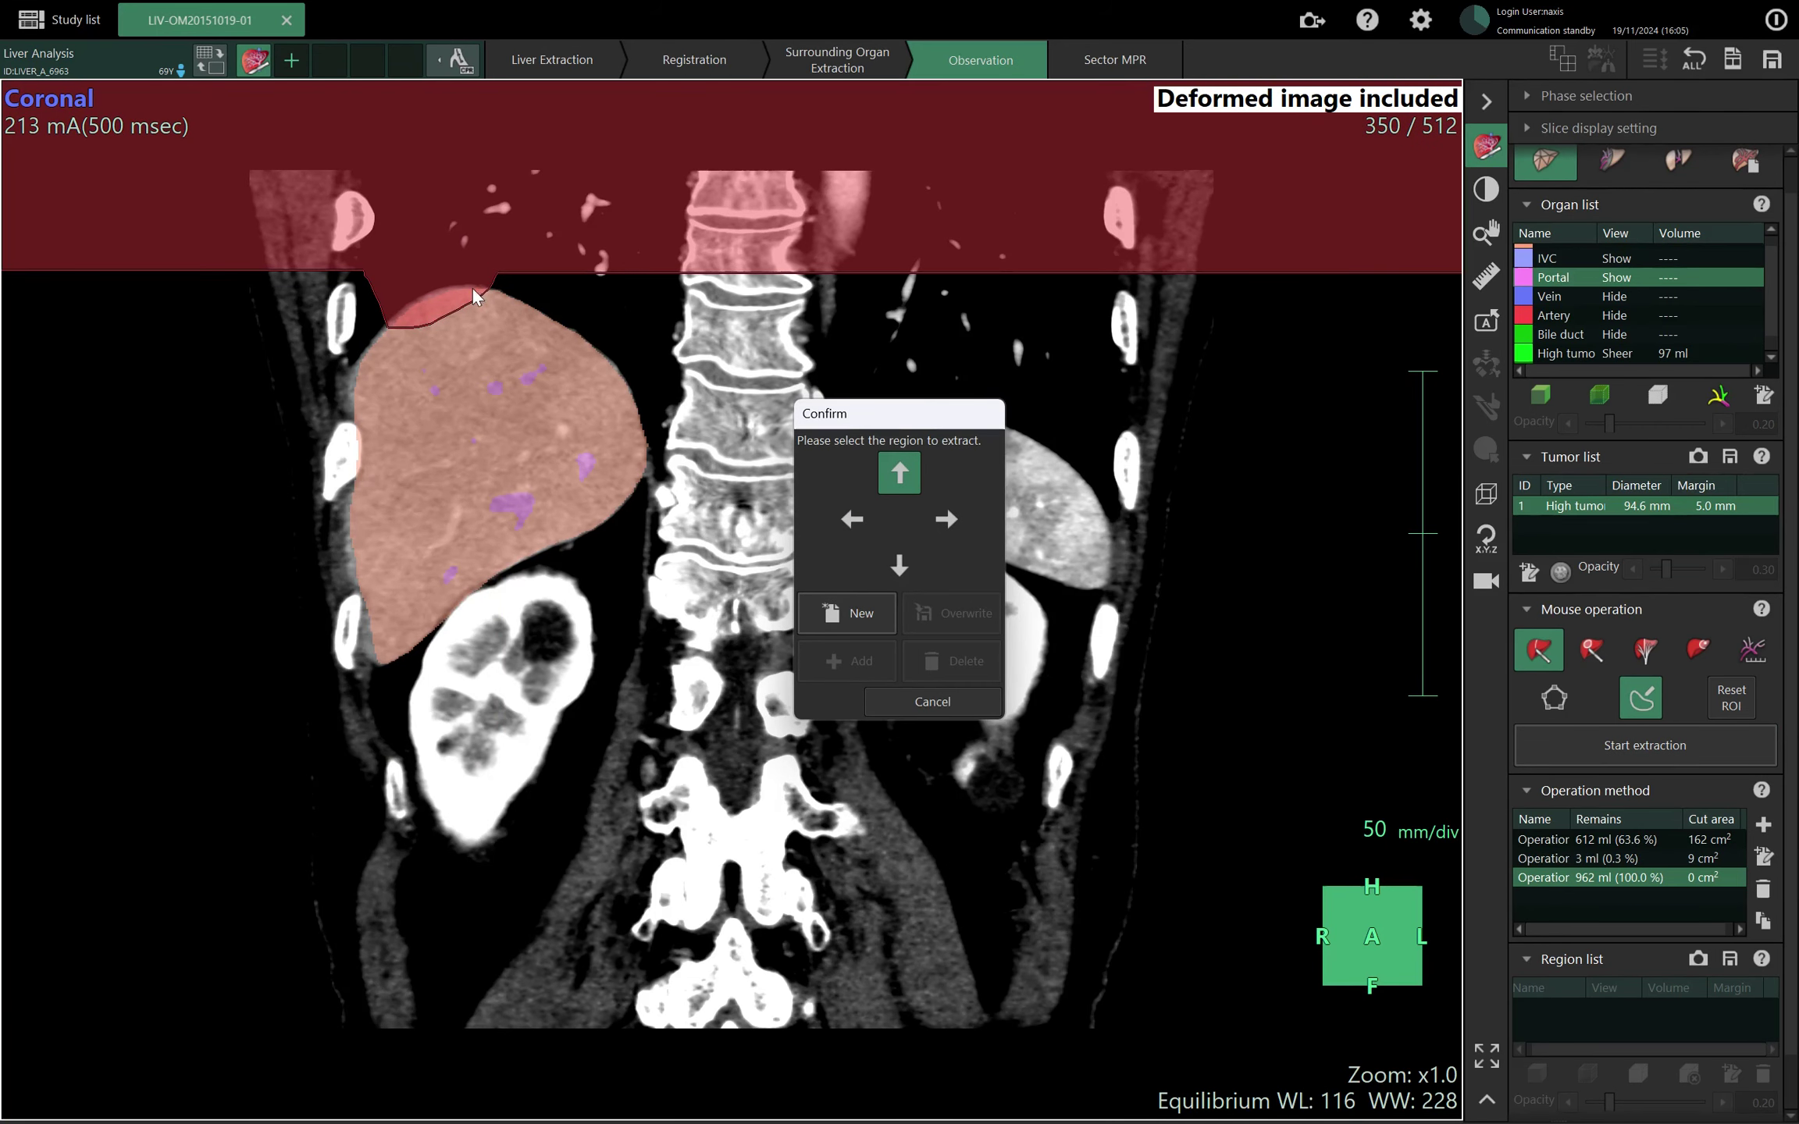
pyautogui.click(844, 613)
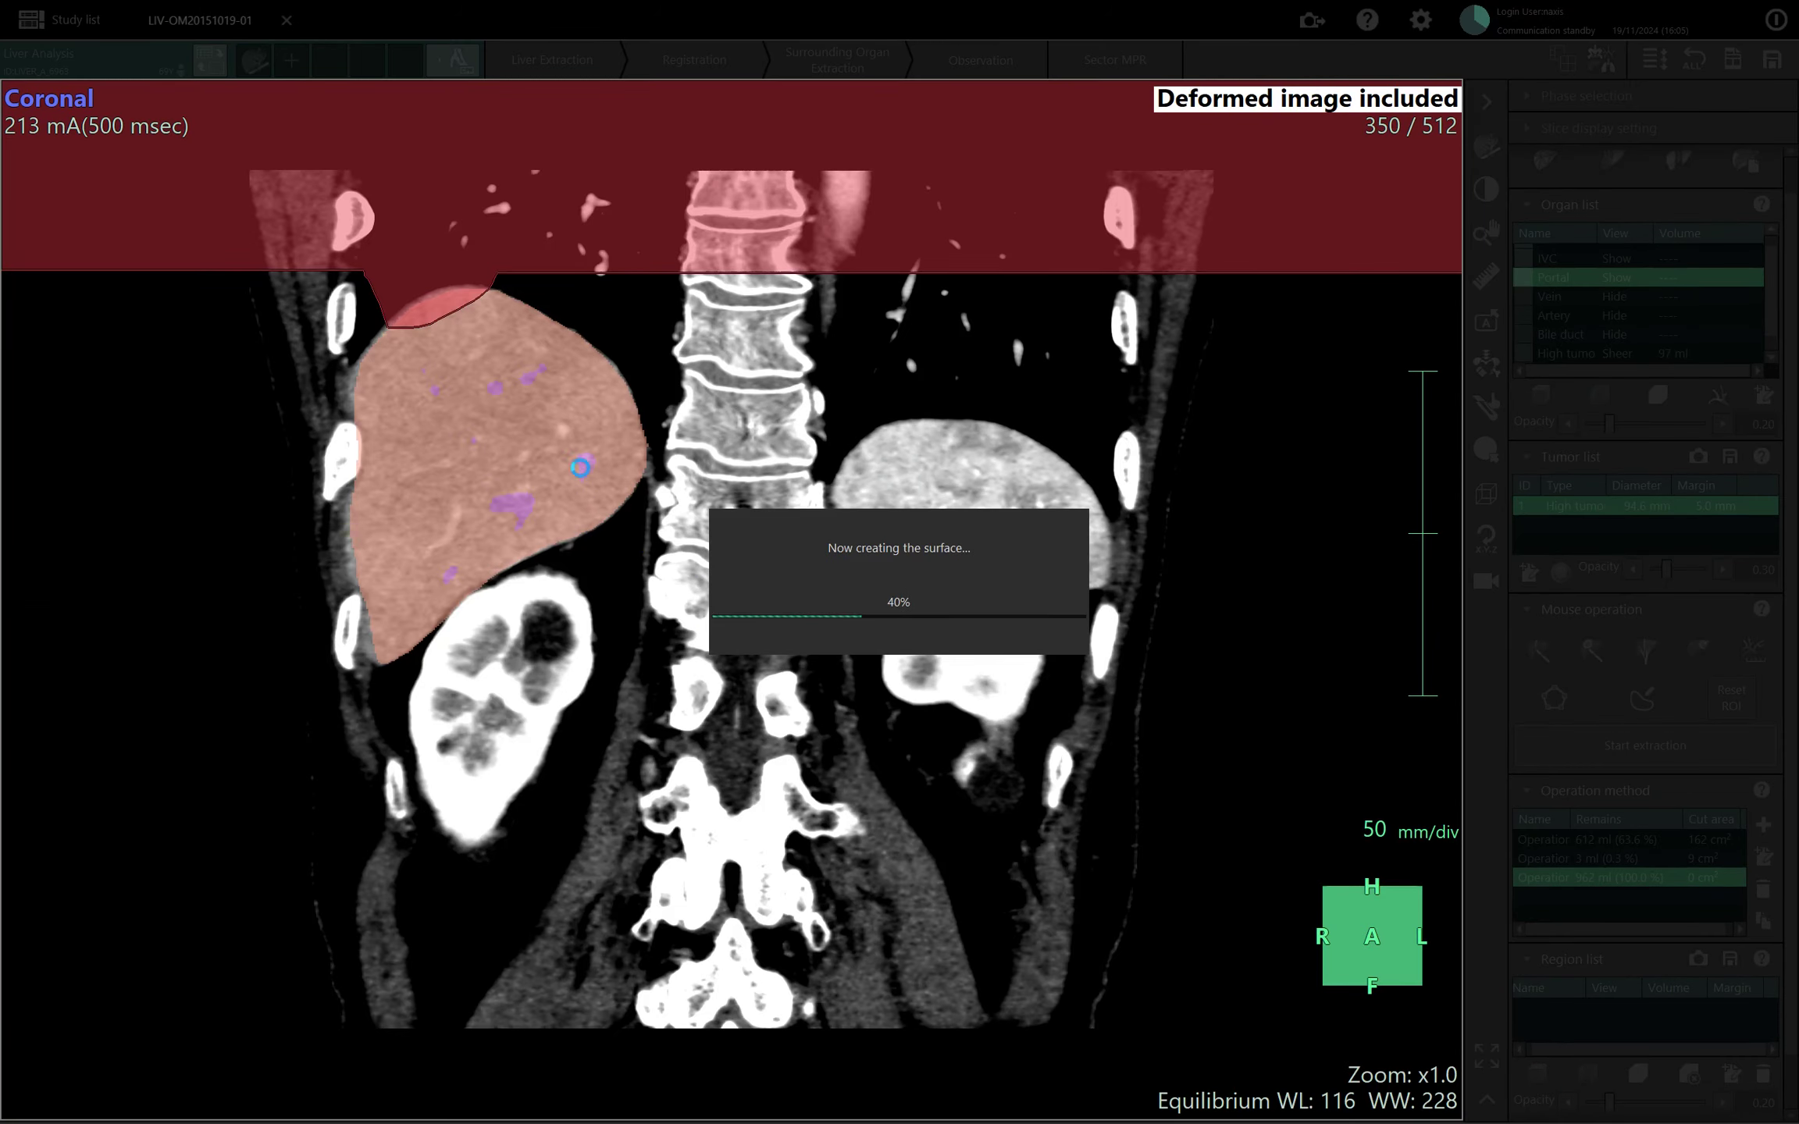
pyautogui.scroll(20, 523, 411)
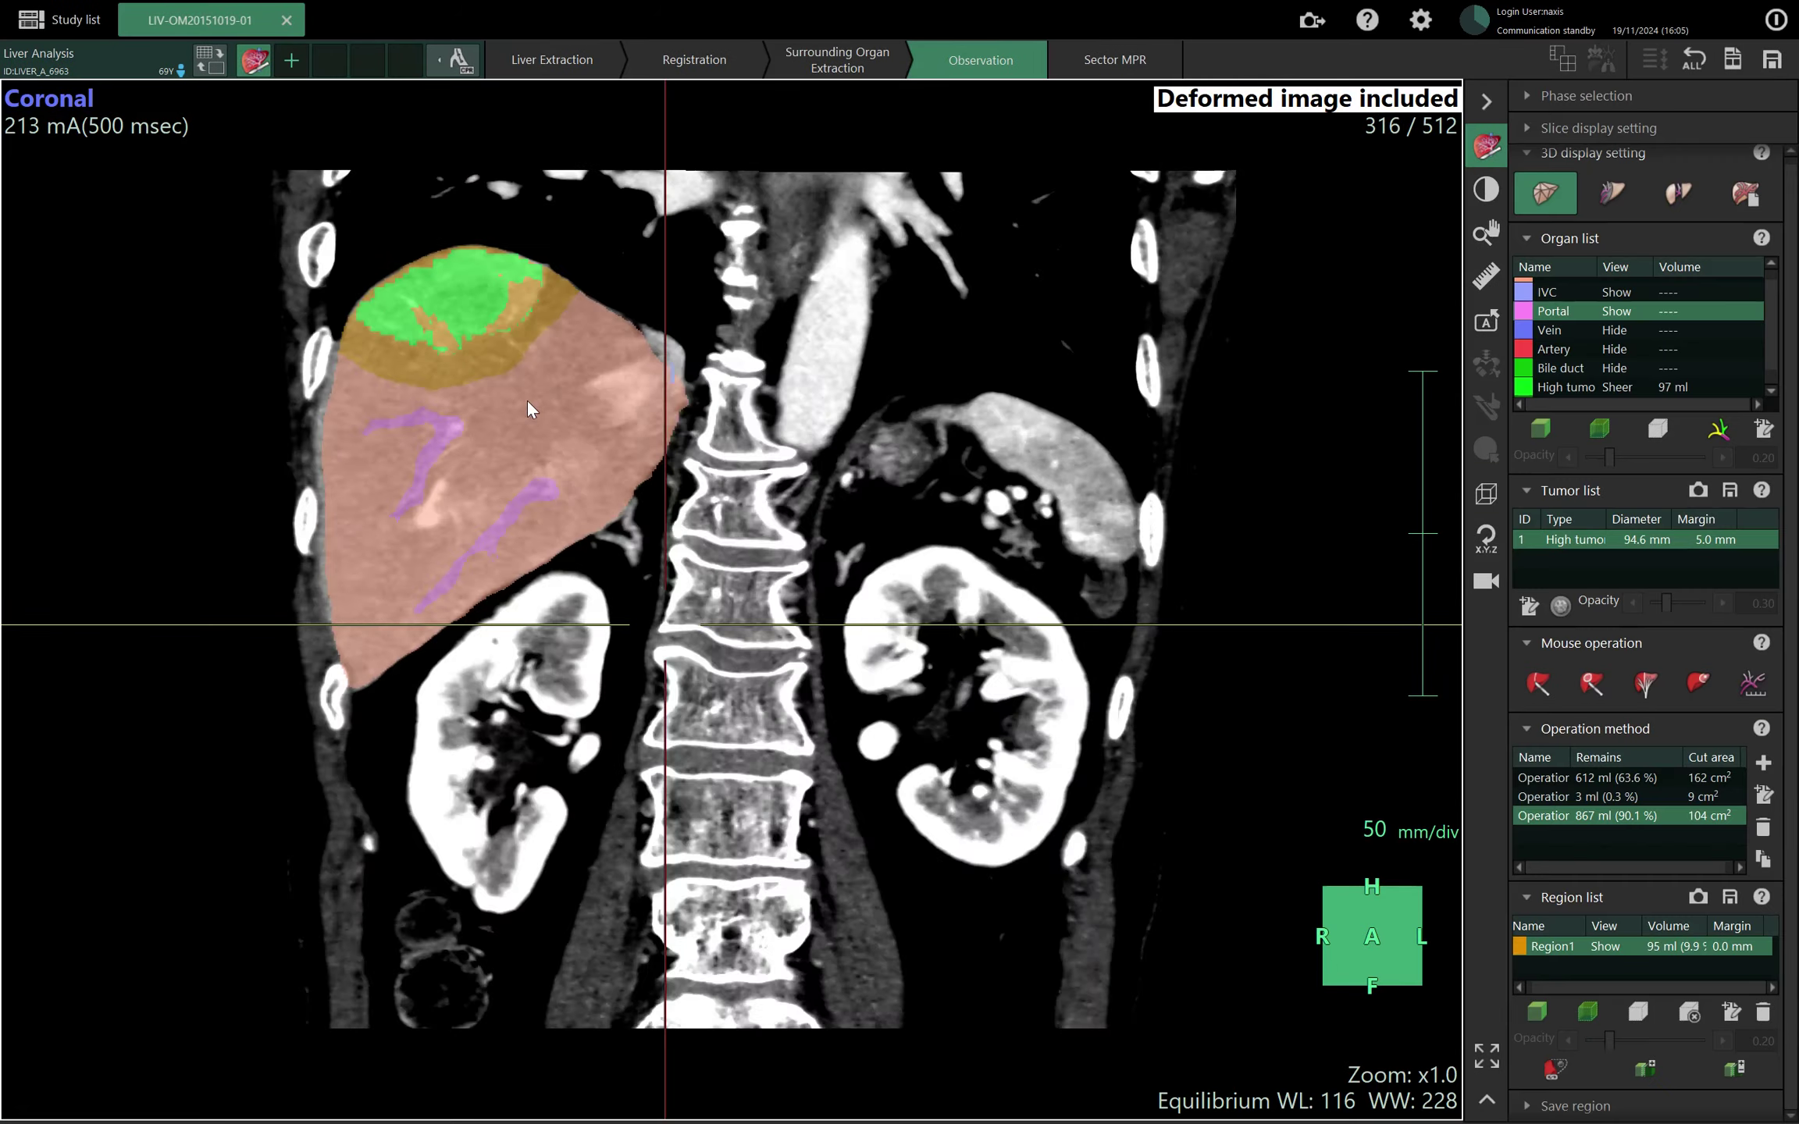
pyautogui.scroll(20, 527, 401)
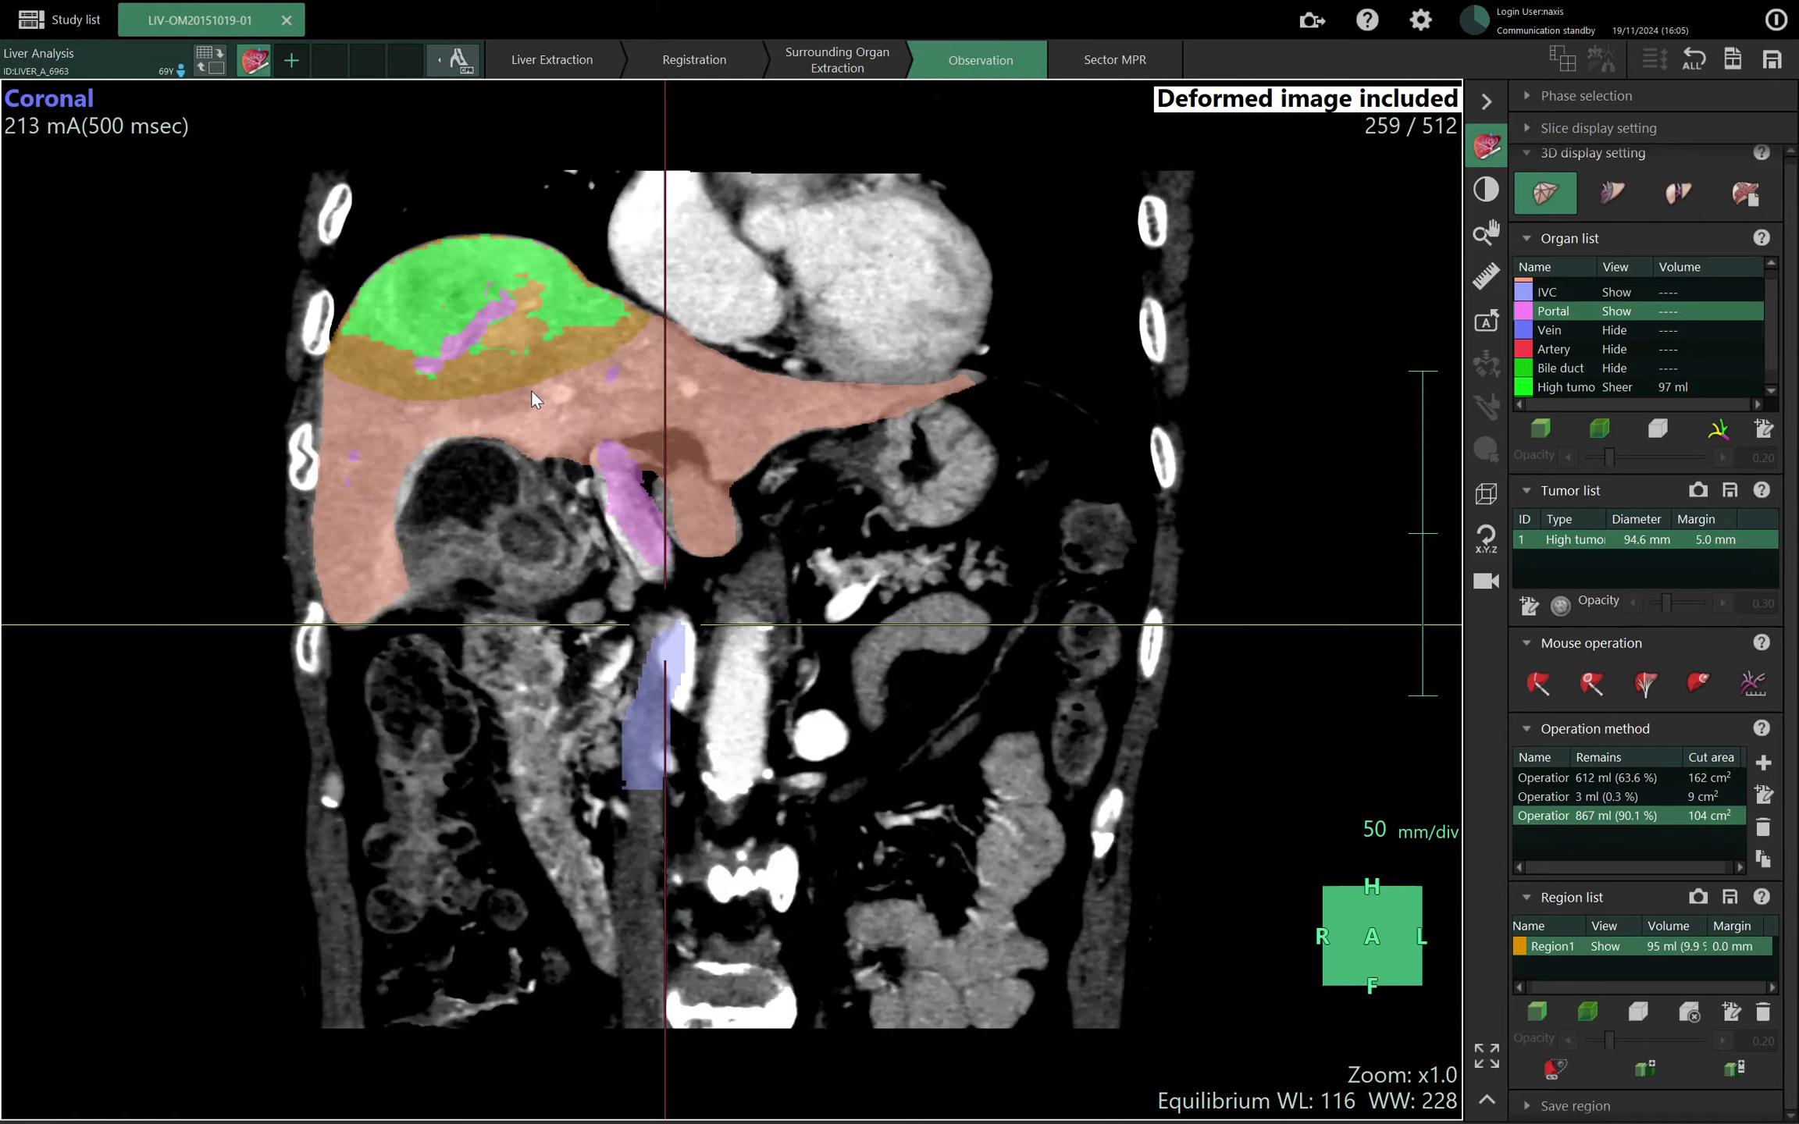
pyautogui.scroll(20, 531, 390)
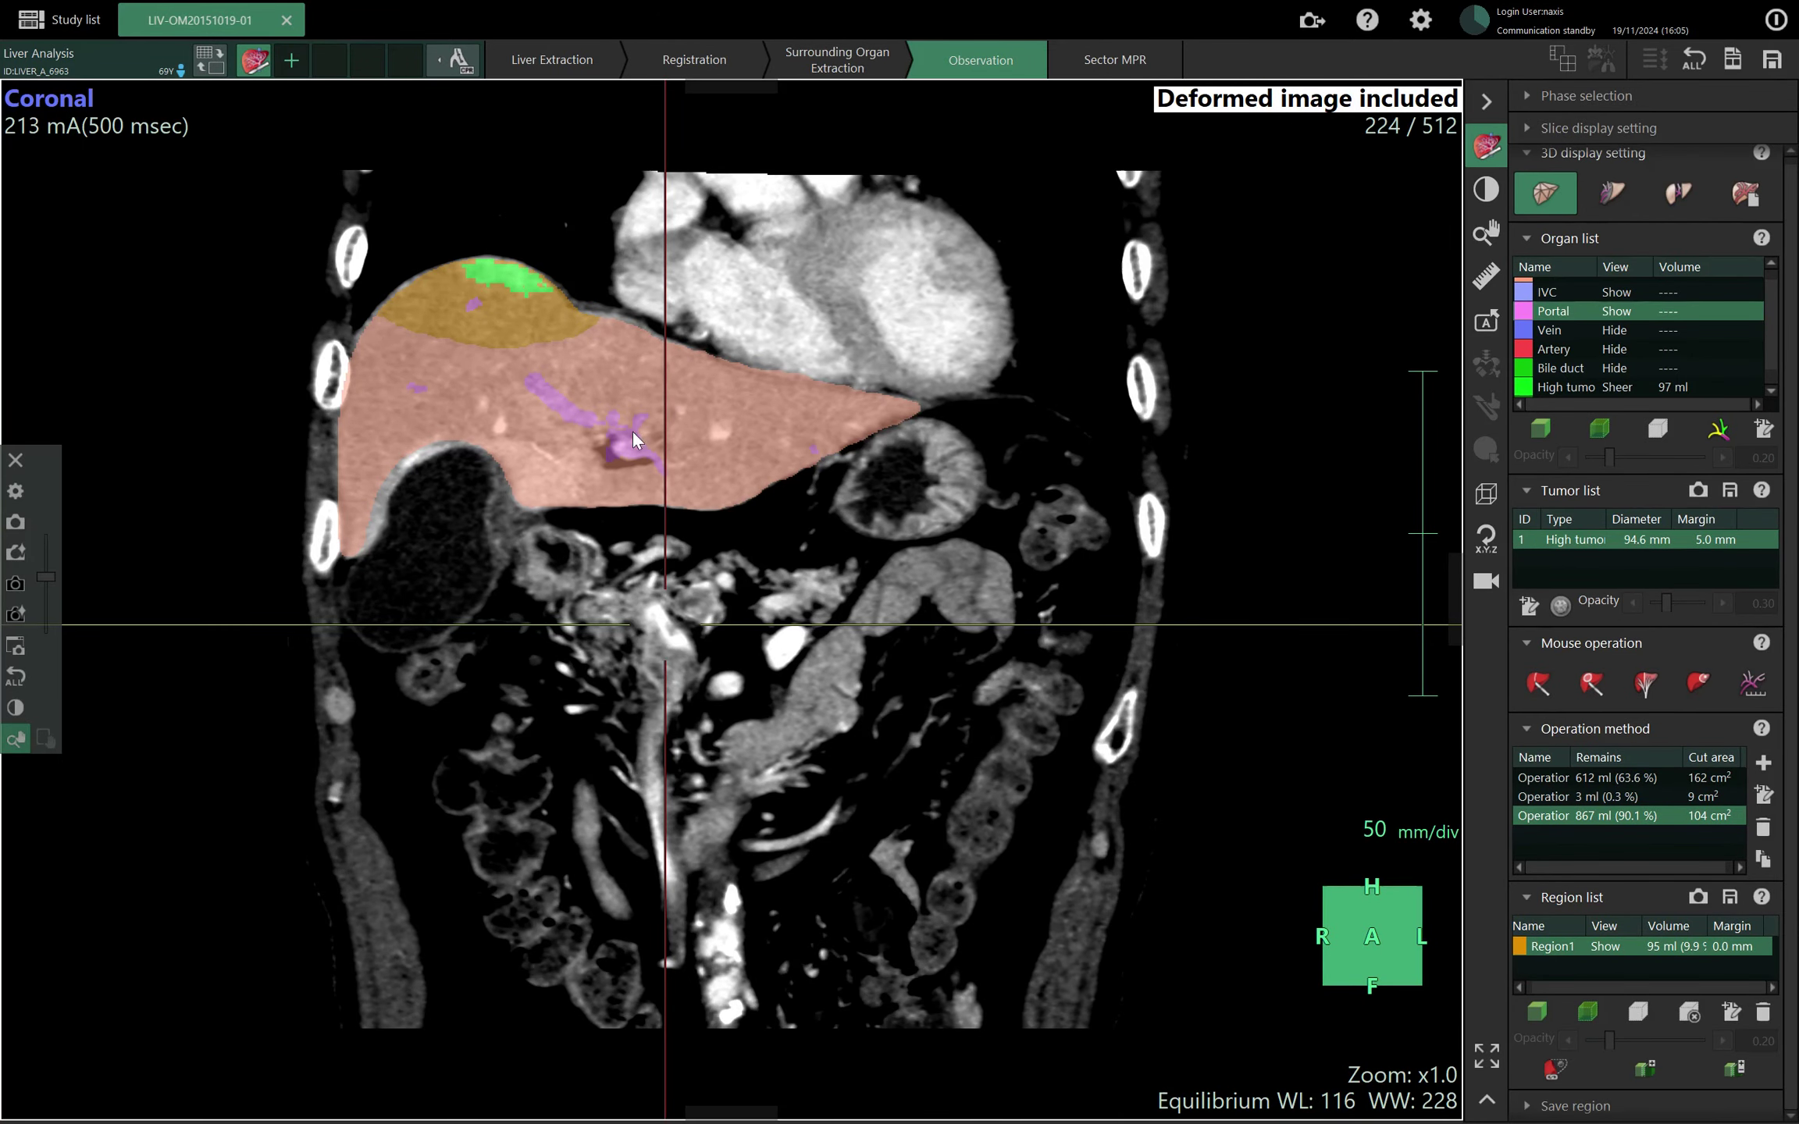
pyautogui.scroll(-20, 413, 362)
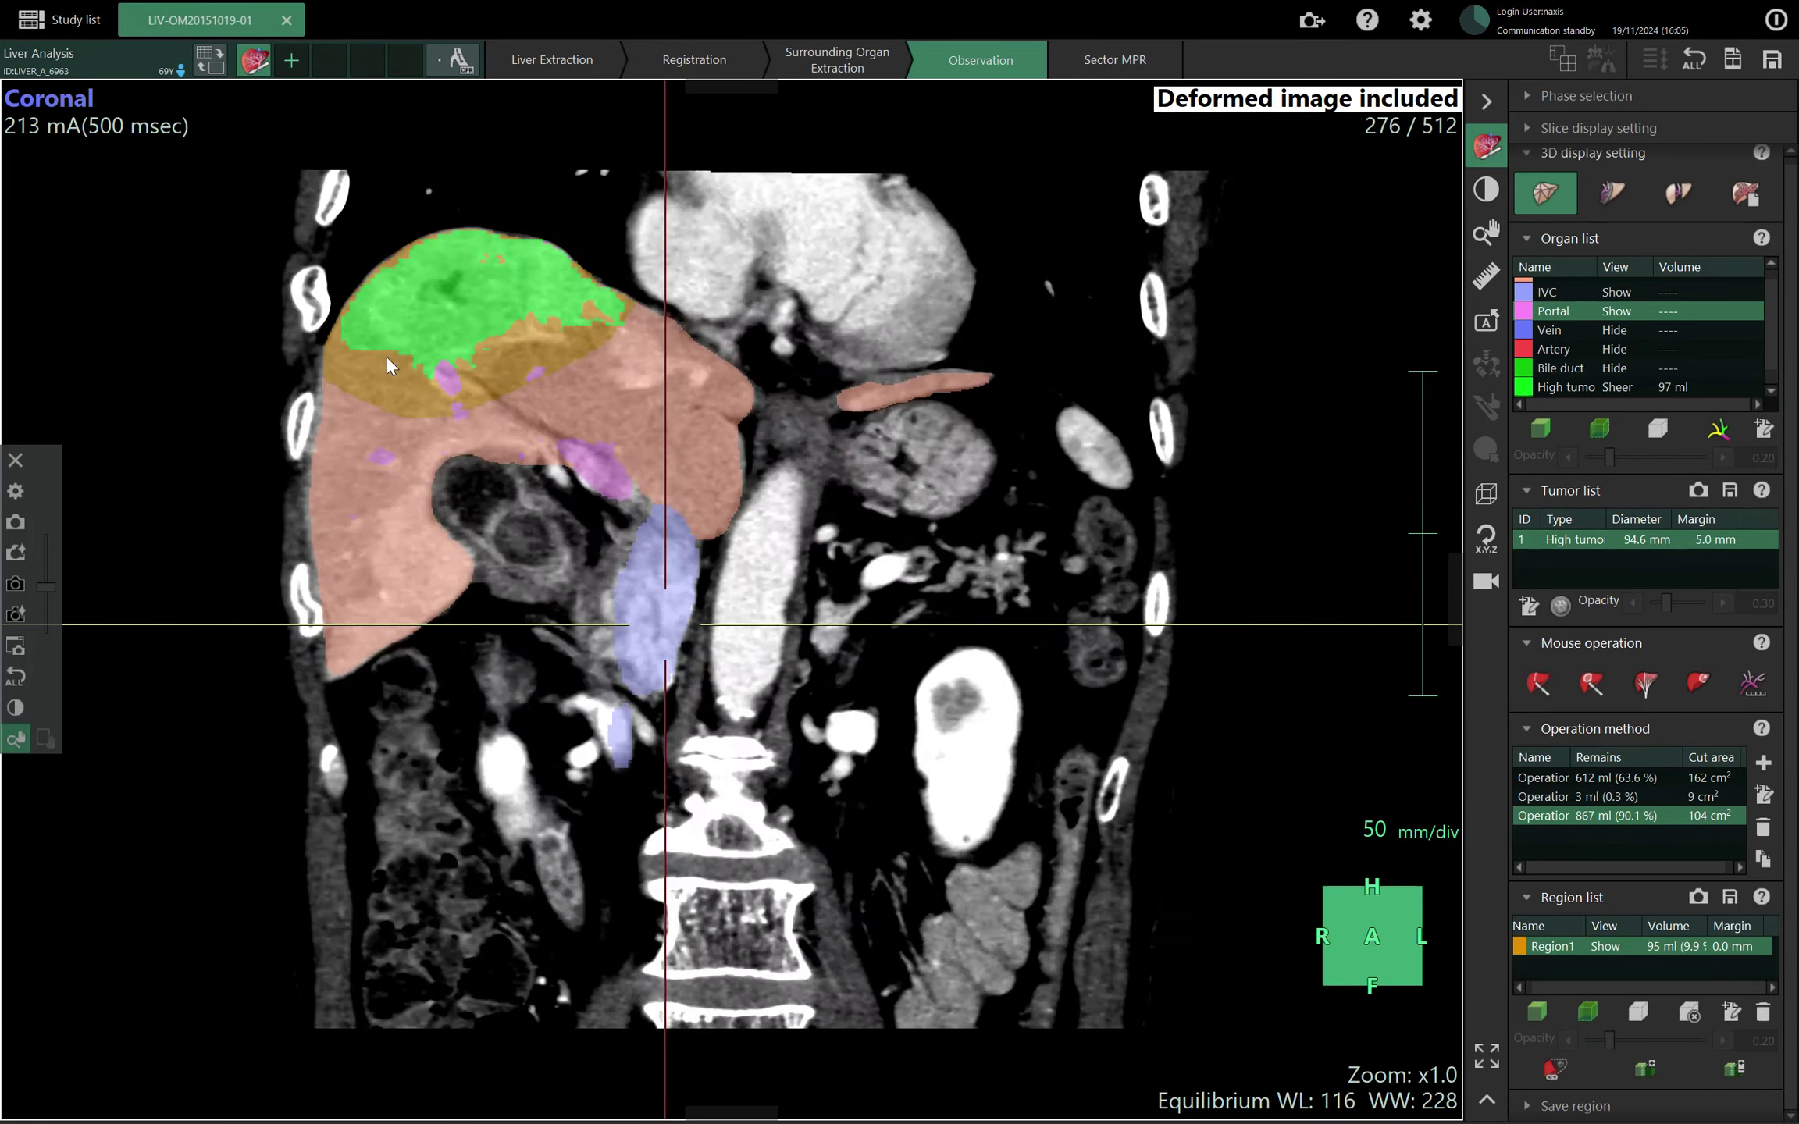
# Switch to the second operation in the operation method list and confirm the change.
pyautogui.click(1591, 684)
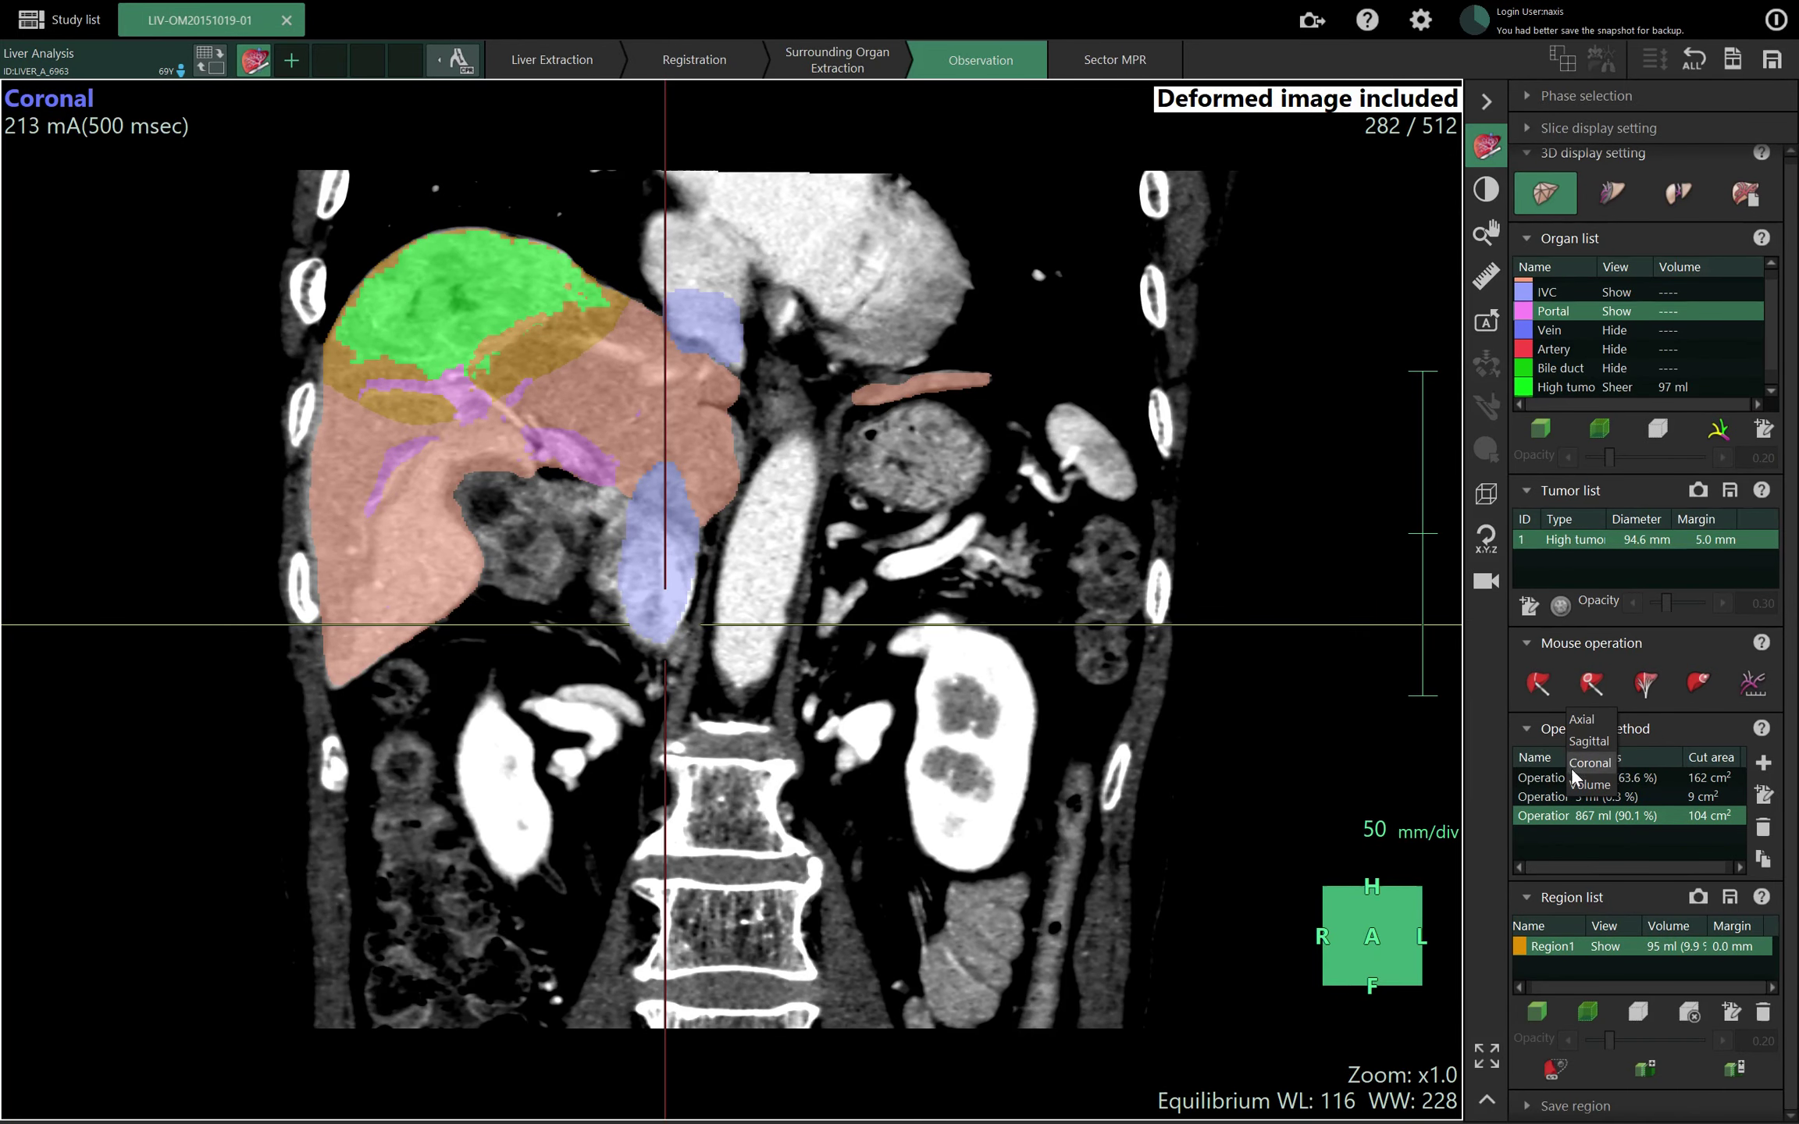
pyautogui.click(1072, 613)
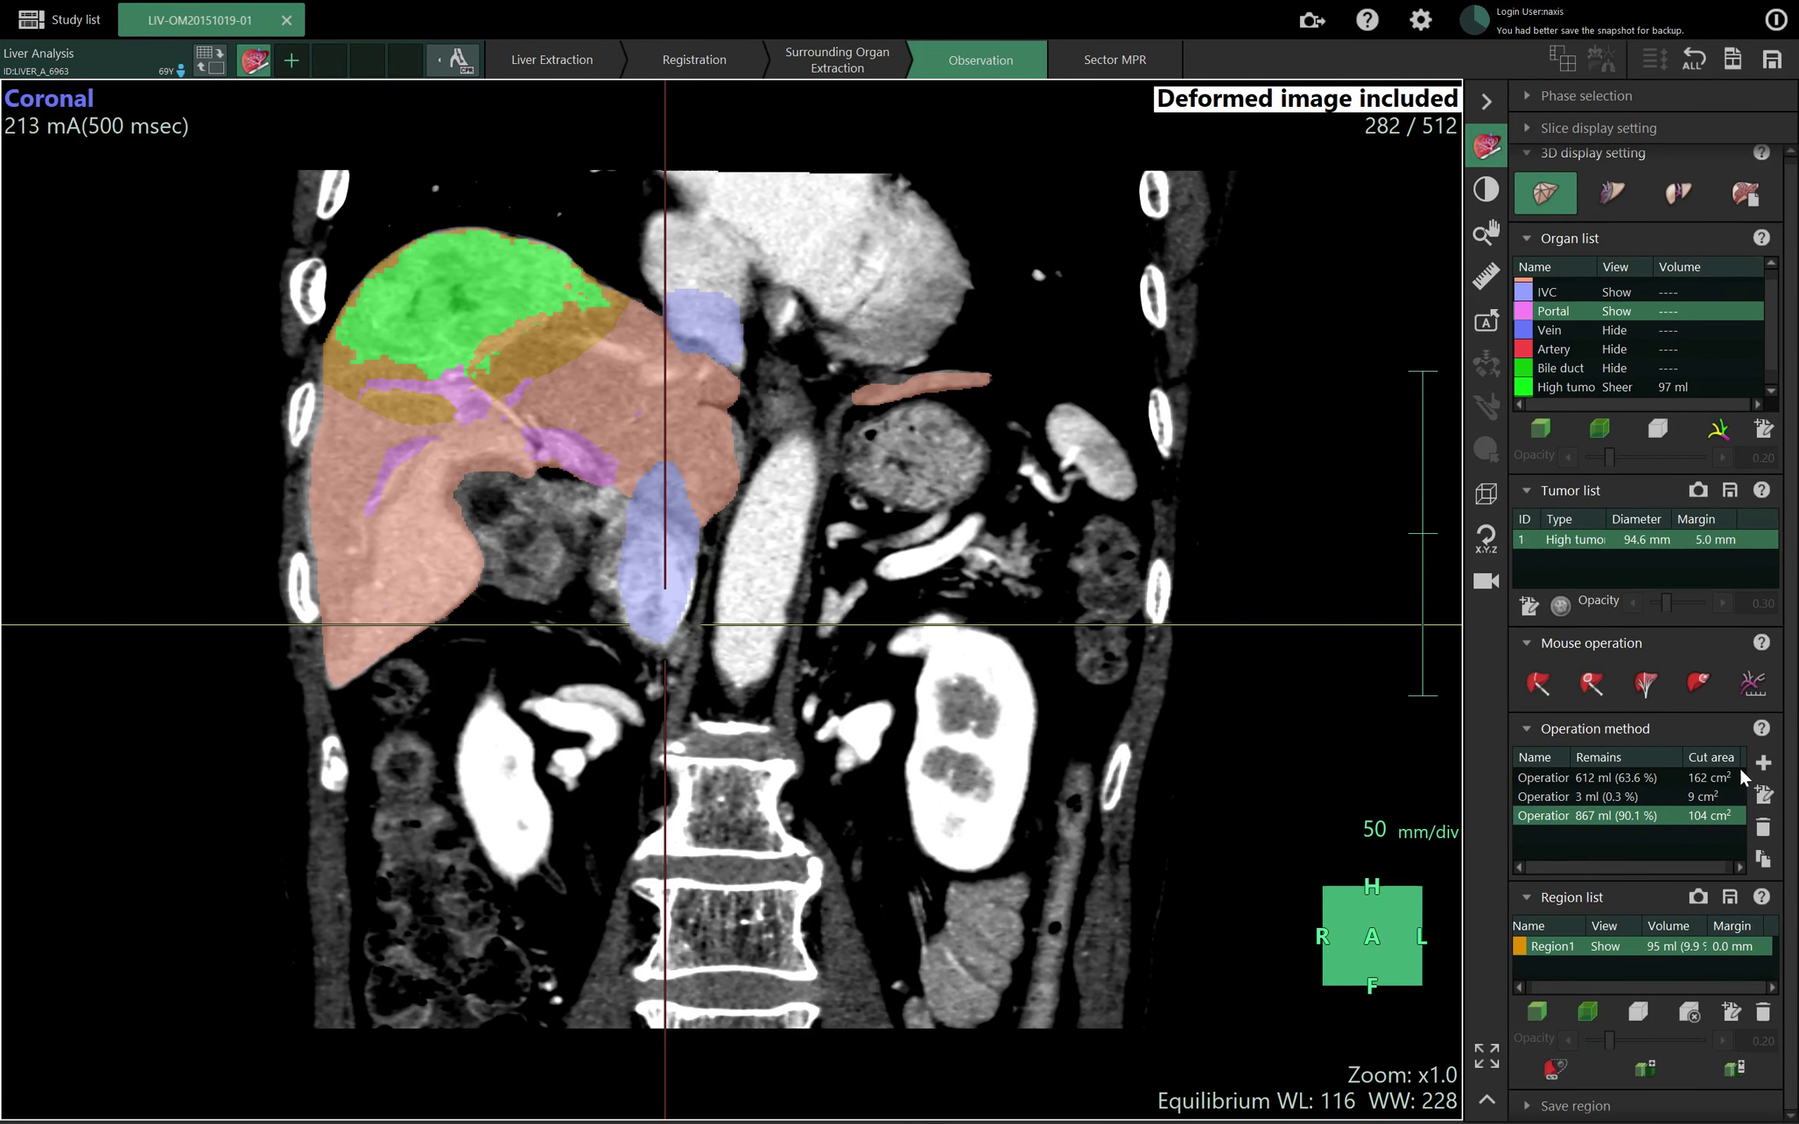
pyautogui.click(1693, 795)
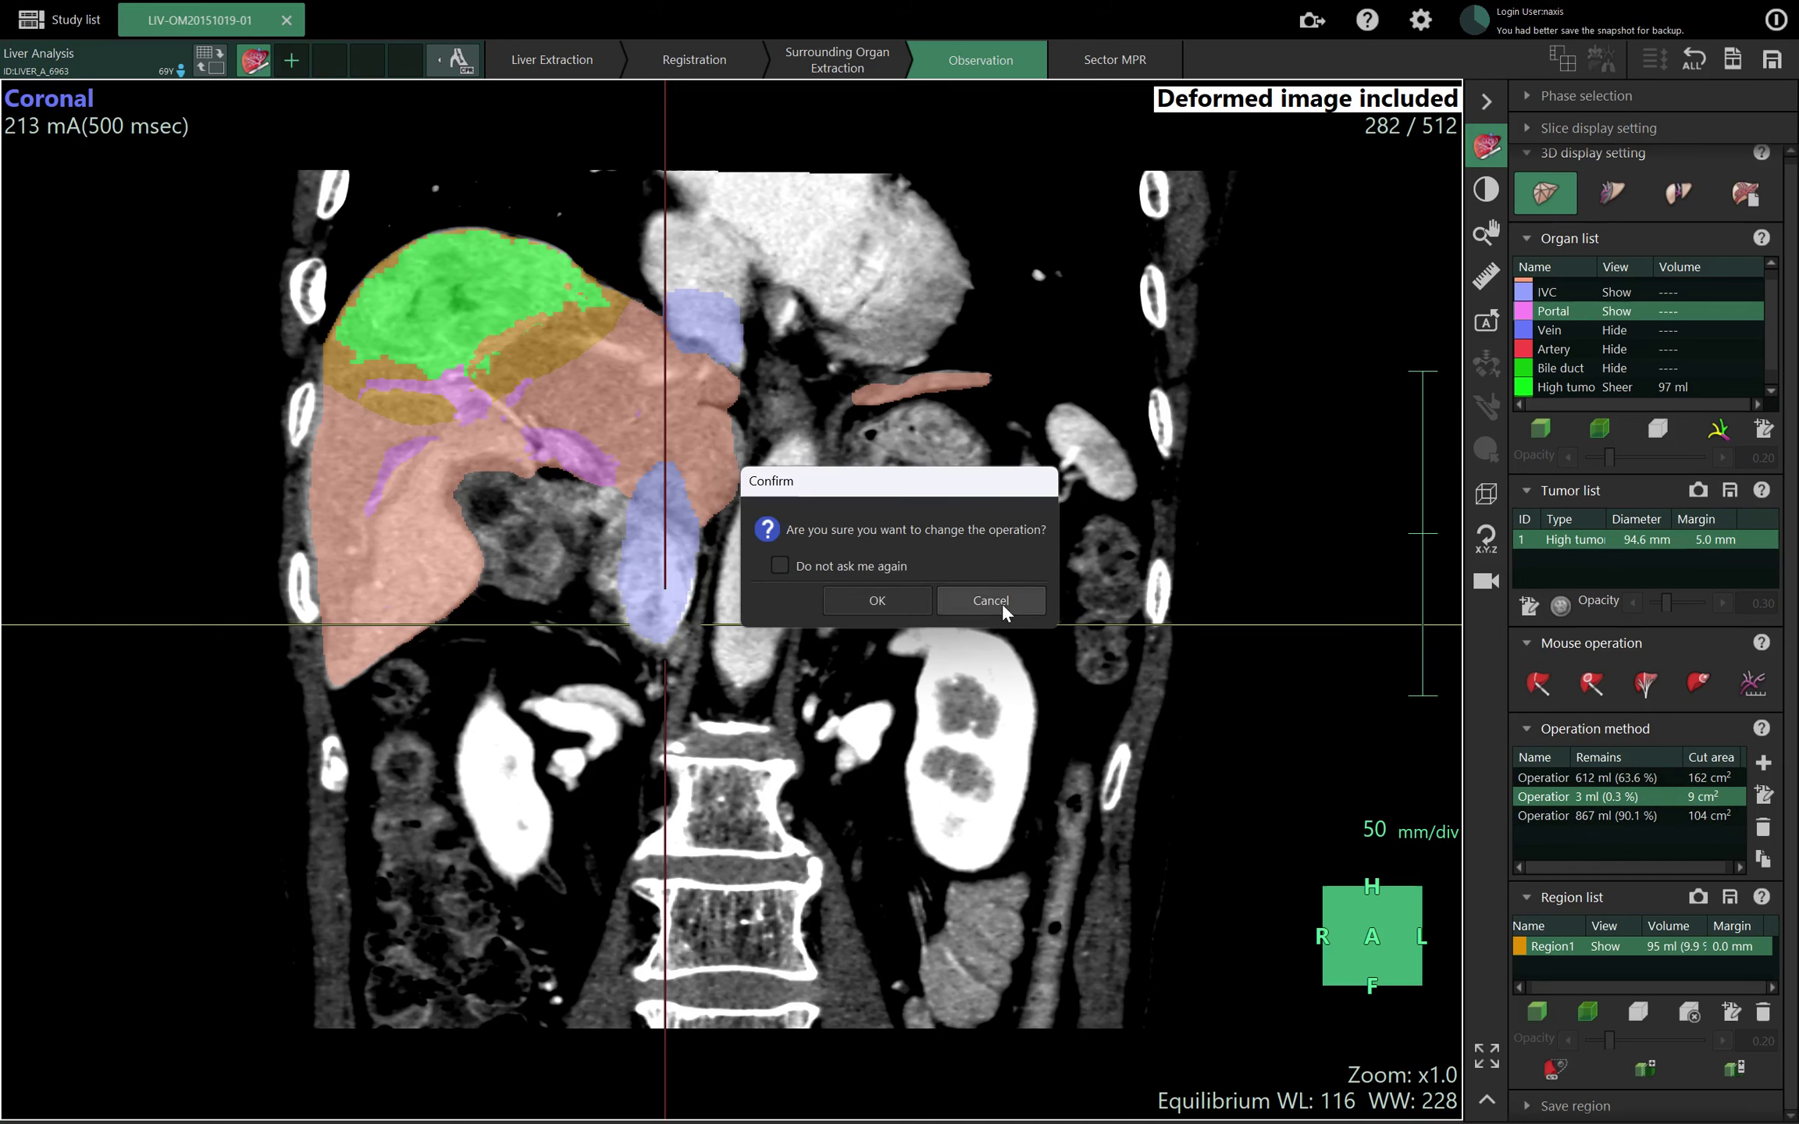
pyautogui.click(839, 602)
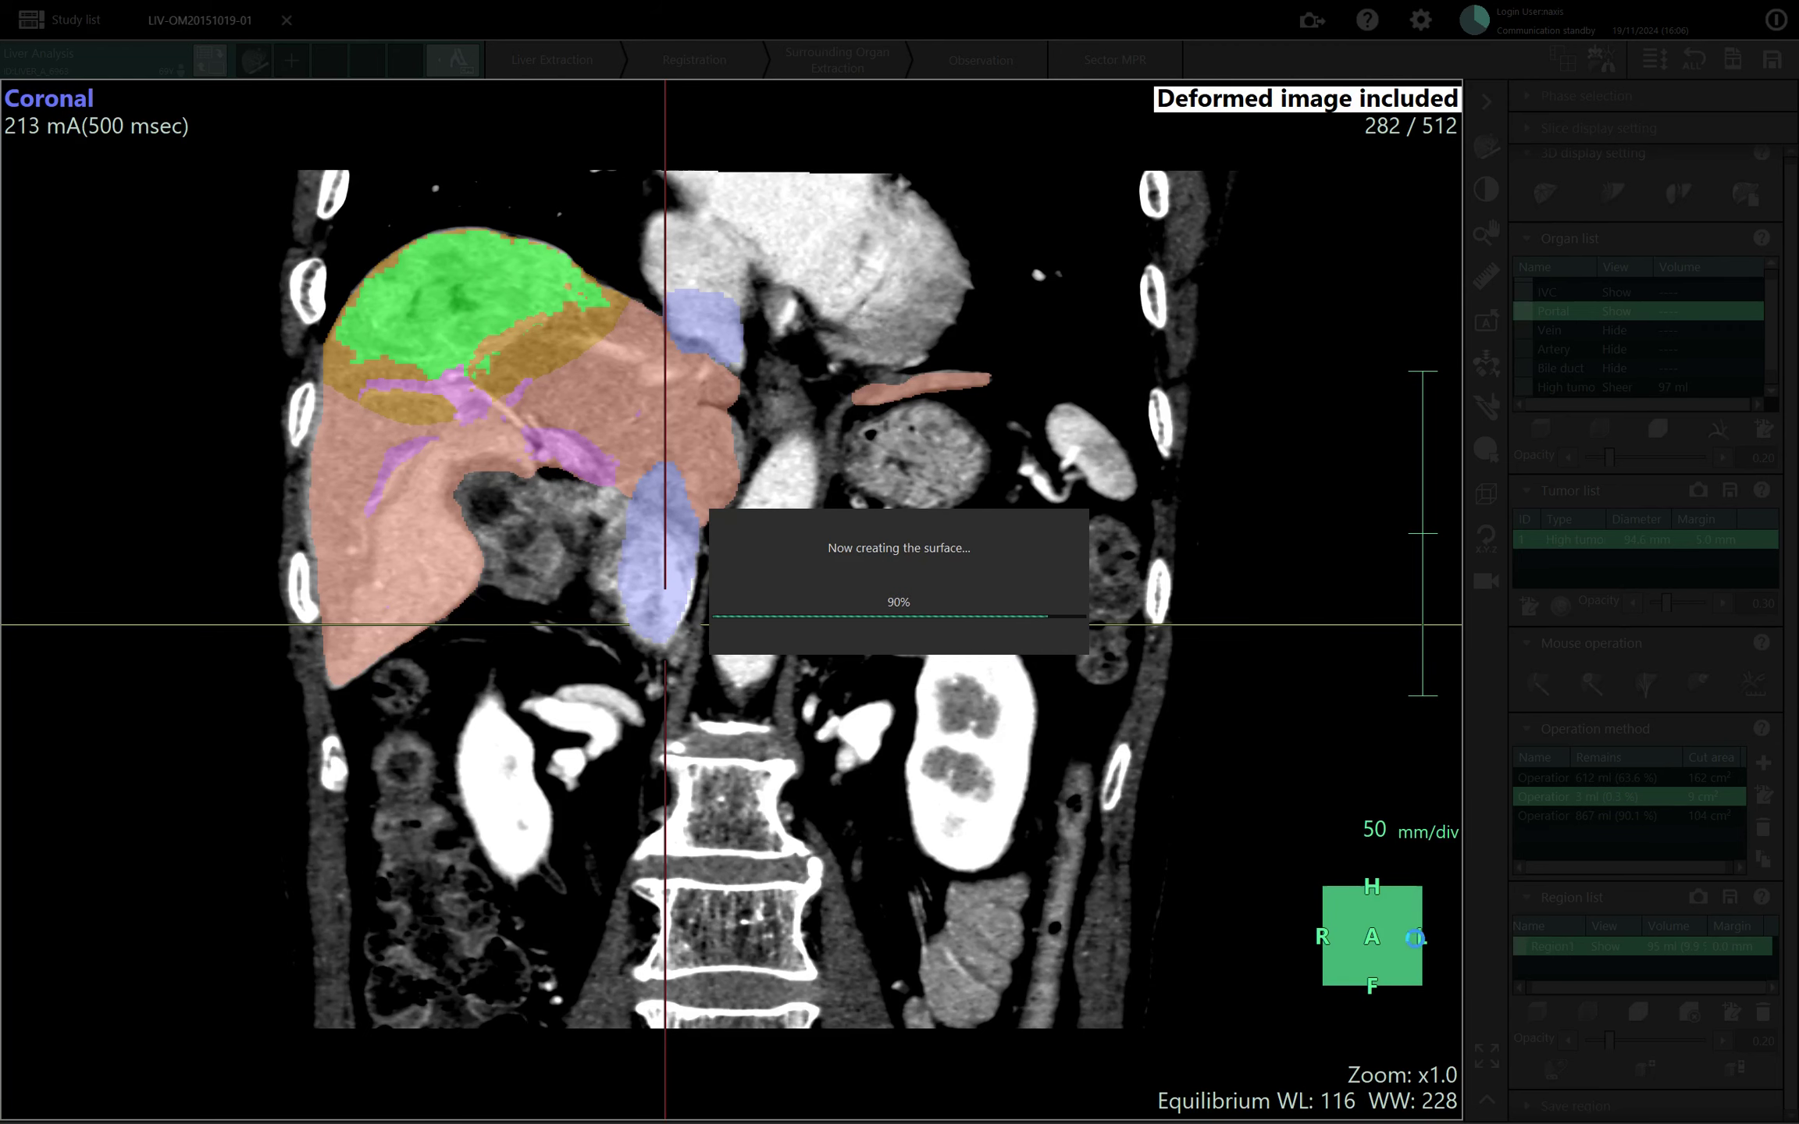
# Change the display color of region PV5 to bright orange.
pyautogui.scroll(-4, 658, 462)
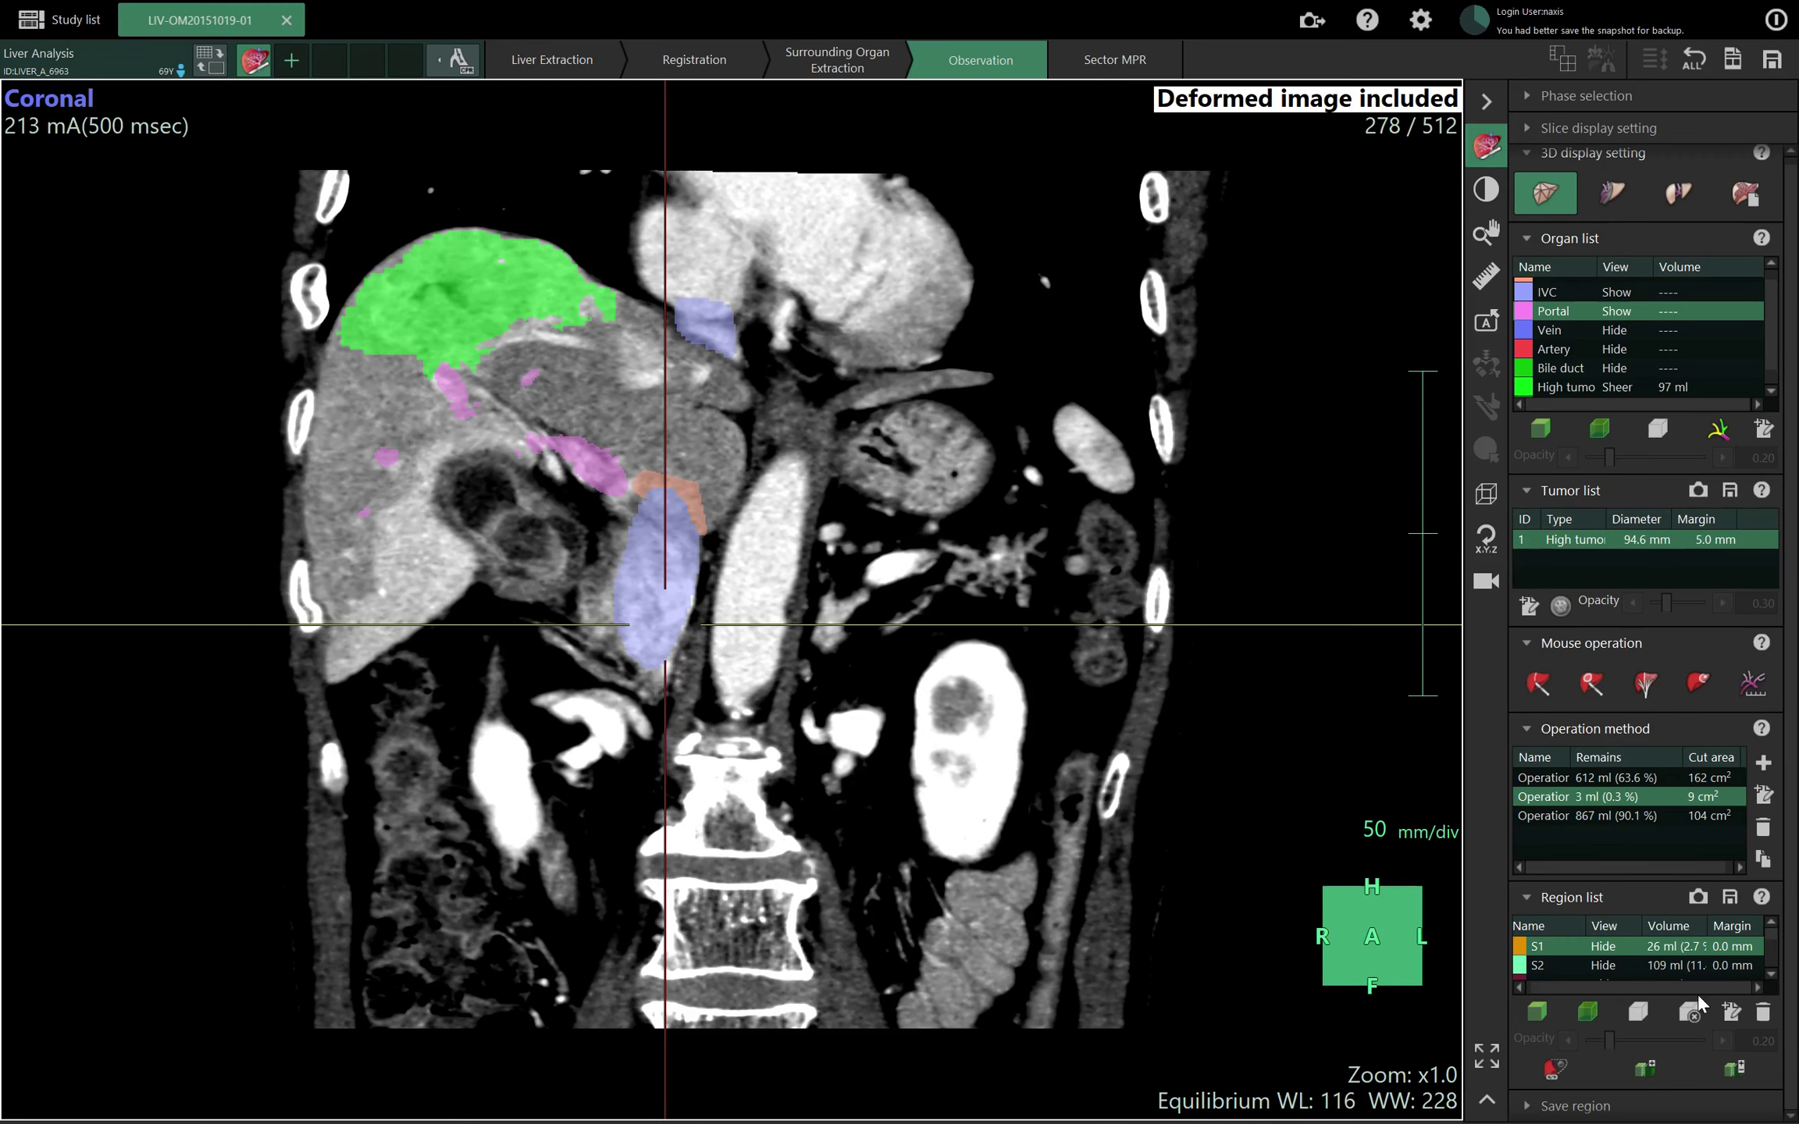
pyautogui.scroll(-1, 1770, 976)
pyautogui.scroll(-3, 1769, 968)
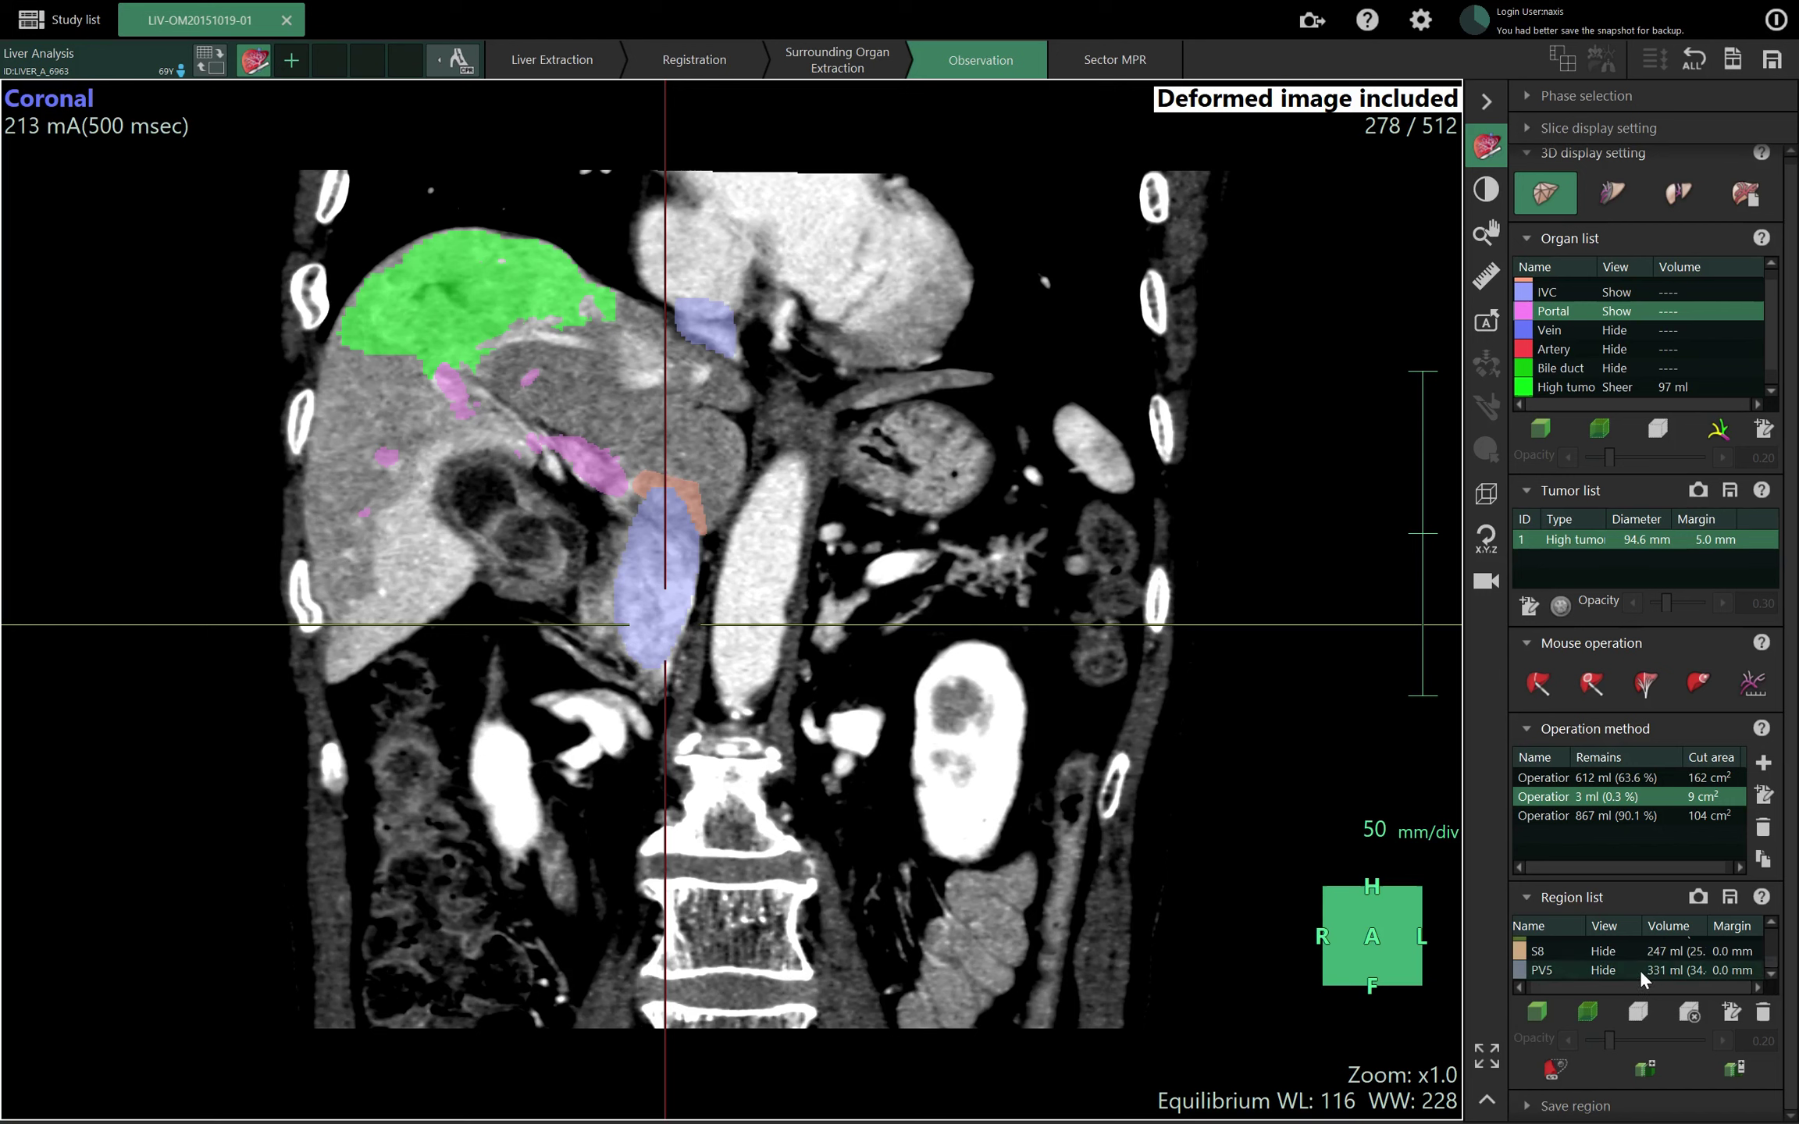
pyautogui.click(1600, 971)
pyautogui.rightClick(1550, 979)
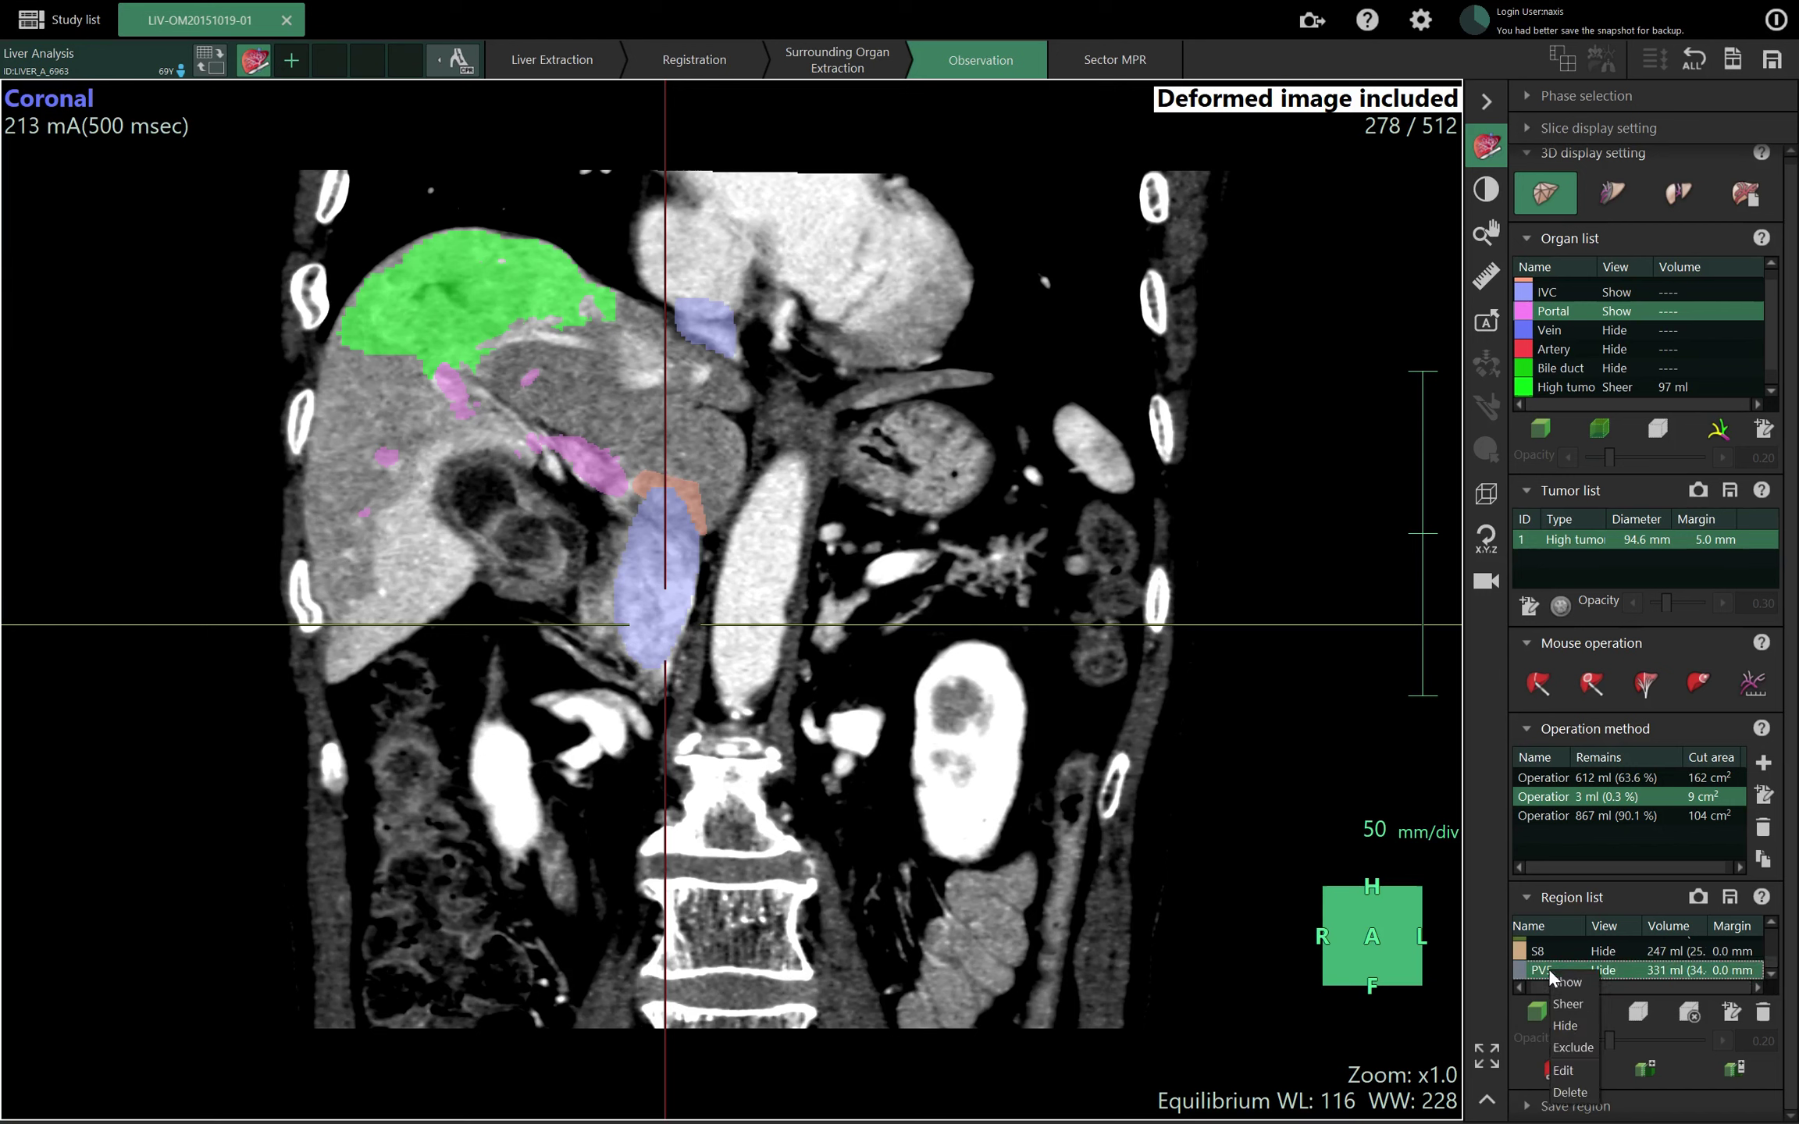
pyautogui.click(1562, 1072)
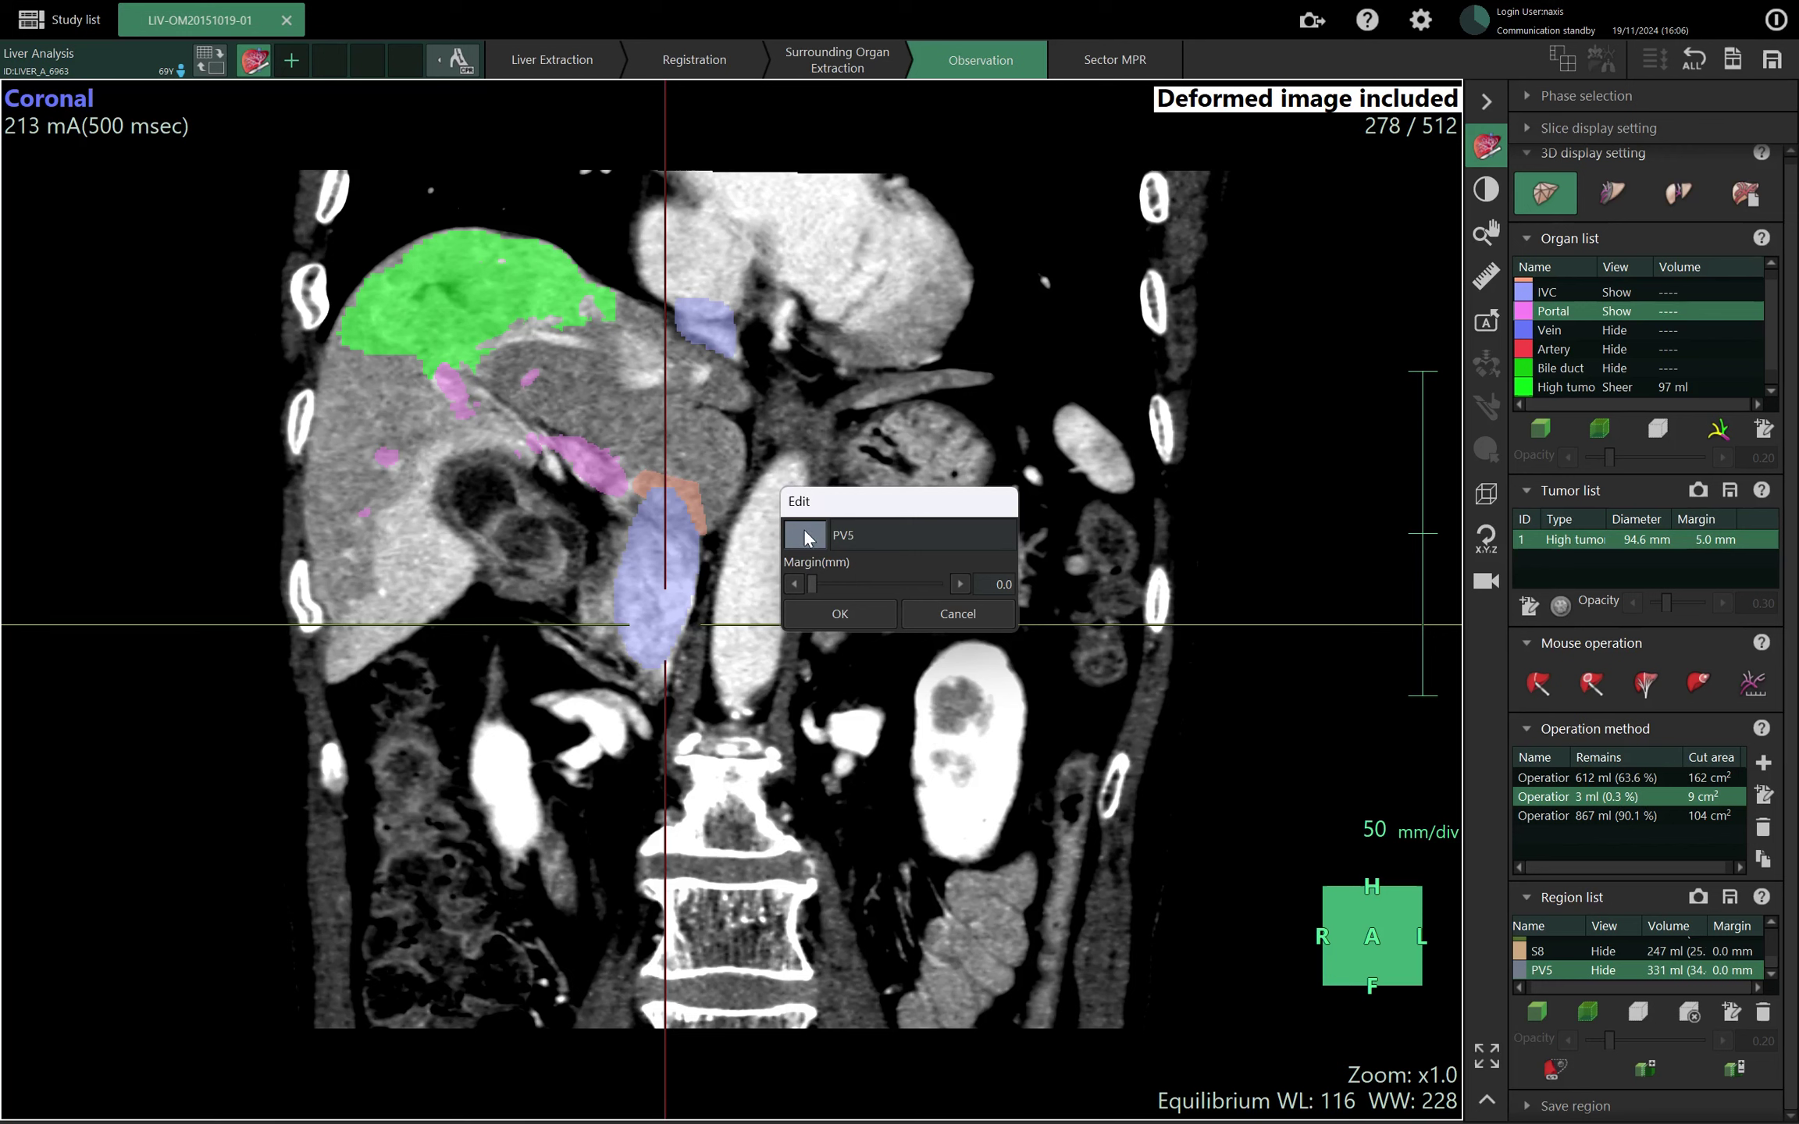
pyautogui.click(805, 535)
pyautogui.moveTo(840, 559); pyautogui.dragTo(923, 594)
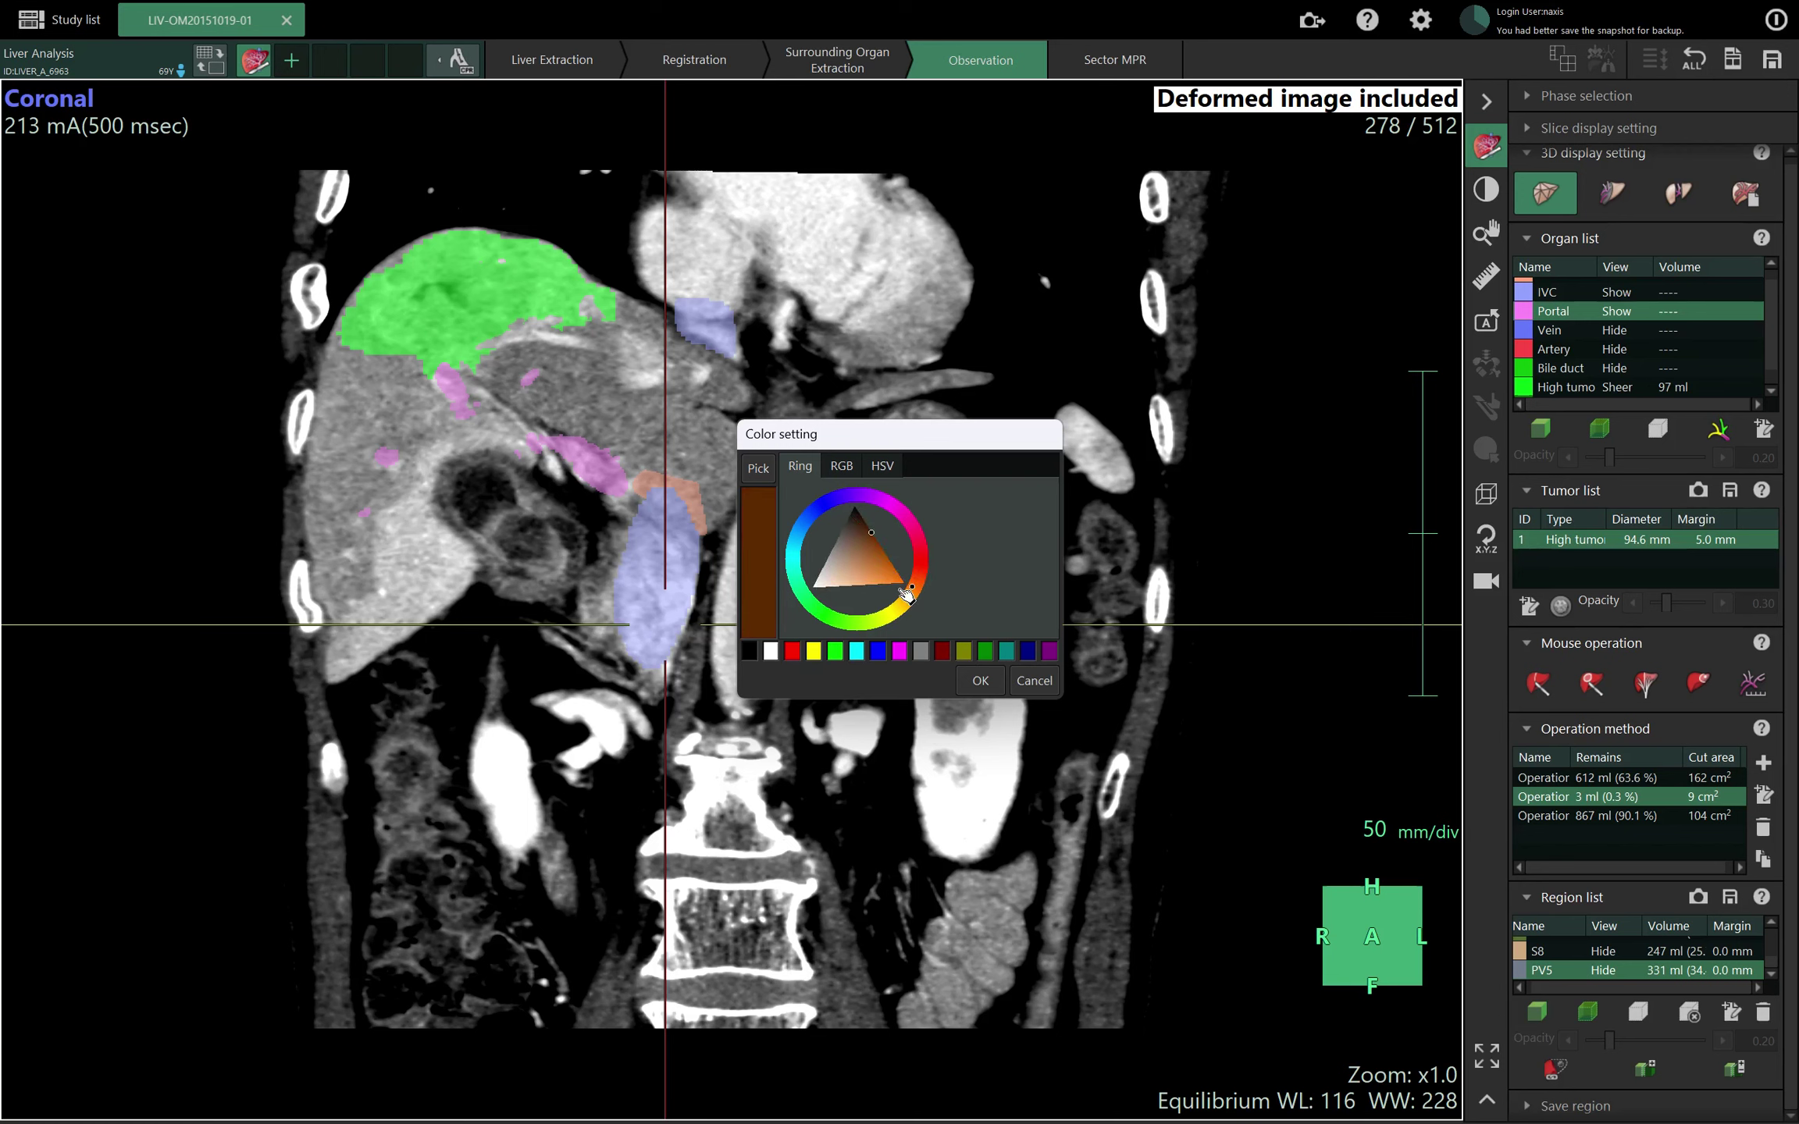
pyautogui.click(898, 582)
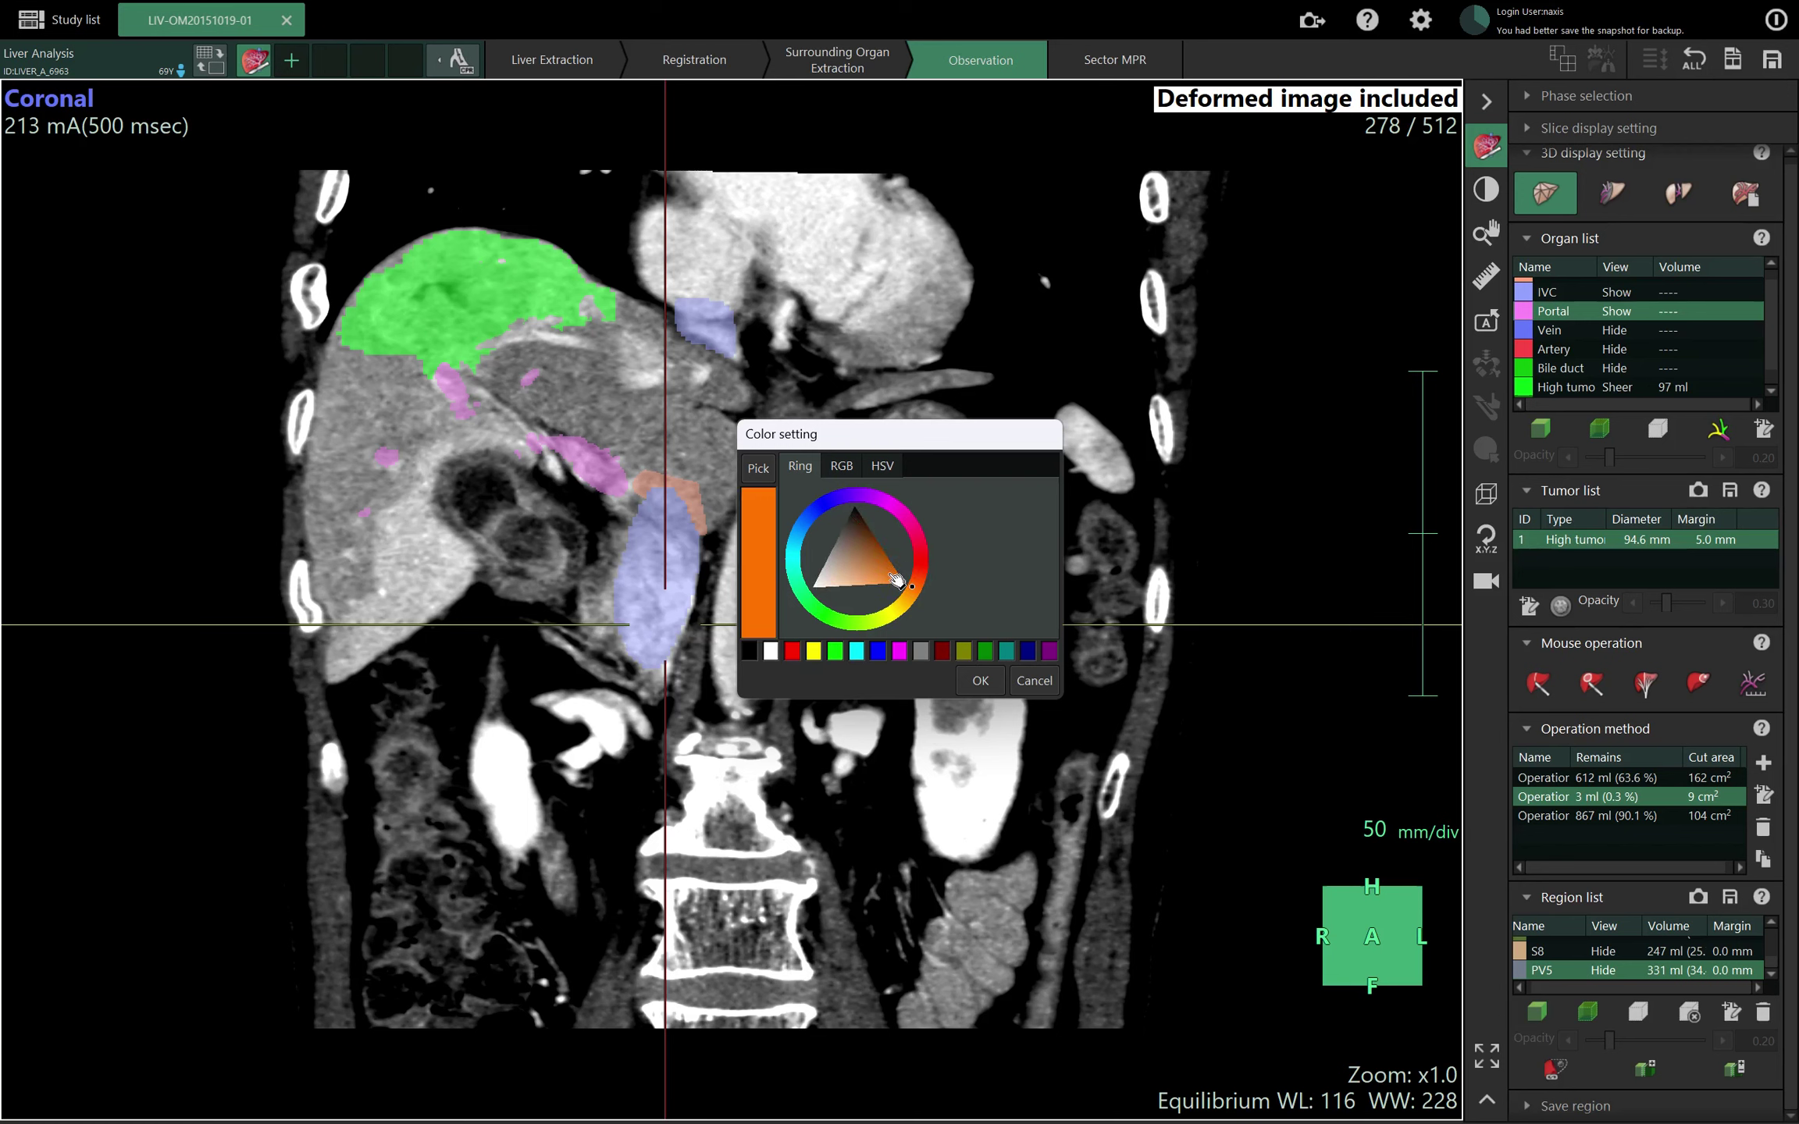
pyautogui.click(981, 680)
pyautogui.click(817, 607)
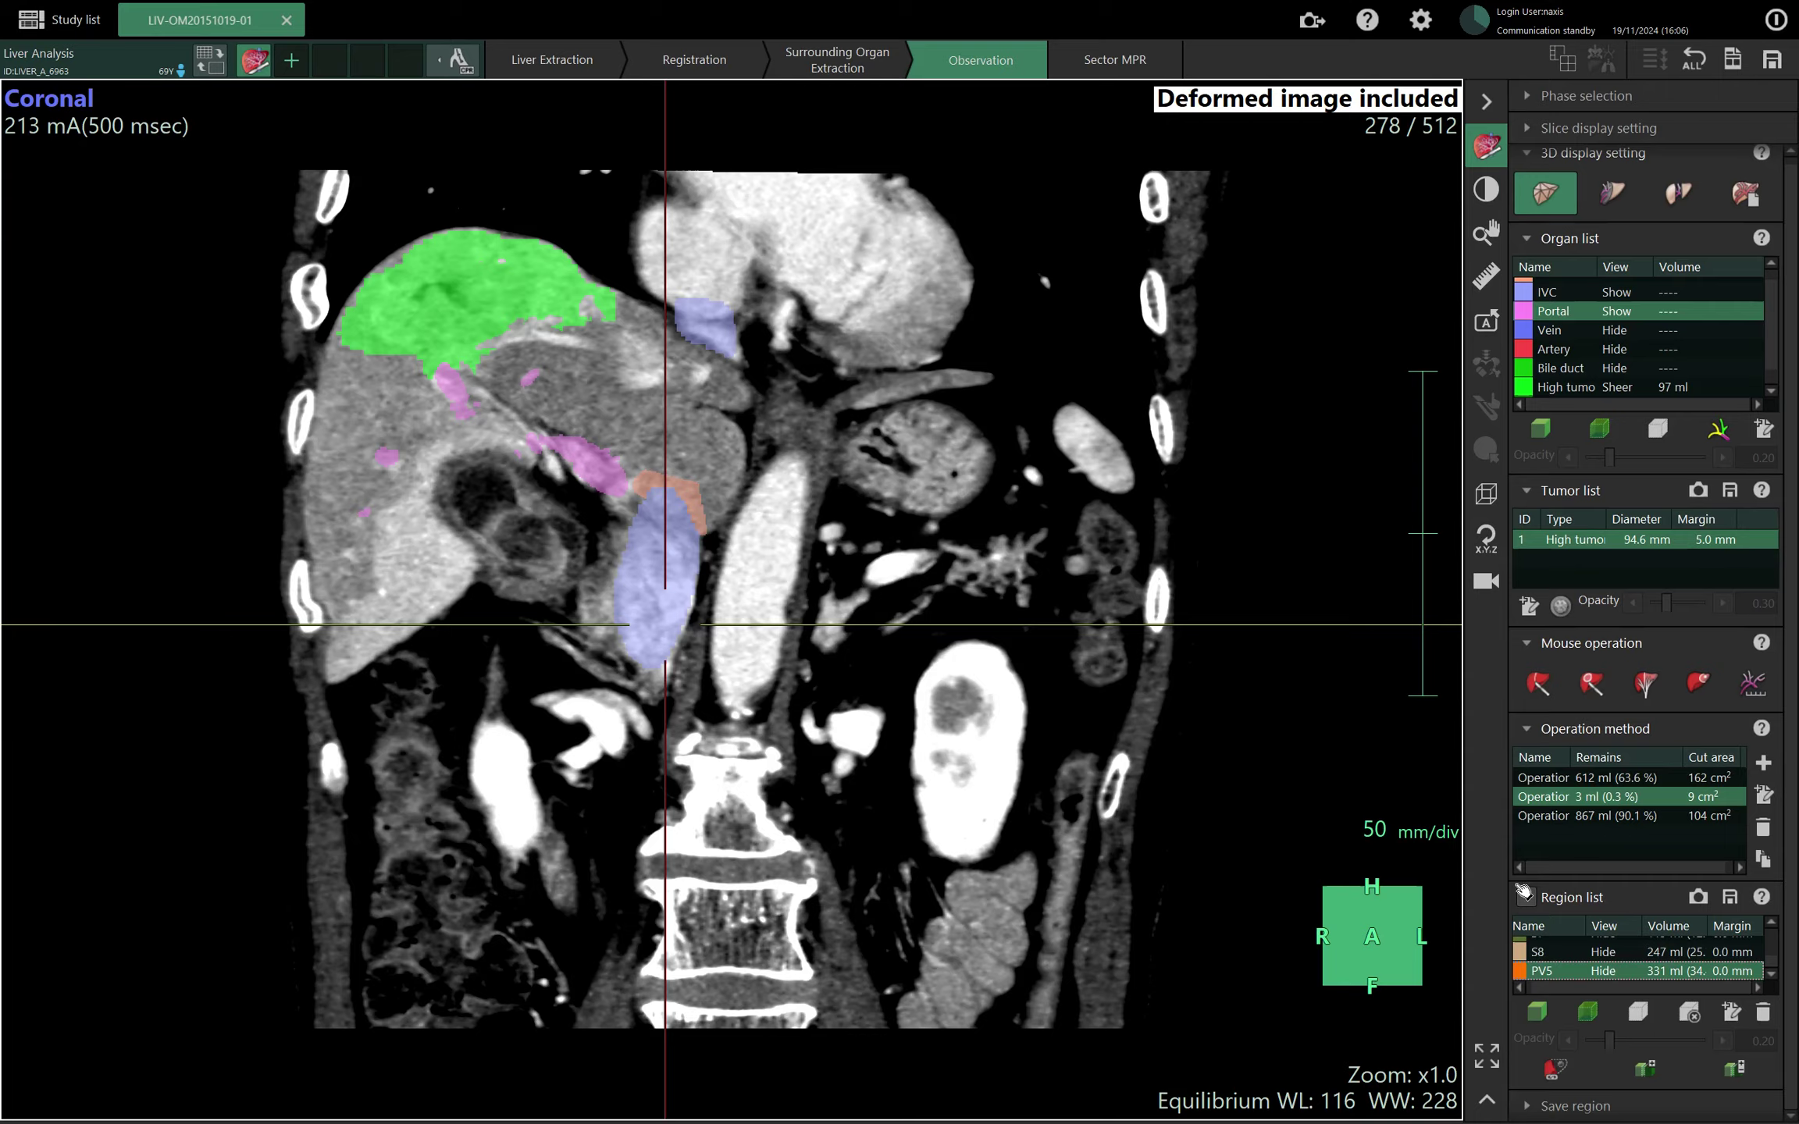
# Display region PV5 as Sheer and examine its extent around the tumor and portal branches throughout the coronal slices.
pyautogui.click(1585, 1012)
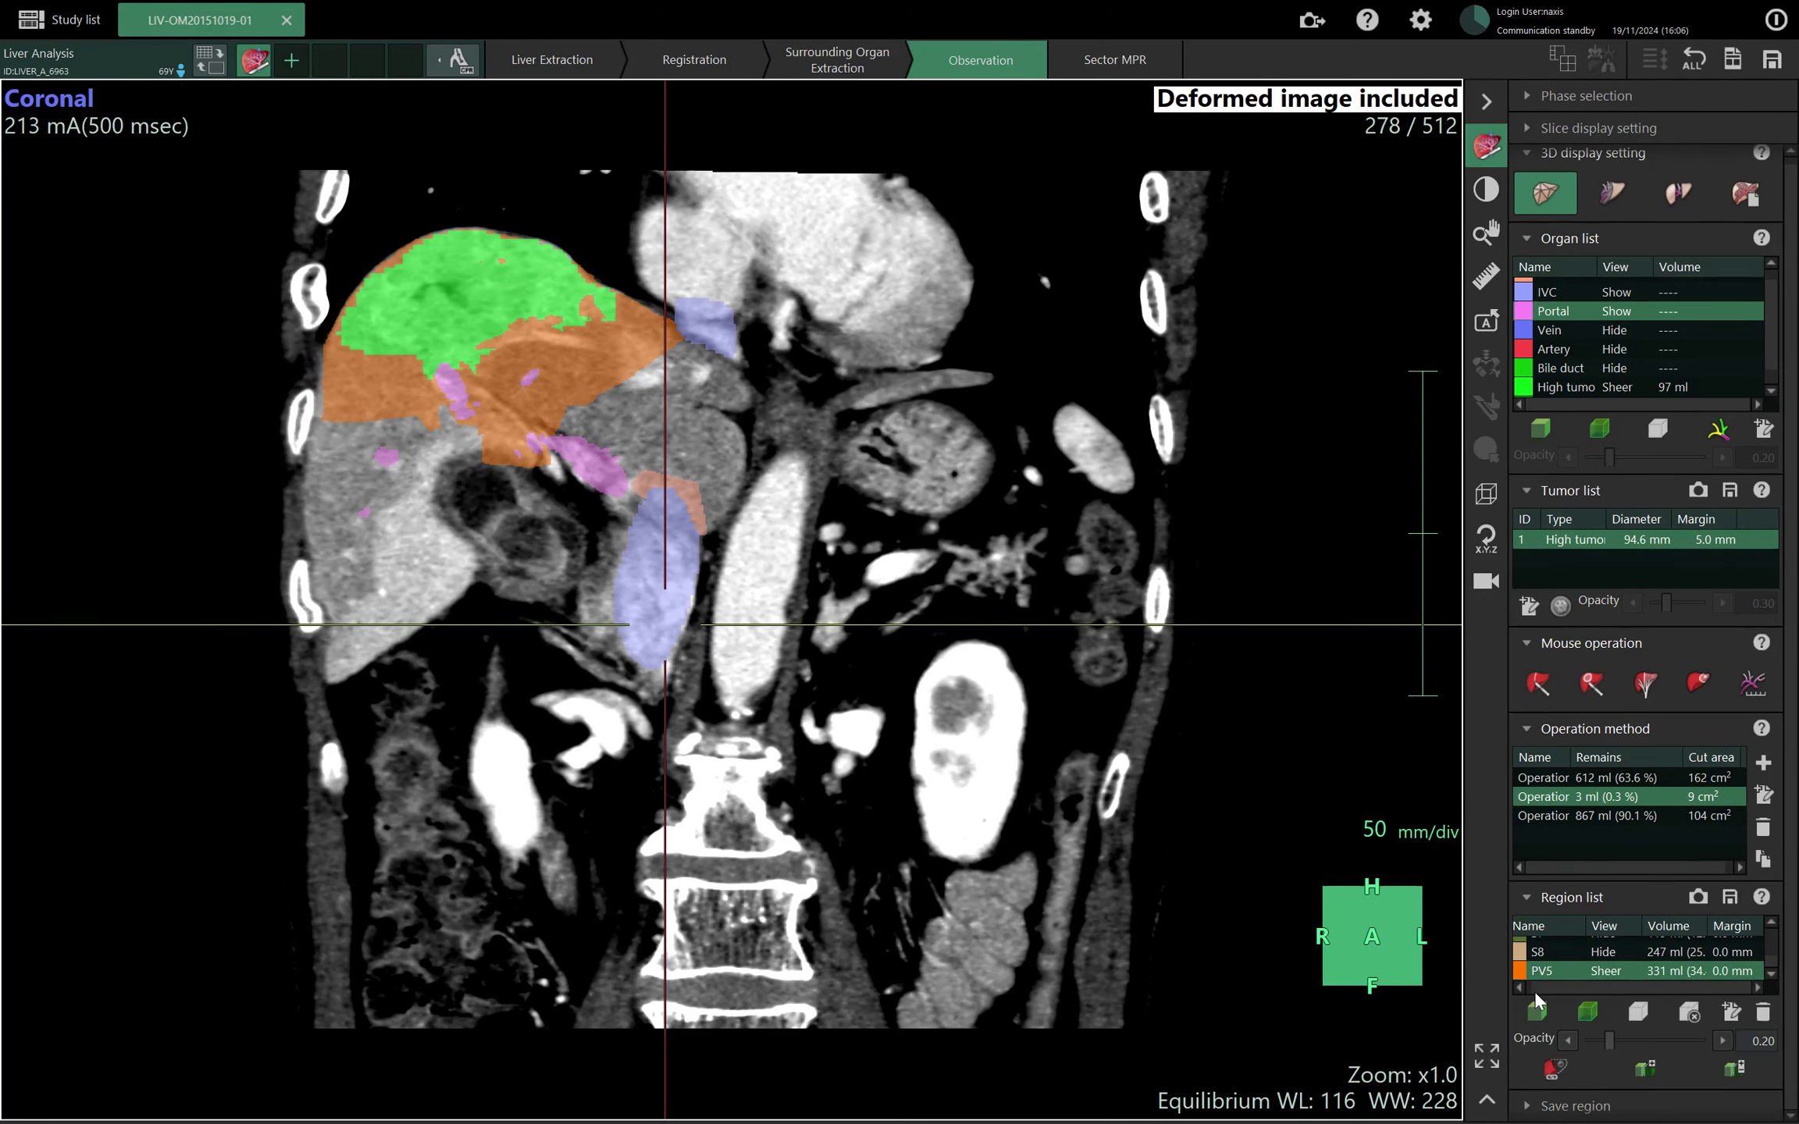
pyautogui.scroll(20, 552, 336)
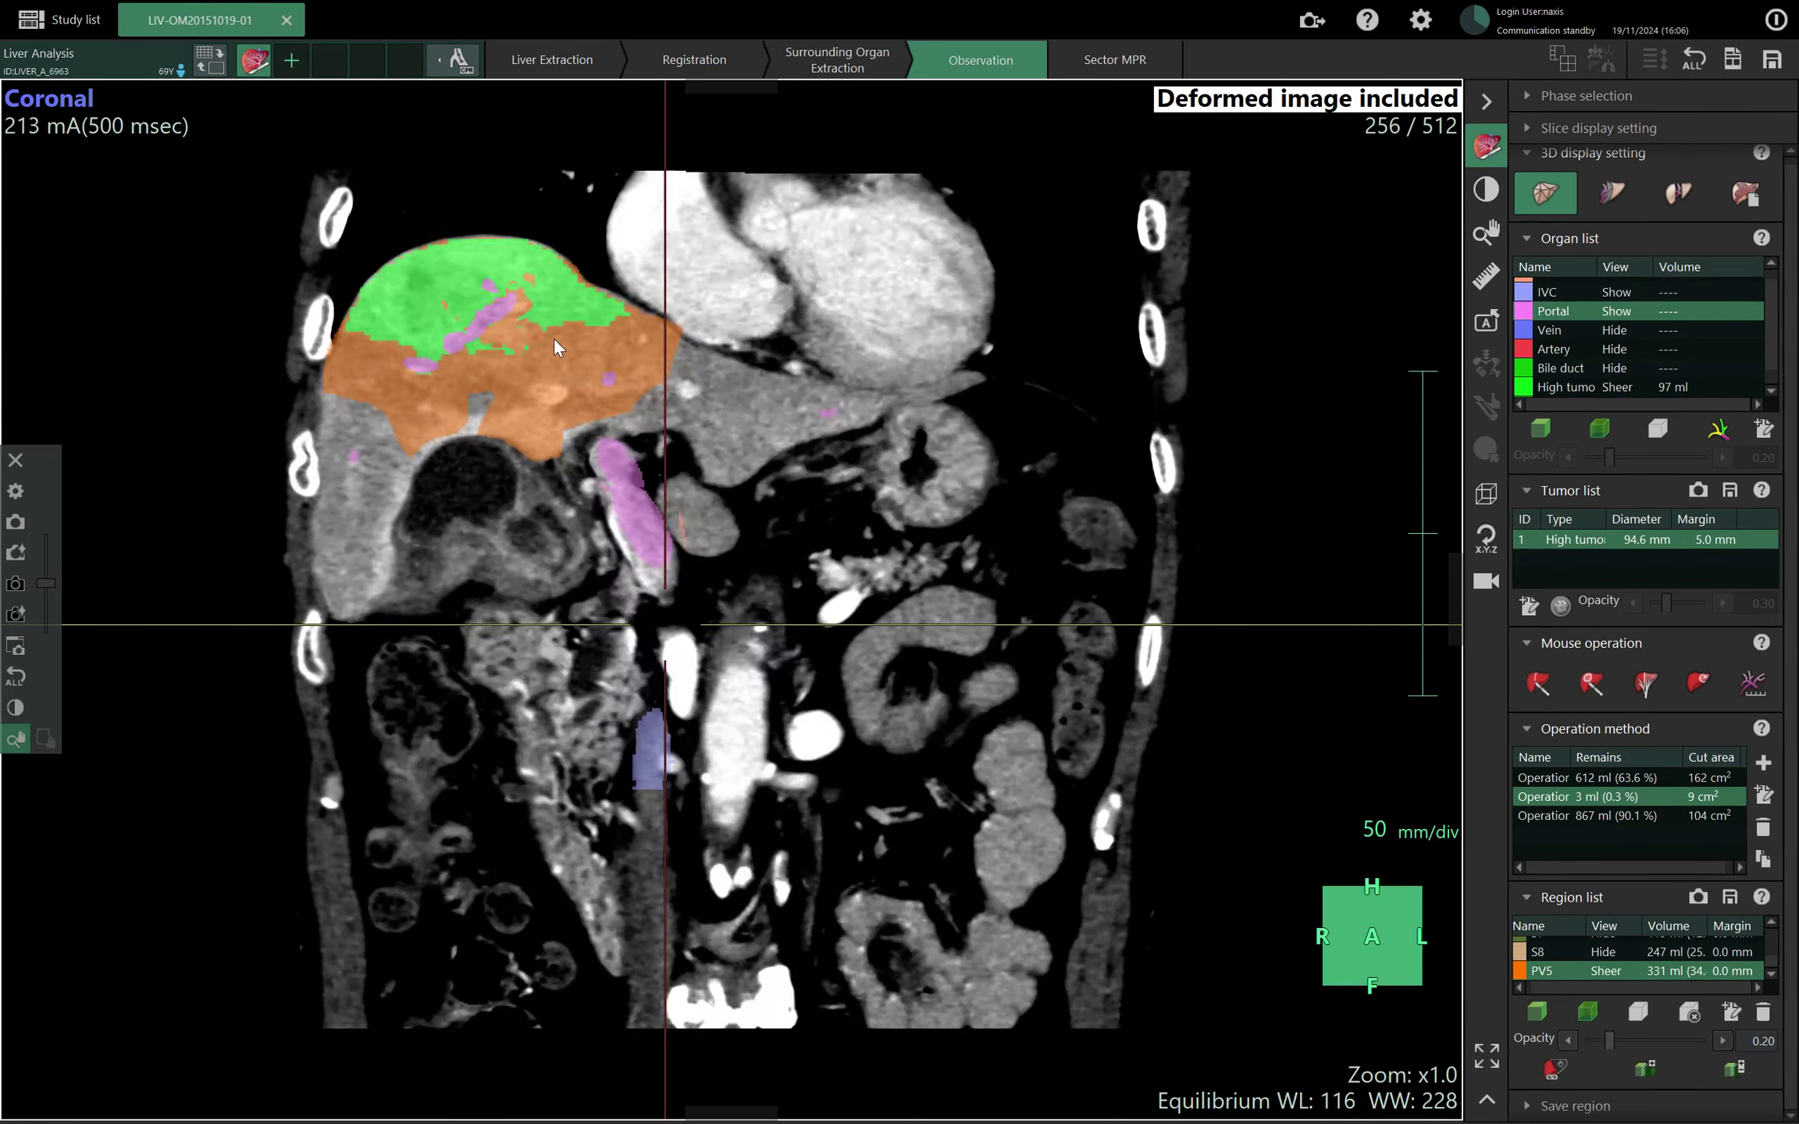
pyautogui.scroll(-20, 552, 335)
pyautogui.scroll(-20, 561, 327)
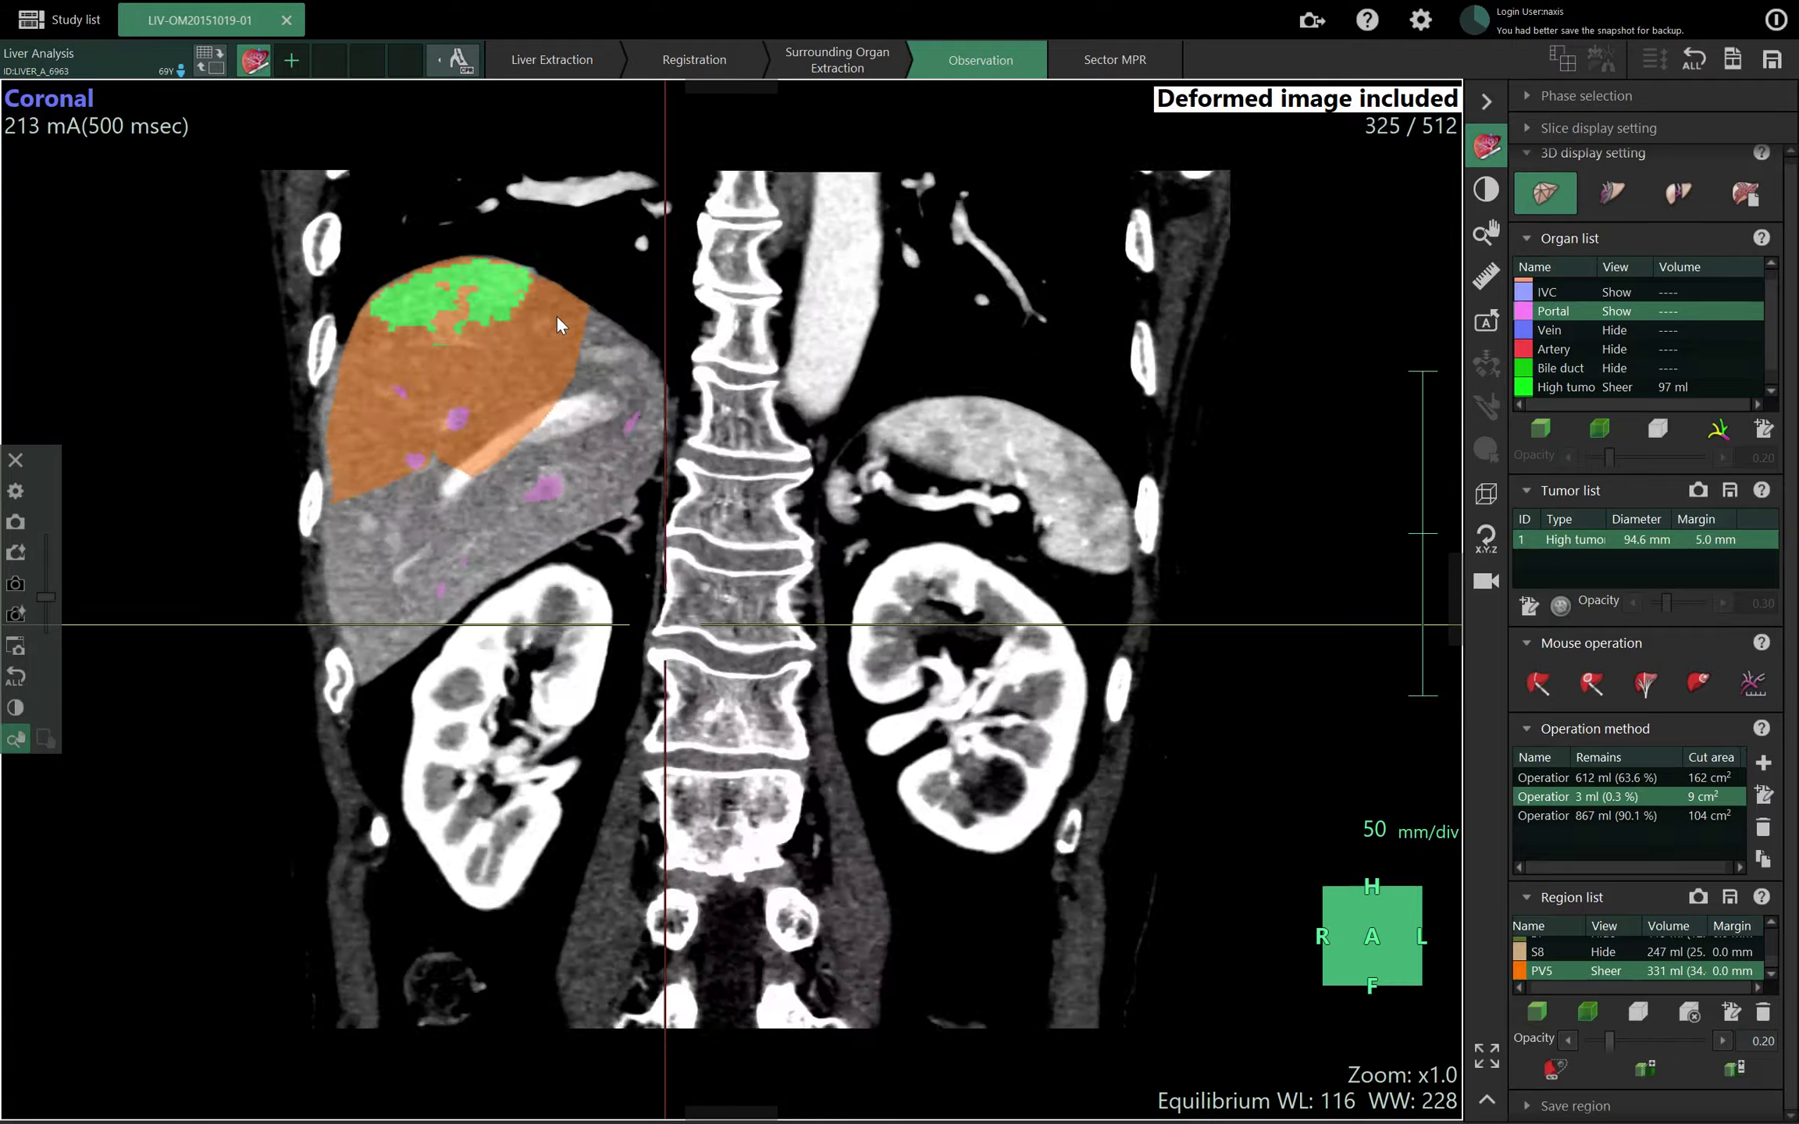
pyautogui.scroll(5, 552, 320)
pyautogui.scroll(20, 547, 327)
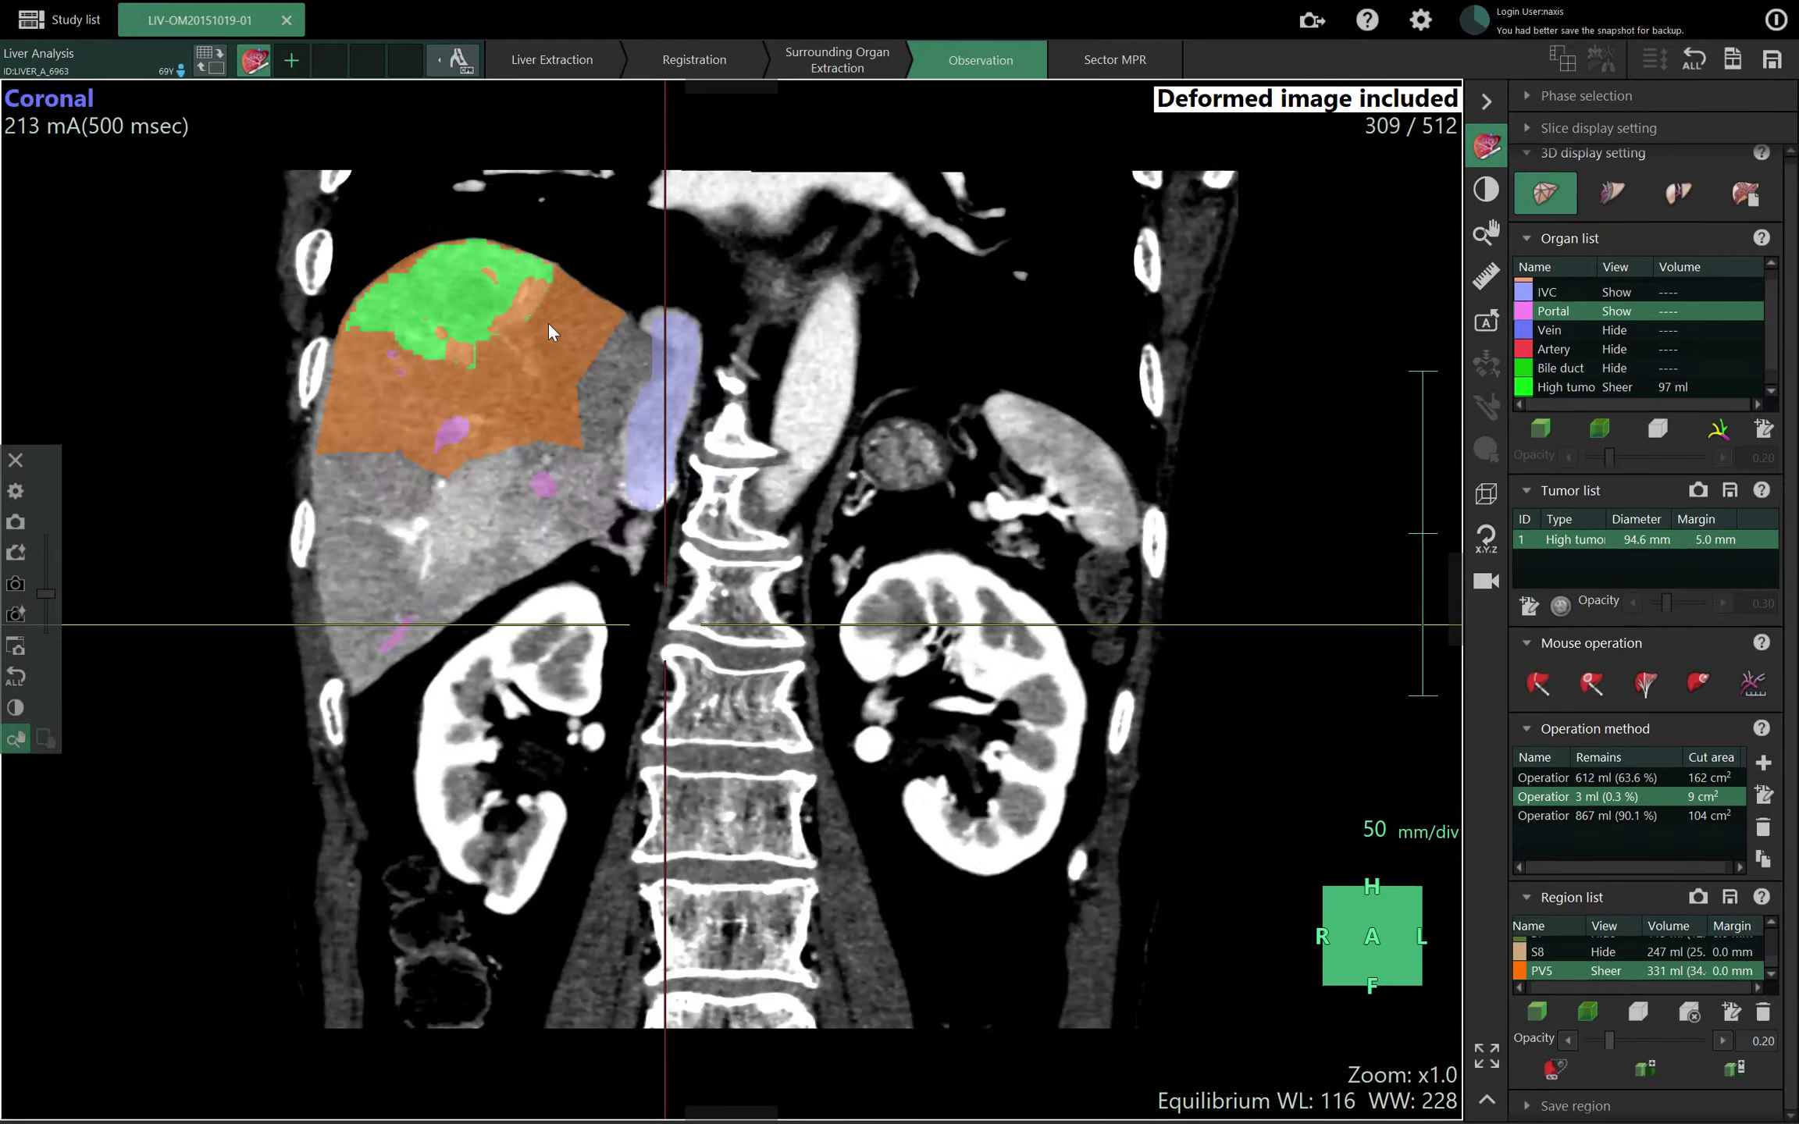
pyautogui.scroll(20, 548, 325)
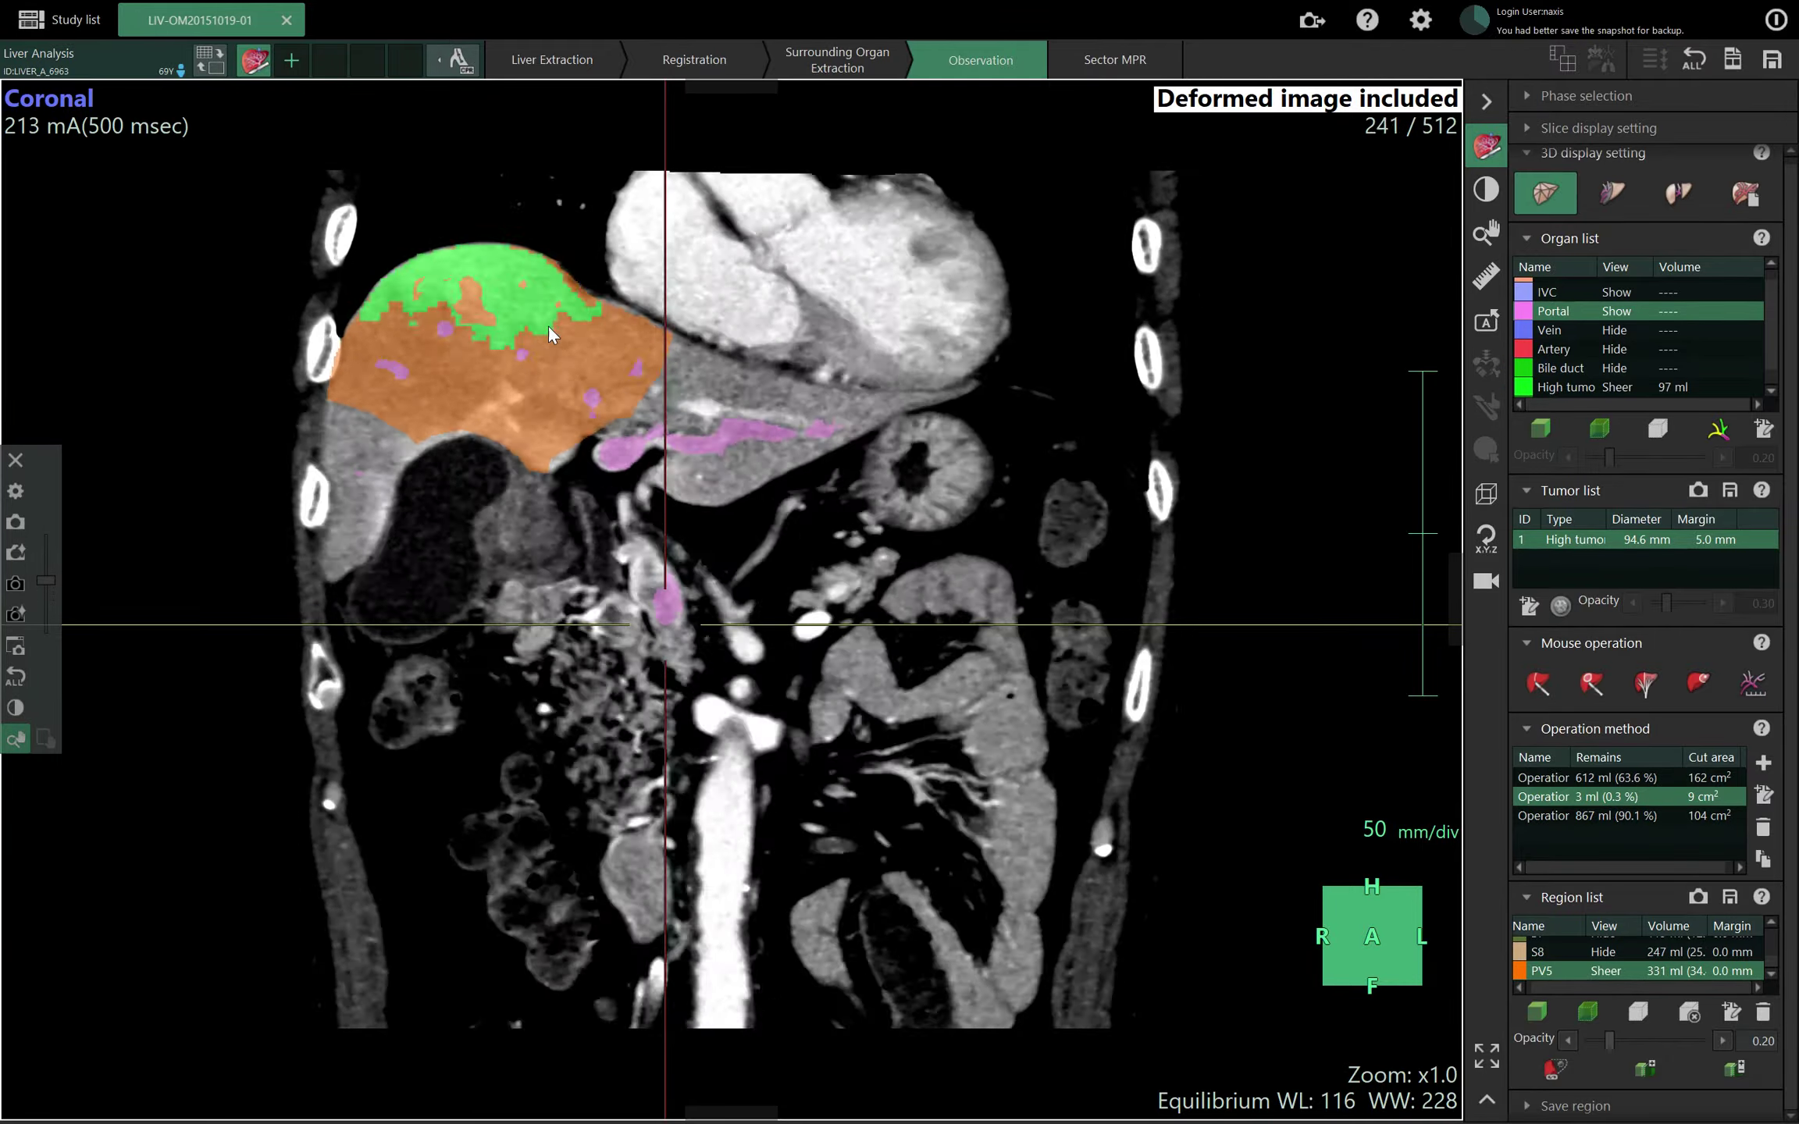
pyautogui.scroll(-12, 541, 329)
pyautogui.scroll(-12, 570, 321)
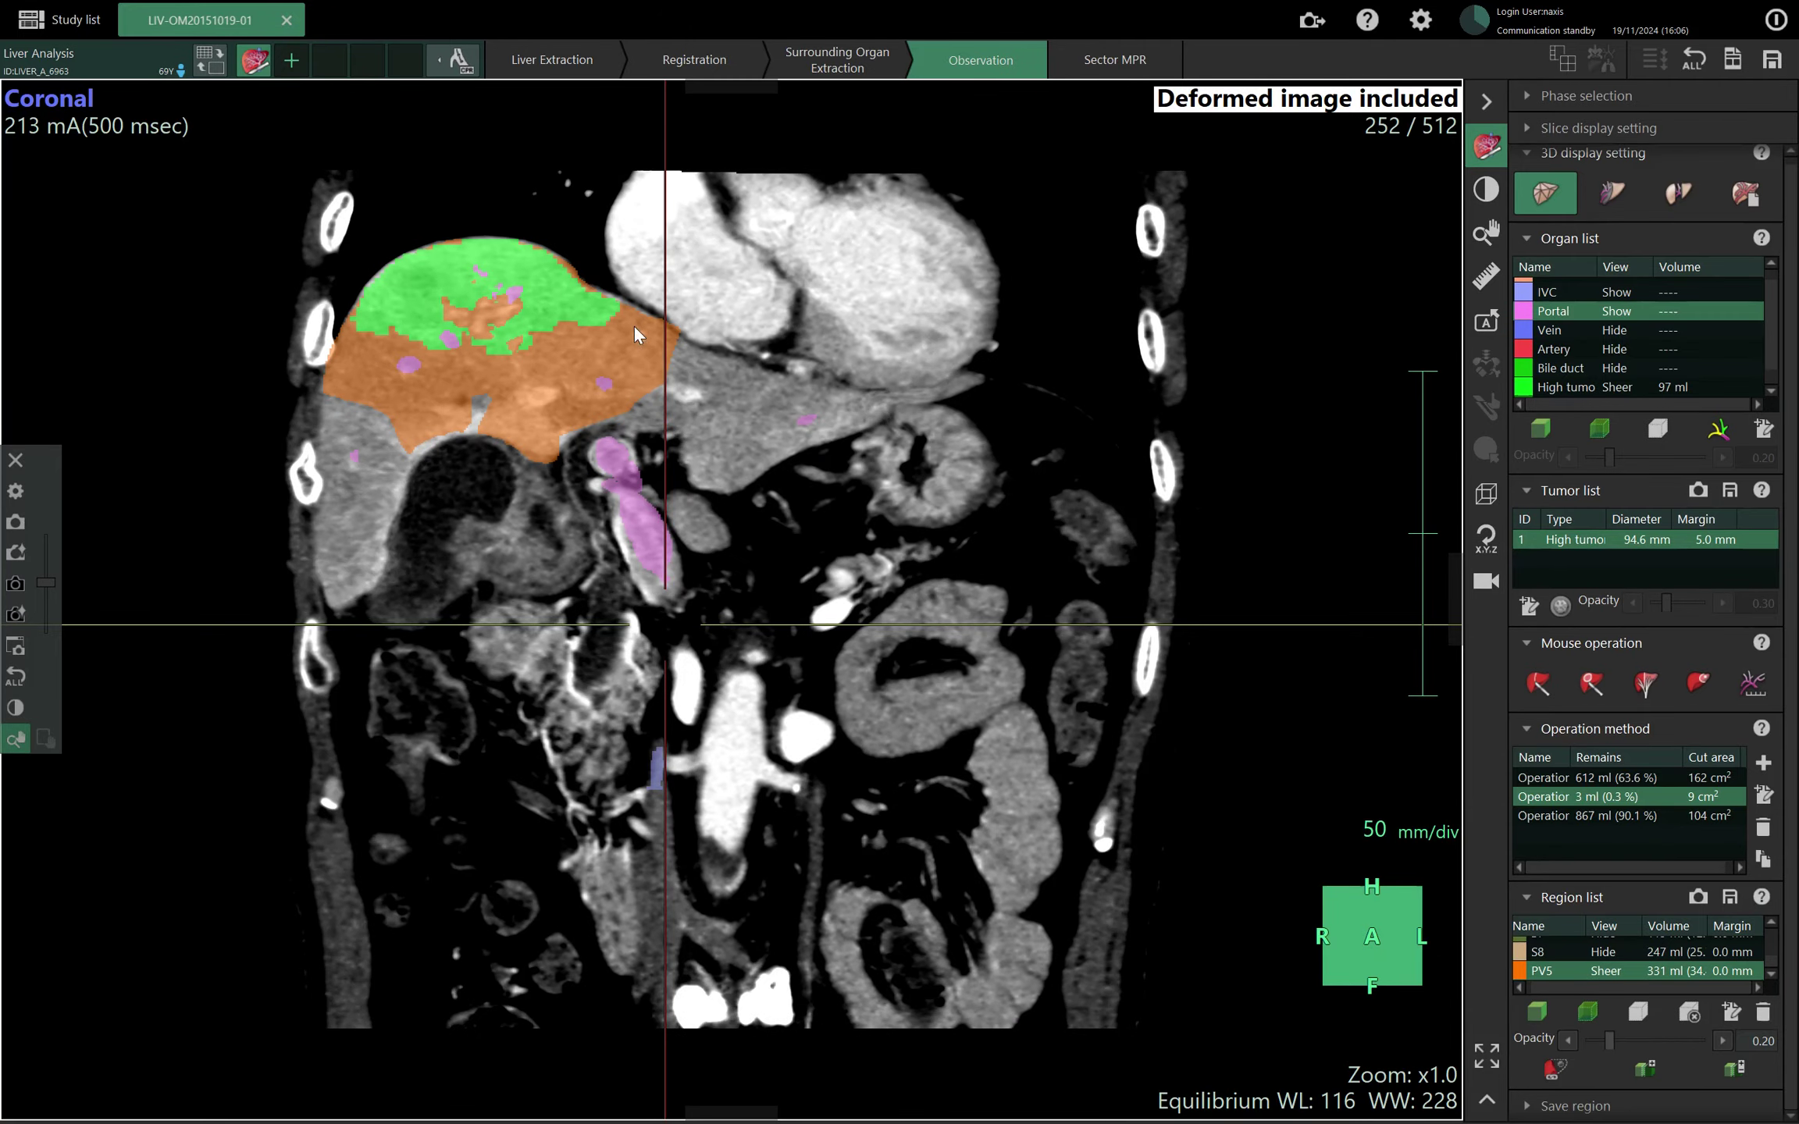
pyautogui.scroll(5, 617, 362)
pyautogui.scroll(20, 481, 423)
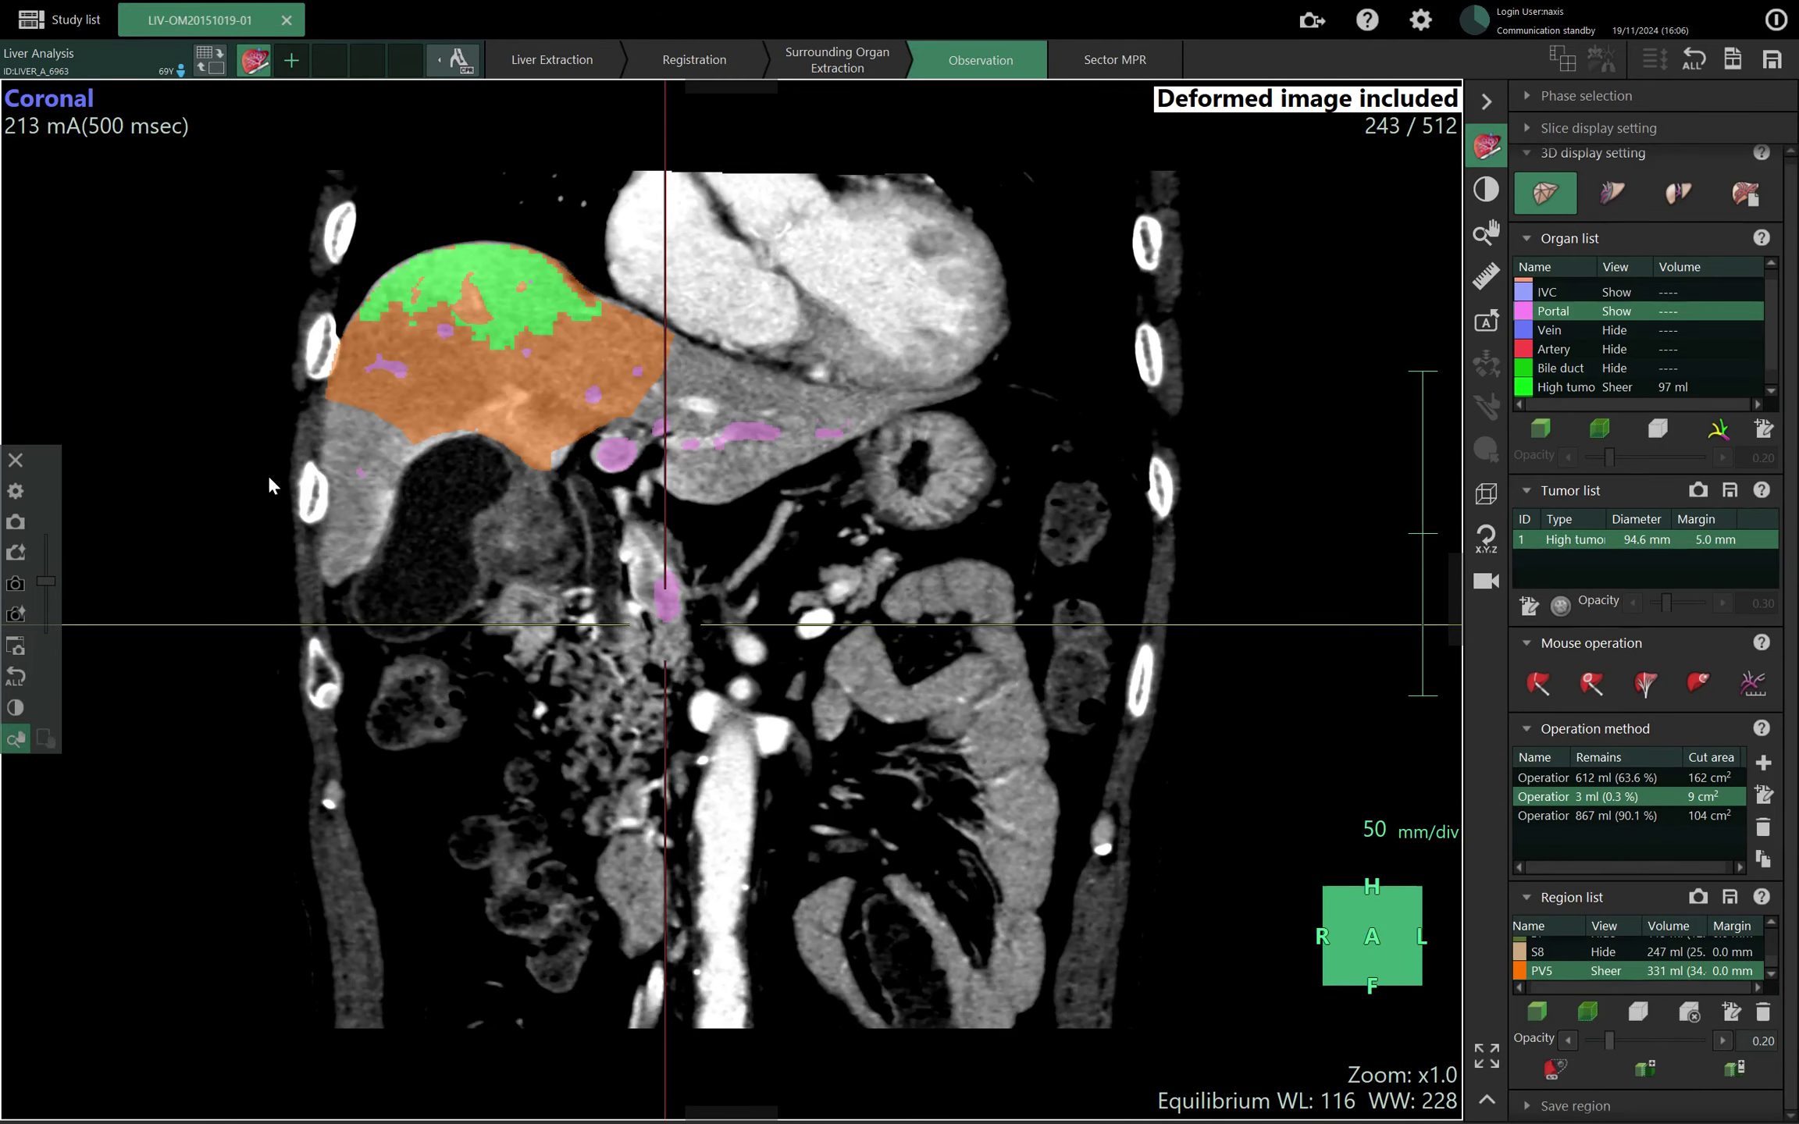
pyautogui.scroll(-18, 390, 496)
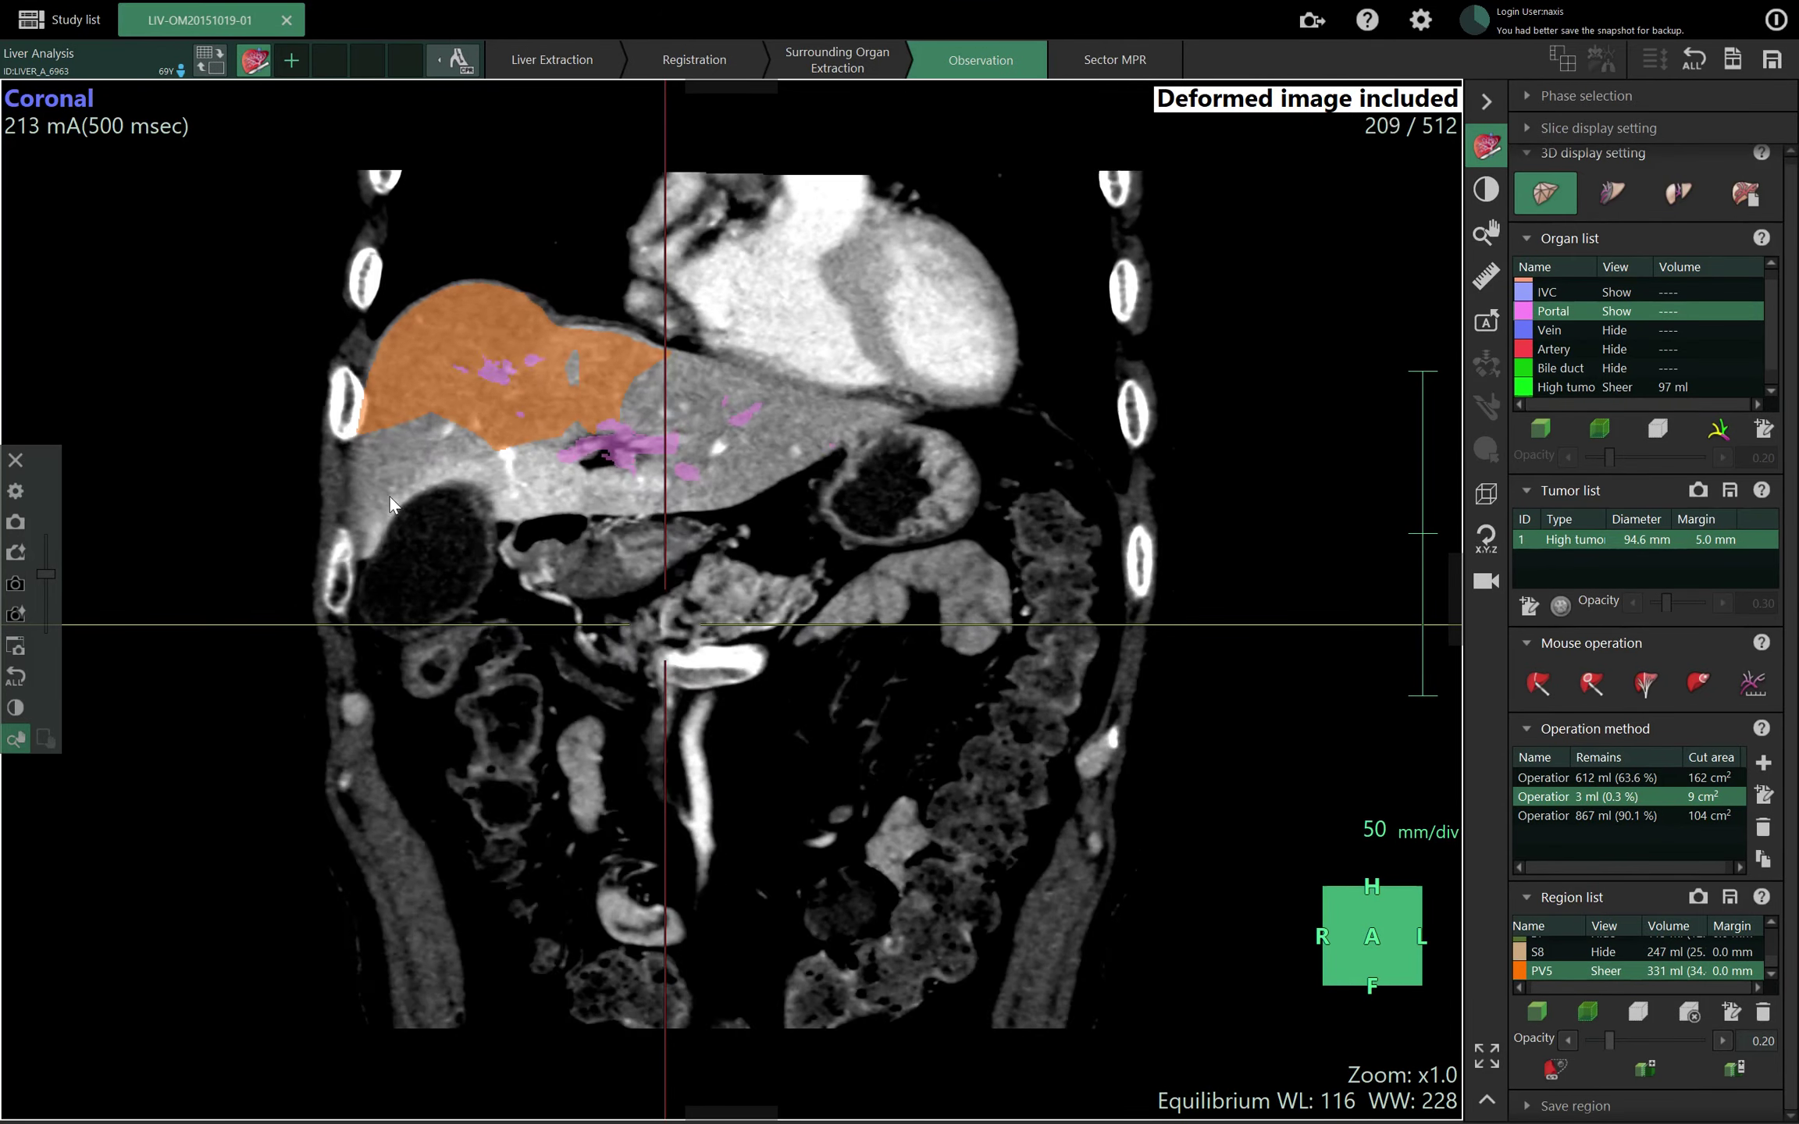
pyautogui.scroll(6, 371, 483)
pyautogui.scroll(18, 371, 484)
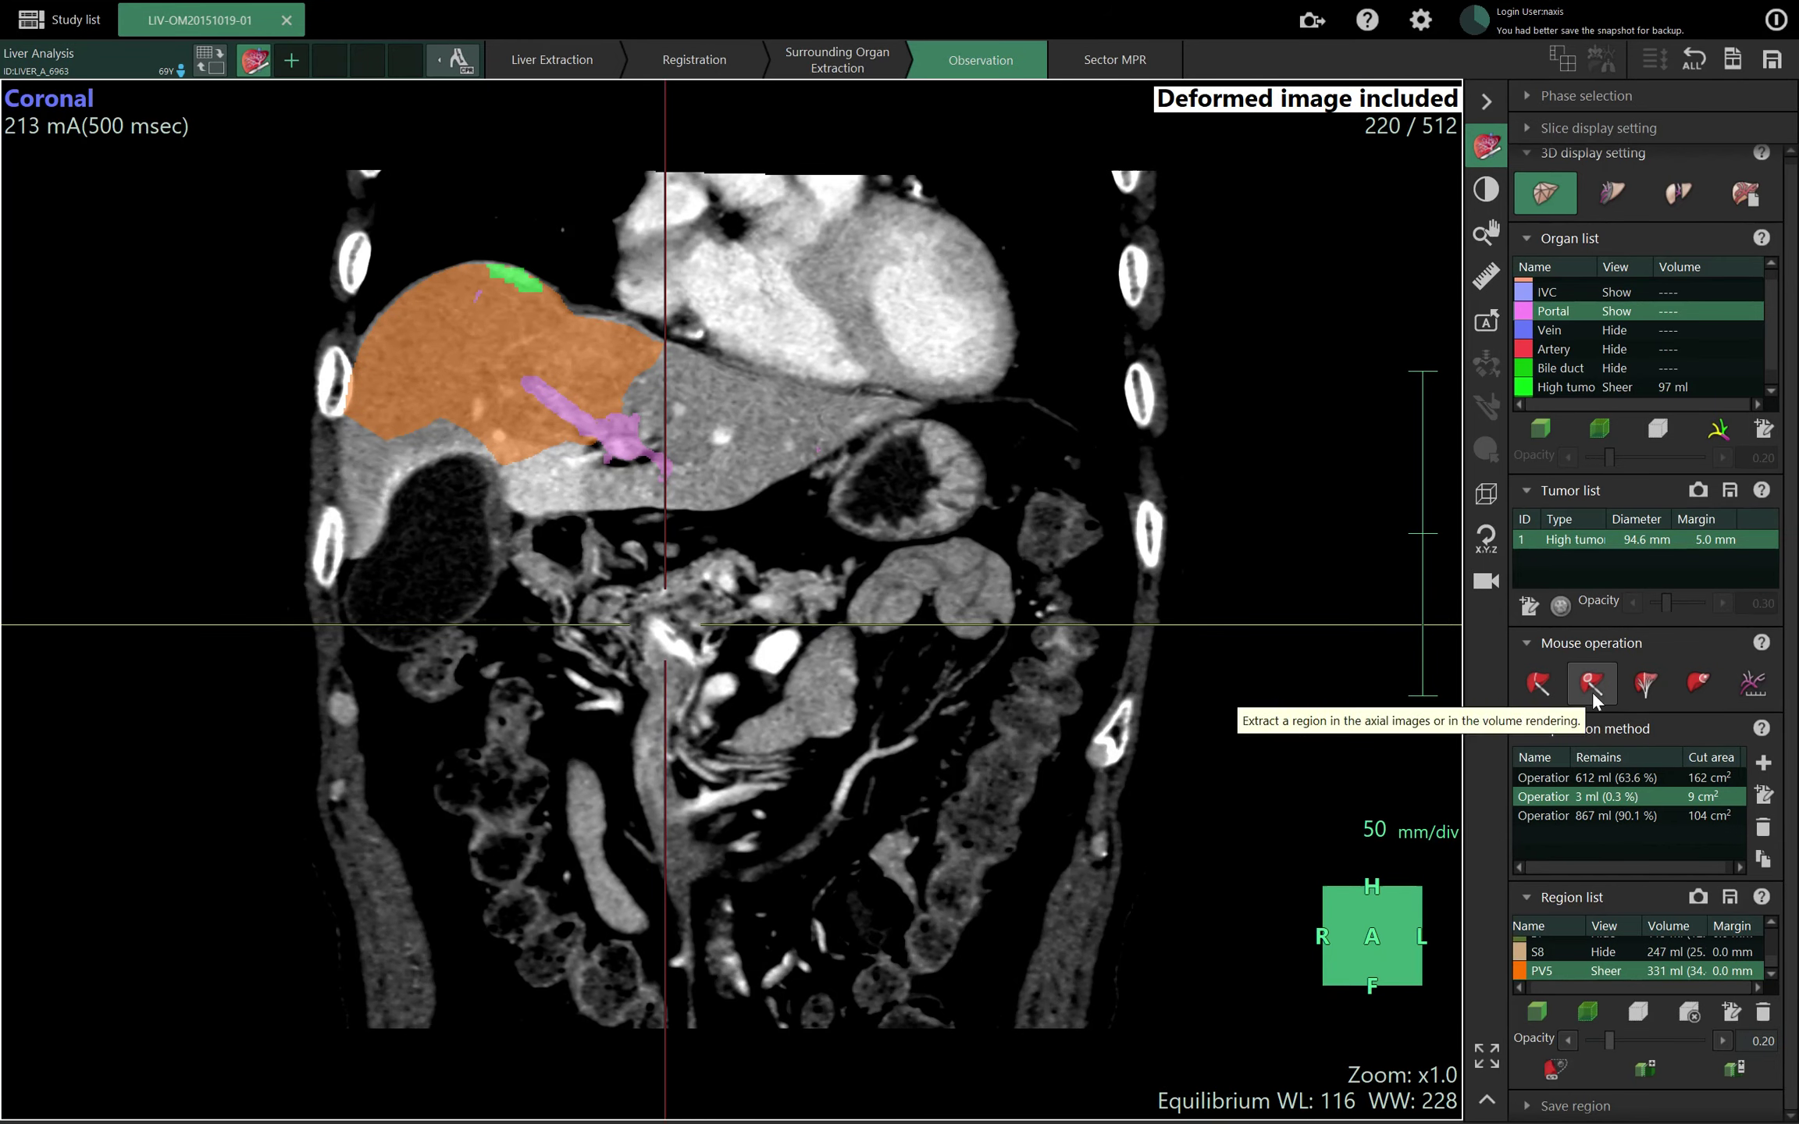
# Activate freehand region extraction in the coronal plane and outline the right liver area below region PV5 on anterior slices, including slice 243.
pyautogui.click(1591, 691)
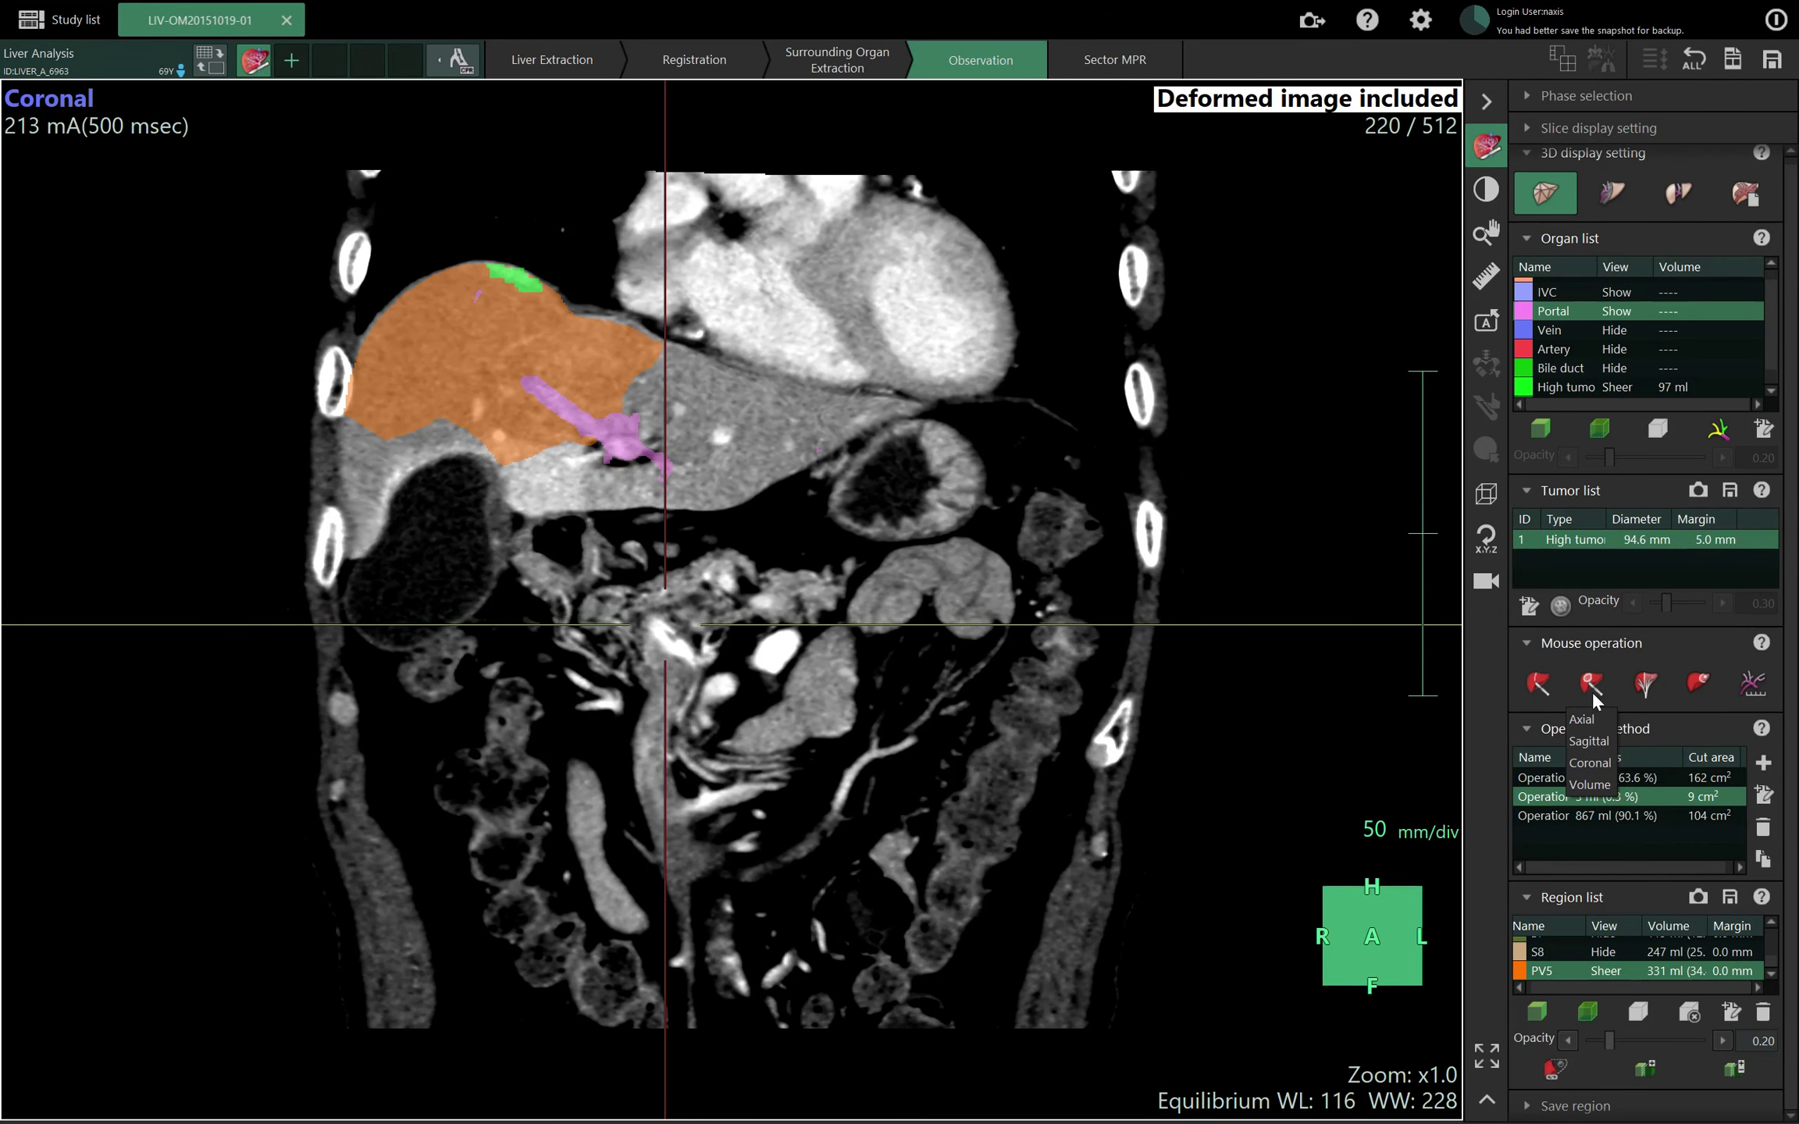
pyautogui.click(1588, 762)
pyautogui.scroll(-15, 380, 601)
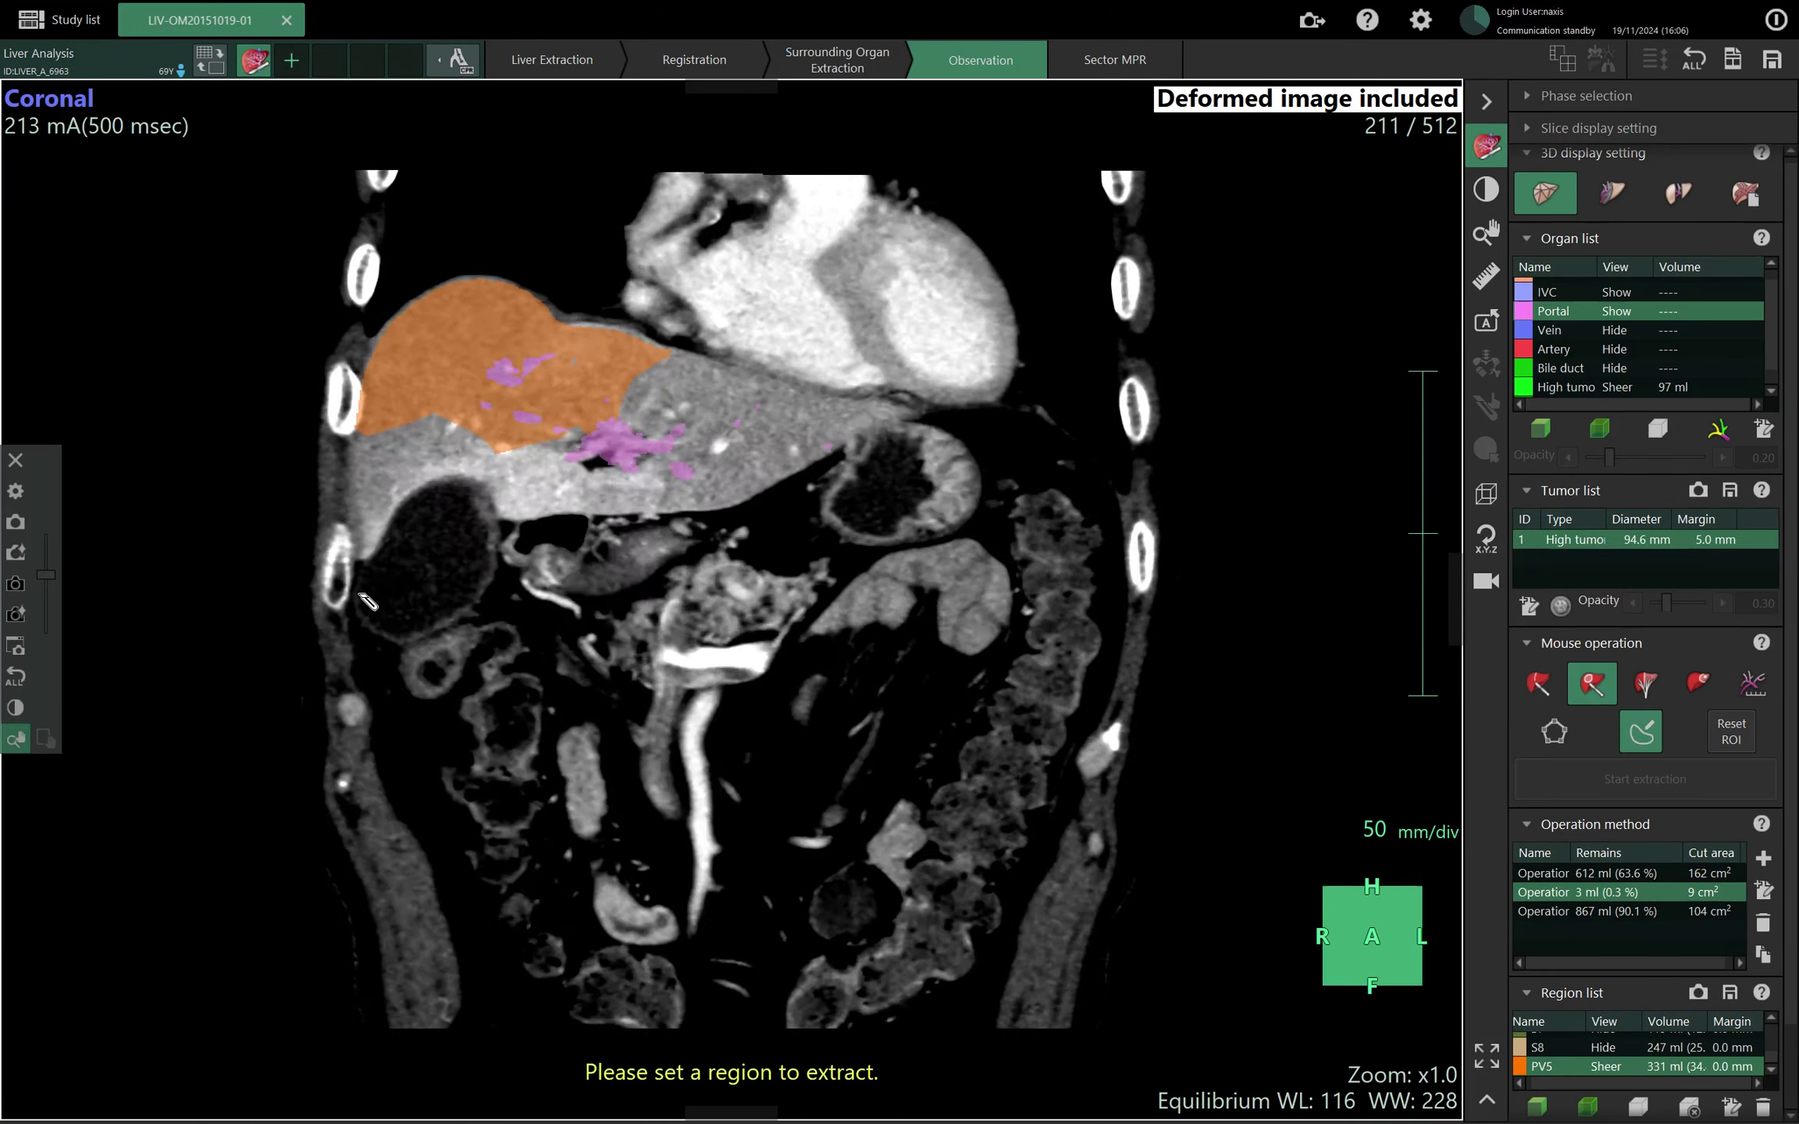
pyautogui.scroll(20, 383, 586)
pyautogui.scroll(-5, 383, 584)
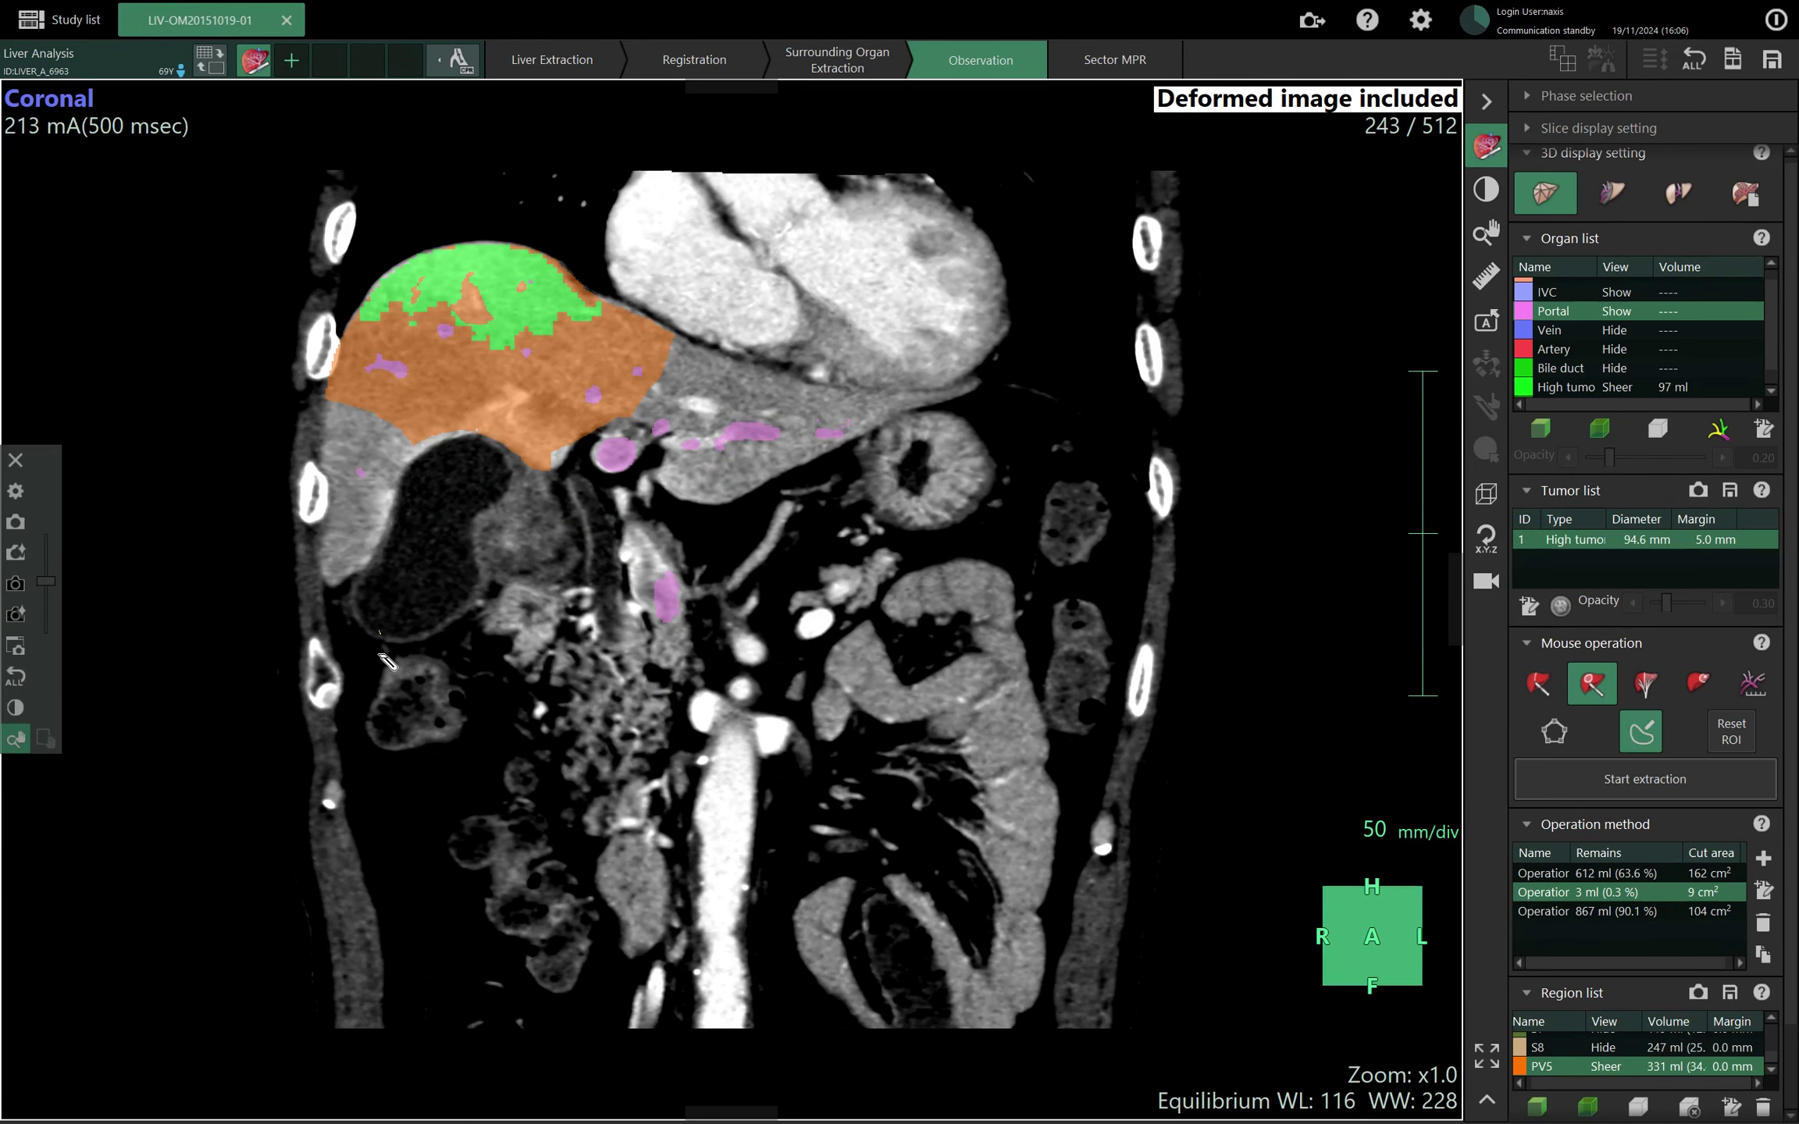
pyautogui.moveTo(373, 658); pyautogui.dragTo(505, 490)
pyautogui.moveTo(266, 620); pyautogui.dragTo(268, 623)
# Draw further freehand outlines around the right liver area below region PV5 on more posterior coronal slices, up to slice 297.
pyautogui.scroll(-19, 270, 629)
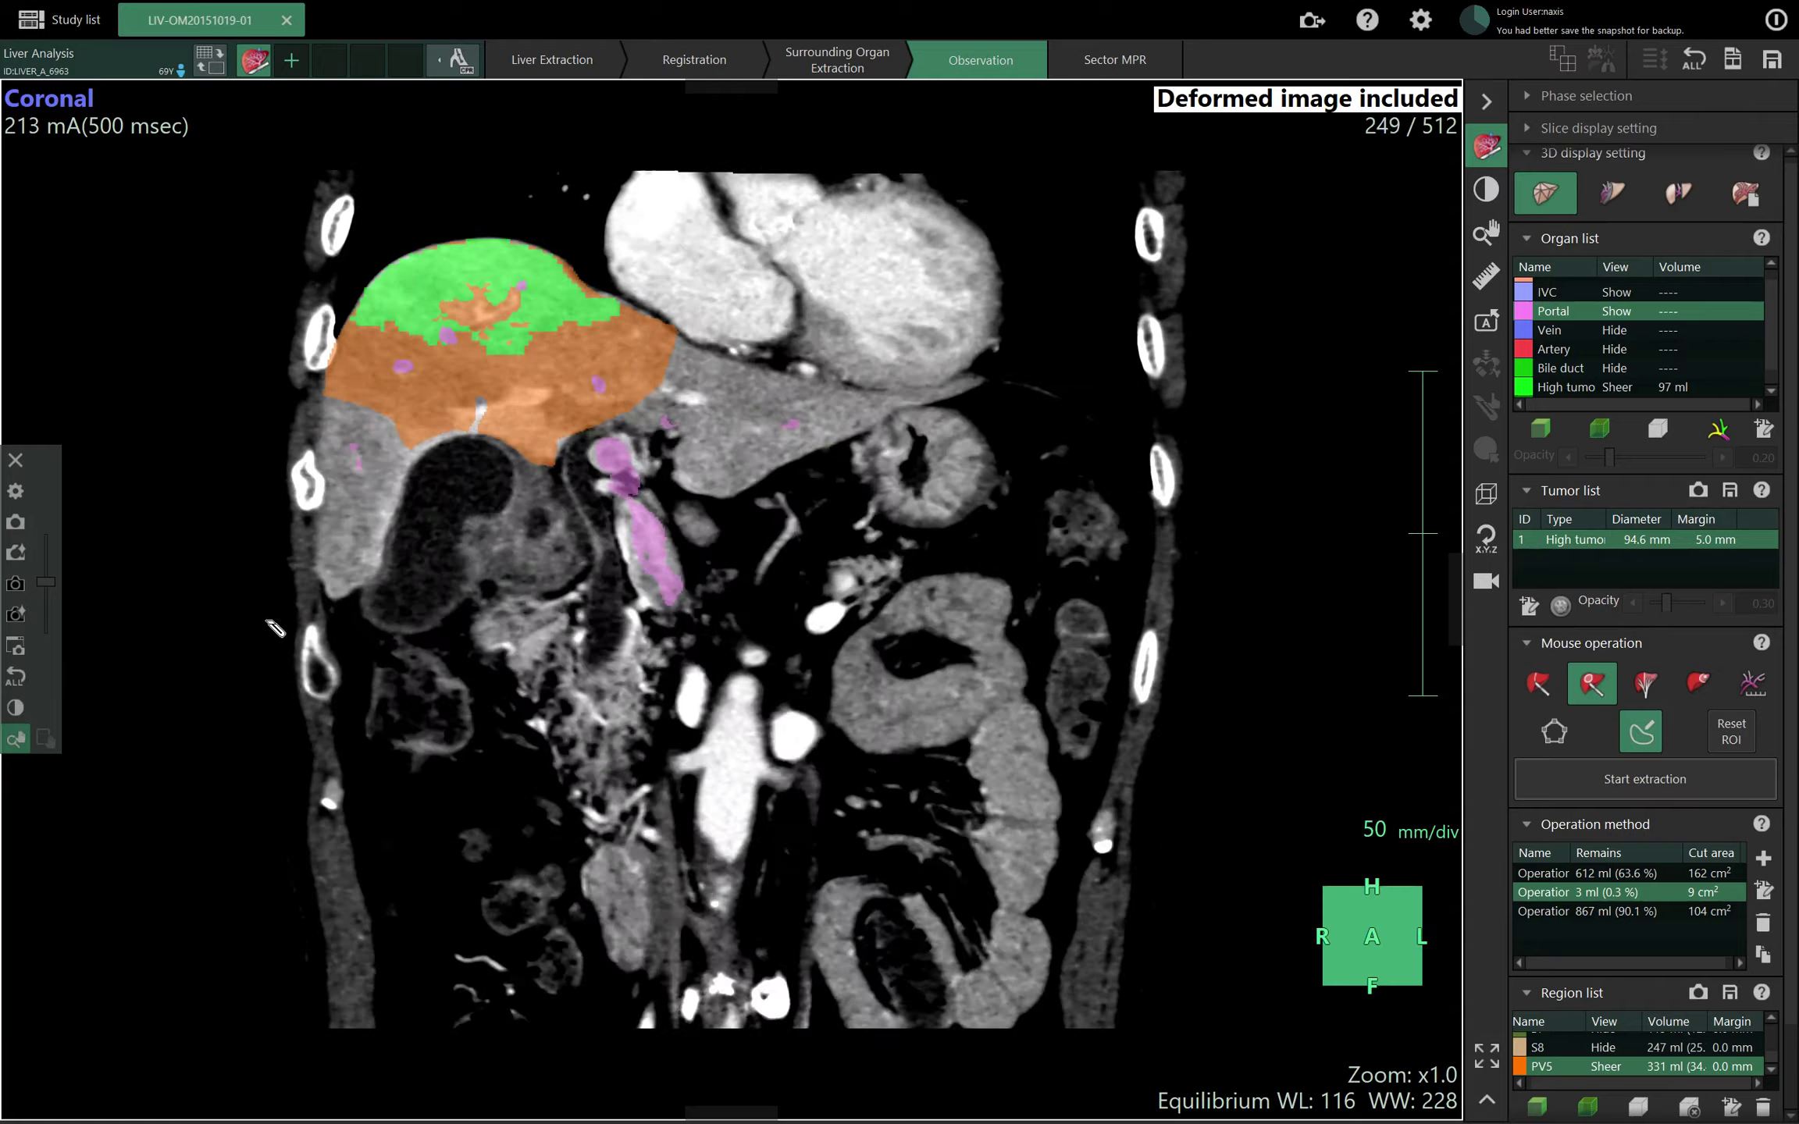
pyautogui.moveTo(293, 697); pyautogui.dragTo(496, 595)
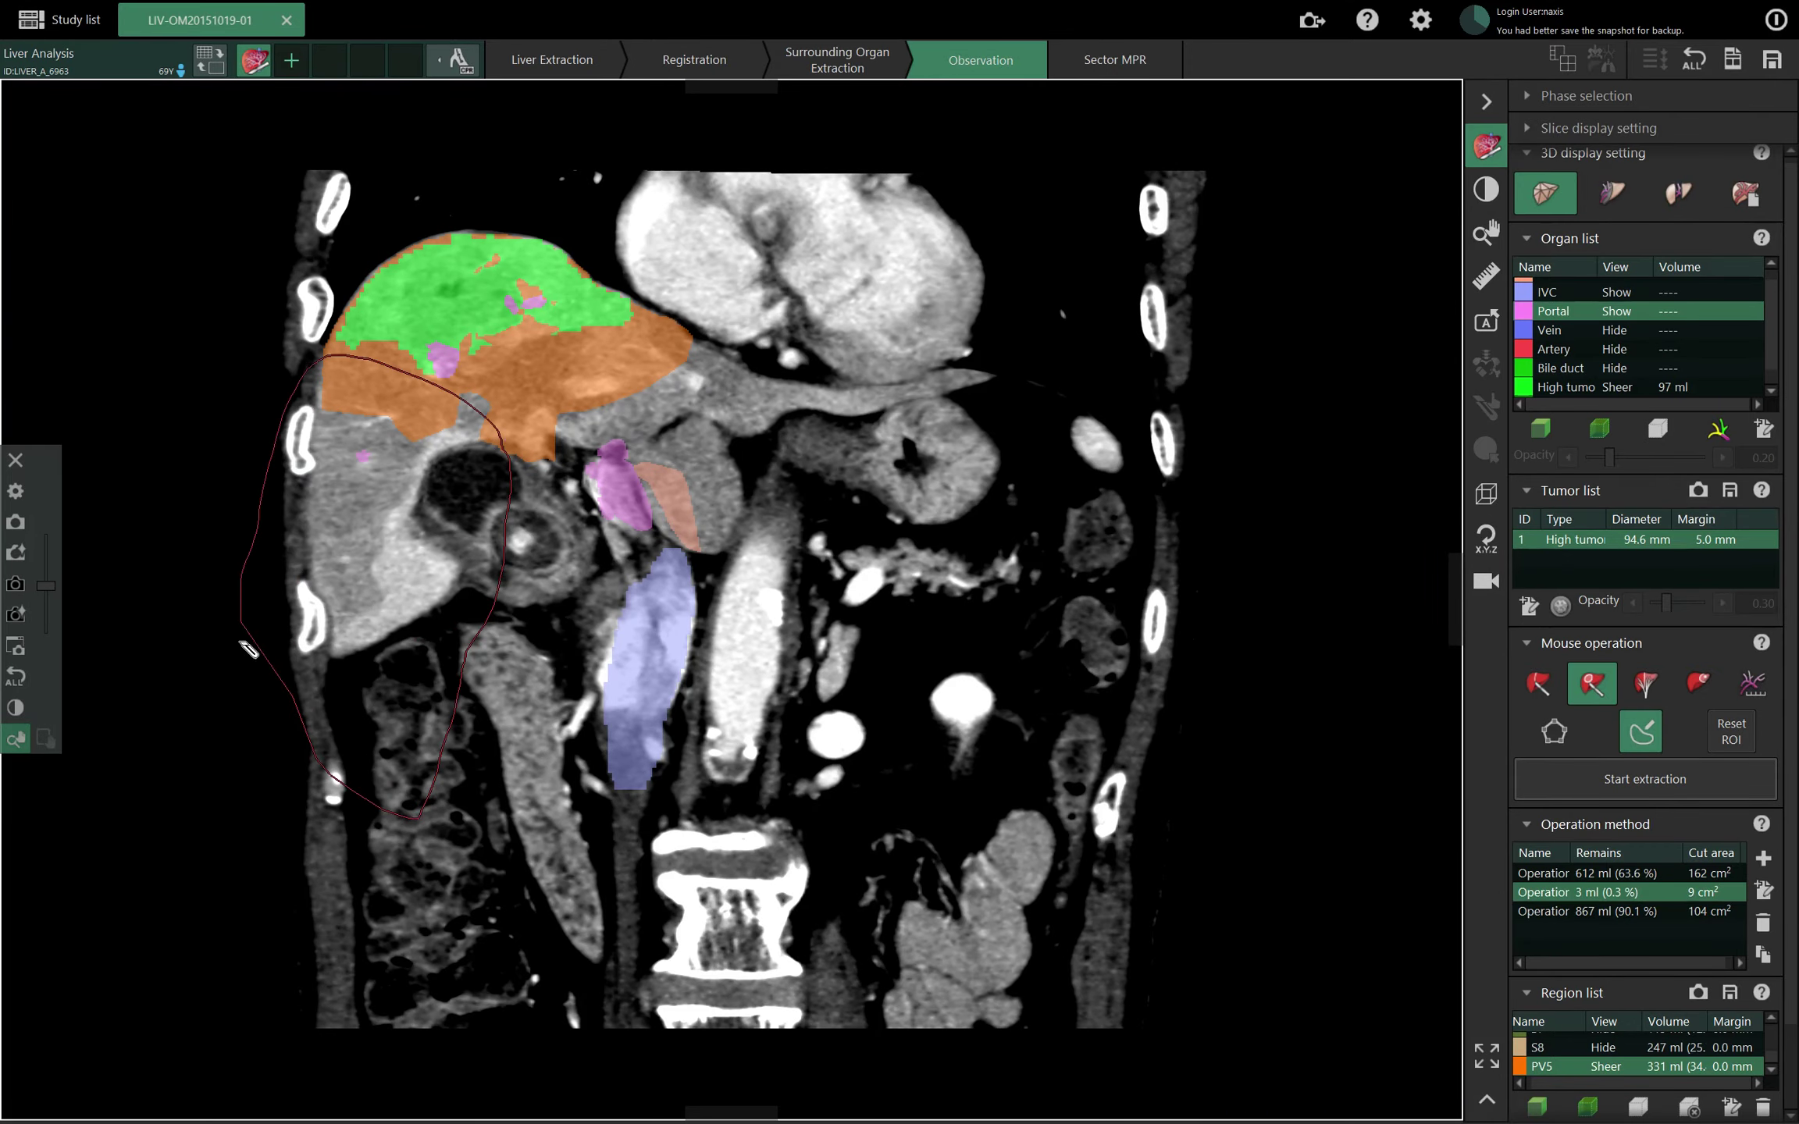
pyautogui.moveTo(247, 650); pyautogui.dragTo(248, 650)
pyautogui.scroll(-20, 369, 765)
pyautogui.moveTo(369, 765)
pyautogui.mouseDown()
pyautogui.moveTo(485, 639)
pyautogui.moveTo(374, 387)
pyautogui.moveTo(250, 734)
pyautogui.moveTo(285, 744)
pyautogui.mouseUp()
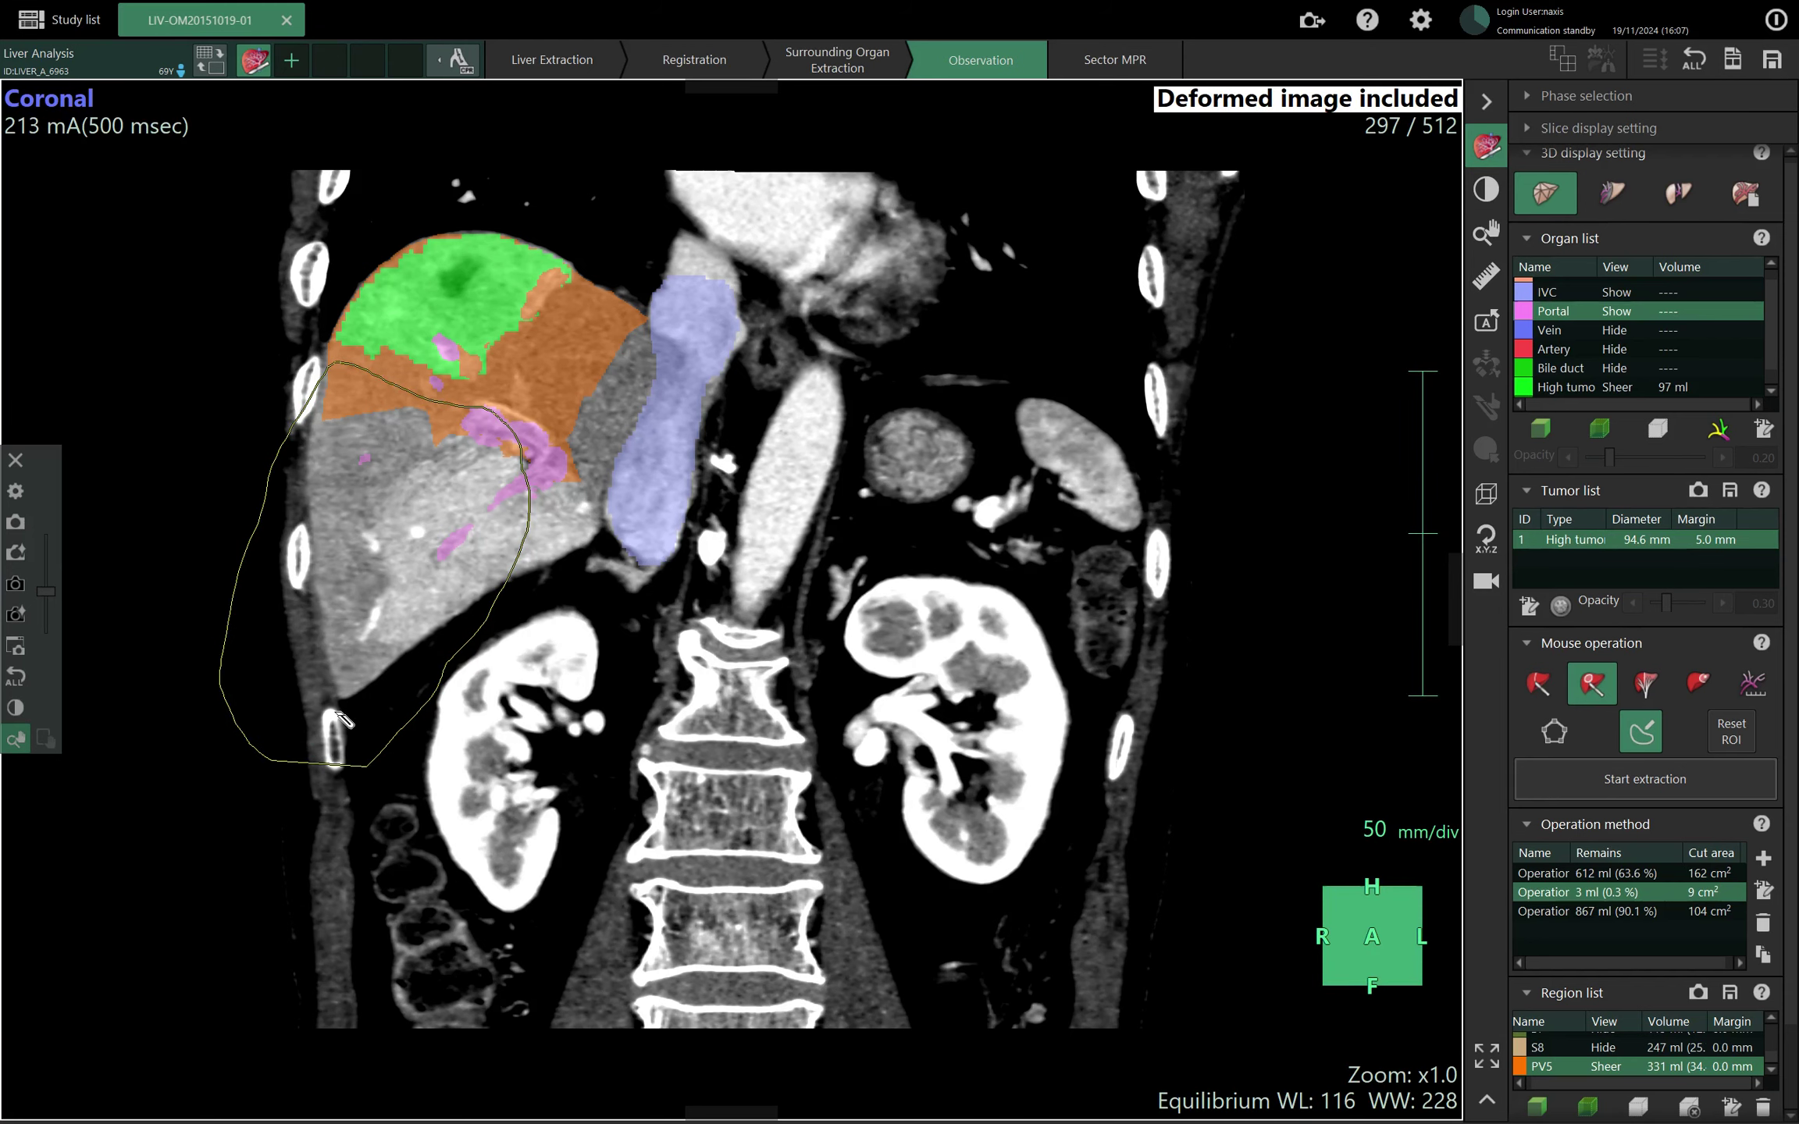
# Examine the outline around the right liver area below region PV5 across the coronal slices between 297 and 233.
pyautogui.scroll(2, 377, 655)
pyautogui.scroll(14, 394, 649)
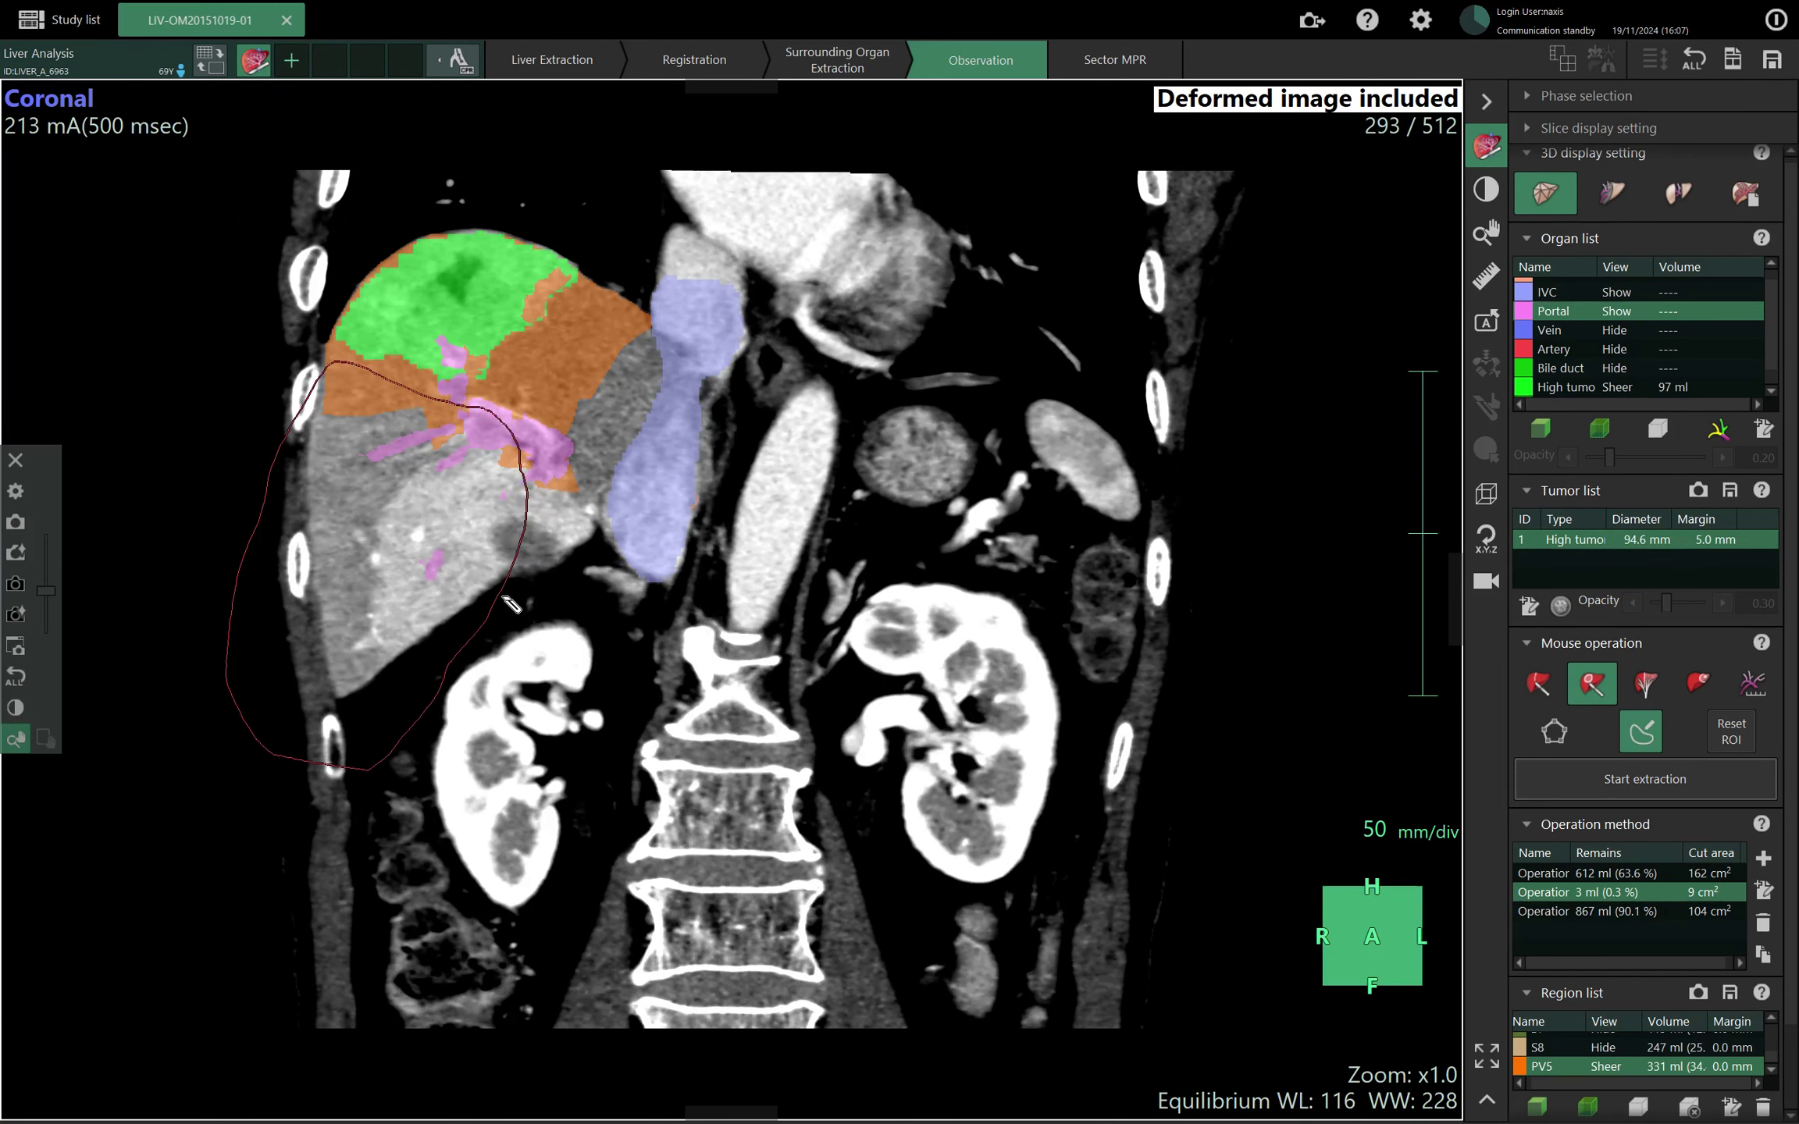
pyautogui.scroll(20, 913, 548)
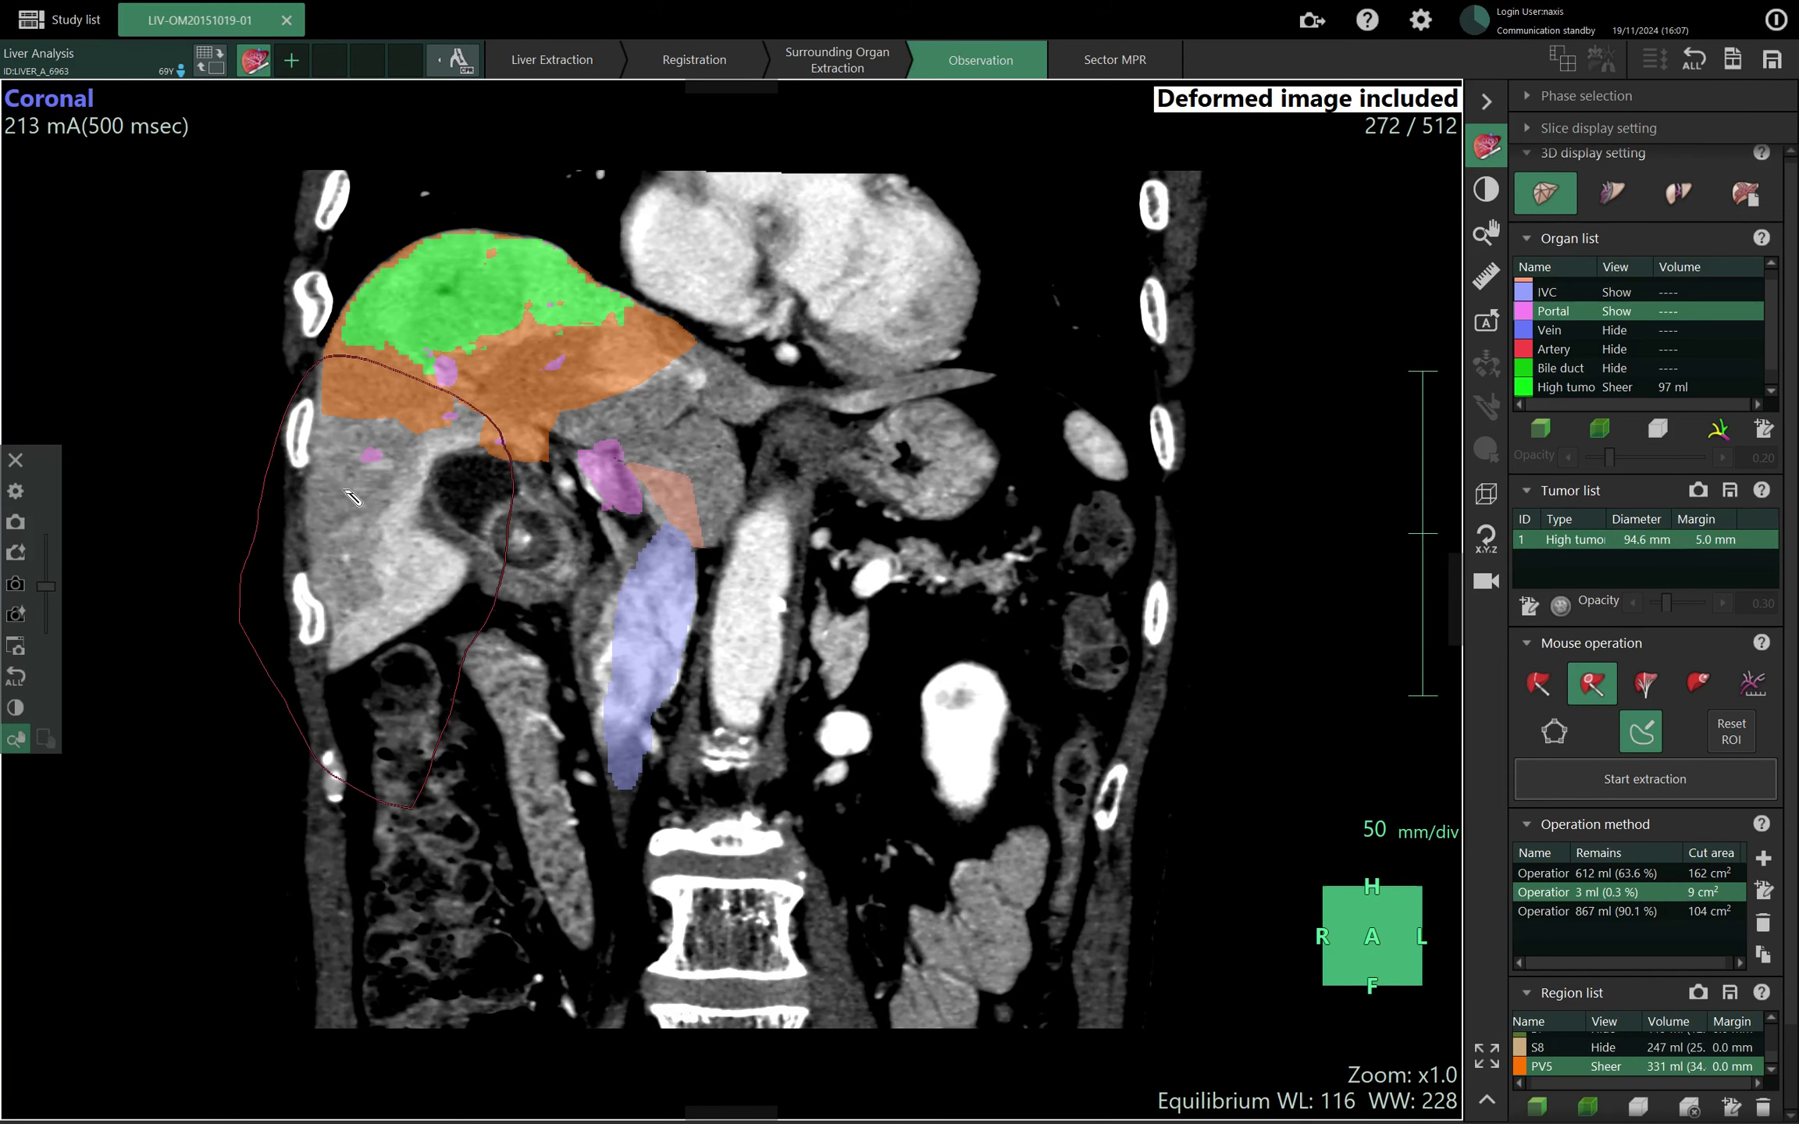
pyautogui.scroll(20, 355, 537)
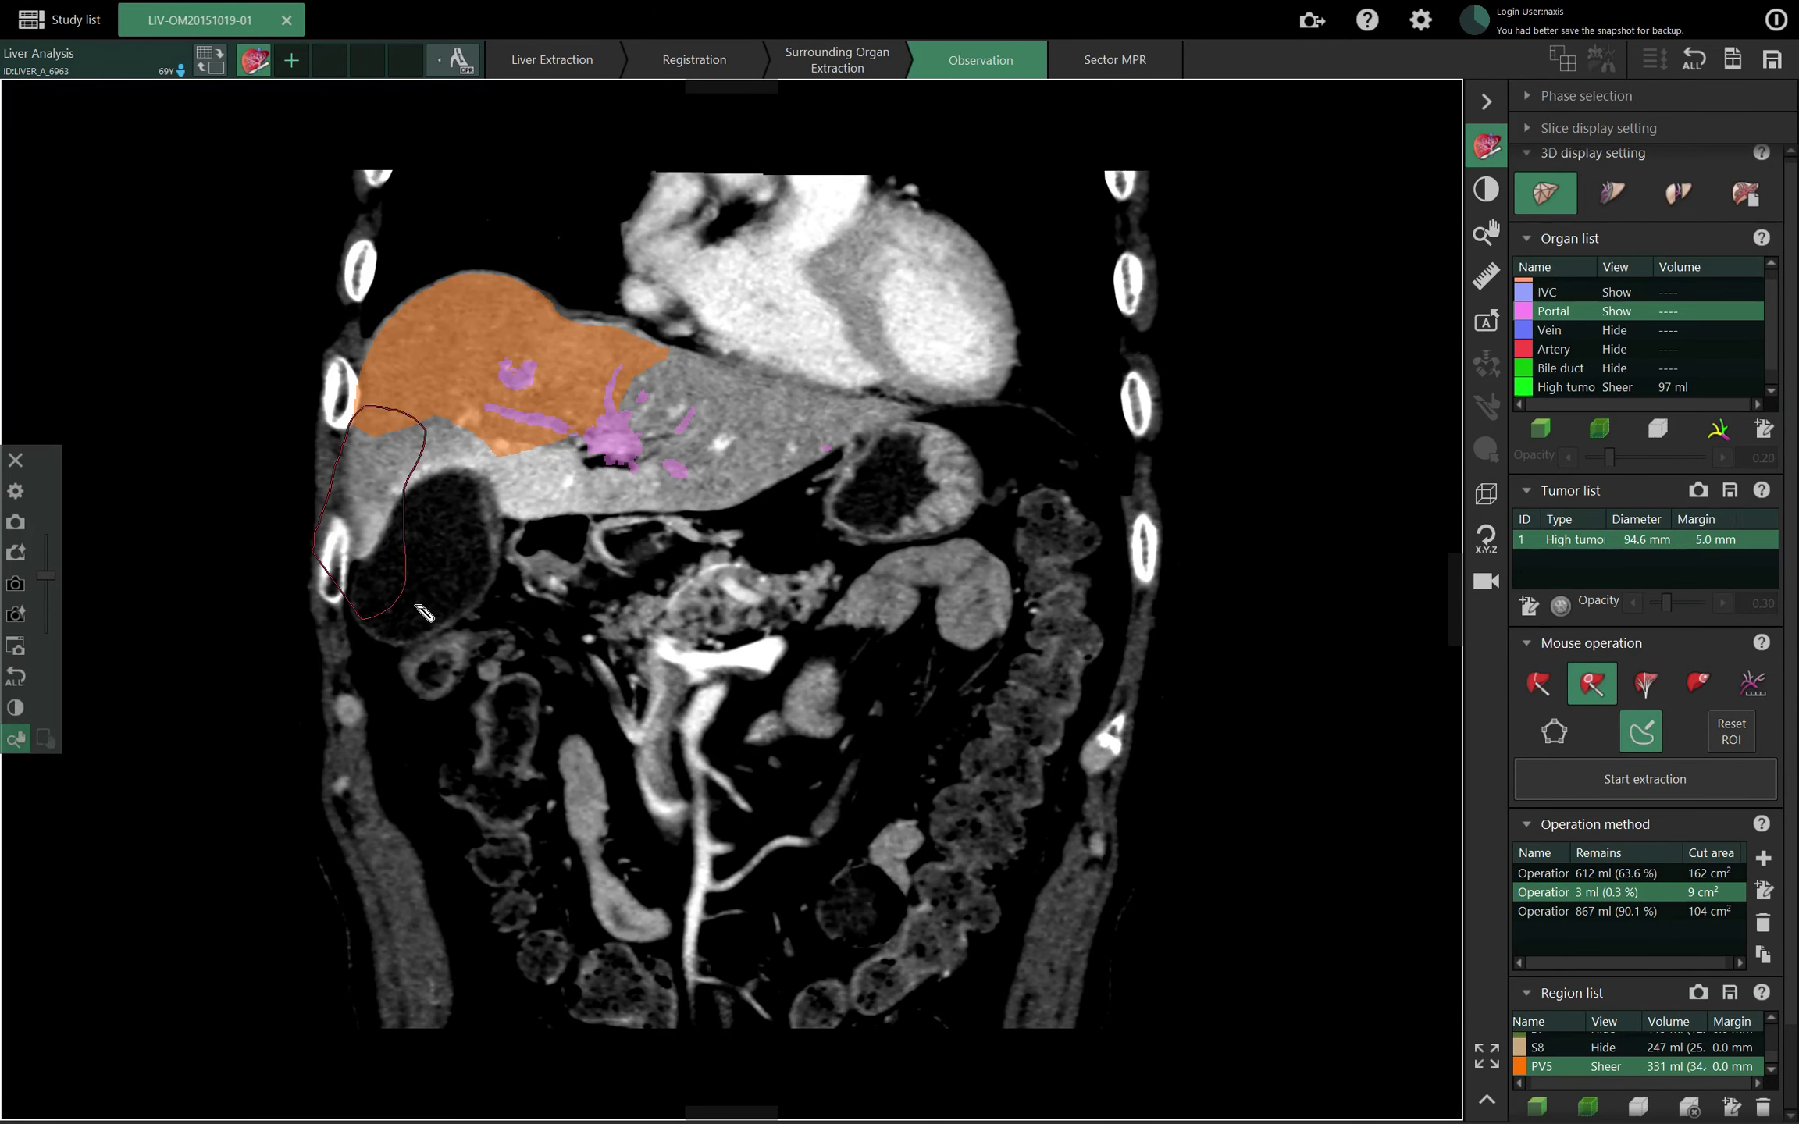
pyautogui.scroll(-20, 424, 613)
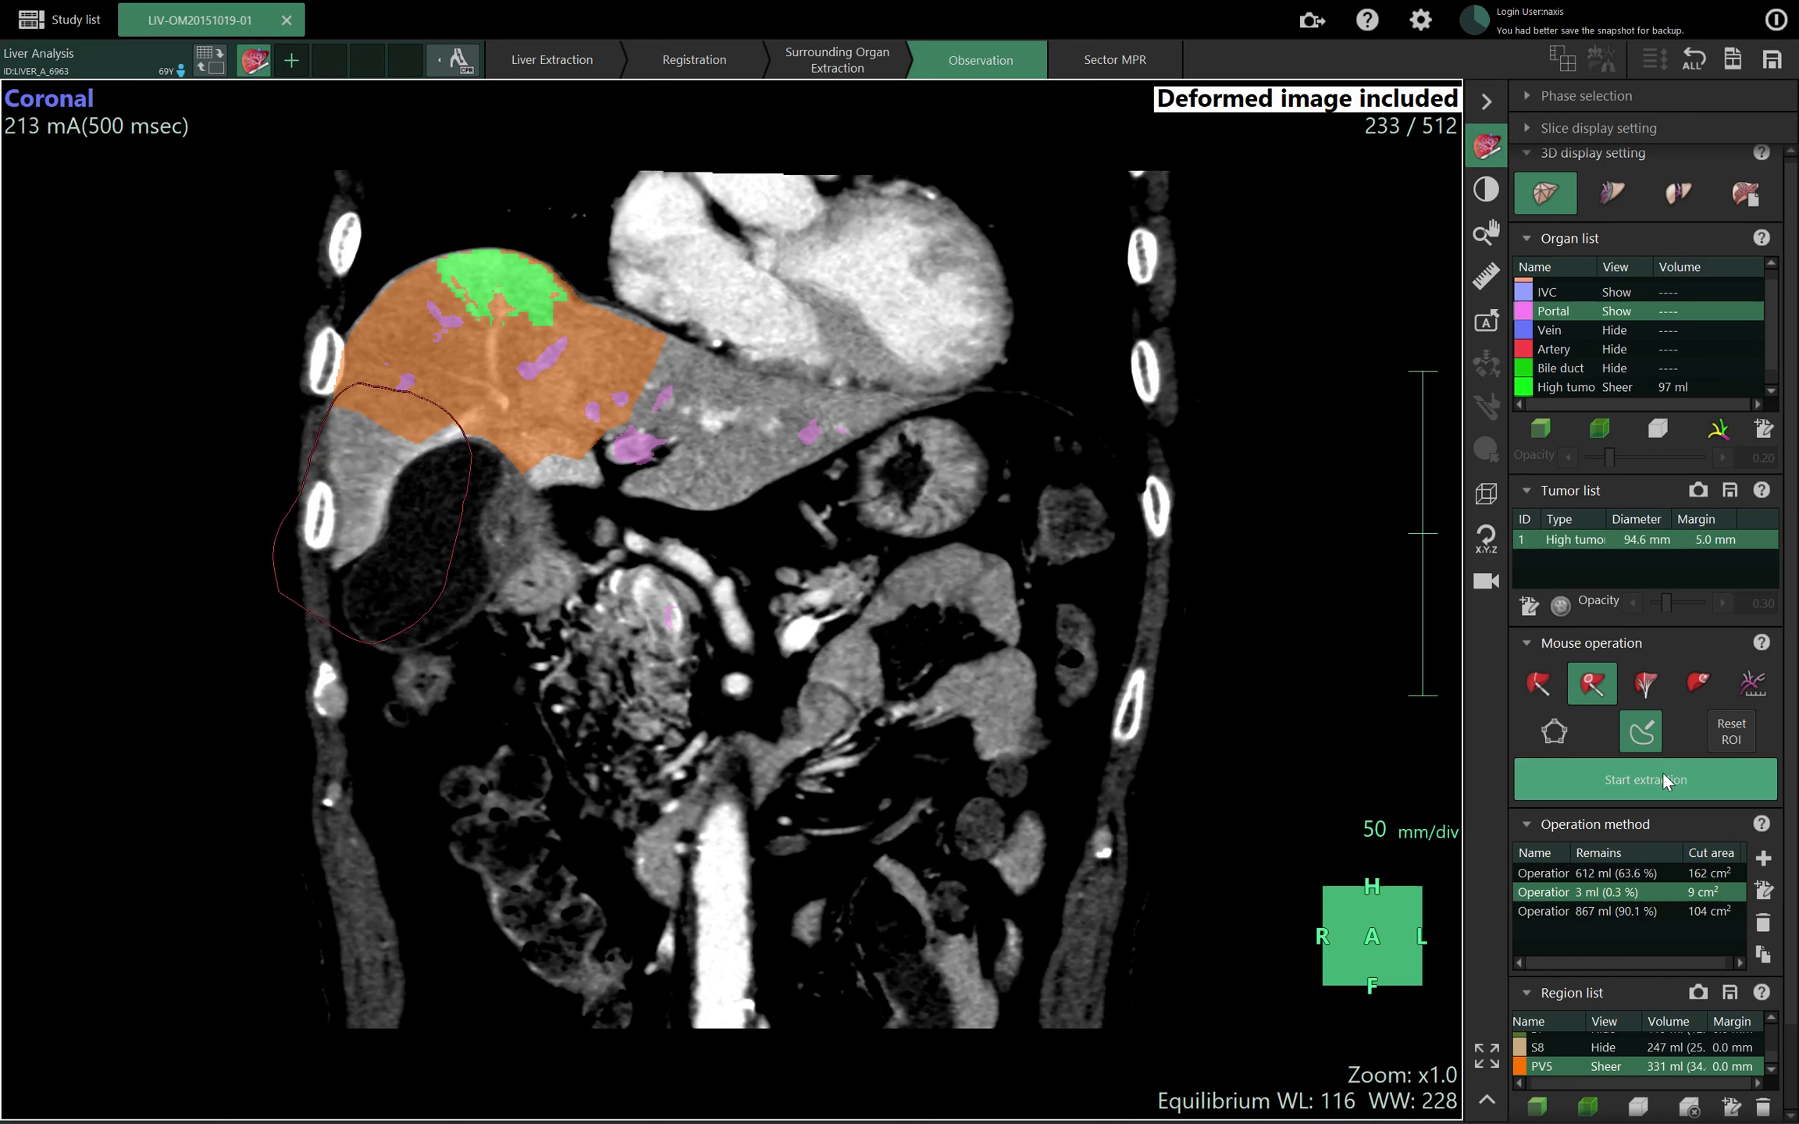
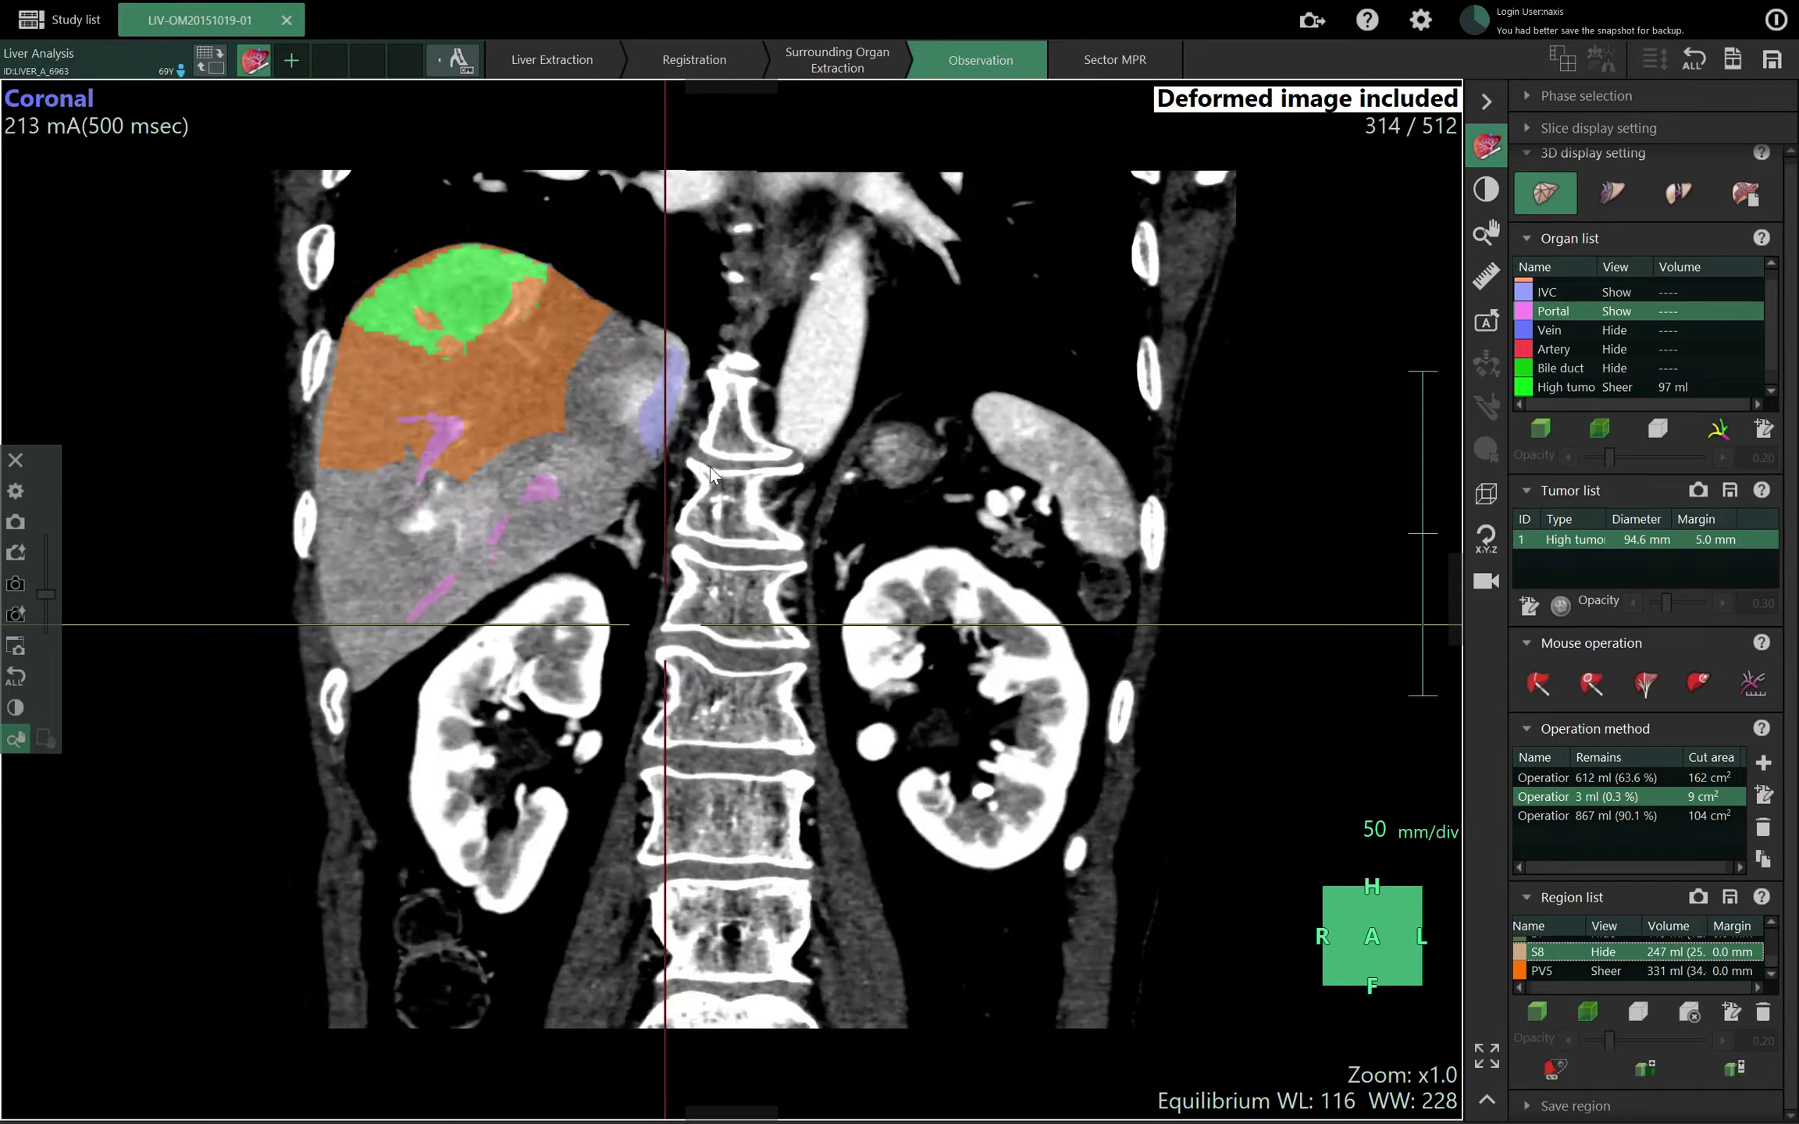
# Enable synchronized display of the tumor regions with their enclosing region, and return from the enlarged coronal image to the multi-view layout.
pyautogui.scroll(5, 714, 466)
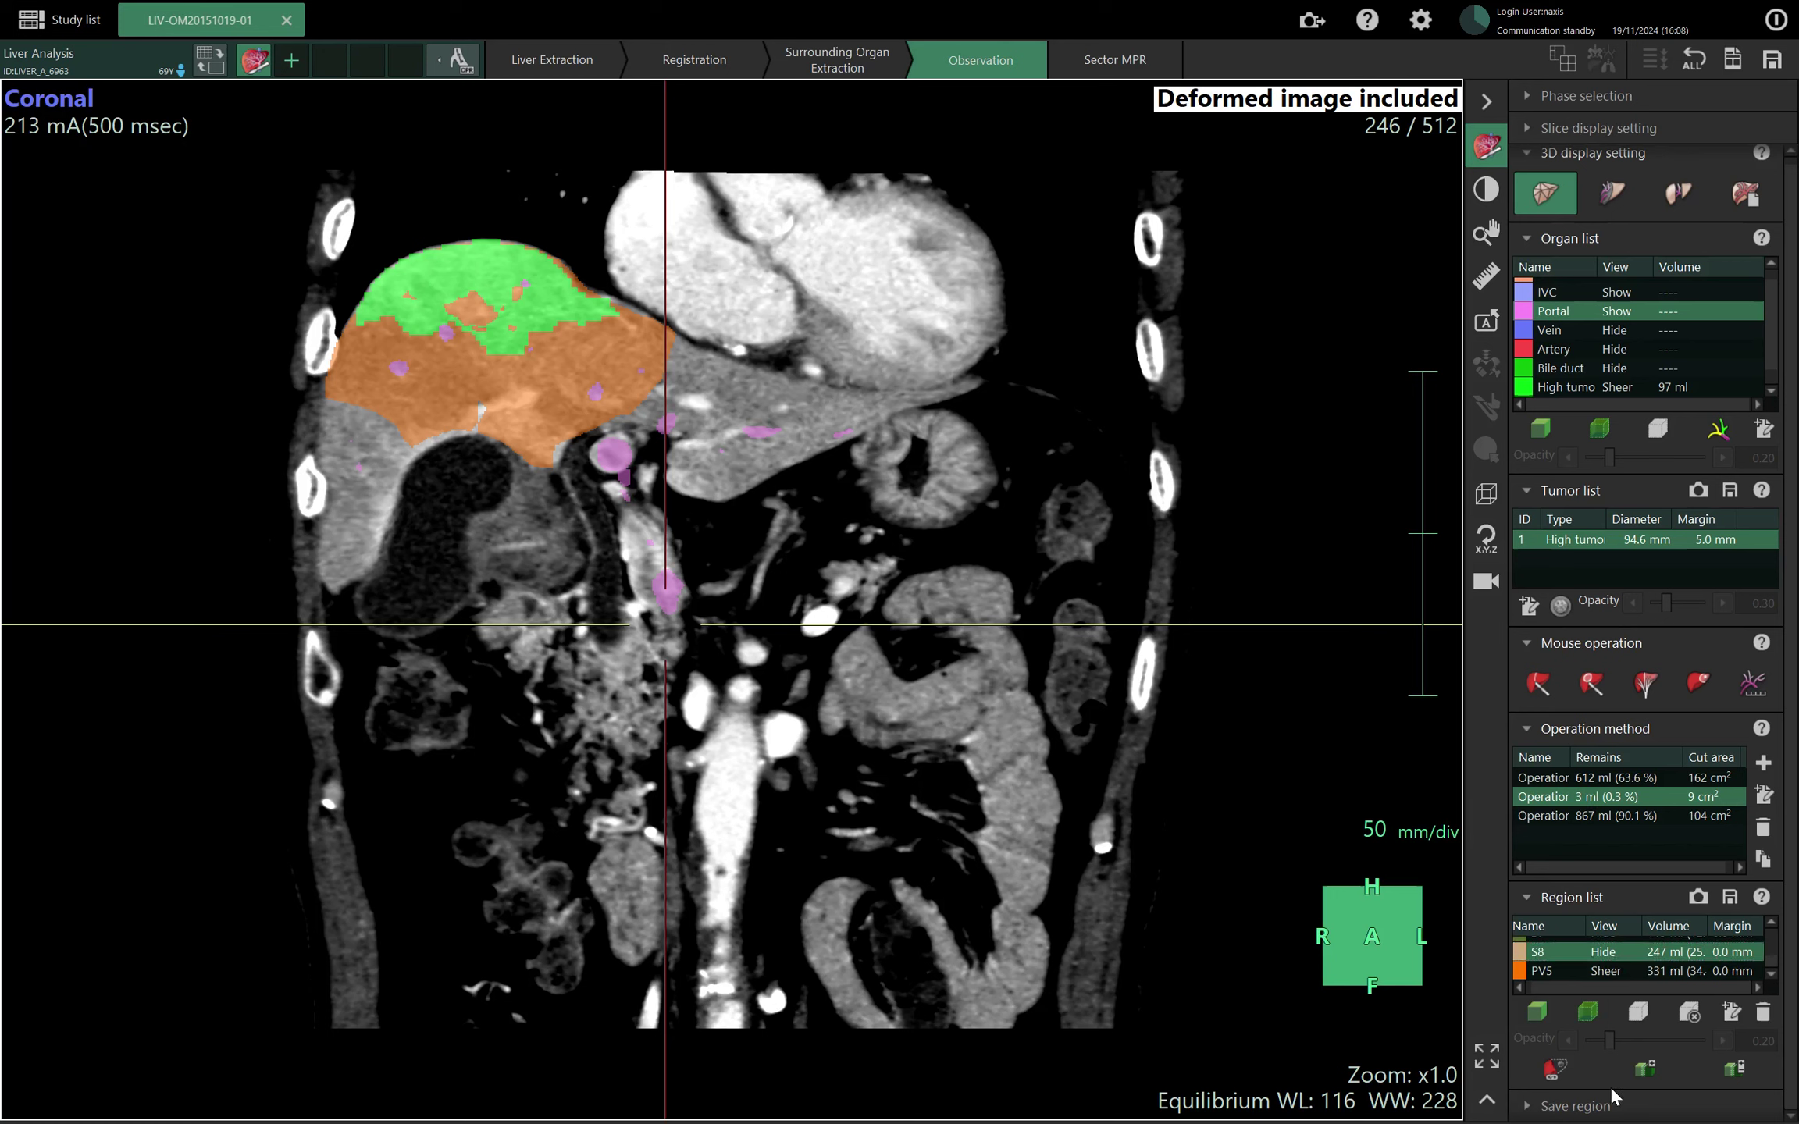
pyautogui.click(1553, 1068)
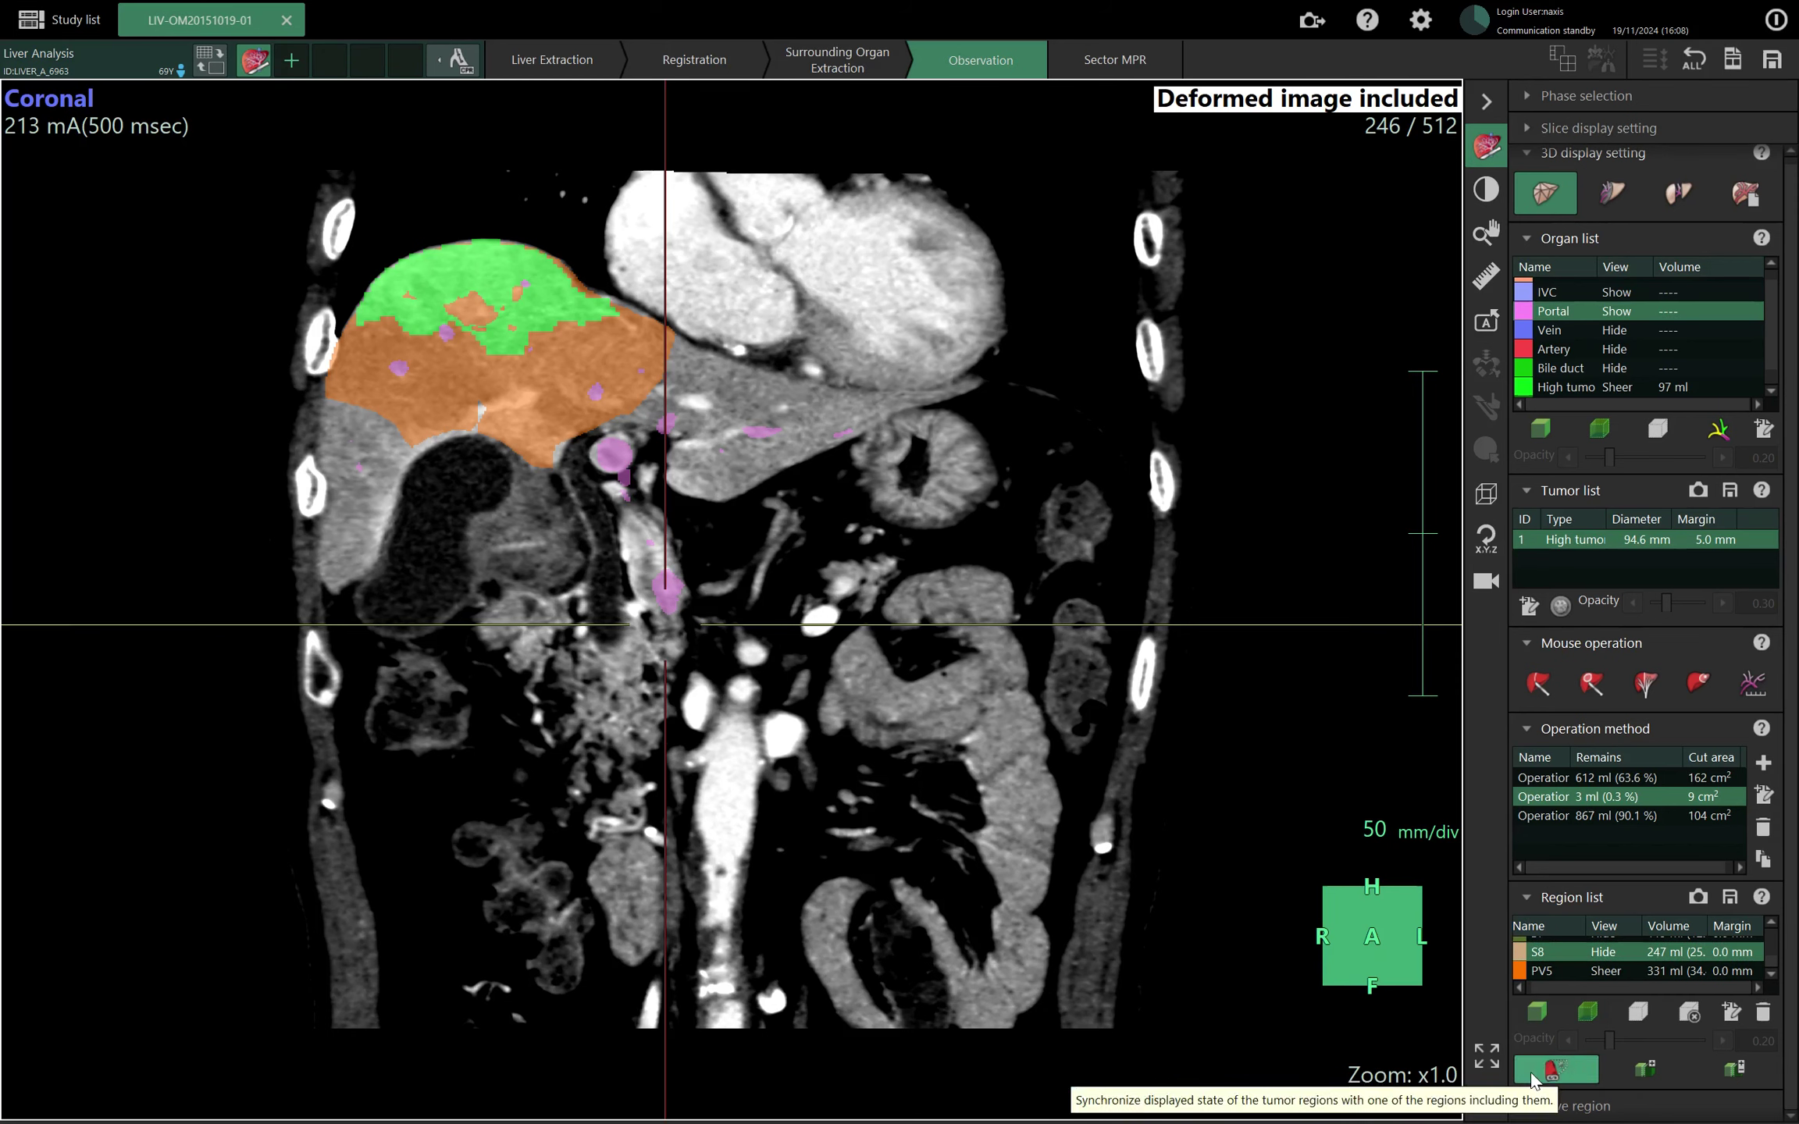
pyautogui.scroll(4, 535, 565)
pyautogui.doubleClick(11, 86)
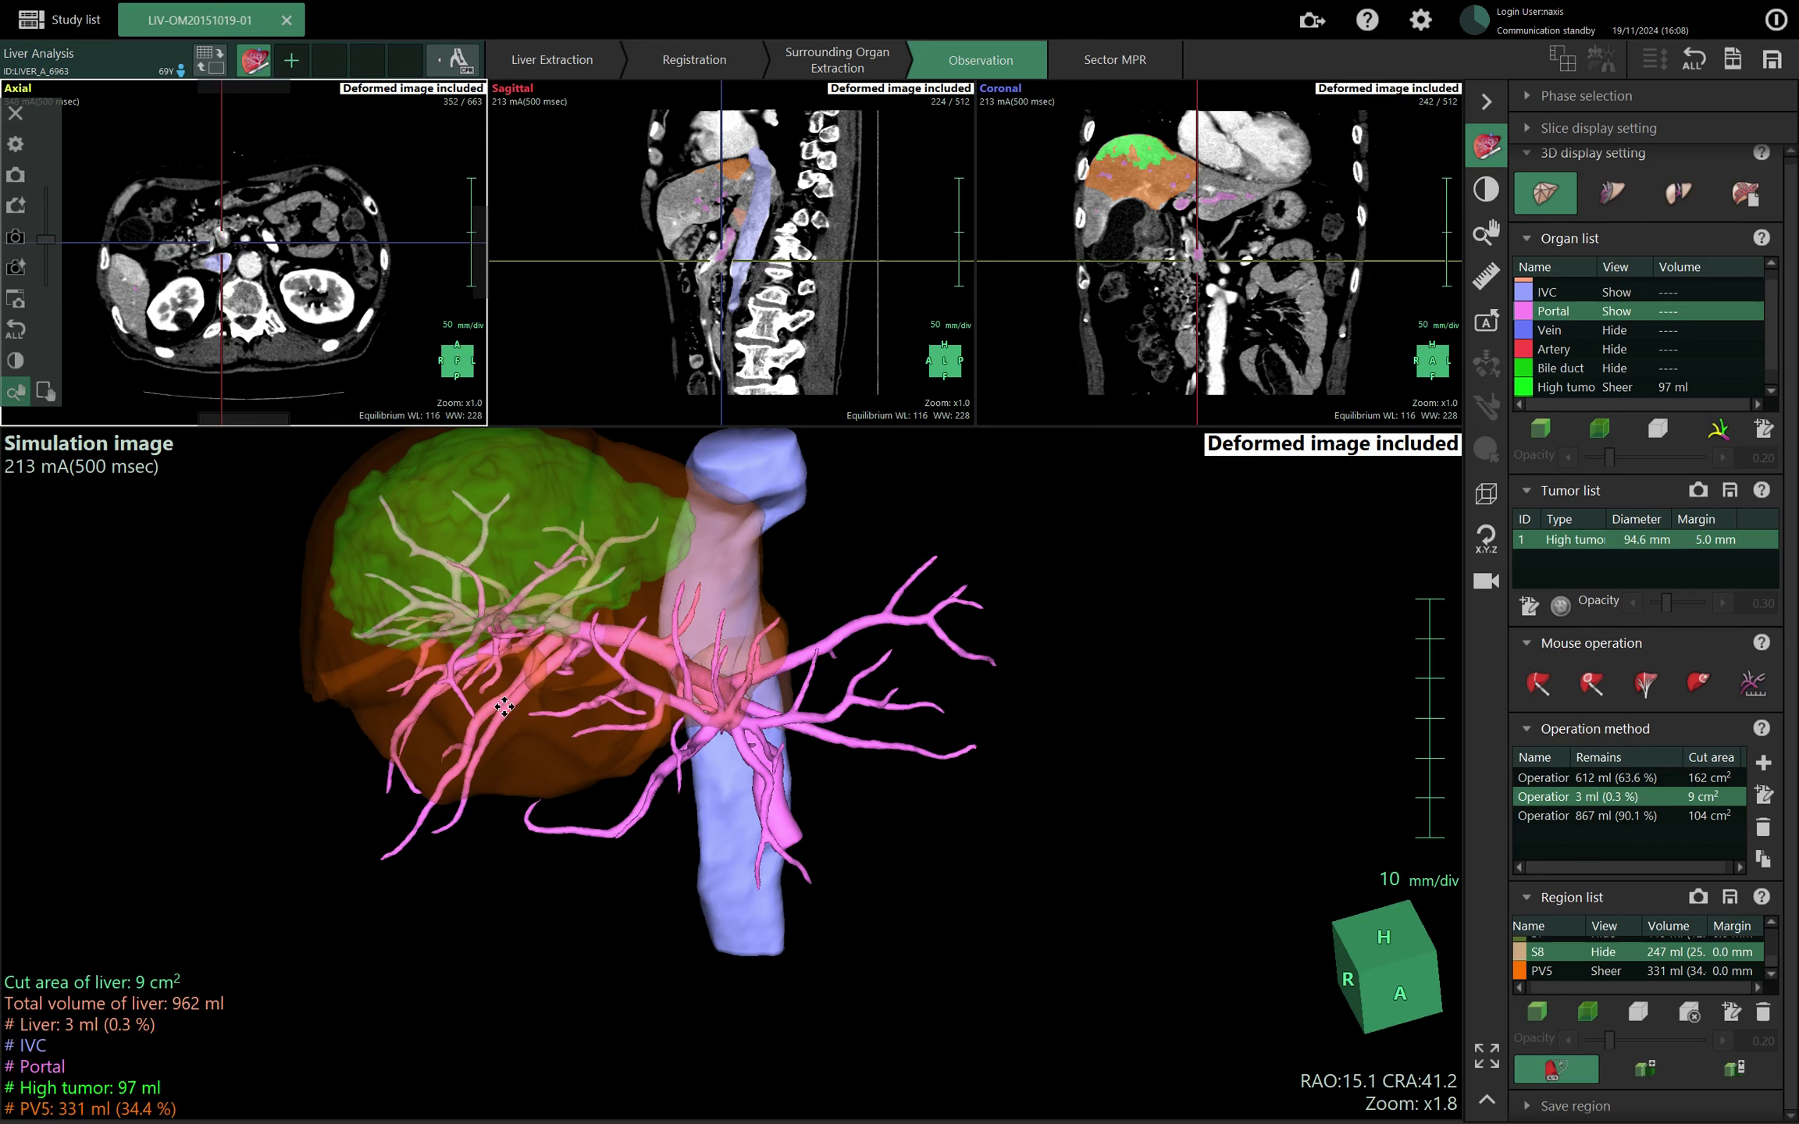
# Set High tumor to Show in the organ display, and hide it to expose the portal branches within region PV5.
pyautogui.click(1594, 382)
pyautogui.click(1539, 428)
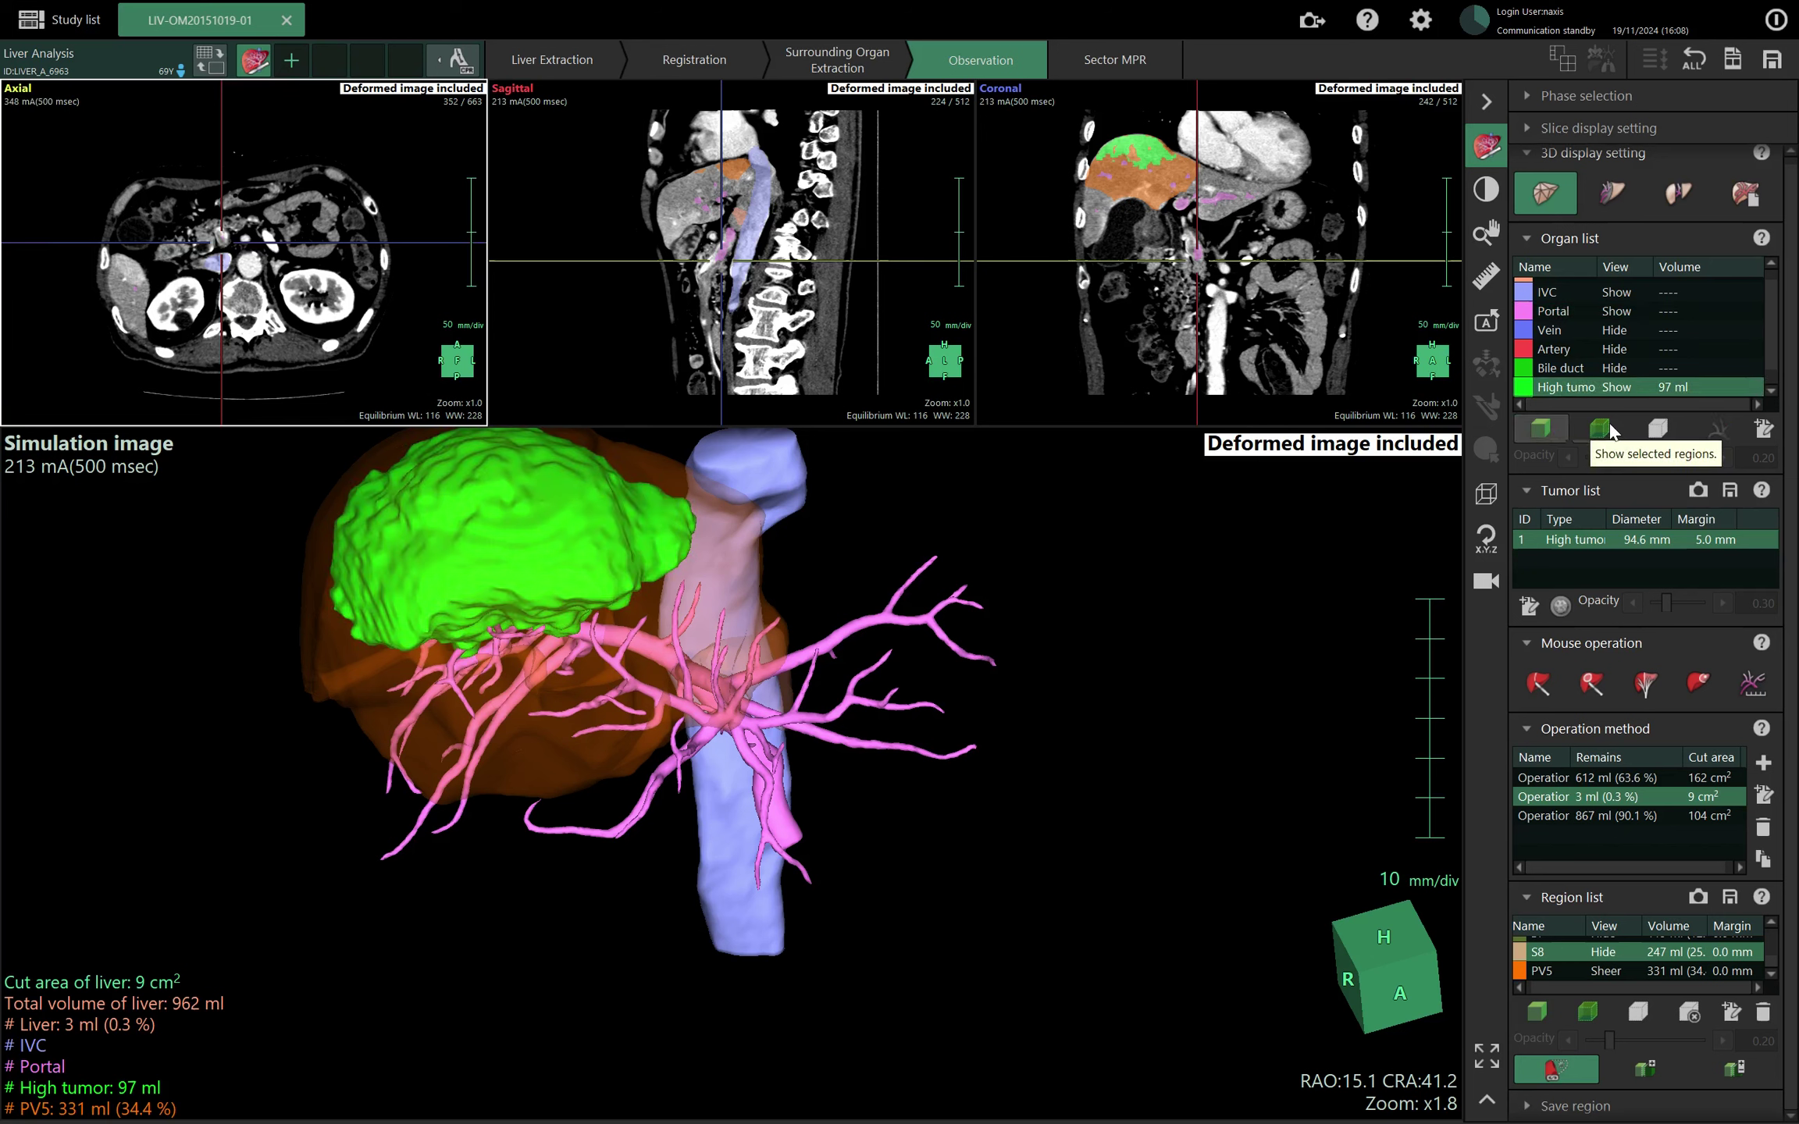
pyautogui.click(1654, 428)
pyautogui.moveTo(1049, 695); pyautogui.dragTo(1218, 652)
# With region PV5 selected, toggle the tumor display synchronization off and on, and inspect the simulation model from the front.
pyautogui.click(1554, 973)
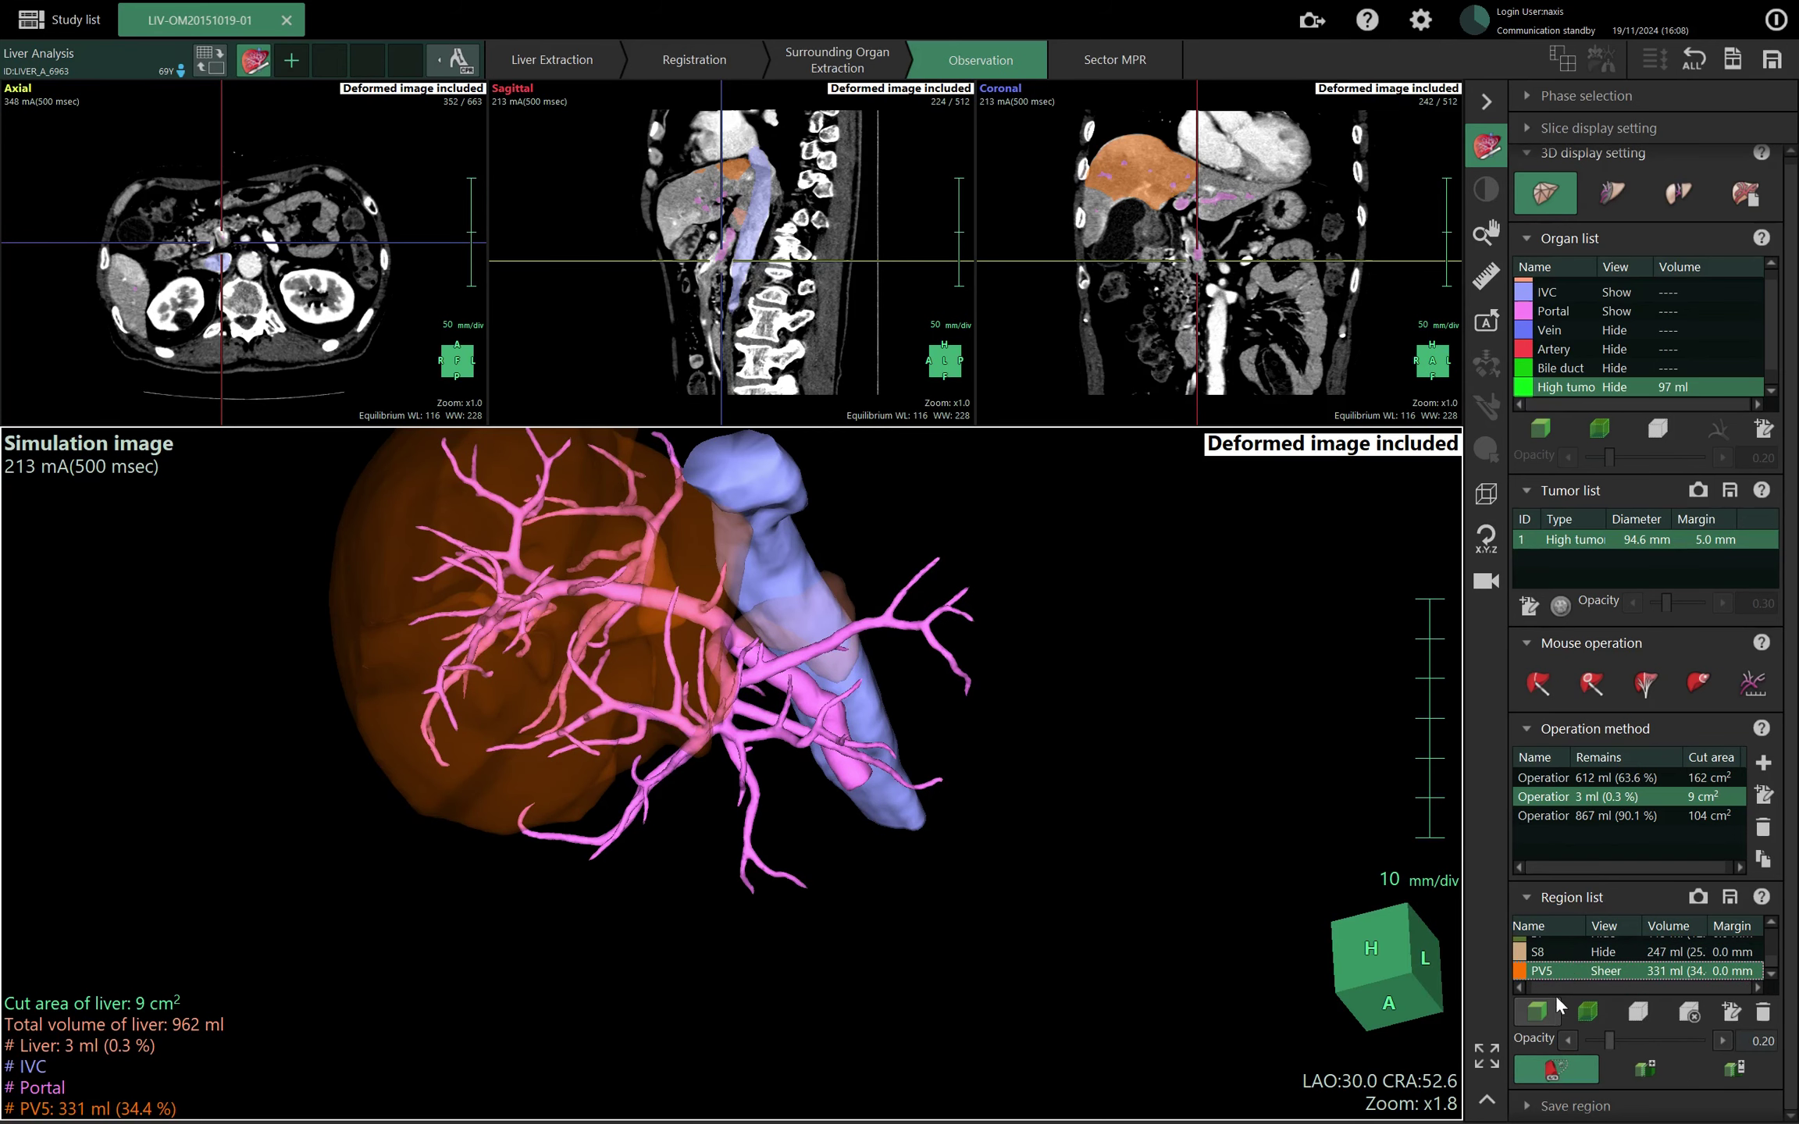
pyautogui.click(1558, 1066)
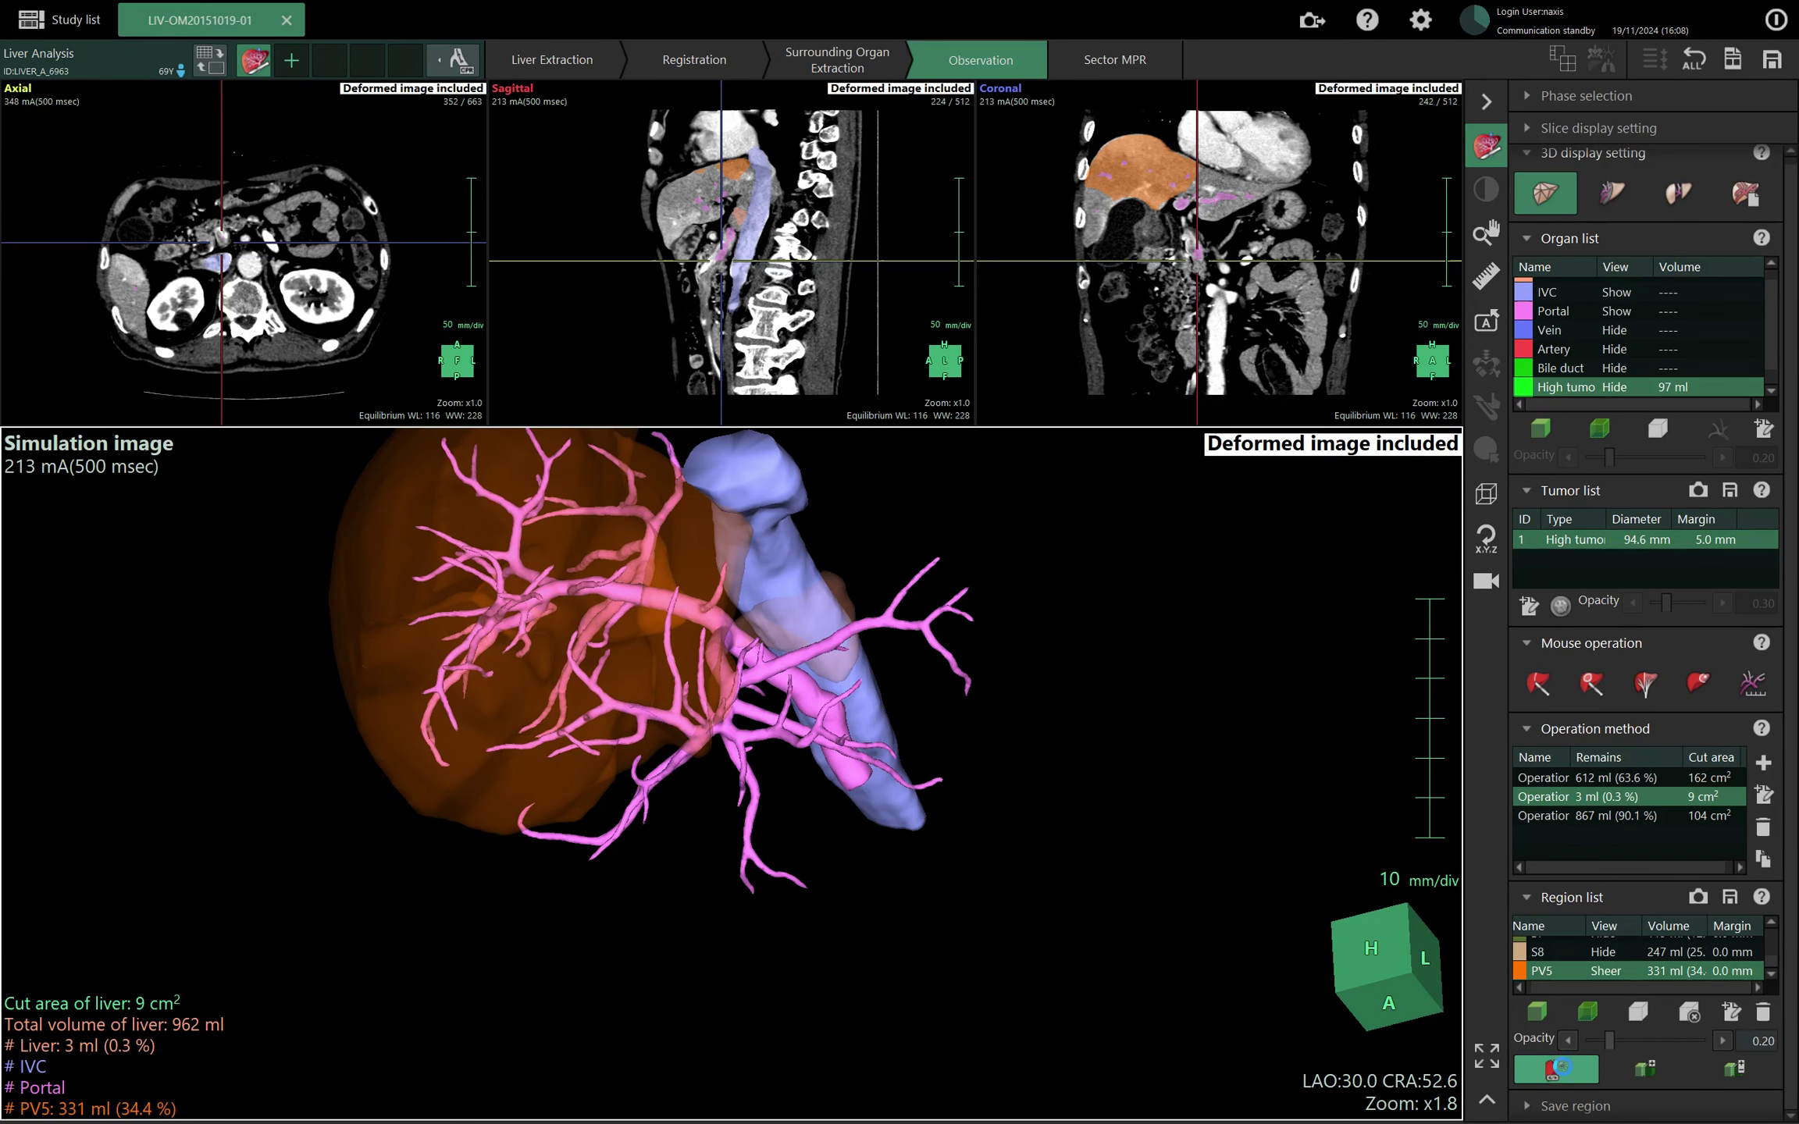
pyautogui.click(1560, 1073)
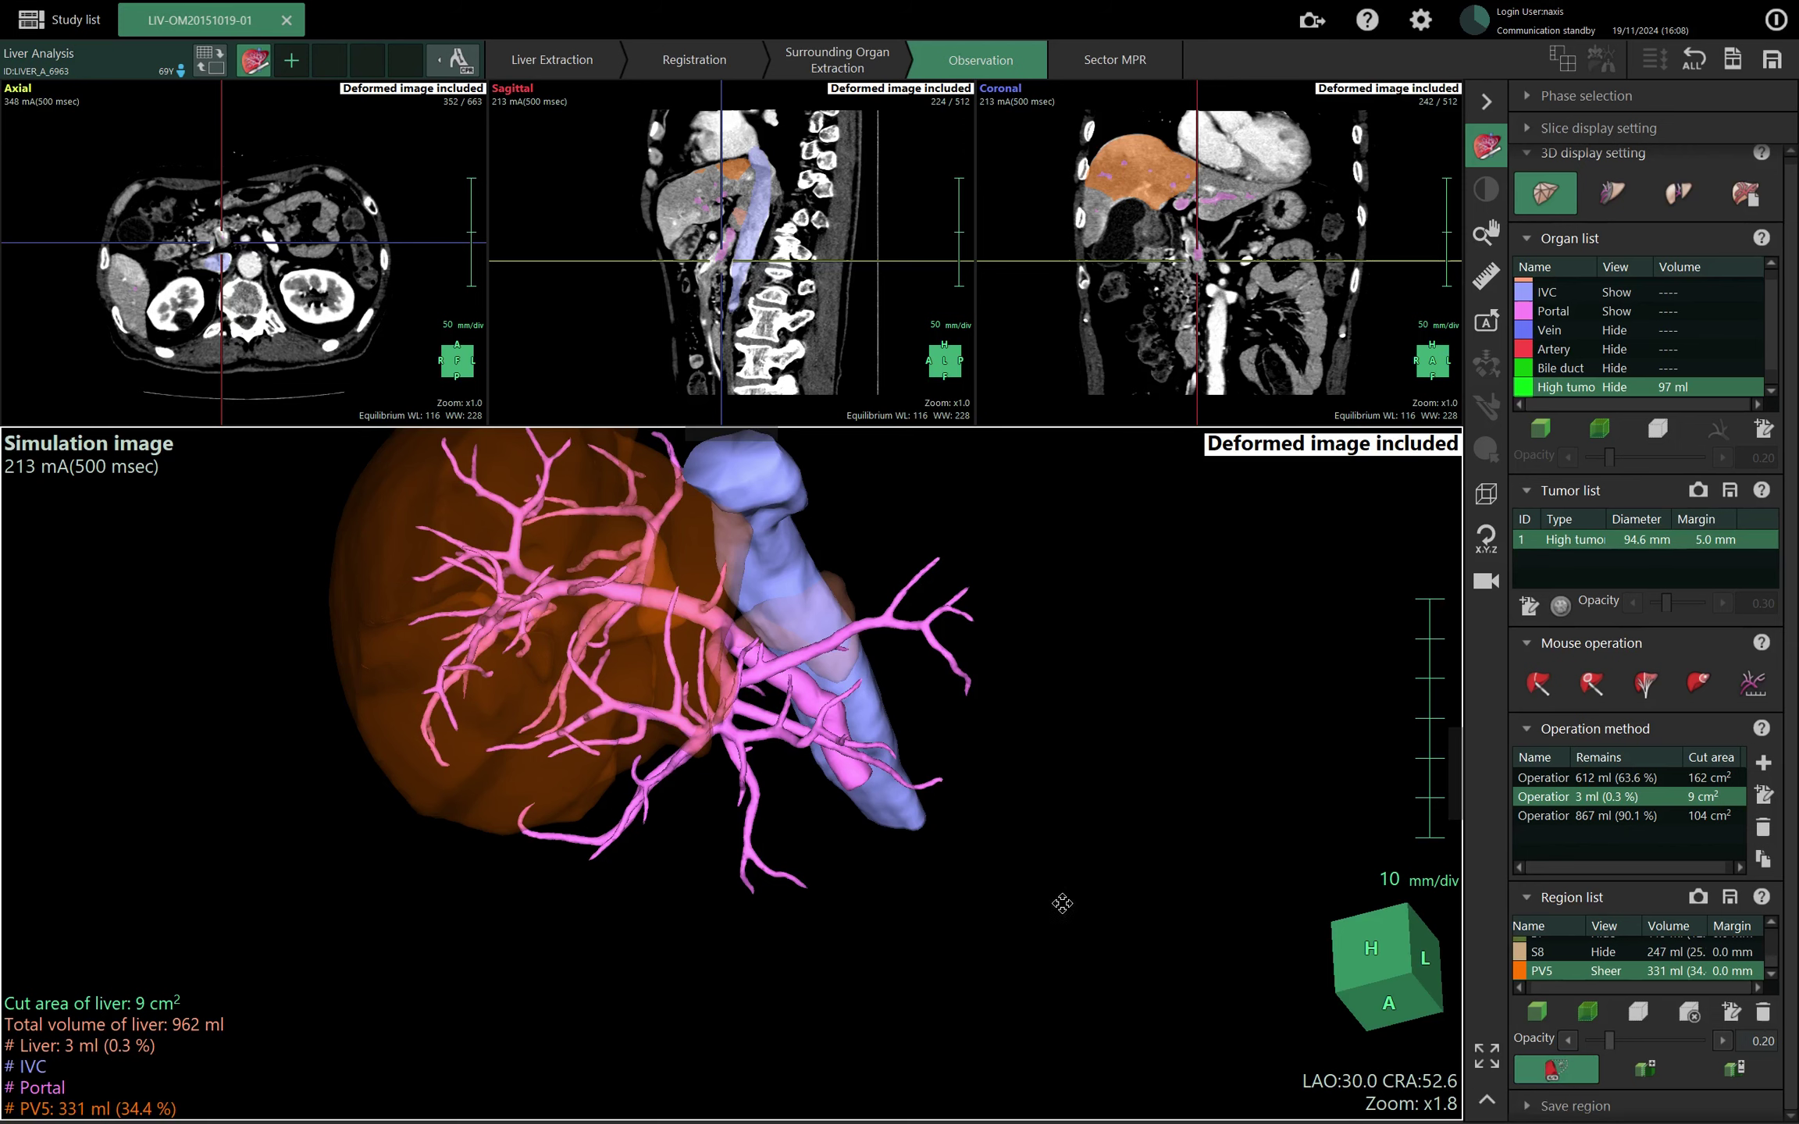
pyautogui.moveTo(1060, 903); pyautogui.dragTo(1064, 804)
pyautogui.scroll(-4, 1066, 814)
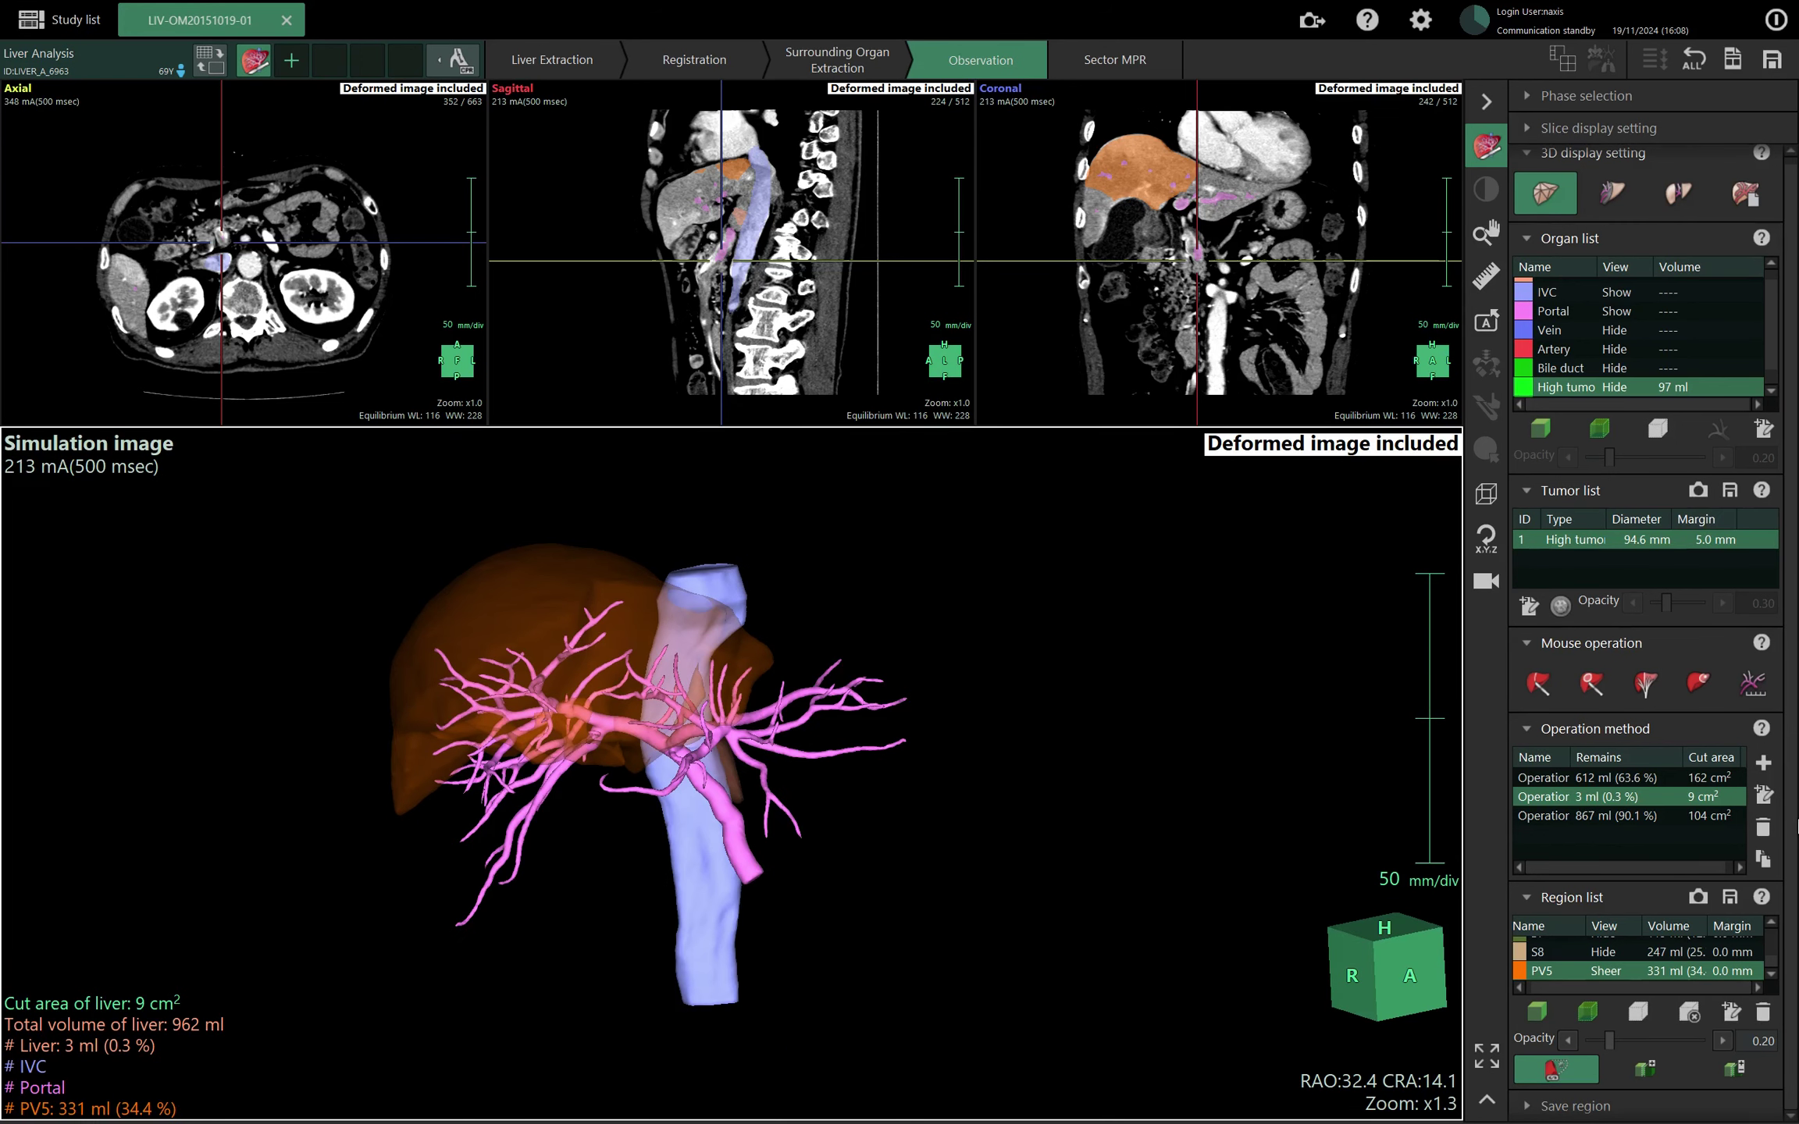
# Open the preset settings for the 3D display and close them without adding a preset.
pyautogui.scroll(1, 1793, 283)
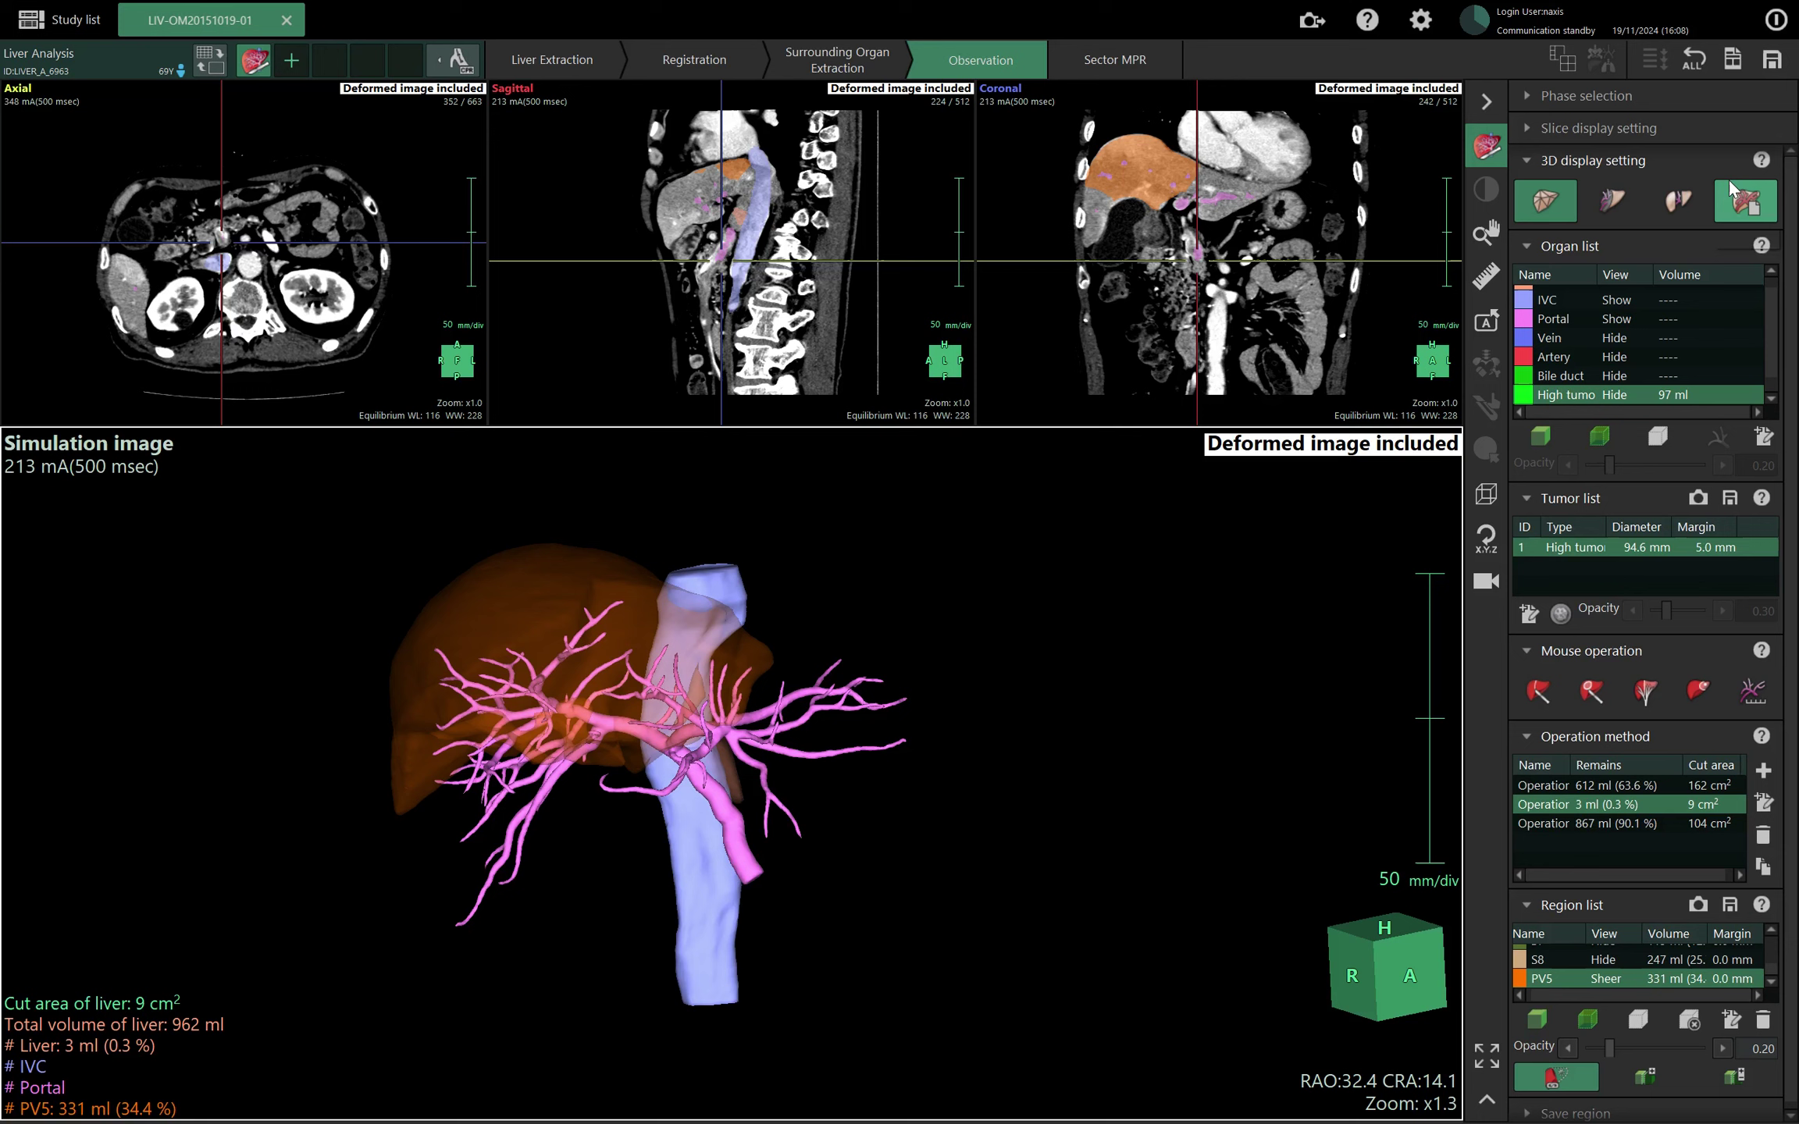
pyautogui.click(1744, 203)
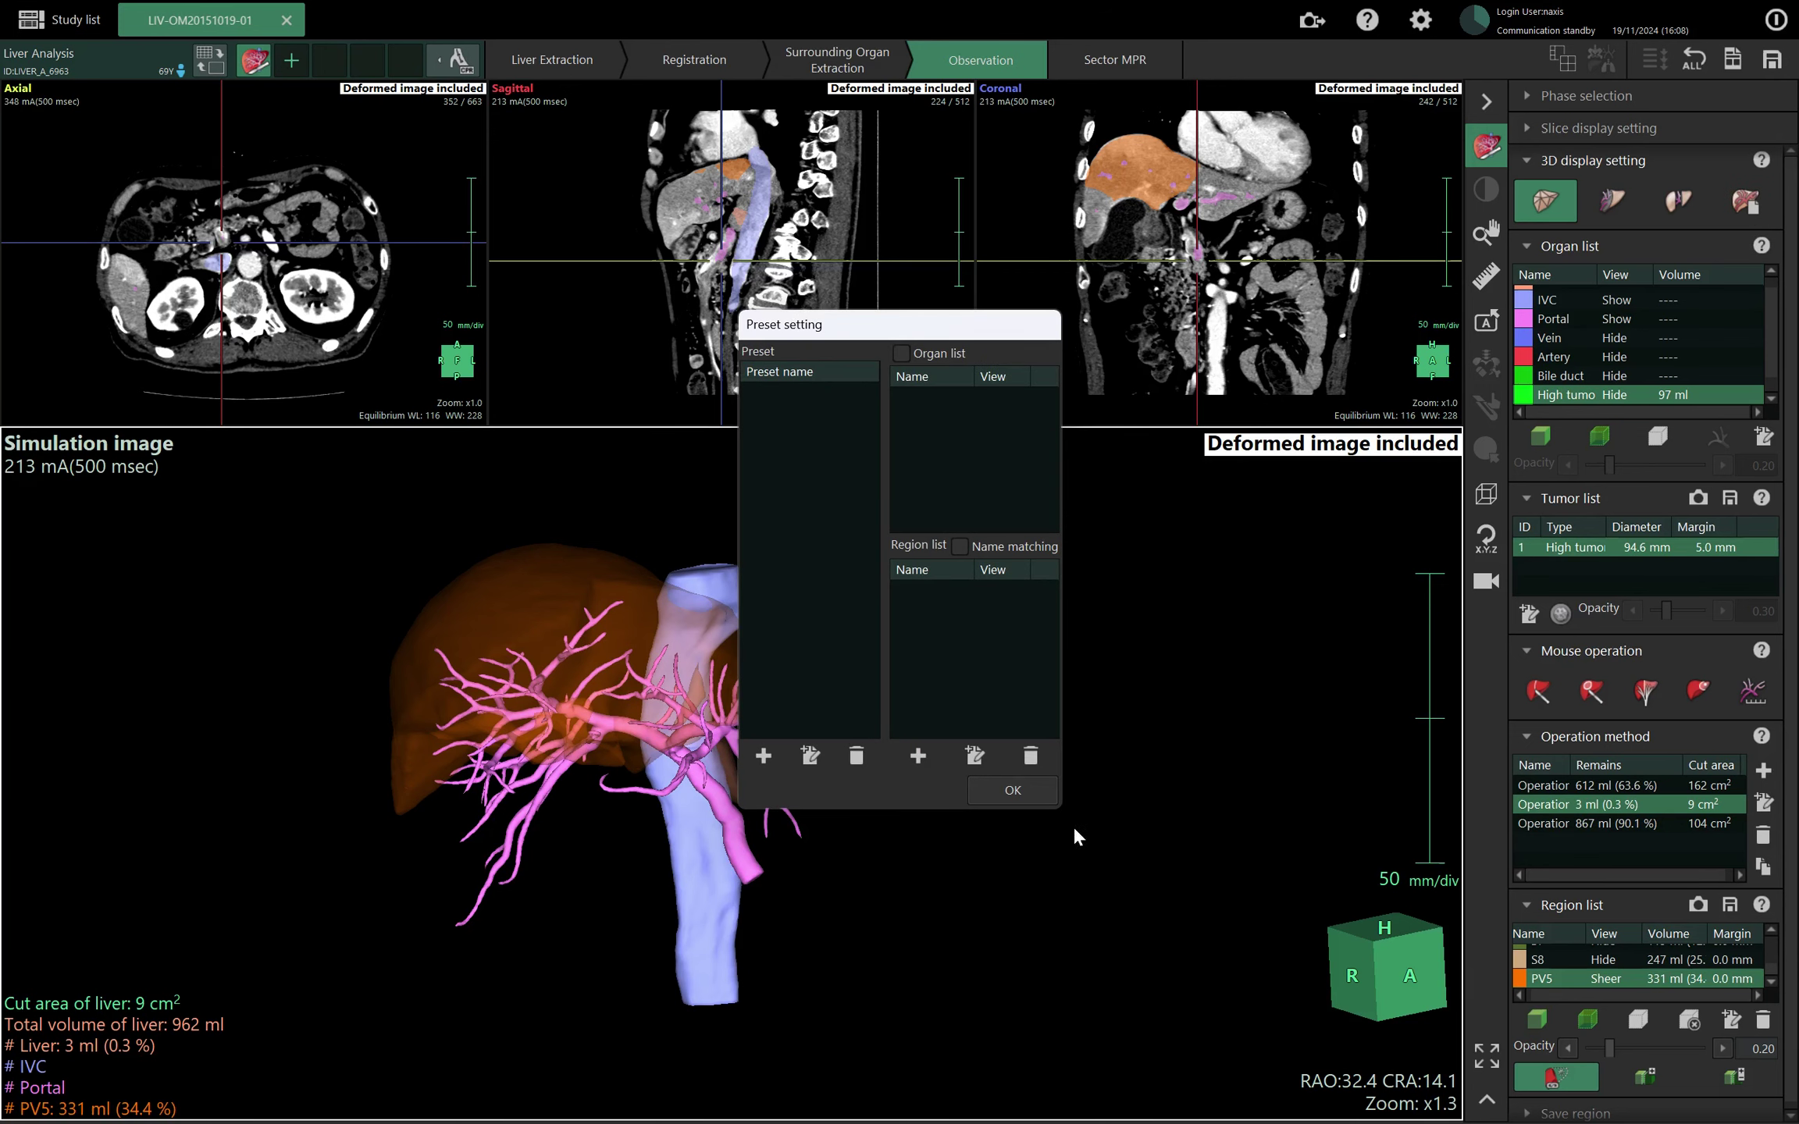
pyautogui.click(1011, 788)
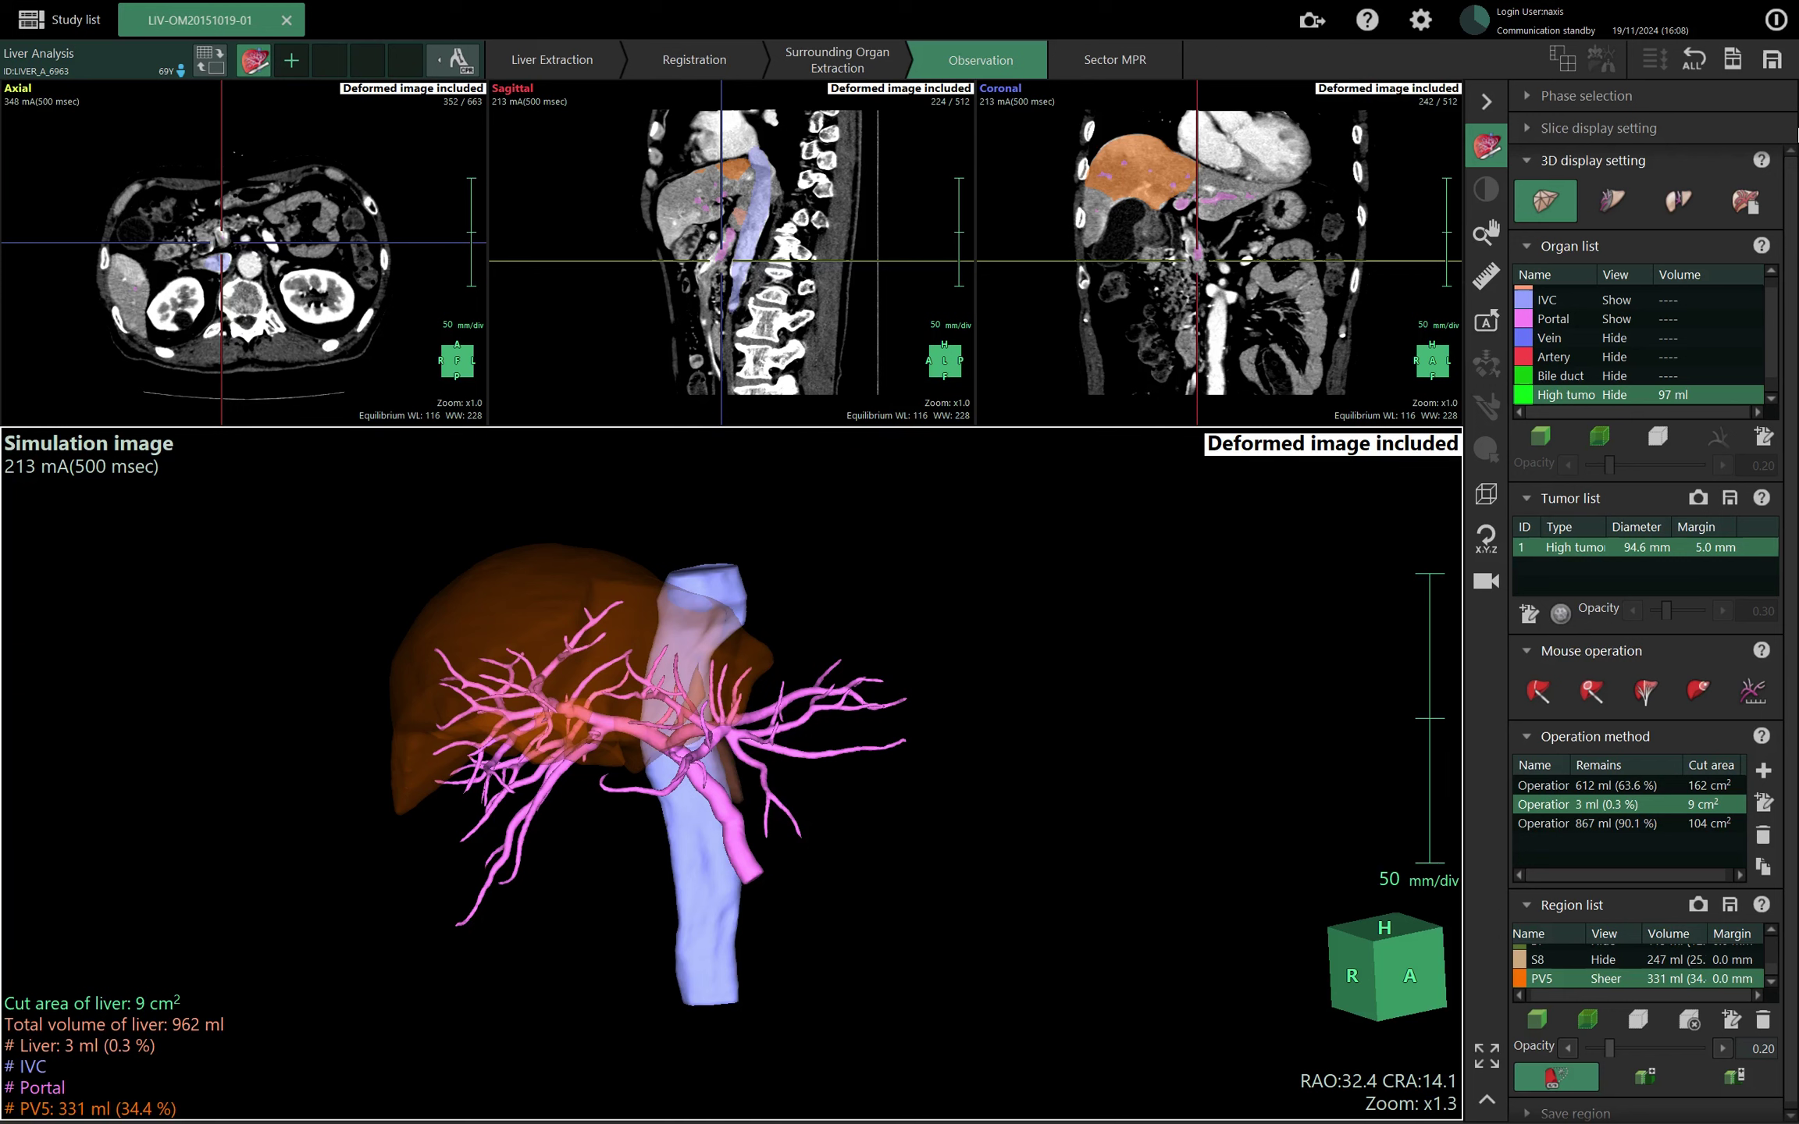
# Open the Sector MPR stage and check the organ list for an extracted body surface.
pyautogui.click(1115, 60)
pyautogui.scroll(-3, 584, 659)
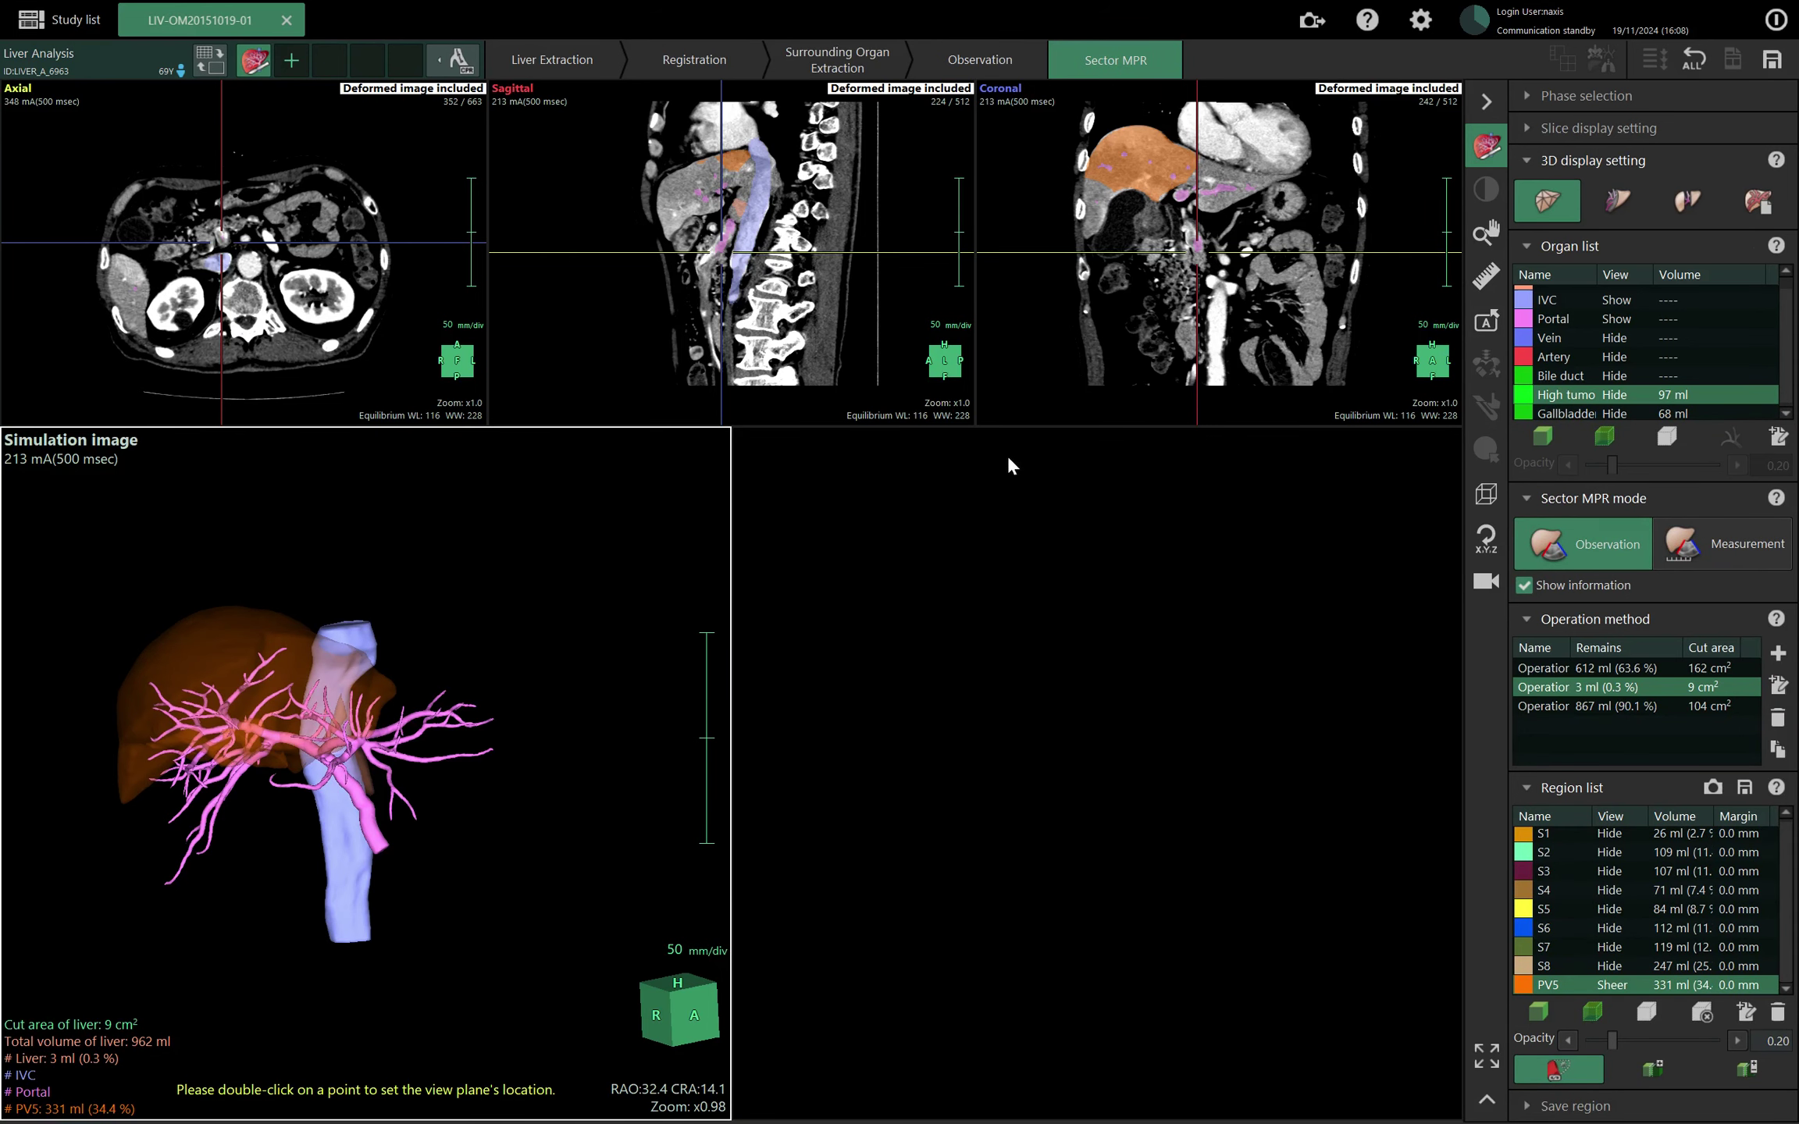
pyautogui.scroll(1, 1547, 382)
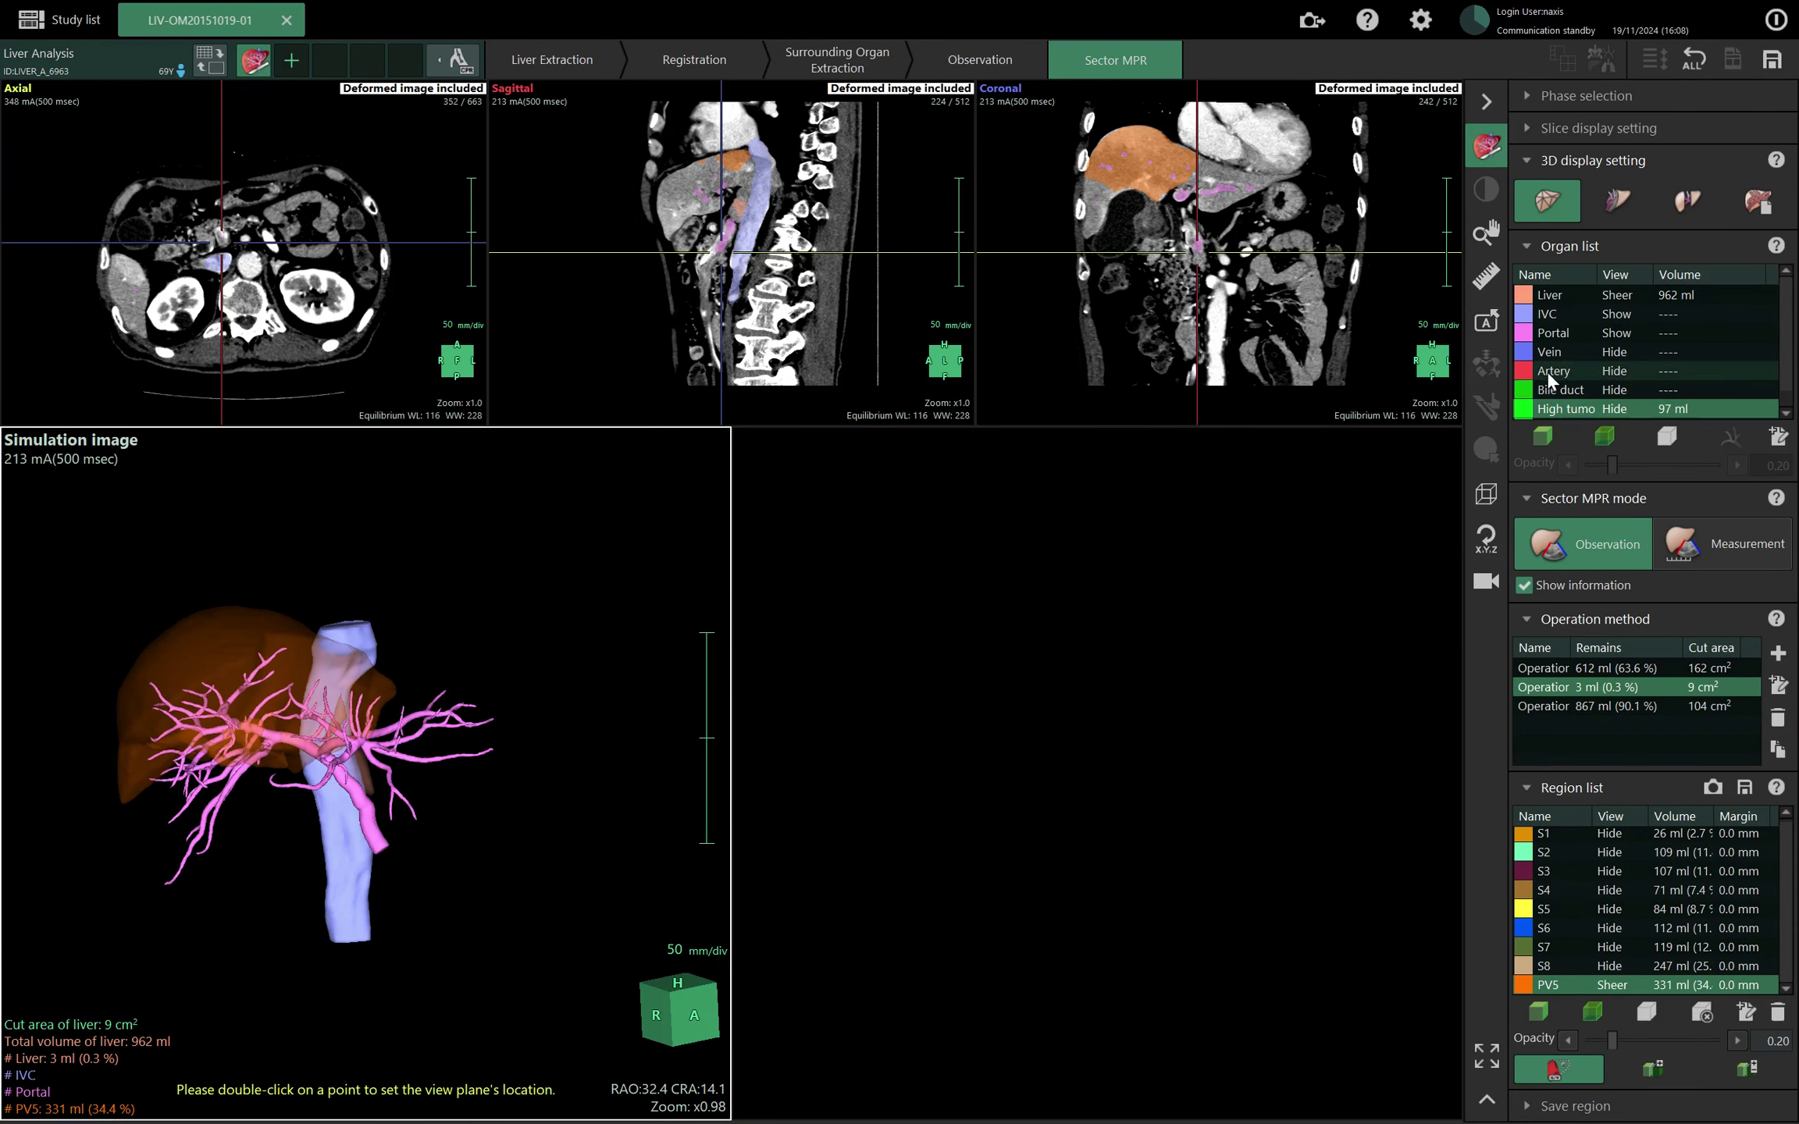
# Extract the body surface in Surrounding Organ Extraction and return to Sector MPR, accepting the clearing of existing regions and operations.
pyautogui.click(865, 59)
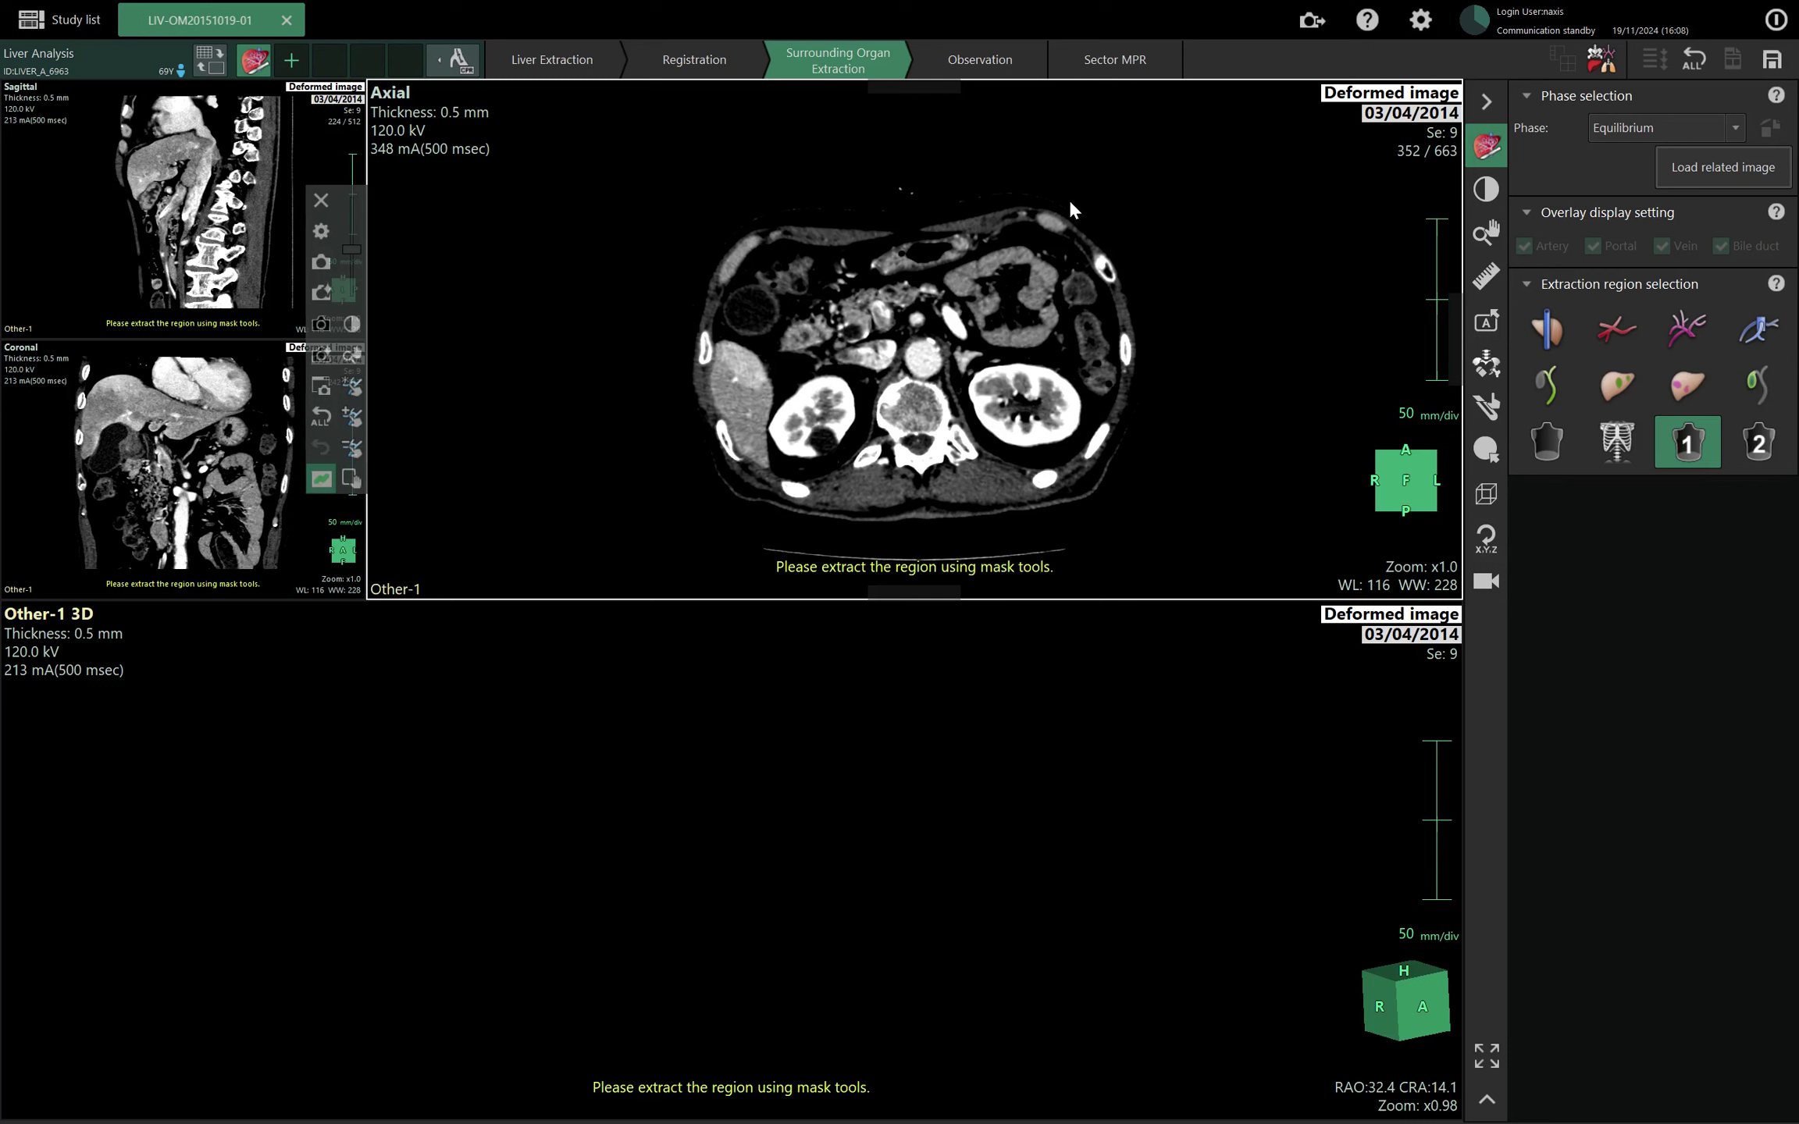
pyautogui.click(1620, 452)
pyautogui.click(1557, 441)
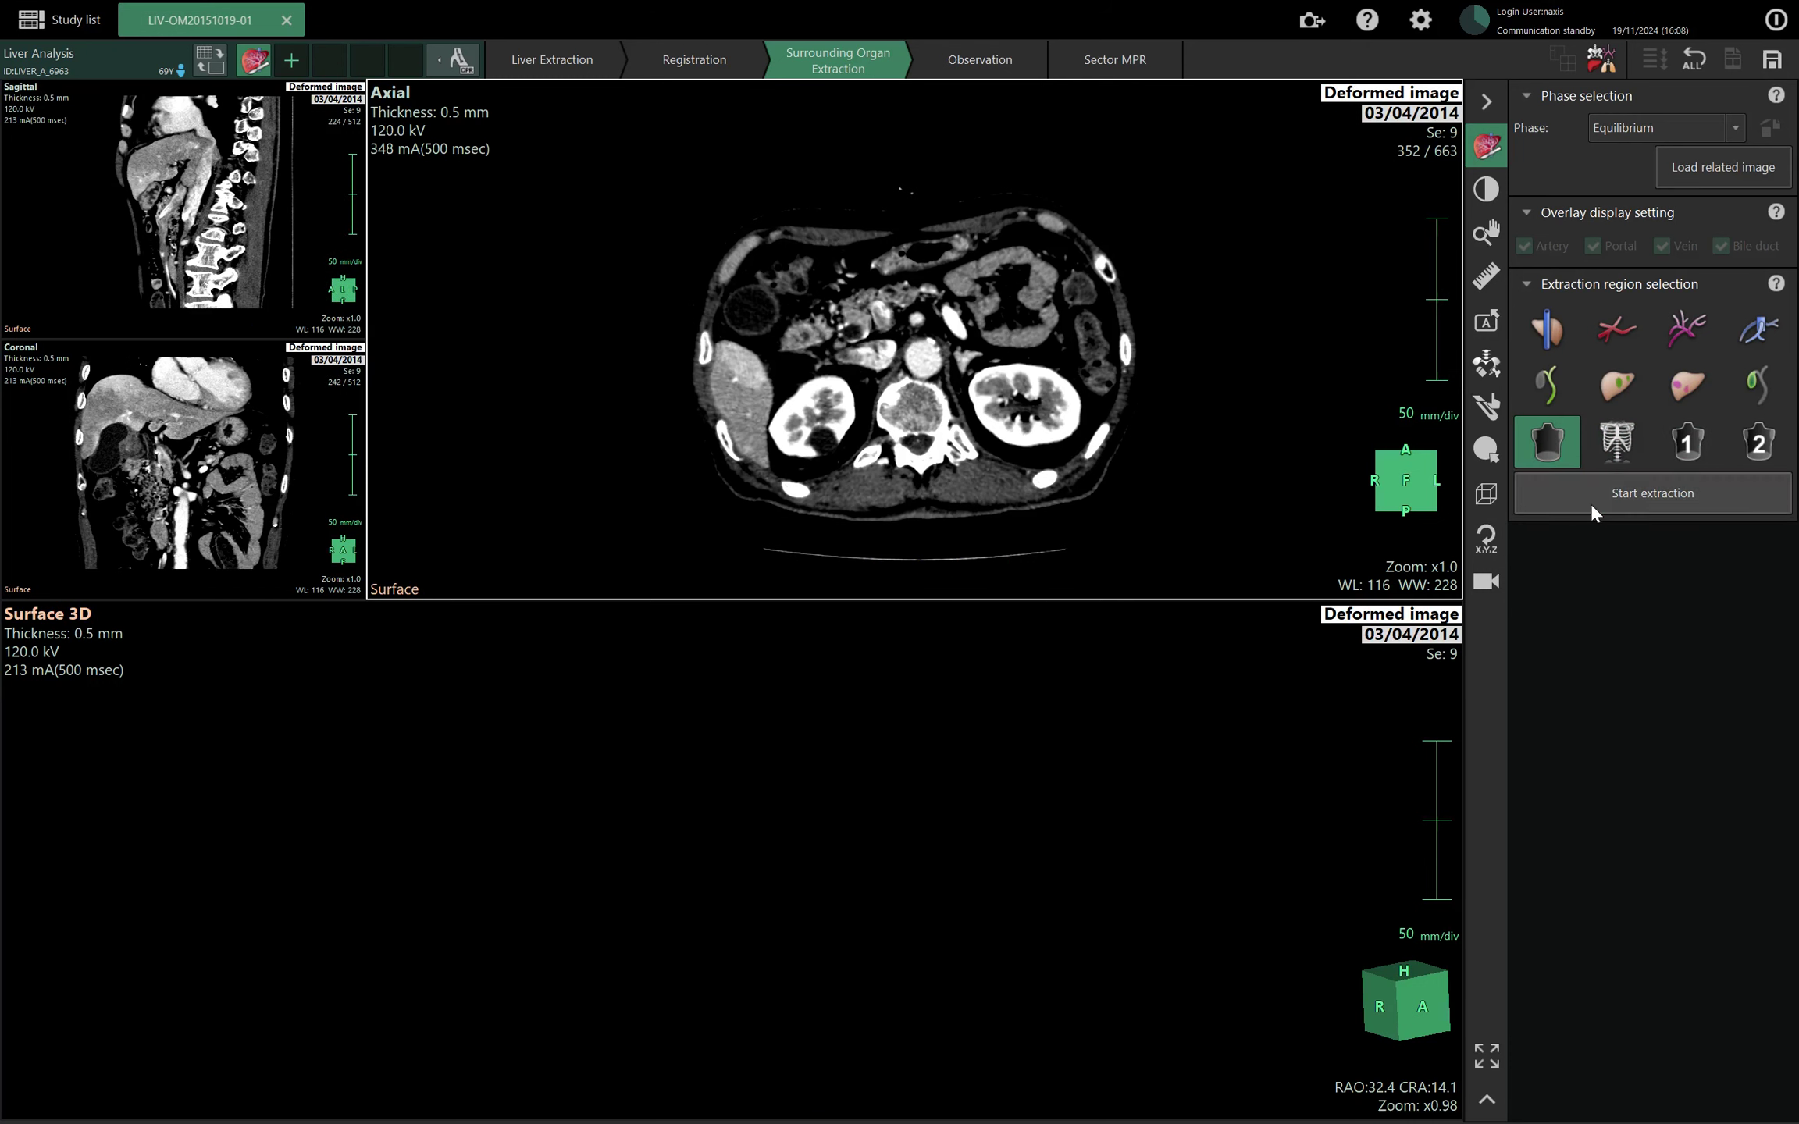
pyautogui.click(1591, 503)
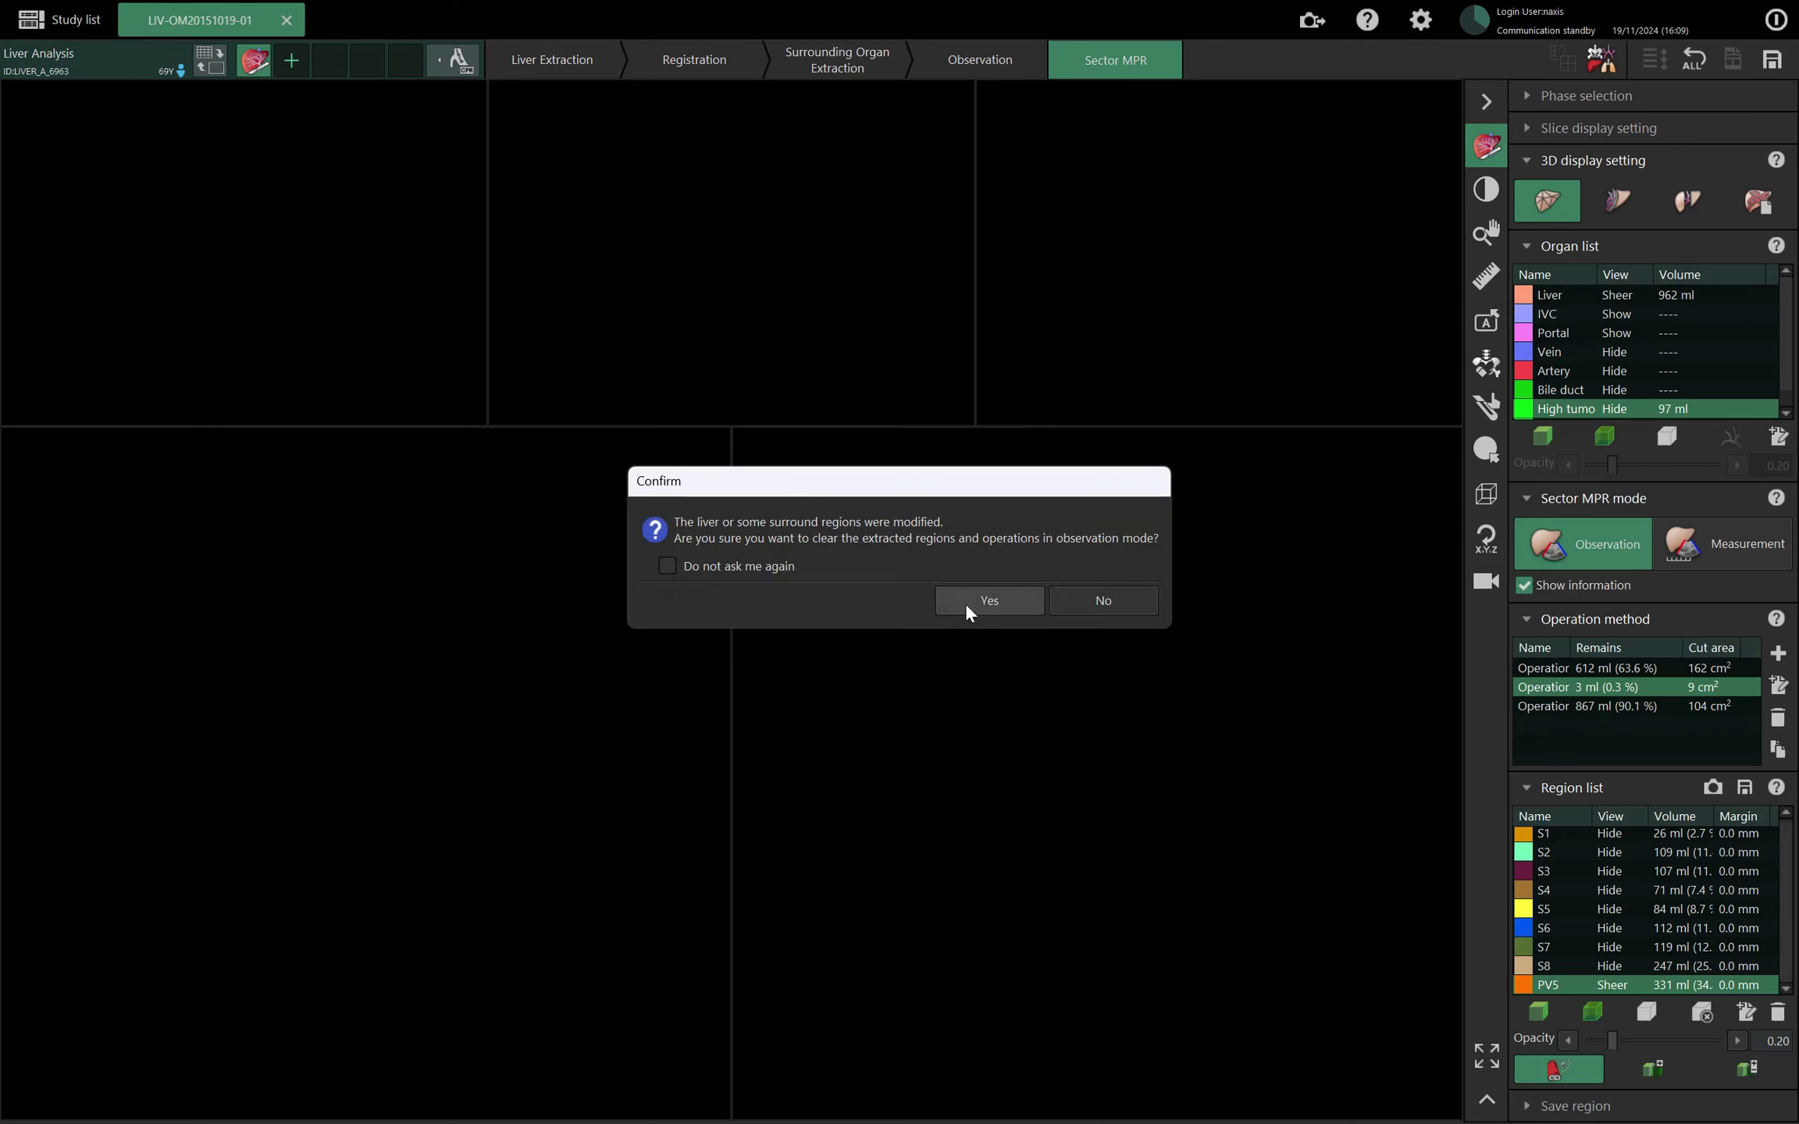
pyautogui.click(968, 597)
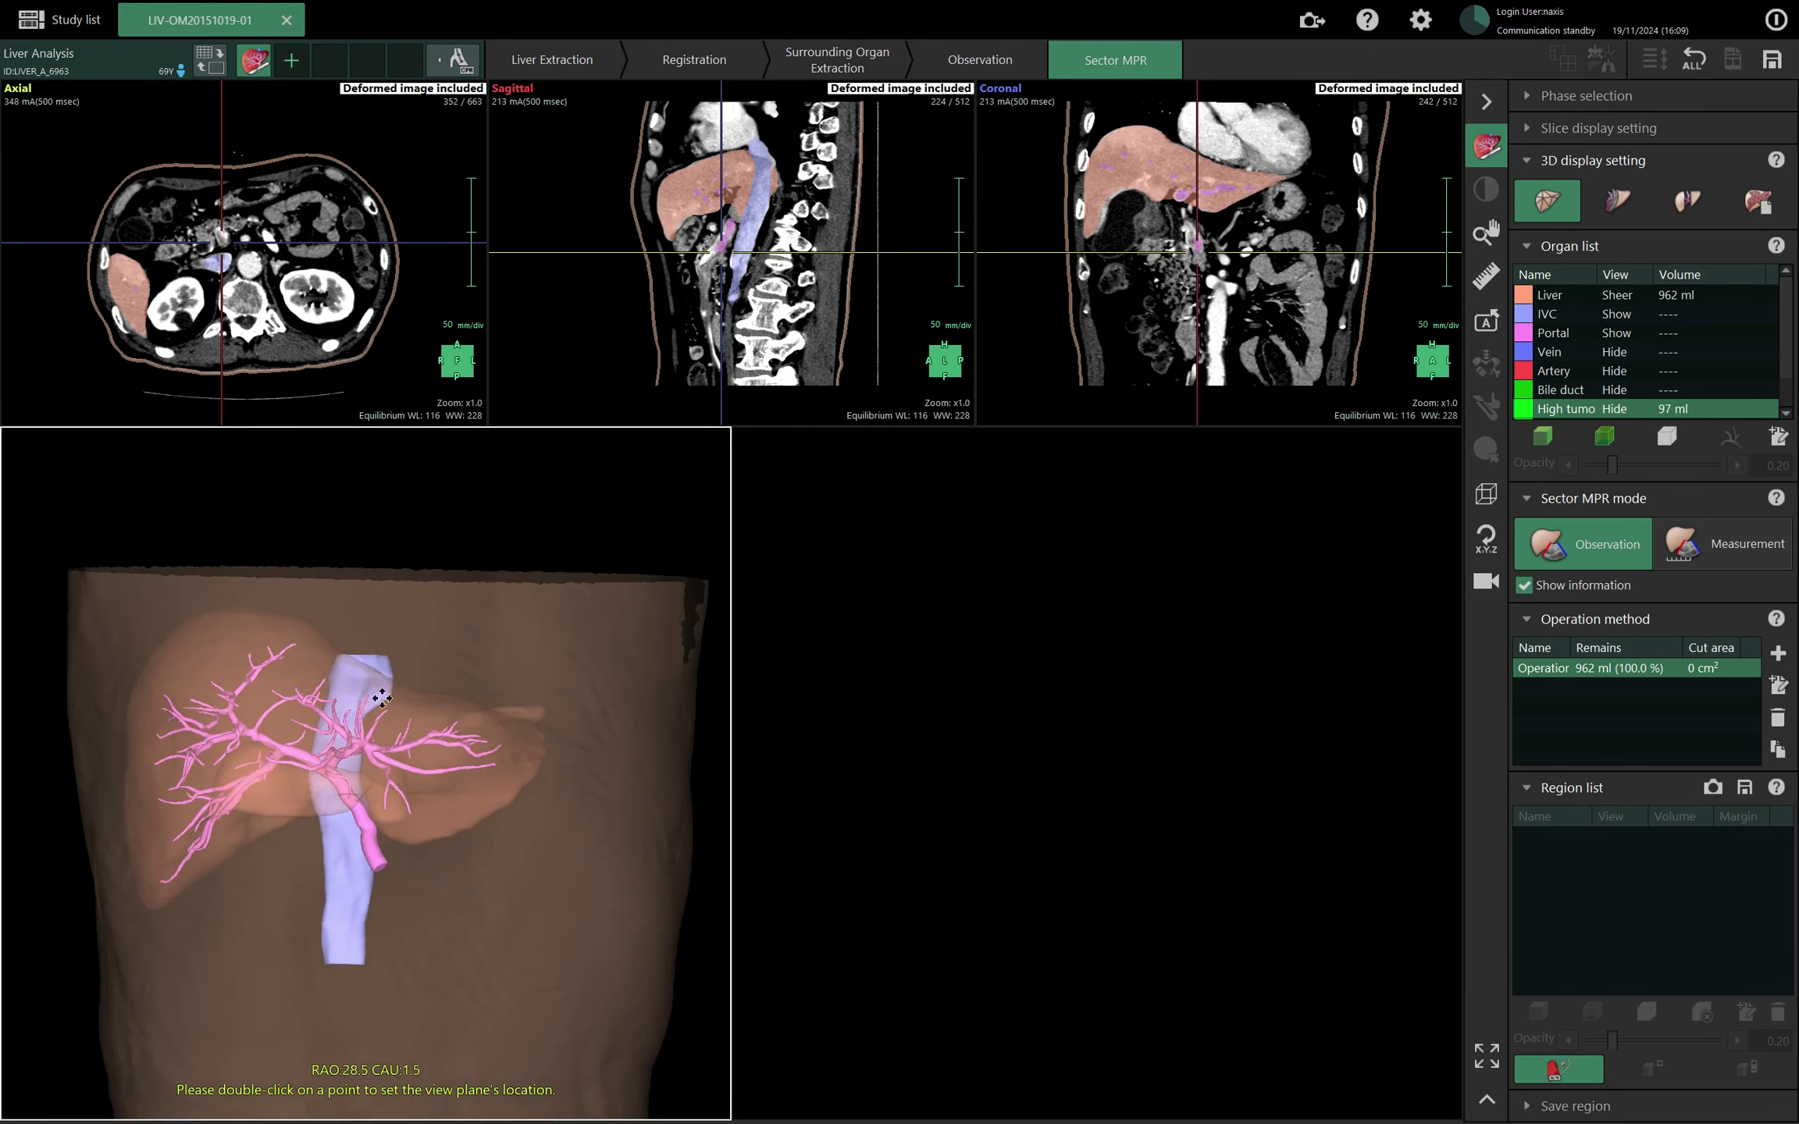
# Select all organs from Liver through Surface and display them as Sheer.
pyautogui.scroll(-1, 1630, 389)
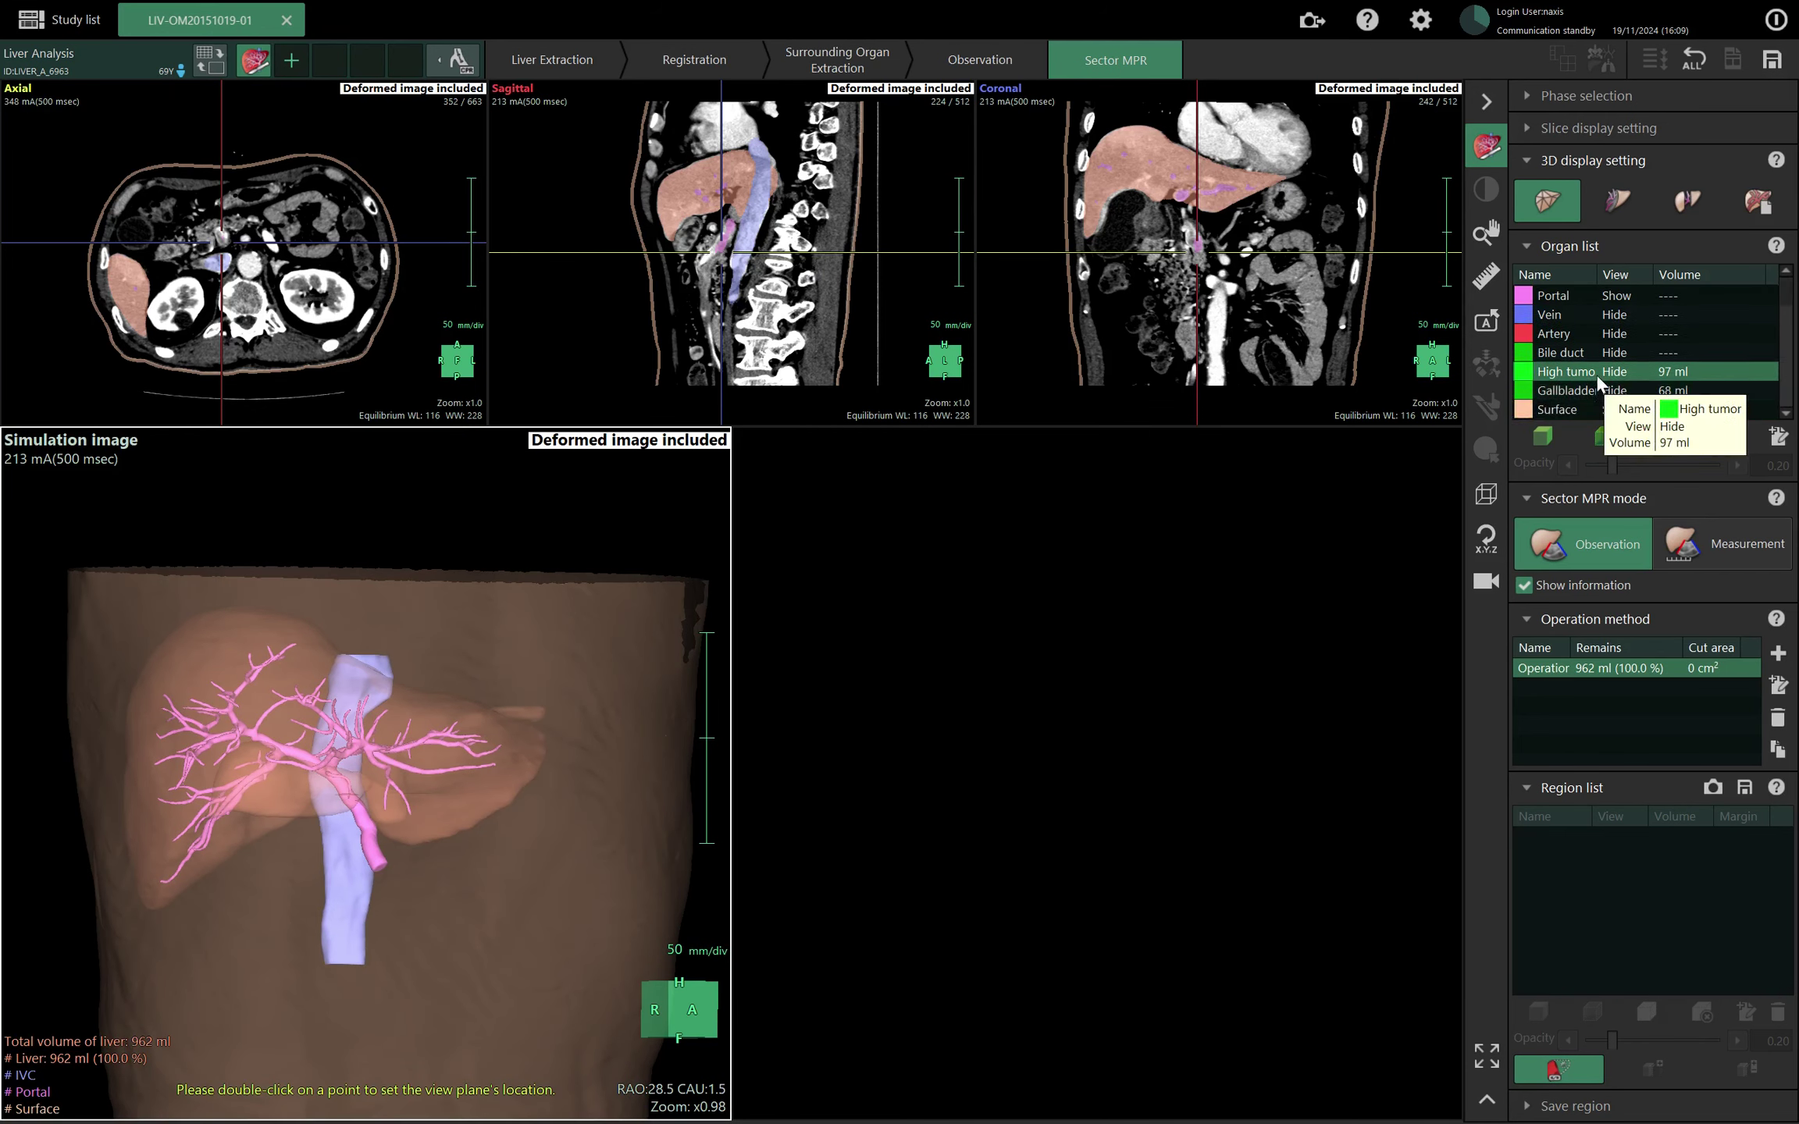
pyautogui.scroll(1, 1592, 311)
pyautogui.click(1585, 299)
pyautogui.scroll(-1, 1555, 379)
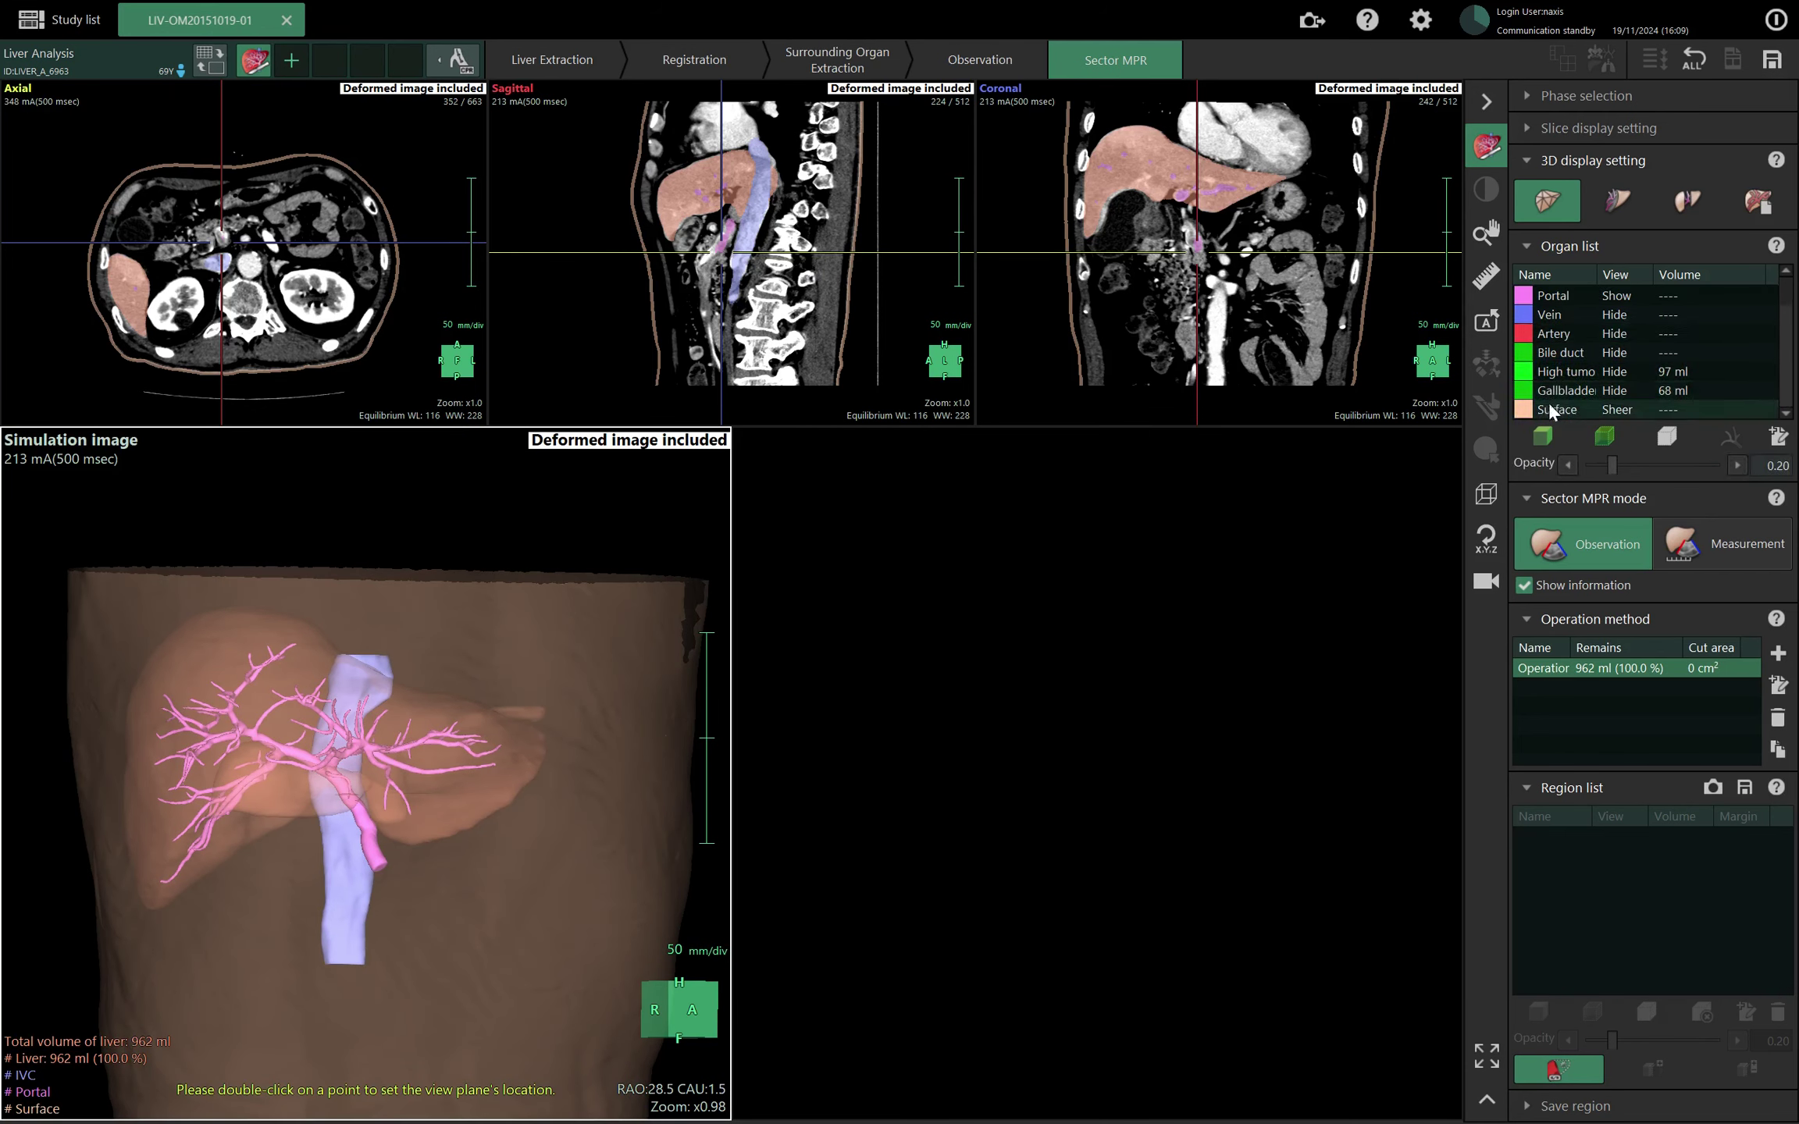
pyautogui.keyDown('shift'); pyautogui.click(1549, 412); pyautogui.keyUp('shift')
pyautogui.click(1550, 441)
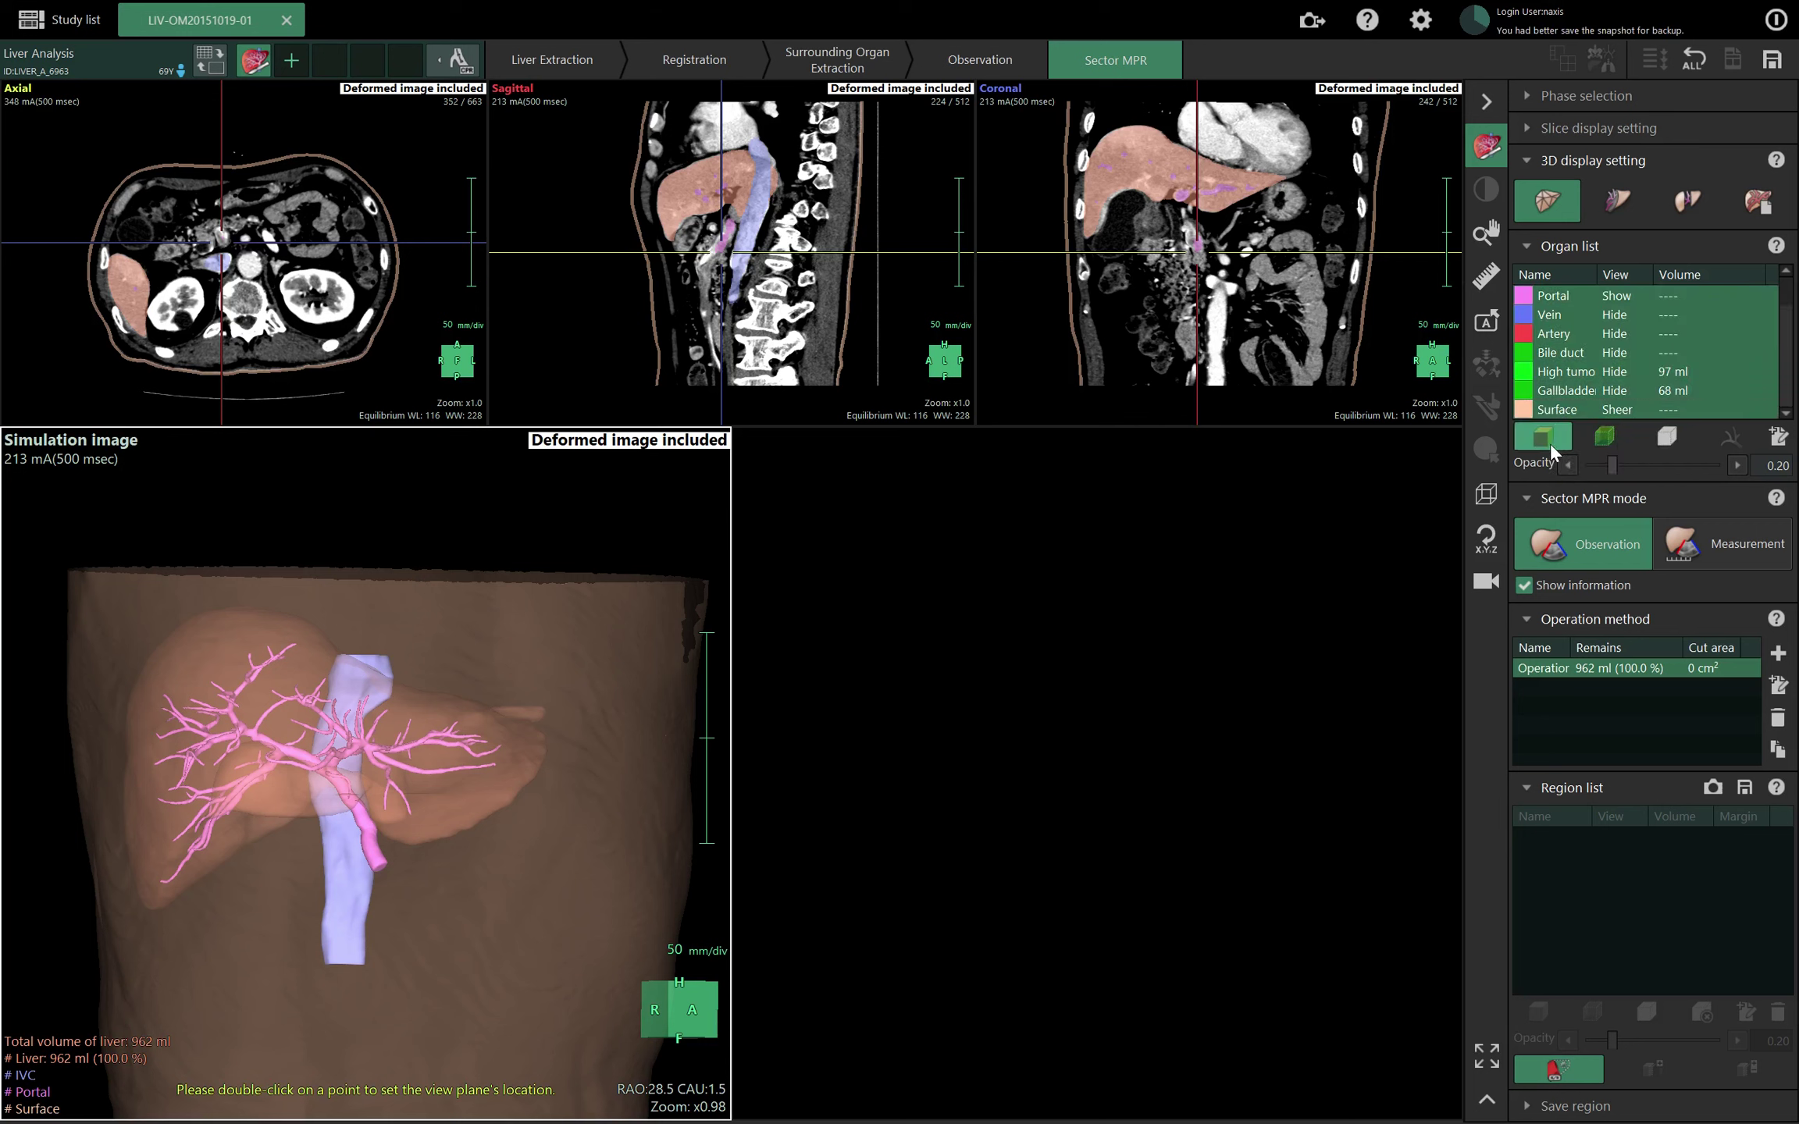
pyautogui.click(1594, 439)
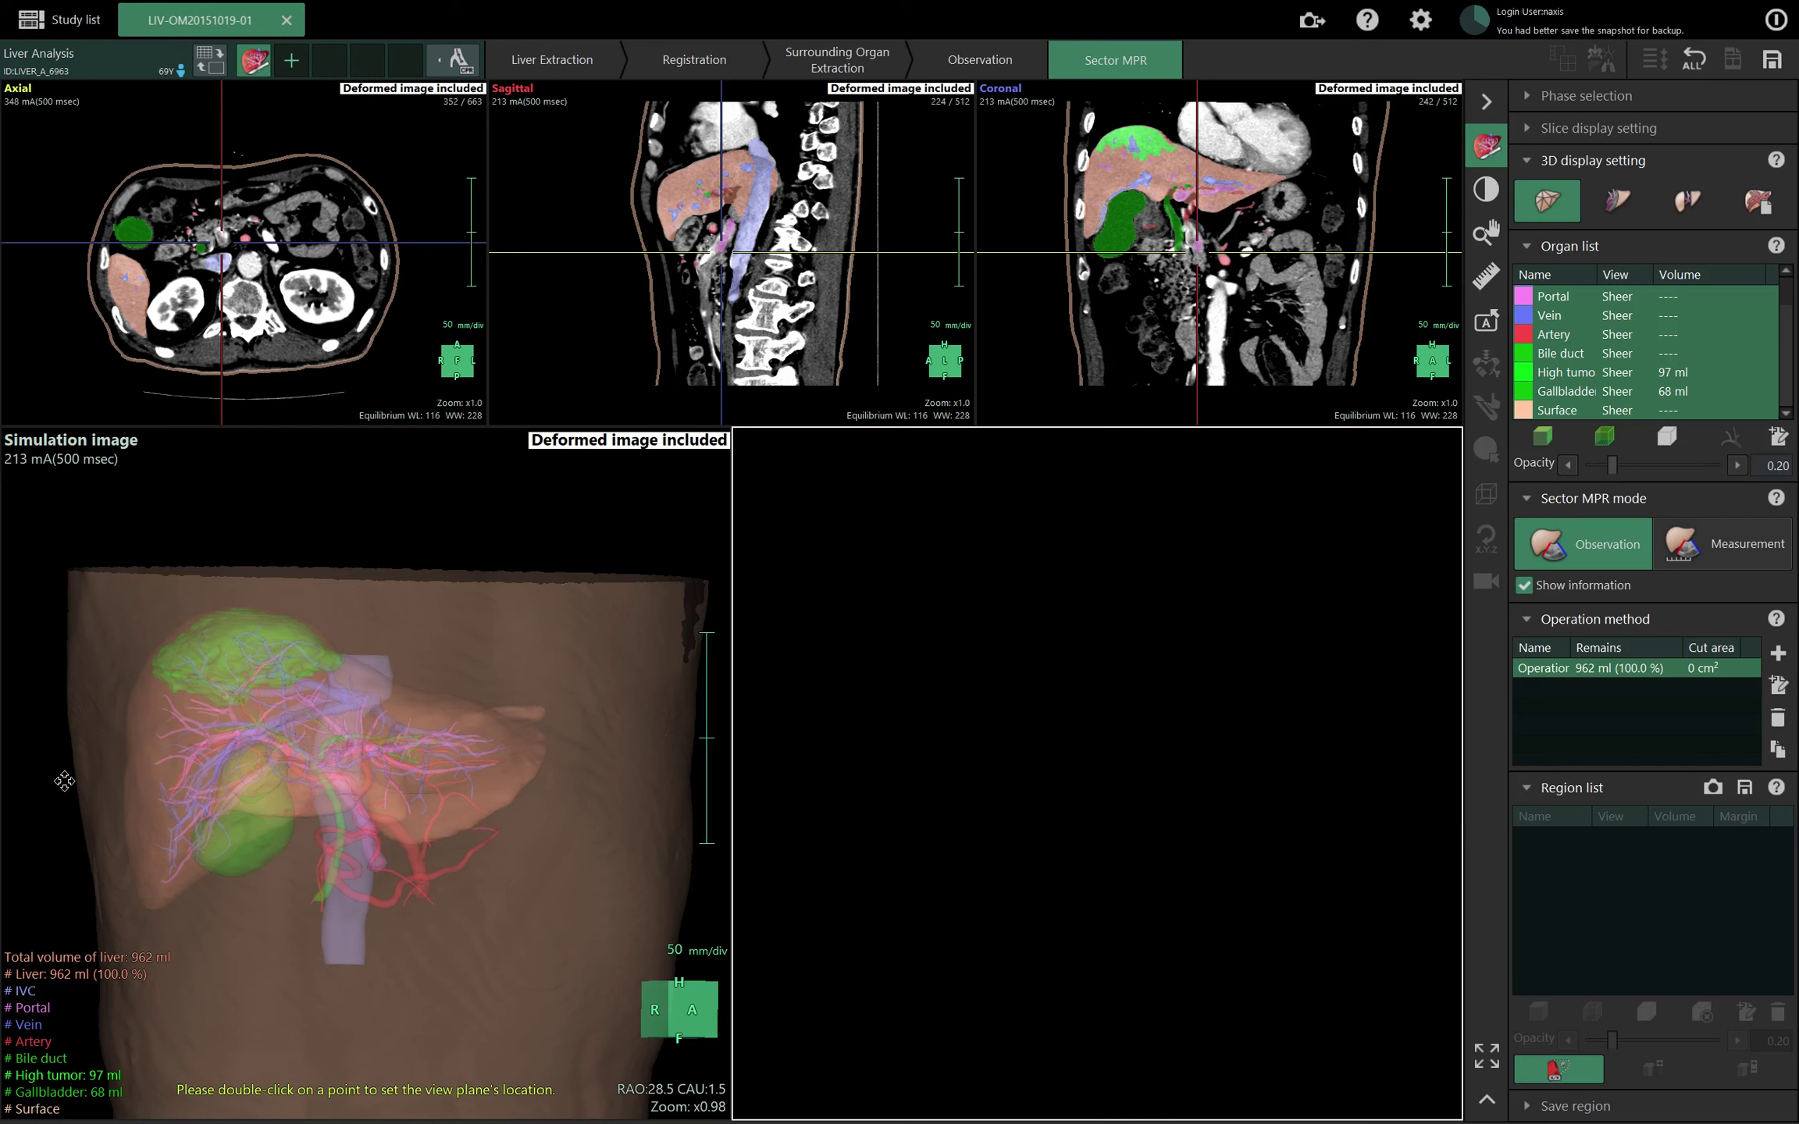
# Place the sector view plane on the body surface over the tumor and switch Sector MPR to Measurement mode.
pyautogui.doubleClick(260, 664)
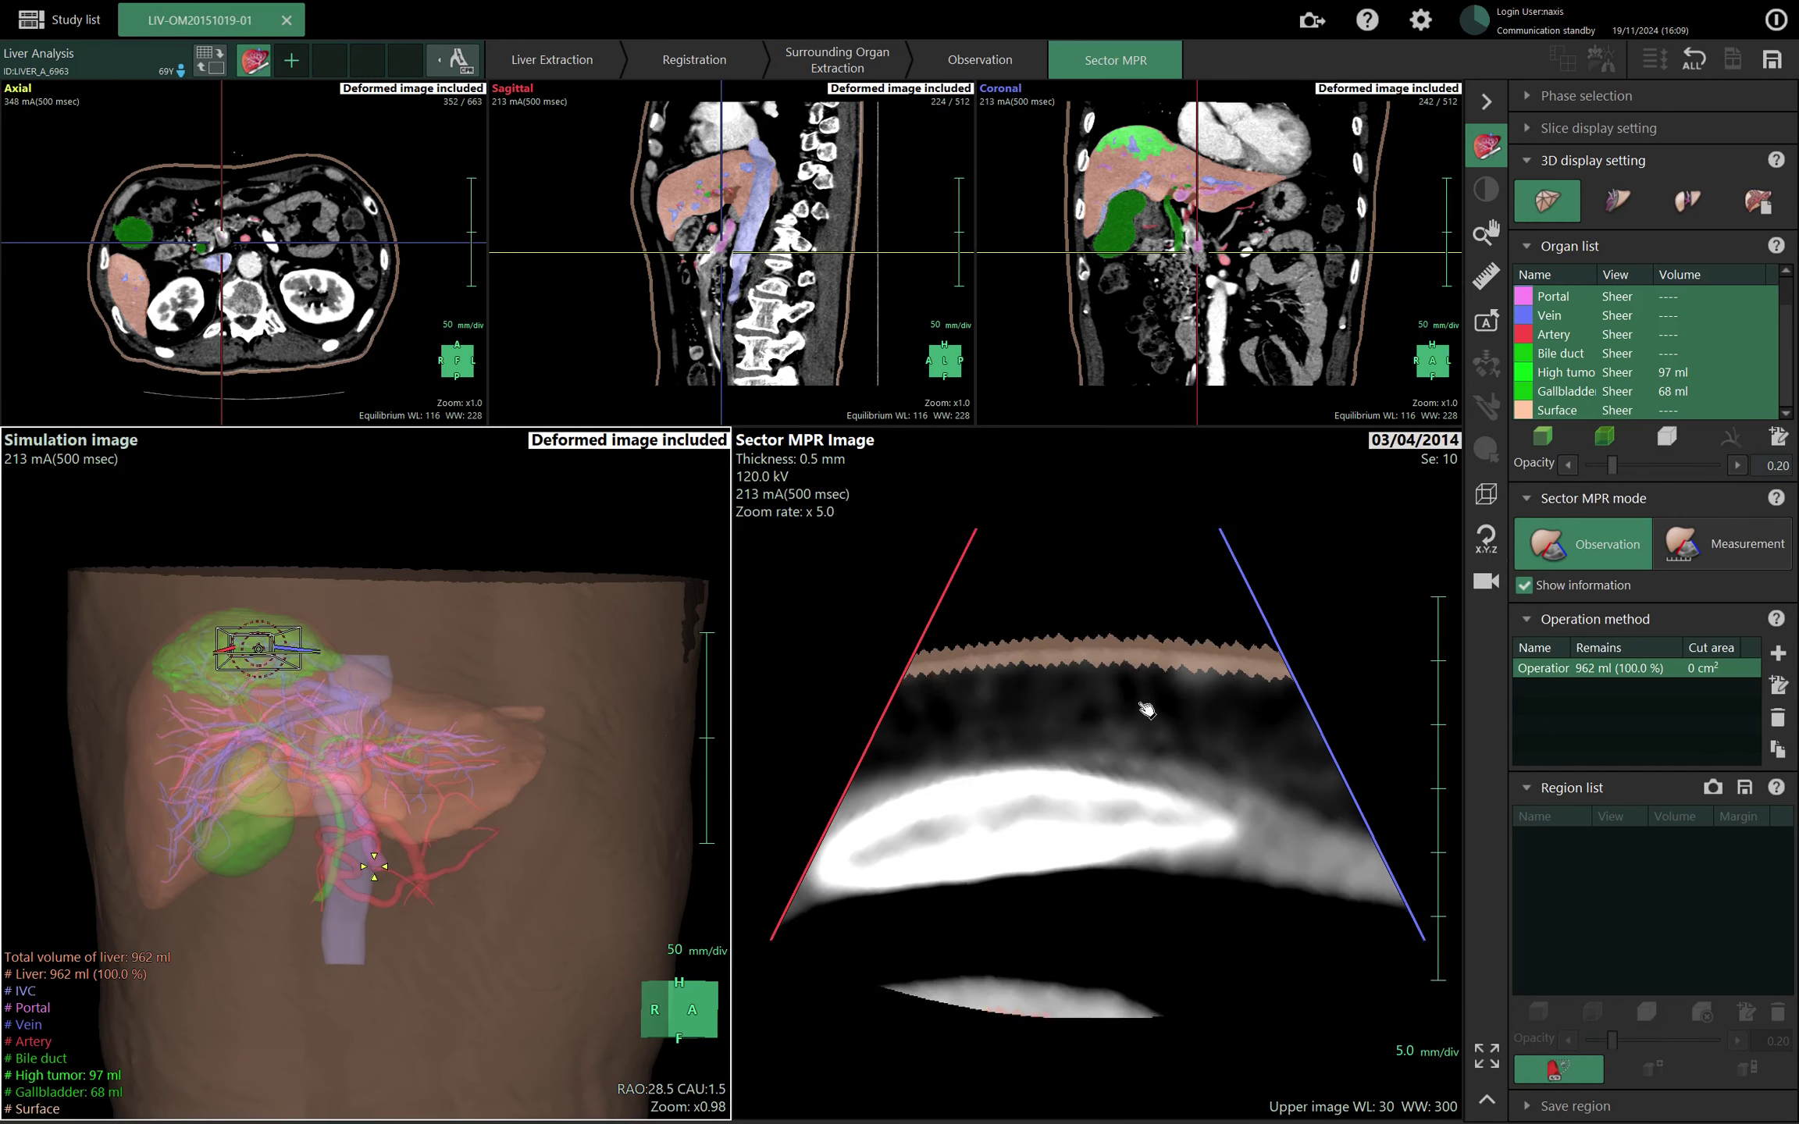
pyautogui.scroll(-1, 1140, 704)
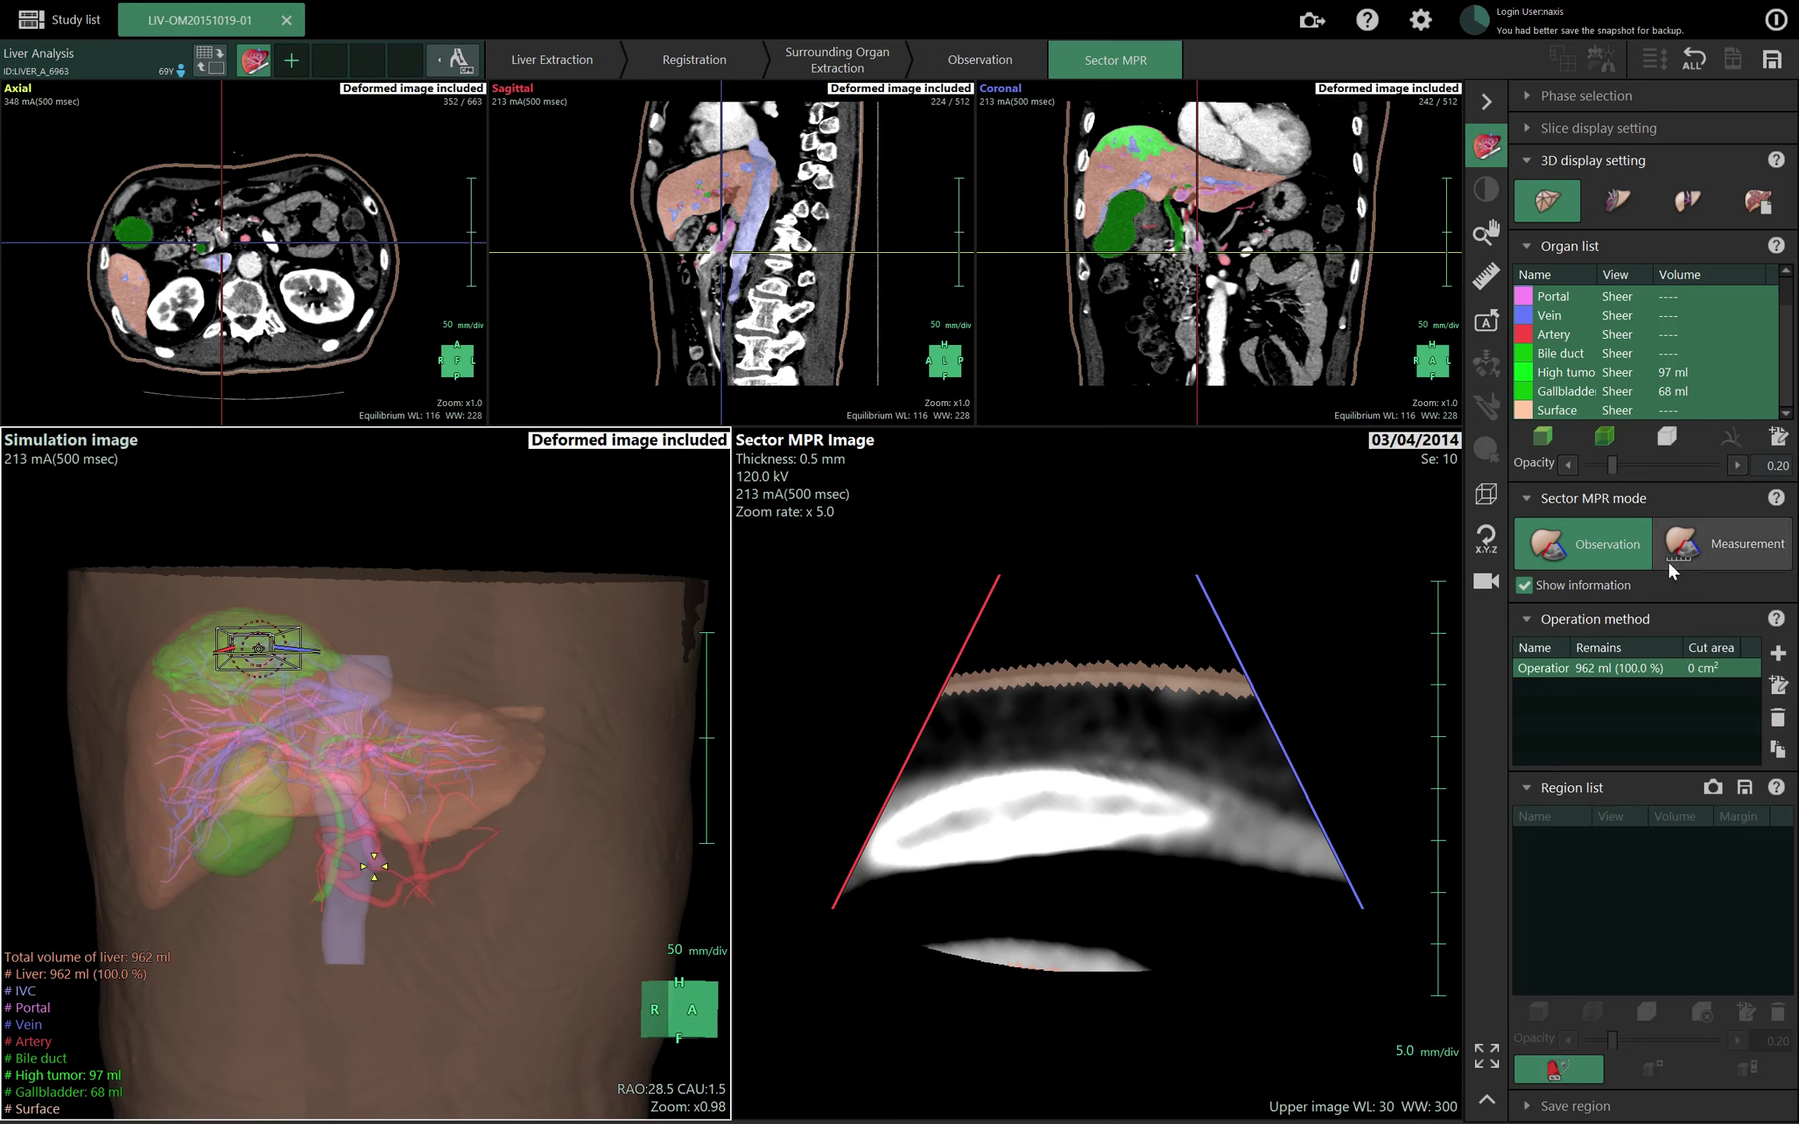
pyautogui.click(1706, 543)
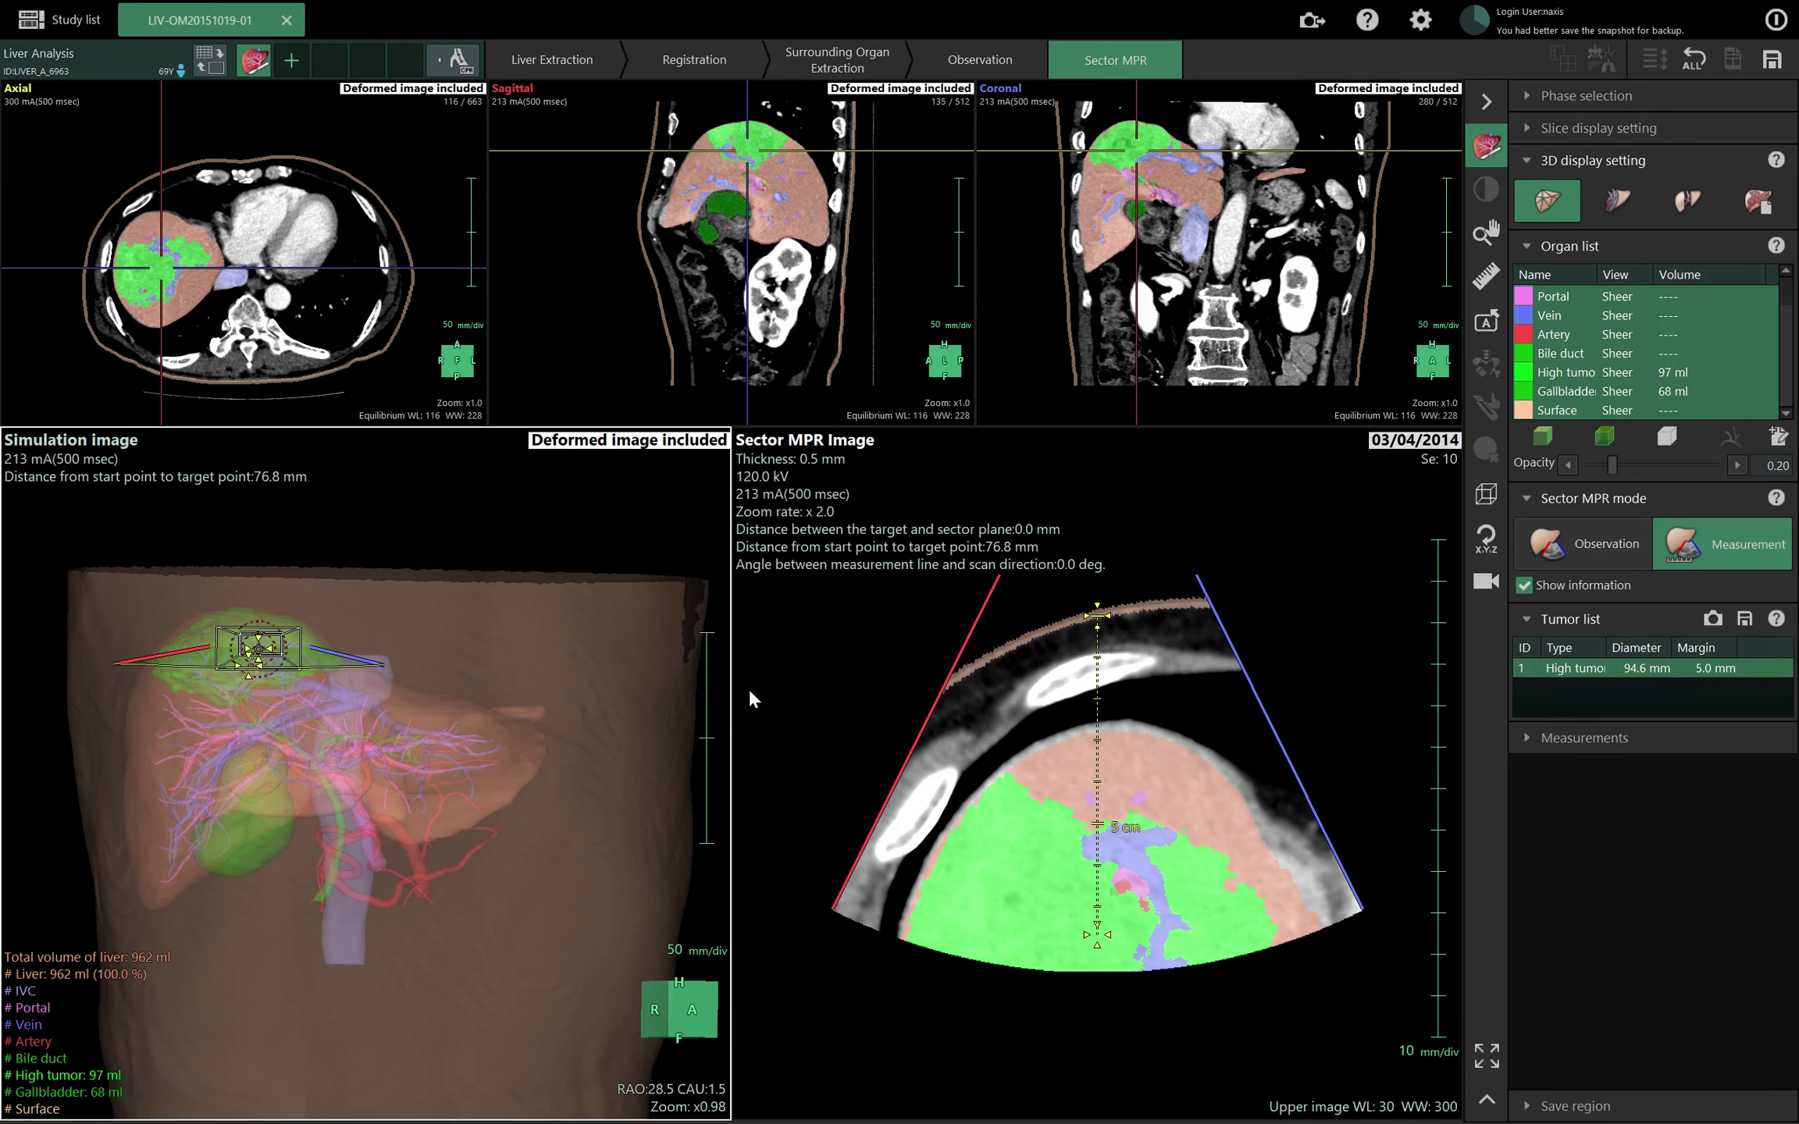
# Place the measurement start point on the body surface and adjust the target point inside the tumor on the sagittal, coronal and axial slices.
pyautogui.moveTo(272, 699)
pyautogui.click(492, 655)
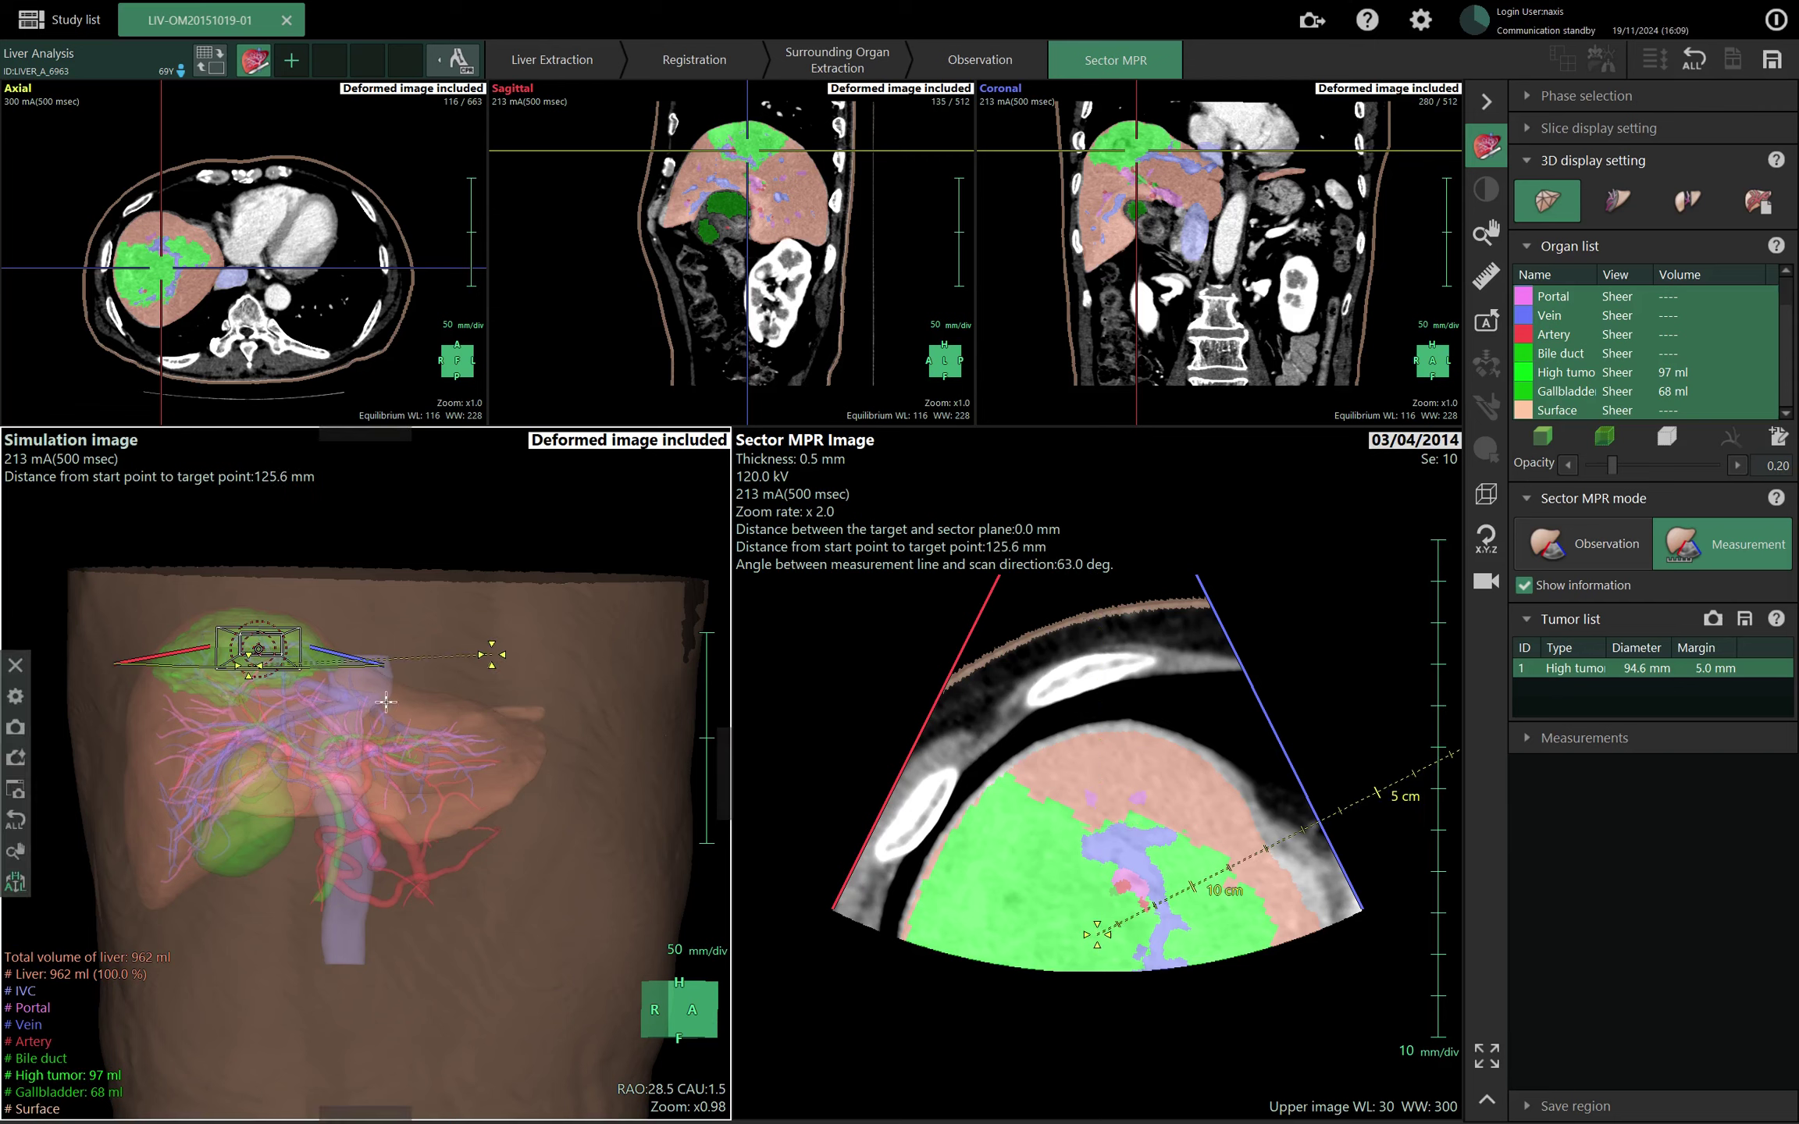
pyautogui.moveTo(750, 150)
pyautogui.mouseDown()
pyautogui.moveTo(719, 201)
pyautogui.moveTo(769, 135)
pyautogui.moveTo(733, 146)
pyautogui.mouseUp()
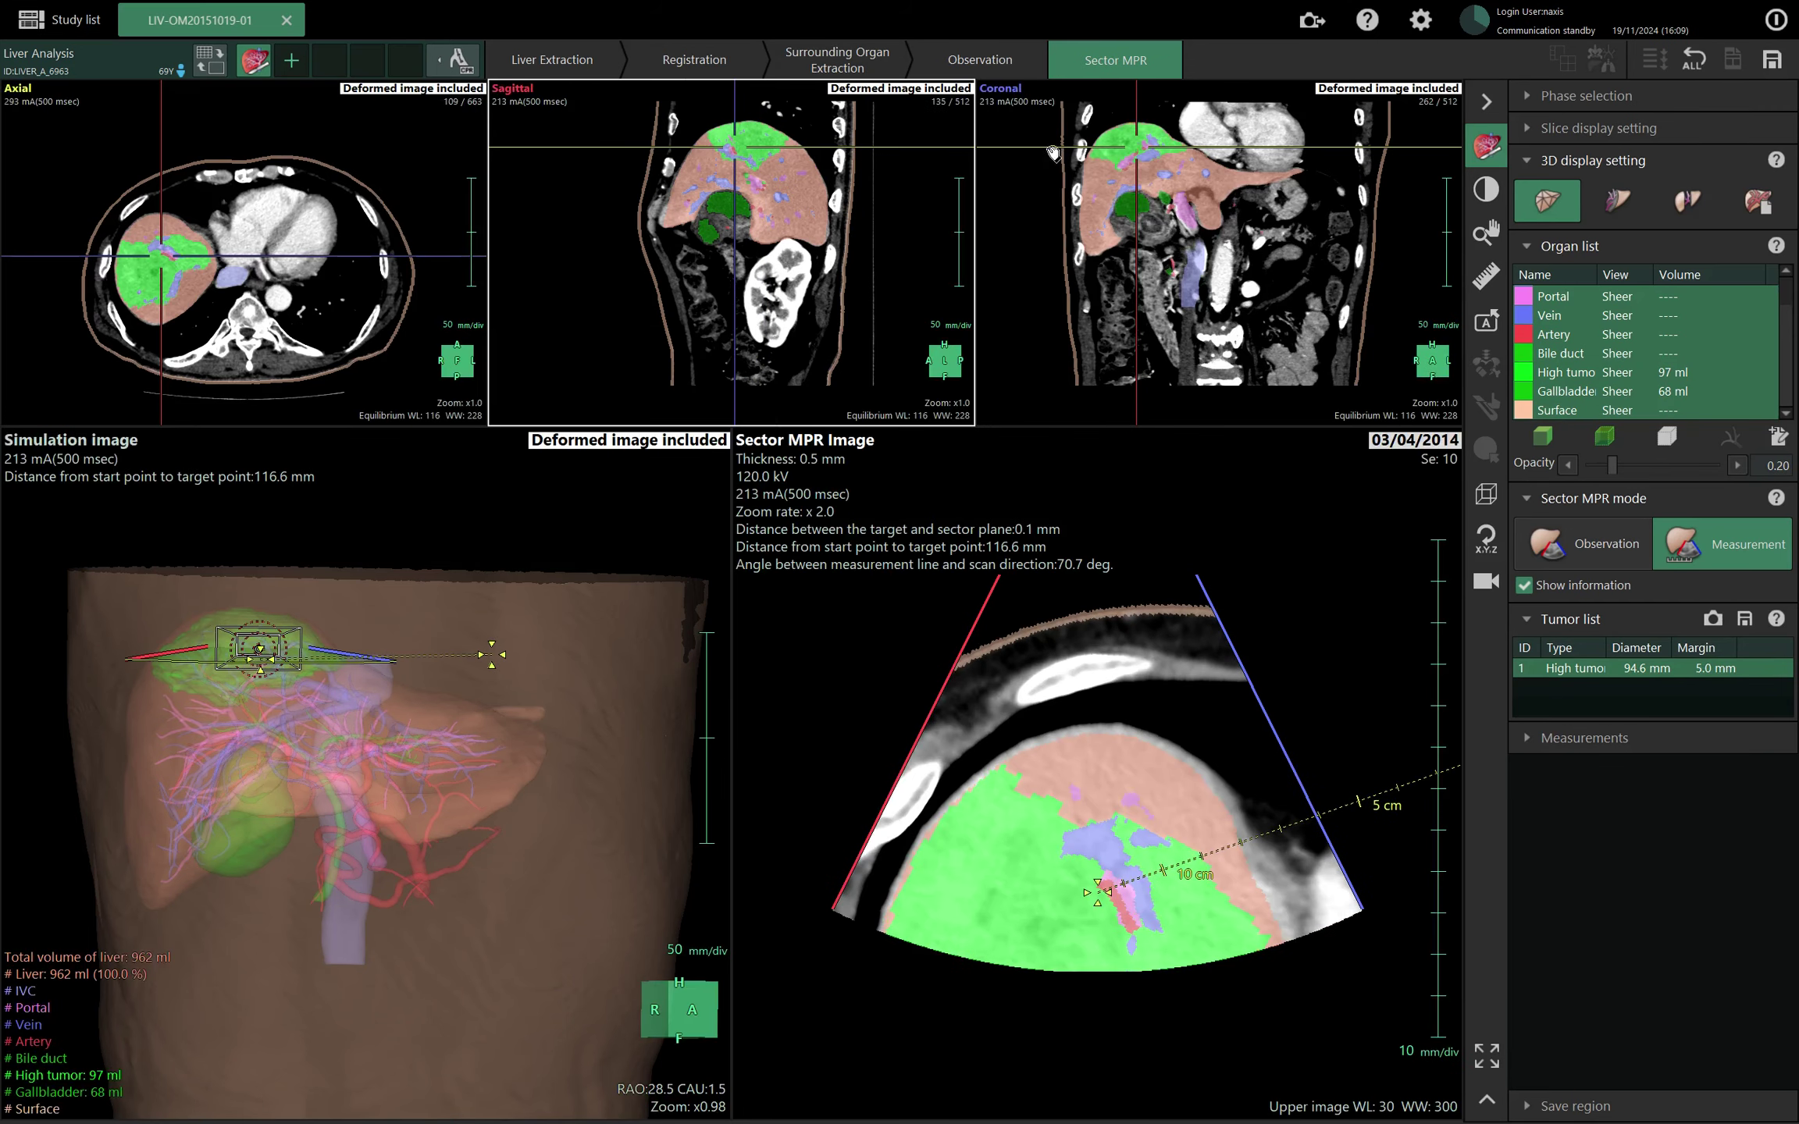
pyautogui.moveTo(1139, 146); pyautogui.dragTo(1129, 146)
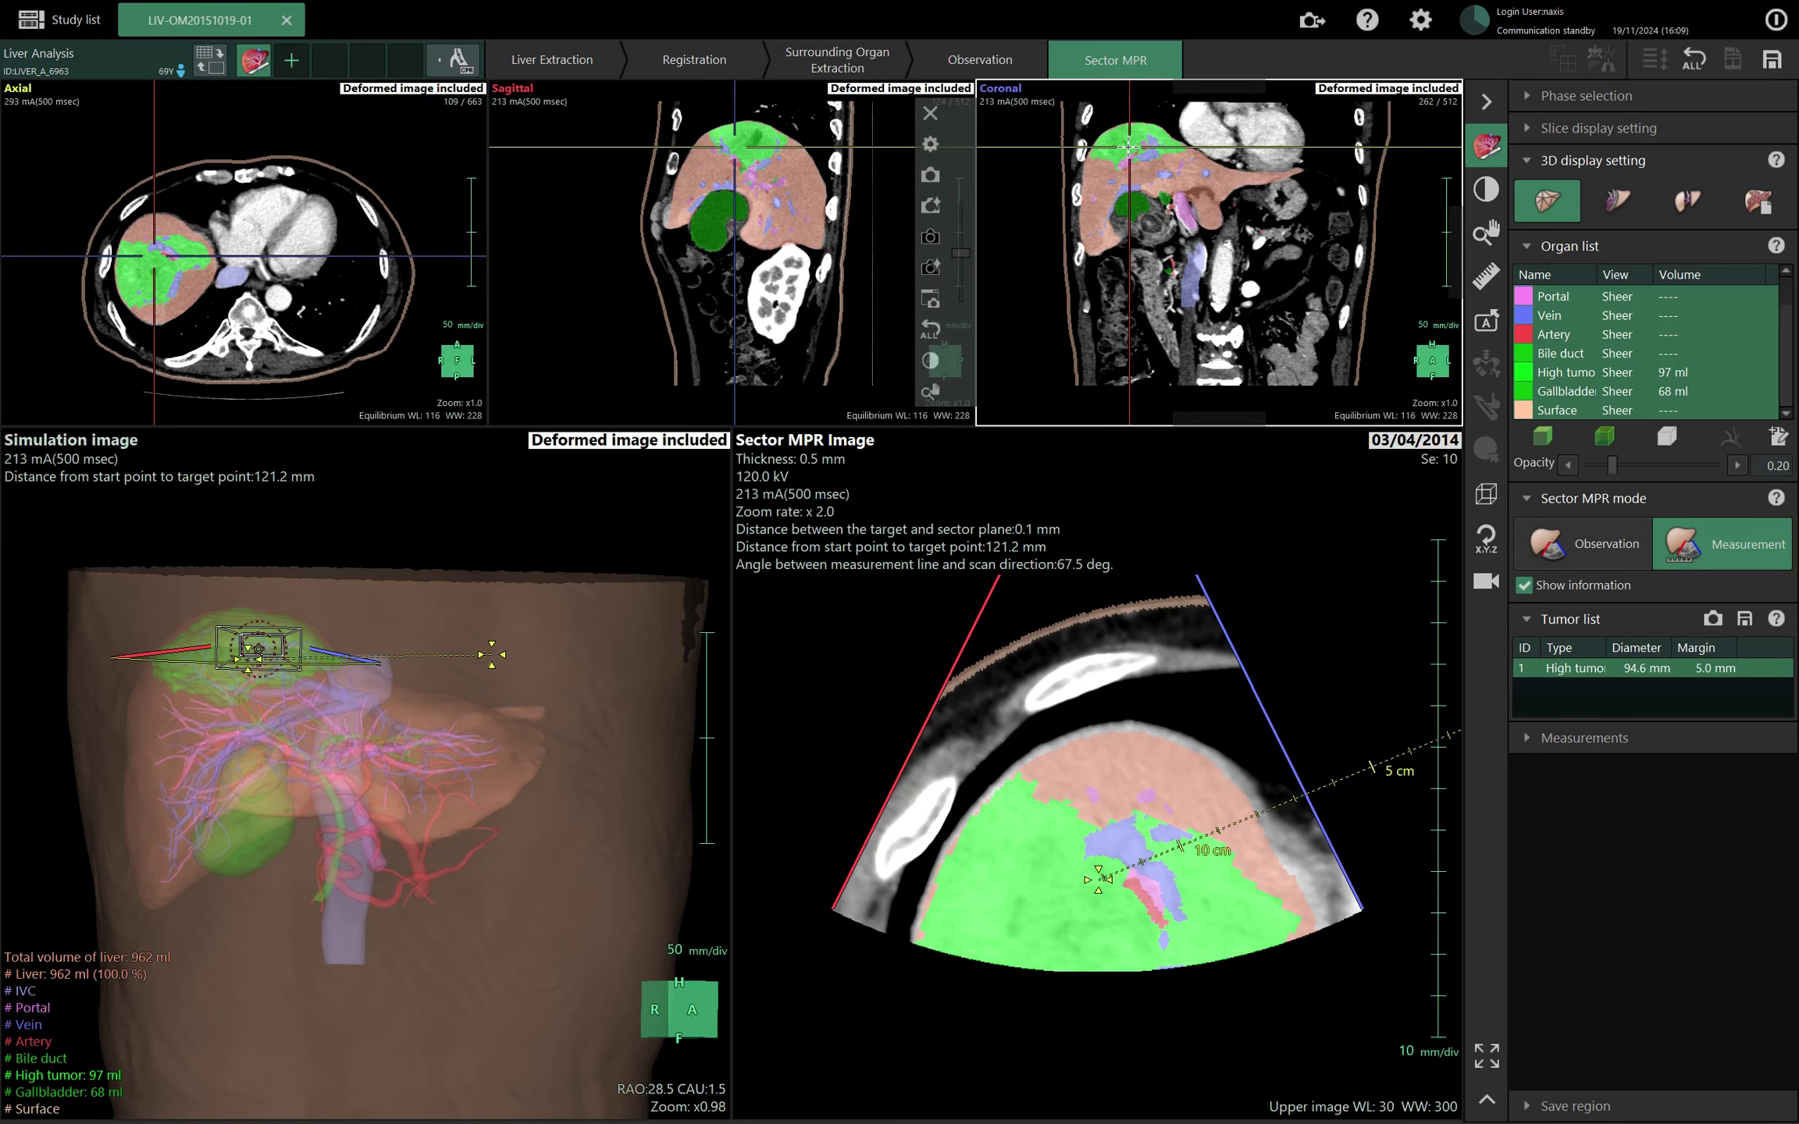
pyautogui.moveTo(154, 260); pyautogui.dragTo(155, 268)
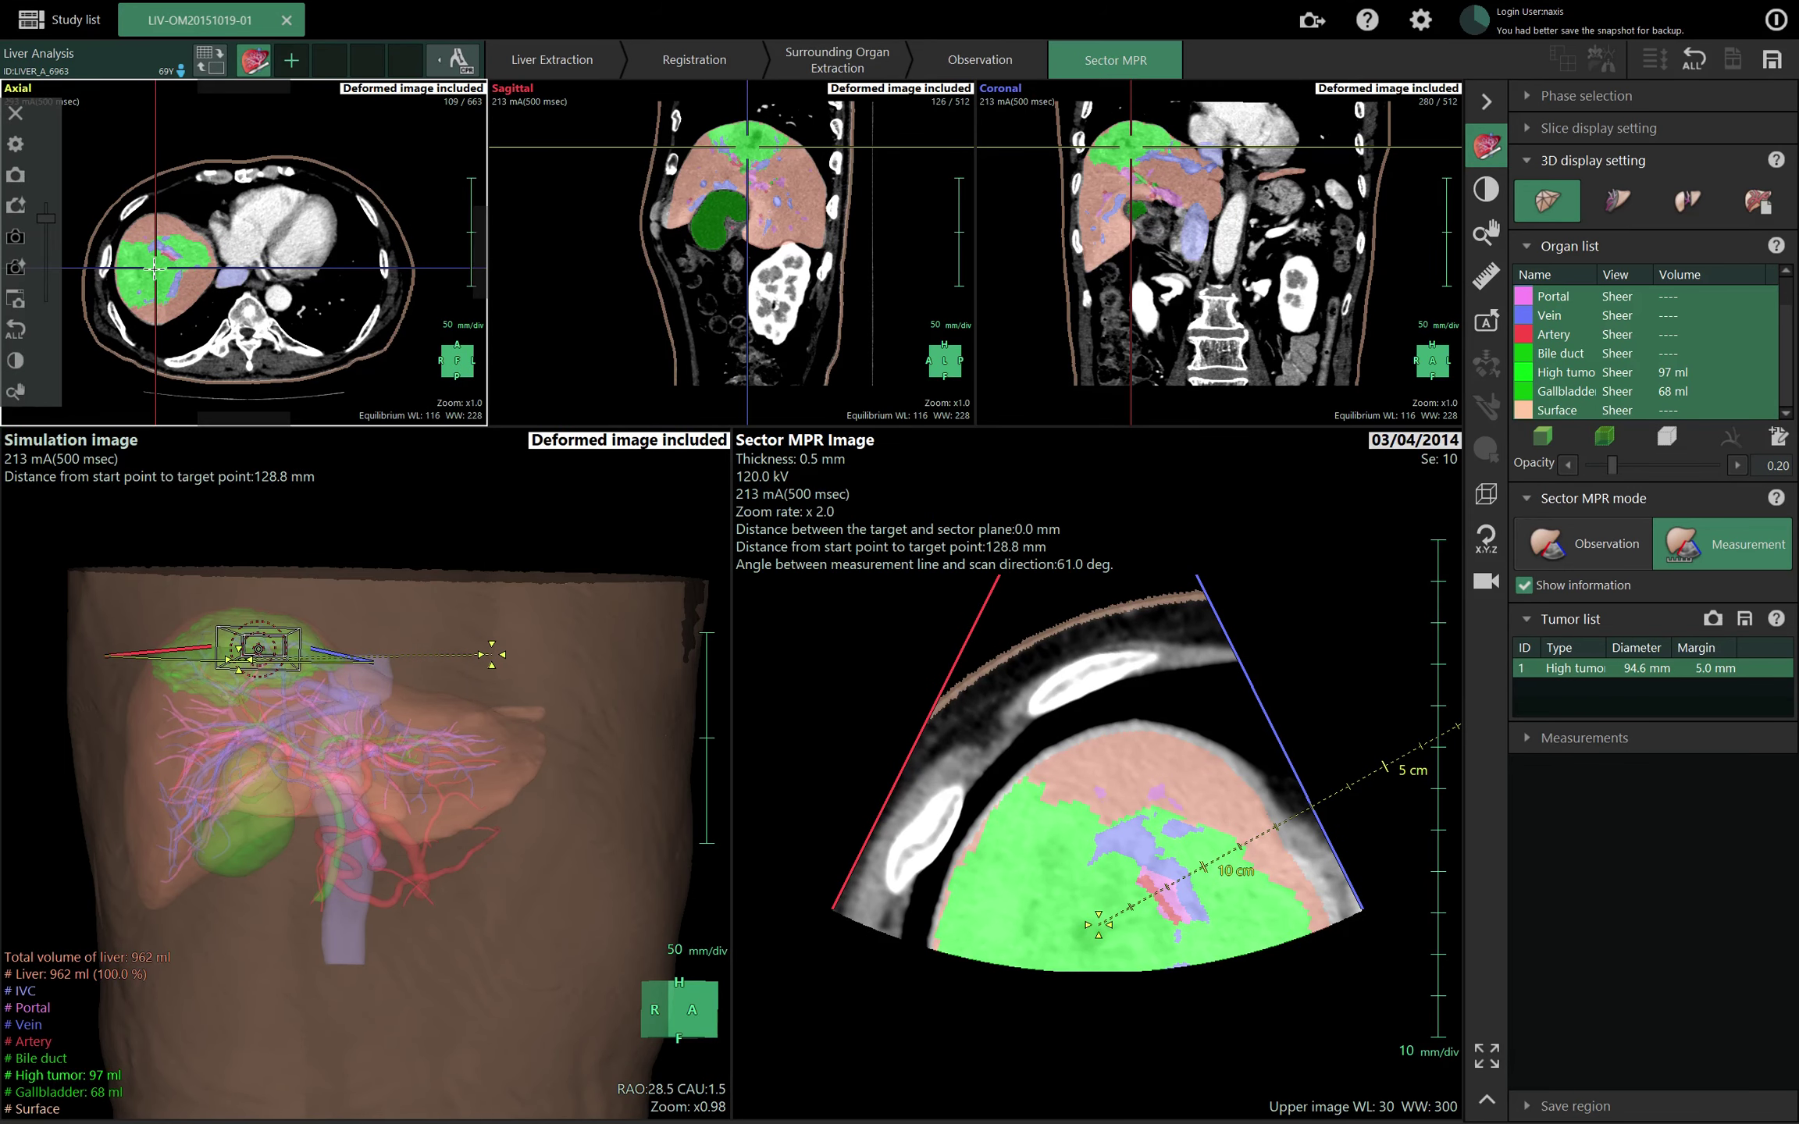
# Reposition the sector plane below the tumor from an oblique view, with a measurement path of about 68 mm to the target.
pyautogui.moveTo(445, 711); pyautogui.dragTo(252, 716)
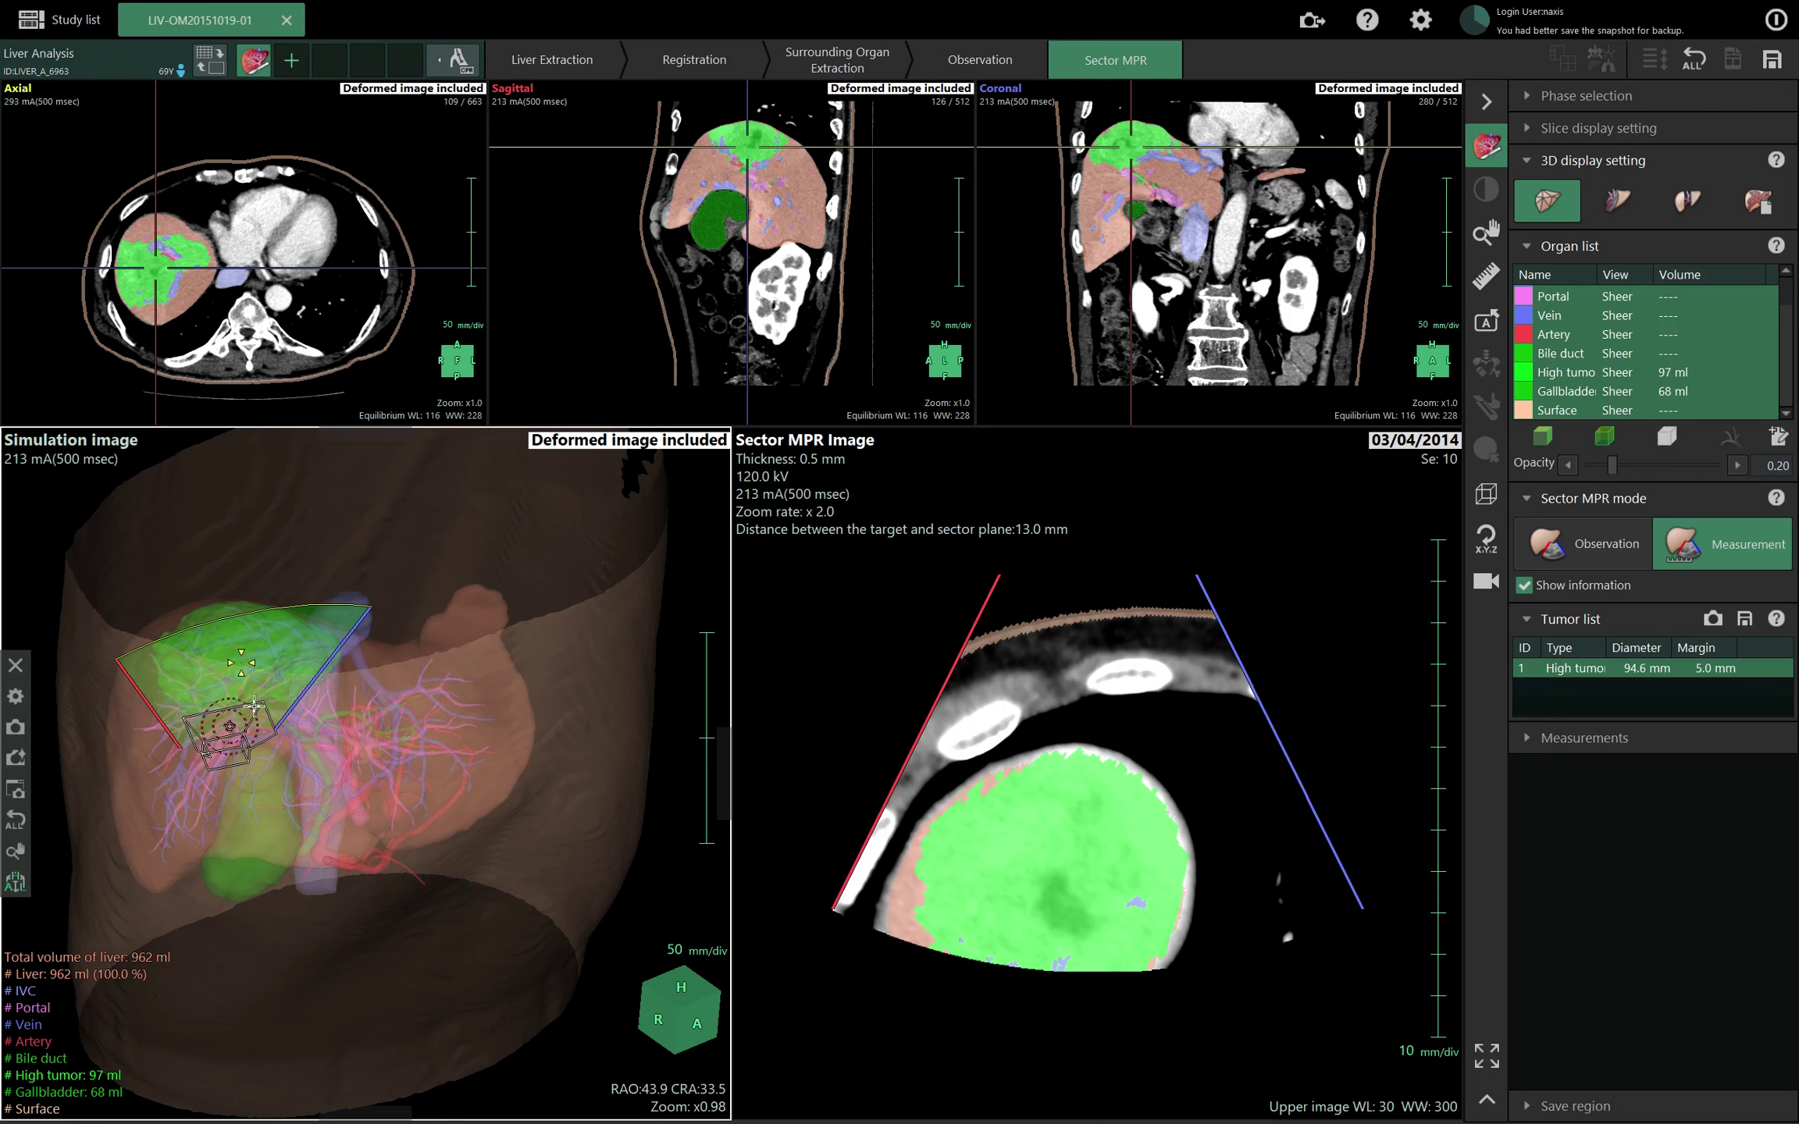
pyautogui.moveTo(250, 696); pyautogui.dragTo(256, 757)
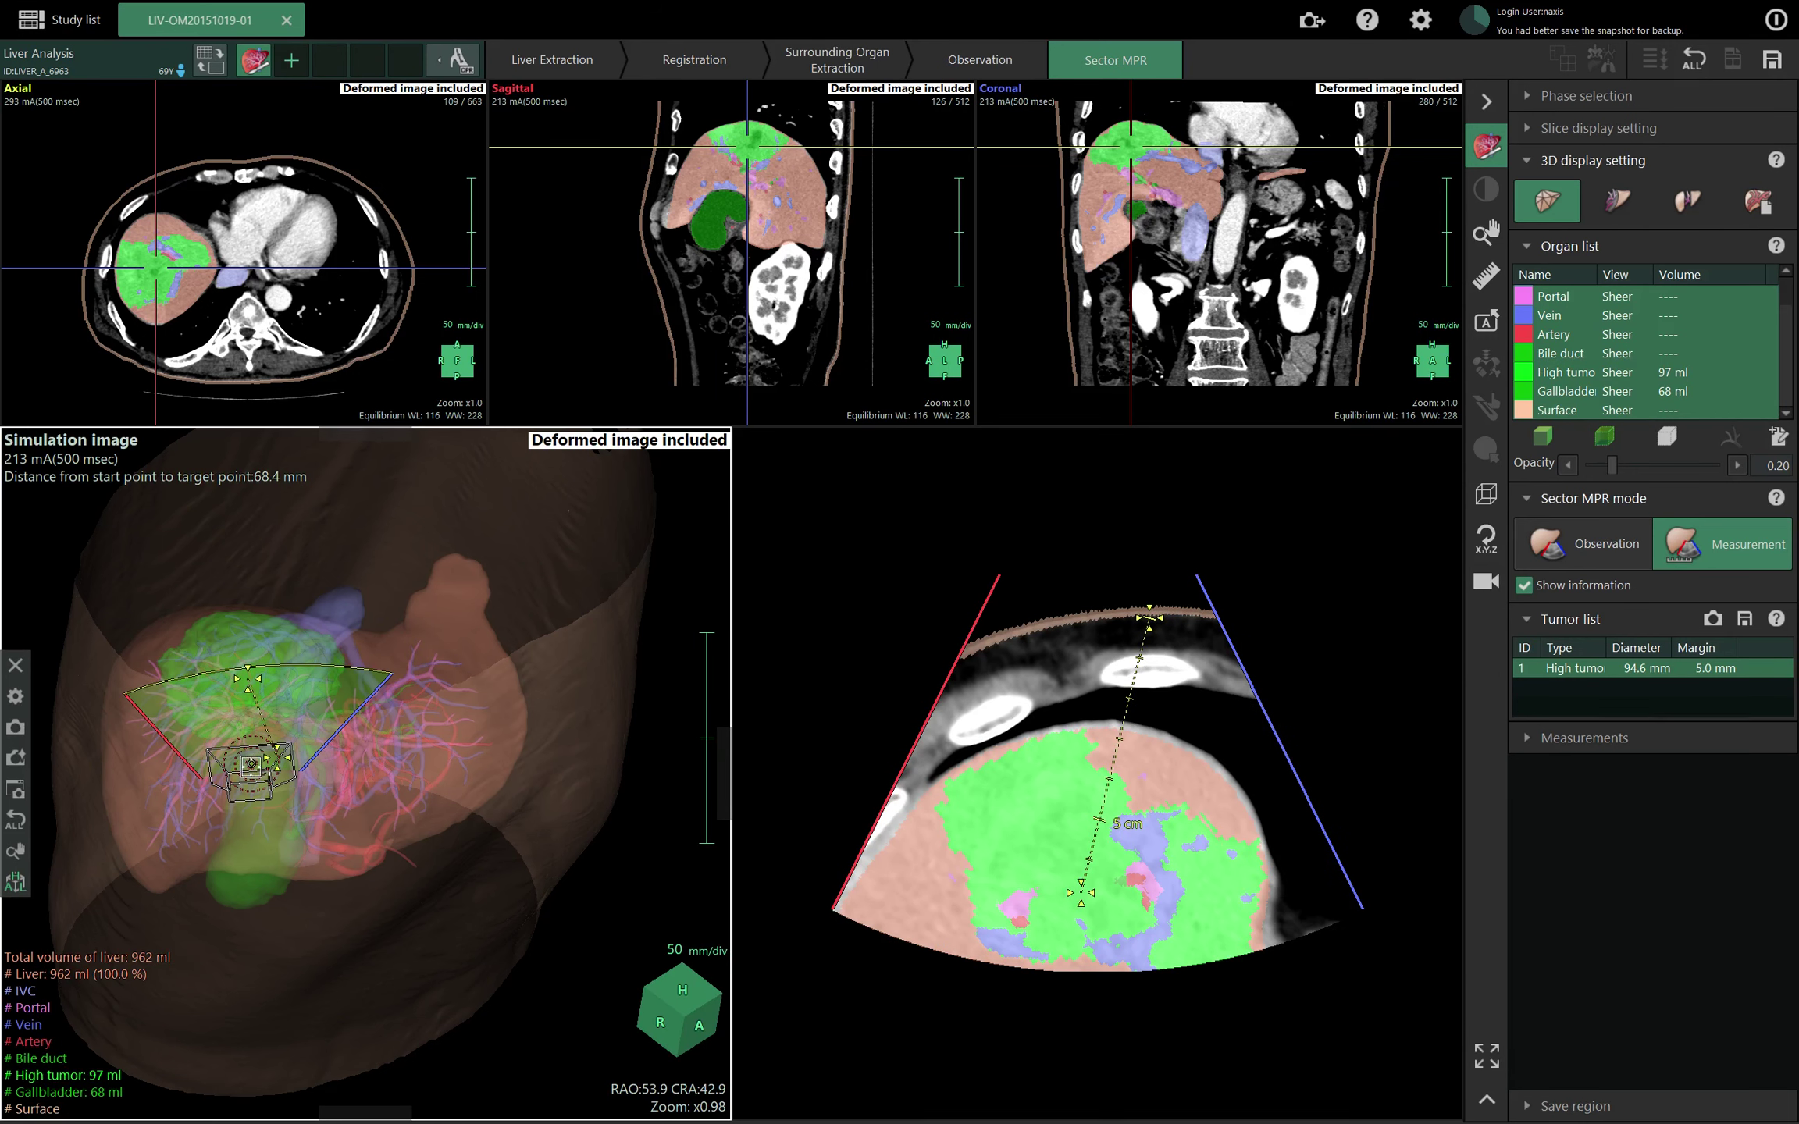
# Move the measurement start point across the body surface for a path of about 67 mm and rotate the sector plane around the measurement line.
pyautogui.moveTo(252, 765); pyautogui.dragTo(231, 805)
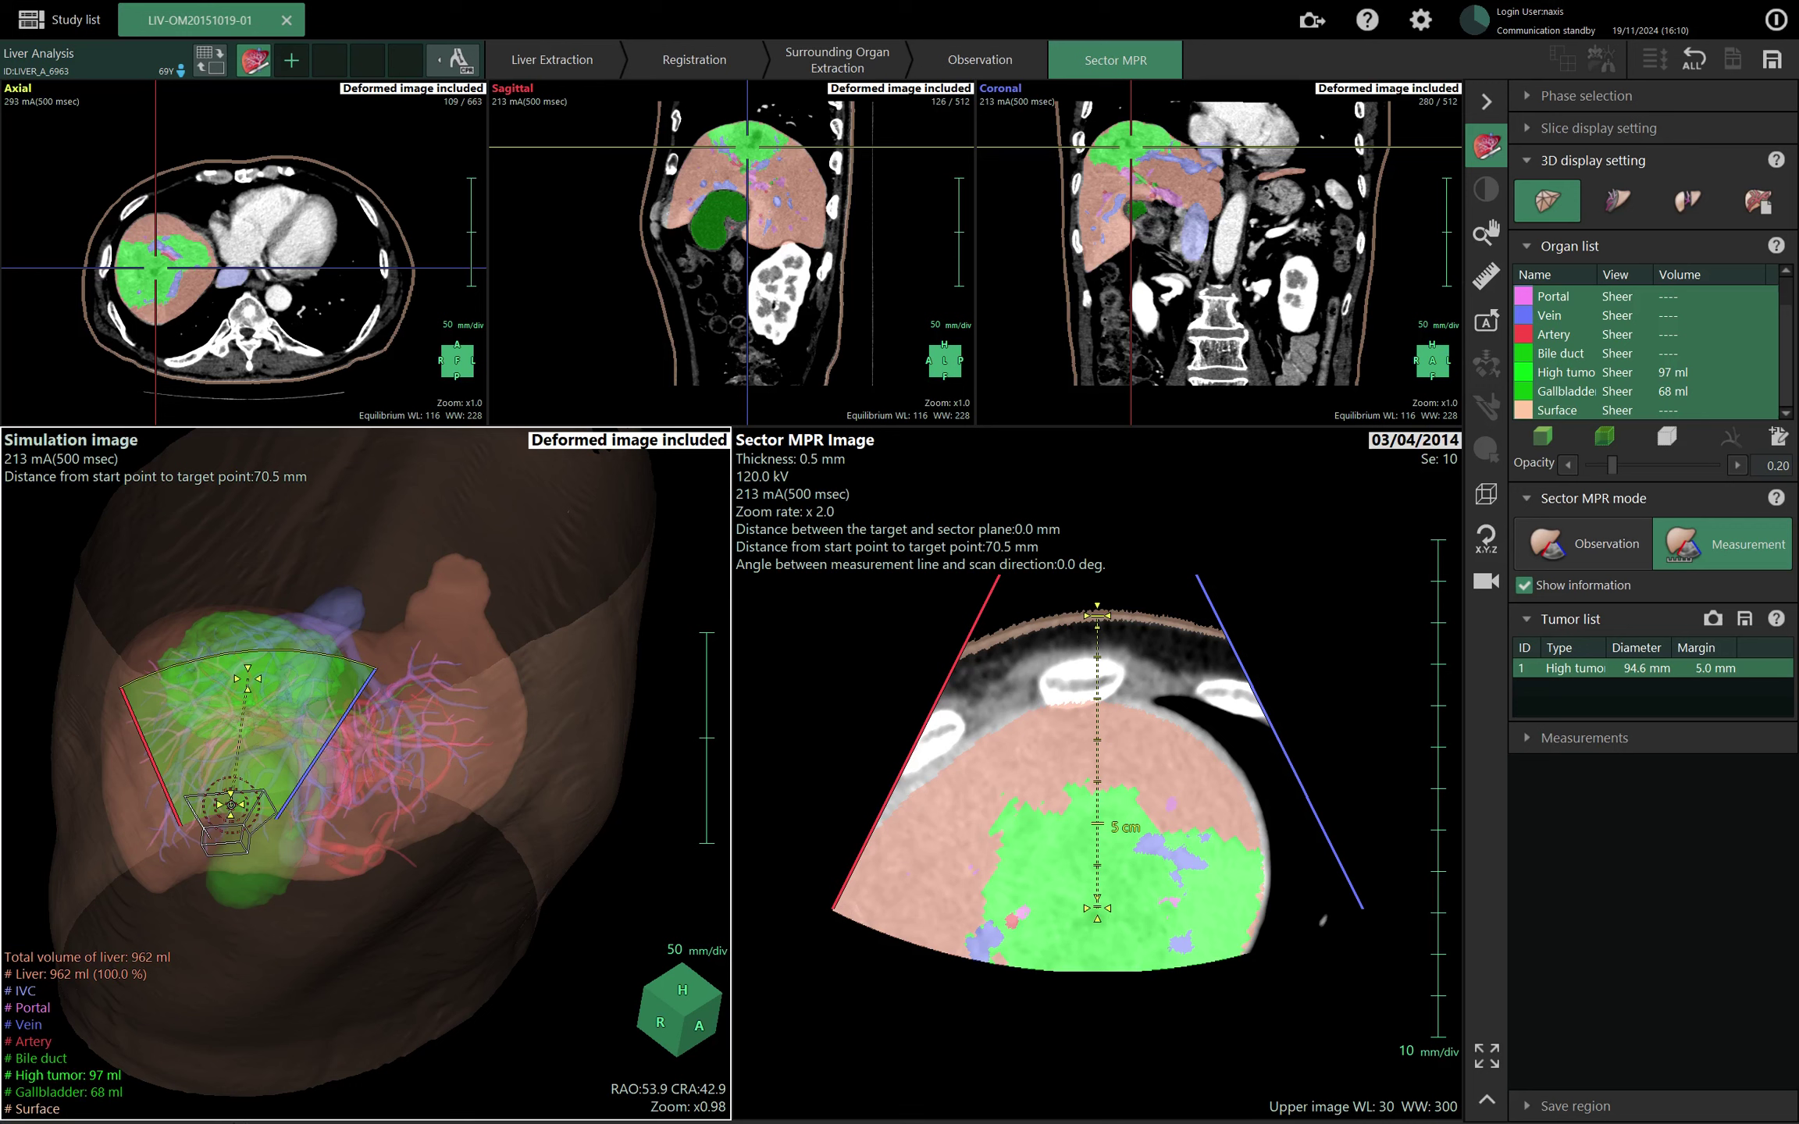
pyautogui.moveTo(312, 913); pyautogui.dragTo(391, 841)
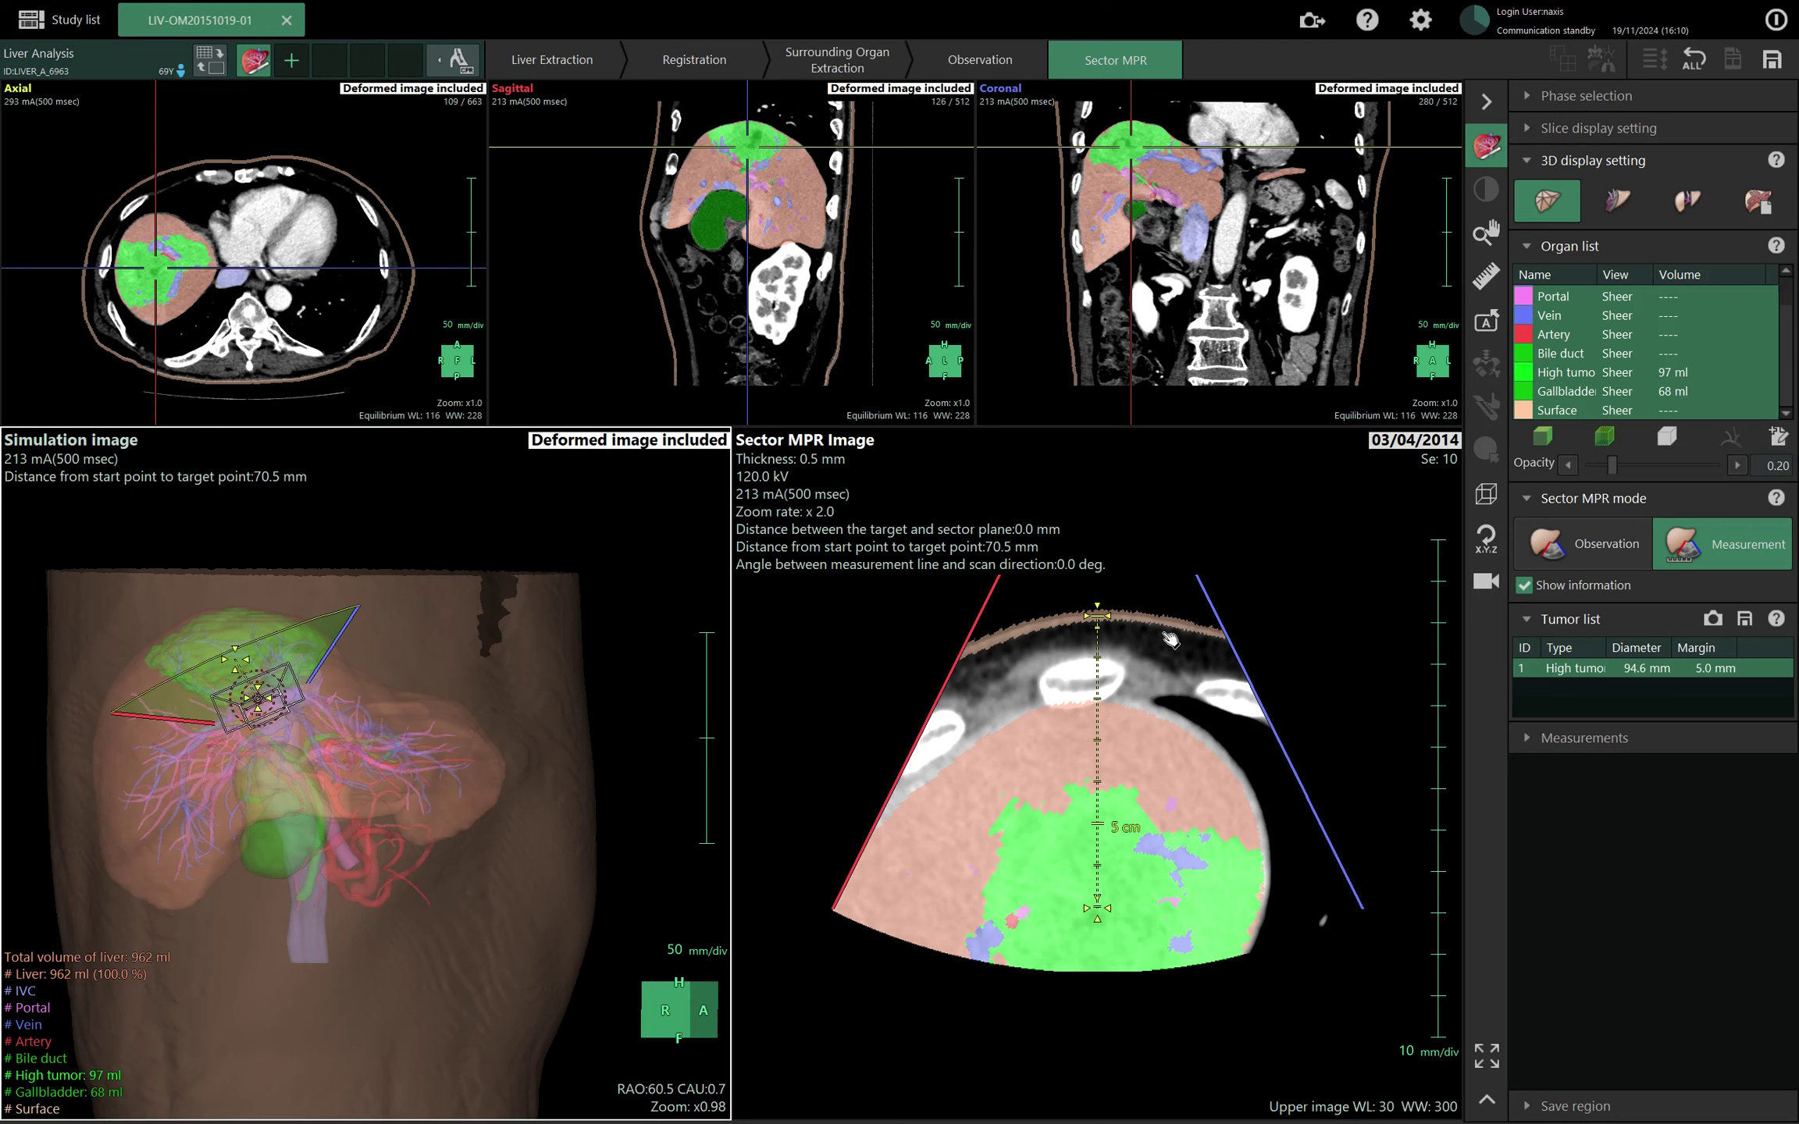
pyautogui.moveTo(385, 725); pyautogui.dragTo(162, 693)
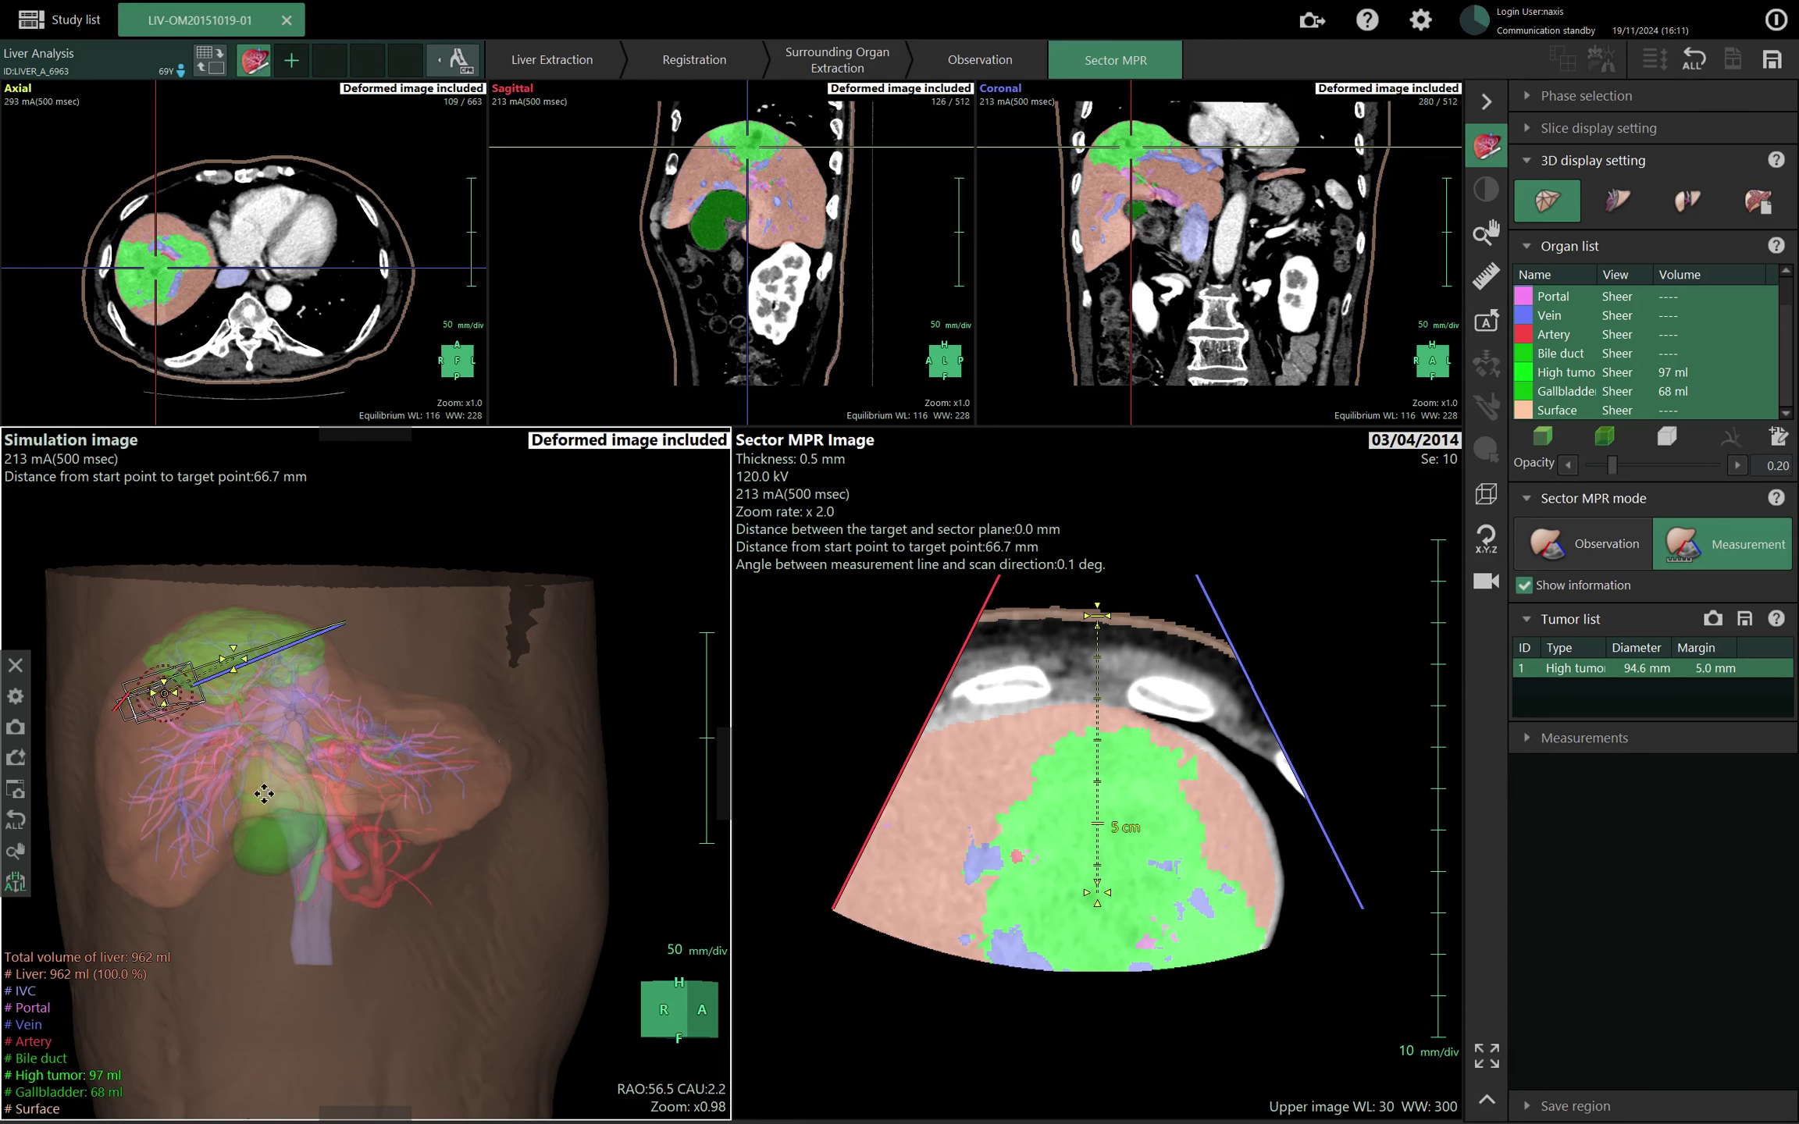
pyautogui.moveTo(263, 792); pyautogui.dragTo(295, 818)
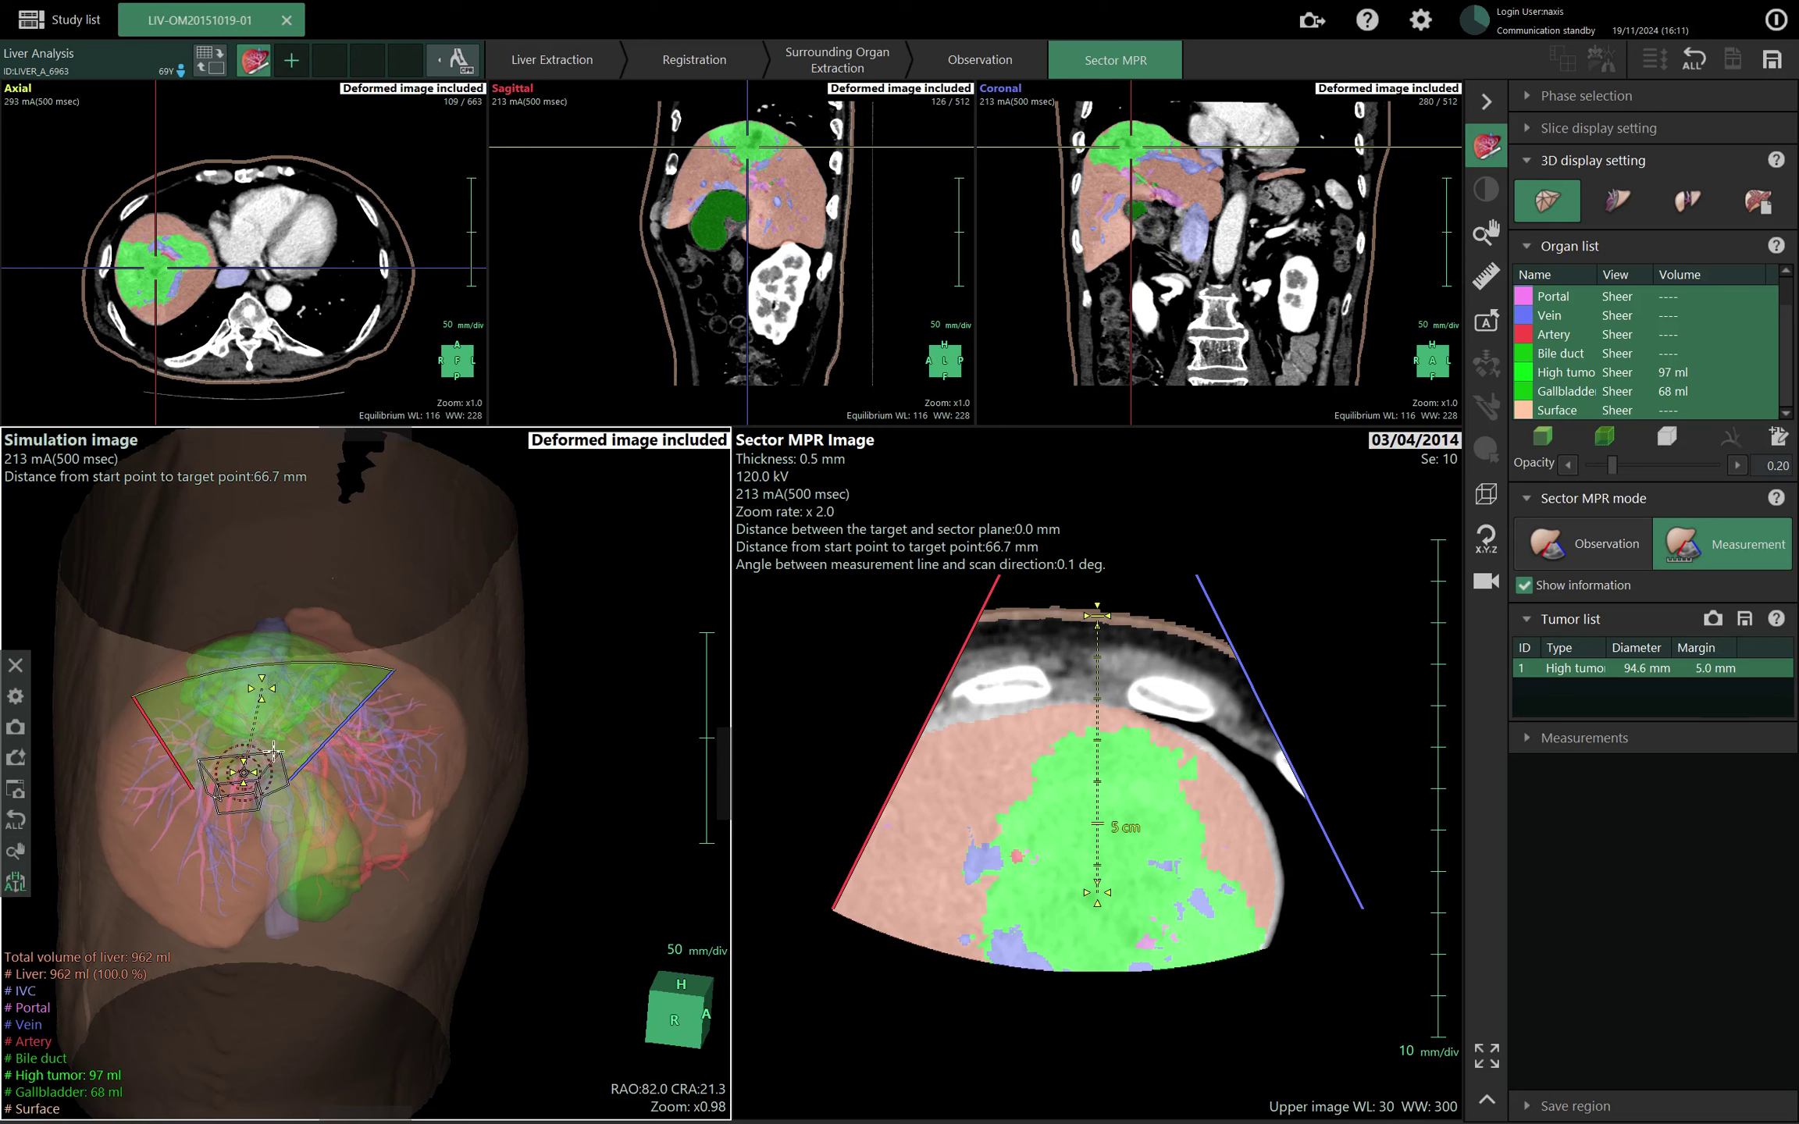
pyautogui.moveTo(273, 767); pyautogui.dragTo(264, 720)
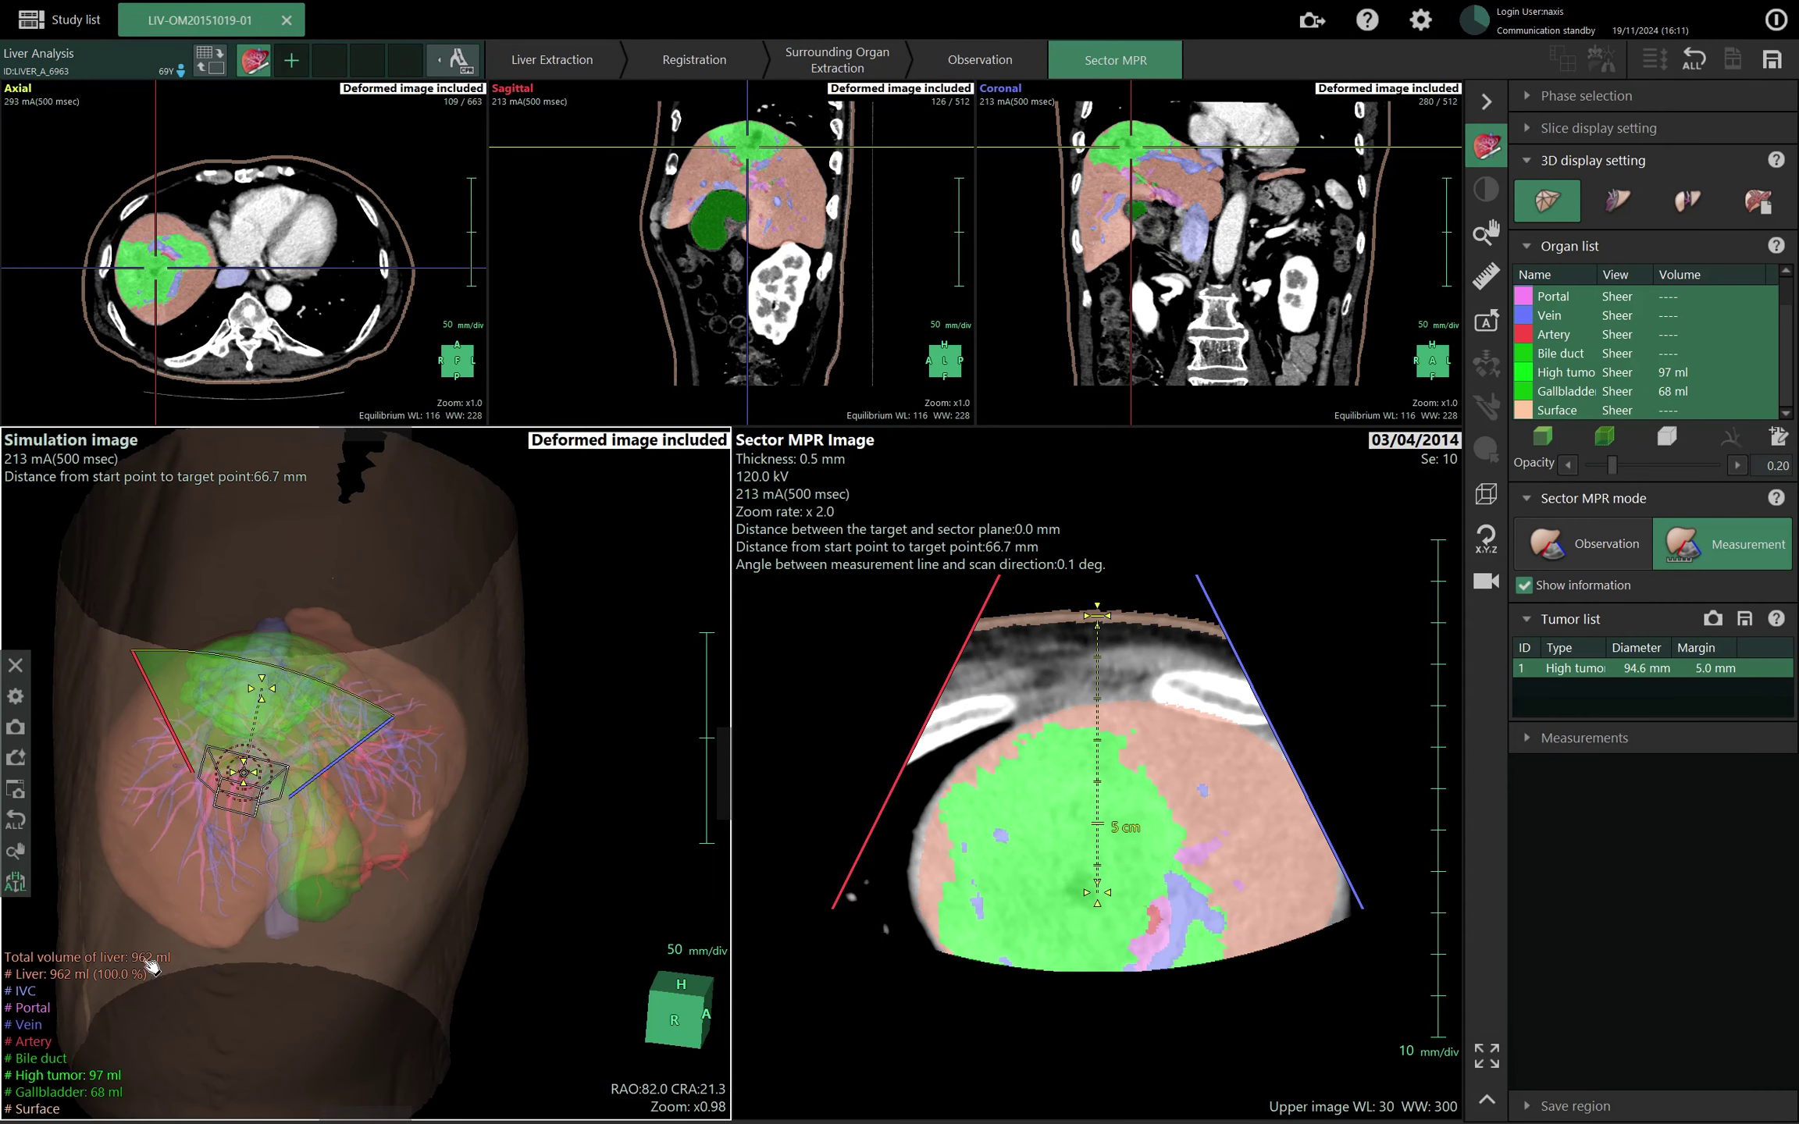
# Review the options for removing surrounding organs from the liver region in the Liver Analysis general settings, without applying any change.
pyautogui.click(1410, 22)
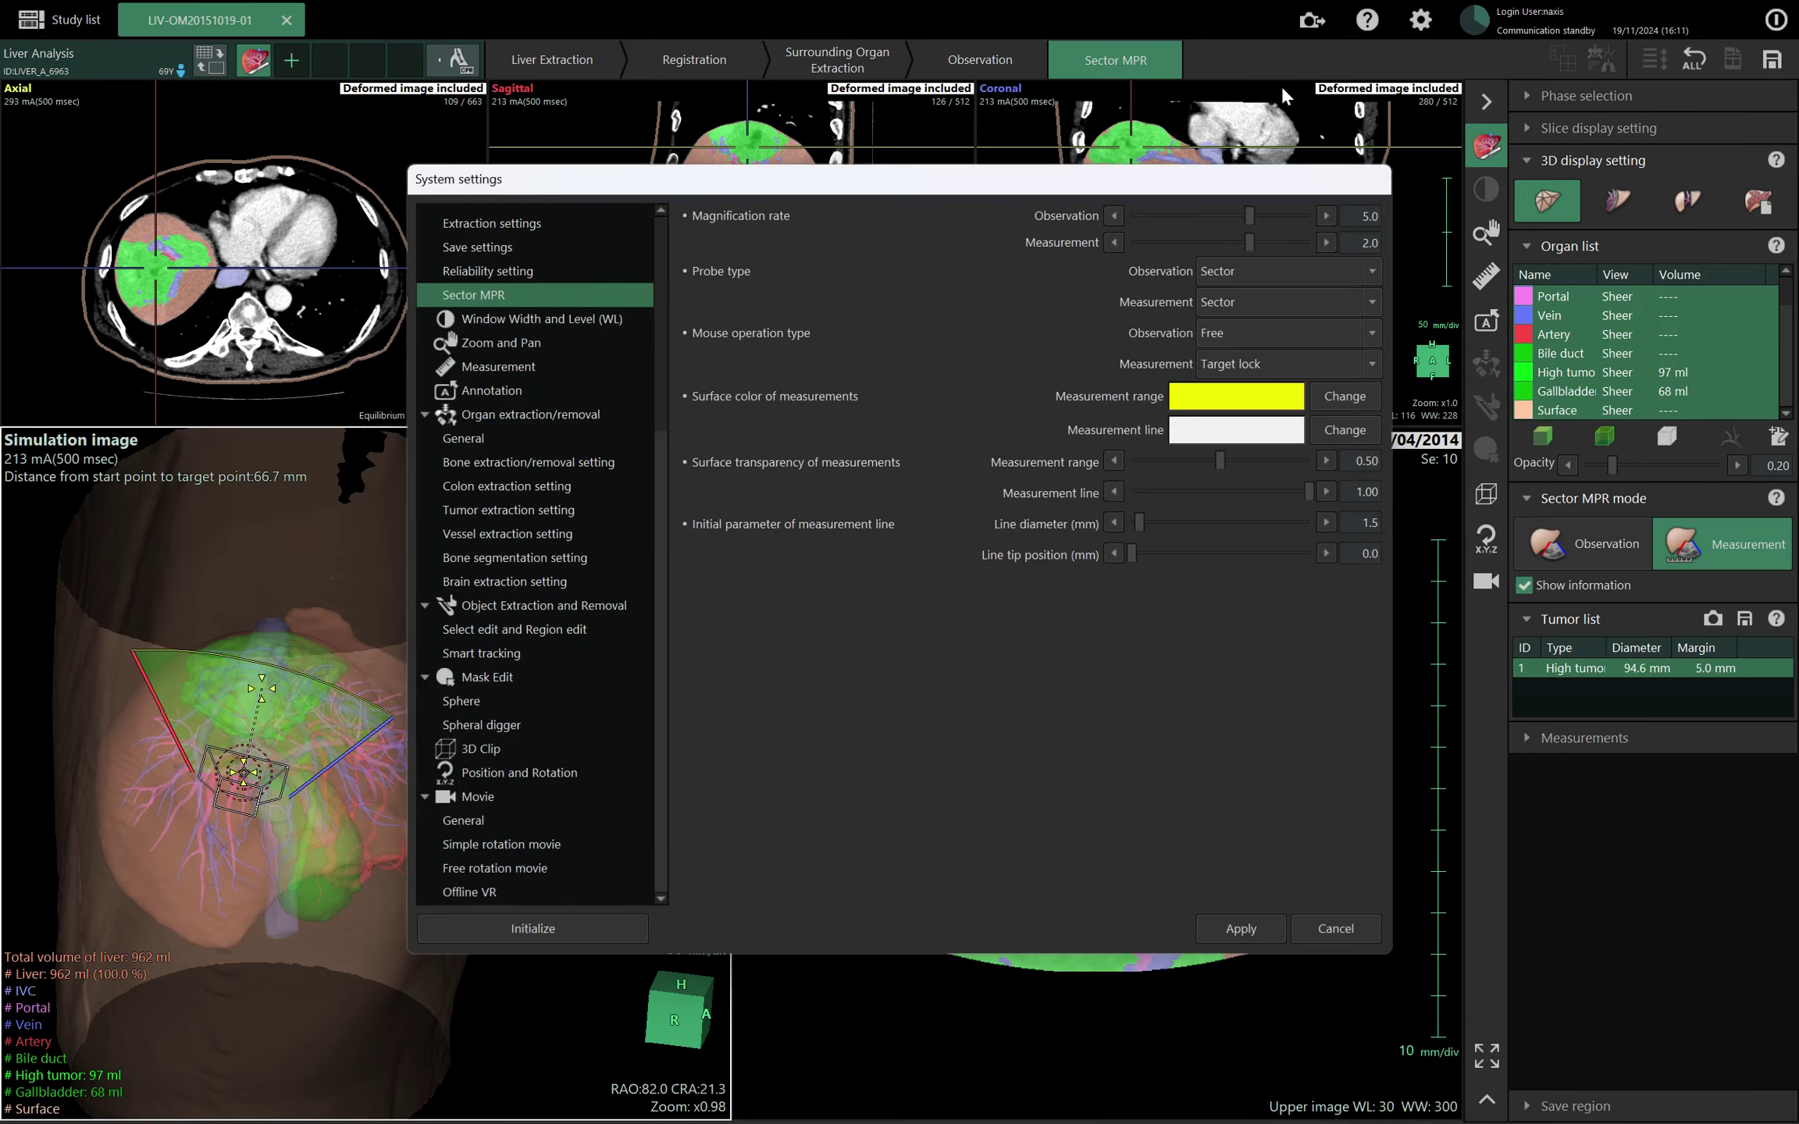
pyautogui.scroll(1, 559, 313)
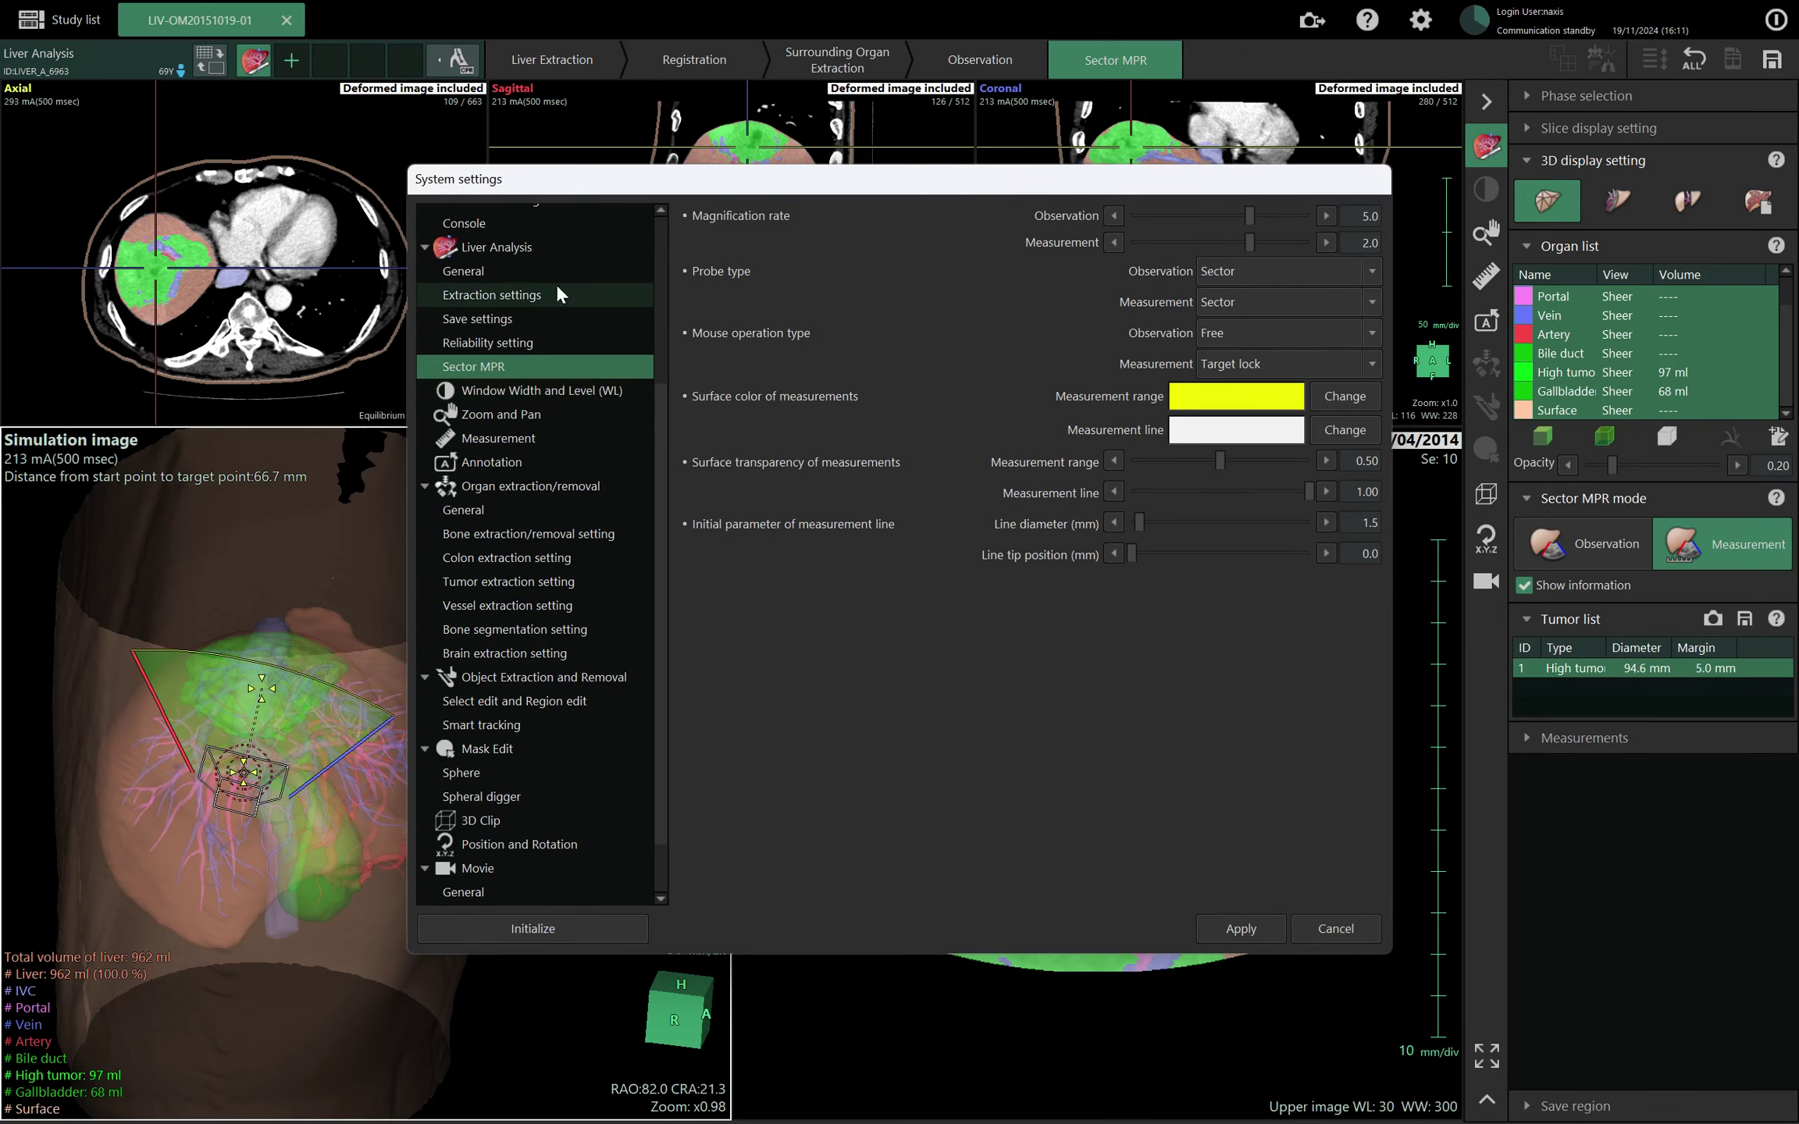
pyautogui.click(567, 247)
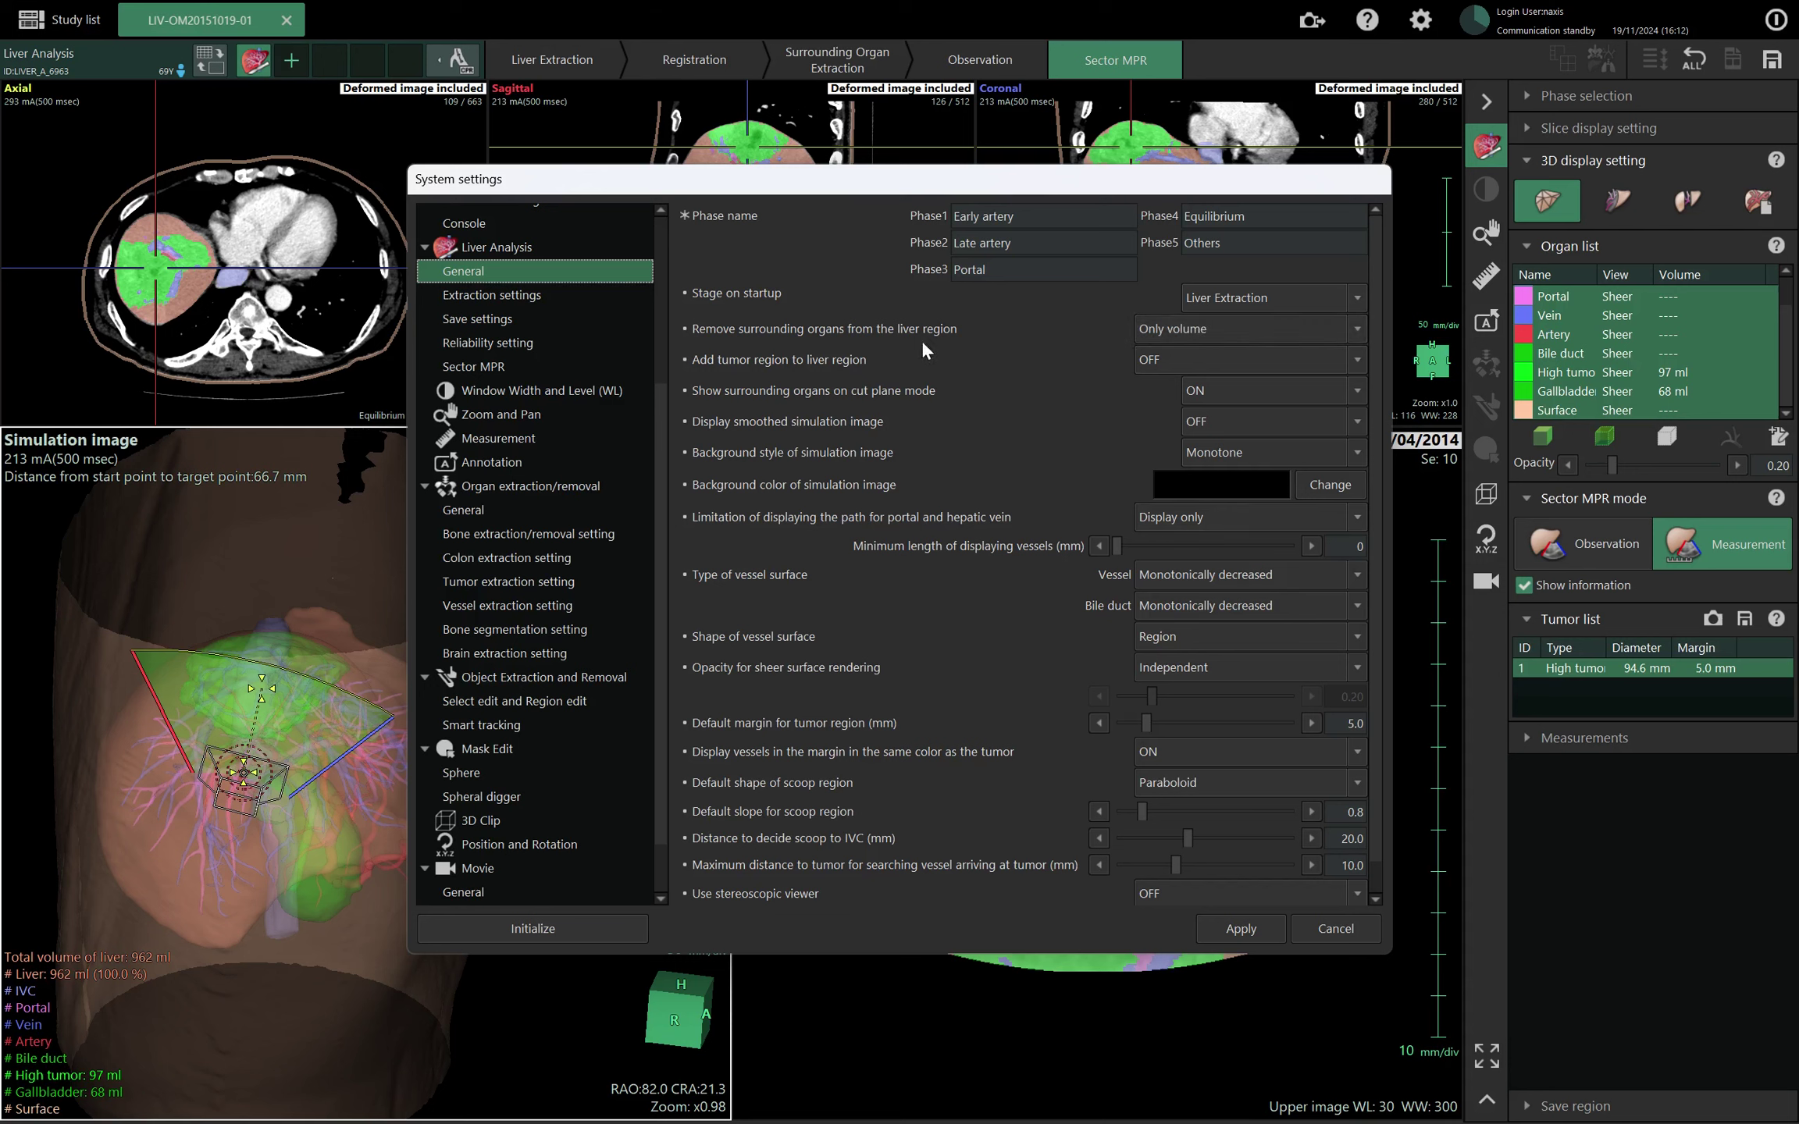
pyautogui.click(1170, 330)
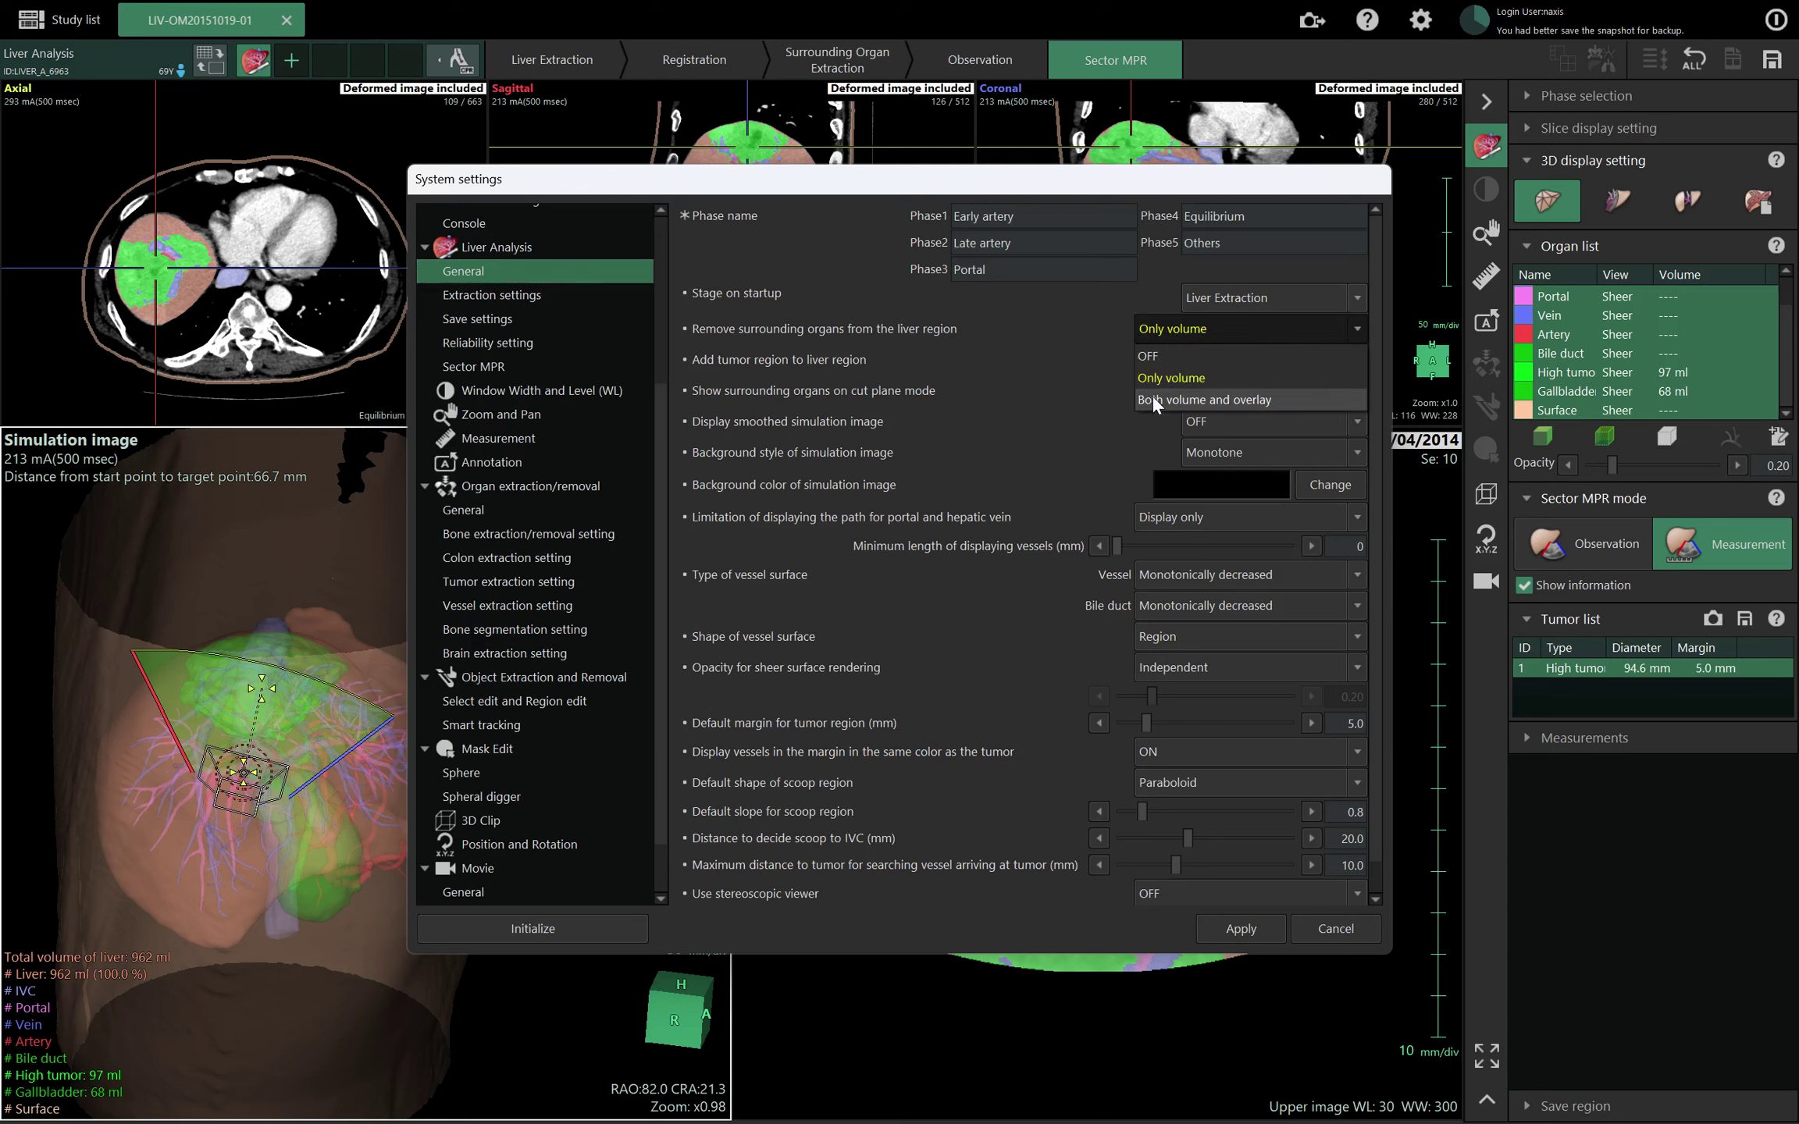
pyautogui.click(1093, 355)
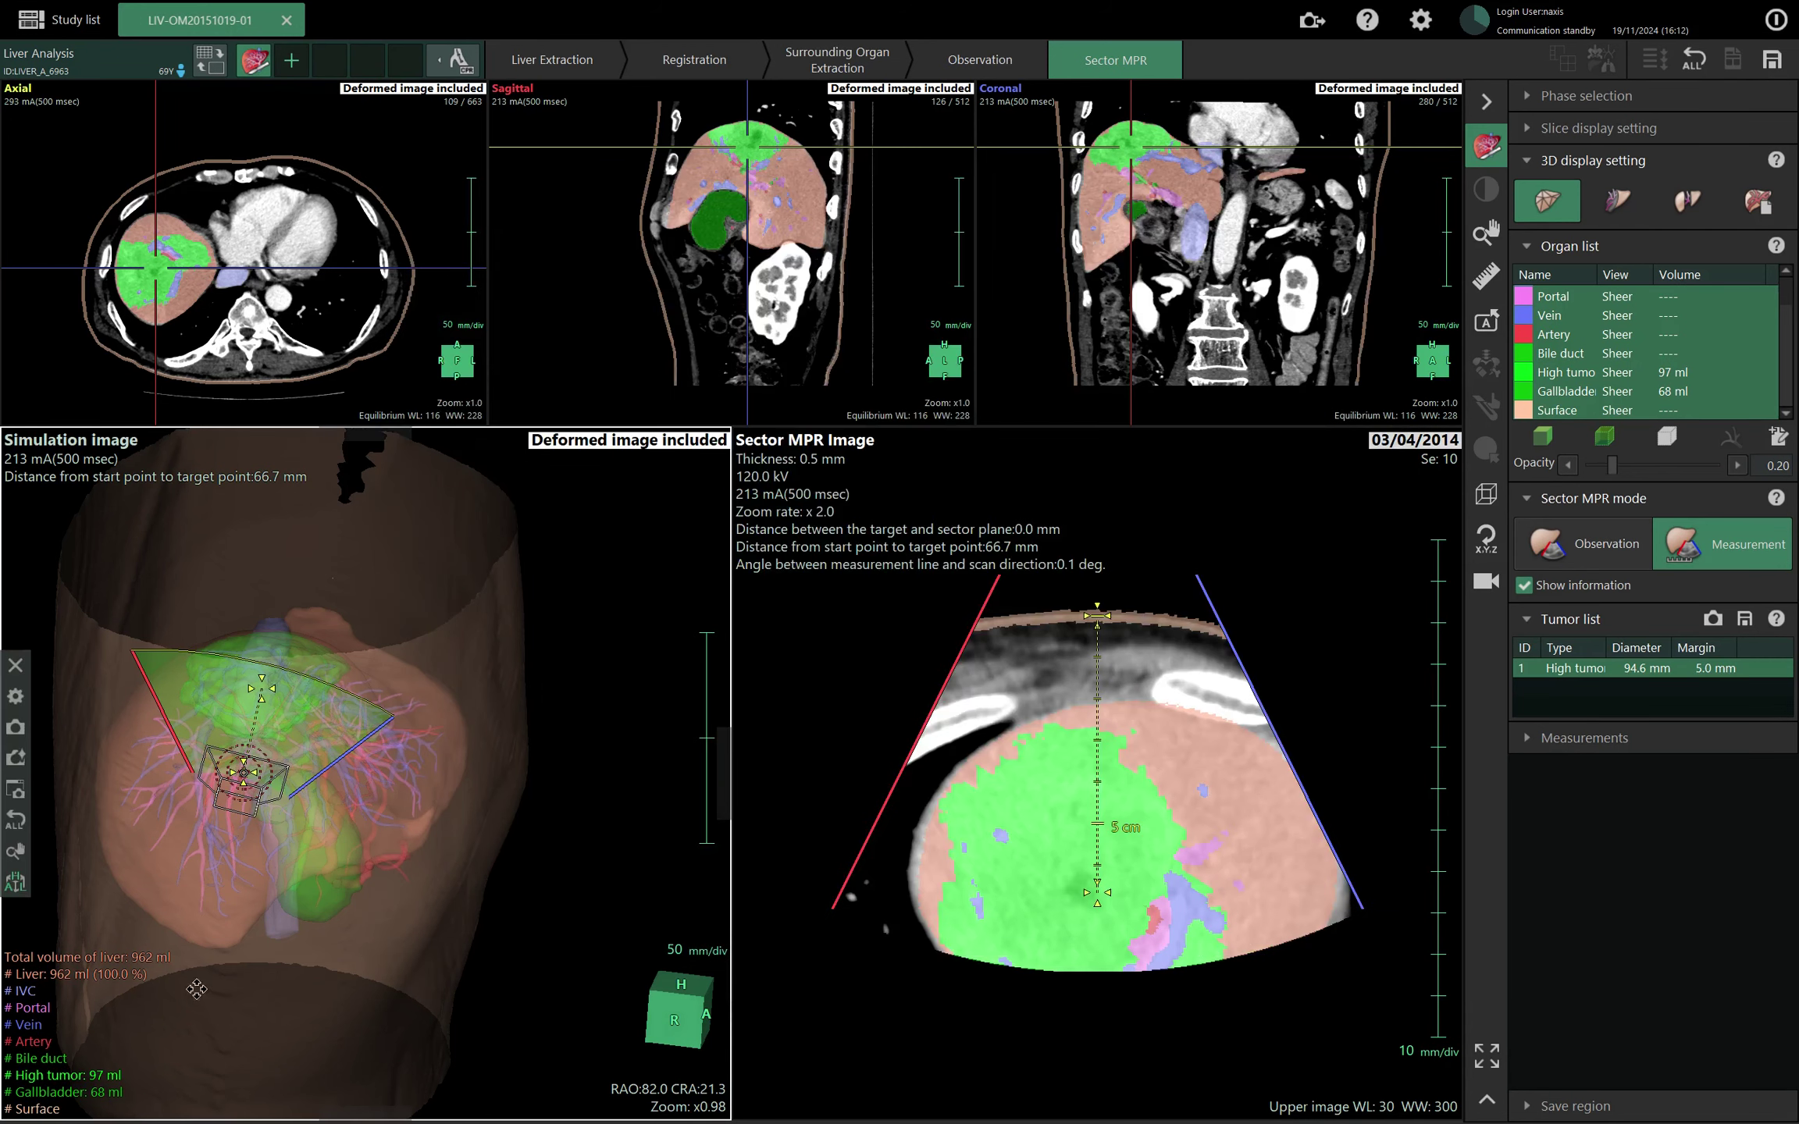
pyautogui.click(1335, 928)
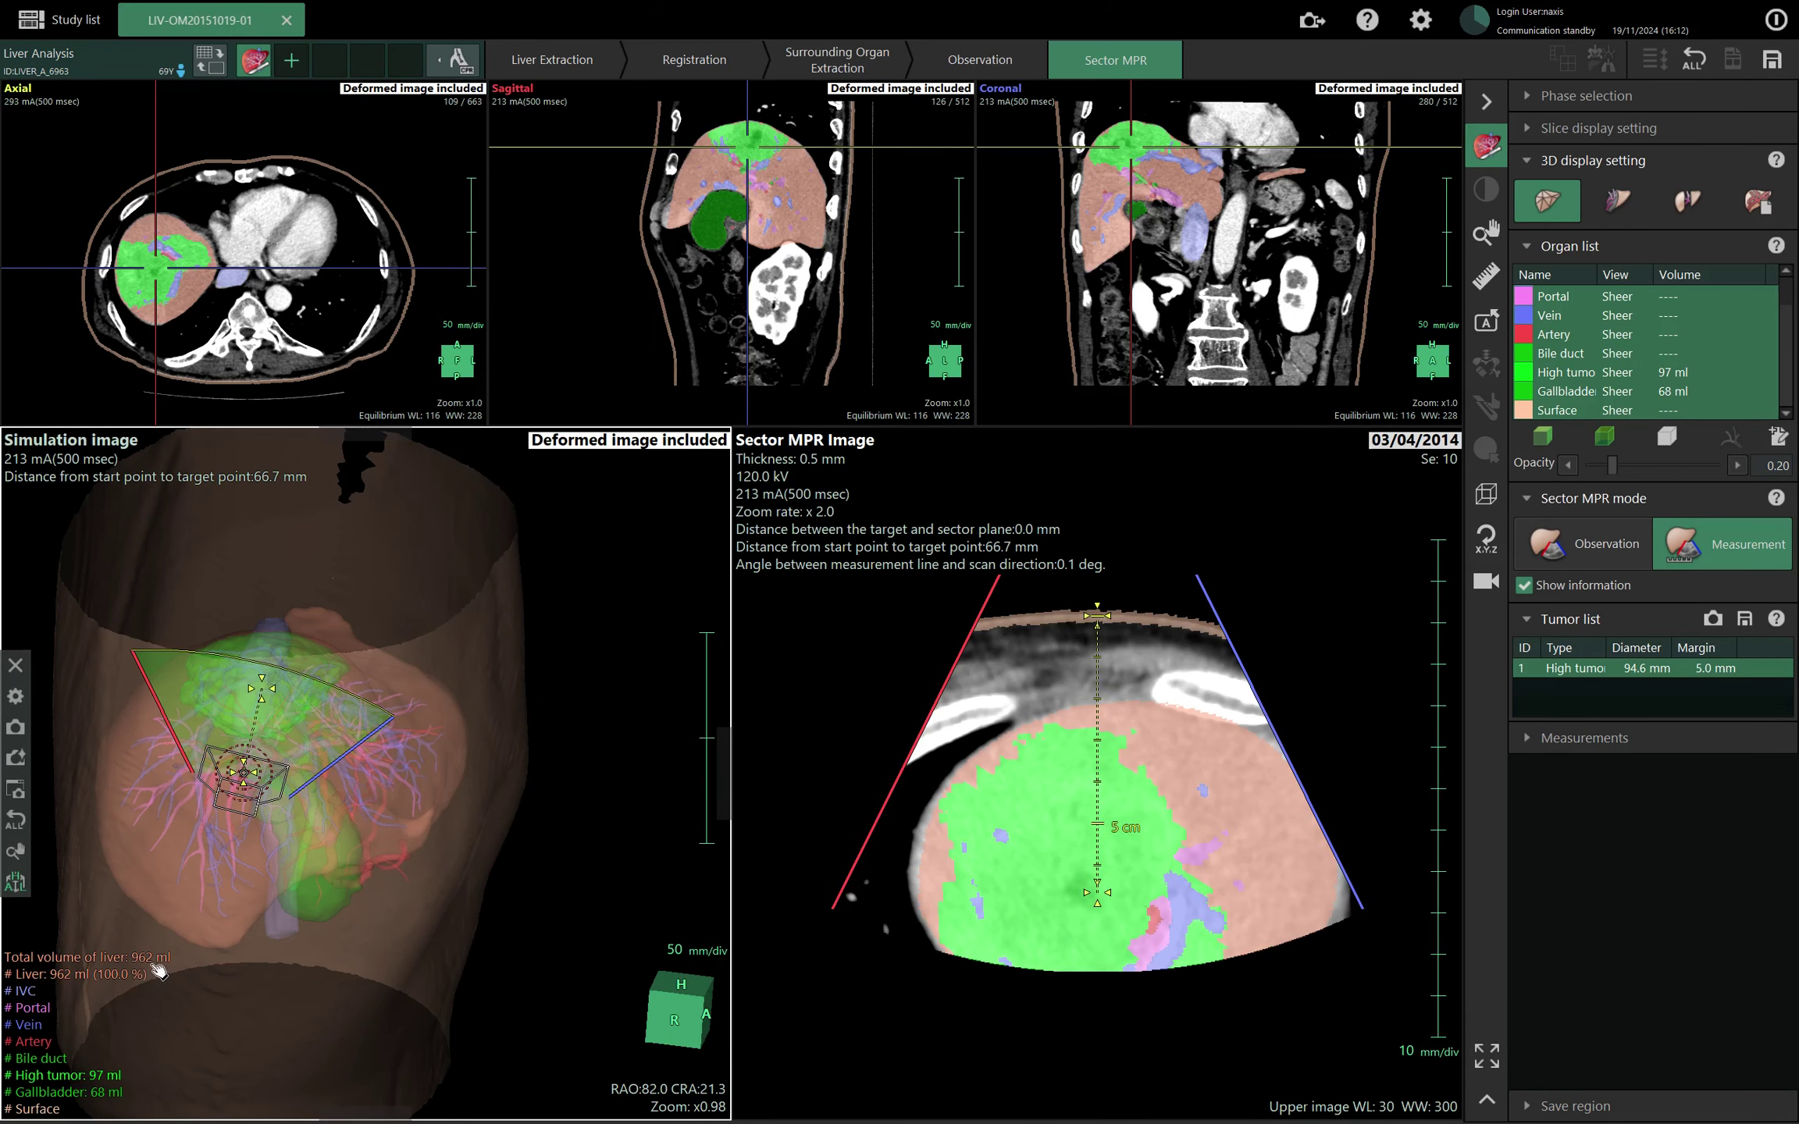
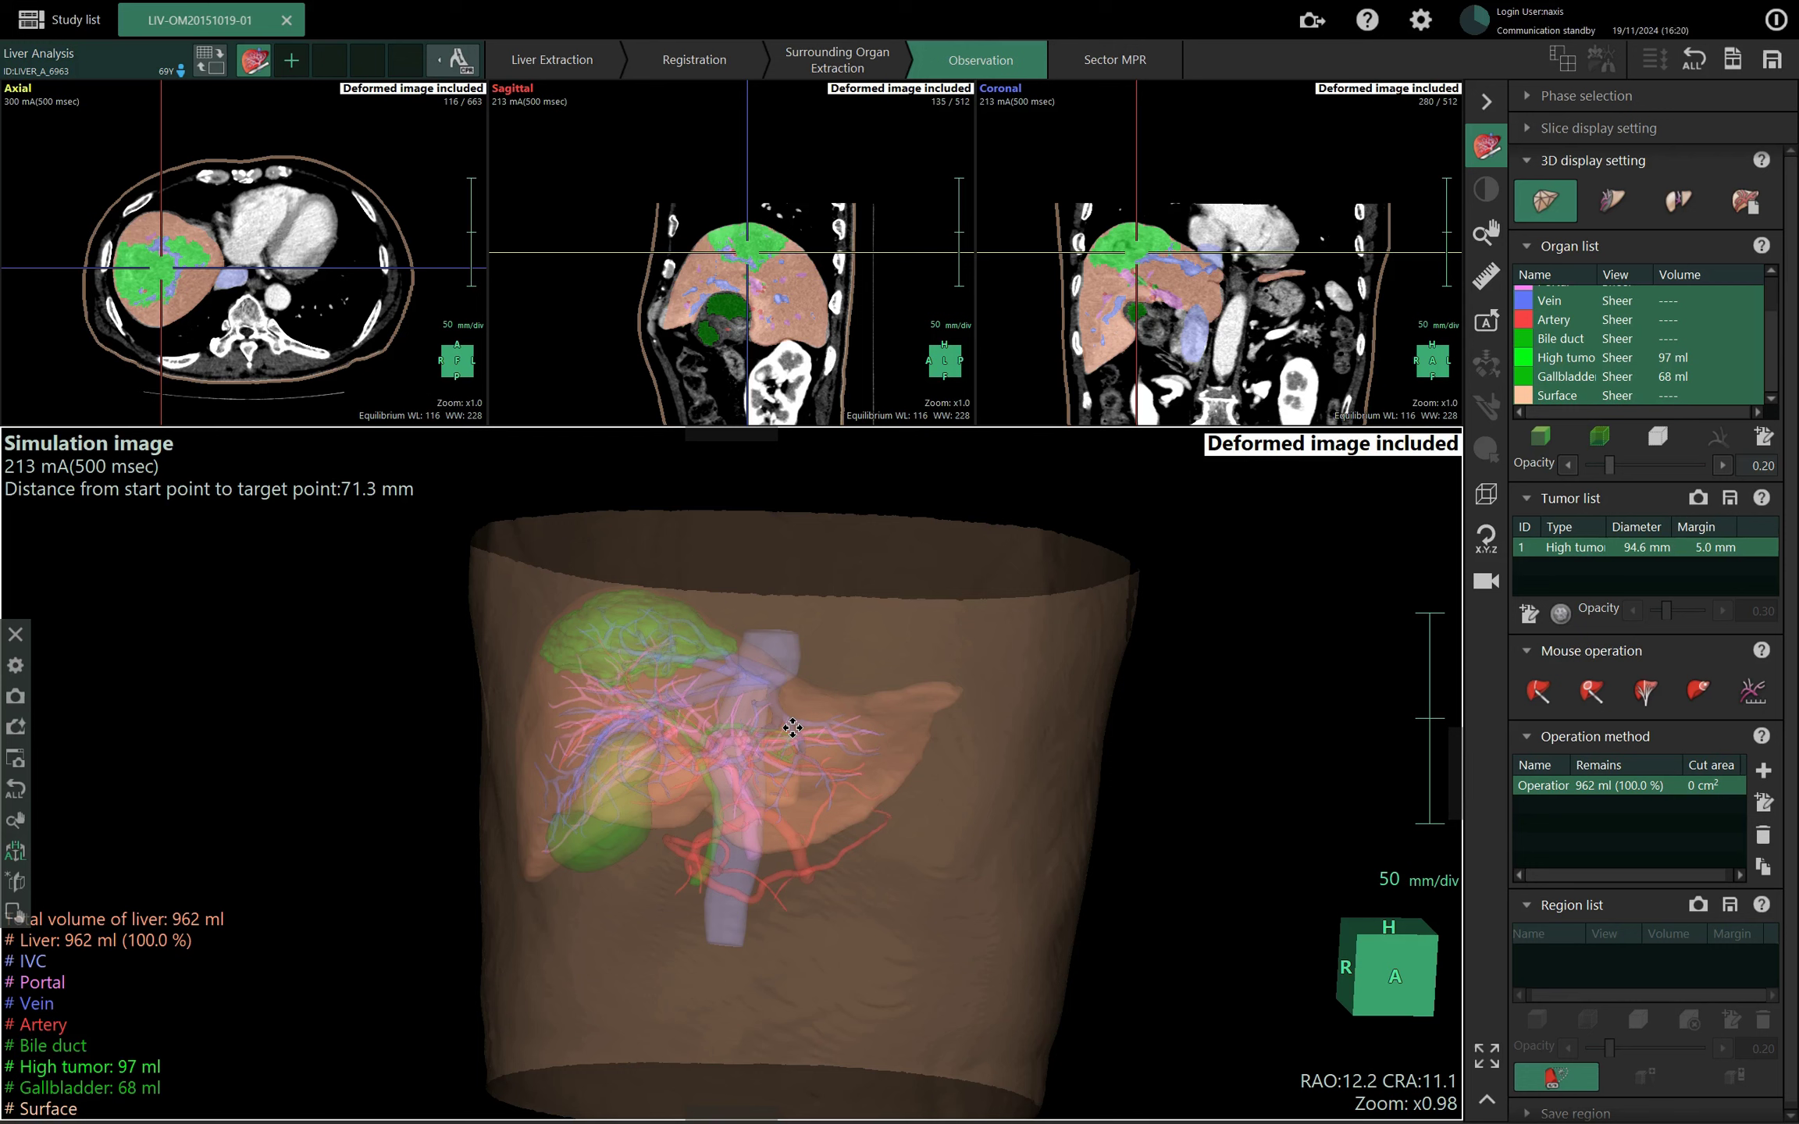
# Clear the patient filter in the study list and limit the studies to the Undefined group.
pyautogui.click(66, 20)
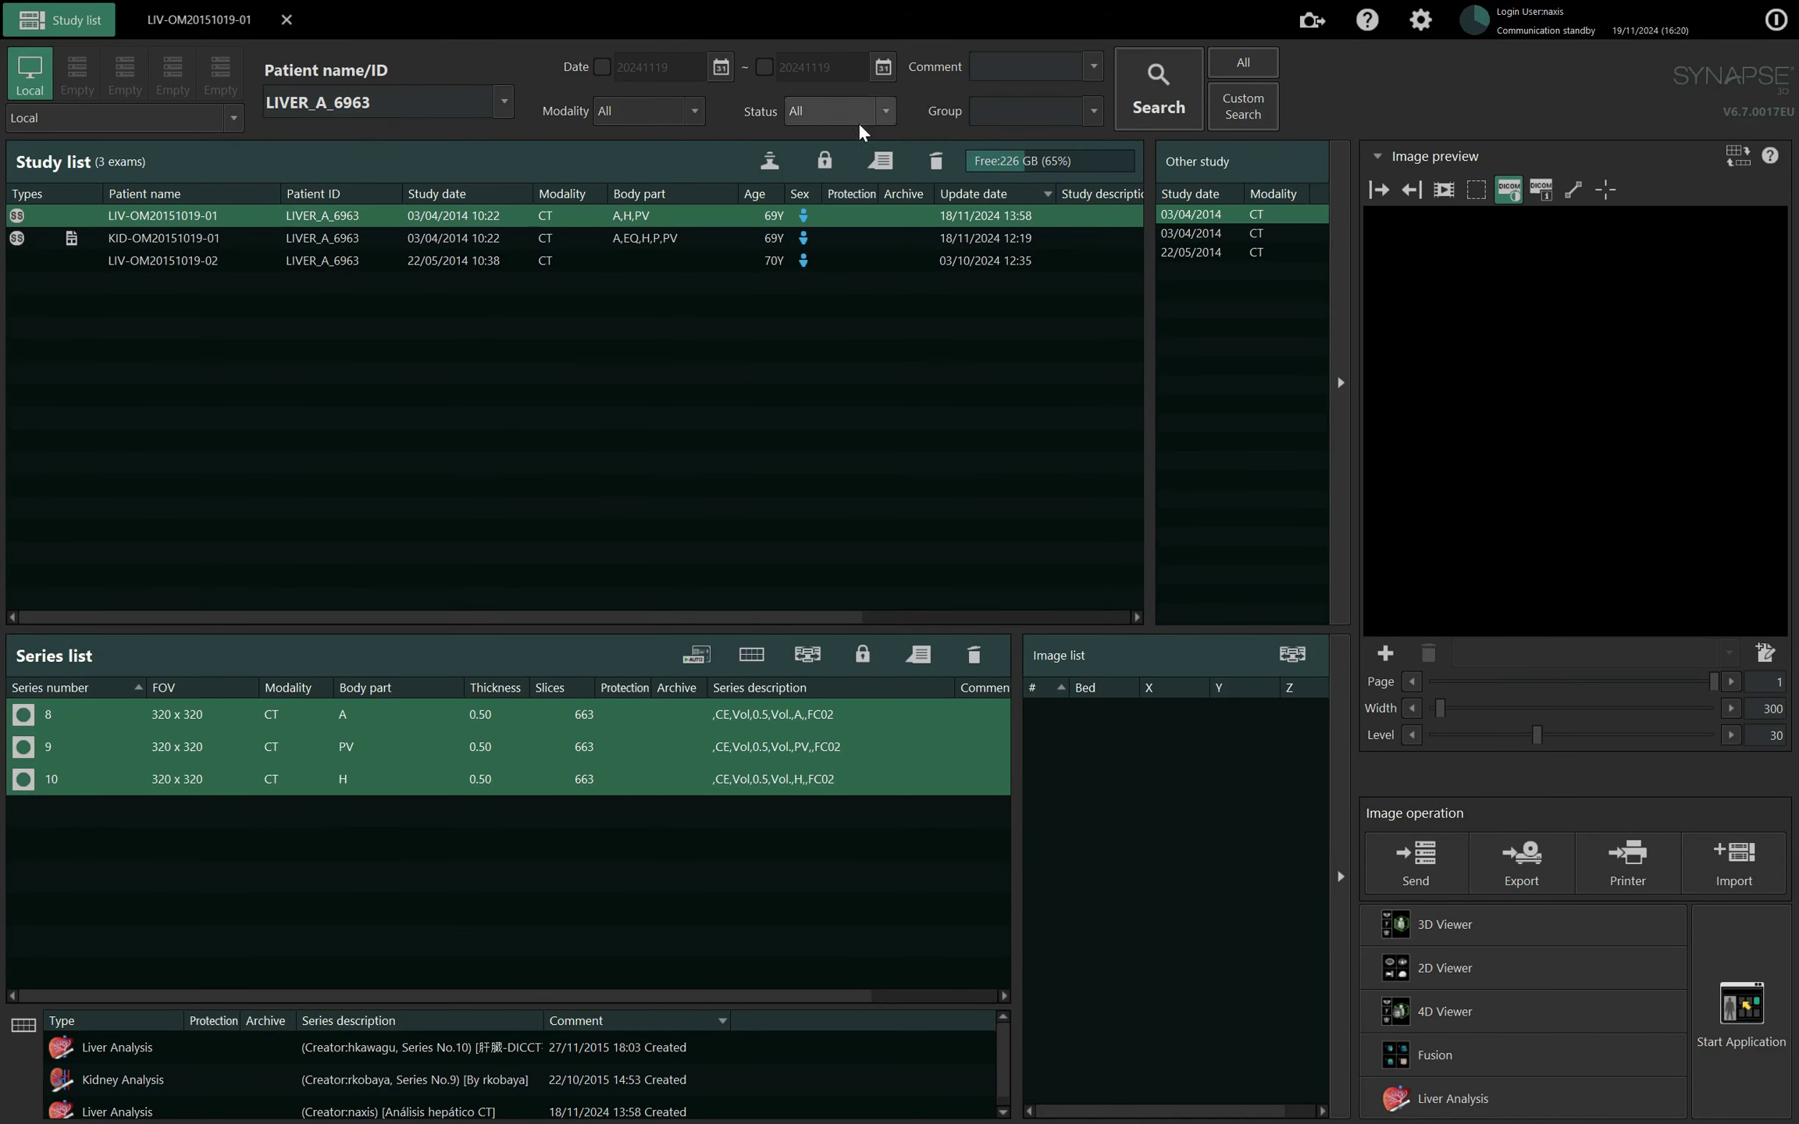
pyautogui.click(1215, 72)
pyautogui.click(1093, 111)
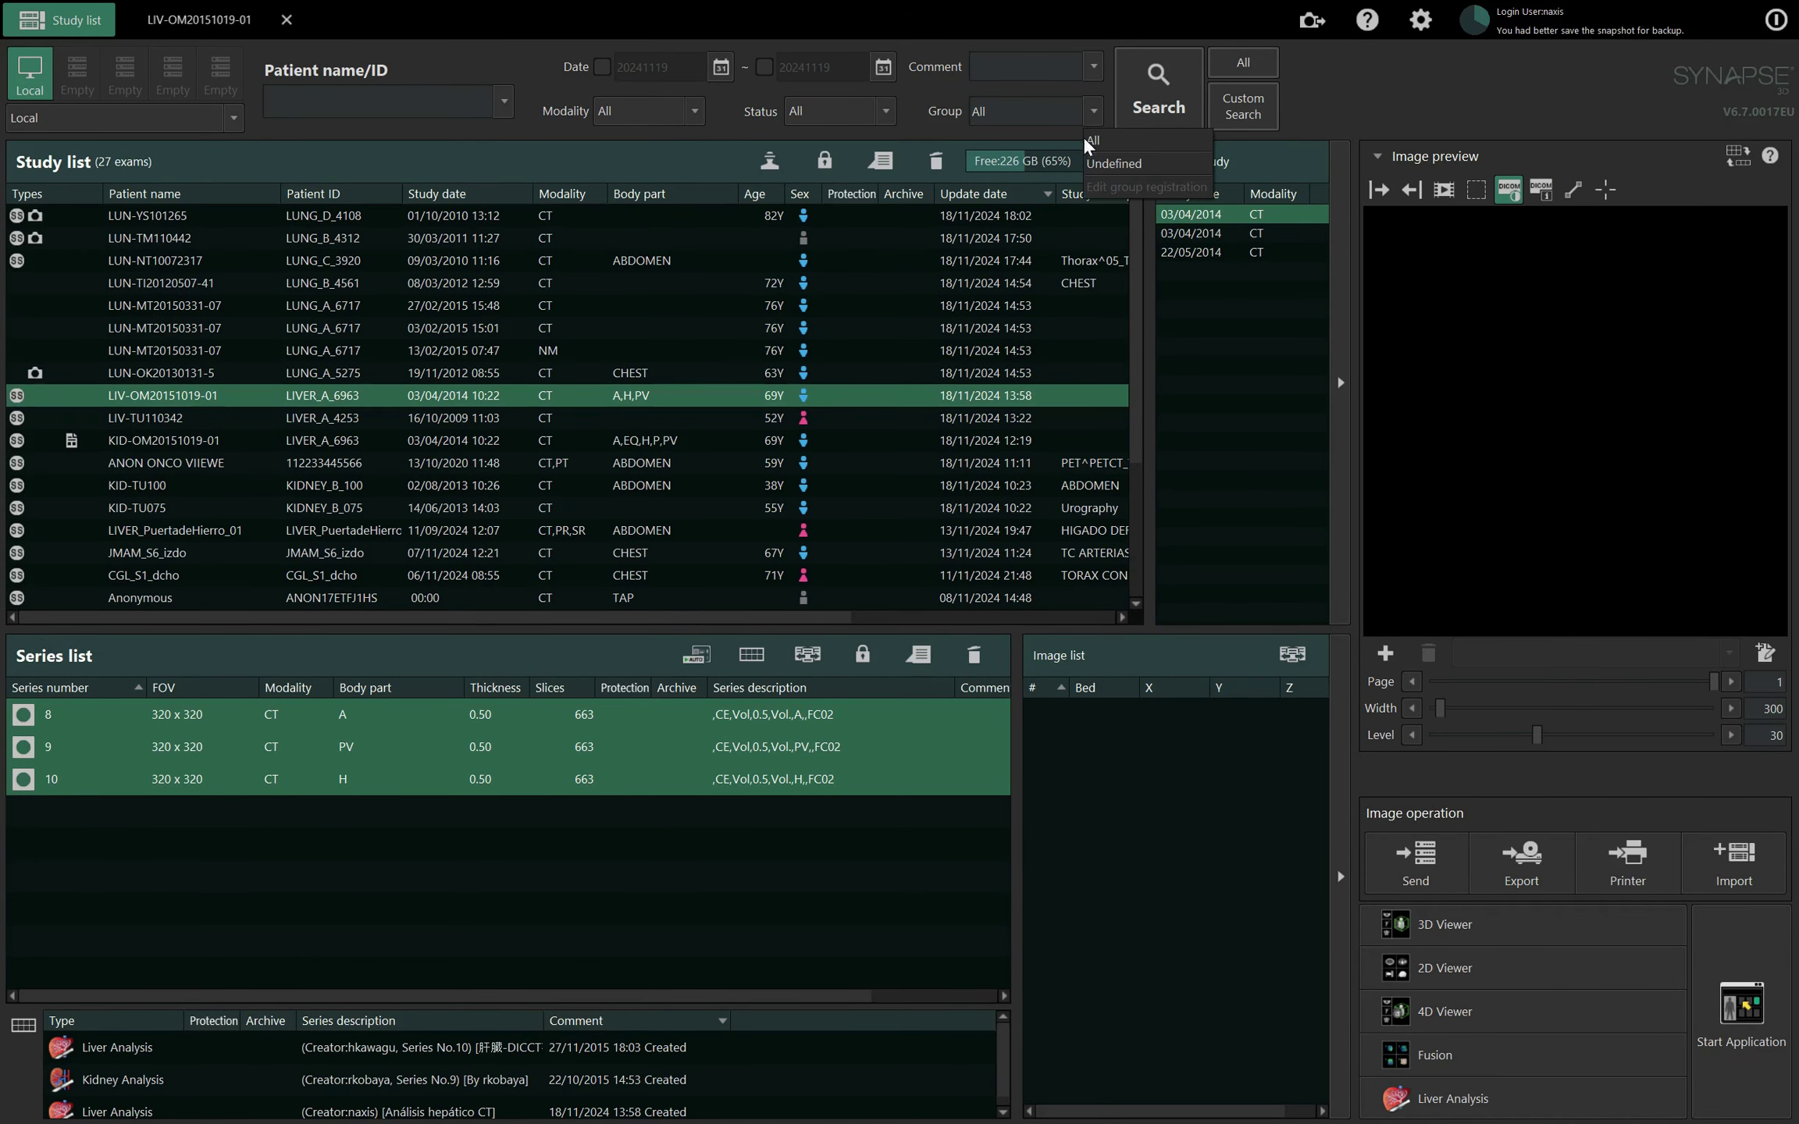
pyautogui.click(1113, 163)
pyautogui.scroll(-1, 533, 370)
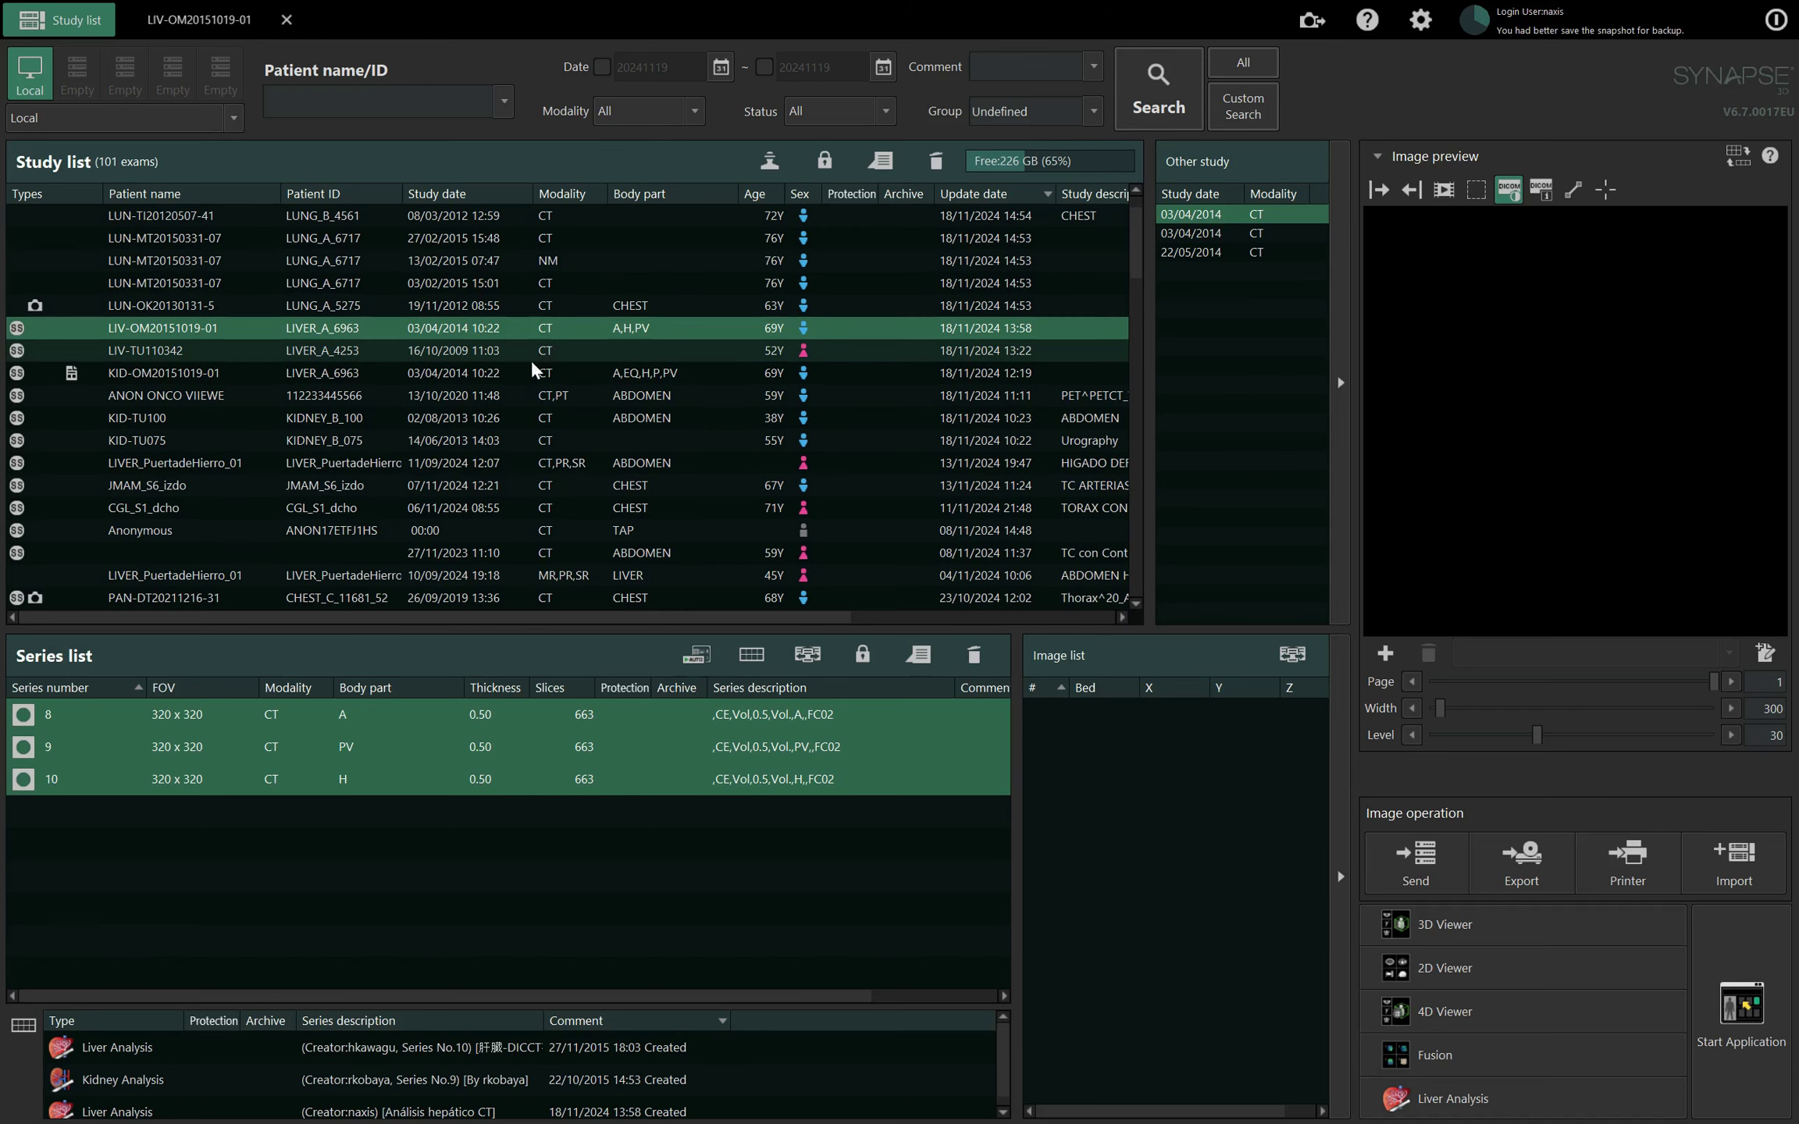
# Open the Liver Analysis saved on 13/11/2024 19:47 from the abdominal CT study of 11/09/2024, closing the other running applications.
pyautogui.click(328, 465)
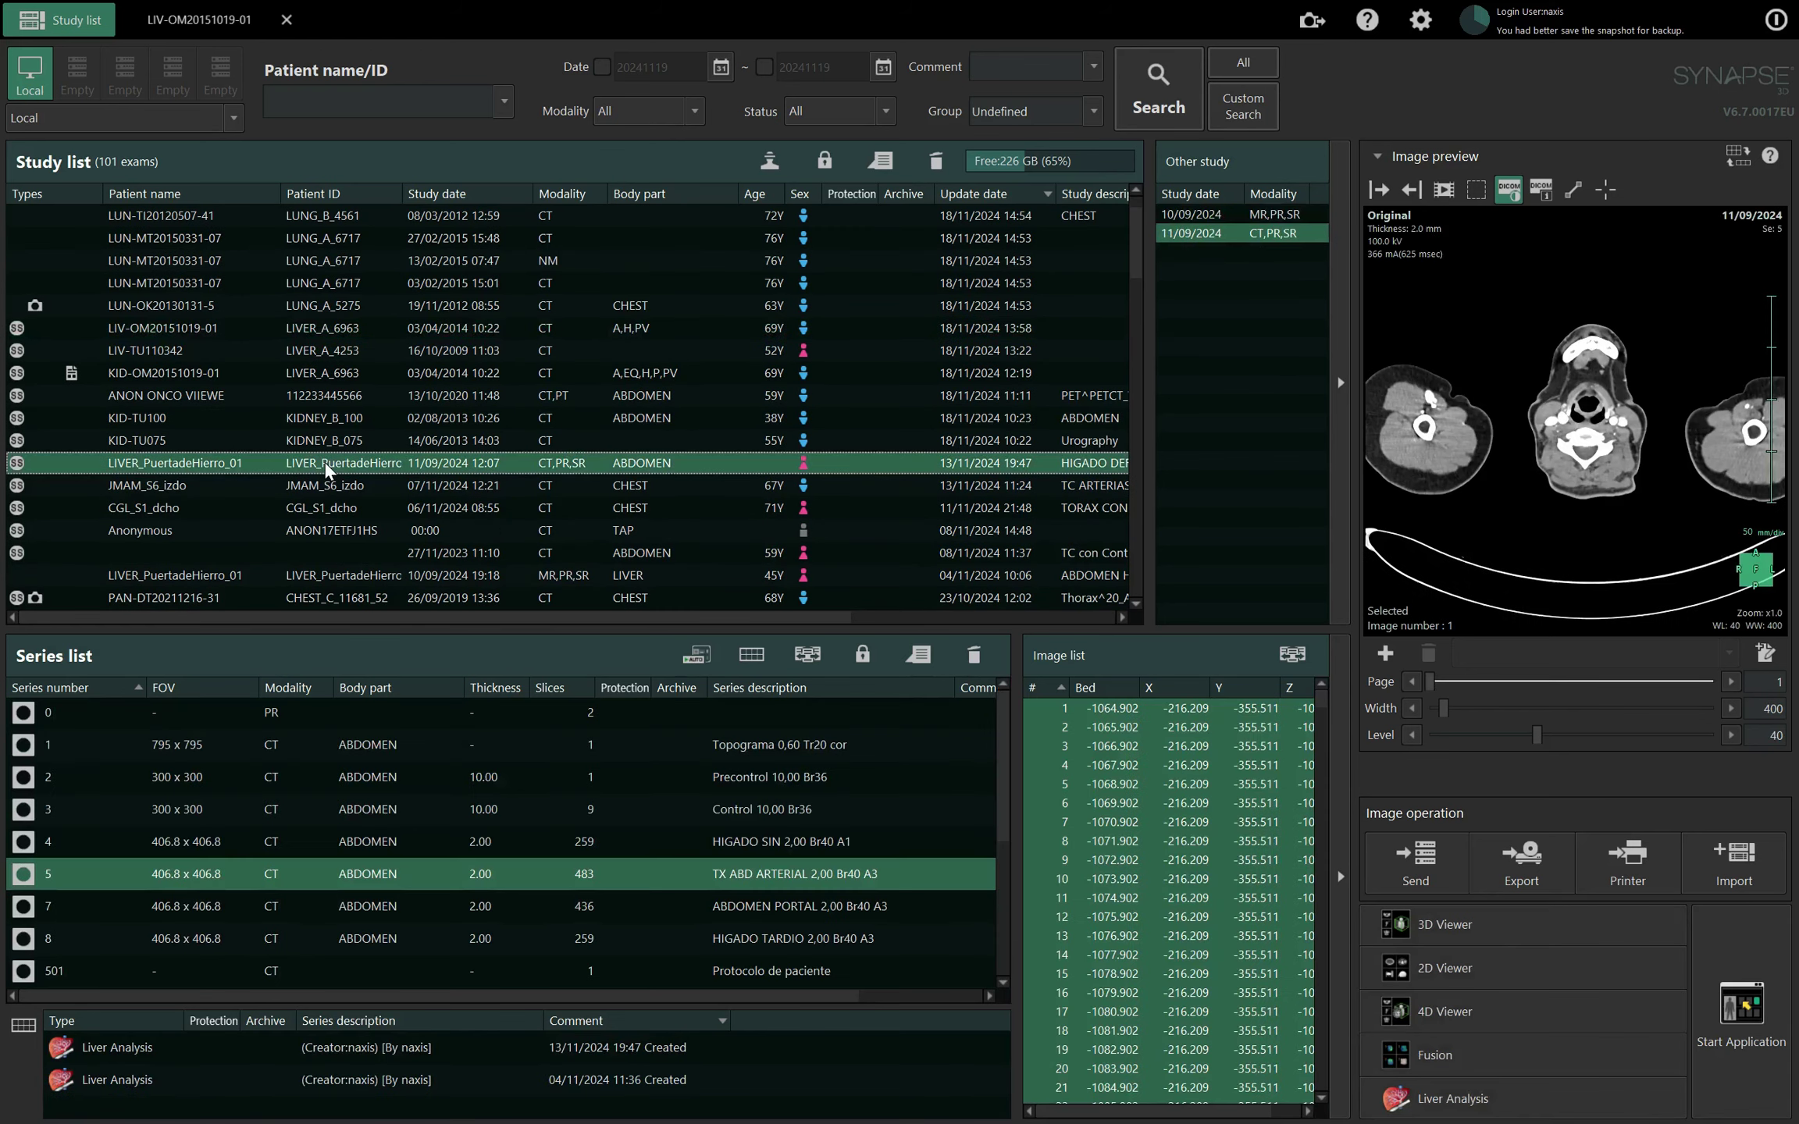
pyautogui.click(581, 1054)
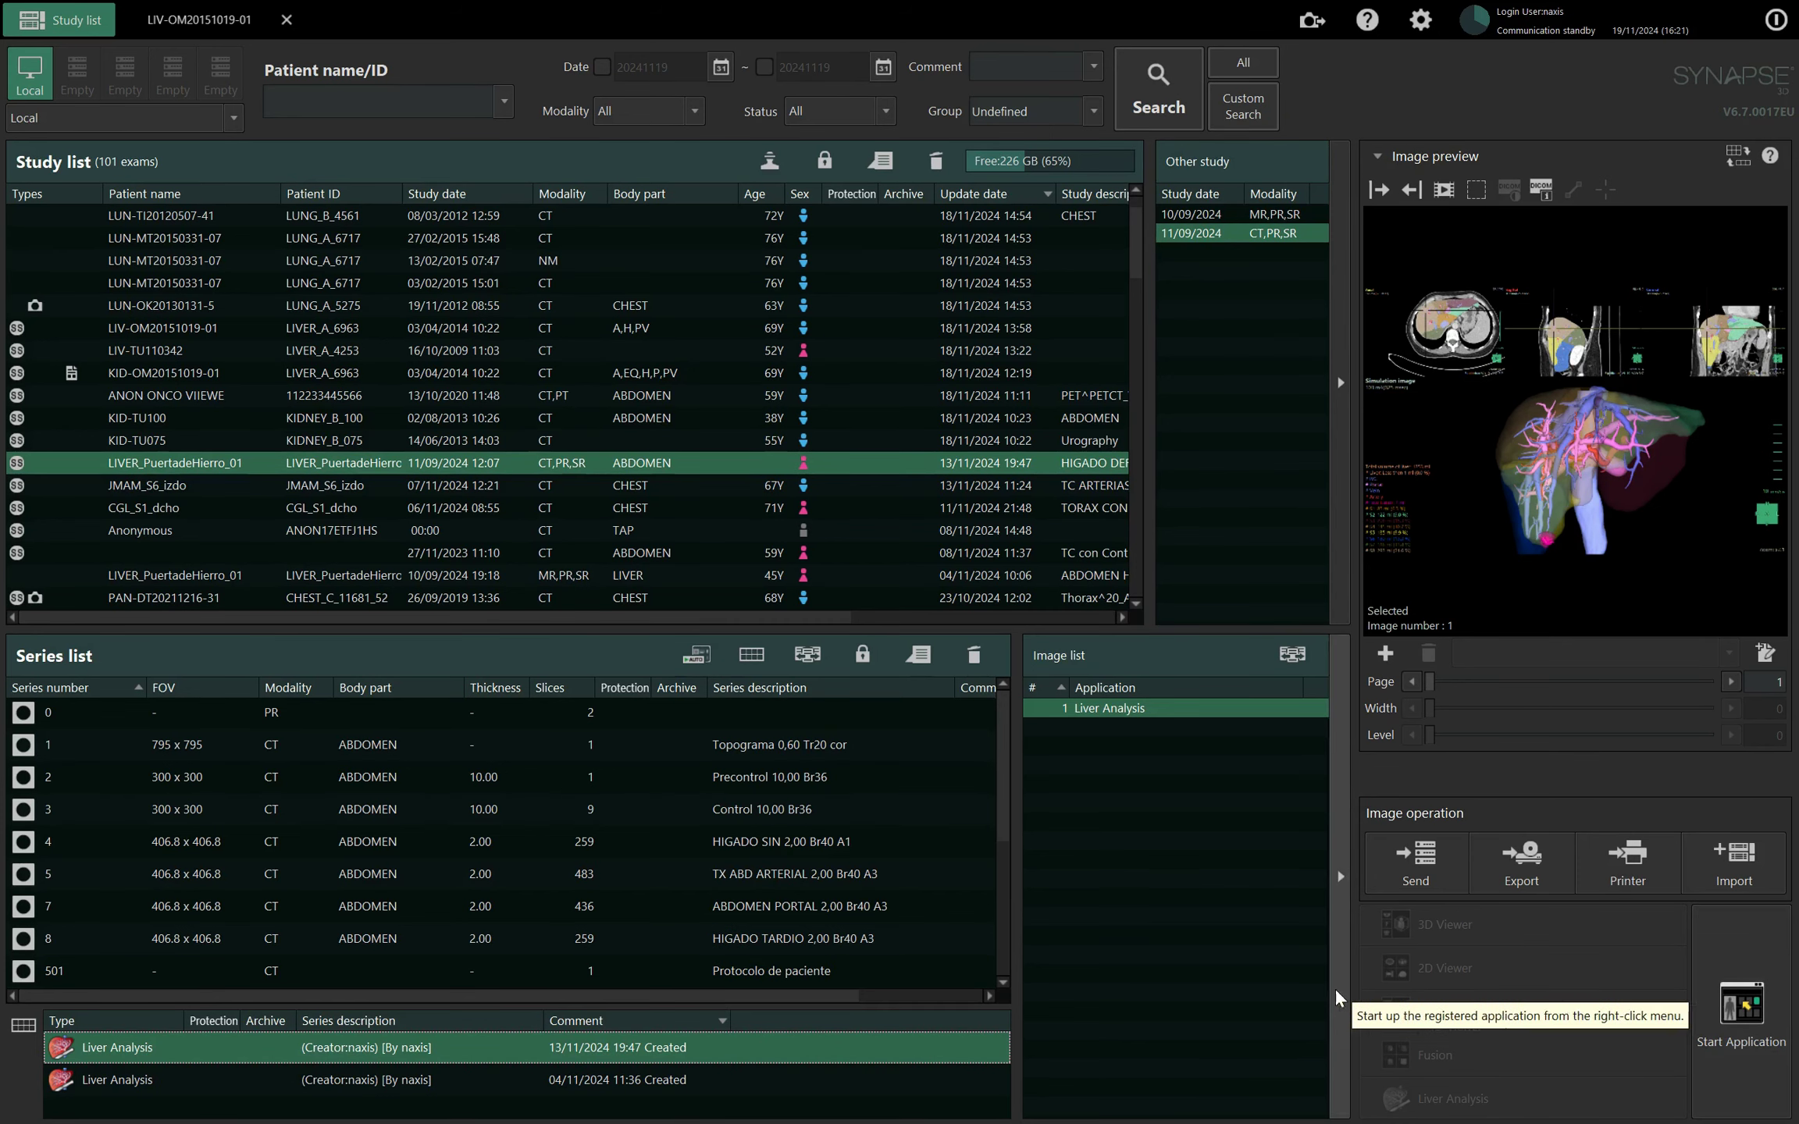
pyautogui.click(1740, 1000)
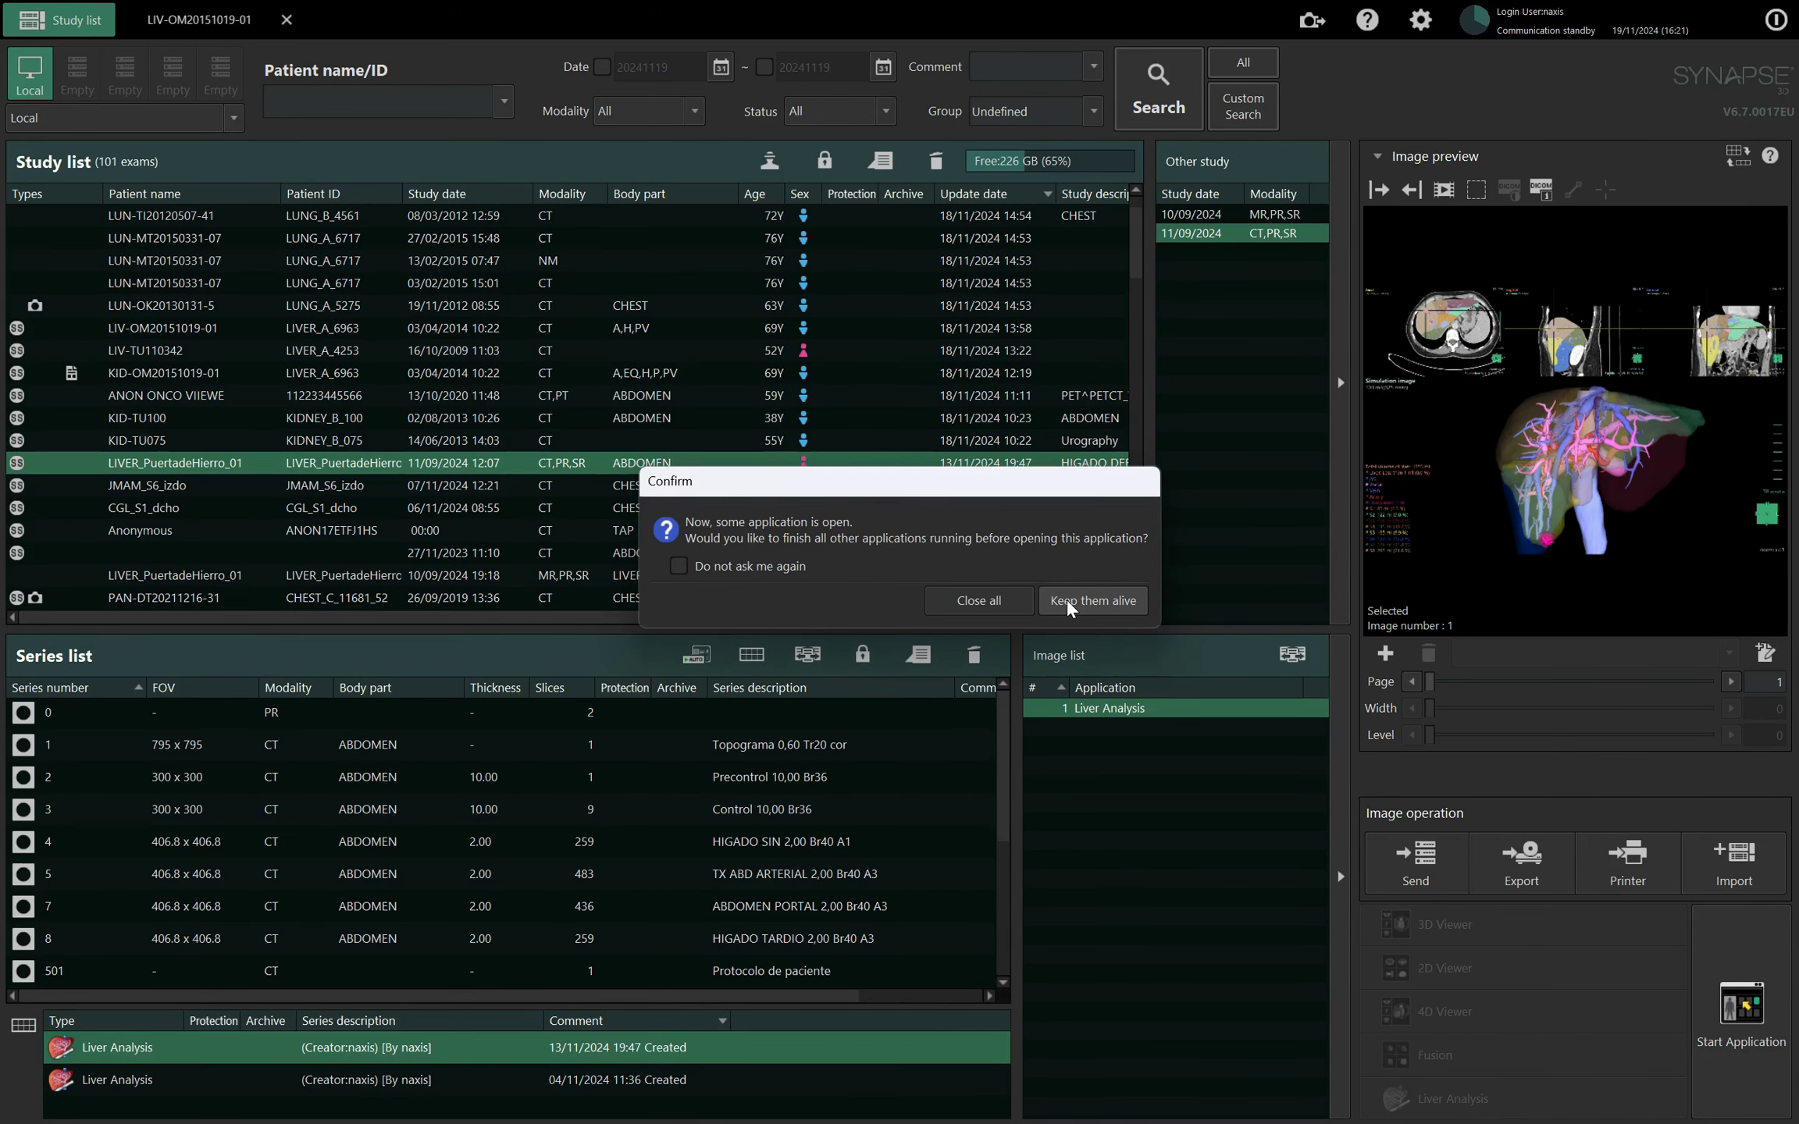
pyautogui.click(1010, 600)
pyautogui.click(833, 670)
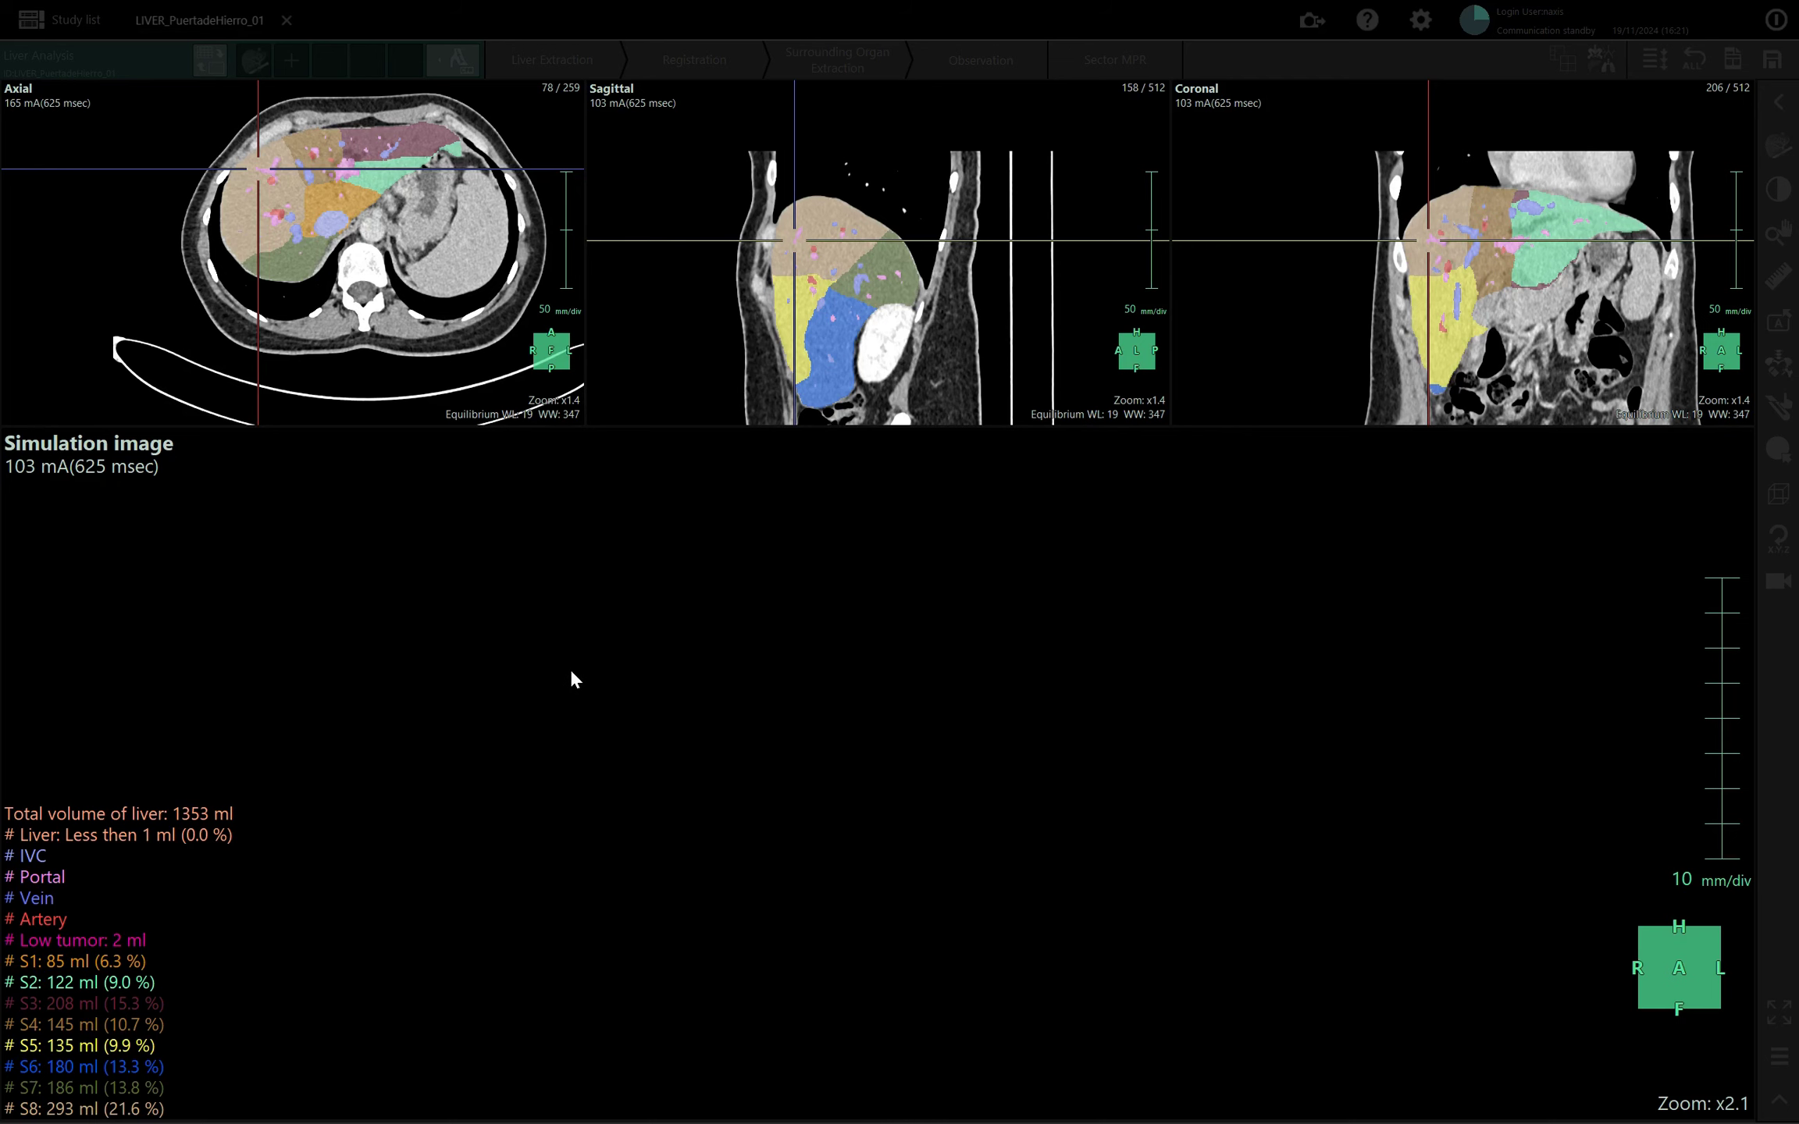
pyautogui.moveTo(1341, 834); pyautogui.dragTo(1265, 727)
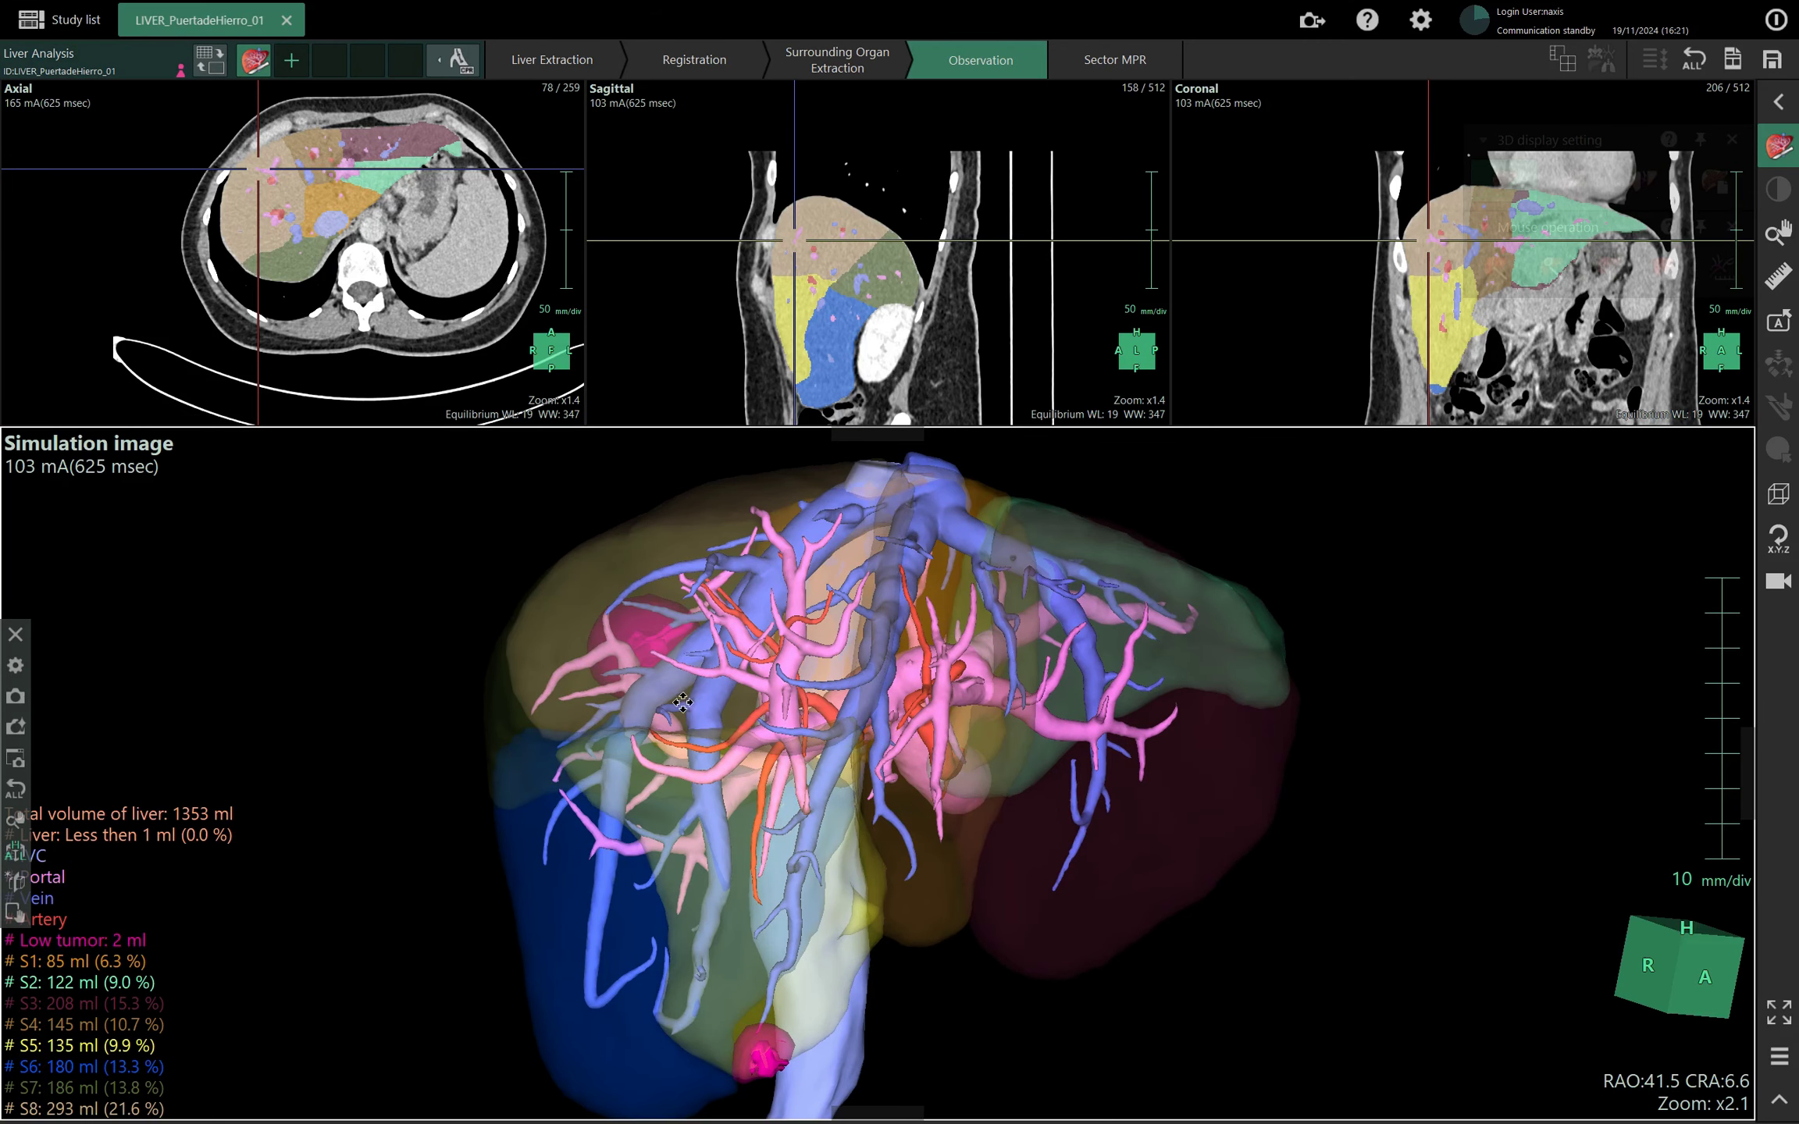
# Preview the arterial, portal and late CT series 5, 7 and 8 of the 11/09/2024 study in the study list.
pyautogui.click(92, 20)
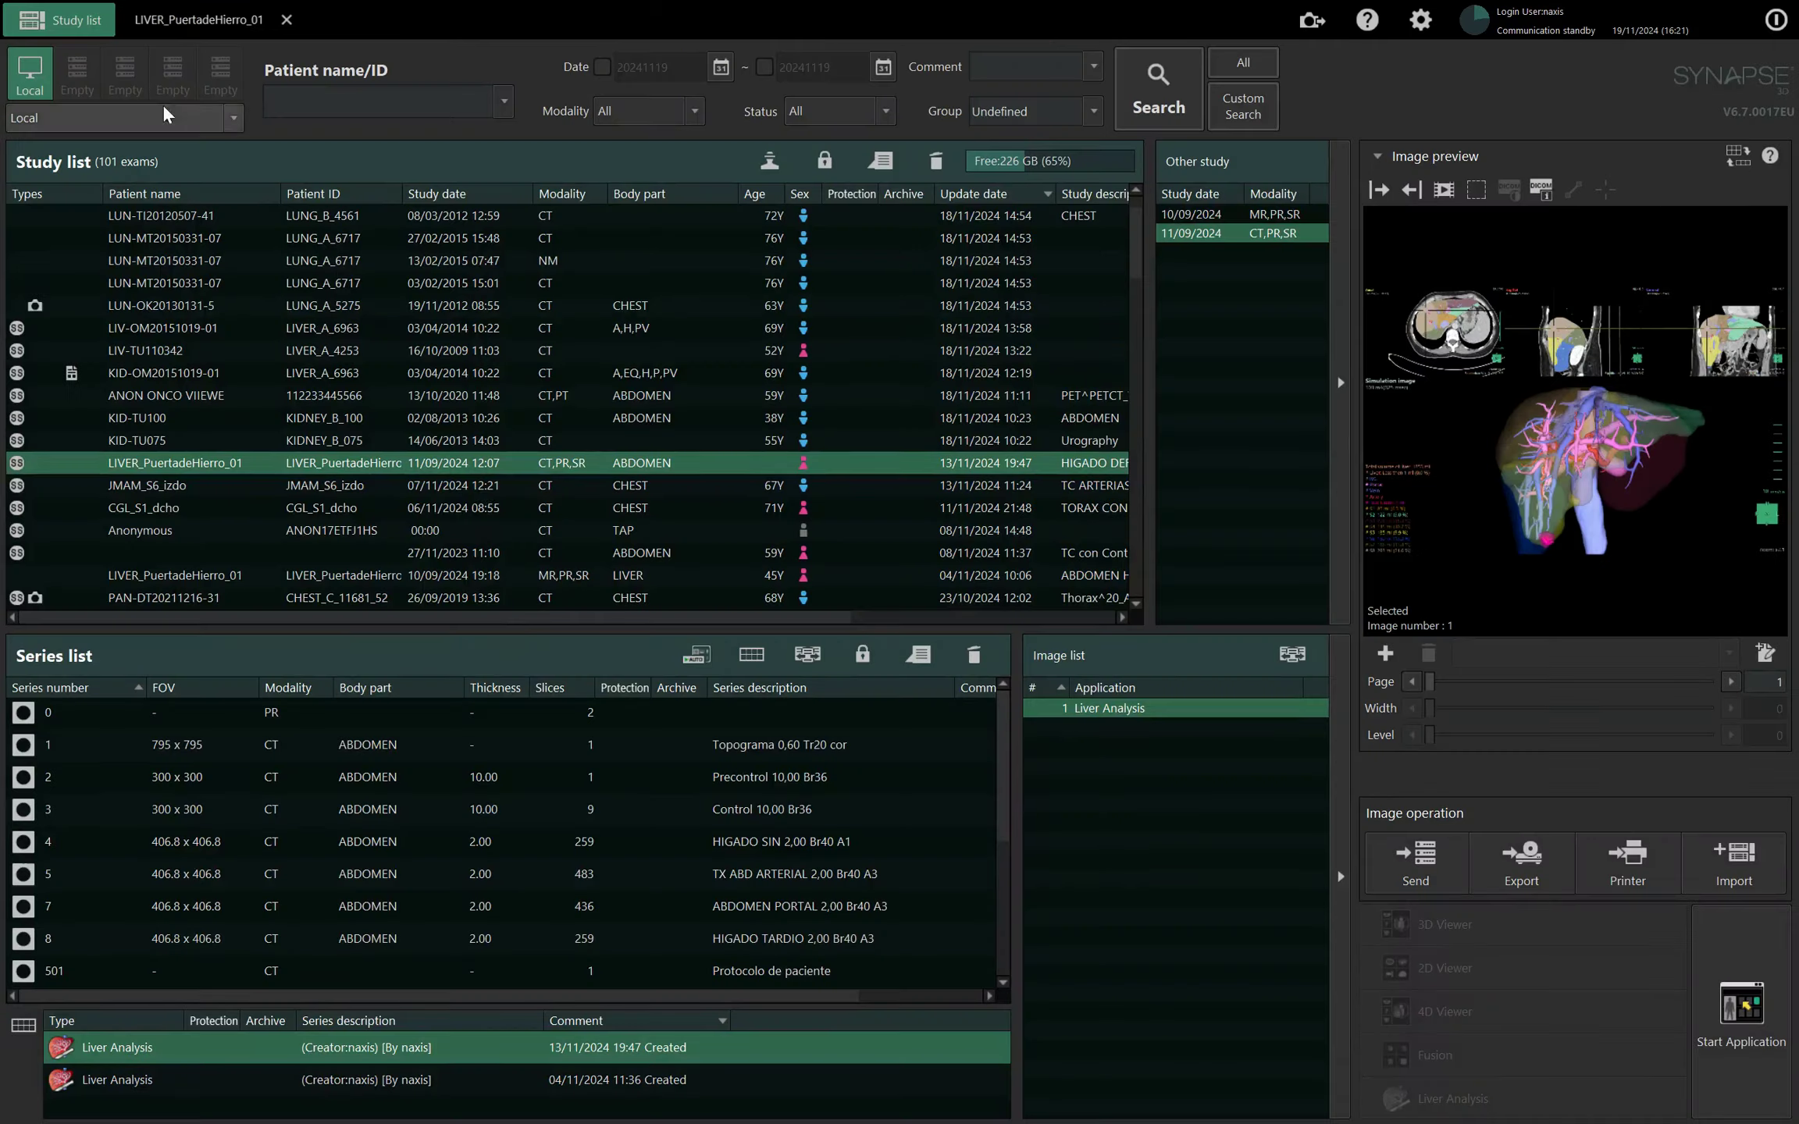
pyautogui.click(631, 875)
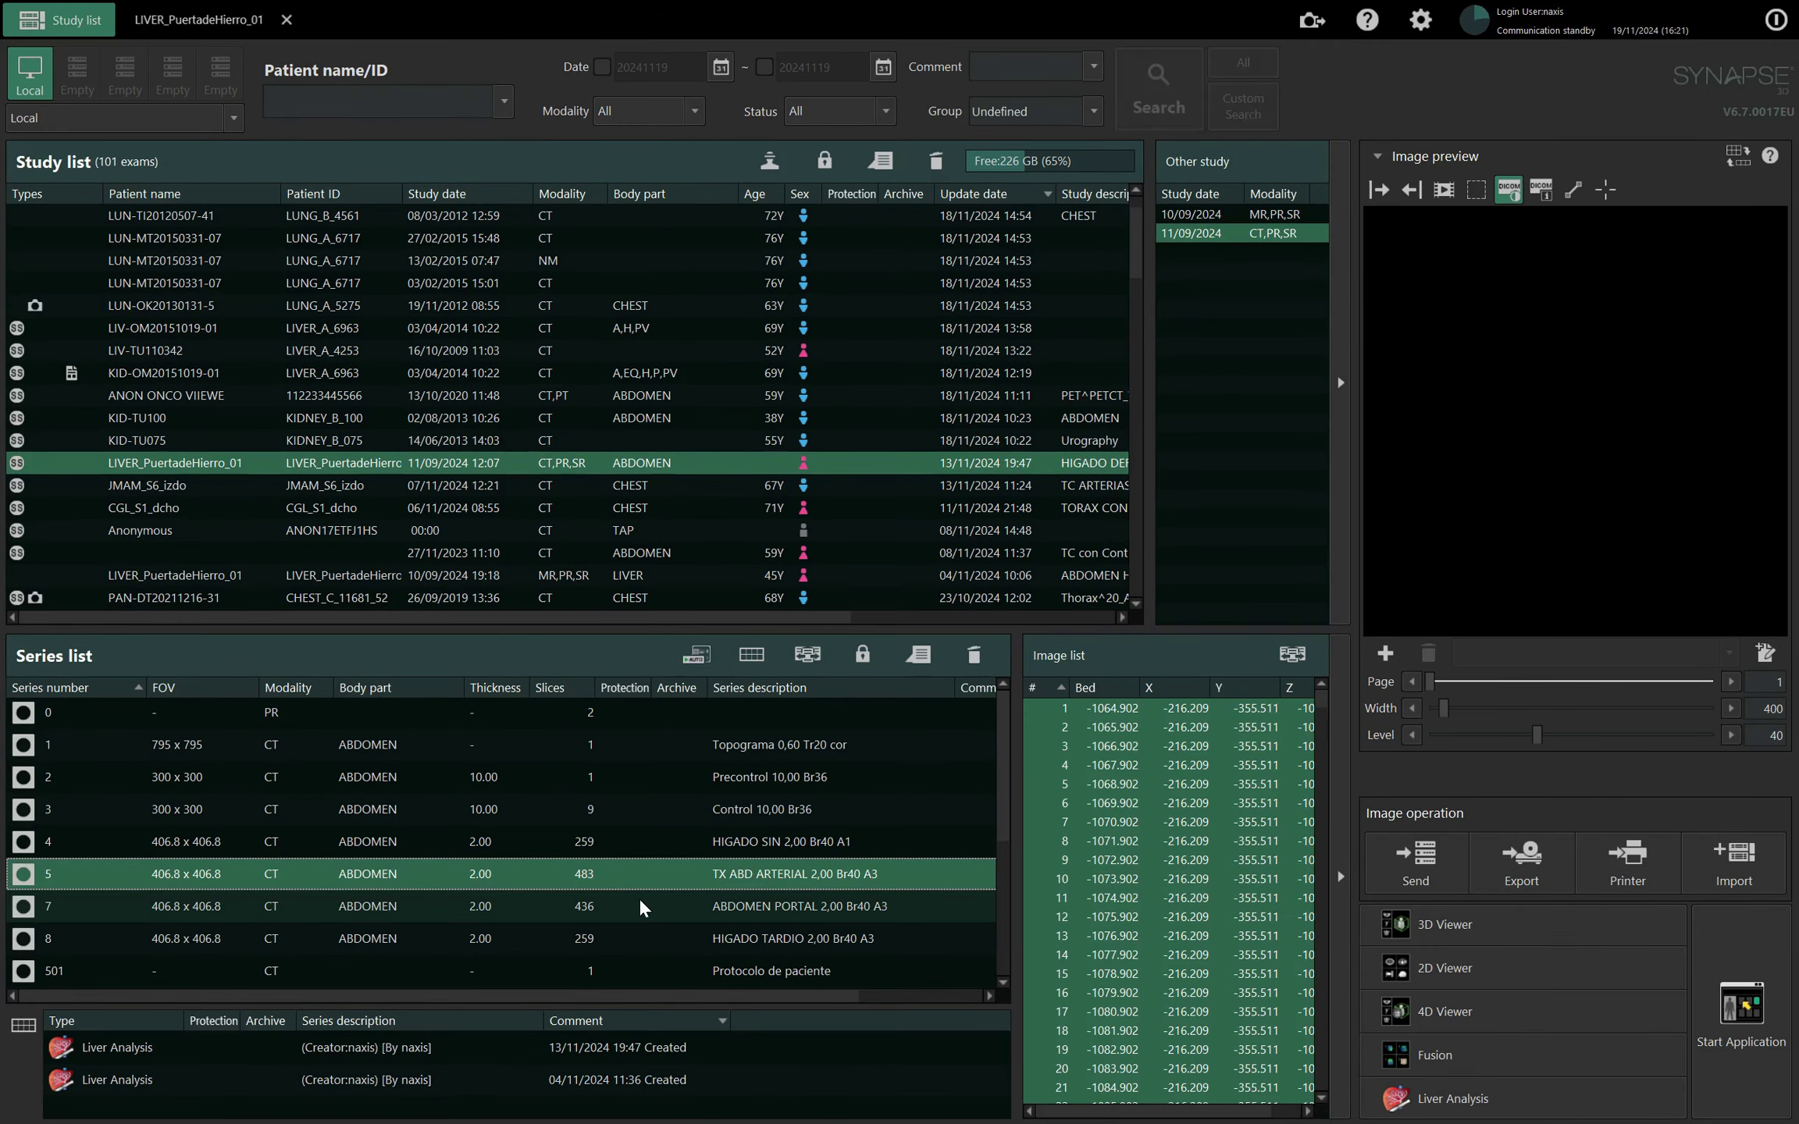
pyautogui.click(643, 906)
pyautogui.click(678, 951)
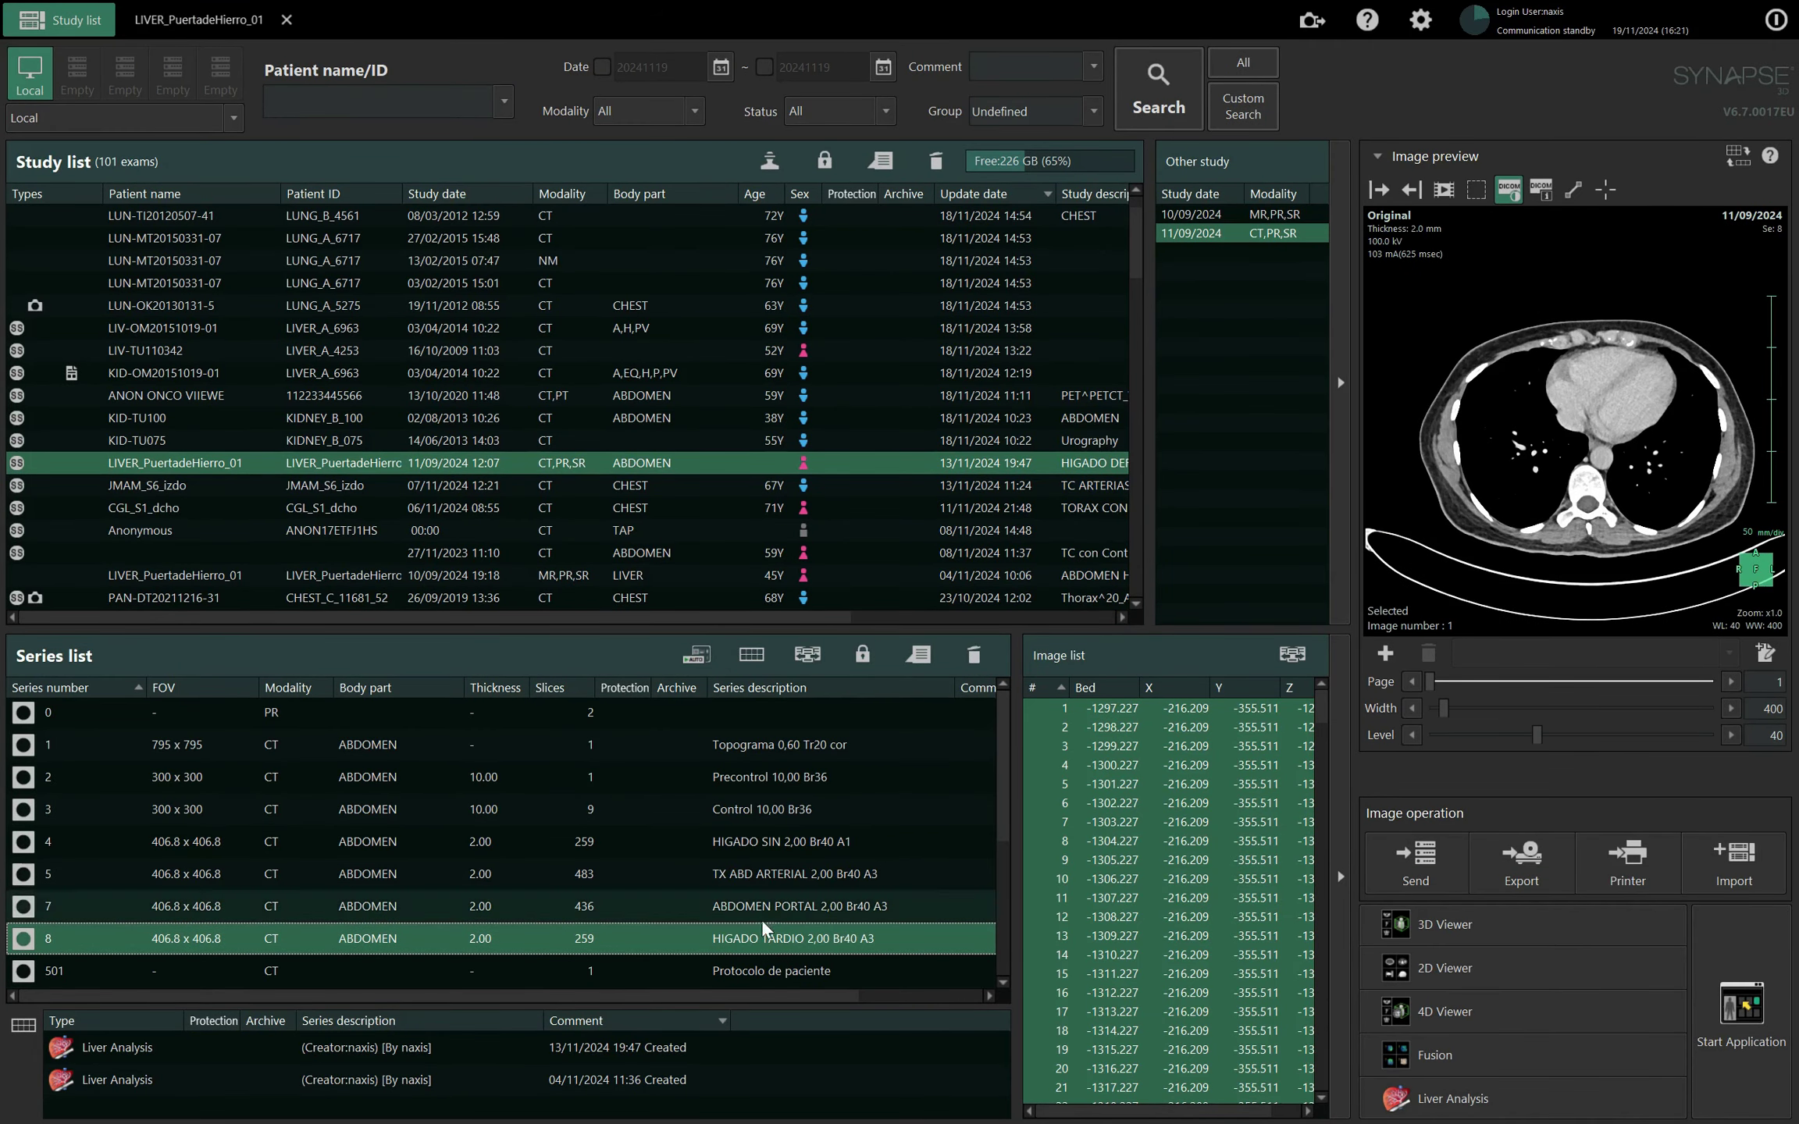
pyautogui.moveTo(1437, 684); pyautogui.dragTo(1519, 684)
pyautogui.click(457, 885)
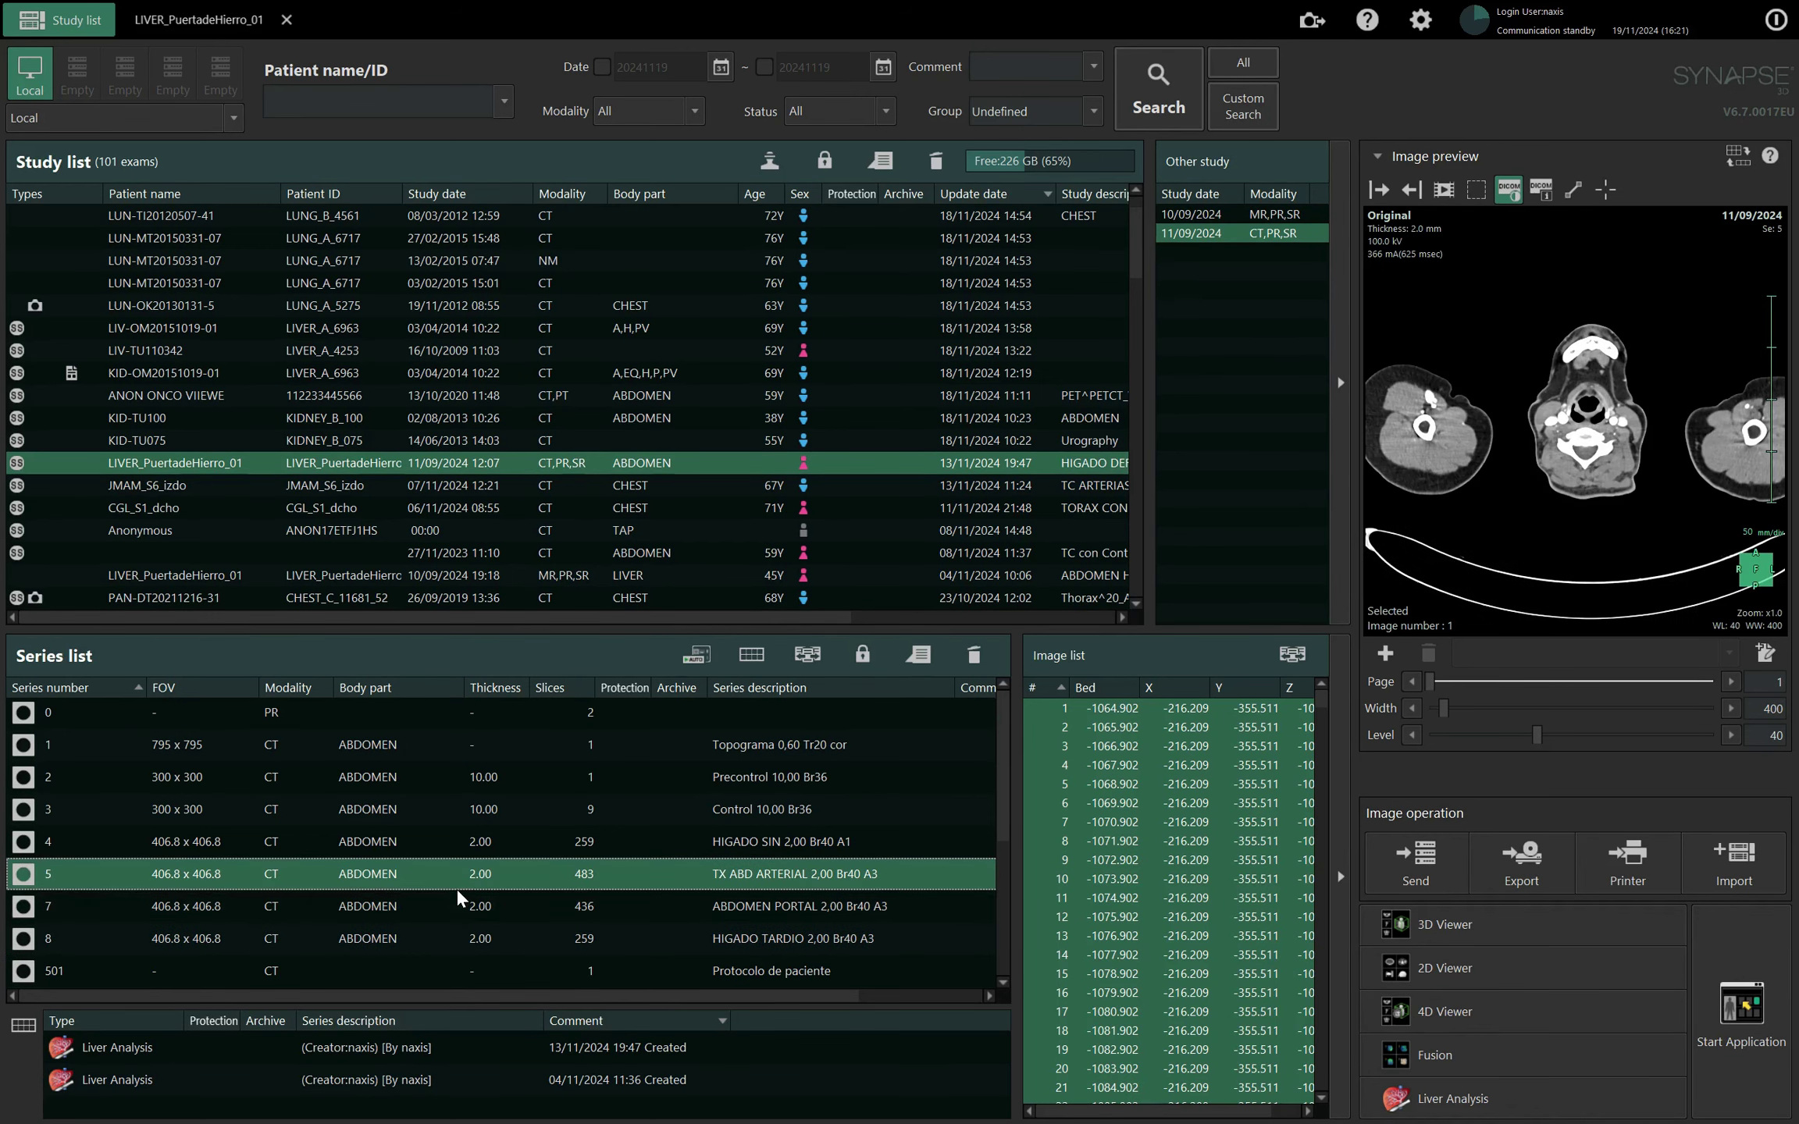
pyautogui.click(453, 908)
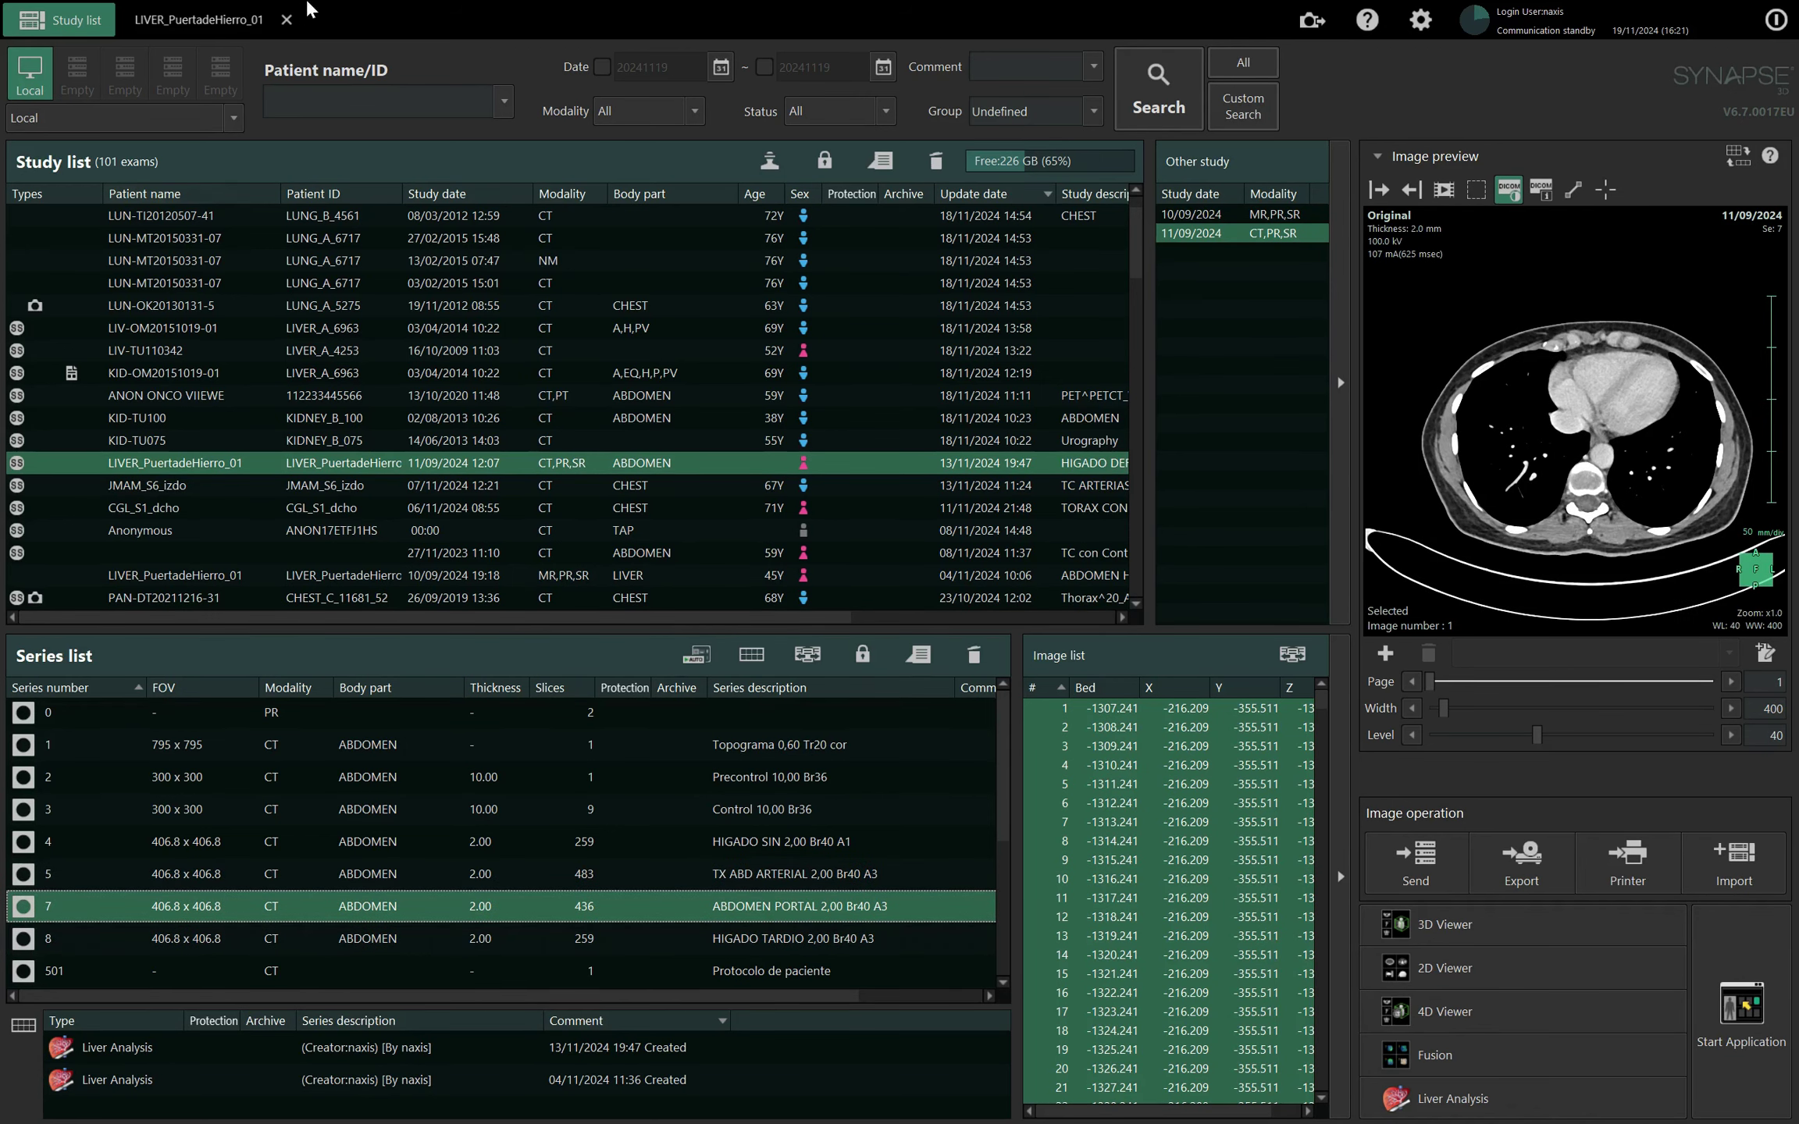
# Return to the open liver analysis and show the bile duct in the simulation image.
pyautogui.click(220, 23)
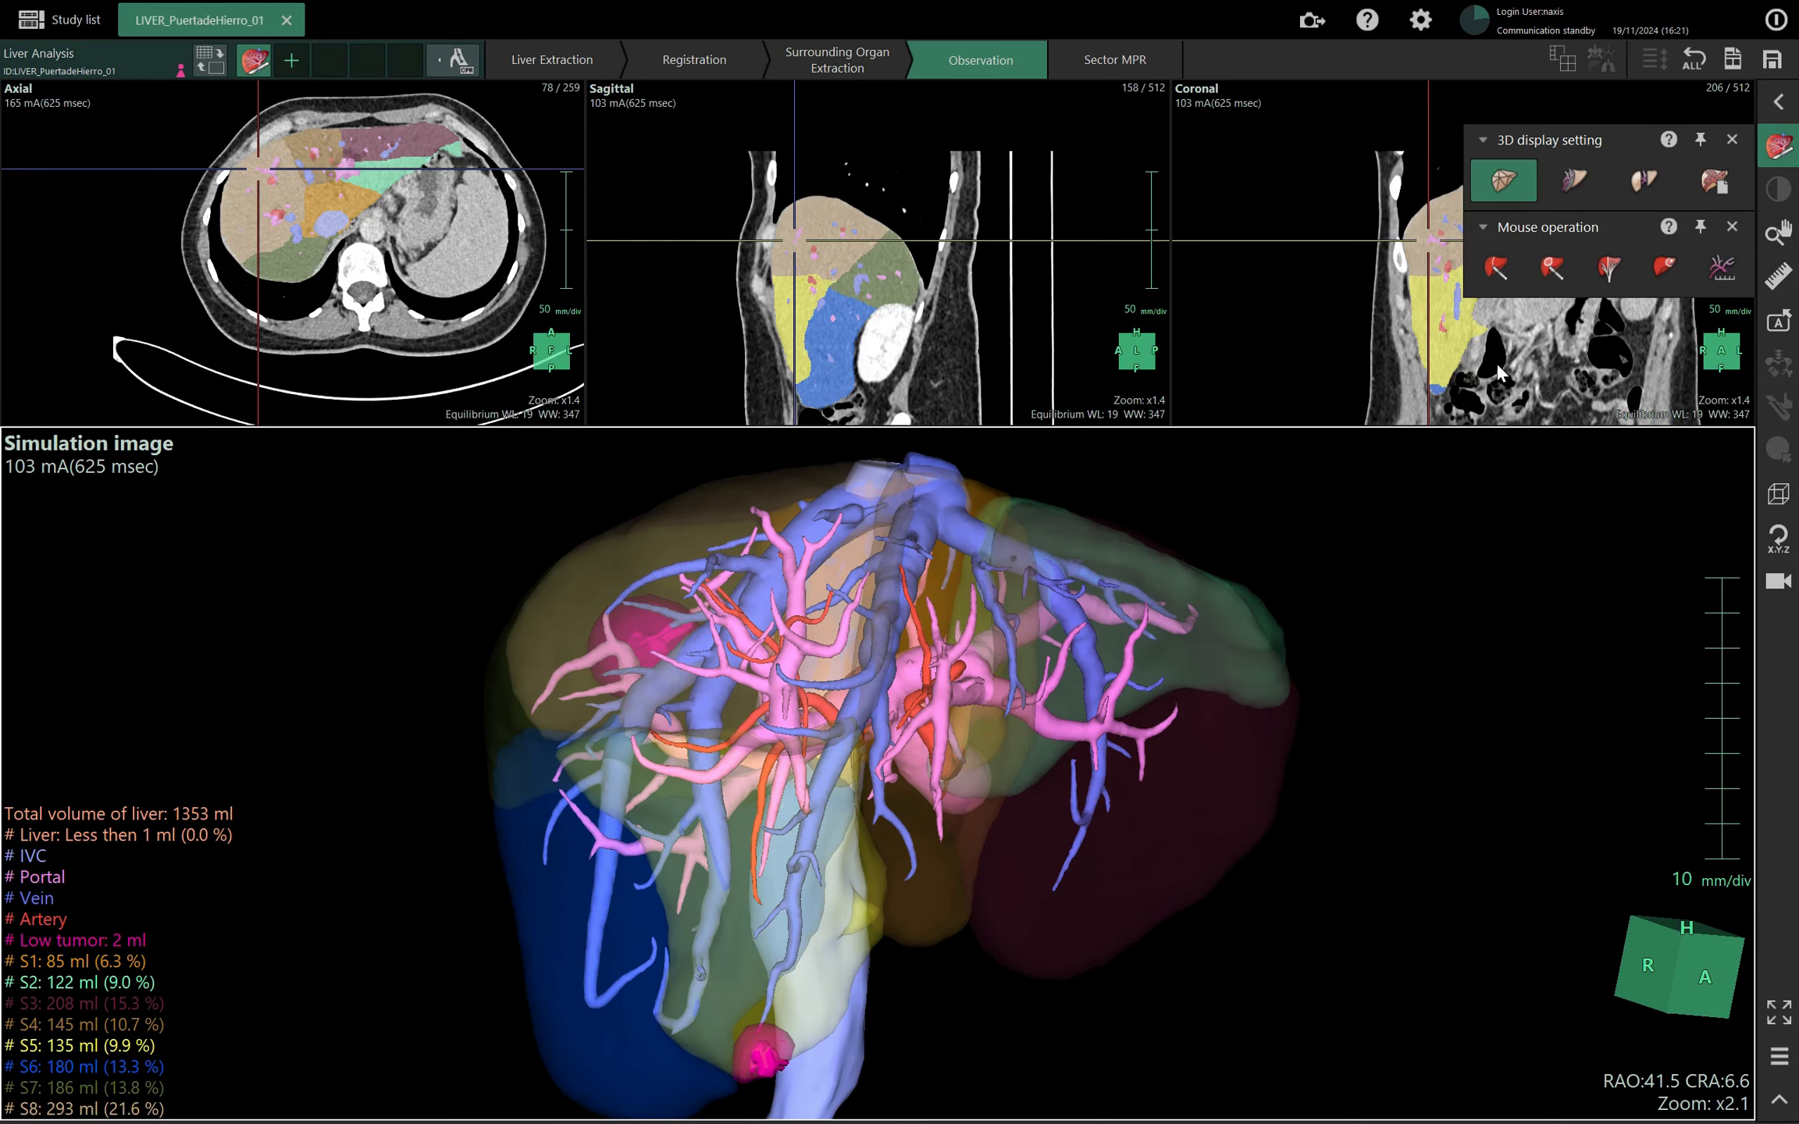
pyautogui.click(1778, 102)
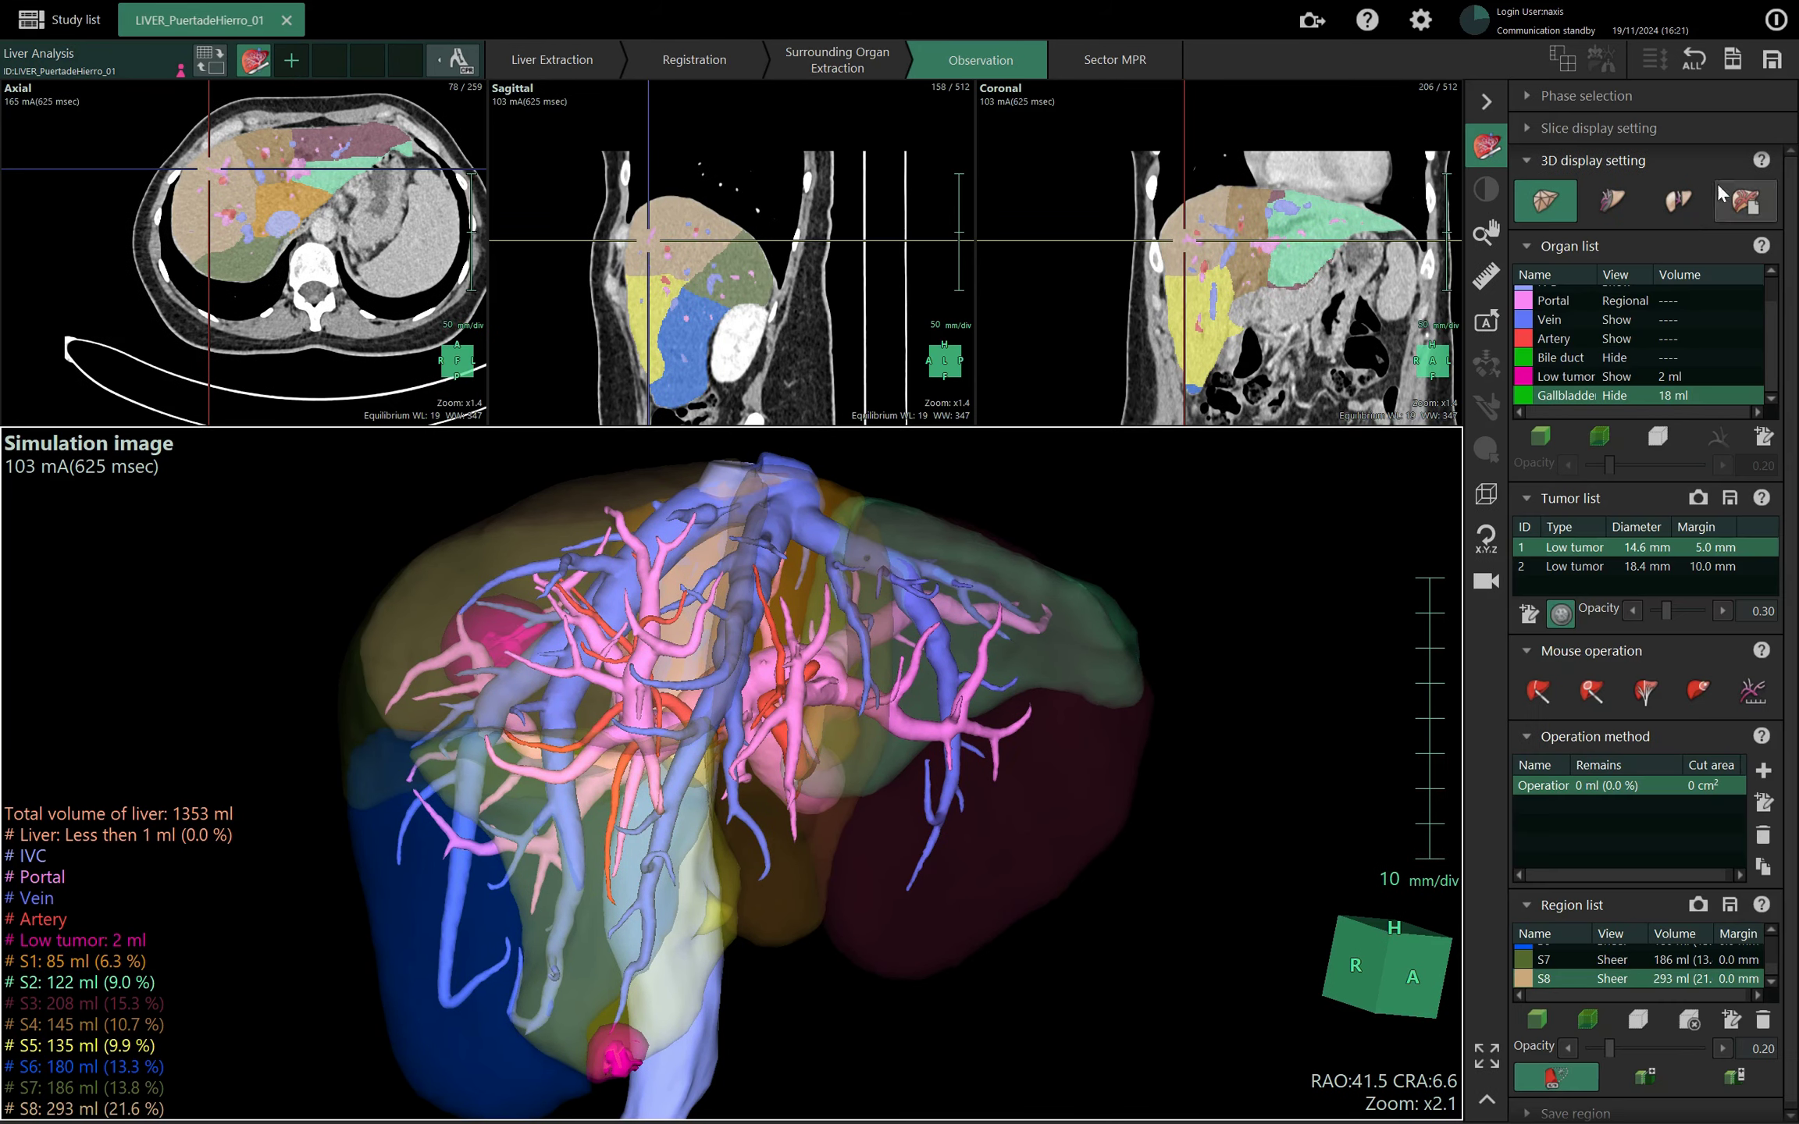
pyautogui.click(1568, 361)
pyautogui.click(1556, 439)
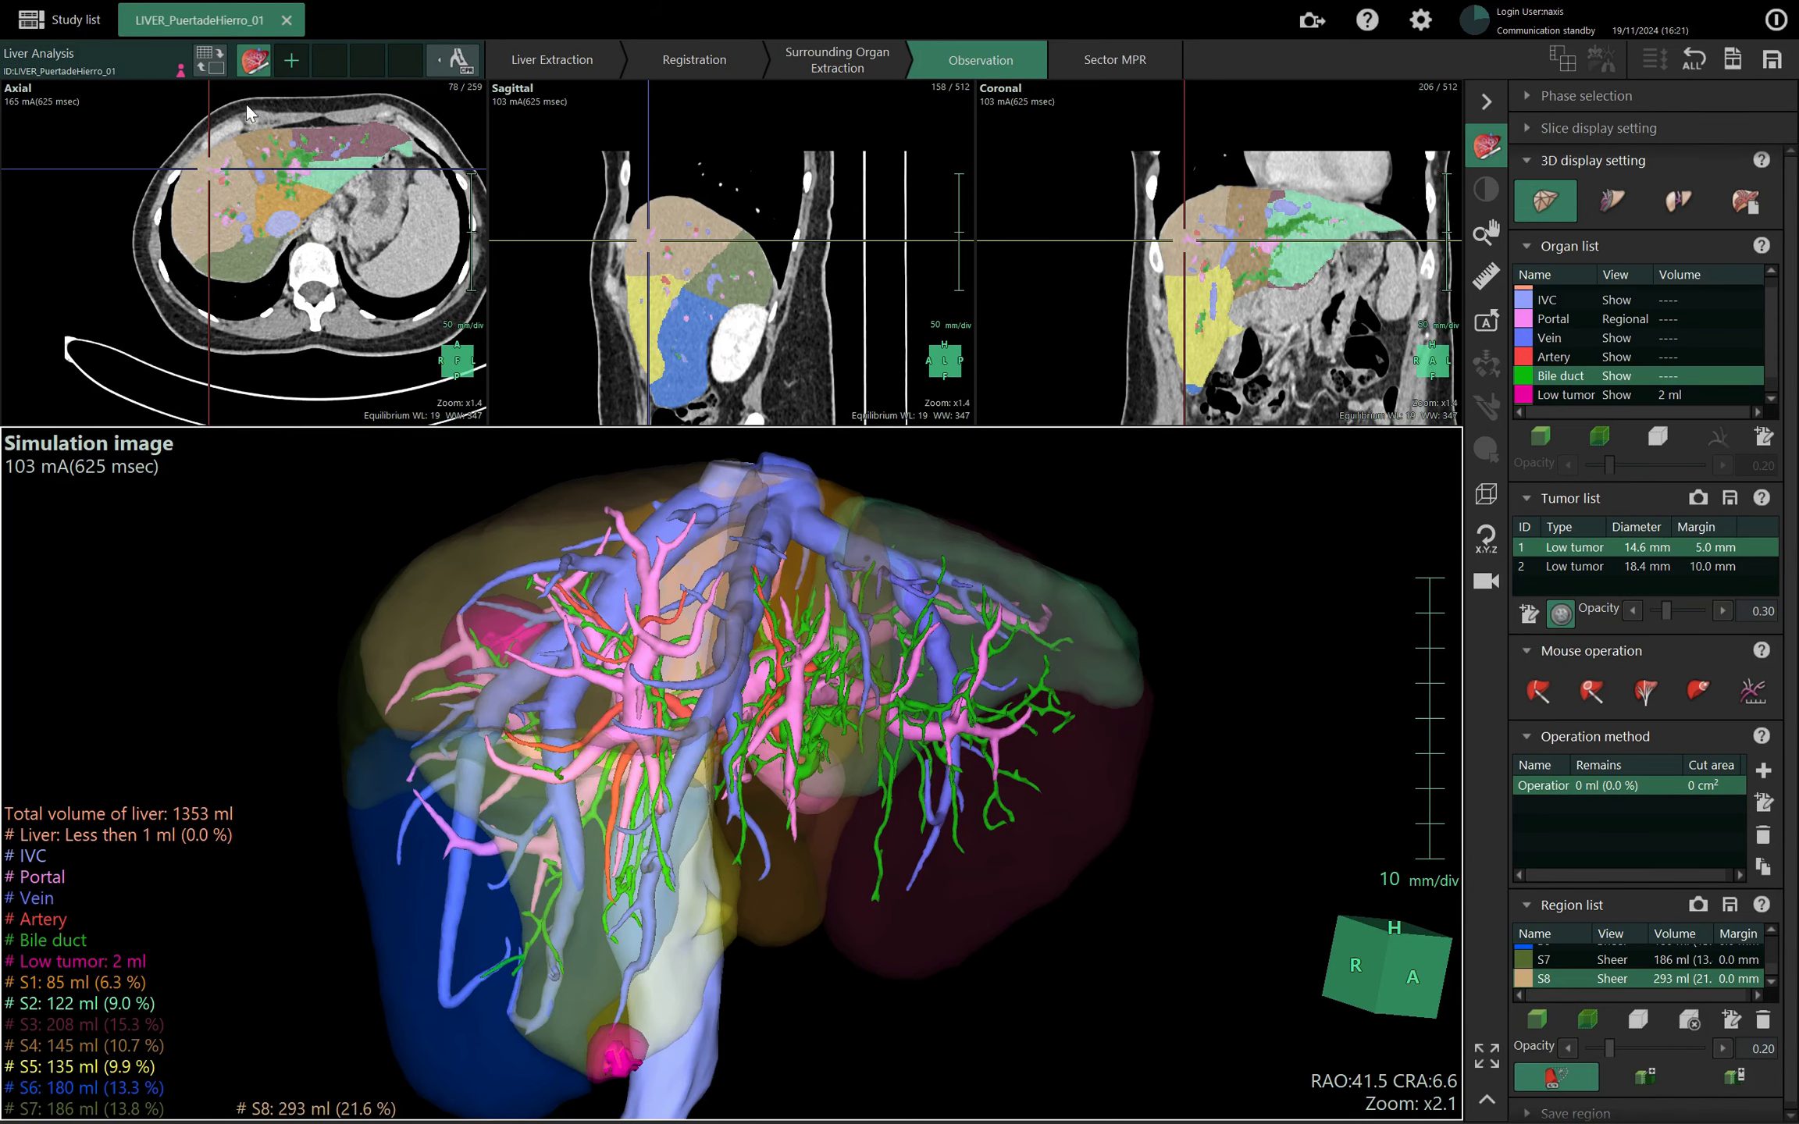
# Preview MR series 26, 31 and 32 of the 10/09/2024 liver study, paging to image 47 of series 31, and reselect the 11/09/2024 CT study.
pyautogui.click(85, 22)
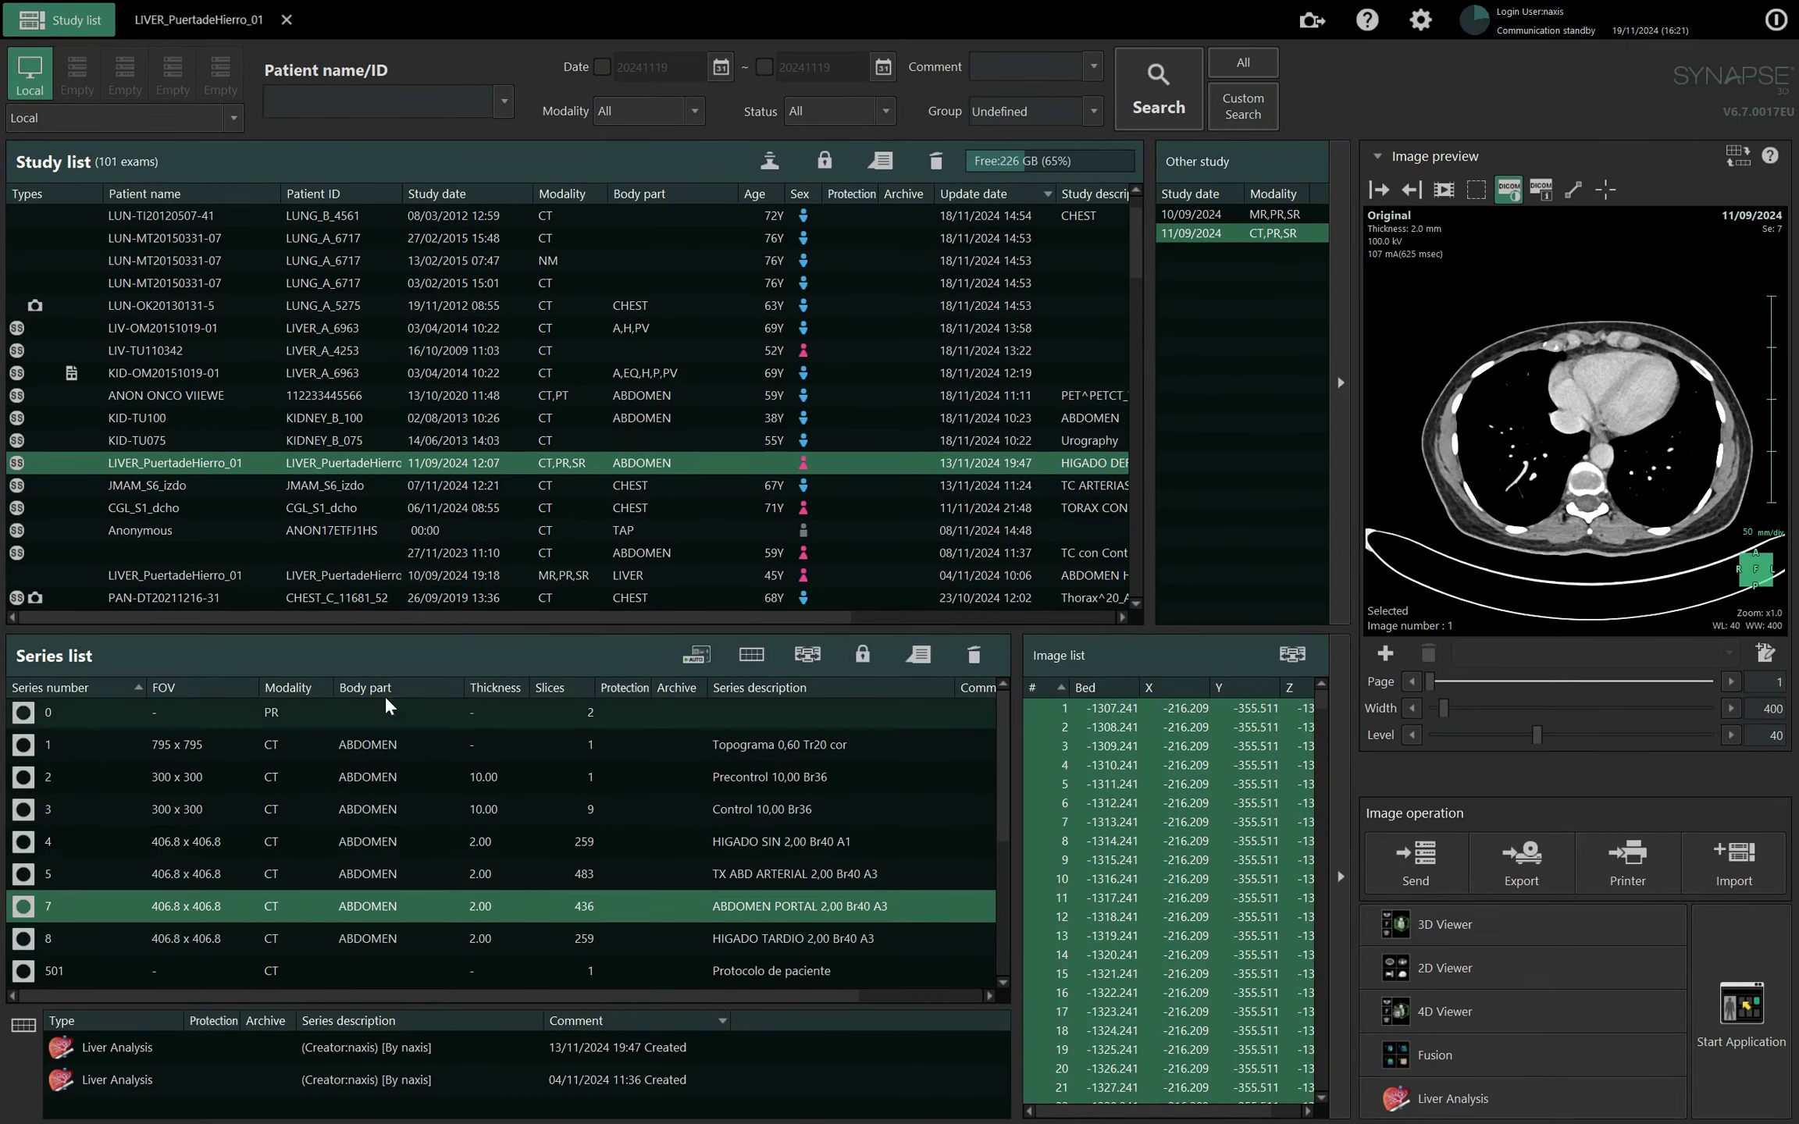
pyautogui.click(1277, 214)
pyautogui.click(613, 820)
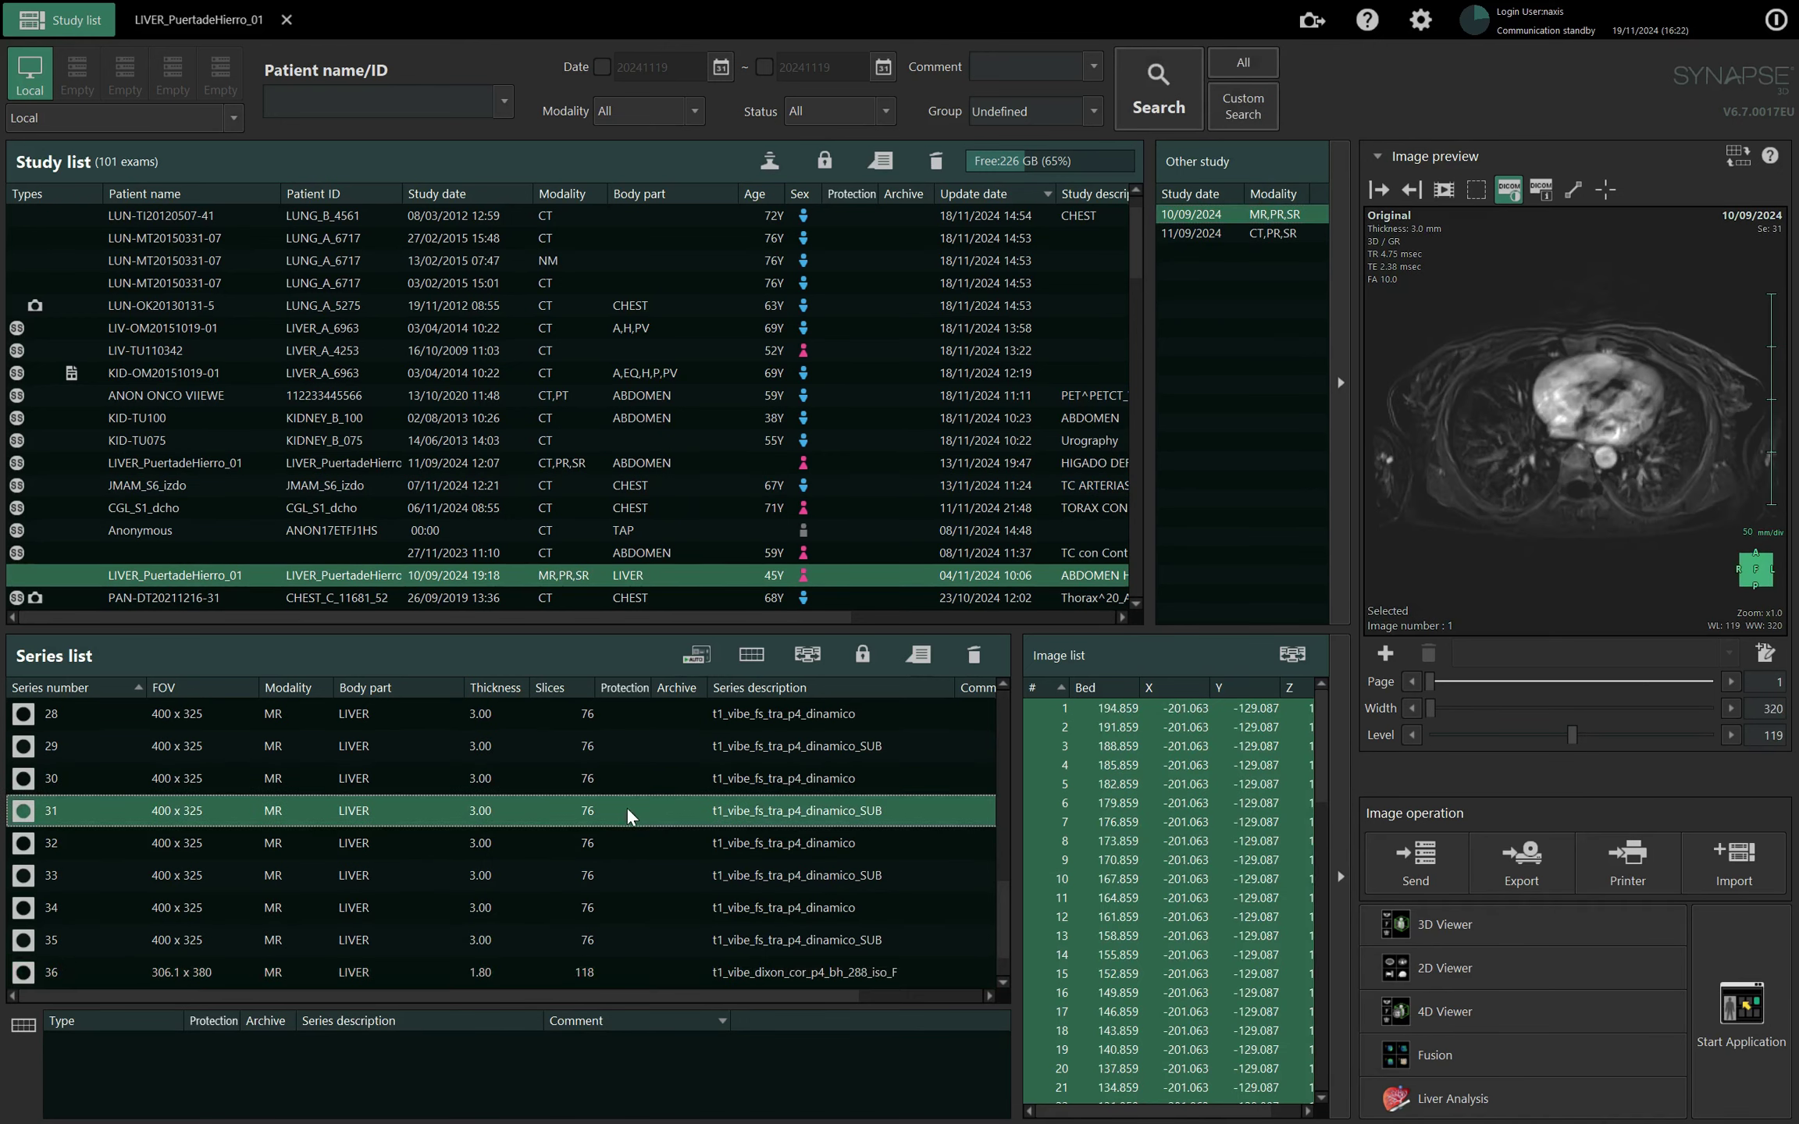
pyautogui.scroll(1, 617, 824)
pyautogui.click(639, 780)
pyautogui.click(656, 747)
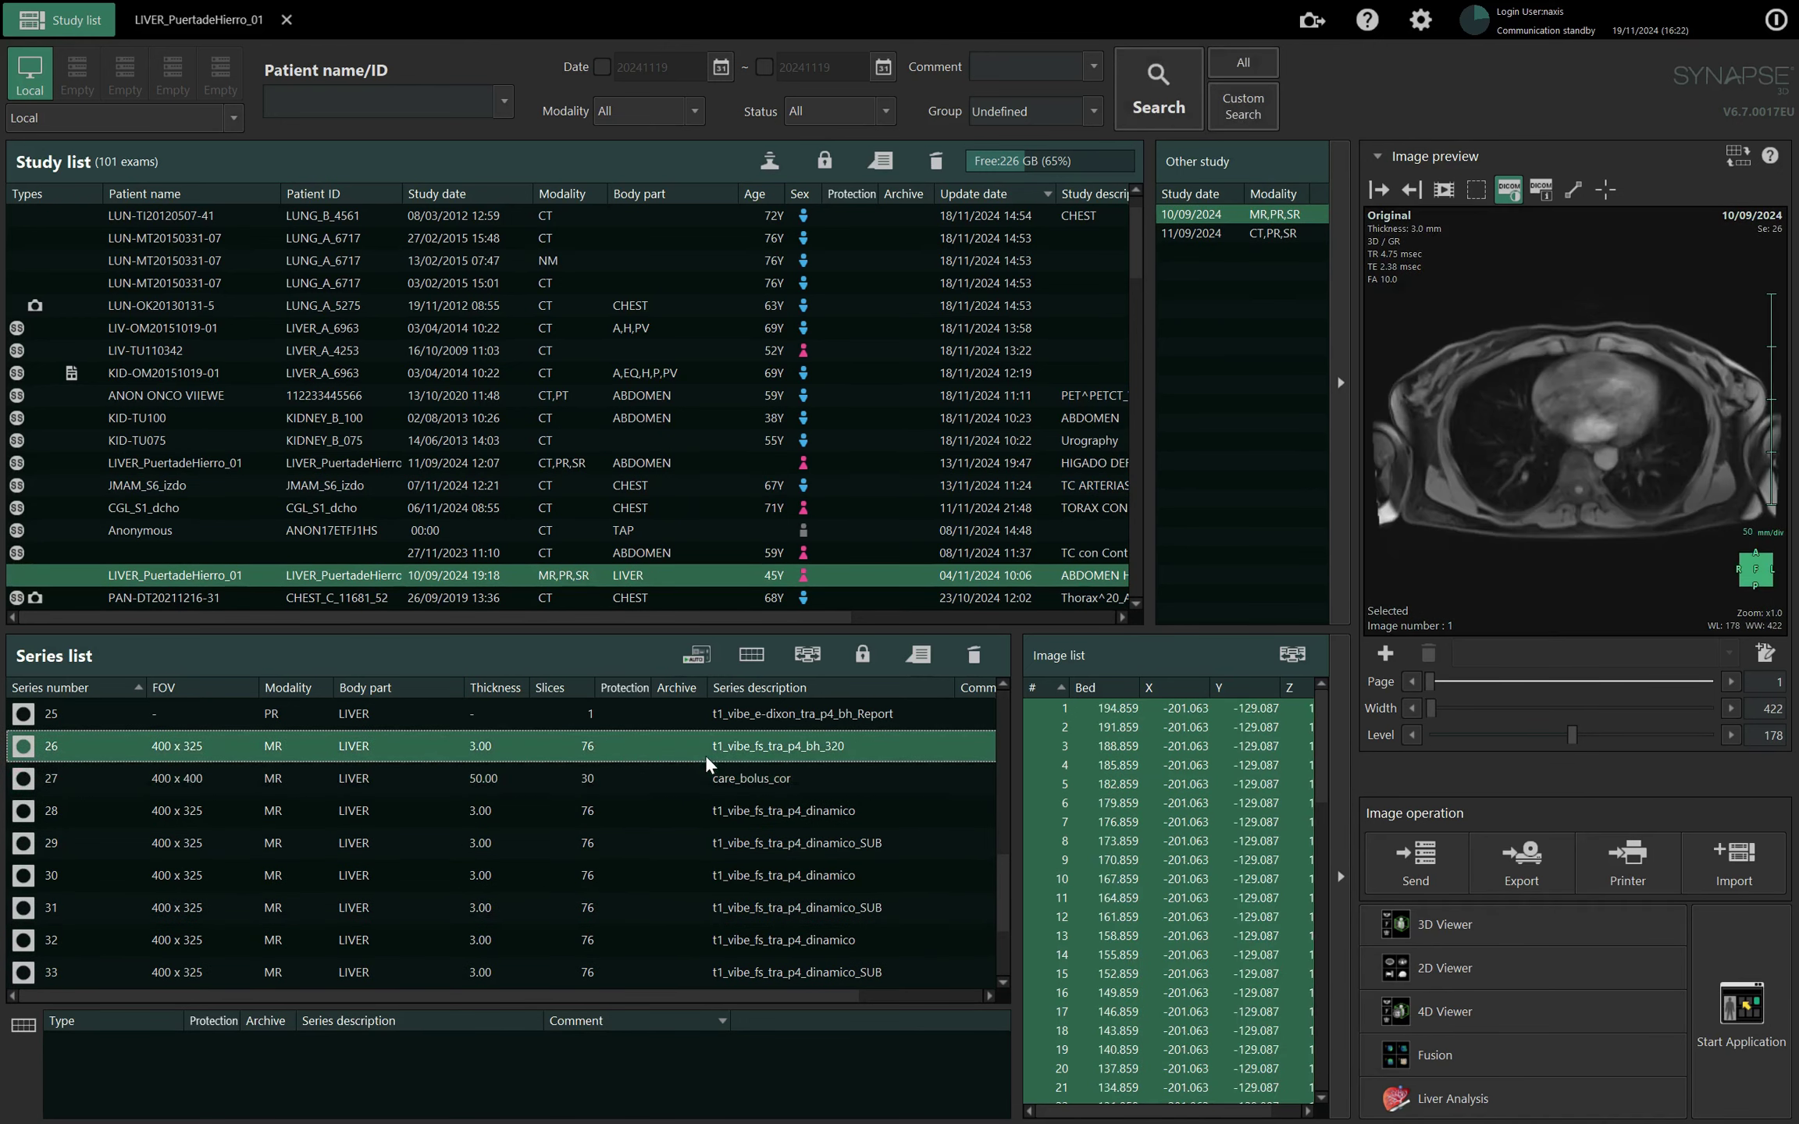
pyautogui.click(734, 906)
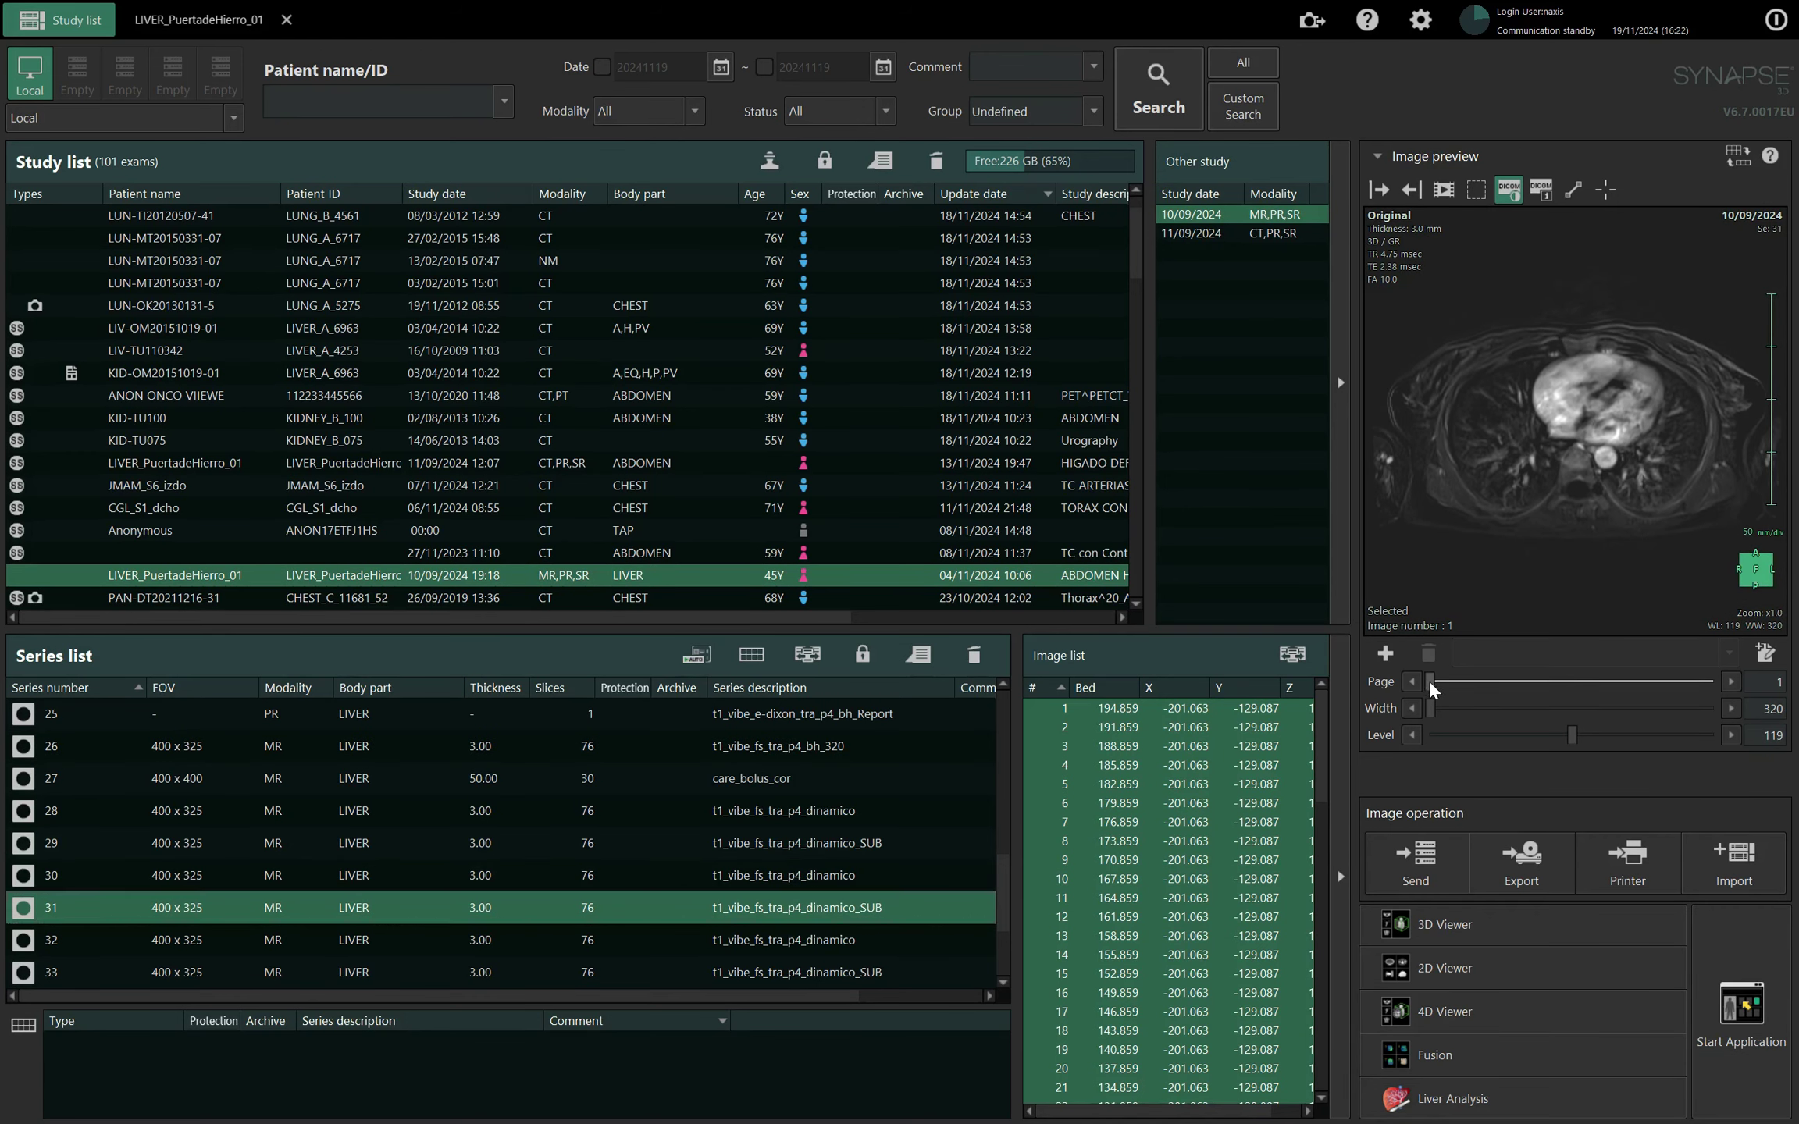
pyautogui.moveTo(1430, 681); pyautogui.dragTo(1547, 681)
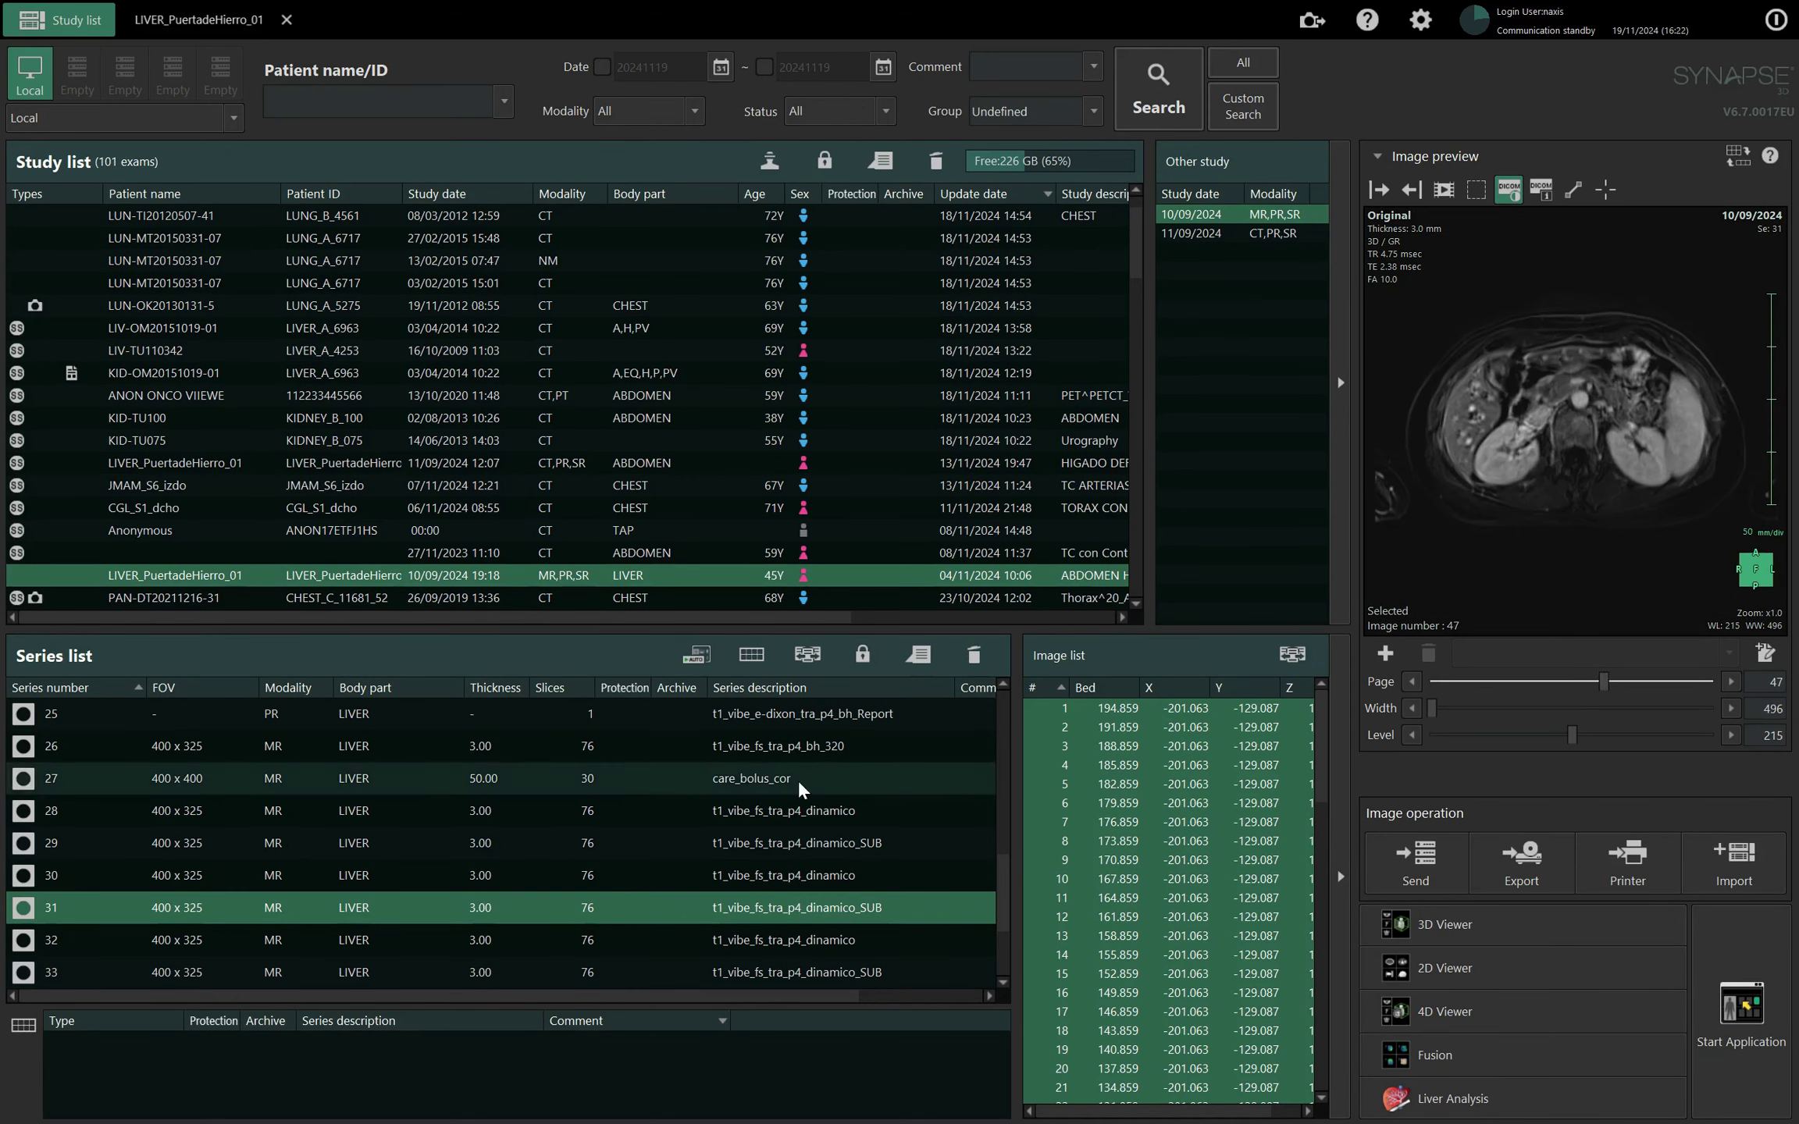
pyautogui.click(678, 944)
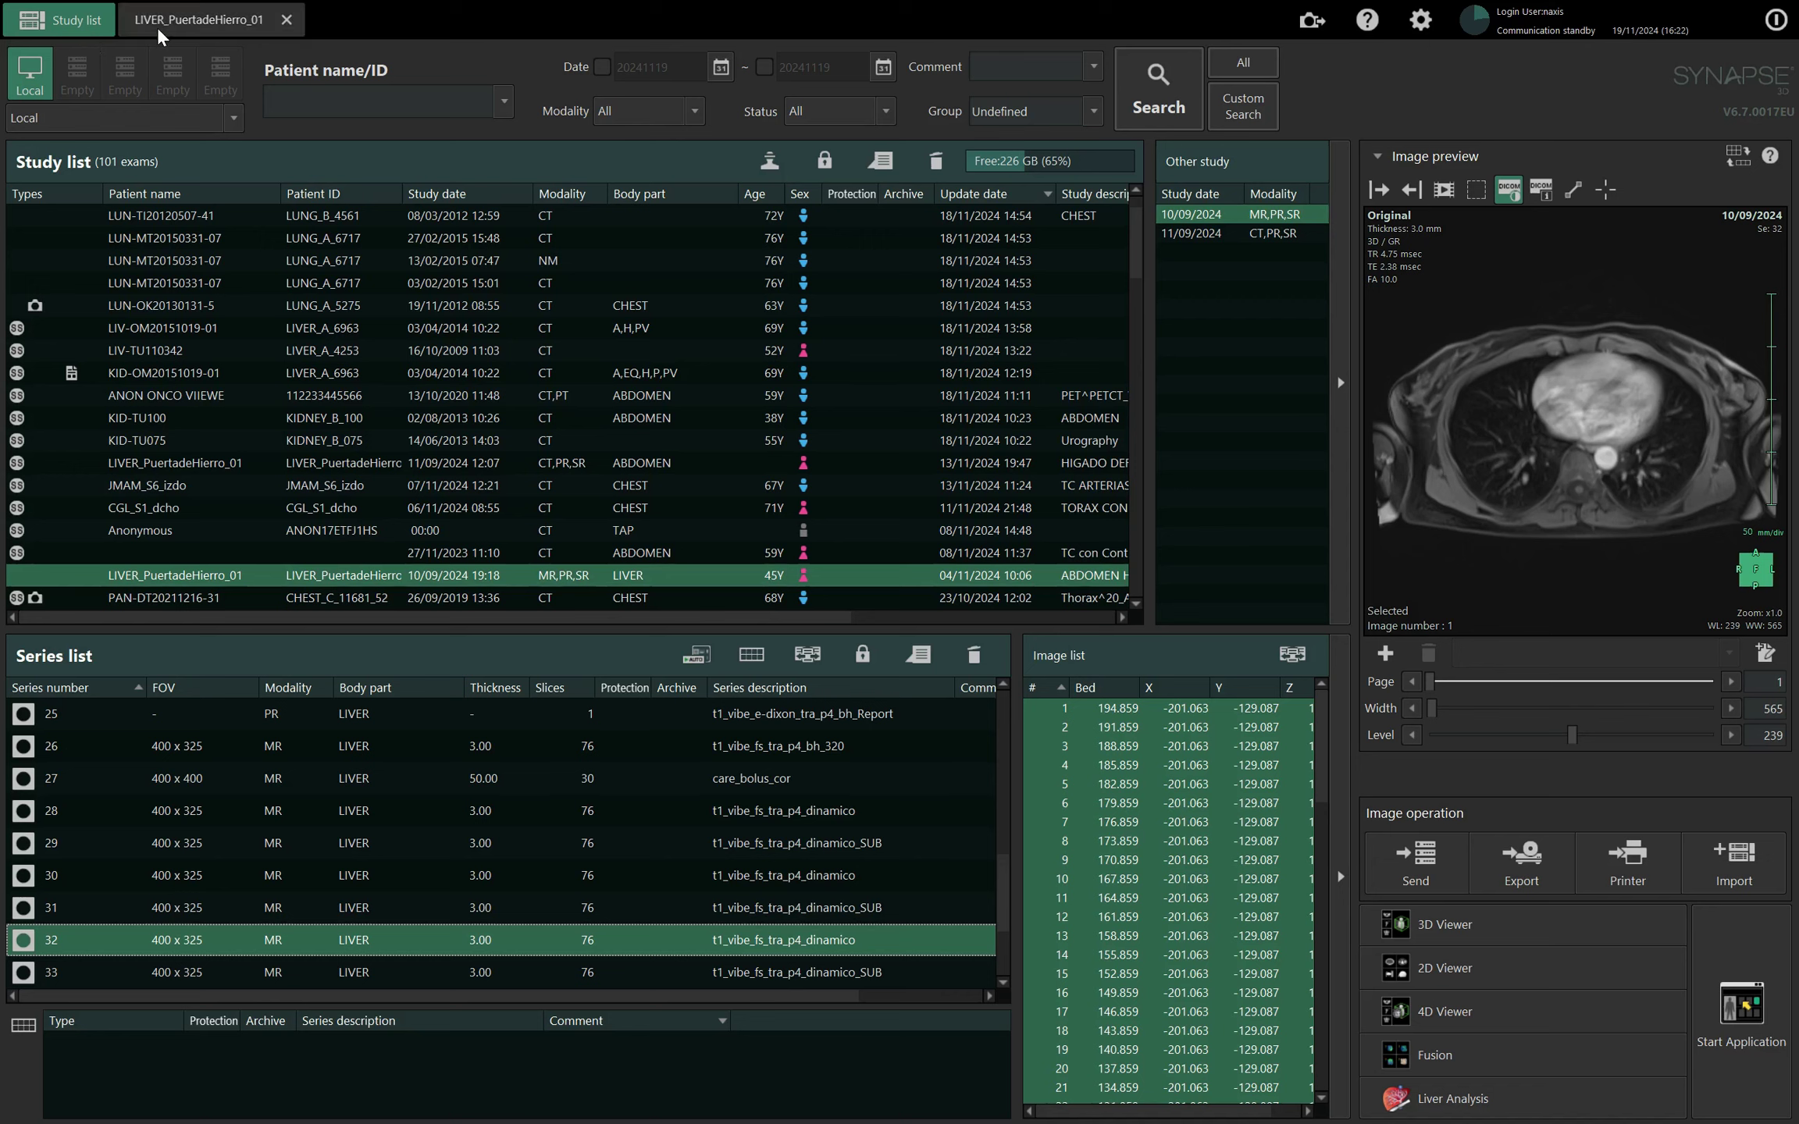
pyautogui.click(1249, 234)
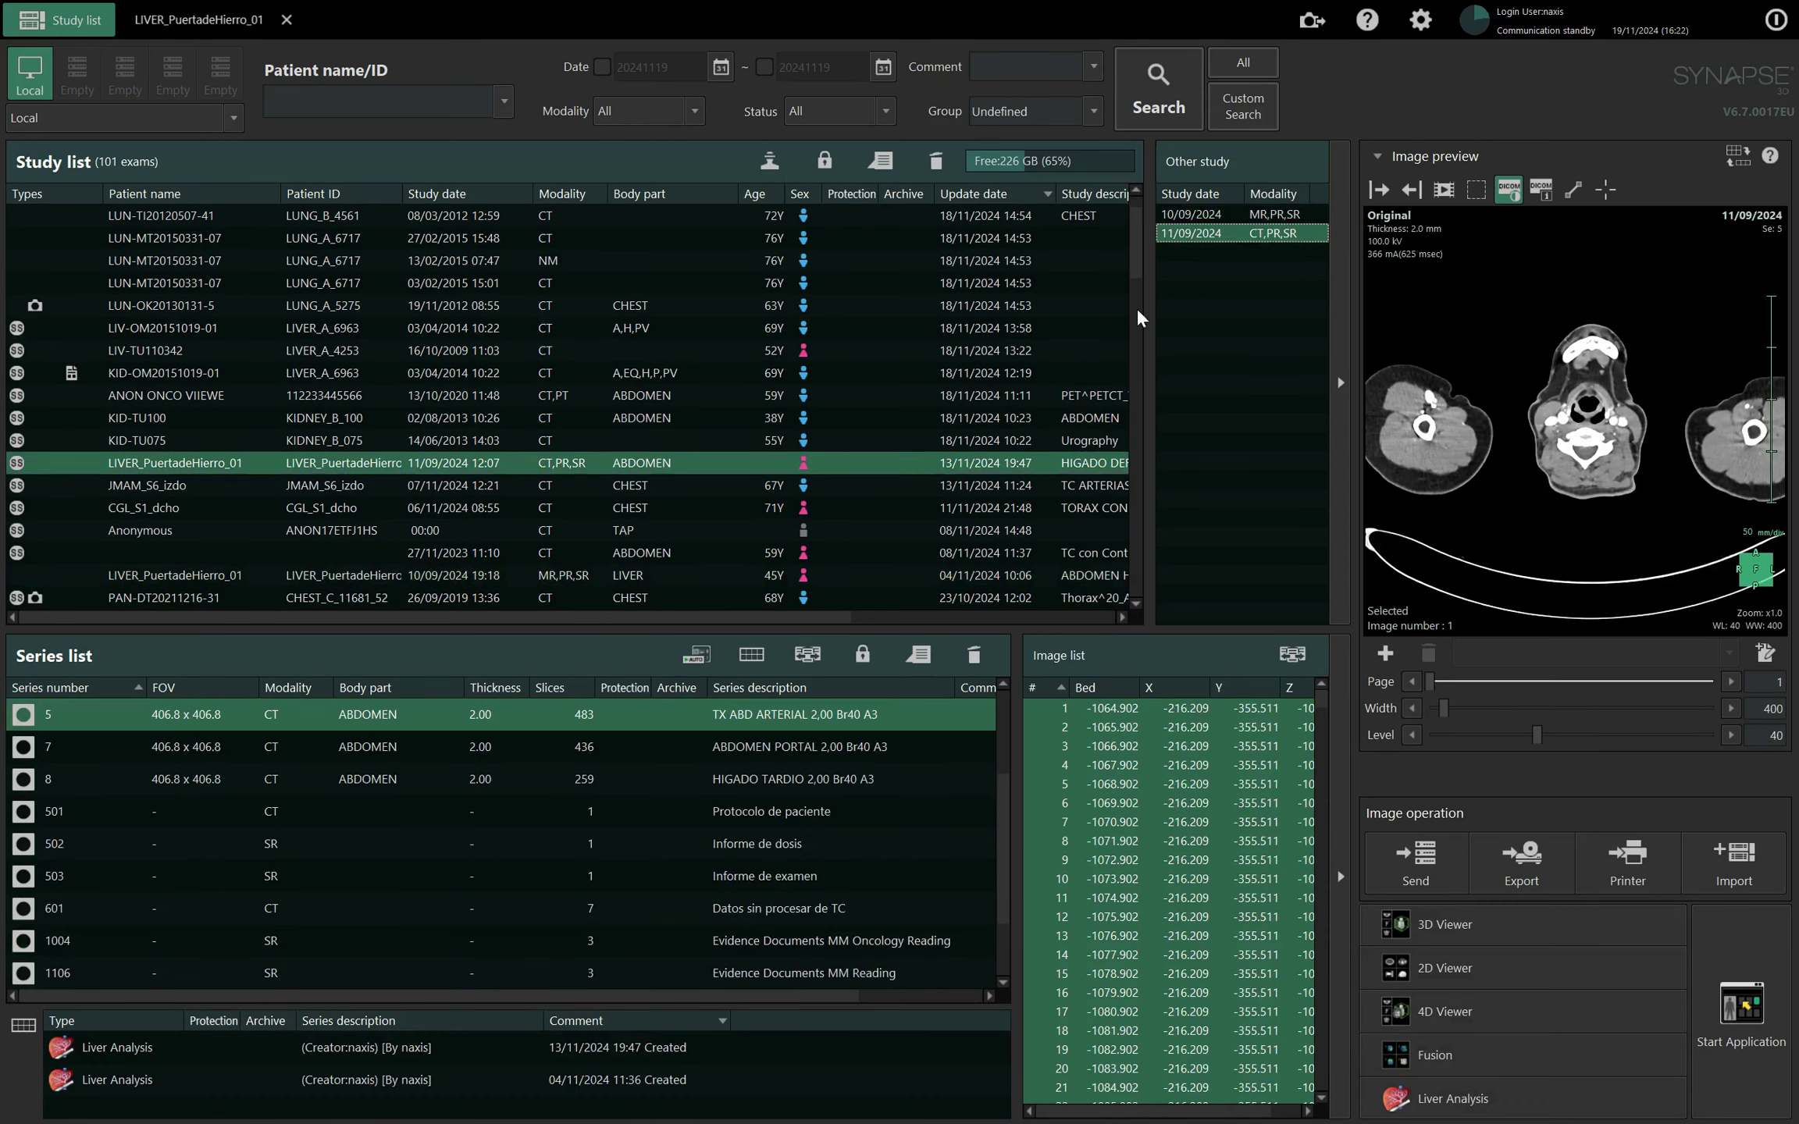
# Preview portal CT series 7 of the 11/09/2024 study and page through its liver images to image 90.
pyautogui.click(582, 746)
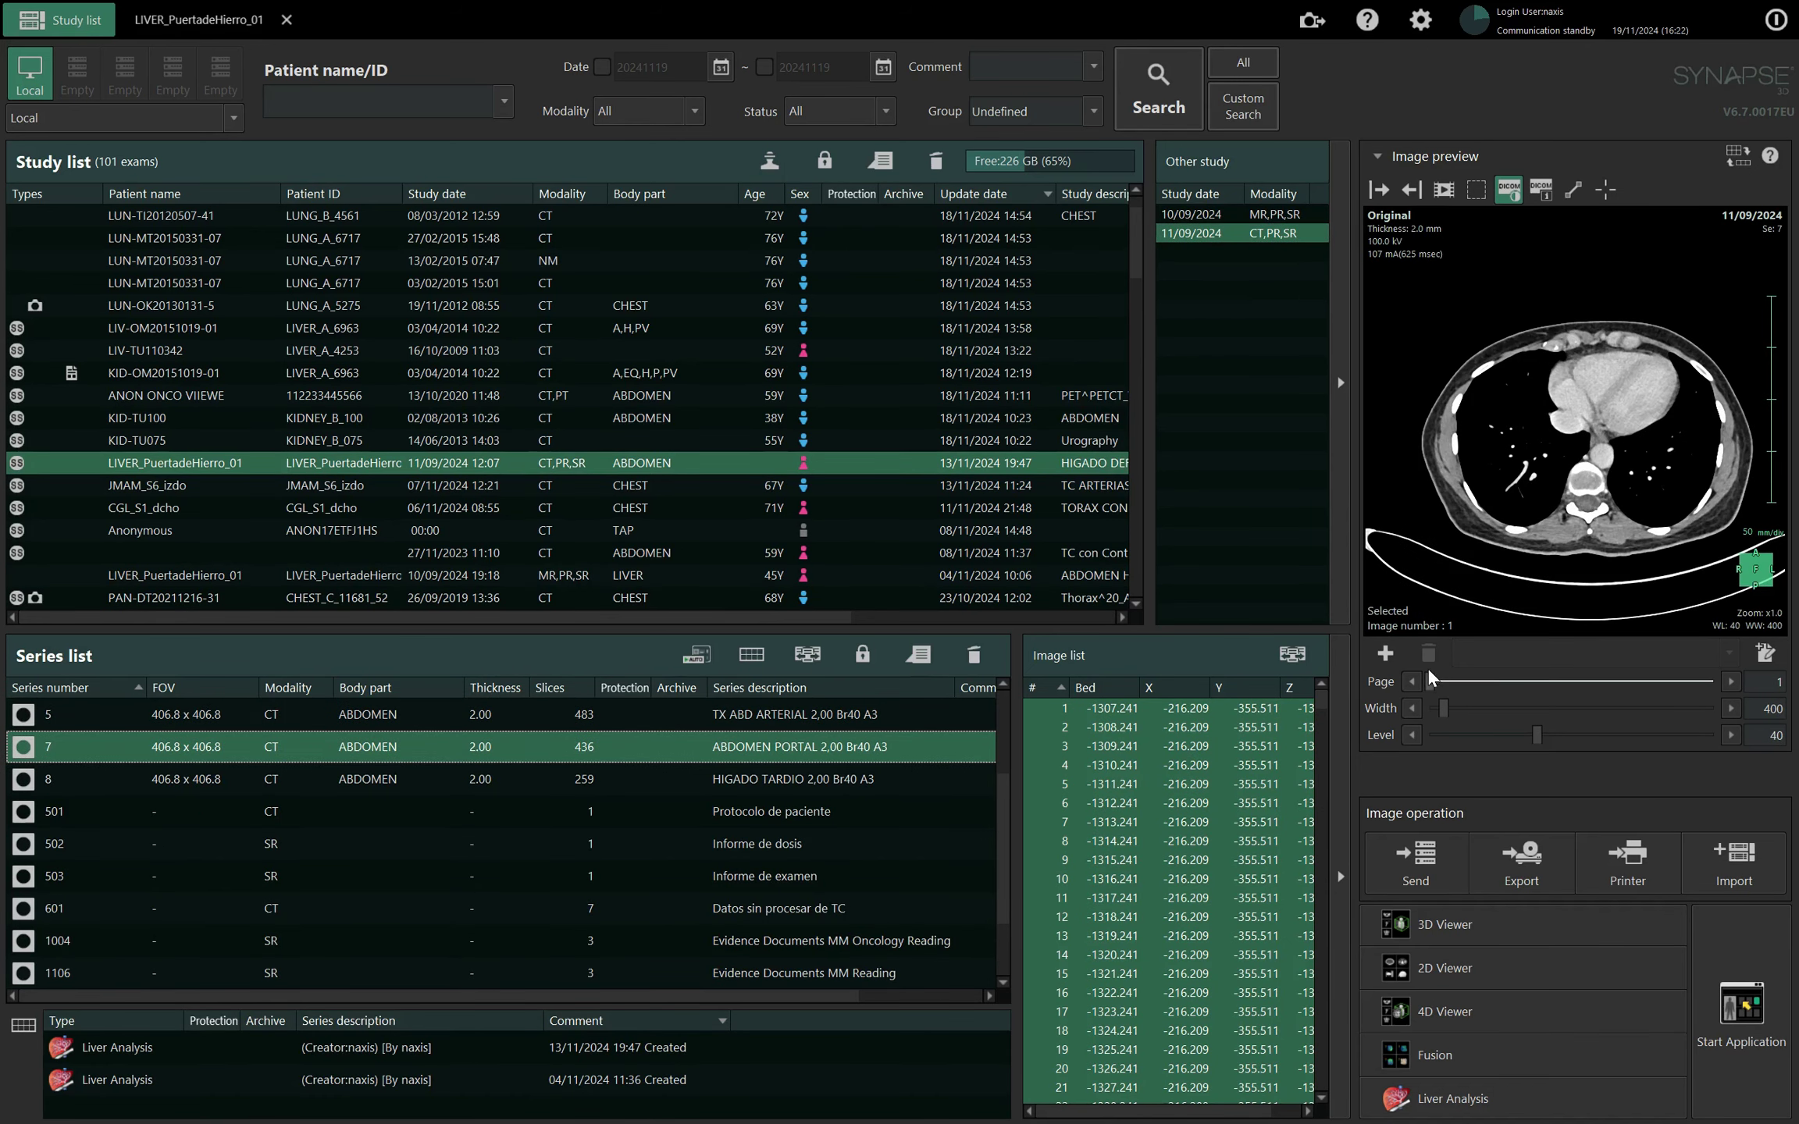
pyautogui.moveTo(1430, 681); pyautogui.dragTo(1494, 677)
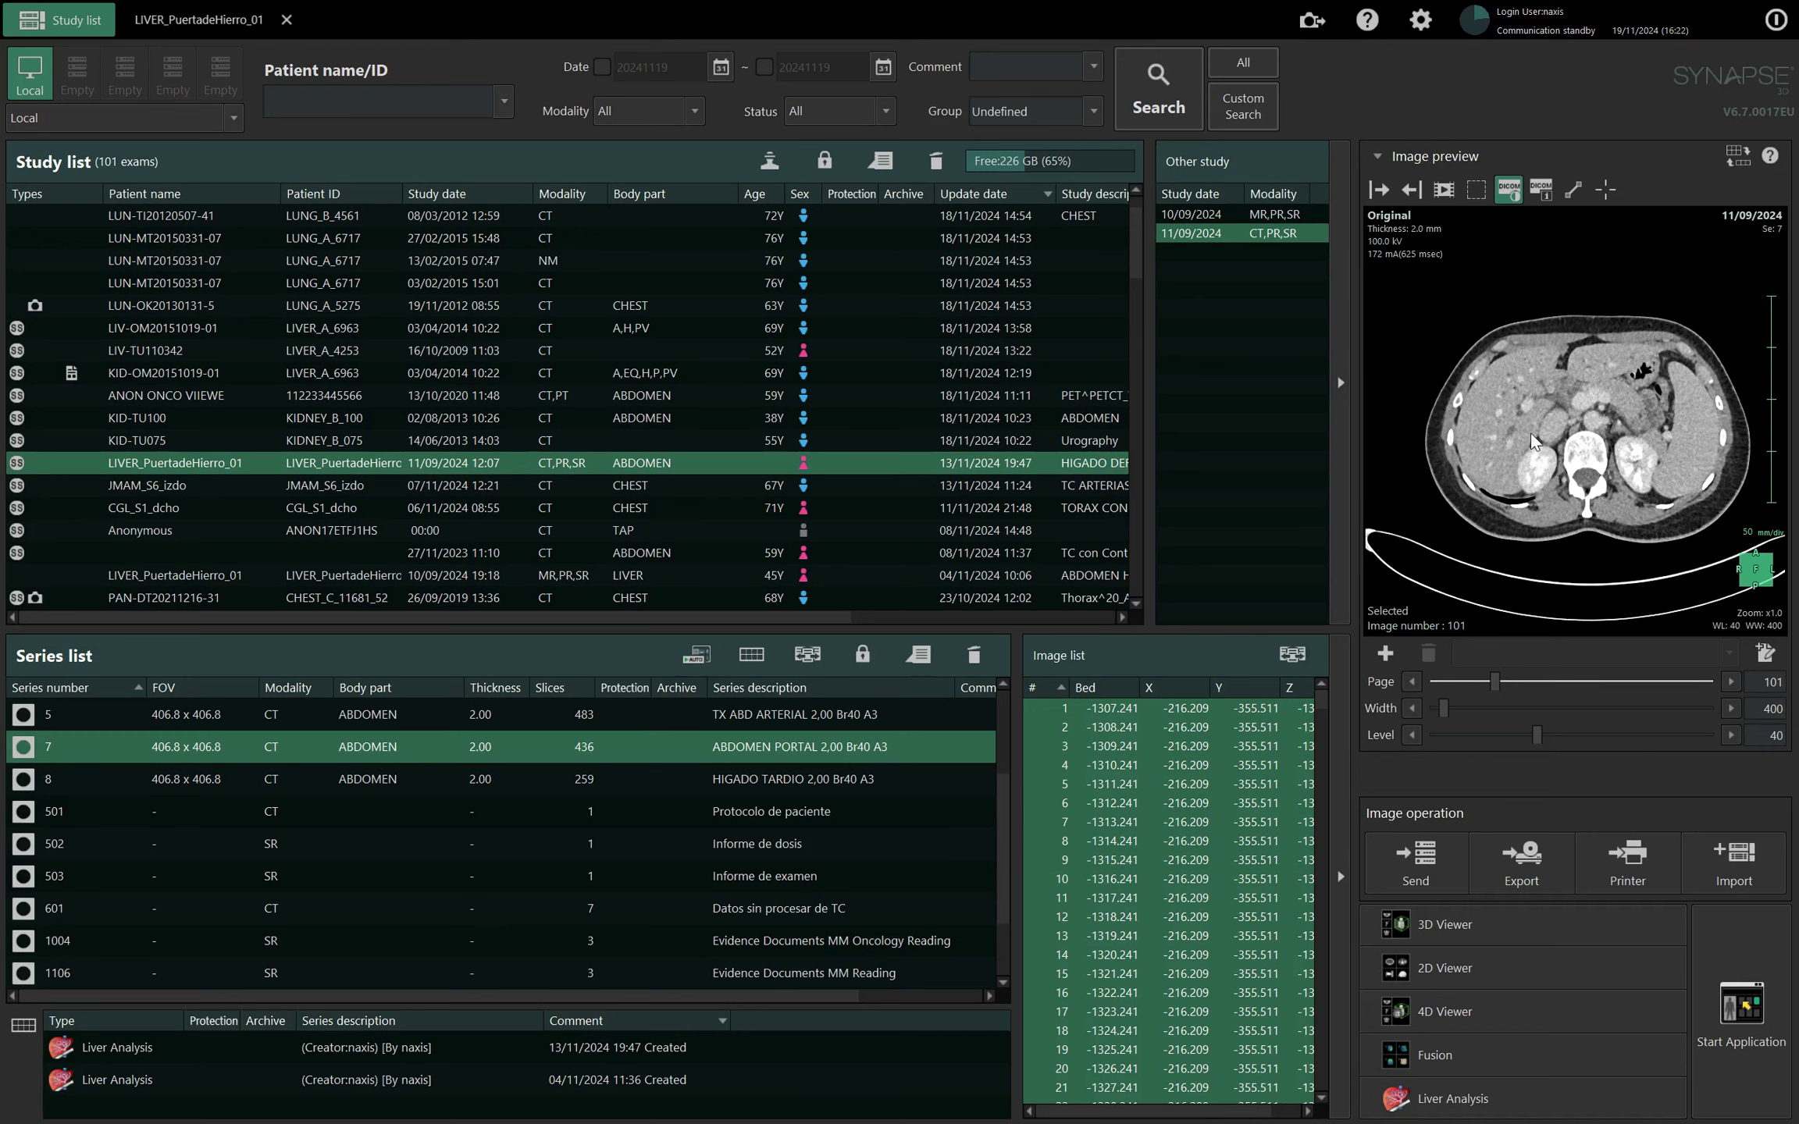
pyautogui.scroll(20, 1533, 423)
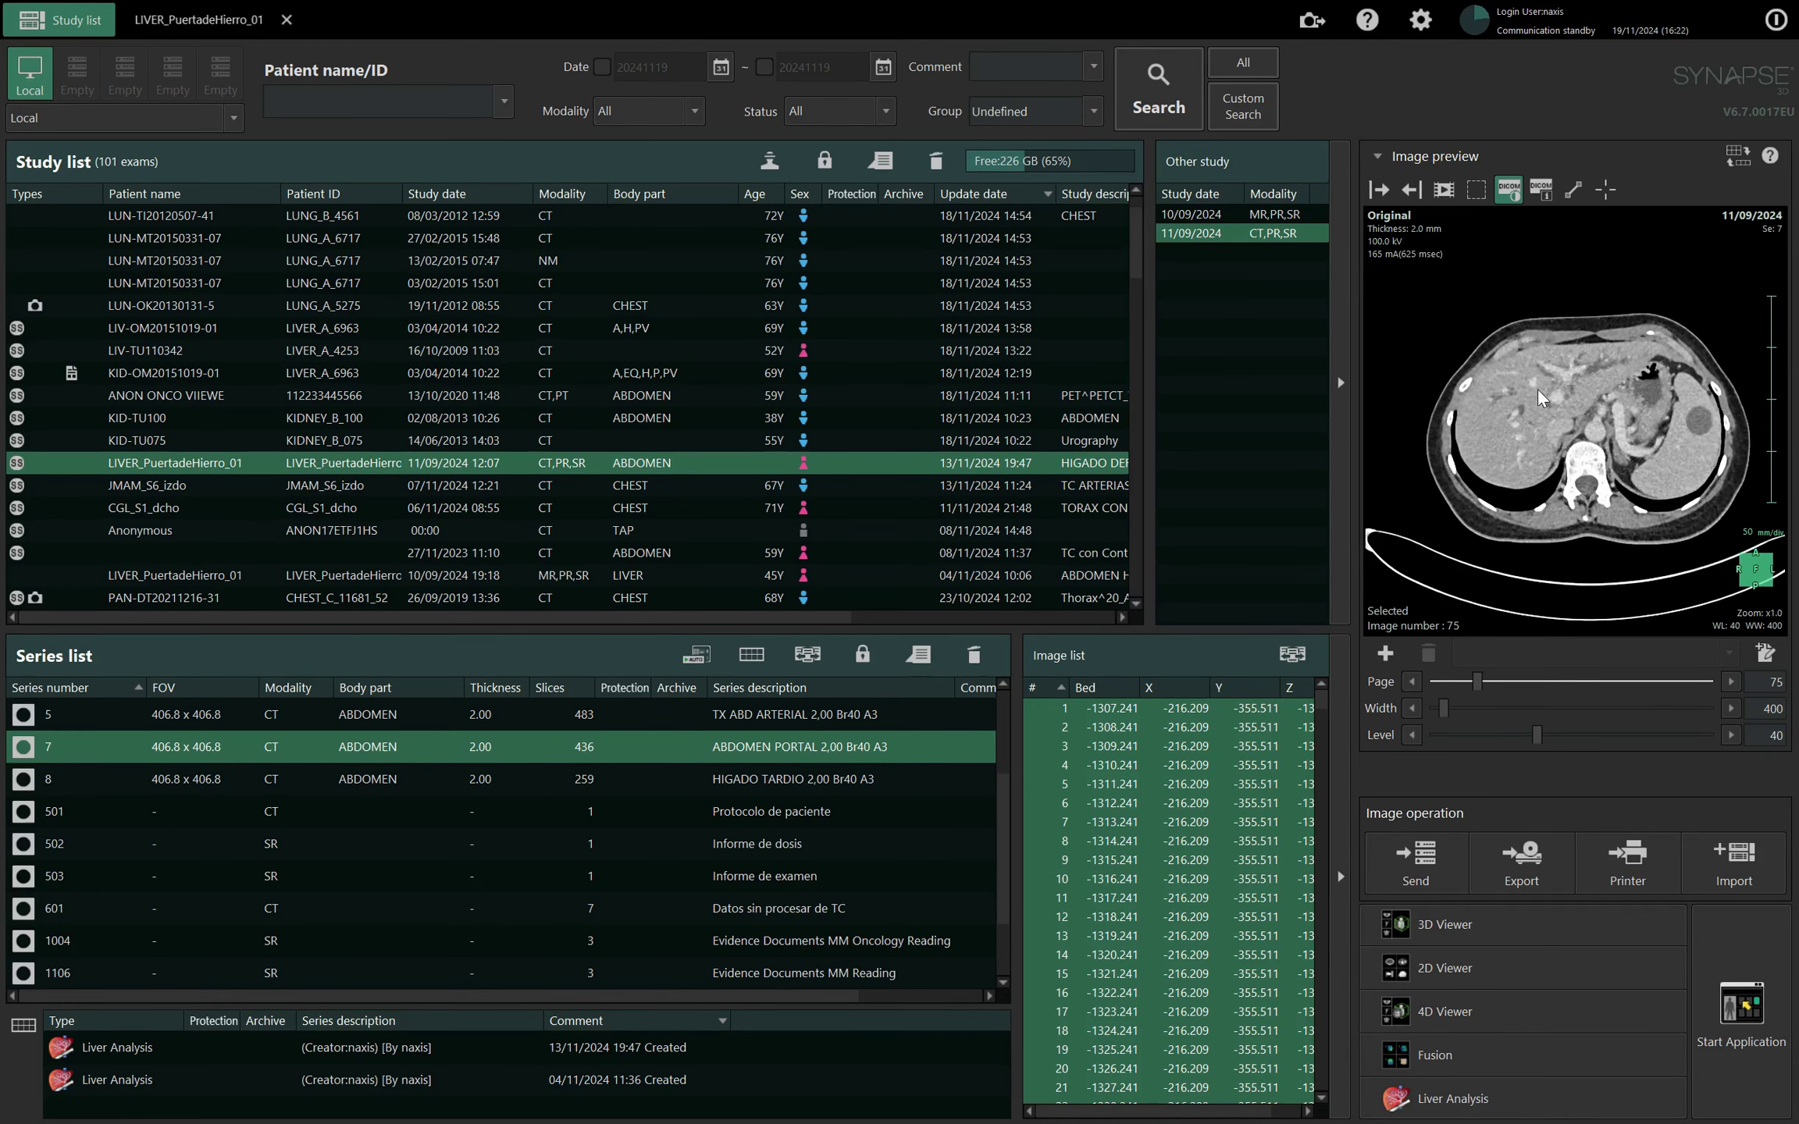
pyautogui.scroll(-20, 1522, 412)
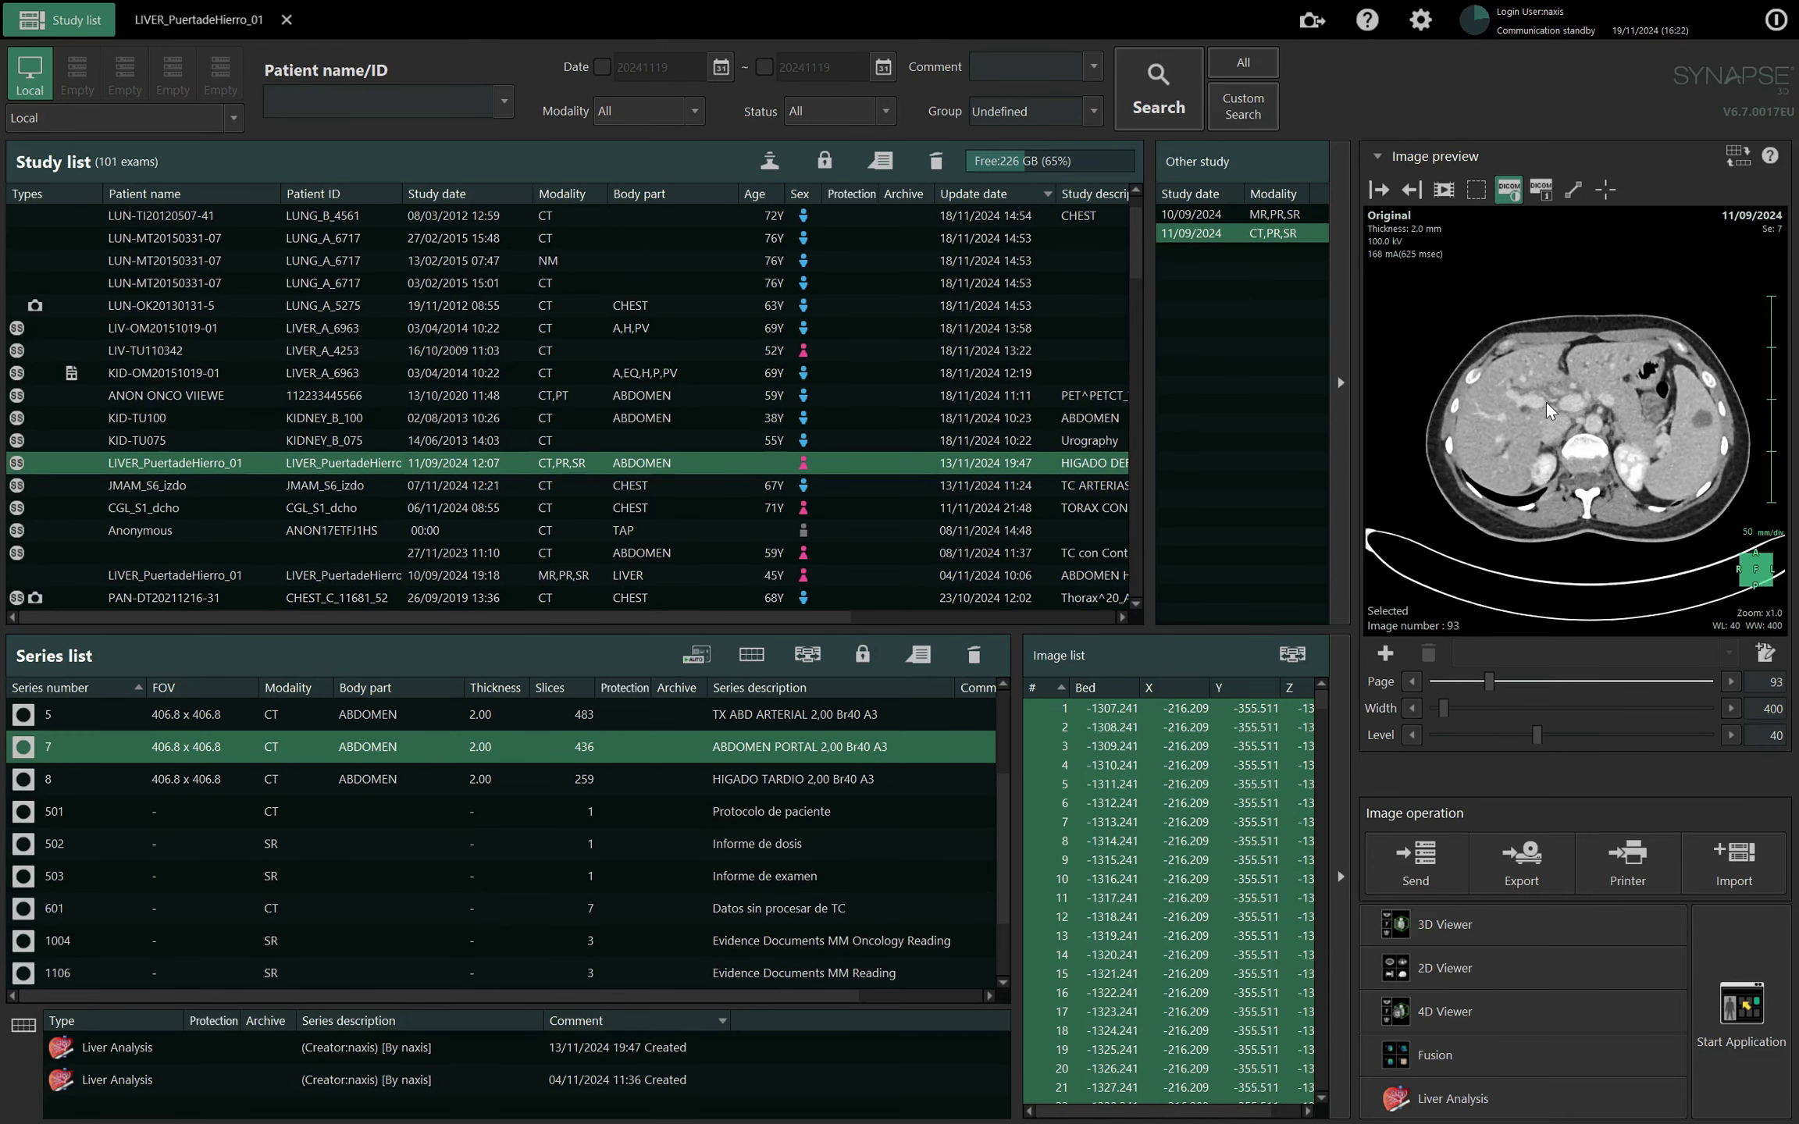
pyautogui.scroll(15, 1532, 428)
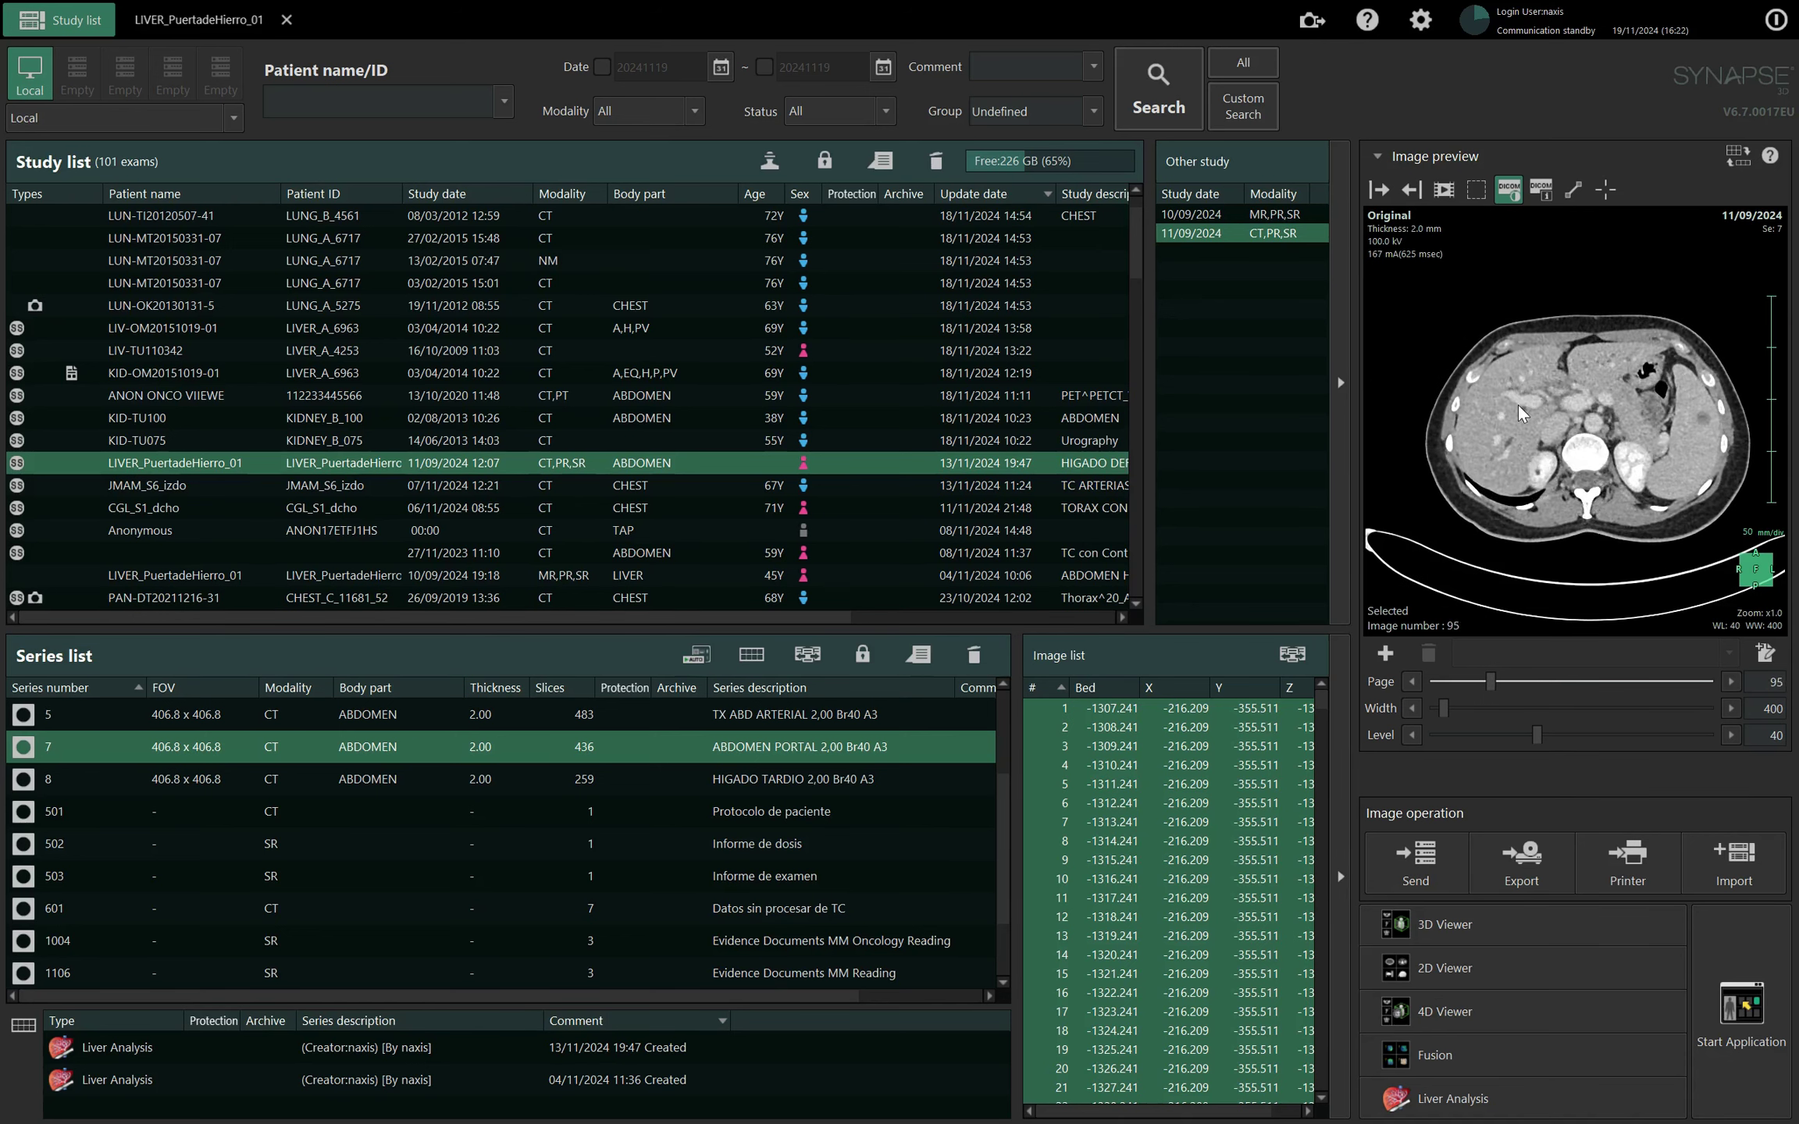
pyautogui.scroll(3, 1505, 472)
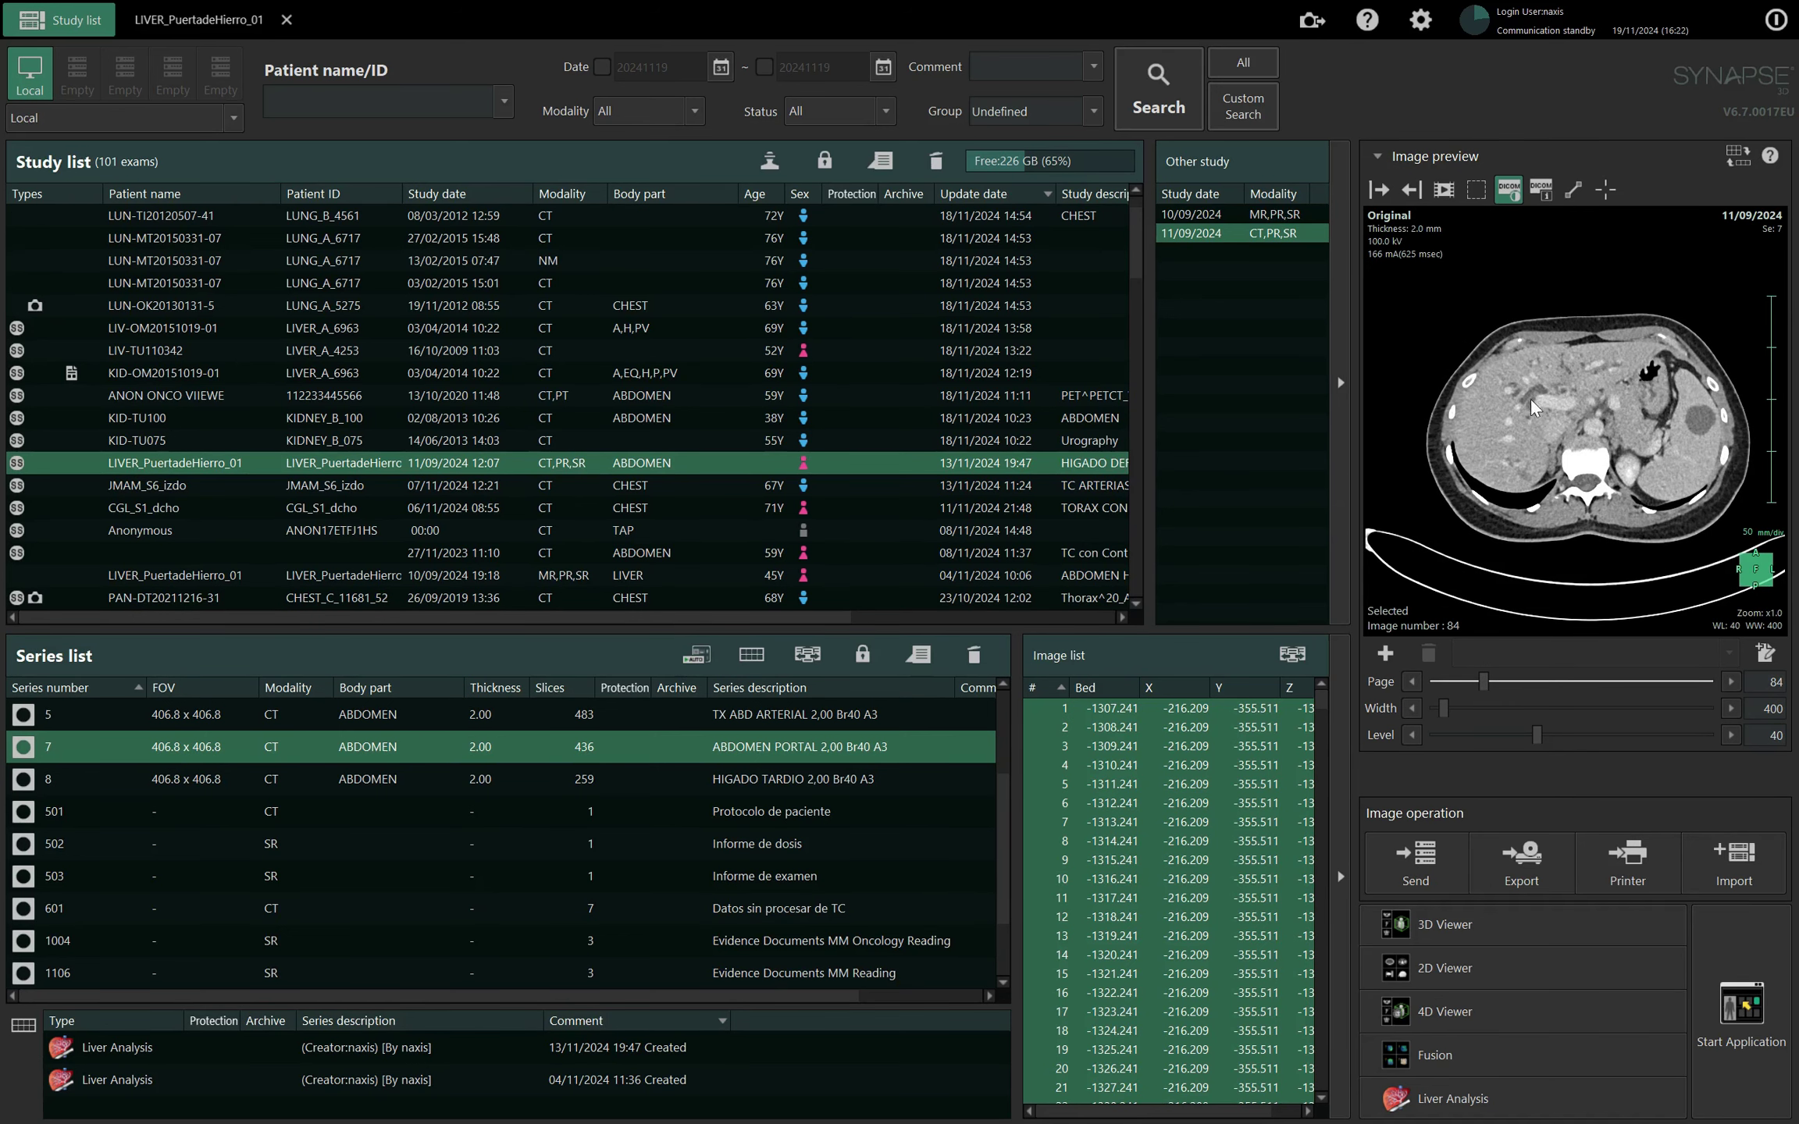
pyautogui.scroll(-8, 1493, 462)
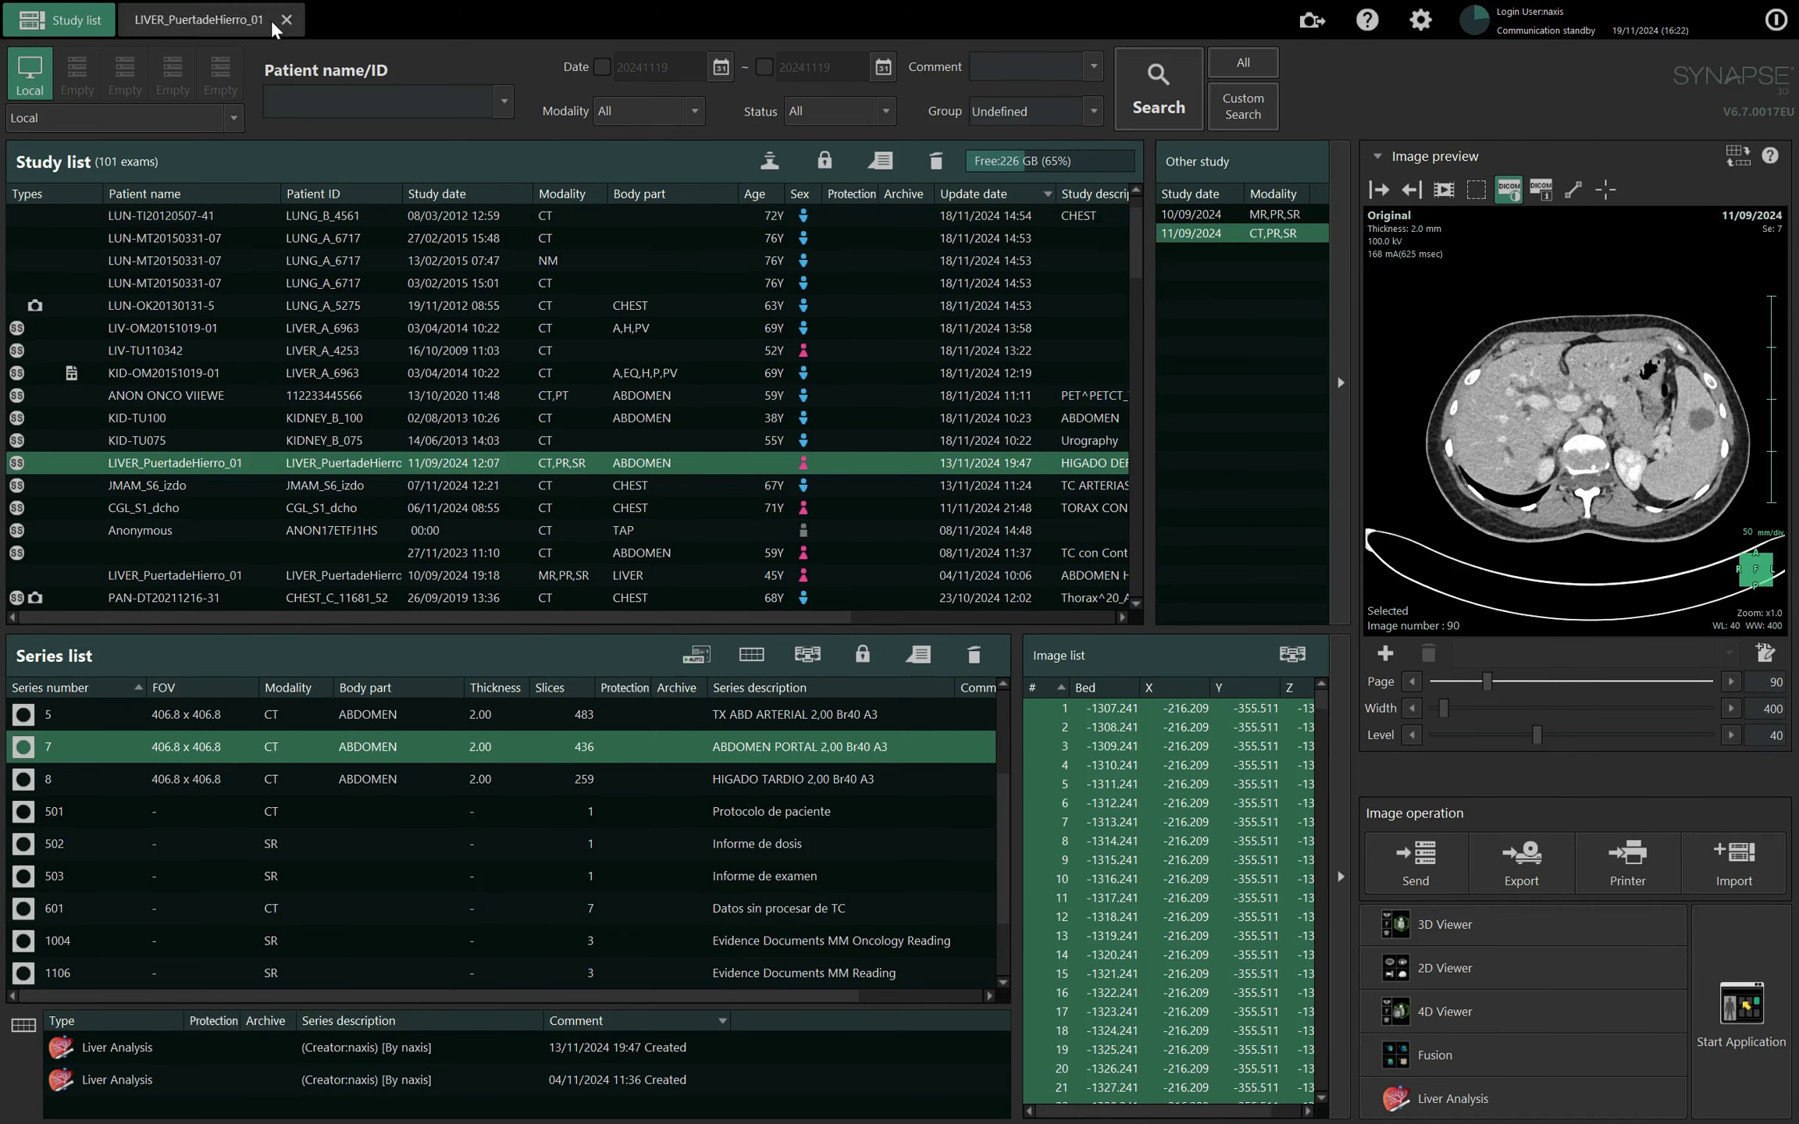
# Return to the open liver analysis and inspect the simulation image from the anterior and oblique views.
pyautogui.click(227, 22)
pyautogui.moveTo(1128, 605); pyautogui.dragTo(1109, 689)
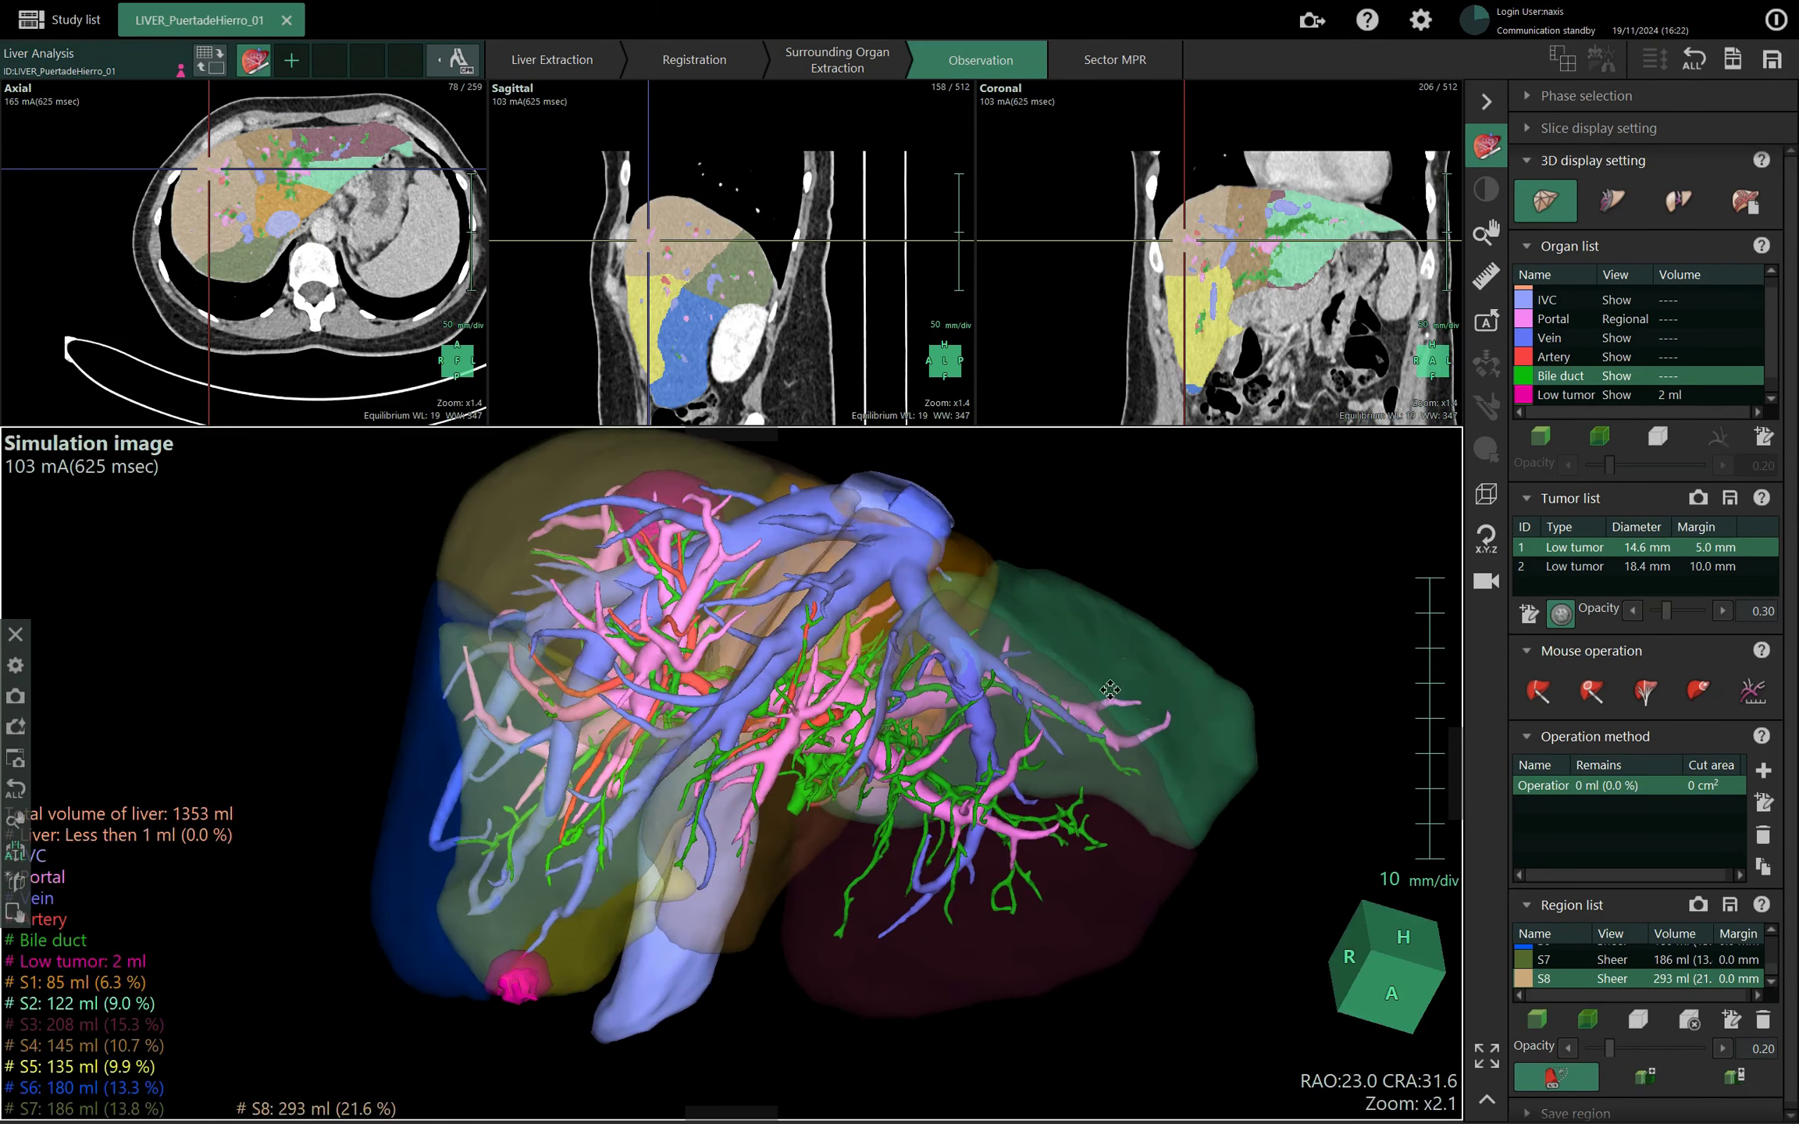
pyautogui.press('a')
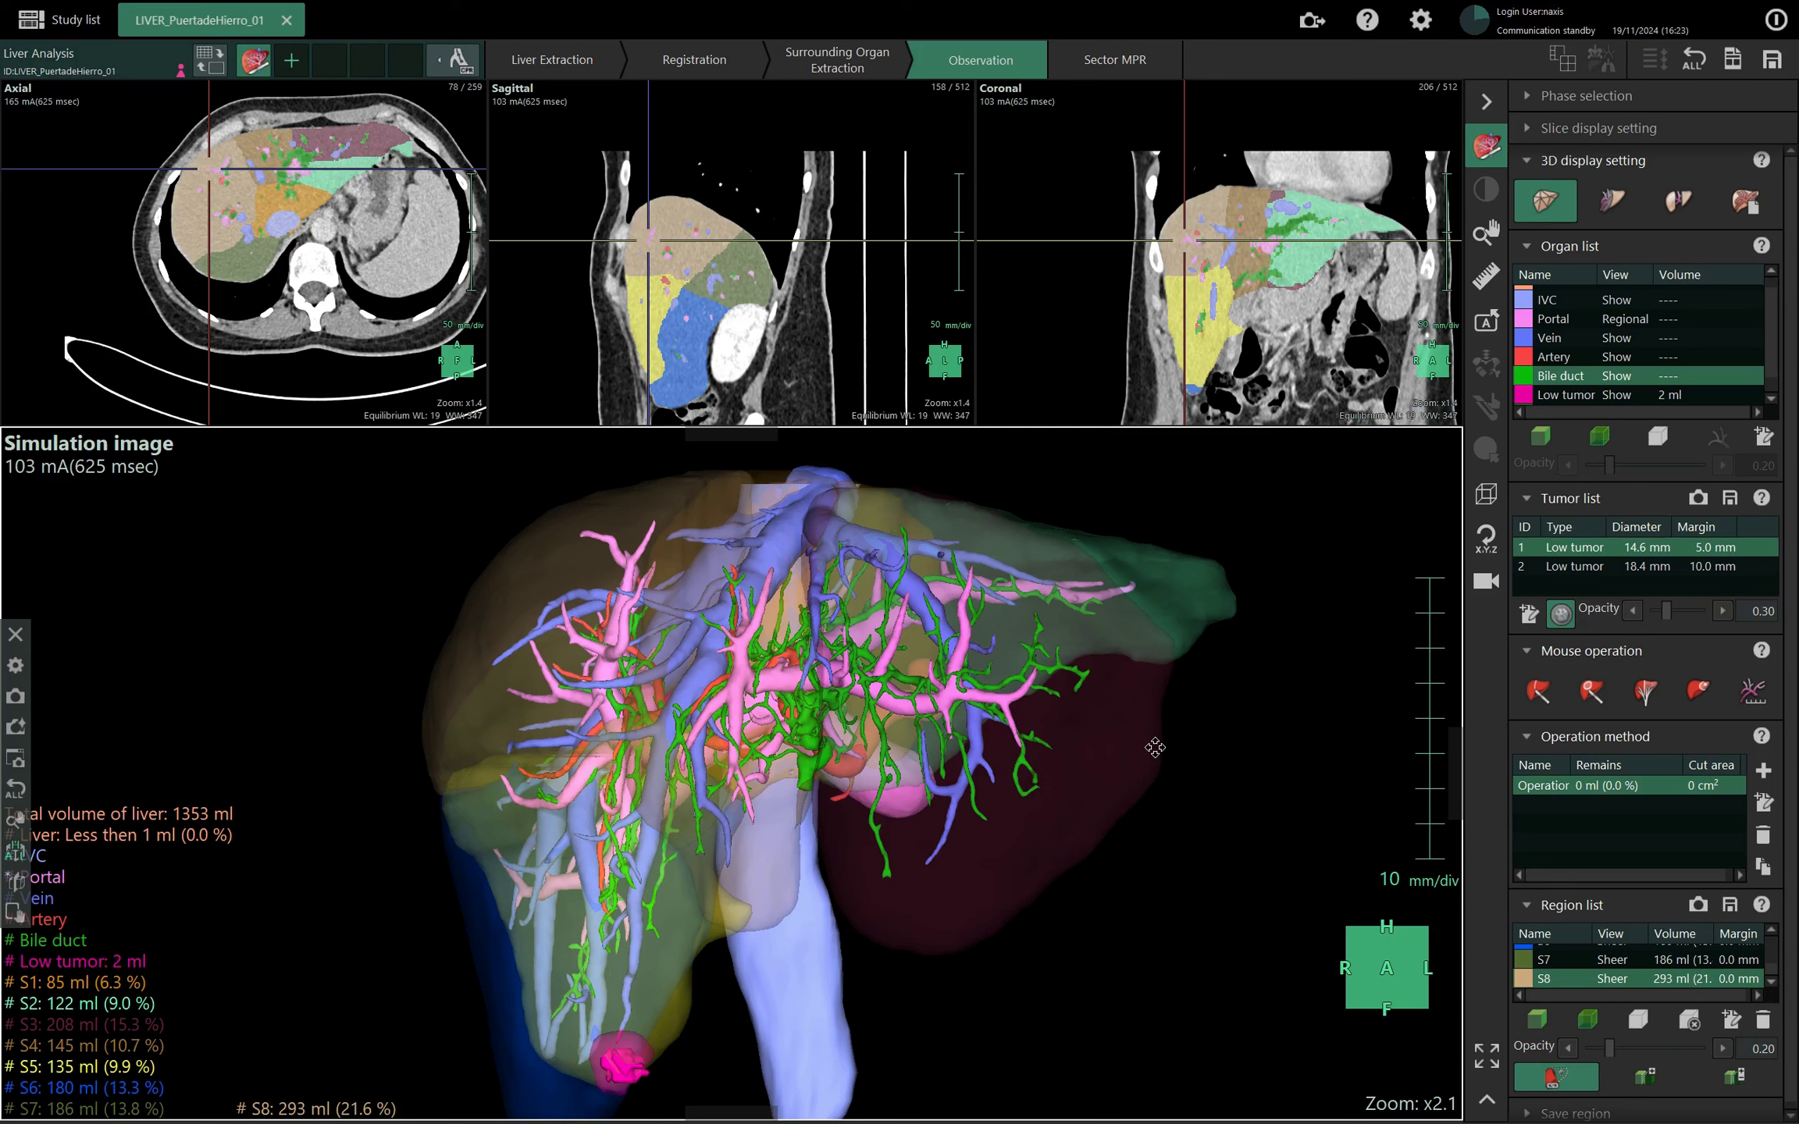
pyautogui.moveTo(408, 681); pyautogui.dragTo(415, 718)
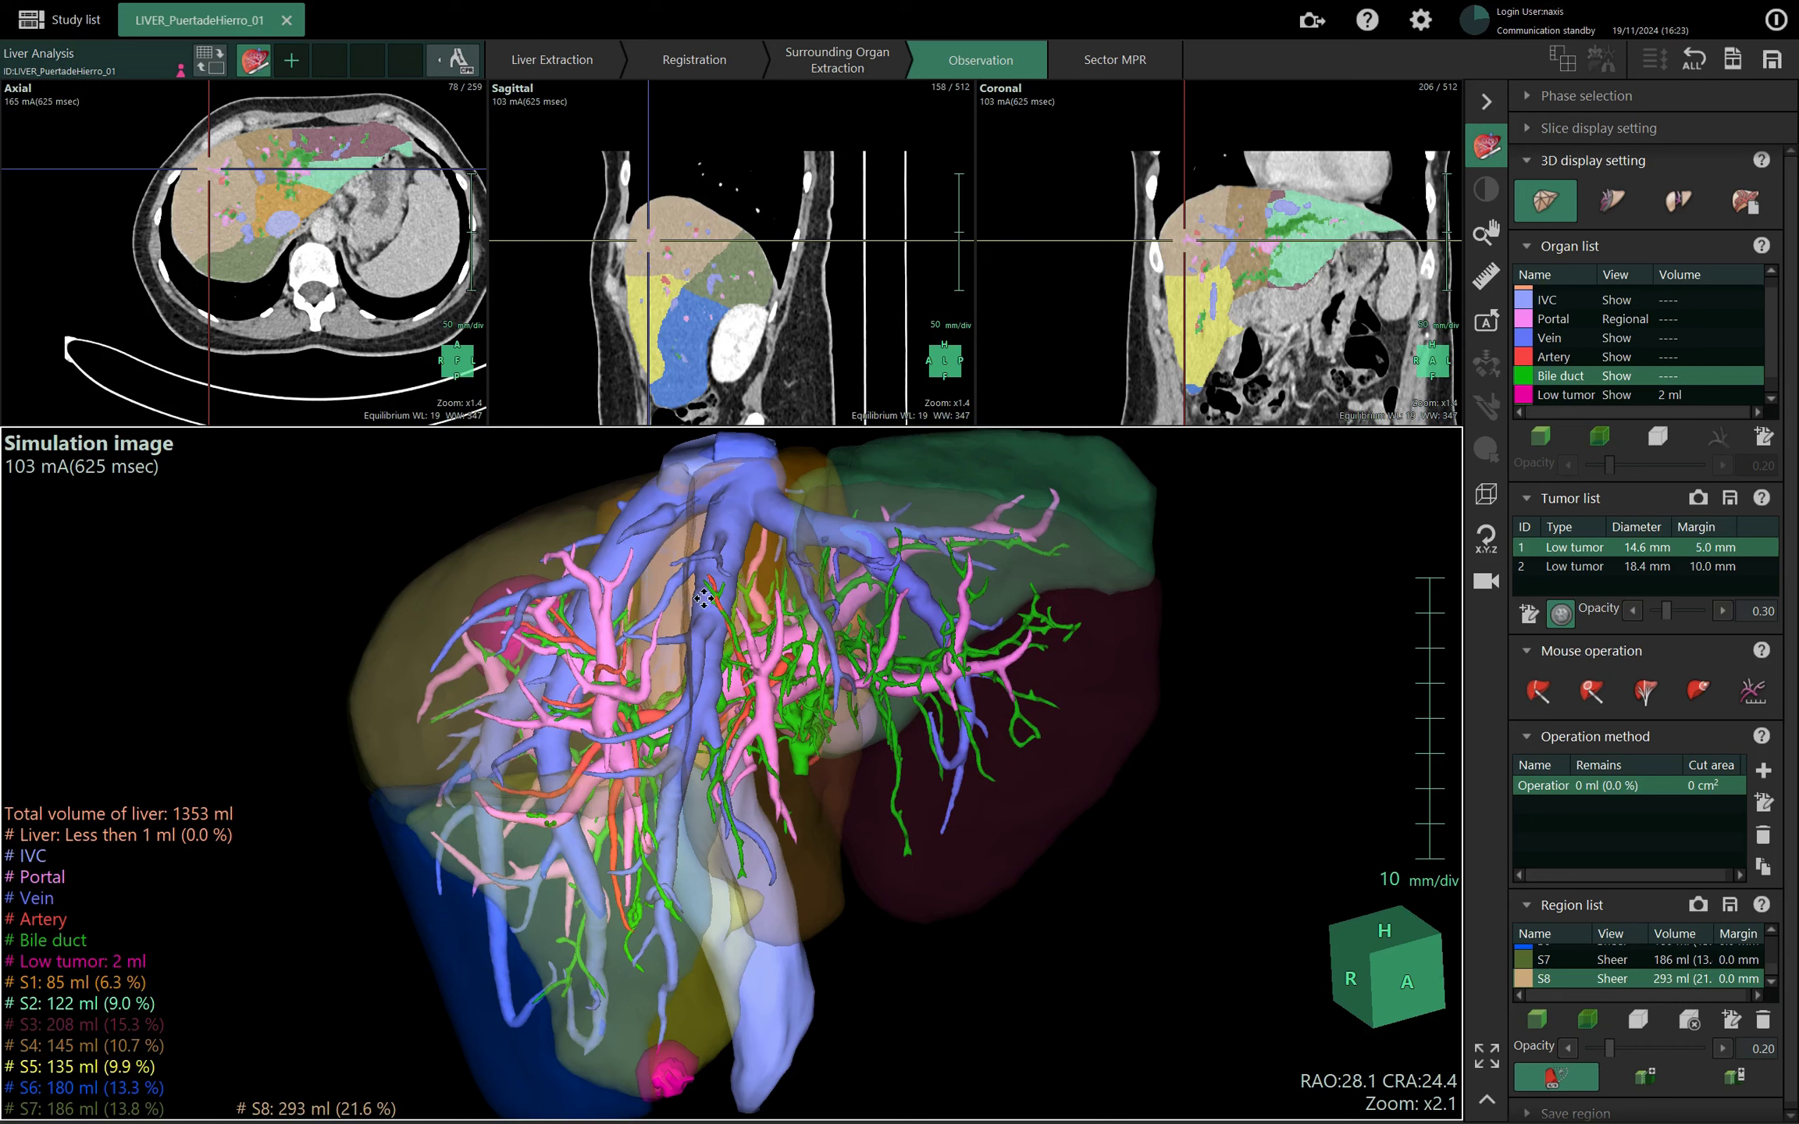
# Examine the segmented liver regions and vessels through the axial slices to slice 126 and the sagittal slices to slice 189.
pyautogui.scroll(7, 290, 185)
pyautogui.scroll(-14, 292, 187)
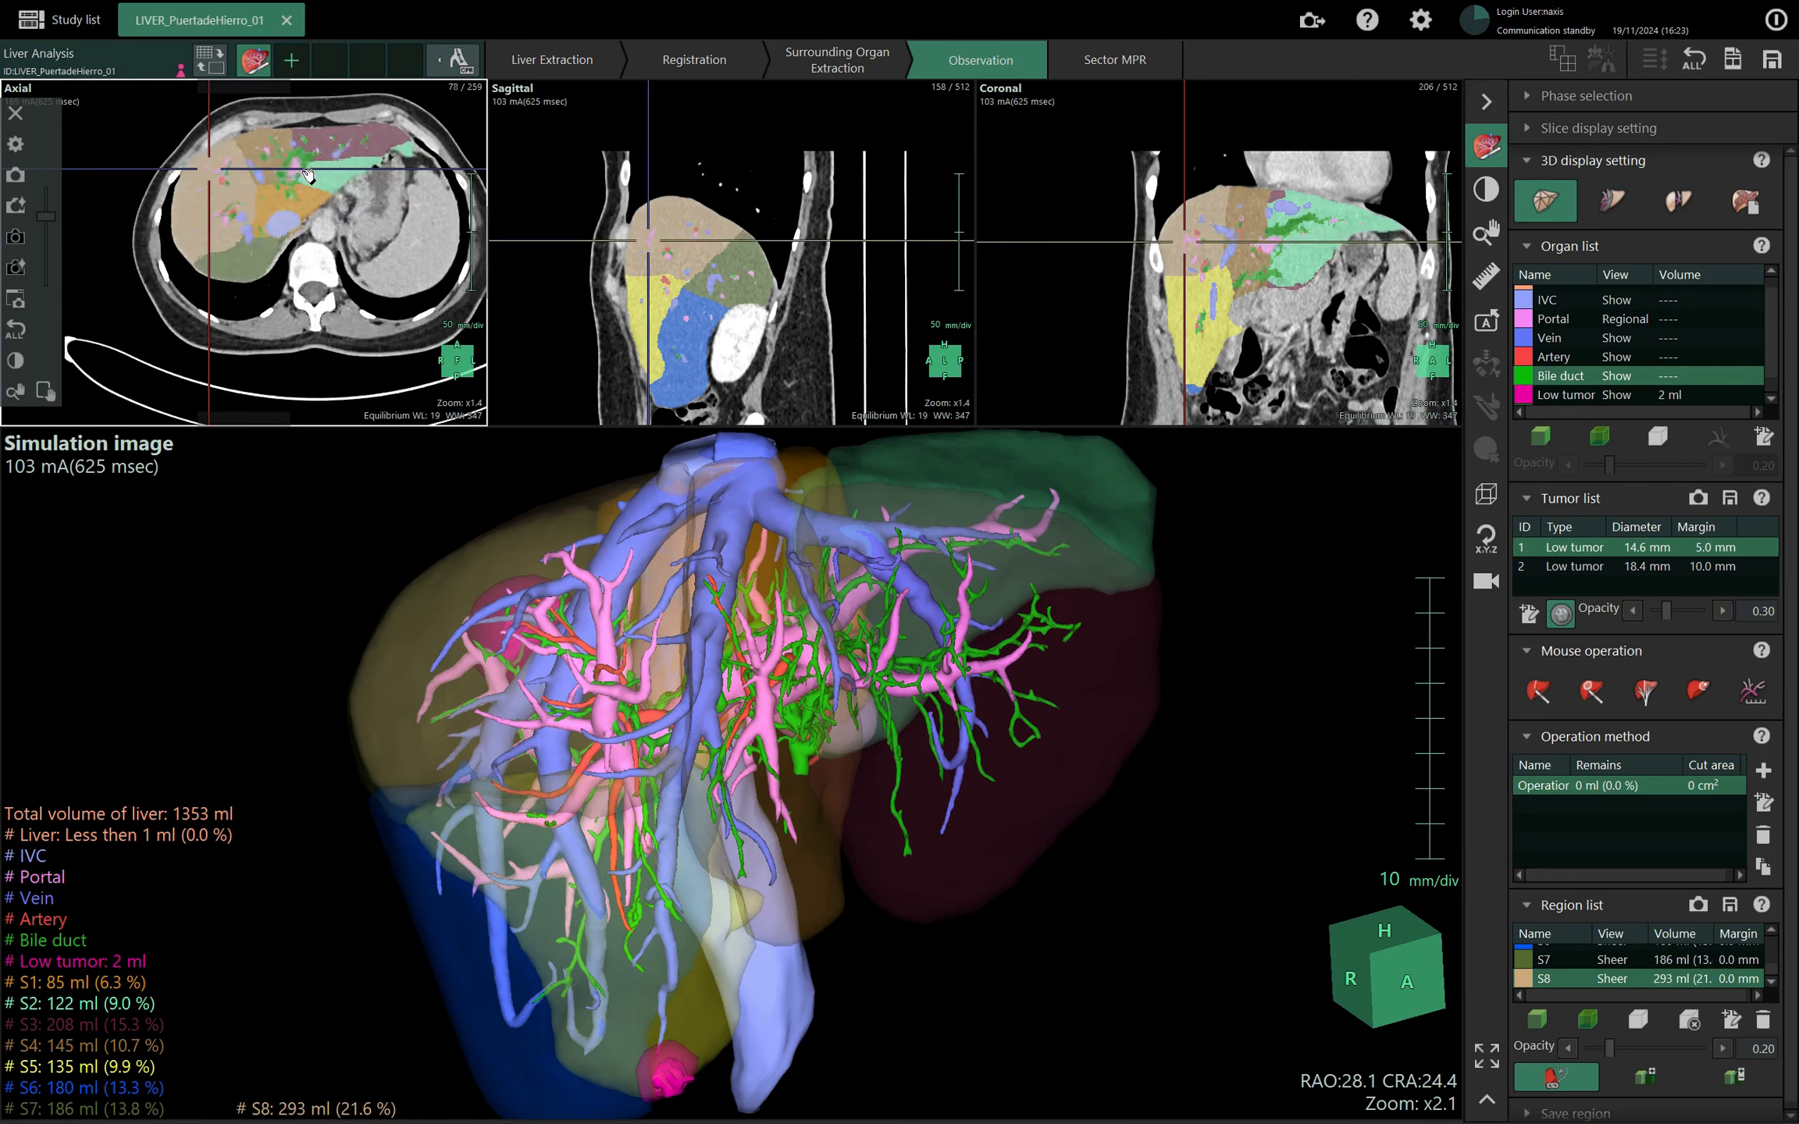
pyautogui.scroll(-6, 297, 163)
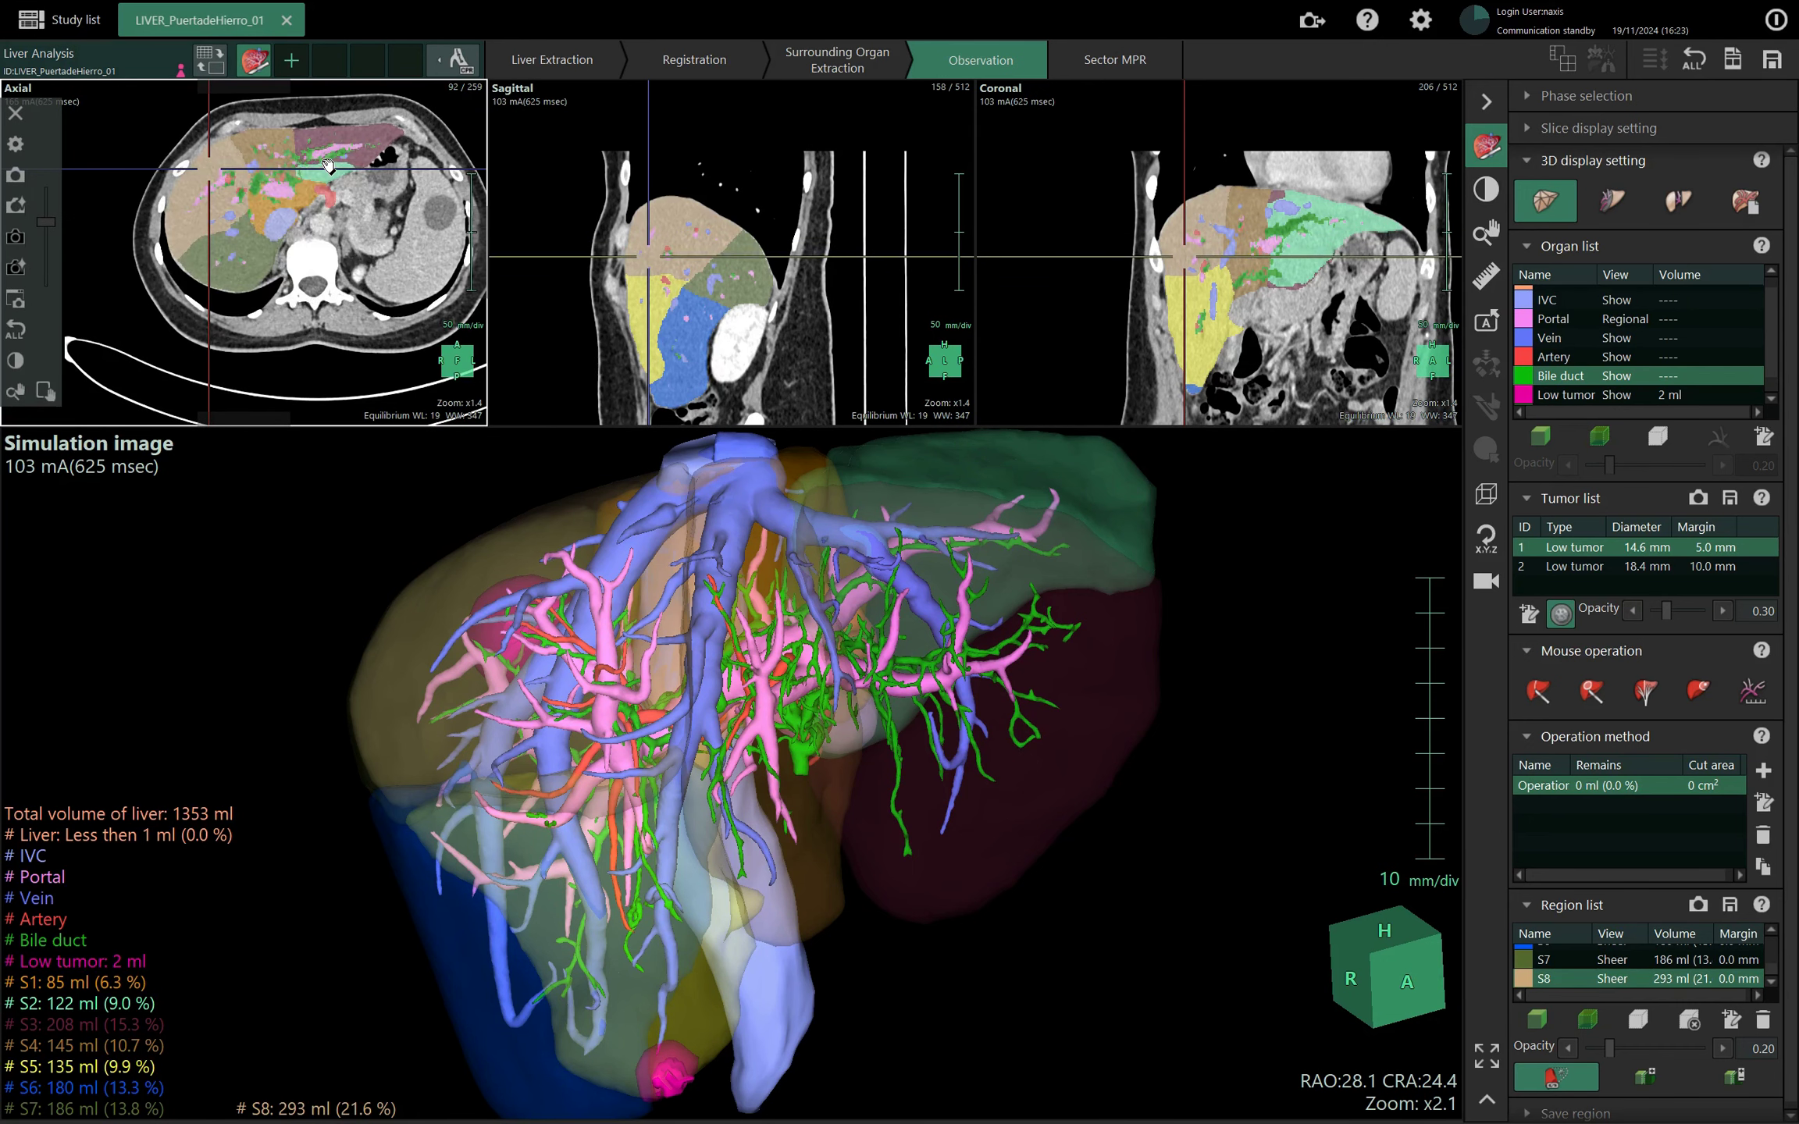
pyautogui.scroll(7, 328, 165)
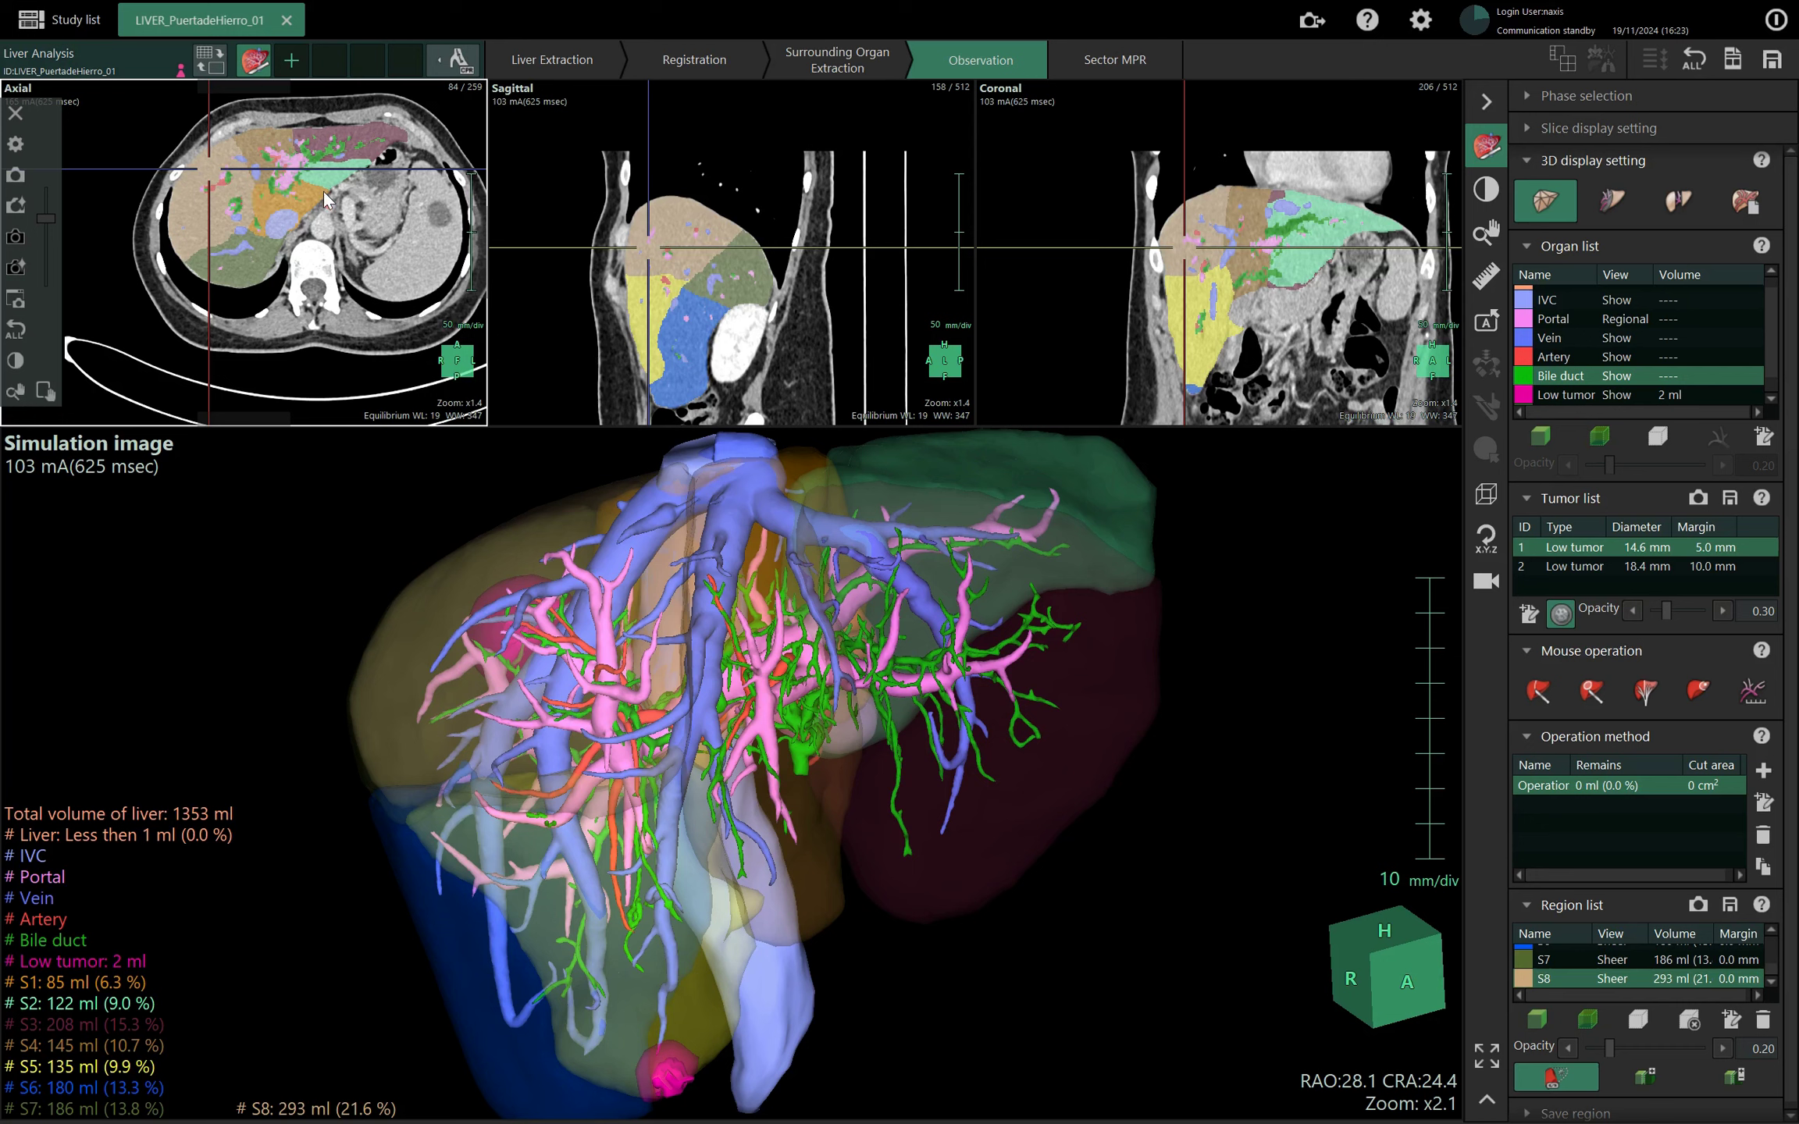
pyautogui.scroll(-19, 323, 192)
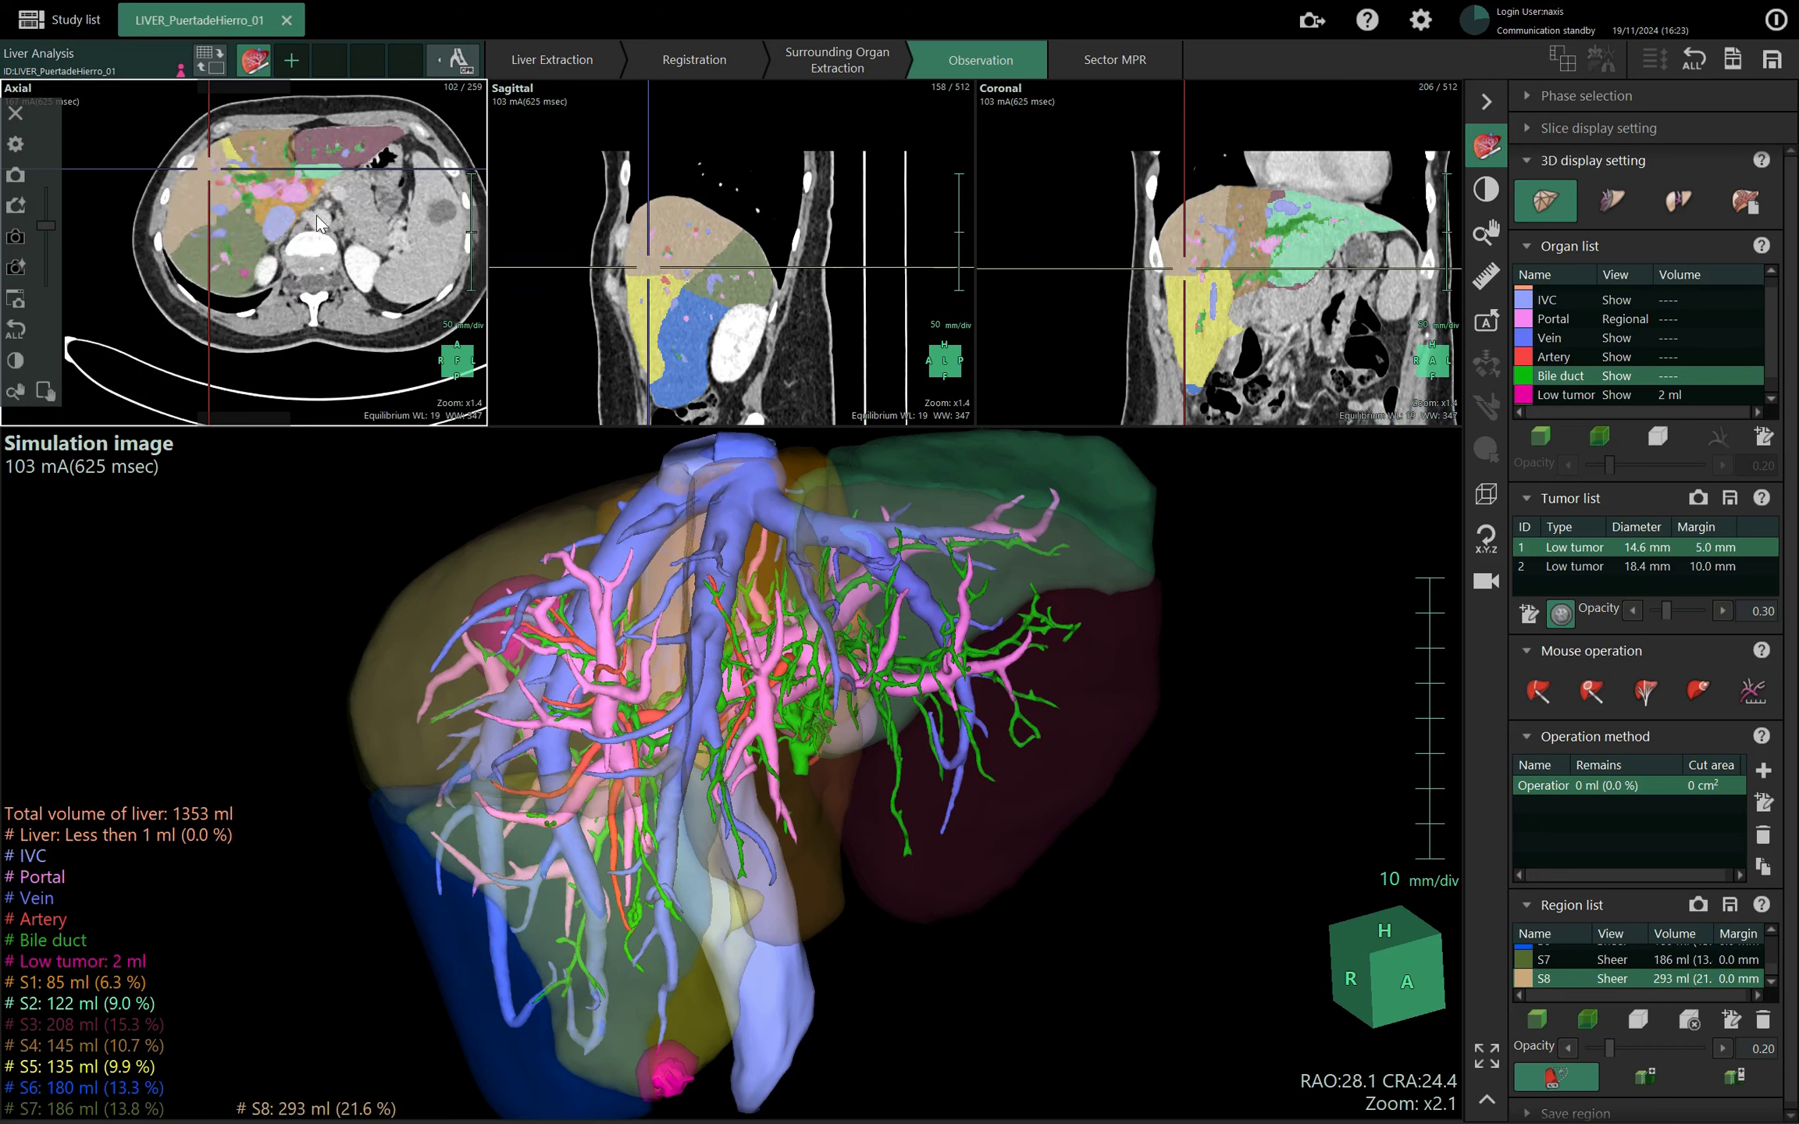
pyautogui.scroll(-20, 314, 223)
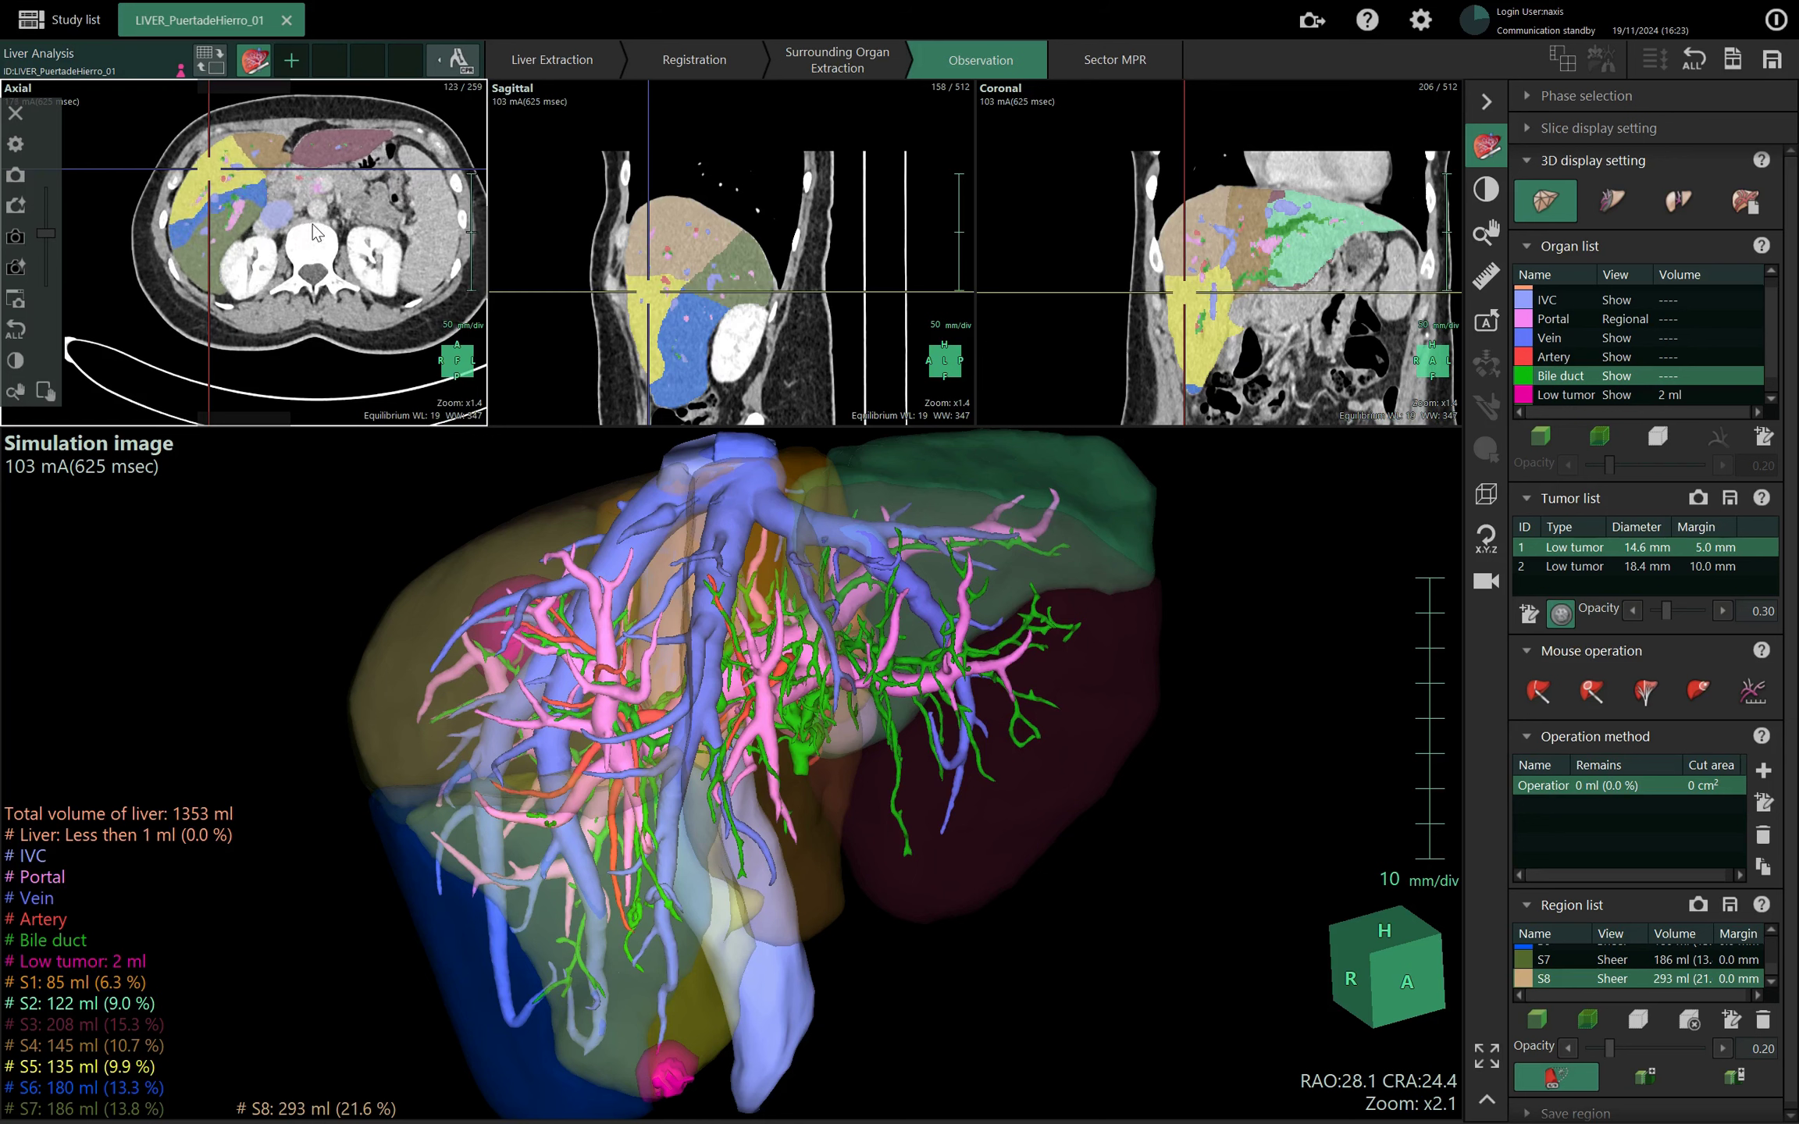
pyautogui.scroll(-3, 248, 236)
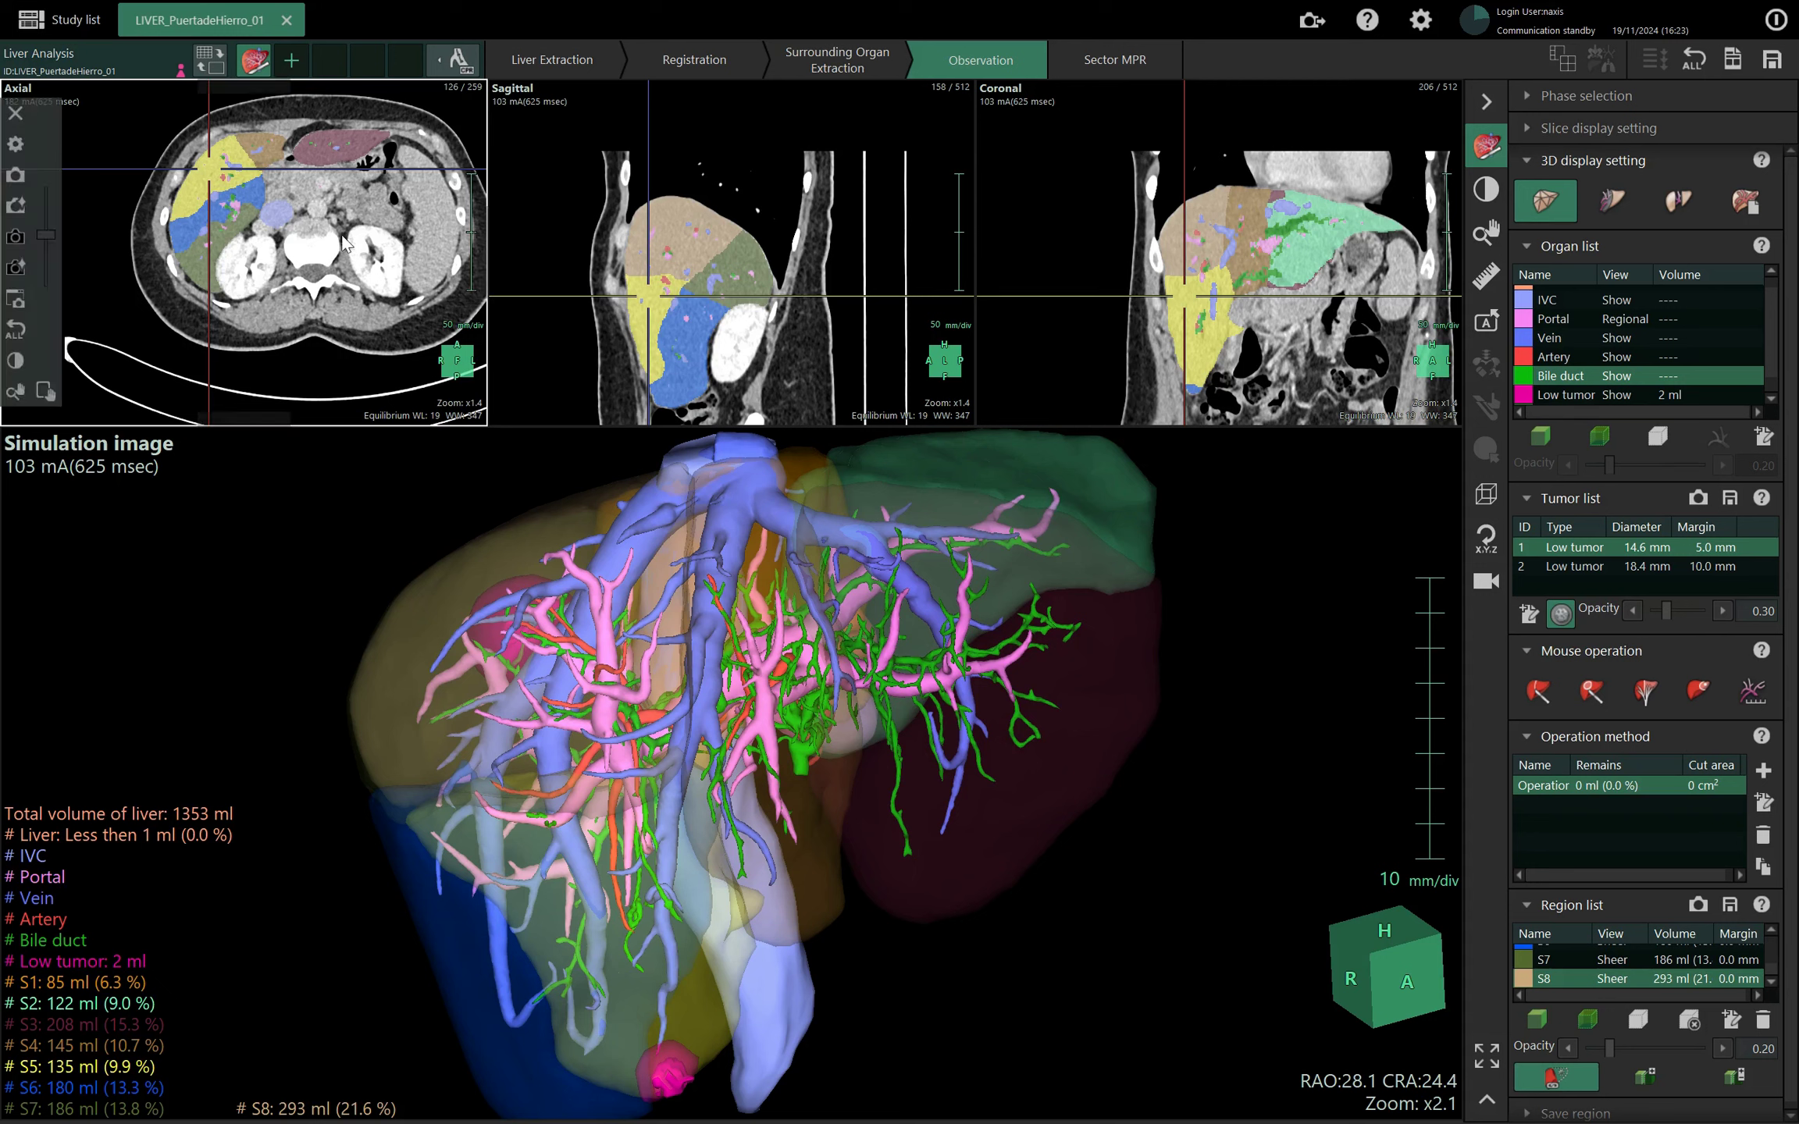
pyautogui.scroll(-10, 712, 311)
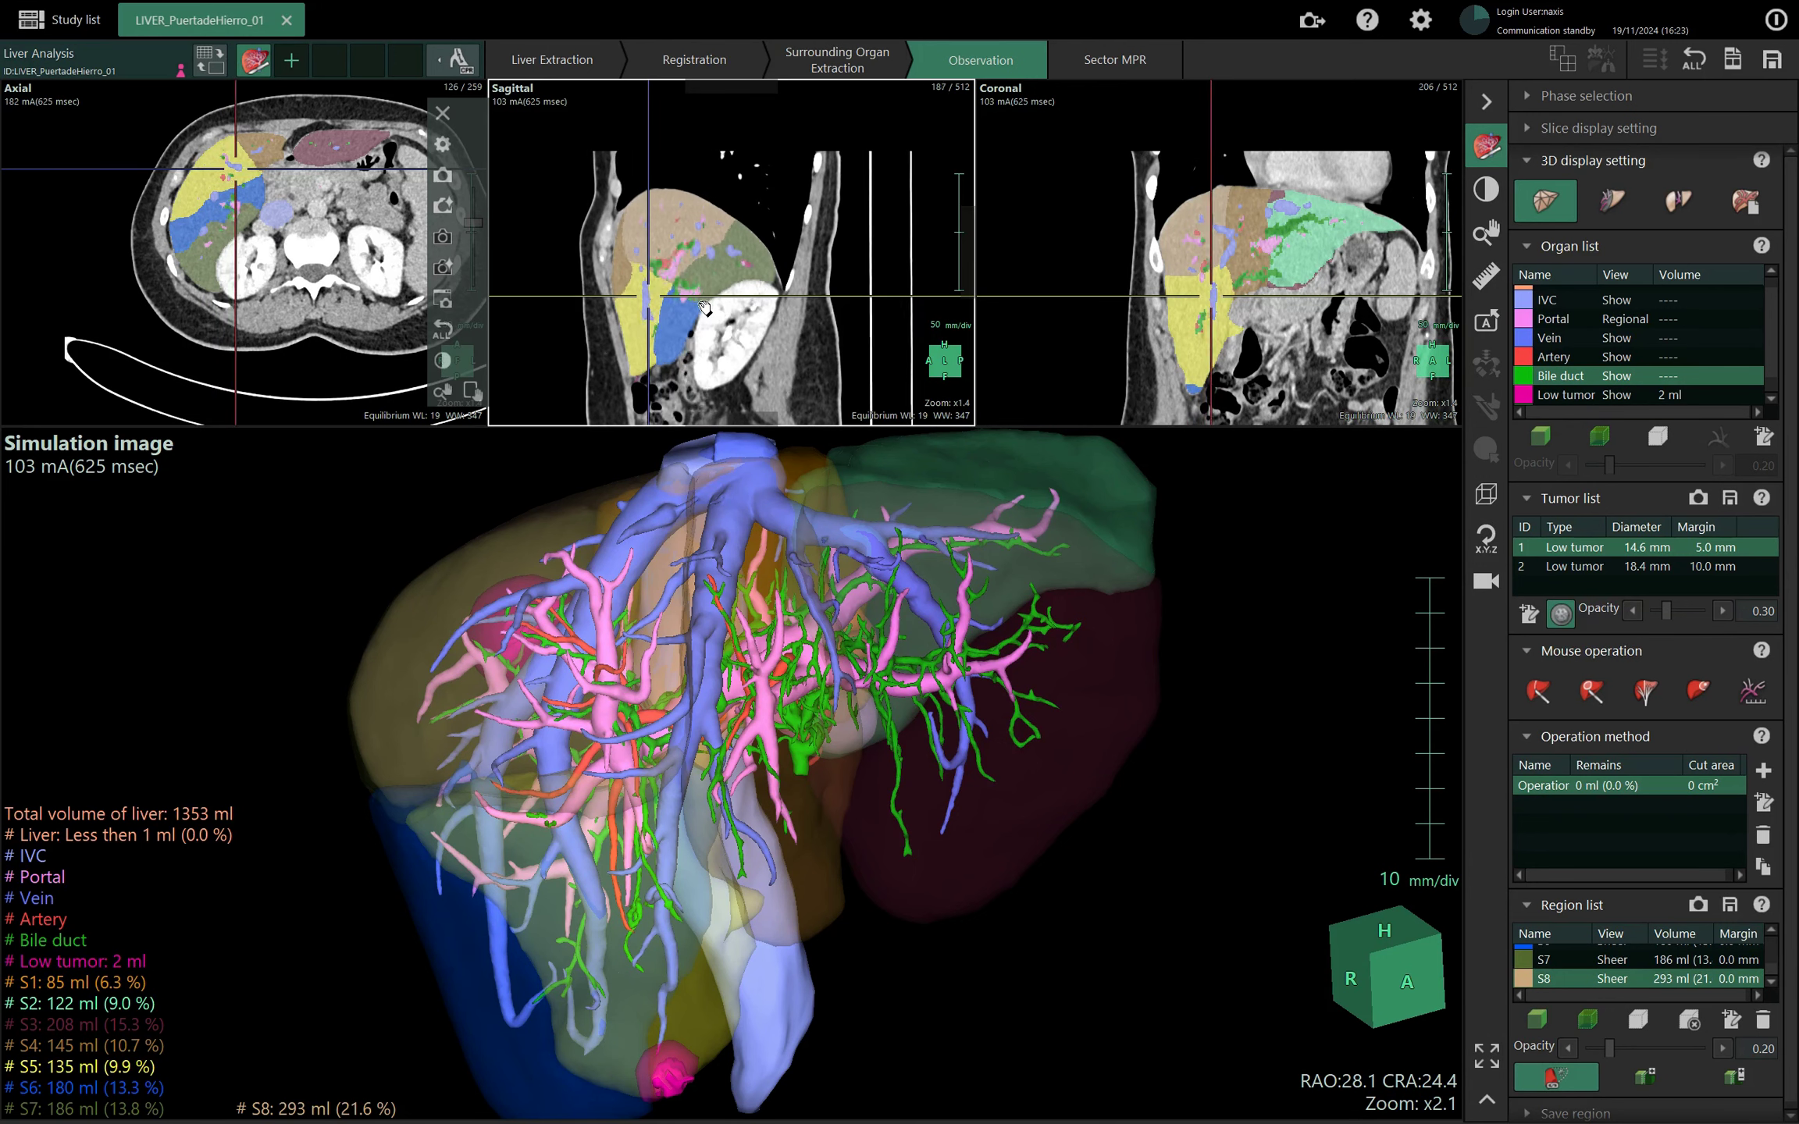
pyautogui.scroll(-1, 705, 310)
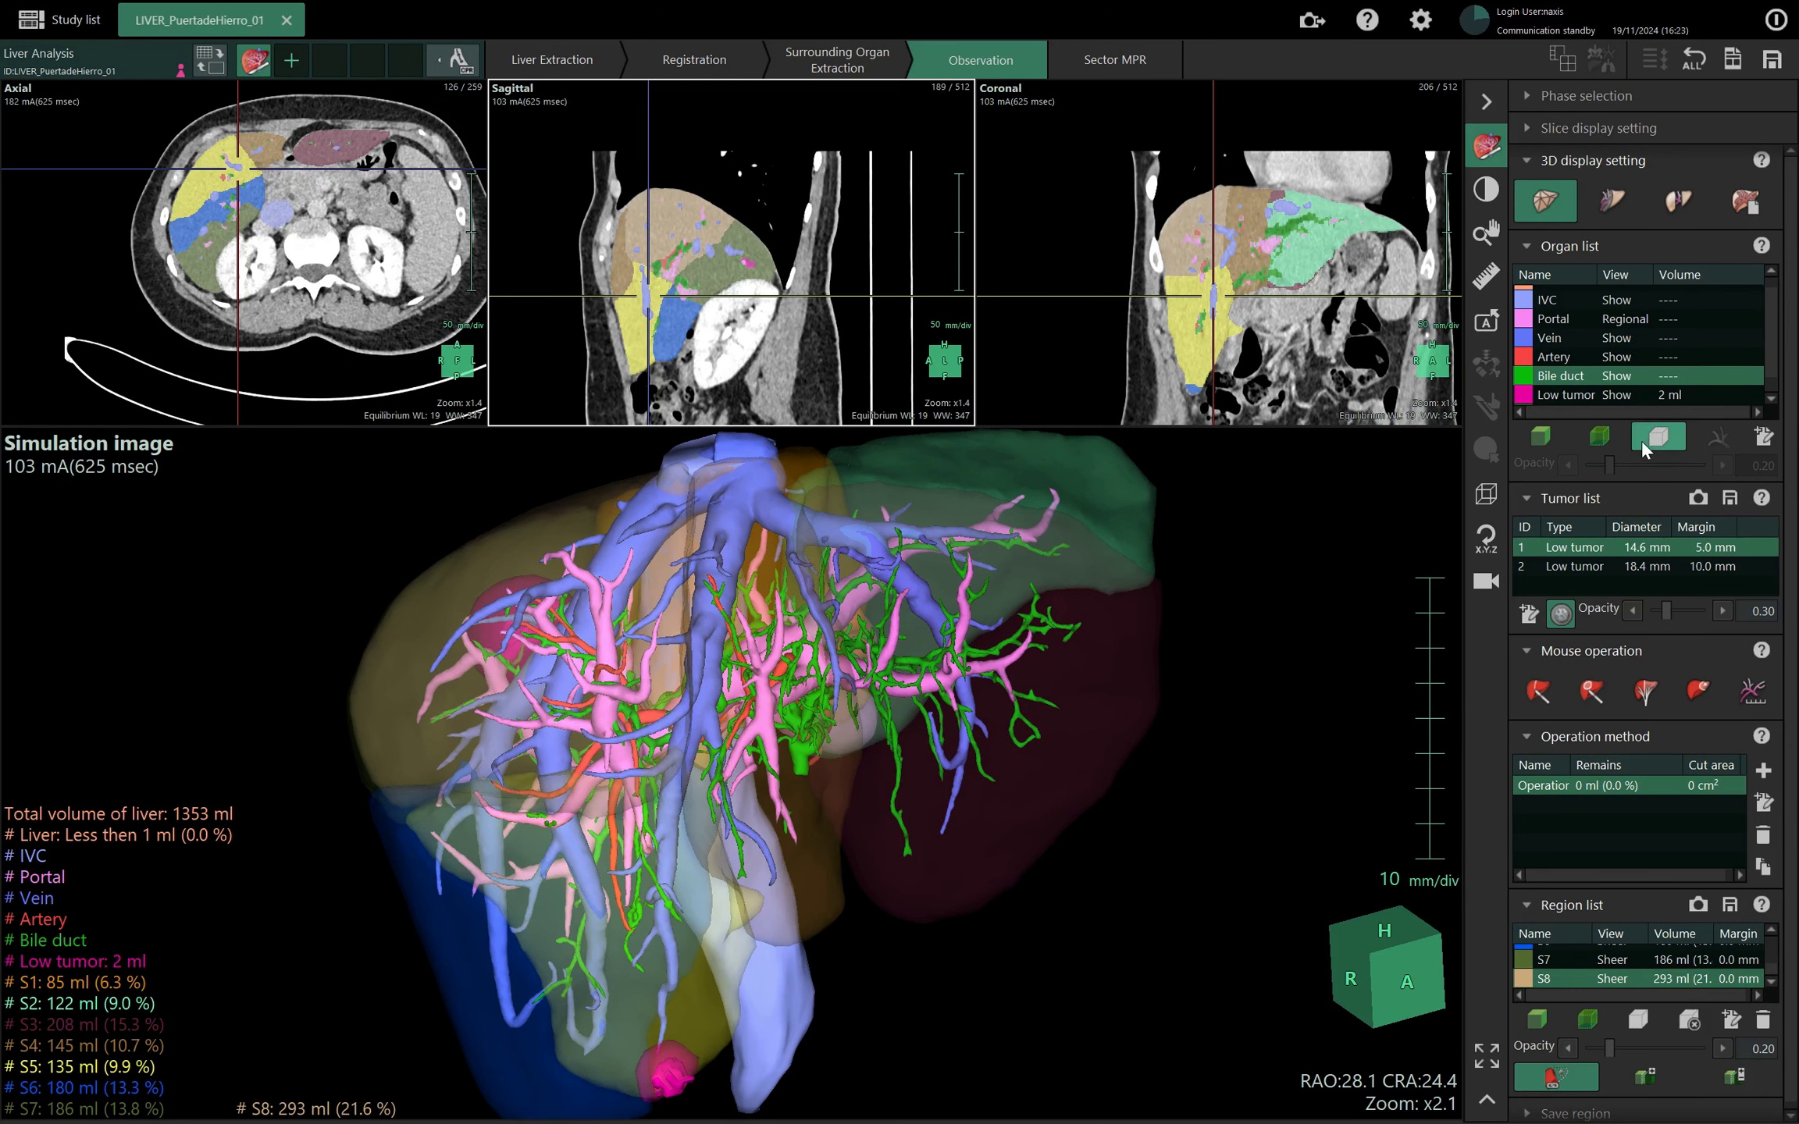
# Hide the bile duct in the simulation image and rotate the liver model slightly.
pyautogui.click(1647, 437)
pyautogui.moveTo(256, 626); pyautogui.dragTo(289, 586)
pyautogui.moveTo(954, 716); pyautogui.dragTo(911, 741)
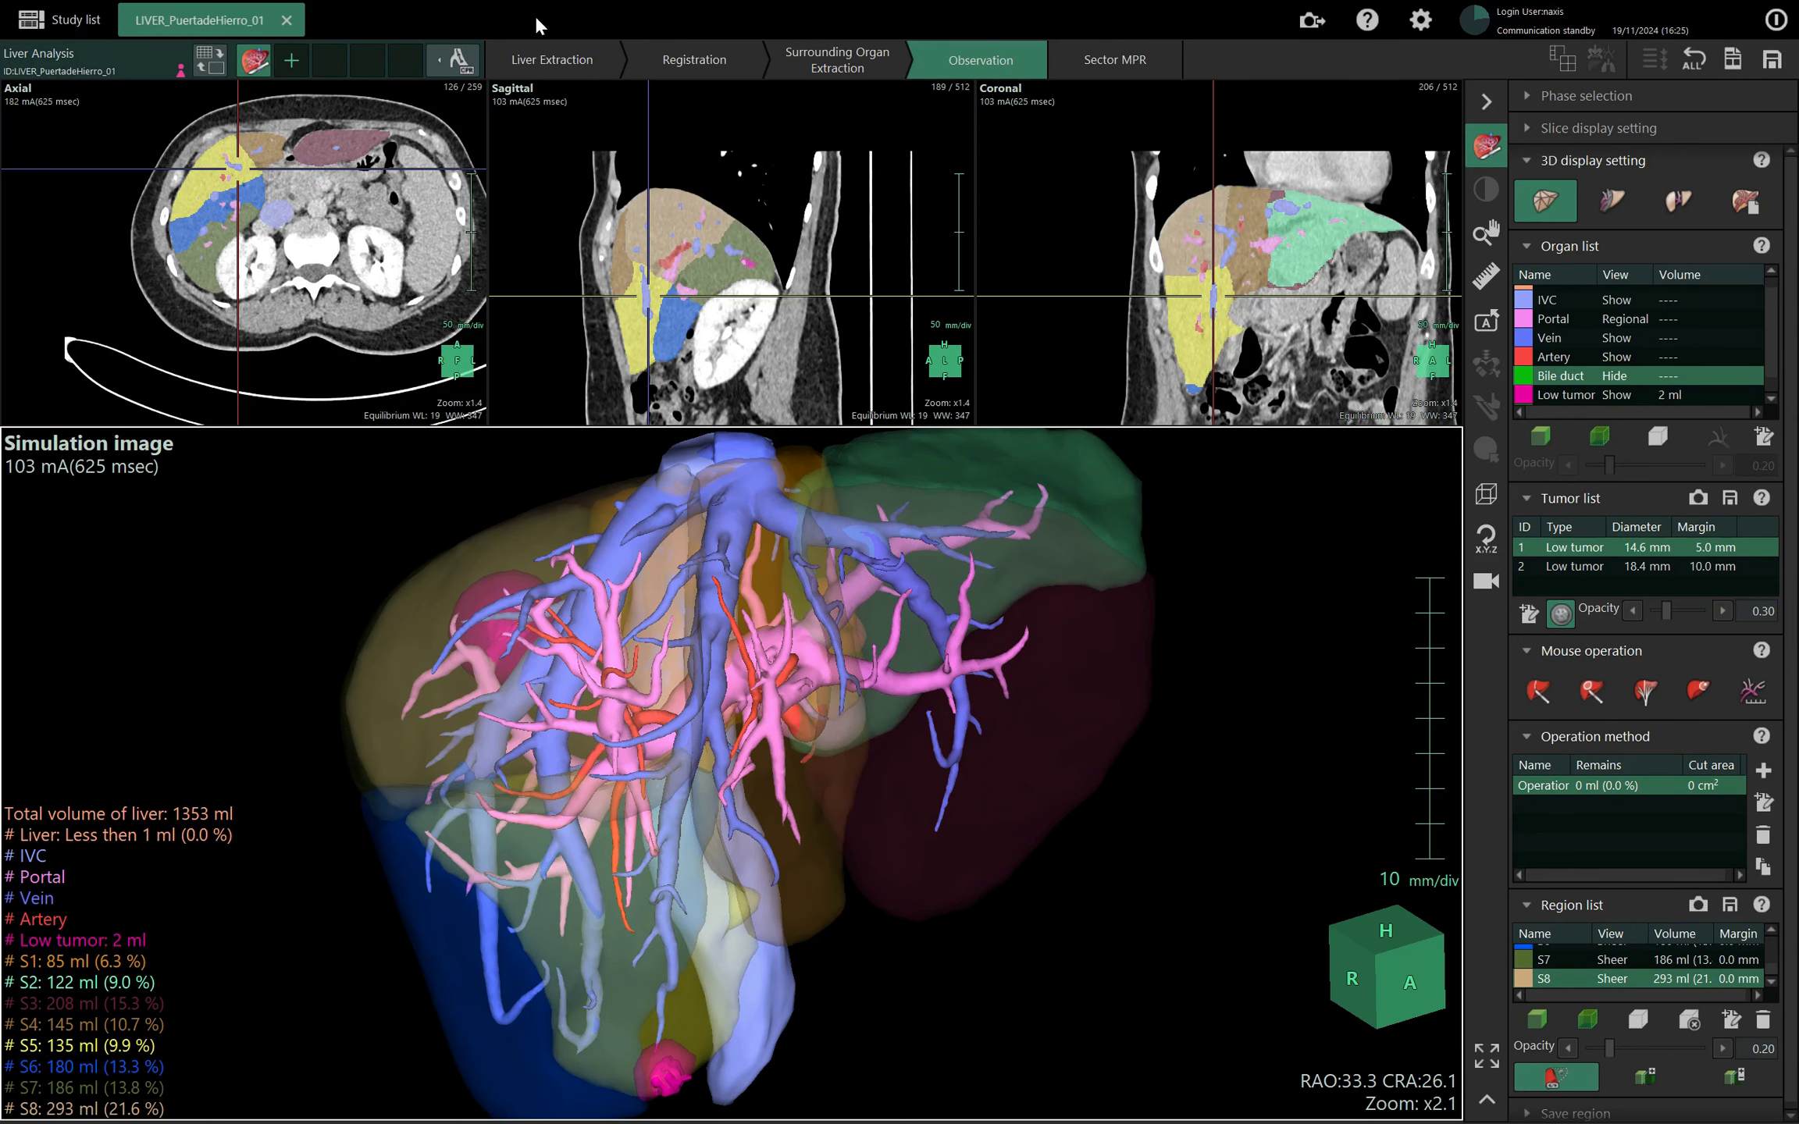
# Show the Liver Extraction stage, and open the Registration stage, agreeing to proceed despite the existing extracted region.
pyautogui.click(509, 47)
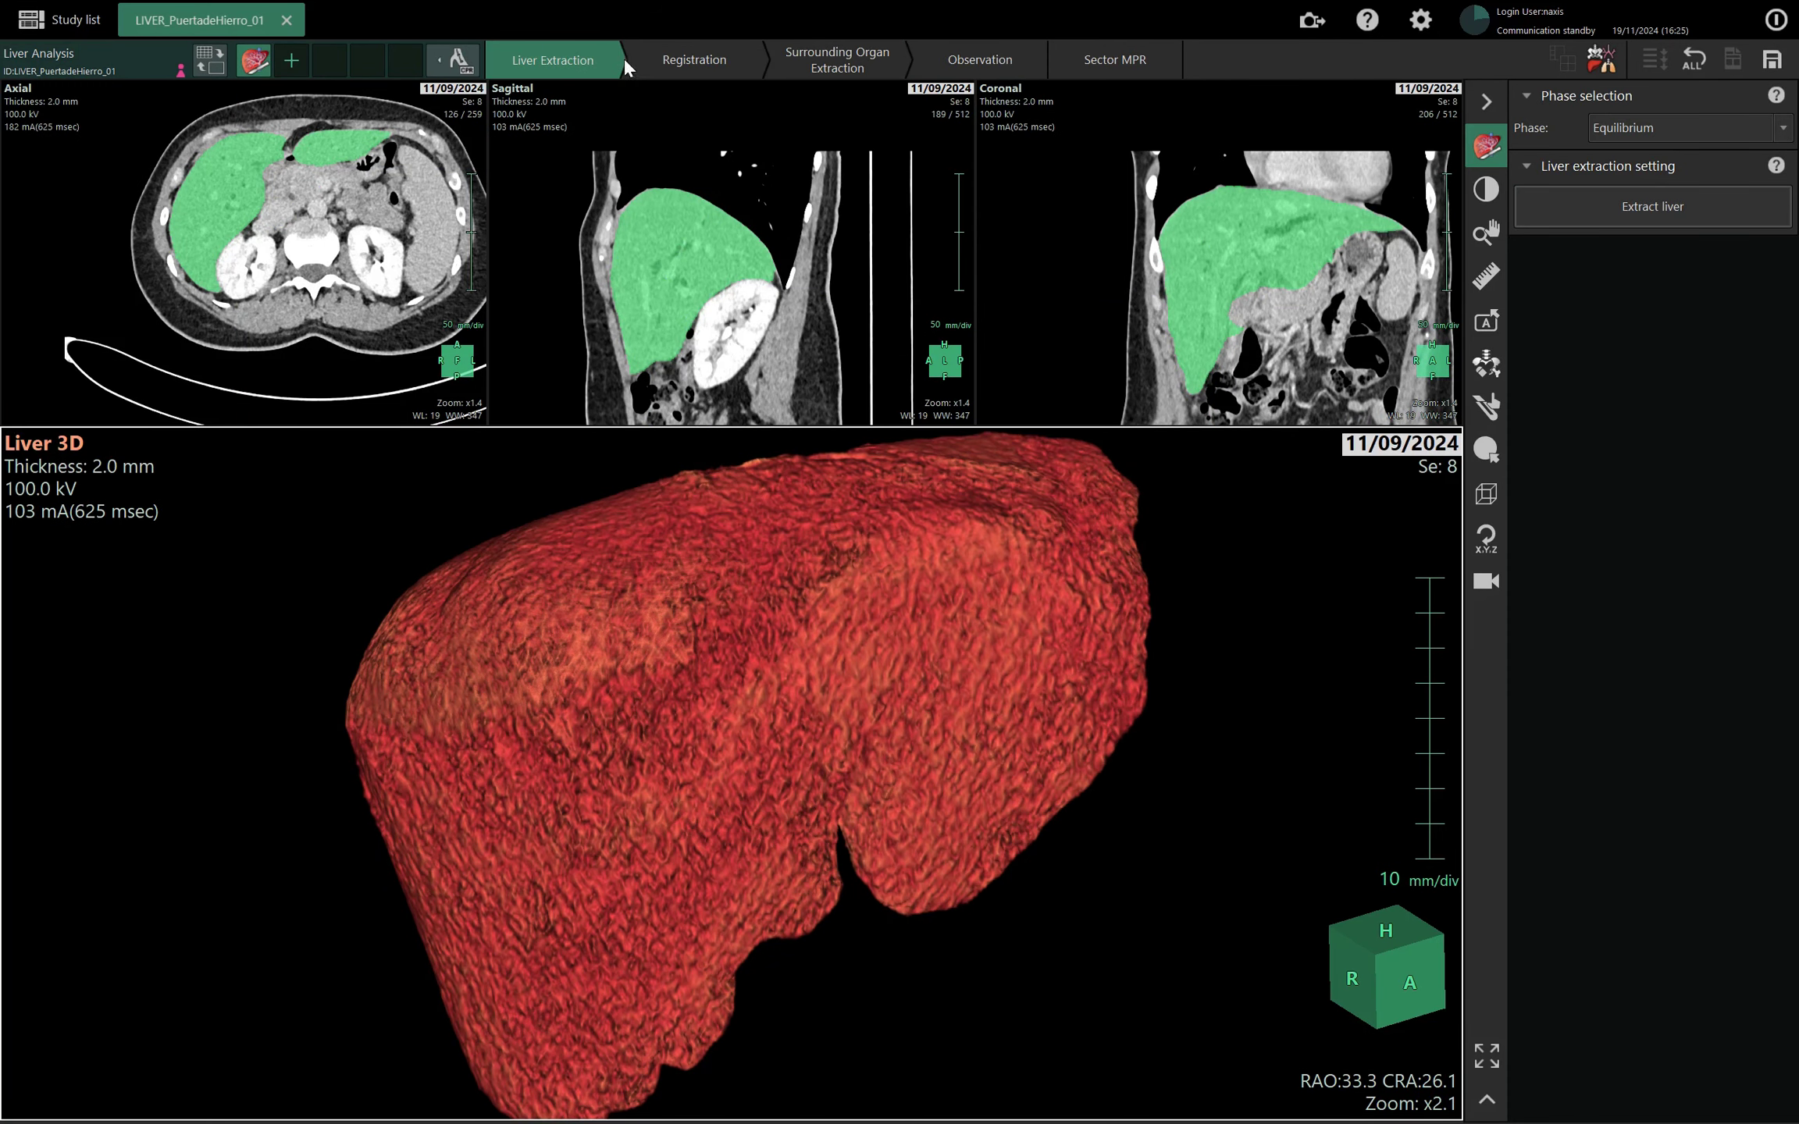
pyautogui.click(691, 60)
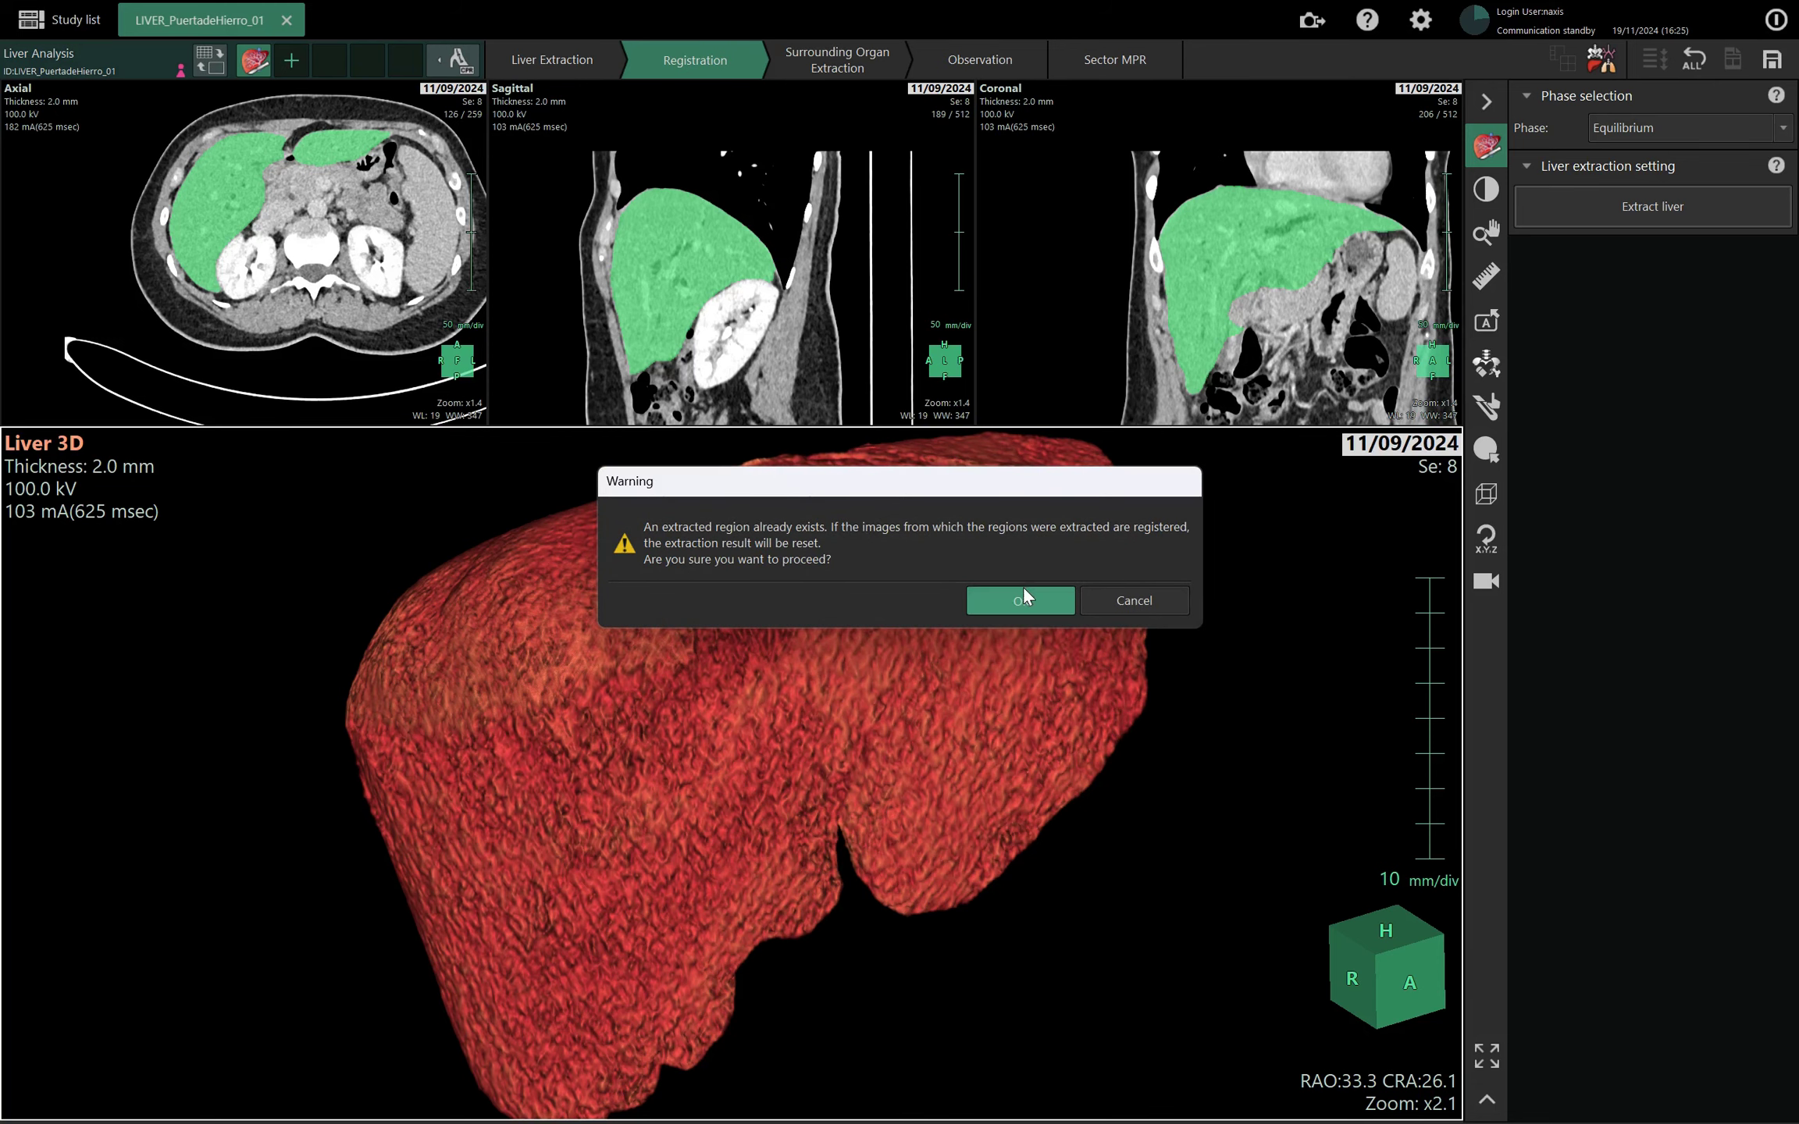
pyautogui.click(1021, 591)
pyautogui.click(873, 597)
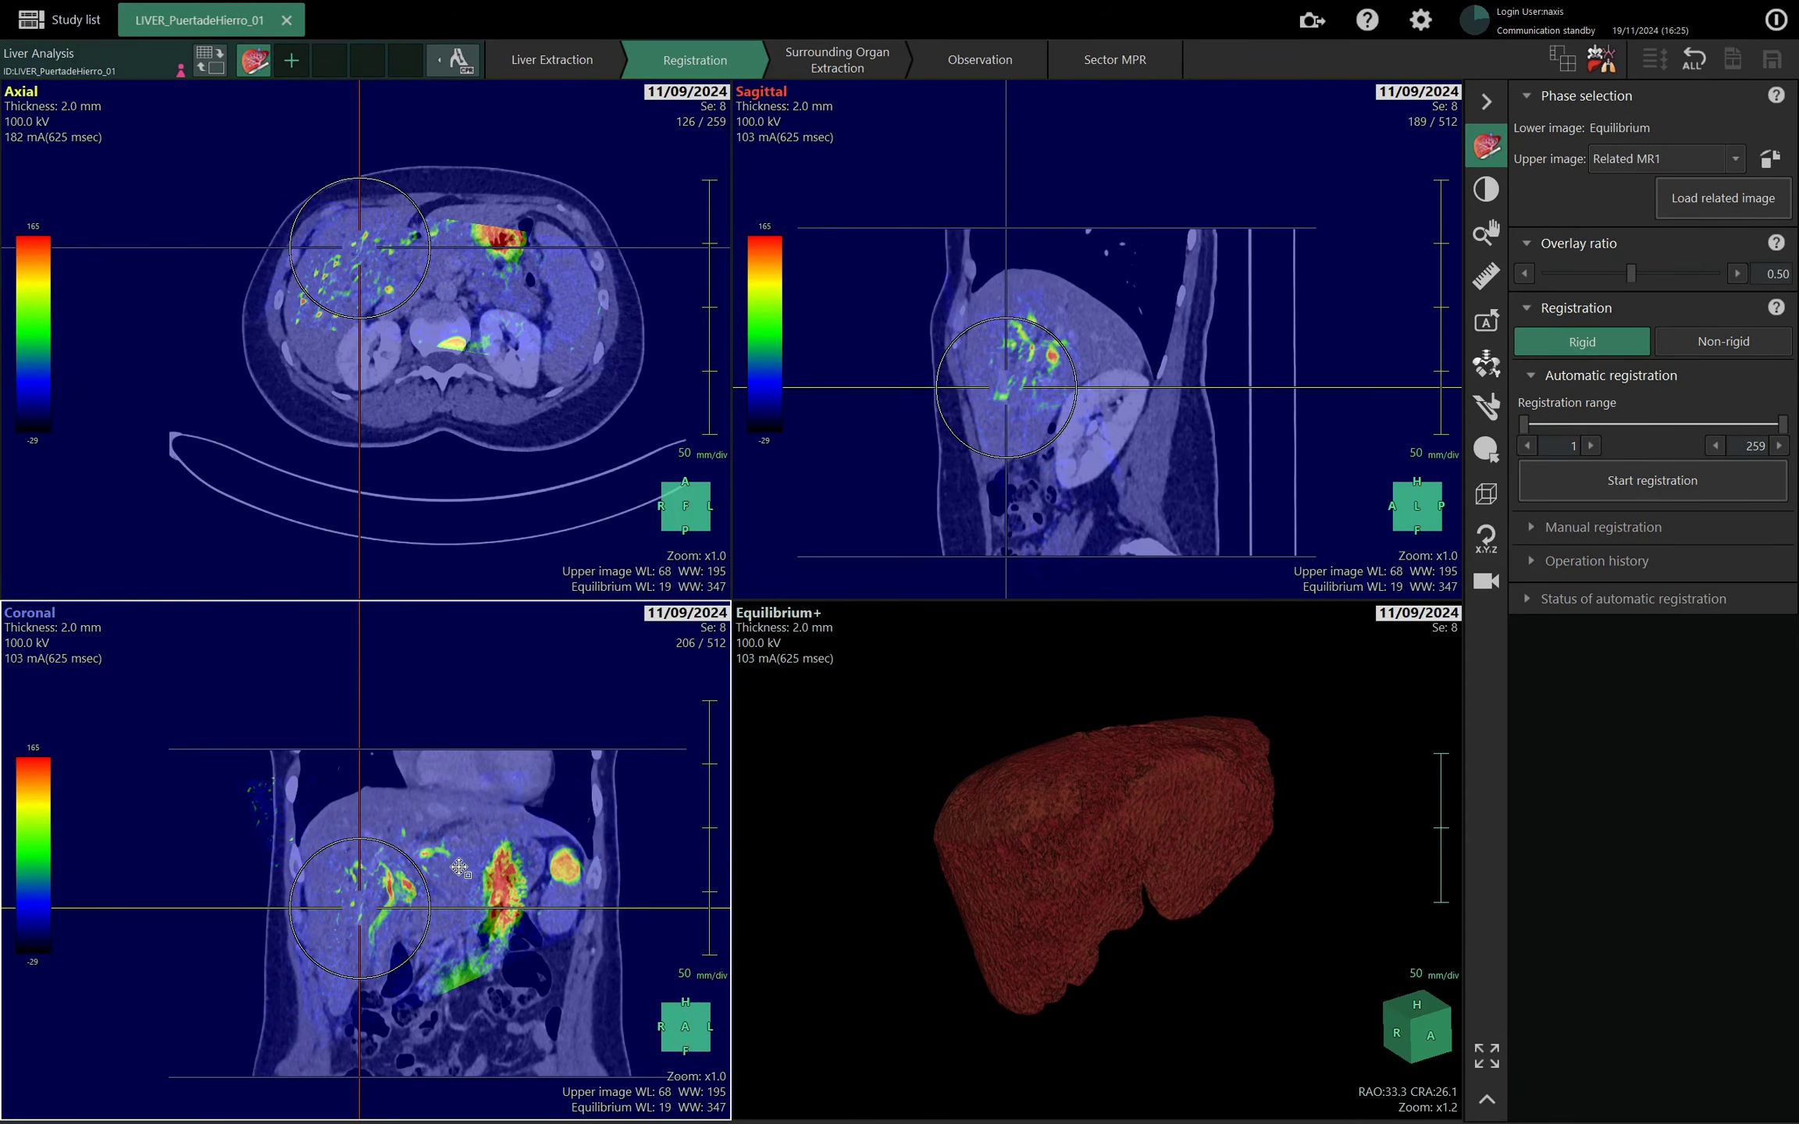
# Examine the Related MR1 overlay on the equilibrium CT through the coronal slices and recentre the crosshair on the liver in the sagittal view.
pyautogui.scroll(-17, 483, 824)
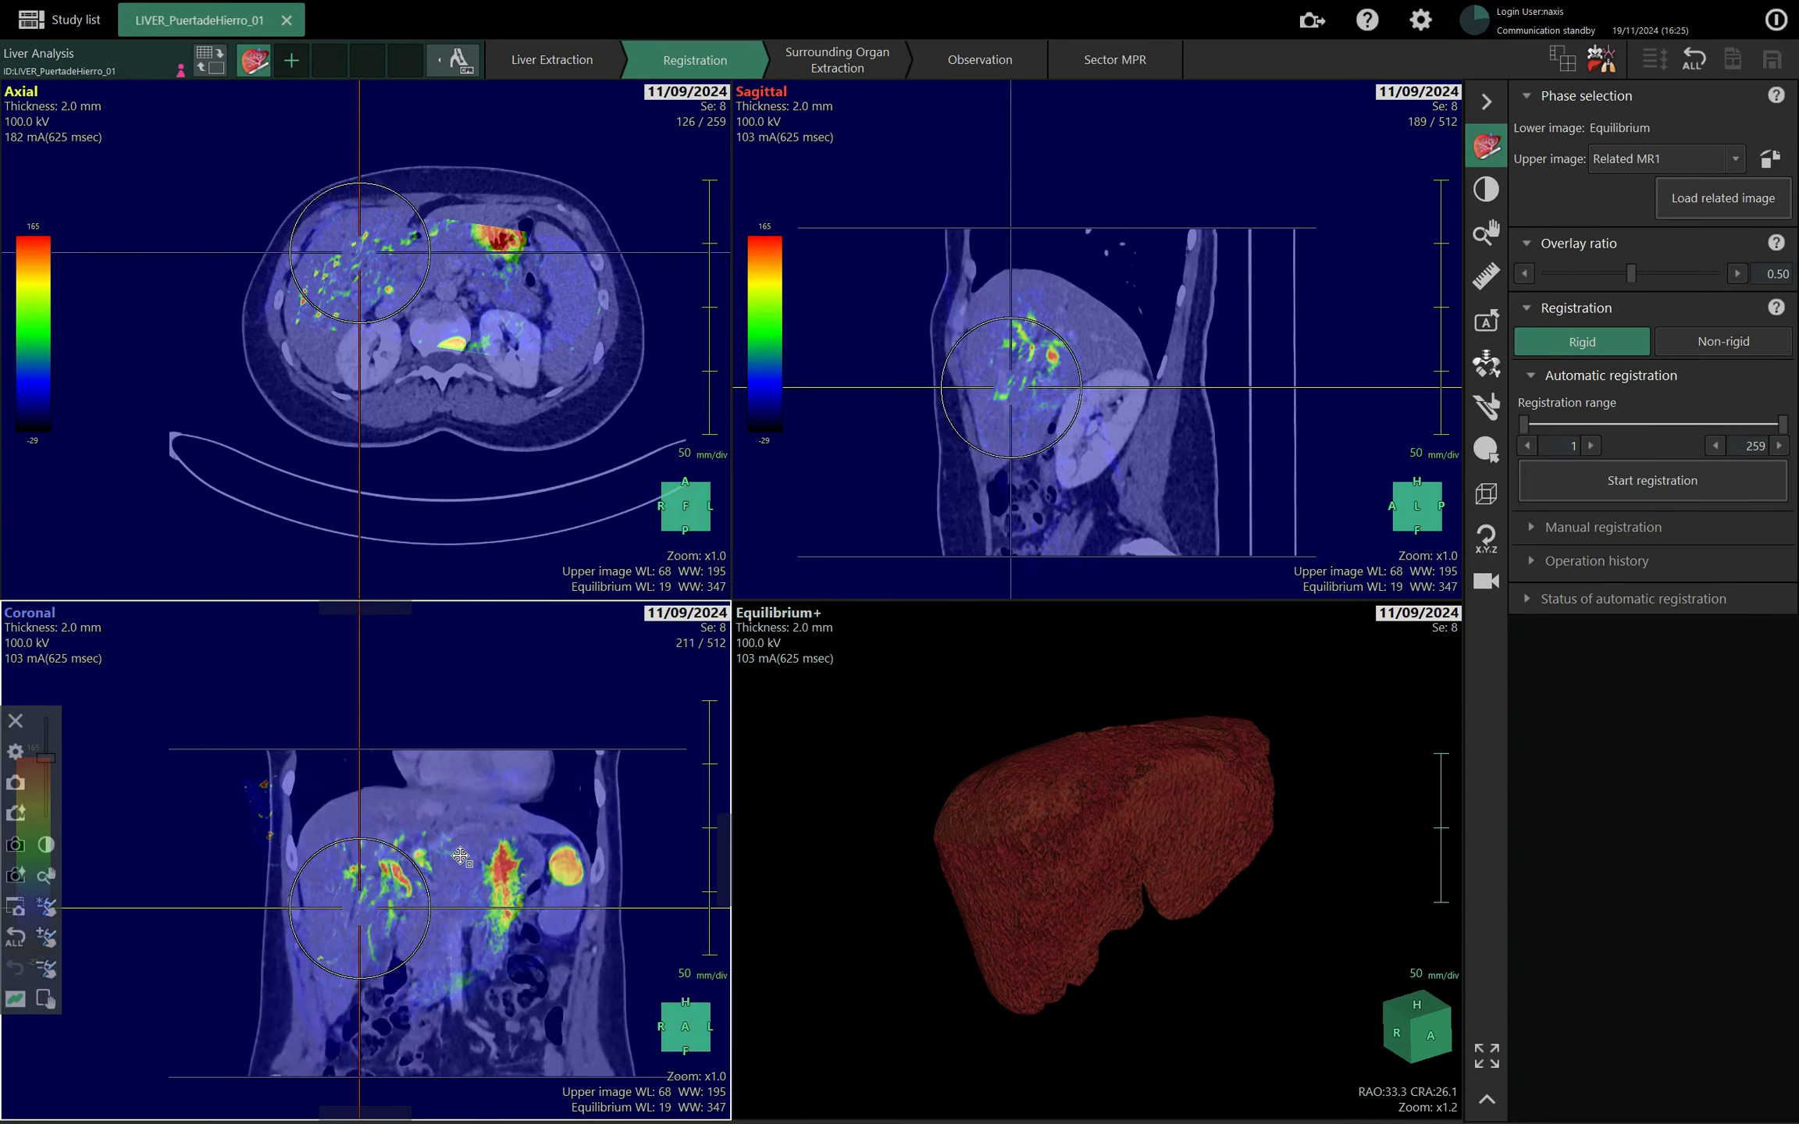
pyautogui.scroll(-17, 453, 857)
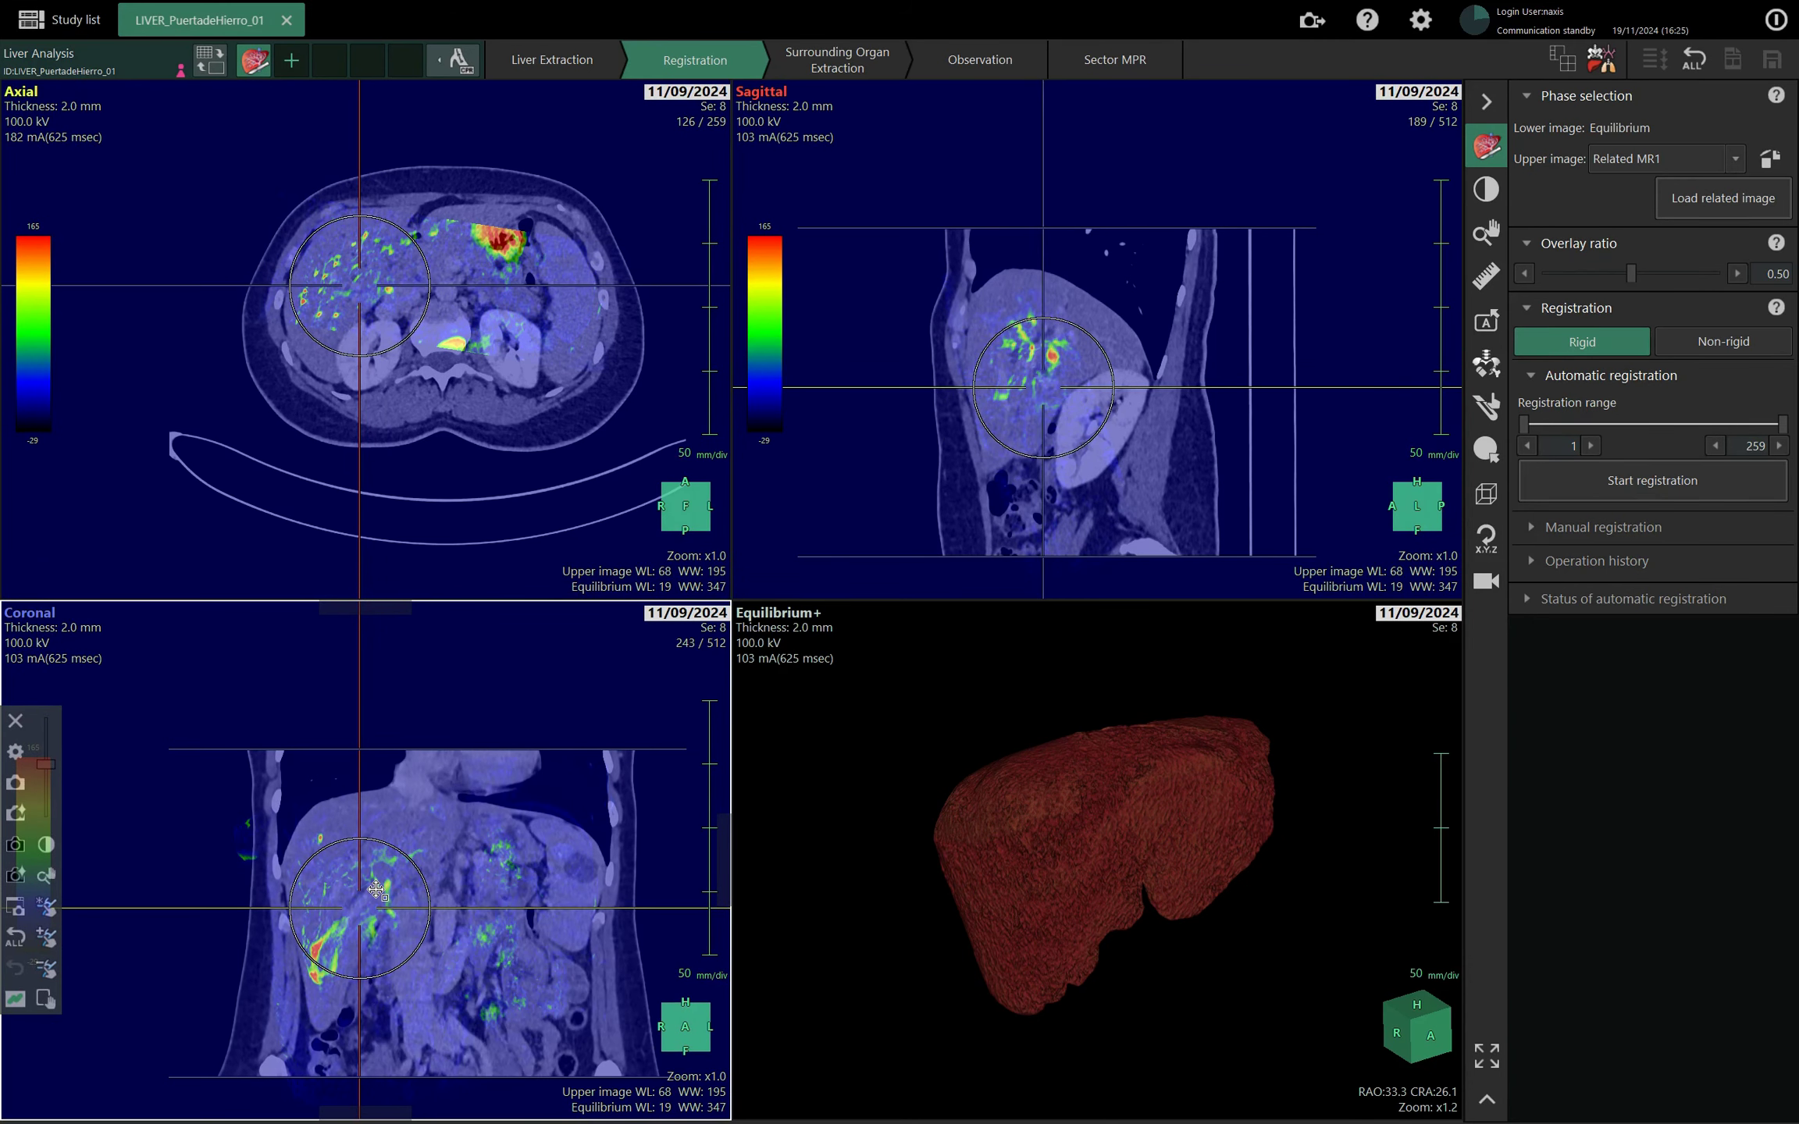
pyautogui.scroll(19, 379, 893)
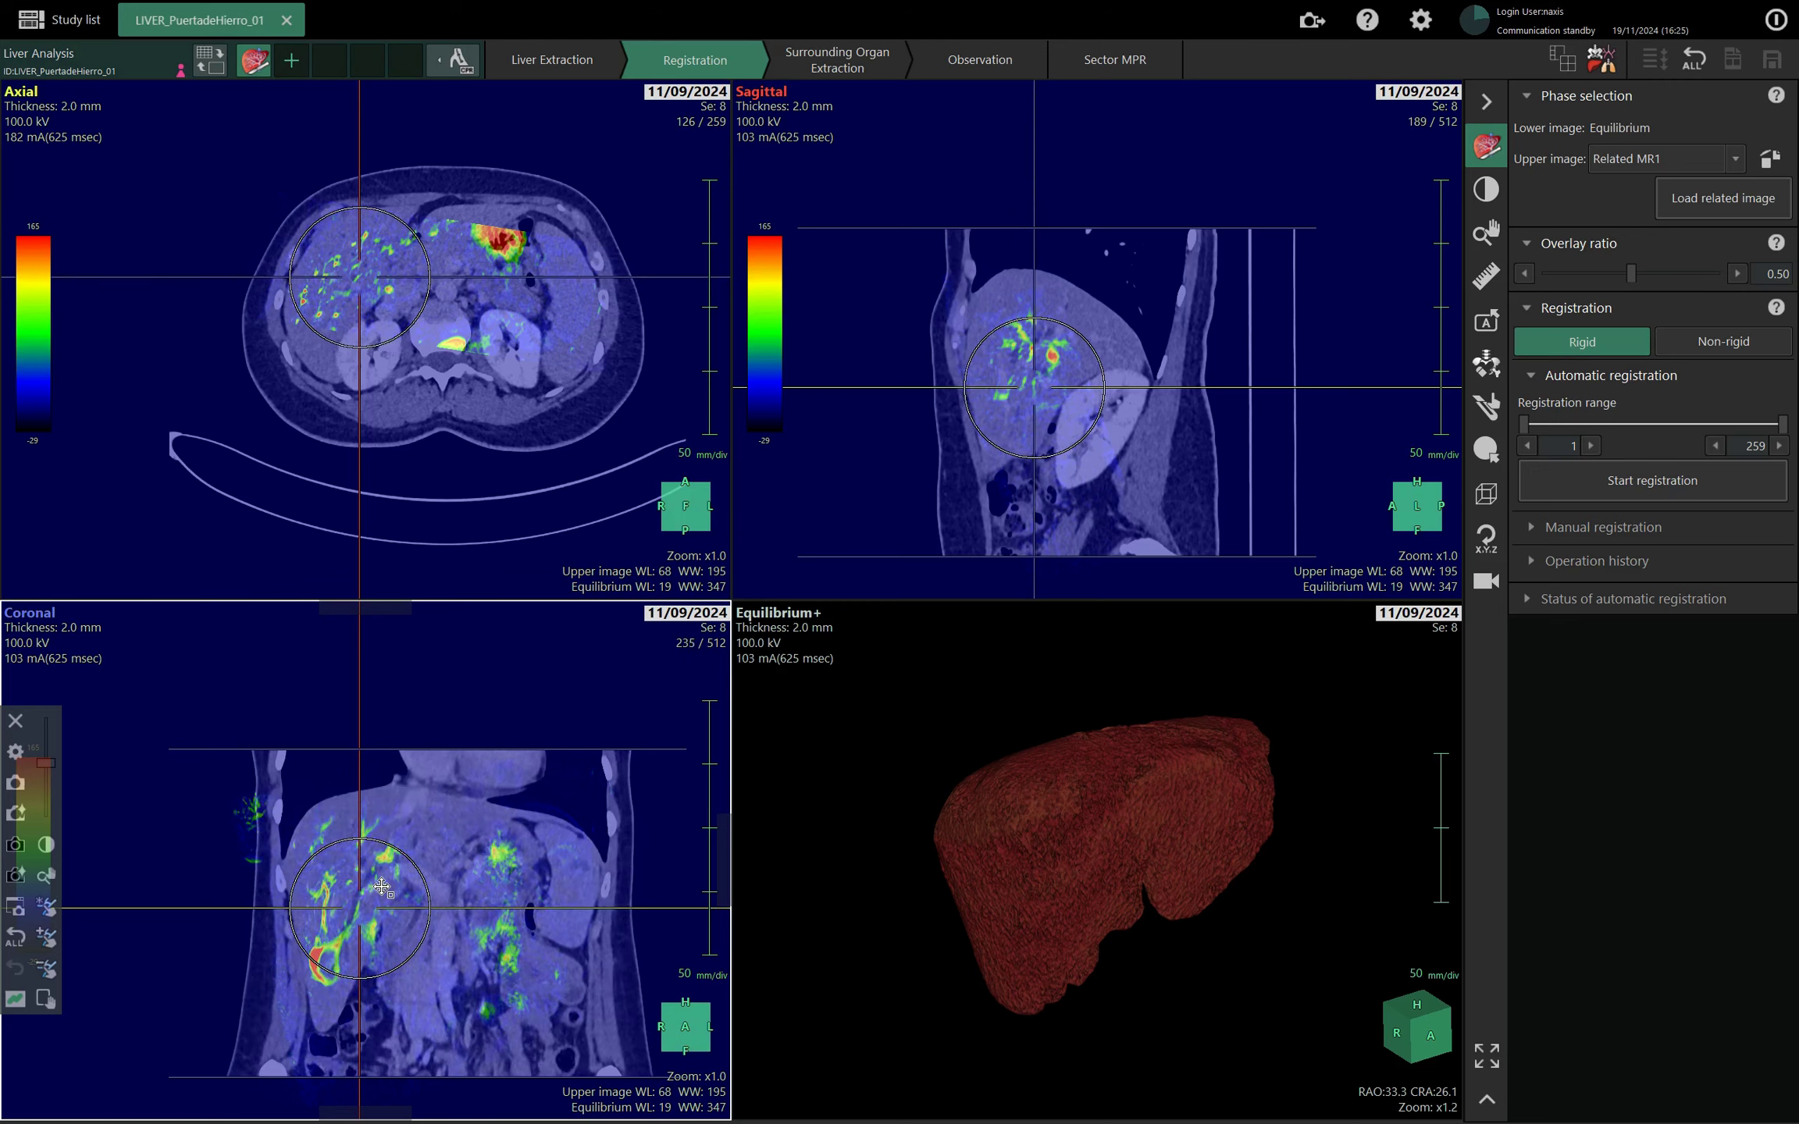
pyautogui.scroll(20, 379, 884)
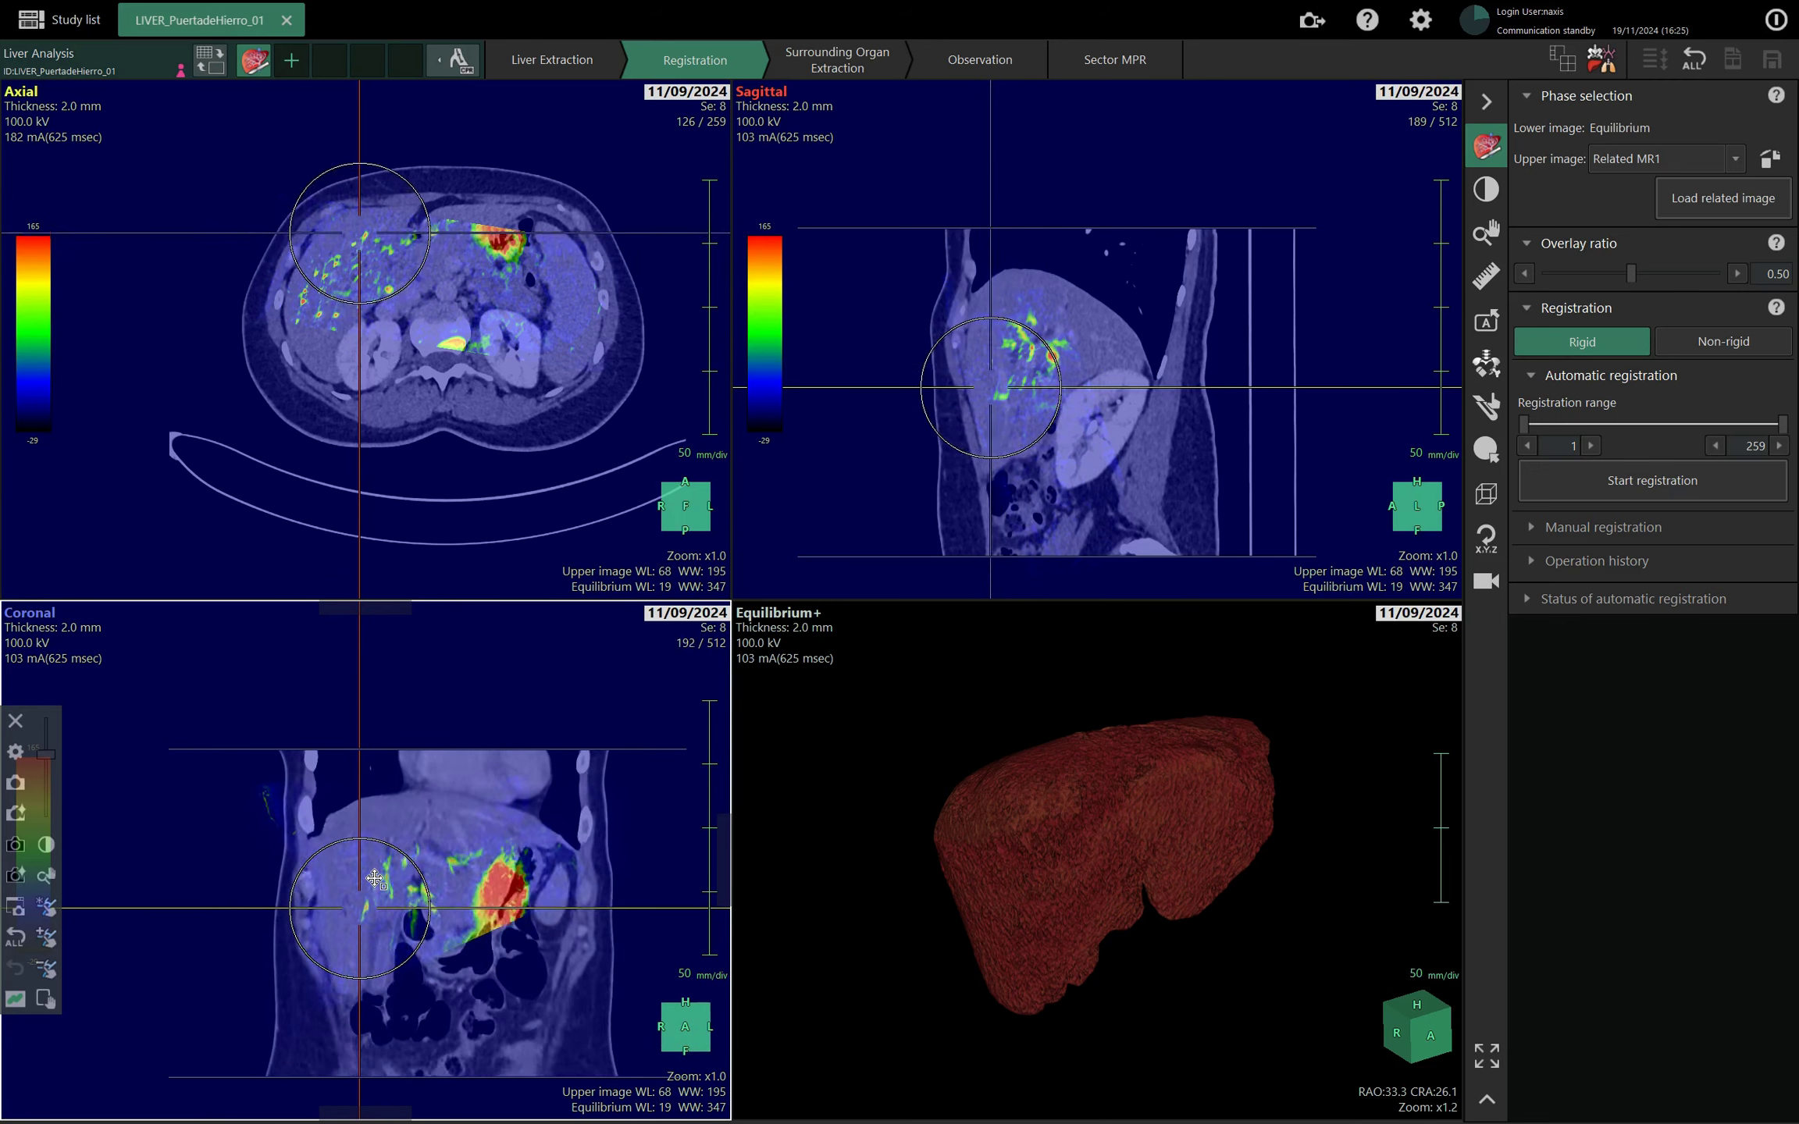
pyautogui.scroll(-20, 370, 879)
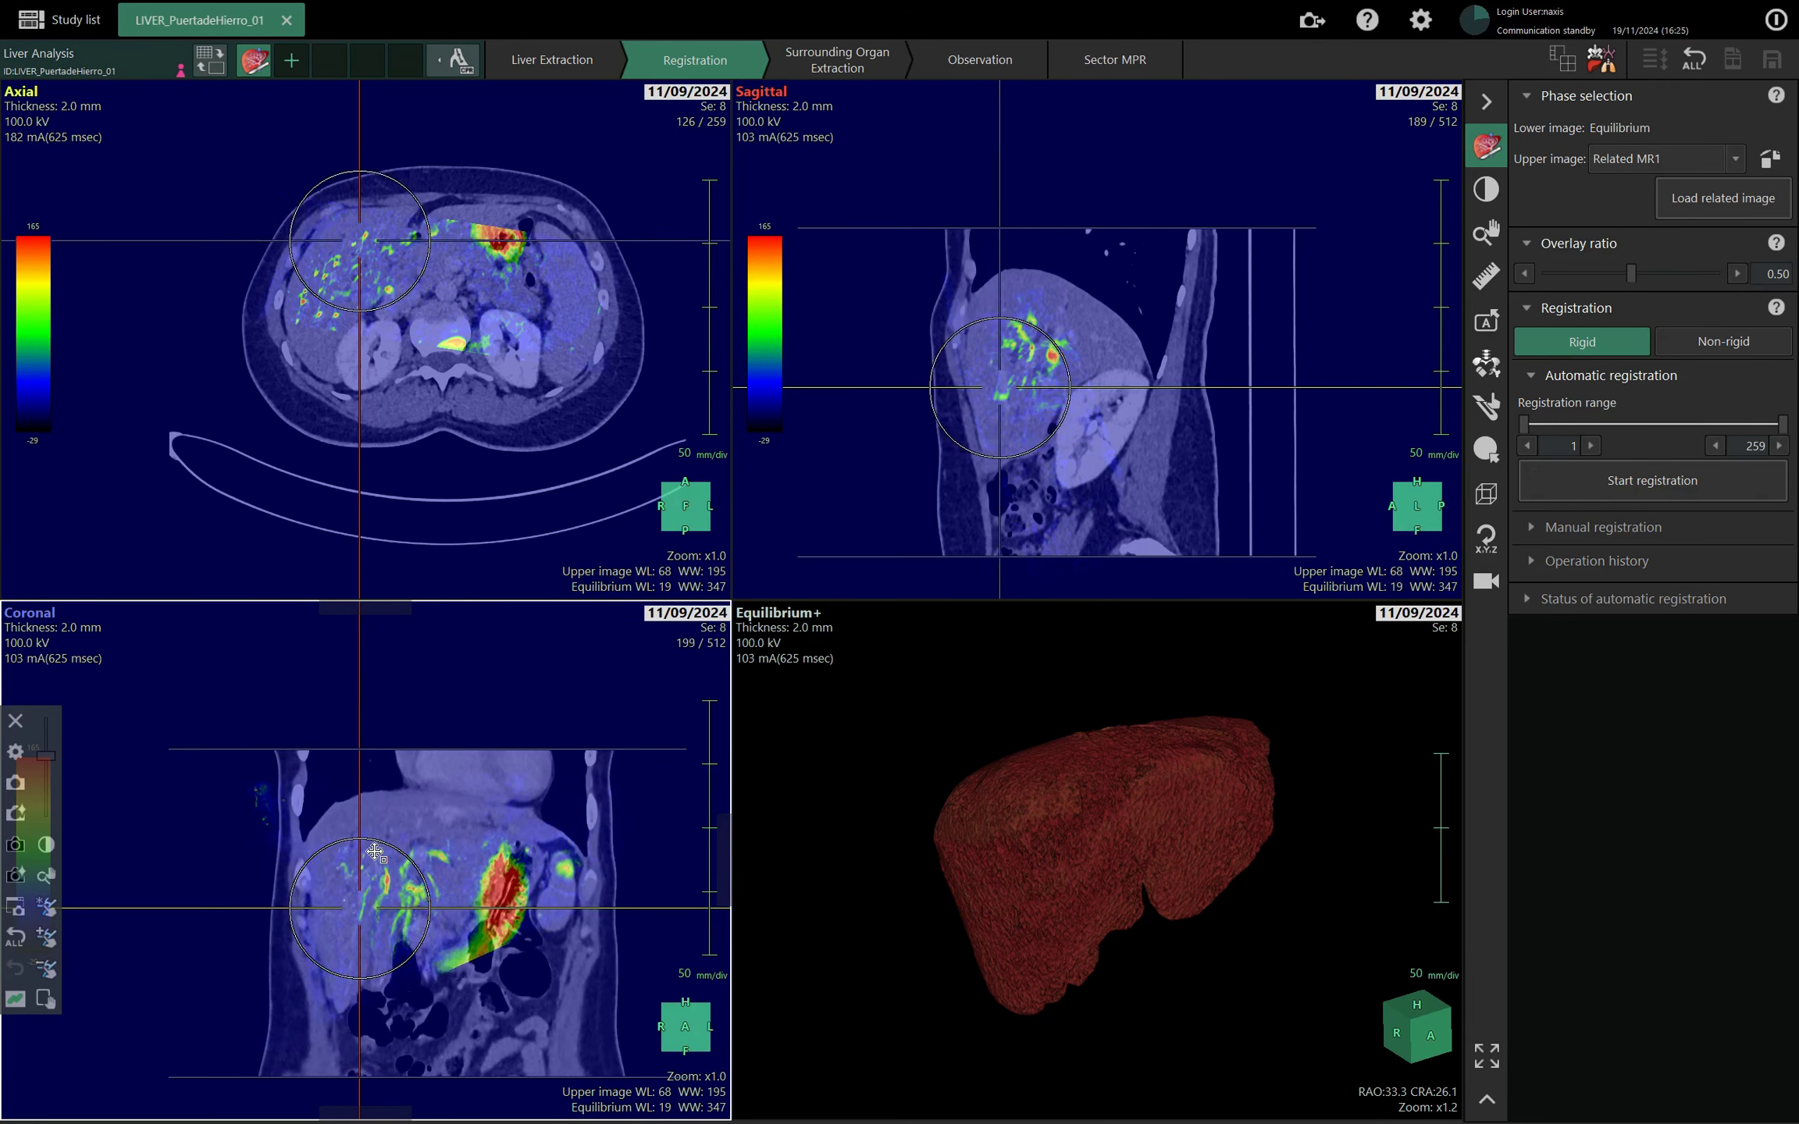
pyautogui.moveTo(1006, 385); pyautogui.dragTo(1041, 355)
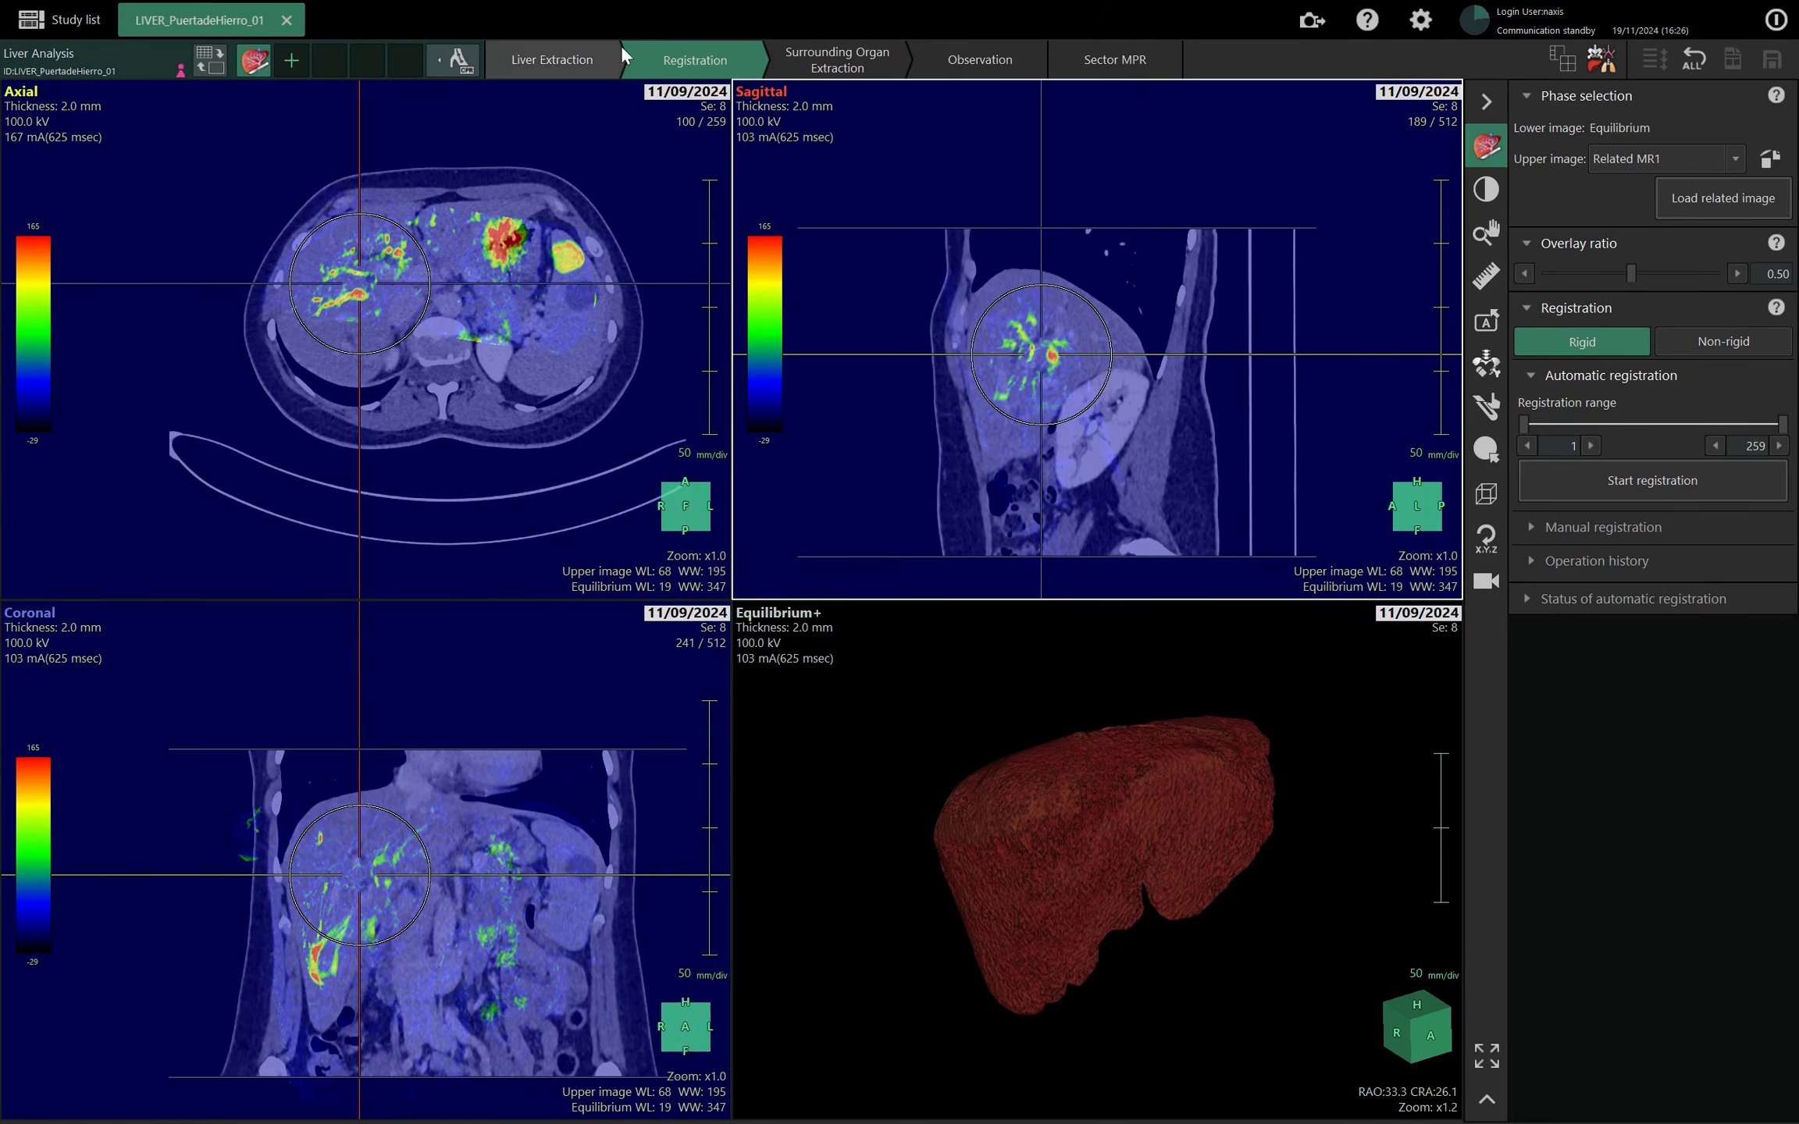
# Open Surrounding Organ Extraction, reconstructing all images with the current registration, and display the Related MR1 phase with the bile duct.
pyautogui.click(833, 60)
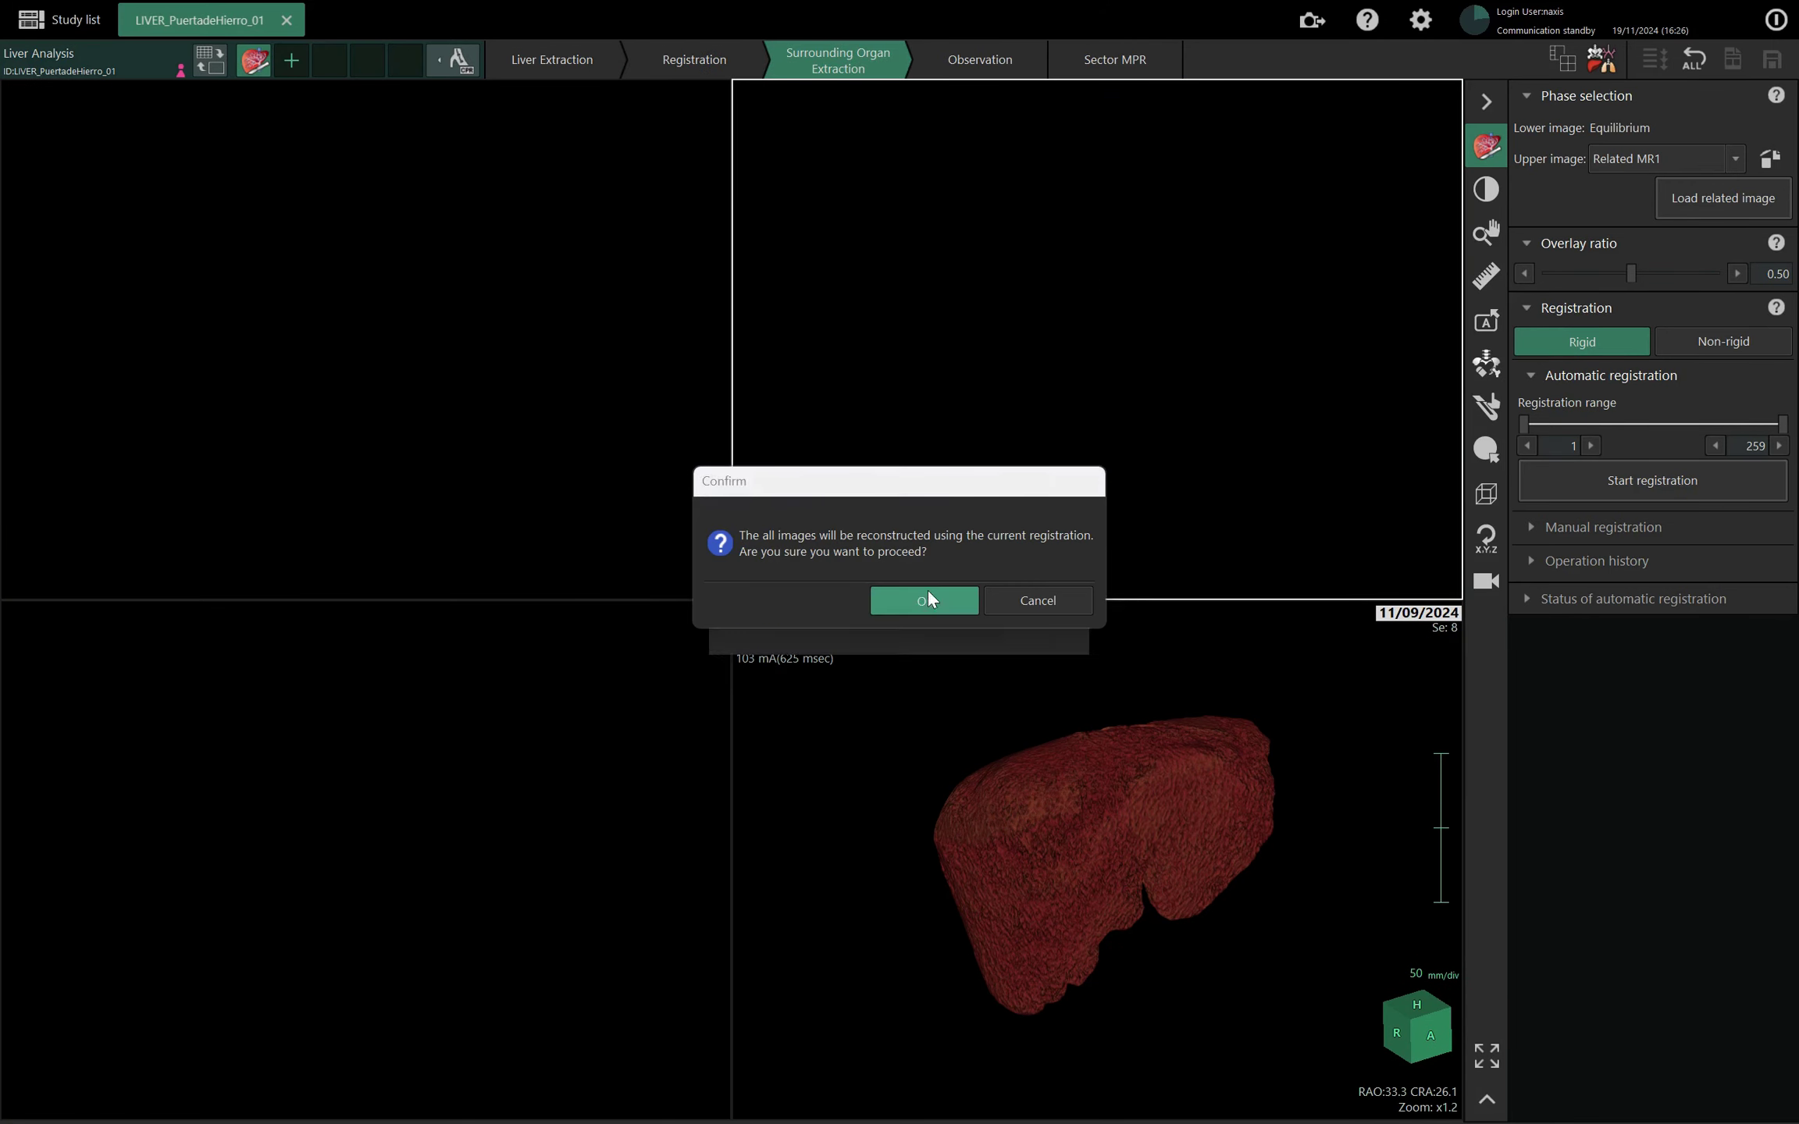
pyautogui.click(928, 592)
pyautogui.moveTo(948, 880); pyautogui.dragTo(890, 898)
pyautogui.click(1640, 137)
pyautogui.click(1632, 241)
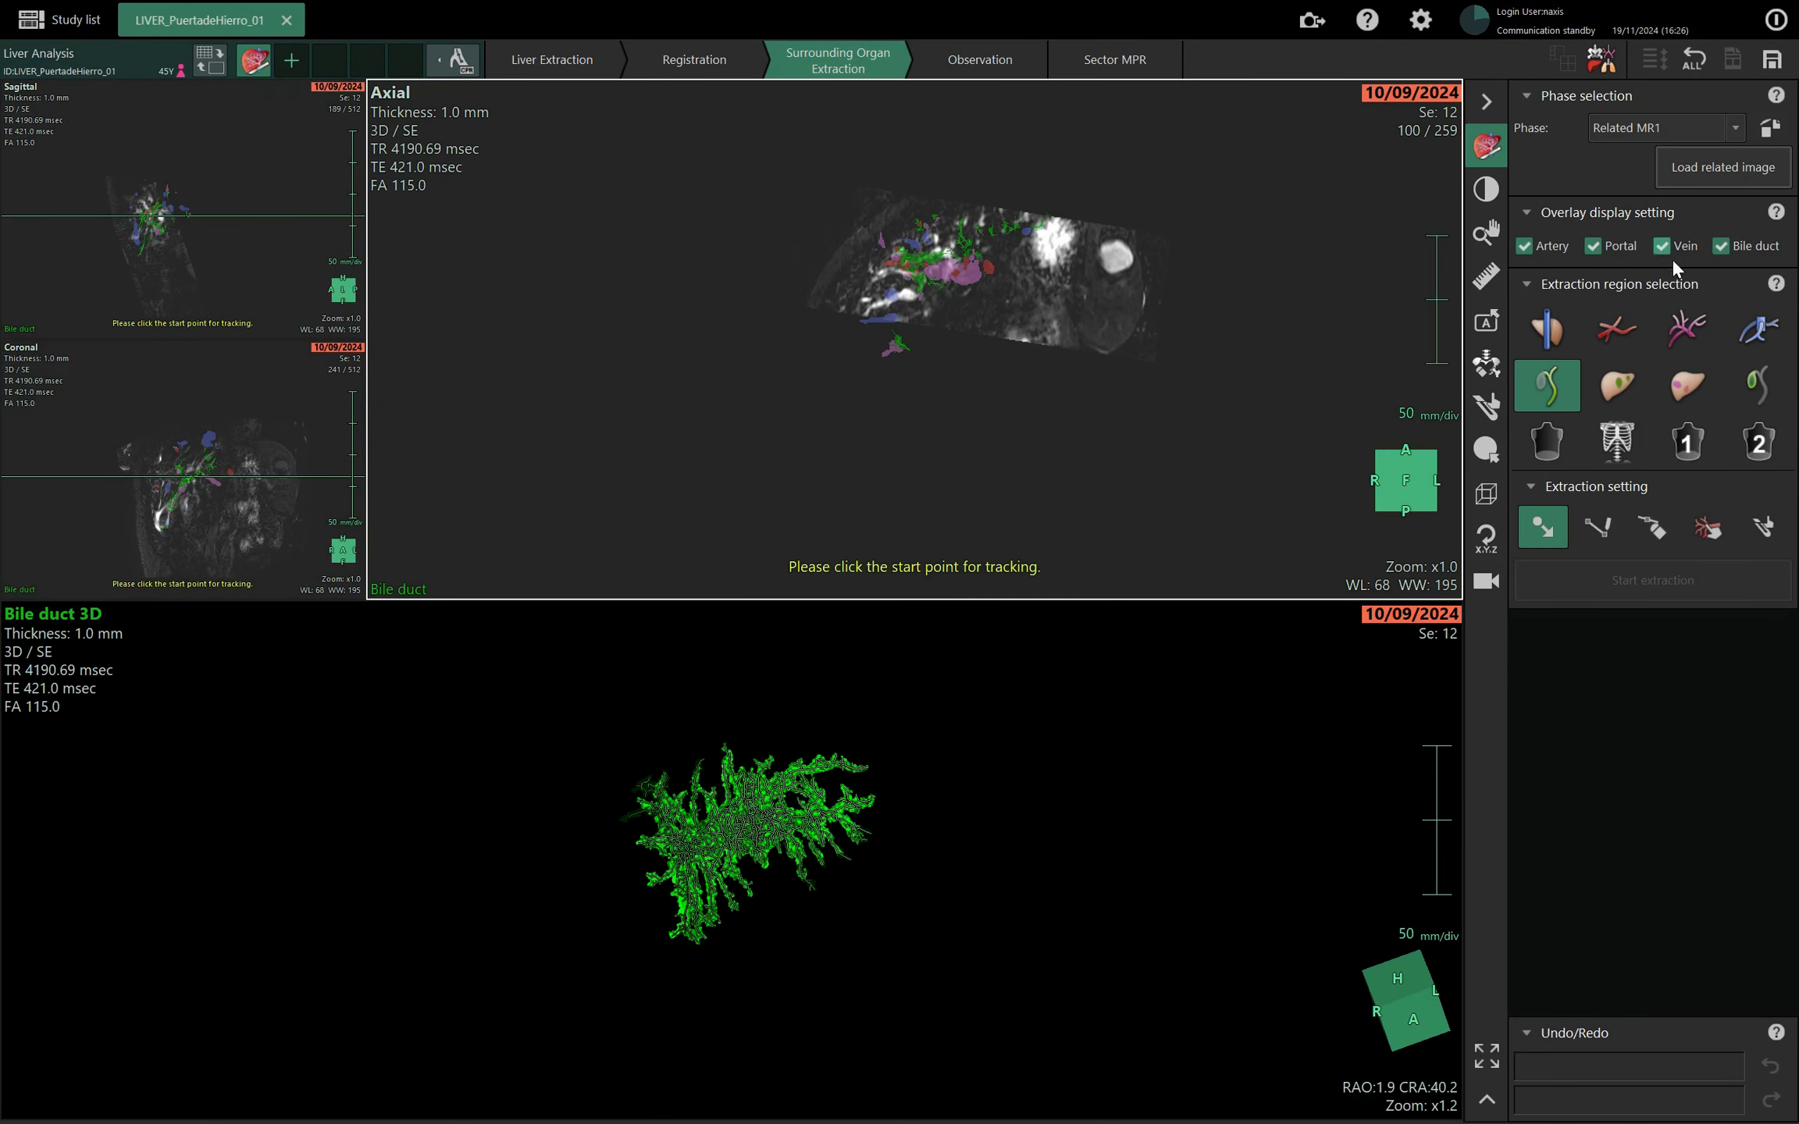
# Display the Portal phase and review the overlaid bile duct and vessels in the axial slices around slice 104.
pyautogui.click(1665, 127)
pyautogui.click(1631, 181)
pyautogui.scroll(20, 877, 299)
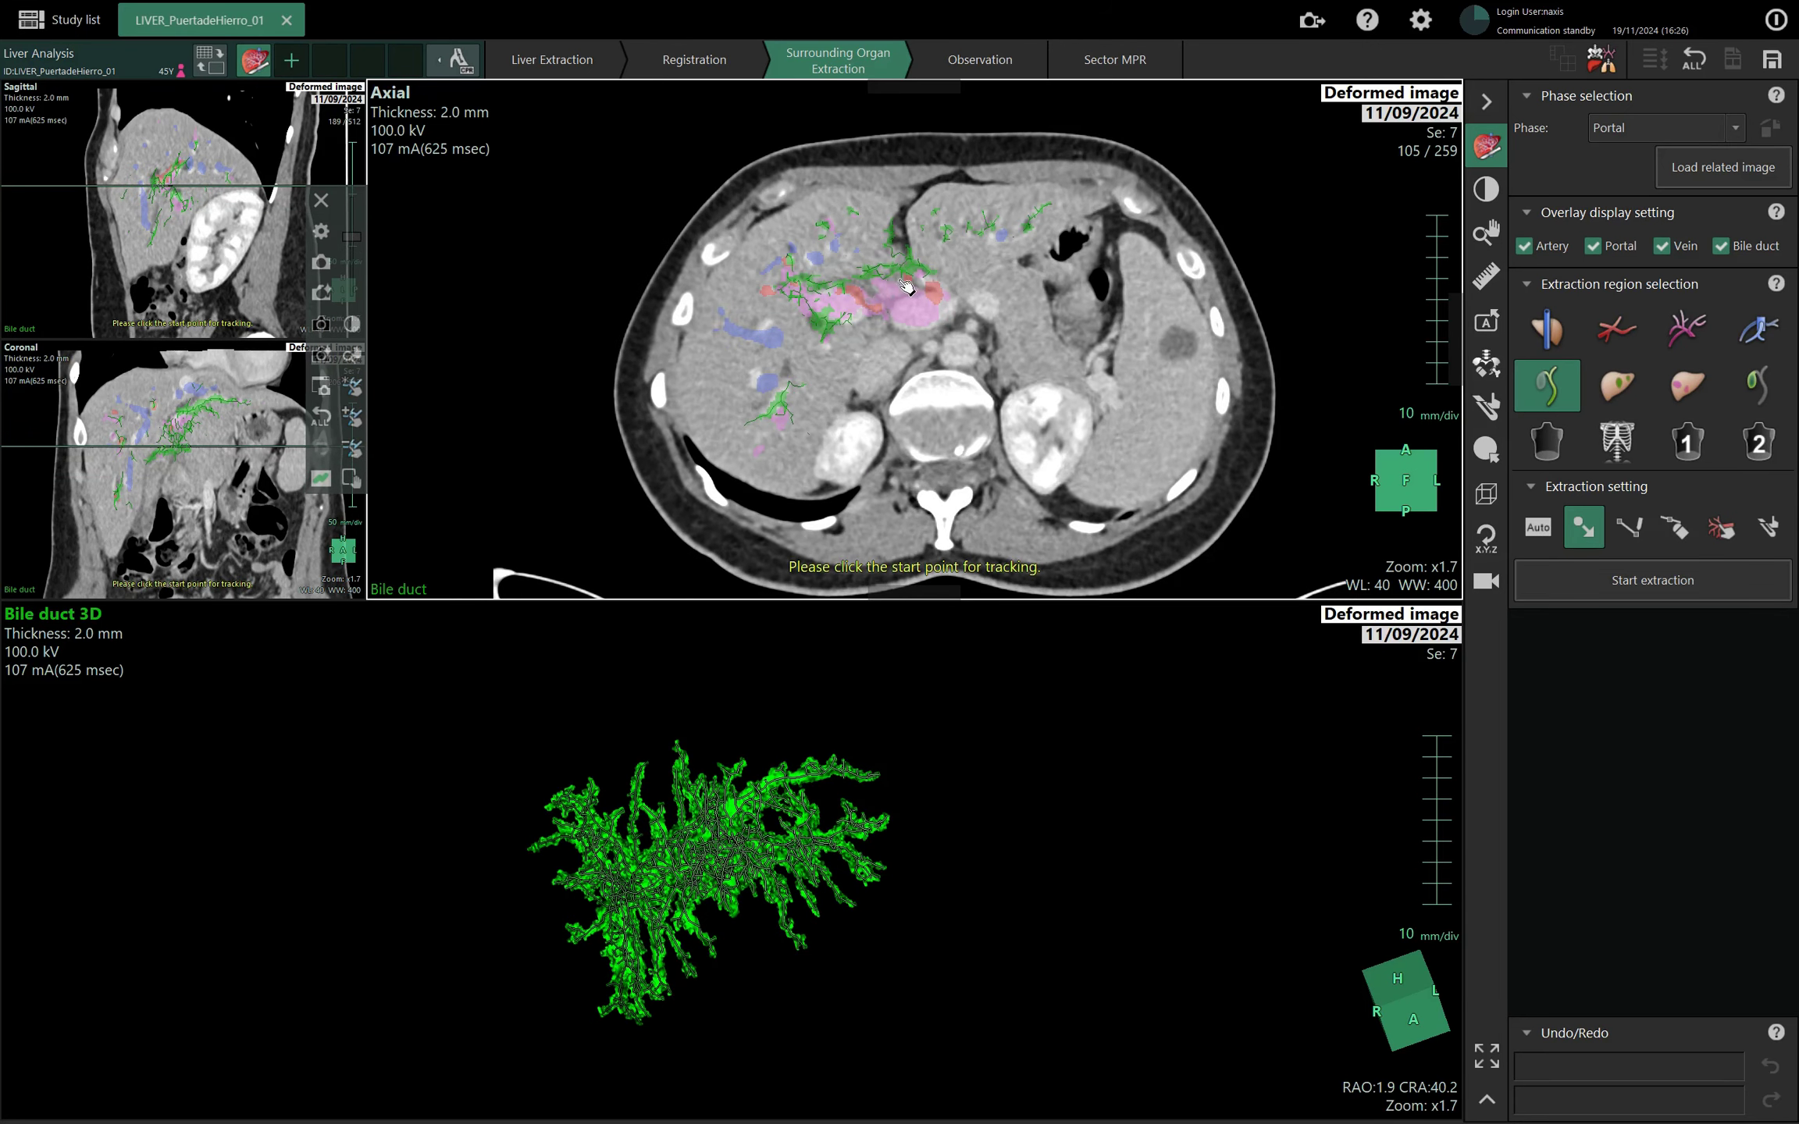
pyautogui.scroll(-1, 906, 286)
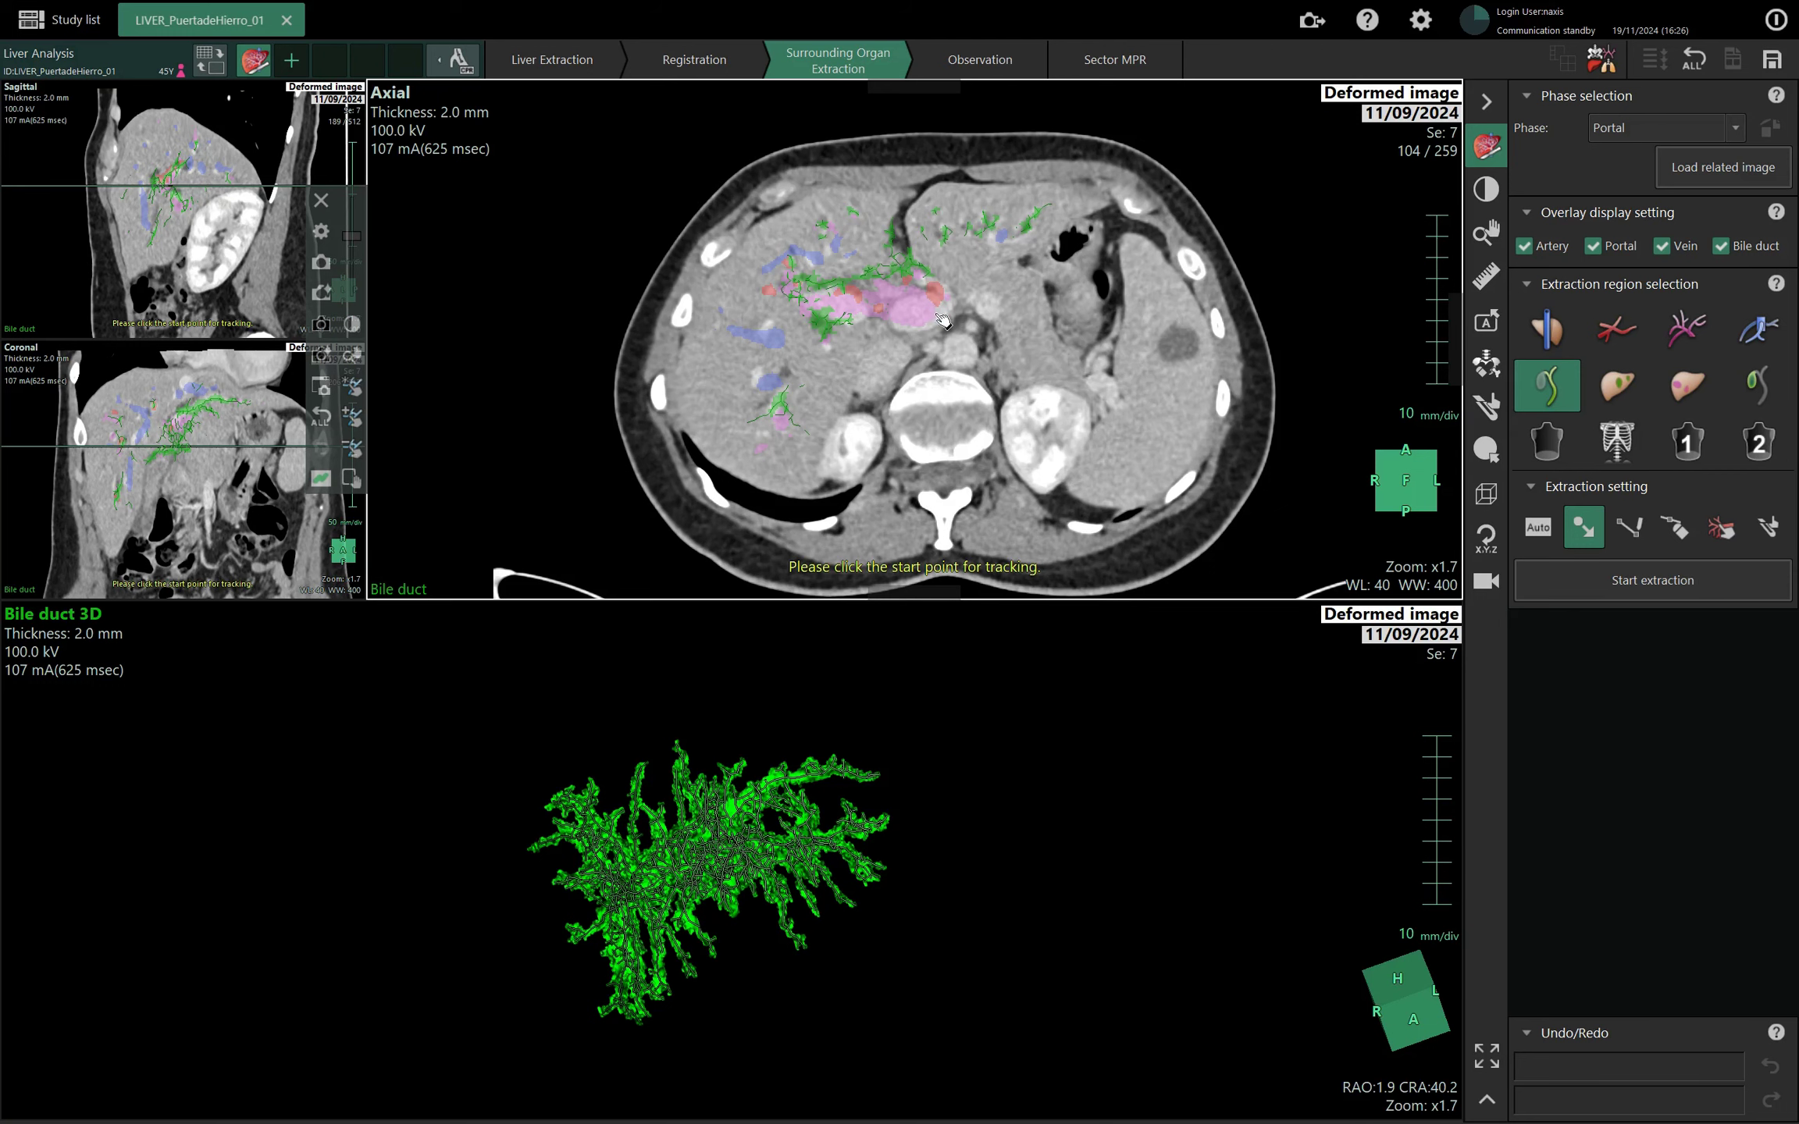
# Compare the Equilibrium phase with the Portal phase, and review the portal axial slices up to slice 45 and back to slice 79.
pyautogui.click(1662, 136)
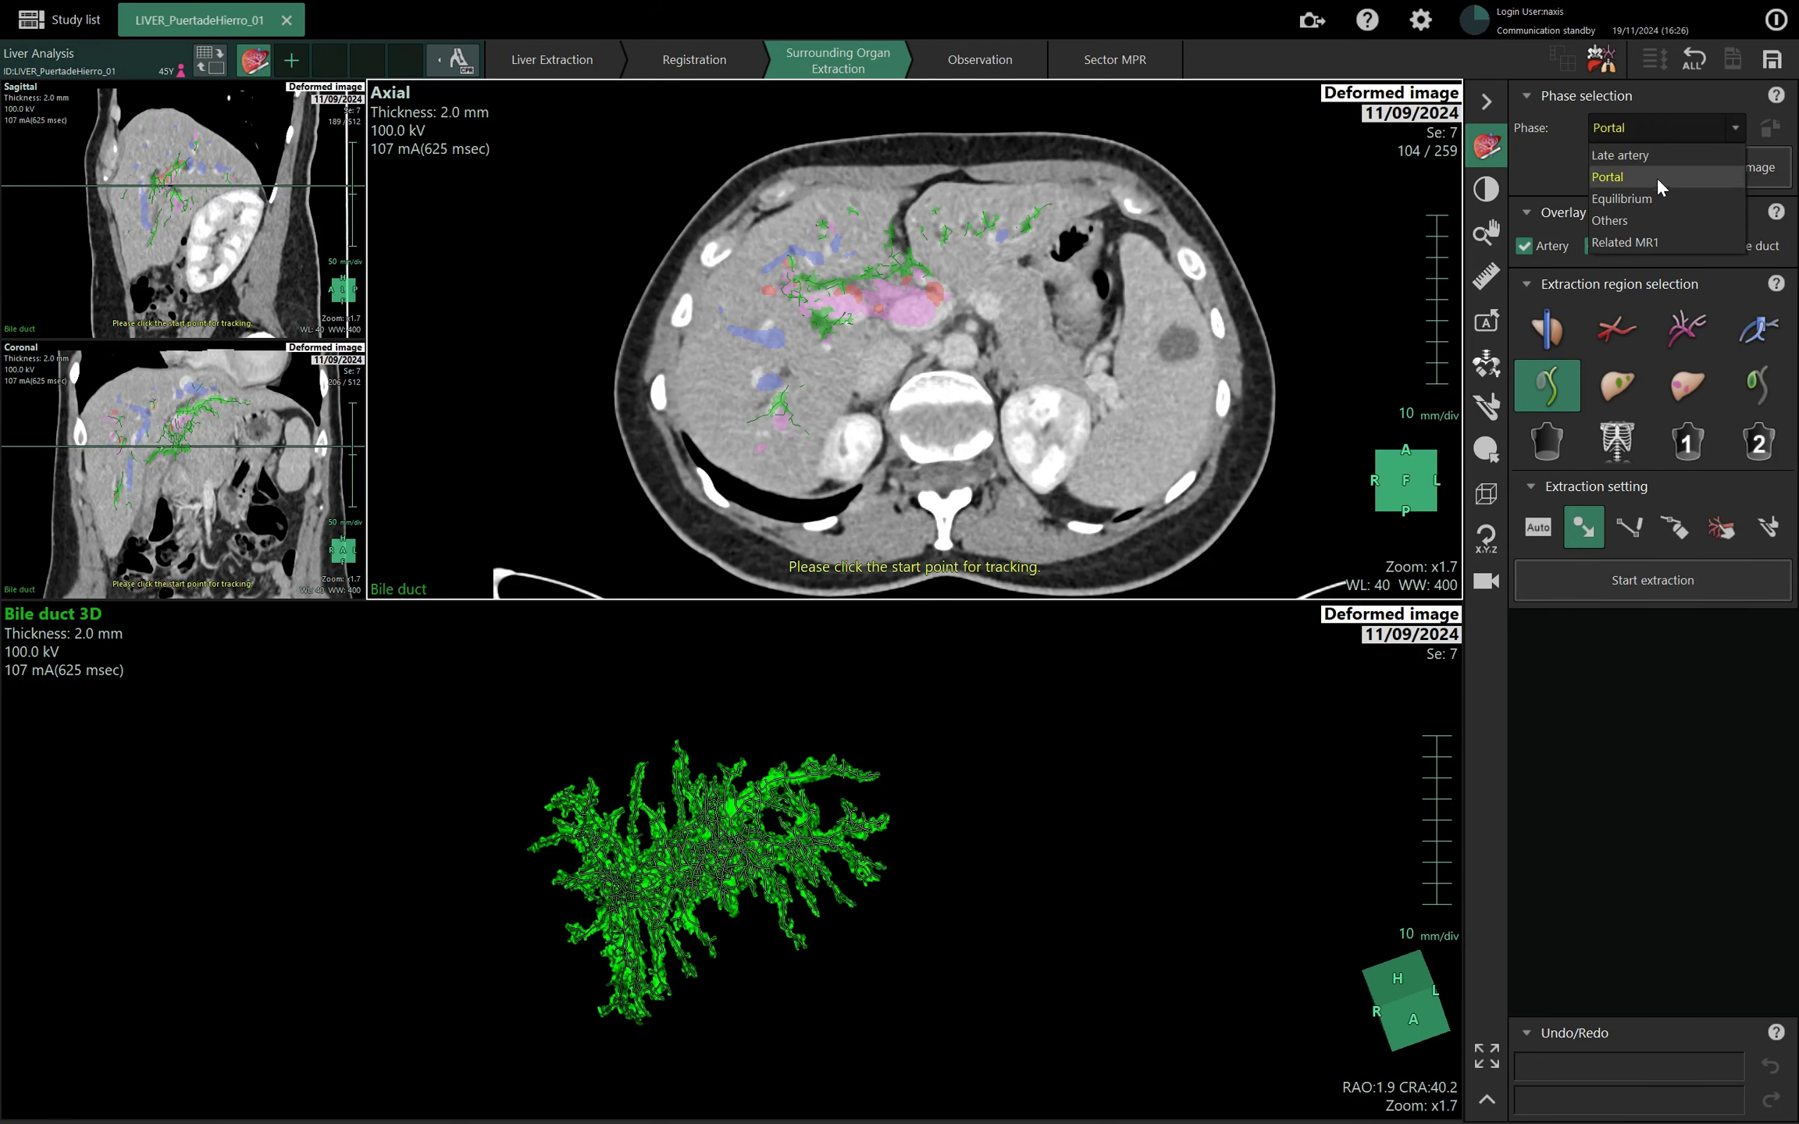
pyautogui.click(1654, 199)
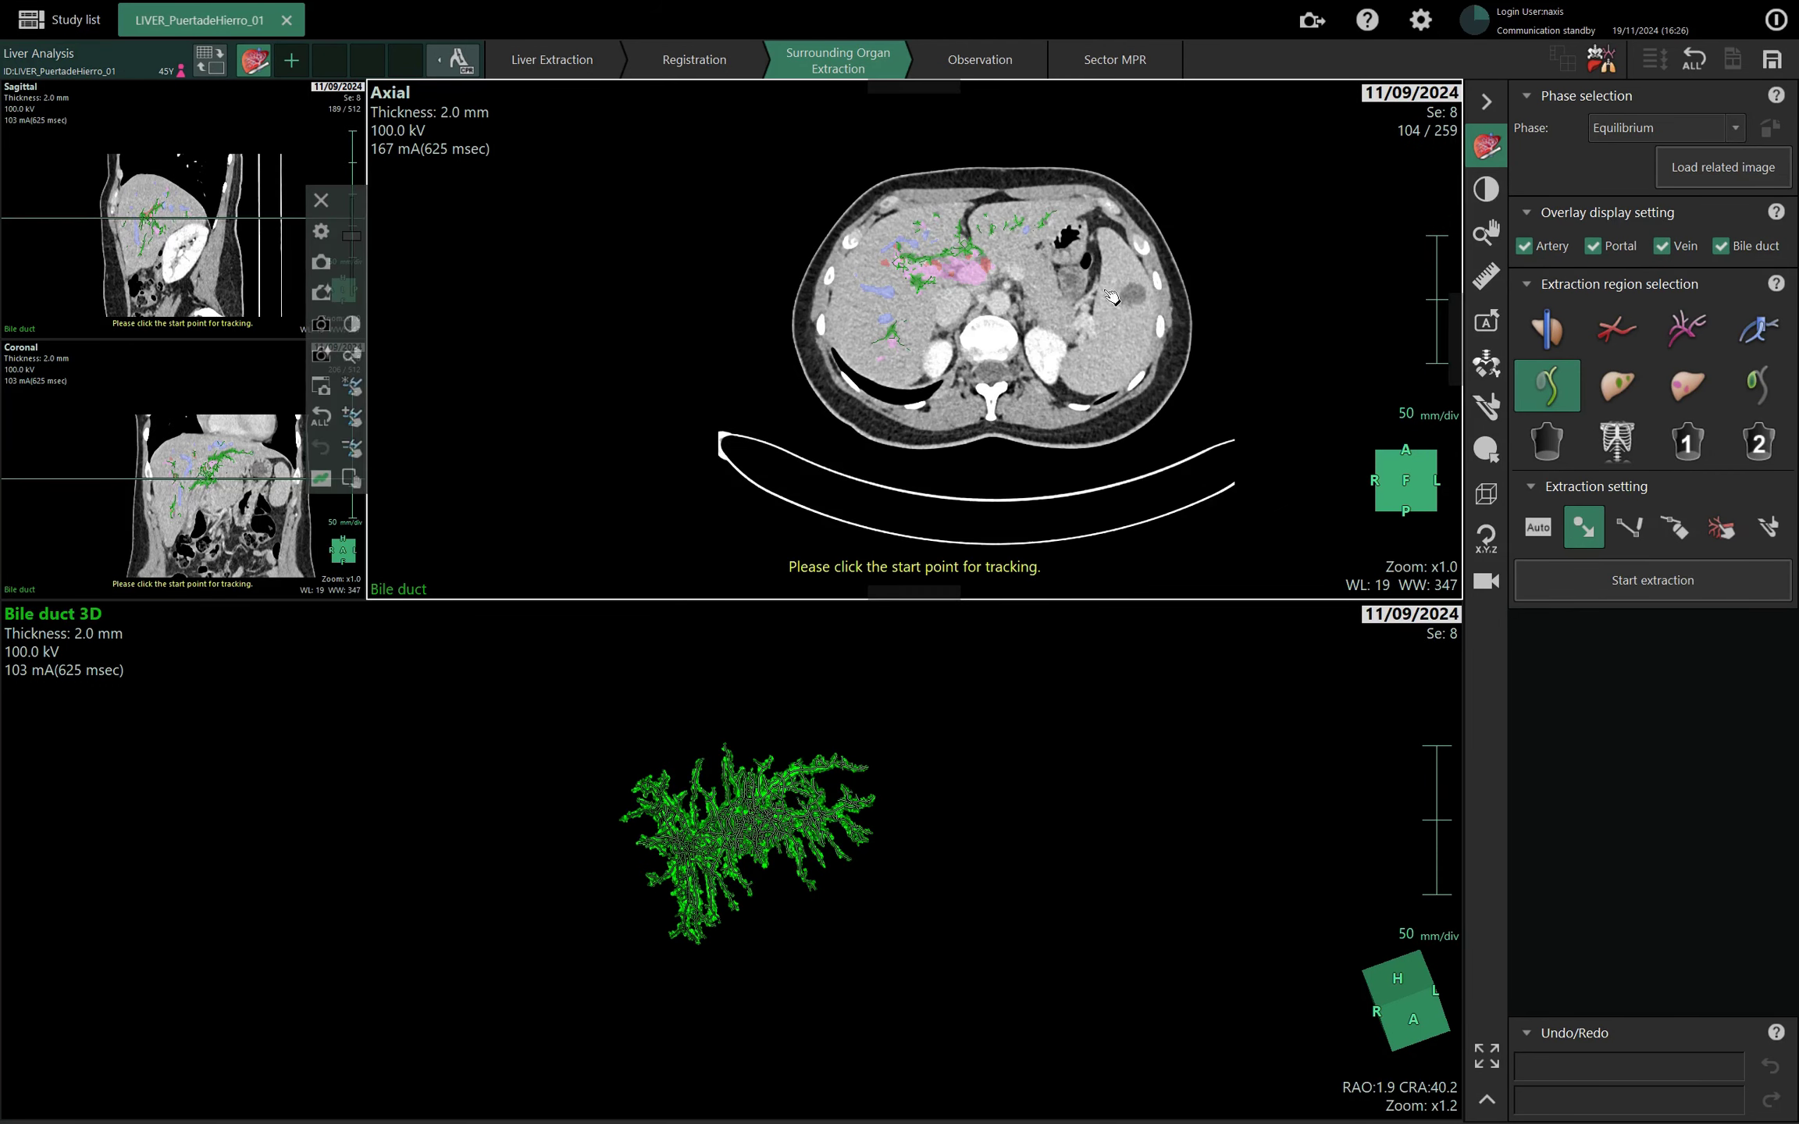
pyautogui.click(1655, 127)
pyautogui.click(1662, 177)
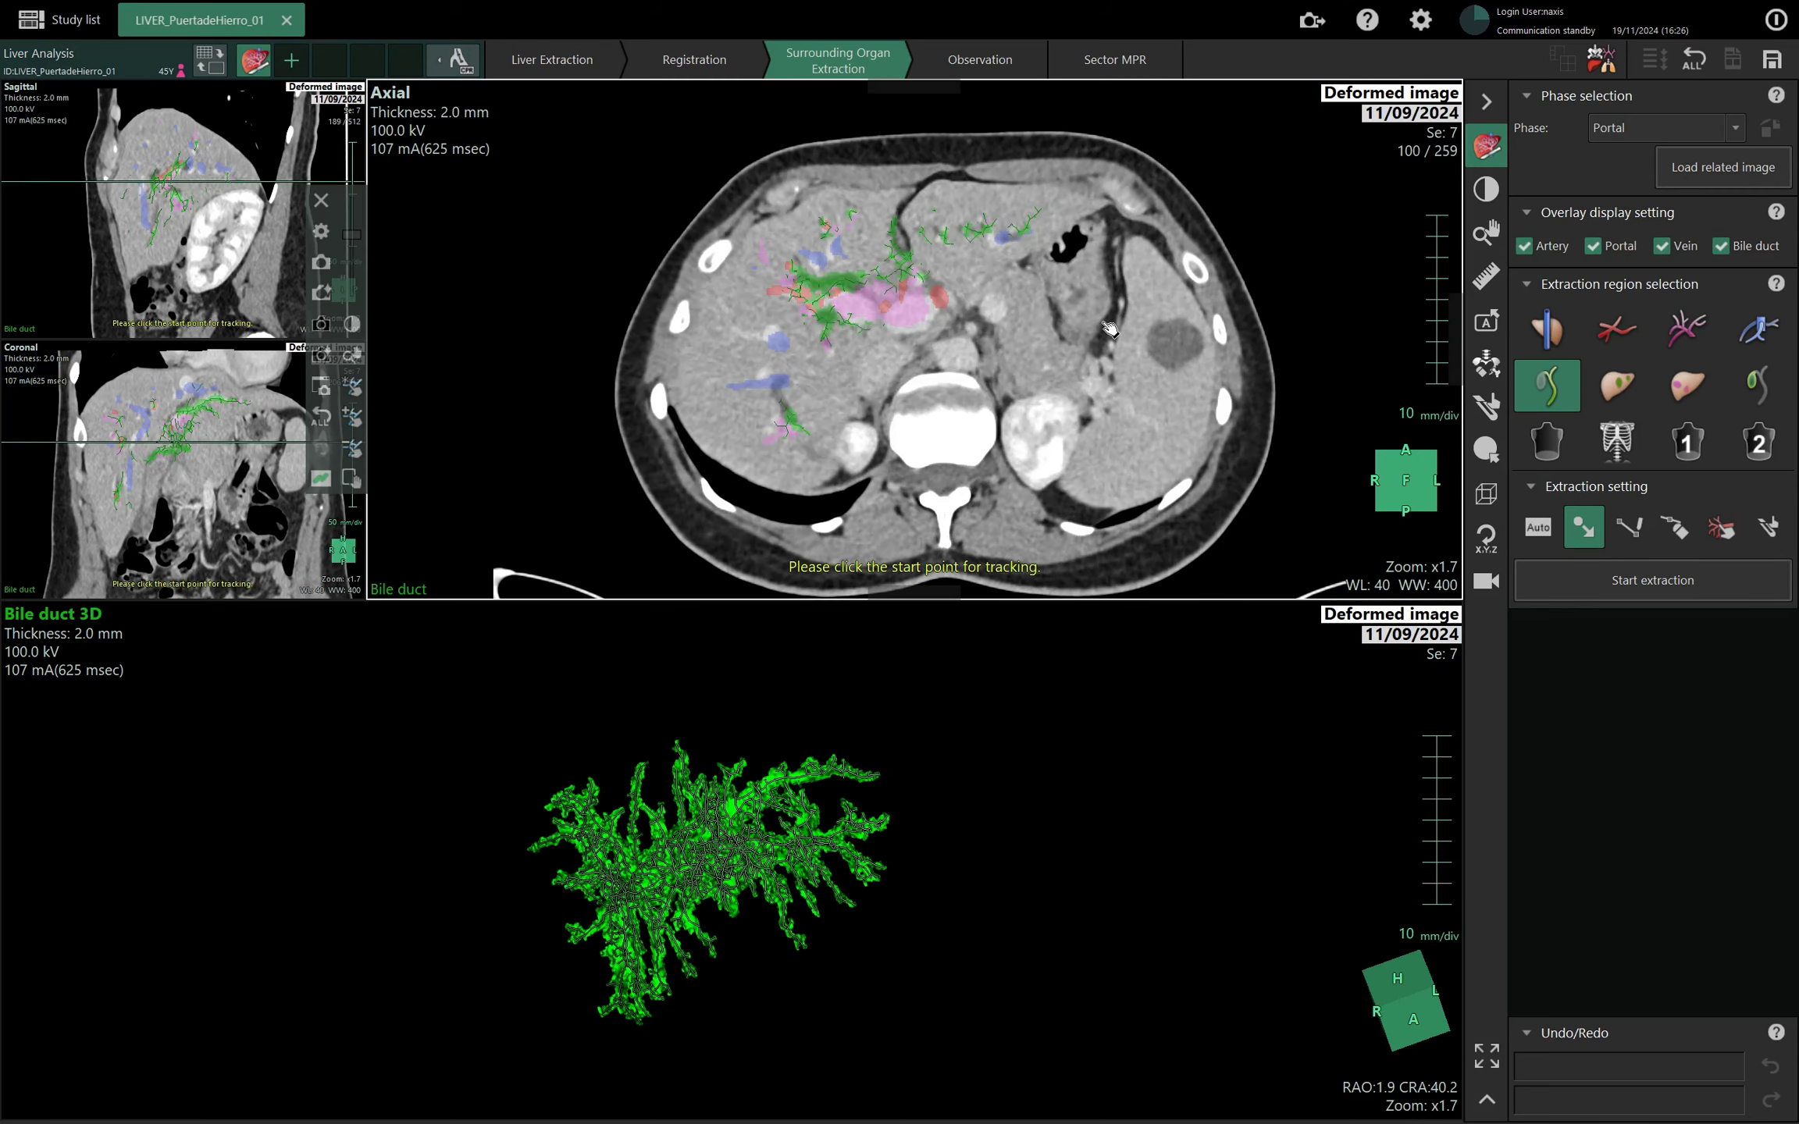
pyautogui.scroll(20, 1109, 329)
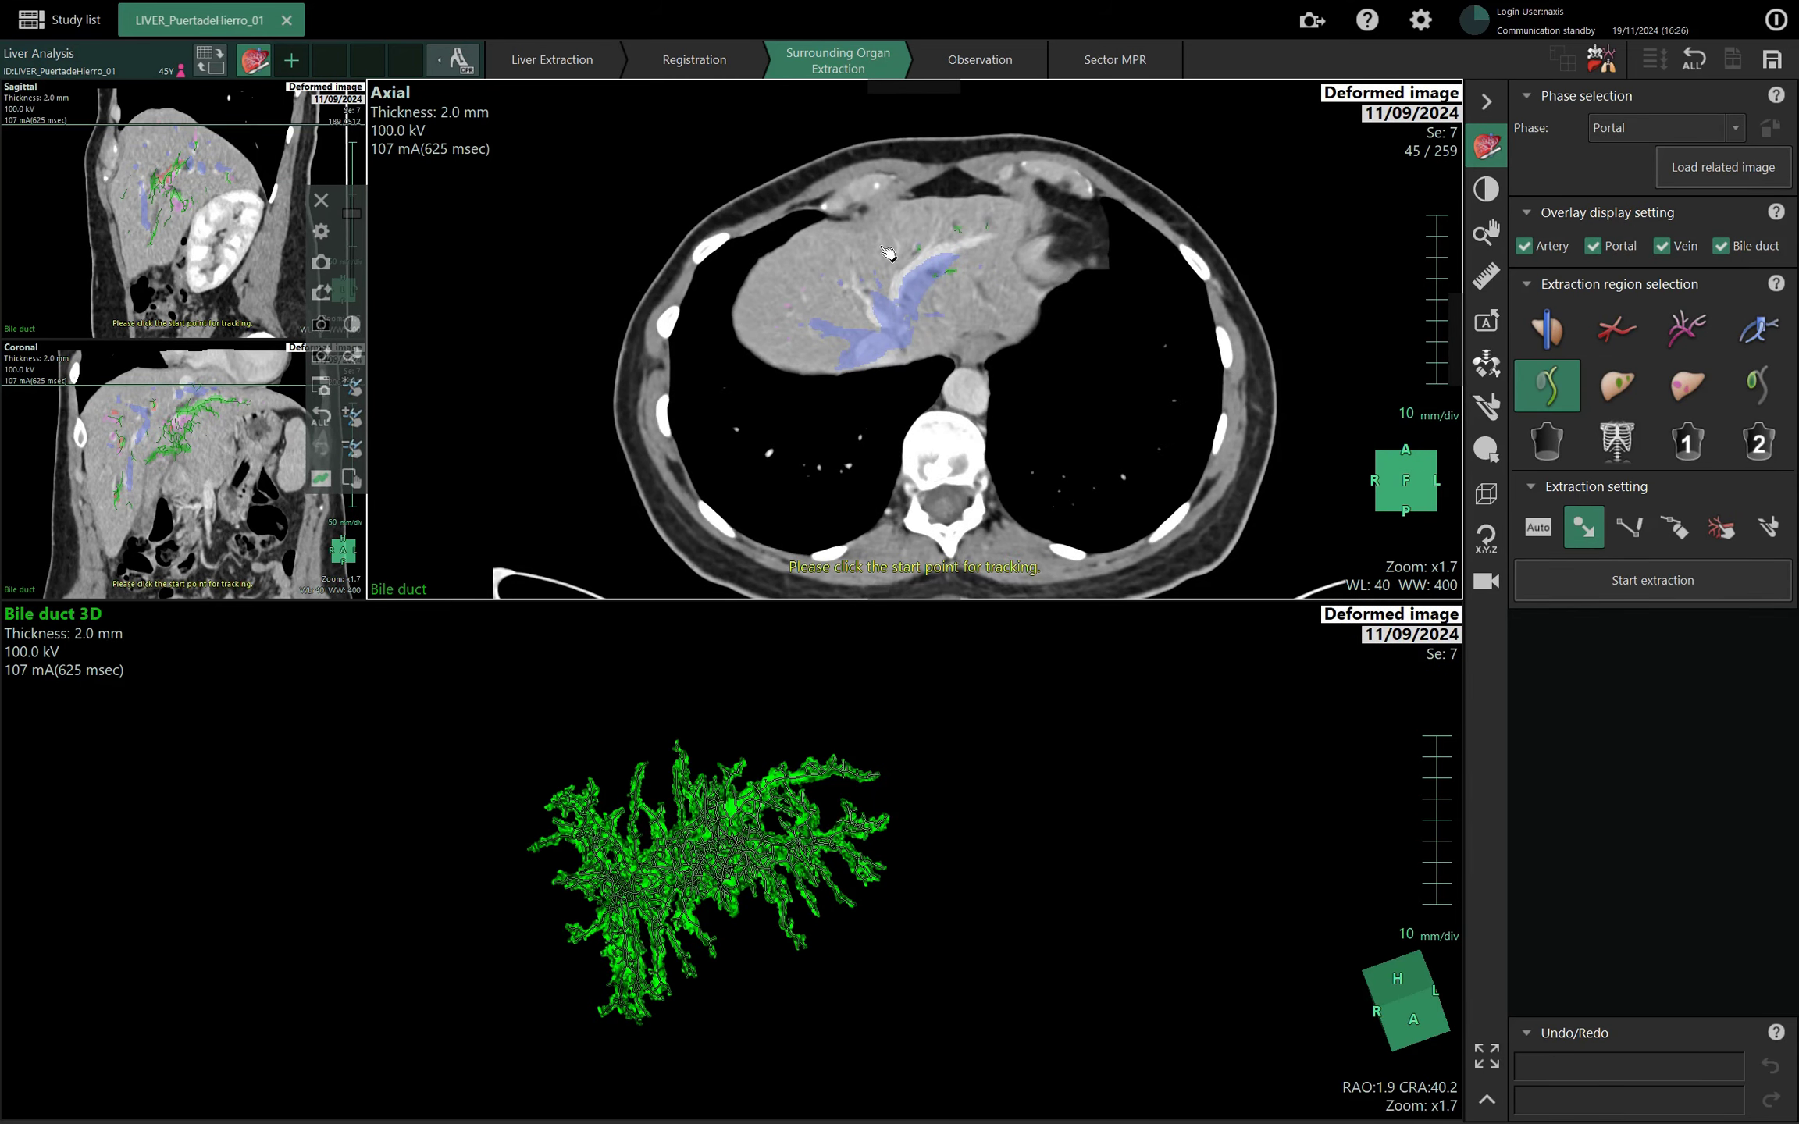
pyautogui.scroll(-20, 906, 285)
pyautogui.scroll(-11, 878, 277)
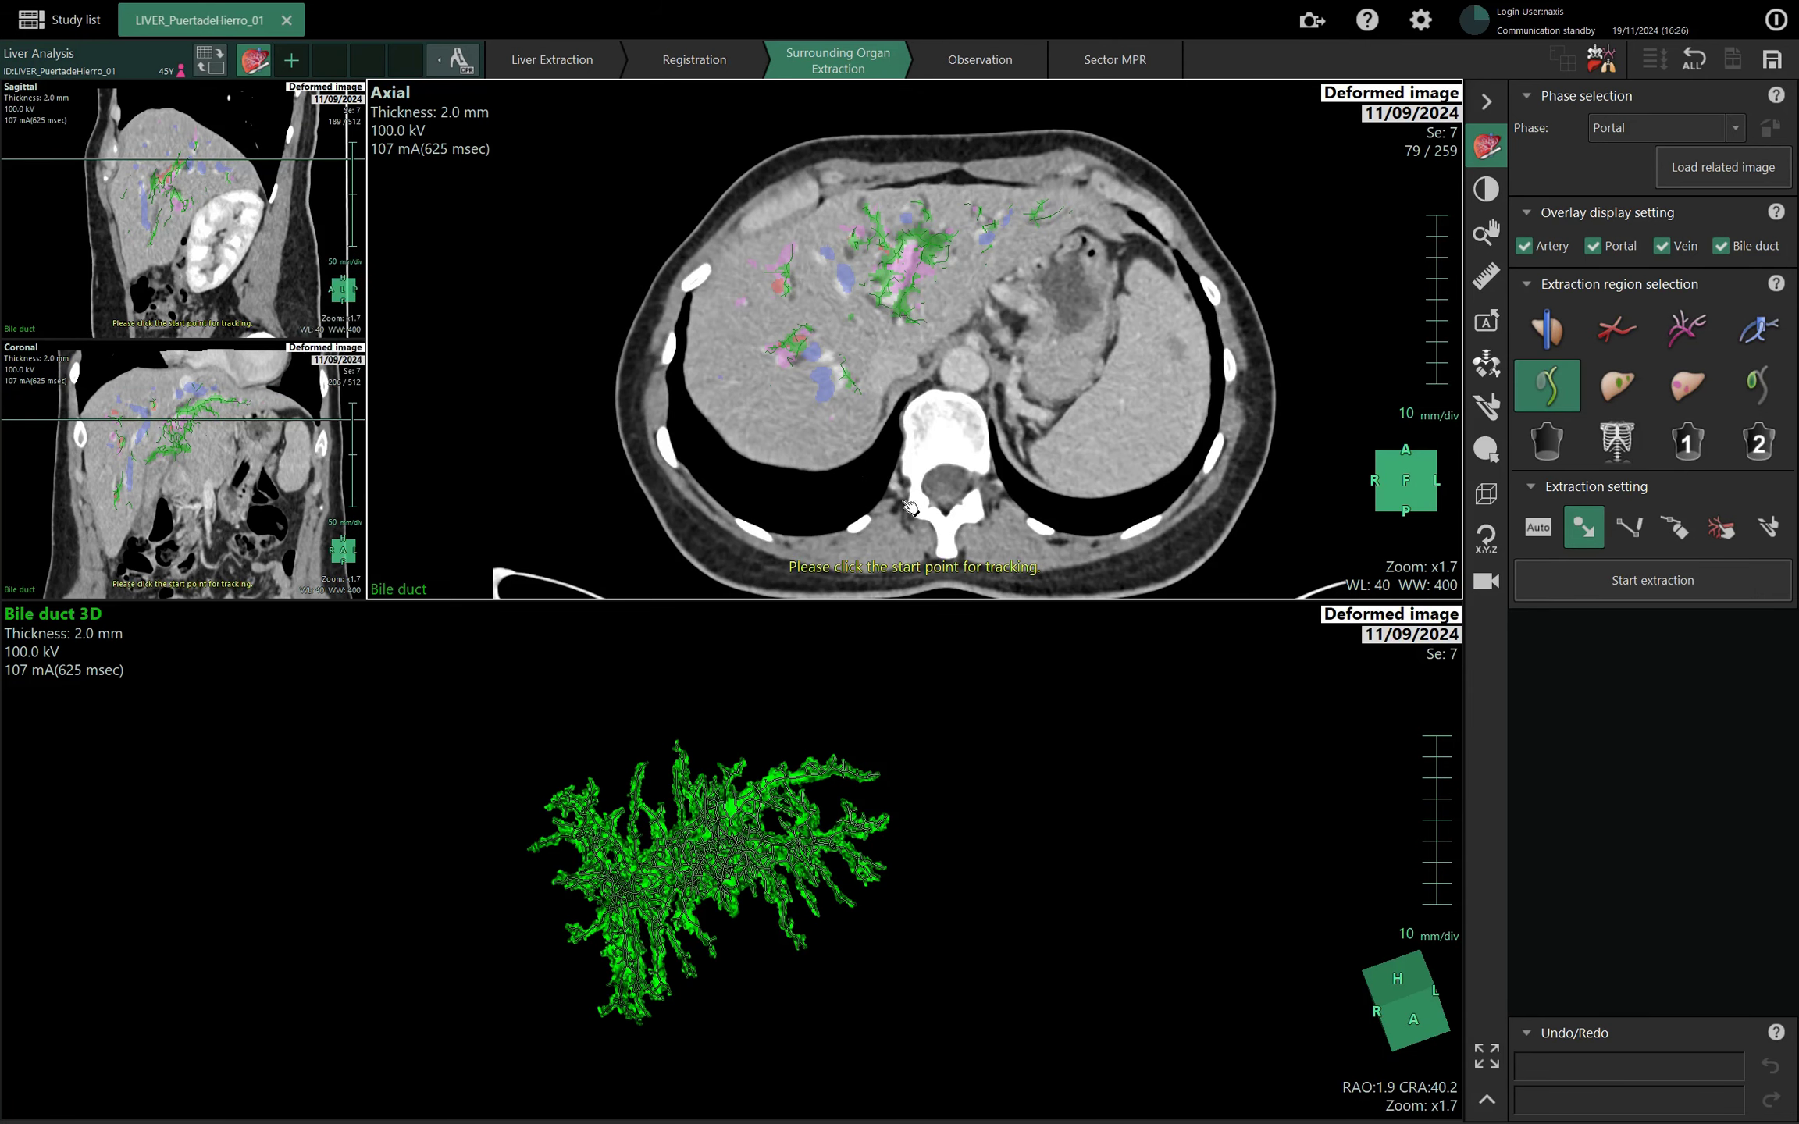
# Return to the Observation stage of the liver analysis.
pyautogui.click(1010, 68)
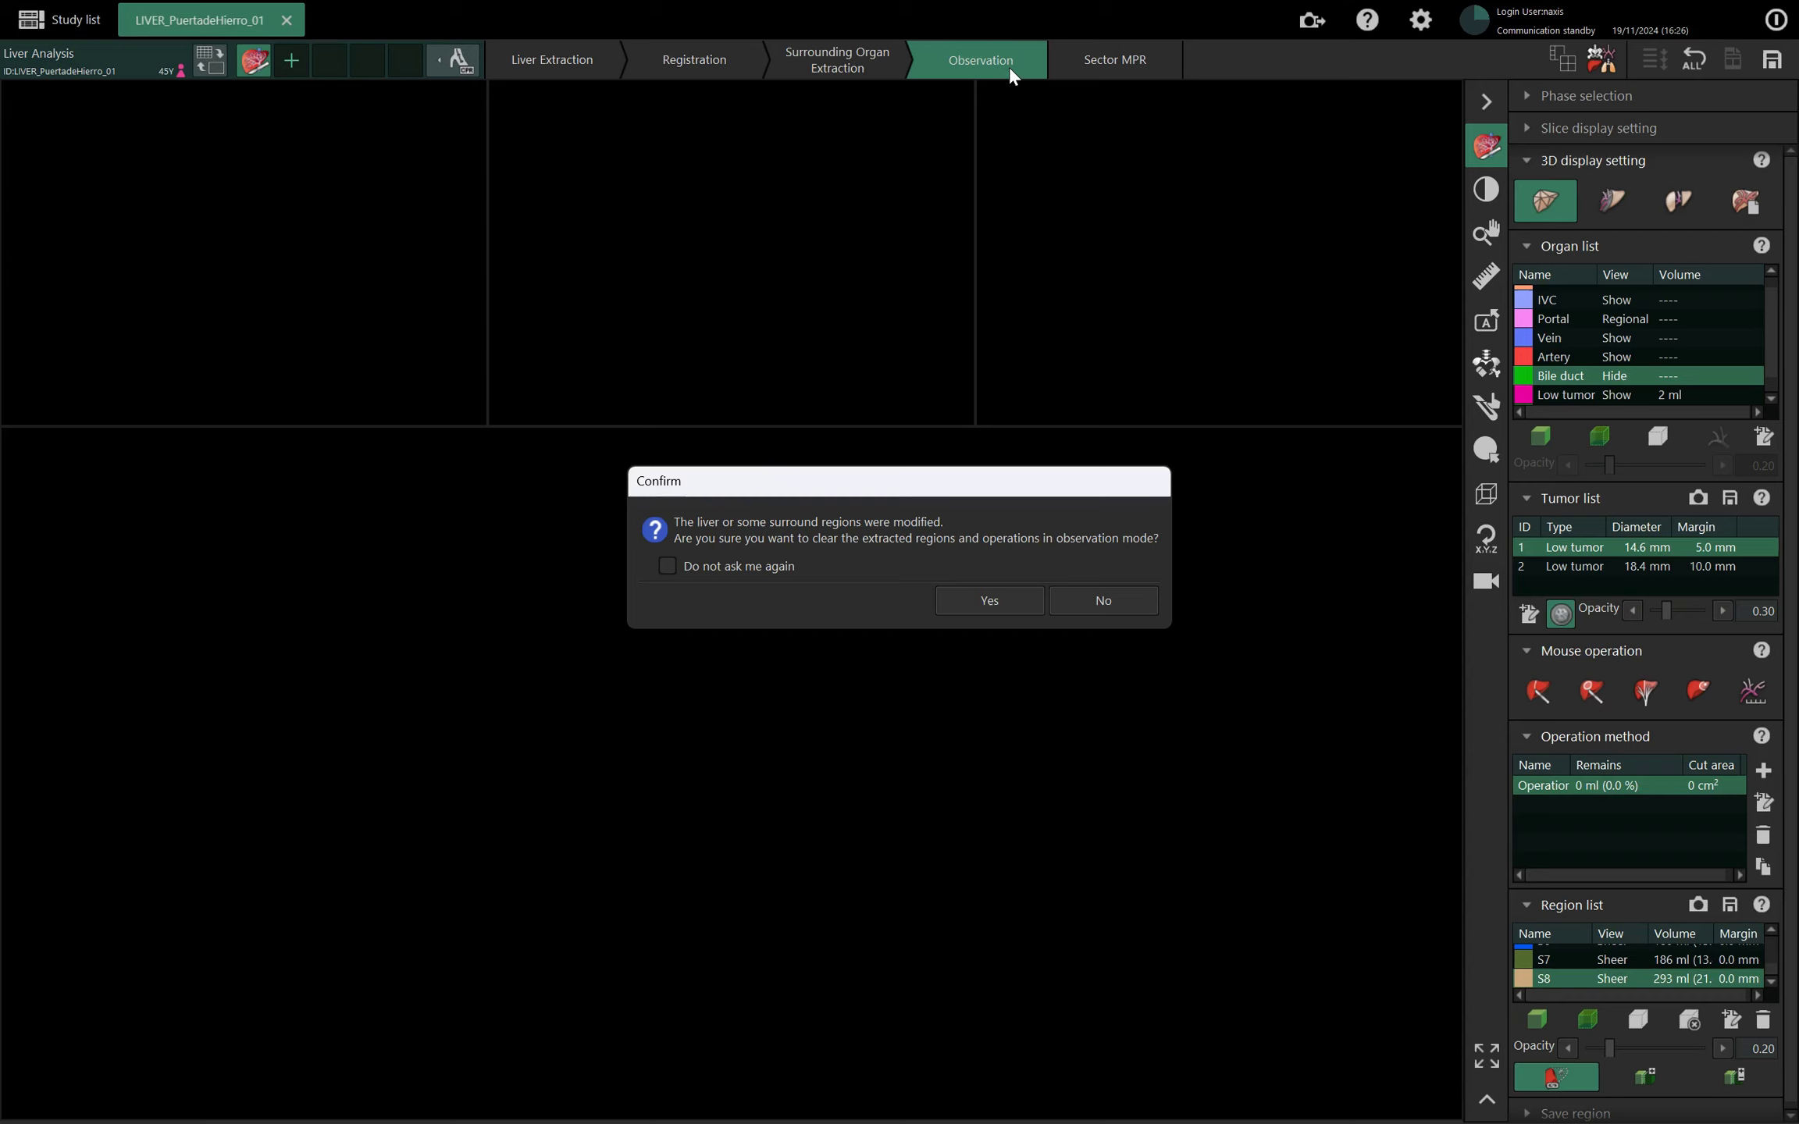